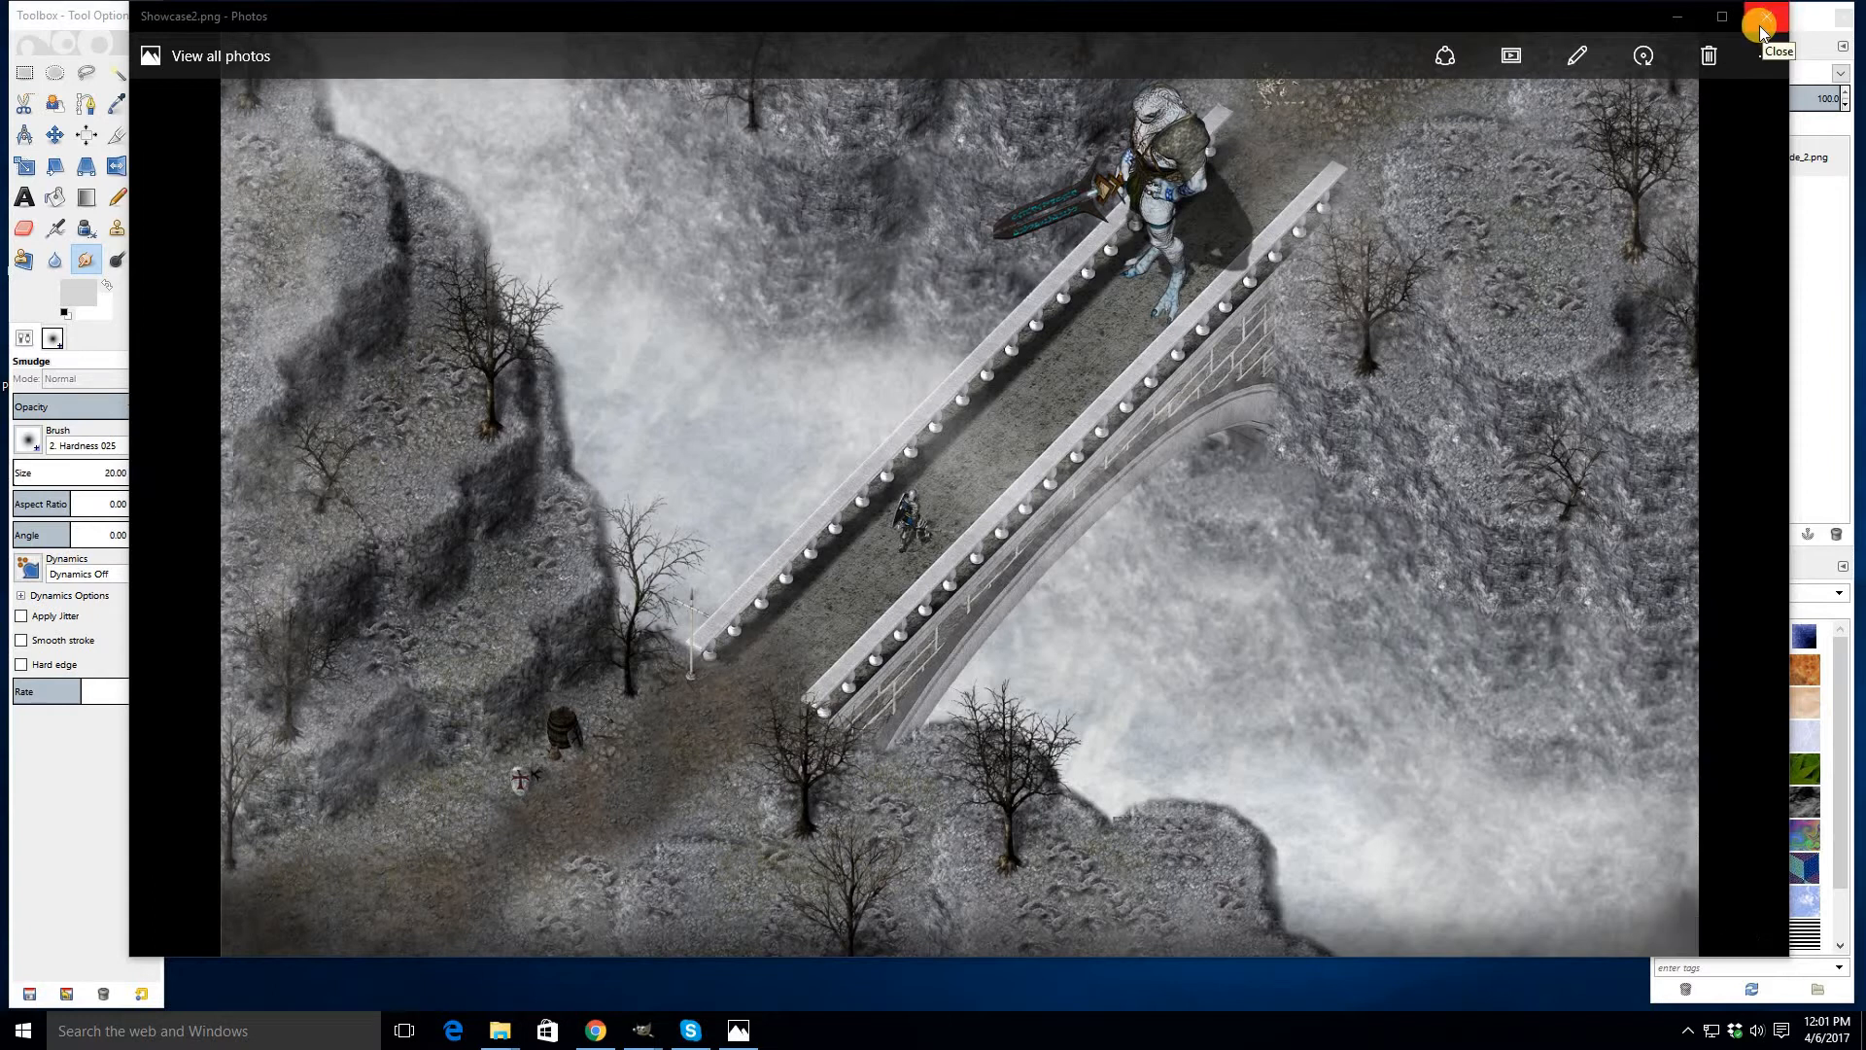
# - Close the photo viewer and rearrange the tileset and untitled image windows
pyautogui.click(1764, 18)
pyautogui.moveTo(828, 45); pyautogui.dragTo(725, 67)
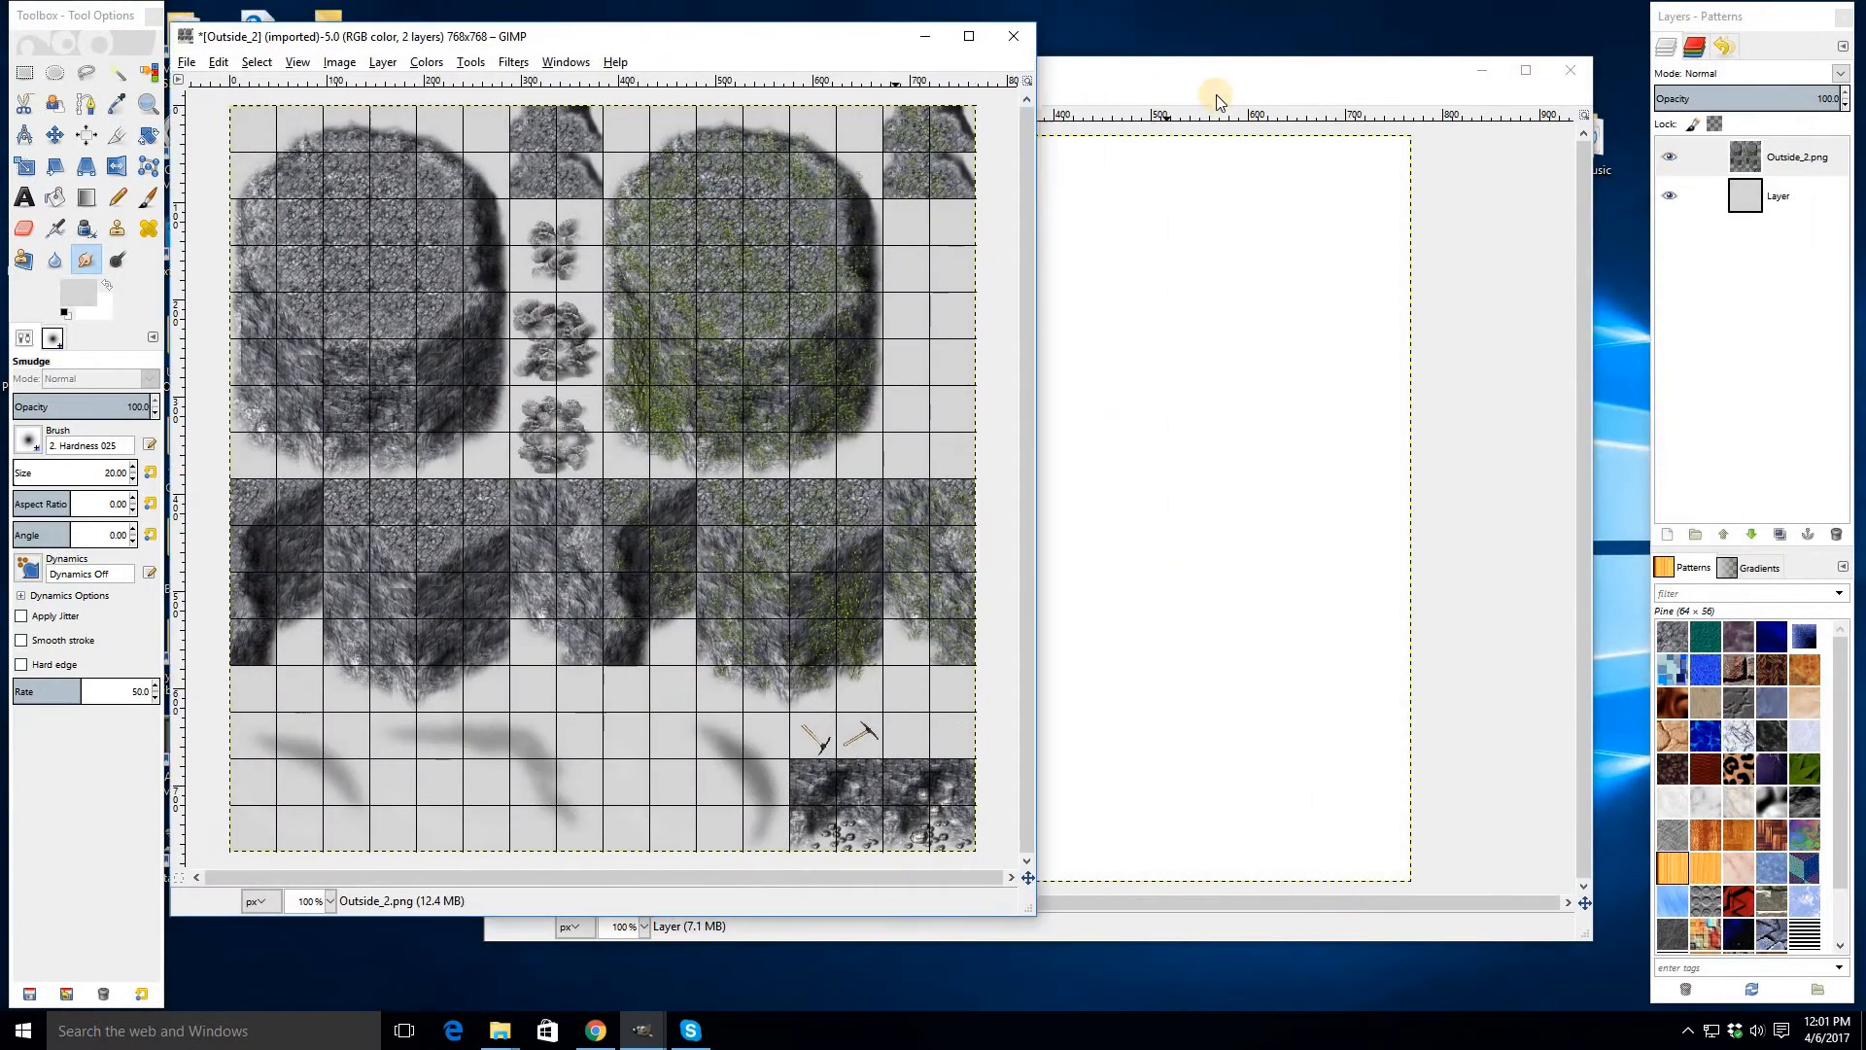
pyautogui.click(1205, 74)
pyautogui.moveTo(1233, 74); pyautogui.dragTo(1204, 72)
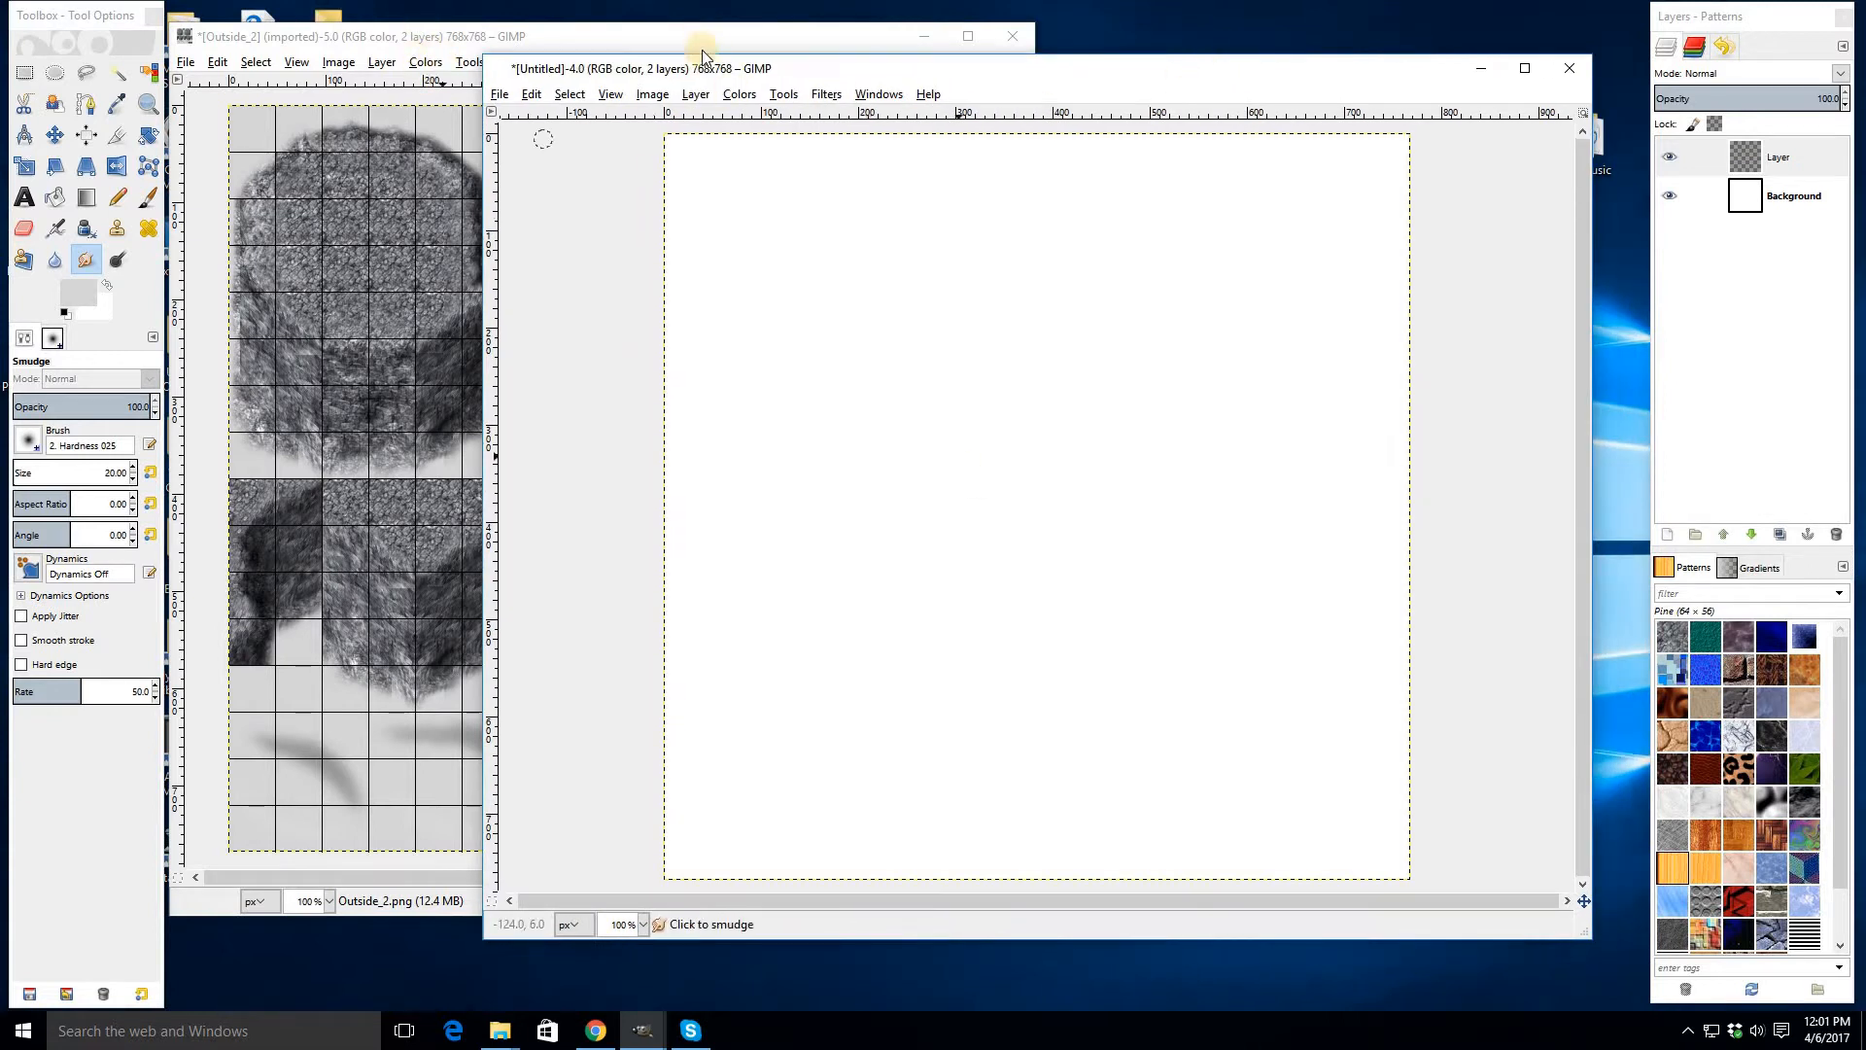
pyautogui.moveTo(683, 69); pyautogui.dragTo(720, 74)
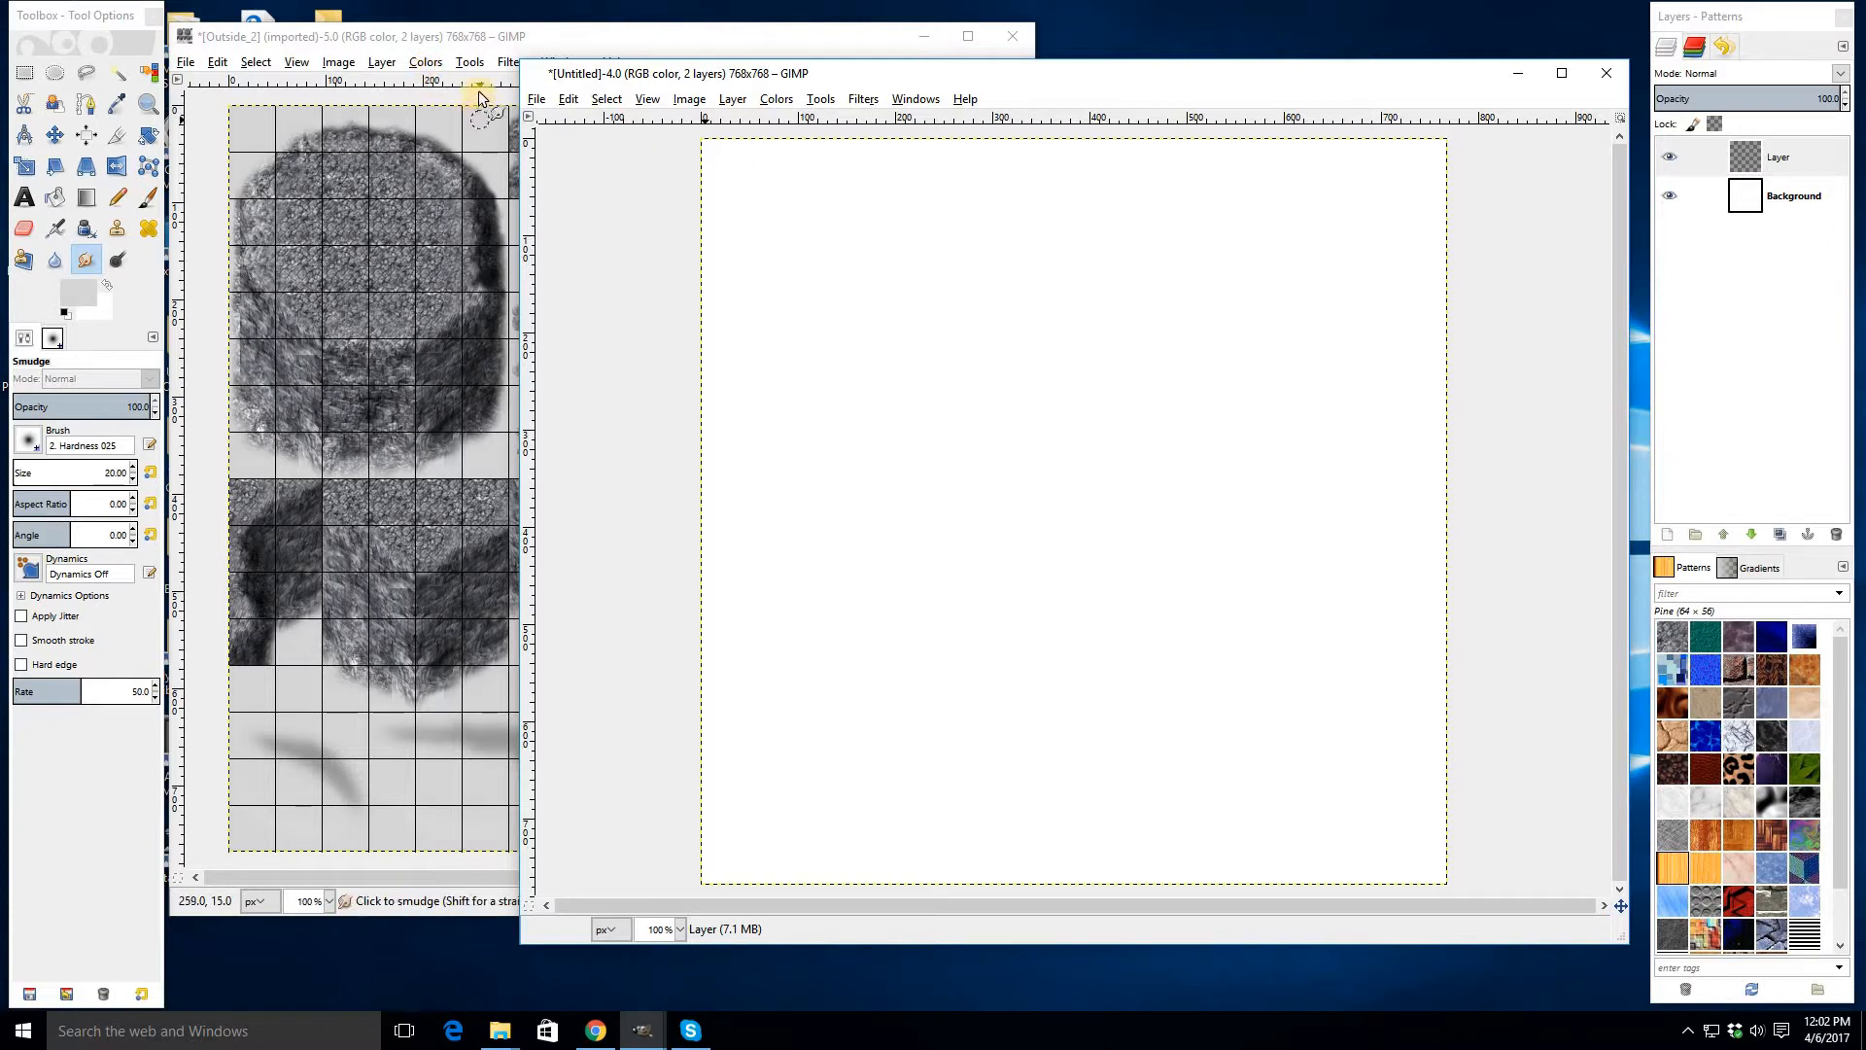
# - Select a 288 × 384 px rock block tile in the tileset's top-left corner with Rectangle Select and copy it
pyautogui.click(24, 72)
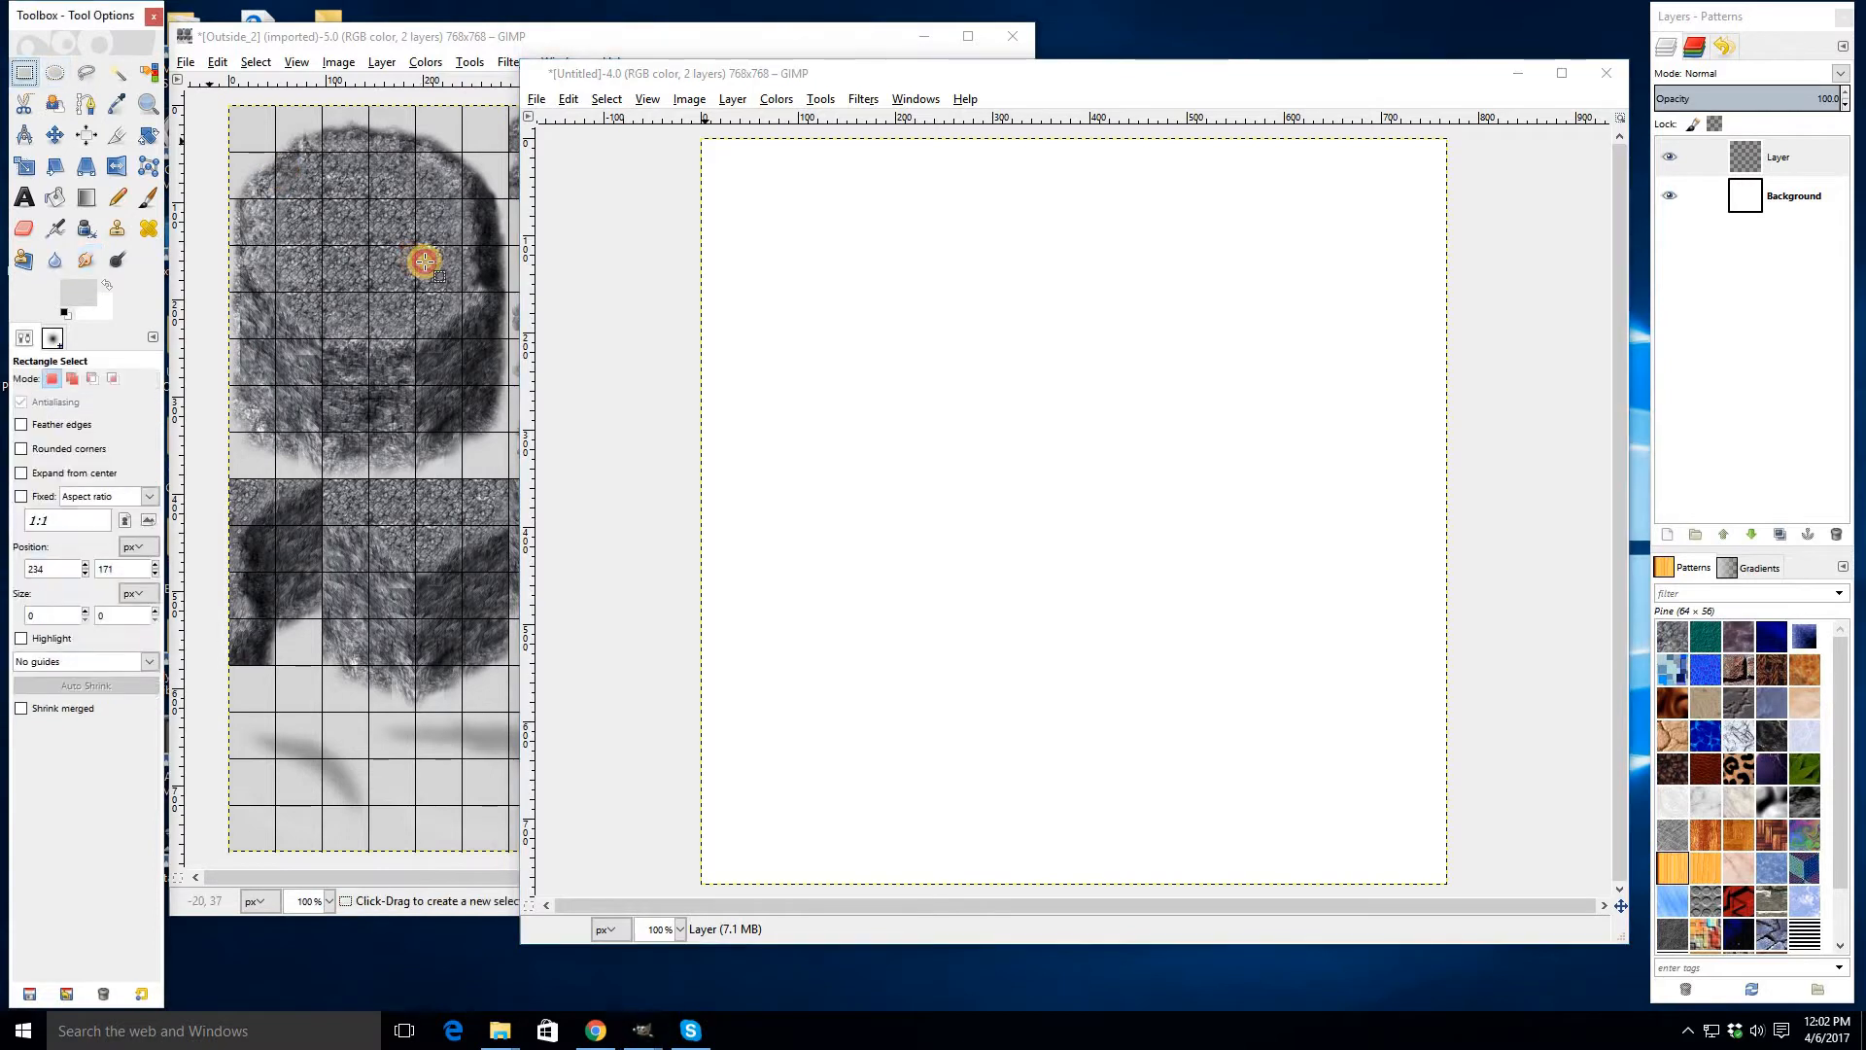
pyautogui.click(418, 262)
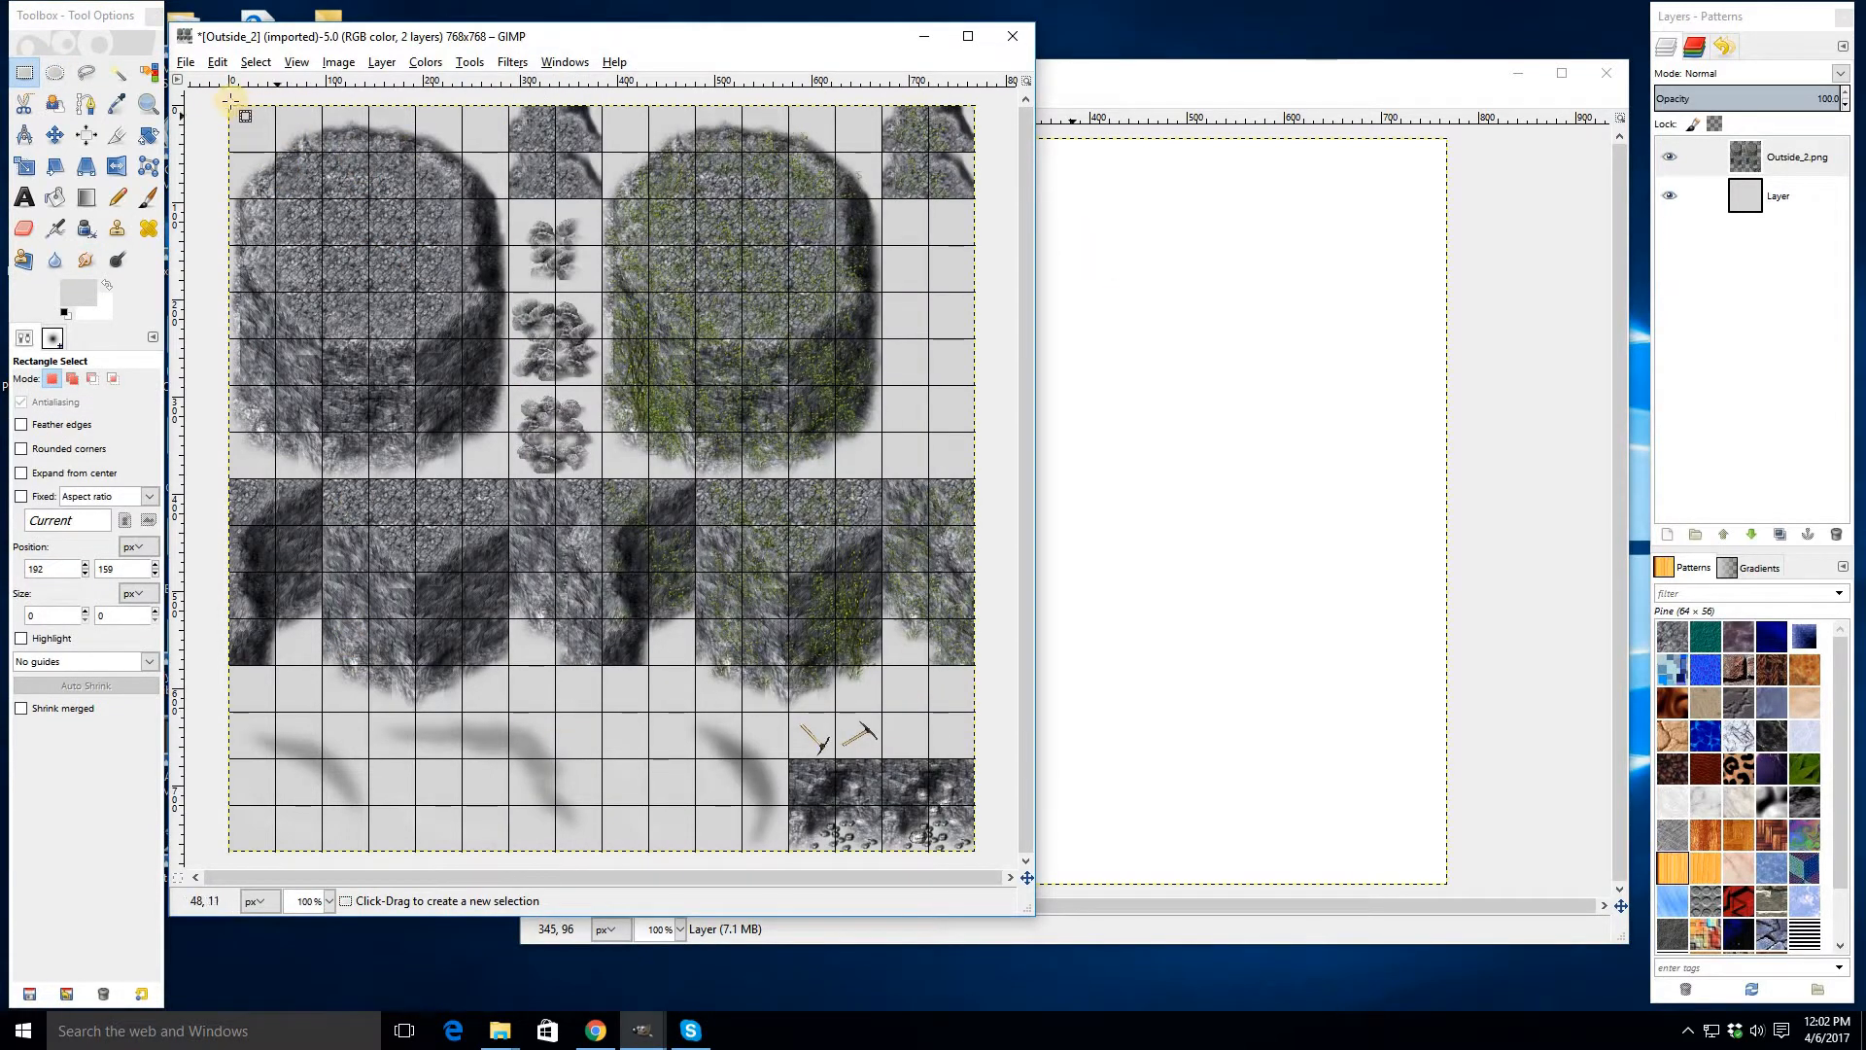
pyautogui.moveTo(231, 103); pyautogui.dragTo(509, 478)
pyautogui.press('ctrl')
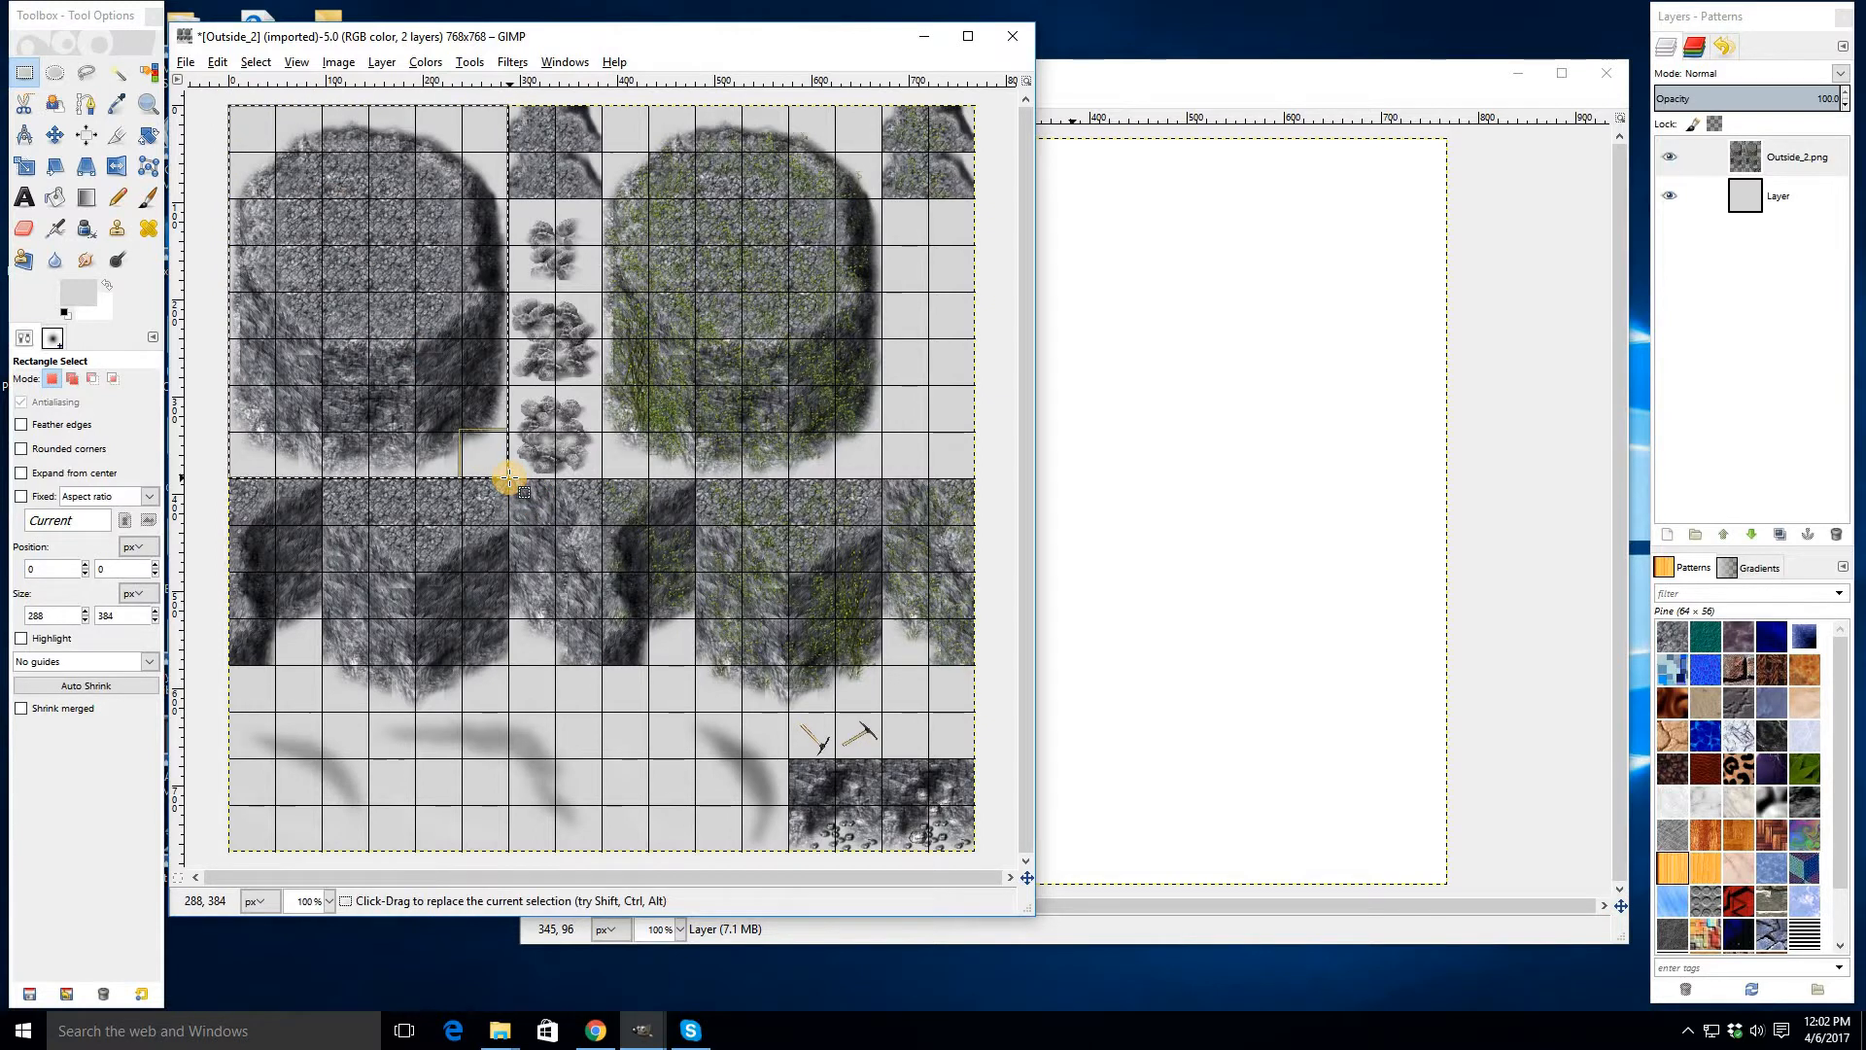
pyautogui.hotkey('ctrl', 'c')
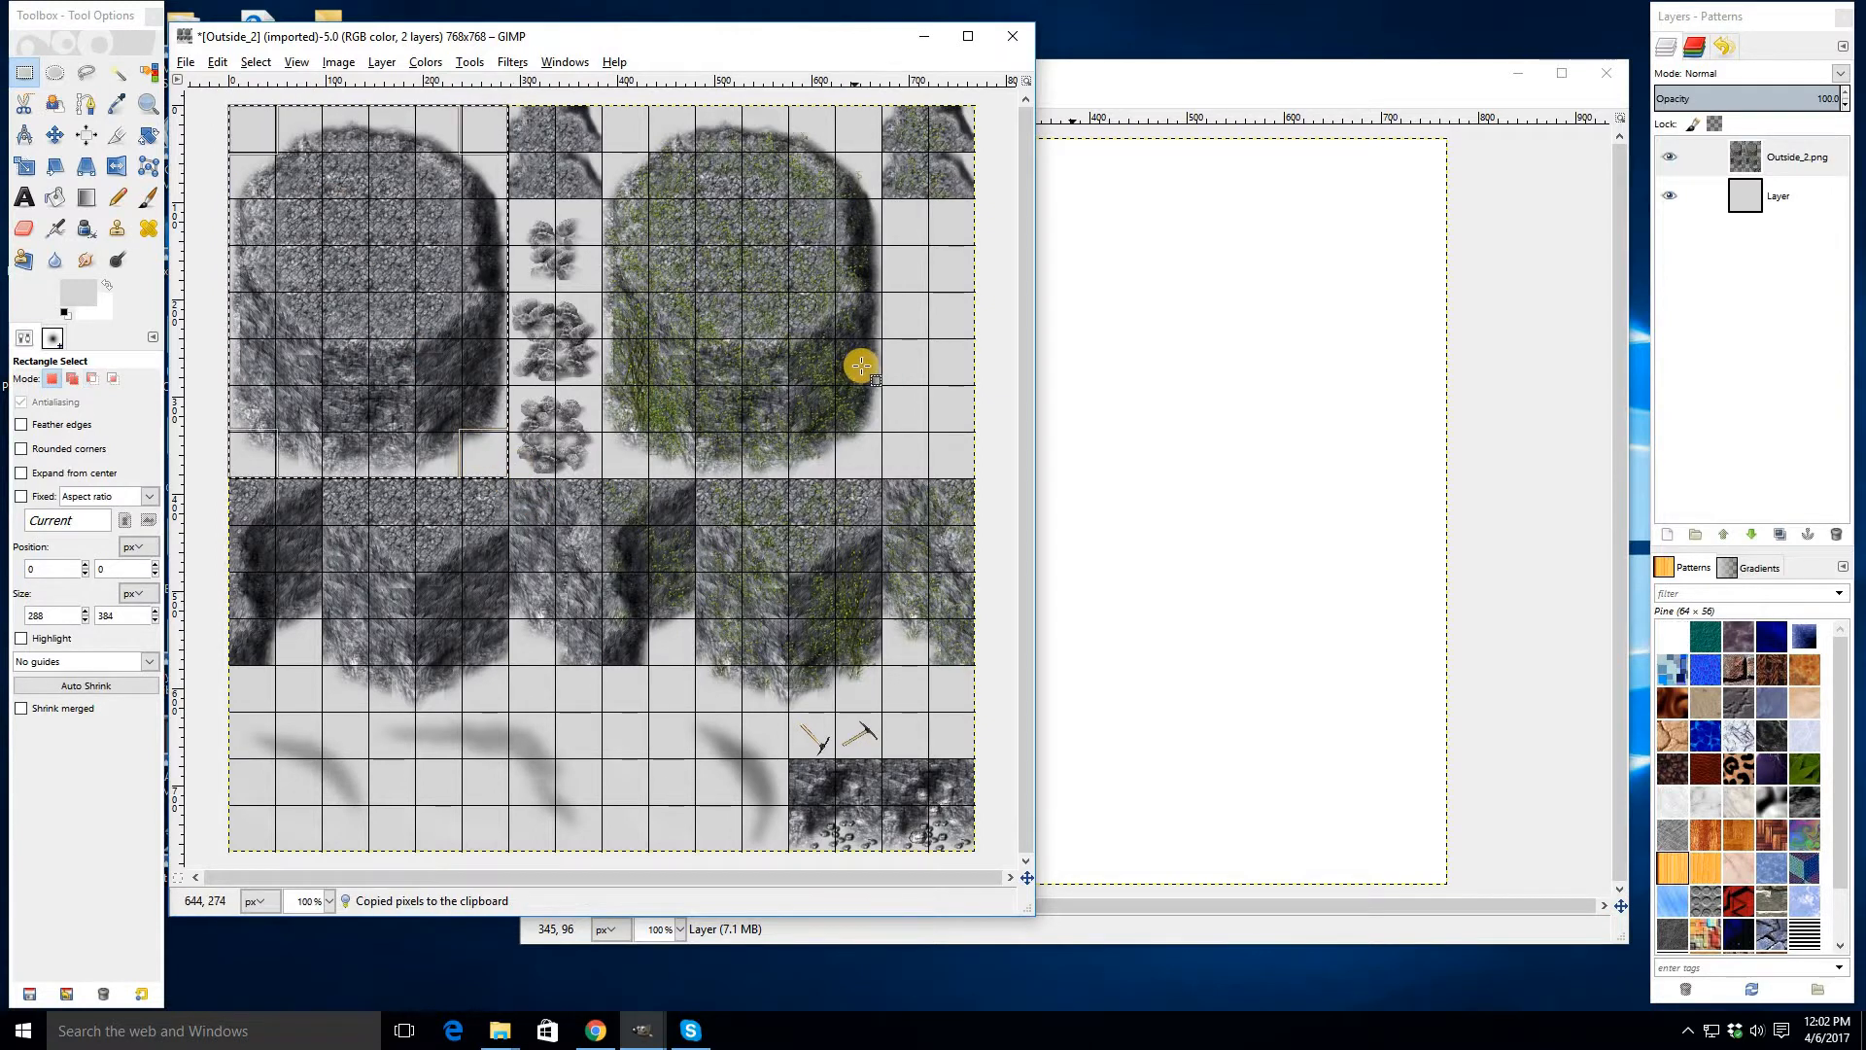
# - Paste the rock tile into the untitled image's layer and position two overlapping copies side by side
pyautogui.click(1058, 158)
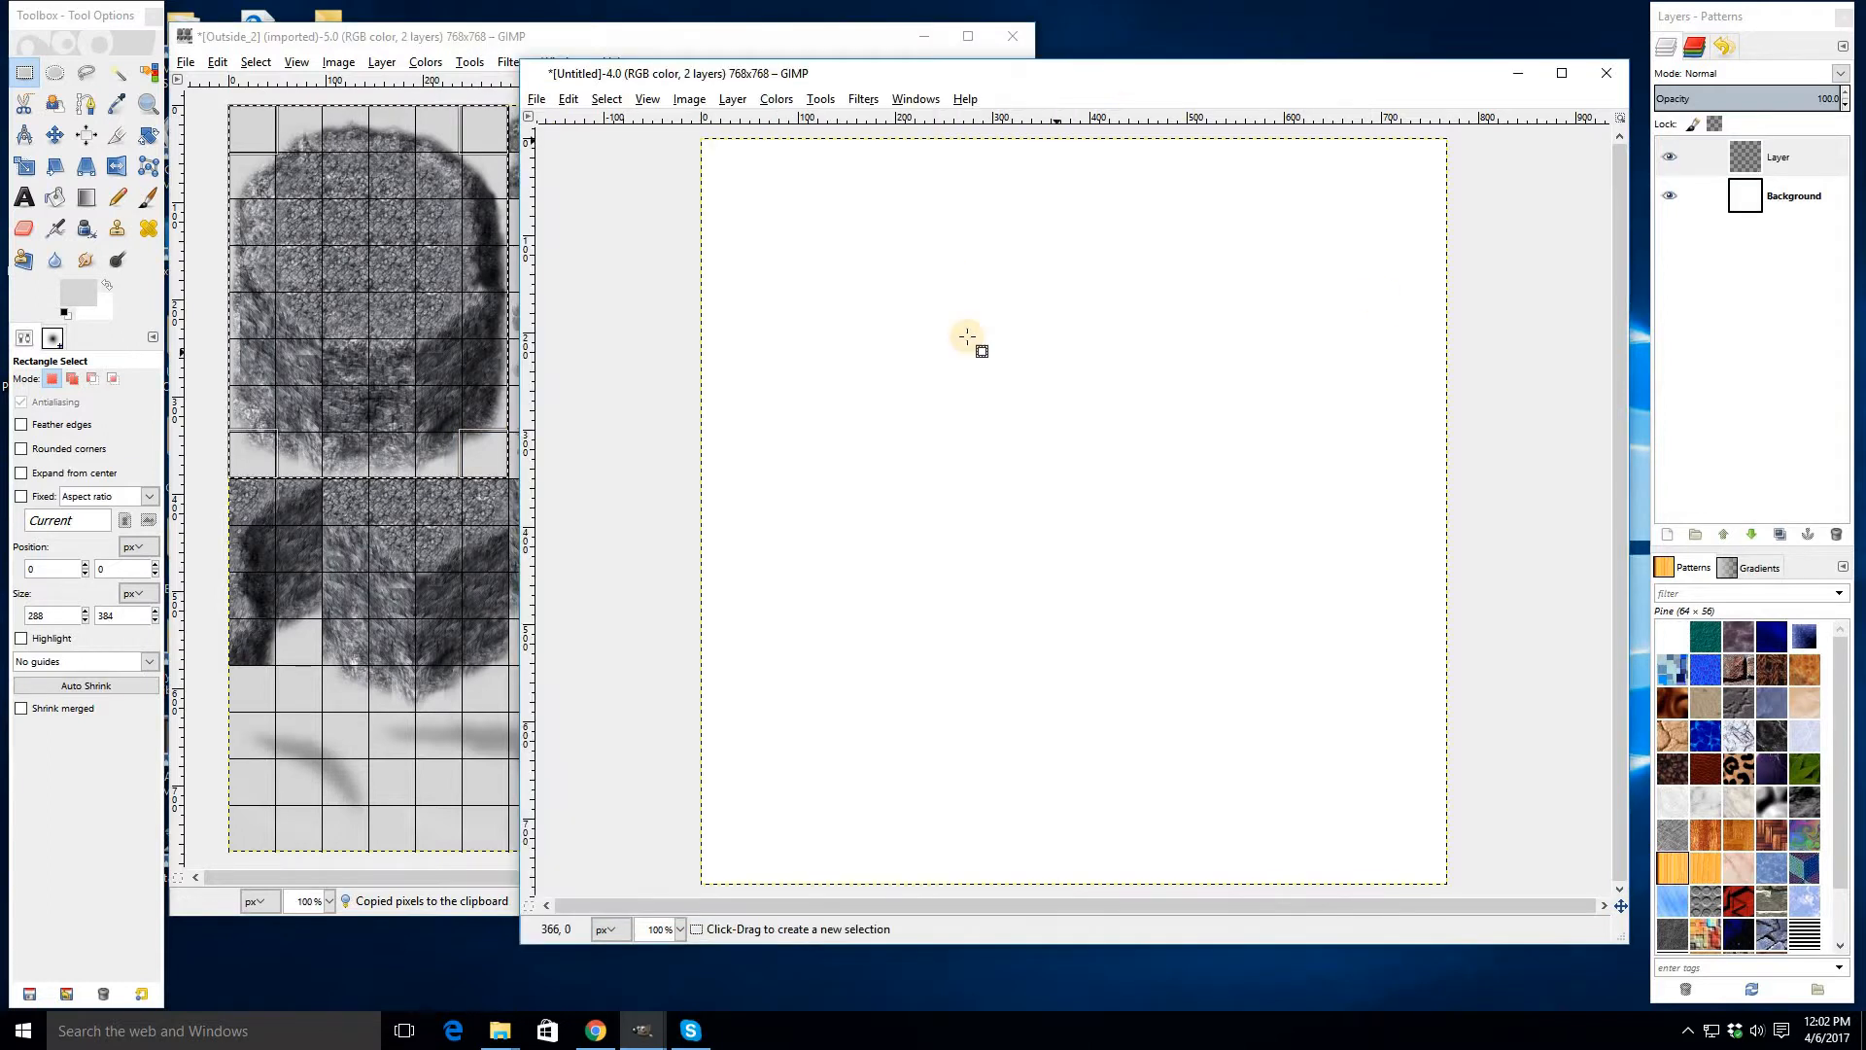
pyautogui.click(1740, 166)
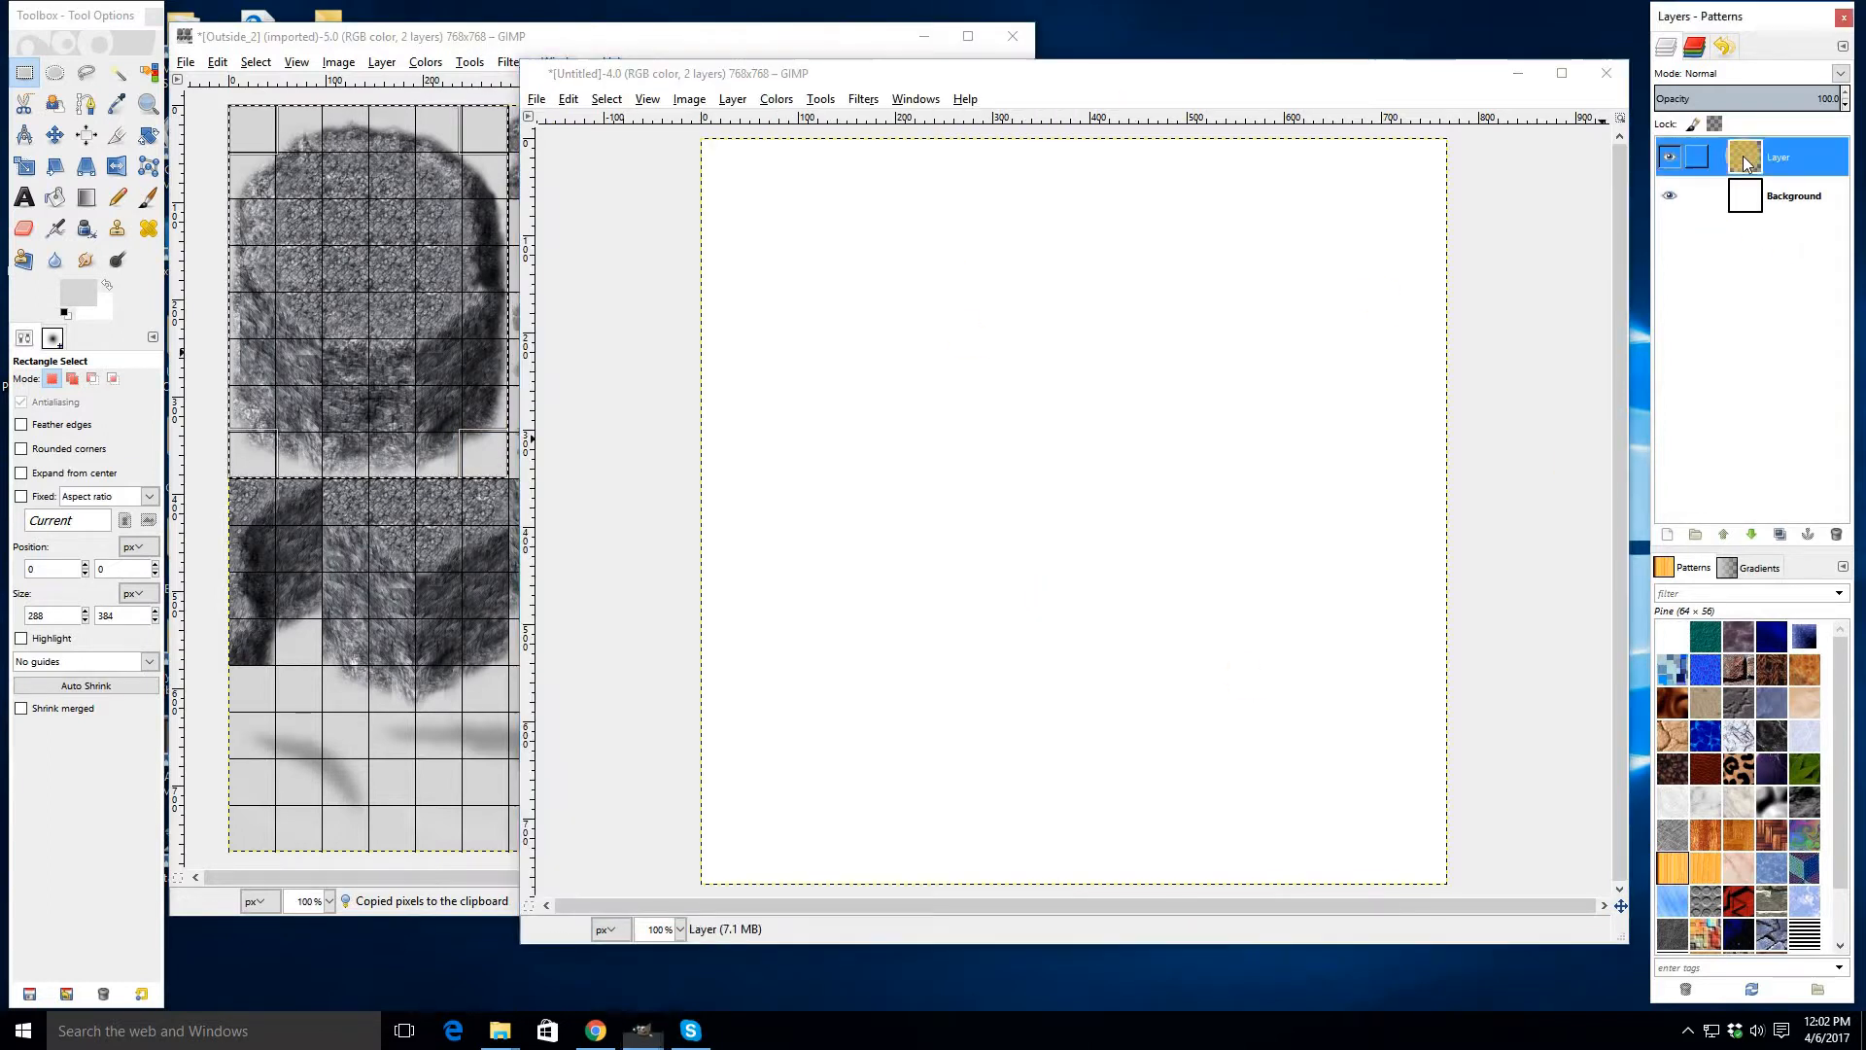
pyautogui.moveTo(894, 78); pyautogui.dragTo(835, 80)
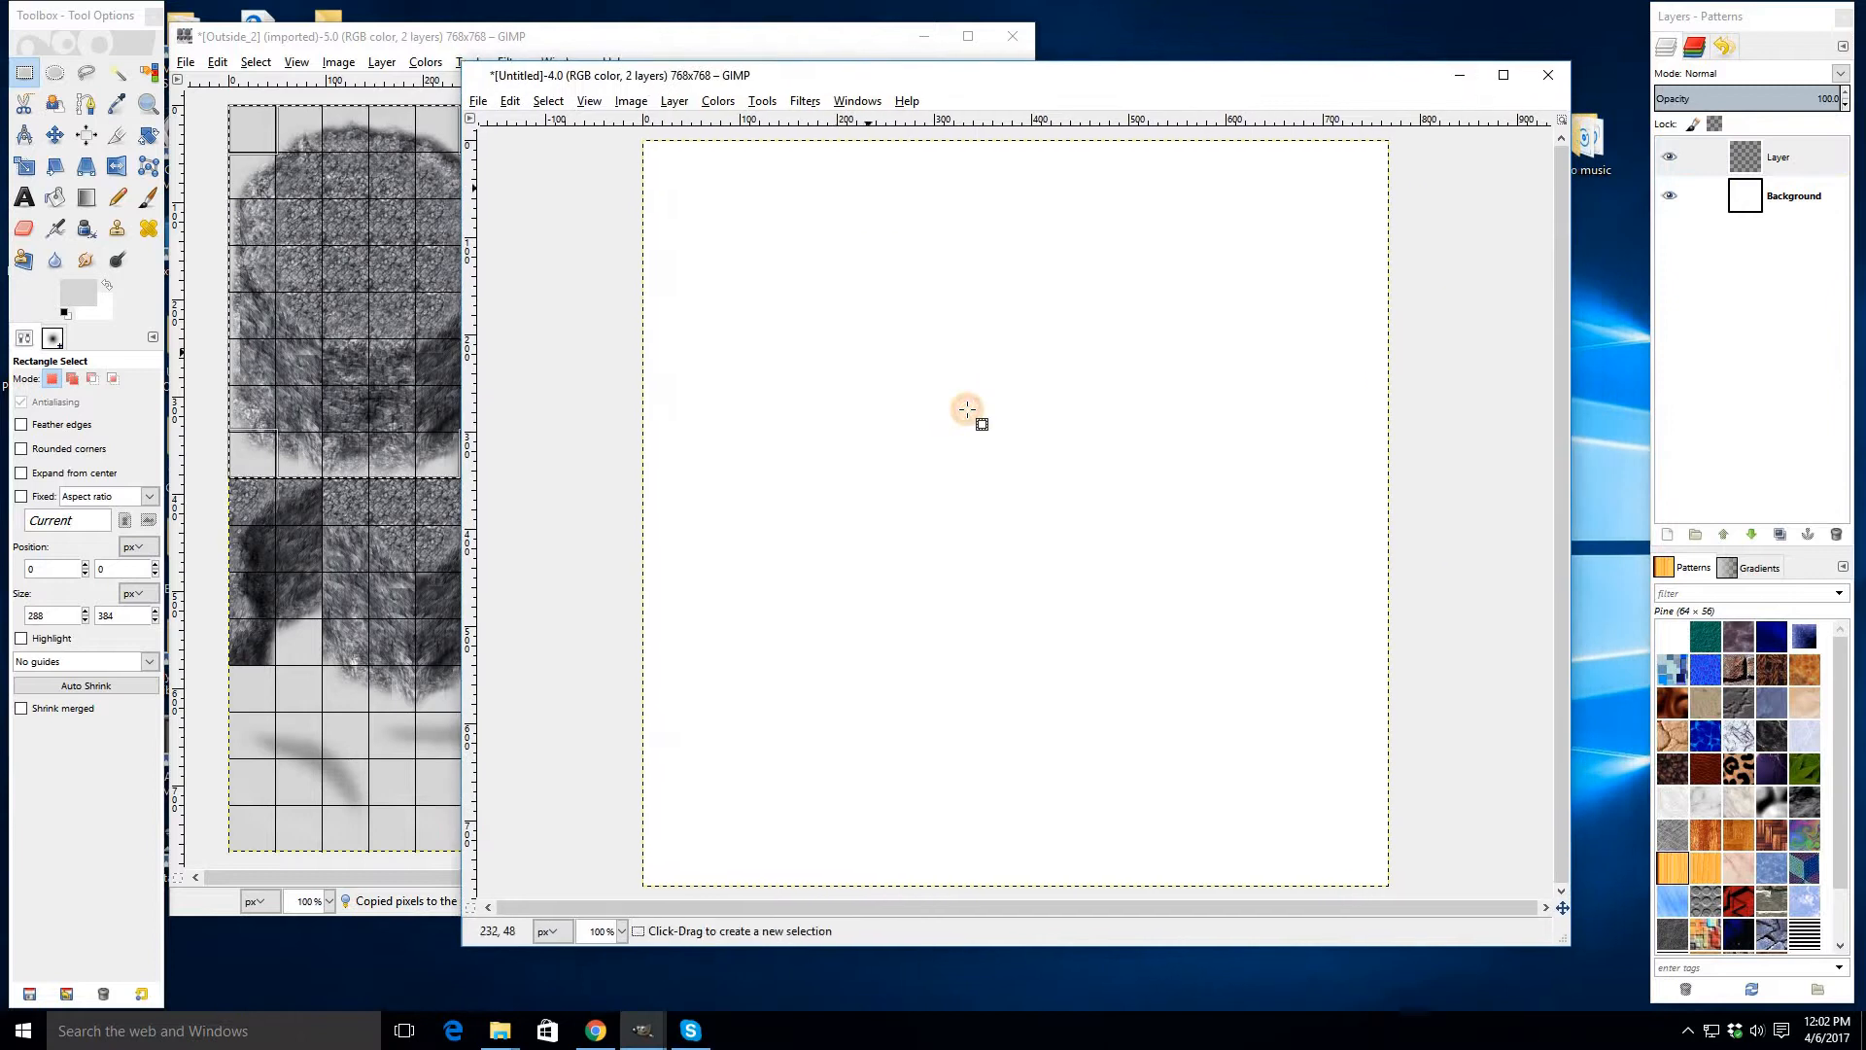
pyautogui.click(972, 410)
pyautogui.hotkey('ctrl', 'v')
pyautogui.moveTo(933, 437); pyautogui.dragTo(870, 399)
pyautogui.rightClick(1771, 160)
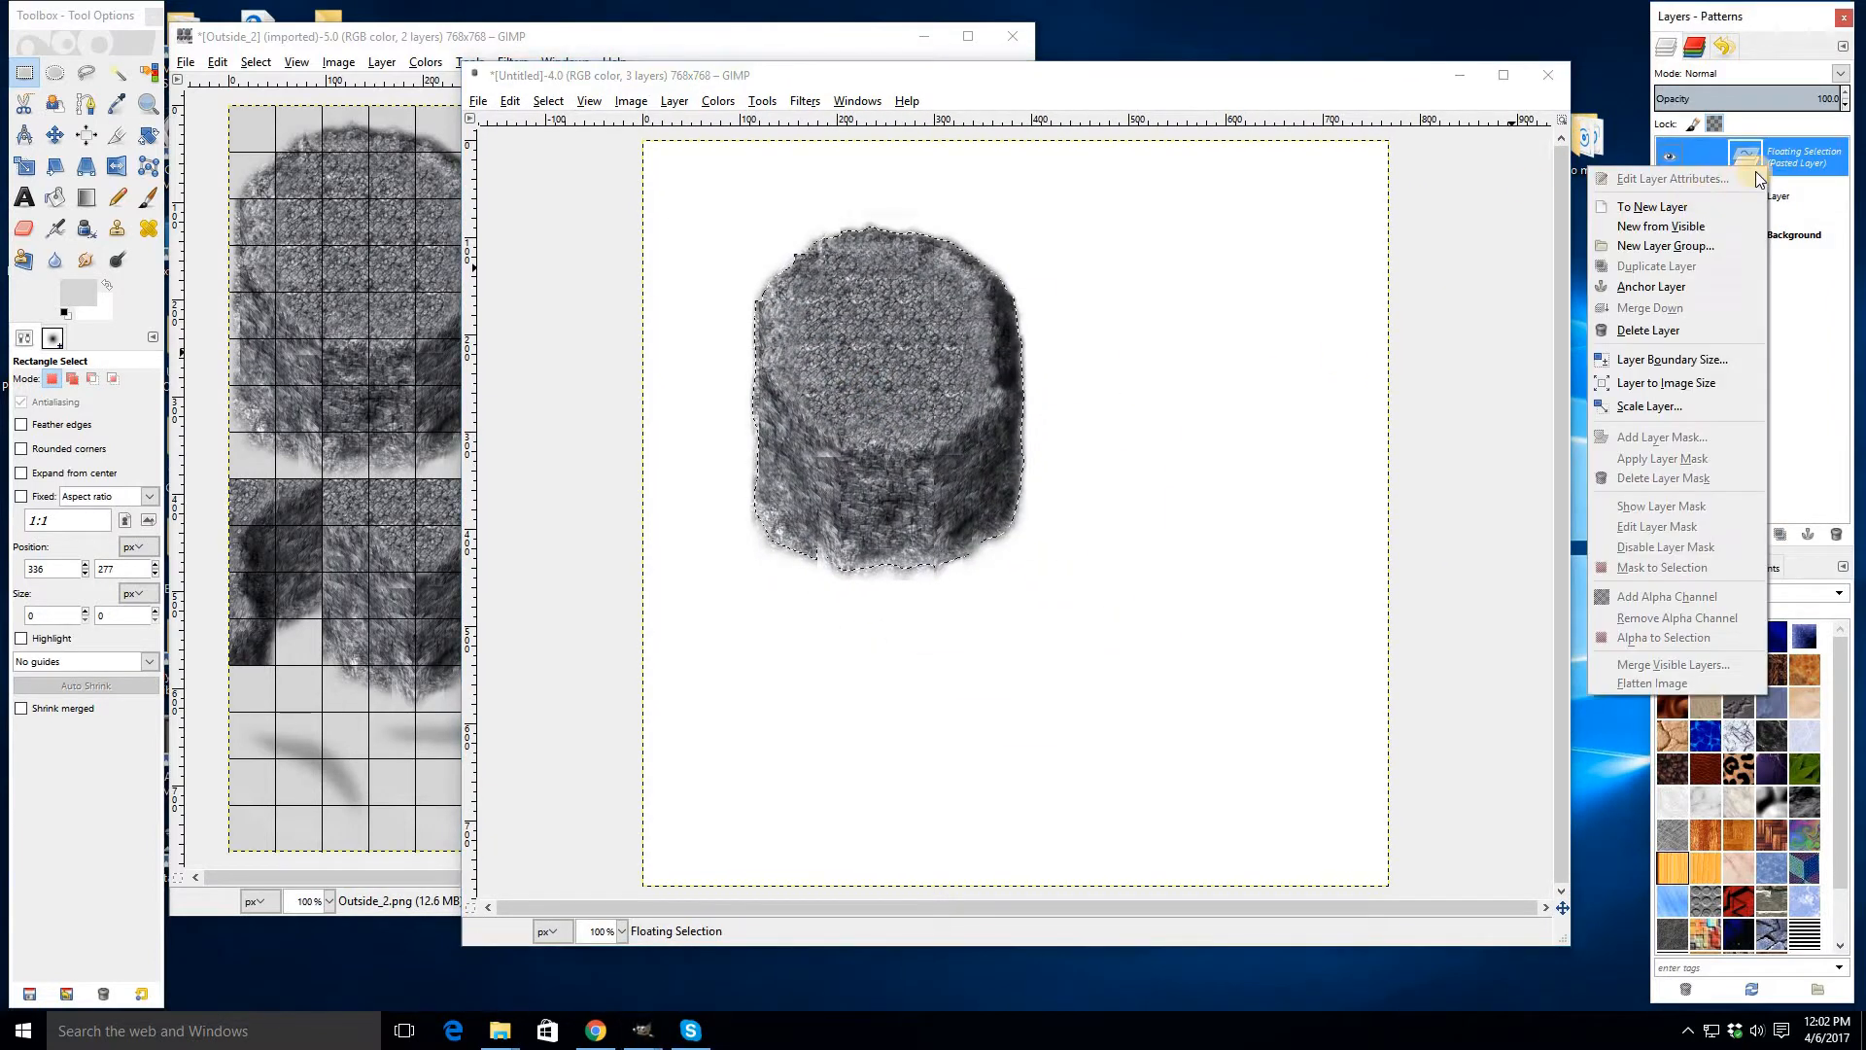
pyautogui.click(1143, 366)
pyautogui.moveTo(954, 583); pyautogui.dragTo(1011, 468)
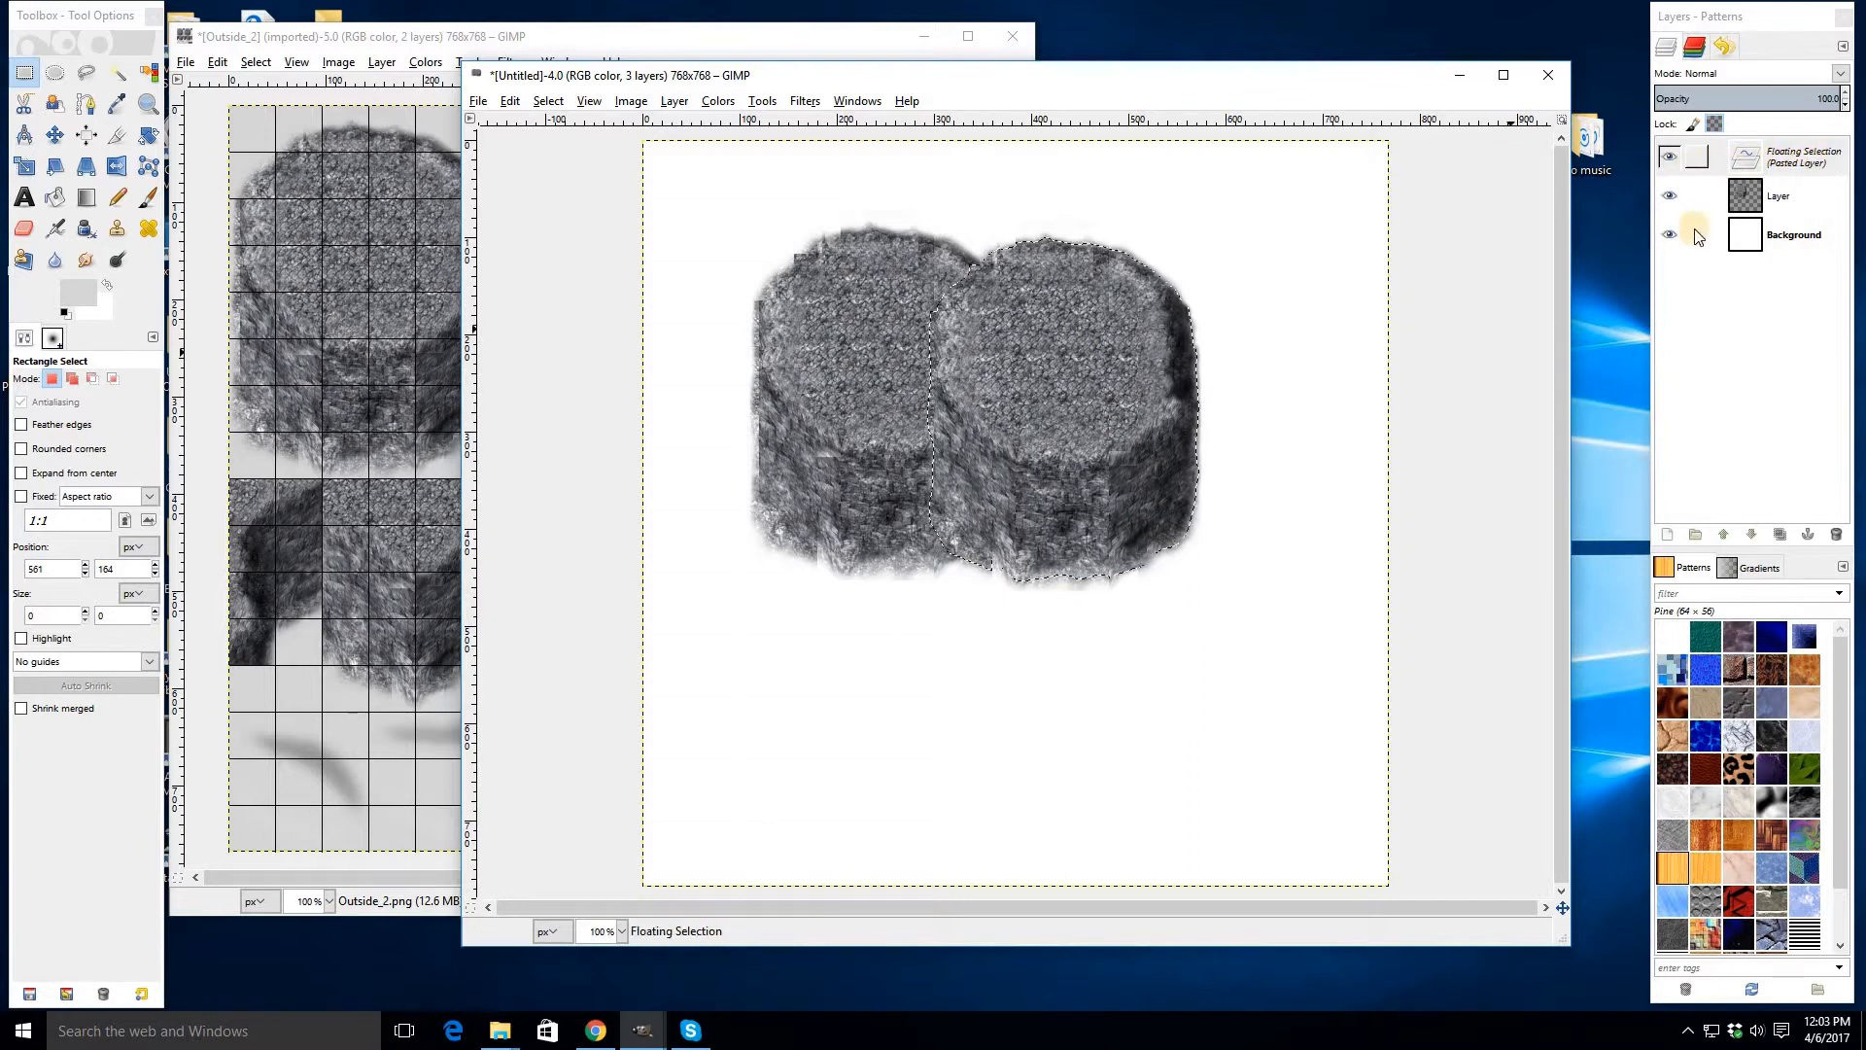
# - Paste a third copy of the rock tile lower in front of the others and anchor it
pyautogui.click(1155, 699)
pyautogui.hotkey('ctrl', 'v')
pyautogui.moveTo(994, 454); pyautogui.dragTo(957, 447)
pyautogui.click(1262, 562)
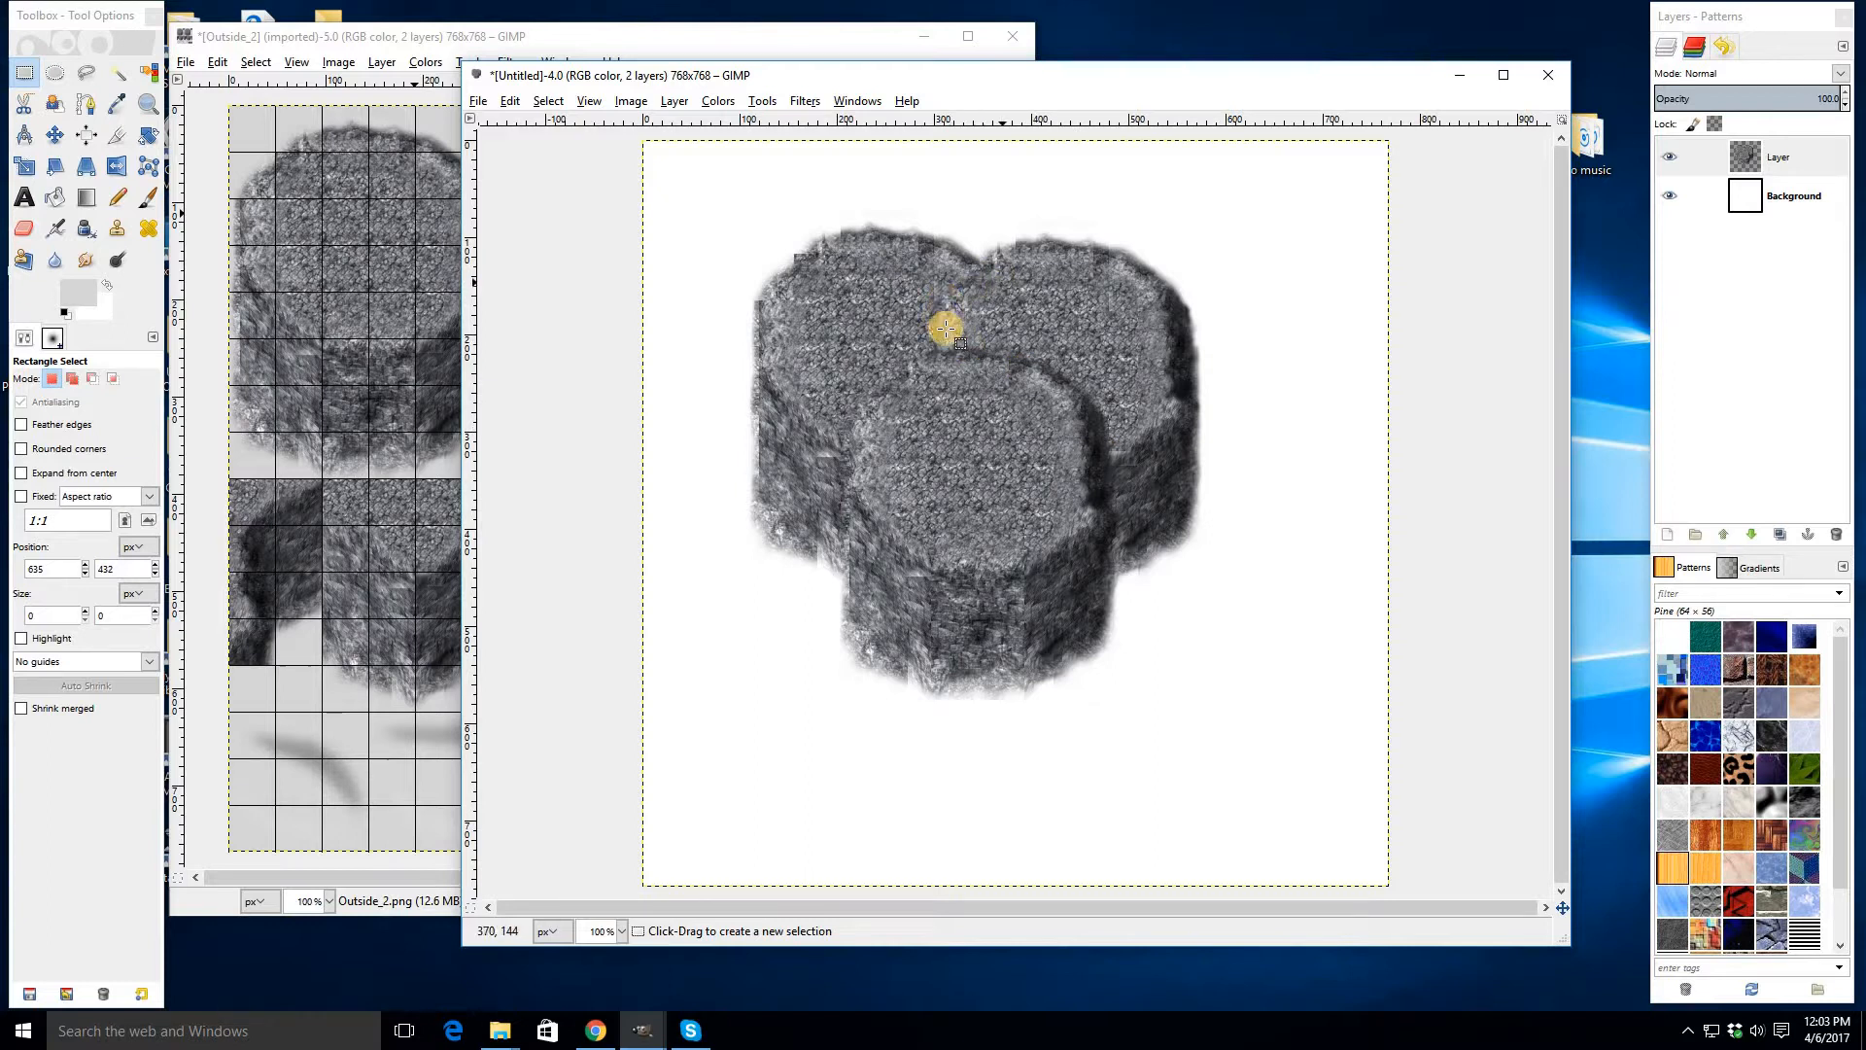
# - Switch to the Clone tool and set its brush size to 100
pyautogui.click(121, 234)
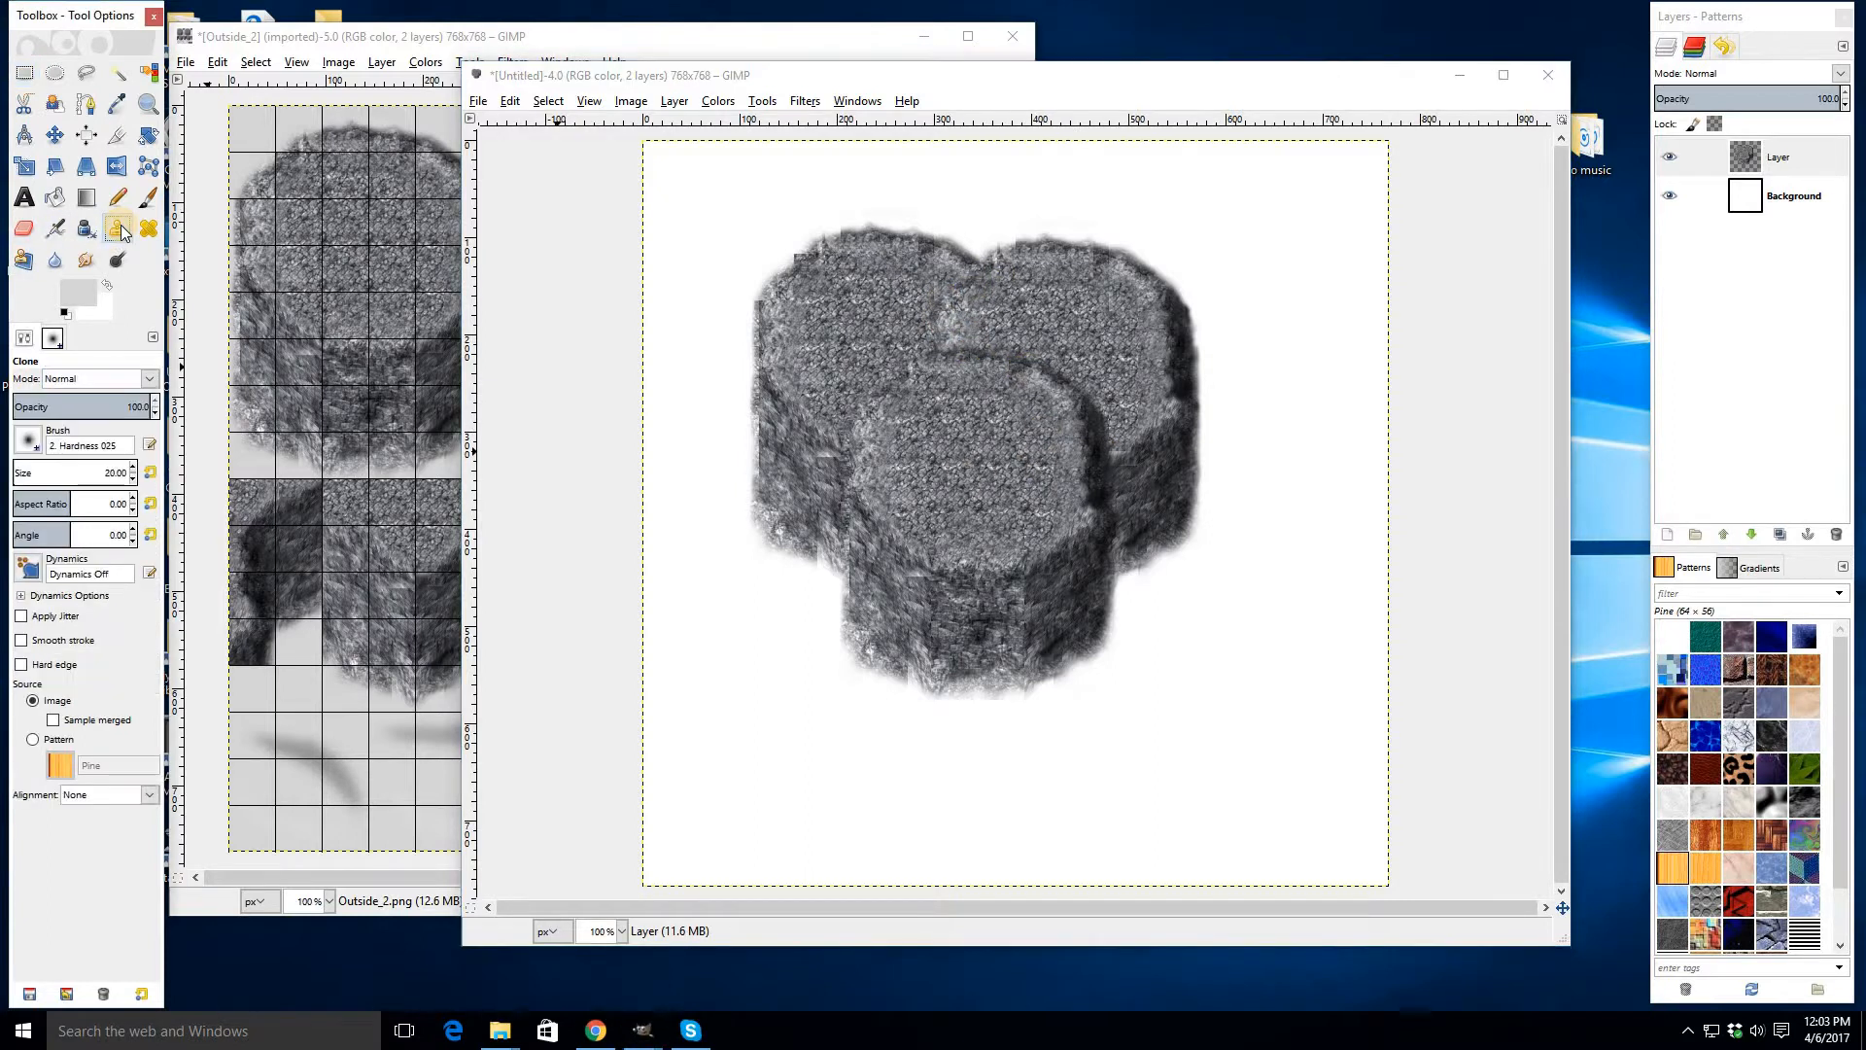
pyautogui.click(29, 441)
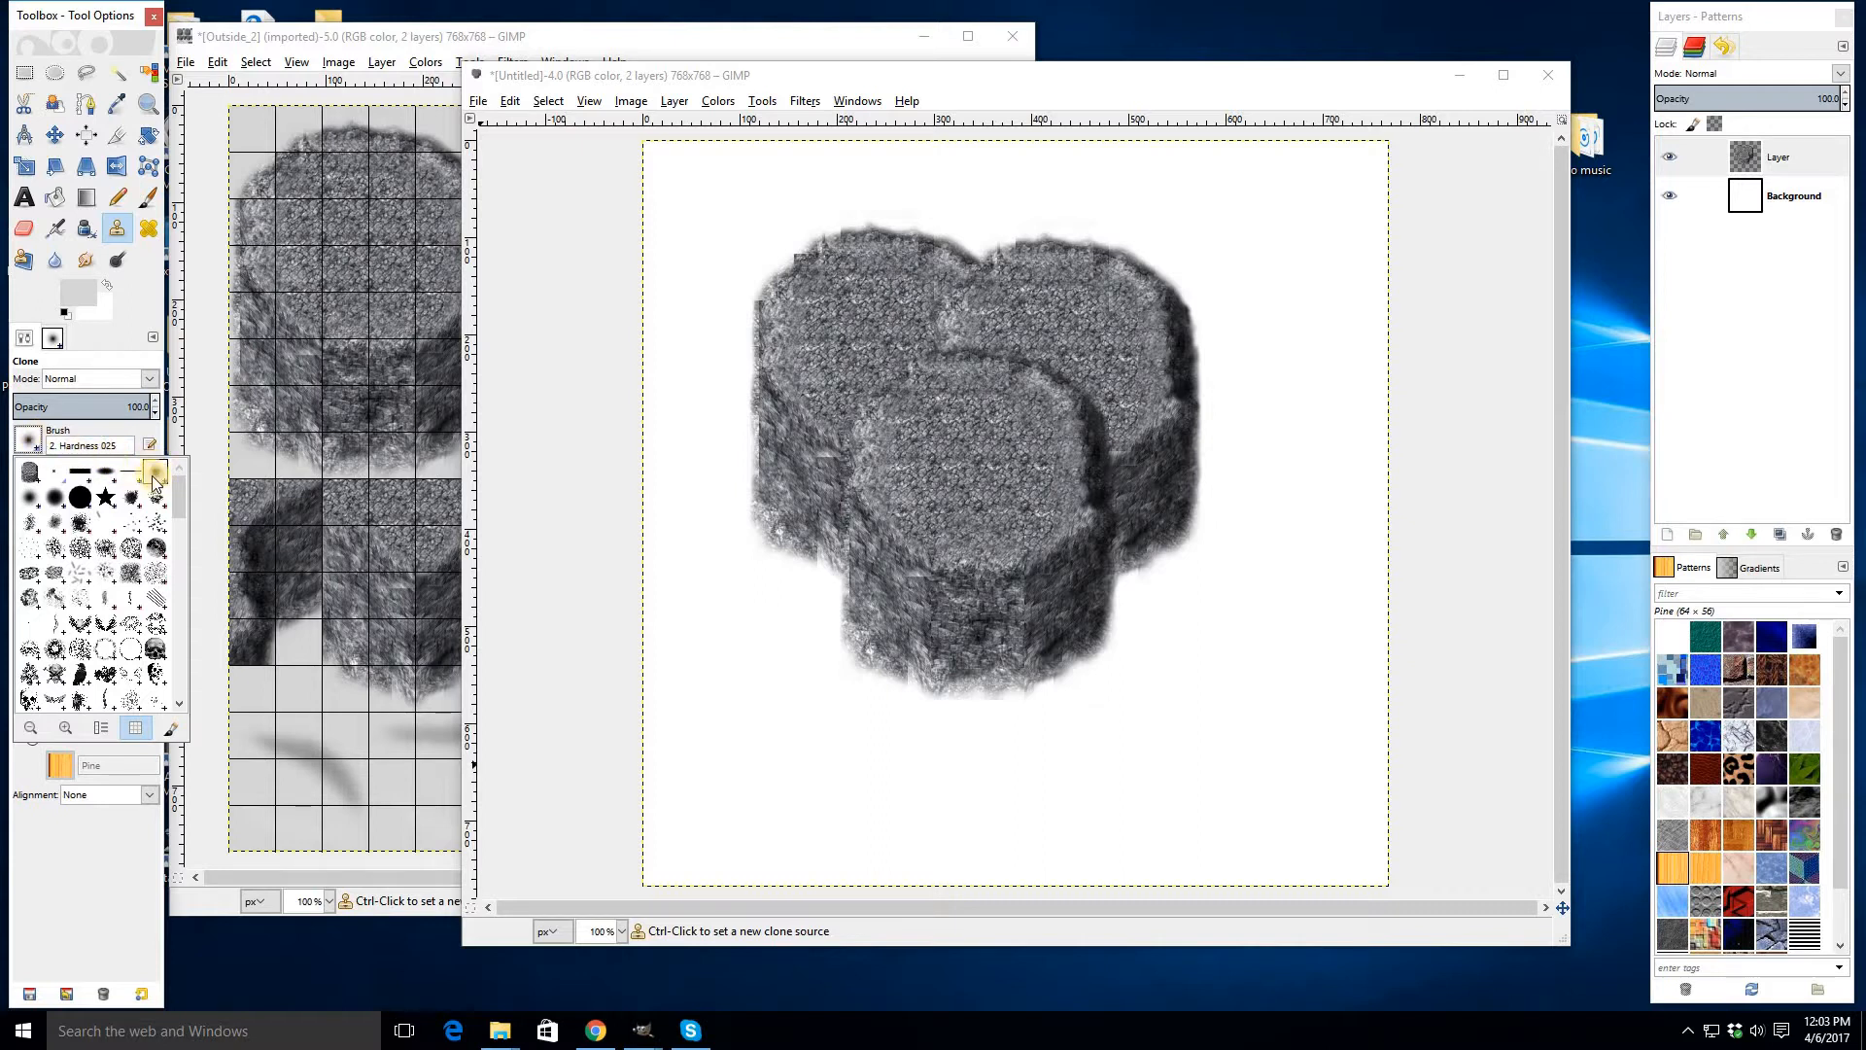
pyautogui.click(749, 100)
pyautogui.click(110, 478)
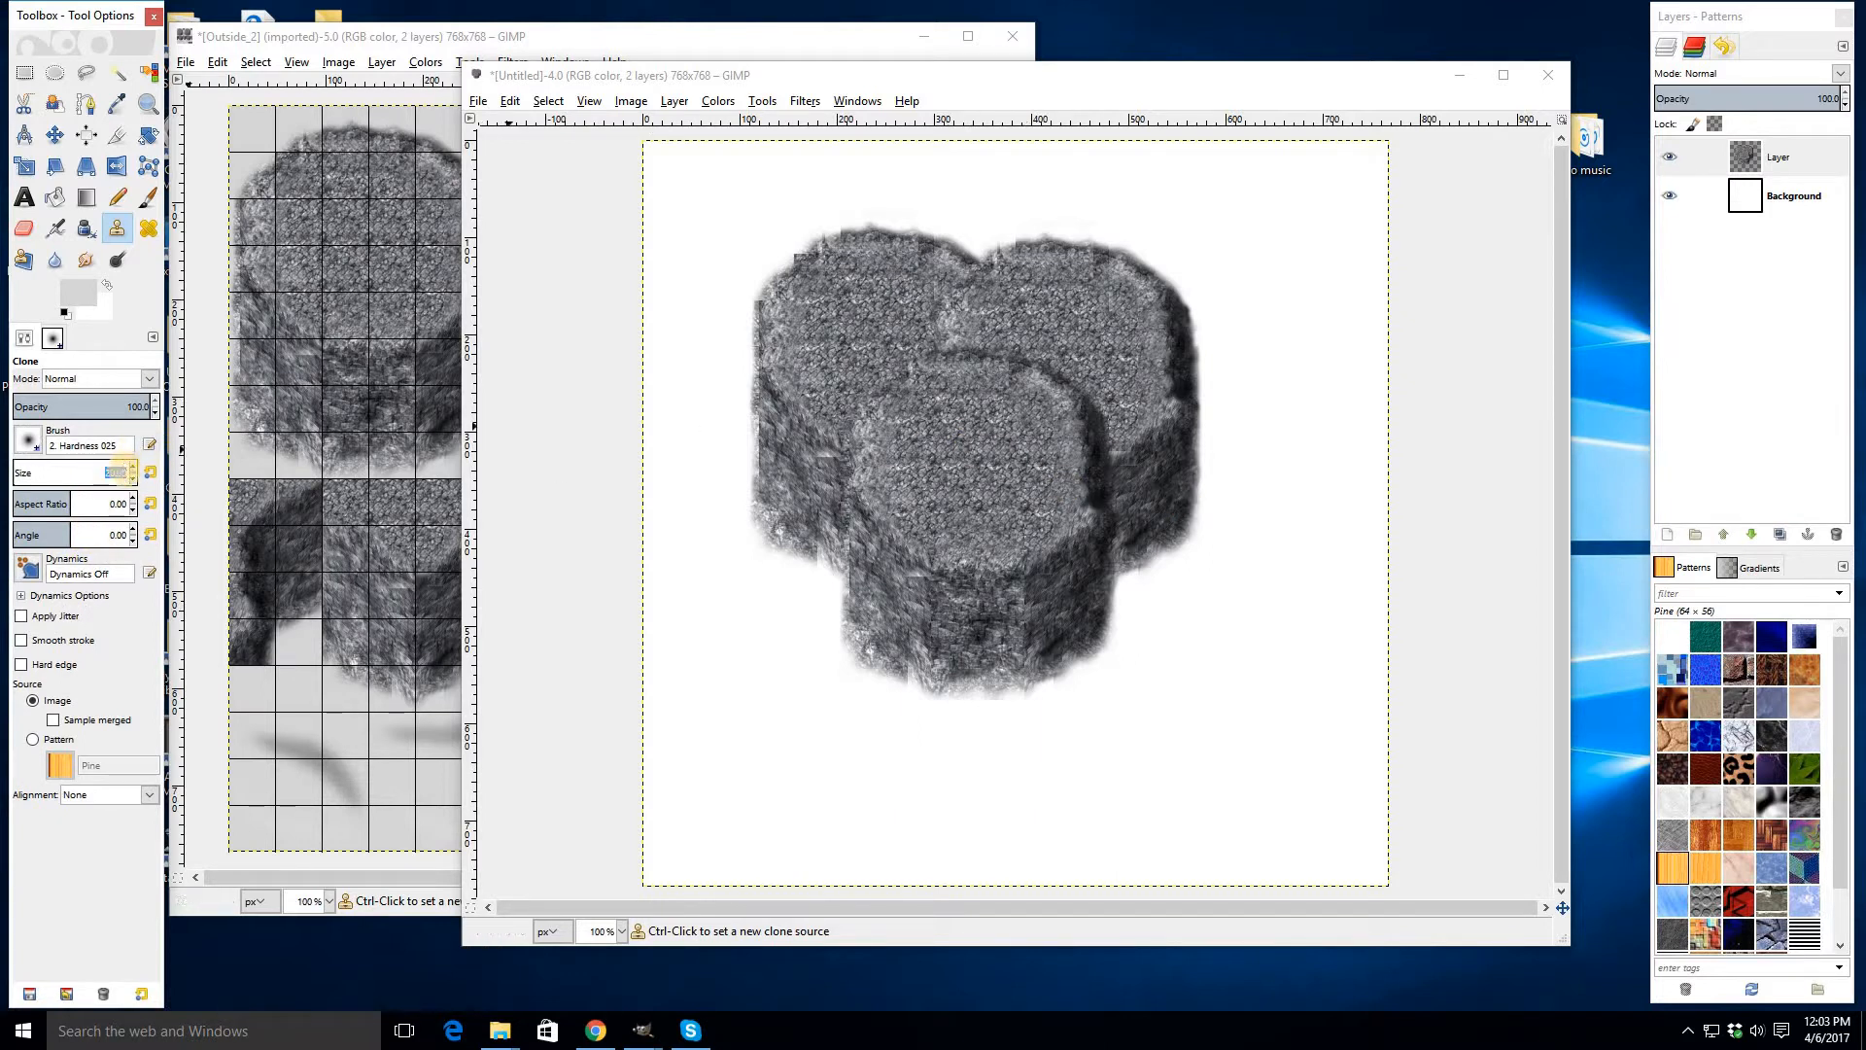
pyautogui.write('100')
pyautogui.press('Return')
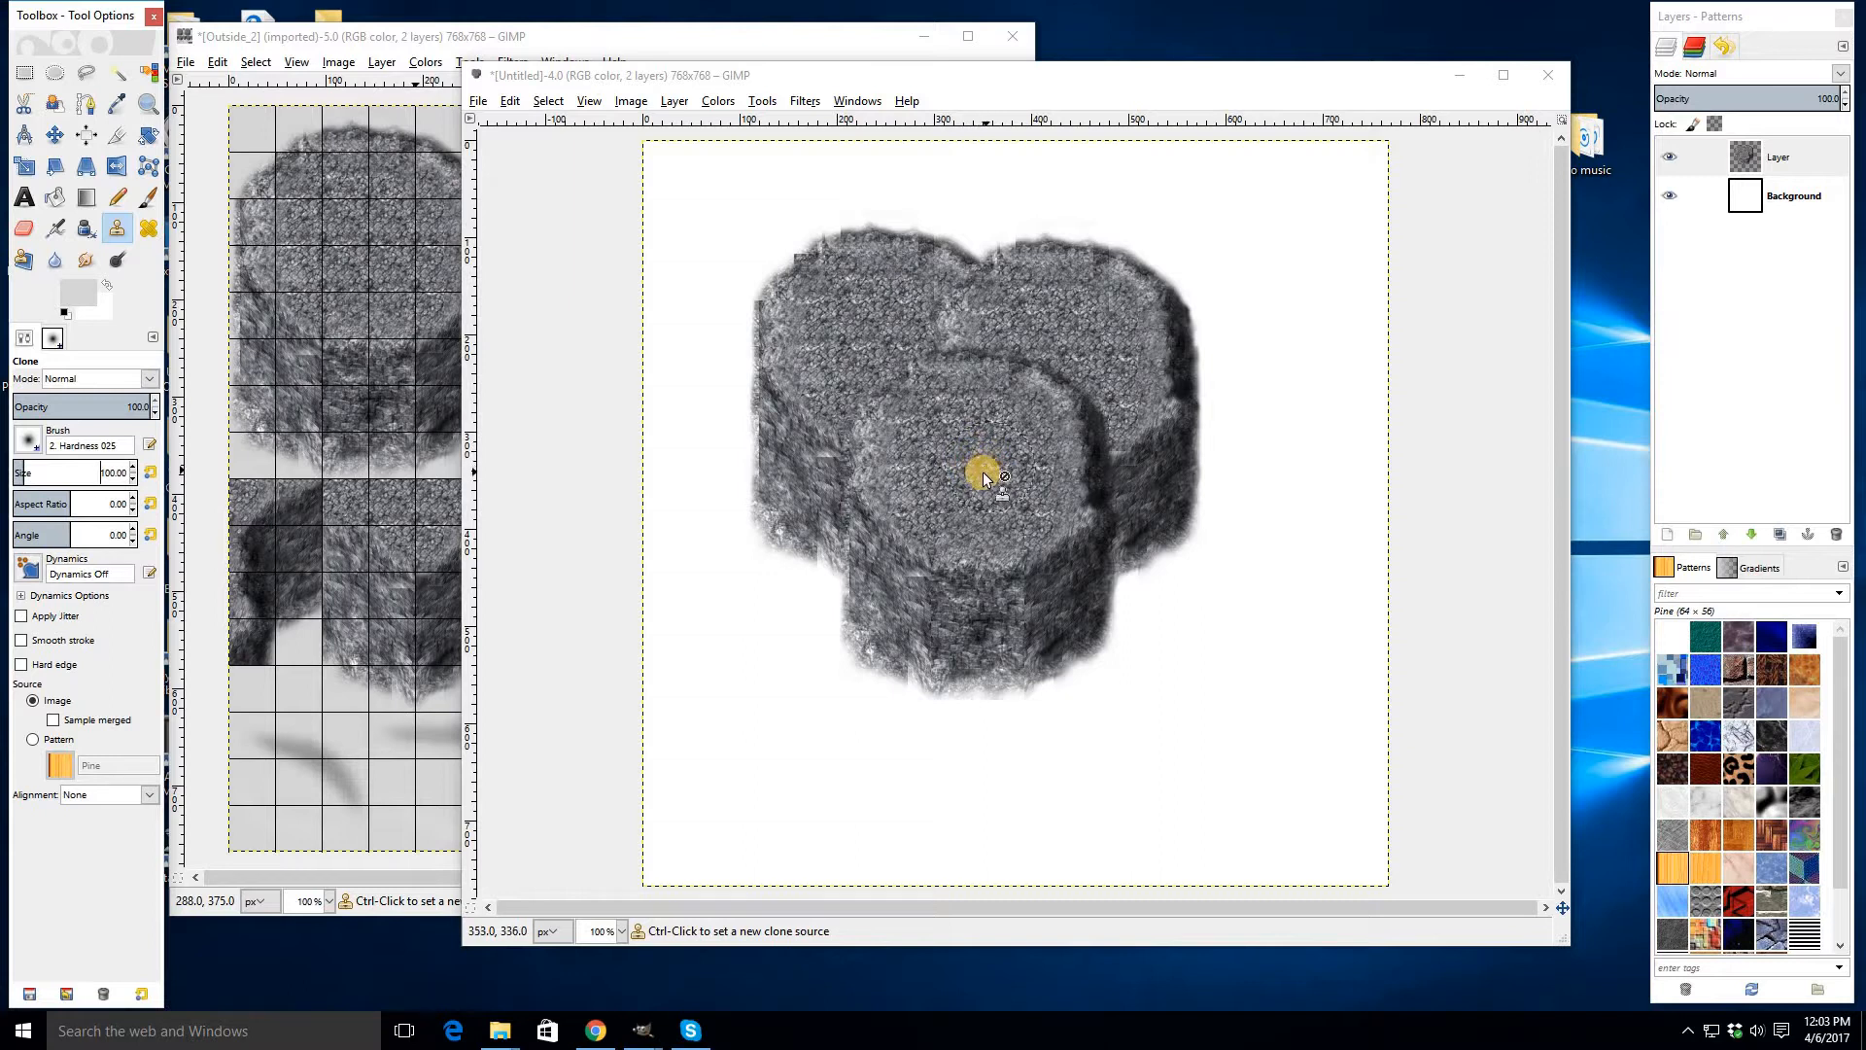
# - Clone rock texture over the seams on the merged top surface of the blocks
pyautogui.keyDown('ctrl'); pyautogui.click(984, 473); pyautogui.keyUp('ctrl')
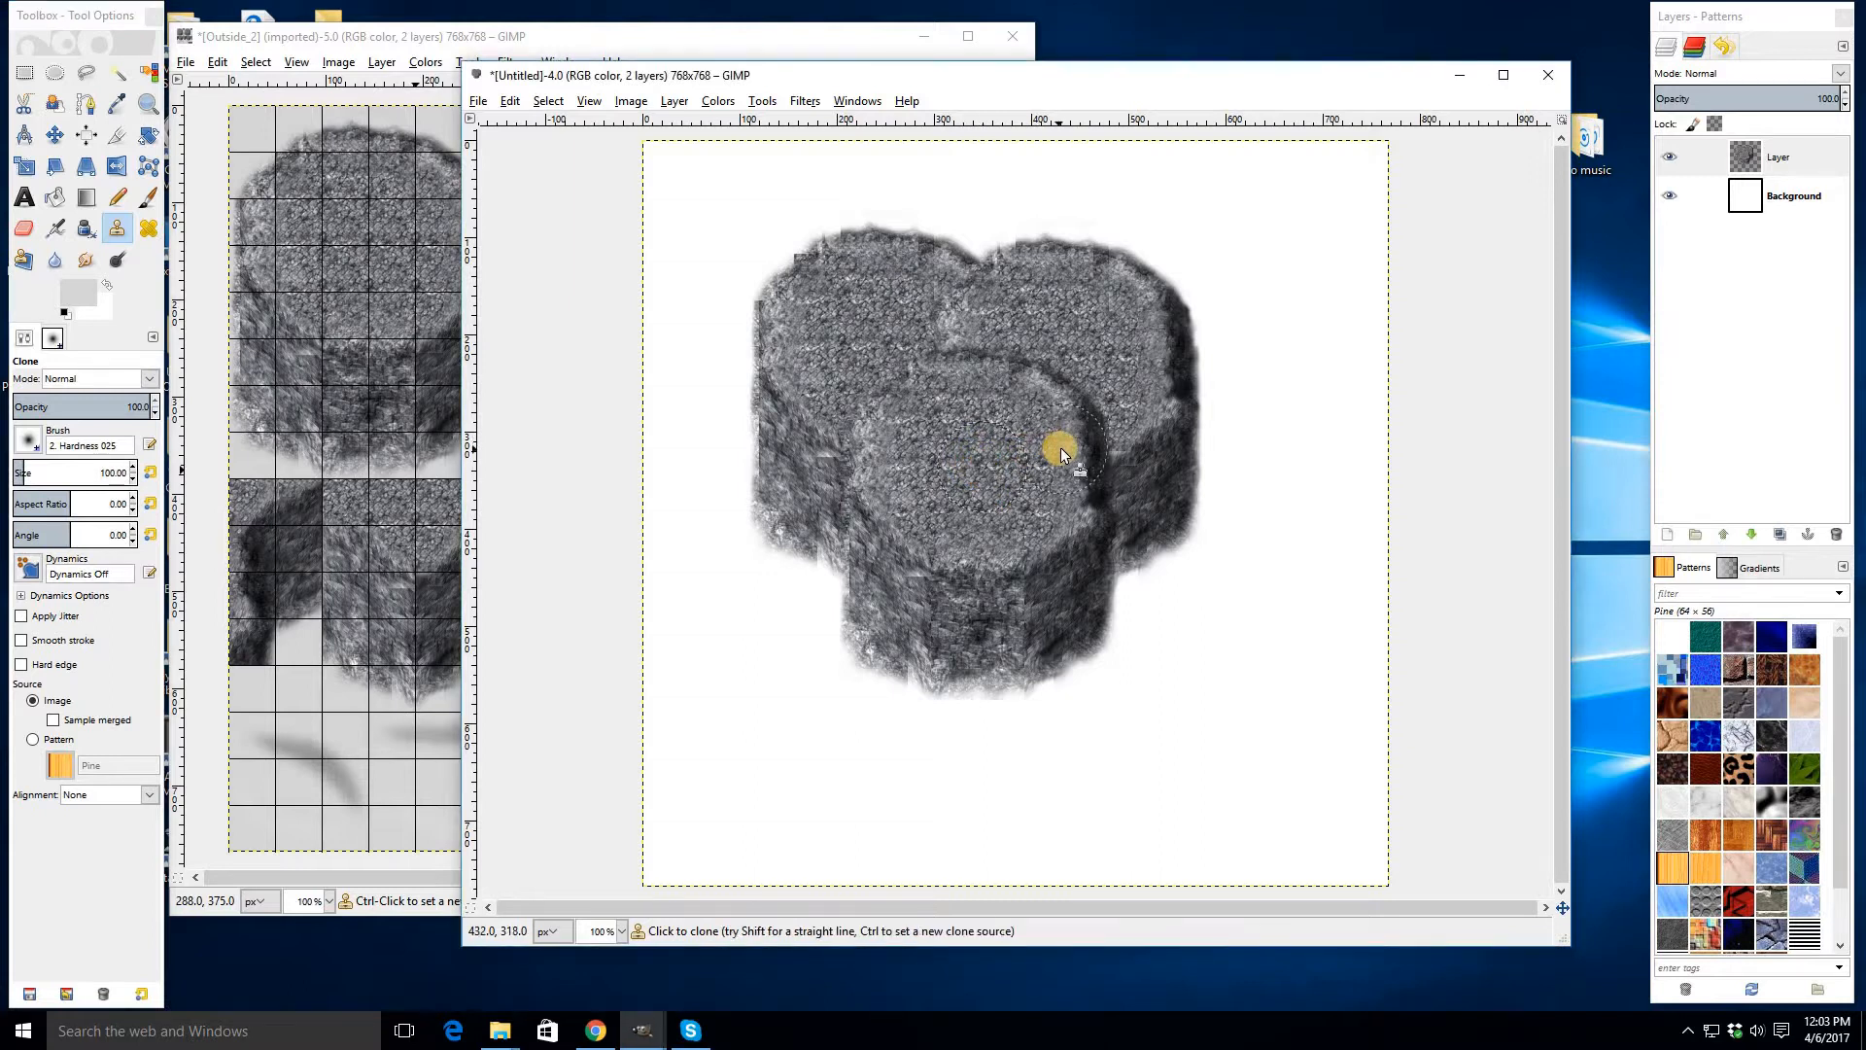
pyautogui.moveTo(1089, 431)
pyautogui.mouseDown()
pyautogui.moveTo(949, 363)
pyautogui.moveTo(878, 413)
pyautogui.moveTo(886, 380)
pyautogui.moveTo(970, 305)
pyautogui.mouseUp()
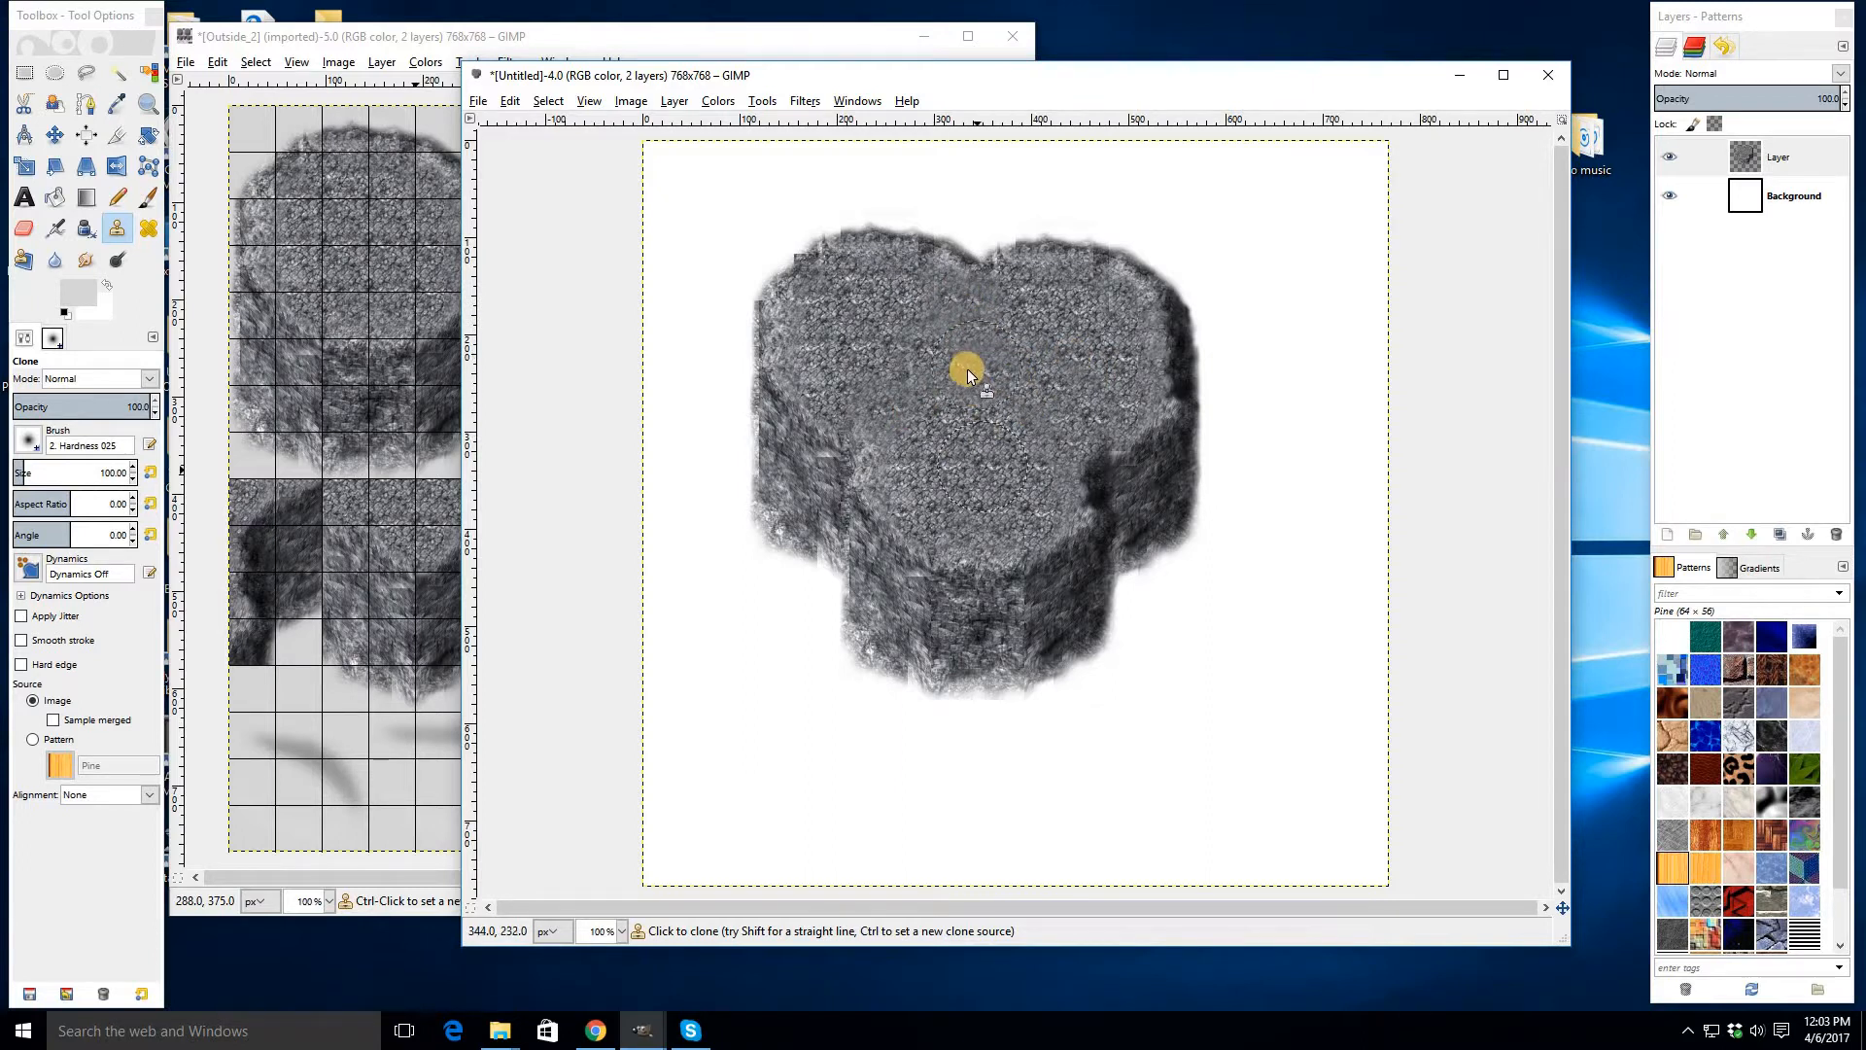
pyautogui.moveTo(988, 379); pyautogui.dragTo(950, 300)
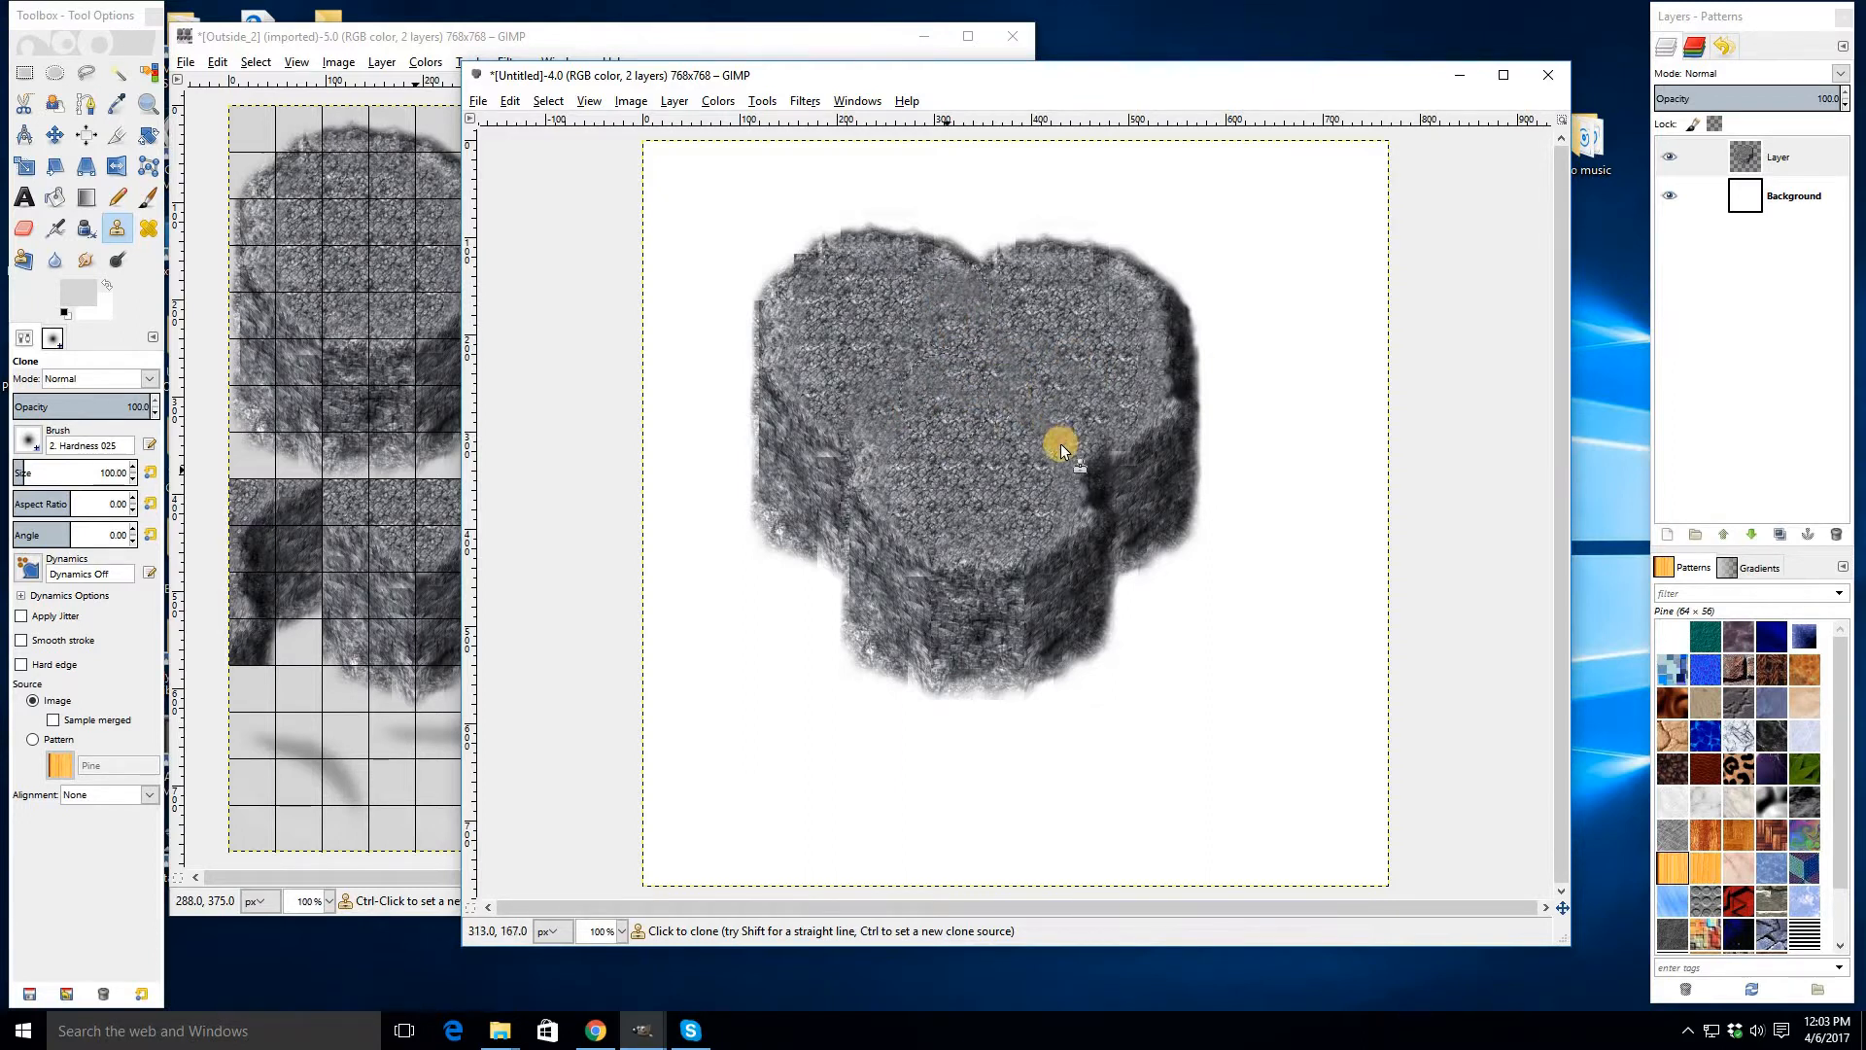
pyautogui.click(980, 385)
pyautogui.moveTo(980, 385)
pyautogui.mouseDown()
pyautogui.moveTo(889, 380)
pyautogui.moveTo(1021, 387)
pyautogui.moveTo(877, 395)
pyautogui.moveTo(891, 434)
pyautogui.mouseUp()
pyautogui.moveTo(1042, 372)
pyautogui.mouseDown()
pyautogui.moveTo(902, 344)
pyautogui.moveTo(914, 399)
pyautogui.moveTo(935, 409)
pyautogui.moveTo(1011, 337)
pyautogui.moveTo(931, 297)
pyautogui.moveTo(980, 310)
pyautogui.mouseUp()
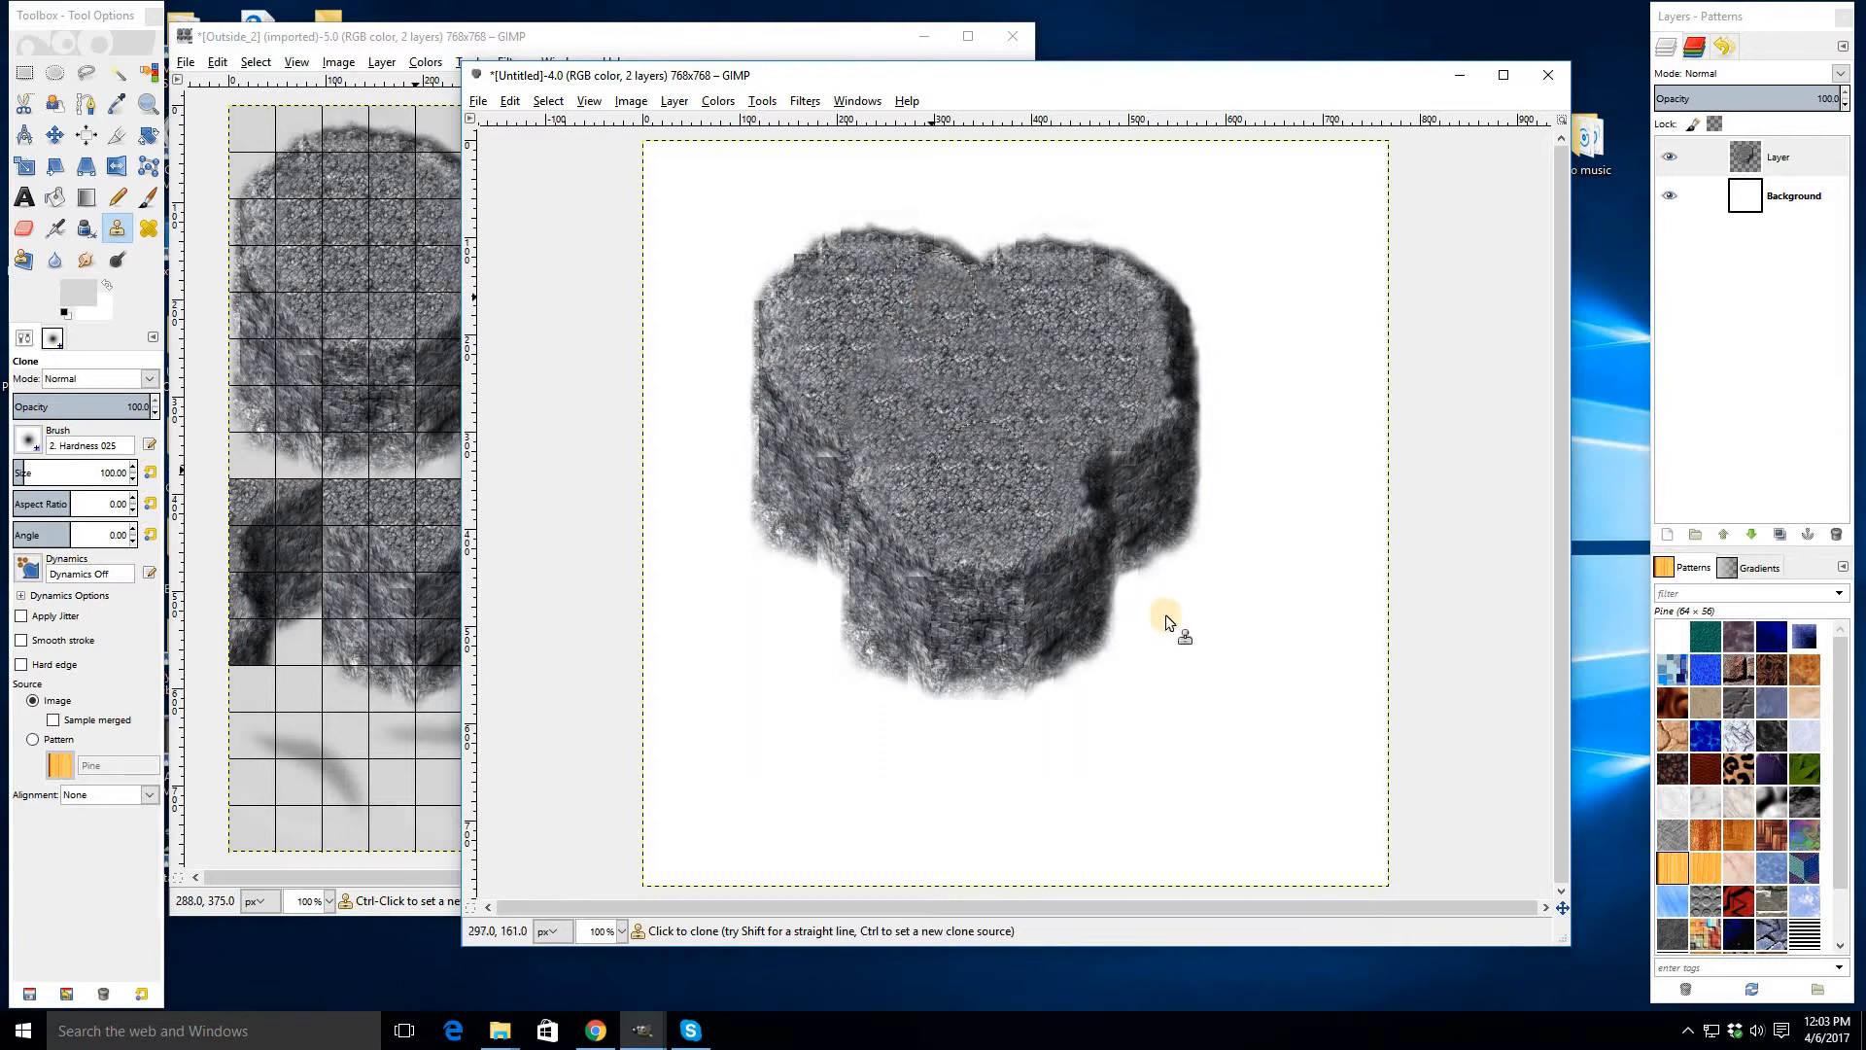
# - Clone texture over the inner corner where the right and front blocks meet
pyautogui.keyDown('ctrl'); pyautogui.click(1101, 435); pyautogui.keyUp('ctrl')
pyautogui.moveTo(1077, 638)
pyautogui.mouseDown()
pyautogui.moveTo(1142, 490)
pyautogui.moveTo(1104, 459)
pyautogui.mouseUp()
pyautogui.keyDown('ctrl'); pyautogui.click(1102, 521); pyautogui.keyUp('ctrl')
pyautogui.moveTo(1103, 521); pyautogui.dragTo(1127, 496)
pyautogui.moveTo(1118, 568)
pyautogui.mouseDown()
pyautogui.moveTo(1134, 529)
pyautogui.moveTo(1131, 544)
pyautogui.mouseUp()
pyautogui.keyDown('ctrl'); pyautogui.click(1098, 404); pyautogui.keyUp('ctrl')
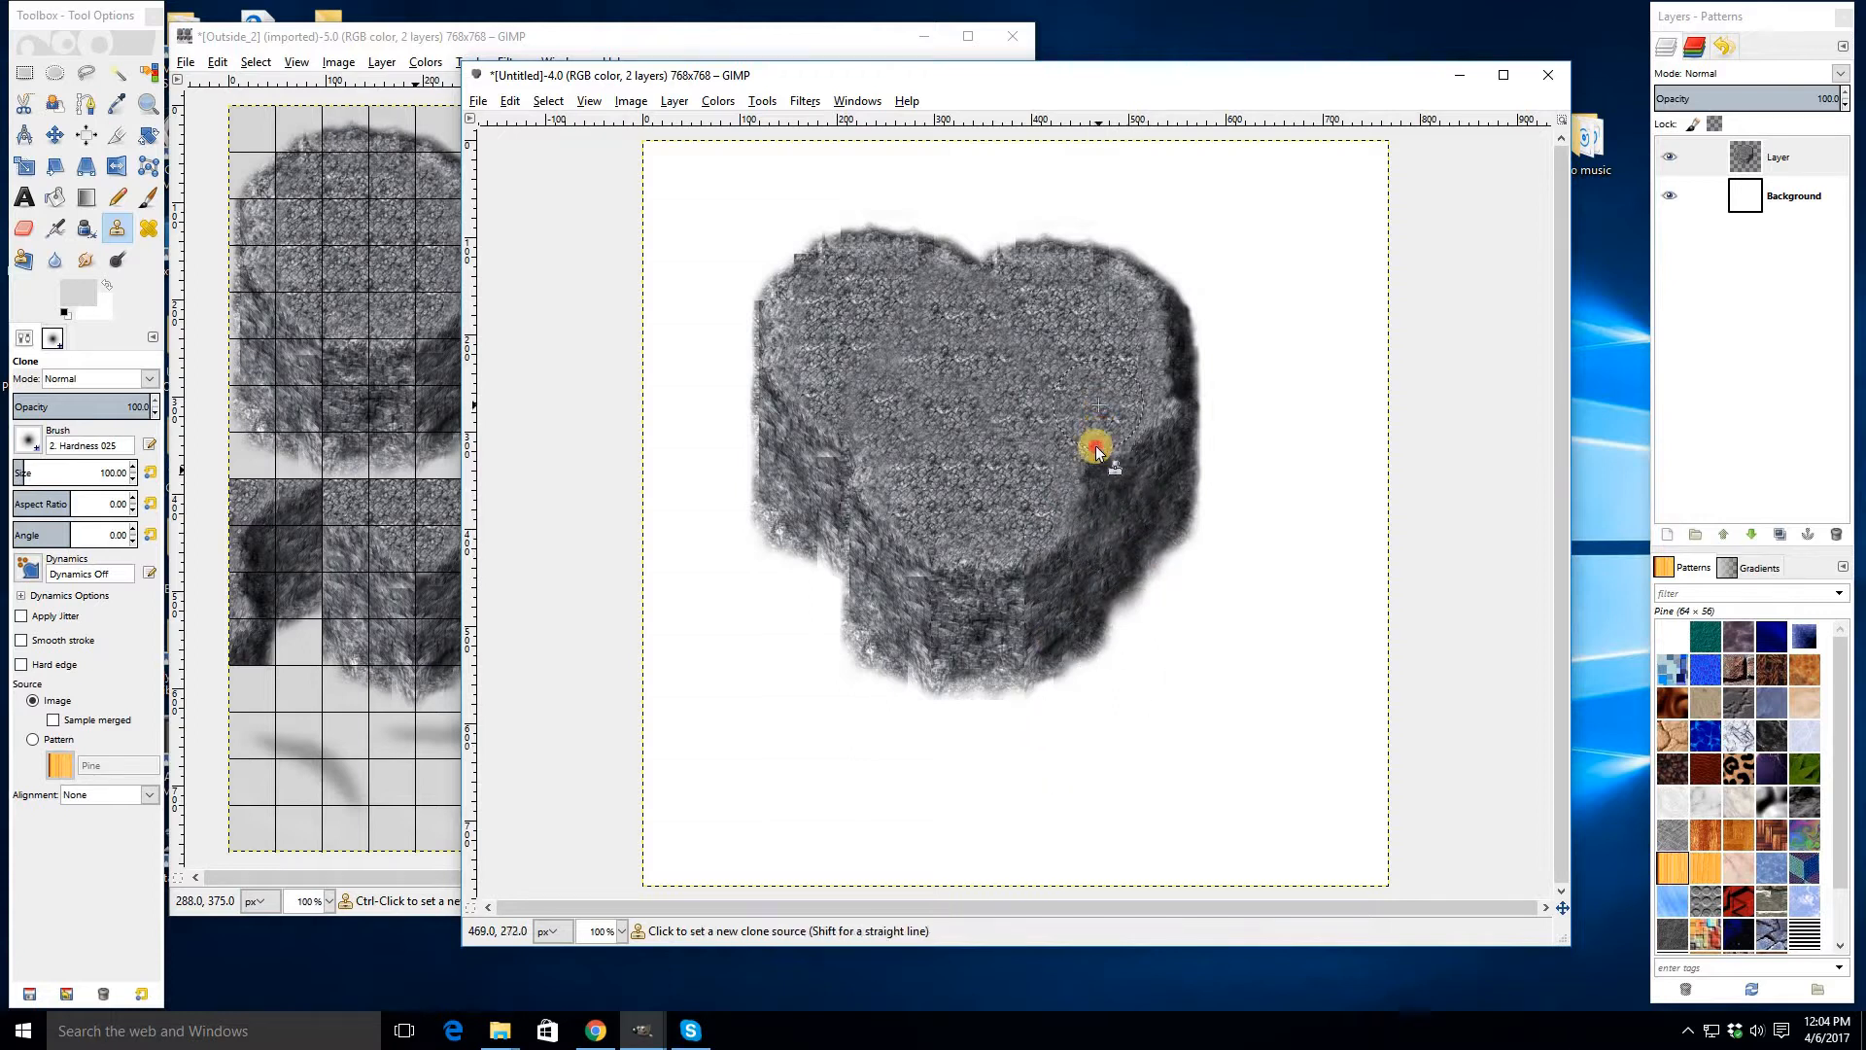
pyautogui.moveTo(1097, 450)
pyautogui.mouseDown()
pyautogui.moveTo(1144, 448)
pyautogui.moveTo(1086, 528)
pyautogui.mouseUp()
pyautogui.keyDown('ctrl'); pyautogui.click(1106, 477); pyautogui.keyUp('ctrl')
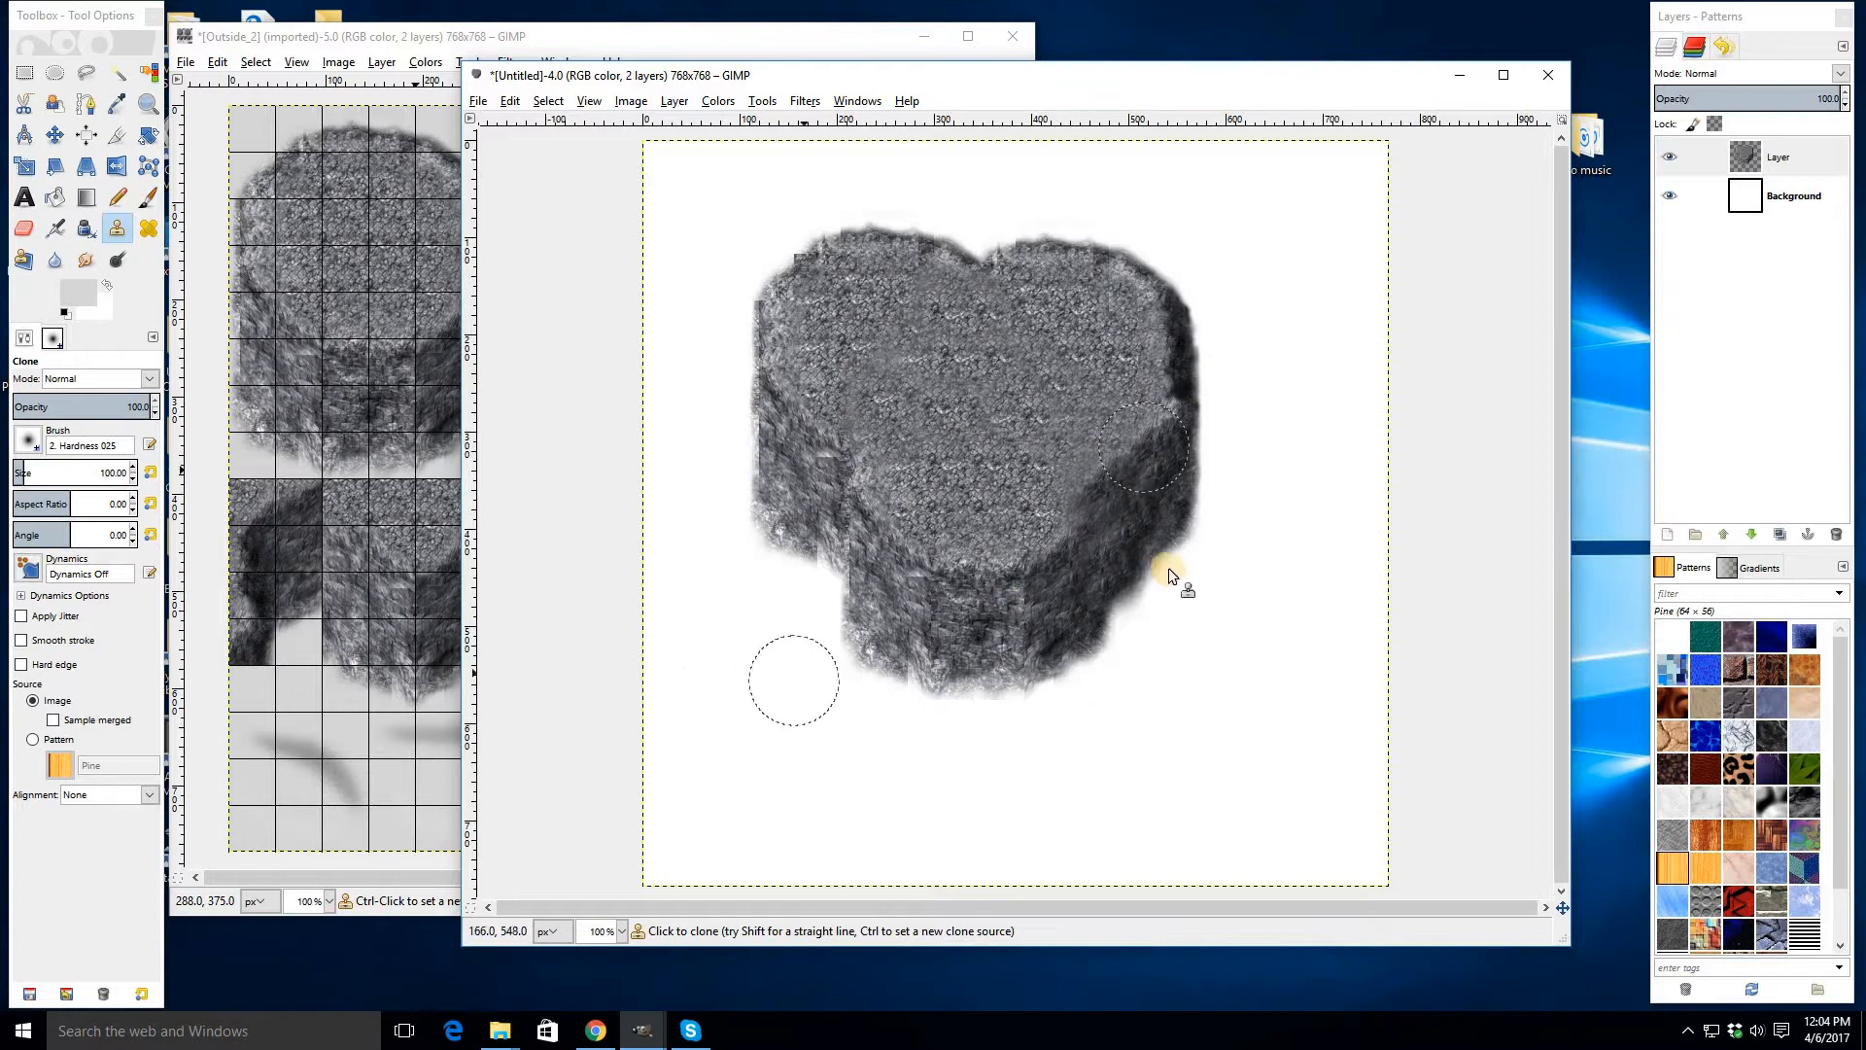
# - Touch up the front-right wall and the upper edges with further clone strokes
pyautogui.keyDown('ctrl'); pyautogui.click(1055, 568); pyautogui.keyUp('ctrl')
pyautogui.click(1085, 511)
pyautogui.moveTo(1097, 516); pyautogui.dragTo(1096, 525)
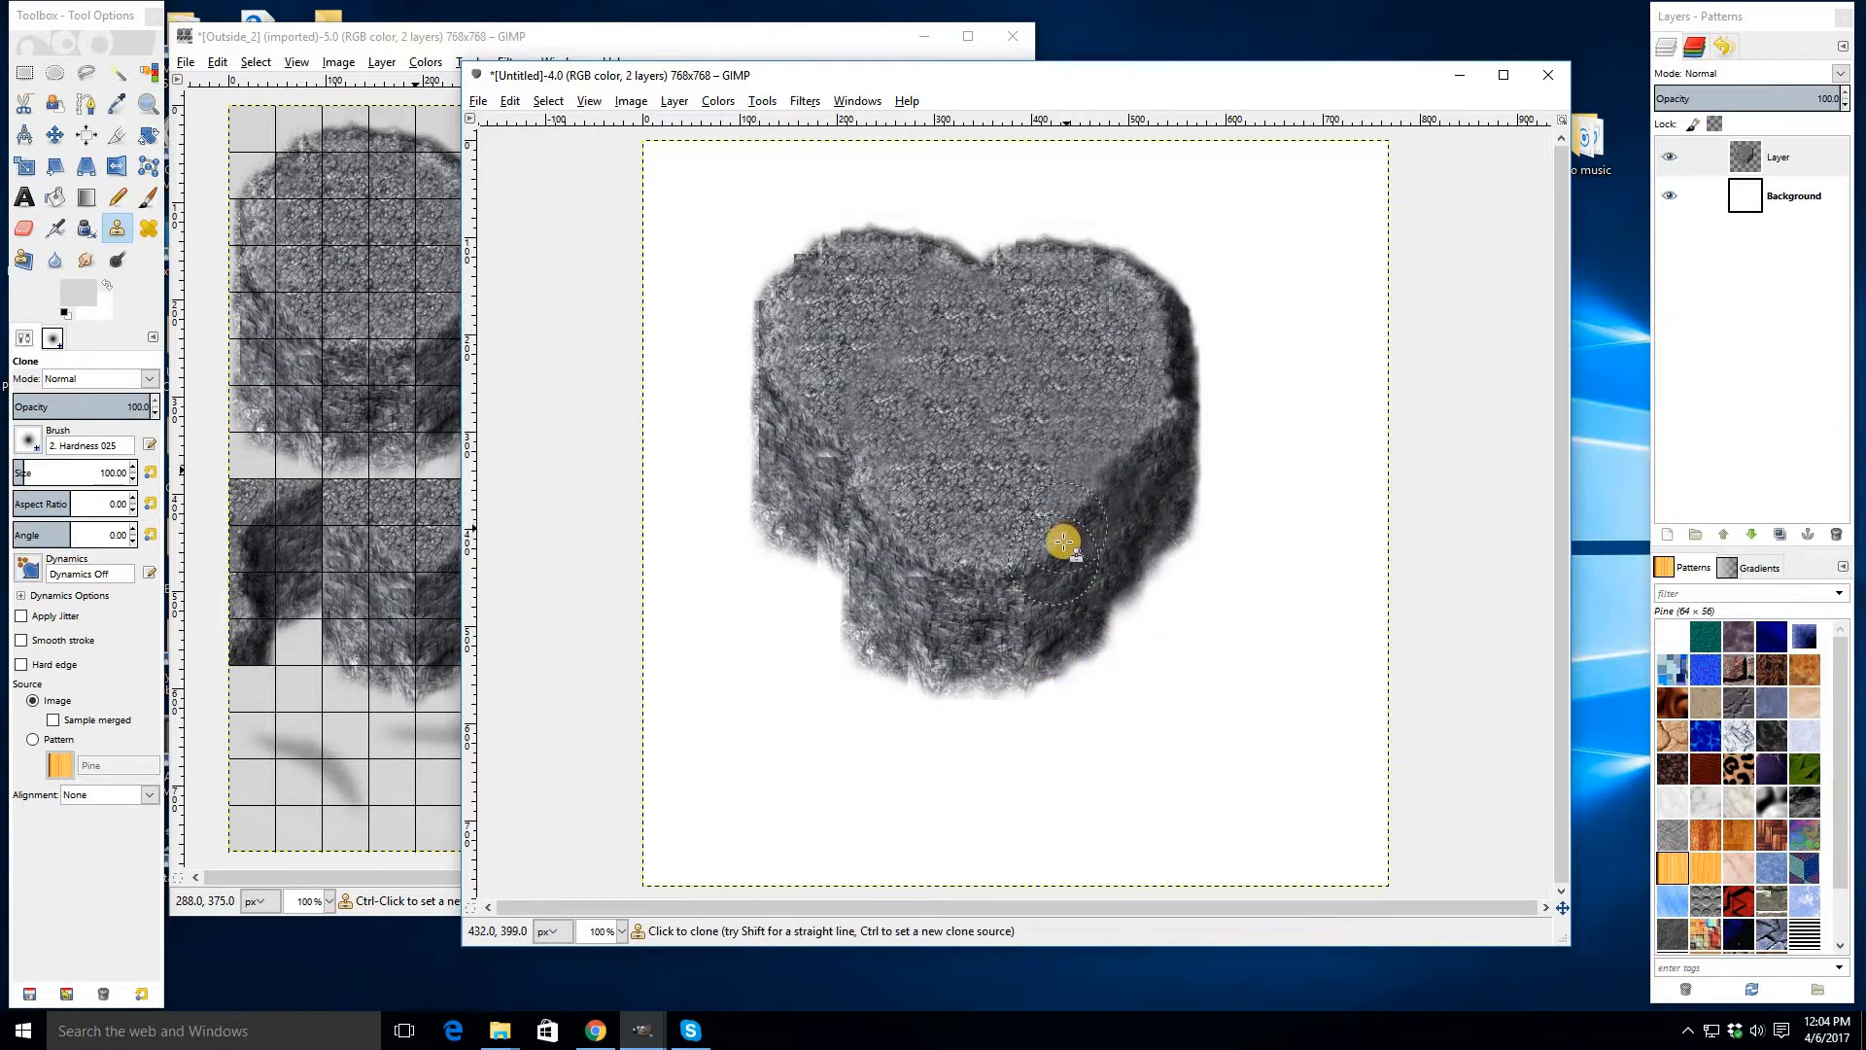
pyautogui.keyDown('ctrl'); pyautogui.click(1054, 560); pyautogui.keyUp('ctrl')
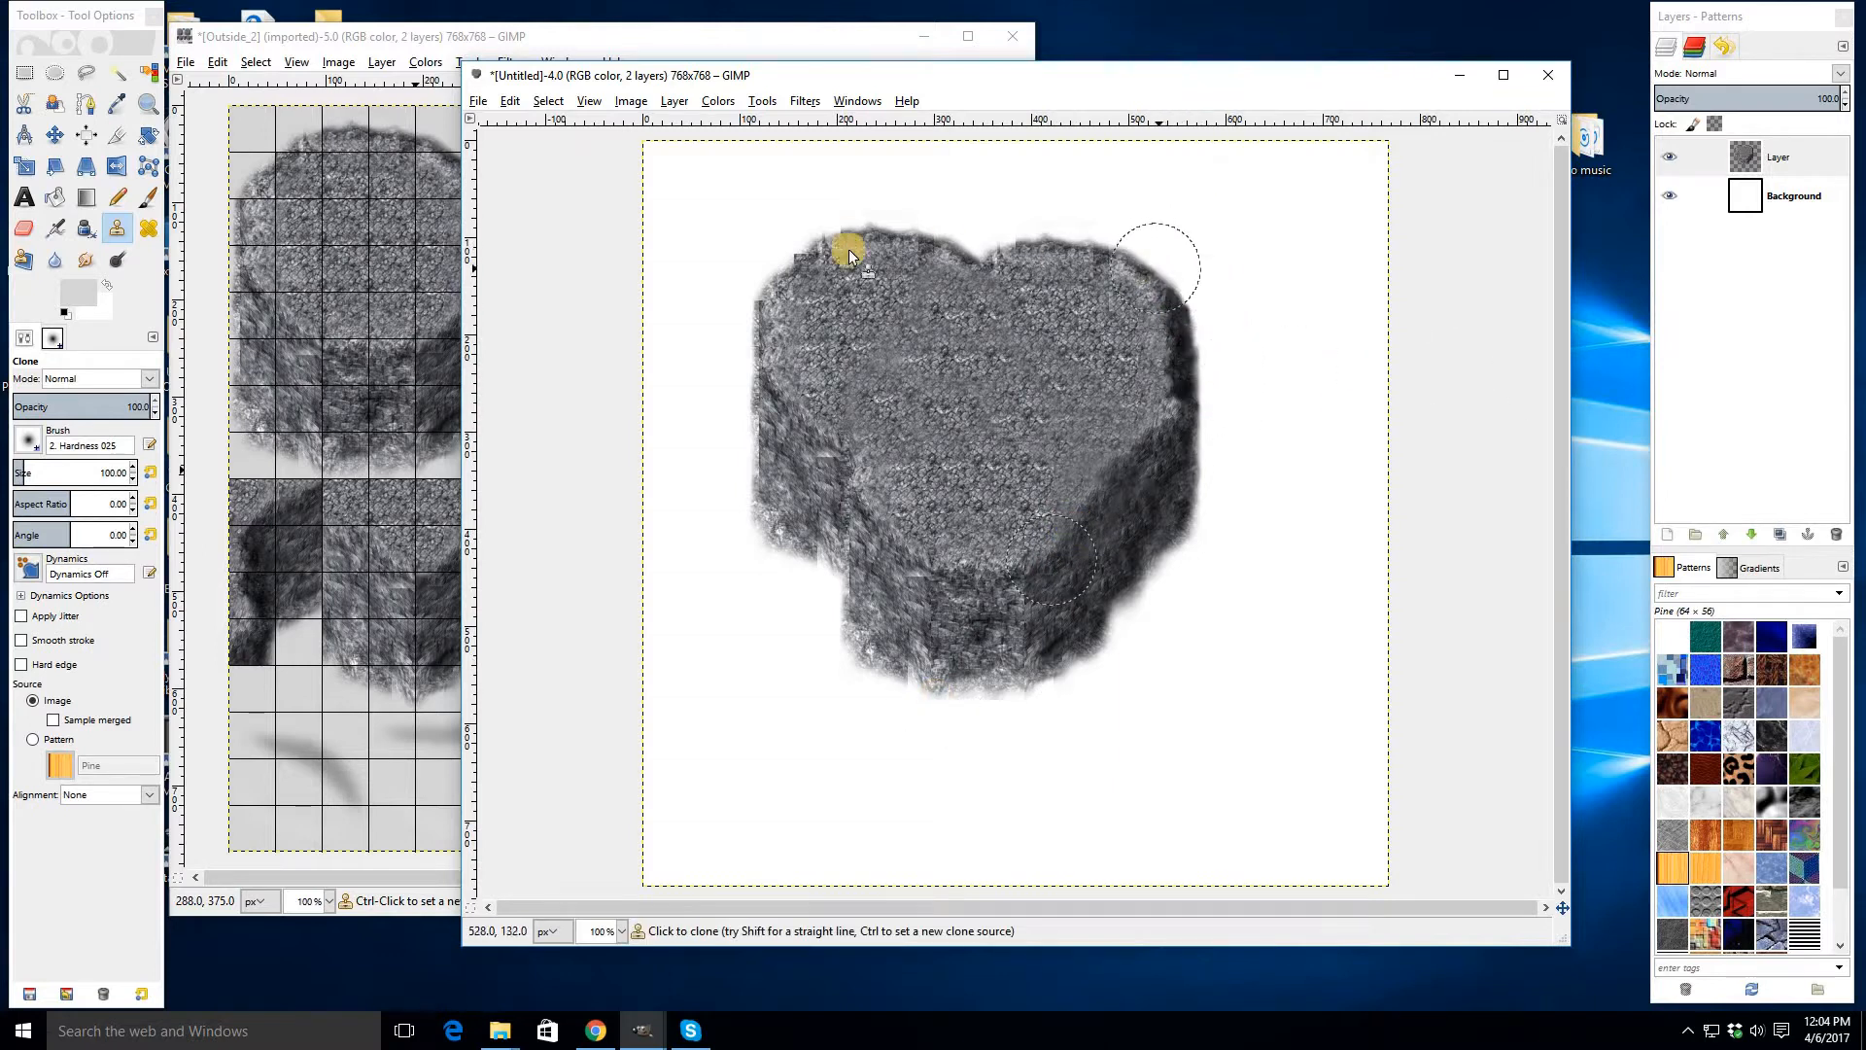
pyautogui.keyDown('ctrl'); pyautogui.click(820, 471); pyautogui.keyUp('ctrl')
pyautogui.click(826, 537)
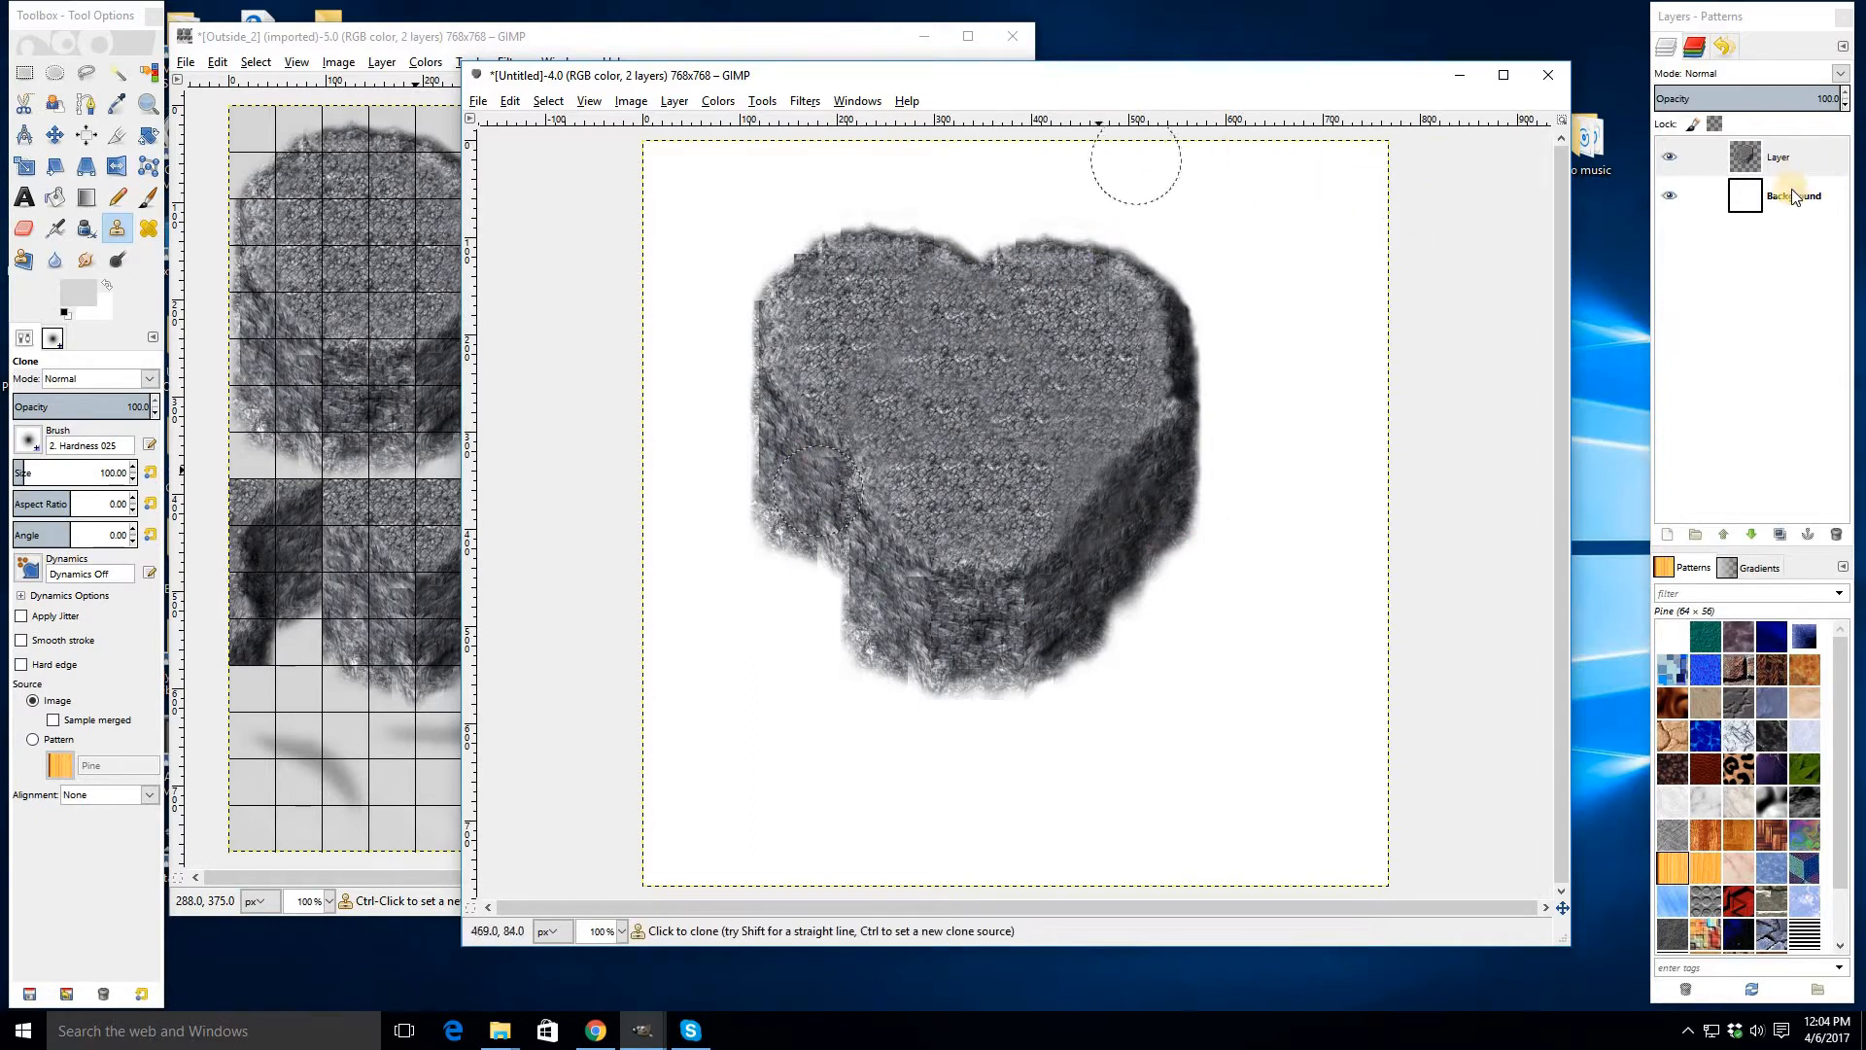
# - Delete the white Background layer so only the rock layer remains
pyautogui.rightClick(1696, 329)
pyautogui.press('Return')
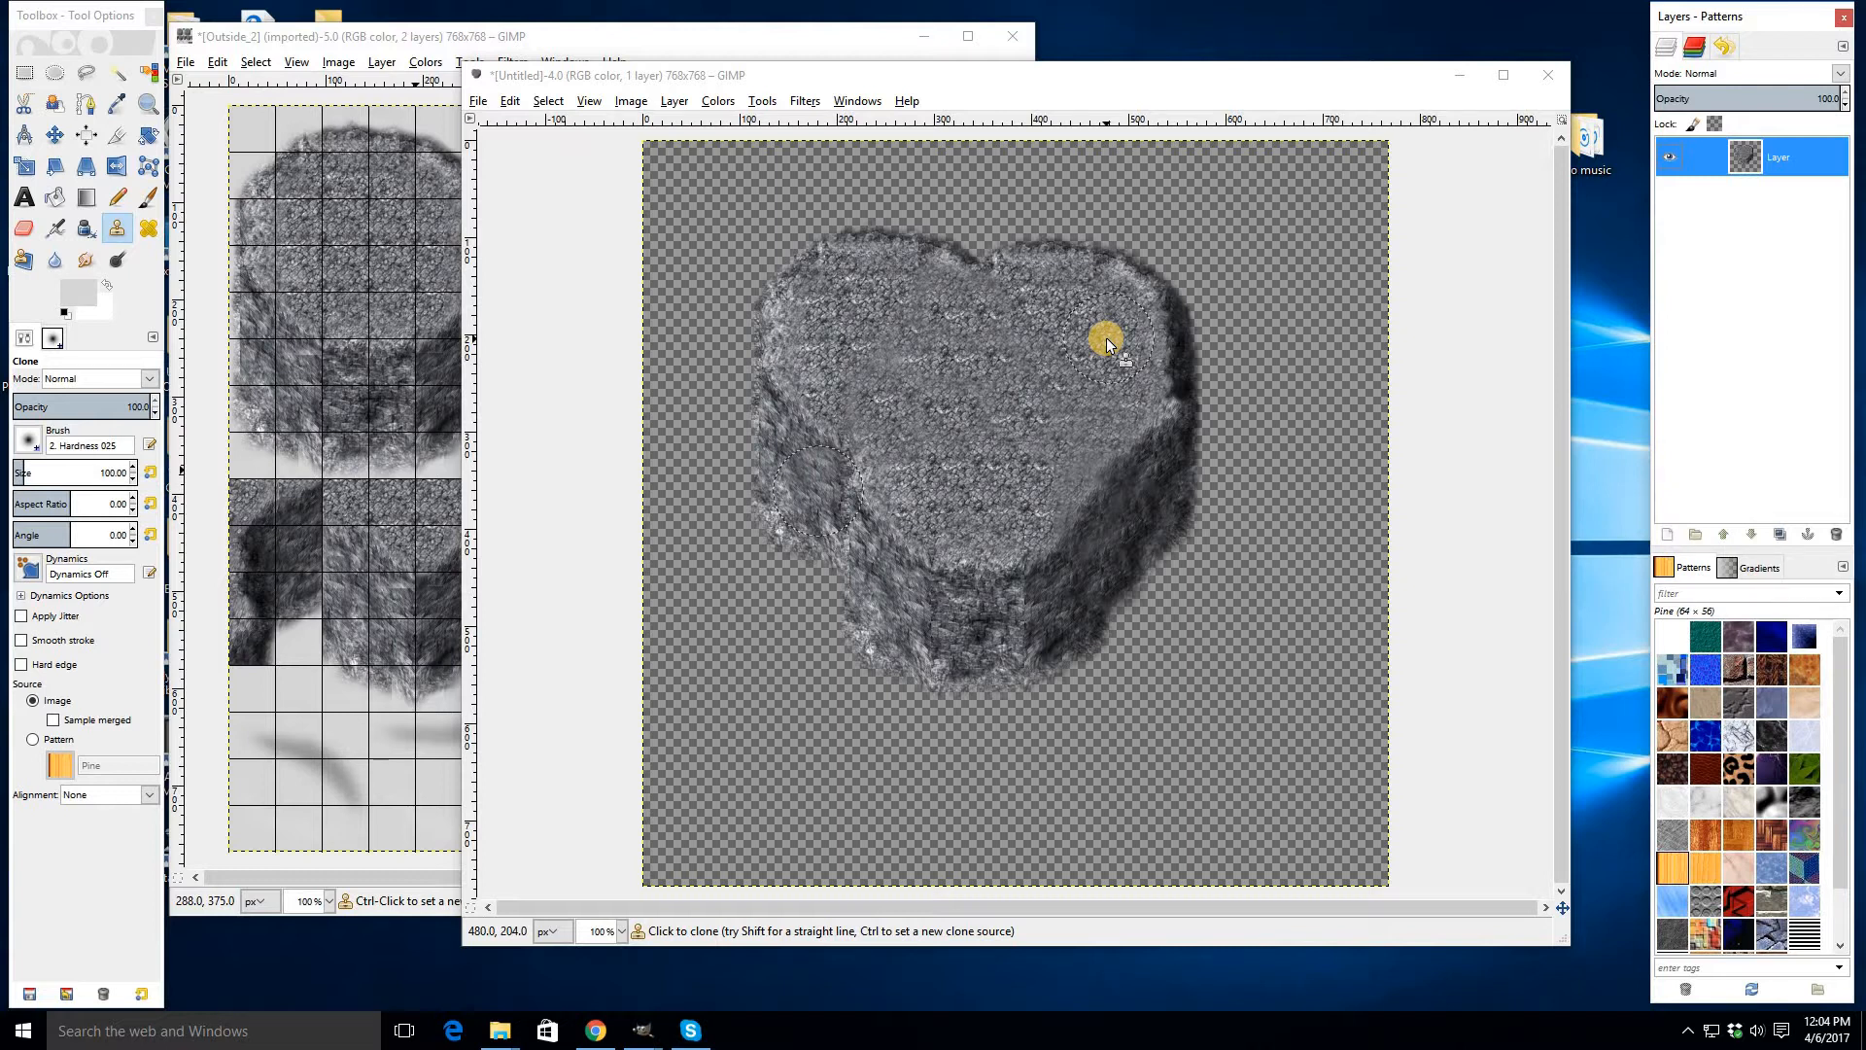
# - Open Export As and browse to Desktop > MV Resource Creation Stuff > Medieval_Cliffs
pyautogui.click(478, 102)
pyautogui.click(544, 380)
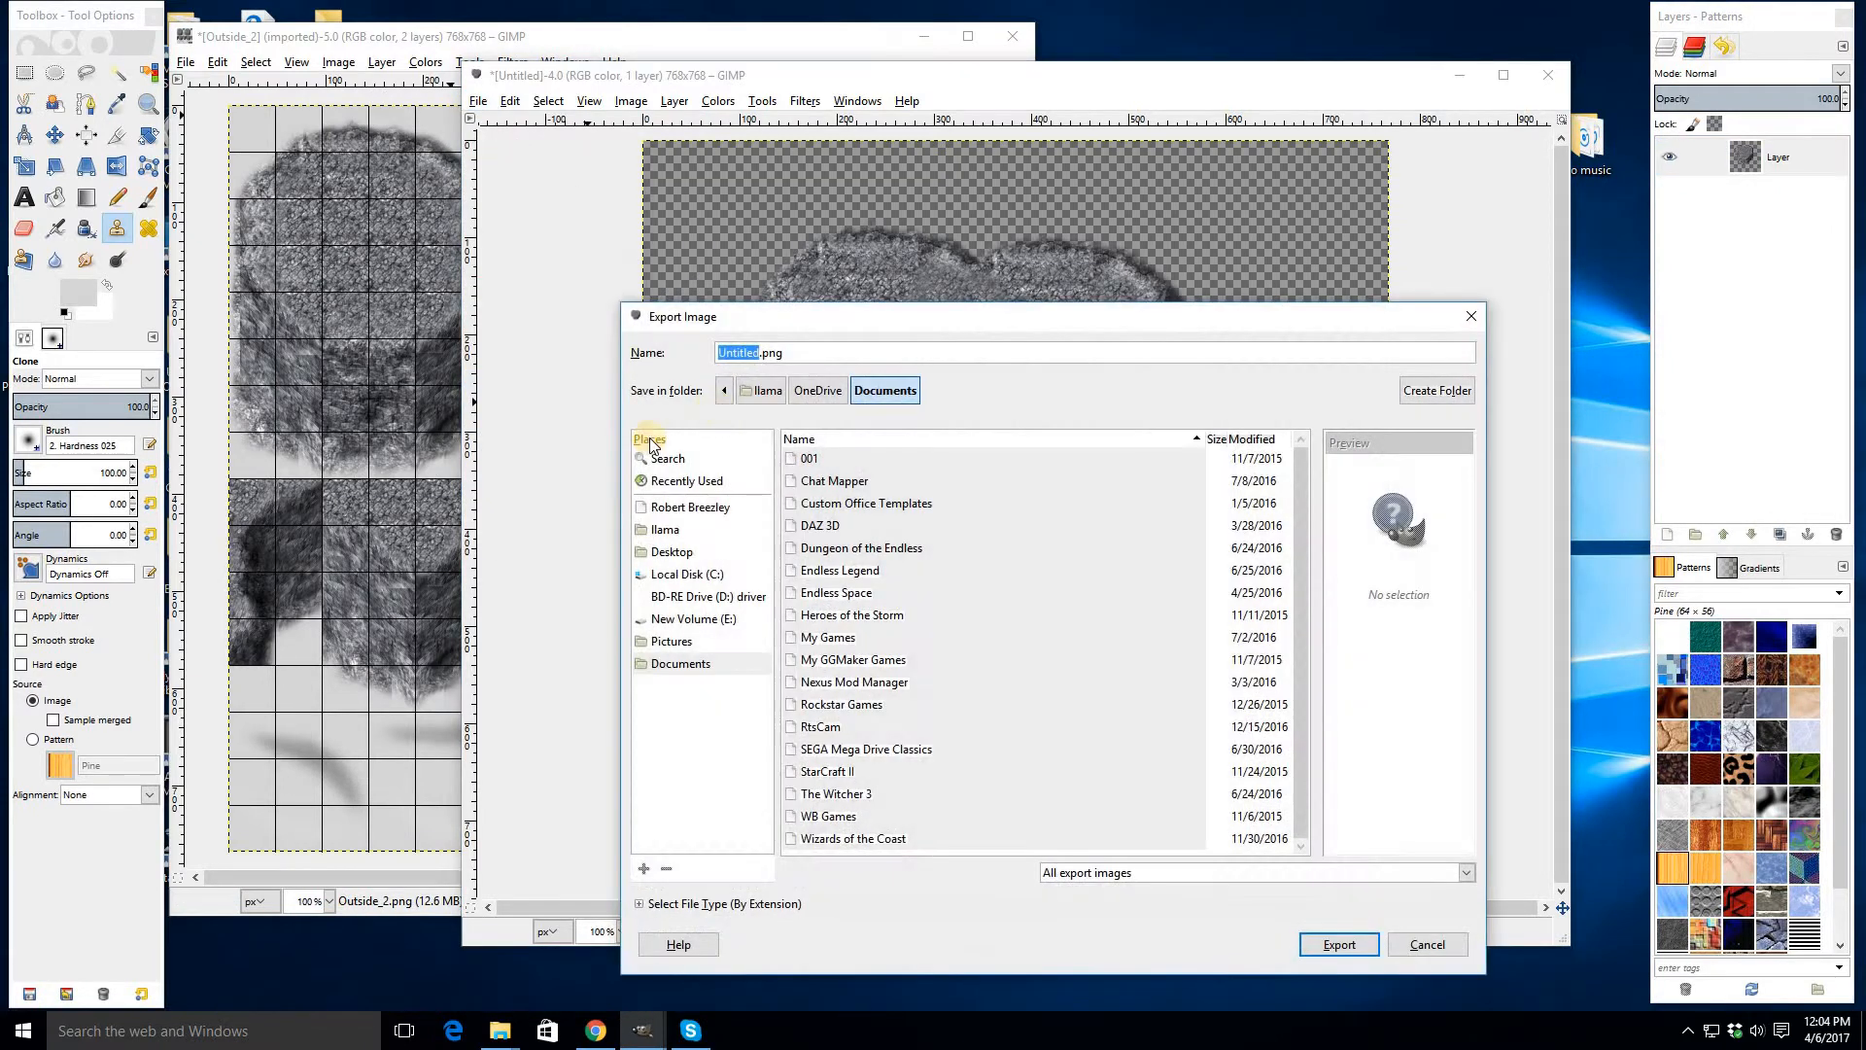
pyautogui.click(672, 551)
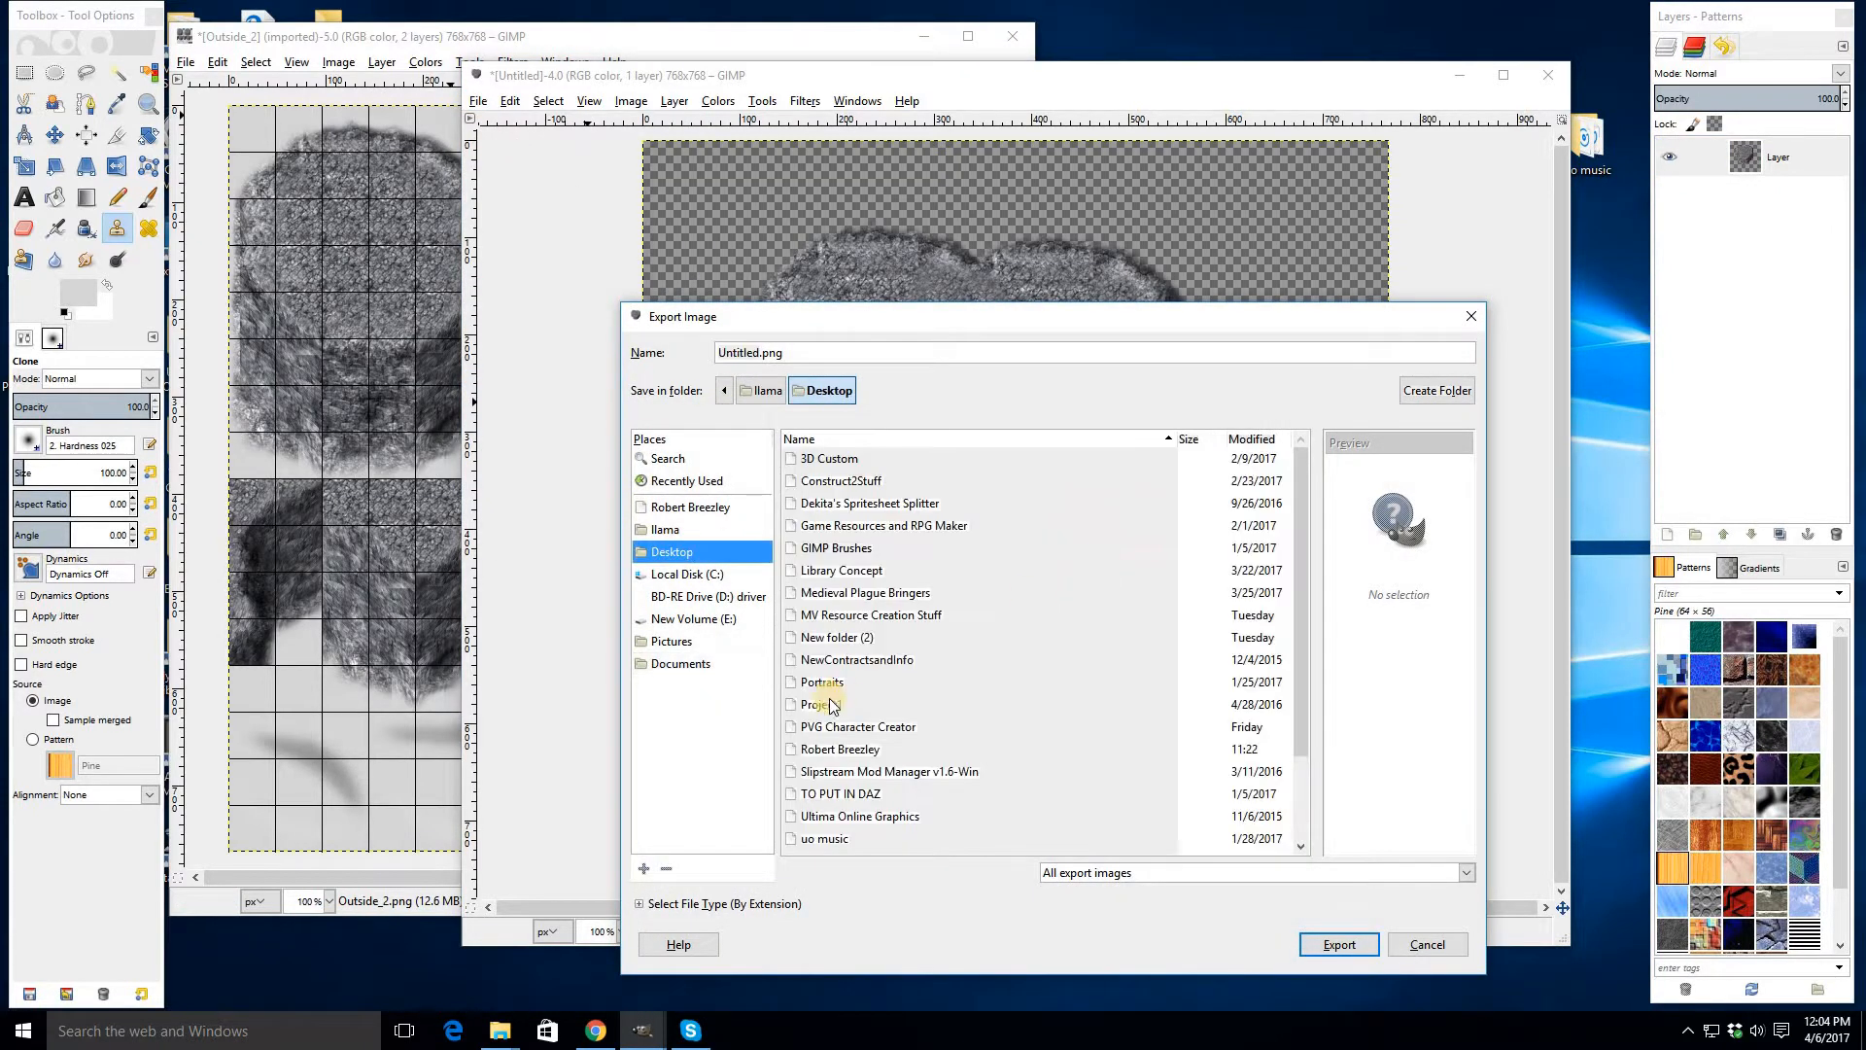
pyautogui.doubleClick(831, 616)
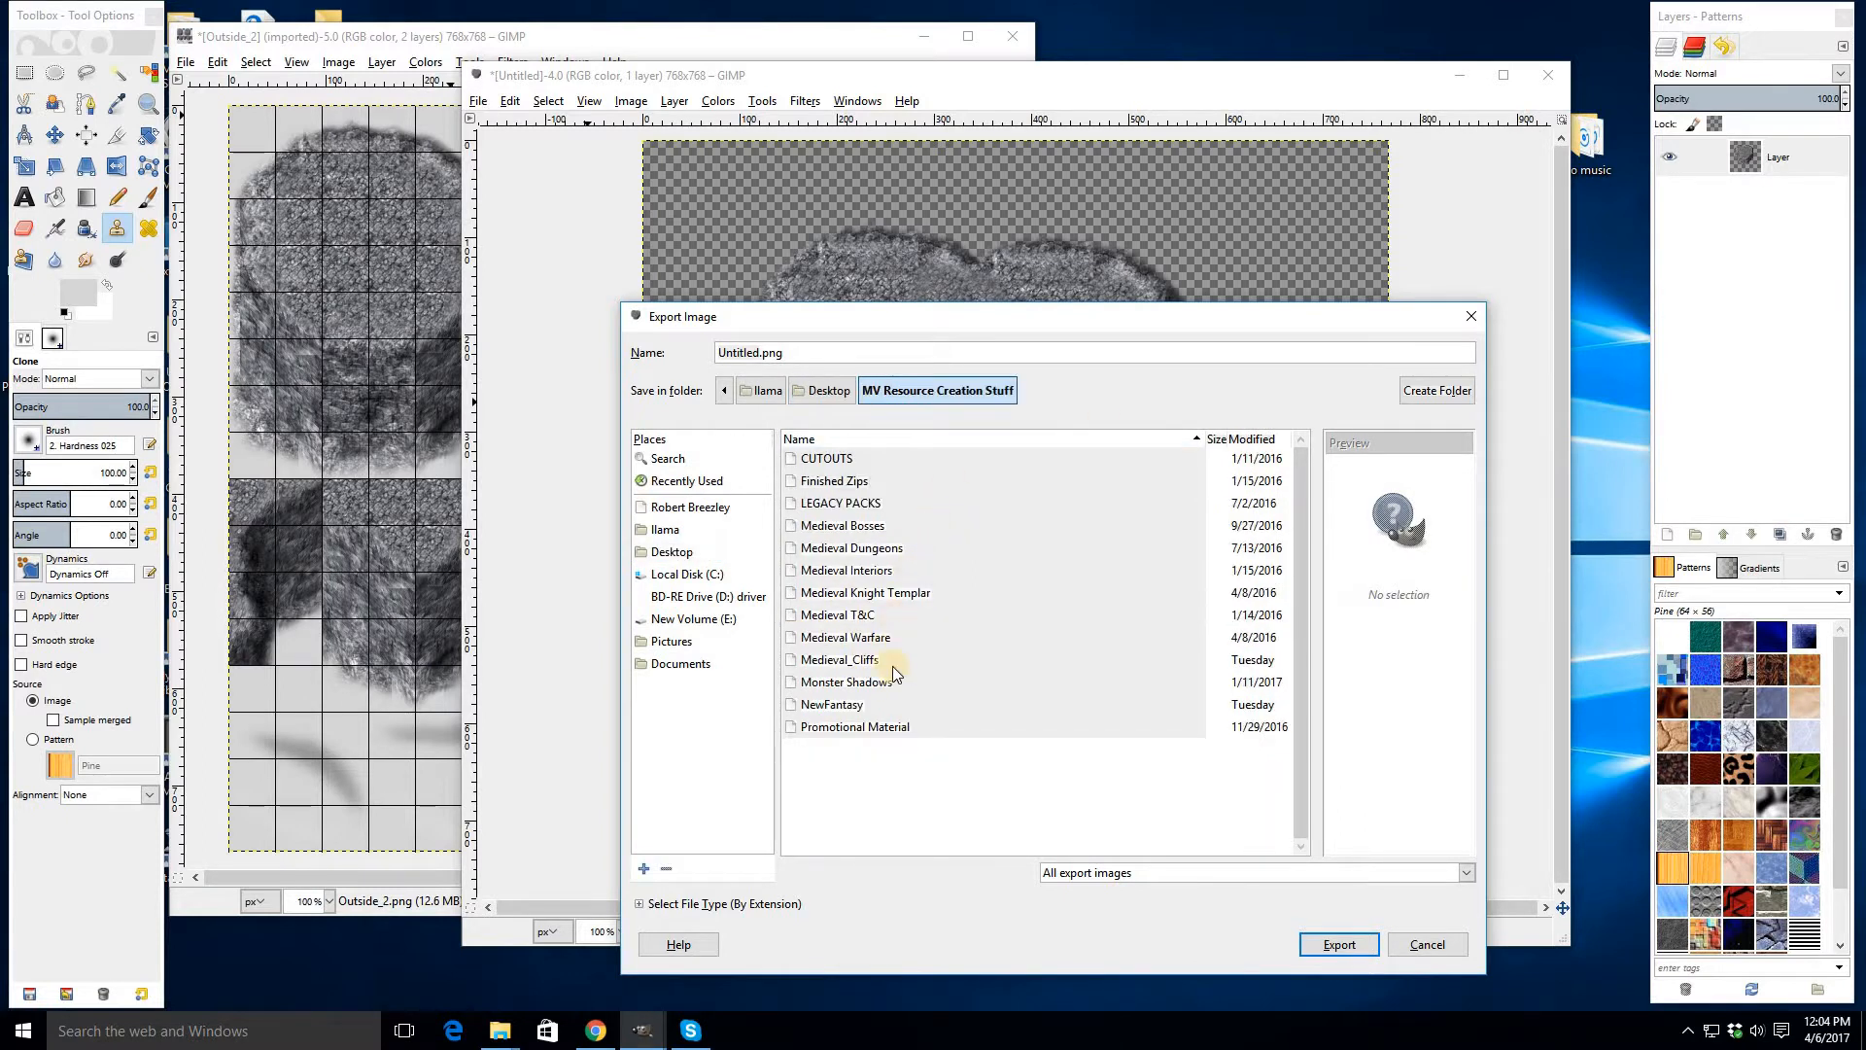
pyautogui.doubleClick(850, 663)
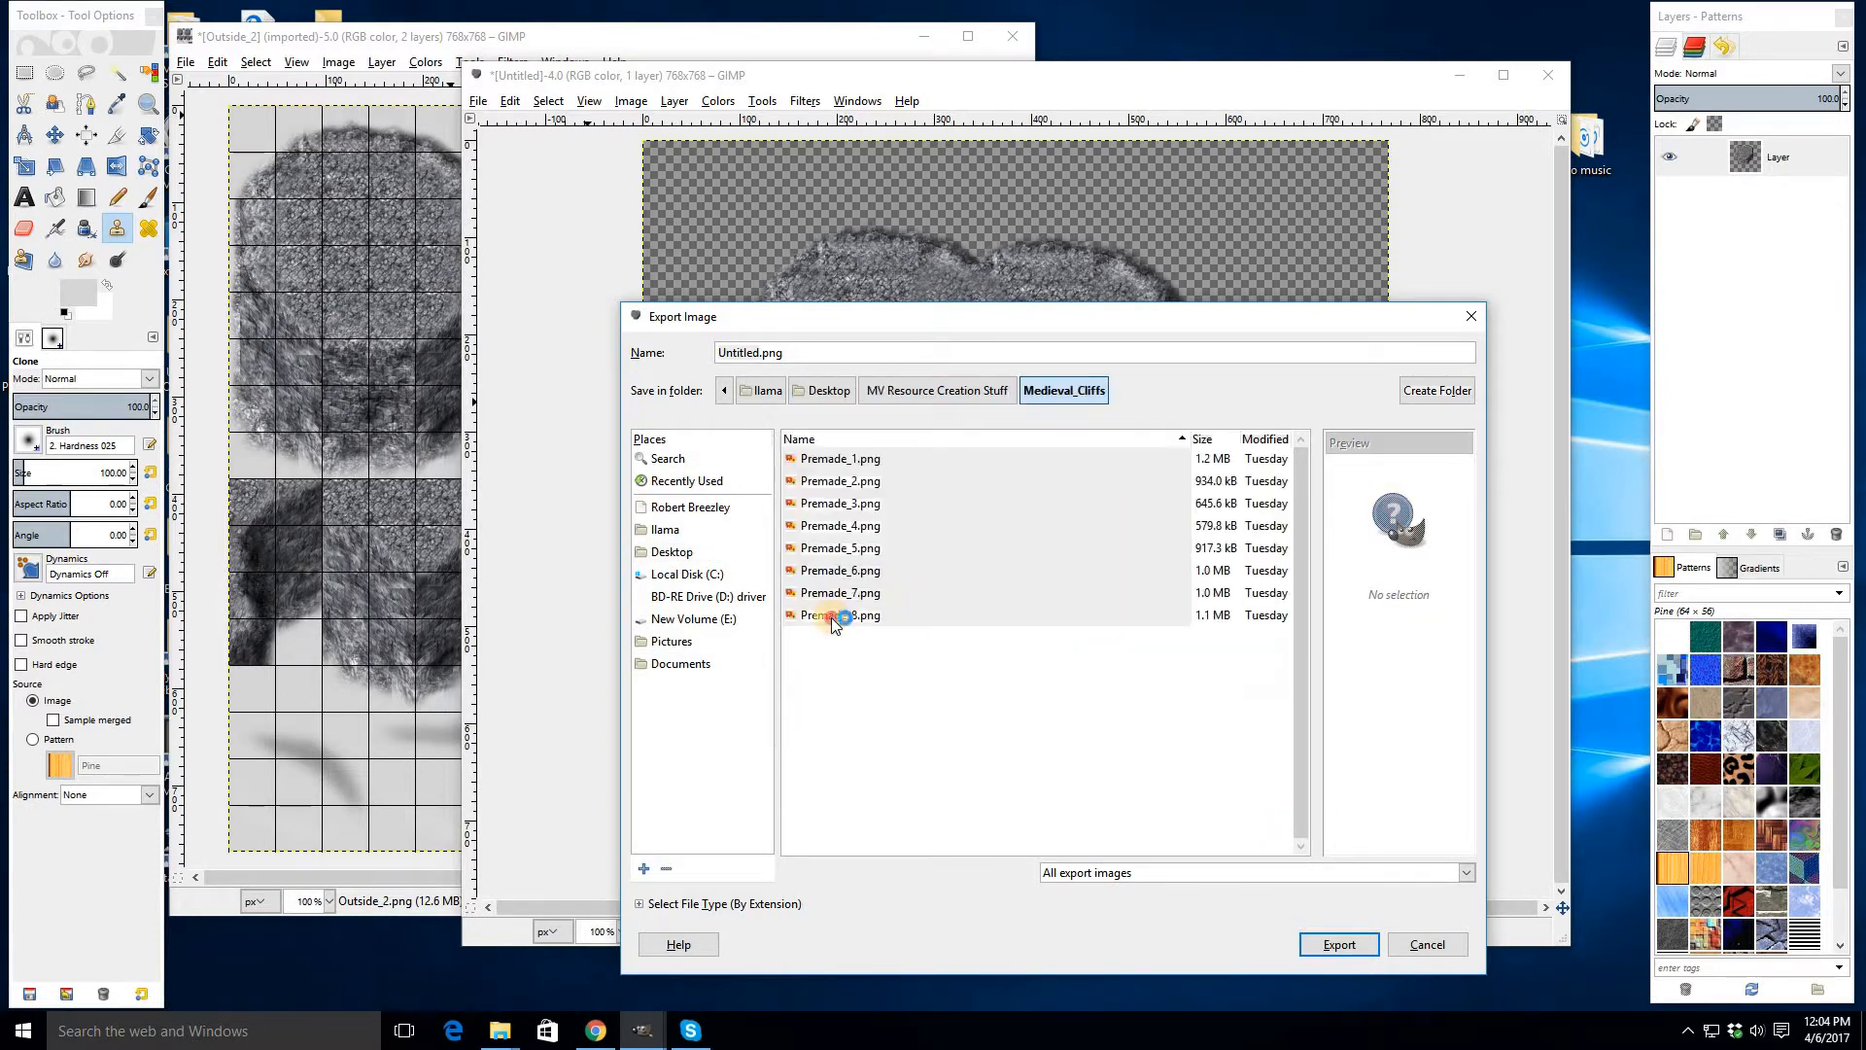
# - Export the image as Premade_9.png with default PNG options and minimize the tileset window
pyautogui.click(833, 616)
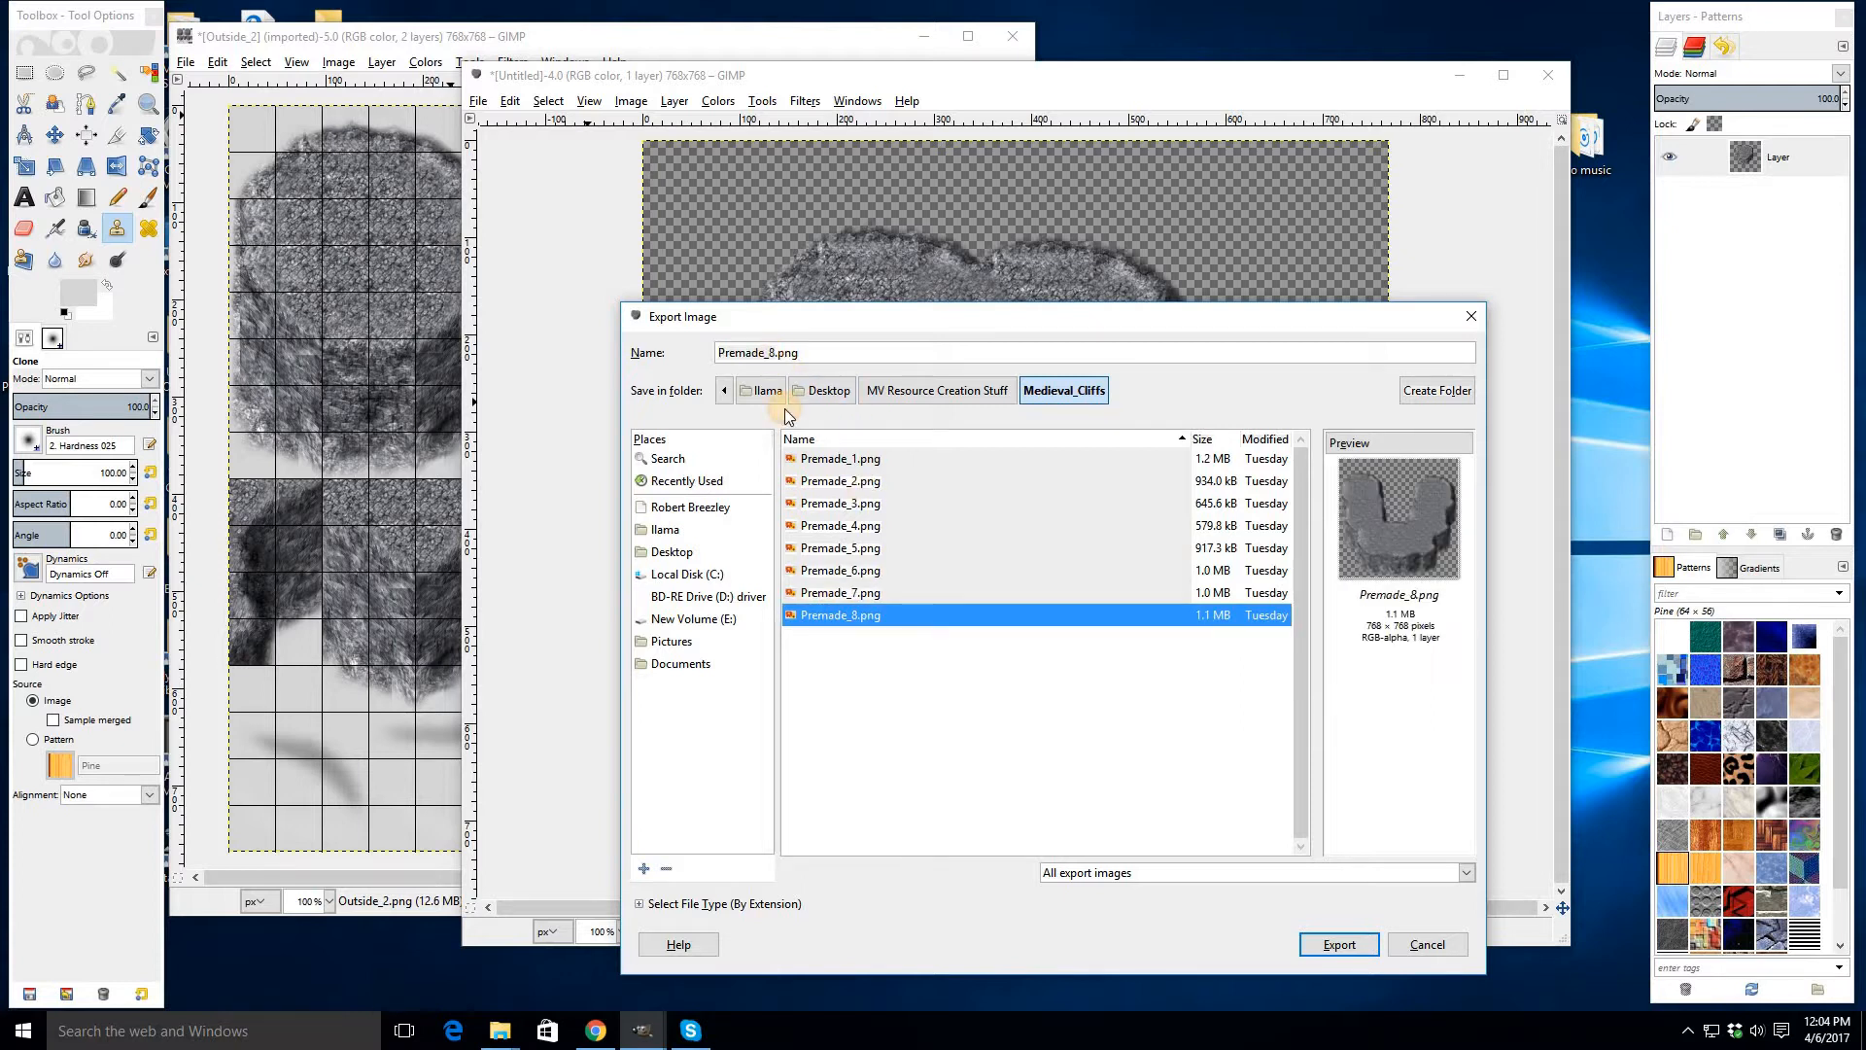
pyautogui.click(776, 352)
pyautogui.press('BackSpace')
pyautogui.write('9')
pyautogui.press('Return')
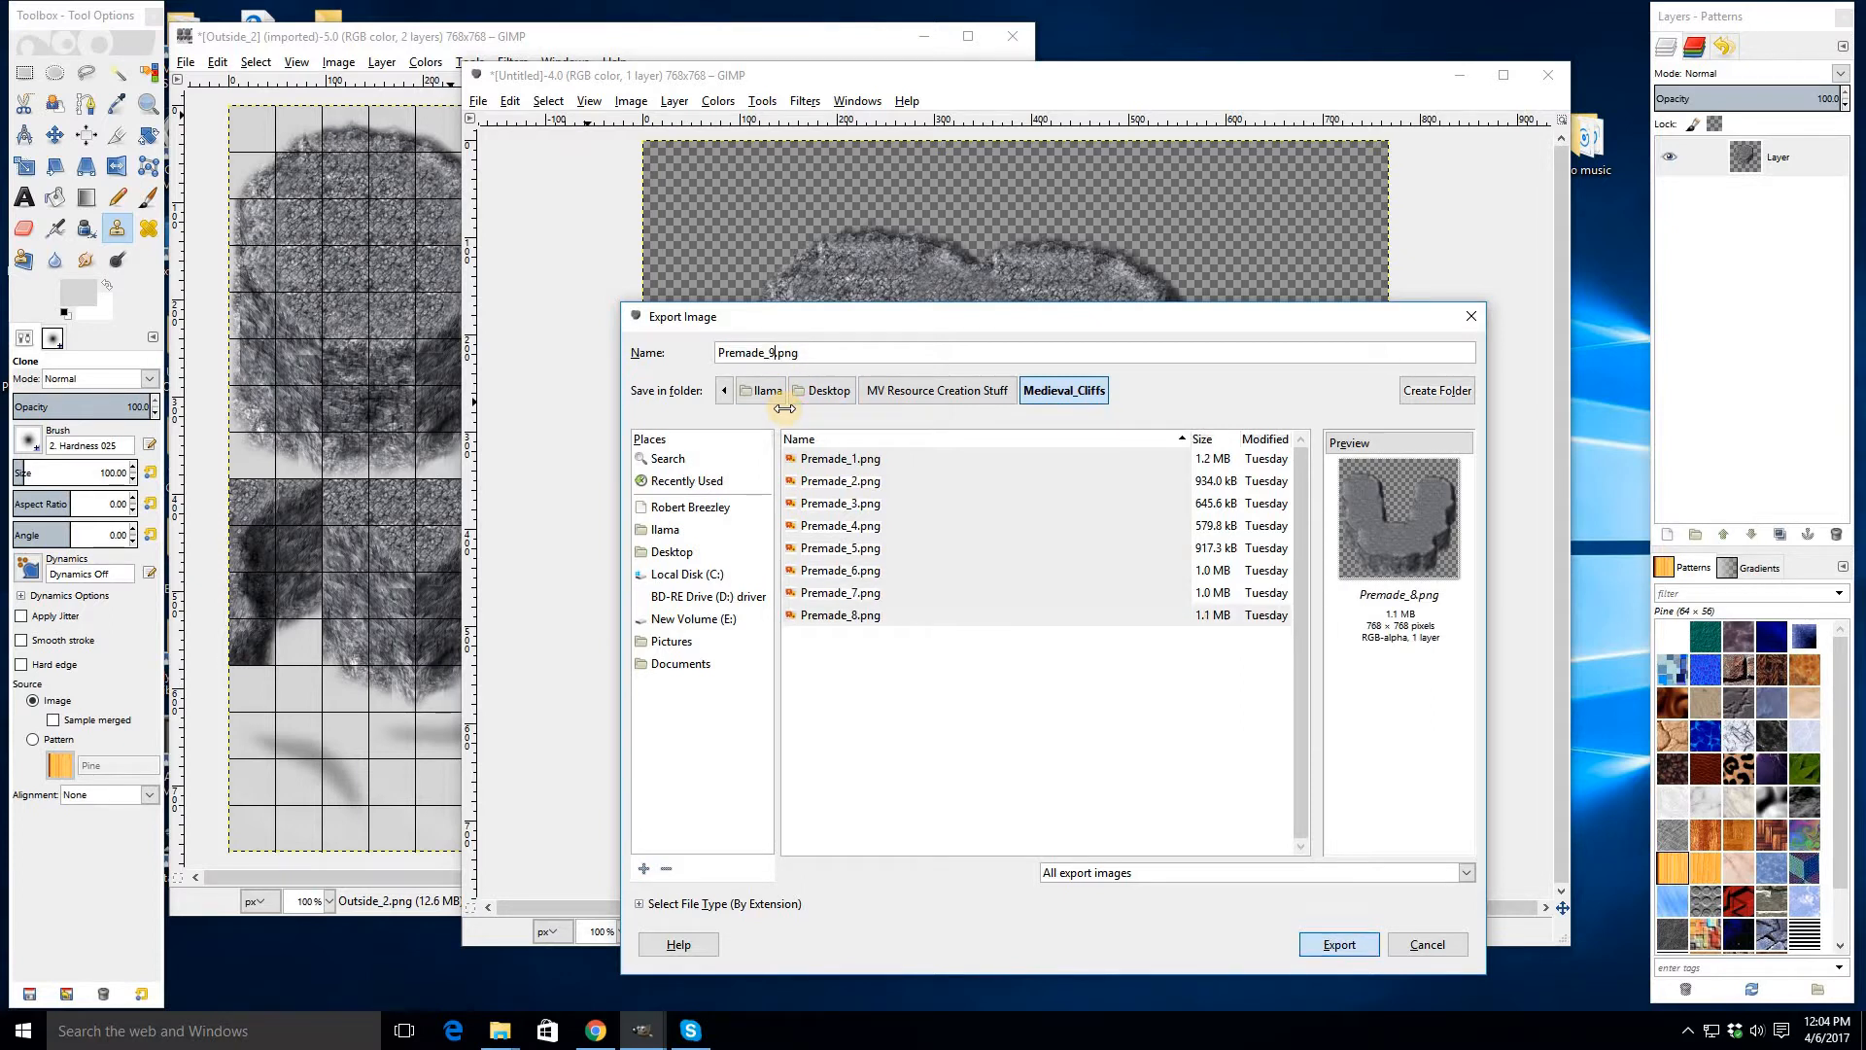
pyautogui.press('Return')
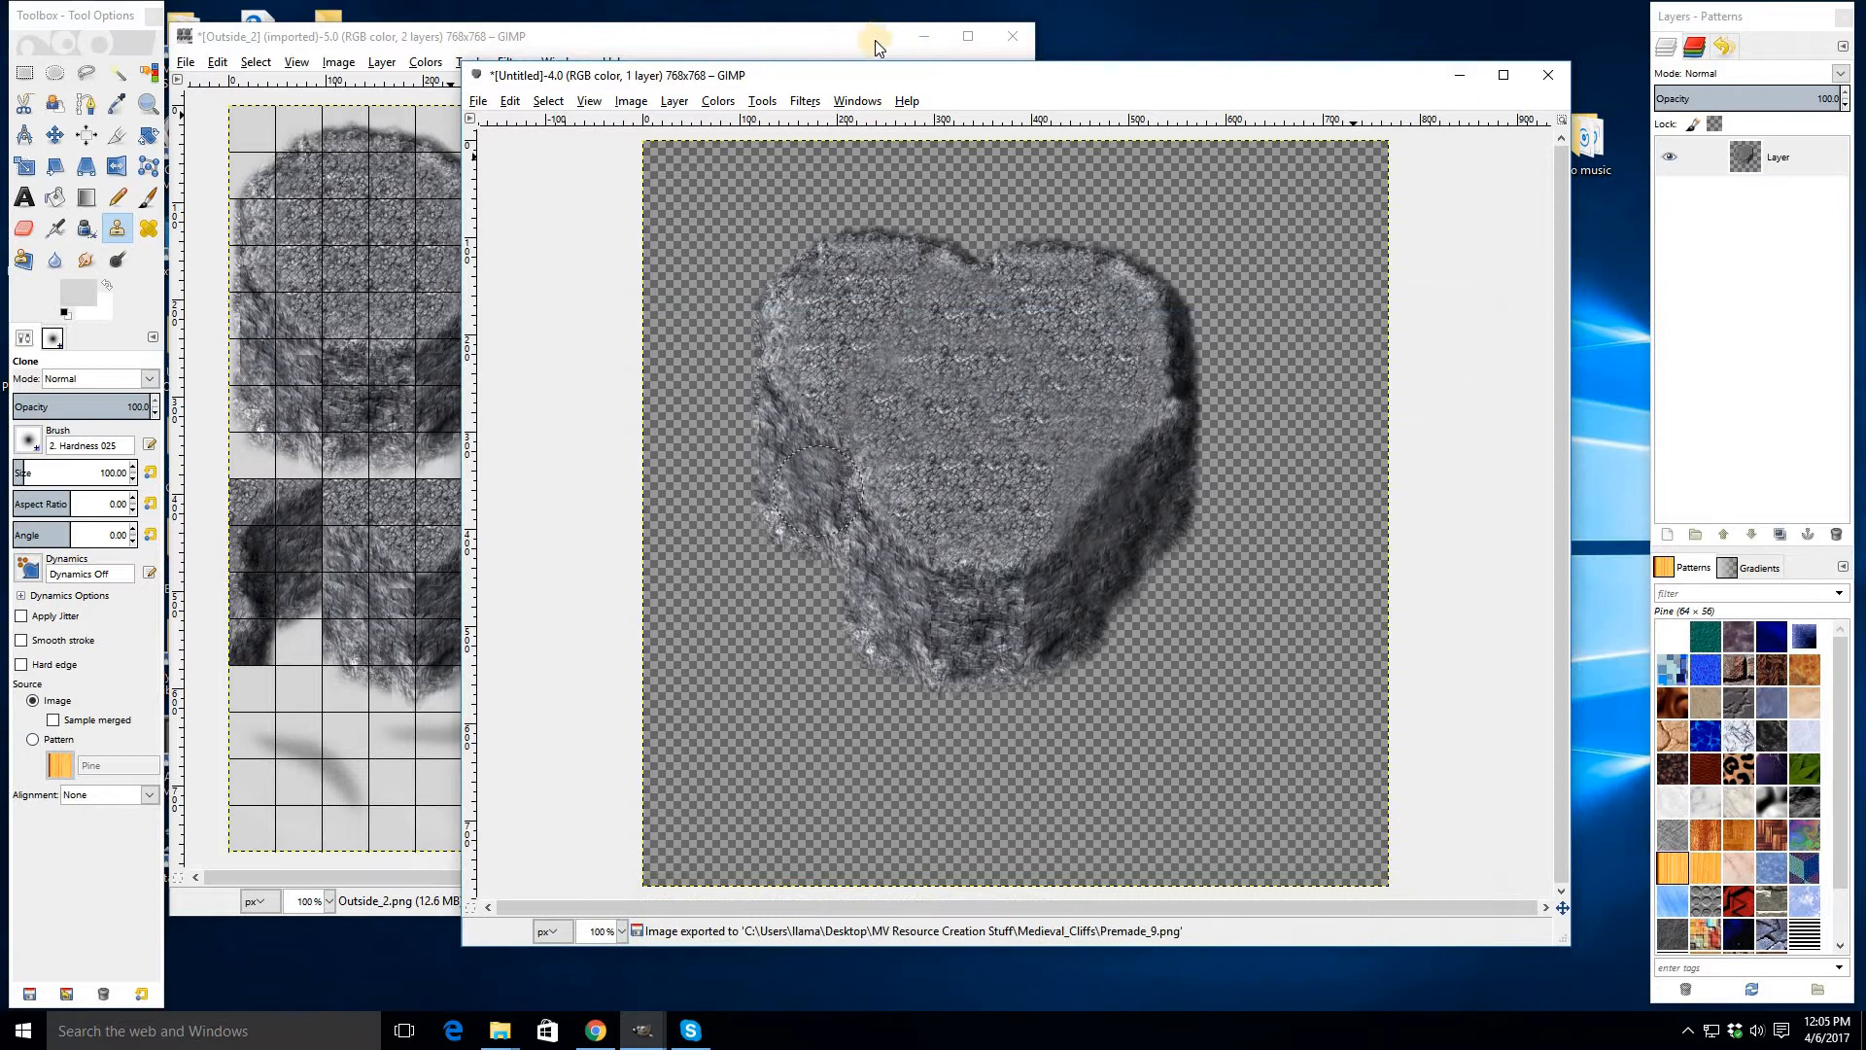
pyautogui.click(921, 37)
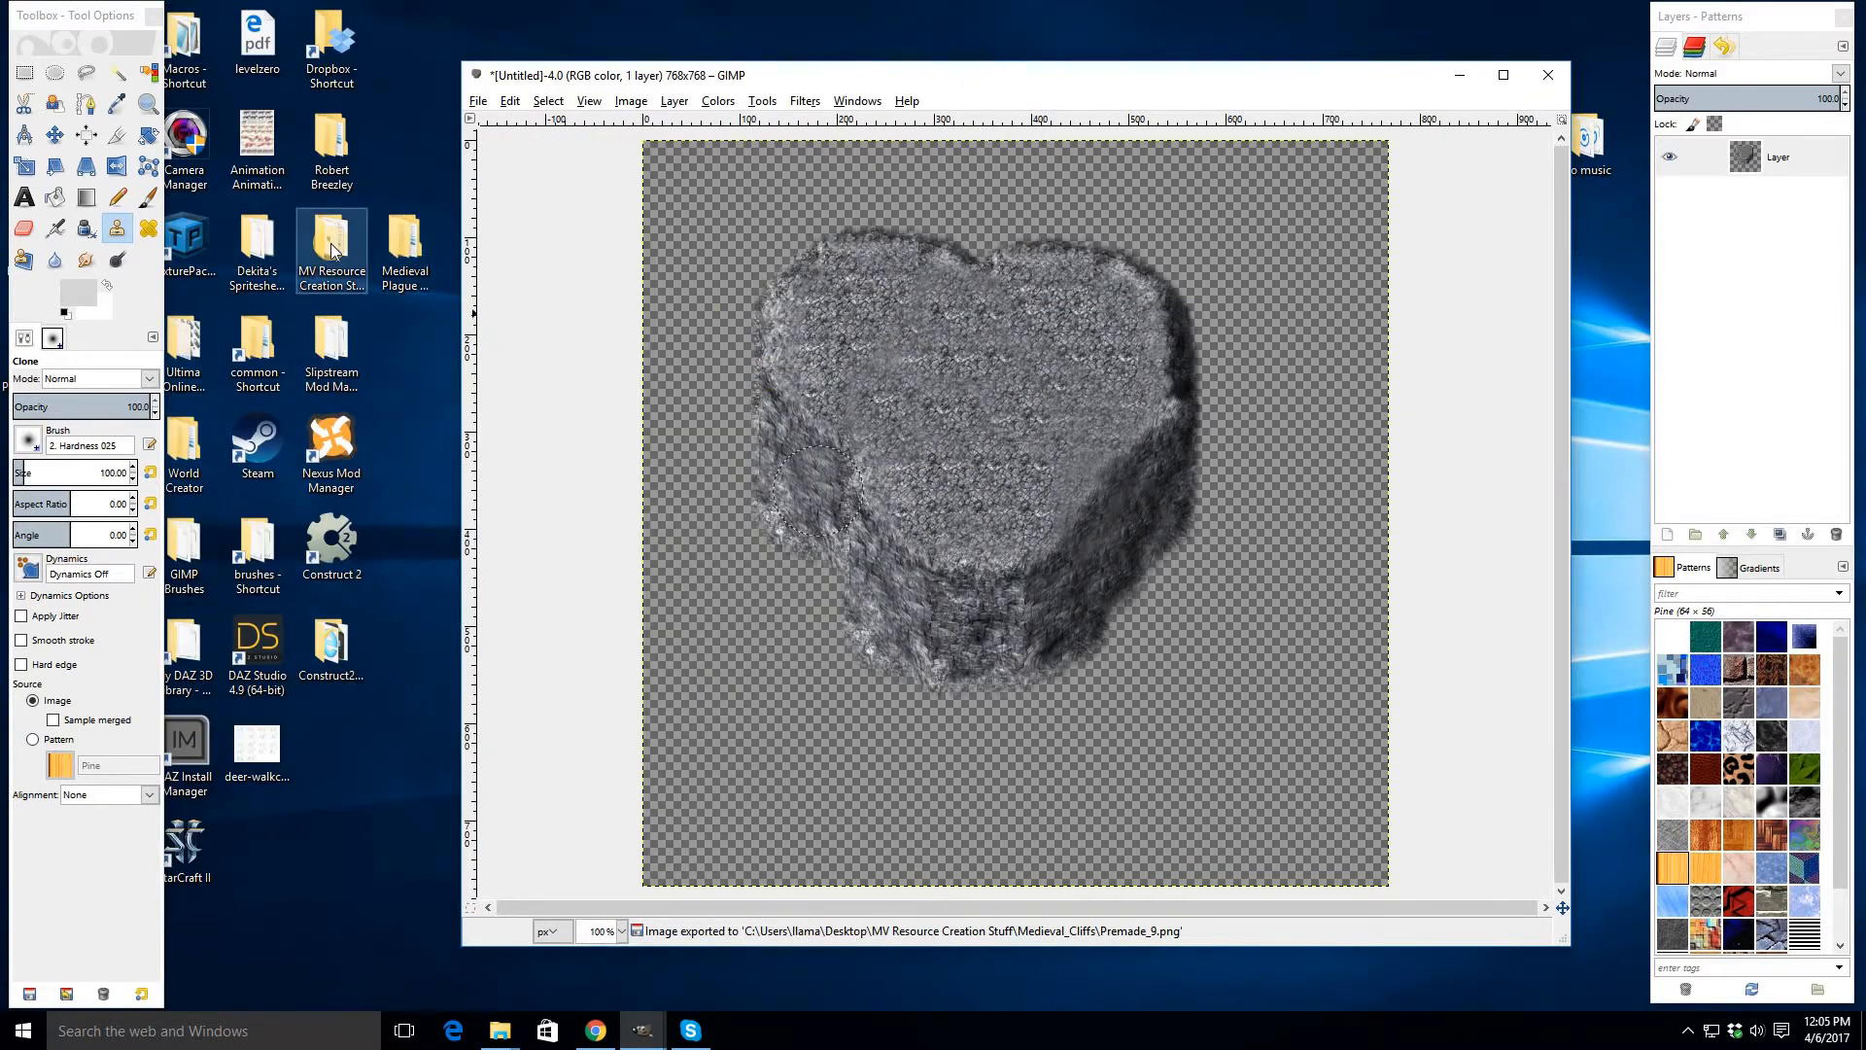
# - Open the Medieval_Cliffs folder and drag Premade_1 into the image as a new layer
pyautogui.doubleClick(330, 249)
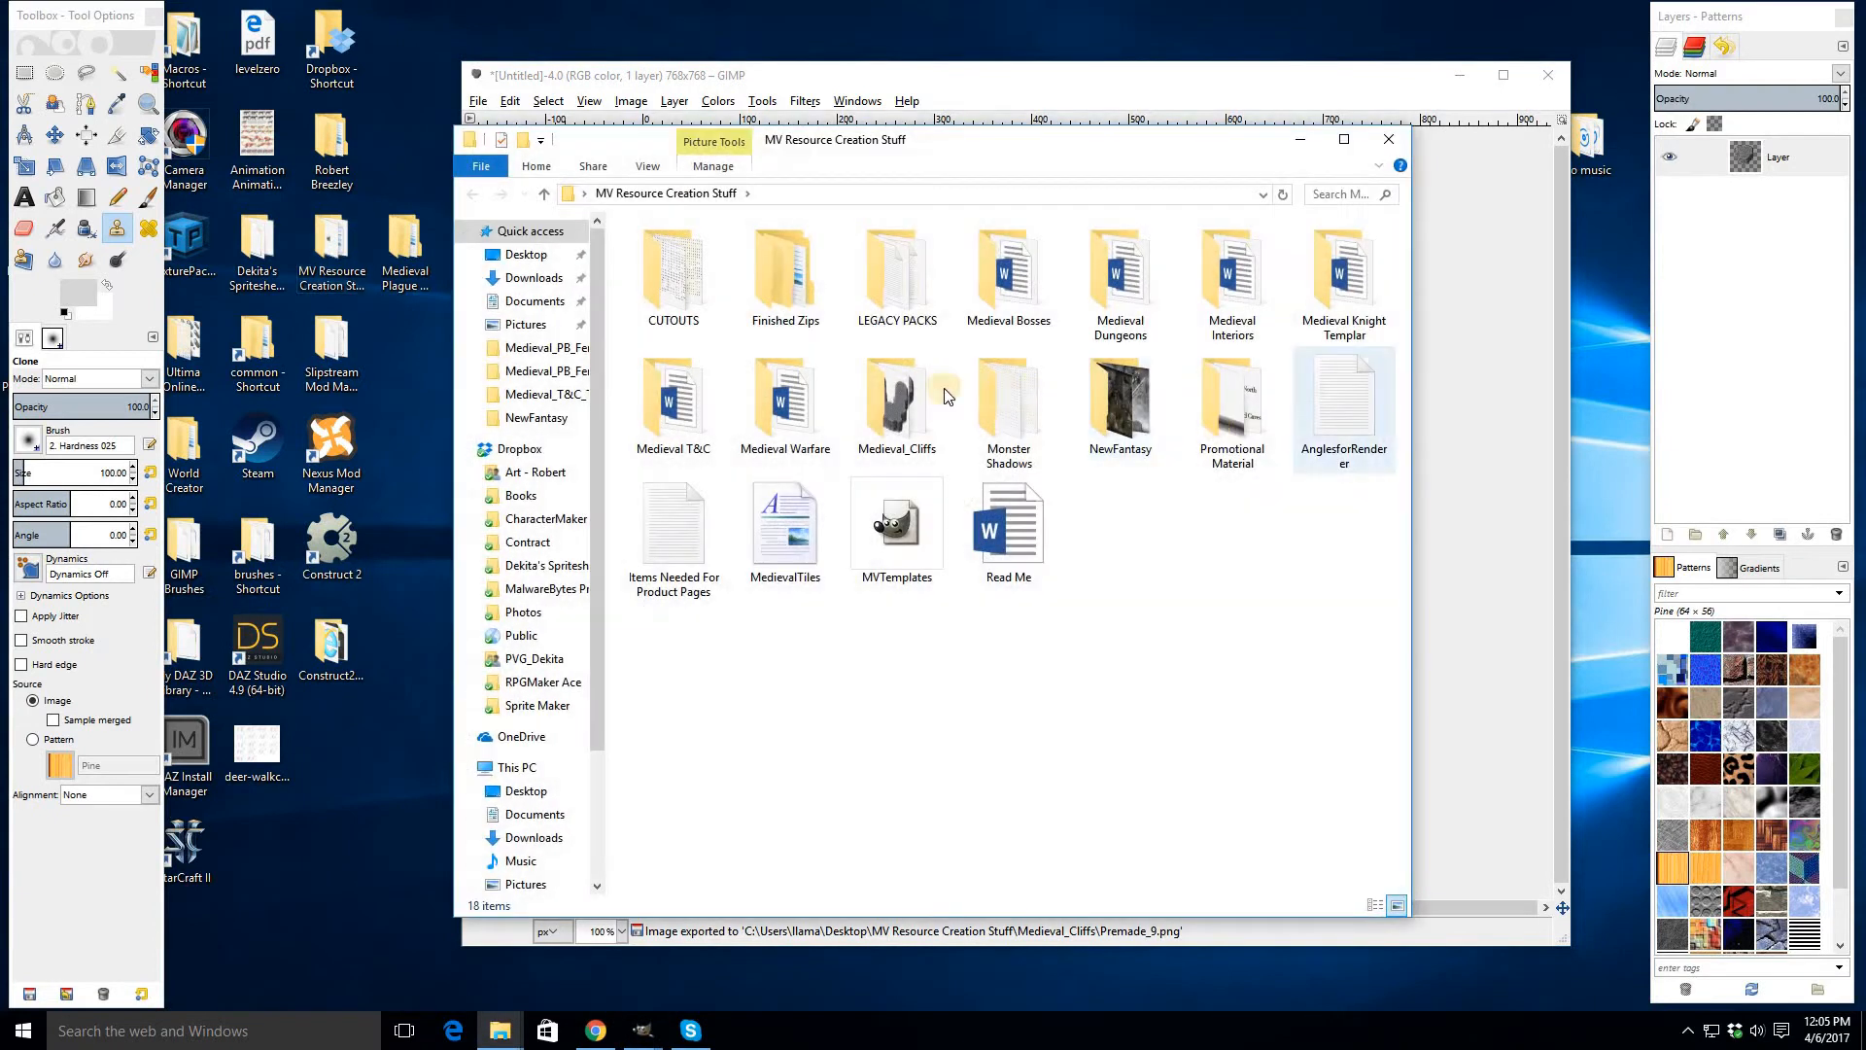
pyautogui.doubleClick(895, 398)
pyautogui.moveTo(814, 154); pyautogui.dragTo(637, 161)
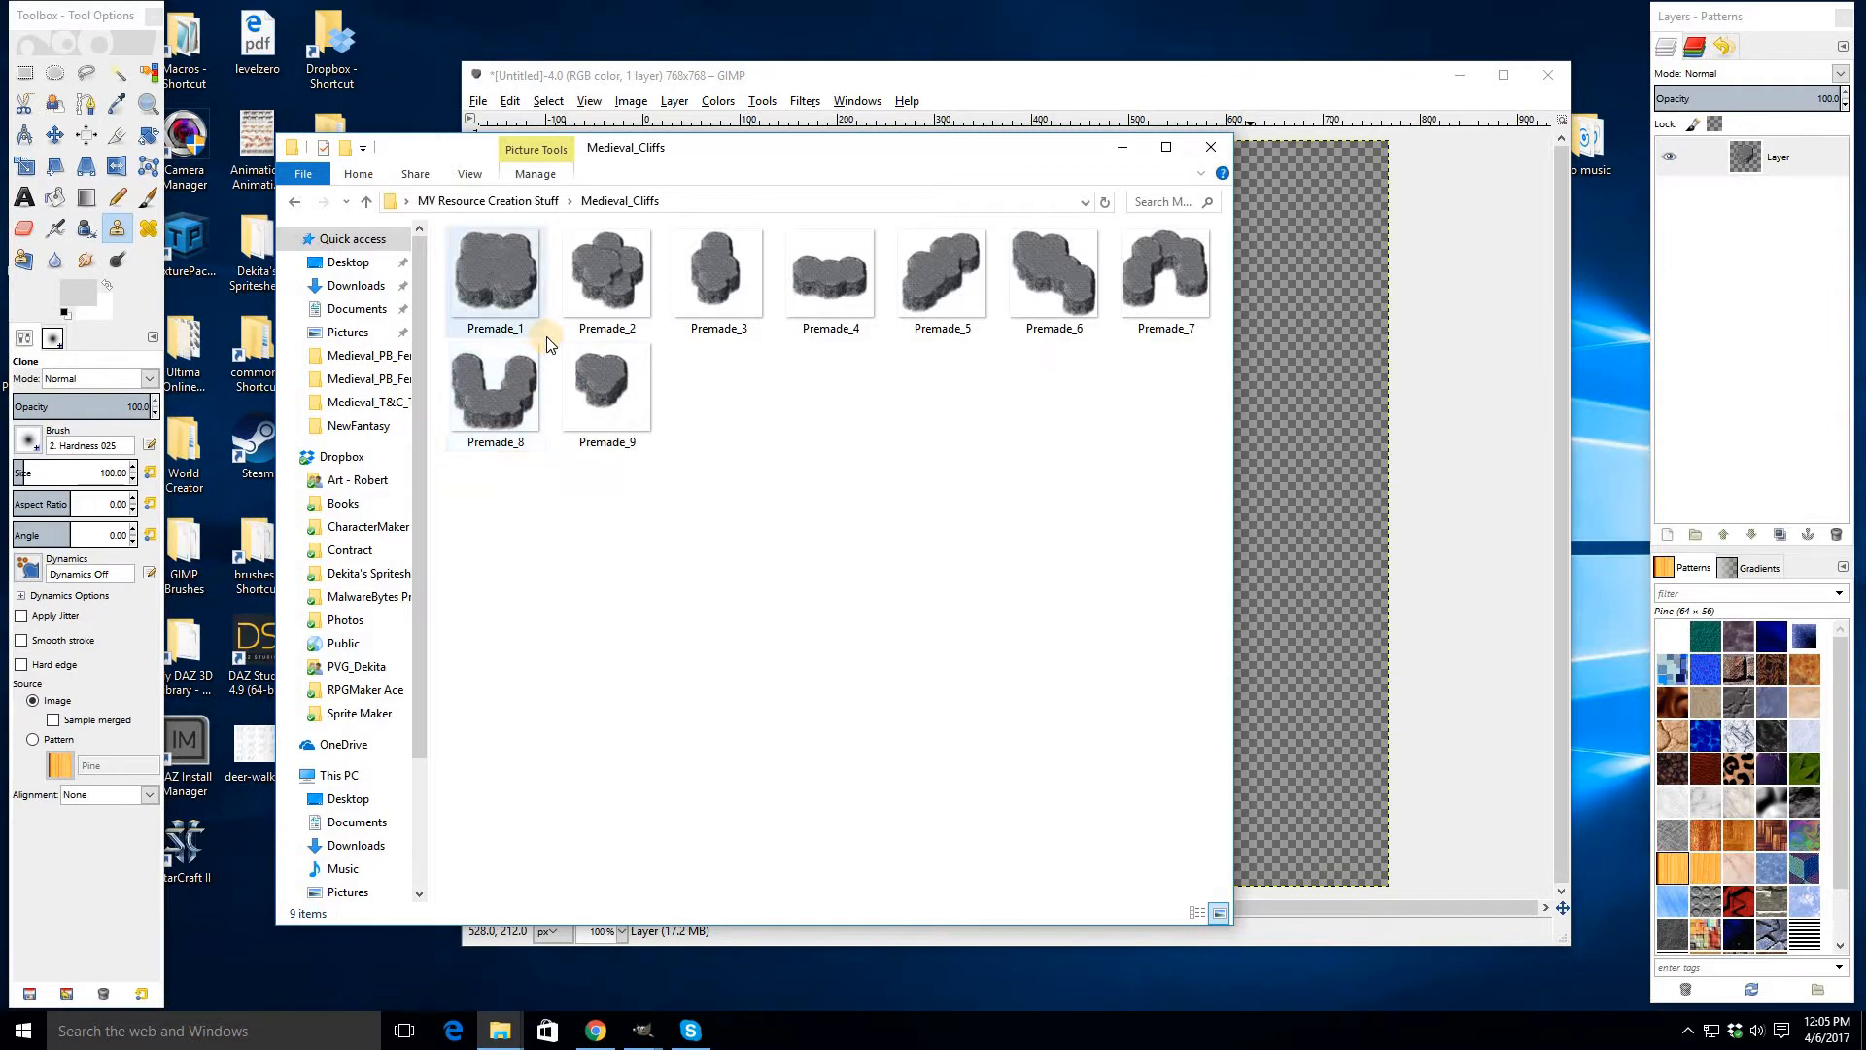
pyautogui.moveTo(548, 344)
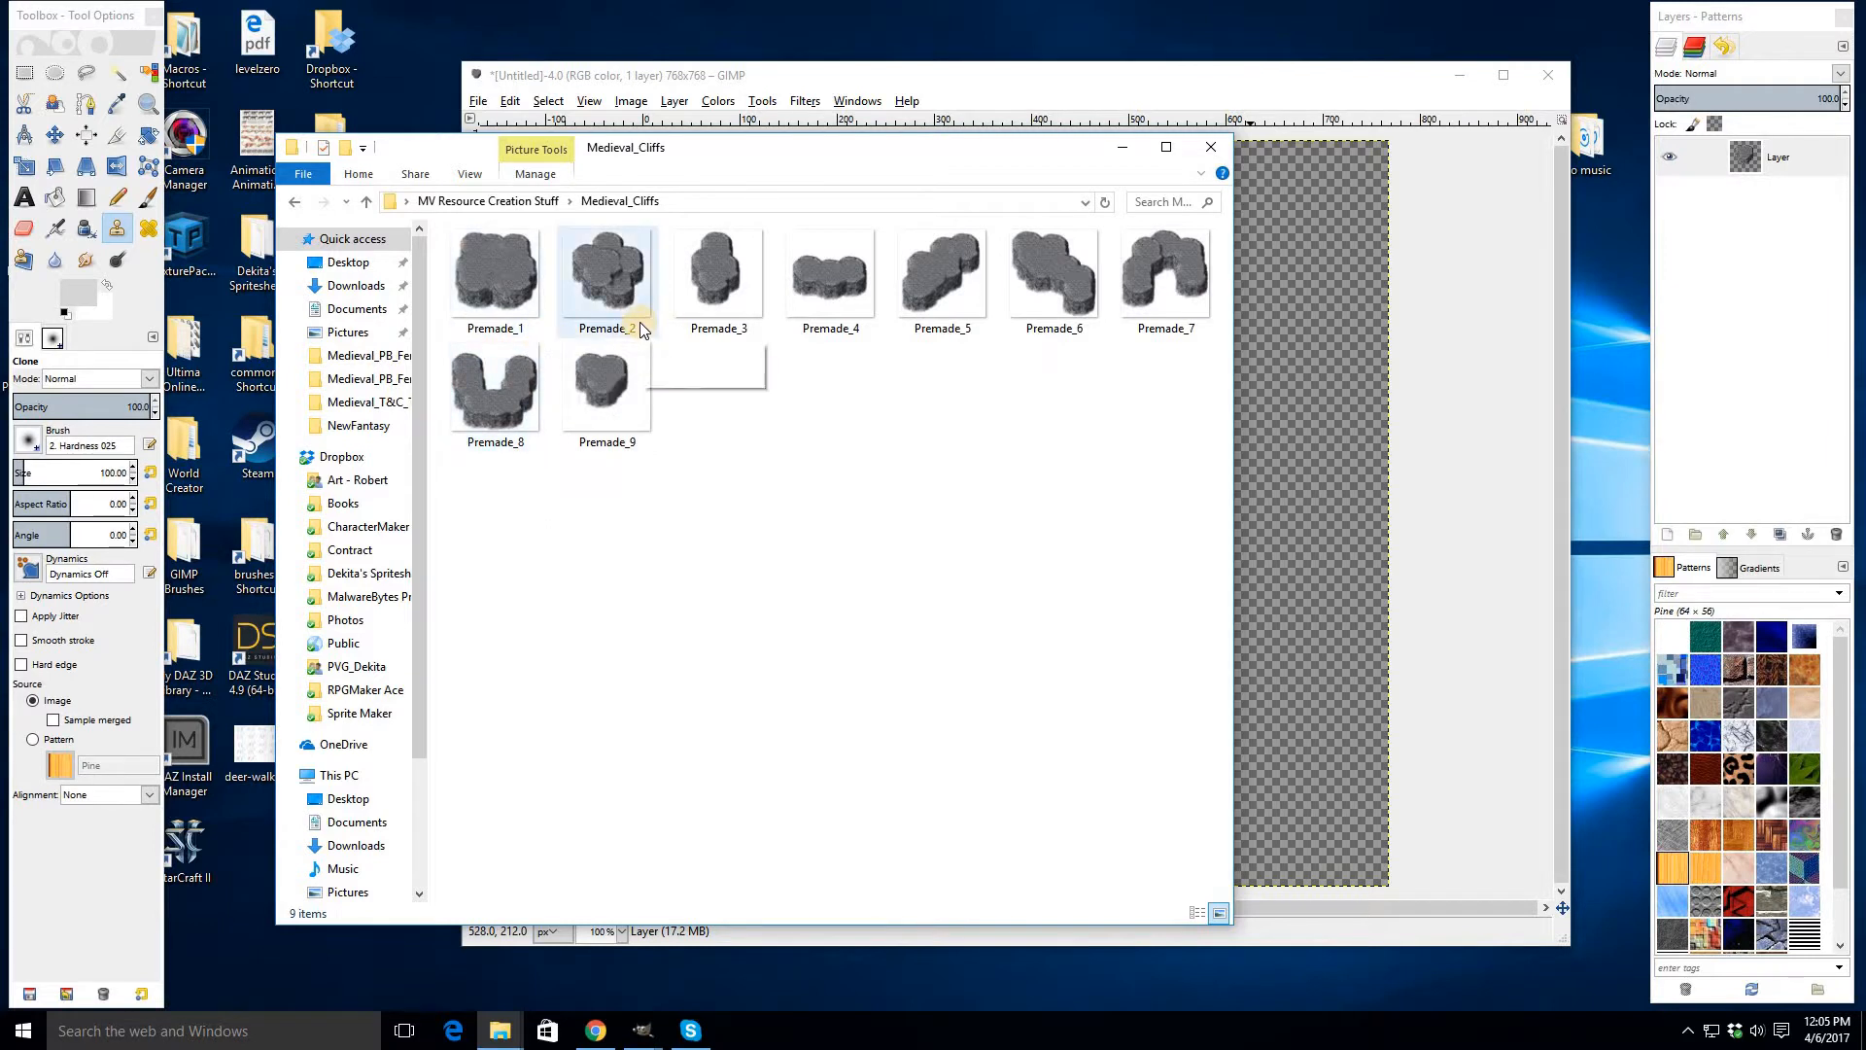
pyautogui.moveTo(482, 272); pyautogui.dragTo(1293, 418)
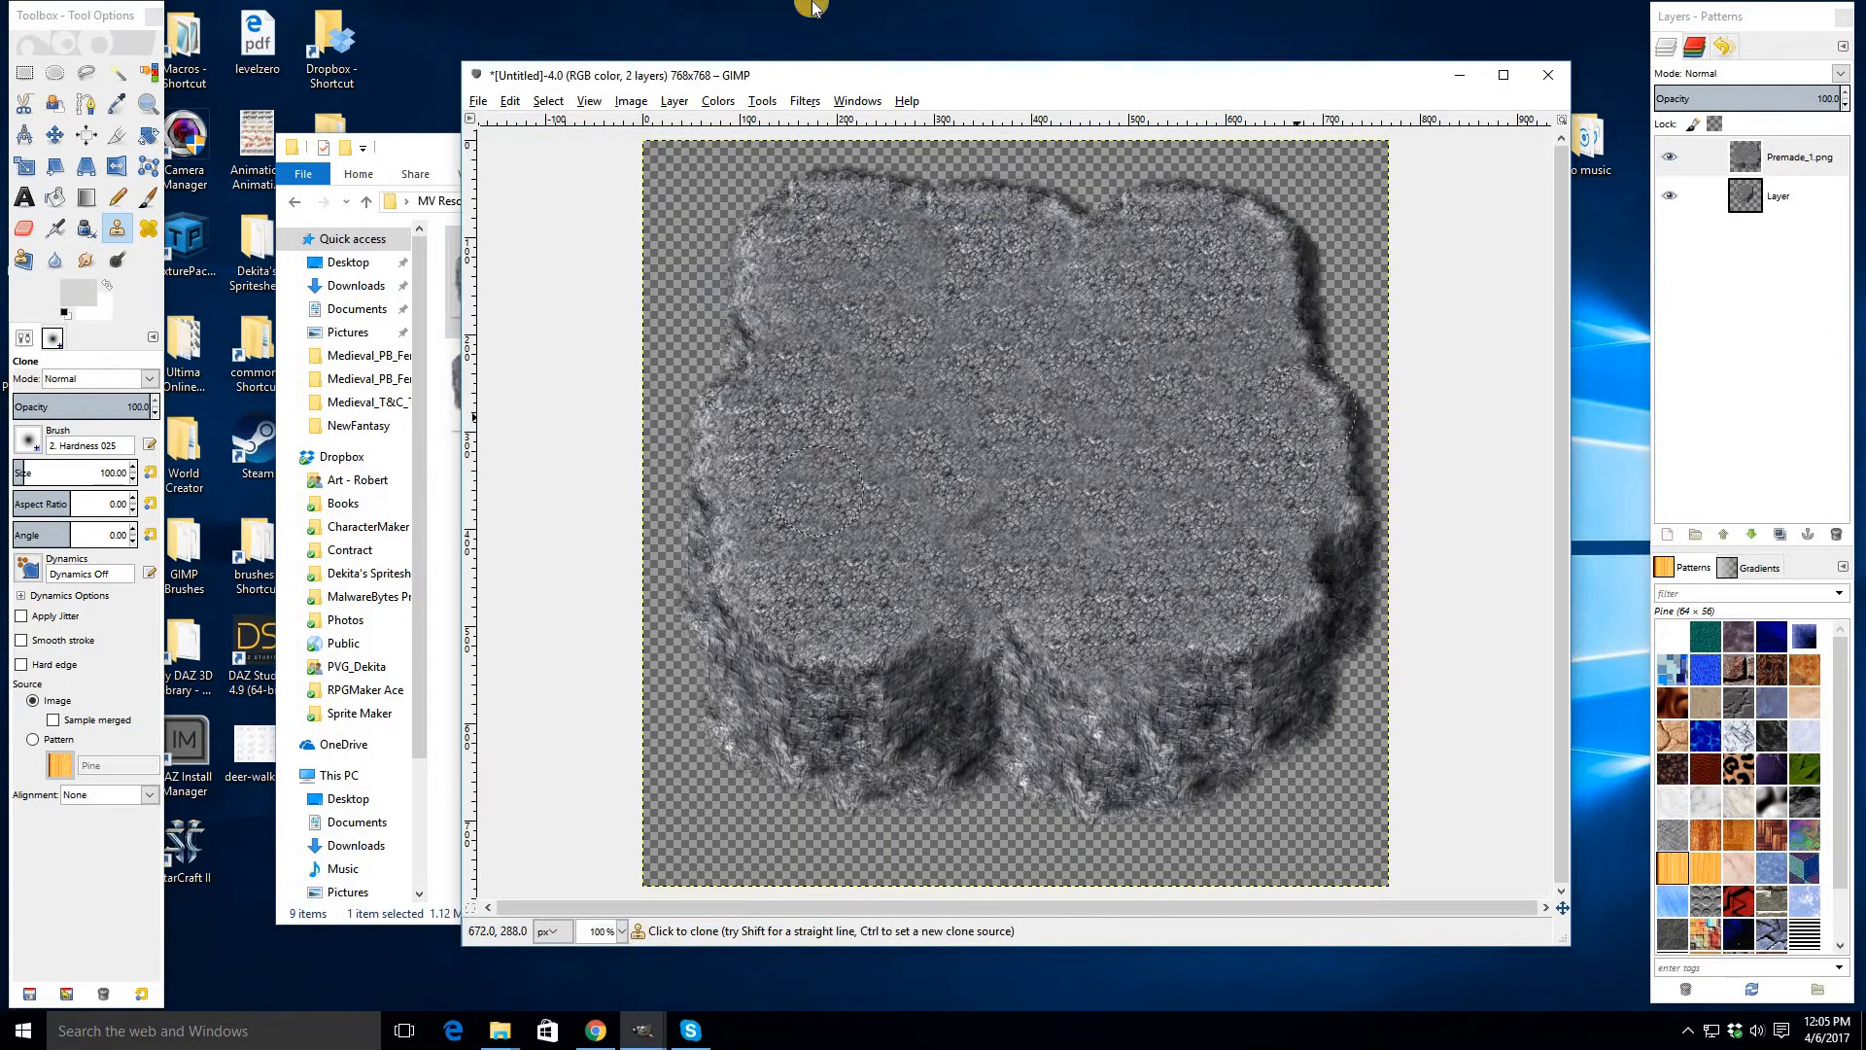
# - Drag Premade_9 in as another layer and reposition it with the Move tool
pyautogui.click(452, 154)
pyautogui.moveTo(596, 380); pyautogui.dragTo(1271, 378)
pyautogui.press('m')
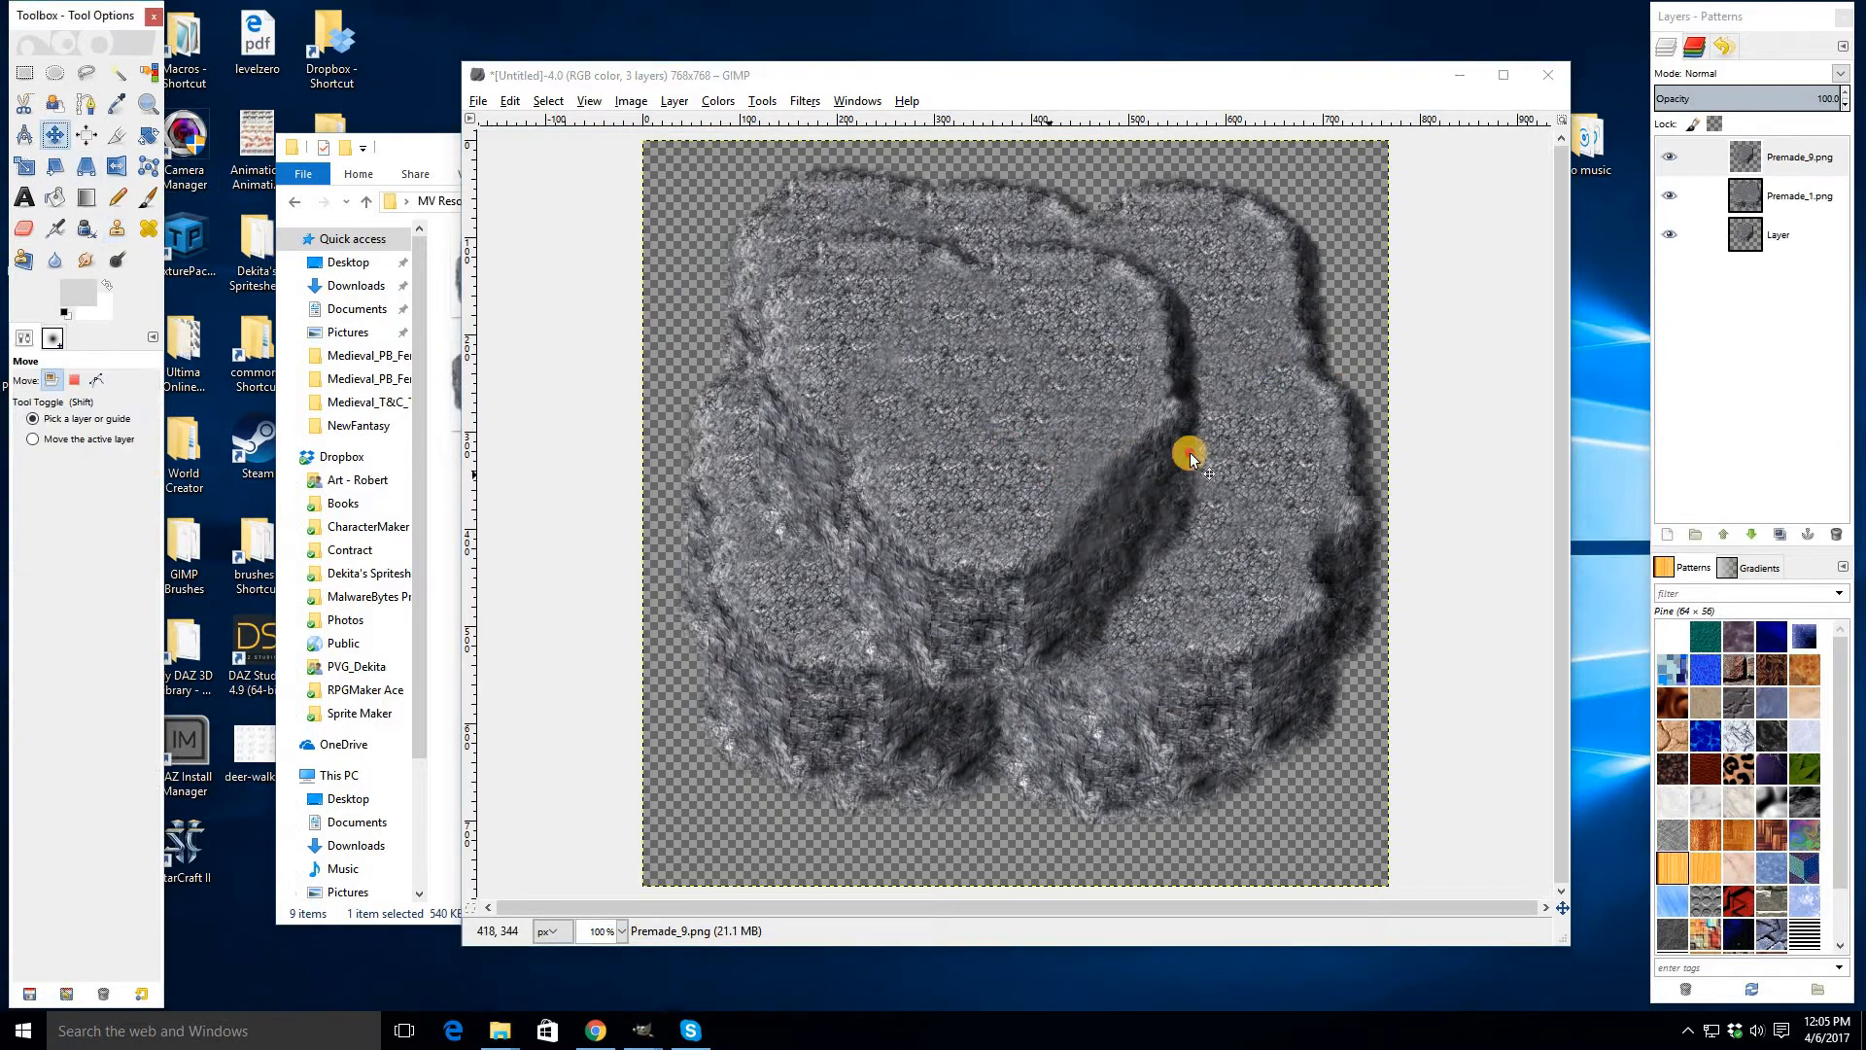
pyautogui.moveTo(1191, 457); pyautogui.dragTo(1216, 389)
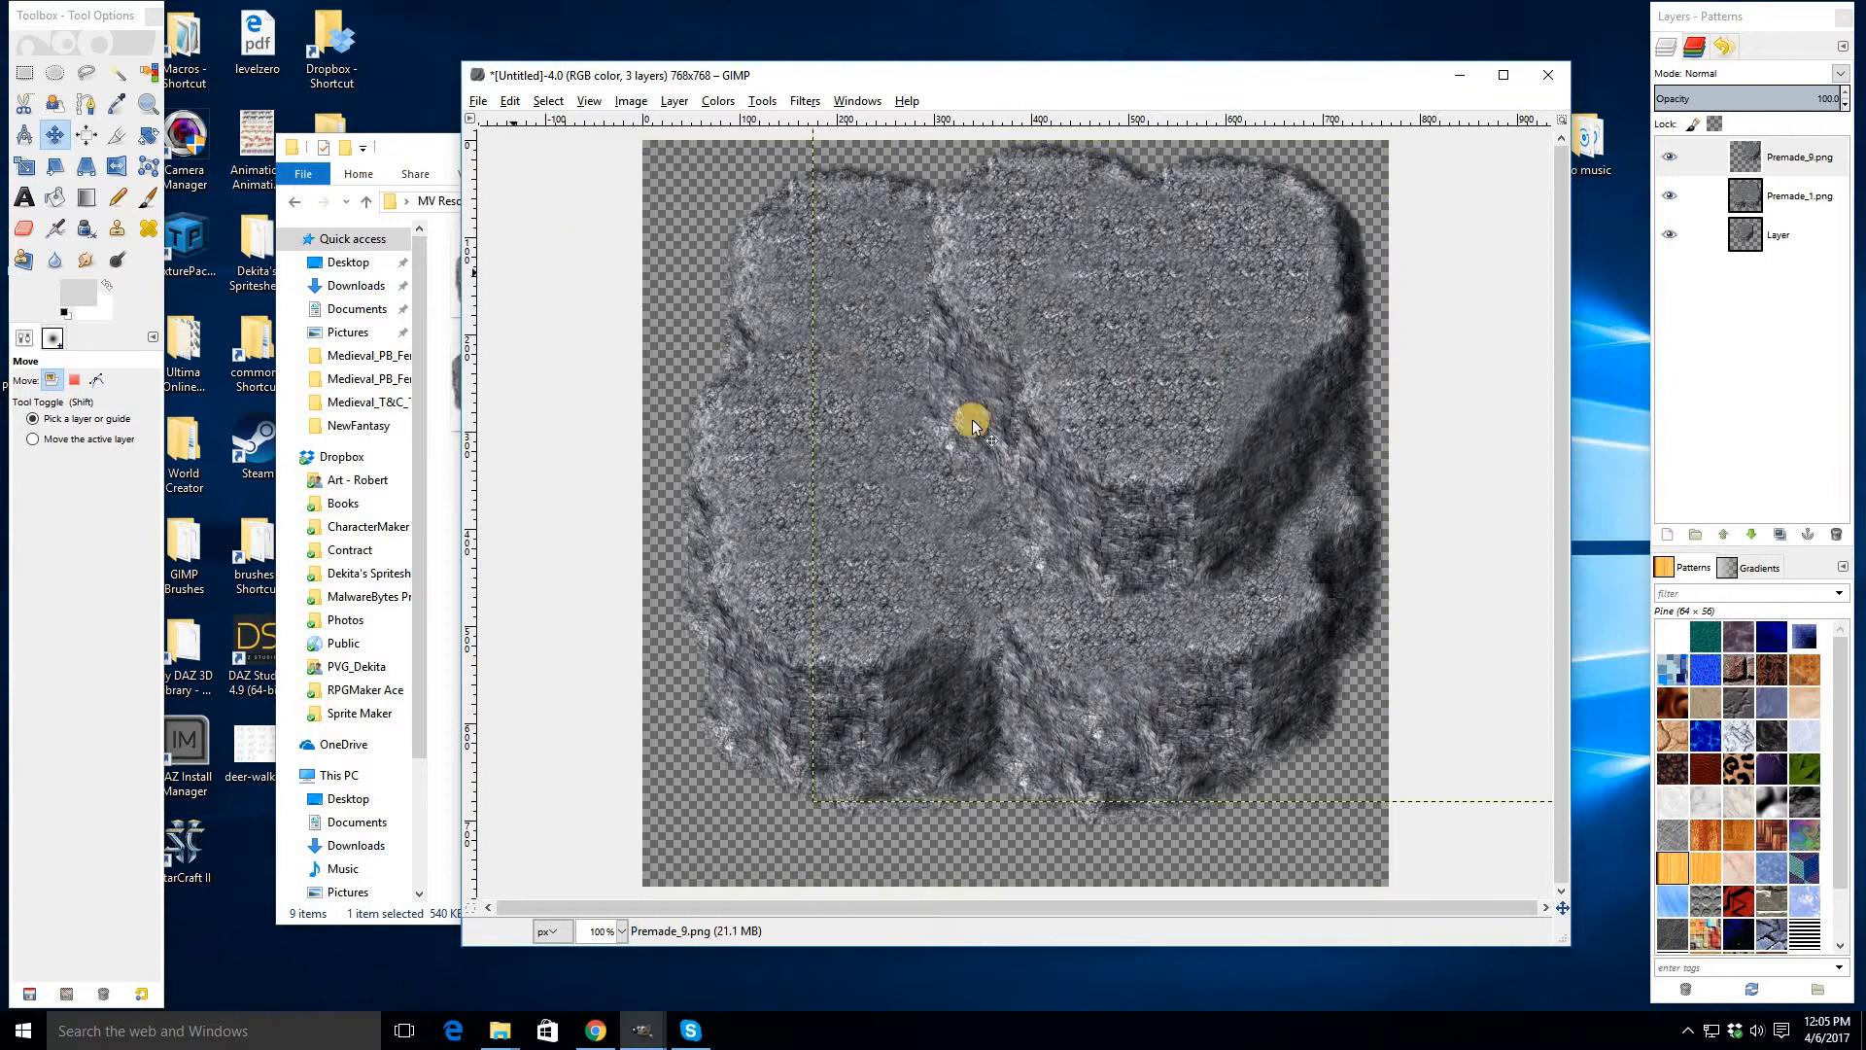
# - Drag Premade_3 in as a third layer and fit the canvas to the layers
pyautogui.click(423, 148)
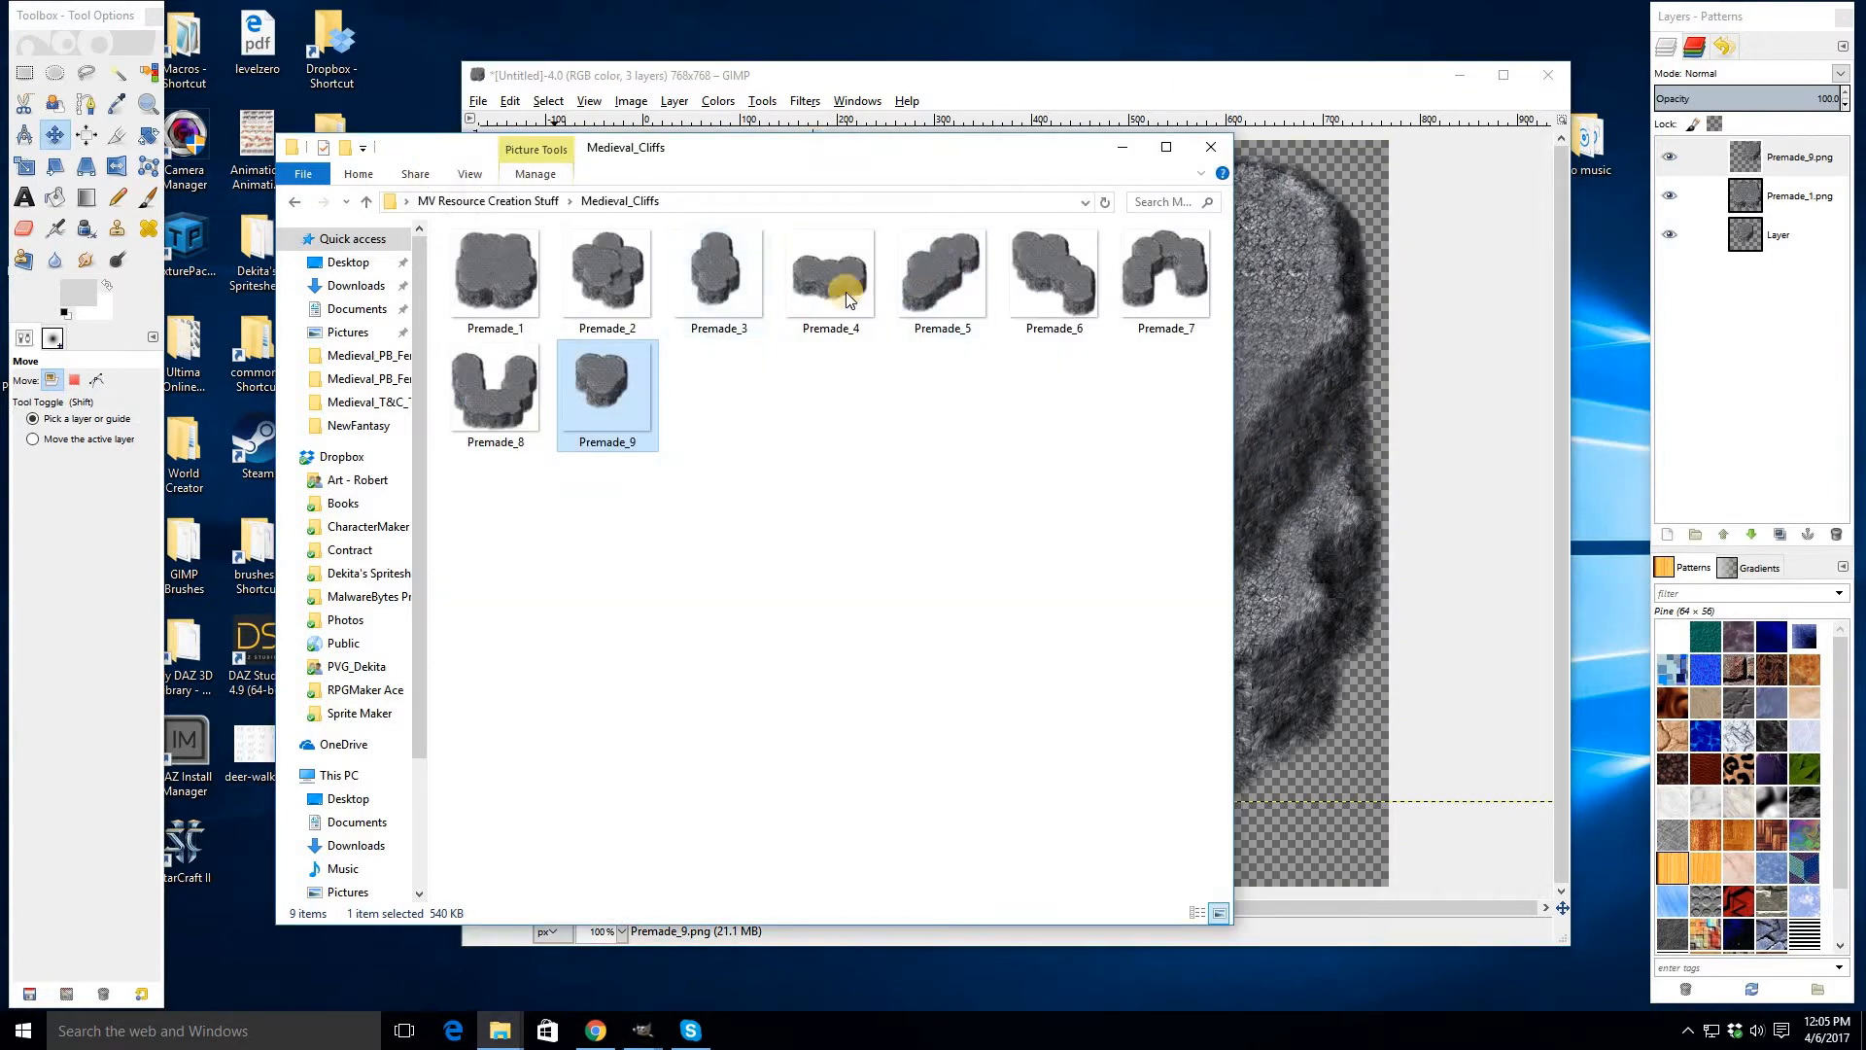
pyautogui.moveTo(718, 266); pyautogui.dragTo(968, 330)
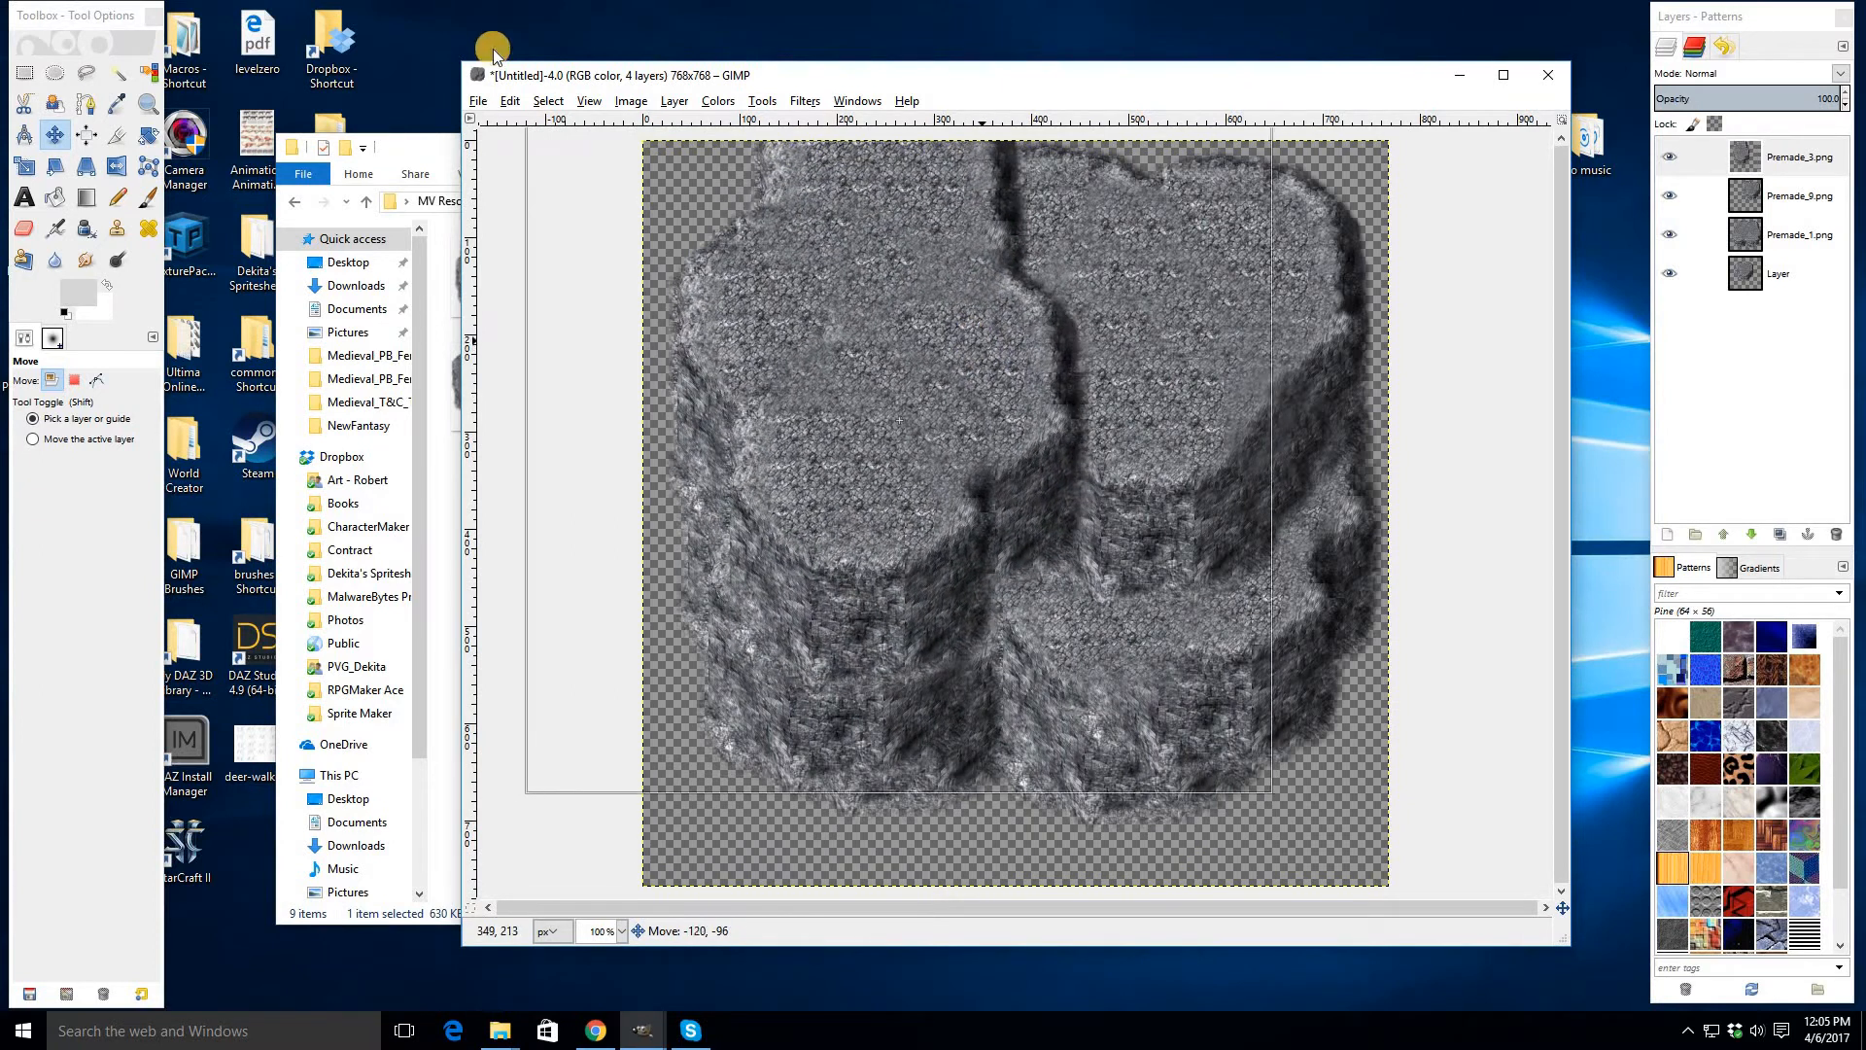
pyautogui.click(631, 101)
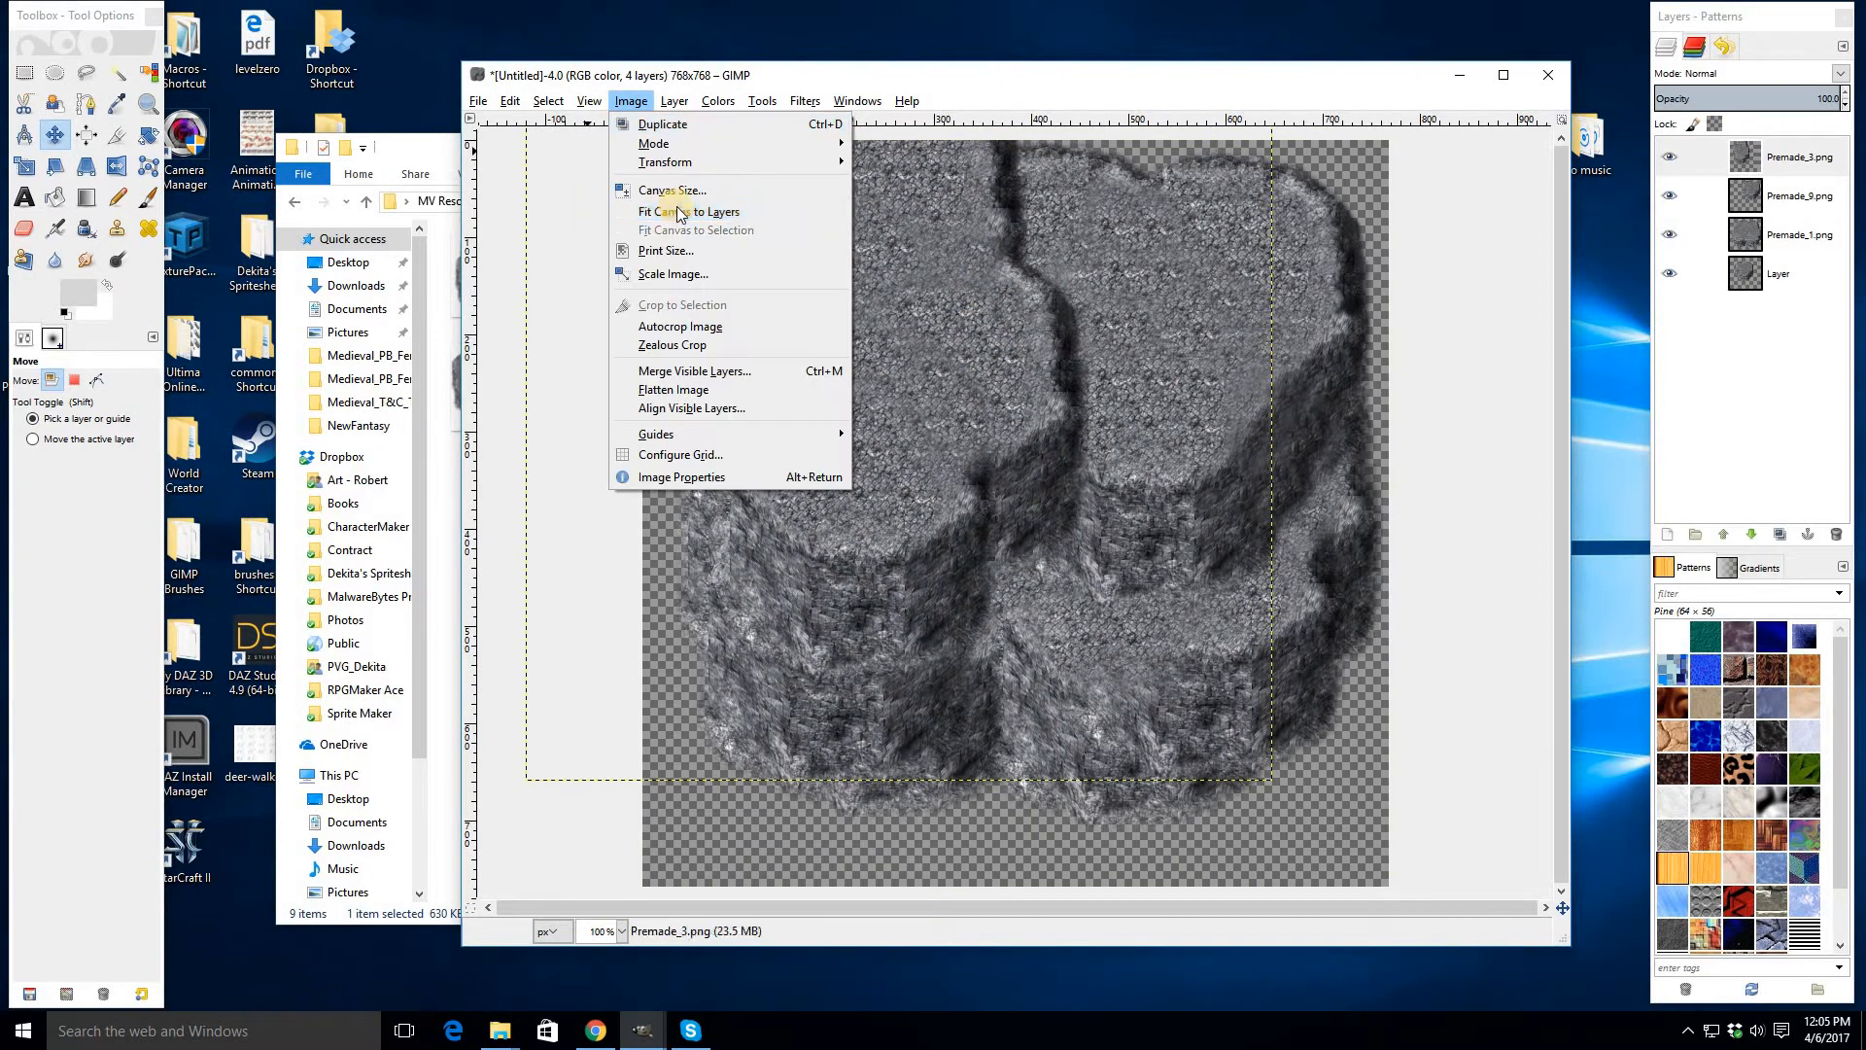
pyautogui.press('Return')
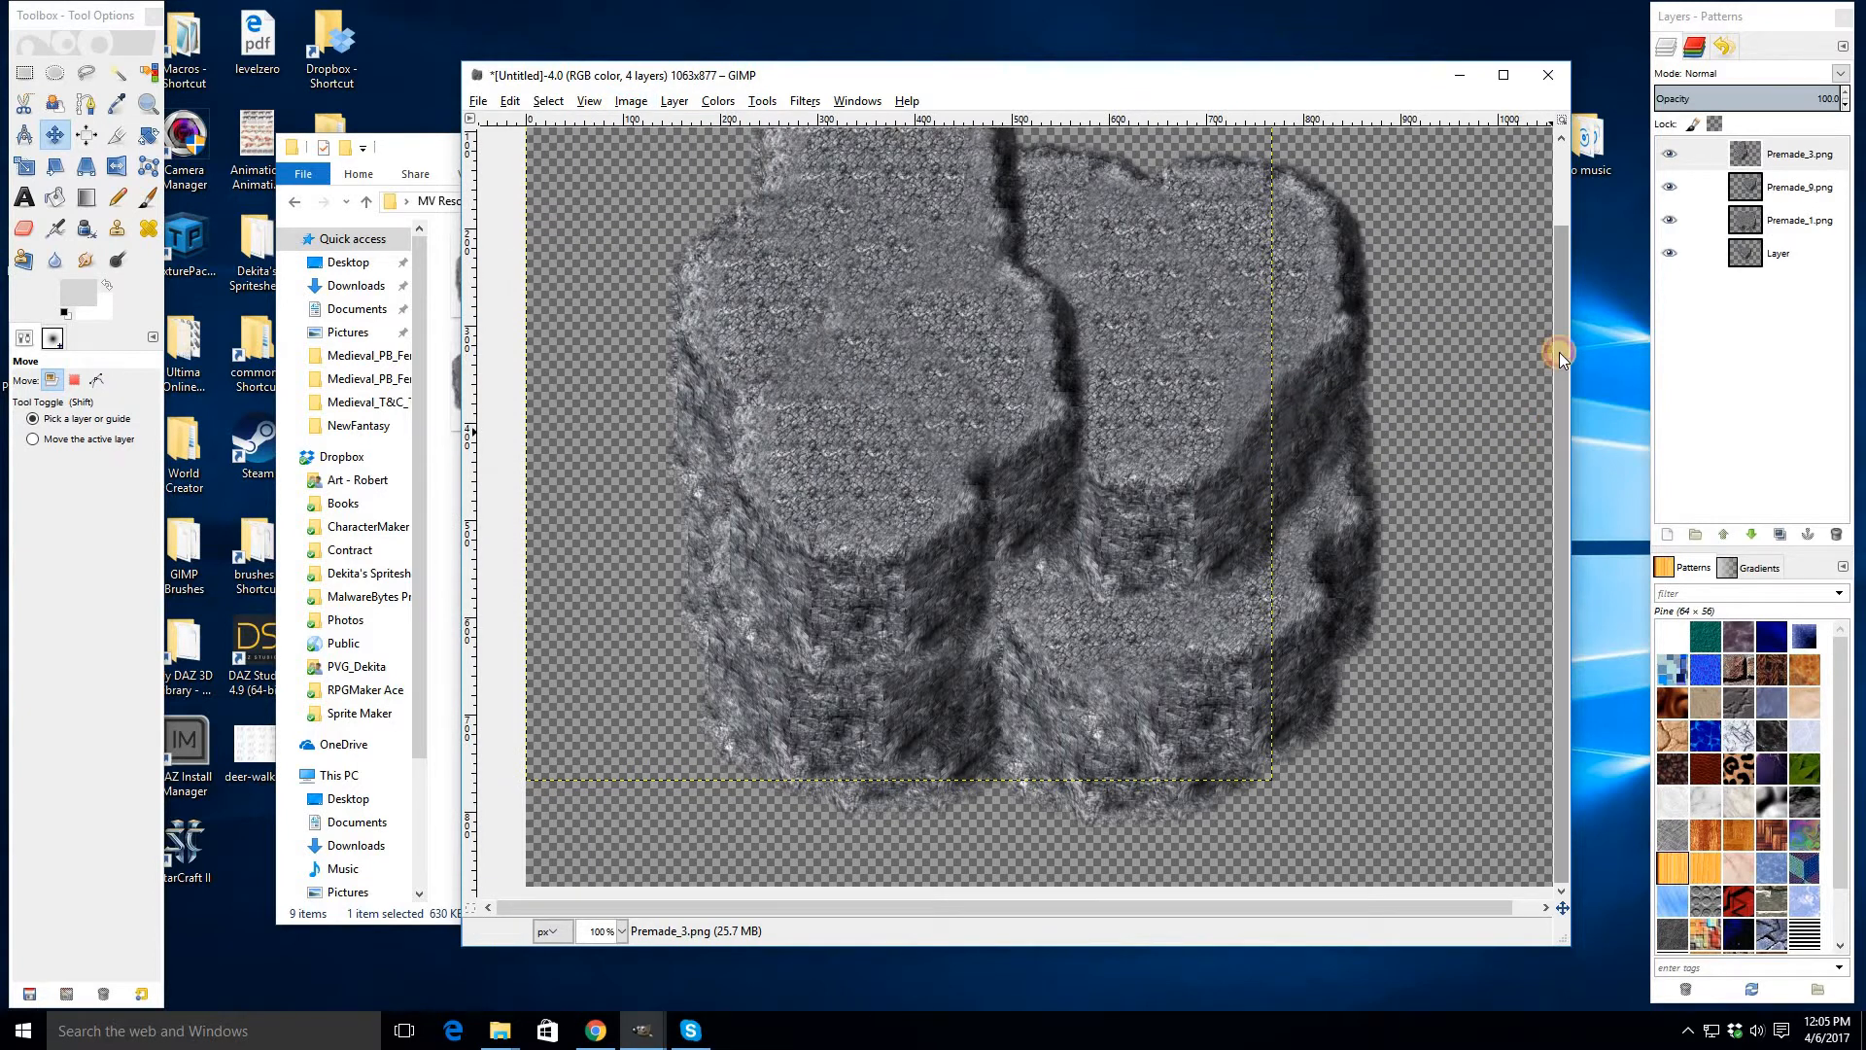
# - Reposition the Premade_3 layer with the Move tool
pyautogui.moveTo(1565, 352); pyautogui.dragTo(1567, 367)
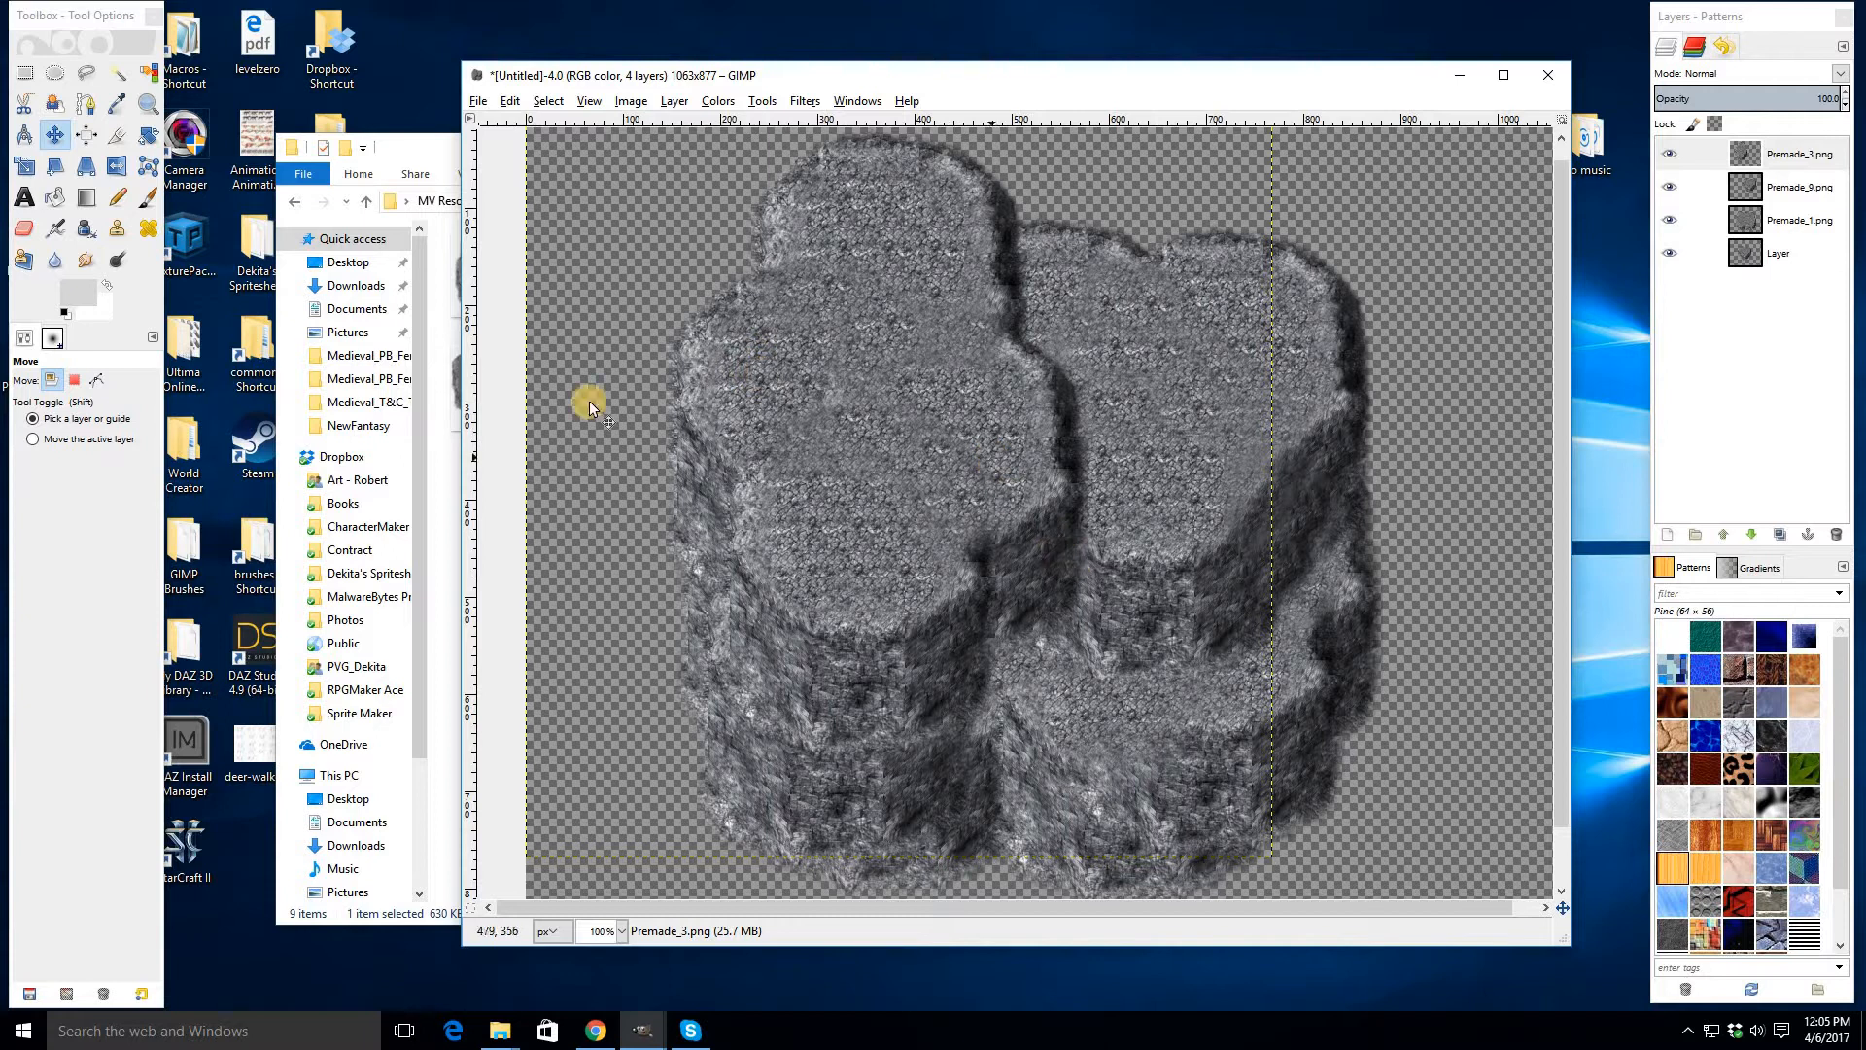
pyautogui.click(23, 228)
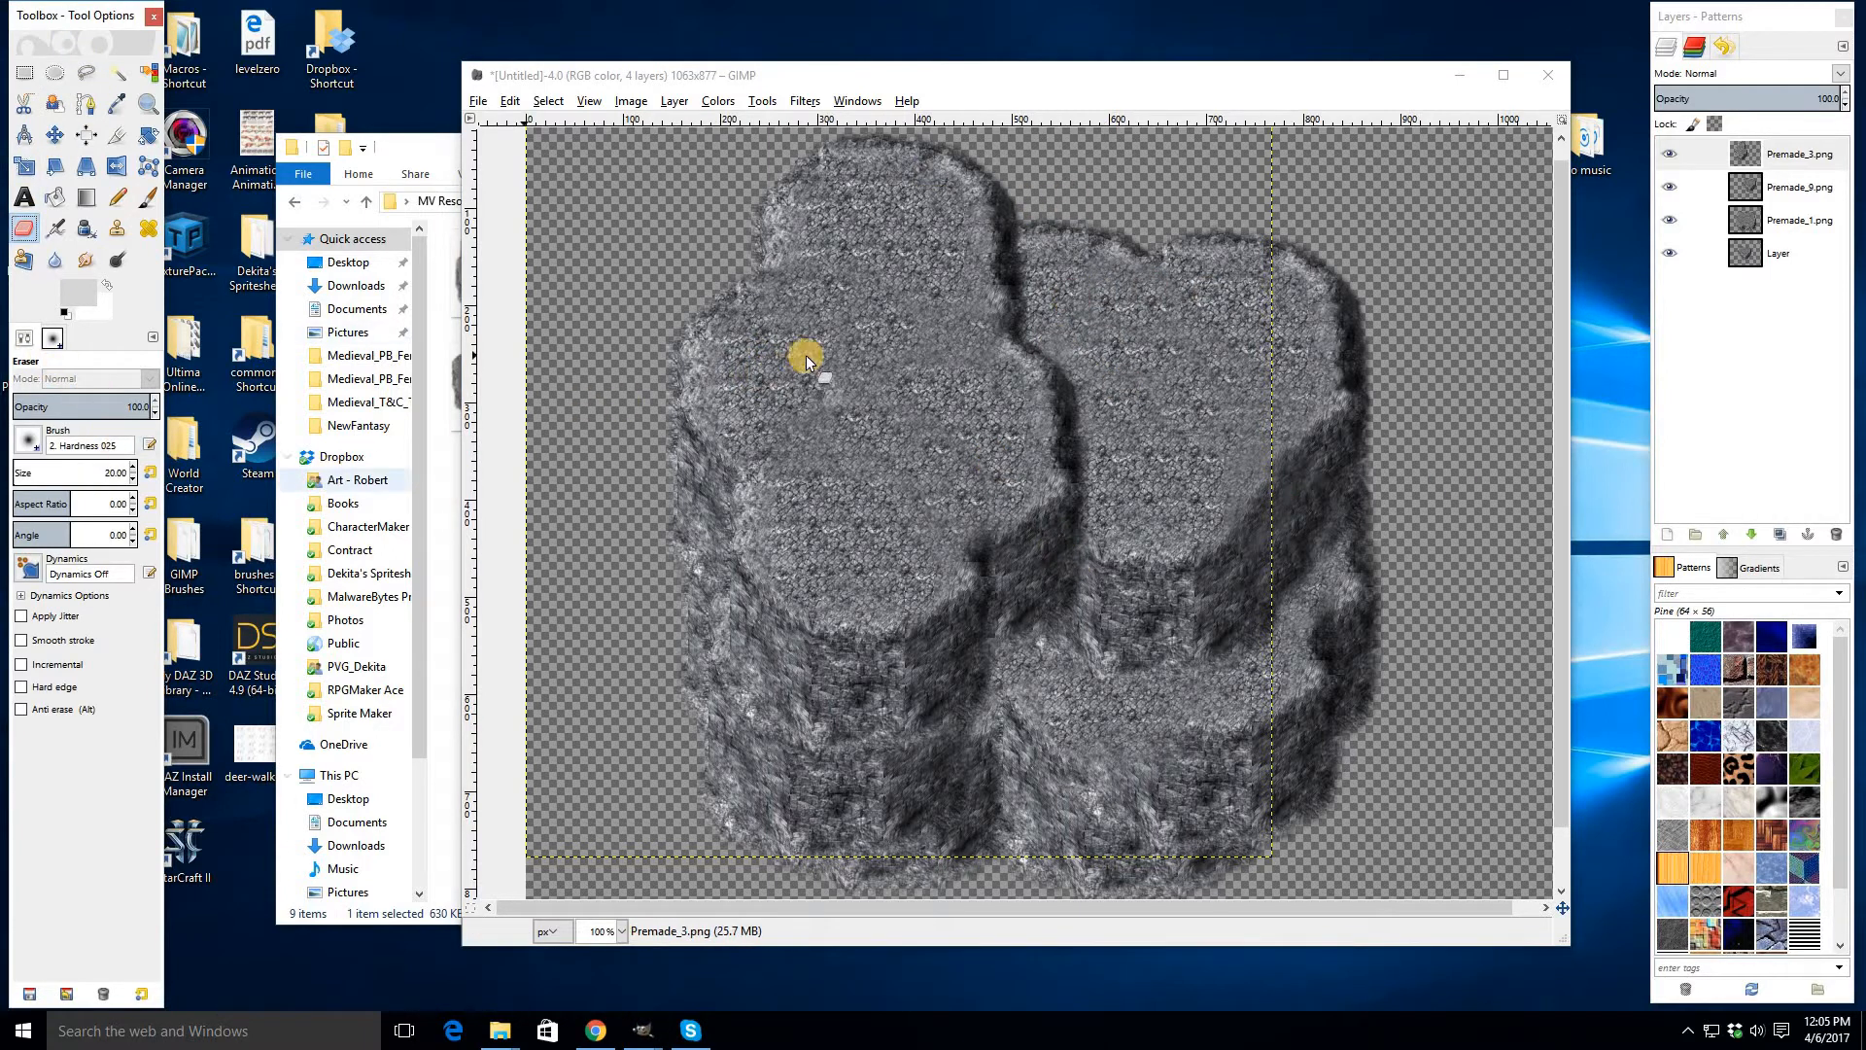
pyautogui.press('m')
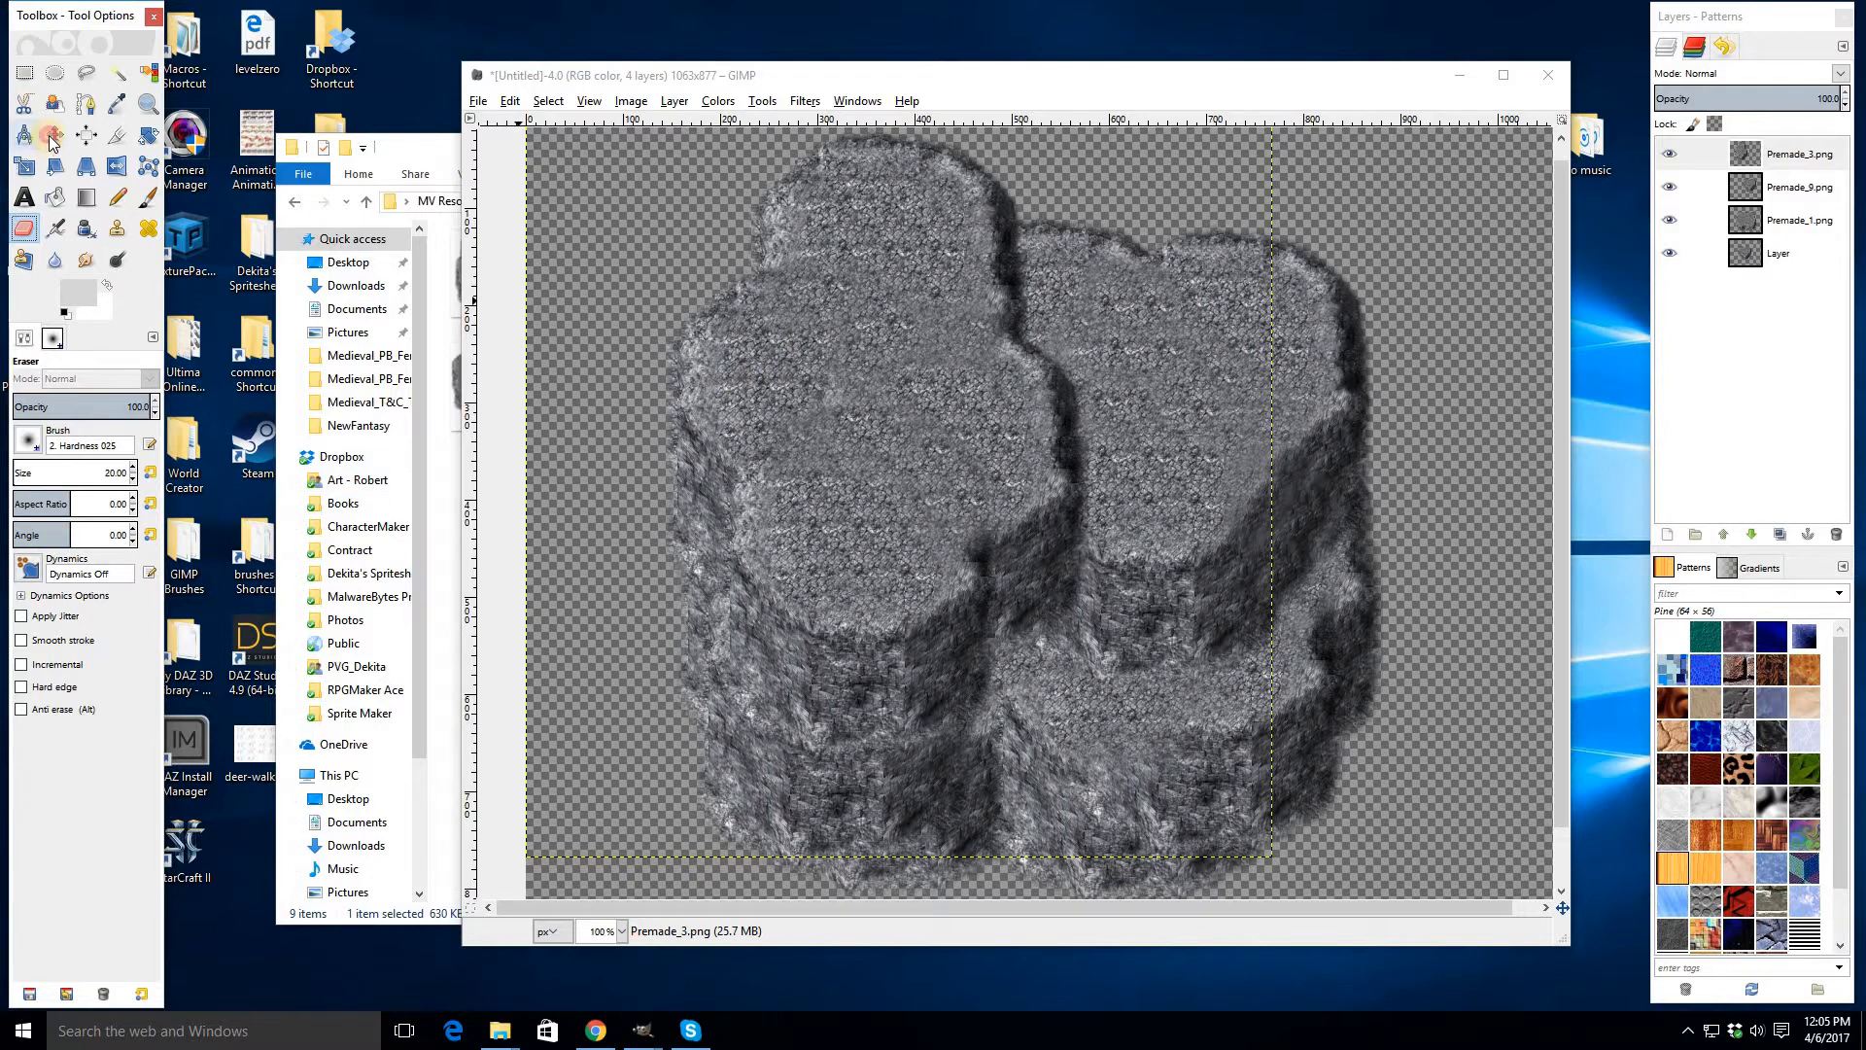
pyautogui.moveTo(795, 410)
pyautogui.mouseDown()
pyautogui.moveTo(804, 383)
pyautogui.moveTo(778, 392)
pyautogui.moveTo(795, 412)
pyautogui.mouseUp()
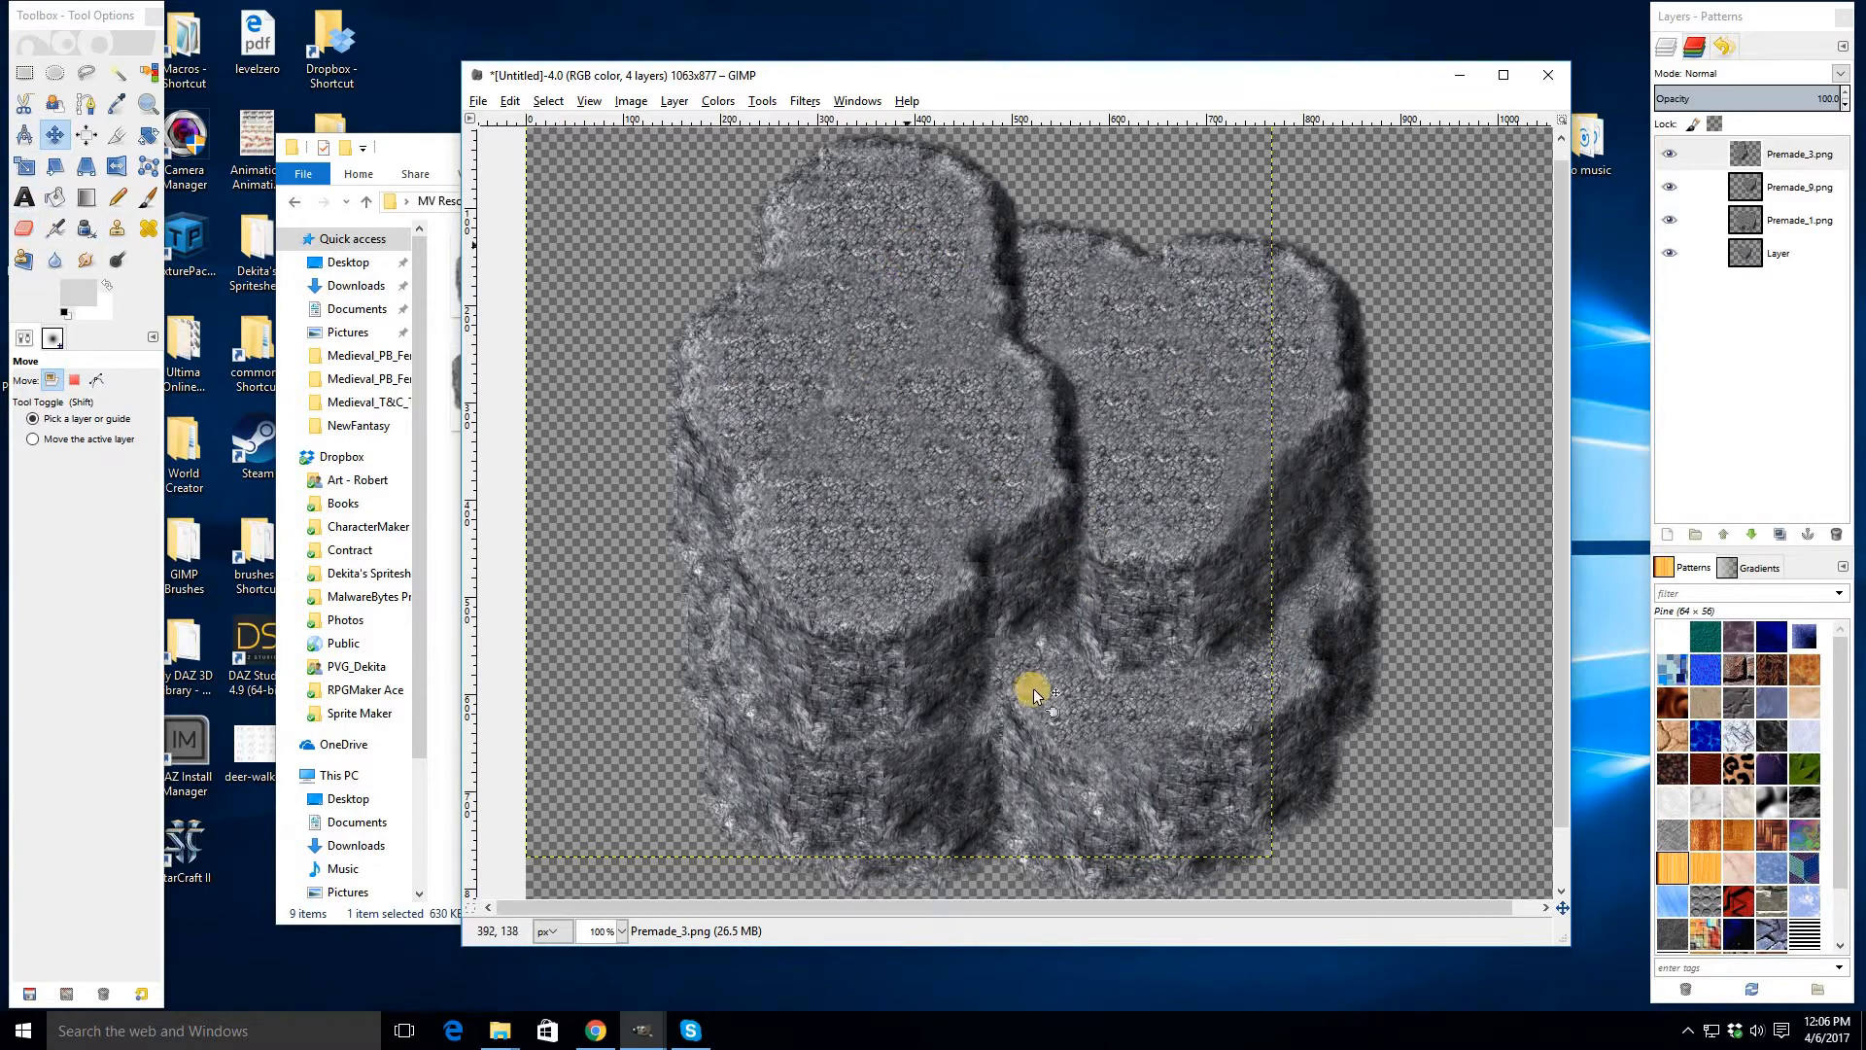
# - Erase along the seam where the rock pieces overlap using a size 200 eraser
pyautogui.click(25, 229)
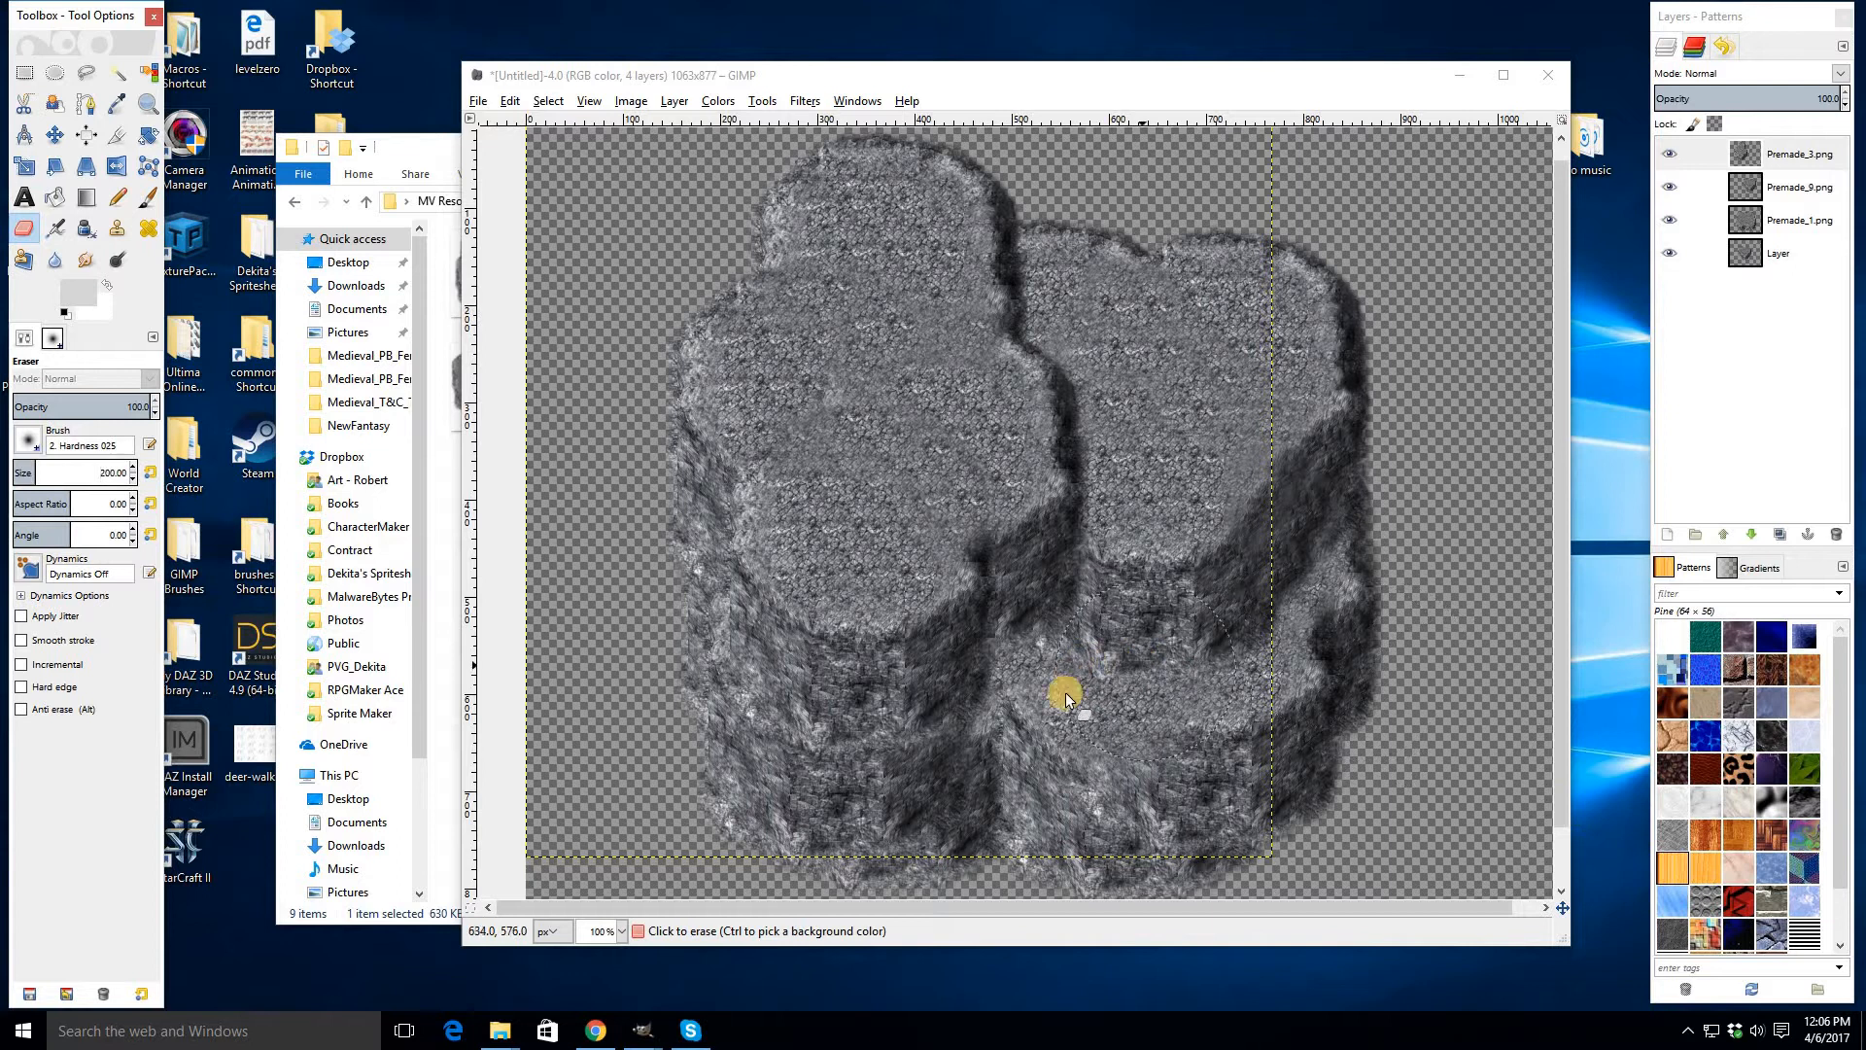
pyautogui.moveTo(1055, 658)
pyautogui.mouseDown()
pyautogui.moveTo(1069, 708)
pyautogui.moveTo(1050, 659)
pyautogui.moveTo(1086, 606)
pyautogui.moveTo(1070, 617)
pyautogui.mouseUp()
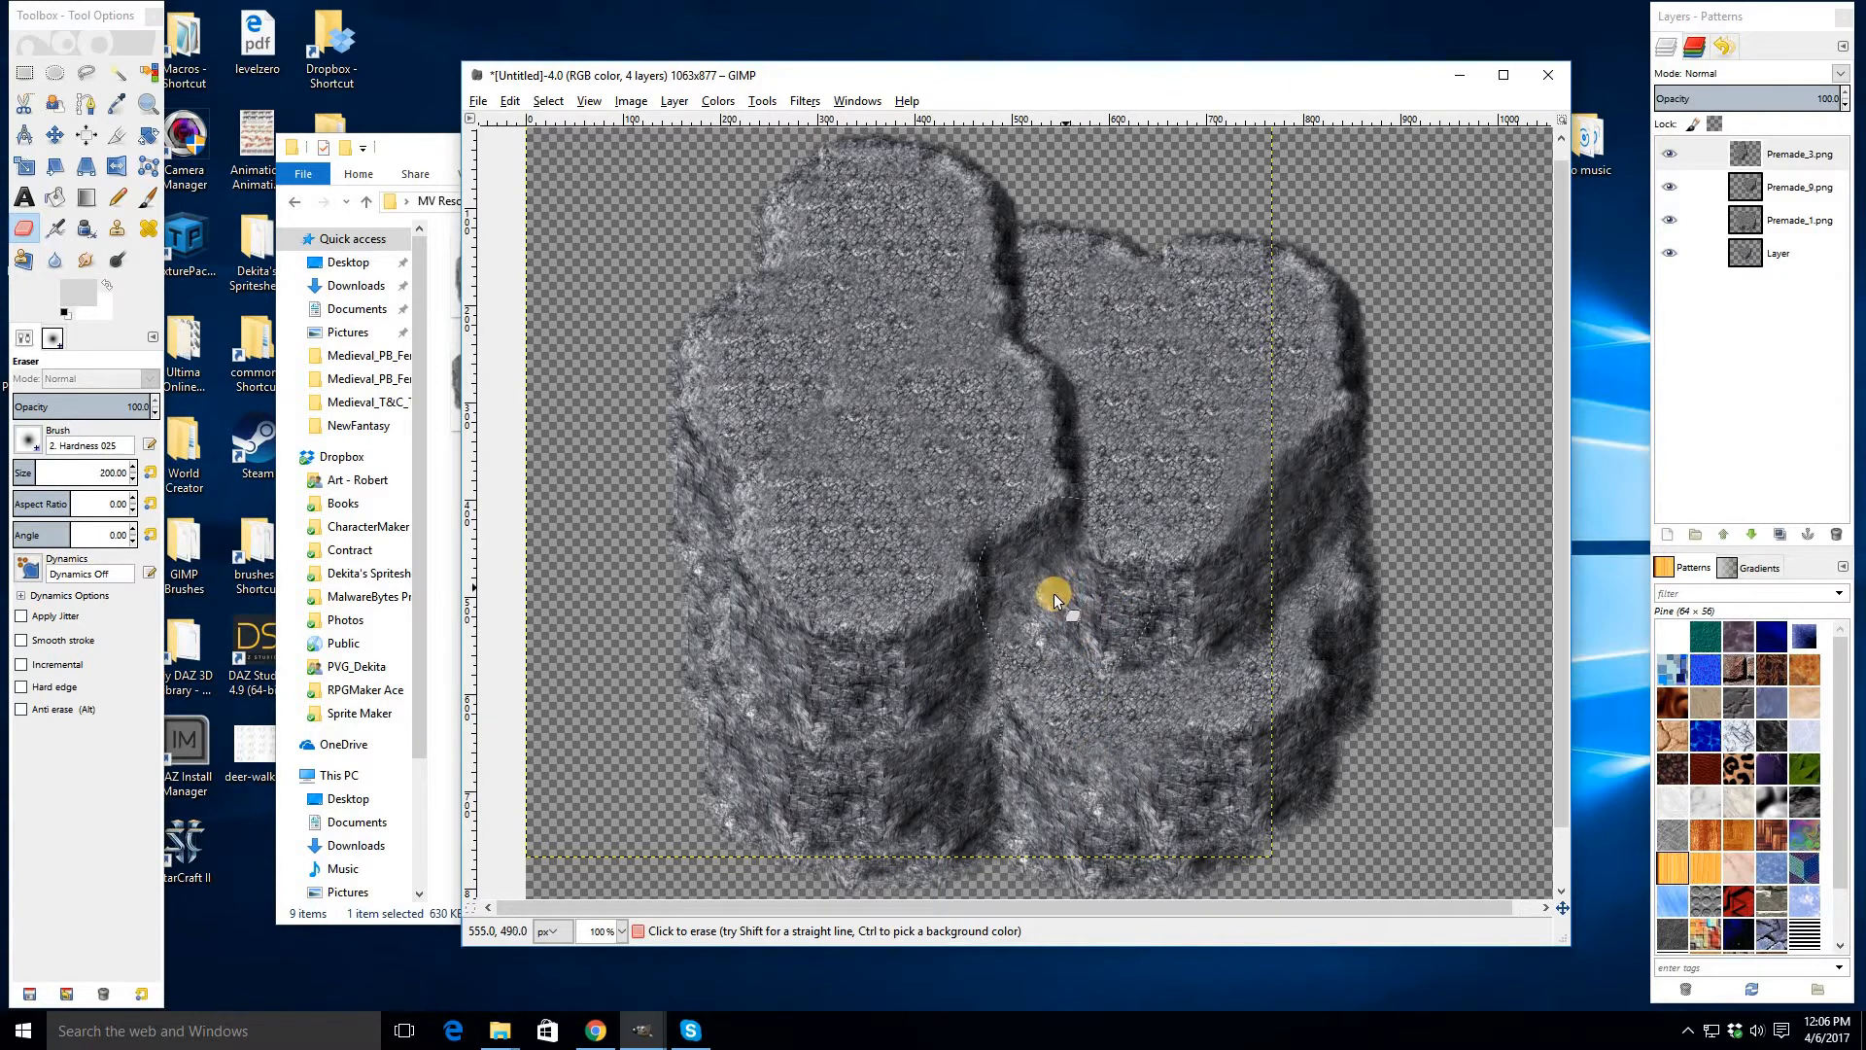
pyautogui.moveTo(1054, 593)
pyautogui.mouseDown()
pyautogui.moveTo(1183, 758)
pyautogui.moveTo(1091, 604)
pyautogui.moveTo(1147, 642)
pyautogui.moveTo(1125, 566)
pyautogui.moveTo(1151, 486)
pyautogui.moveTo(1132, 320)
pyautogui.mouseUp()
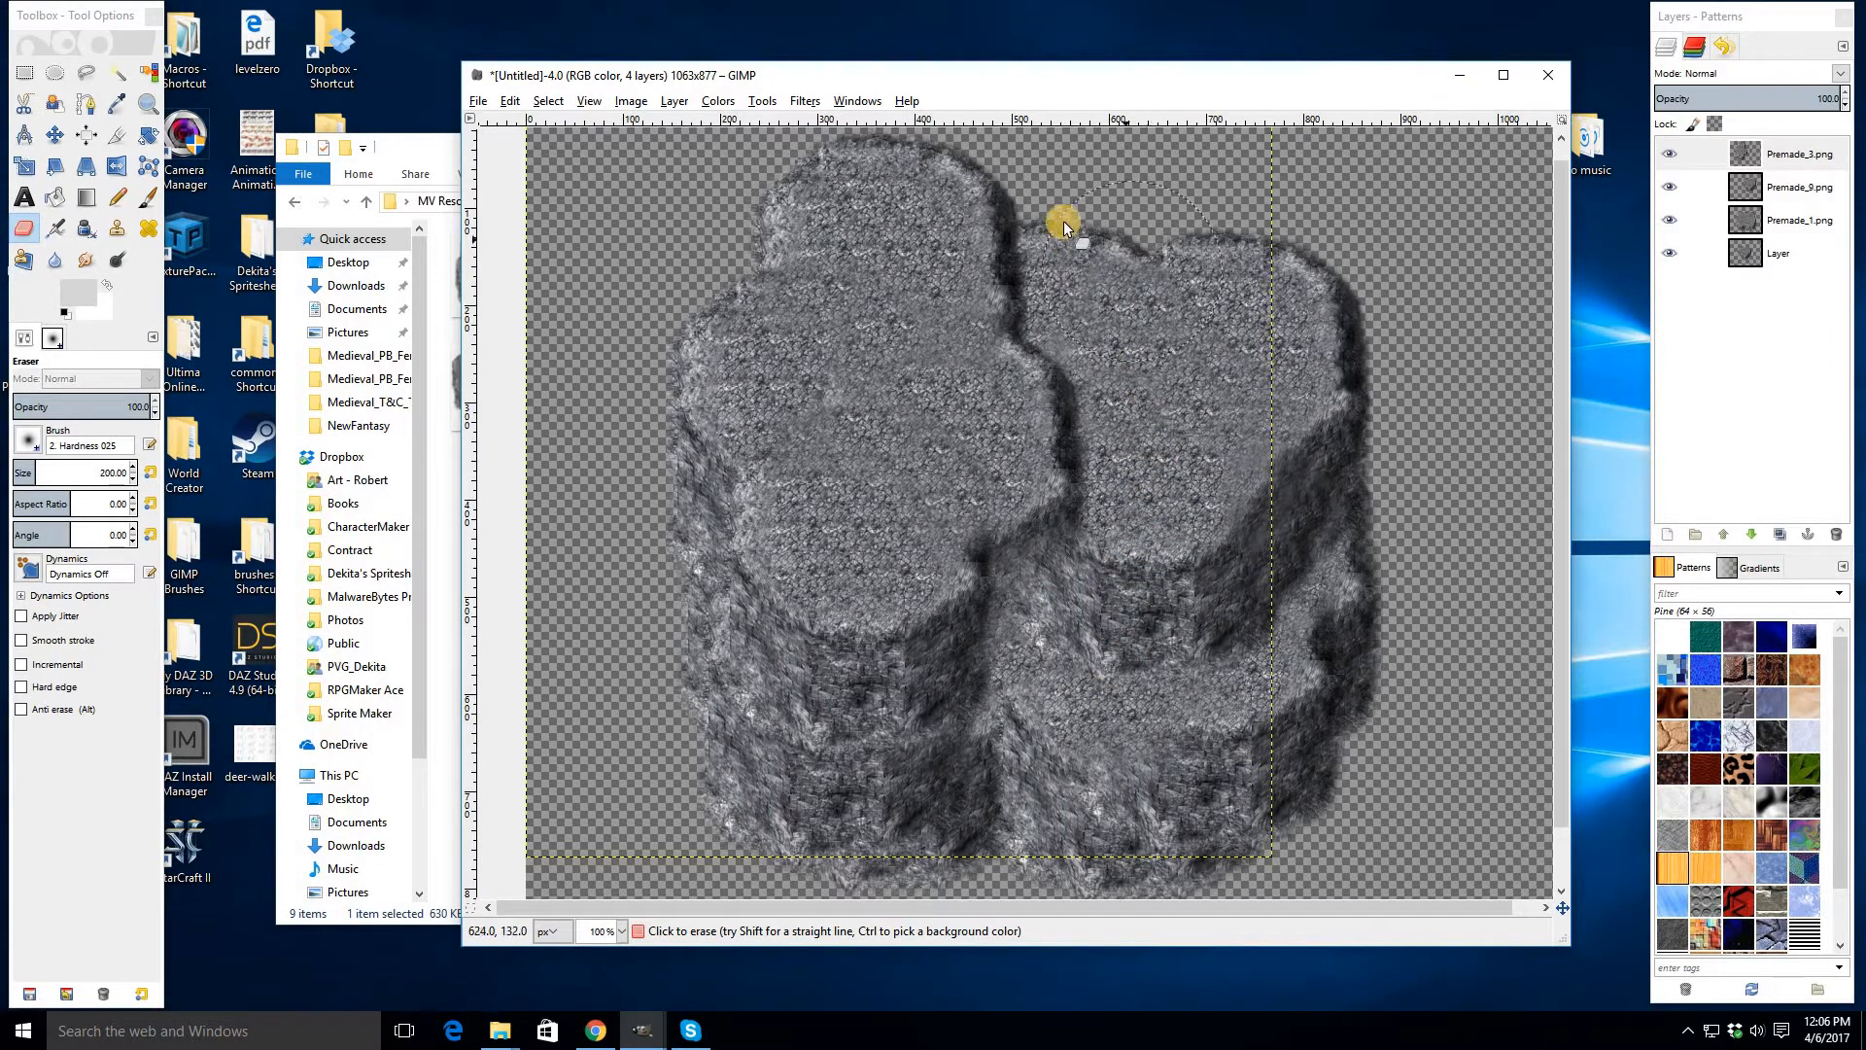
pyautogui.moveTo(1073, 202)
pyautogui.mouseDown()
pyautogui.moveTo(1075, 283)
pyautogui.moveTo(1117, 366)
pyautogui.moveTo(1130, 559)
pyautogui.moveTo(1209, 508)
pyautogui.moveTo(1154, 291)
pyautogui.mouseUp()
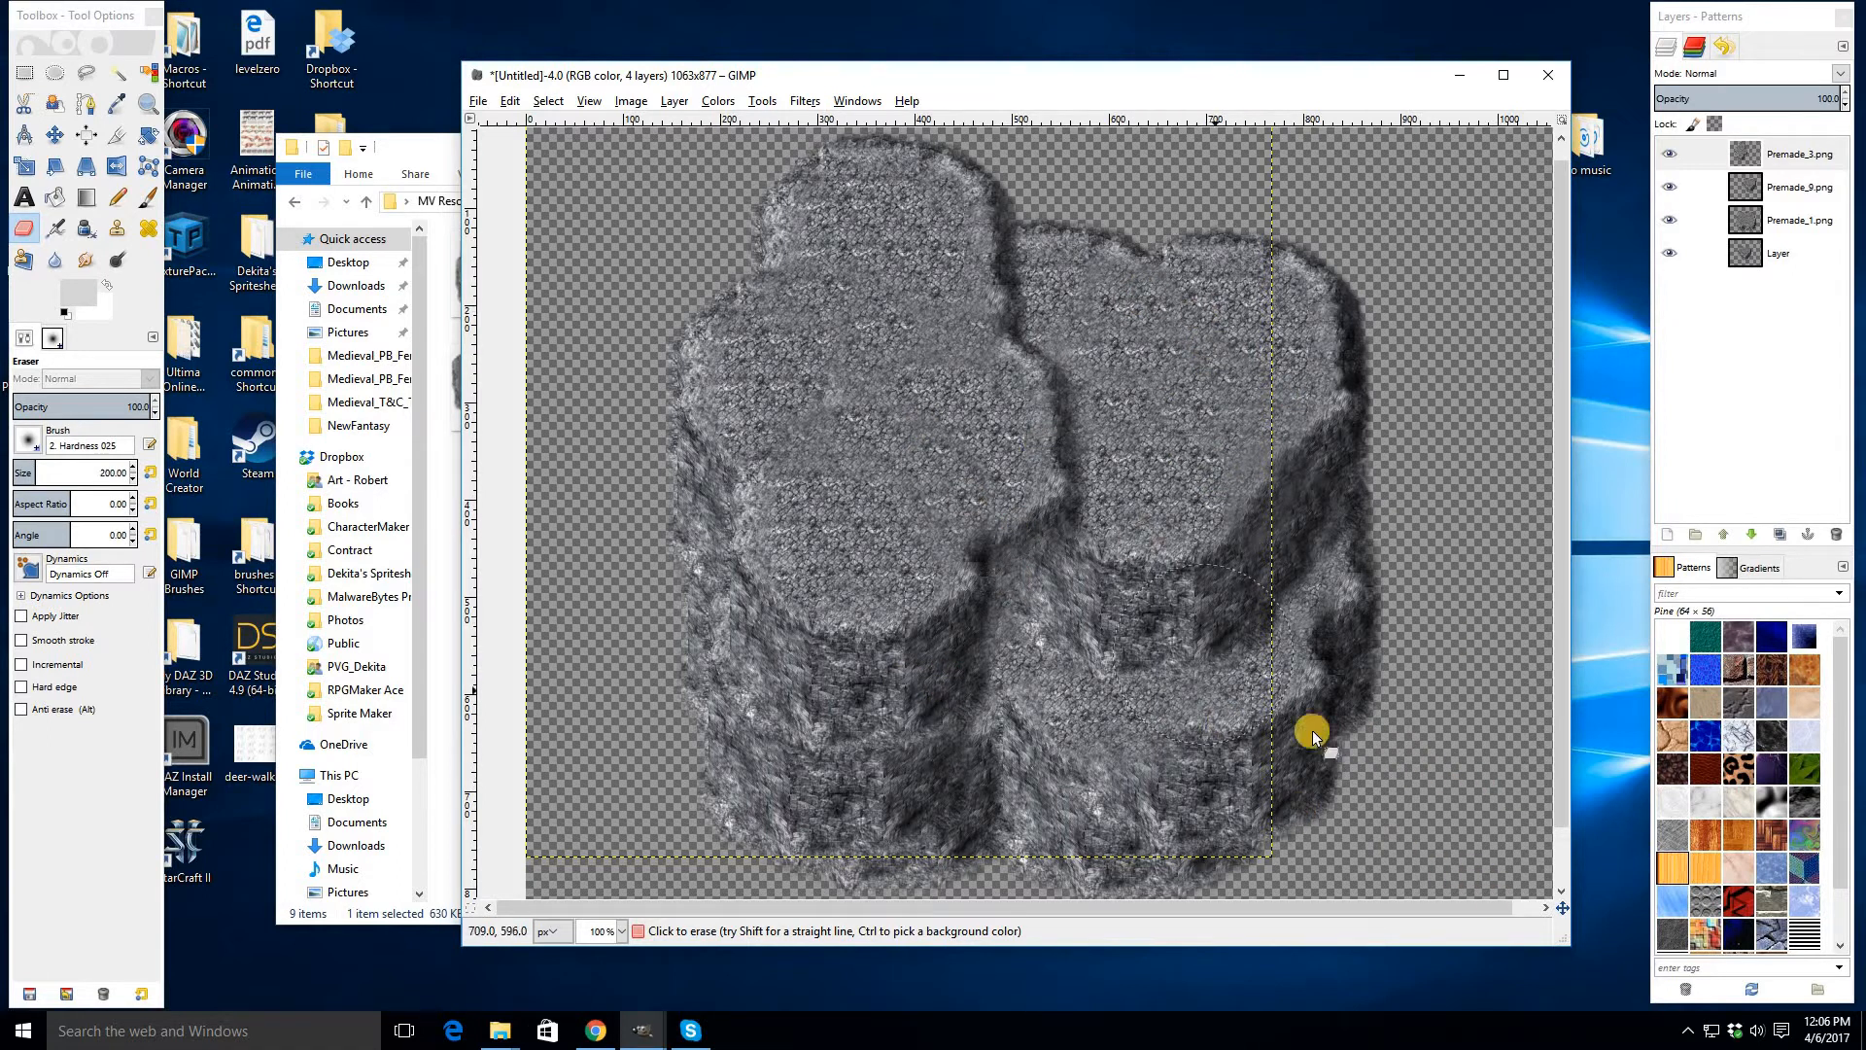
# - Merge the rock layers down into a single layer
pyautogui.click(116, 228)
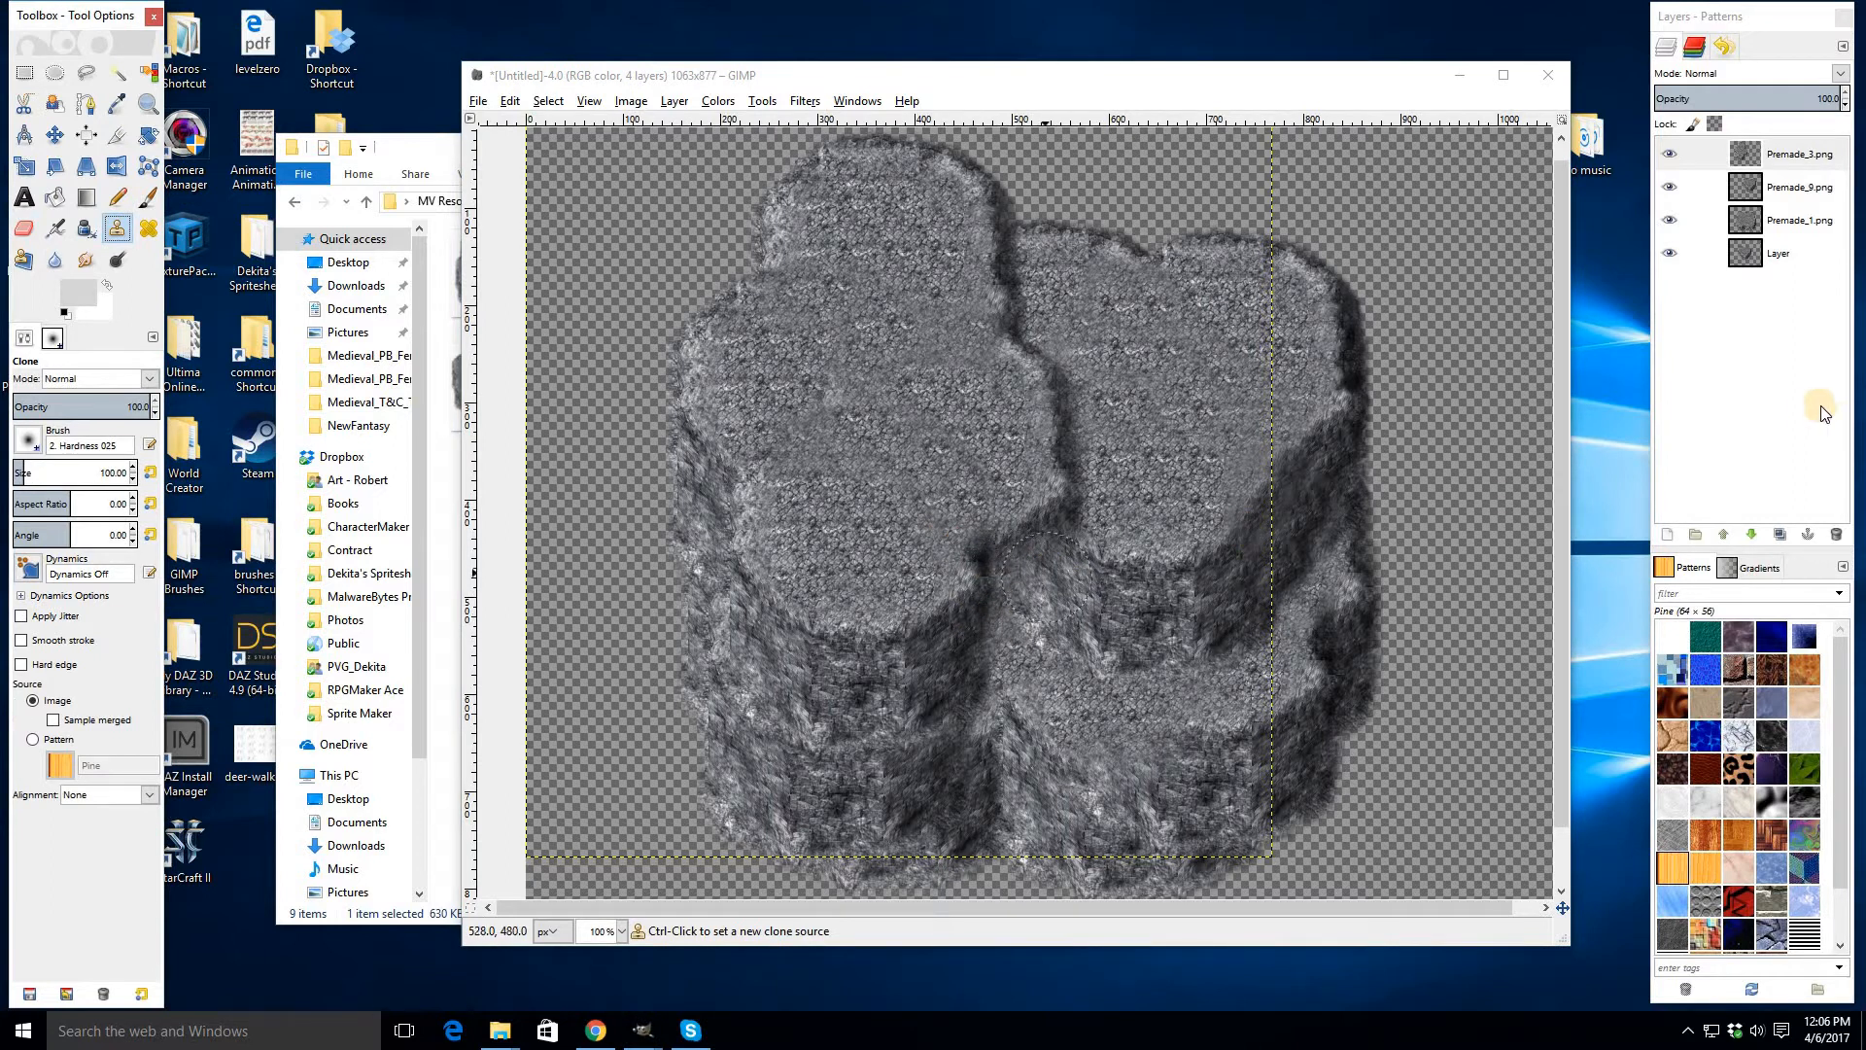
pyautogui.click(1789, 167)
pyautogui.hotkey('ctrl', 'e')
pyautogui.hotkey('ctrl', 'e')
pyautogui.hotkey('ctrl', 'e')
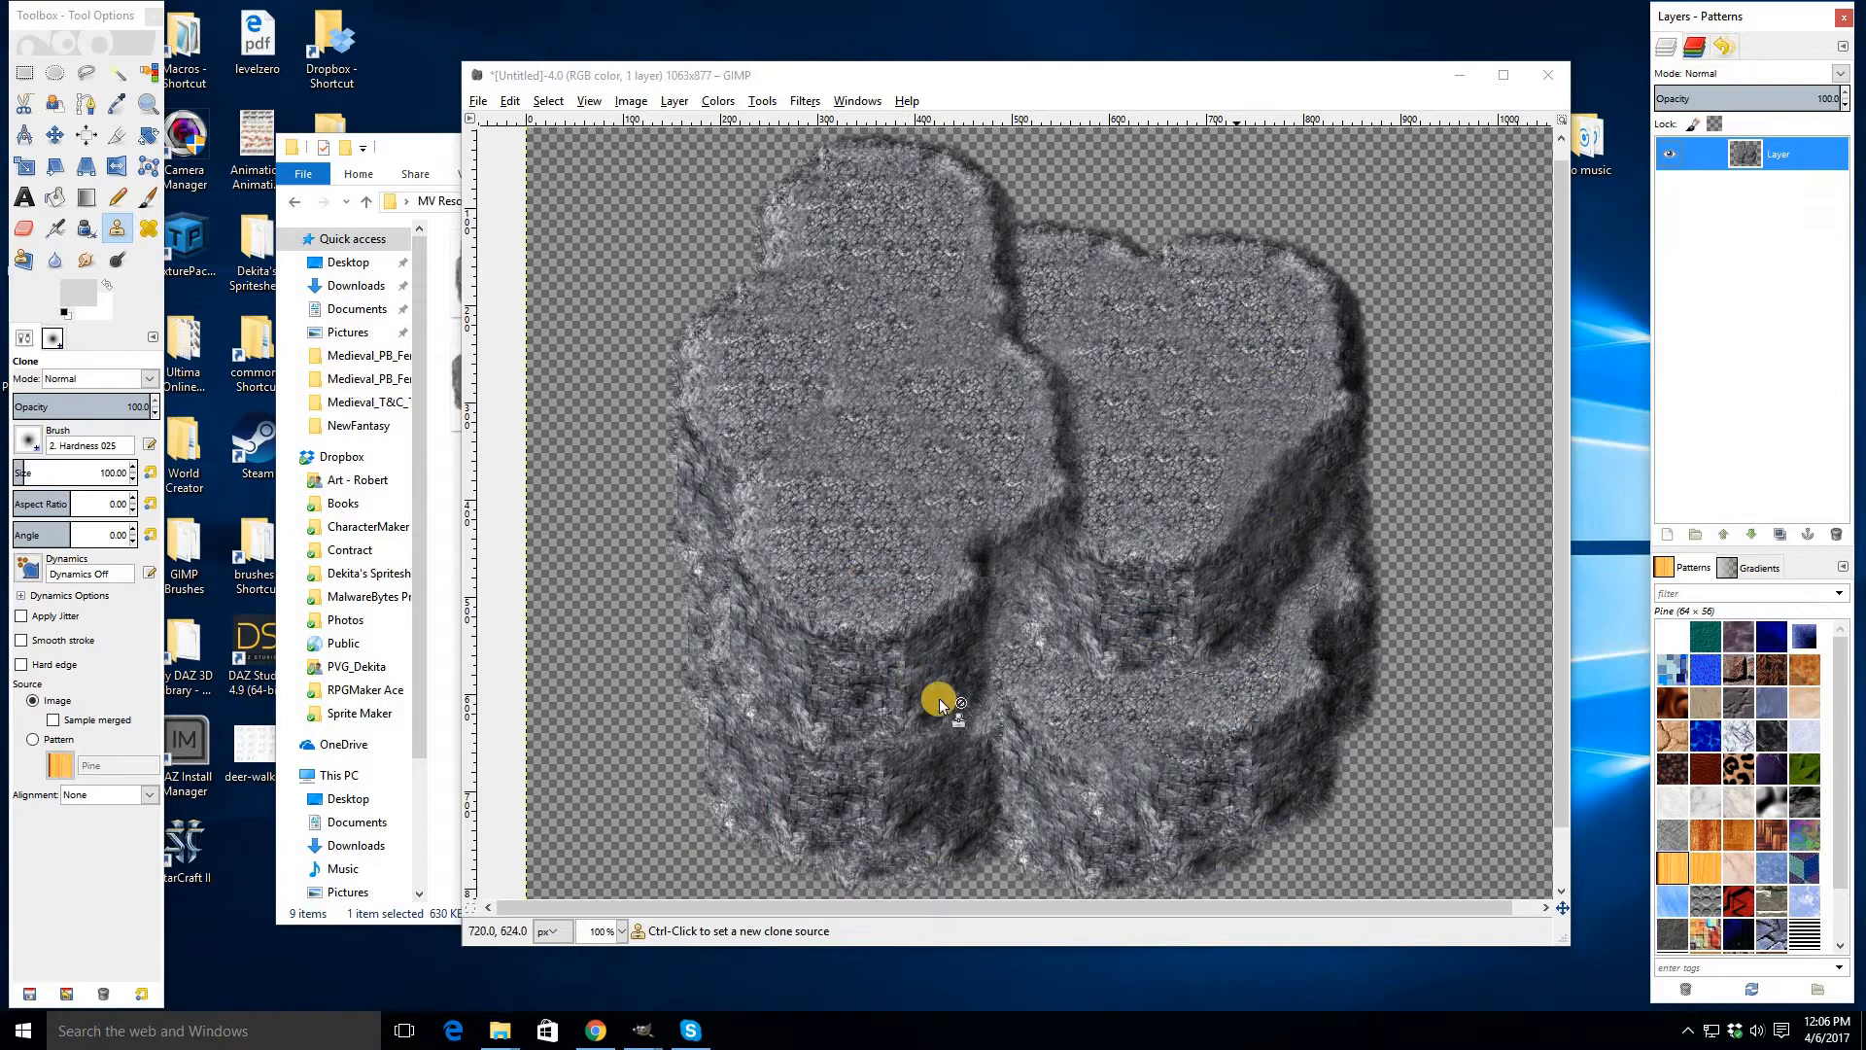
# - Blend the central seam between the rock pieces with Clone tool strokes
pyautogui.keyDown('ctrl'); pyautogui.click(972, 677); pyautogui.keyUp('ctrl')
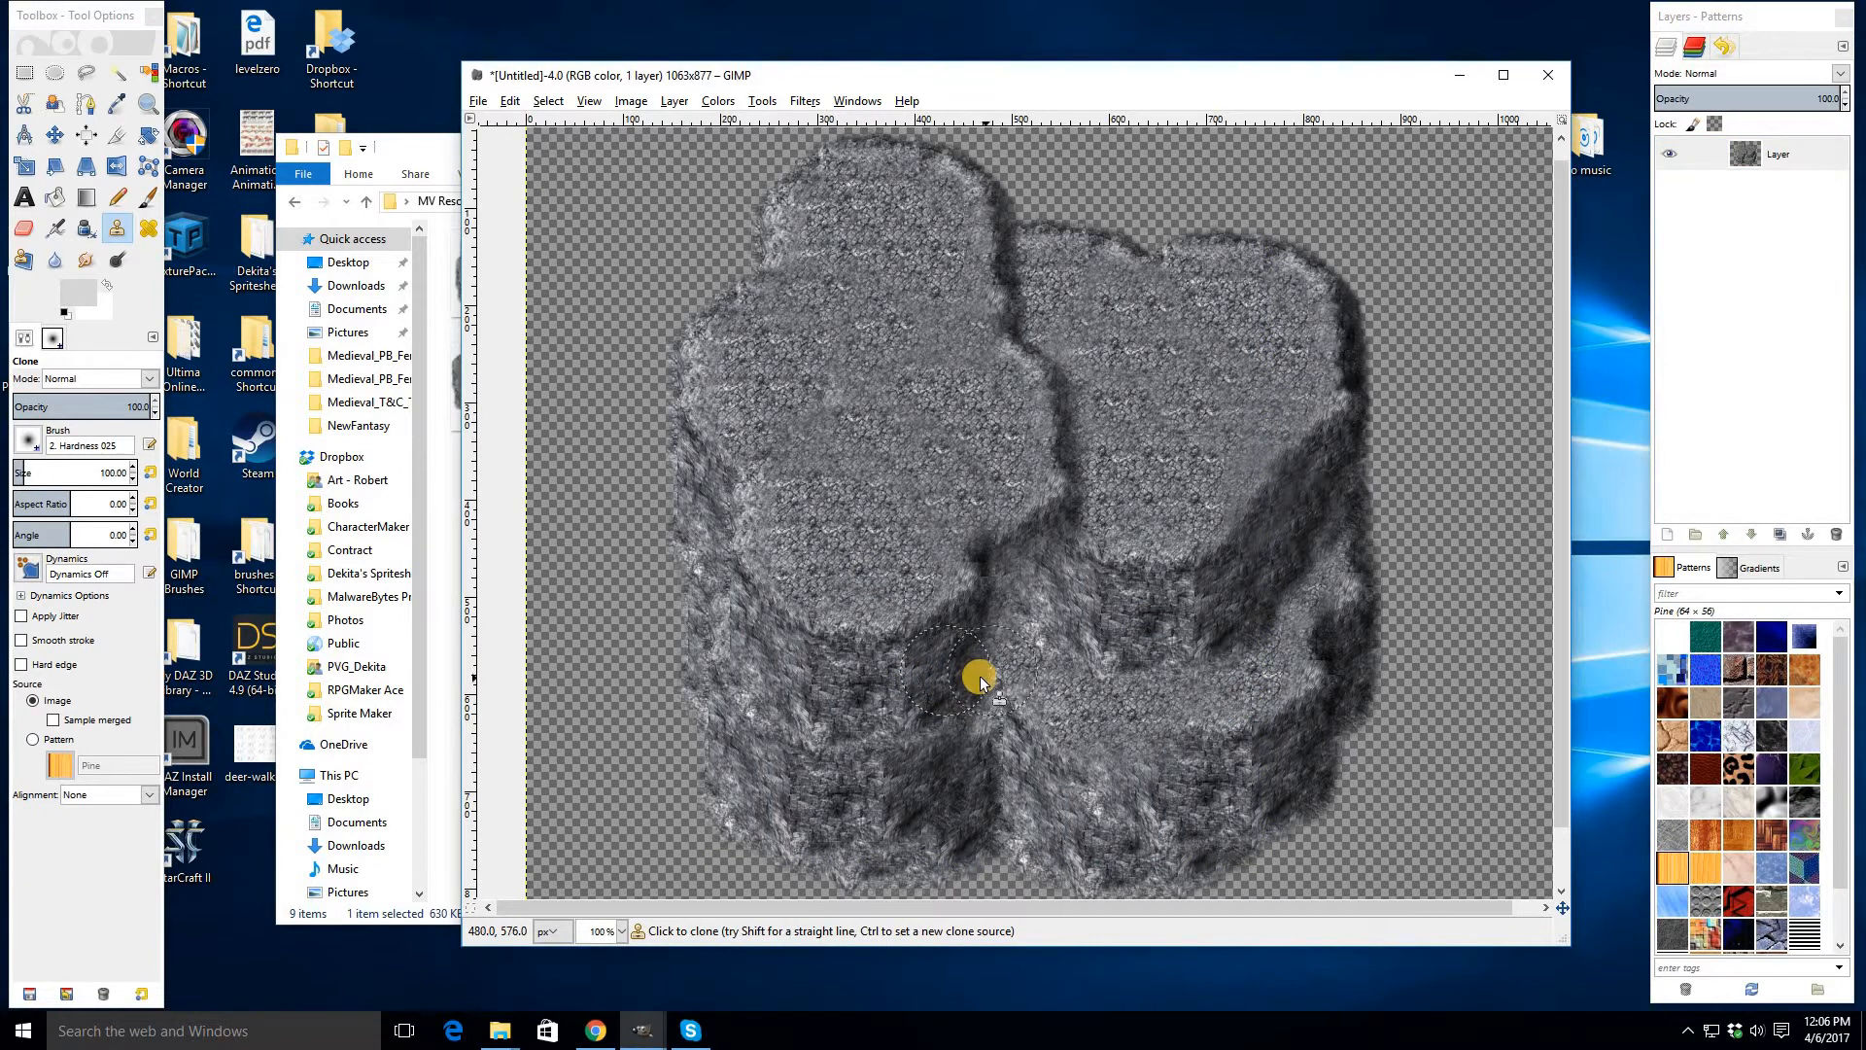
pyautogui.moveTo(980, 677)
pyautogui.mouseDown()
pyautogui.moveTo(1044, 649)
pyautogui.moveTo(991, 641)
pyautogui.moveTo(1023, 611)
pyautogui.moveTo(1012, 587)
pyautogui.moveTo(1046, 567)
pyautogui.mouseUp()
pyautogui.keyDown('ctrl'); pyautogui.click(944, 820); pyautogui.keyUp('ctrl')
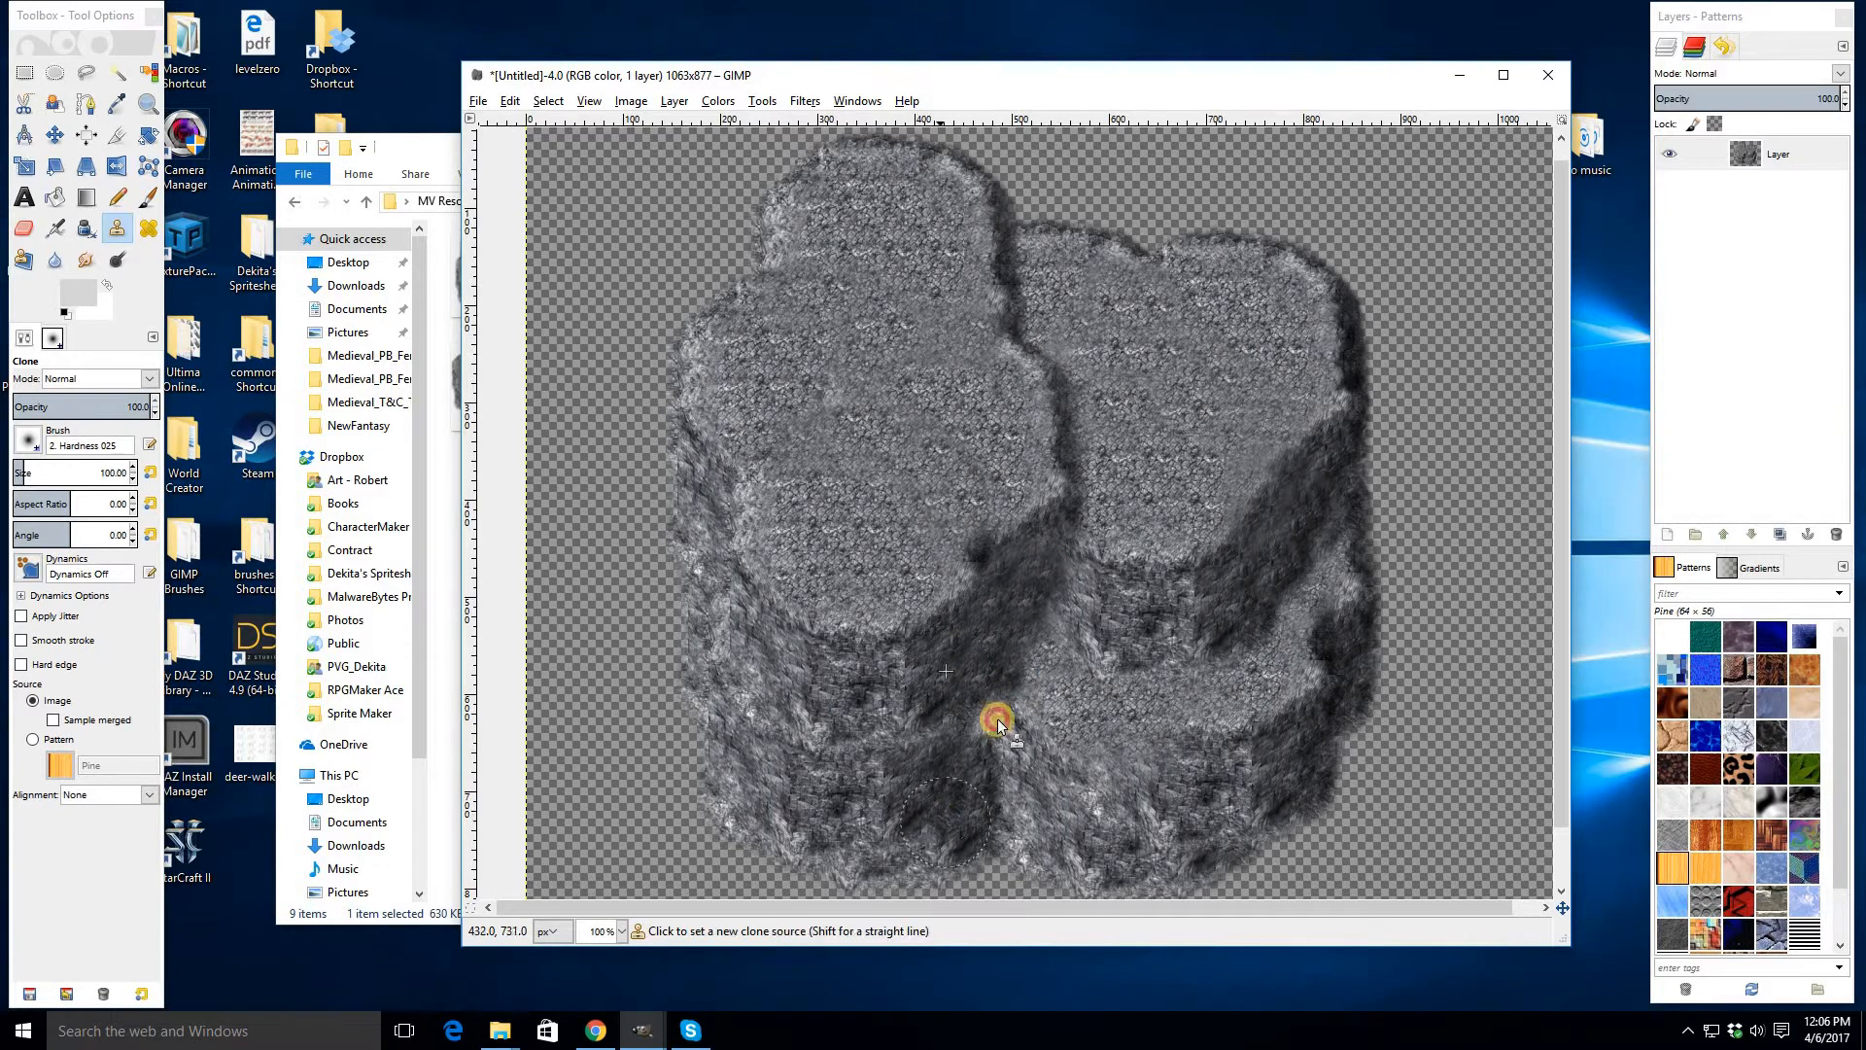
pyautogui.moveTo(997, 725)
pyautogui.mouseDown()
pyautogui.moveTo(1021, 633)
pyautogui.moveTo(1050, 621)
pyautogui.moveTo(1034, 654)
pyautogui.moveTo(1066, 636)
pyautogui.moveTo(1083, 579)
pyautogui.moveTo(1067, 558)
pyautogui.moveTo(1079, 507)
pyautogui.moveTo(1047, 485)
pyautogui.moveTo(1058, 521)
pyautogui.moveTo(1041, 544)
pyautogui.mouseUp()
pyautogui.keyDown('ctrl'); pyautogui.click(966, 734); pyautogui.keyUp('ctrl')
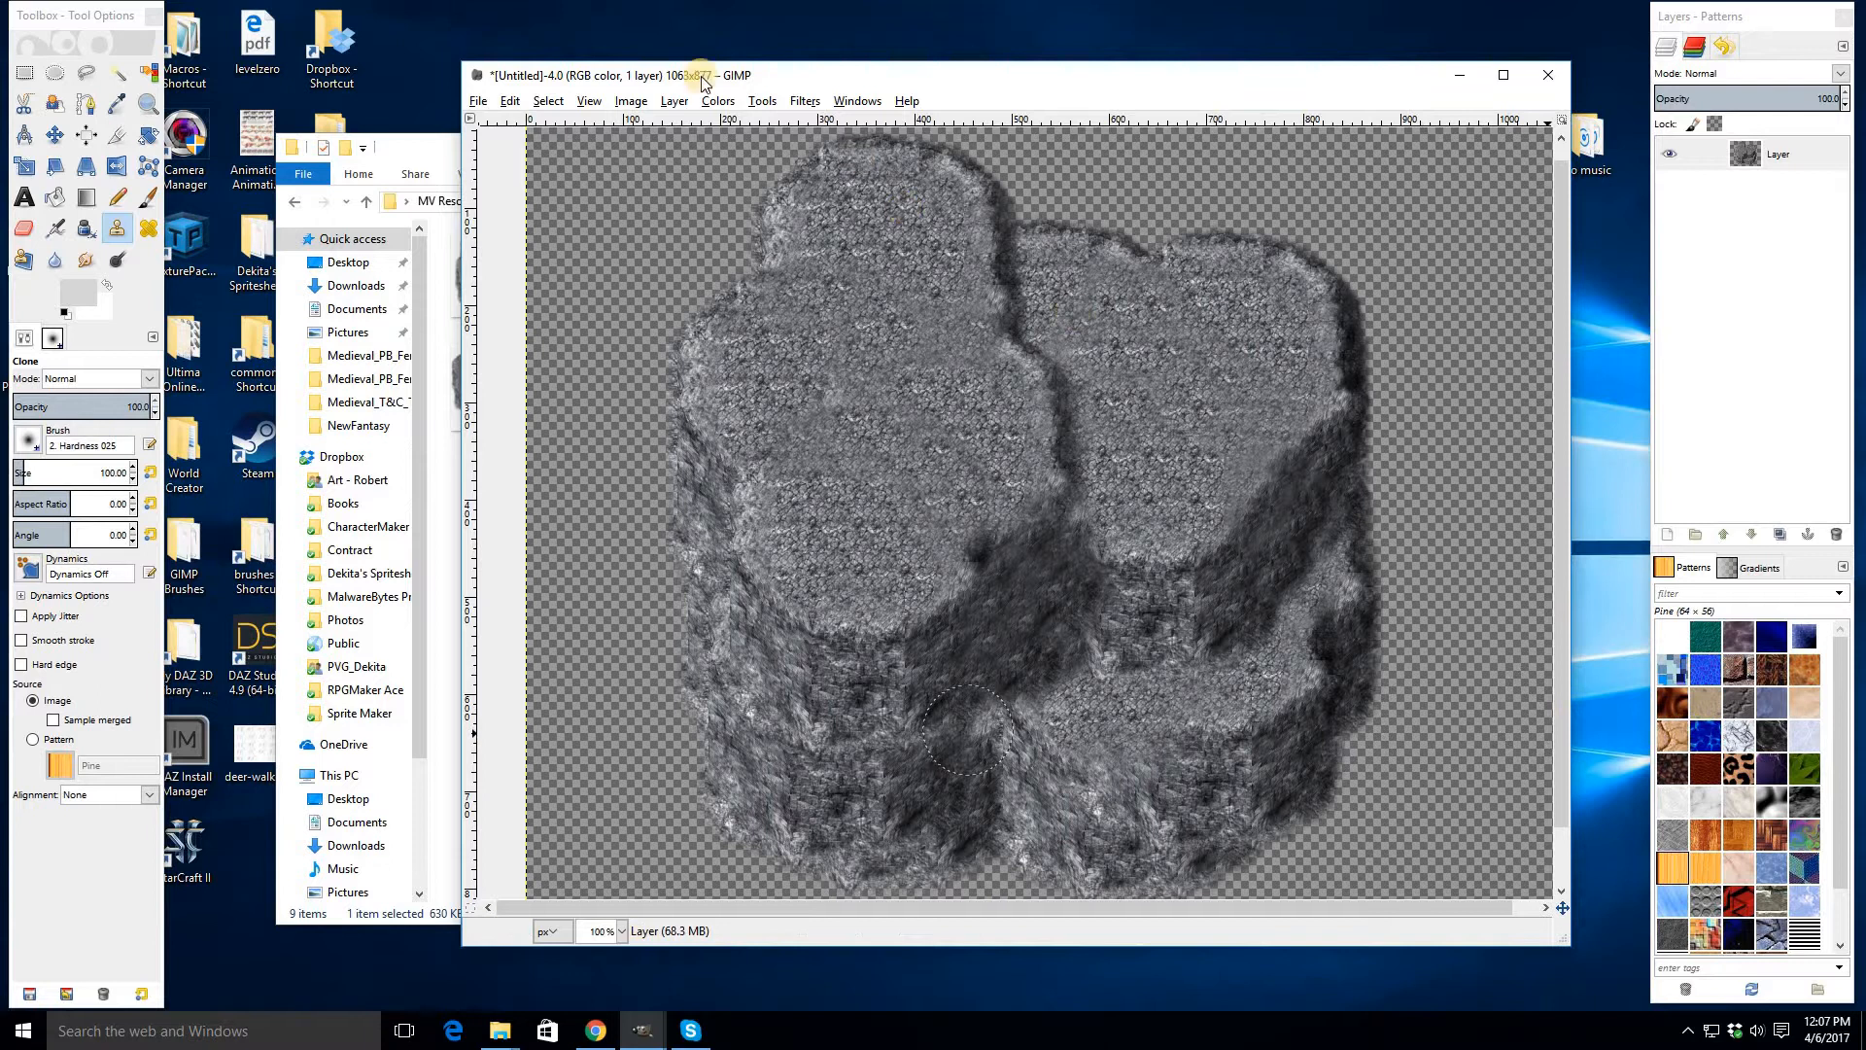
# - Export the image as Premade_10.png with default PNG options
pyautogui.click(478, 101)
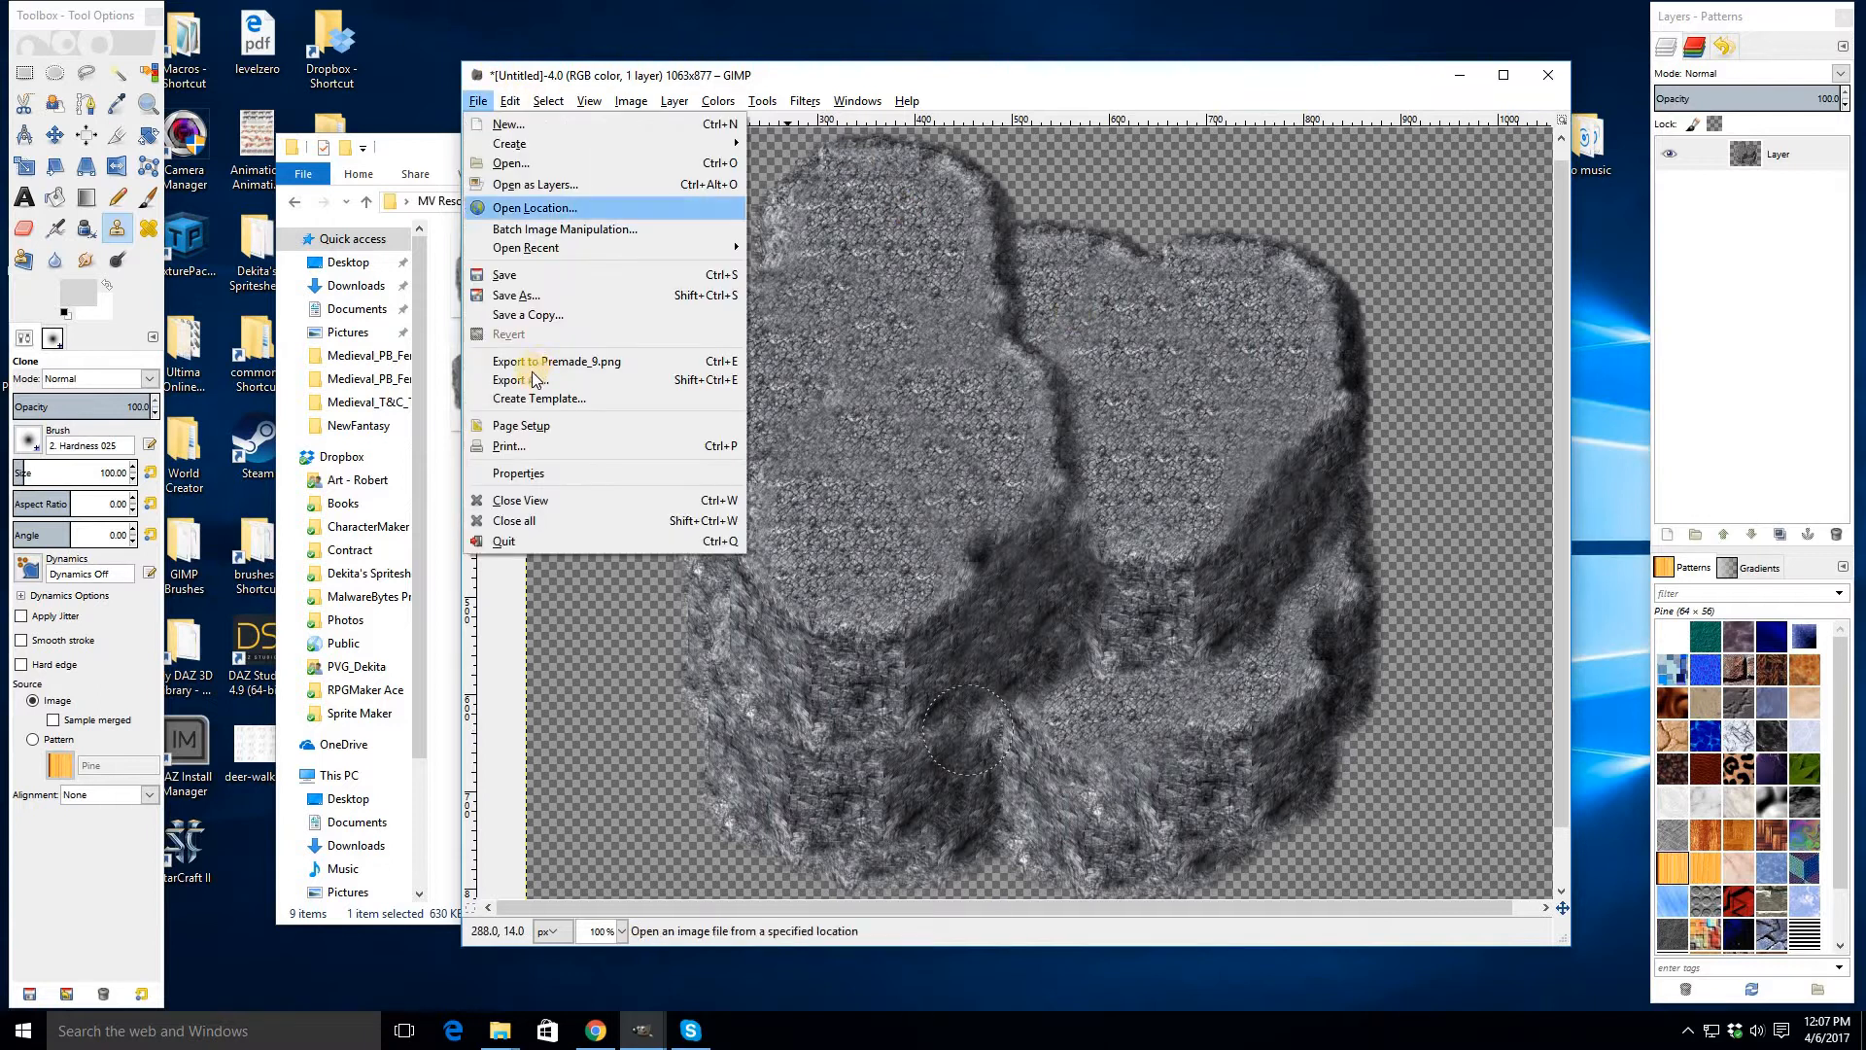
pyautogui.click(535, 380)
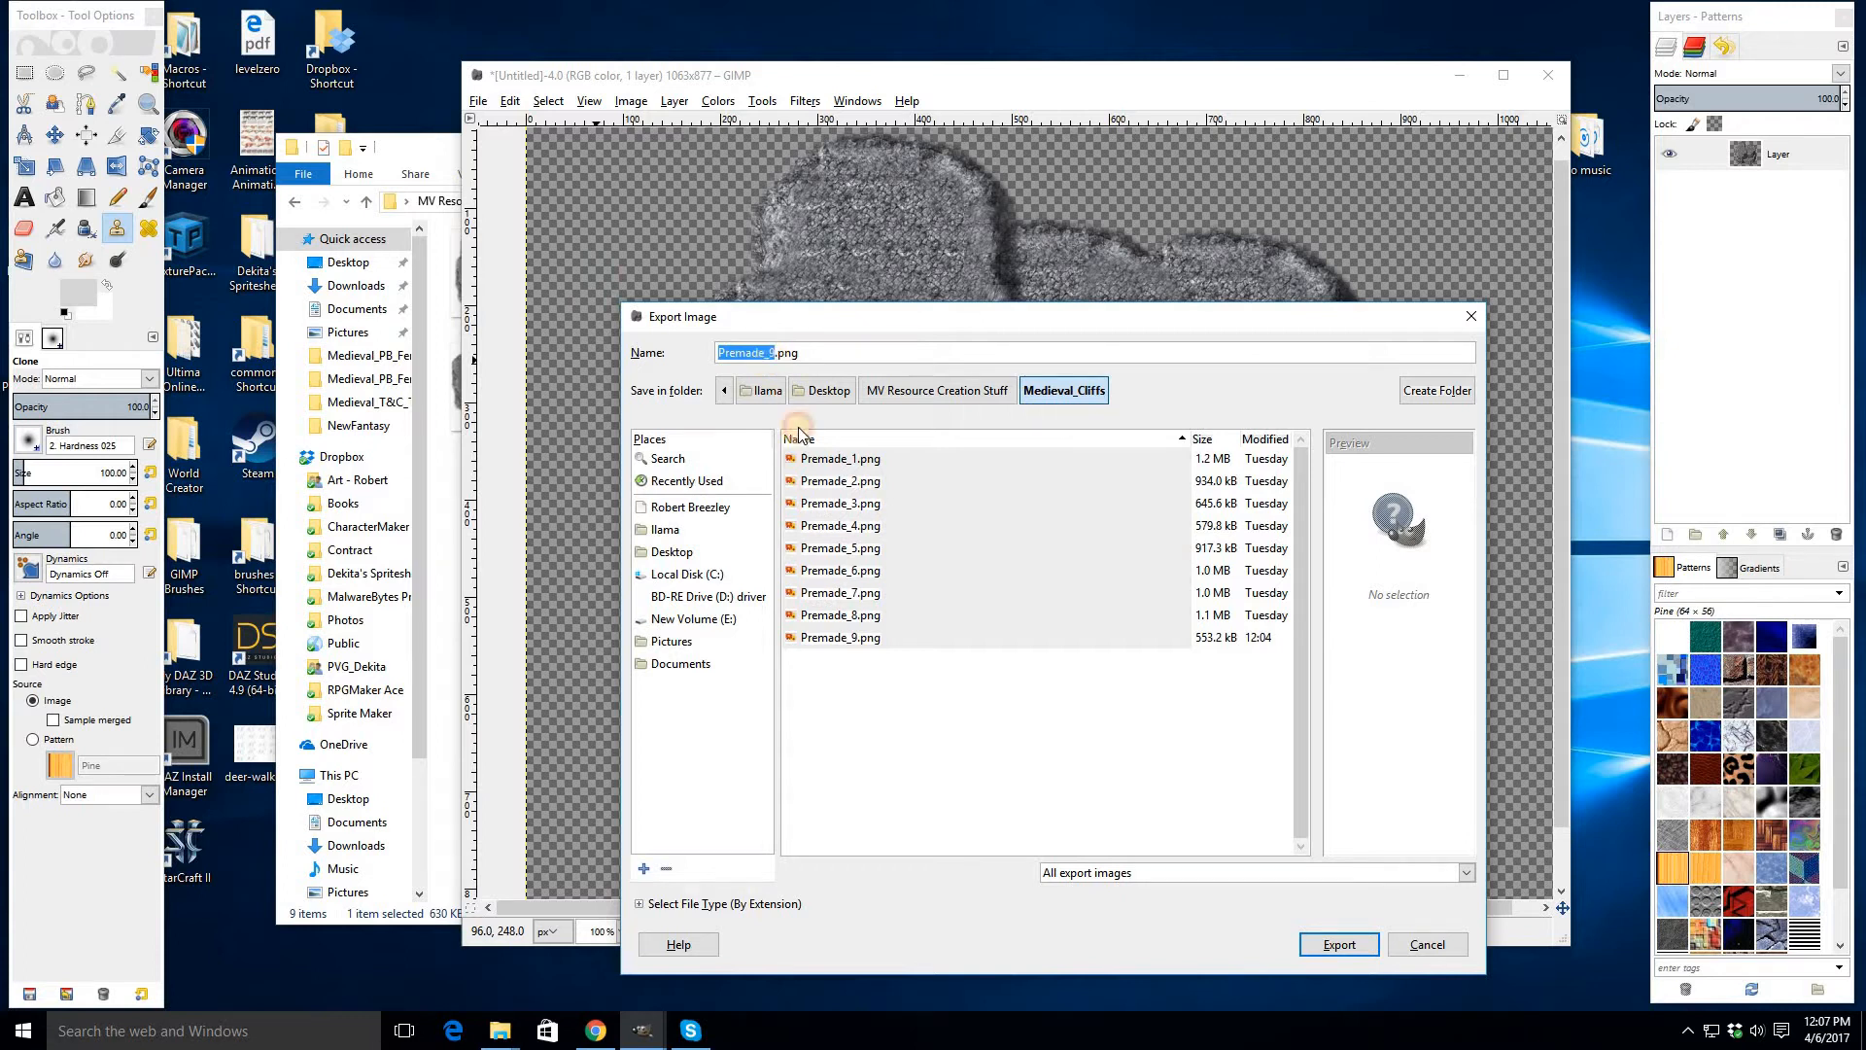
pyautogui.press('Right')
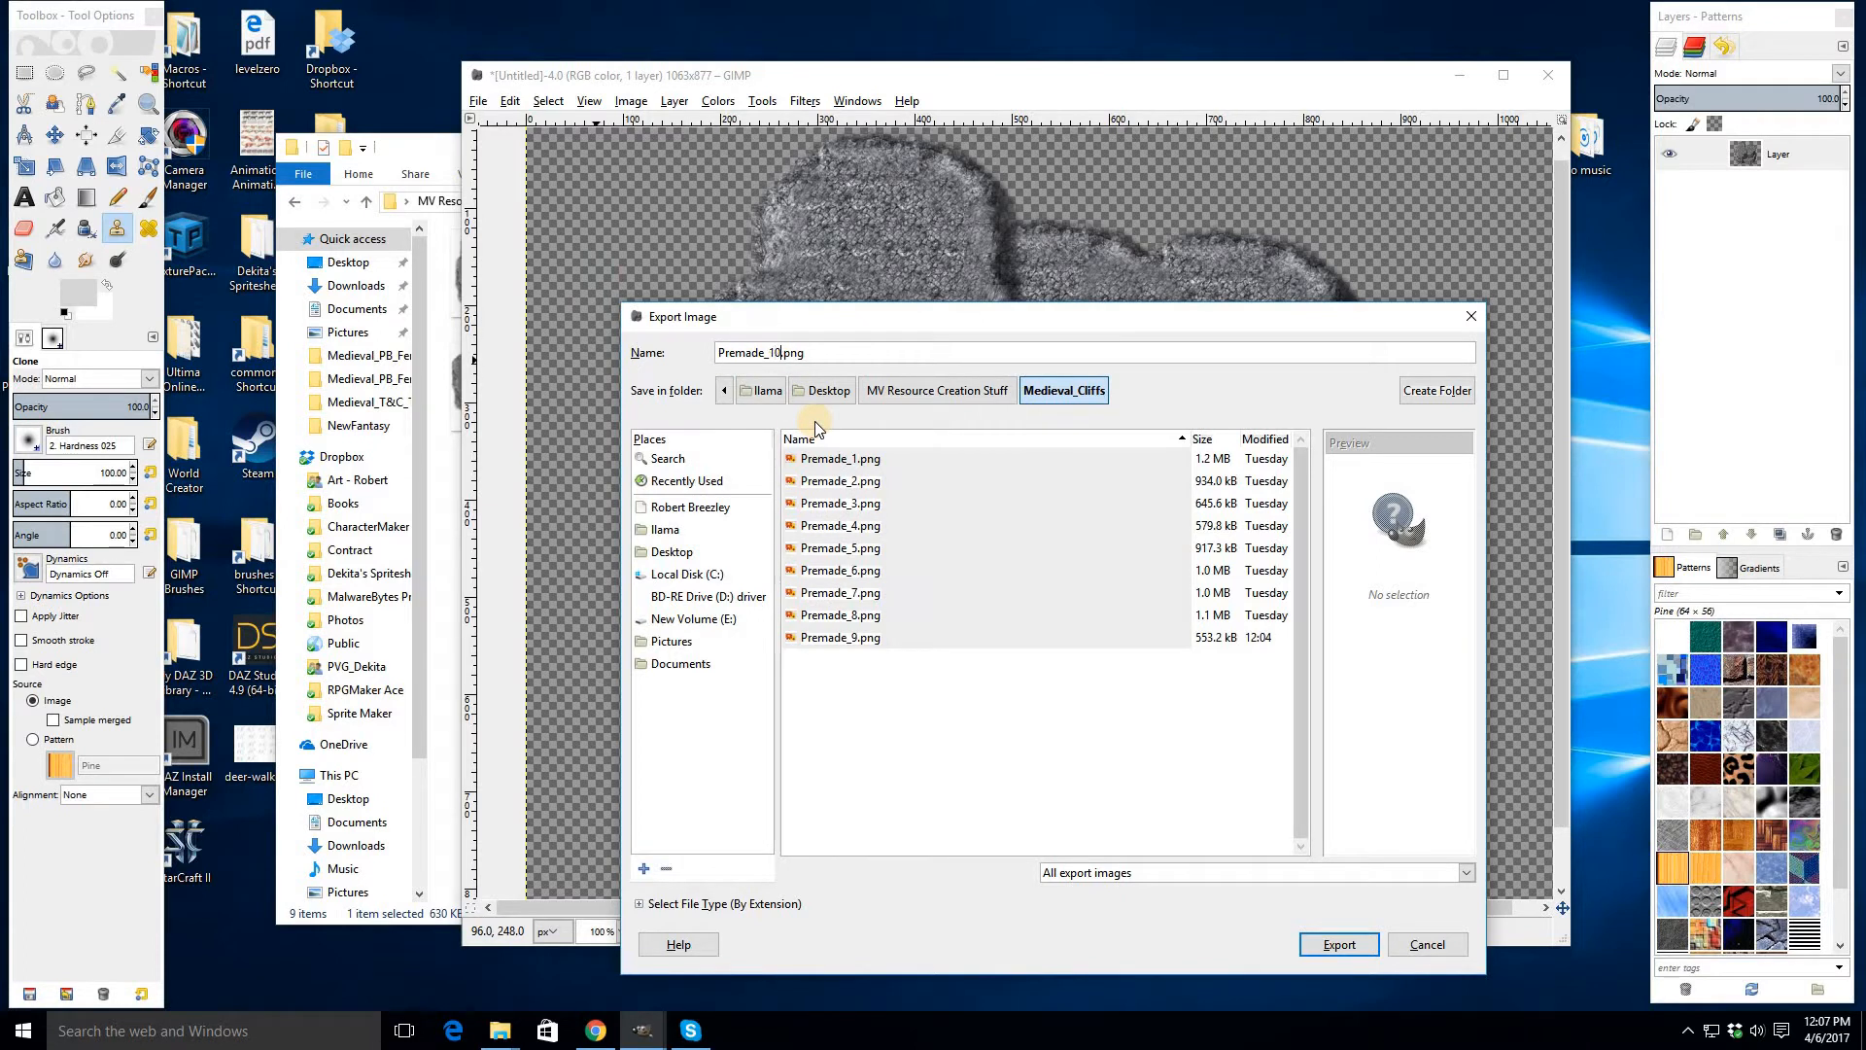
pyautogui.write('10')
pyautogui.press('Return')
pyautogui.press('Return')
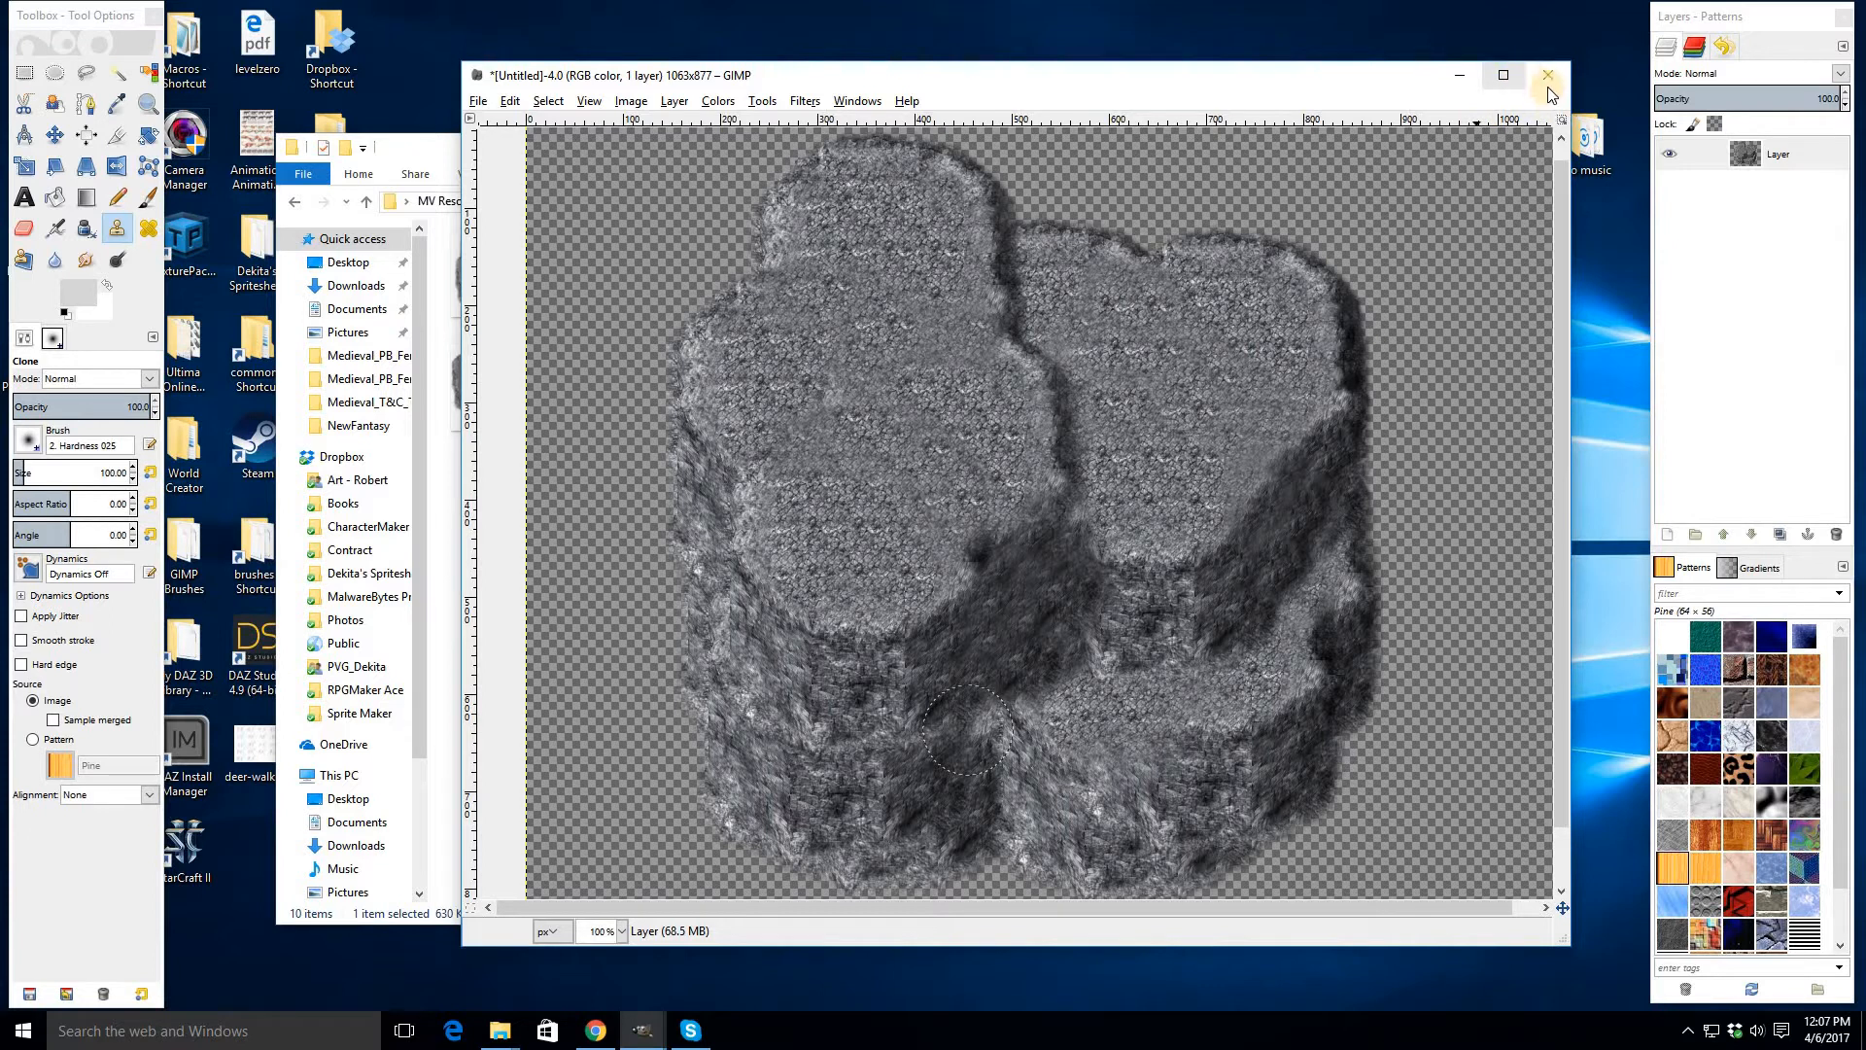
# - Close the image without saving it
pyautogui.hotkey('ctrl', 'w')
pyautogui.click(1059, 656)
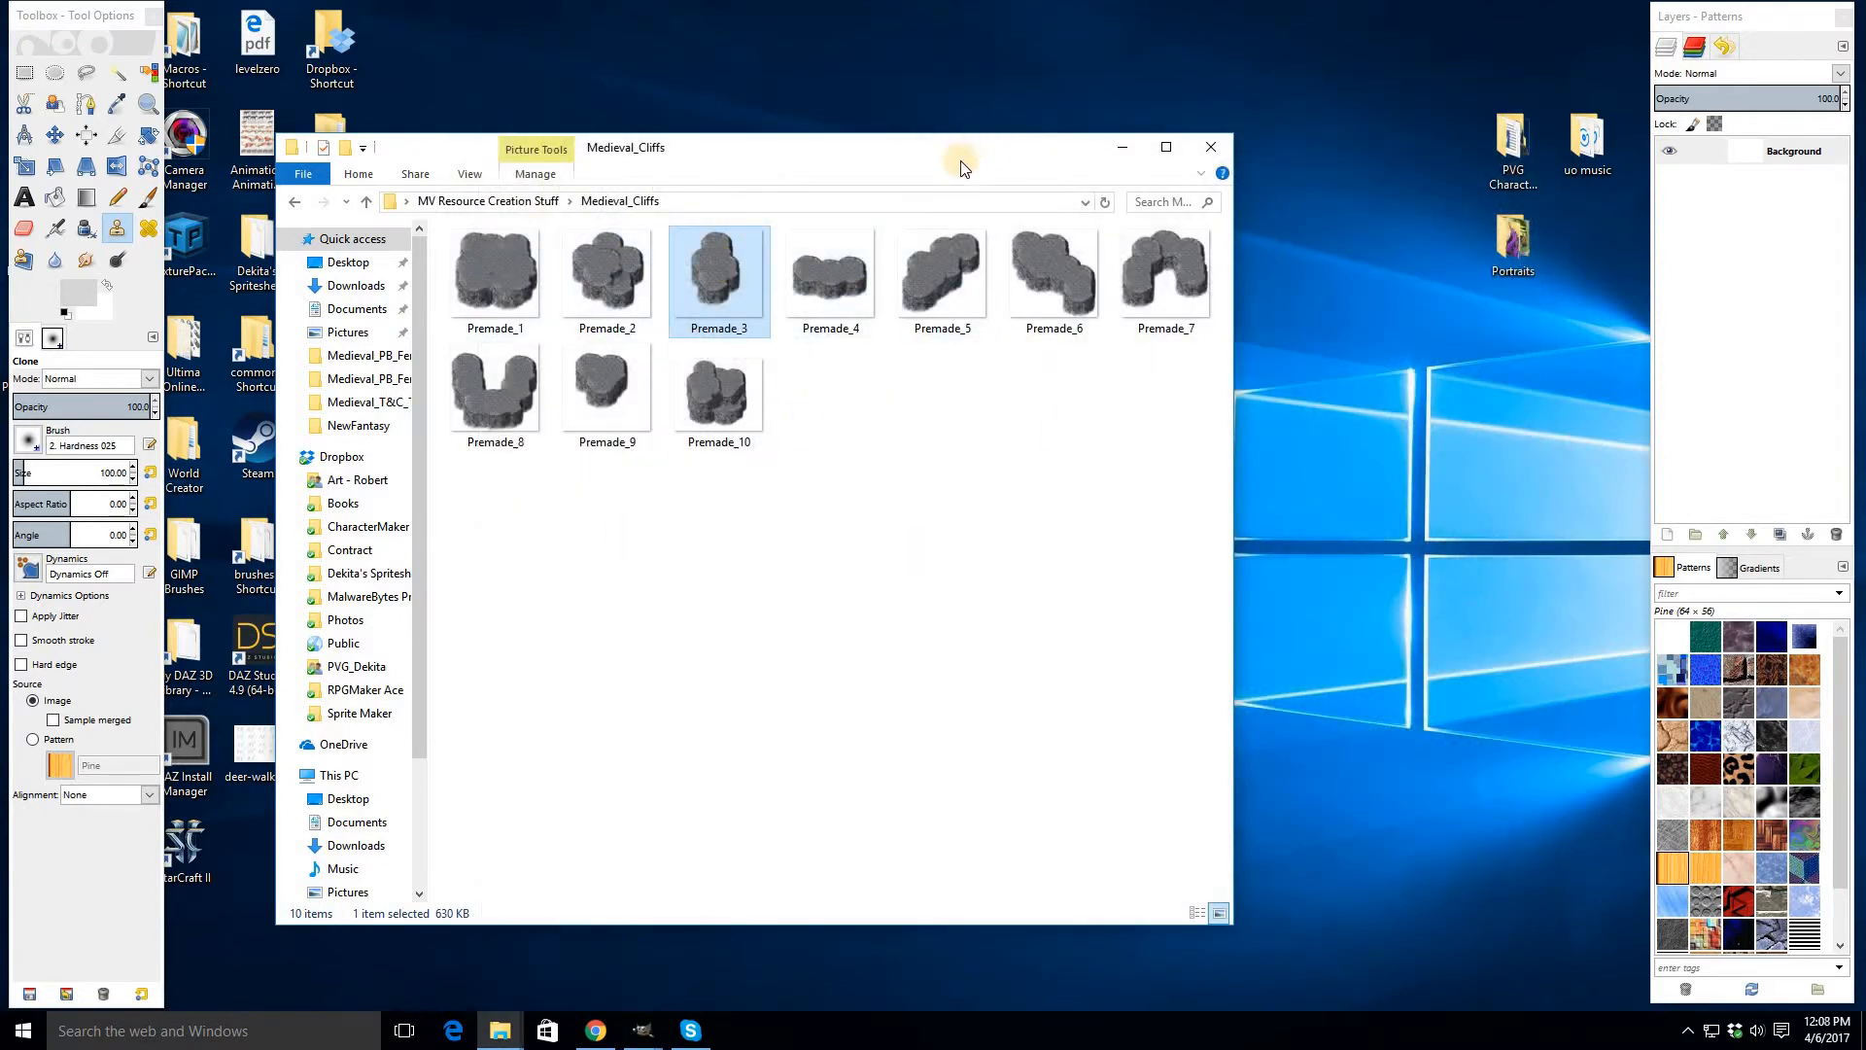
pyautogui.moveTo(955, 120); pyautogui.dragTo(832, 190)
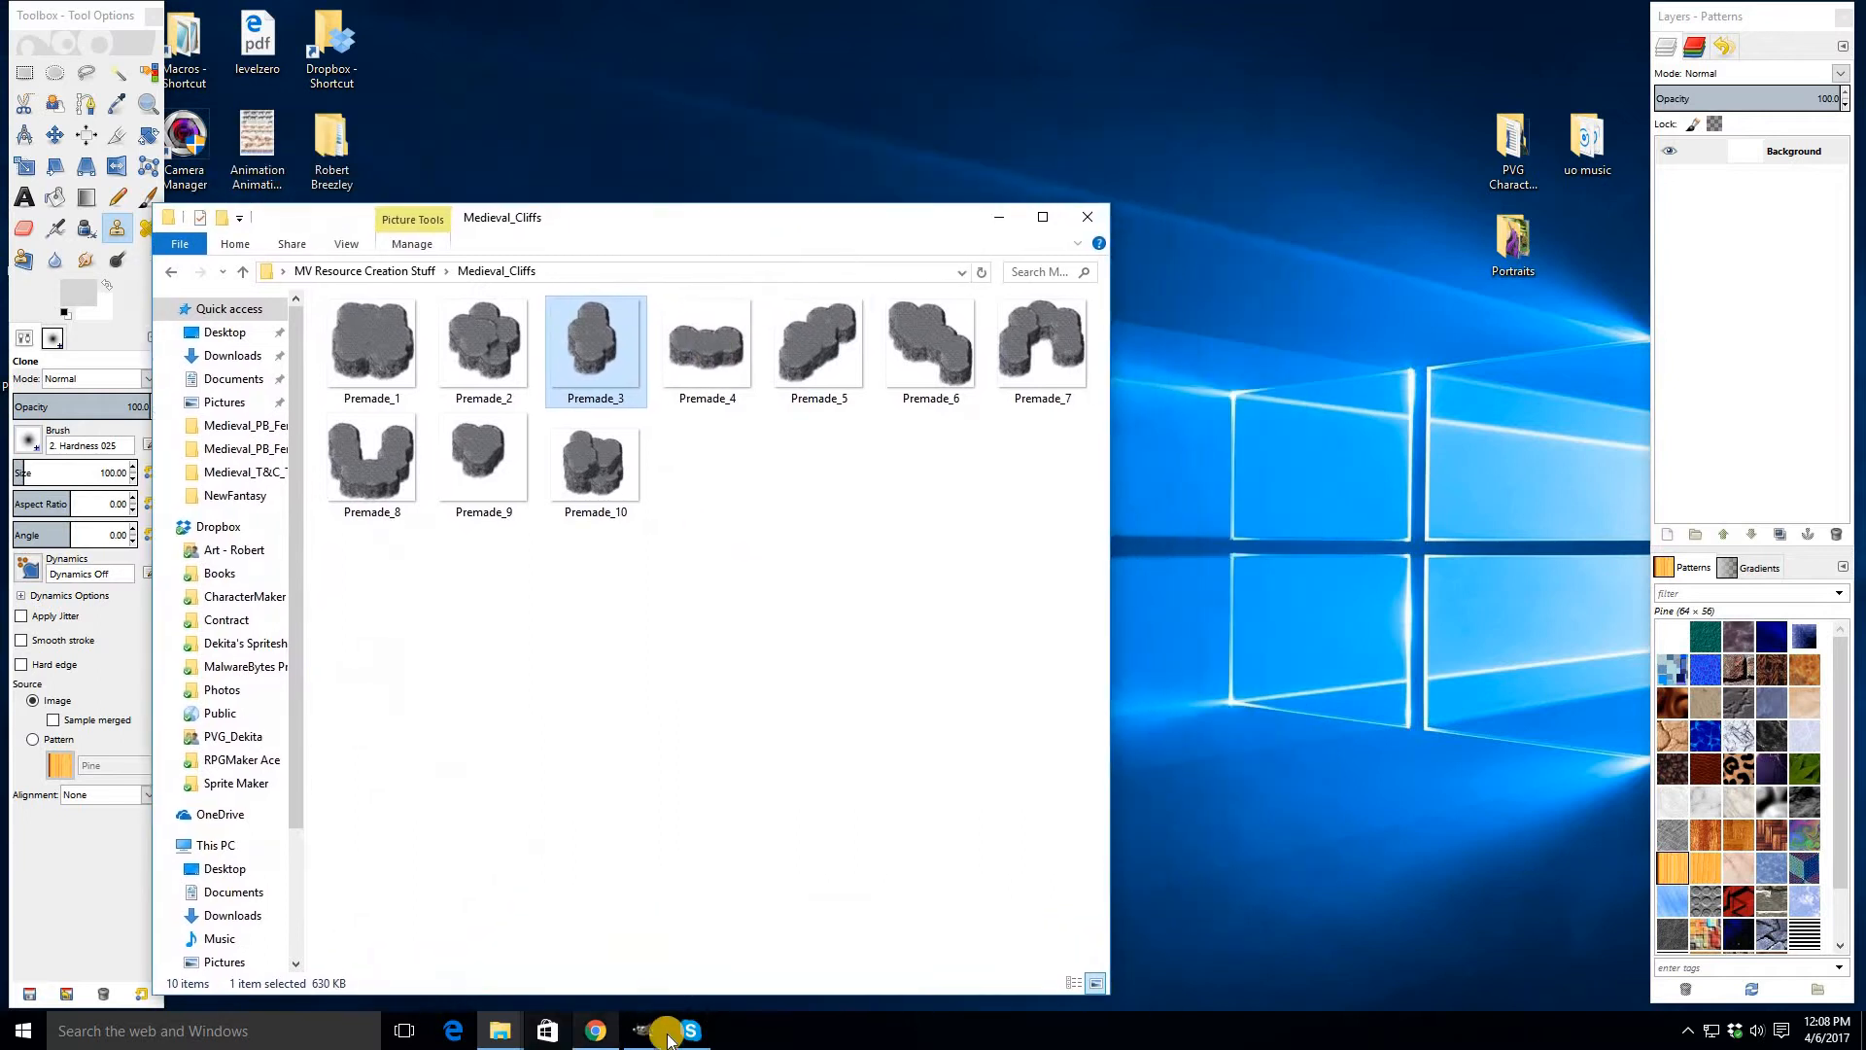
pyautogui.moveTo(654, 1038)
pyautogui.click(853, 945)
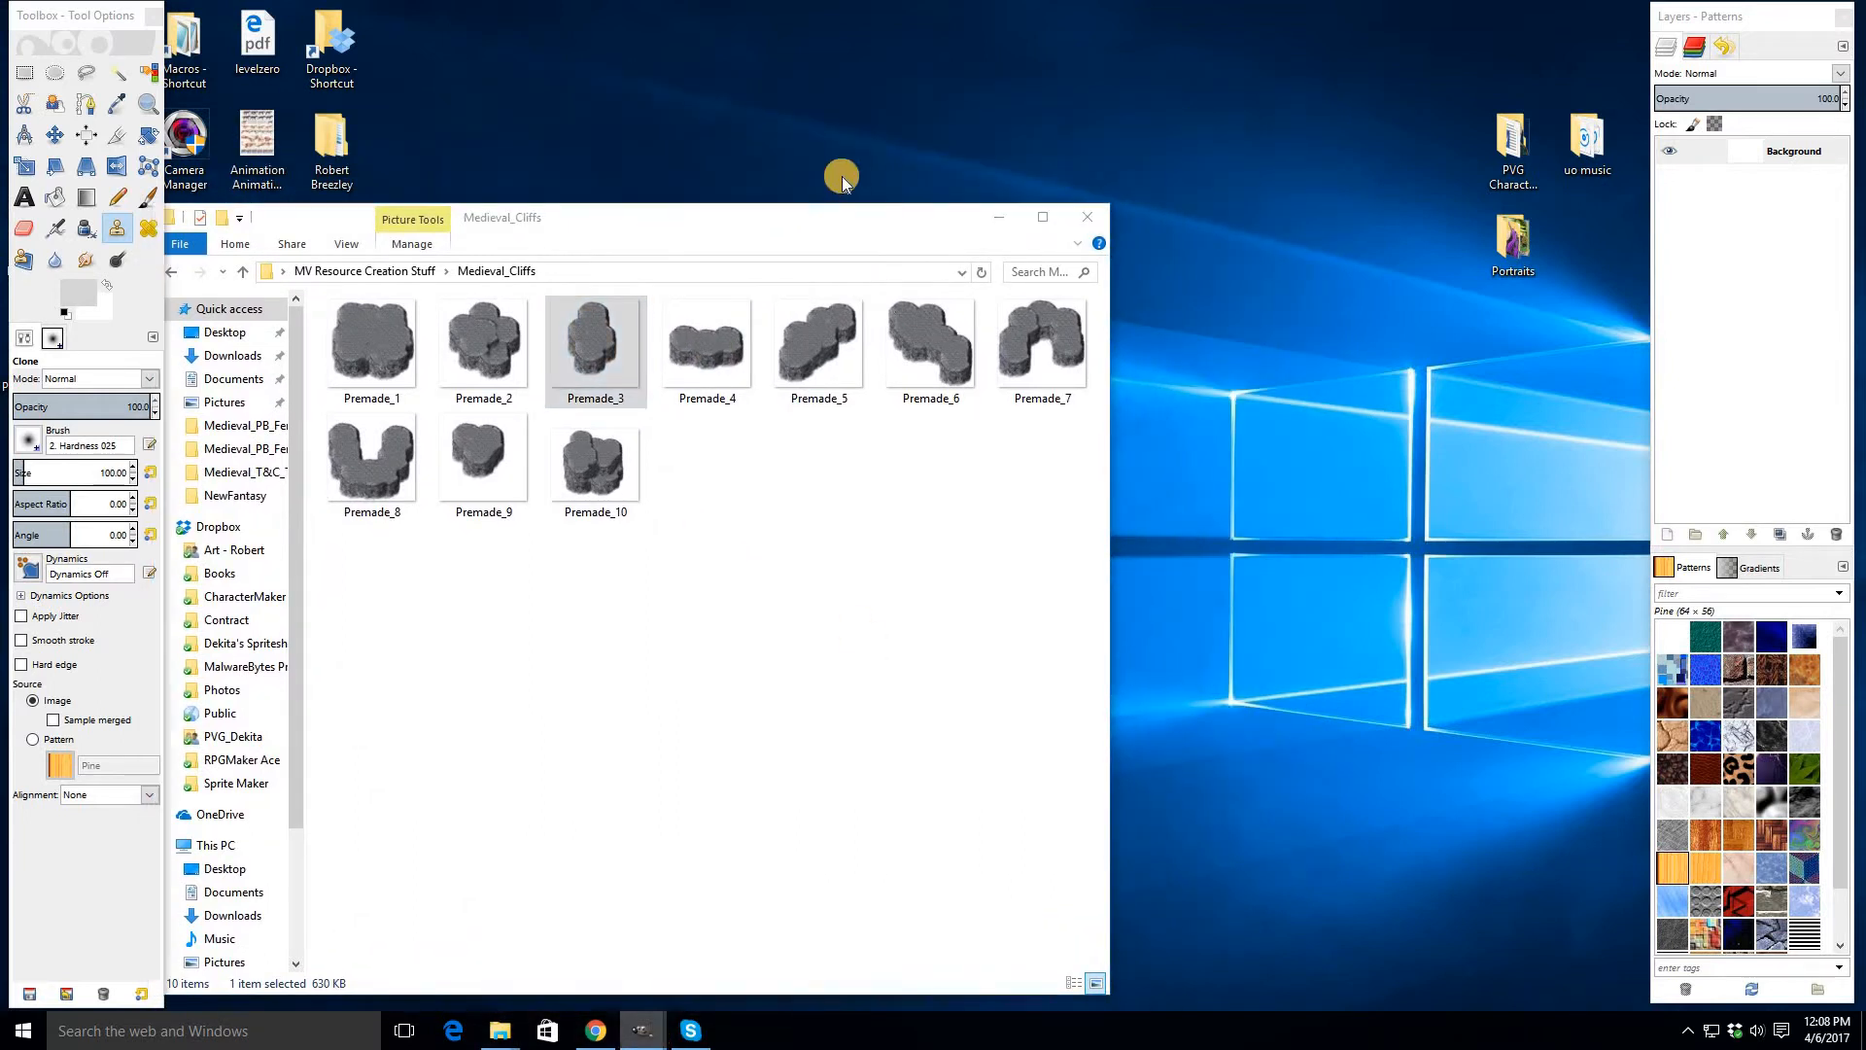
pyautogui.moveTo(456, 133); pyautogui.dragTo(295, 23)
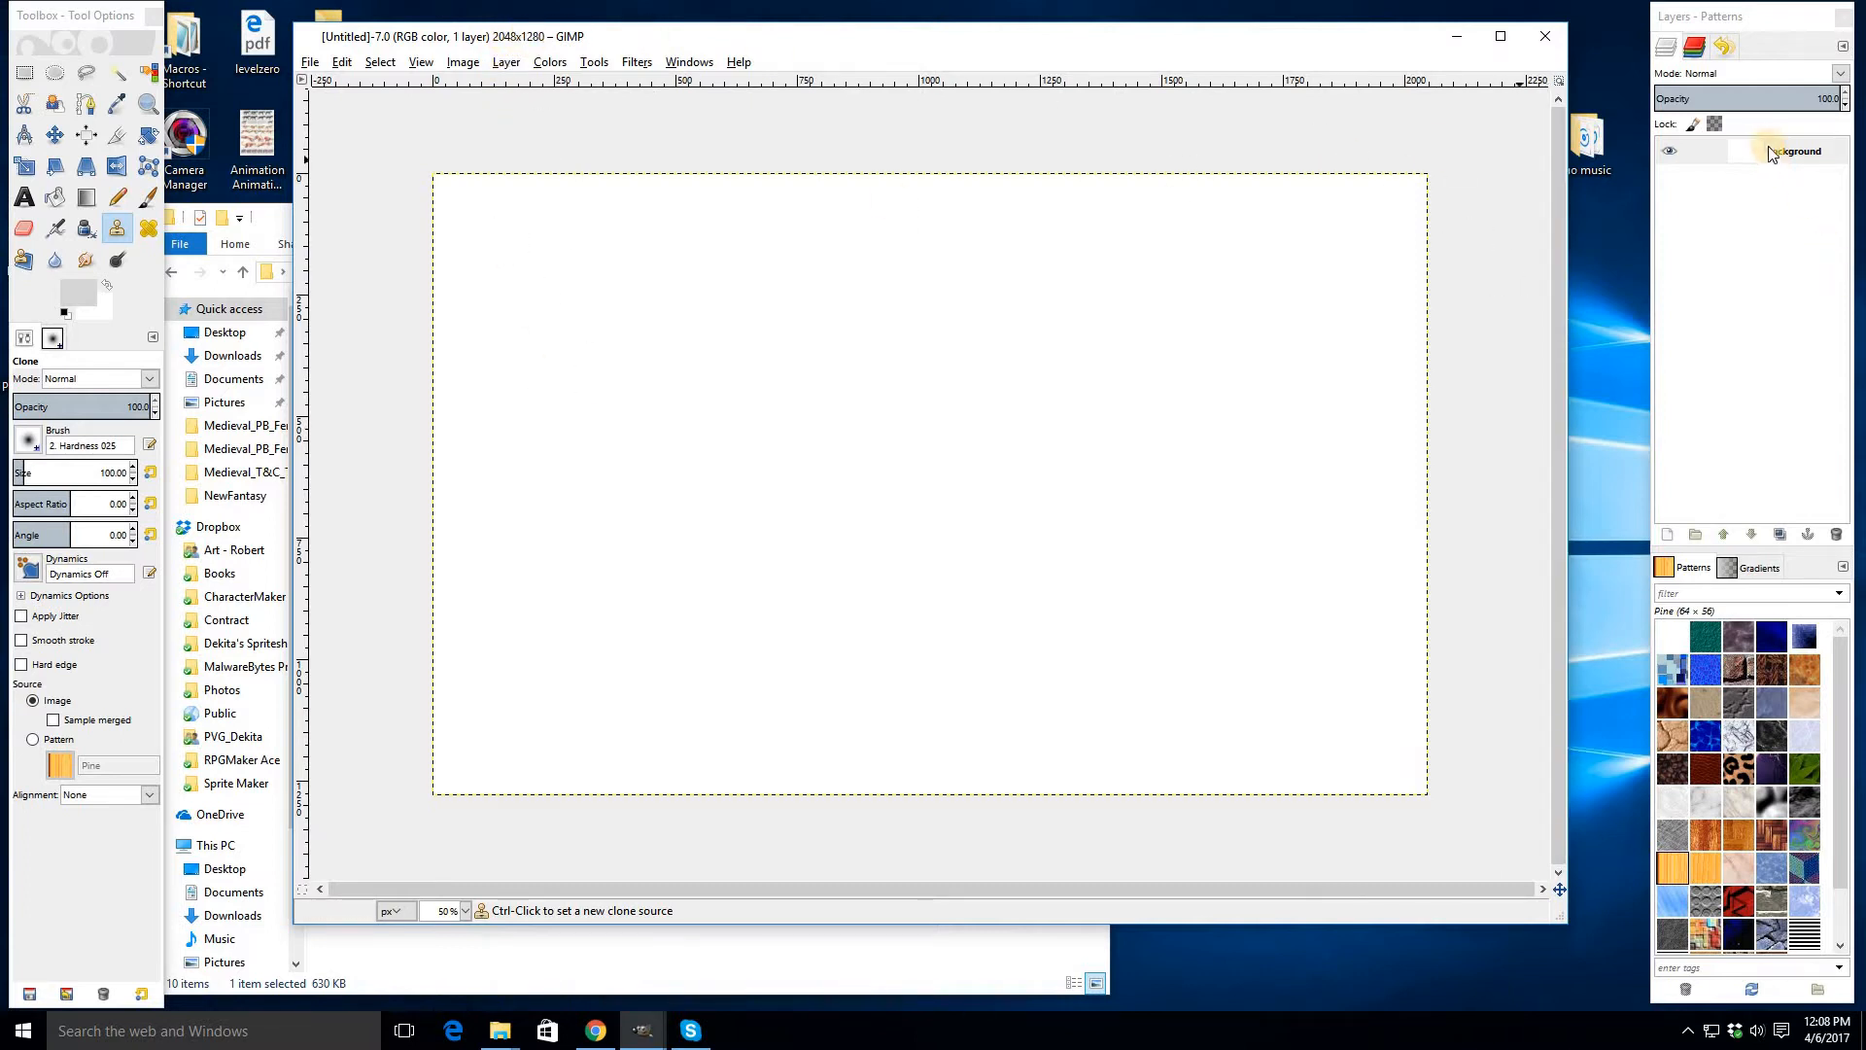
pyautogui.click(273, 224)
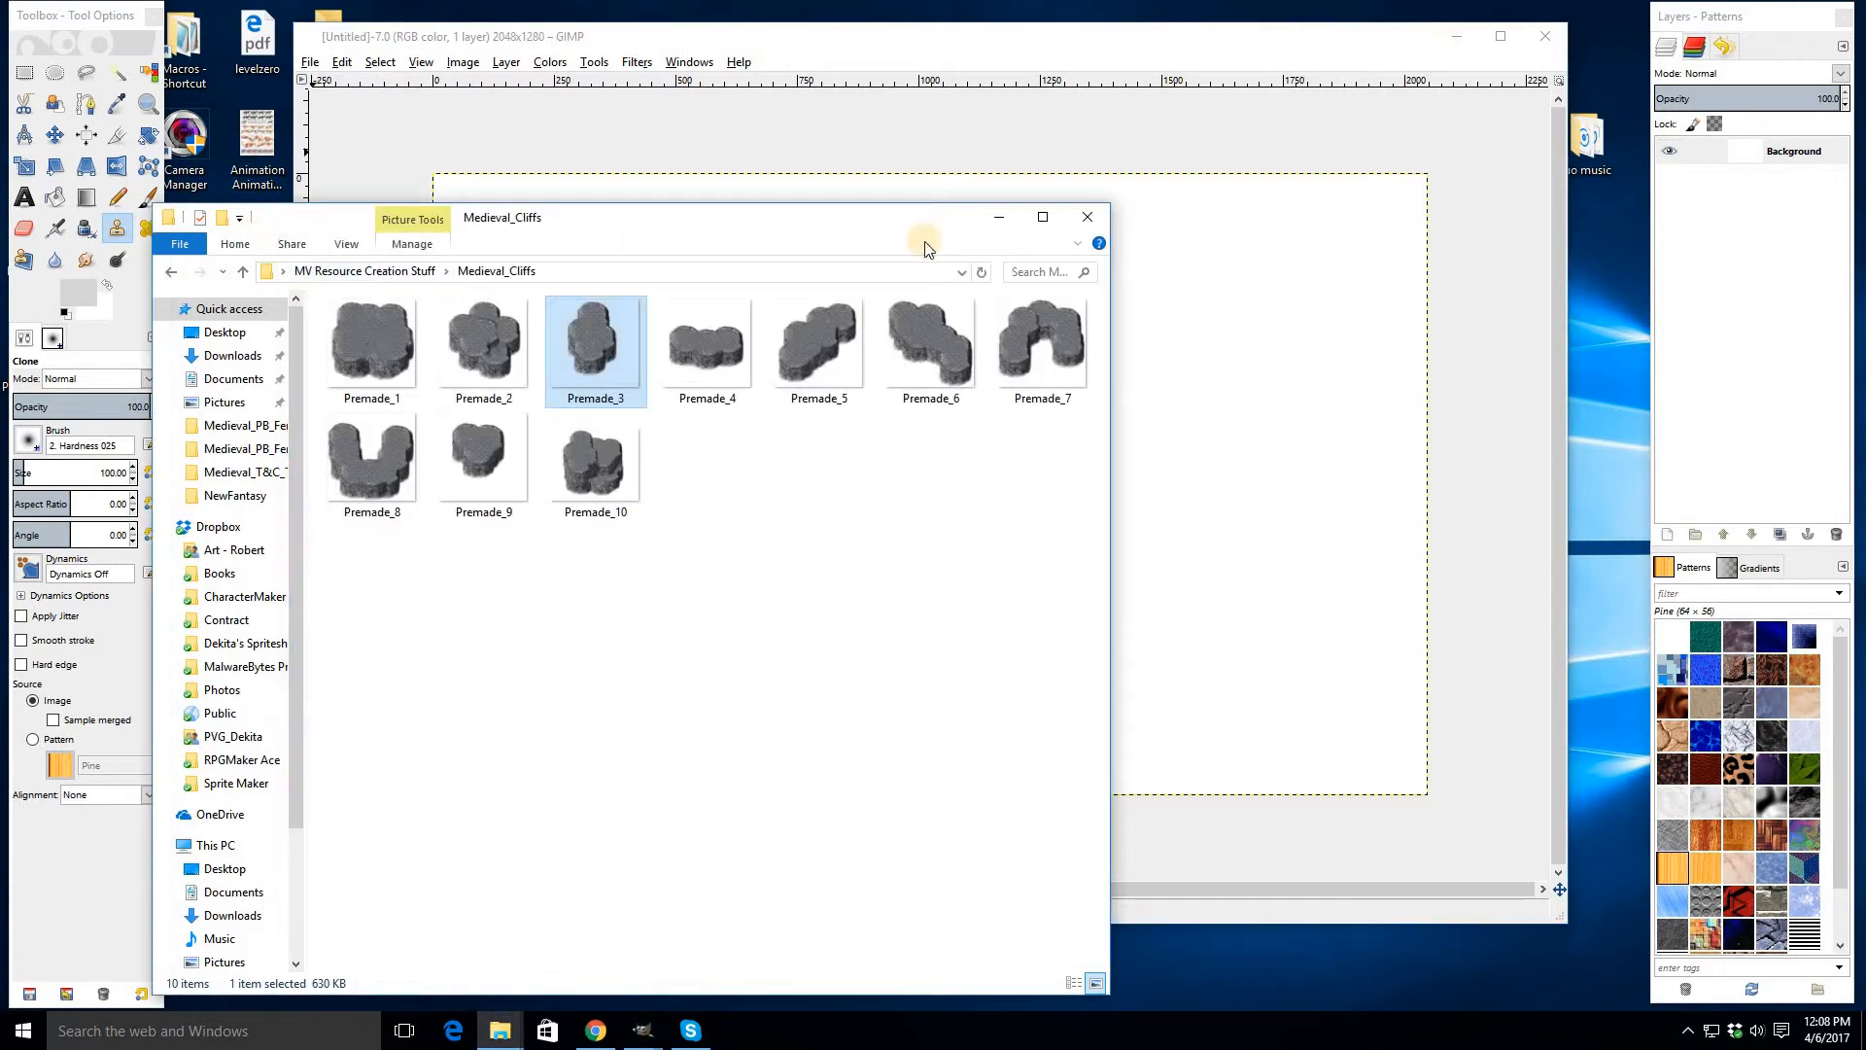
pyautogui.click(989, 218)
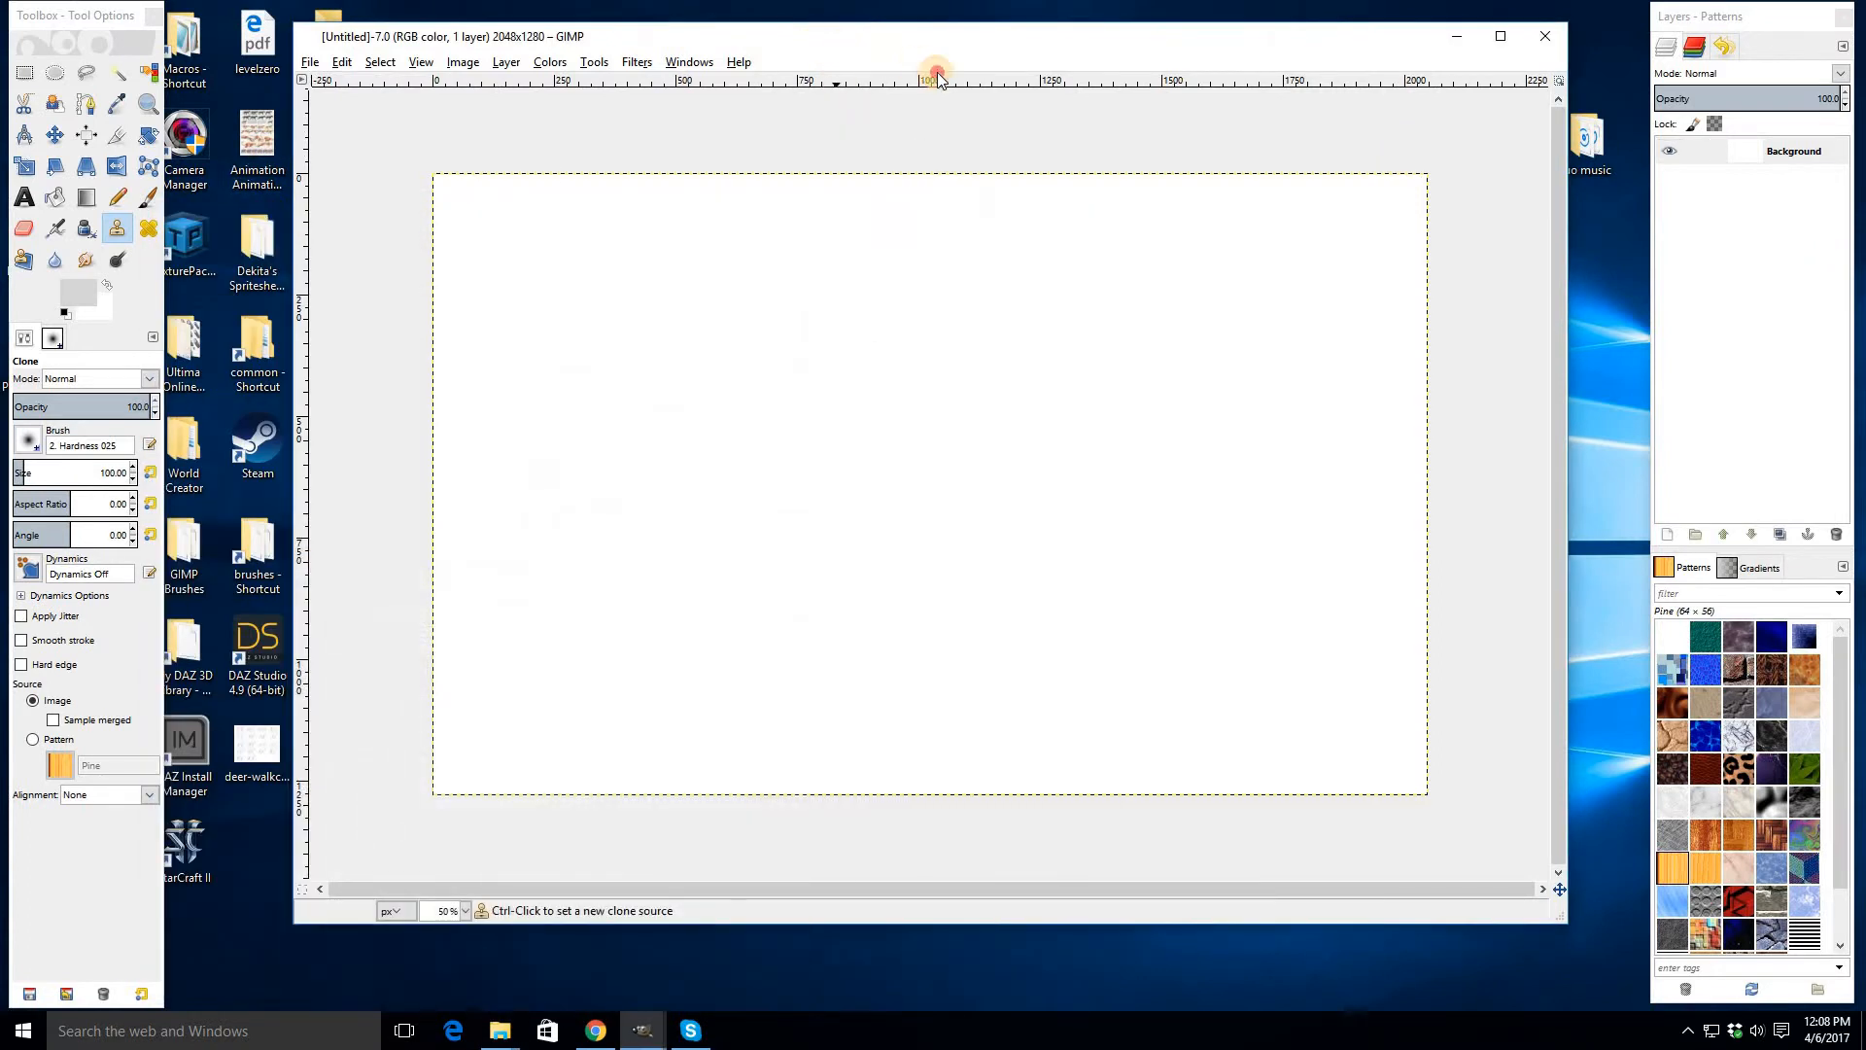
pyautogui.moveTo(754, 36); pyautogui.dragTo(874, 53)
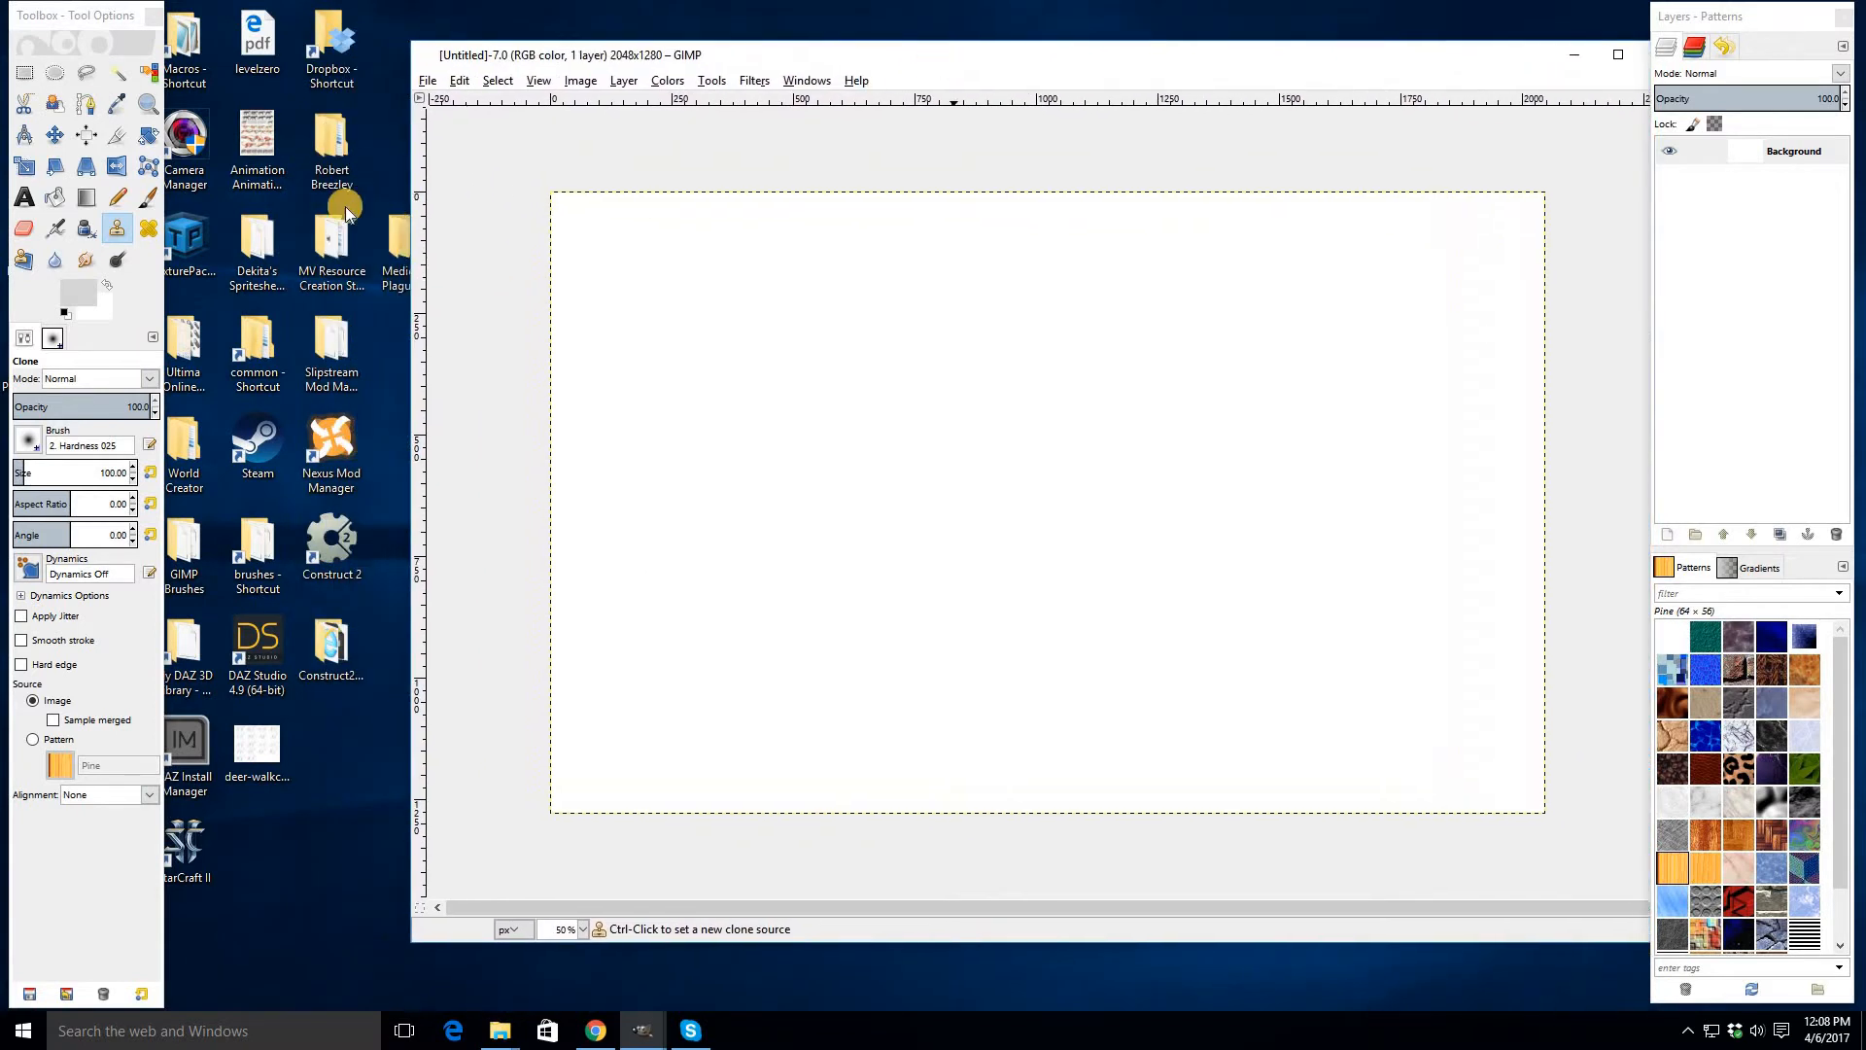
# - Open the Castle Pieces Type 1 folder and drag Bridge_3 into the canvas as a new layer
pyautogui.doubleClick(342, 224)
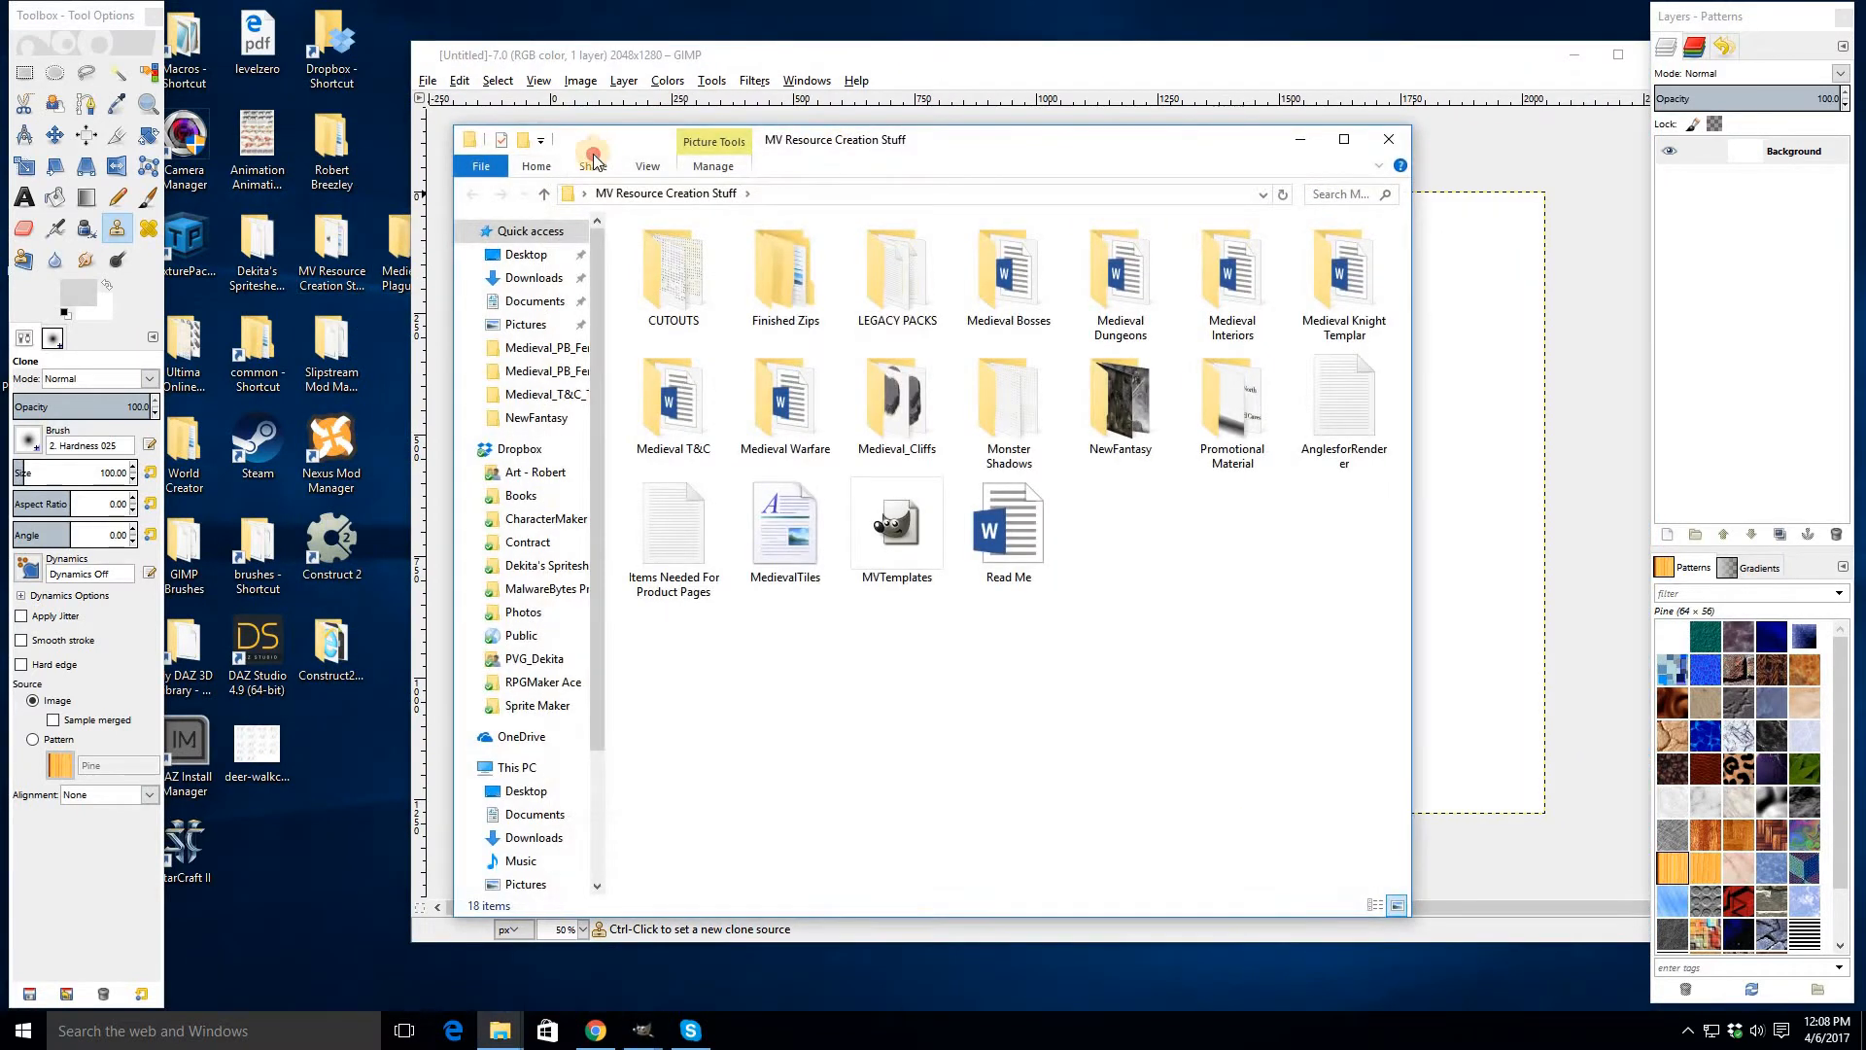
pyautogui.moveTo(593, 145); pyautogui.dragTo(345, 164)
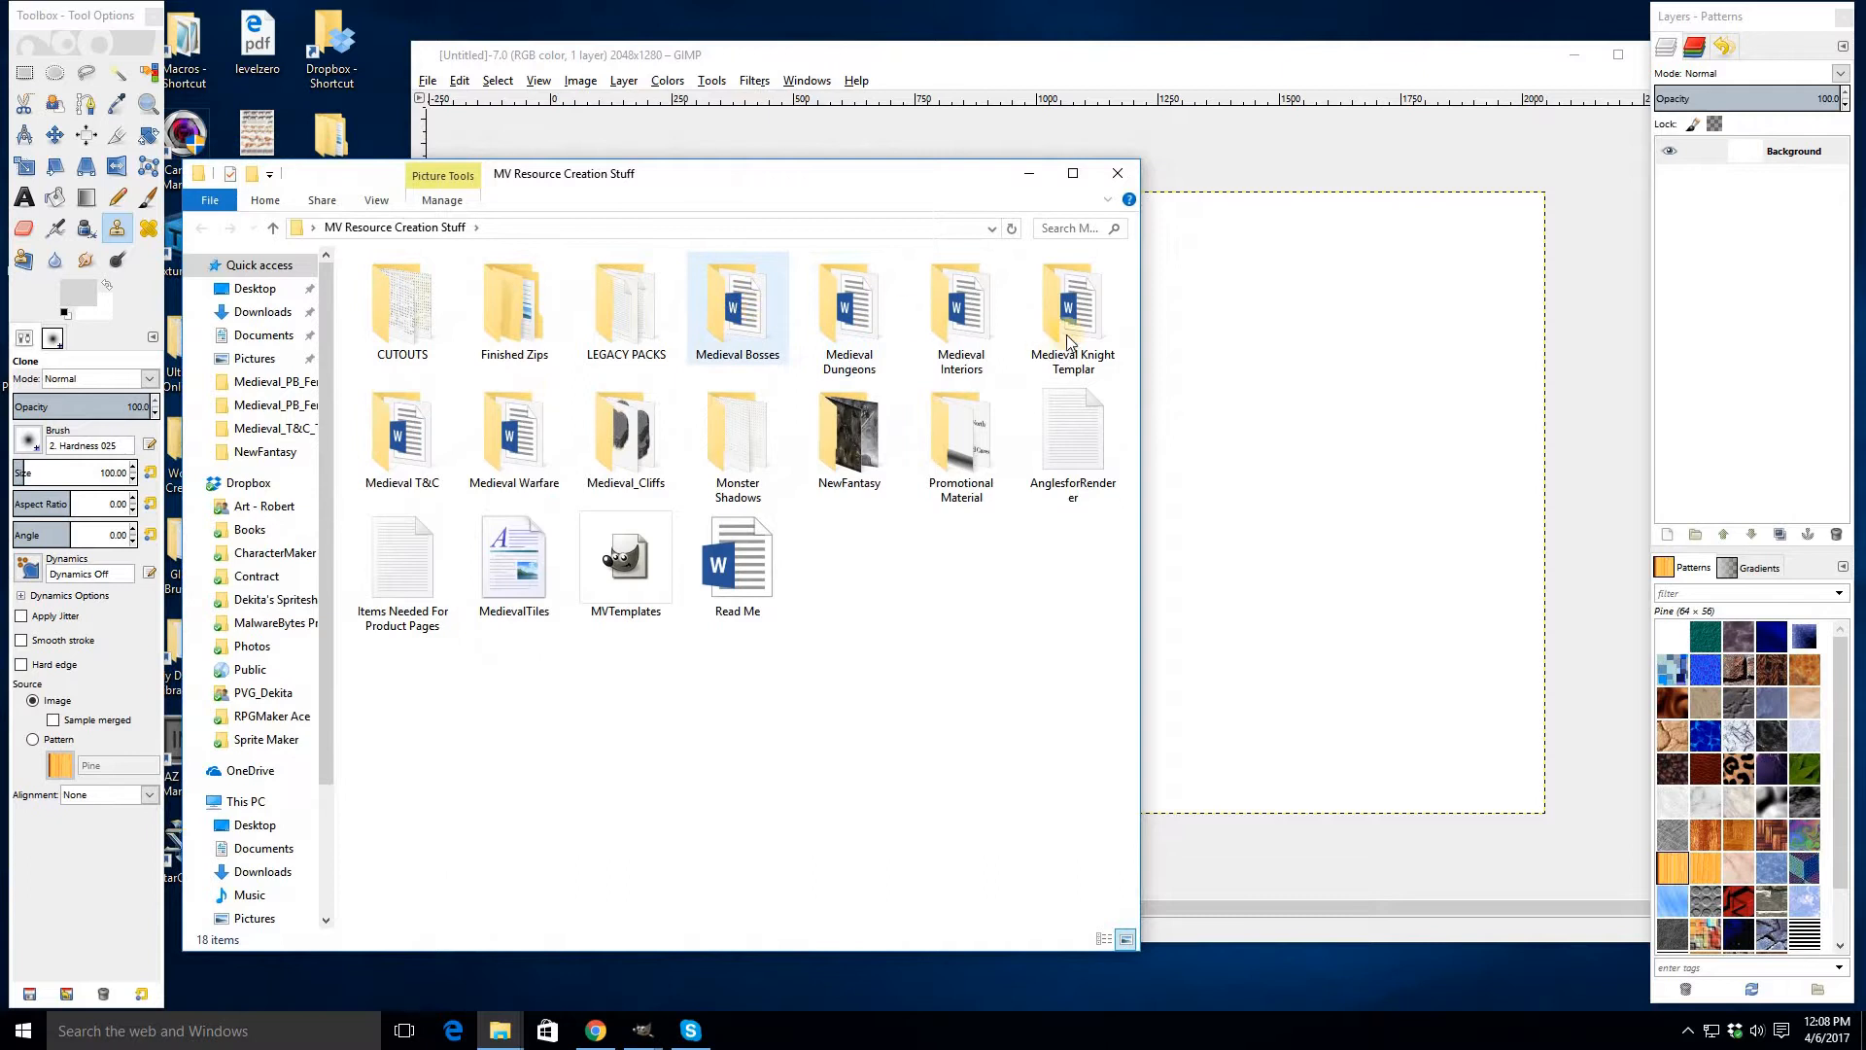
pyautogui.doubleClick(403, 447)
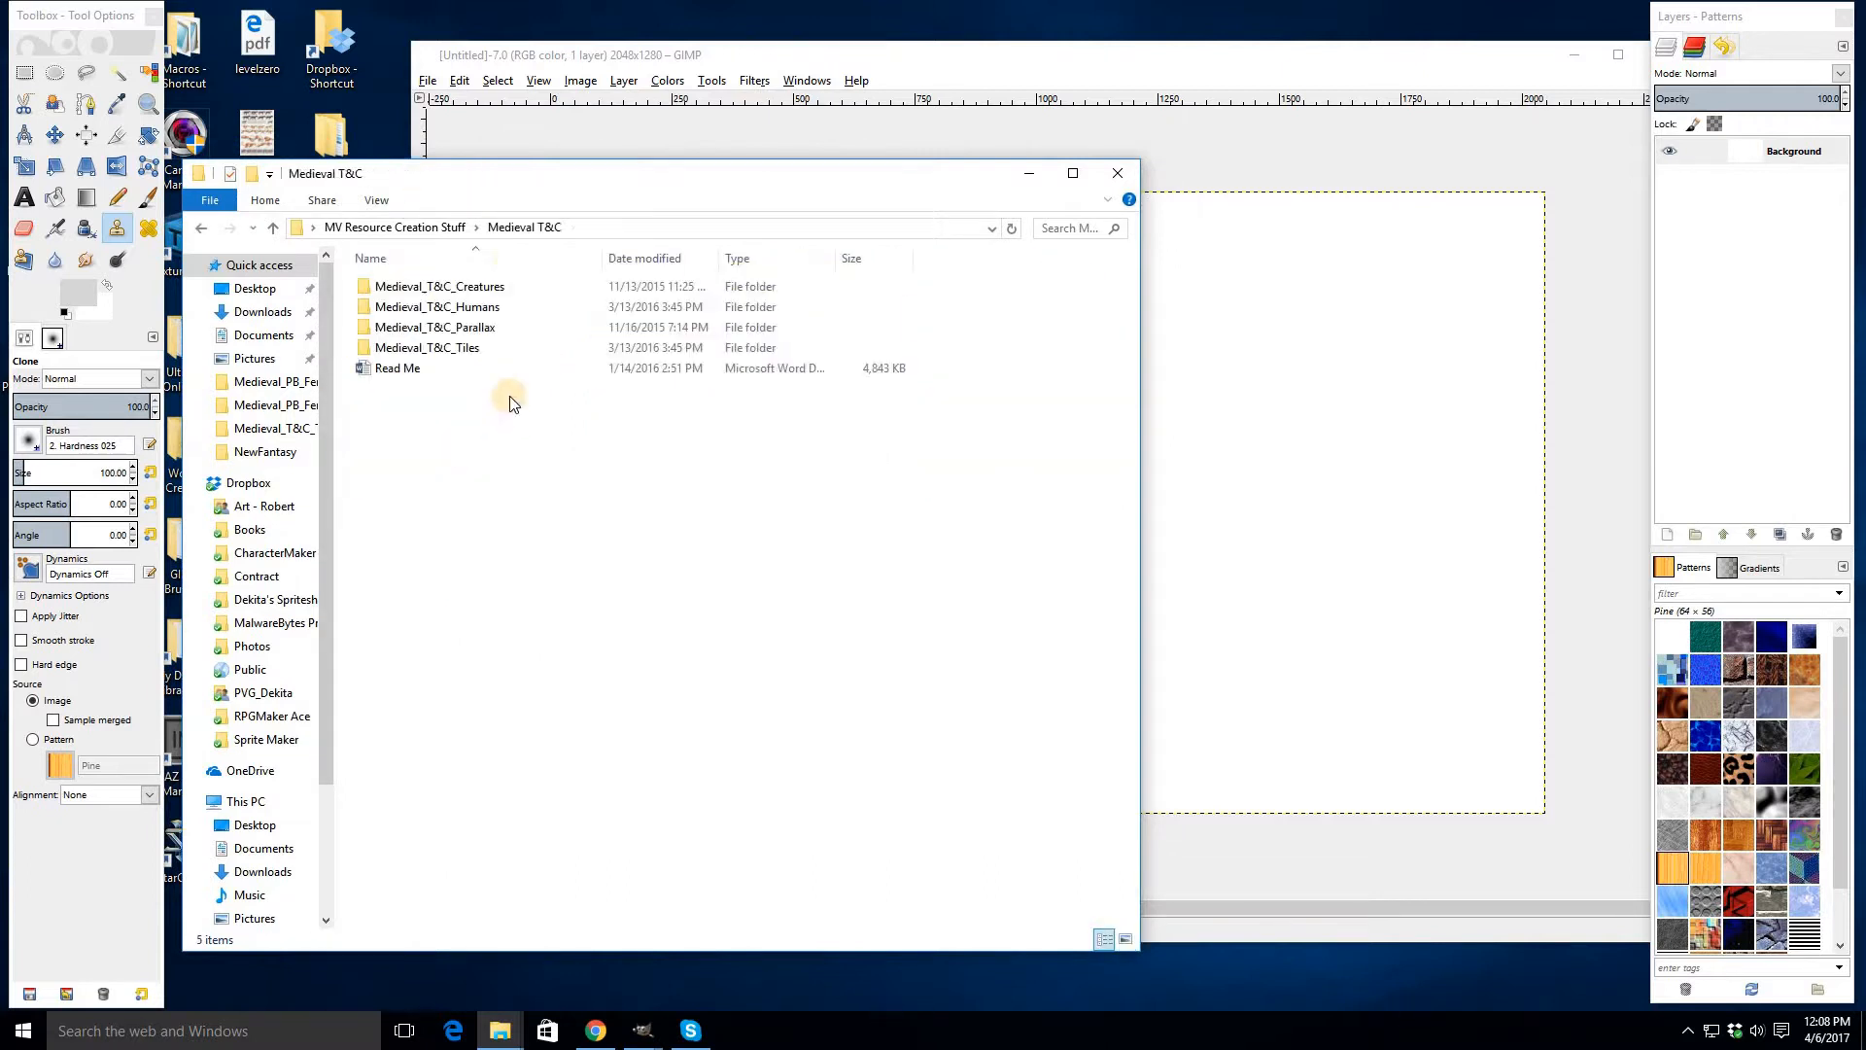
pyautogui.doubleClick(465, 348)
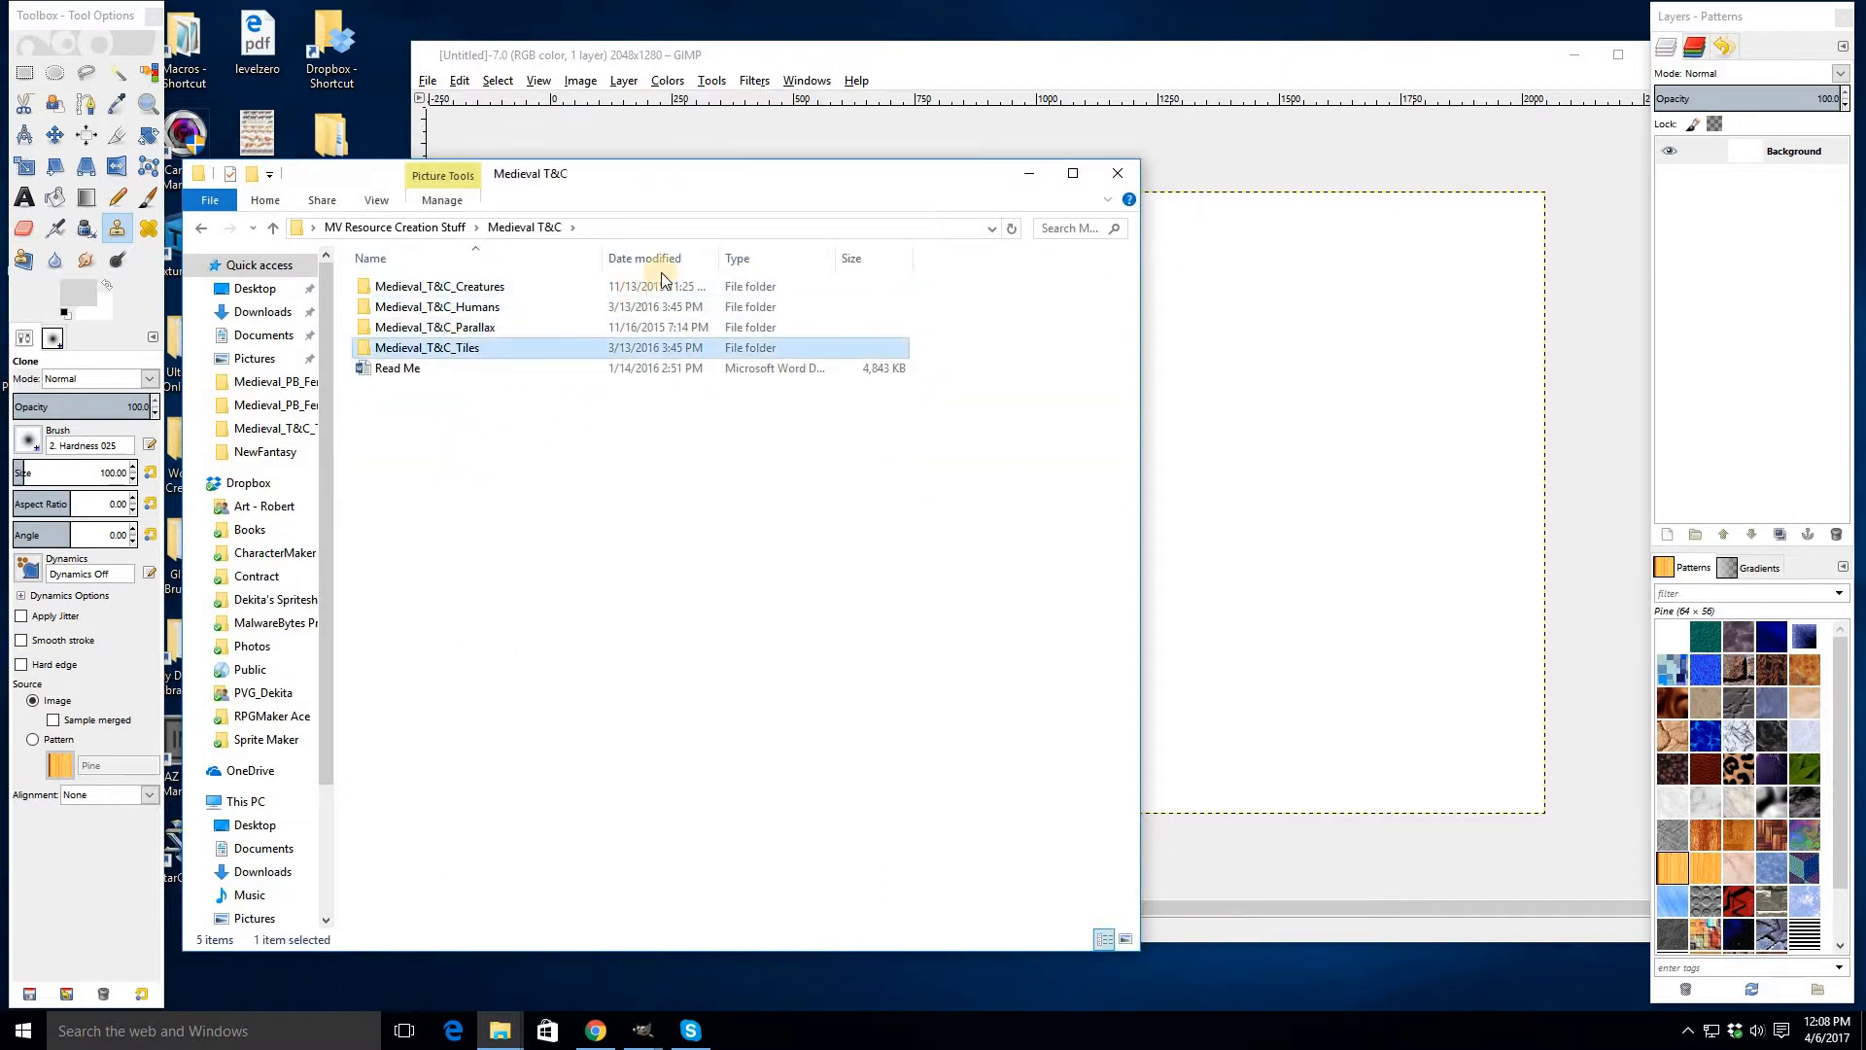
pyautogui.doubleClick(523, 314)
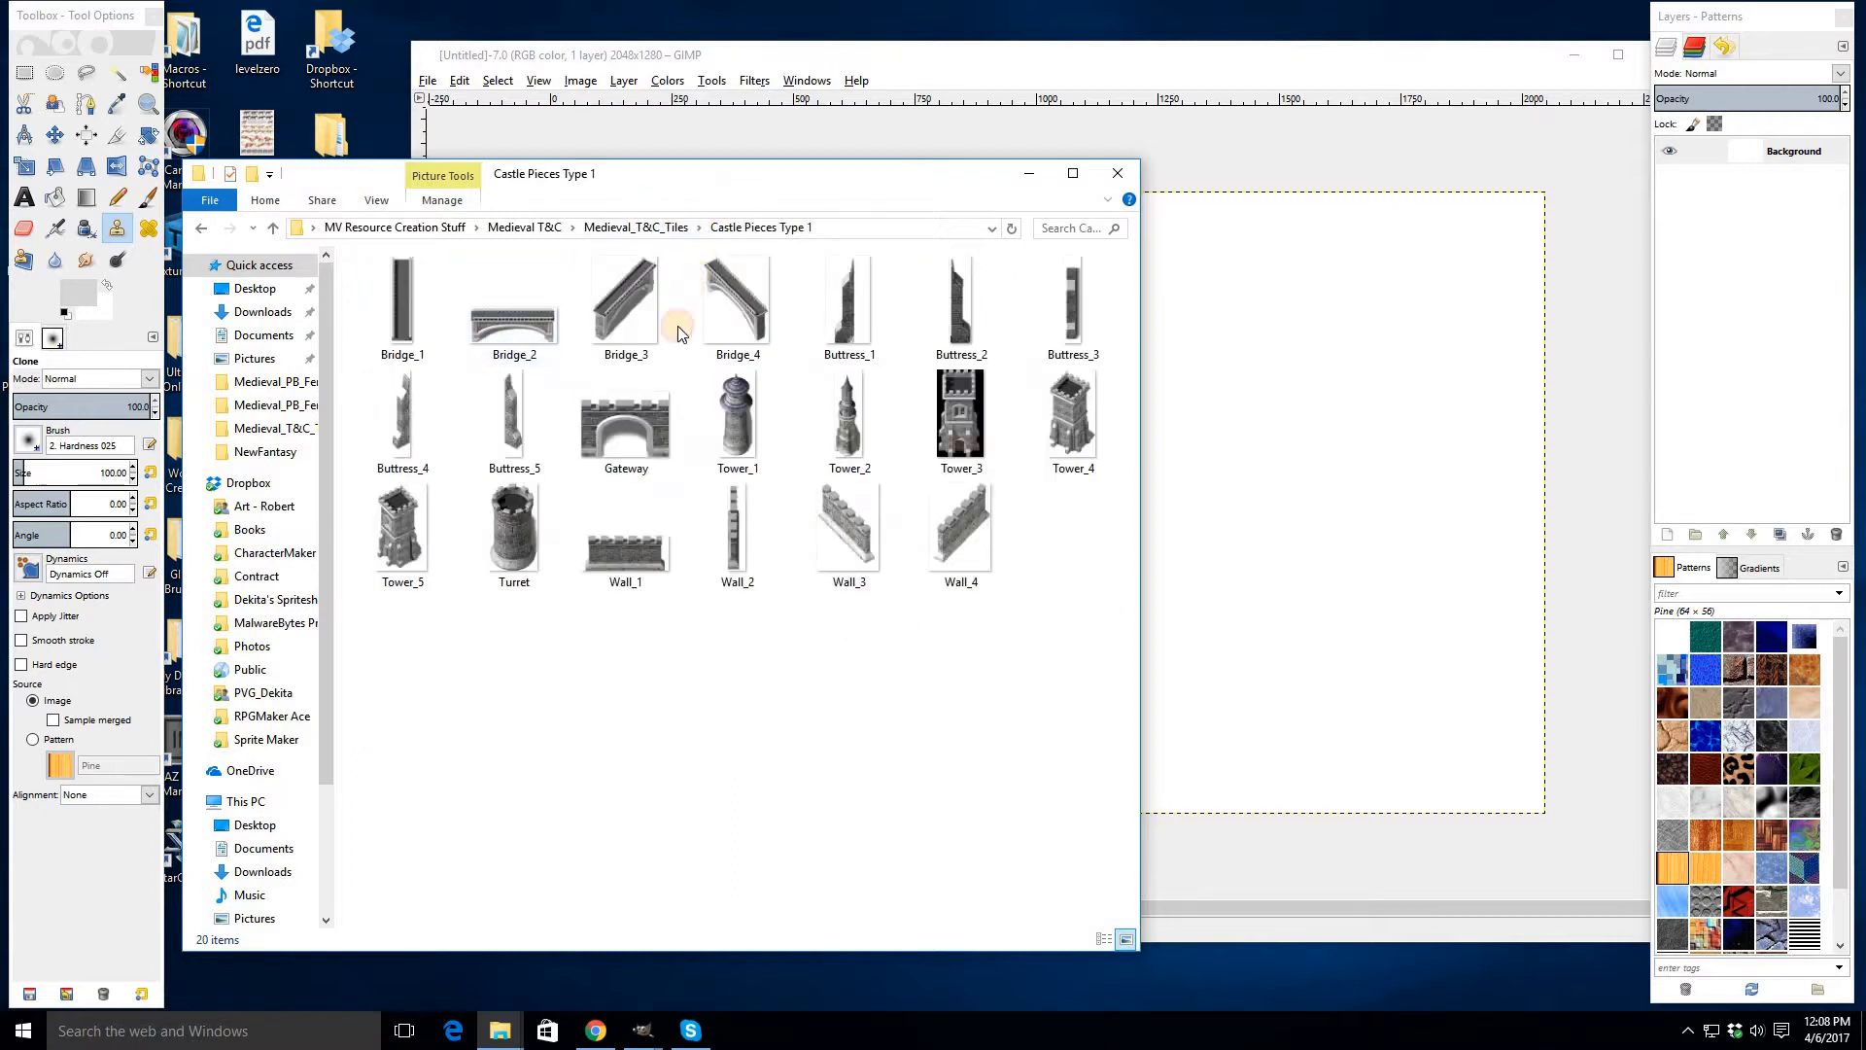
pyautogui.moveTo(581, 384); pyautogui.dragTo(1154, 398)
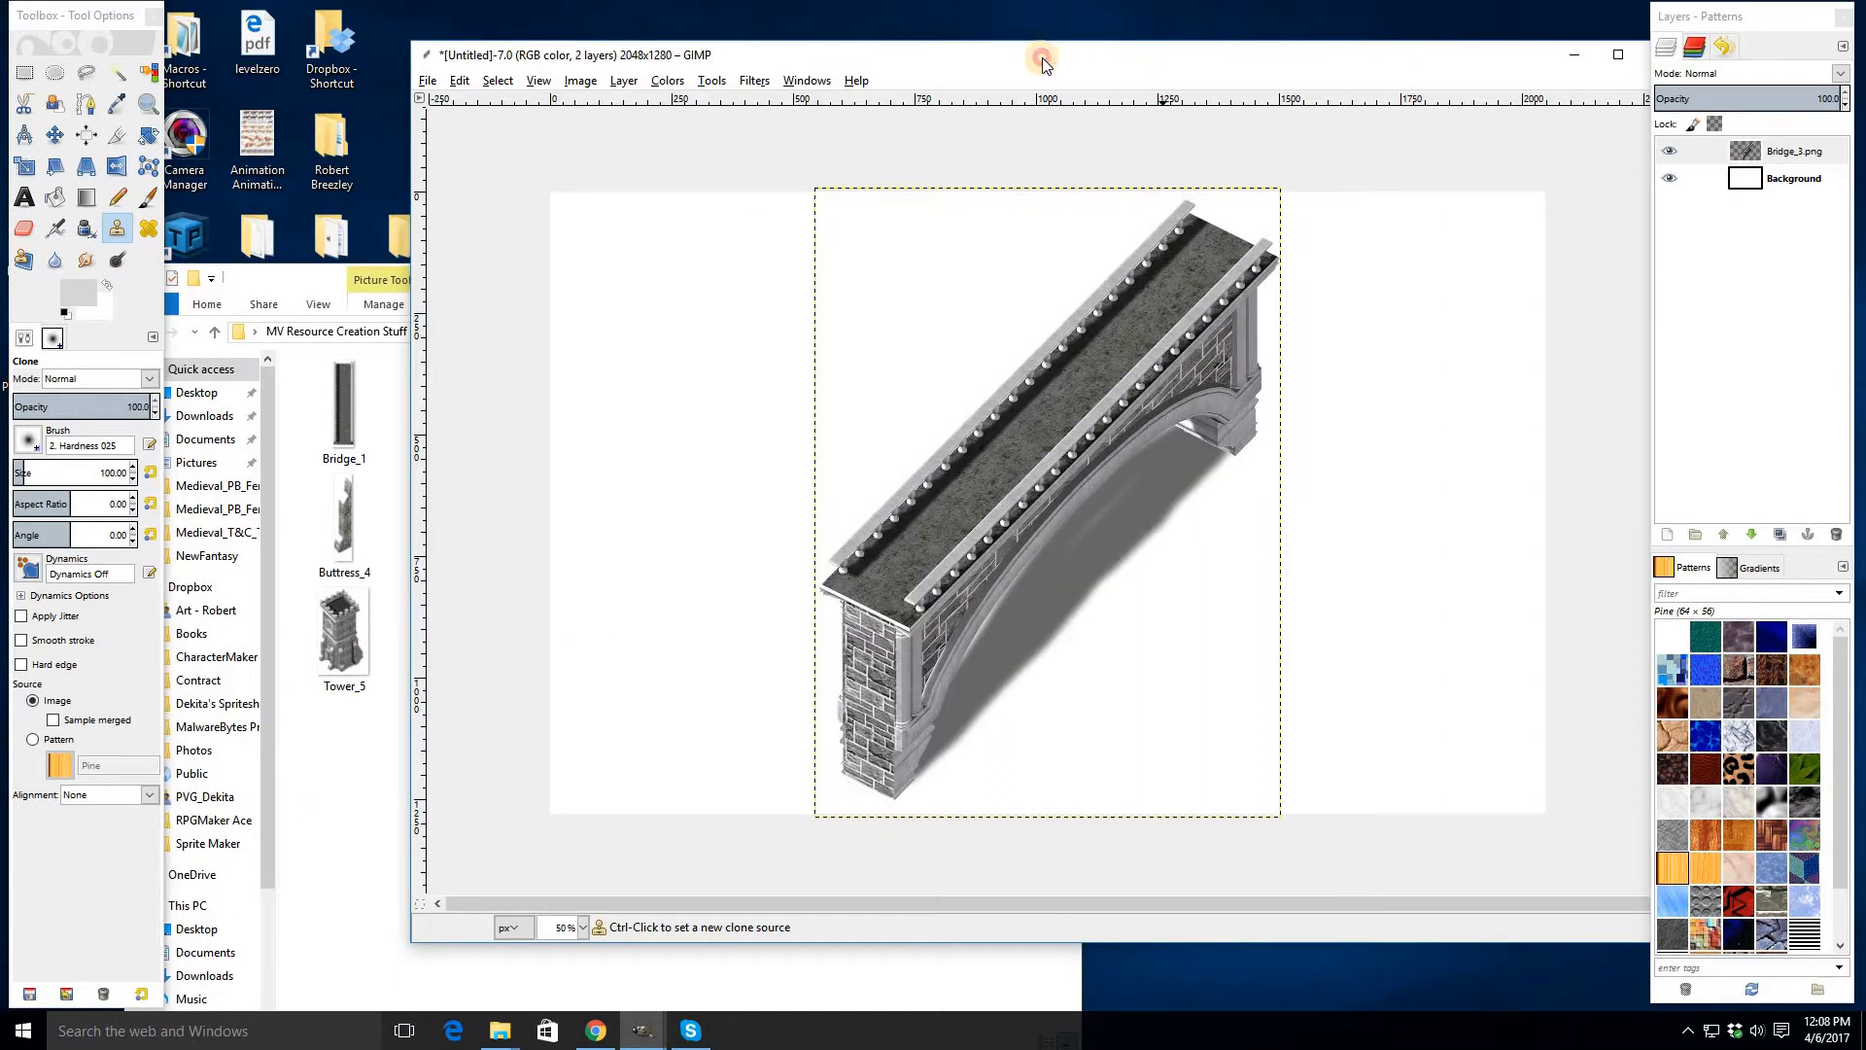
# - Nudge the bridge layer slightly down and left with the Move tool
pyautogui.moveTo(1042, 56); pyautogui.dragTo(957, 58)
pyautogui.press('m')
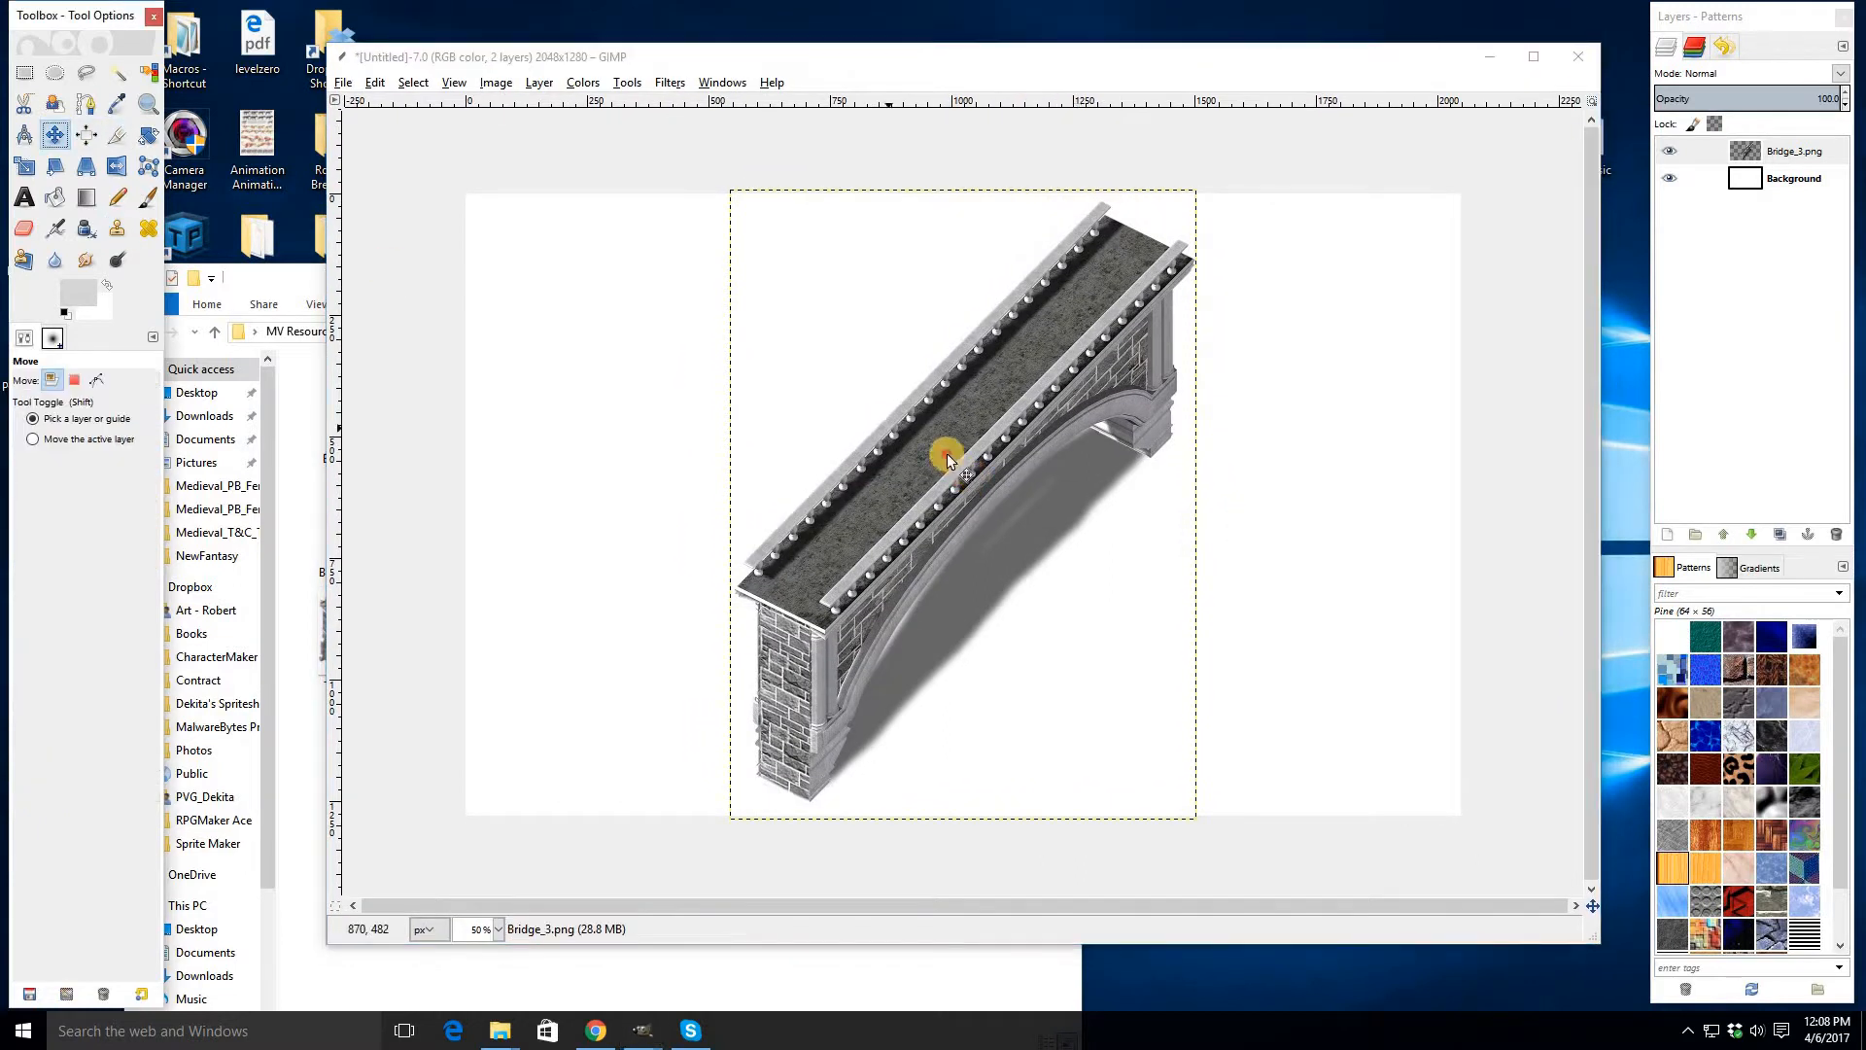
pyautogui.moveTo(947, 453); pyautogui.dragTo(935, 471)
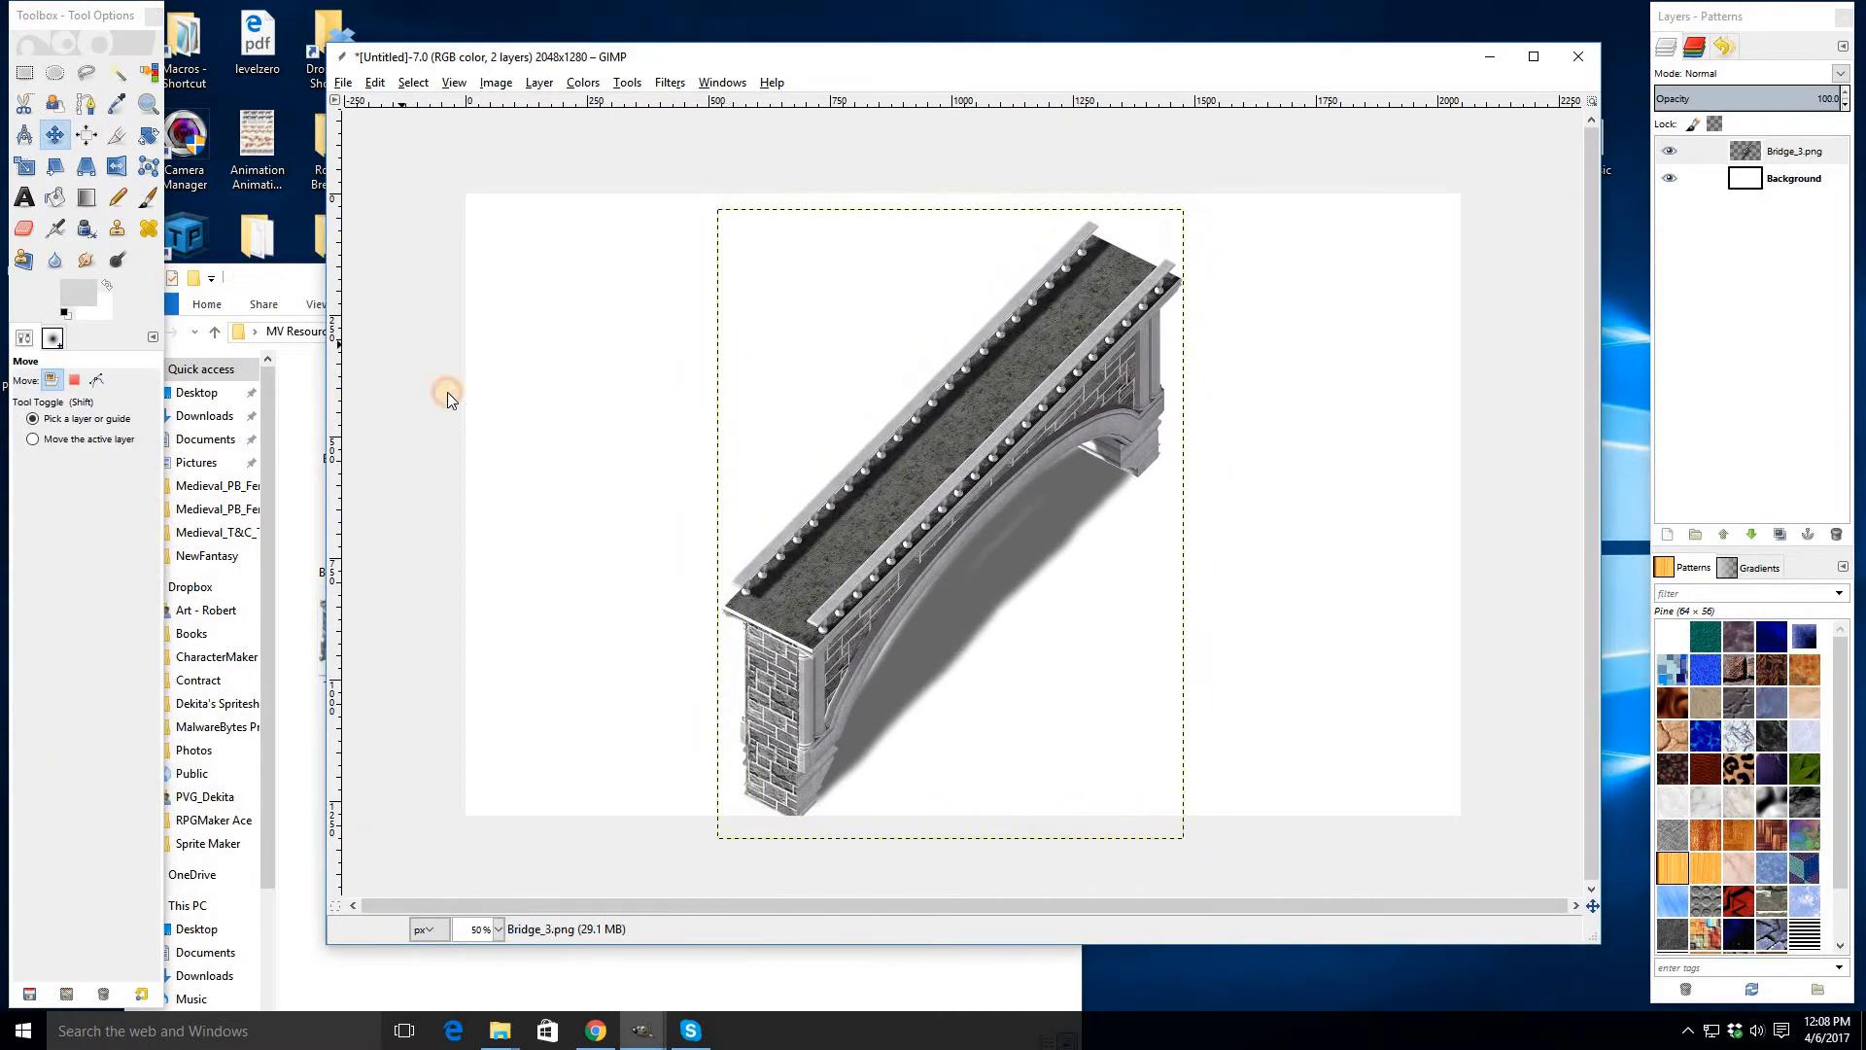
# - Drag several Premade_1 cliff pieces from the Medieval_Cliffs folder into the canvas and arrange them across the lower left
pyautogui.hotkey('alt', 'Tab')
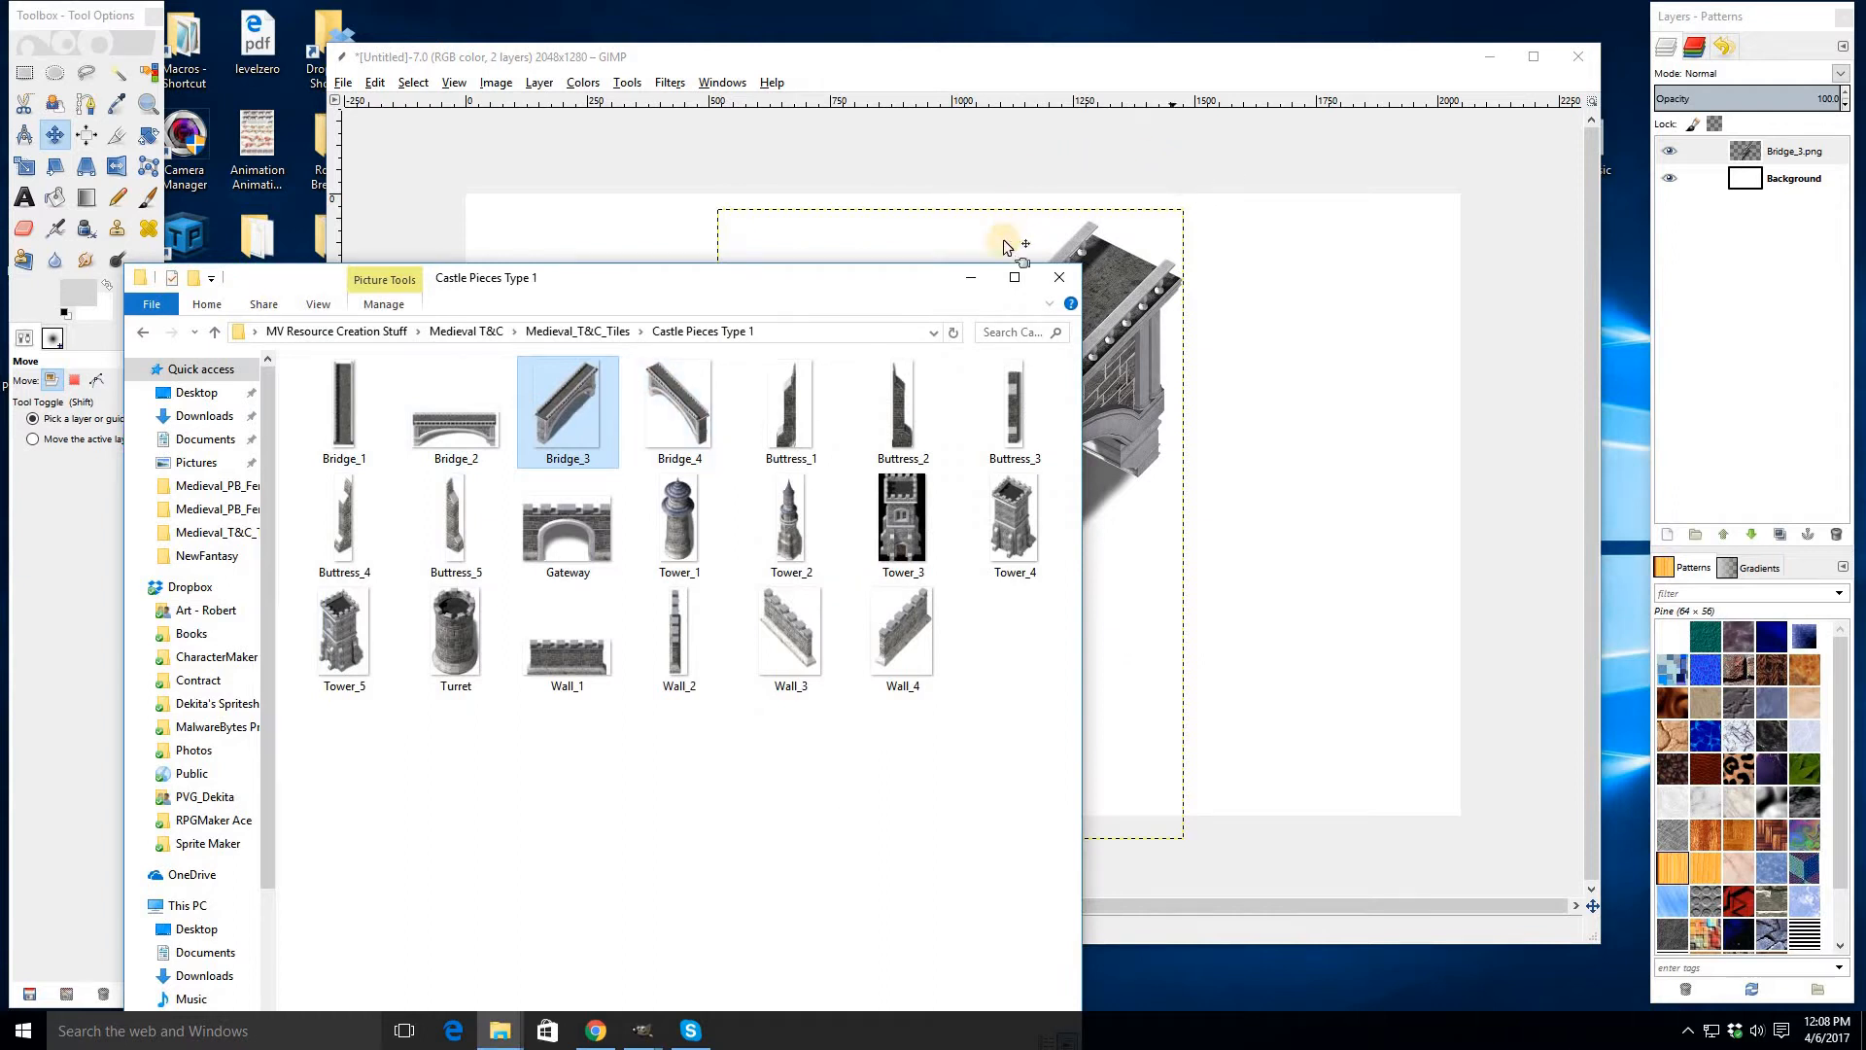
pyautogui.click(1065, 136)
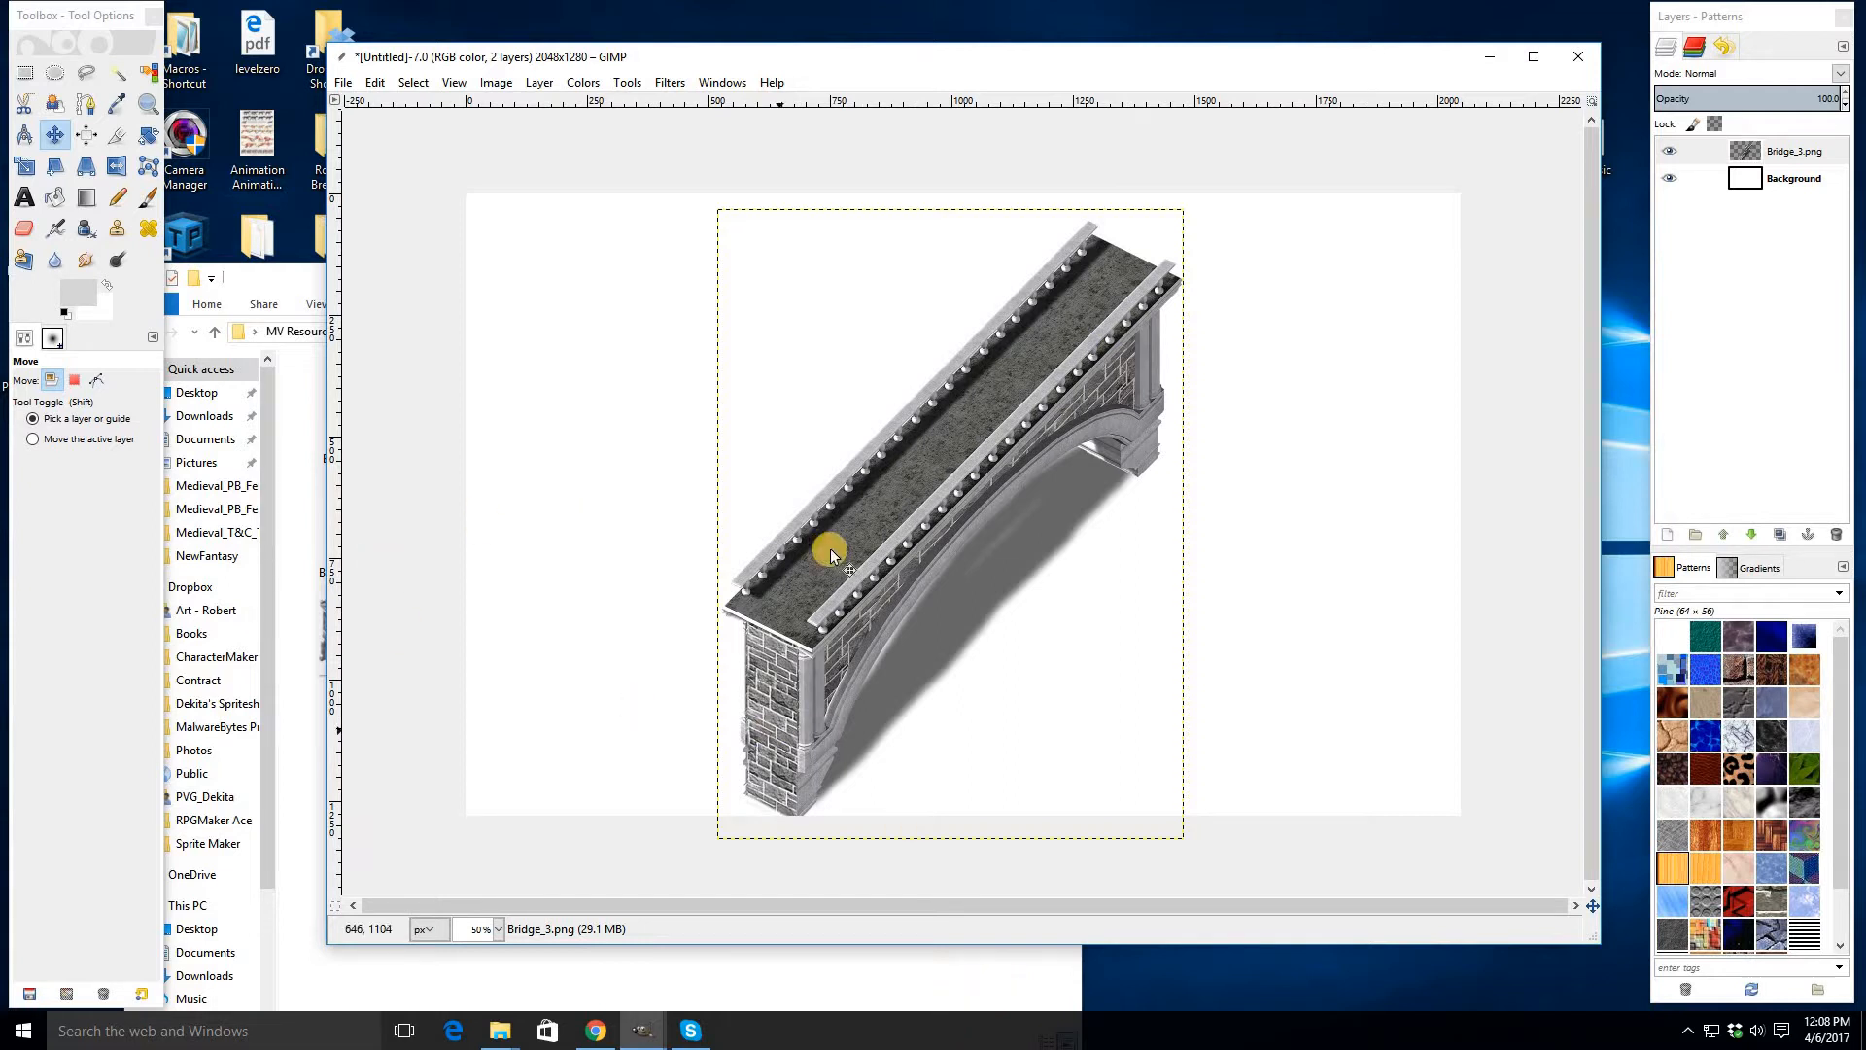
pyautogui.click(272, 285)
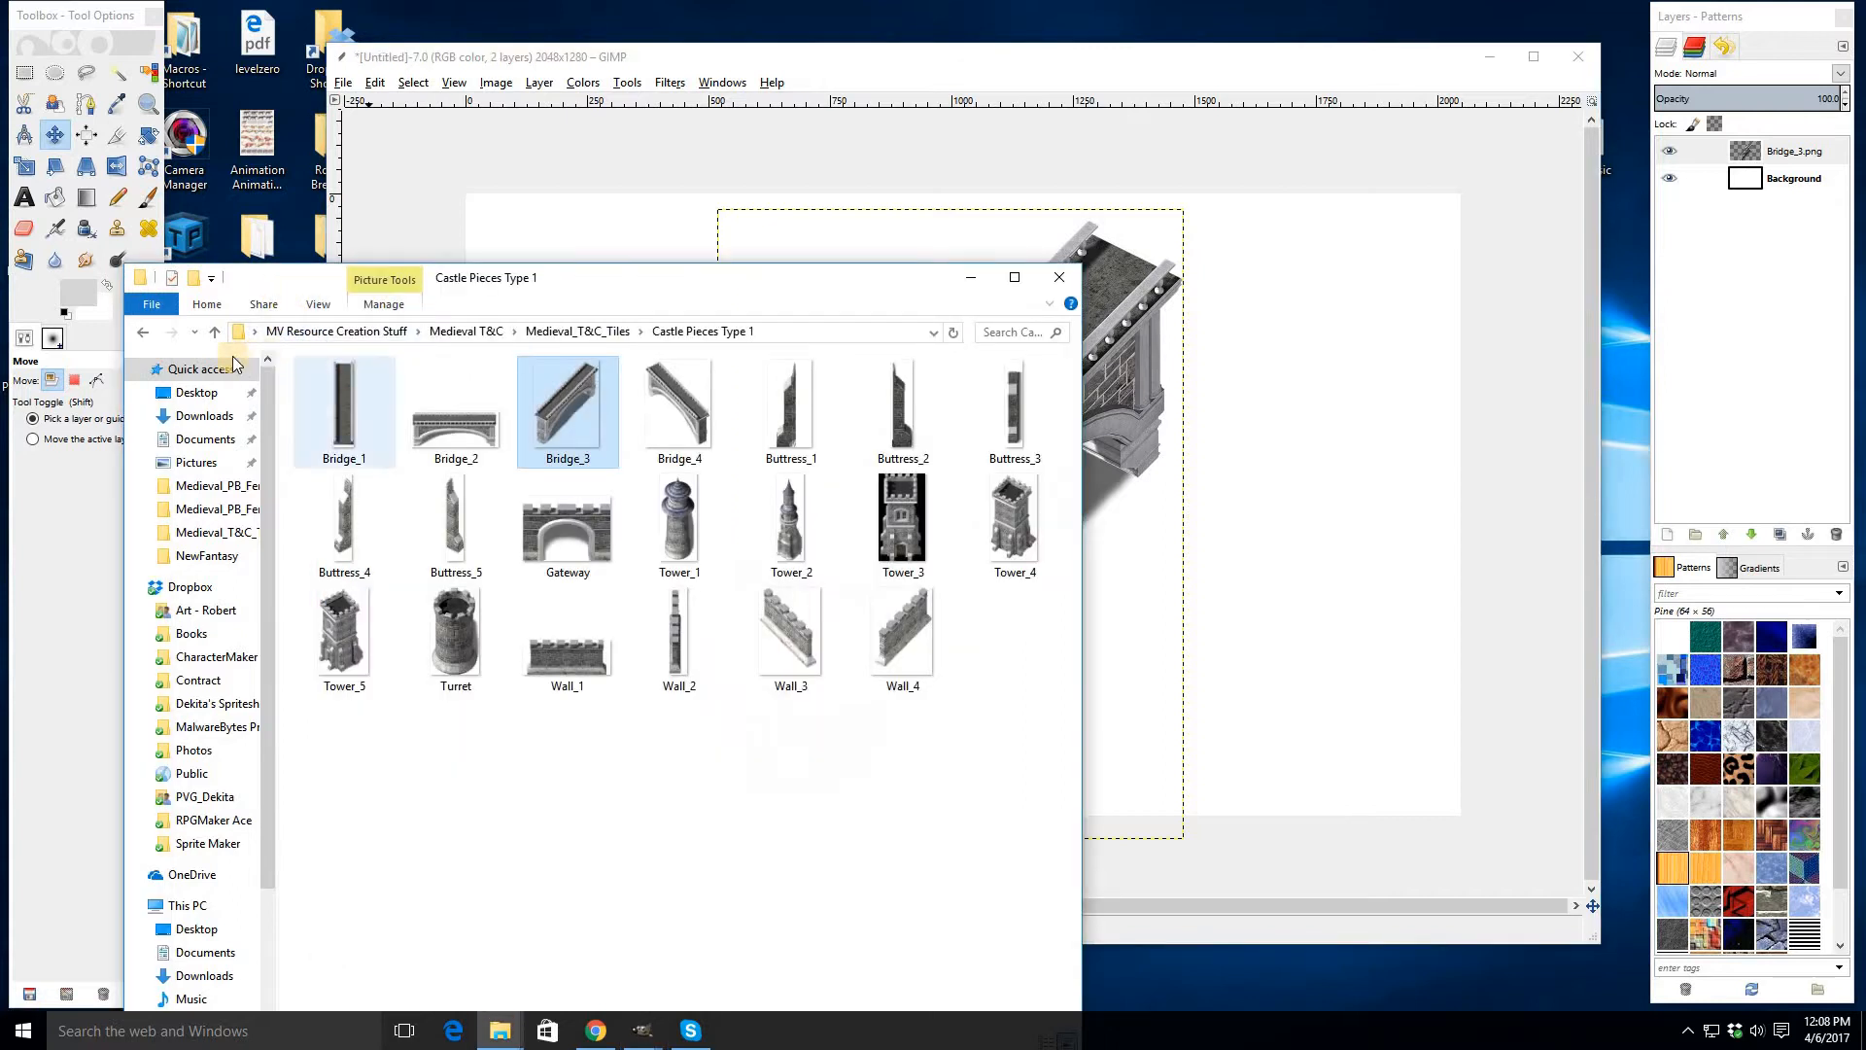
pyautogui.click(143, 331)
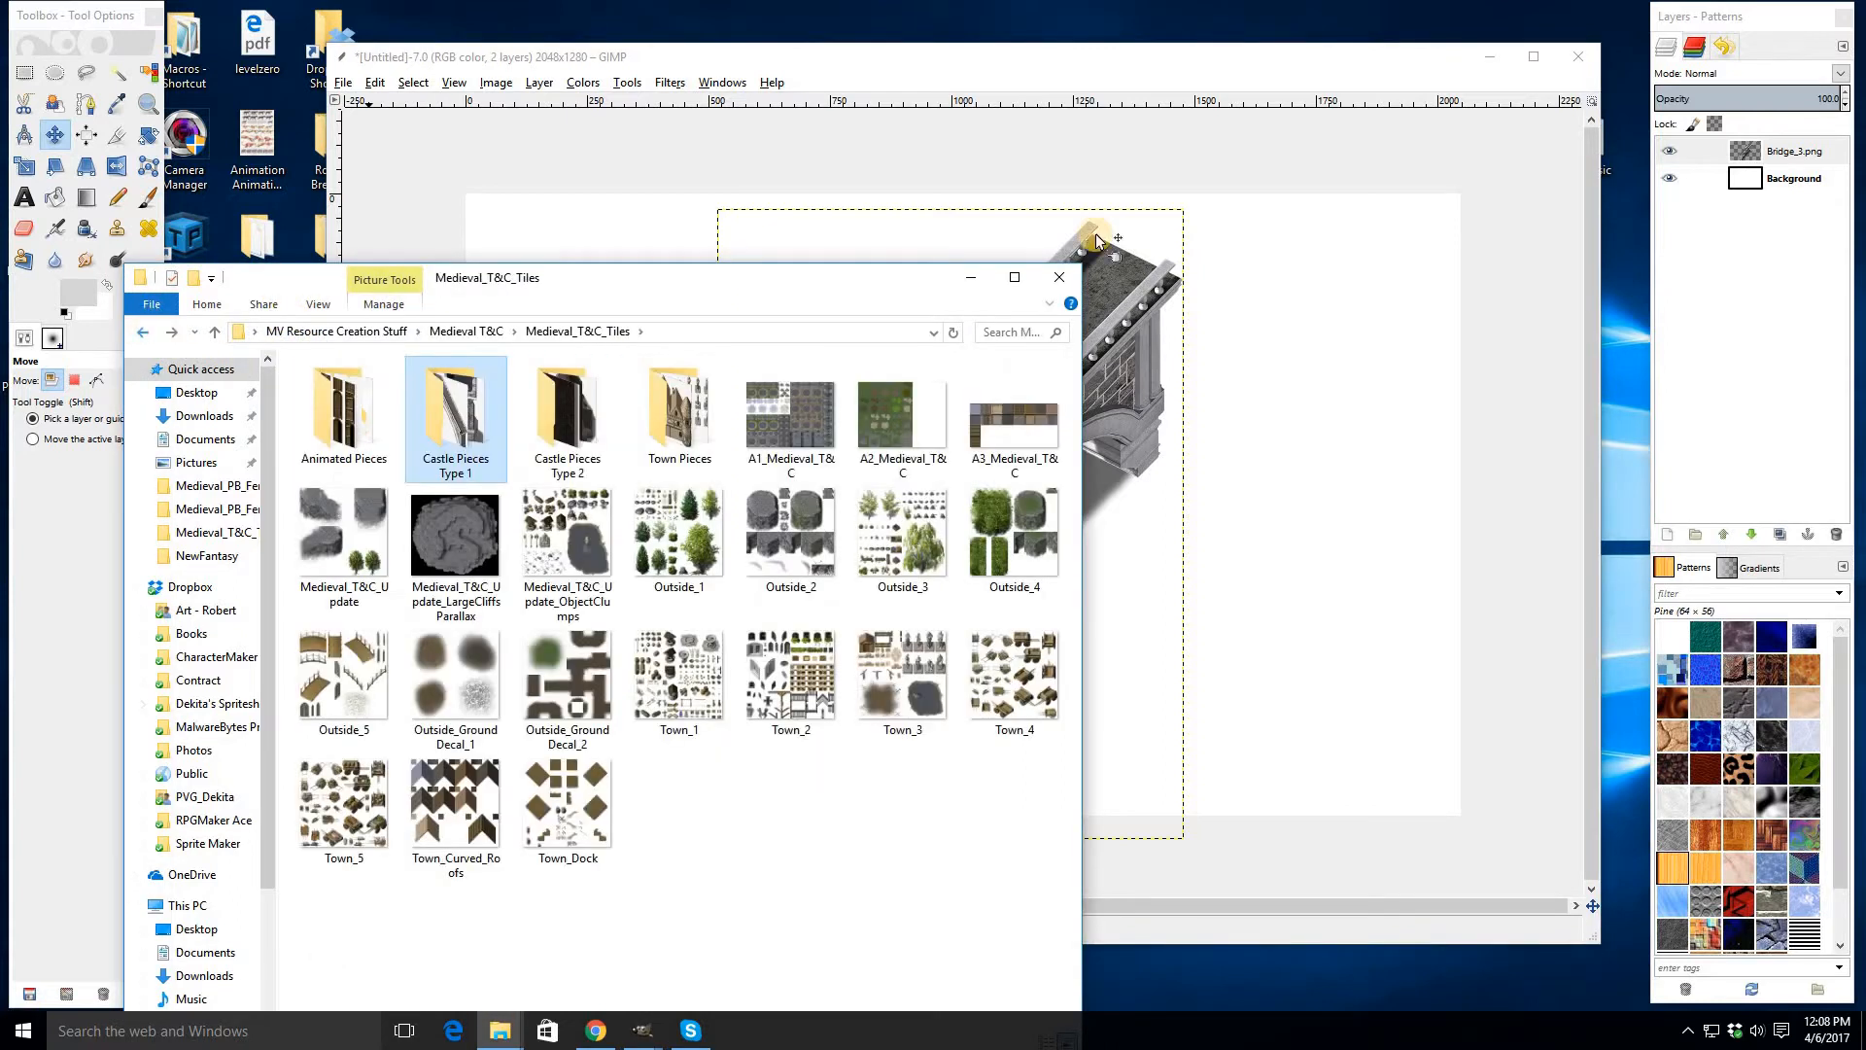
pyautogui.click(965, 282)
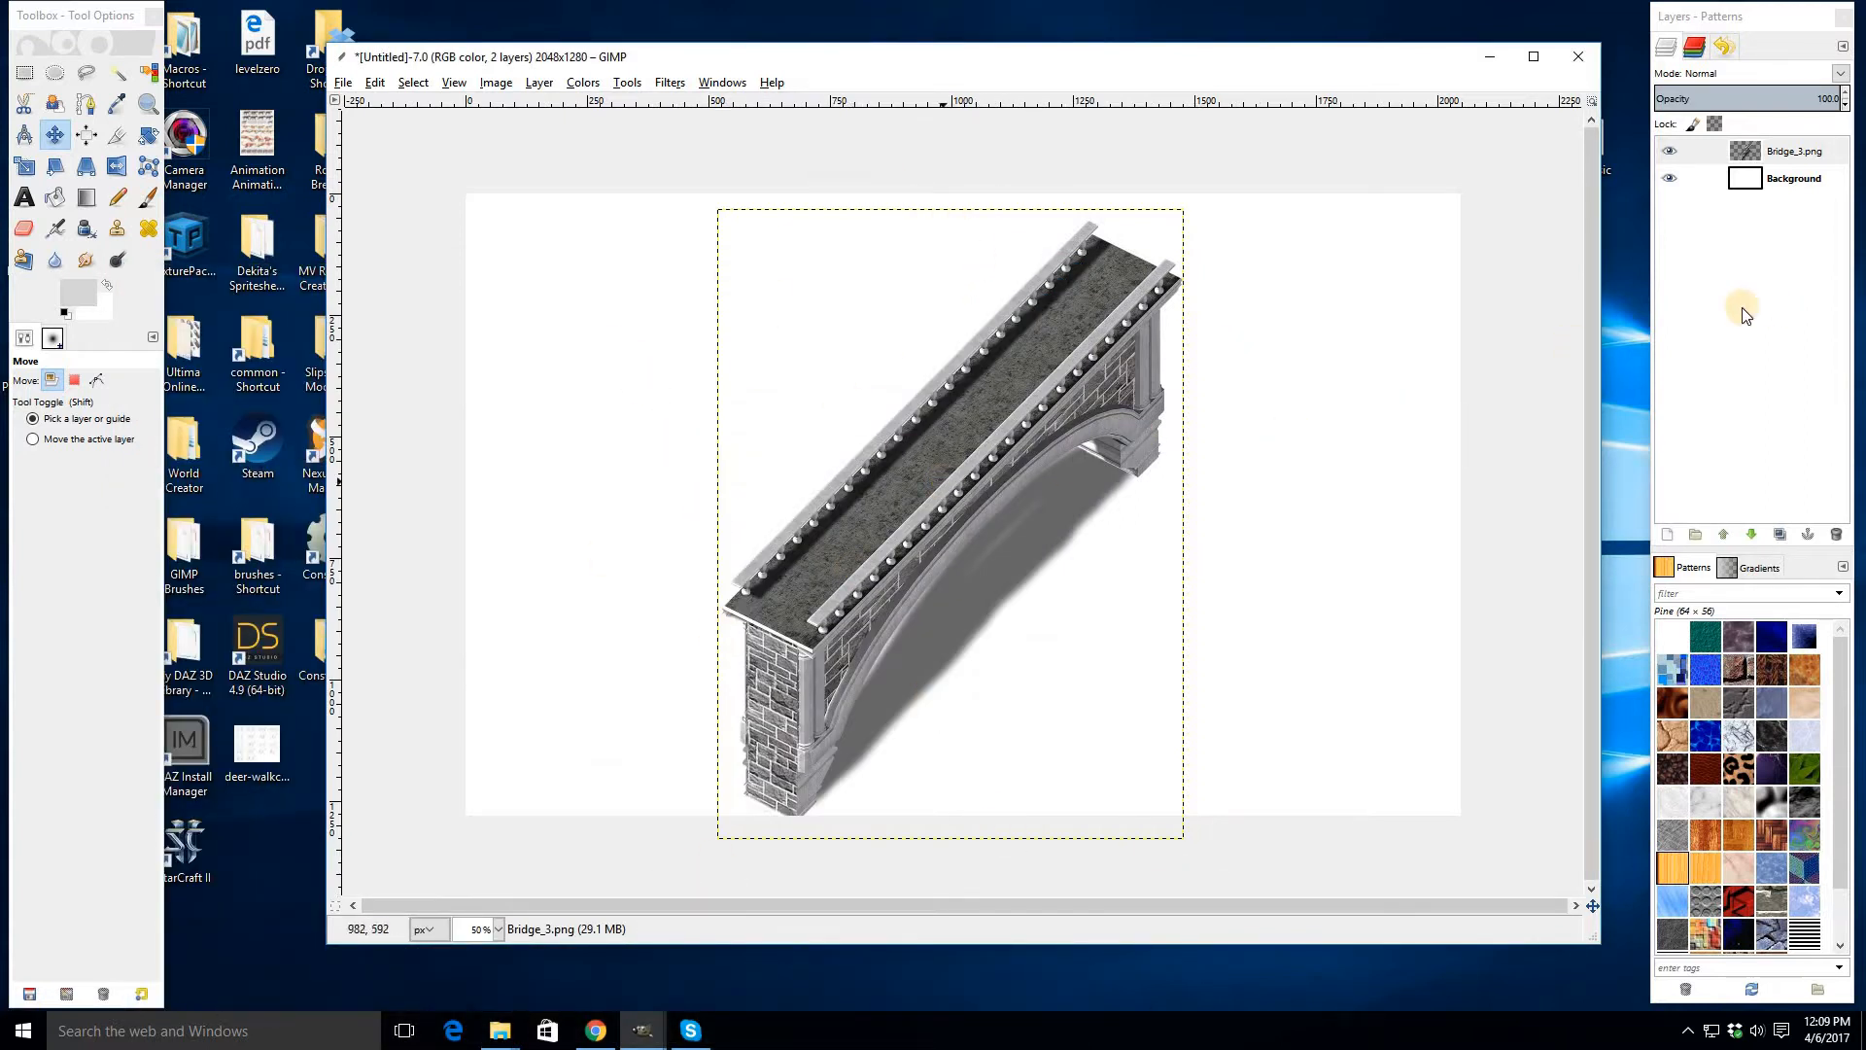
pyautogui.click(498, 1029)
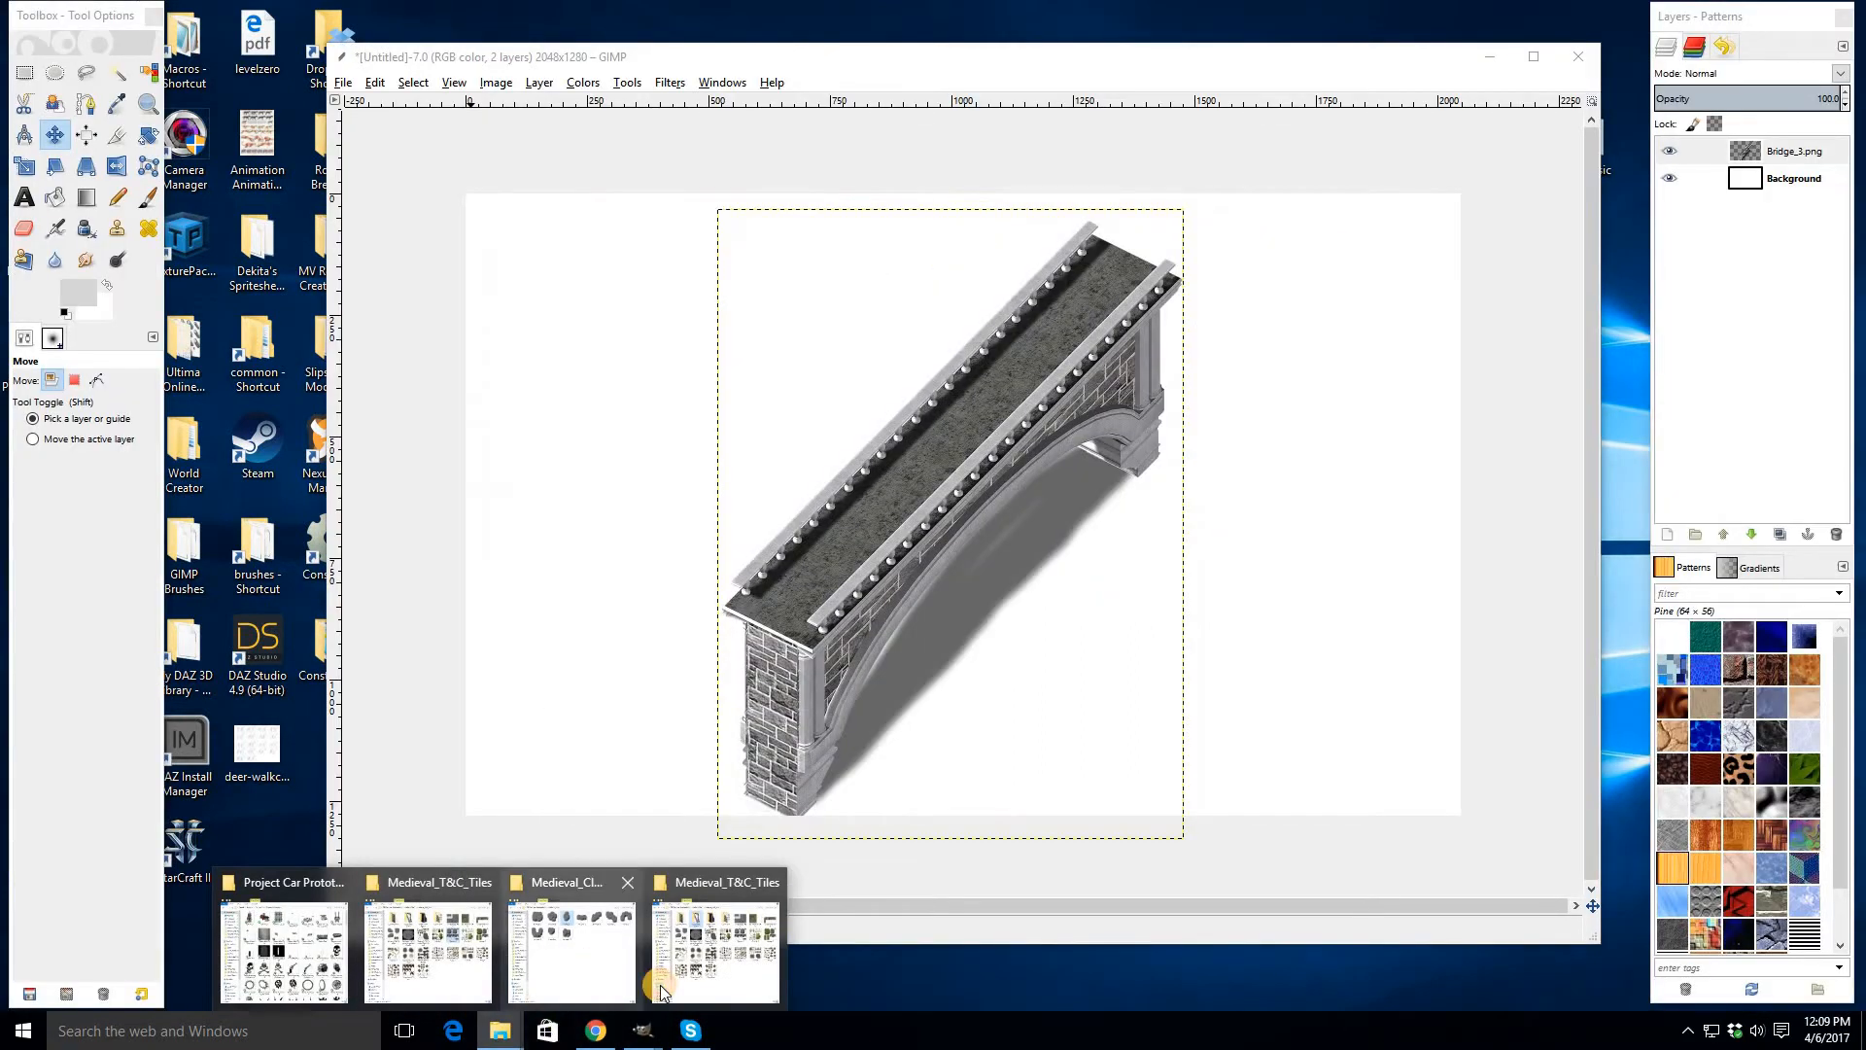
pyautogui.click(578, 957)
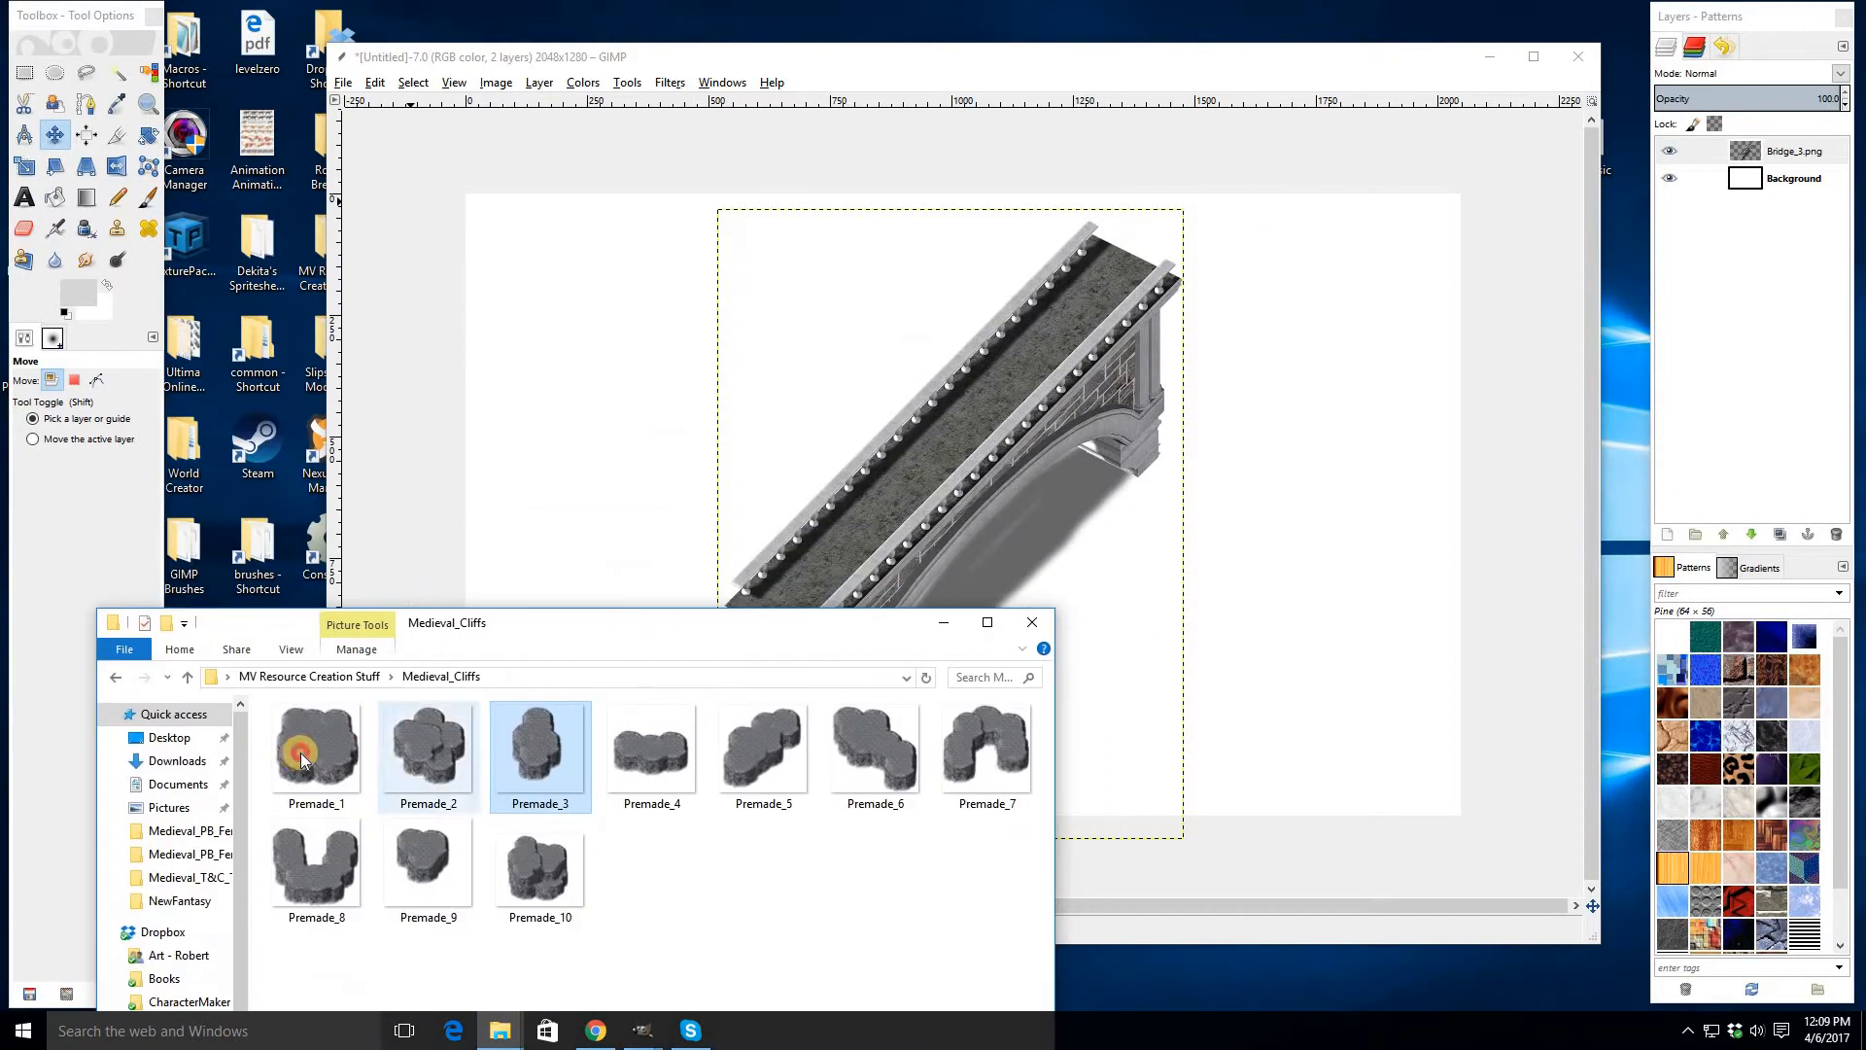
pyautogui.moveTo(318, 754); pyautogui.dragTo(767, 344)
pyautogui.moveTo(1021, 525); pyautogui.dragTo(527, 564)
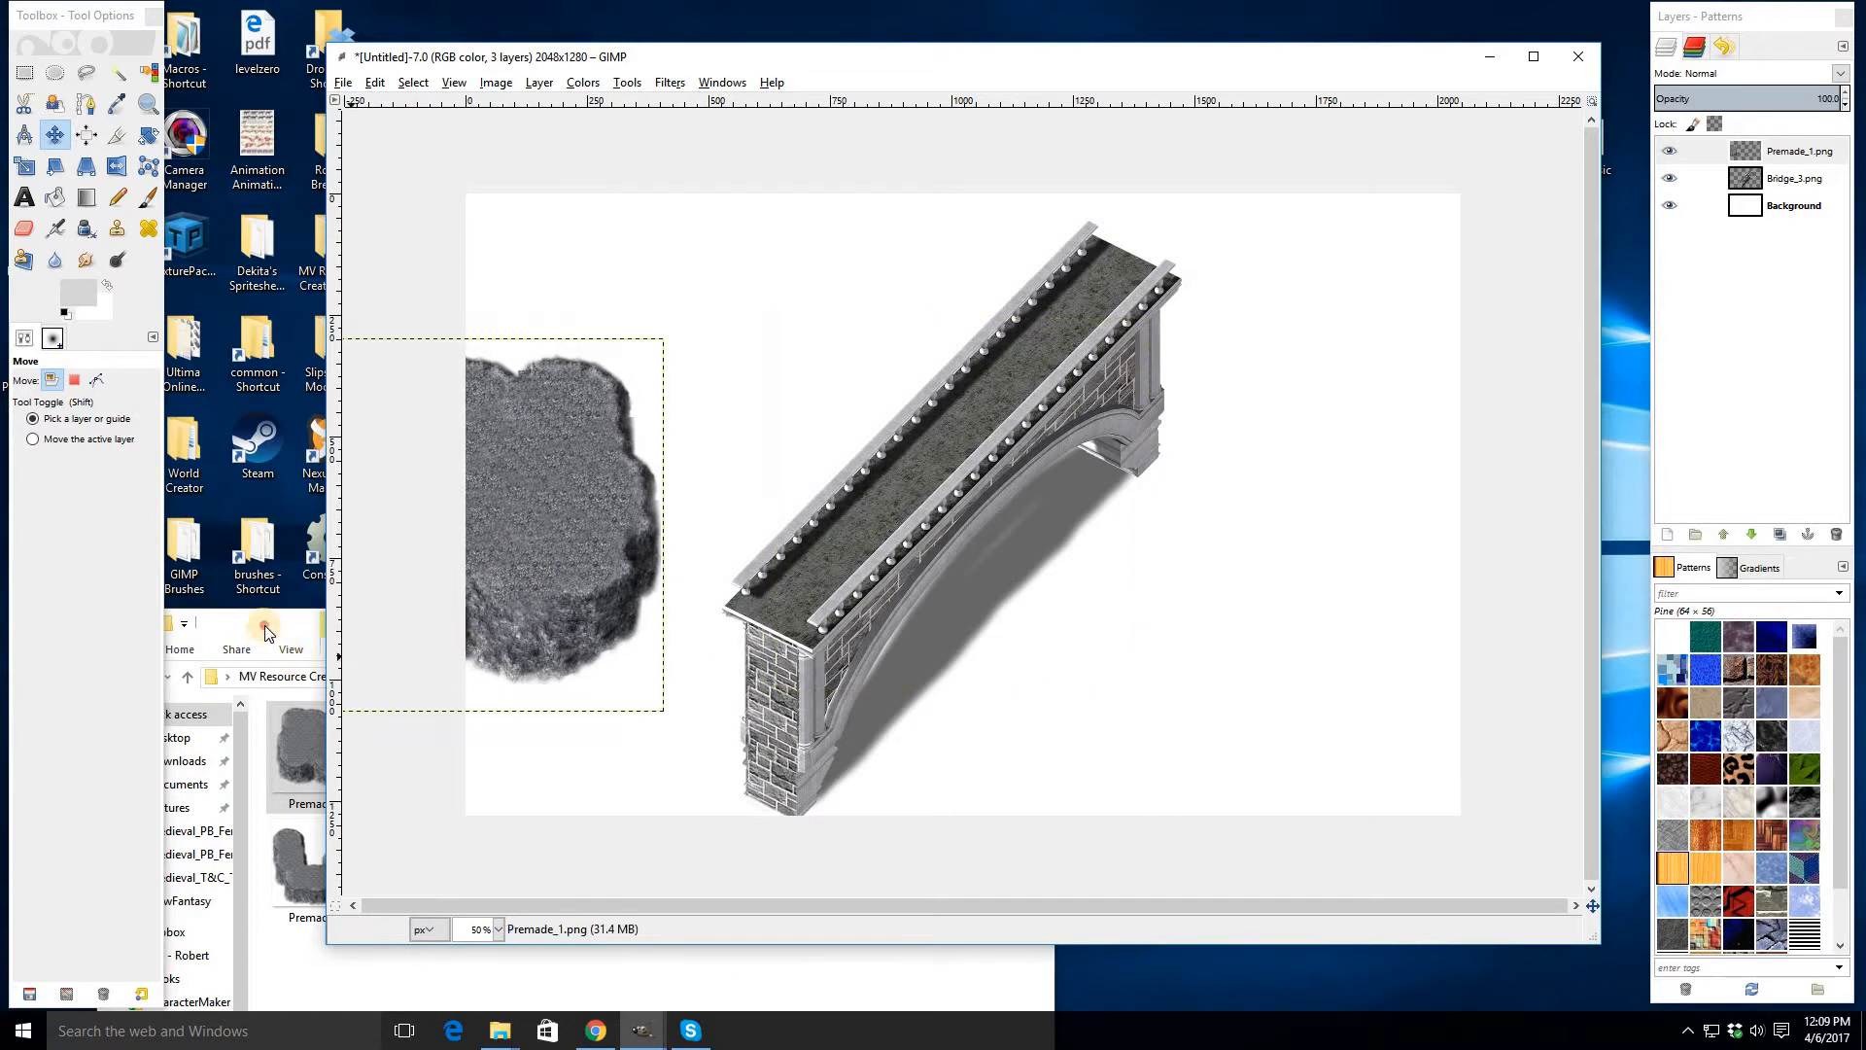
pyautogui.moveTo(316, 757); pyautogui.dragTo(696, 433)
pyautogui.moveTo(804, 616); pyautogui.dragTo(628, 574)
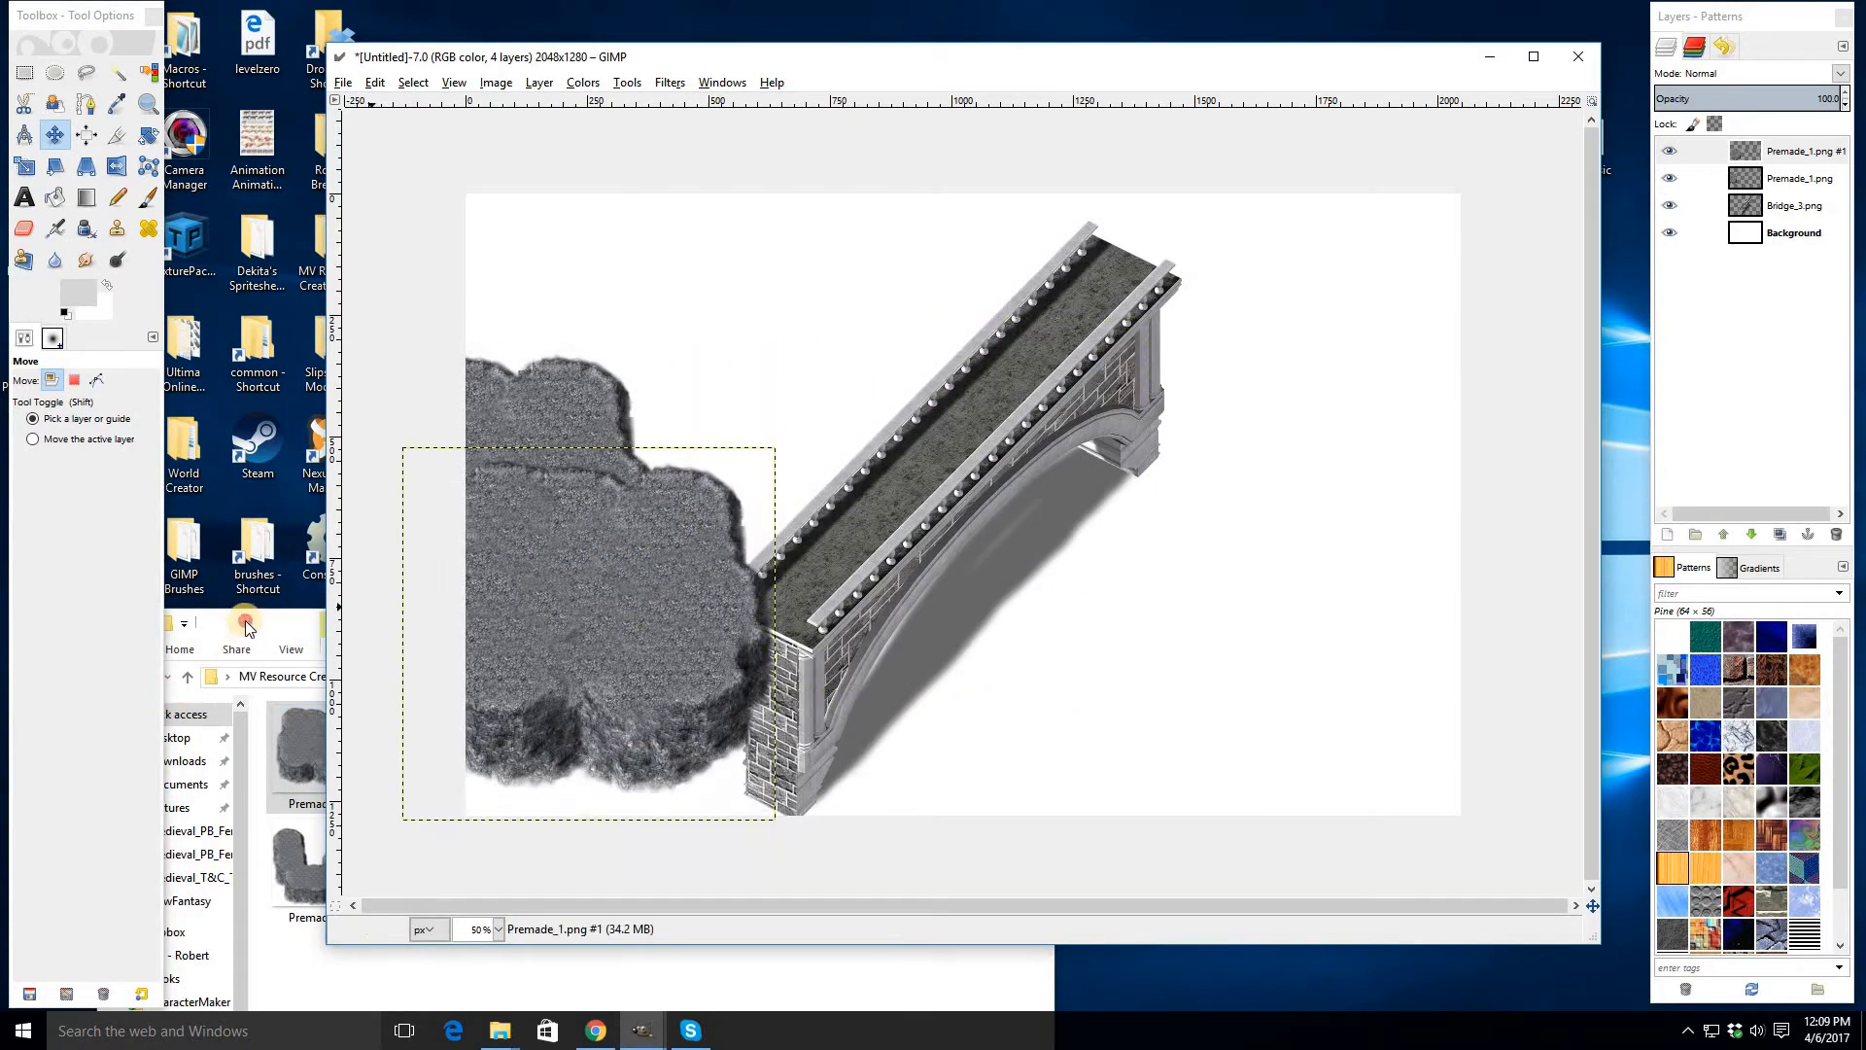
pyautogui.moveTo(305, 753); pyautogui.dragTo(815, 481)
pyautogui.moveTo(954, 489); pyautogui.dragTo(906, 789)
pyautogui.moveTo(316, 749); pyautogui.dragTo(943, 466)
pyautogui.moveTo(942, 466); pyautogui.dragTo(311, 532)
pyautogui.moveTo(307, 736); pyautogui.dragTo(980, 466)
pyautogui.moveTo(982, 467); pyautogui.dragTo(1091, 857)
pyautogui.moveTo(304, 736); pyautogui.dragTo(962, 466)
pyautogui.moveTo(962, 466); pyautogui.dragTo(350, 732)
# - Add more Premade_1 cliff copies and place them along the top and right side around the bridge
pyautogui.moveTo(978, 368); pyautogui.dragTo(979, 372)
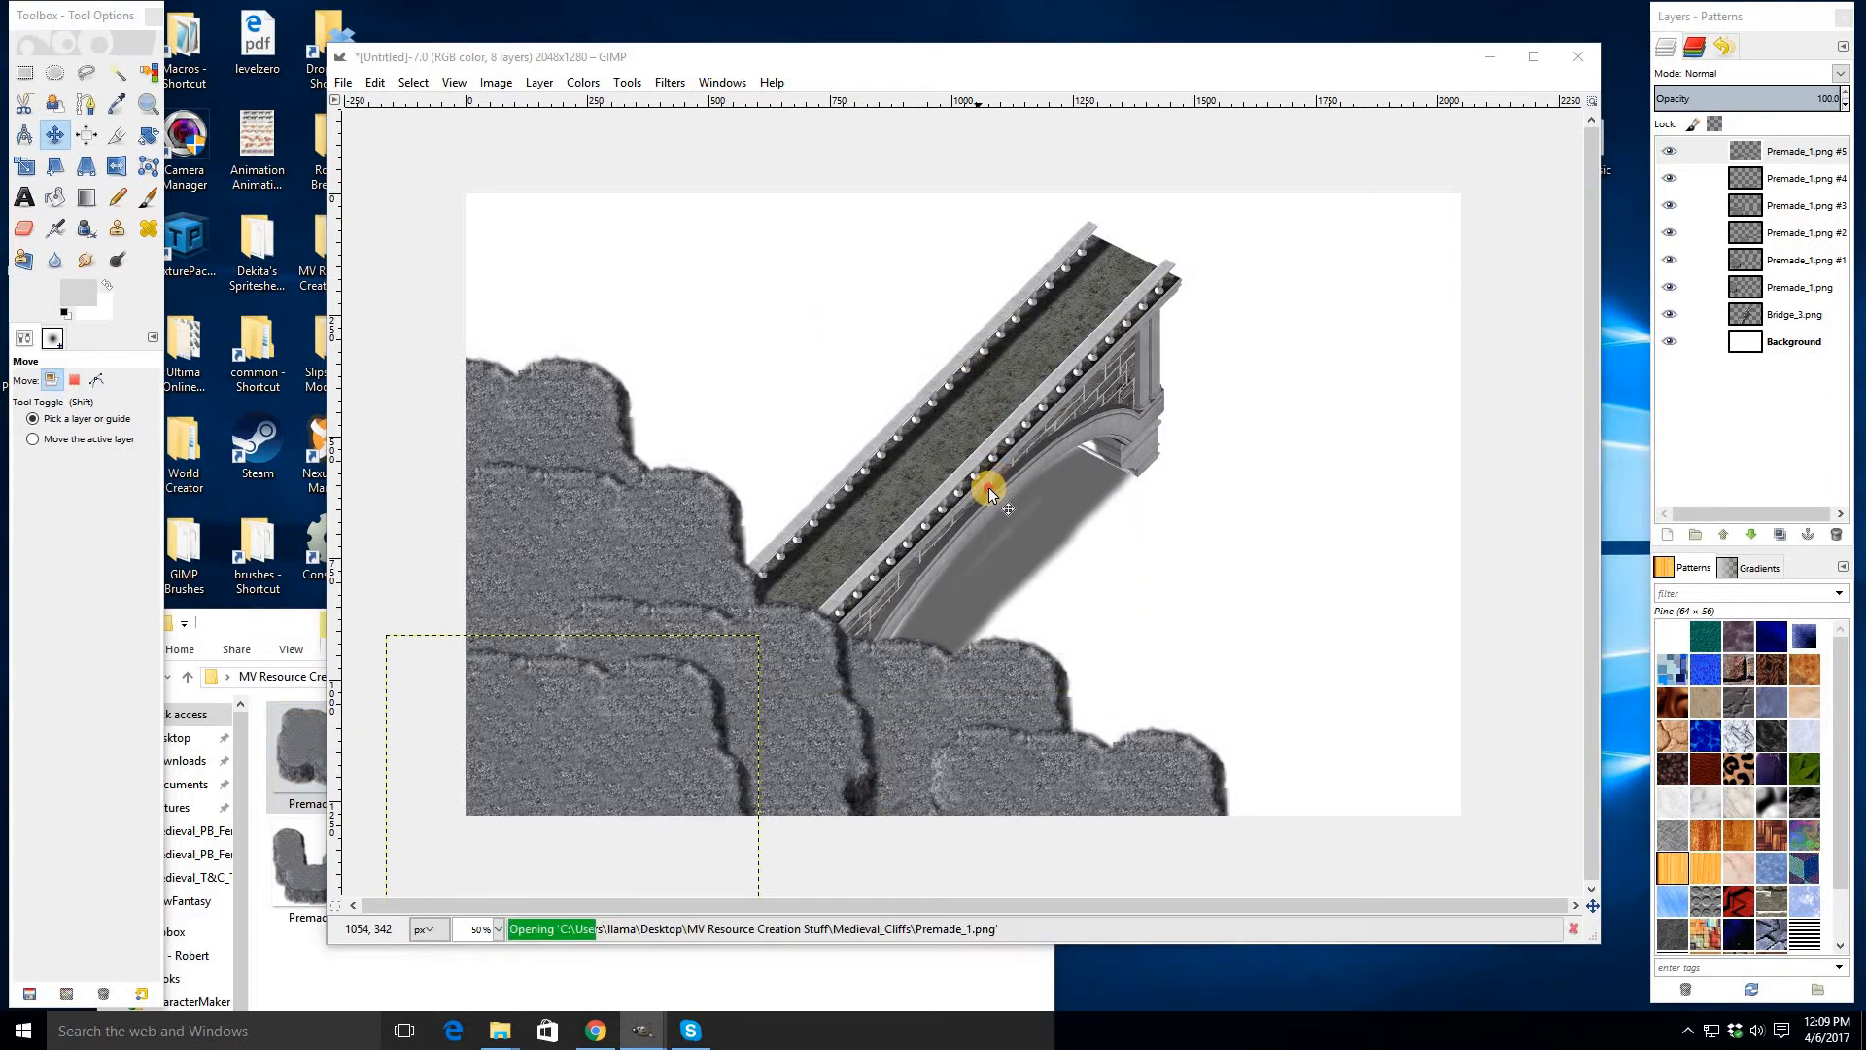
pyautogui.moveTo(988, 487); pyautogui.dragTo(901, 155)
pyautogui.moveTo(949, 245); pyautogui.dragTo(897, 211)
pyautogui.moveTo(970, 491); pyautogui.dragTo(1004, 191)
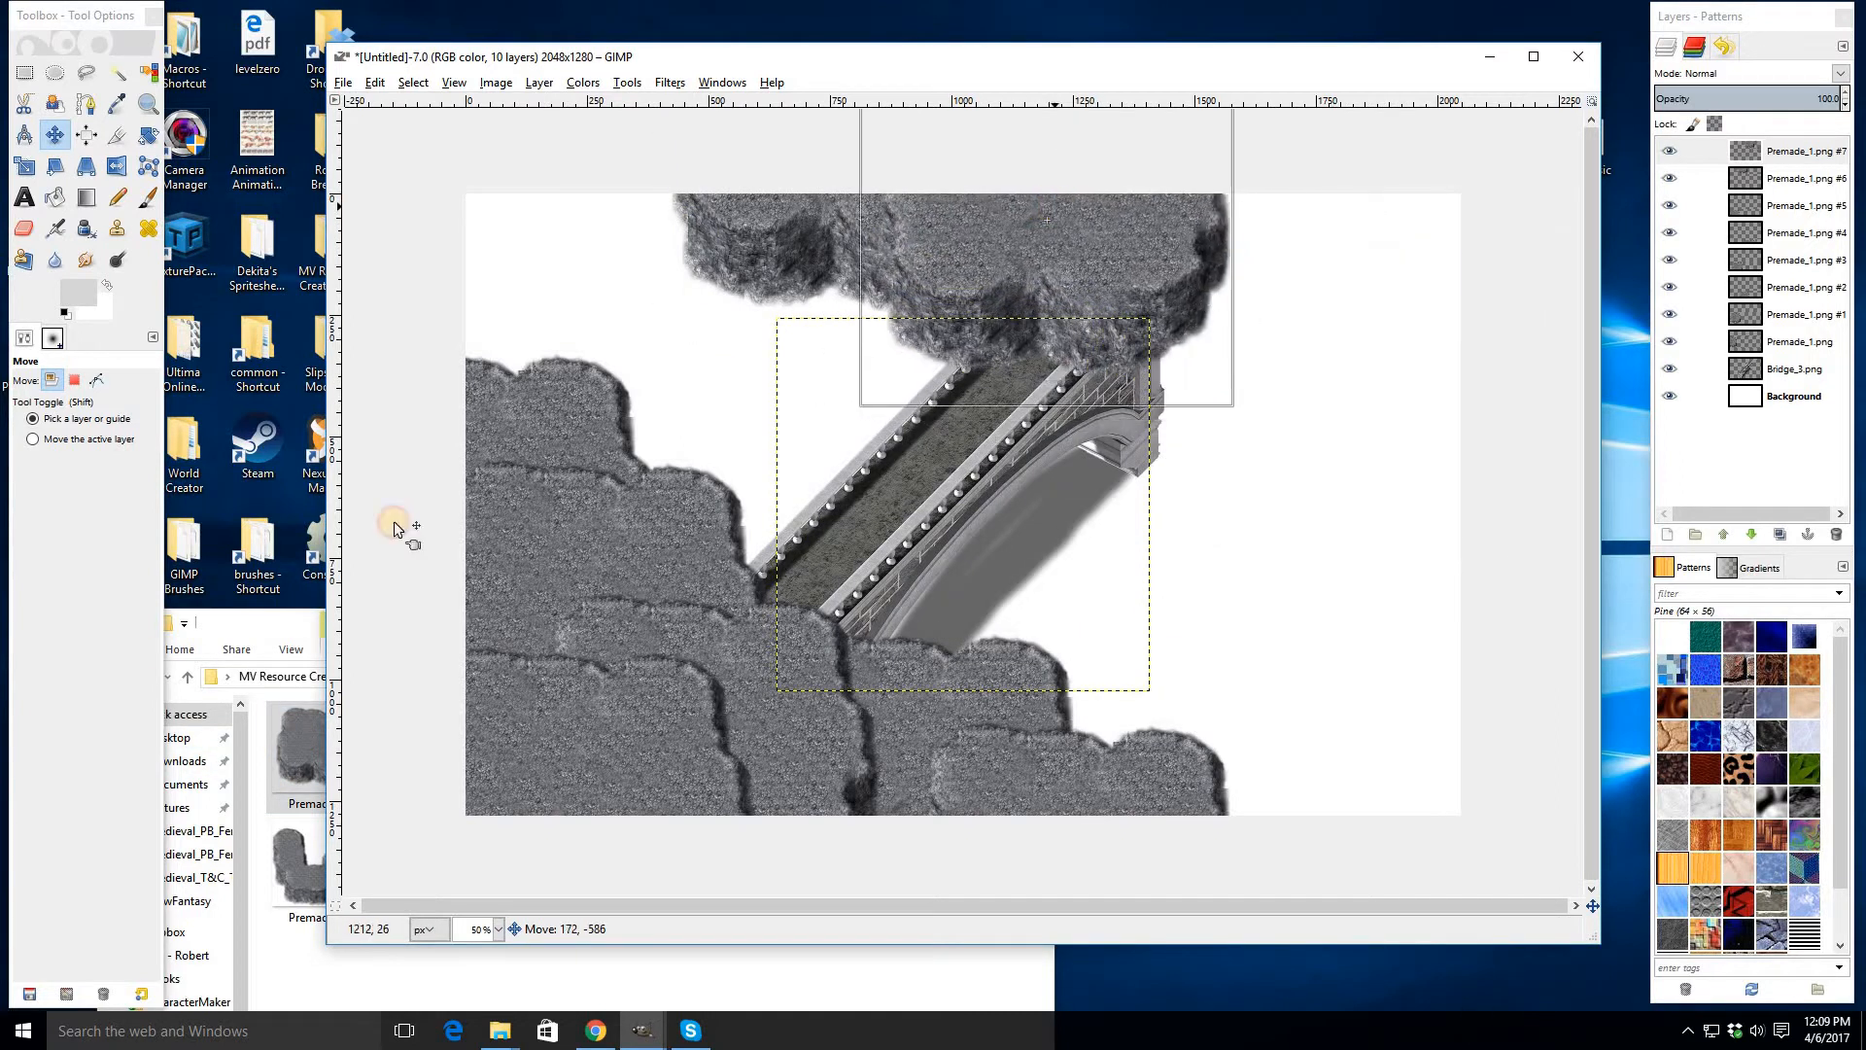
pyautogui.moveTo(297, 743); pyautogui.dragTo(1149, 473)
pyautogui.moveTo(990, 470); pyautogui.dragTo(1539, 562)
pyautogui.moveTo(337, 700); pyautogui.dragTo(307, 478)
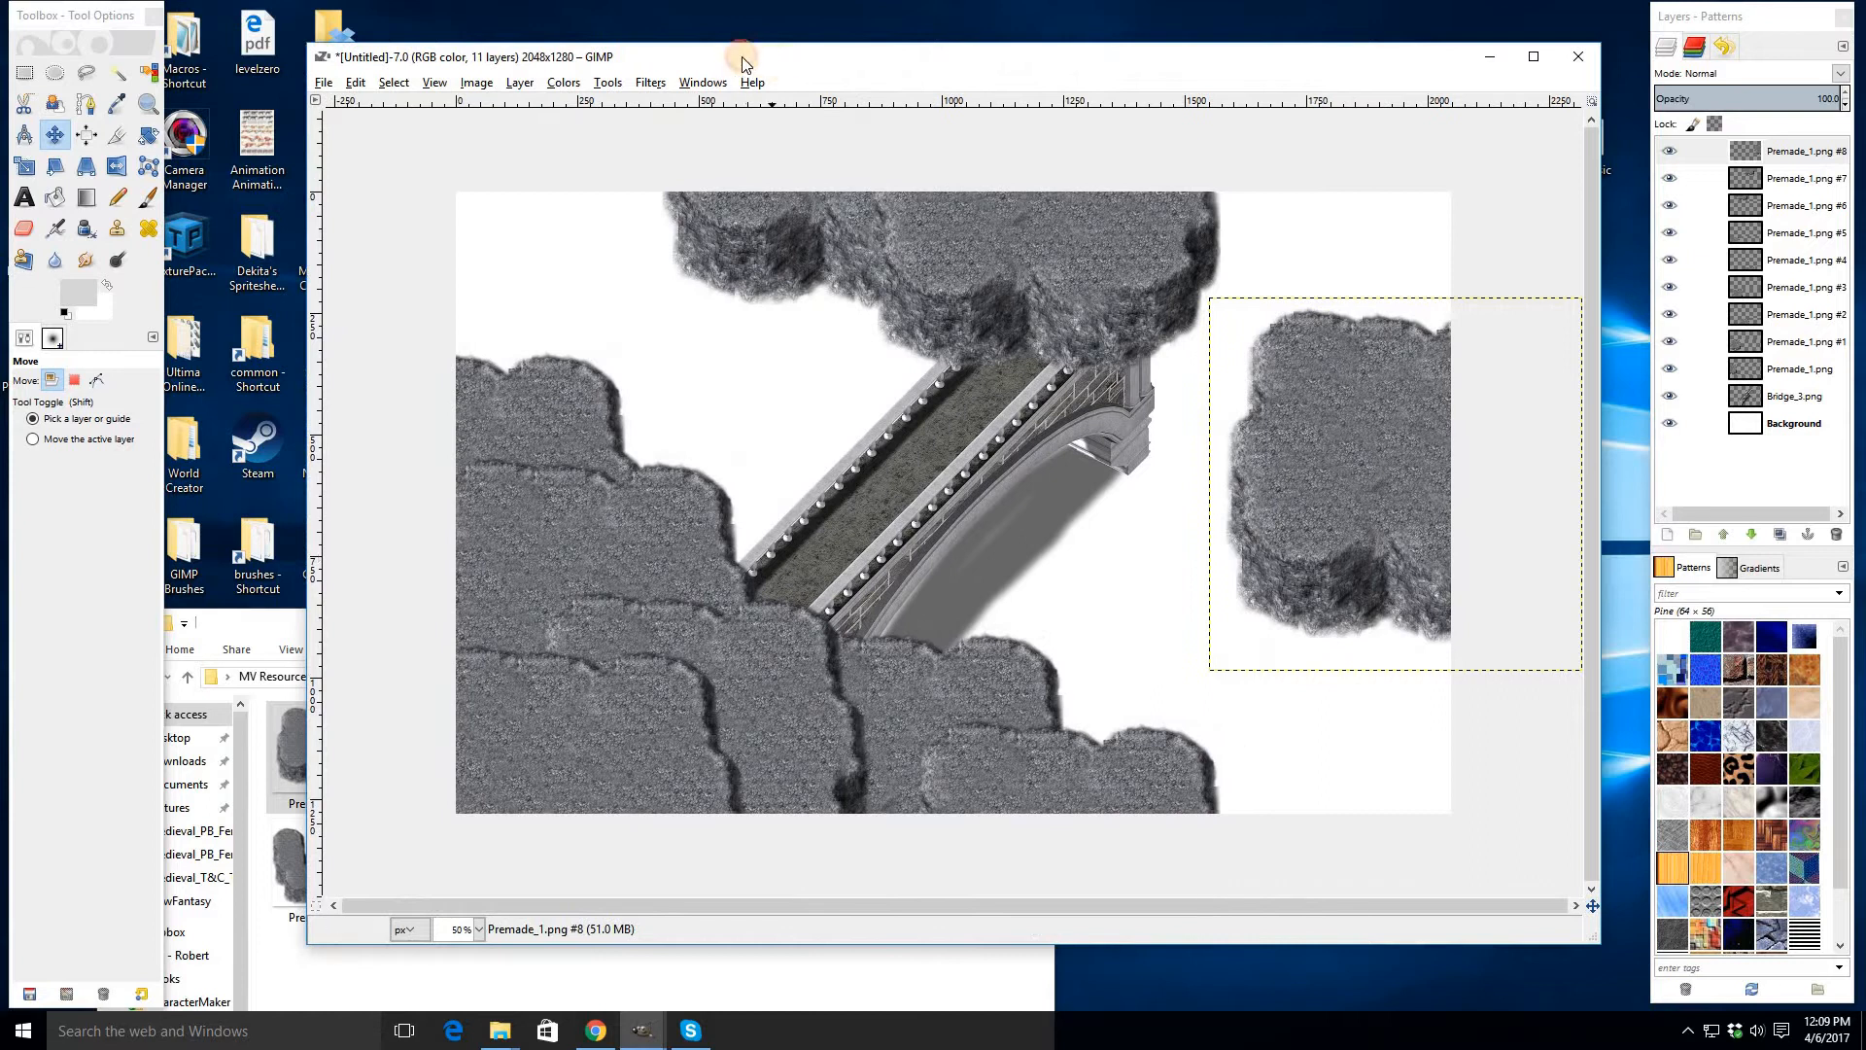
pyautogui.moveTo(742, 64); pyautogui.dragTo(702, 57)
pyautogui.moveTo(296, 748); pyautogui.dragTo(986, 363)
pyautogui.moveTo(1003, 457); pyautogui.dragTo(1292, 301)
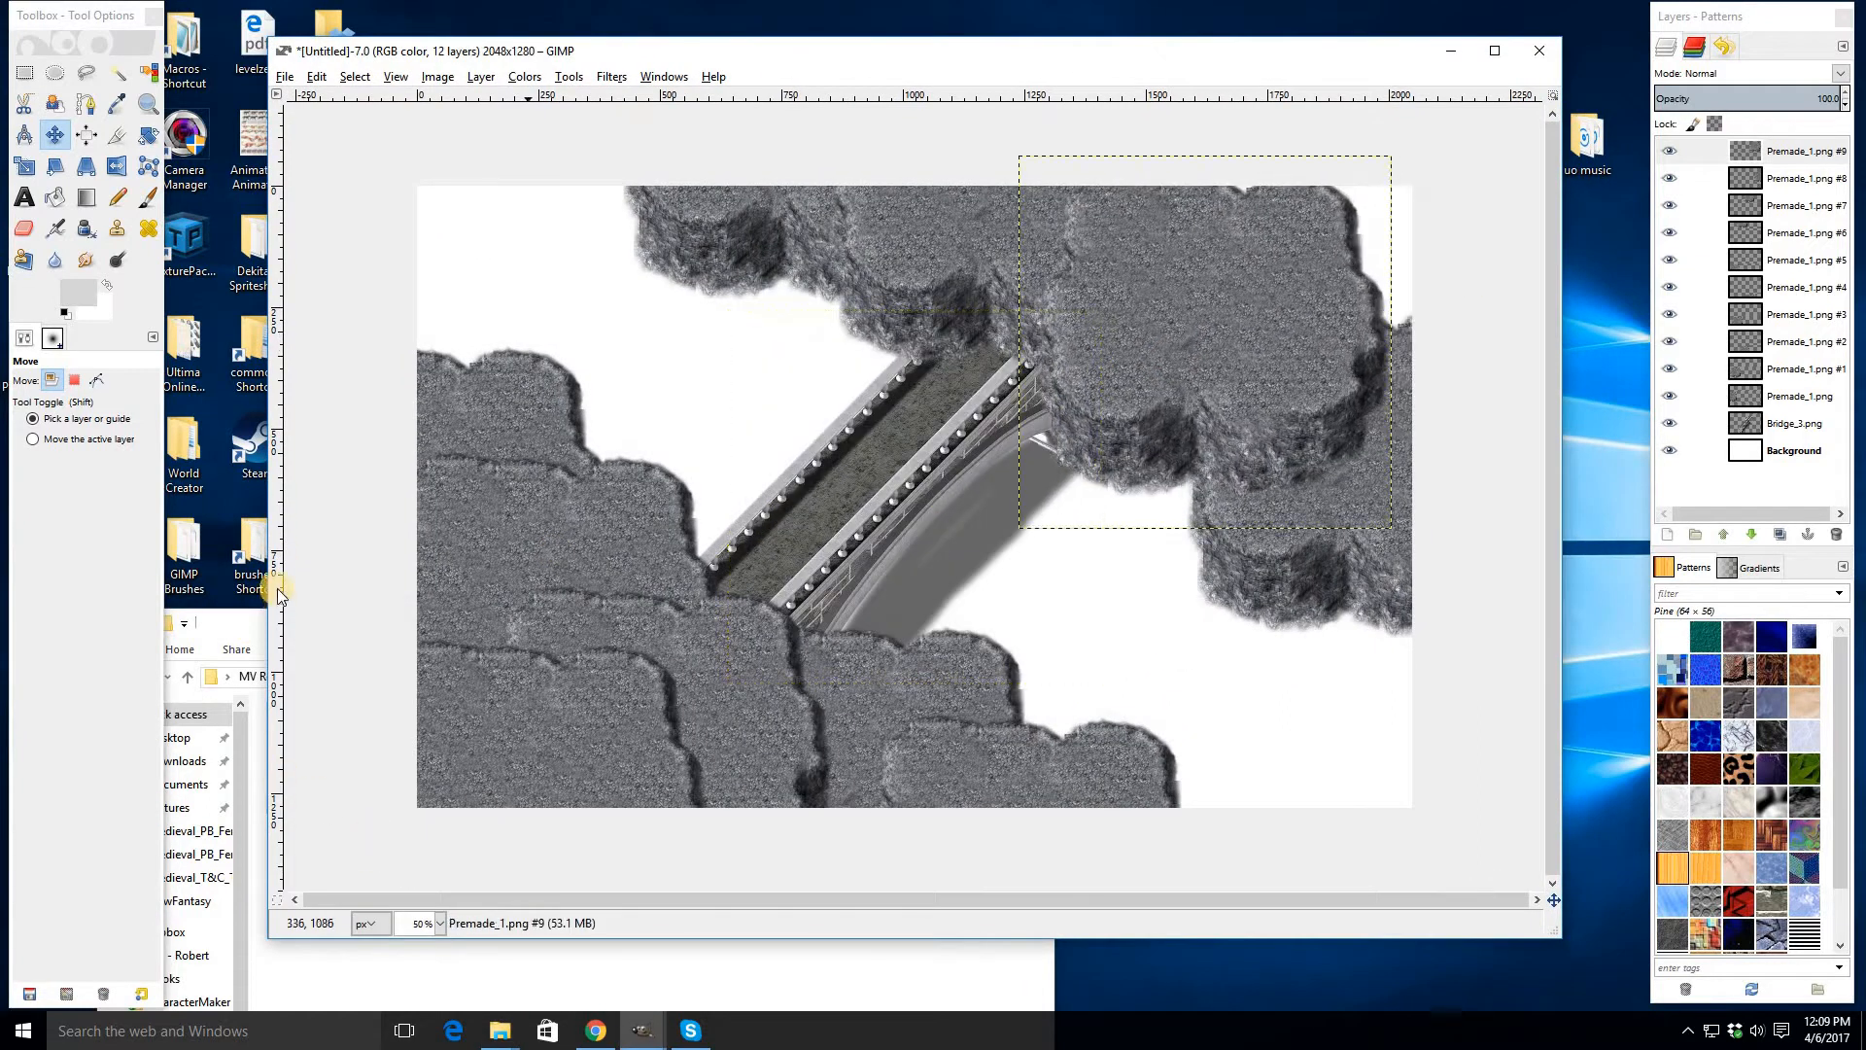
pyautogui.click(255, 658)
pyautogui.moveTo(325, 757); pyautogui.dragTo(1007, 445)
pyautogui.moveTo(964, 471); pyautogui.dragTo(1315, 188)
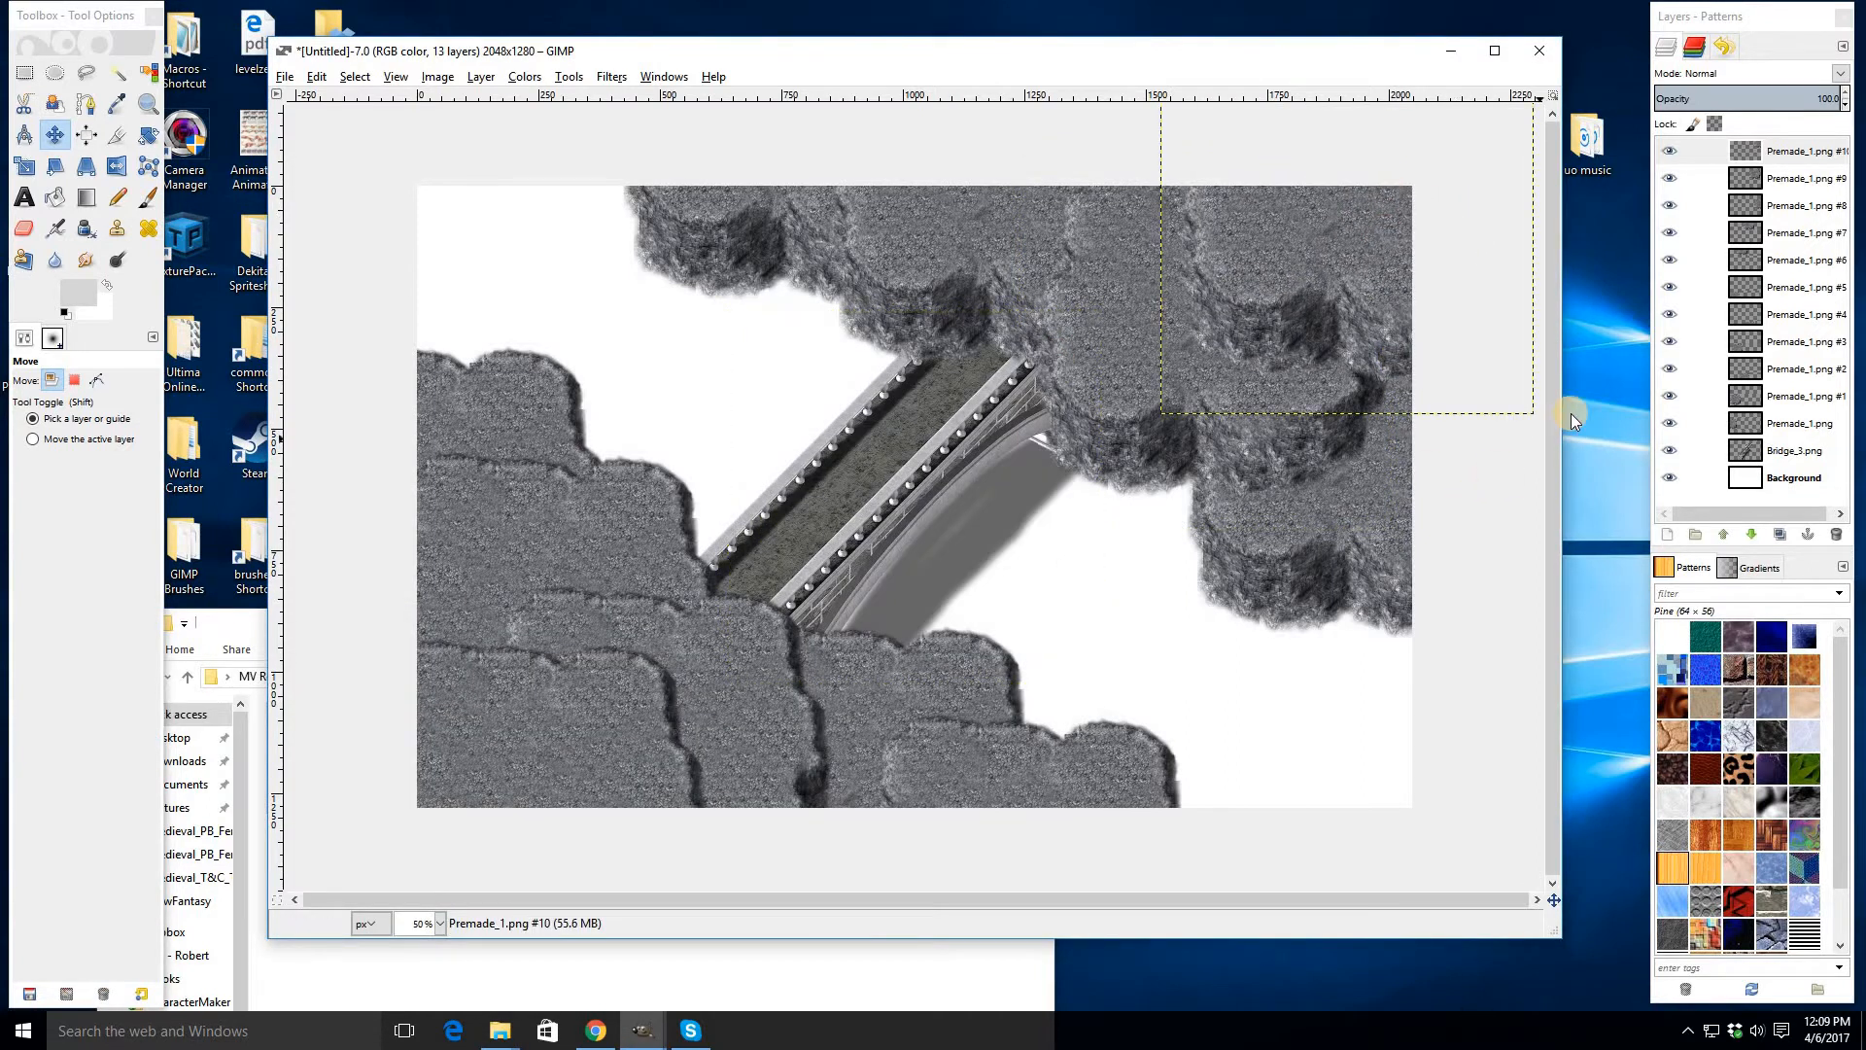
# - Merge all the Premade_1 cliff layers down into a single layer
pyautogui.press('shift')
pyautogui.hotkey('shift', 'm')
pyautogui.hotkey('shift', 'm')
pyautogui.hotkey('shift', 'm')
pyautogui.hotkey('shift', 'm')
pyautogui.hotkey('shift', 'm')
pyautogui.hotkey('shift', 'm')
pyautogui.click(1742, 292)
pyautogui.moveTo(1742, 292); pyautogui.dragTo(586, 48)
pyautogui.click(1757, 154)
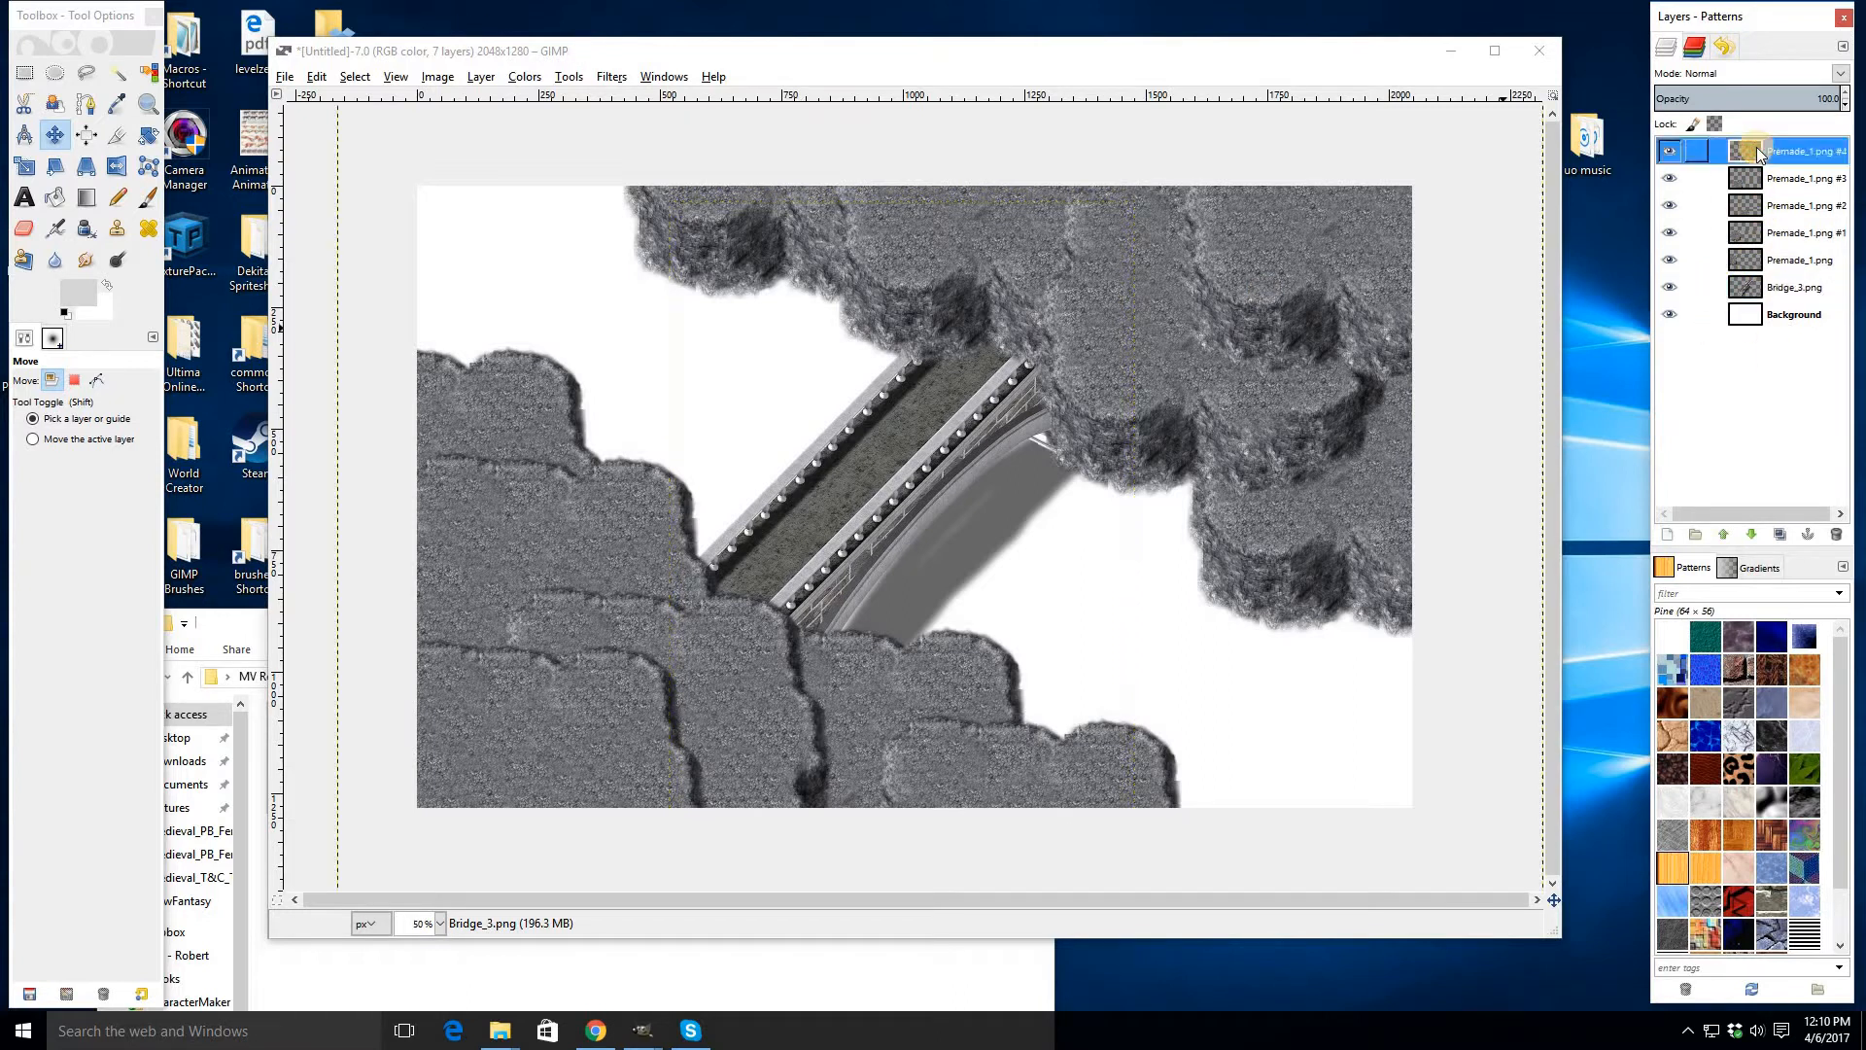
pyautogui.hotkey('ctrl', 'e')
pyautogui.hotkey('ctrl', 'e')
pyautogui.hotkey('ctrl', 'e')
pyautogui.hotkey('ctrl', 'e')
# - Select the bridge layer and raise it above the merged cliff layer
pyautogui.click(1762, 179)
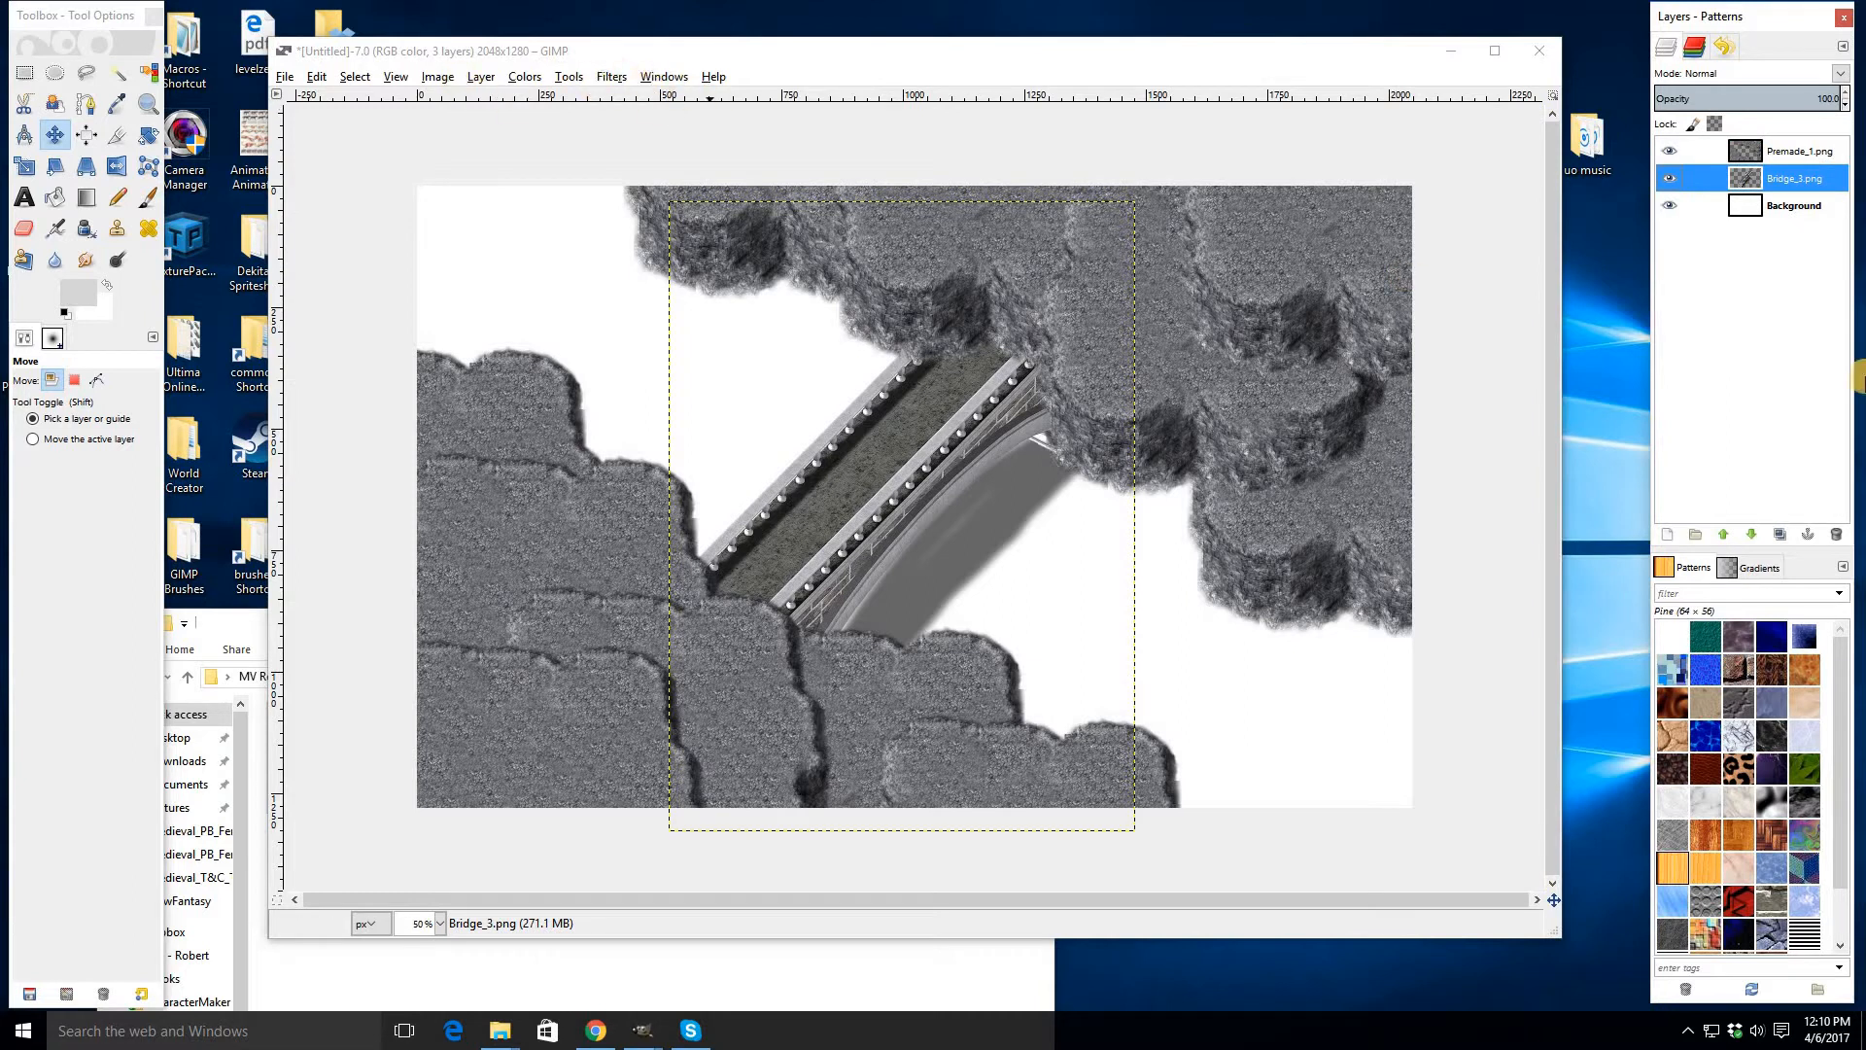
pyautogui.moveTo(1747, 181); pyautogui.dragTo(1746, 180)
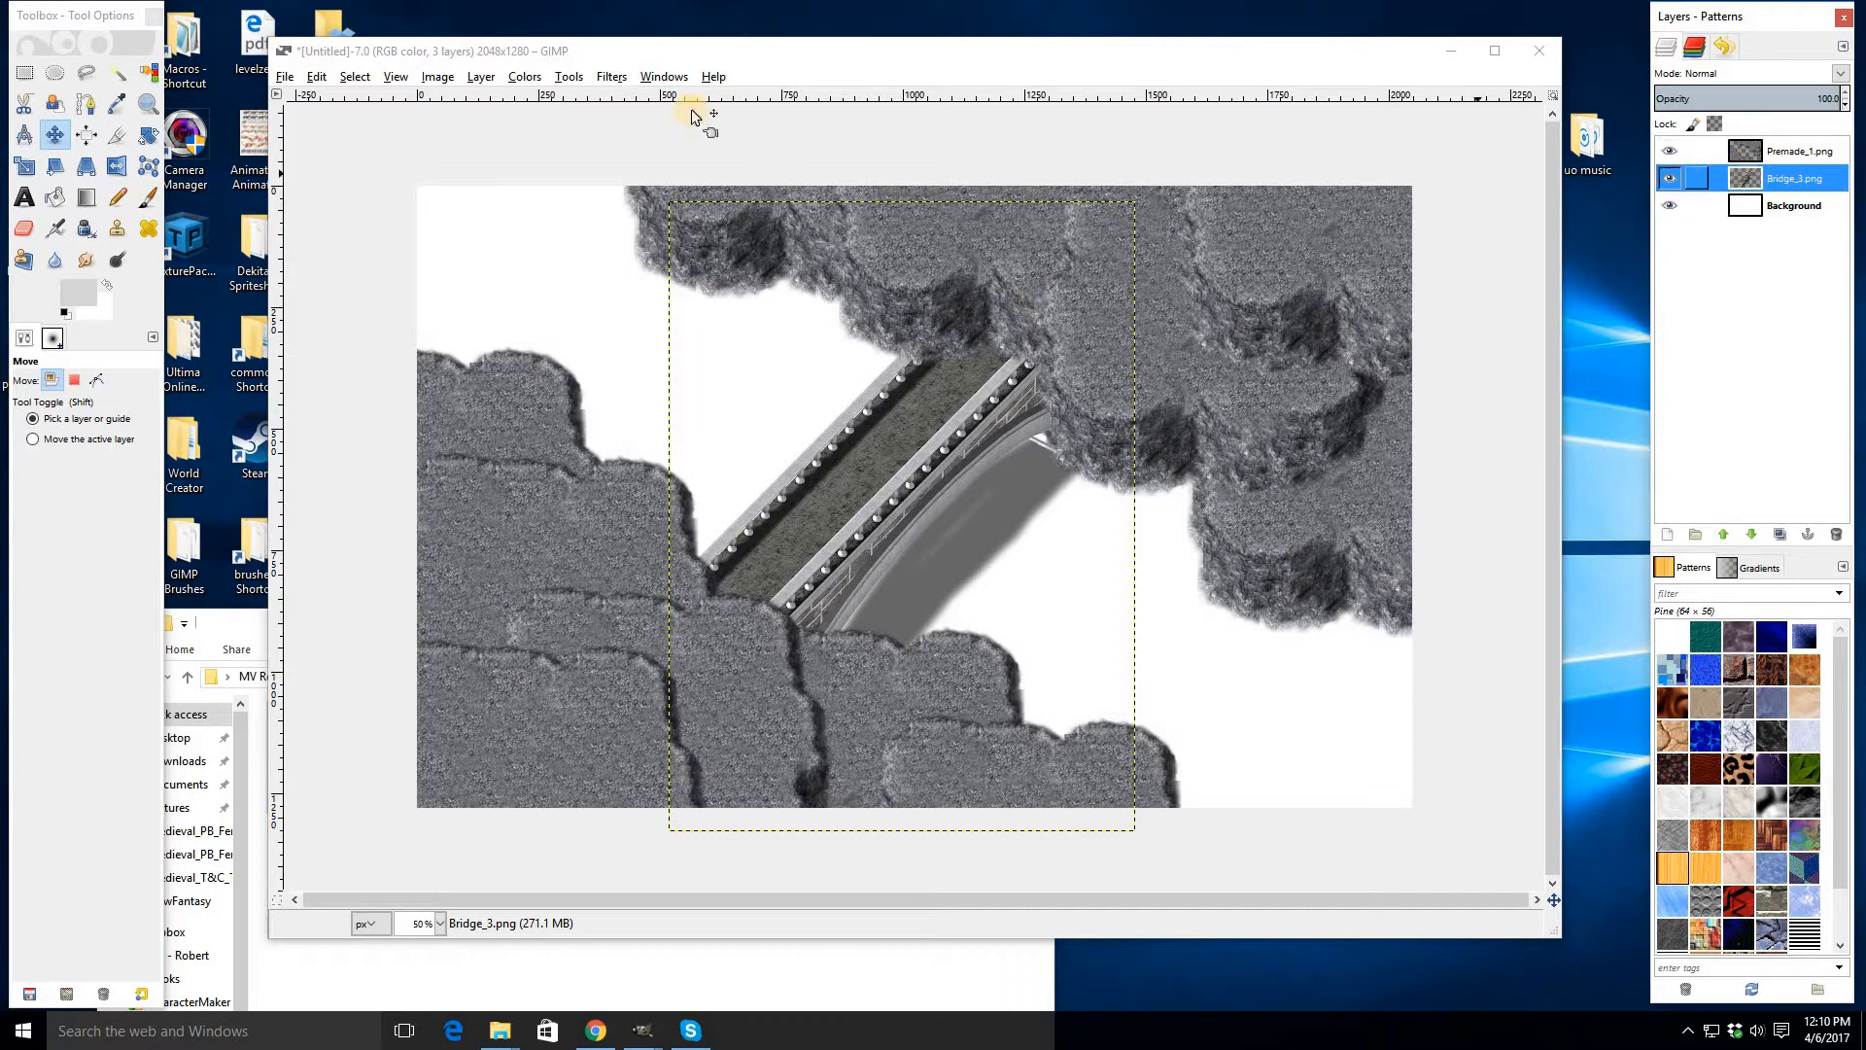
pyautogui.click(573, 55)
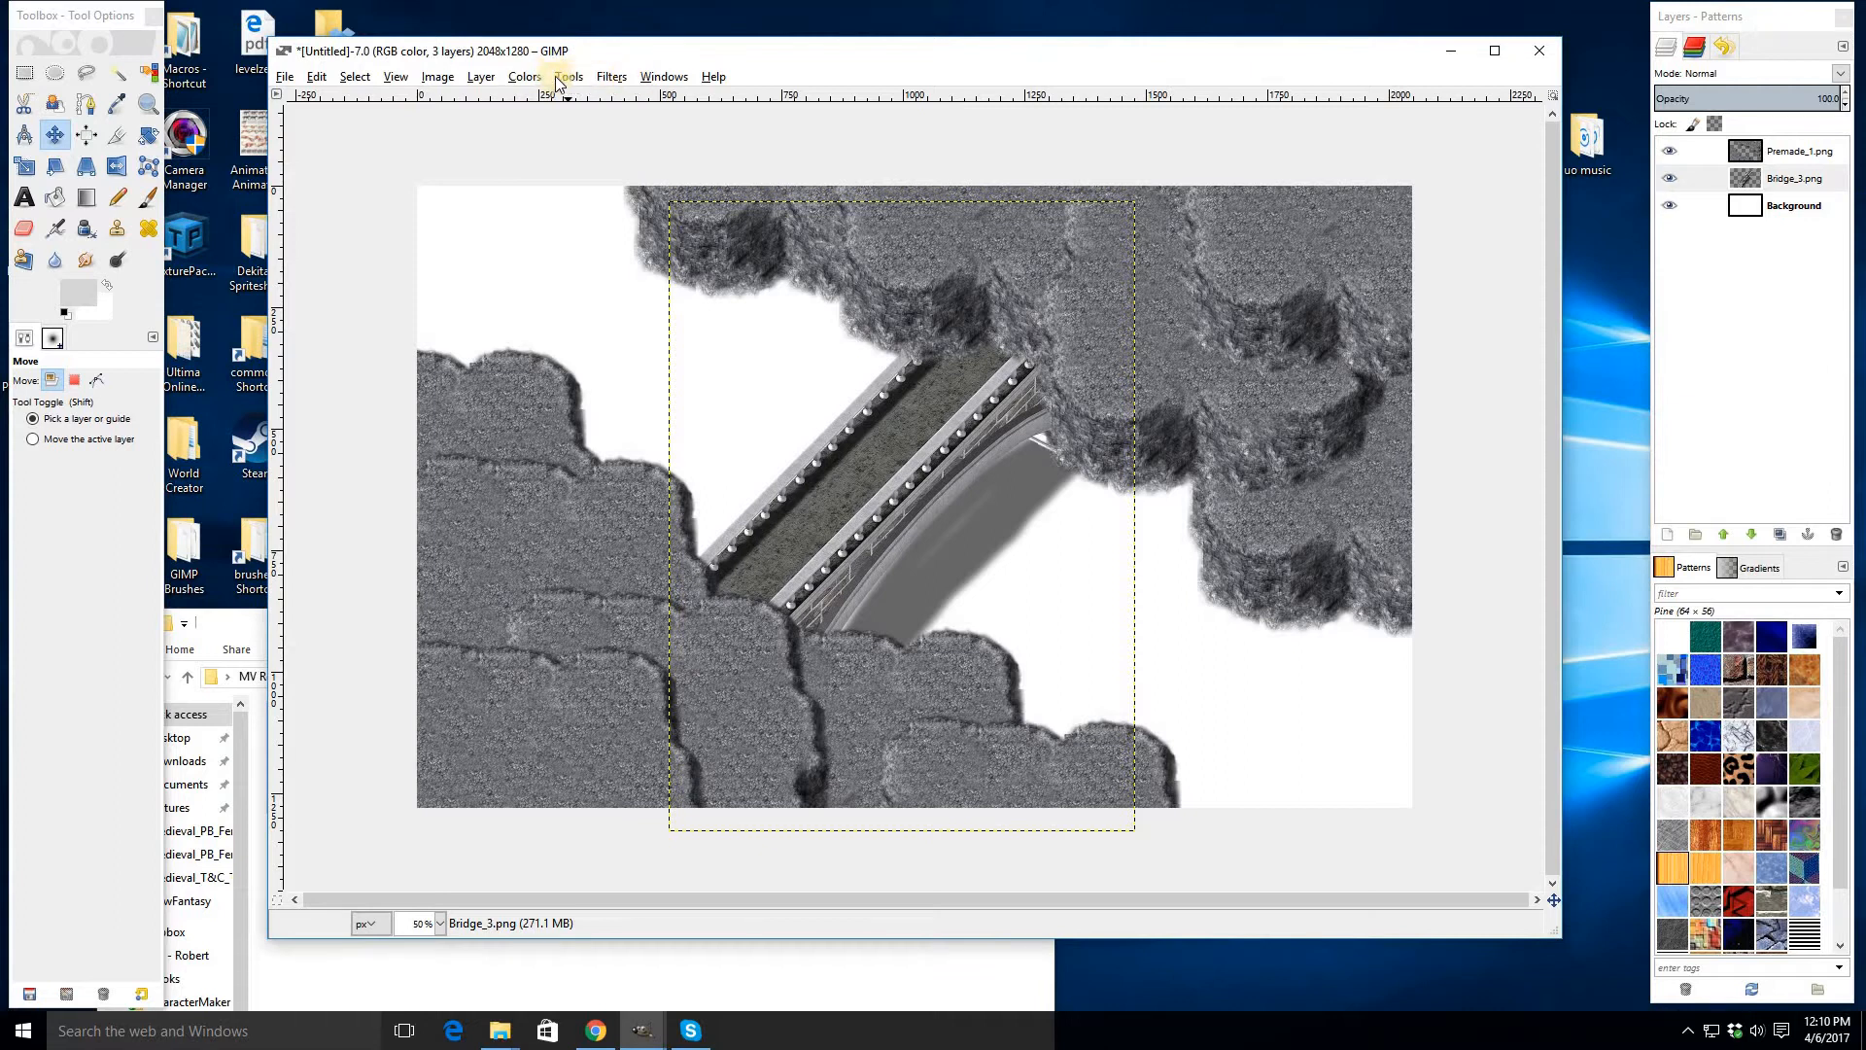
pyautogui.click(494, 79)
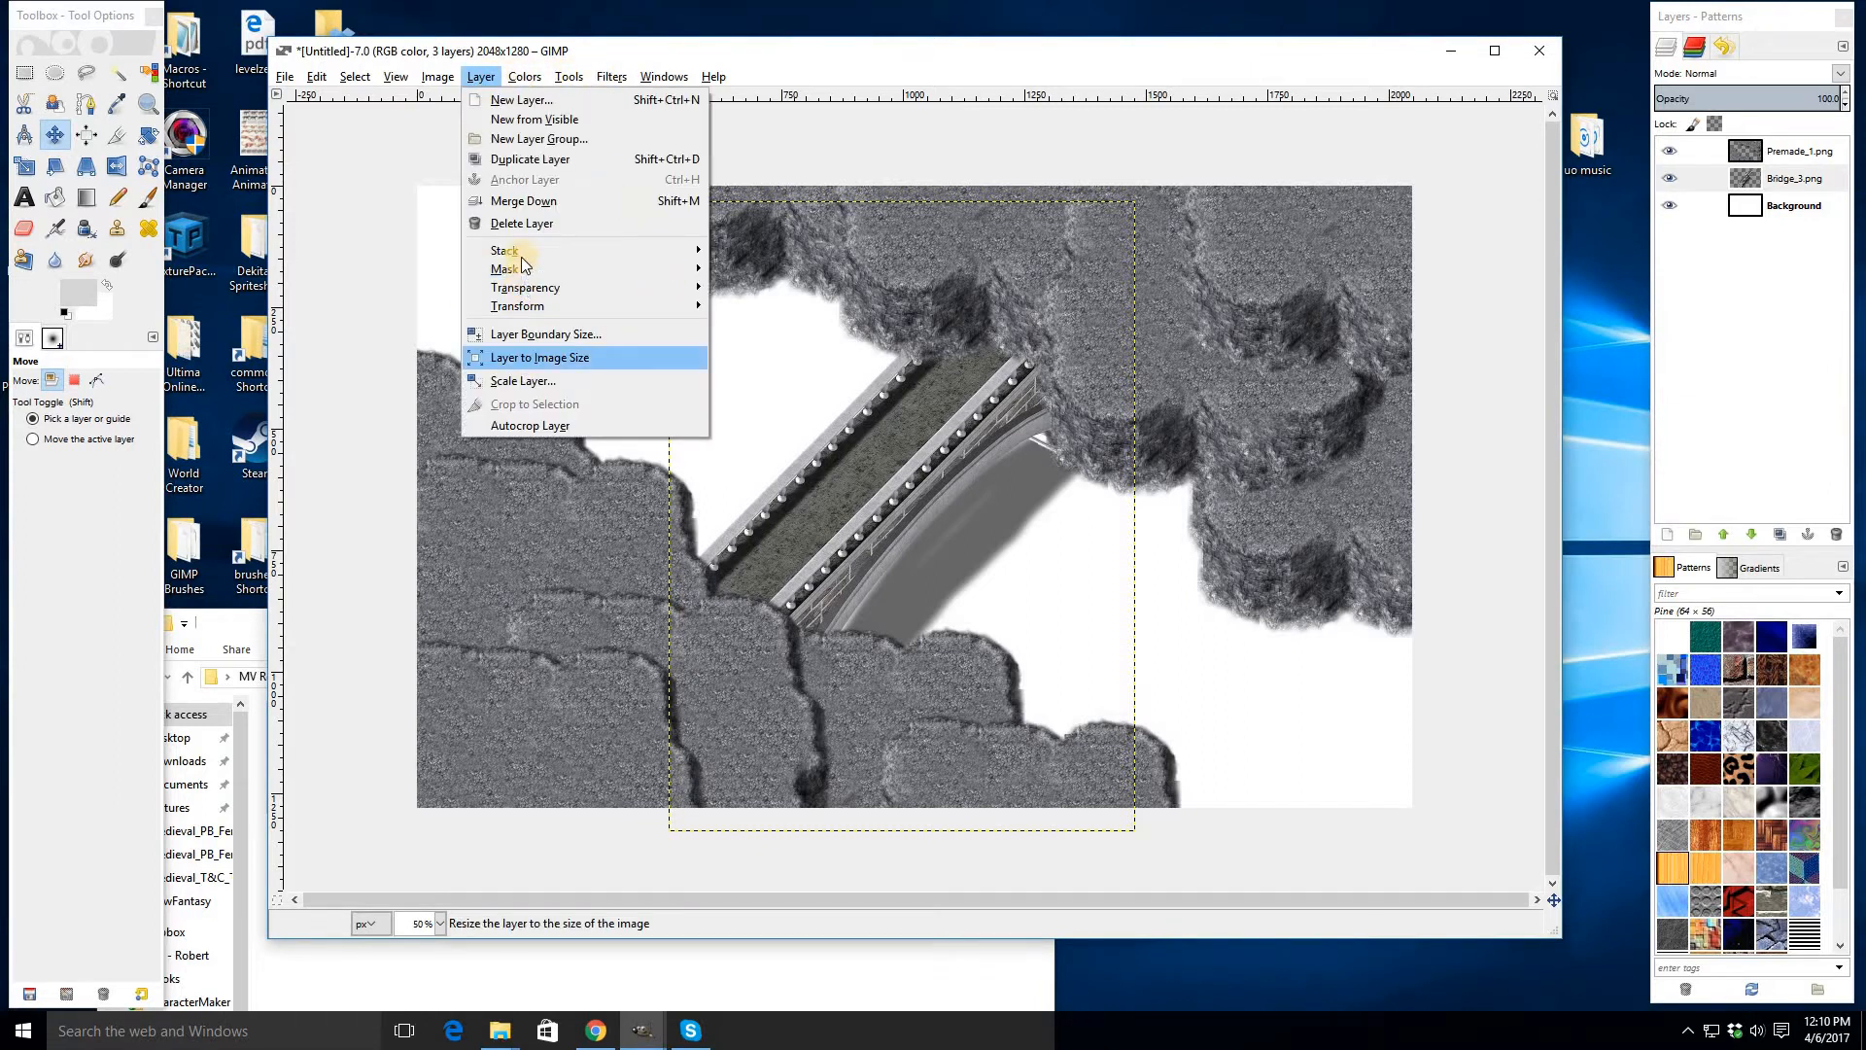
pyautogui.moveTo(671, 251)
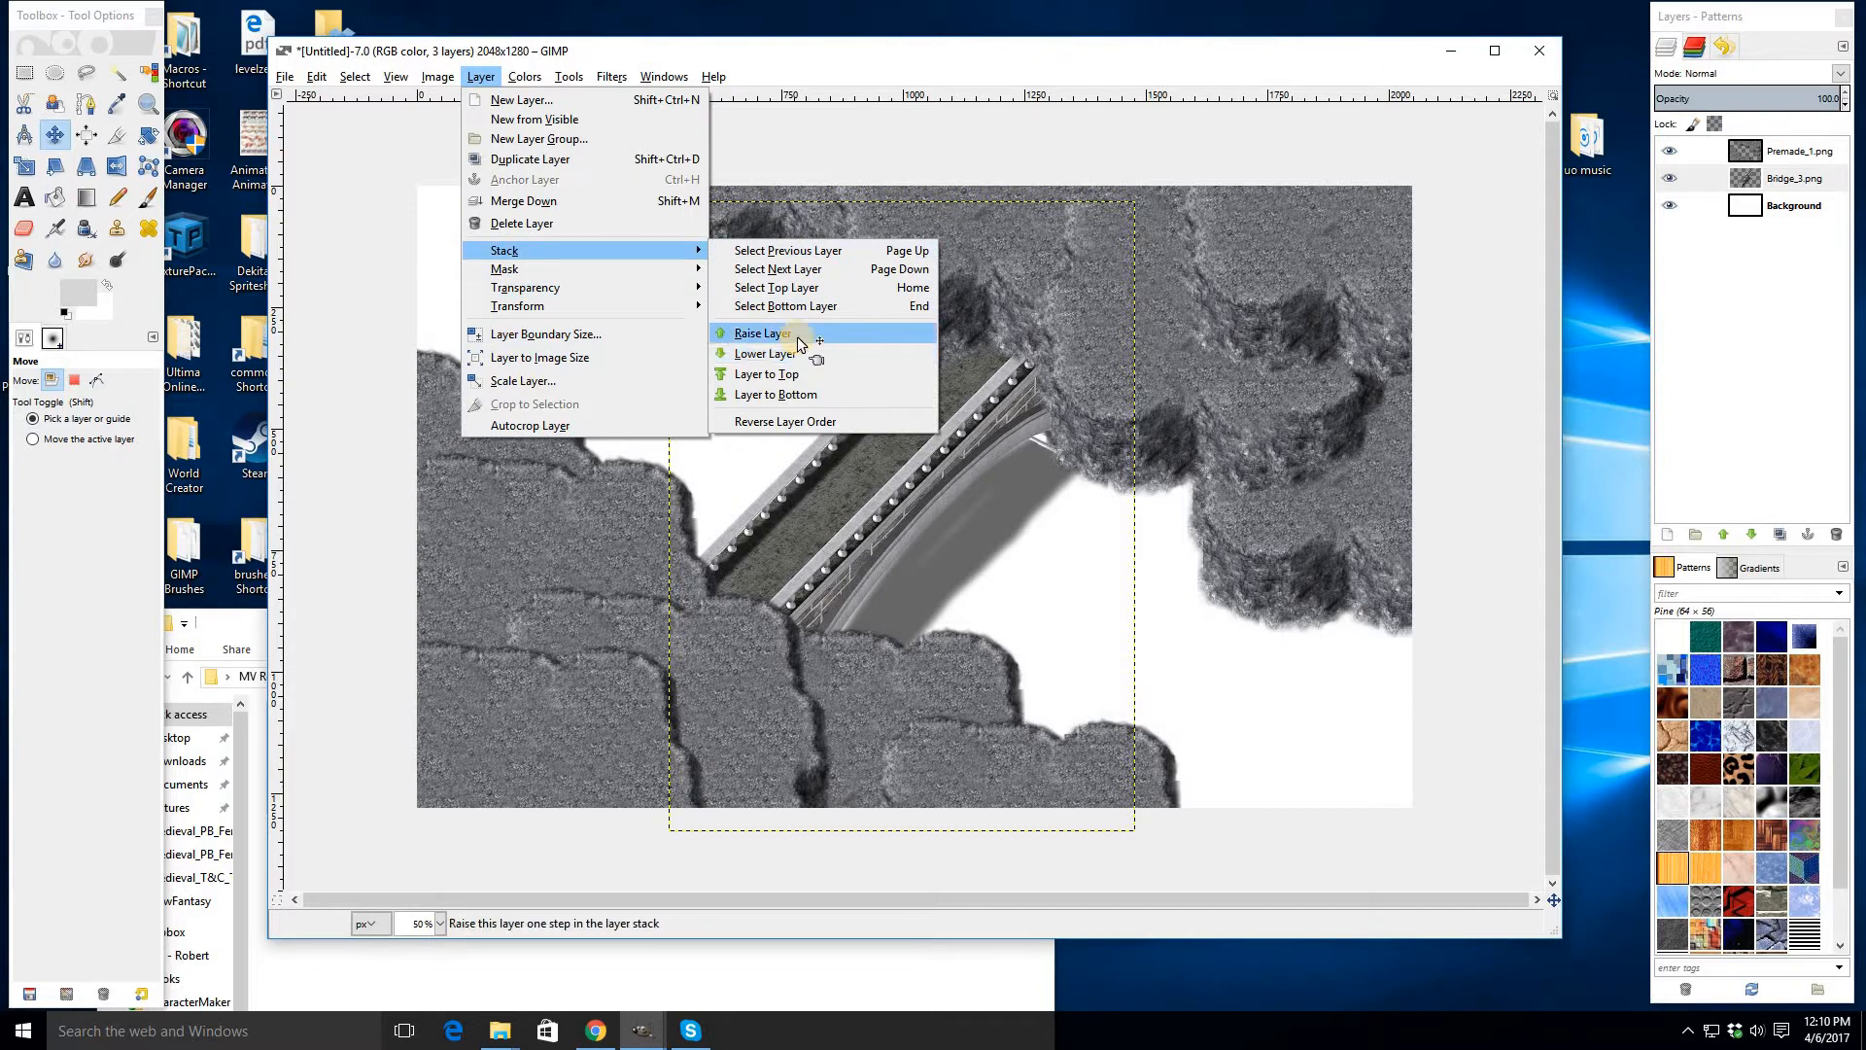
pyautogui.click(763, 333)
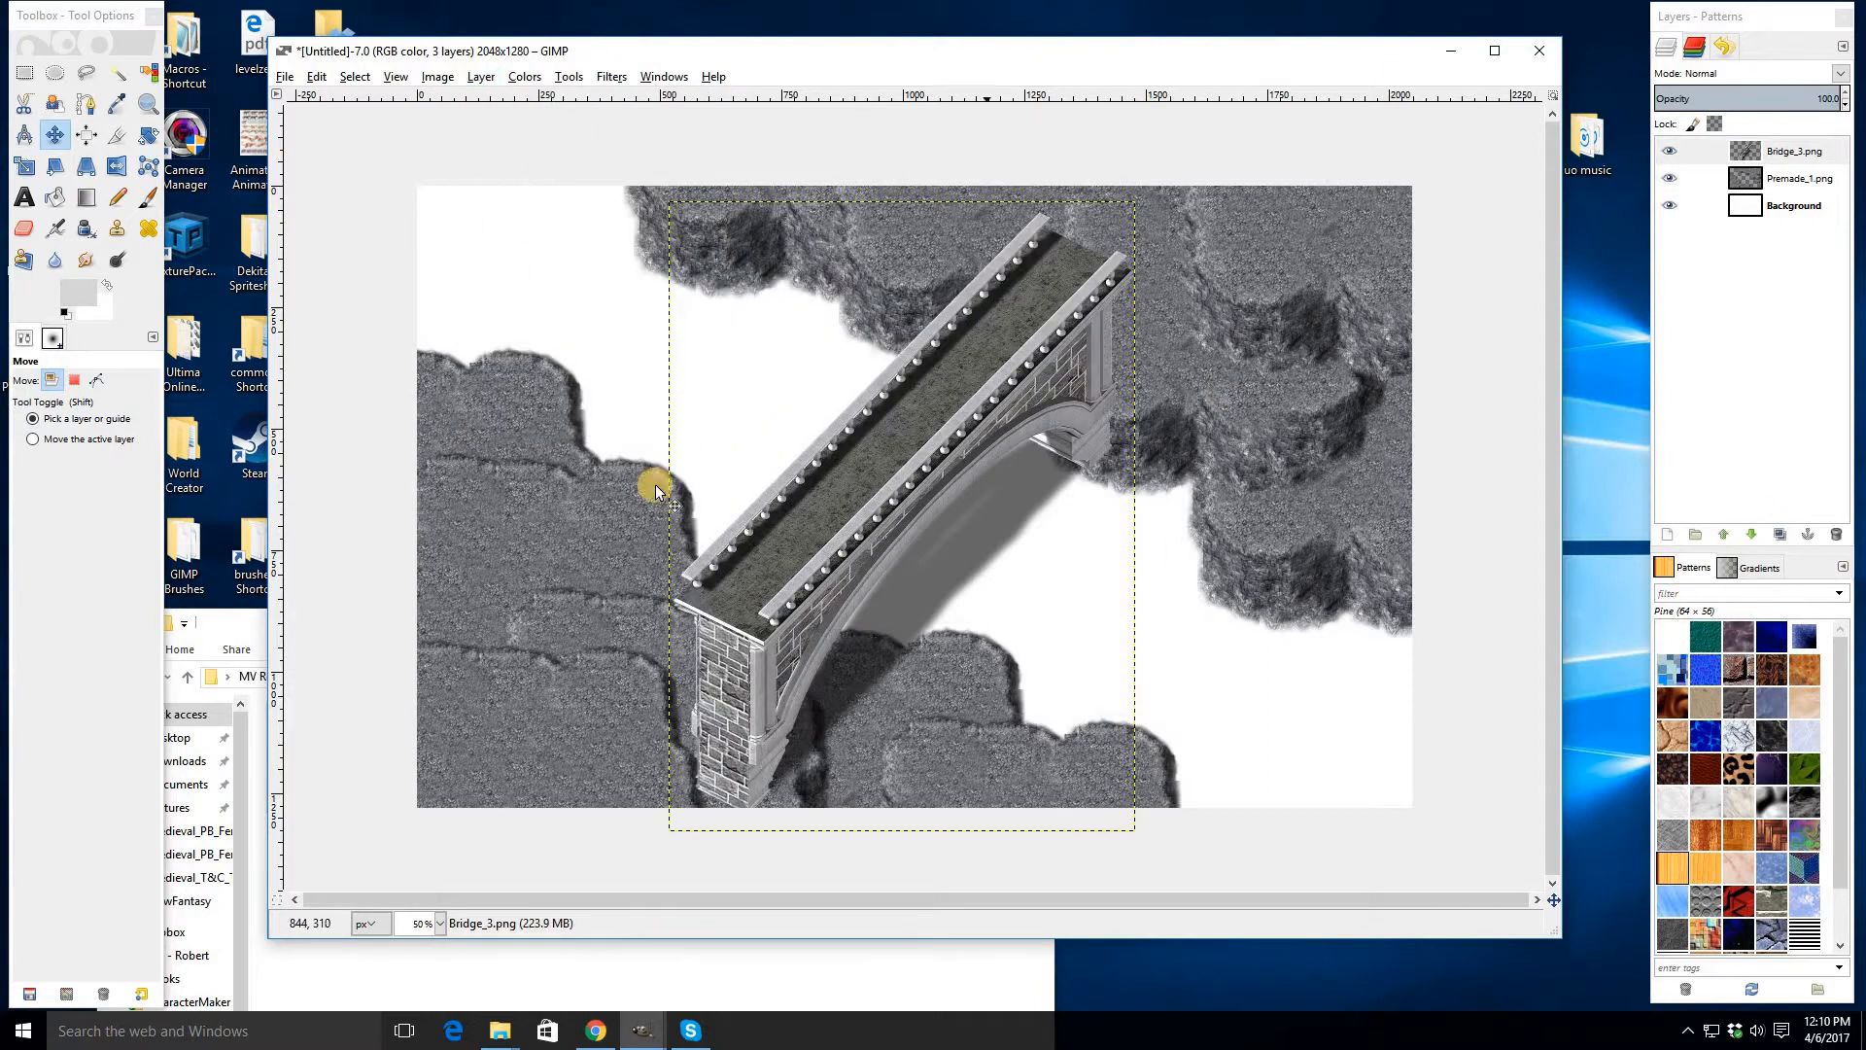
# - Erase parts of the bridge's cast shadow with the Eraser at size 200
pyautogui.click(25, 228)
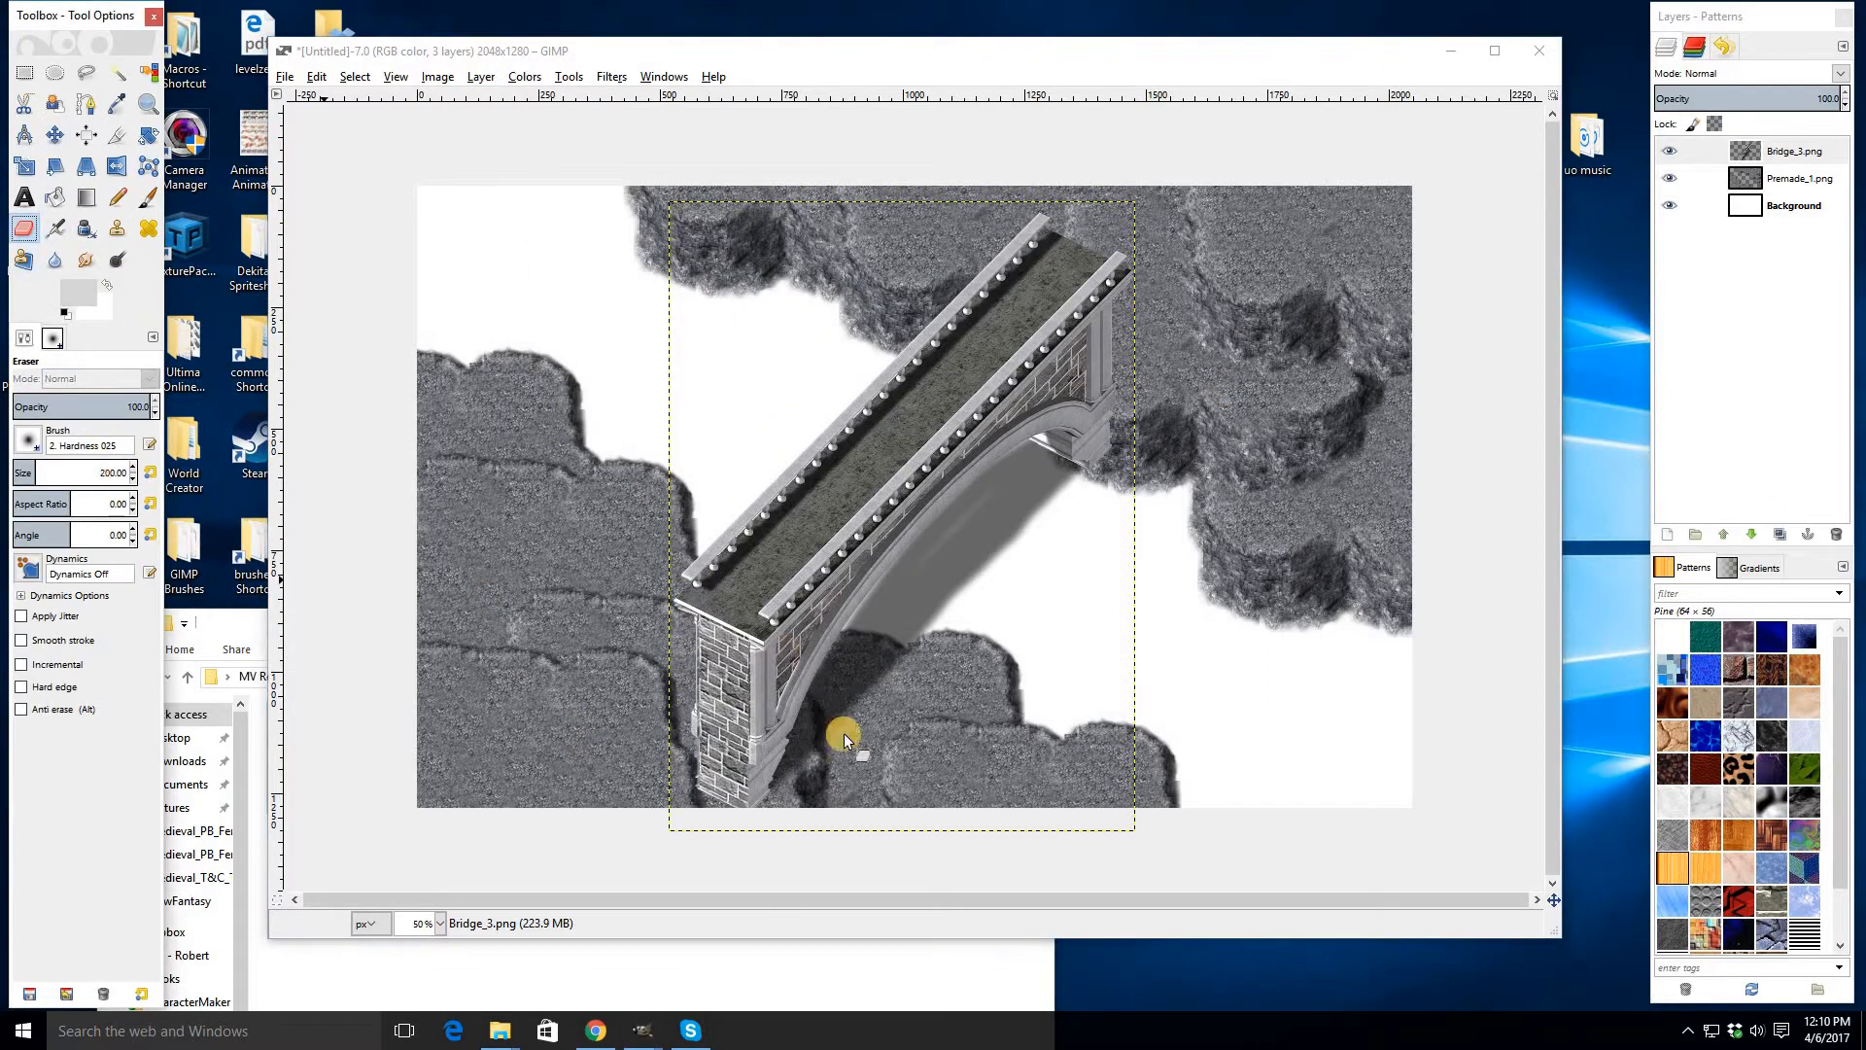
pyautogui.moveTo(710, 805)
pyautogui.mouseDown()
pyautogui.moveTo(821, 802)
pyautogui.moveTo(797, 764)
pyautogui.moveTo(669, 732)
pyautogui.moveTo(787, 746)
pyautogui.moveTo(697, 696)
pyautogui.moveTo(752, 691)
pyautogui.moveTo(696, 667)
pyautogui.moveTo(773, 693)
pyautogui.moveTo(689, 644)
pyautogui.moveTo(762, 677)
pyautogui.moveTo(660, 620)
pyautogui.moveTo(795, 681)
pyautogui.mouseUp()
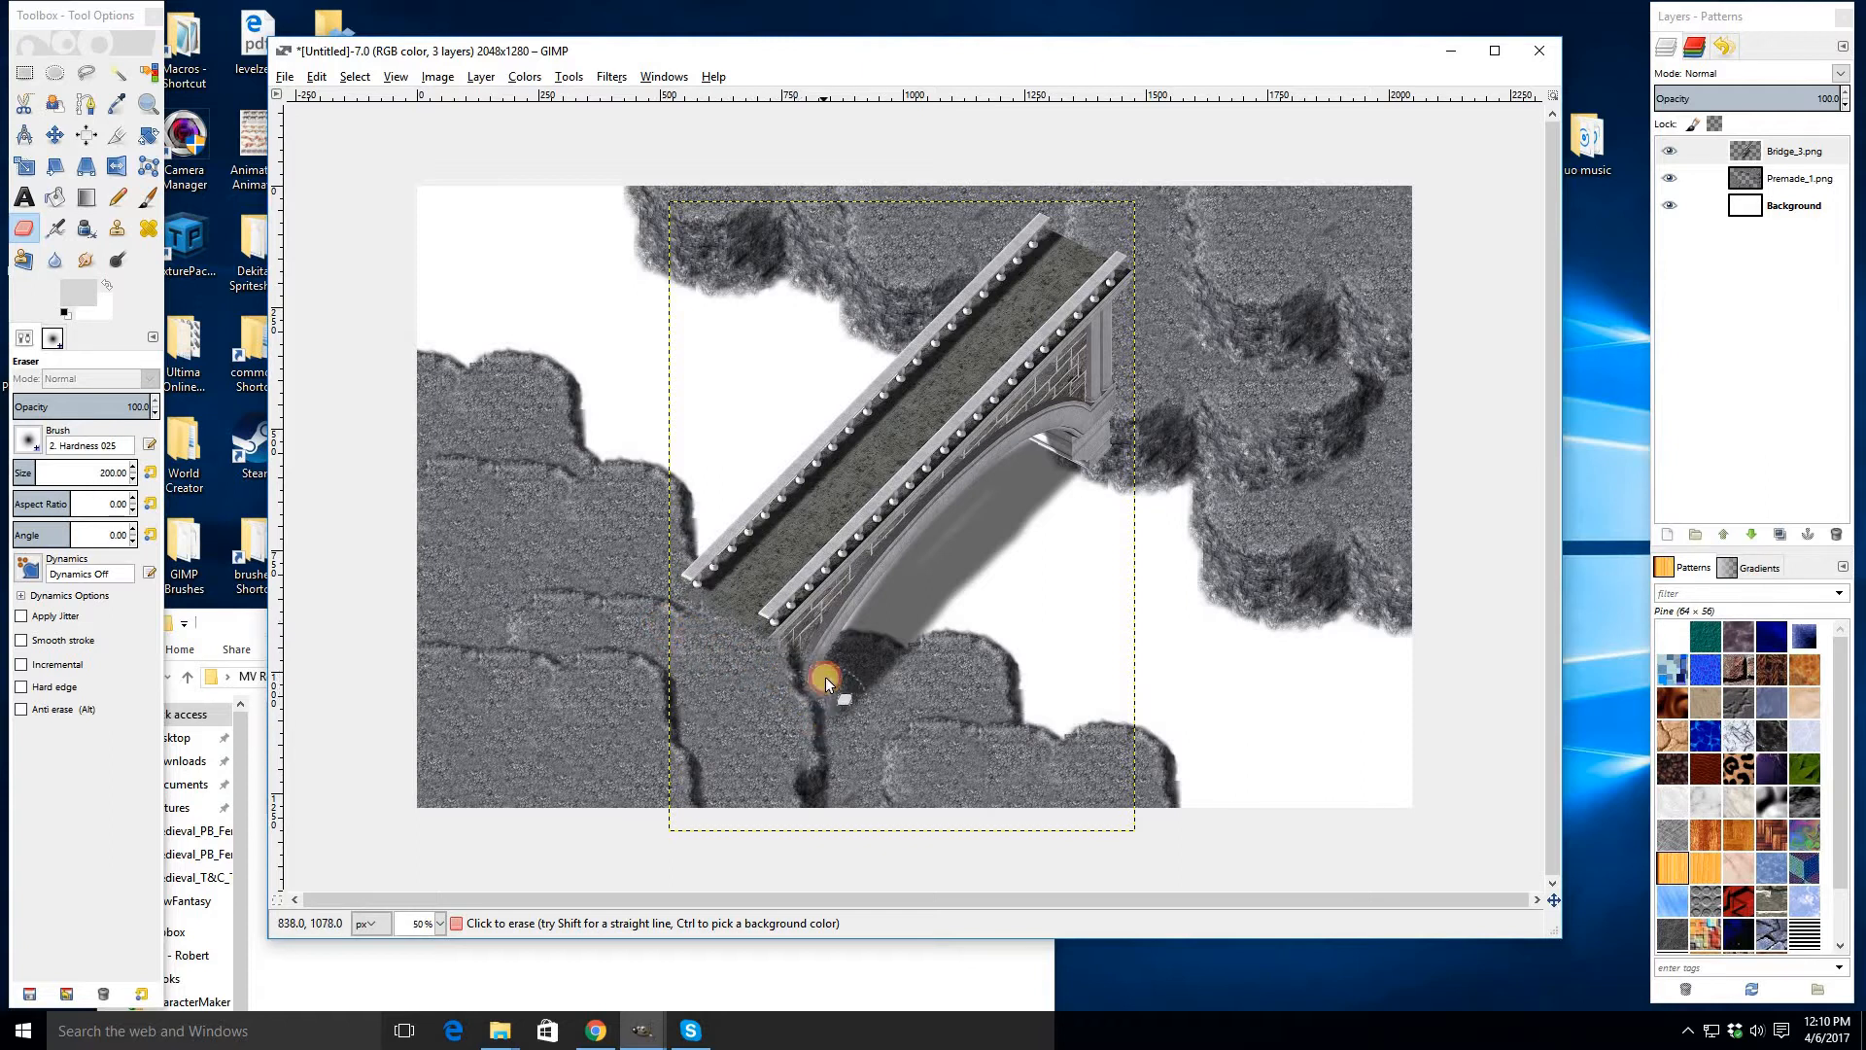
pyautogui.moveTo(826, 770)
pyautogui.mouseDown()
pyautogui.moveTo(856, 755)
pyautogui.moveTo(723, 708)
pyautogui.mouseUp()
pyautogui.moveTo(885, 660)
pyautogui.mouseDown()
pyautogui.moveTo(867, 673)
pyautogui.moveTo(881, 637)
pyautogui.mouseUp()
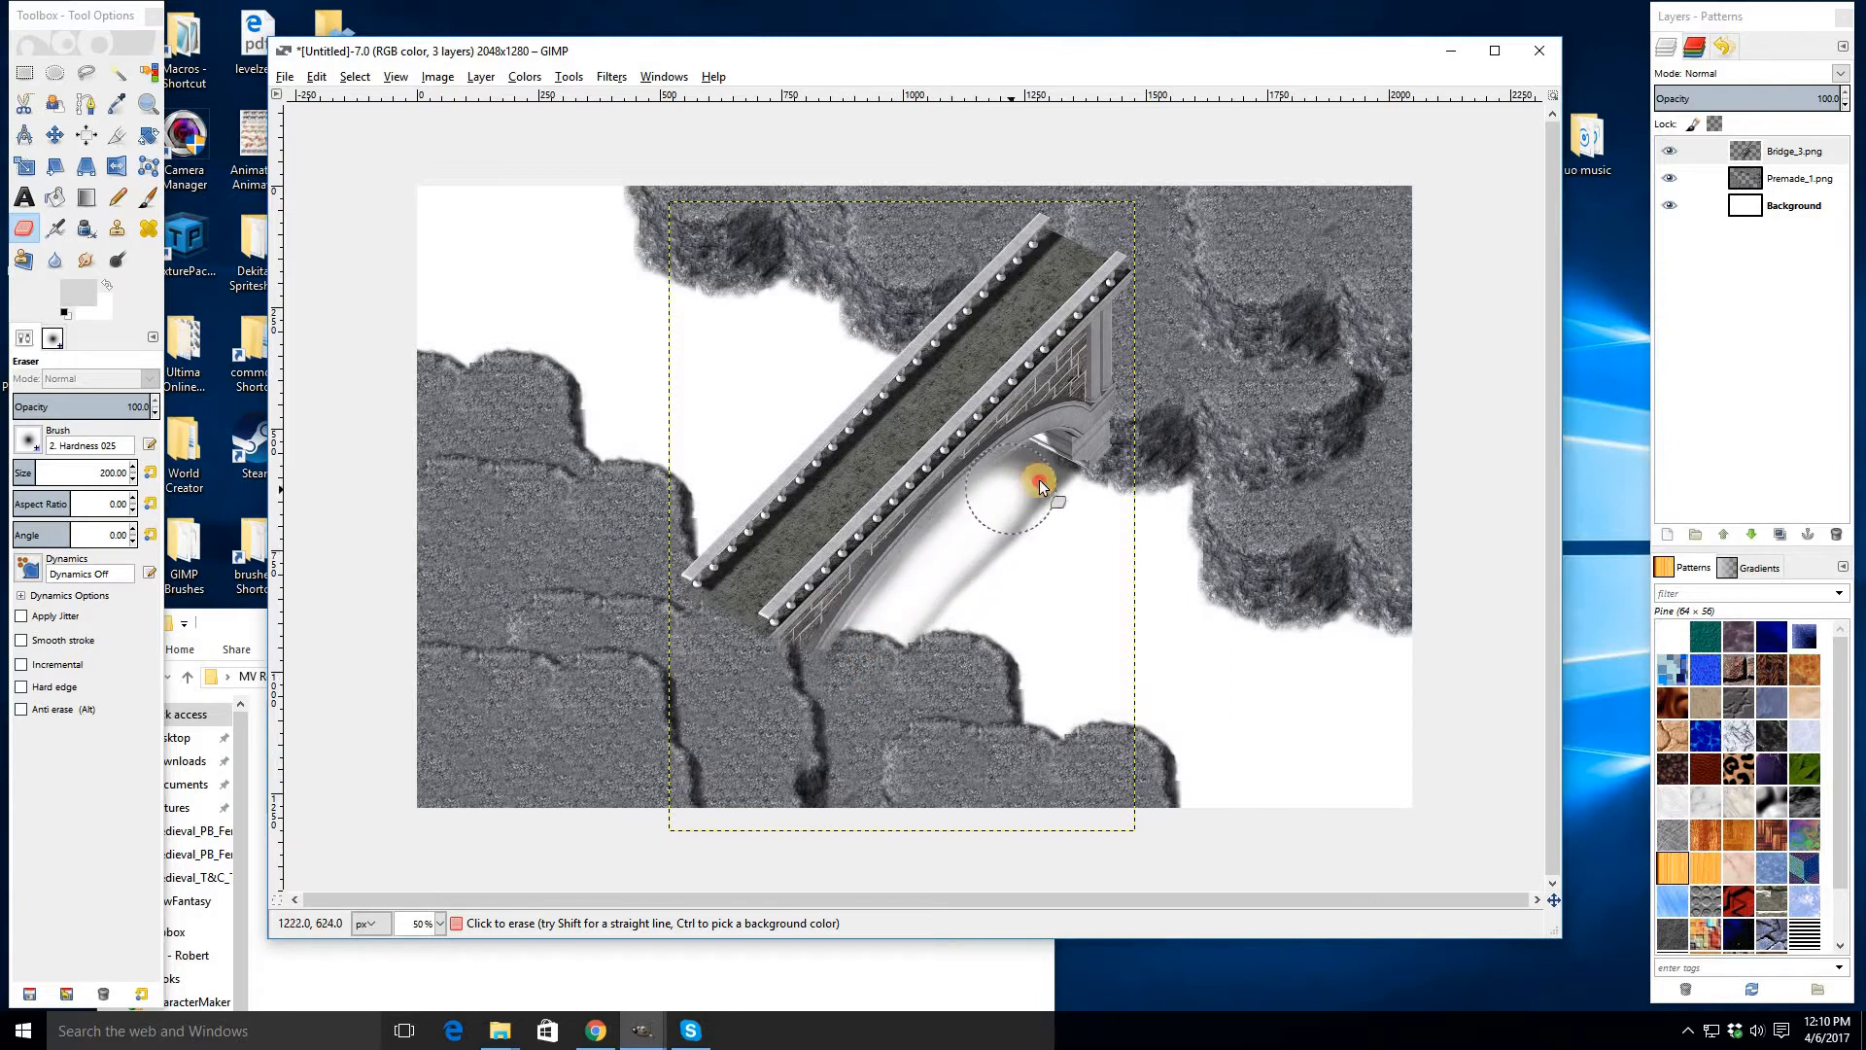
pyautogui.moveTo(931, 603)
pyautogui.mouseDown()
pyautogui.moveTo(892, 737)
pyautogui.moveTo(996, 645)
pyautogui.mouseUp()
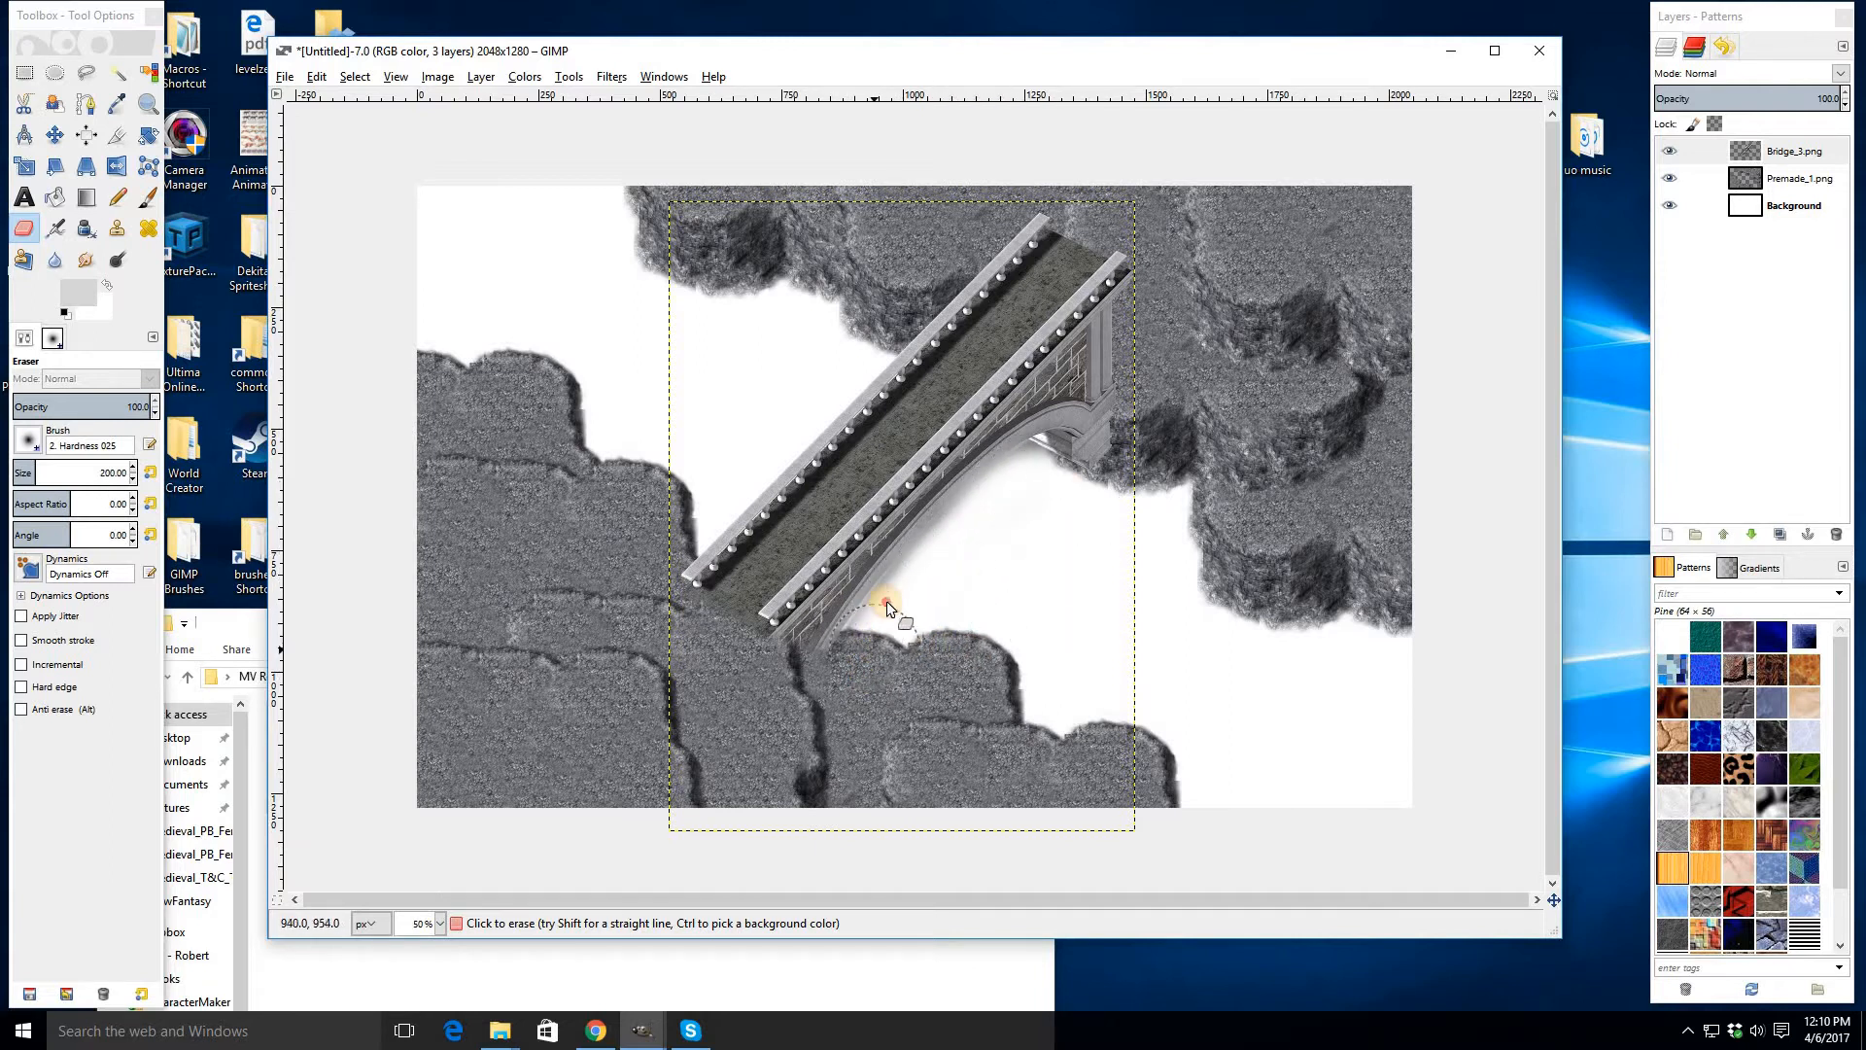
pyautogui.hotkey('ctrl', 'z')
pyautogui.moveTo(885, 639); pyautogui.dragTo(886, 637)
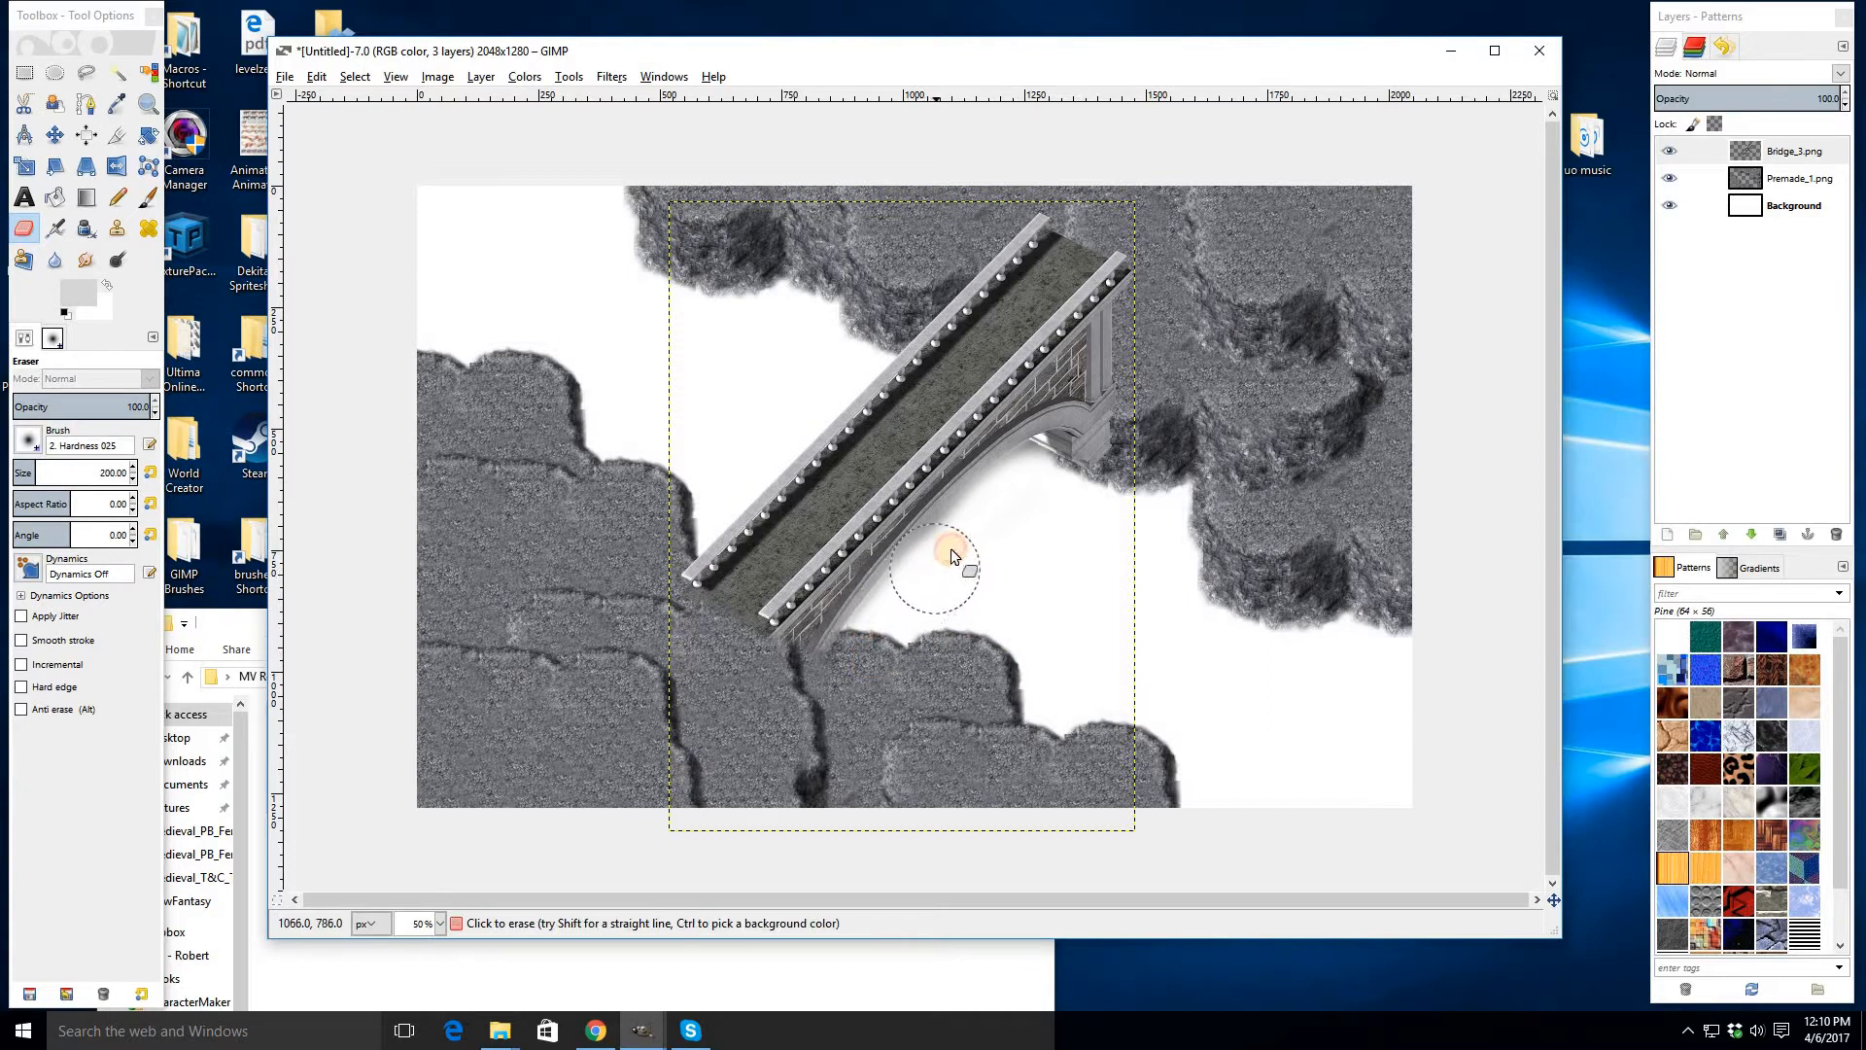
pyautogui.moveTo(1023, 482); pyautogui.dragTo(1035, 479)
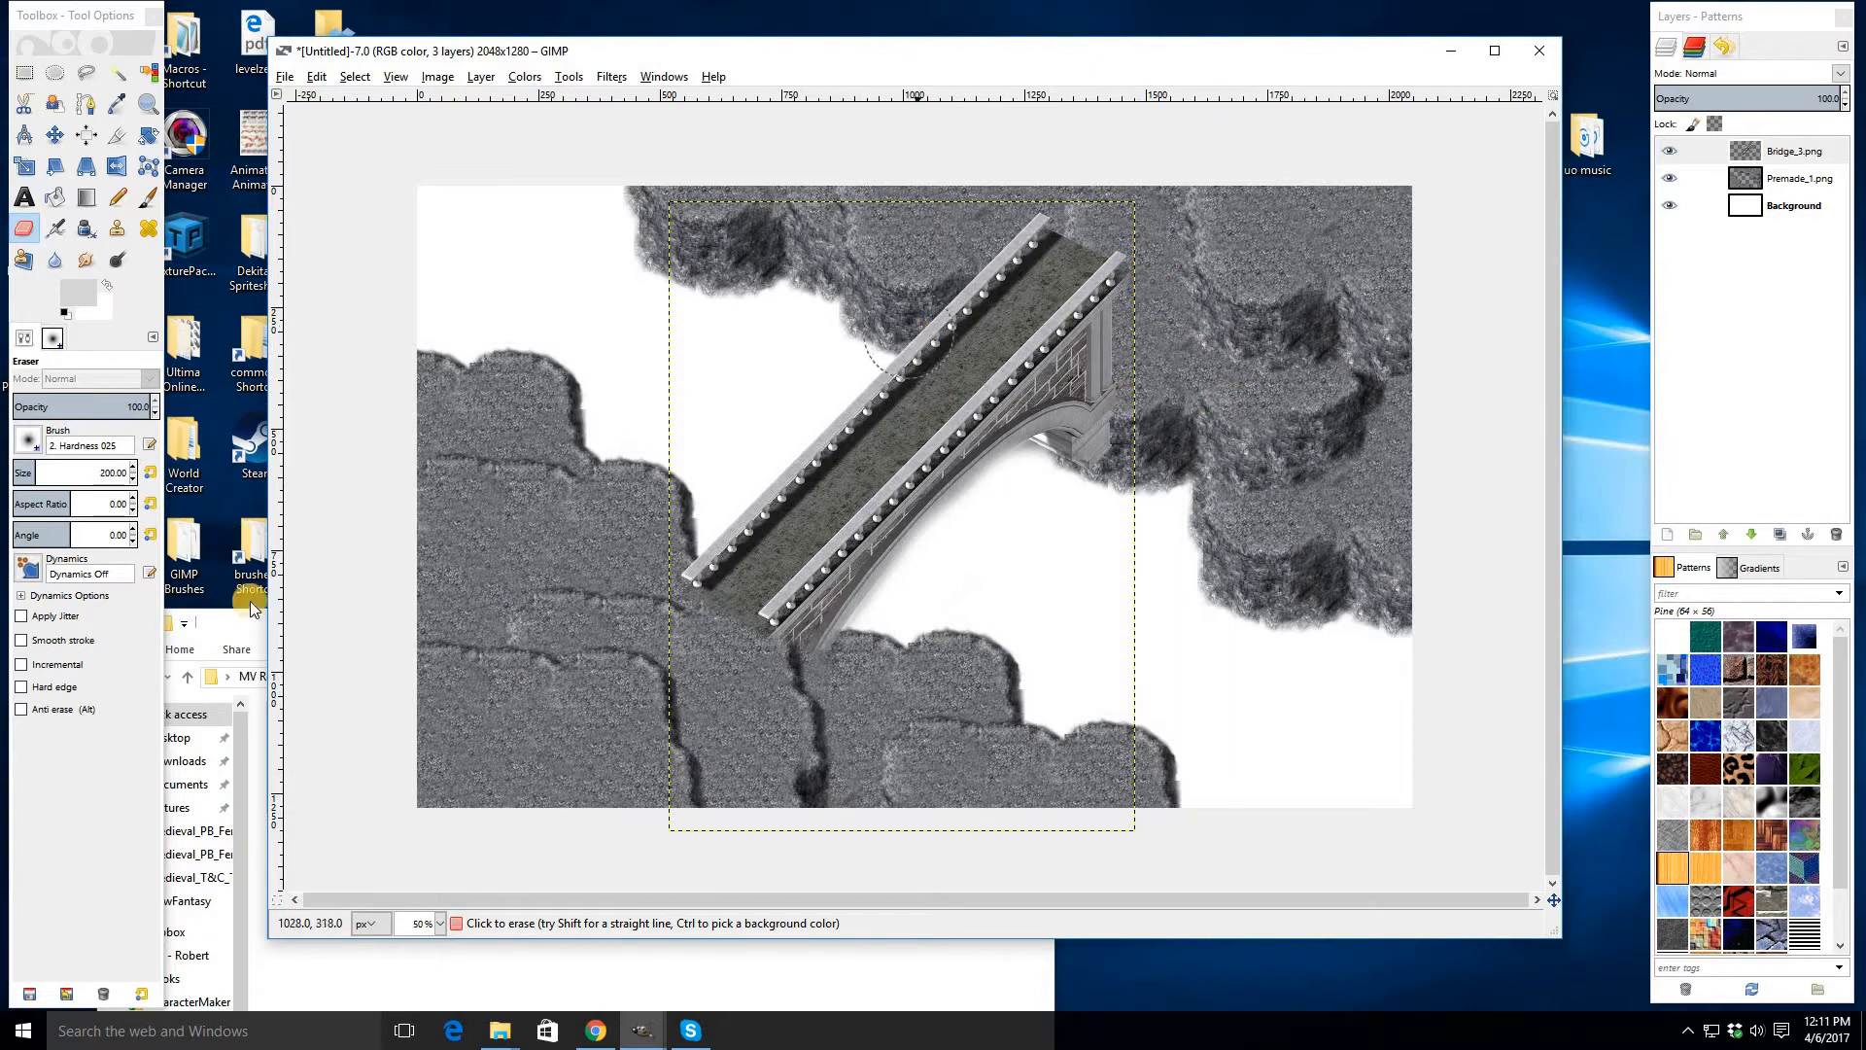
pyautogui.press('pagedown')
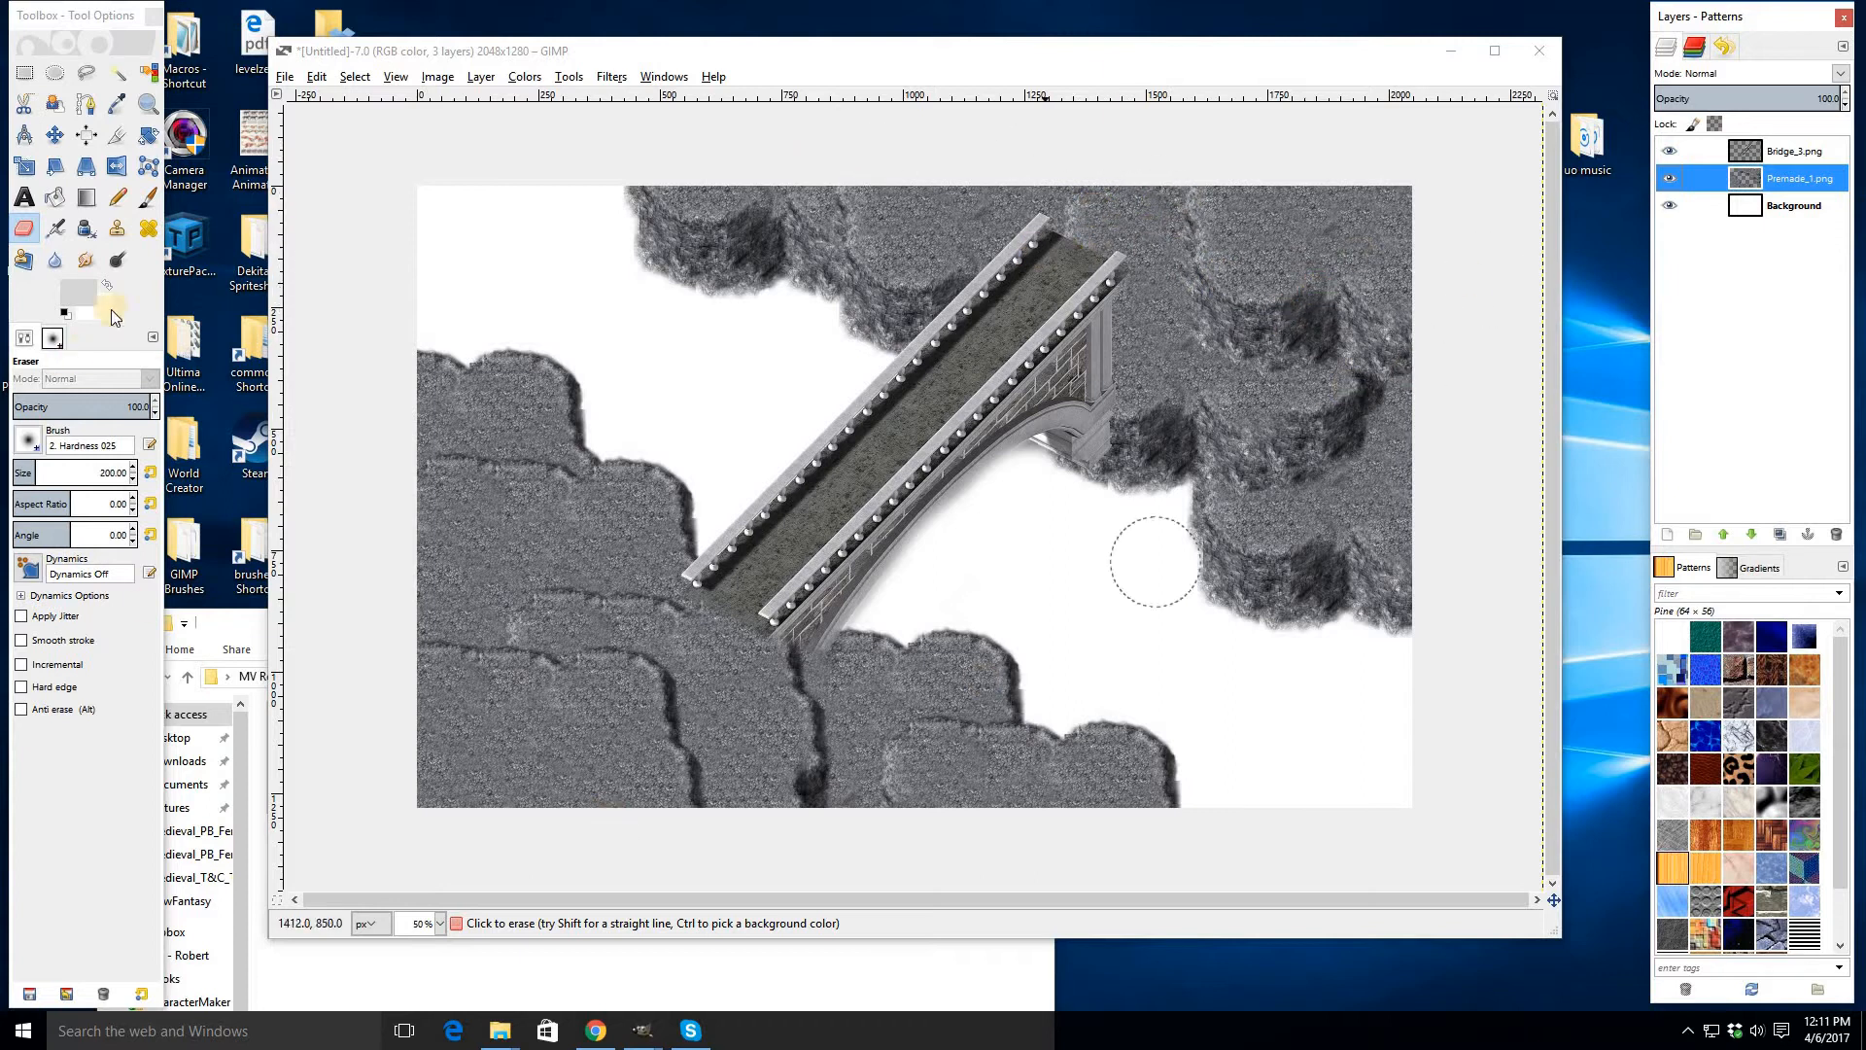
pyautogui.click(117, 233)
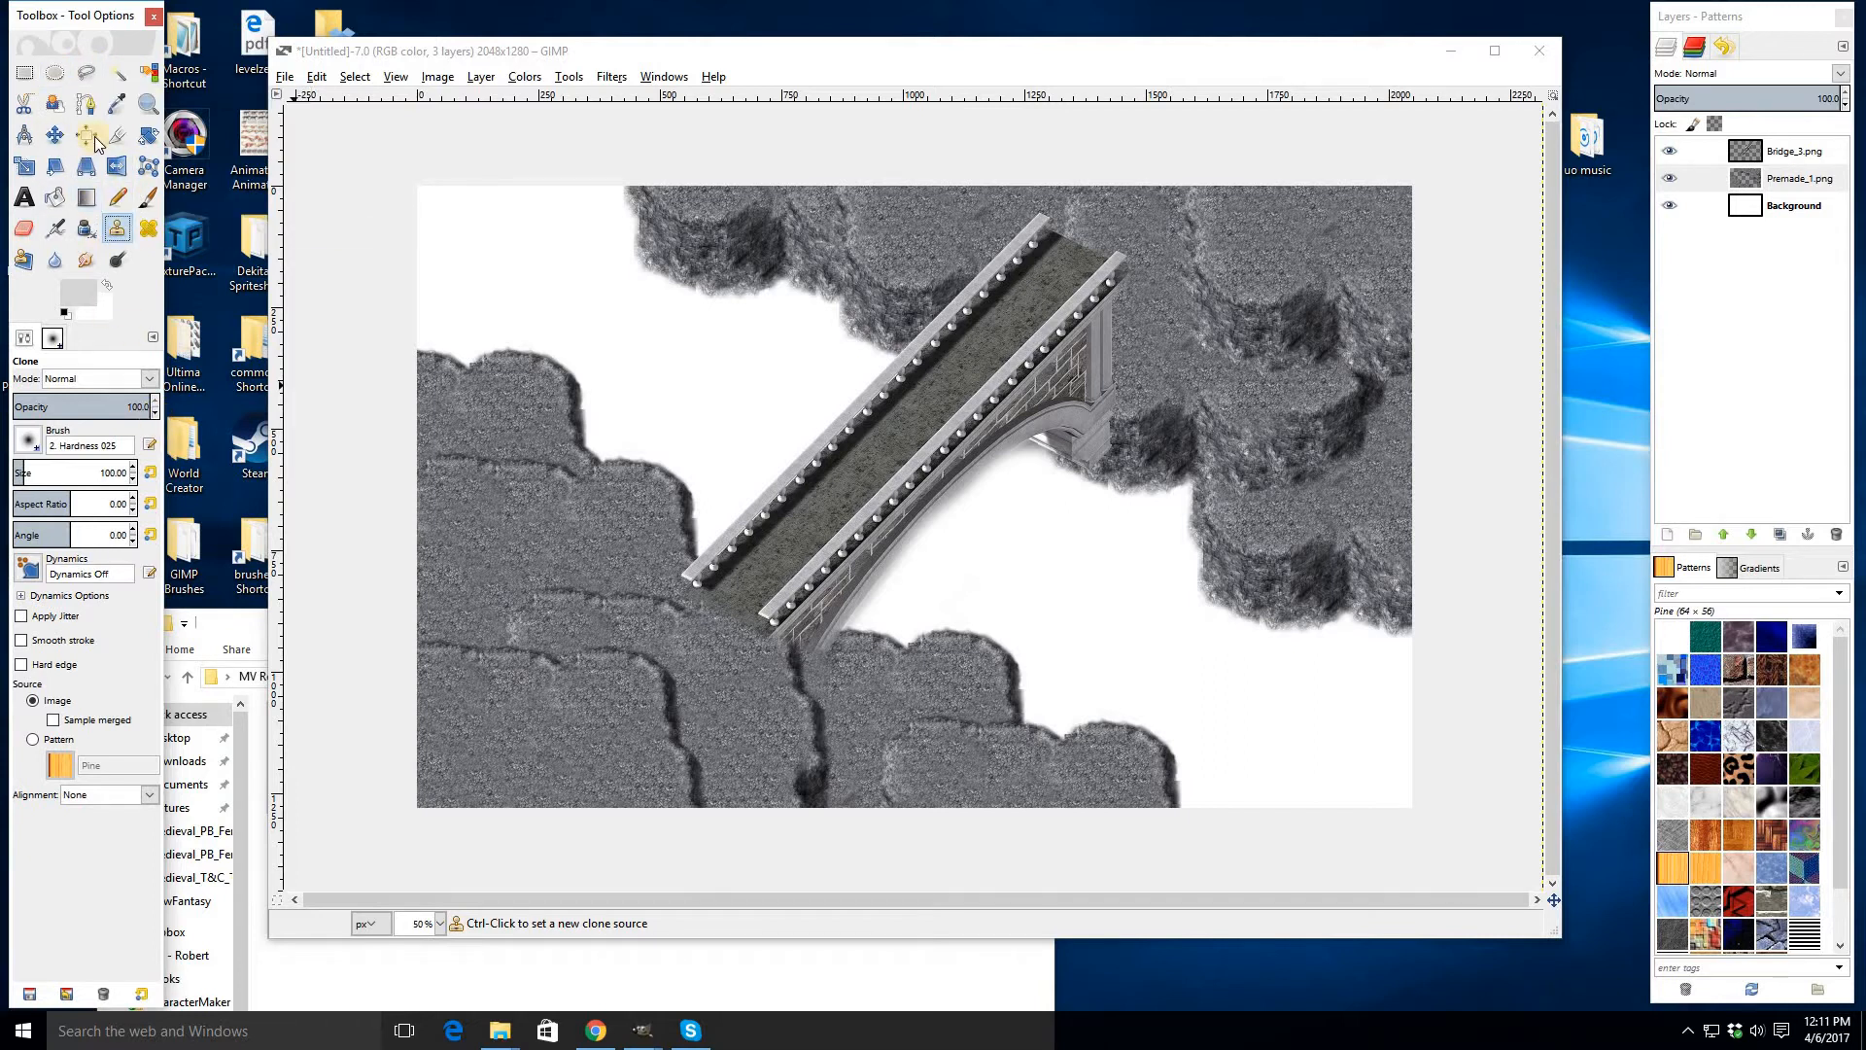
pyautogui.click(56, 74)
pyautogui.moveTo(450, 686); pyautogui.dragTo(610, 803)
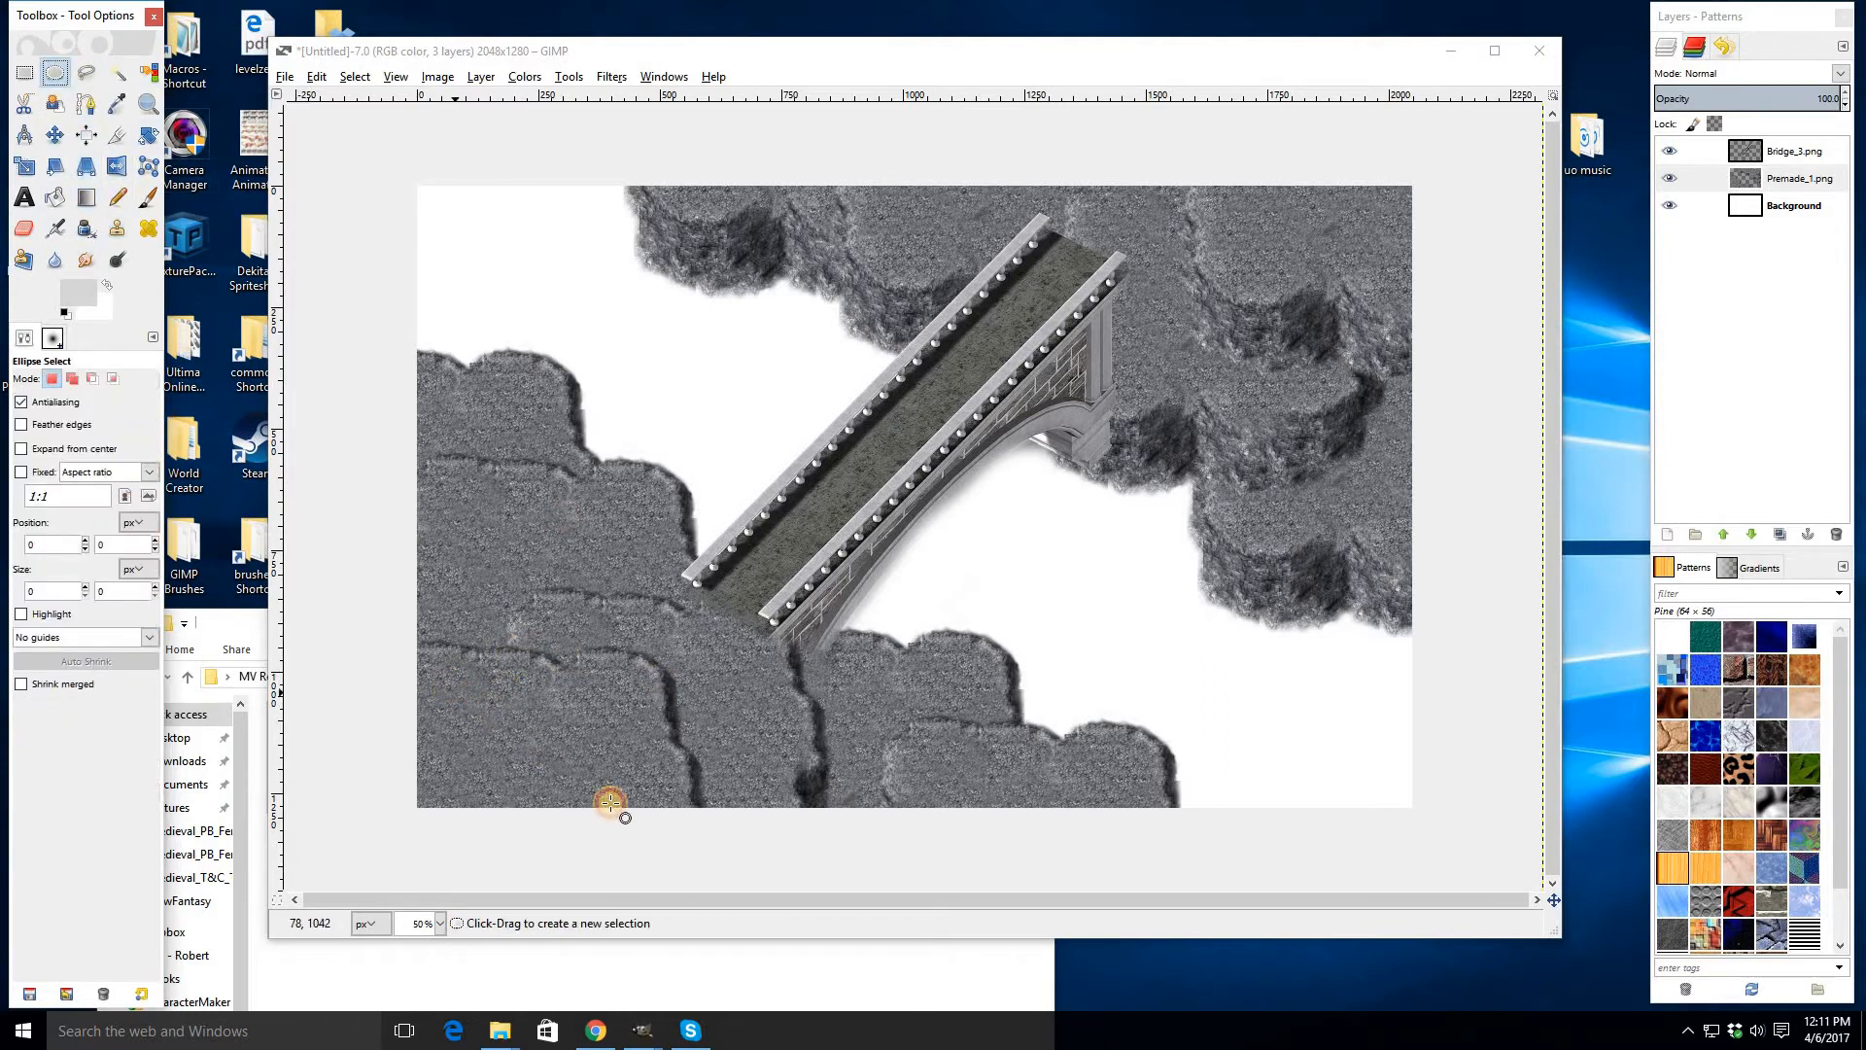
pyautogui.click(615, 615)
# - Try copying and pasting a rectangular patch of cliff texture from the Premade_1 layer, then undo the paste
pyautogui.click(30, 74)
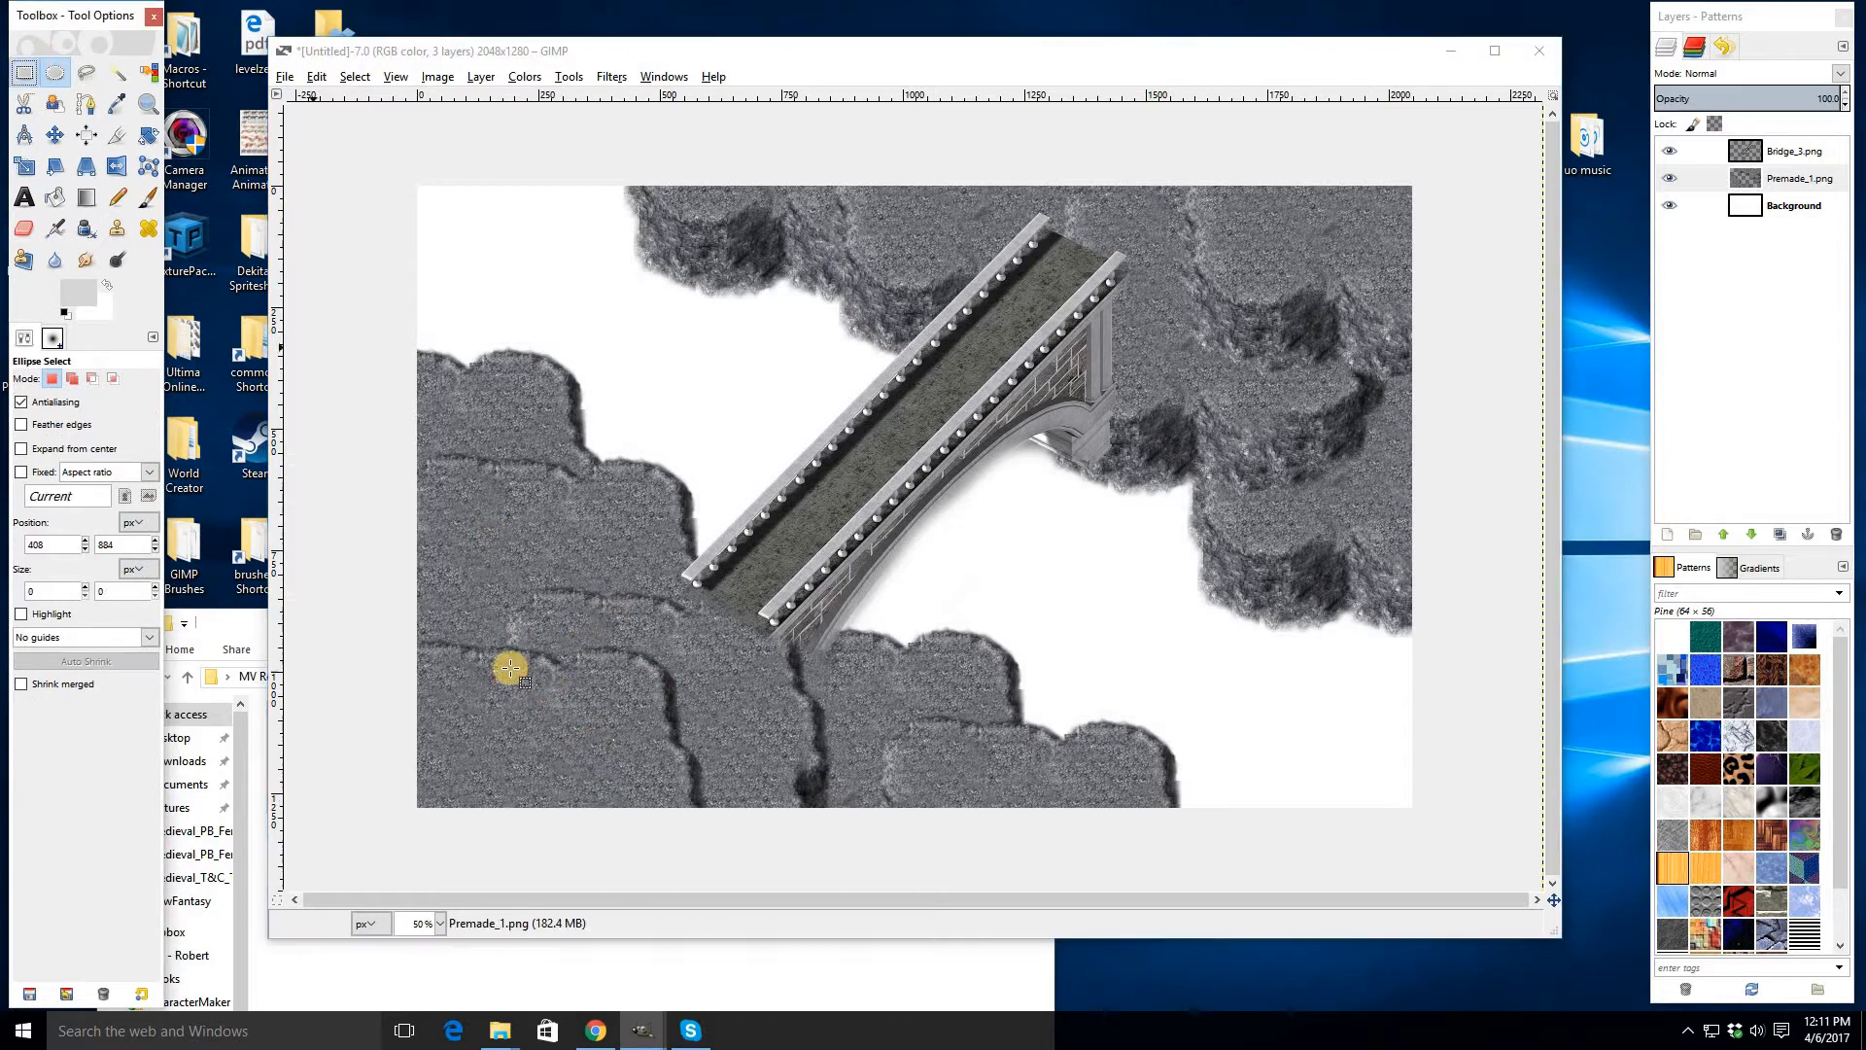
pyautogui.moveTo(470, 671); pyautogui.dragTo(623, 796)
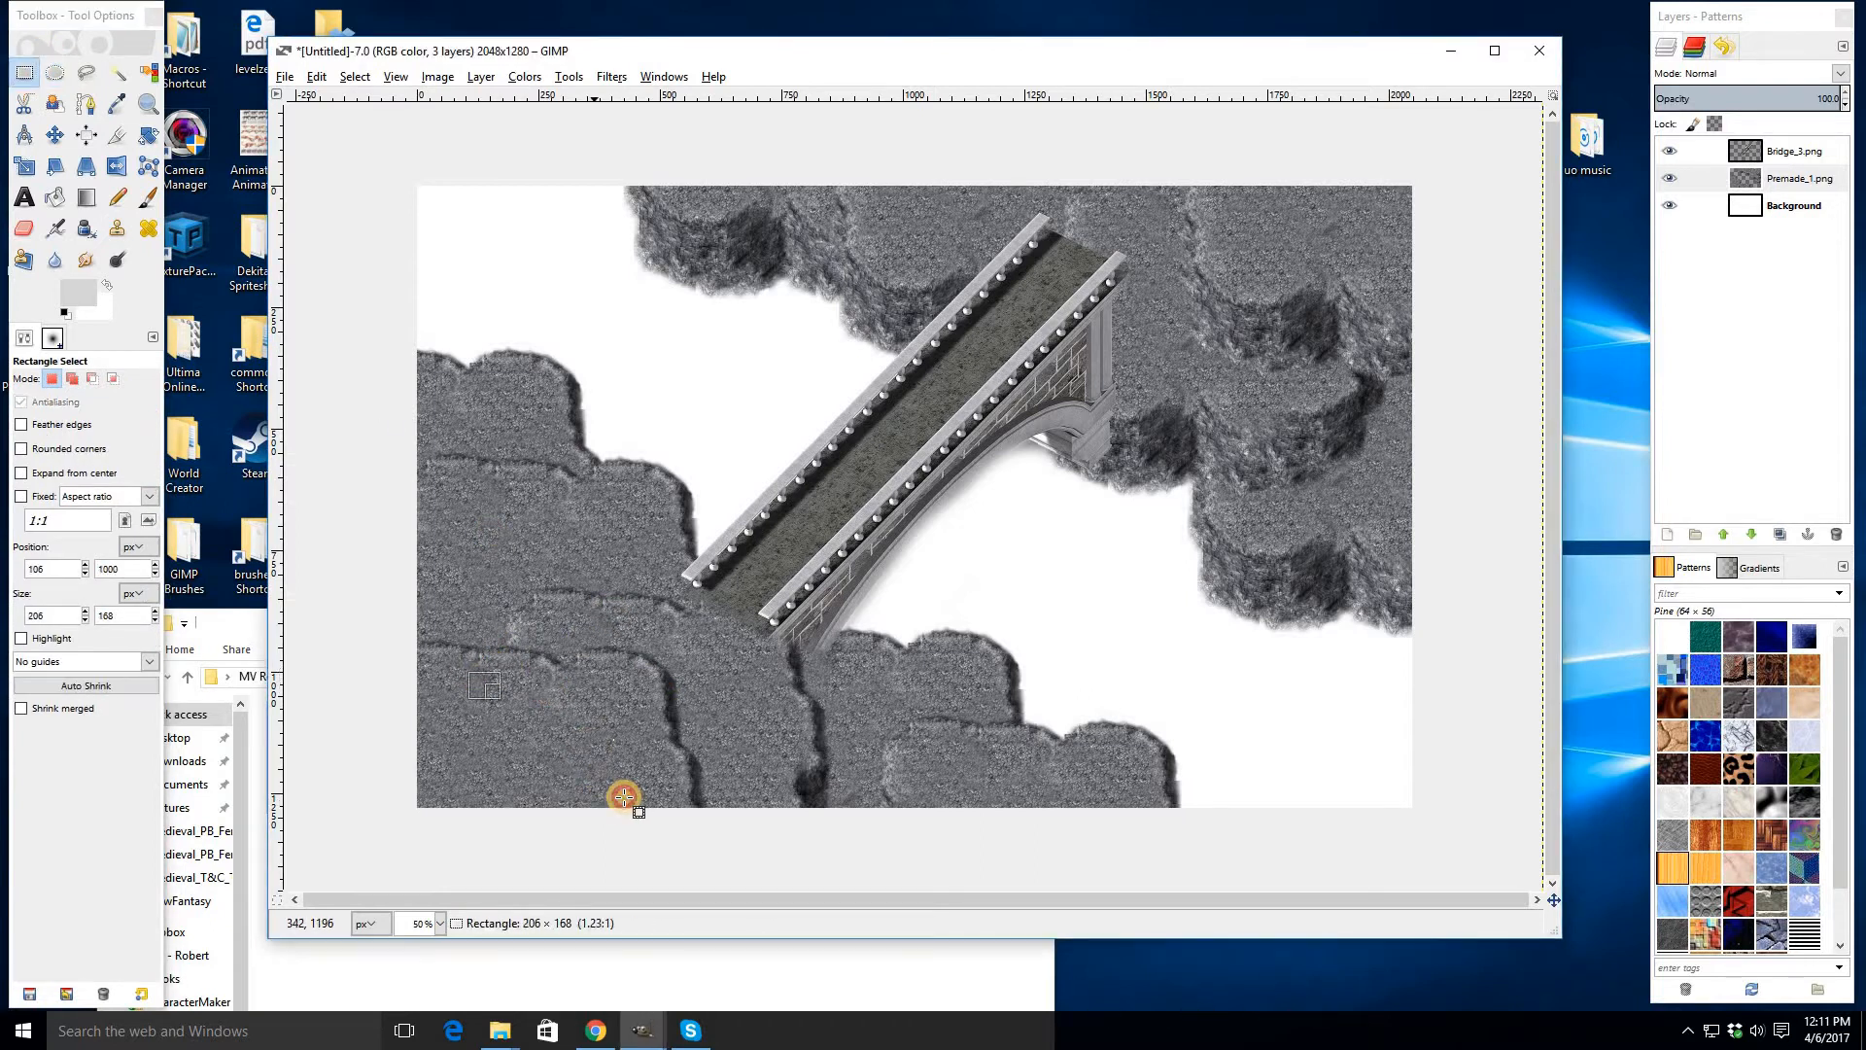
pyautogui.click(1787, 179)
pyautogui.hotkey('ctrl', 'c')
pyautogui.hotkey('ctrl', 'v')
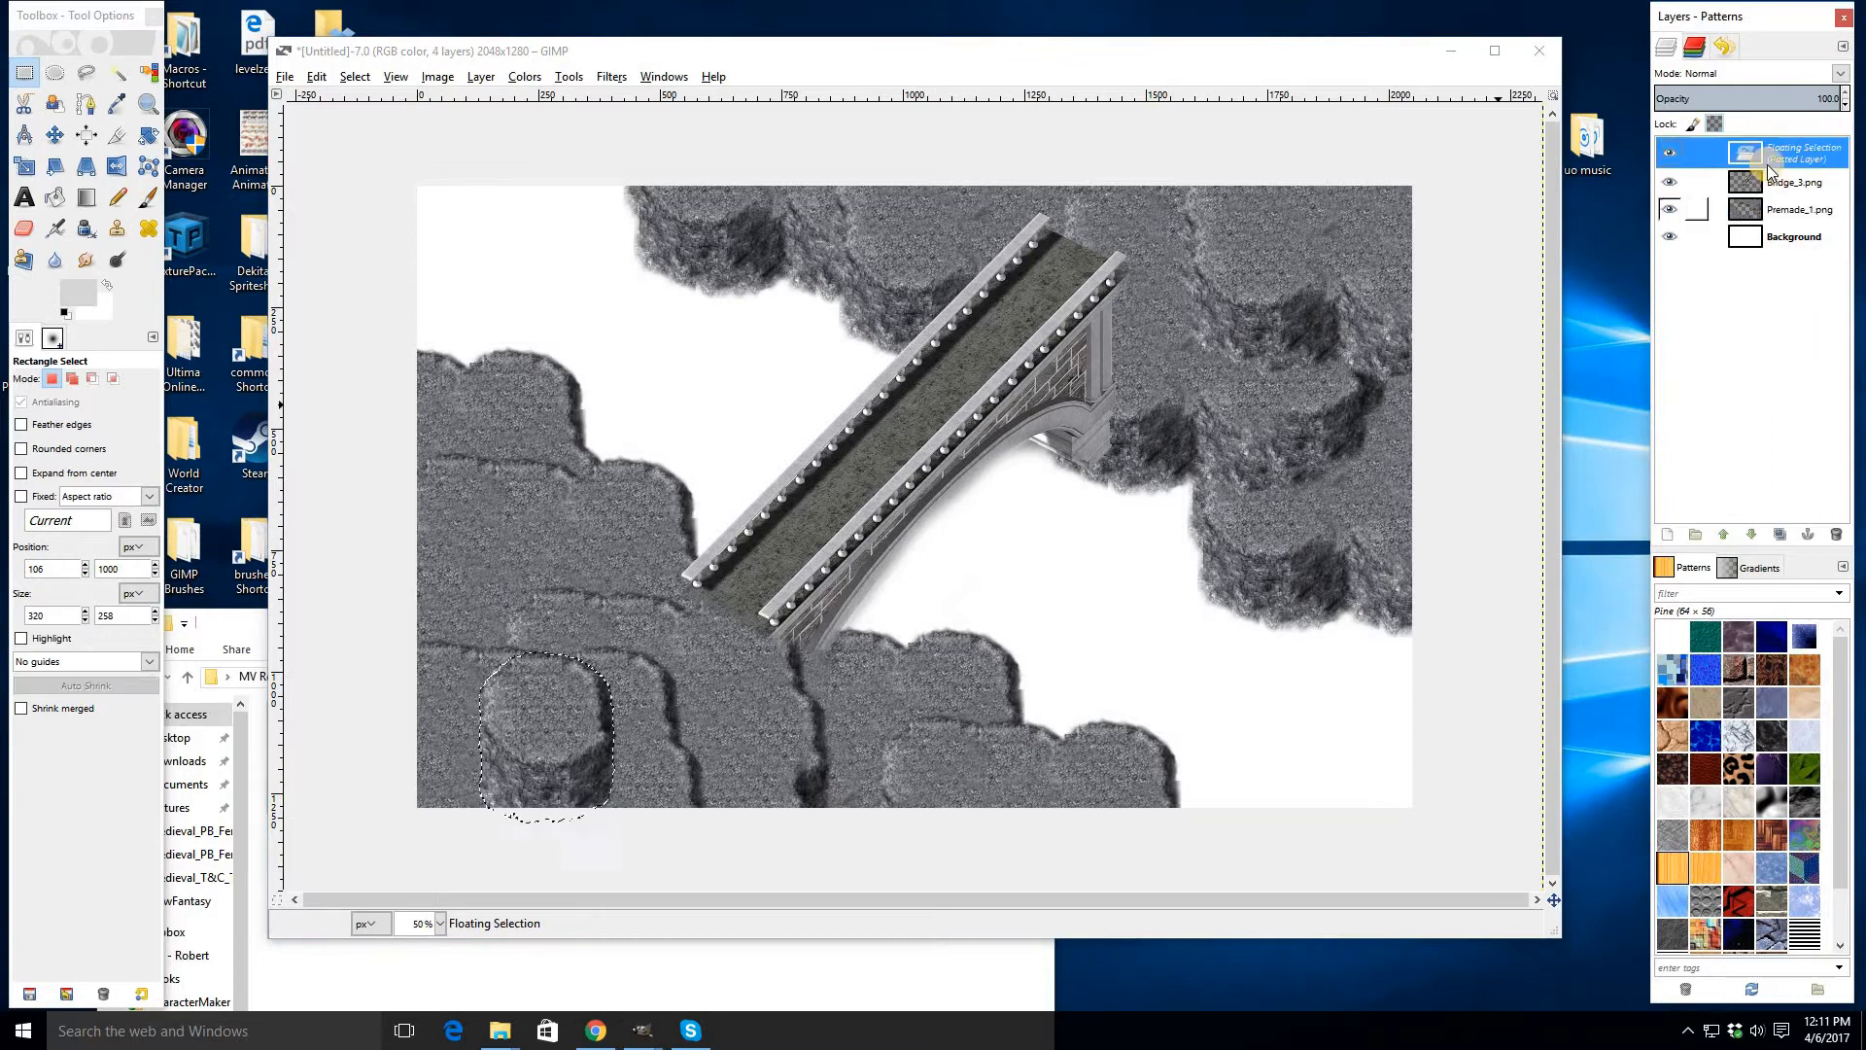
pyautogui.click(972, 63)
pyautogui.hotkey('ctrl', 'z')
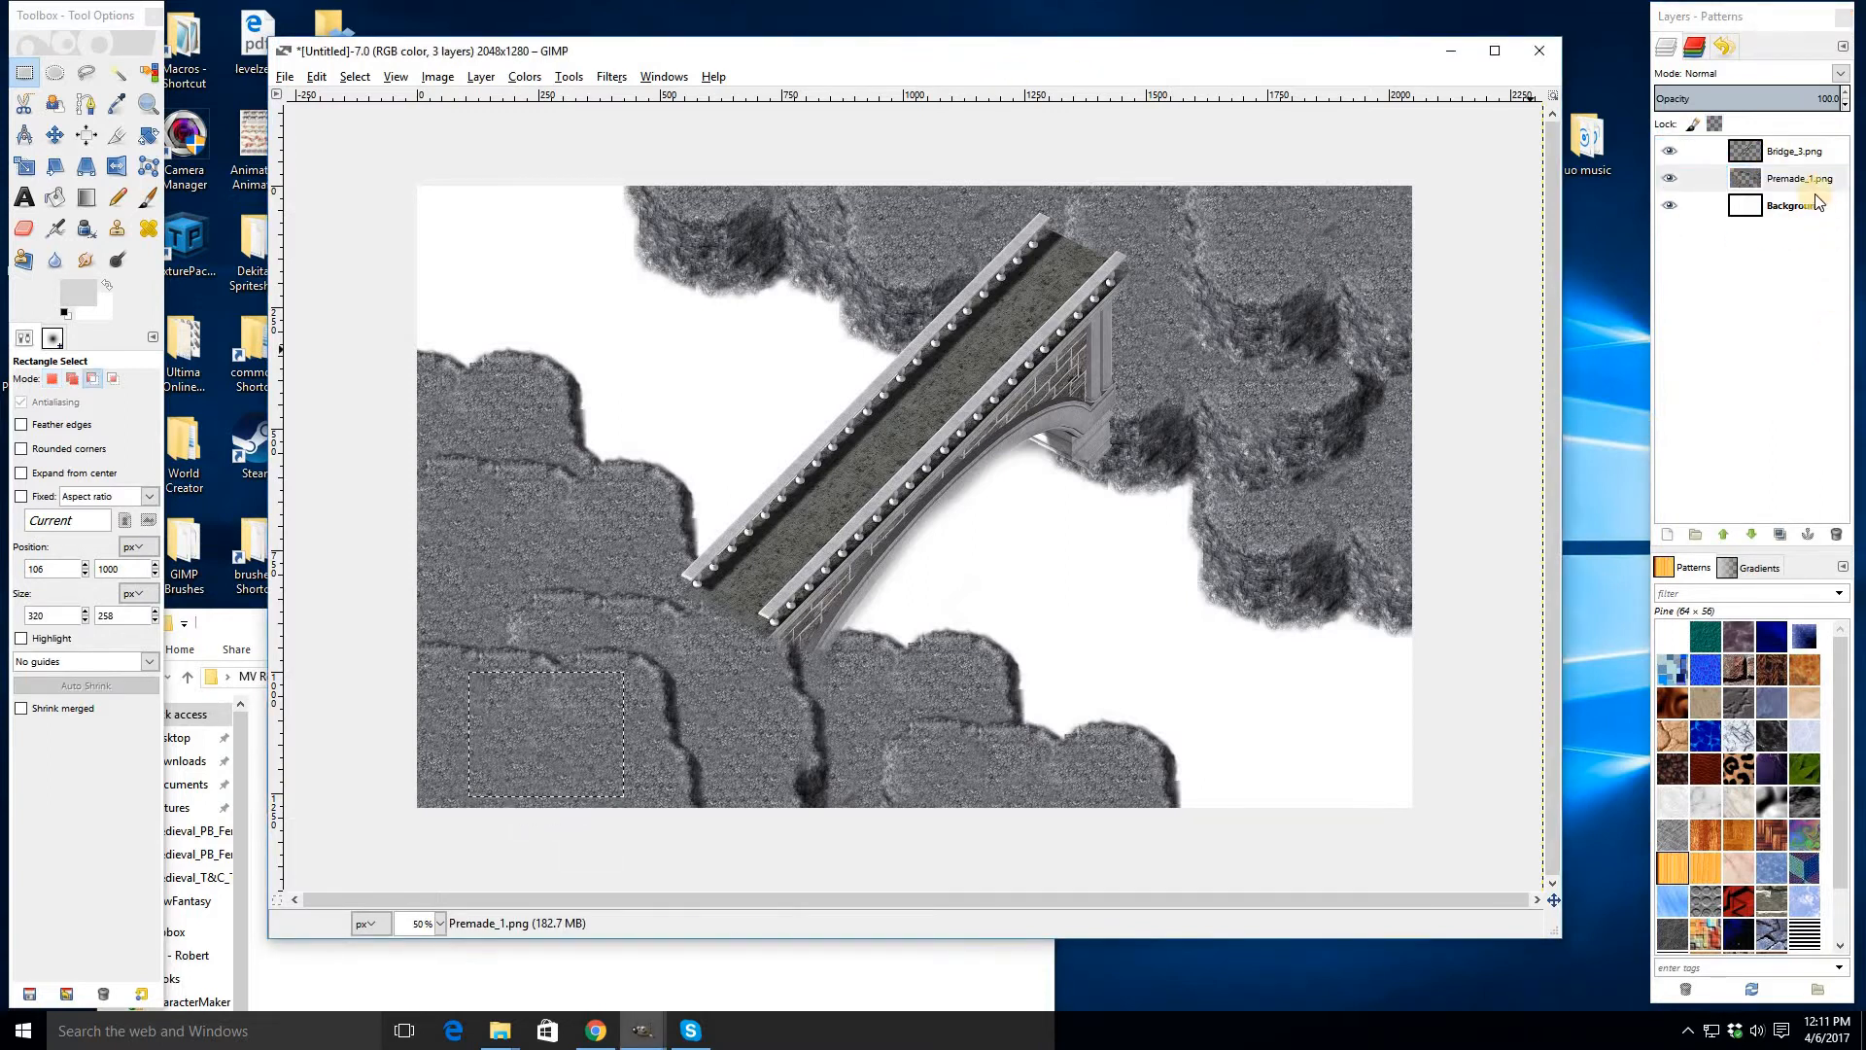
# - Add a new transparent layer named Layer above the Premade_1 layer
pyautogui.hotkey('ctrl', 'c')
pyautogui.rightClick(1795, 177)
pyautogui.click(1711, 221)
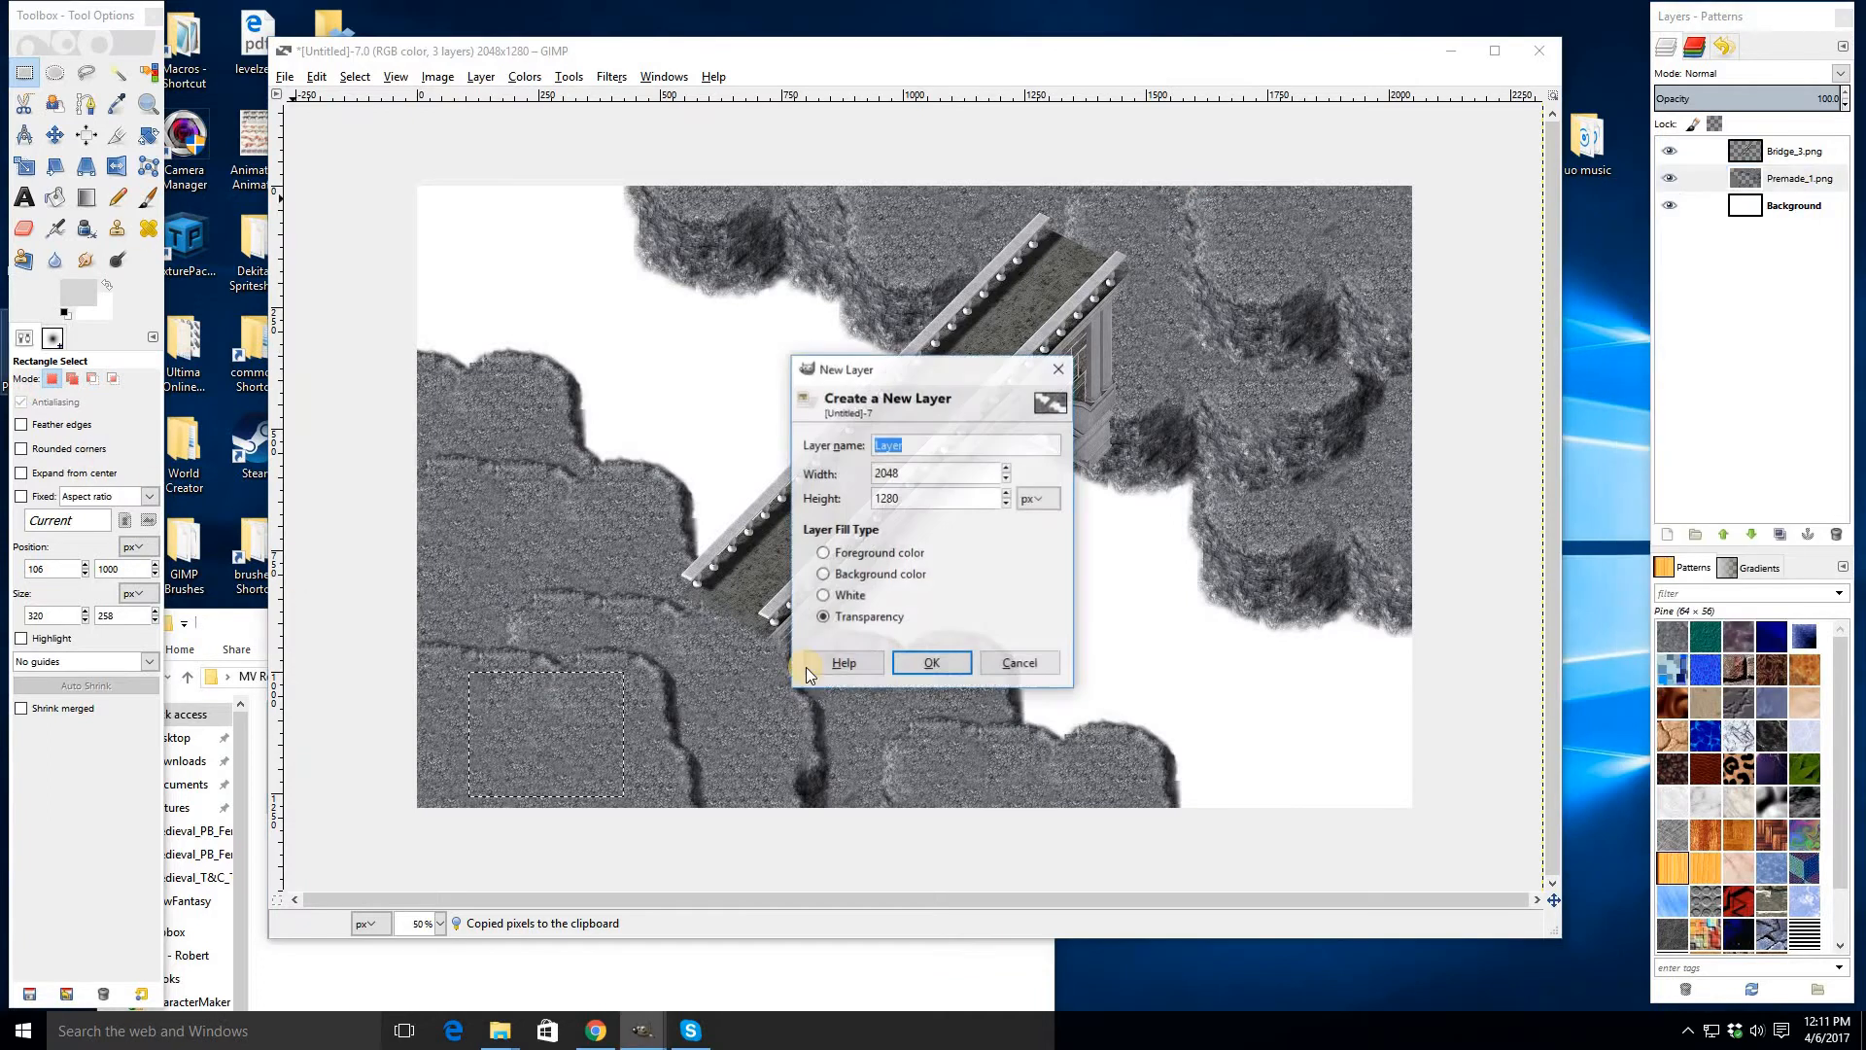
pyautogui.press('Return')
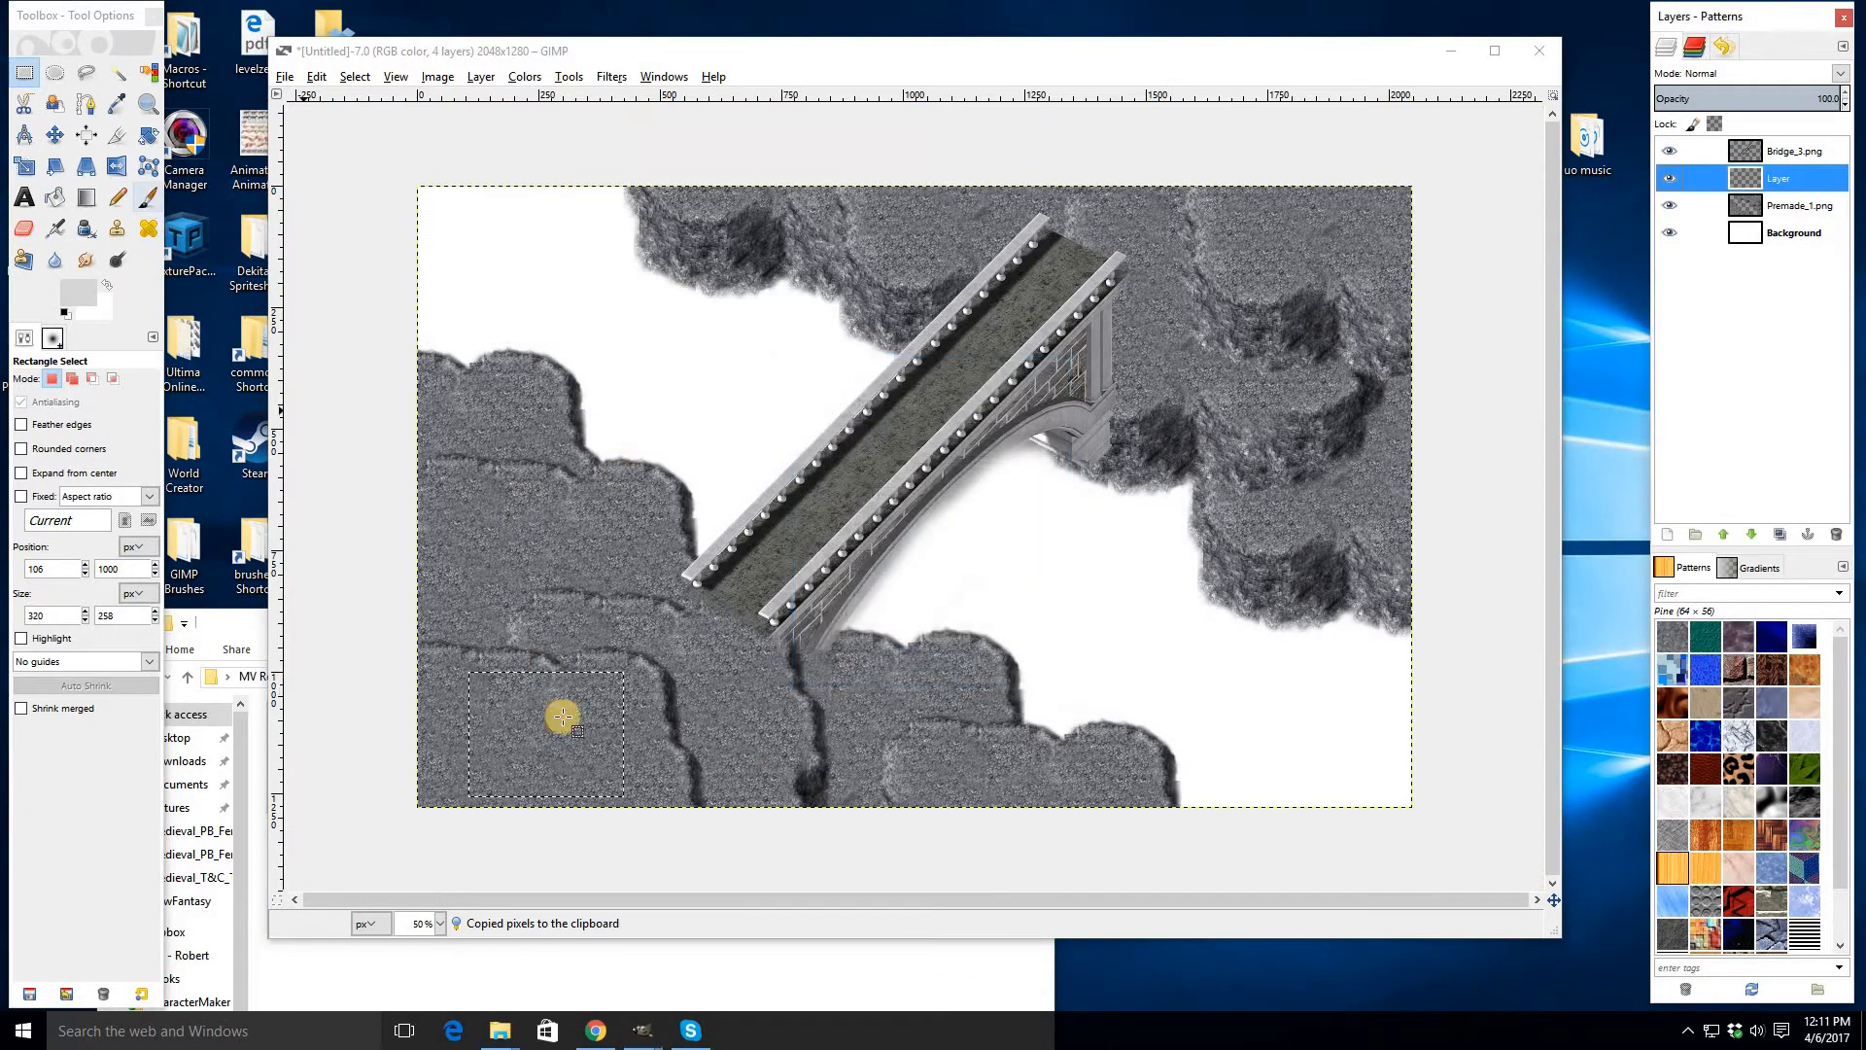
pyautogui.click(670, 602)
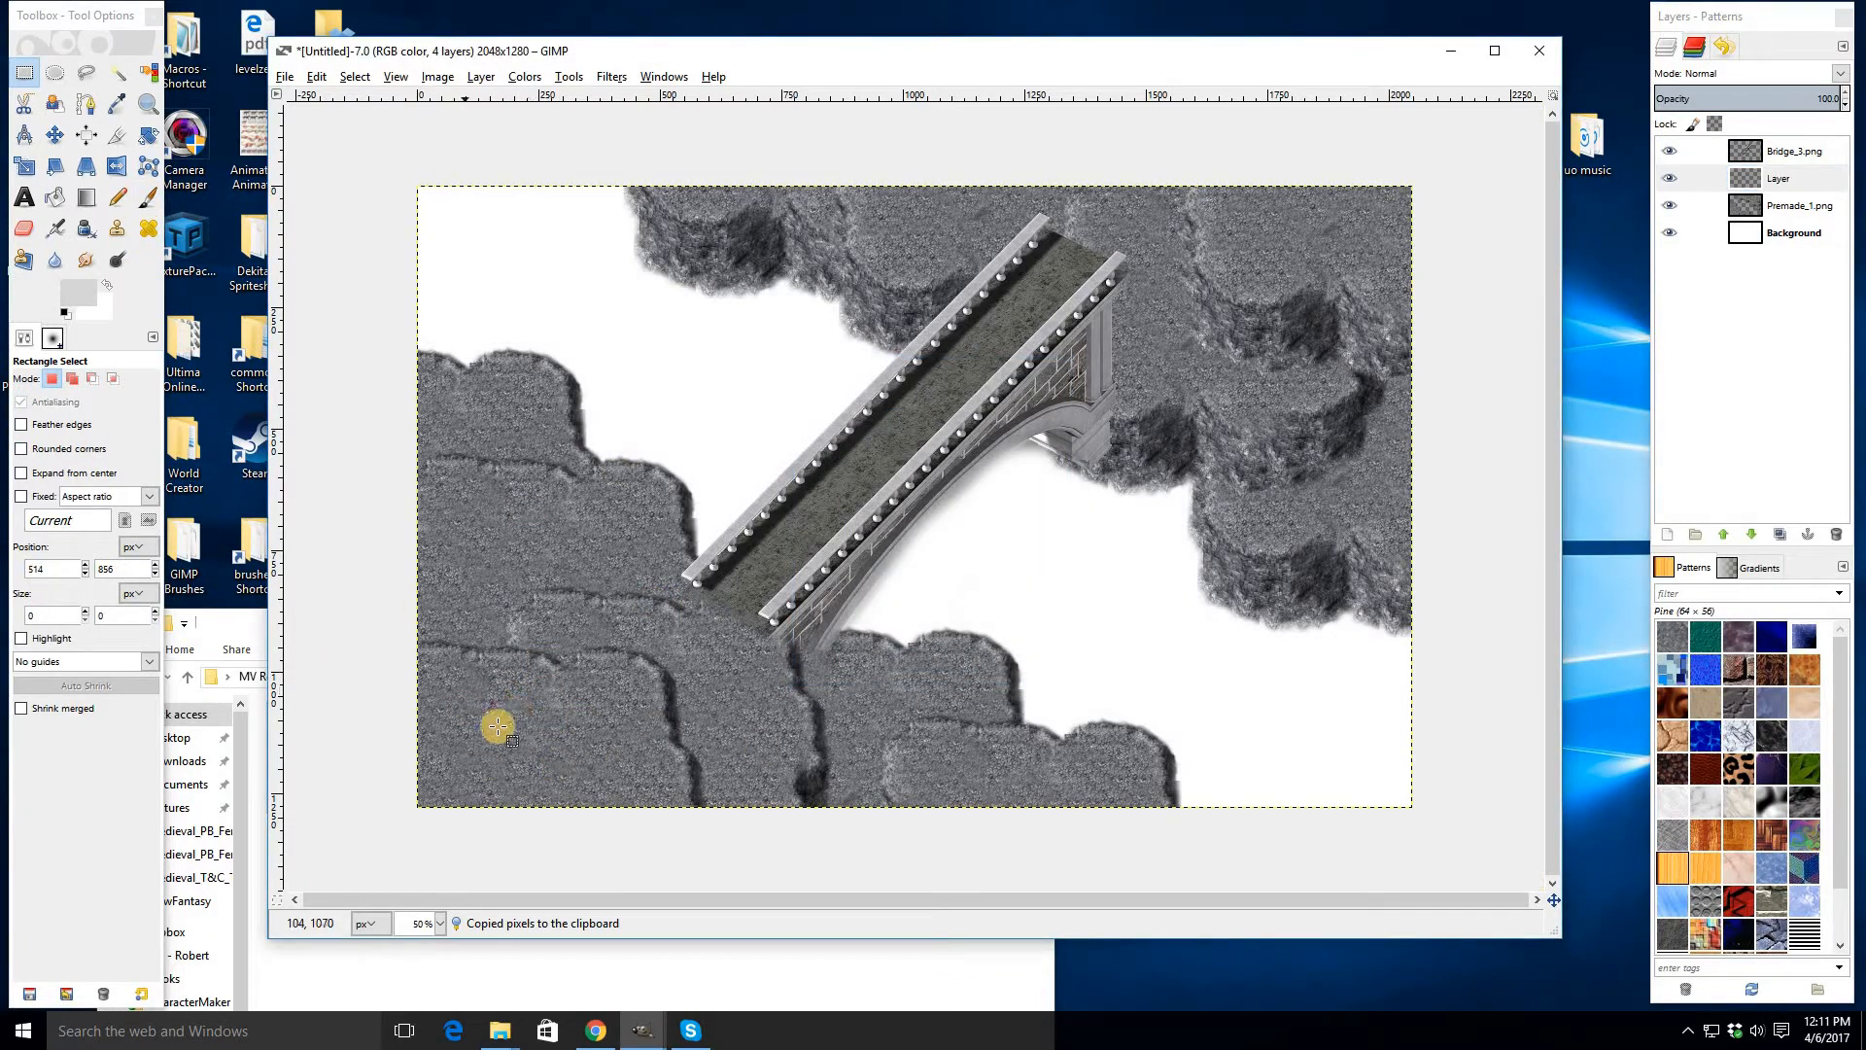
pyautogui.click(146, 198)
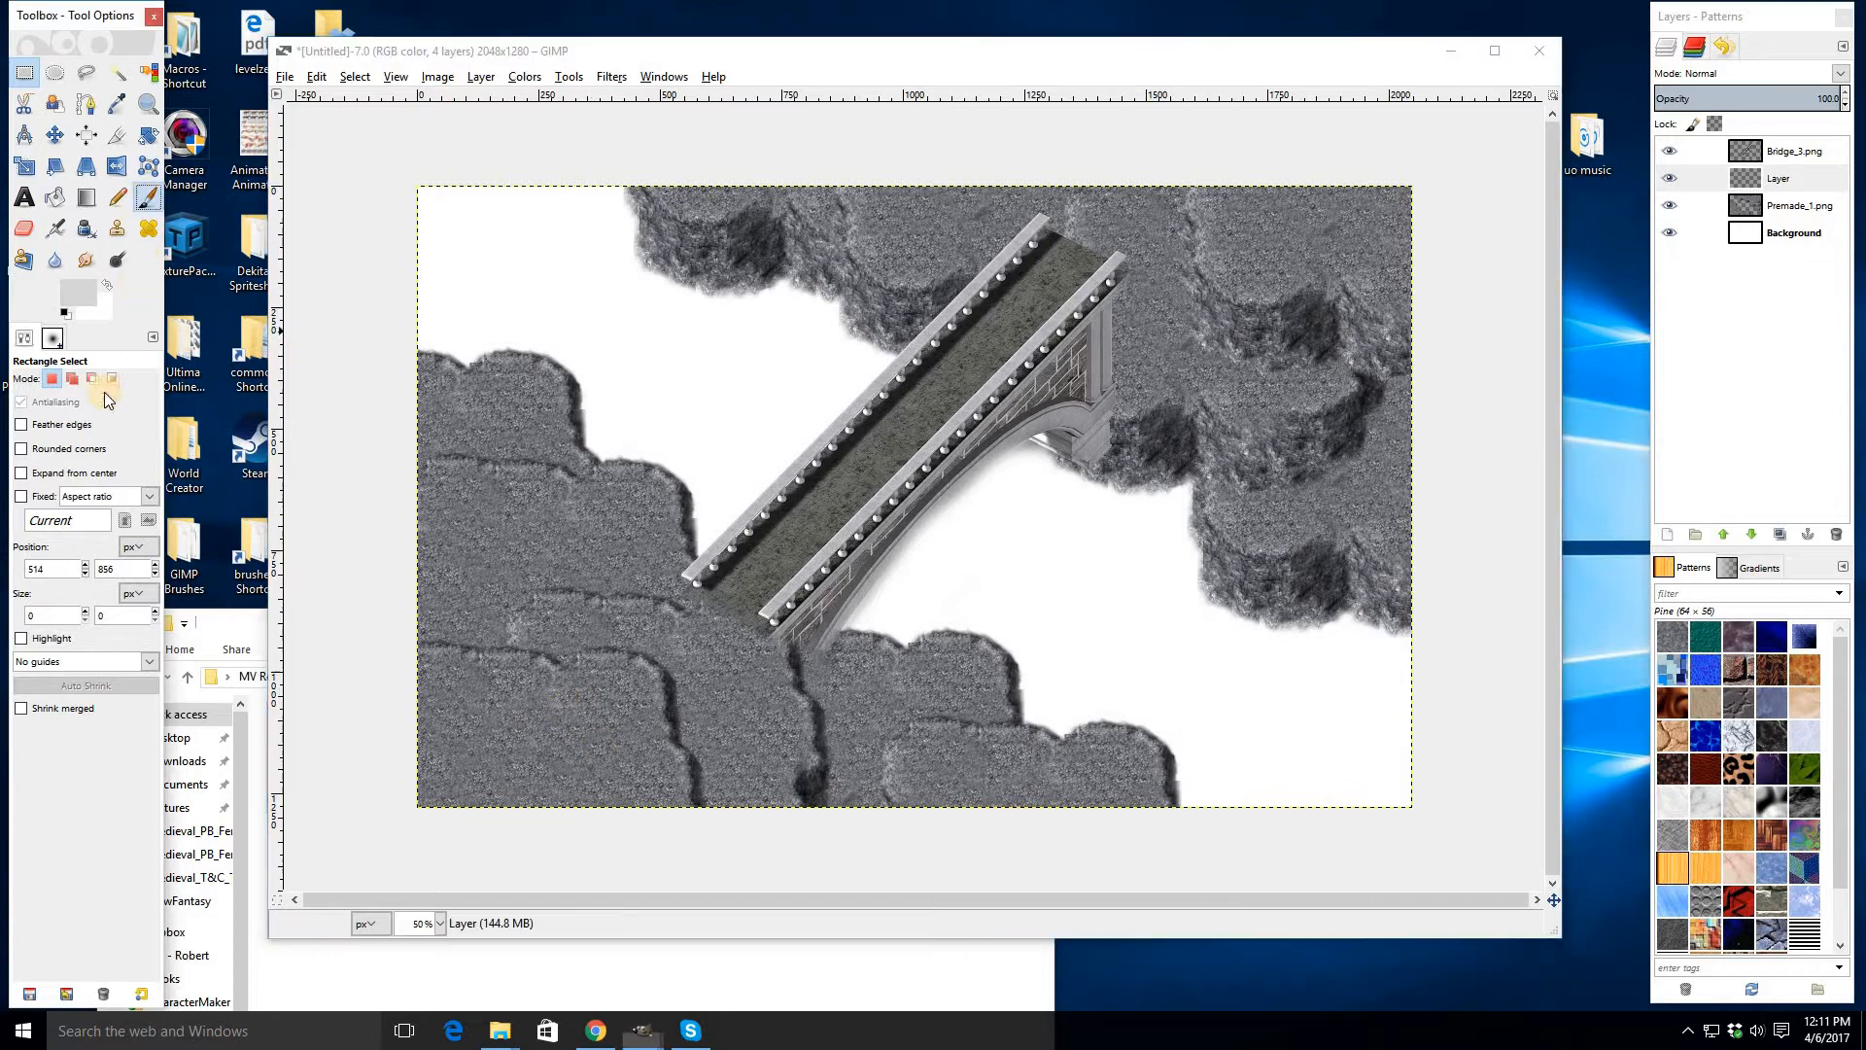
pyautogui.click(28, 440)
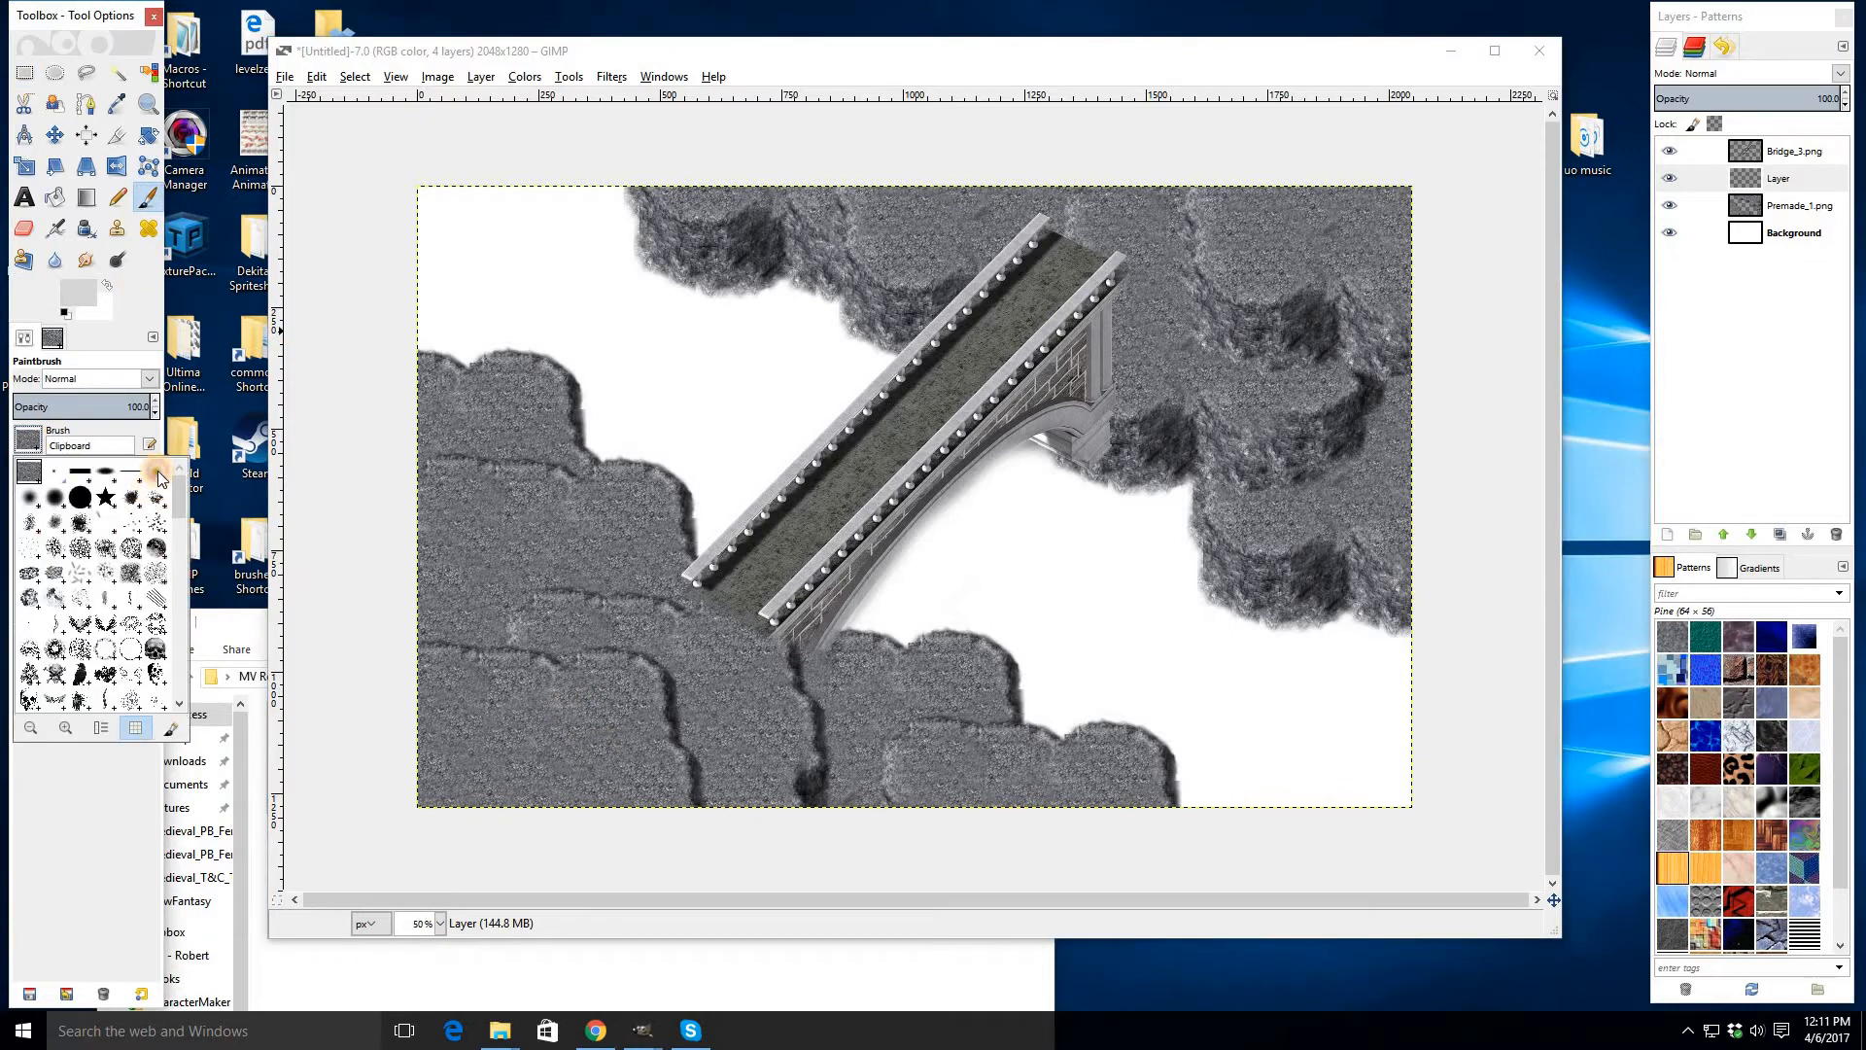
pyautogui.click(158, 474)
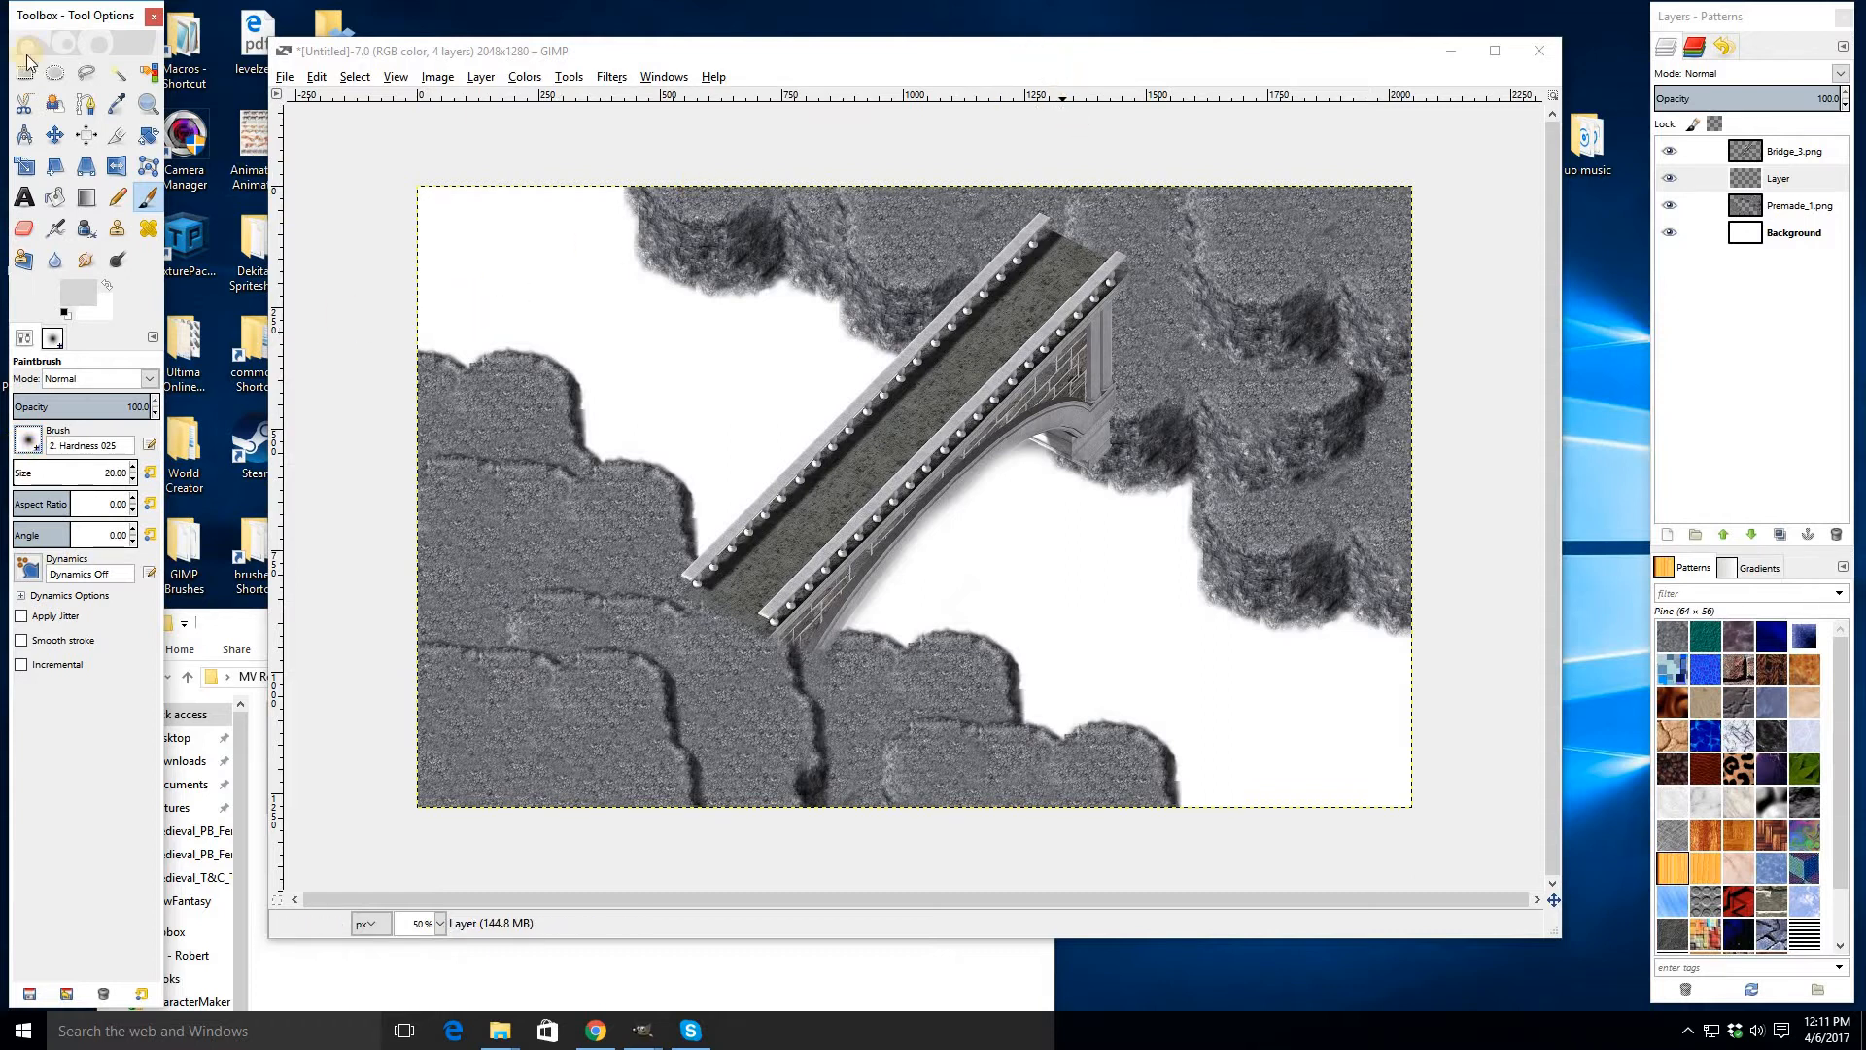
pyautogui.press('r')
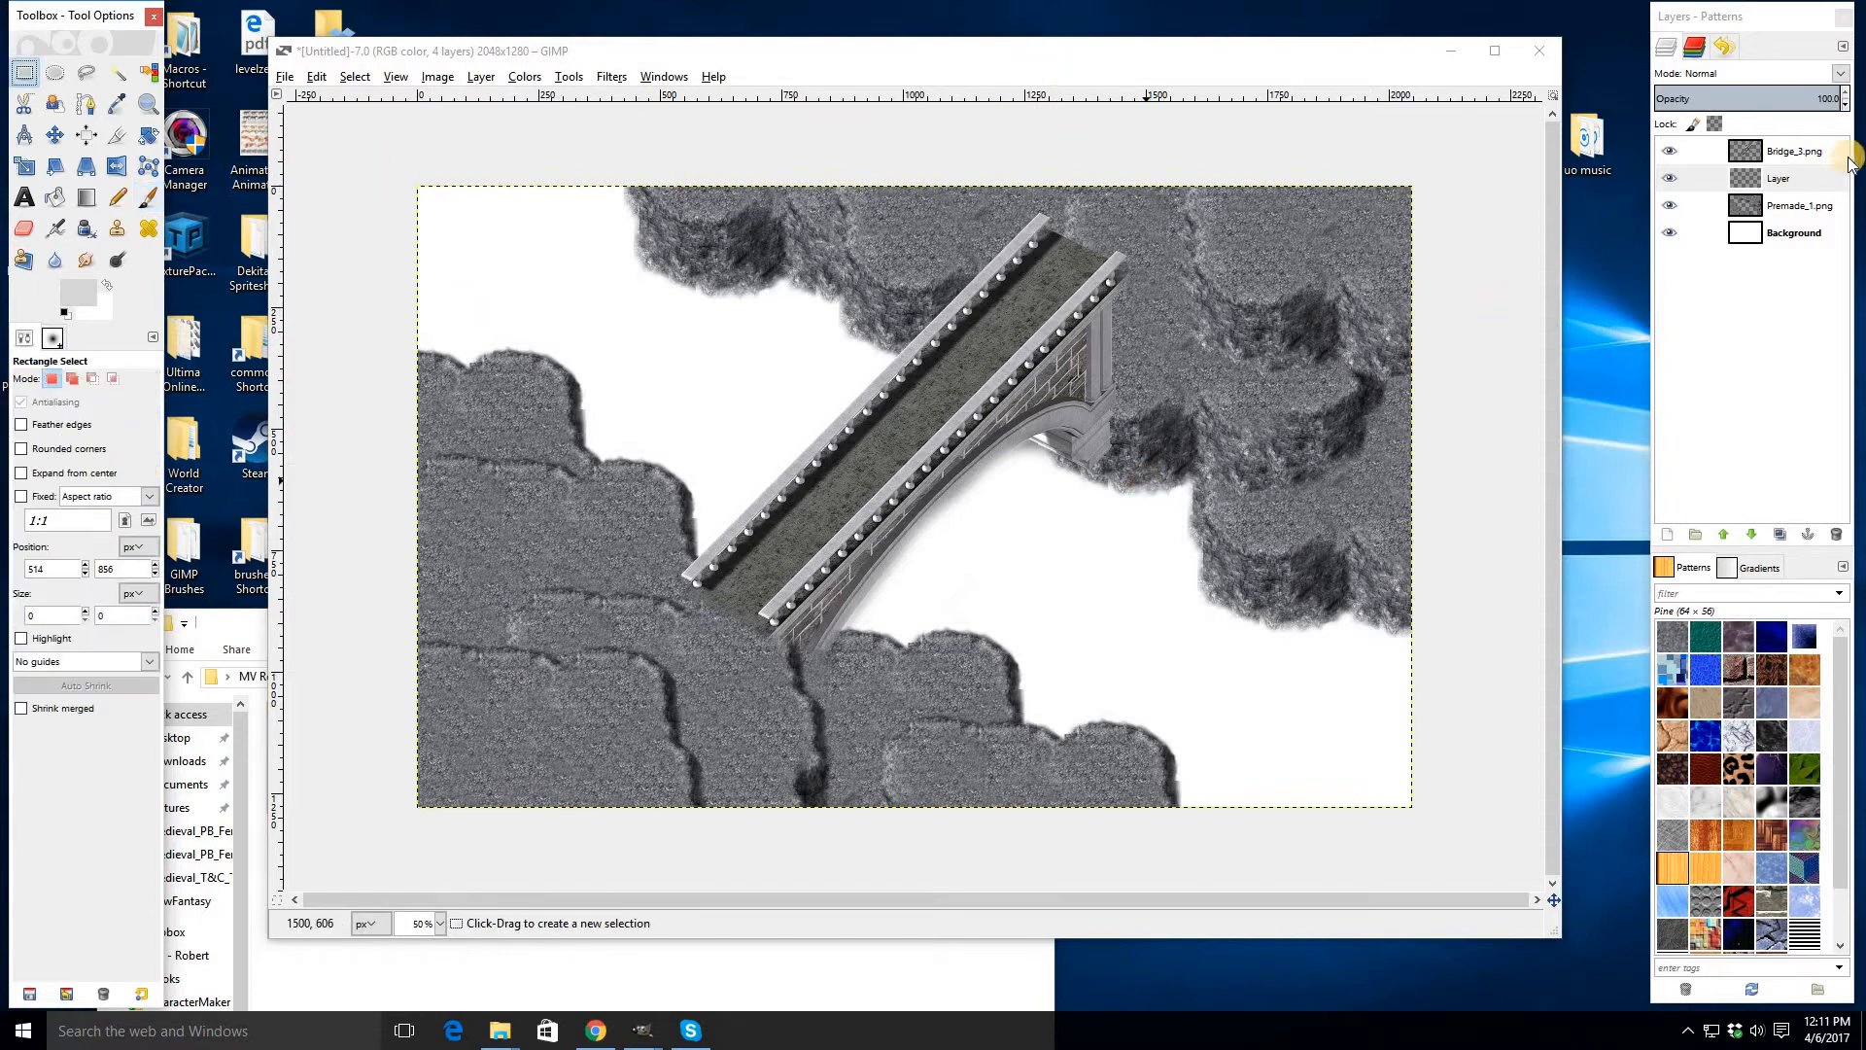
# - Clone cliff texture from Premade_1 onto the new layer with a size 200 brush, filling shadows and gaps along the cliff edges
pyautogui.click(1780, 207)
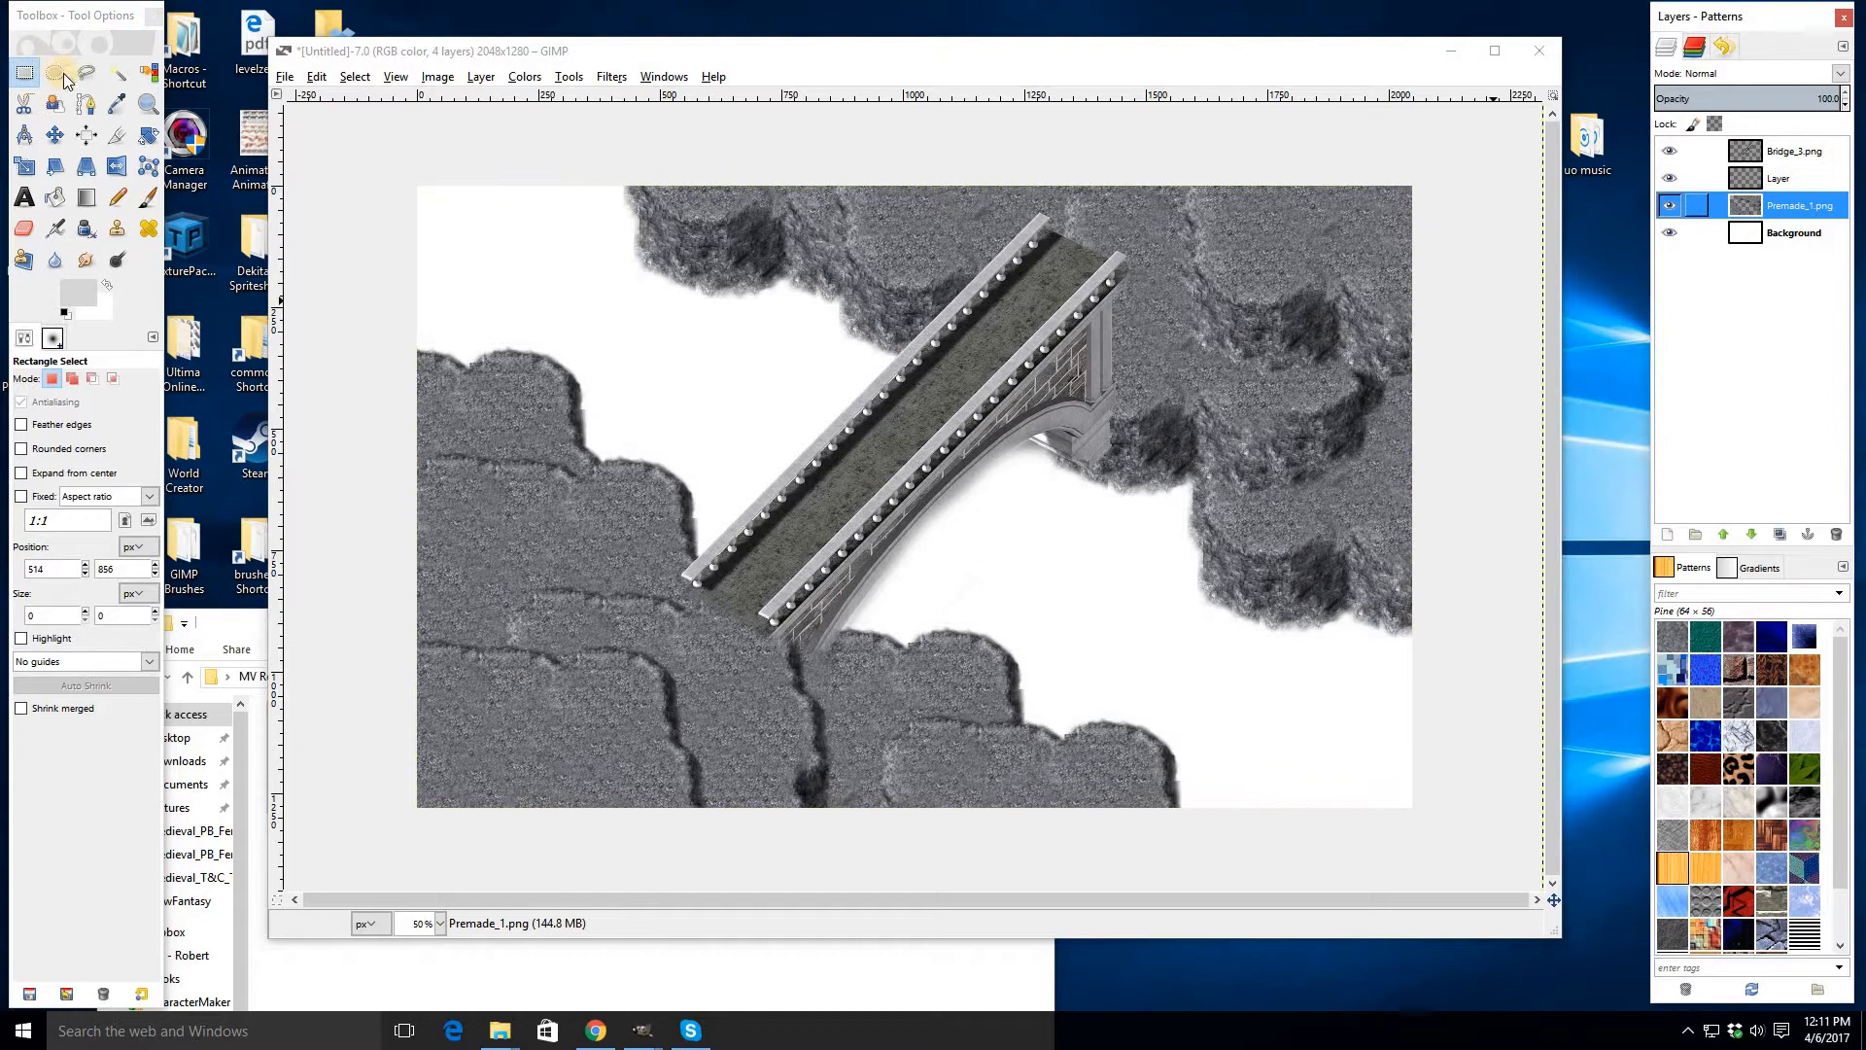
pyautogui.click(118, 231)
pyautogui.keyDown('ctrl'); pyautogui.click(529, 743); pyautogui.keyUp('ctrl')
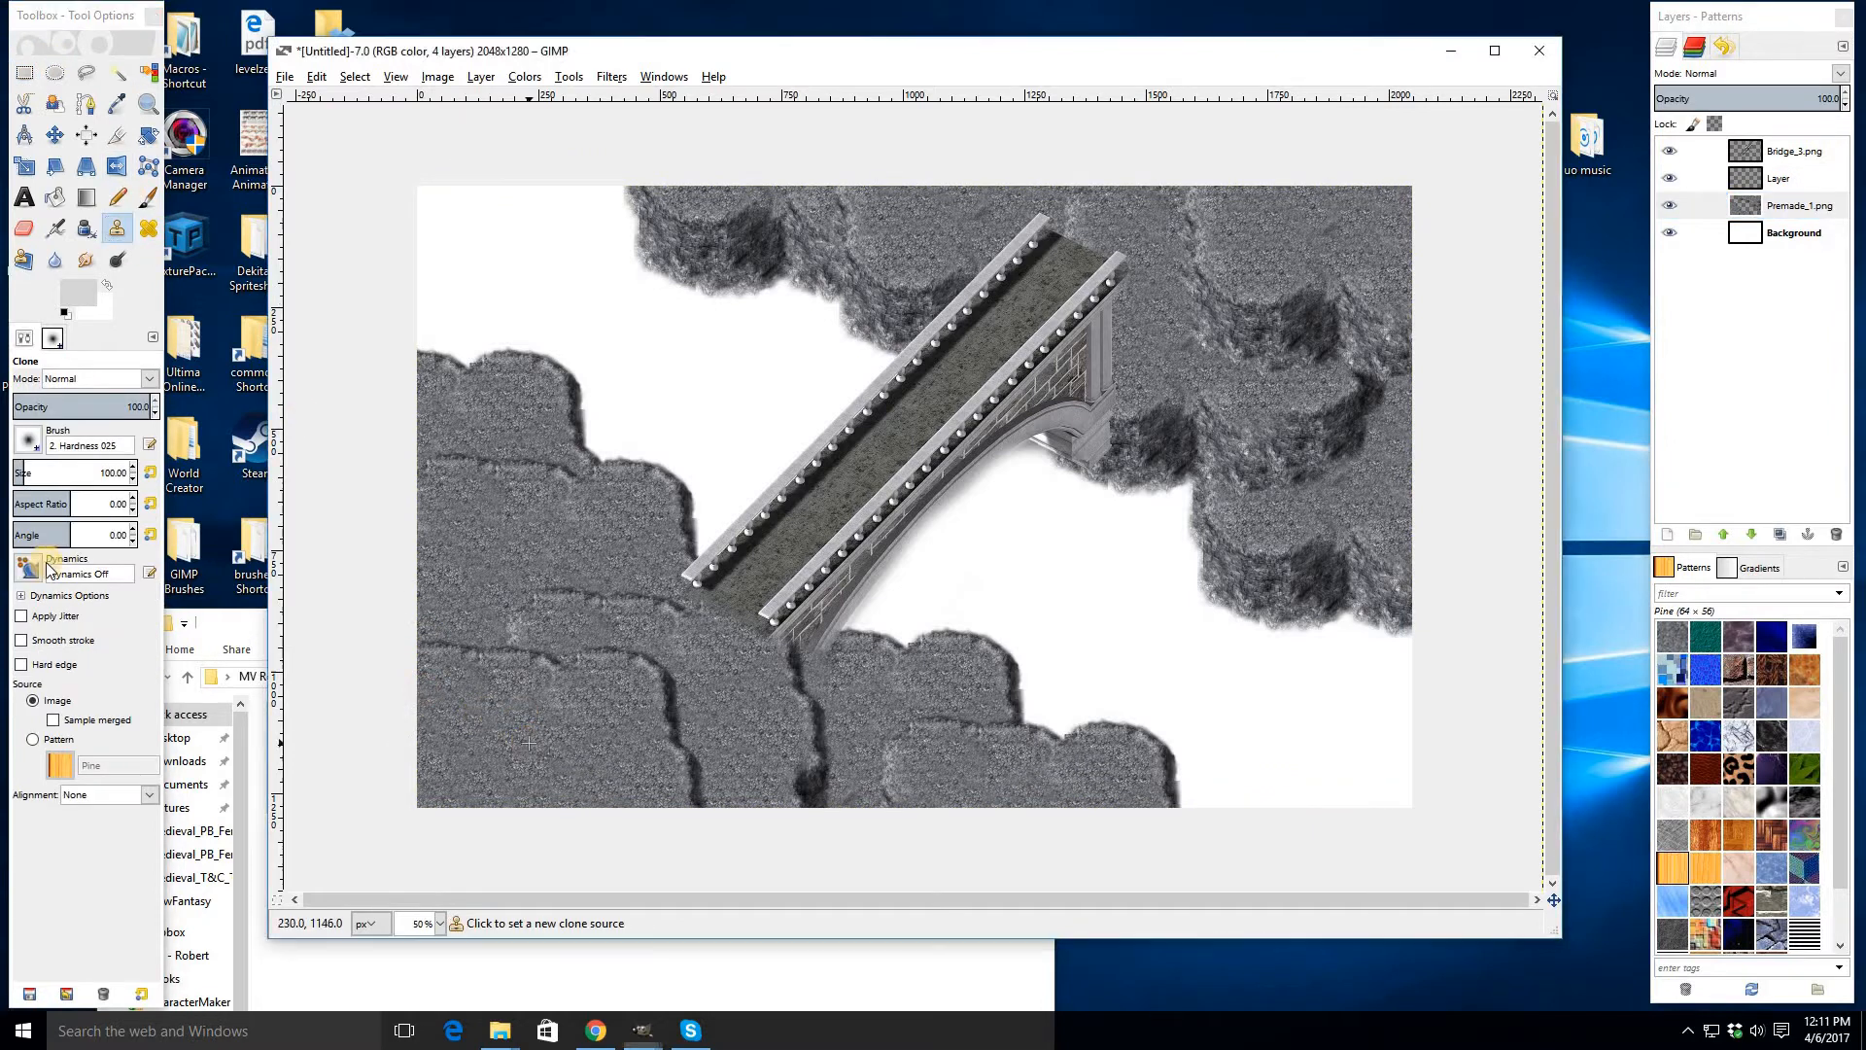
pyautogui.click(117, 474)
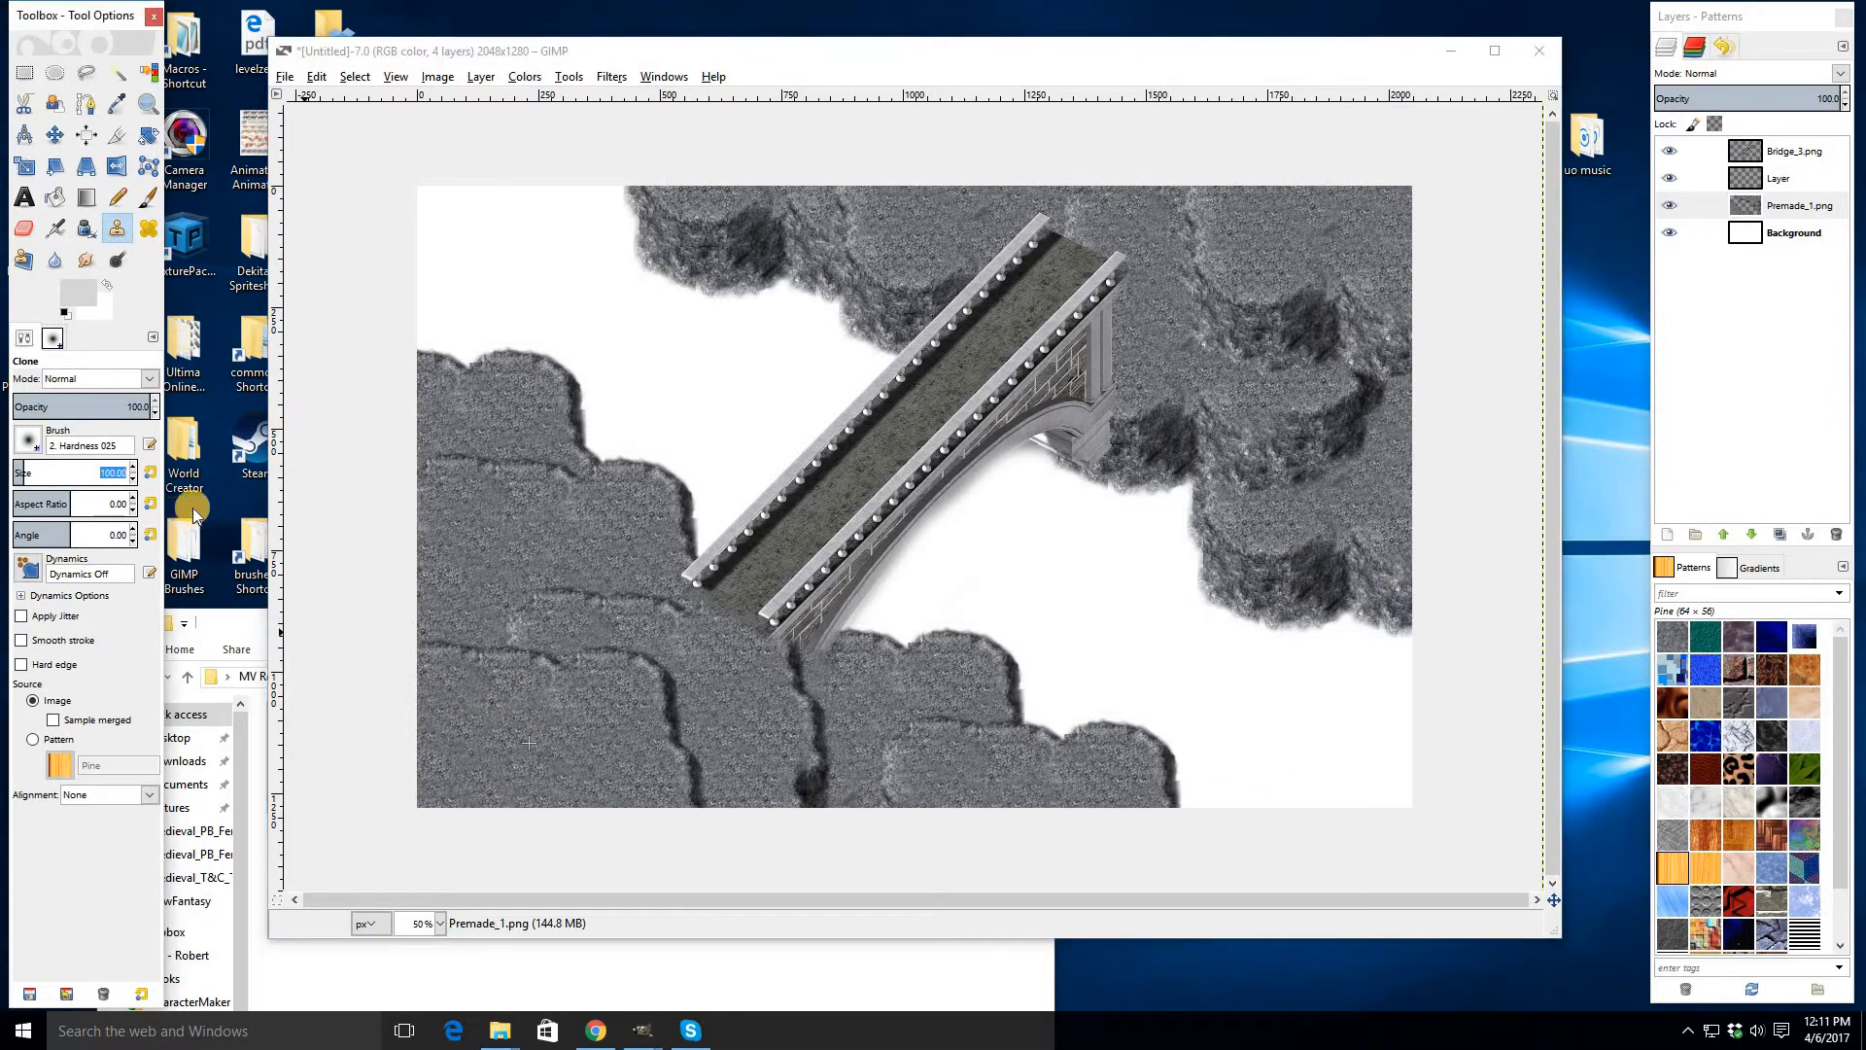
pyautogui.write('200')
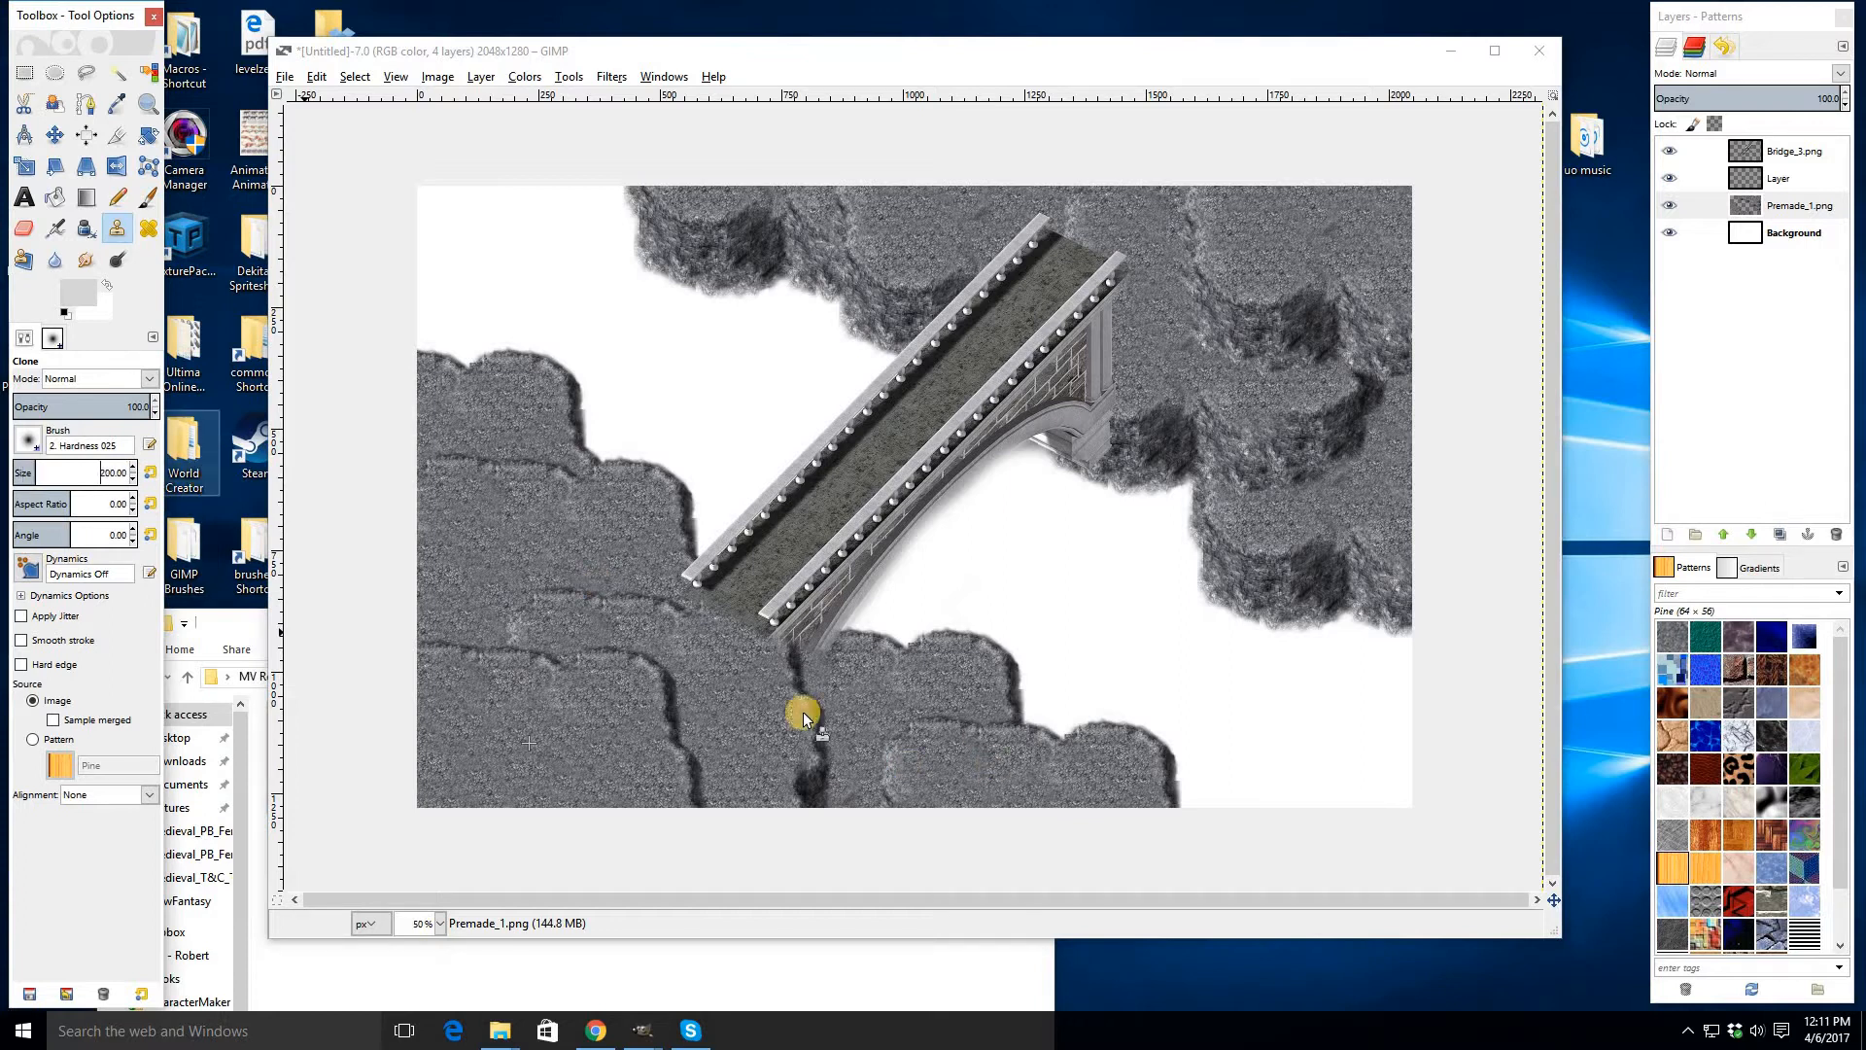
pyautogui.click(1787, 182)
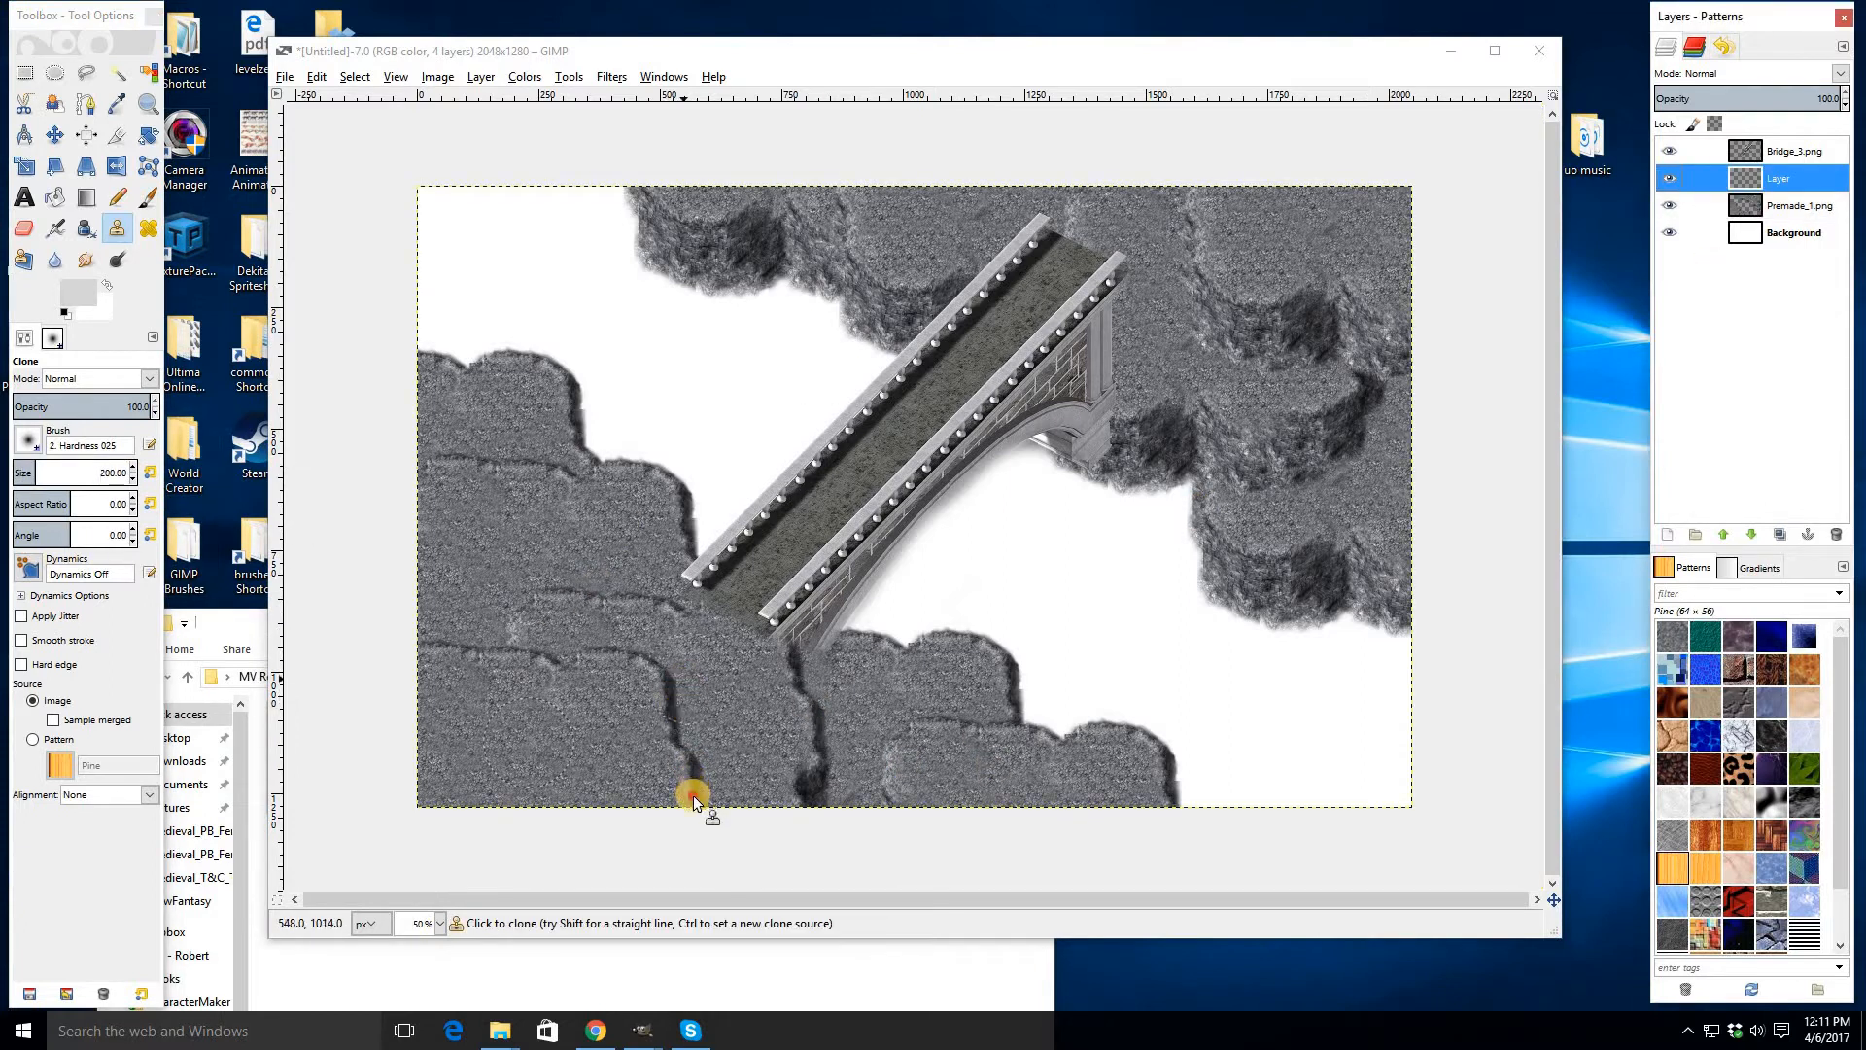
pyautogui.click(671, 737)
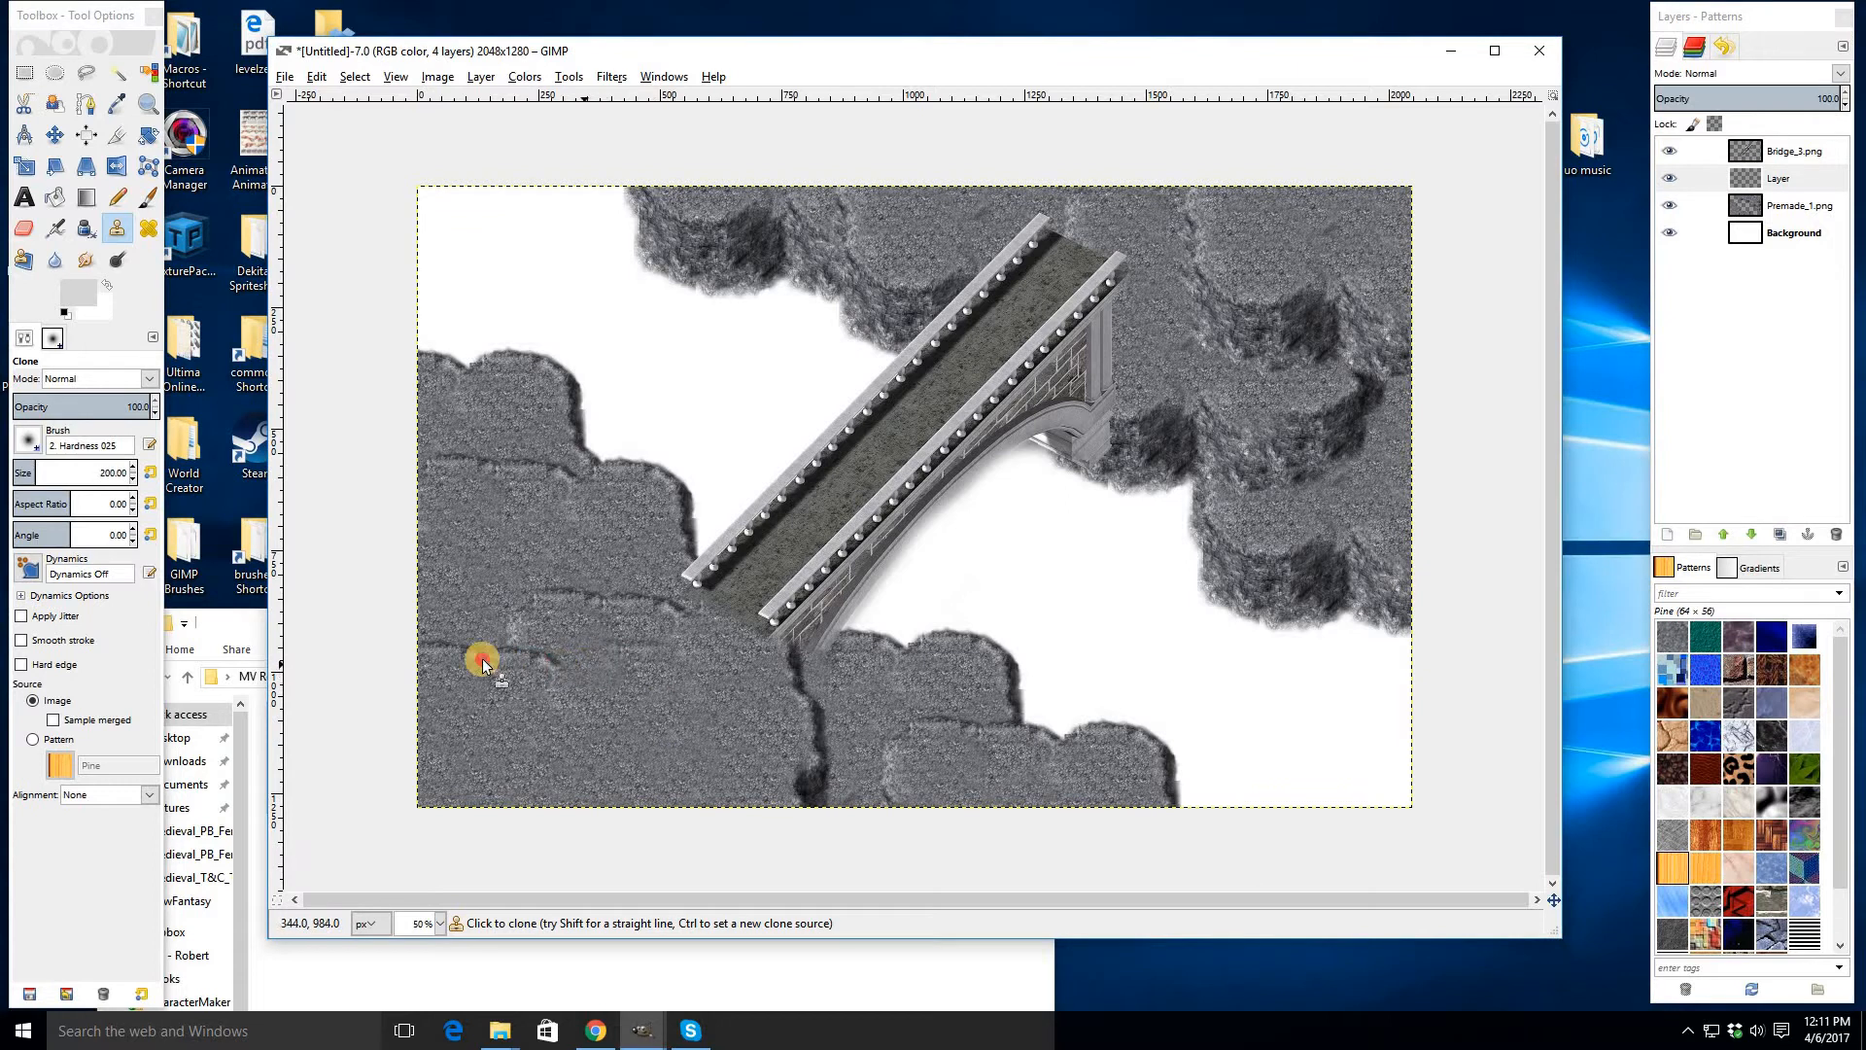
pyautogui.moveTo(483, 664); pyautogui.dragTo(440, 640)
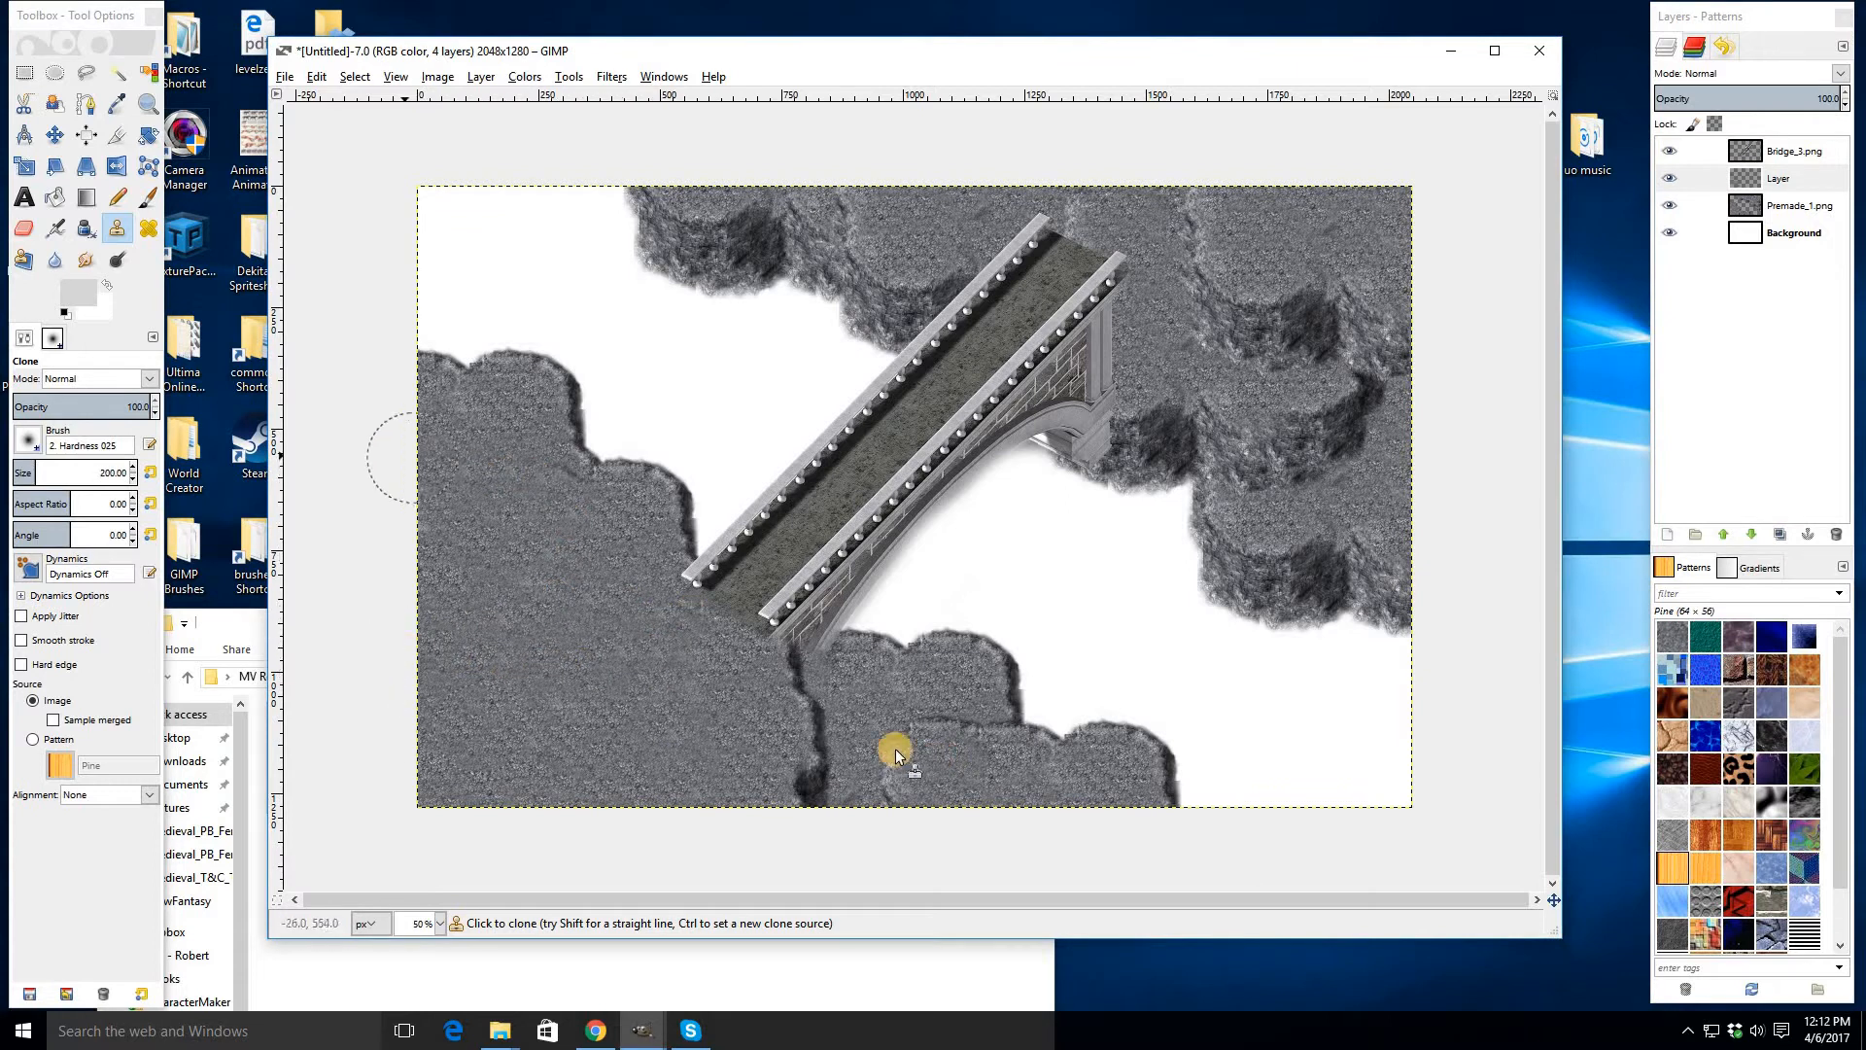
pyautogui.moveTo(797, 680); pyautogui.dragTo(792, 794)
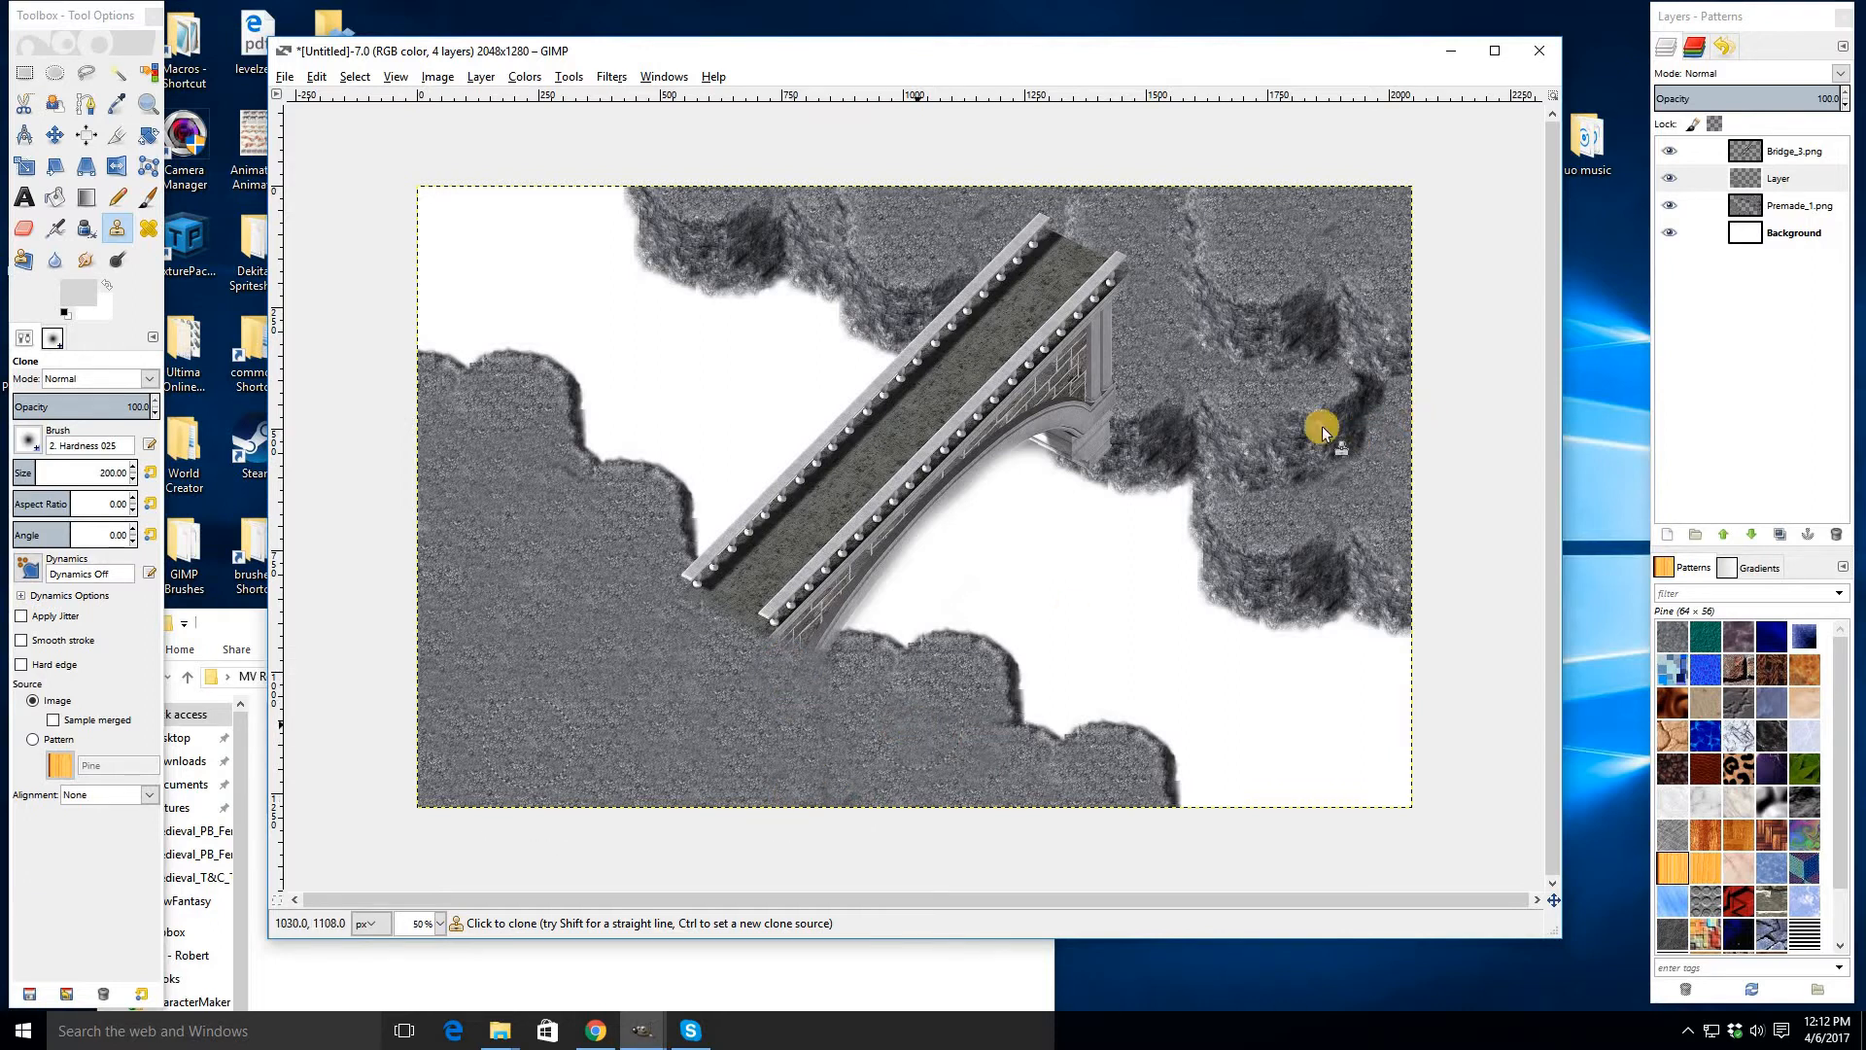
pyautogui.moveTo(1237, 450)
pyautogui.mouseDown()
pyautogui.moveTo(1356, 458)
pyautogui.moveTo(1278, 421)
pyautogui.moveTo(1404, 388)
pyautogui.moveTo(1283, 337)
pyautogui.moveTo(1347, 297)
pyautogui.mouseUp()
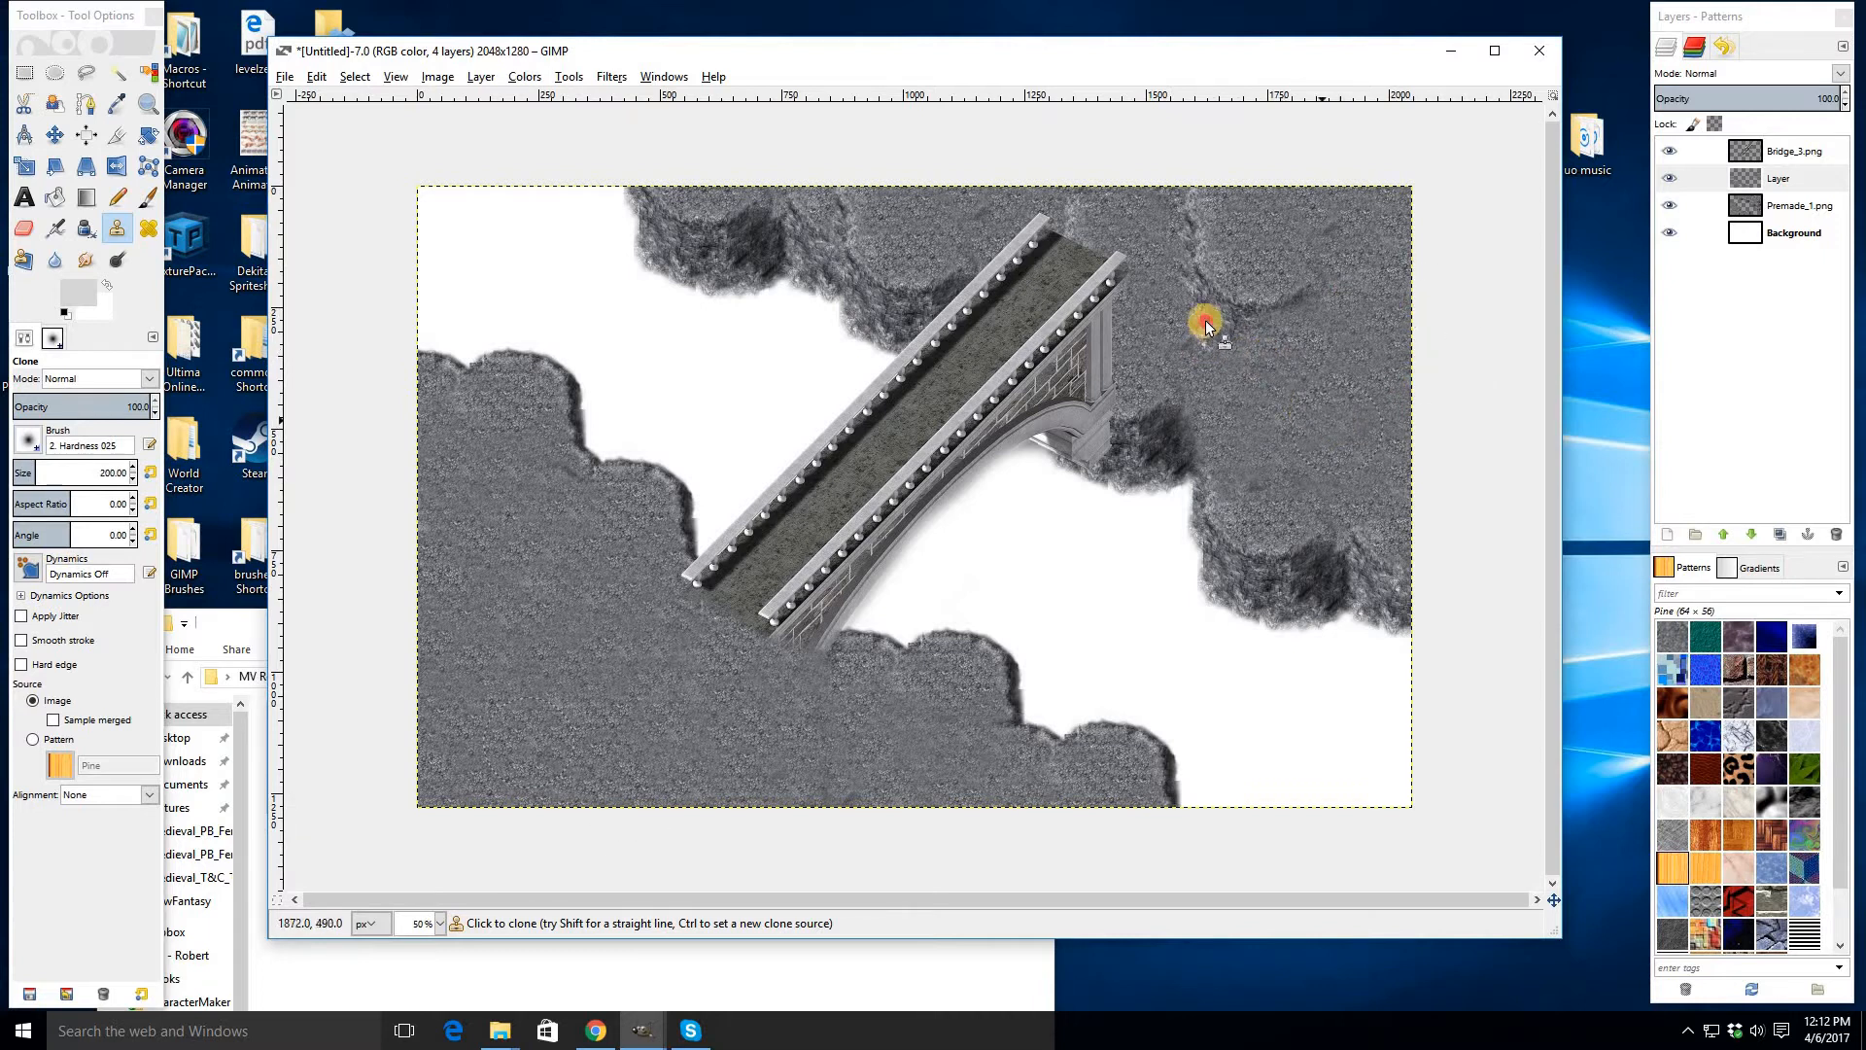
pyautogui.moveTo(1176, 264)
pyautogui.mouseDown()
pyautogui.moveTo(1189, 191)
pyautogui.moveTo(1287, 230)
pyautogui.mouseUp()
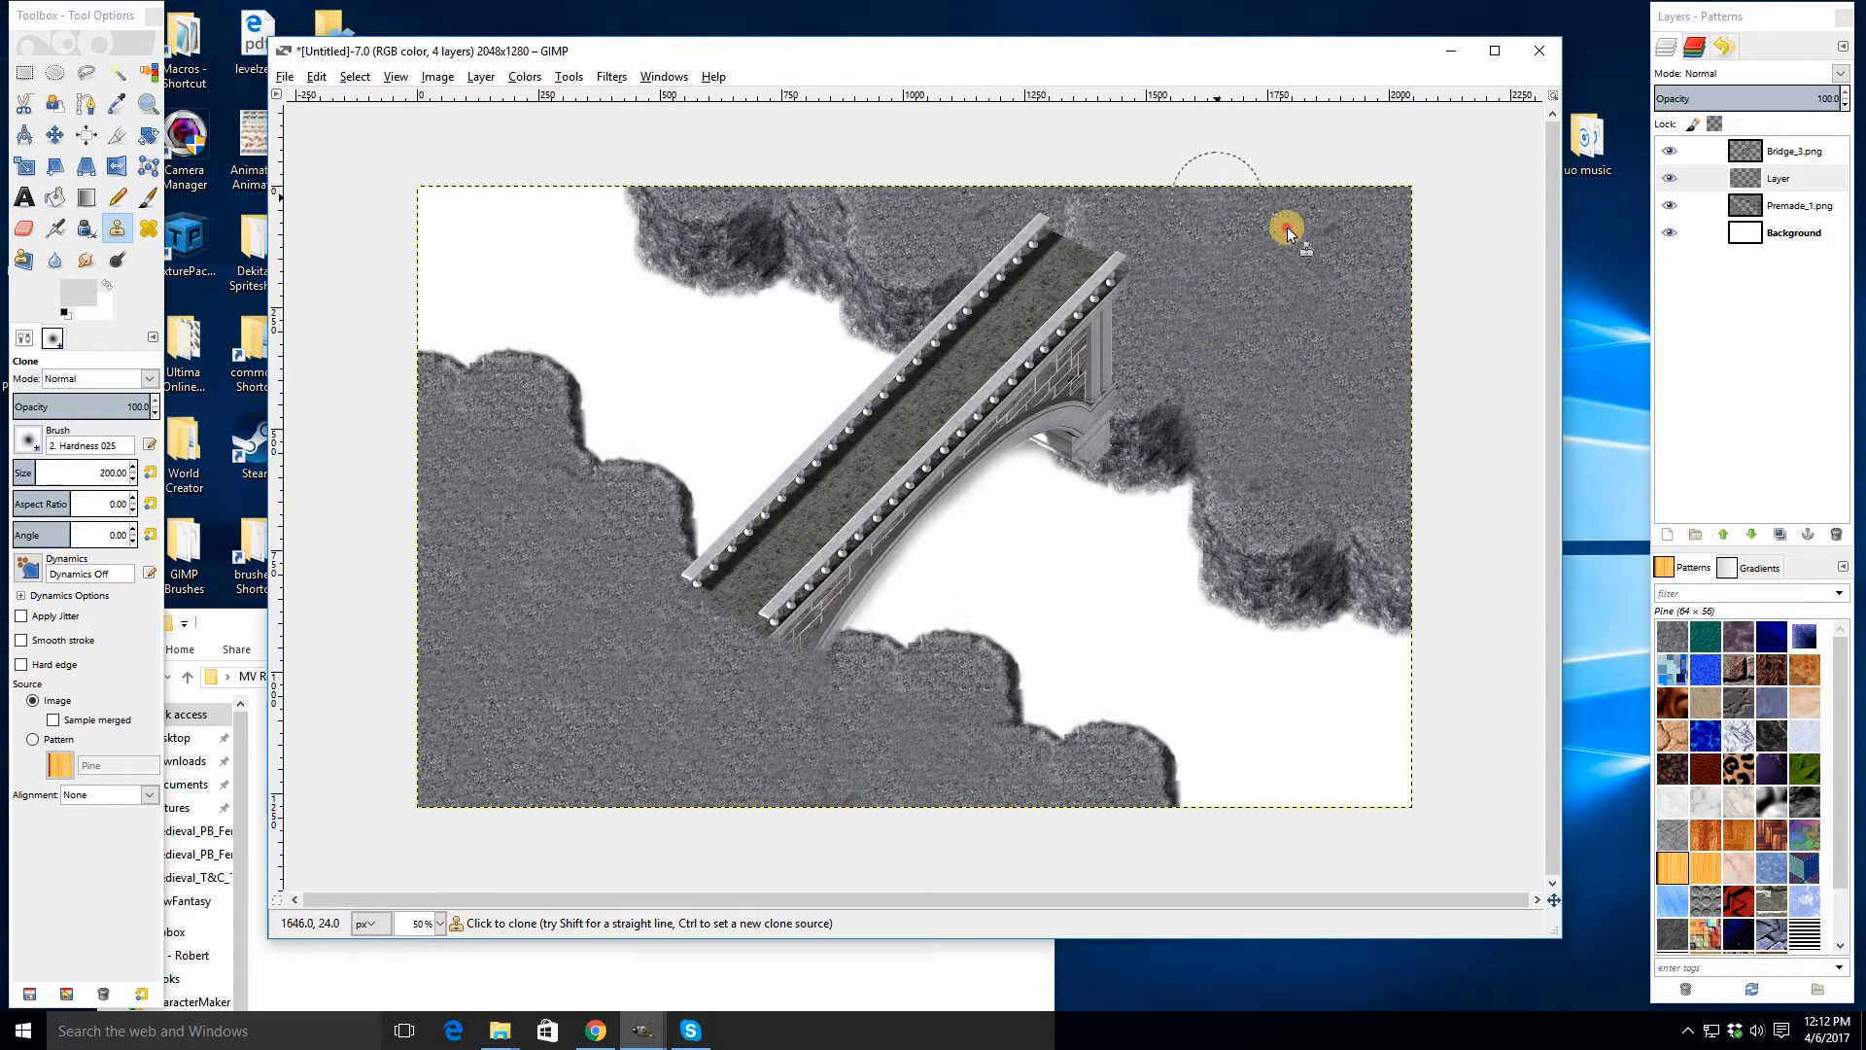
pyautogui.click(1088, 226)
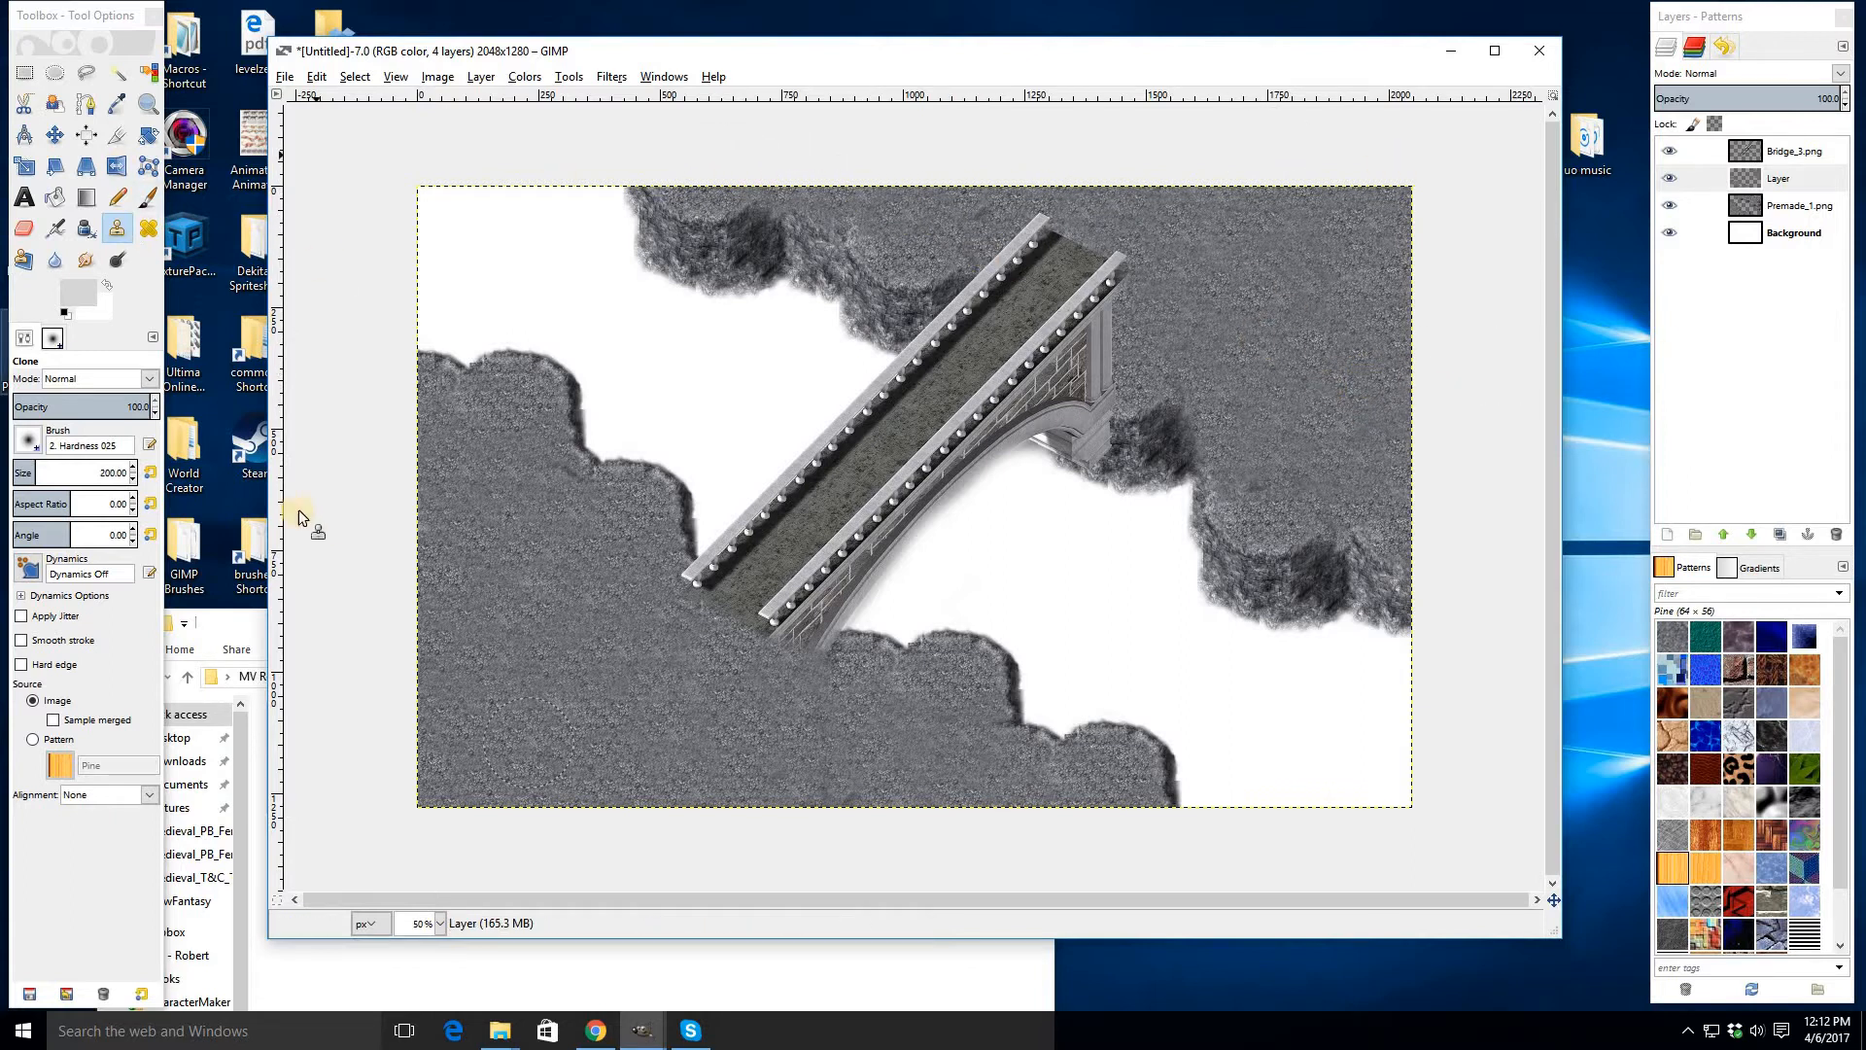
# - Drag Premade_10 from the Medieval_Cliffs folder into the image as a new layer
pyautogui.click(242, 624)
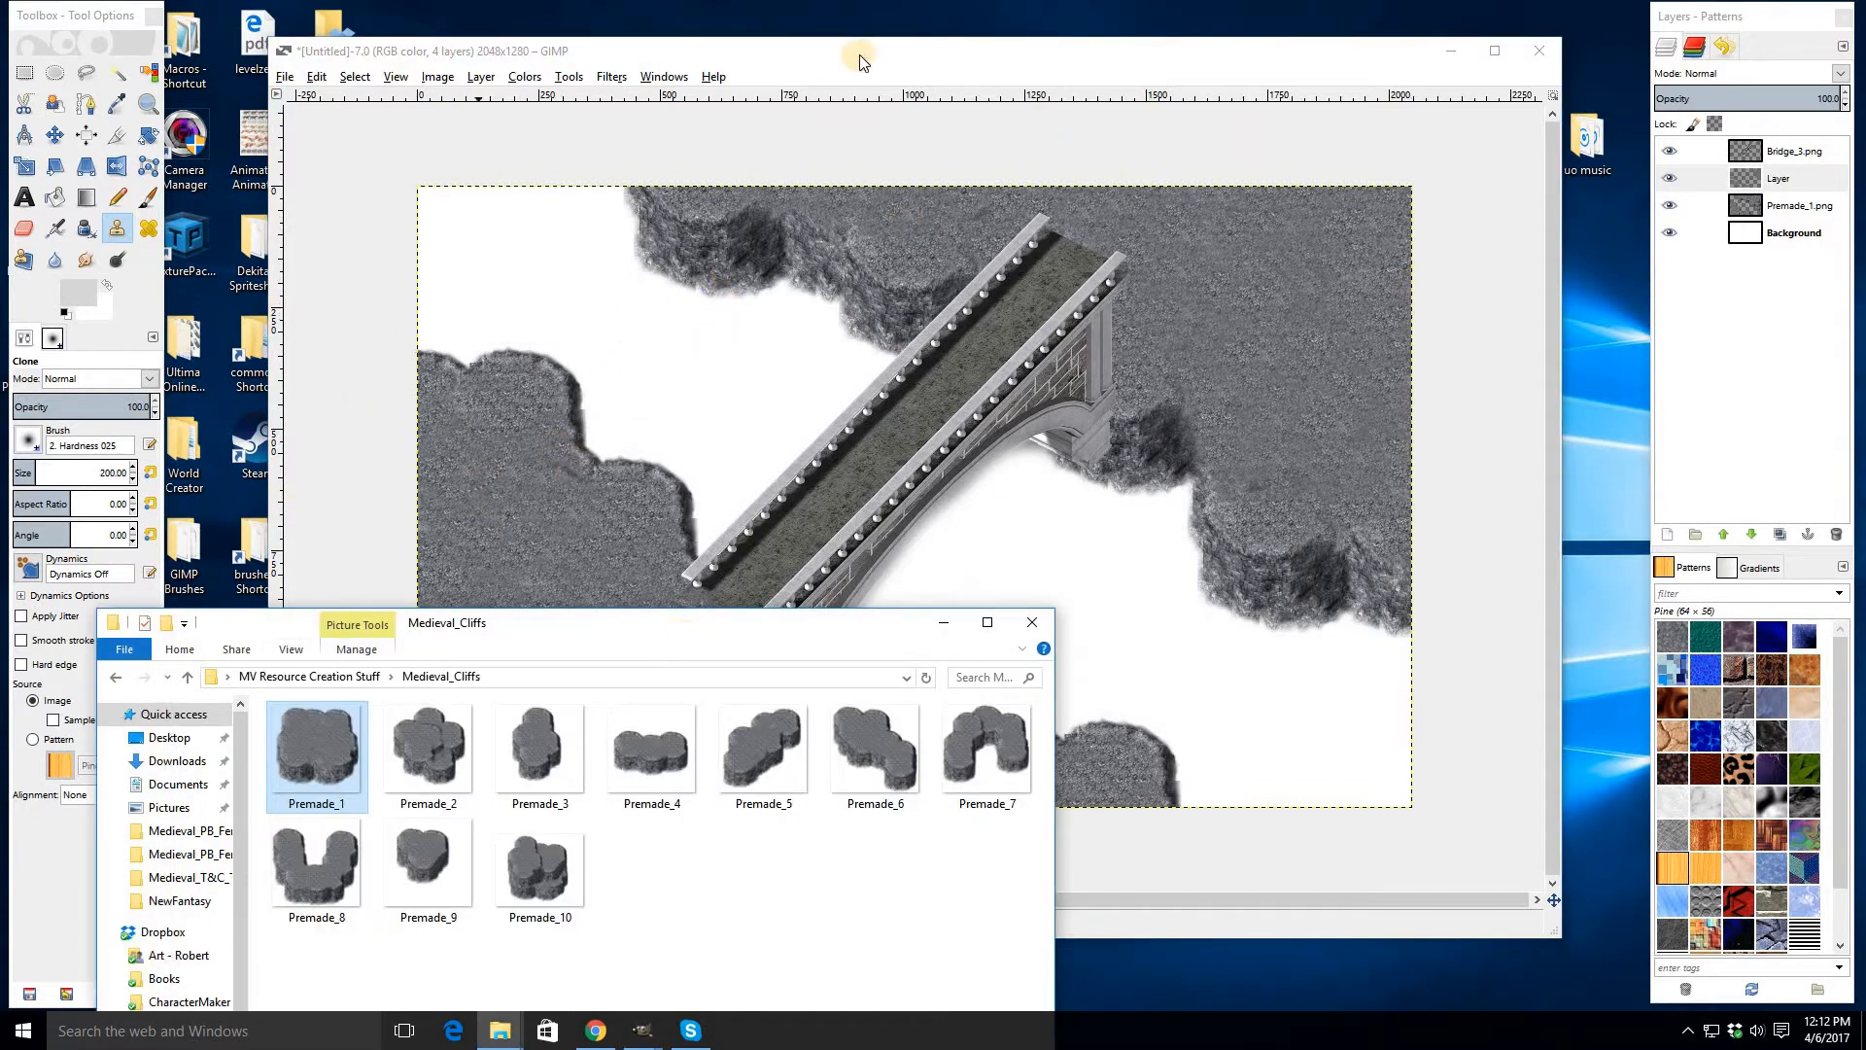
pyautogui.click(951, 173)
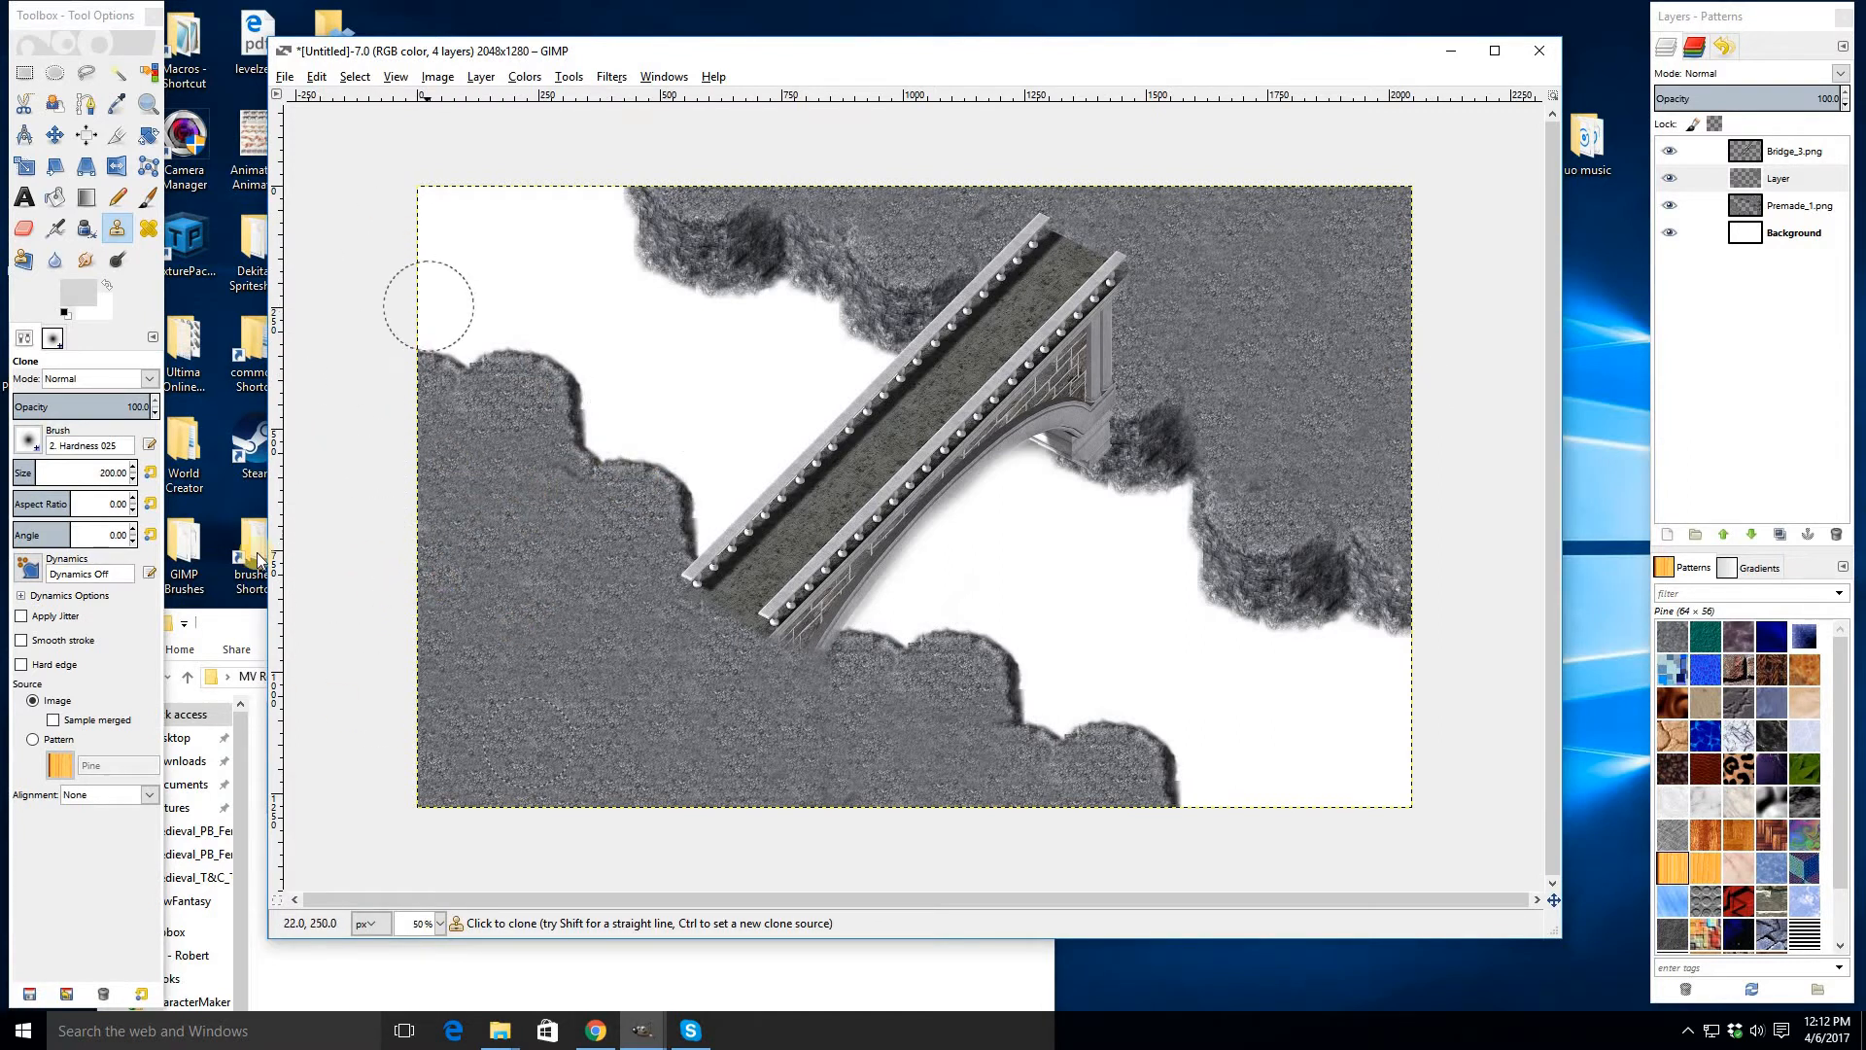
pyautogui.hotkey('alt', 'Tab')
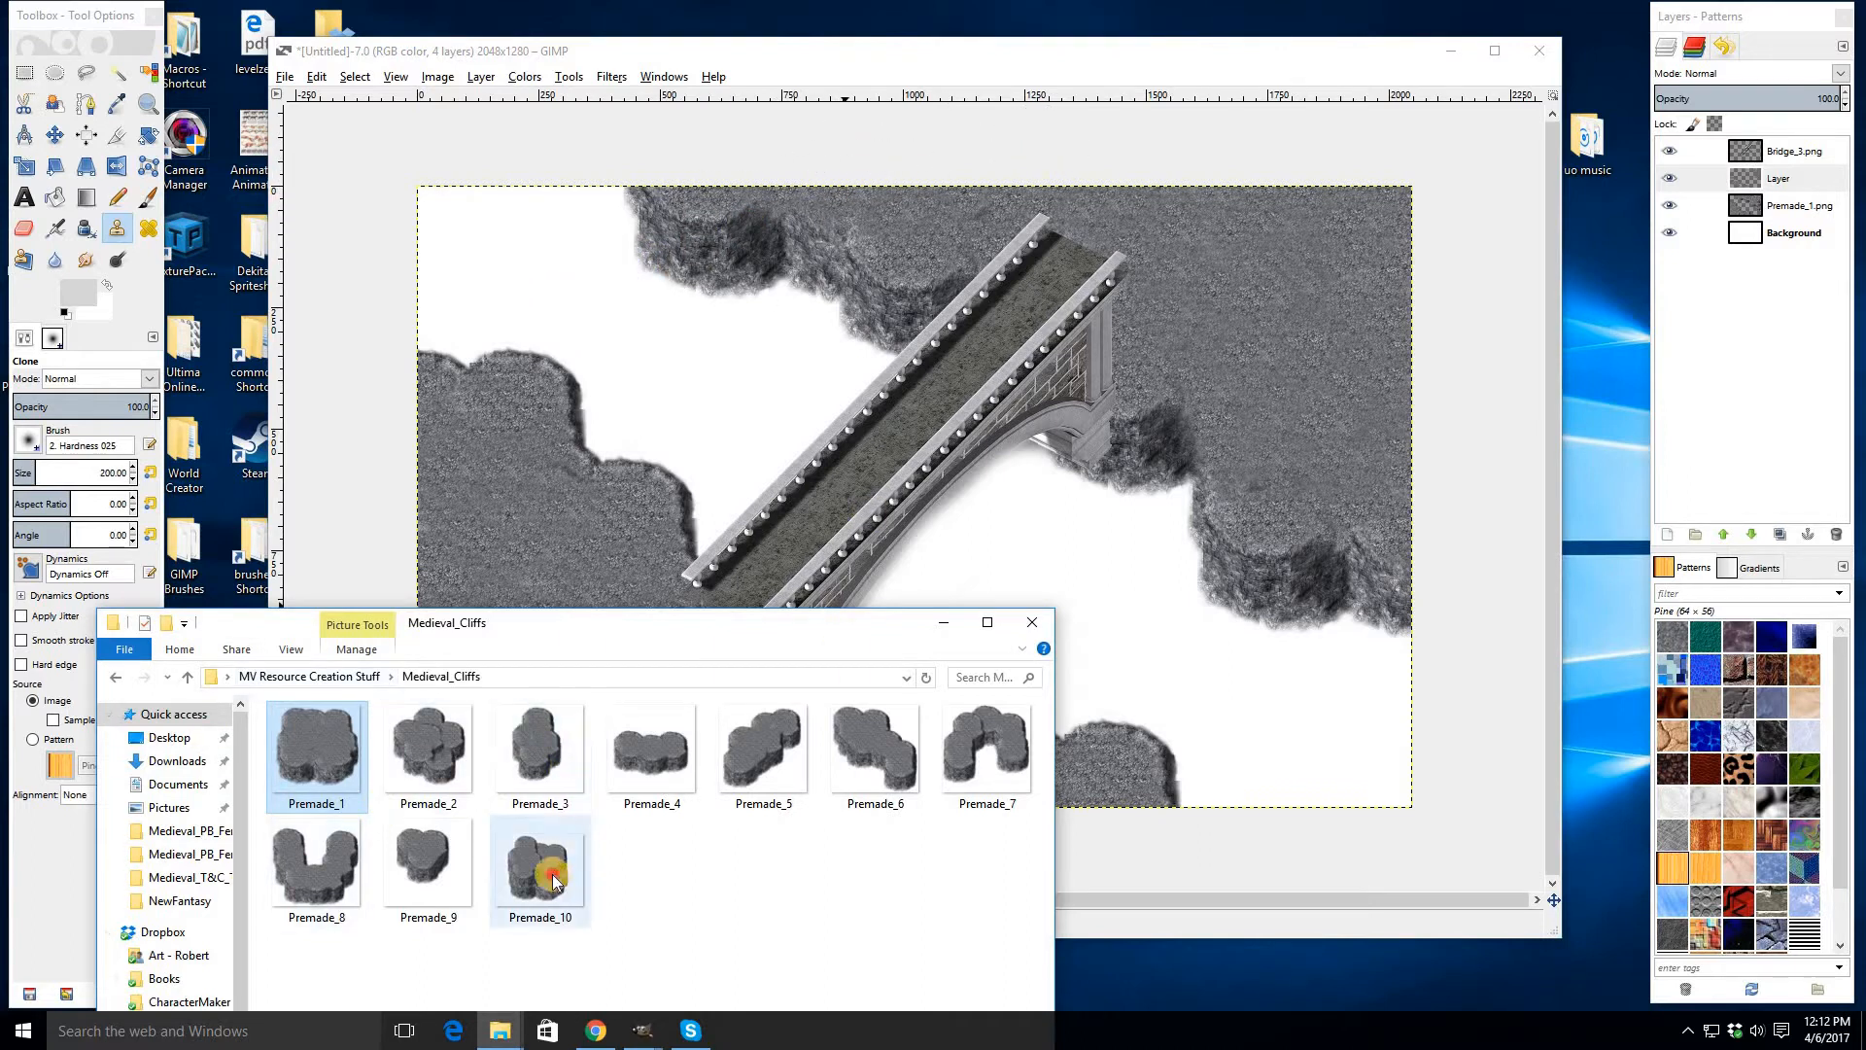
pyautogui.moveTo(554, 880); pyautogui.dragTo(655, 346)
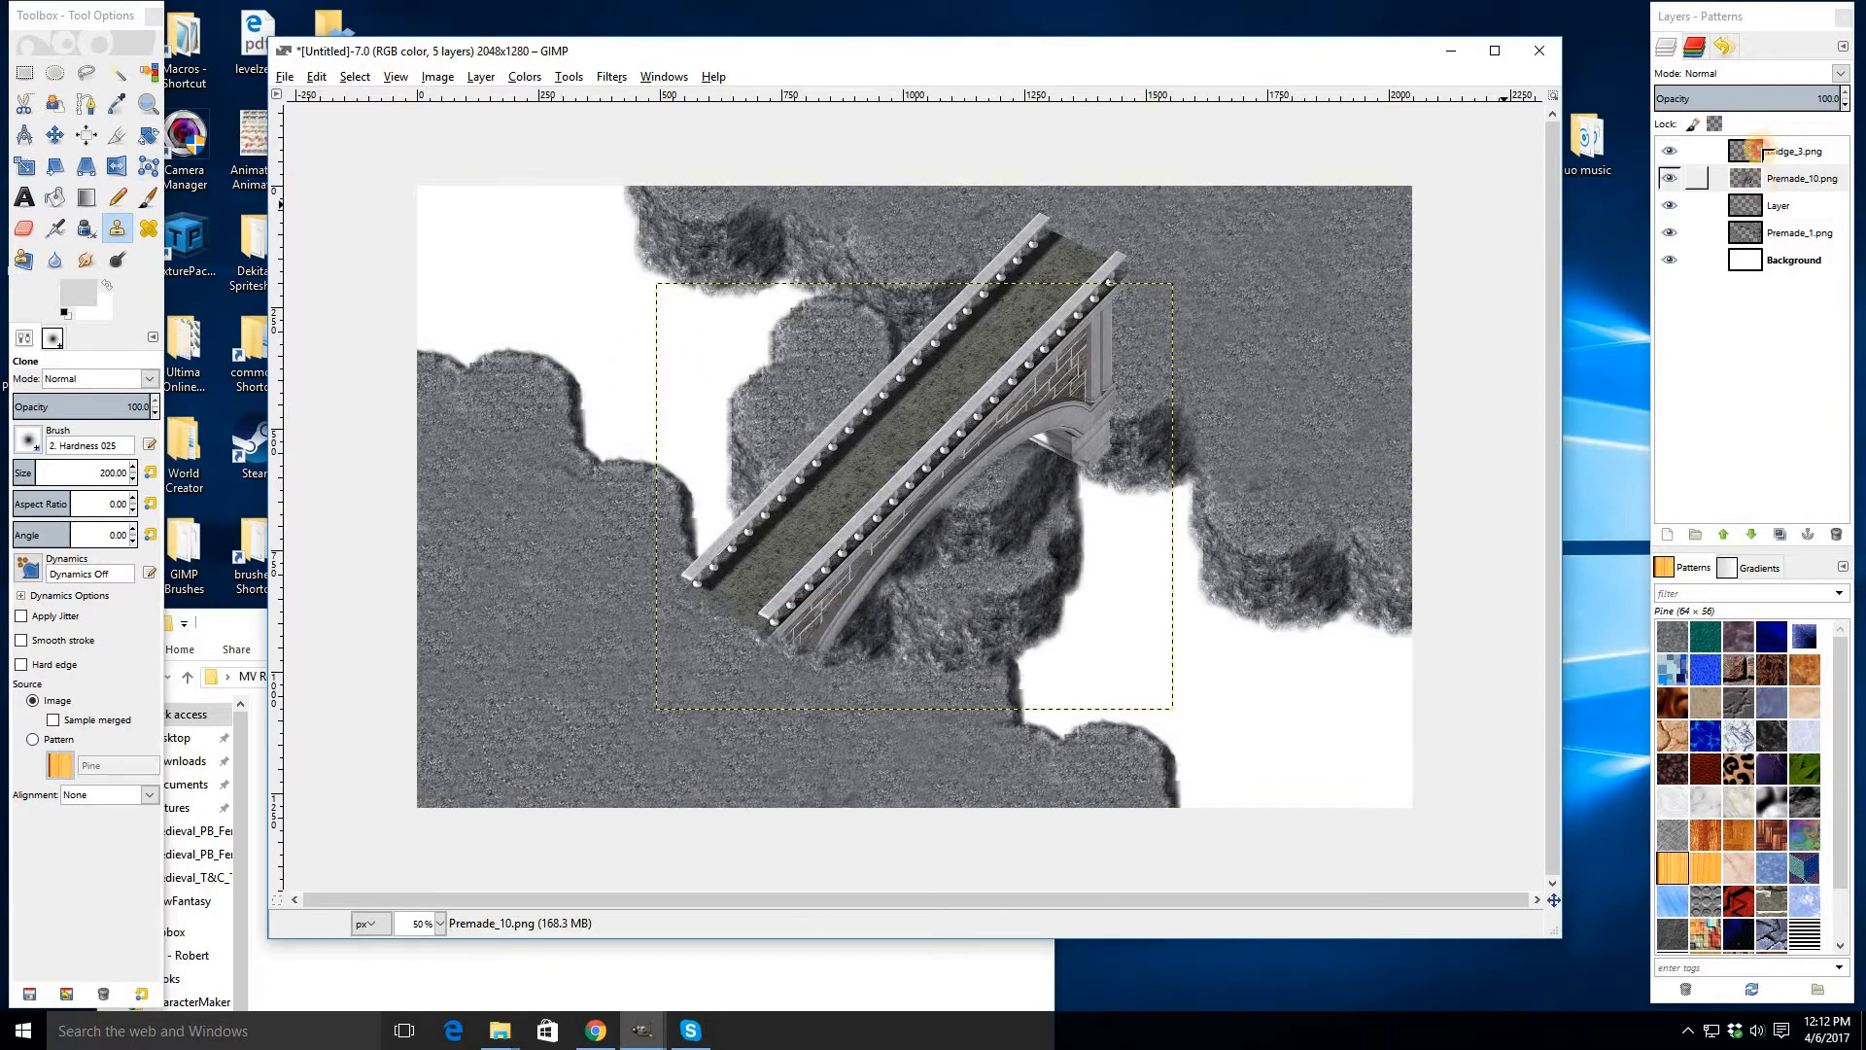
# - Raise the Premade_10 layer one step so it sits above the bridge layer
pyautogui.click(611, 76)
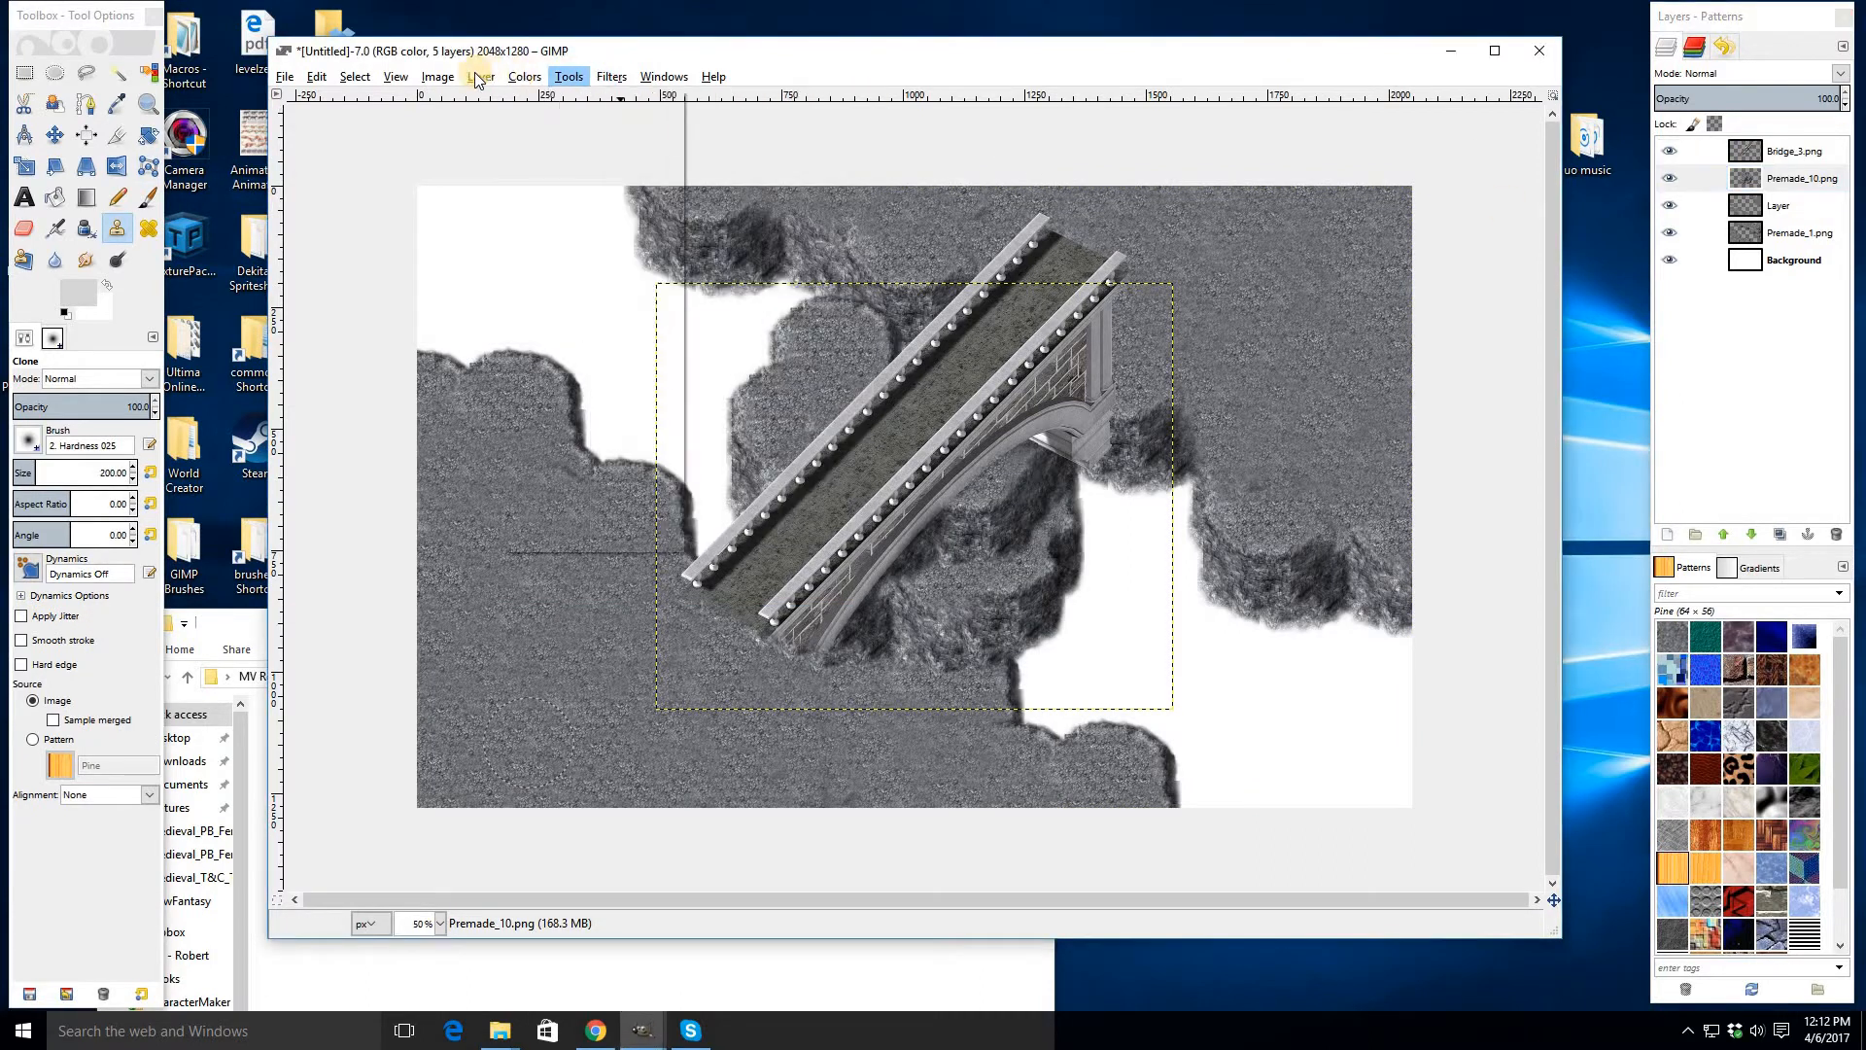
pyautogui.moveTo(481, 77)
pyautogui.moveTo(681, 250)
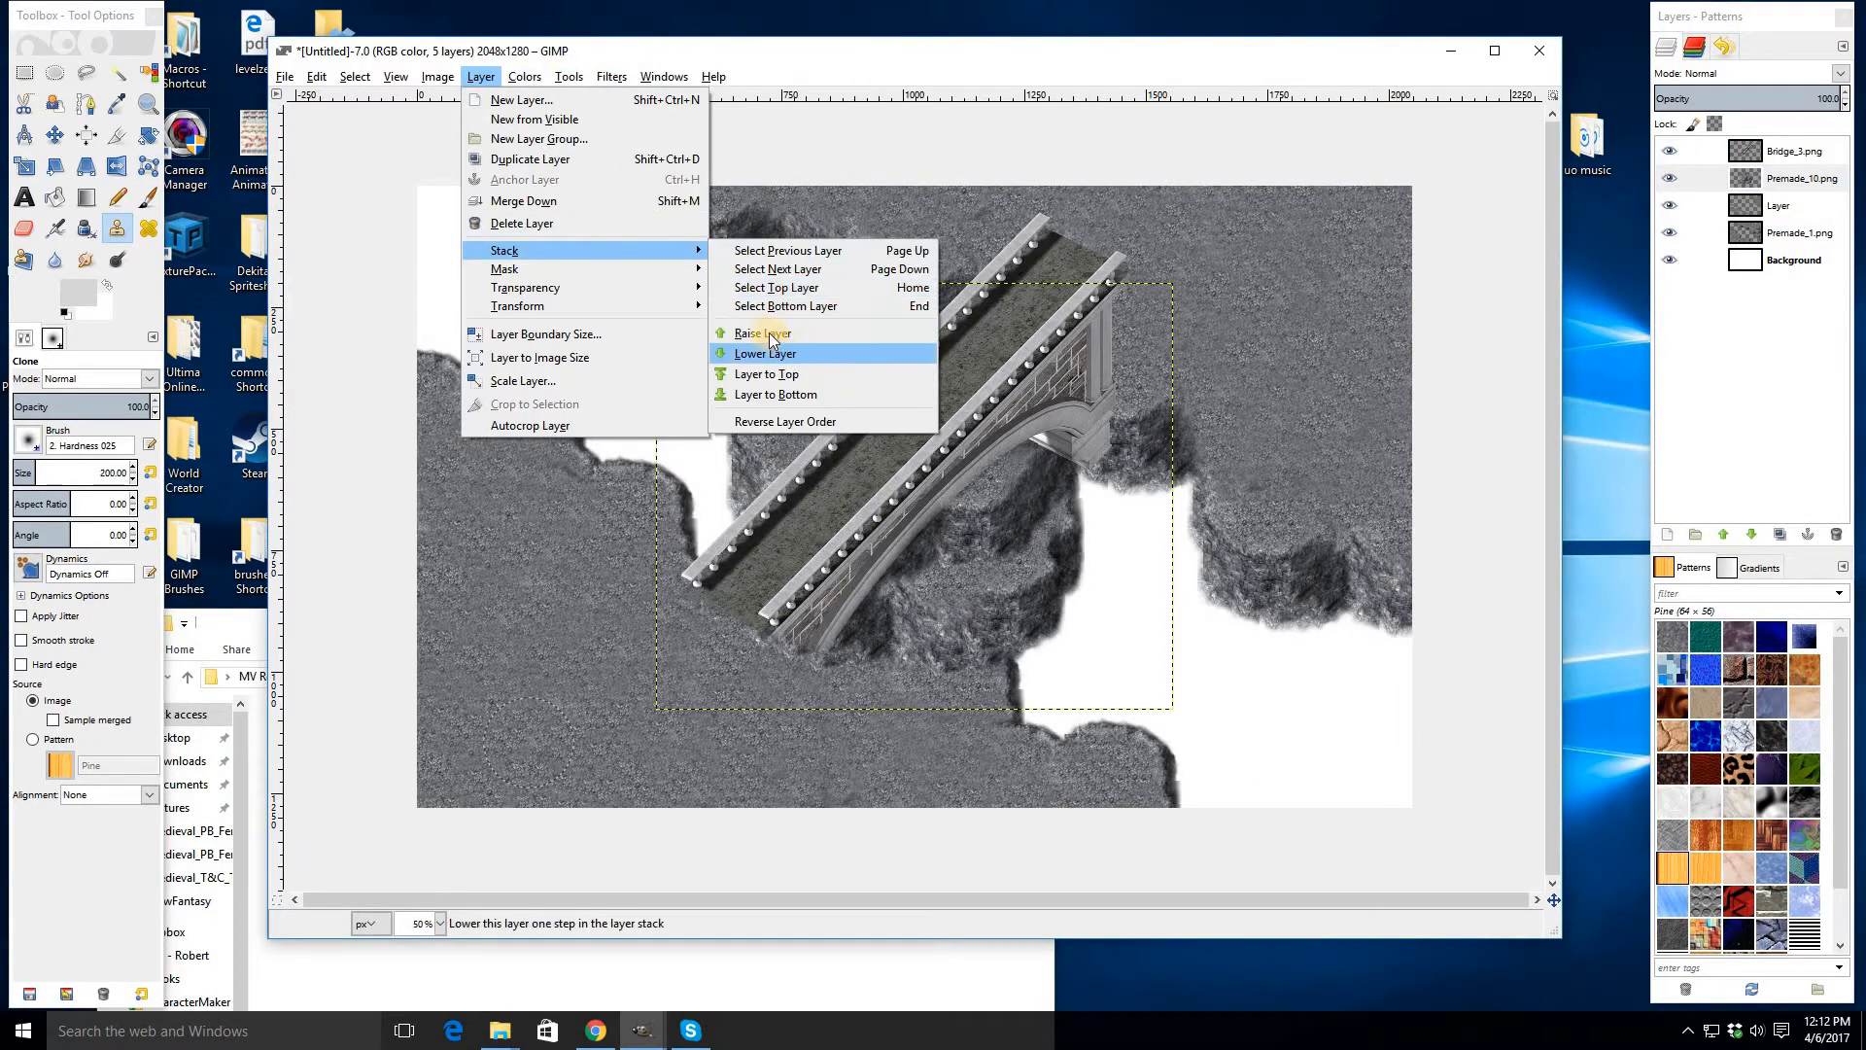
pyautogui.press('Return')
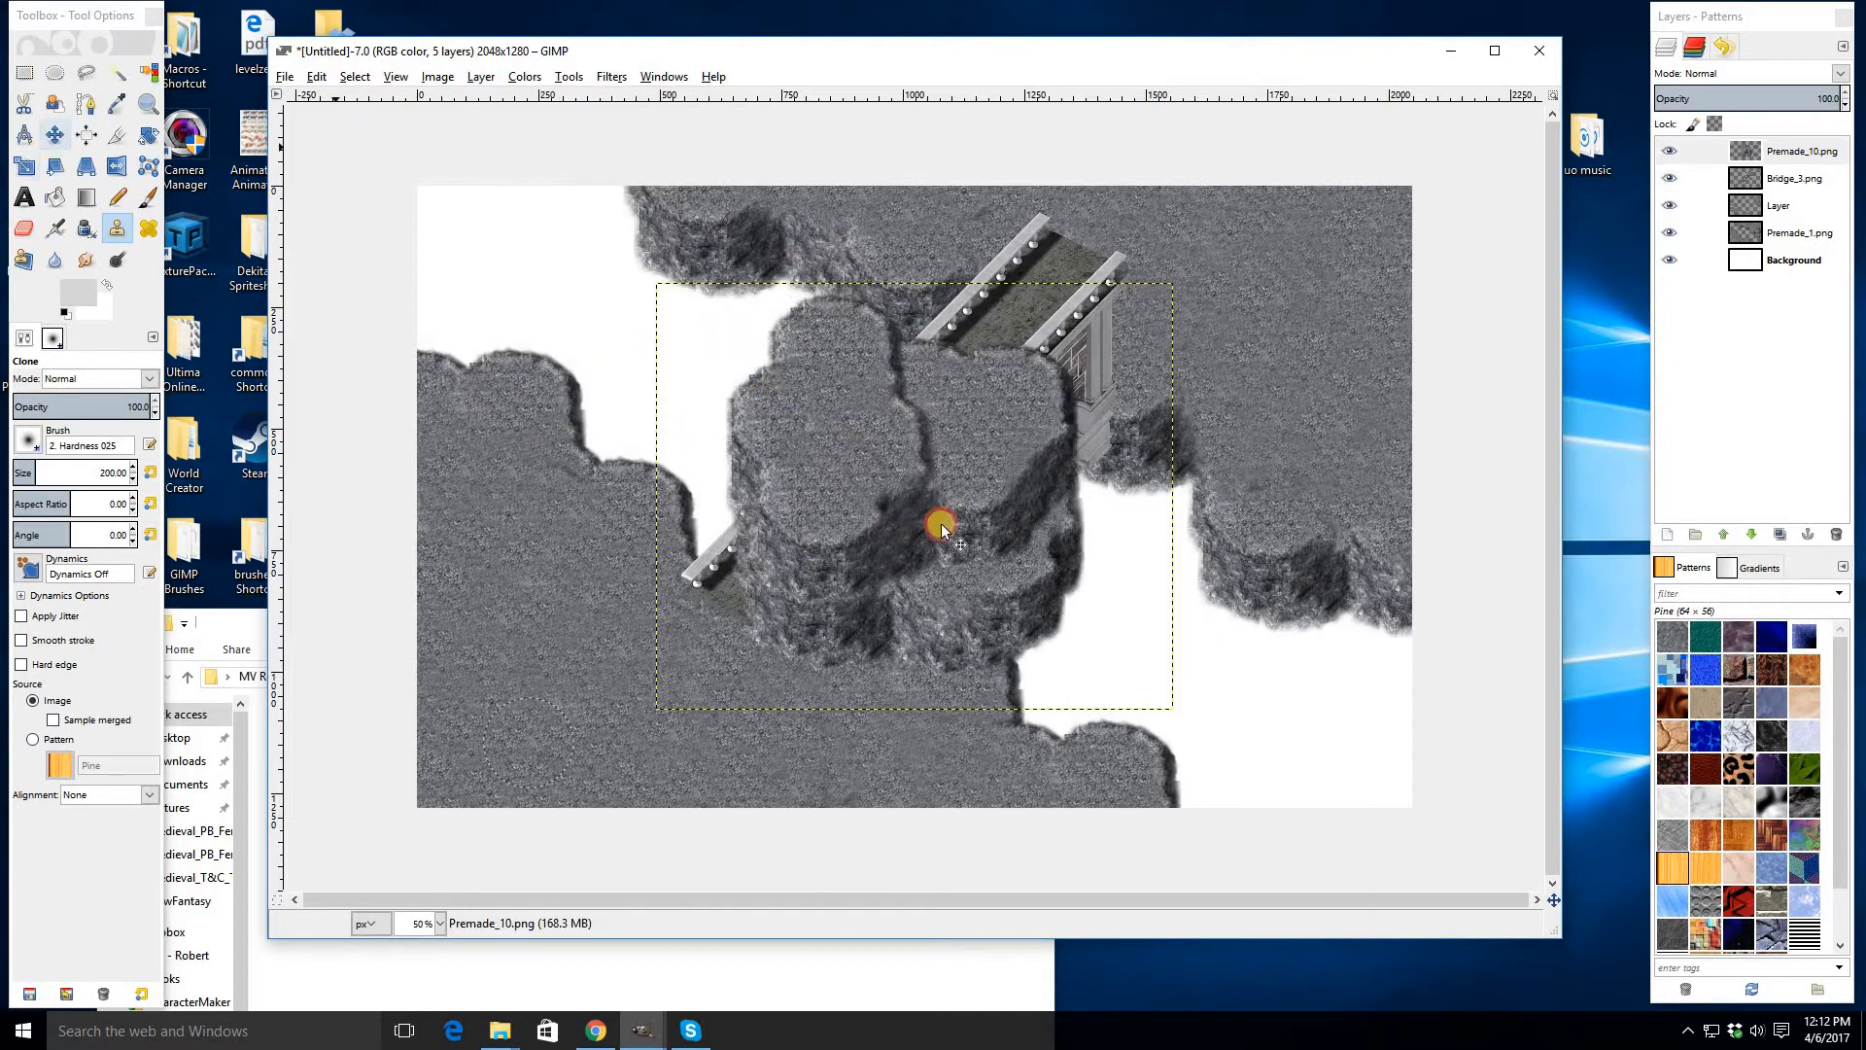
# - Move the Premade_10 cliff up to the top edge of the image above the bridge's upper end
pyautogui.press('m')
pyautogui.moveTo(941, 530); pyautogui.dragTo(865, 101)
pyautogui.moveTo(890, 201); pyautogui.dragTo(986, 223)
pyautogui.moveTo(859, 532); pyautogui.dragTo(901, 628)
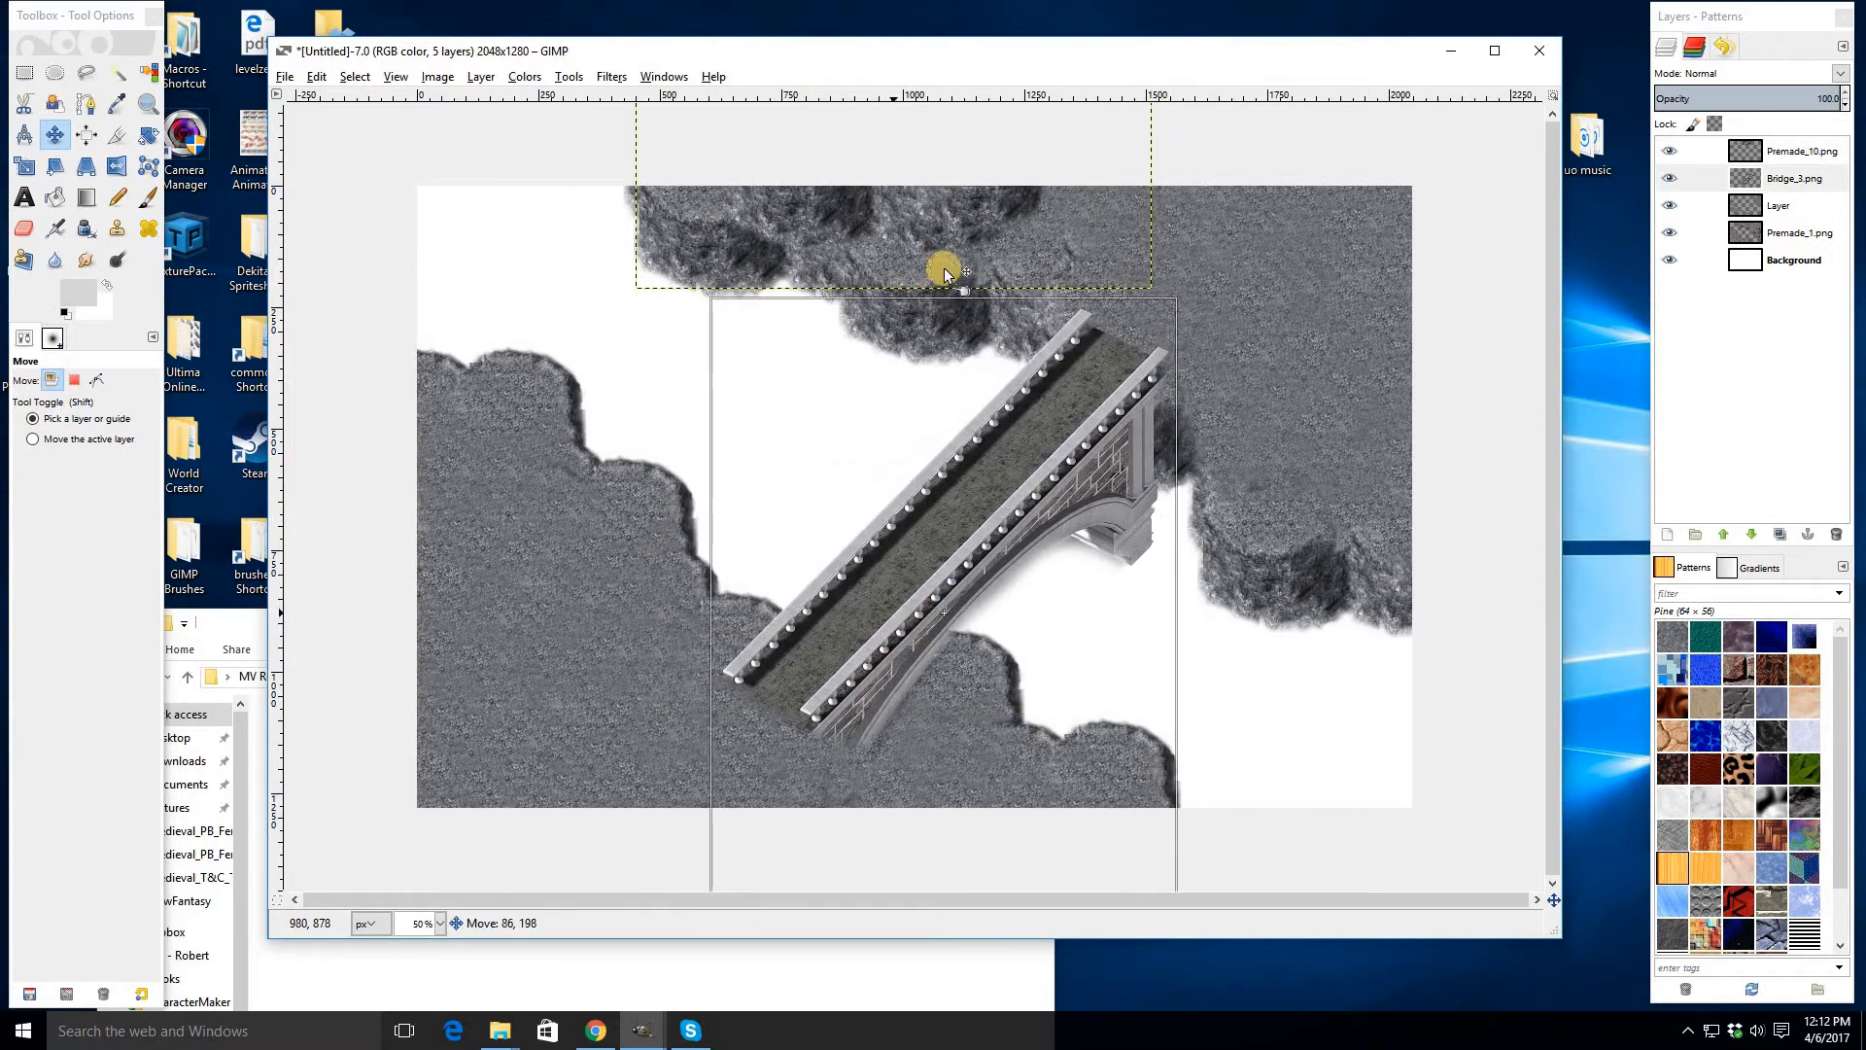
pyautogui.moveTo(1223, 325); pyautogui.dragTo(1219, 348)
# - Merge the Premade_10 layer down onto the bridge layer, then merge the bridge layer down into the layer below
pyautogui.click(1742, 148)
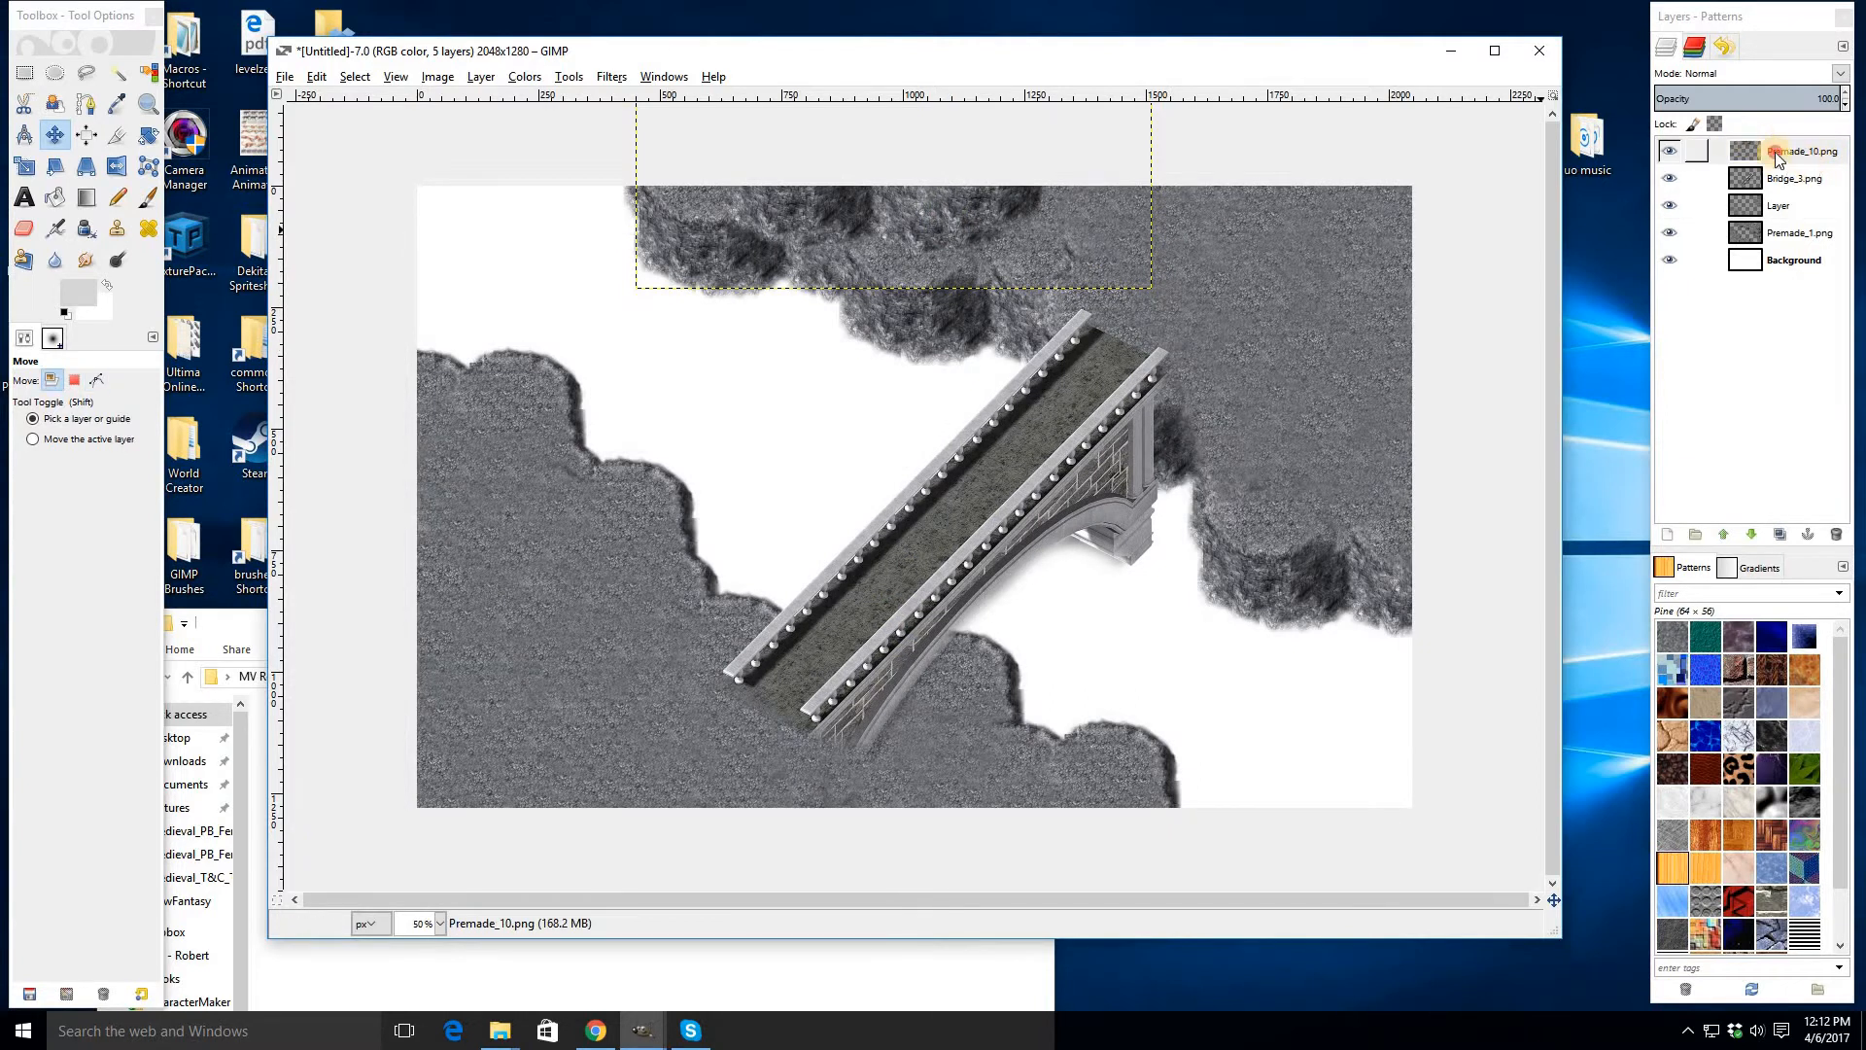
pyautogui.click(1774, 155)
pyautogui.rightClick(1808, 164)
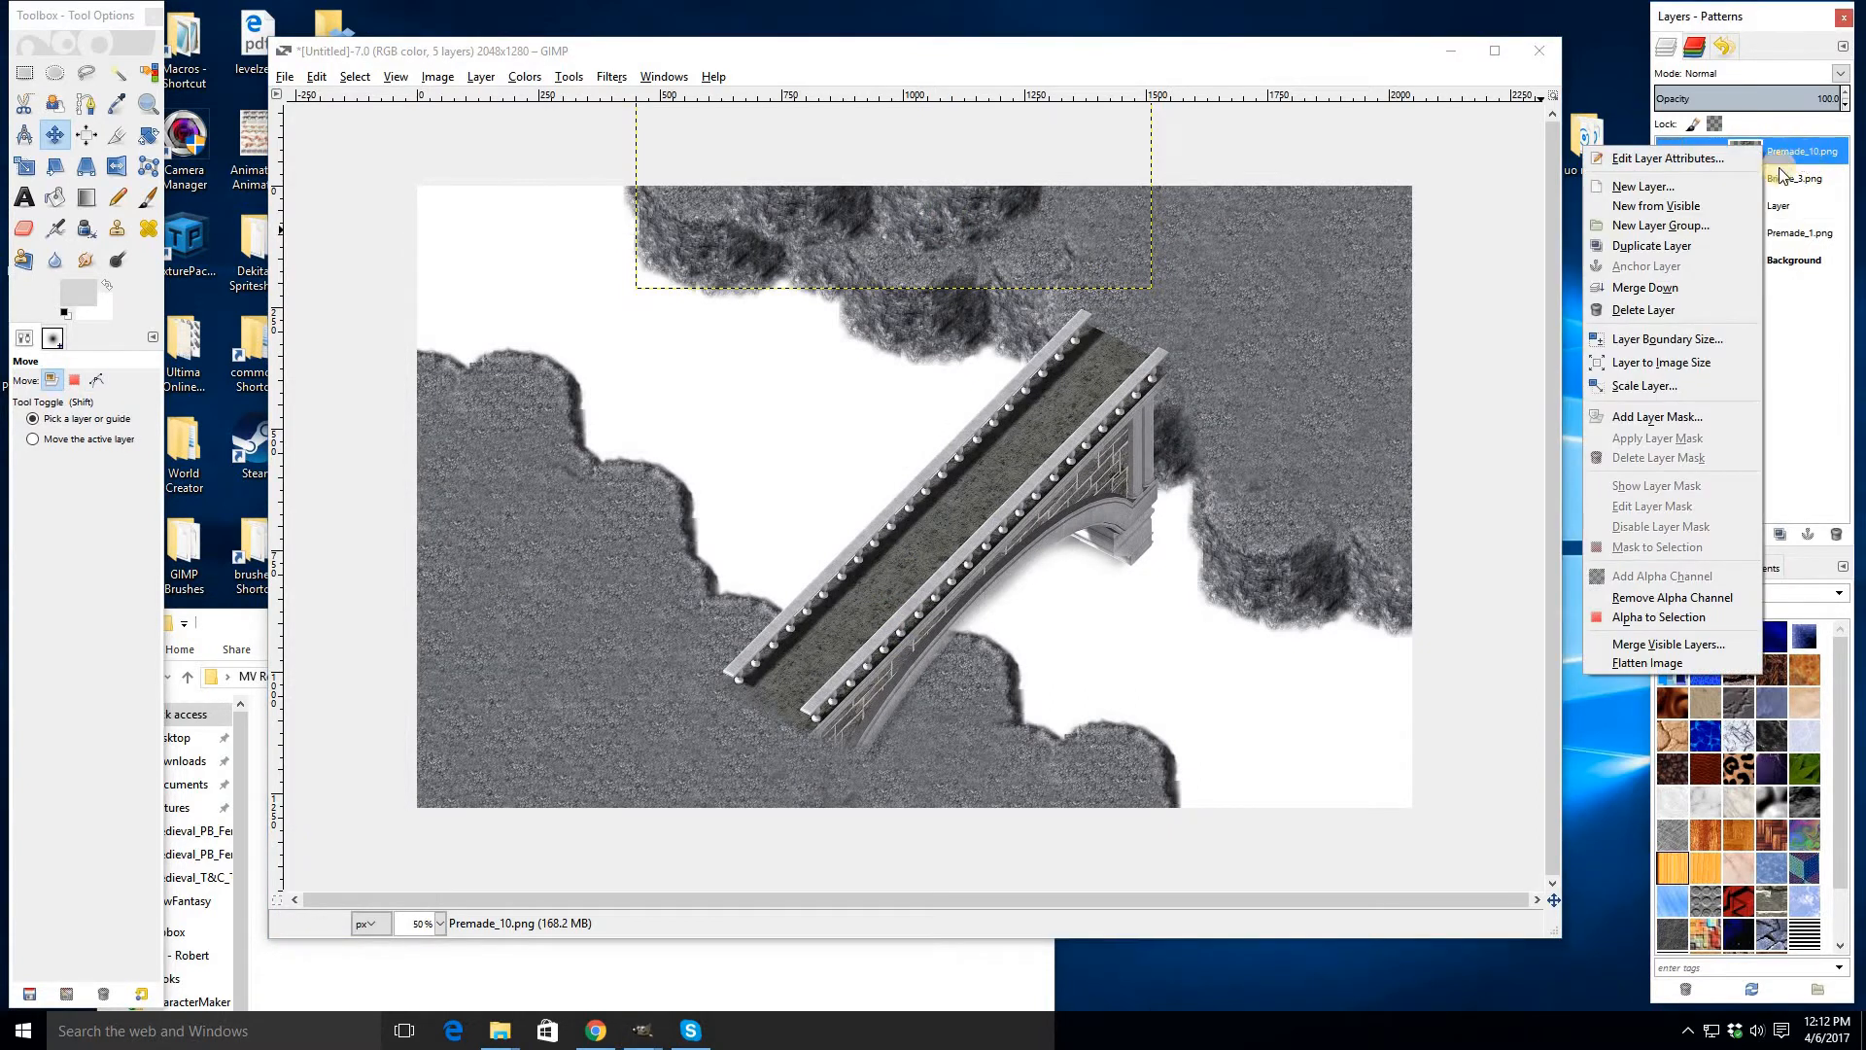
pyautogui.click(1781, 175)
pyautogui.click(1781, 178)
pyautogui.rightClick(1779, 179)
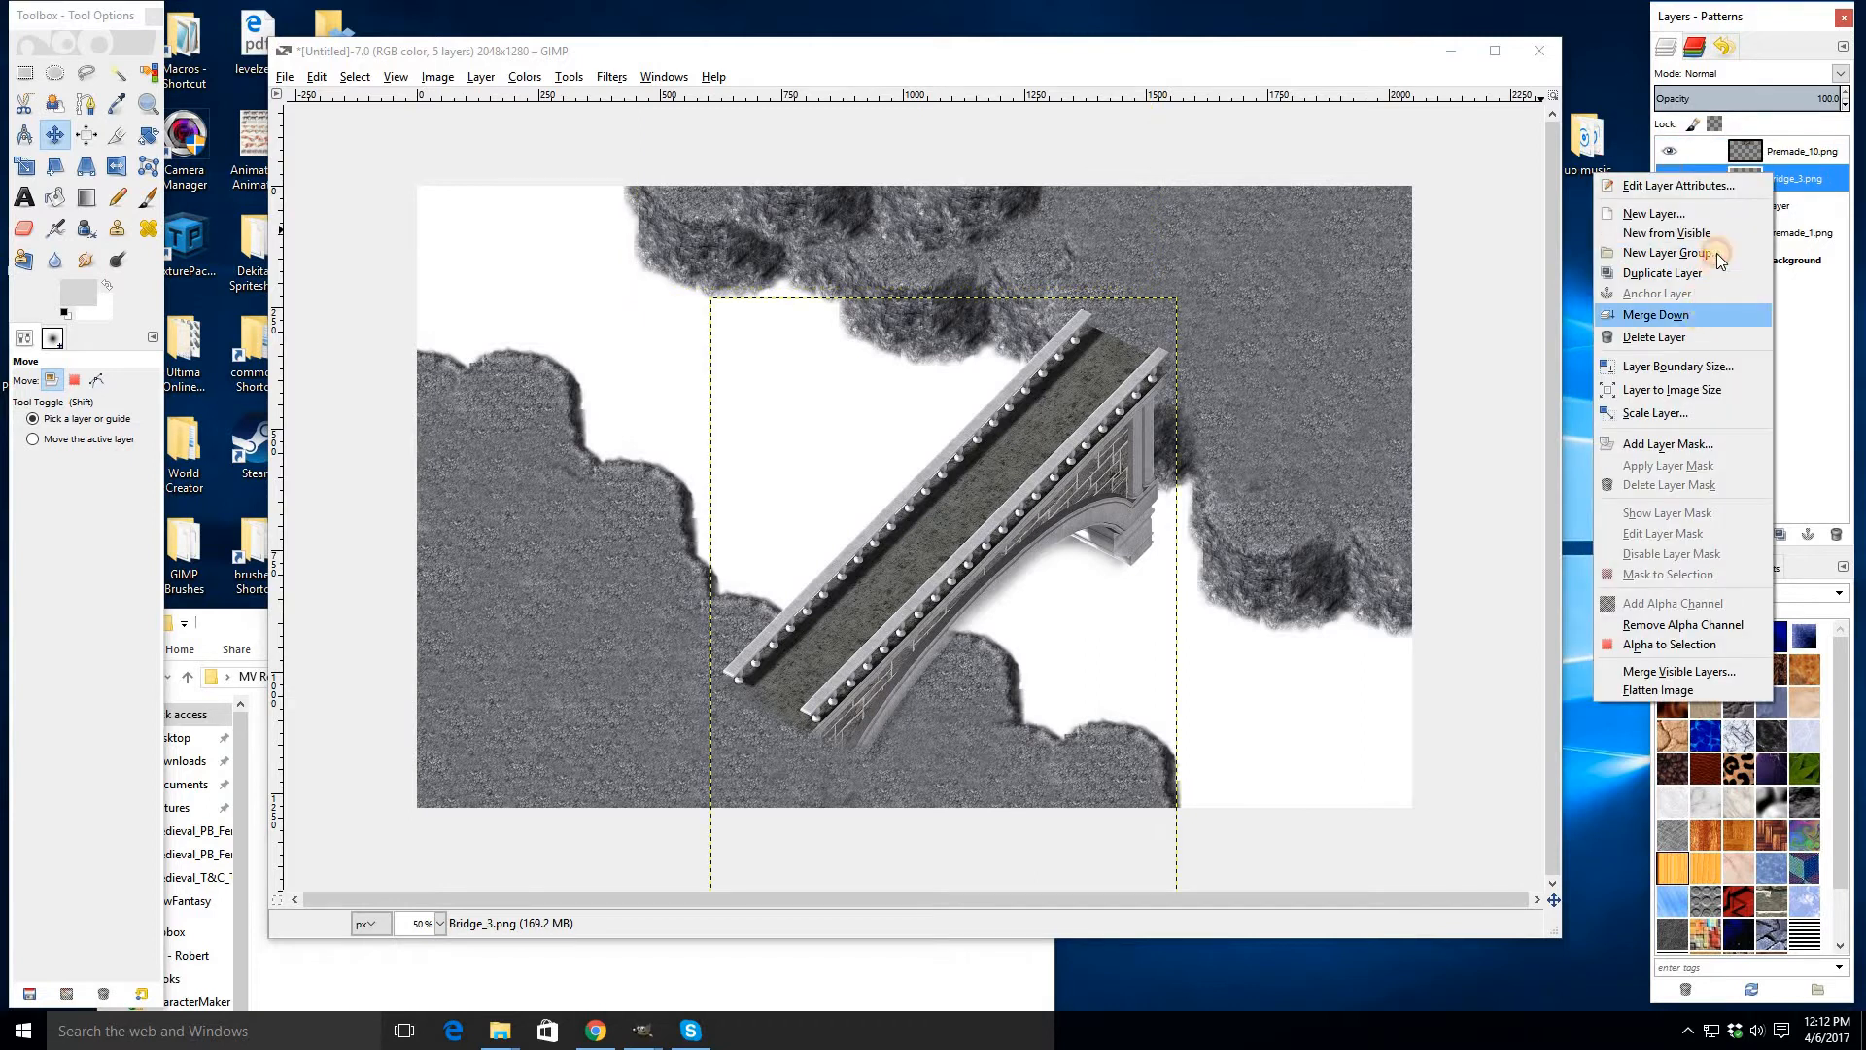
pyautogui.click(1715, 314)
pyautogui.rightClick(1764, 180)
pyautogui.click(1681, 329)
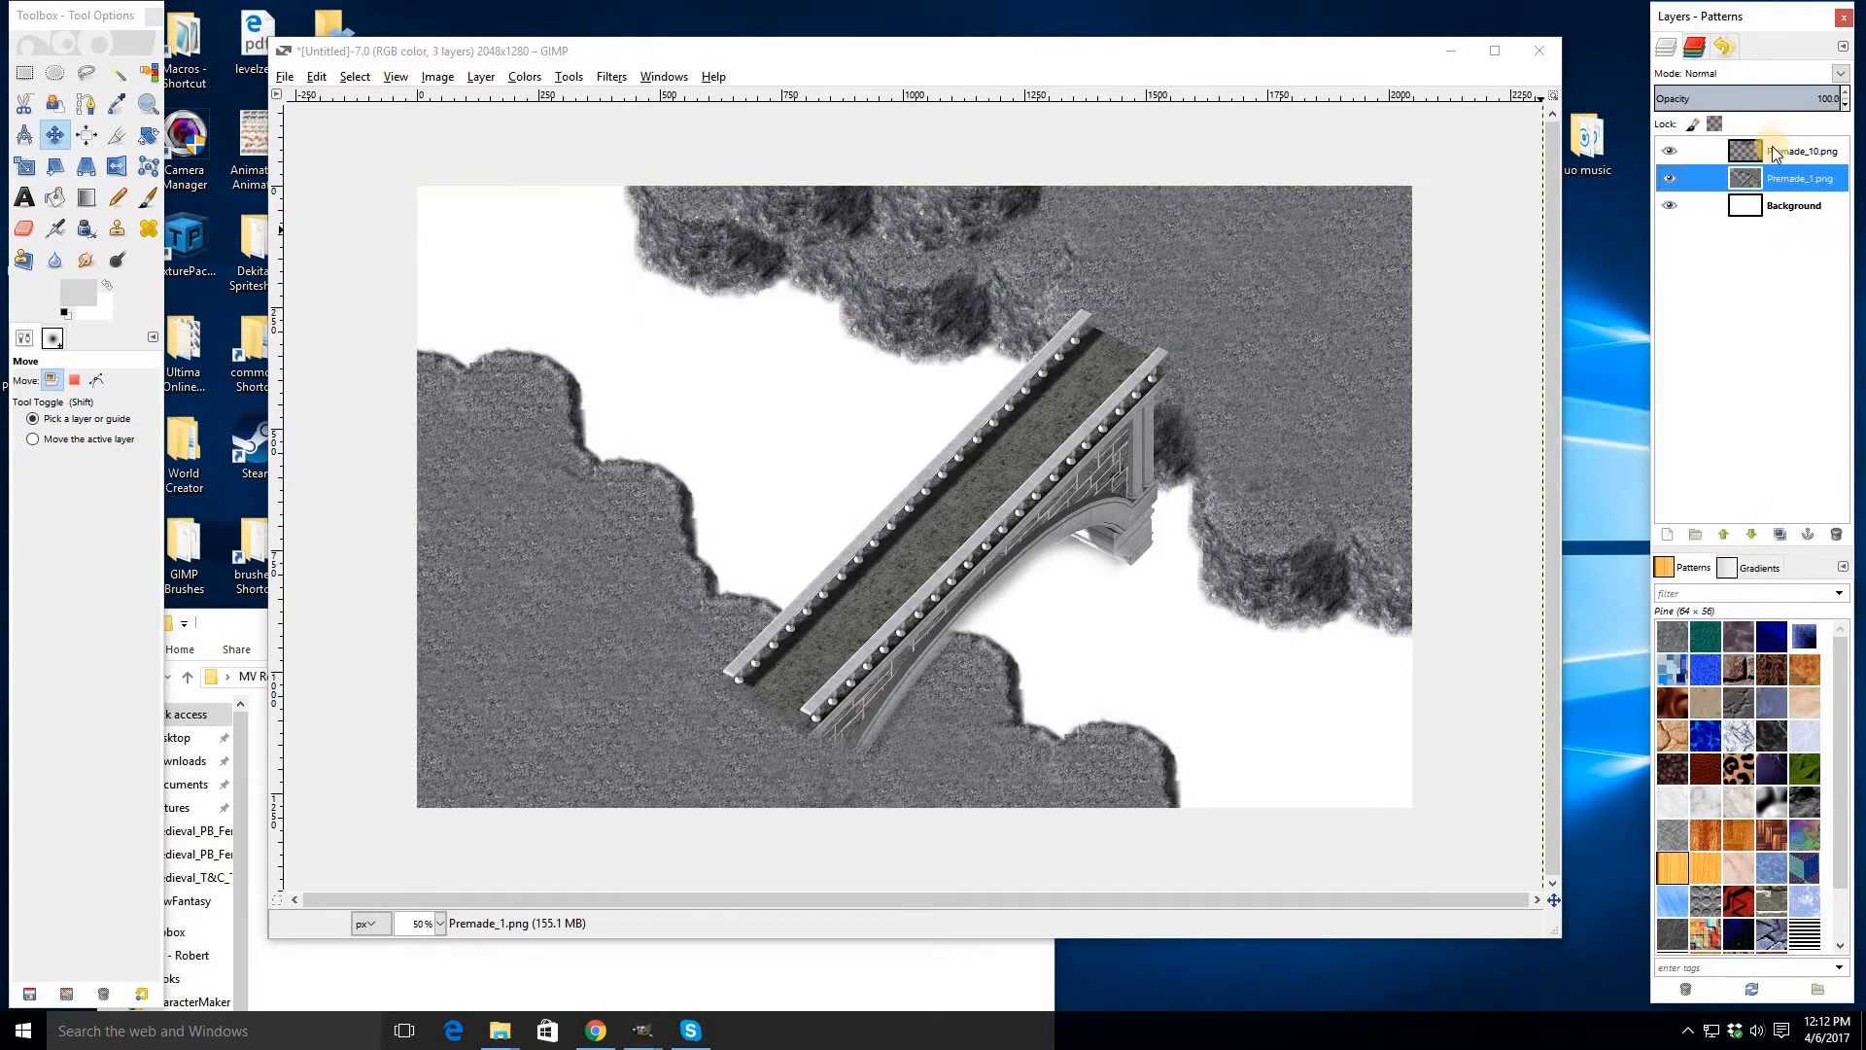
# - Reposition the merged cliff layers slightly around the bridge with the Move tool
pyautogui.click(990, 281)
pyautogui.moveTo(1174, 288); pyautogui.dragTo(1166, 311)
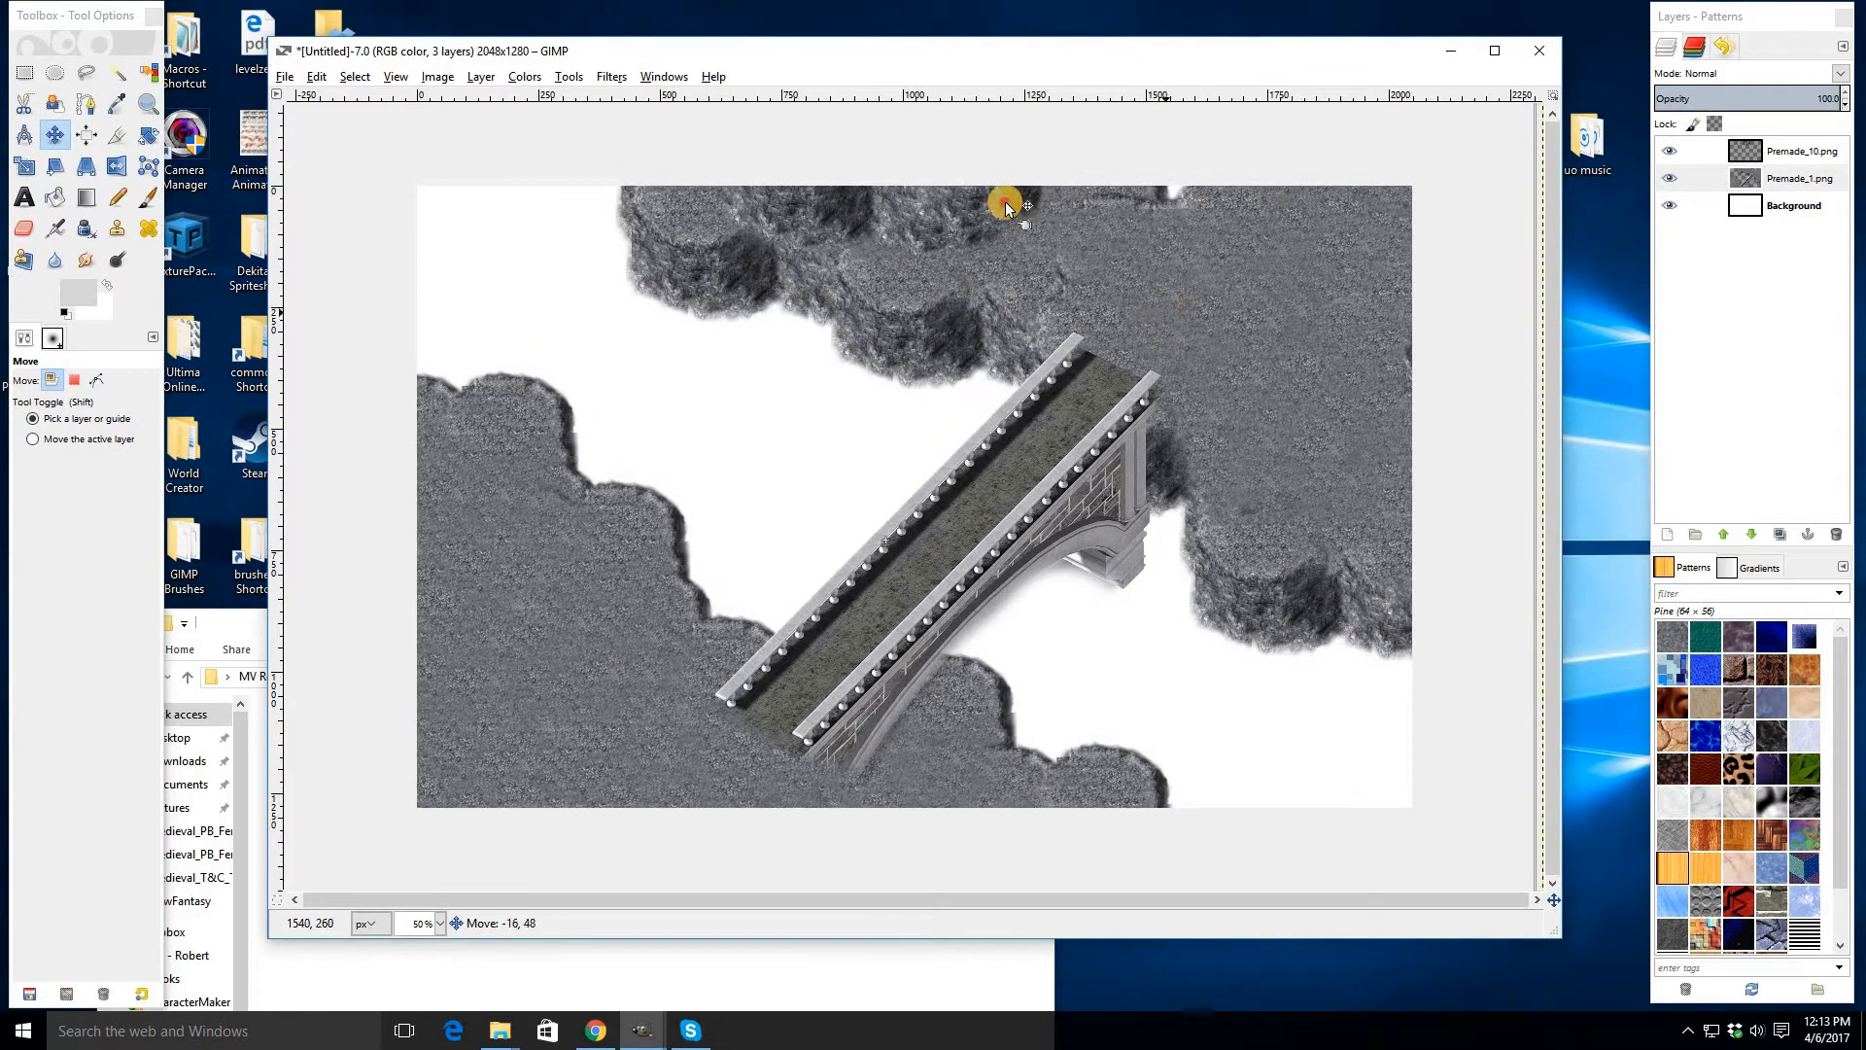
pyautogui.moveTo(1006, 202); pyautogui.dragTo(1149, 258)
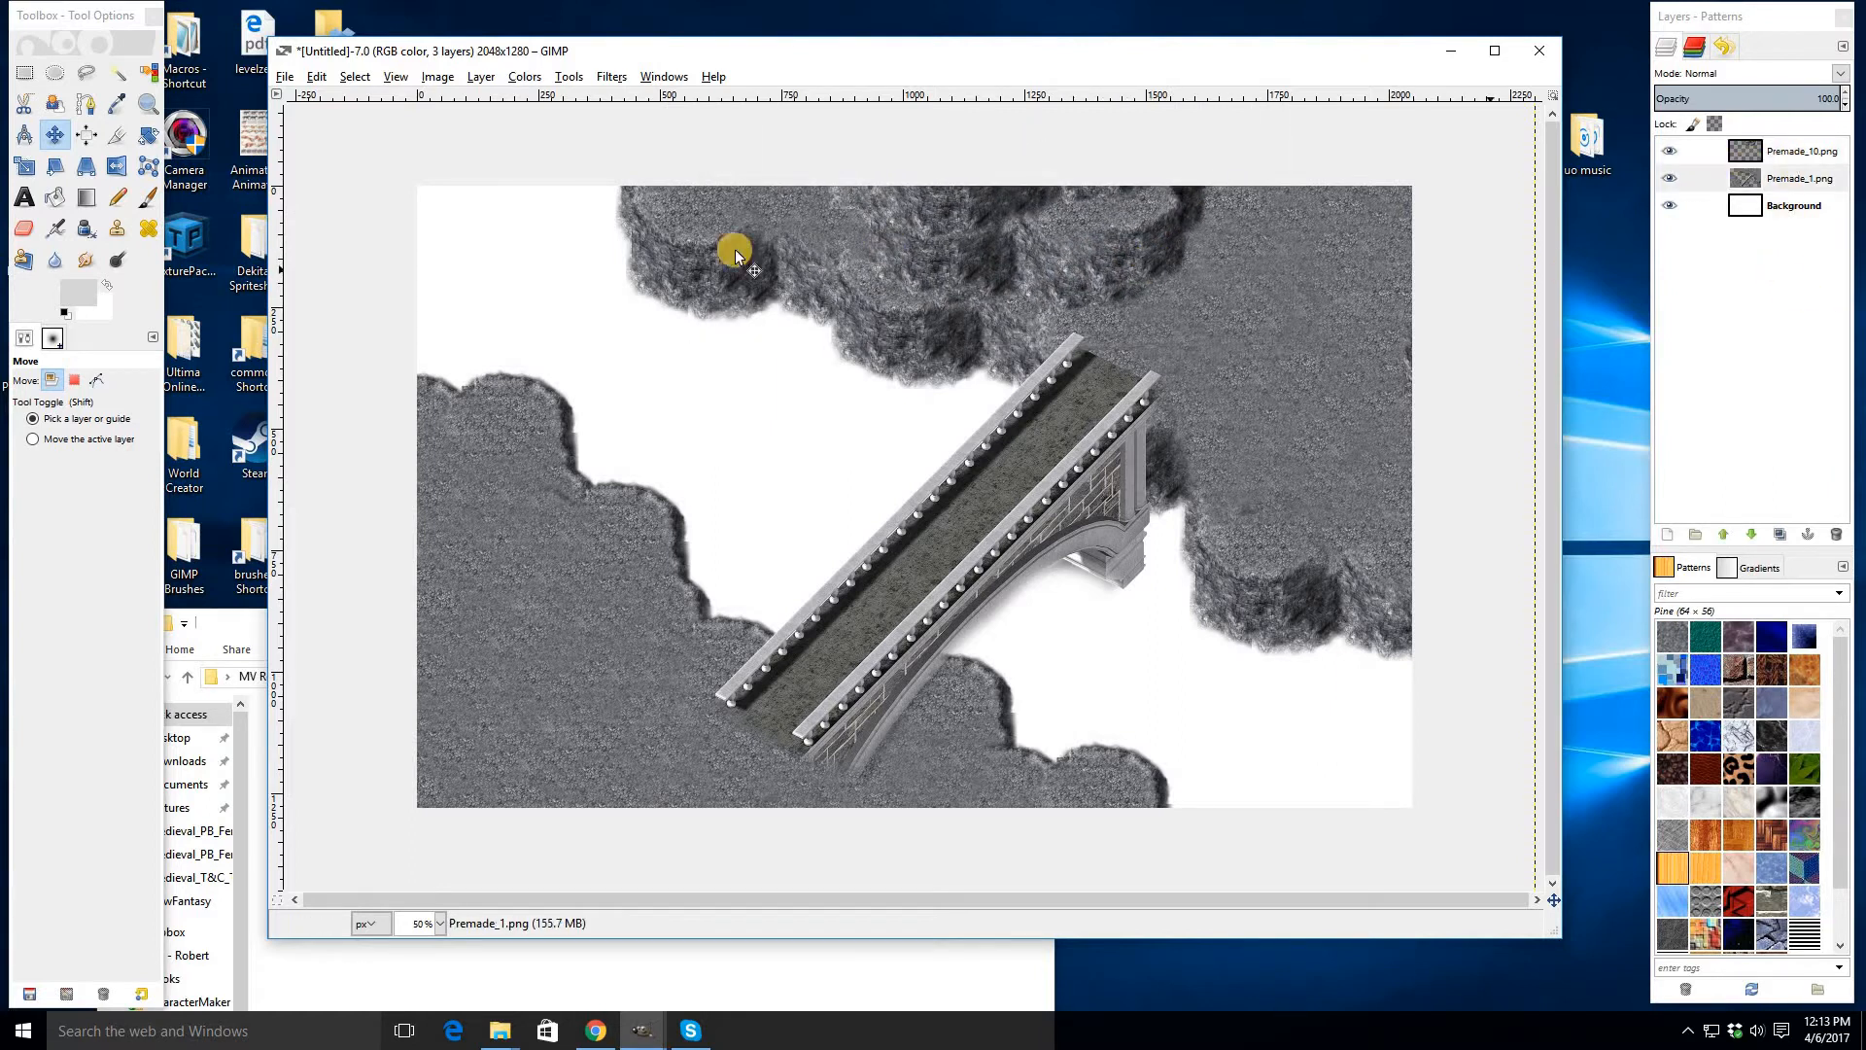
# - Drag another copy of Premade_10 into the image and move it to the image's left side beside the bridge's lower end
pyautogui.click(206, 630)
pyautogui.moveTo(544, 870); pyautogui.dragTo(762, 470)
pyautogui.moveTo(709, 598); pyautogui.dragTo(558, 553)
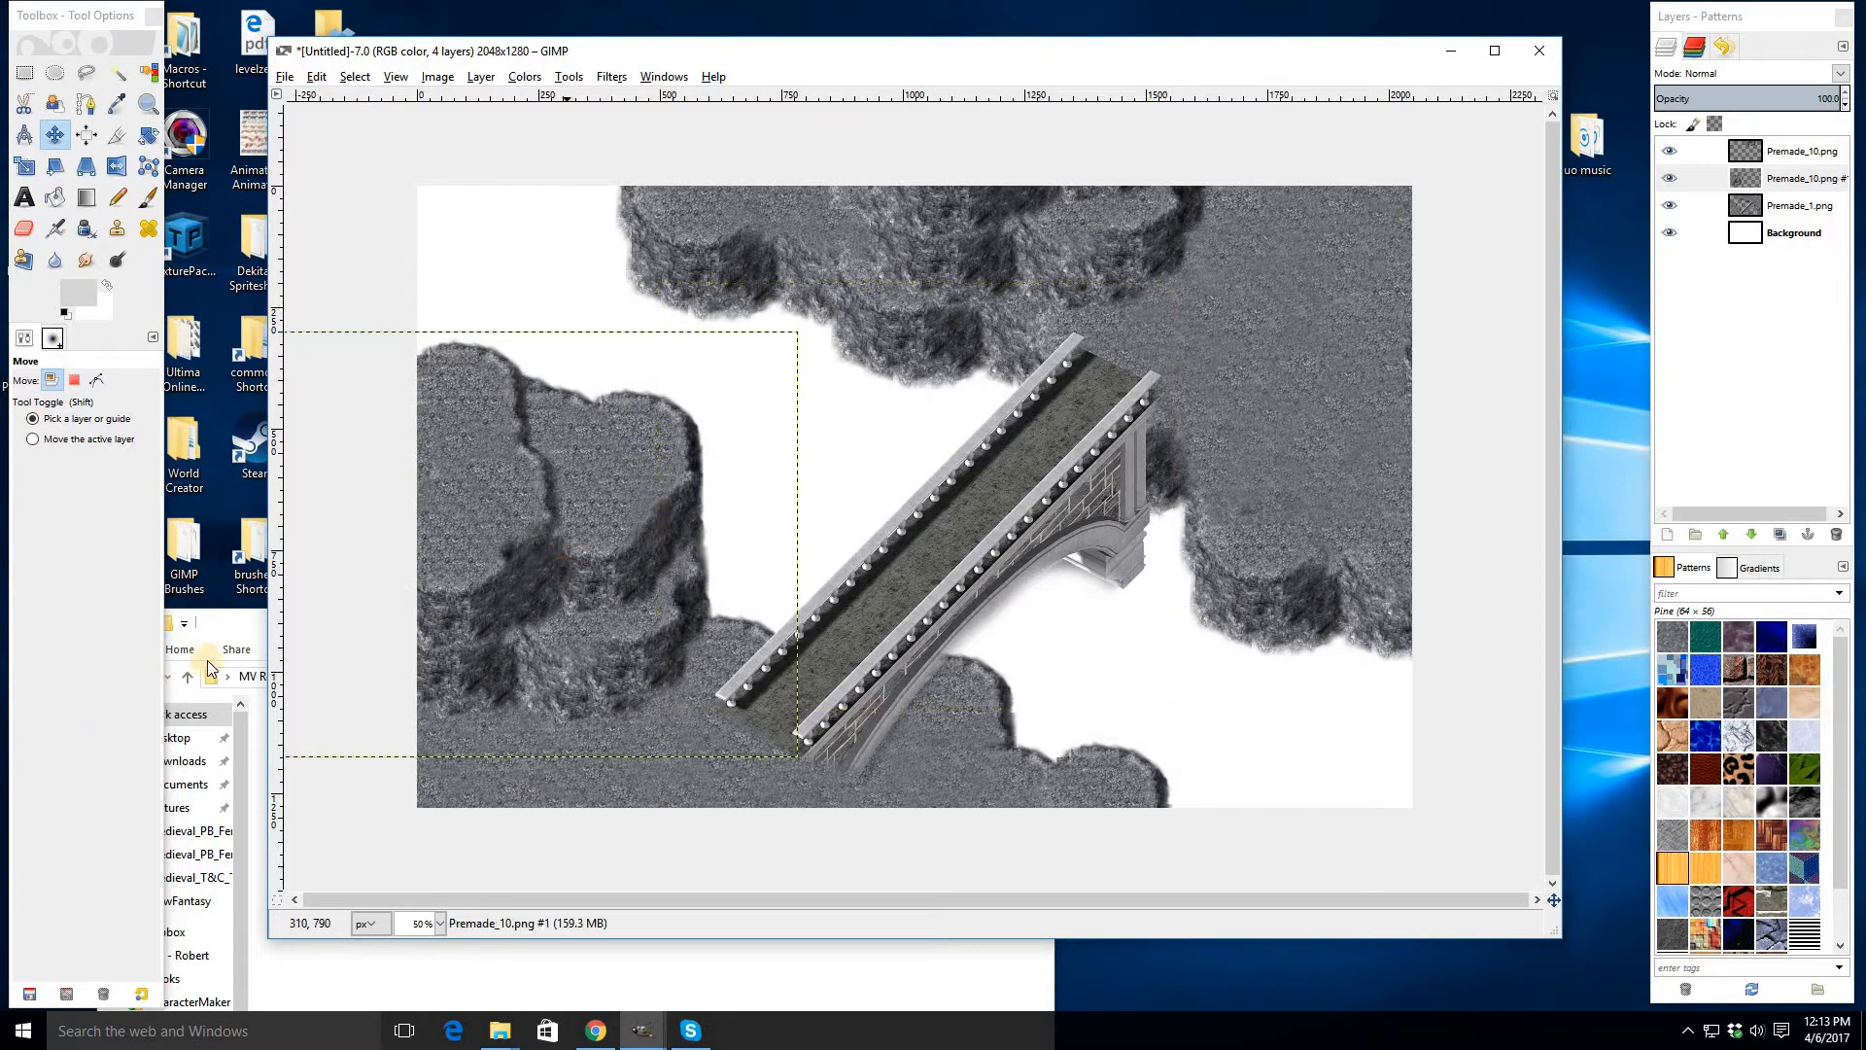
pyautogui.moveTo(263, 620); pyautogui.dragTo(262, 619)
# - Drag Premade_2 into the image twice and place both copies along the image's right edge beside the bridge
pyautogui.click(698, 972)
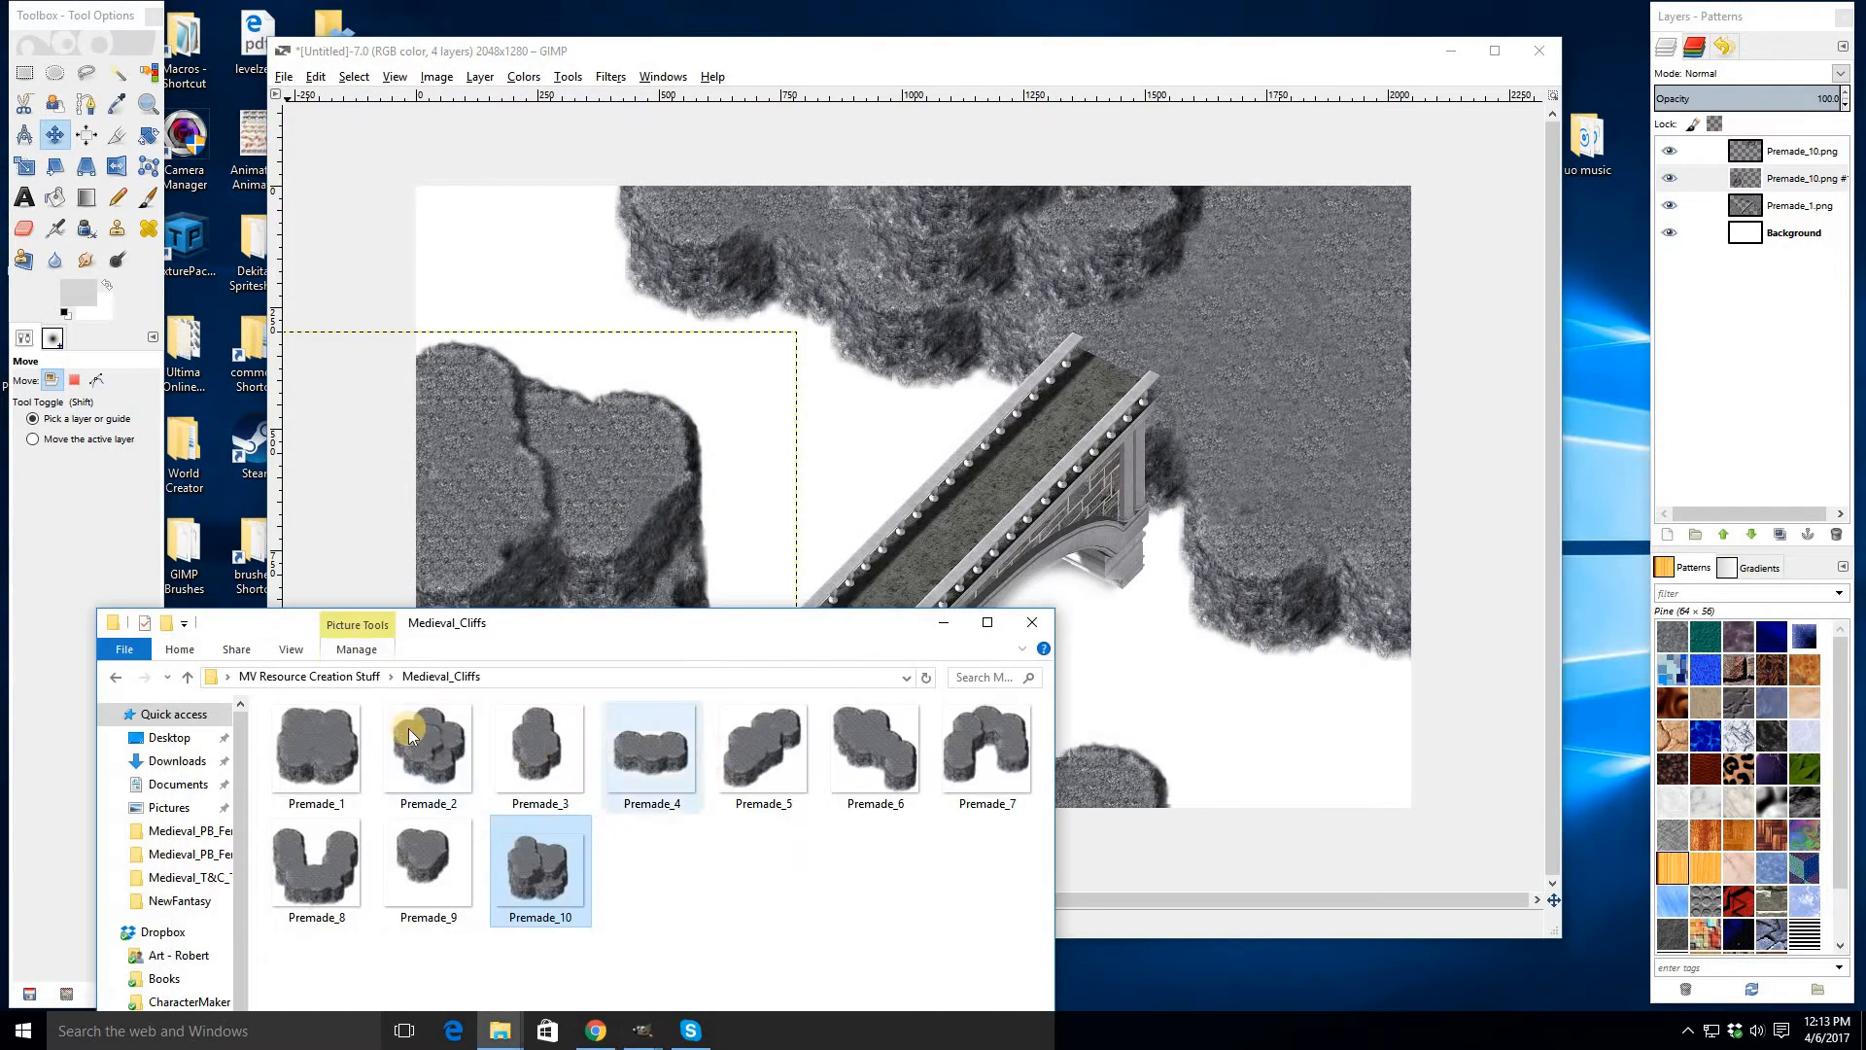
pyautogui.moveTo(650, 391); pyautogui.dragTo(1341, 263)
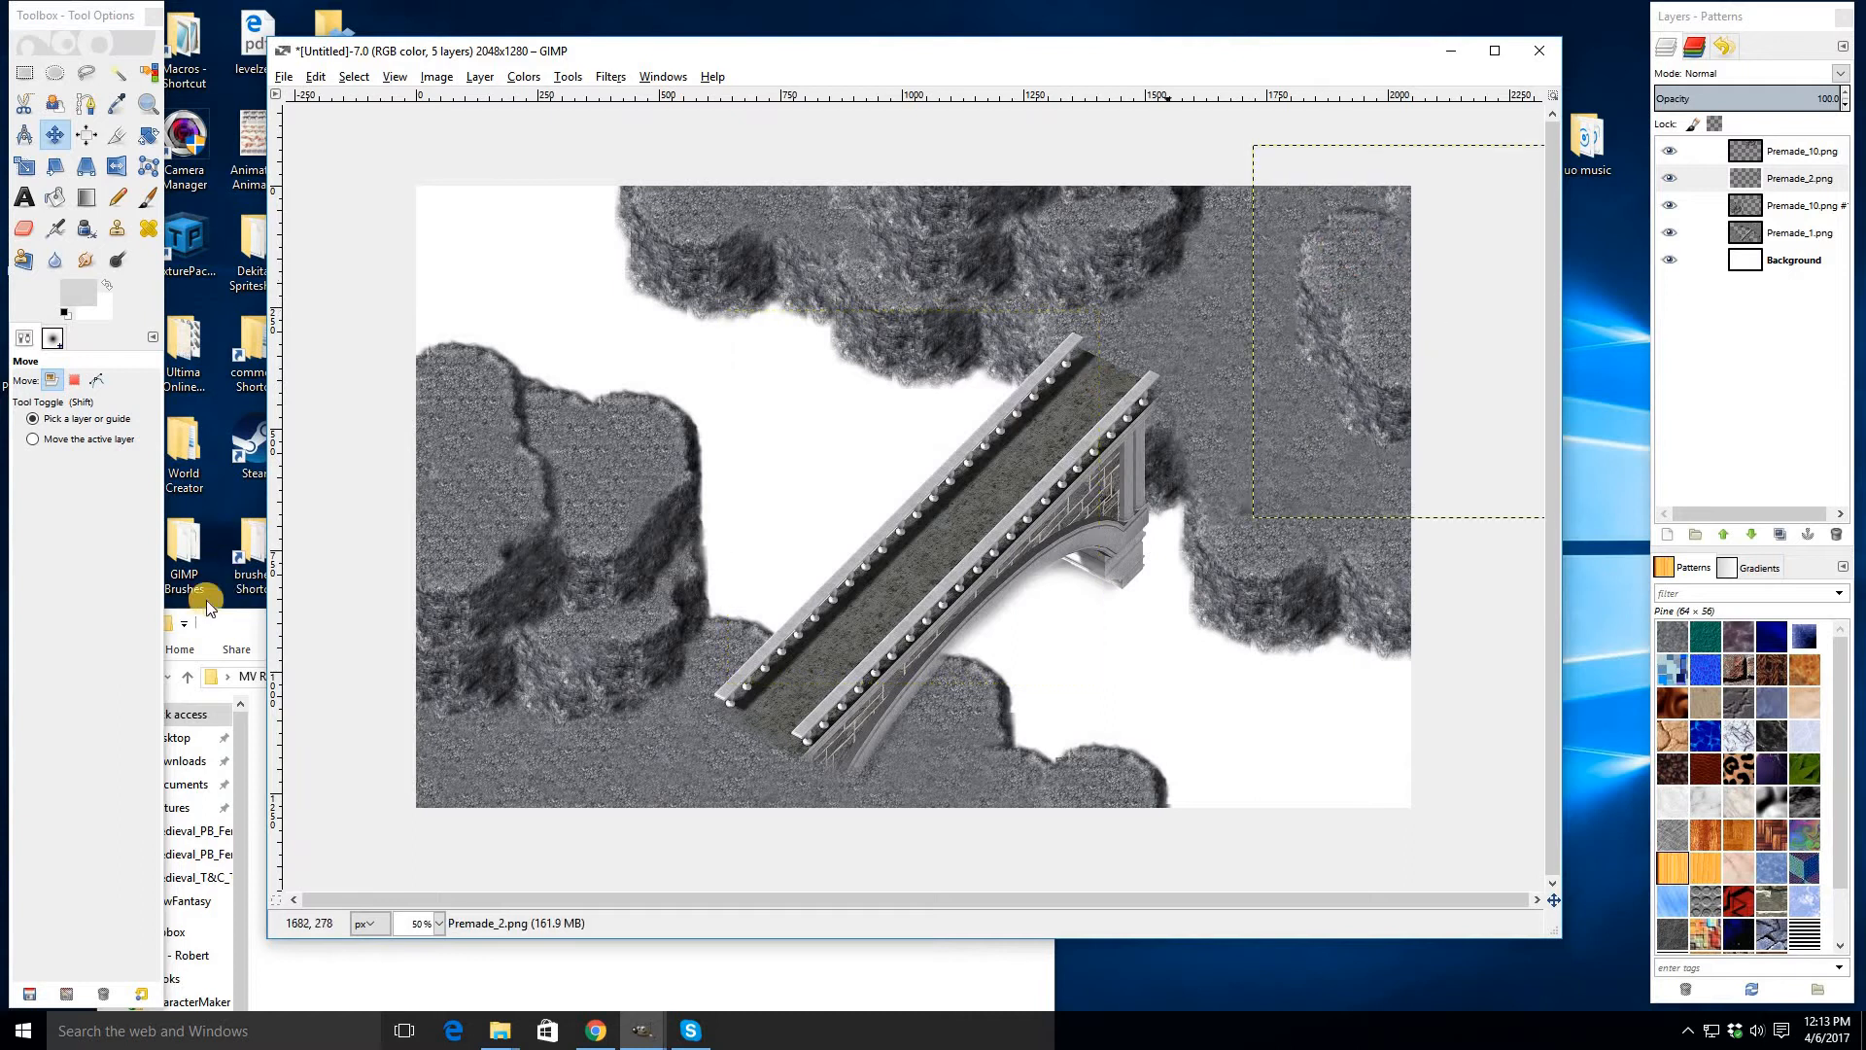
pyautogui.click(234, 642)
pyautogui.moveTo(421, 754); pyautogui.dragTo(948, 455)
pyautogui.moveTo(831, 437); pyautogui.dragTo(1348, 411)
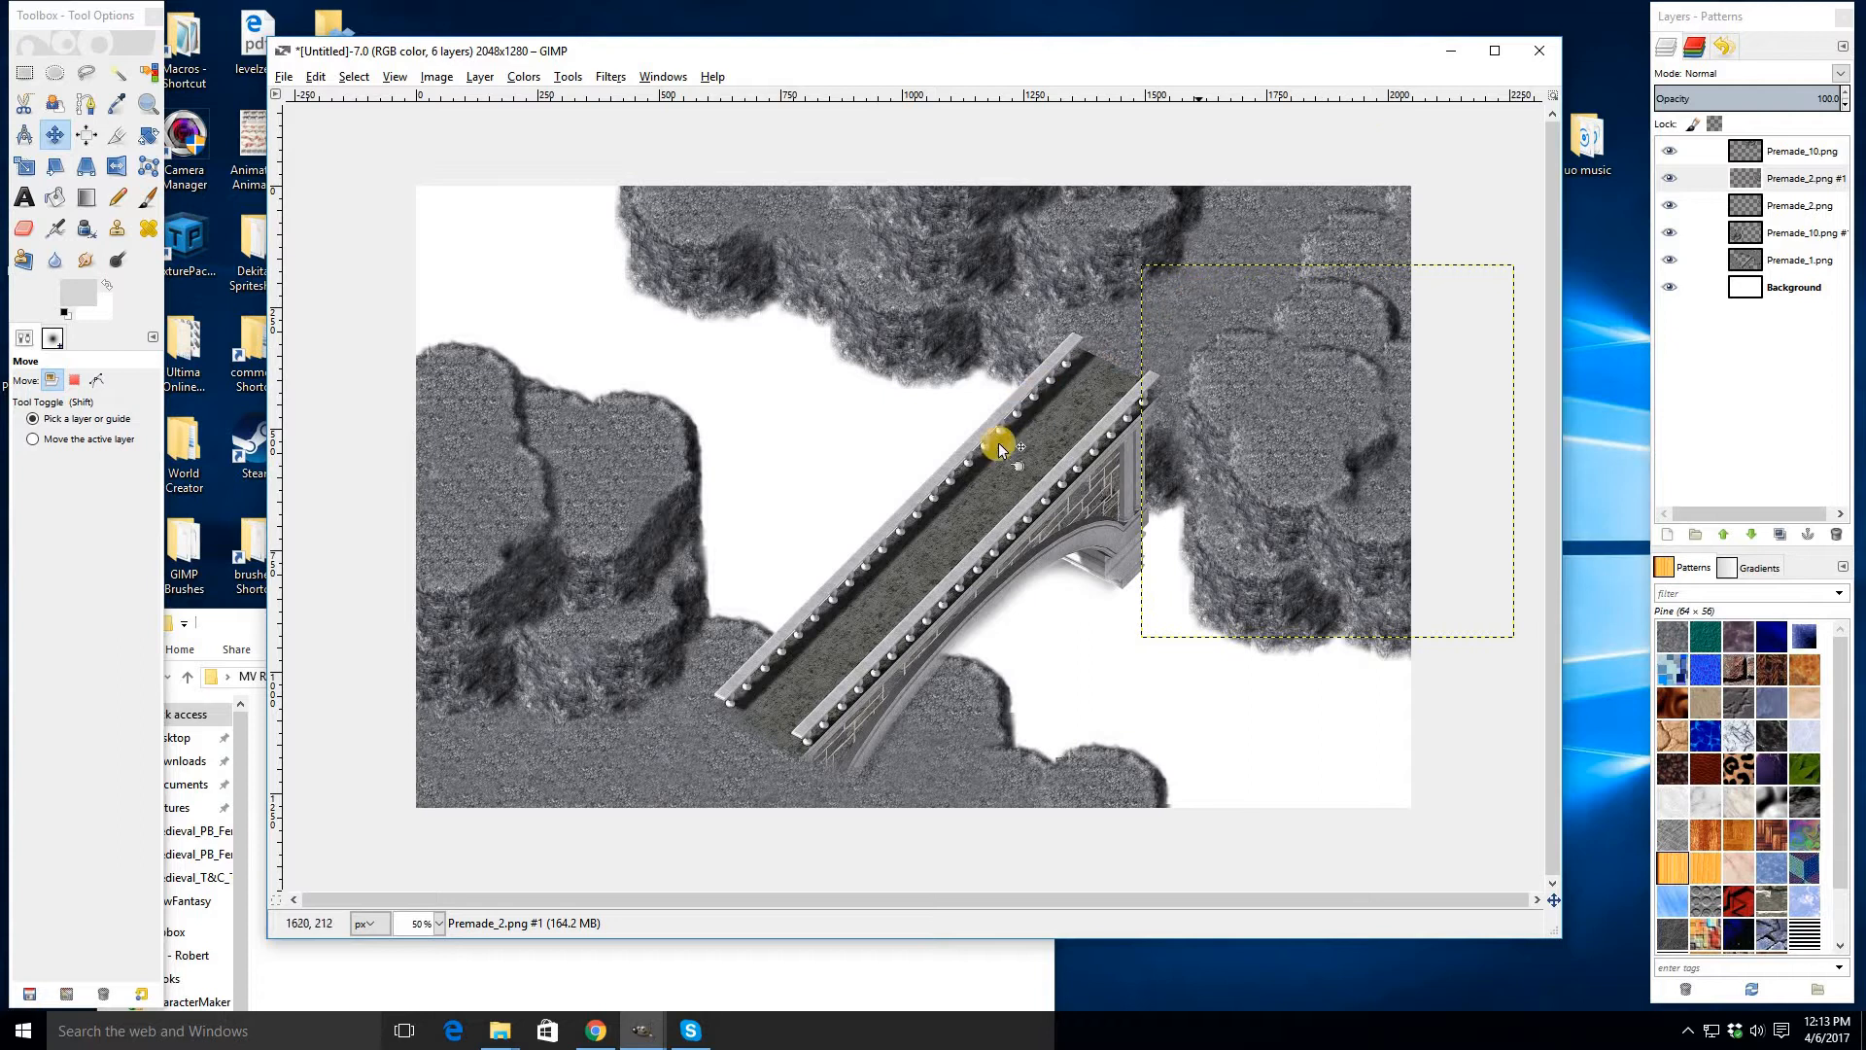
# - Add Premade_9 from the Medieval_Cliffs folder and move it down to the bottom edge beneath the bridge
pyautogui.click(240, 623)
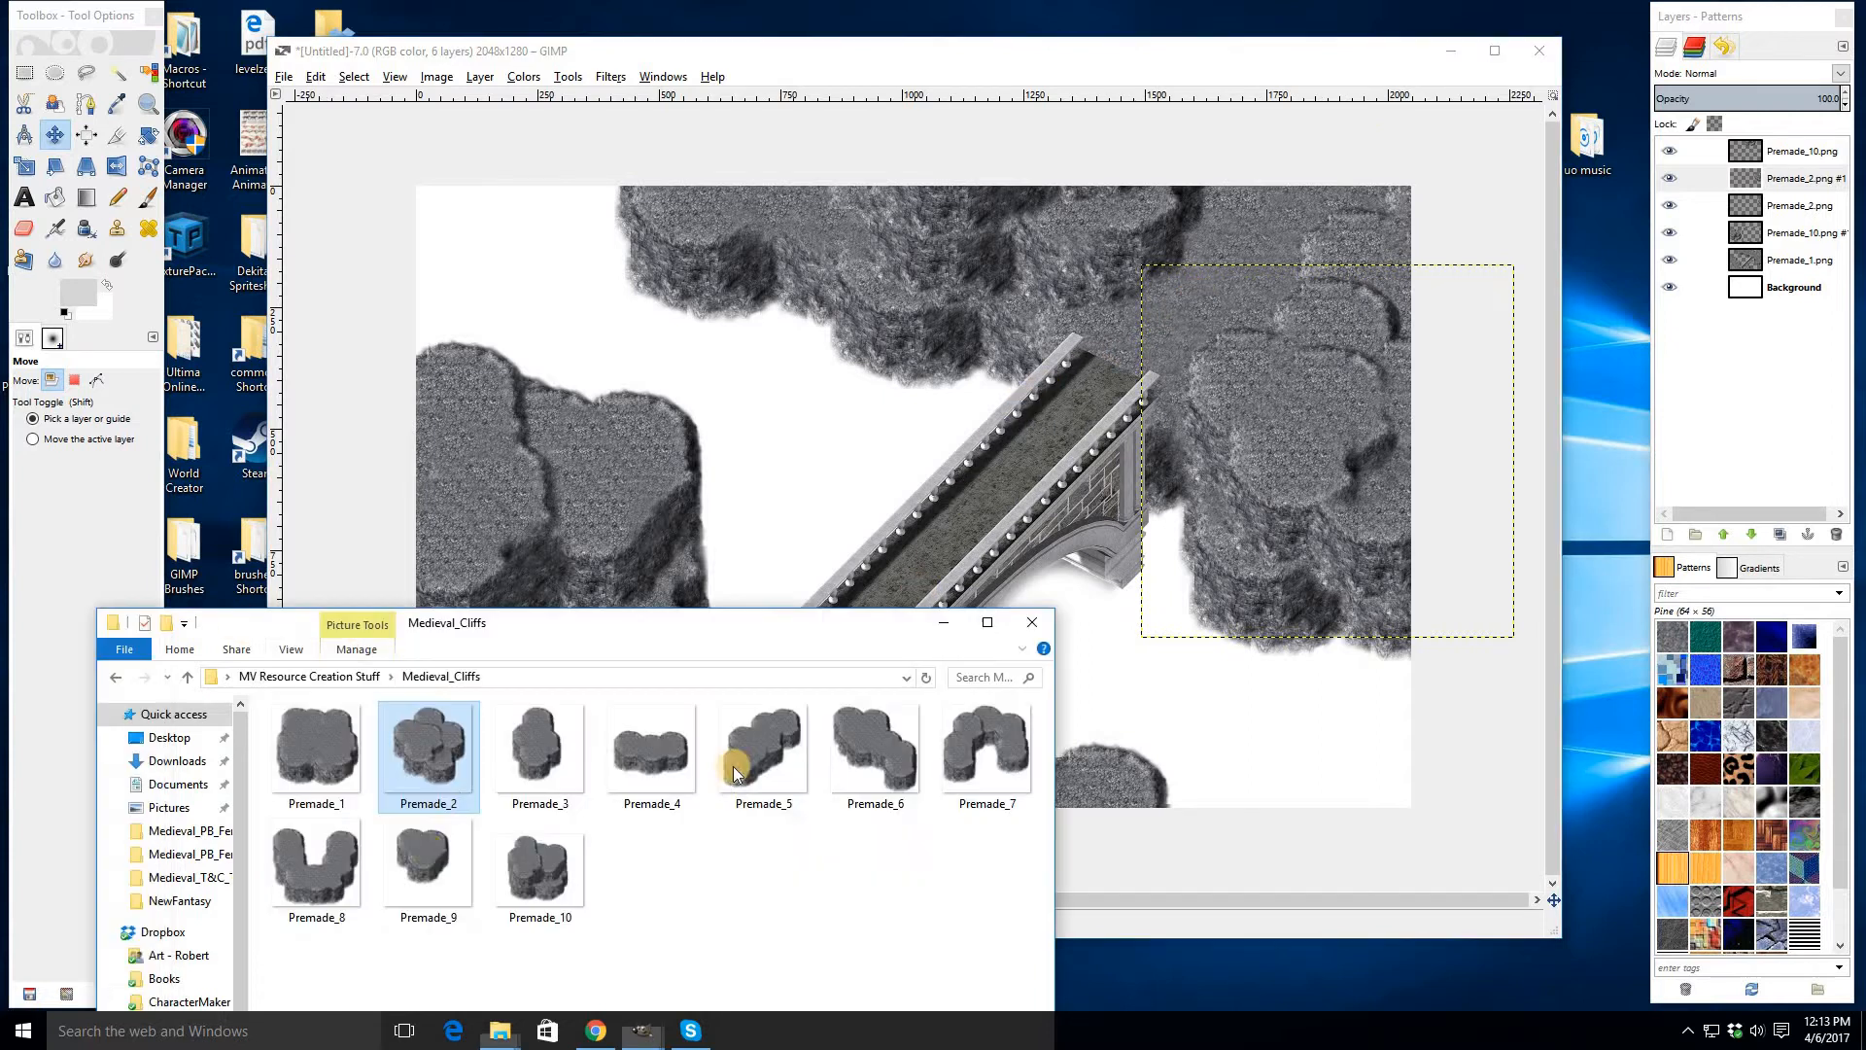
pyautogui.moveTo(433, 880); pyautogui.dragTo(870, 550)
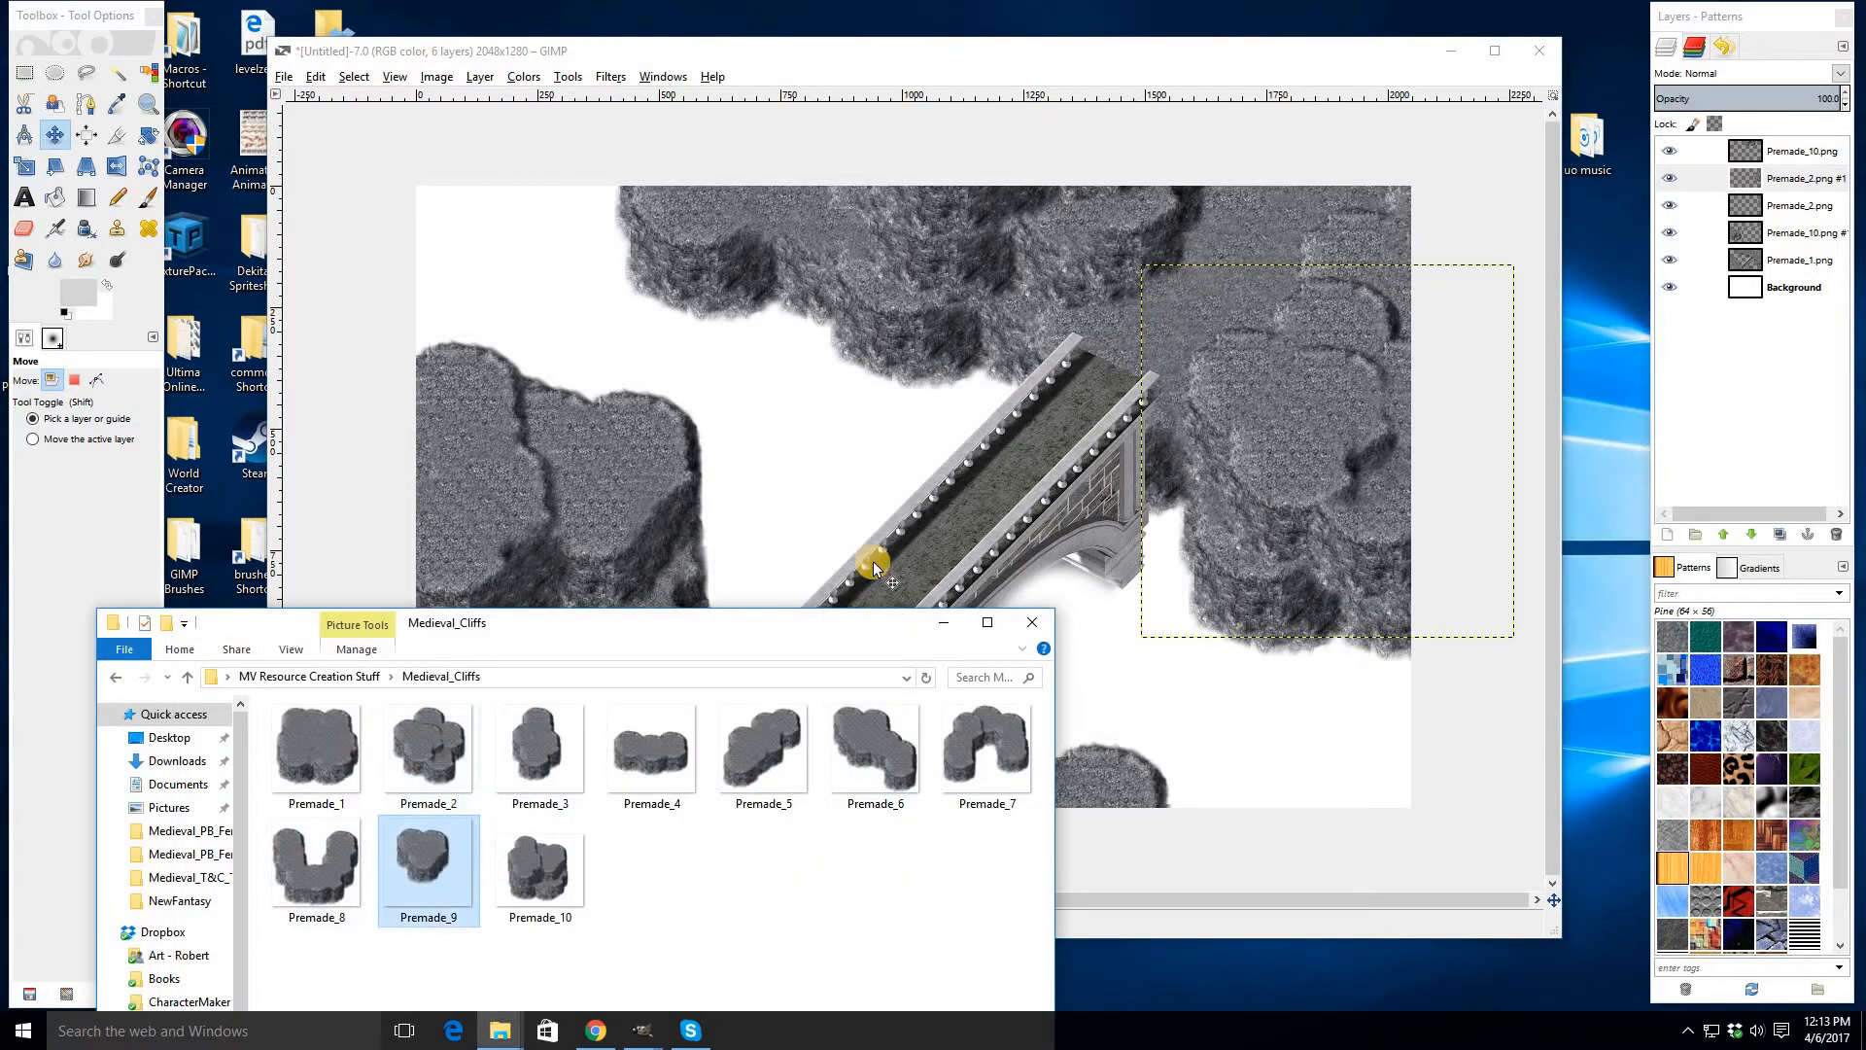
pyautogui.moveTo(916, 487); pyautogui.dragTo(1066, 776)
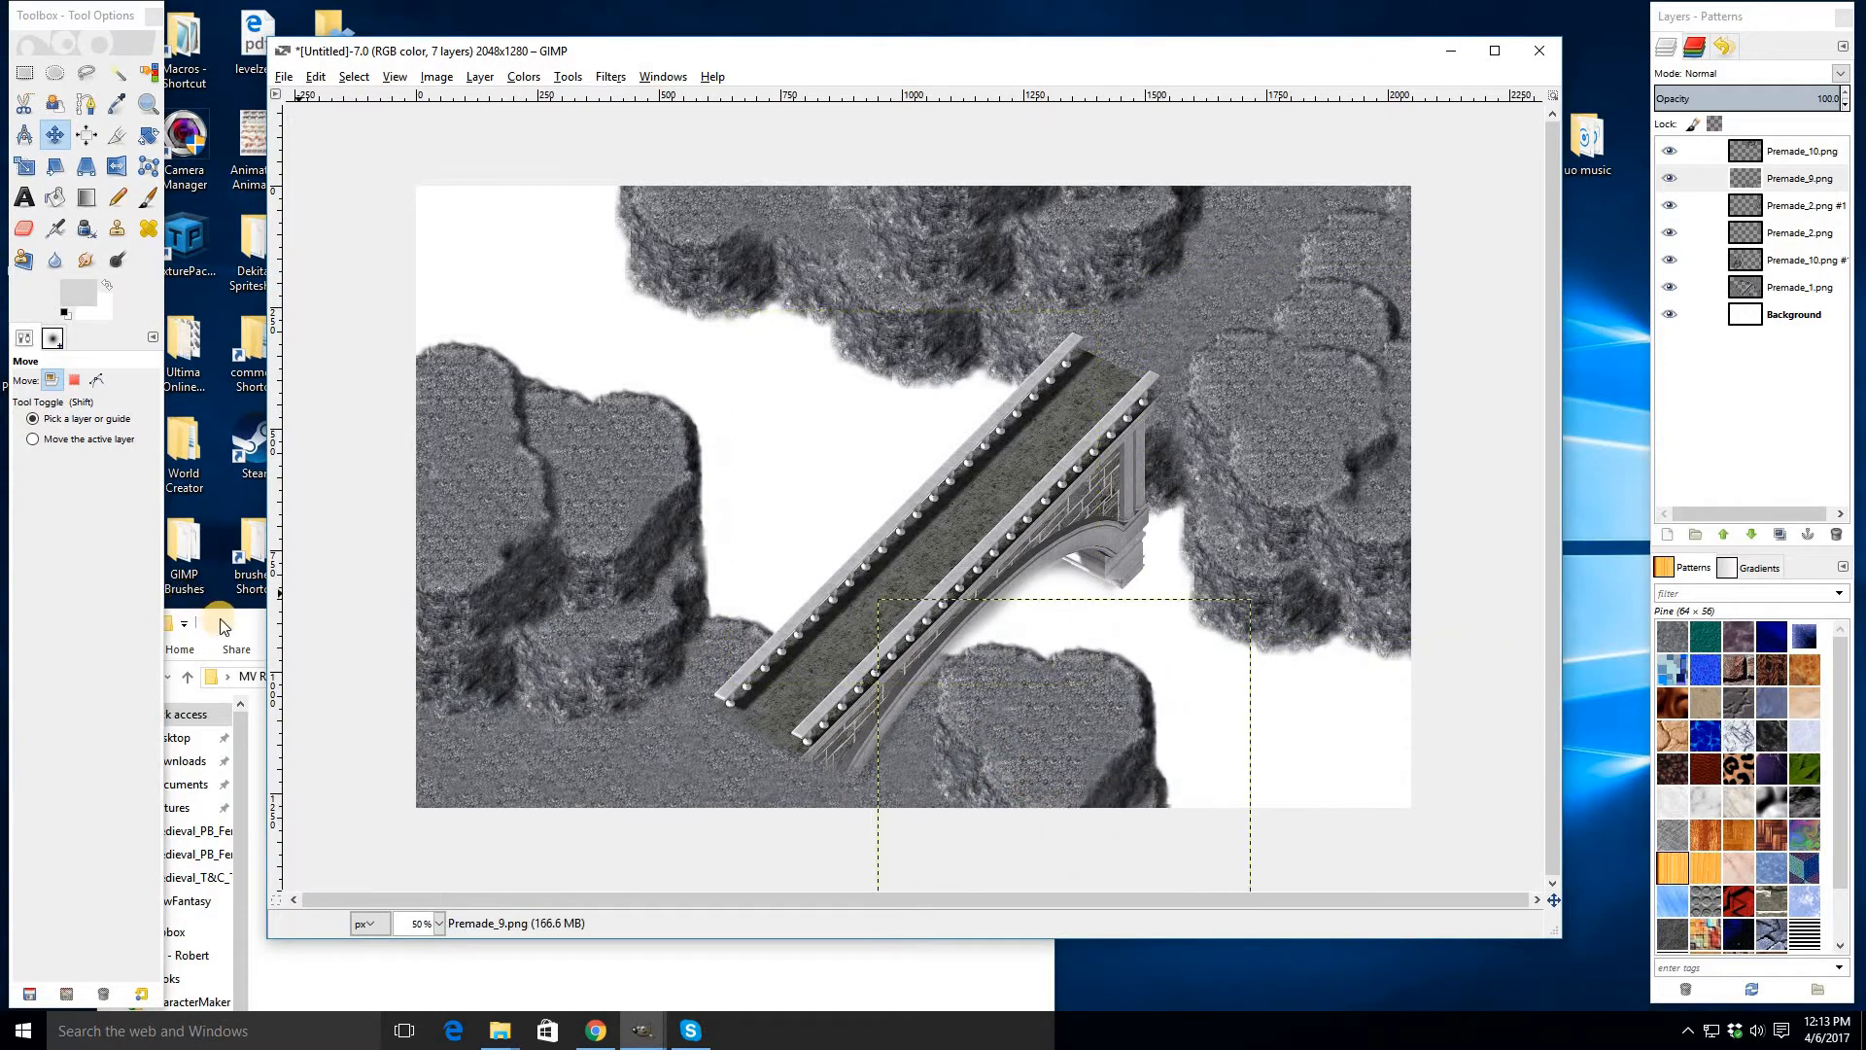
# - Drag a third copy of Premade_10 into the image near its bottom-right corner
pyautogui.click(219, 623)
pyautogui.moveTo(534, 885); pyautogui.dragTo(1181, 816)
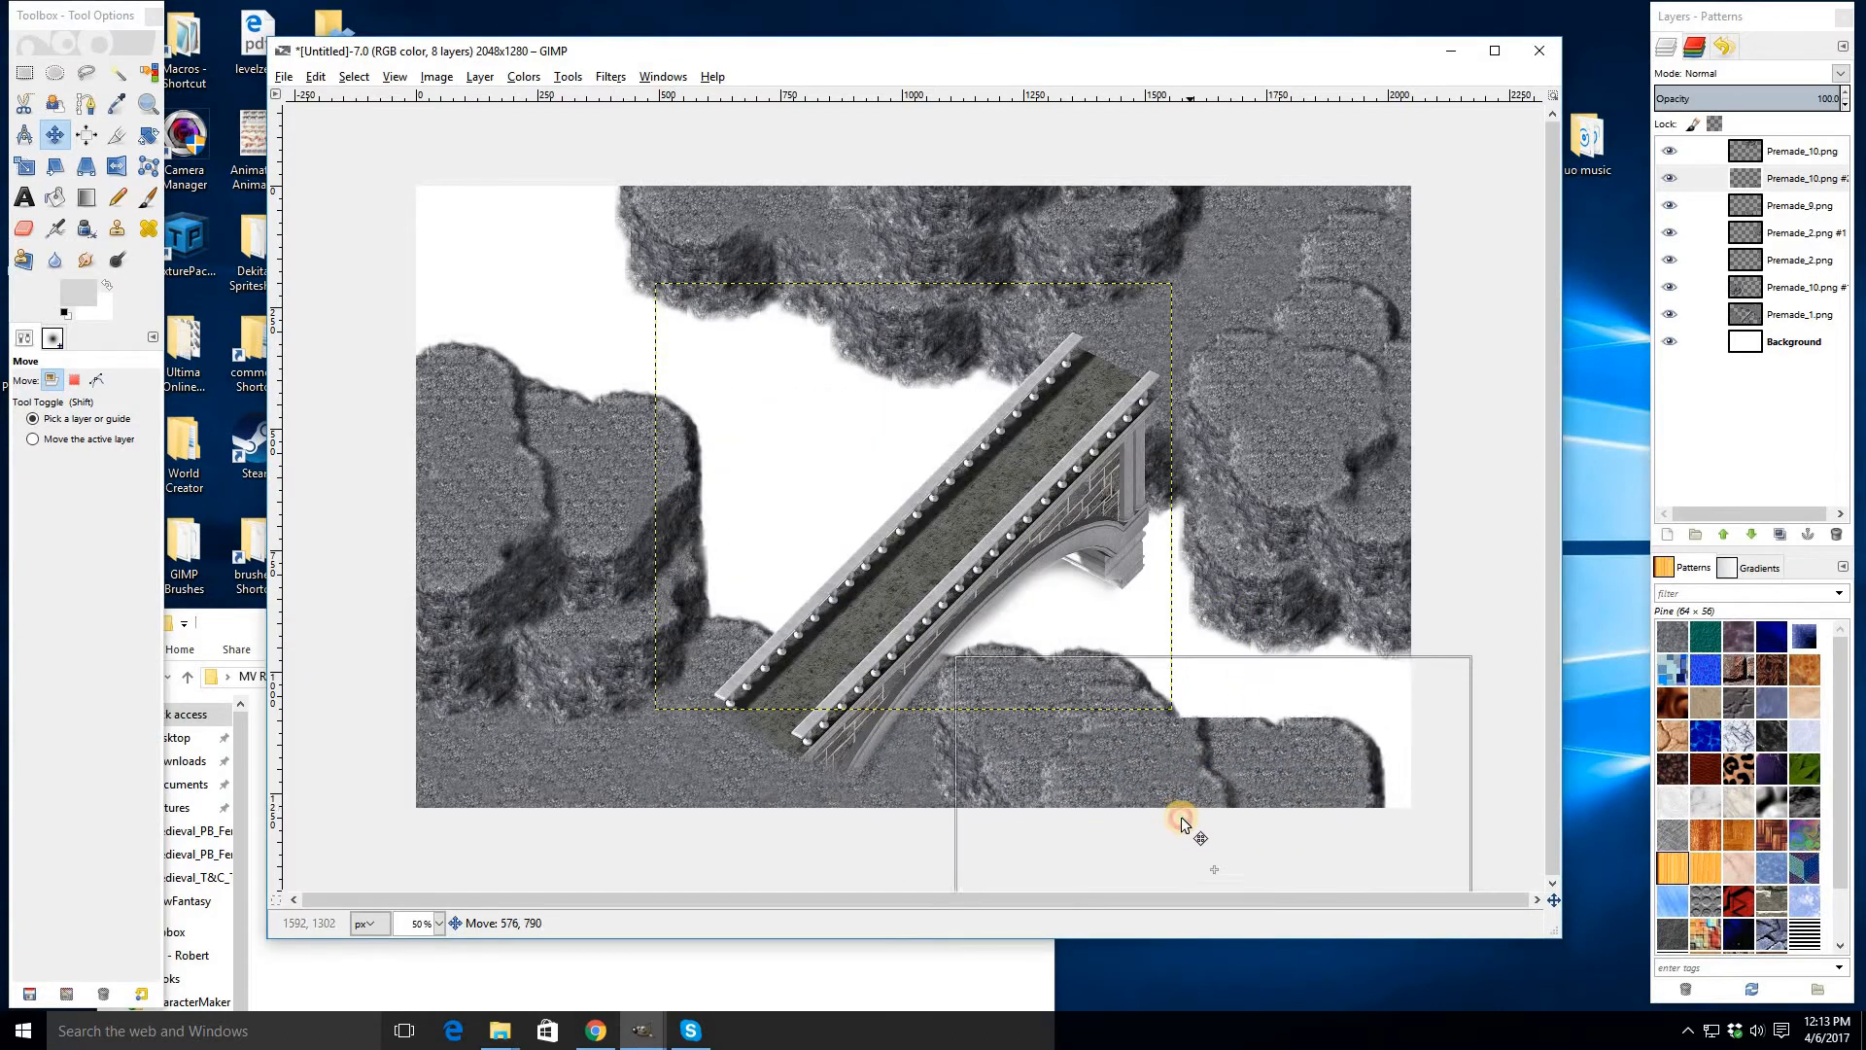
# - Add Premade_5 and move it to the bottom edge under the bridge's lower end
pyautogui.click(227, 625)
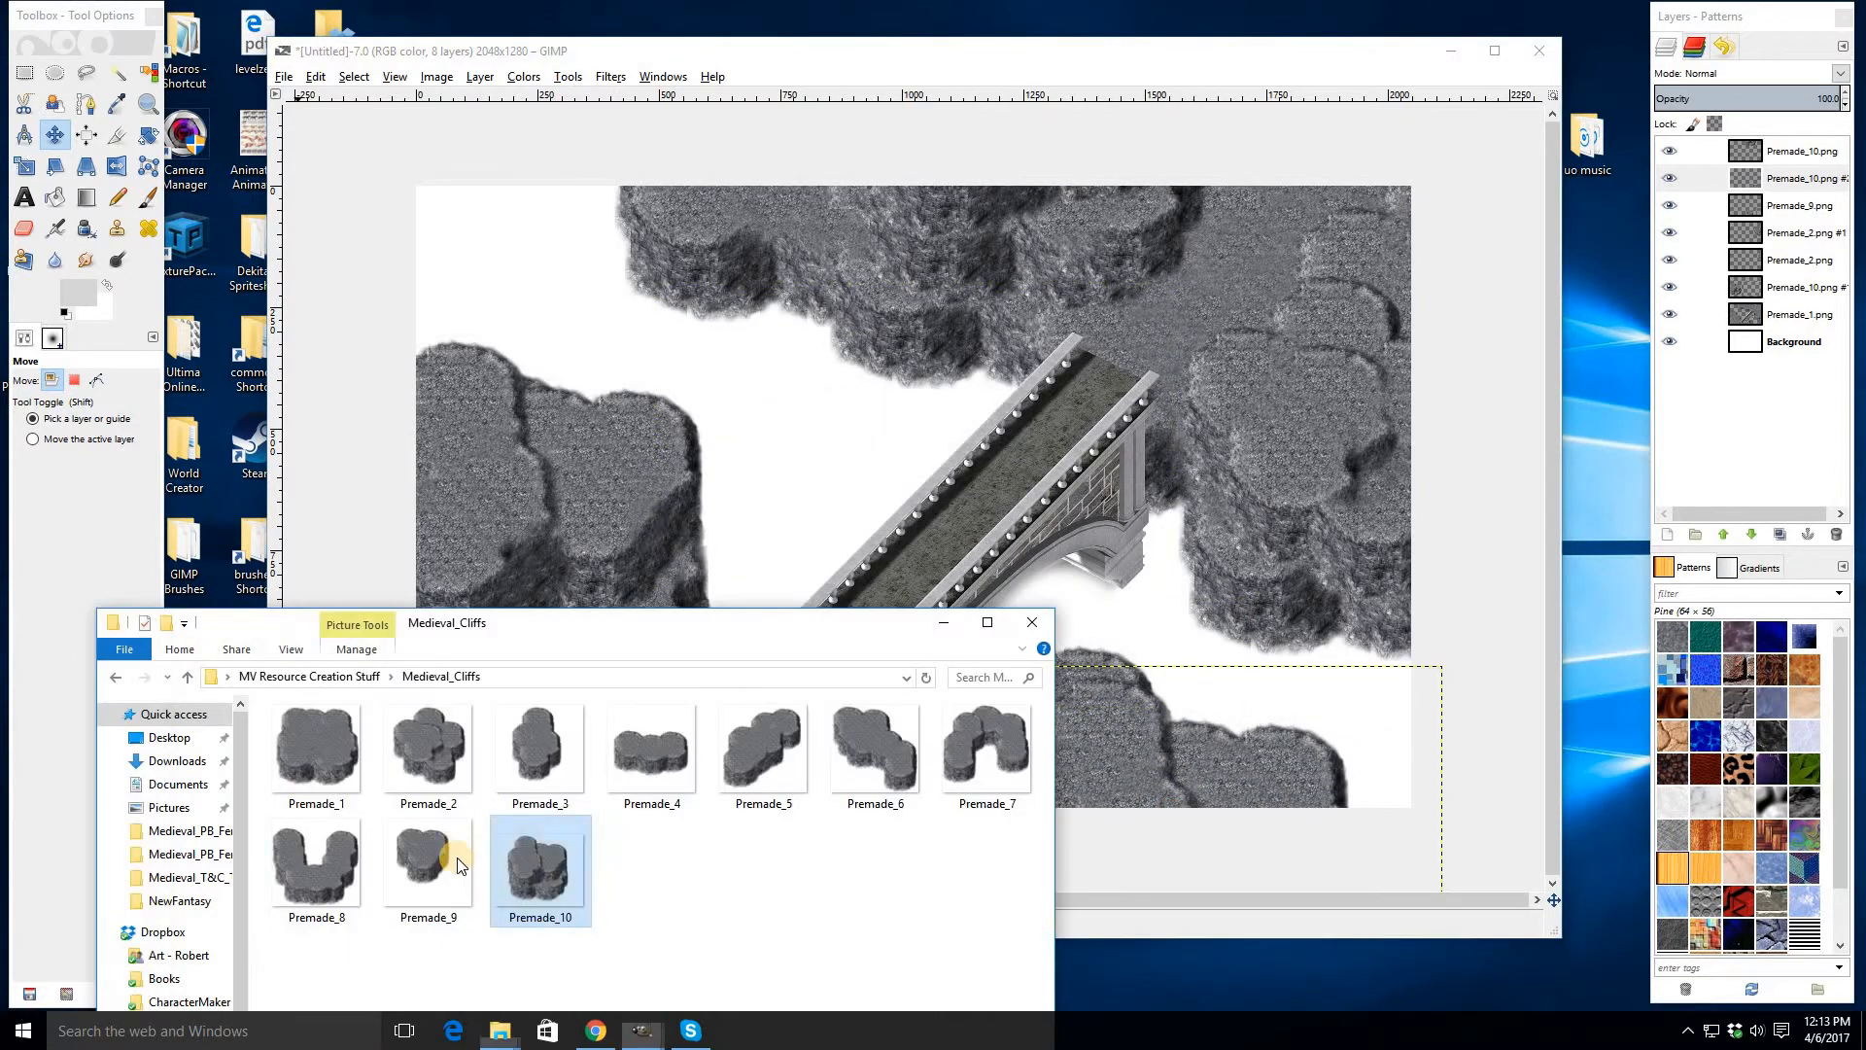
pyautogui.moveTo(756, 764); pyautogui.dragTo(990, 432)
pyautogui.moveTo(988, 421); pyautogui.dragTo(1044, 787)
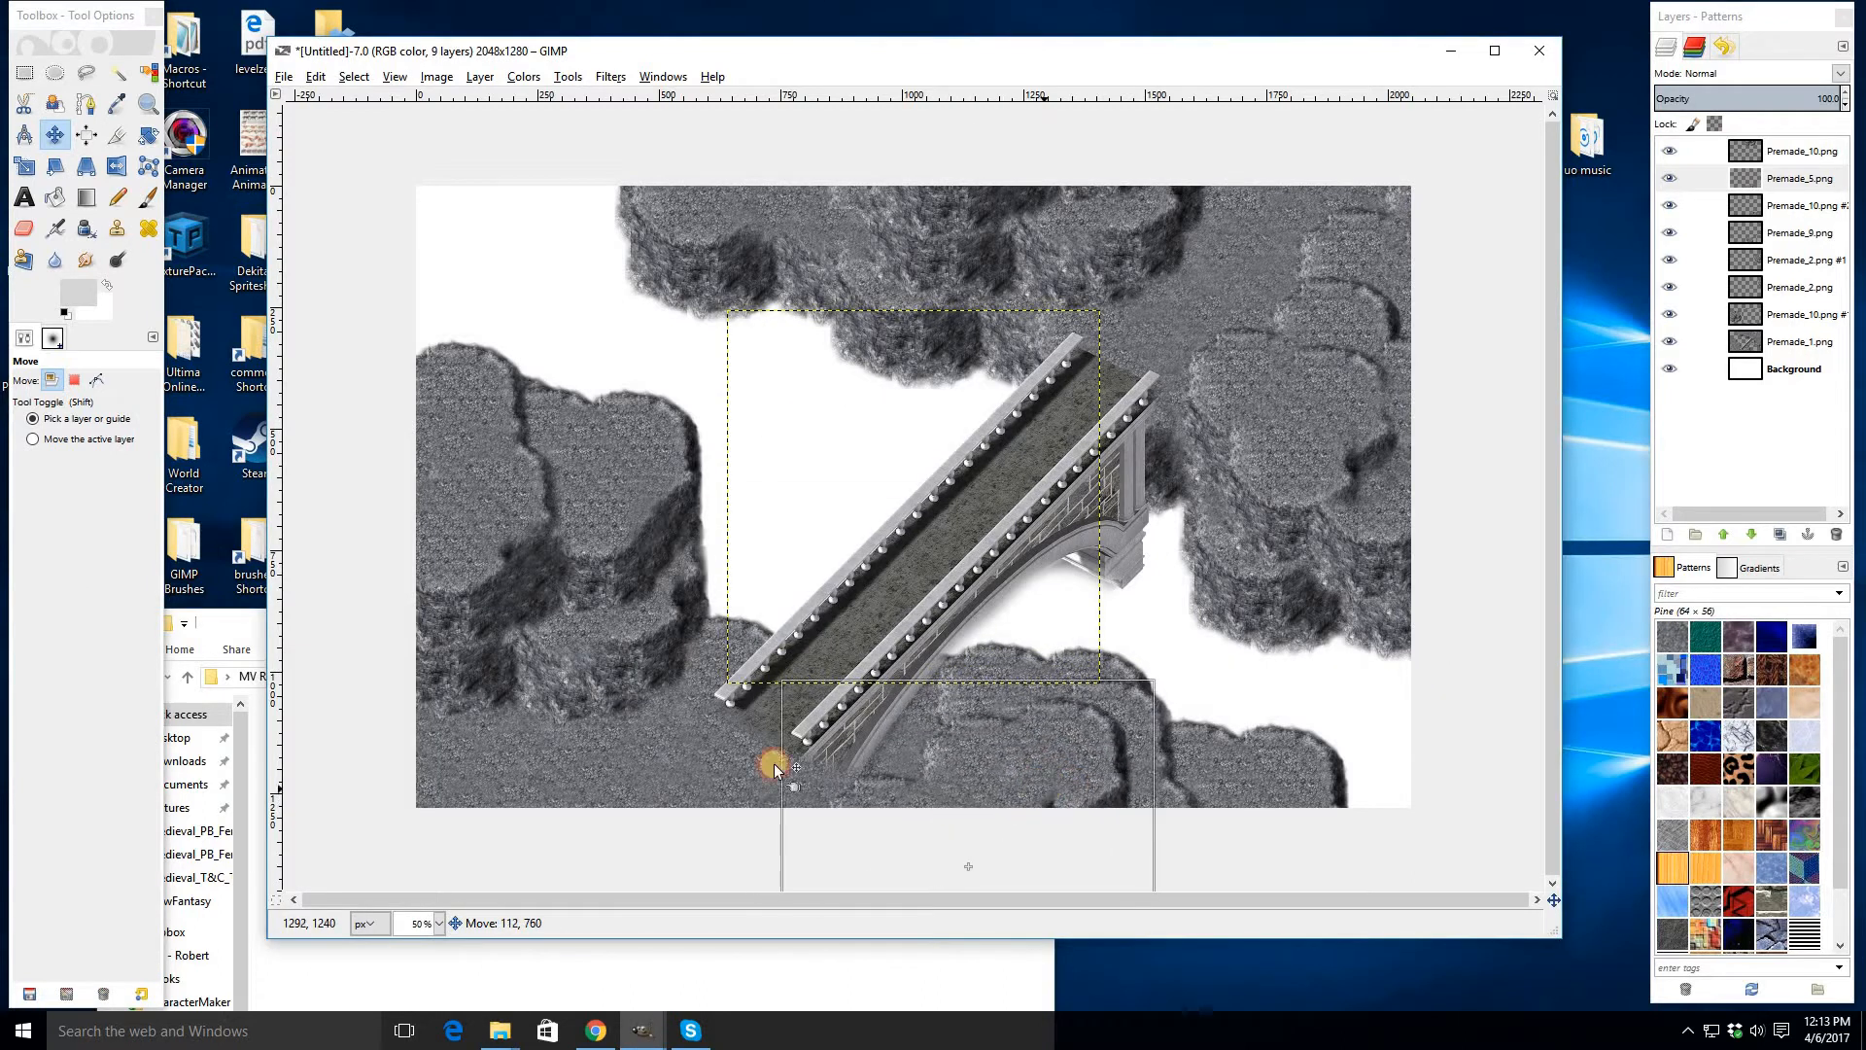
# - Add Premade_4 and move it to the image's bottom-left corner
pyautogui.click(218, 628)
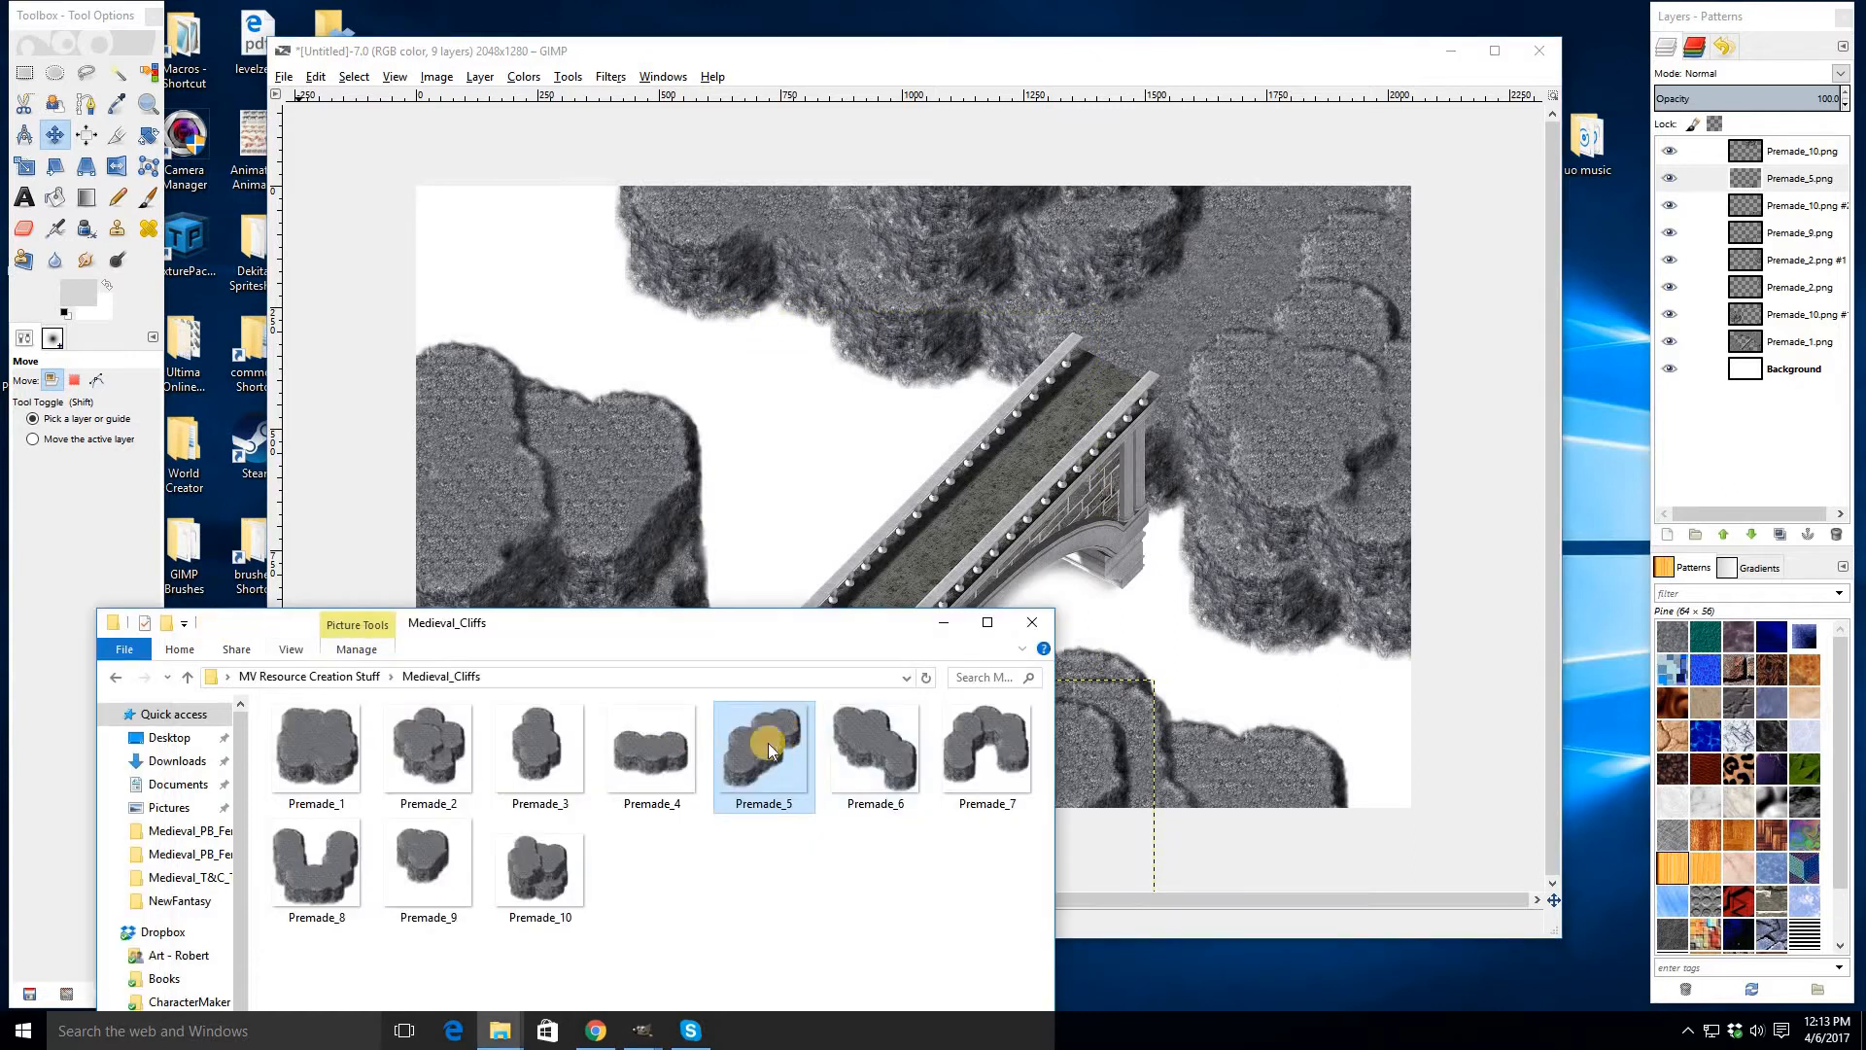
pyautogui.moveTo(683, 784); pyautogui.dragTo(891, 437)
pyautogui.moveTo(879, 544); pyautogui.dragTo(549, 708)
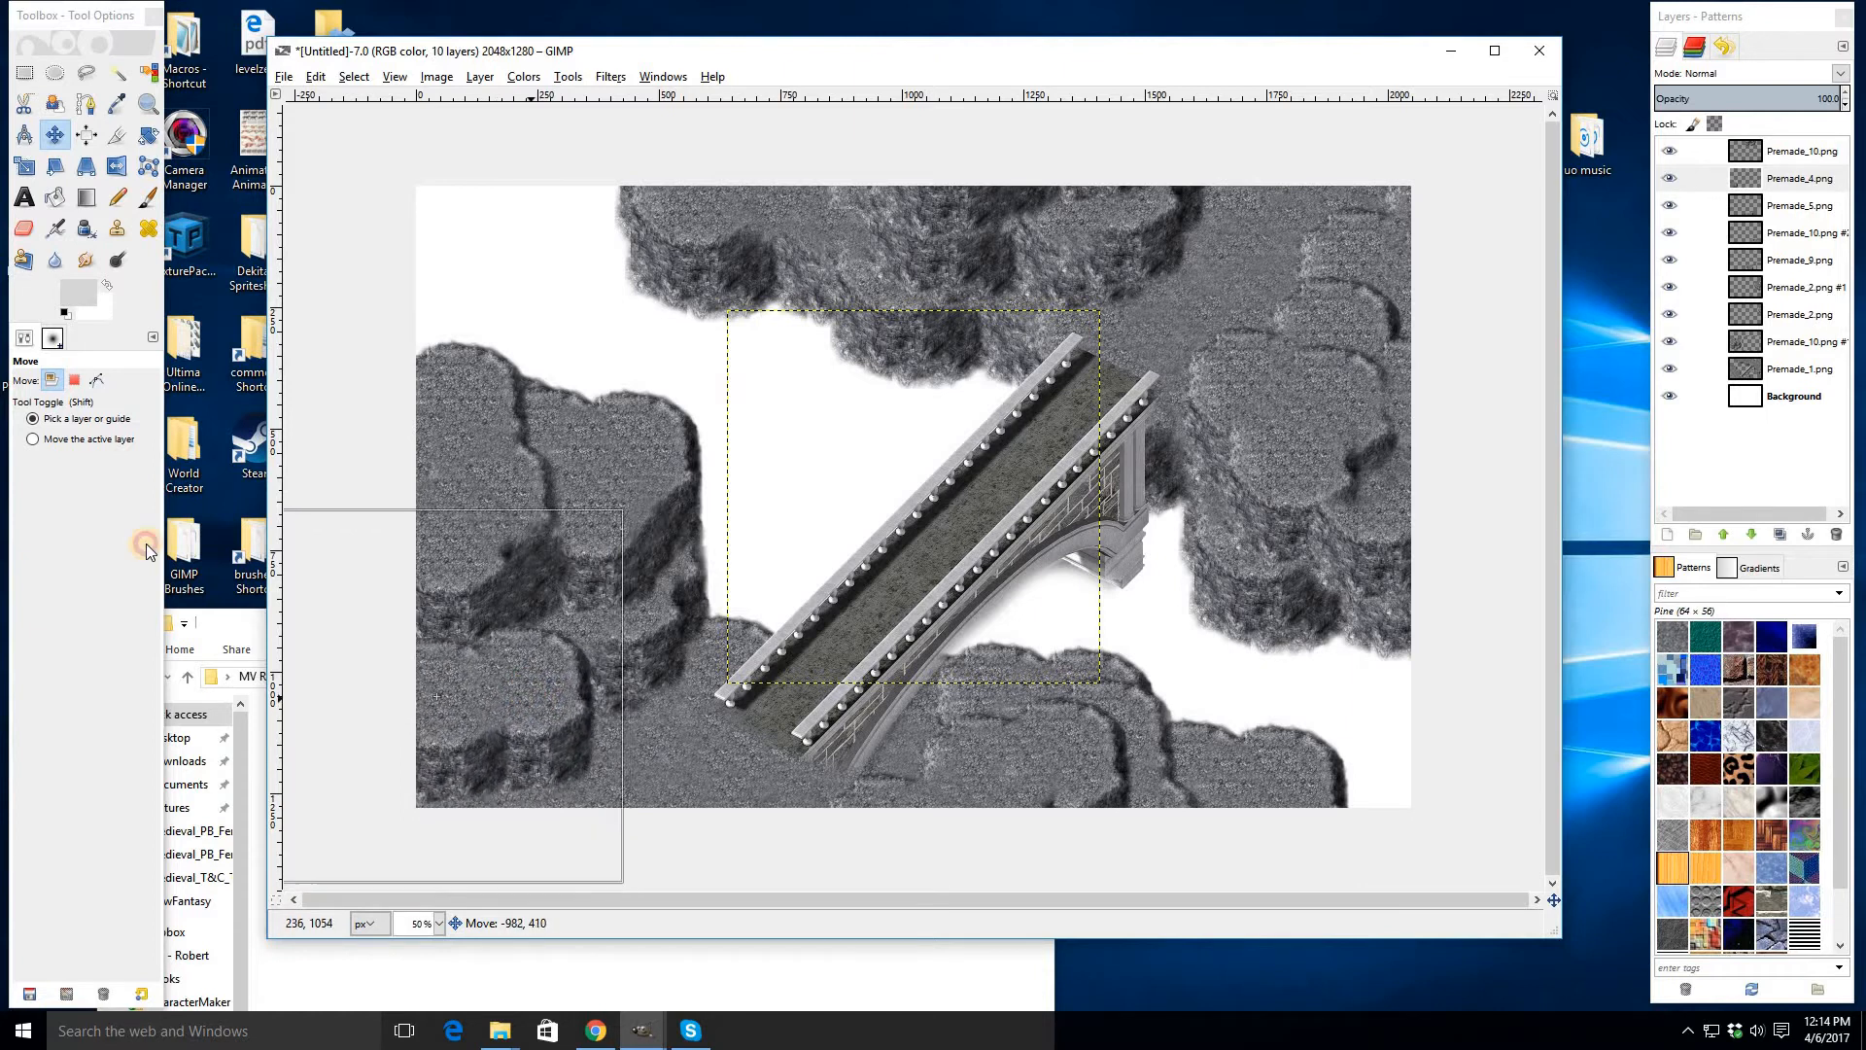
# - Erase overlapping edges of the Premade_4 cliff at the bottom-left with the Eraser at size 200
pyautogui.click(25, 228)
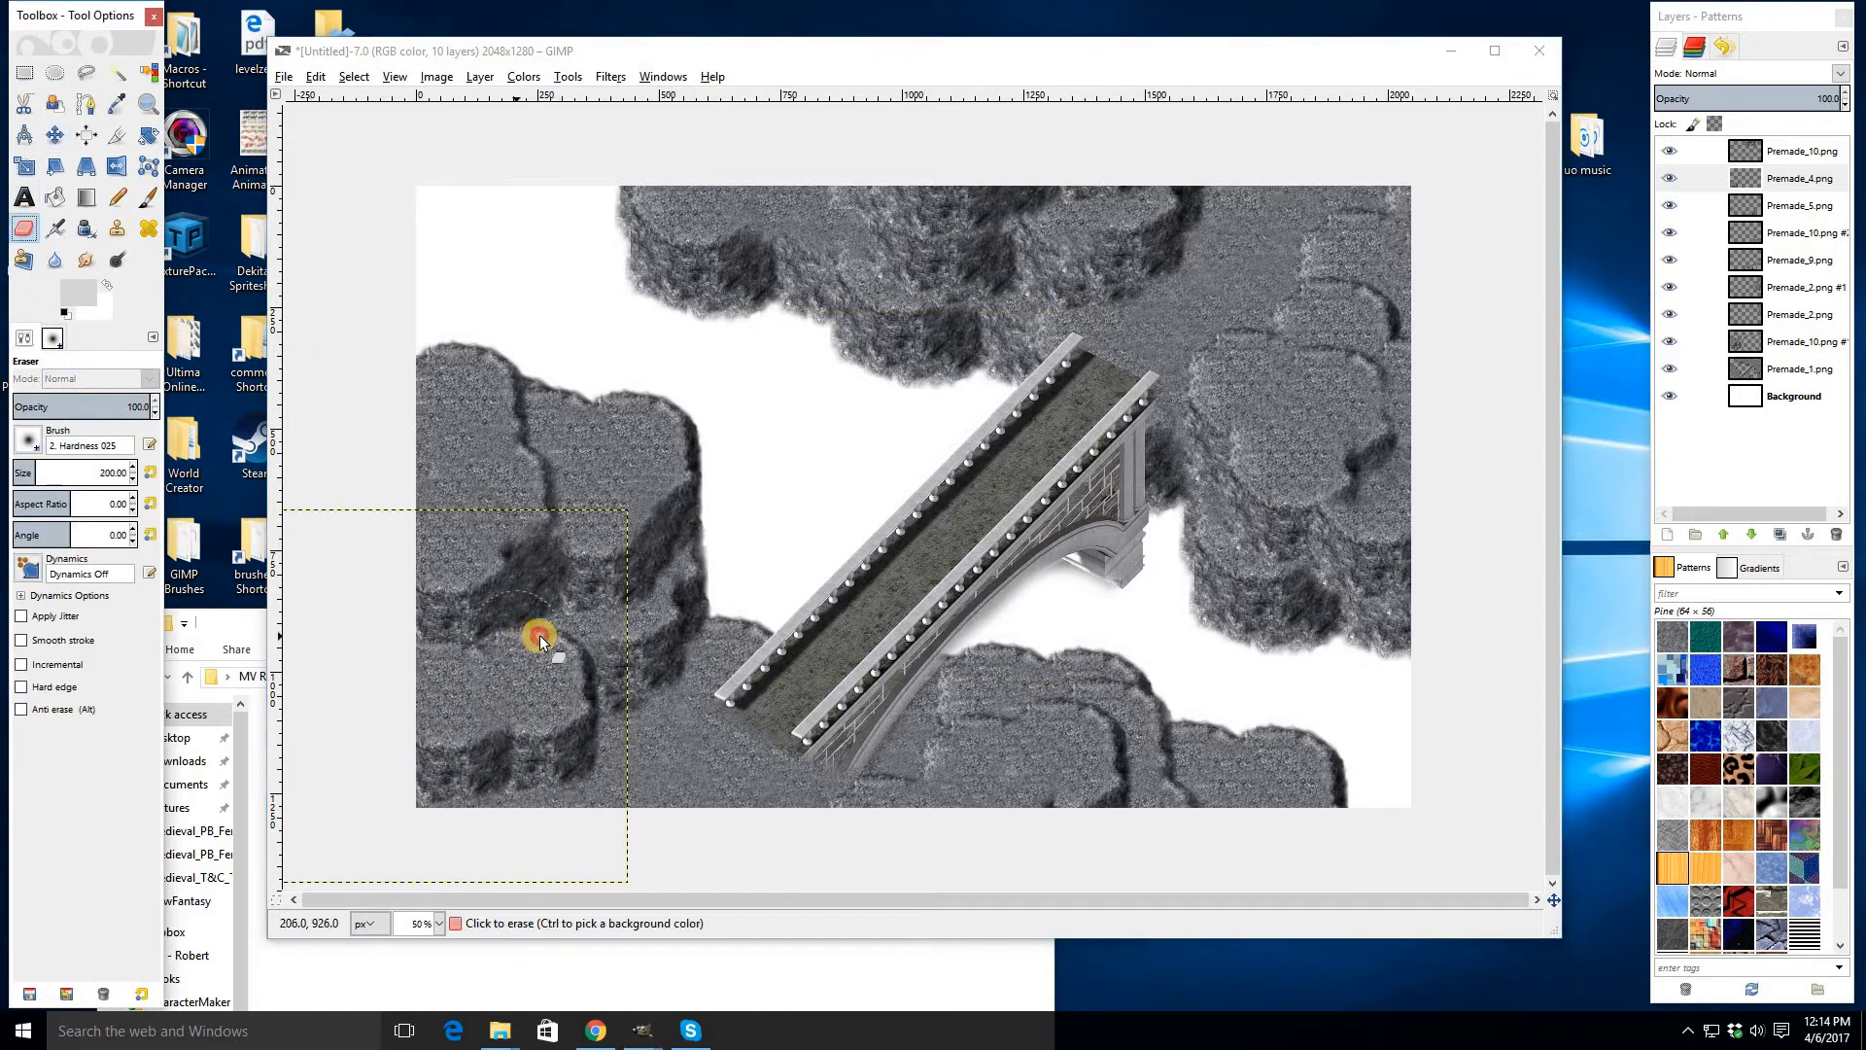
pyautogui.moveTo(504, 633); pyautogui.dragTo(429, 640)
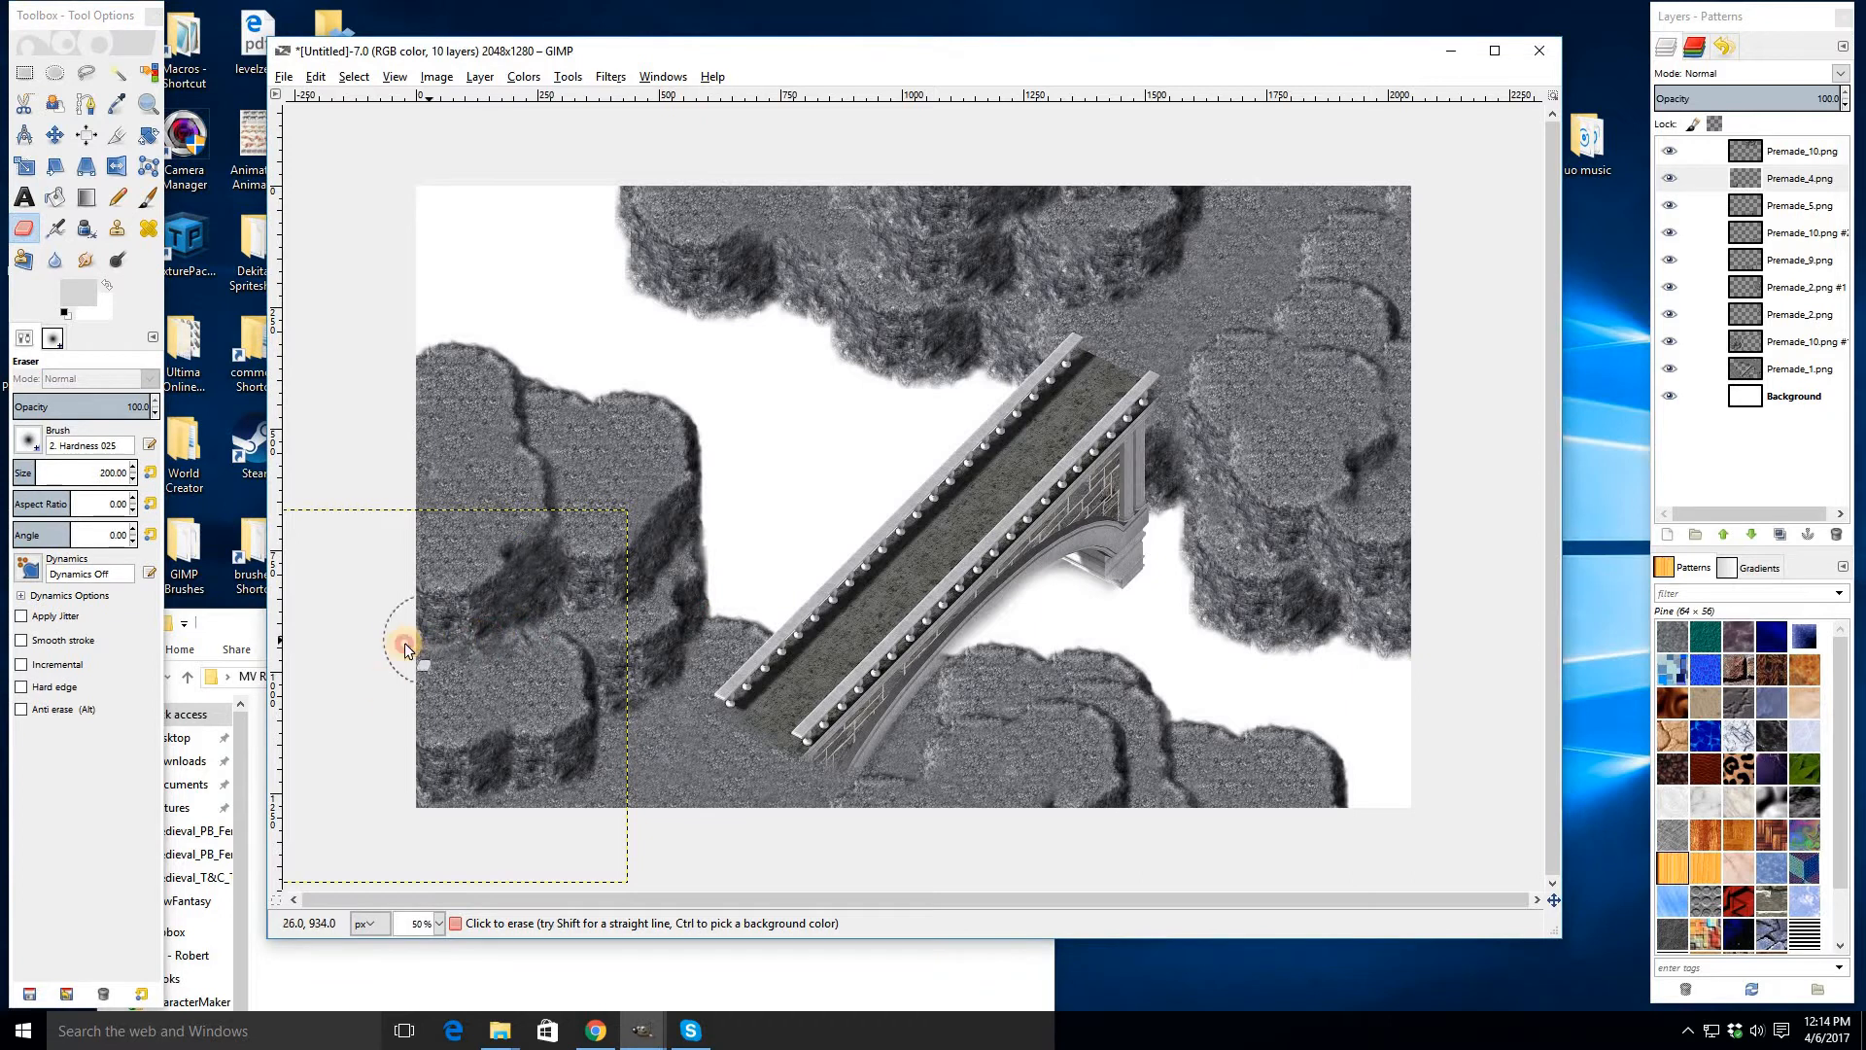
pyautogui.scroll(3, 437, 654)
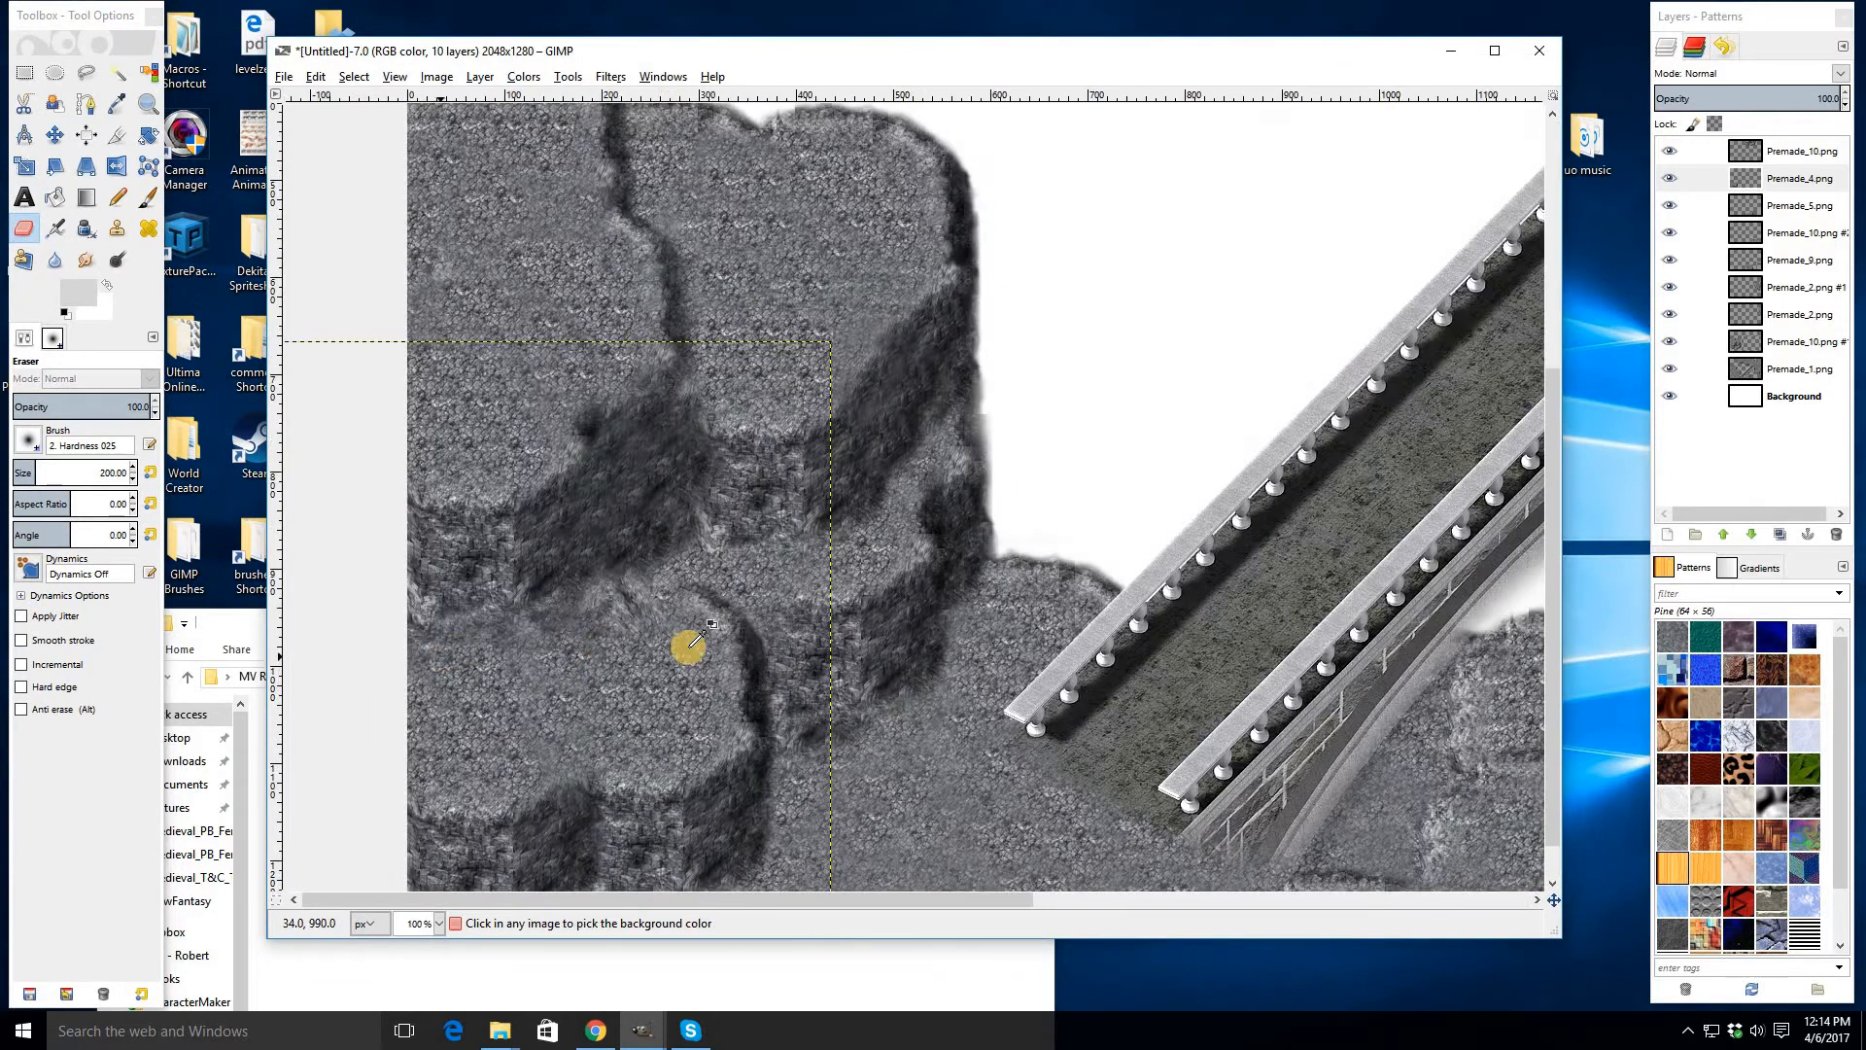
pyautogui.scroll(-1, 582, 669)
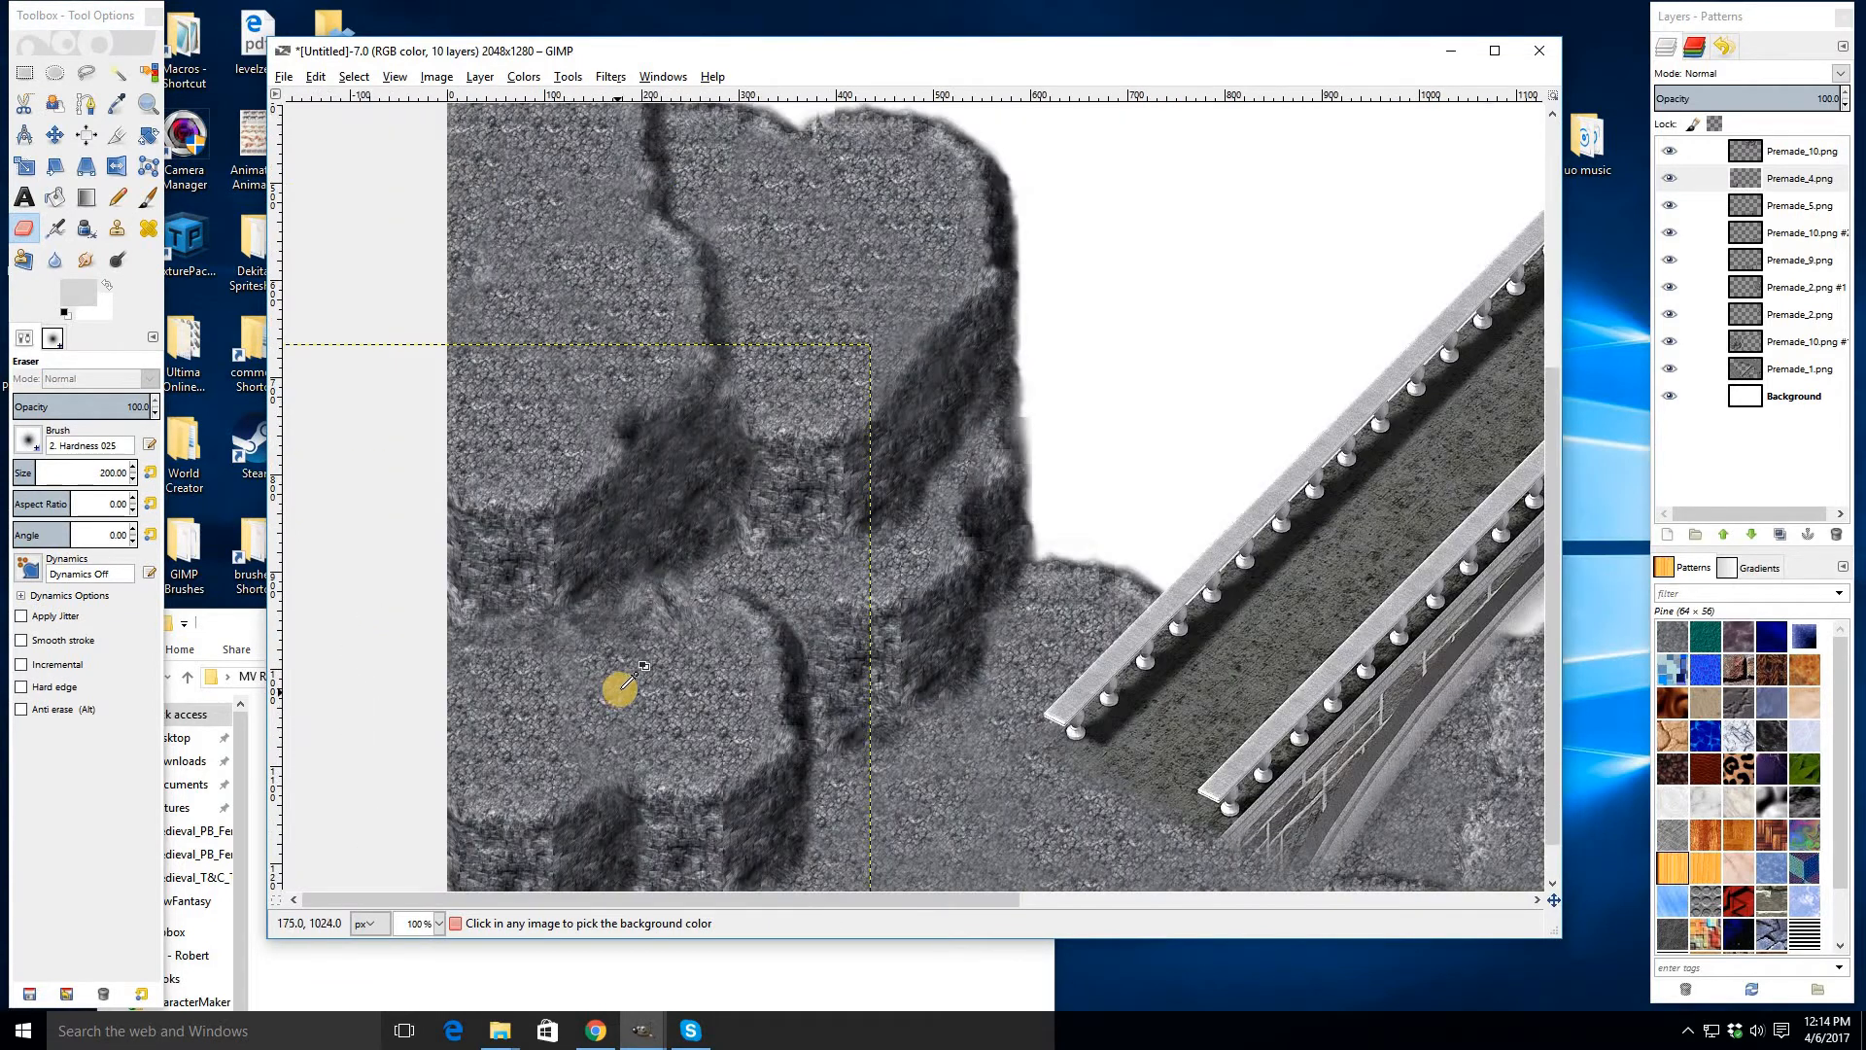
pyautogui.moveTo(619, 689)
pyautogui.mouseDown()
pyautogui.moveTo(697, 616)
pyautogui.moveTo(704, 589)
pyautogui.moveTo(684, 579)
pyautogui.moveTo(722, 559)
pyautogui.moveTo(646, 548)
pyautogui.moveTo(700, 545)
pyautogui.moveTo(664, 527)
pyautogui.mouseUp()
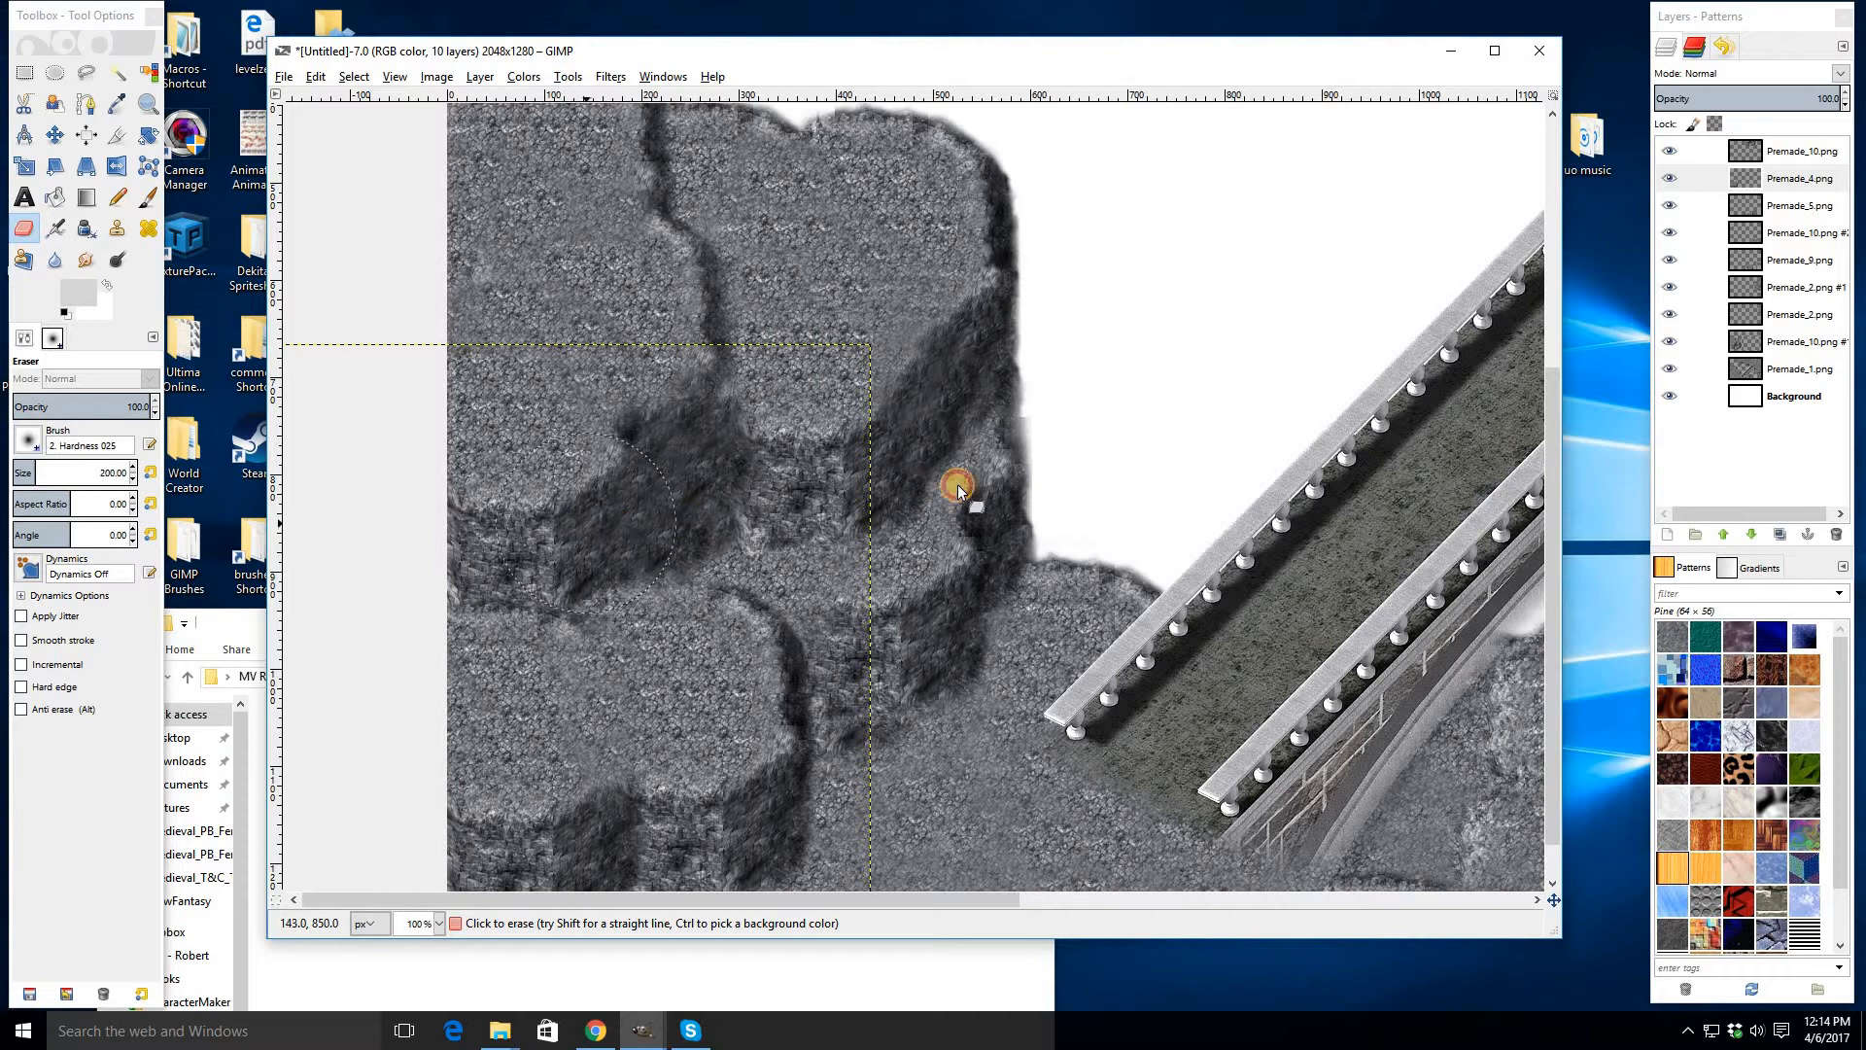
pyautogui.keyDown('ctrl'); pyautogui.scroll(-3, 616, 534); pyautogui.keyUp('ctrl')
pyautogui.keyDown('ctrl'); pyautogui.scroll(2, 586, 616); pyautogui.keyUp('ctrl')
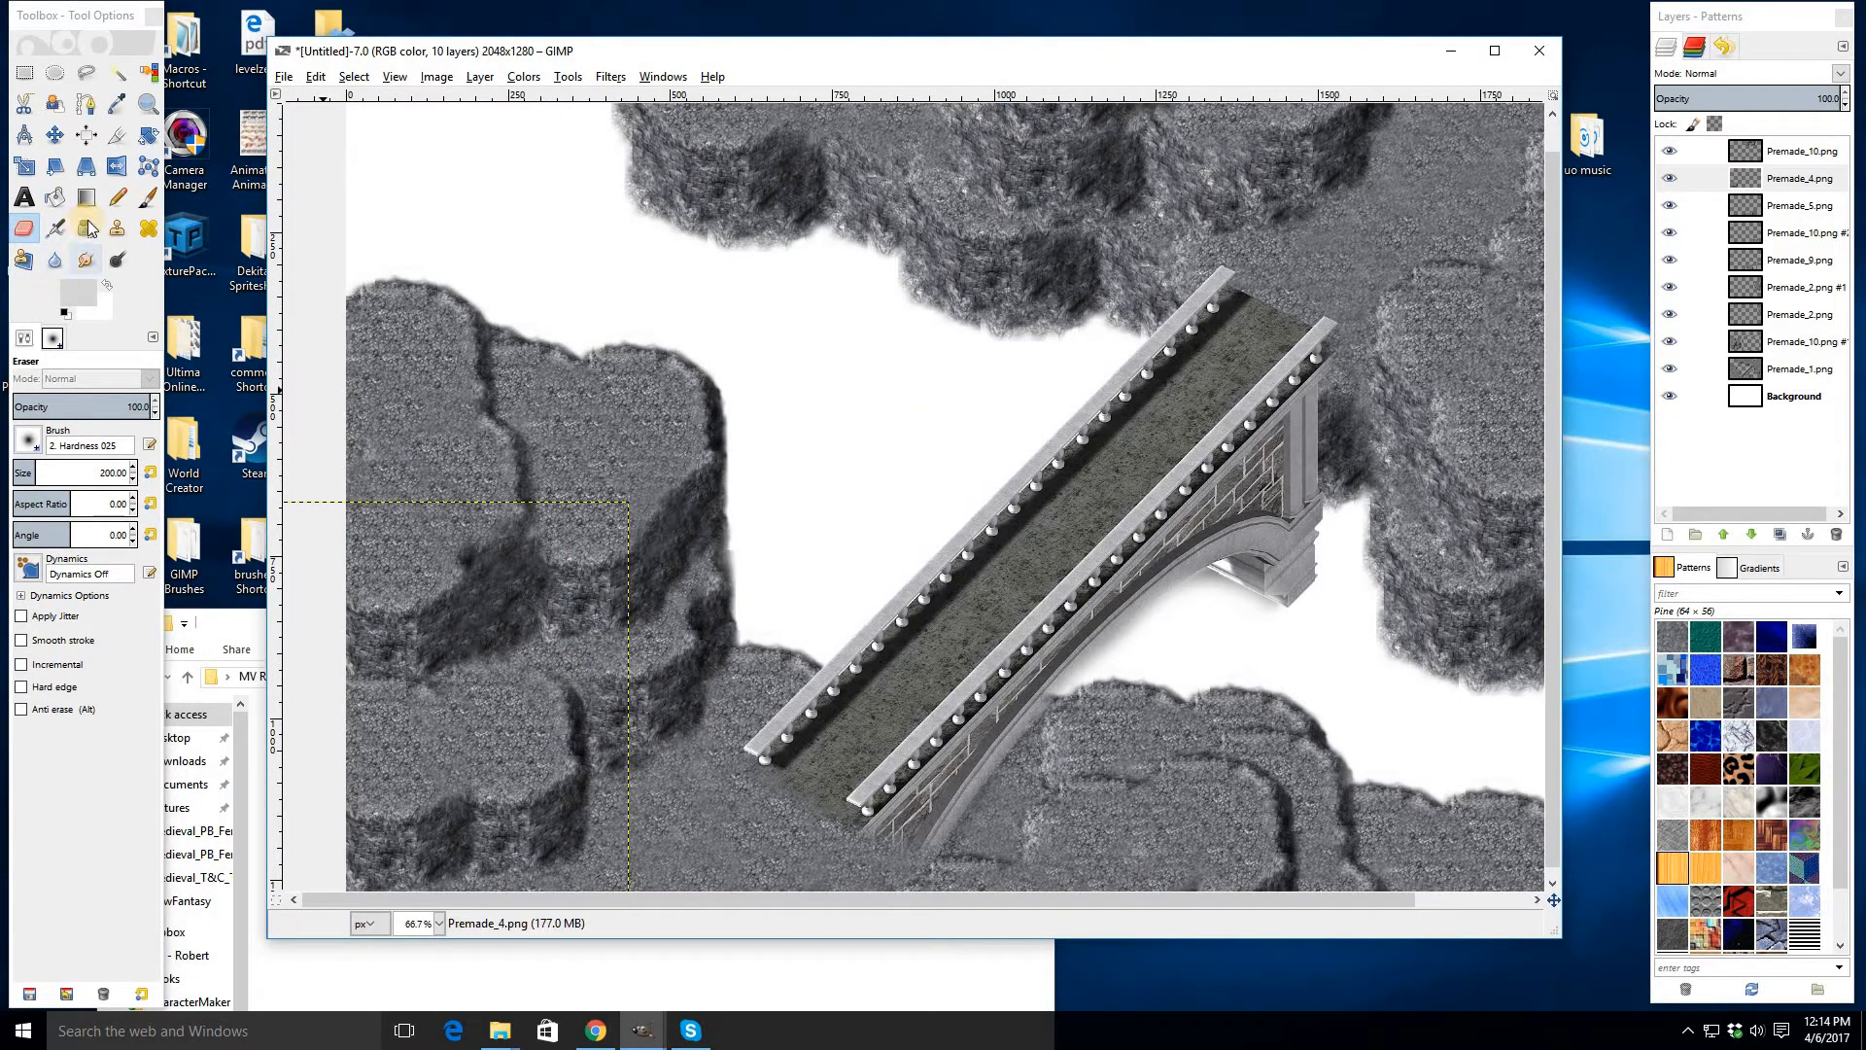
# - Switch to the Clone tool and set its brush size to 100
pyautogui.click(117, 228)
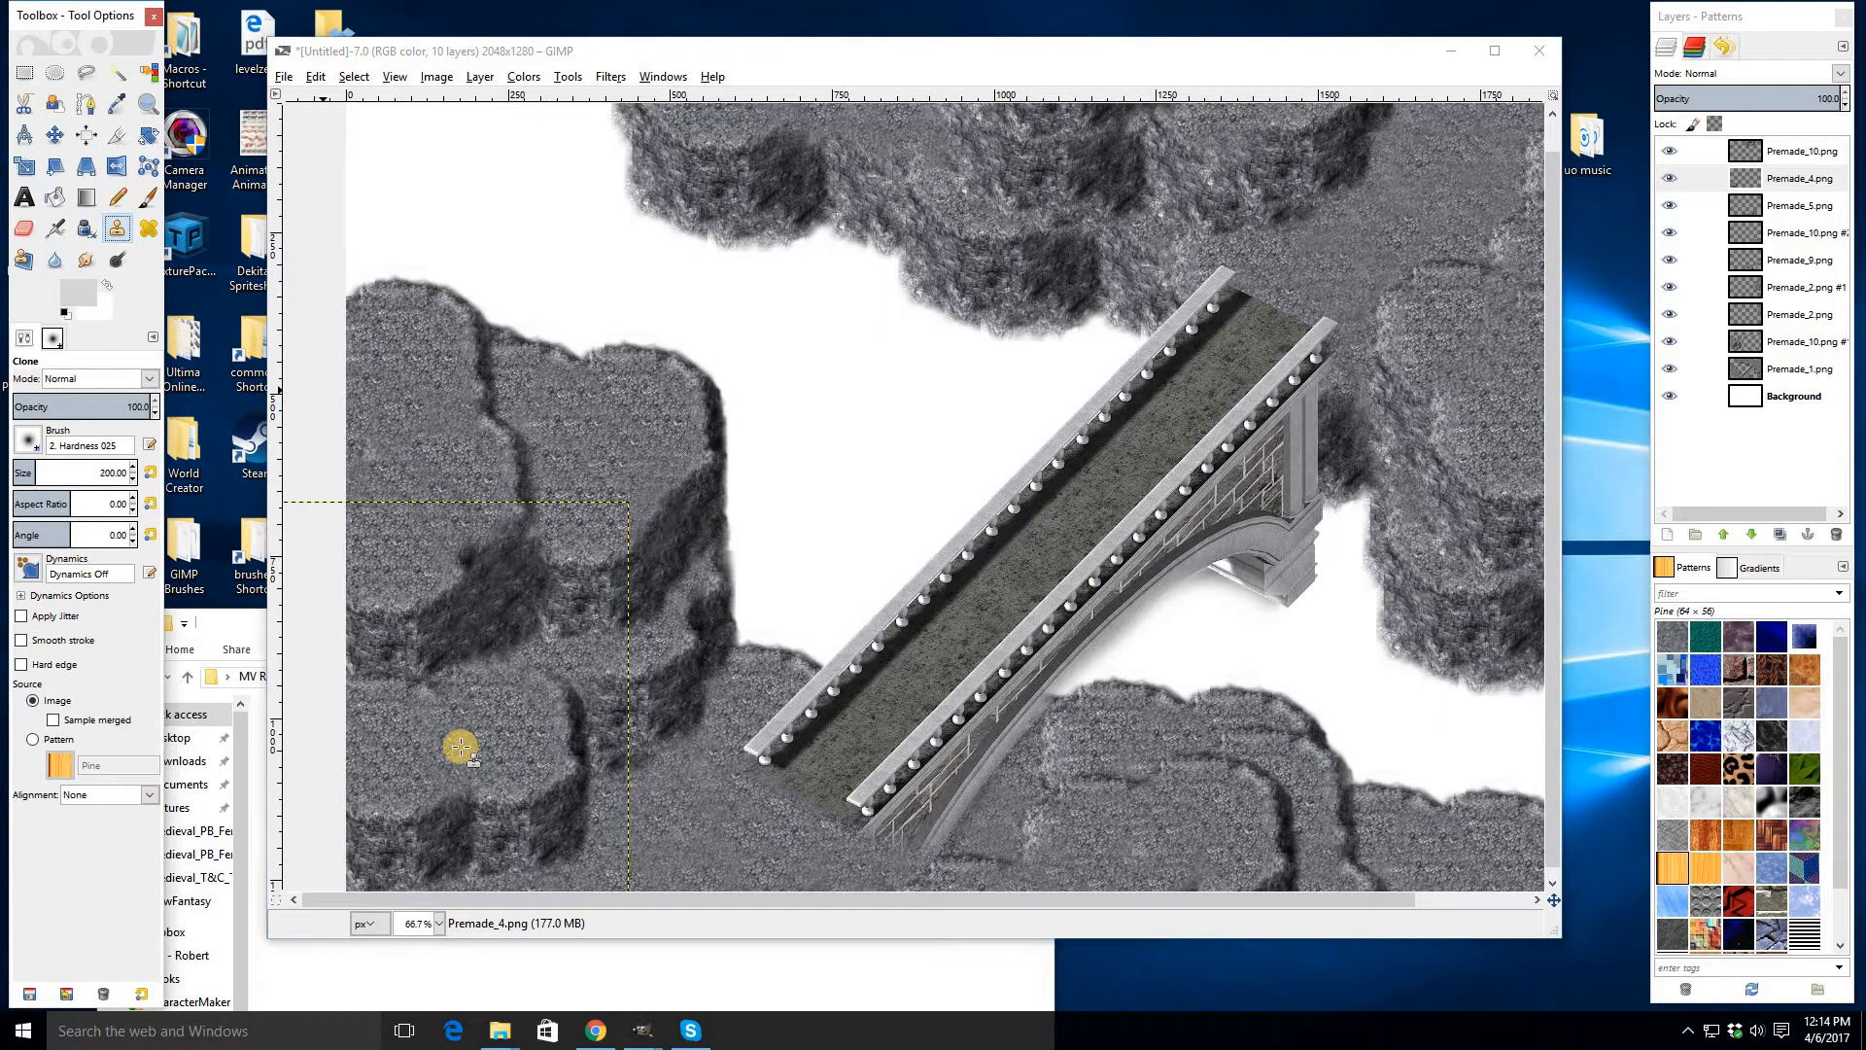
pyautogui.click(110, 472)
pyautogui.write('100')
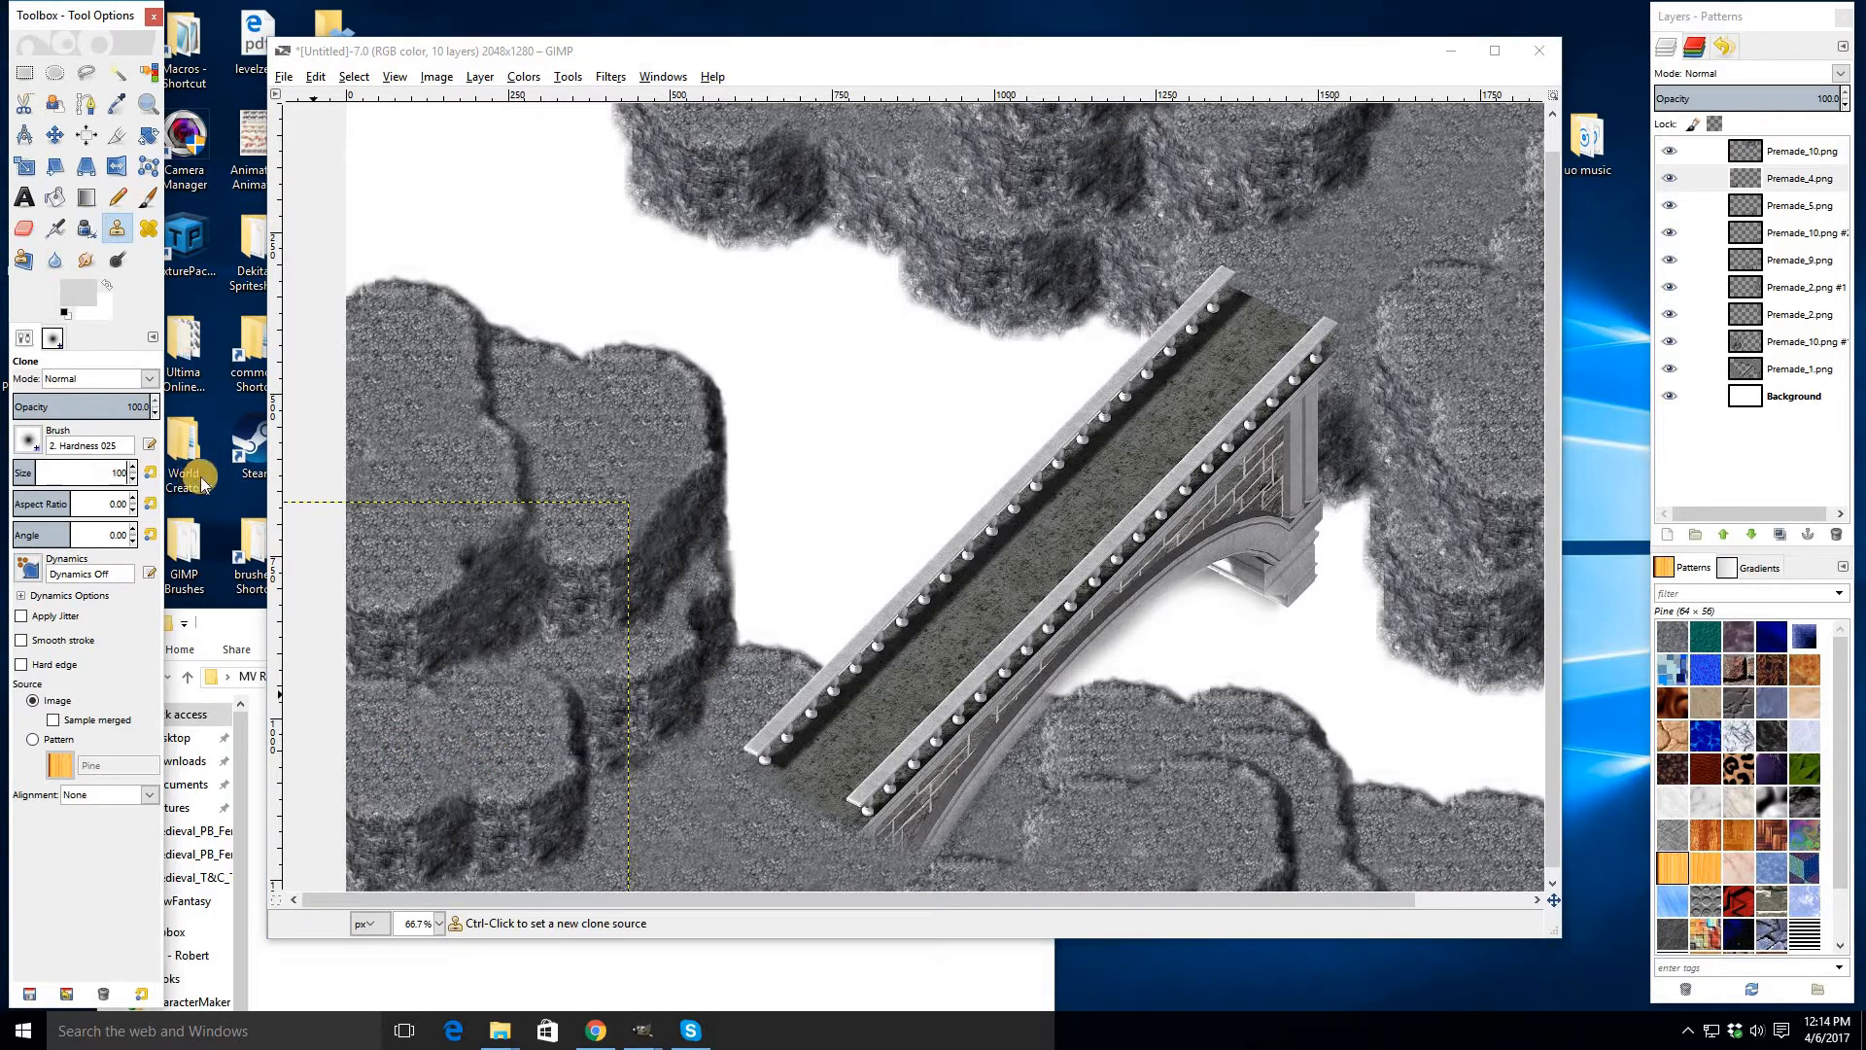
pyautogui.press('Return')
# - Merge the placed cliff layers down into a single layer above Premade_1
pyautogui.click(1763, 156)
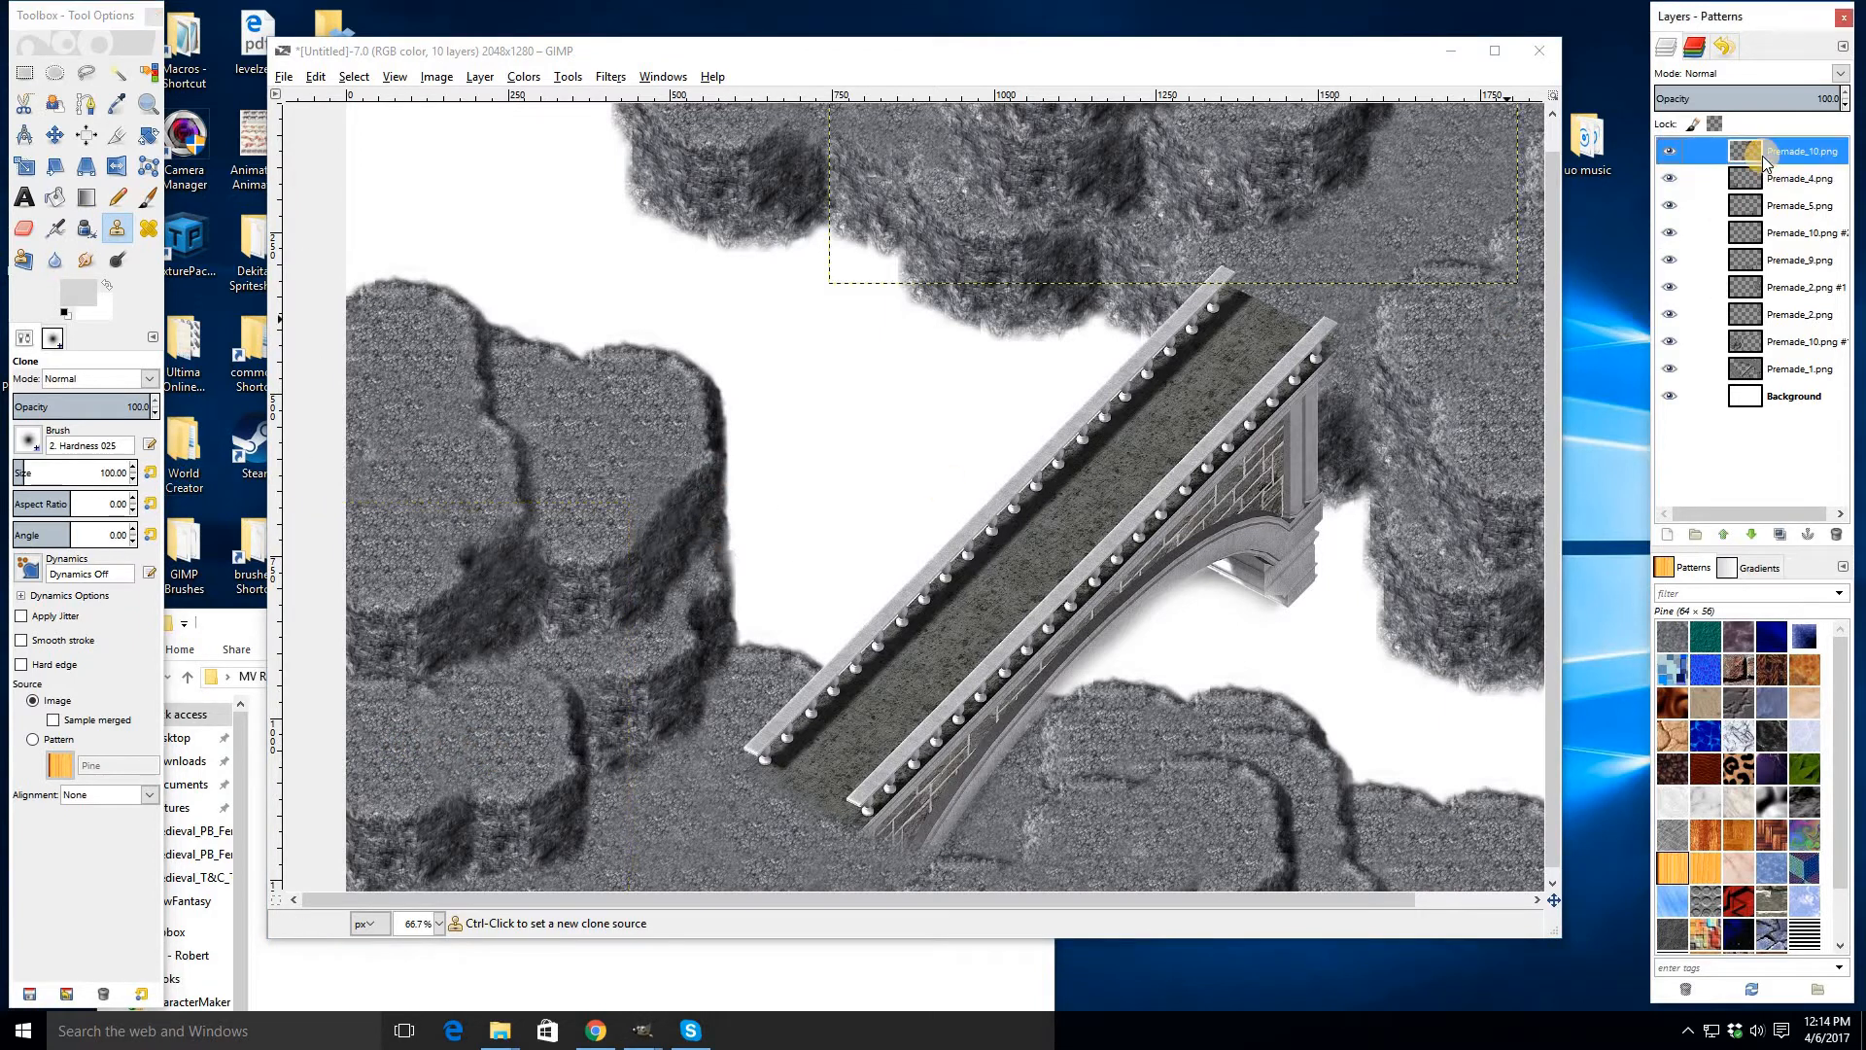
pyautogui.hotkey('ctrl', 'e')
pyautogui.hotkey('ctrl', 'e')
pyautogui.hotkey('ctrl', 'e')
pyautogui.hotkey('ctrl', 'e')
pyautogui.hotkey('ctrl', 'e')
pyautogui.hotkey('ctrl', 'e')
pyautogui.hotkey('ctrl', 'e')
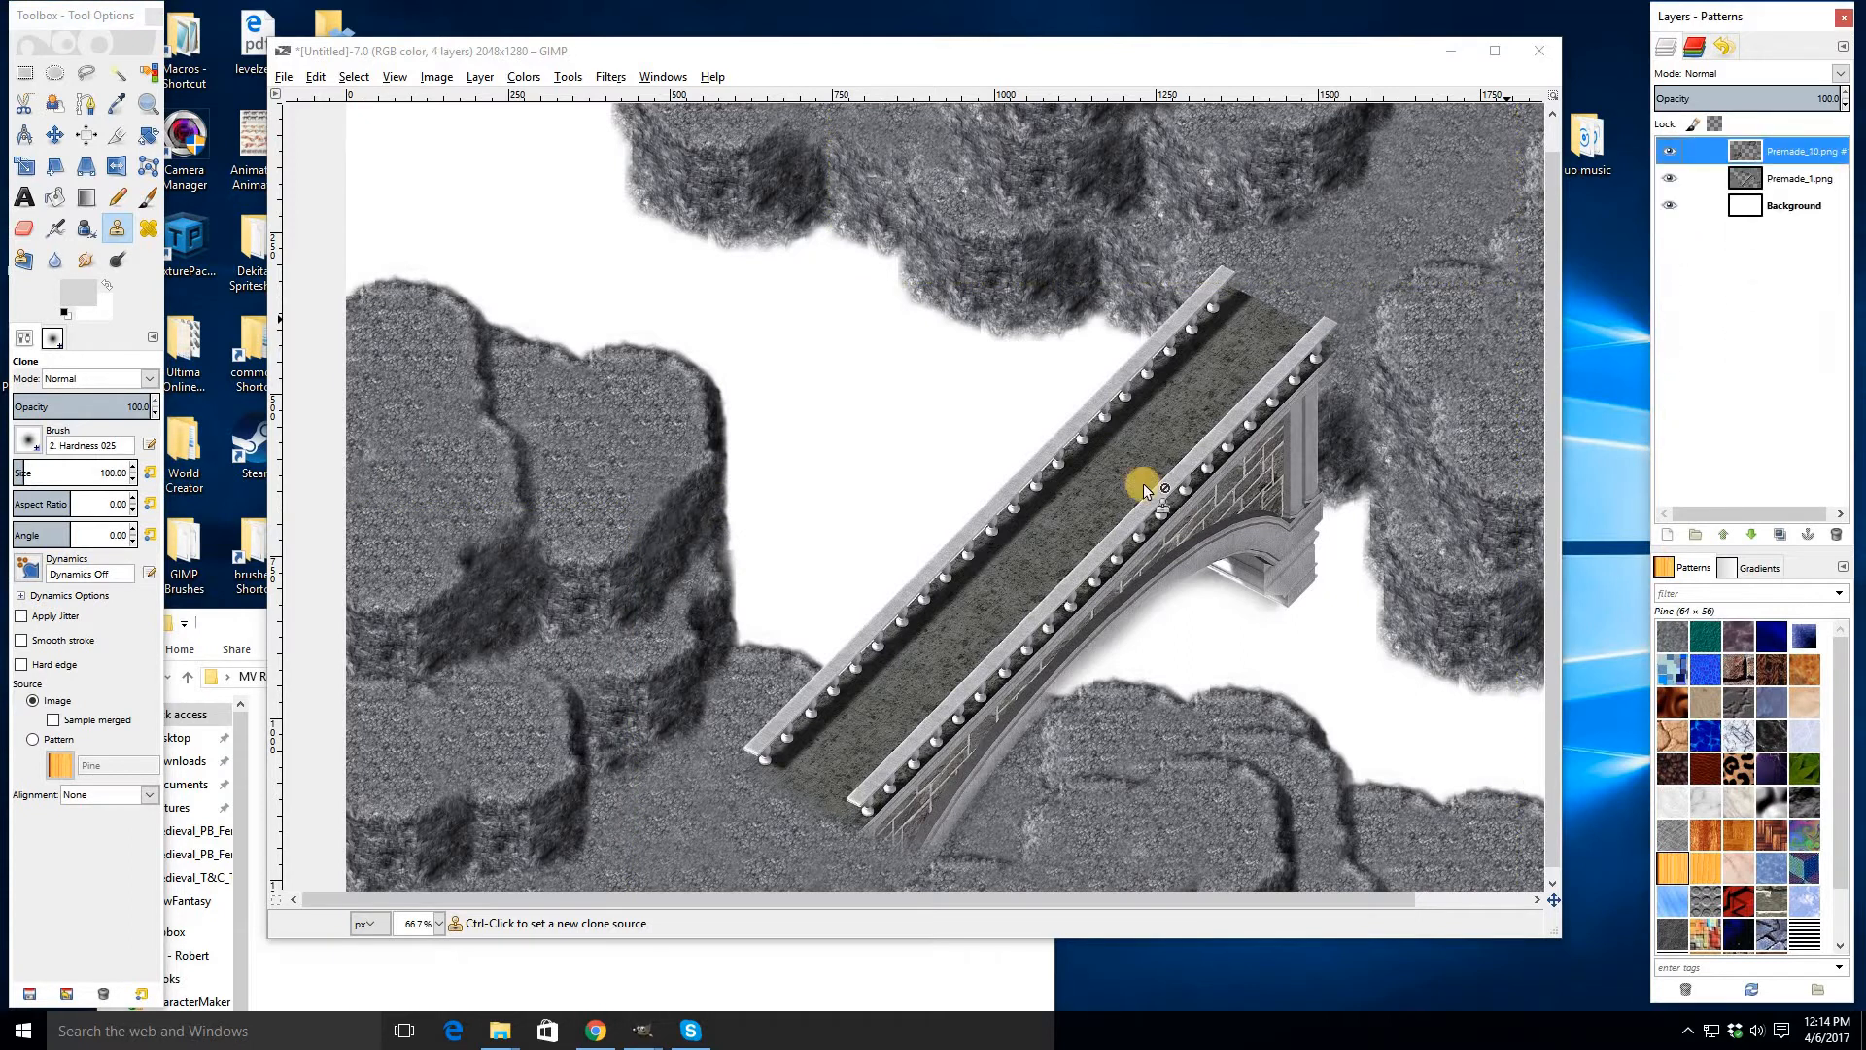
# - Clone cliff texture over the seams in the bottom-left cliff below the bridge's lower end
pyautogui.keyDown('ctrl'); pyautogui.click(505, 668); pyautogui.keyUp('ctrl')
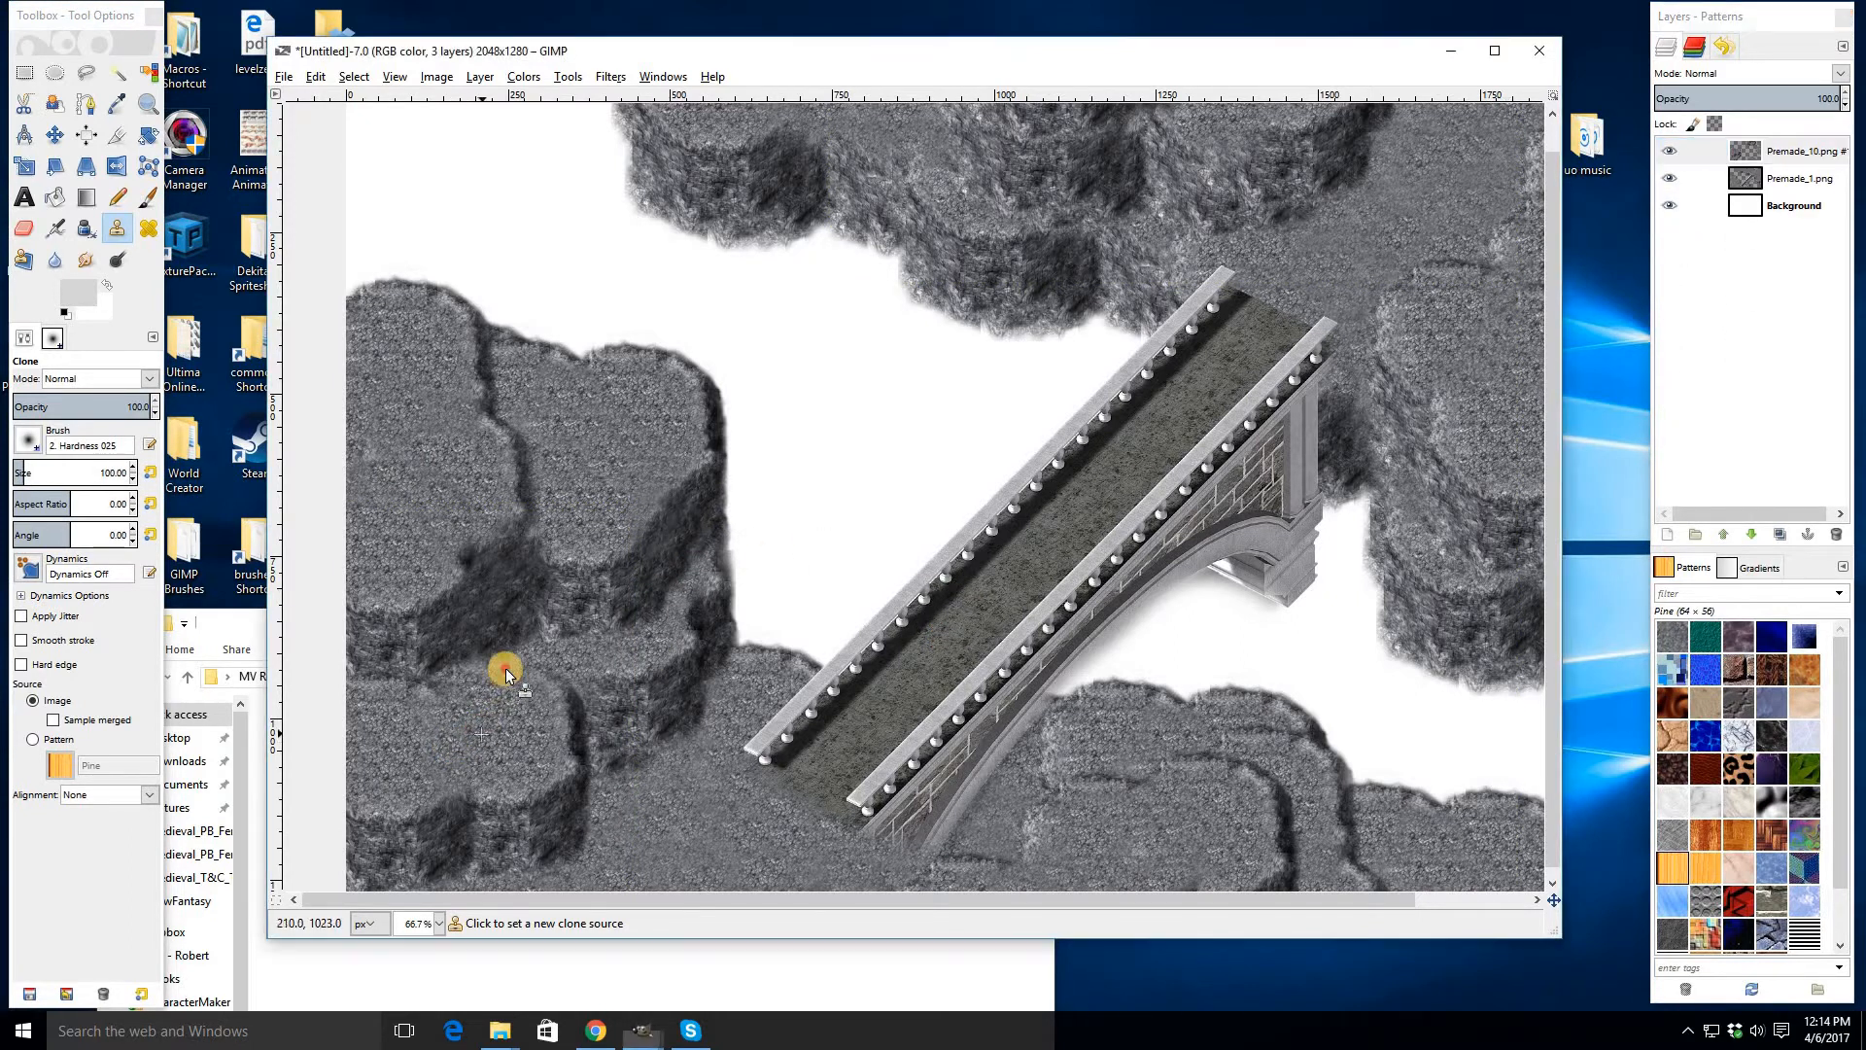
pyautogui.moveTo(526, 672); pyautogui.dragTo(559, 670)
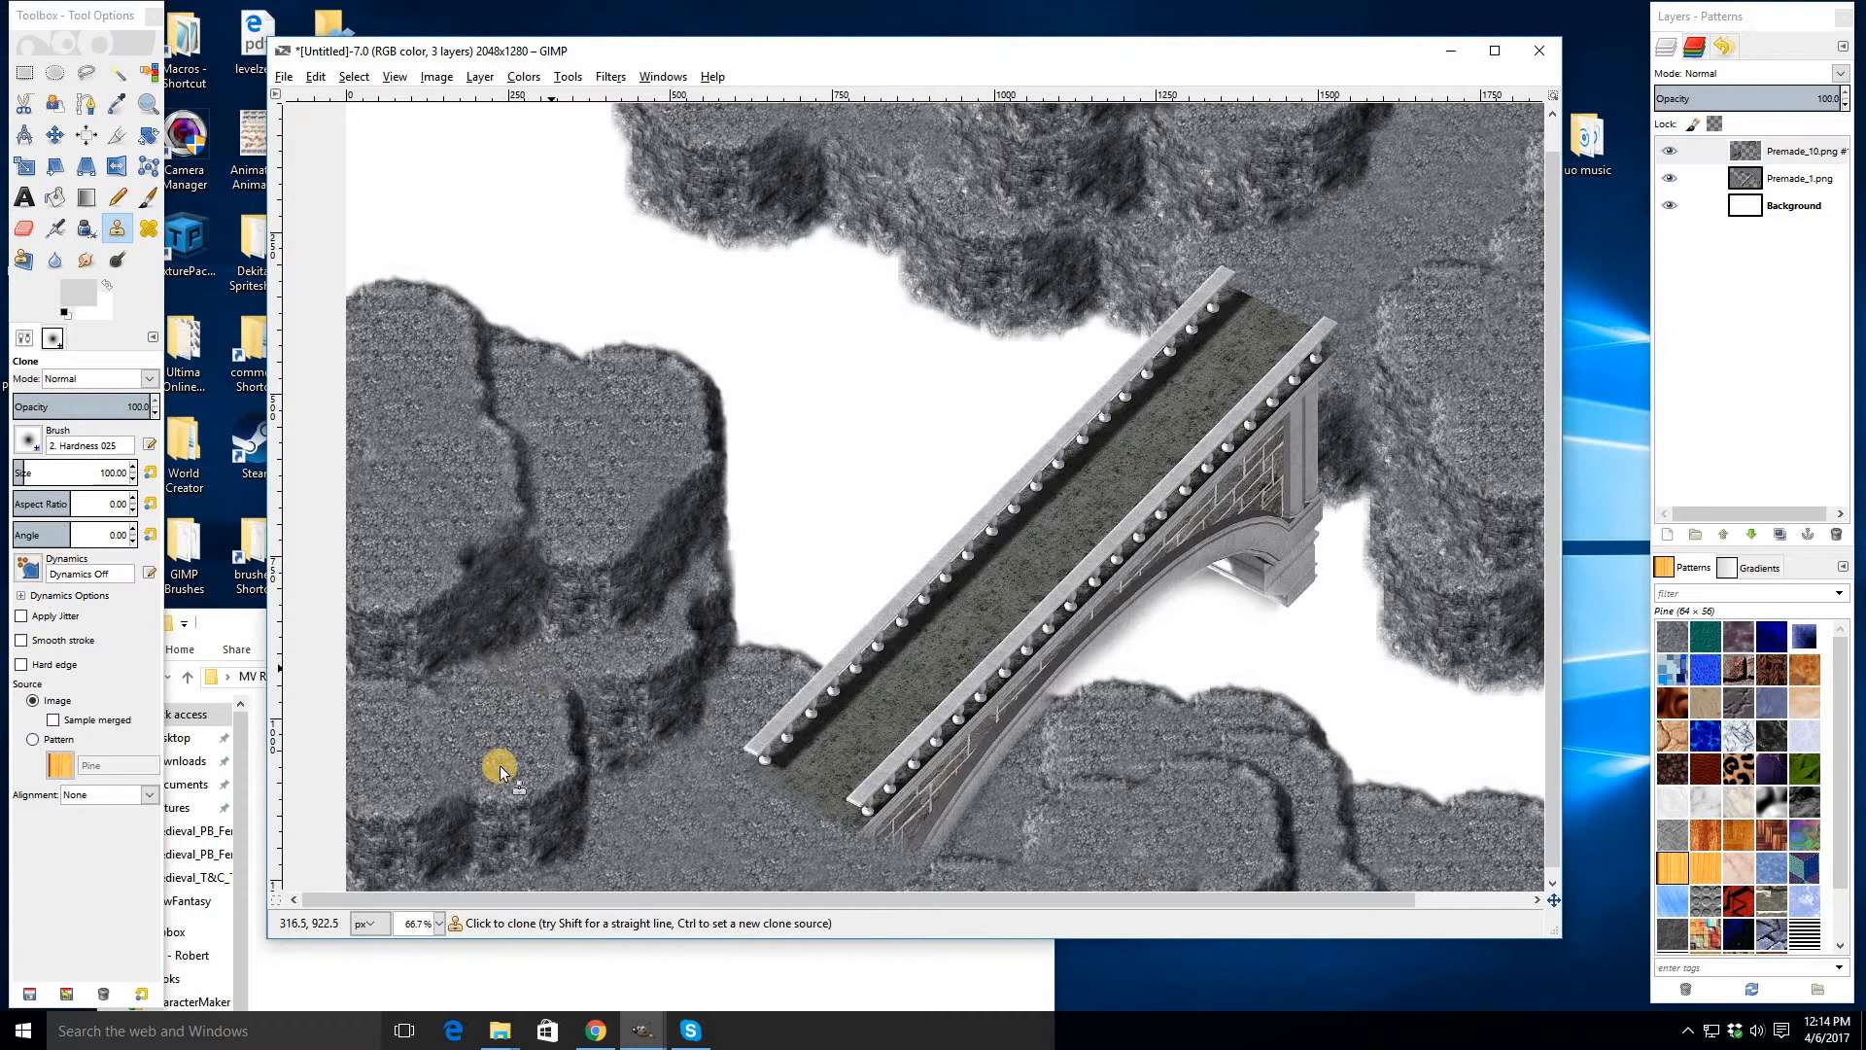
pyautogui.keyDown('ctrl'); pyautogui.click(397, 760); pyautogui.keyUp('ctrl')
pyautogui.click(525, 675)
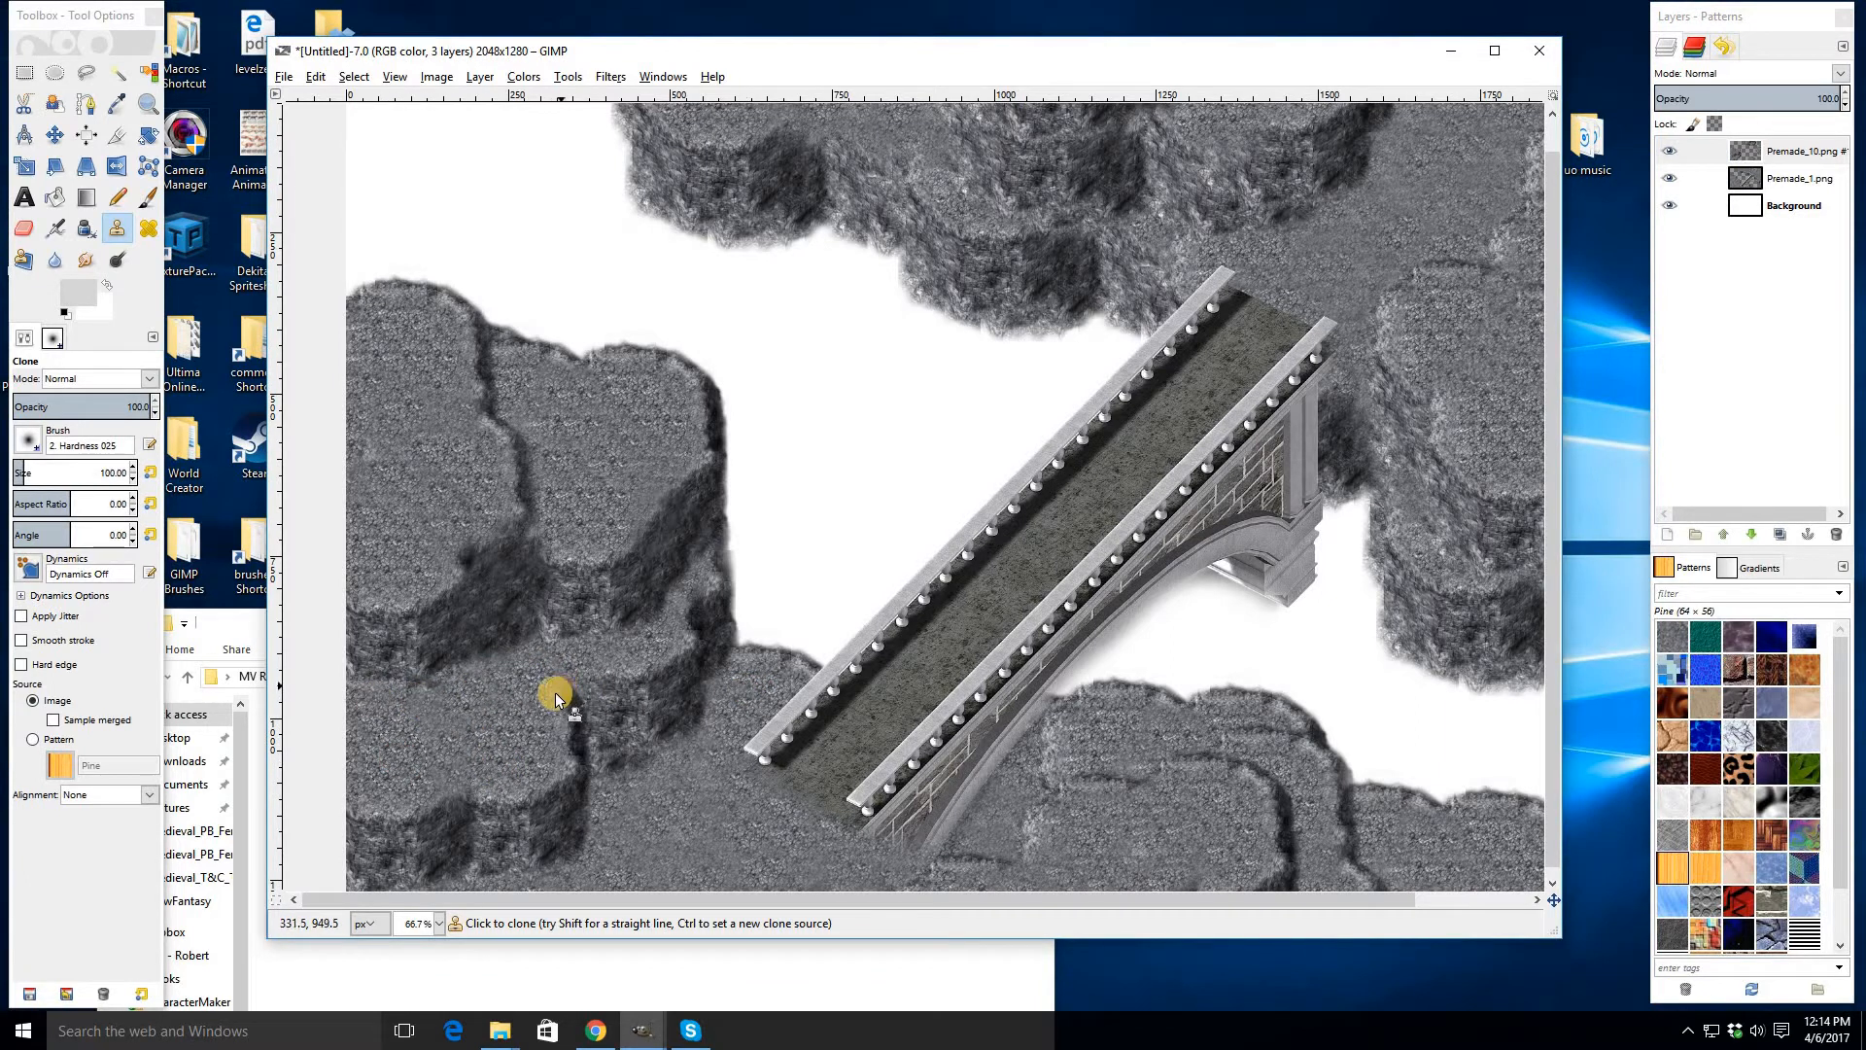
pyautogui.moveTo(592, 741); pyautogui.dragTo(586, 736)
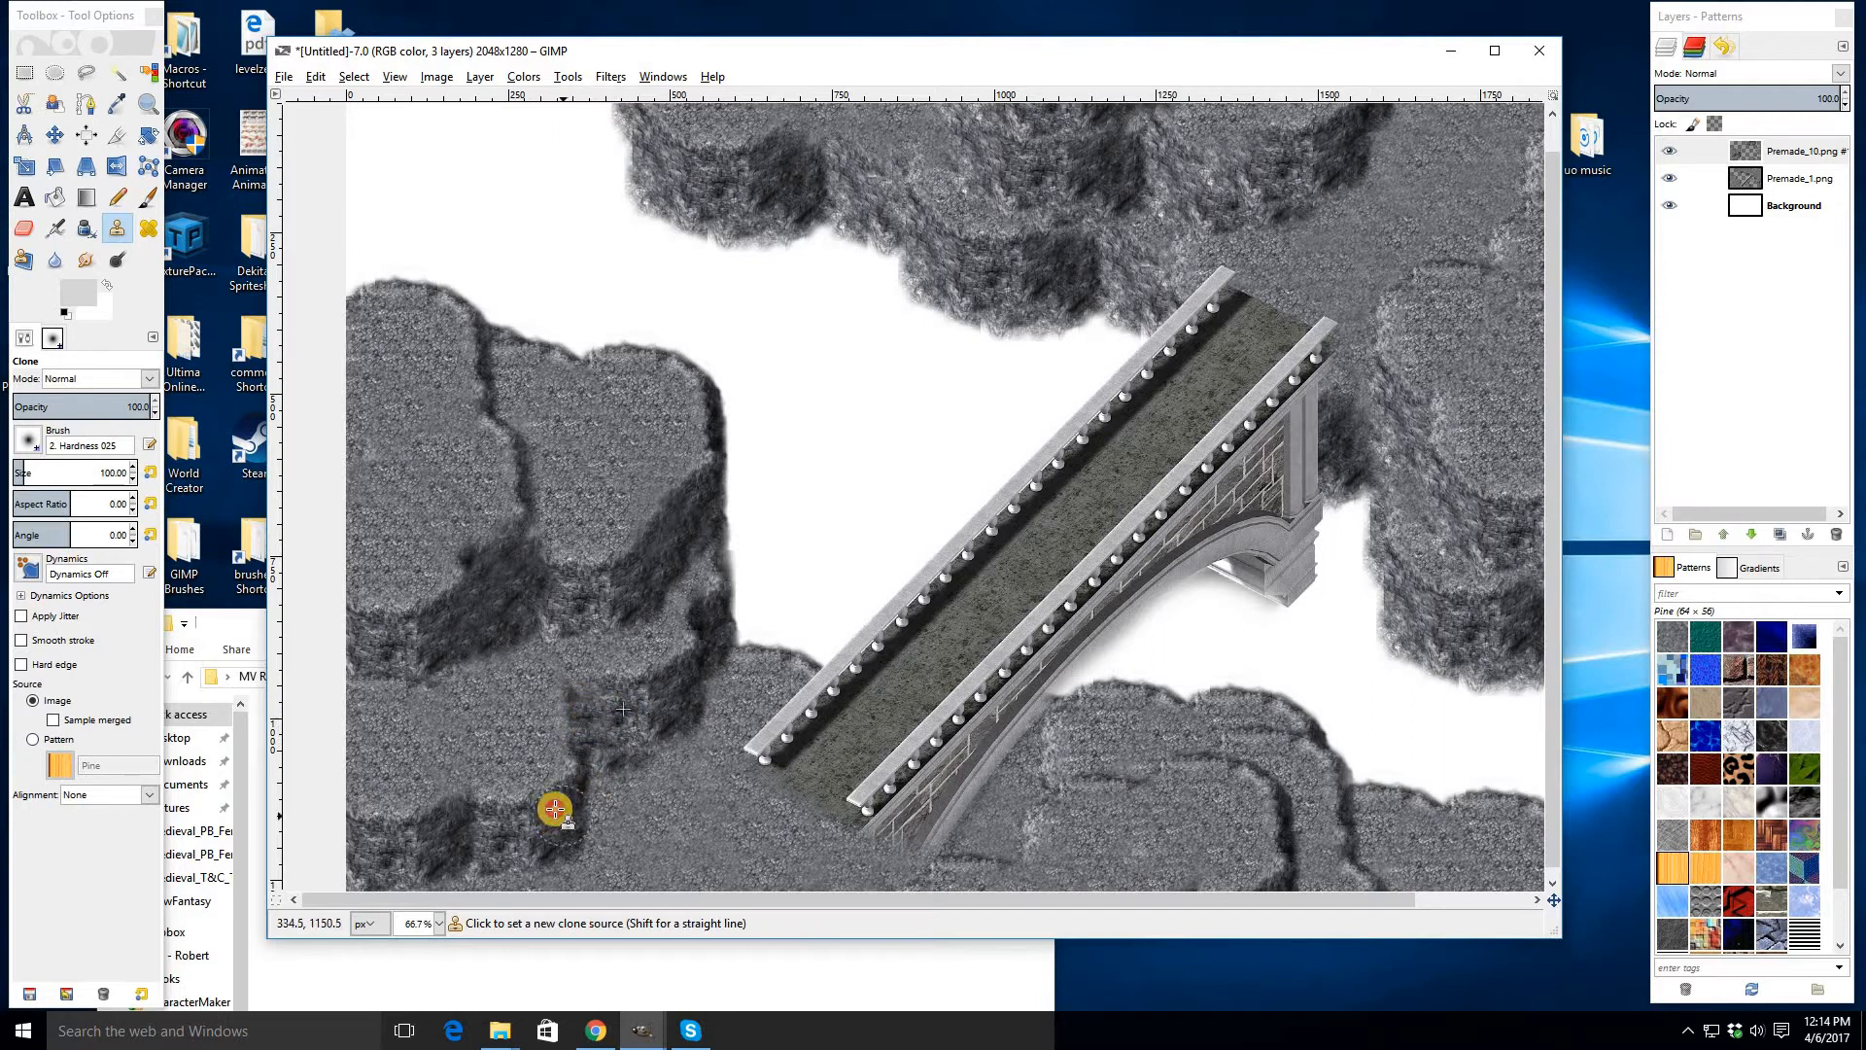
pyautogui.click(591, 737)
pyautogui.moveTo(584, 715); pyautogui.dragTo(585, 697)
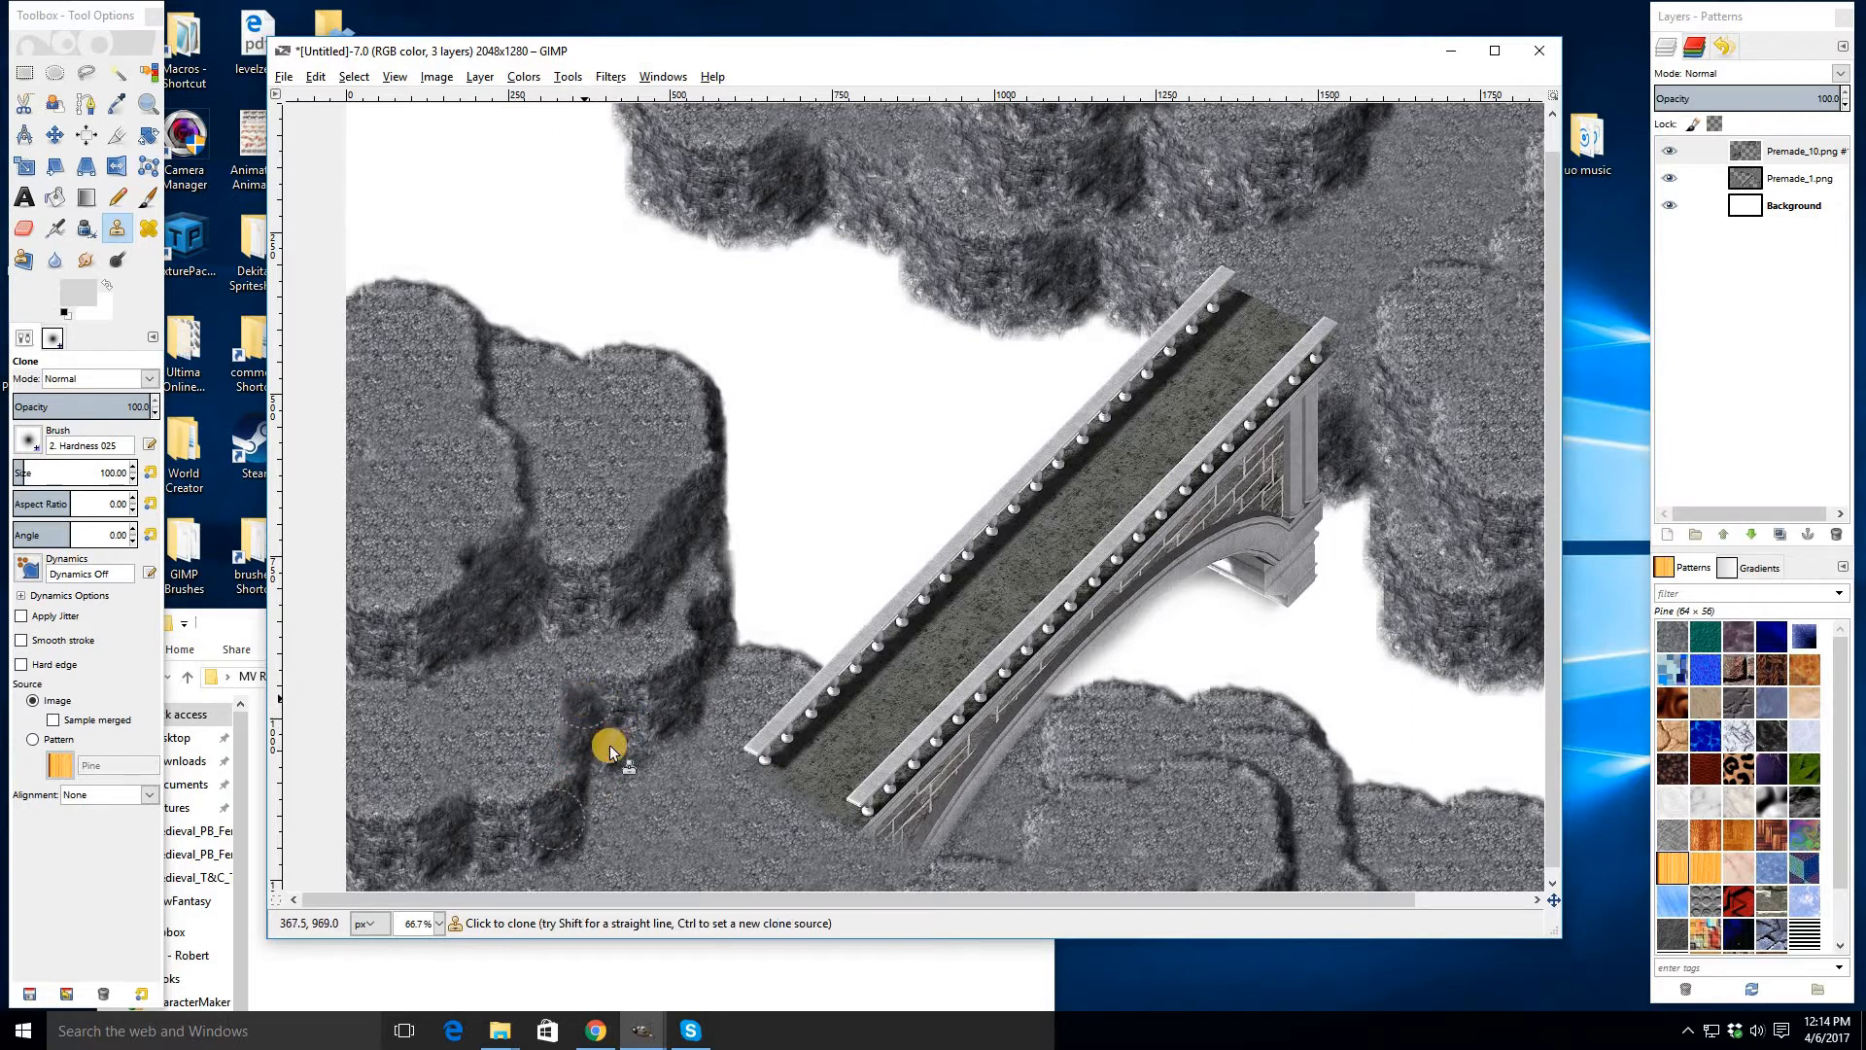
pyautogui.click(566, 814)
pyautogui.keyDown('ctrl'); pyautogui.click(572, 790); pyautogui.keyUp('ctrl')
pyautogui.click(583, 721)
pyautogui.keyDown('ctrl'); pyautogui.click(582, 799); pyautogui.keyUp('ctrl')
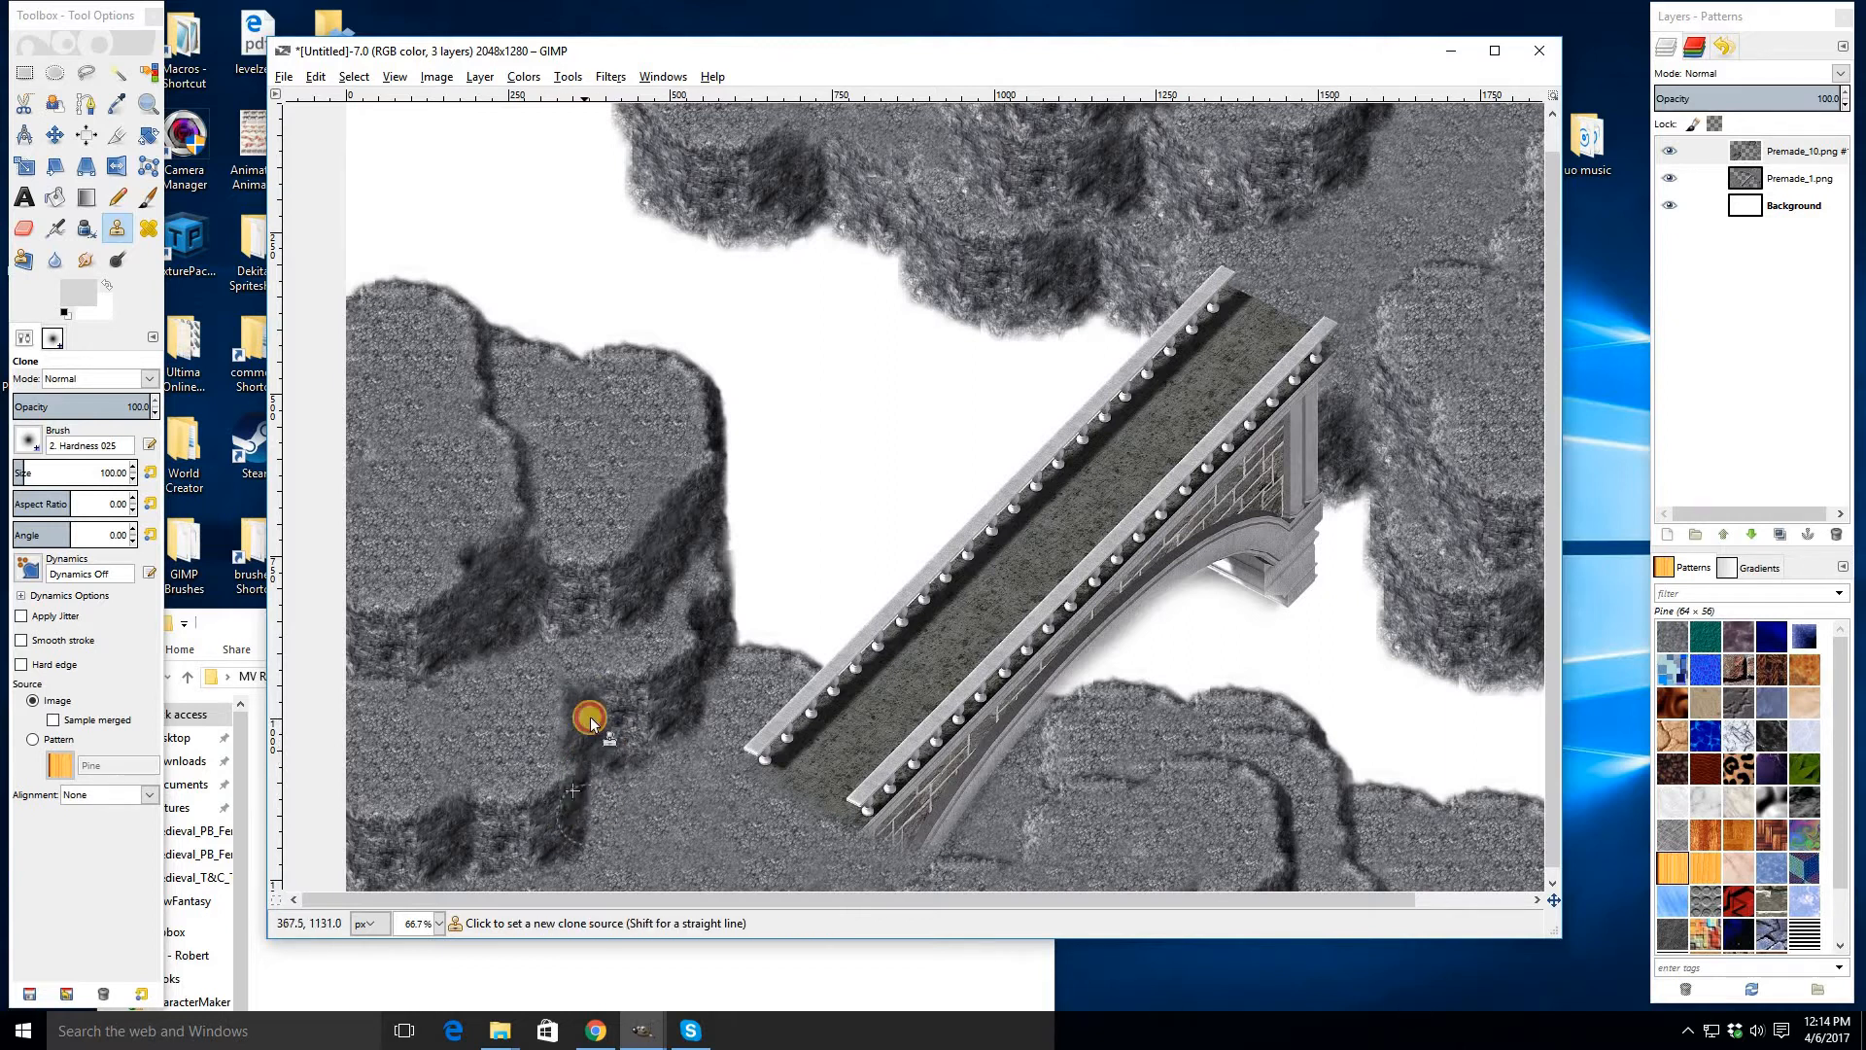
pyautogui.moveTo(591, 717); pyautogui.dragTo(580, 694)
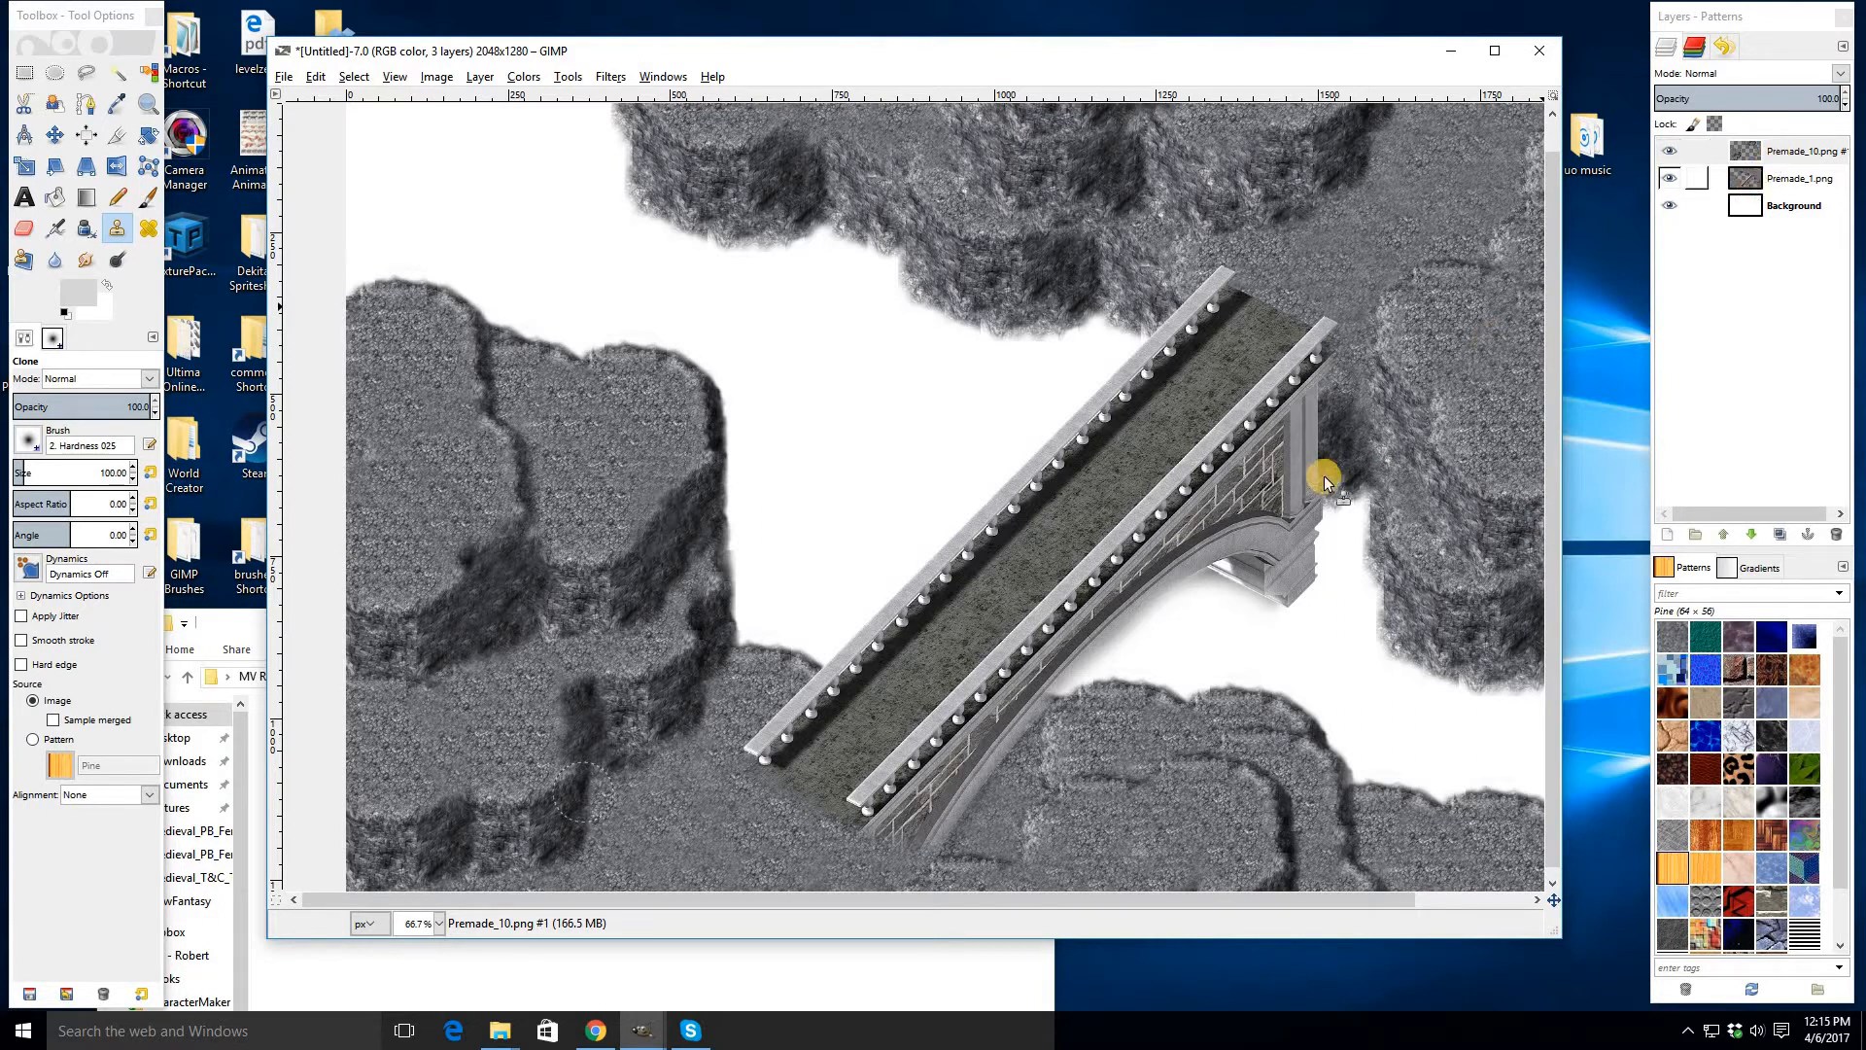
# - Add the Premade_9 cliff below the bridge's lower end and merge it down onto the Premade_1 cliff layer
pyautogui.hotkey('shift', 'e')
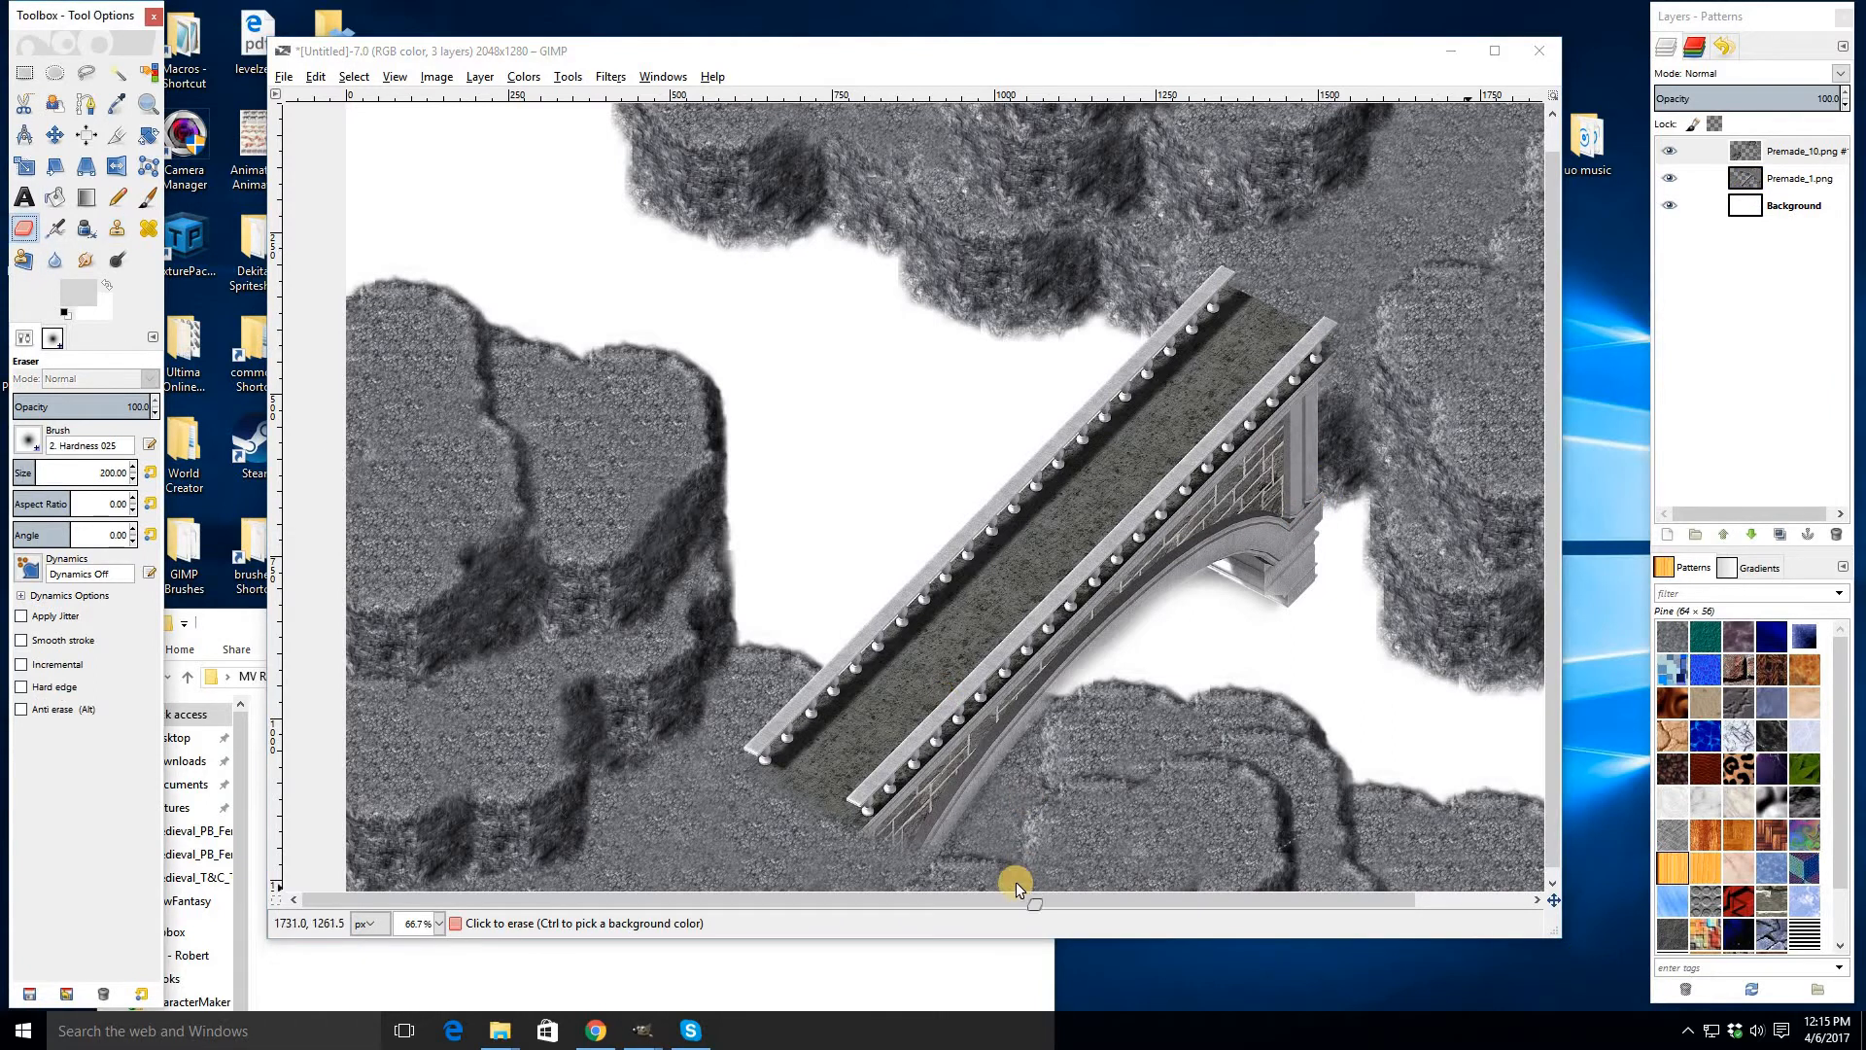
pyautogui.scroll(-1, 1079, 707)
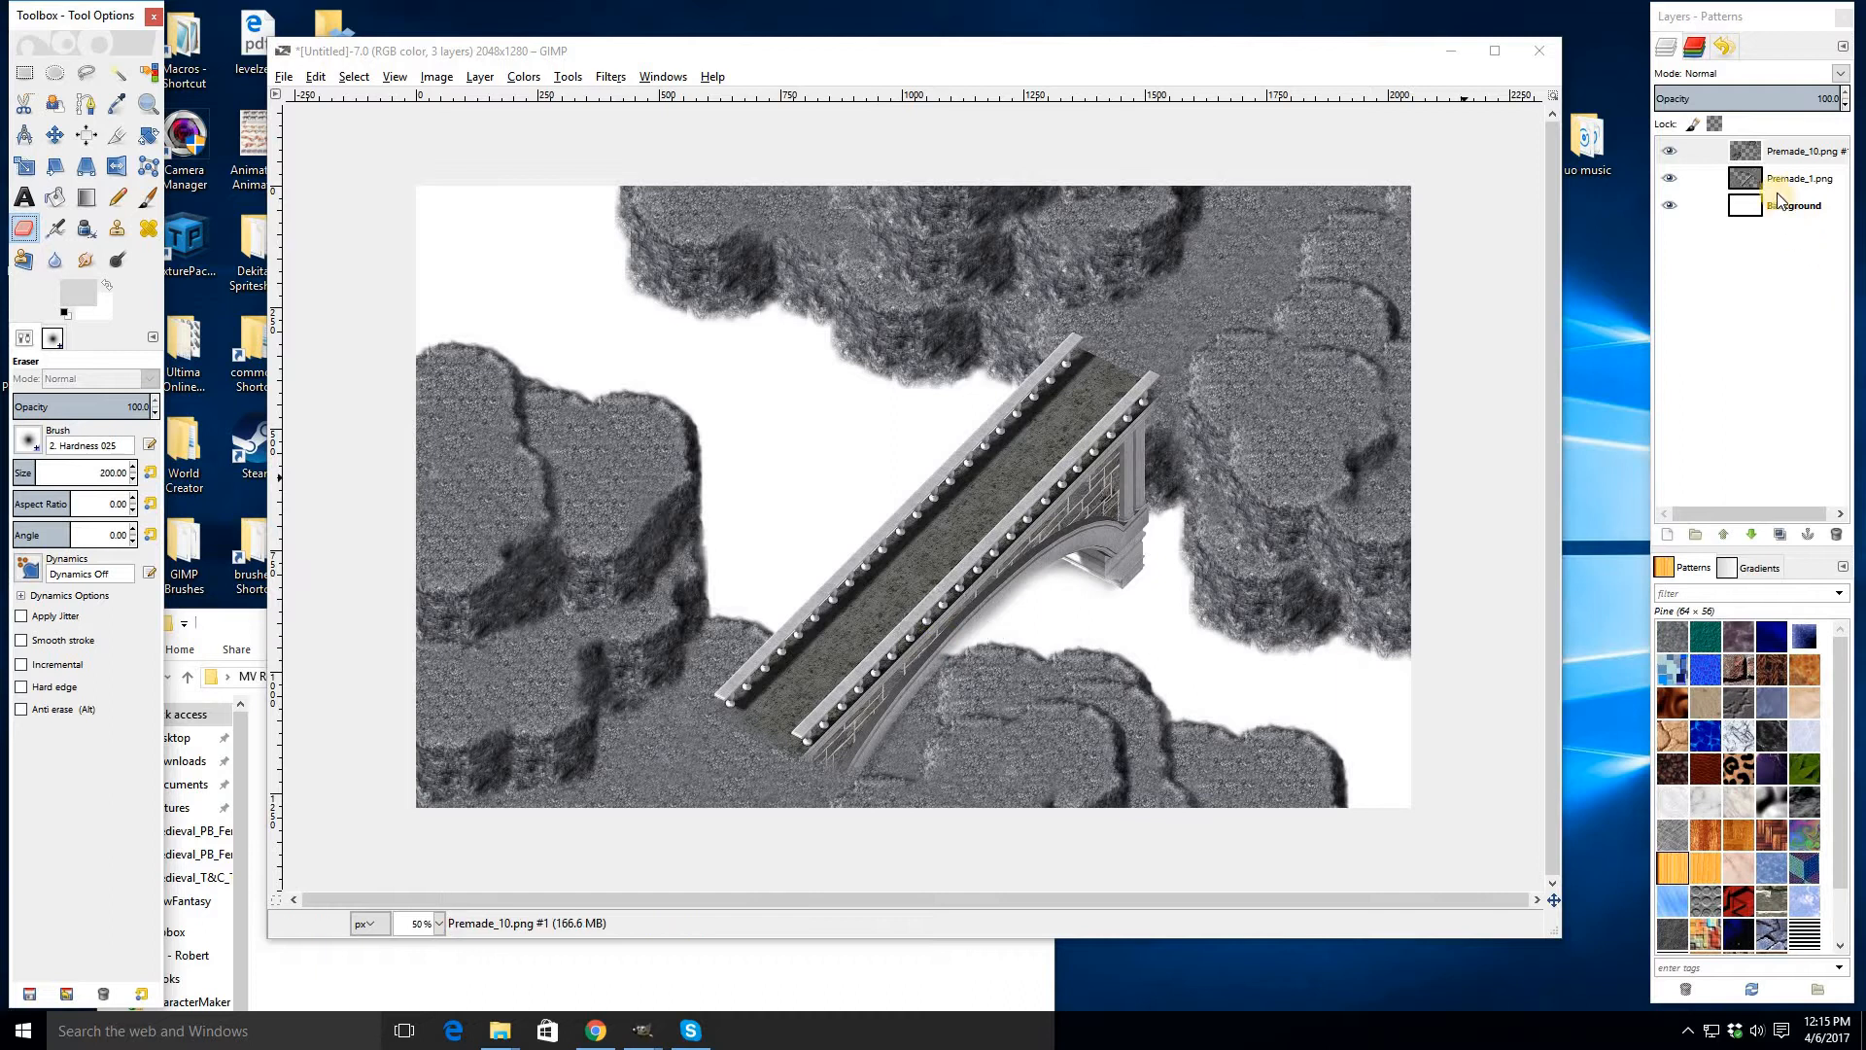
pyautogui.click(877, 735)
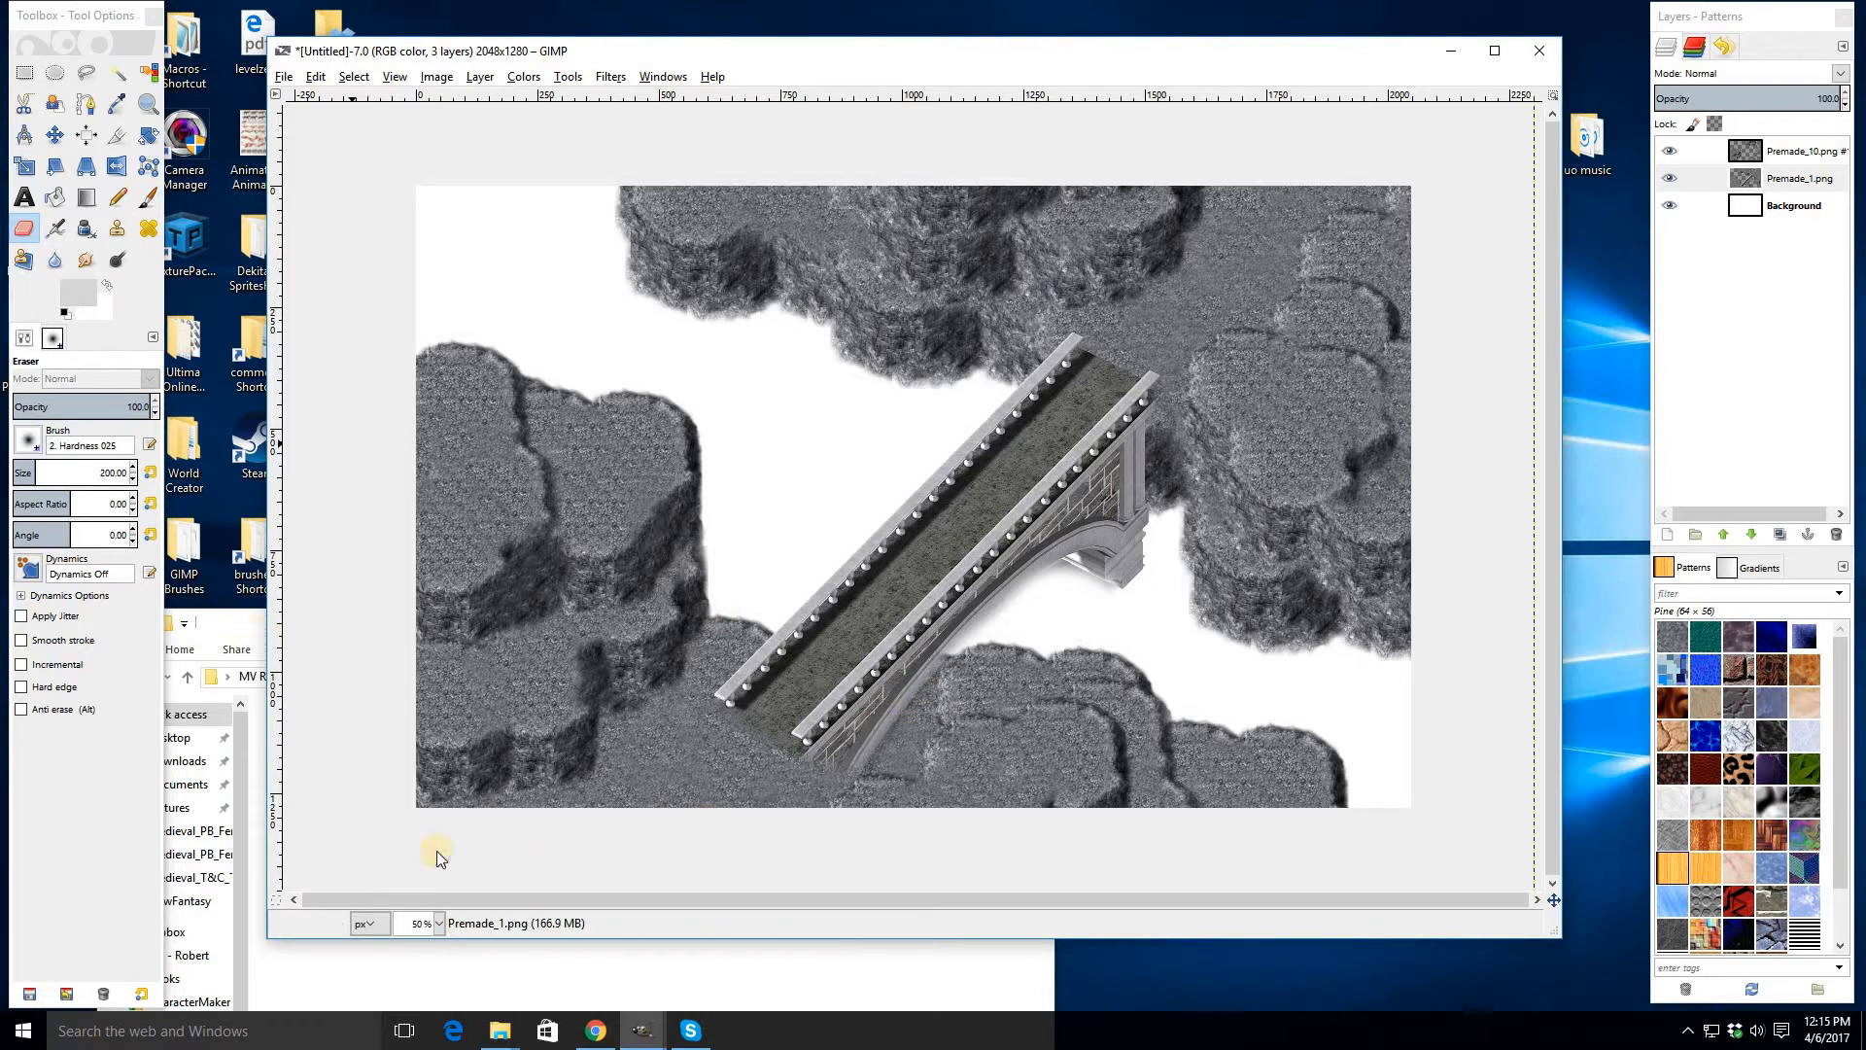
pyautogui.hotkey('alt', 'Tab')
pyautogui.moveTo(451, 860); pyautogui.dragTo(796, 421)
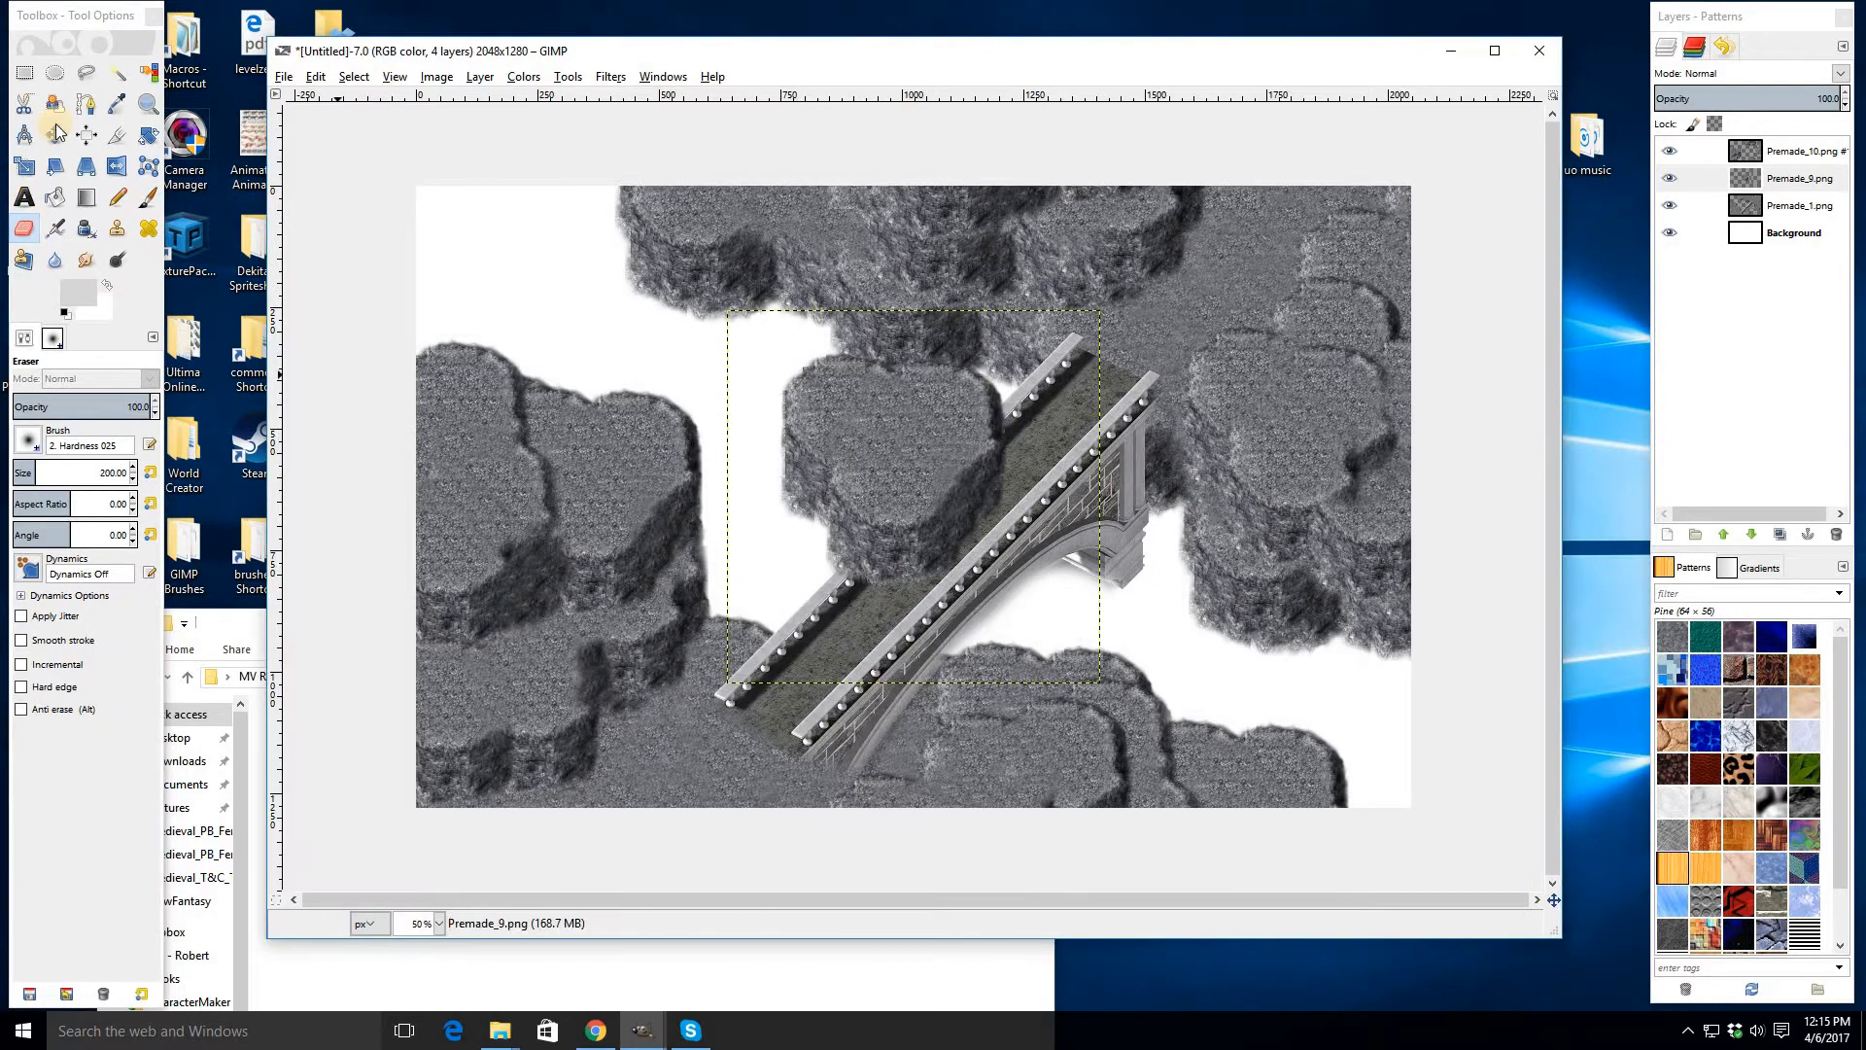
pyautogui.click(54, 134)
pyautogui.moveTo(1012, 471); pyautogui.dragTo(1037, 725)
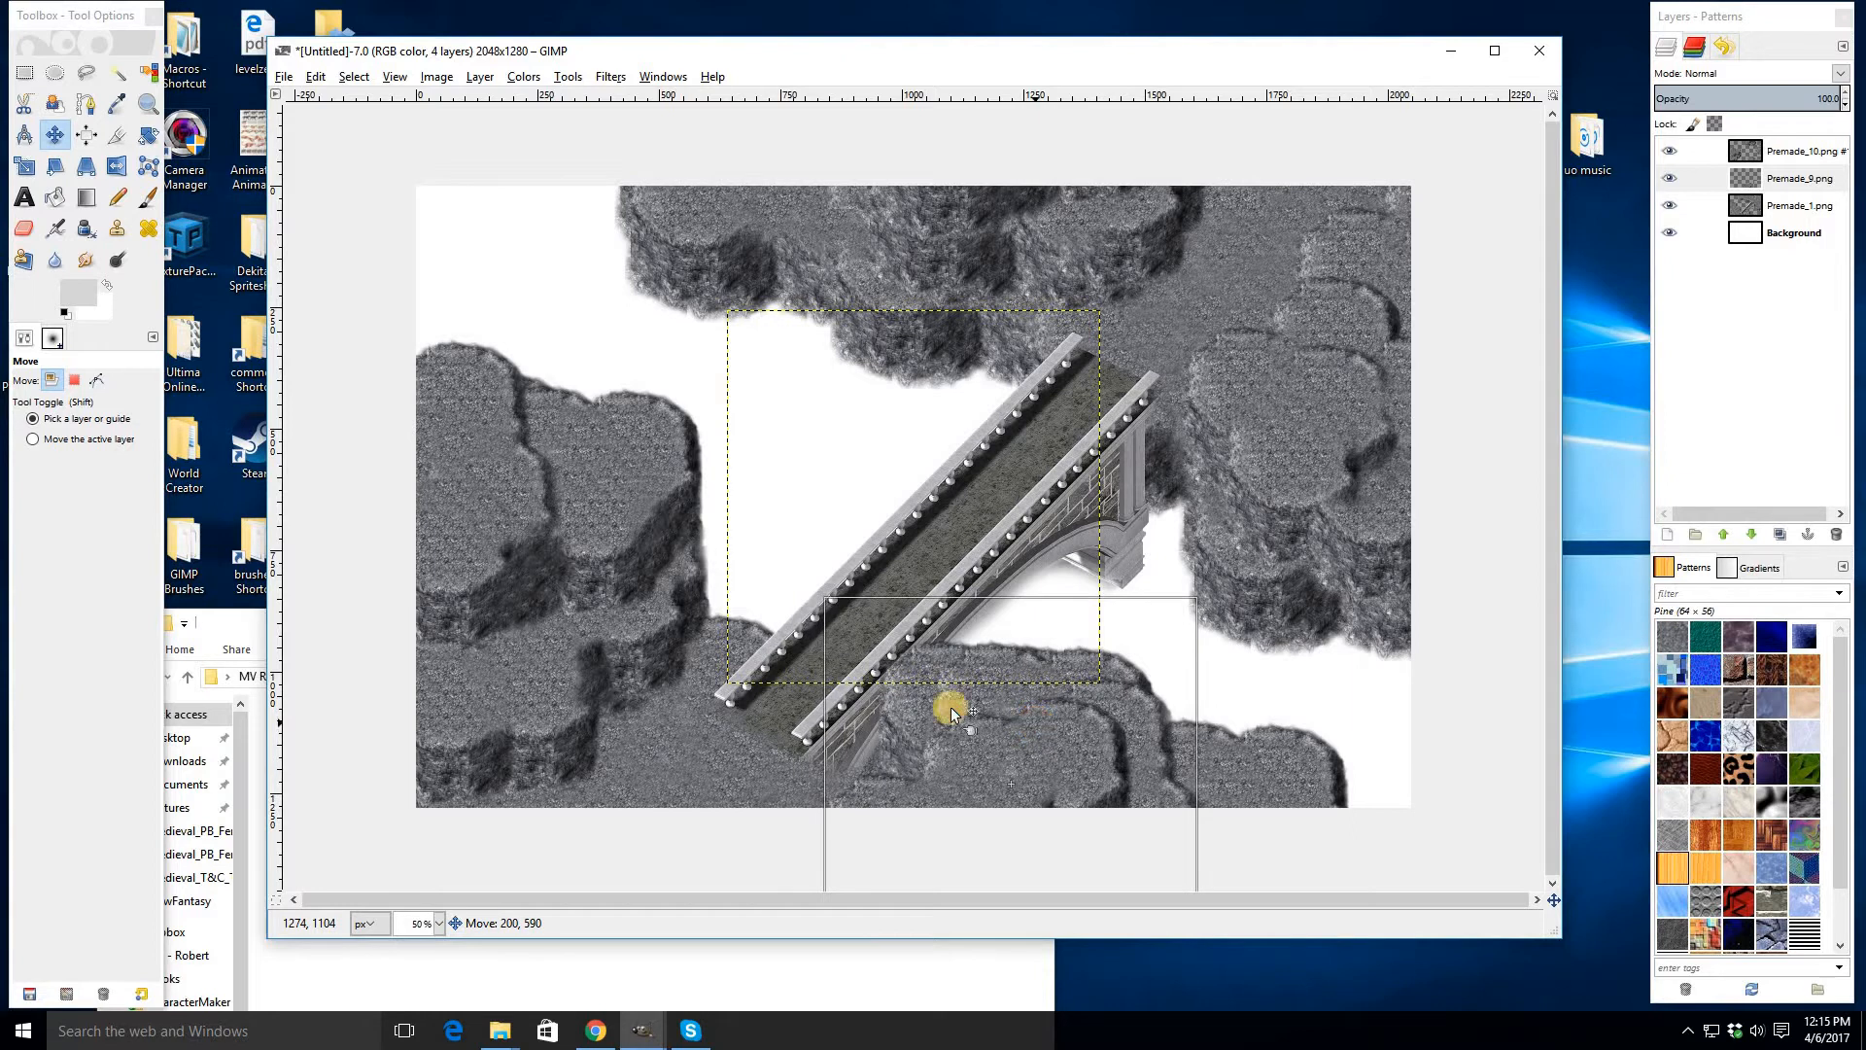
pyautogui.click(500, 1030)
pyautogui.moveTo(429, 852); pyautogui.dragTo(990, 548)
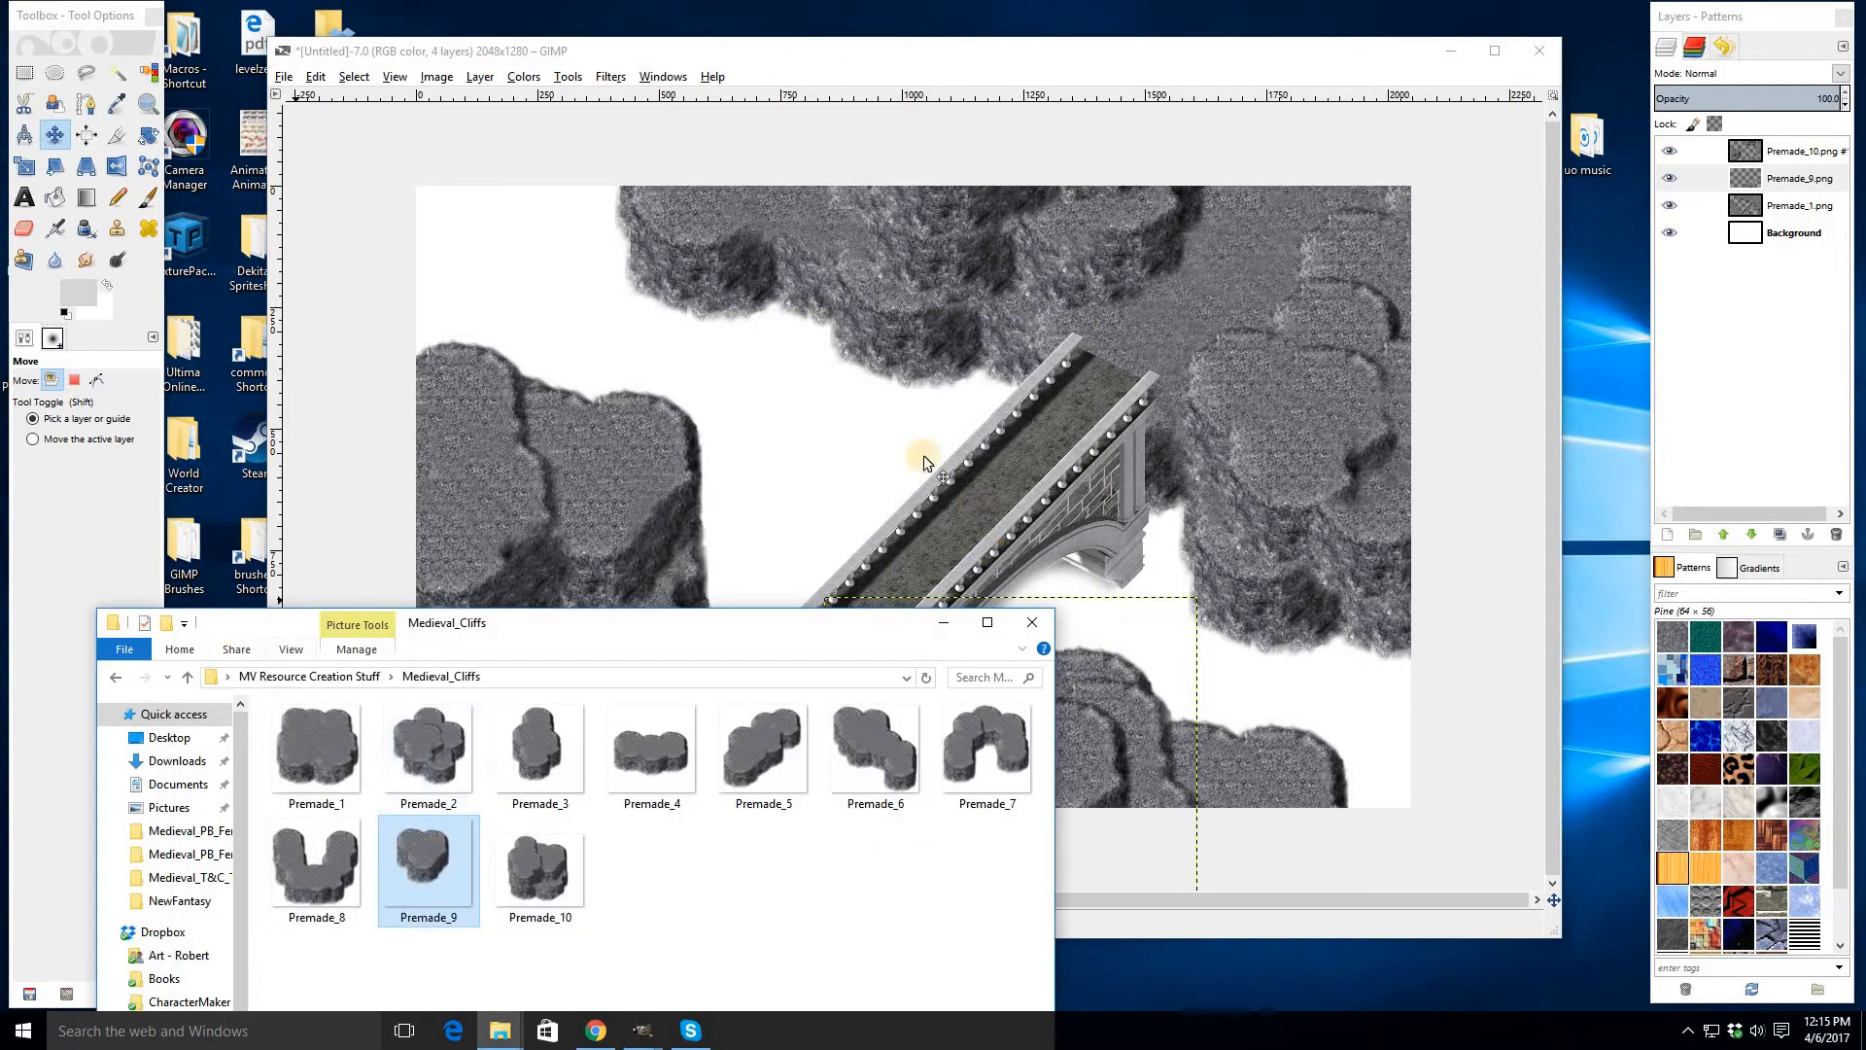
pyautogui.moveTo(893, 443); pyautogui.dragTo(944, 783)
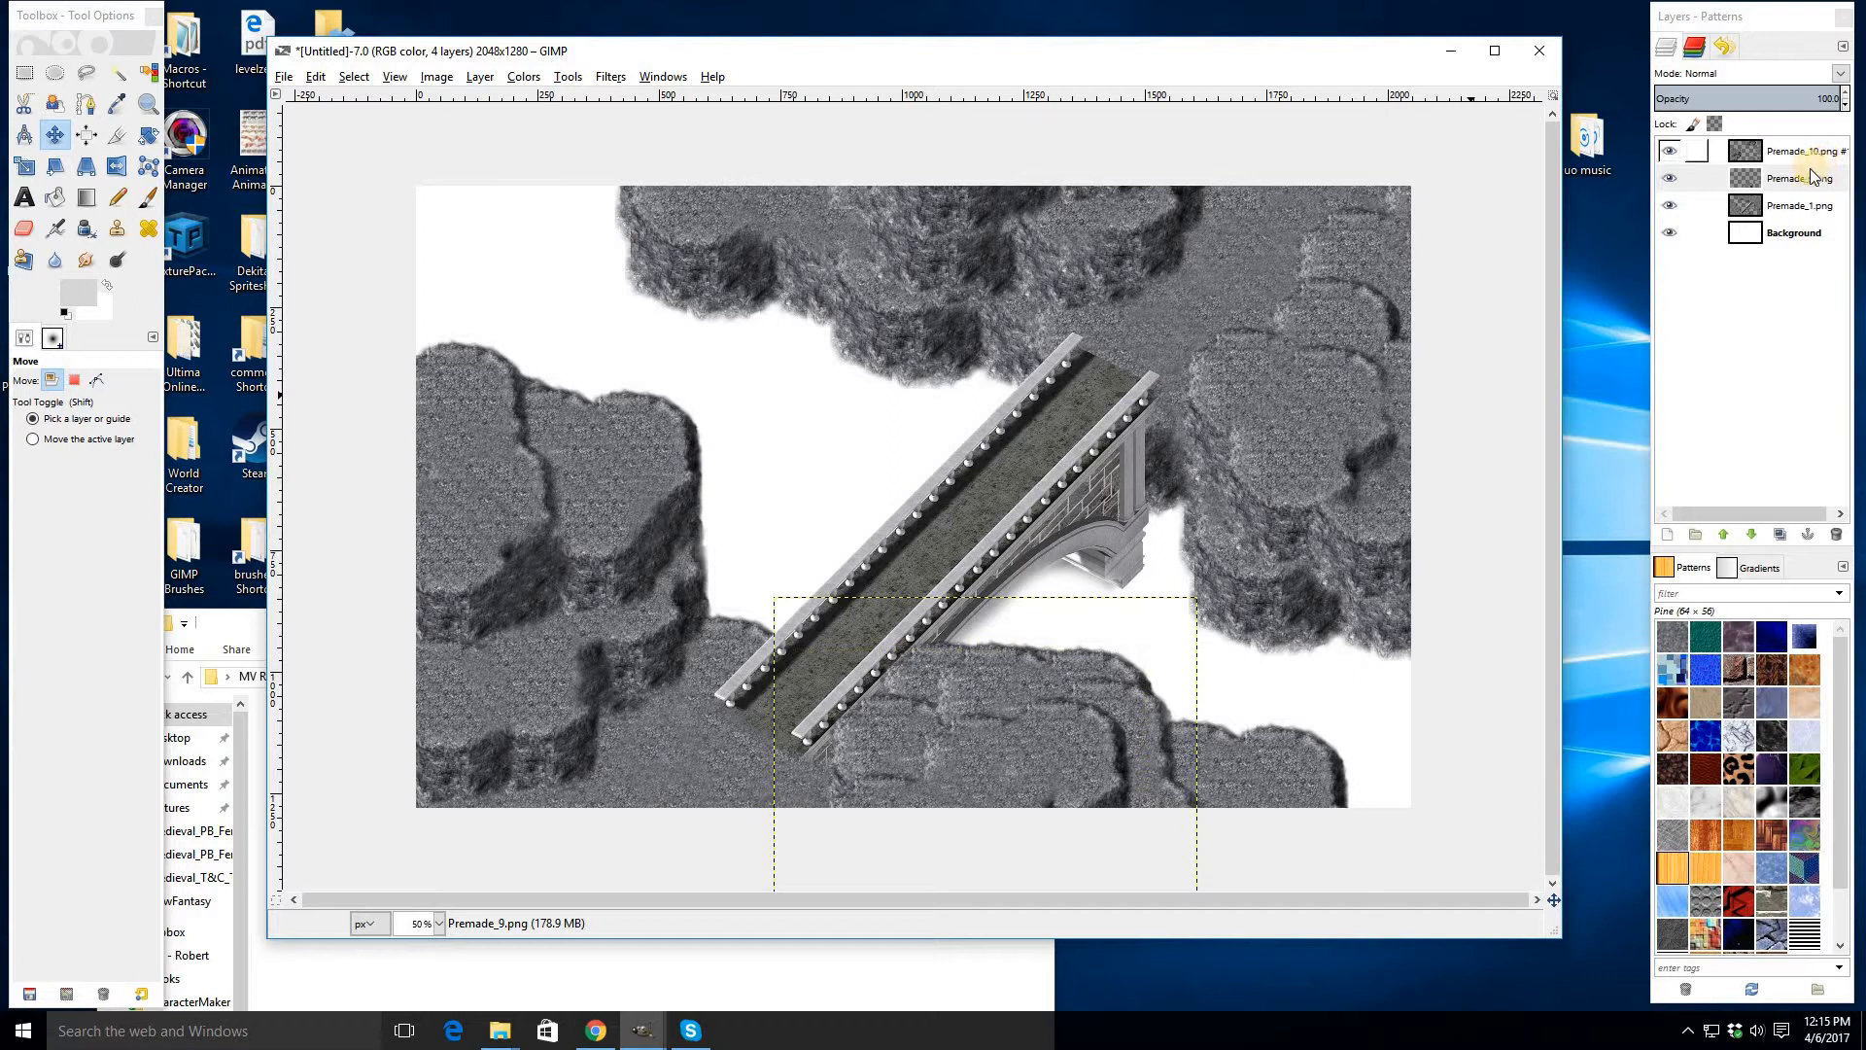
pyautogui.click(1750, 207)
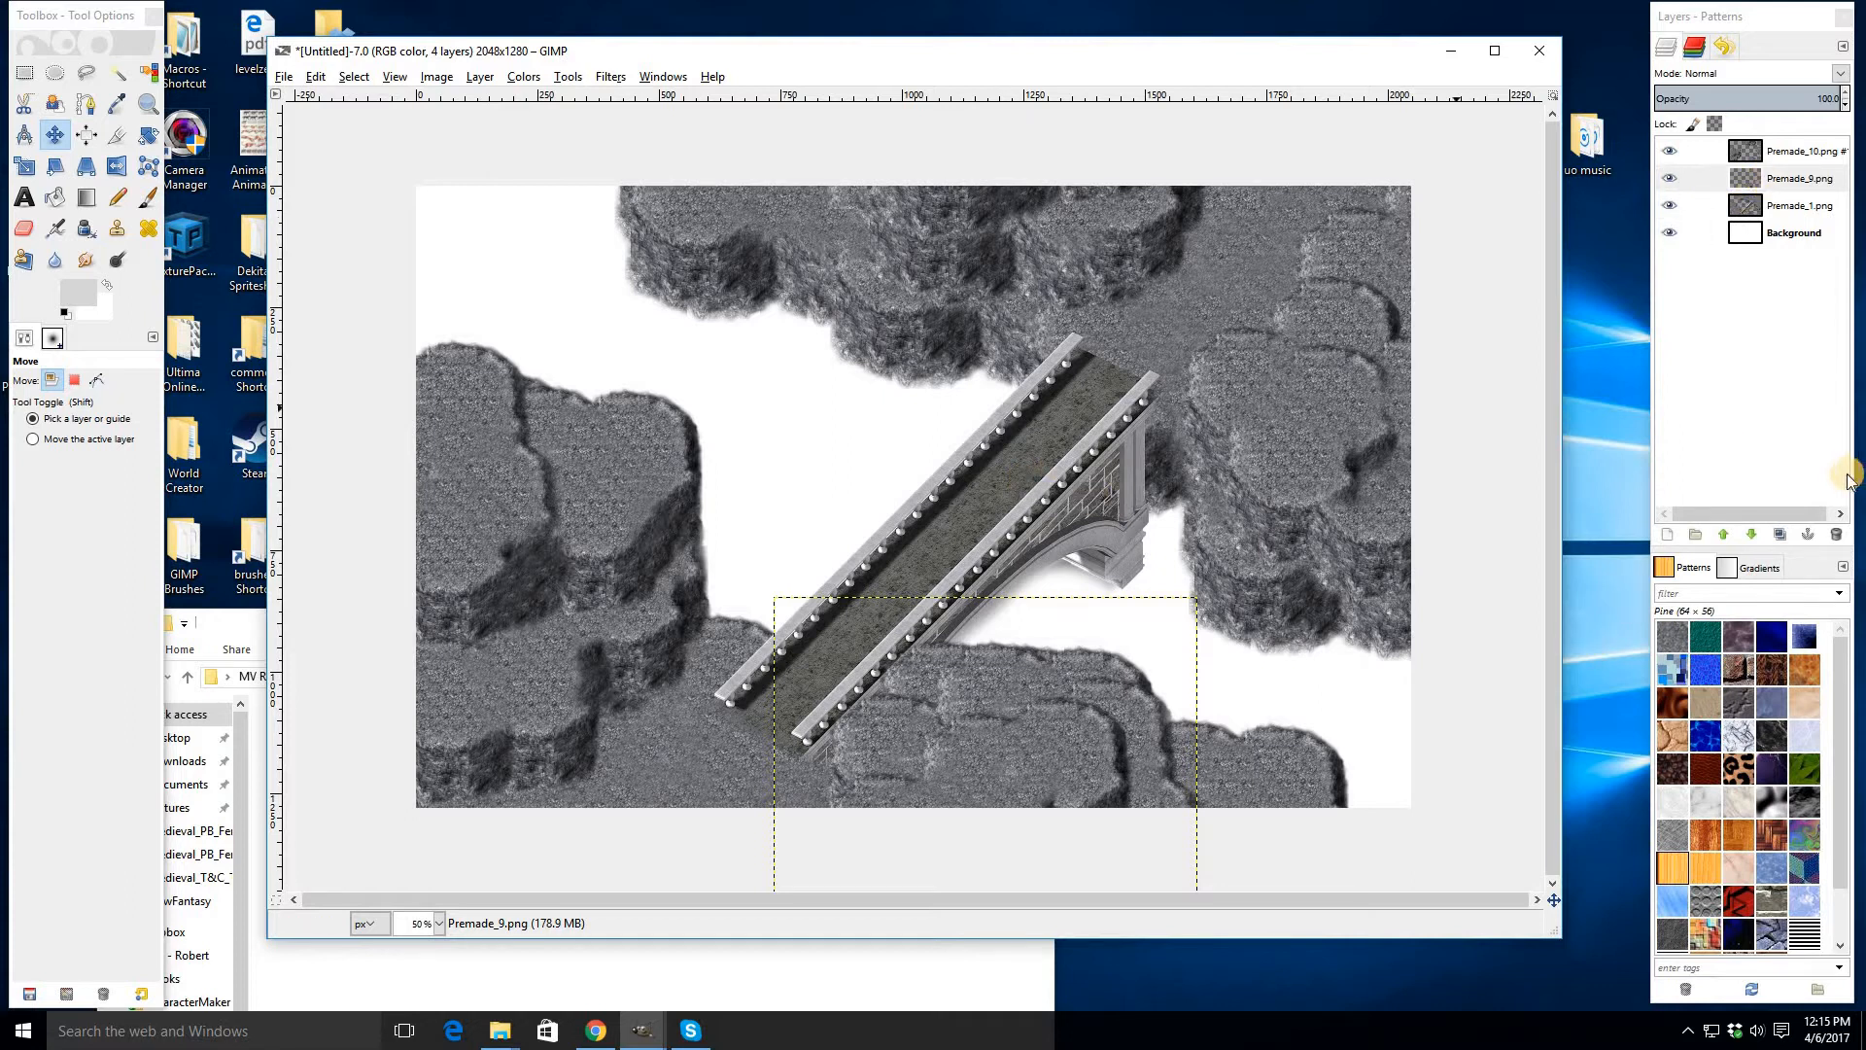
pyautogui.hotkey('shift', 'm')
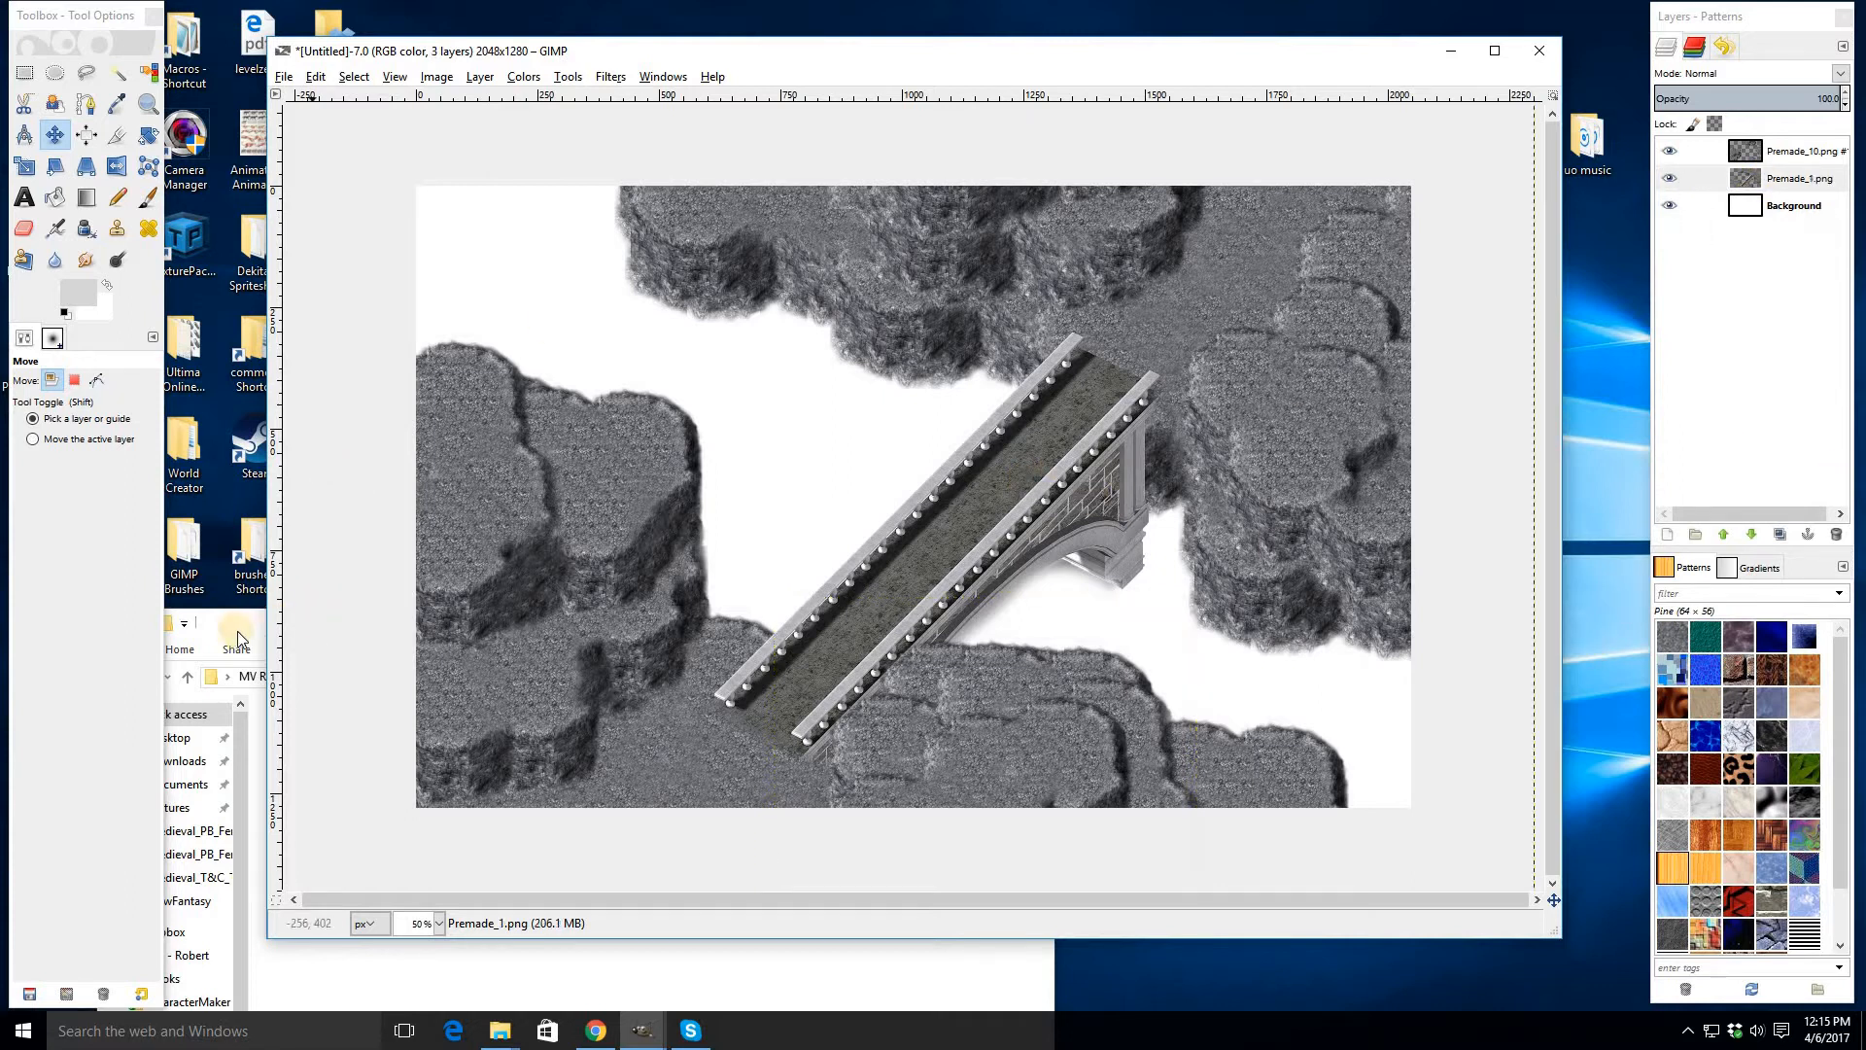
# - Drag Premade_3 into the image and move it to the right of the bridge's upper end
pyautogui.hotkey('alt', 'Tab')
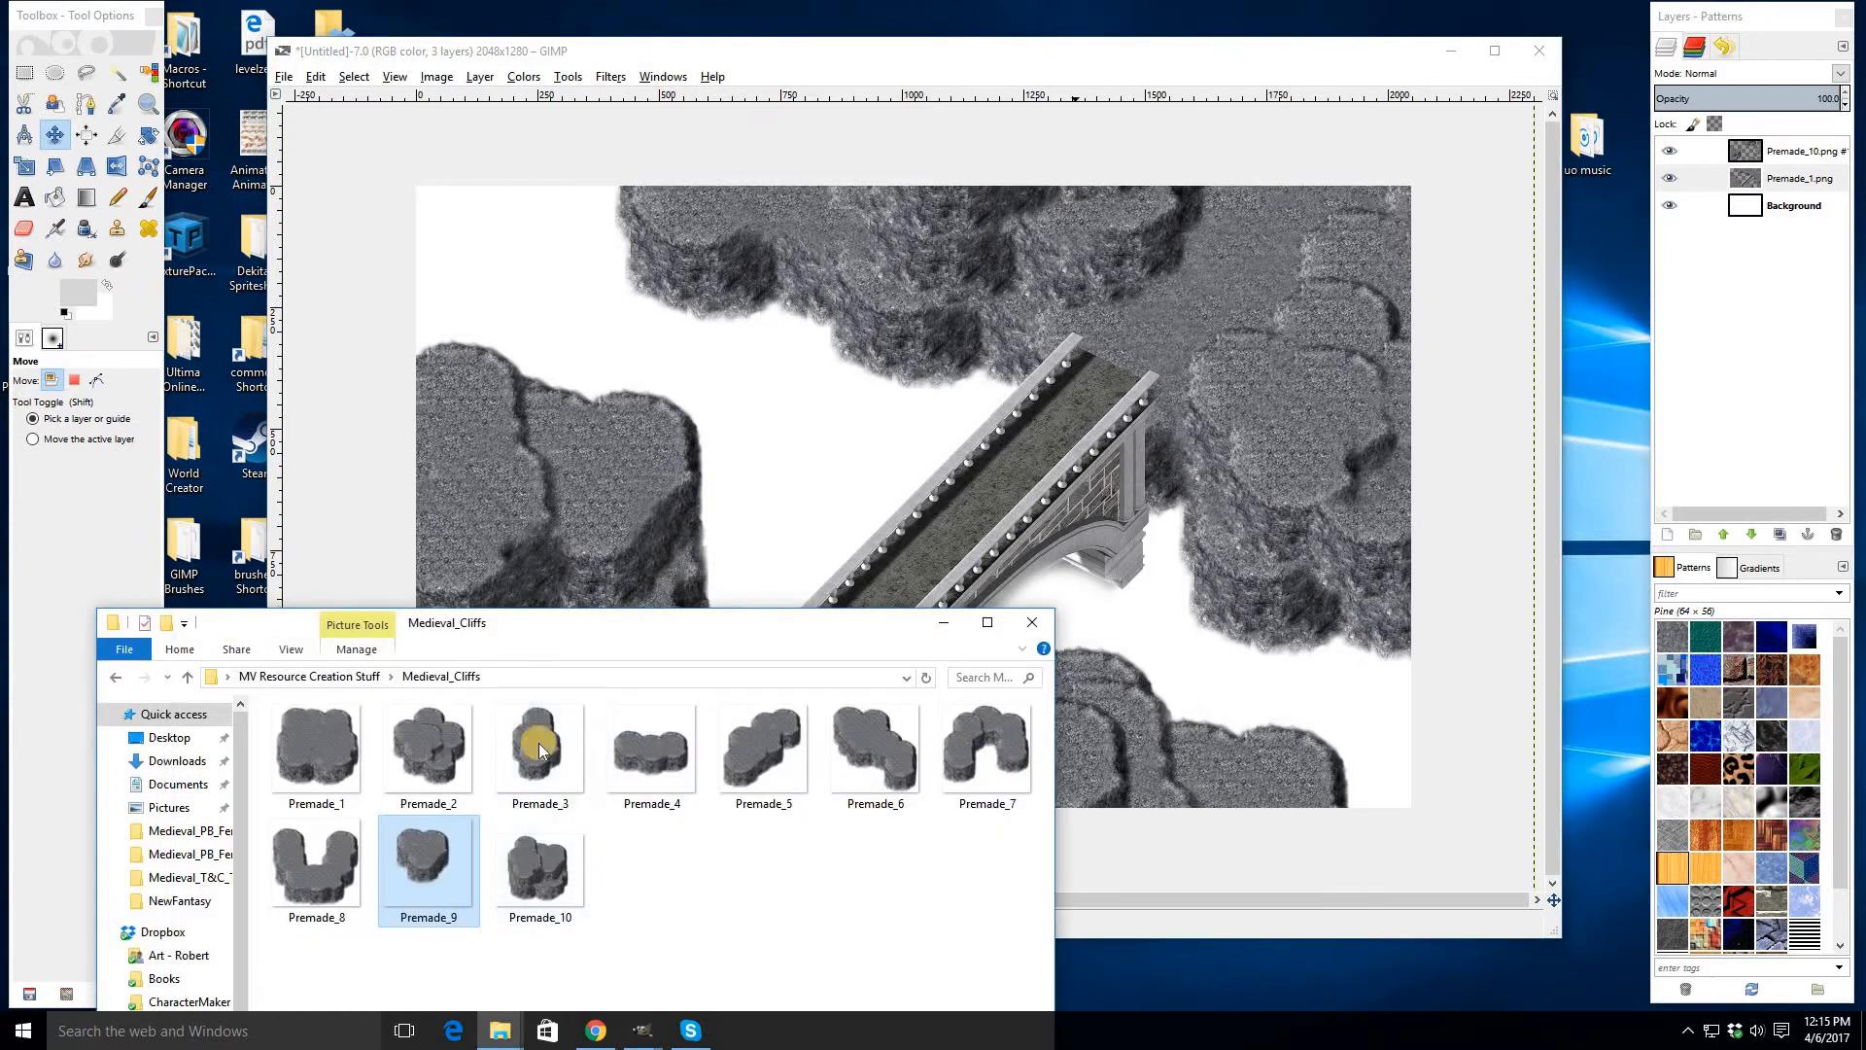
pyautogui.moveTo(537, 748); pyautogui.dragTo(748, 389)
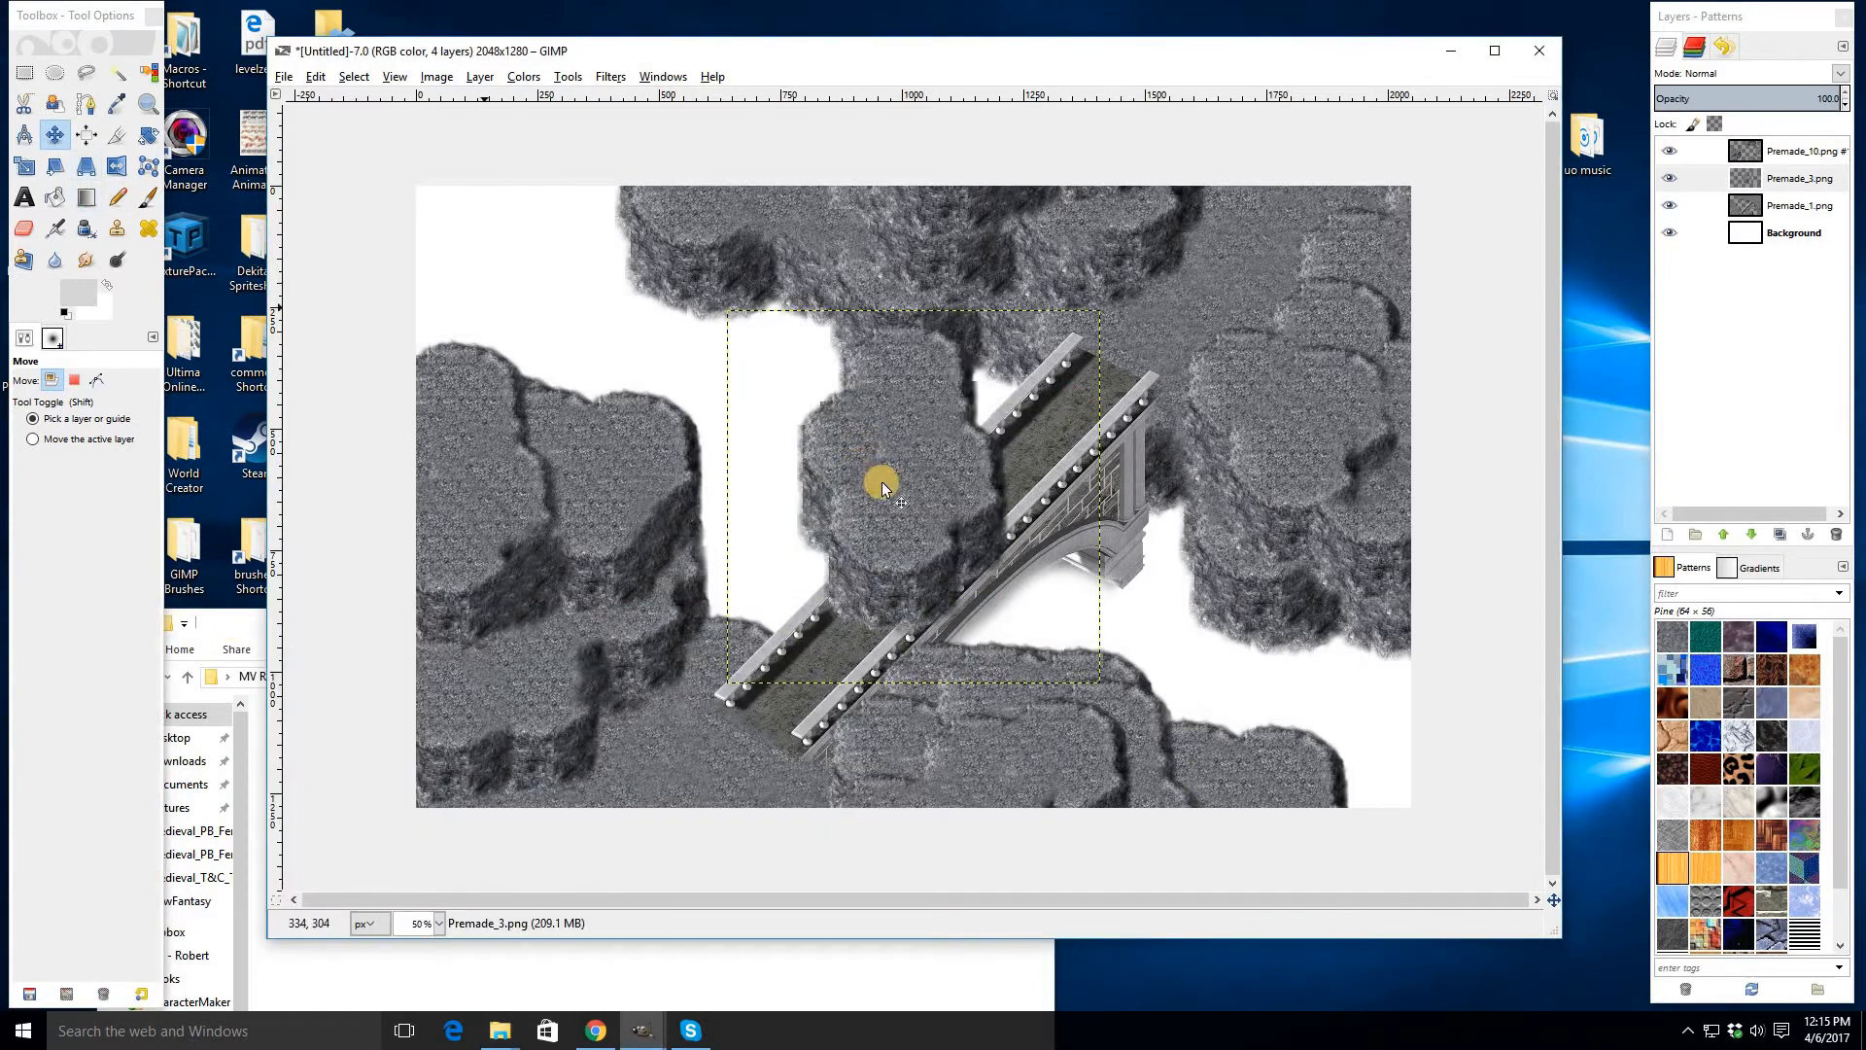
pyautogui.moveTo(882, 483); pyautogui.dragTo(1186, 503)
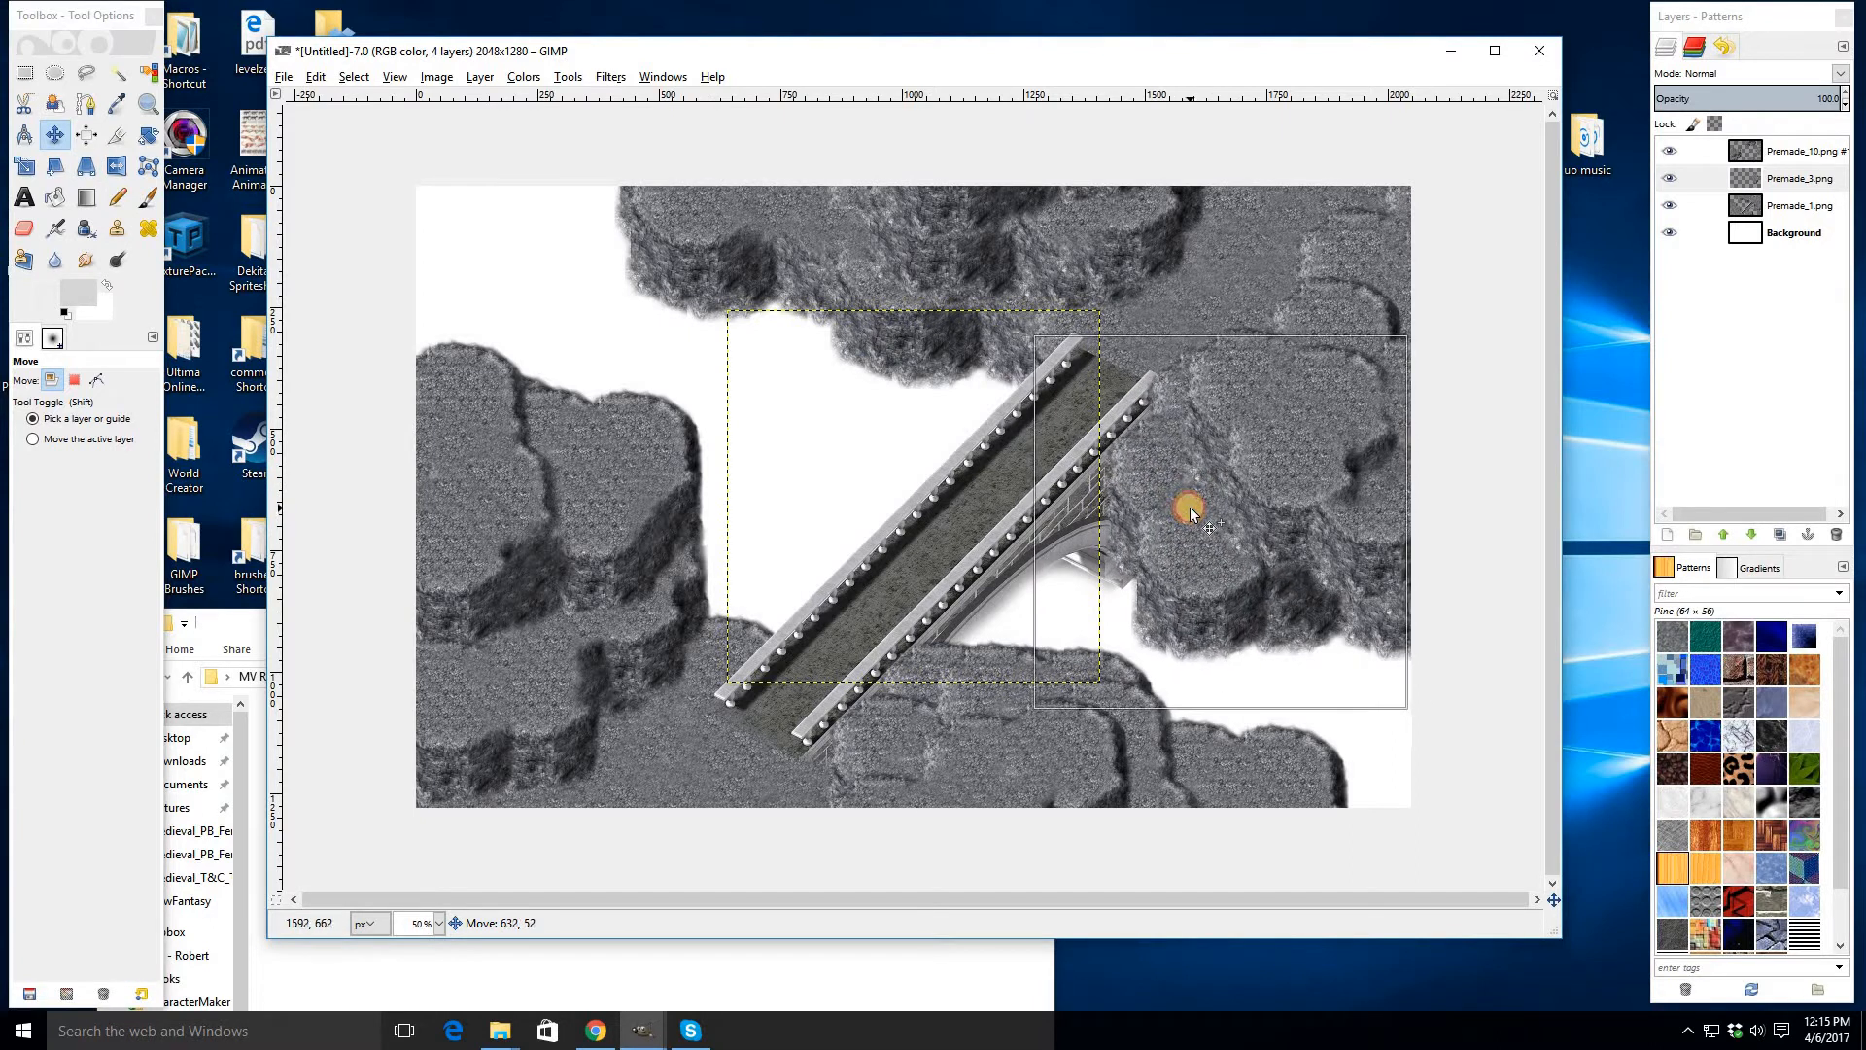
# - Erase part of Premade_3's lower edge with the Eraser and merge it down into the cliff layer
pyautogui.hotkey('shift', 'e')
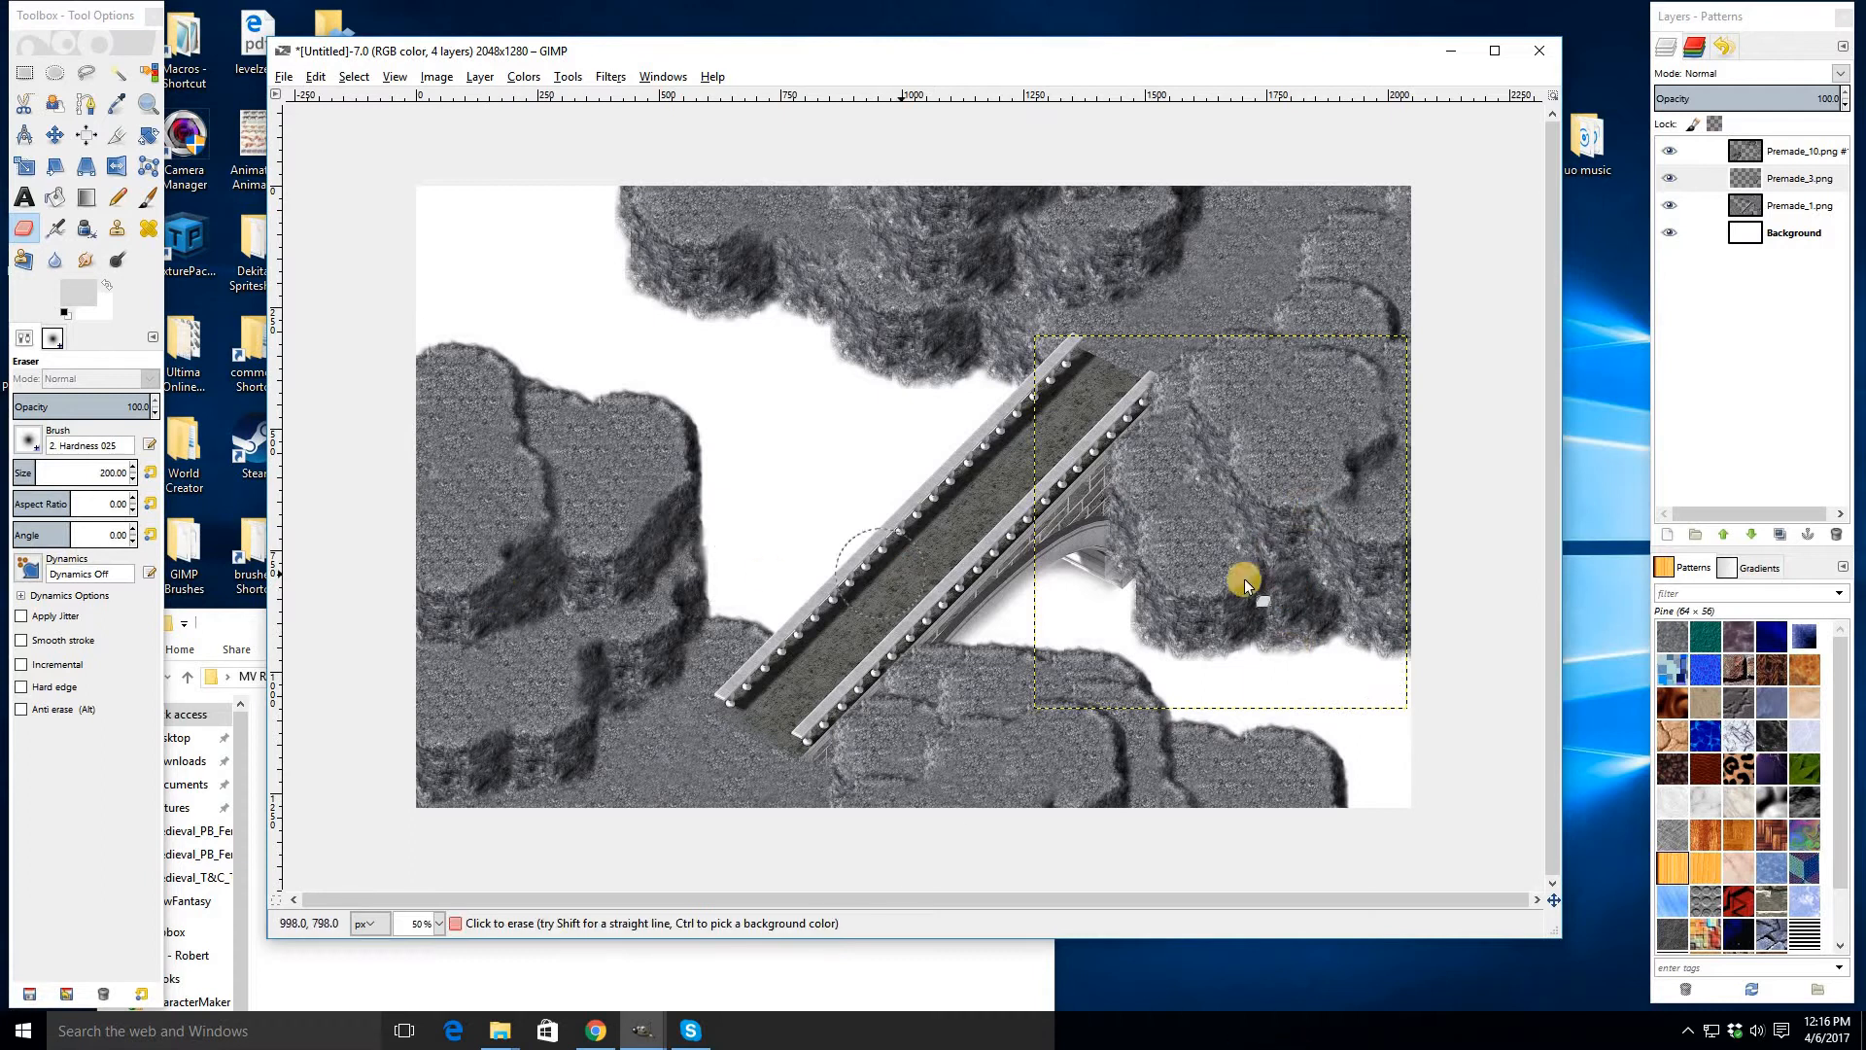
pyautogui.moveTo(1267, 623)
pyautogui.mouseDown()
pyautogui.moveTo(1312, 566)
pyautogui.moveTo(1275, 546)
pyautogui.mouseUp()
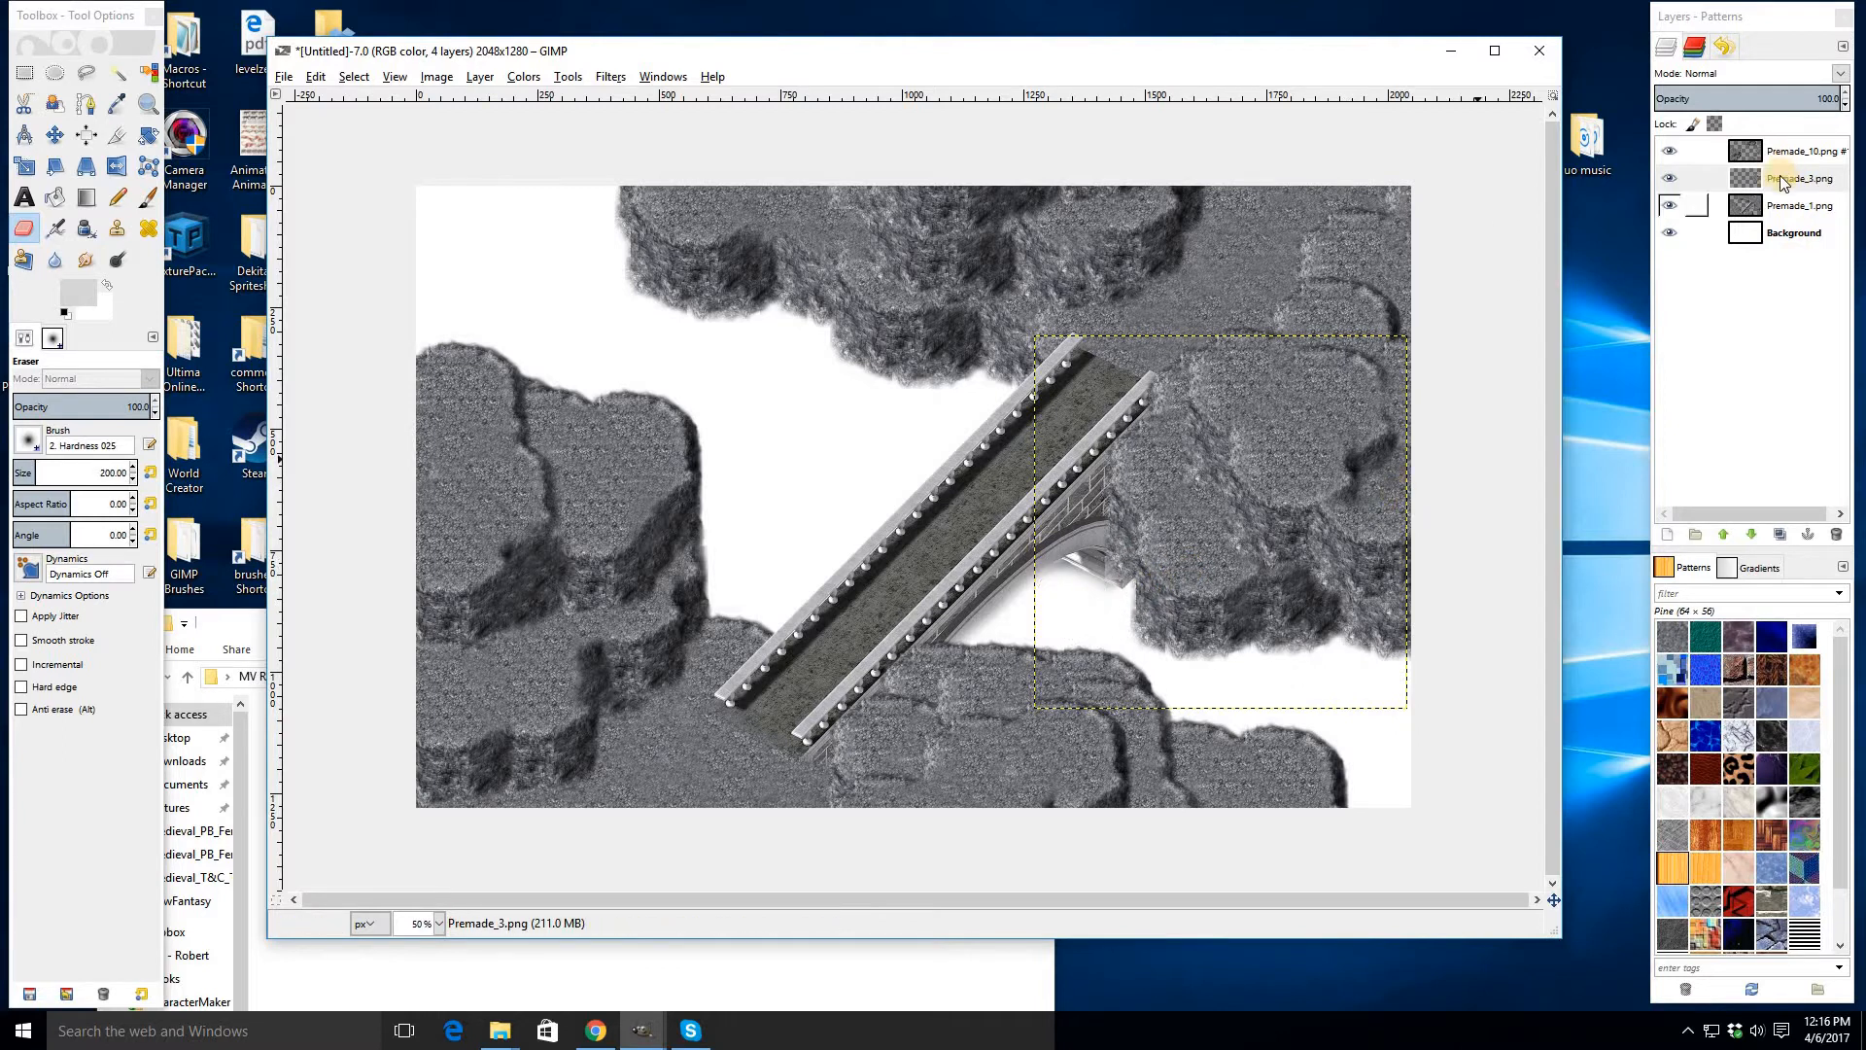
pyautogui.hotkey('ctrl', 'shift', 'm')
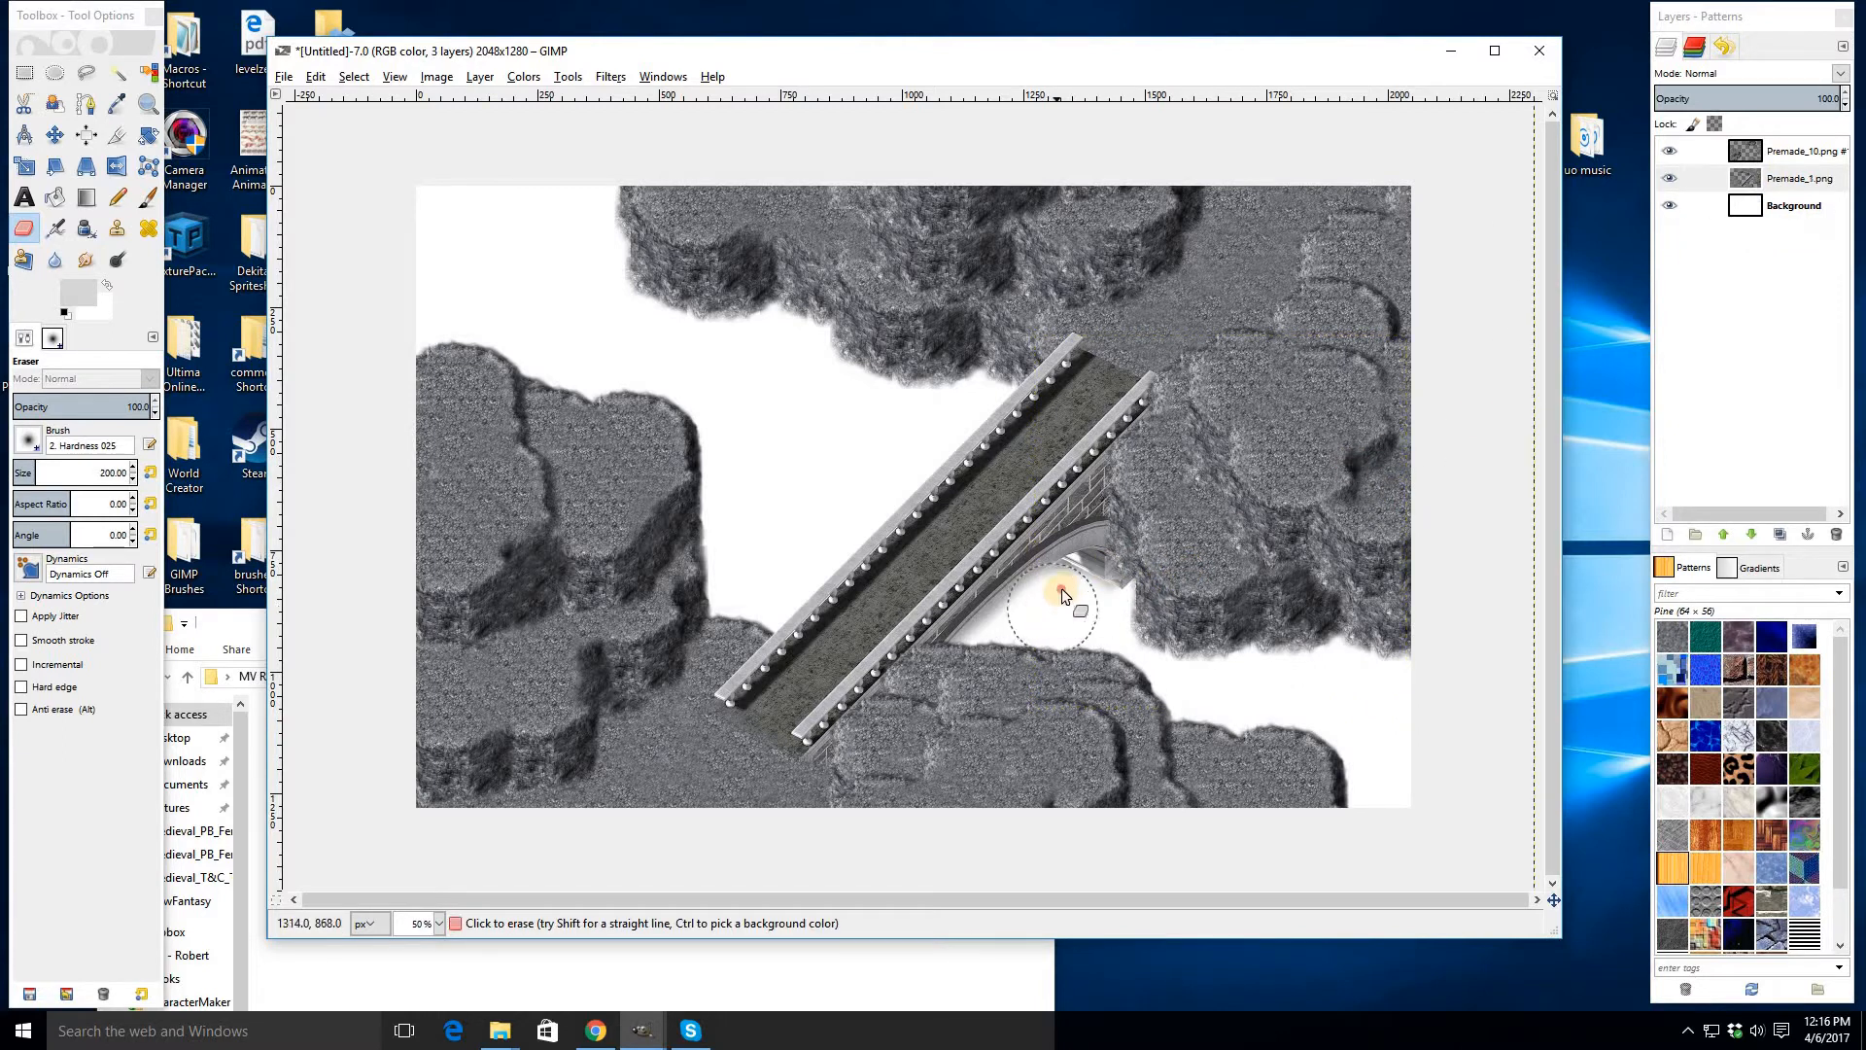
# - Erase the cliff edges beneath the bridge arch and beside the bridge's upper end
pyautogui.moveTo(1060, 577)
pyautogui.mouseDown()
pyautogui.moveTo(1153, 645)
pyautogui.moveTo(1228, 665)
pyautogui.mouseUp()
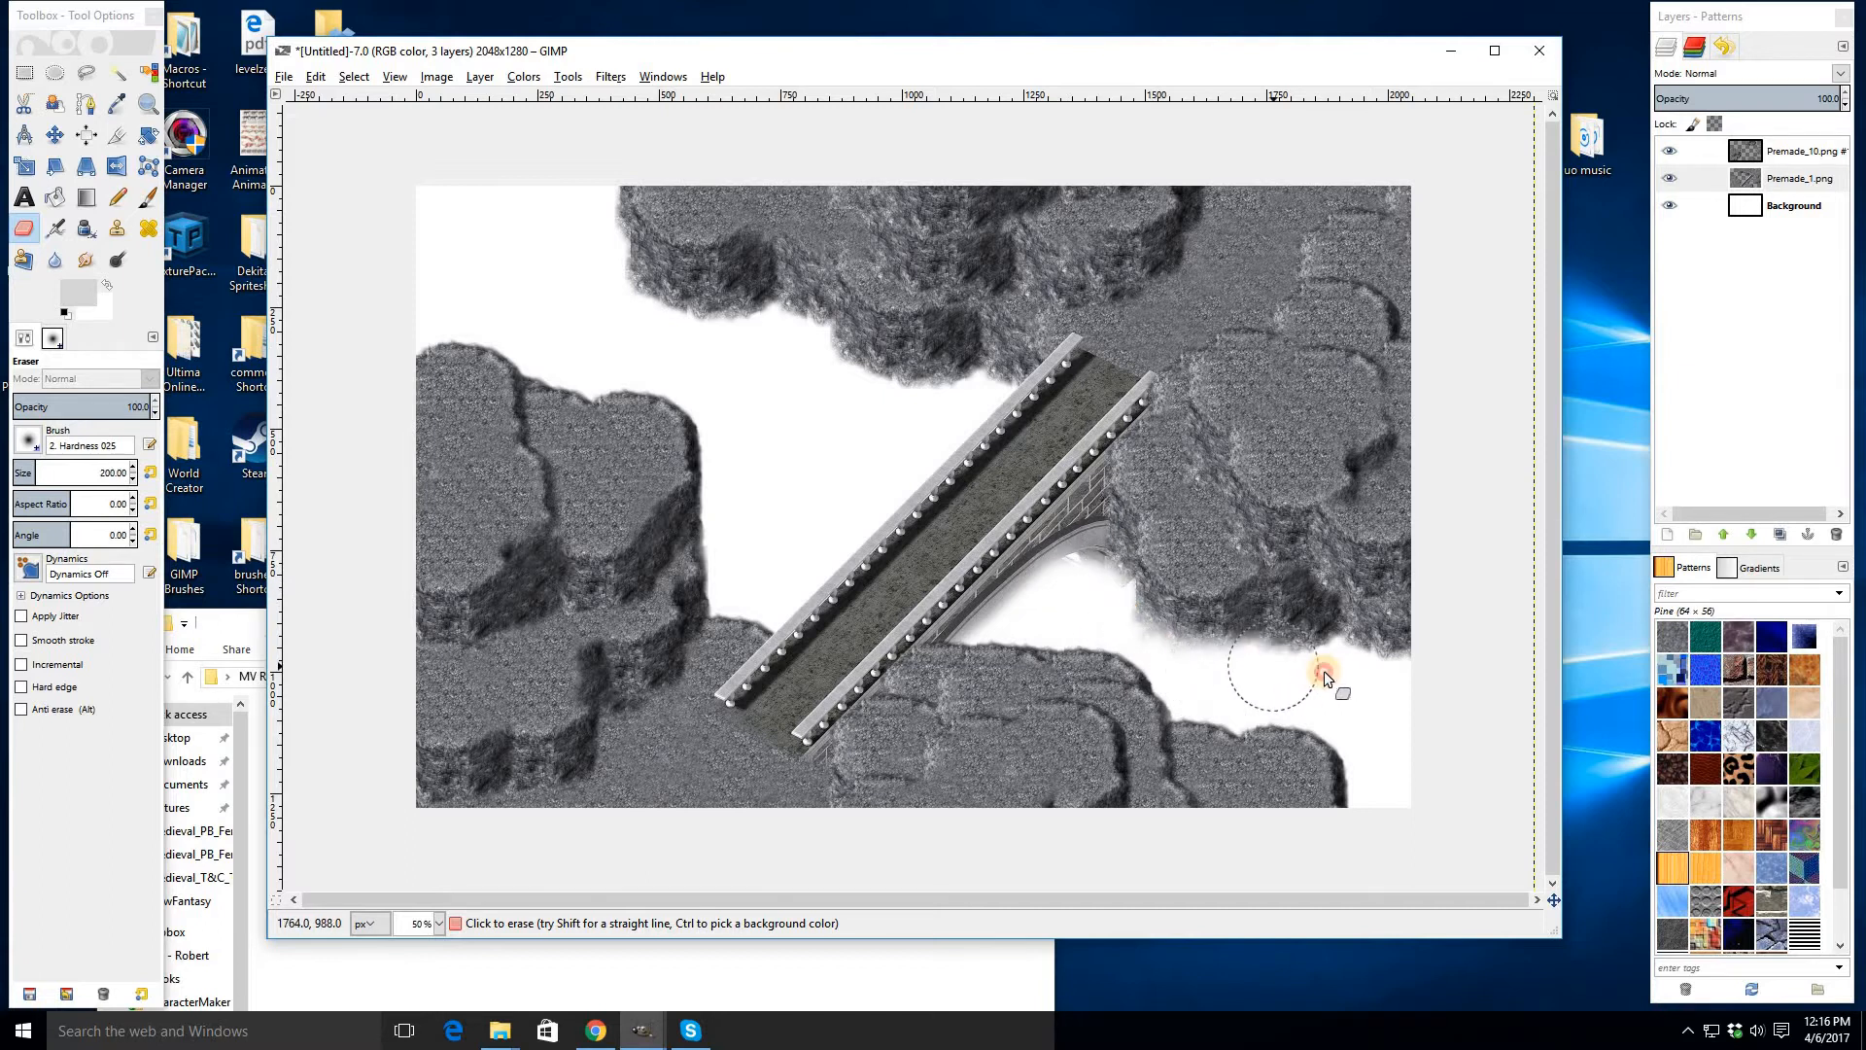
pyautogui.moveTo(1401, 681); pyautogui.dragTo(1362, 670)
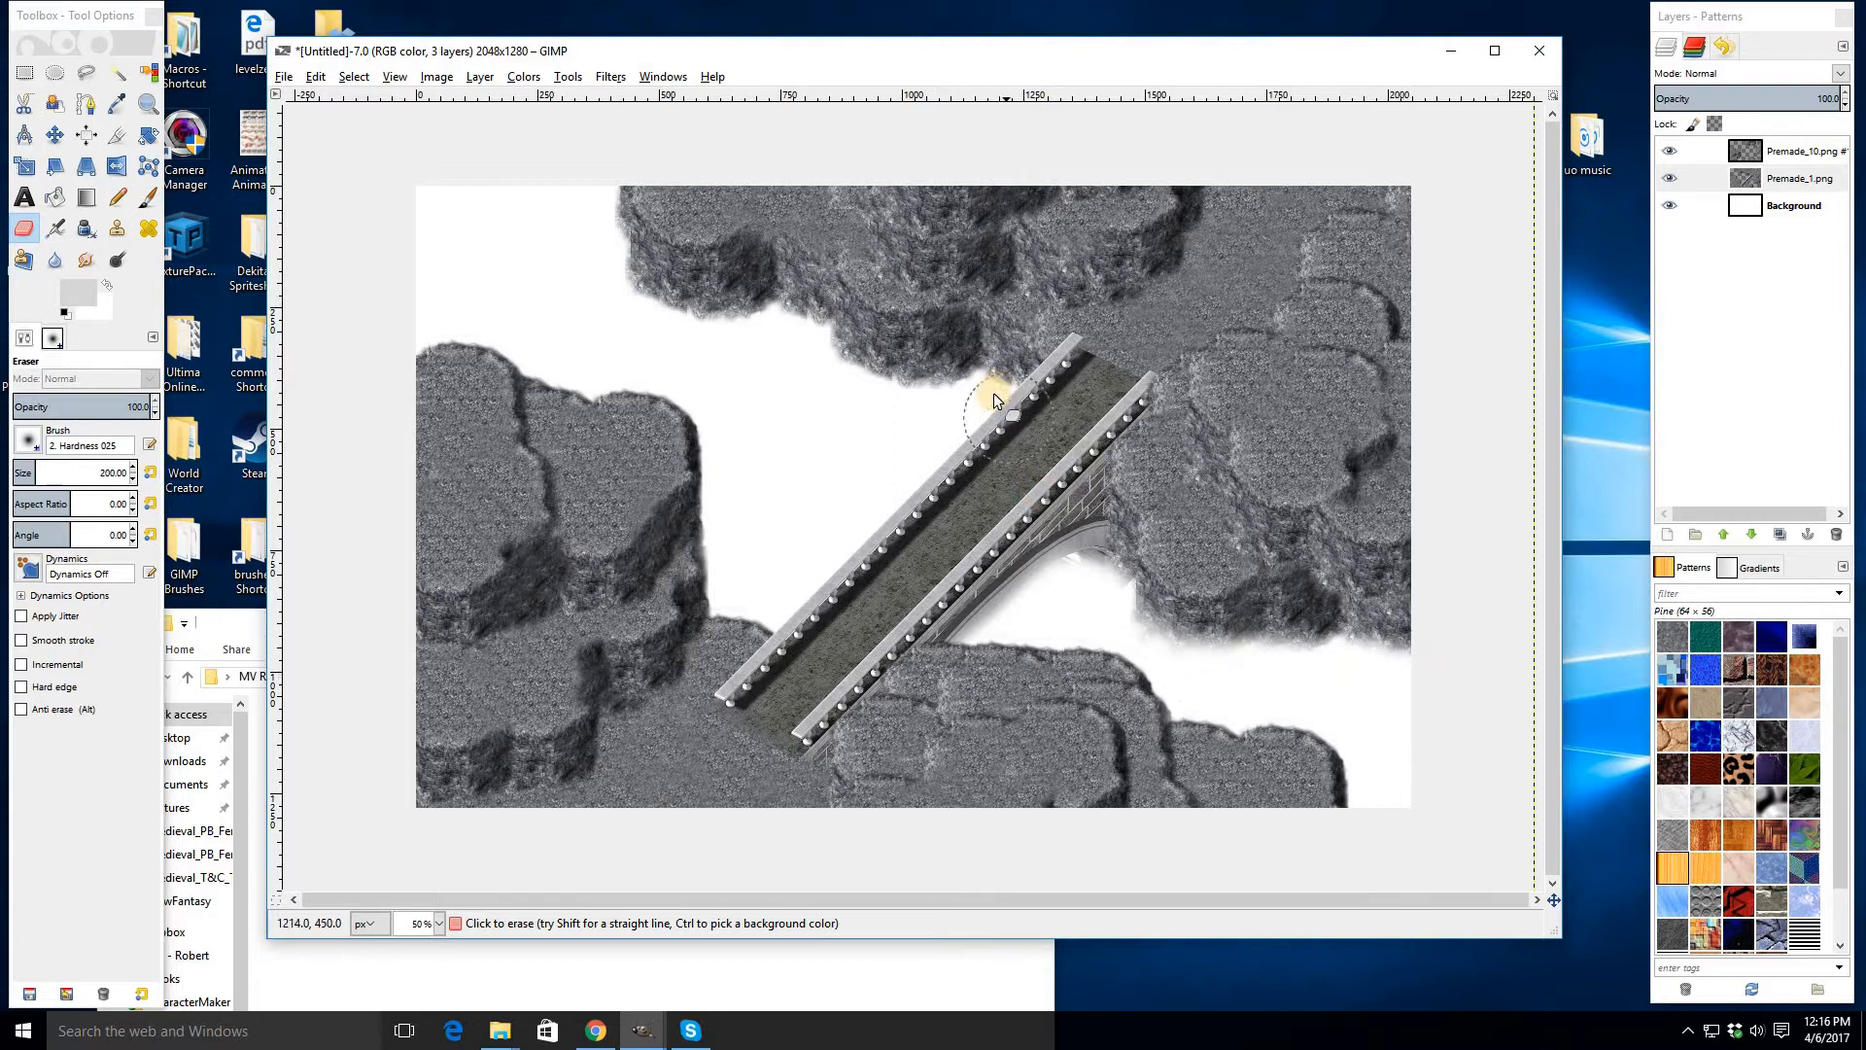
pyautogui.moveTo(994, 389)
pyautogui.mouseDown()
pyautogui.moveTo(919, 398)
pyautogui.moveTo(848, 381)
pyautogui.moveTo(770, 315)
pyautogui.moveTo(732, 332)
pyautogui.moveTo(647, 307)
pyautogui.moveTo(605, 238)
pyautogui.moveTo(623, 294)
pyautogui.mouseUp()
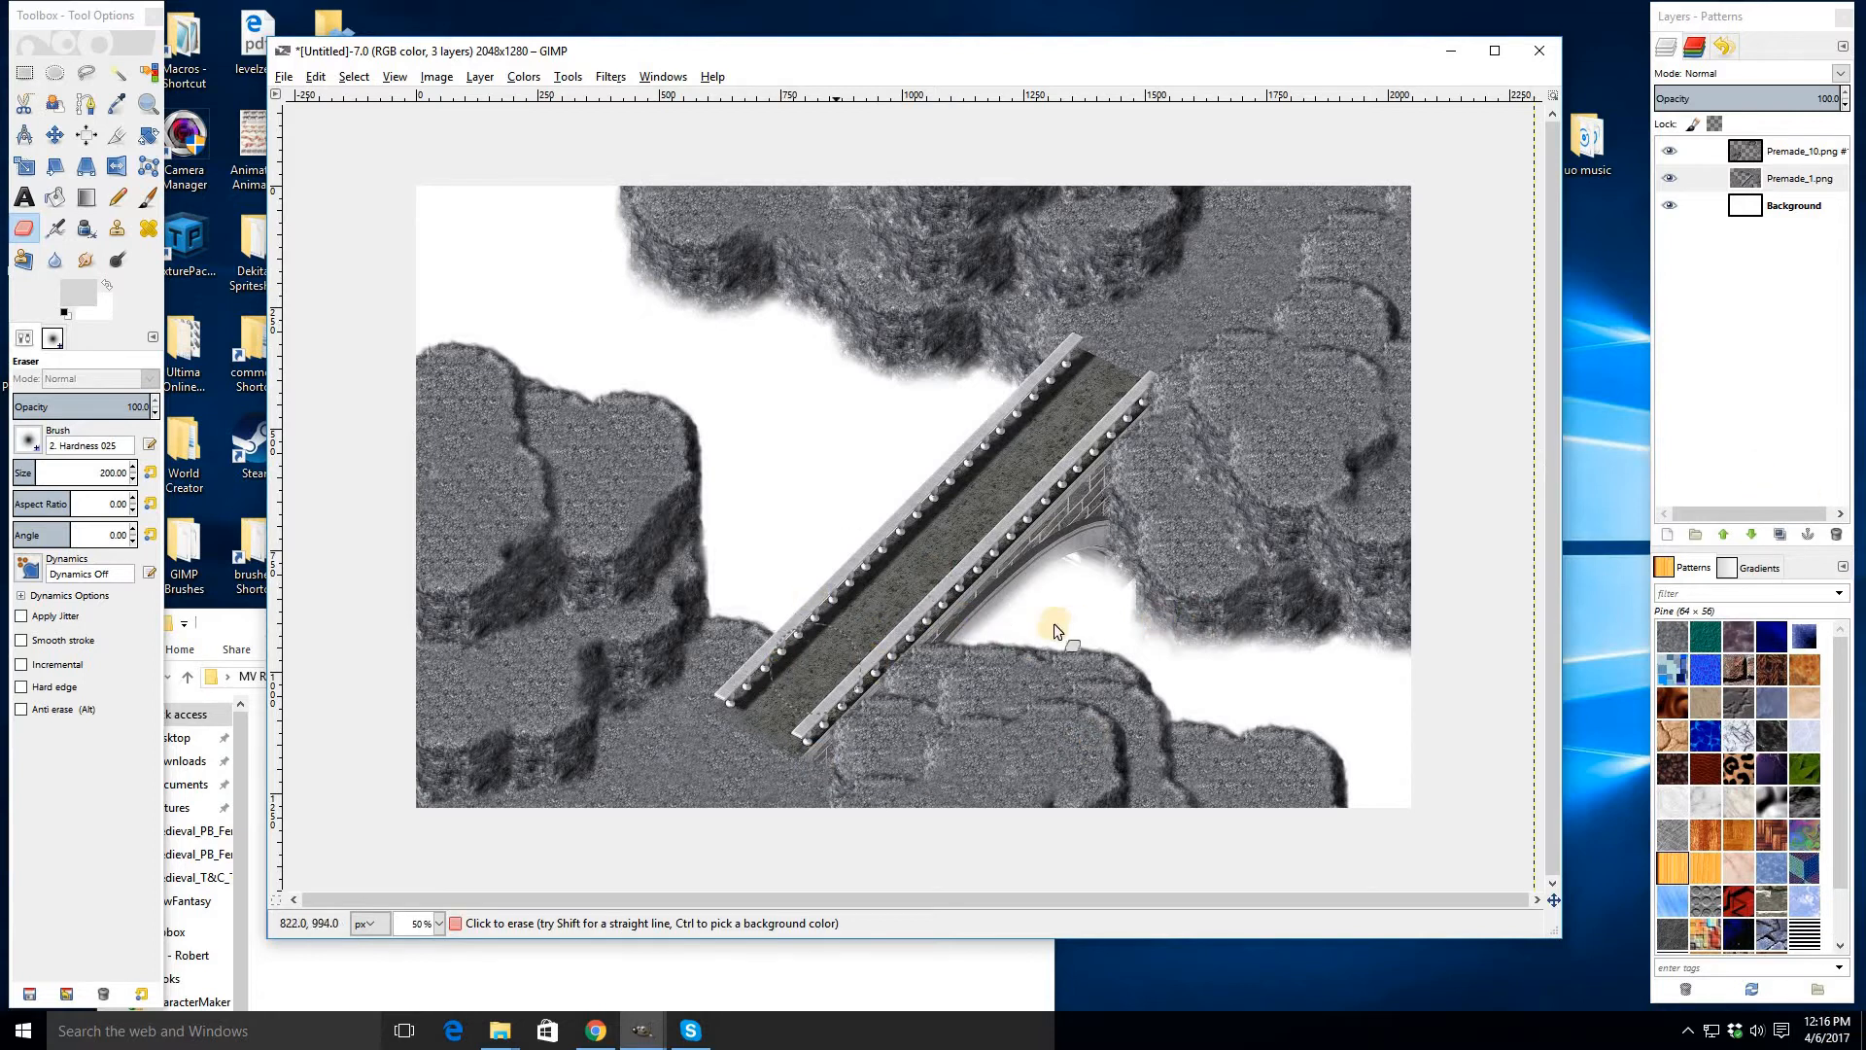
# - Merge the Premade_10 bridge layer down into the Premade_1 cliff layer
pyautogui.click(1673, 154)
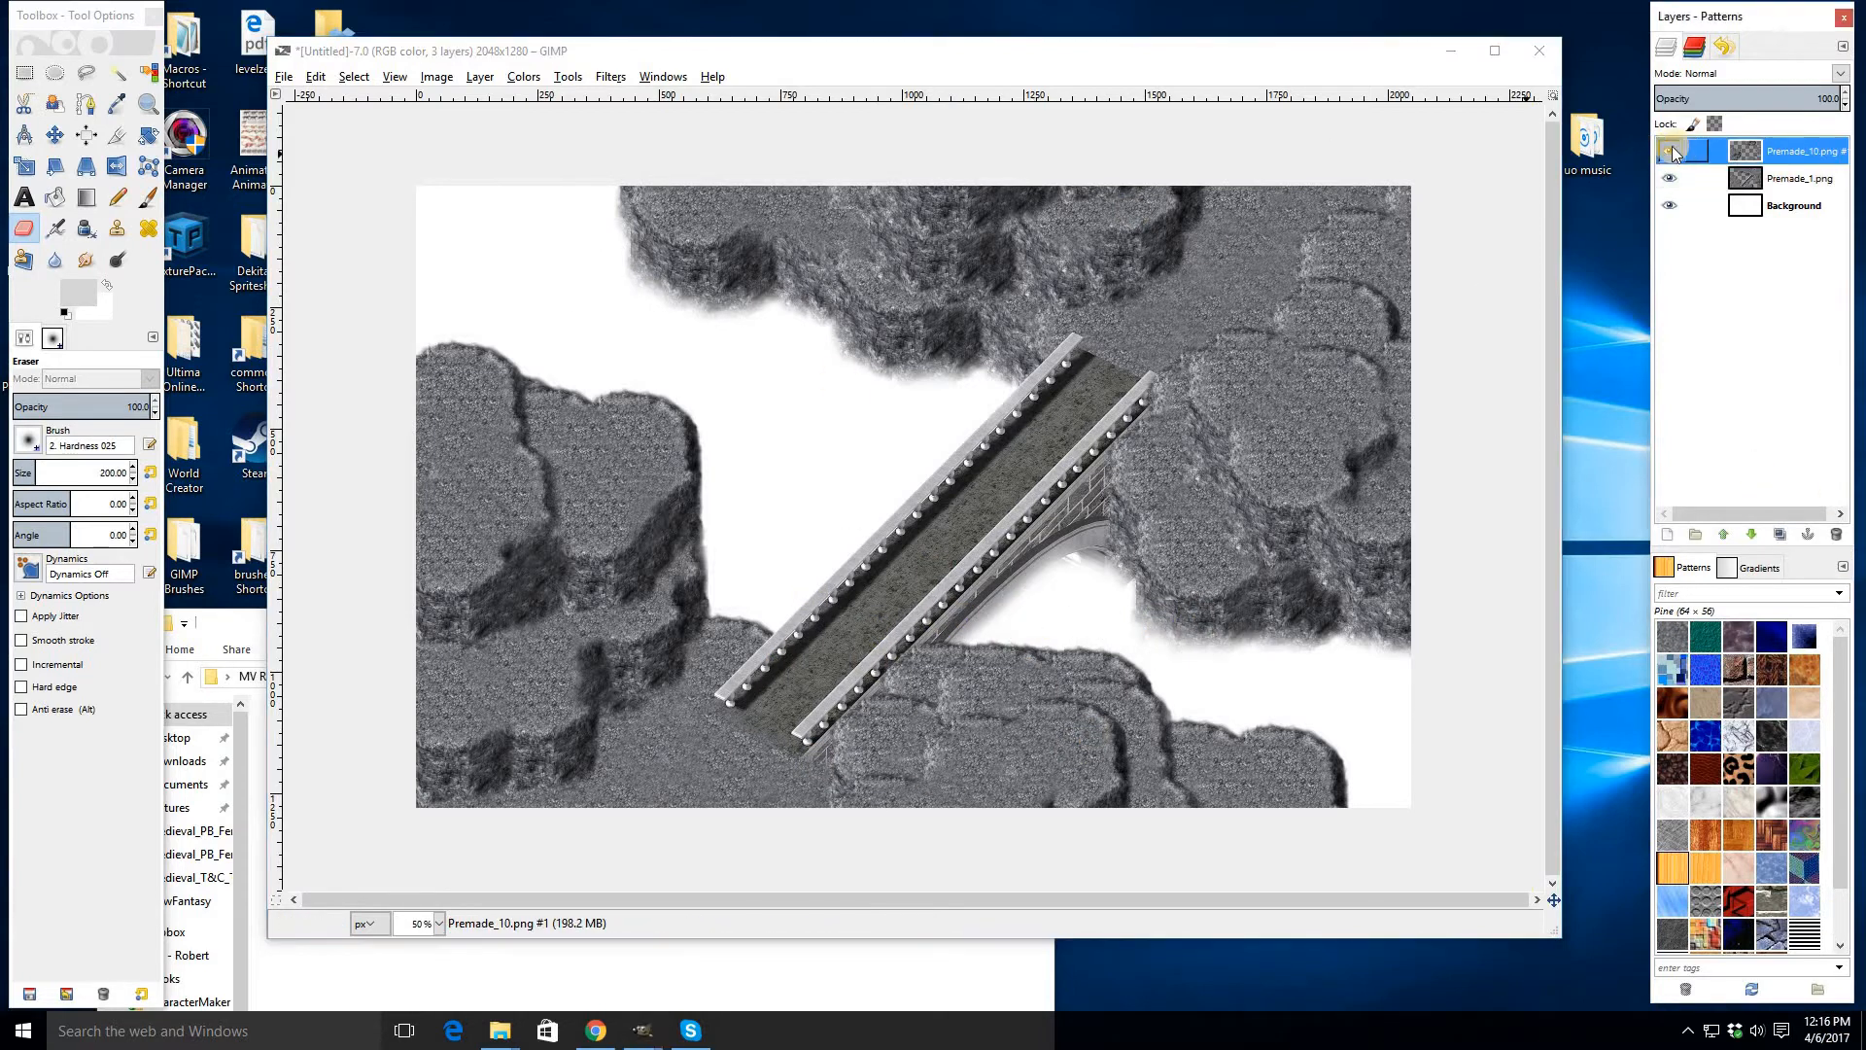
pyautogui.click(1674, 154)
pyautogui.click(1674, 153)
pyautogui.rightClick(1791, 159)
pyautogui.click(1806, 296)
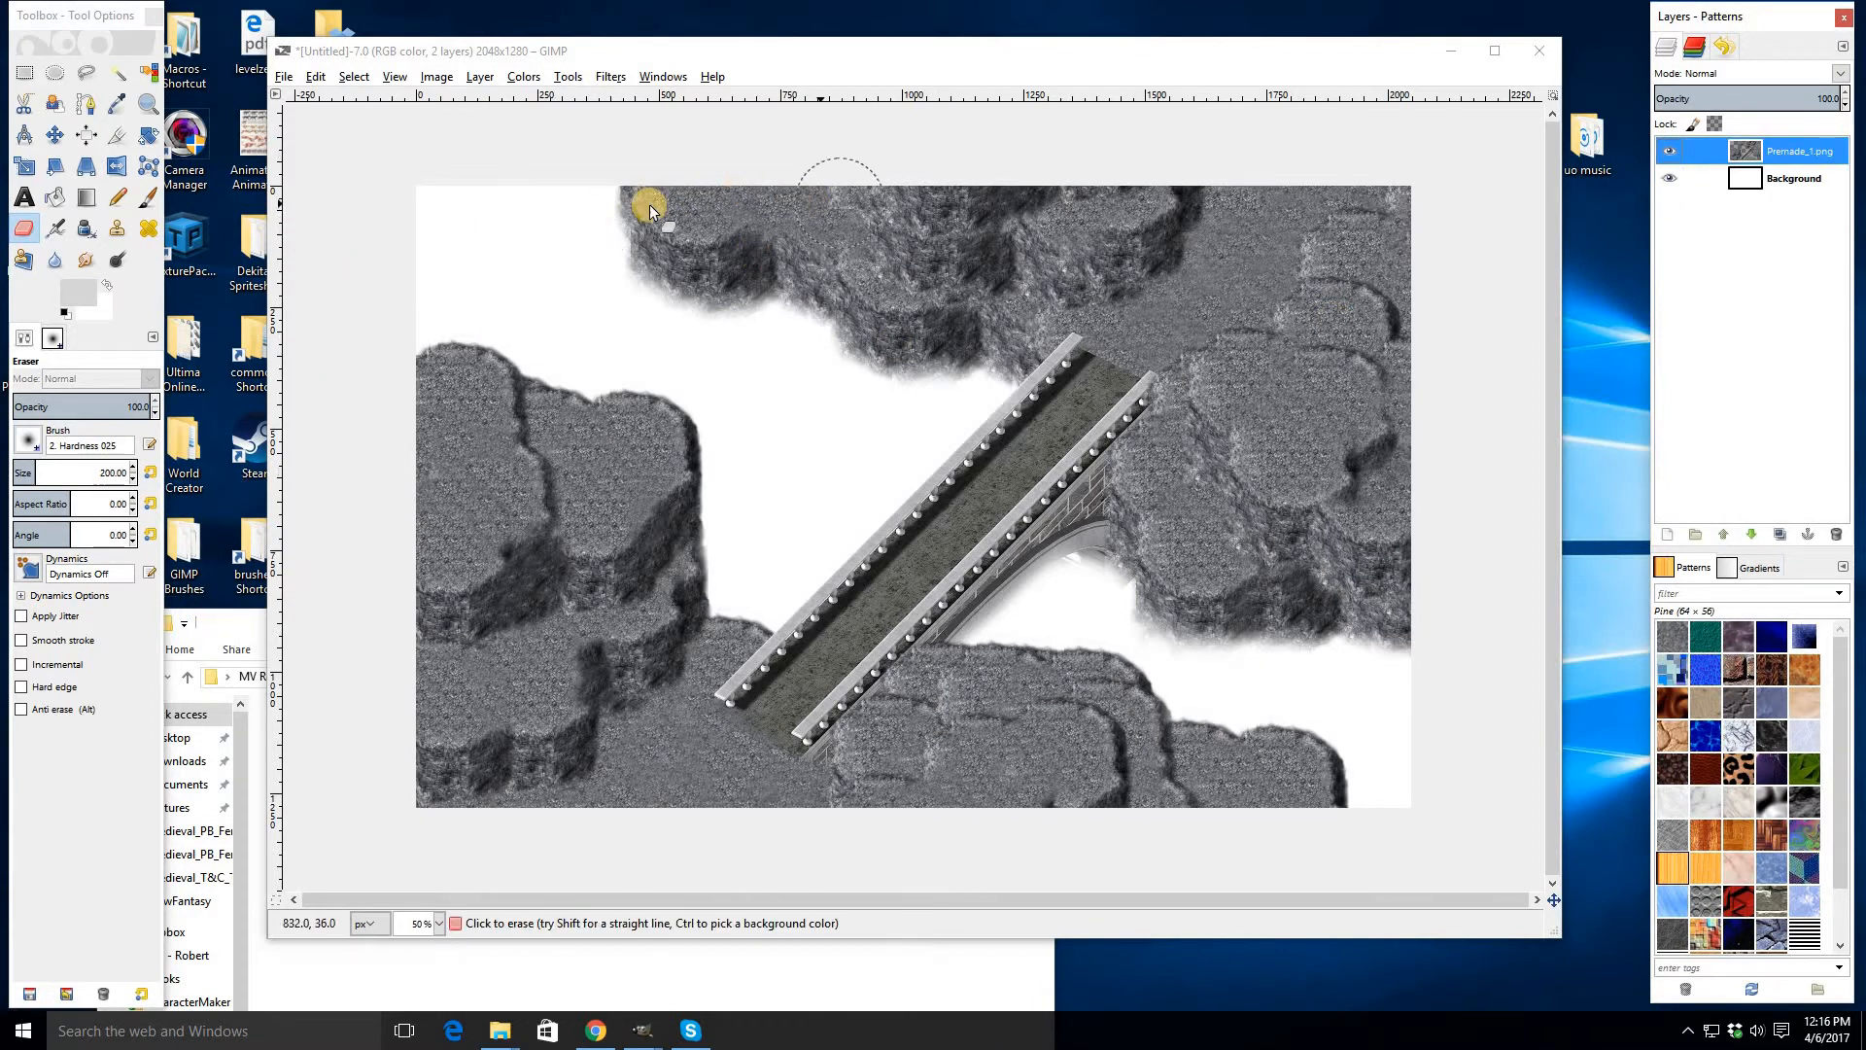
# - Add another Premade_9 cliff along the top edge of the image and merge it into the cliff layer
pyautogui.click(209, 632)
pyautogui.moveTo(441, 865); pyautogui.dragTo(708, 394)
pyautogui.click(55, 134)
pyautogui.moveTo(819, 316); pyautogui.dragTo(750, 204)
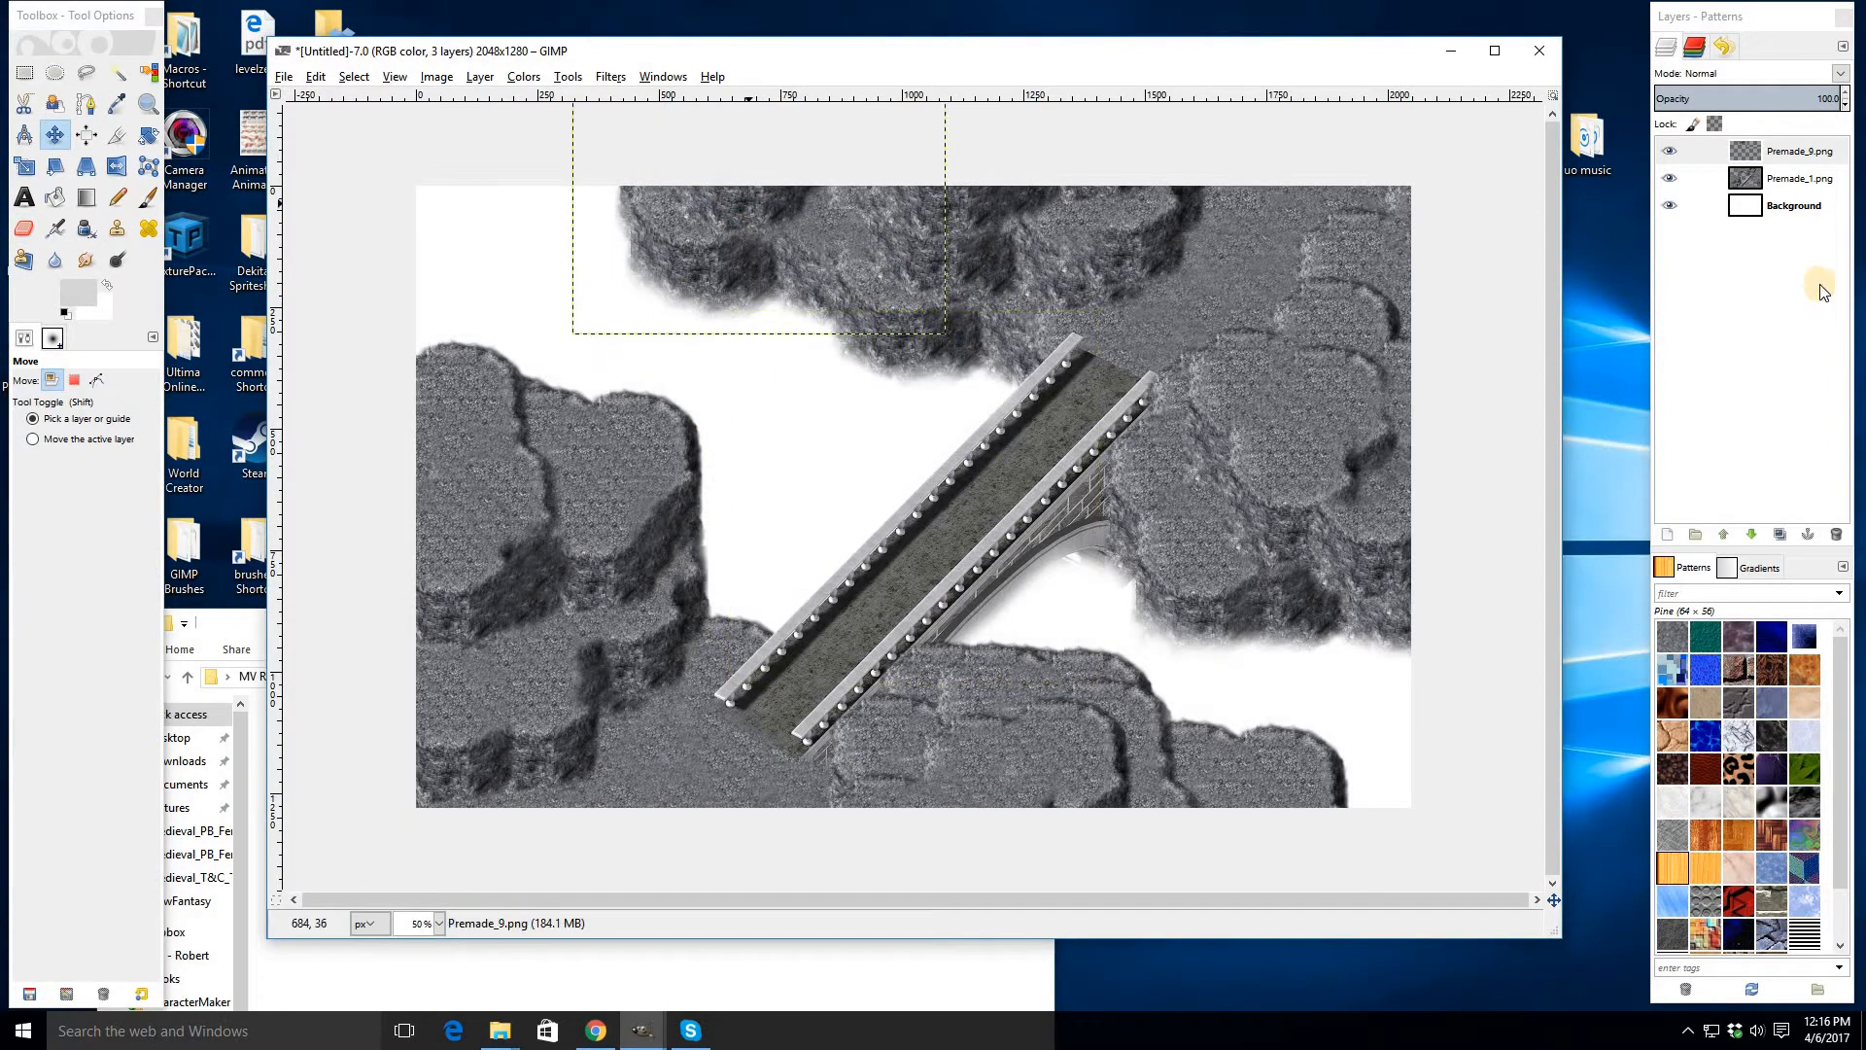
pyautogui.click(1785, 150)
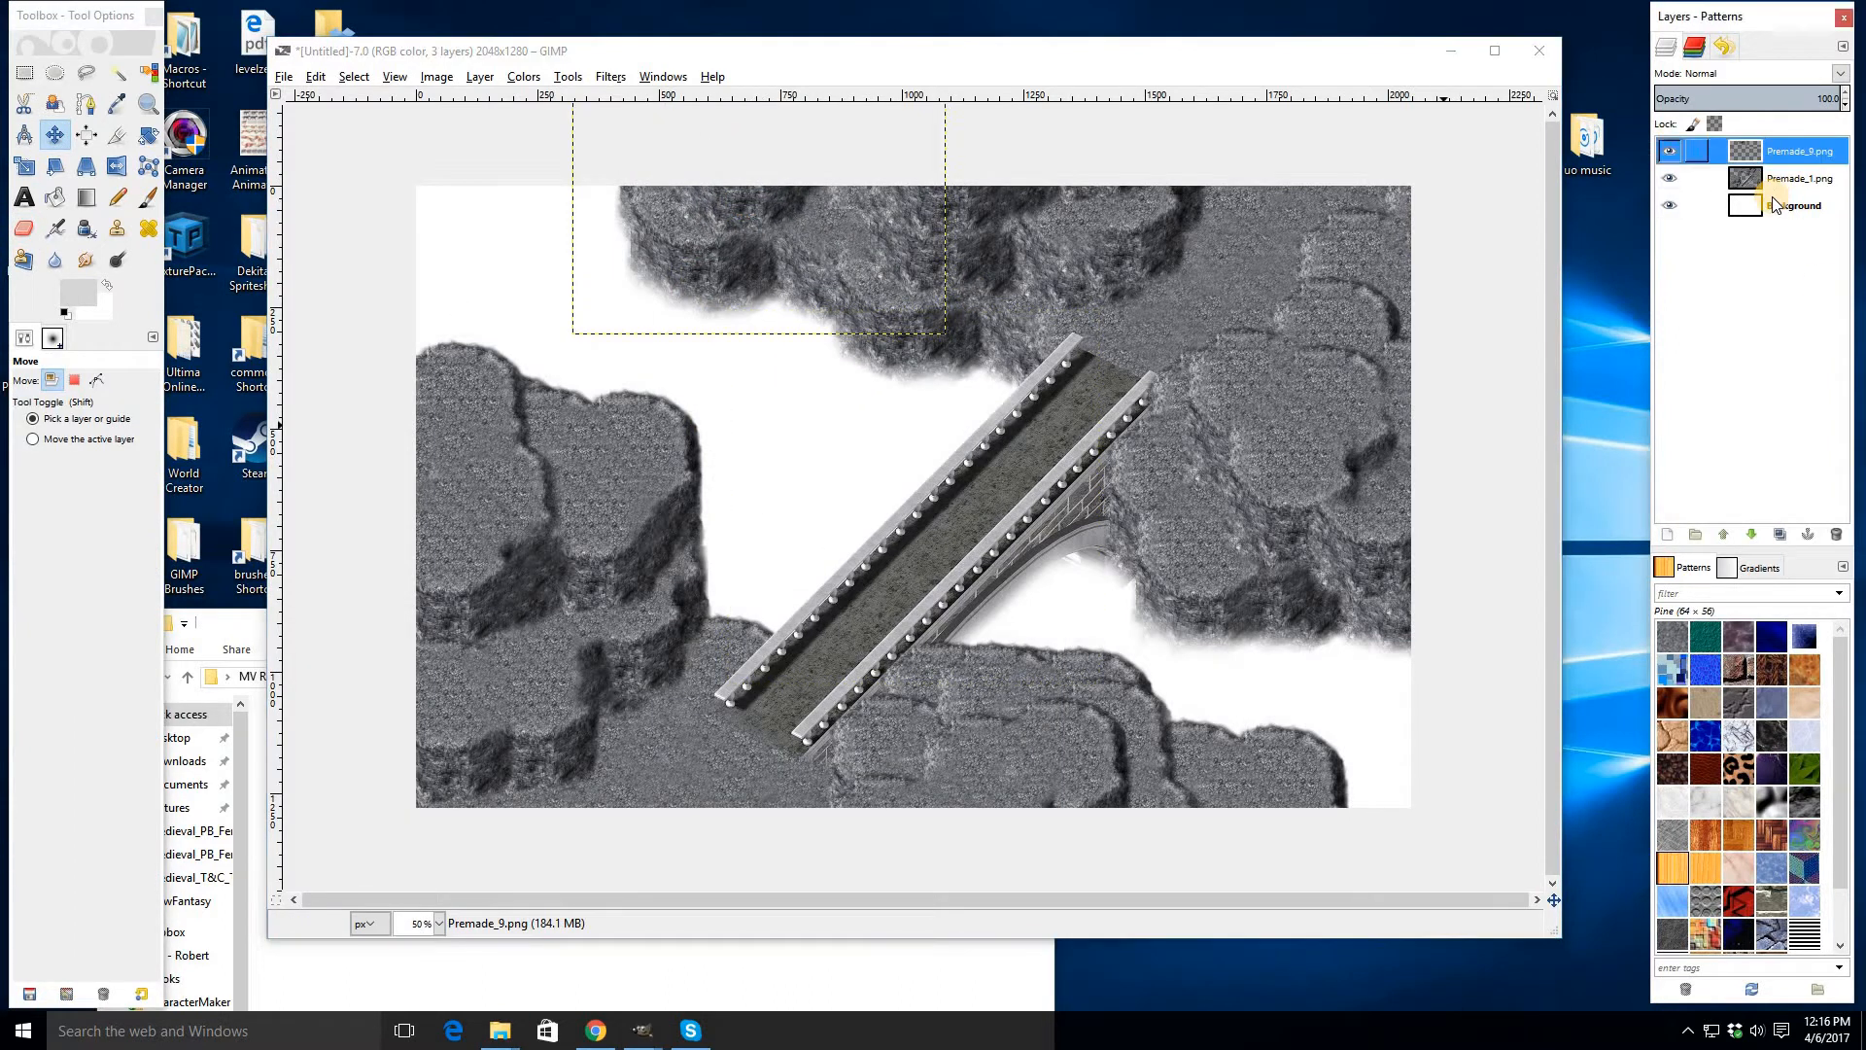
# - Browse the Medieval T&C and Medieval Warfare tile folders for a suitable decal image
pyautogui.click(217, 618)
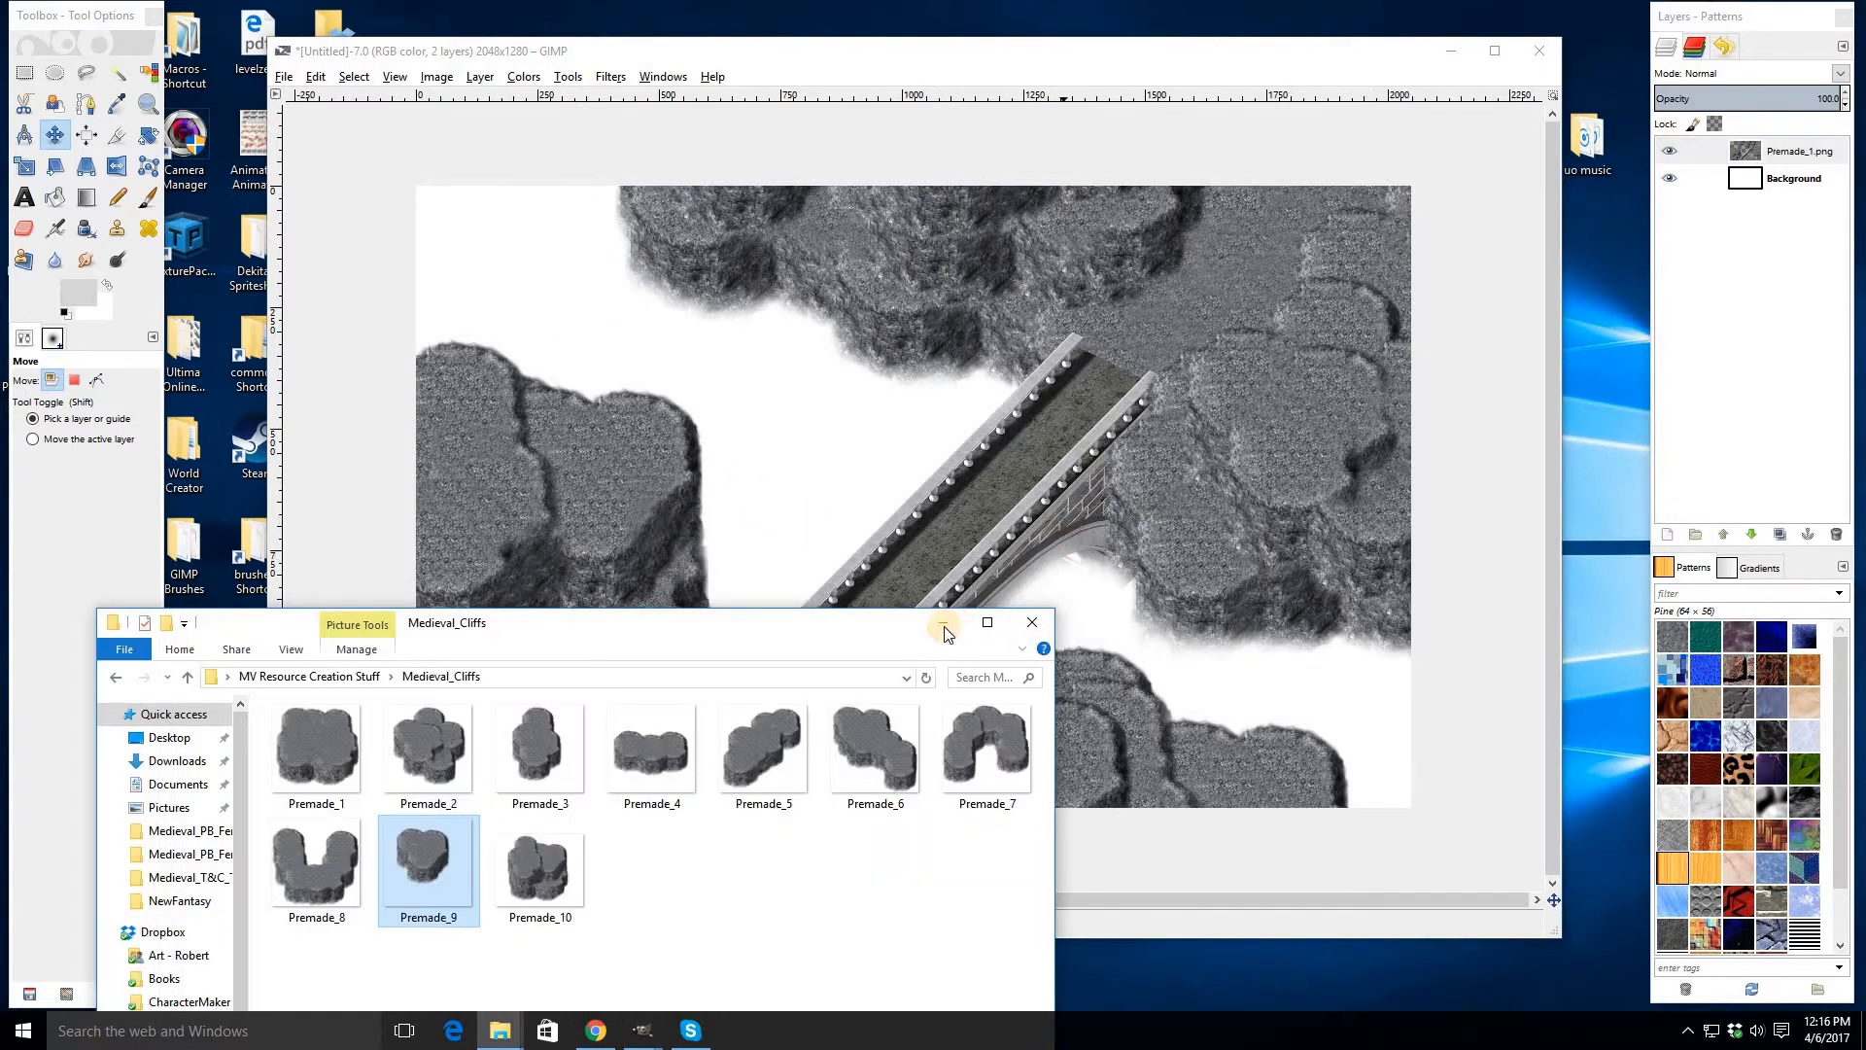
pyautogui.click(943, 627)
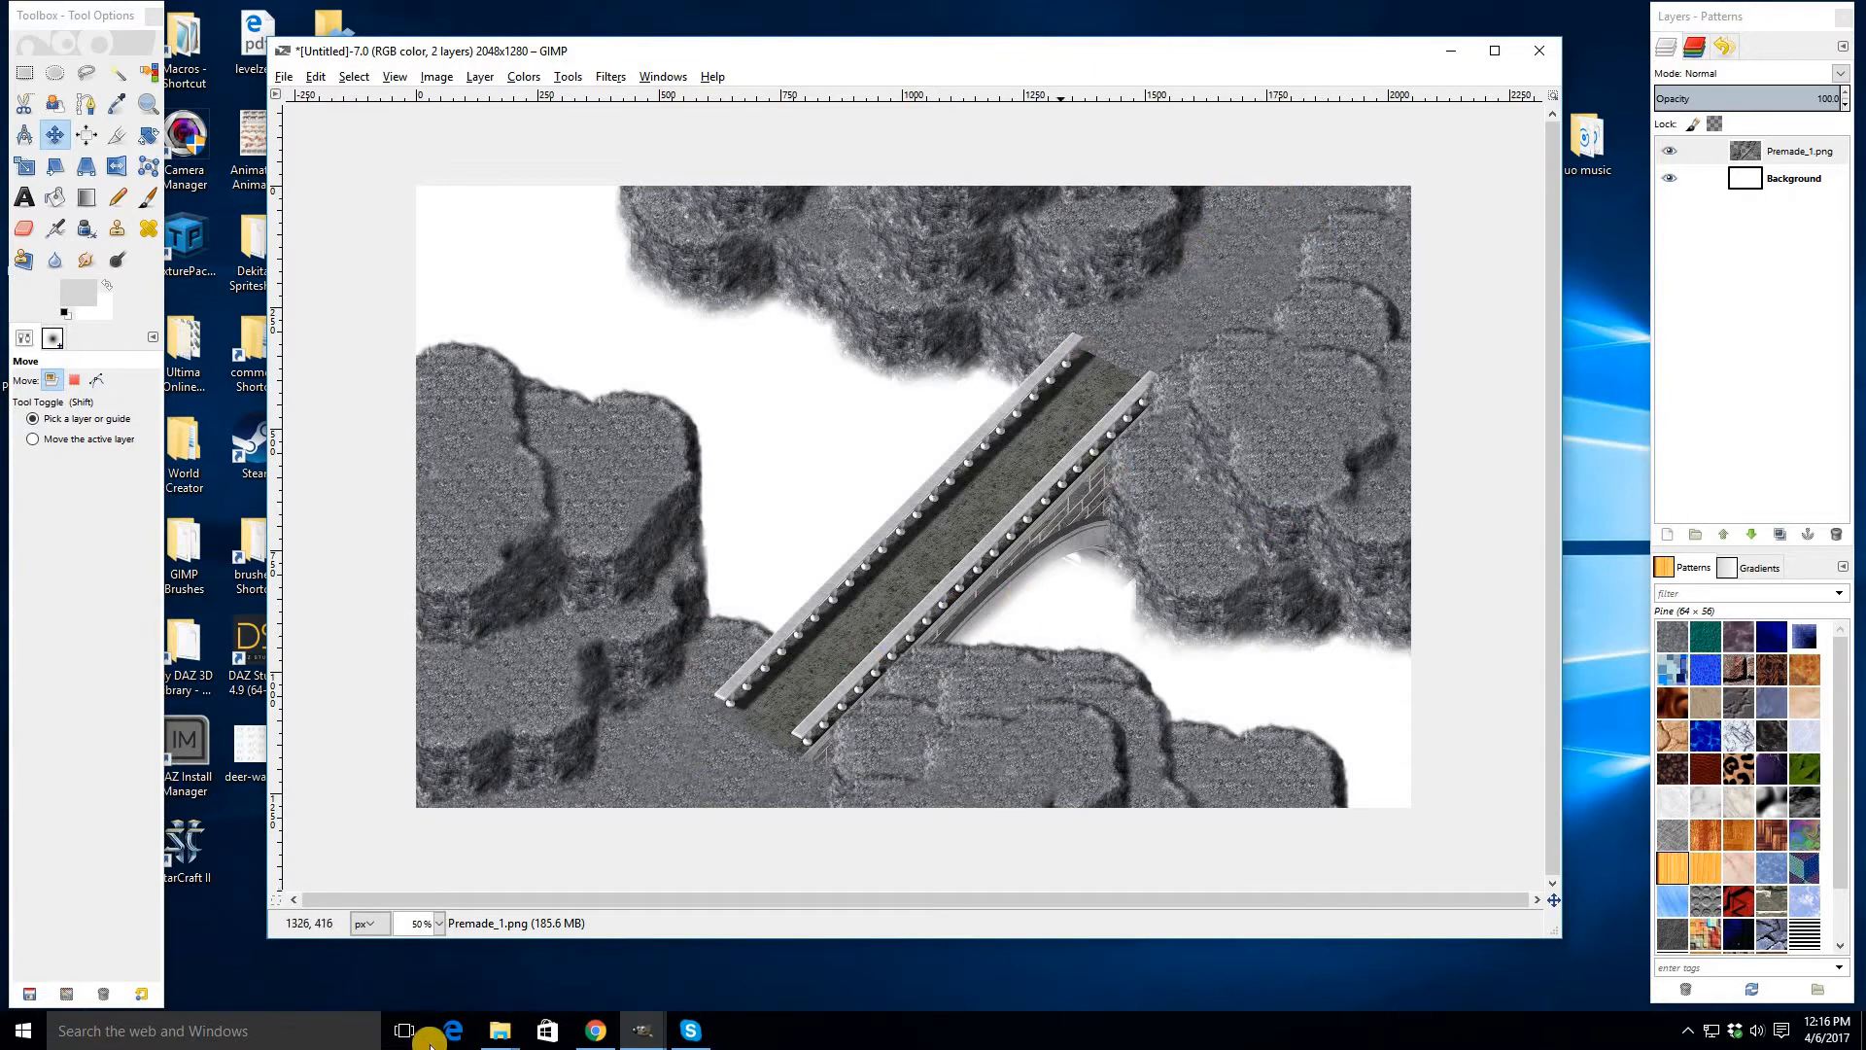
pyautogui.click(511, 1038)
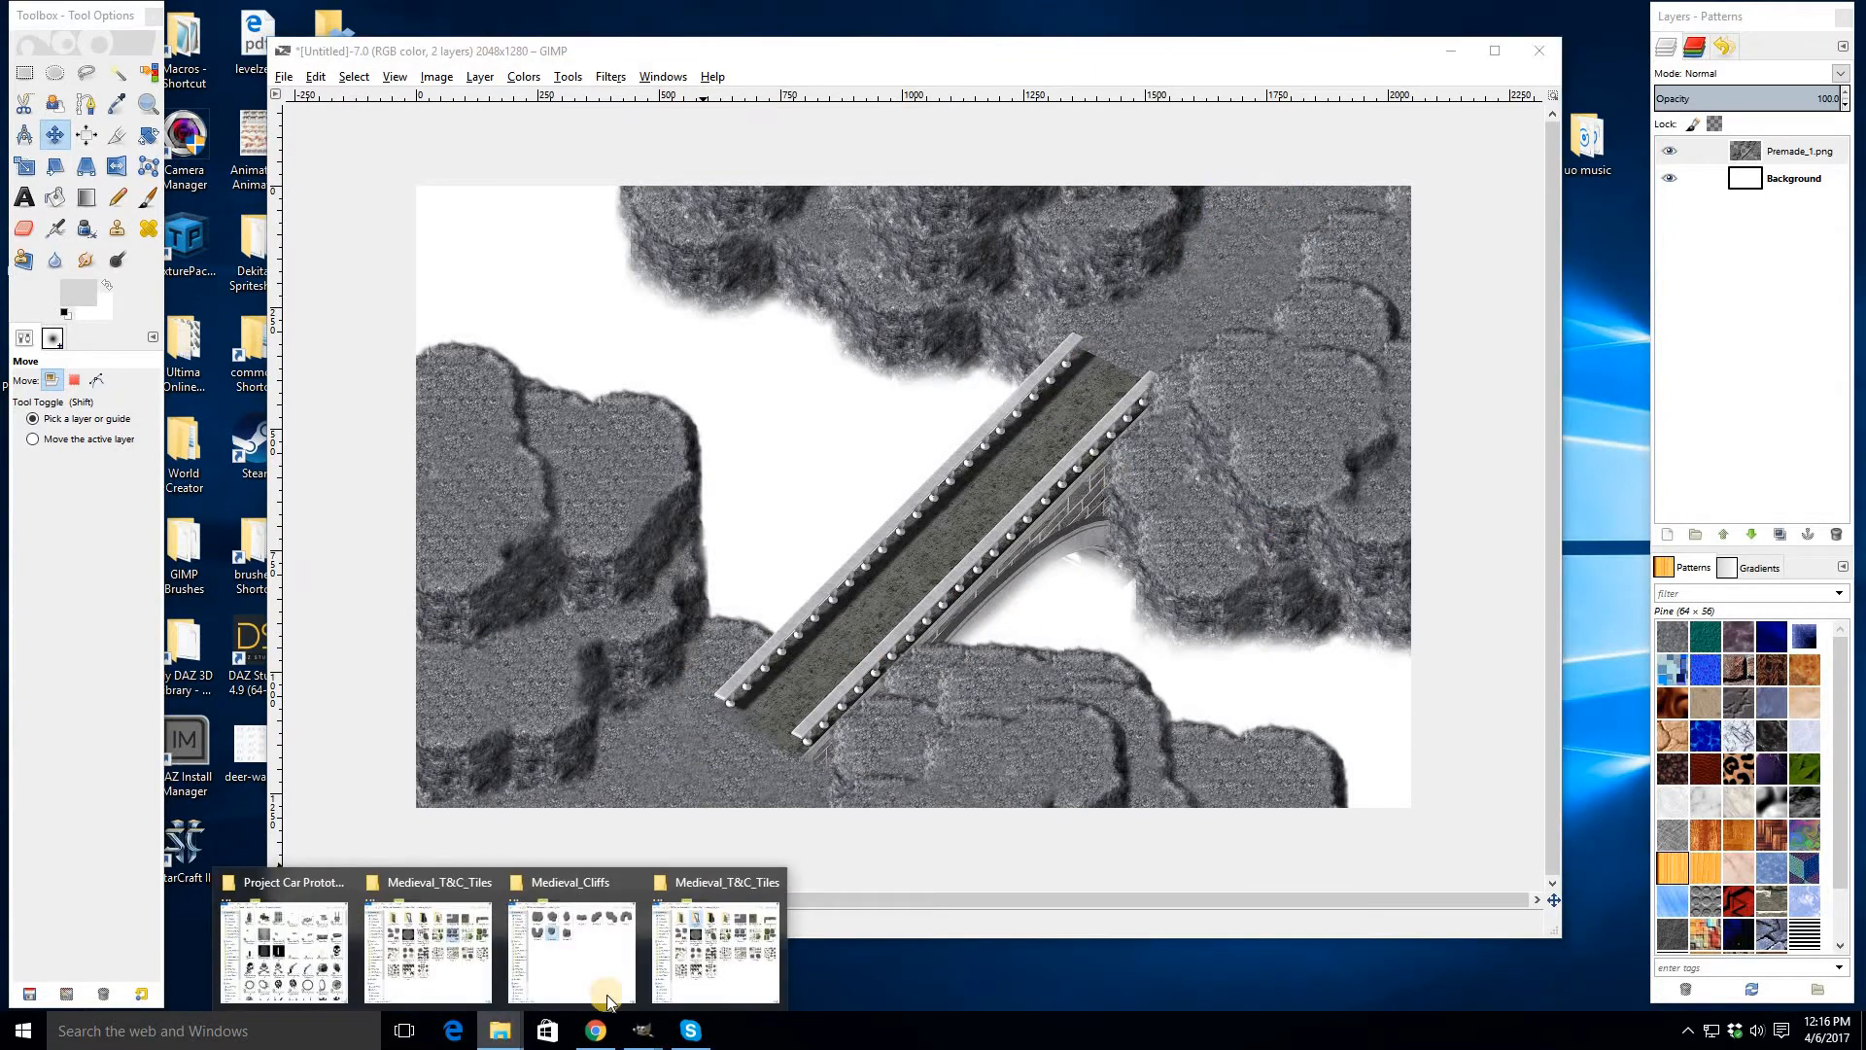
pyautogui.click(717, 943)
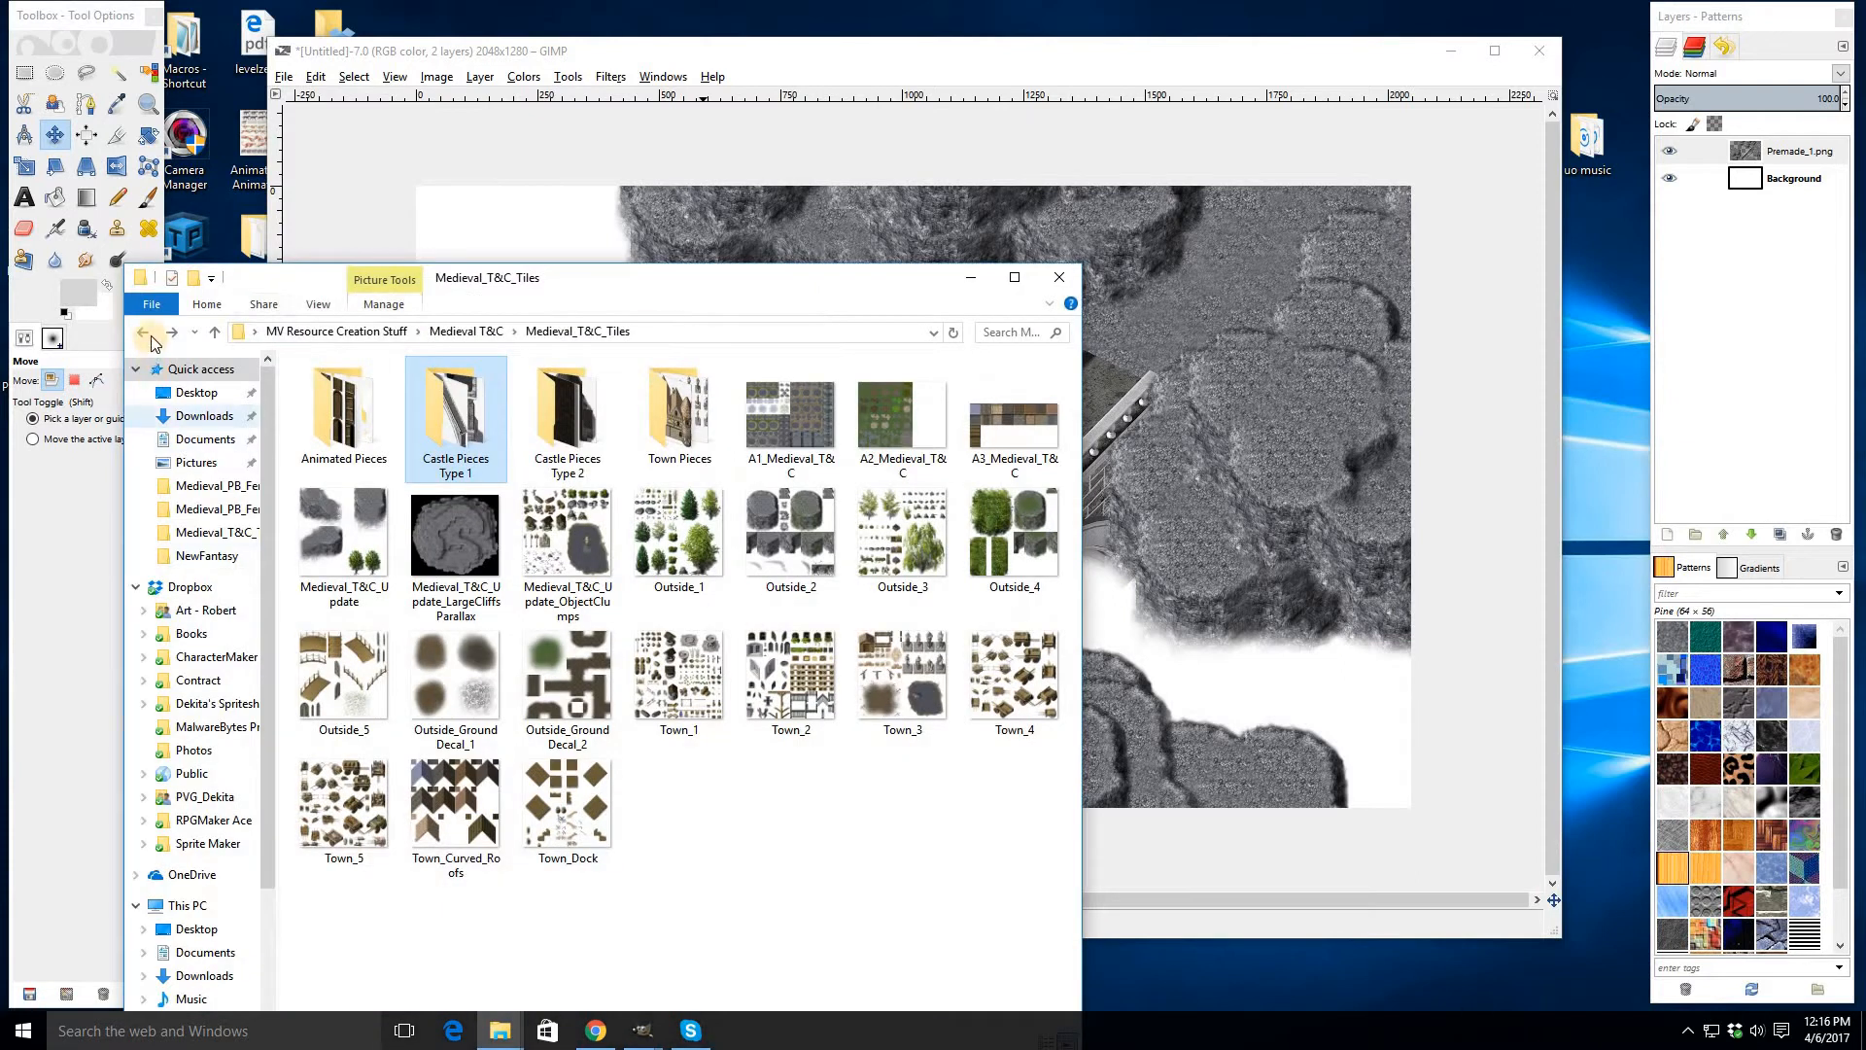
pyautogui.click(150, 332)
pyautogui.click(150, 333)
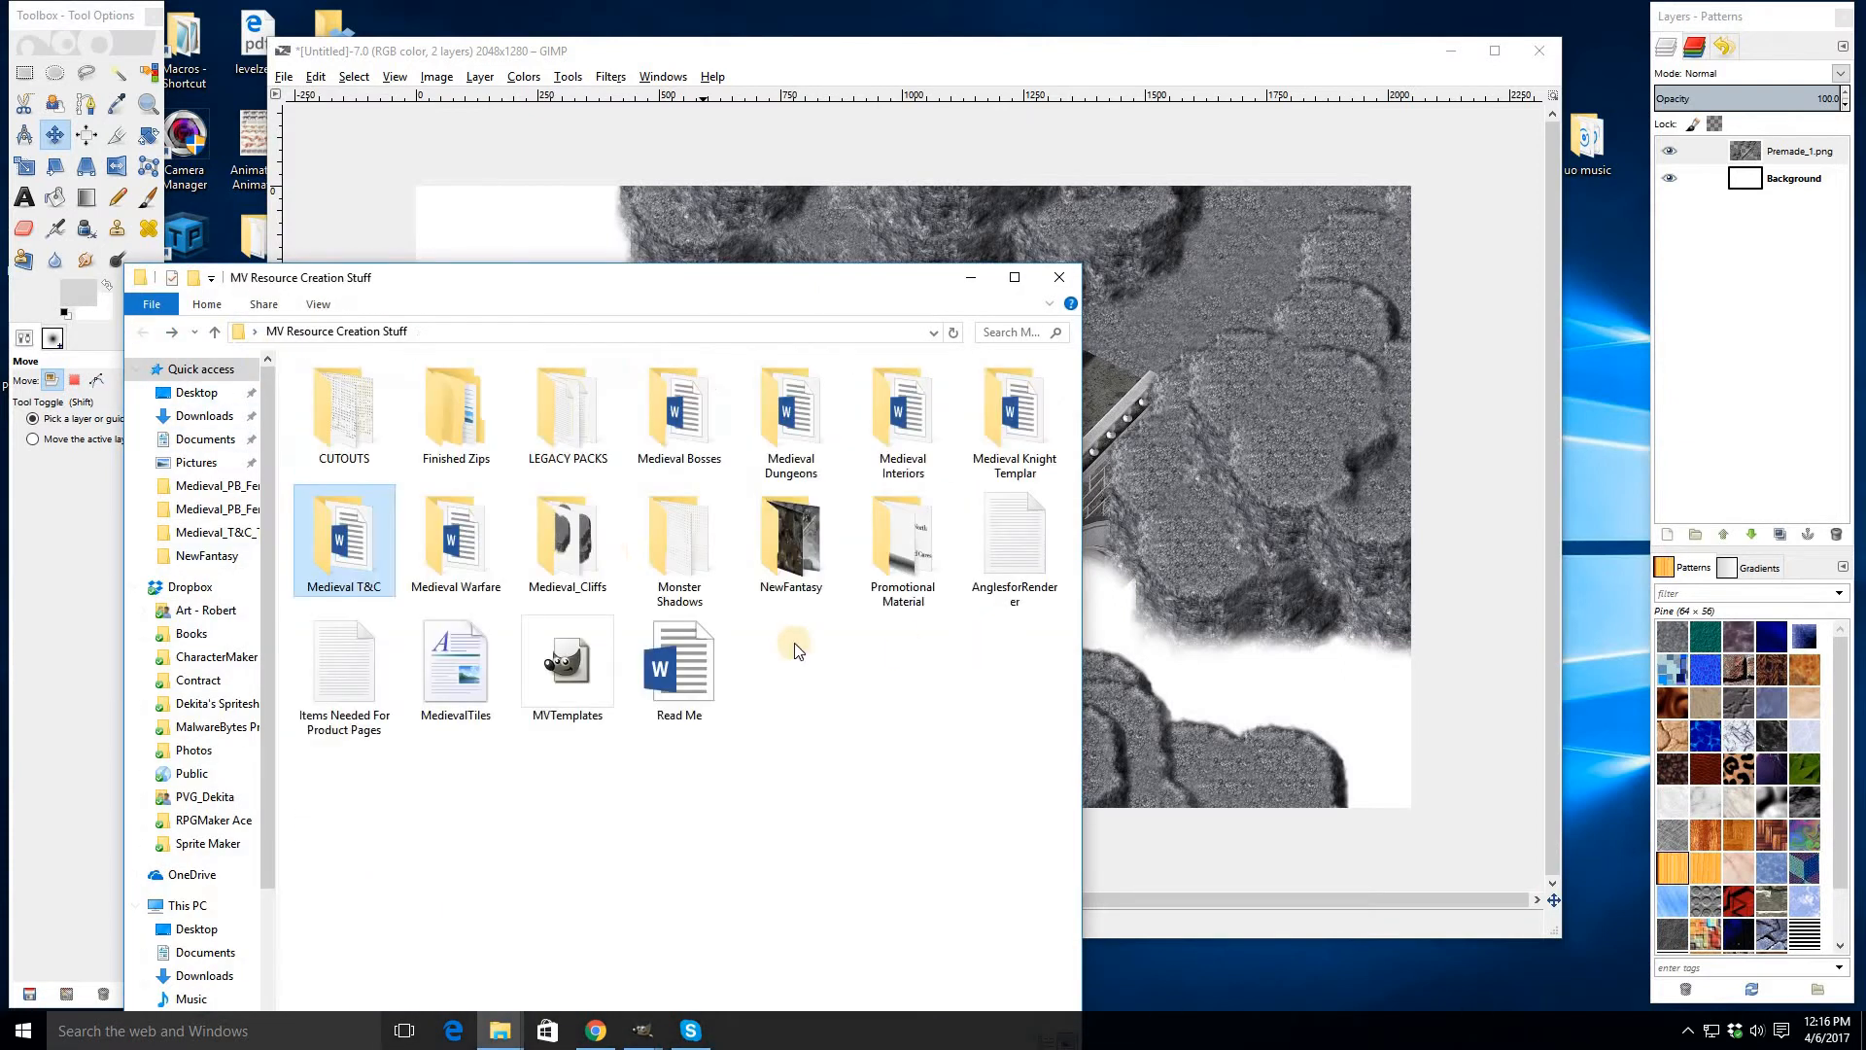
pyautogui.doubleClick(476, 537)
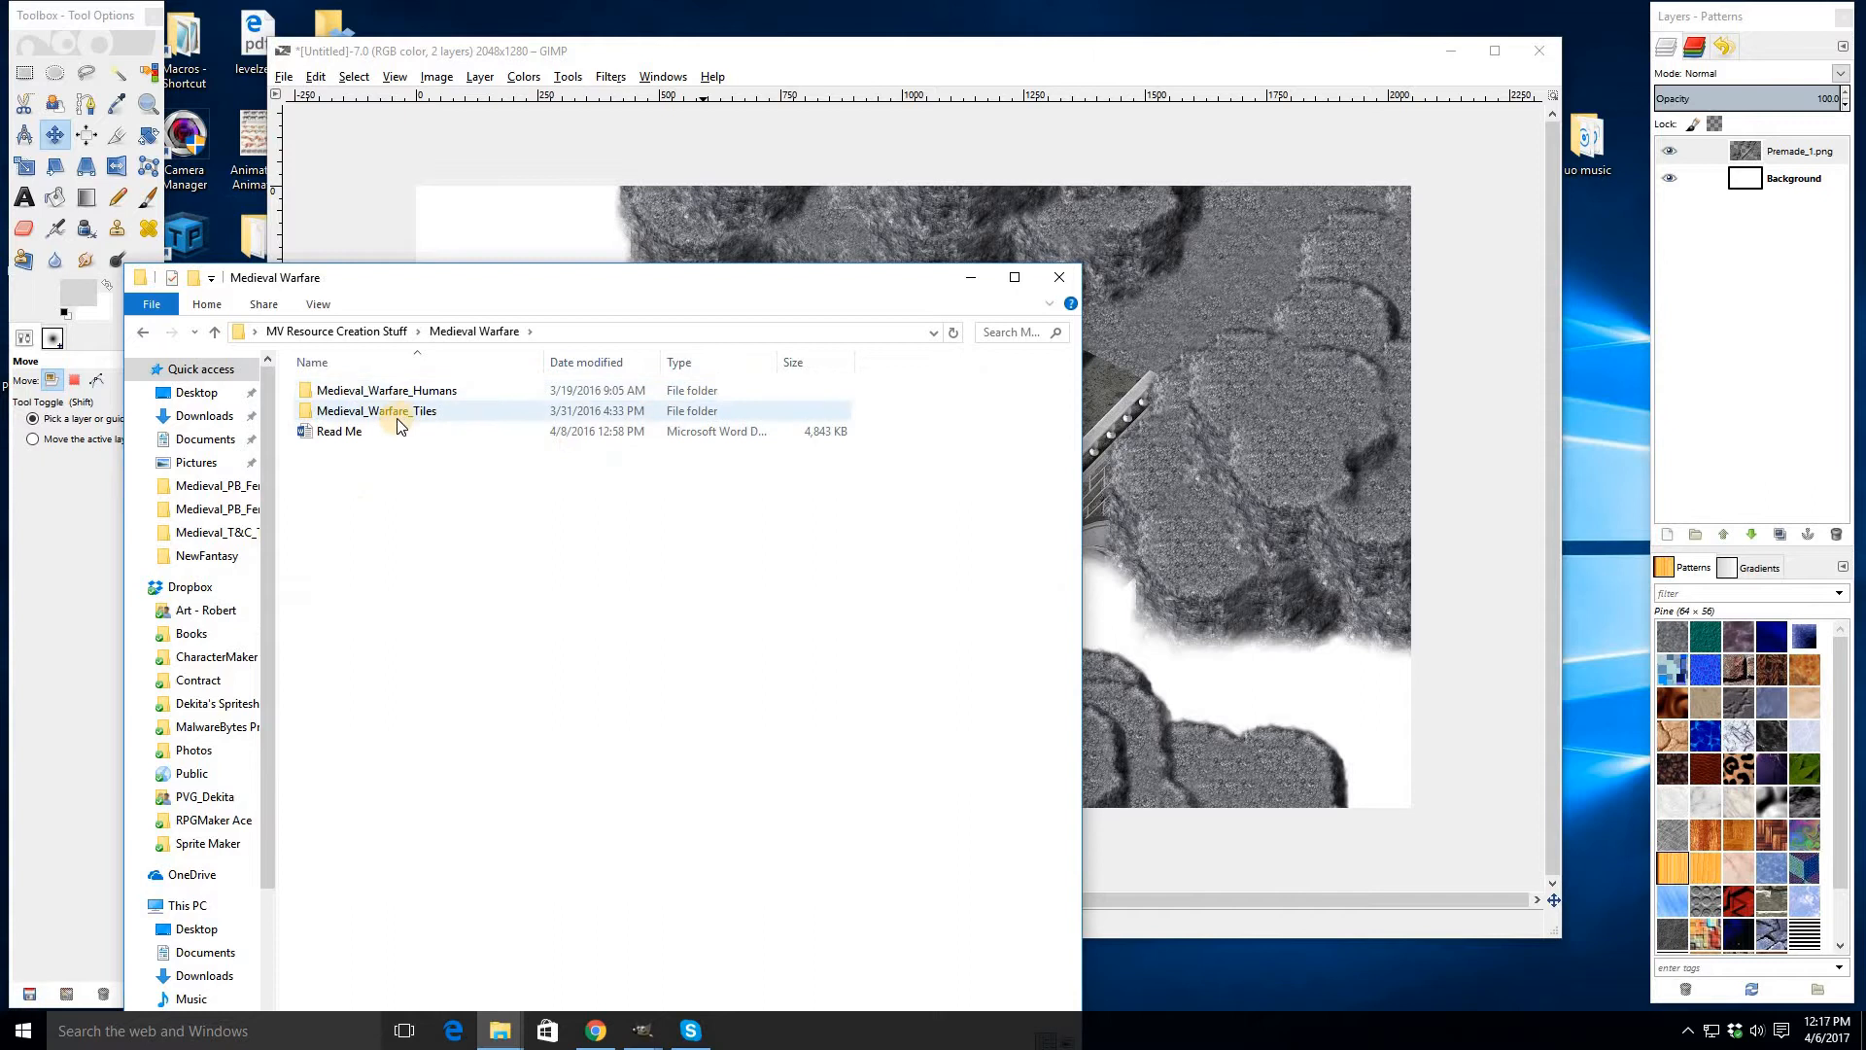
pyautogui.doubleClick(375, 411)
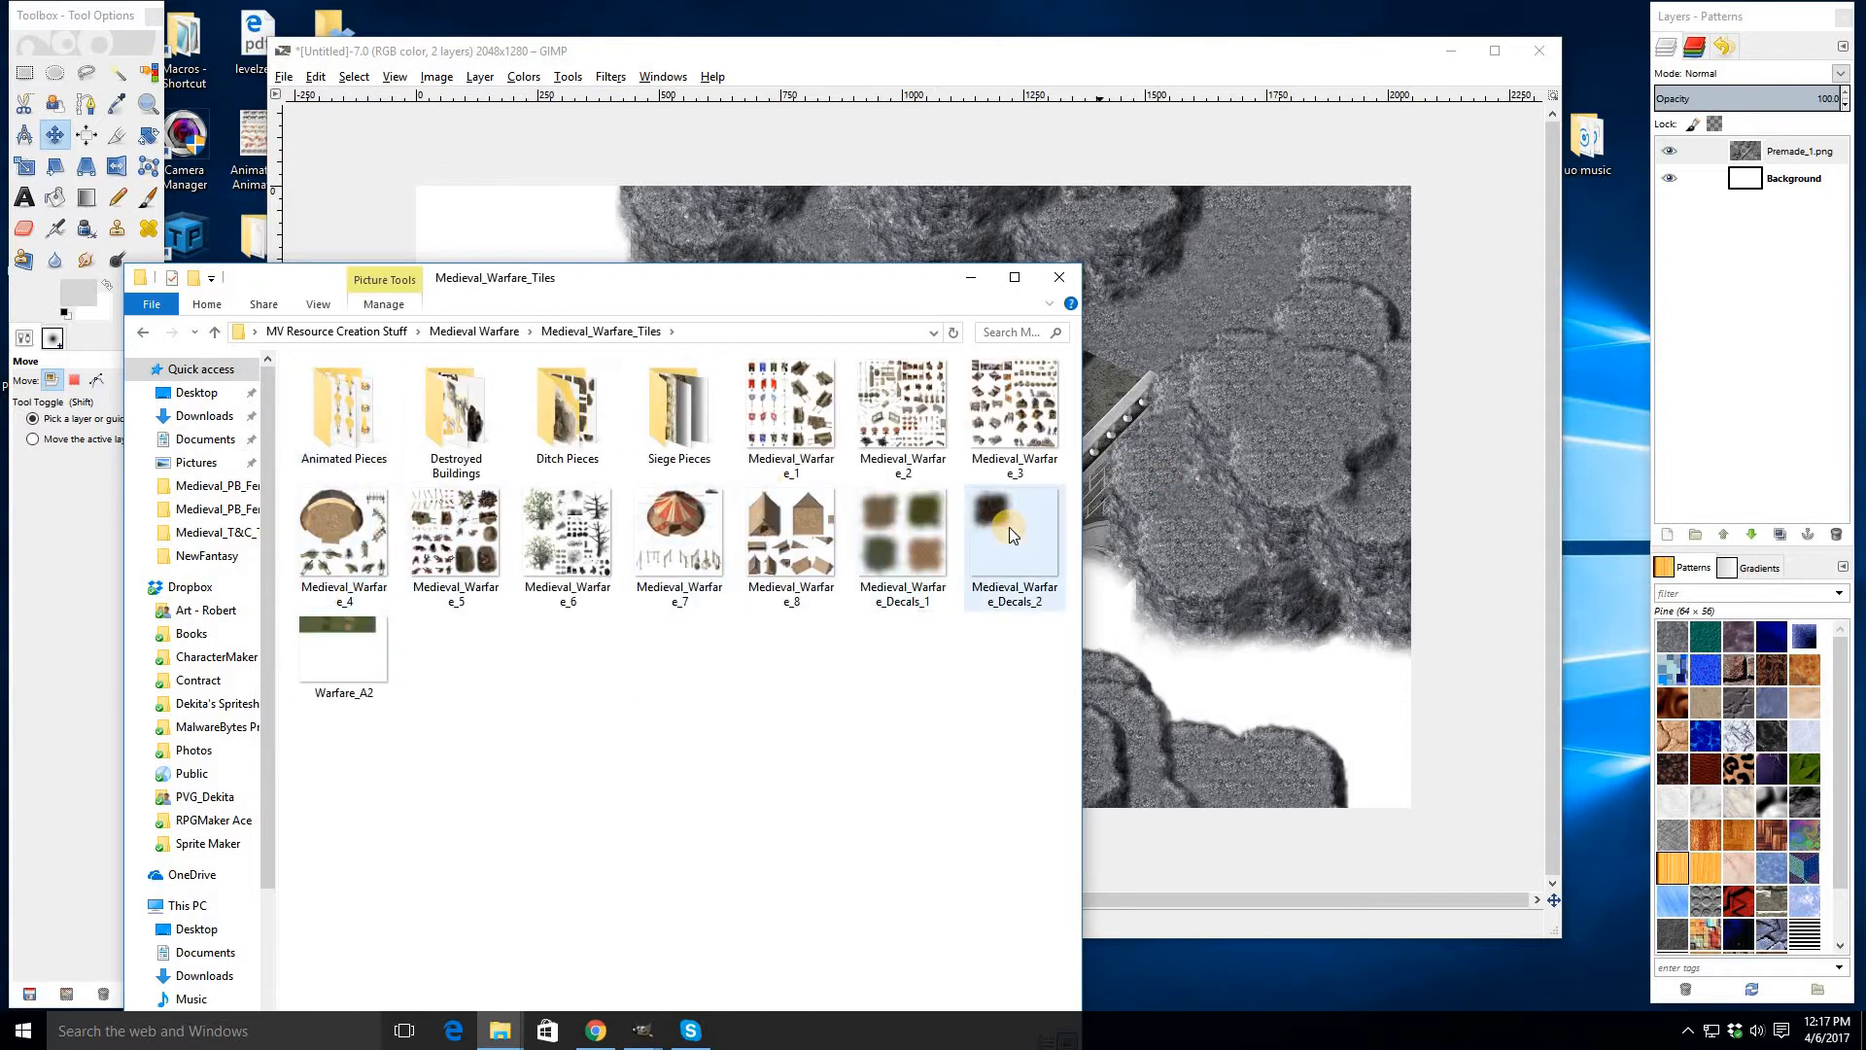
pyautogui.doubleClick(1009, 527)
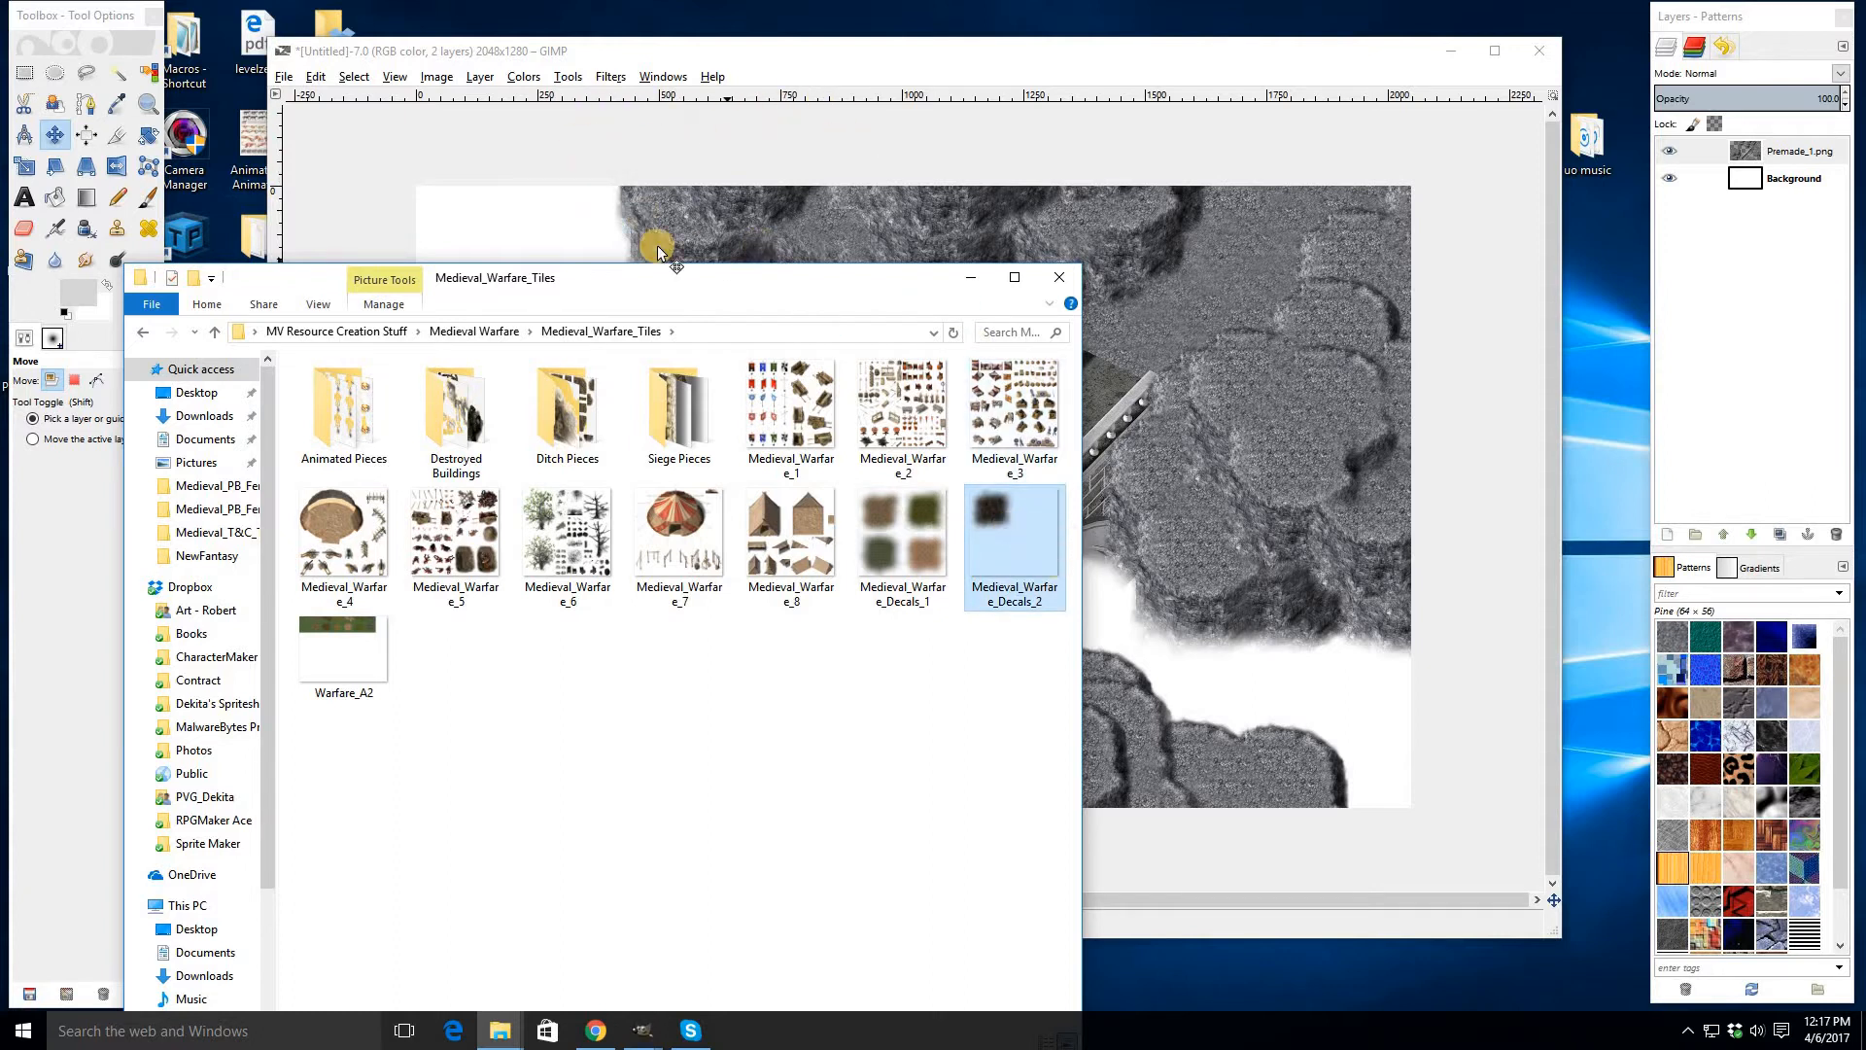
pyautogui.click(1294, 110)
pyautogui.click(139, 329)
pyautogui.click(139, 331)
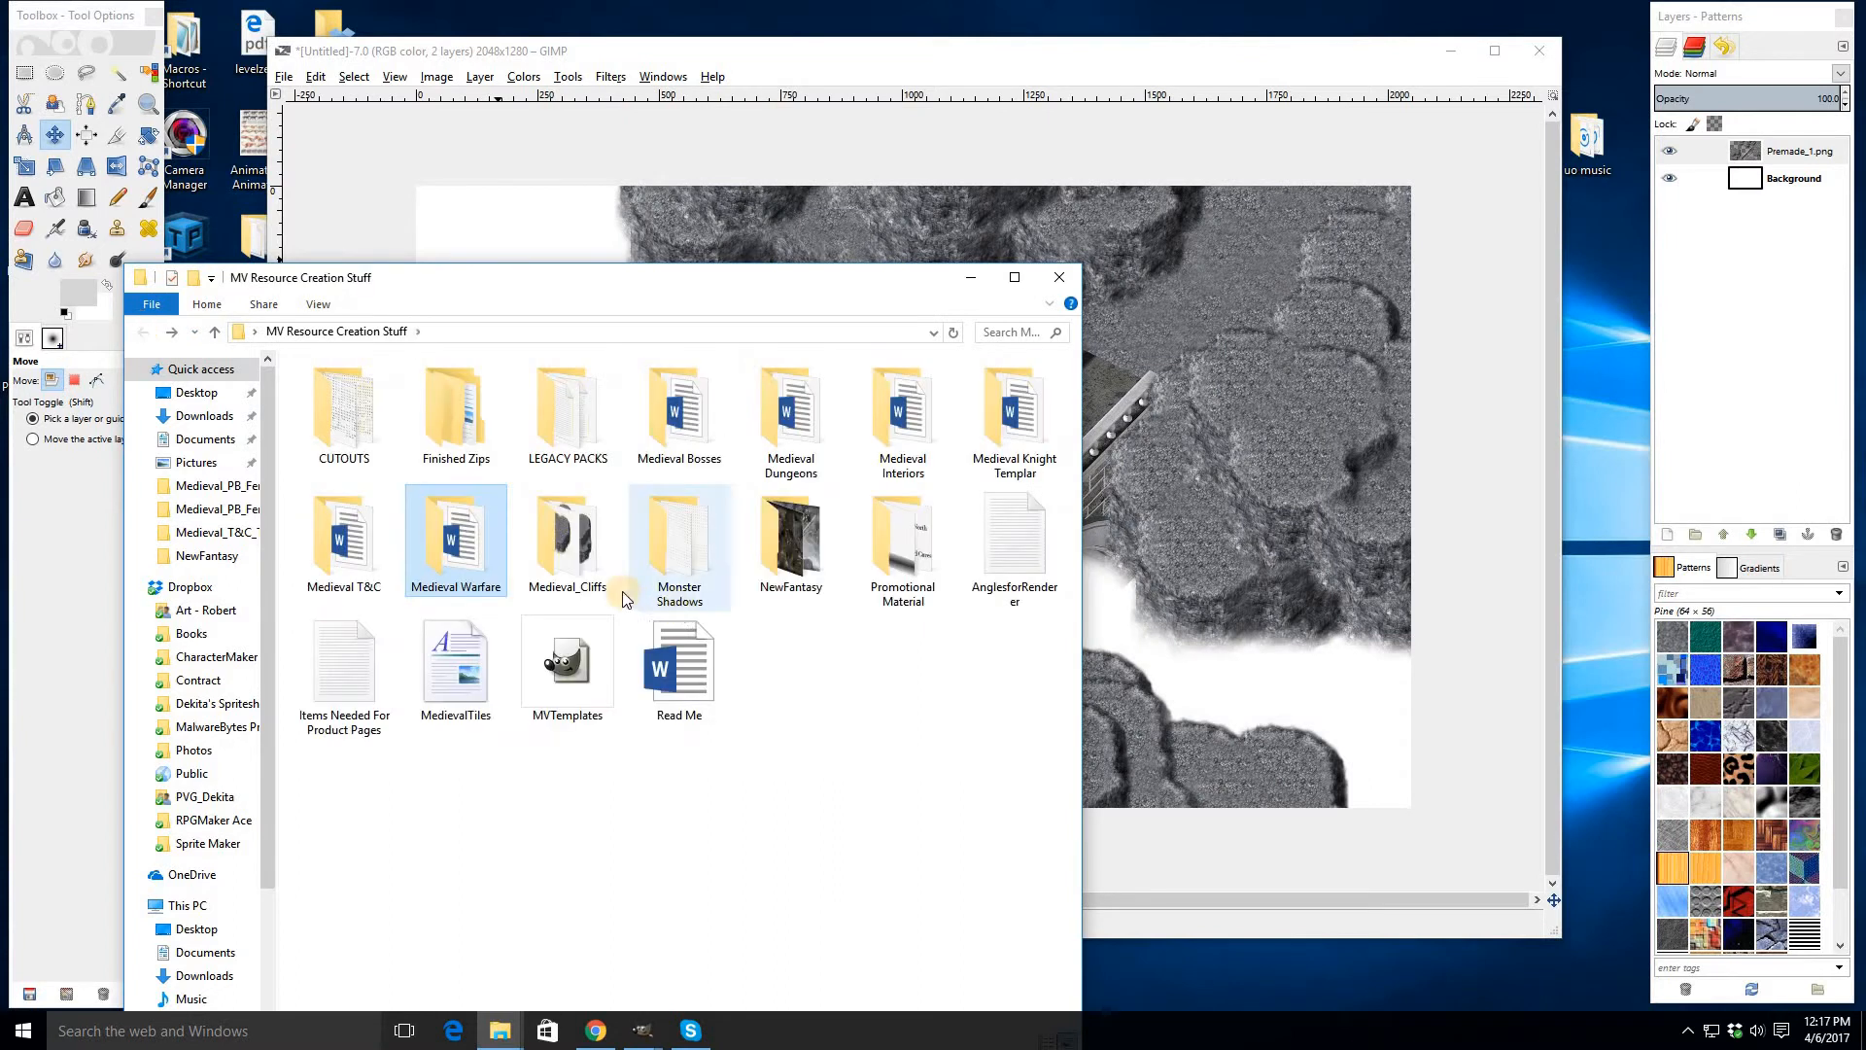
# - Open Medieval_Dungeons_7 from Medieval_Dungeons_Tiles as a new image and switch to Rectangle Select
pyautogui.doubleClick(792, 413)
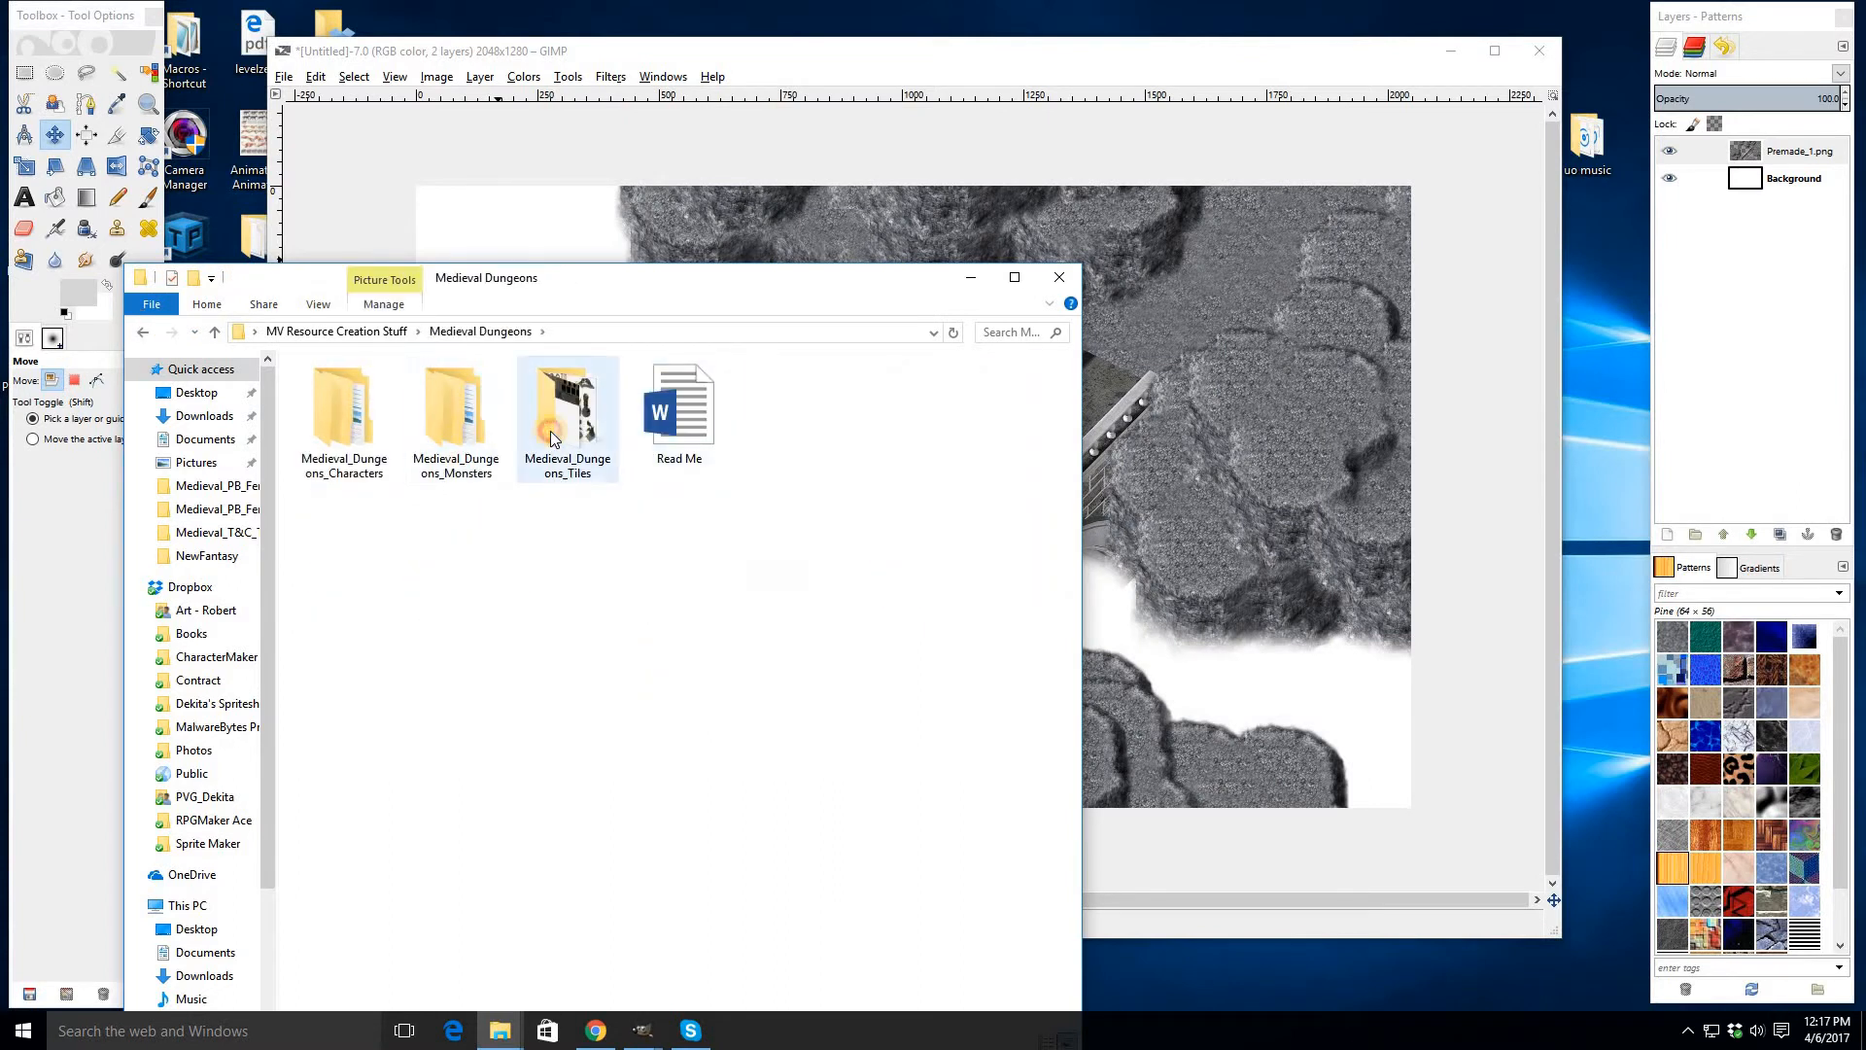
pyautogui.doubleClick(552, 438)
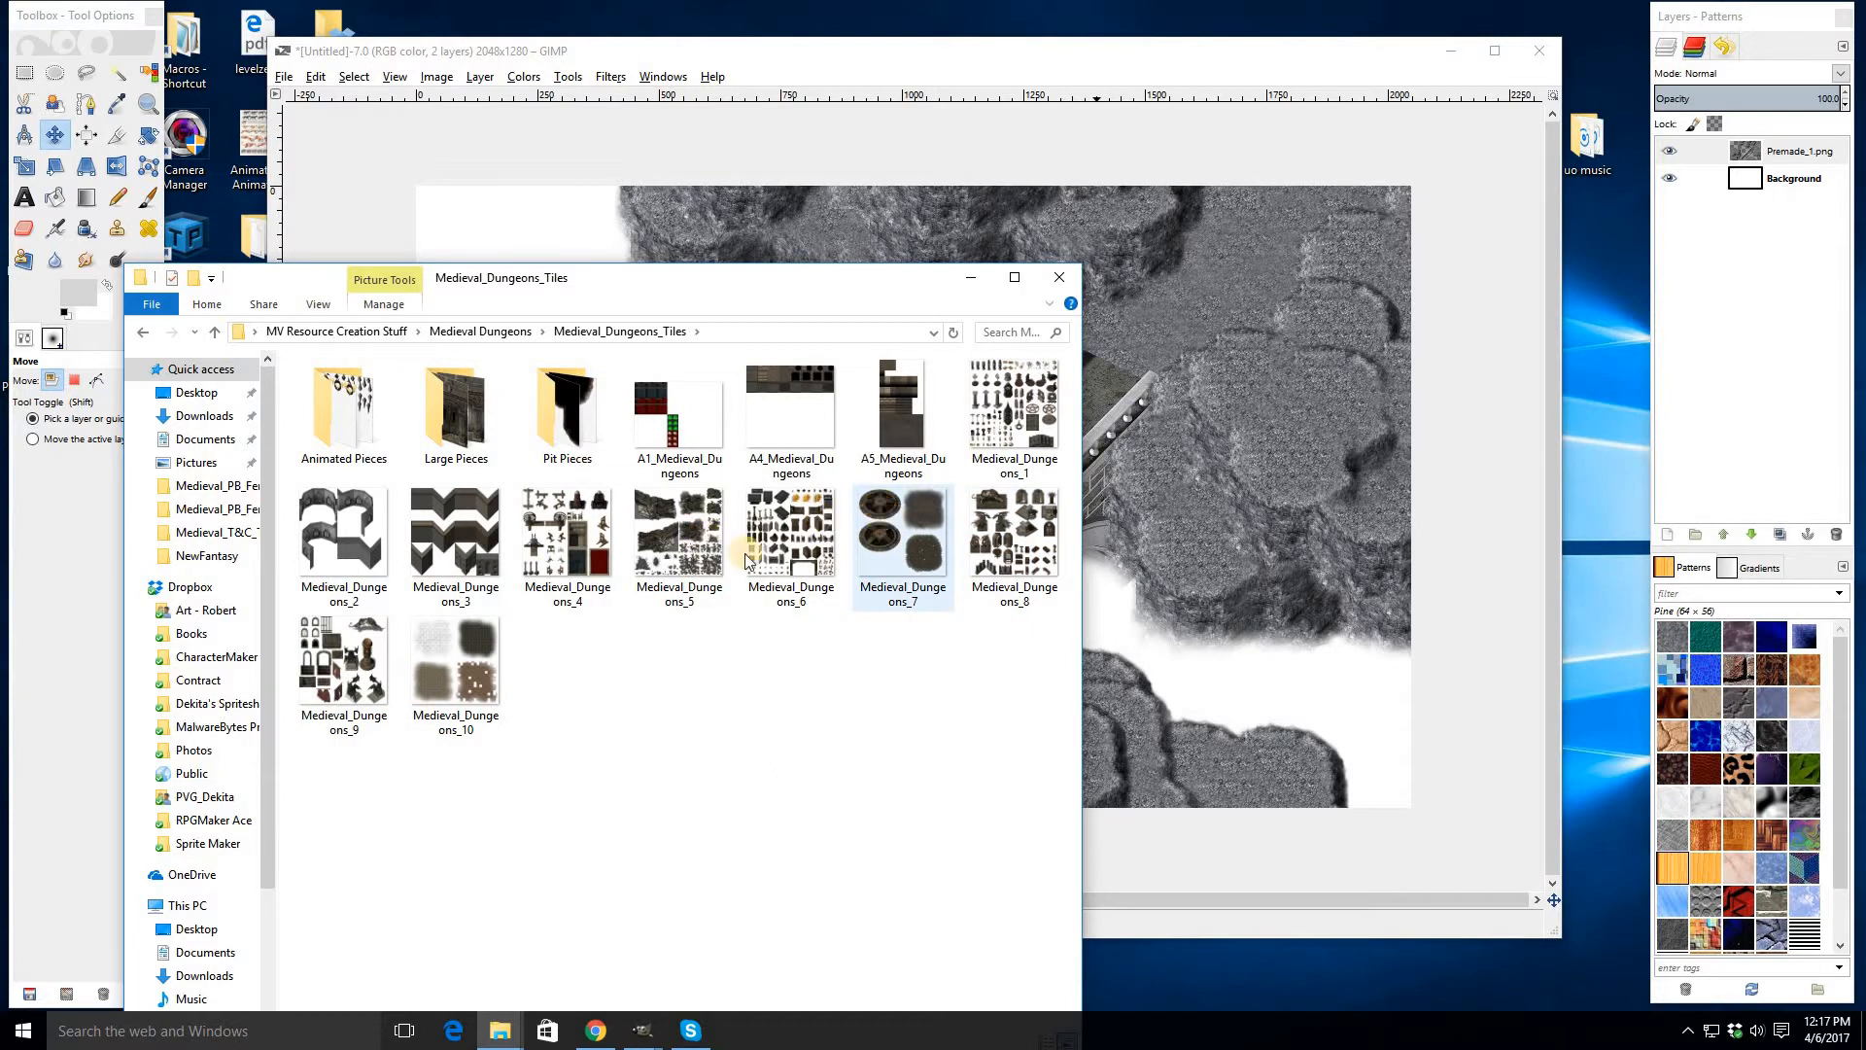
pyautogui.moveTo(898, 532); pyautogui.dragTo(991, 255)
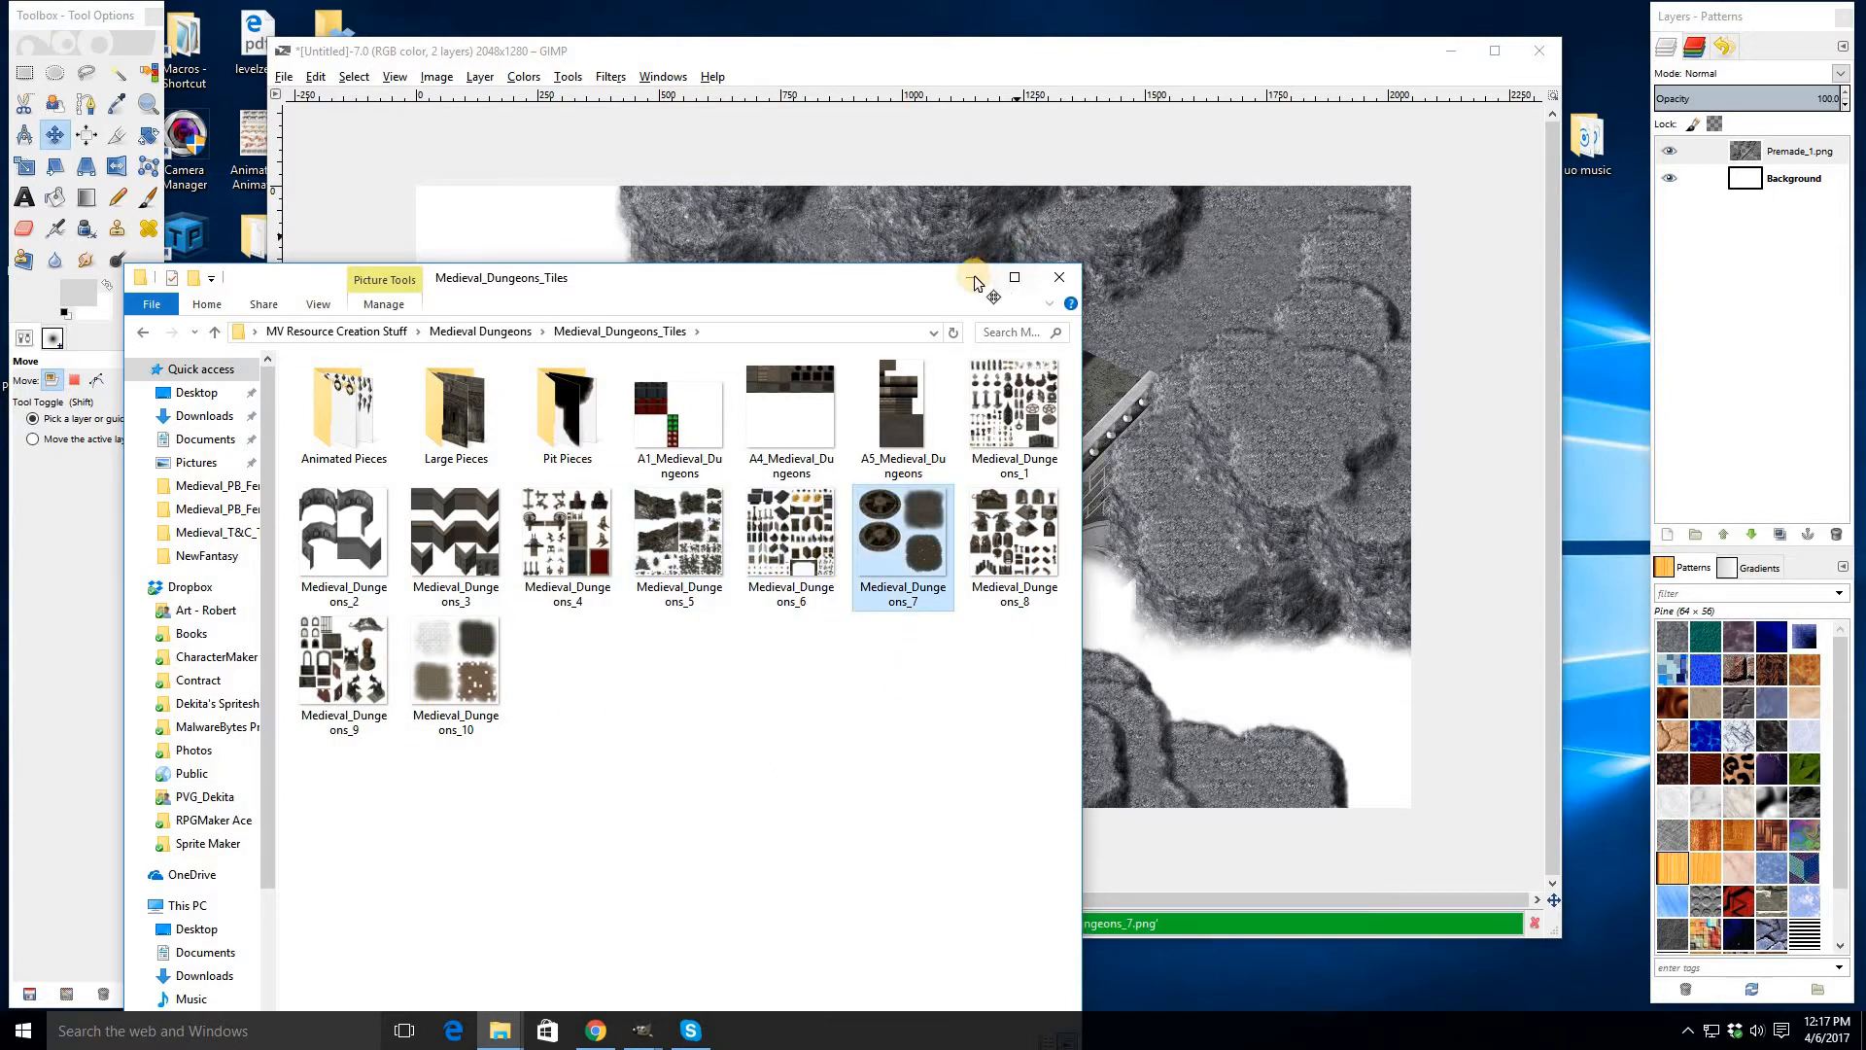
pyautogui.press('r')
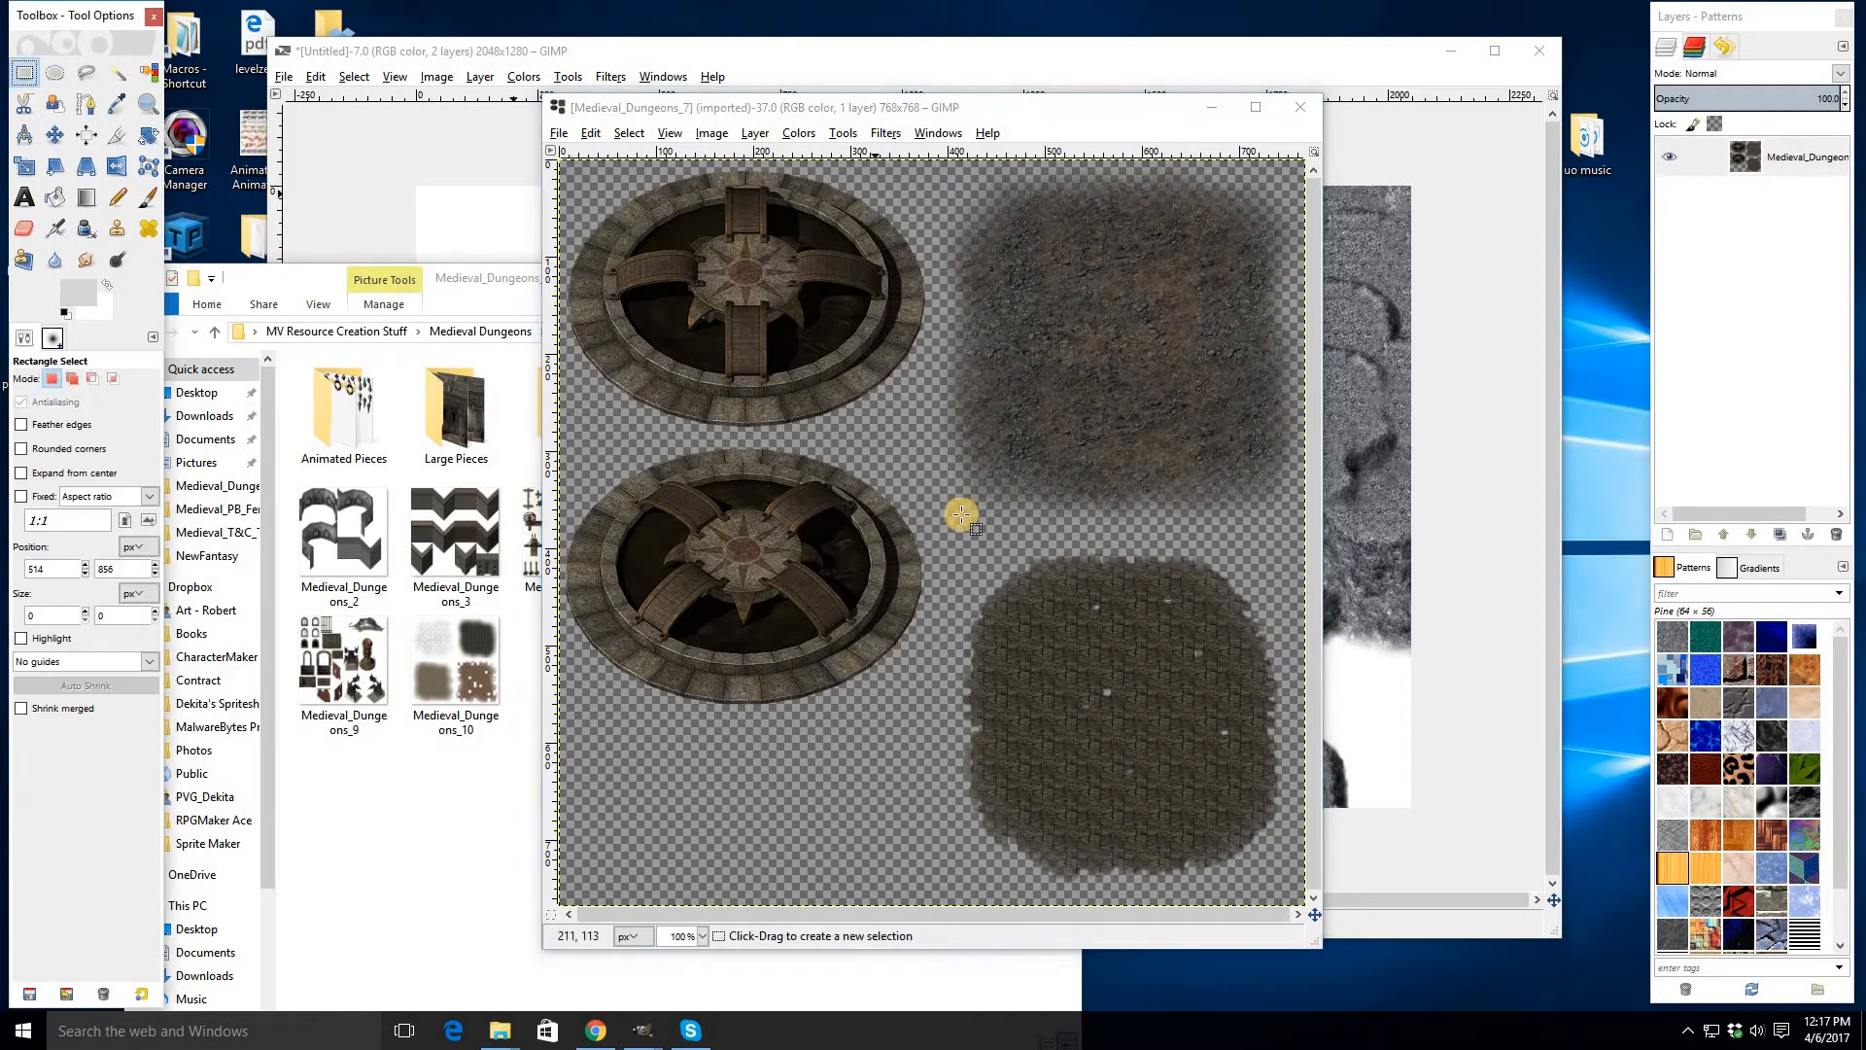
# - Copy the upper-right dirt decal from Medieval_Dungeons_7 and close that image without saving
pyautogui.moveTo(944, 530); pyautogui.dragTo(1443, 127)
pyautogui.hotkey('ctrl', 'c')
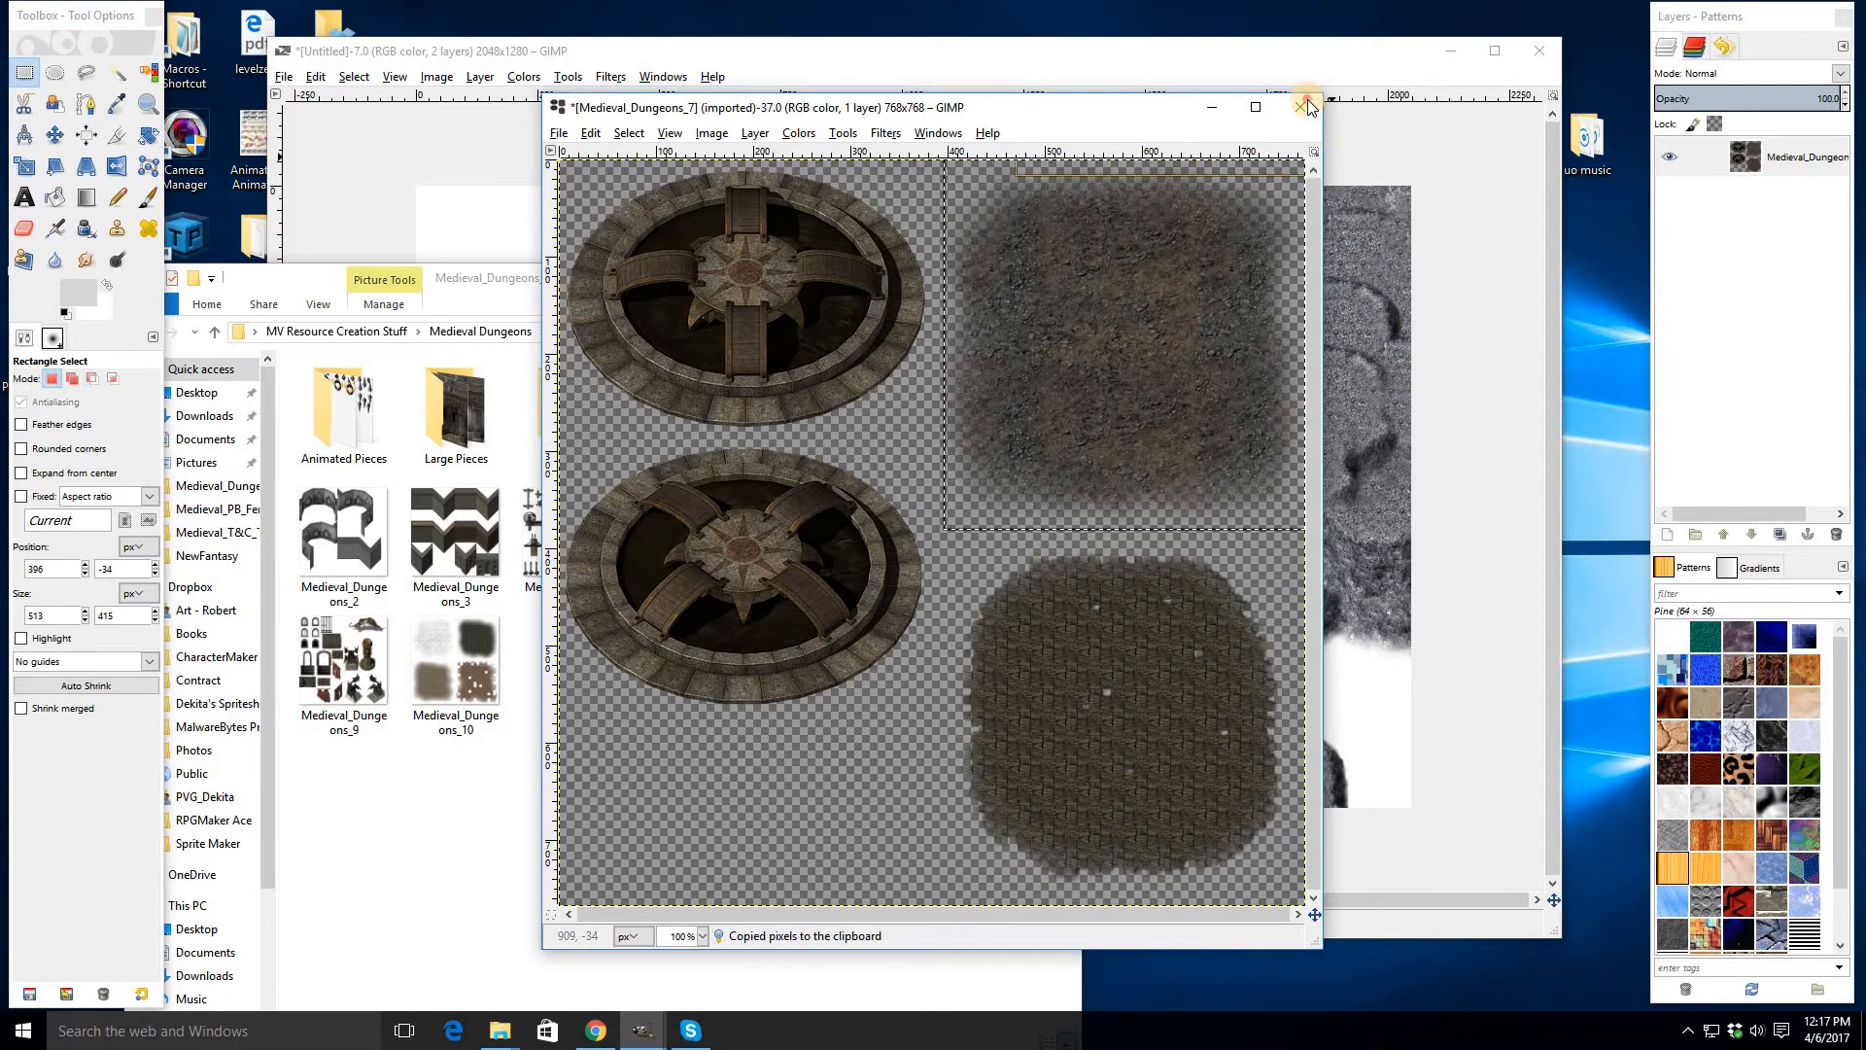
pyautogui.hotkey('ctrl', 'w')
pyautogui.hotkey('ctrl', 'd')
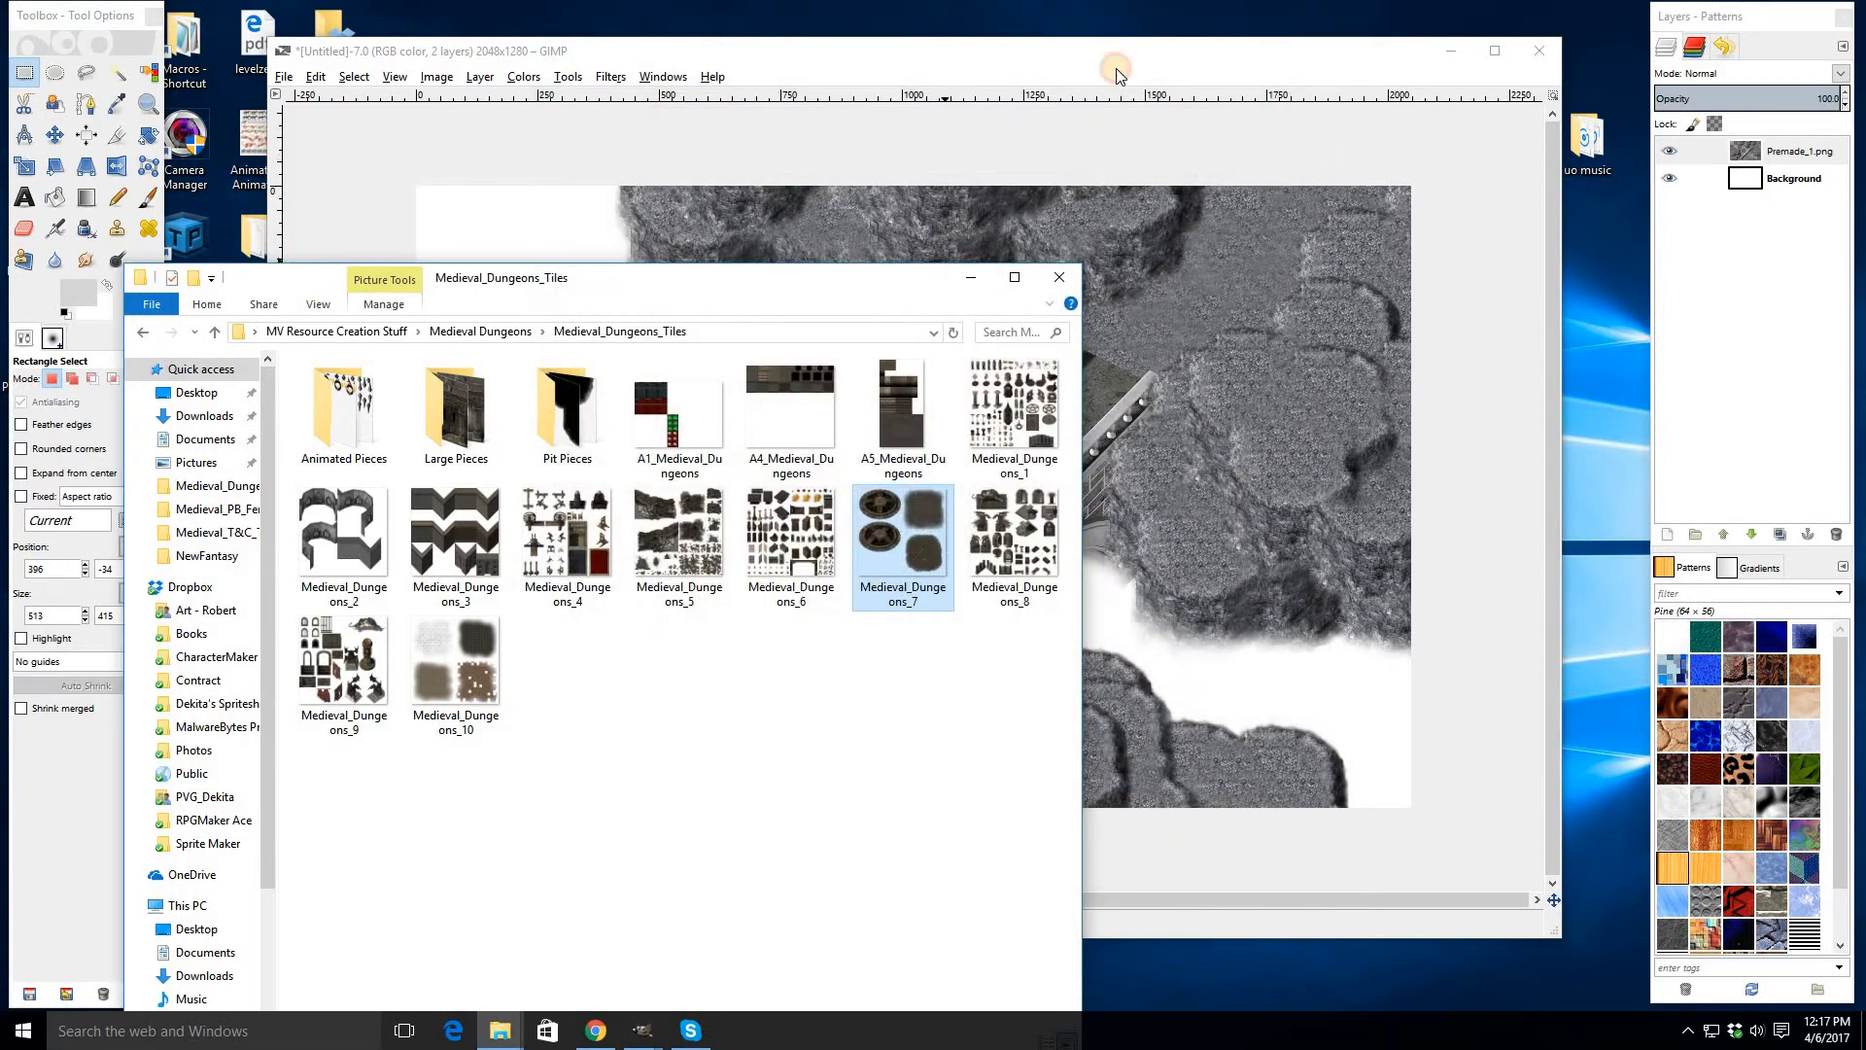
# - Add a new transparent layer to the bridge cliff image
pyautogui.click(1118, 54)
pyautogui.rightClick(1738, 193)
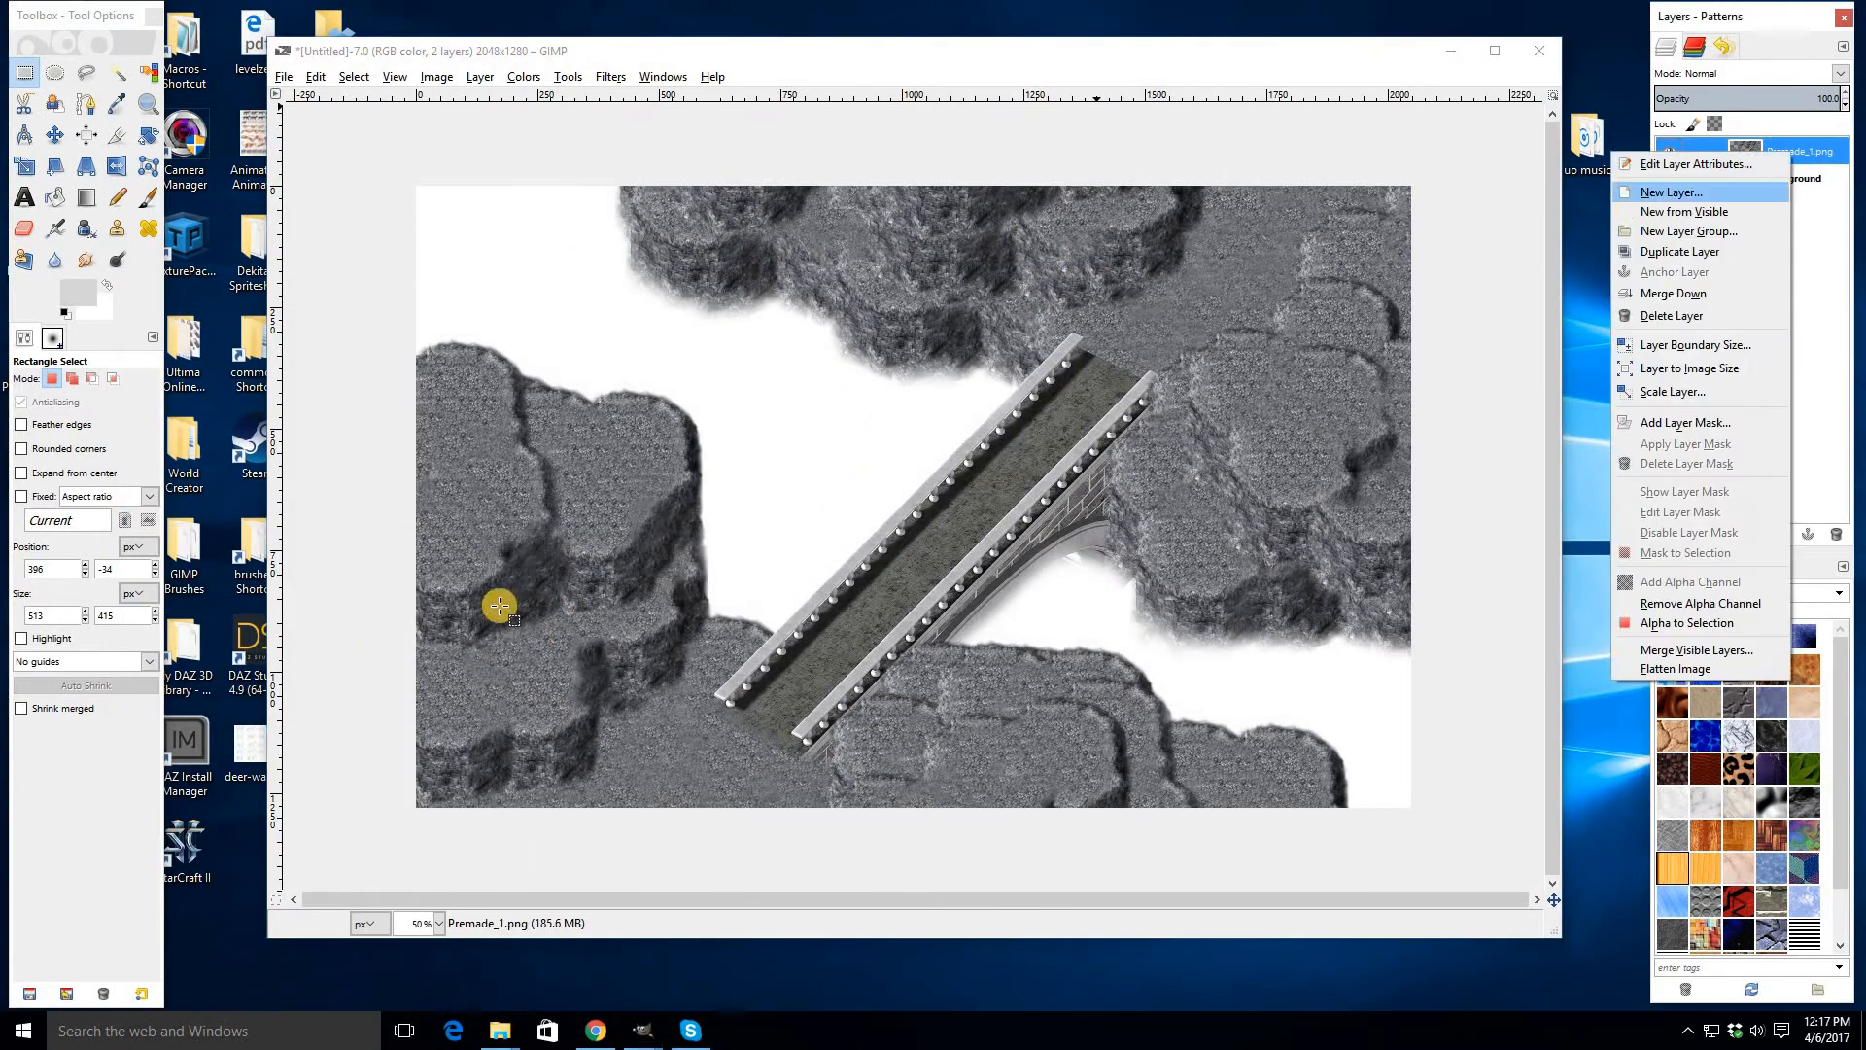
pyautogui.click(1740, 189)
pyautogui.press('Return')
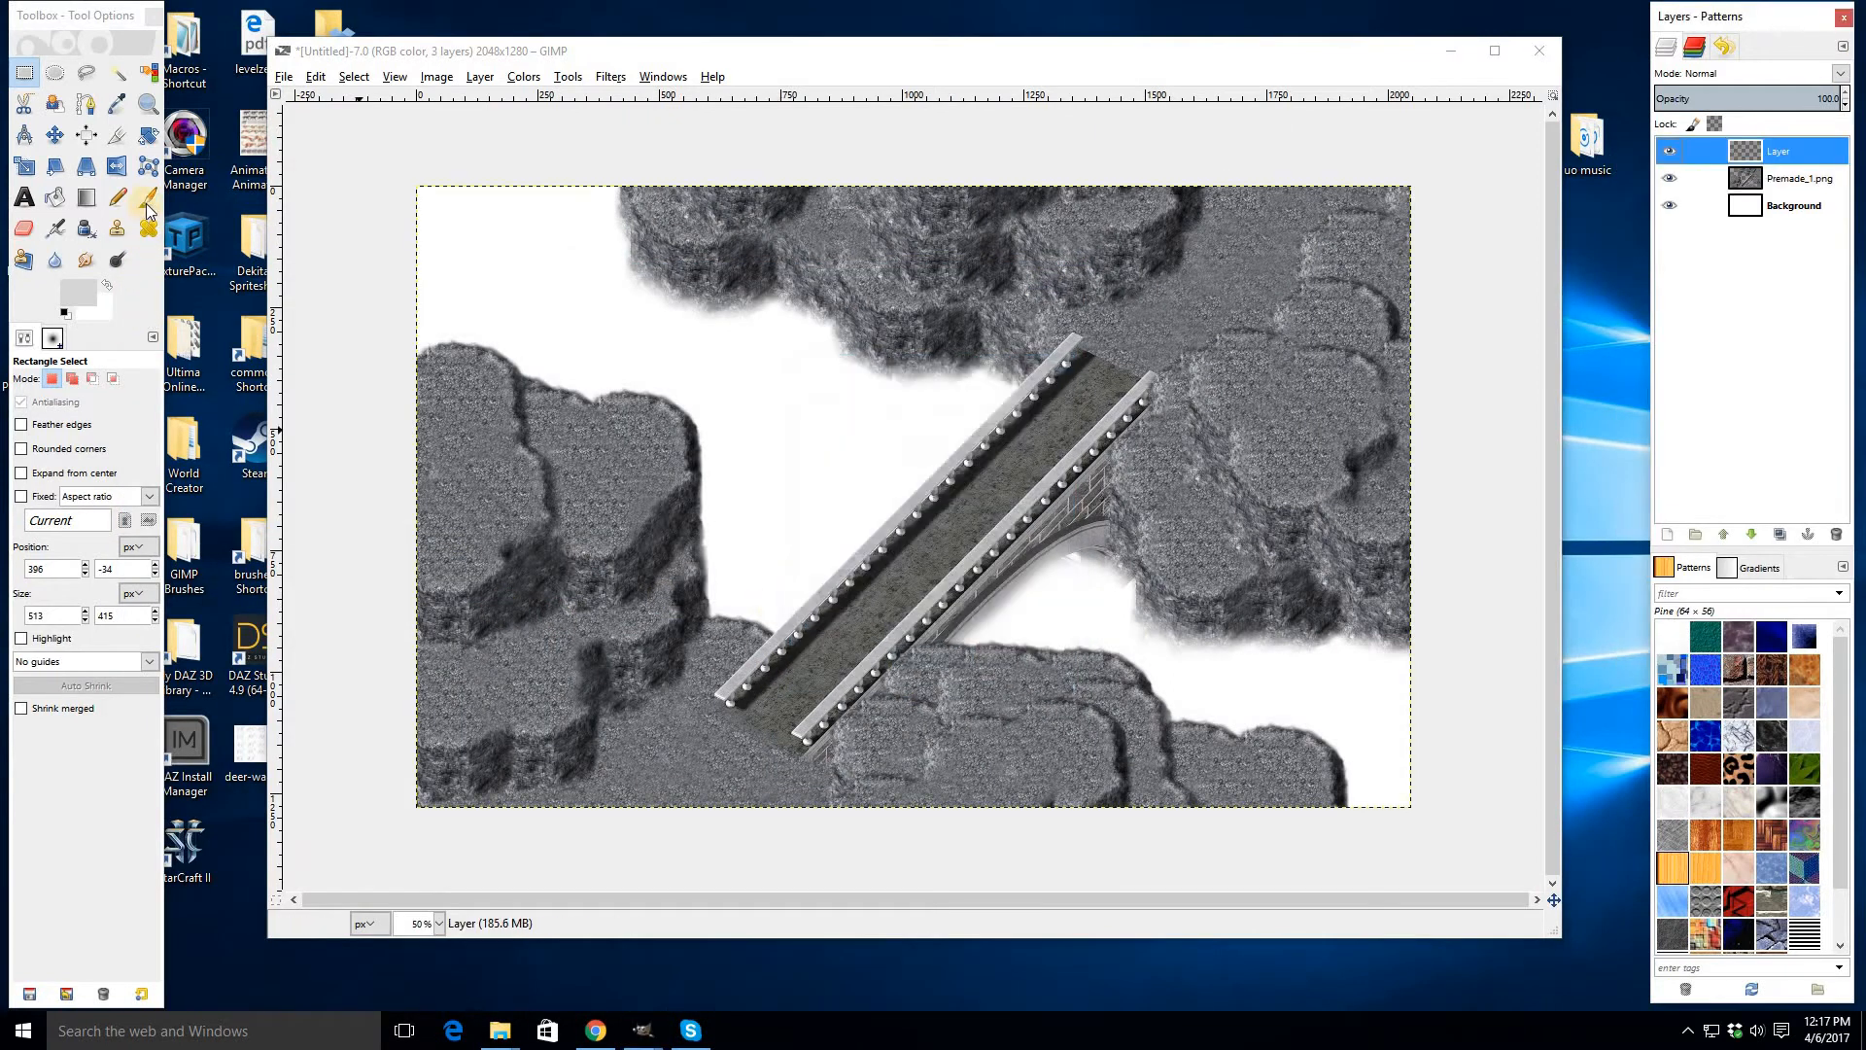
# - Paint the copied dirt as a Clipboard brush, size 381, along the path through both ends of the bridge
pyautogui.click(147, 199)
pyautogui.click(27, 441)
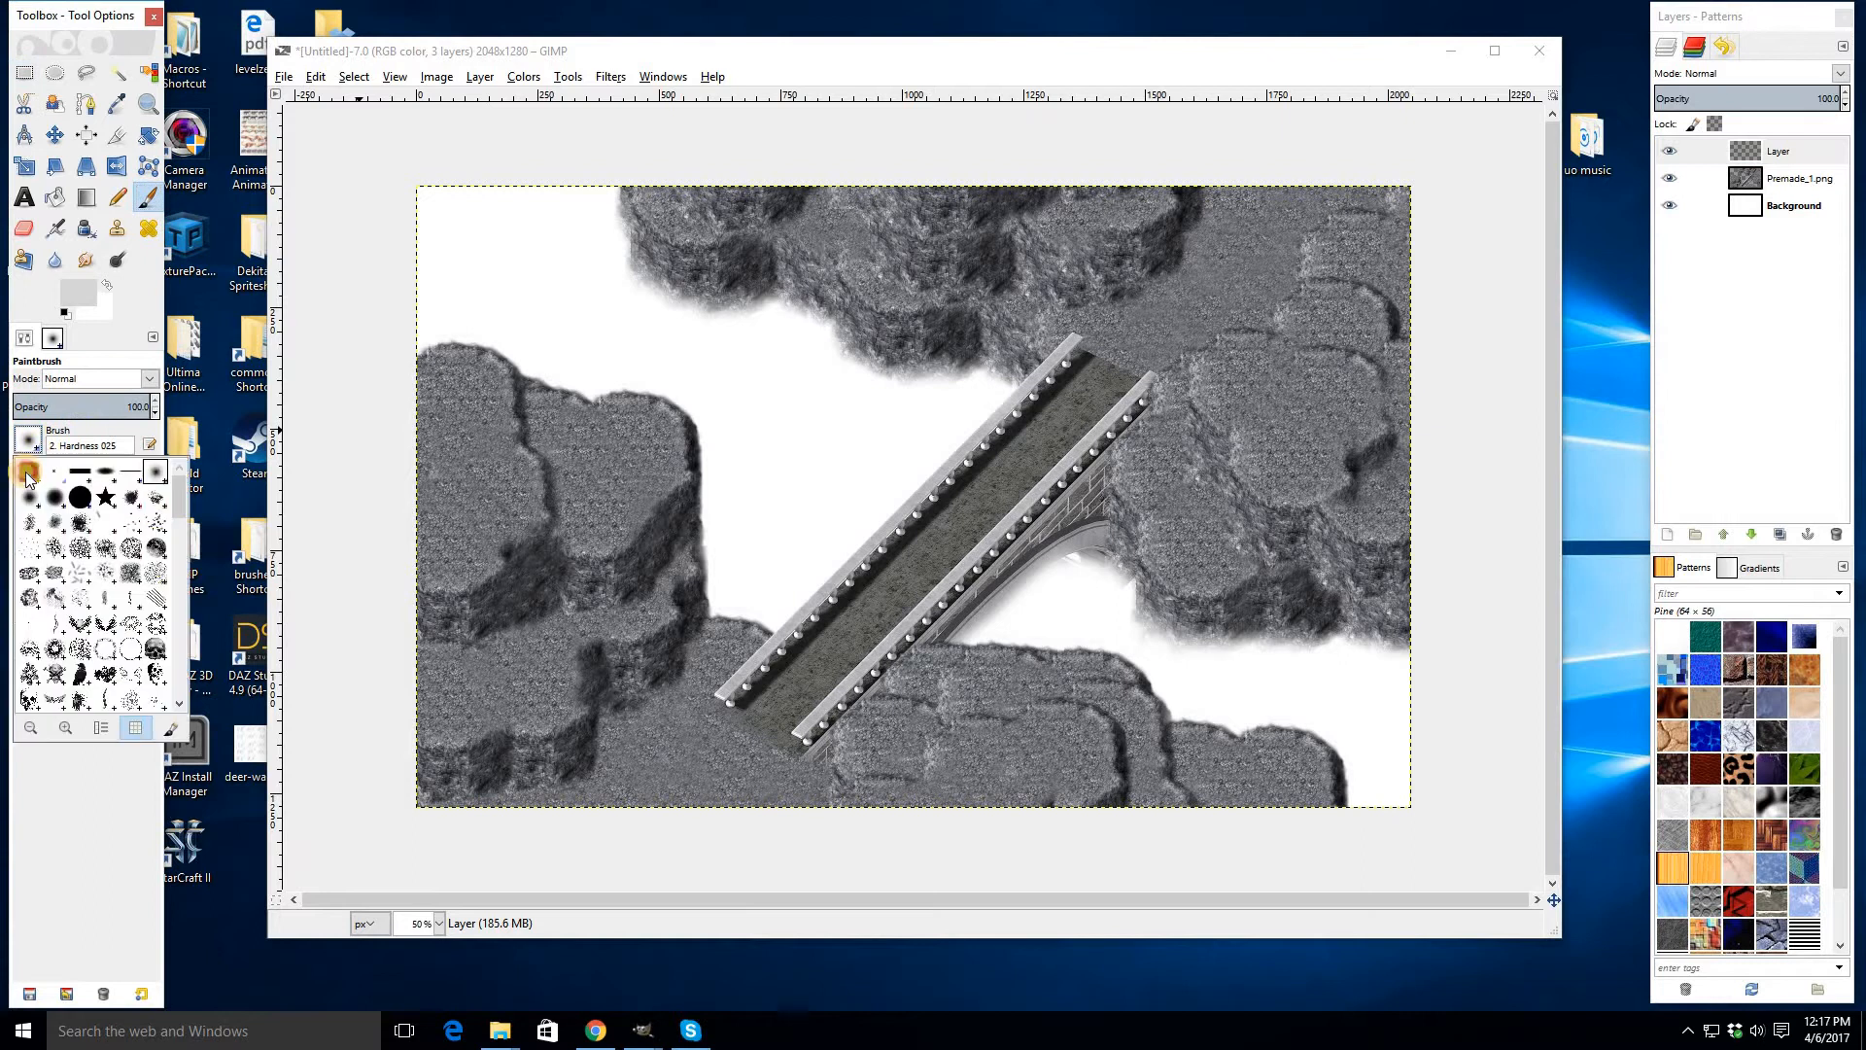
pyautogui.click(26, 471)
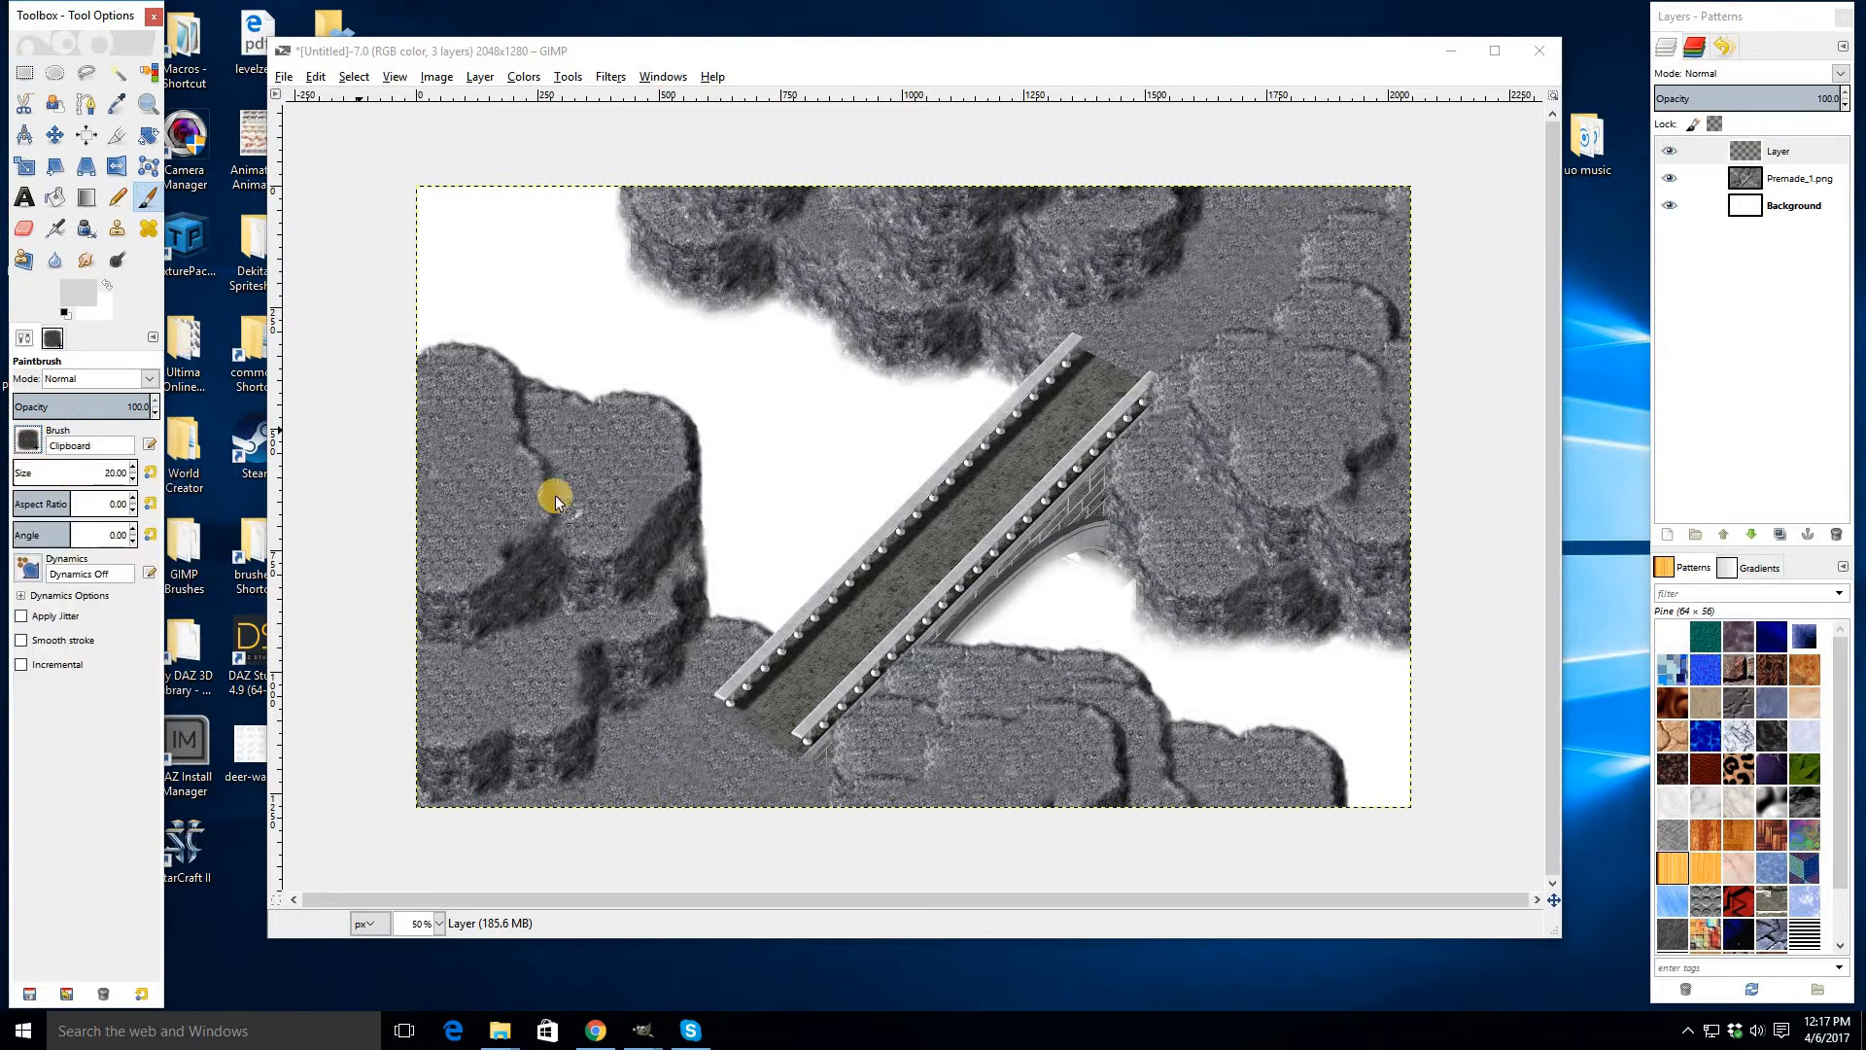
pyautogui.click(148, 475)
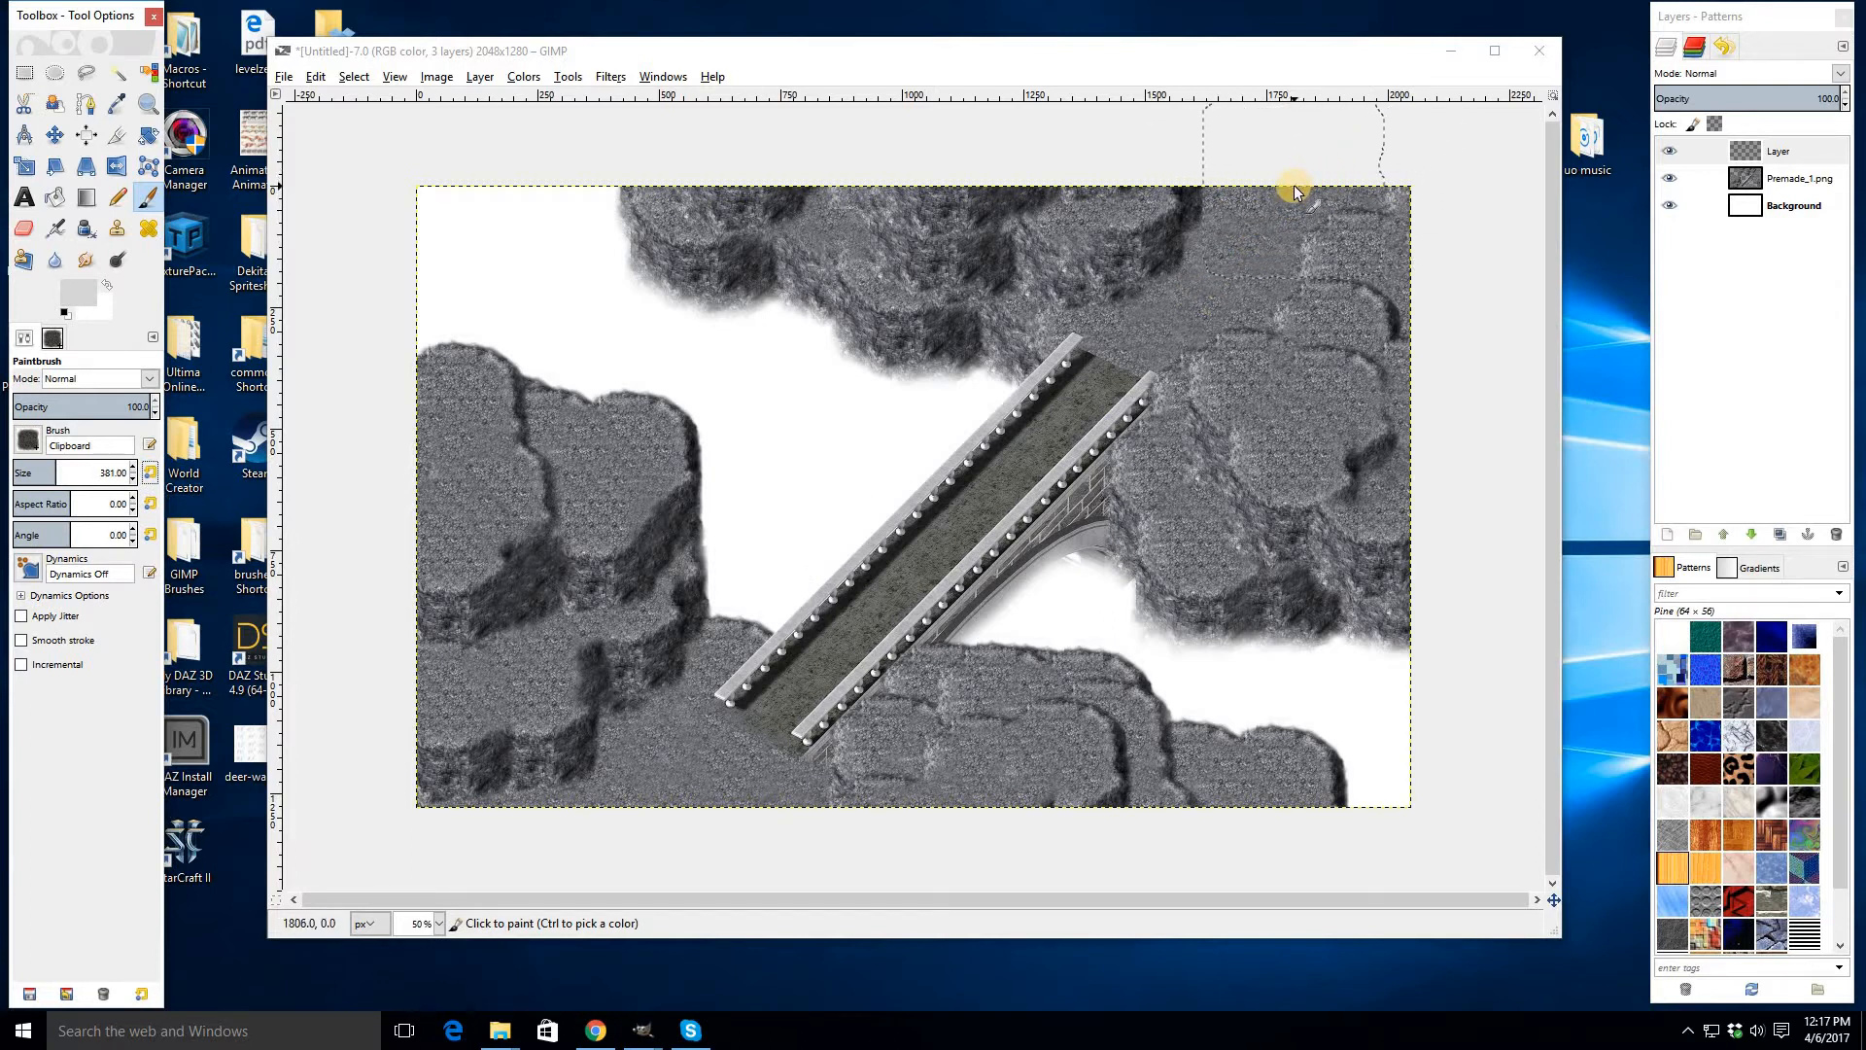
pyautogui.moveTo(1293, 185)
pyautogui.mouseDown()
pyautogui.moveTo(1183, 317)
pyautogui.moveTo(1079, 360)
pyautogui.mouseUp()
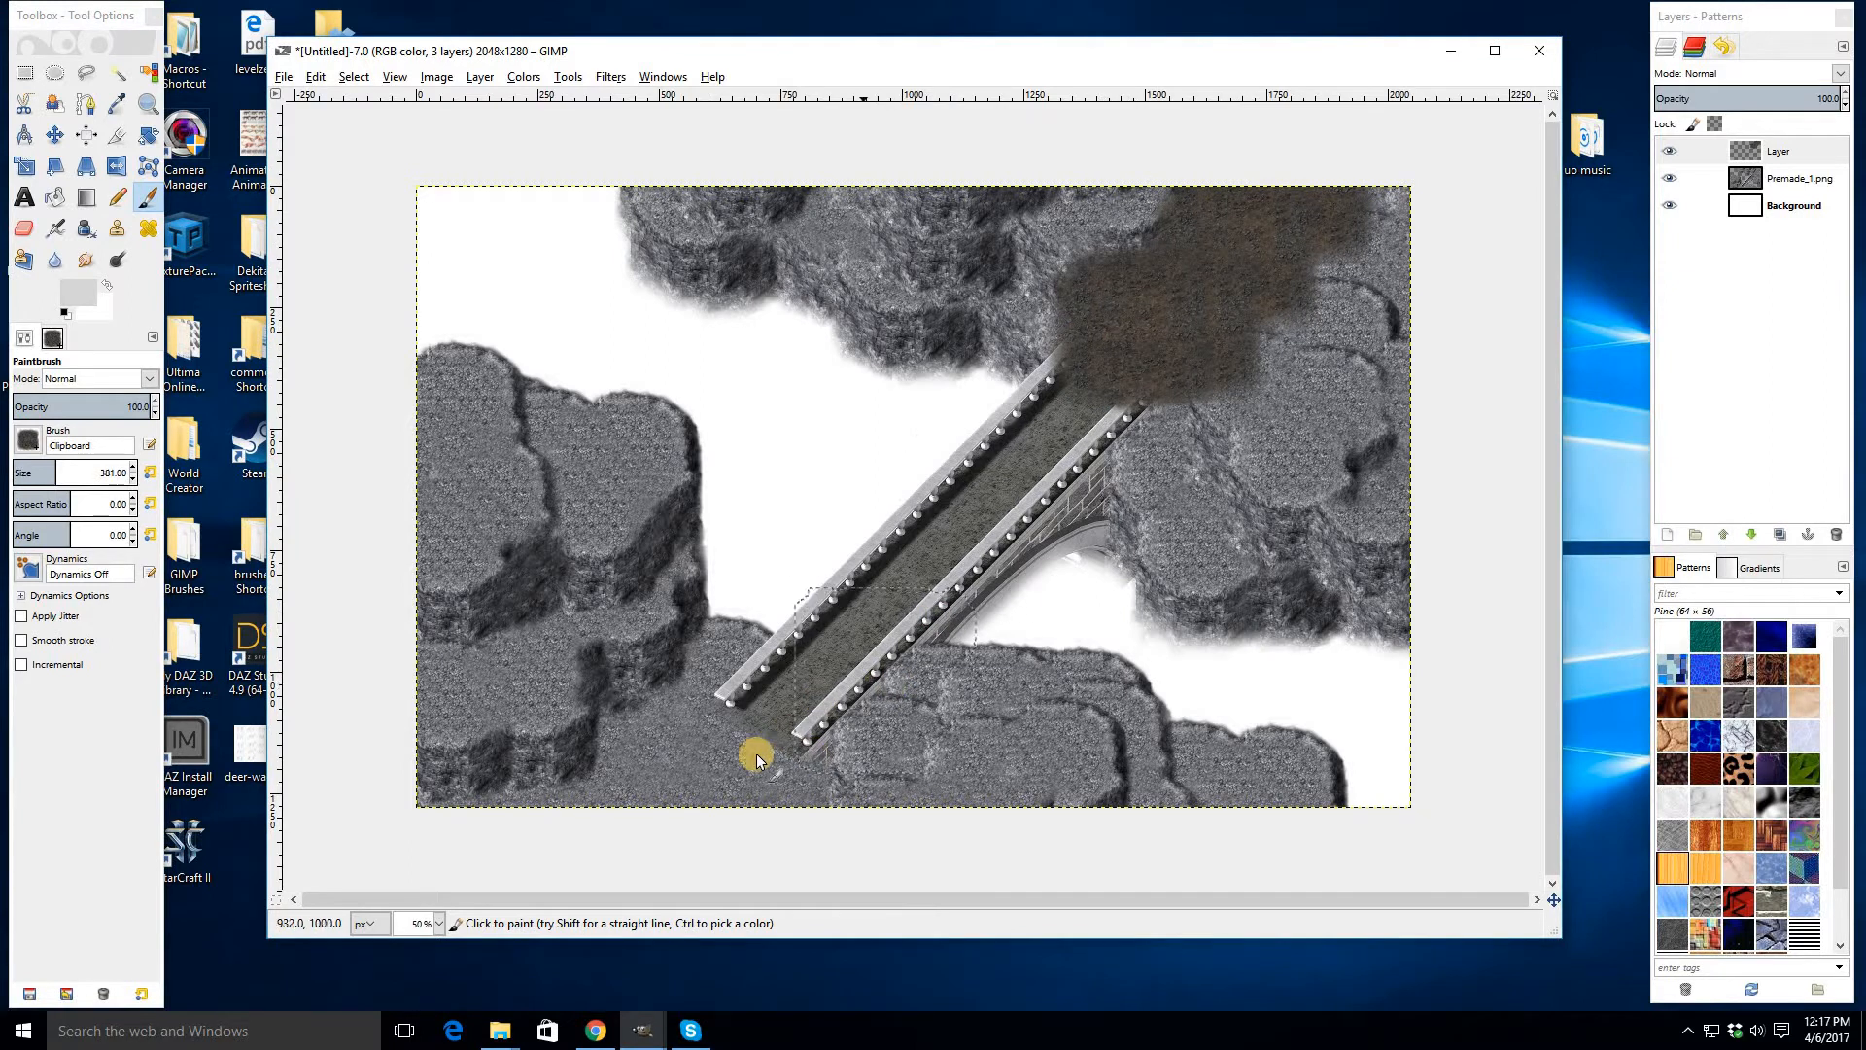
pyautogui.click(736, 767)
pyautogui.click(607, 819)
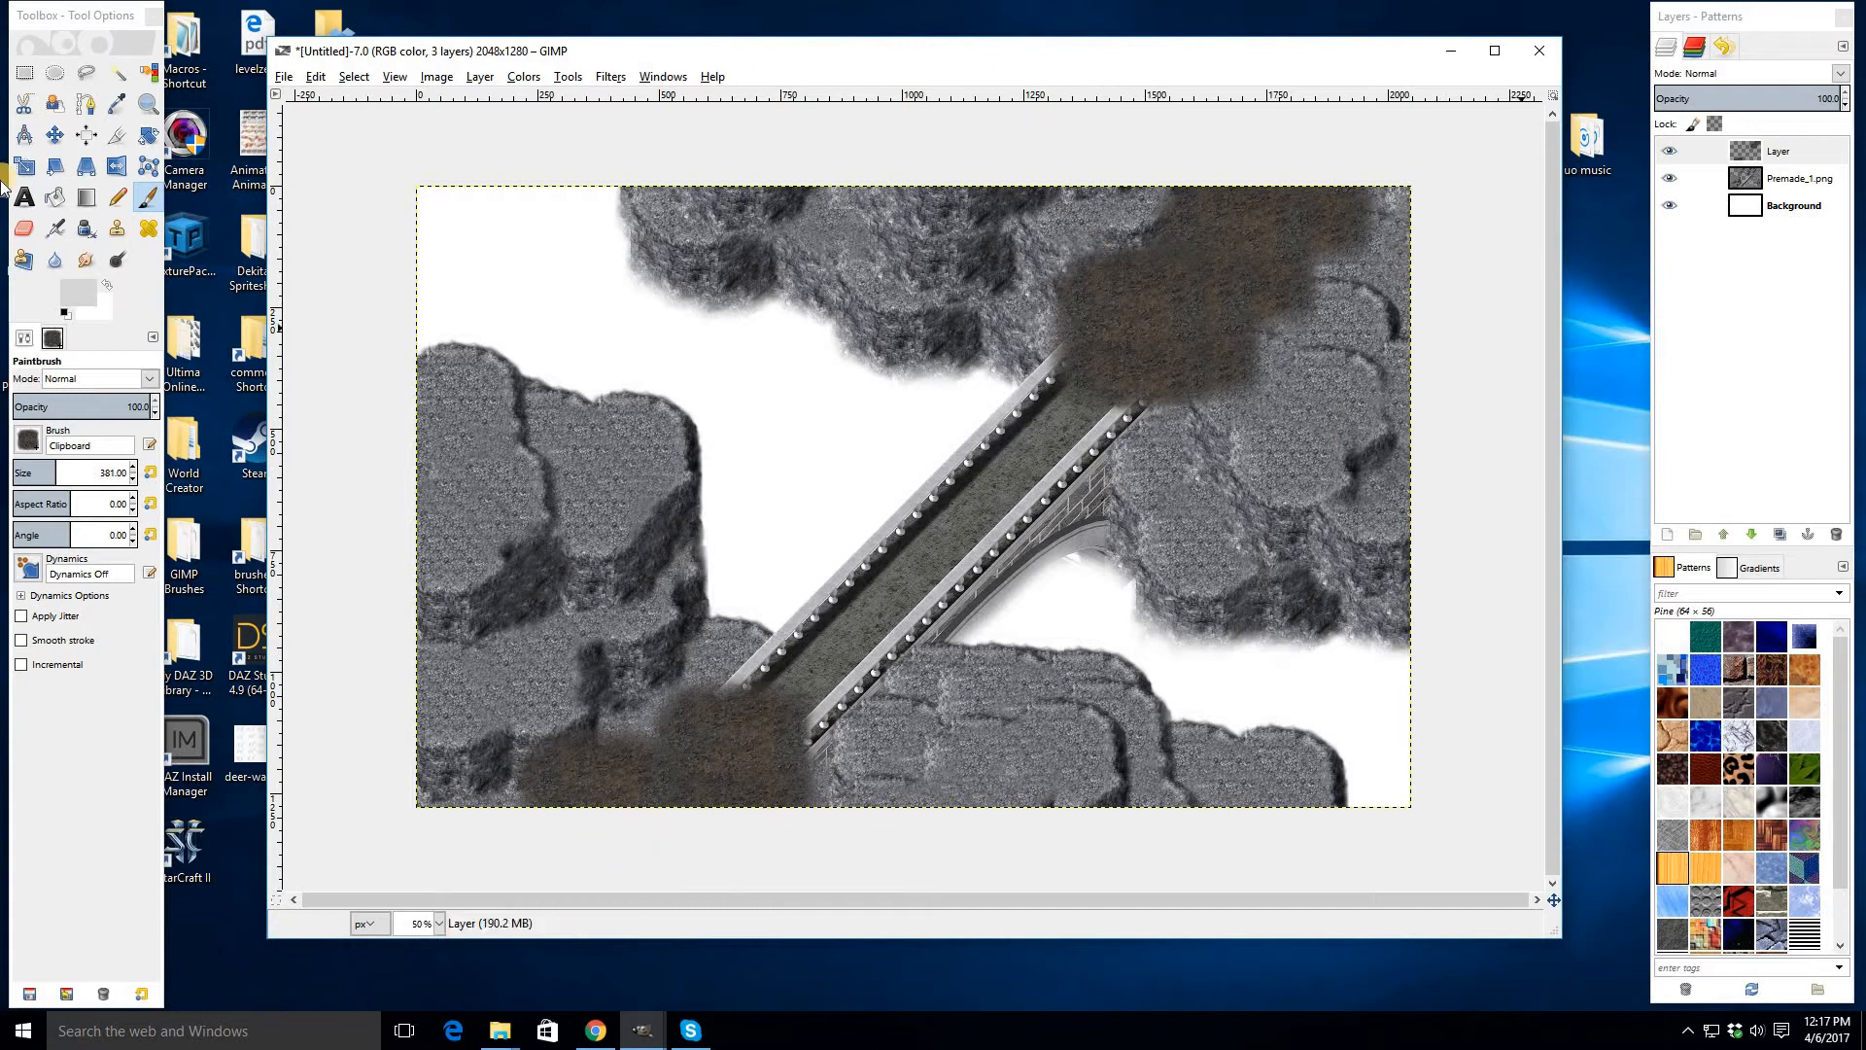
# - Erase the edges of the painted dirt path with the Eraser to narrow it onto the bridge approaches
pyautogui.click(26, 230)
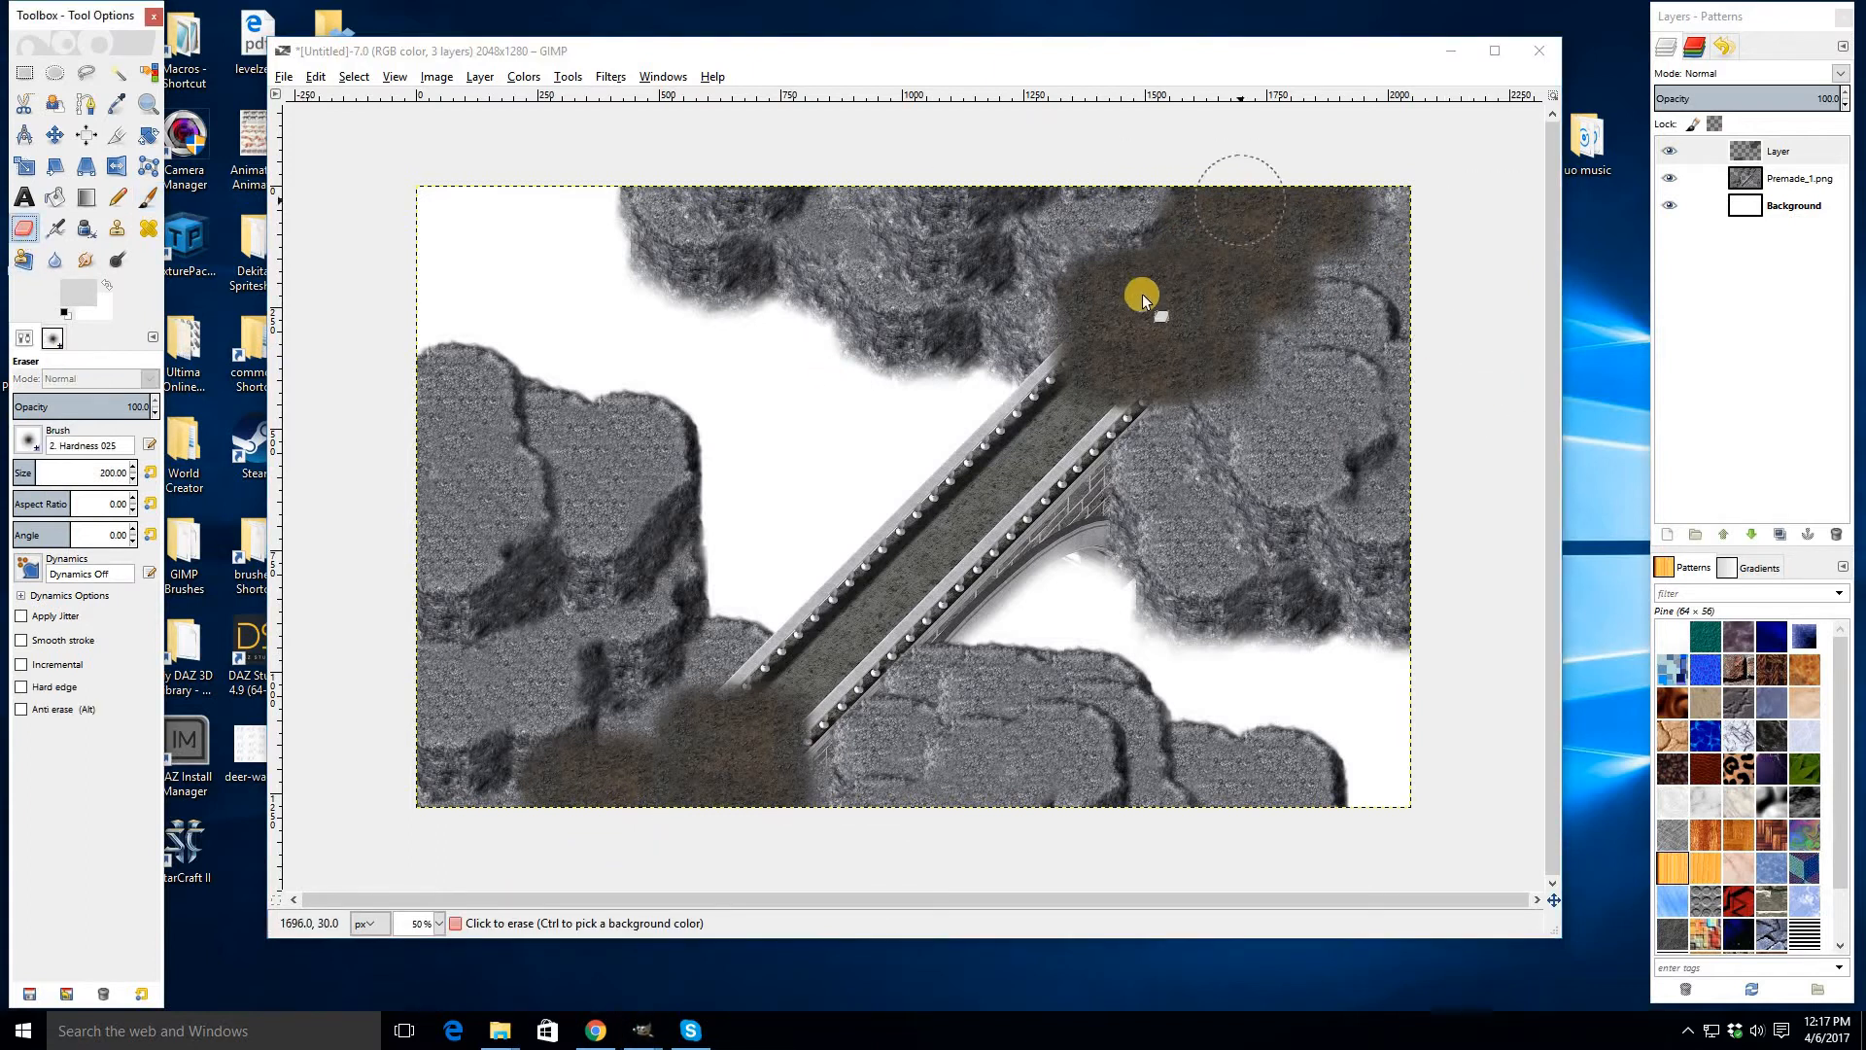
pyautogui.click(686, 671)
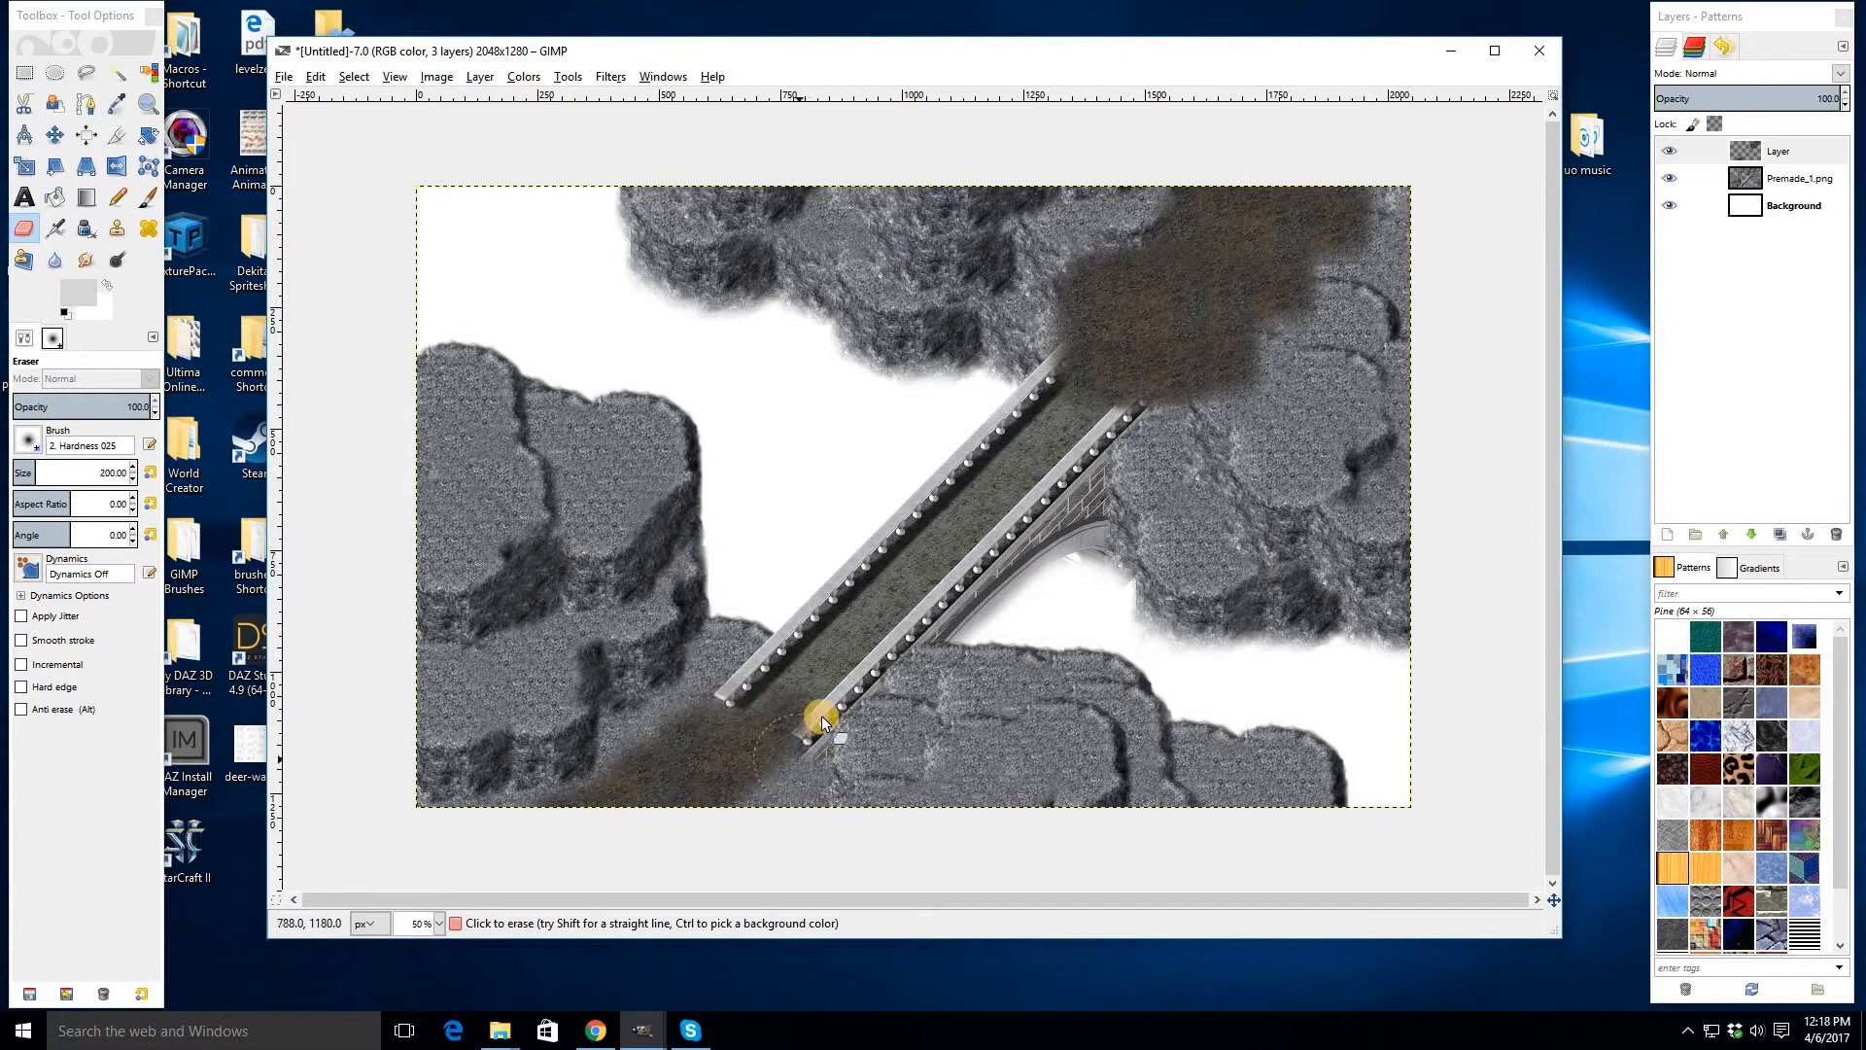
pyautogui.scroll(2, 746, 764)
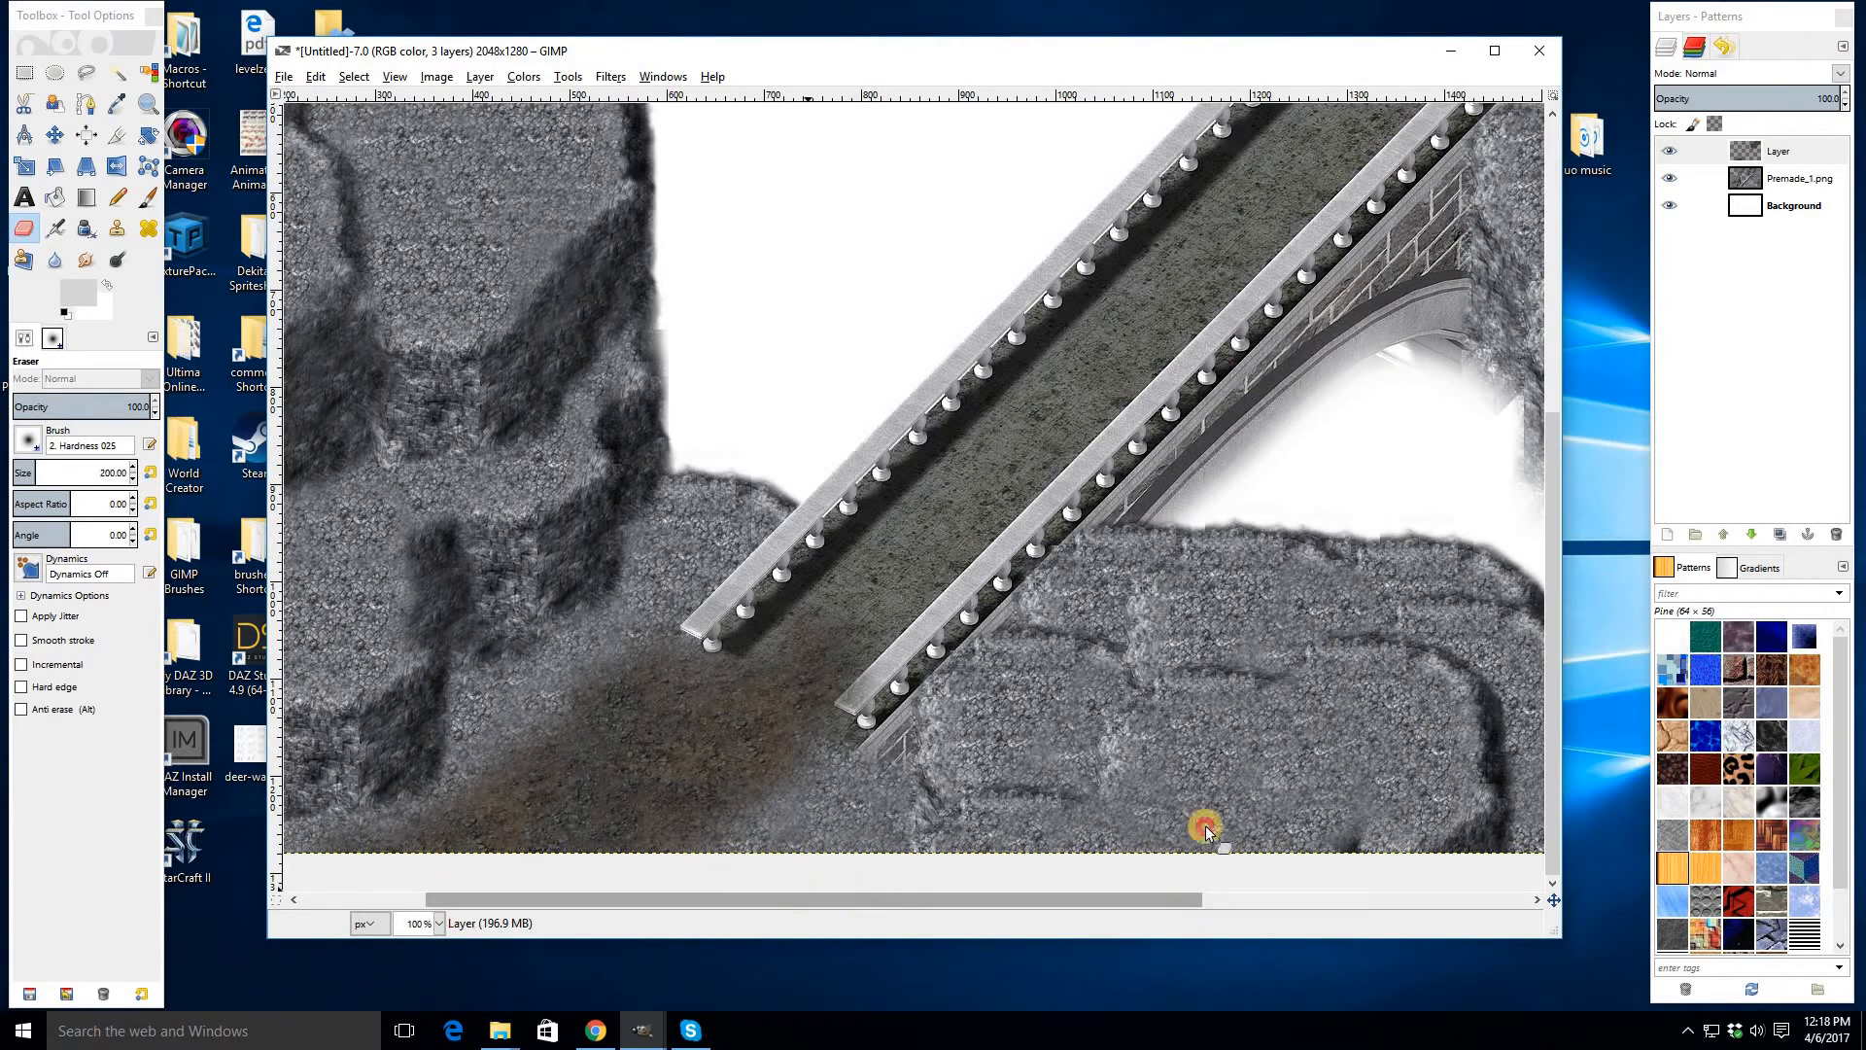
pyautogui.hscroll(5, 1199, 820)
pyautogui.scroll(5, 1179, 637)
pyautogui.moveTo(970, 561)
pyautogui.mouseDown()
pyautogui.moveTo(1042, 516)
pyautogui.moveTo(1107, 529)
pyautogui.moveTo(1250, 424)
pyautogui.moveTo(1075, 509)
pyautogui.moveTo(1337, 324)
pyautogui.moveTo(1362, 349)
pyautogui.moveTo(1203, 346)
pyautogui.mouseUp()
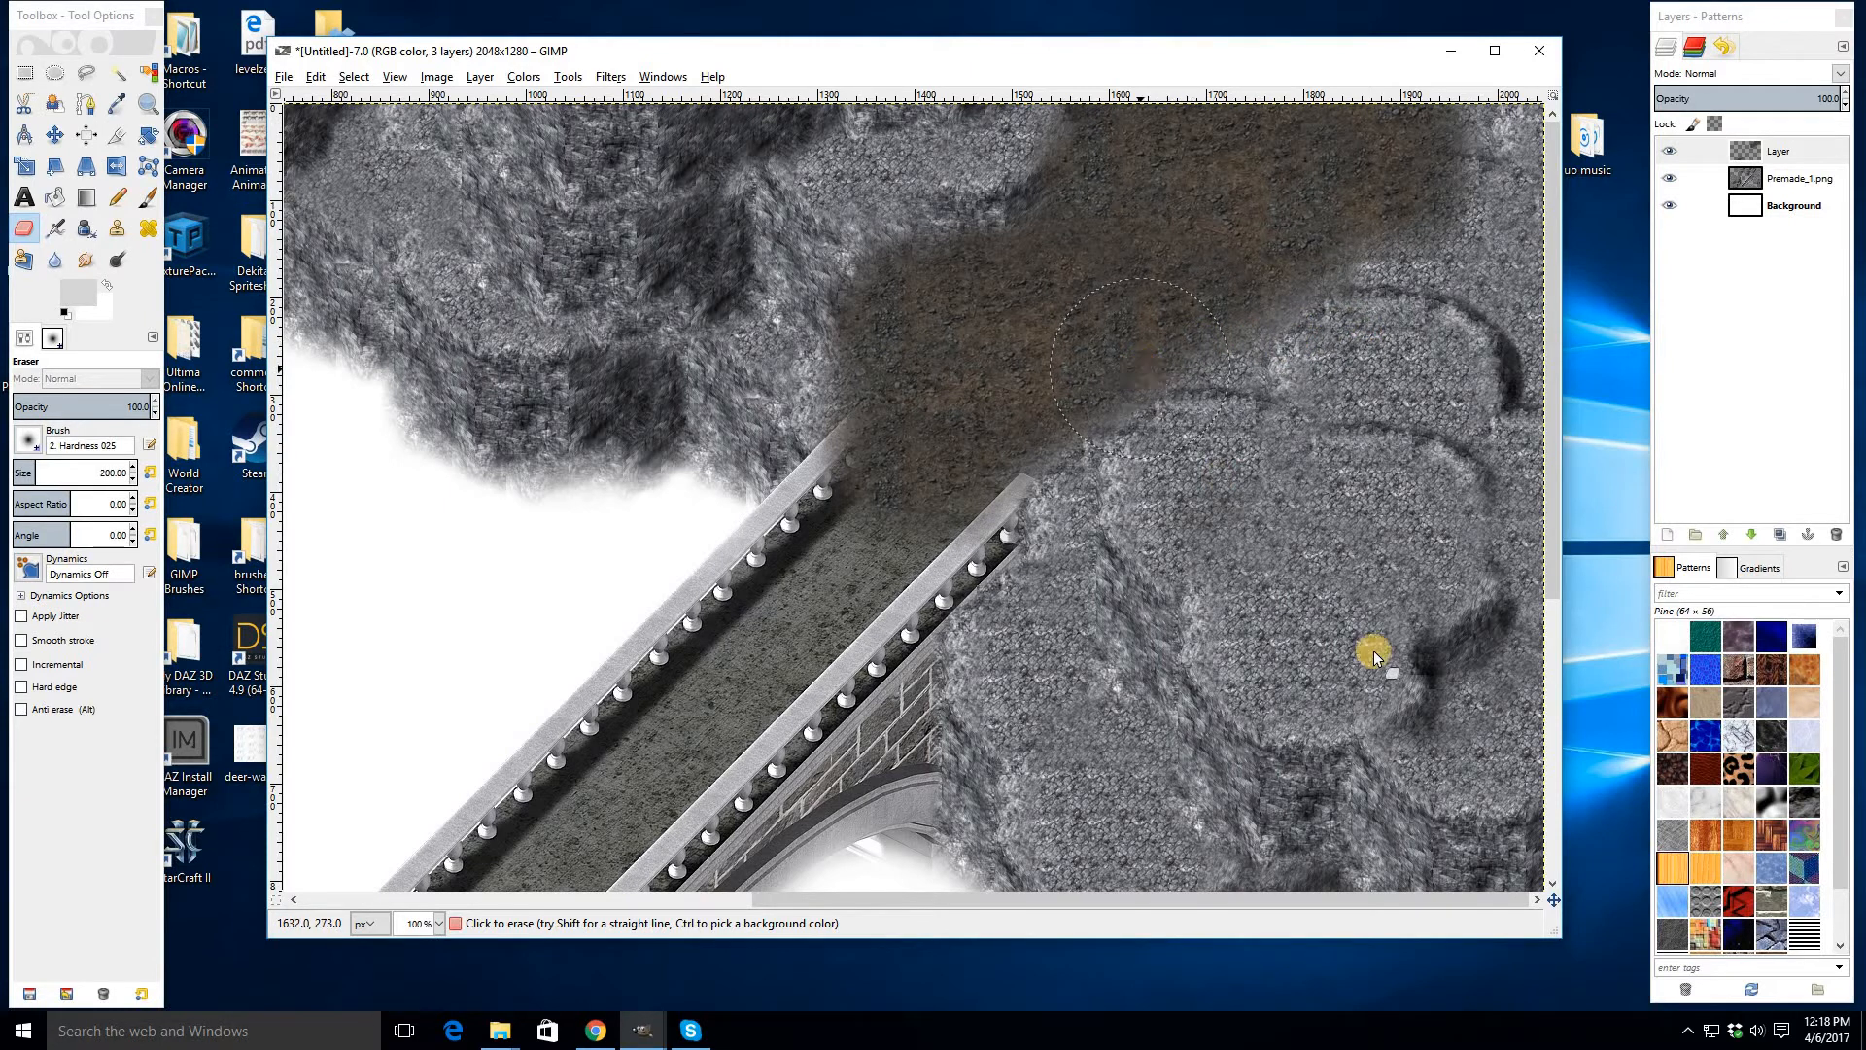
pyautogui.press('ctrl')
pyautogui.hotkey('ctrl', 'z')
pyautogui.moveTo(1267, 372)
pyautogui.mouseDown()
pyautogui.moveTo(1424, 284)
pyautogui.moveTo(1480, 164)
pyautogui.moveTo(1339, 330)
pyautogui.moveTo(1465, 127)
pyautogui.moveTo(1419, 212)
pyautogui.moveTo(1392, 207)
pyautogui.moveTo(1367, 272)
pyautogui.moveTo(1310, 316)
pyautogui.mouseUp()
pyautogui.moveTo(962, 165)
pyautogui.mouseDown()
pyautogui.moveTo(1142, 119)
pyautogui.moveTo(825, 354)
pyautogui.moveTo(817, 424)
pyautogui.moveTo(849, 477)
pyautogui.moveTo(883, 356)
pyautogui.moveTo(958, 292)
pyautogui.moveTo(978, 312)
pyautogui.moveTo(1113, 216)
pyautogui.moveTo(1062, 279)
pyautogui.moveTo(1167, 131)
pyautogui.mouseUp()
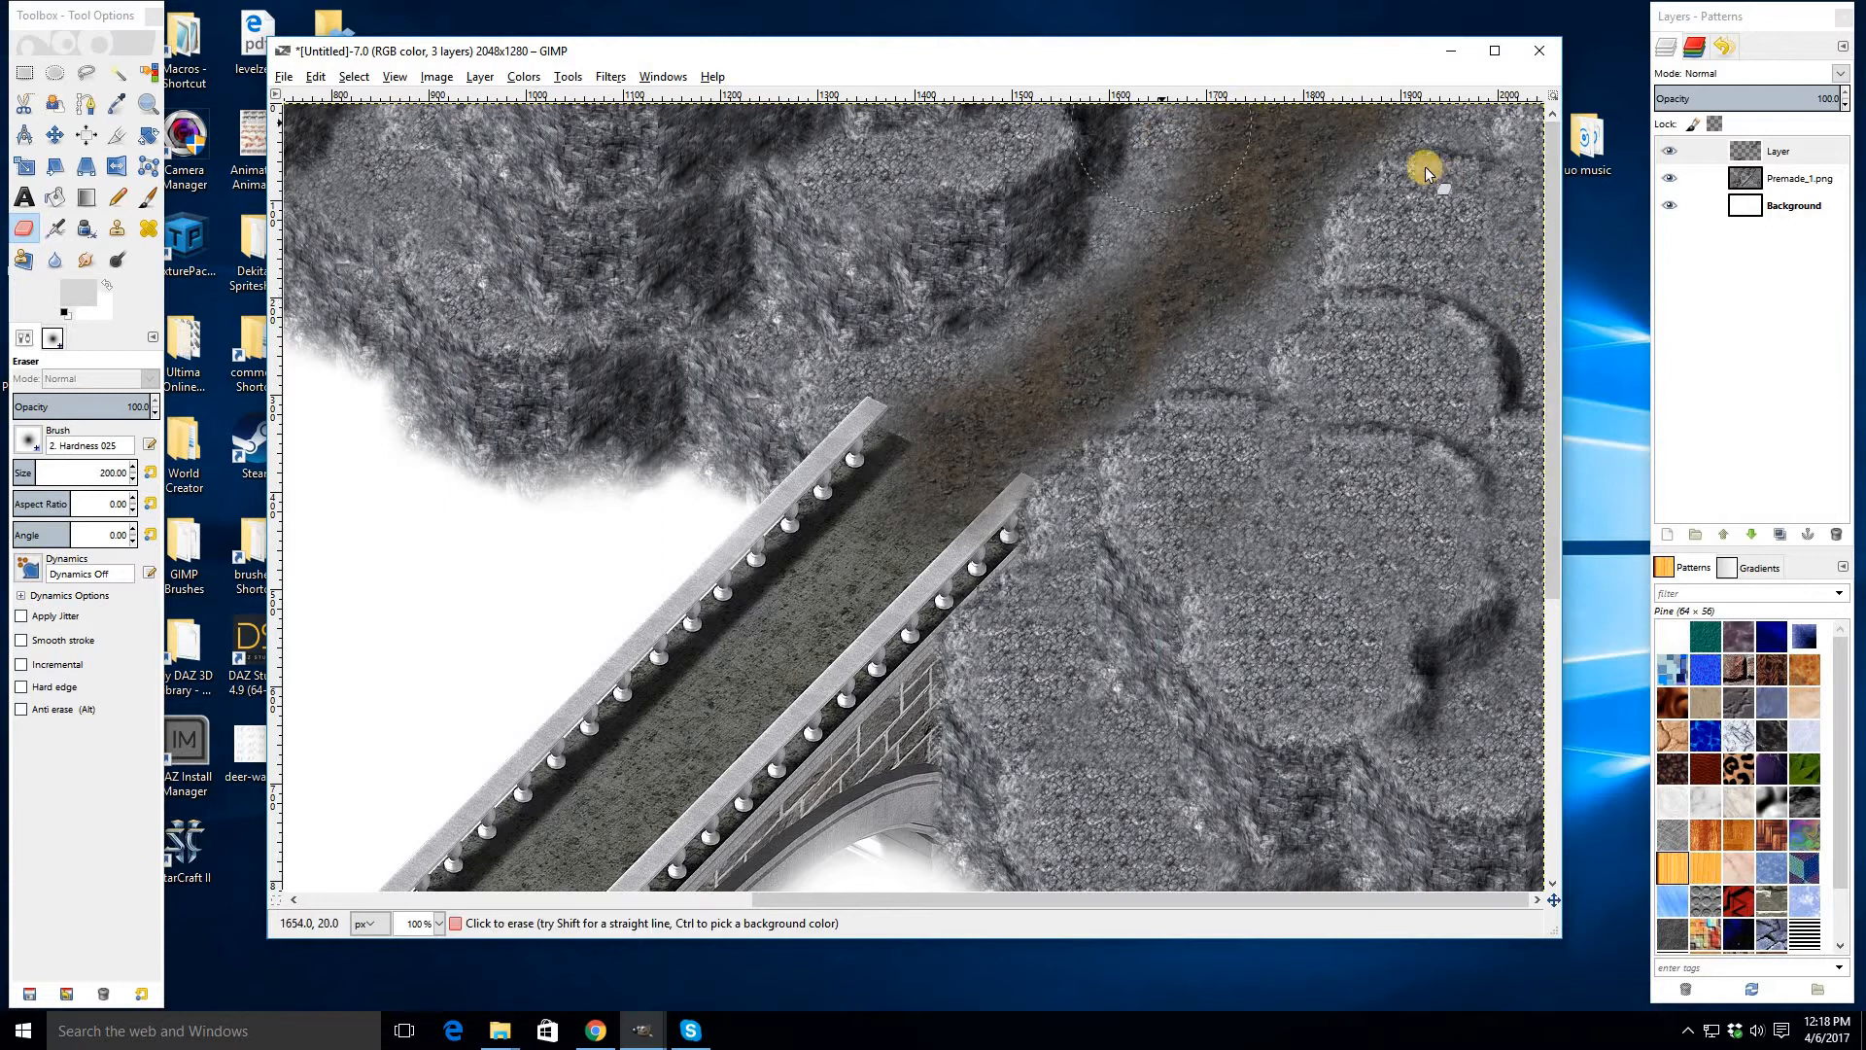
pyautogui.scroll(-5, 1237, 554)
pyautogui.scroll(3, 1154, 551)
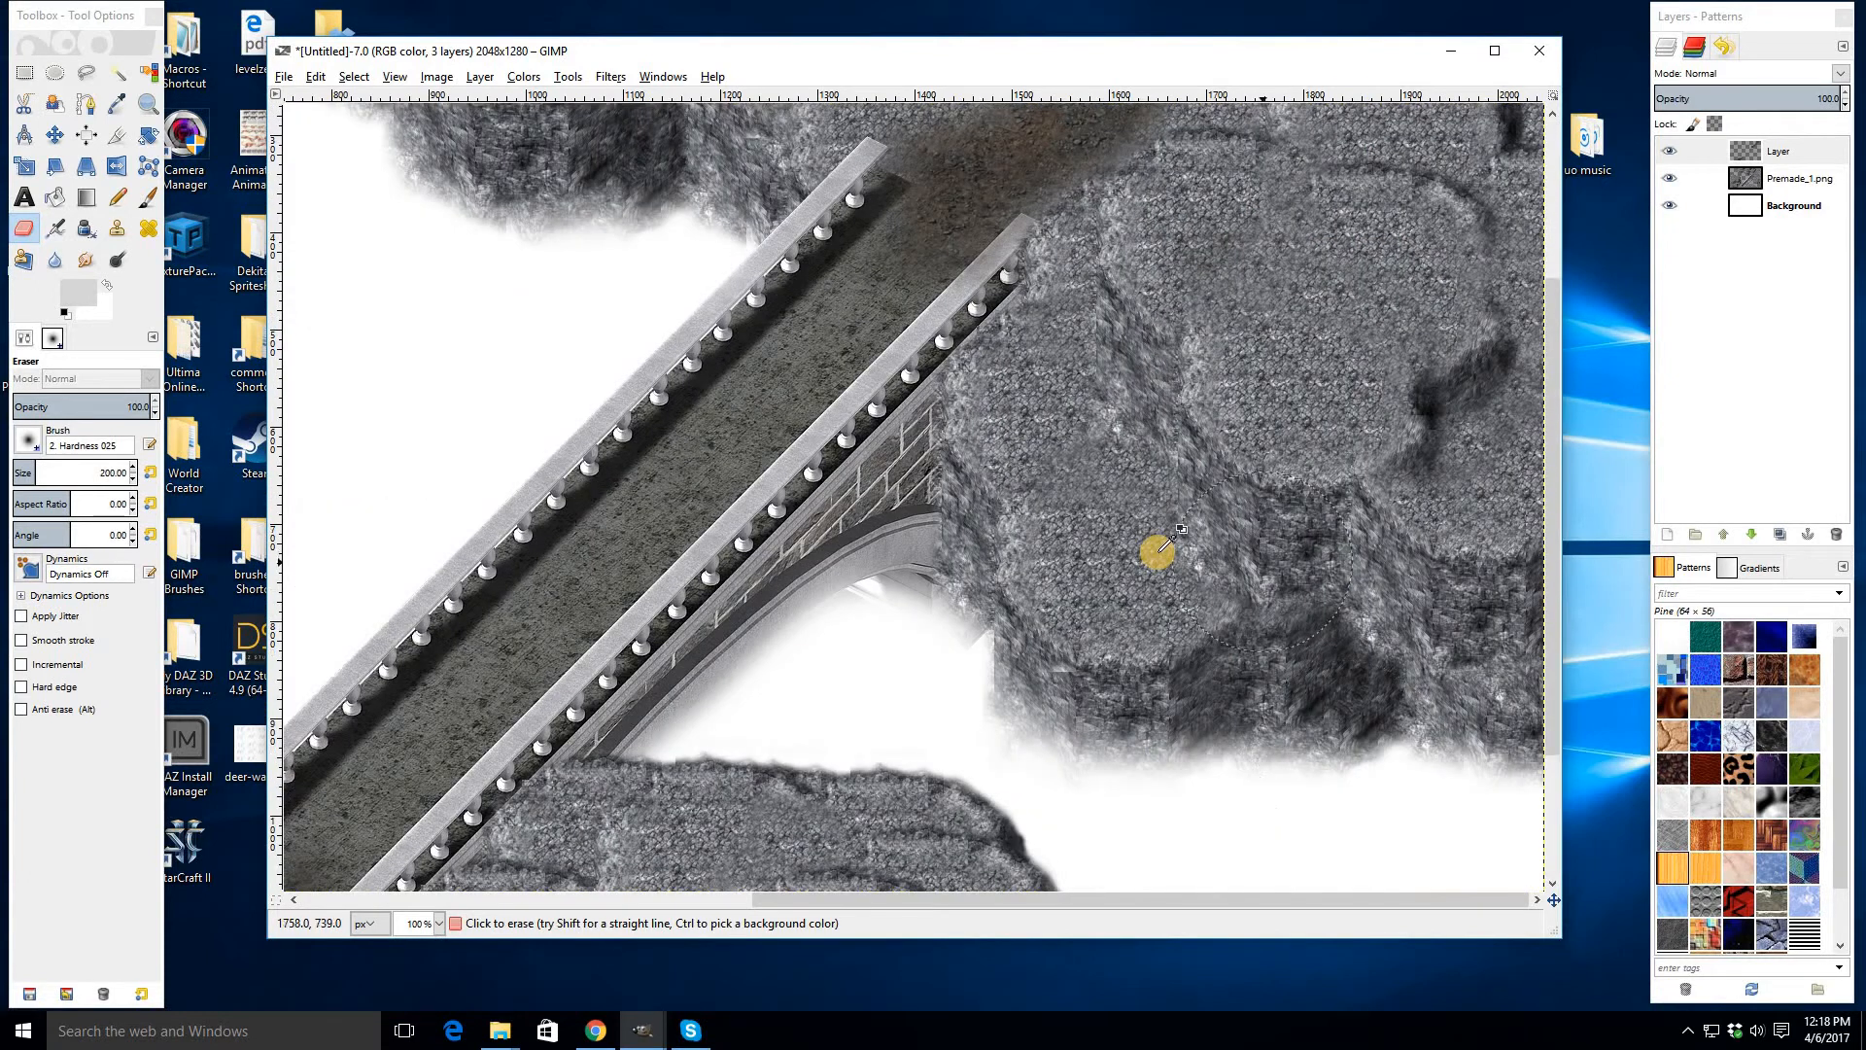
pyautogui.keyDown('ctrl'); pyautogui.scroll(-2, 994, 530); pyautogui.keyUp('ctrl')
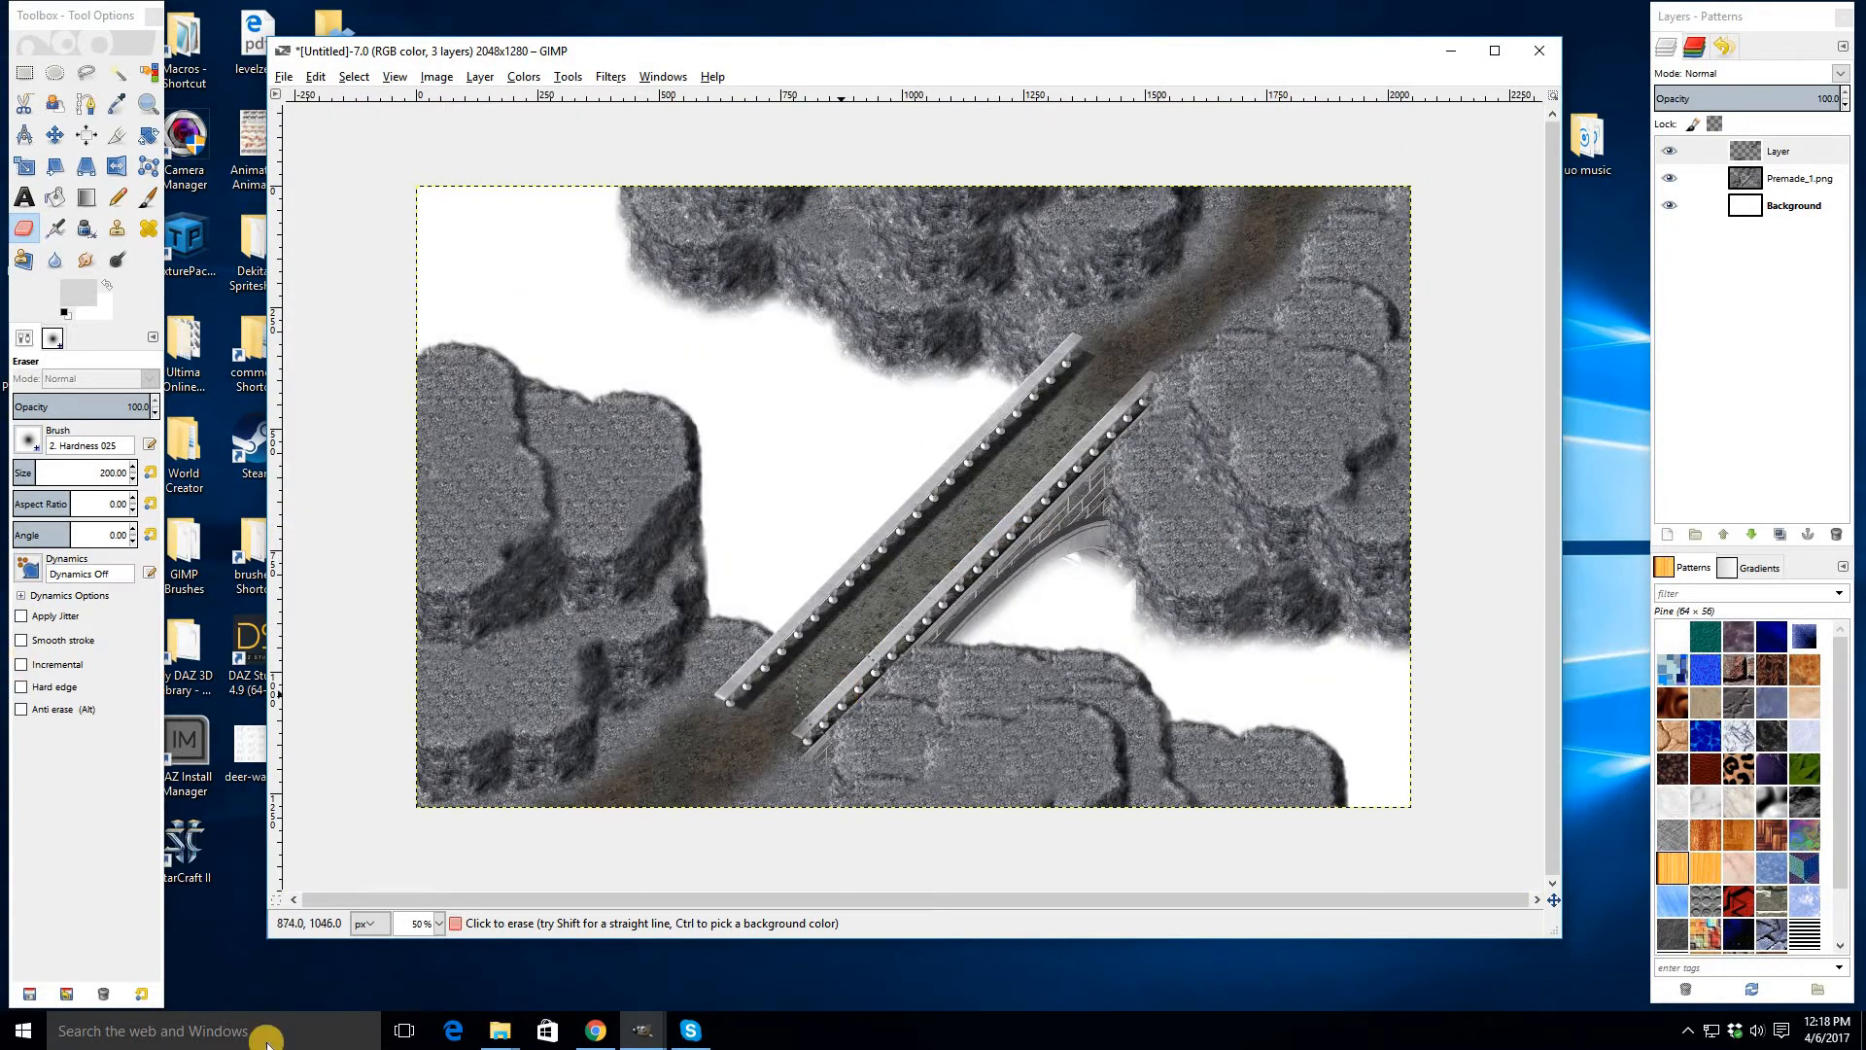
# - Open Outside_GroundDecal_1 from Medieval_T&C_Tiles, copy its lower-right gravel decal, and close it without saving
pyautogui.click(518, 1023)
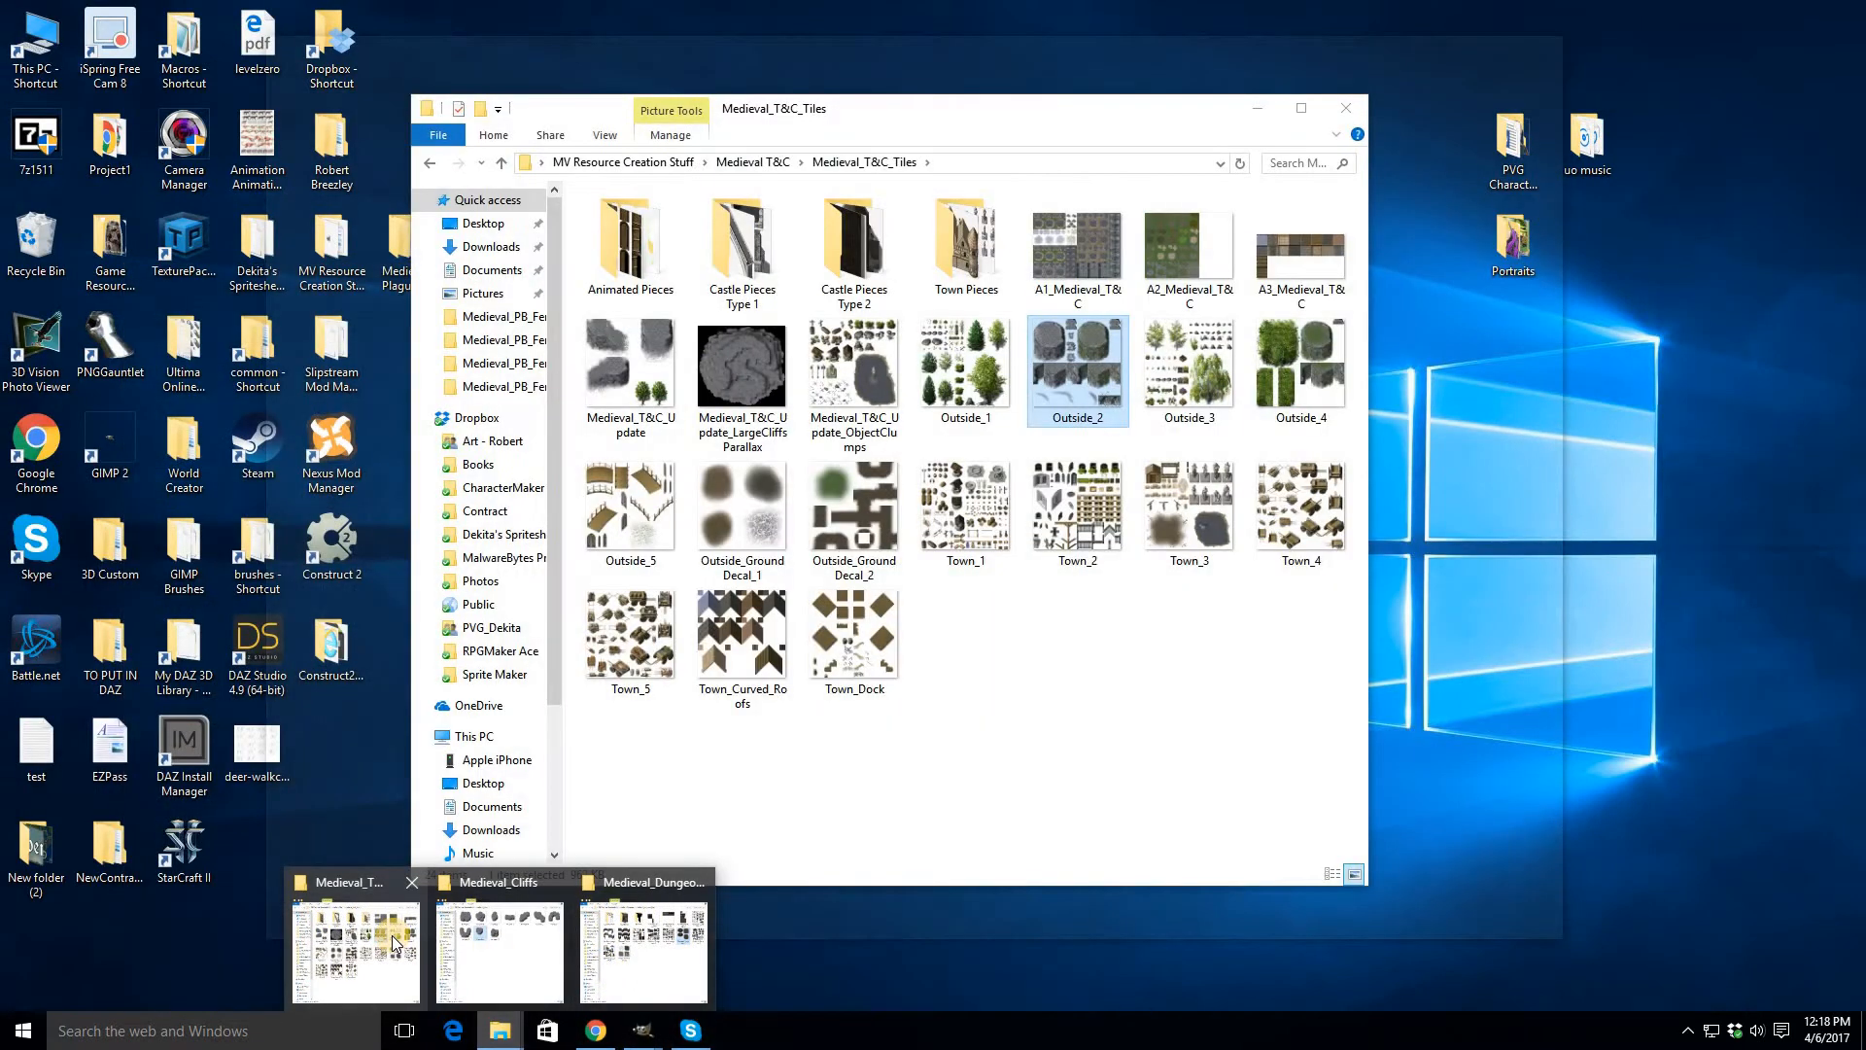
pyautogui.click(392, 936)
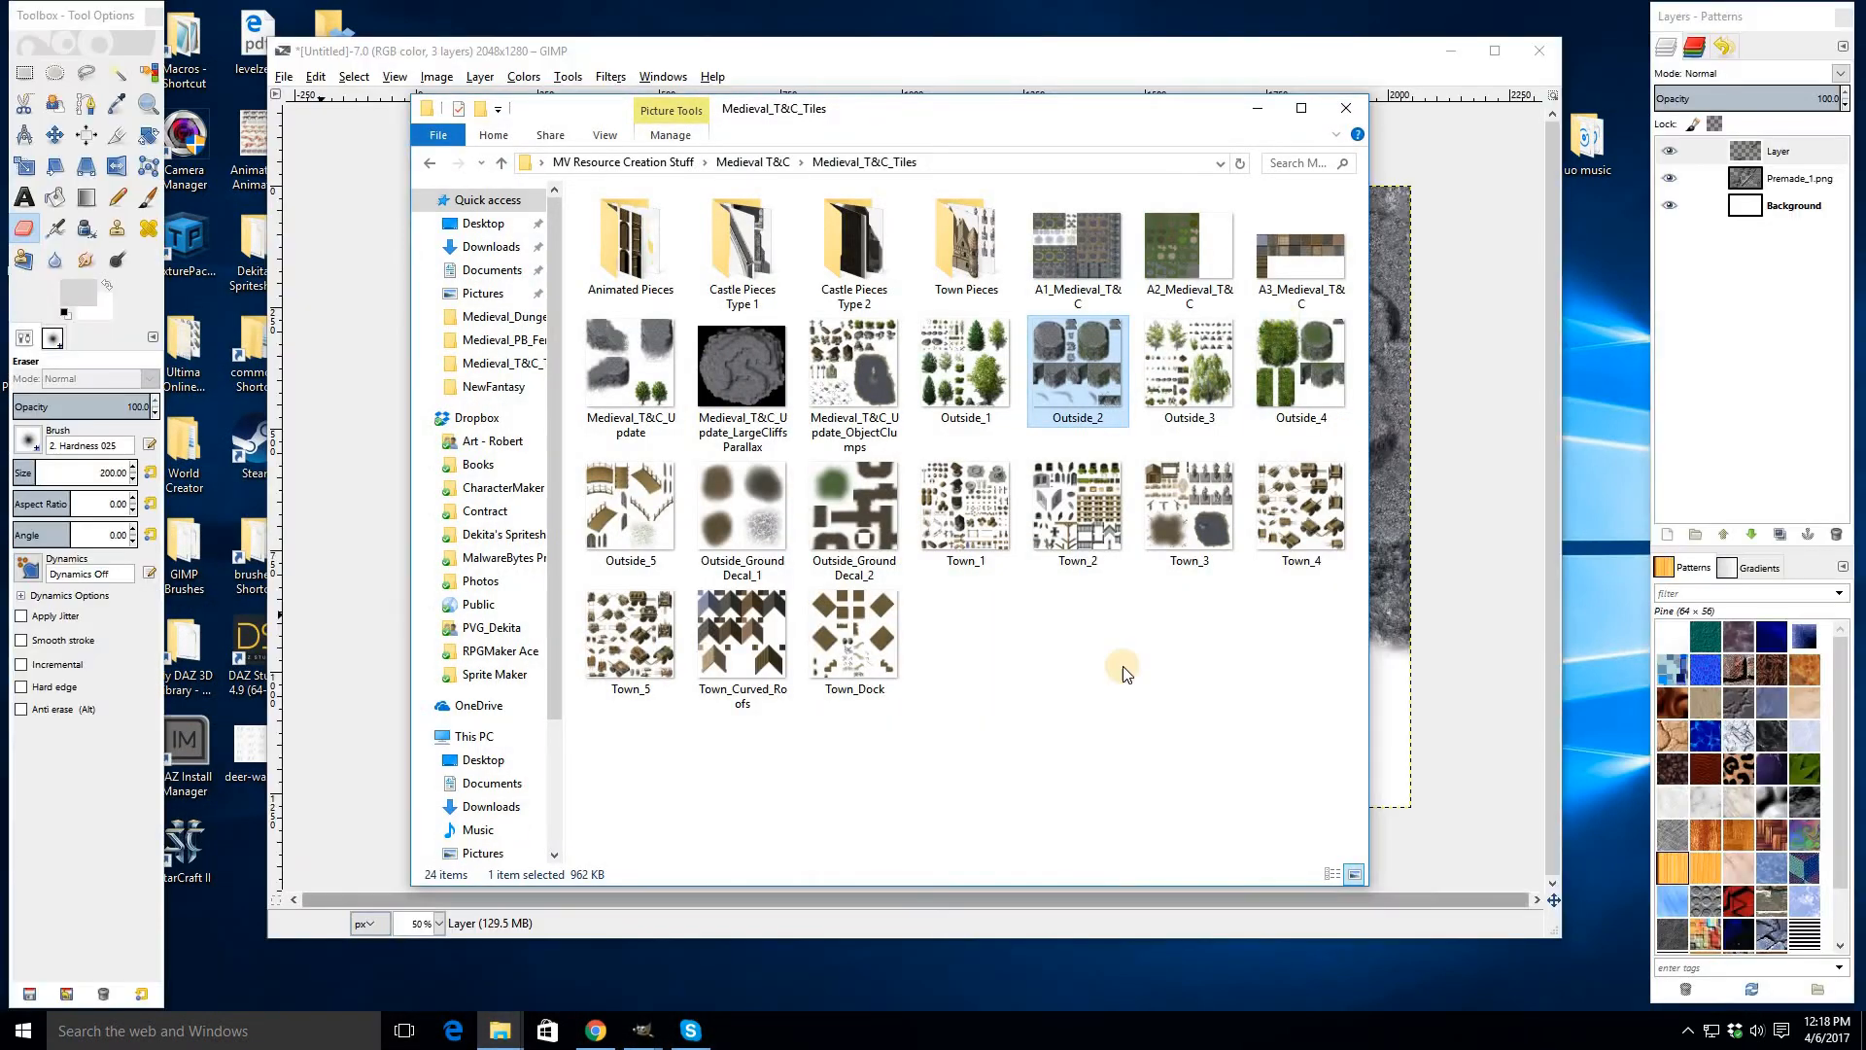
pyautogui.doubleClick(737, 491)
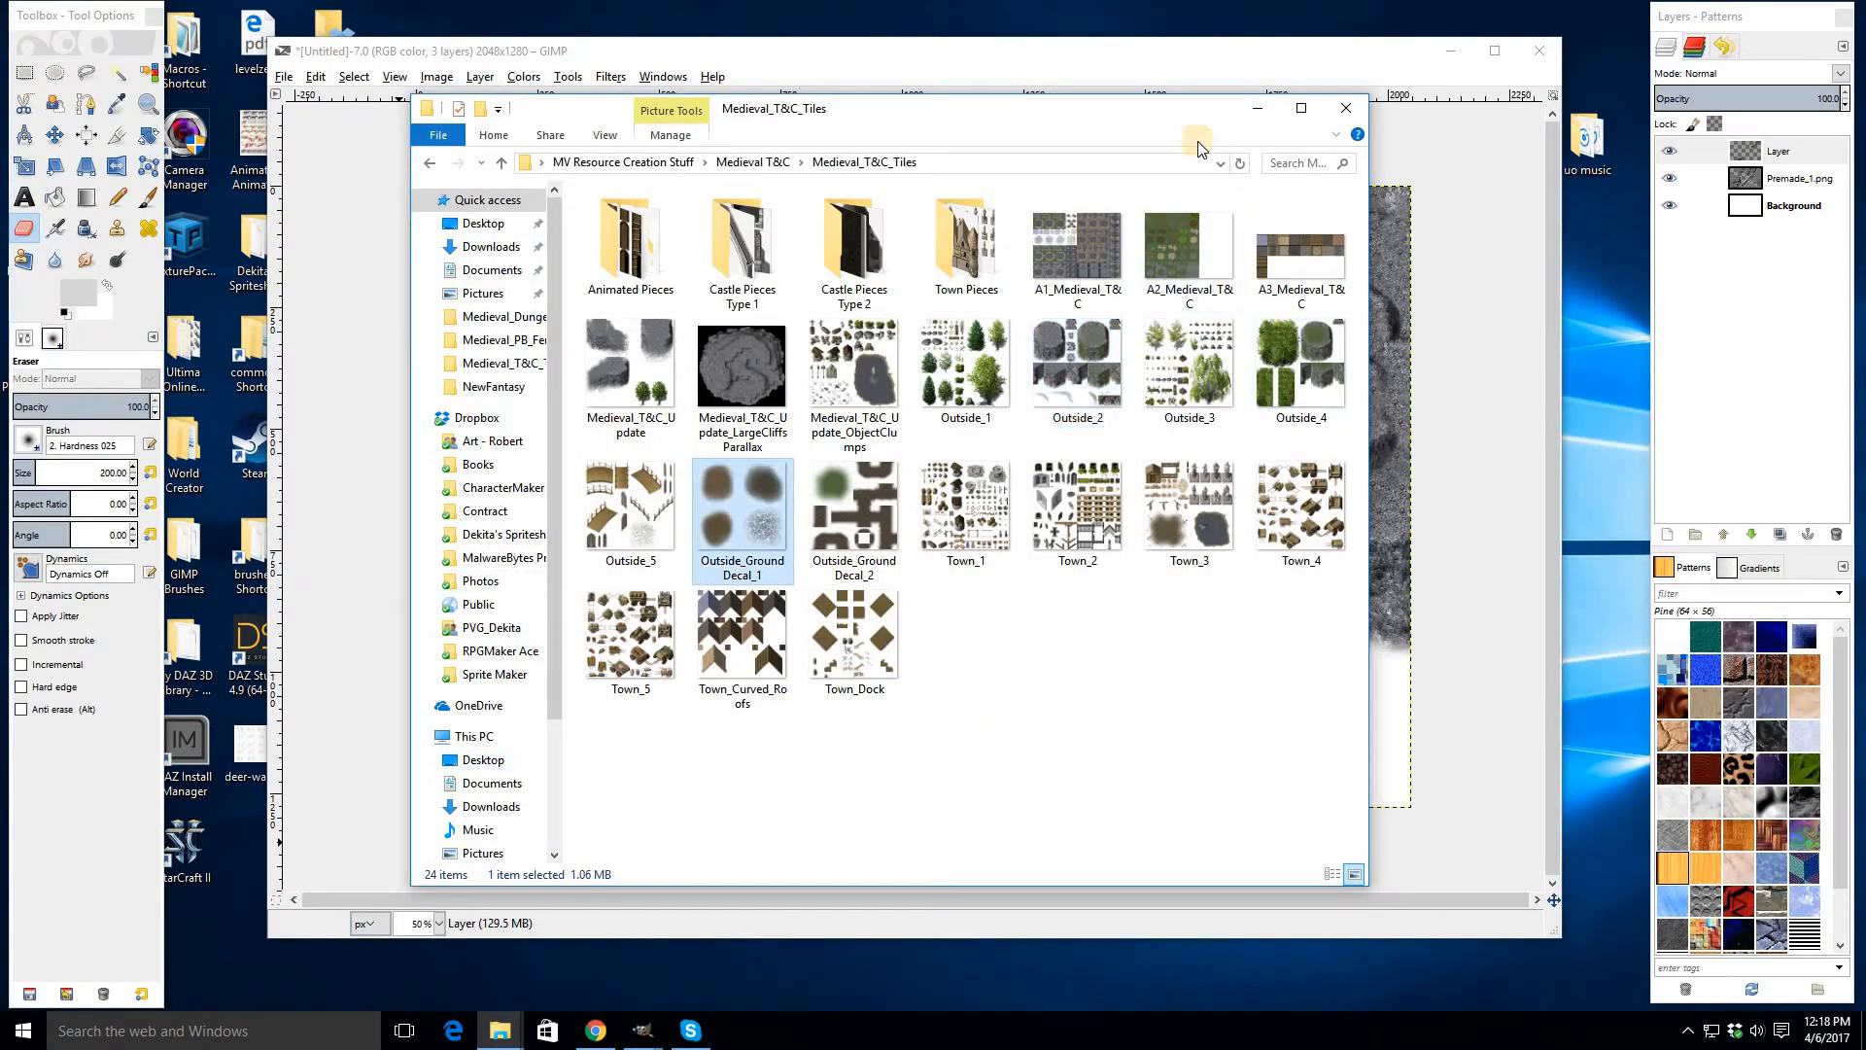
pyautogui.click(1257, 108)
pyautogui.moveTo(1016, 115); pyautogui.dragTo(812, 54)
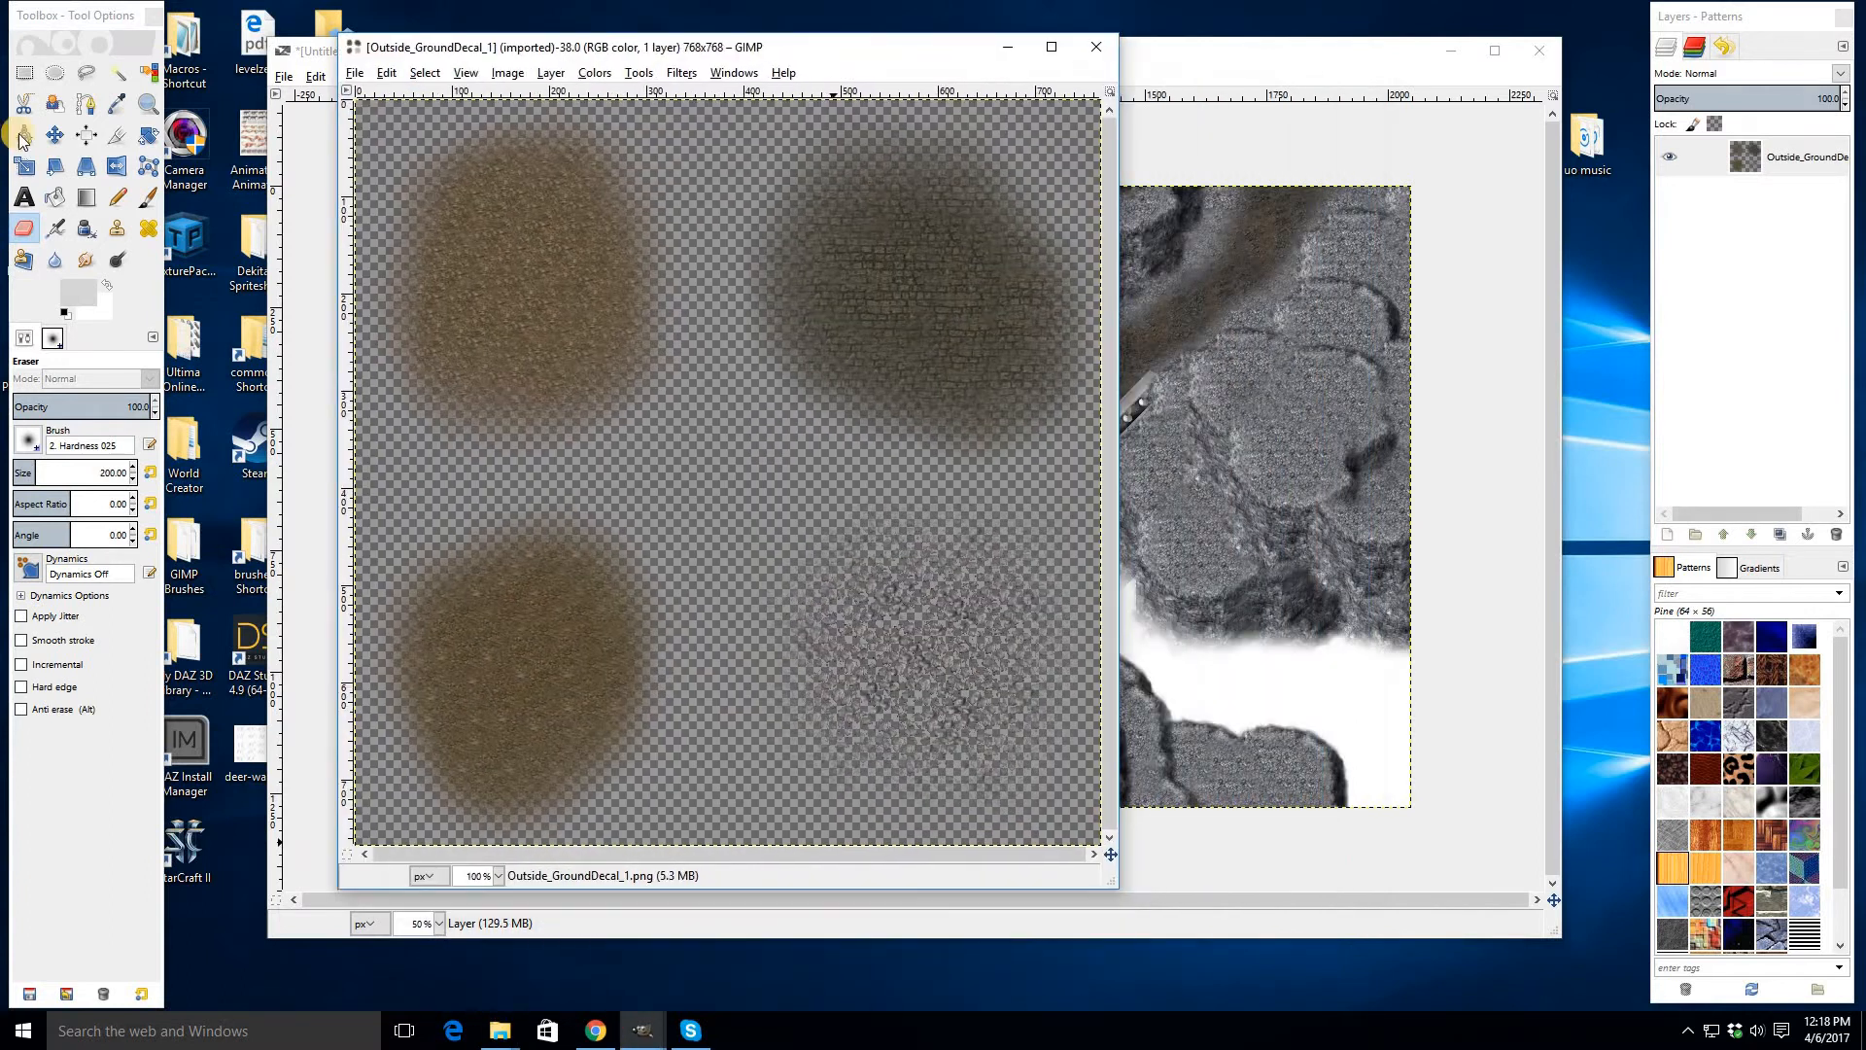
pyautogui.click(24, 73)
pyautogui.moveTo(736, 484); pyautogui.dragTo(1143, 875)
pyautogui.hotkey('ctrl', 'c')
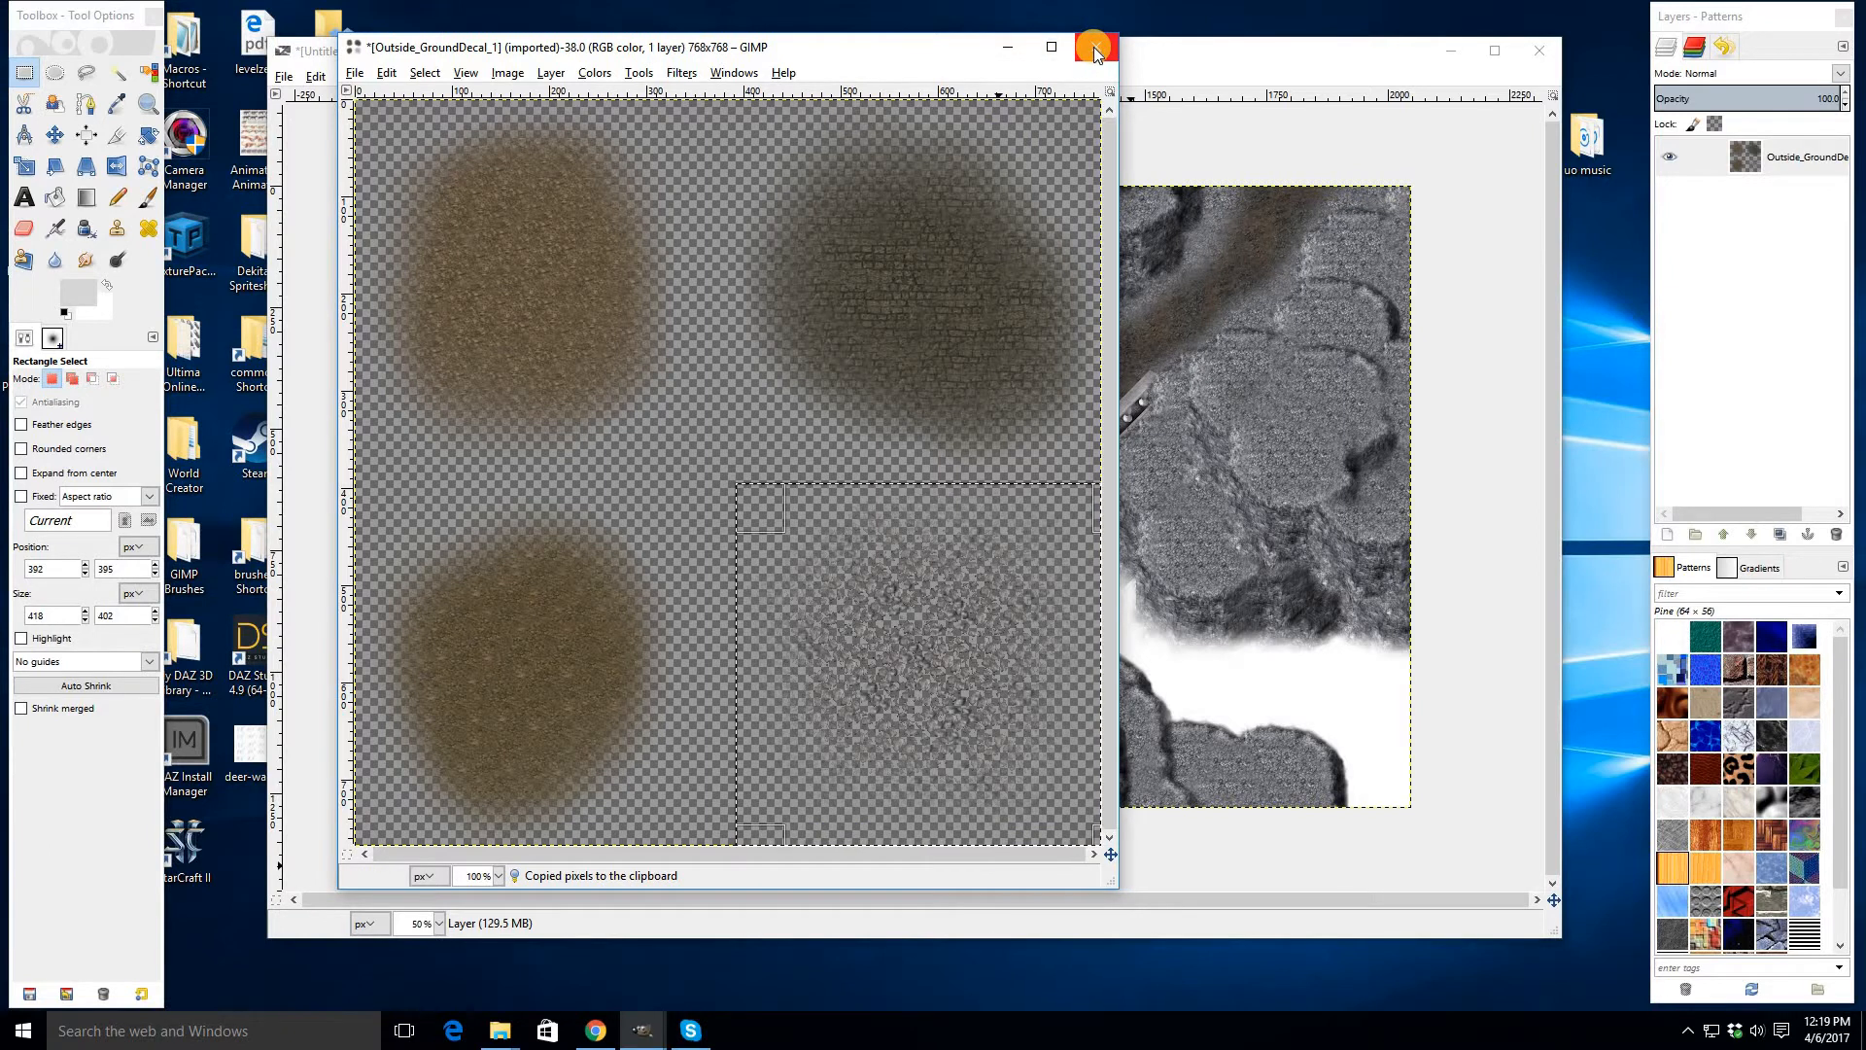
pyautogui.hotkey('ctrl', 'c')
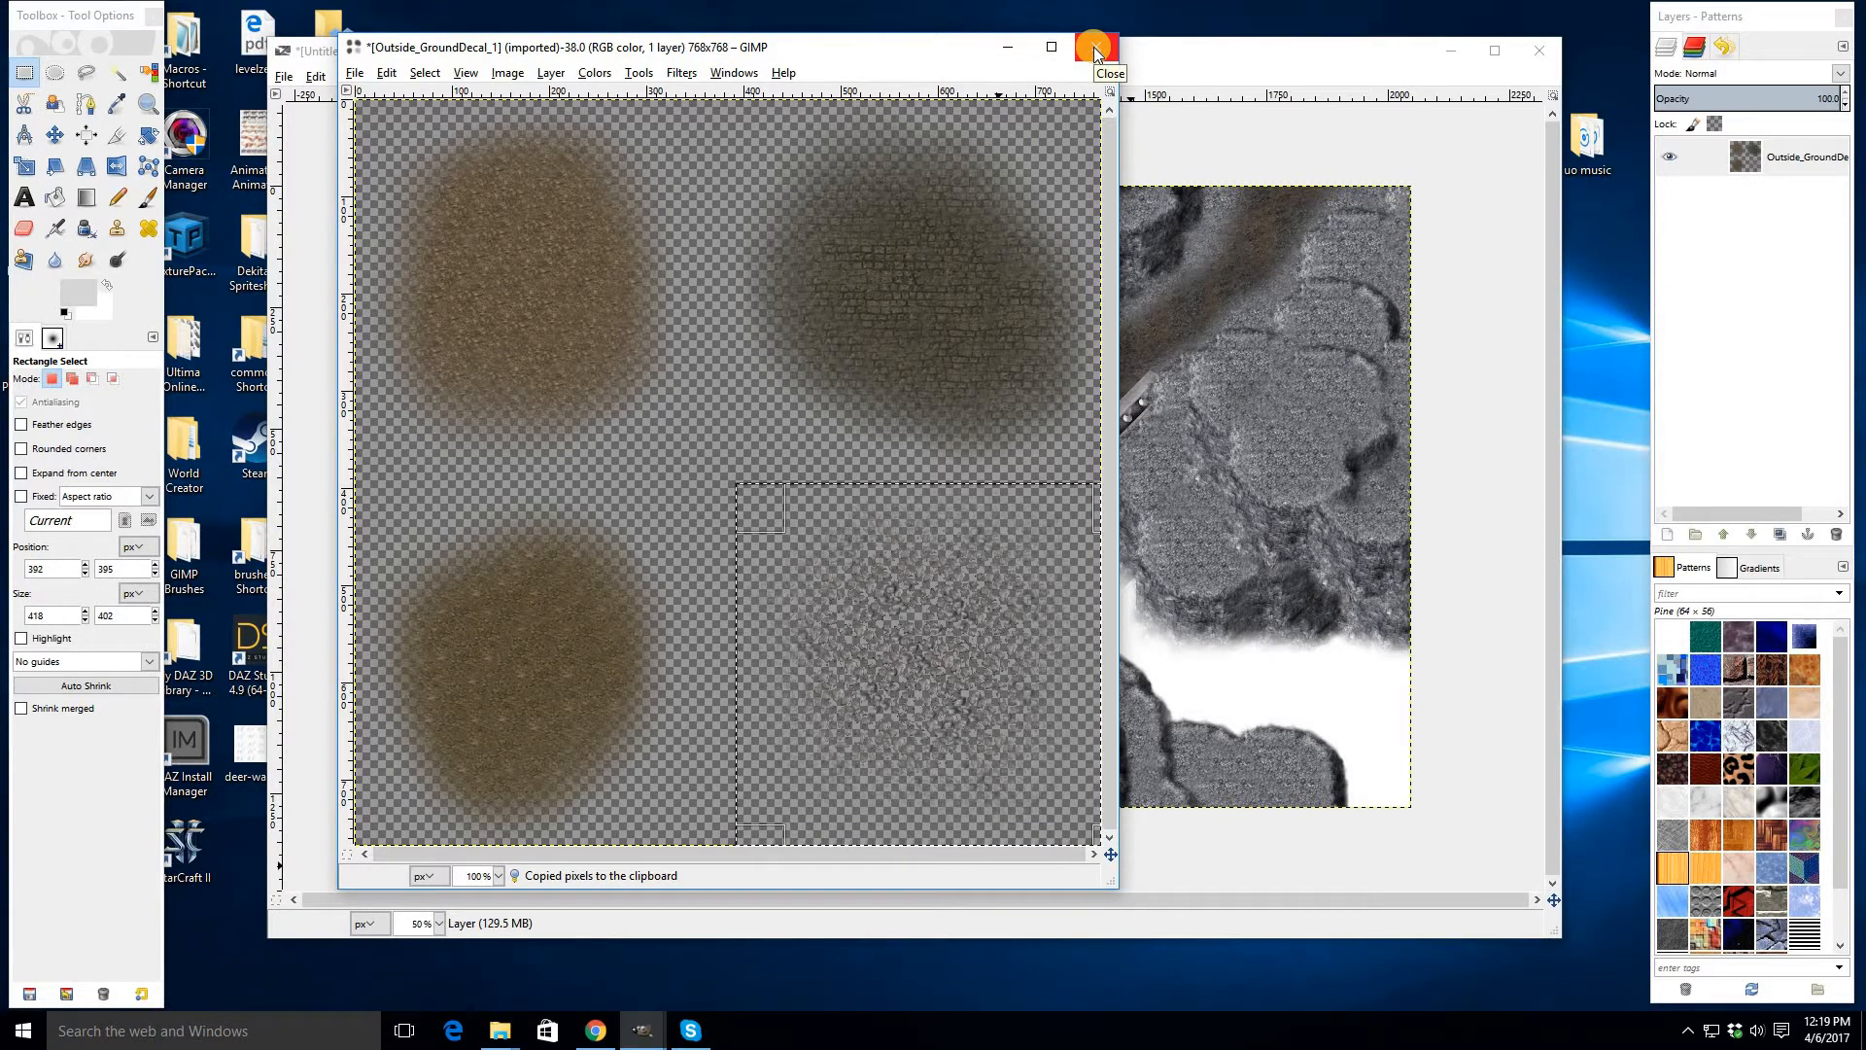
pyautogui.click(1094, 46)
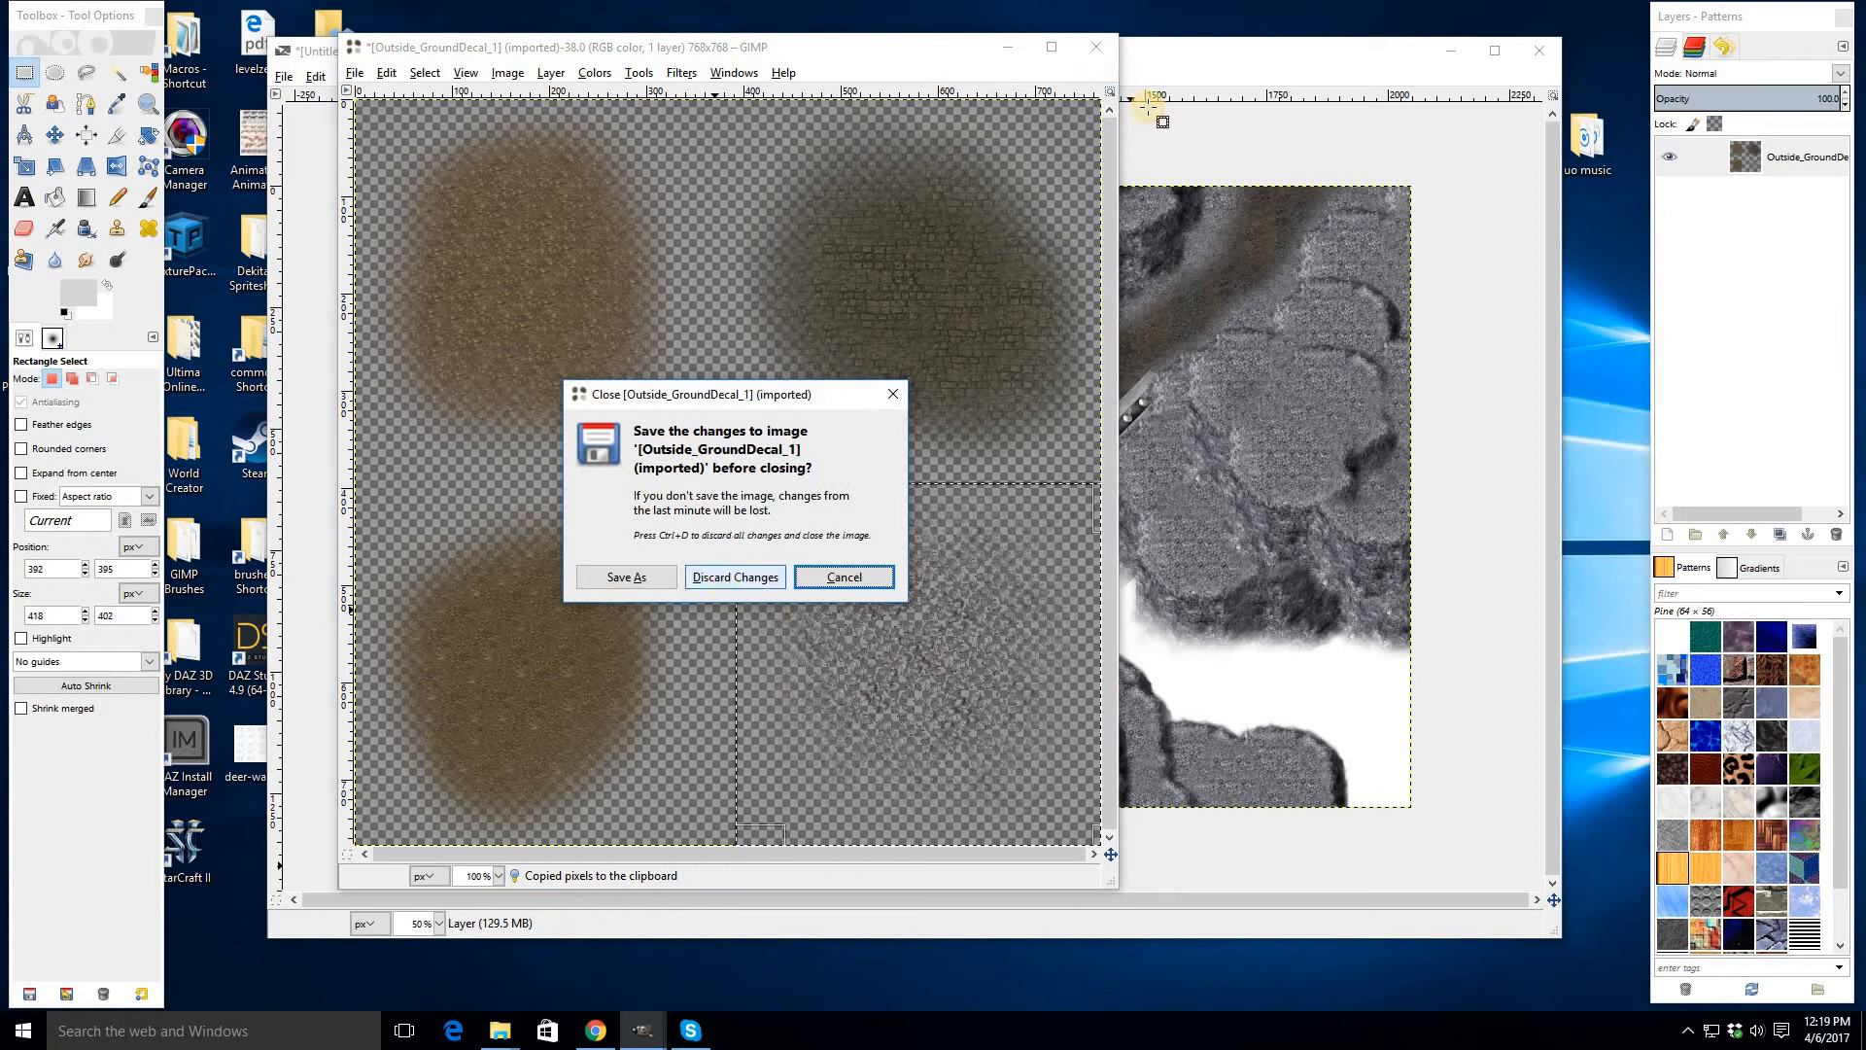
pyautogui.hotkey('ctrl', 'd')
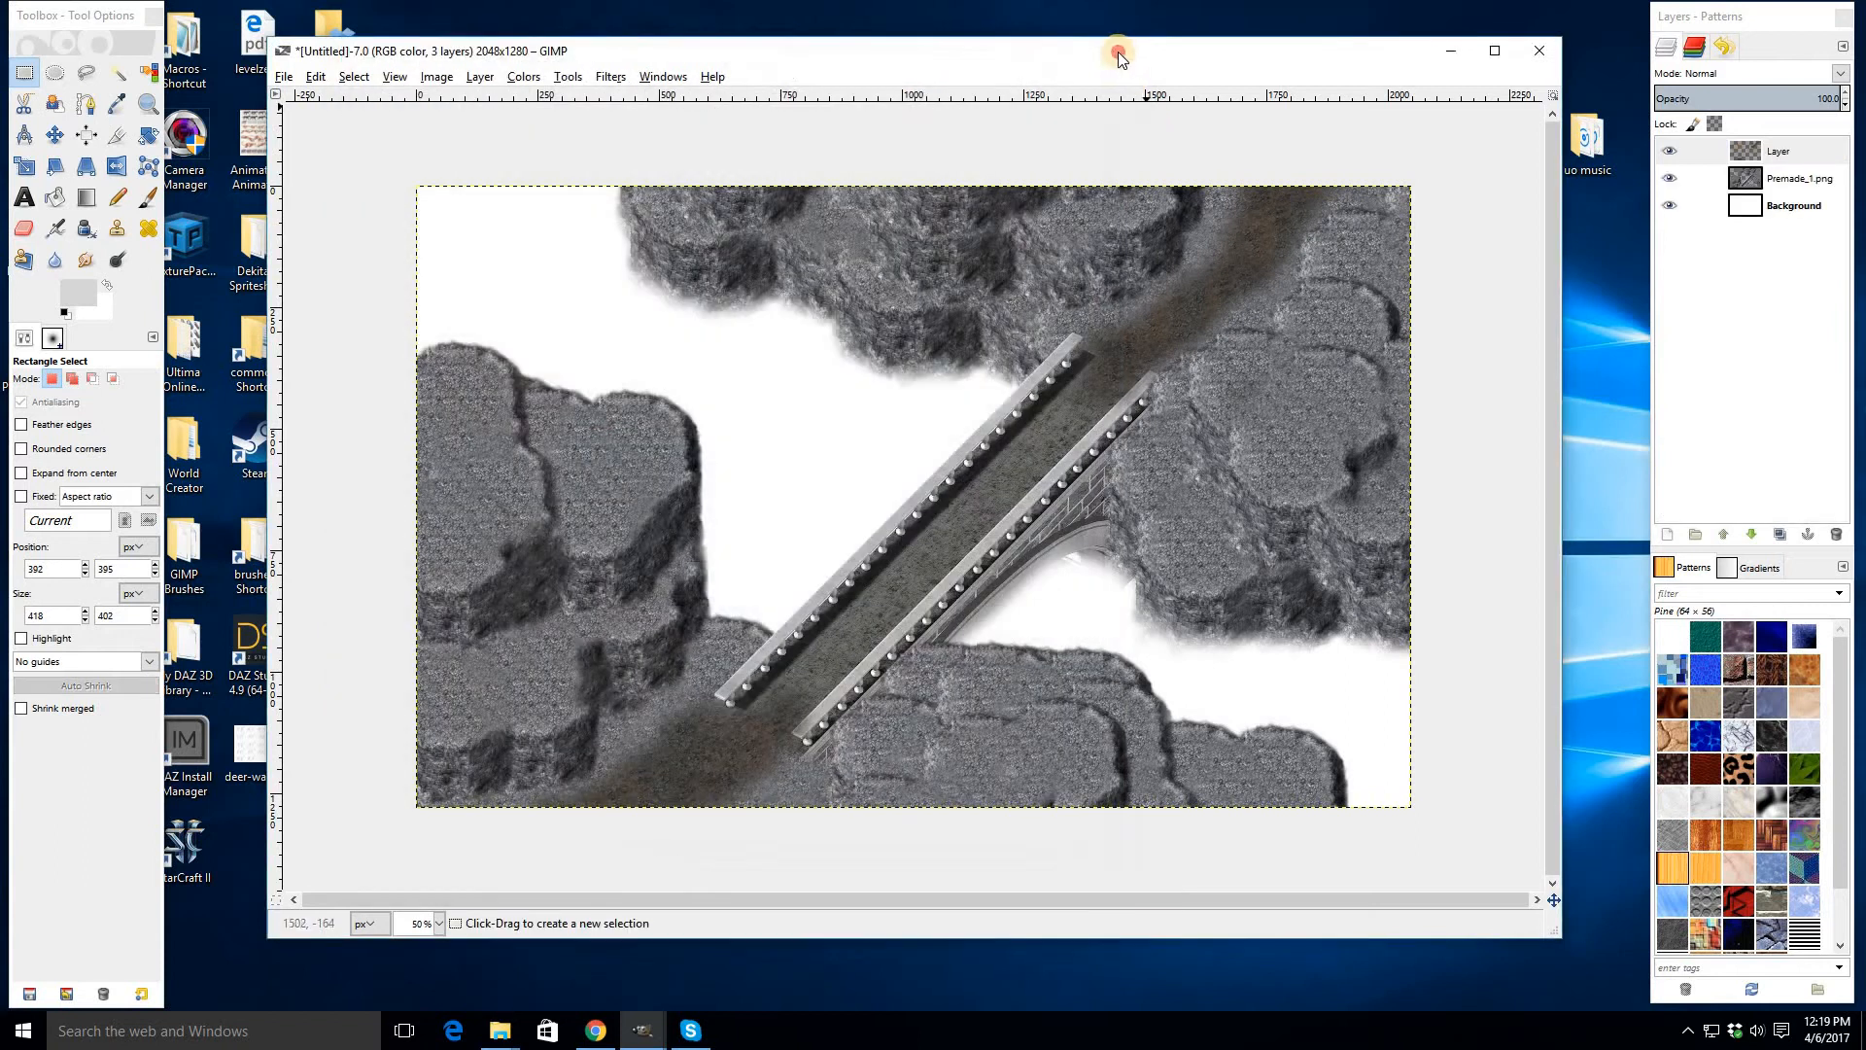
# - Add another new transparent layer on top of the layer stack
pyautogui.rightClick(1775, 160)
pyautogui.click(1692, 193)
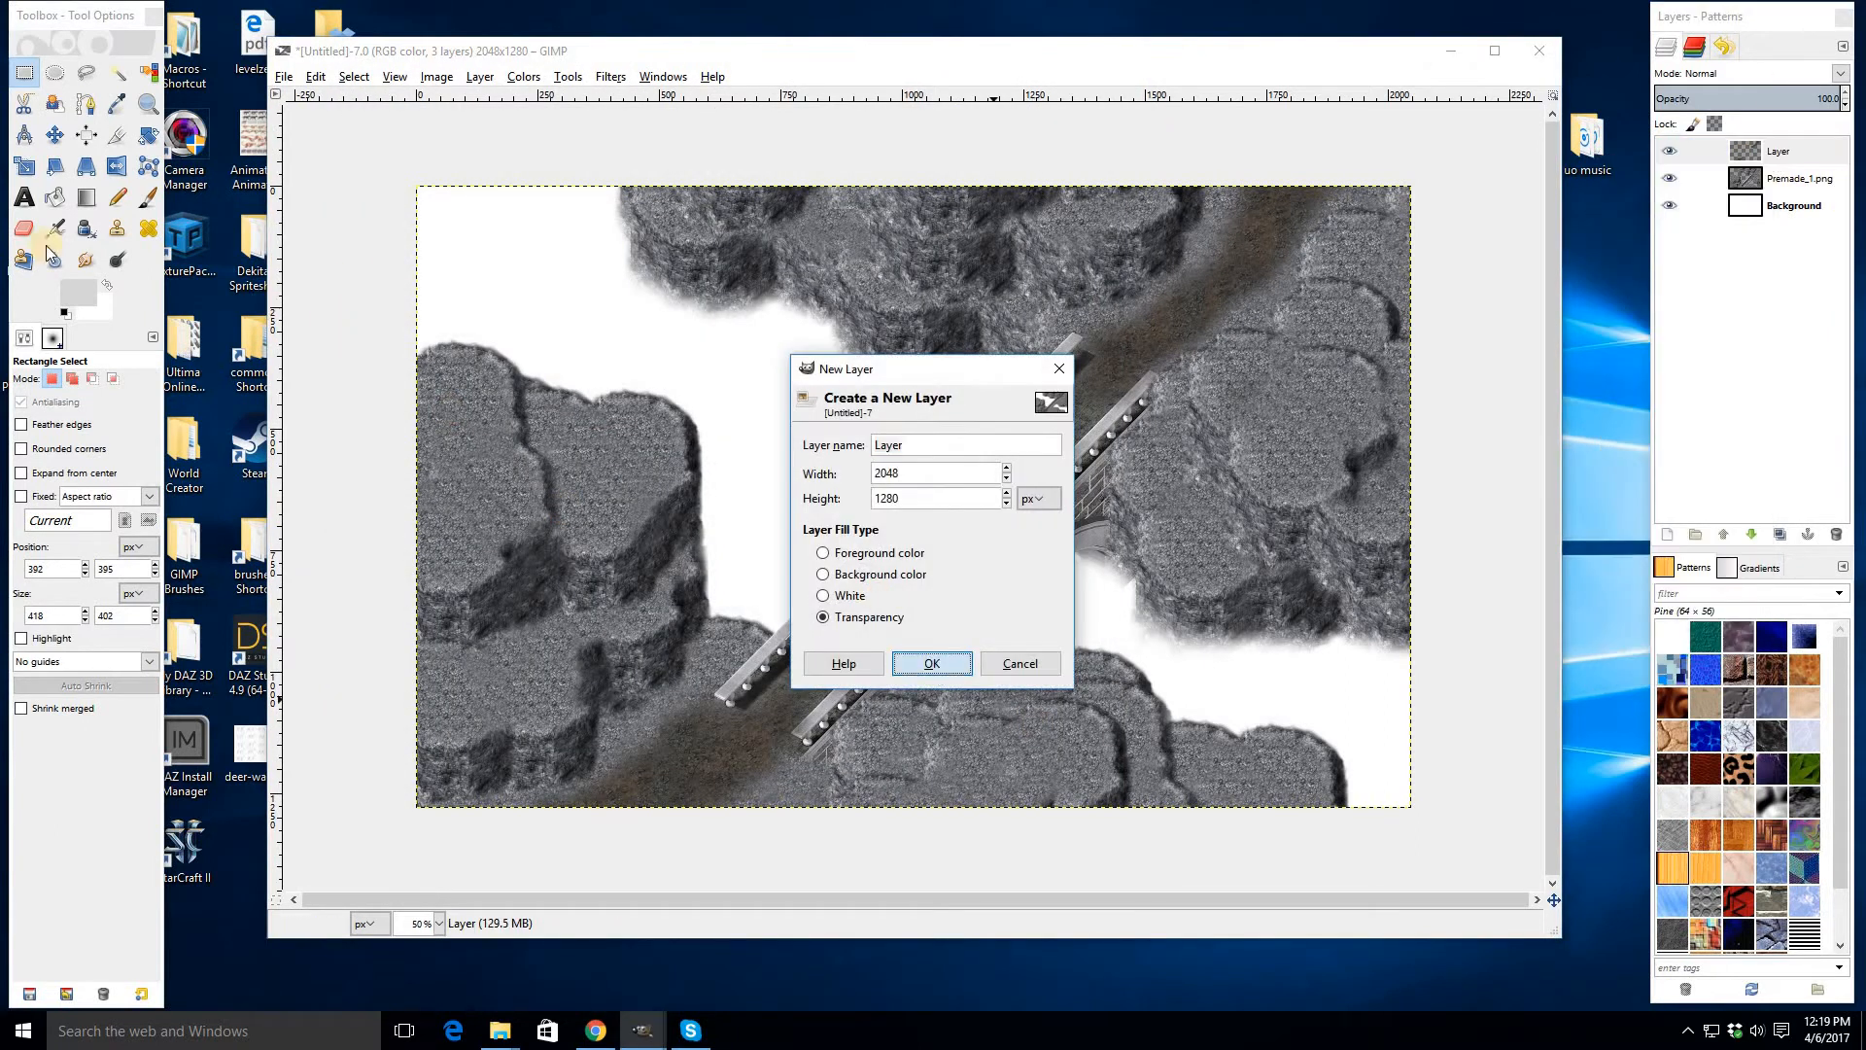
pyautogui.press('Return')
# - Paint the copied gravel as a Clipboard brush, size 376, over the cliff edges around both bridge ends
pyautogui.press('p')
pyautogui.press('+')
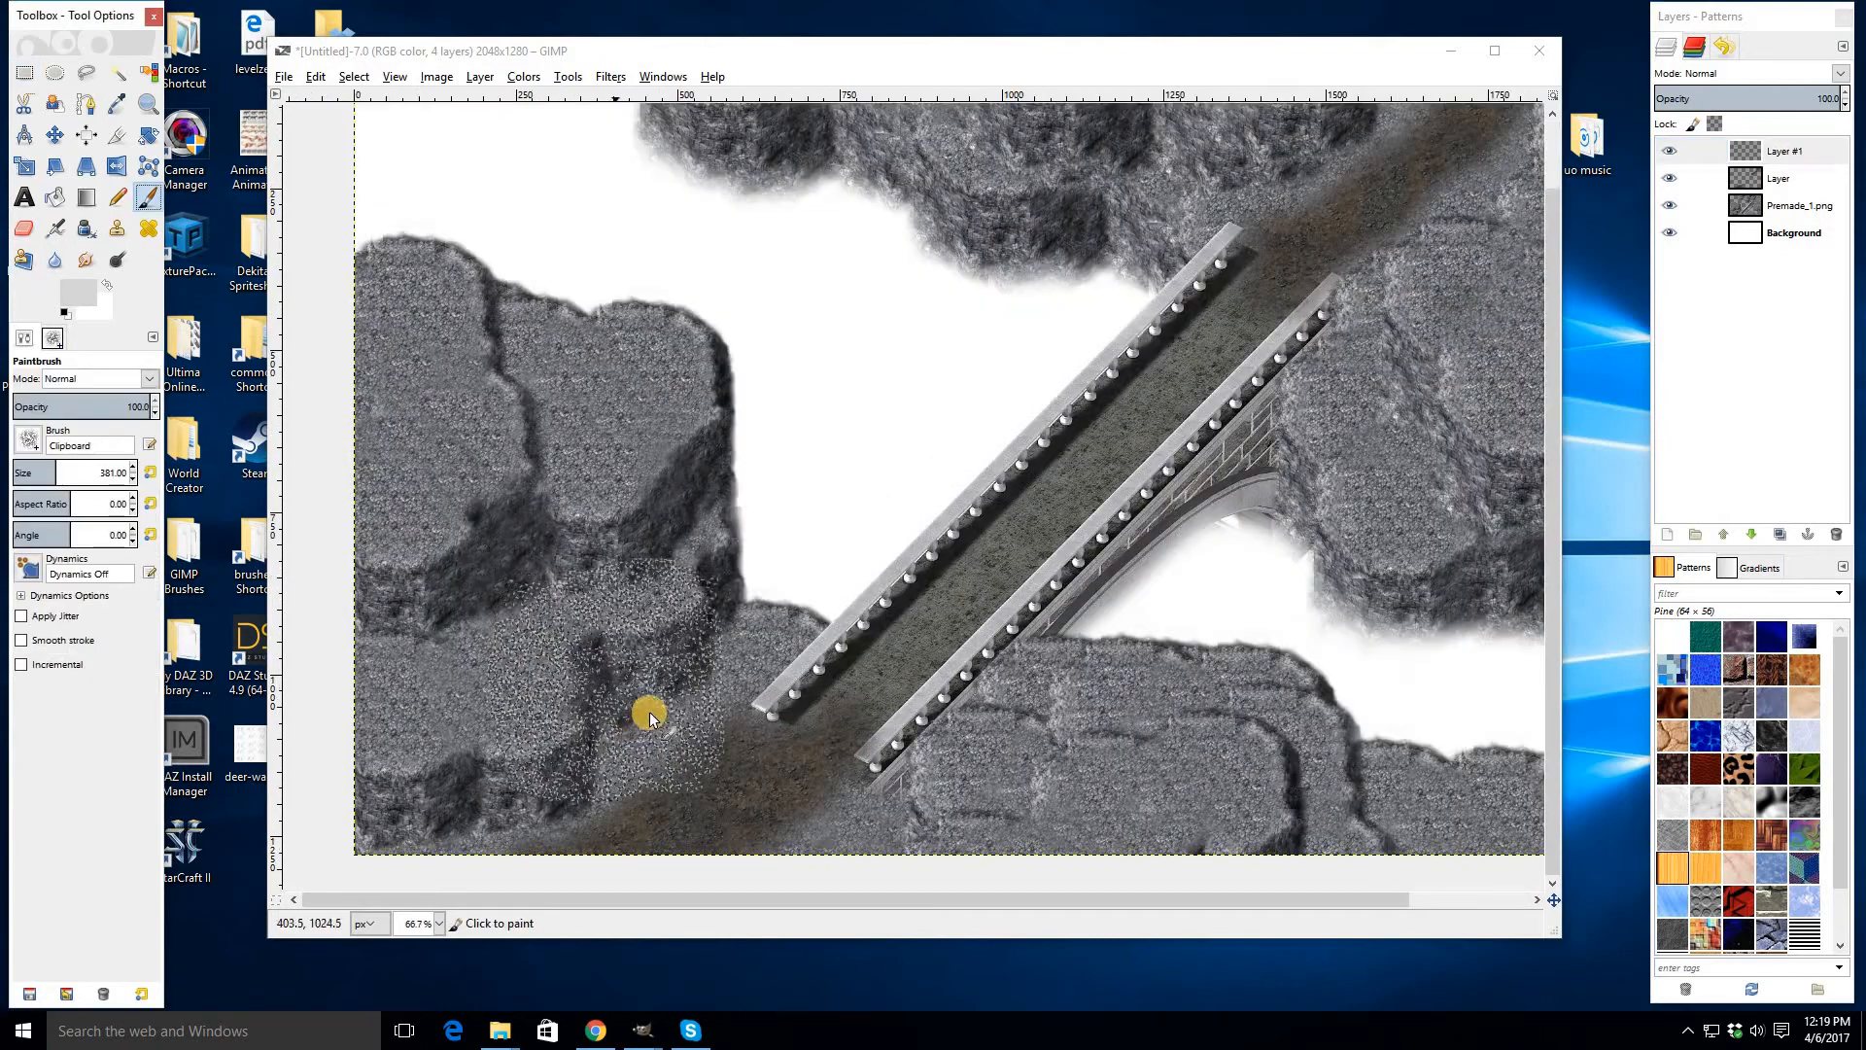
pyautogui.press('+')
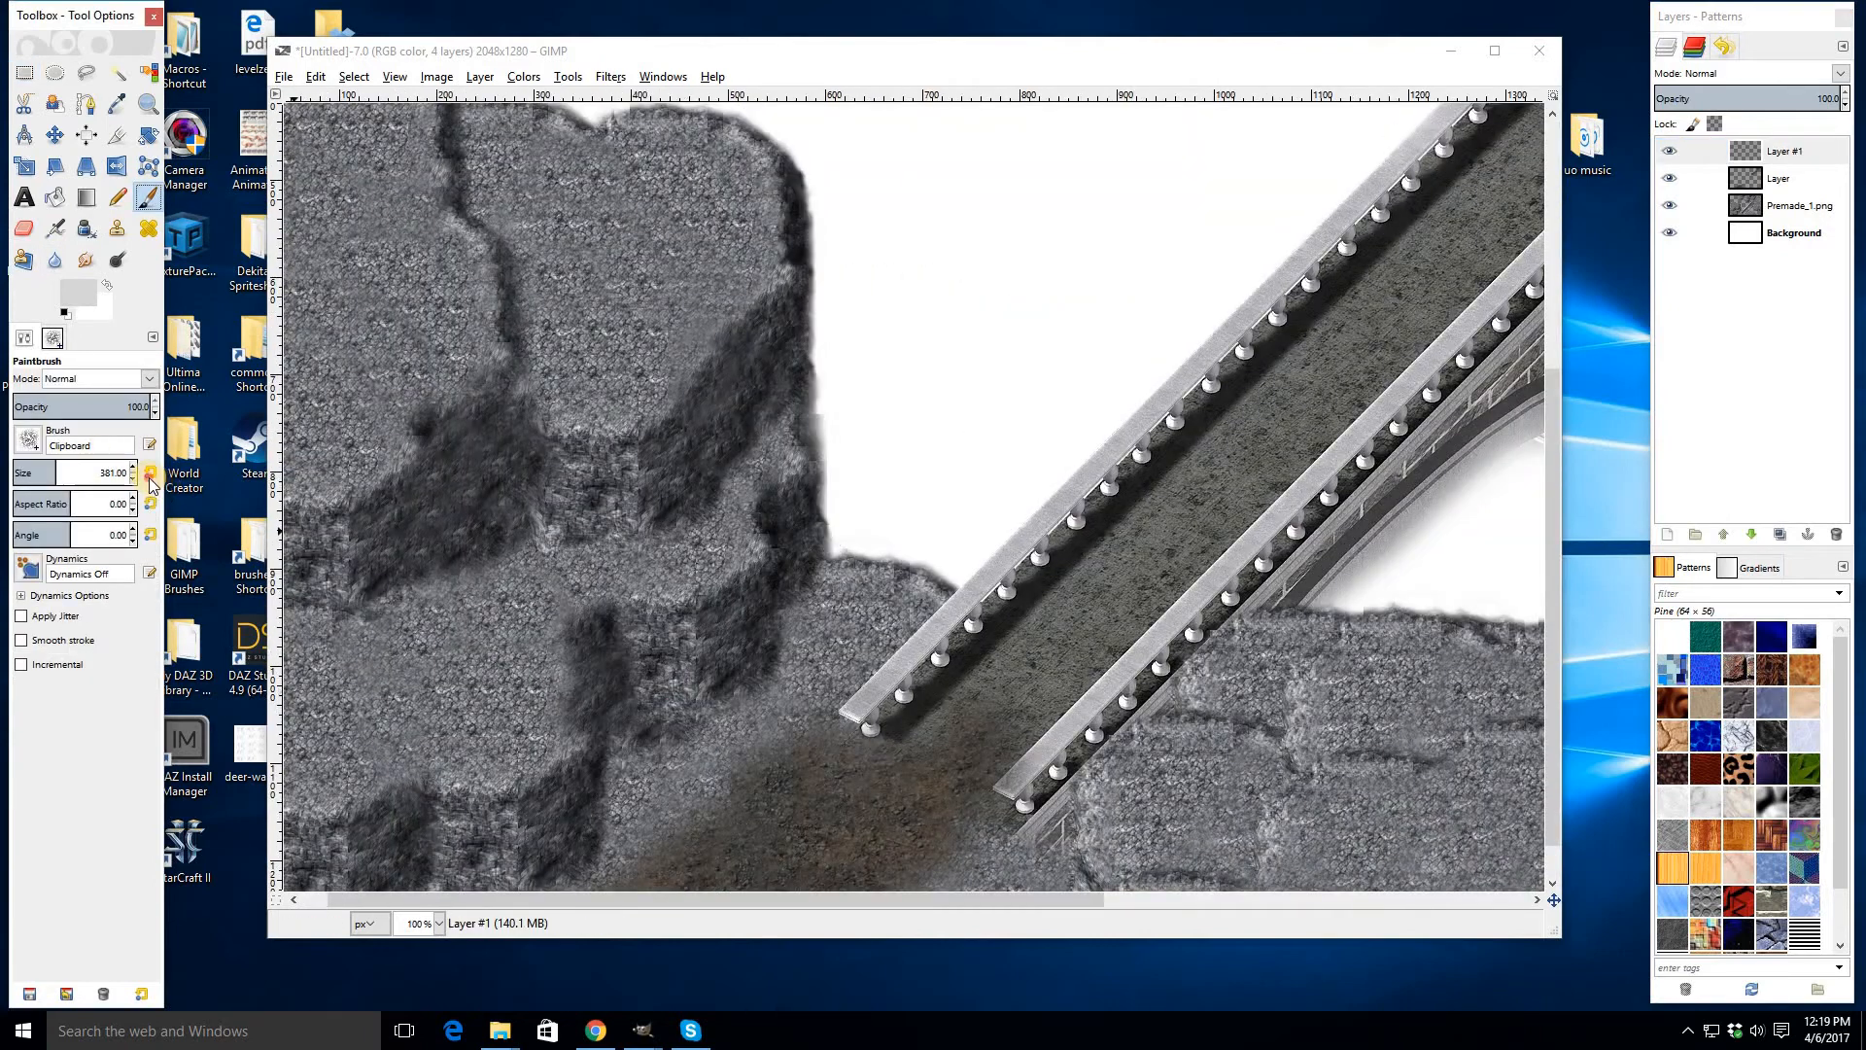
pyautogui.click(150, 476)
pyautogui.scroll(-1, 581, 684)
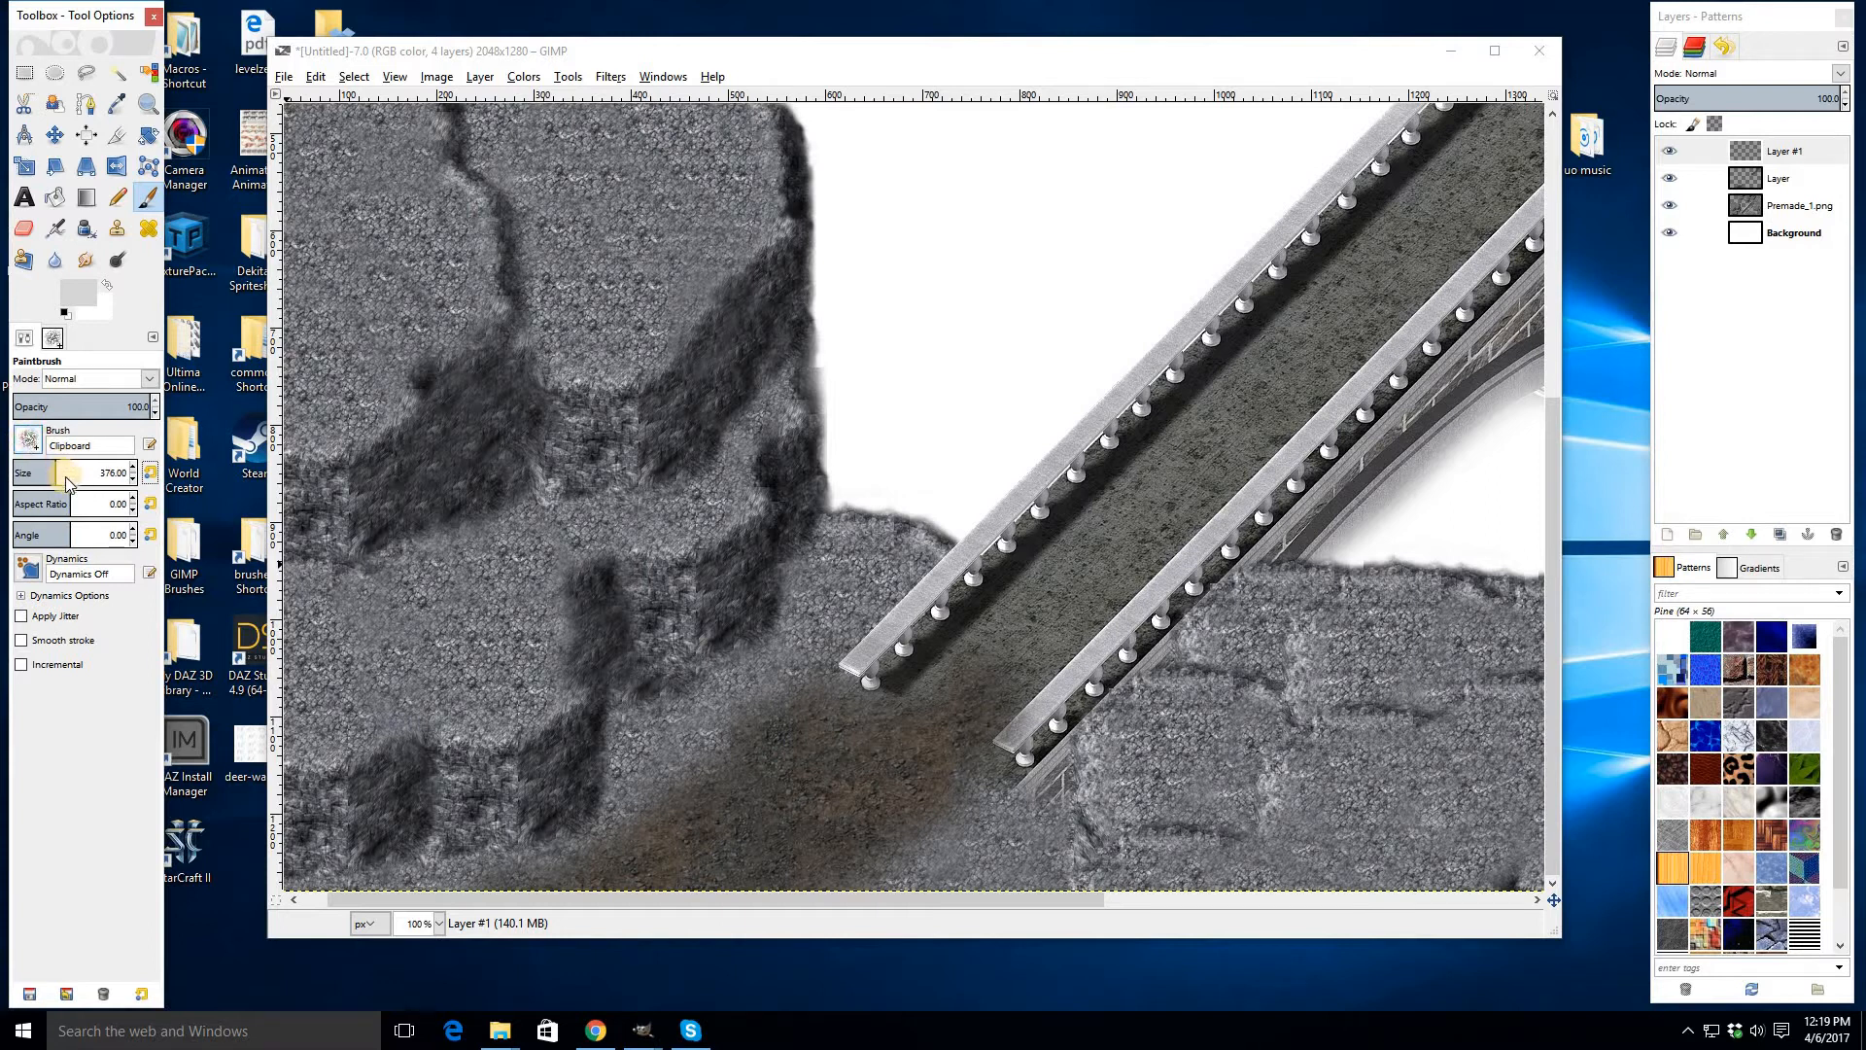
pyautogui.click(28, 439)
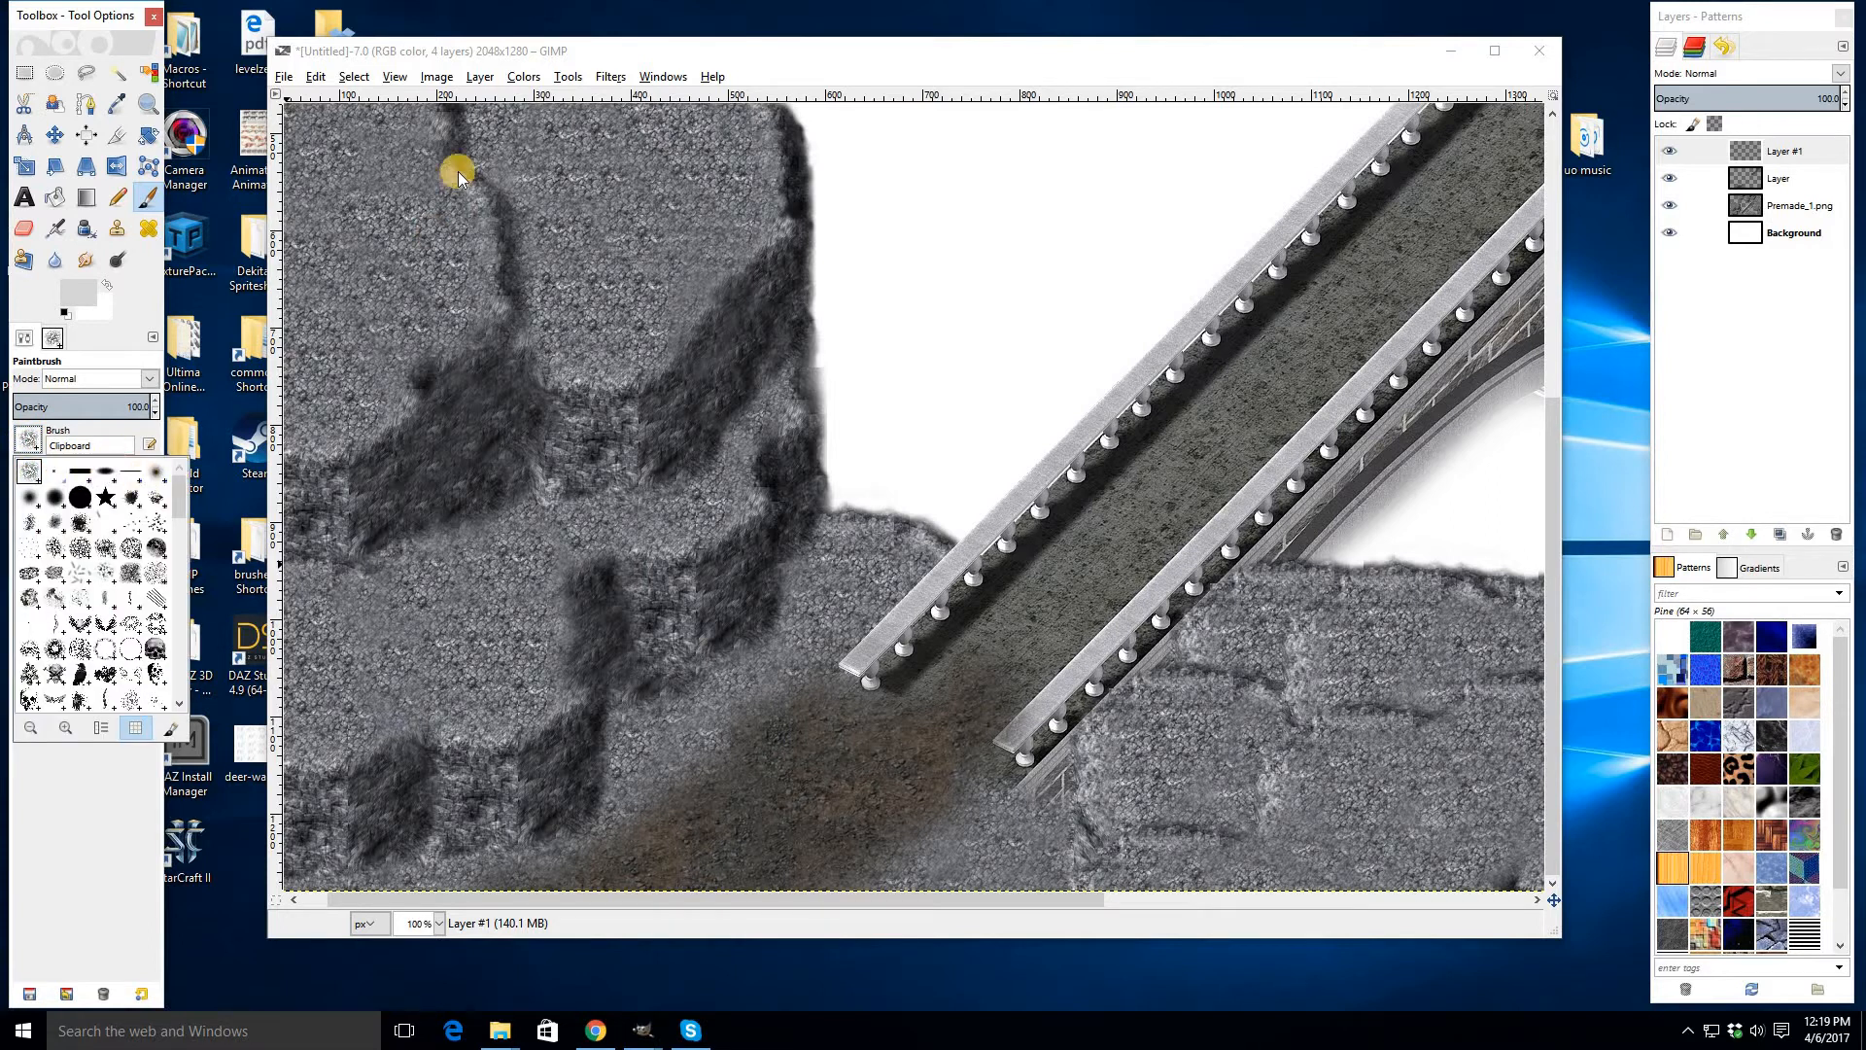
pyautogui.click(161, 343)
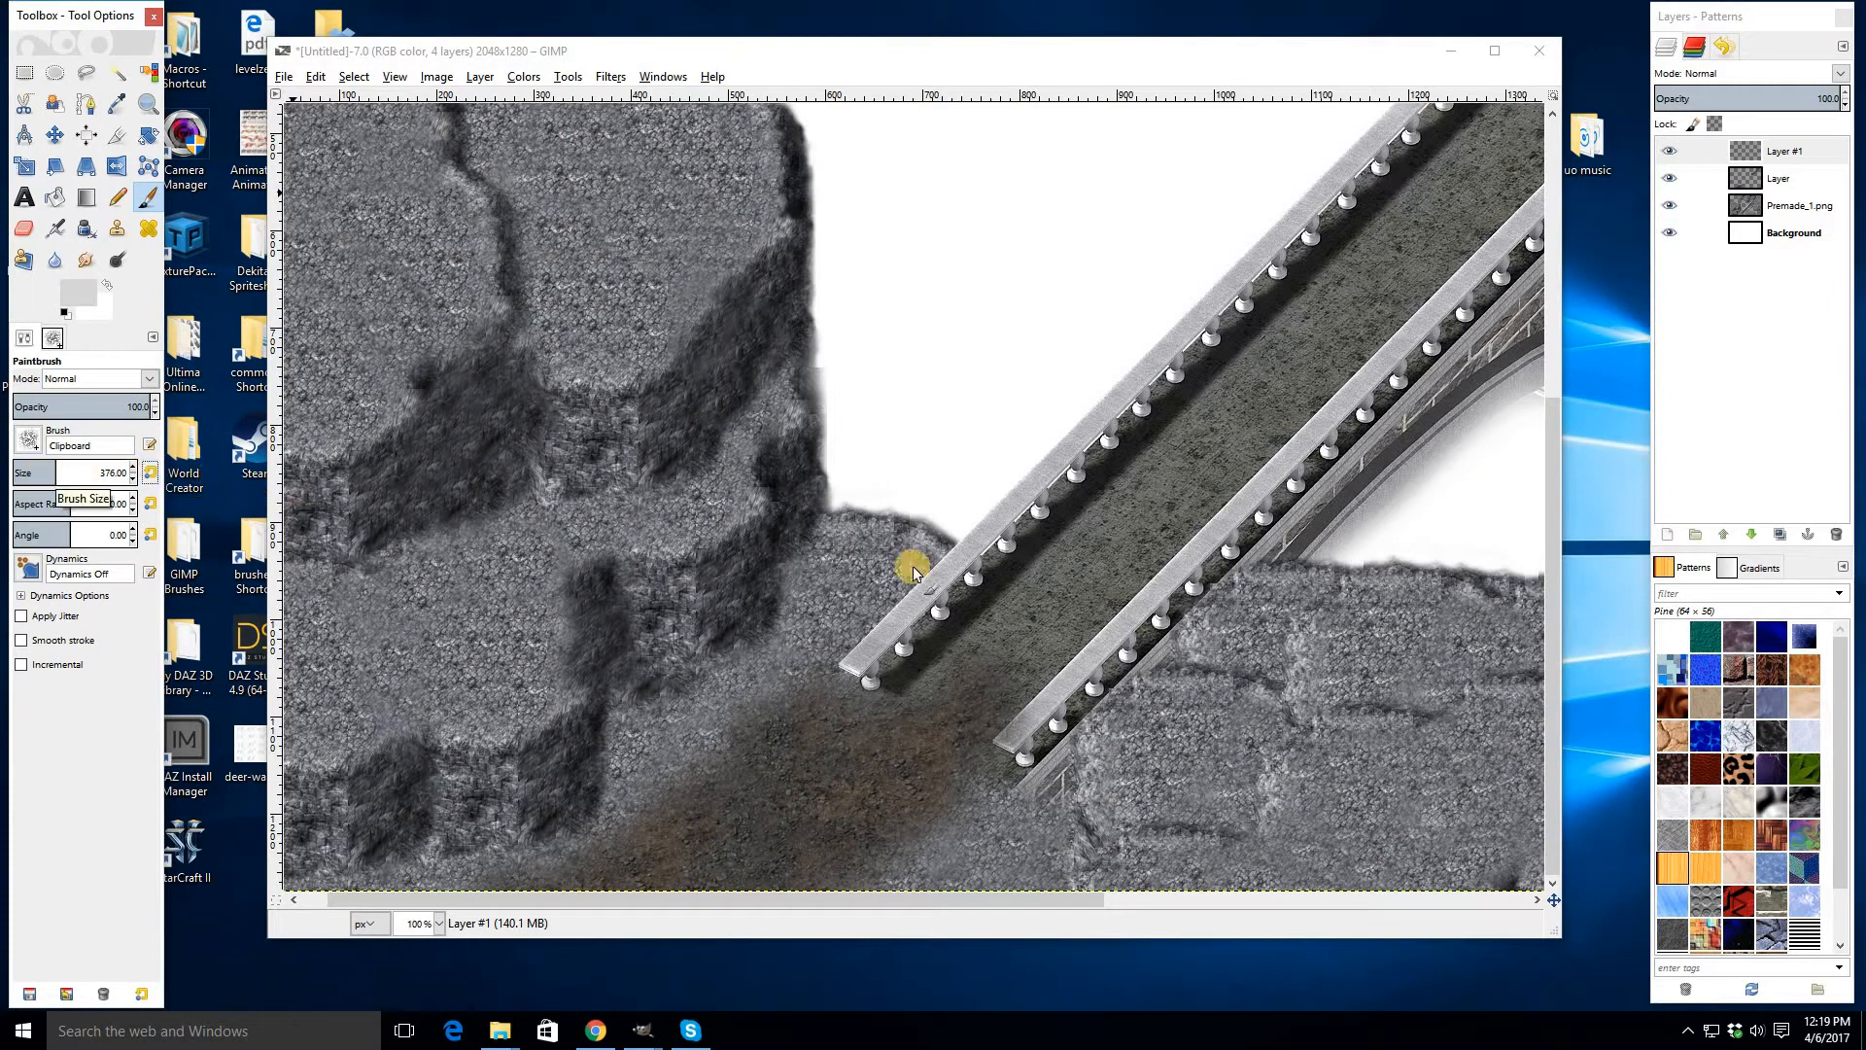
pyautogui.moveTo(870, 634)
pyautogui.mouseDown()
pyautogui.moveTo(774, 619)
pyautogui.moveTo(512, 794)
pyautogui.moveTo(635, 768)
pyautogui.mouseUp()
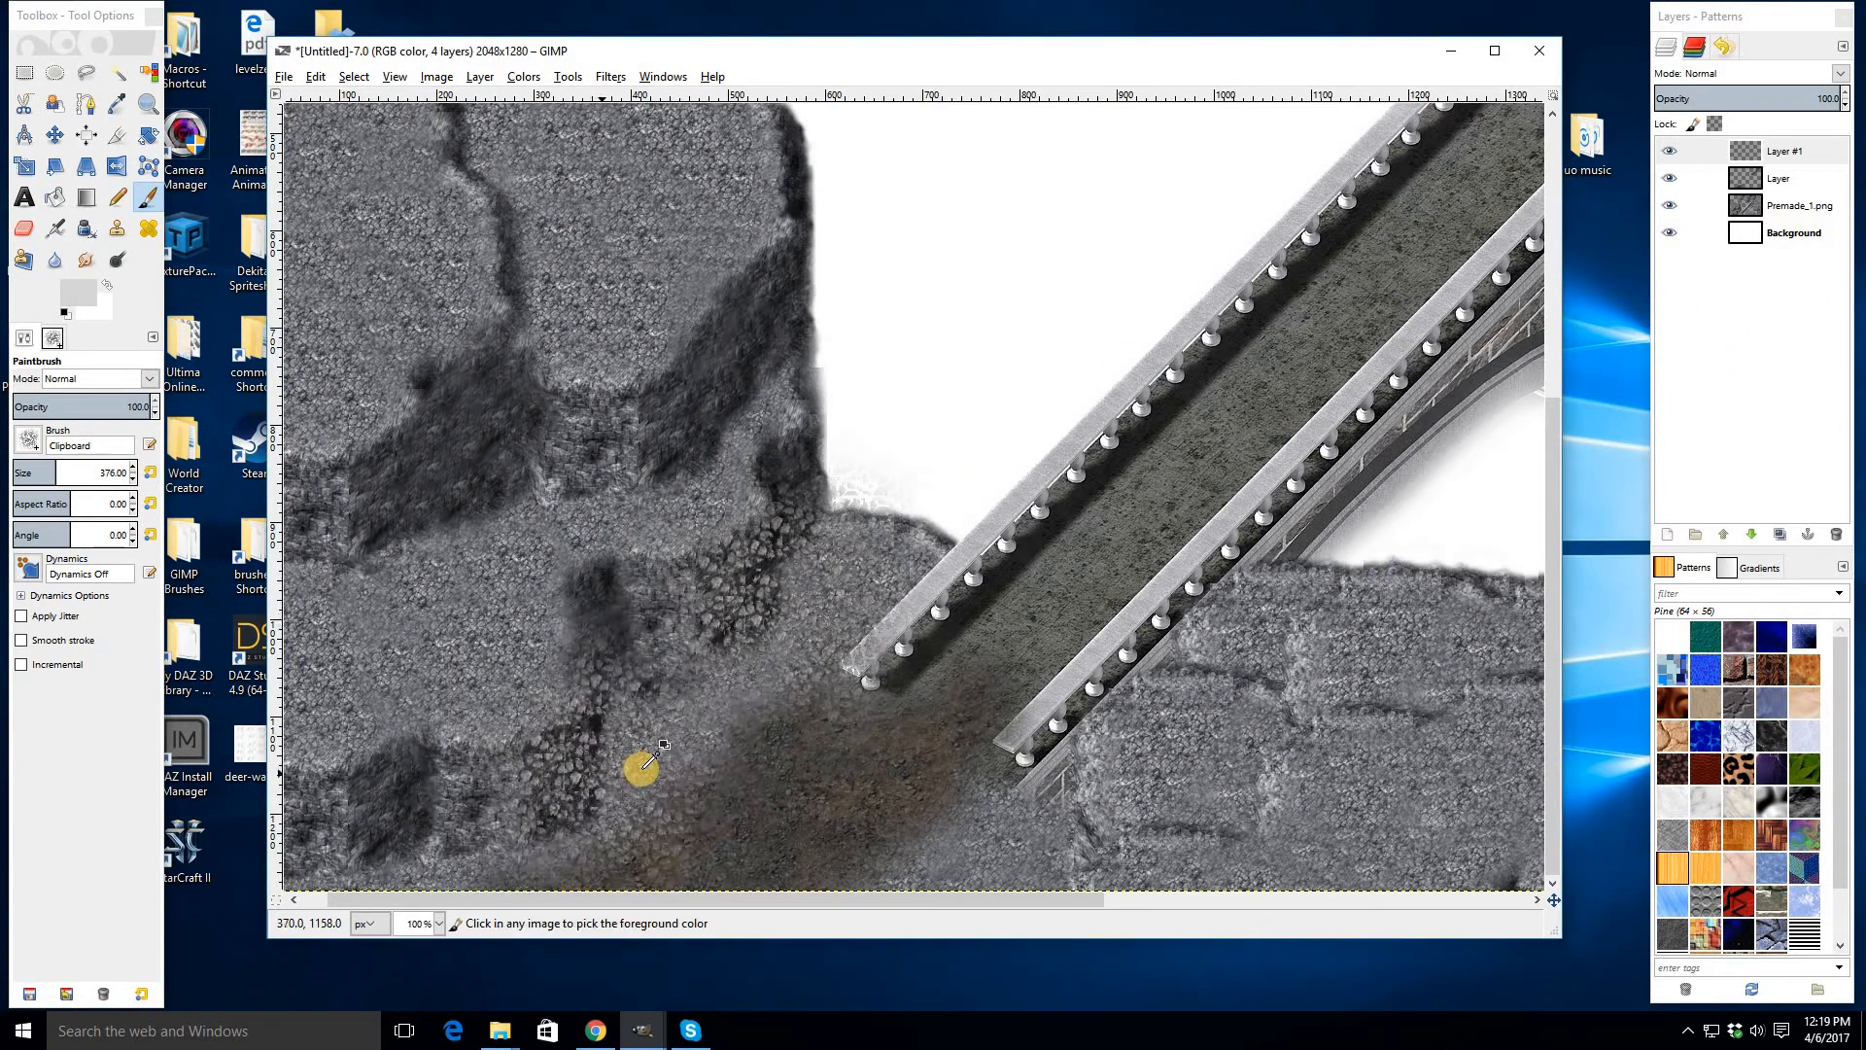
pyautogui.scroll(-1, 632, 768)
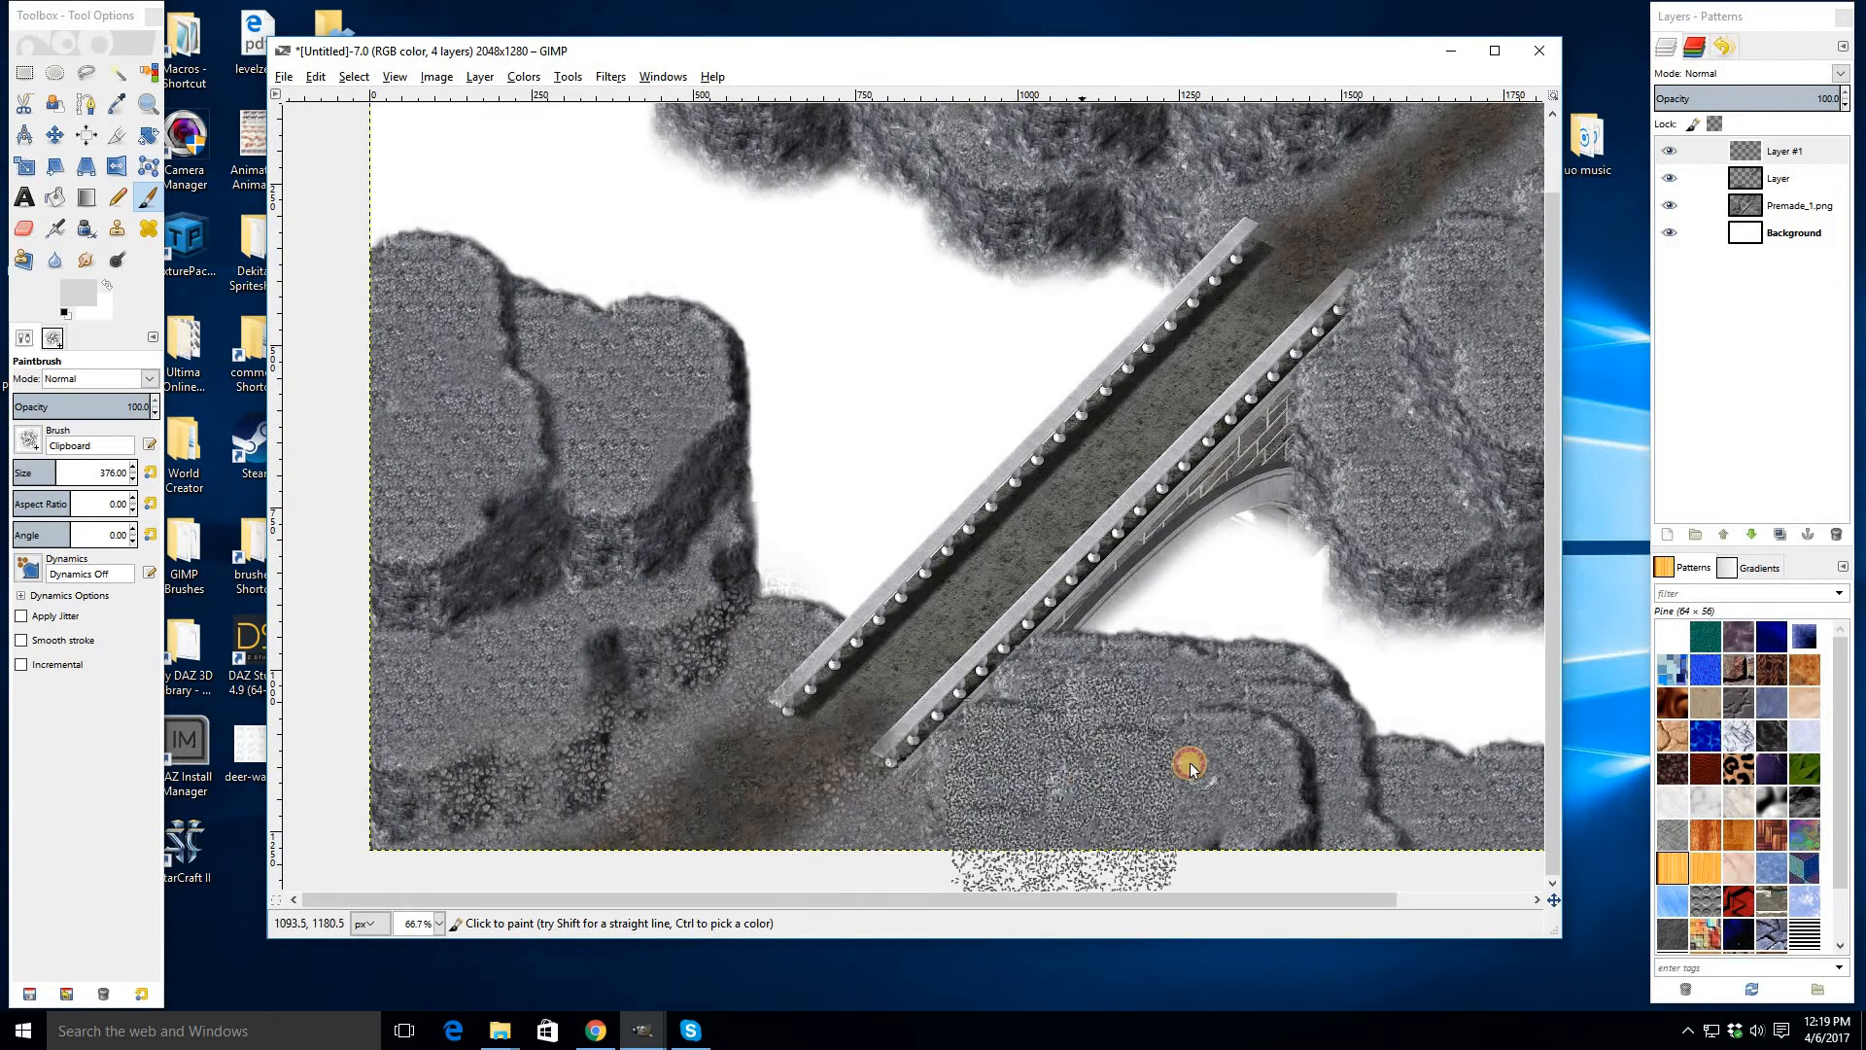
pyautogui.moveTo(644, 528)
pyautogui.mouseDown()
pyautogui.moveTo(633, 406)
pyautogui.moveTo(599, 395)
pyautogui.moveTo(567, 422)
pyautogui.moveTo(505, 425)
pyautogui.moveTo(469, 393)
pyautogui.moveTo(505, 573)
pyautogui.moveTo(475, 641)
pyautogui.mouseUp()
pyautogui.moveTo(1417, 325)
pyautogui.mouseDown()
pyautogui.moveTo(1471, 375)
pyautogui.moveTo(1429, 409)
pyautogui.moveTo(1442, 233)
pyautogui.moveTo(1250, 117)
pyautogui.moveTo(1400, 137)
pyautogui.moveTo(1196, 172)
pyautogui.moveTo(1274, 208)
pyautogui.moveTo(1017, 116)
pyautogui.moveTo(780, 109)
pyautogui.mouseUp()
pyautogui.scroll(2, 1434, 298)
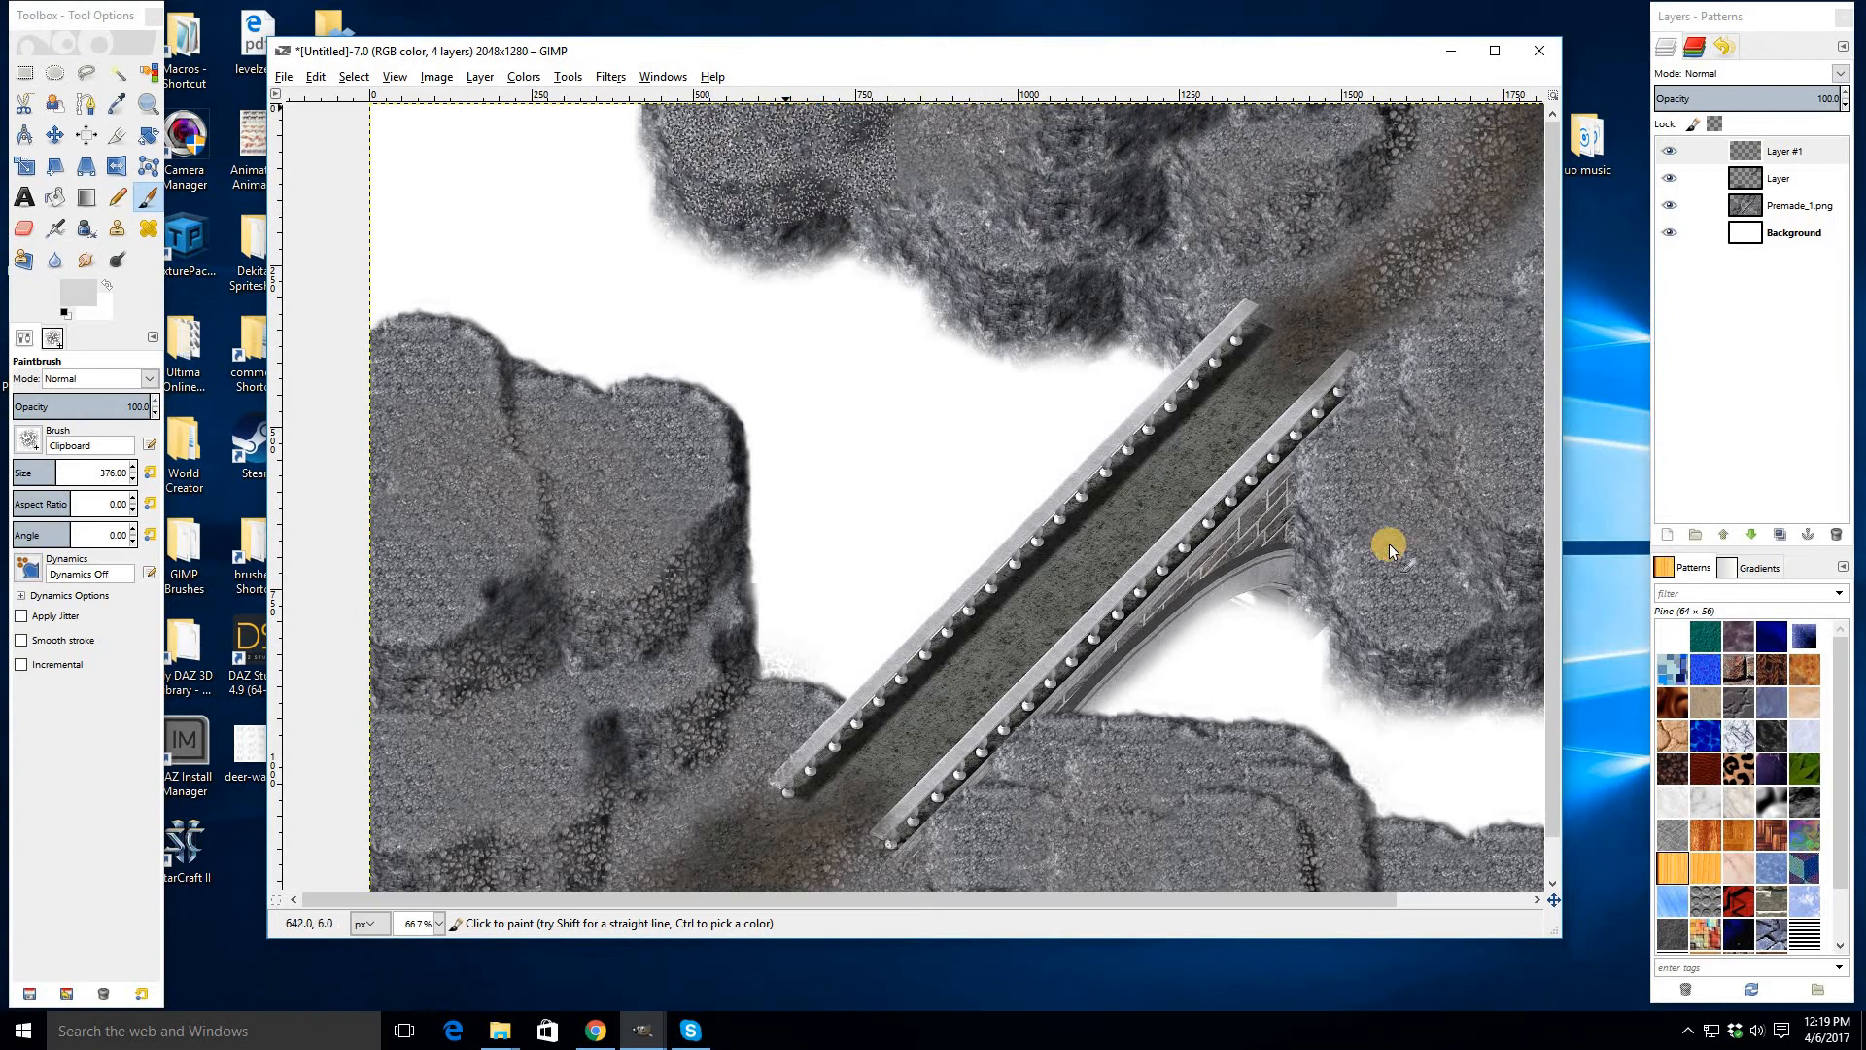
pyautogui.moveTo(1390, 545); pyautogui.dragTo(1362, 525)
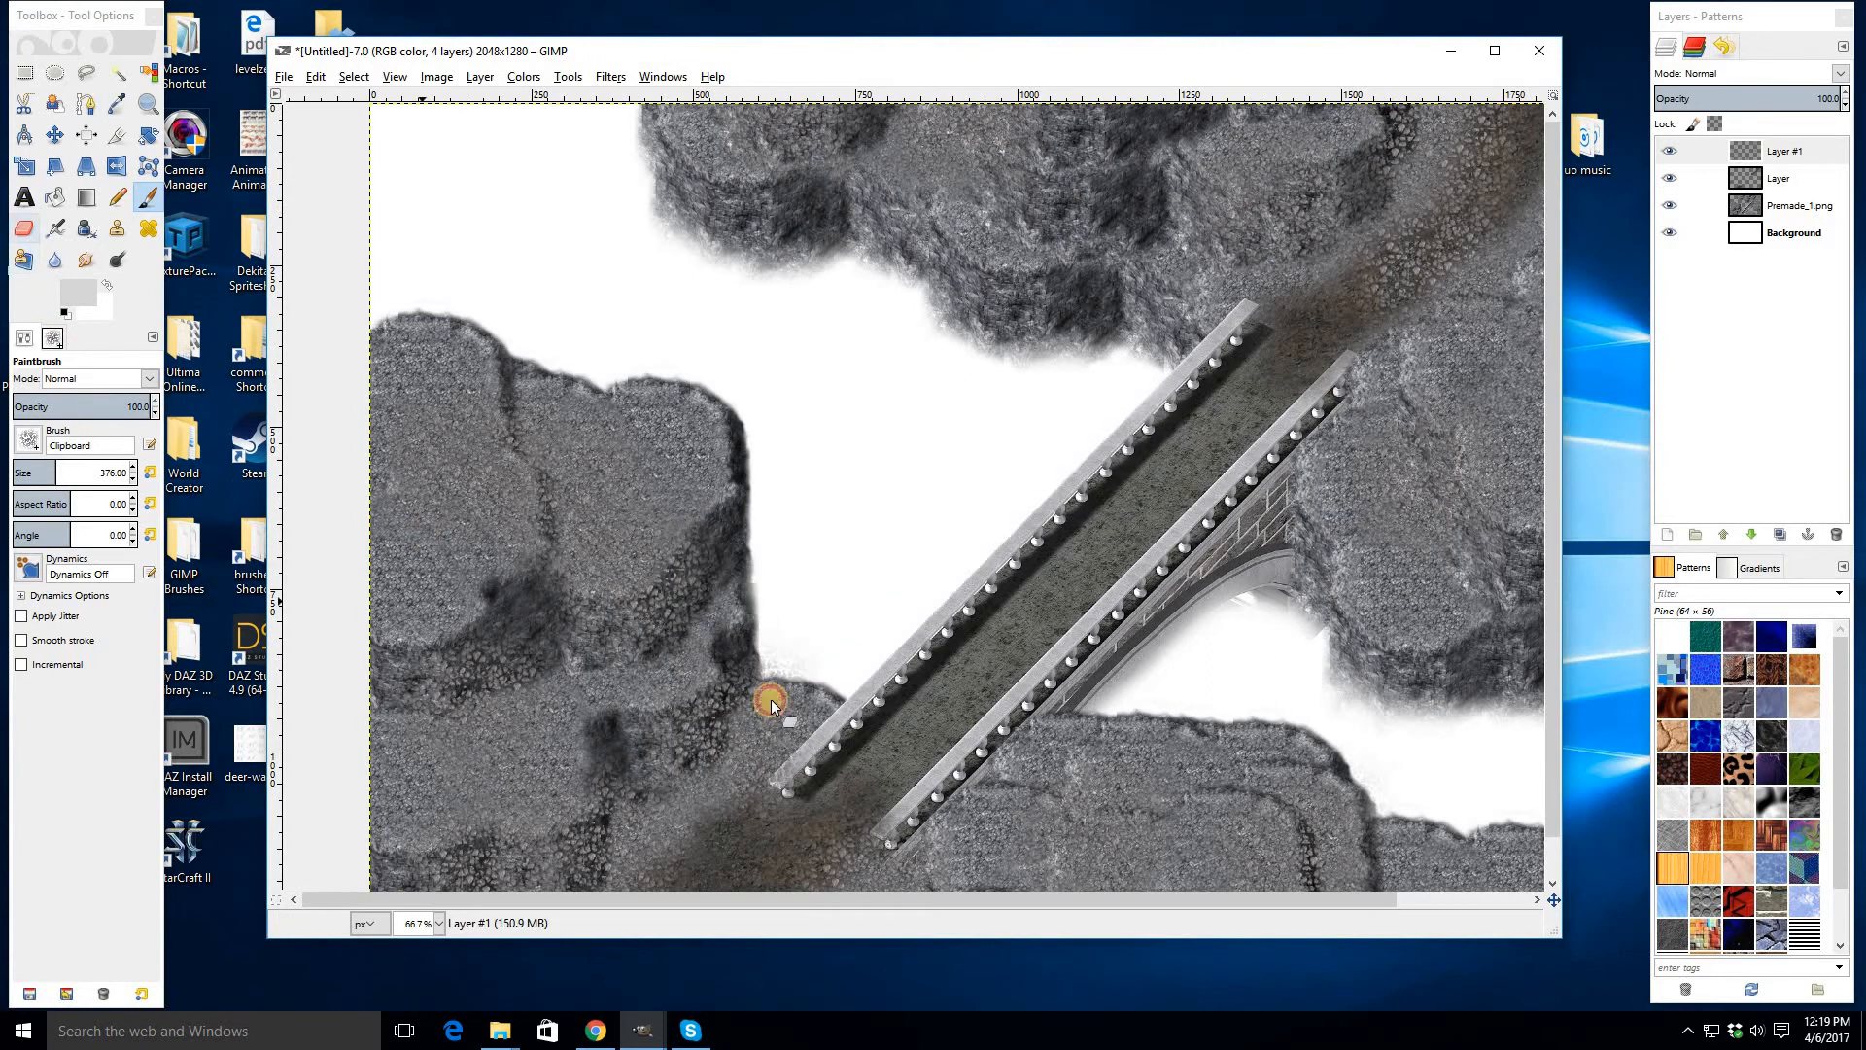
# - Switch to the Eraser and, at 100% zoom, erase stray gravel from the left cliff near the bridge's lower end
pyautogui.hotkey('shift', 'e')
pyautogui.press('1')
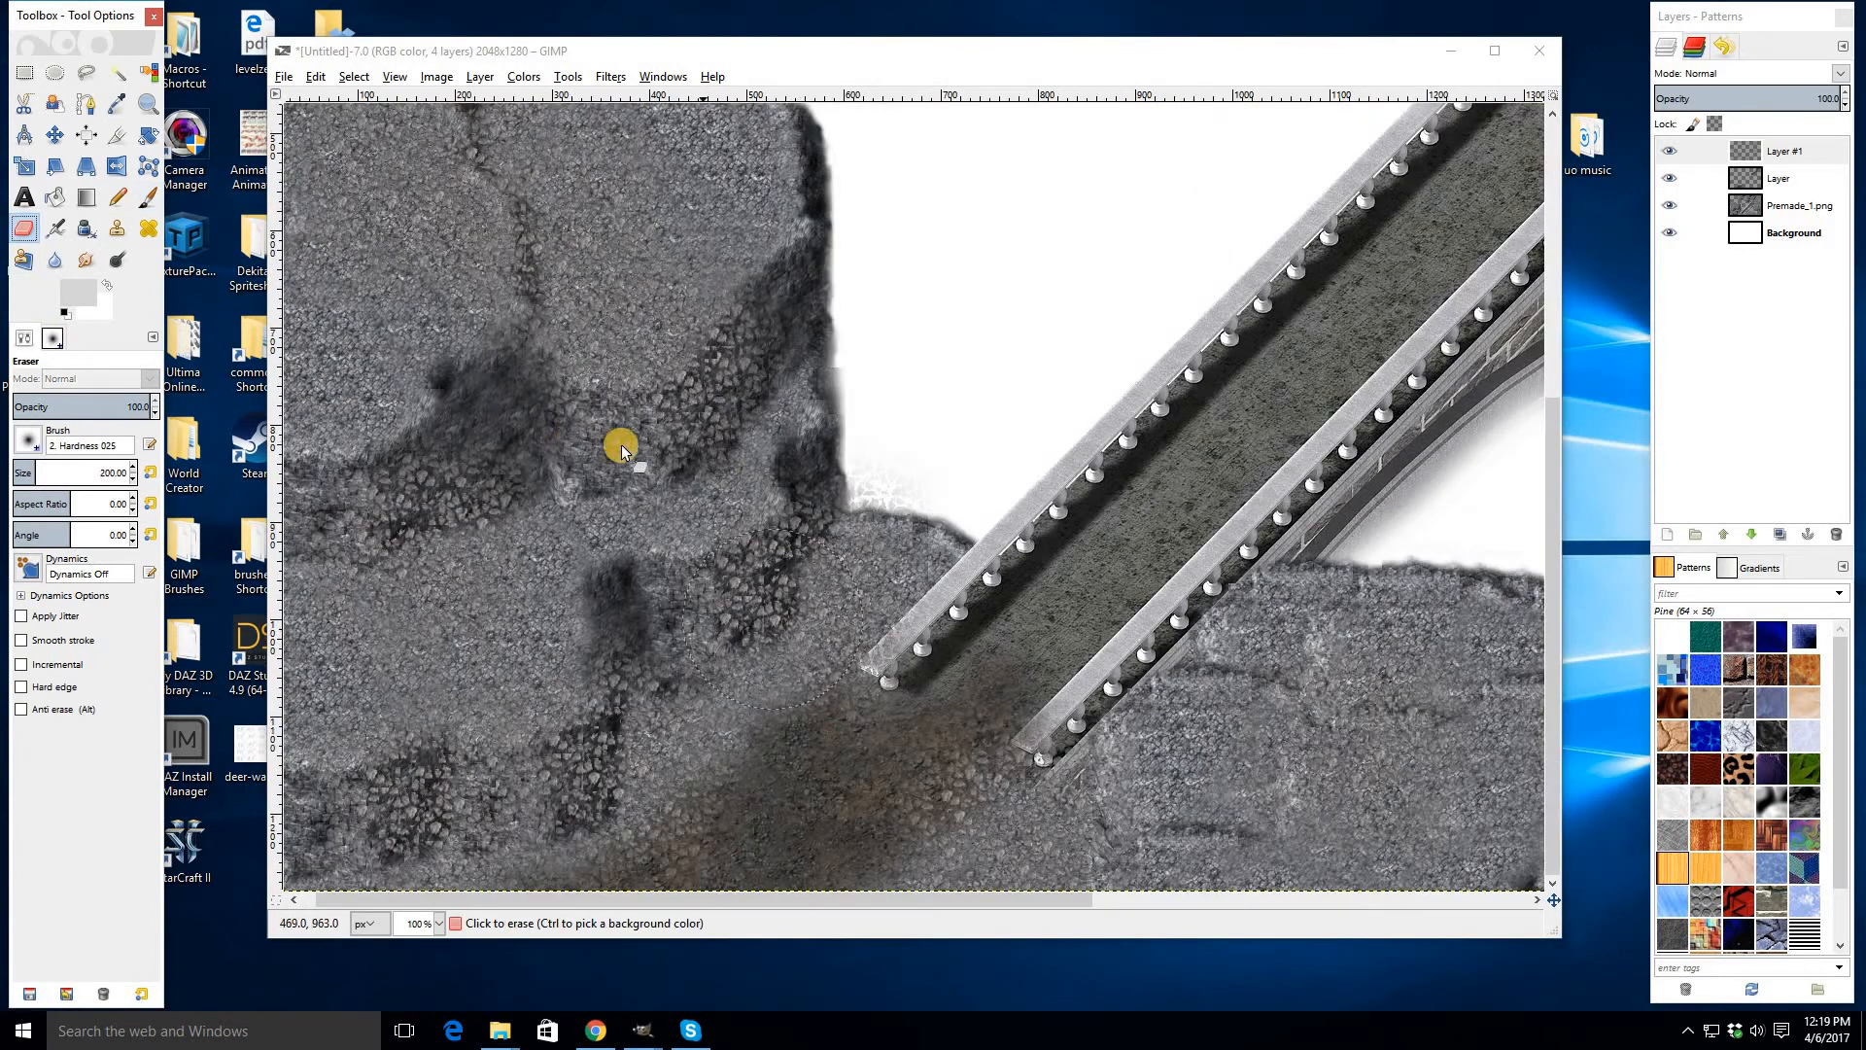
pyautogui.moveTo(622, 449)
pyautogui.mouseDown()
pyautogui.moveTo(744, 375)
pyautogui.moveTo(805, 259)
pyautogui.mouseUp()
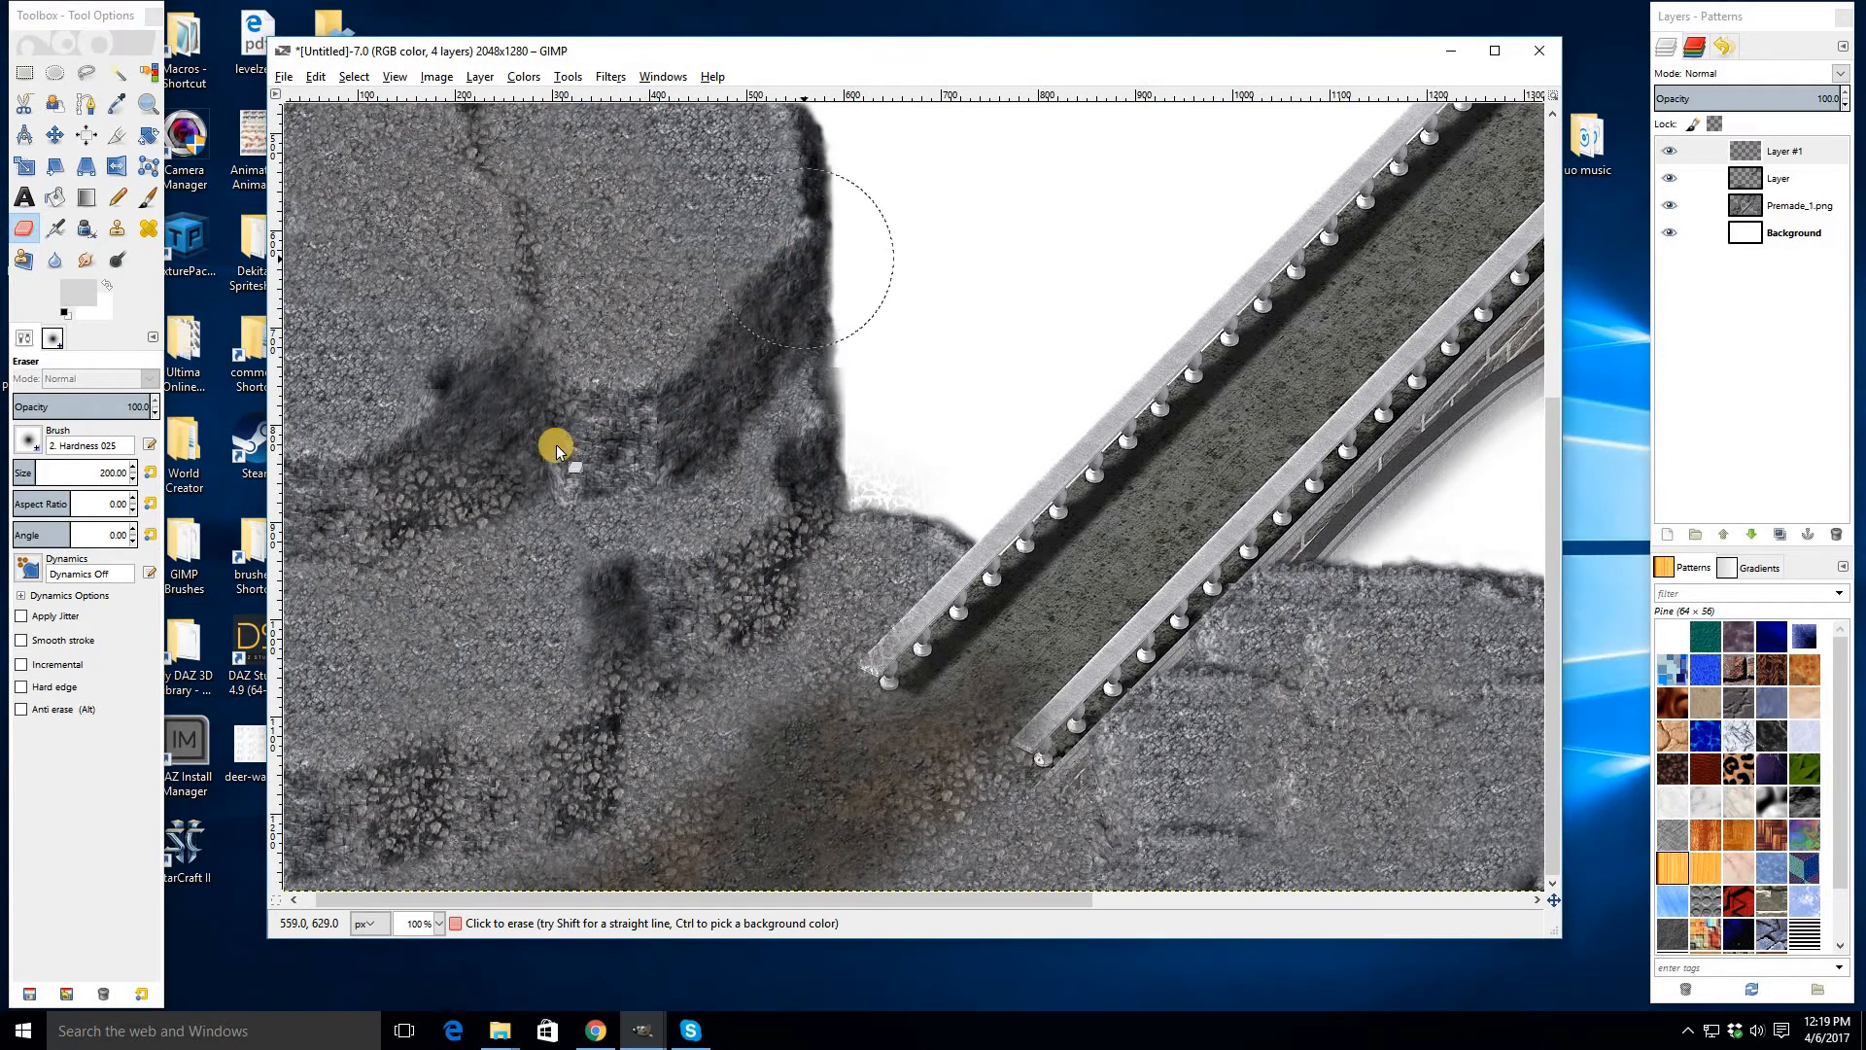
pyautogui.moveTo(557, 450)
pyautogui.mouseDown()
pyautogui.moveTo(365, 502)
pyautogui.moveTo(467, 486)
pyautogui.mouseUp()
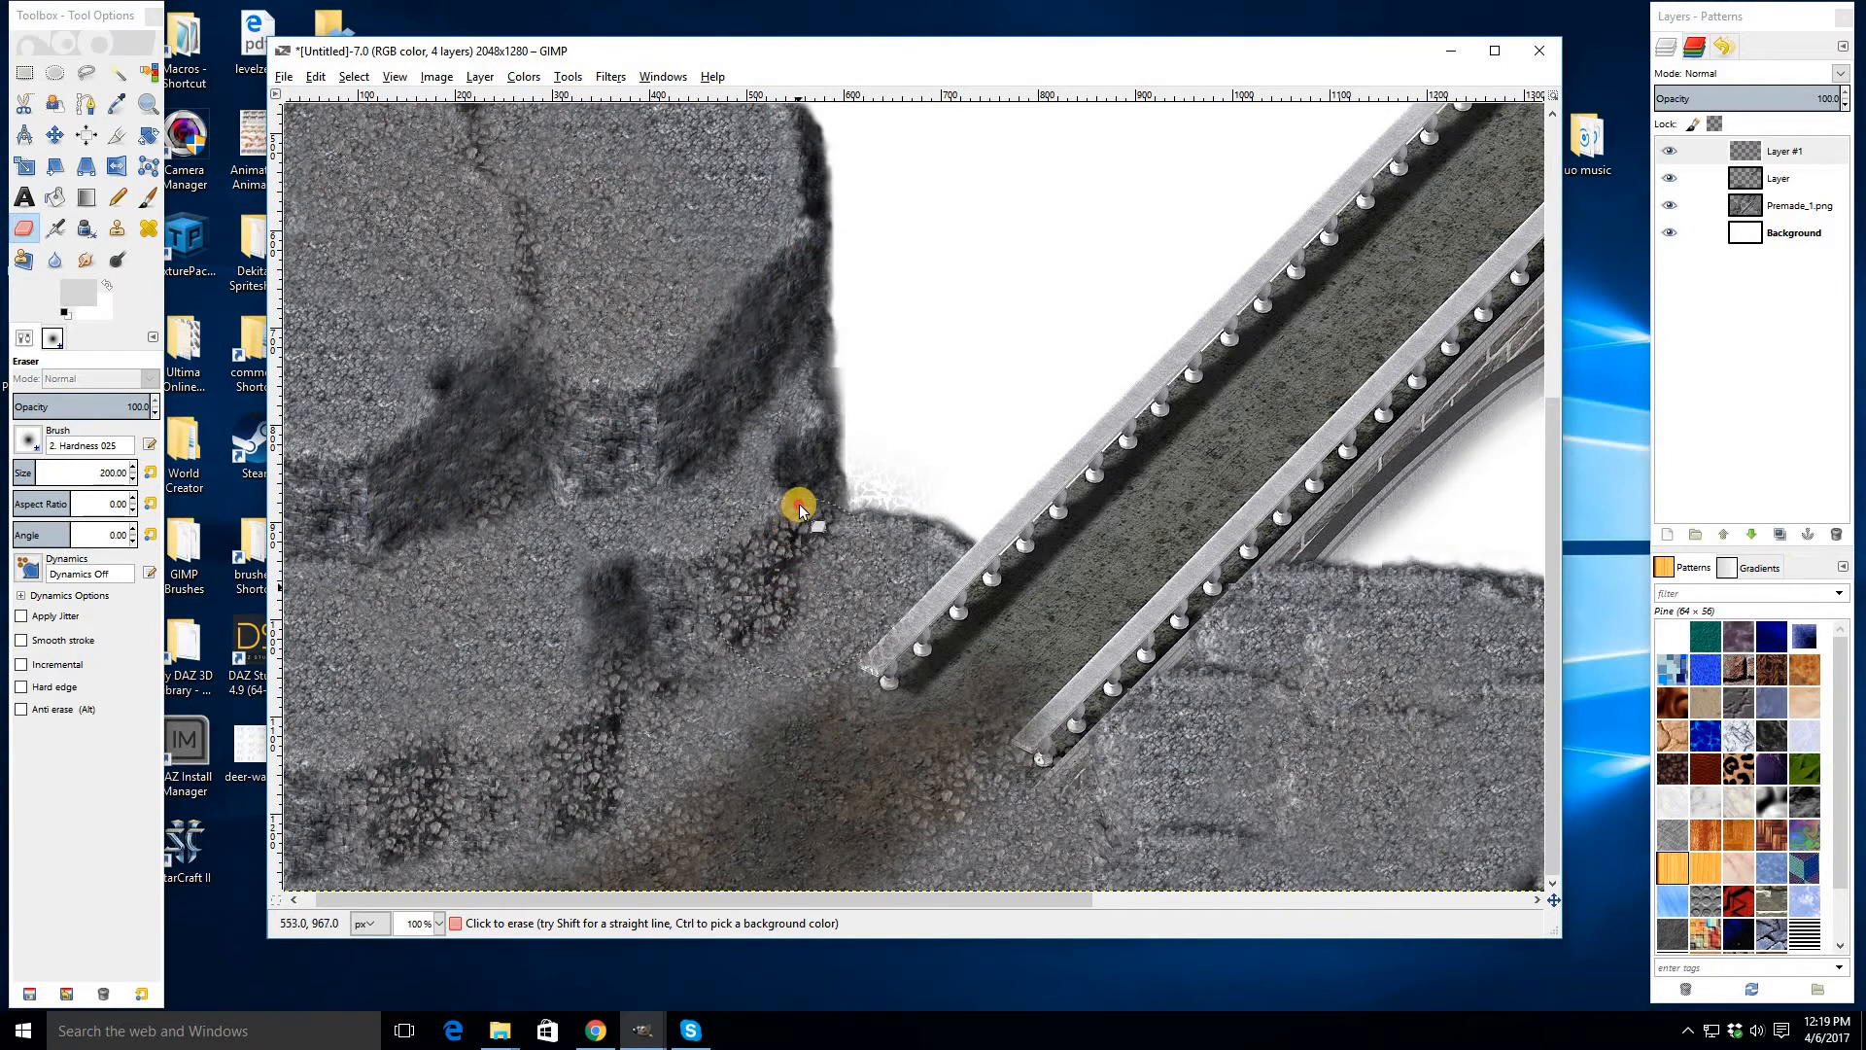
pyautogui.moveTo(801, 509)
pyautogui.mouseDown()
pyautogui.moveTo(733, 571)
pyautogui.moveTo(526, 481)
pyautogui.moveTo(509, 471)
pyautogui.moveTo(552, 430)
pyautogui.moveTo(557, 386)
pyautogui.mouseUp()
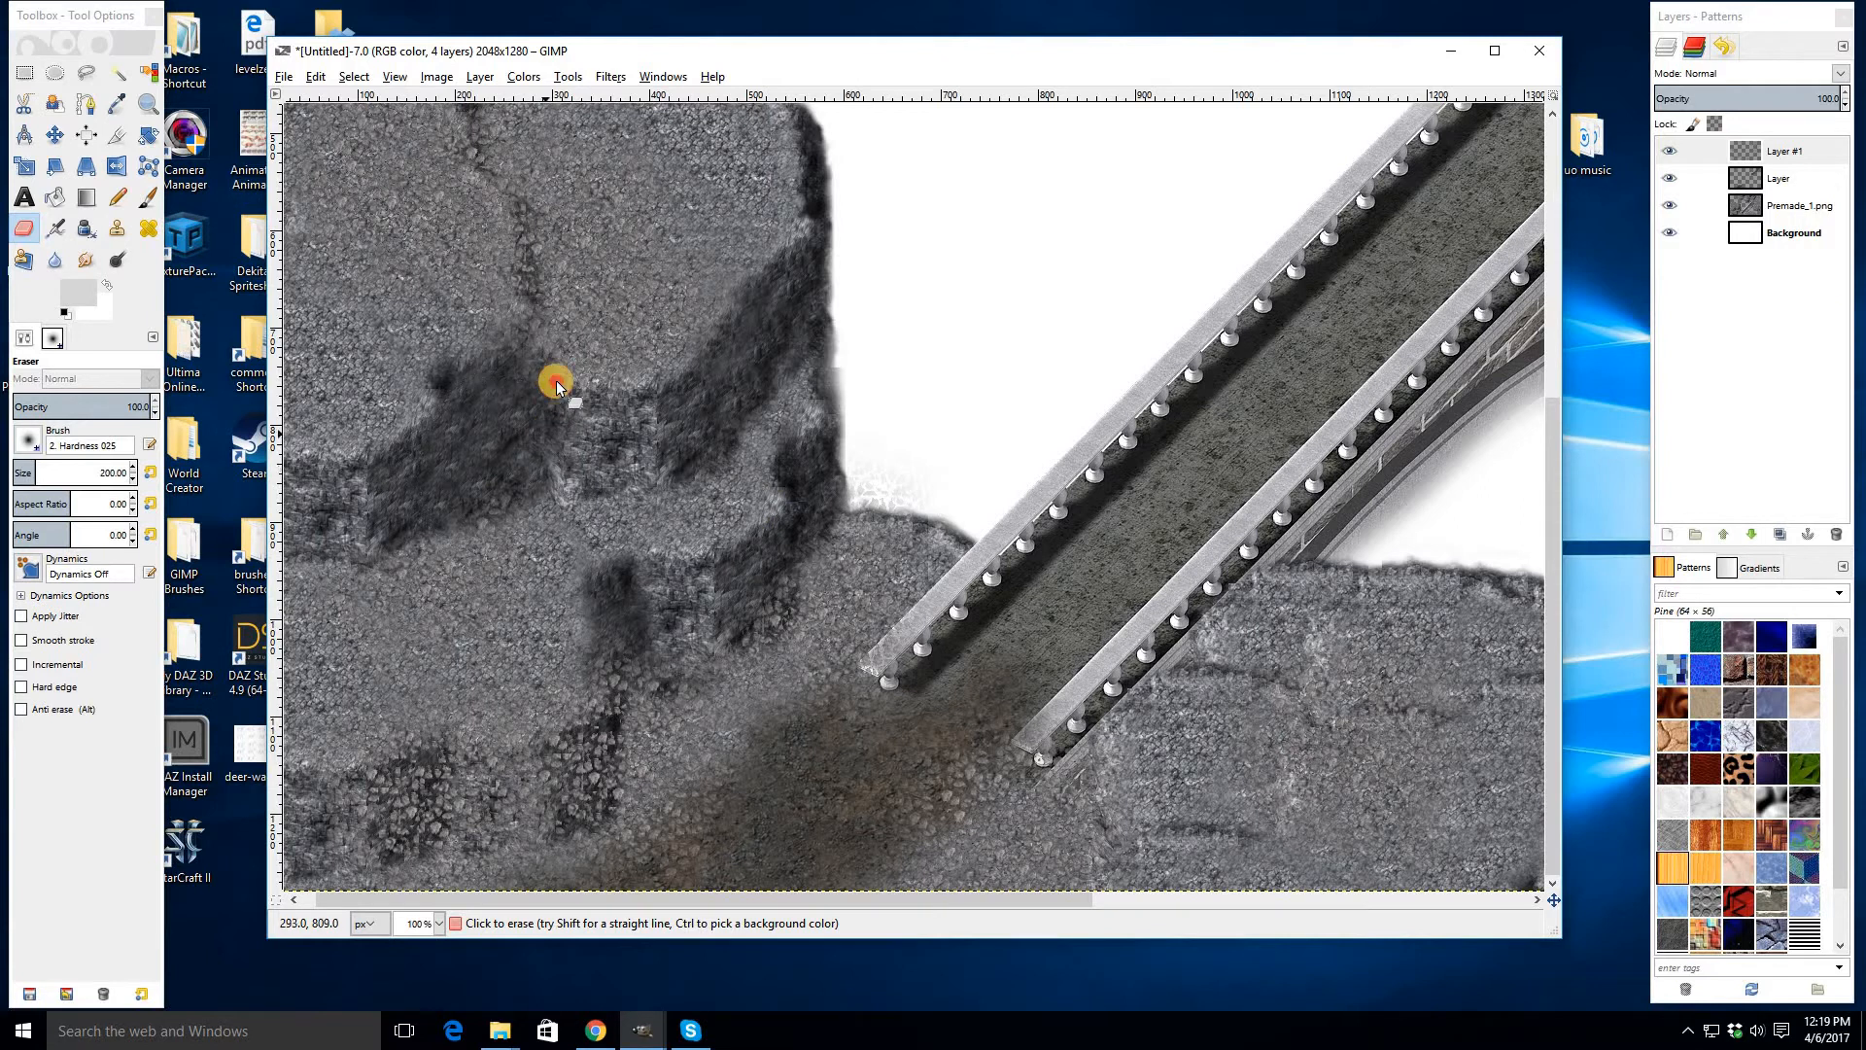
pyautogui.scroll(5, 542, 283)
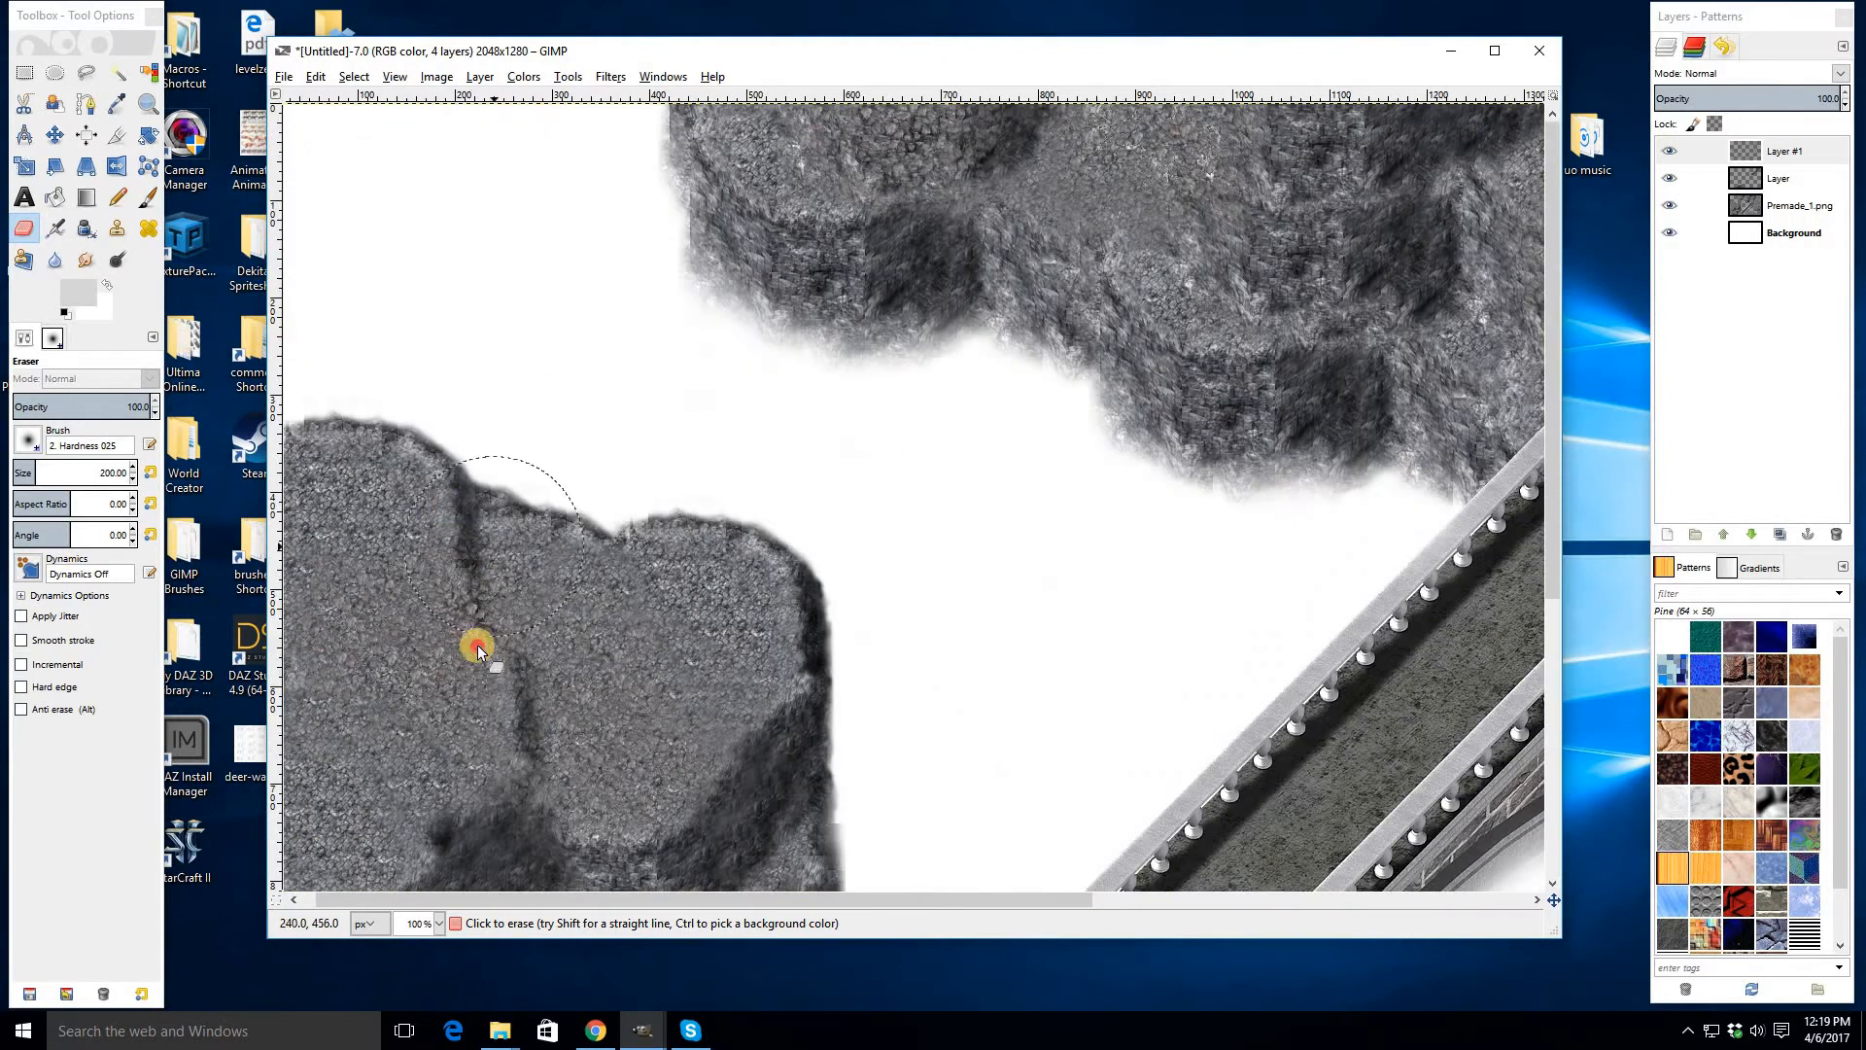
pyautogui.scroll(-5, 583, 734)
pyautogui.moveTo(603, 754)
pyautogui.mouseDown()
pyautogui.moveTo(522, 785)
pyautogui.moveTo(412, 776)
pyautogui.moveTo(304, 808)
pyautogui.moveTo(436, 785)
pyautogui.mouseUp()
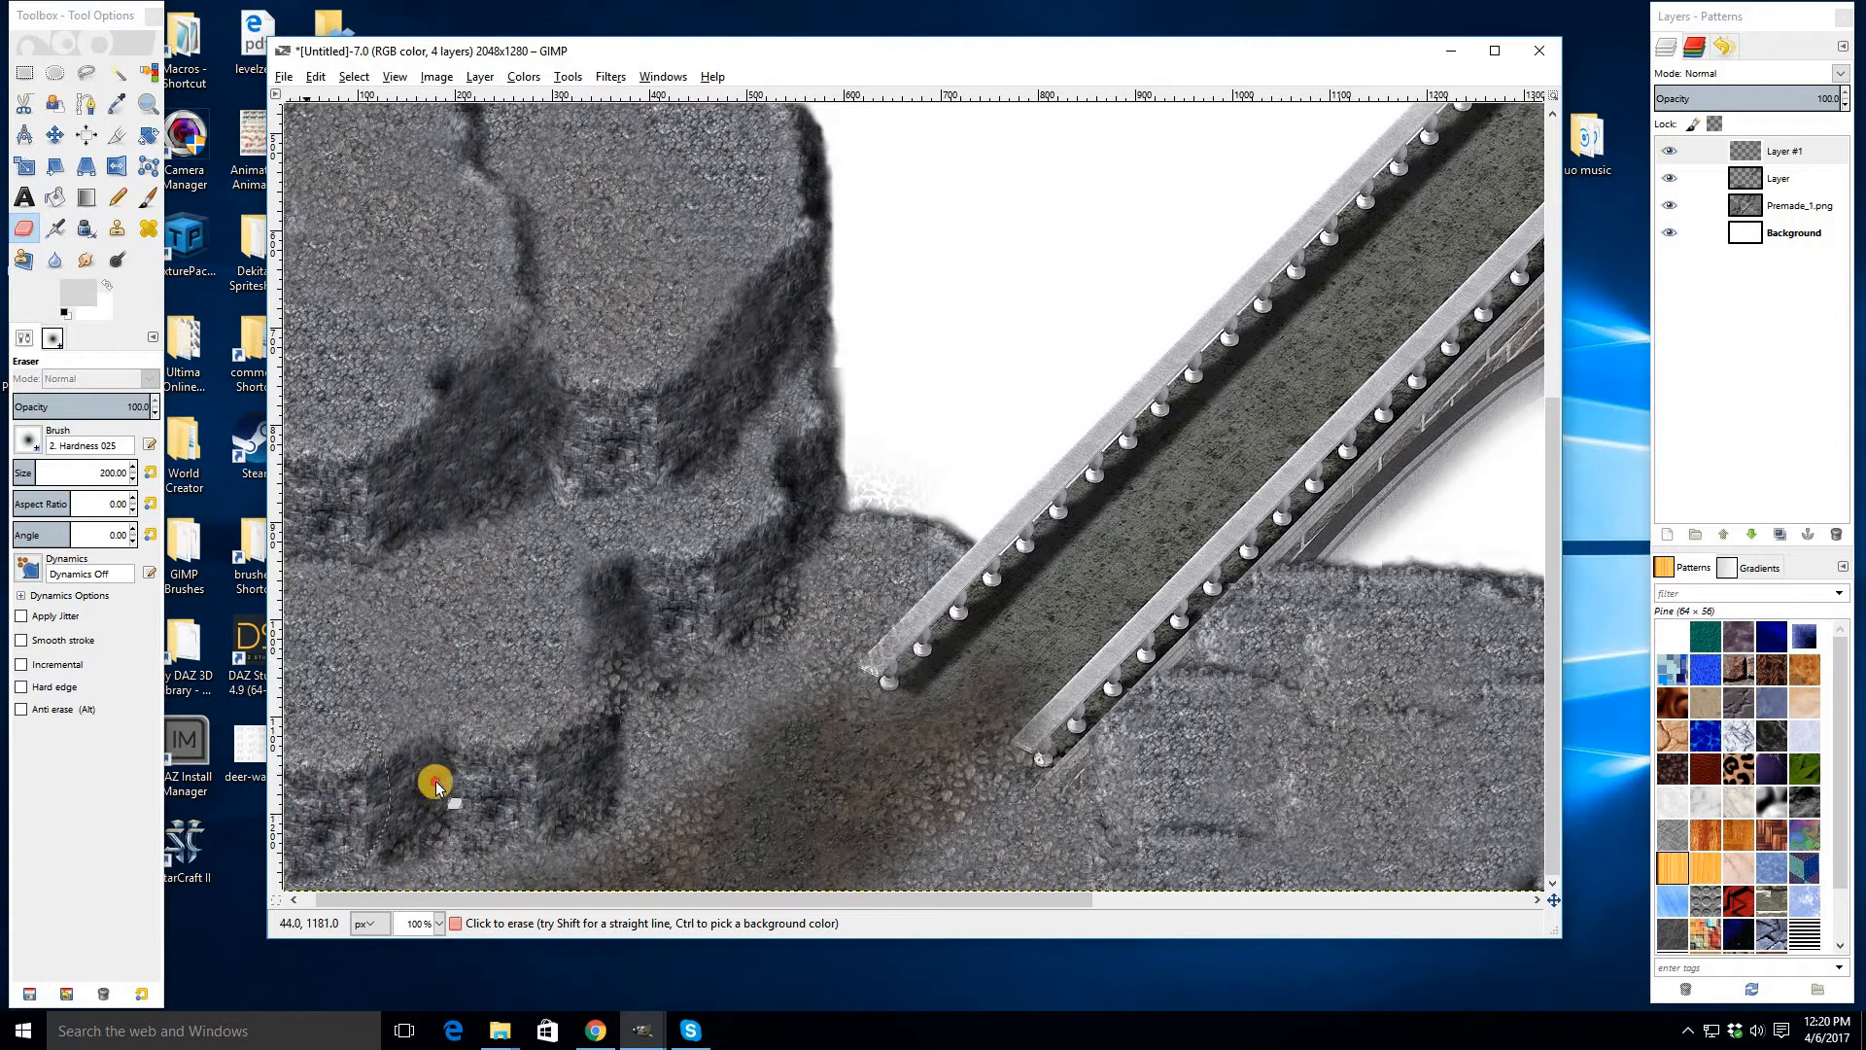
pyautogui.moveTo(607, 736)
pyautogui.mouseDown()
pyautogui.moveTo(628, 656)
pyautogui.moveTo(731, 611)
pyautogui.moveTo(824, 513)
pyautogui.mouseUp()
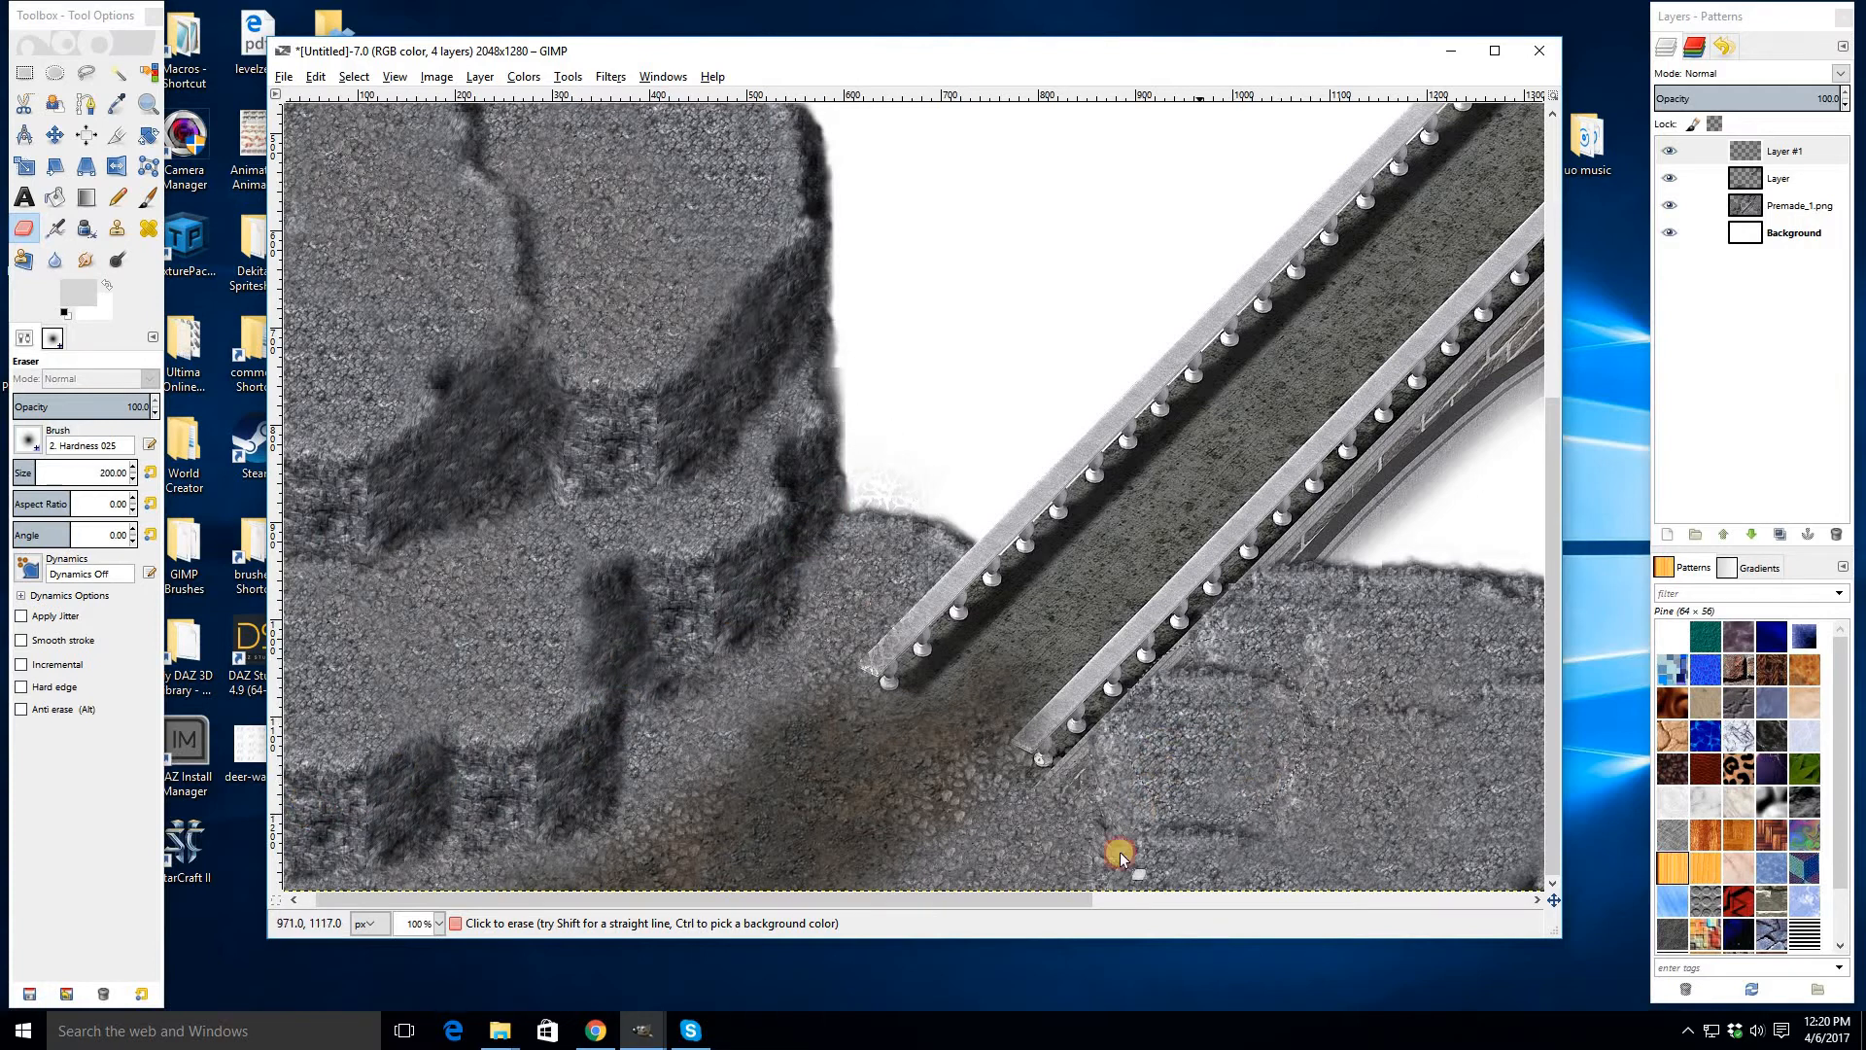
# - Erase stray gravel from the right-hand cliffs around the bridge arch and its upper end
pyautogui.hscroll(1, 1216, 856)
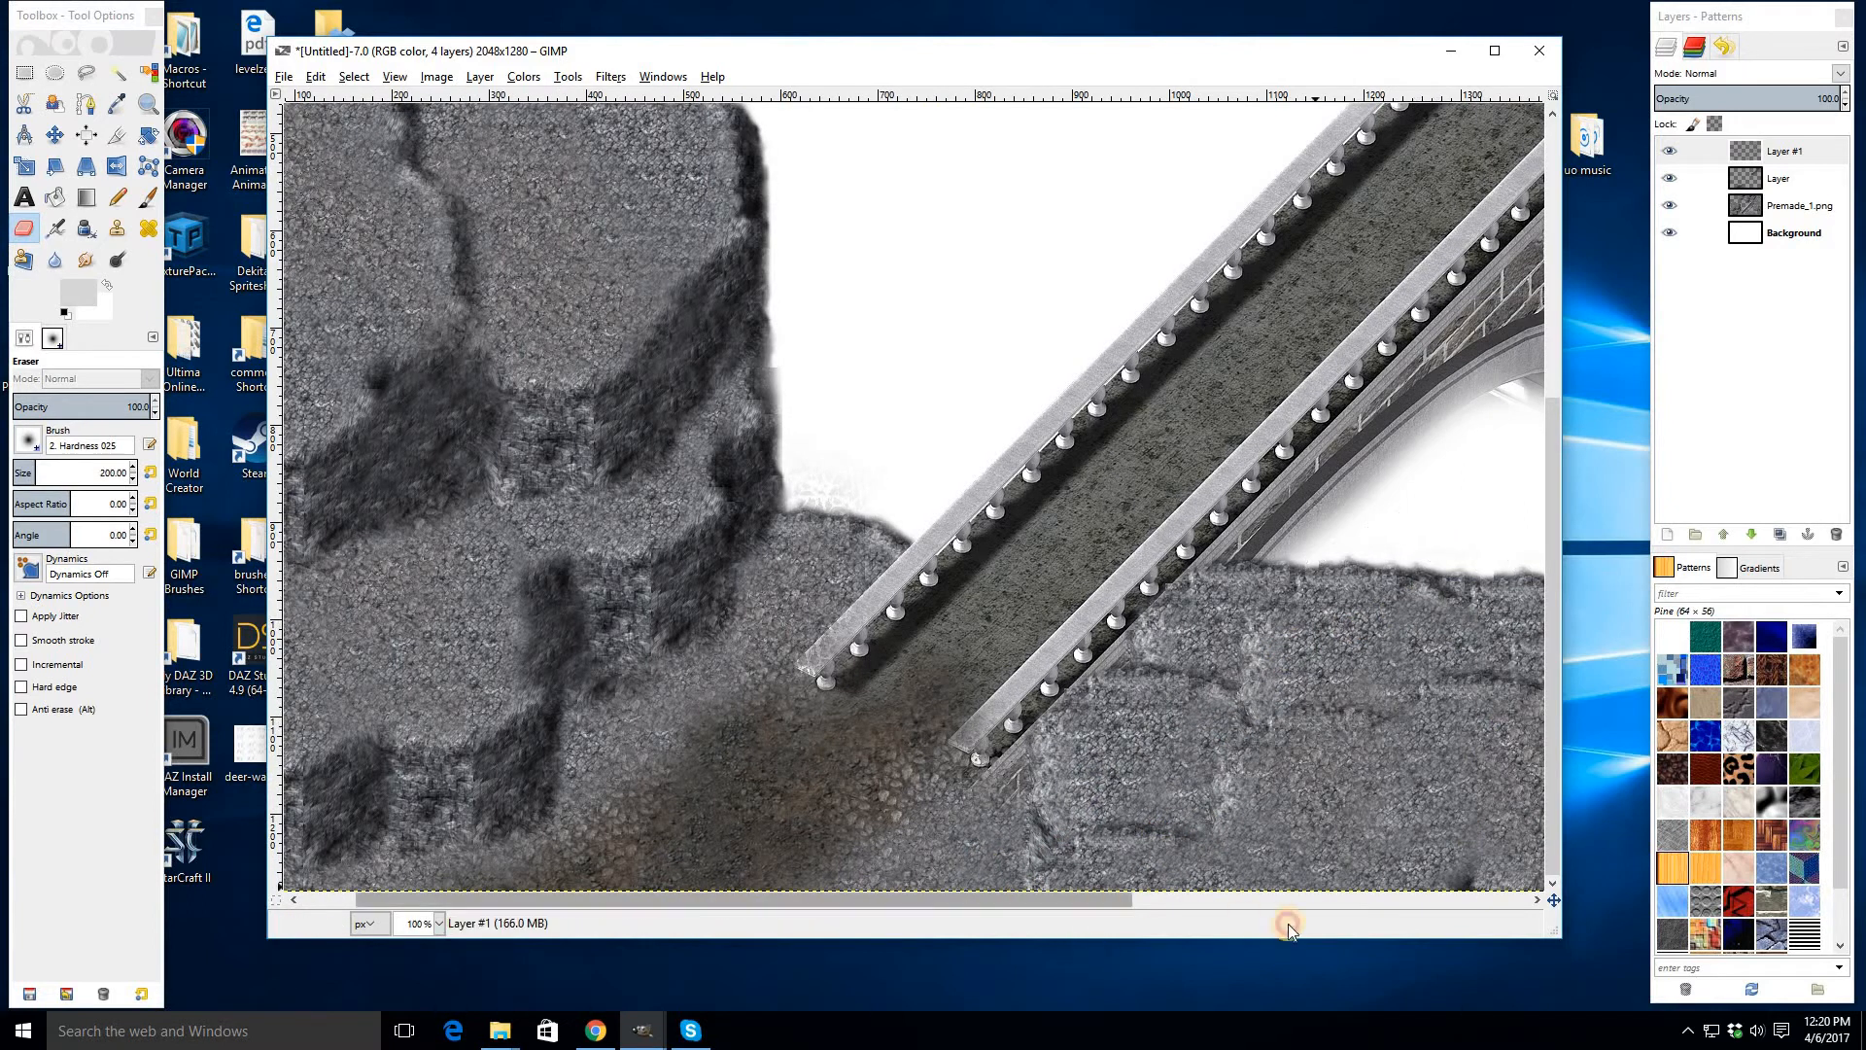
pyautogui.hscroll(5, 1016, 751)
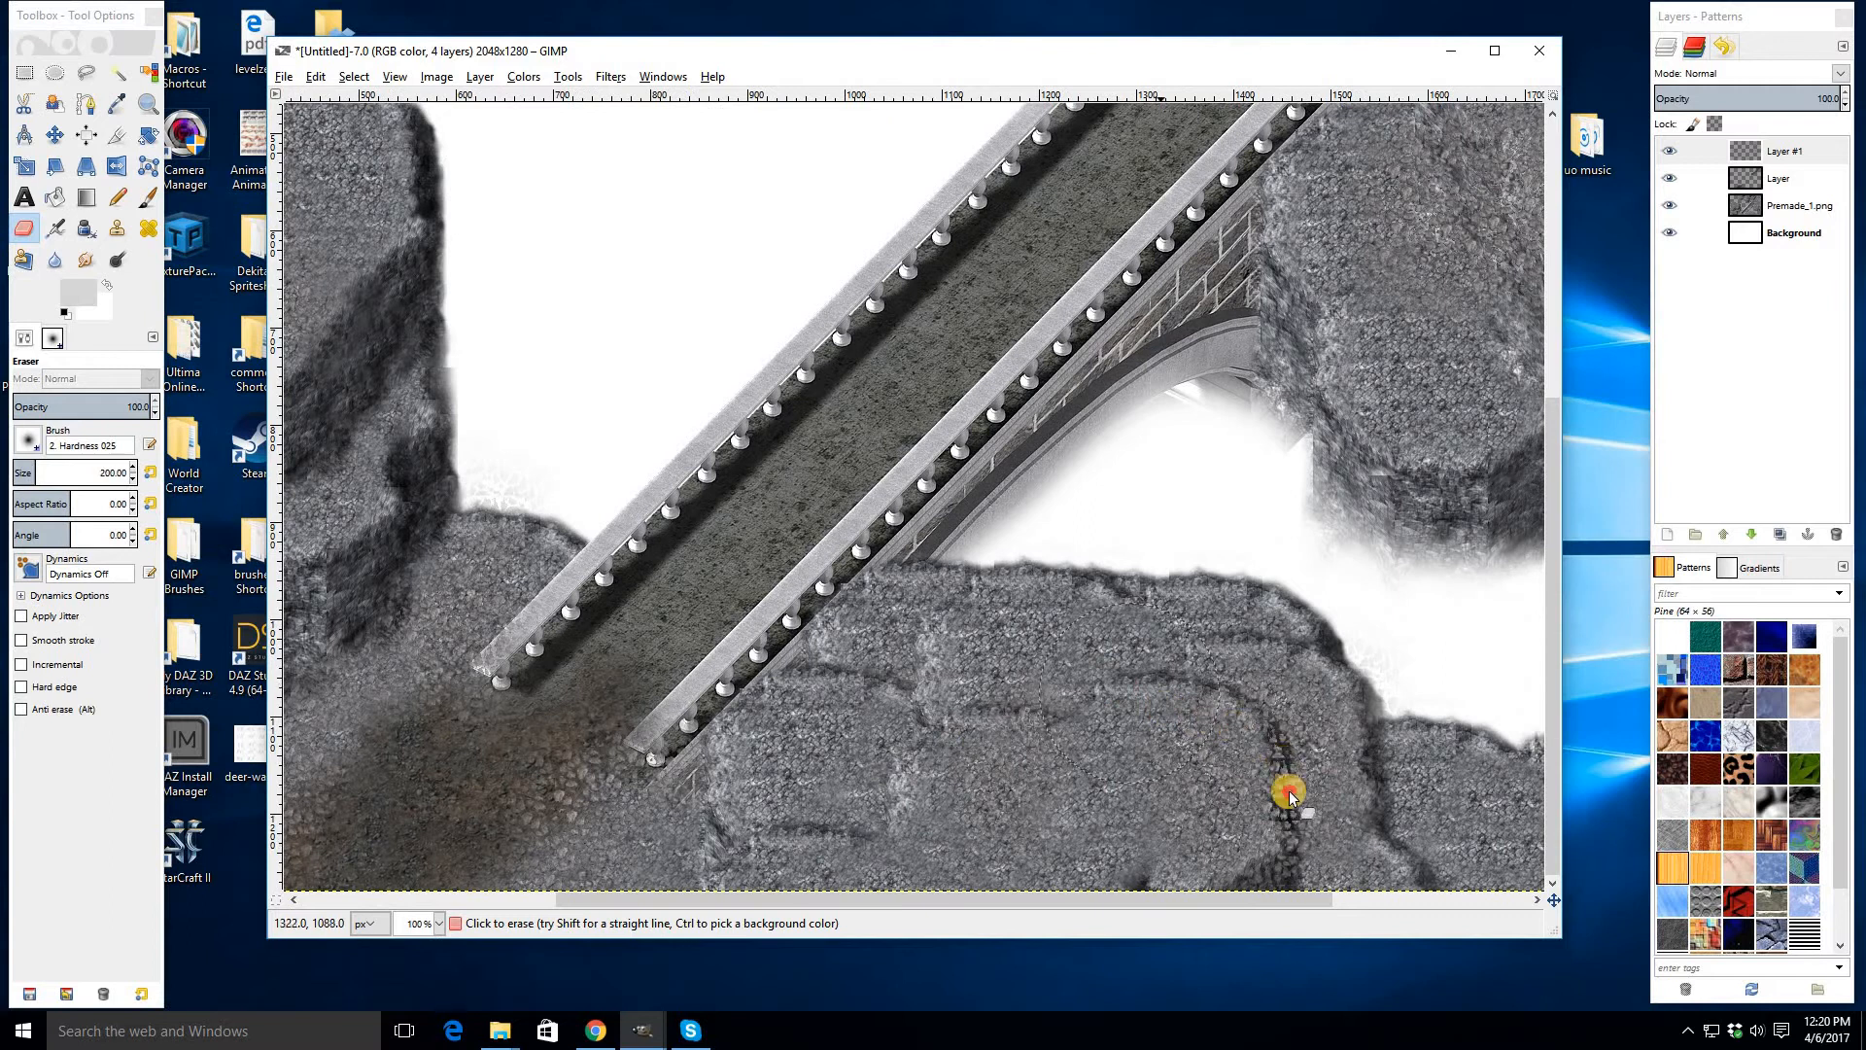
pyautogui.moveTo(1289, 796)
pyautogui.mouseDown()
pyautogui.moveTo(1412, 840)
pyautogui.moveTo(1320, 632)
pyautogui.mouseUp()
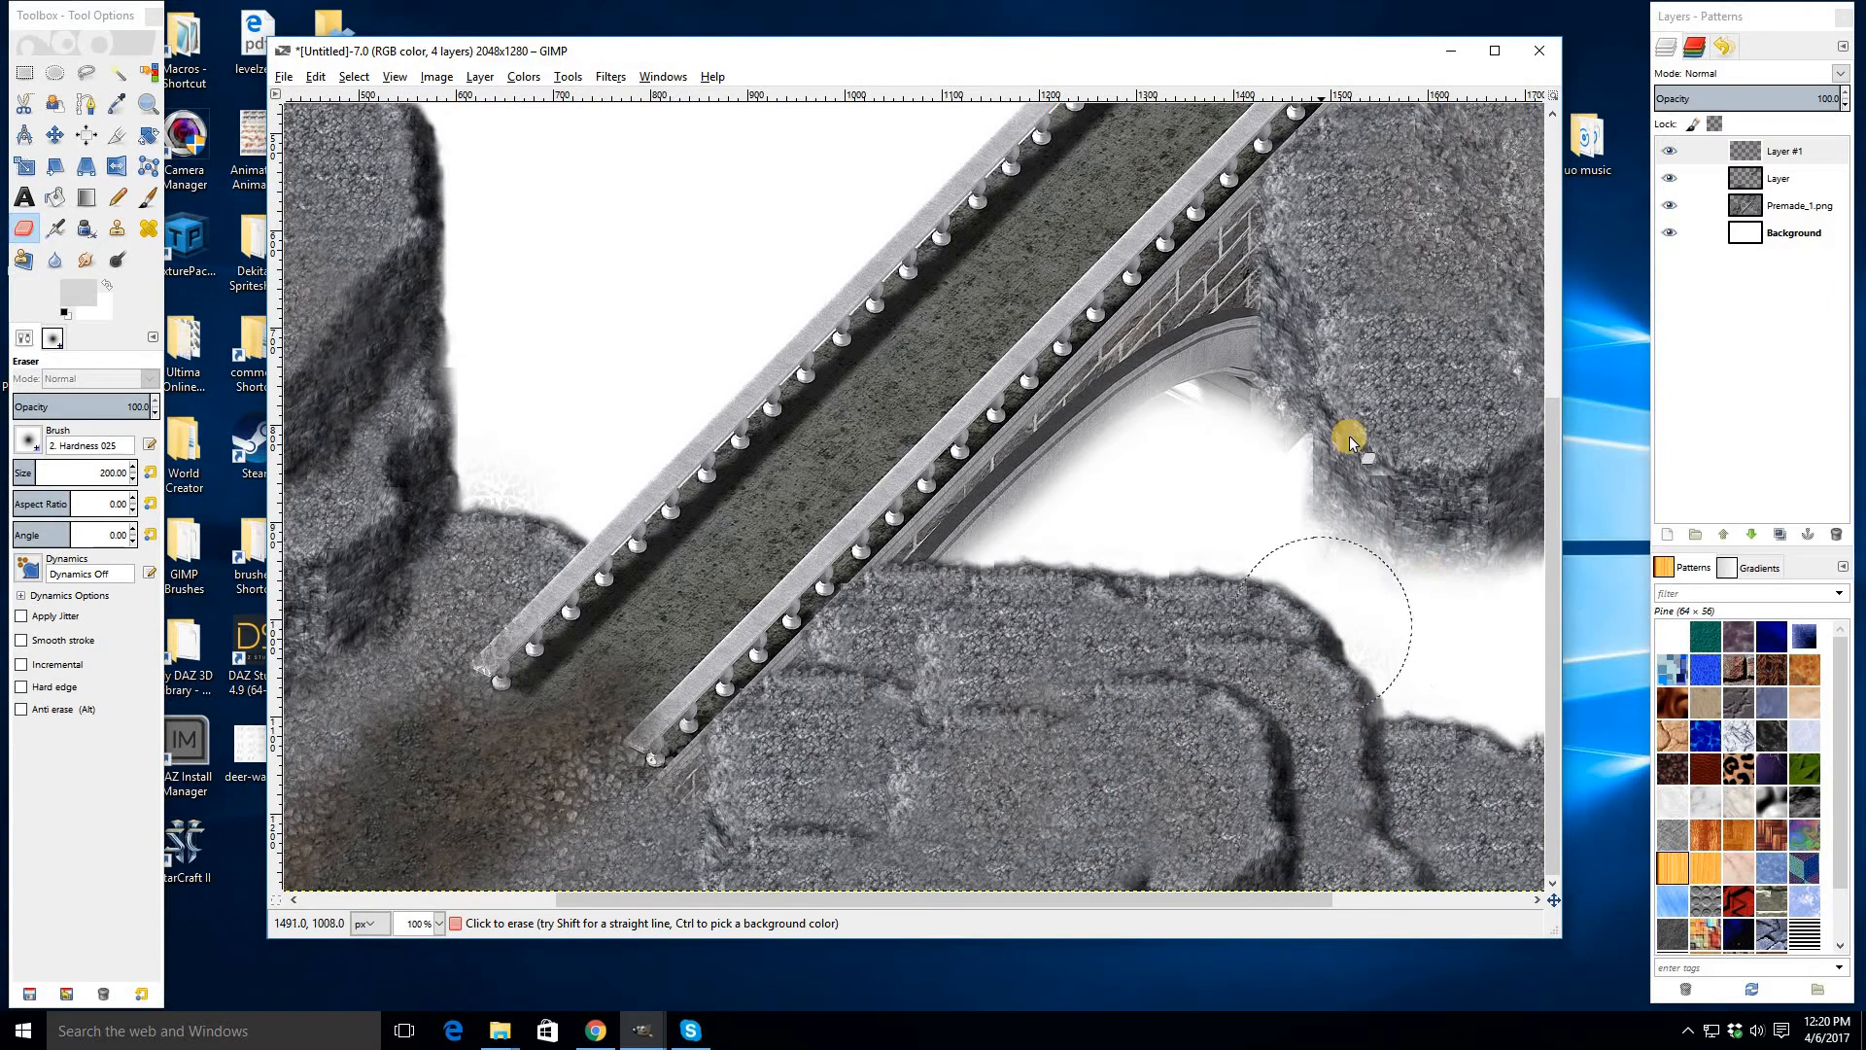
pyautogui.scroll(3, 1414, 618)
pyautogui.scroll(3, 1413, 618)
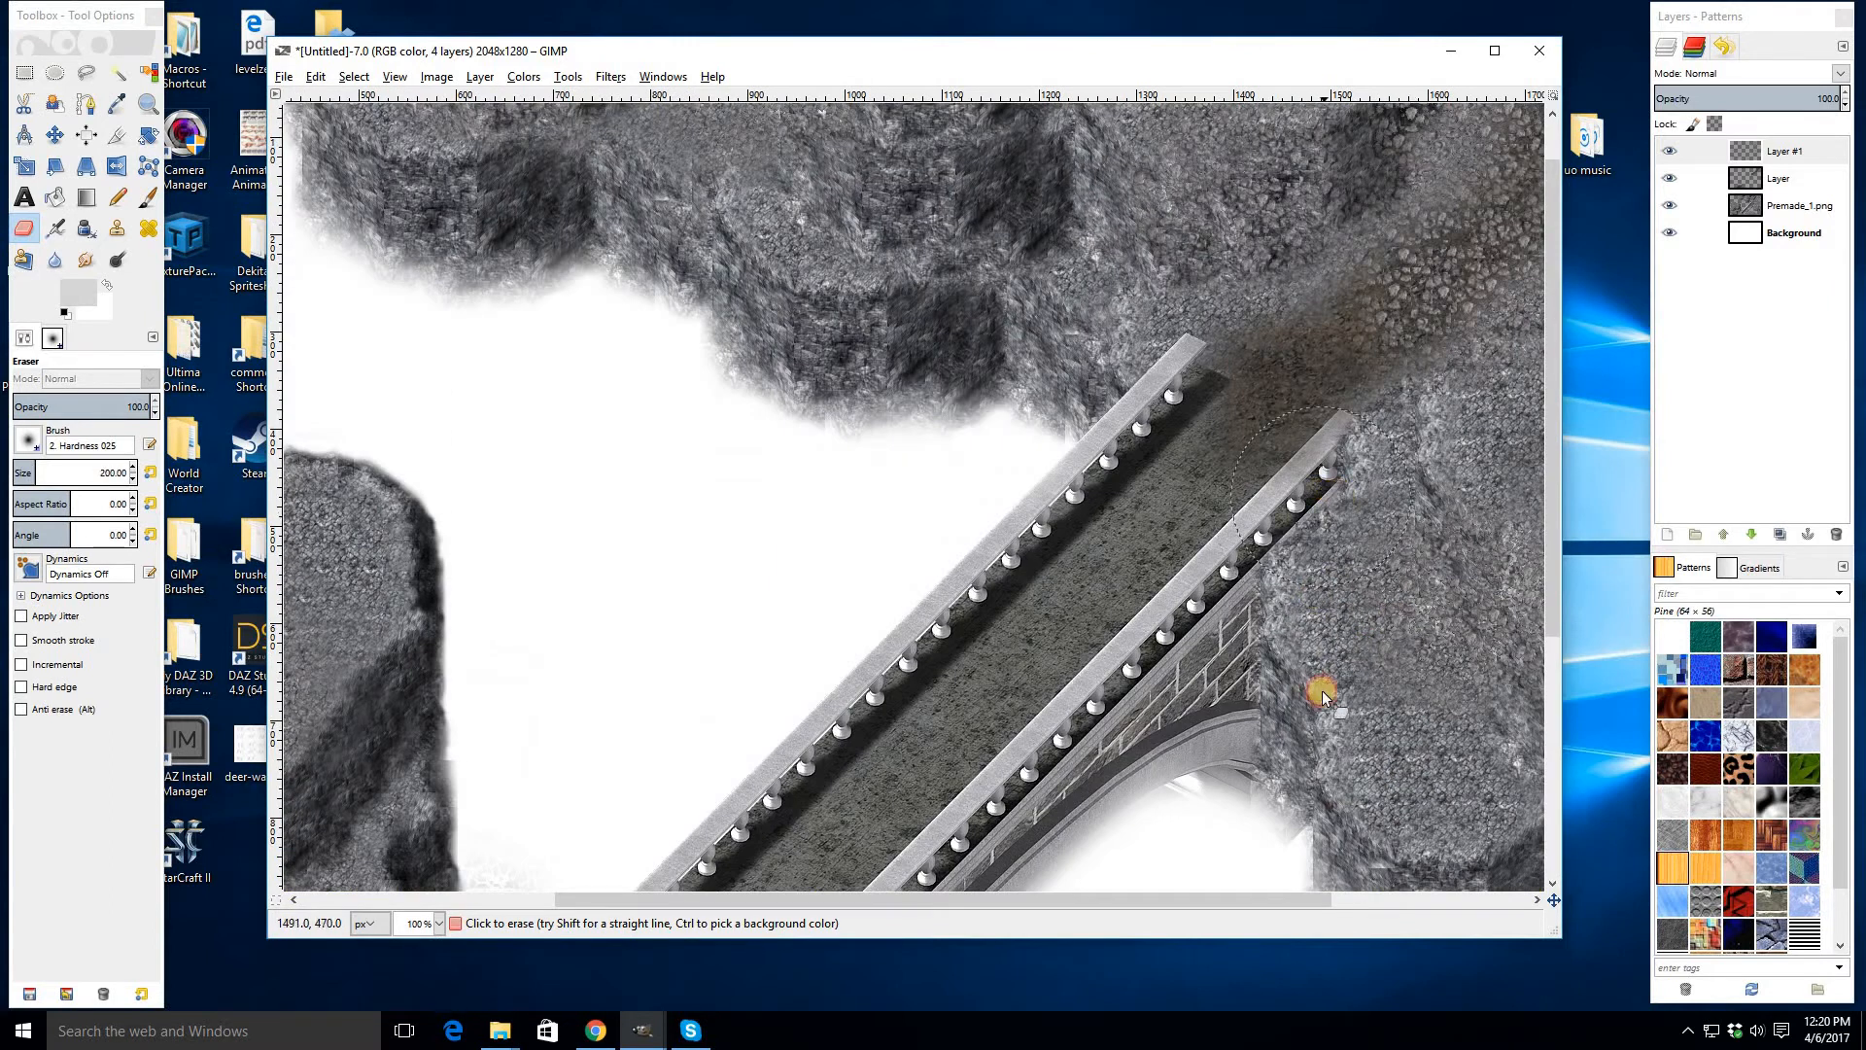
pyautogui.scroll(-1, 1281, 767)
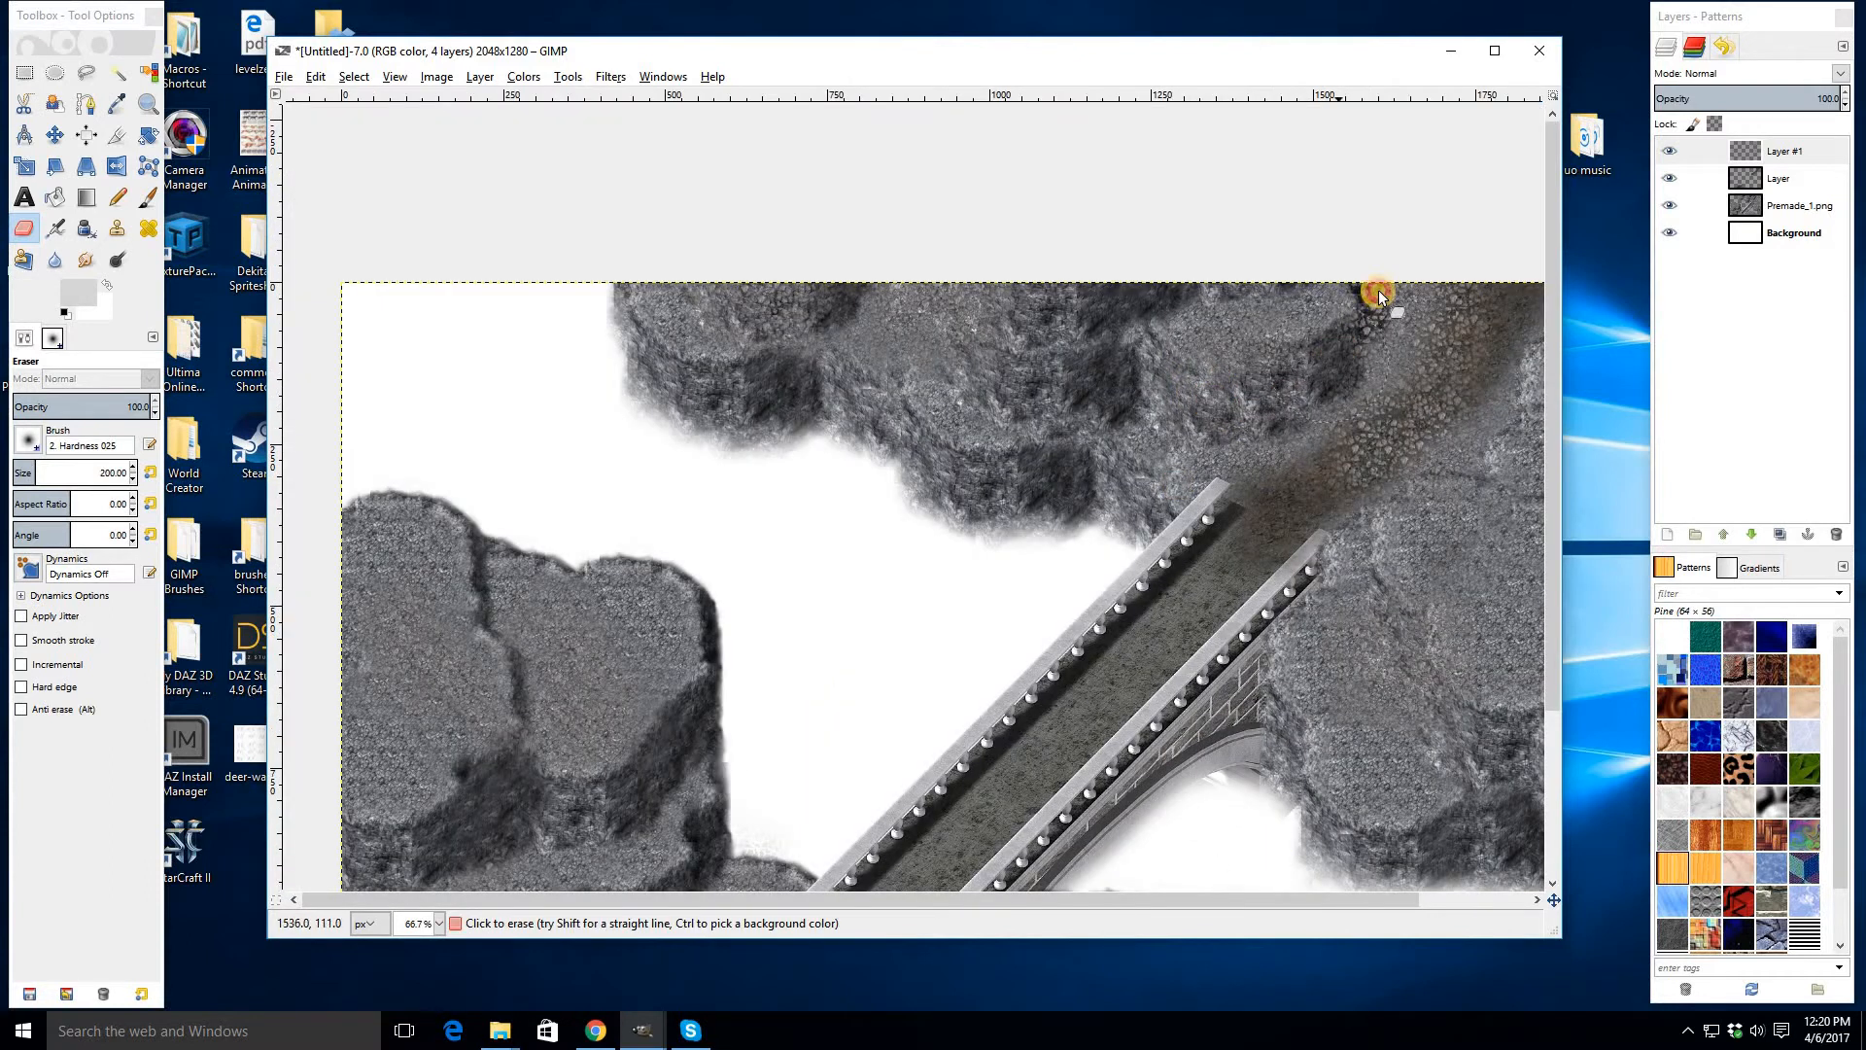
pyautogui.moveTo(1190, 909); pyautogui.dragTo(1235, 908)
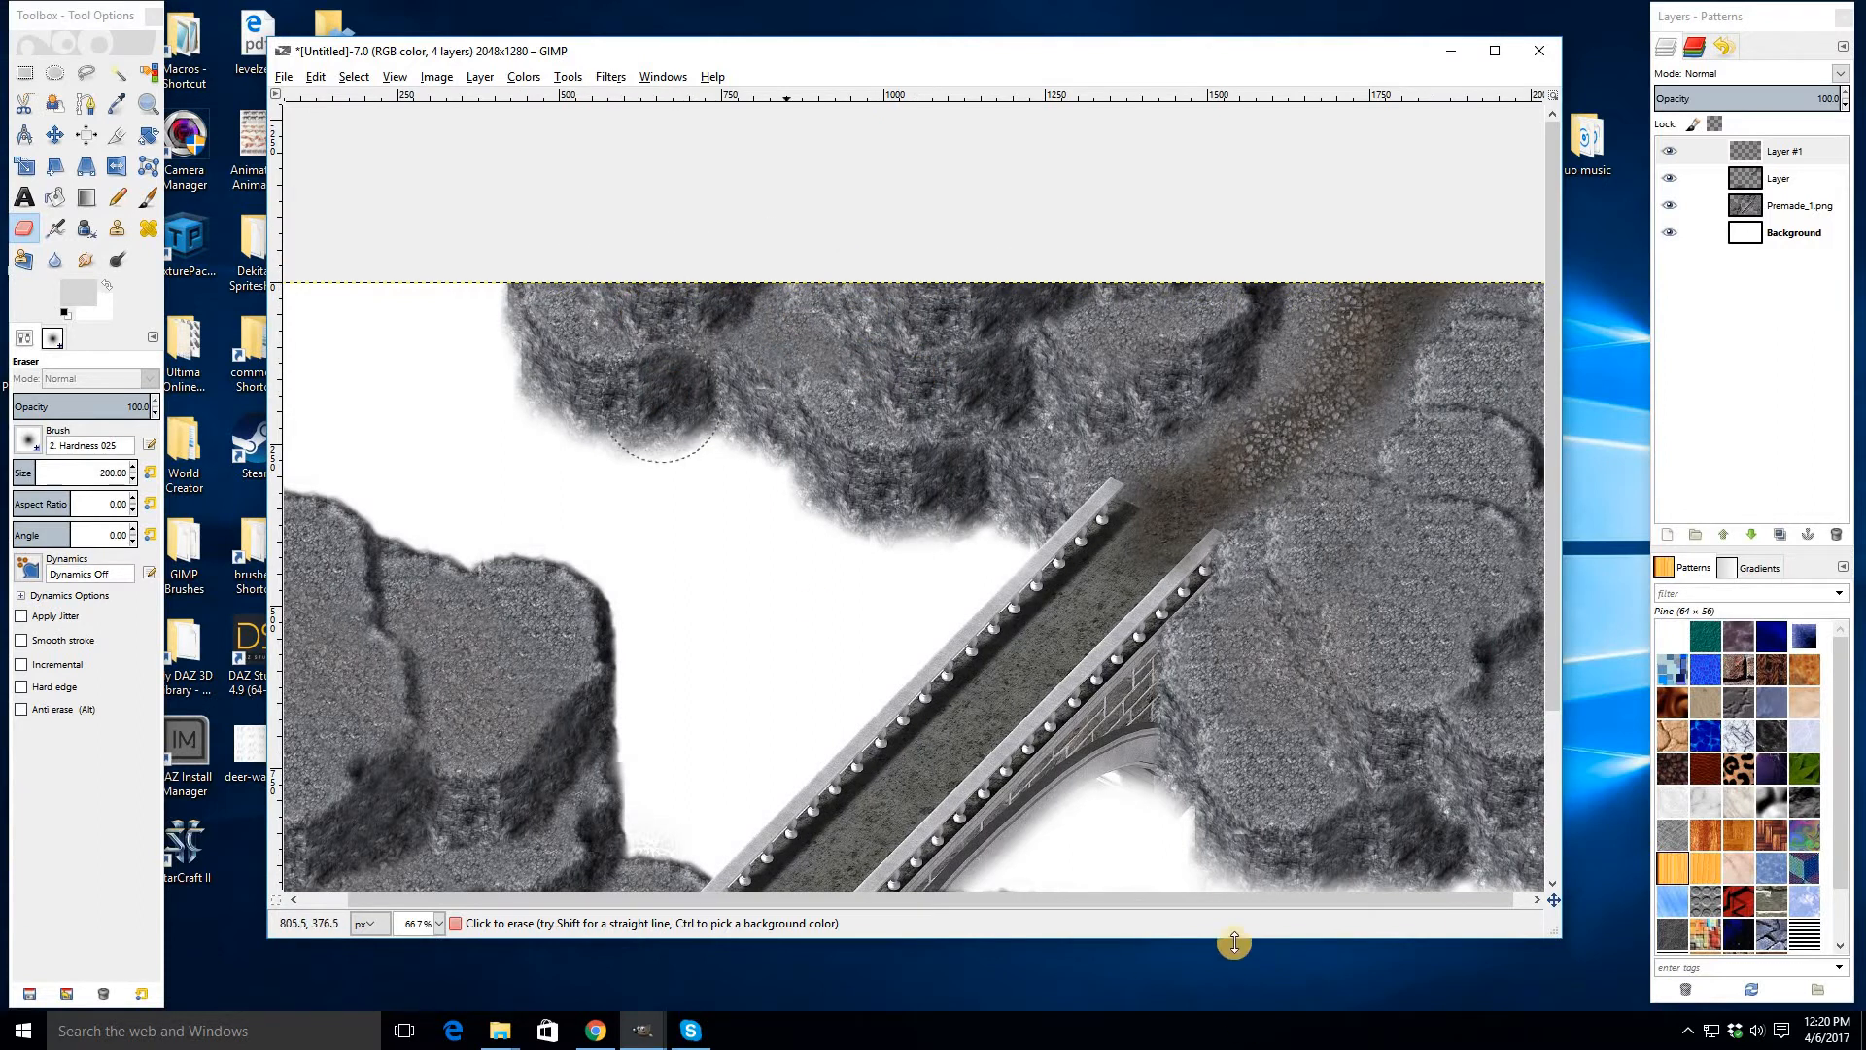
pyautogui.moveTo(1230, 904); pyautogui.dragTo(1255, 904)
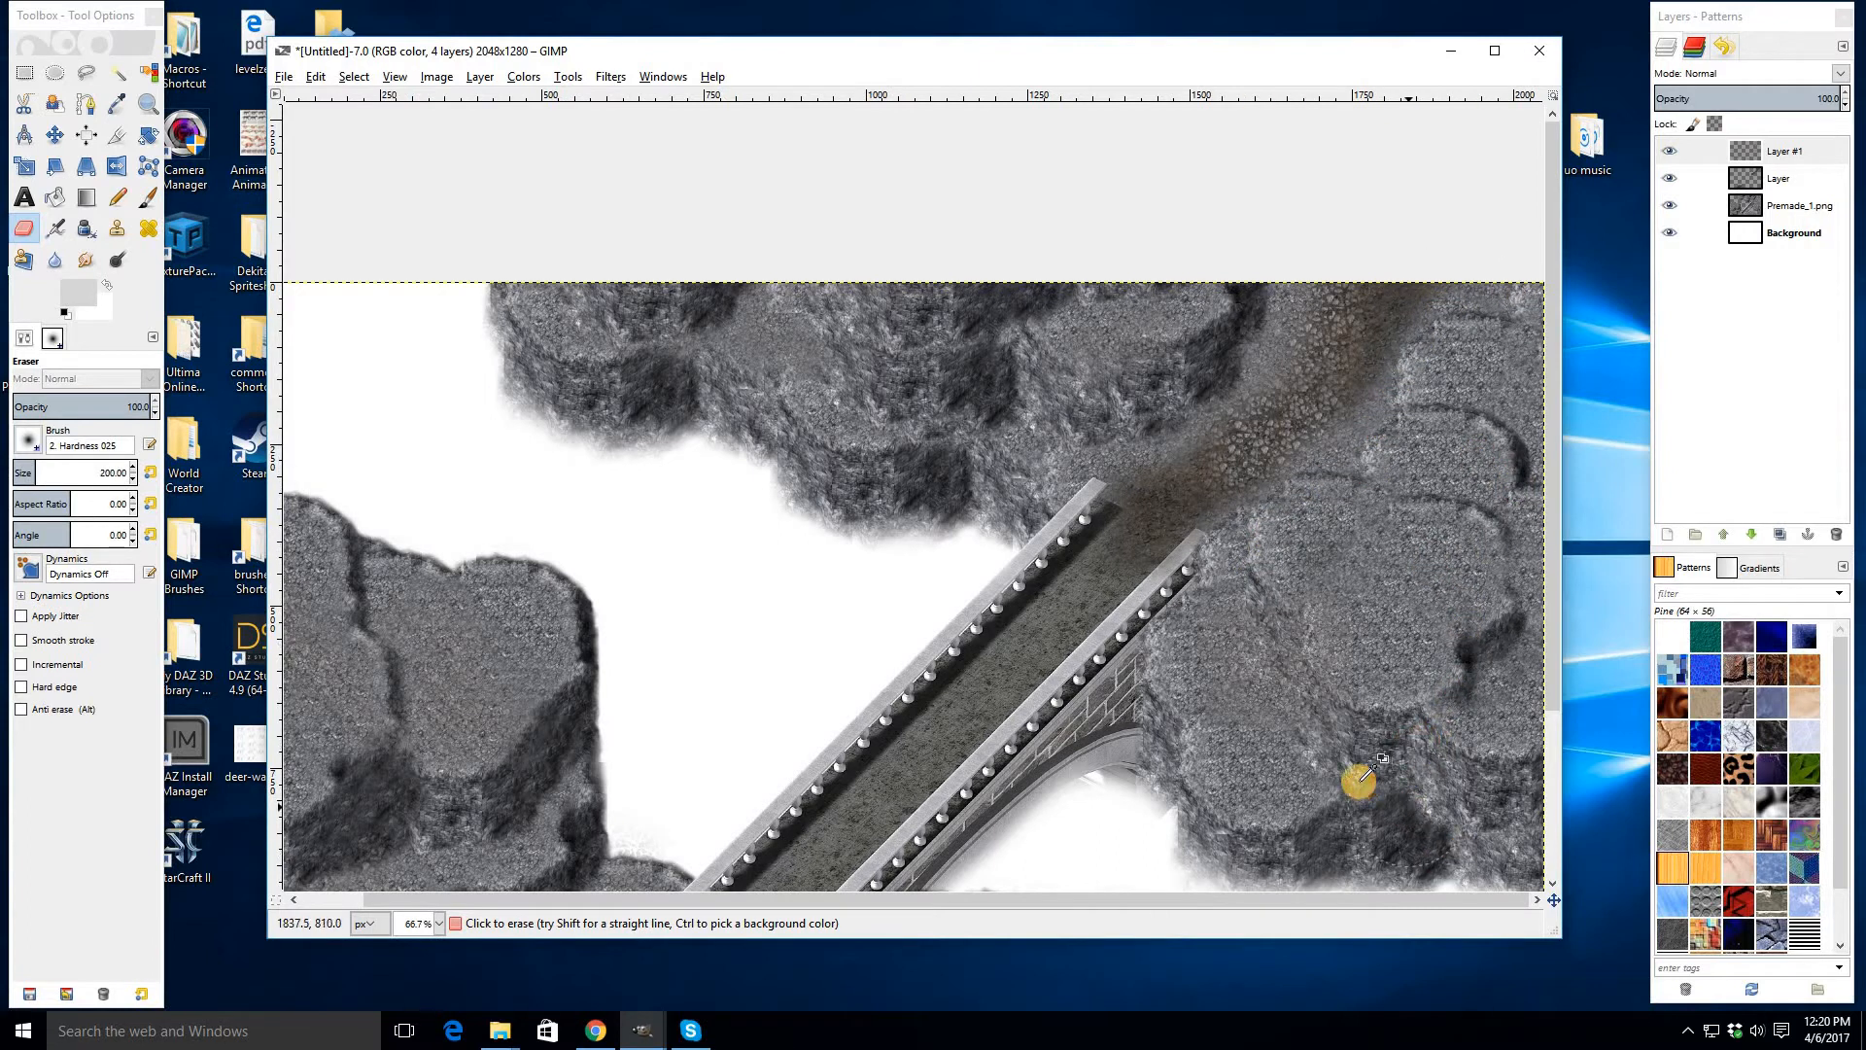
pyautogui.scroll(2, 1360, 781)
pyautogui.moveTo(1184, 442); pyautogui.dragTo(1163, 471)
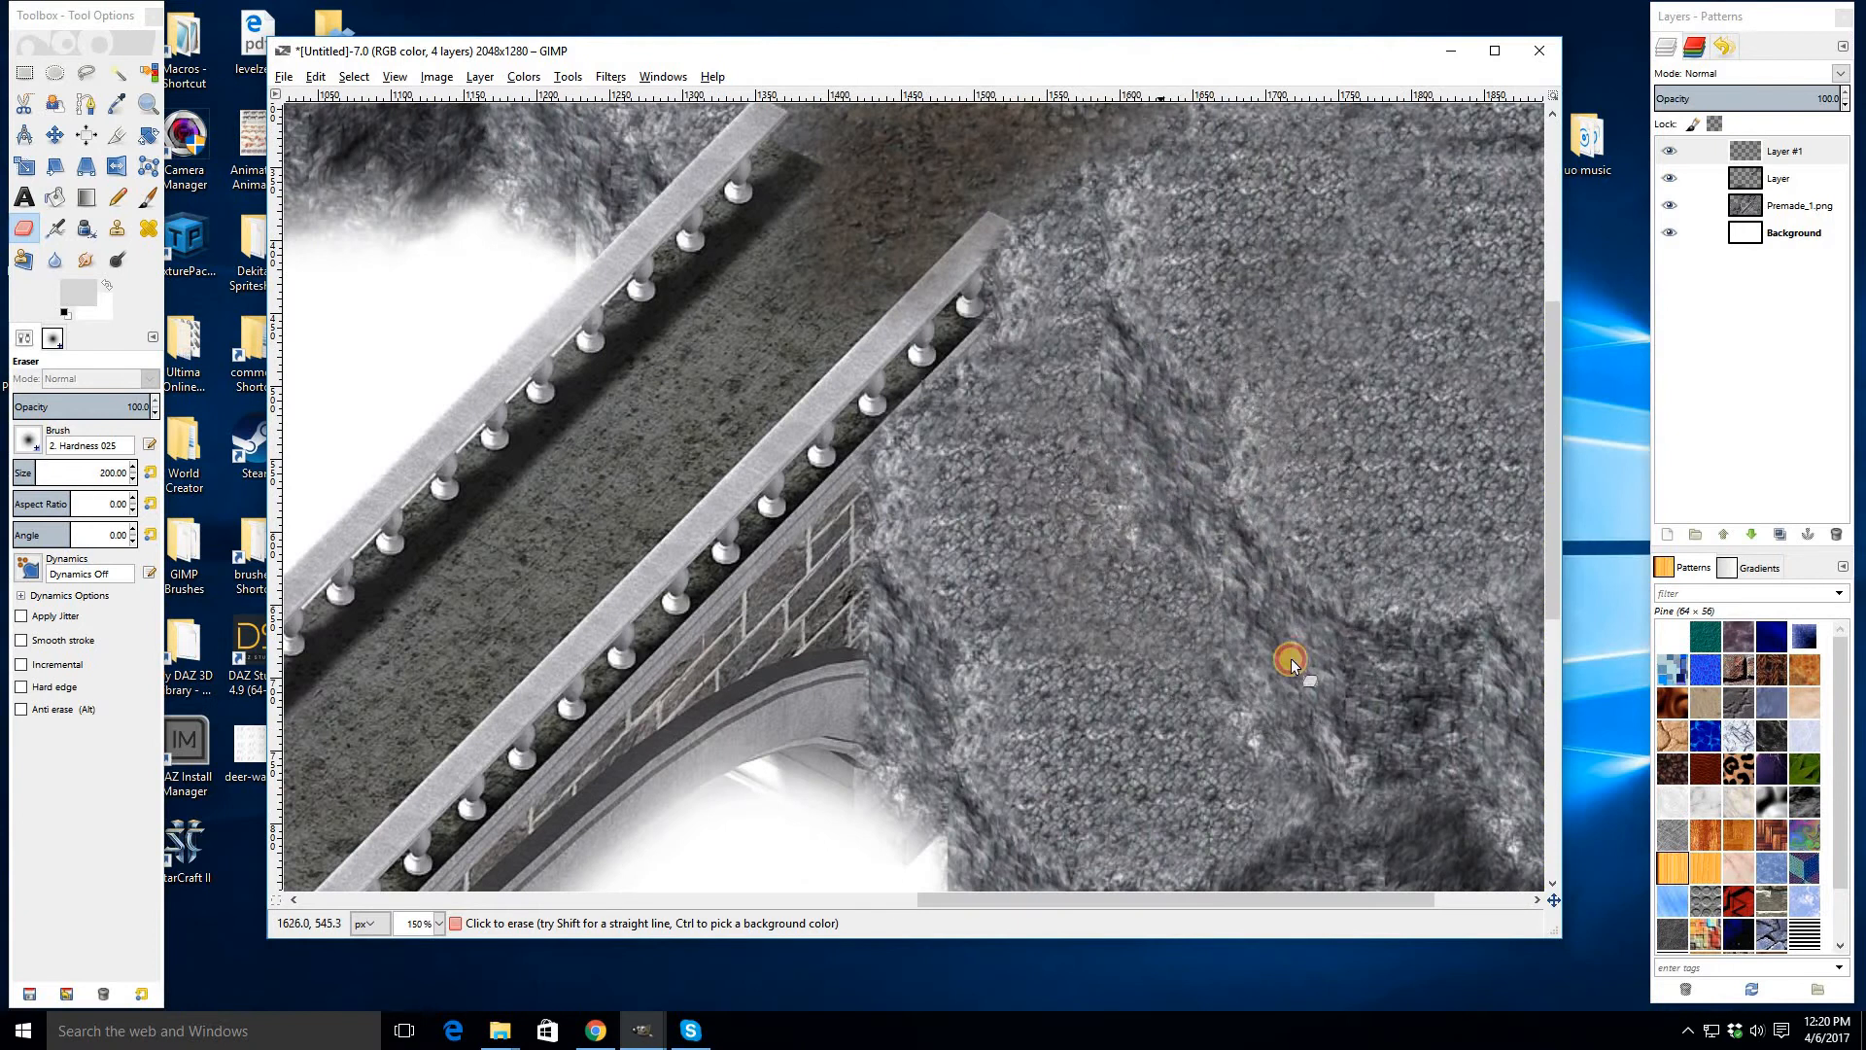
pyautogui.scroll(-3, 1275, 642)
pyautogui.scroll(1, 1222, 609)
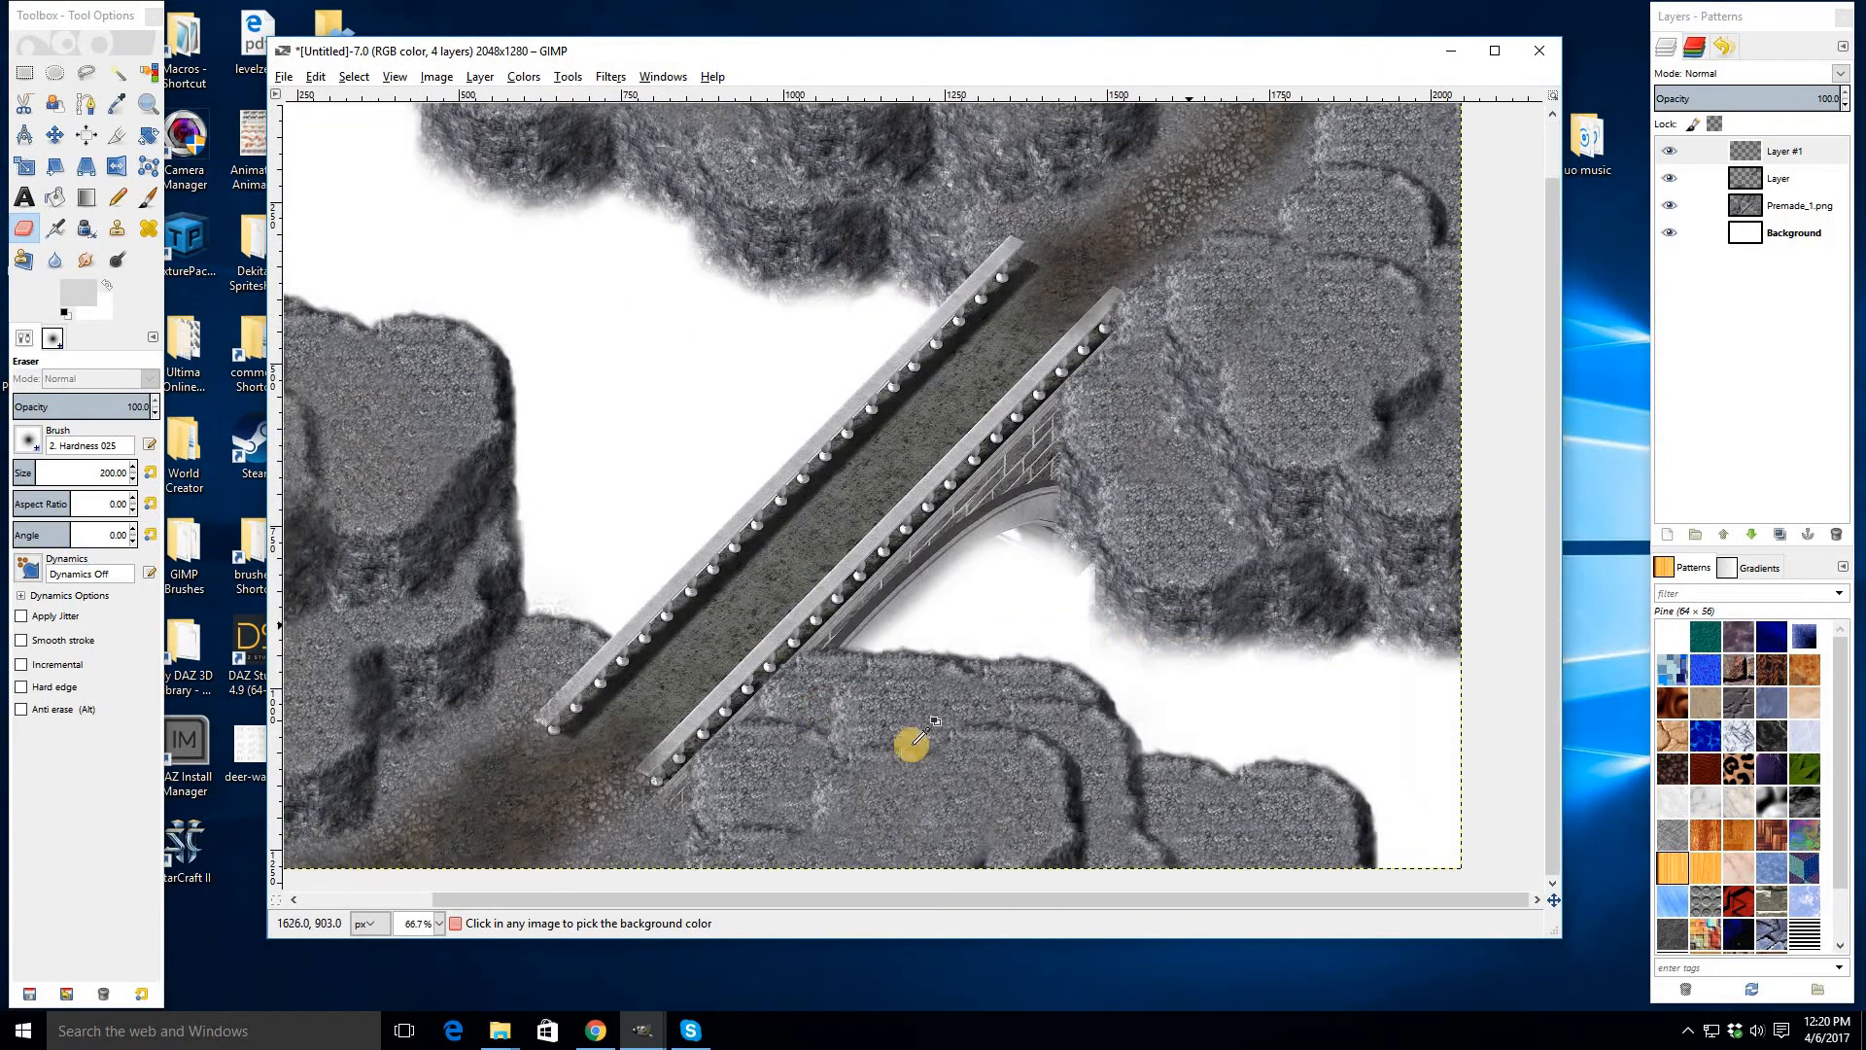
pyautogui.scroll(2, 1058, 615)
pyautogui.moveTo(1034, 716); pyautogui.dragTo(922, 773)
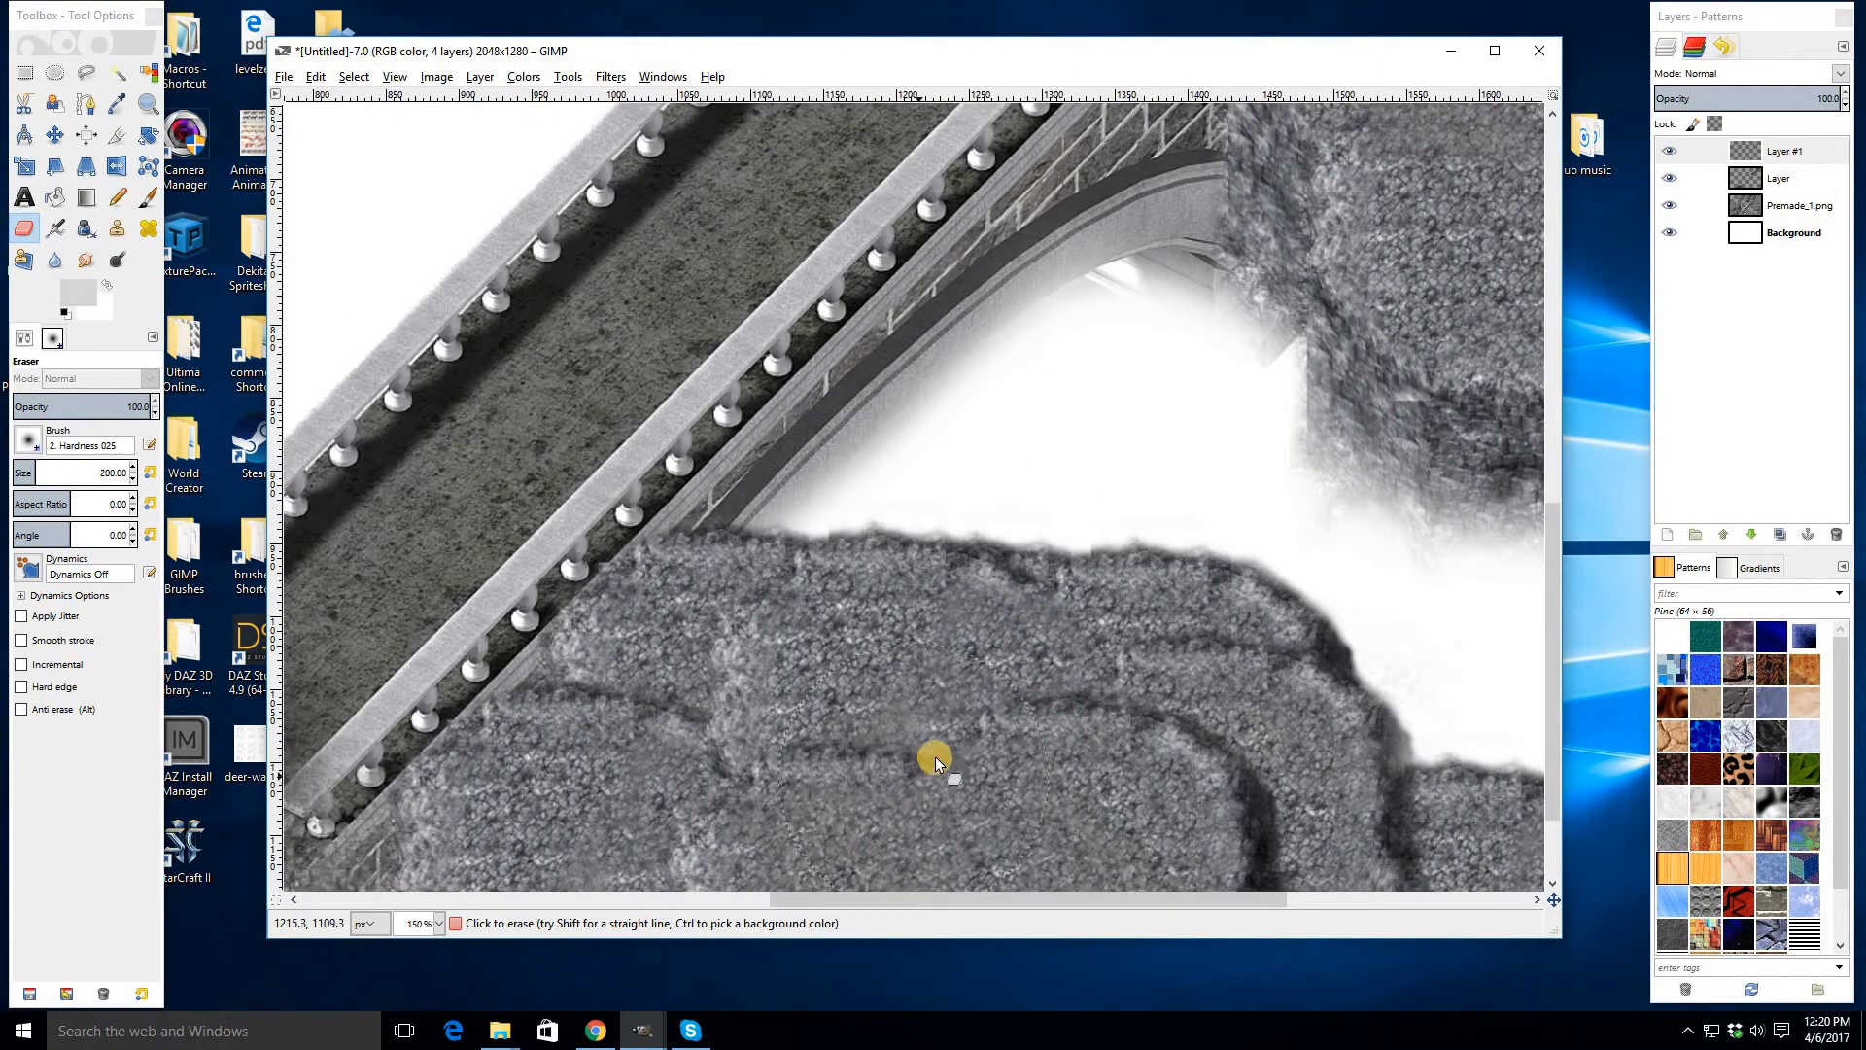
pyautogui.scroll(-3, 799, 751)
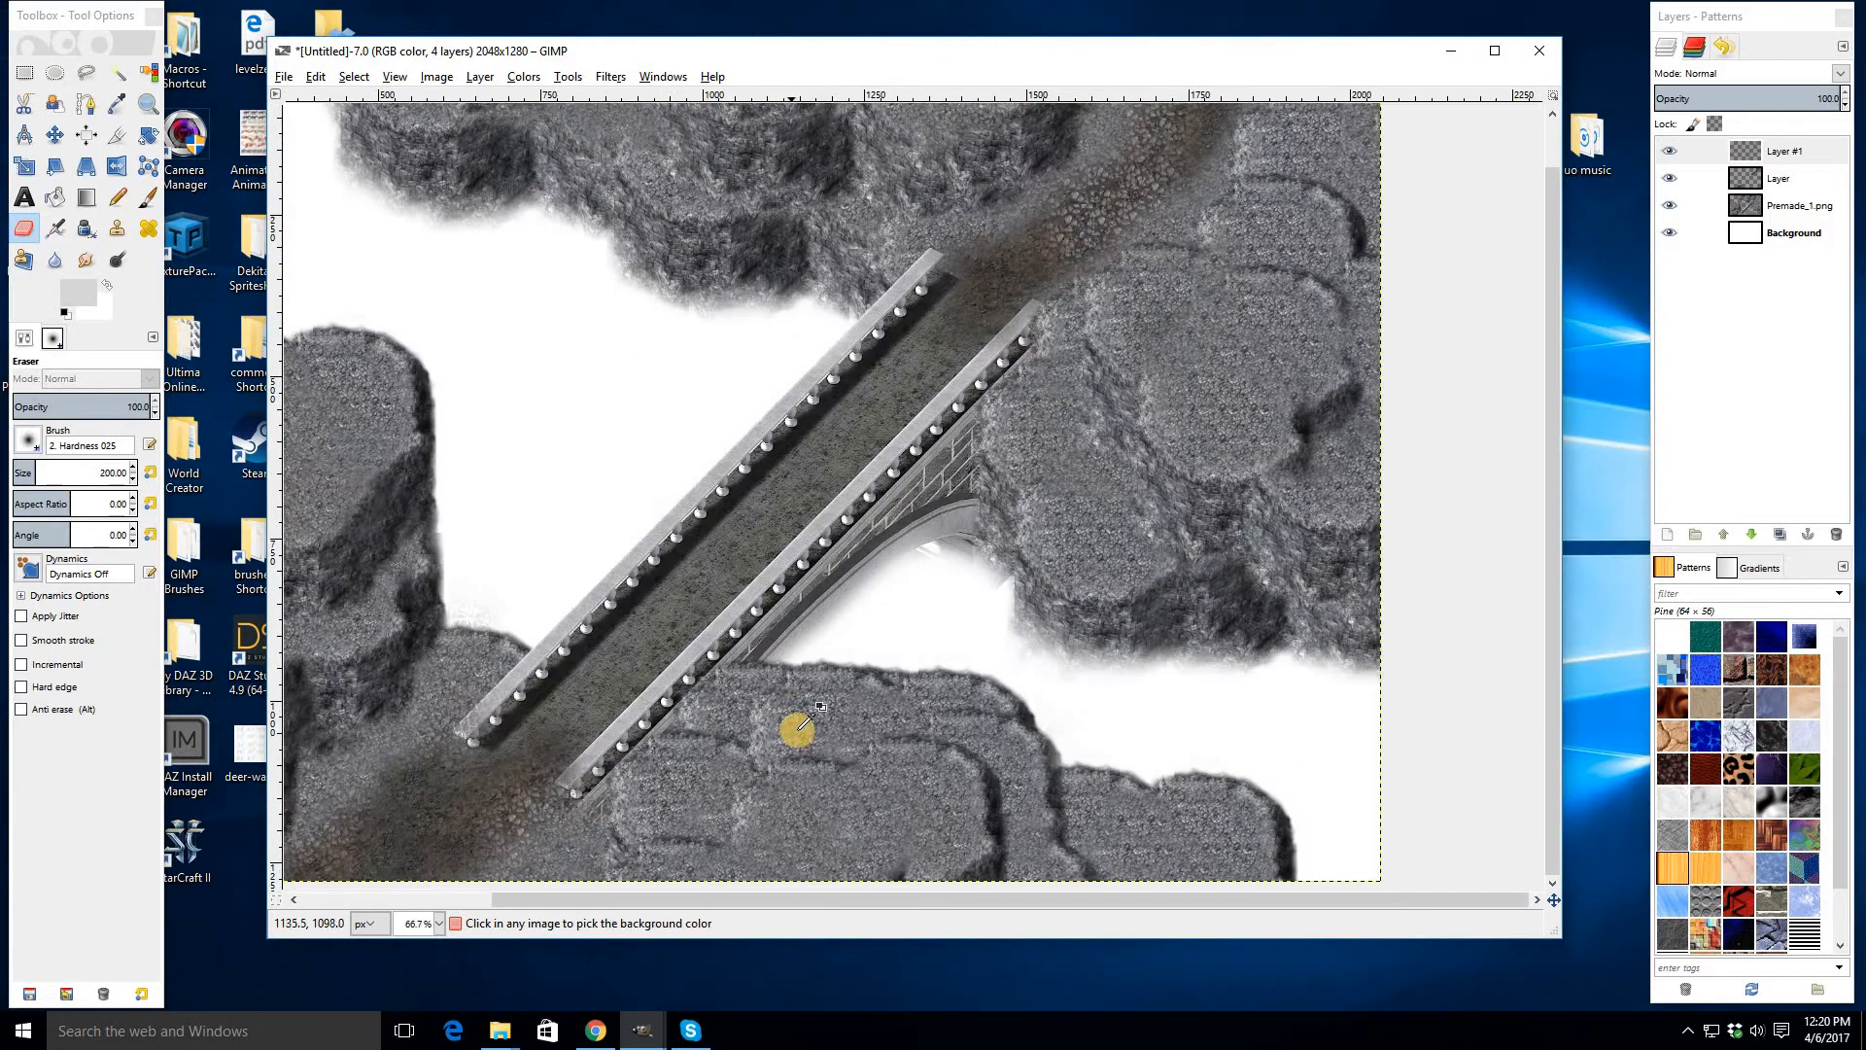
pyautogui.scroll(2, 721, 725)
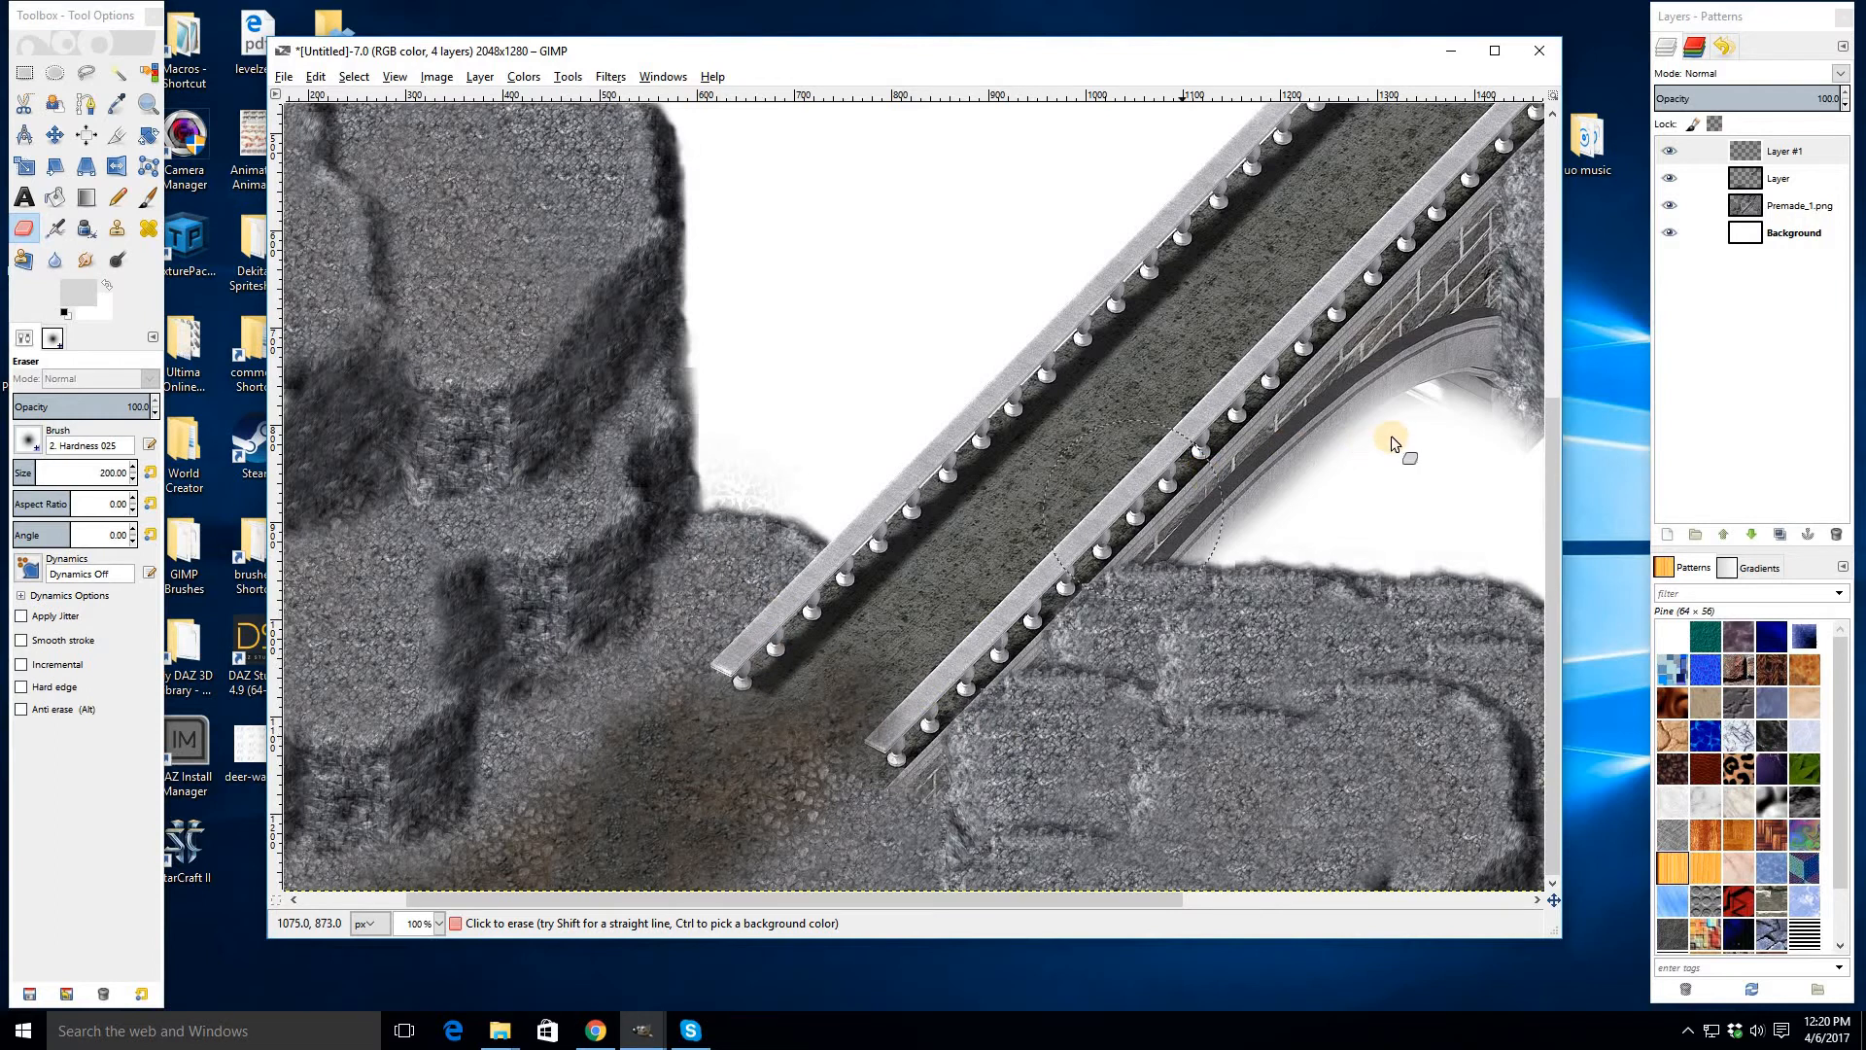
pyautogui.scroll(-2, 1000, 849)
pyautogui.scroll(2, 1083, 381)
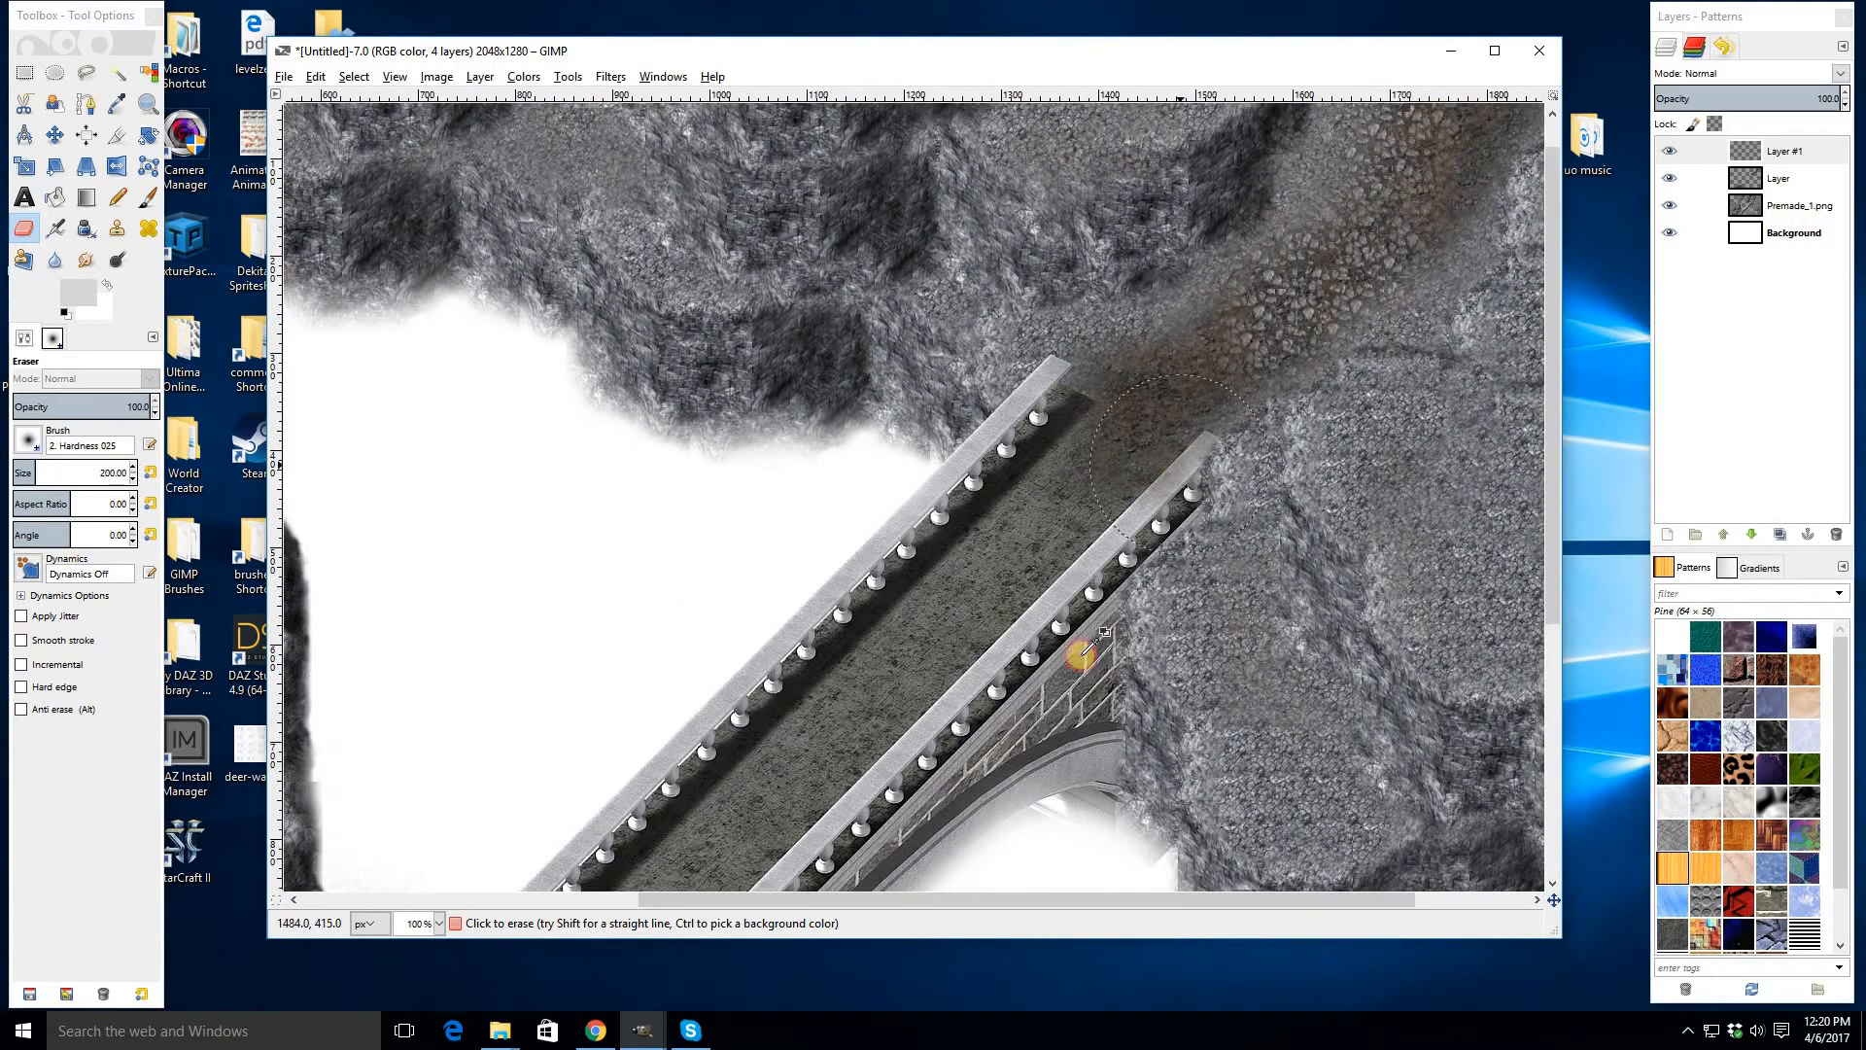
pyautogui.scroll(-1, 1076, 658)
pyautogui.scroll(-2, 1191, 530)
pyautogui.scroll(2, 726, 508)
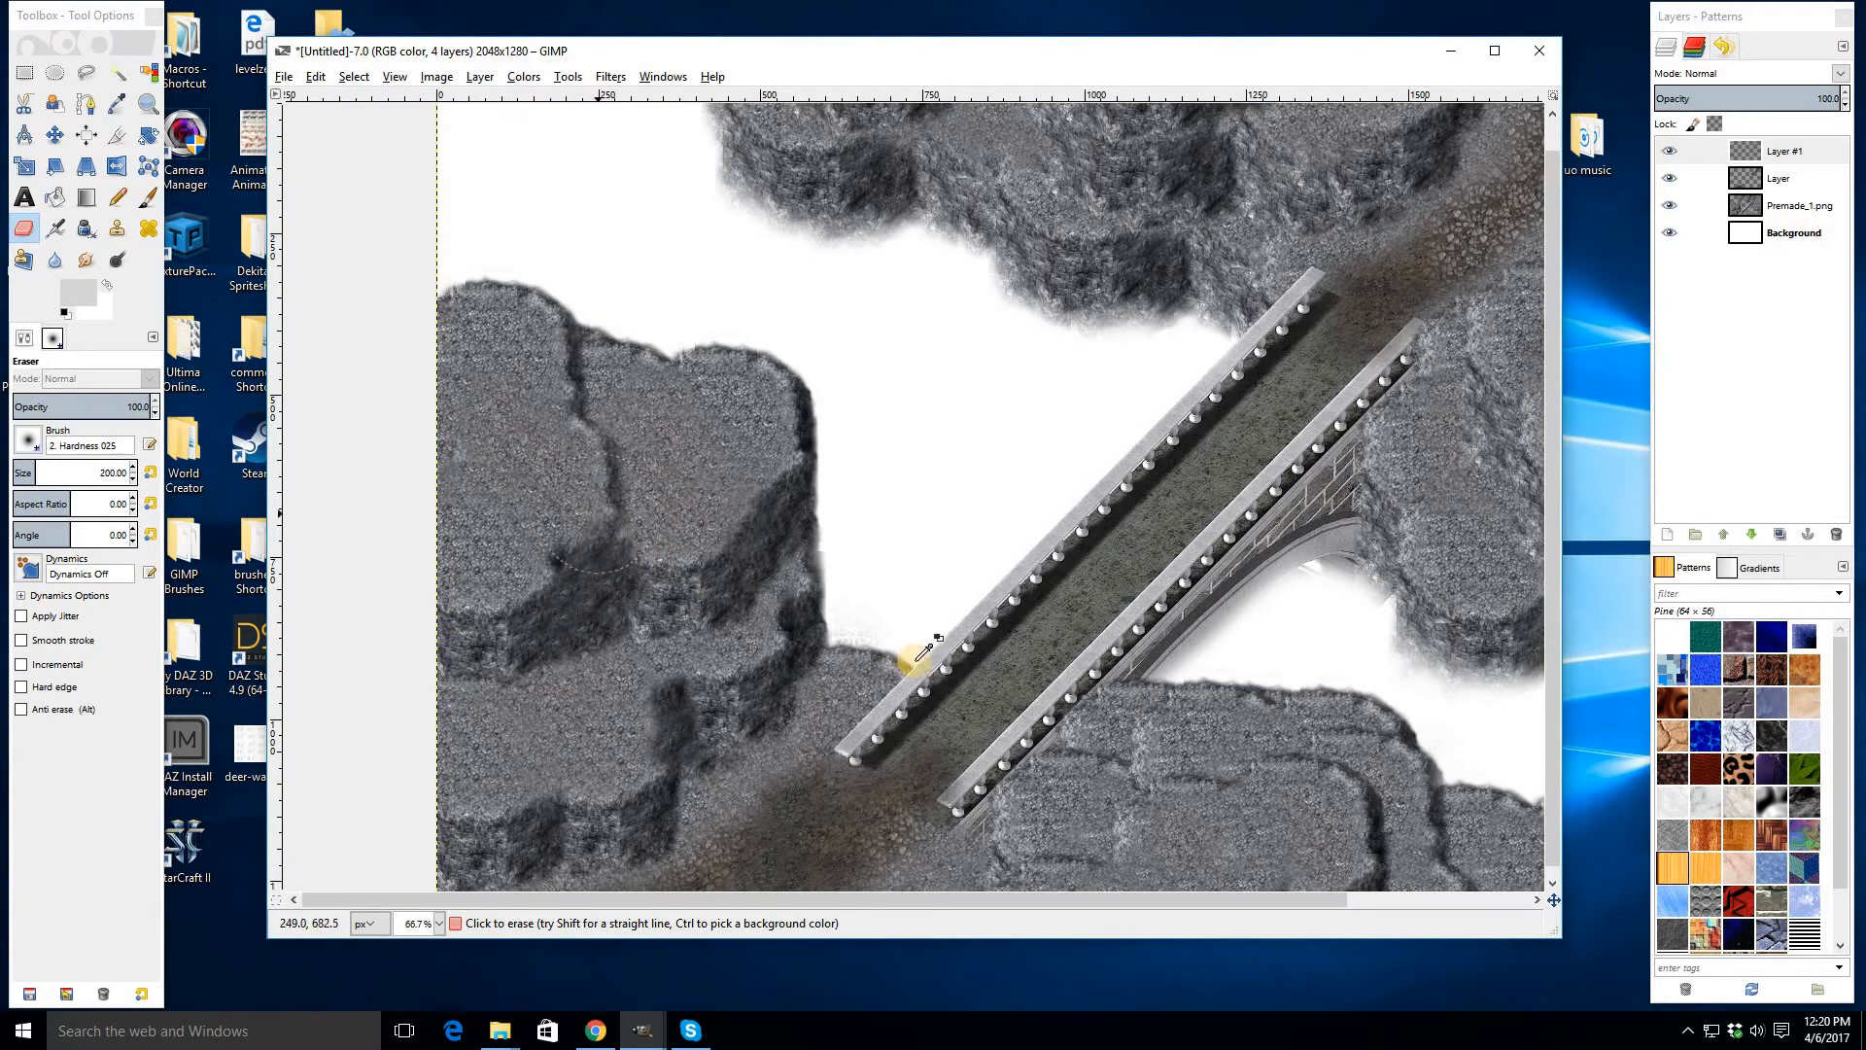
pyautogui.scroll(-2, 923, 653)
pyautogui.scroll(1, 980, 646)
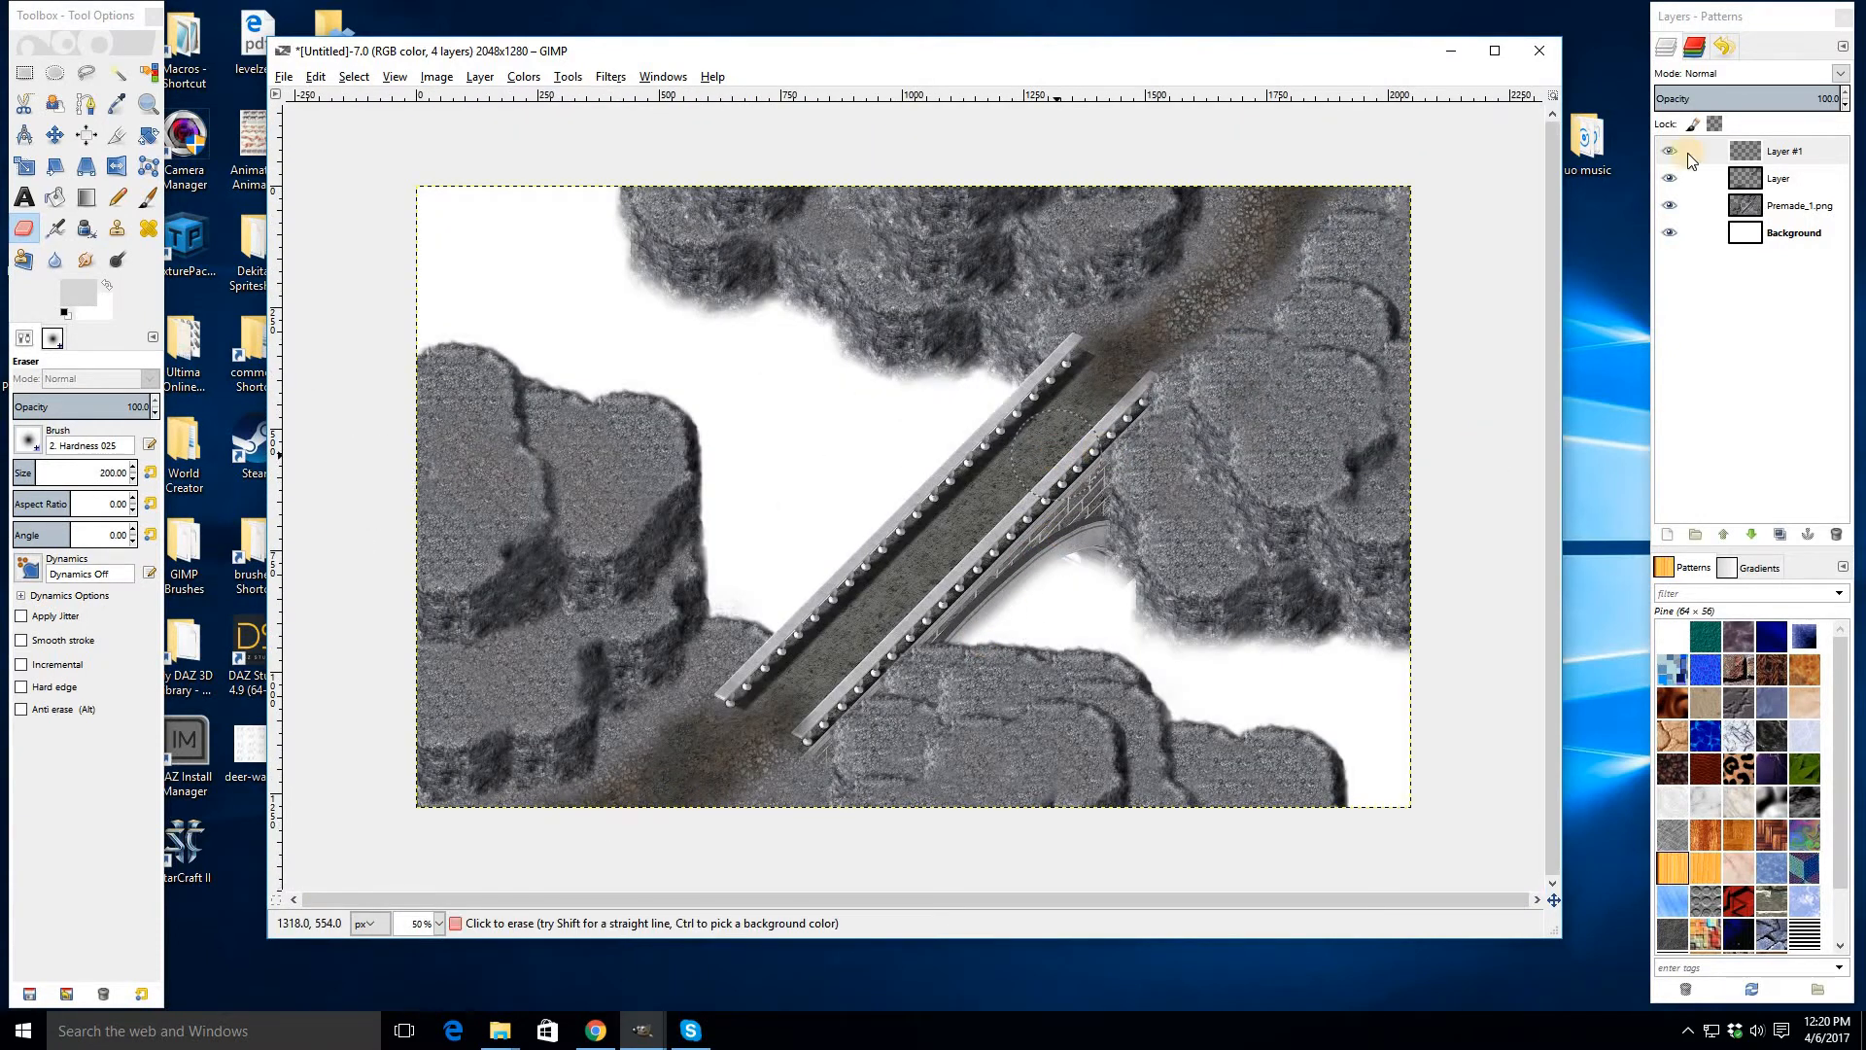
# - Merge the gravel and dirt layers down into the Premade_1.png layer
pyautogui.click(1773, 159)
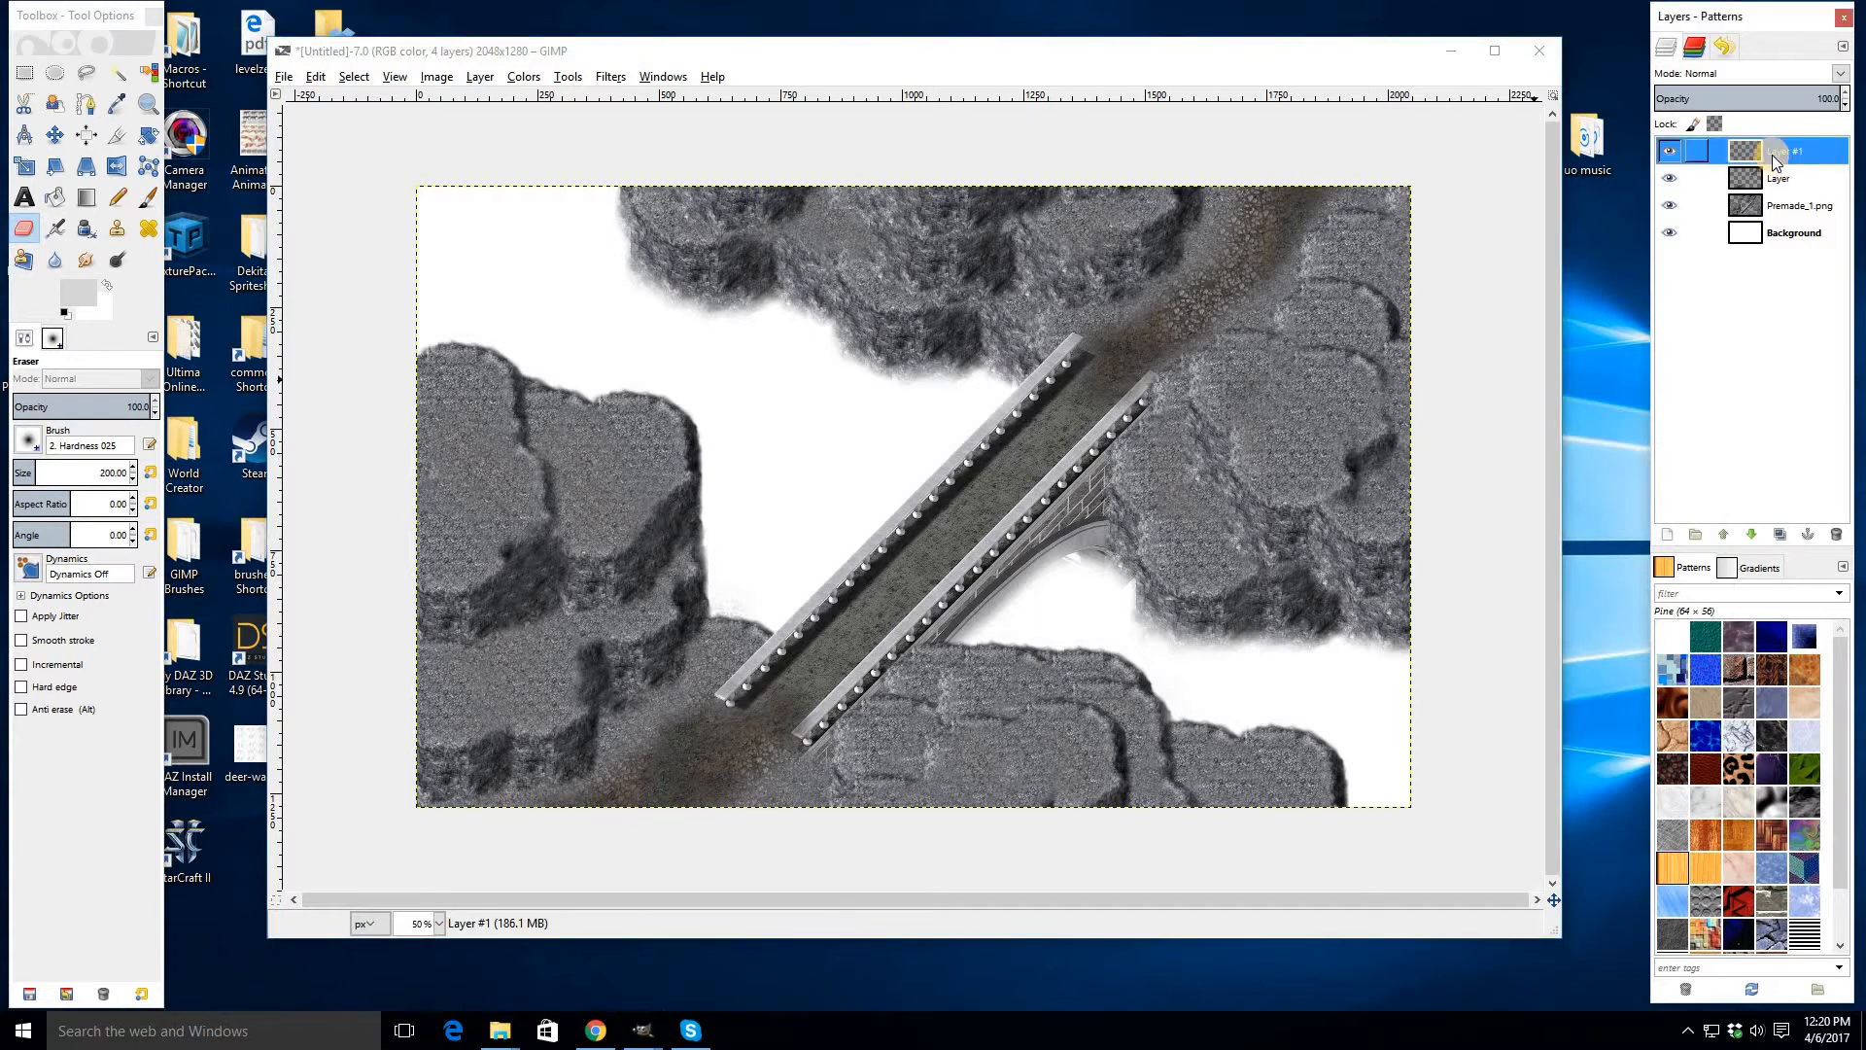
pyautogui.press('Delete')
pyautogui.press('Delete')
# - Set the eraser size to 100 and erase the cliff texture under the bridge arch
pyautogui.scroll(3, 1172, 477)
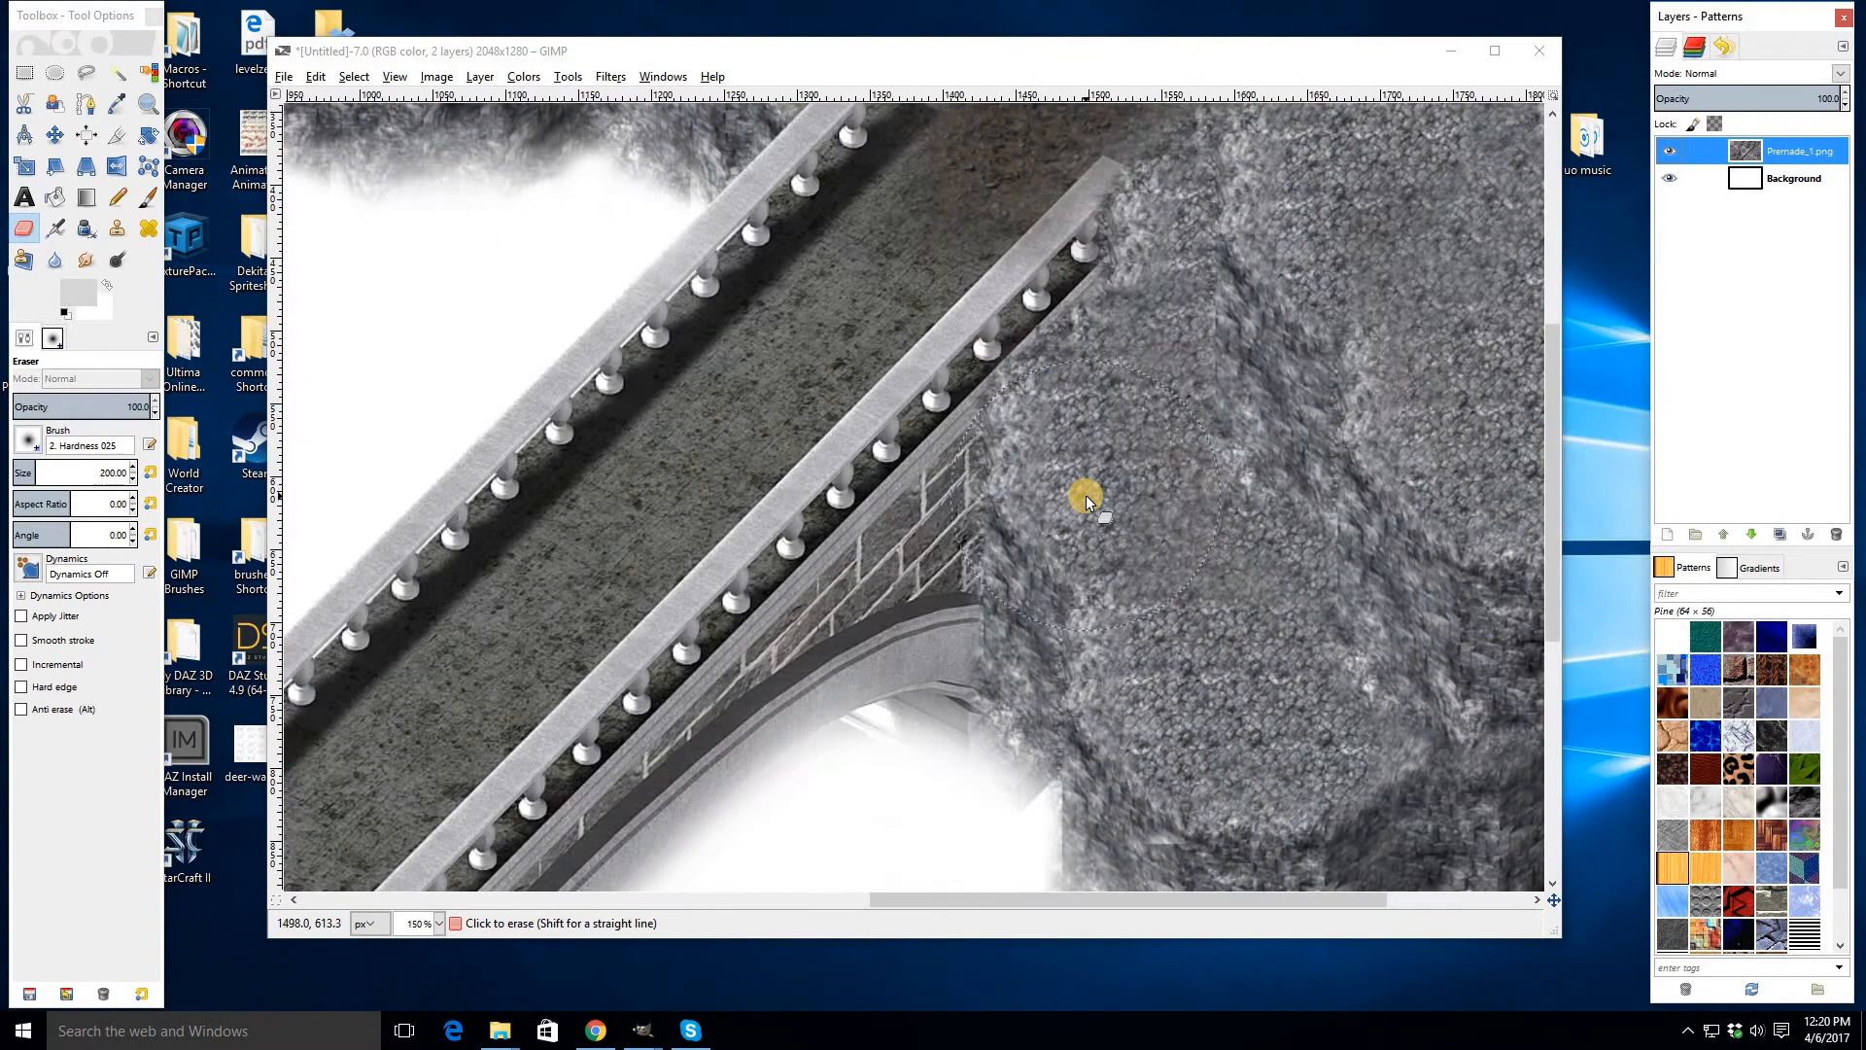
pyautogui.scroll(-2, 1087, 500)
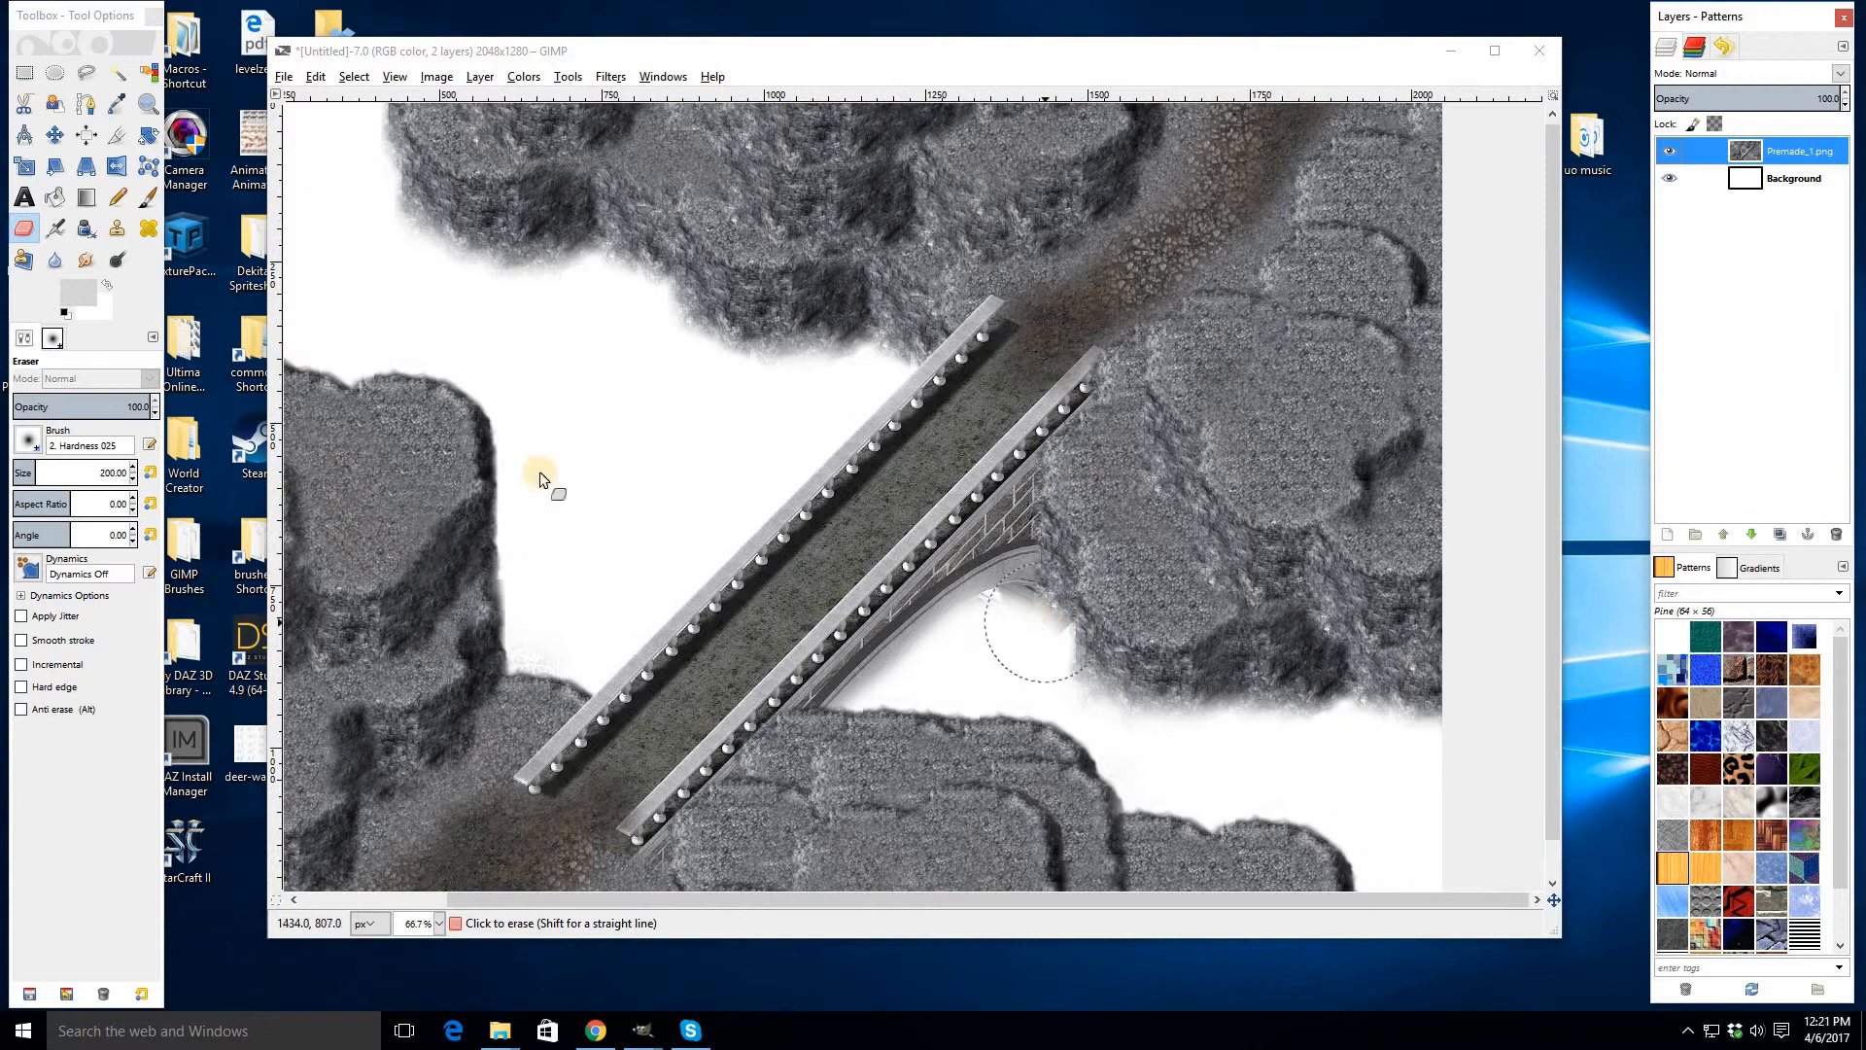
pyautogui.click(24, 230)
pyautogui.scroll(2, 933, 615)
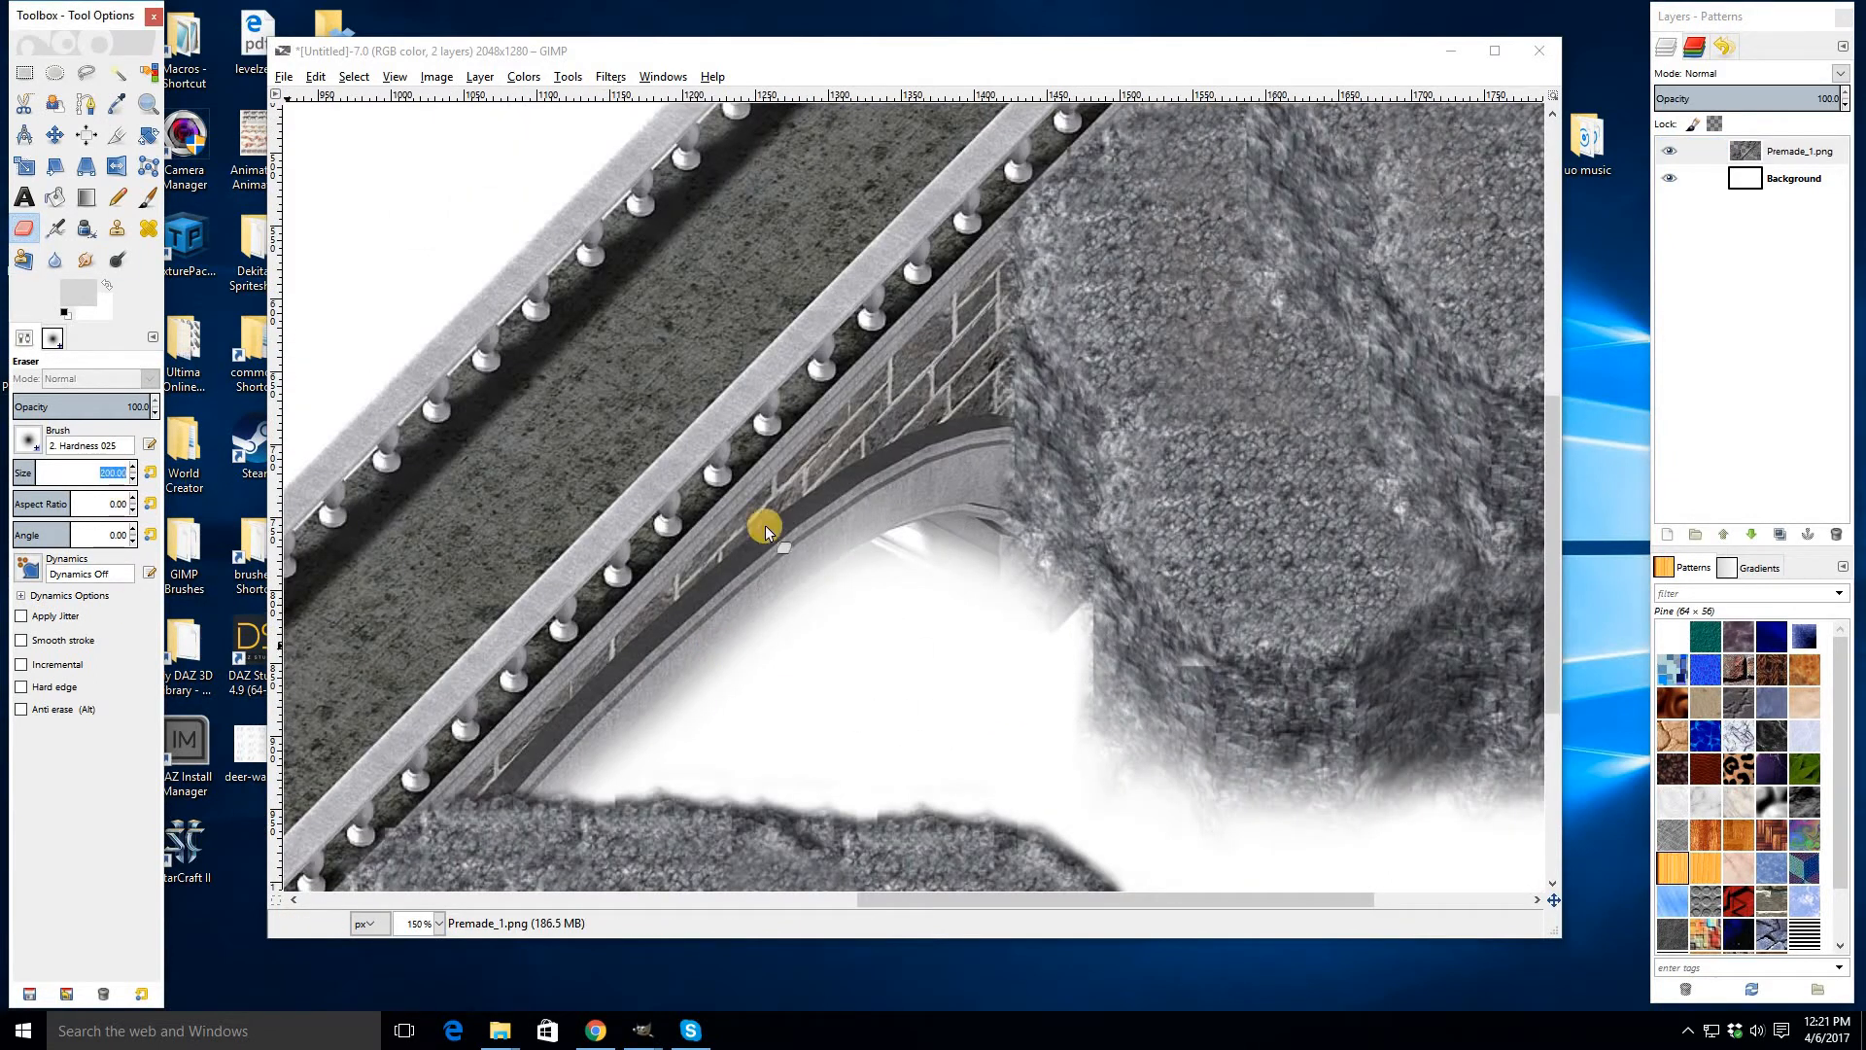
pyautogui.write('100')
pyautogui.press('Return')
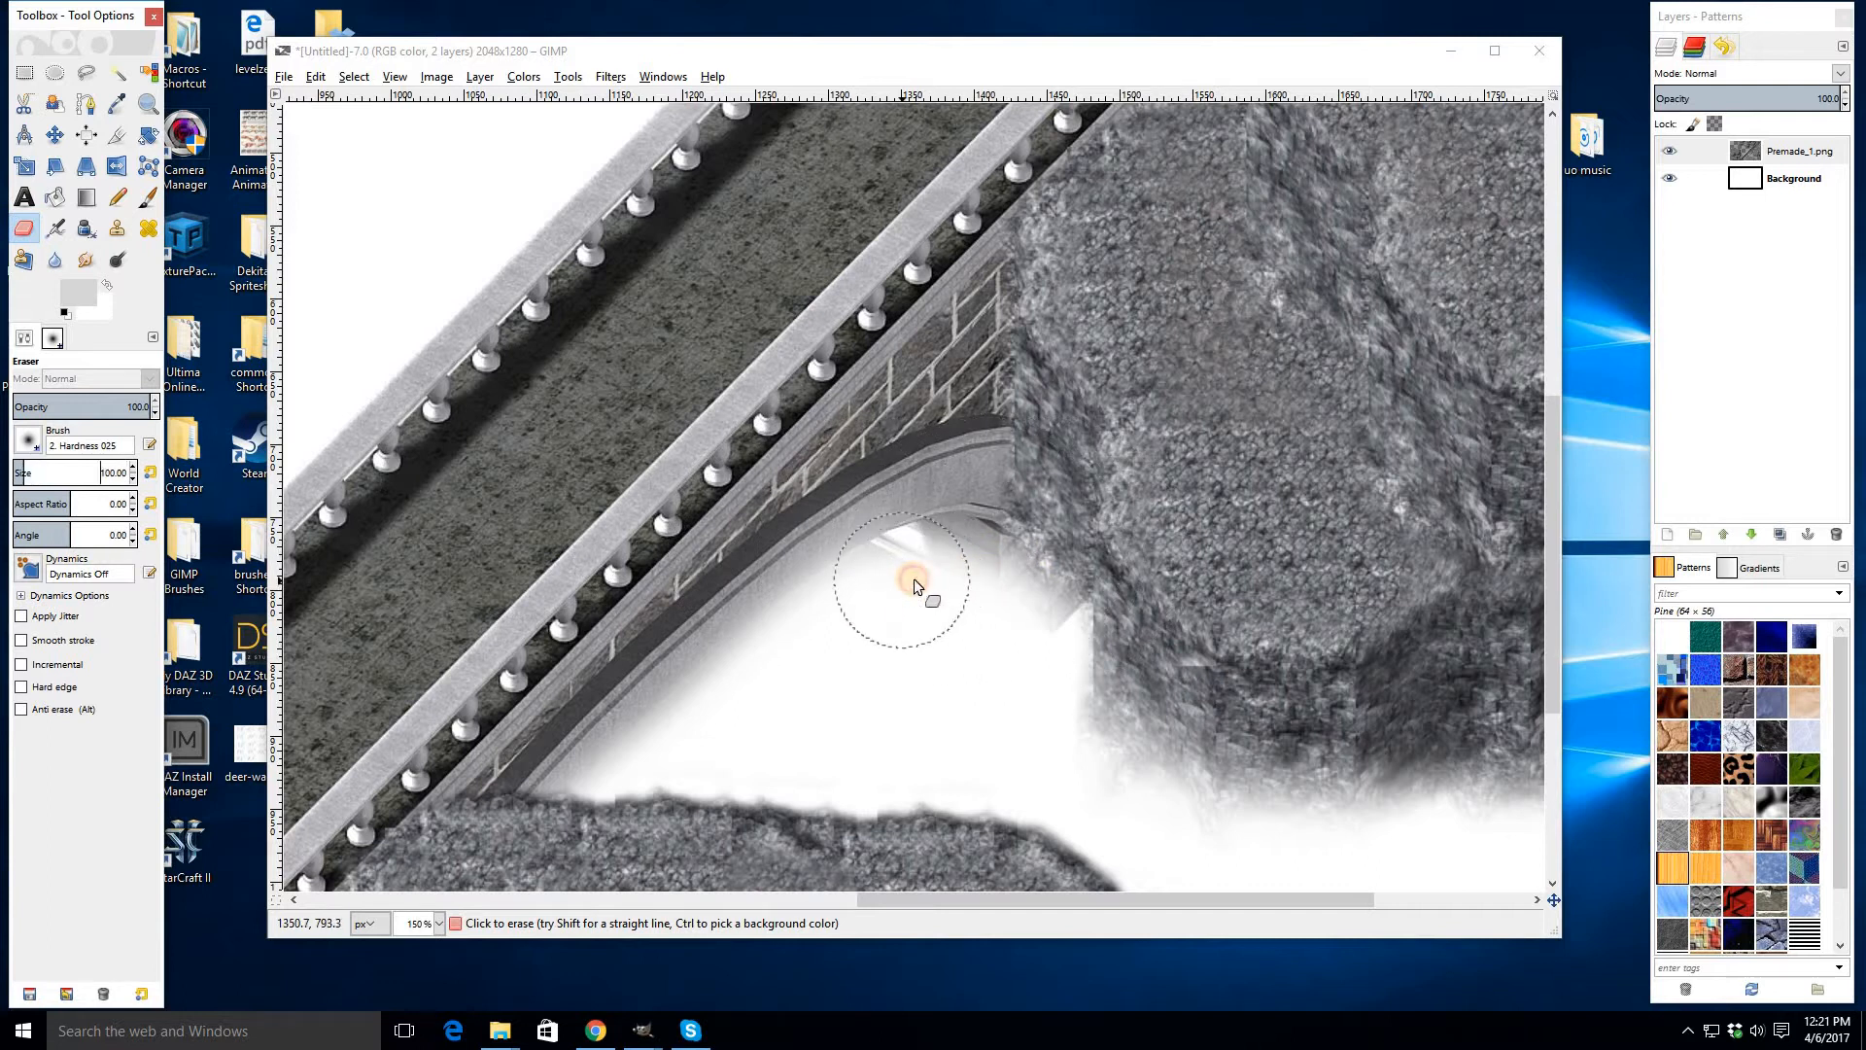
pyautogui.moveTo(913, 579)
pyautogui.mouseDown()
pyautogui.moveTo(1053, 626)
pyautogui.moveTo(1053, 667)
pyautogui.moveTo(1136, 786)
pyautogui.moveTo(1287, 865)
pyautogui.mouseUp()
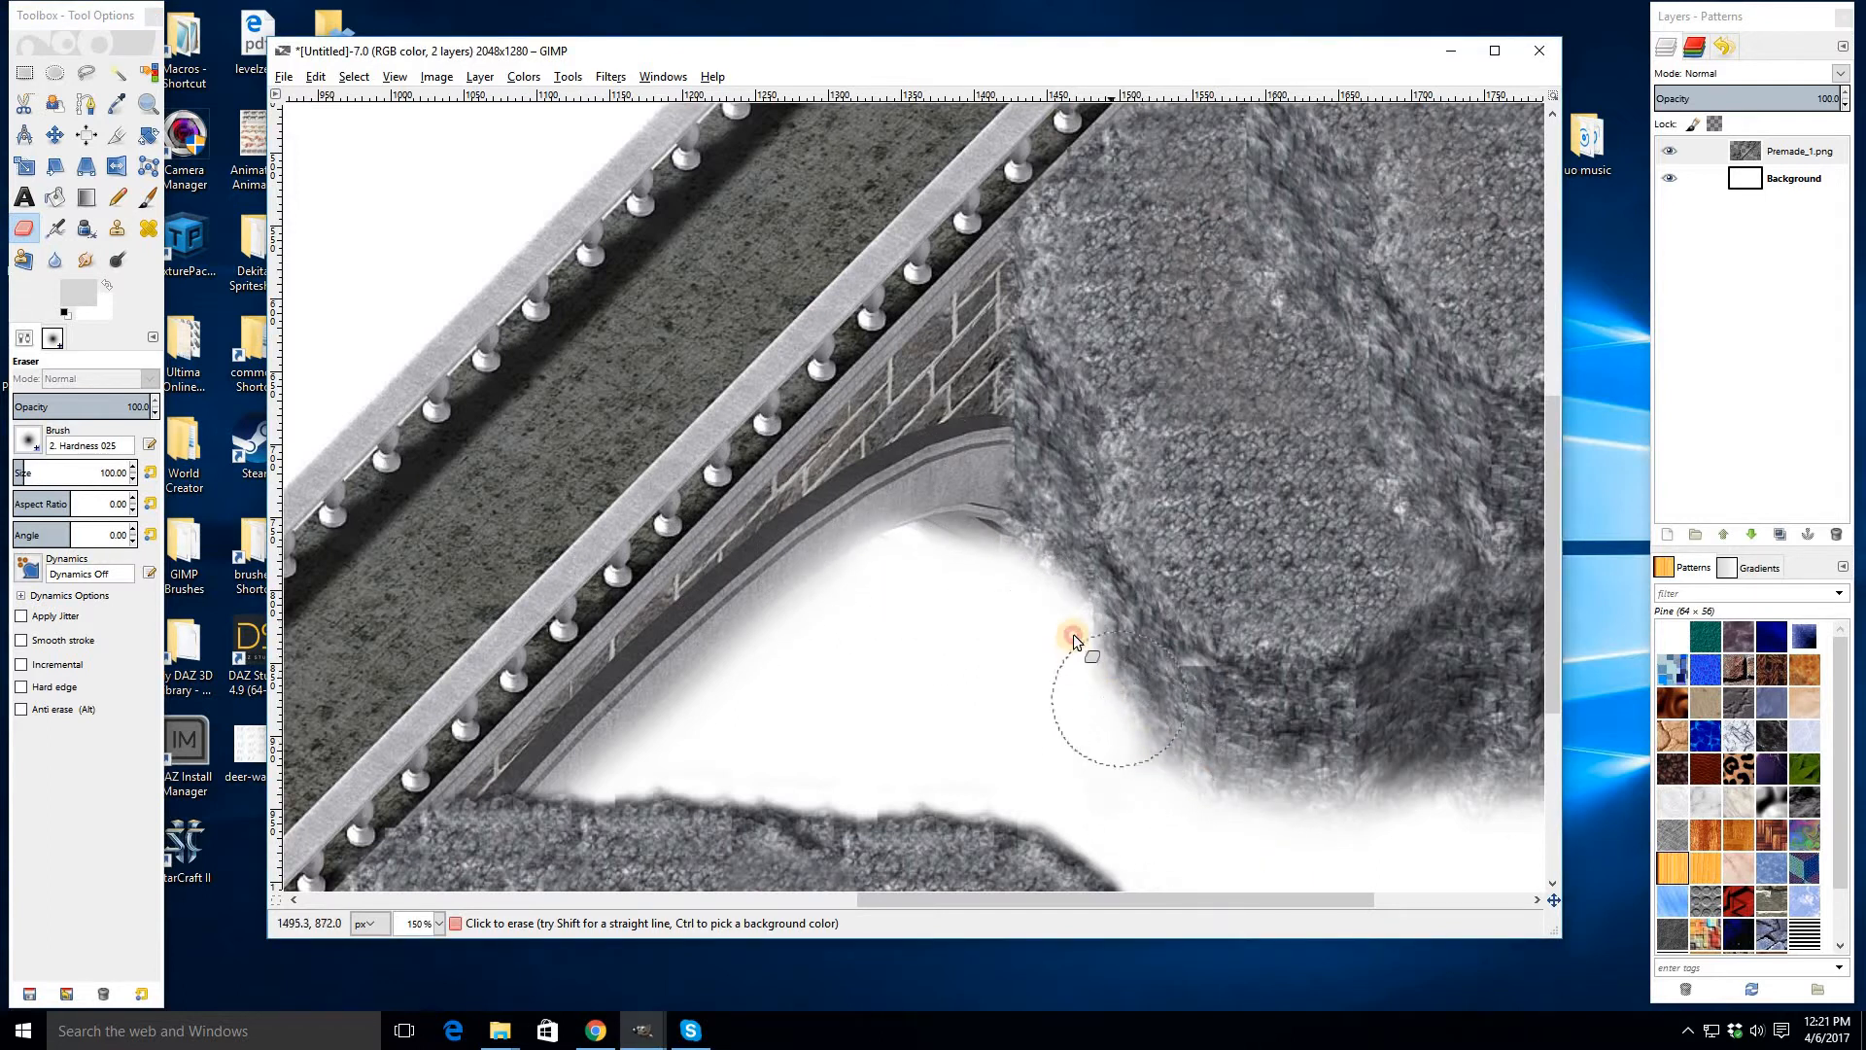
pyautogui.moveTo(1073, 633); pyautogui.dragTo(1102, 705)
# - Add a new layer directly above the Background layer
pyautogui.scroll(-3, 1102, 705)
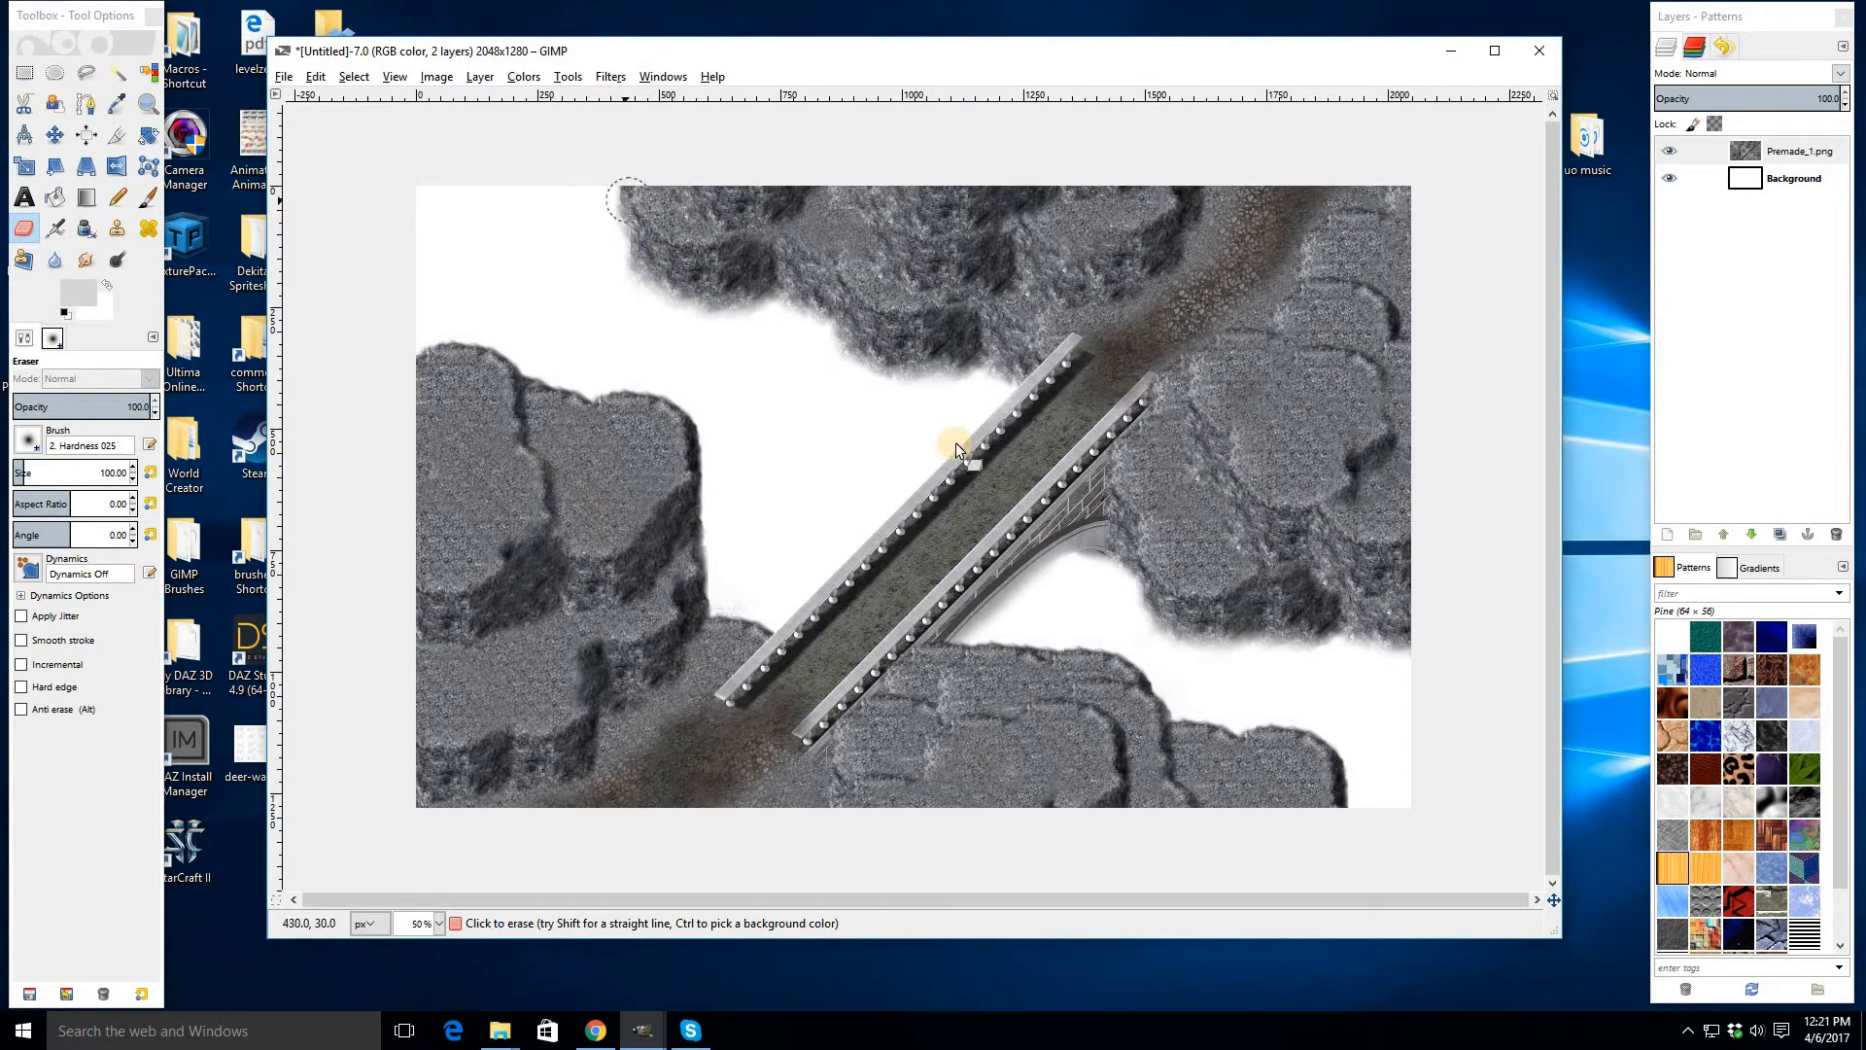
pyautogui.rightClick(1756, 184)
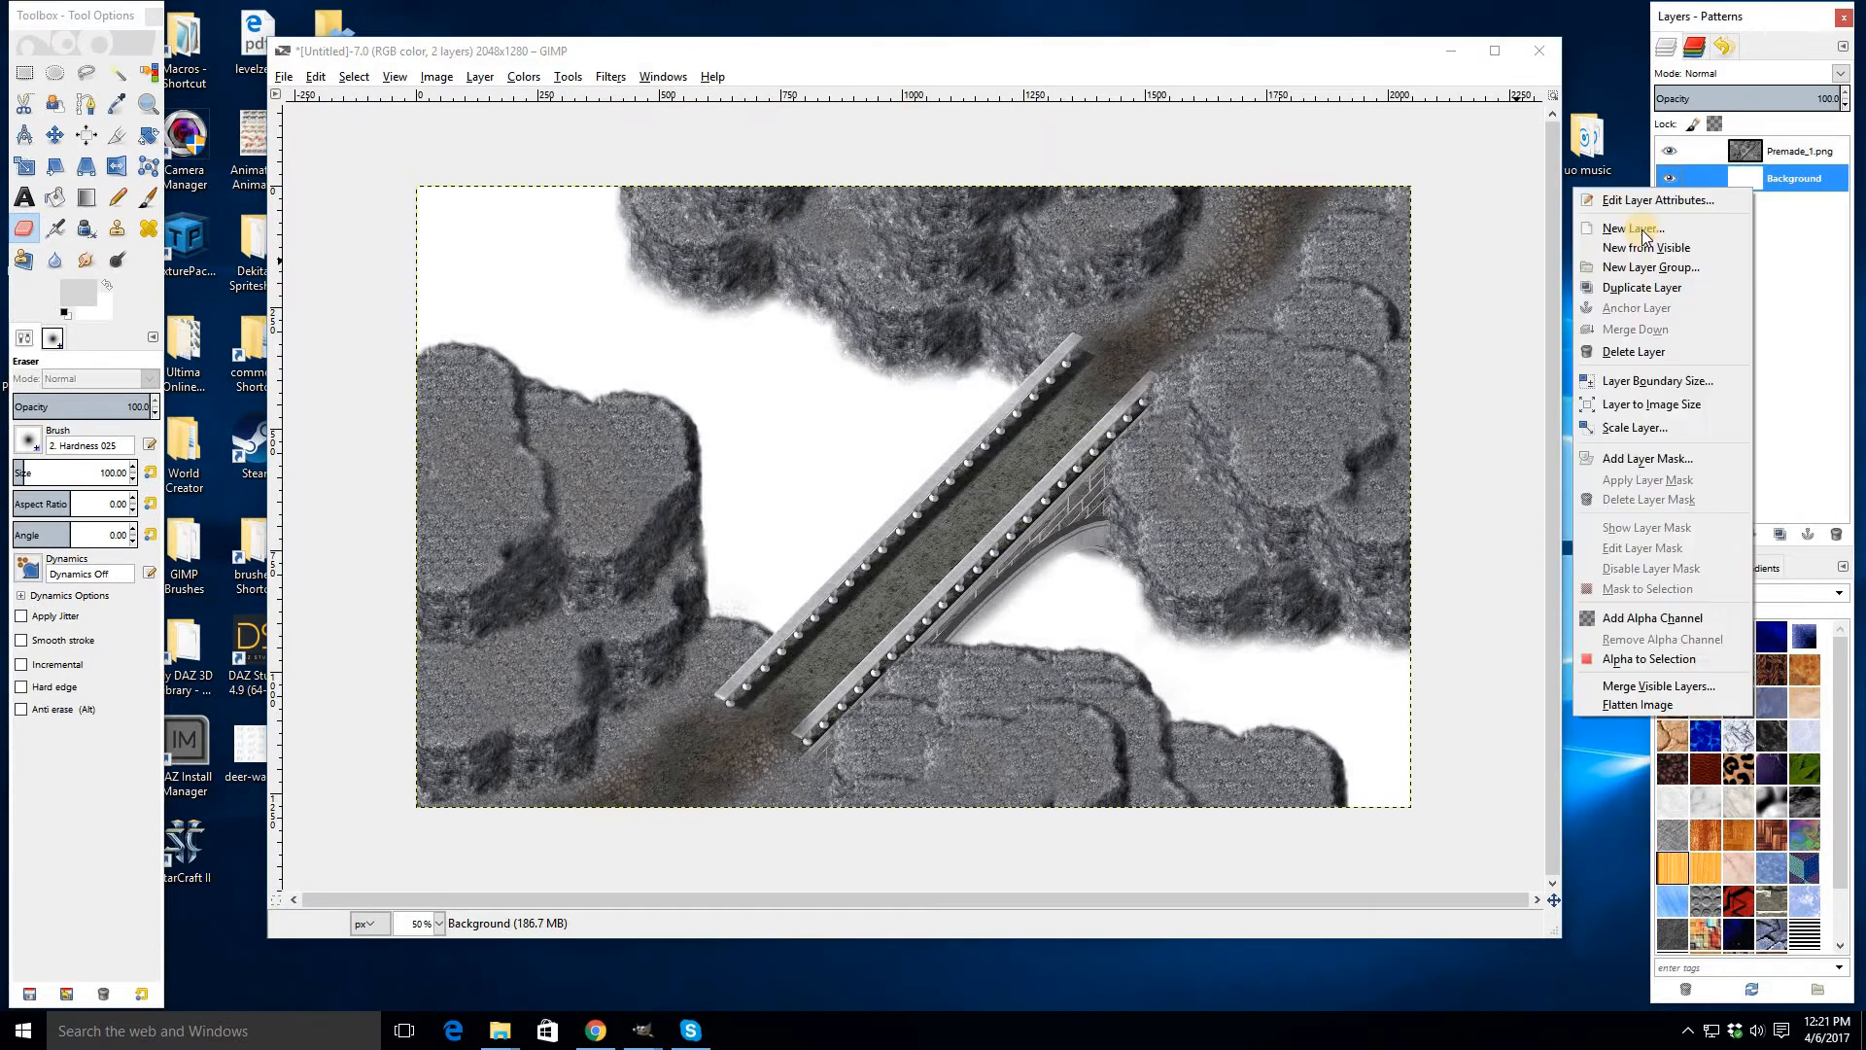
pyautogui.click(1642, 229)
pyautogui.click(931, 671)
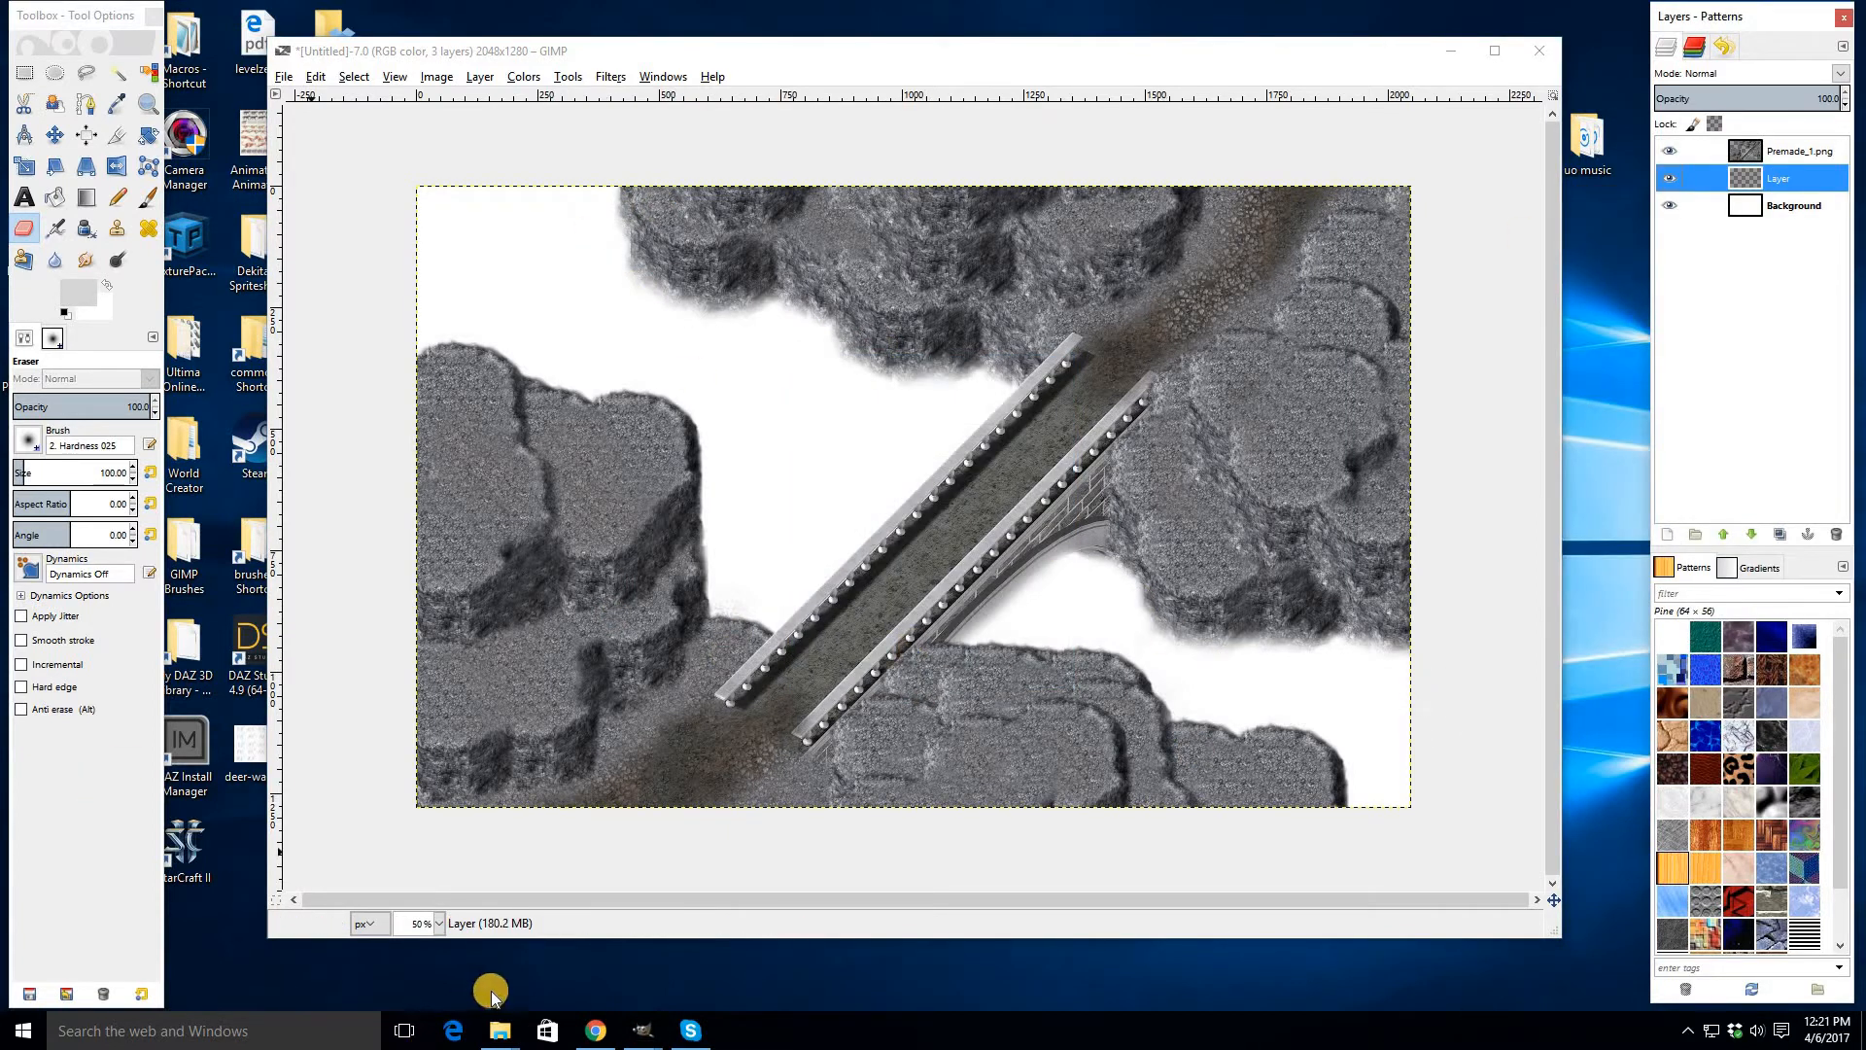
# - Drag Premade_2 from the Medieval_Cliffs folder into the image as a new layer
pyautogui.click(500, 1030)
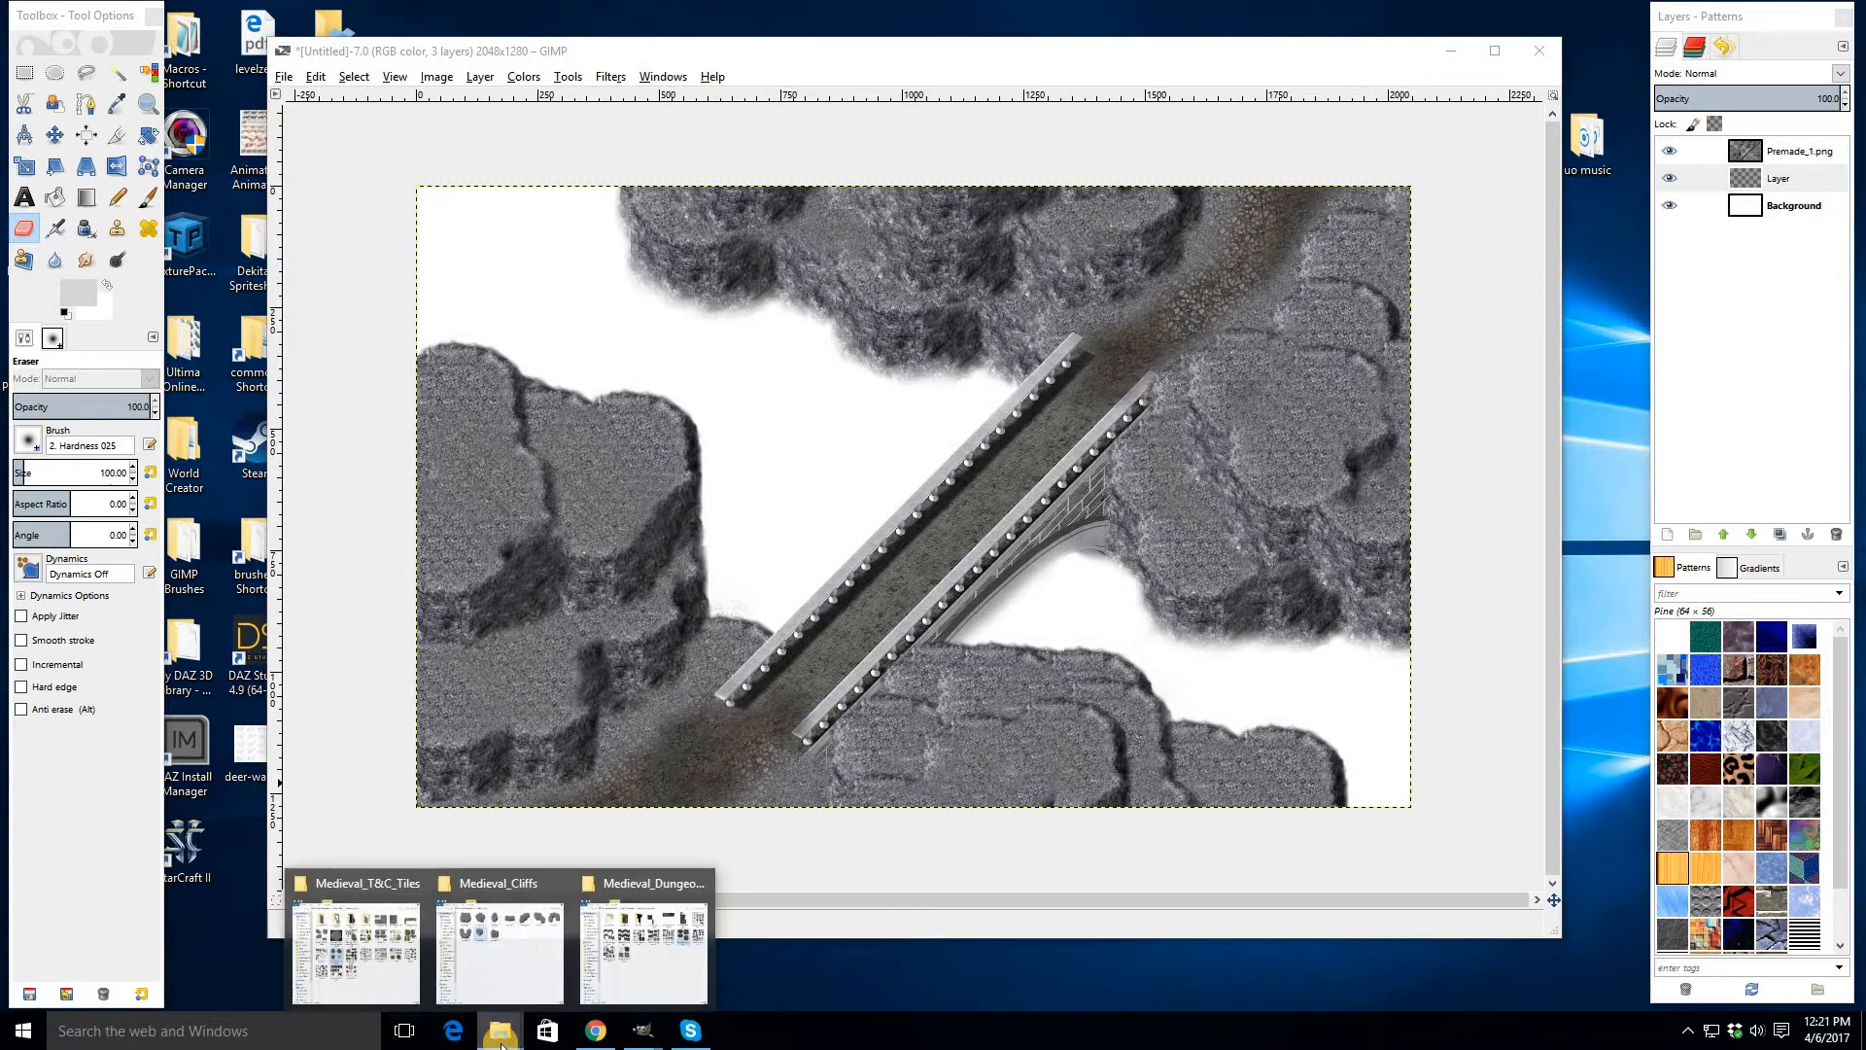
pyautogui.click(1717, 183)
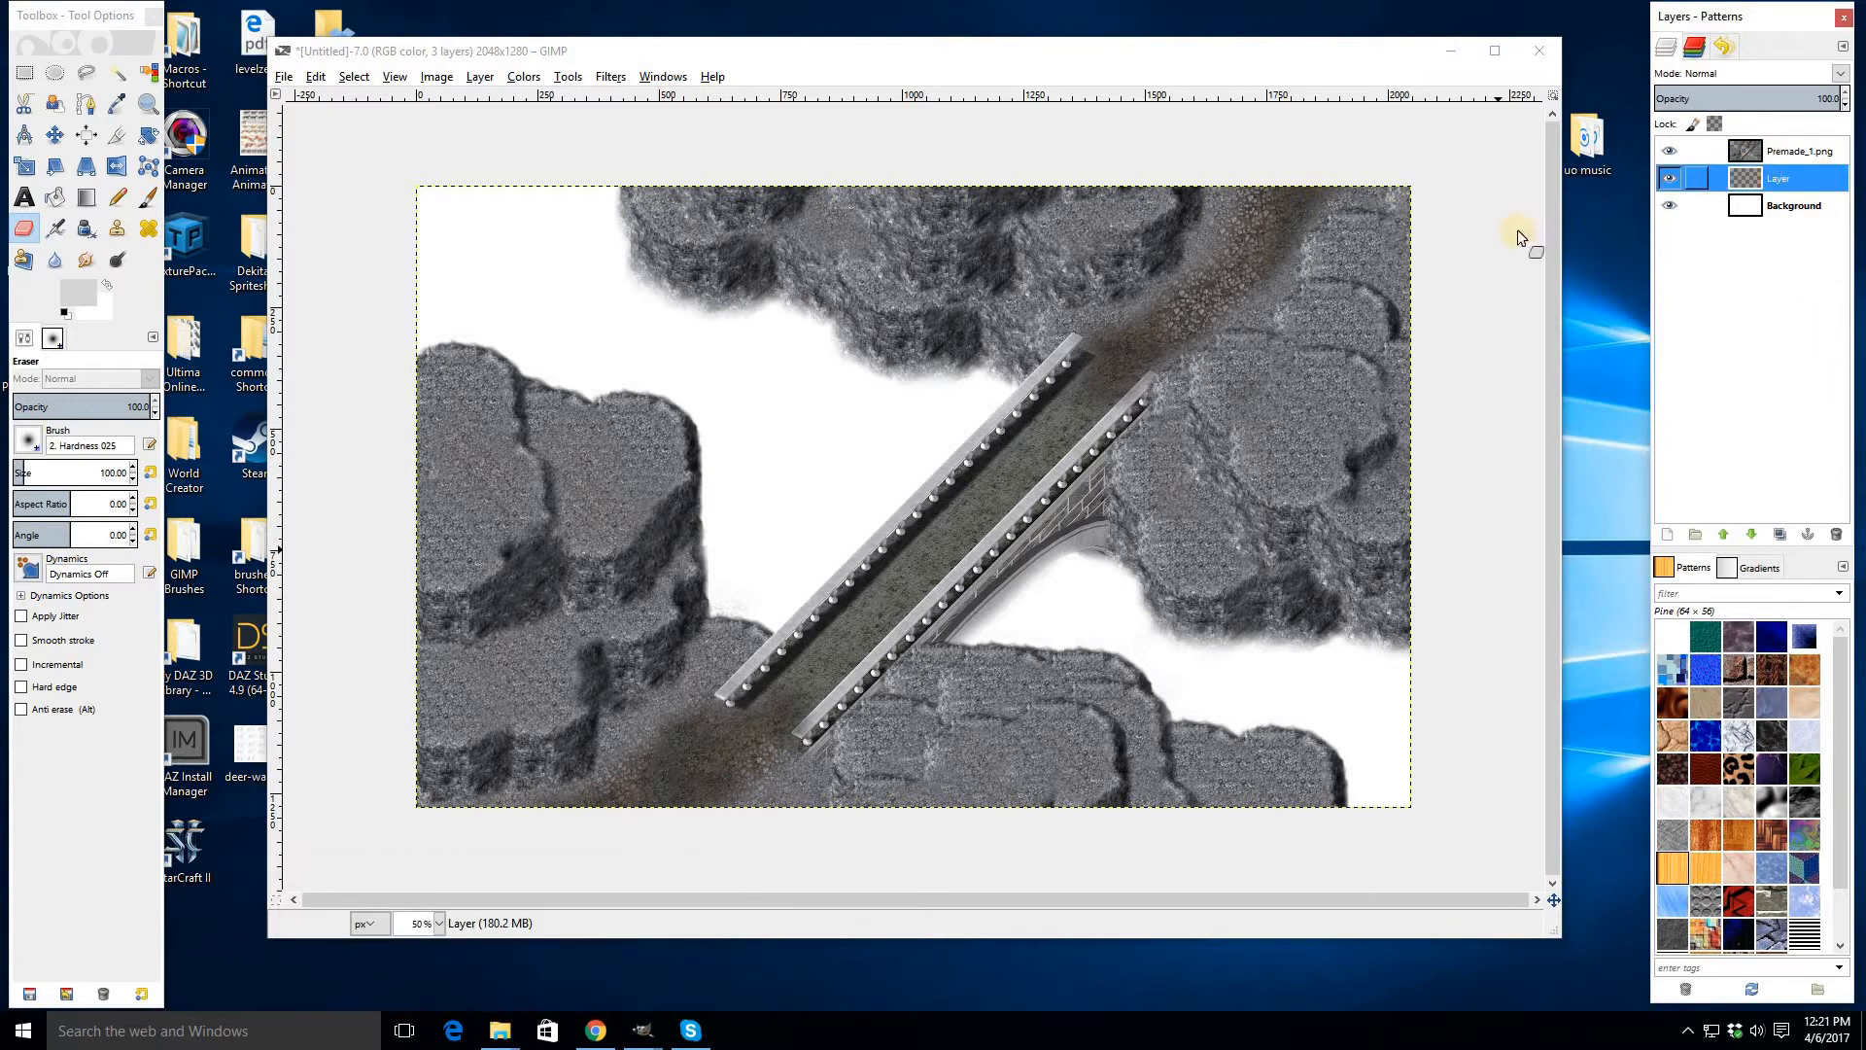
pyautogui.click(500, 1031)
pyautogui.click(511, 947)
pyautogui.click(432, 744)
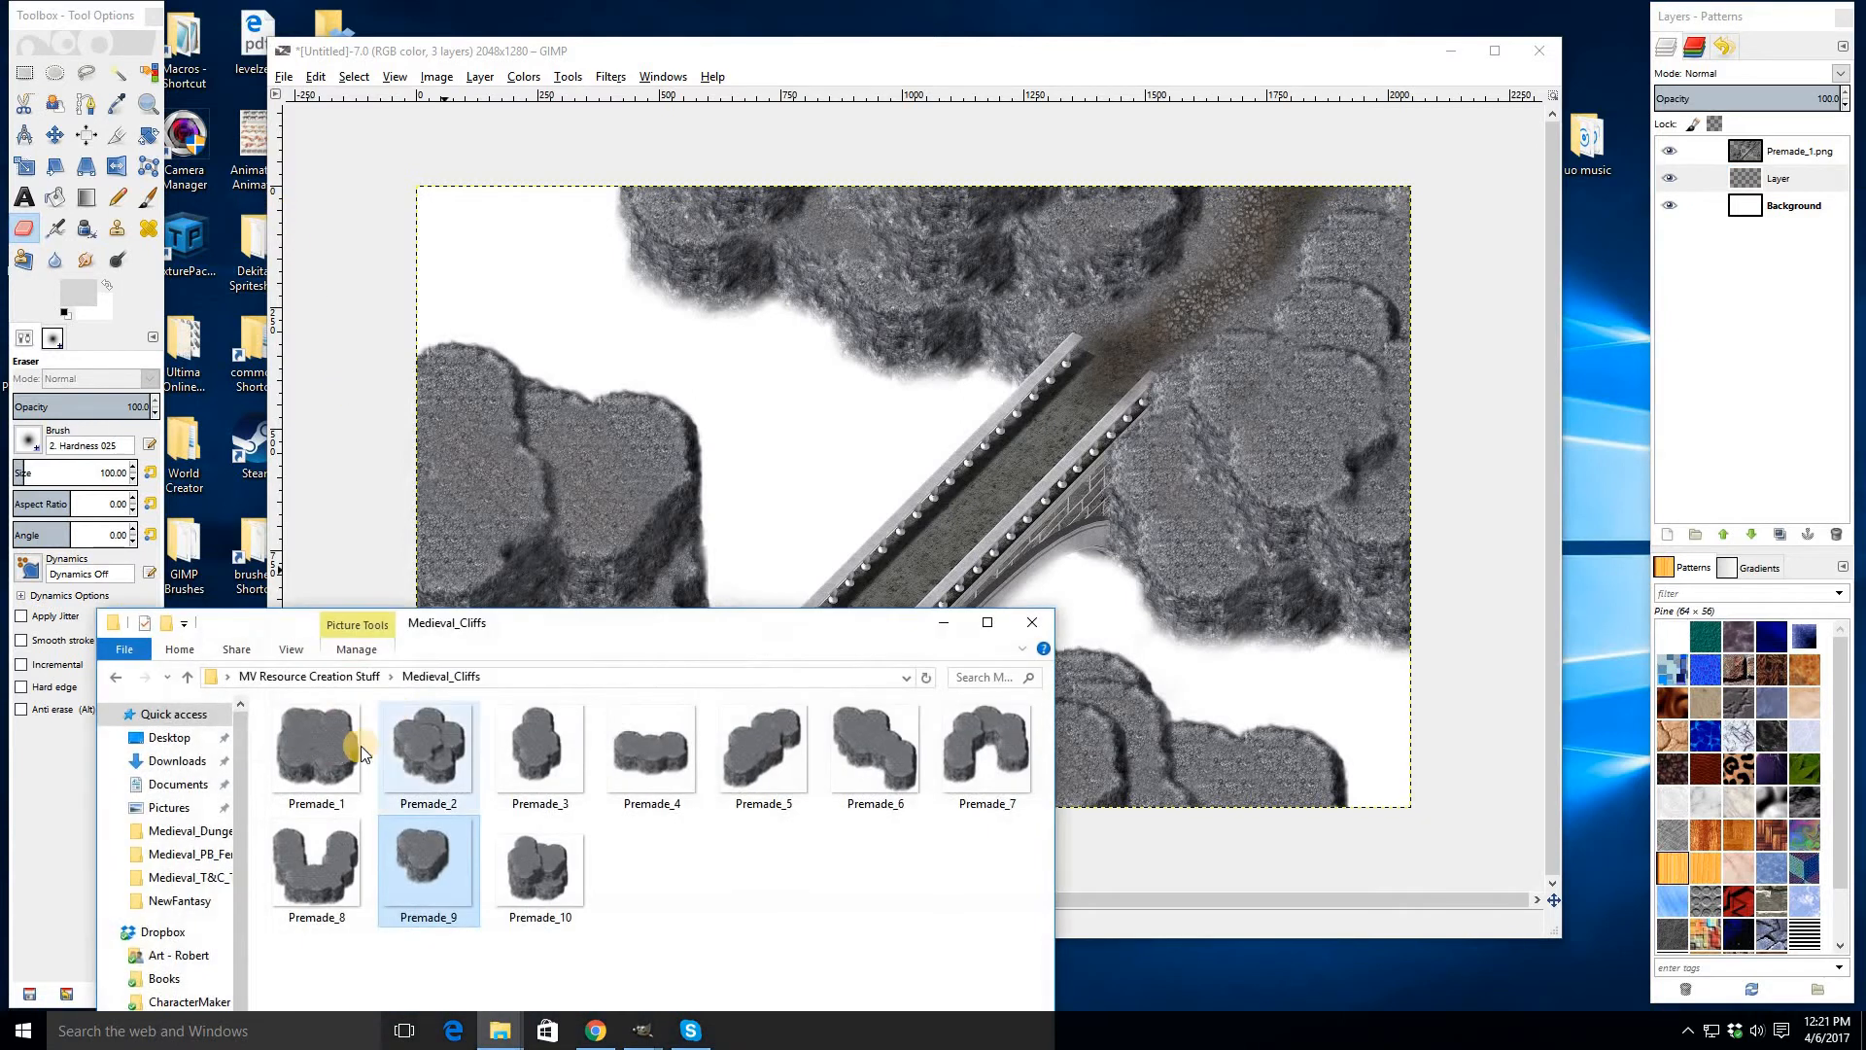
# - Move the Premade_2 layer with the Move tool over the upper-left cliff area
pyautogui.click(55, 134)
pyautogui.moveTo(834, 455); pyautogui.dragTo(688, 254)
pyautogui.moveTo(761, 363); pyautogui.dragTo(670, 330)
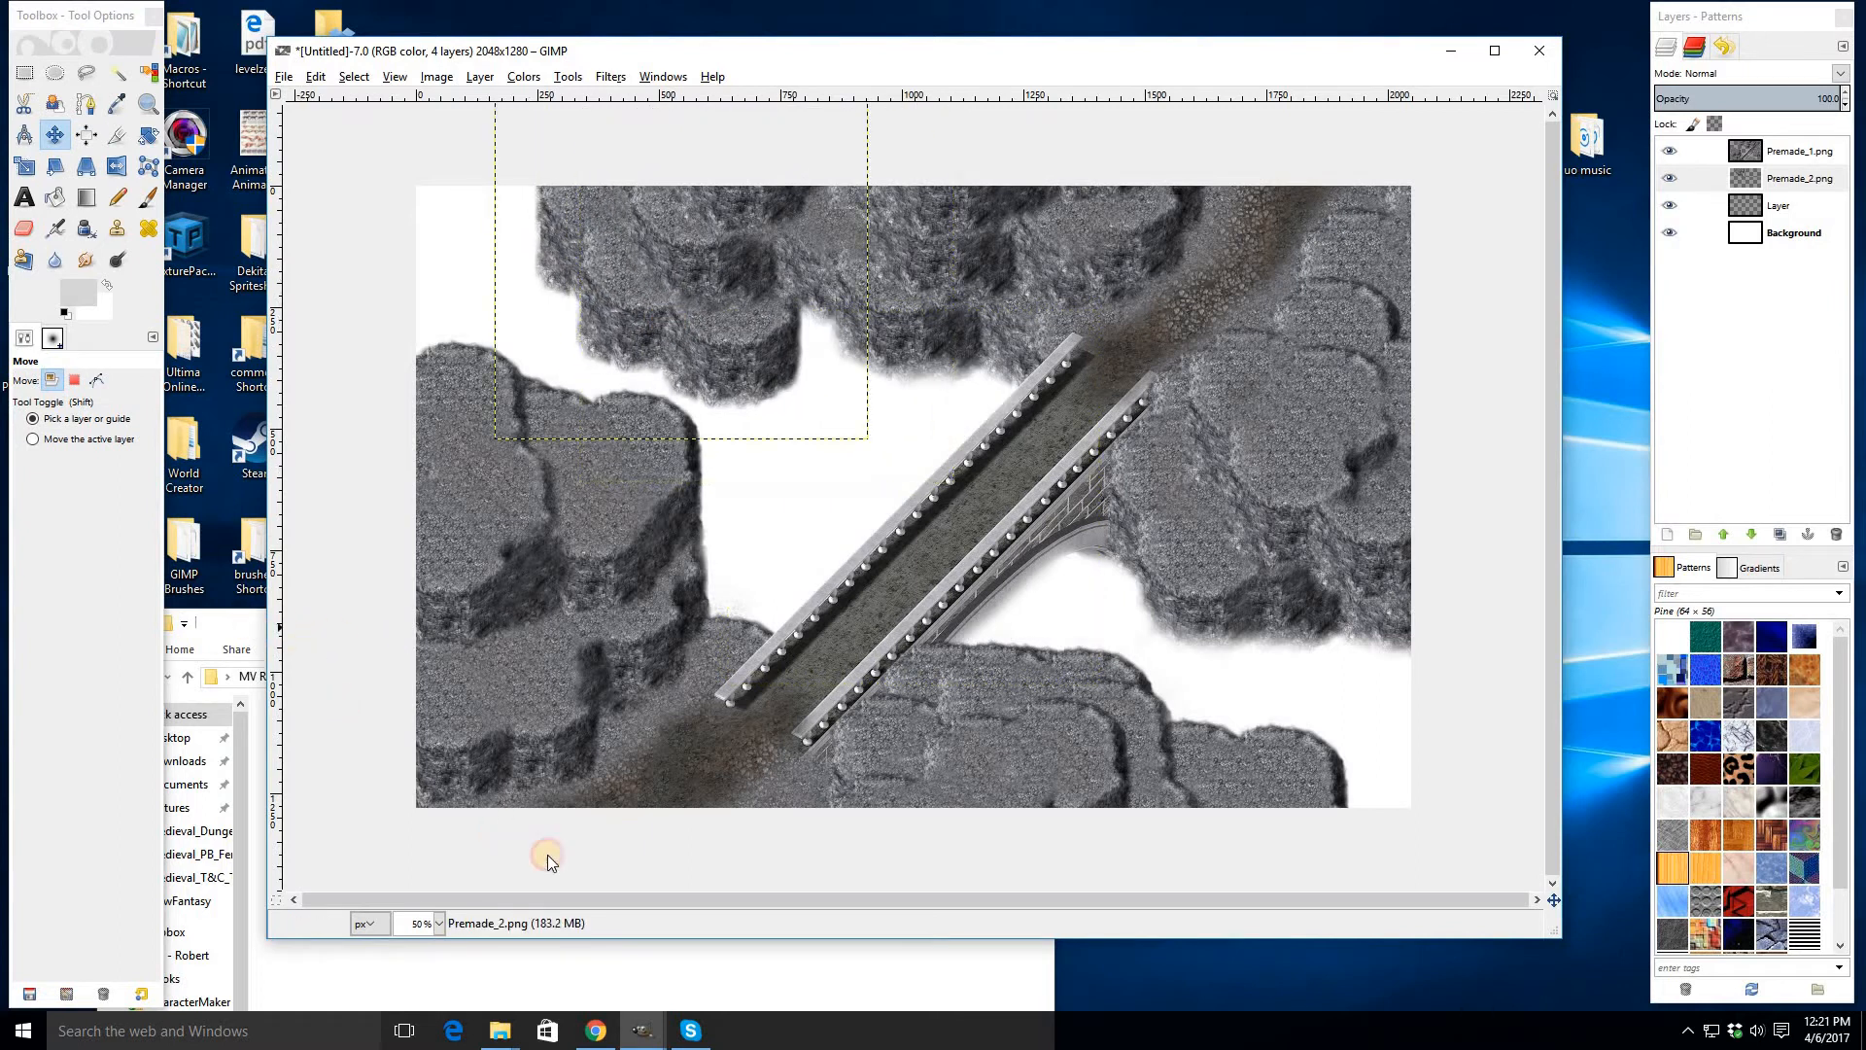
# - Drag Premade_8 and Premade_6 from the Medieval_Cliffs folder into the image around the bridge
pyautogui.click(500, 1030)
pyautogui.moveTo(875, 753); pyautogui.dragTo(865, 505)
pyautogui.moveTo(865, 505); pyautogui.dragTo(903, 405)
pyautogui.click(220, 629)
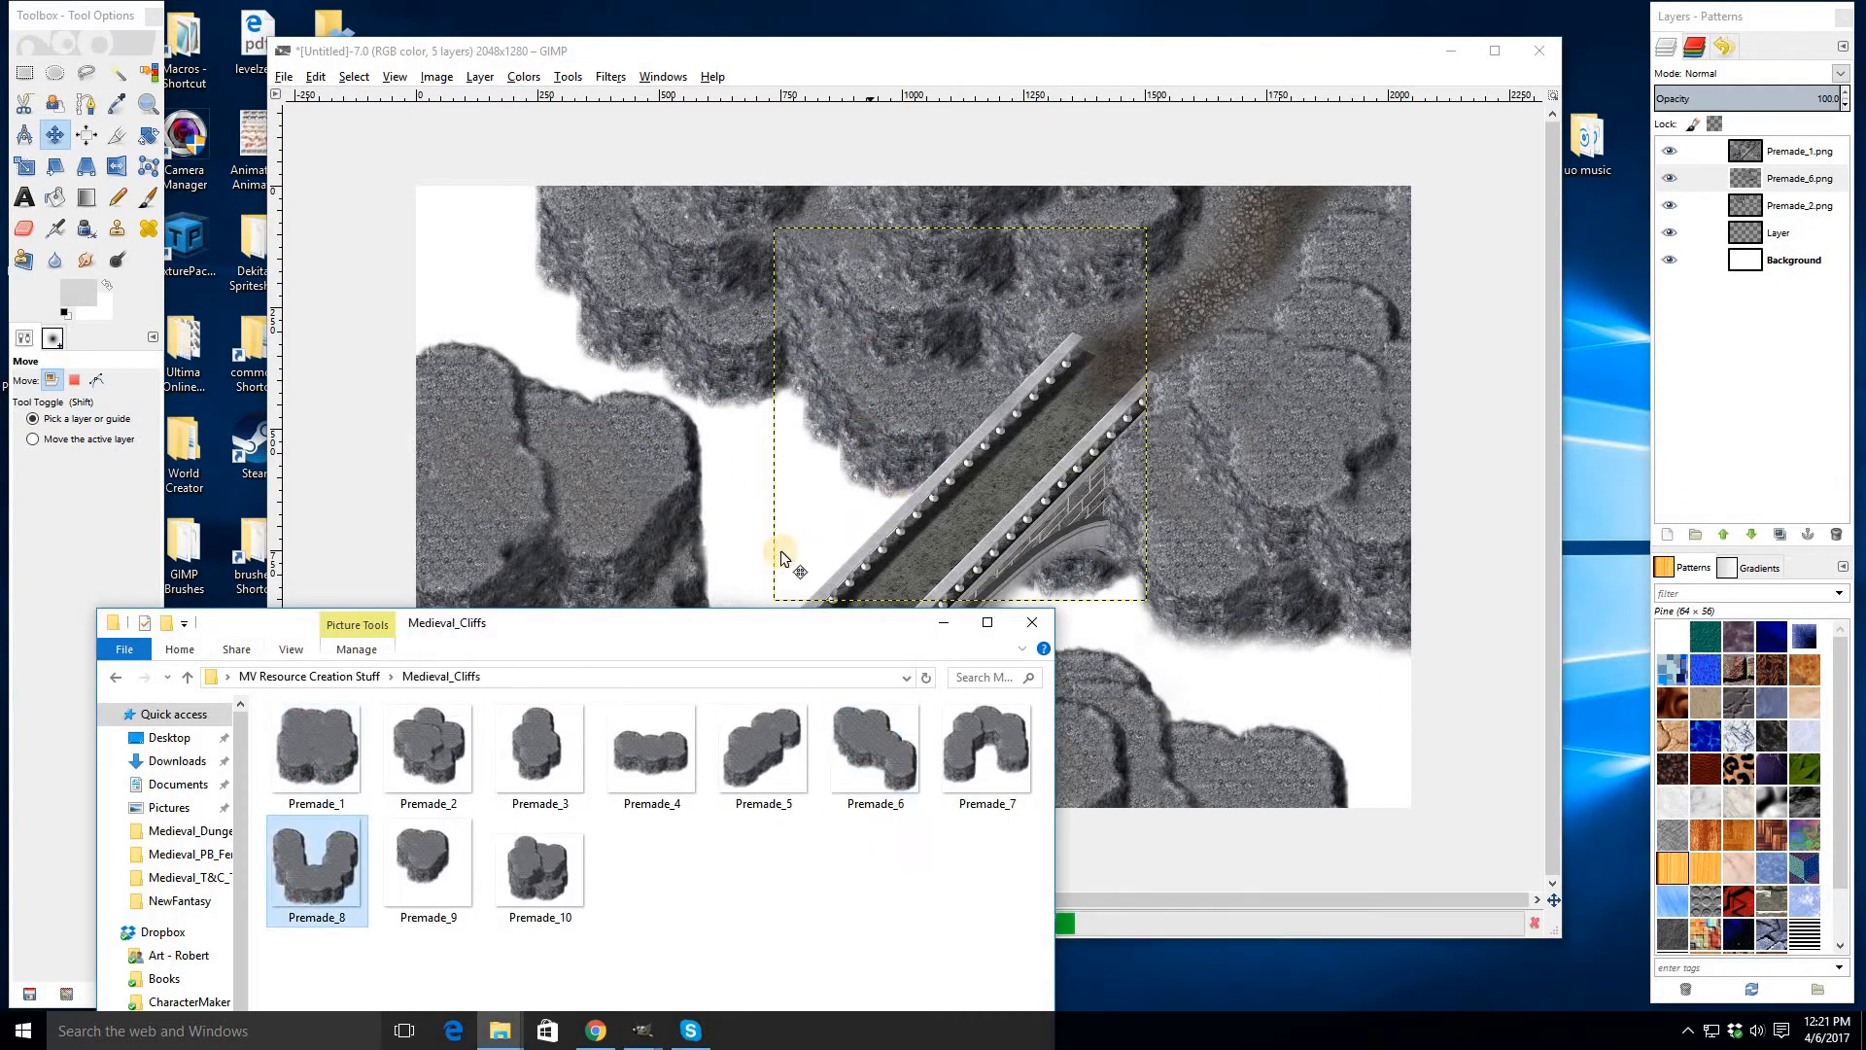
pyautogui.moveTo(780, 551); pyautogui.dragTo(1313, 601)
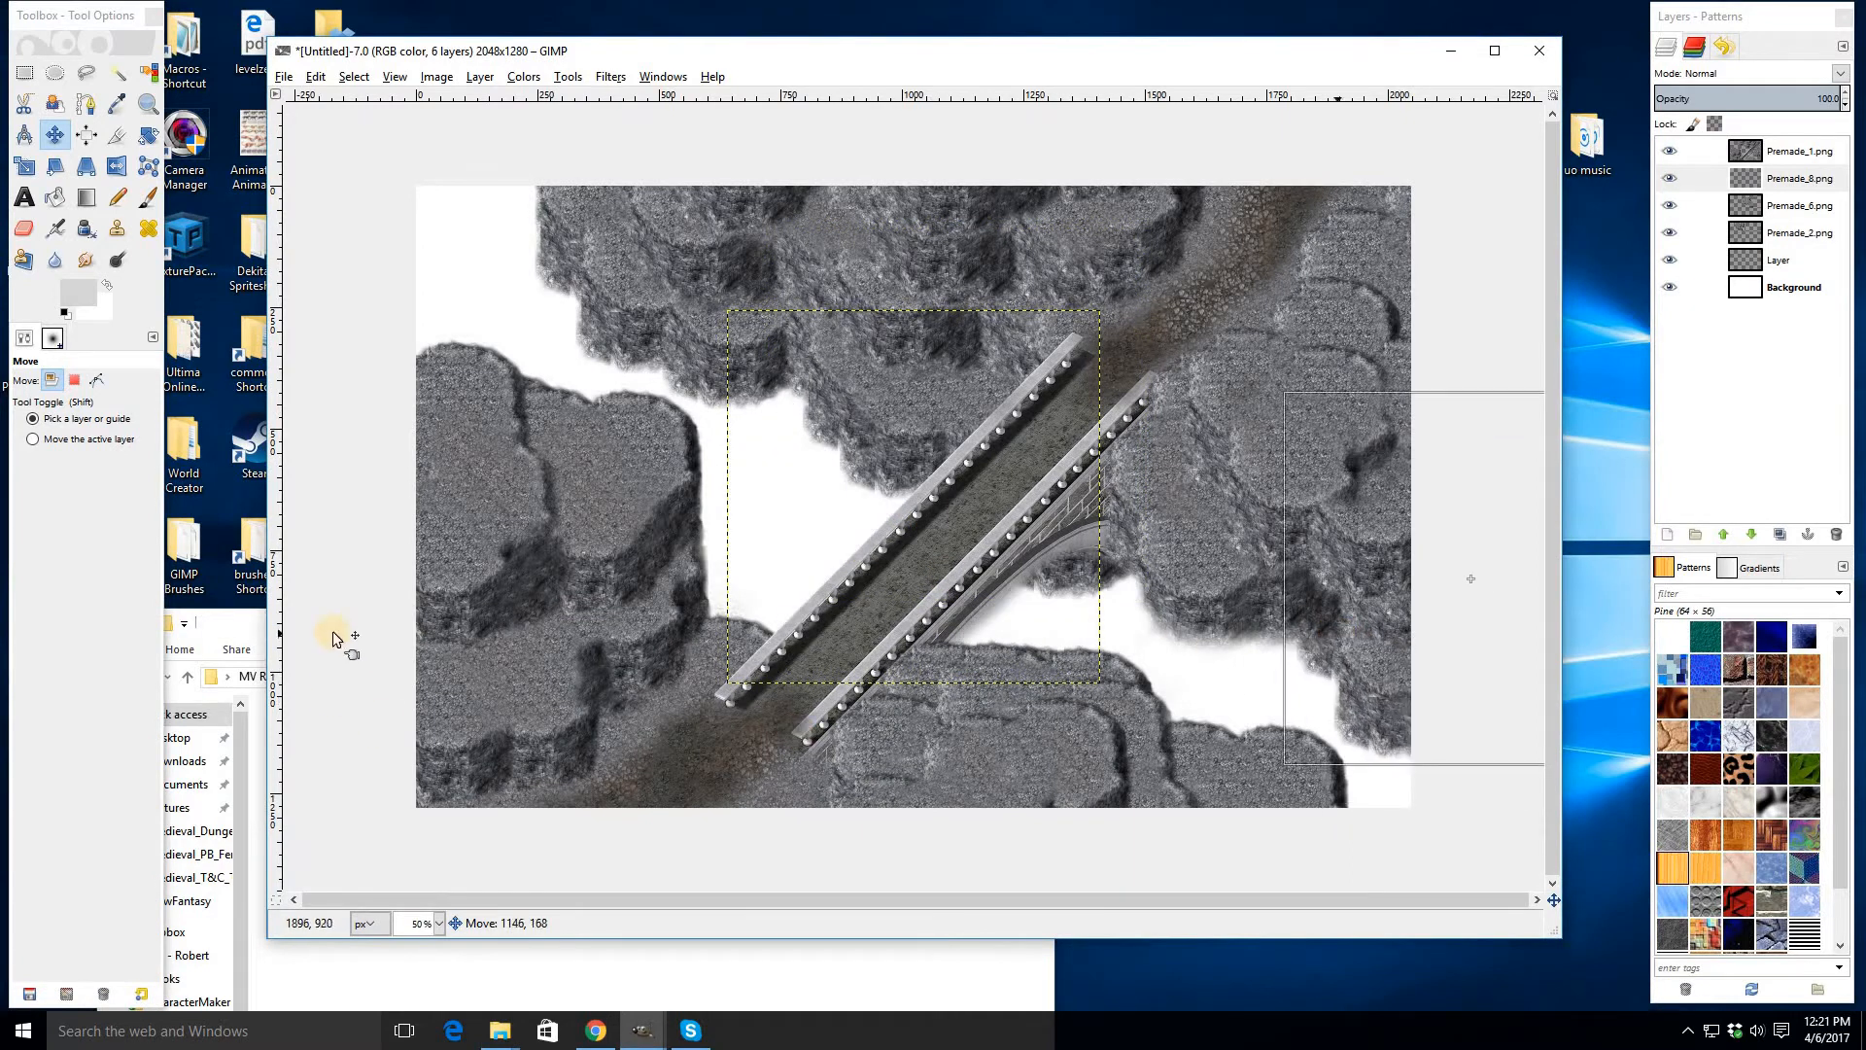
# - Drag two copies of Premade_9 into the image and place them over the lower-right cliffs
pyautogui.click(245, 632)
pyautogui.moveTo(427, 860); pyautogui.dragTo(1220, 620)
pyautogui.click(234, 623)
pyautogui.moveTo(423, 862); pyautogui.dragTo(1183, 545)
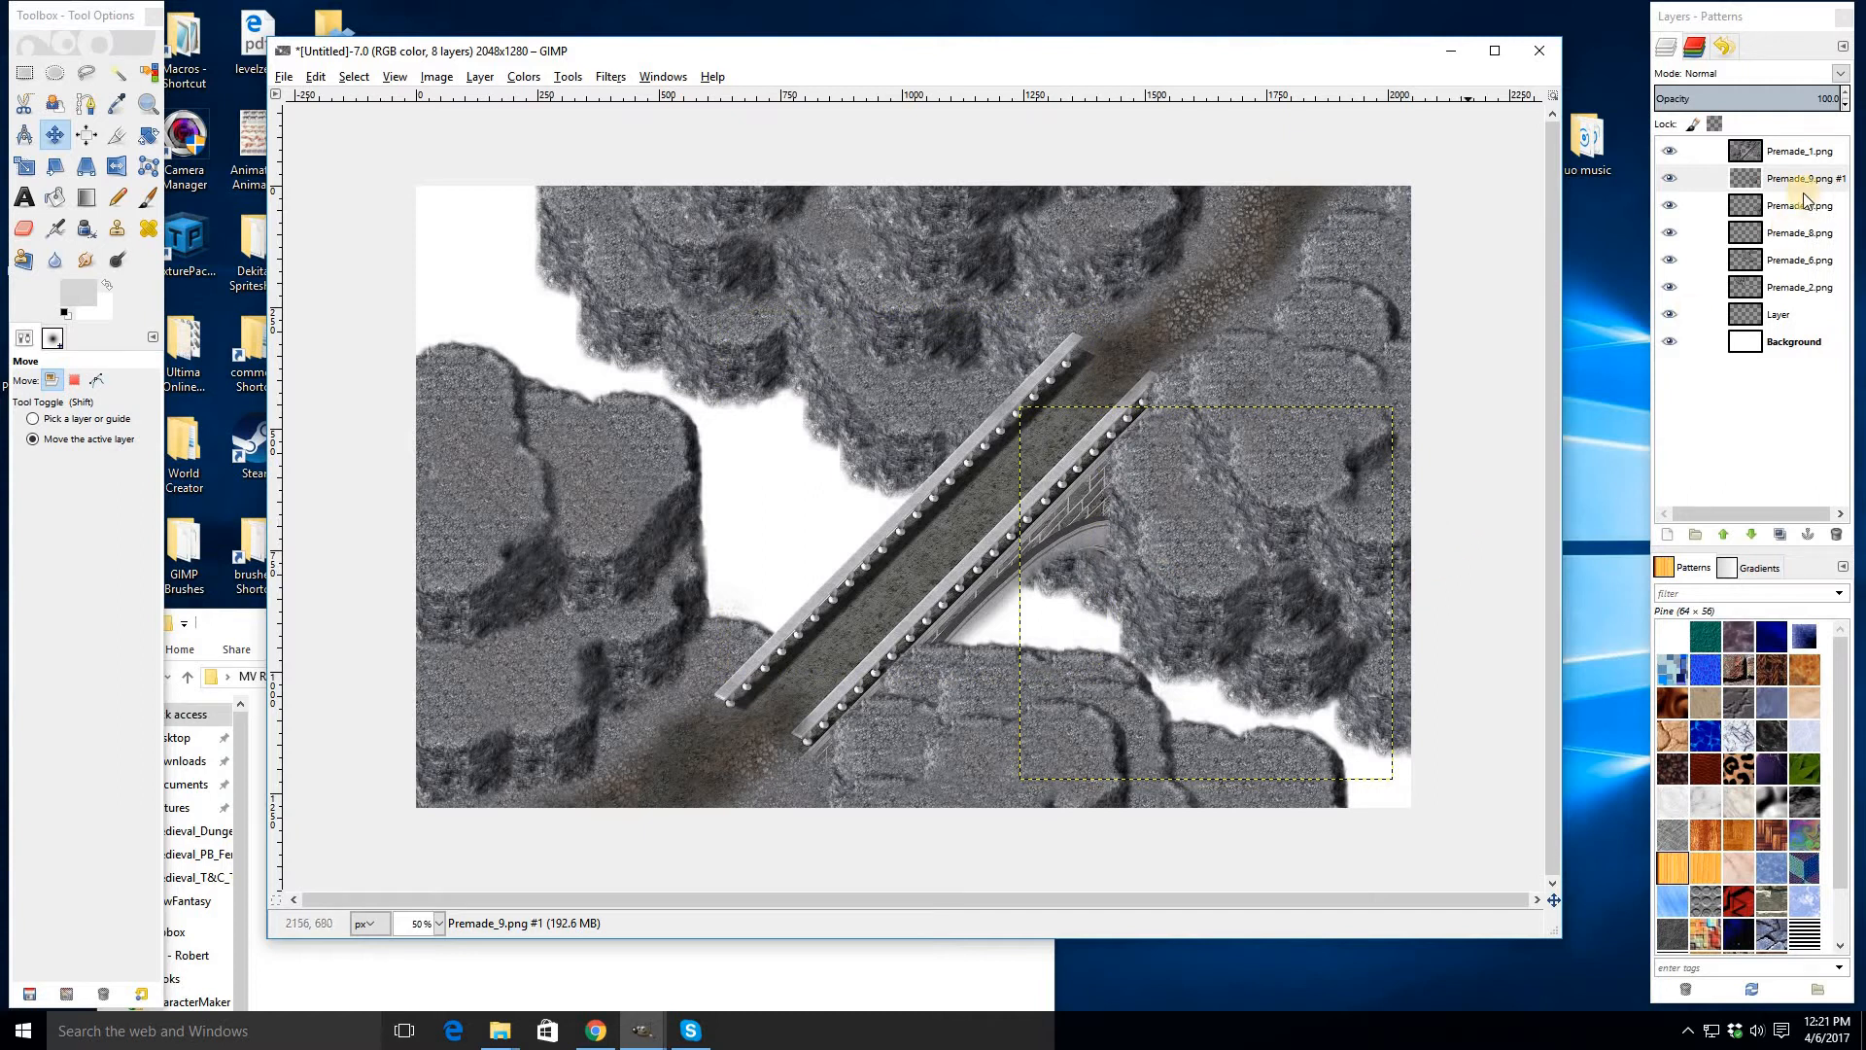
# - Merge the added cliff-piece layers down into the new layer above the Background
pyautogui.hotkey('ctrl', 'e')
pyautogui.hotkey('ctrl', 'e')
pyautogui.hotkey('ctrl', 'e')
pyautogui.hotkey('ctrl', 'e')
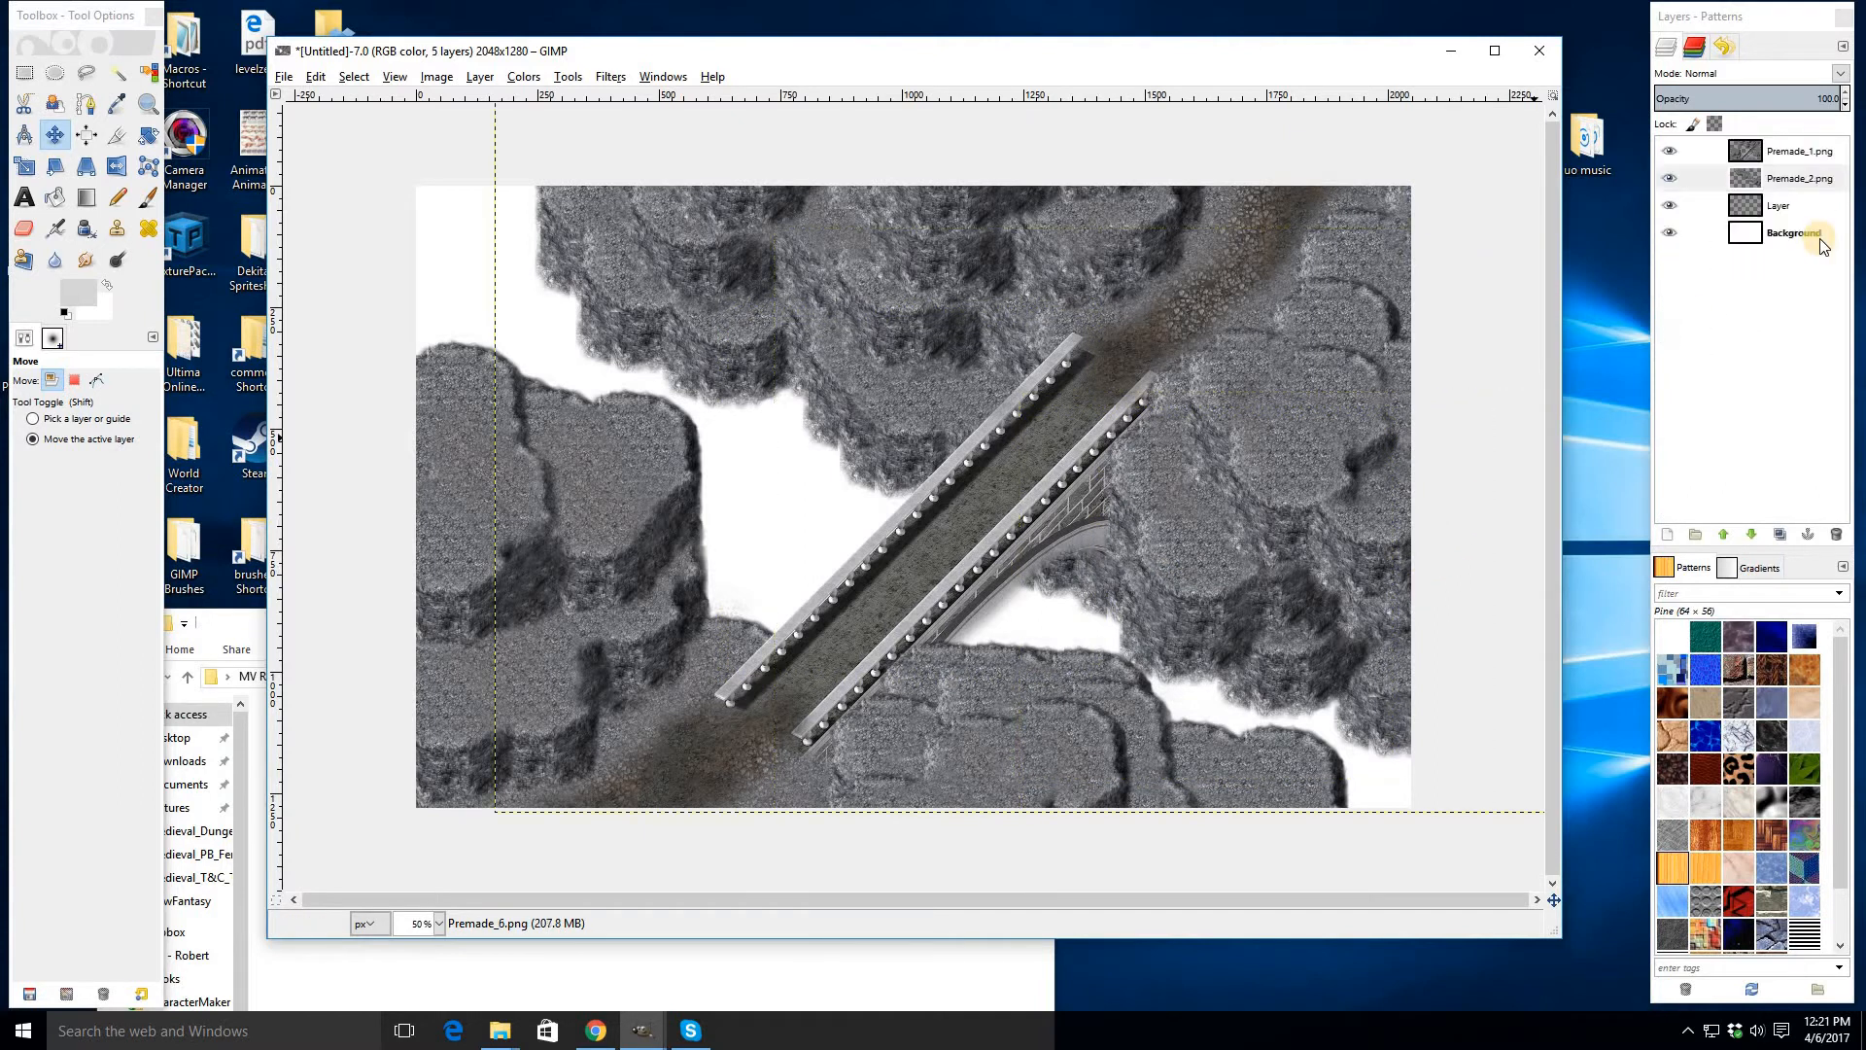
pyautogui.hotkey('ctrl', 'e')
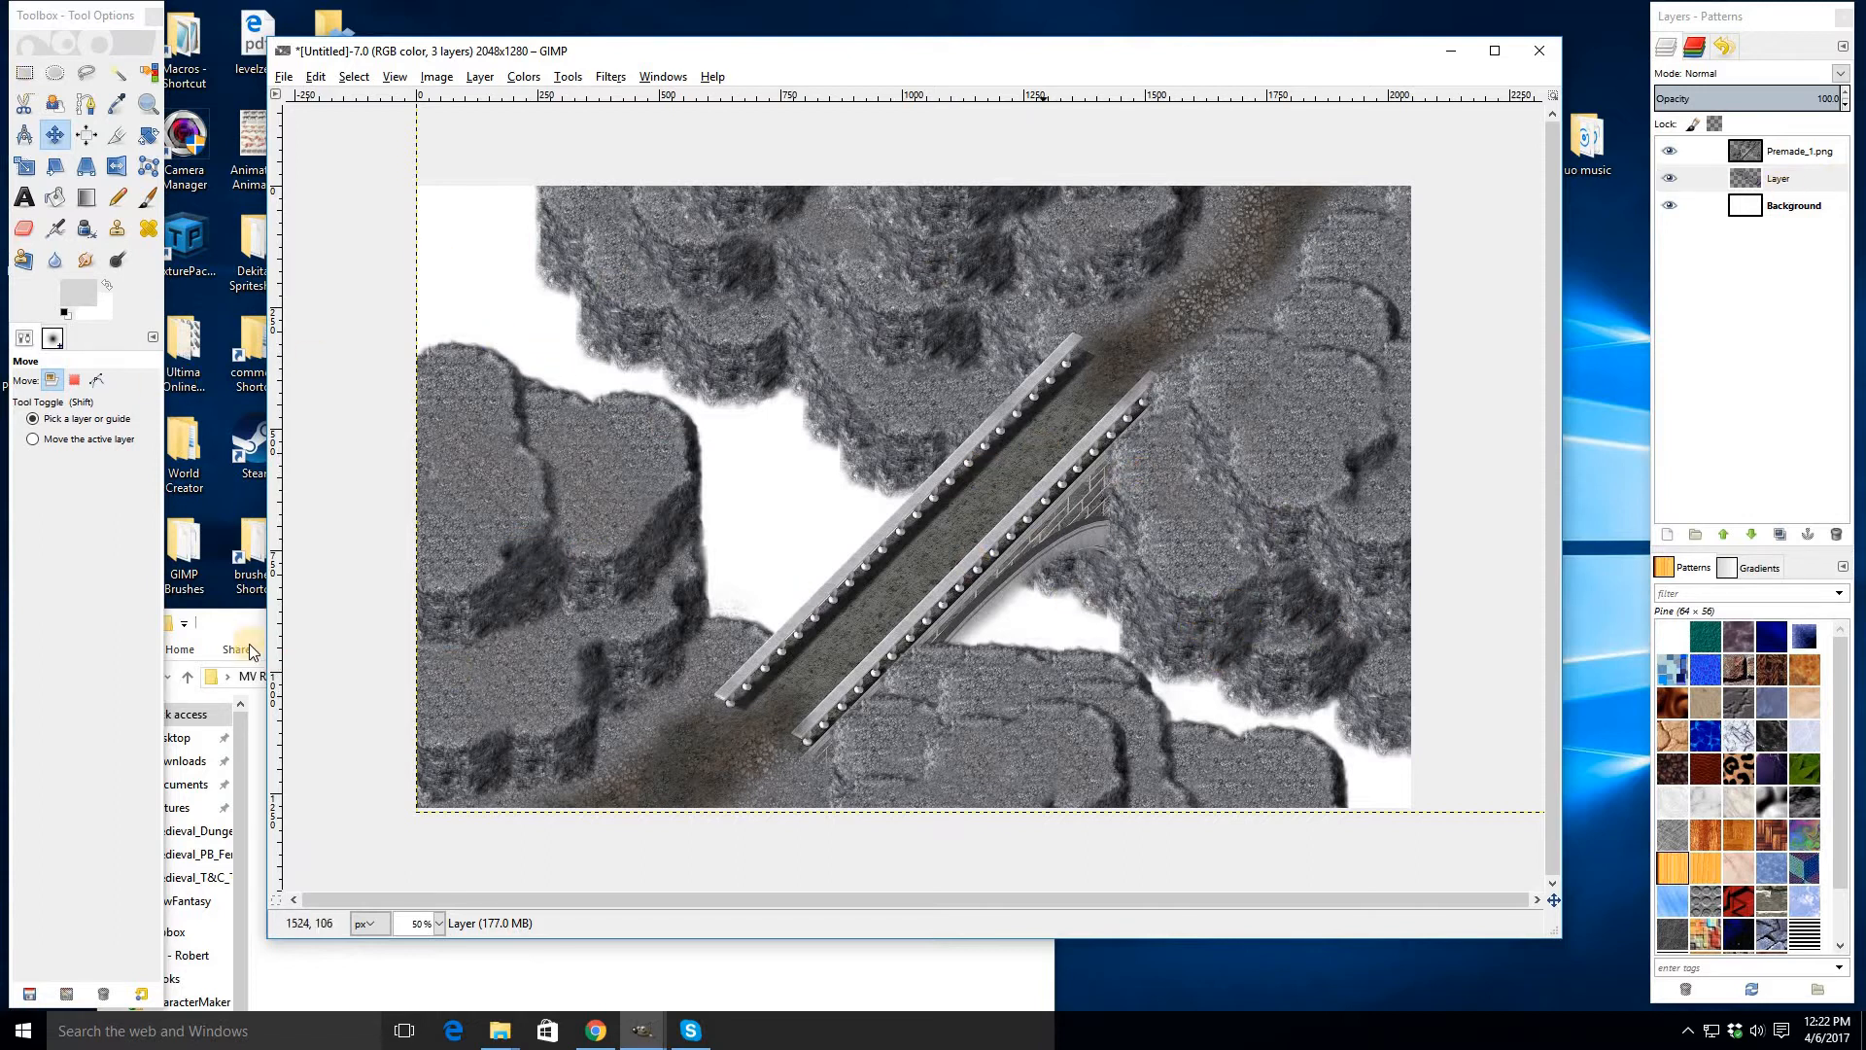
# - Add a new transparent layer directly above the Background layer
pyautogui.rightClick(1755, 204)
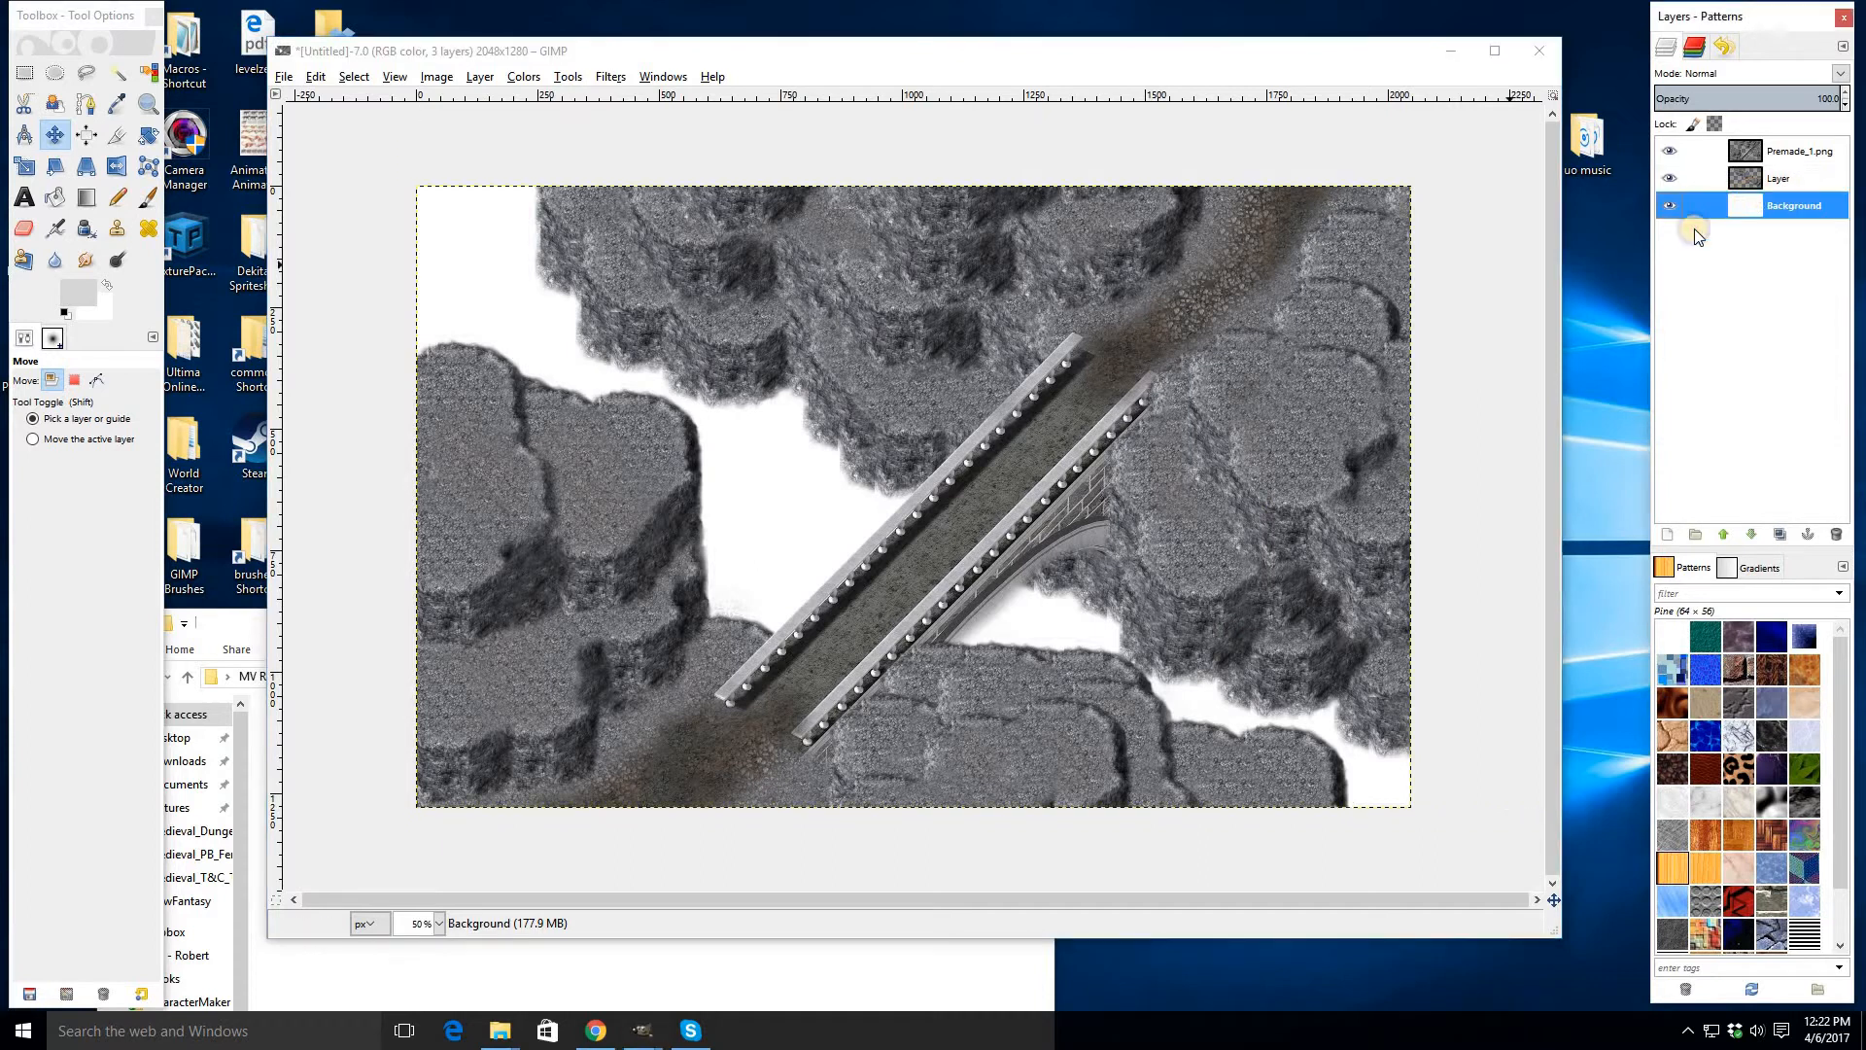
pyautogui.click(1643, 238)
pyautogui.press('Return')
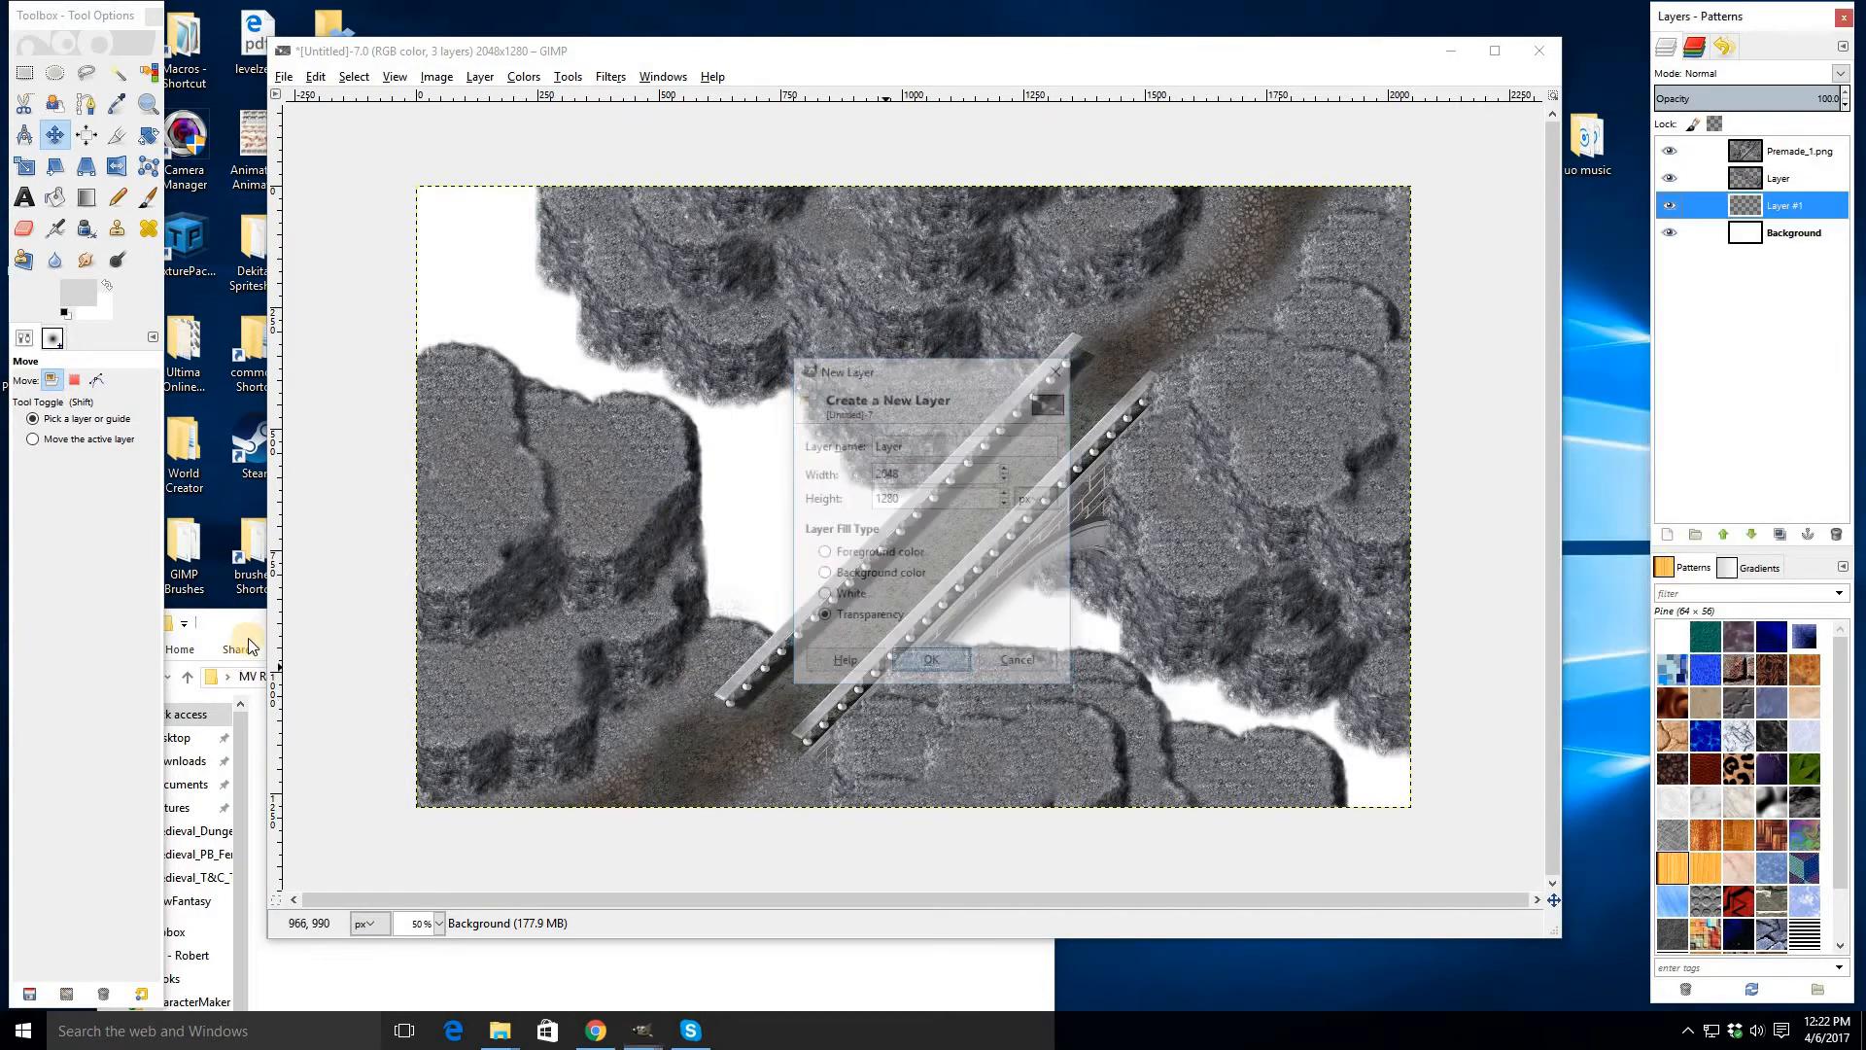
# - Drag Premade_1, Premade_2, Premade_6 and Premade_10 from the Medieval_Cliffs folder into the image around the bridge
pyautogui.click(500, 1030)
pyautogui.moveTo(694, 301); pyautogui.dragTo(1239, 700)
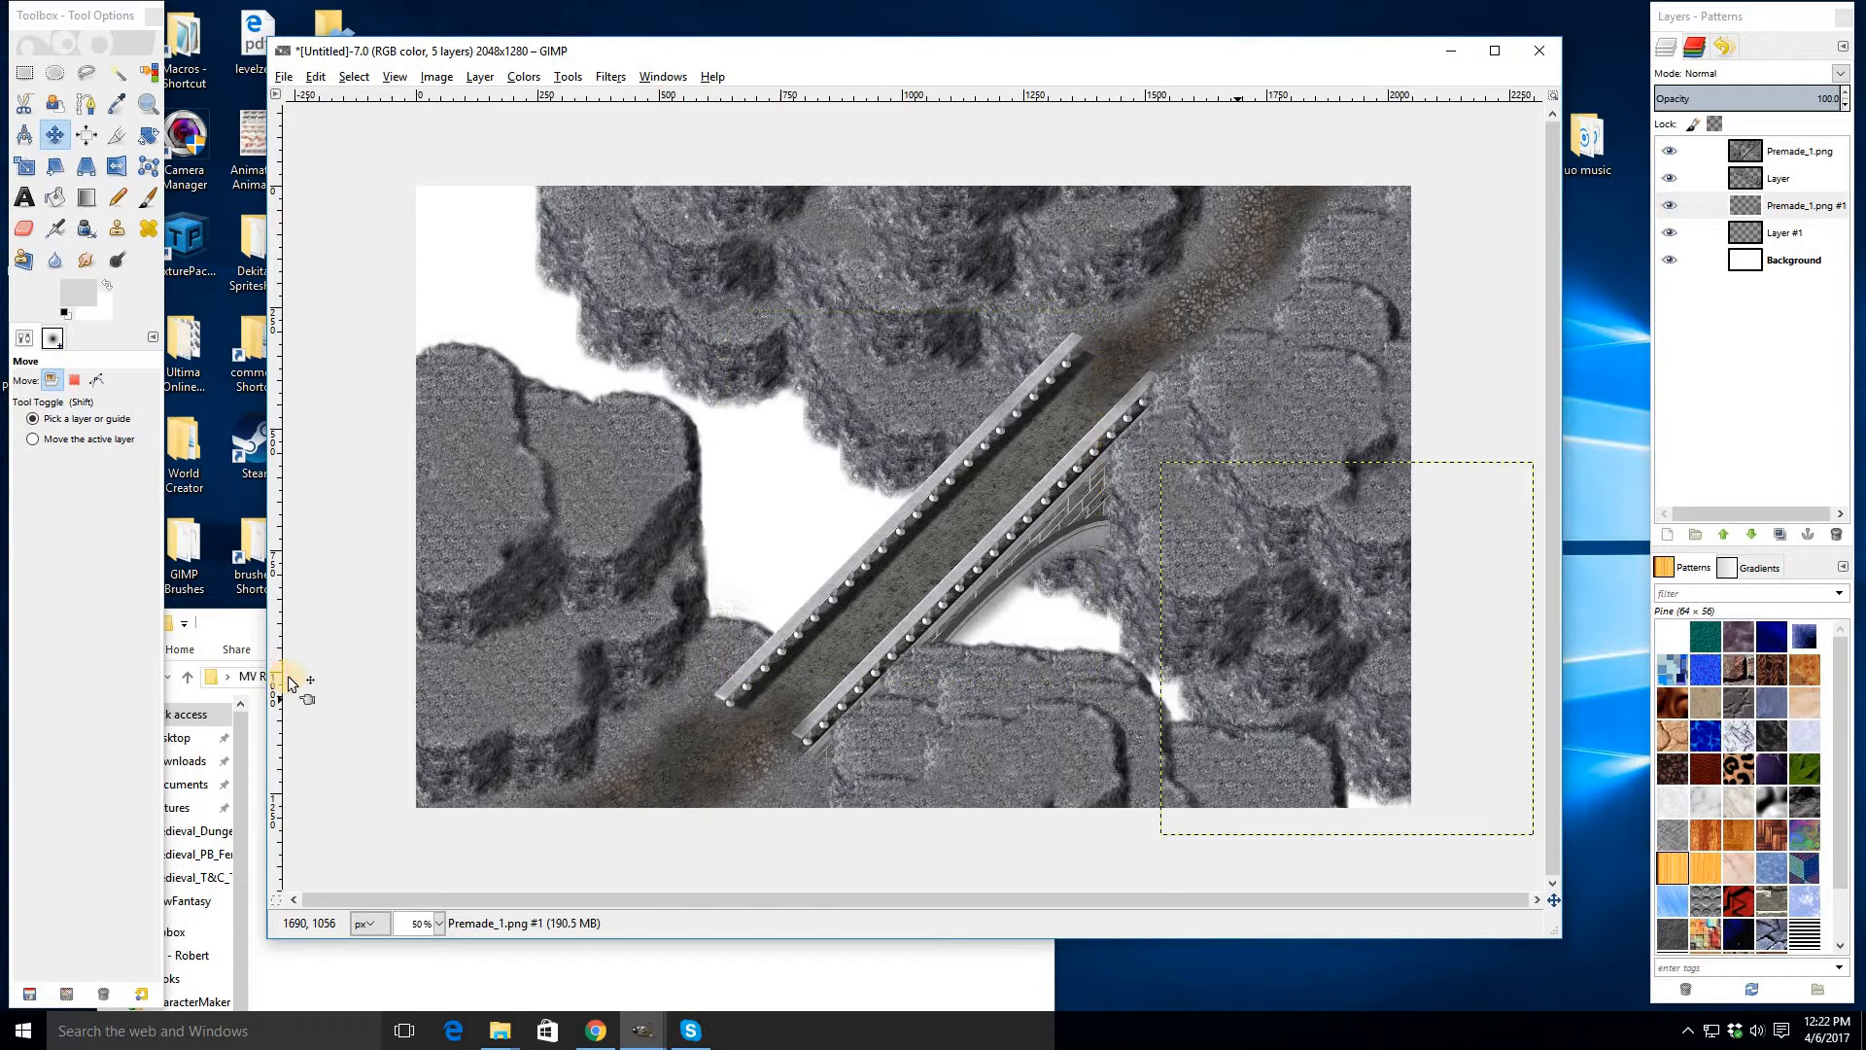
pyautogui.click(228, 636)
pyautogui.moveTo(426, 751); pyautogui.dragTo(795, 574)
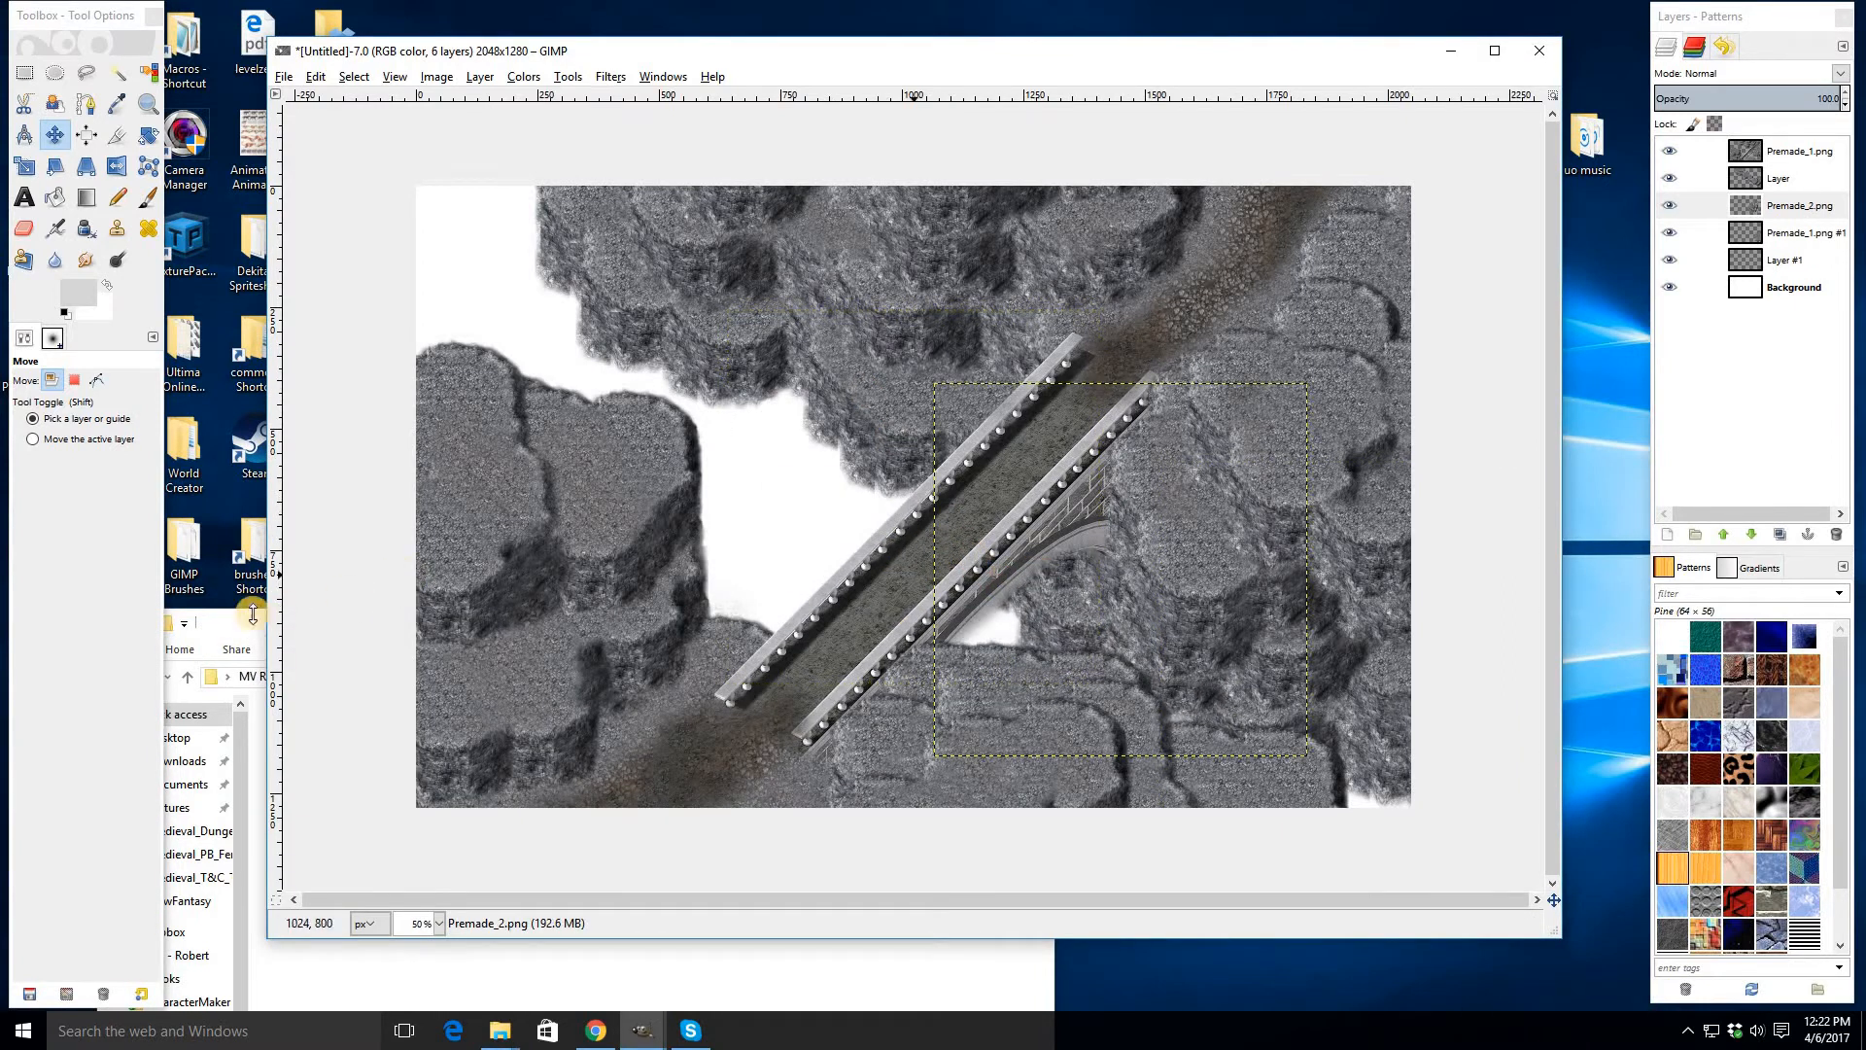
pyautogui.hotkey('alt', 'Tab')
pyautogui.click(873, 756)
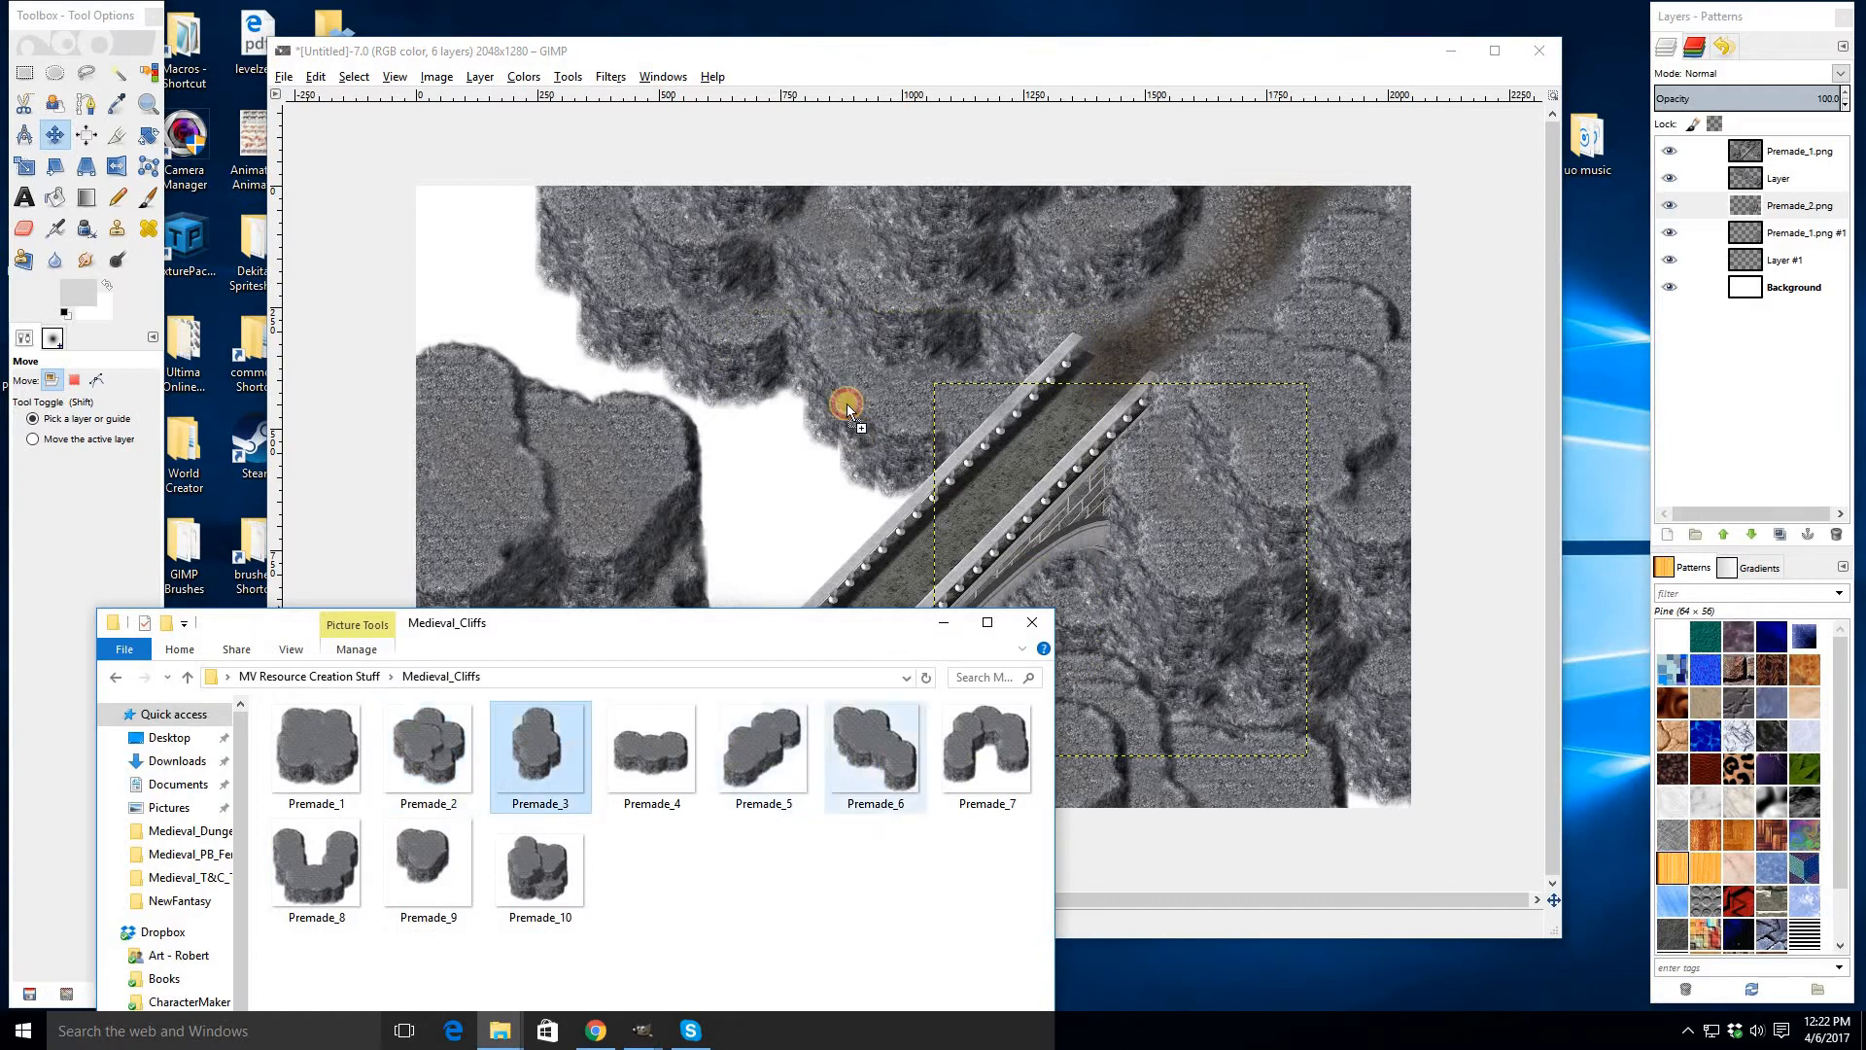
pyautogui.moveTo(847, 521); pyautogui.dragTo(476, 807)
pyautogui.hotkey('alt', 'Tab')
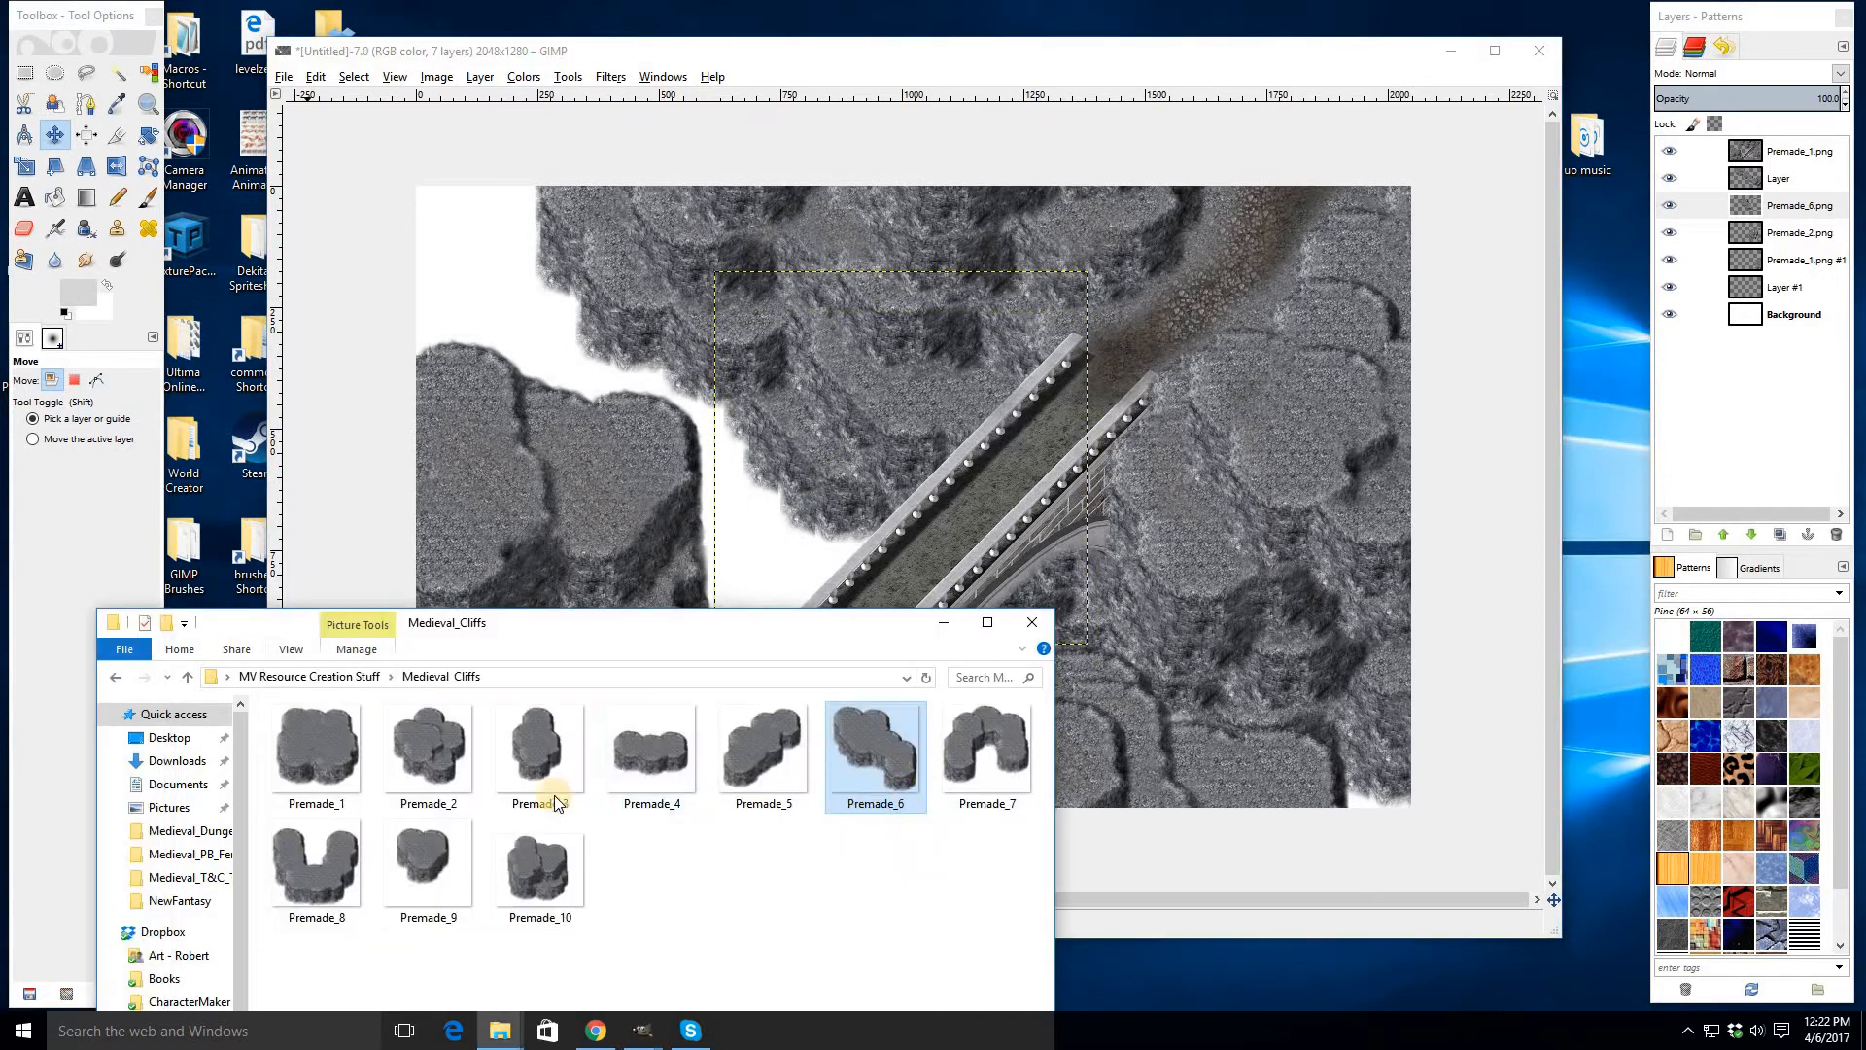
pyautogui.moveTo(539, 884); pyautogui.dragTo(539, 290)
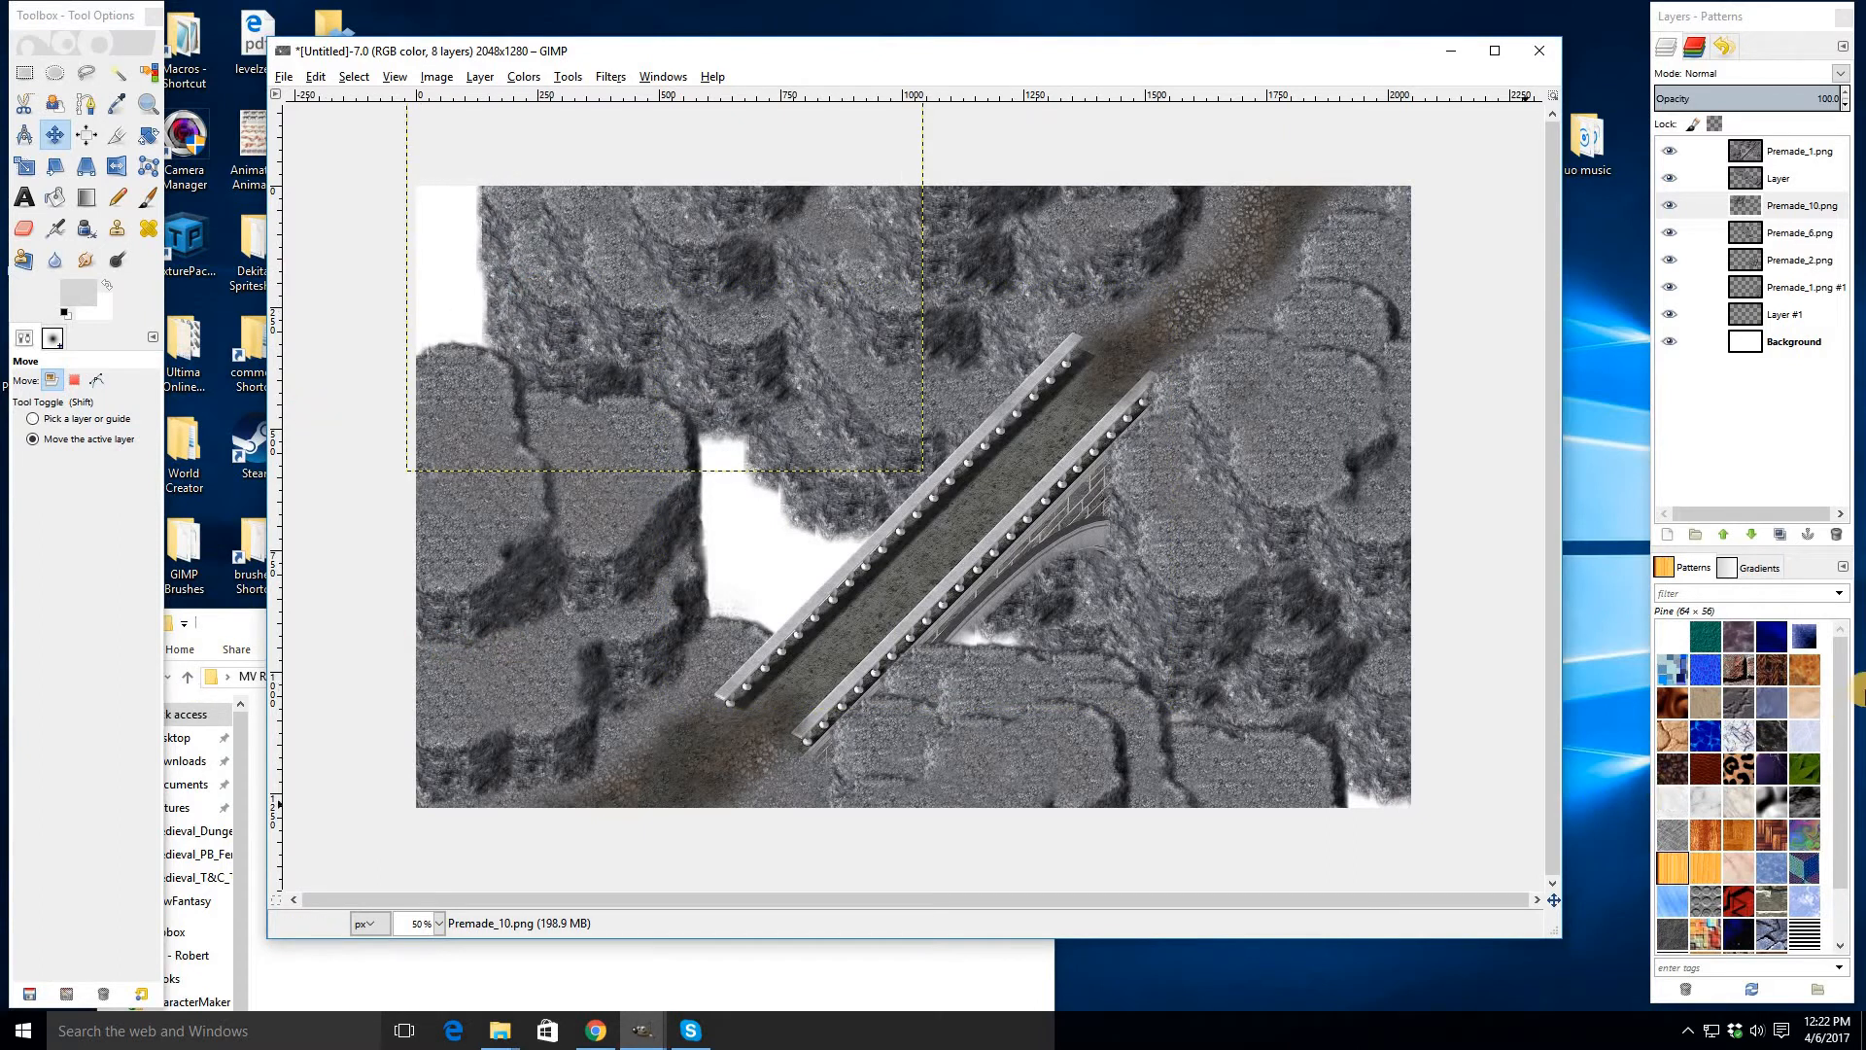
# - Merge the four new cliff-piece layers down into Layer #1 above the Background
pyautogui.hotkey('ctrl', 'e')
pyautogui.hotkey('ctrl', 'e')
pyautogui.hotkey('ctrl', 'e')
pyautogui.hotkey('ctrl', 'e')
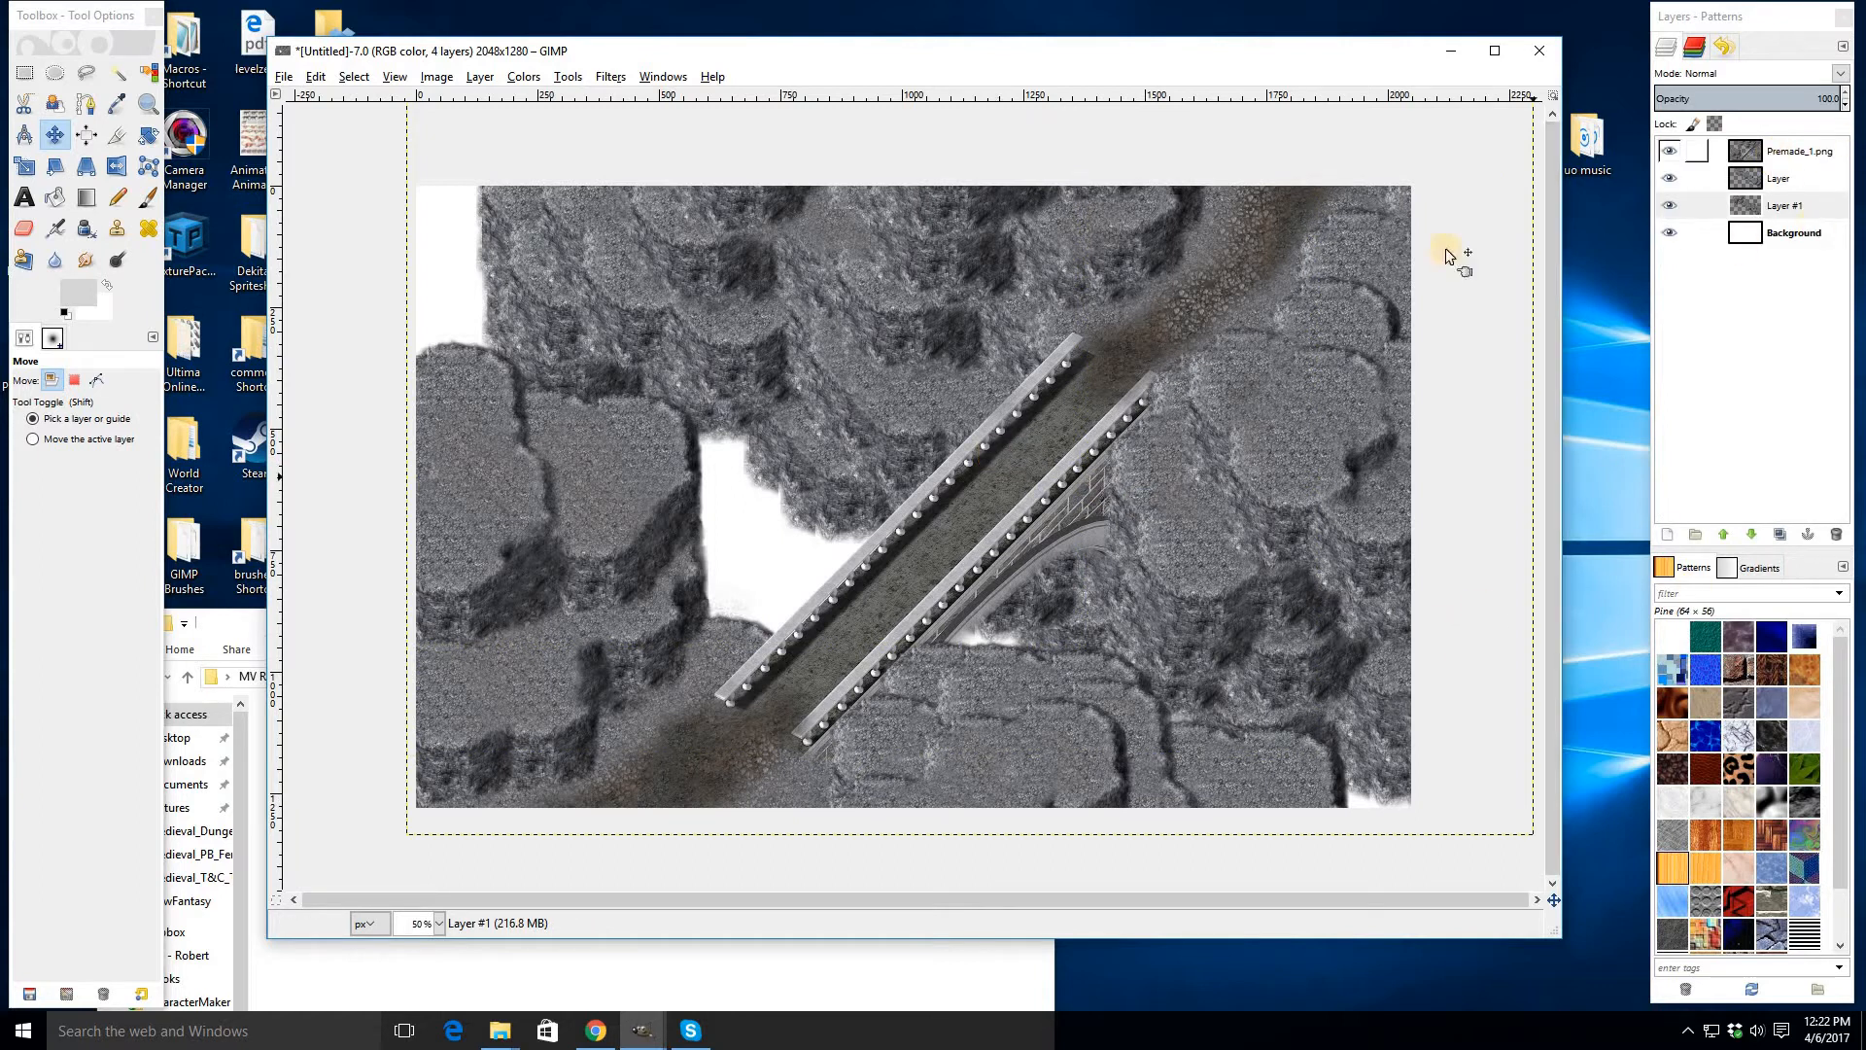
pyautogui.hotkey('ctrl', 'z')
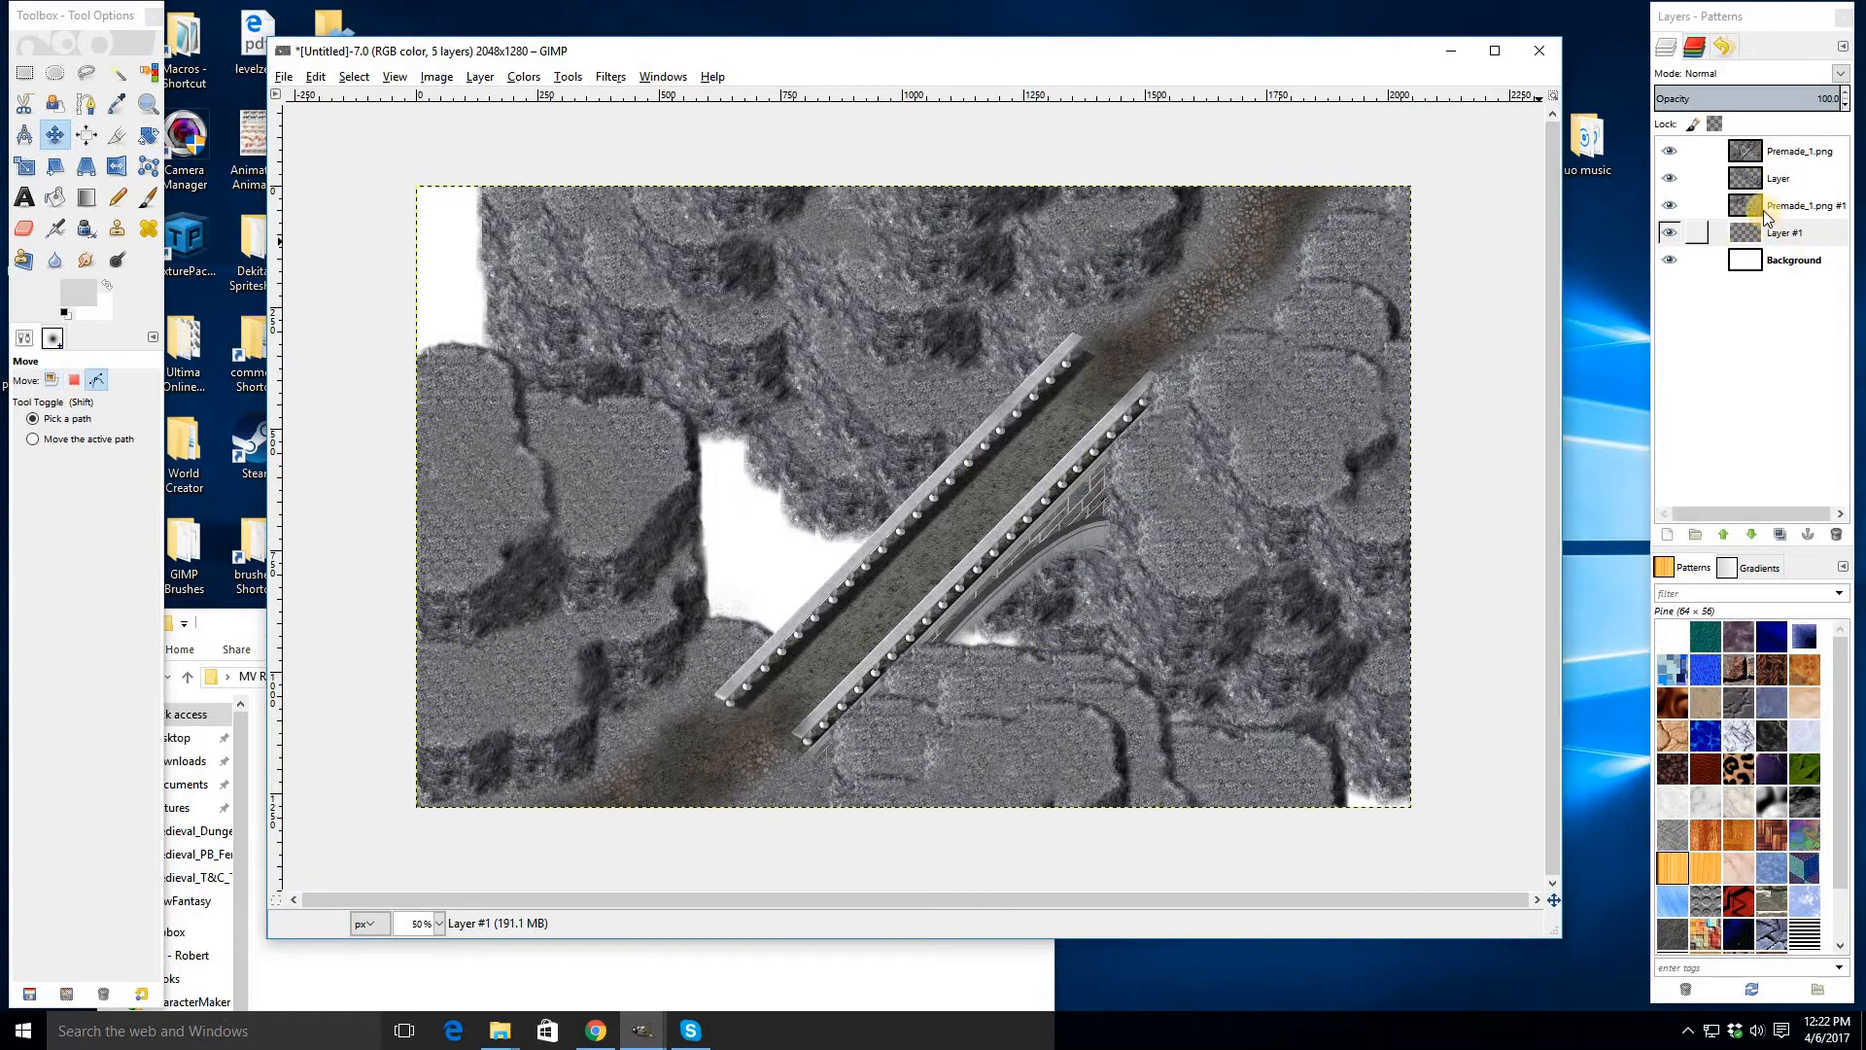
pyautogui.click(1673, 206)
pyautogui.click(1674, 206)
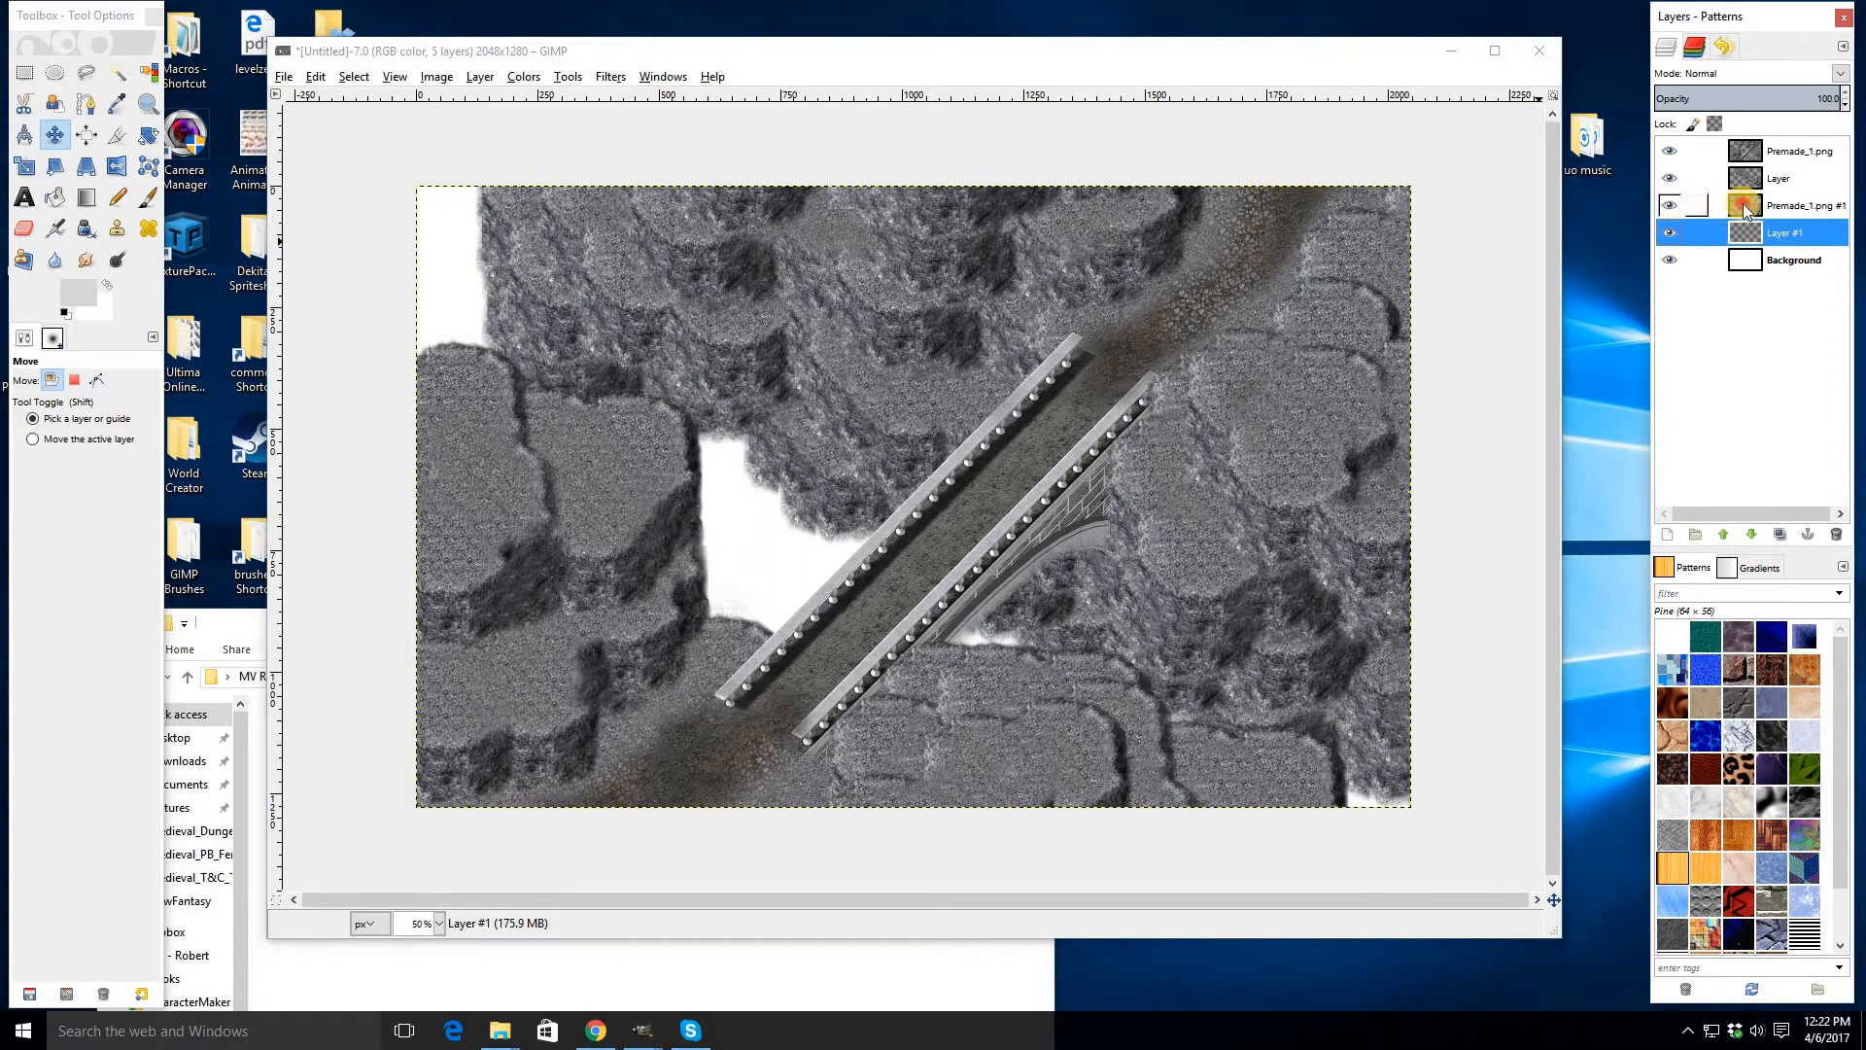
pyautogui.rightClick(1745, 207)
pyautogui.click(1633, 347)
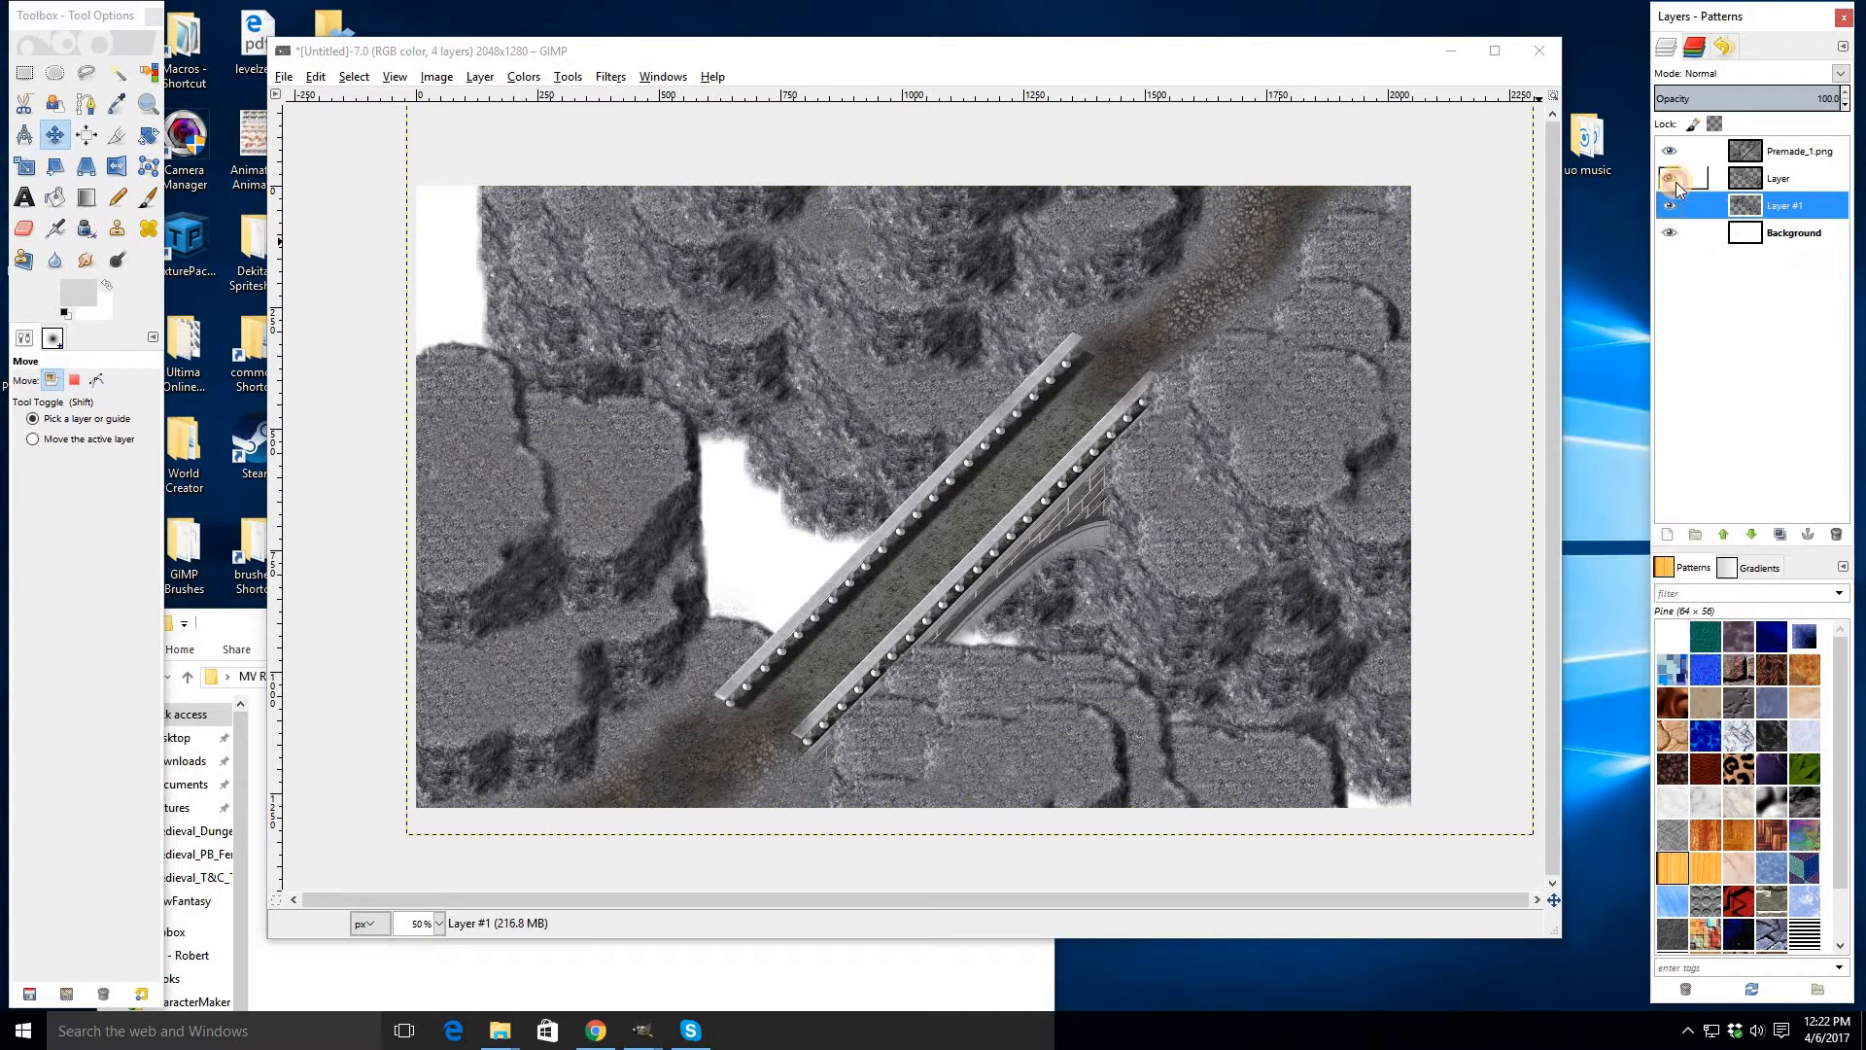
# - Toggle the visibility of the upper cliff layers to compare how they combine
pyautogui.click(1769, 178)
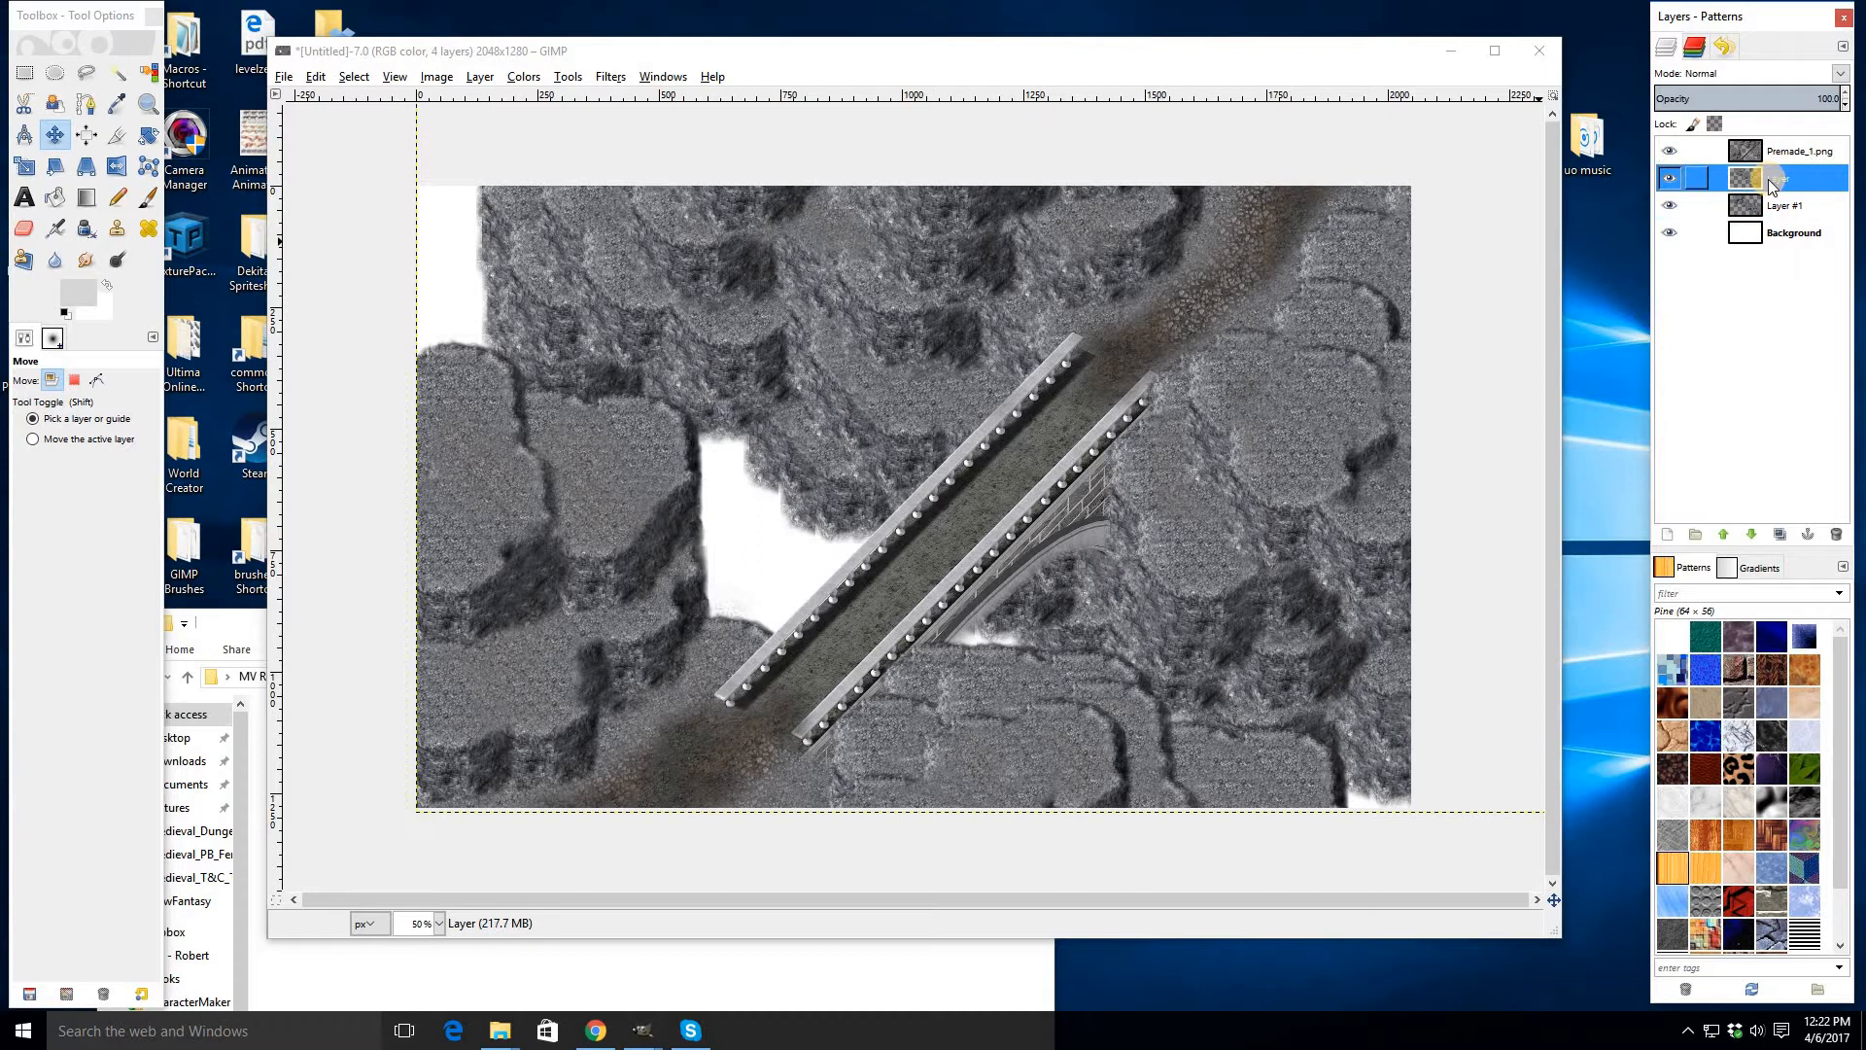
pyautogui.click(1671, 152)
pyautogui.click(1671, 153)
pyautogui.click(1668, 187)
pyautogui.click(1668, 188)
pyautogui.click(1668, 188)
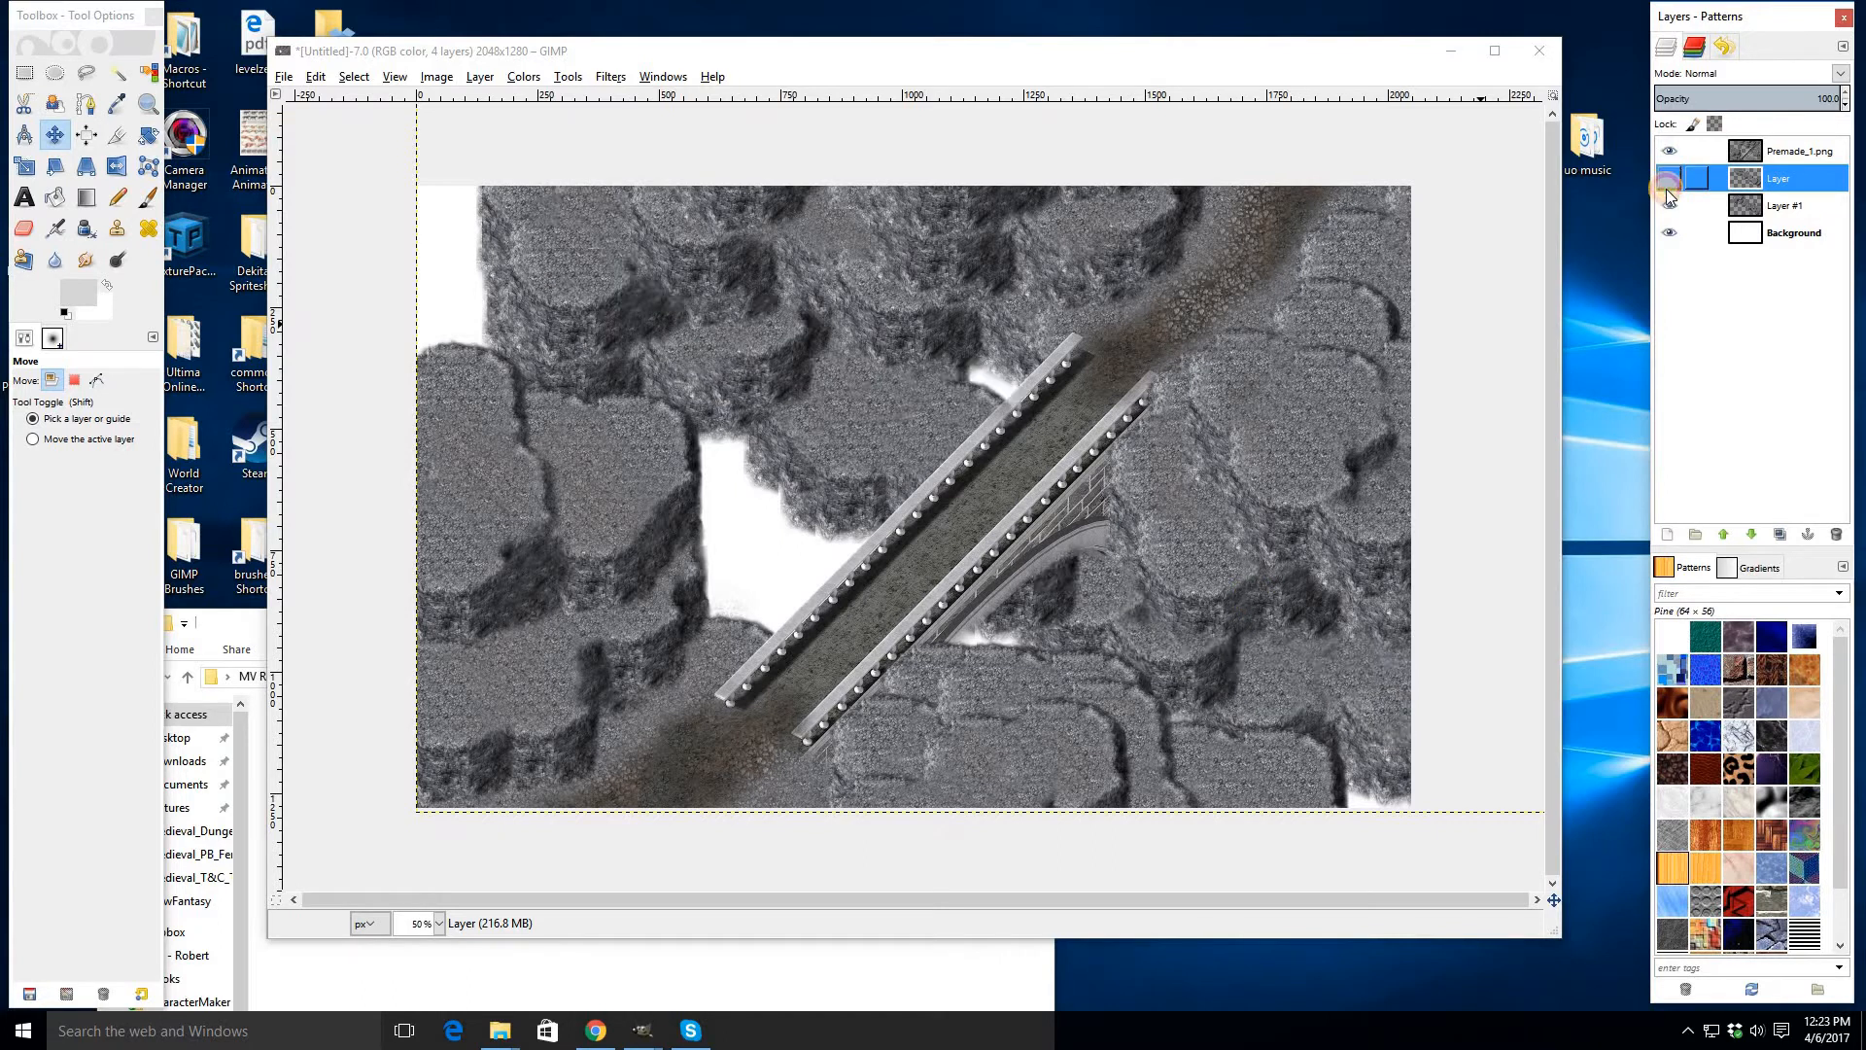
pyautogui.click(1668, 188)
pyautogui.click(1667, 208)
pyautogui.click(1667, 209)
pyautogui.click(1668, 209)
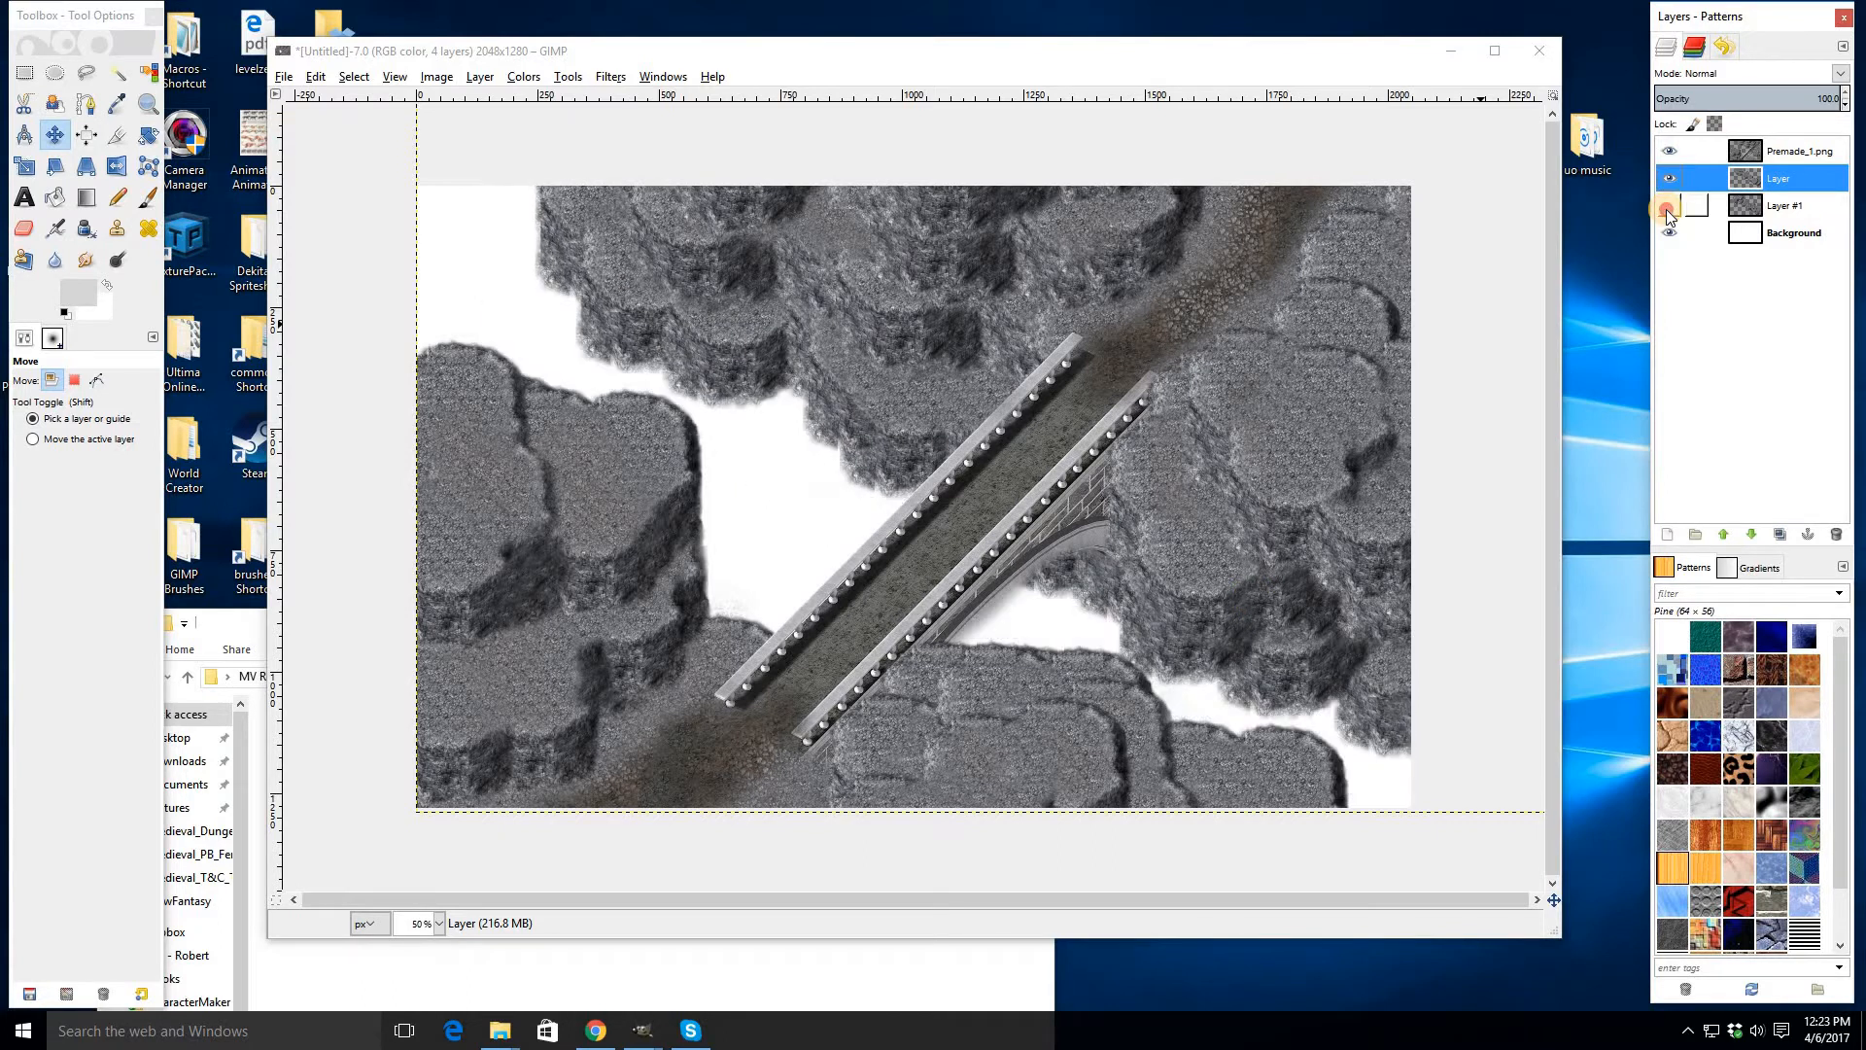
pyautogui.click(1668, 209)
pyautogui.click(1667, 209)
pyautogui.click(1667, 209)
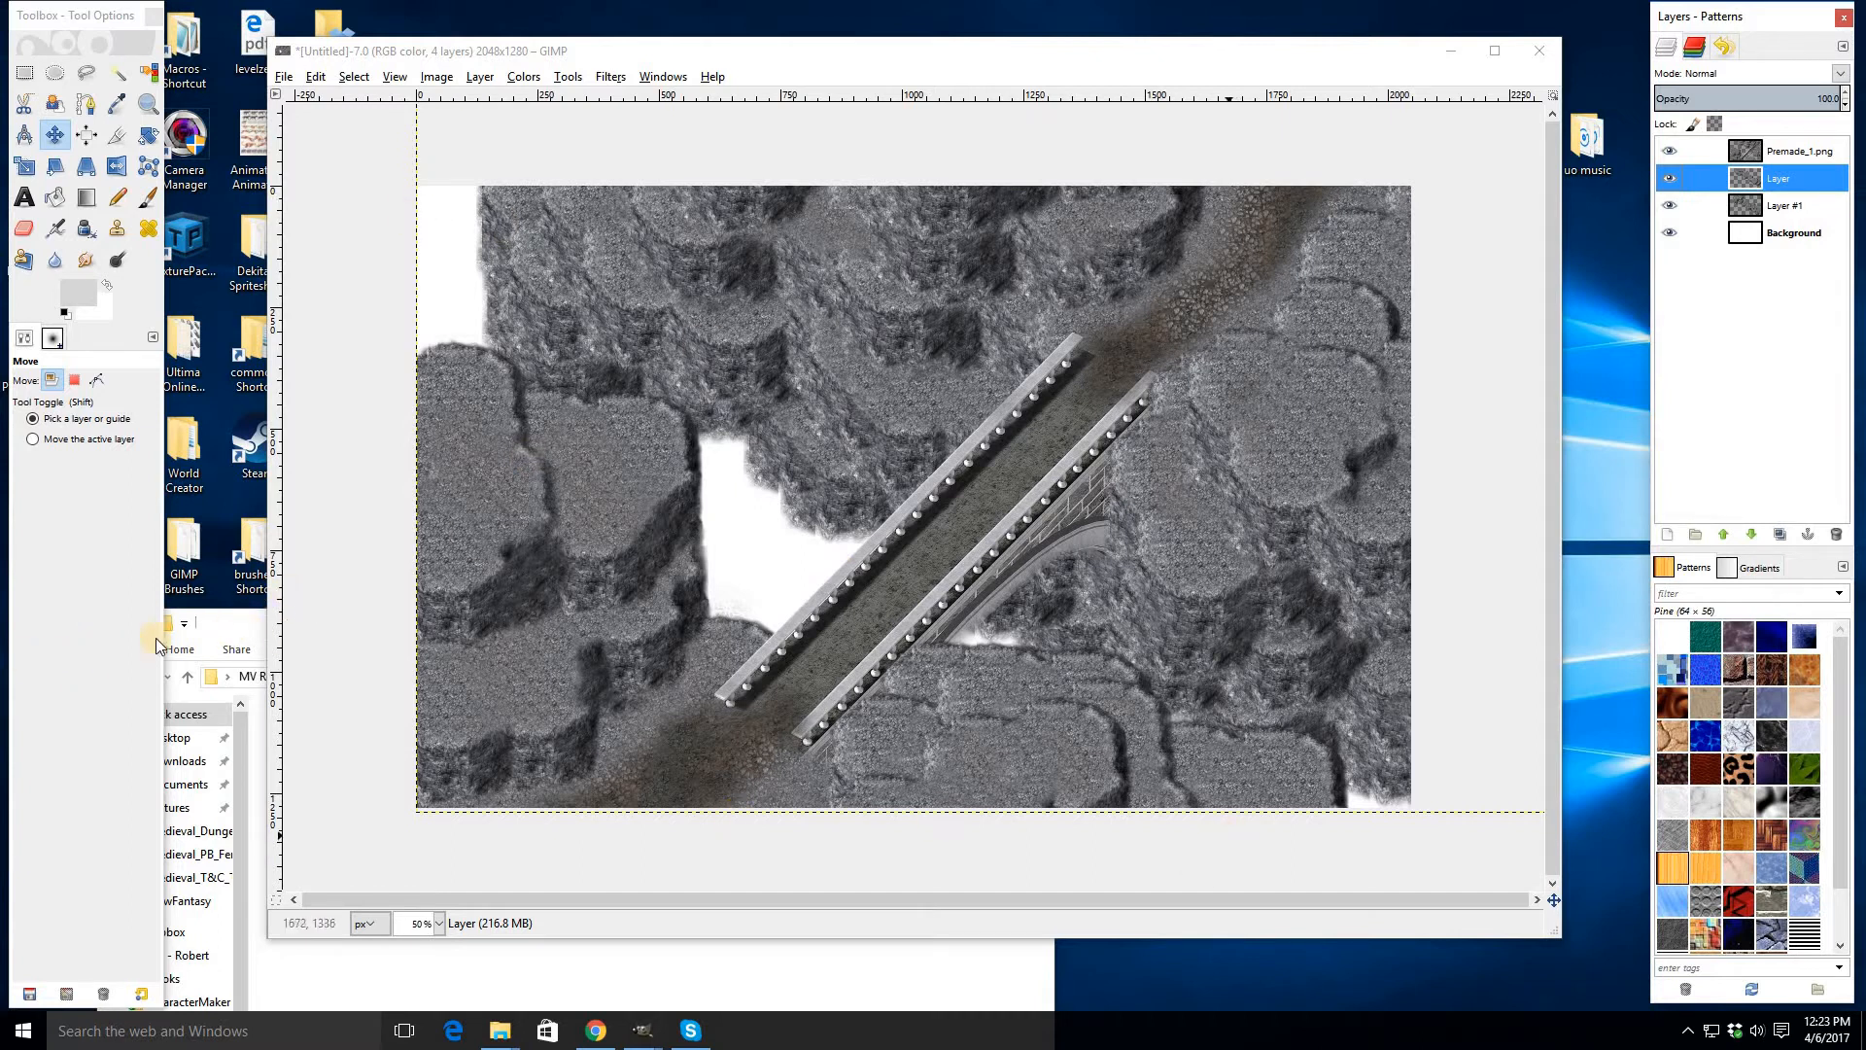
# - Copy a small rectangular patch of cliff rock from the Premade_1.png layer
pyautogui.click(220, 627)
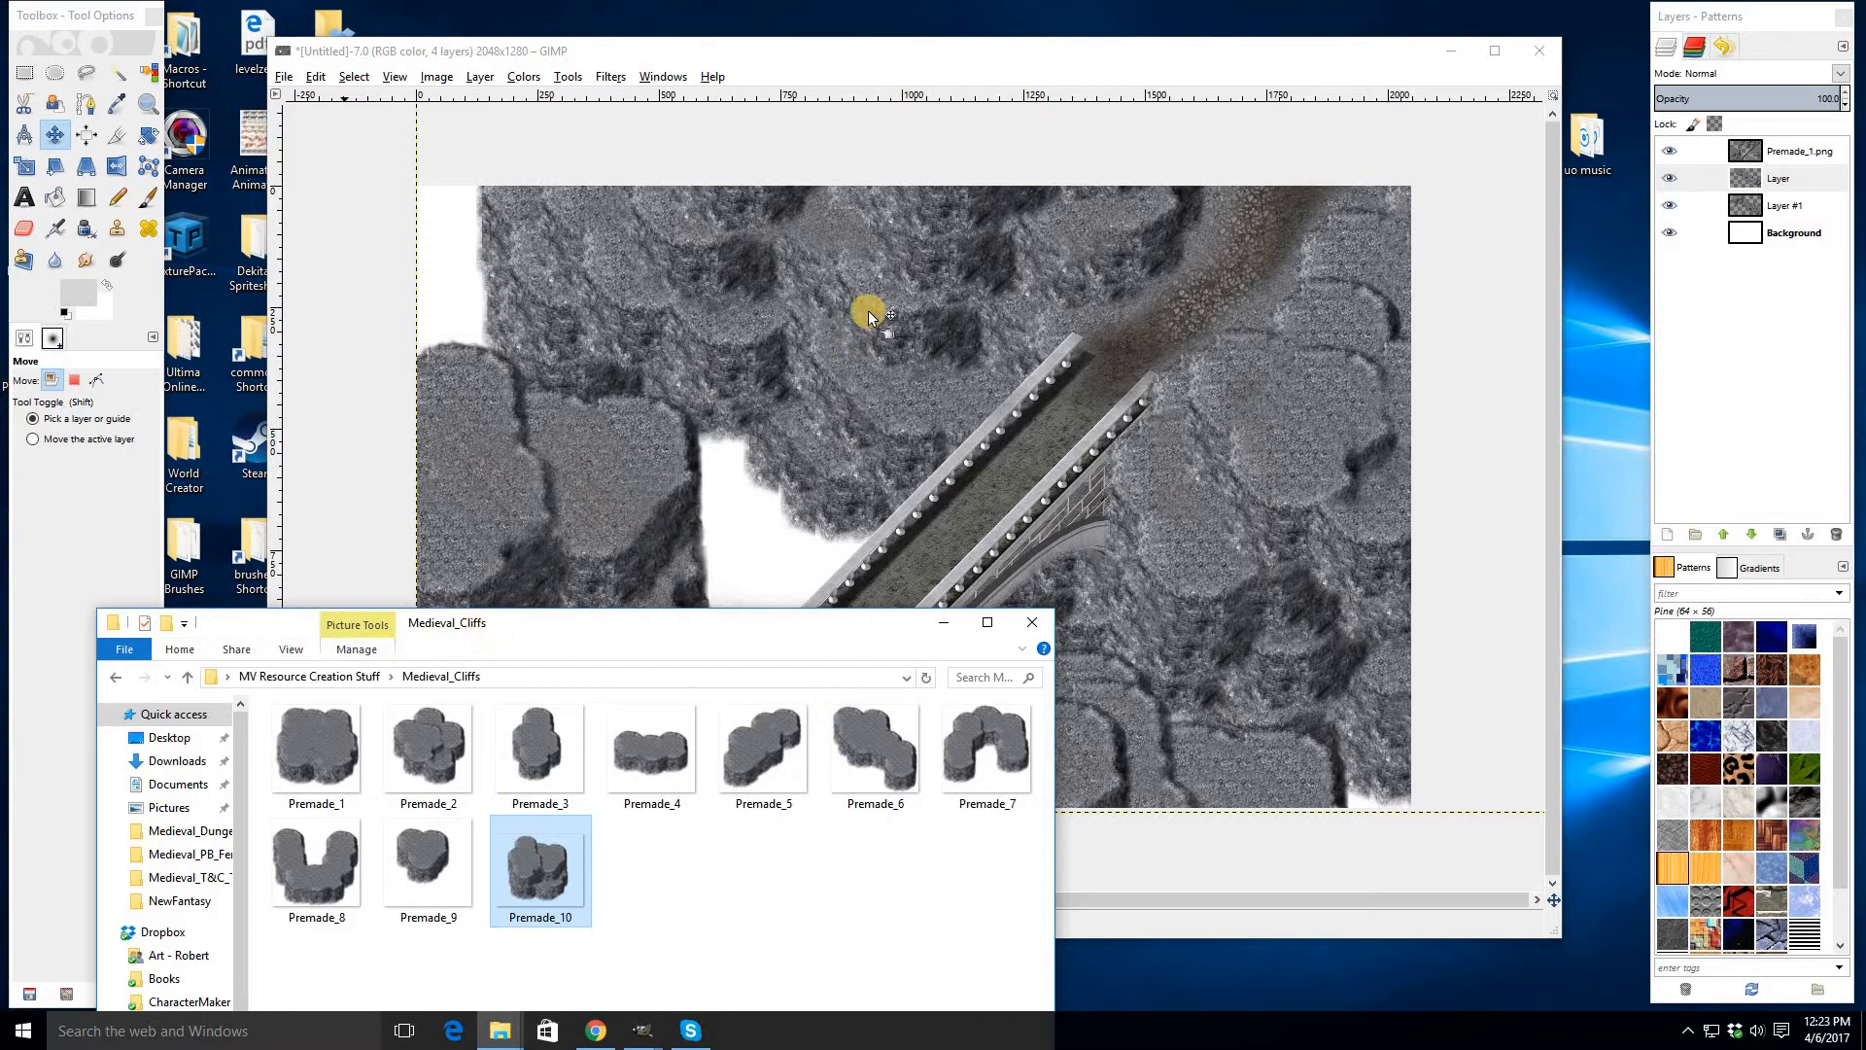
pyautogui.click(846, 66)
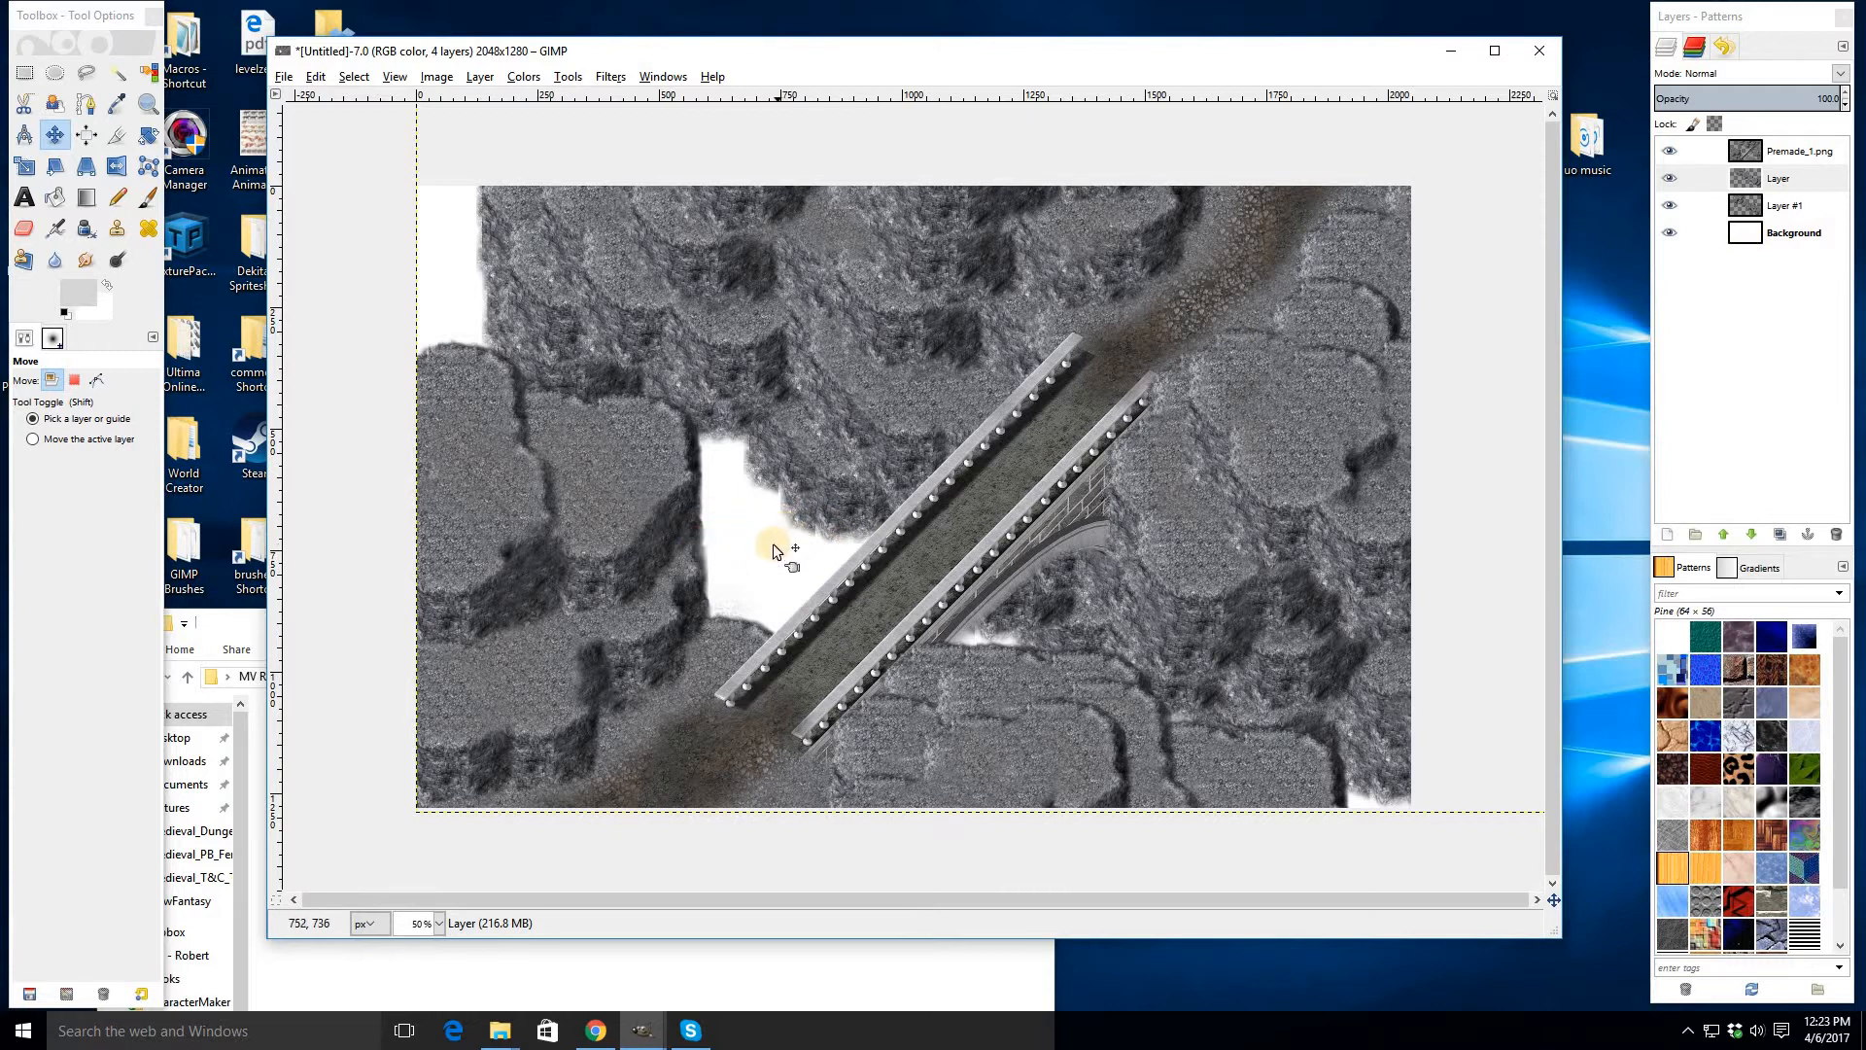
pyautogui.click(1756, 212)
pyautogui.click(1762, 158)
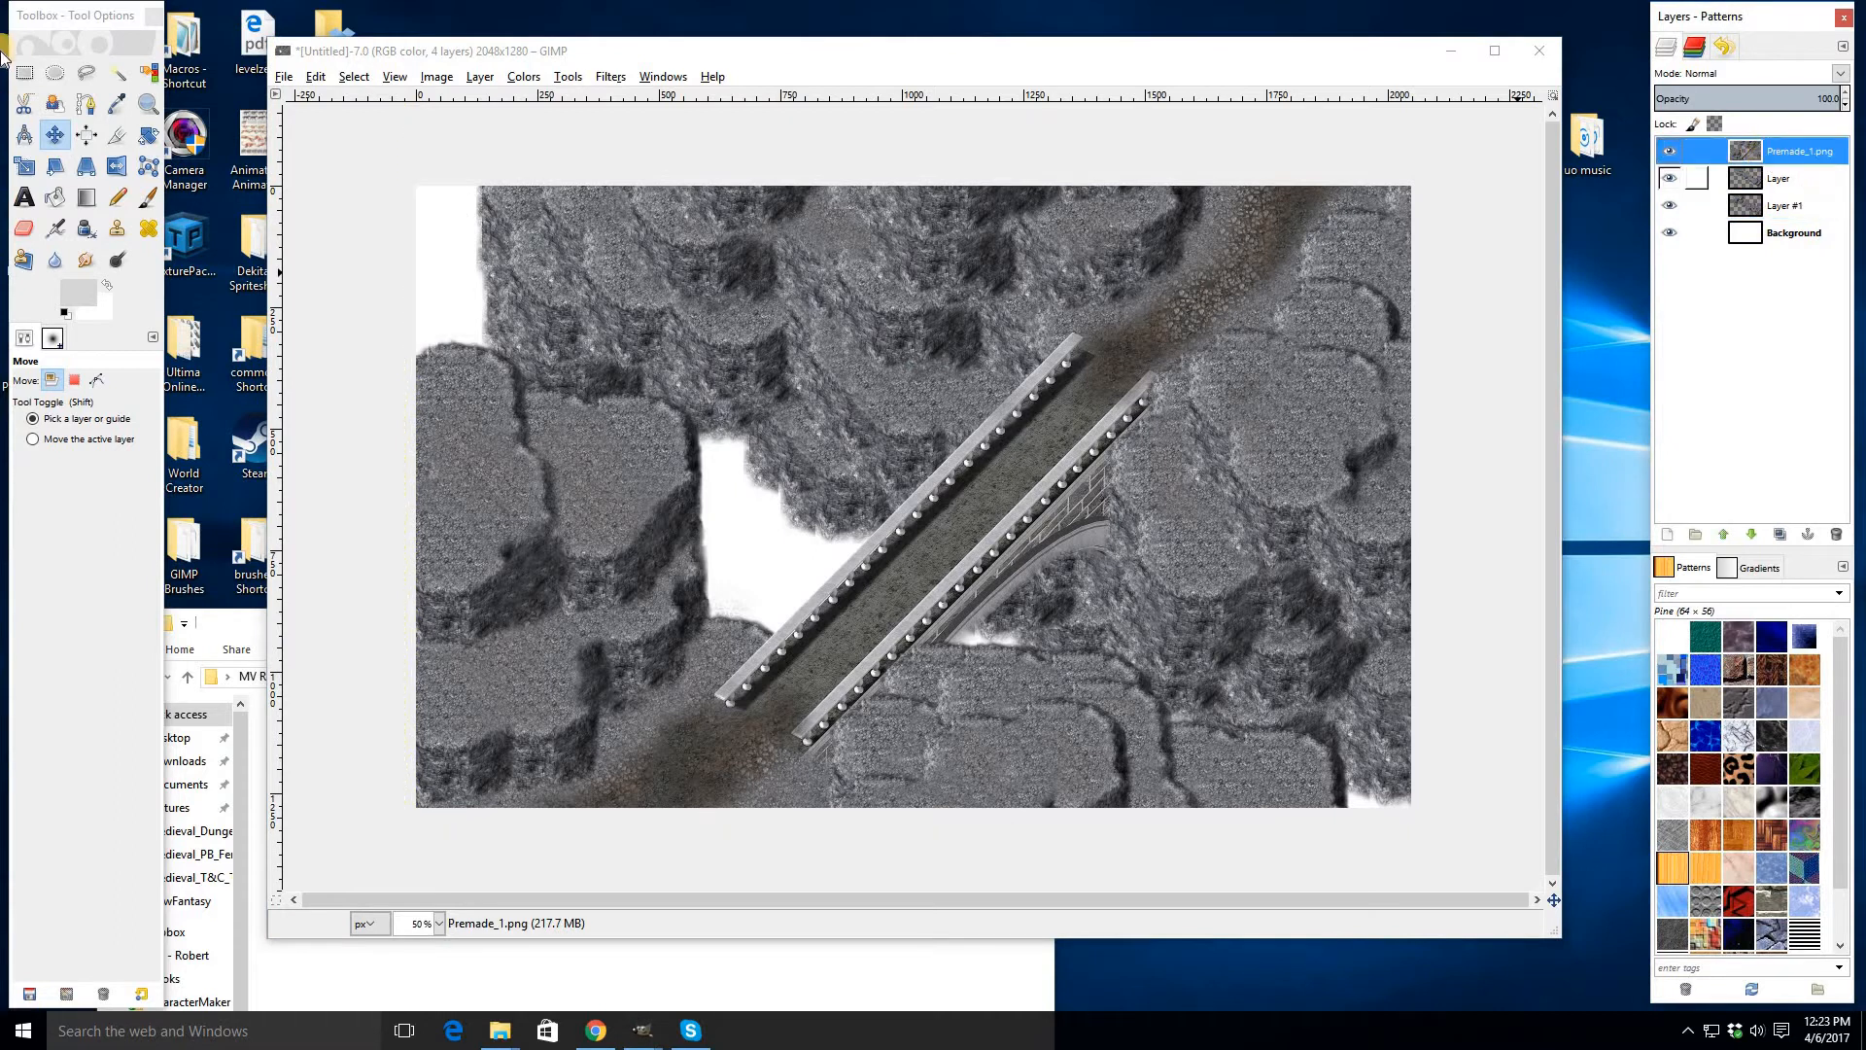
pyautogui.press('r')
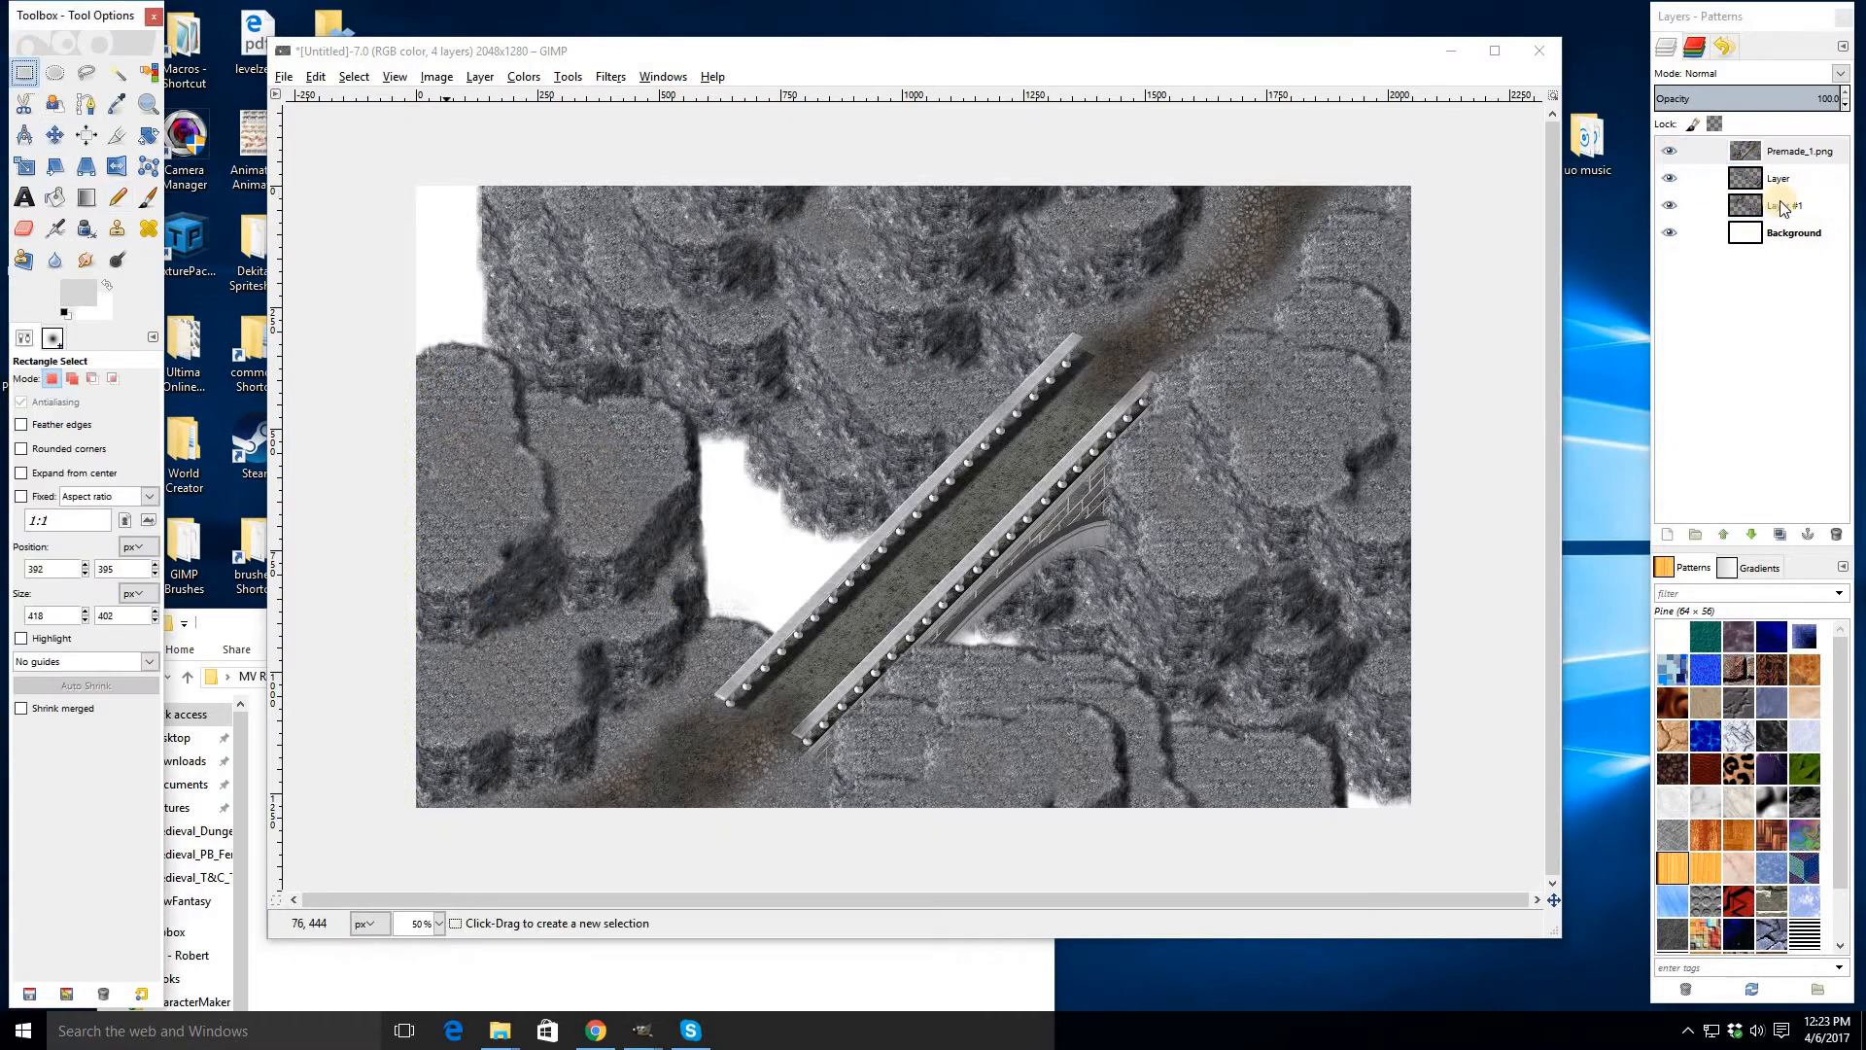
pyautogui.moveTo(477, 419); pyautogui.dragTo(418, 513)
pyautogui.hotkey('ctrl', 'c')
pyautogui.click(969, 493)
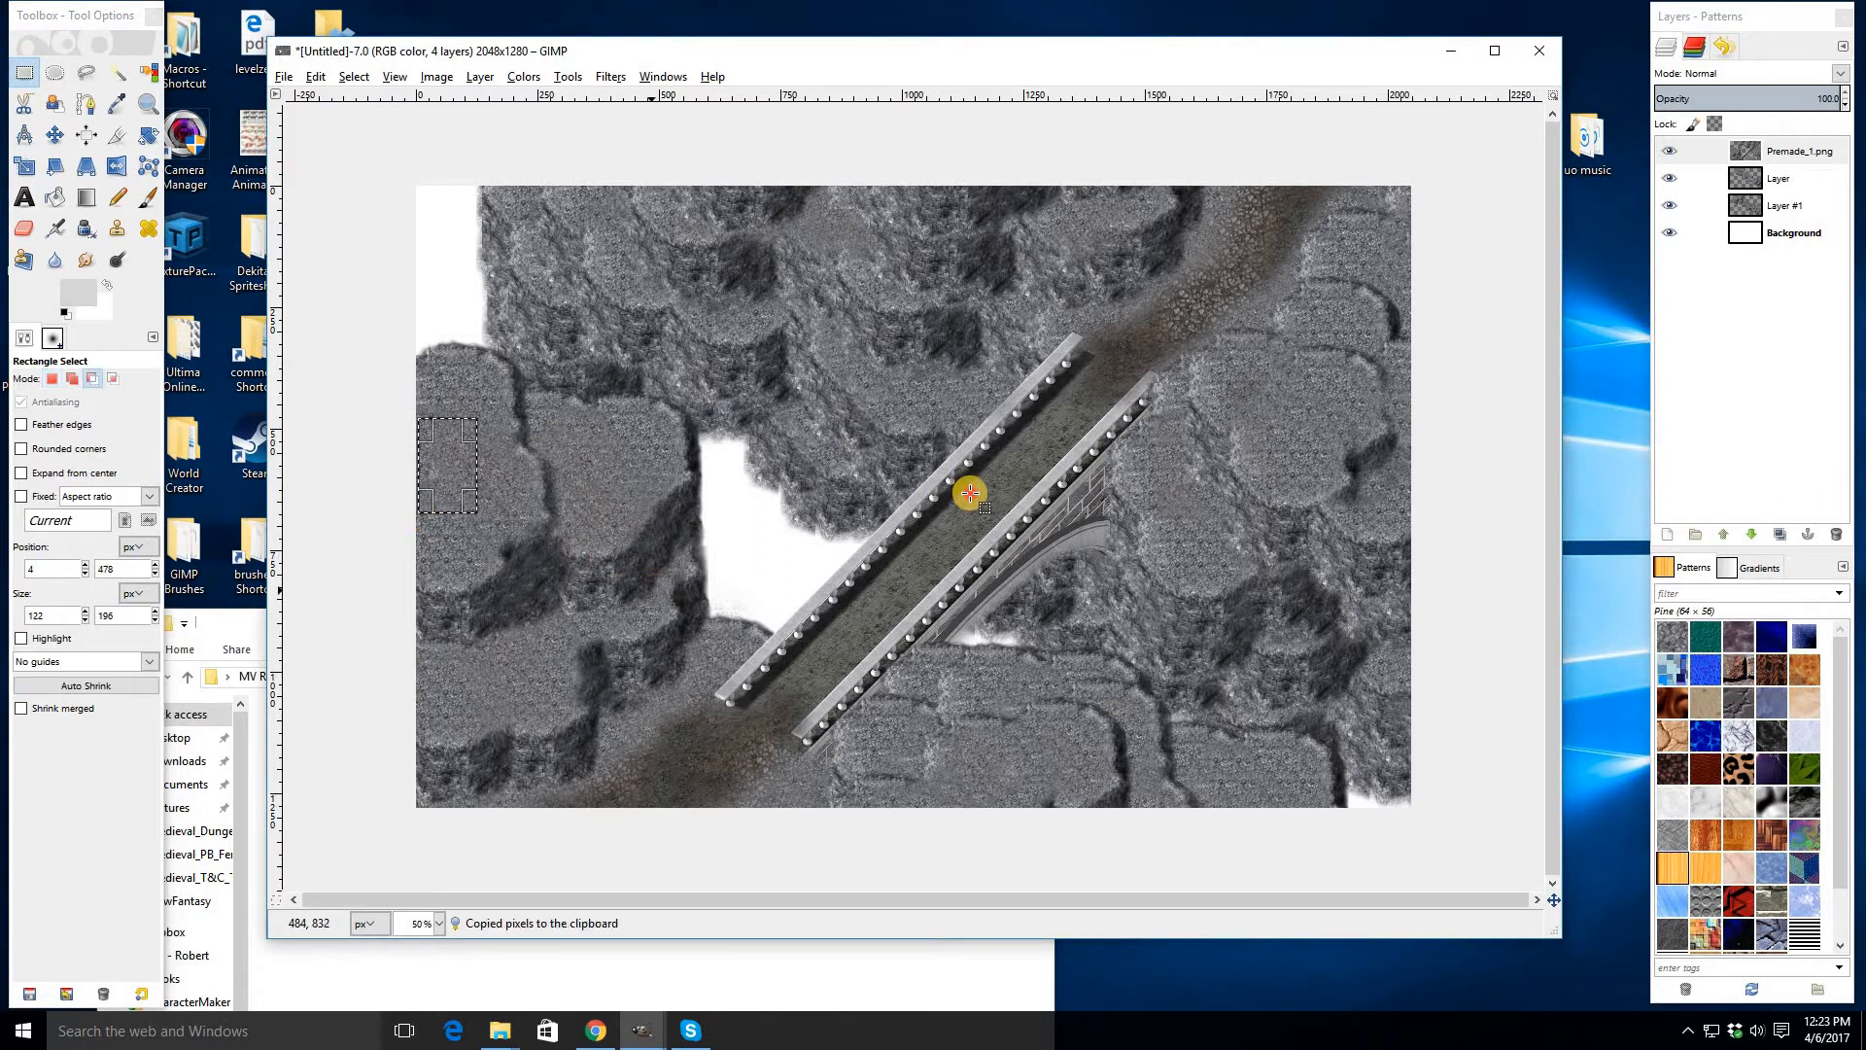
# - Fill the Background layer with the copied rock as a Clipboard pattern using Bucket Fill
pyautogui.click(1791, 233)
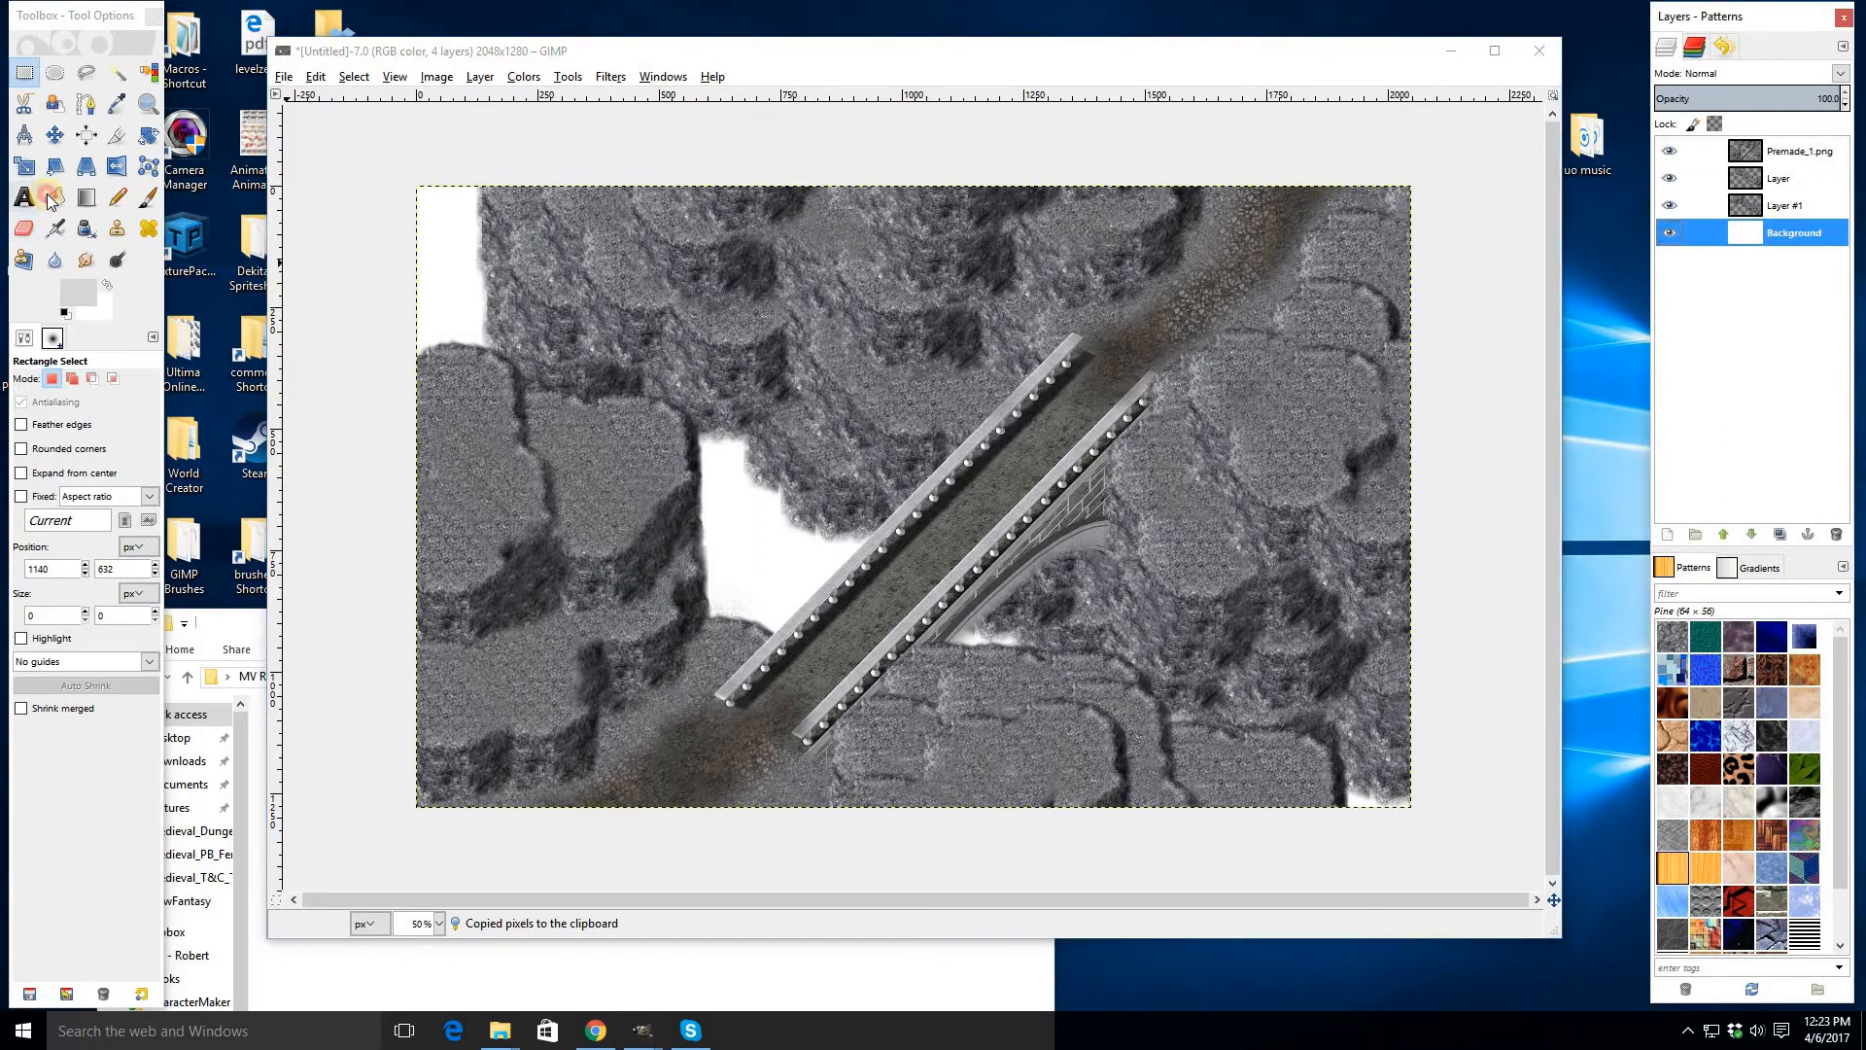
pyautogui.click(54, 199)
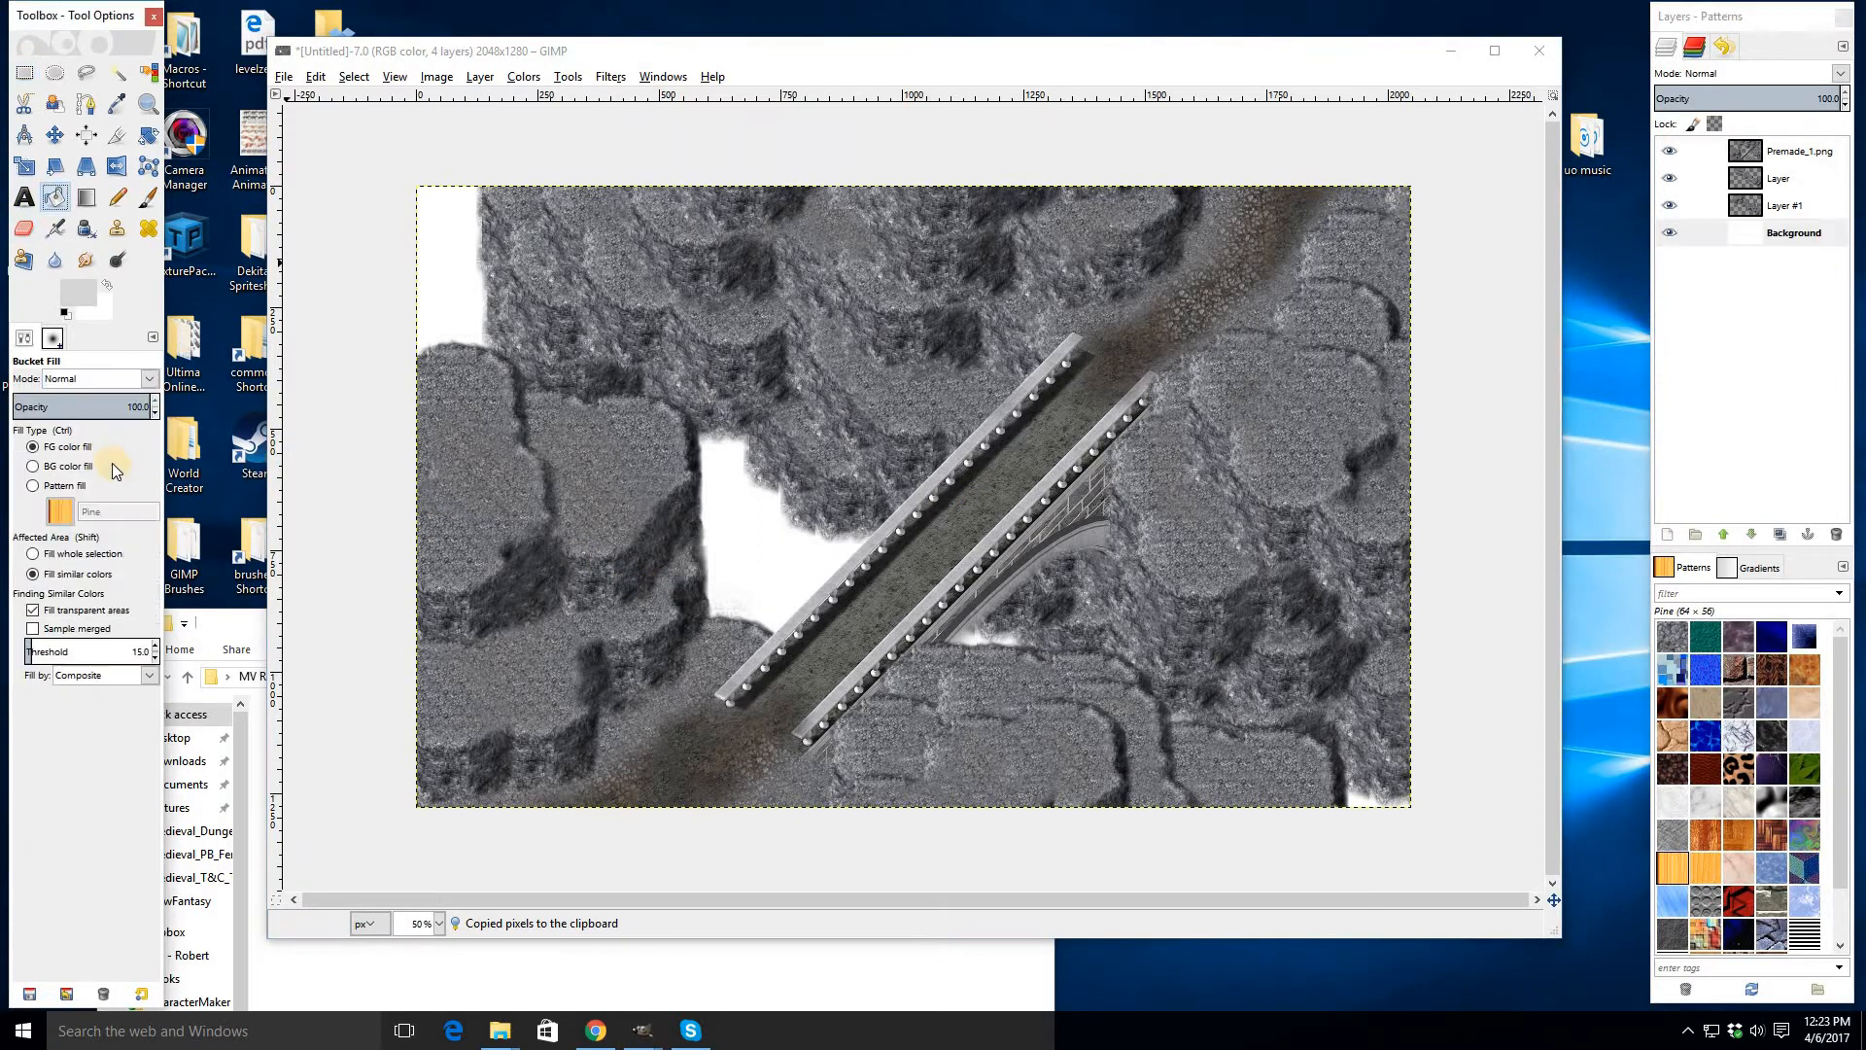
pyautogui.click(60, 512)
pyautogui.click(64, 546)
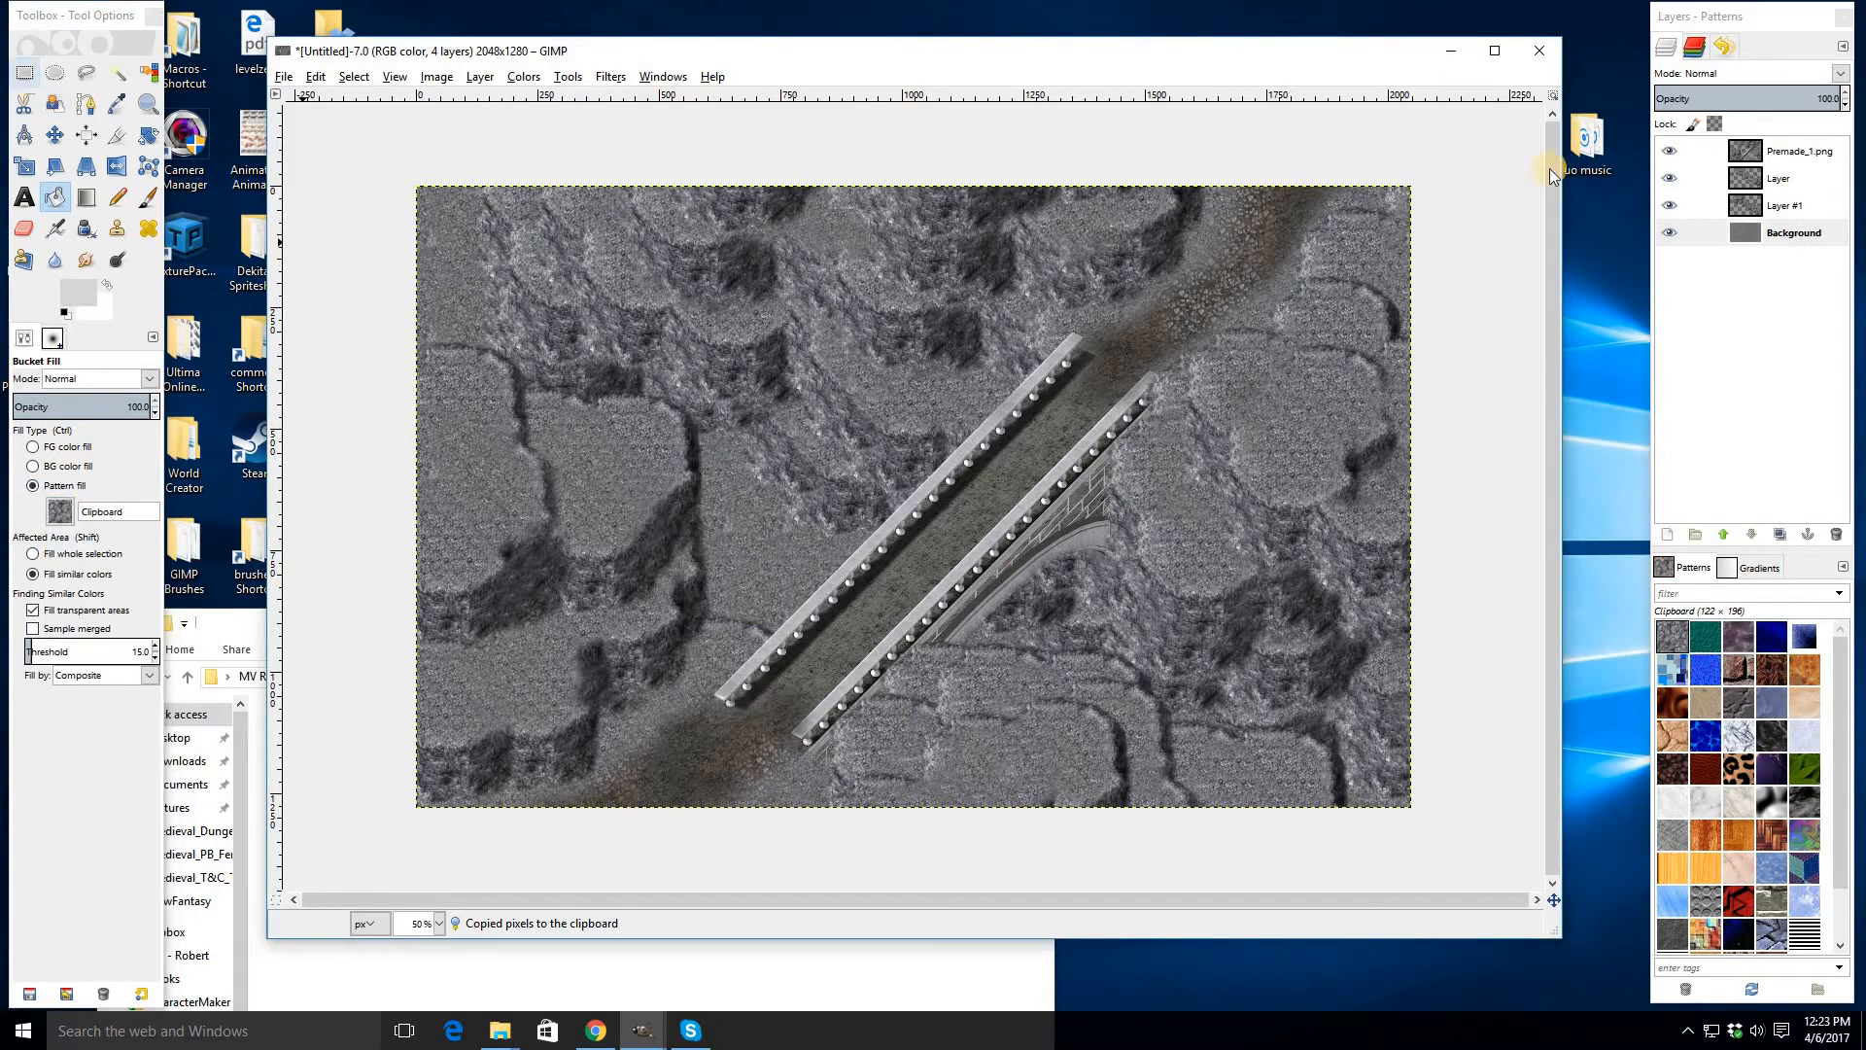
pyautogui.click(1826, 100)
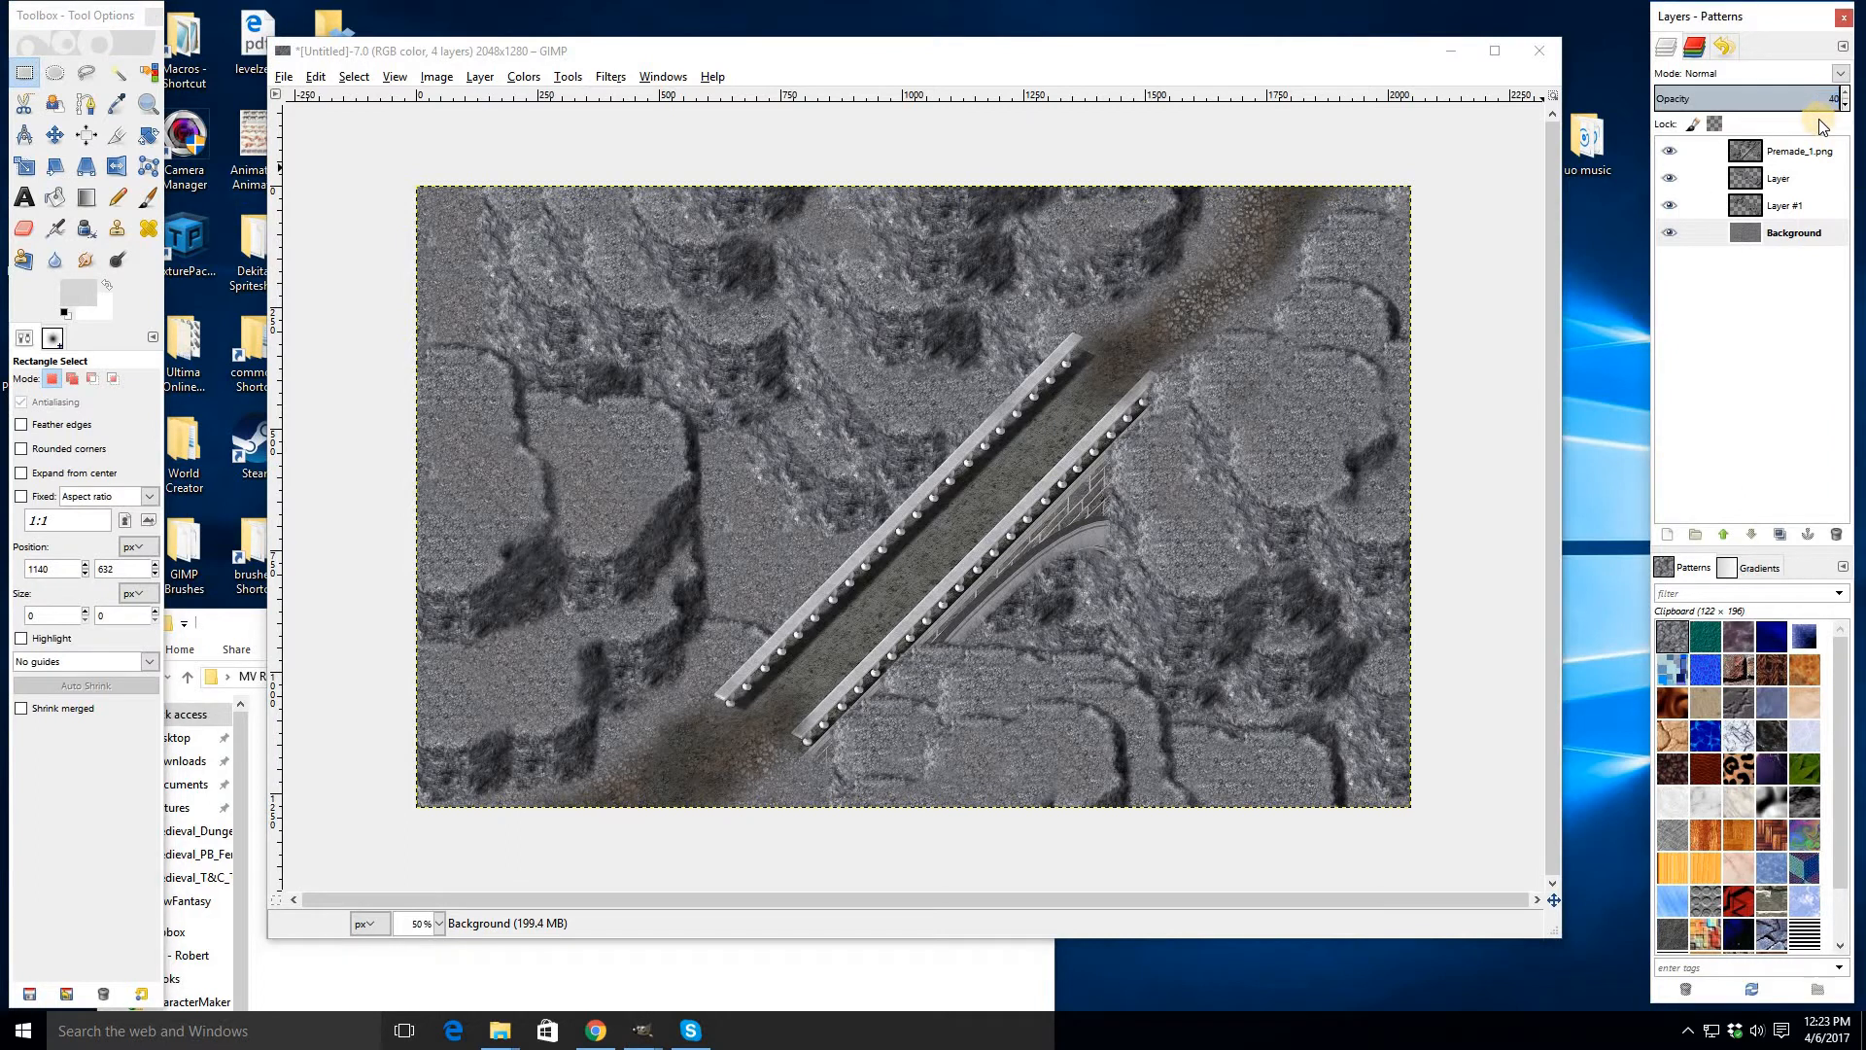
pyautogui.press('Return')
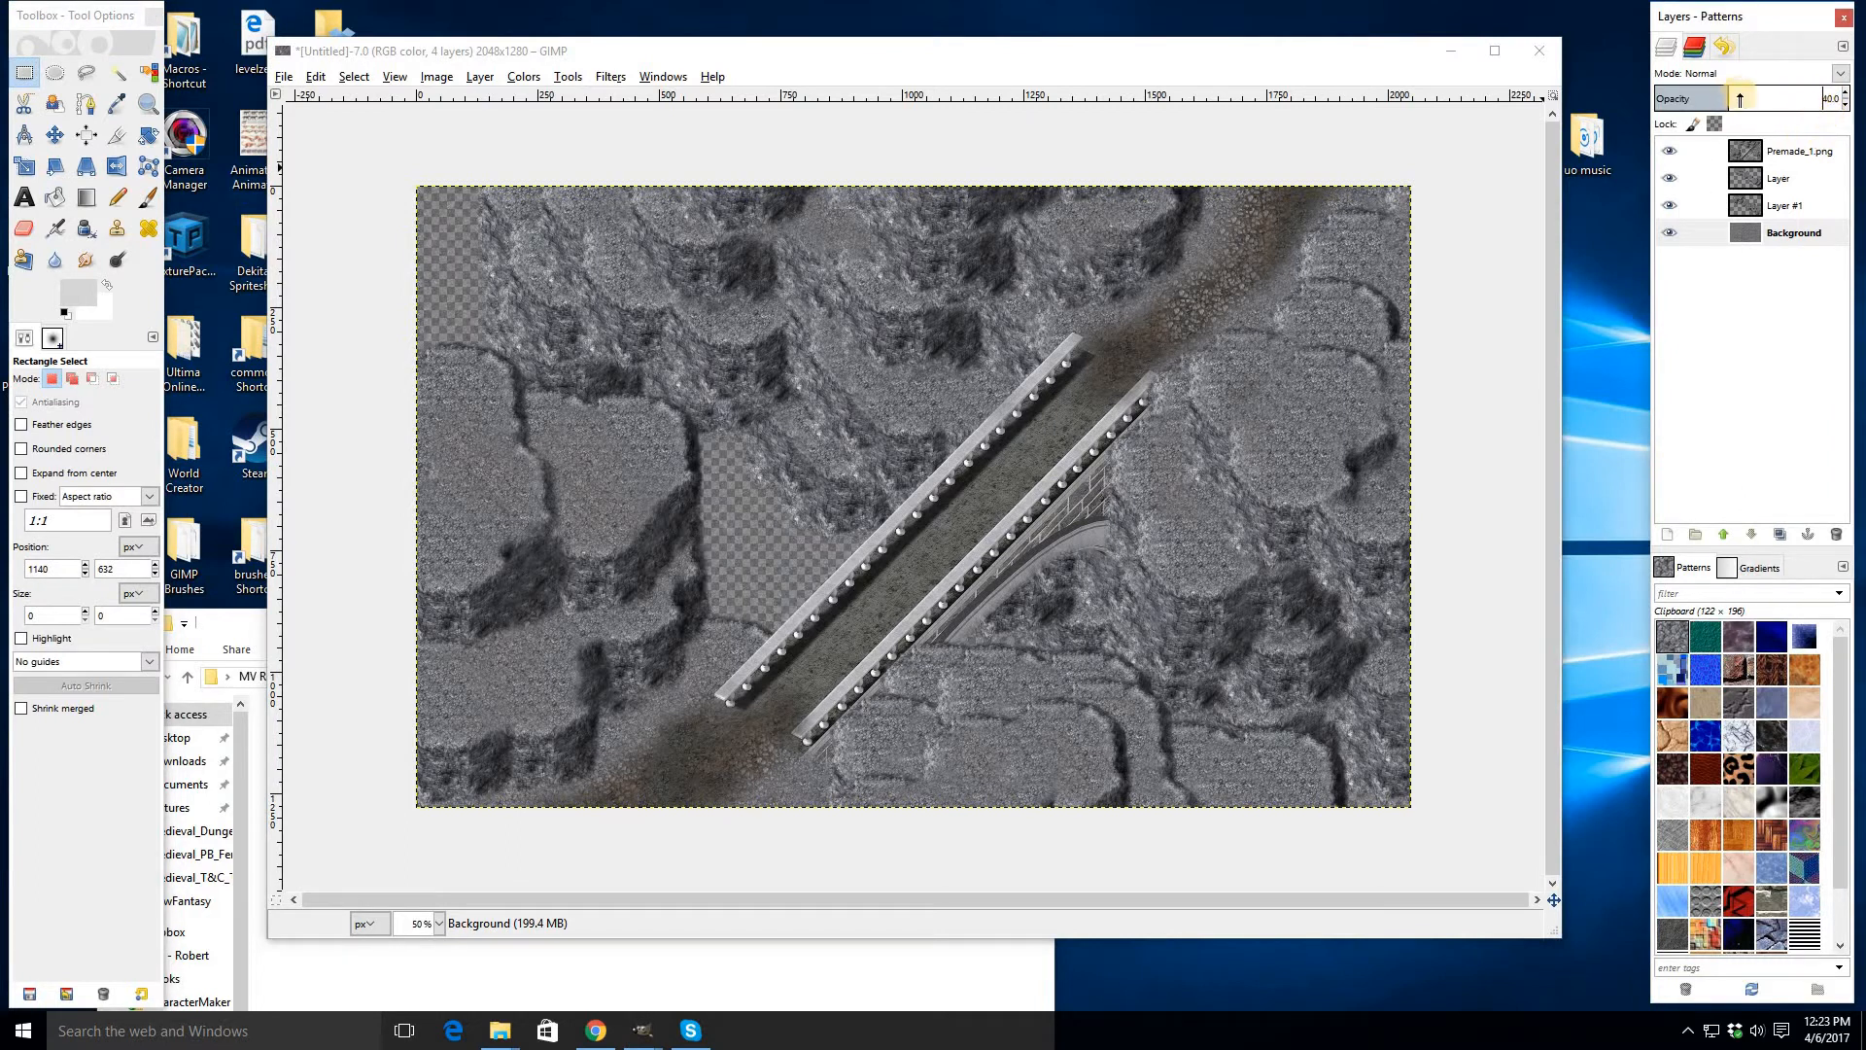
# - Create a new transparent layer, Layer #2, above the Background
pyautogui.rightClick(1764, 236)
pyautogui.click(1699, 291)
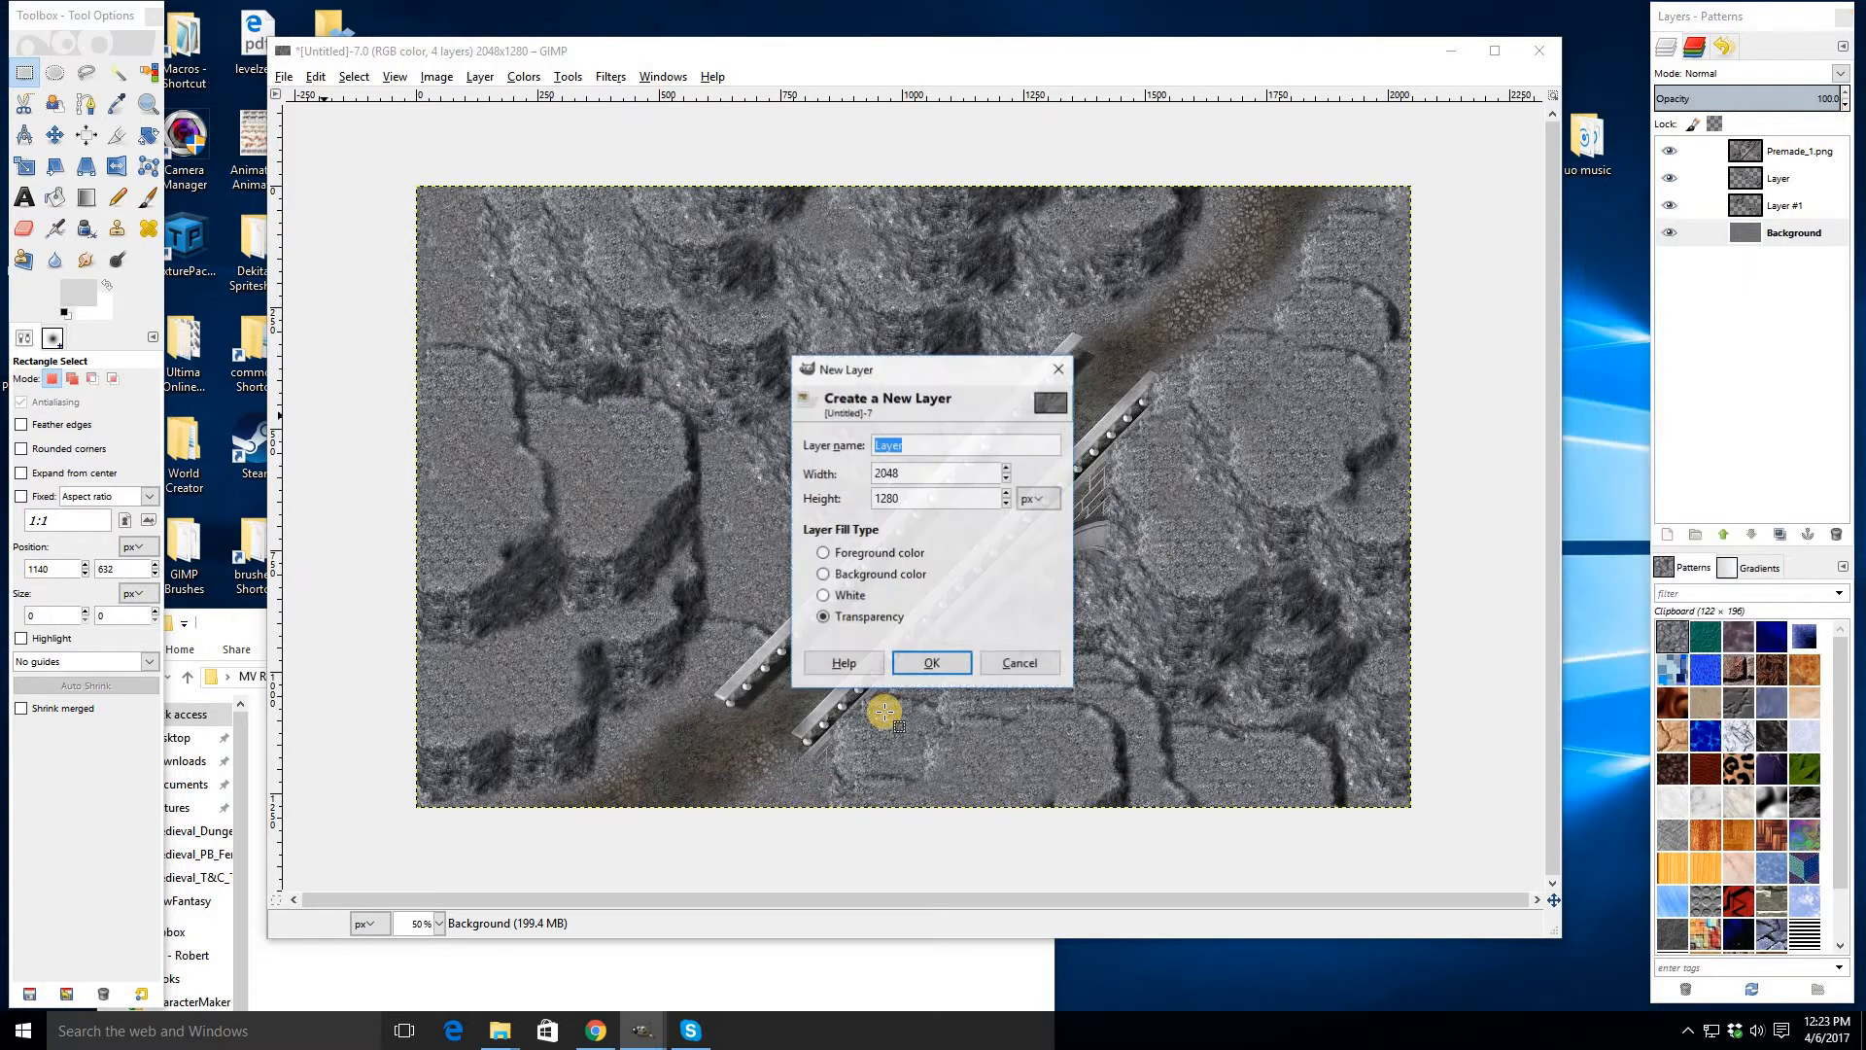
pyautogui.click(931, 663)
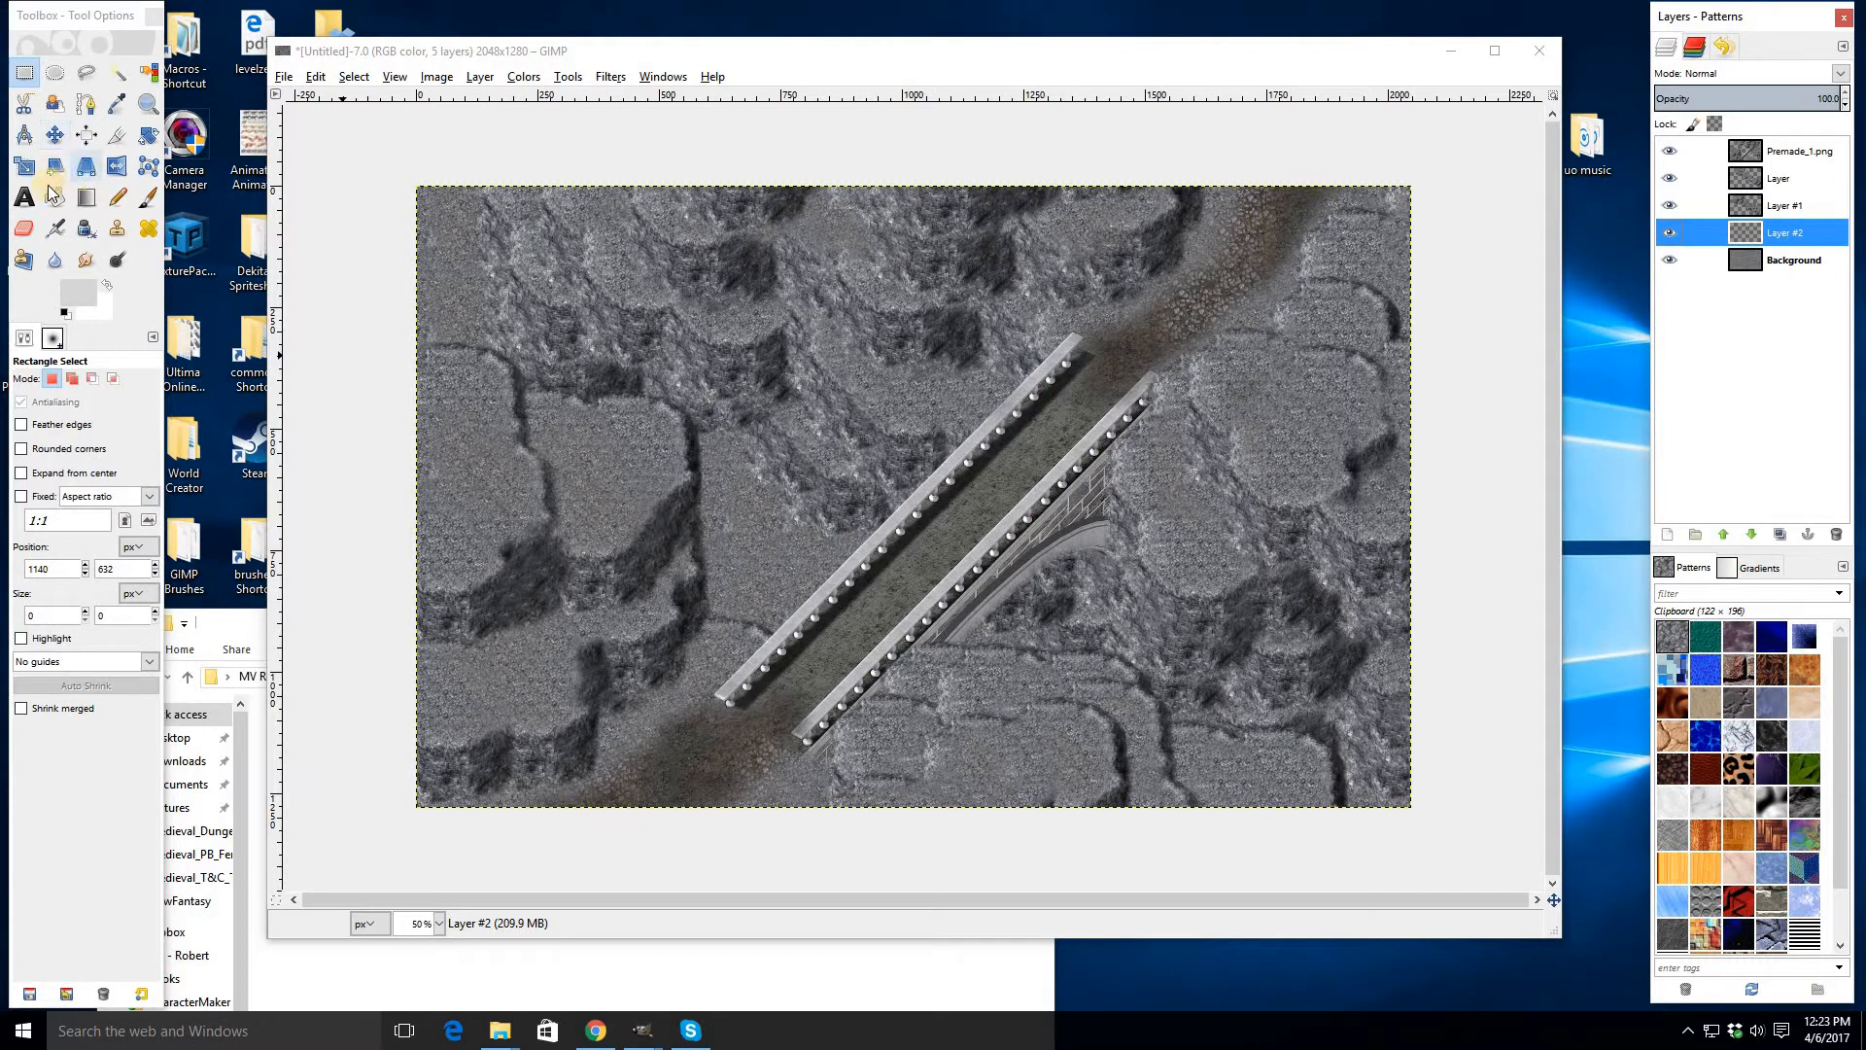
# - Set the foreground colour to light cyan e6ffff and bucket-fill the open gap between the cliffs on Layer #2
pyautogui.click(55, 204)
pyautogui.click(69, 293)
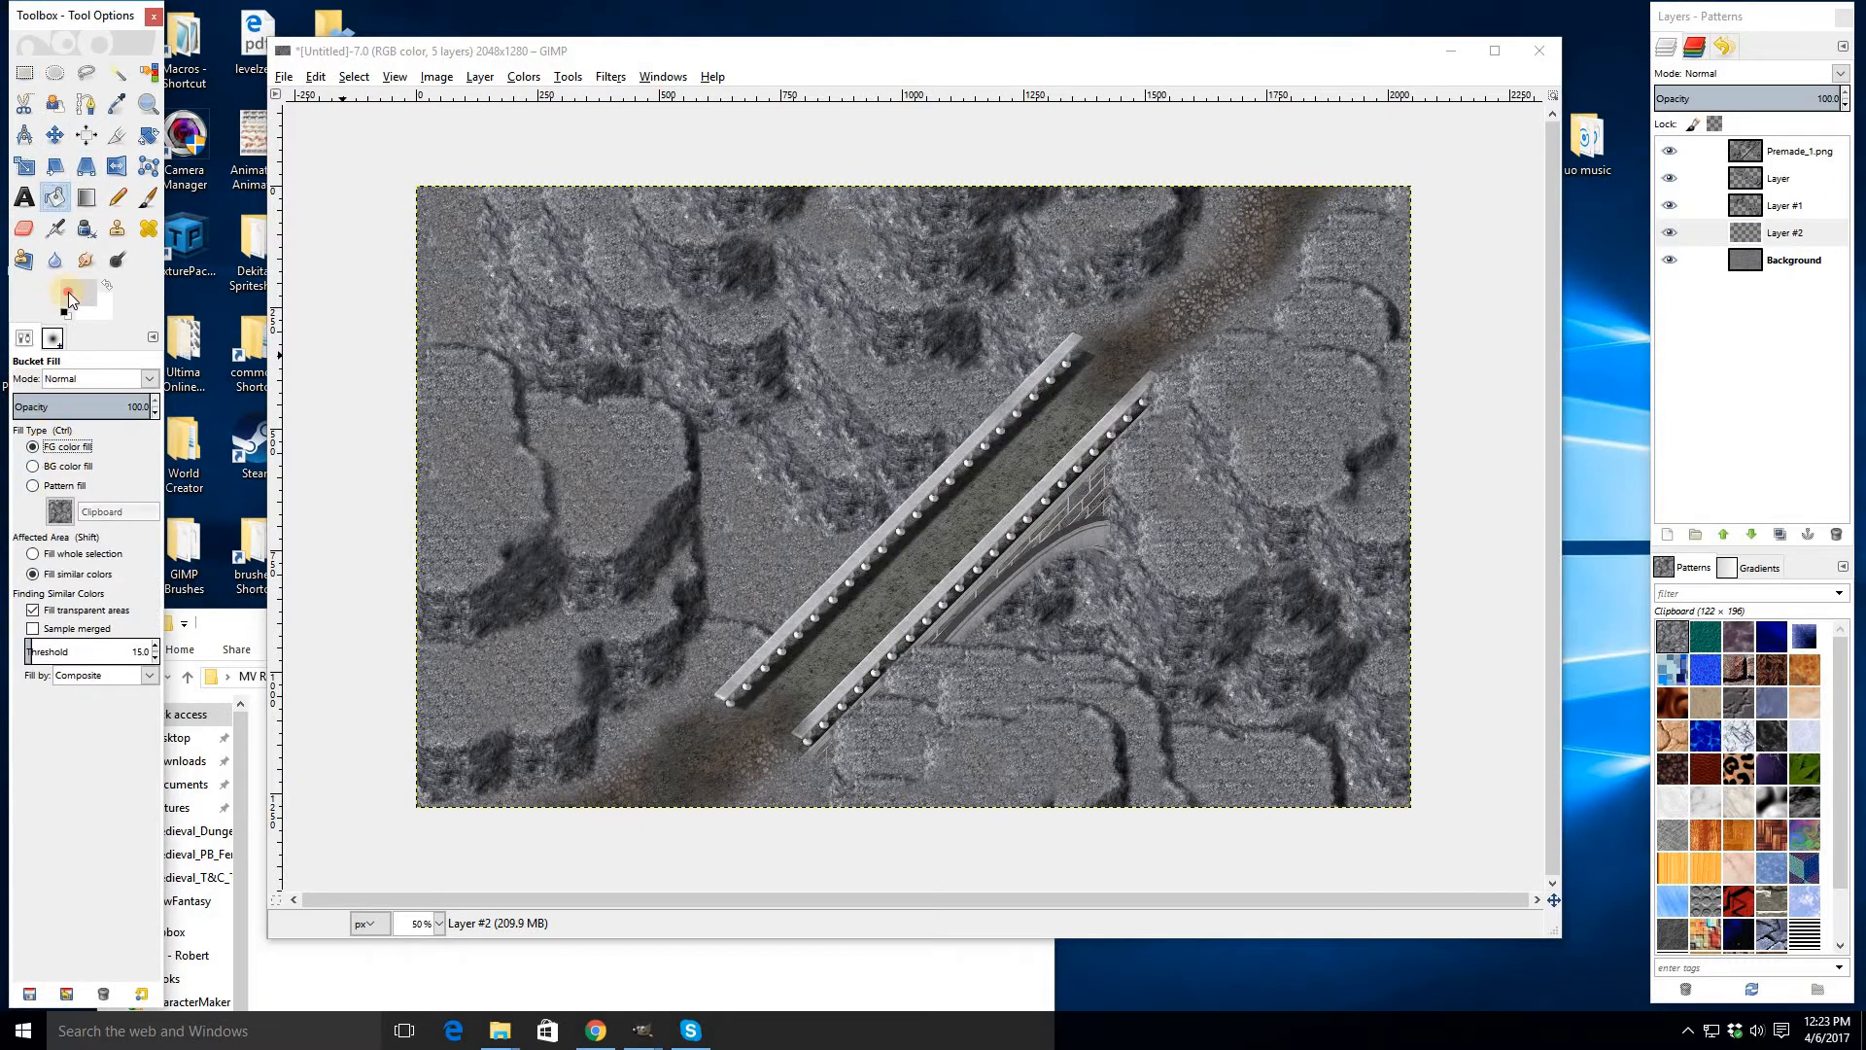
pyautogui.click(185, 329)
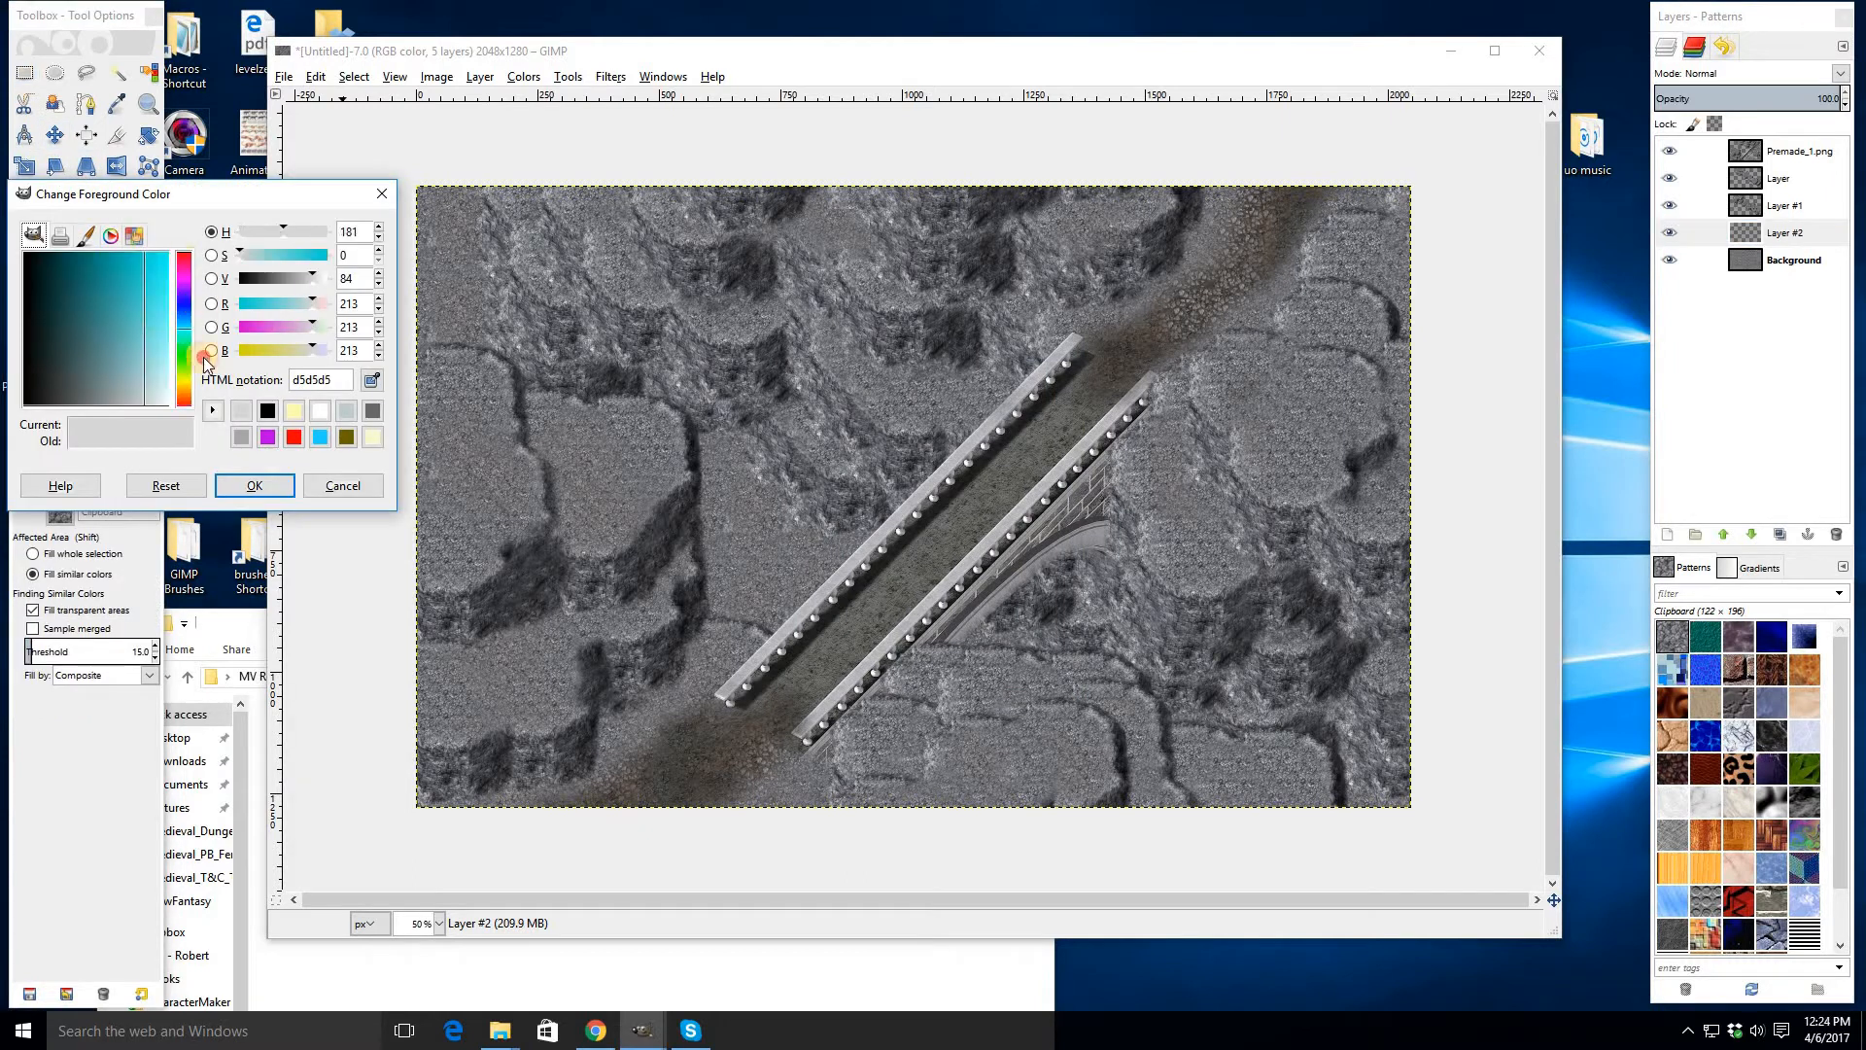
pyautogui.moveTo(166, 357); pyautogui.dragTo(197, 392)
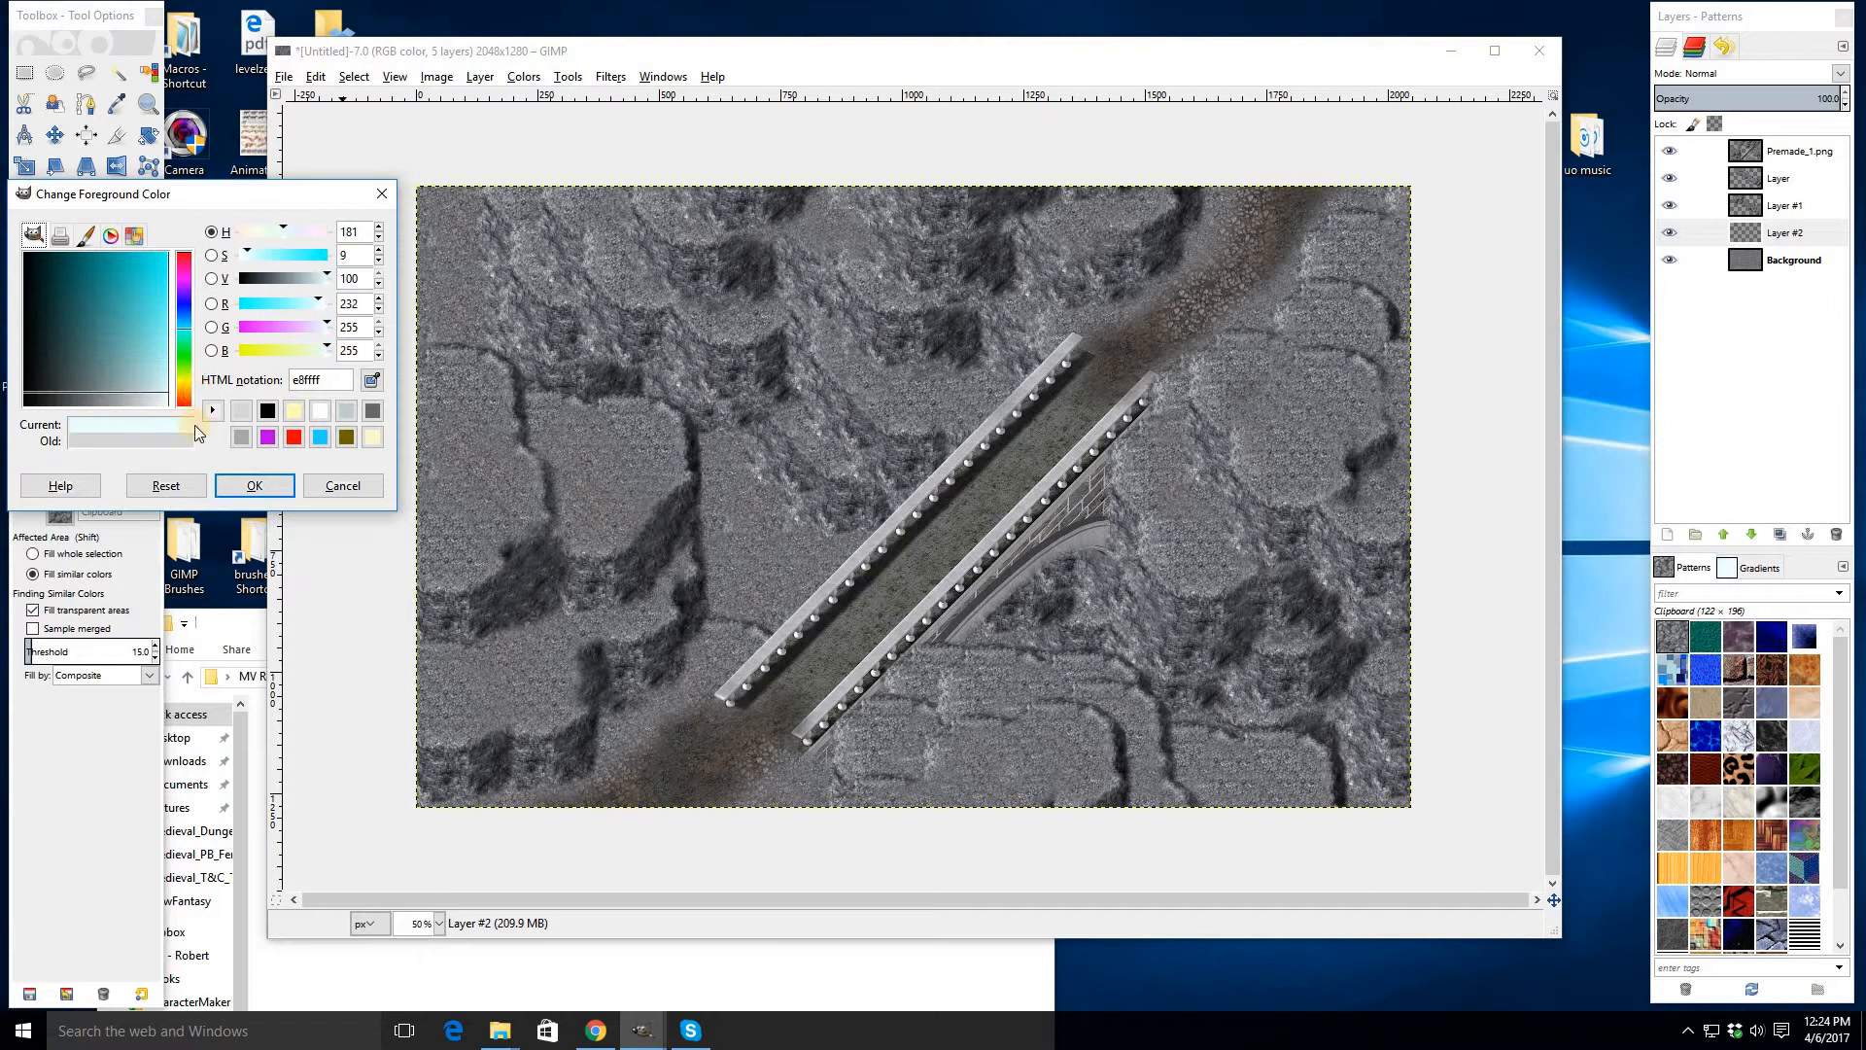
pyautogui.click(255, 485)
pyautogui.click(779, 541)
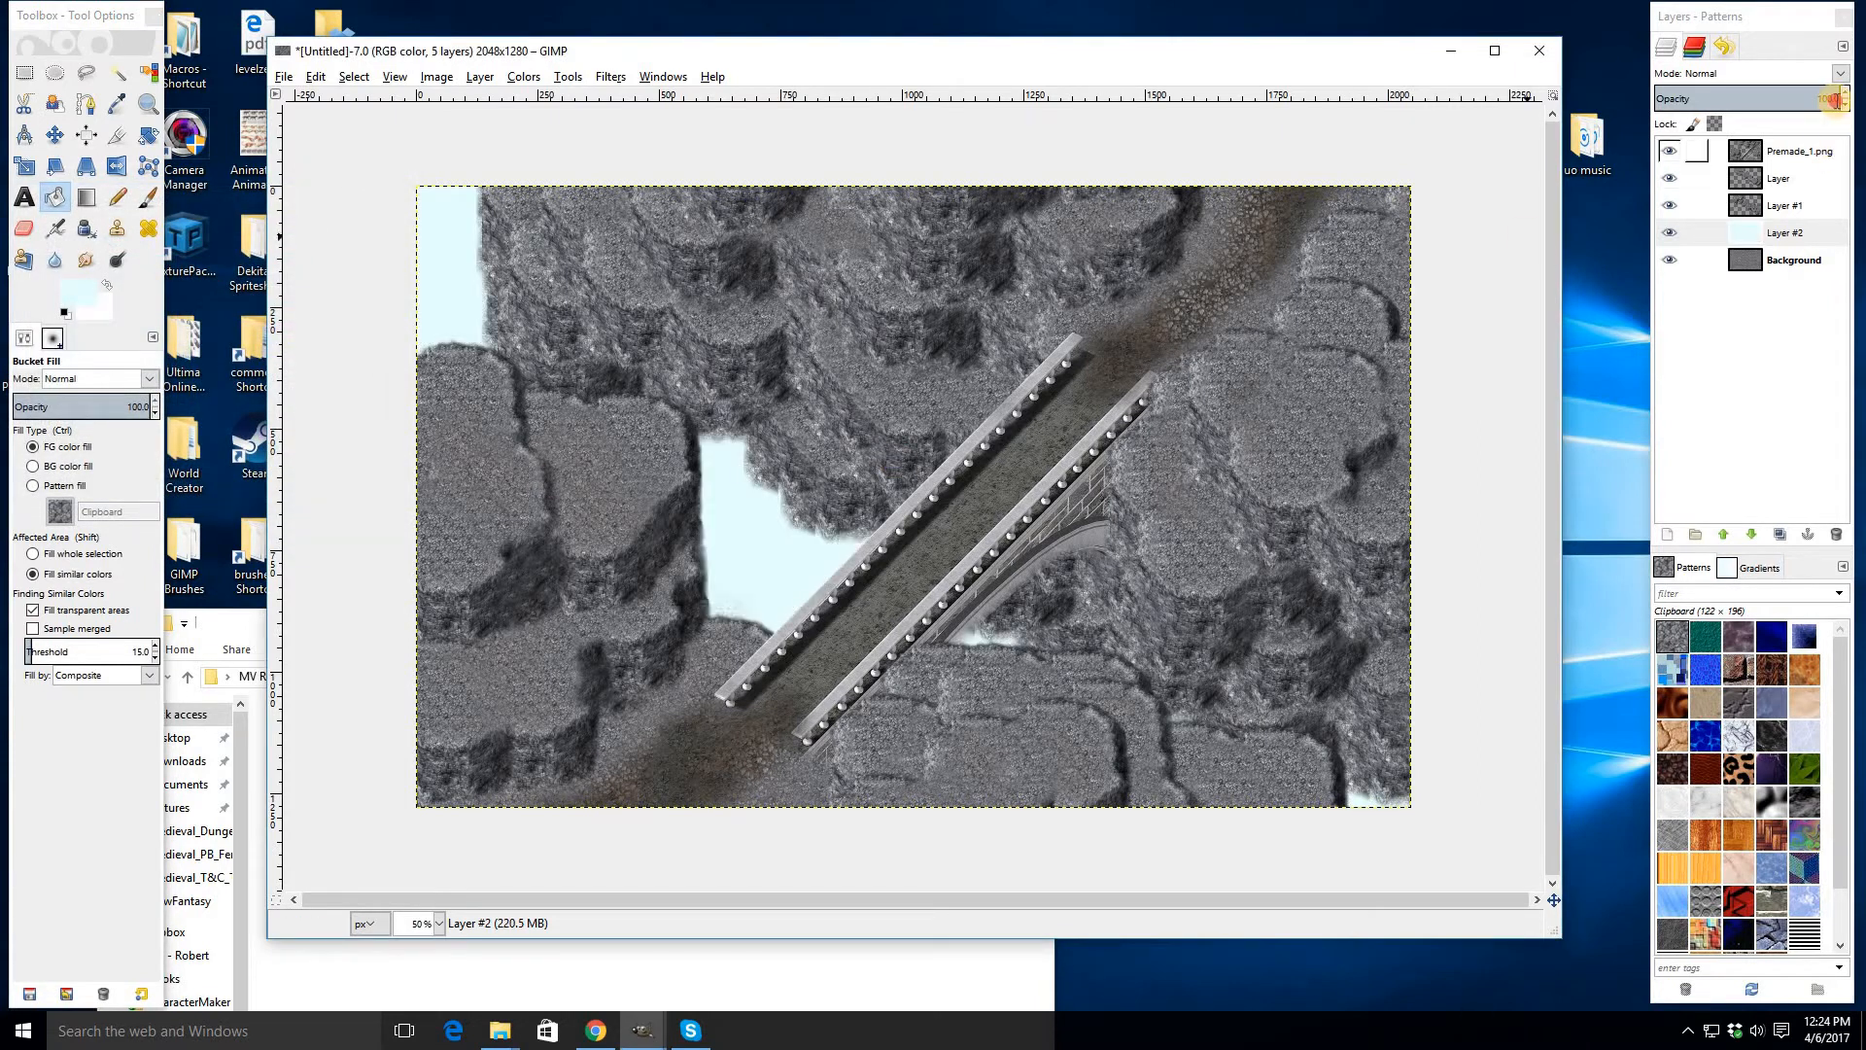
# - Set Layer #2's opacity to 40 and merge it down into the Background
pyautogui.click(1832, 98)
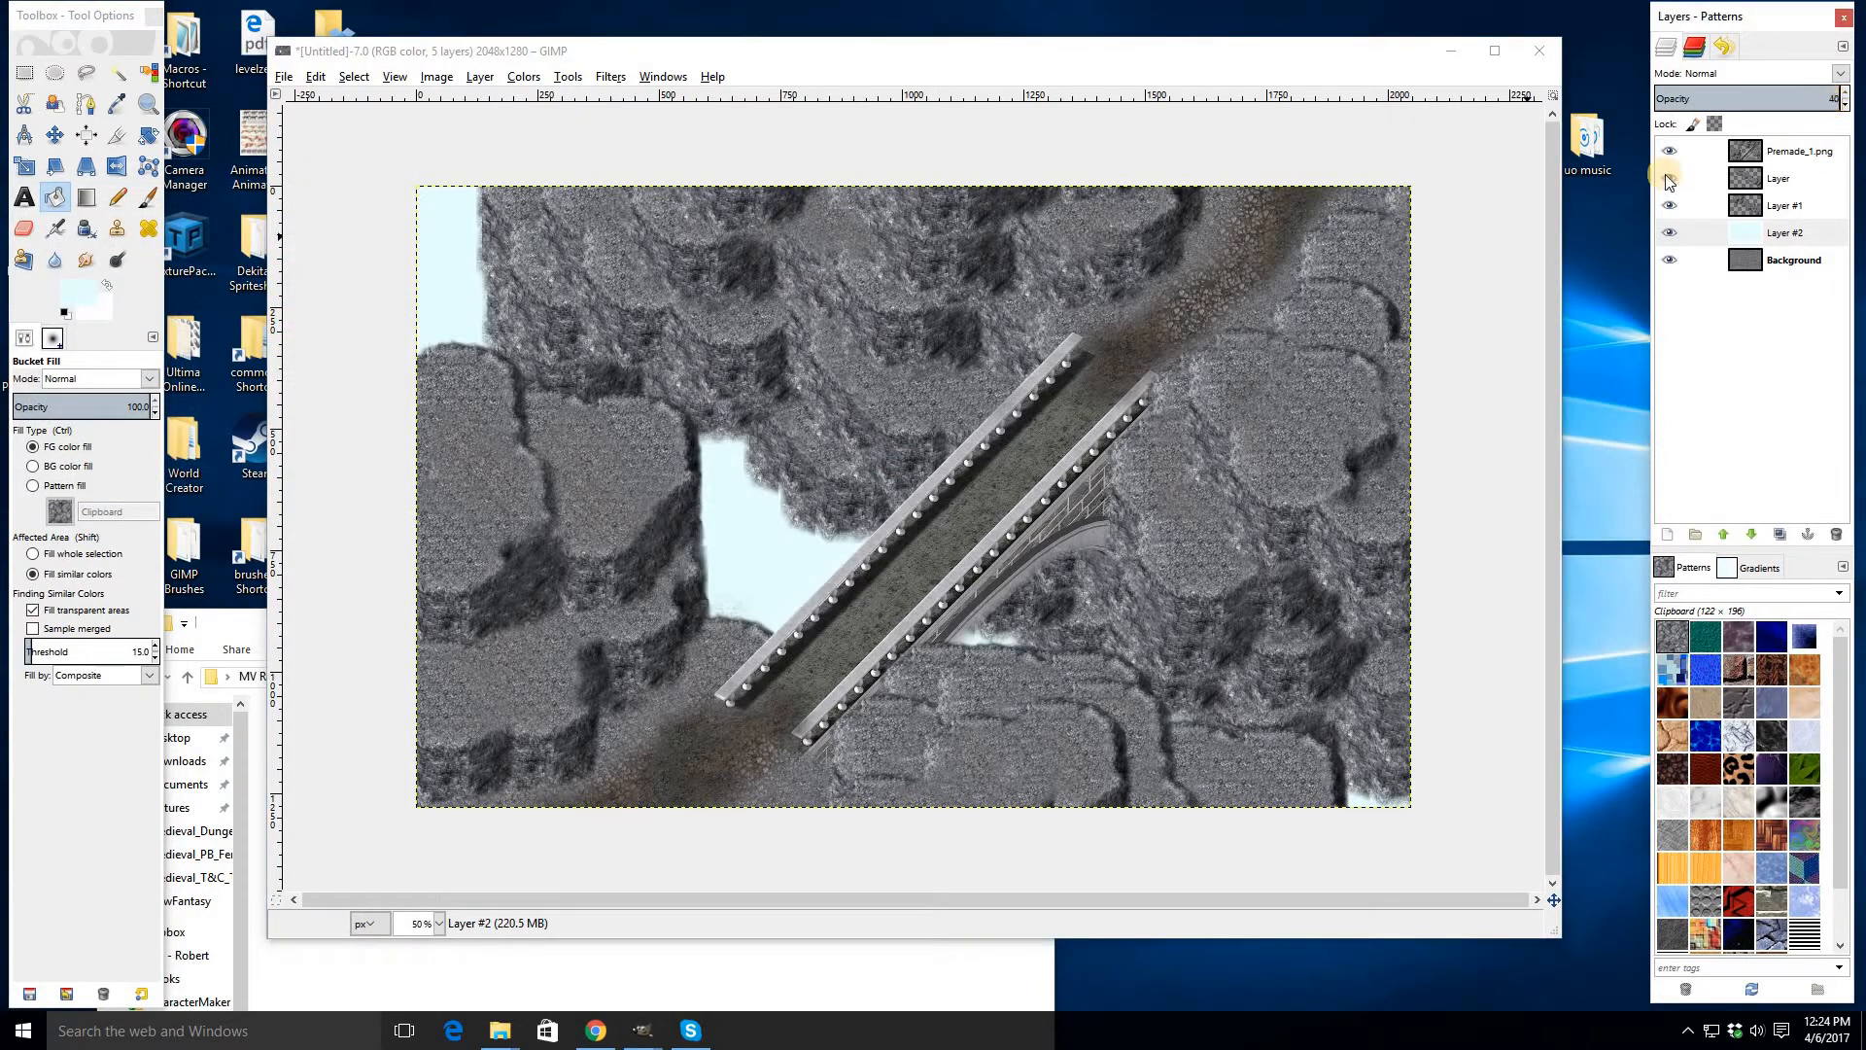
pyautogui.write('40')
pyautogui.press('Return')
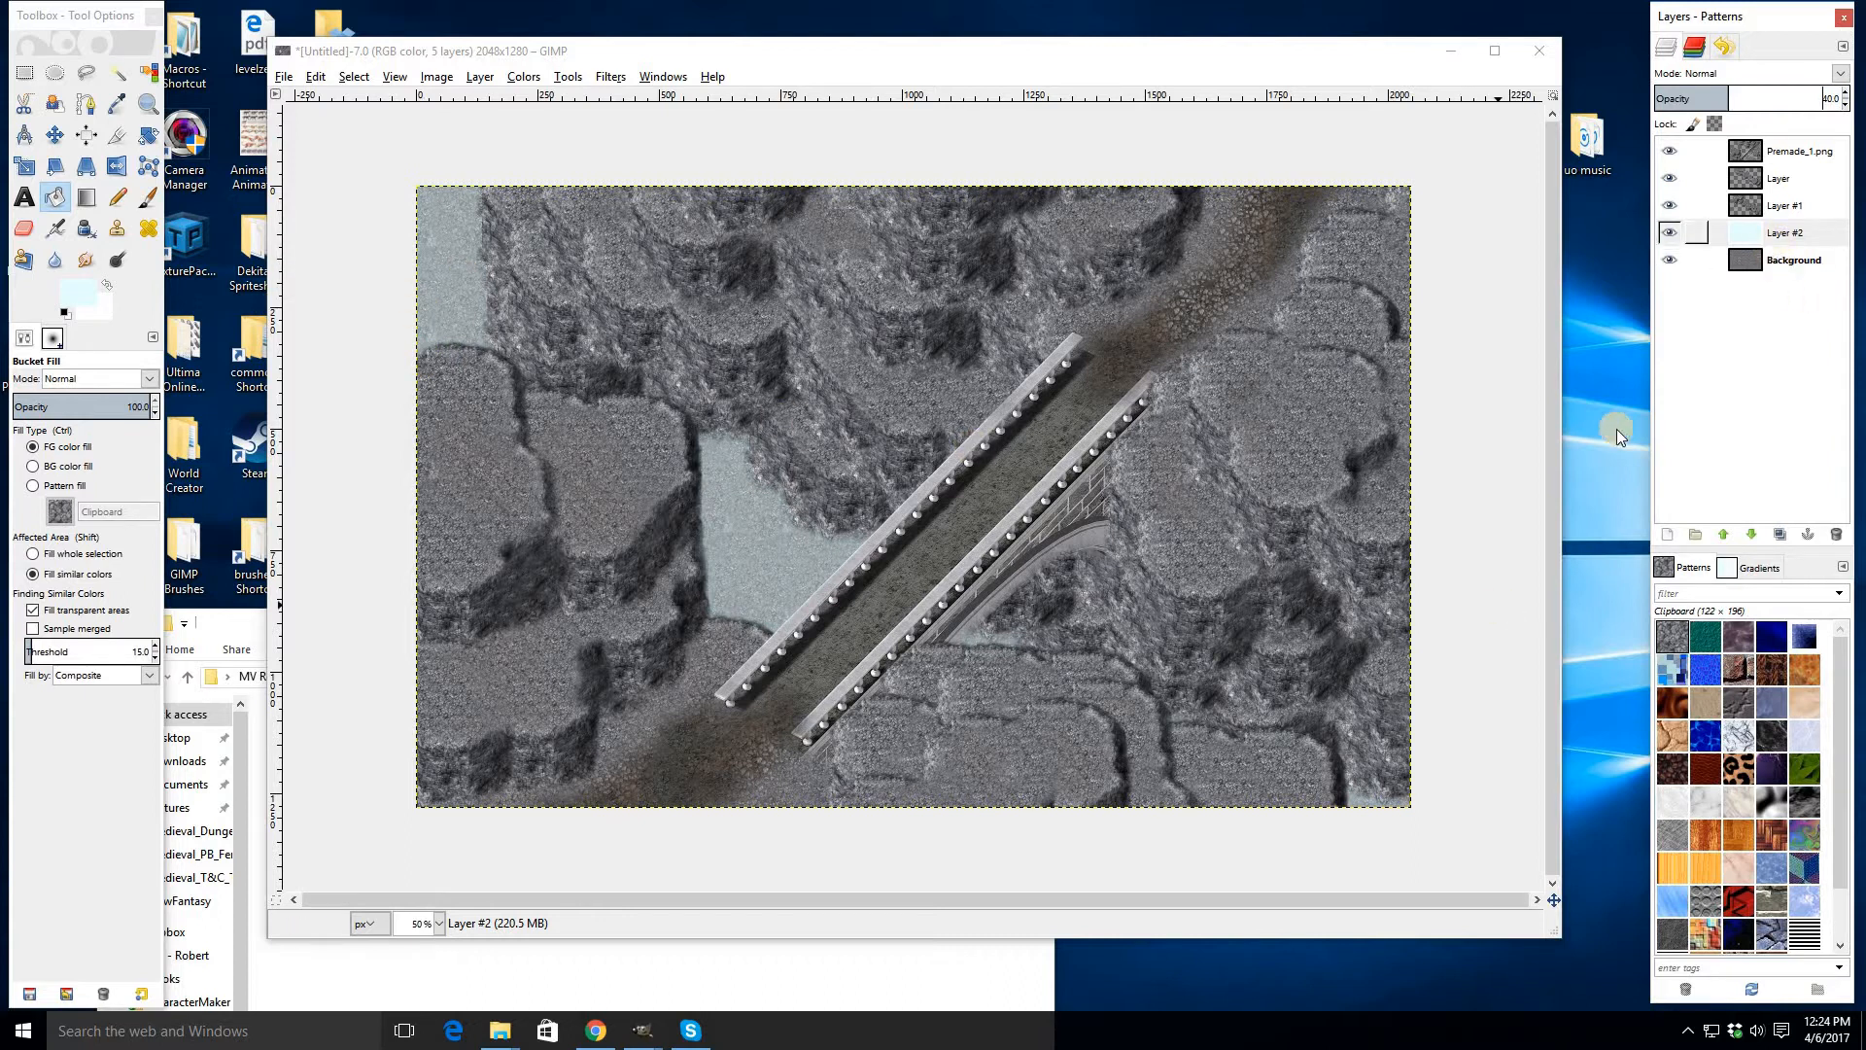
pyautogui.rightClick(1672, 226)
pyautogui.click(1622, 391)
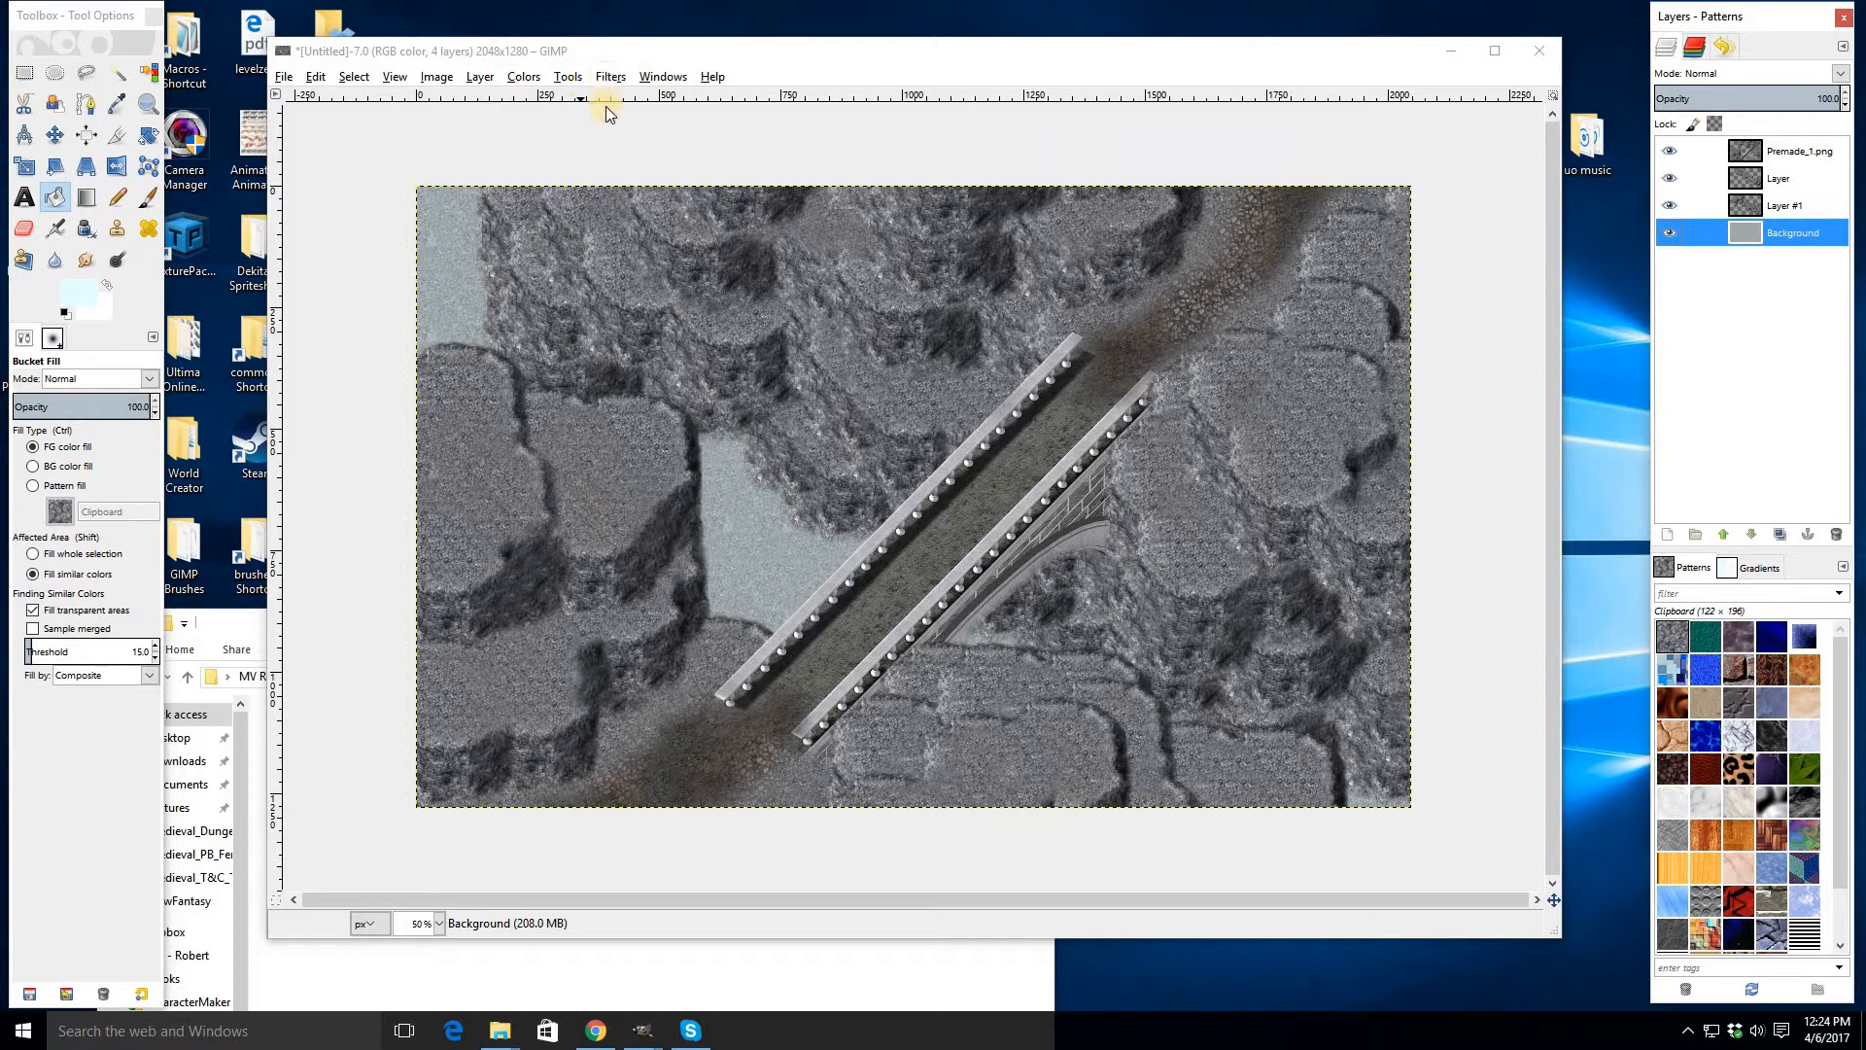
# - Apply a Gaussian Blur to the Background layer
pyautogui.click(610, 76)
pyautogui.click(1110, 575)
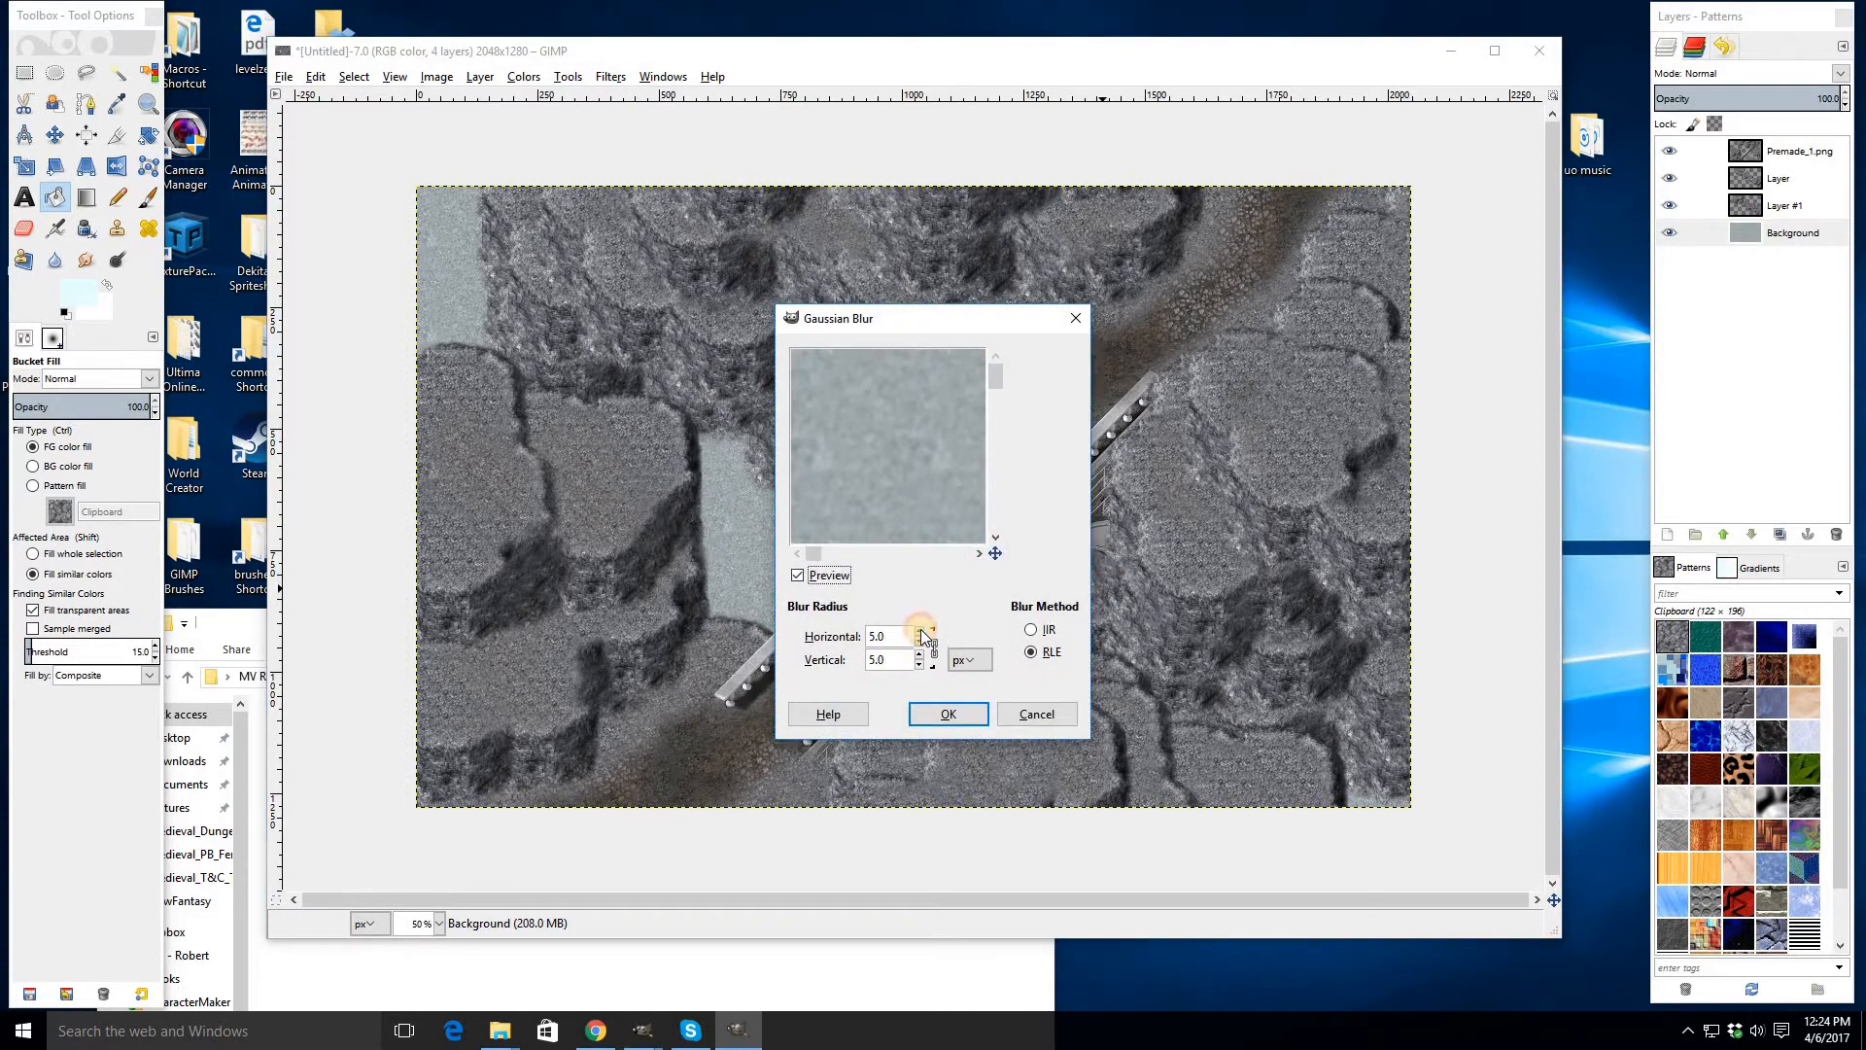
pyautogui.click(920, 631)
pyautogui.press('Return')
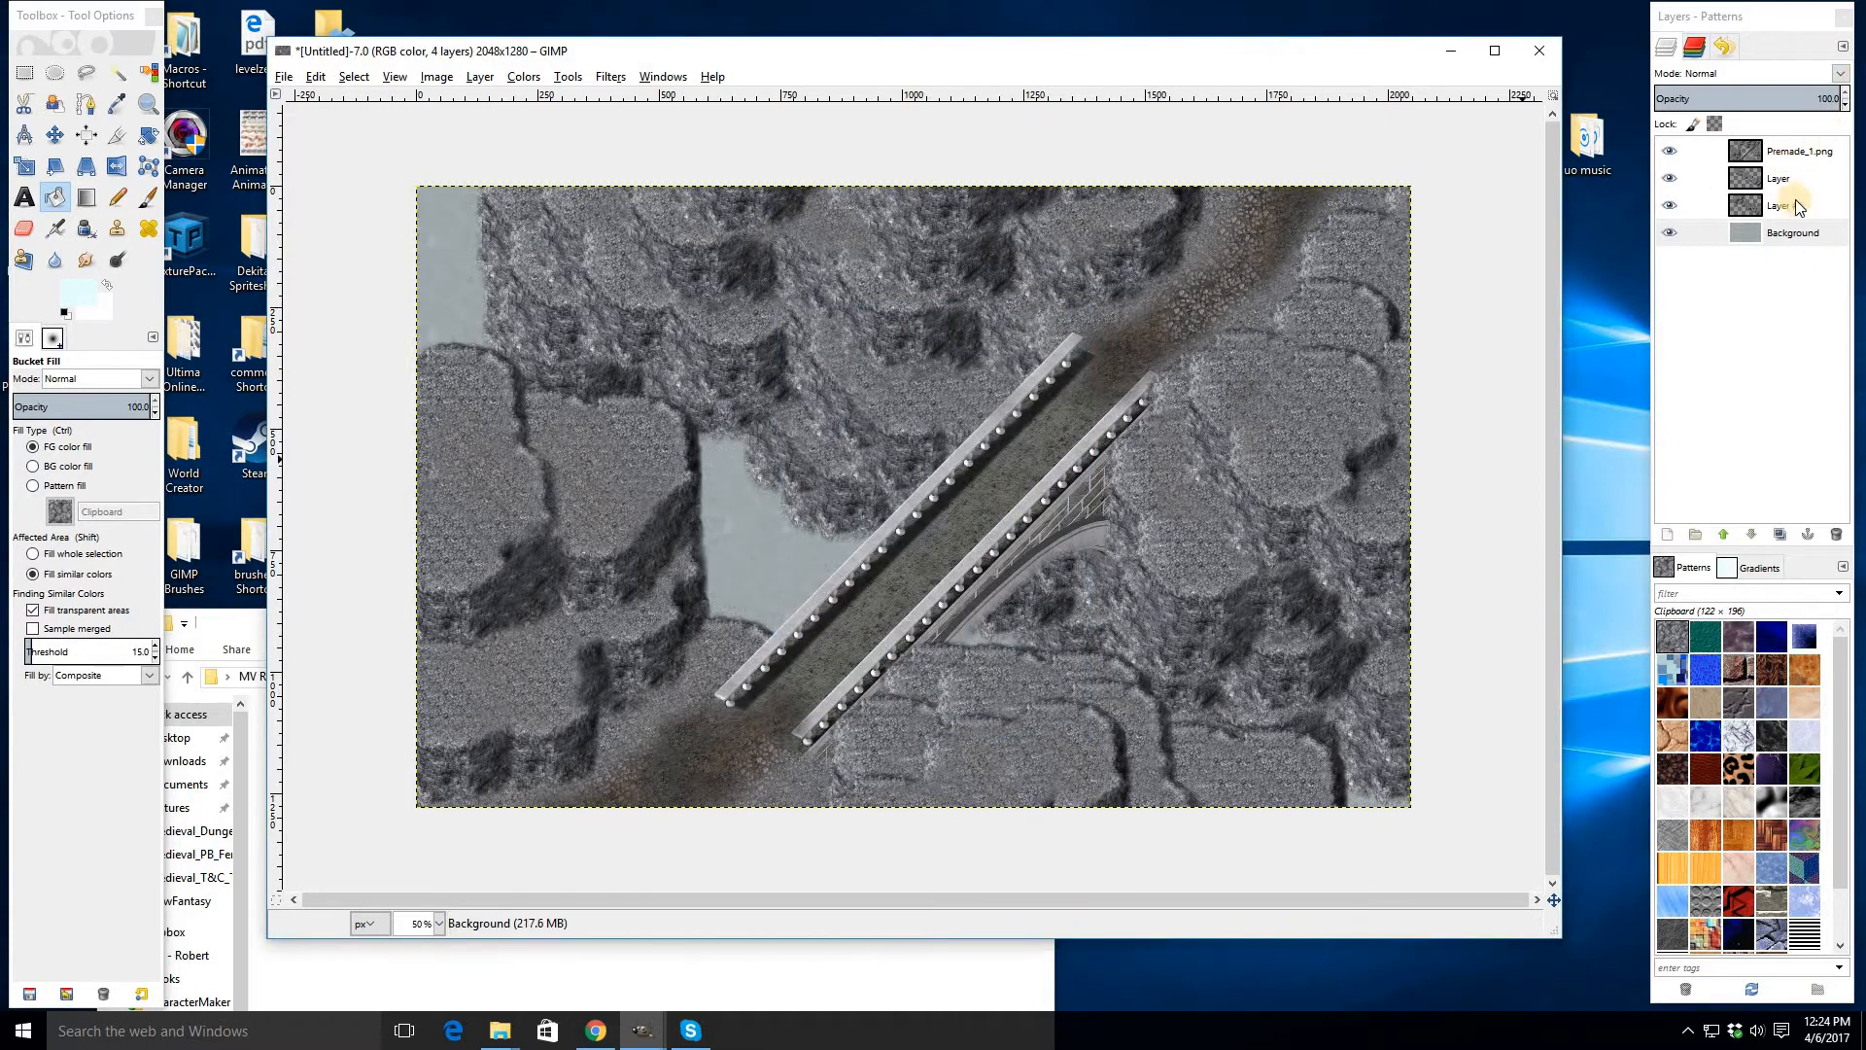
# - Apply a Gaussian Blur of 7.0 px to Layer #1
pyautogui.click(1750, 210)
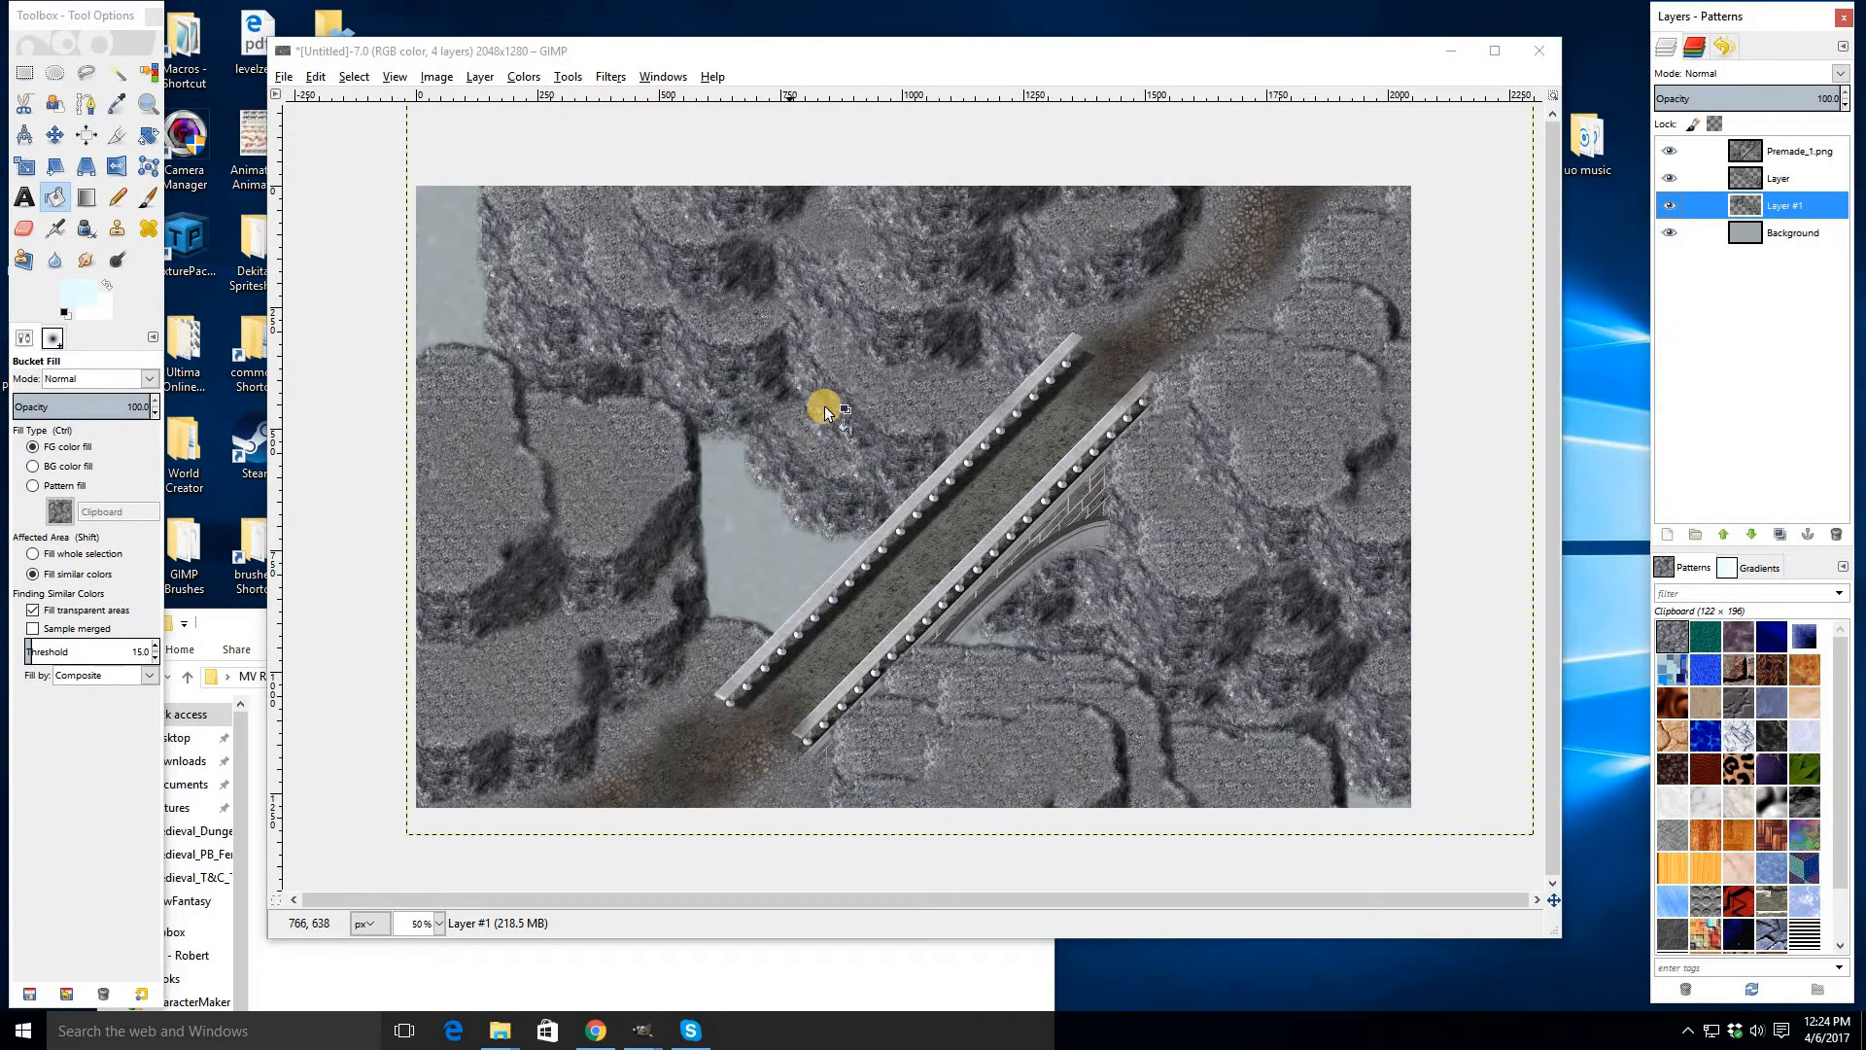
pyautogui.click(610, 76)
pyautogui.moveTo(817, 186)
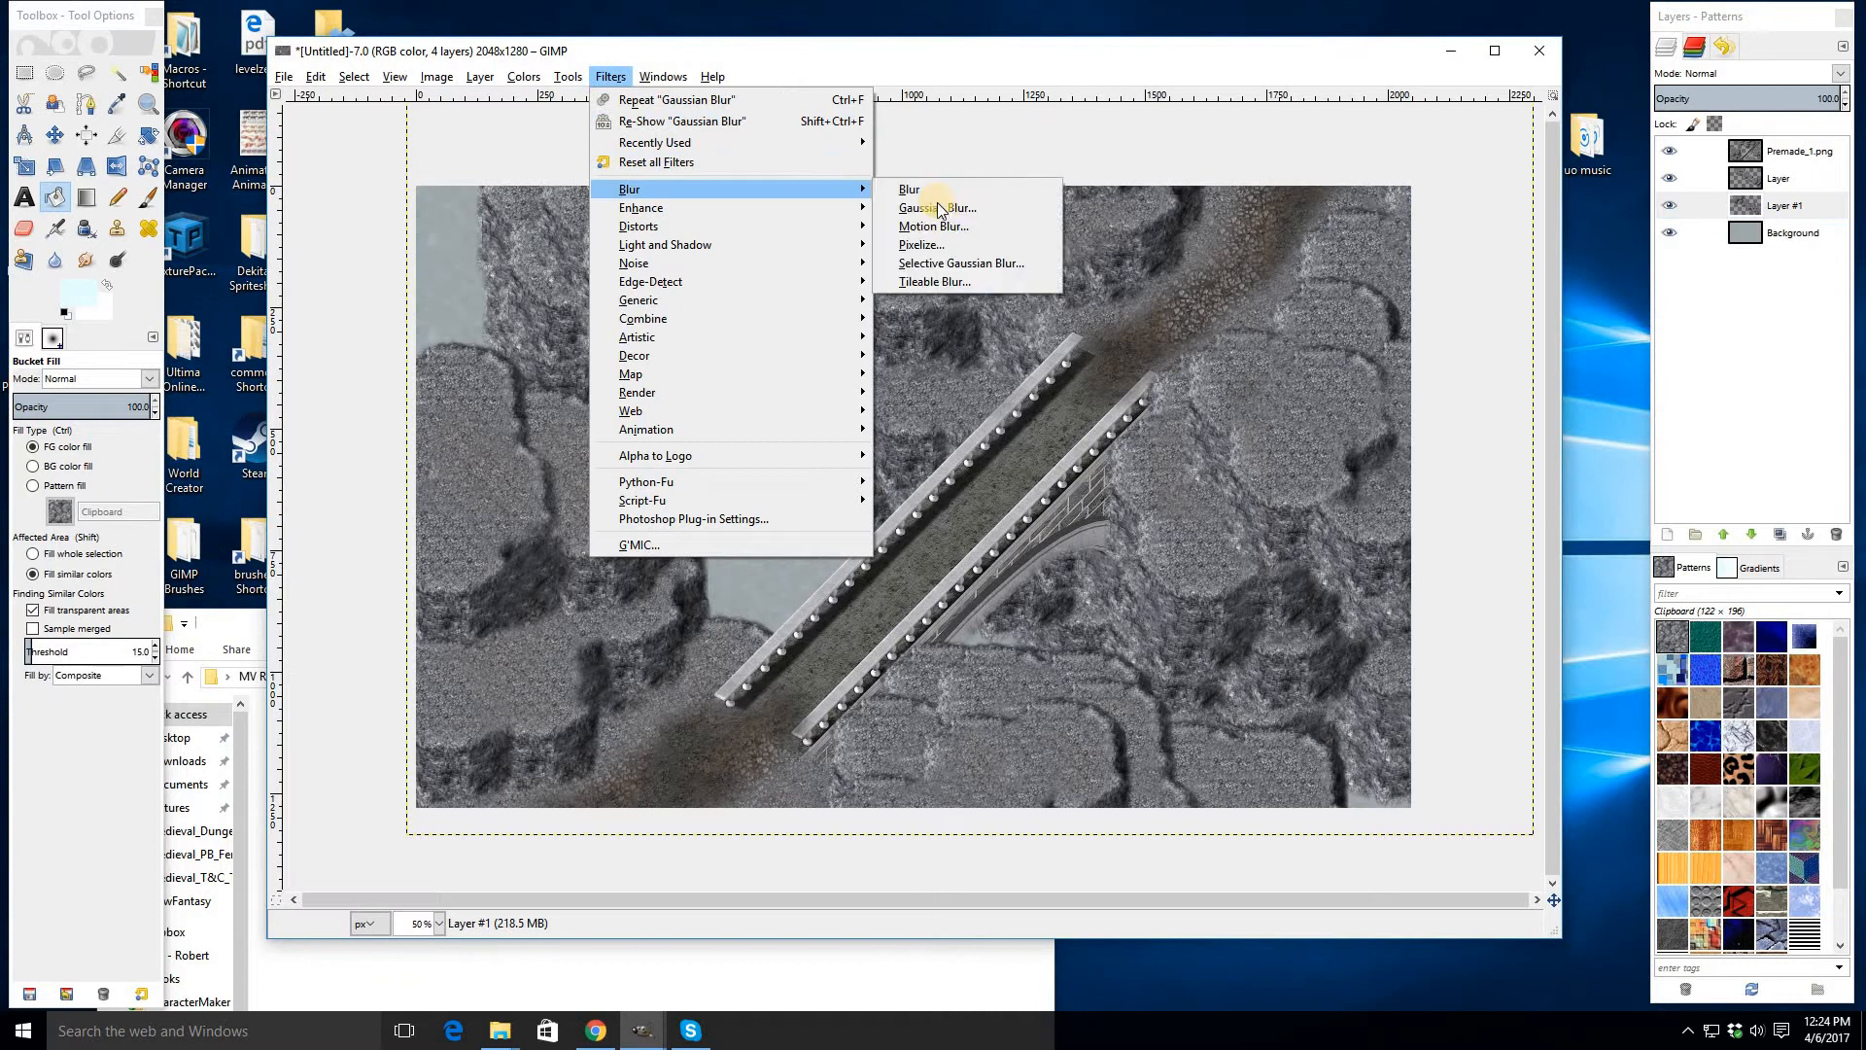
pyautogui.click(957, 208)
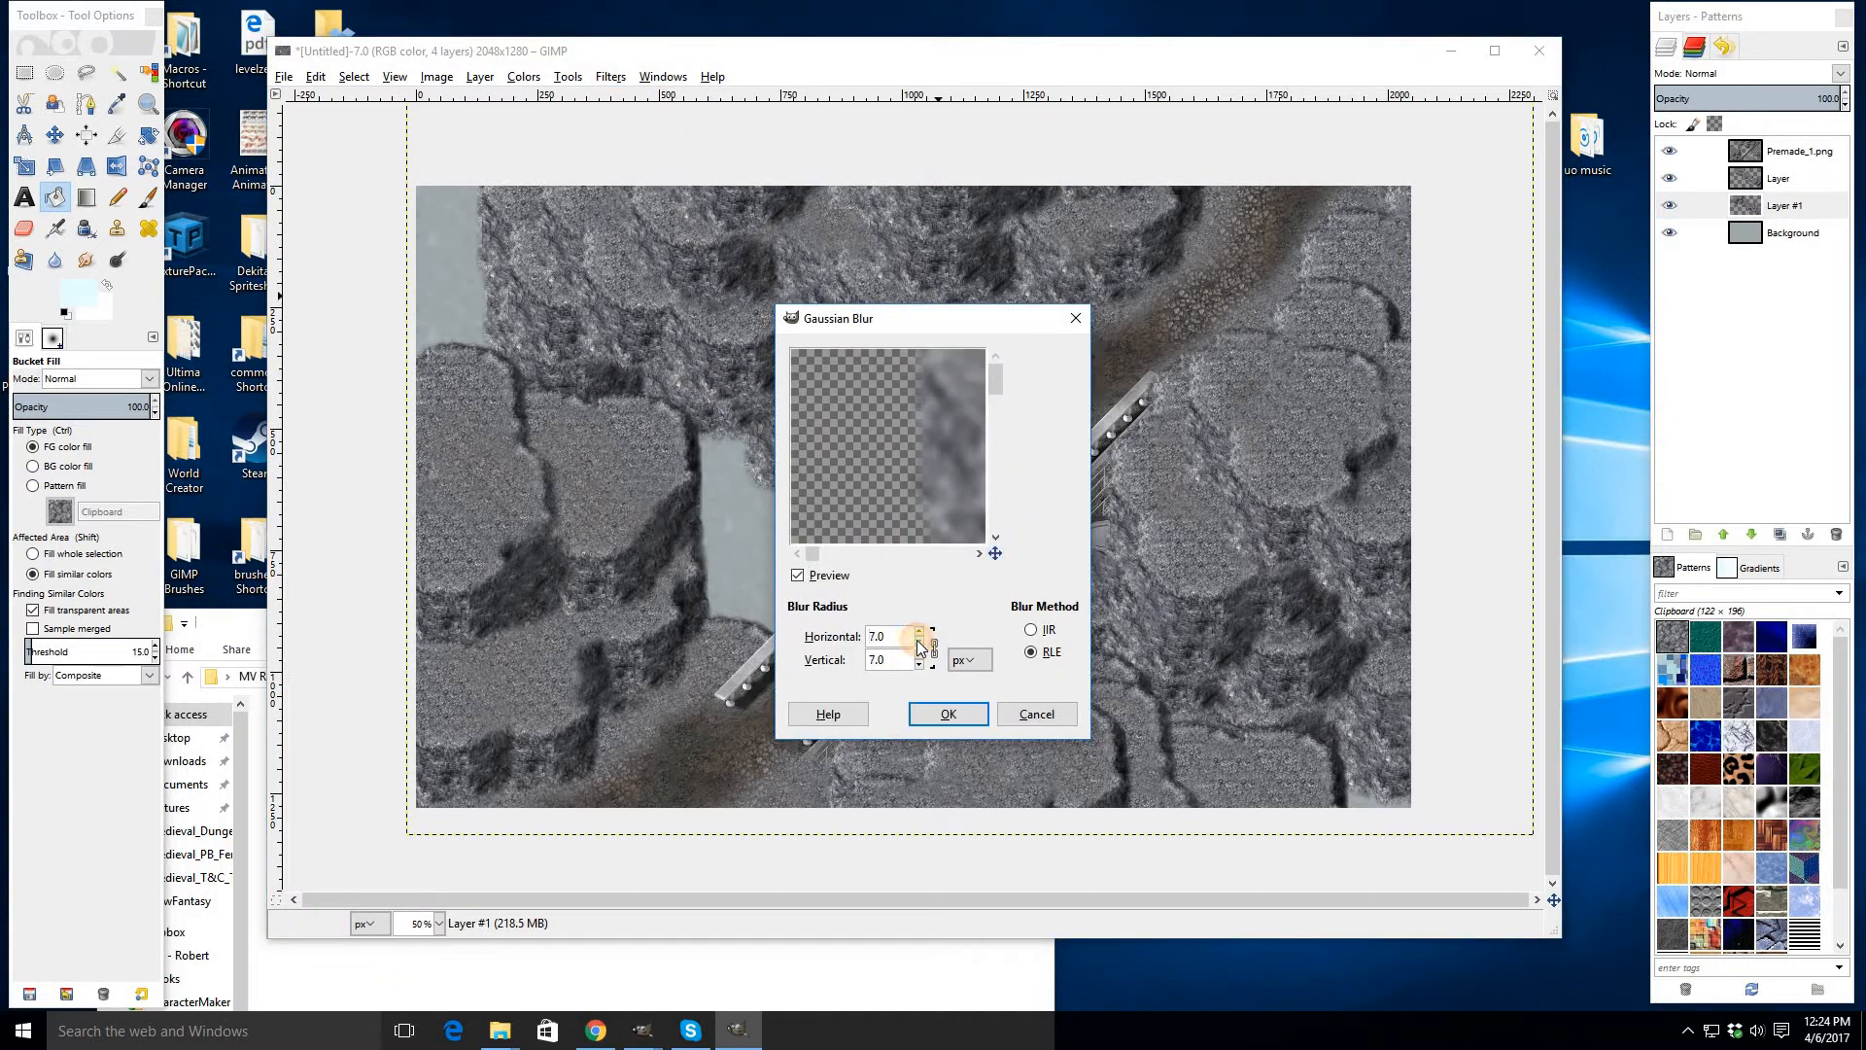
pyautogui.click(955, 715)
pyautogui.click(1758, 178)
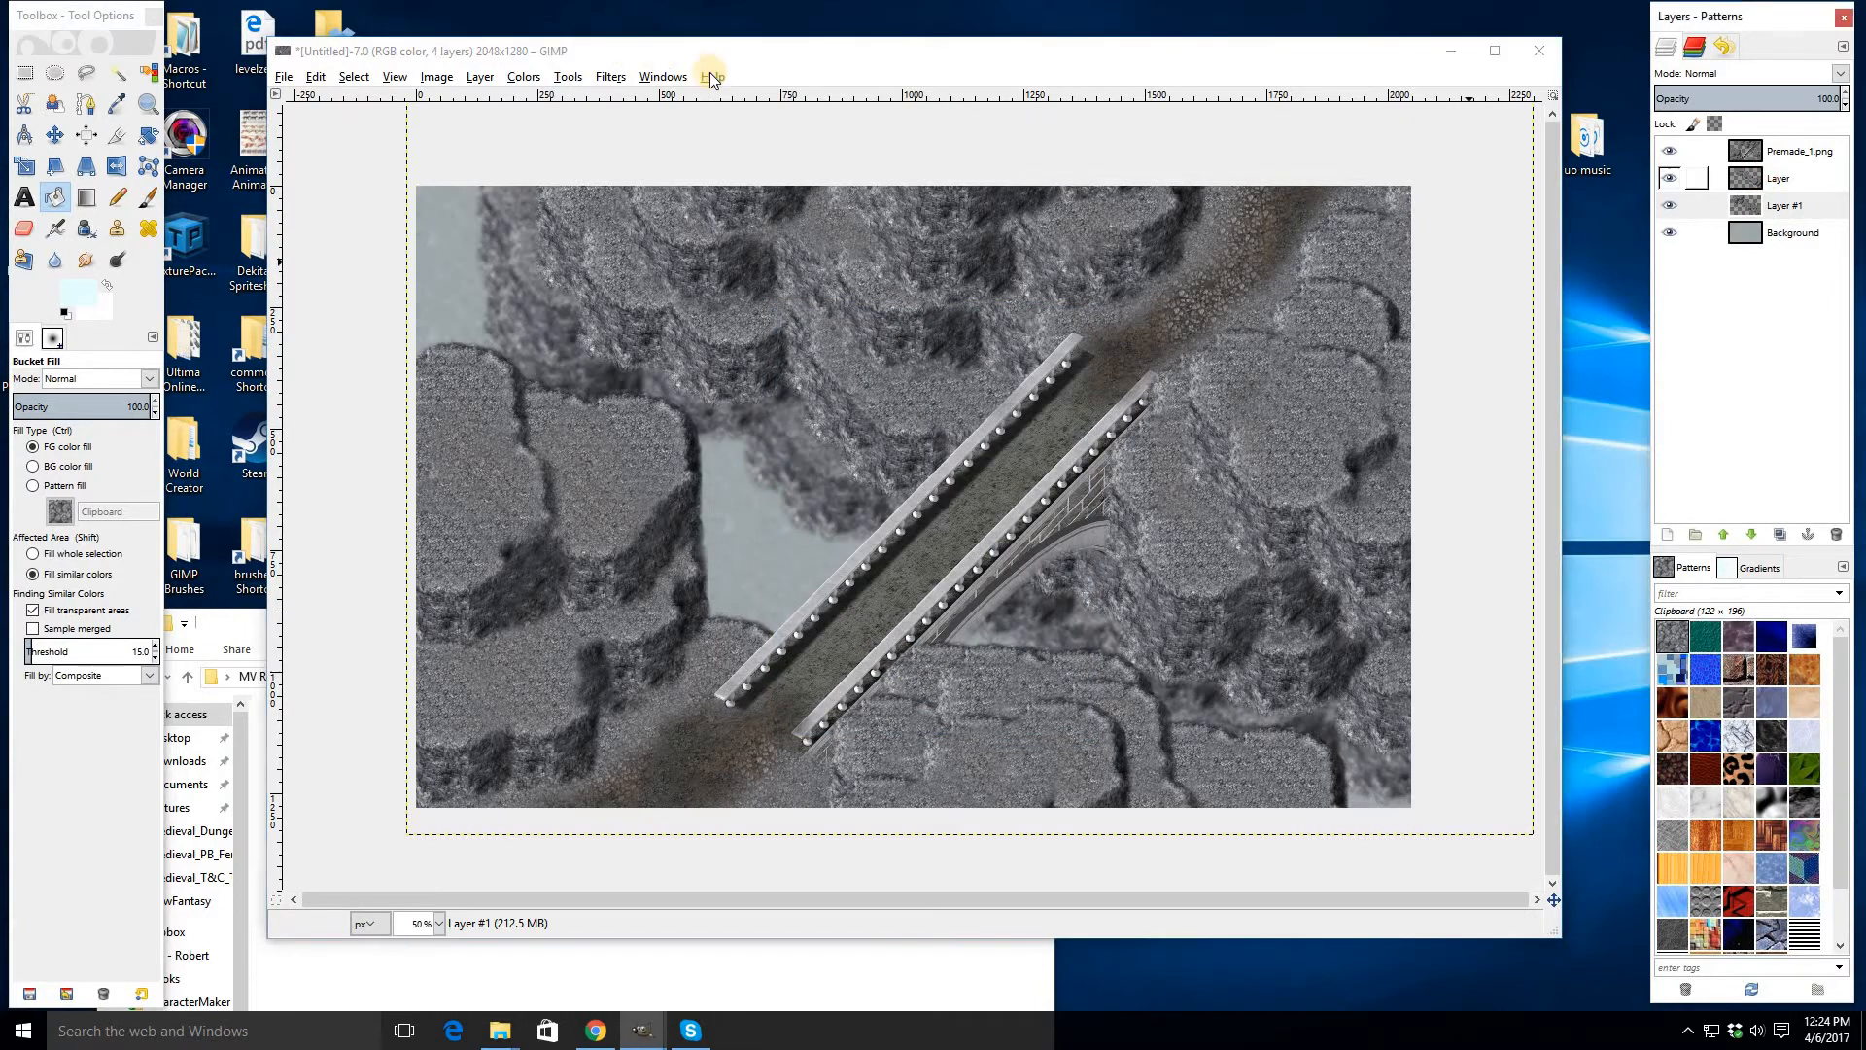
pyautogui.click(612, 78)
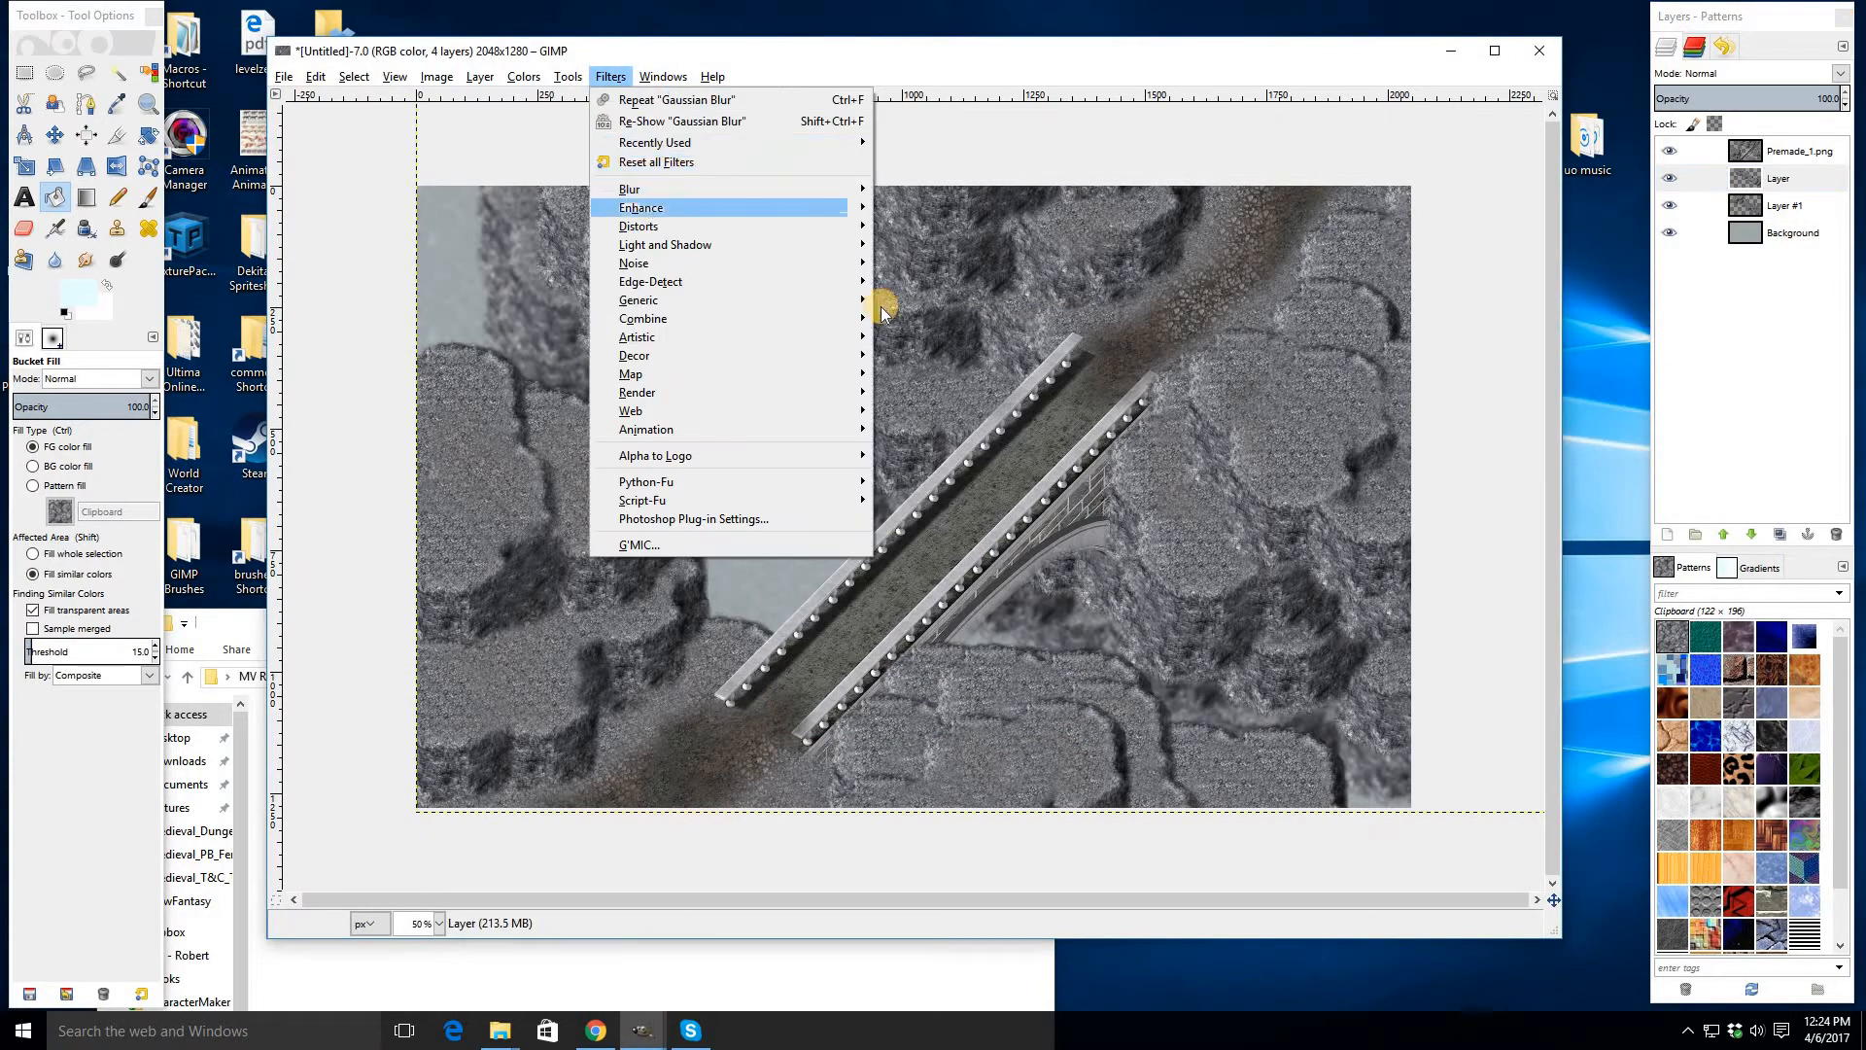
pyautogui.click(921, 394)
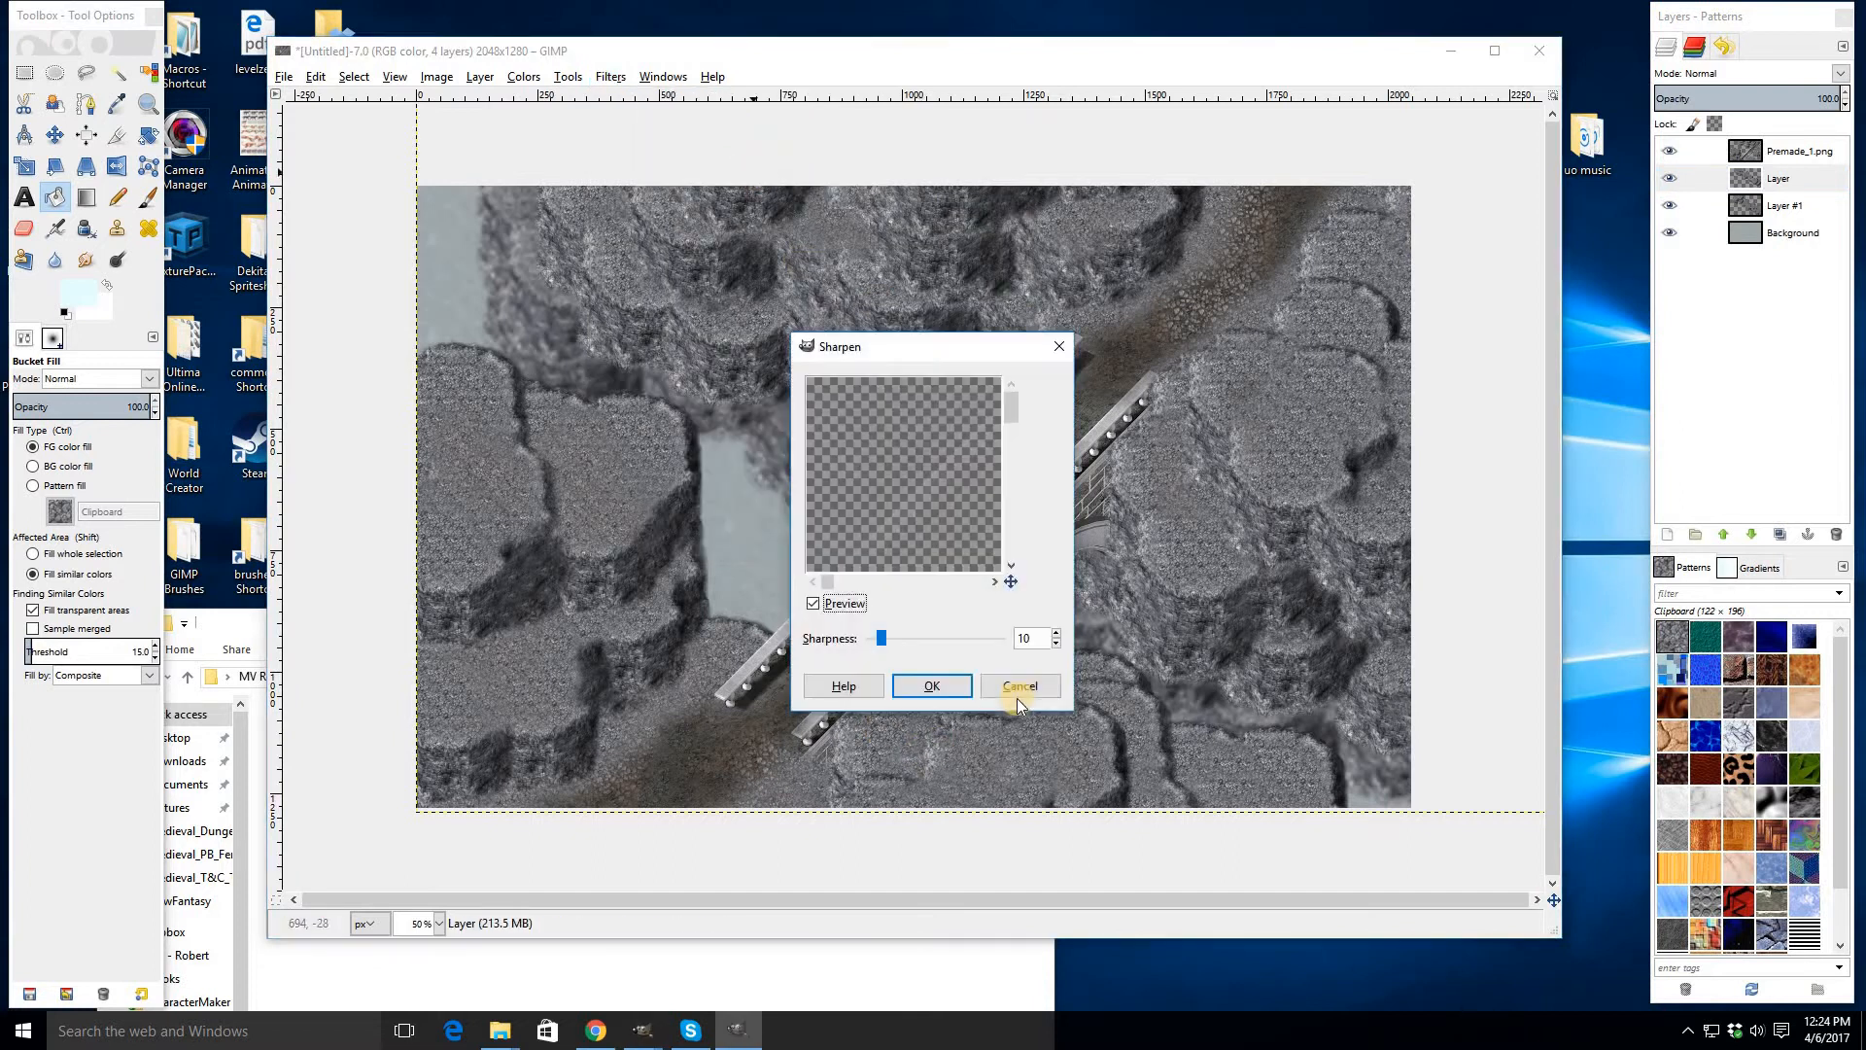
pyautogui.click(1016, 686)
# - Apply a Gaussian Blur of 8.0 px to the layer named Layer
pyautogui.click(618, 77)
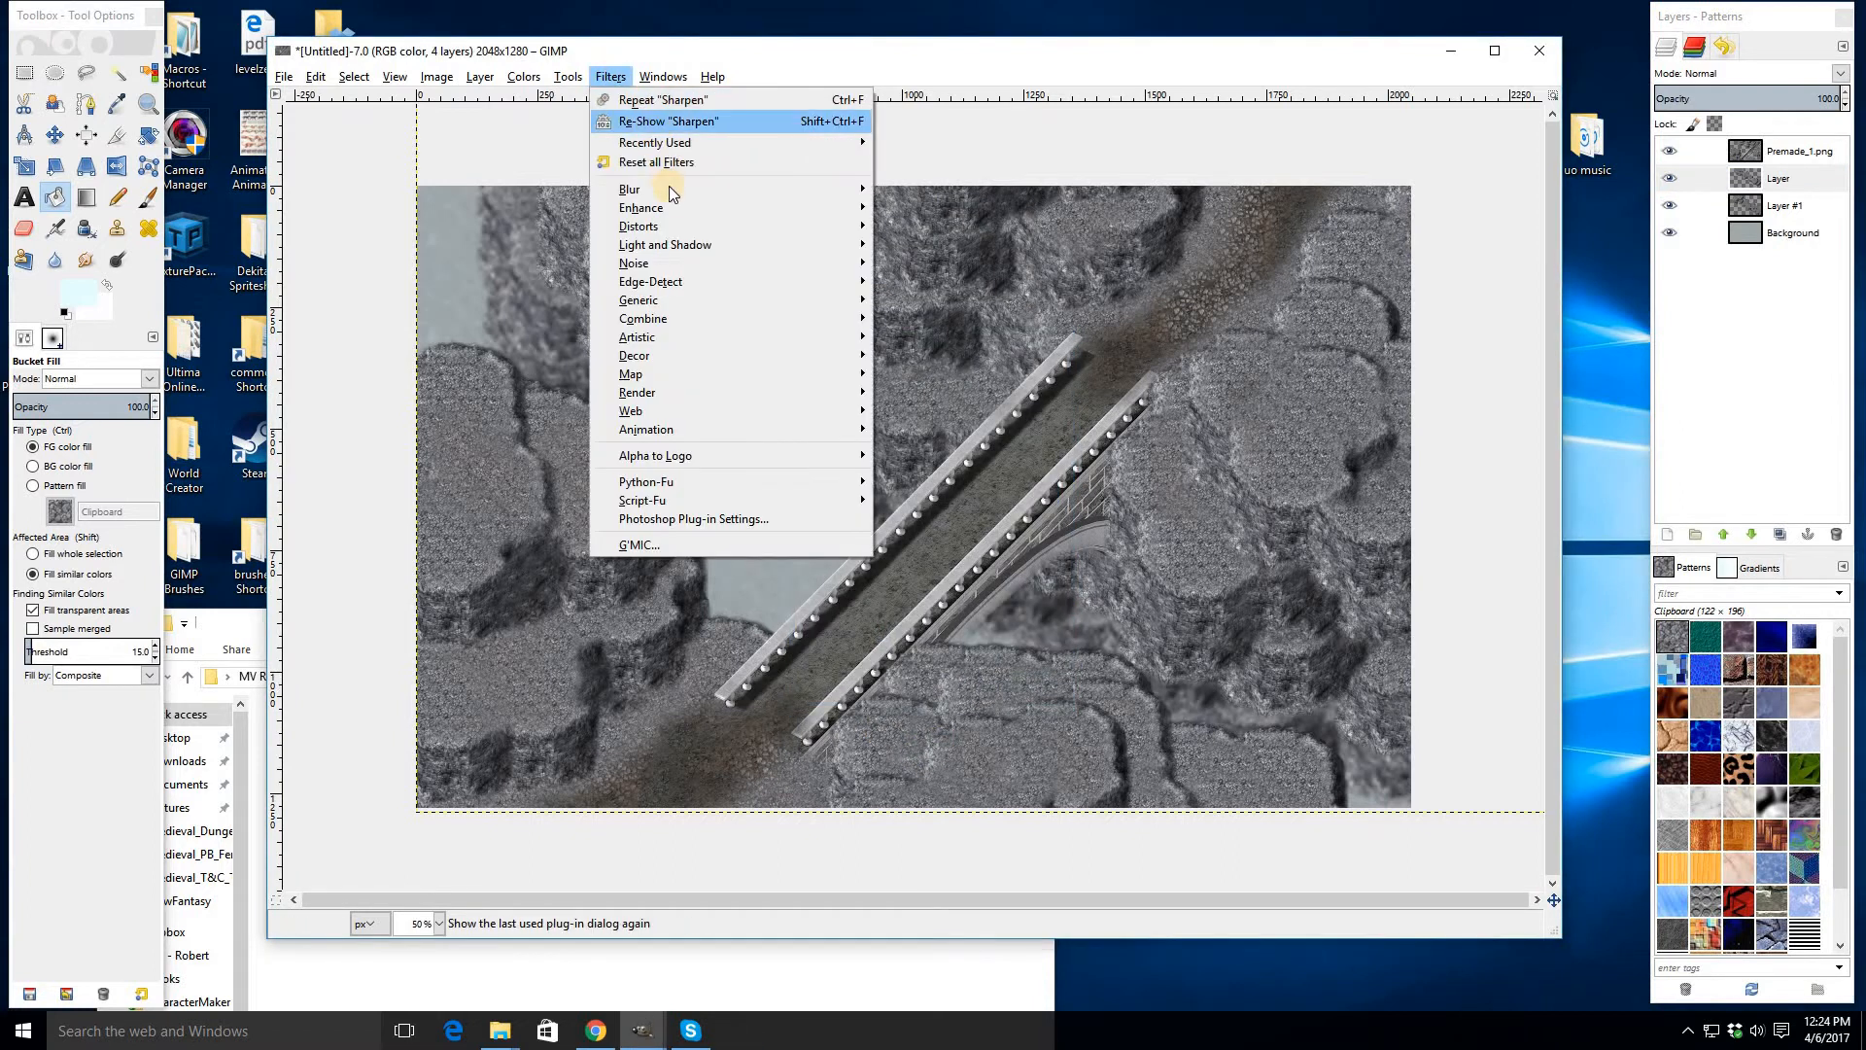
pyautogui.moveTo(645, 189)
pyautogui.press('Down')
pyautogui.press('Return')
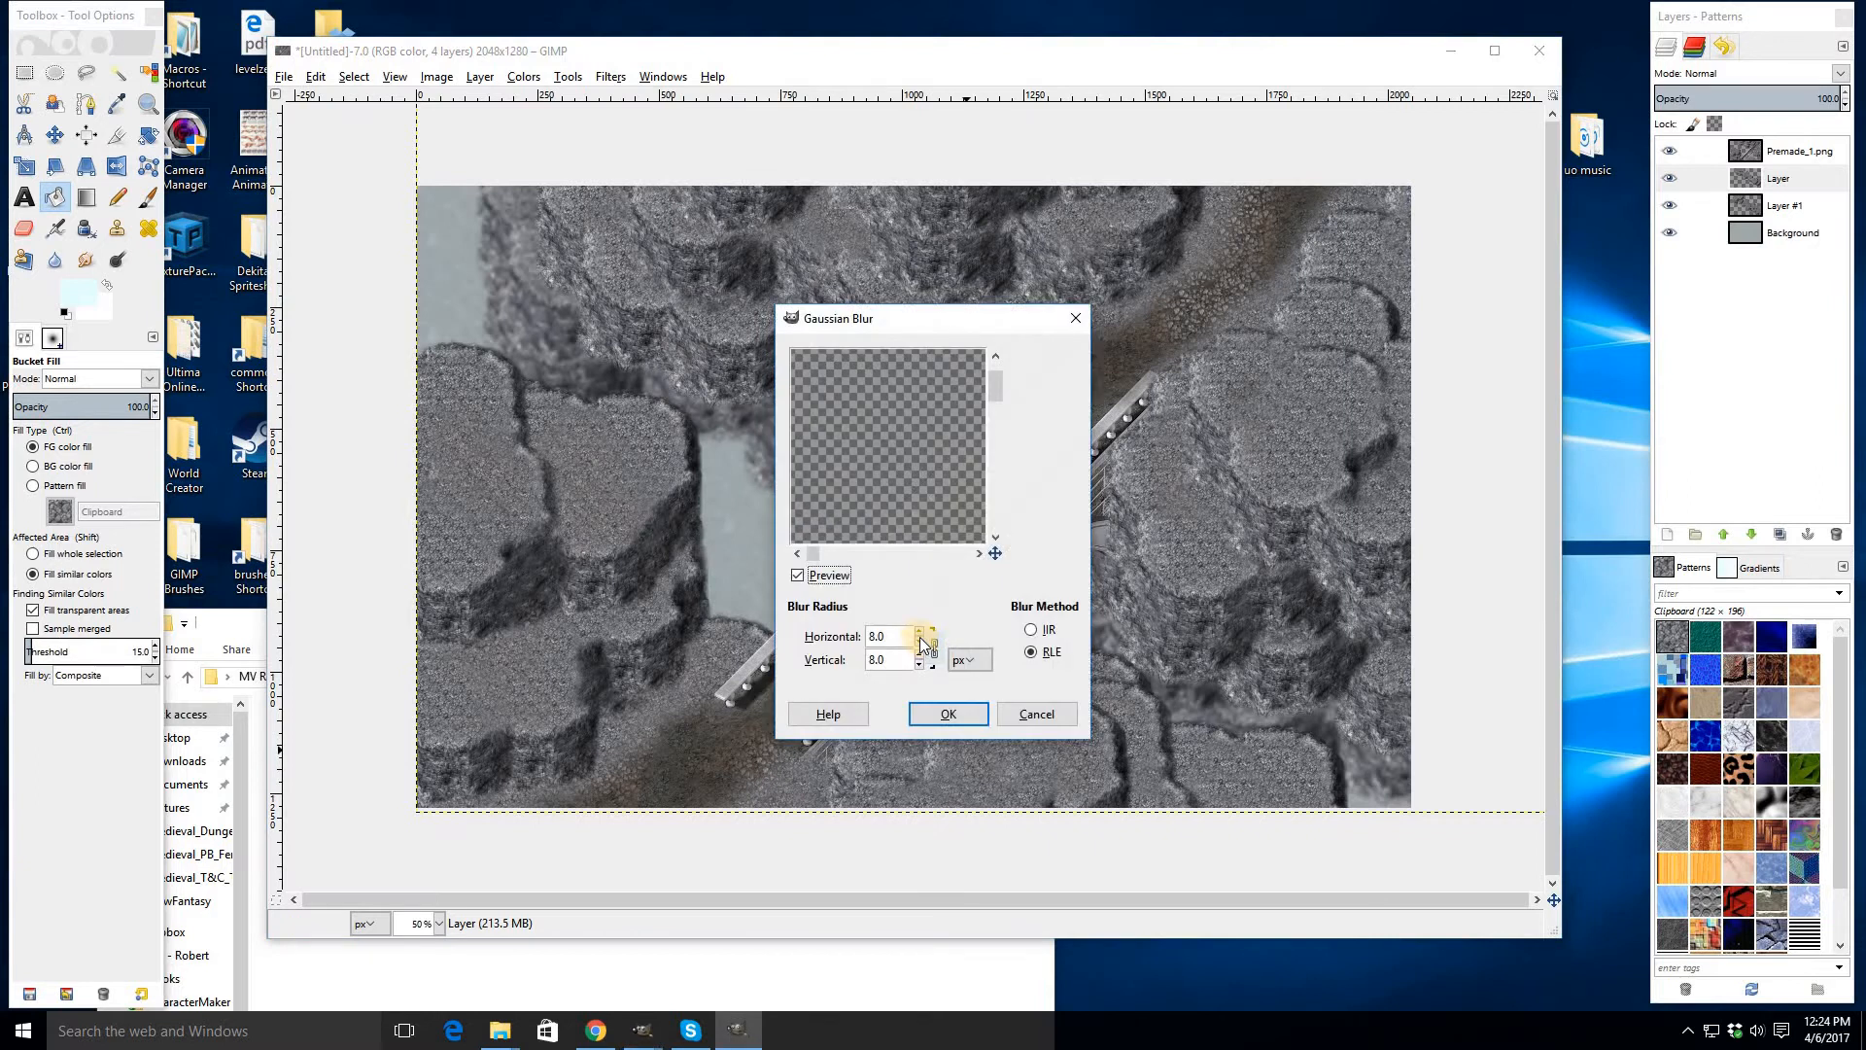
pyautogui.click(943, 716)
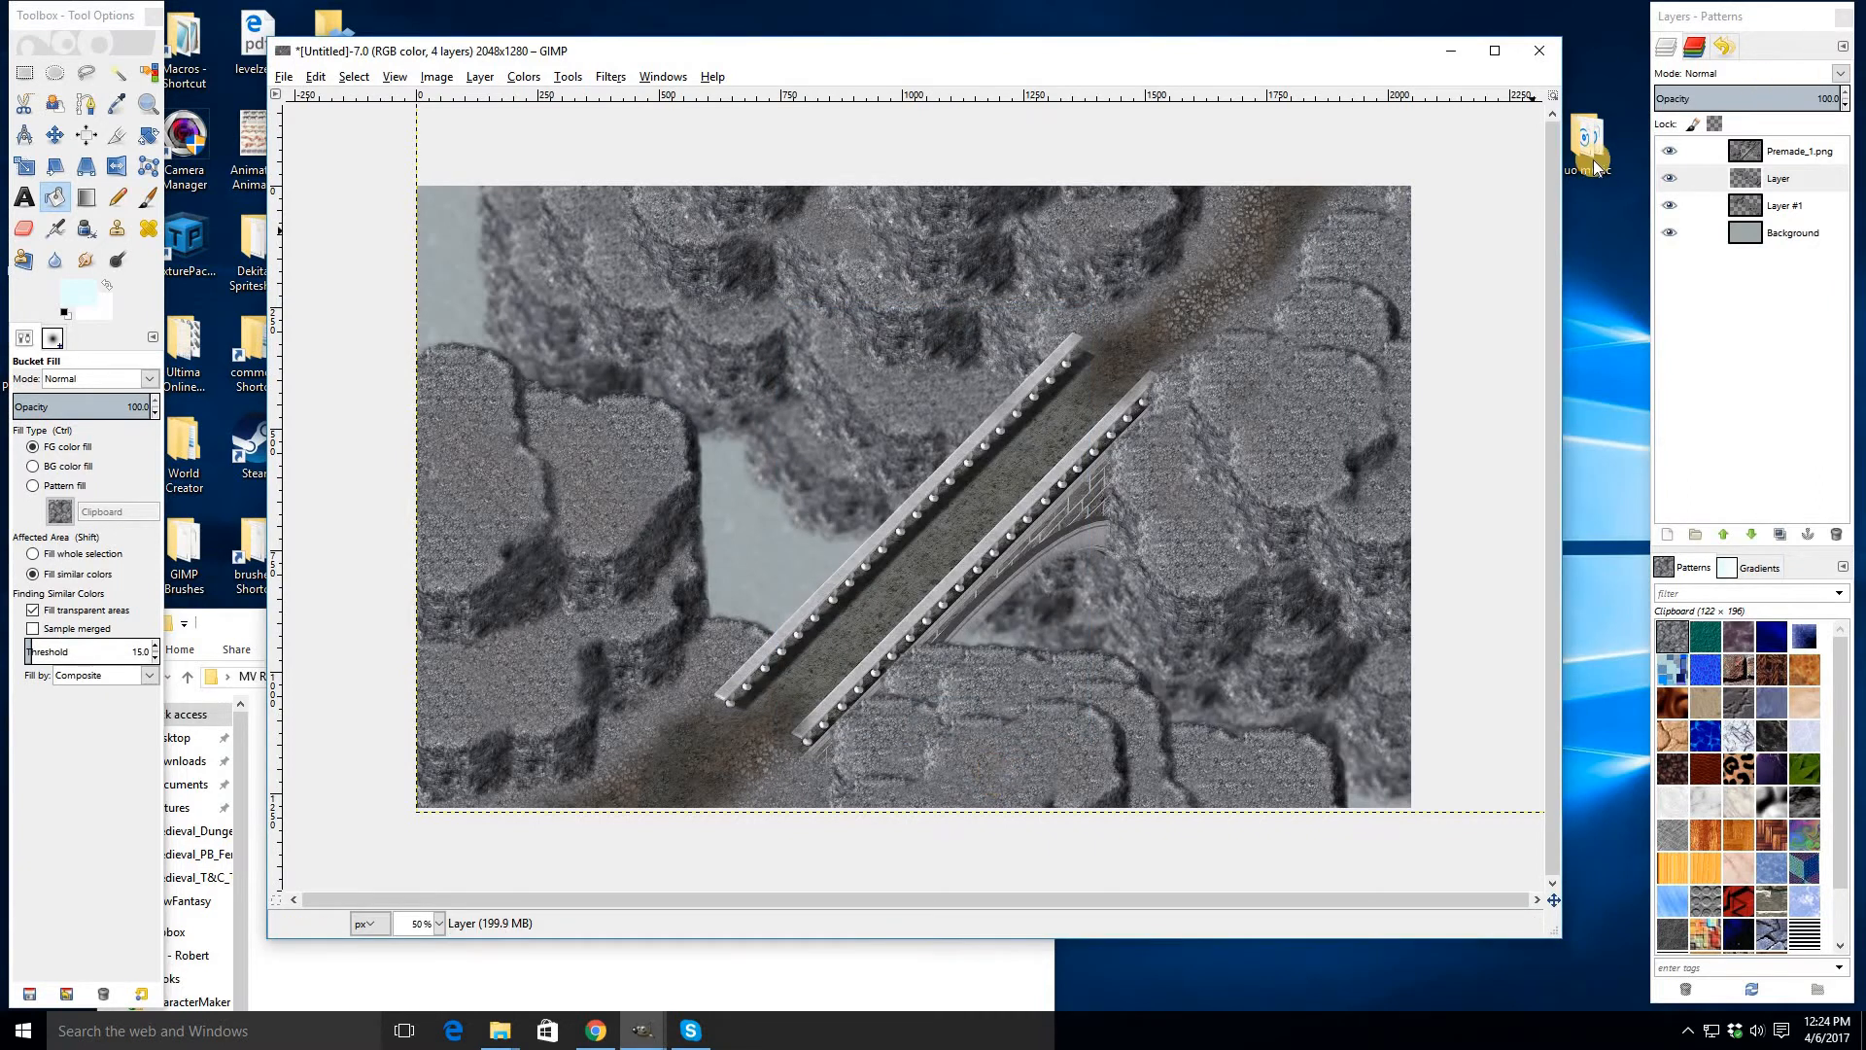
pyautogui.click(1769, 234)
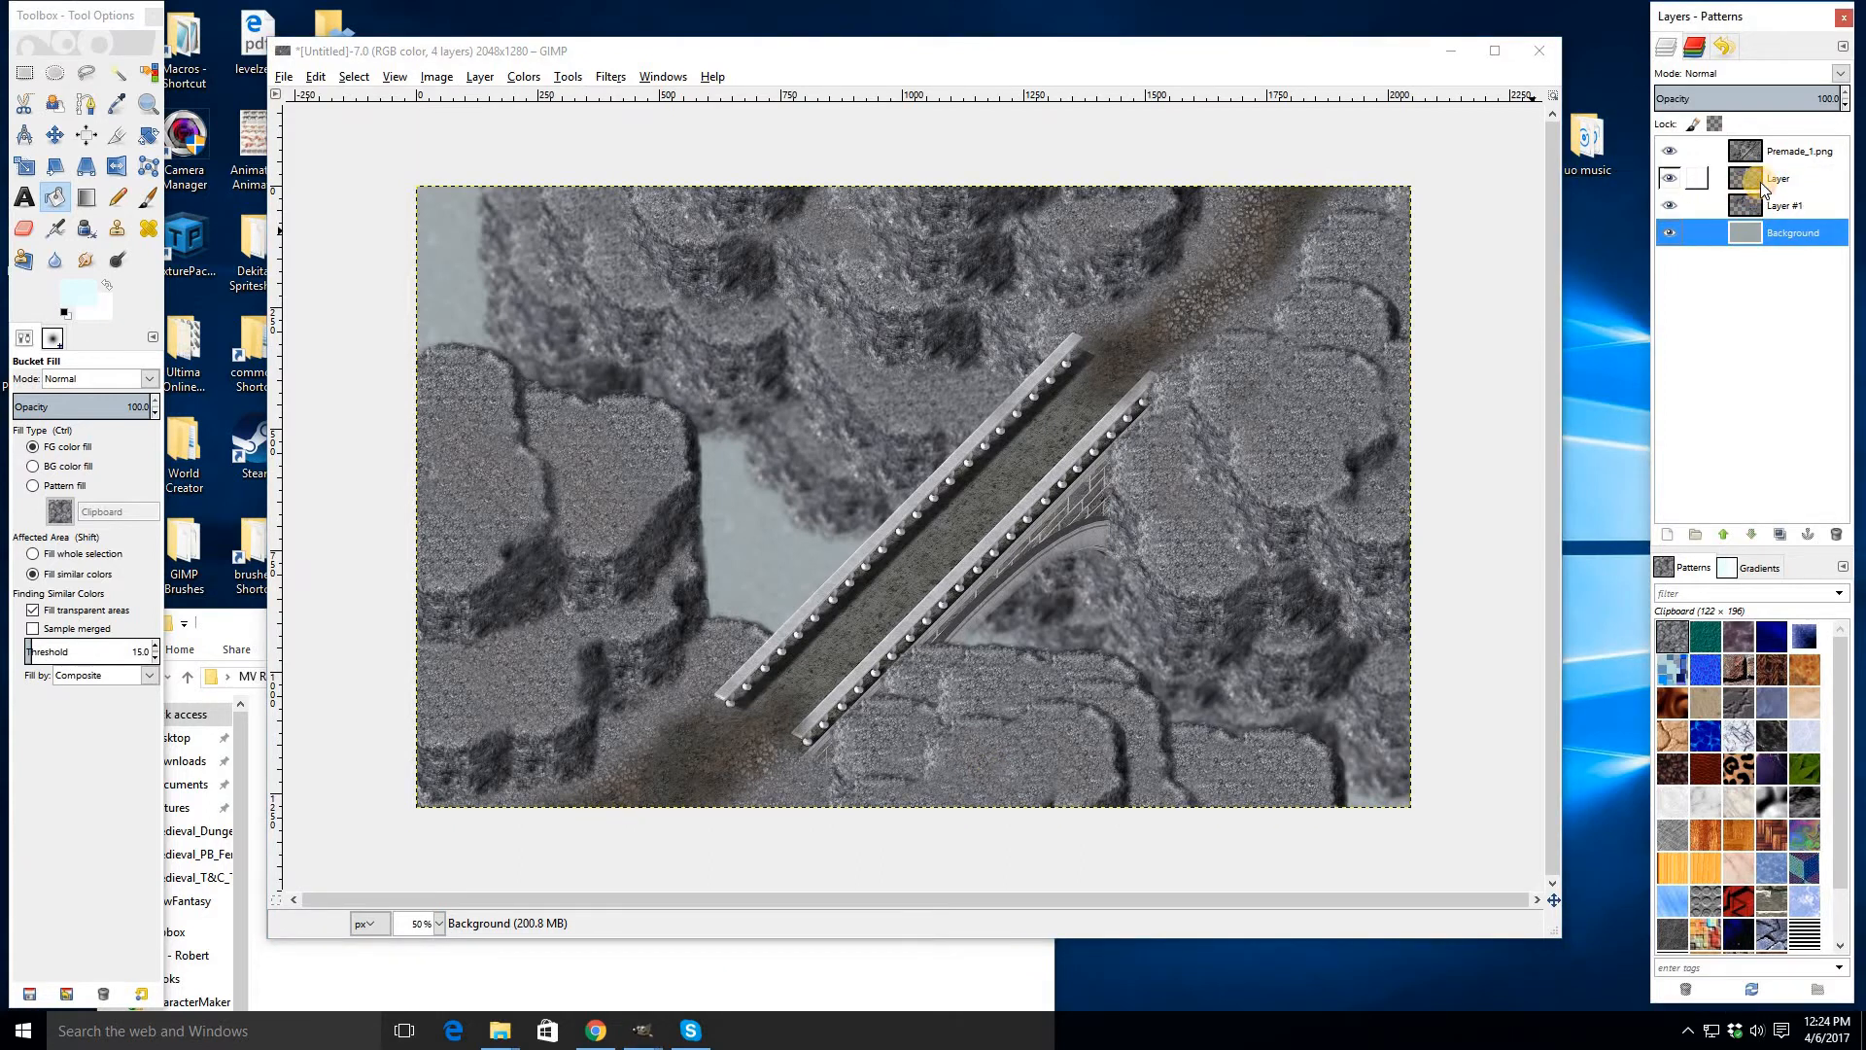
pyautogui.click(1761, 187)
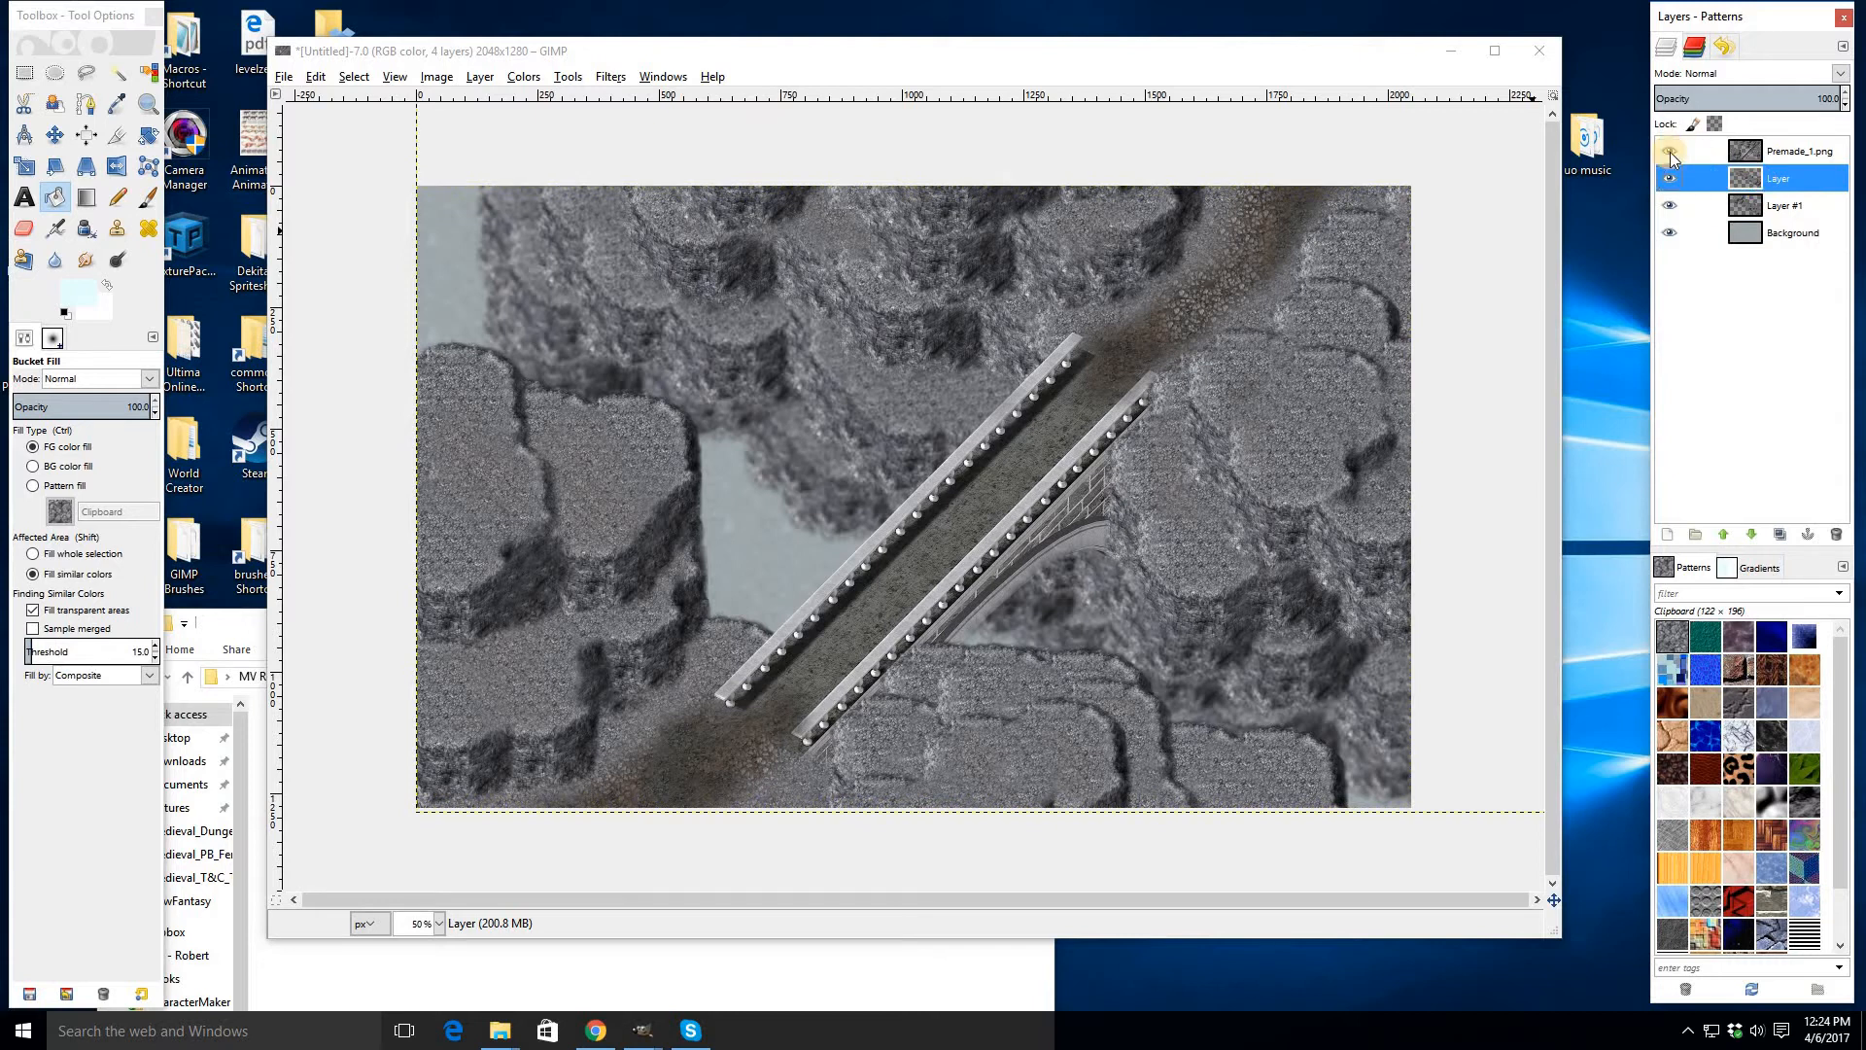
pyautogui.click(1670, 152)
pyautogui.click(1670, 151)
pyautogui.rightClick(1769, 184)
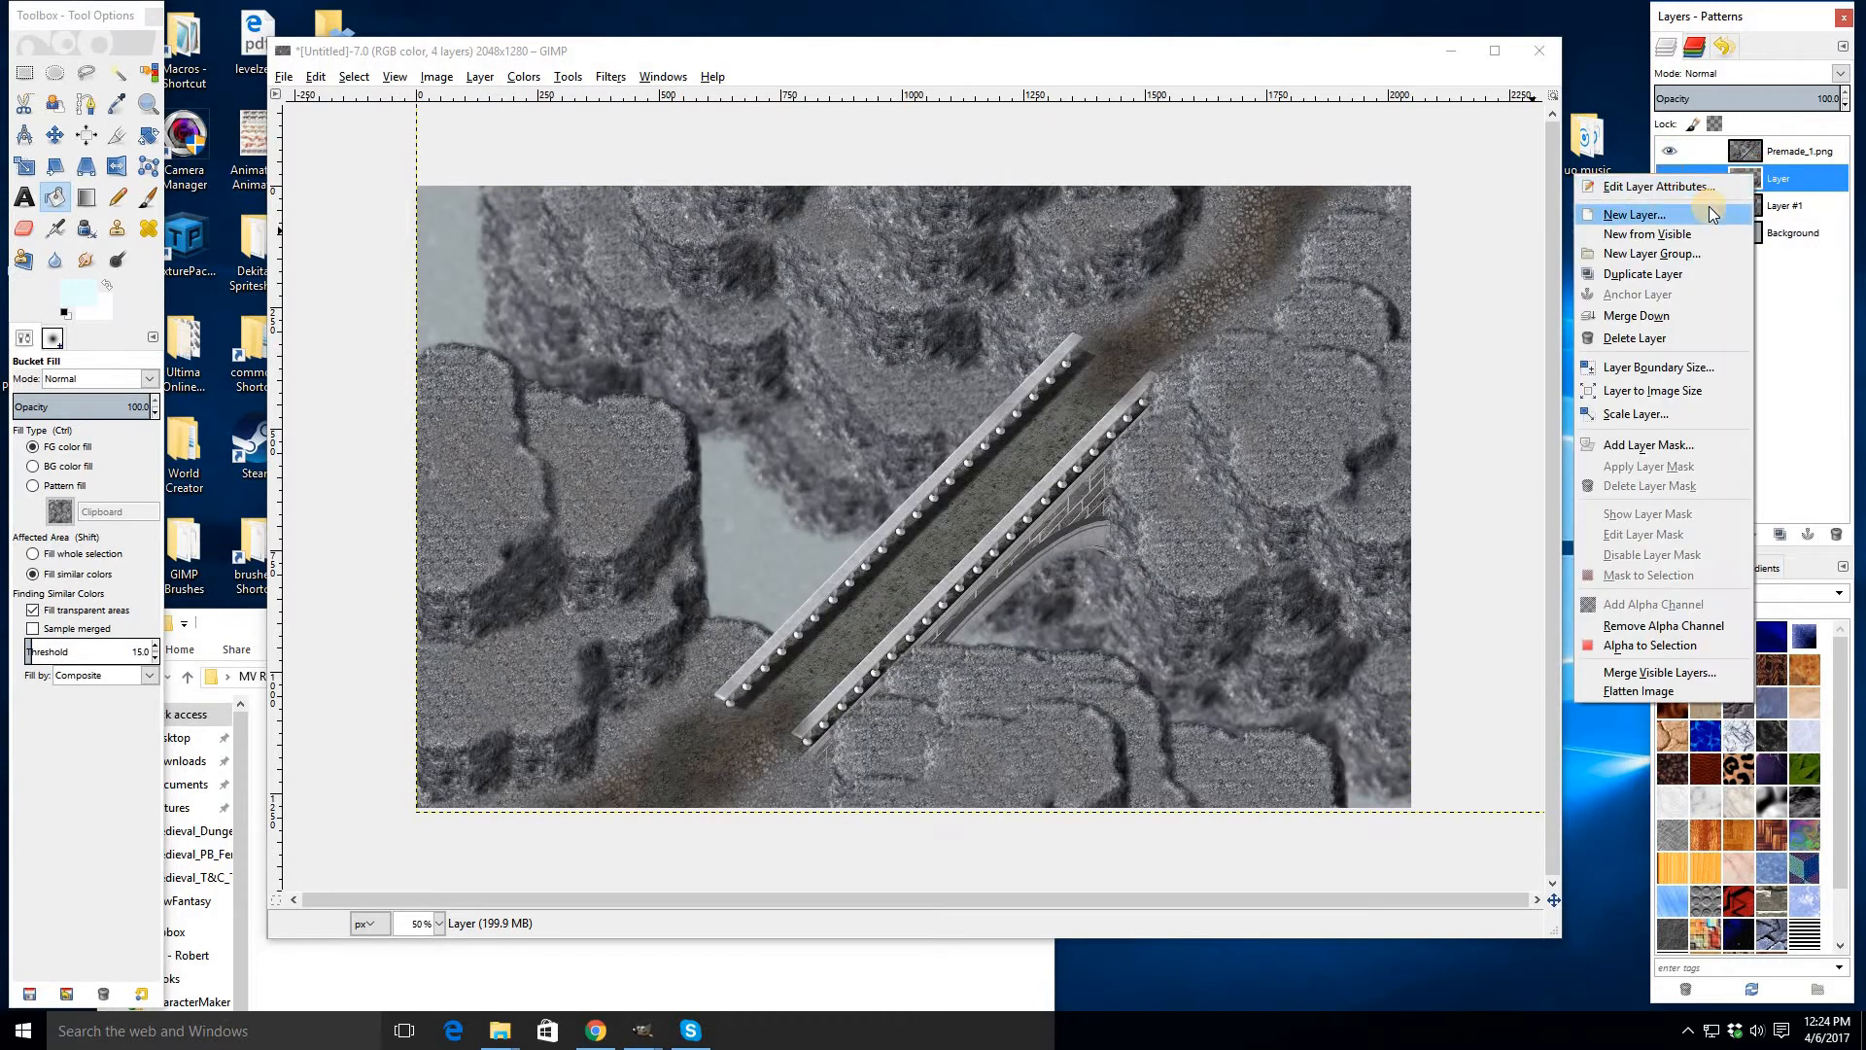
pyautogui.click(1775, 182)
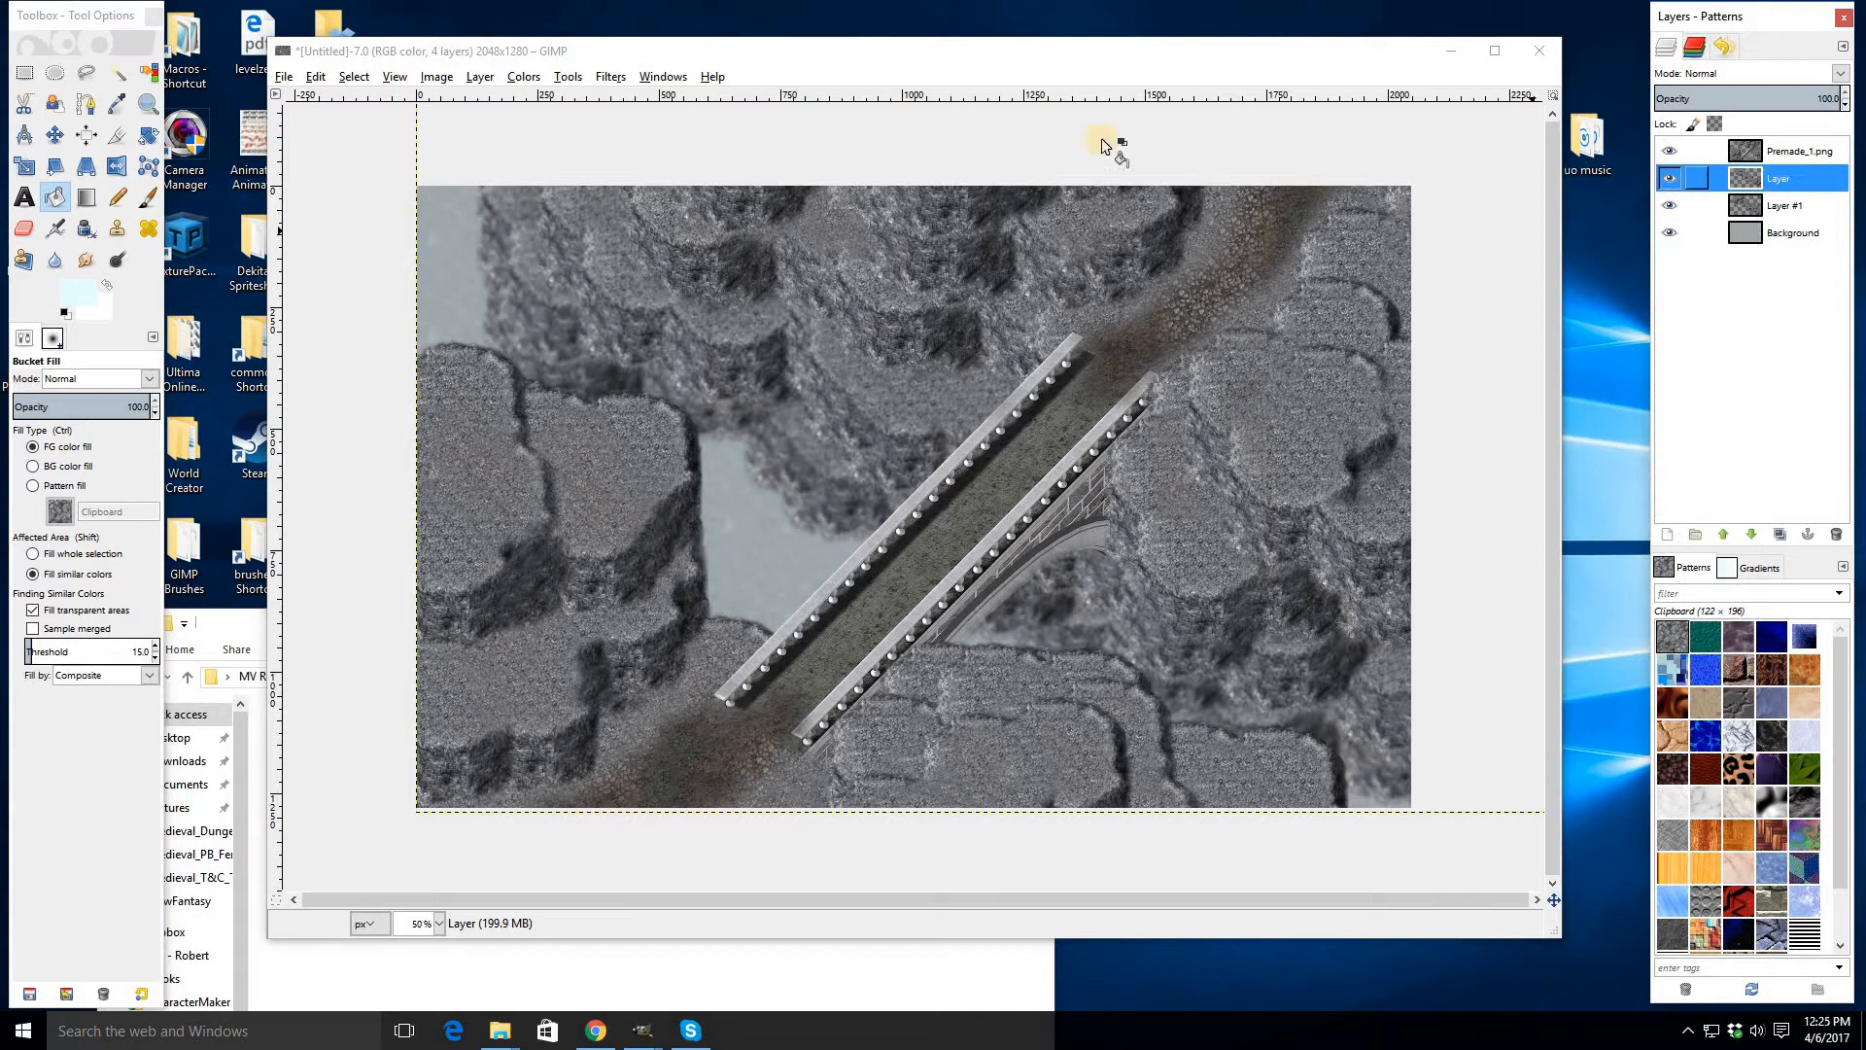
# - Render a Fog layer named Clouds with a pale blue-white fog colour and turbulence 2.0
pyautogui.click(612, 78)
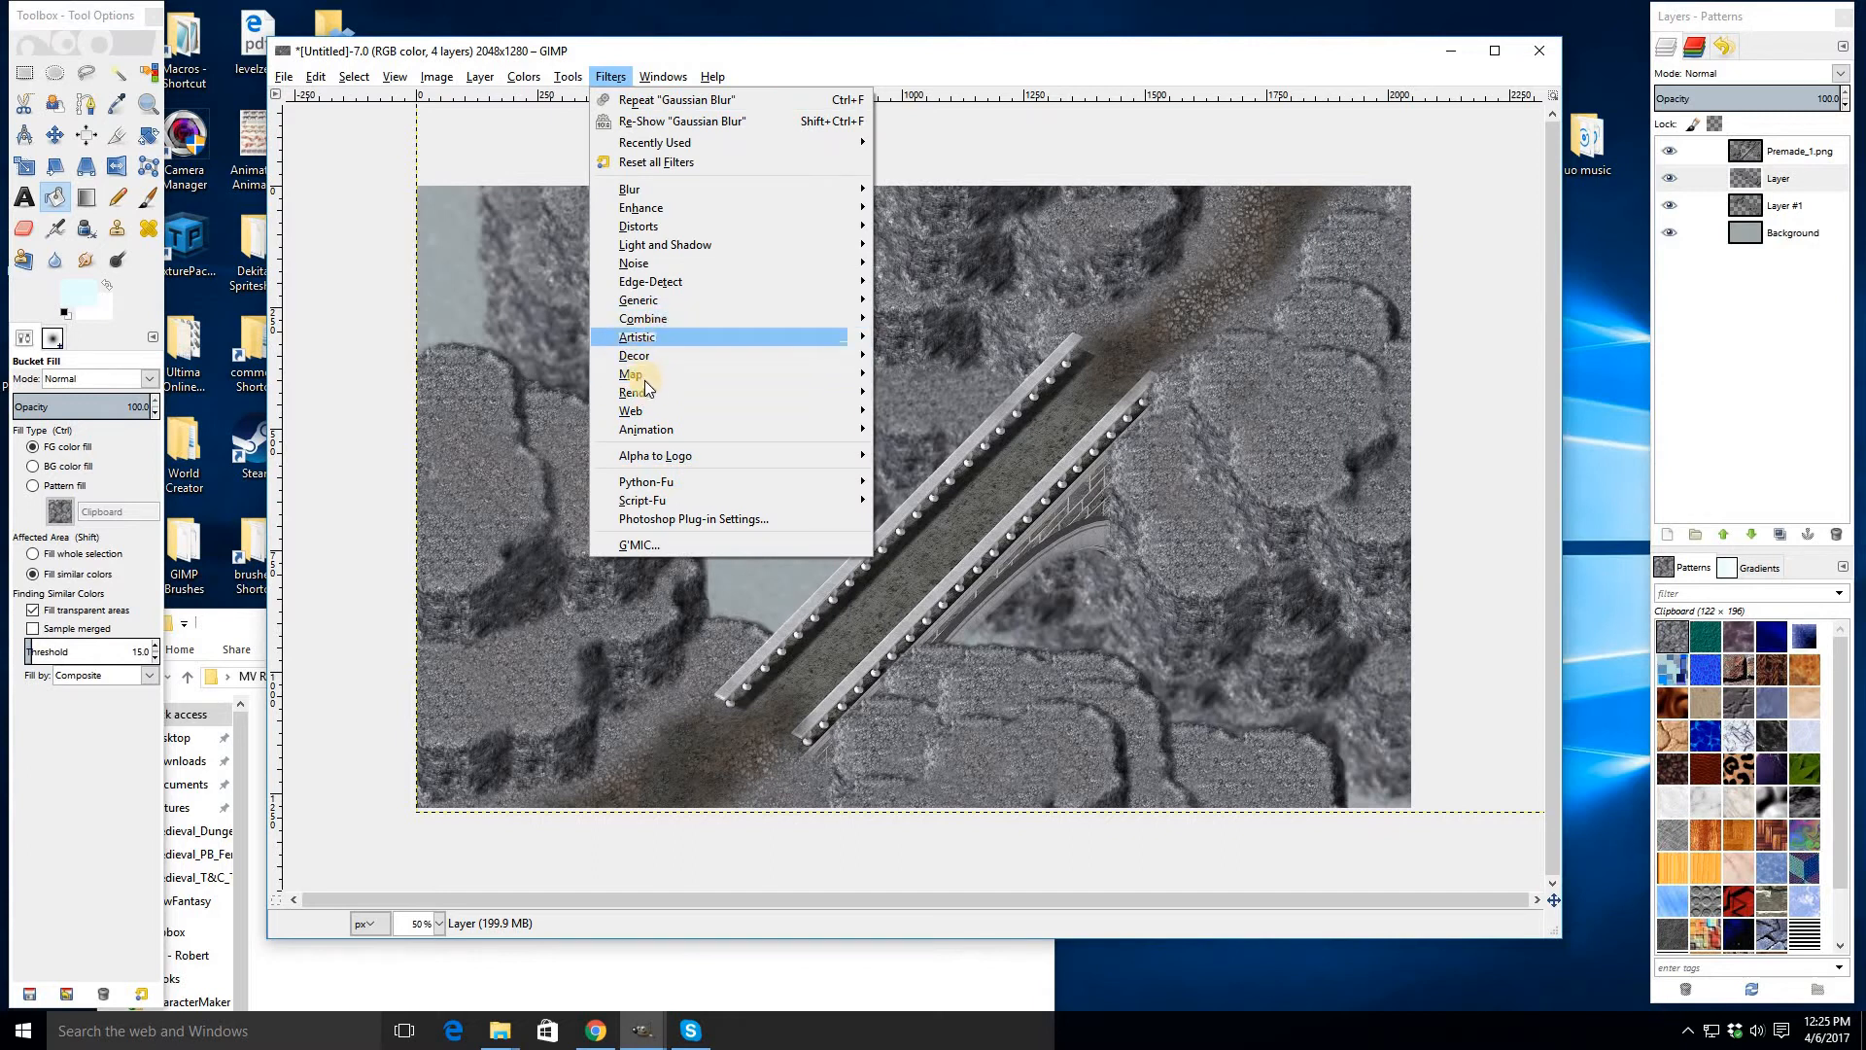
pyautogui.moveTo(642, 394)
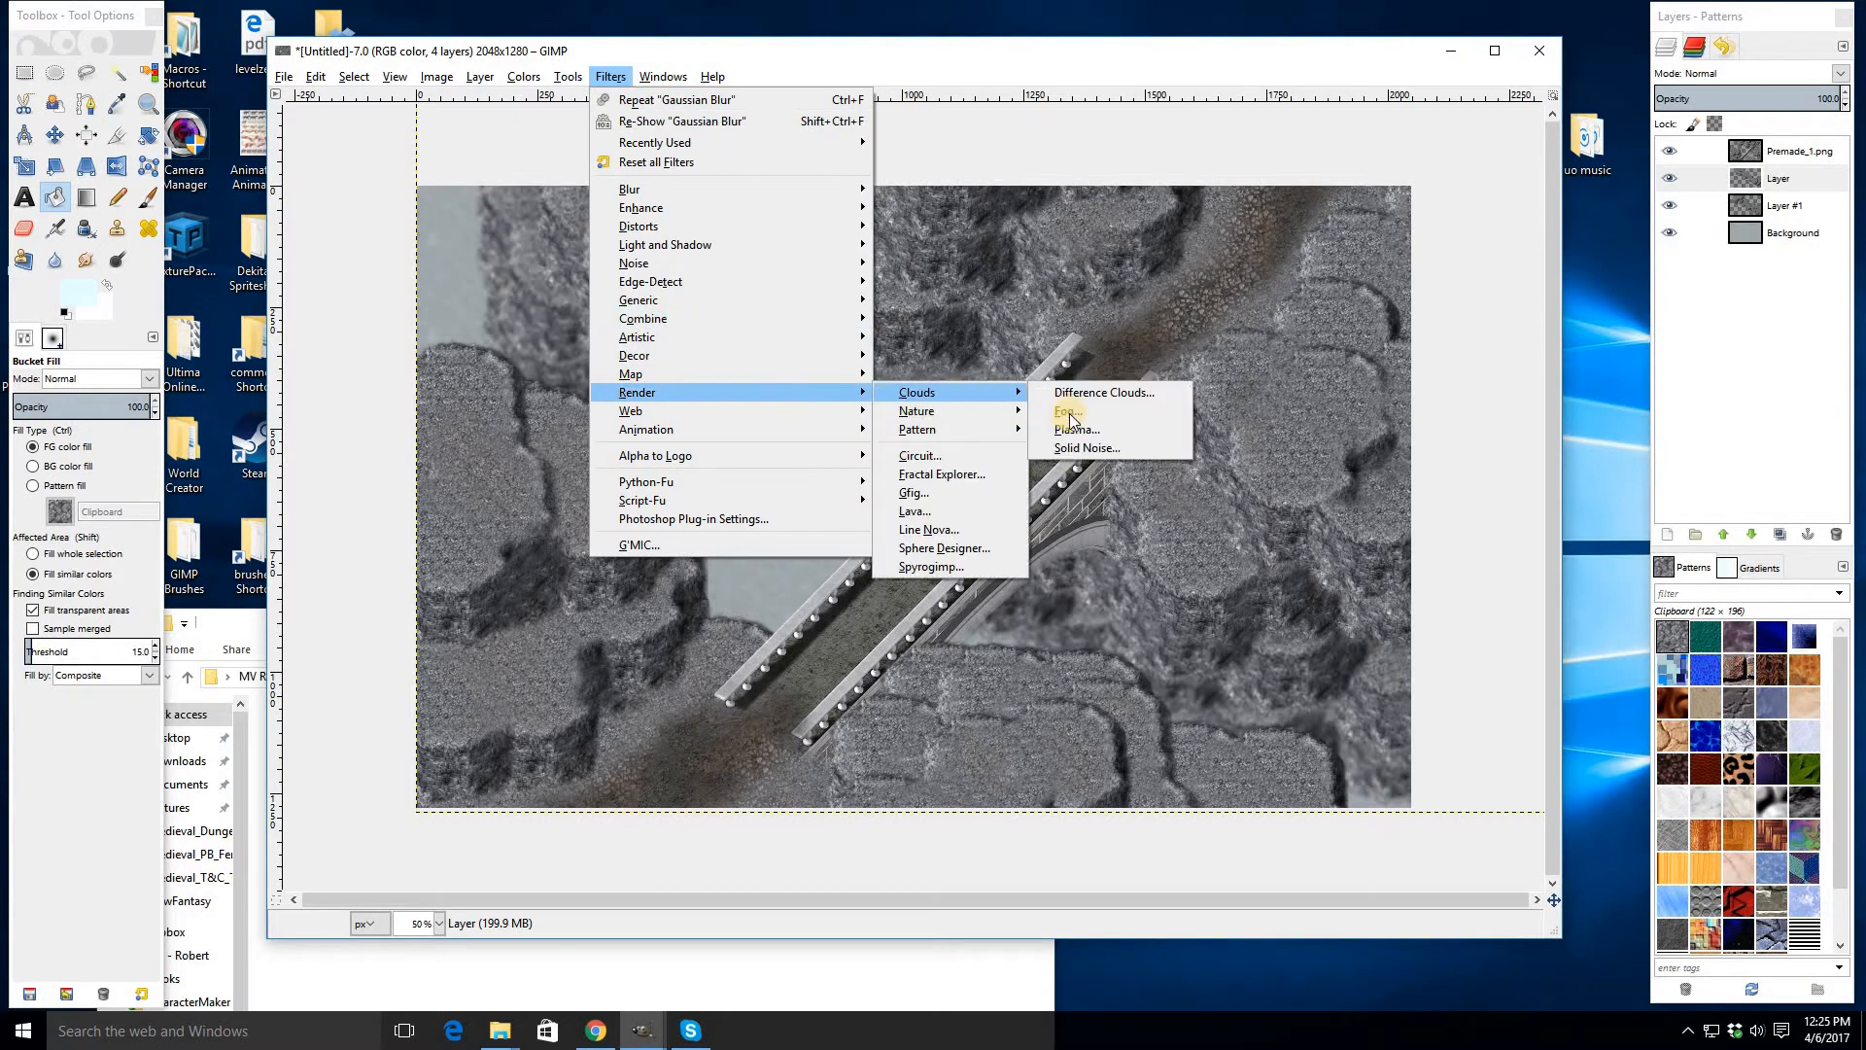
pyautogui.click(1166, 498)
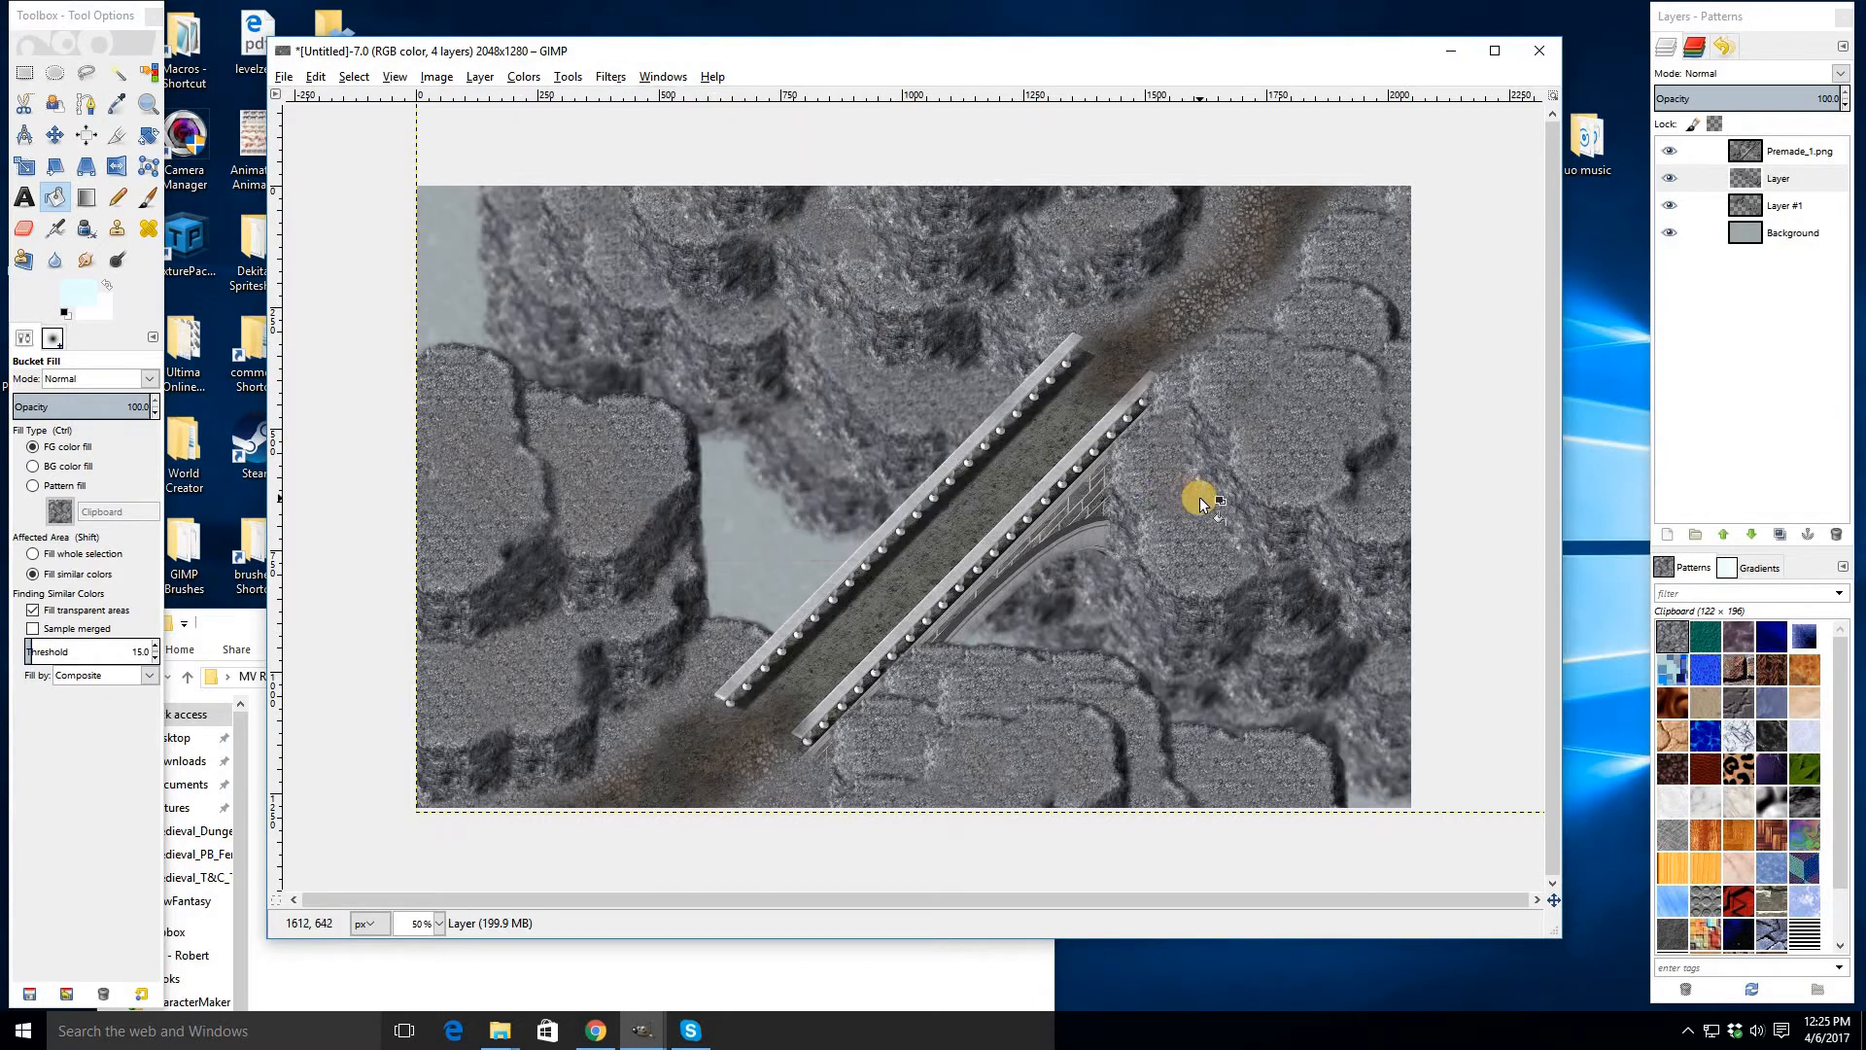
pyautogui.click(918, 502)
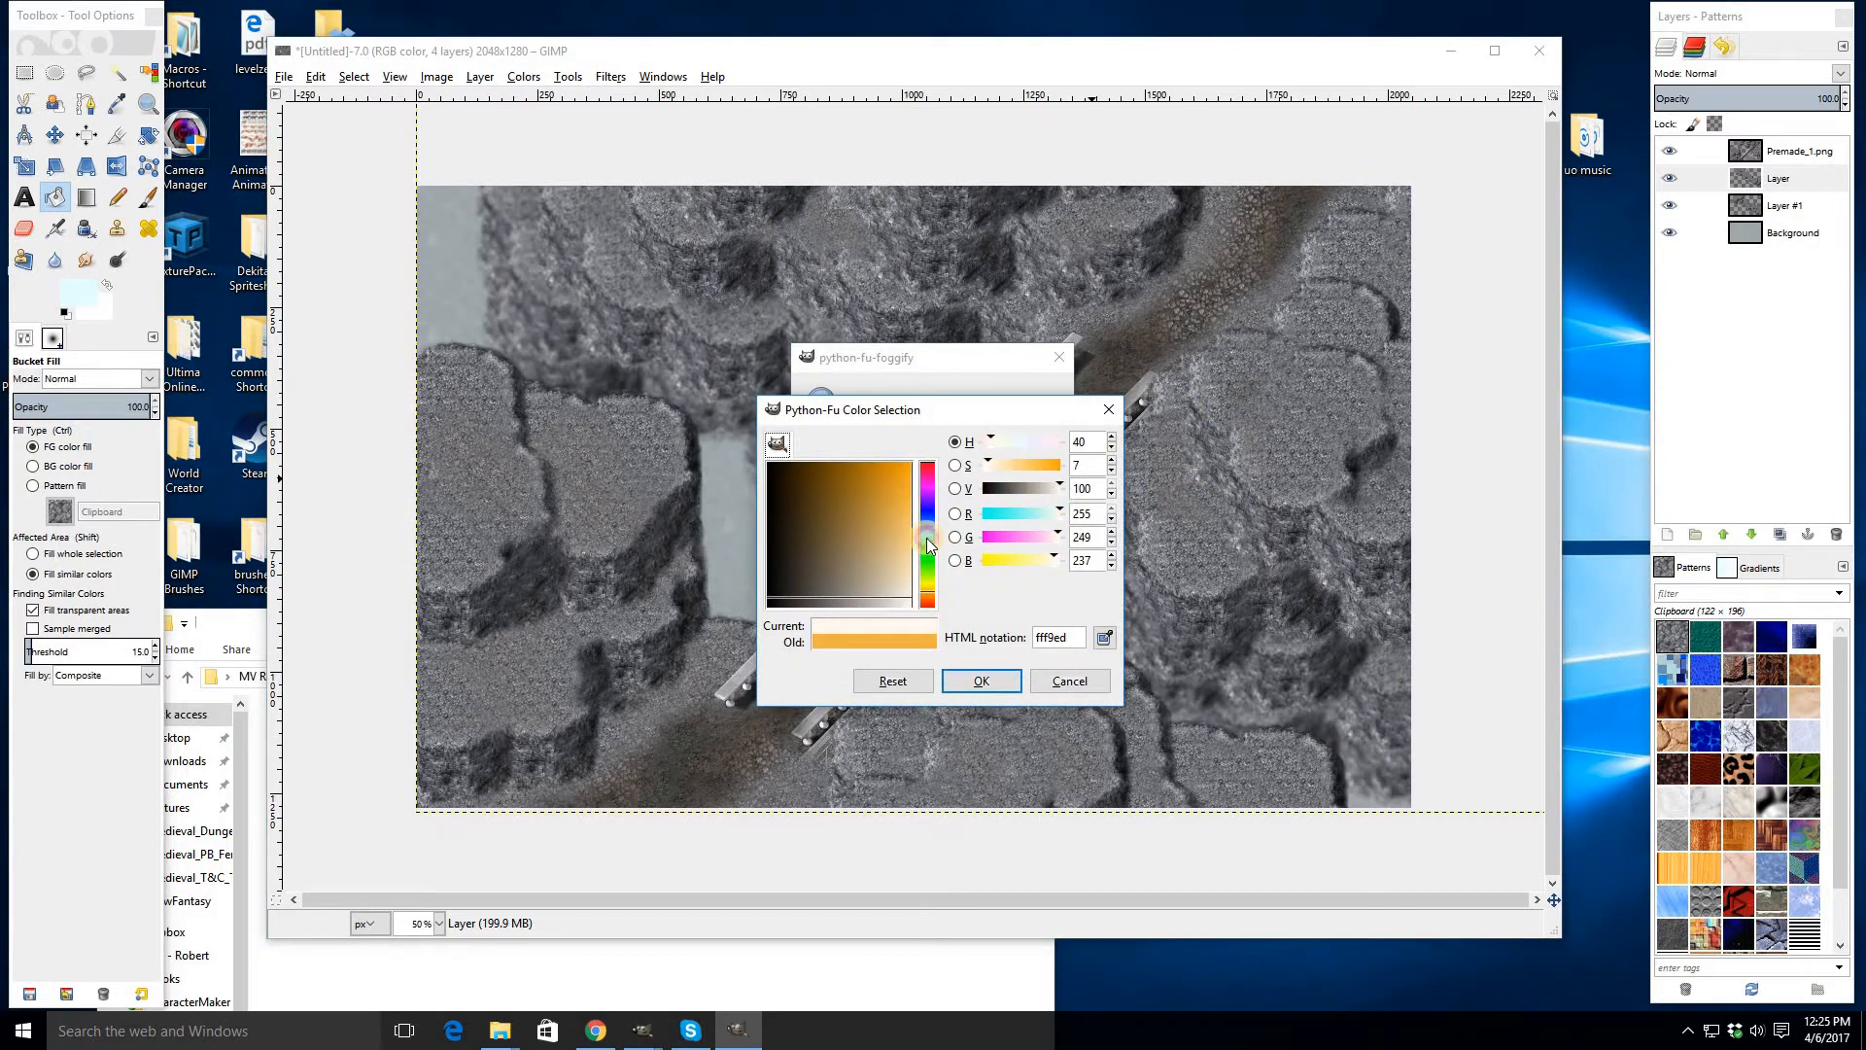
pyautogui.click(927, 537)
pyautogui.click(912, 590)
pyautogui.moveTo(922, 602); pyautogui.dragTo(925, 616)
pyautogui.click(983, 683)
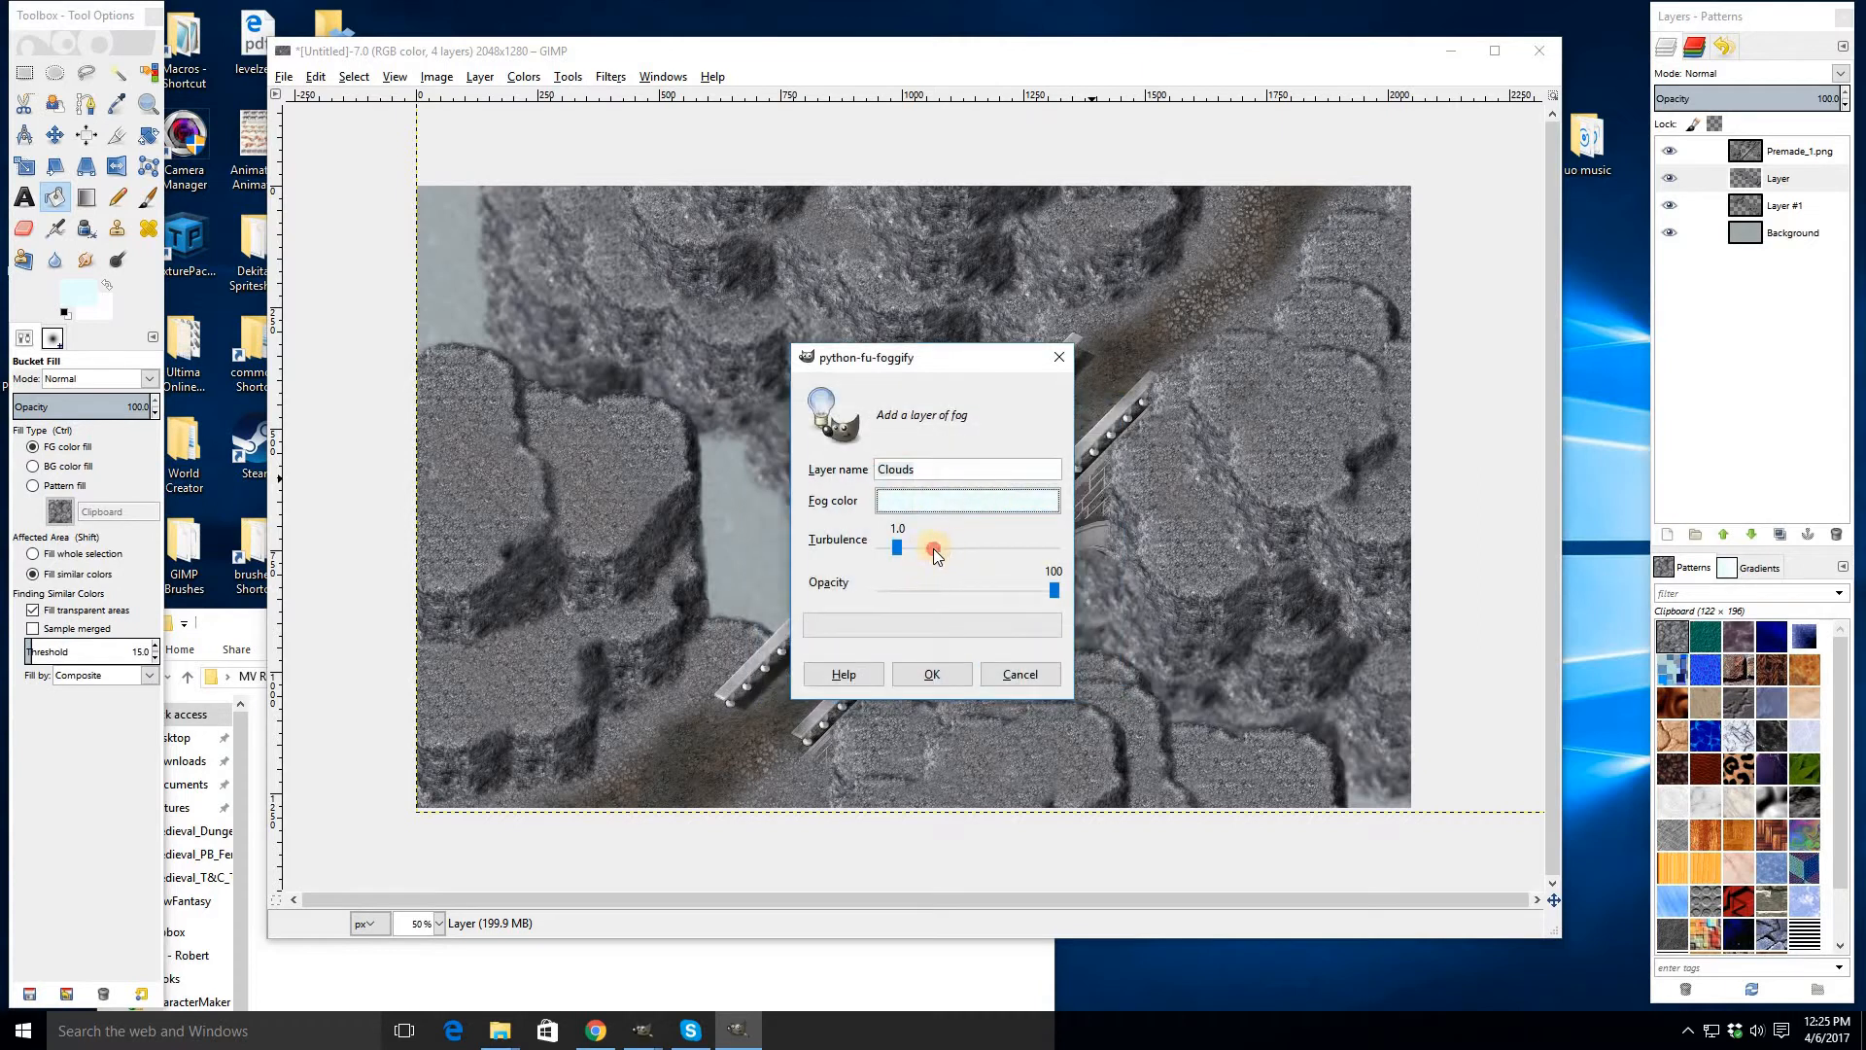
pyautogui.click(933, 548)
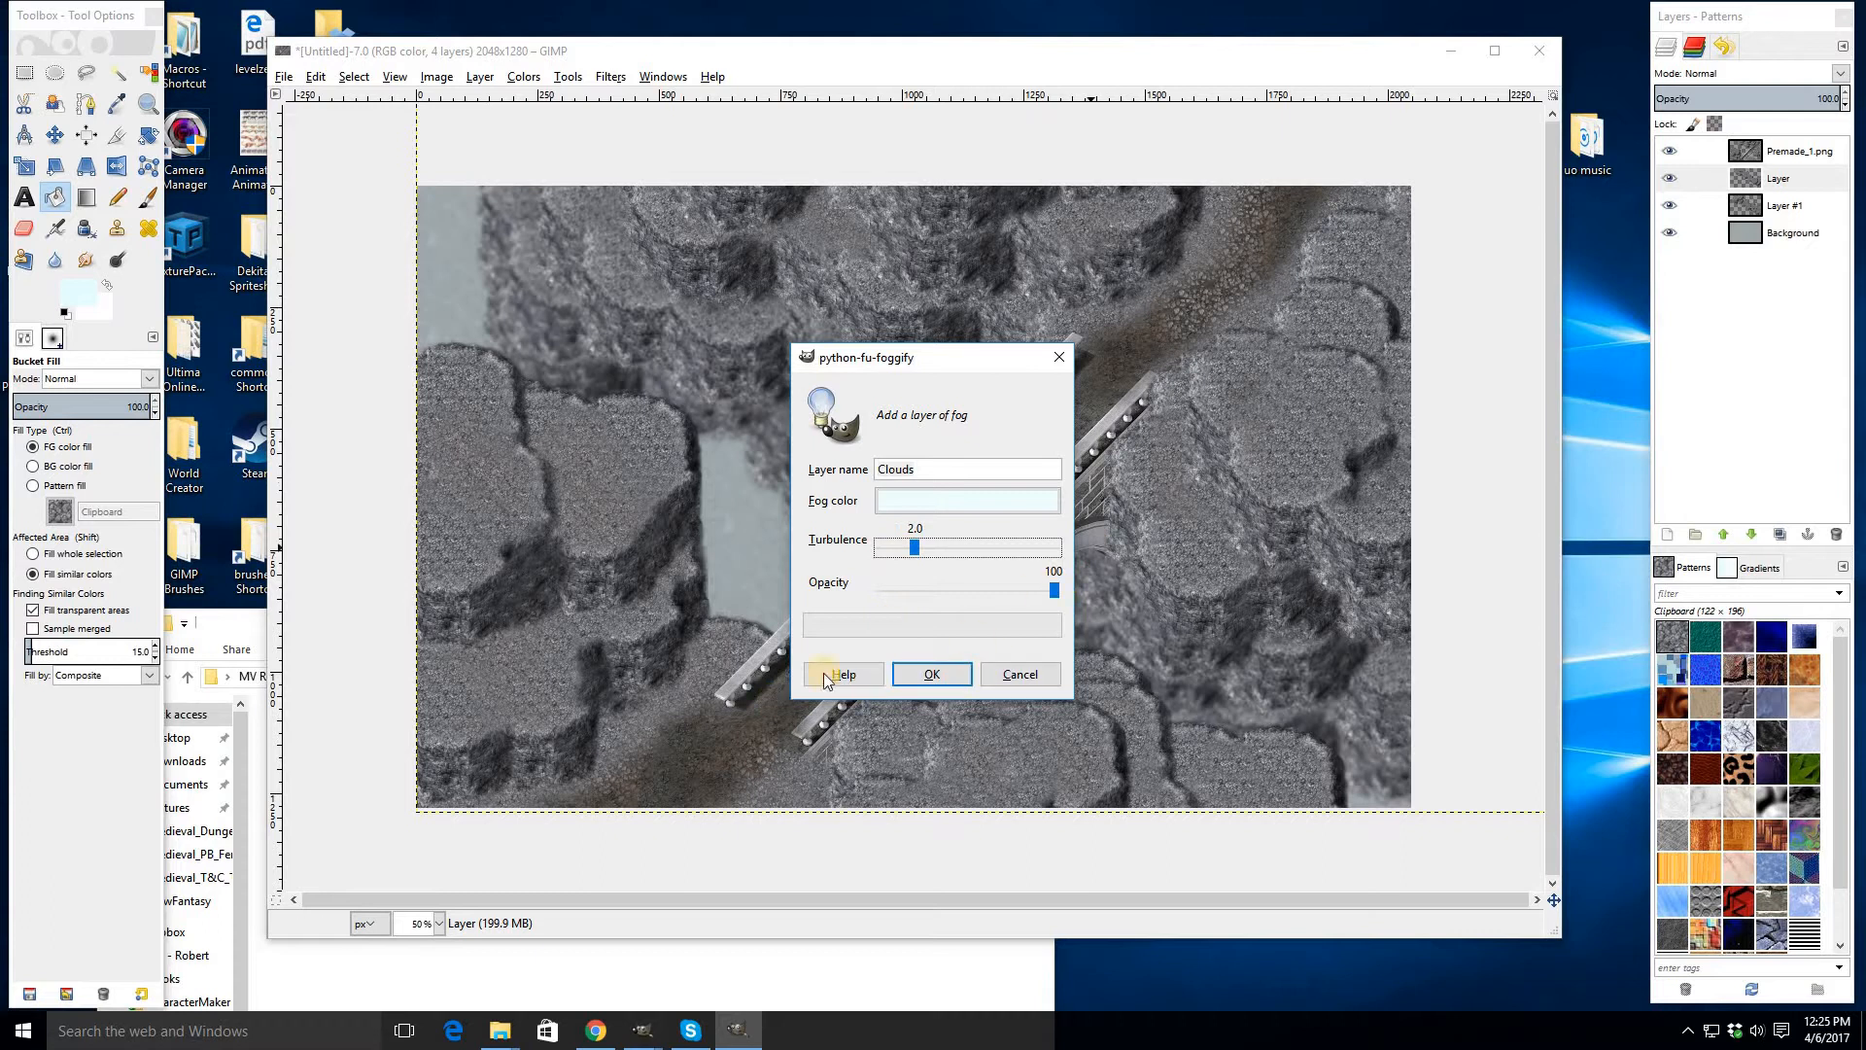
pyautogui.press('Return')
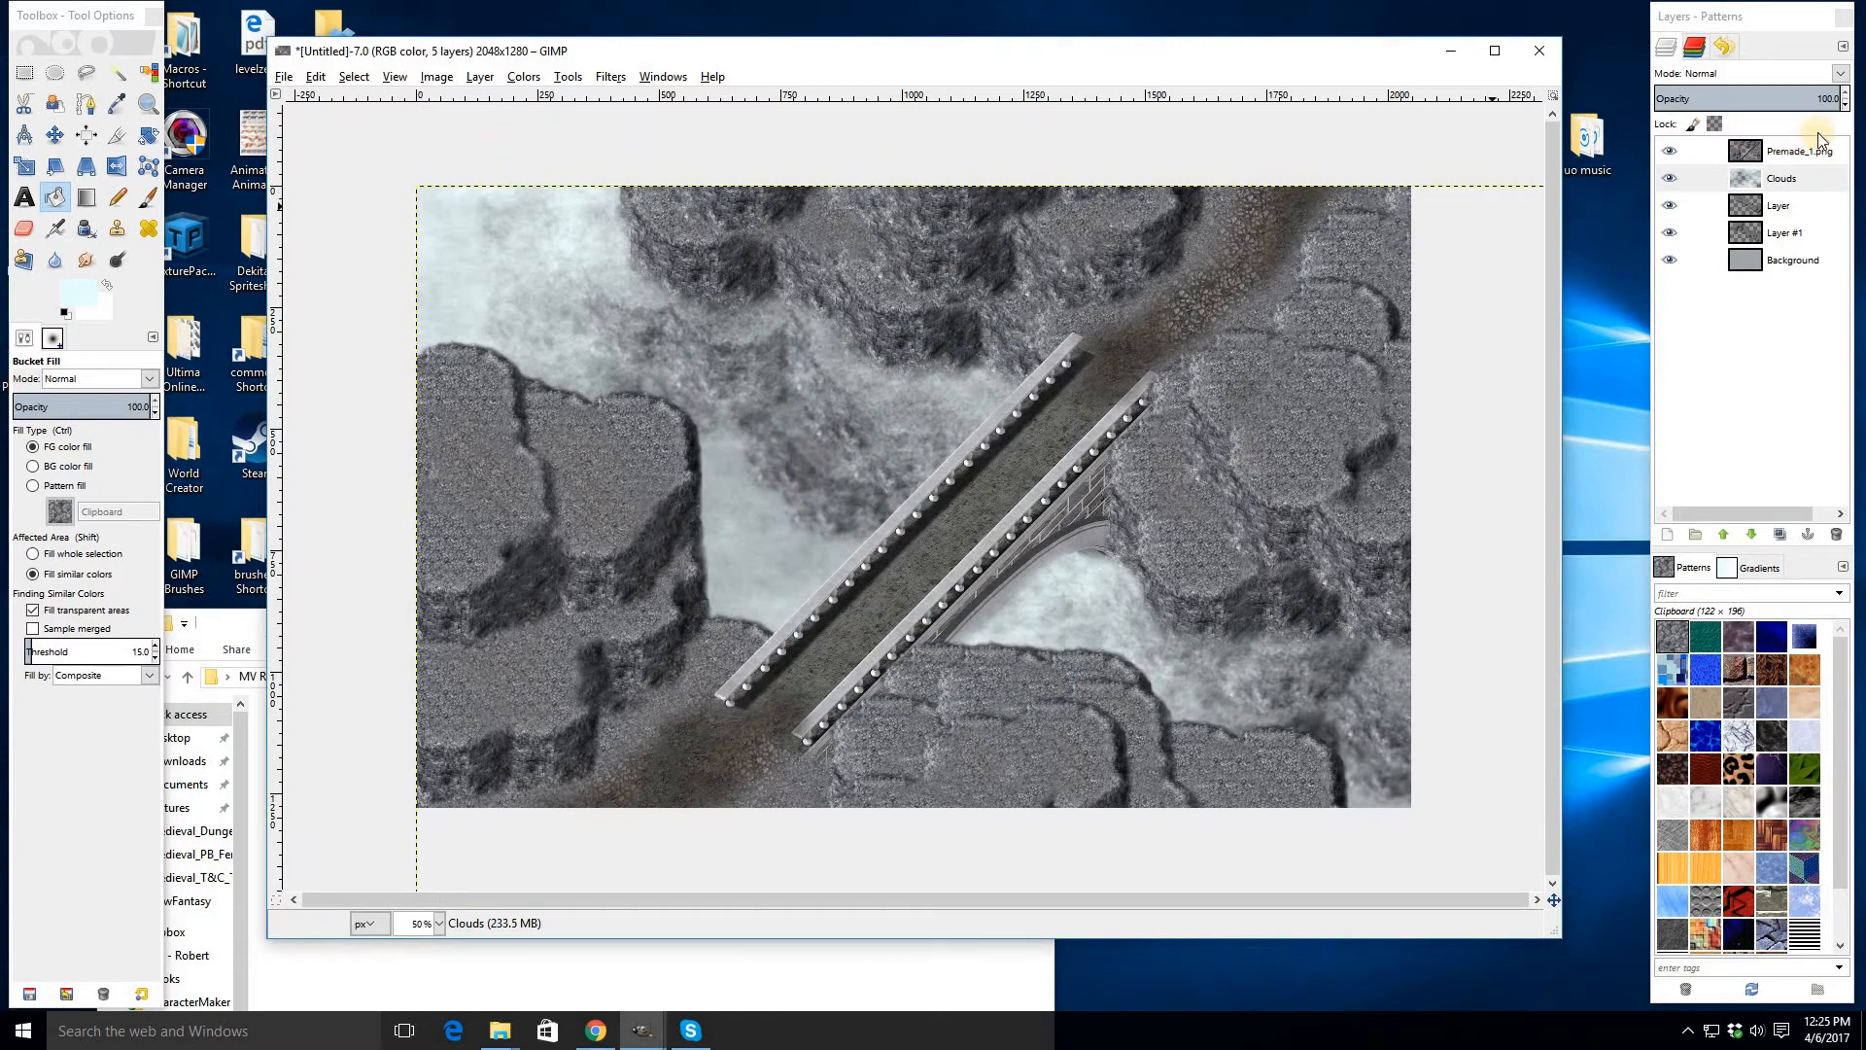
# - Set the Clouds layer's opacity to 50
pyautogui.click(1829, 99)
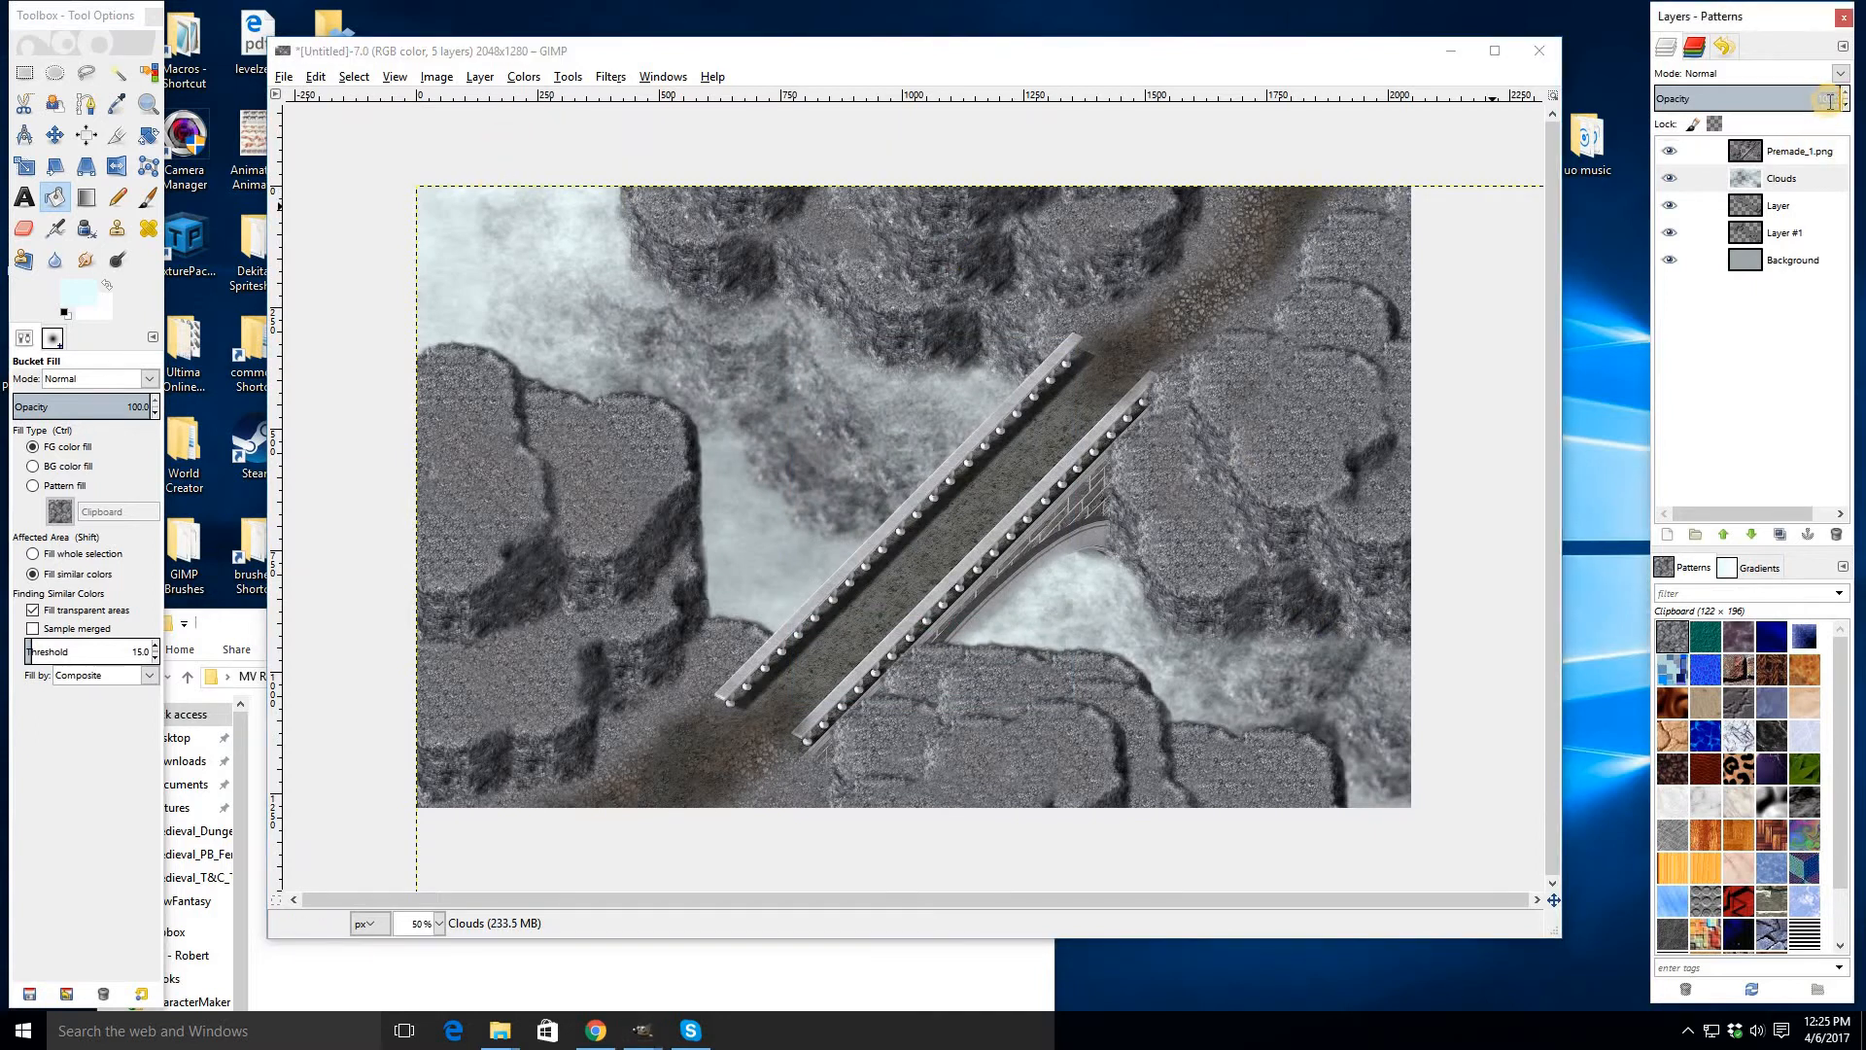
pyautogui.write('50')
pyautogui.press('Return')
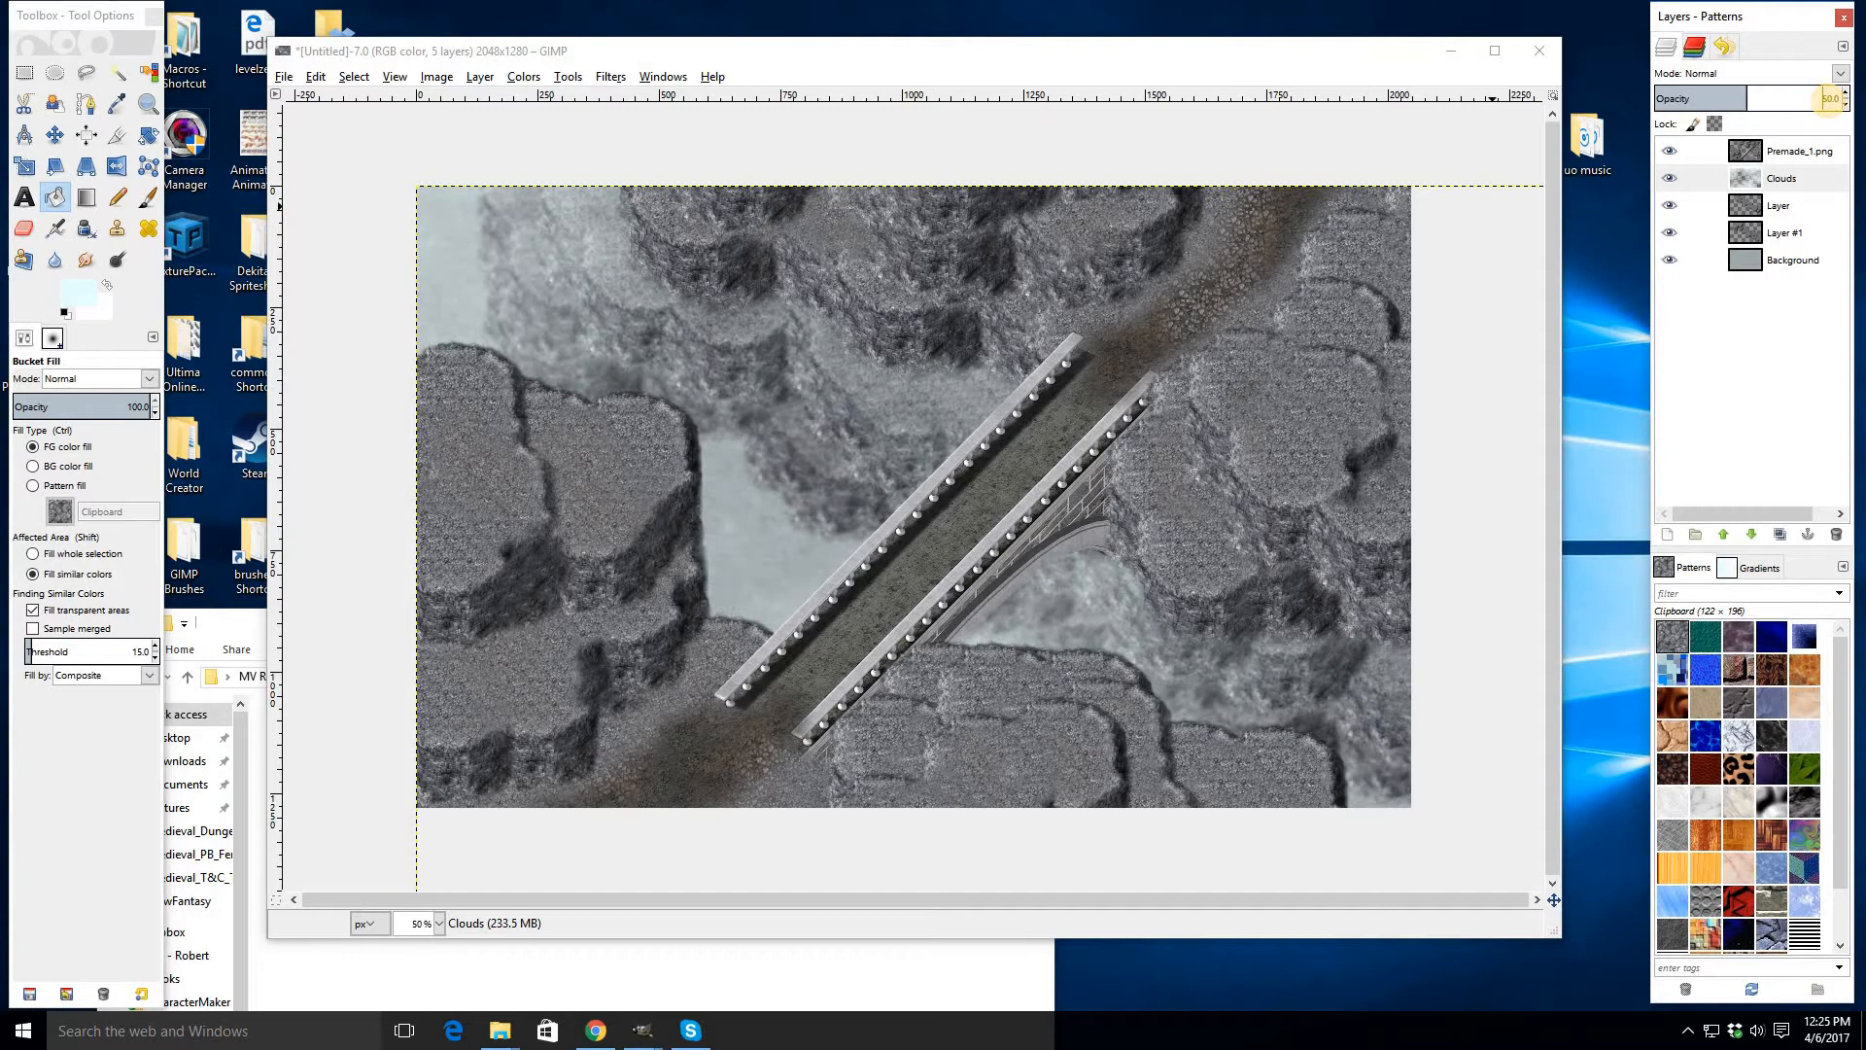
# - Add a second fog layer with the same settings above Layer #1
pyautogui.click(1791, 183)
pyautogui.click(1749, 243)
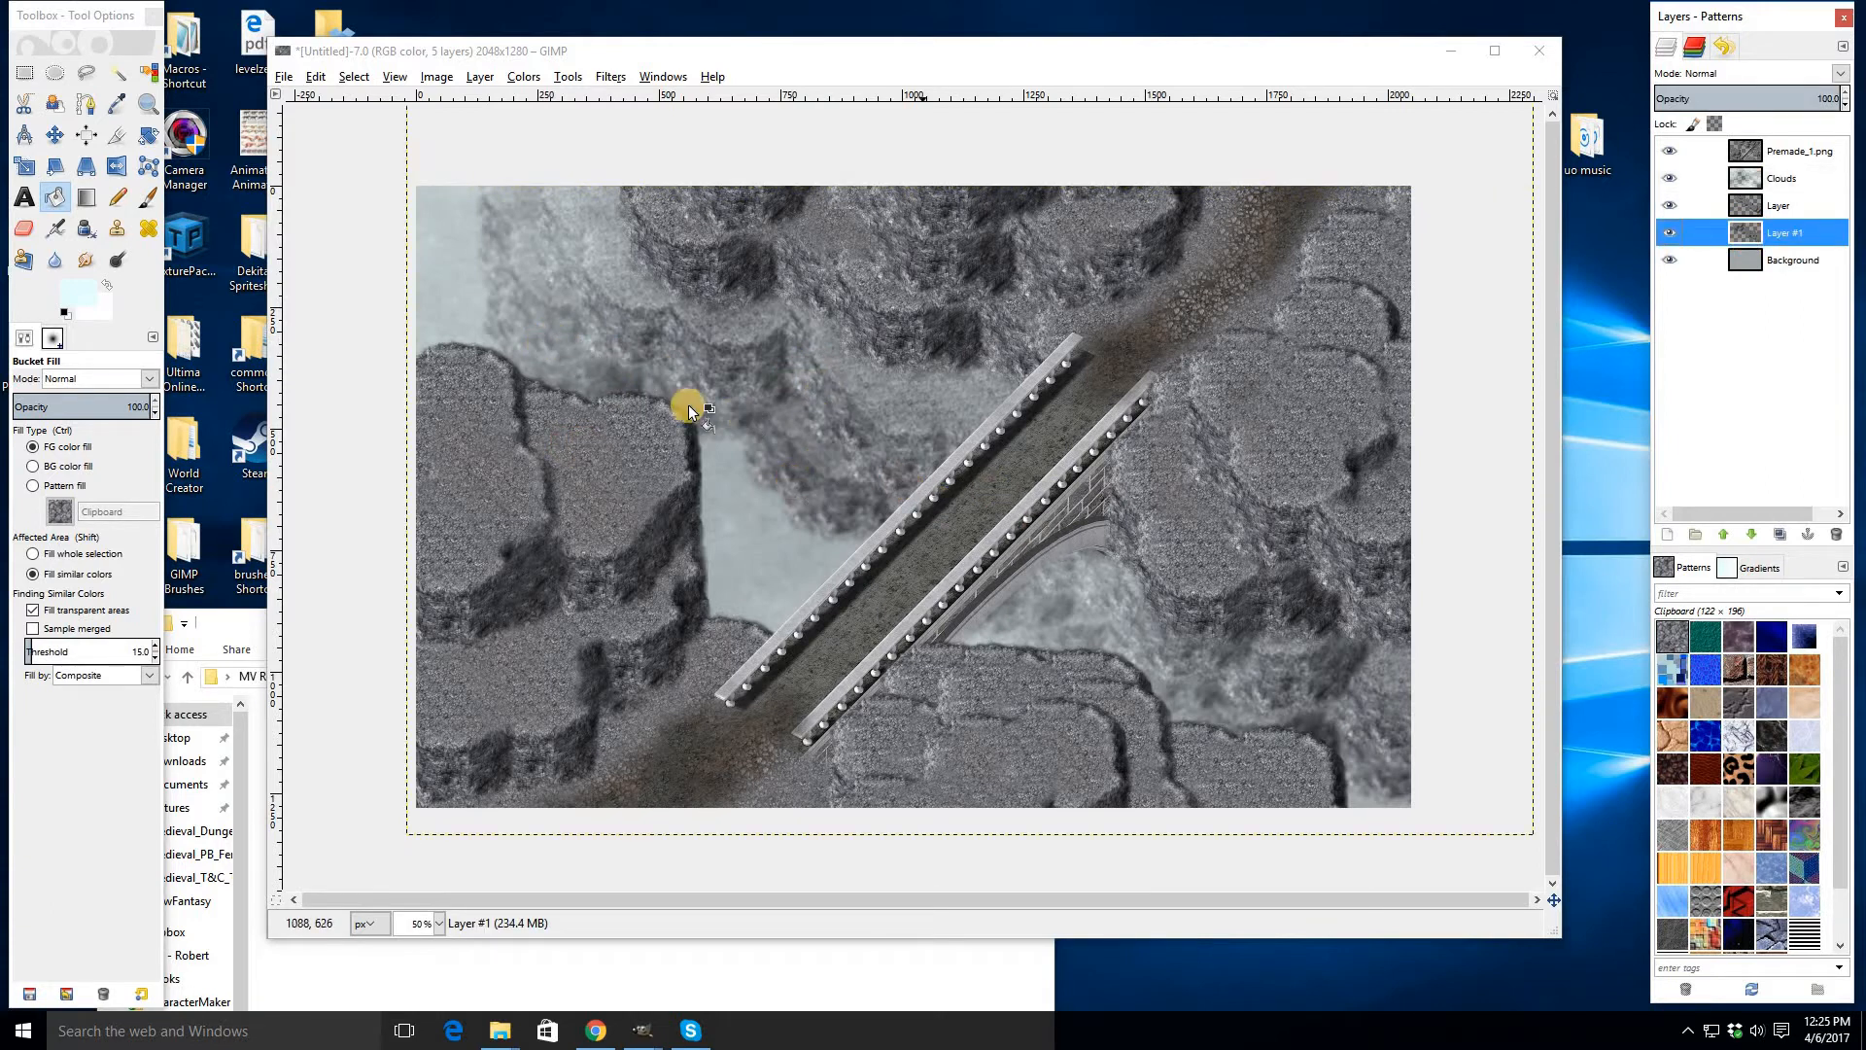
pyautogui.click(603, 80)
pyautogui.click(664, 123)
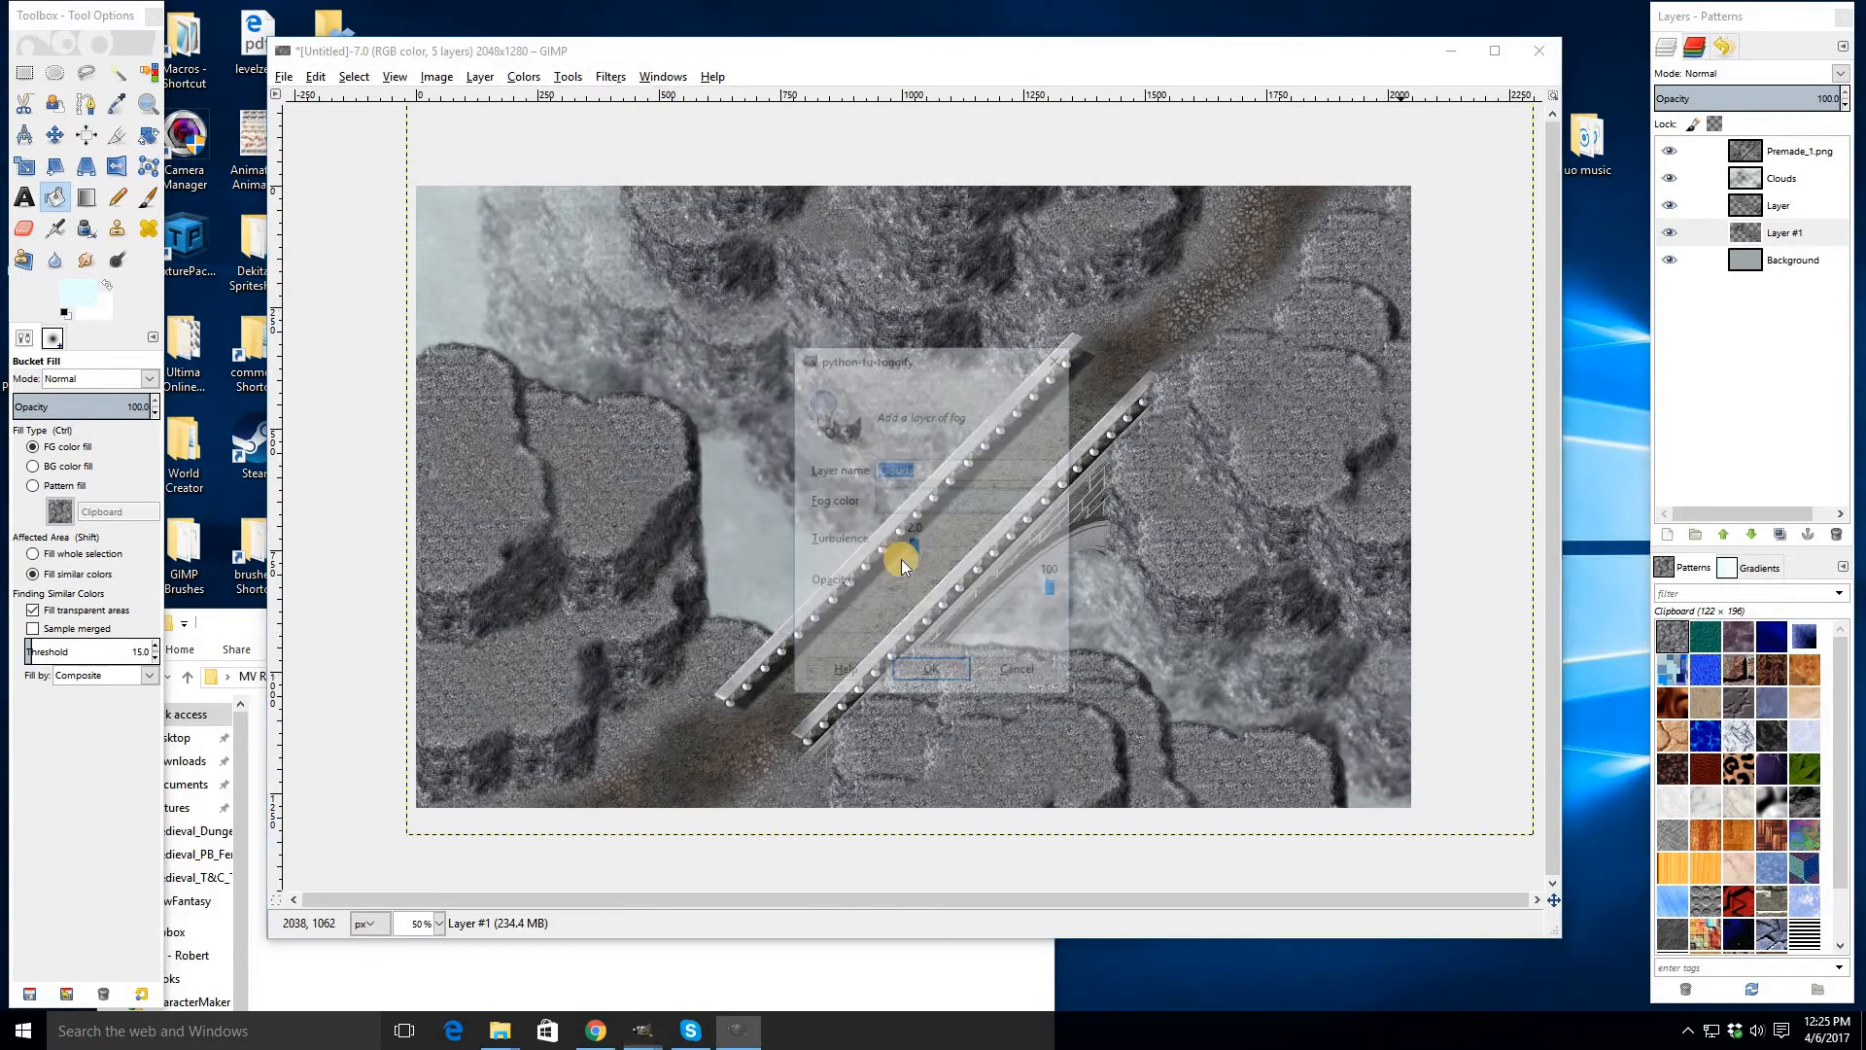
pyautogui.click(955, 556)
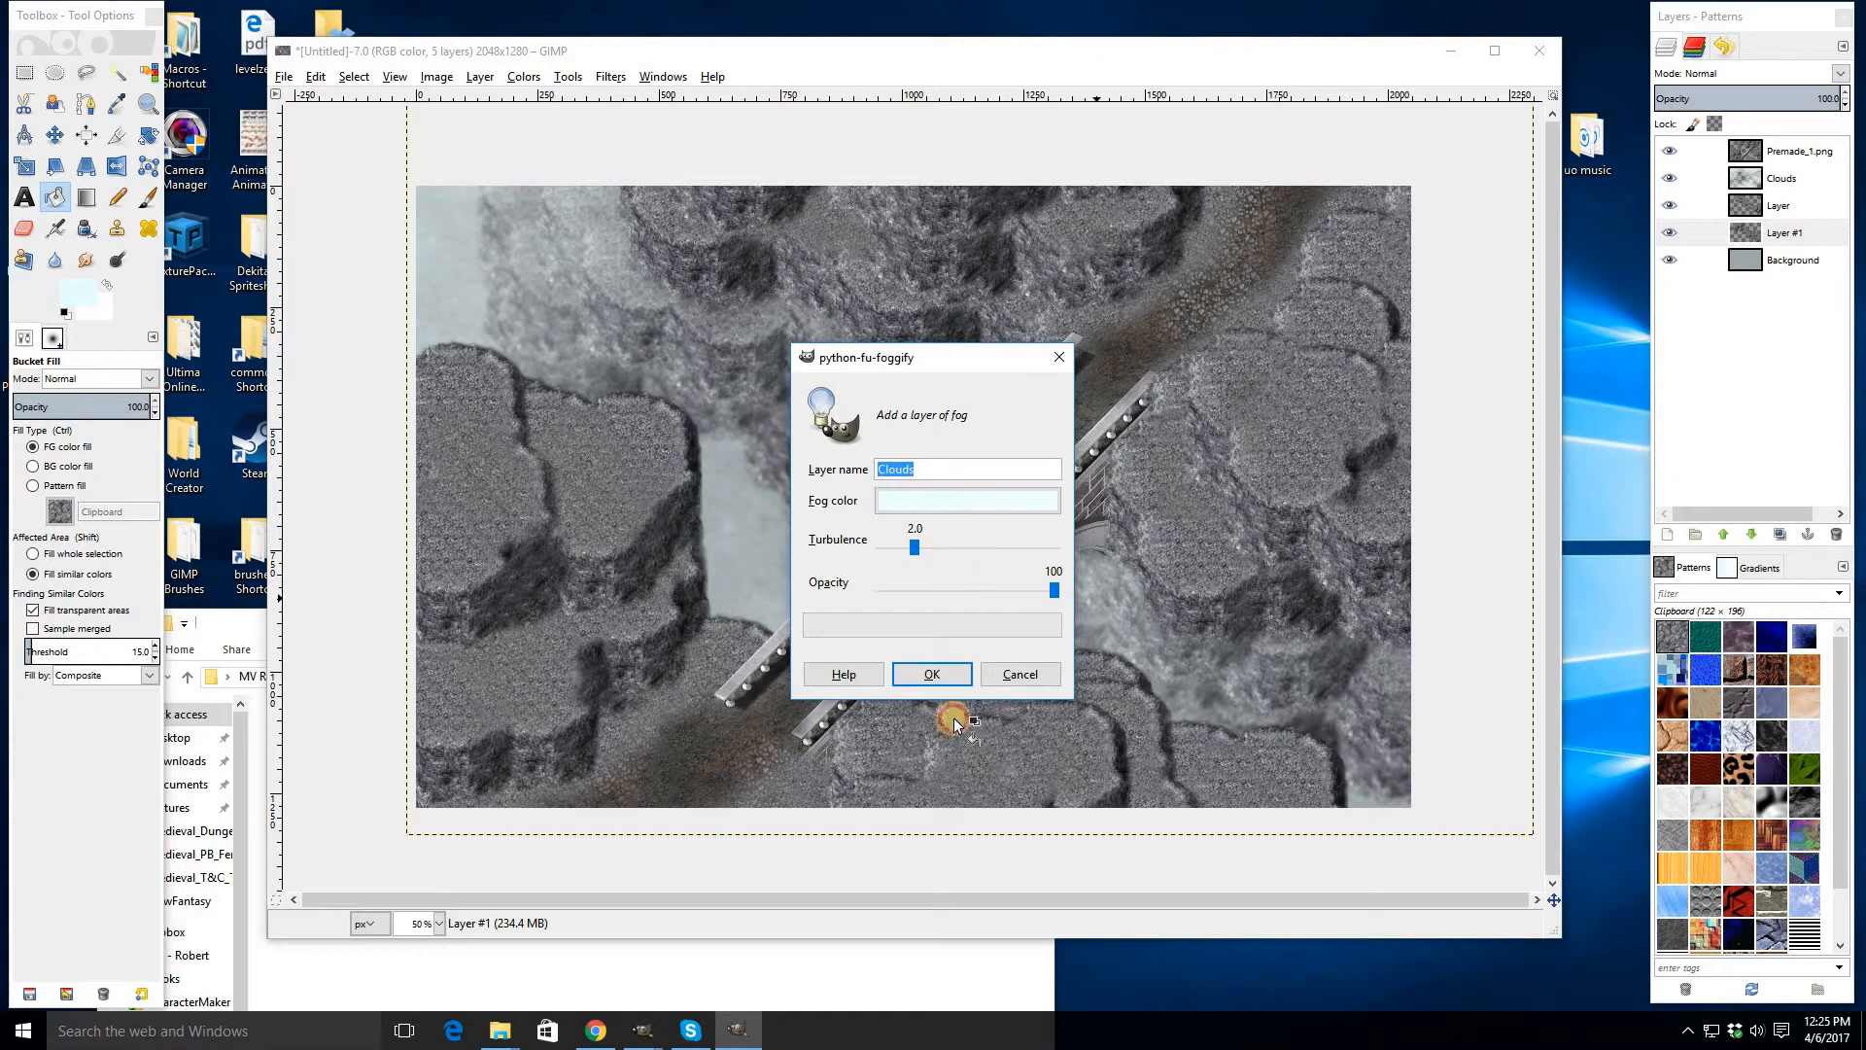
pyautogui.click(923, 678)
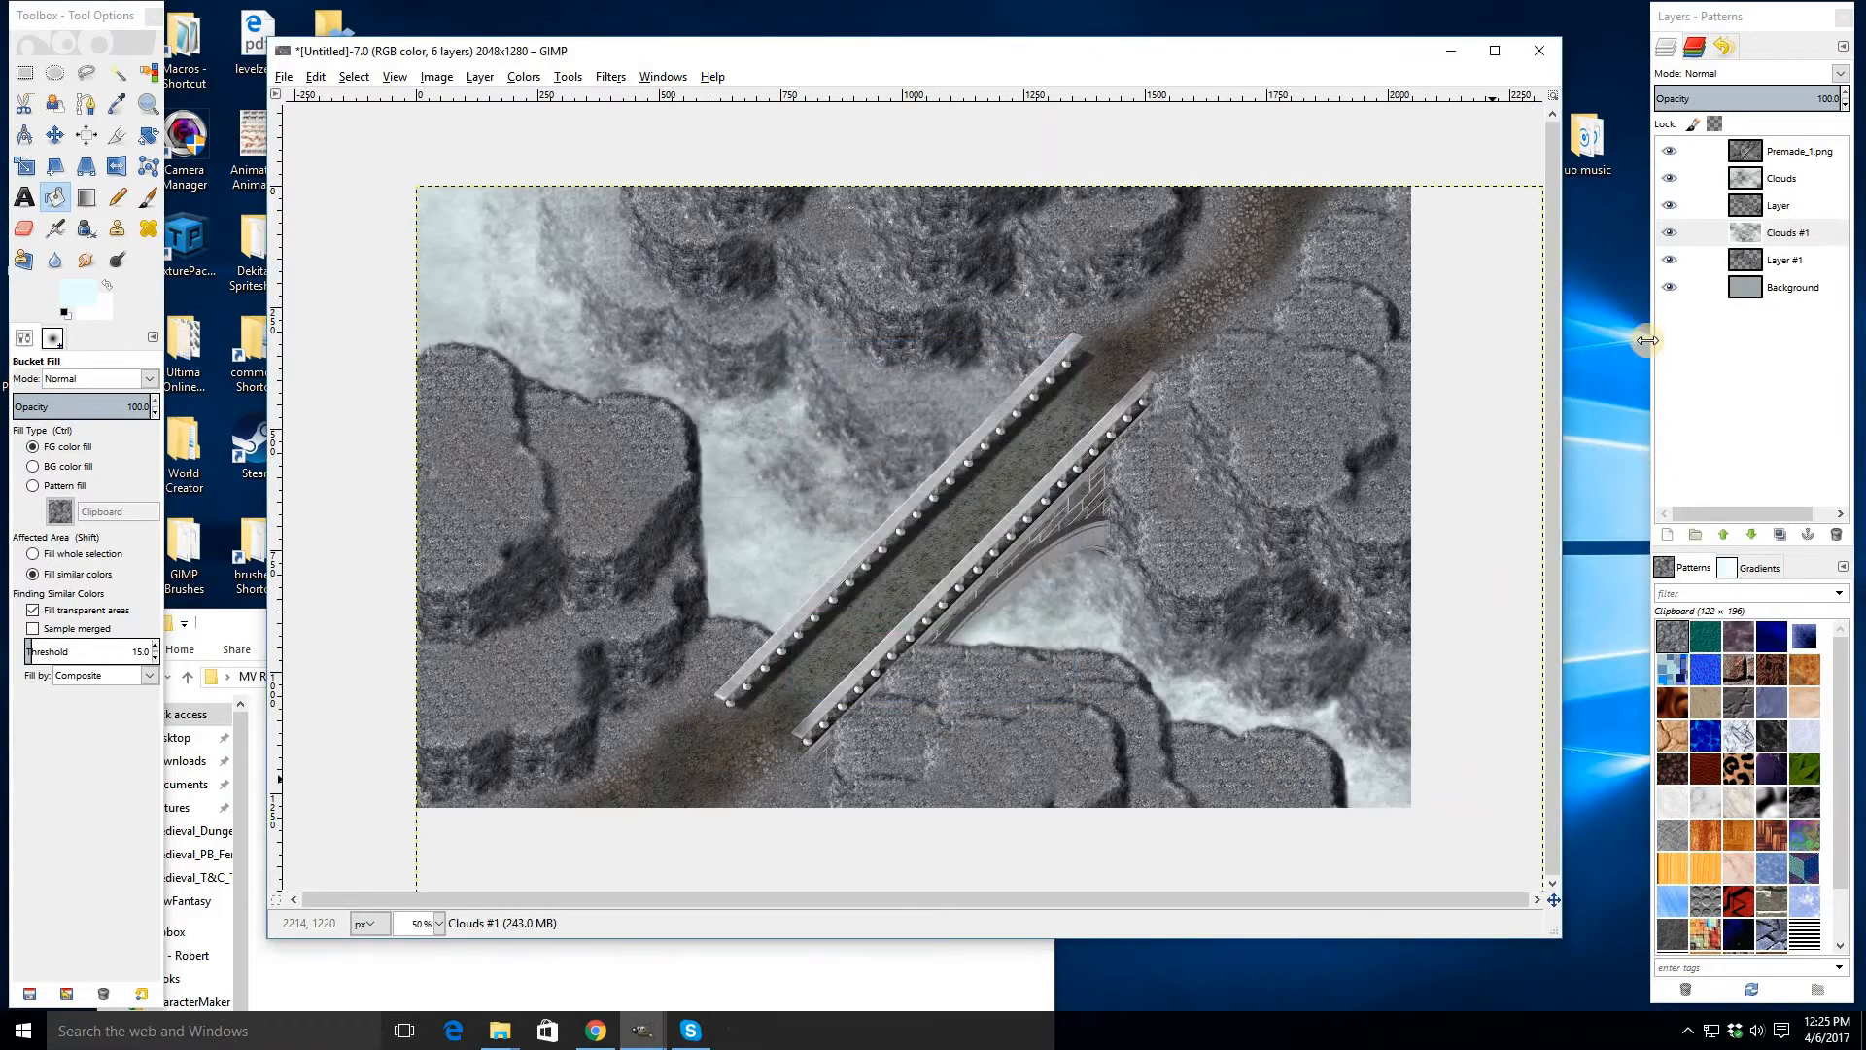
pyautogui.click(1821, 100)
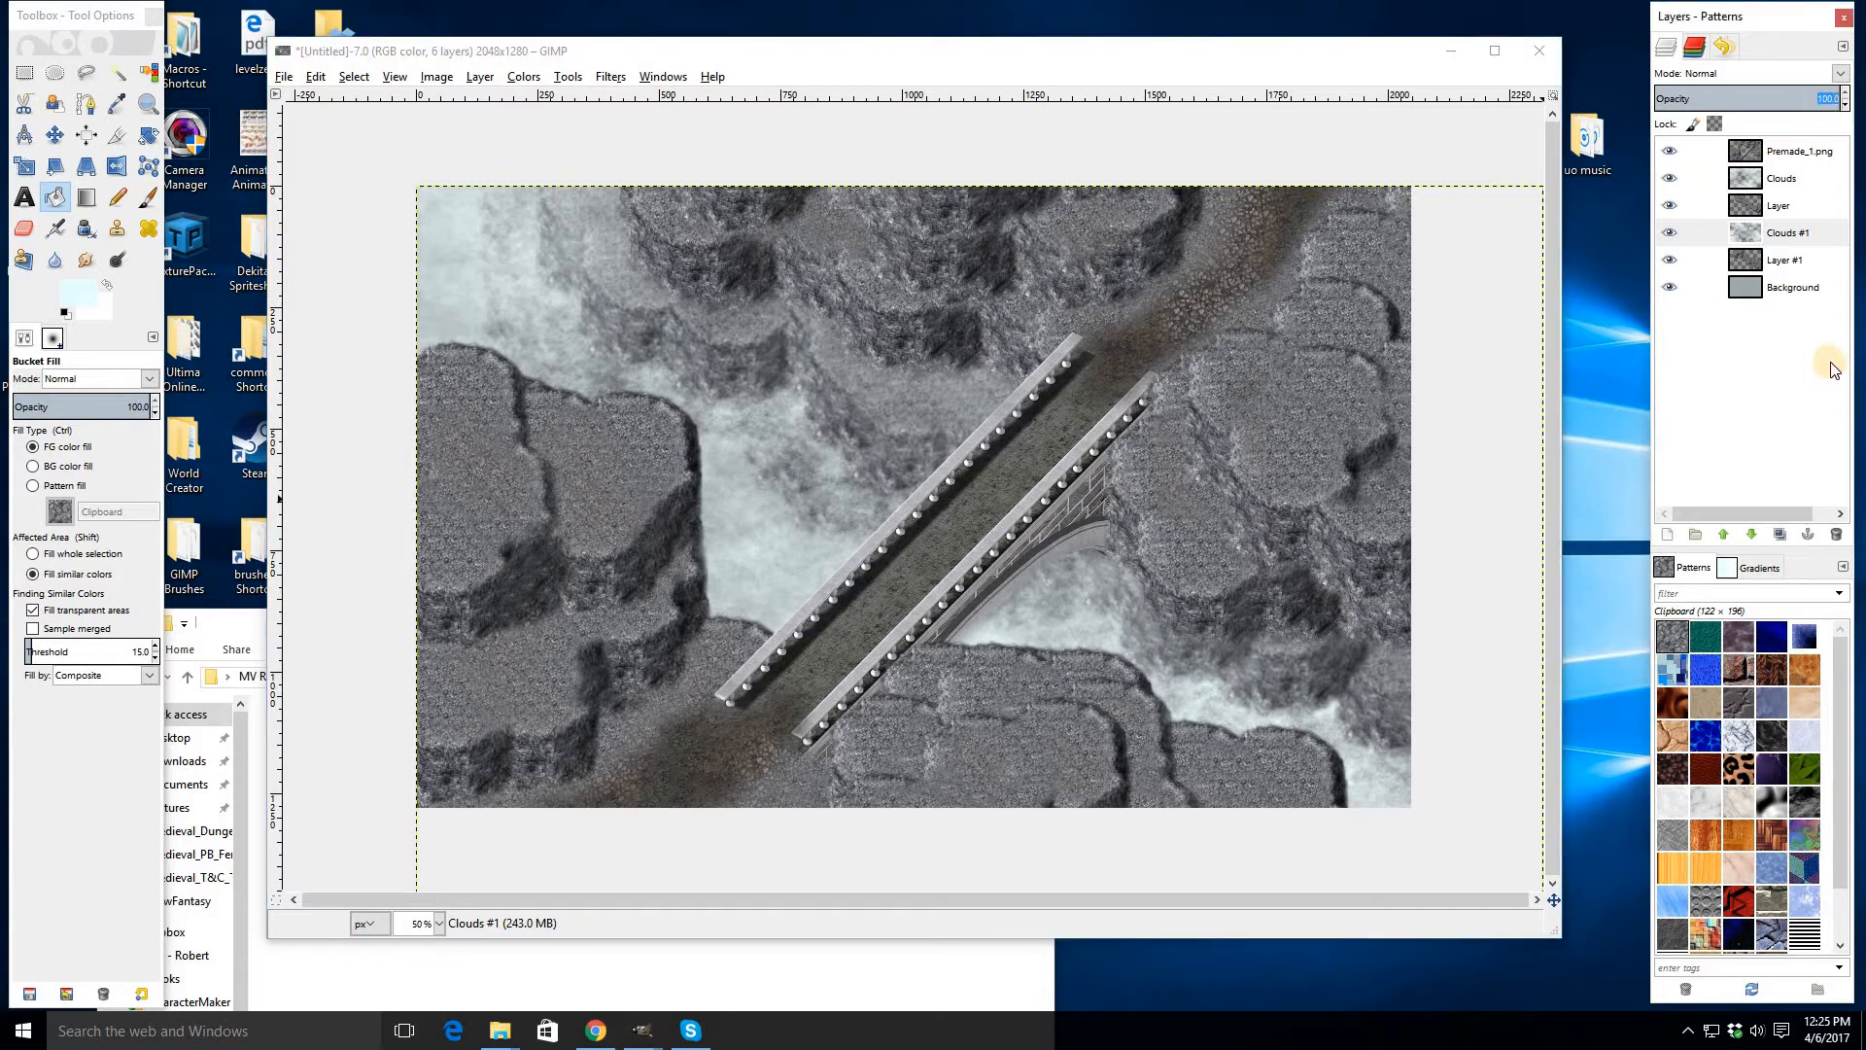
pyautogui.press('Return')
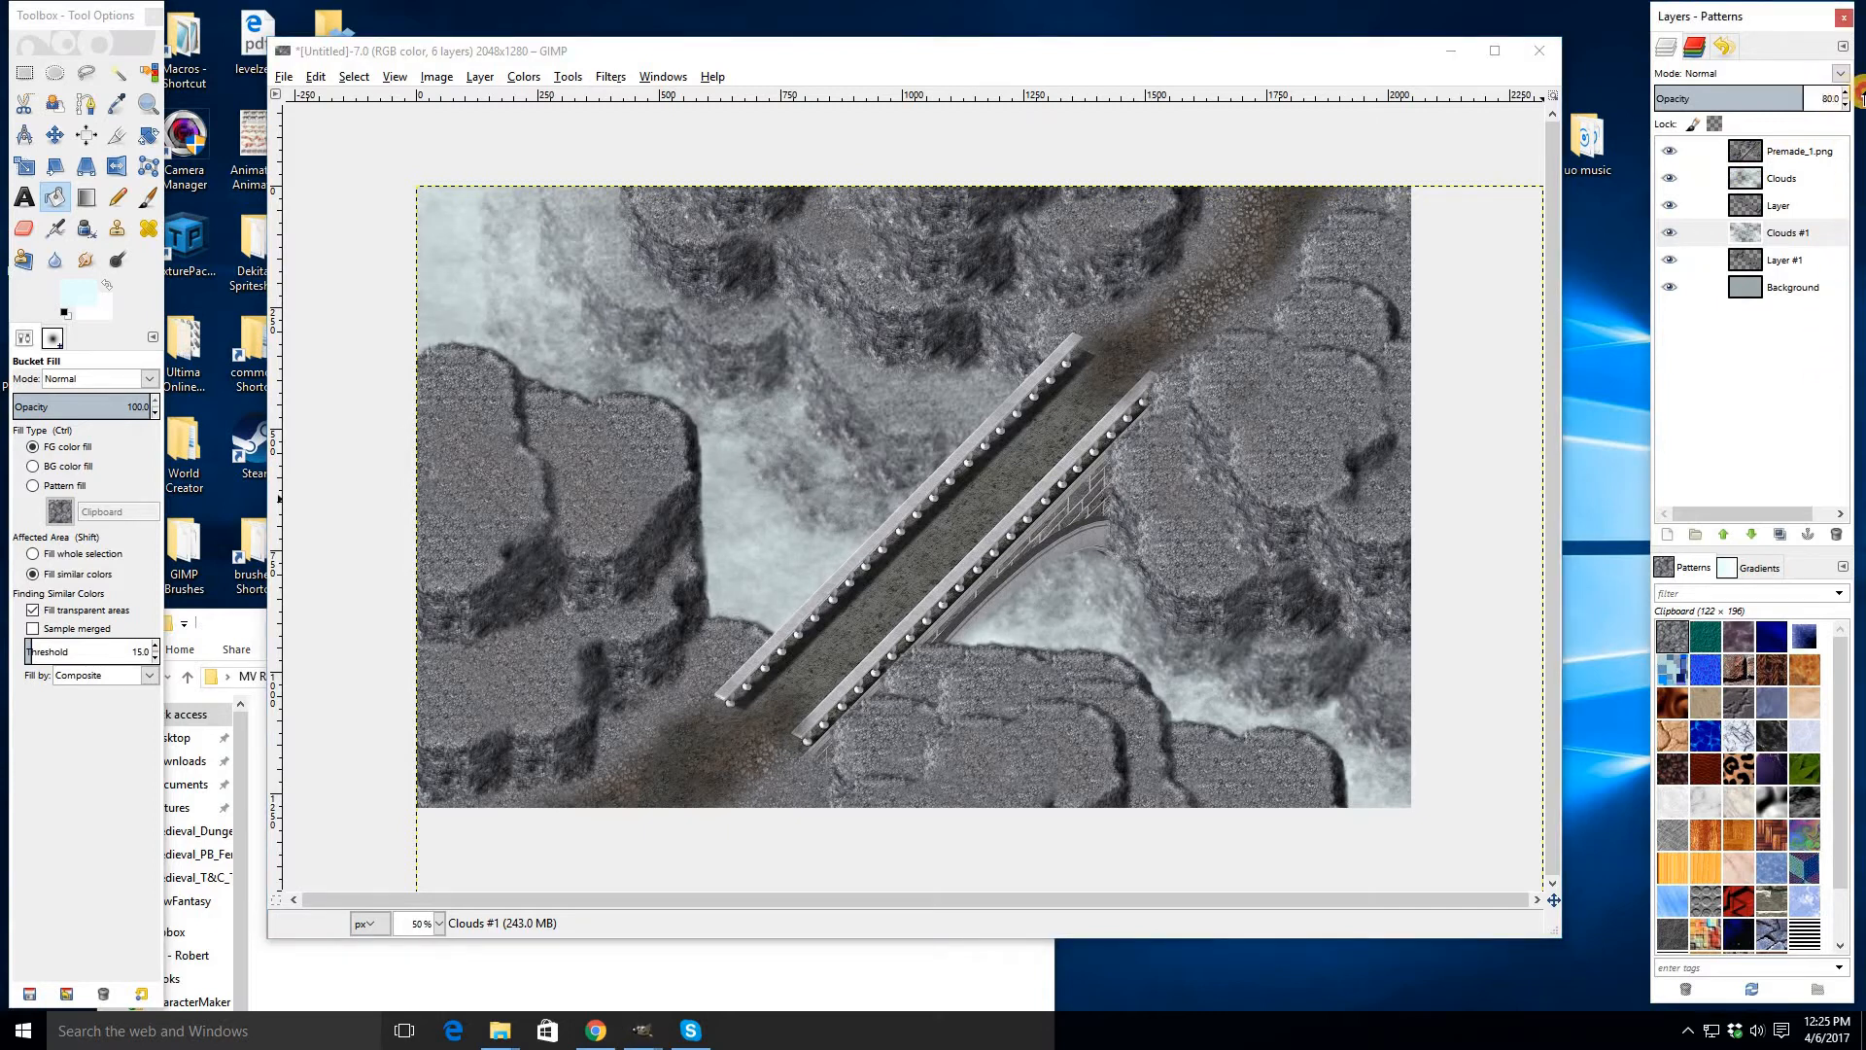
pyautogui.hotkey('ctrl', 'z')
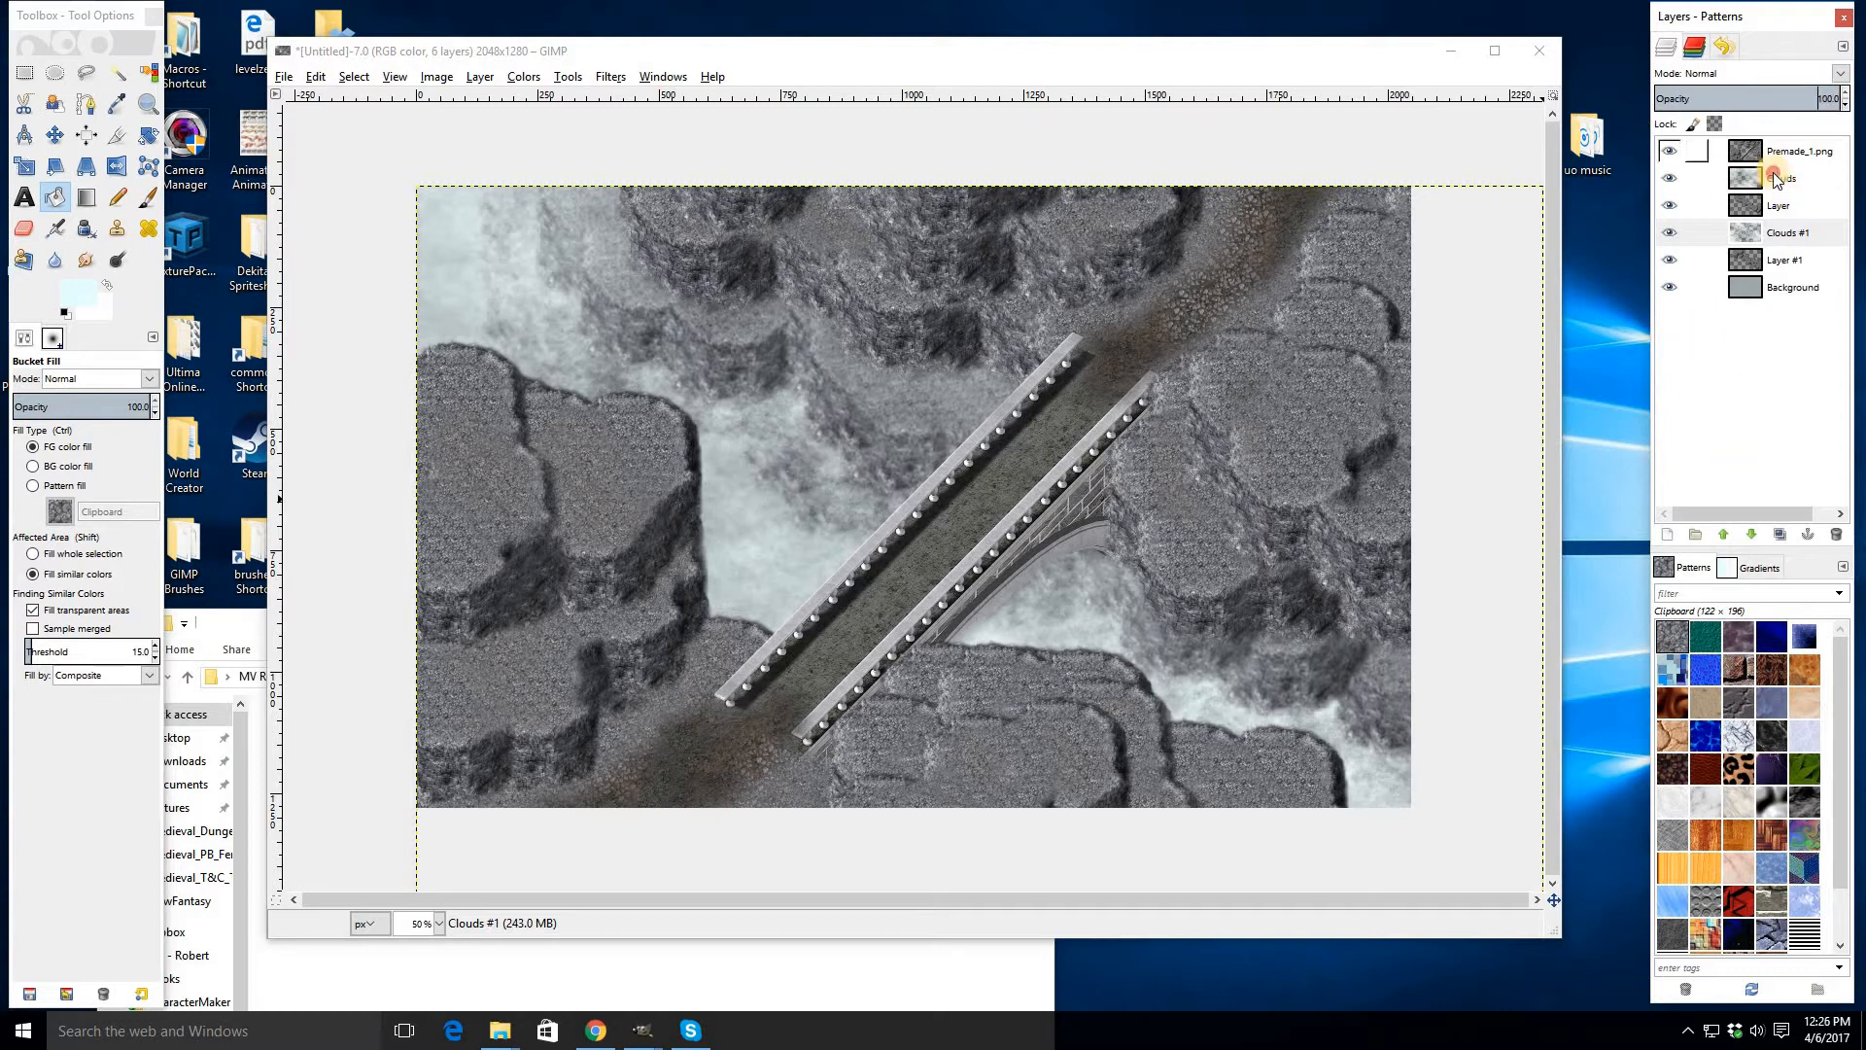
# - Set the Clouds layer's opacity to 60
pyautogui.click(1775, 179)
pyautogui.click(1669, 179)
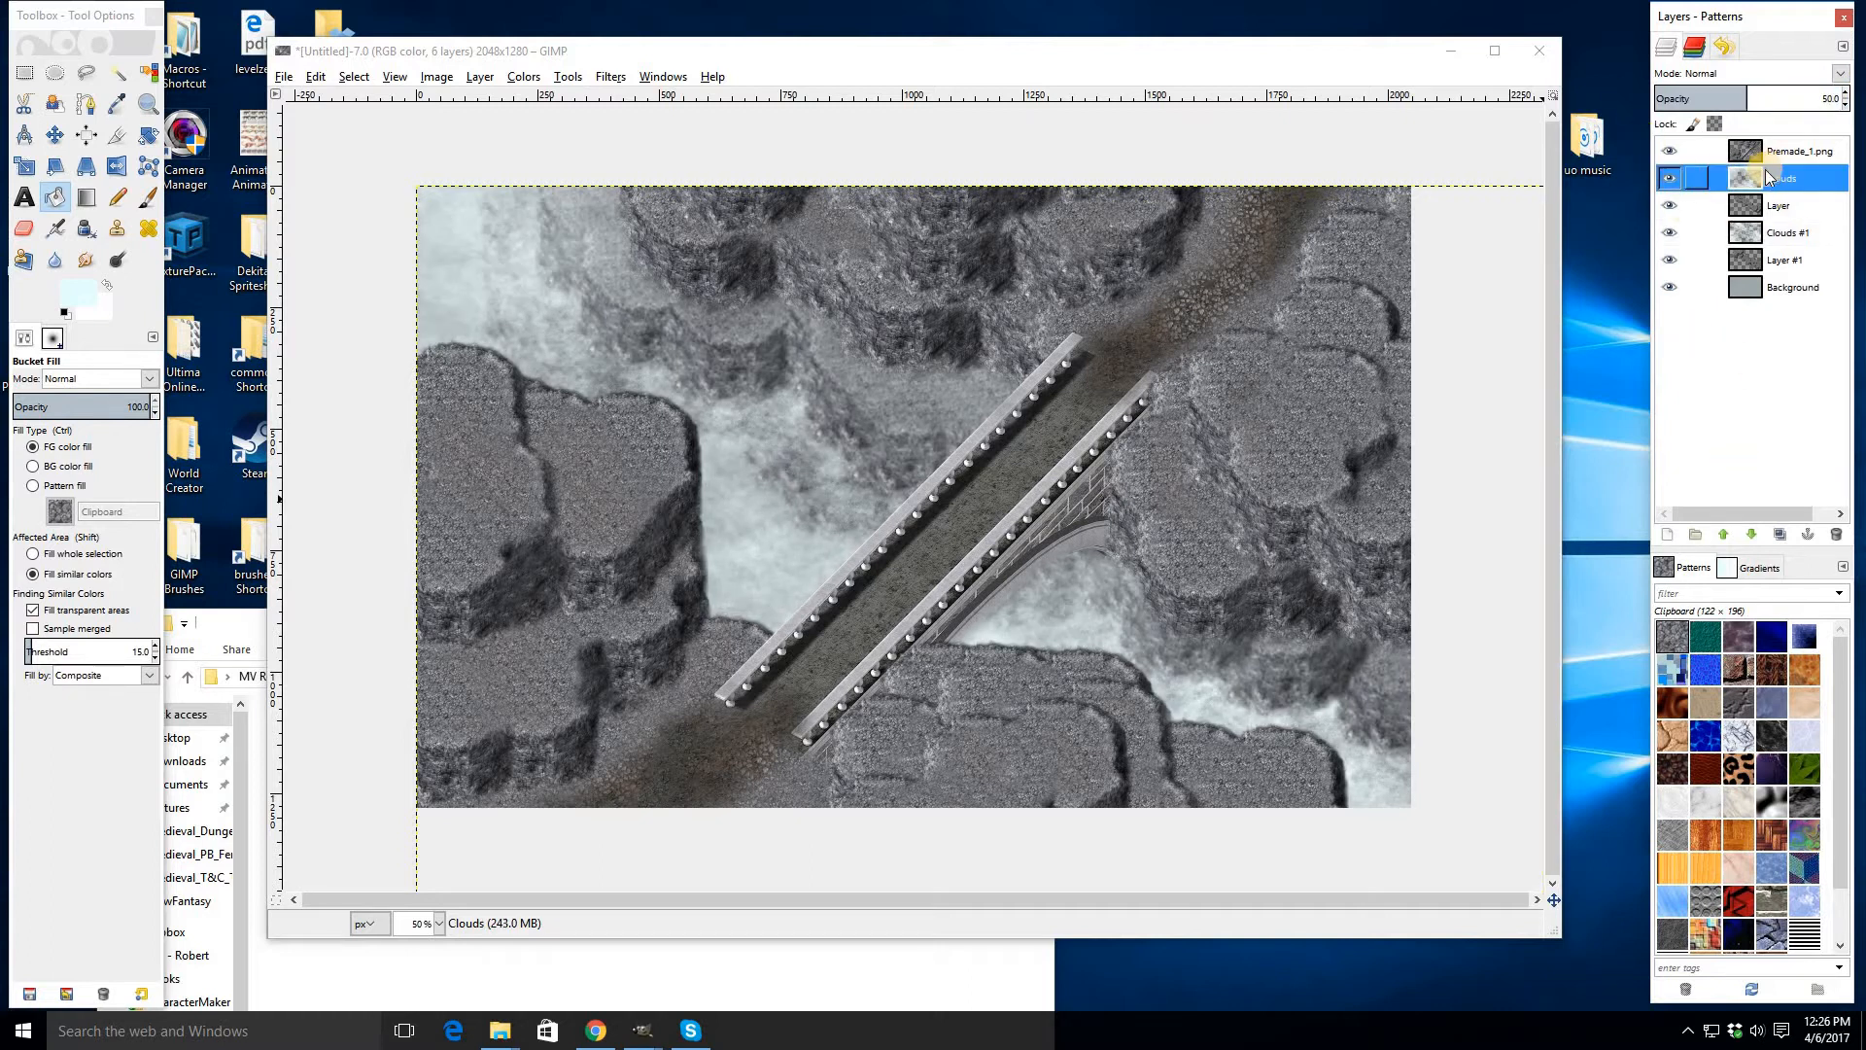
pyautogui.click(1832, 101)
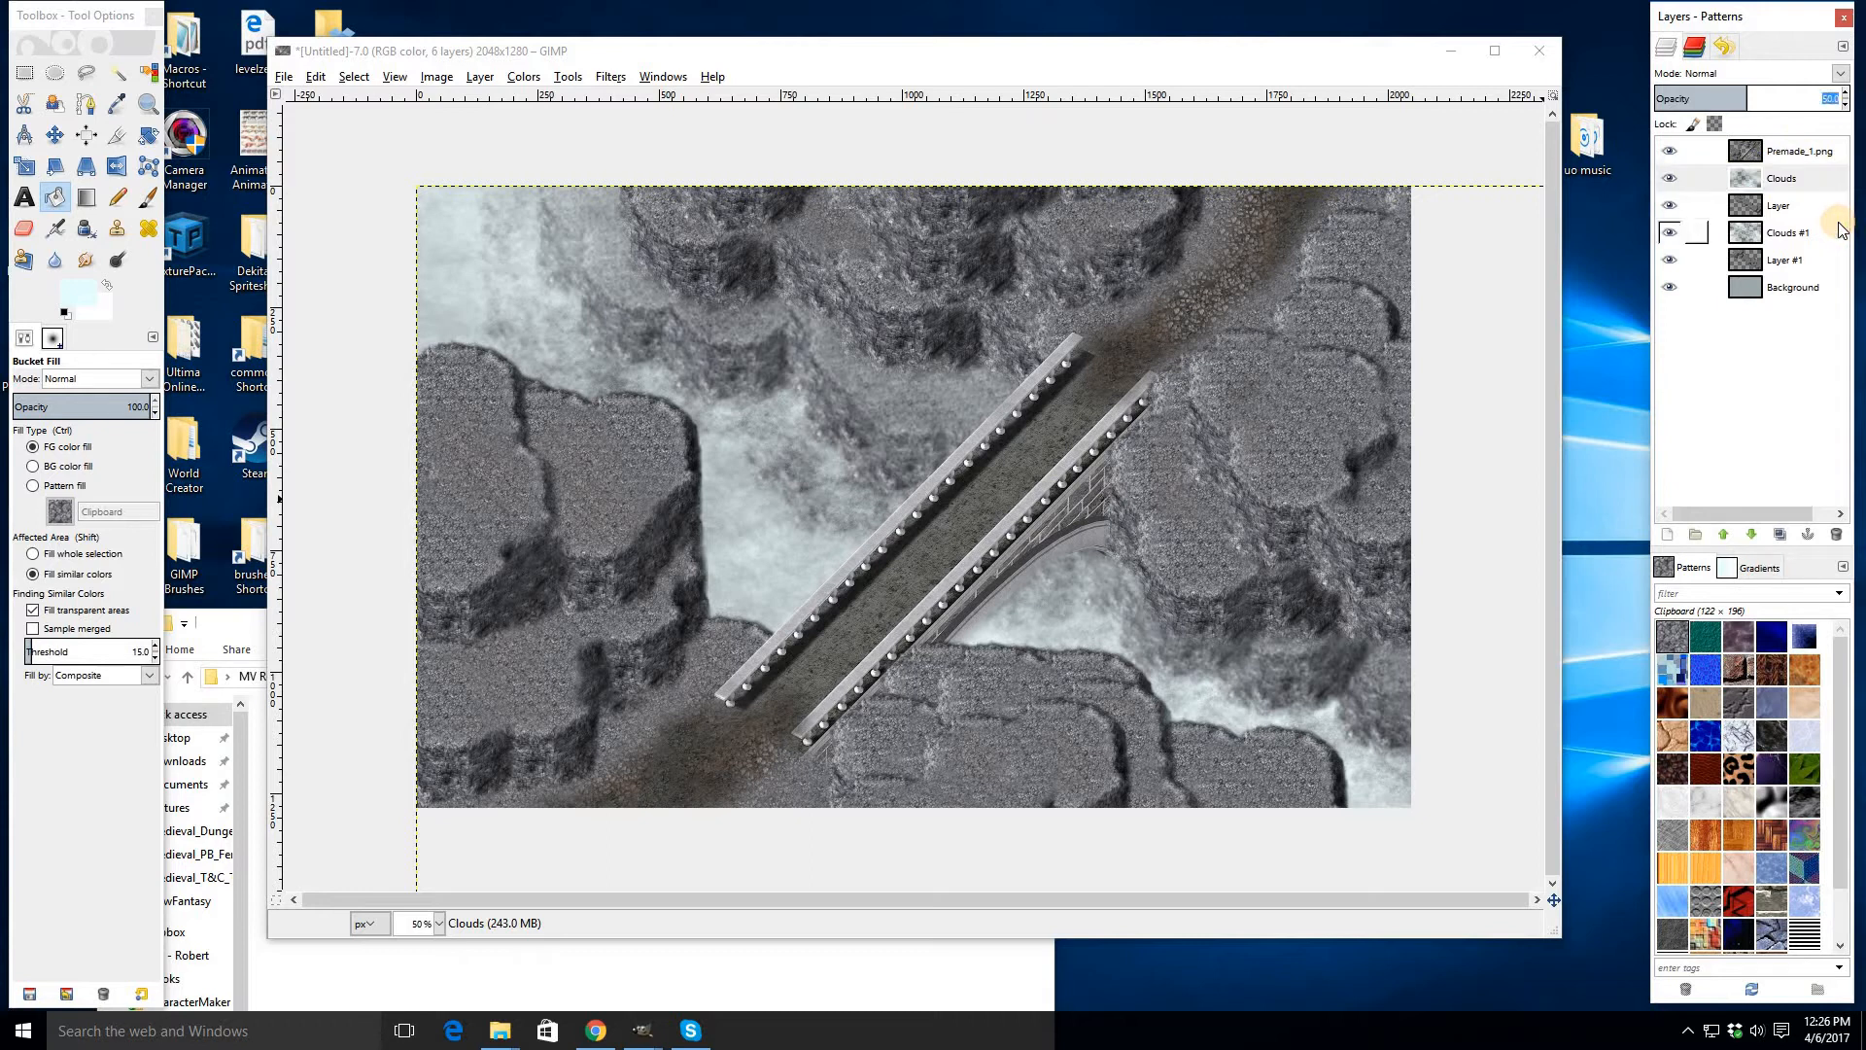
pyautogui.write('60')
pyautogui.press('Return')
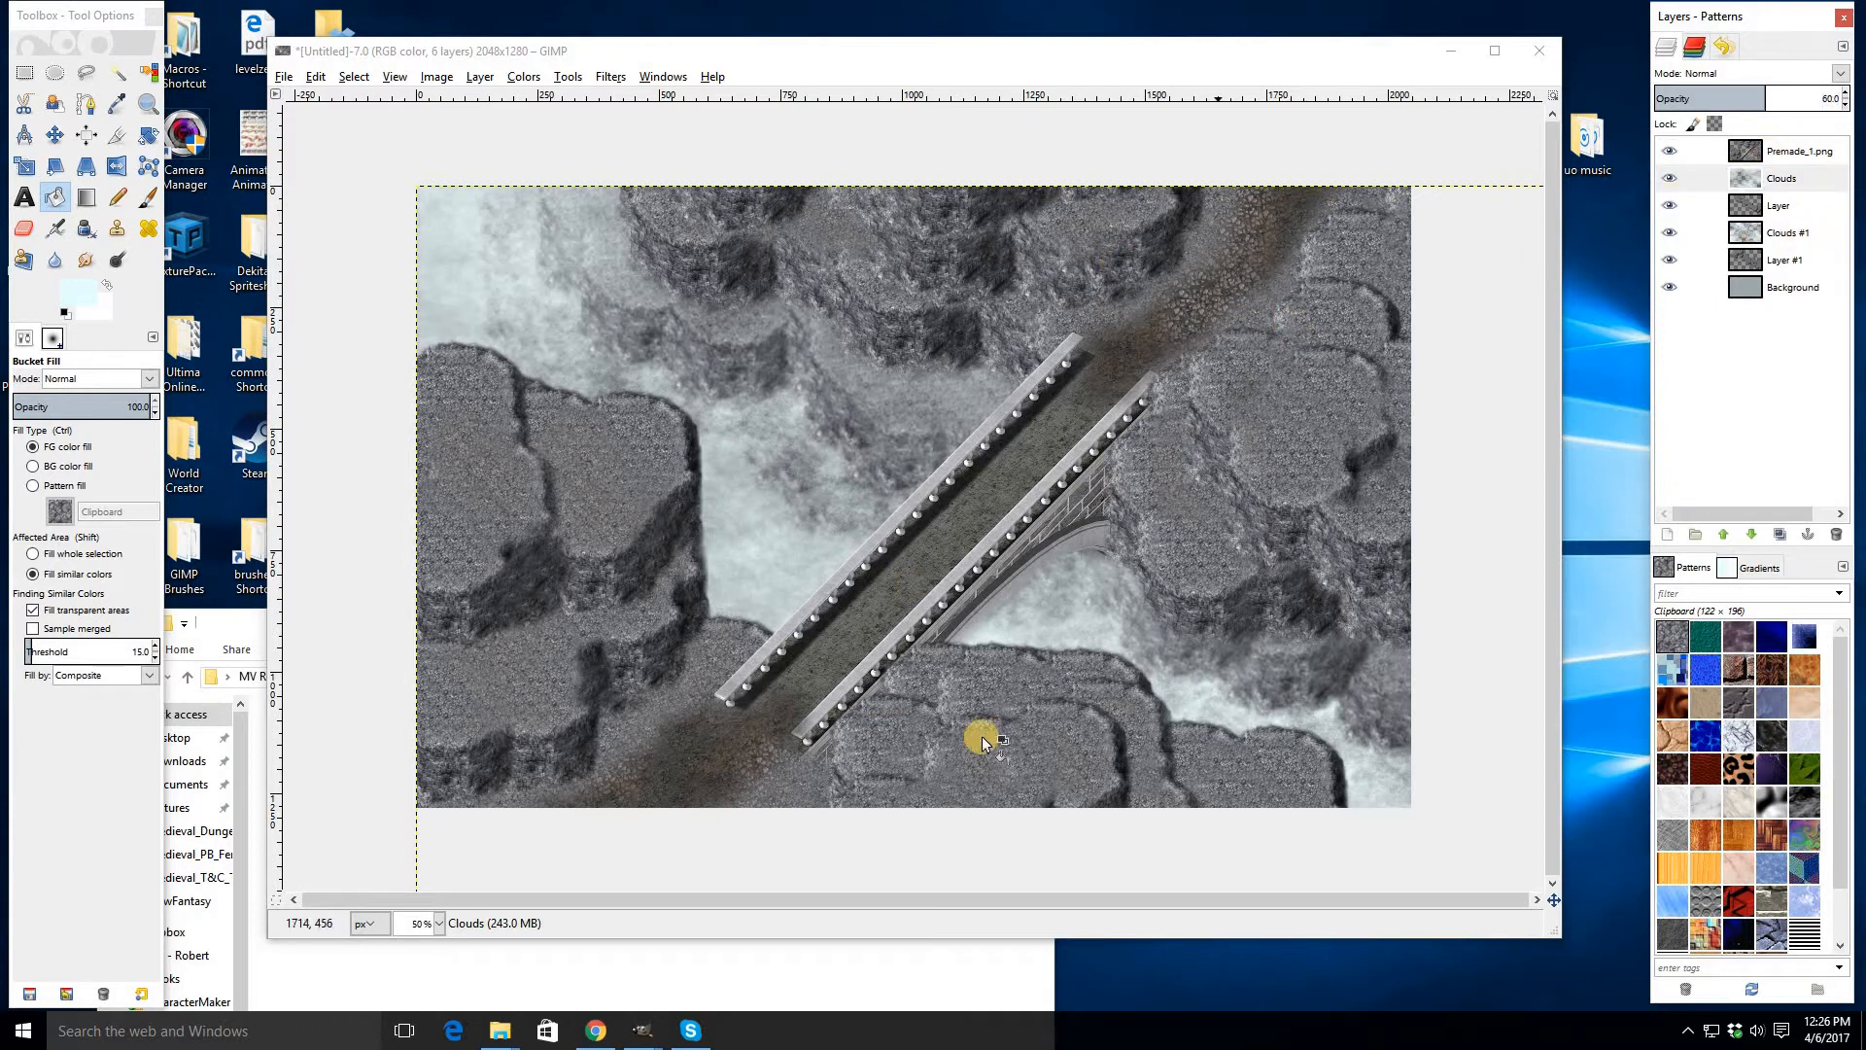
pyautogui.click(1799, 154)
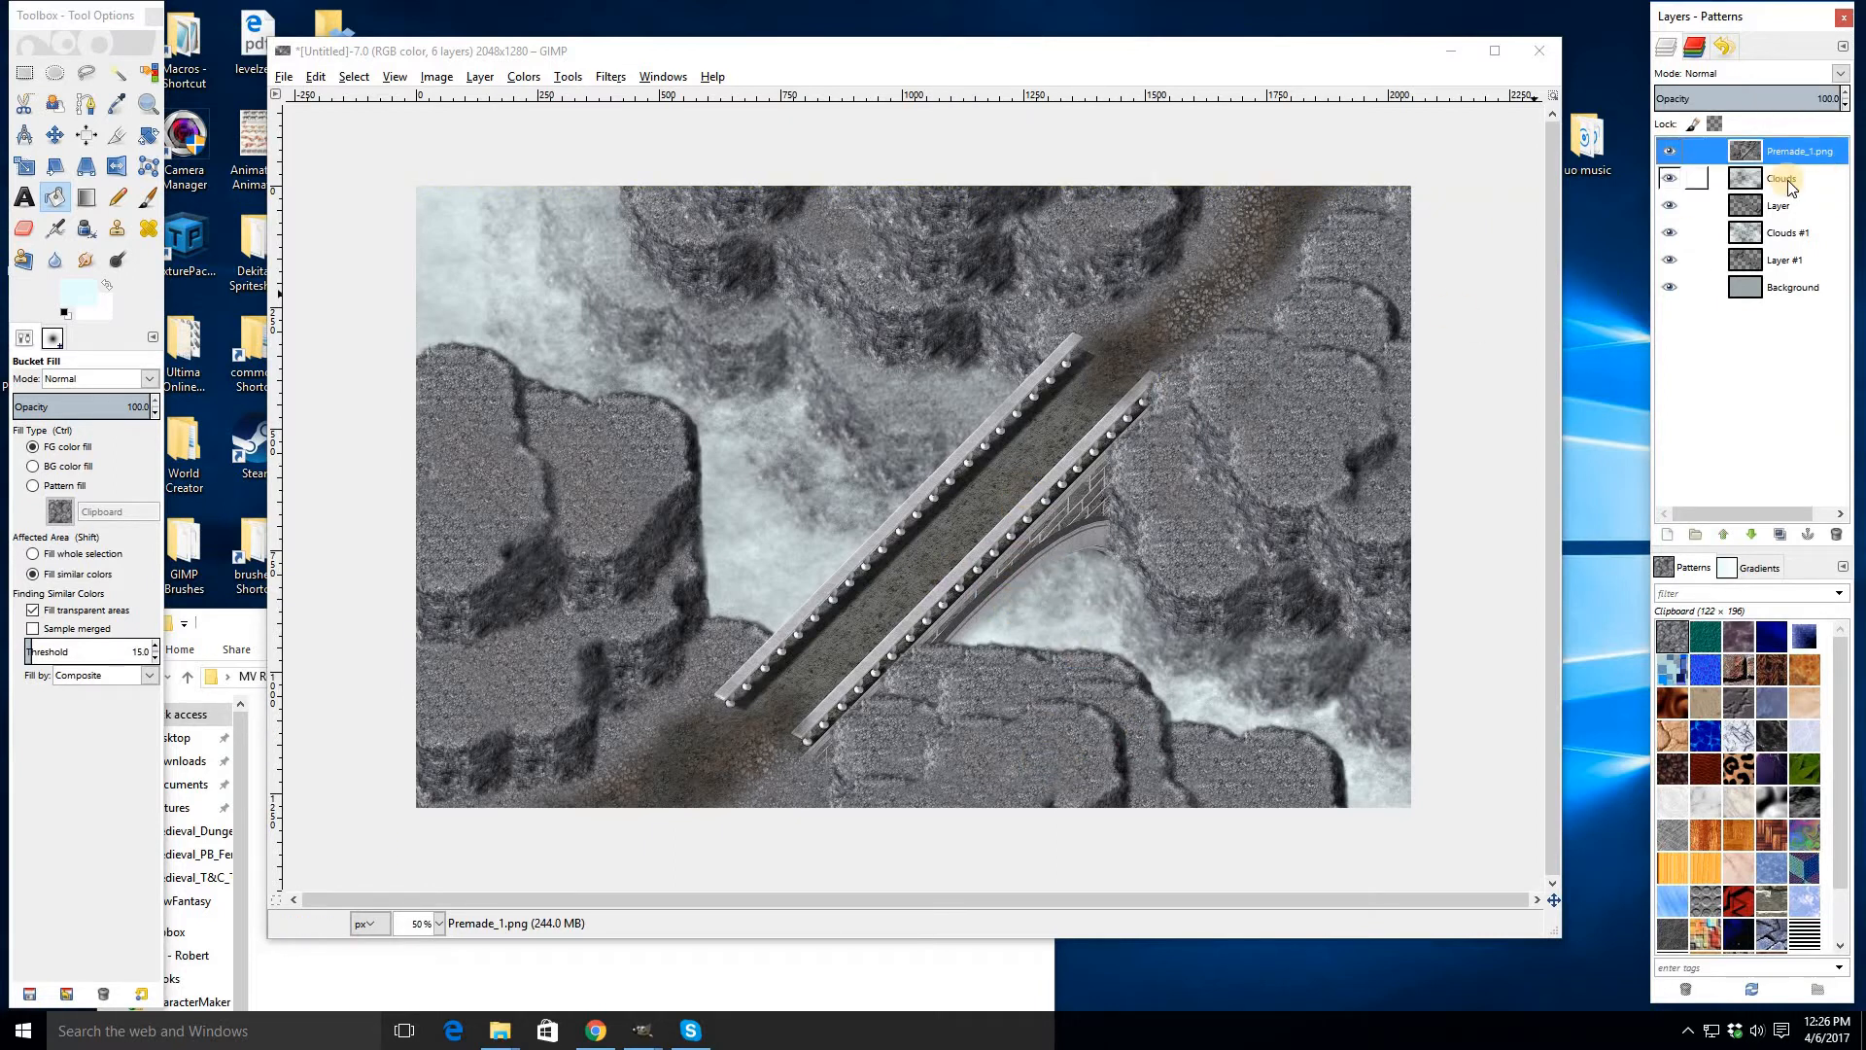
pyautogui.moveTo(978, 44); pyautogui.dragTo(1015, 19)
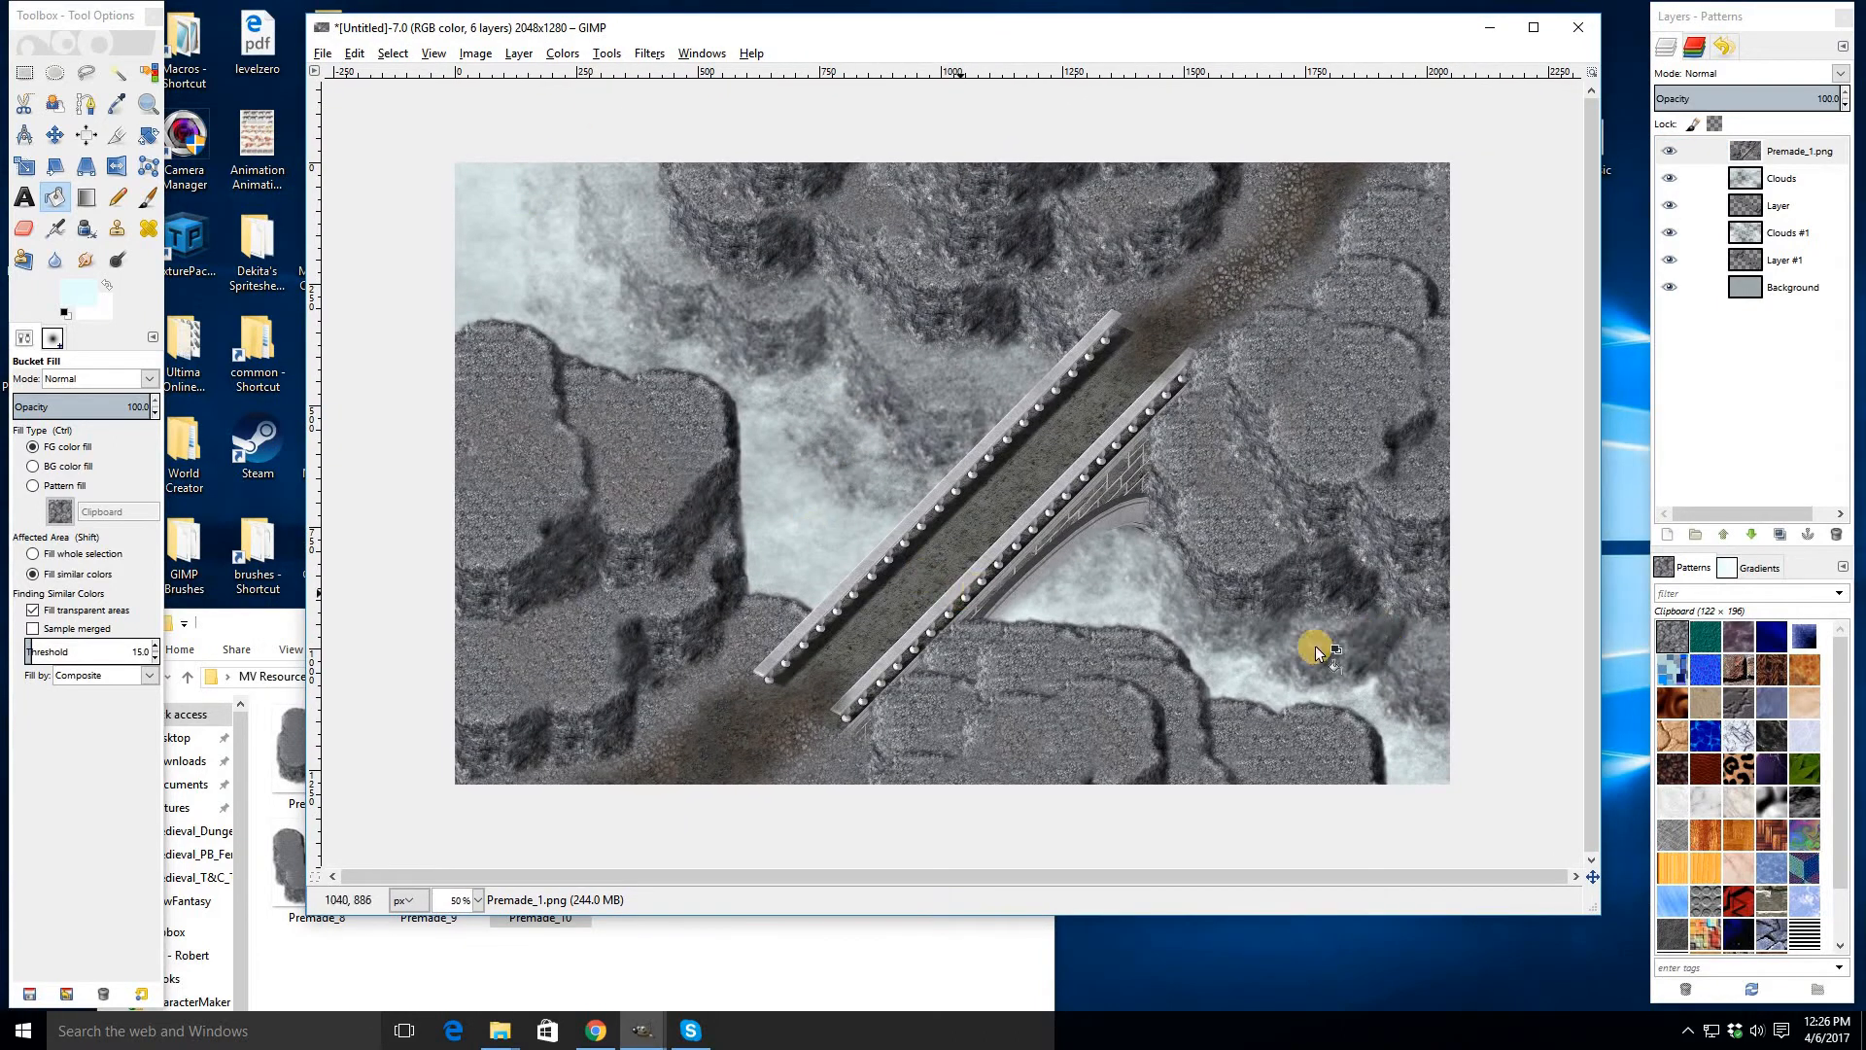
# - Apply a Gaussian Blur with radius 4.0 to the Clouds fog layer
pyautogui.press('1')
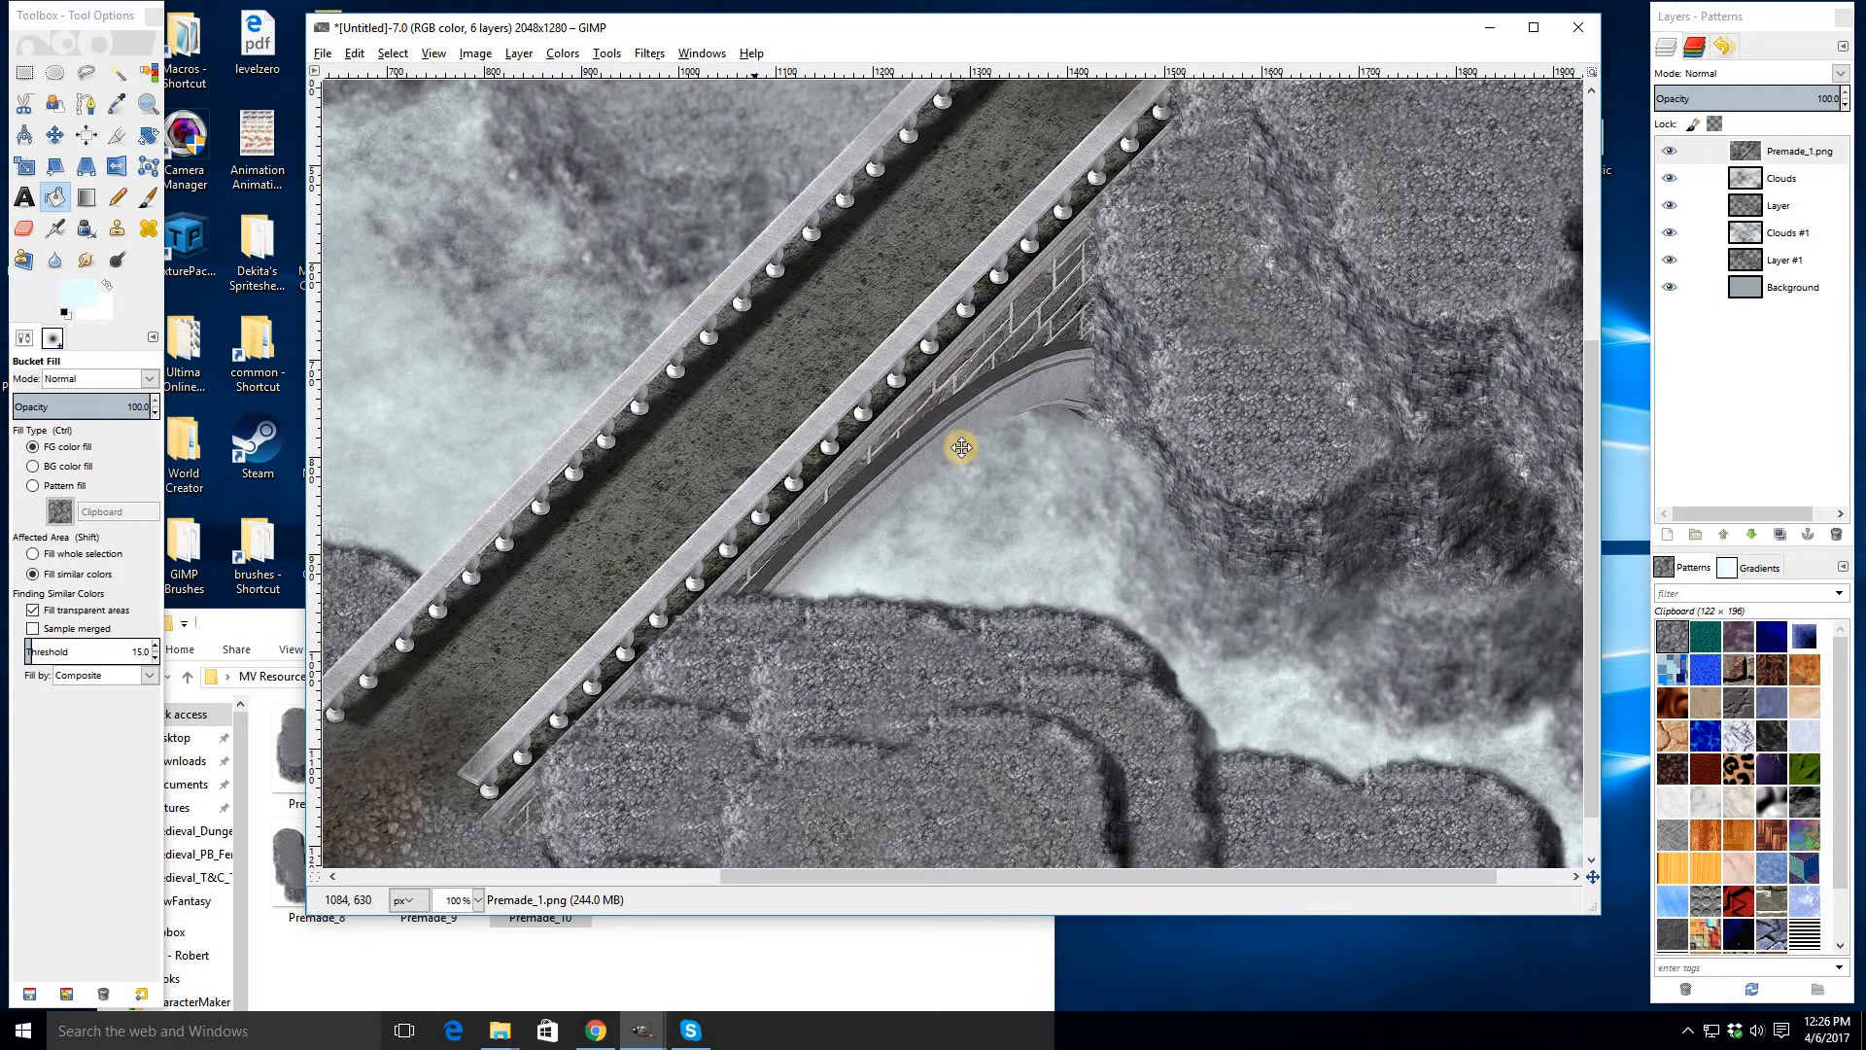
pyautogui.moveTo(961, 447); pyautogui.dragTo(1145, 569)
pyautogui.moveTo(522, 277); pyautogui.dragTo(484, 207)
pyautogui.scroll(-2, 1029, 521)
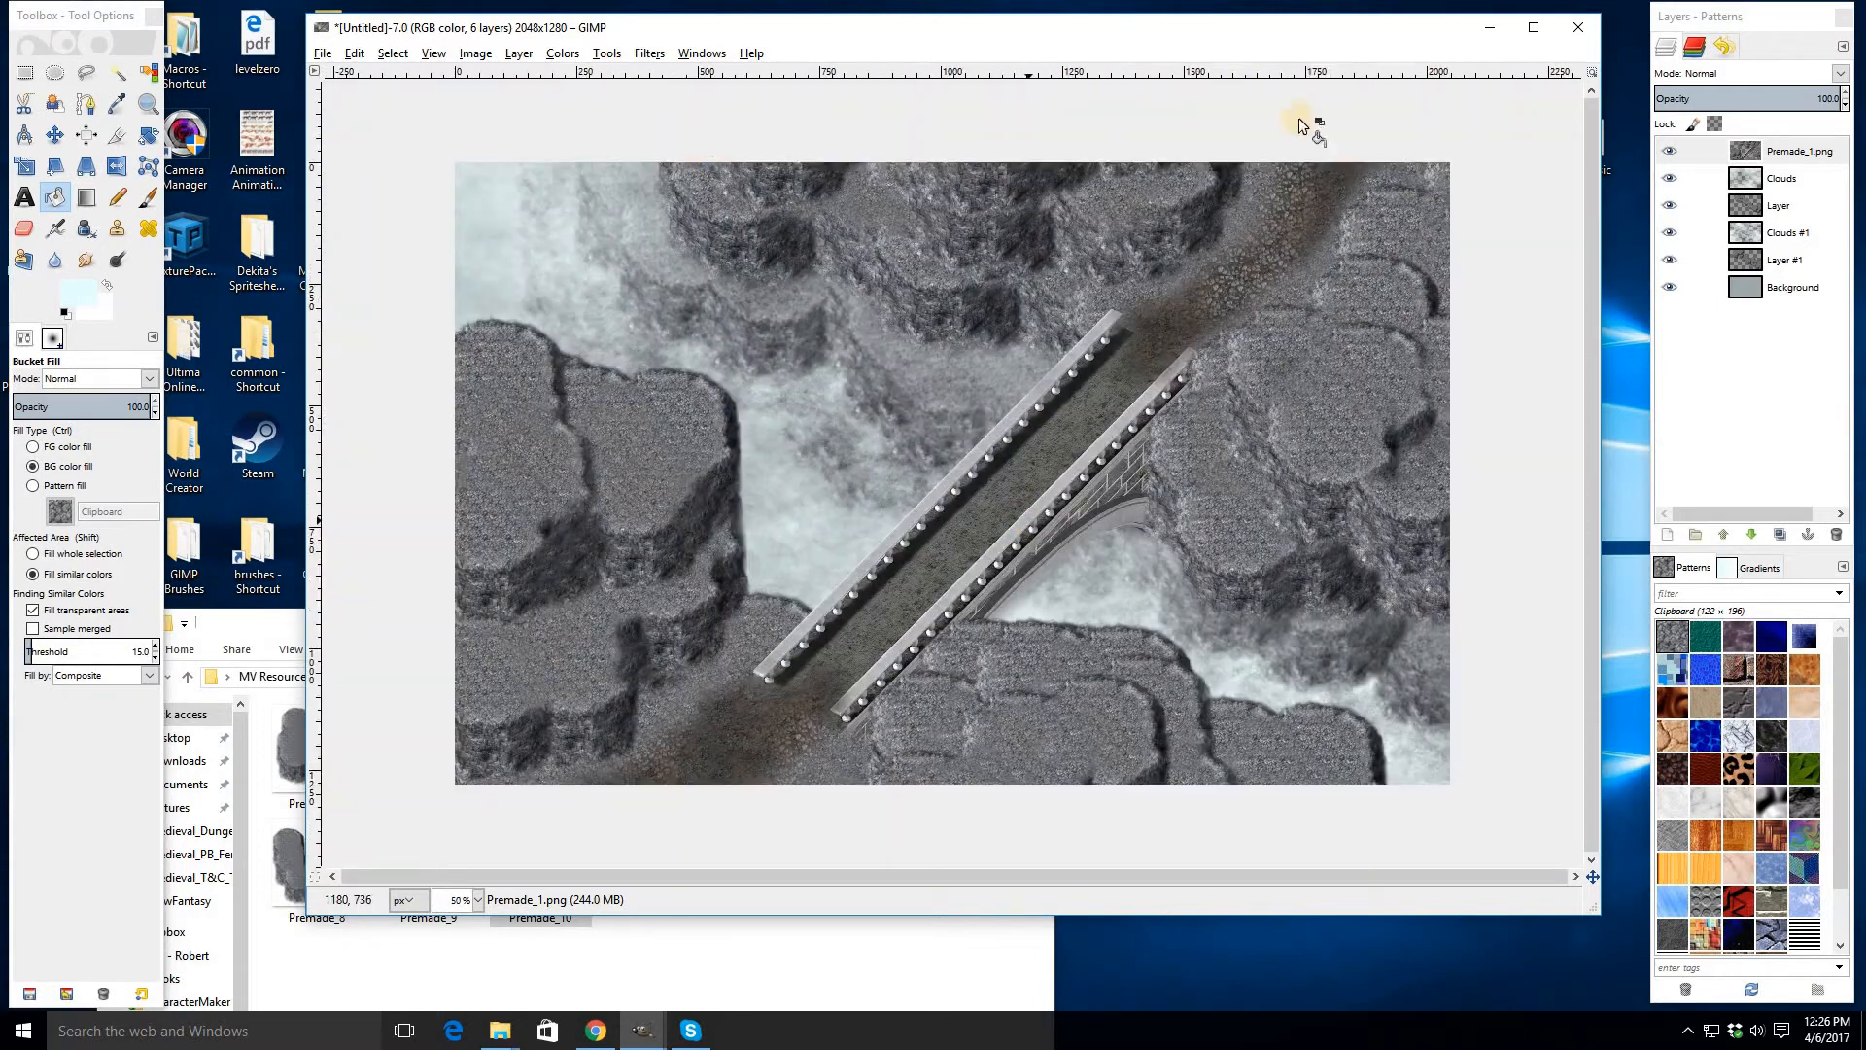
pyautogui.click(1764, 184)
pyautogui.click(650, 52)
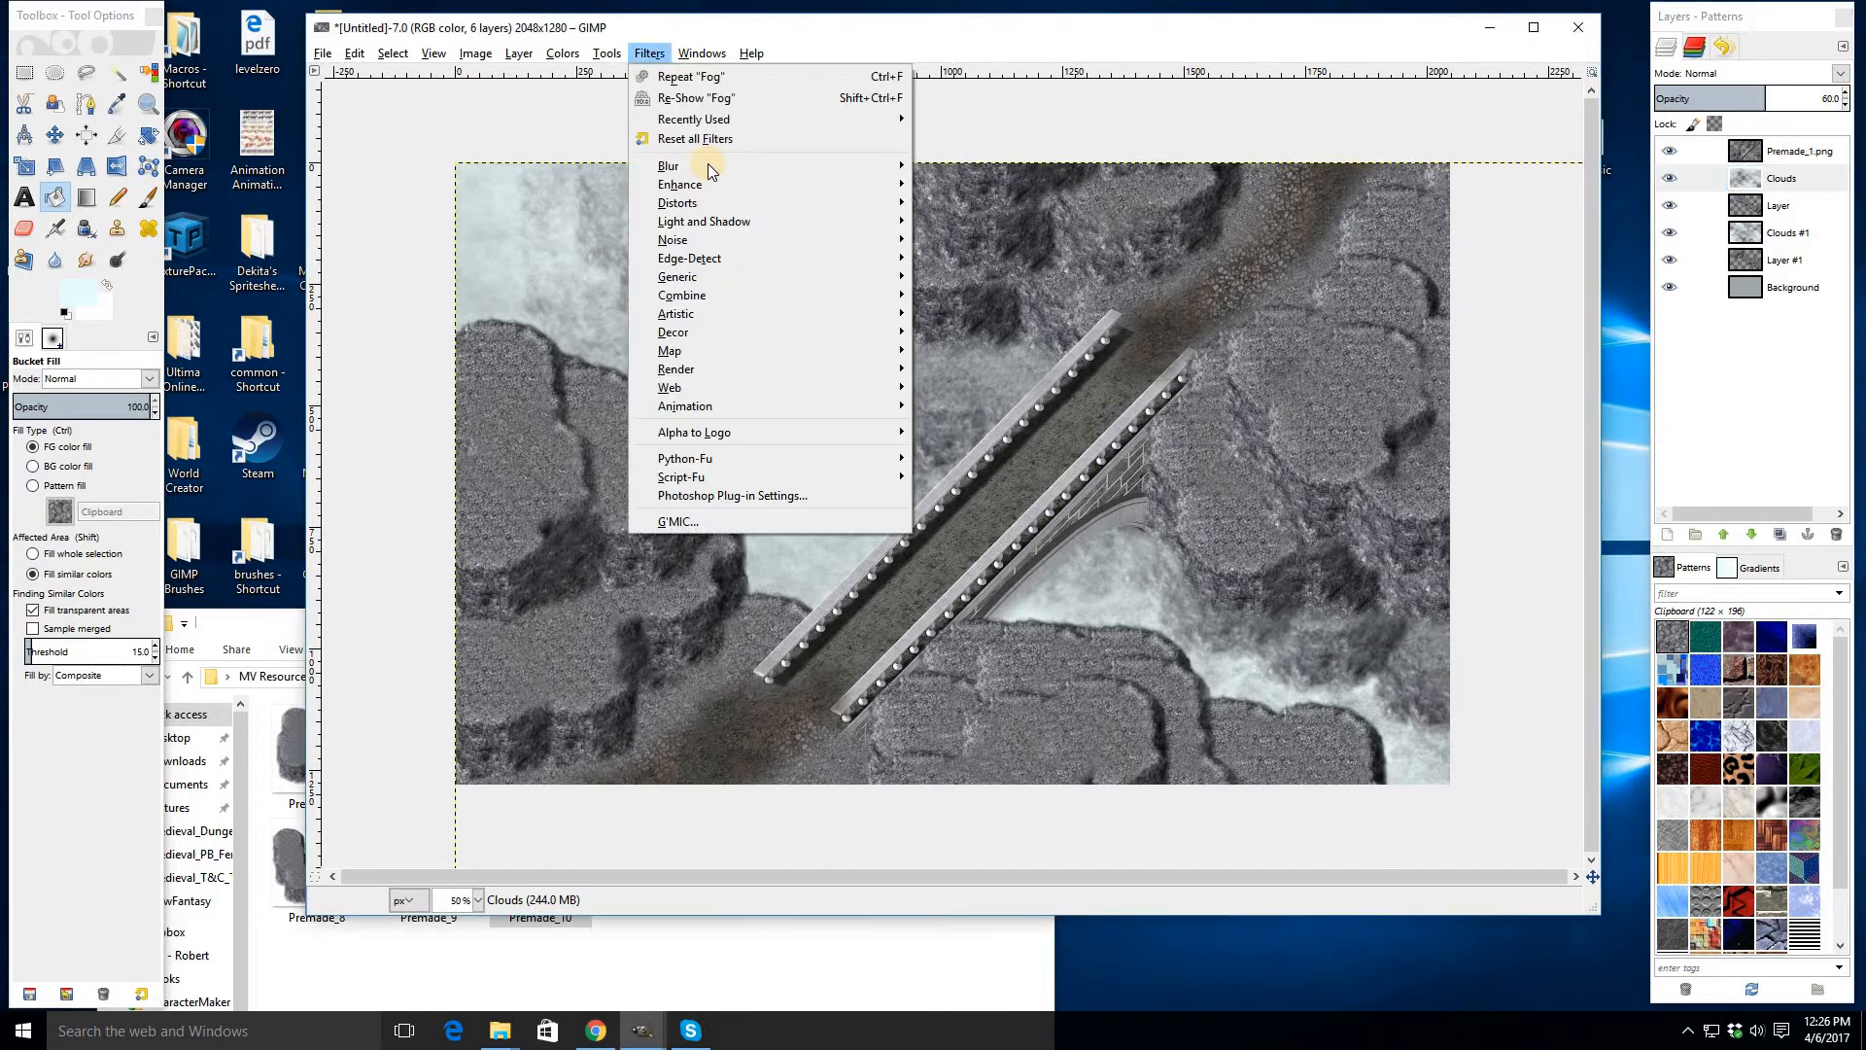
pyautogui.moveTo(709, 166)
pyautogui.click(1034, 184)
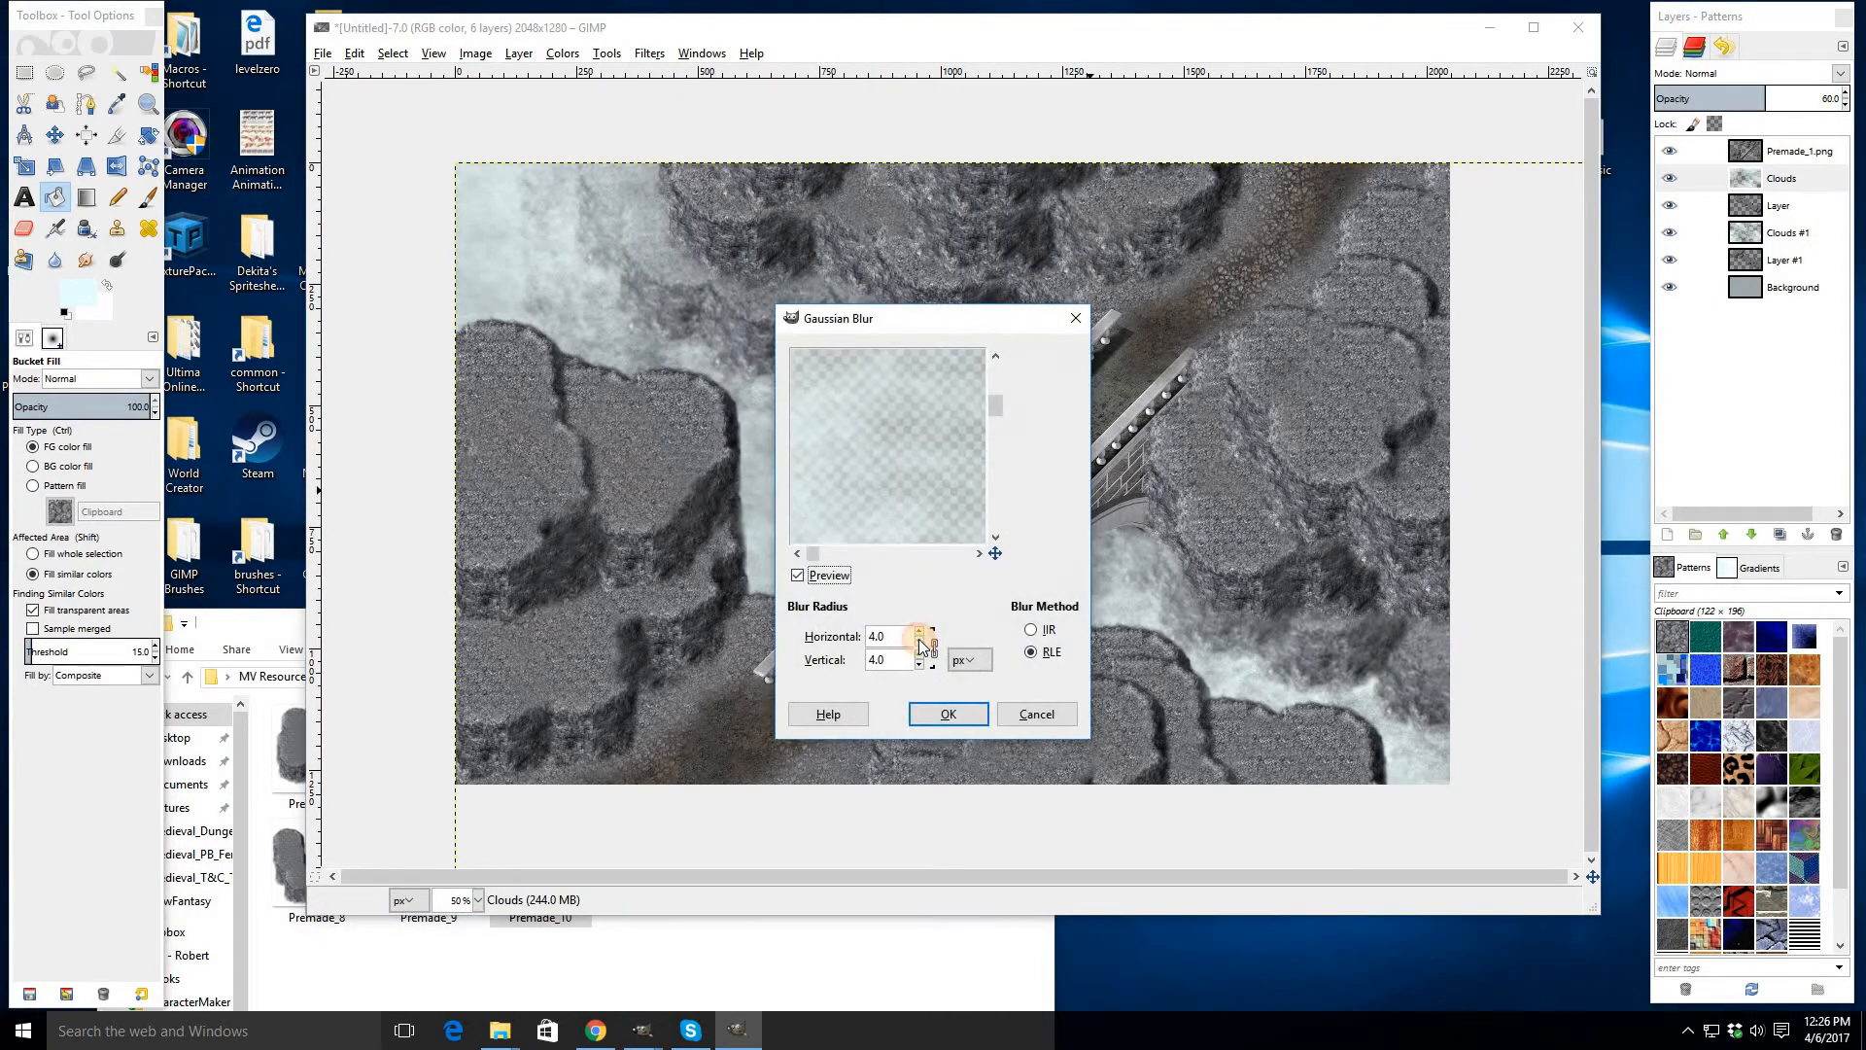
pyautogui.click(948, 715)
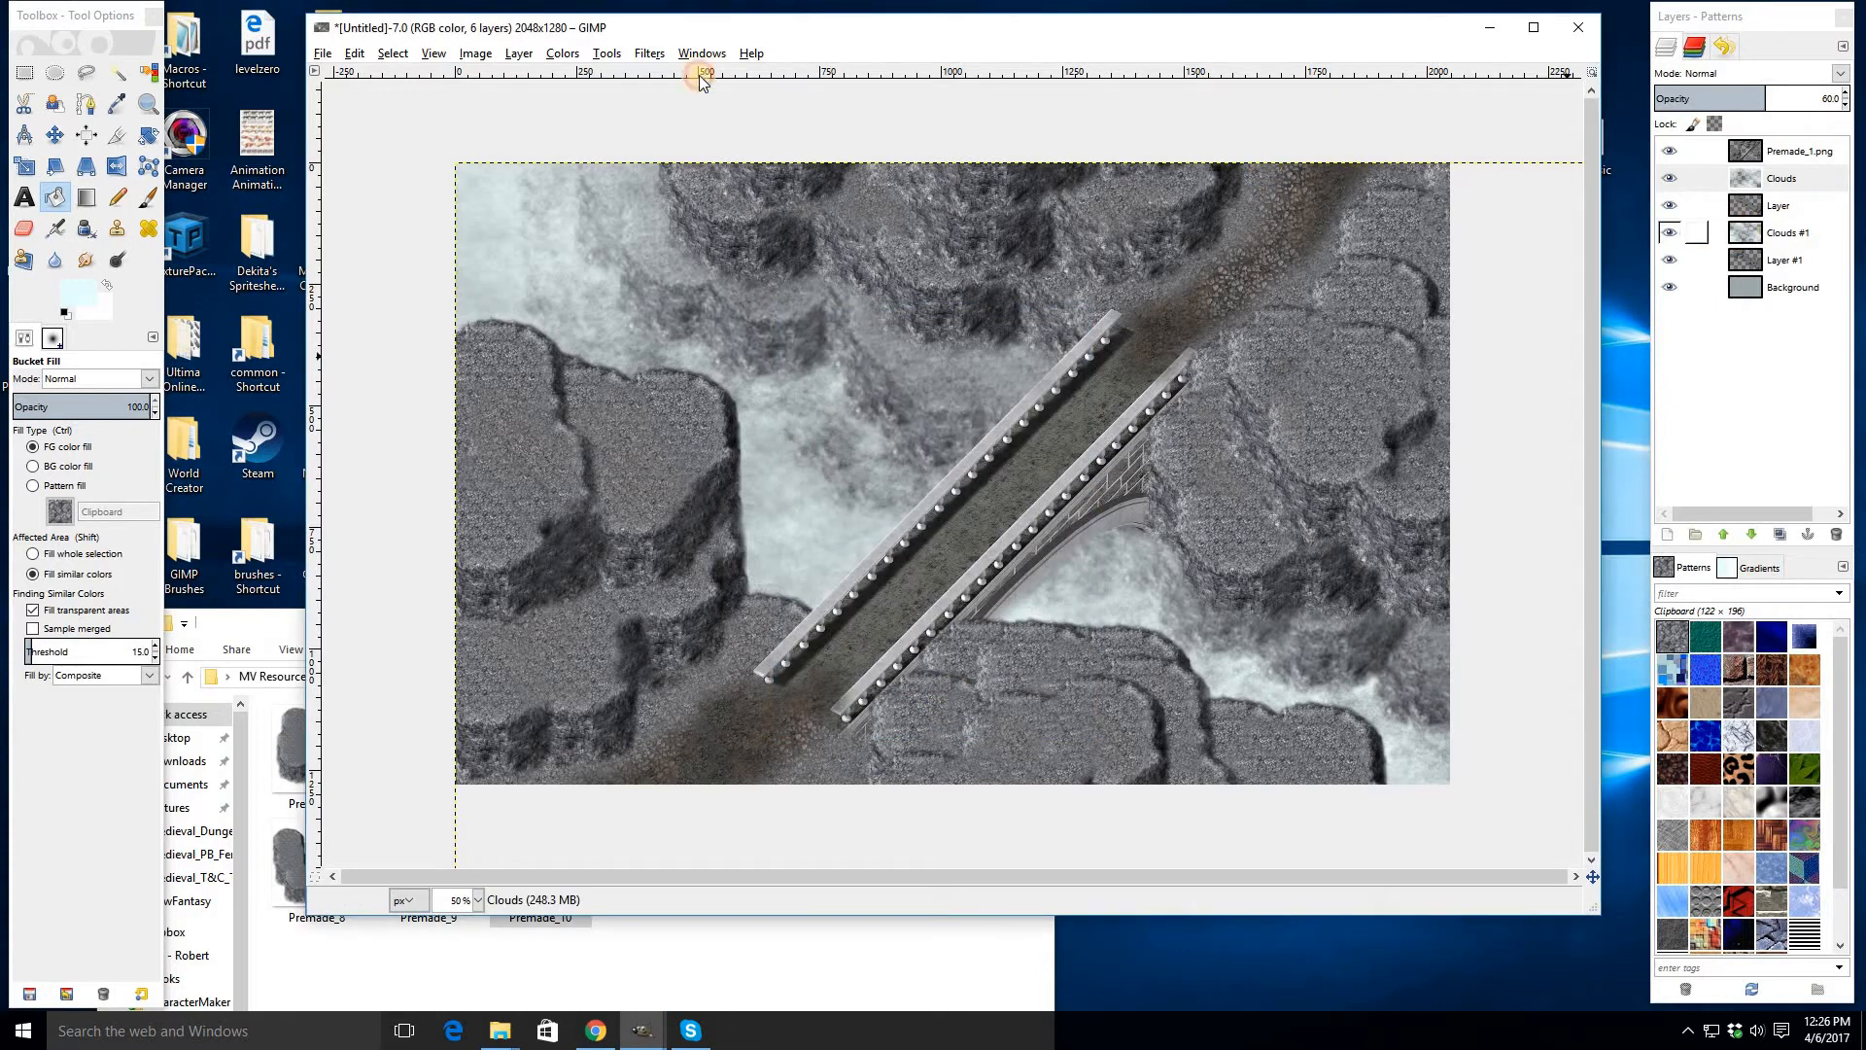
# - Repeat the Gaussian Blur on the Clouds #1 fog layer
pyautogui.click(647, 58)
pyautogui.click(671, 76)
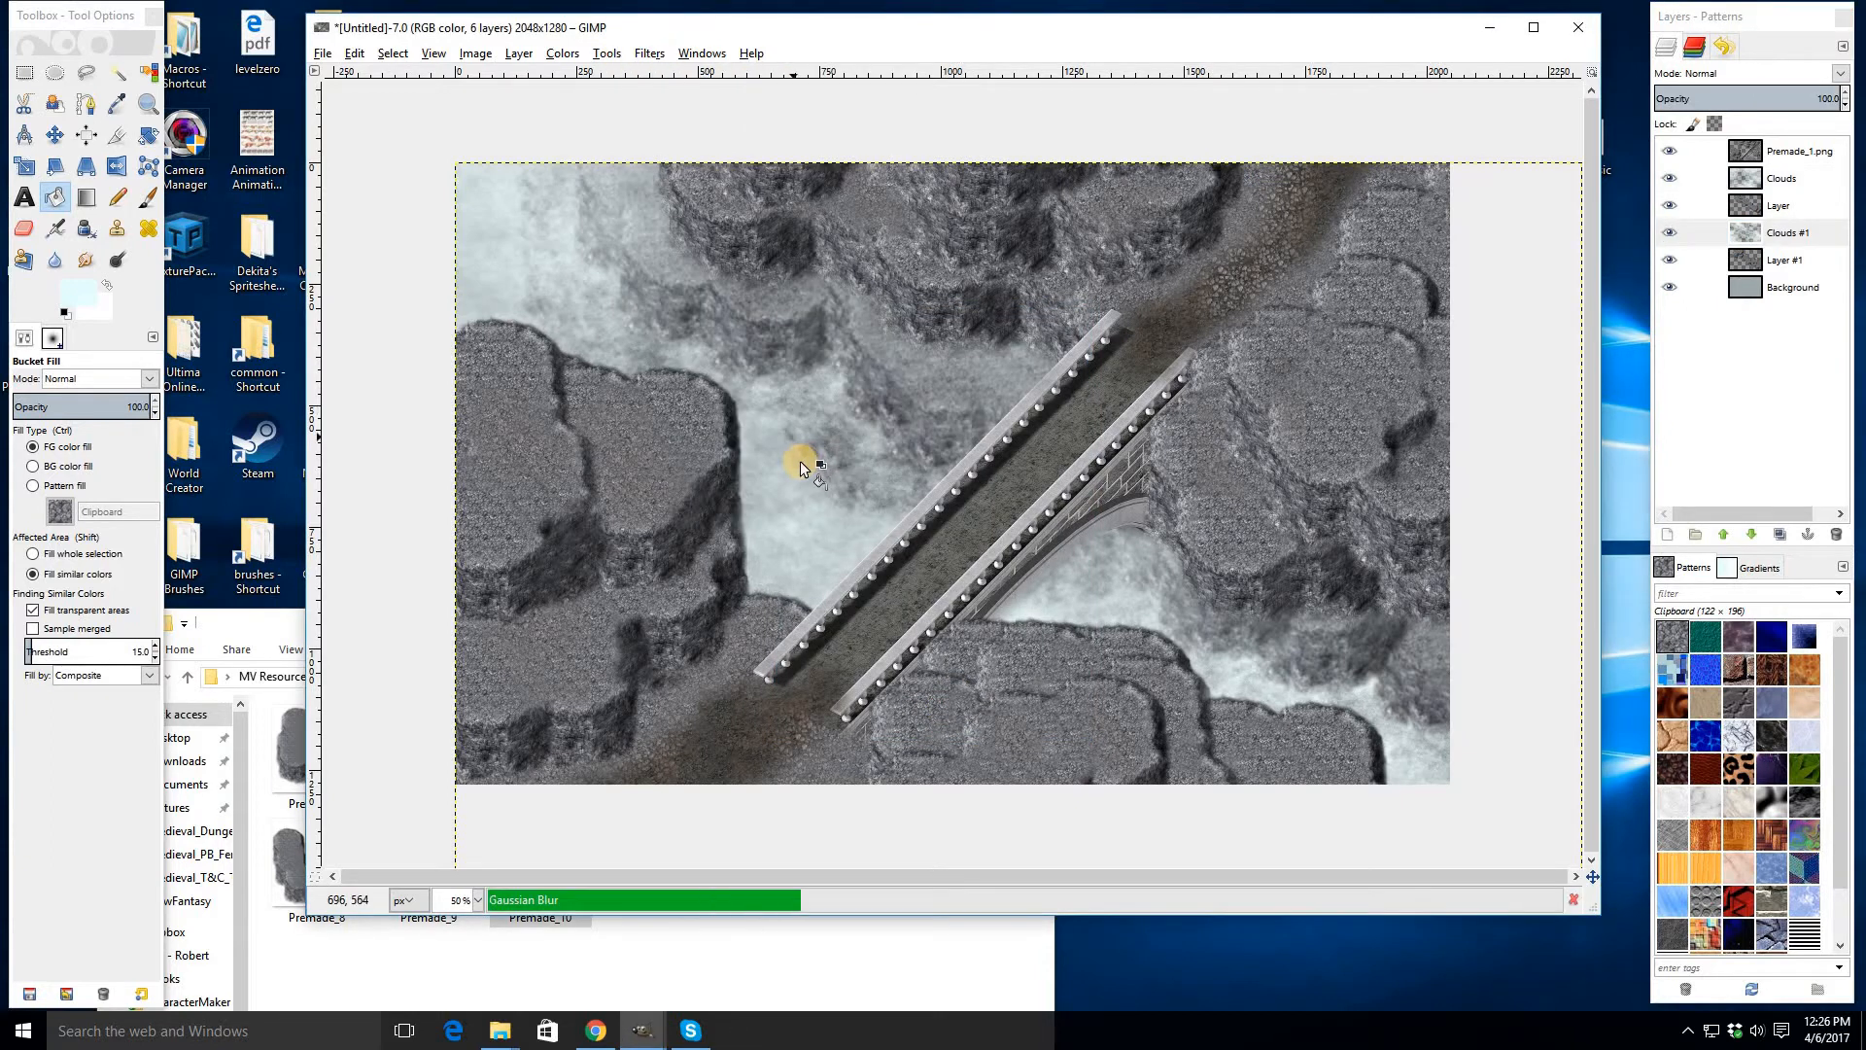
pyautogui.scroll(2, 801, 463)
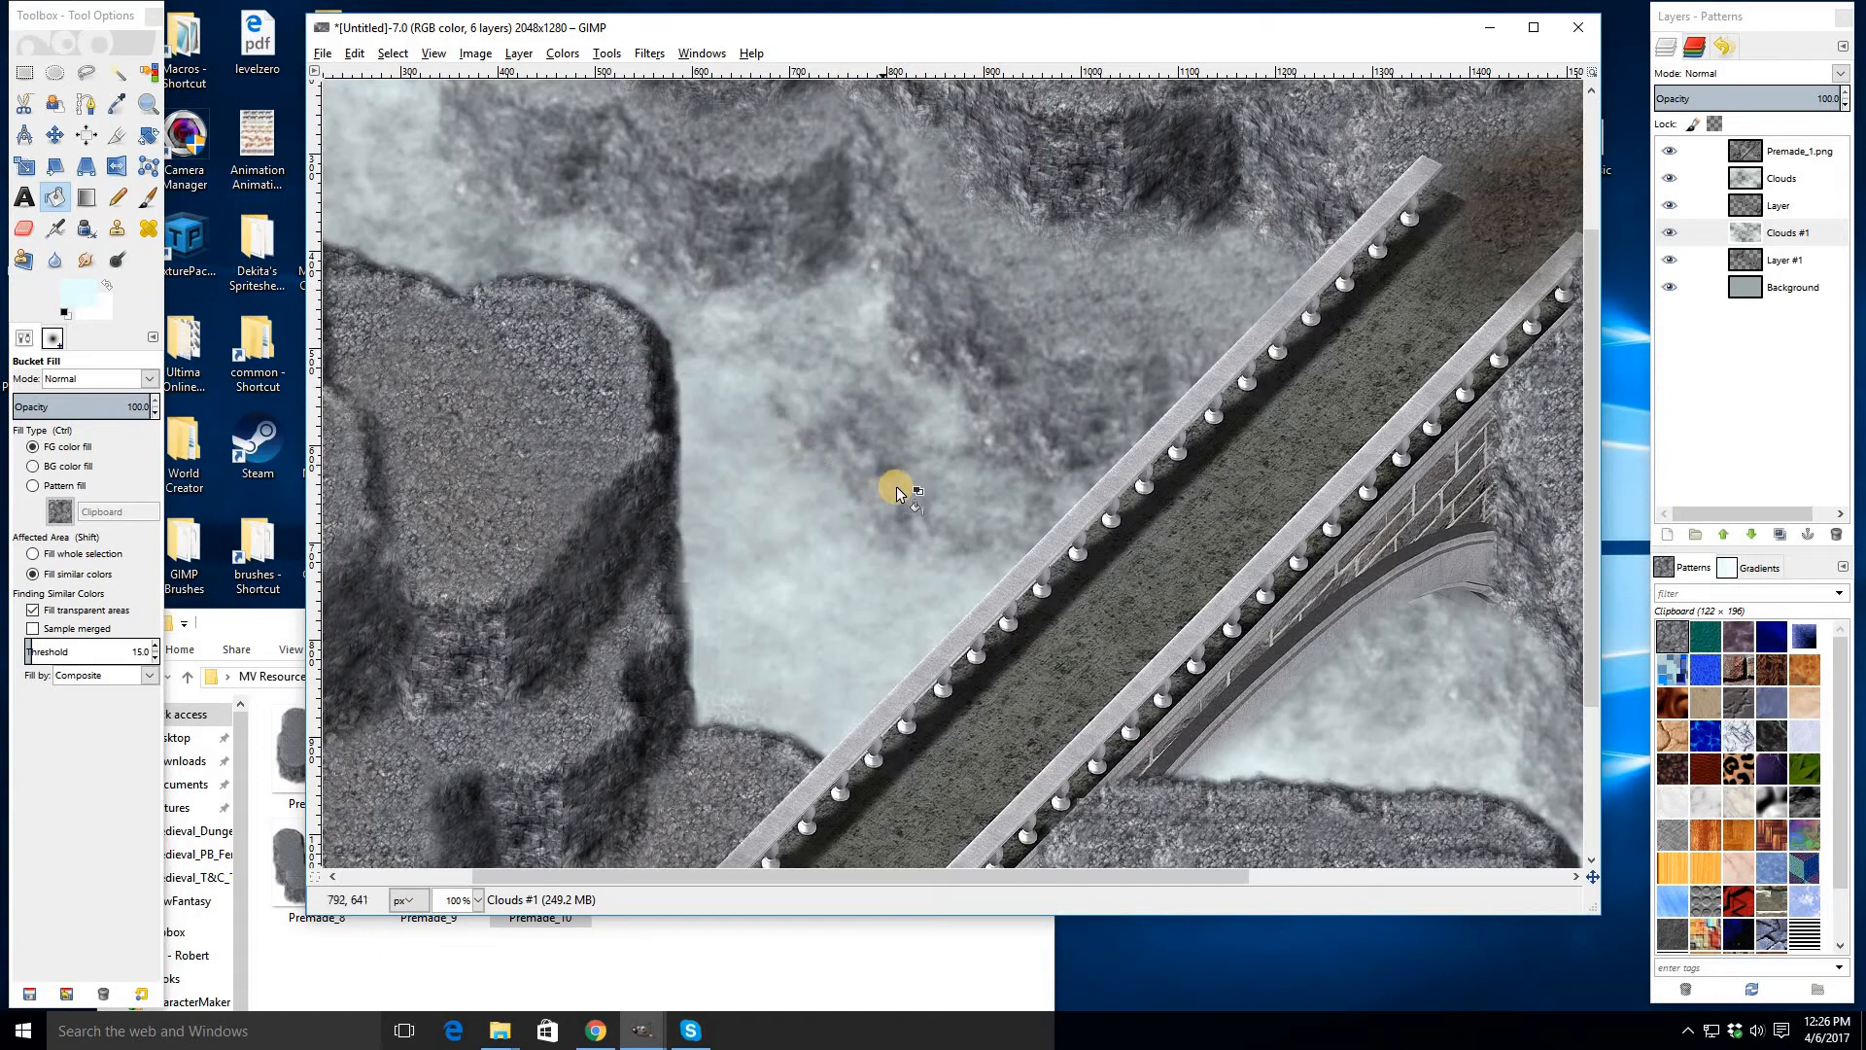
pyautogui.scroll(-2, 897, 486)
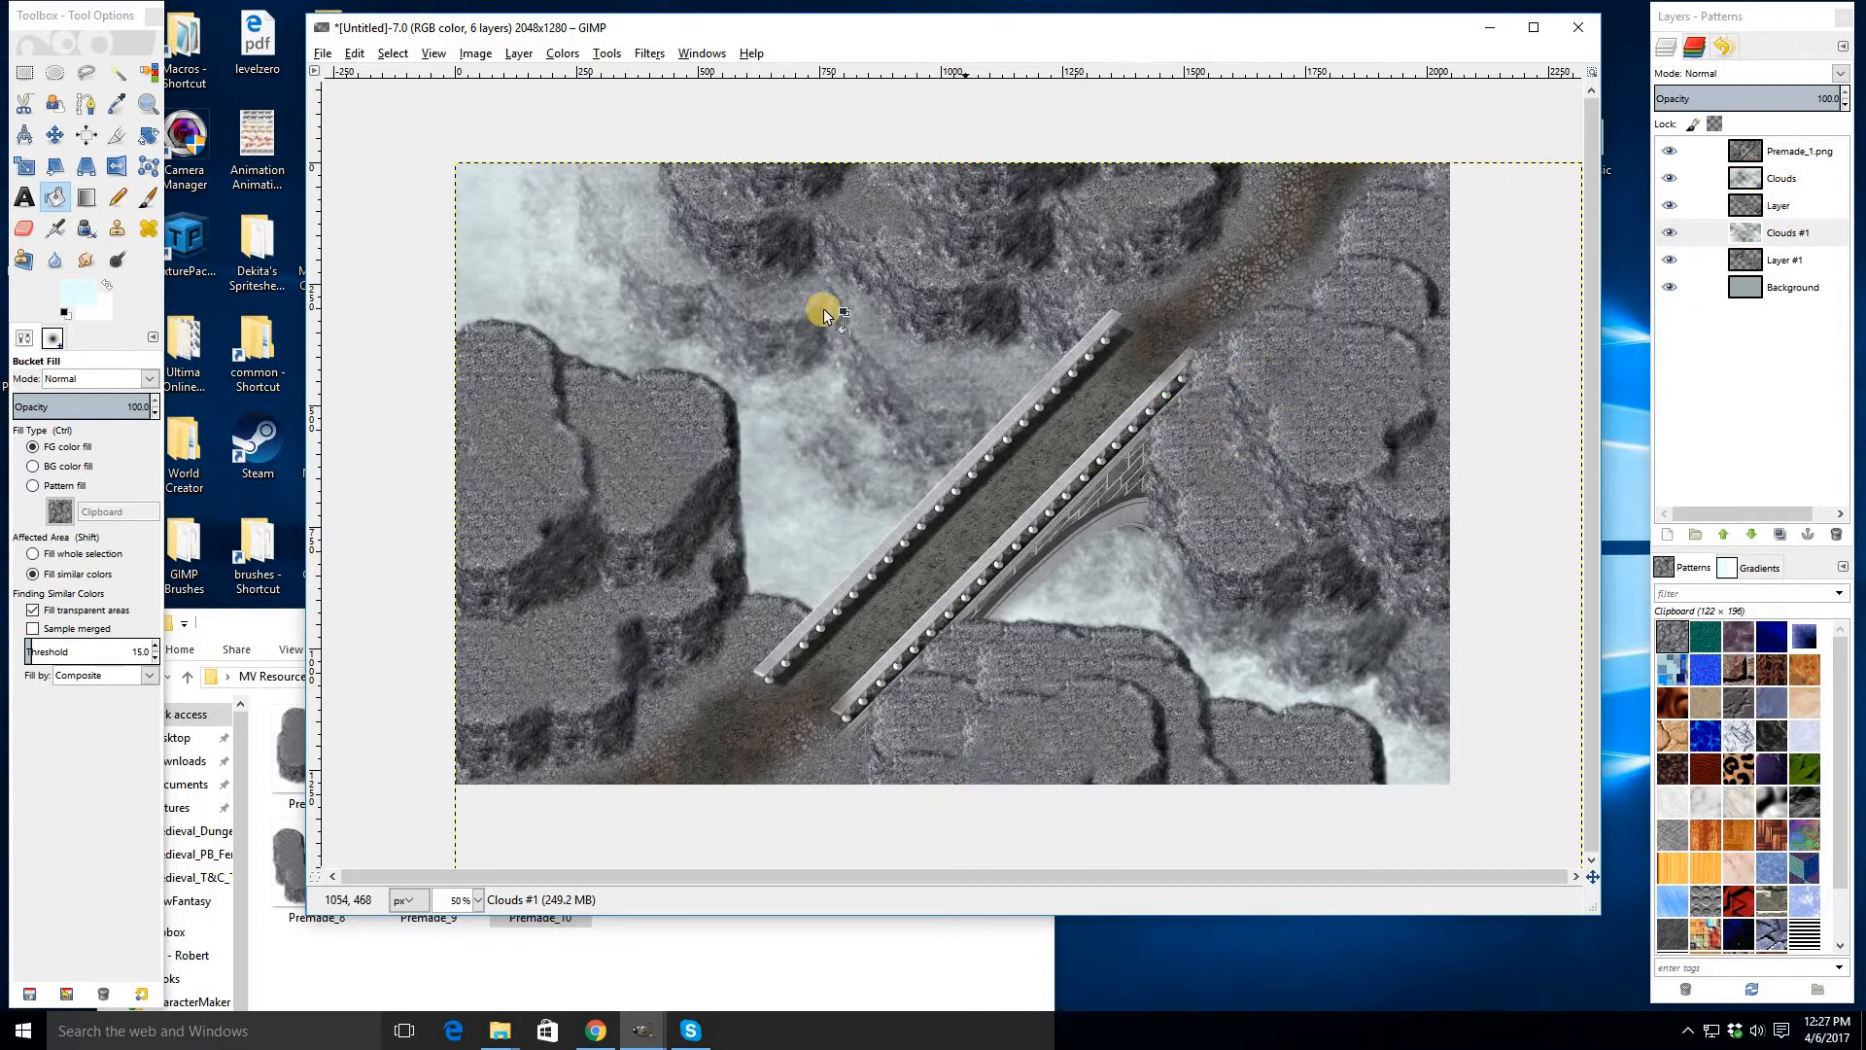
pyautogui.click(1771, 185)
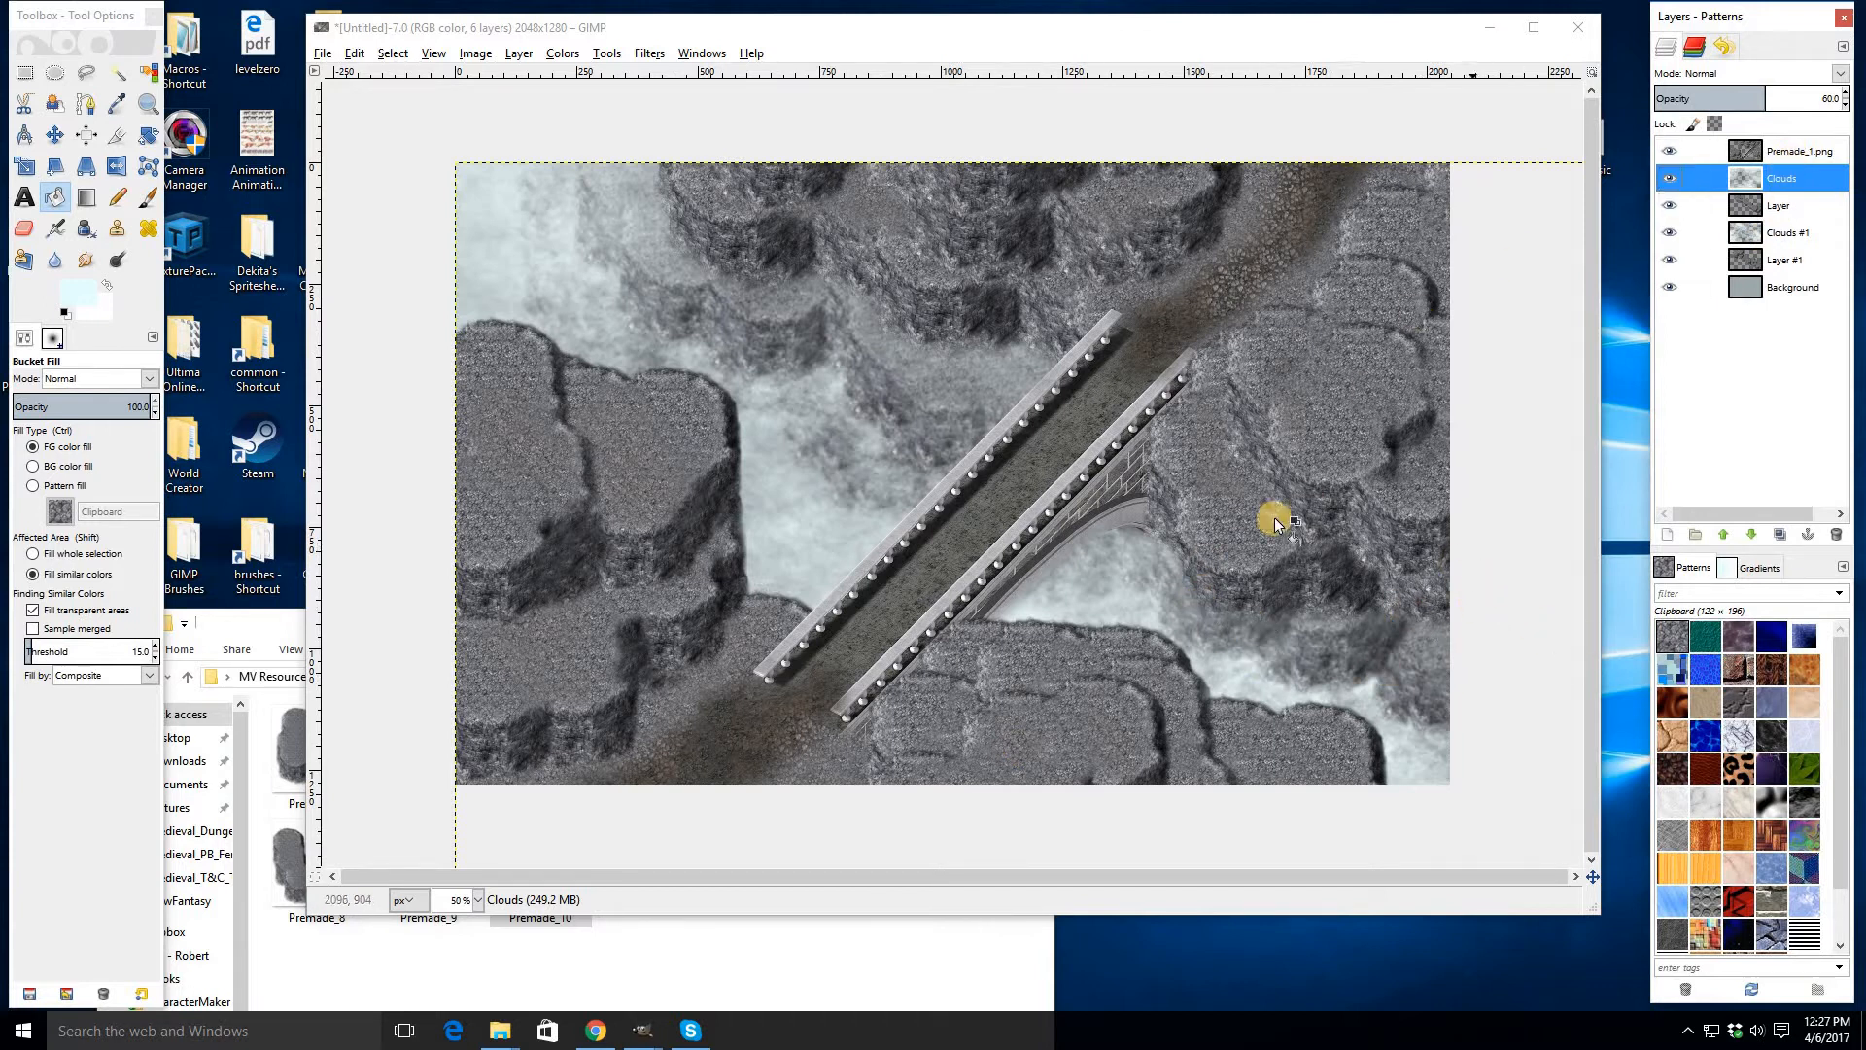
pyautogui.click(1798, 151)
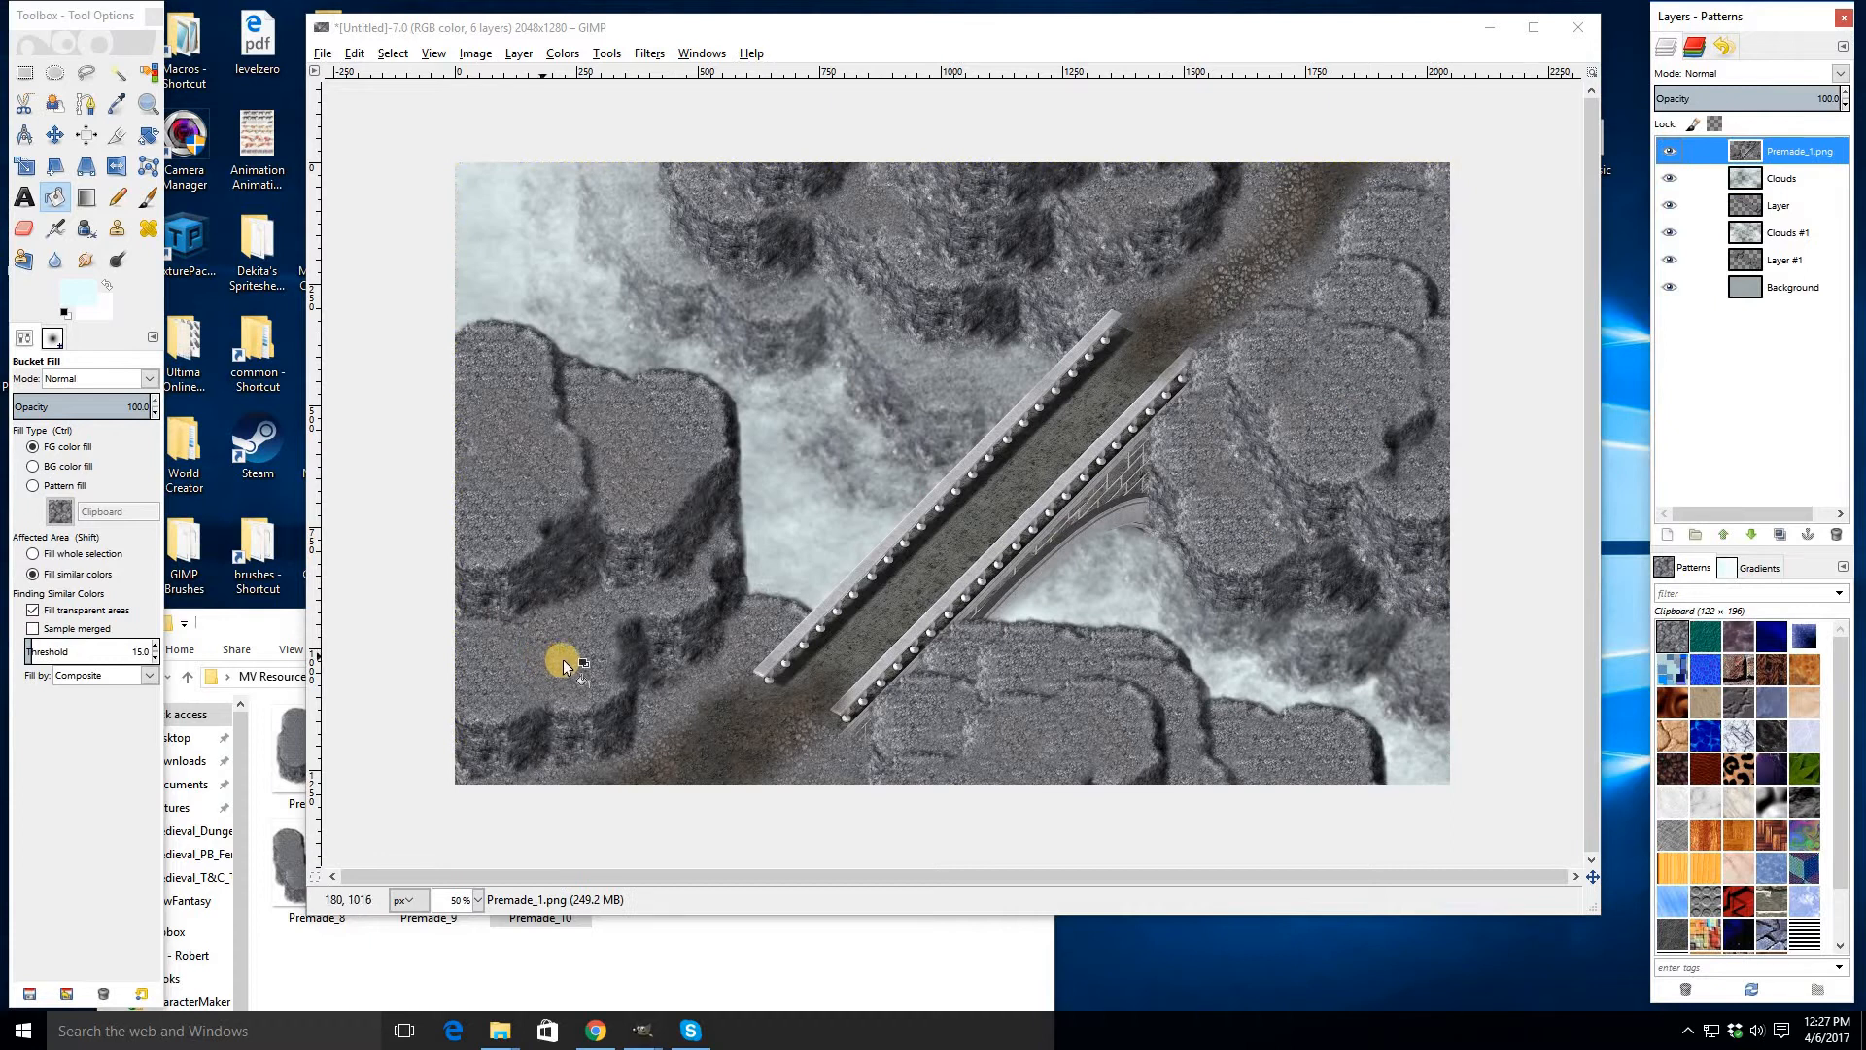
pyautogui.scroll(1, 483, 651)
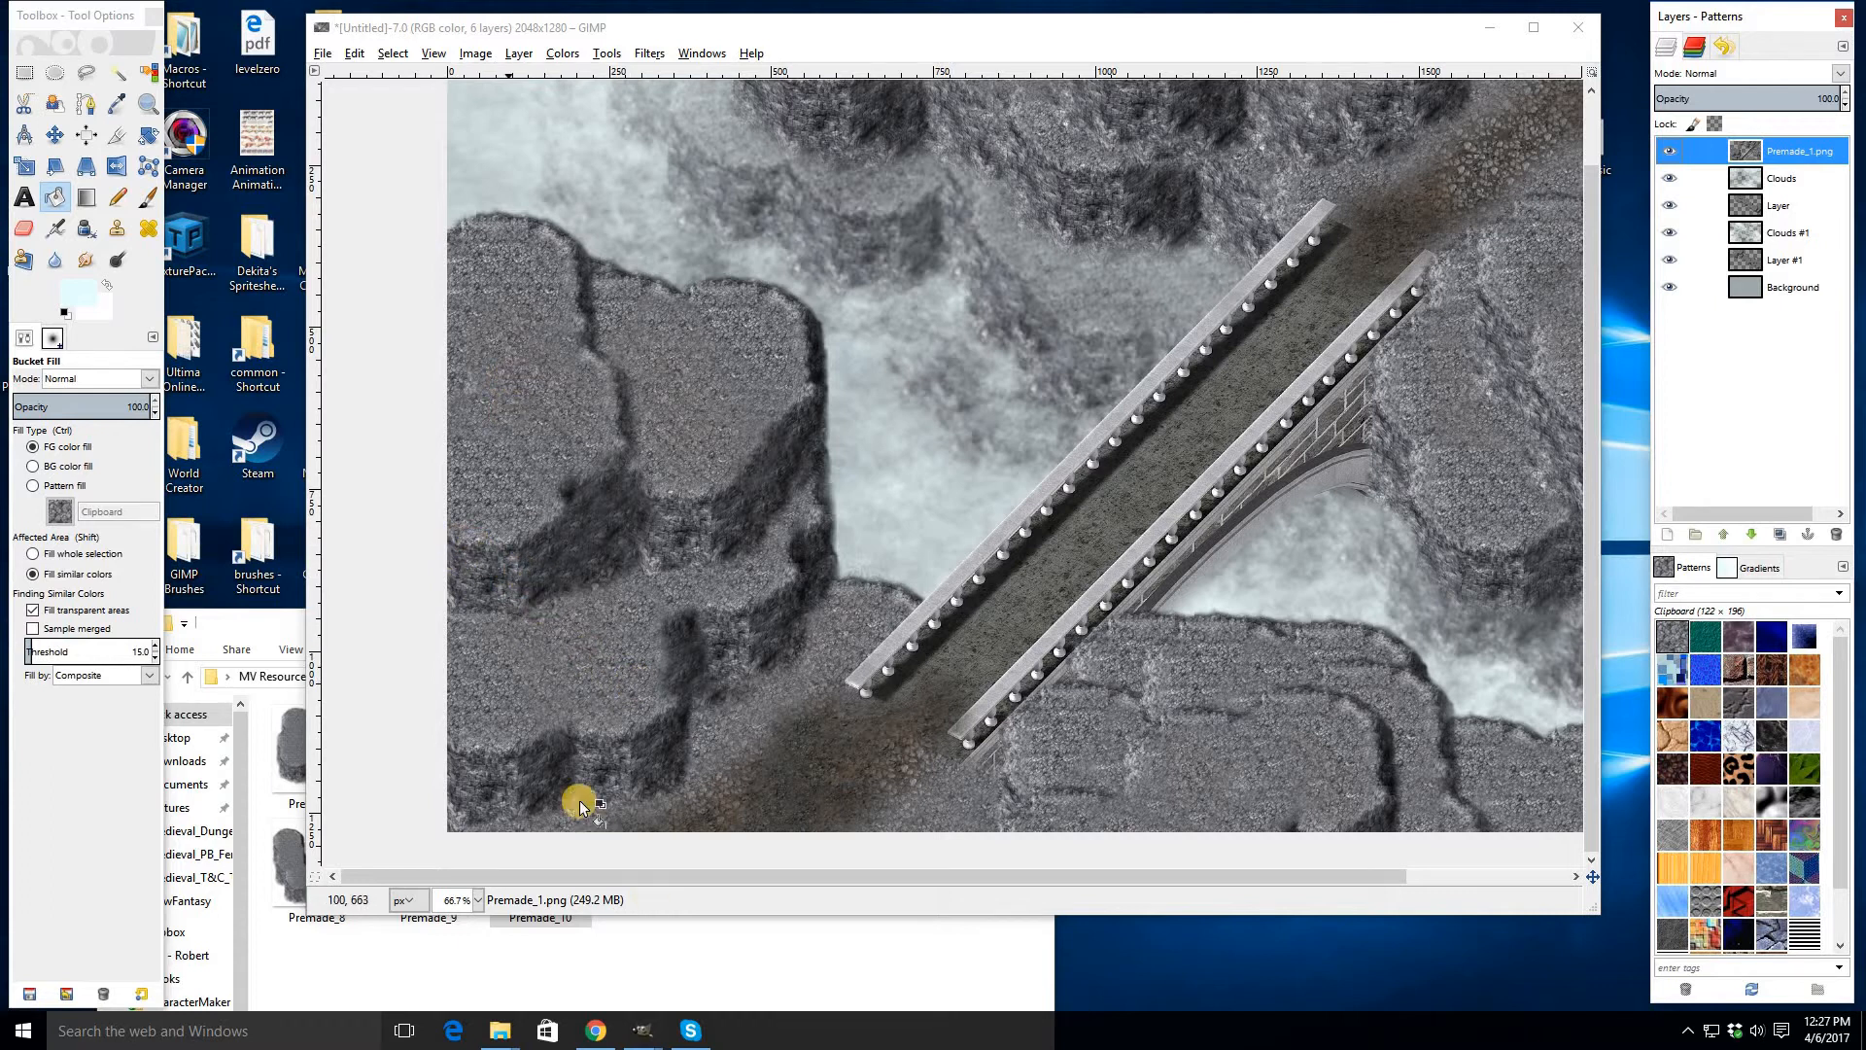
pyautogui.click(262, 624)
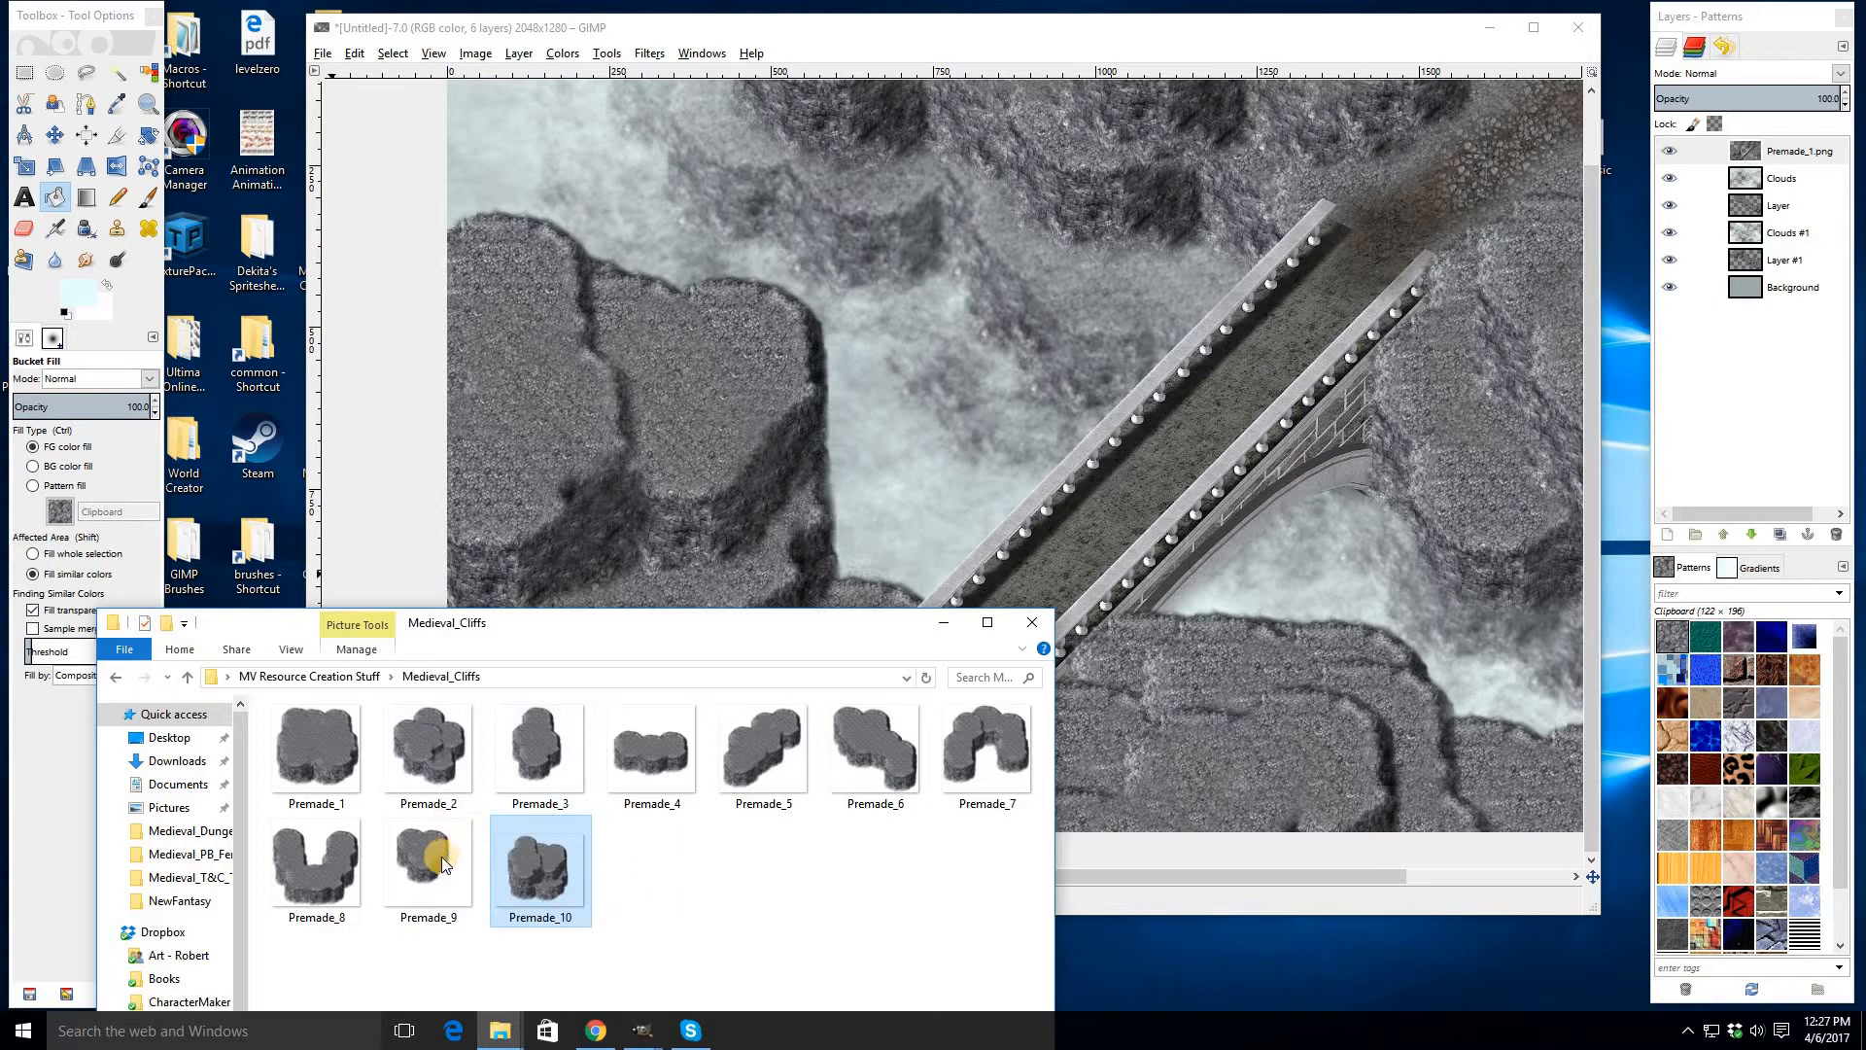
pyautogui.moveTo(441, 856); pyautogui.dragTo(603, 425)
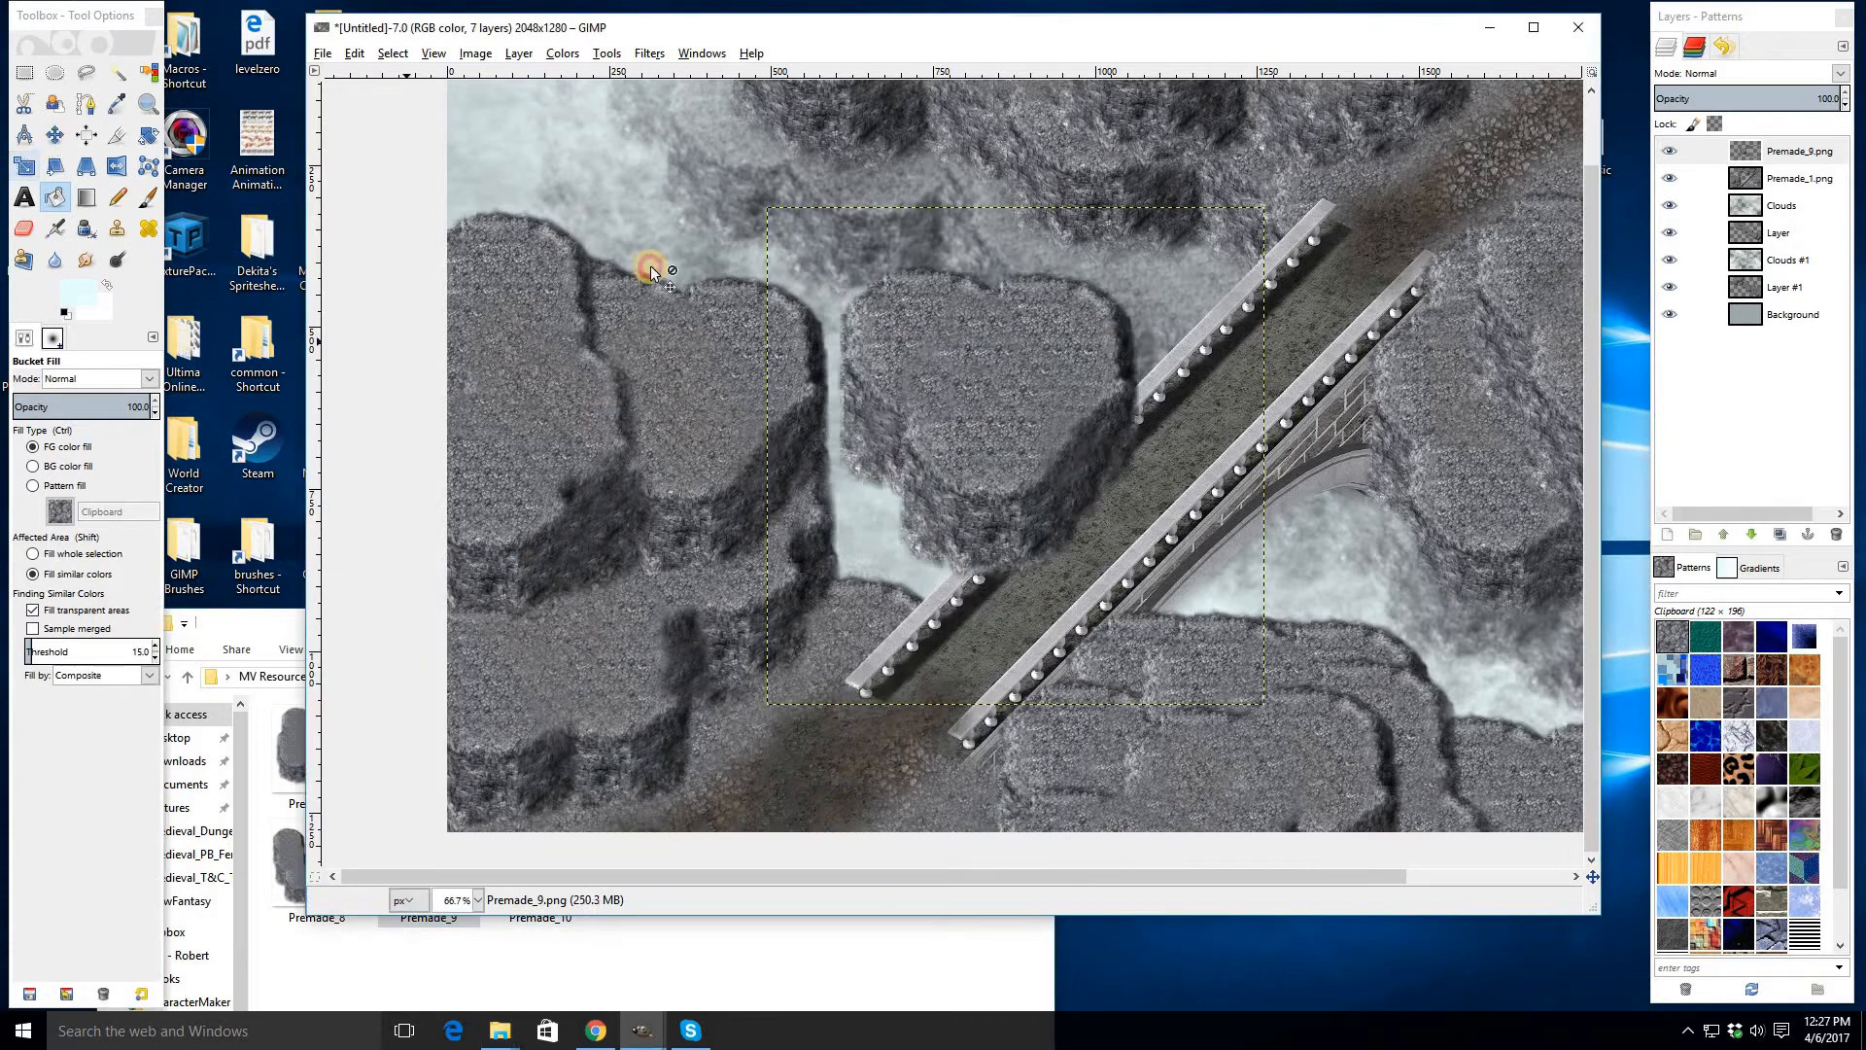
pyautogui.press('m')
pyautogui.moveTo(1023, 434); pyautogui.dragTo(649, 639)
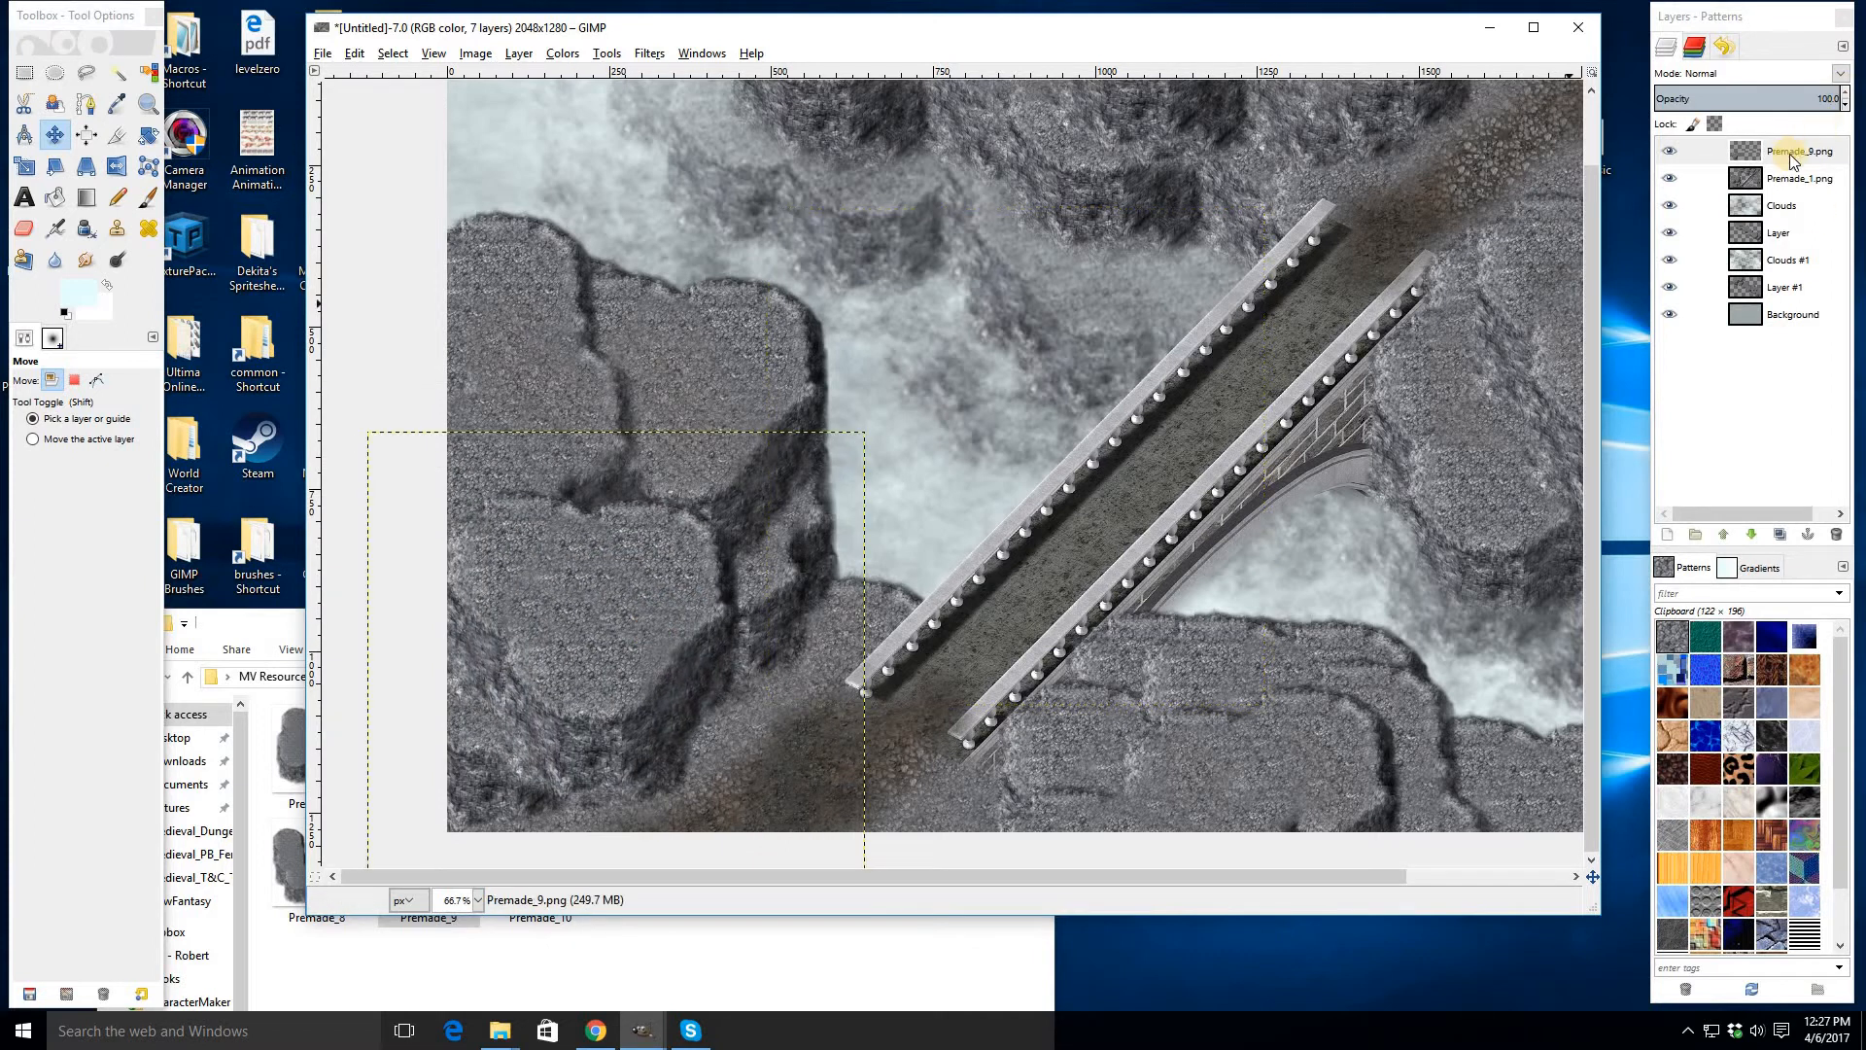
pyautogui.rightClick(1668, 345)
pyautogui.click(1666, 321)
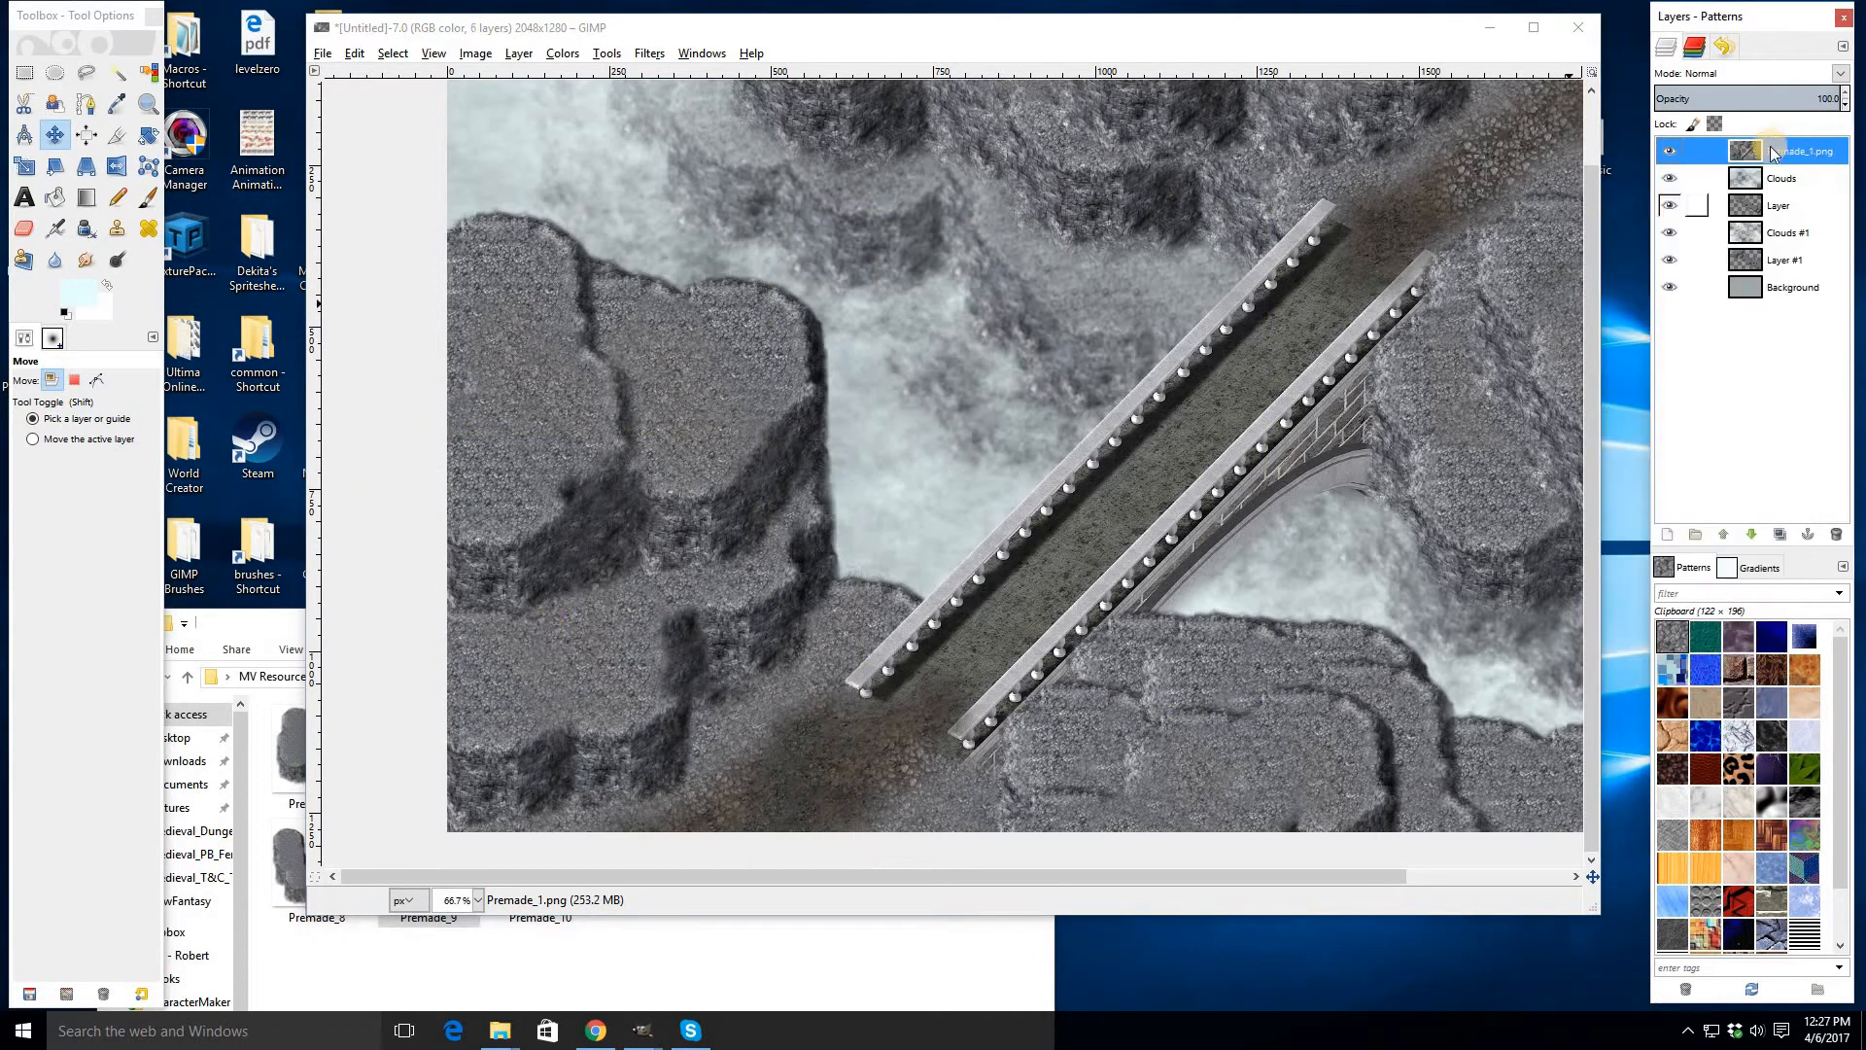
# - Open Outside_2 and copy its top-left 288 × 384 rock block
pyautogui.click(257, 636)
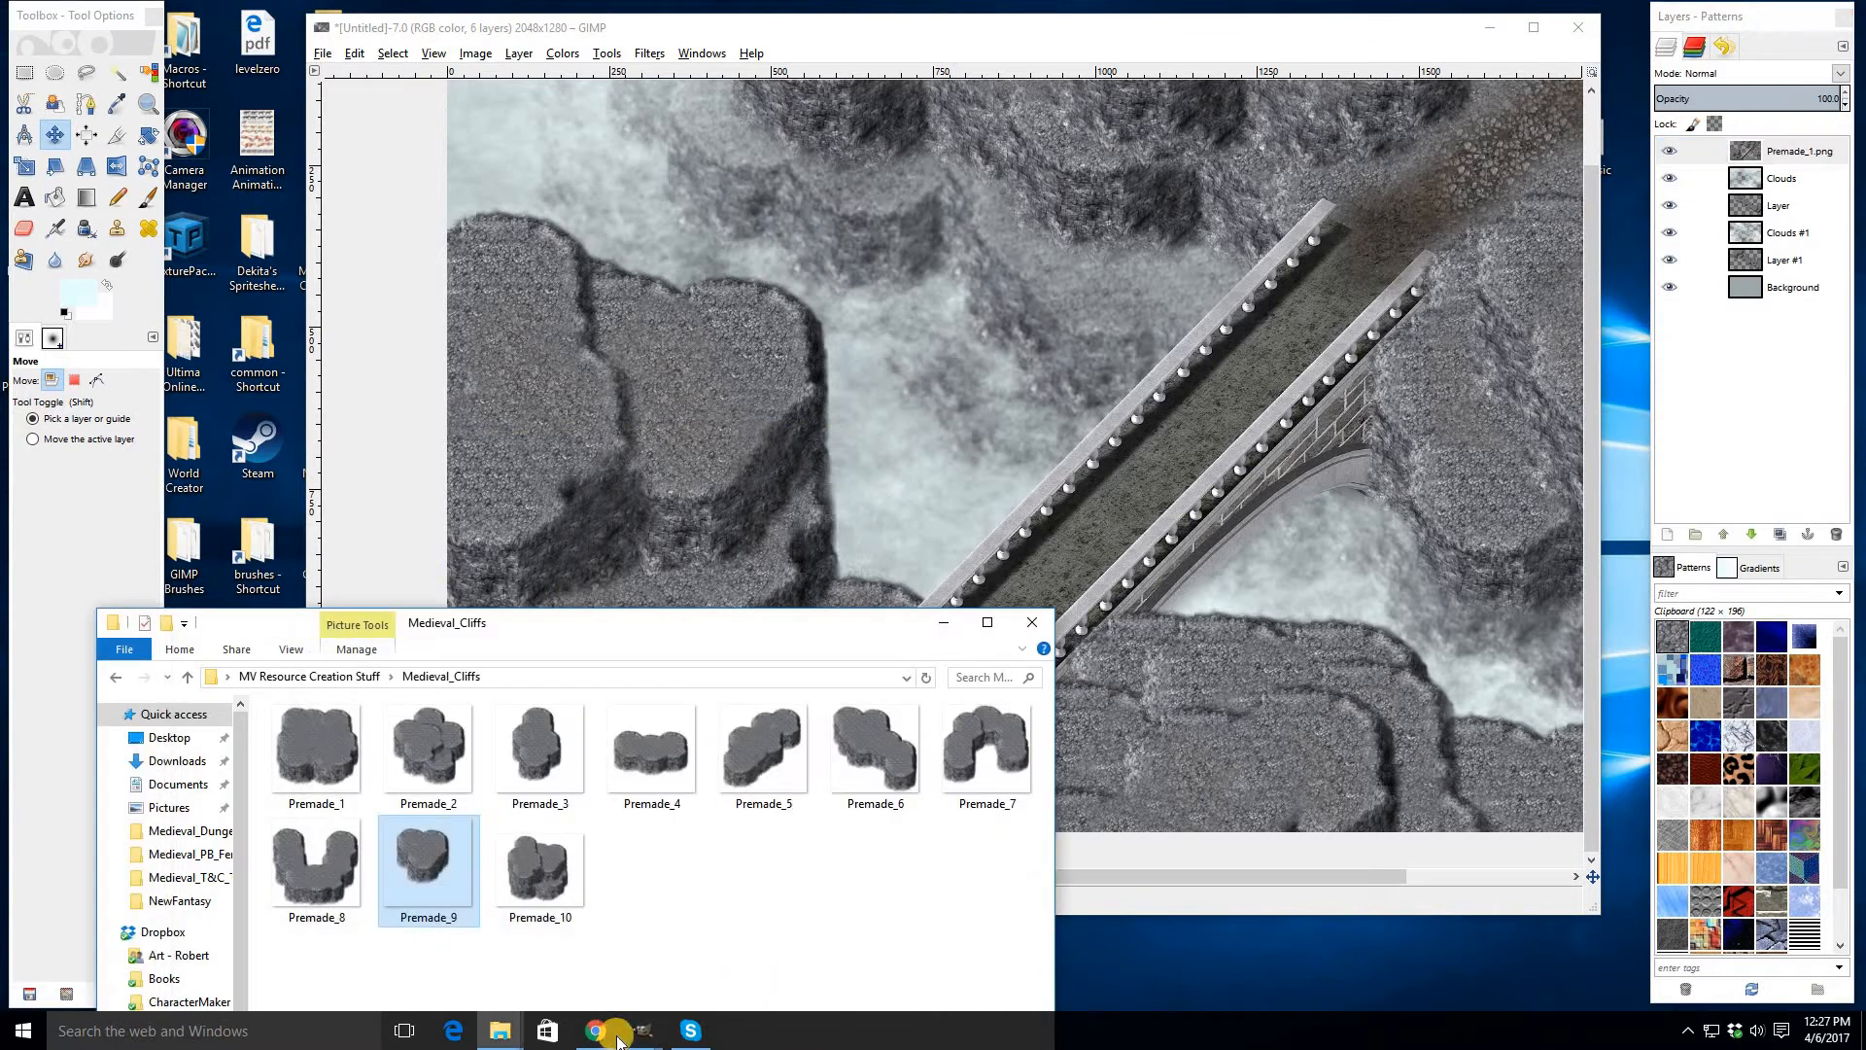
pyautogui.moveTo(648, 1042)
pyautogui.click(709, 939)
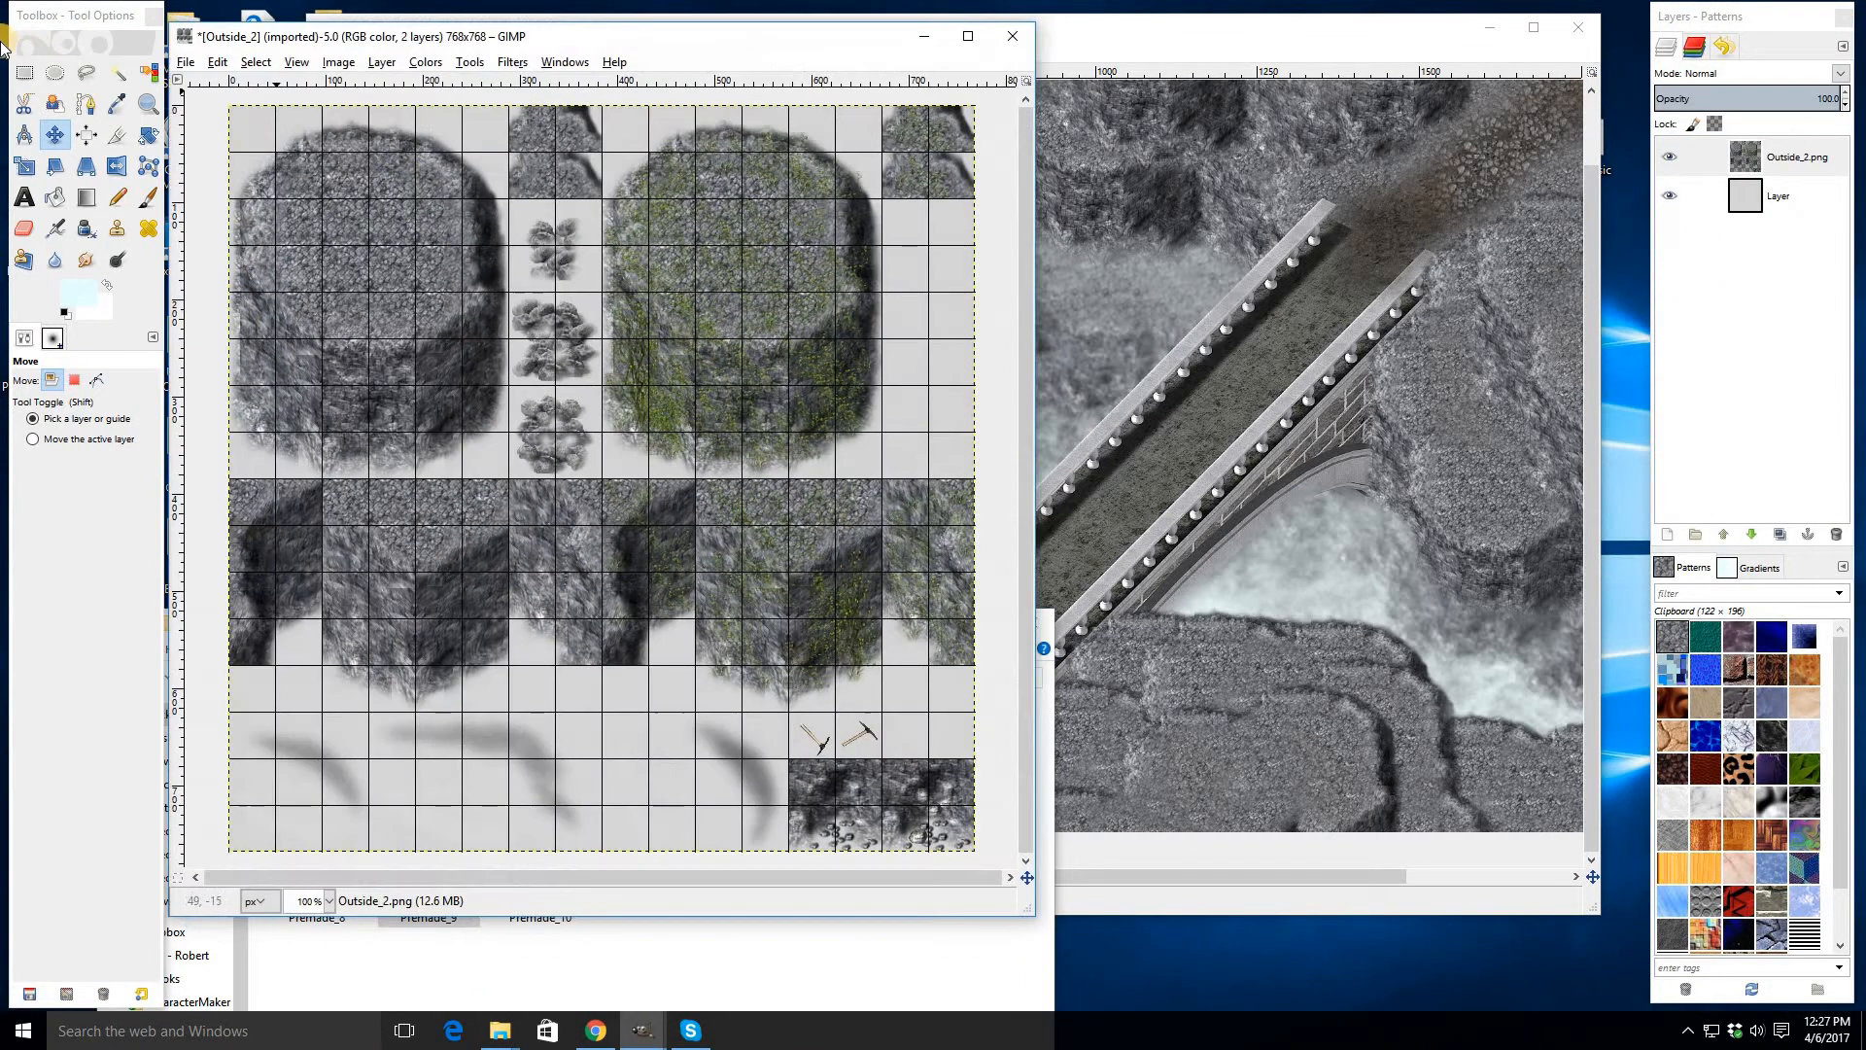
pyautogui.press('r')
pyautogui.moveTo(231, 105); pyautogui.dragTo(510, 478)
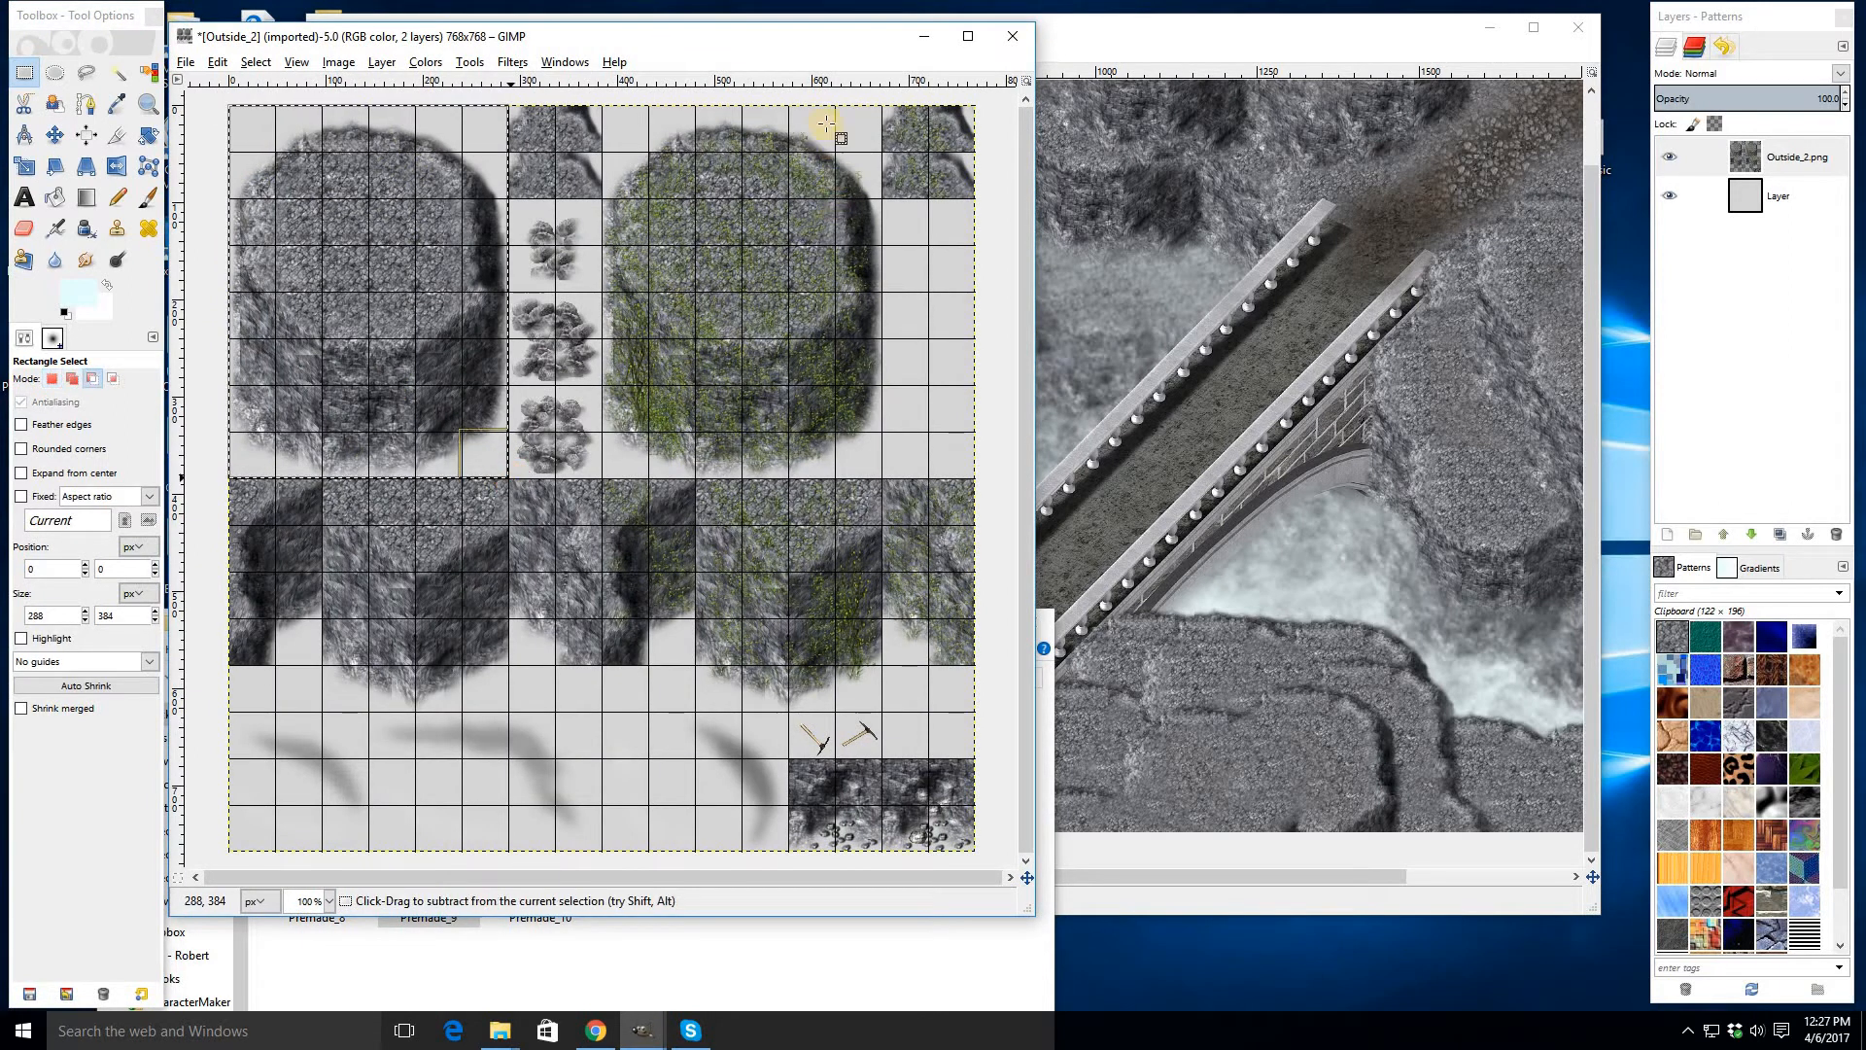
pyautogui.hotkey('ctrl', 'c')
# - Paste the rock block into the bridge image as a new layer and move it to the left cliff edge
pyautogui.click(925, 36)
pyautogui.click(979, 361)
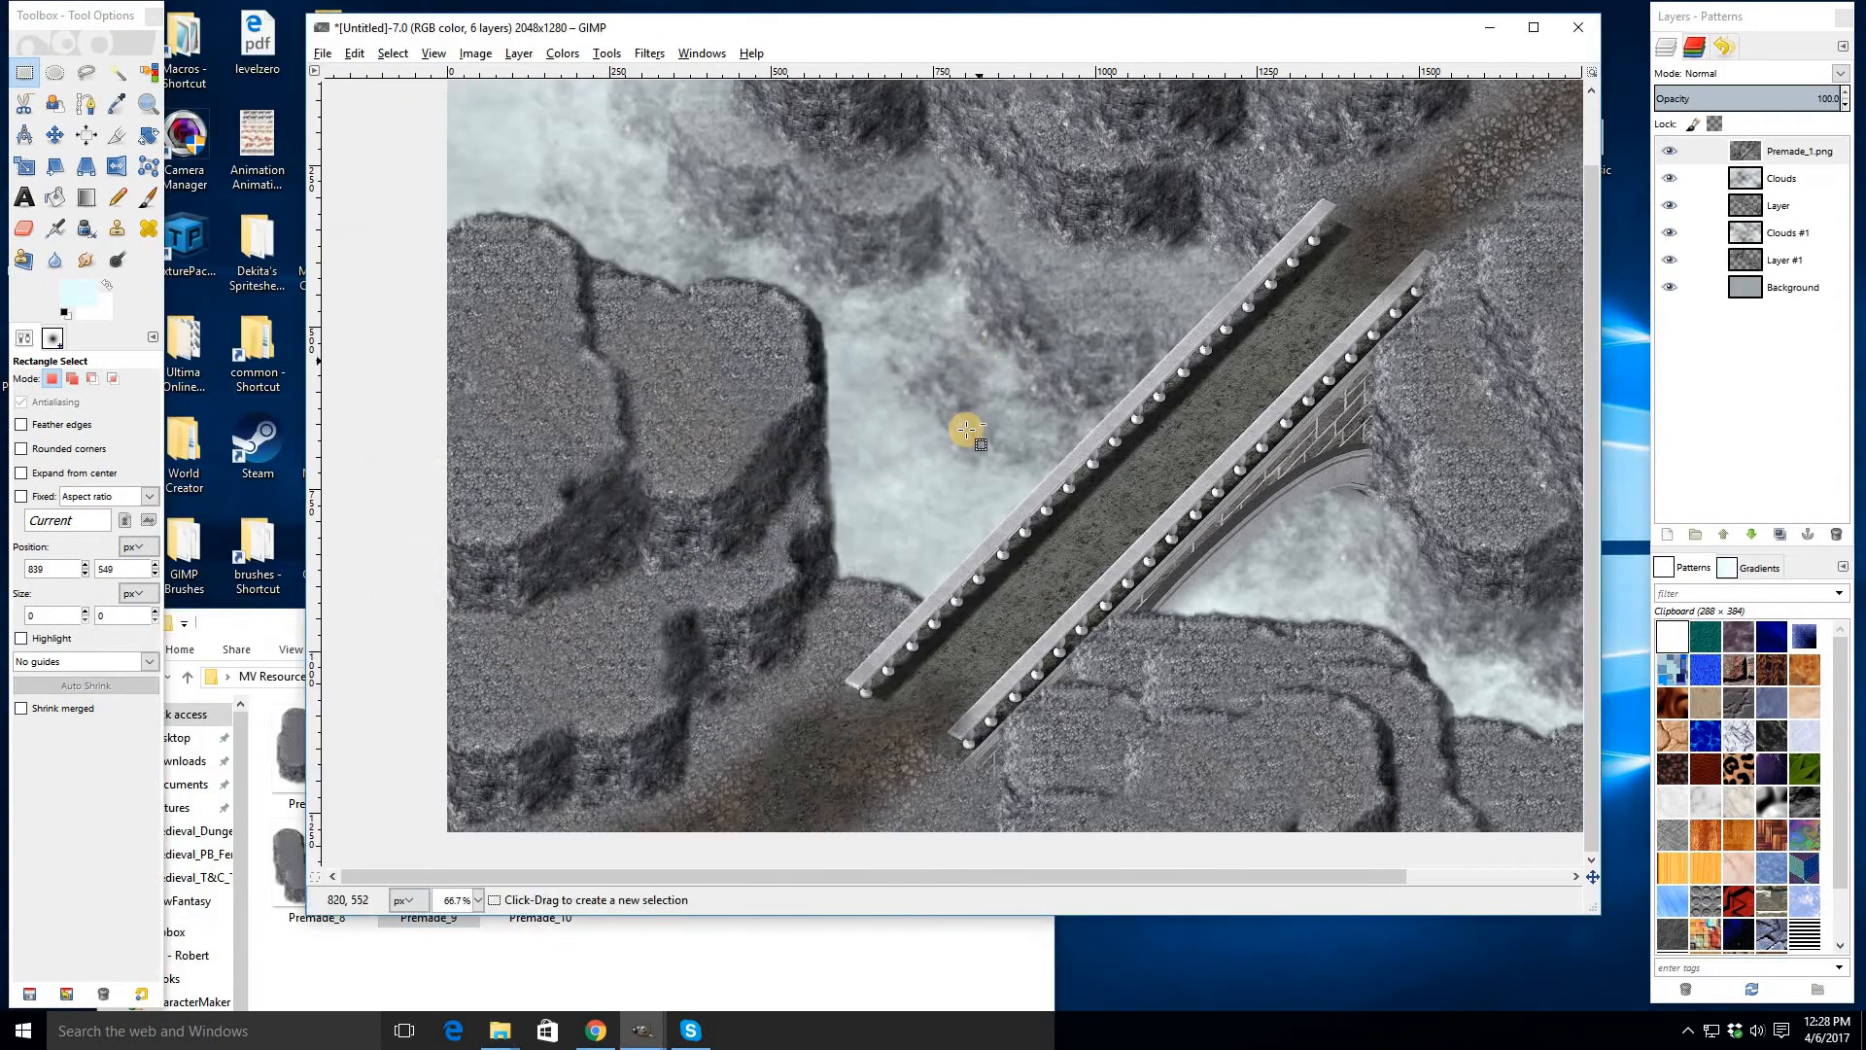
pyautogui.hotkey('ctrl', 'v')
pyautogui.rightClick(1717, 194)
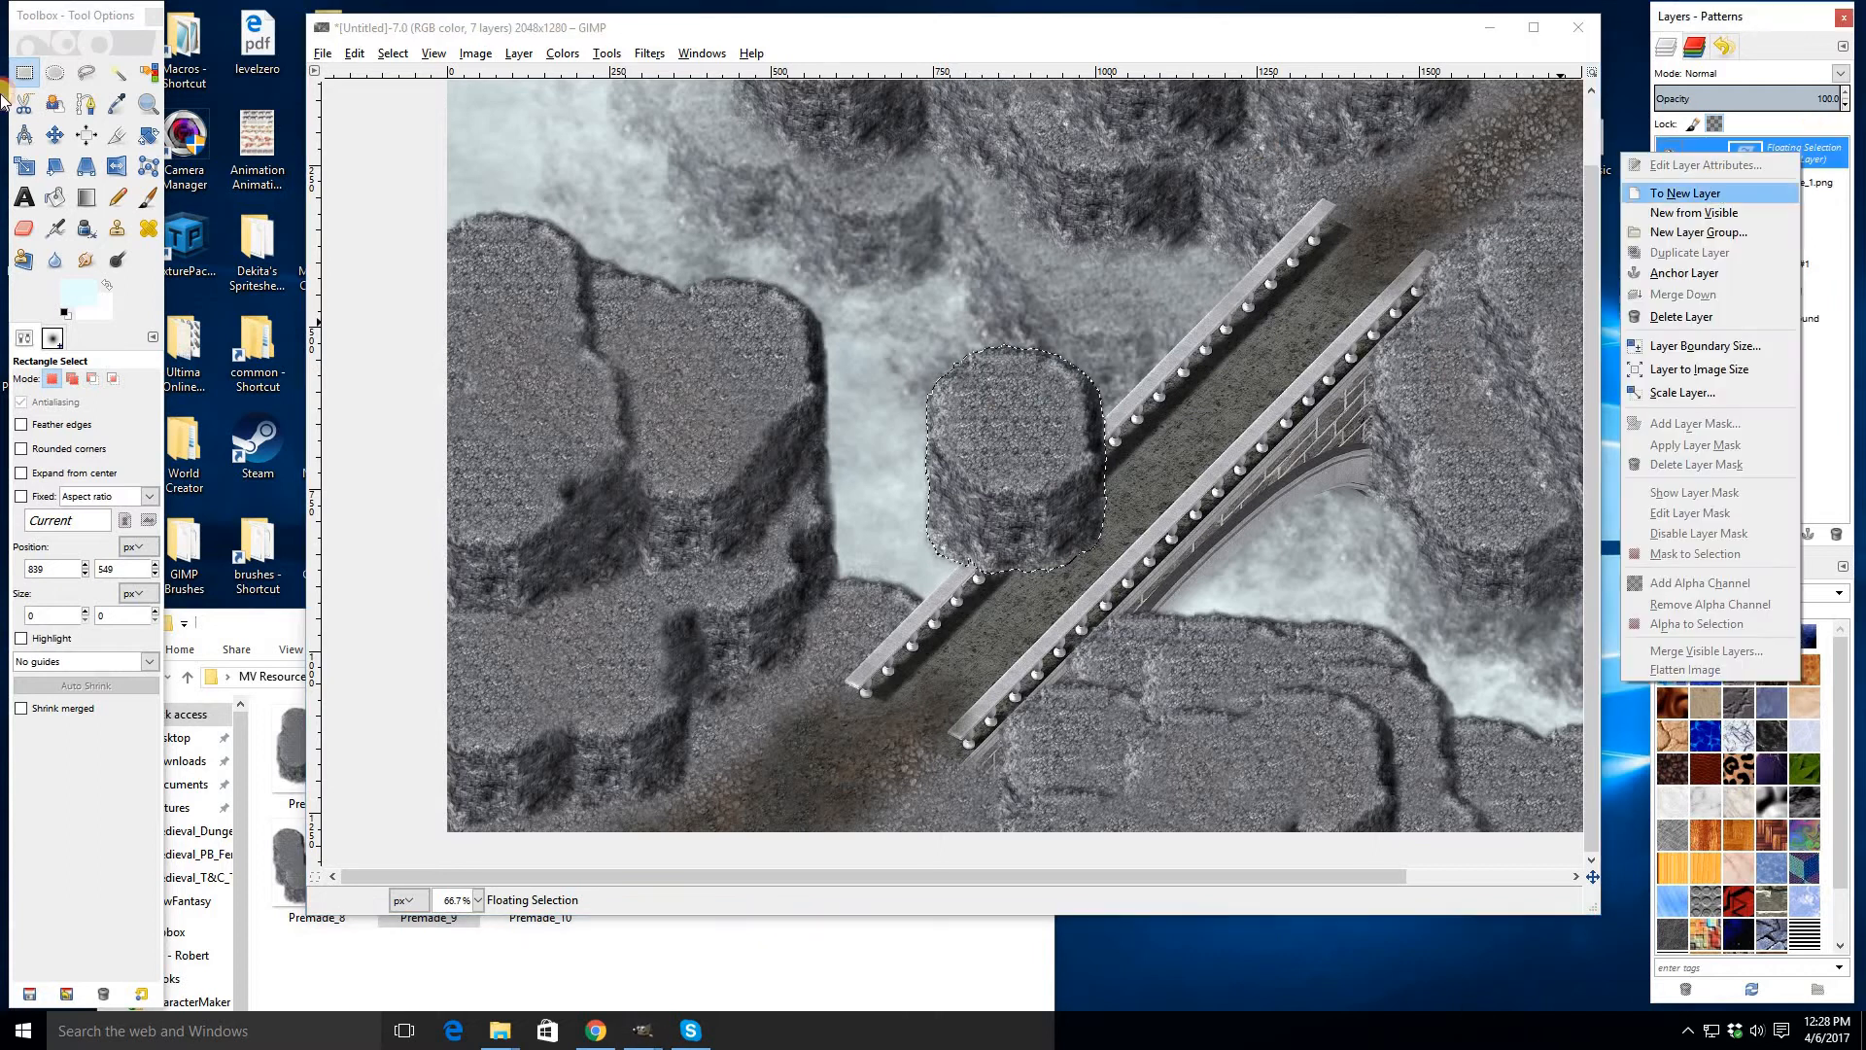
pyautogui.click(1718, 194)
pyautogui.press('m')
pyautogui.moveTo(847, 483); pyautogui.dragTo(523, 632)
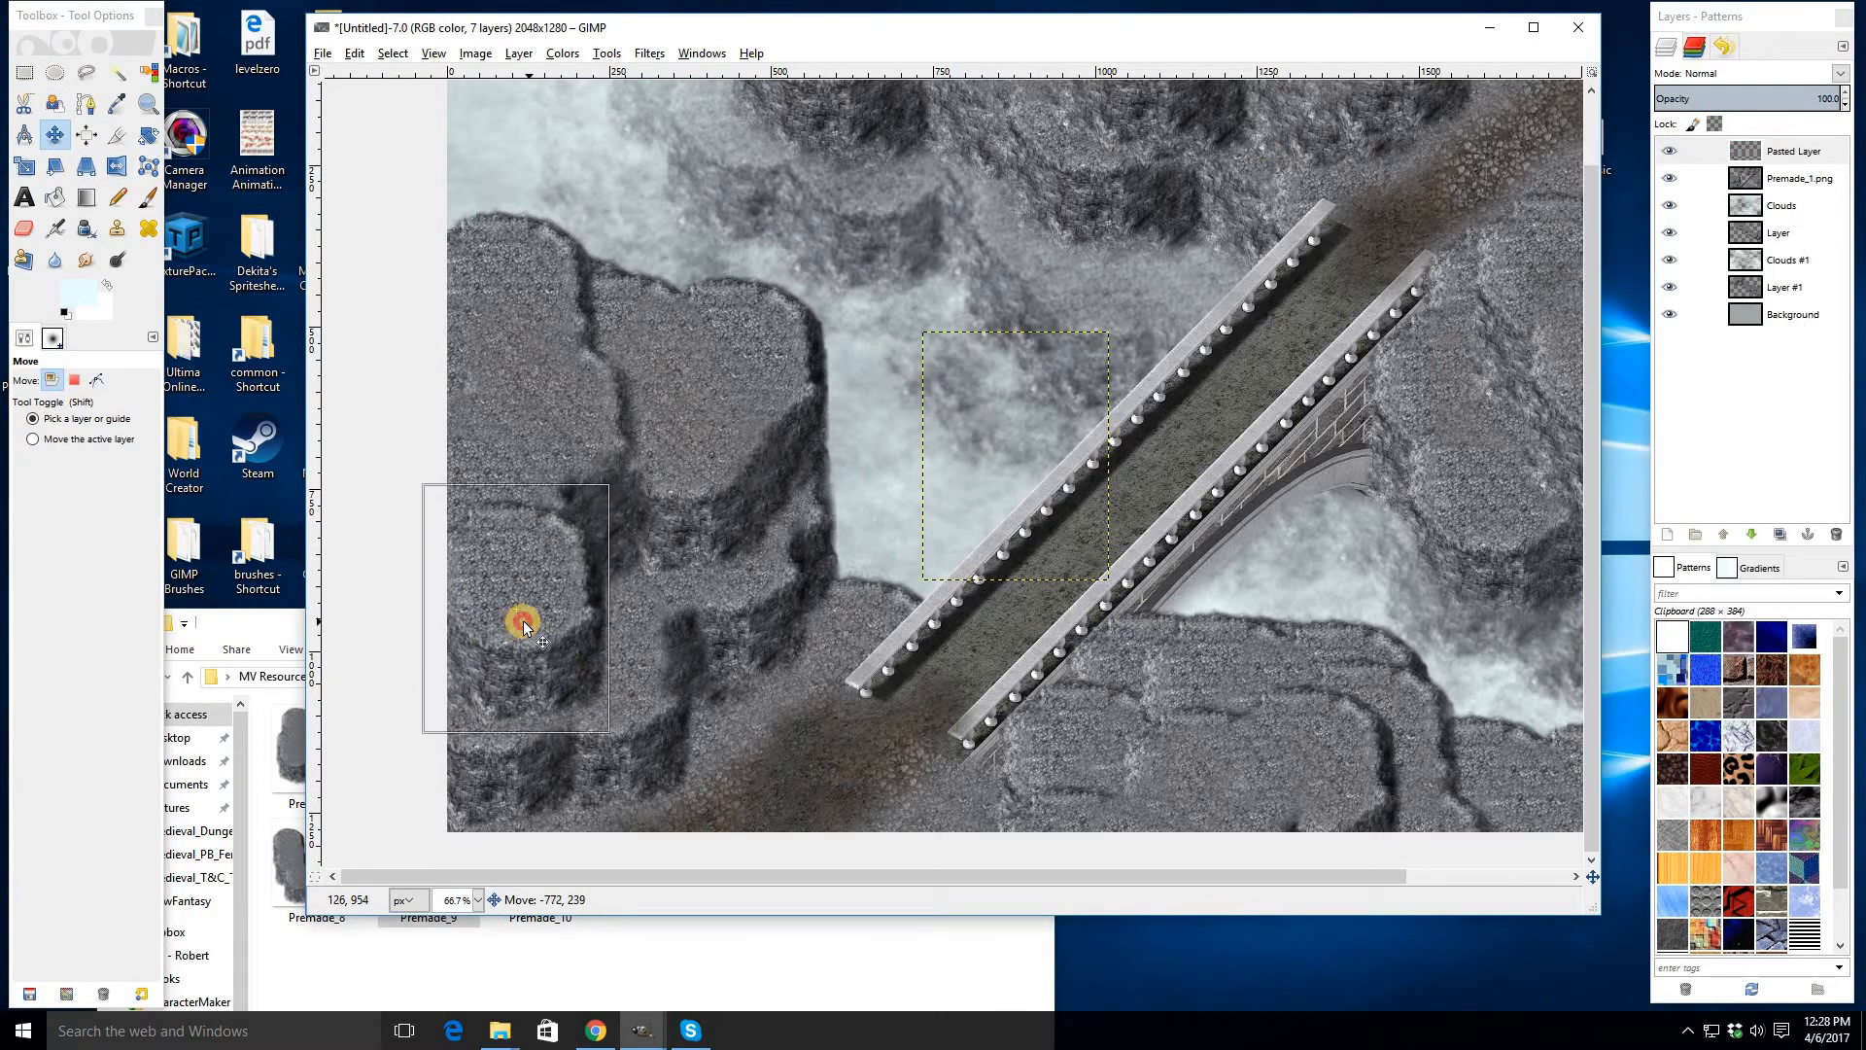
# - Erase a small patch along the pasted rock's upper edge with the Eraser
pyautogui.hotkey('shift', 'e')
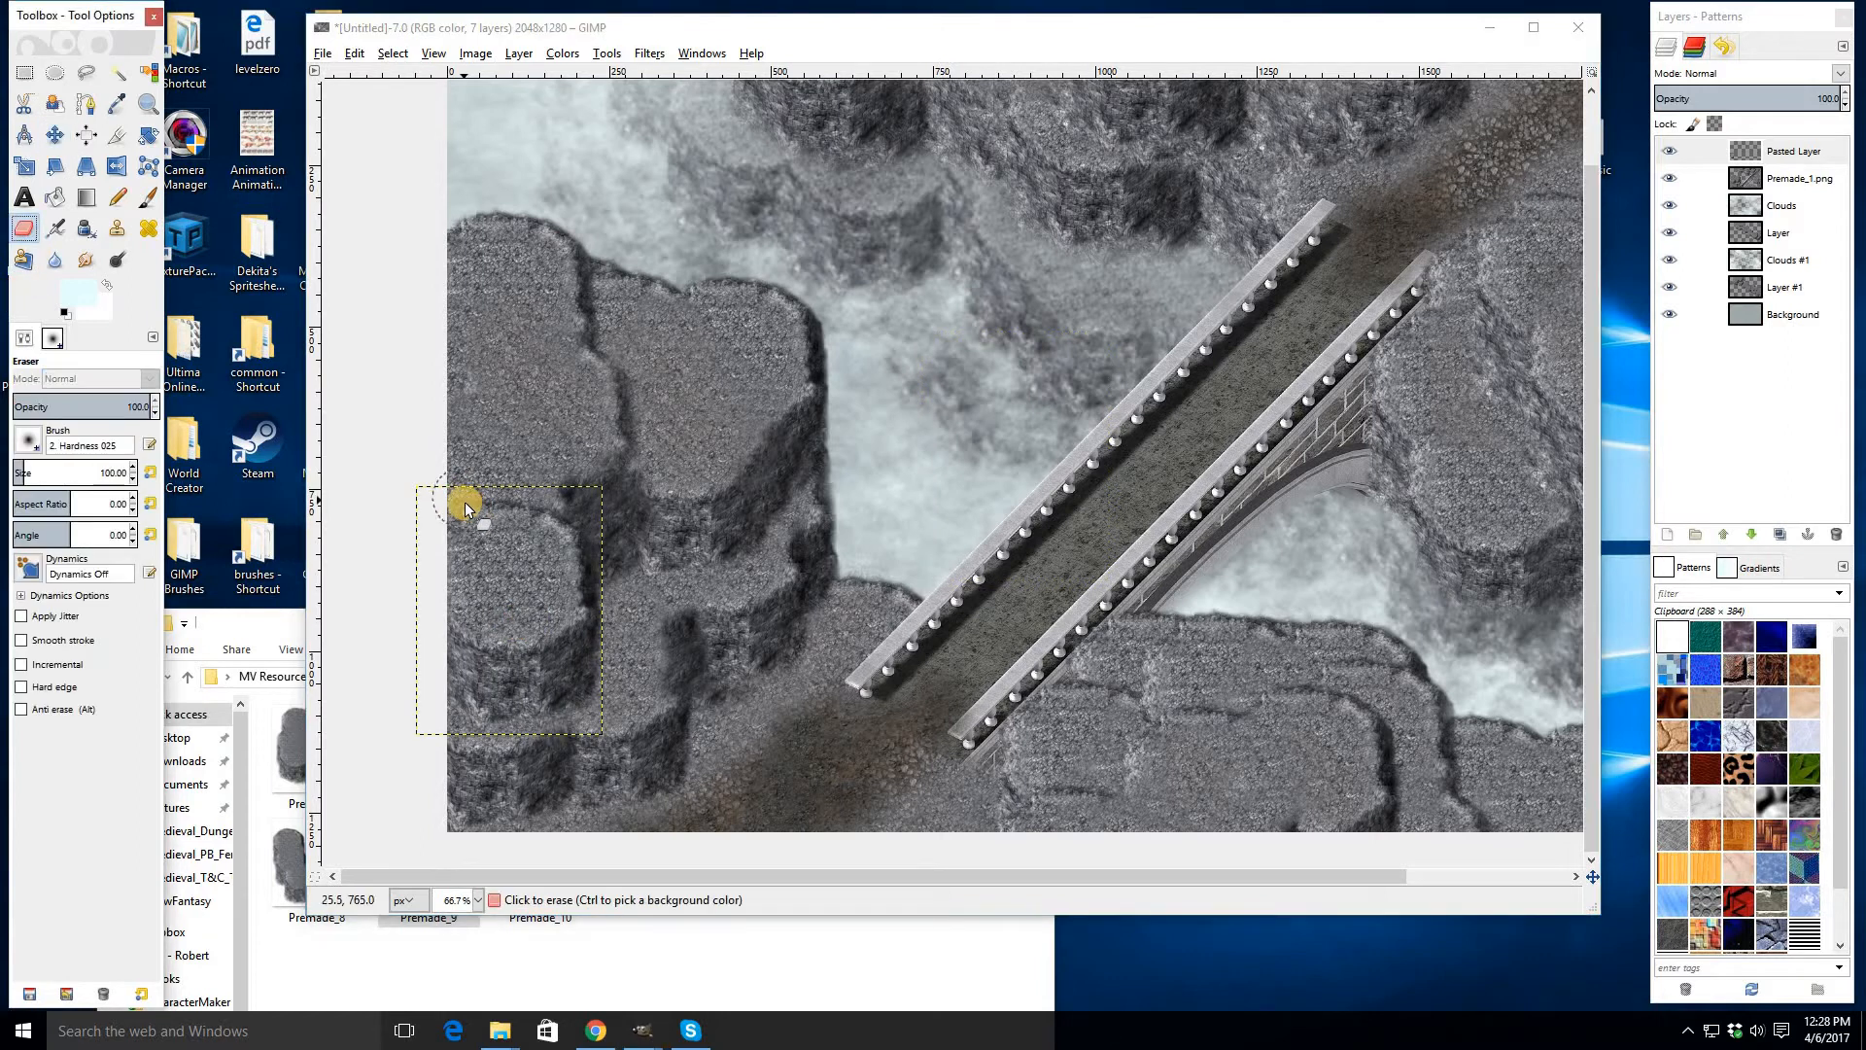
pyautogui.moveTo(474, 503); pyautogui.dragTo(542, 511)
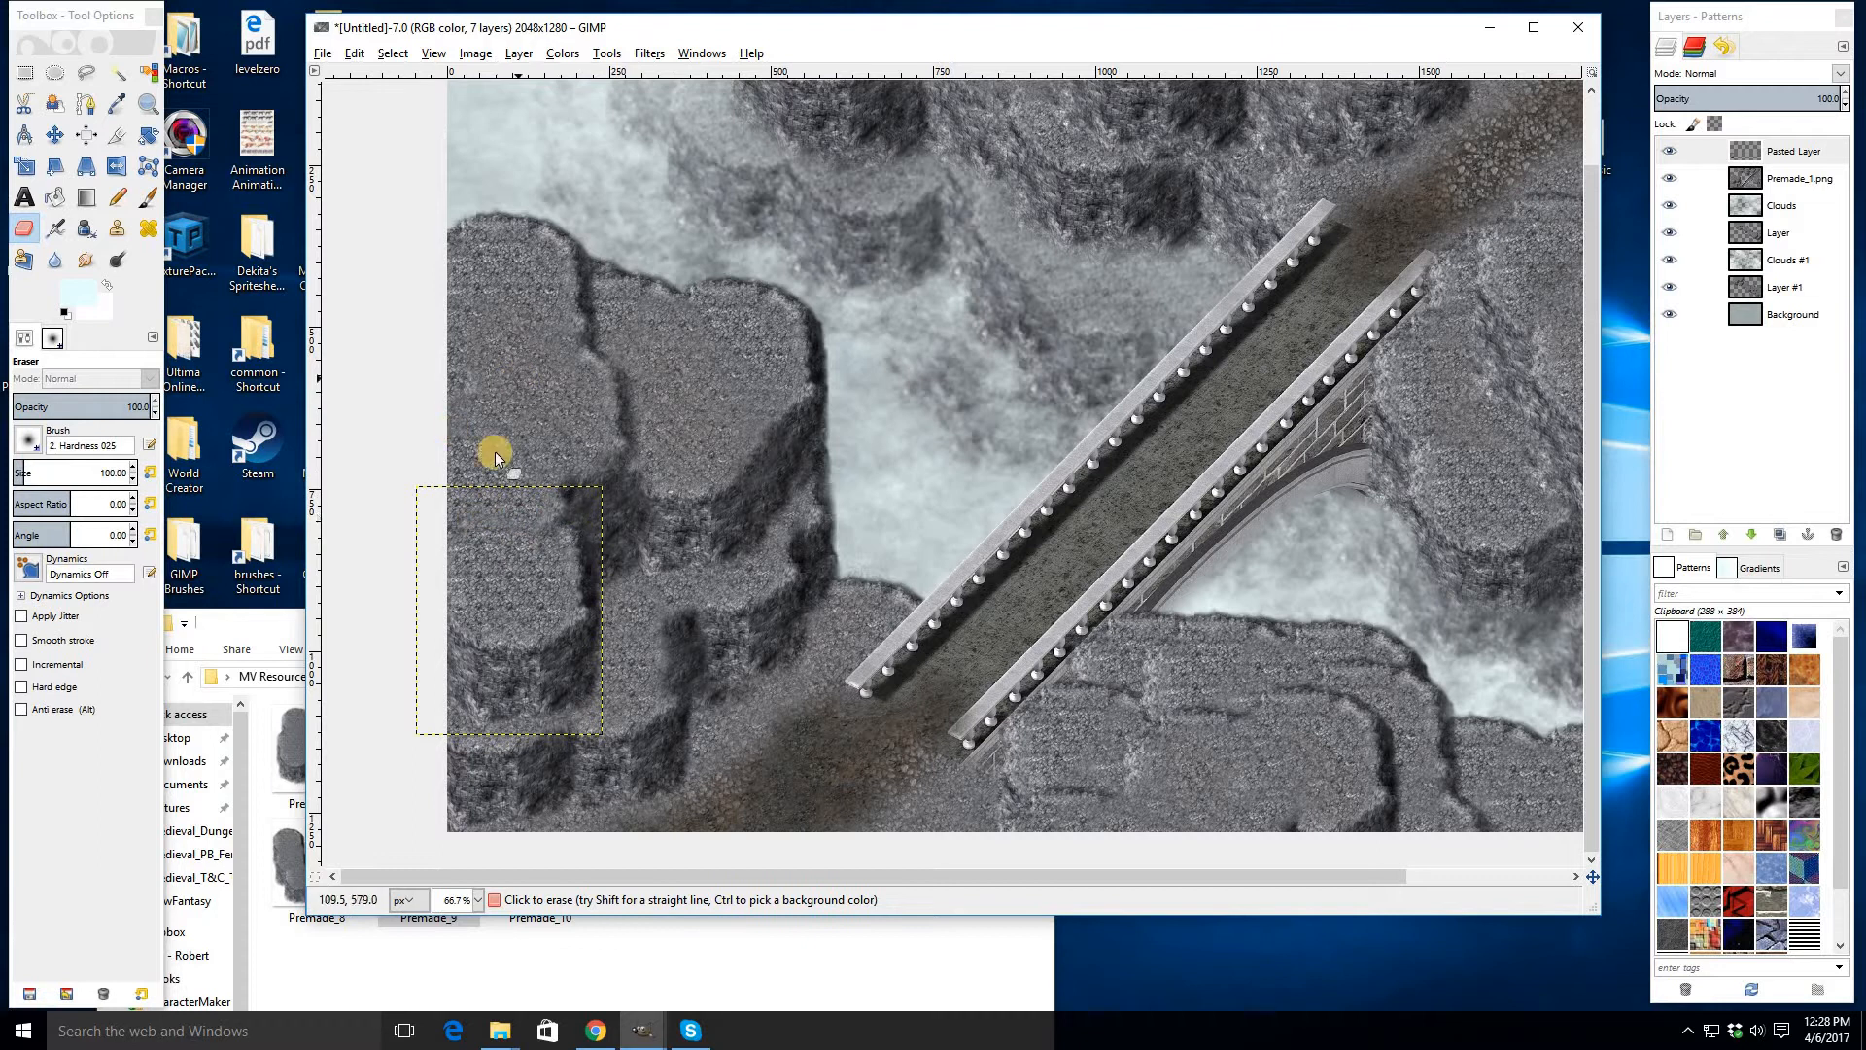
pyautogui.scroll(2, 480, 607)
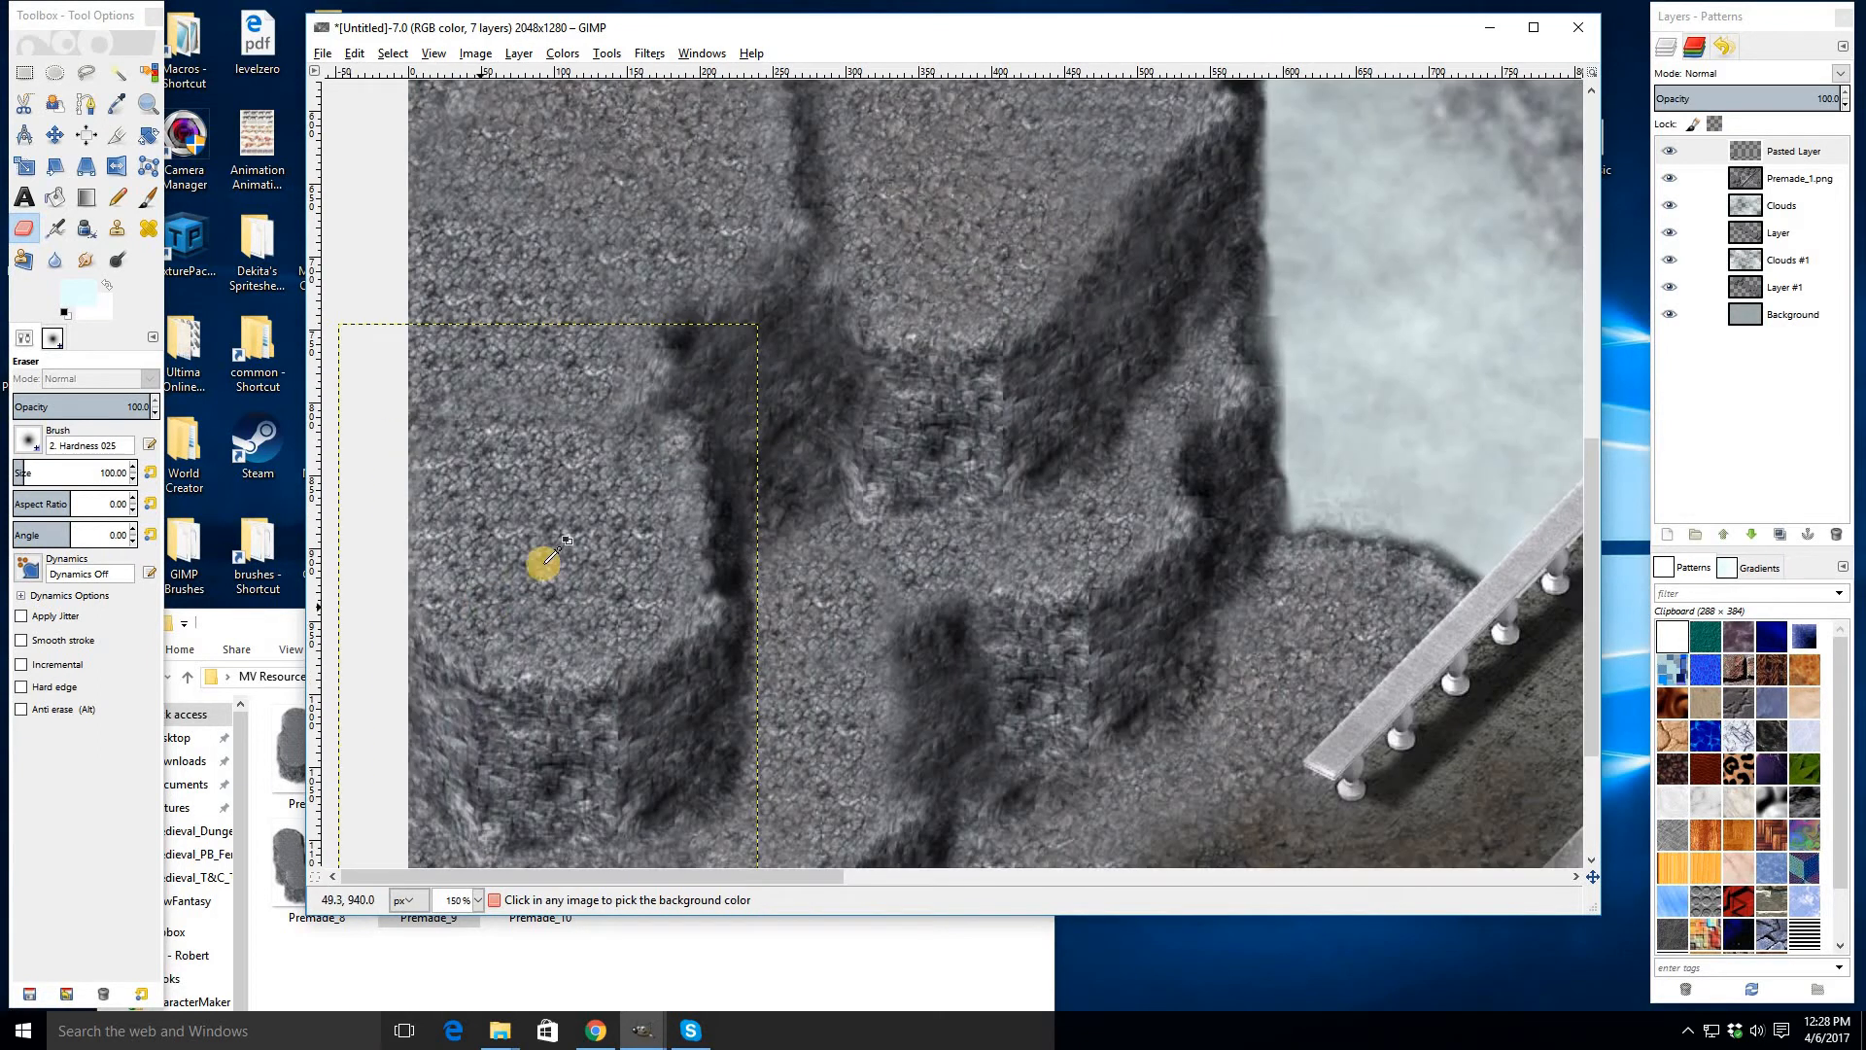
pyautogui.scroll(-1, 541, 563)
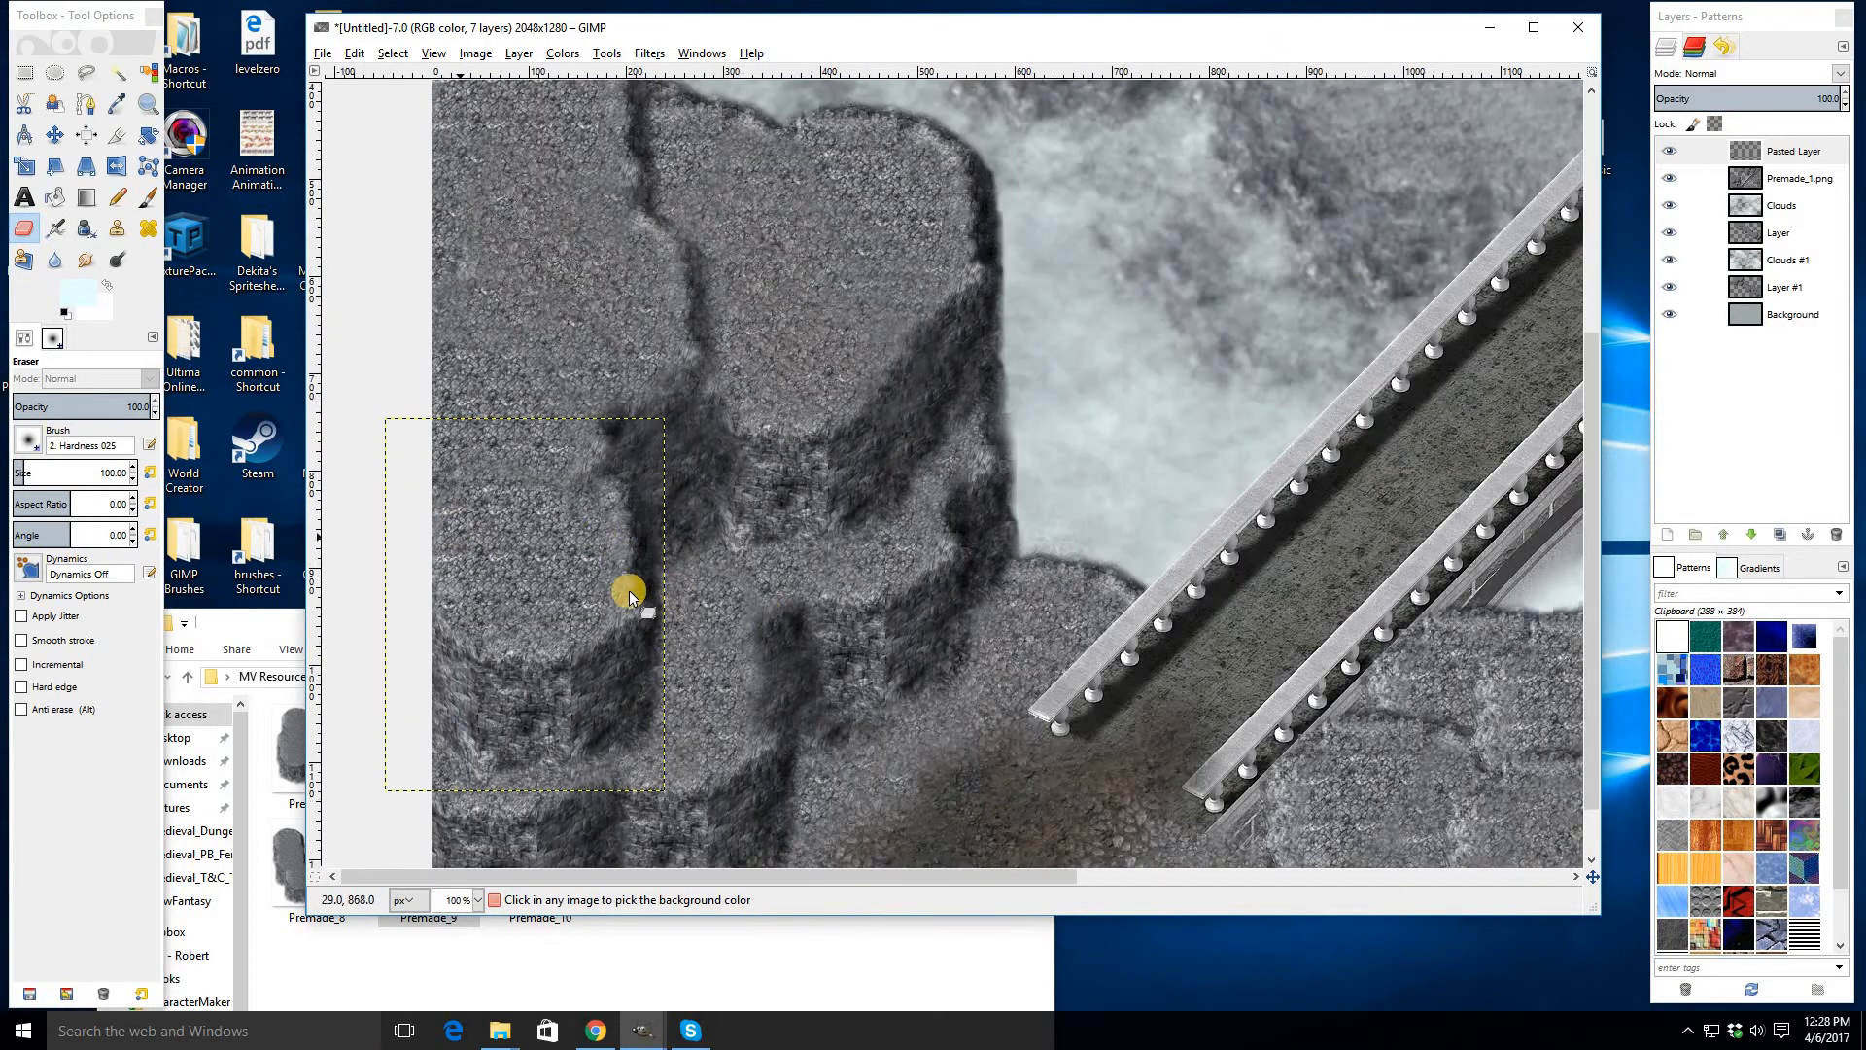
# - Switch to the Clone tool, set a source on the rock, and add a new transparent layer
pyautogui.click(117, 227)
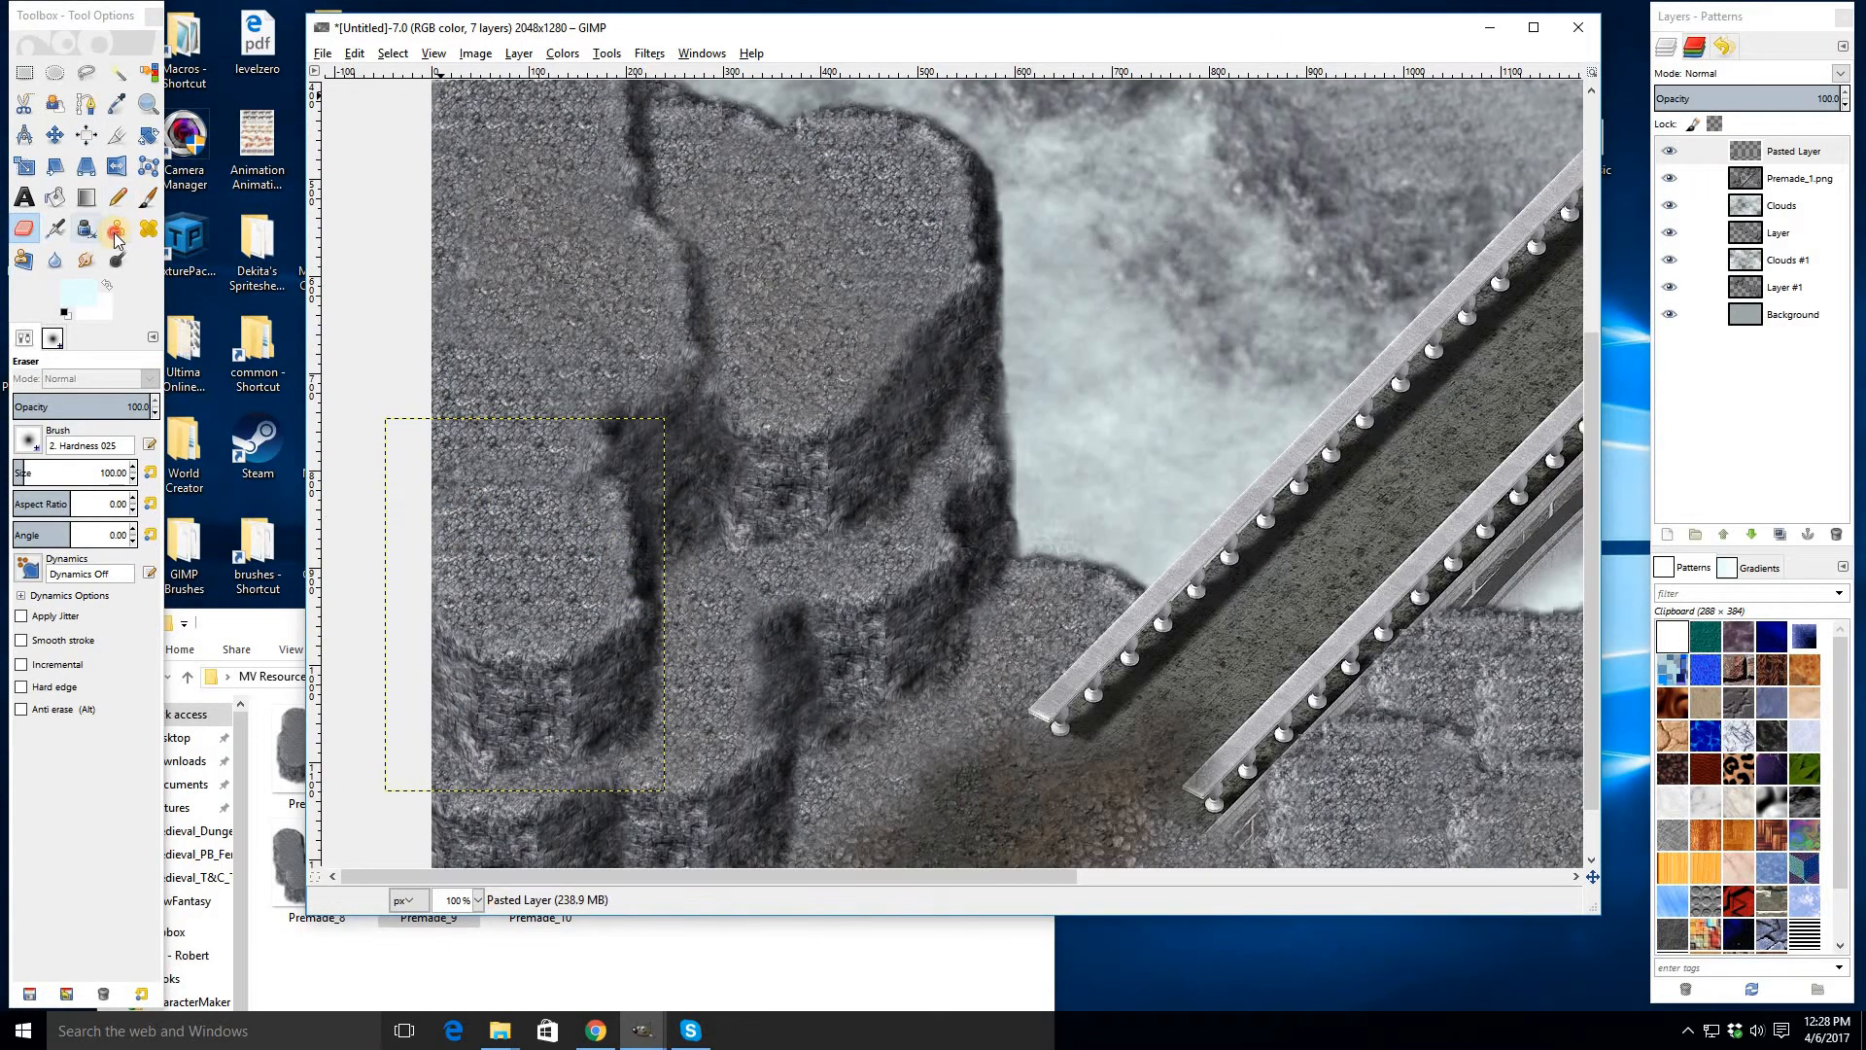
pyautogui.keyDown('ctrl'); pyautogui.click(529, 566); pyautogui.keyUp('ctrl')
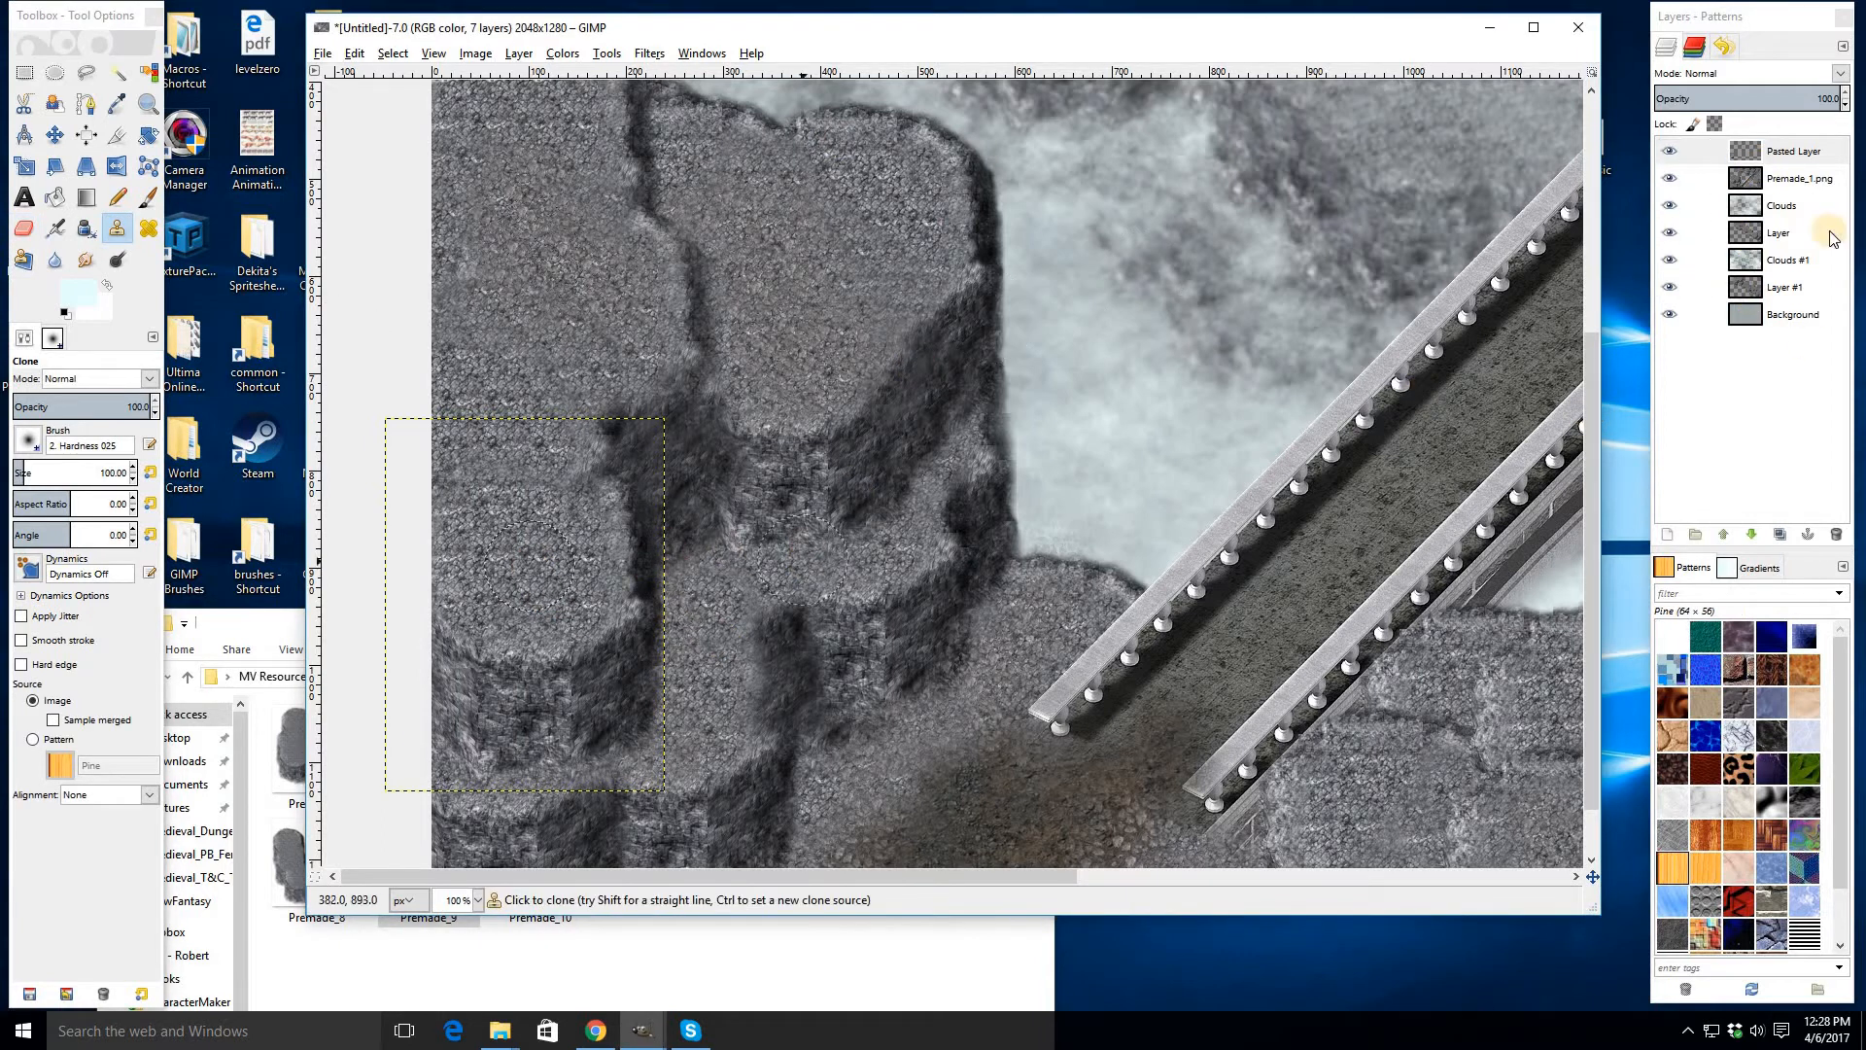
pyautogui.rightClick(1779, 154)
pyautogui.click(1668, 185)
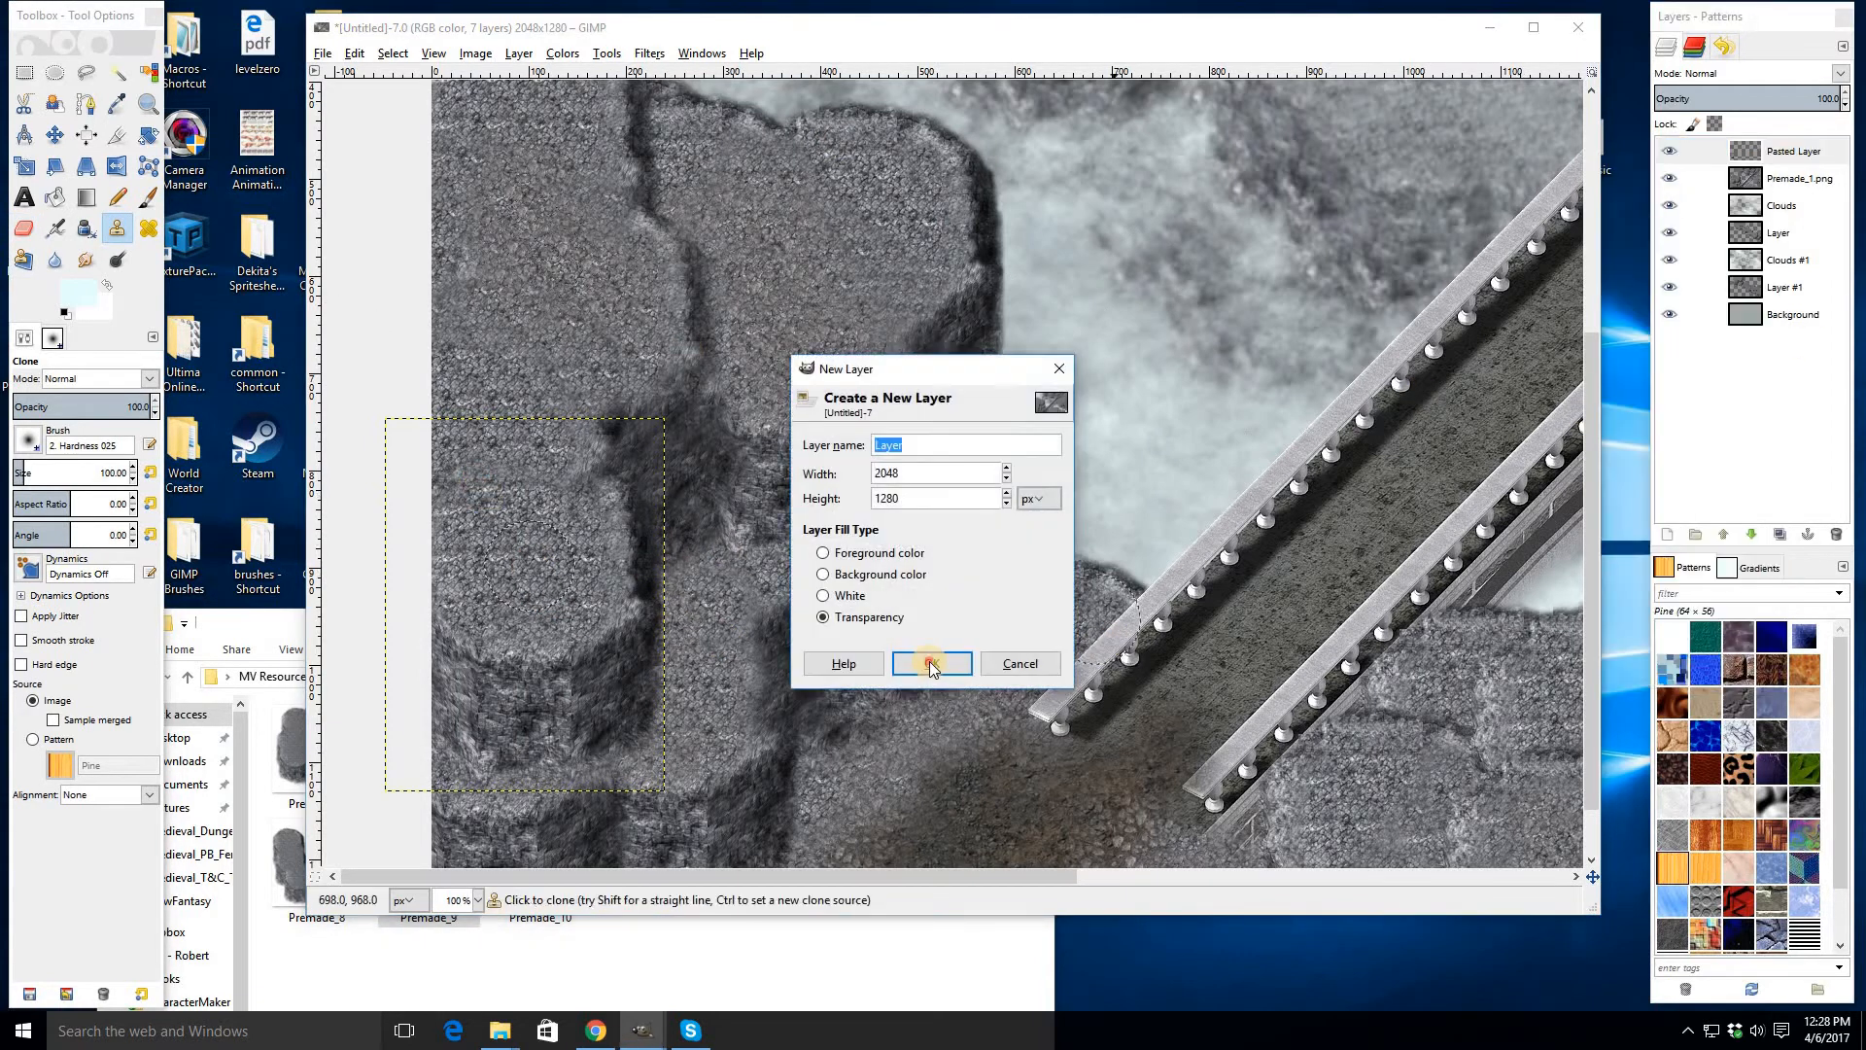
pyautogui.click(930, 665)
# - Clone rock texture onto the new layer to blend the pasted rock into the left cliff
pyautogui.click(794, 333)
pyautogui.click(752, 463)
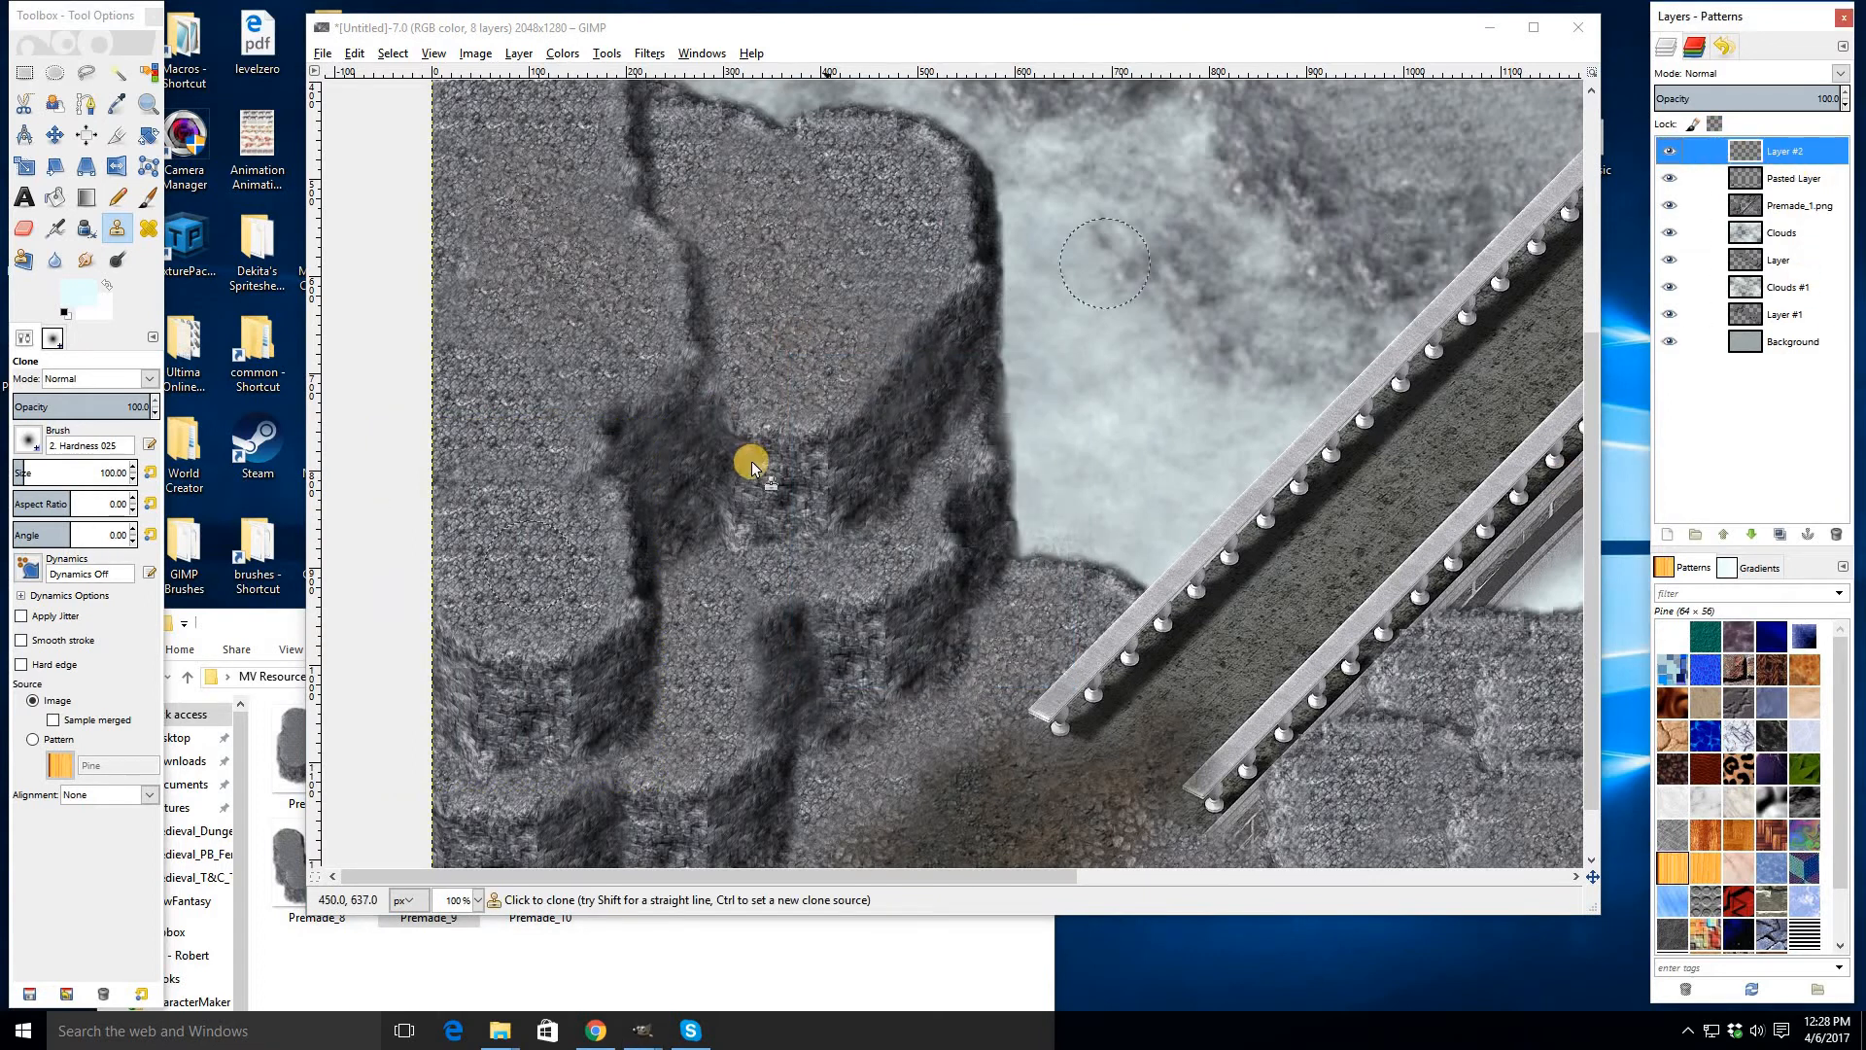
pyautogui.click(692, 463)
pyautogui.click(514, 574)
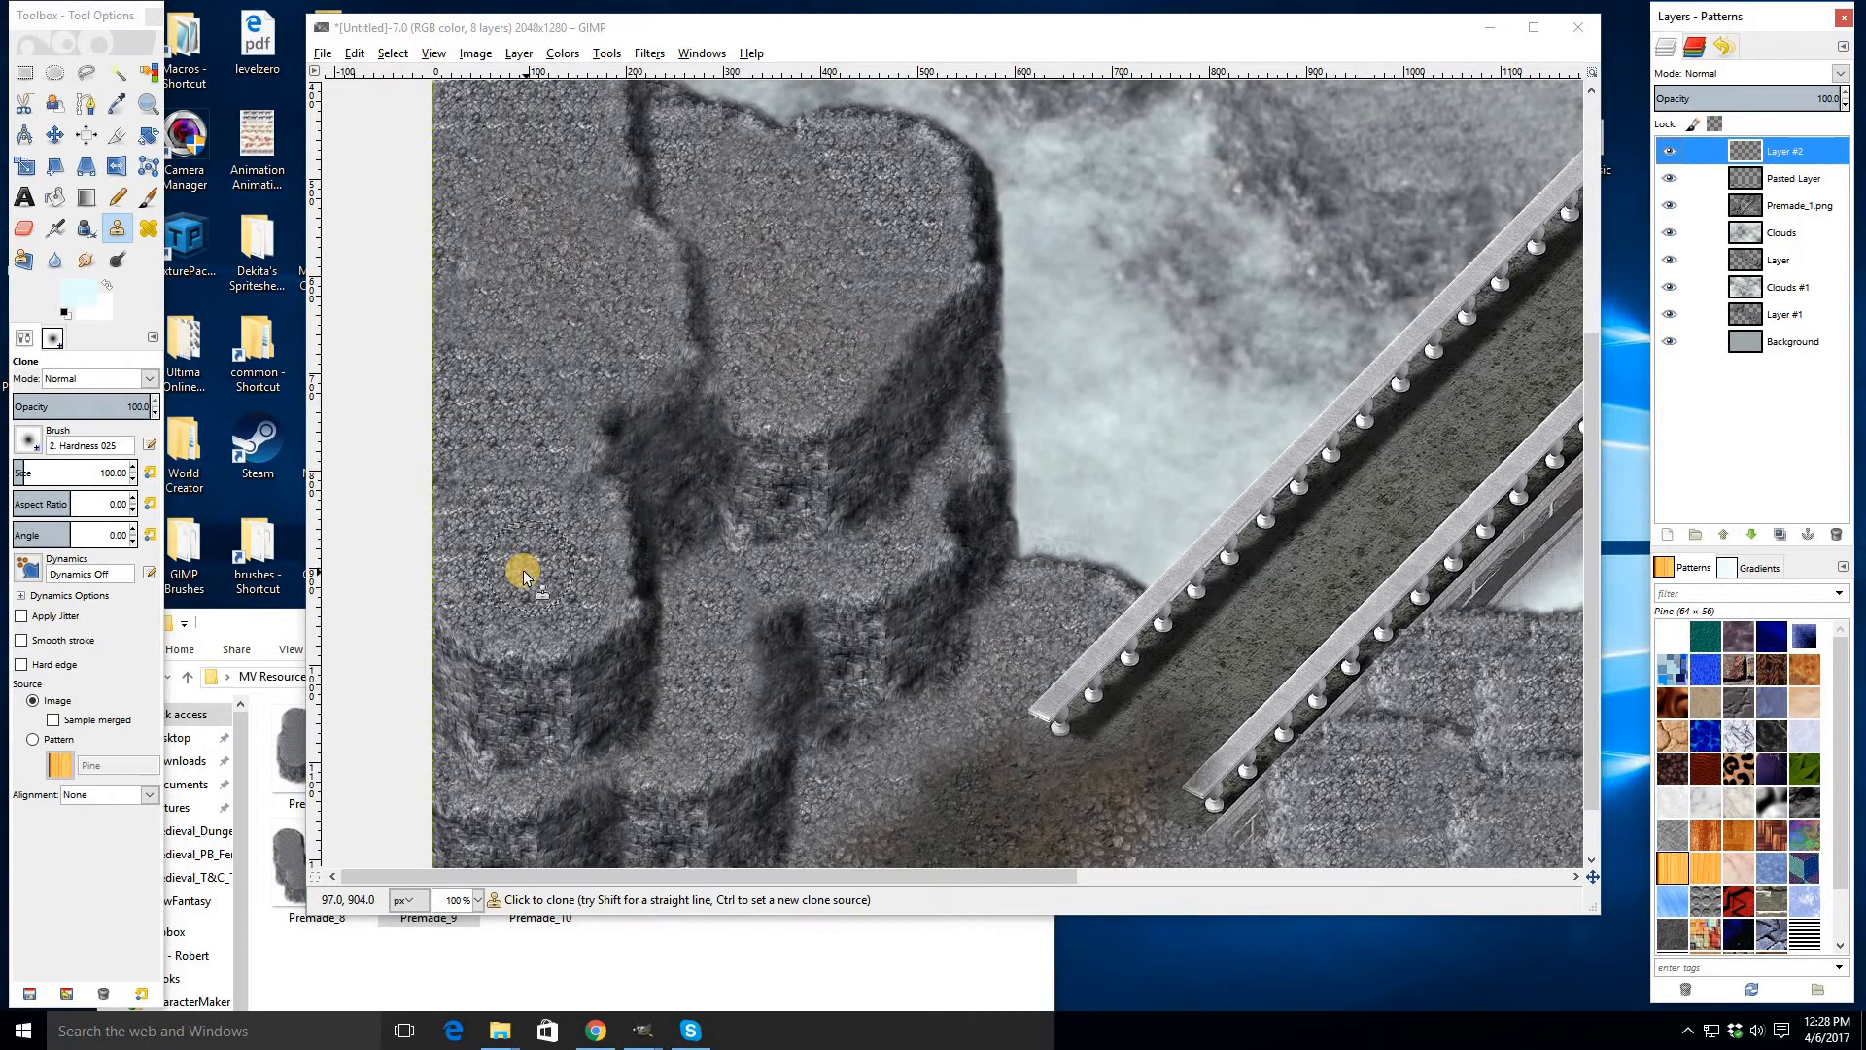
pyautogui.click(573, 649)
pyautogui.moveTo(572, 649)
pyautogui.mouseDown()
pyautogui.moveTo(665, 693)
pyautogui.moveTo(680, 665)
pyautogui.moveTo(640, 624)
pyautogui.moveTo(673, 617)
pyautogui.moveTo(614, 597)
pyautogui.moveTo(666, 594)
pyautogui.moveTo(648, 596)
pyautogui.moveTo(697, 674)
pyautogui.moveTo(633, 683)
pyautogui.moveTo(651, 710)
pyautogui.moveTo(545, 638)
pyautogui.moveTo(650, 614)
pyautogui.moveTo(582, 570)
pyautogui.moveTo(763, 678)
pyautogui.moveTo(666, 747)
pyautogui.moveTo(624, 731)
pyautogui.mouseUp()
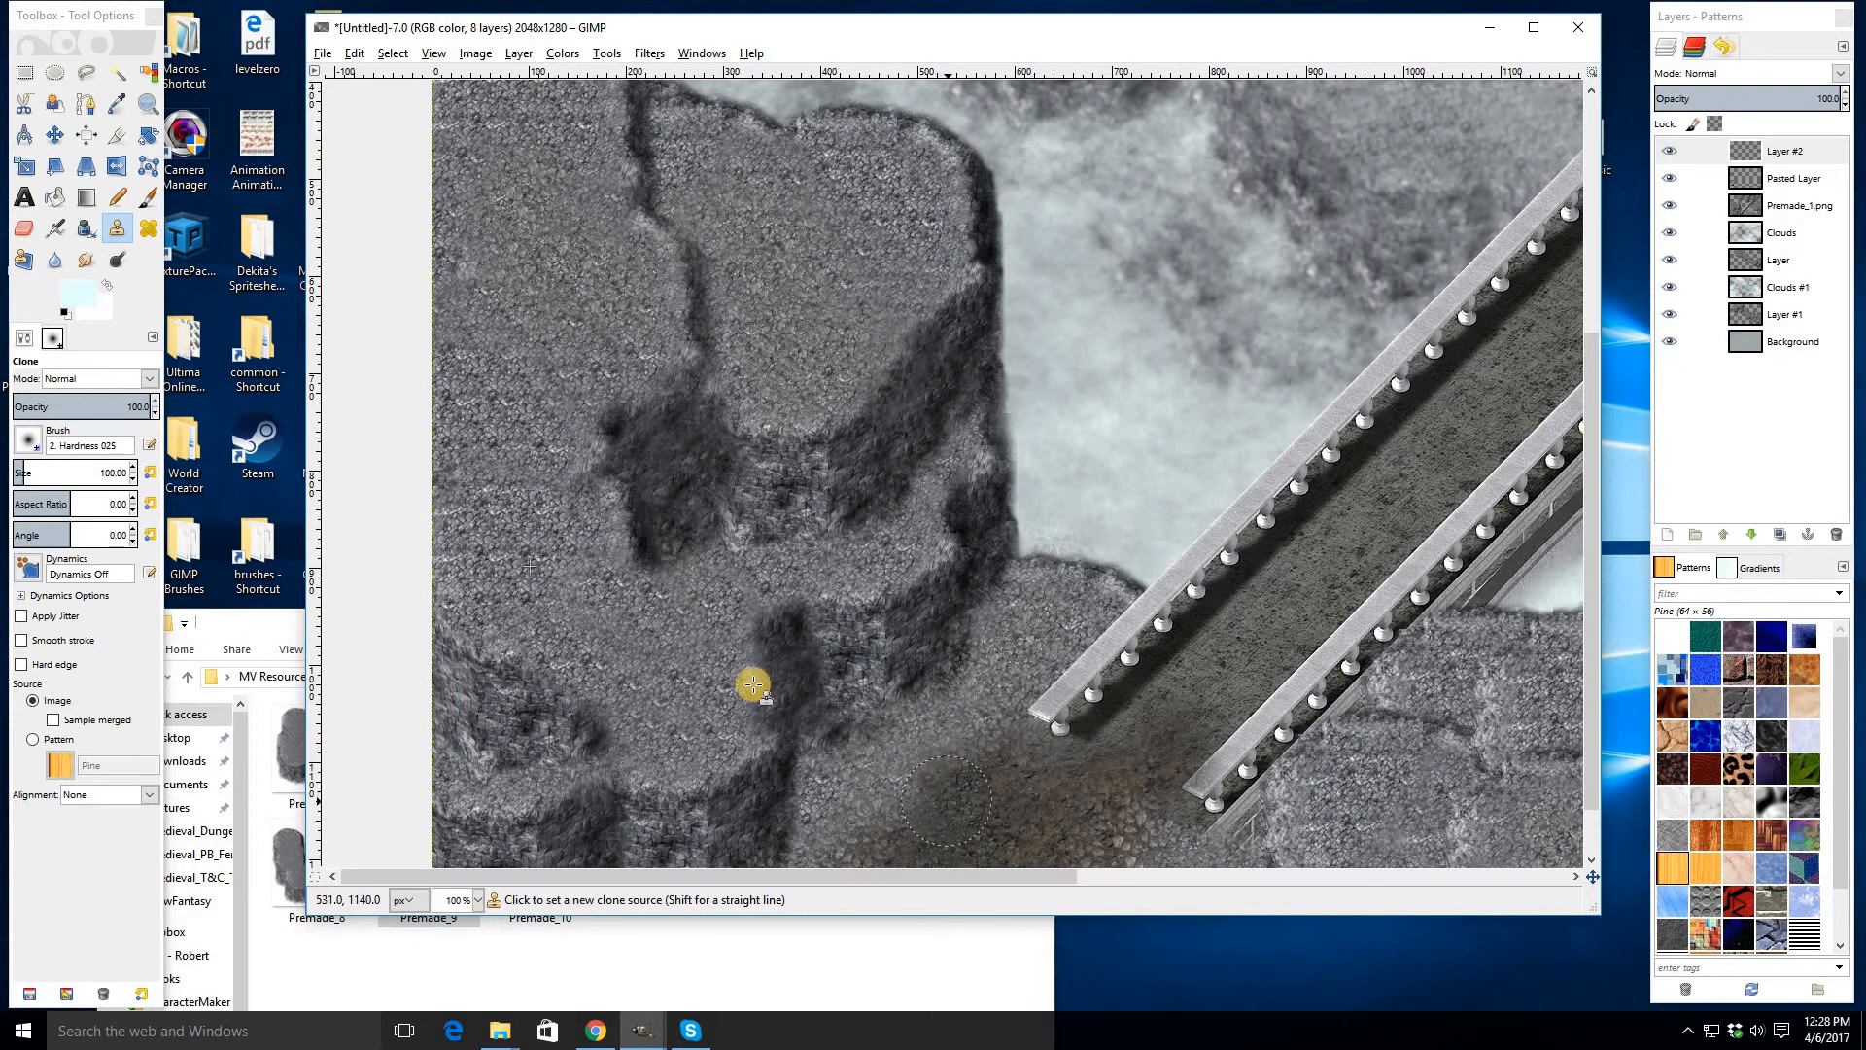
pyautogui.scroll(-2, 622, 669)
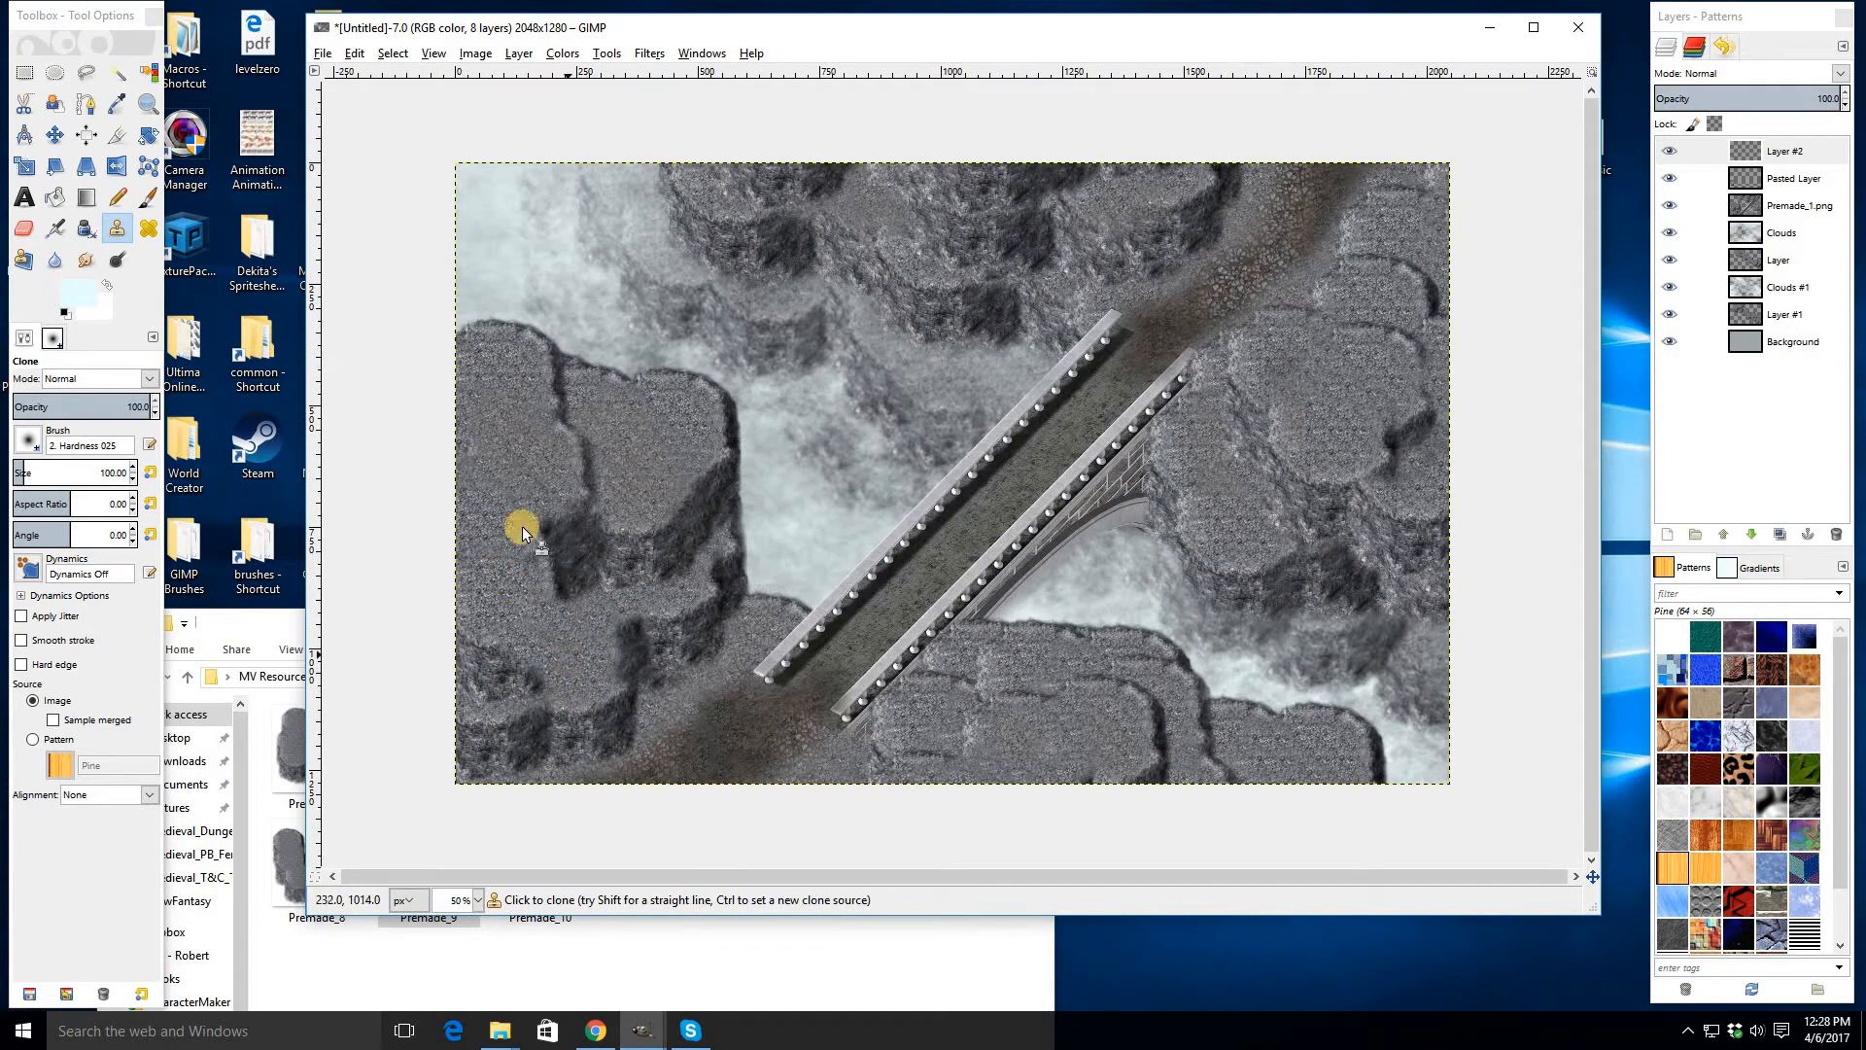
pyautogui.scroll(2, 515, 639)
pyautogui.keyDown('ctrl'); pyautogui.click(565, 626); pyautogui.keyUp('ctrl')
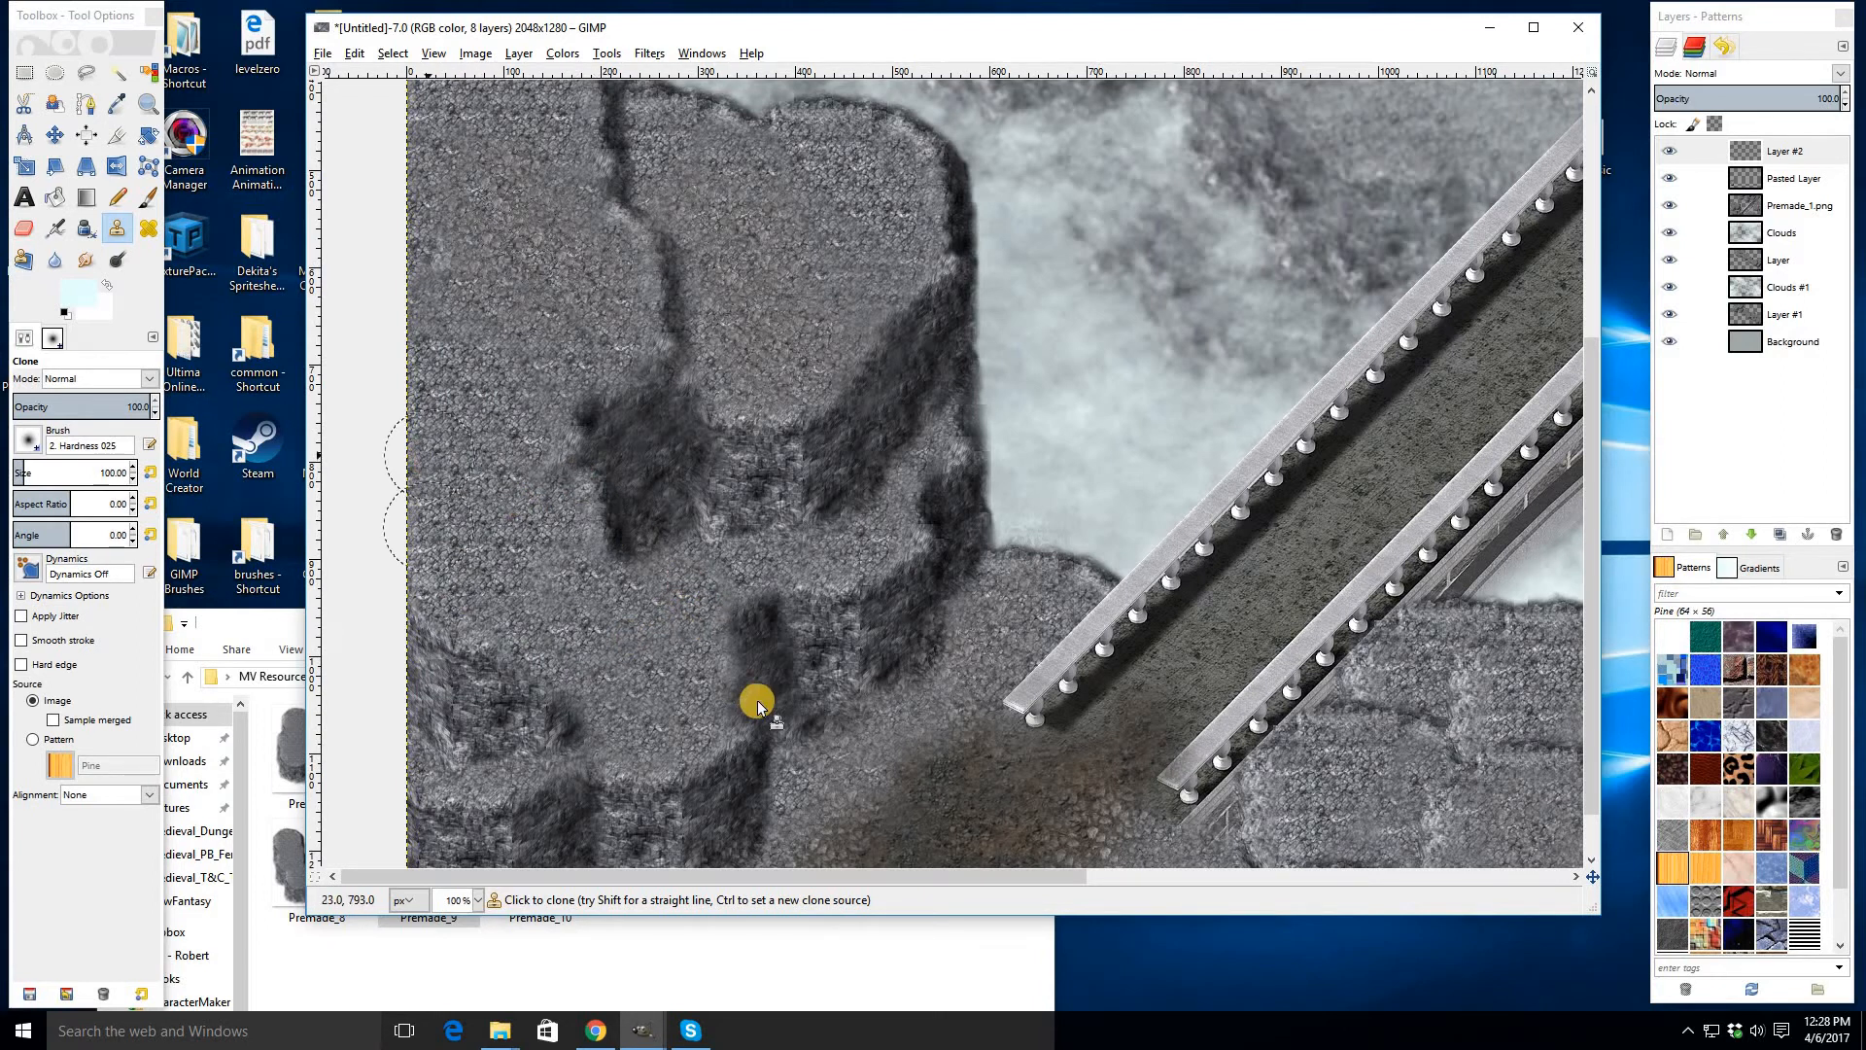
pyautogui.scroll(-1, 866, 622)
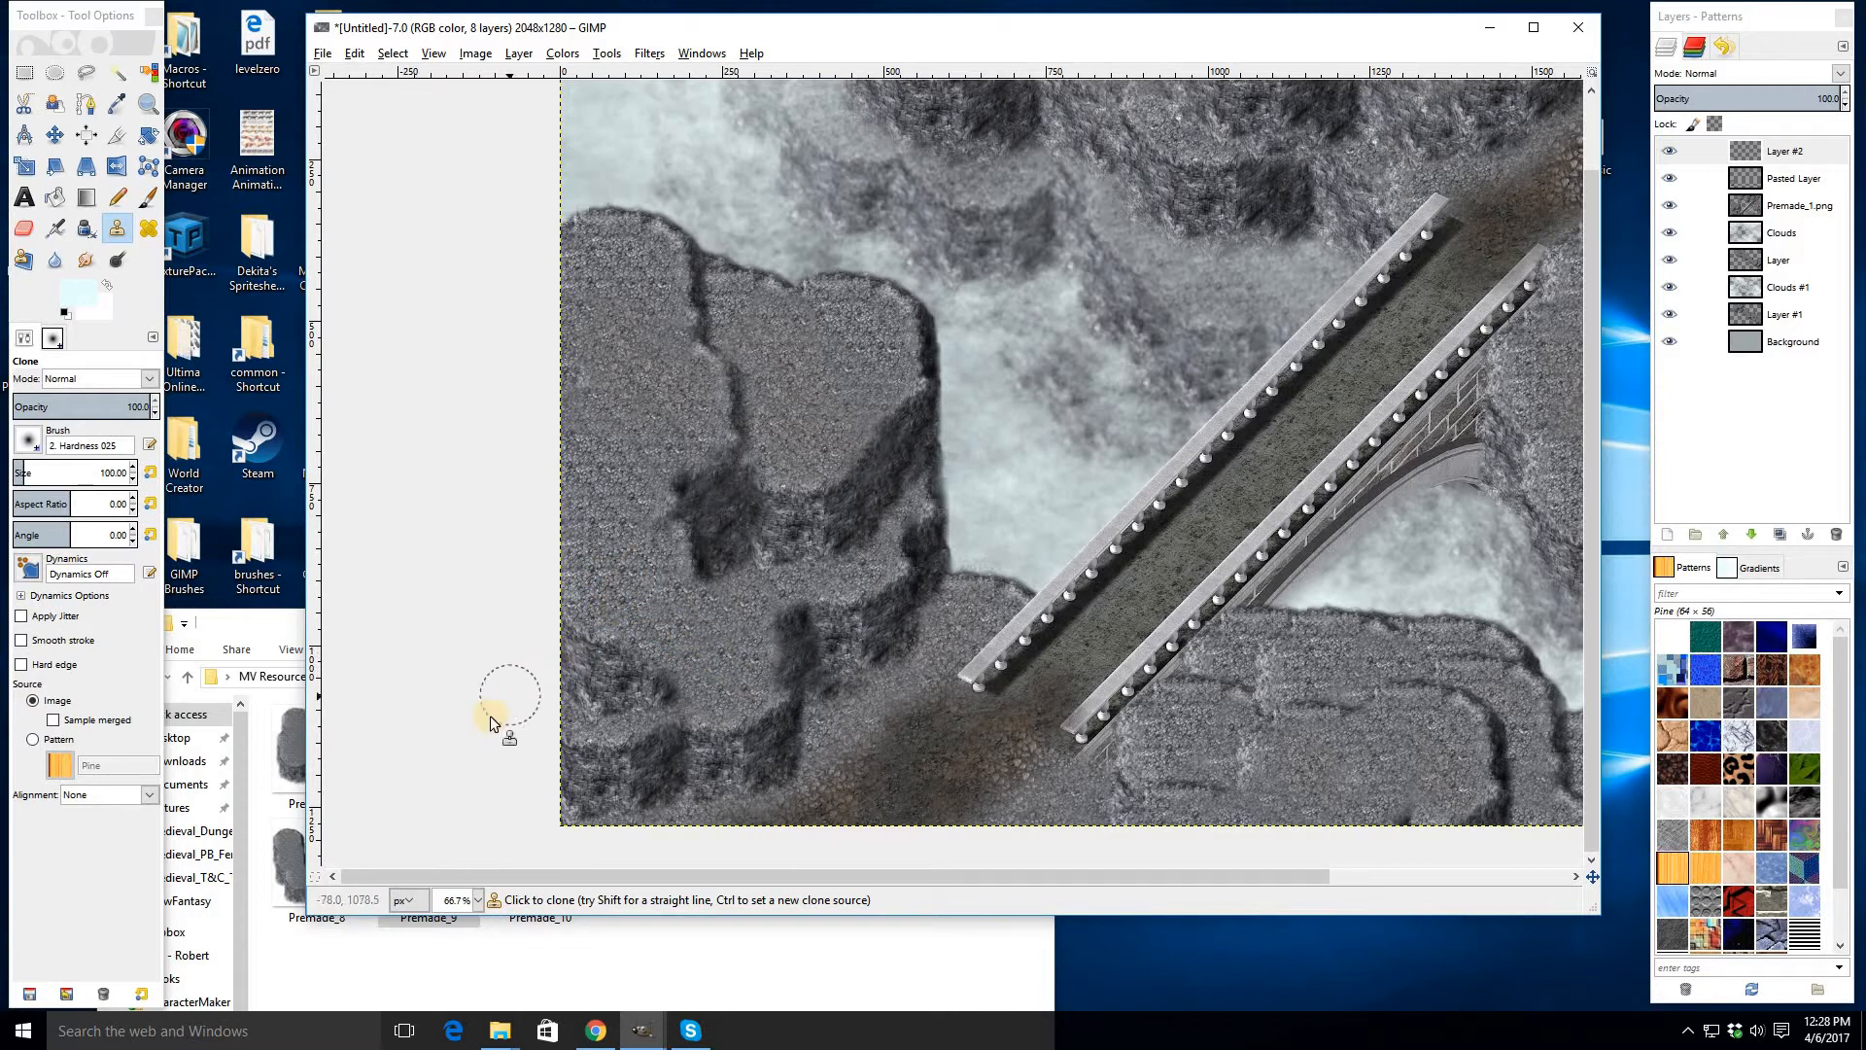
# - Merge the clone layer and the pasted rock layer down into Premade_1.png
pyautogui.click(1775, 160)
pyautogui.hotkey('ctrl', 'e')
pyautogui.hotkey('ctrl', 'e')
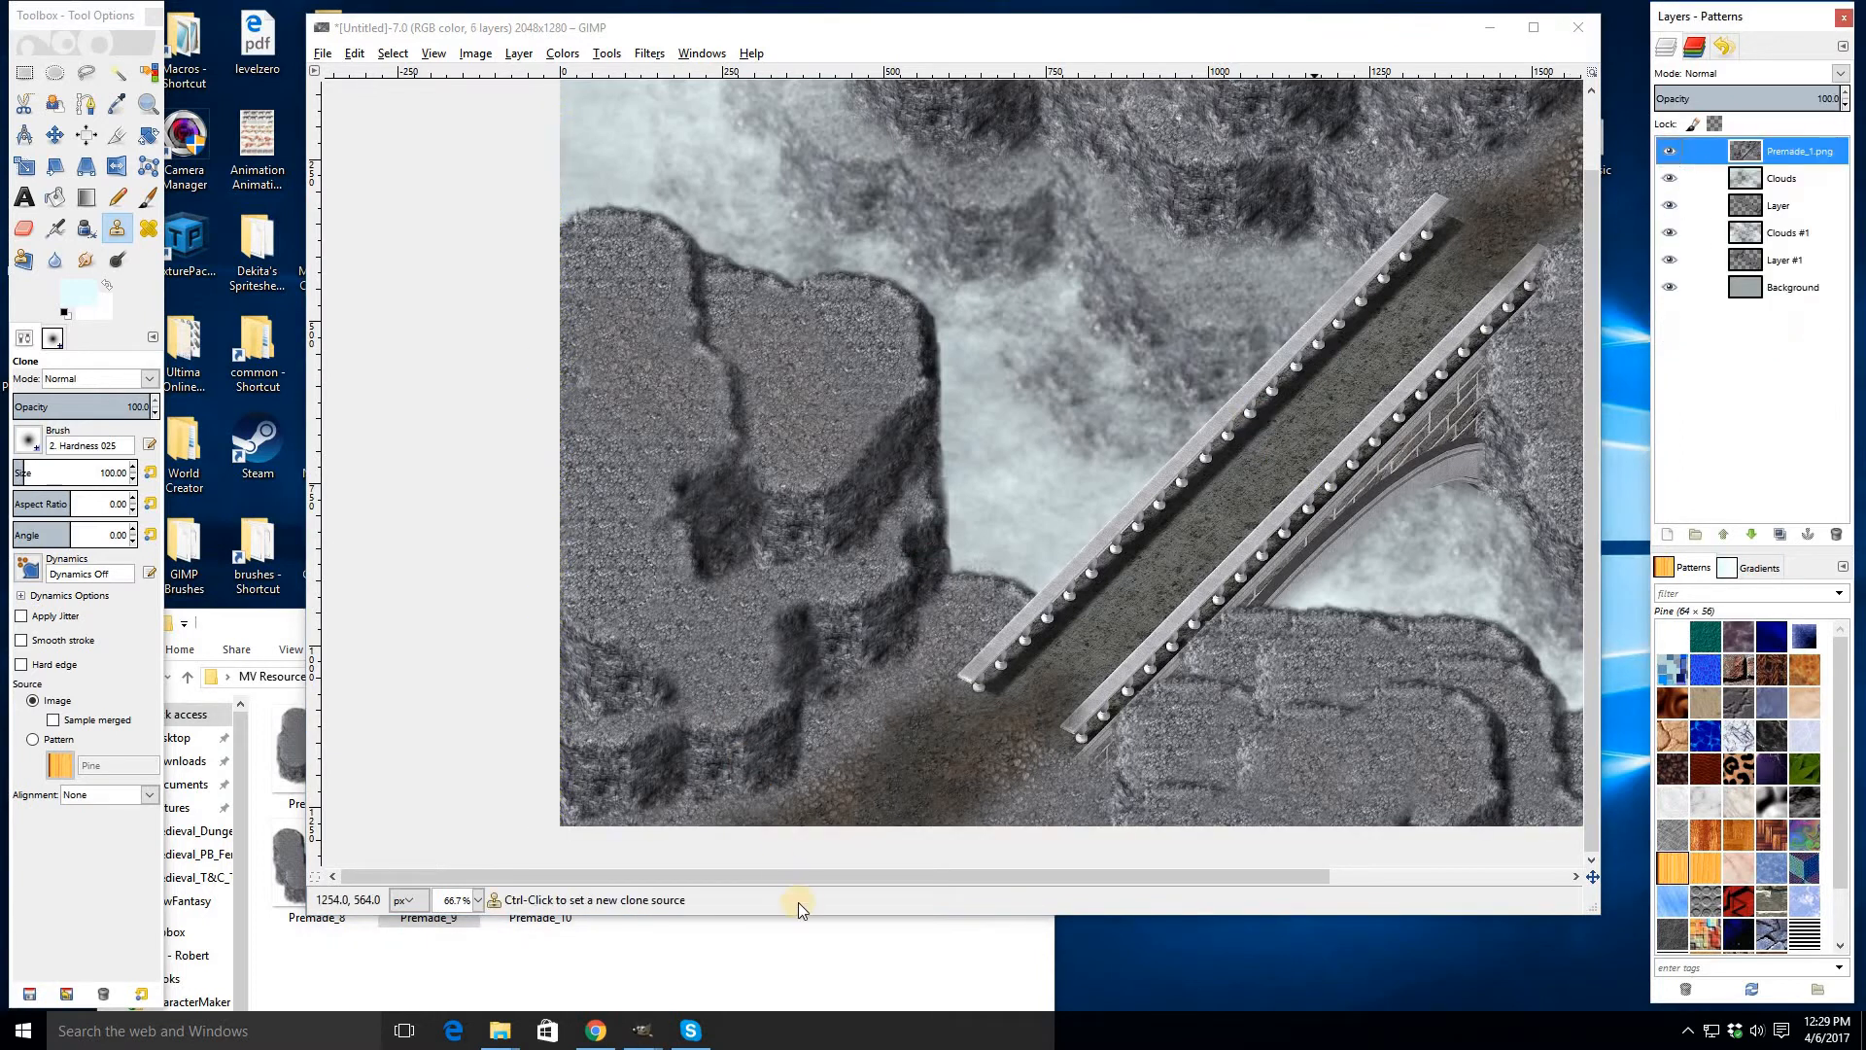
# - Clone rock texture over the right cliff beside the bridge to blend its surface
pyautogui.moveTo(817, 886)
pyautogui.mouseDown()
pyautogui.moveTo(913, 891)
pyautogui.moveTo(850, 896)
pyautogui.mouseUp()
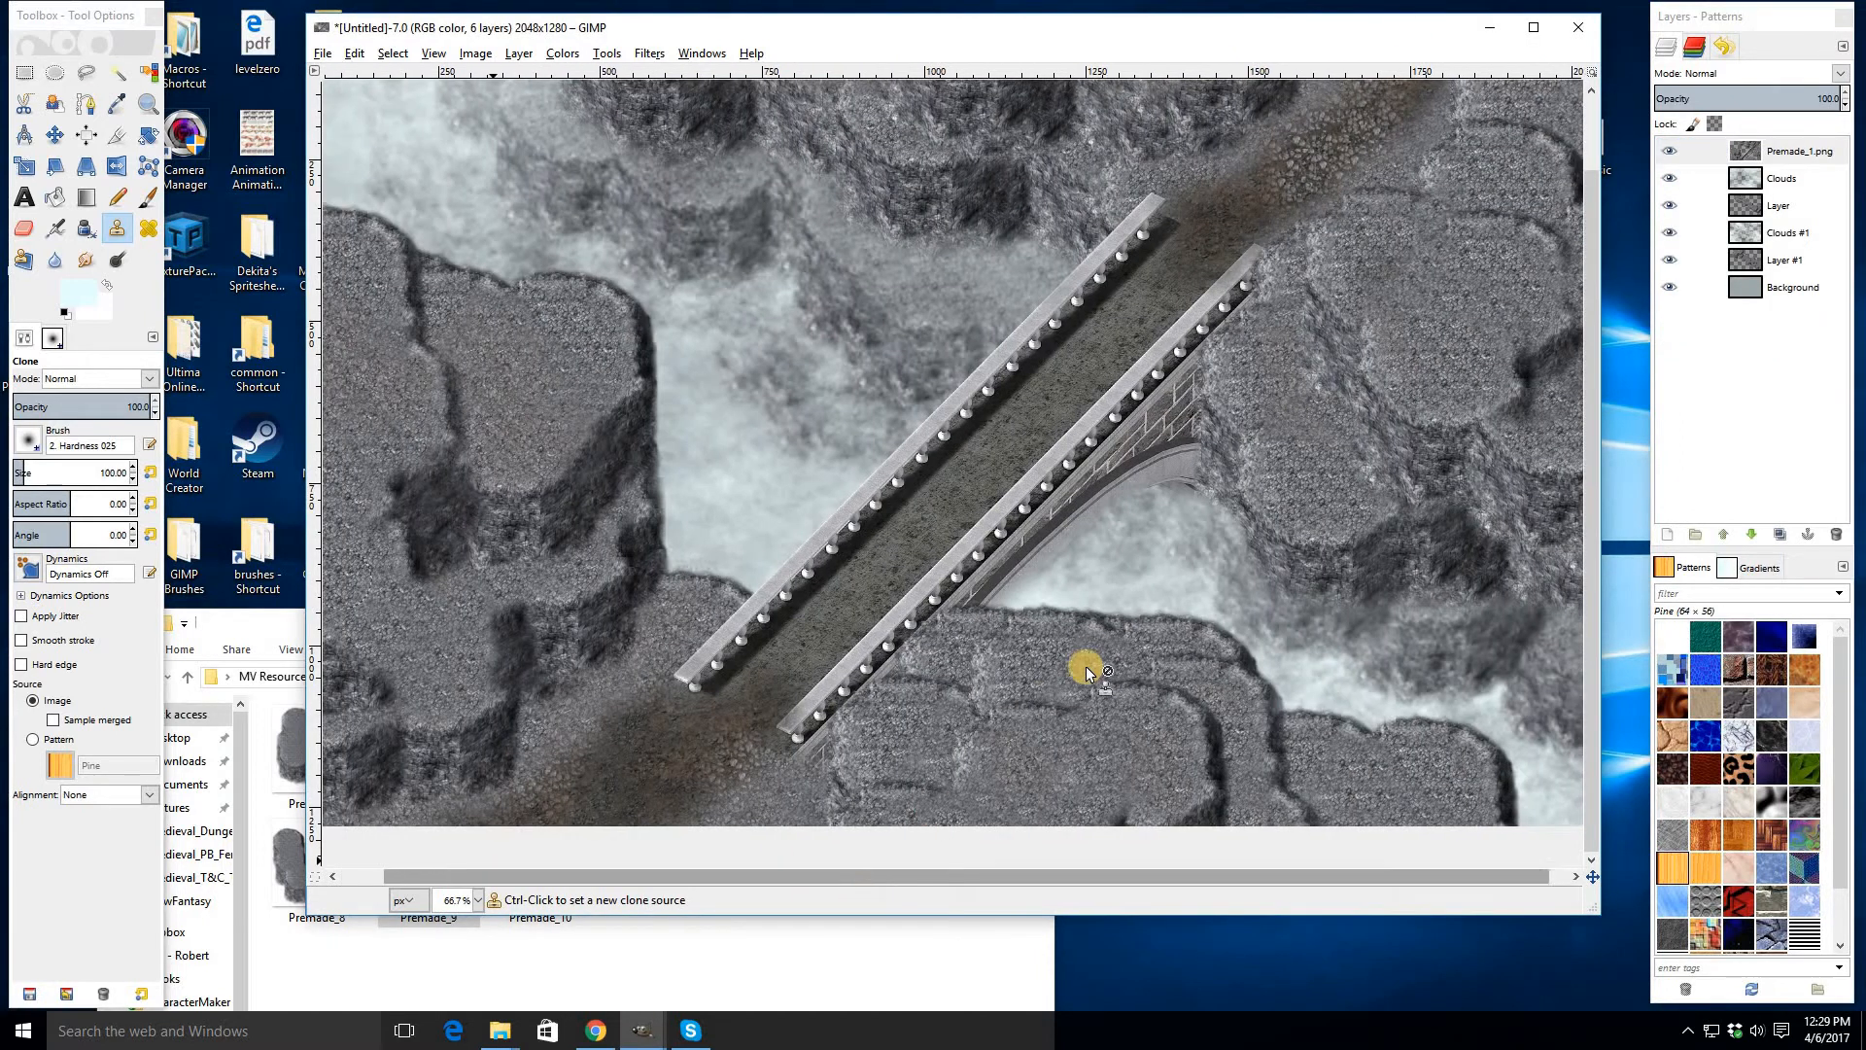
pyautogui.scroll(2, 1367, 437)
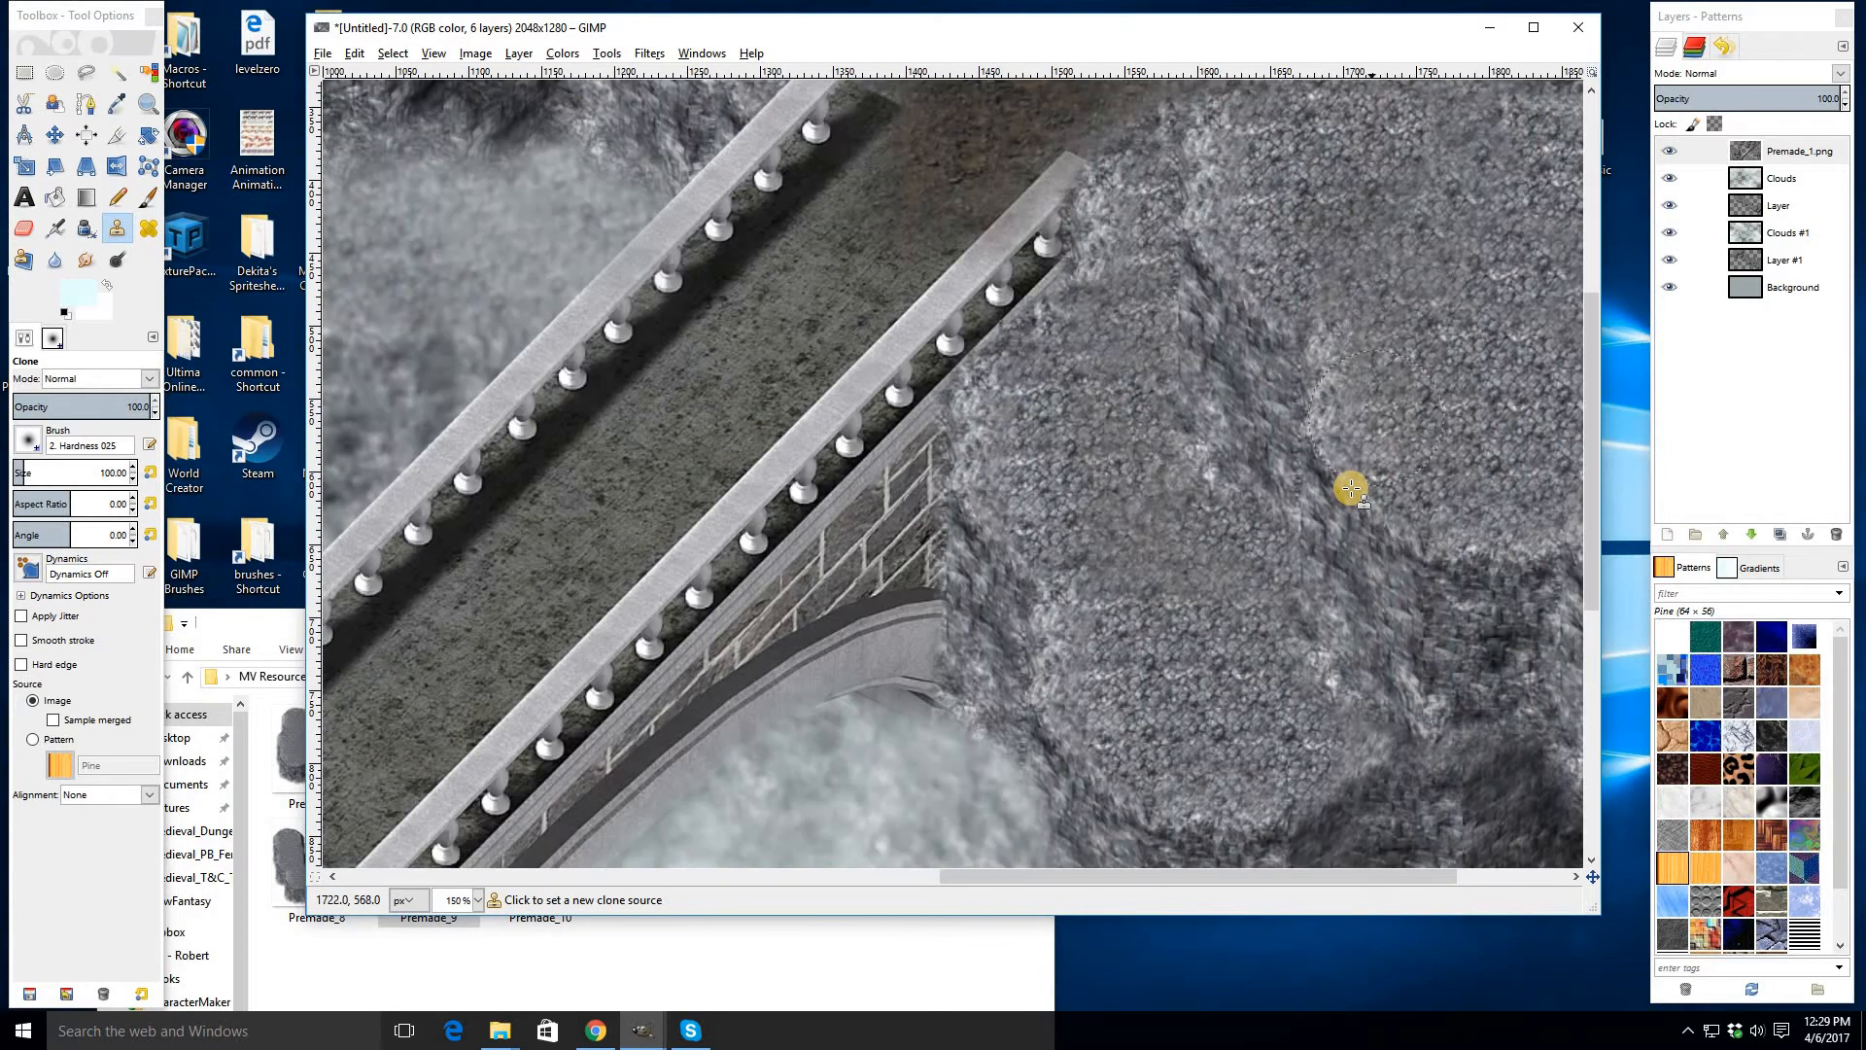
pyautogui.scroll(-1, 1351, 491)
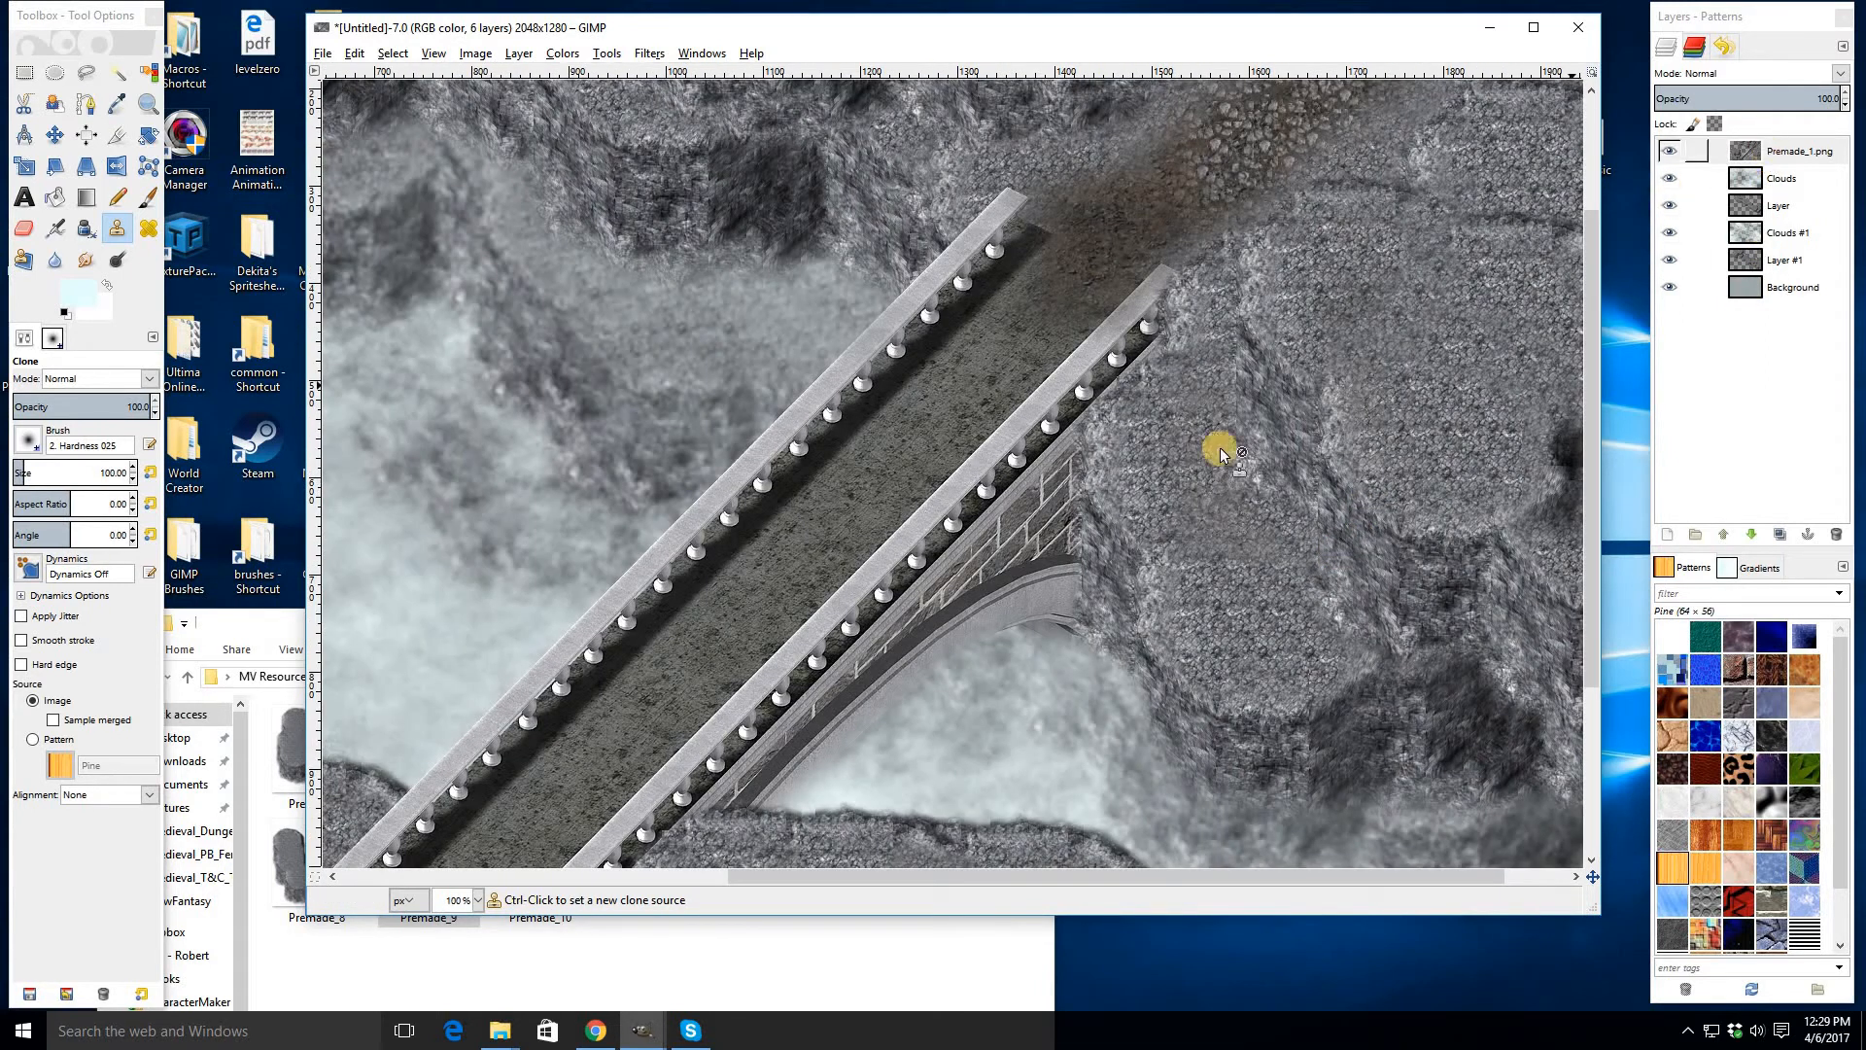
pyautogui.keyDown('ctrl'); pyautogui.click(1246, 627); pyautogui.keyUp('ctrl')
pyautogui.moveTo(1381, 510); pyautogui.dragTo(1299, 537)
pyautogui.moveTo(1434, 520)
pyautogui.mouseDown()
pyautogui.moveTo(1259, 549)
pyautogui.moveTo(1362, 463)
pyautogui.moveTo(1338, 446)
pyautogui.mouseUp()
pyautogui.click(1295, 591)
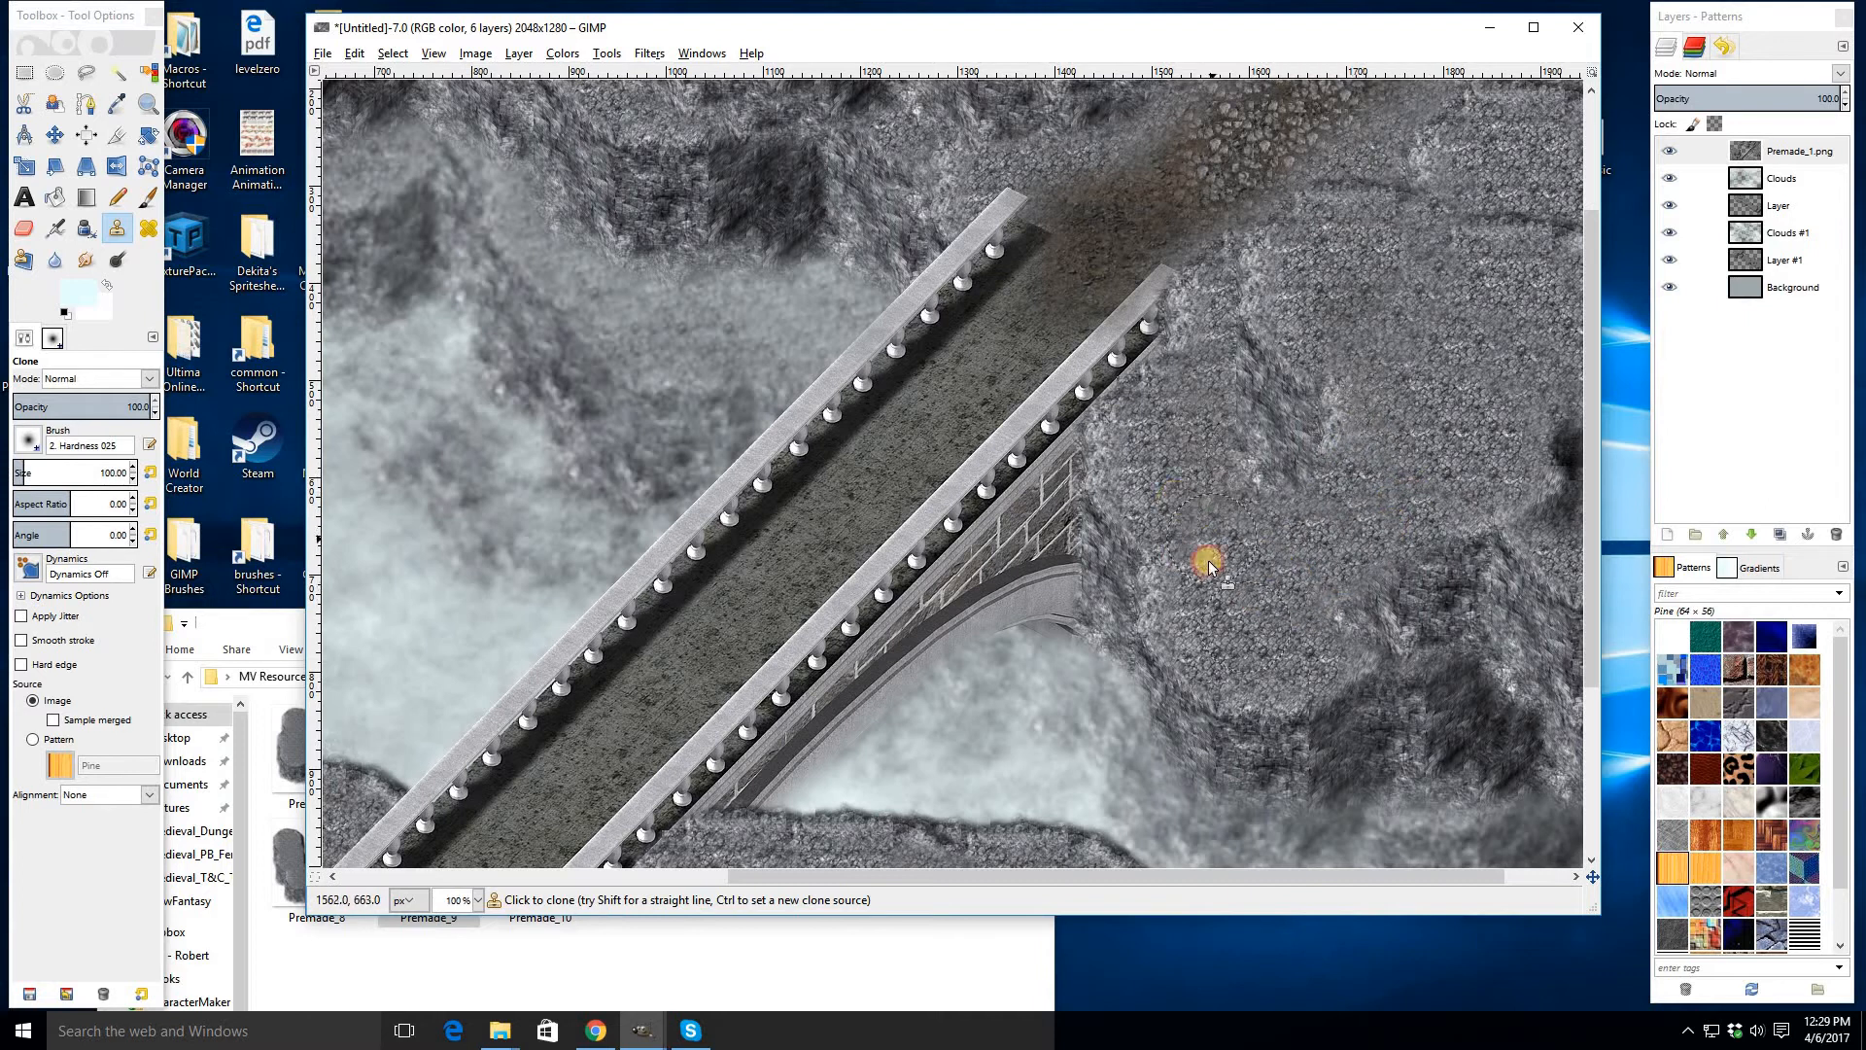
pyautogui.scroll(-1, 1221, 574)
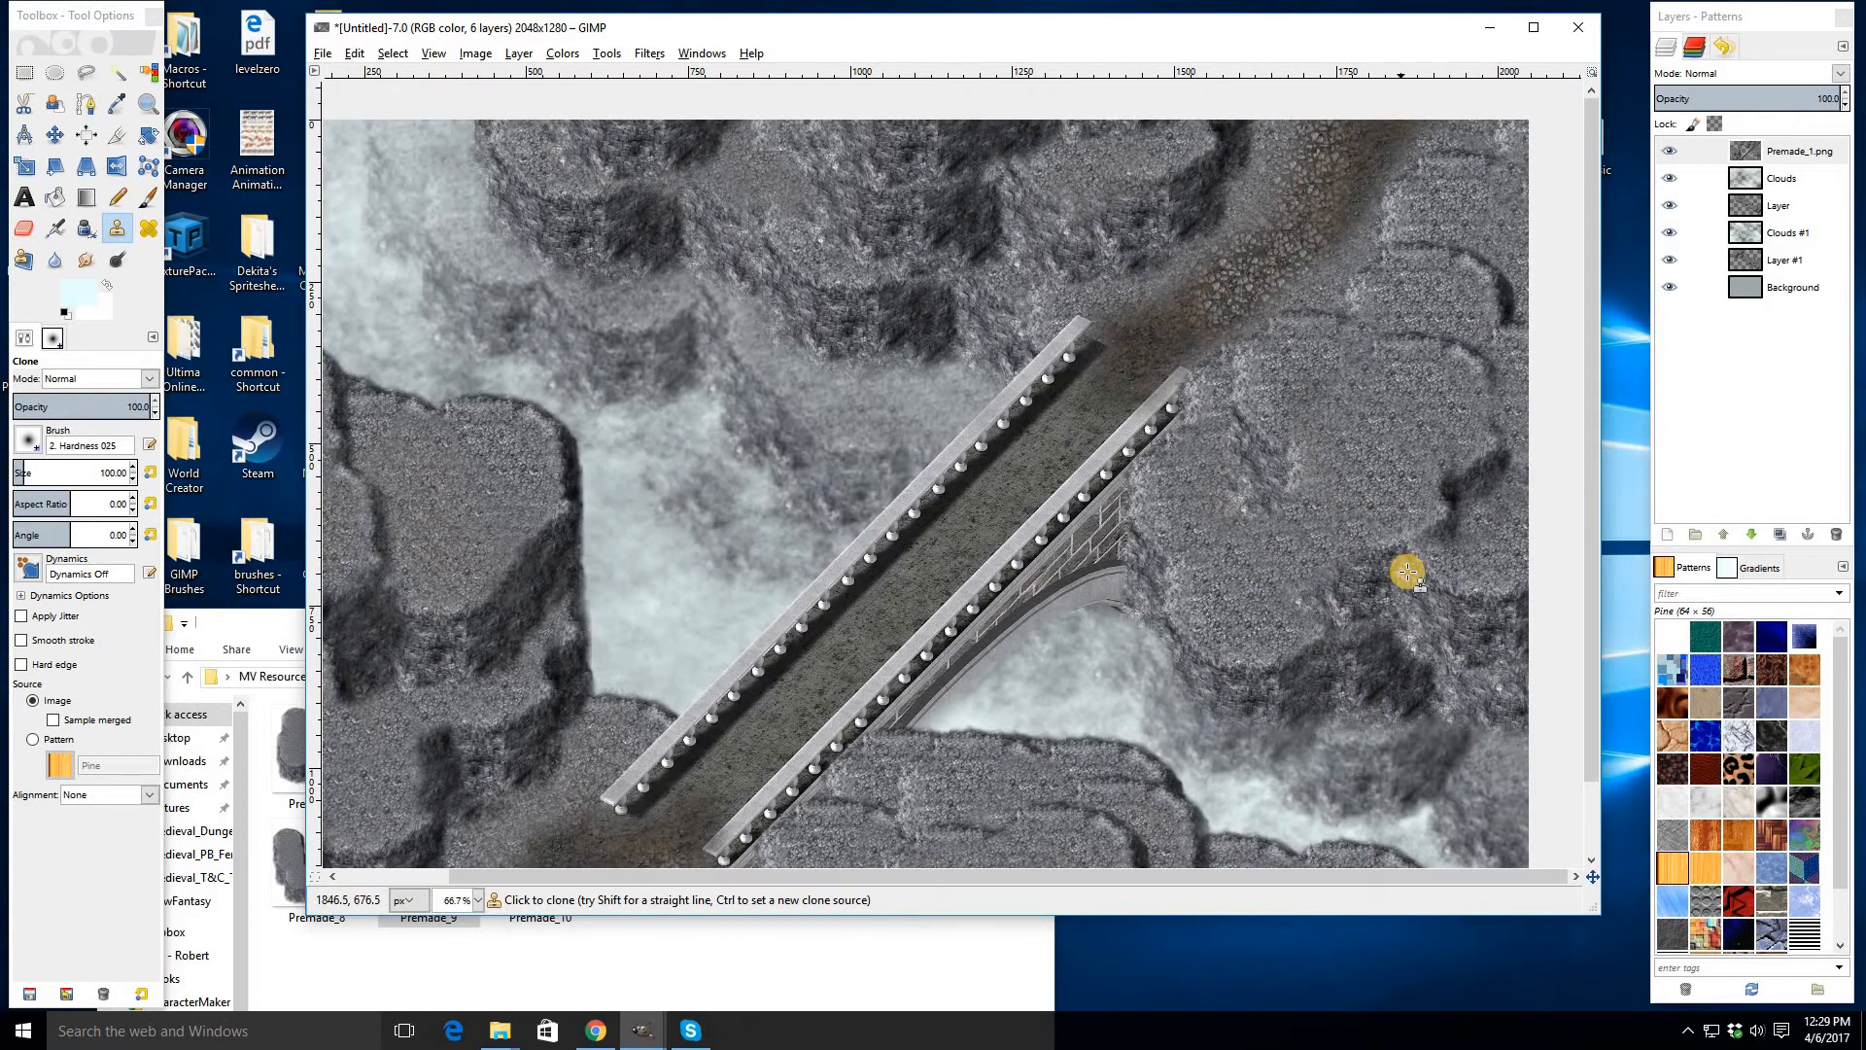
pyautogui.scroll(1, 1381, 561)
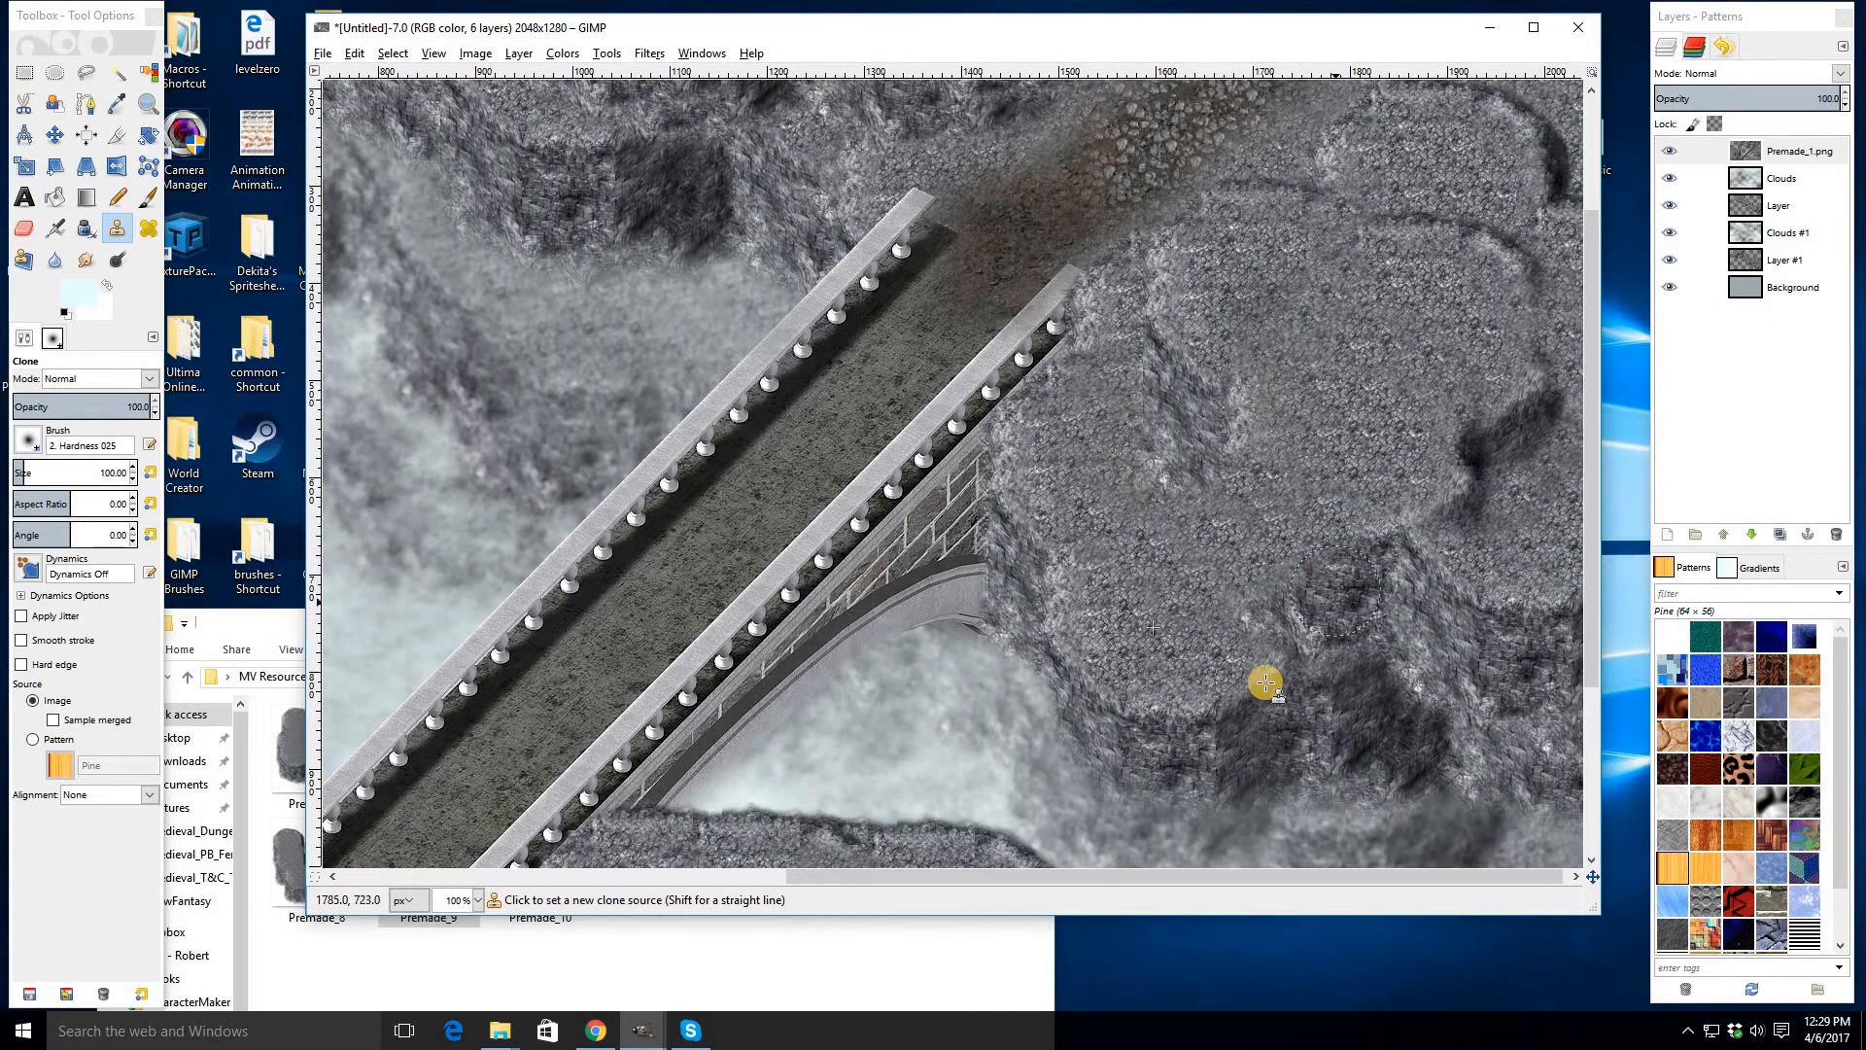
pyautogui.keyDown('ctrl'); pyautogui.click(1237, 705); pyautogui.keyUp('ctrl')
pyautogui.moveTo(1325, 562); pyautogui.dragTo(1263, 620)
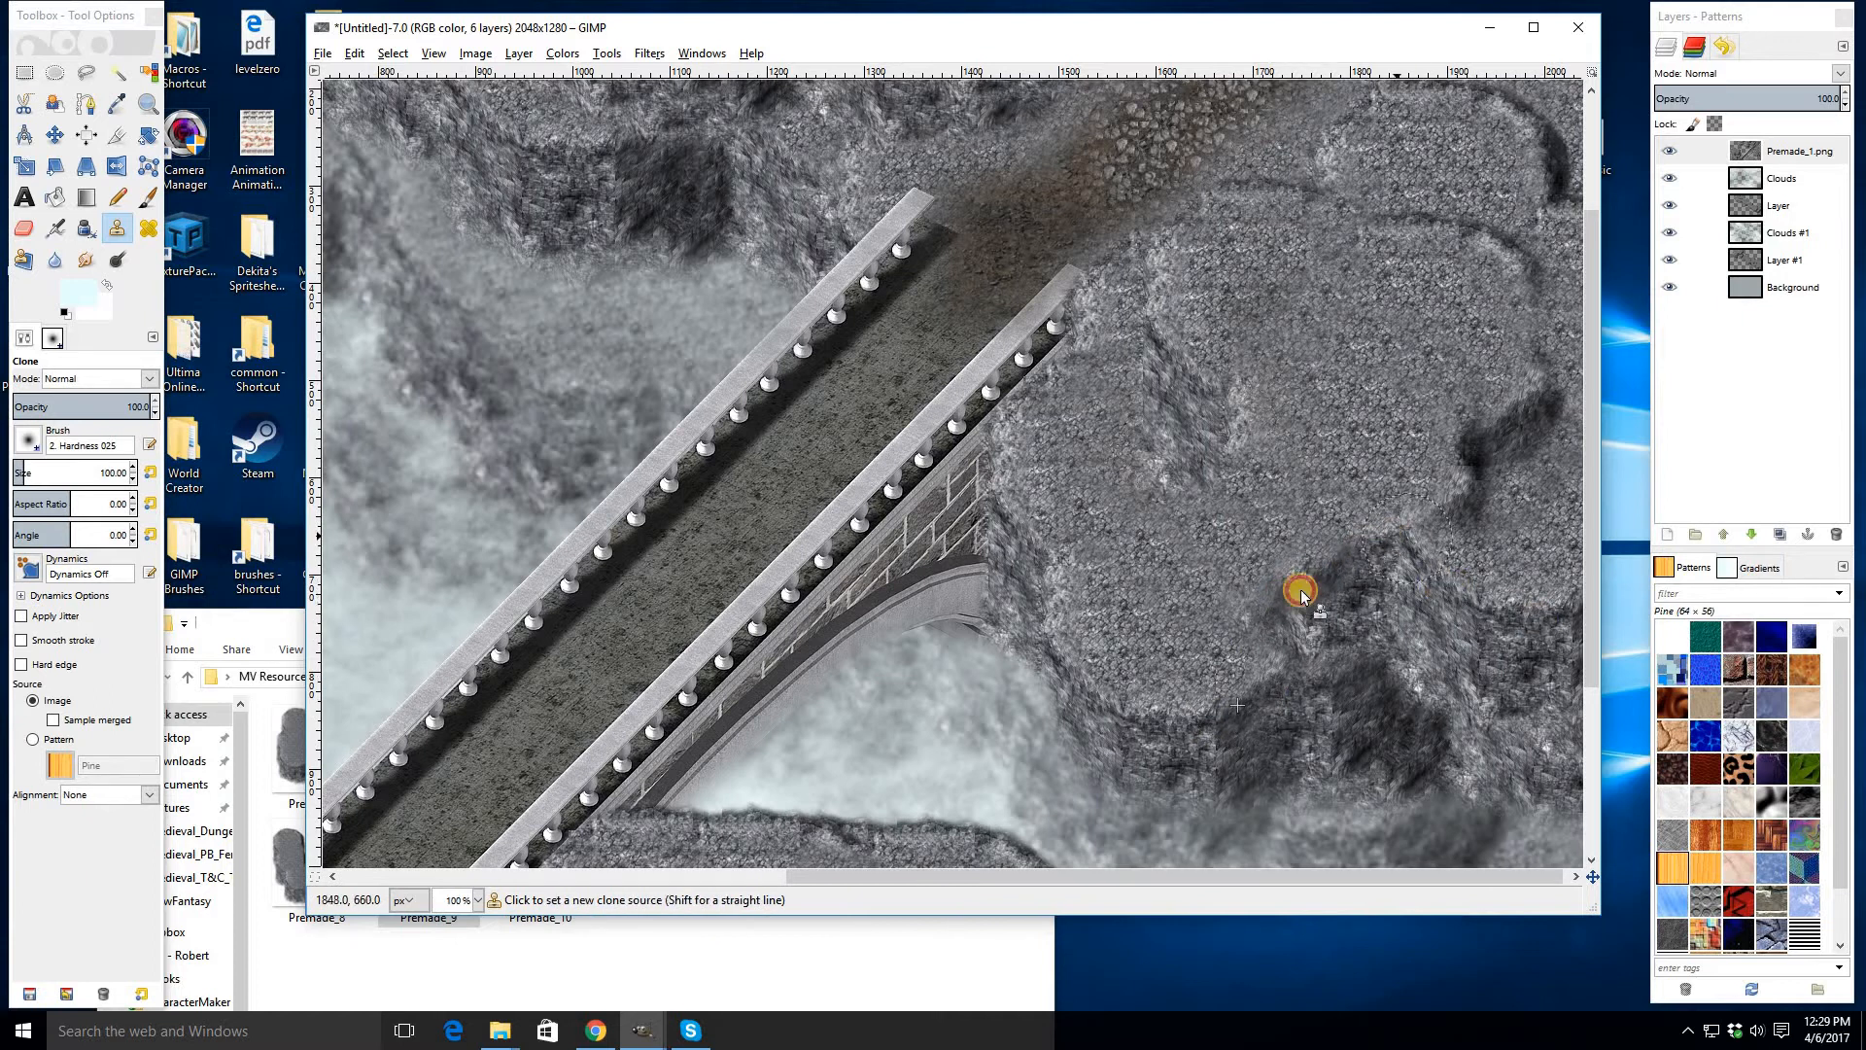
pyautogui.moveTo(1301, 591); pyautogui.dragTo(1279, 599)
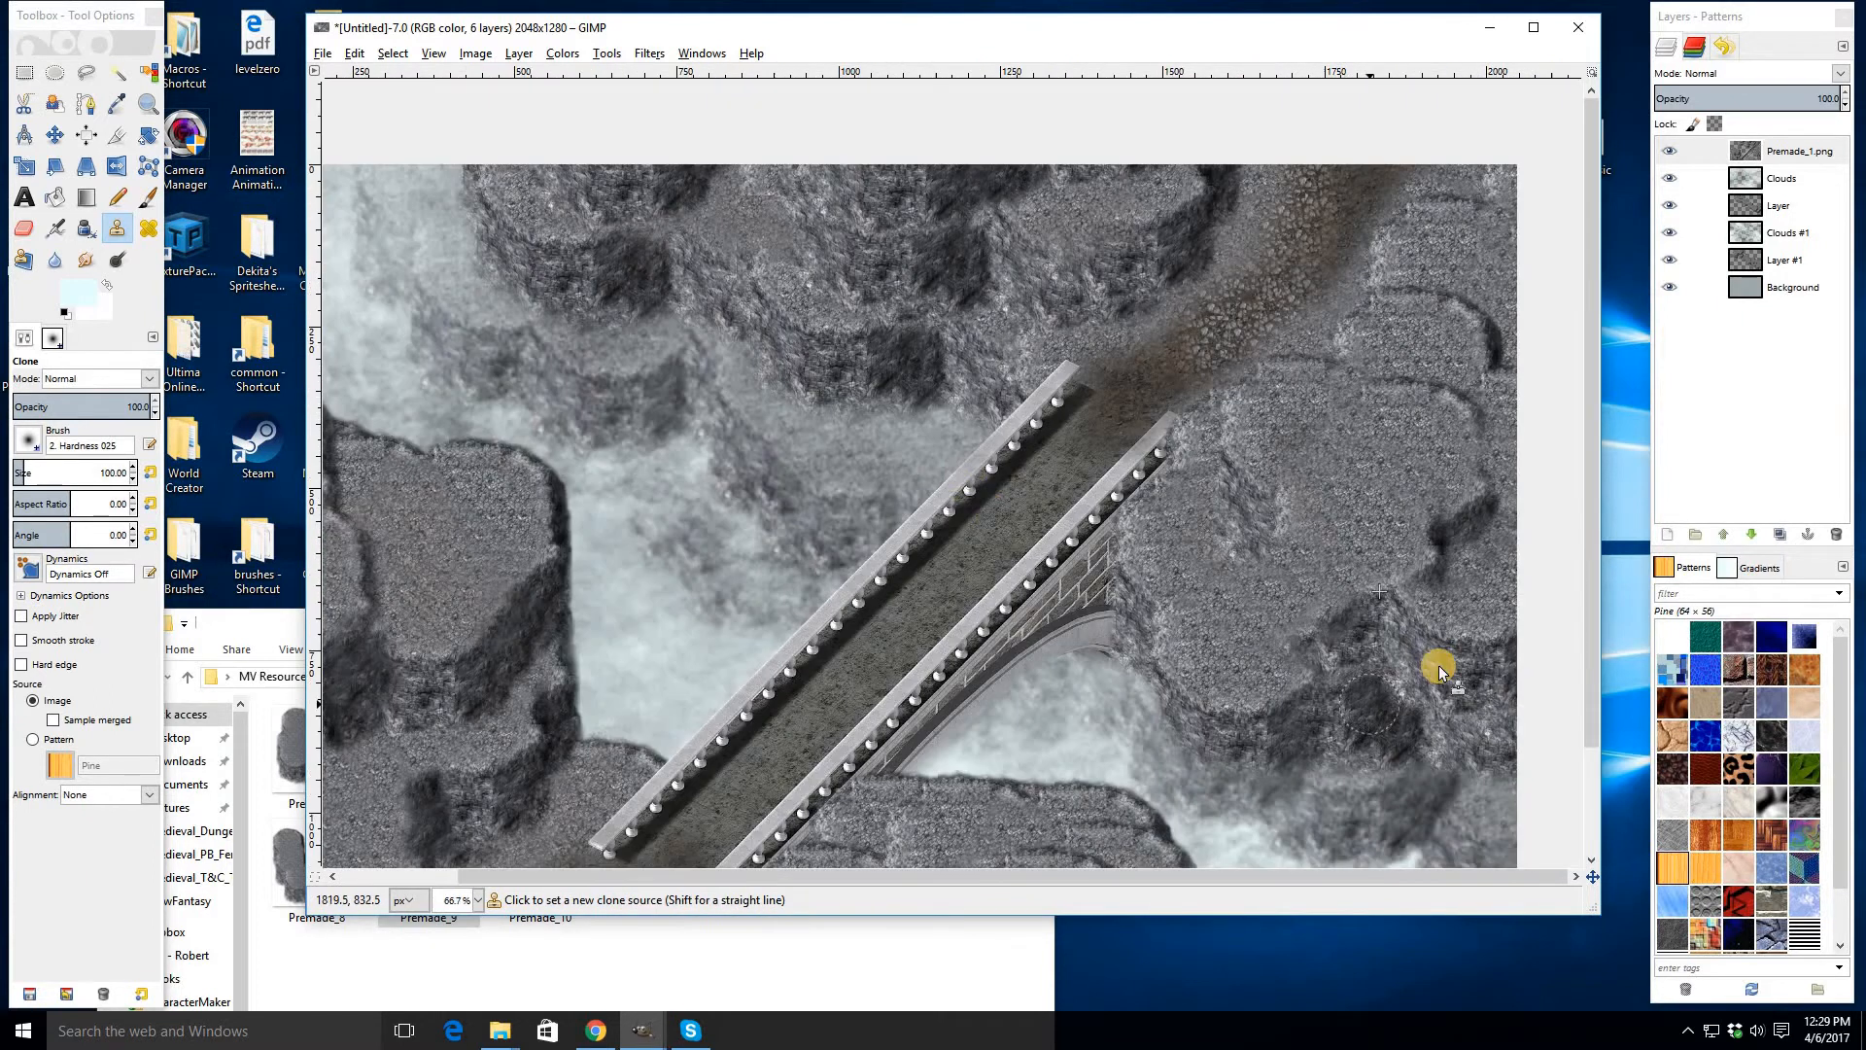
pyautogui.press('-')
pyautogui.scroll(-3, 1291, 499)
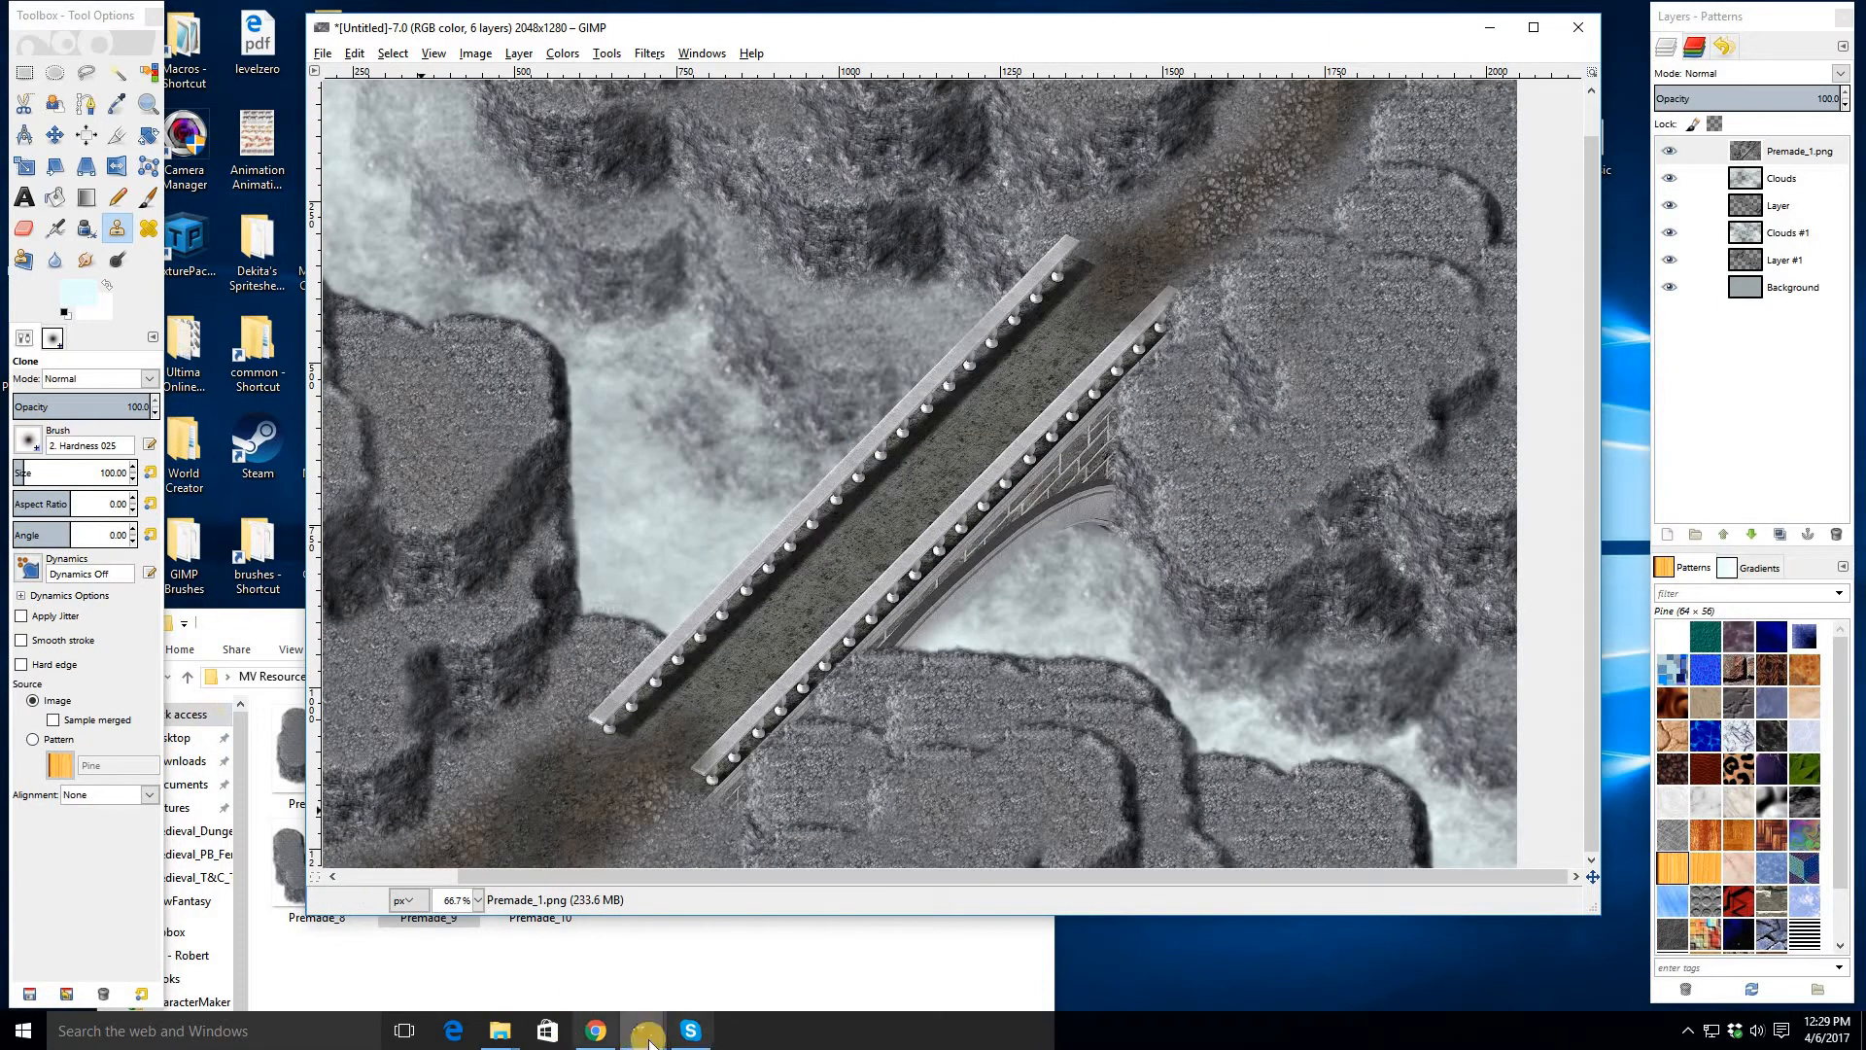
# - In the Outside_2 tileset, select the 96×96 rock-clump tile and copy it
pyautogui.click(554, 948)
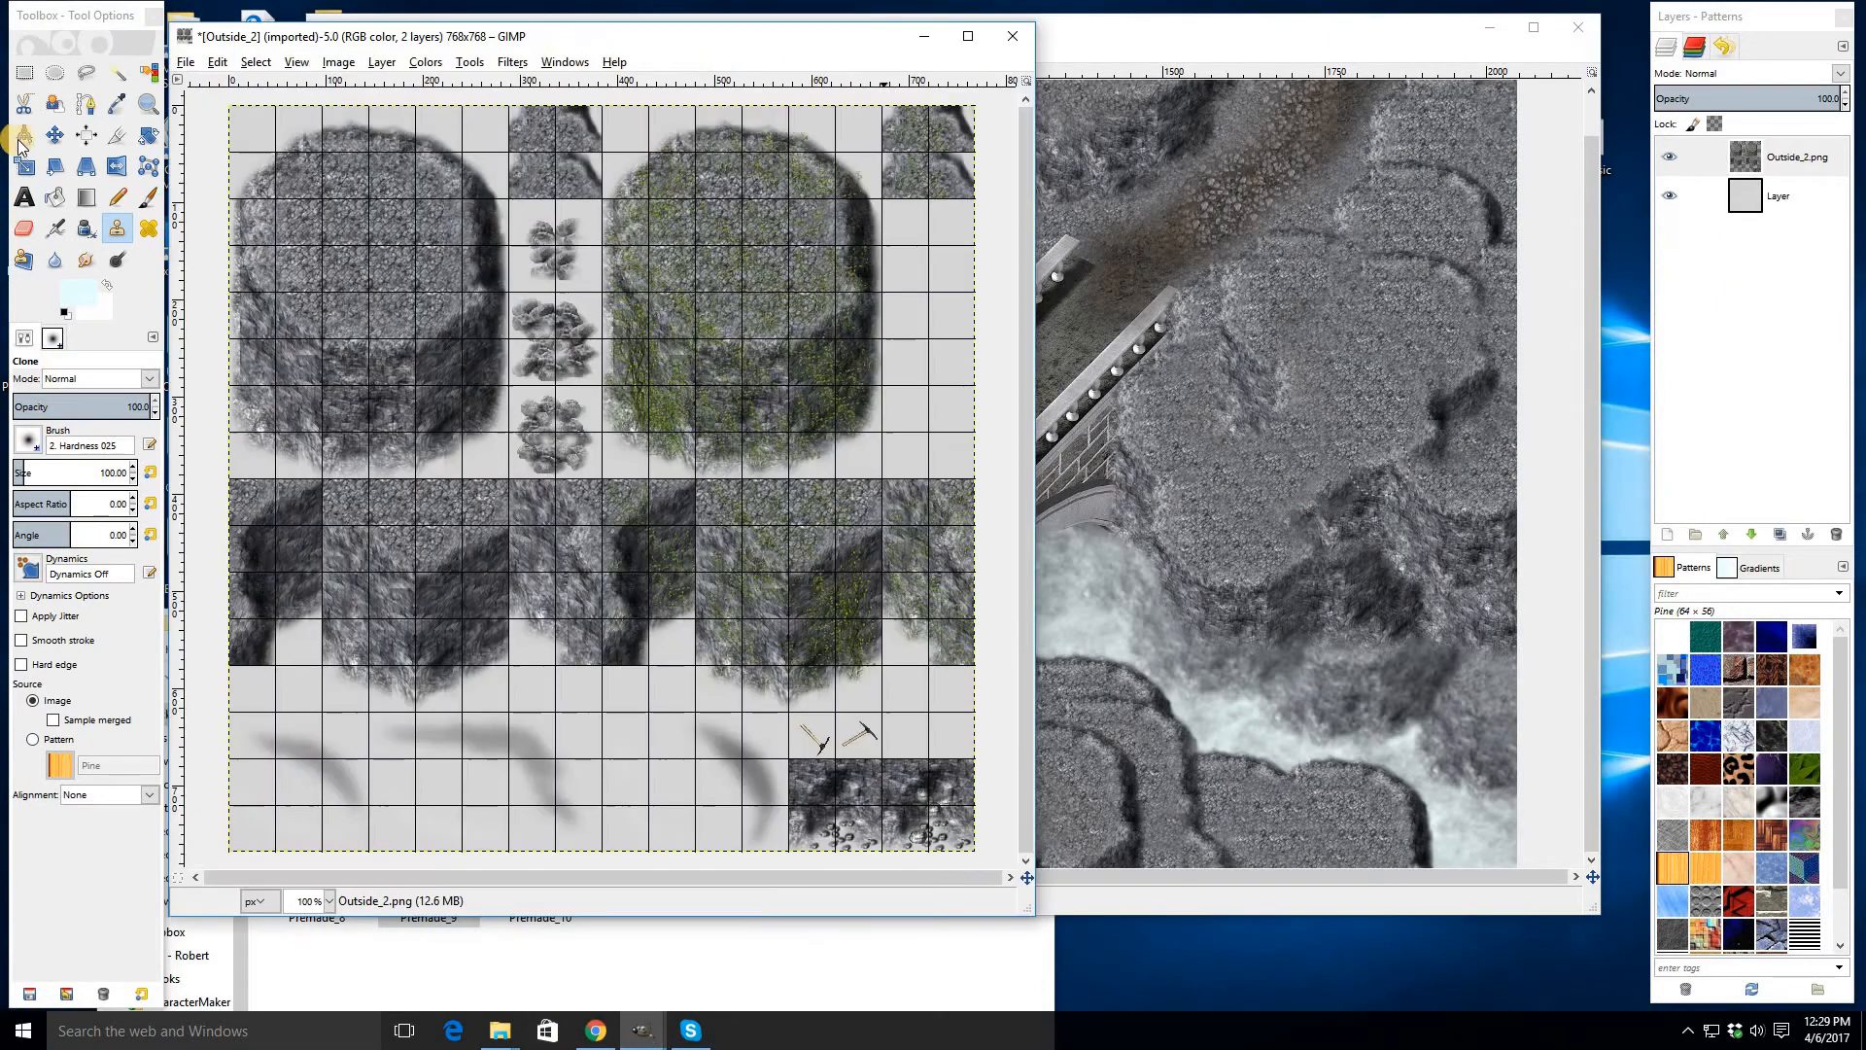
pyautogui.click(24, 72)
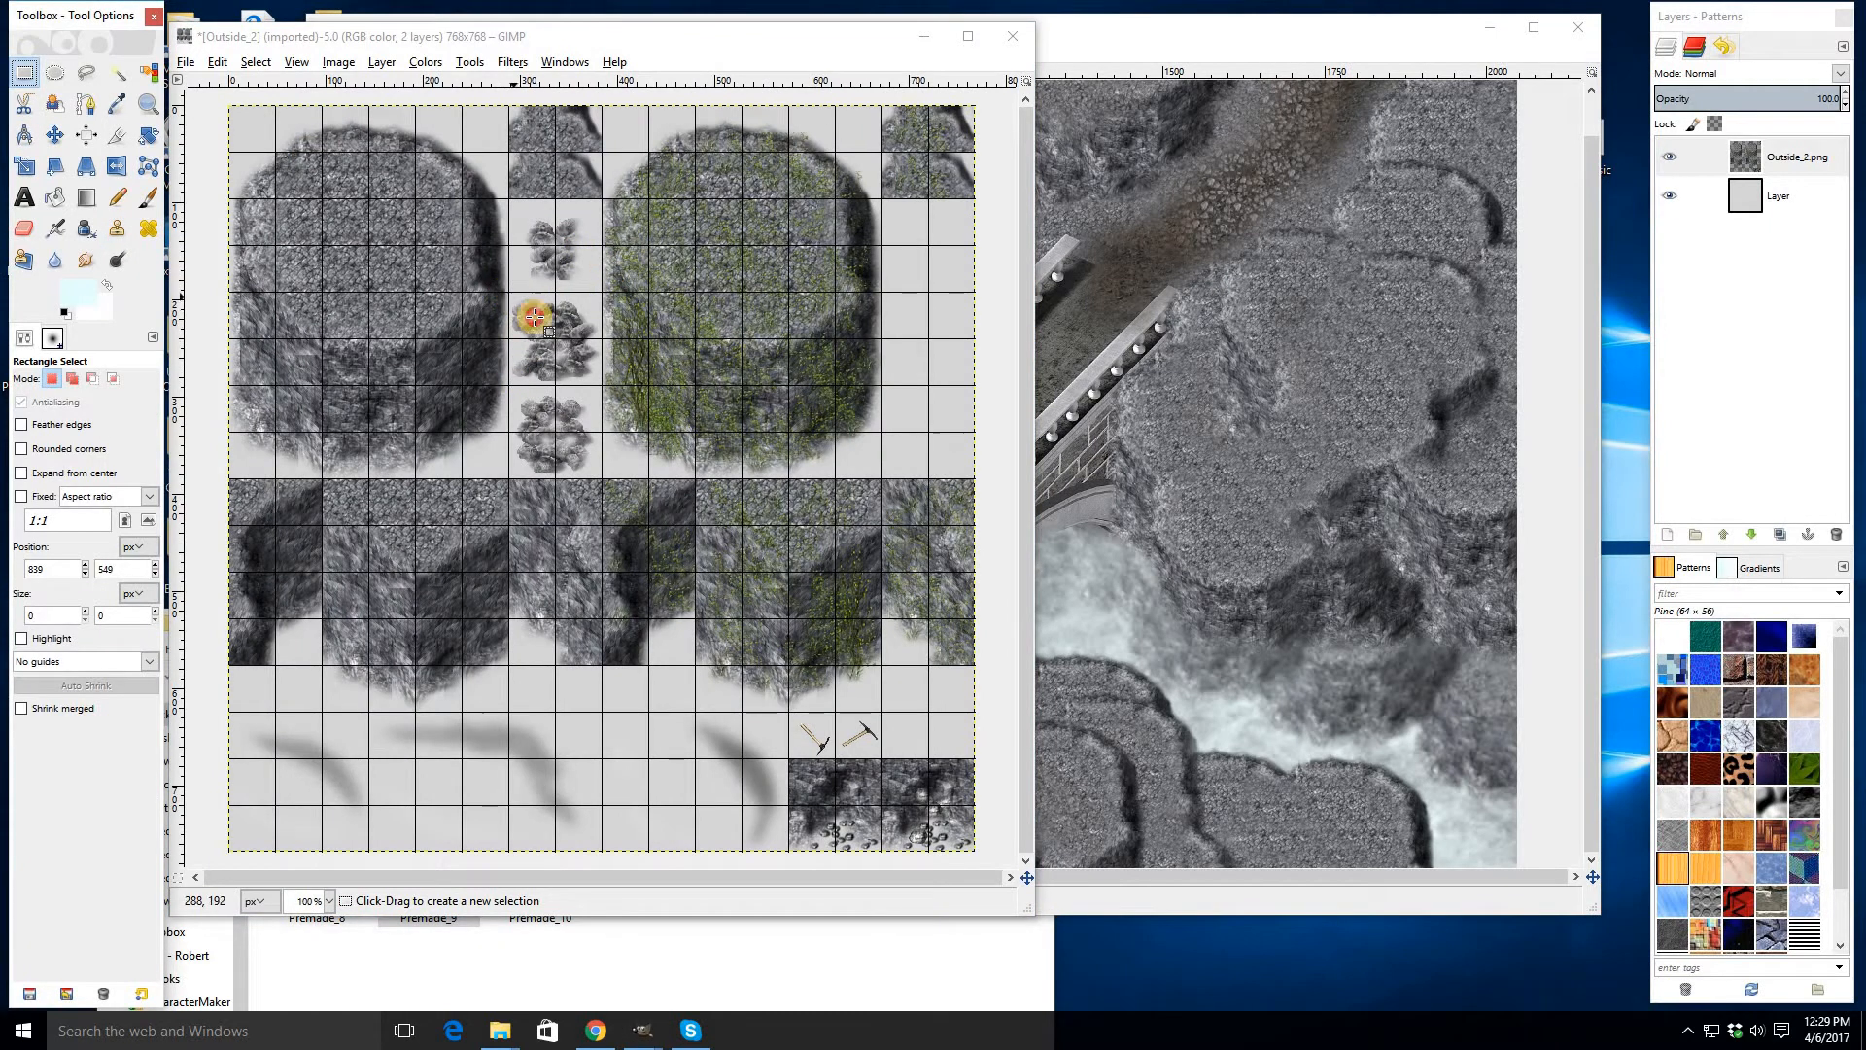
pyautogui.moveTo(534, 316); pyautogui.dragTo(600, 387)
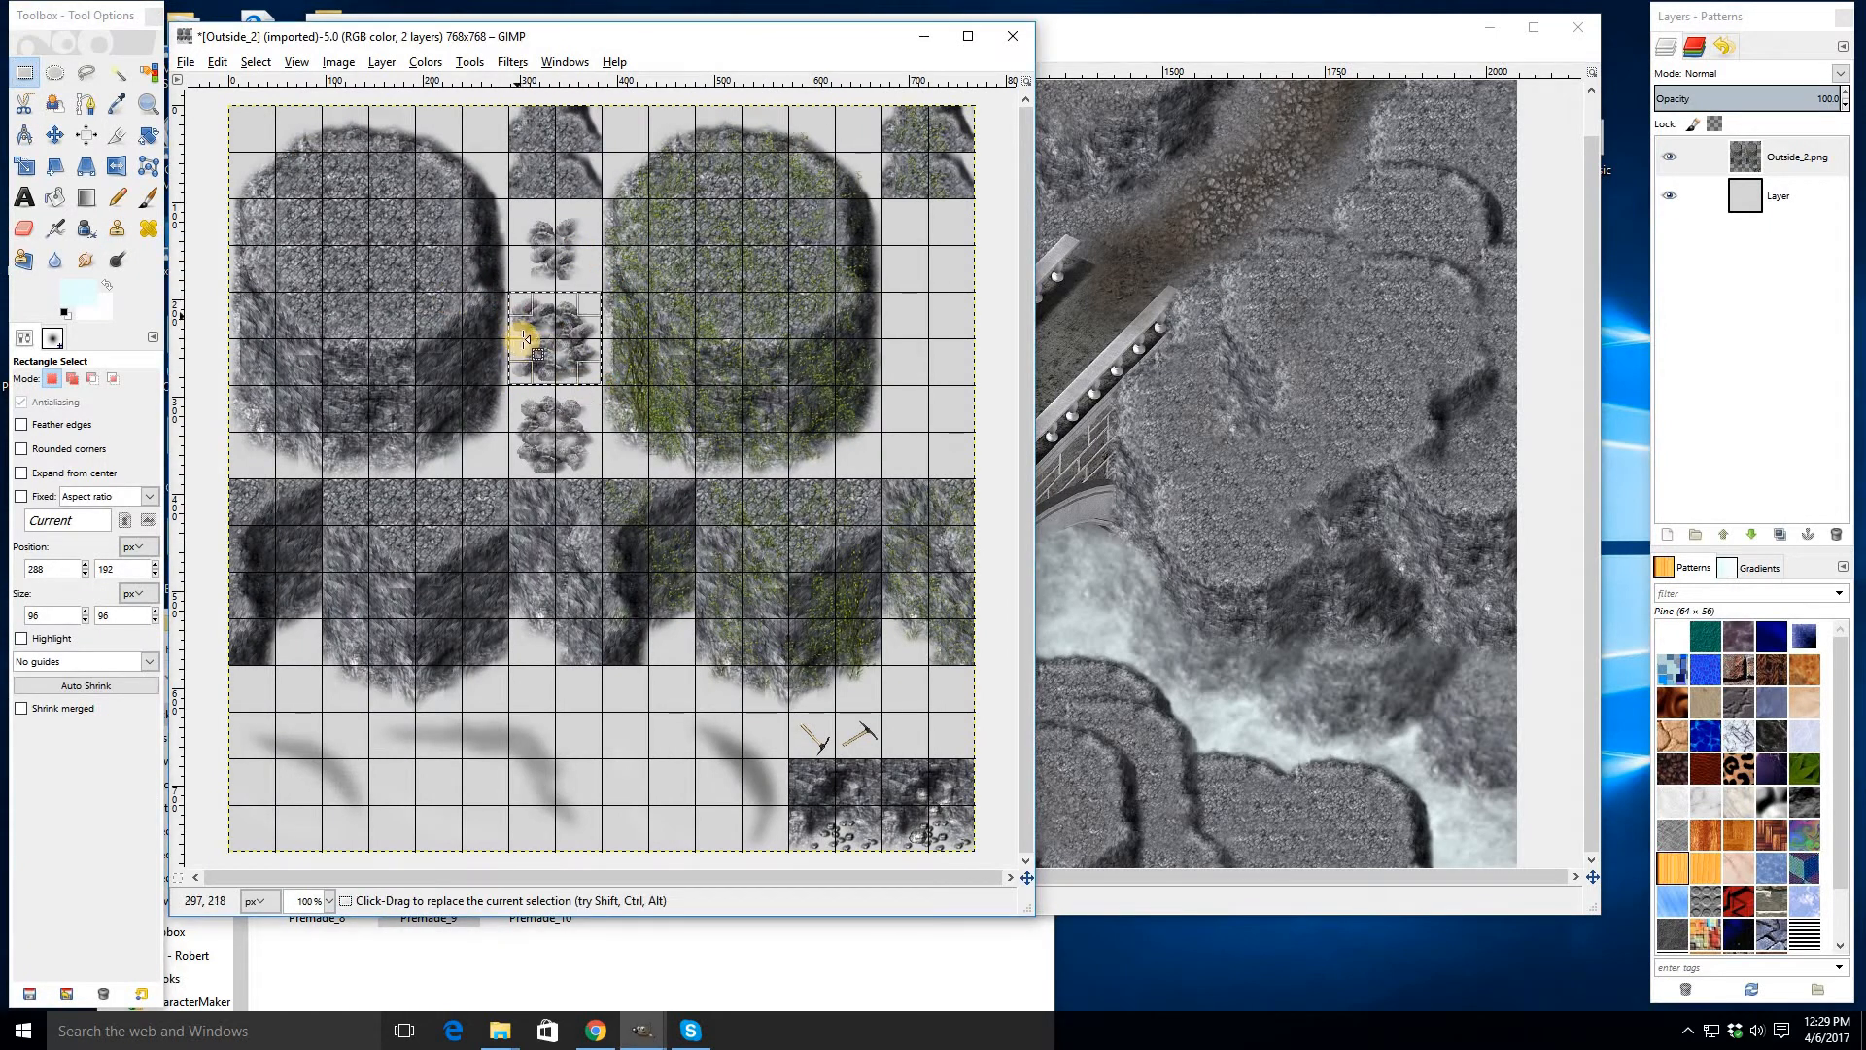
pyautogui.press('ctrl')
pyautogui.hotkey('ctrl', 'c')
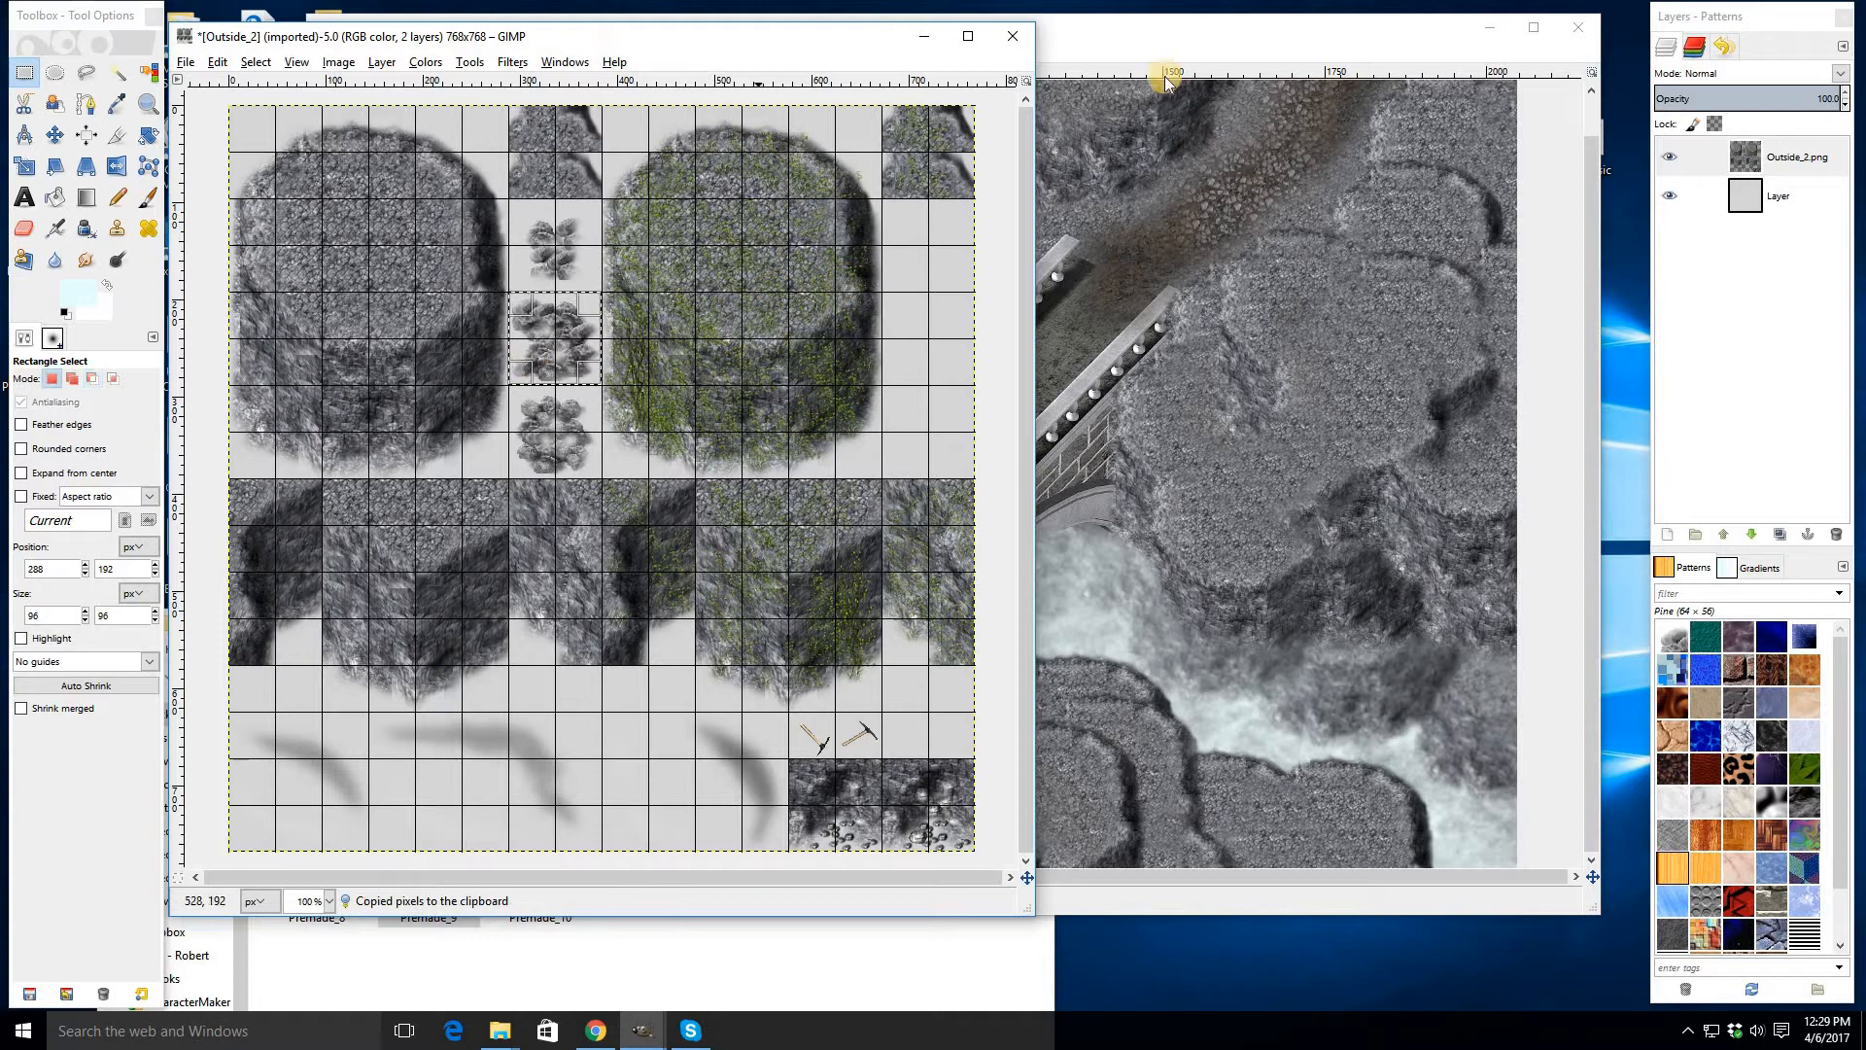
# - Add a new transparent layer to the bridge image
pyautogui.click(1154, 47)
pyautogui.rightClick(1779, 160)
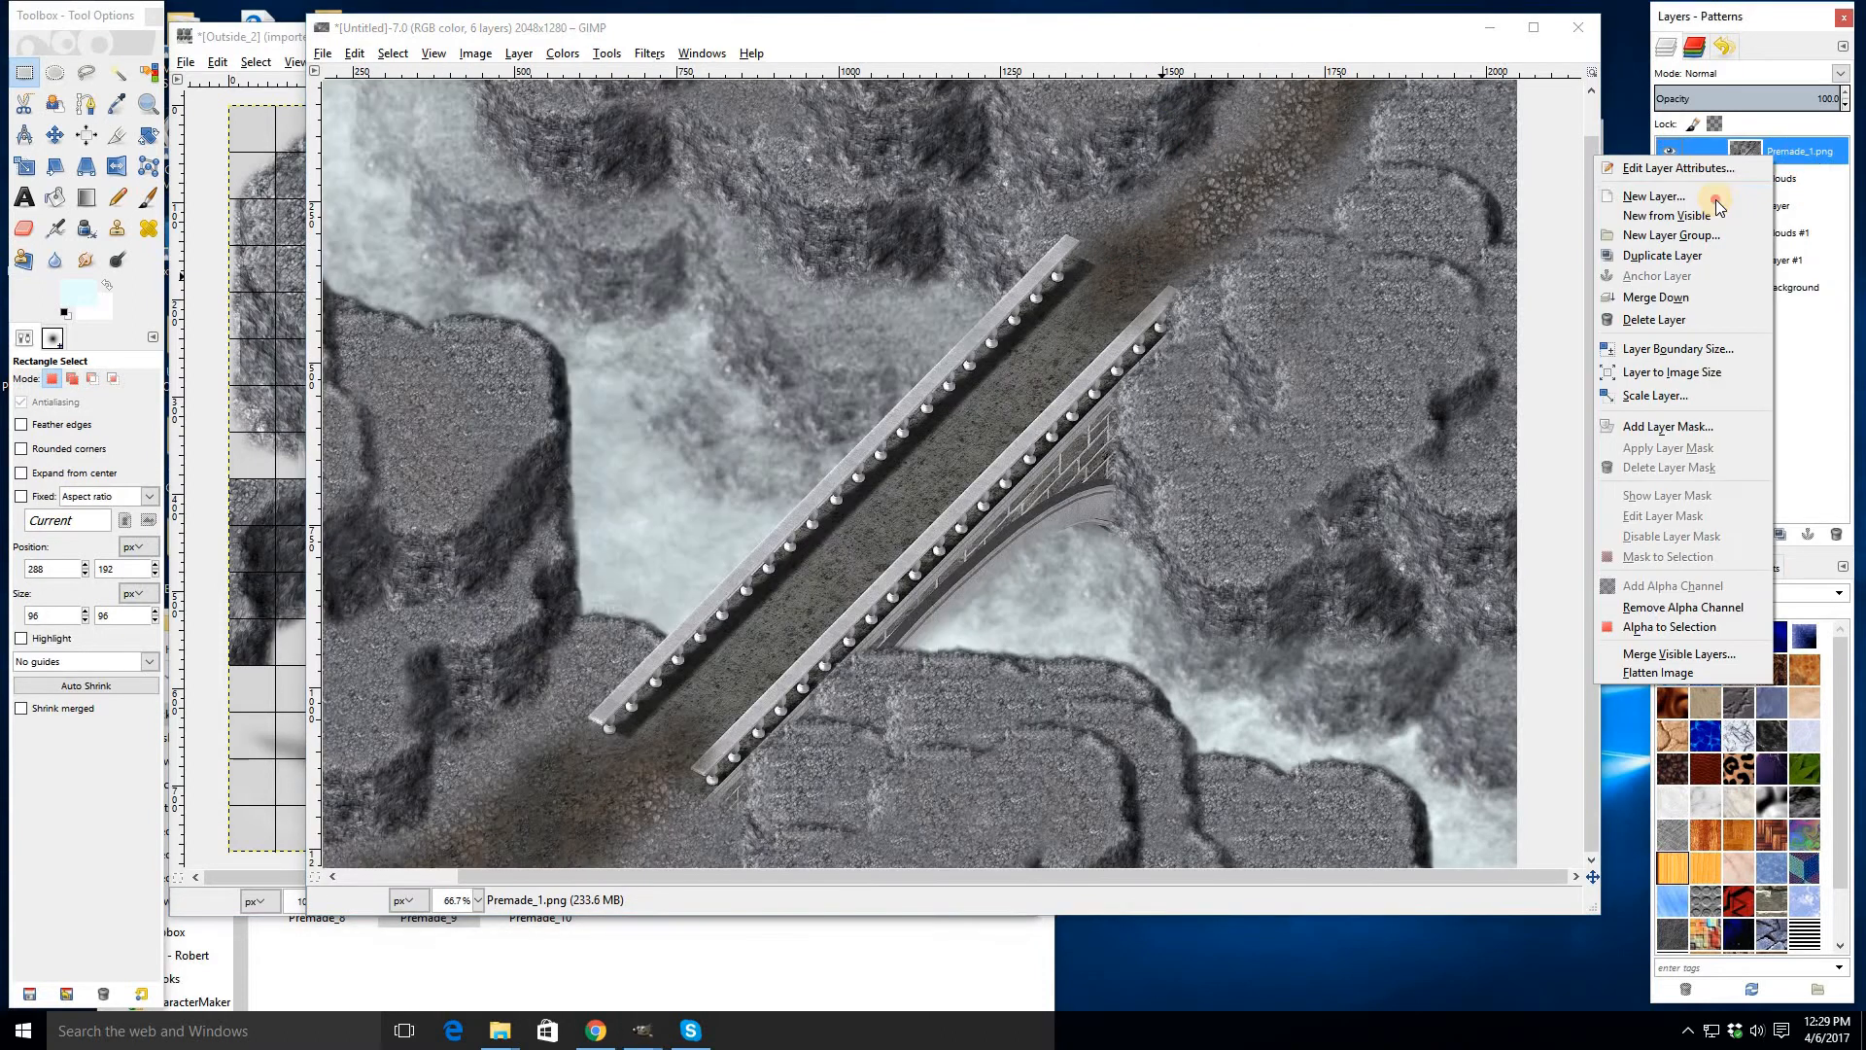
pyautogui.click(1653, 199)
pyautogui.click(931, 664)
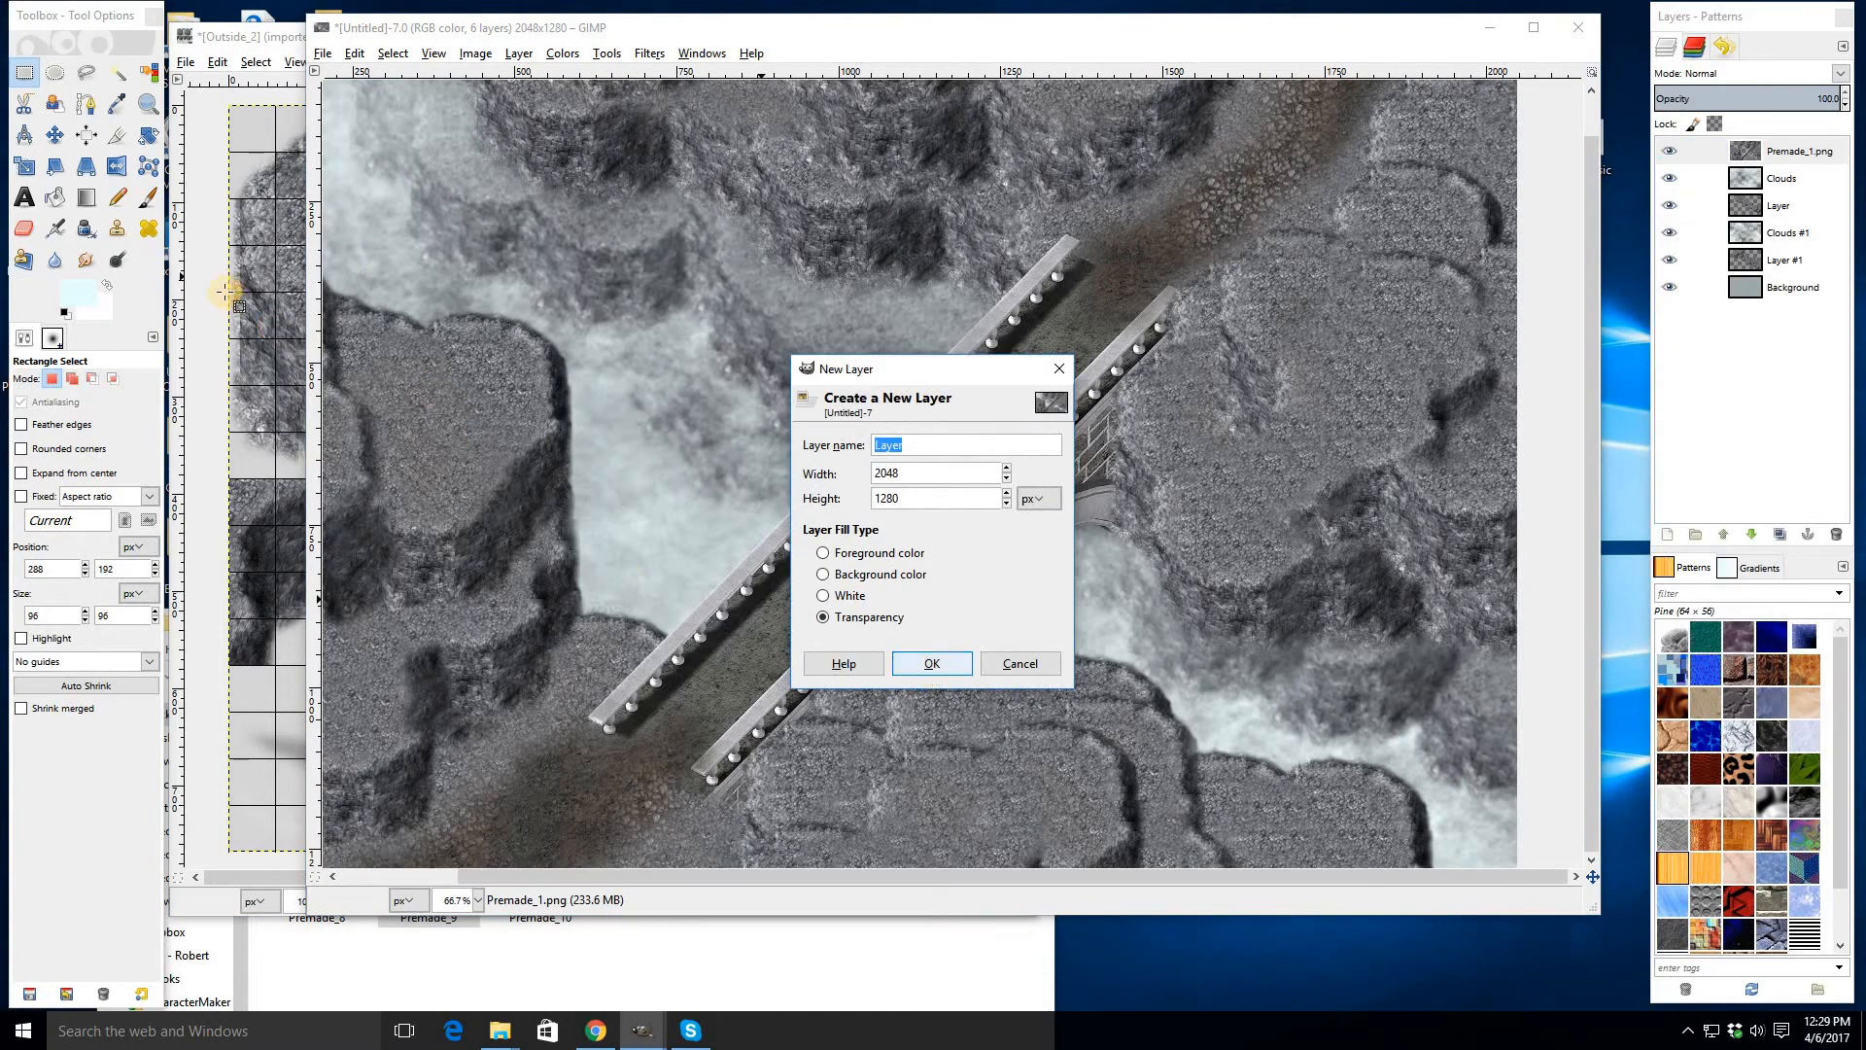
# - Switch to the Paintbrush with the clipboard brush at size 96 and stamp rock clumps across the left cliff
pyautogui.click(148, 199)
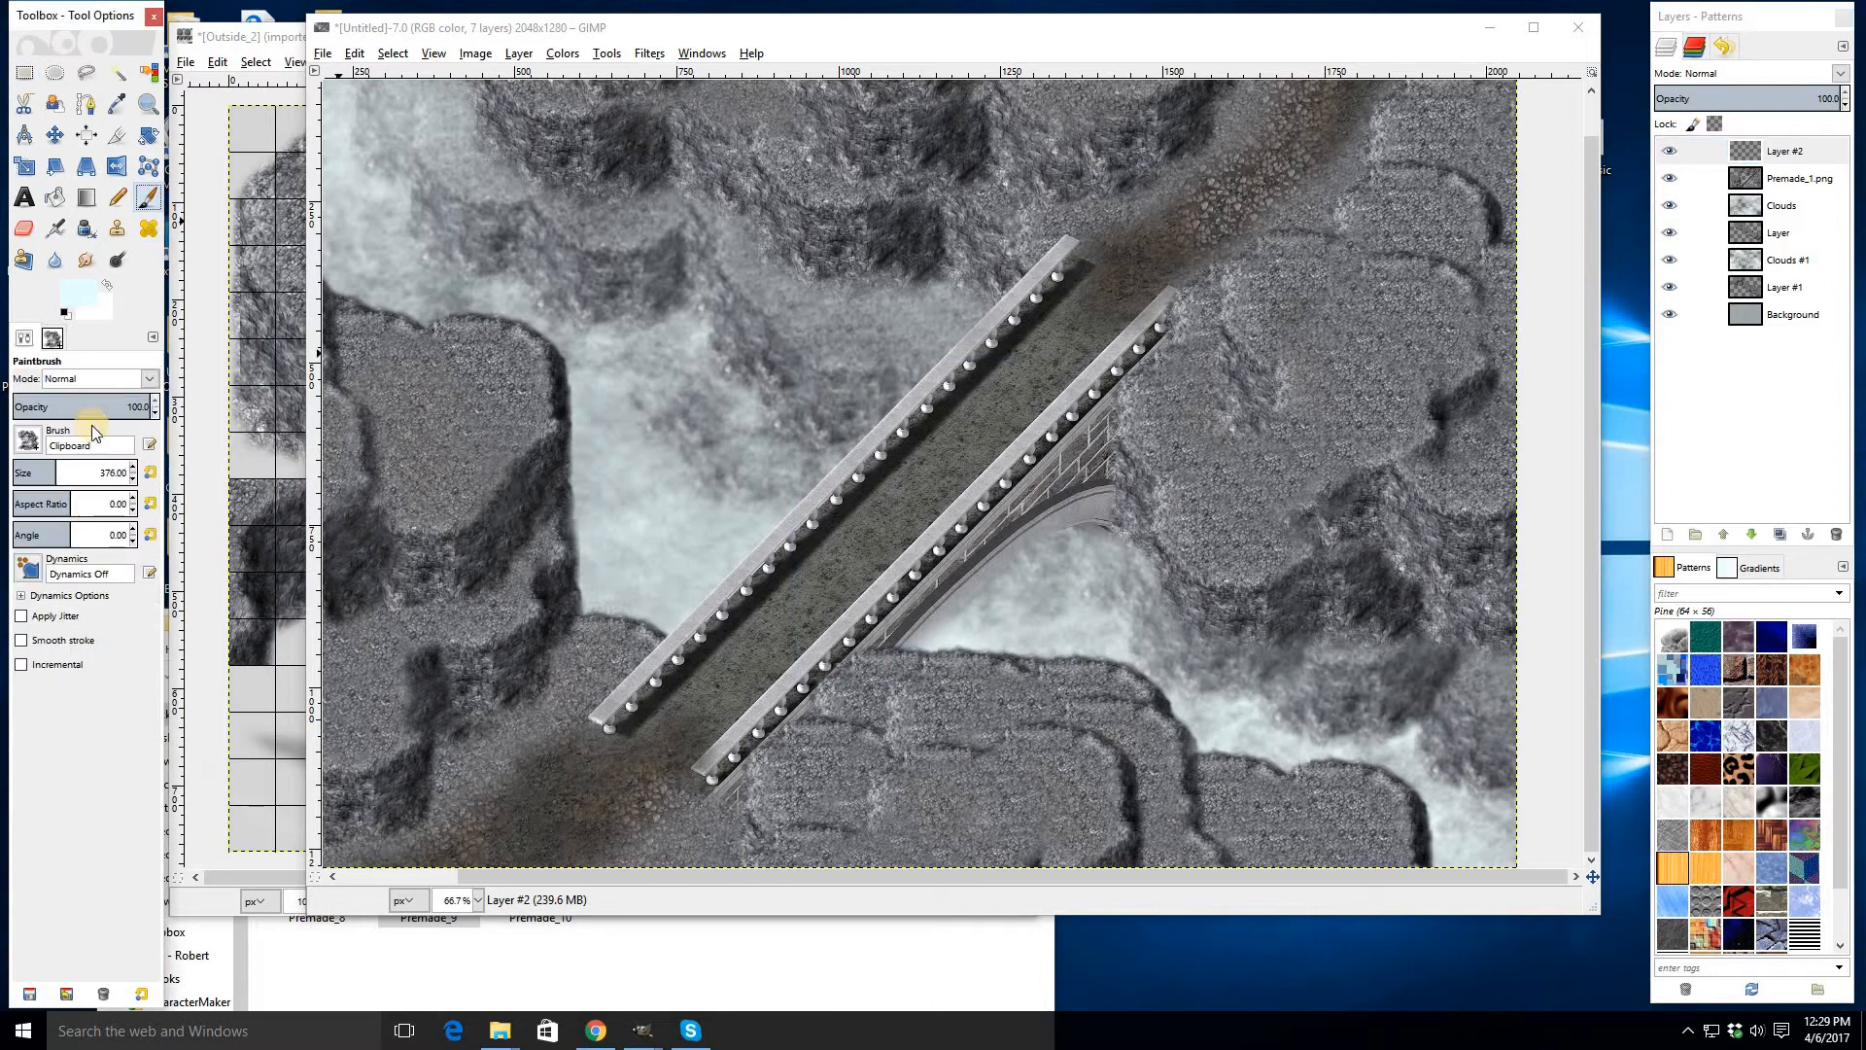
pyautogui.click(151, 473)
pyautogui.hscroll(-5, 638, 504)
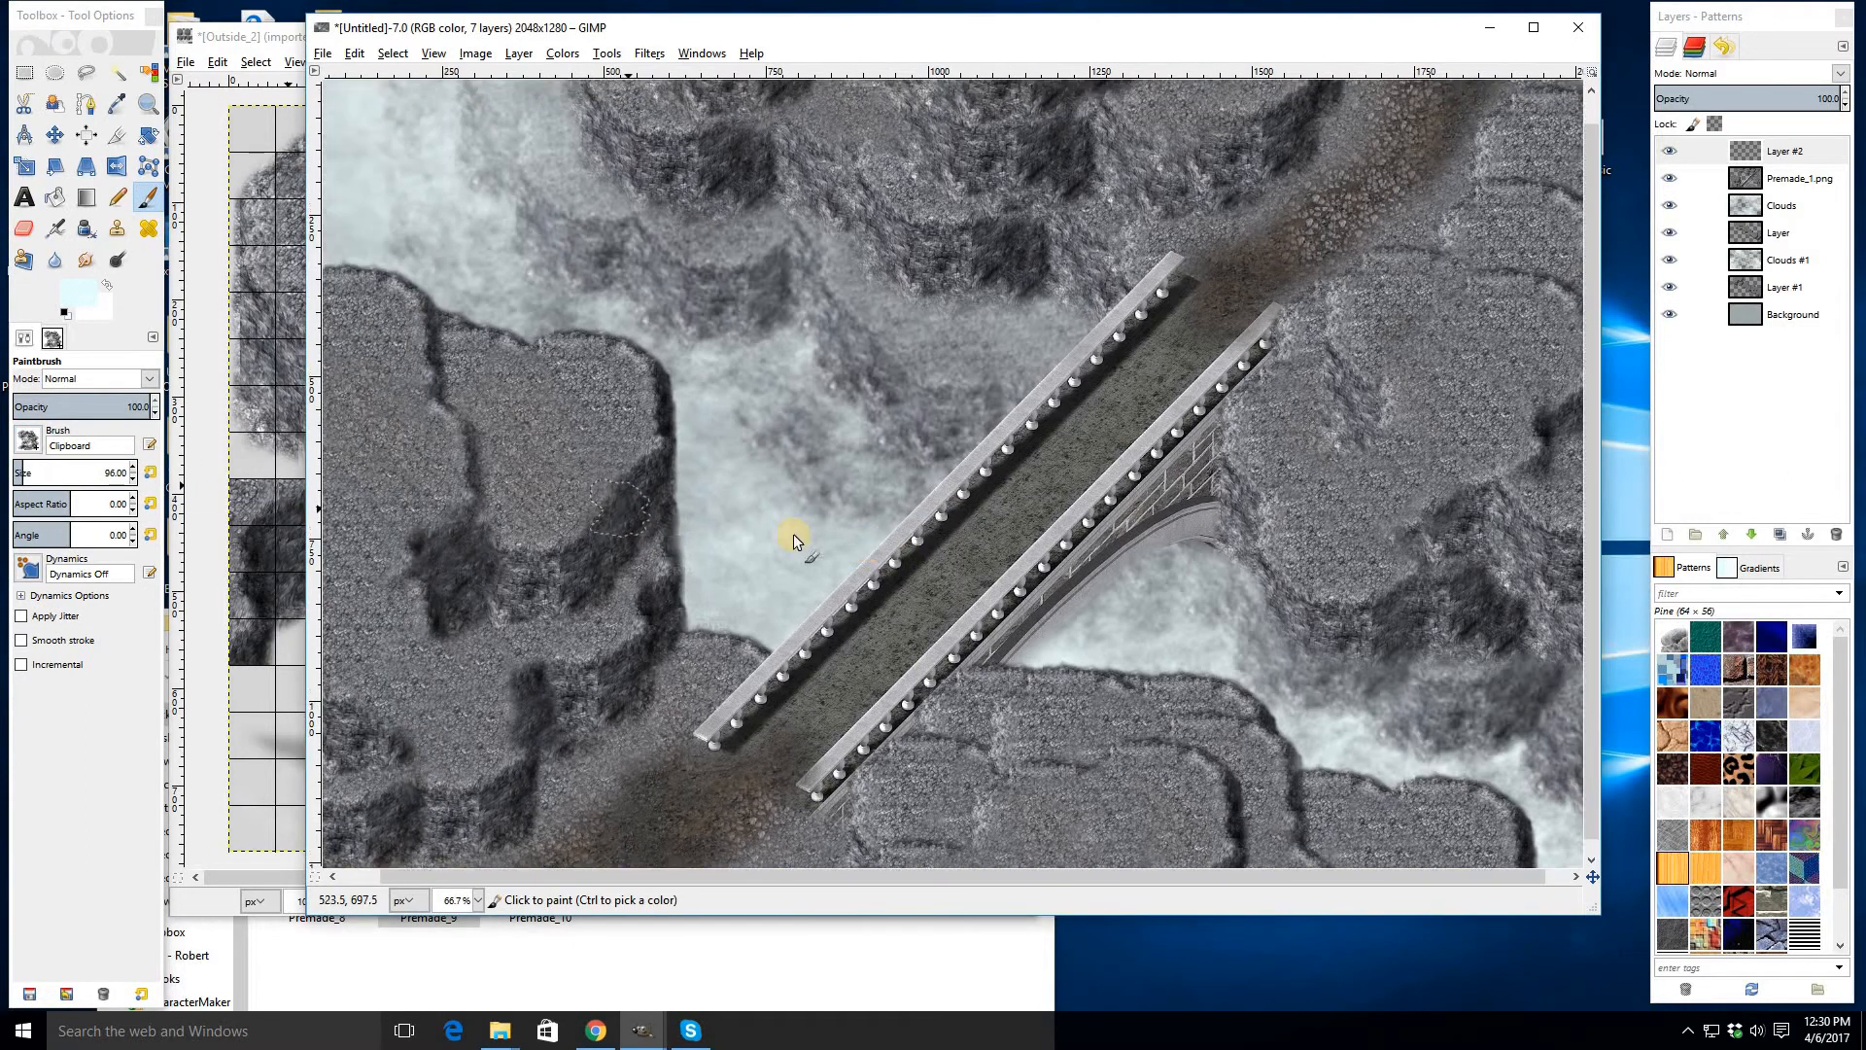
pyautogui.scroll(1, 792, 538)
pyautogui.click(745, 448)
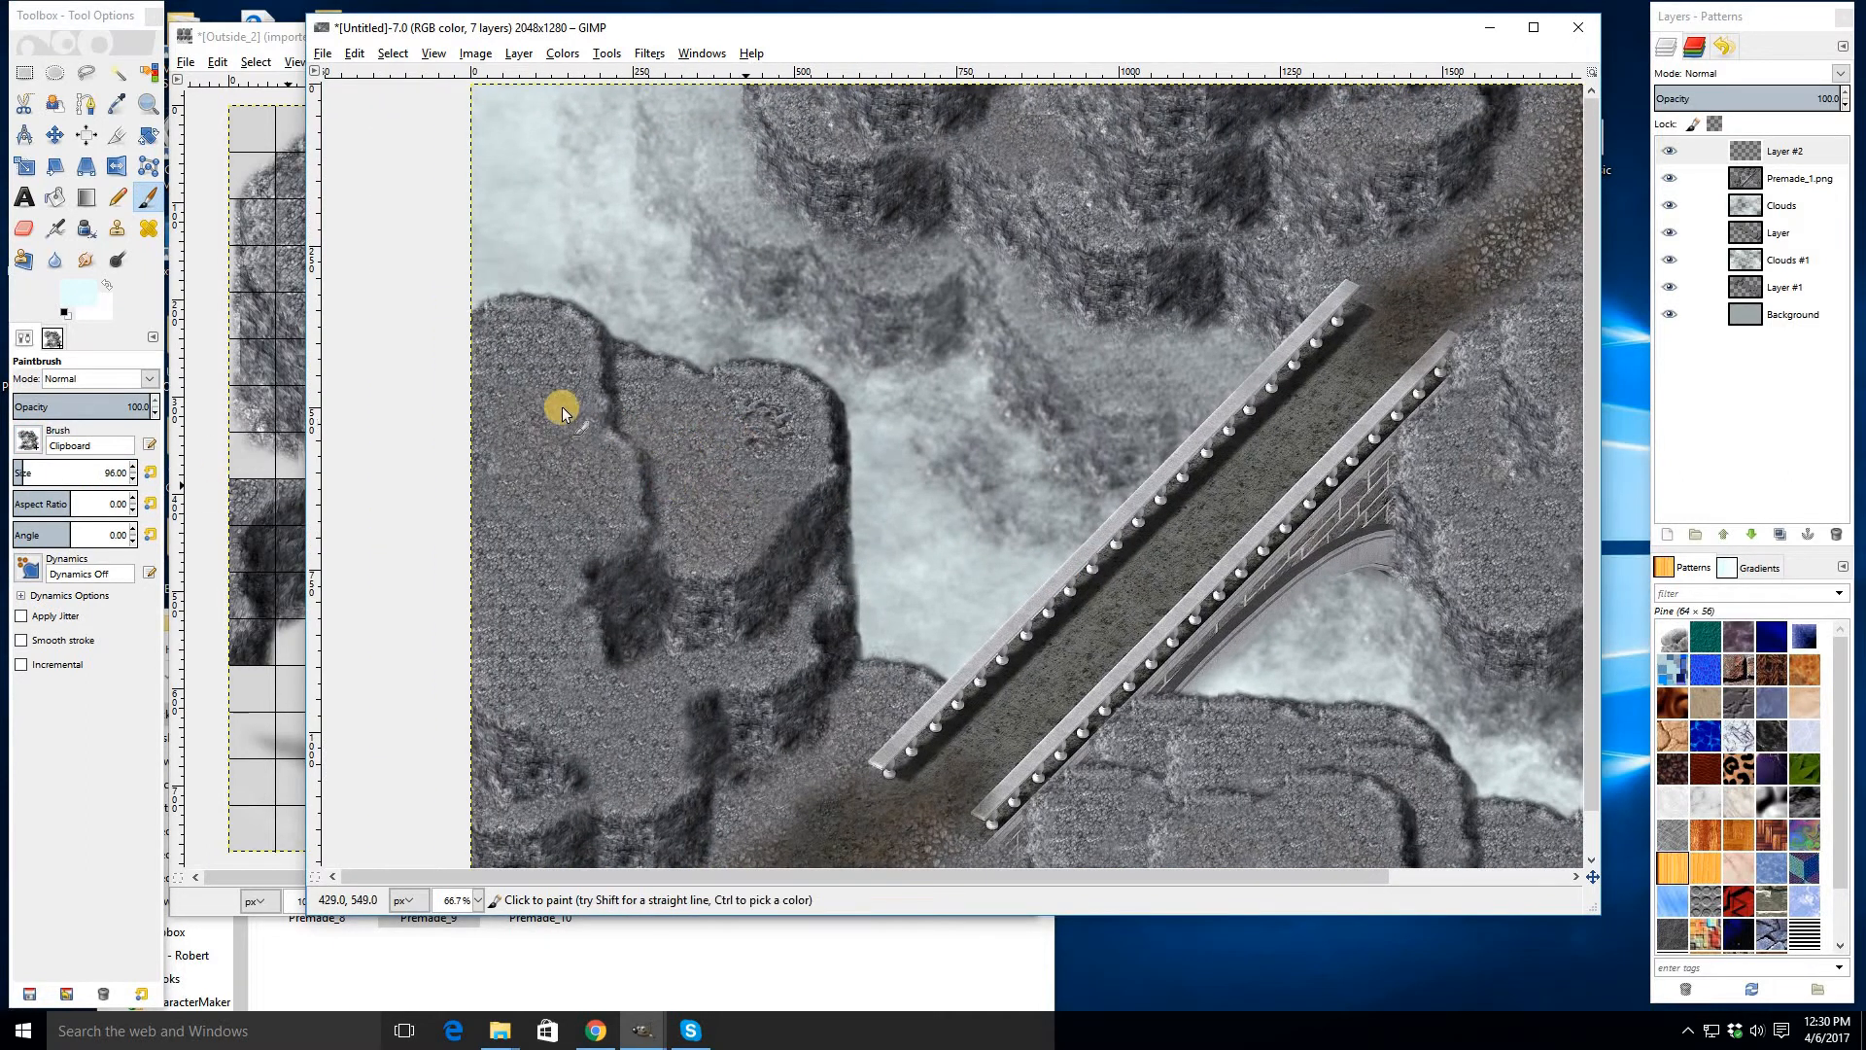
pyautogui.click(543, 372)
pyautogui.click(521, 554)
pyautogui.click(744, 488)
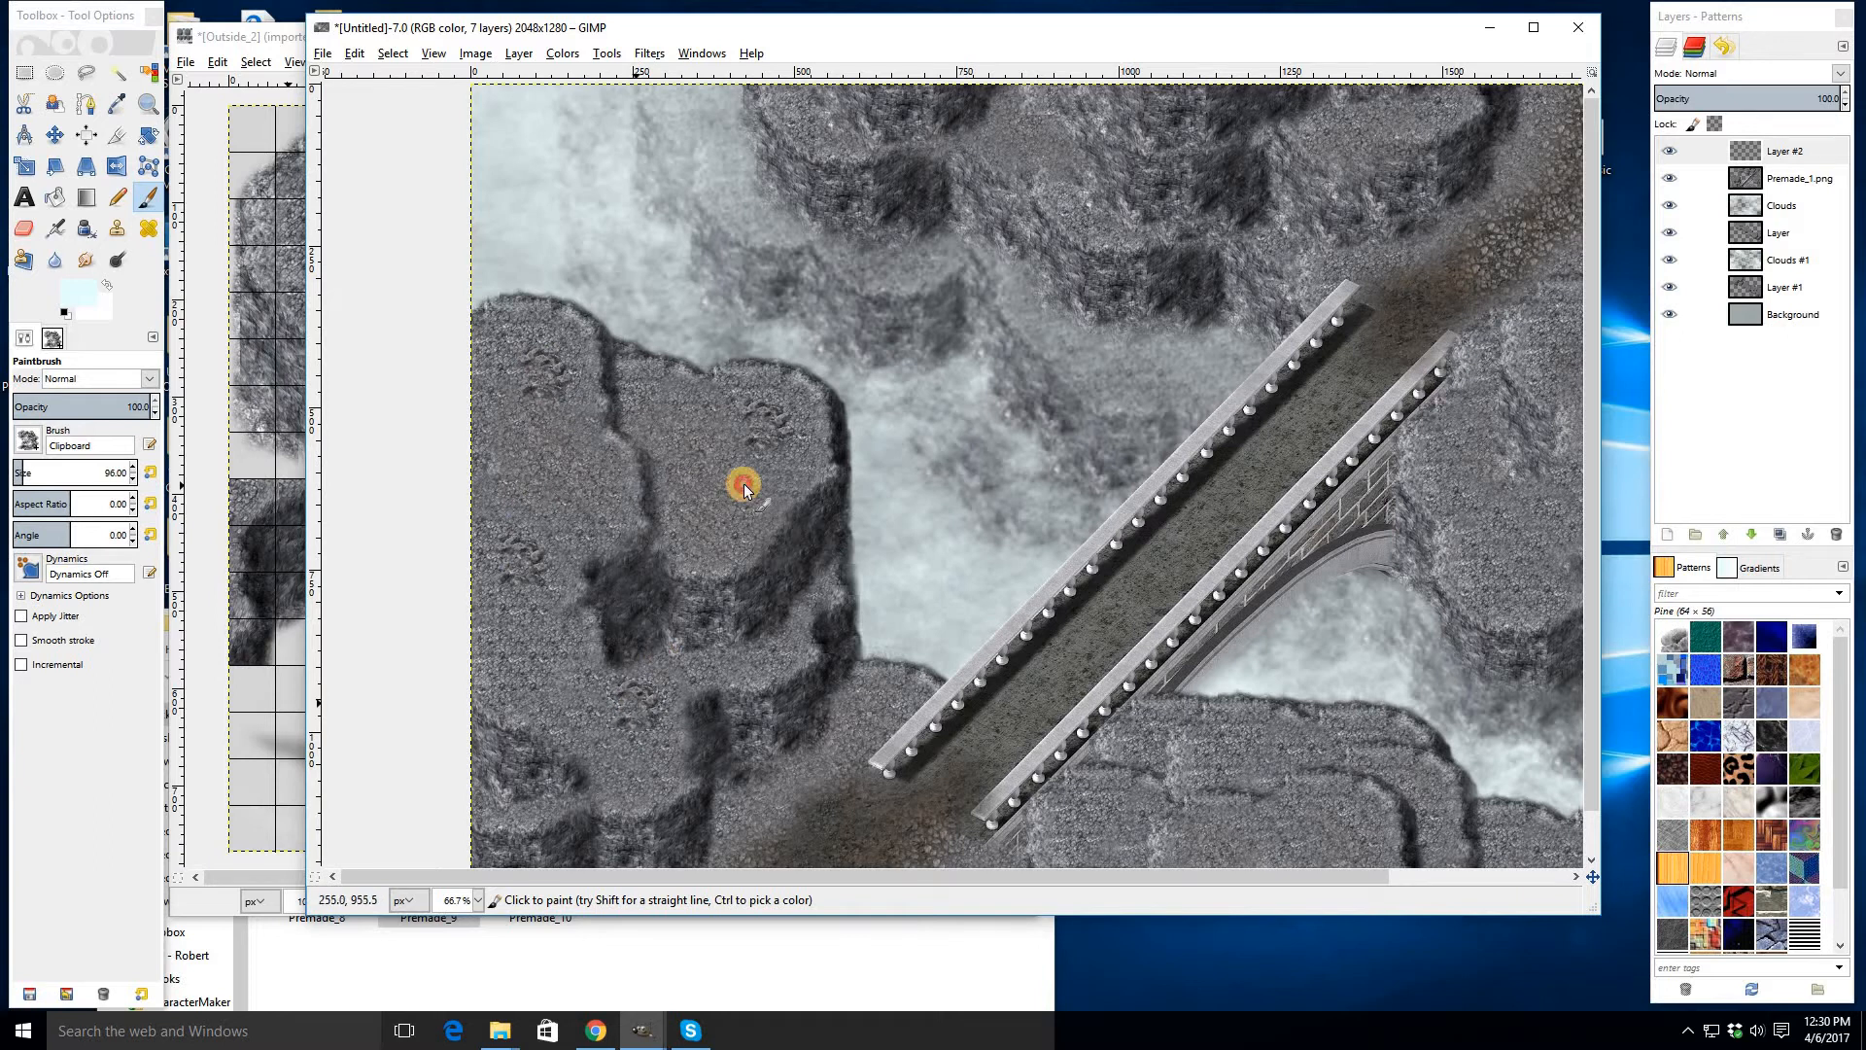
pyautogui.click(867, 728)
pyautogui.click(747, 820)
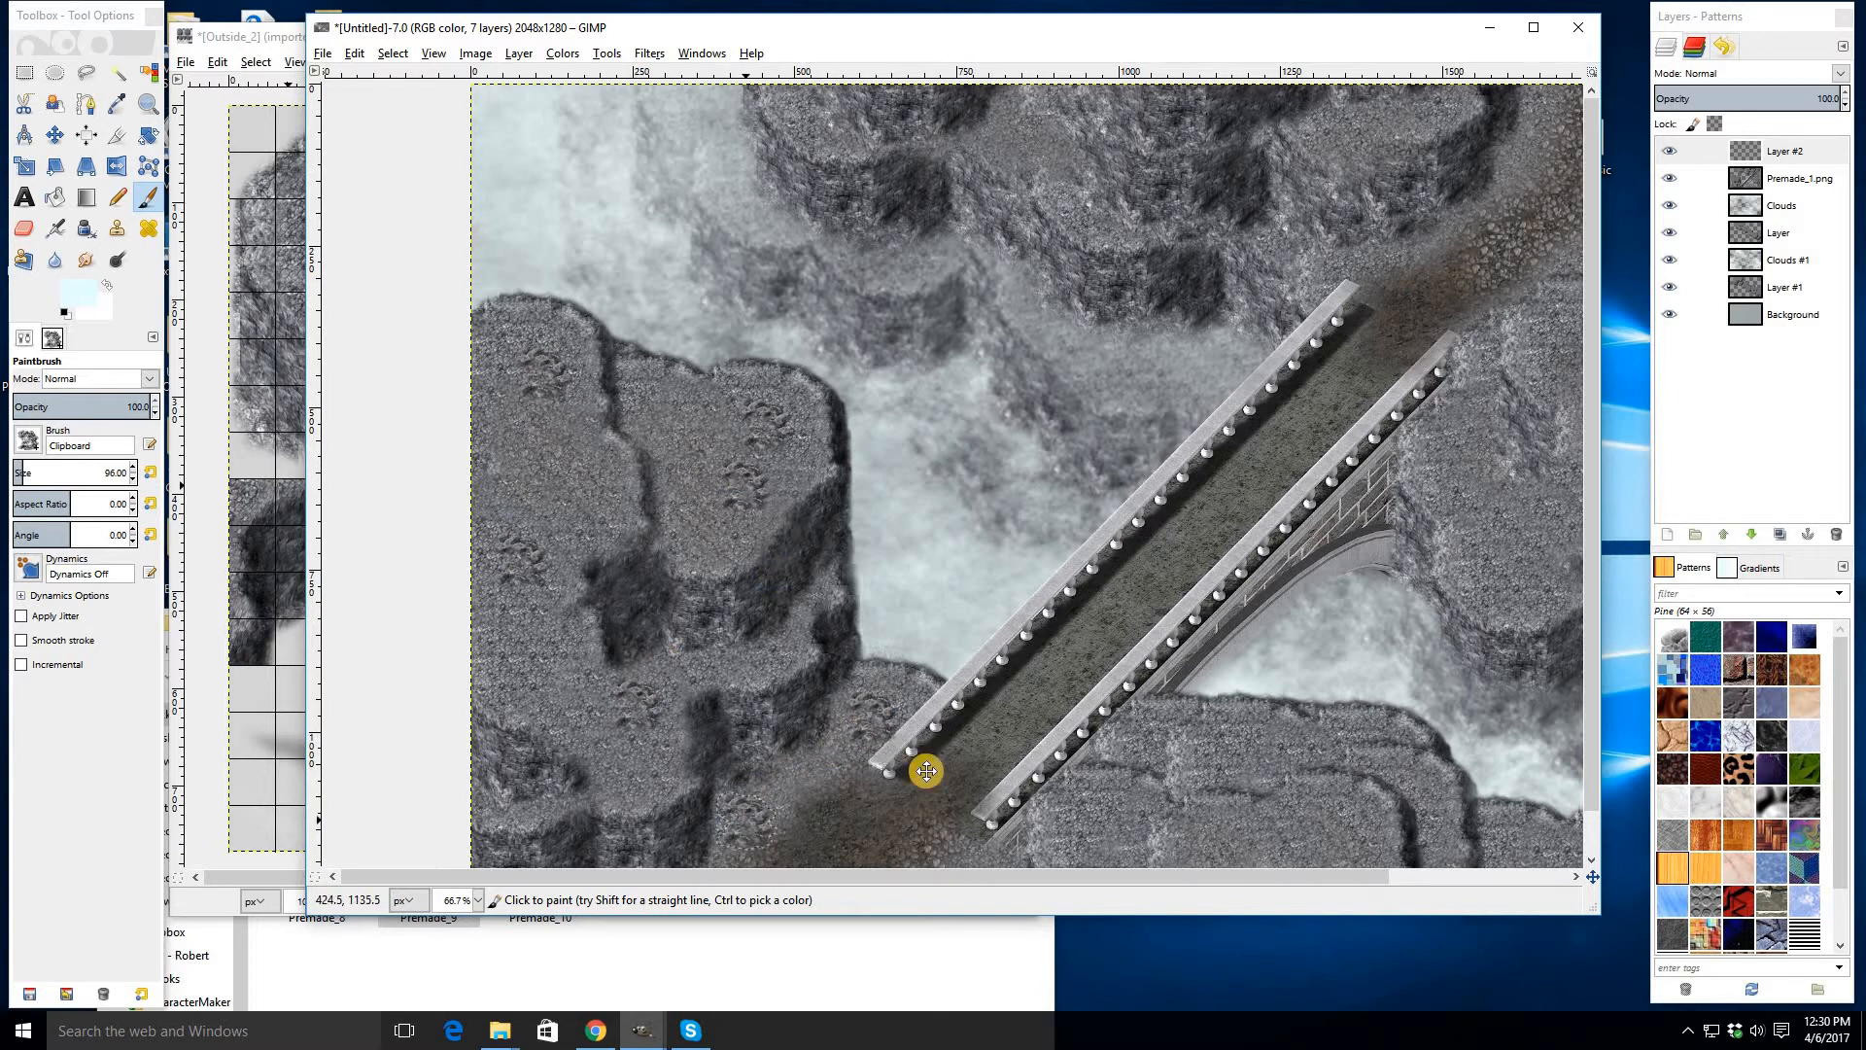
pyautogui.moveTo(582, 805); pyautogui.dragTo(513, 571)
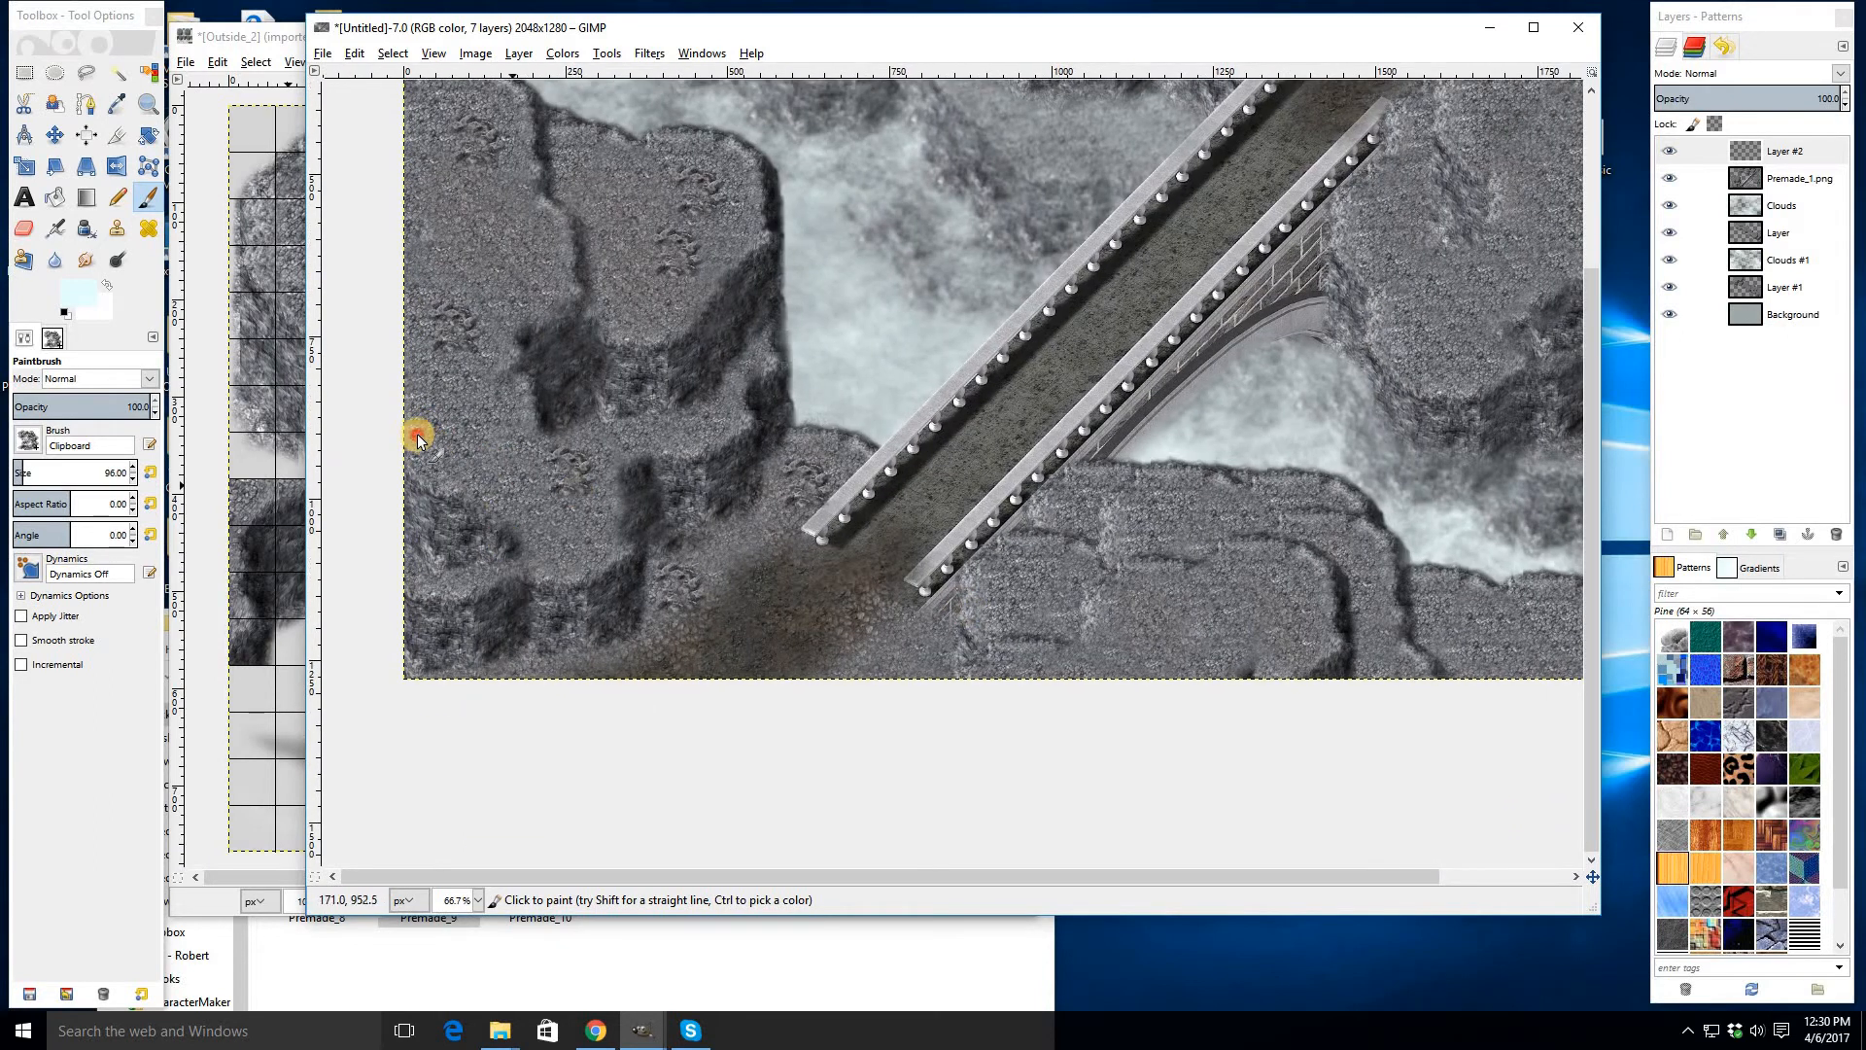
# - Stamp rock clumps onto the lower cliff below the bridge
pyautogui.click(1138, 675)
pyautogui.click(1236, 617)
pyautogui.click(1206, 523)
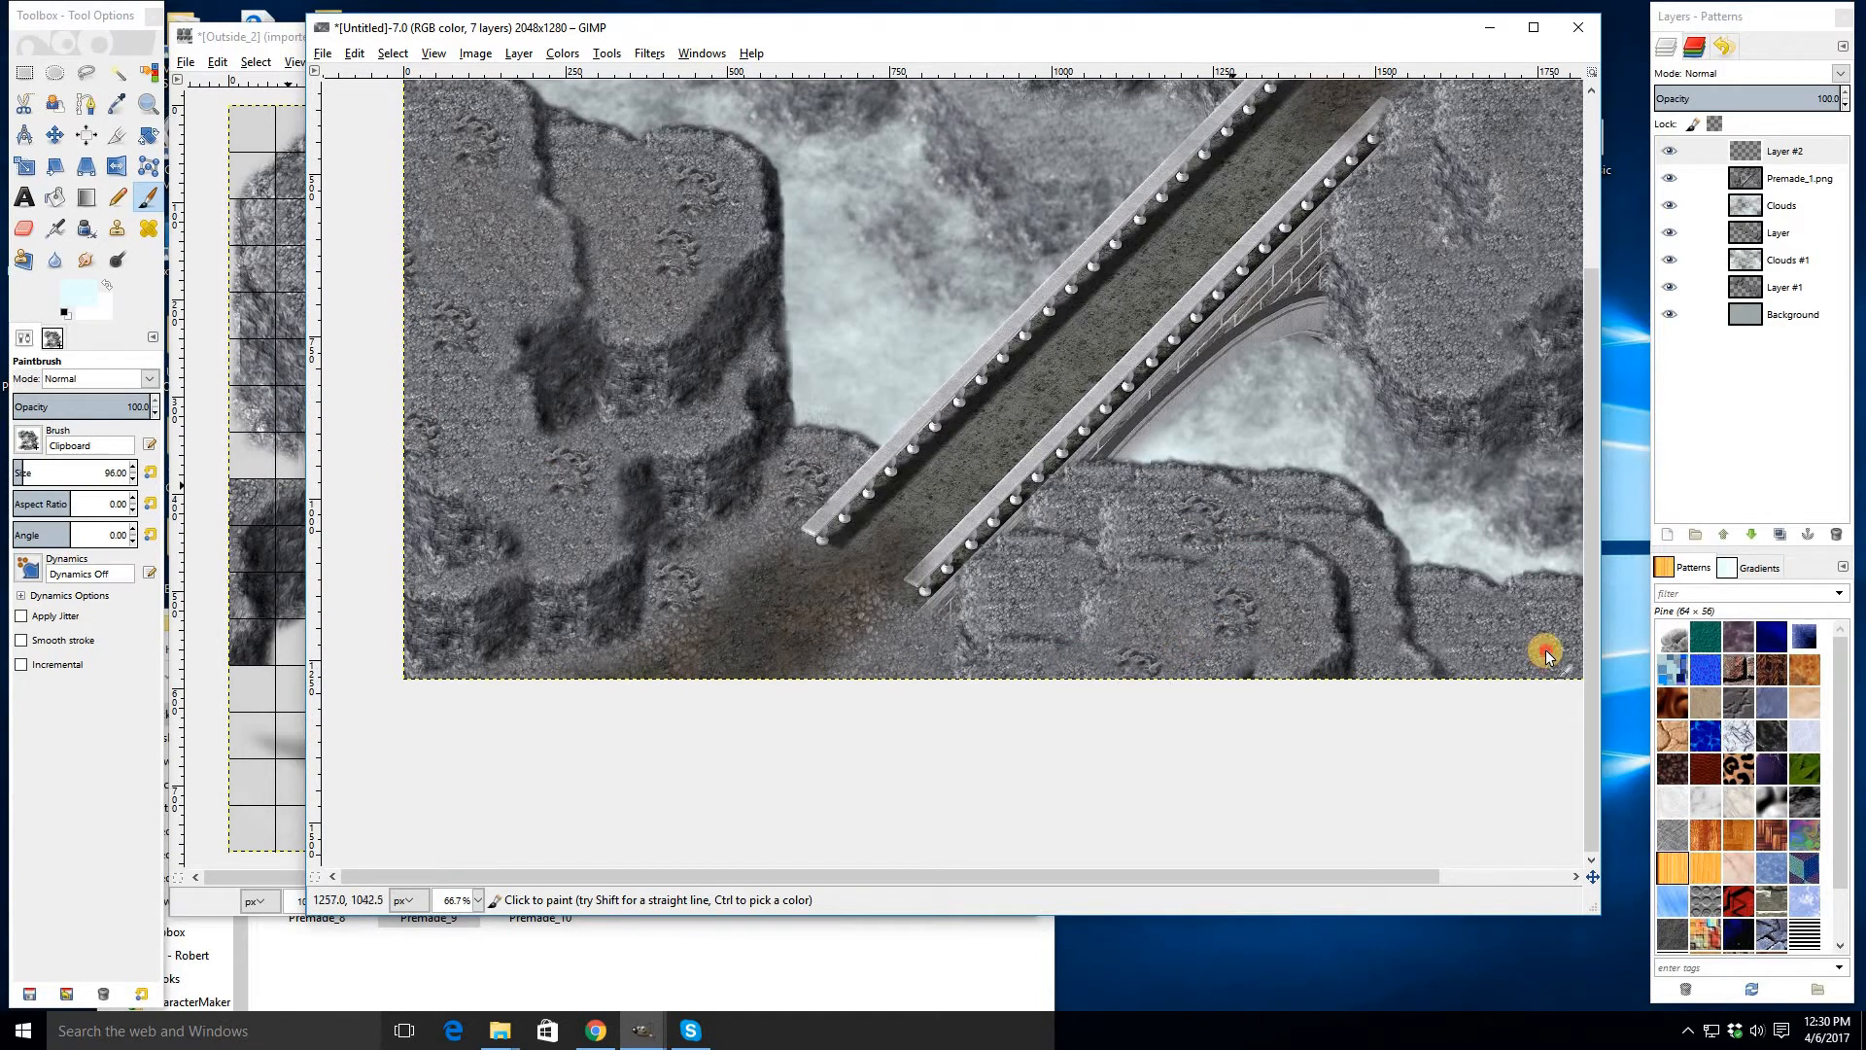
pyautogui.click(1554, 879)
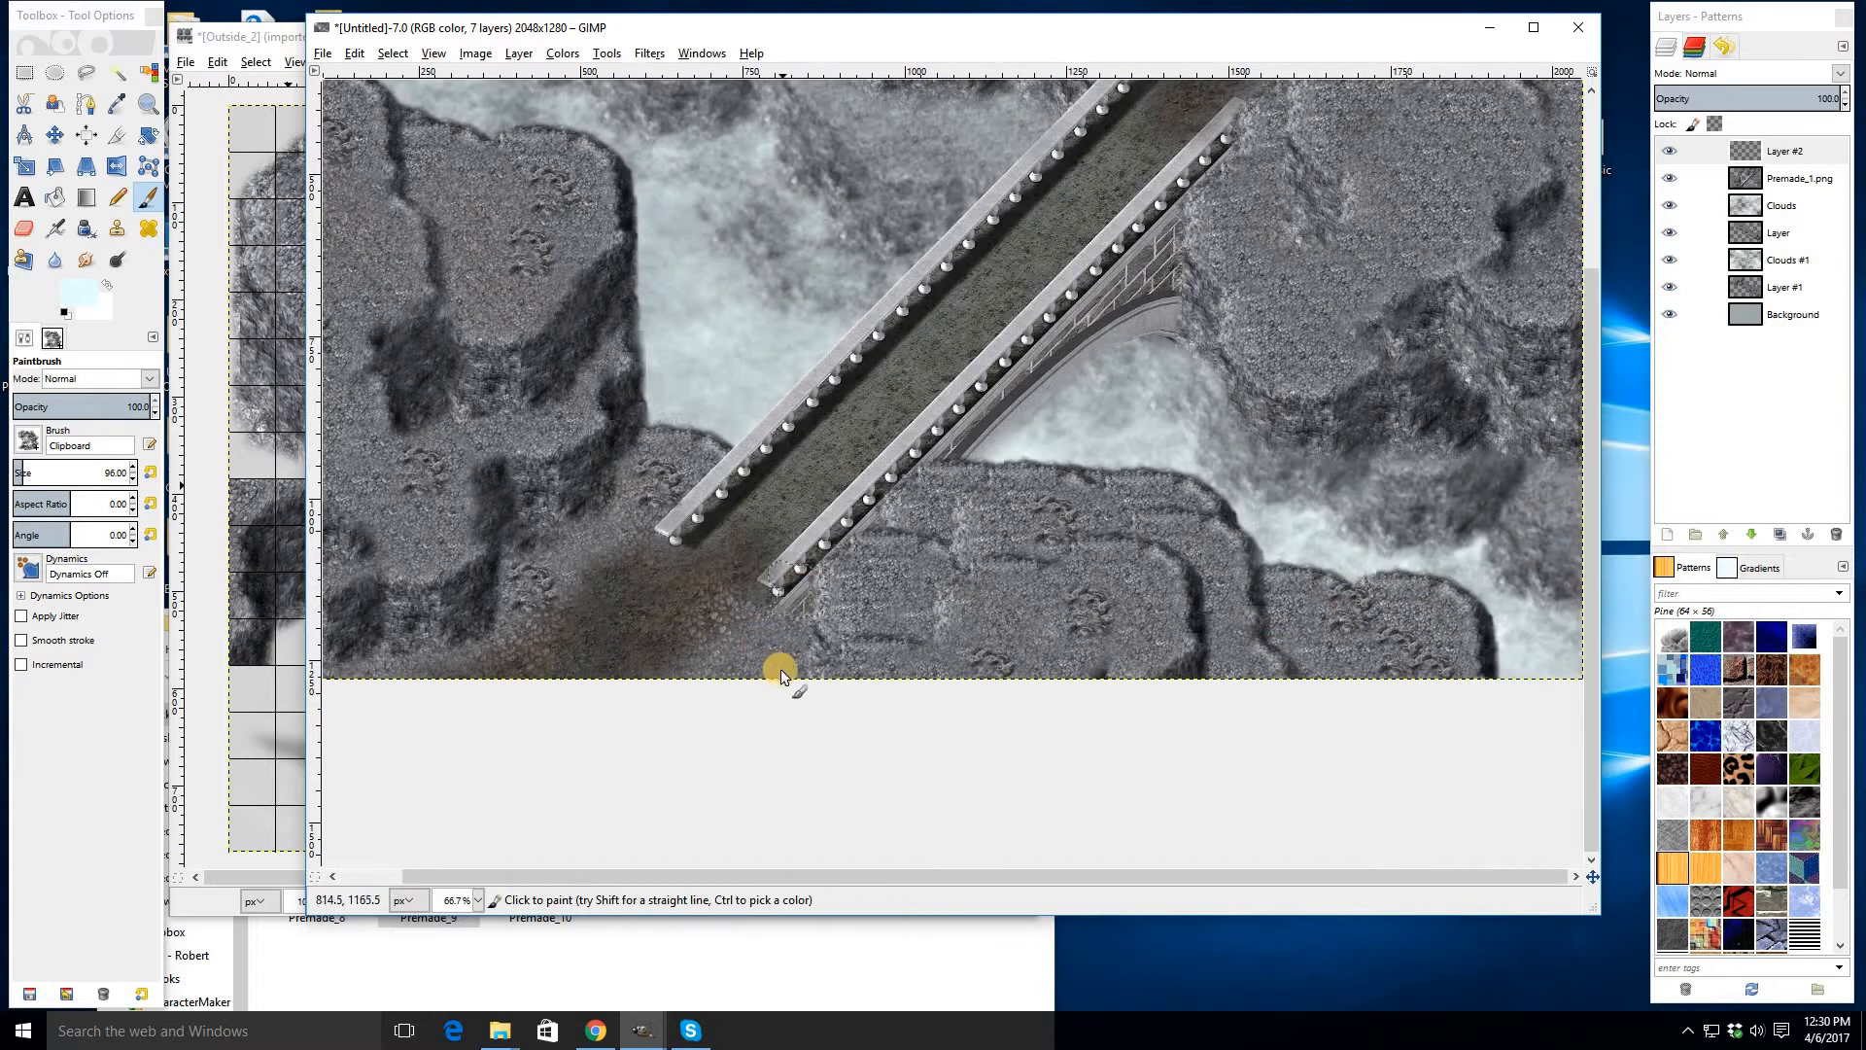
# - Stamp rock clumps along the right cliff up to the image's right edge
pyautogui.moveTo(1214, 410); pyautogui.dragTo(898, 648)
pyautogui.click(1019, 515)
pyautogui.click(1114, 402)
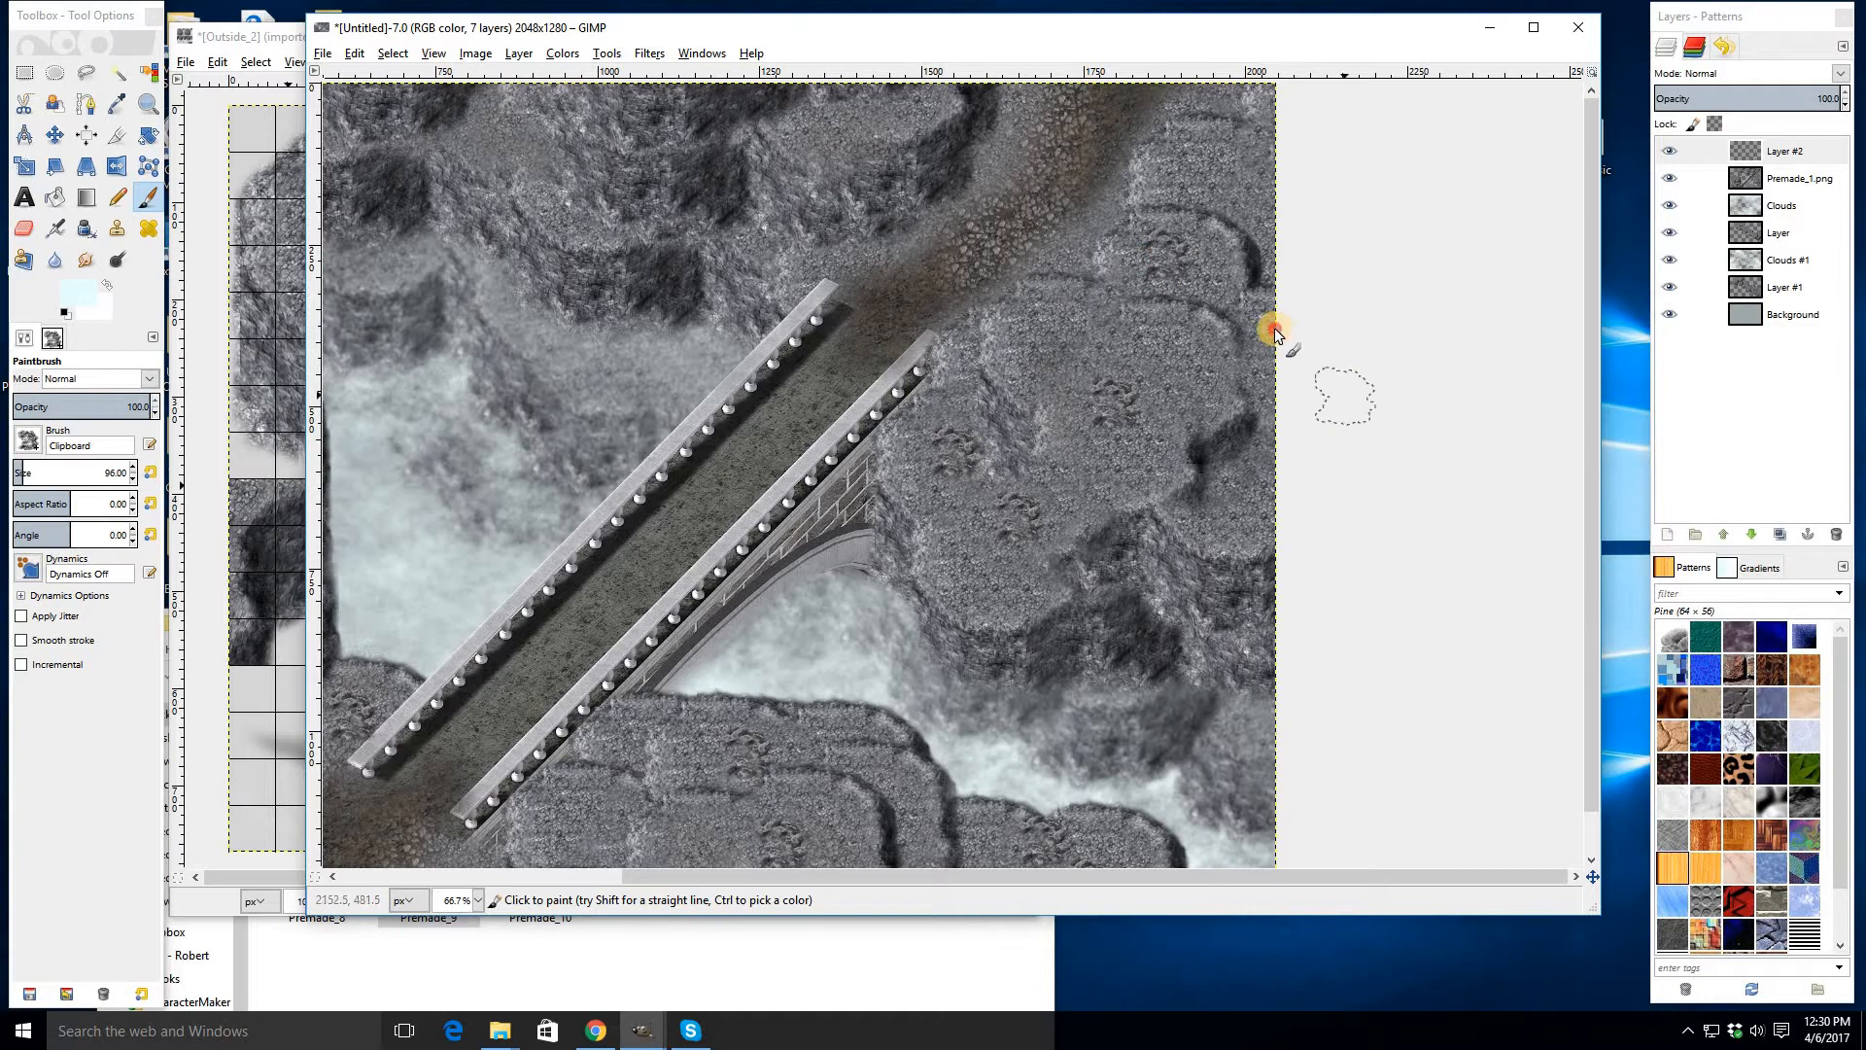
pyautogui.click(1222, 486)
pyautogui.click(1230, 164)
pyautogui.click(1267, 118)
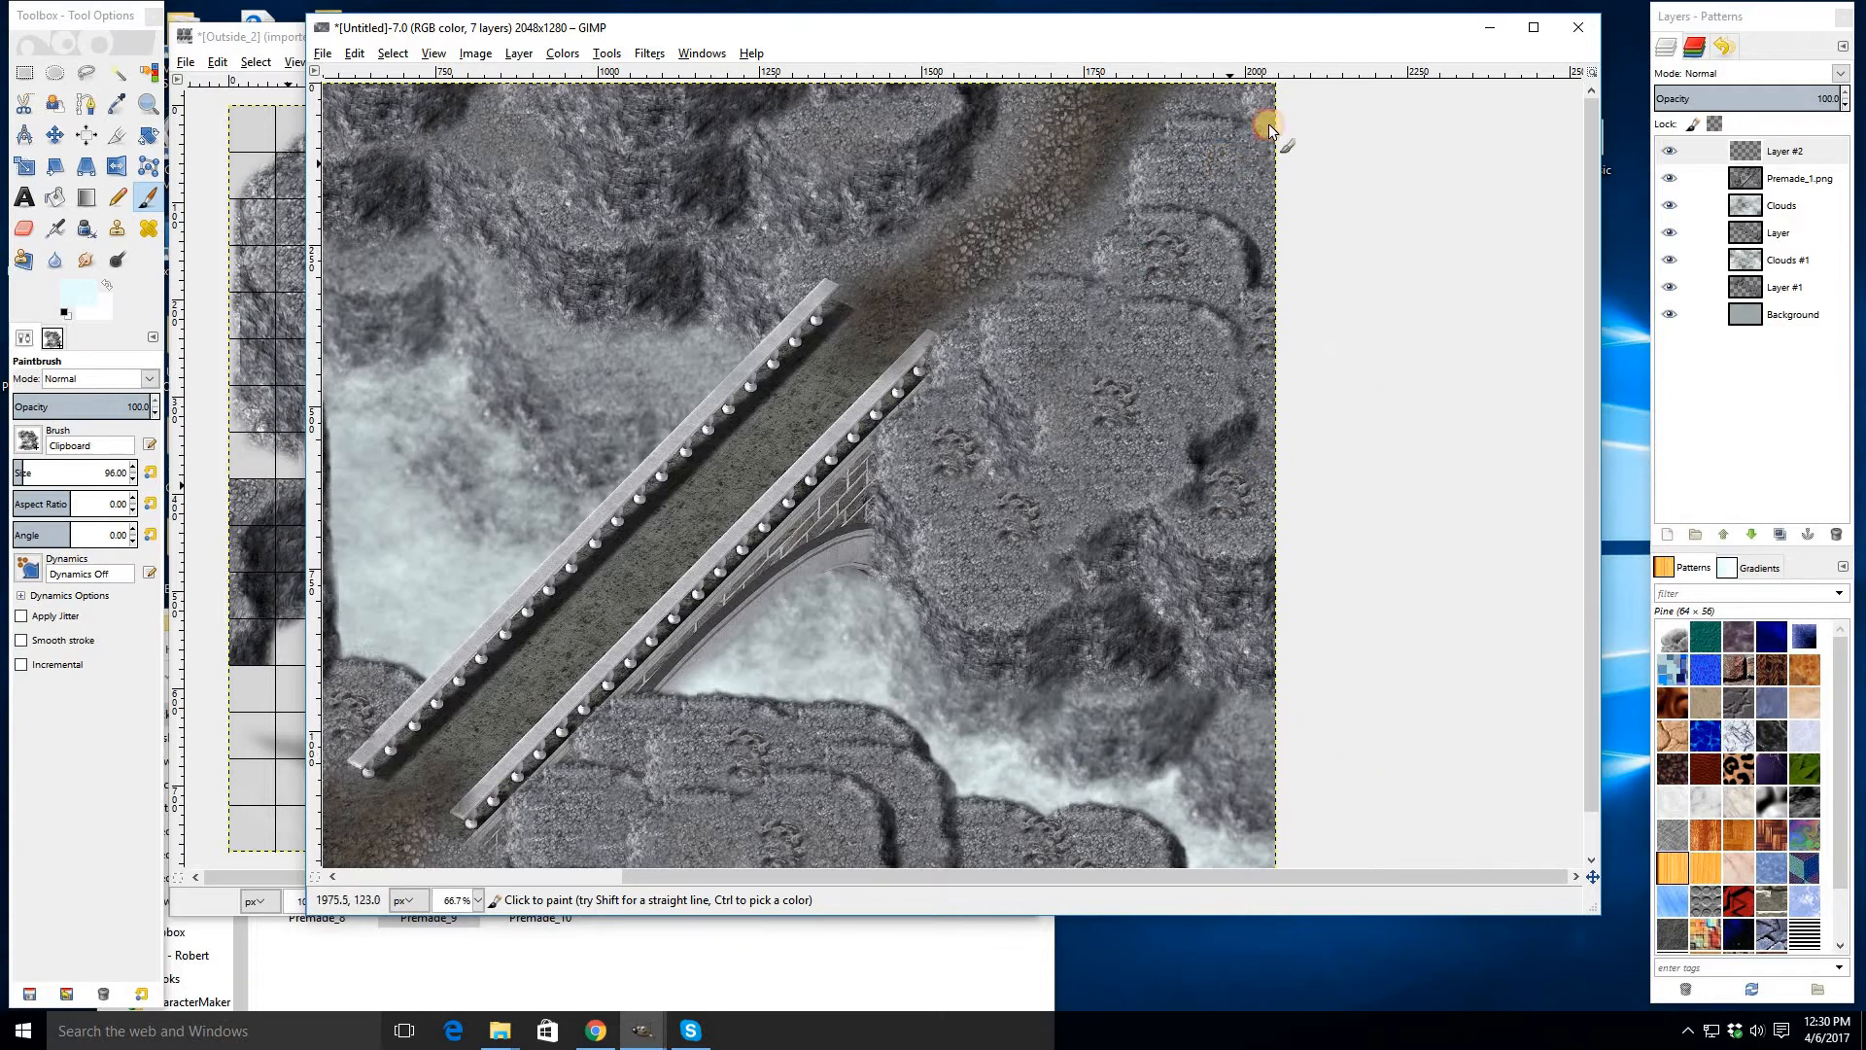
pyautogui.click(1263, 168)
pyautogui.click(1290, 240)
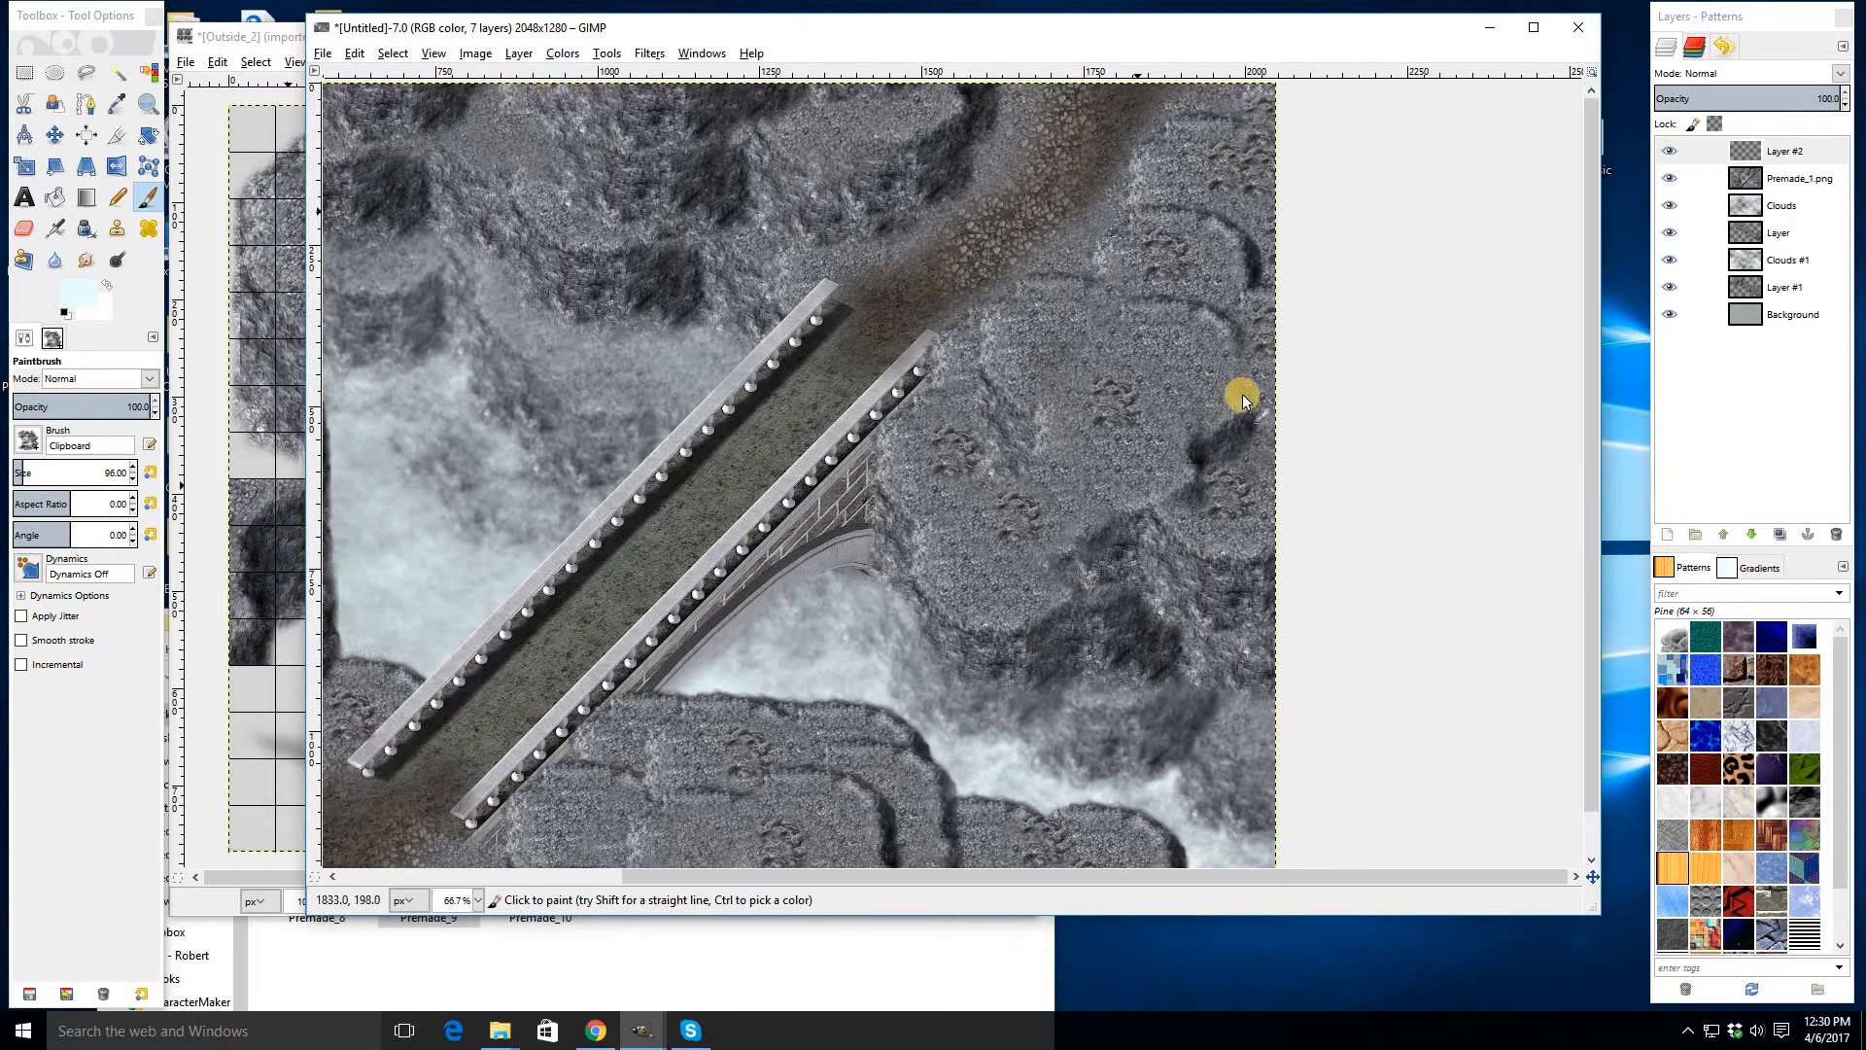
pyautogui.moveTo(1138, 211); pyautogui.dragTo(1397, 440)
pyautogui.click(1104, 351)
pyautogui.click(746, 346)
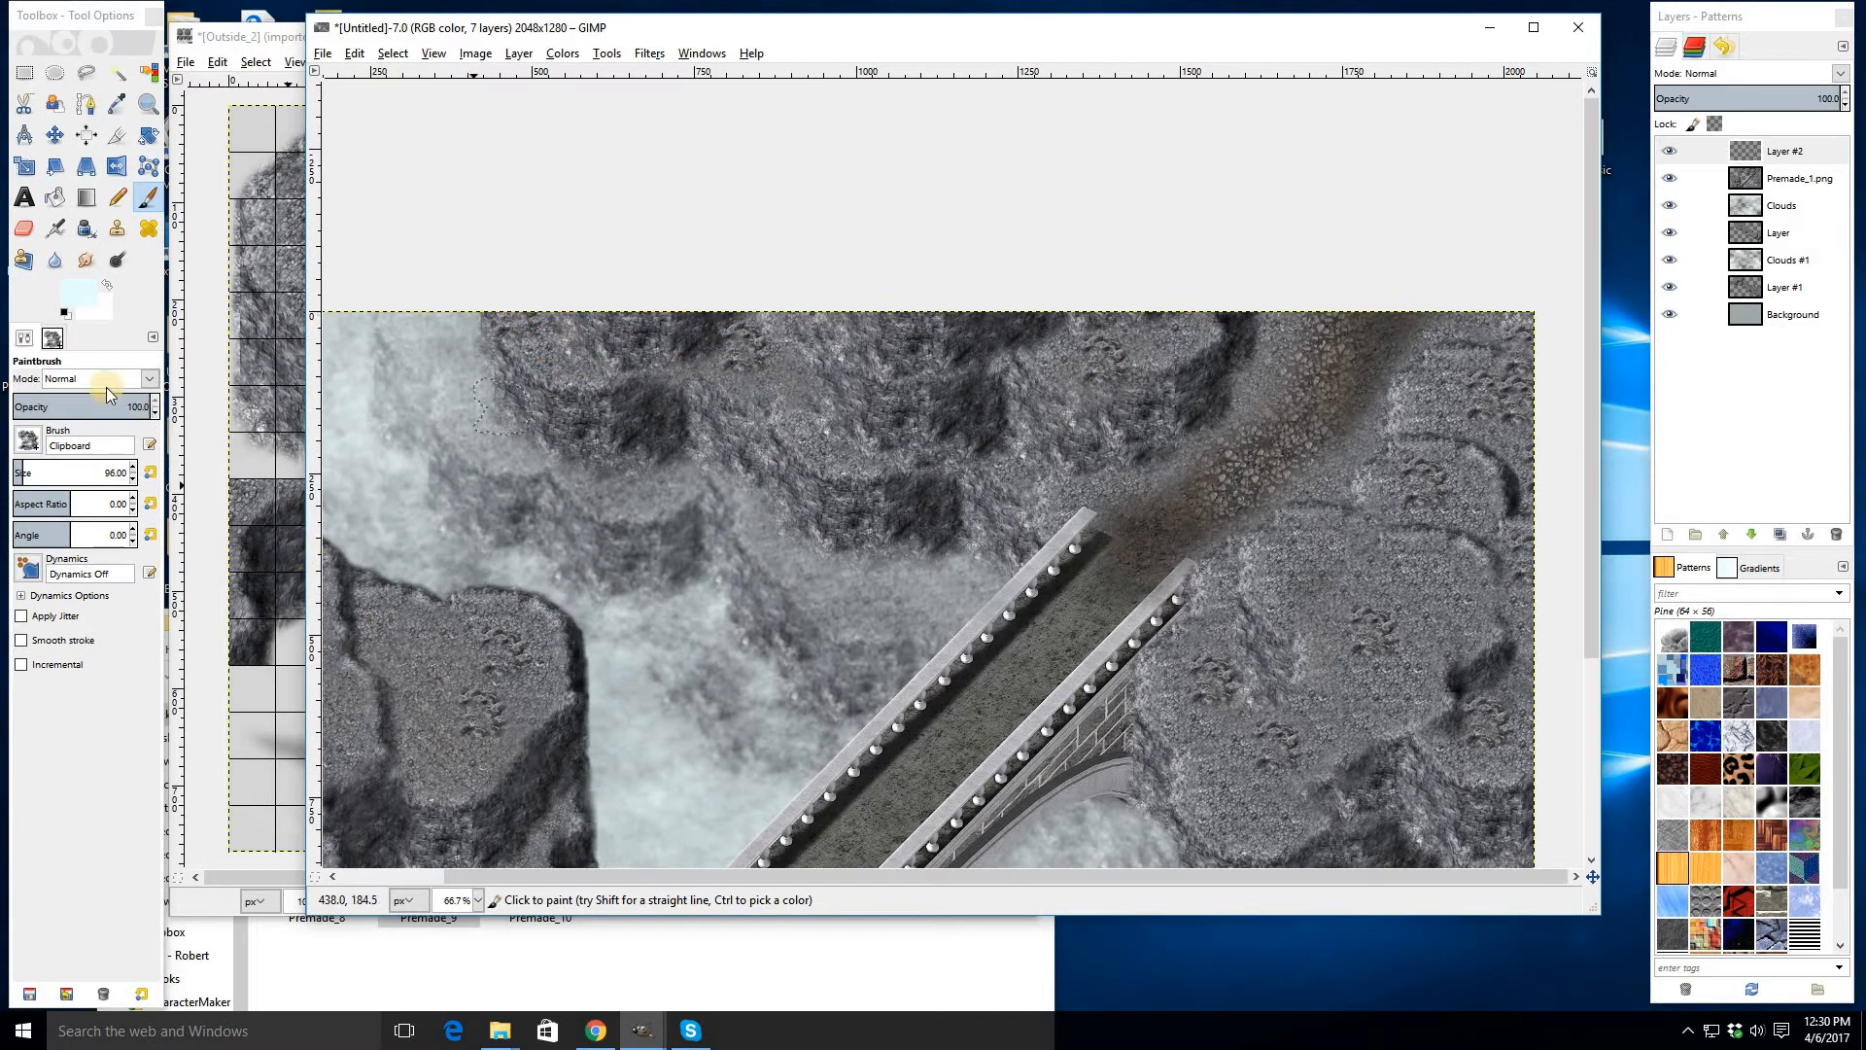
# - Select and copy a different rock tile from the Outside_2 tileset, then return to the Paintbrush in the bridge image
pyautogui.click(25, 74)
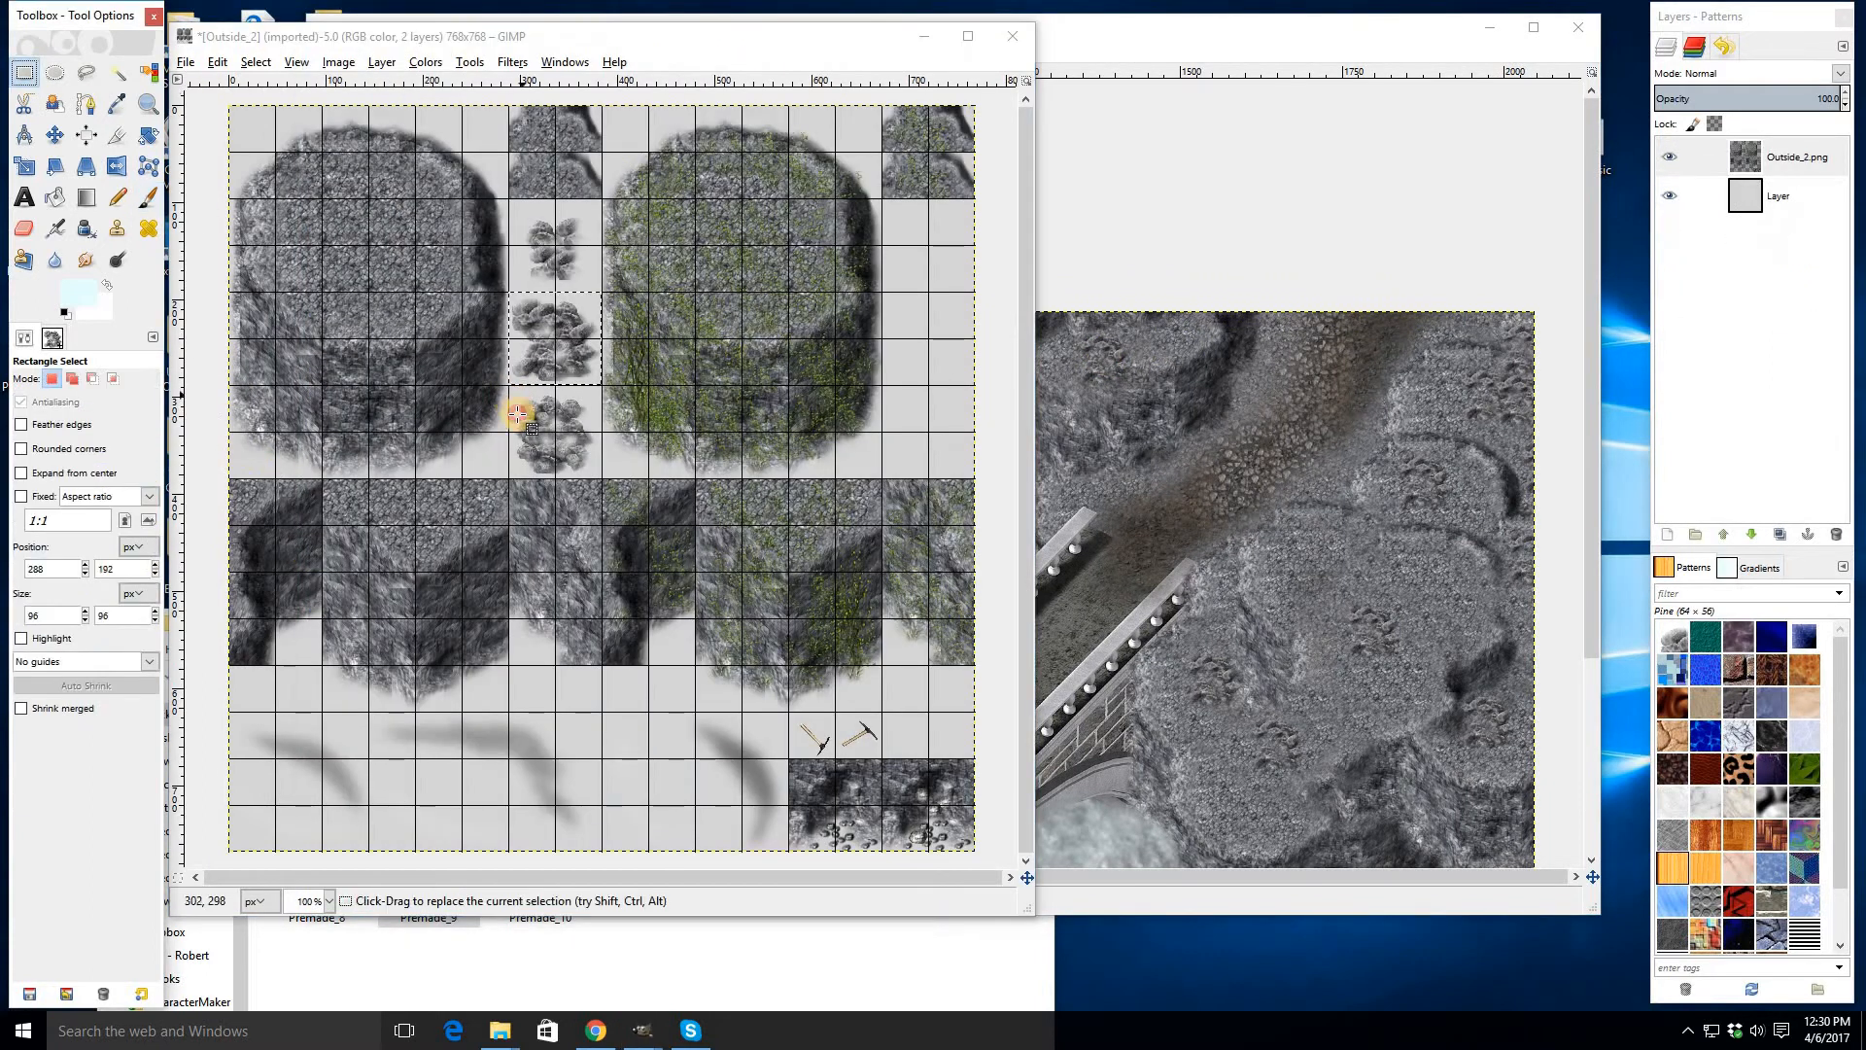
pyautogui.click(519, 414)
pyautogui.moveTo(509, 385); pyautogui.dragTo(603, 482)
pyautogui.hotkey('ctrl', 'c')
pyautogui.click(1166, 377)
pyautogui.press('p')
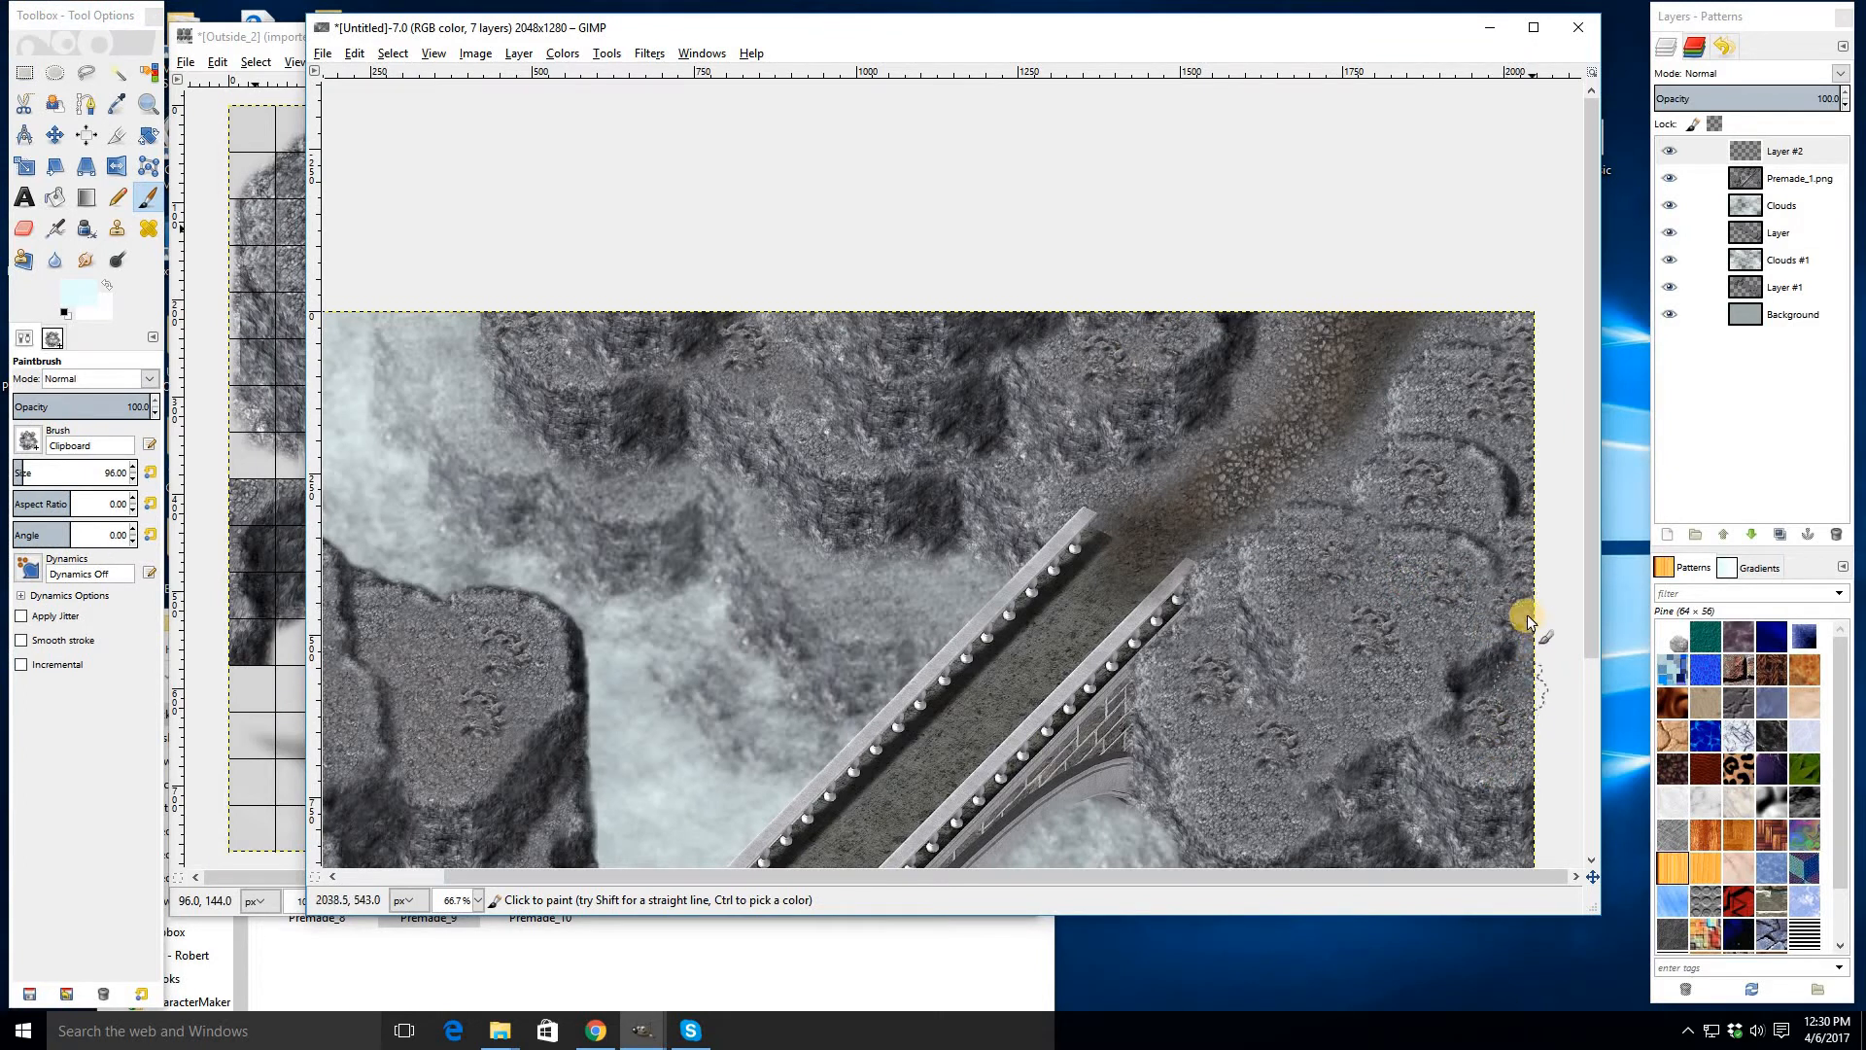
# - Stamp the new rock tile onto the right cliff and the lower cliff beside the bridge
pyautogui.click(1409, 703)
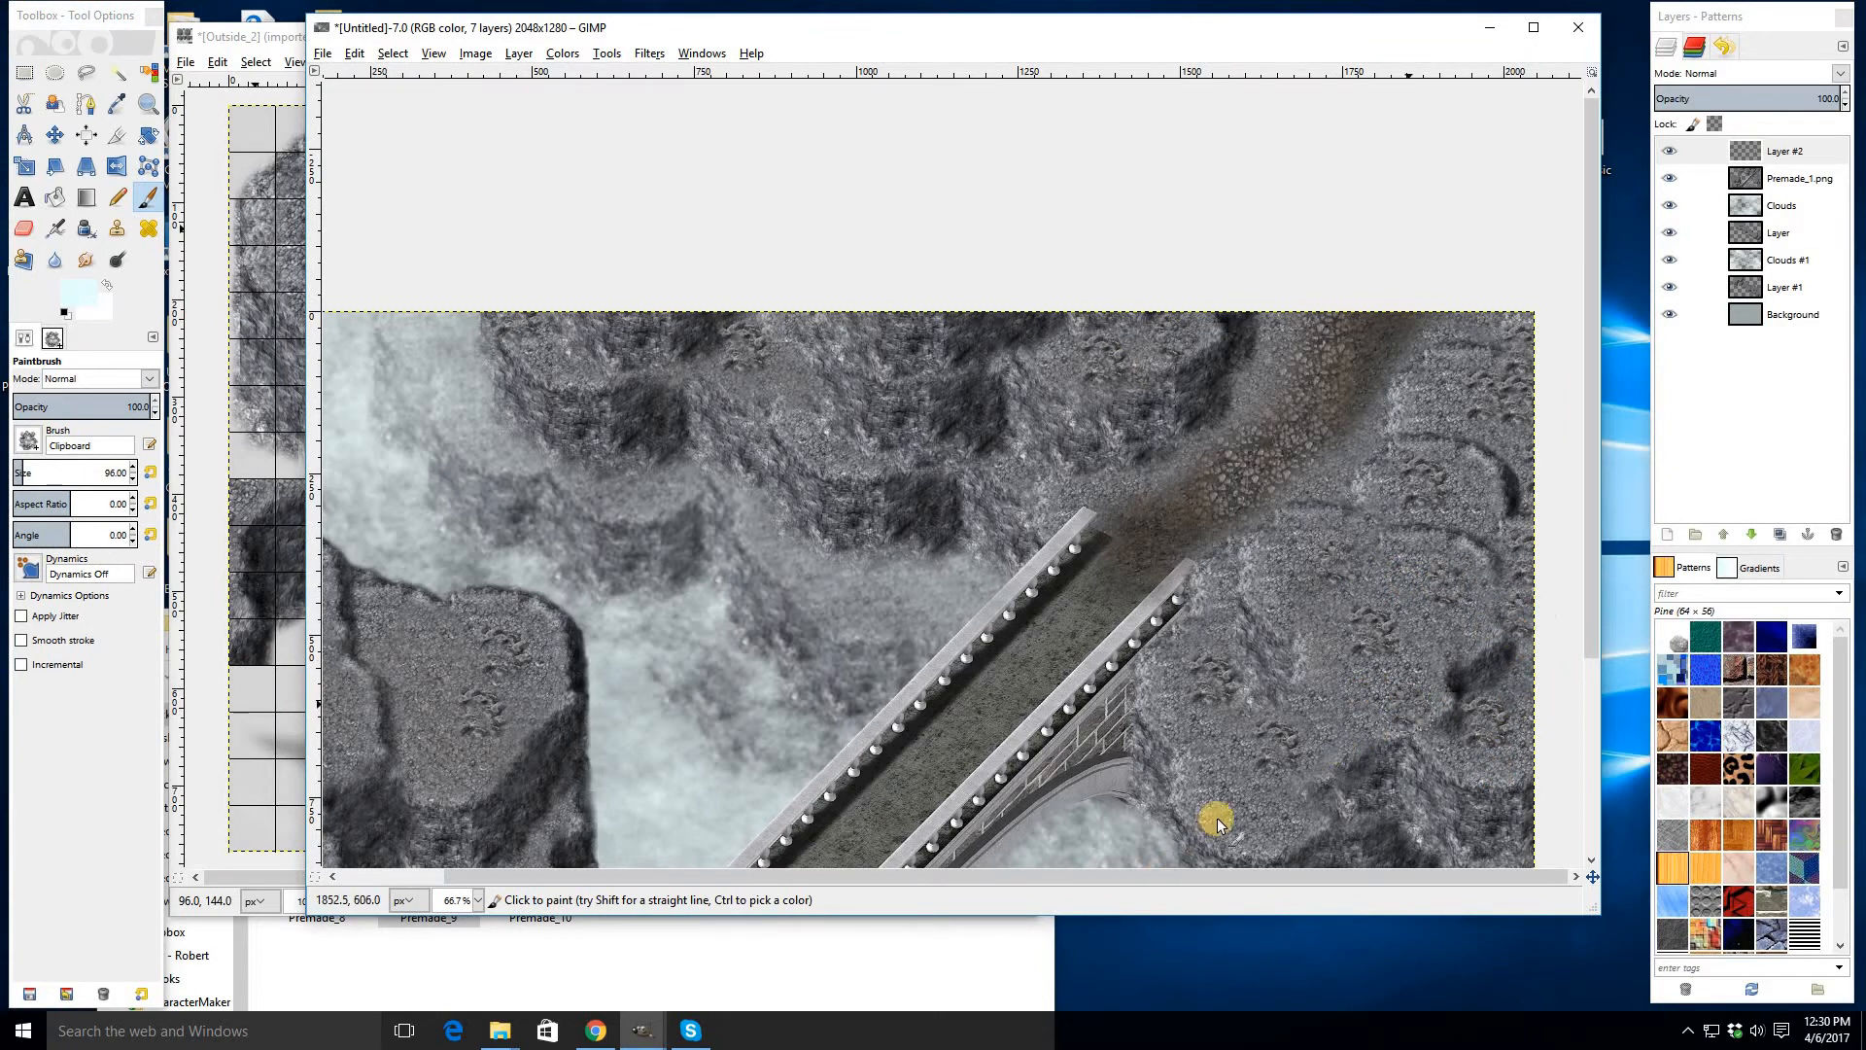
pyautogui.click(1504, 404)
pyautogui.moveTo(1326, 714); pyautogui.dragTo(1406, 302)
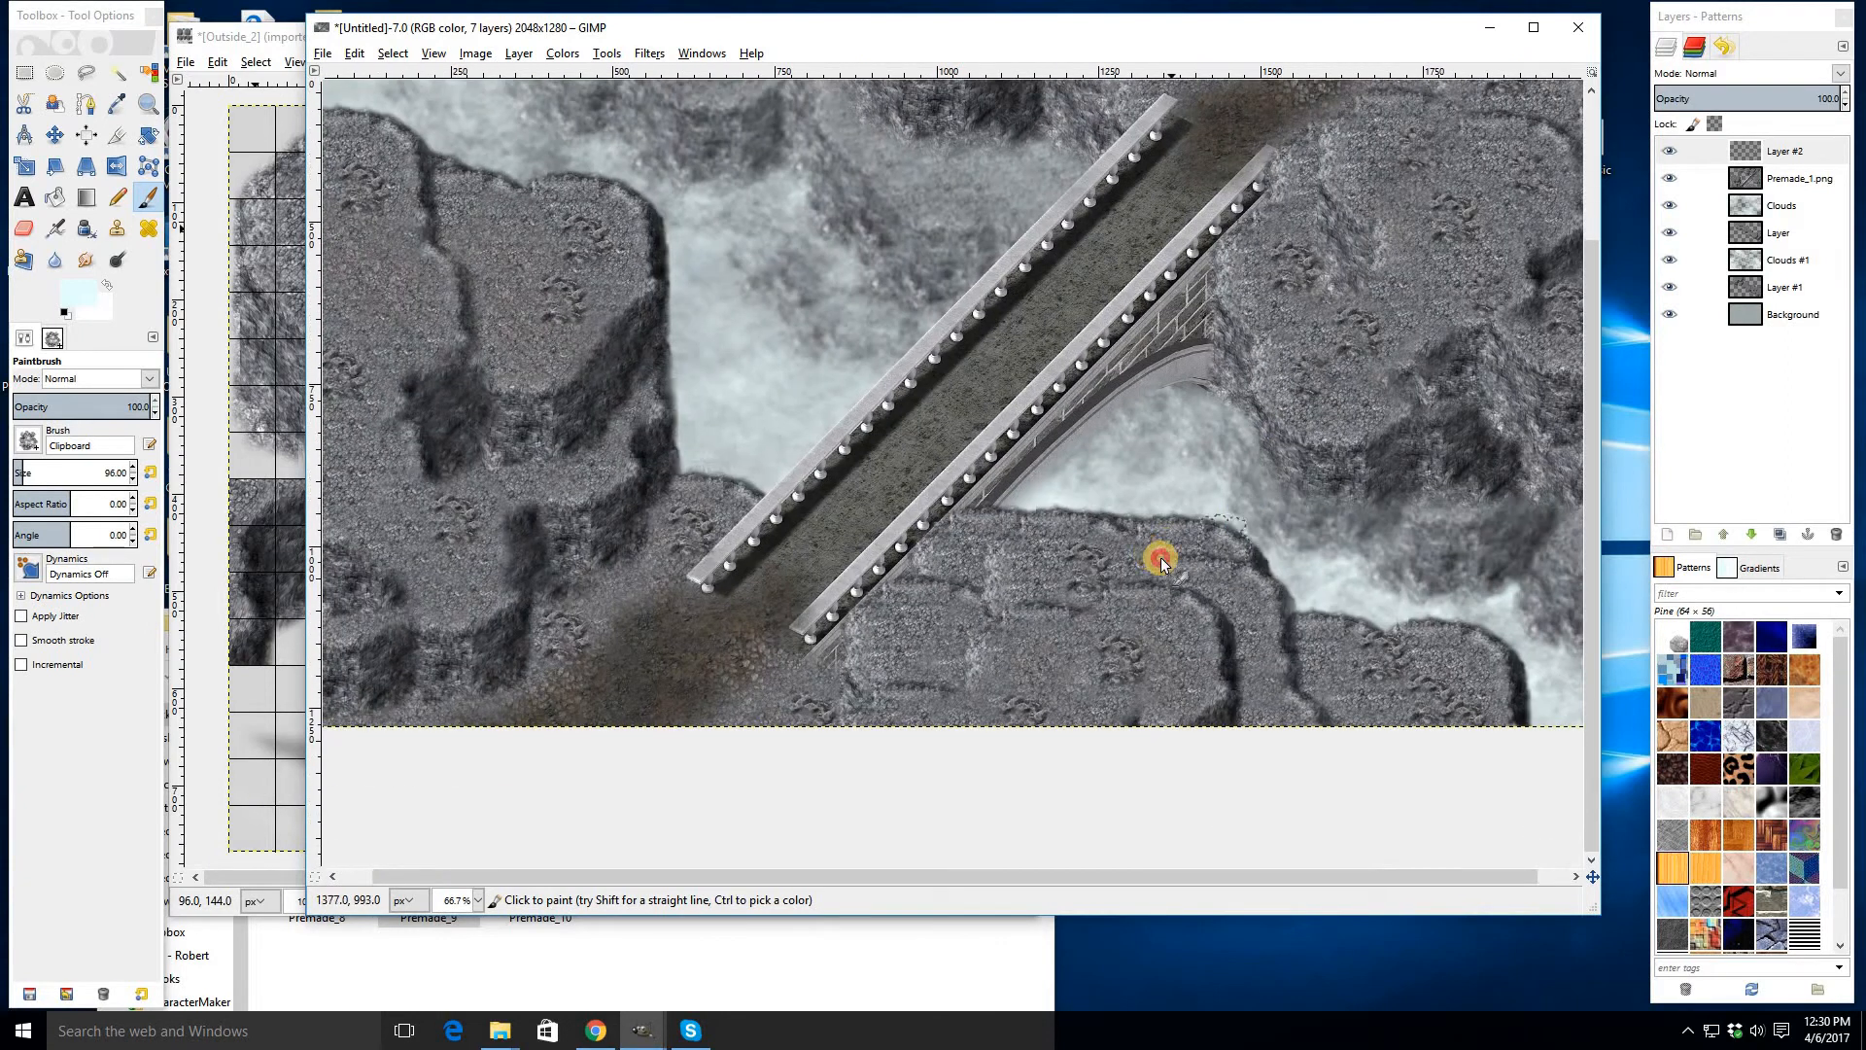
pyautogui.click(1162, 559)
pyautogui.click(1258, 643)
pyautogui.click(1361, 700)
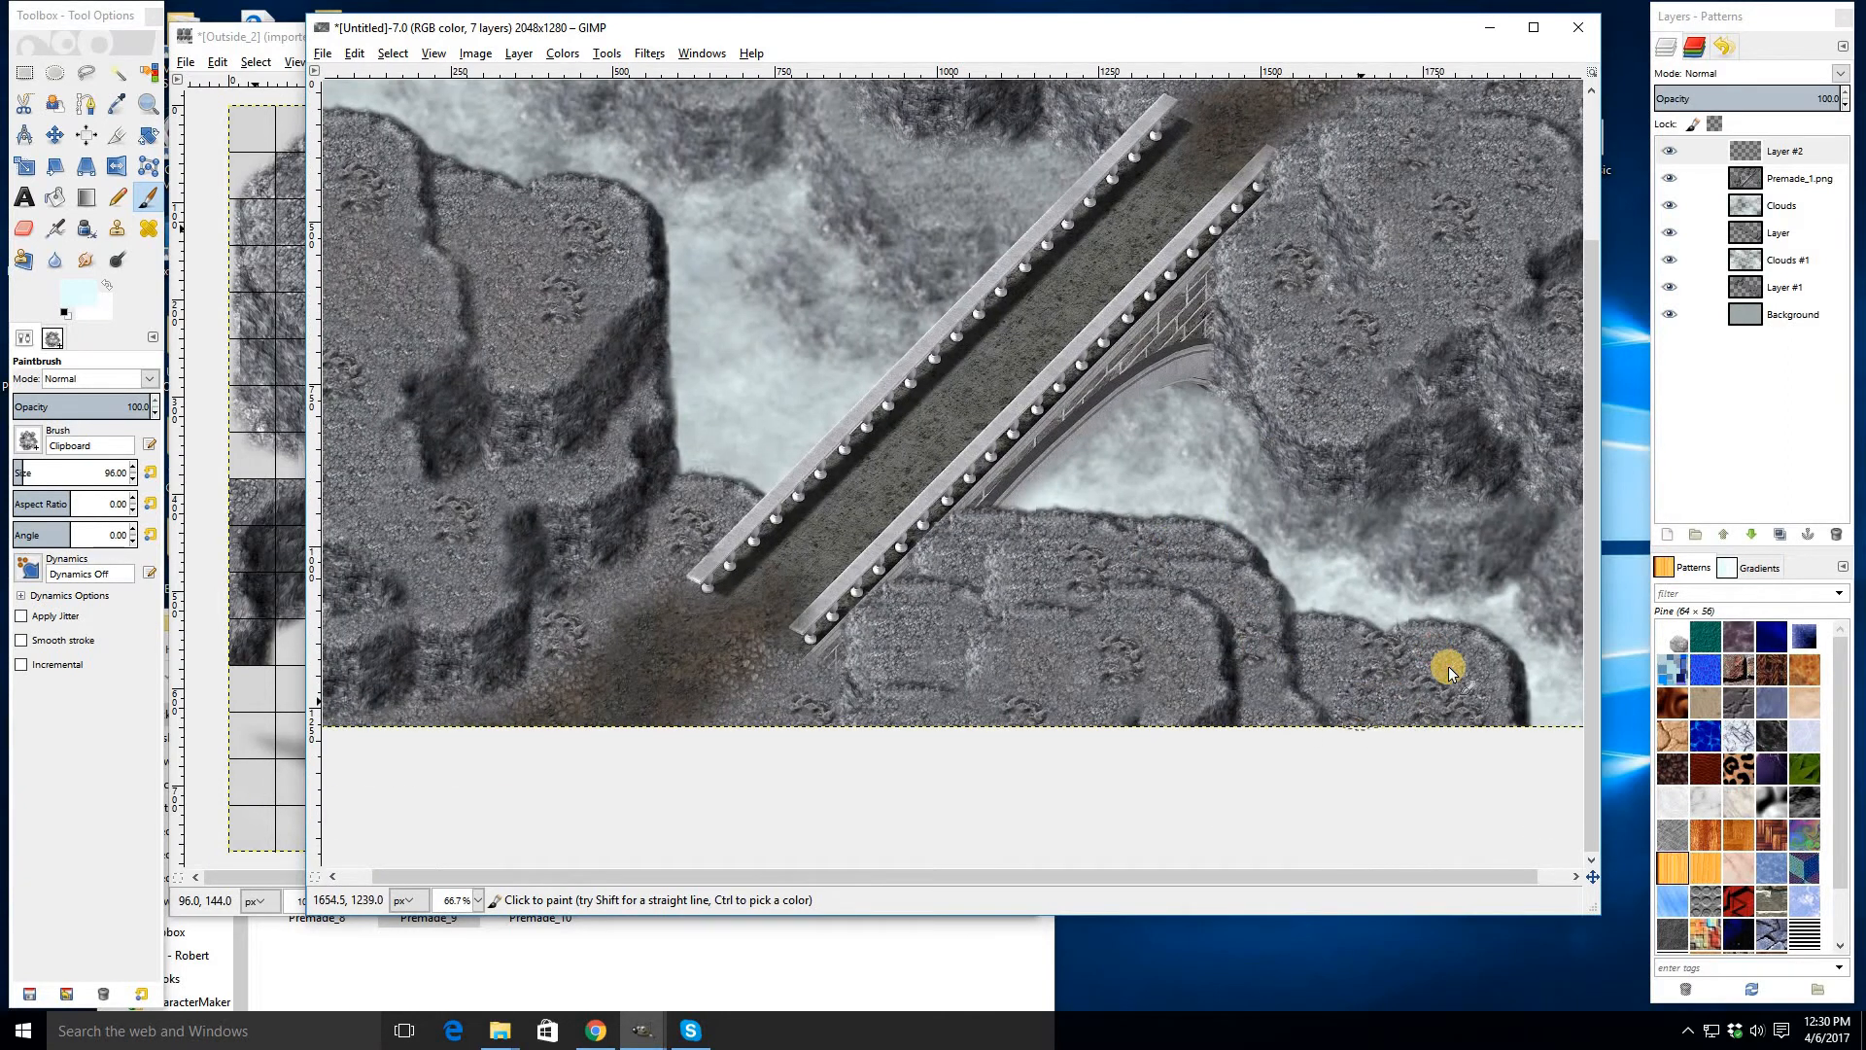
# - Stamp the new rock tile across the left cliff
pyautogui.click(609, 483)
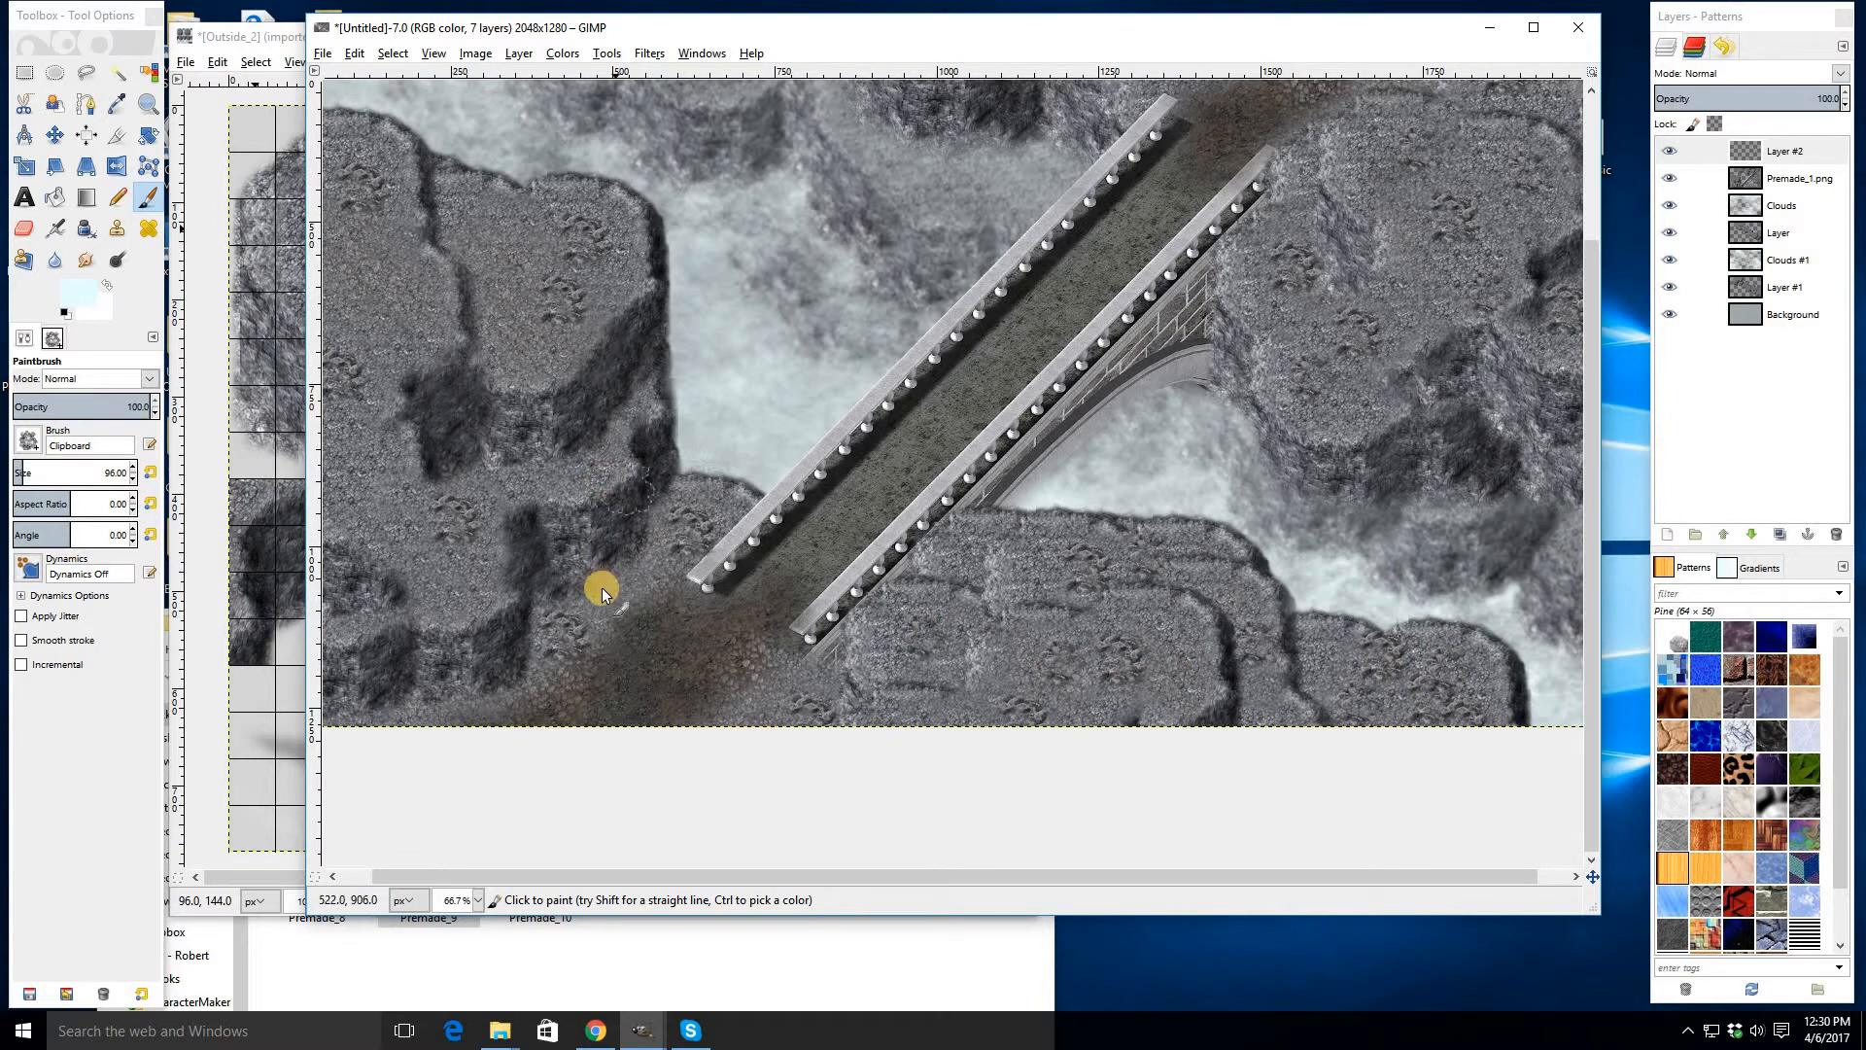
pyautogui.click(476, 522)
pyautogui.click(575, 466)
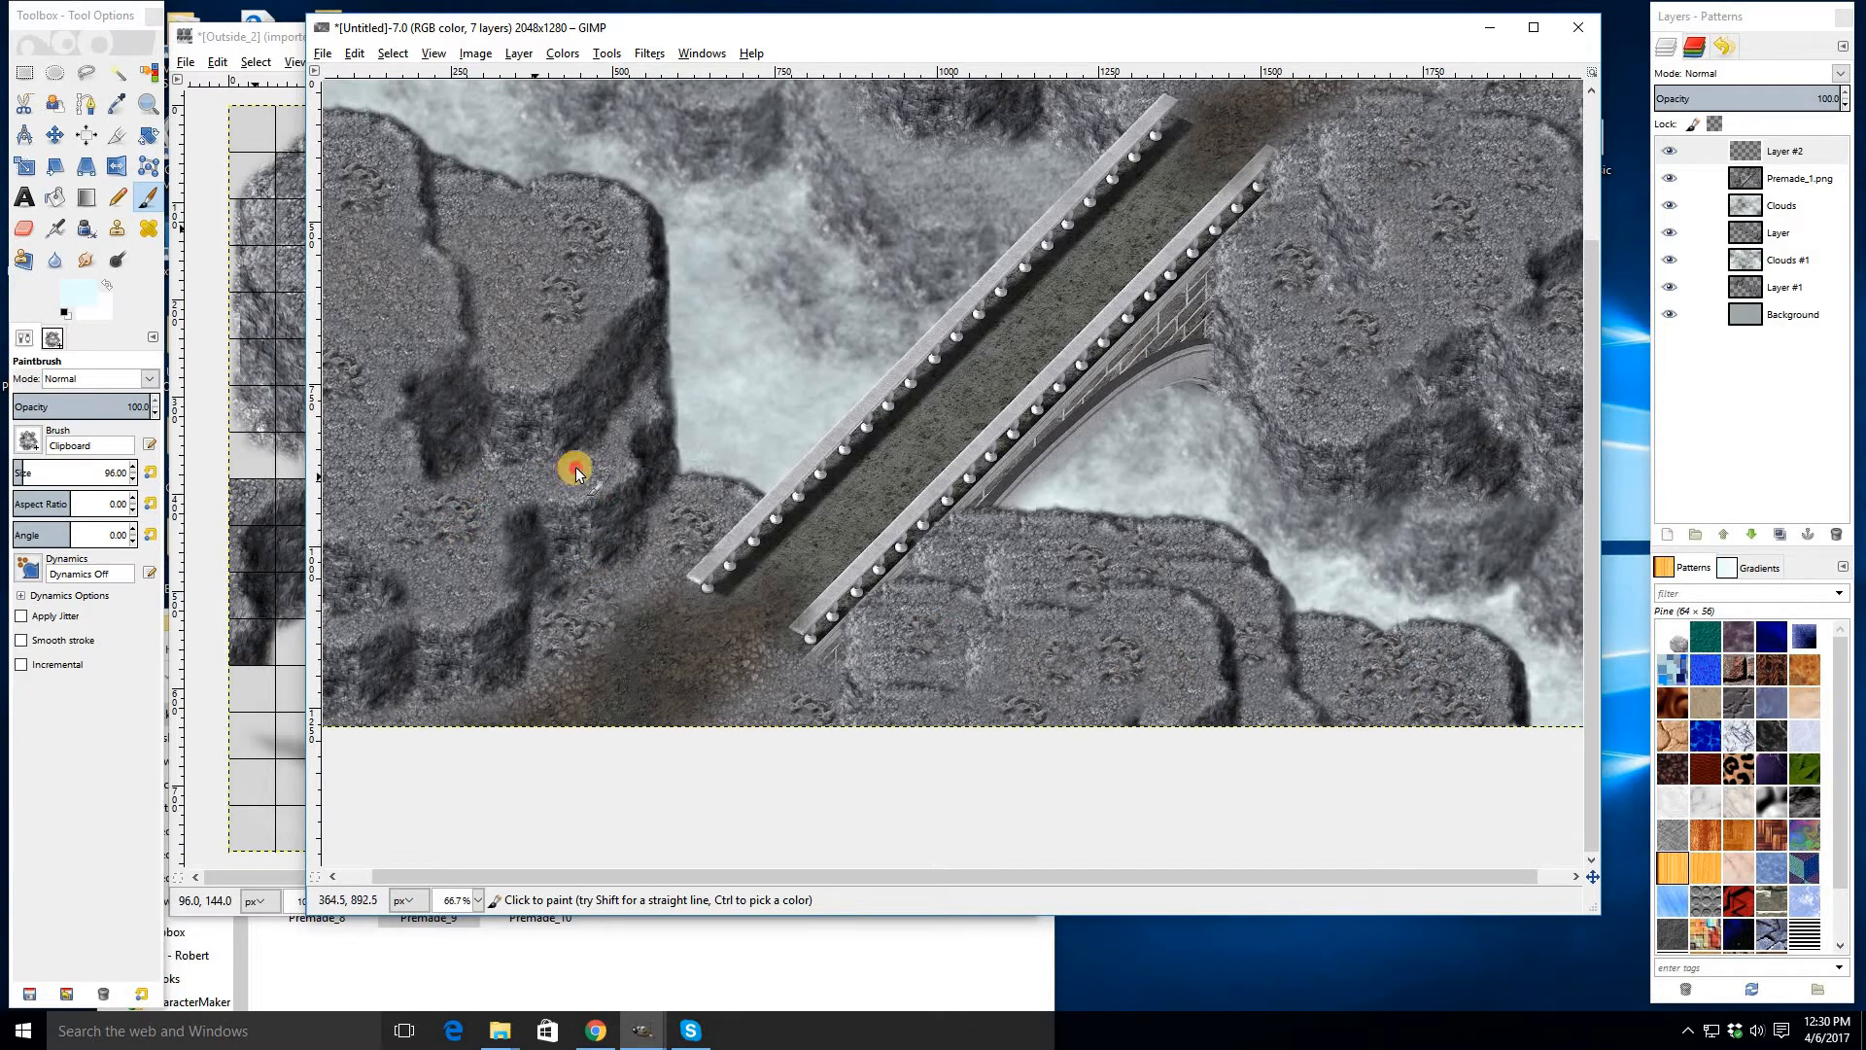
pyautogui.click(523, 227)
pyautogui.click(378, 288)
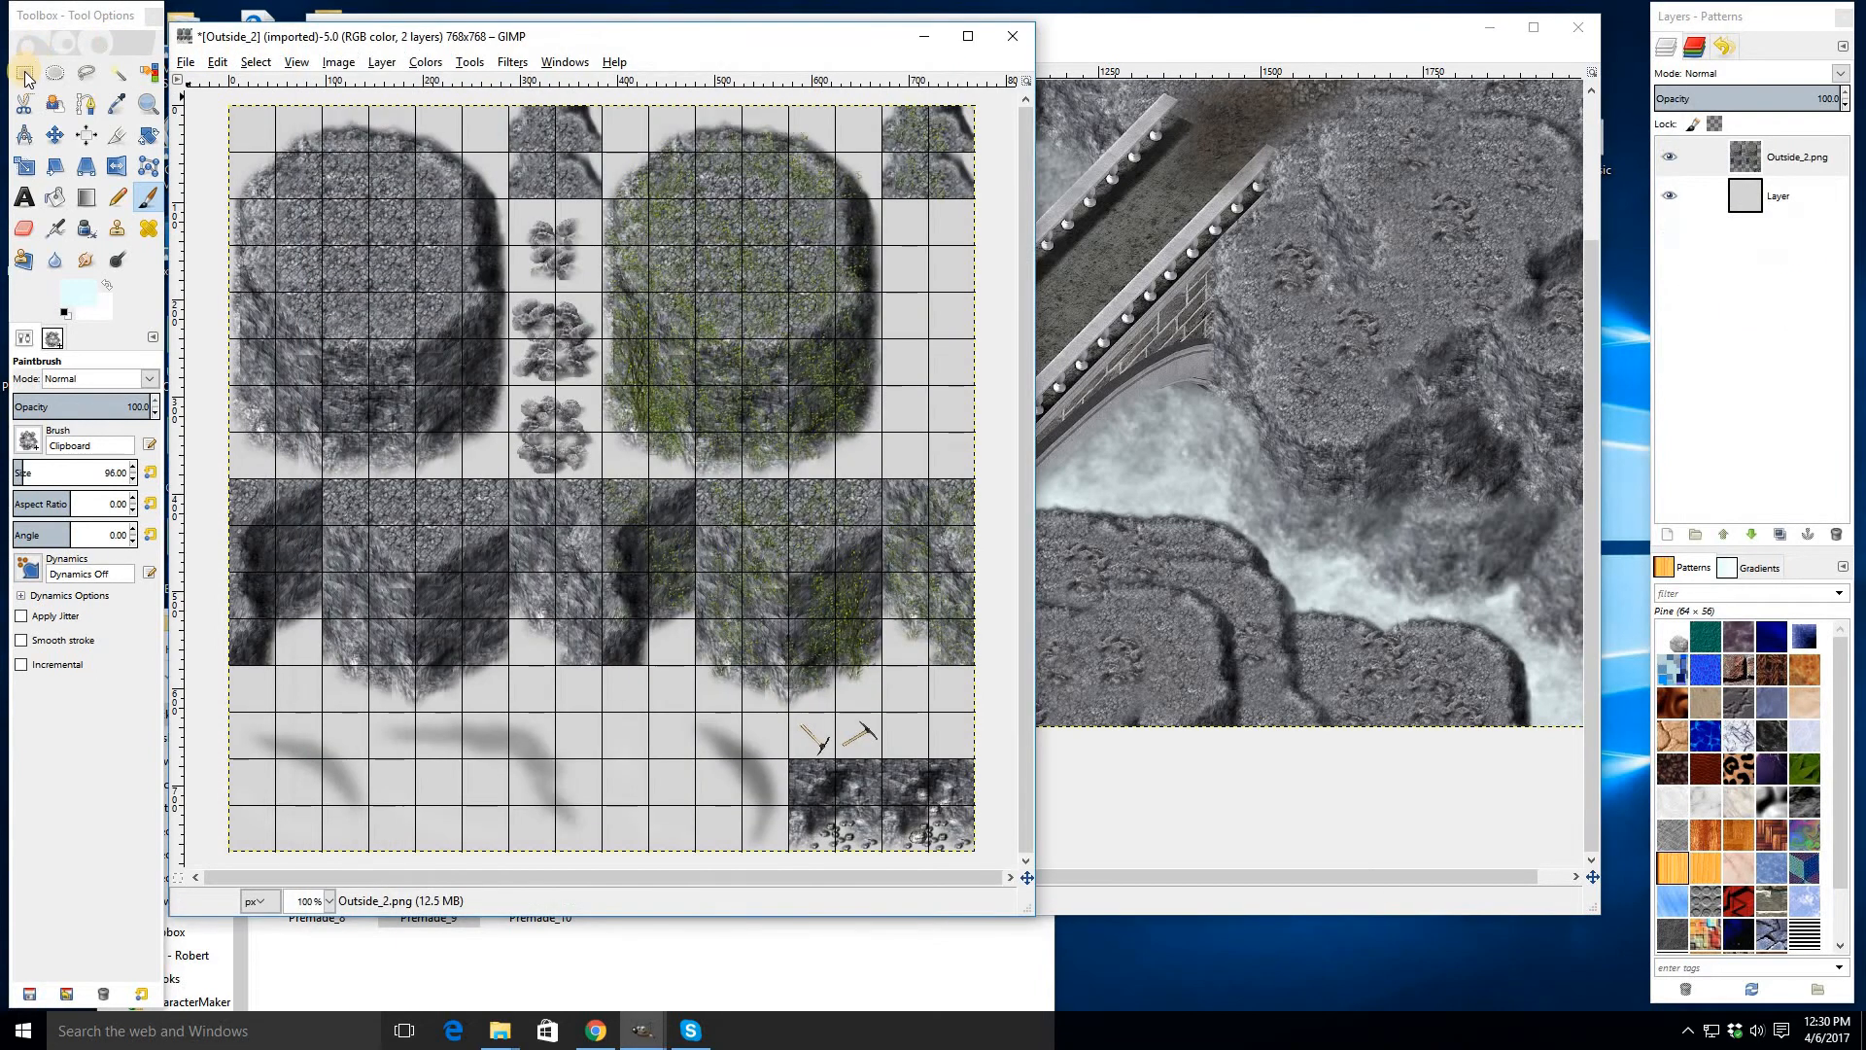
# - Select and copy a small rock clump tile from the Outside_2 tileset and return to the bridge image
pyautogui.click(24, 72)
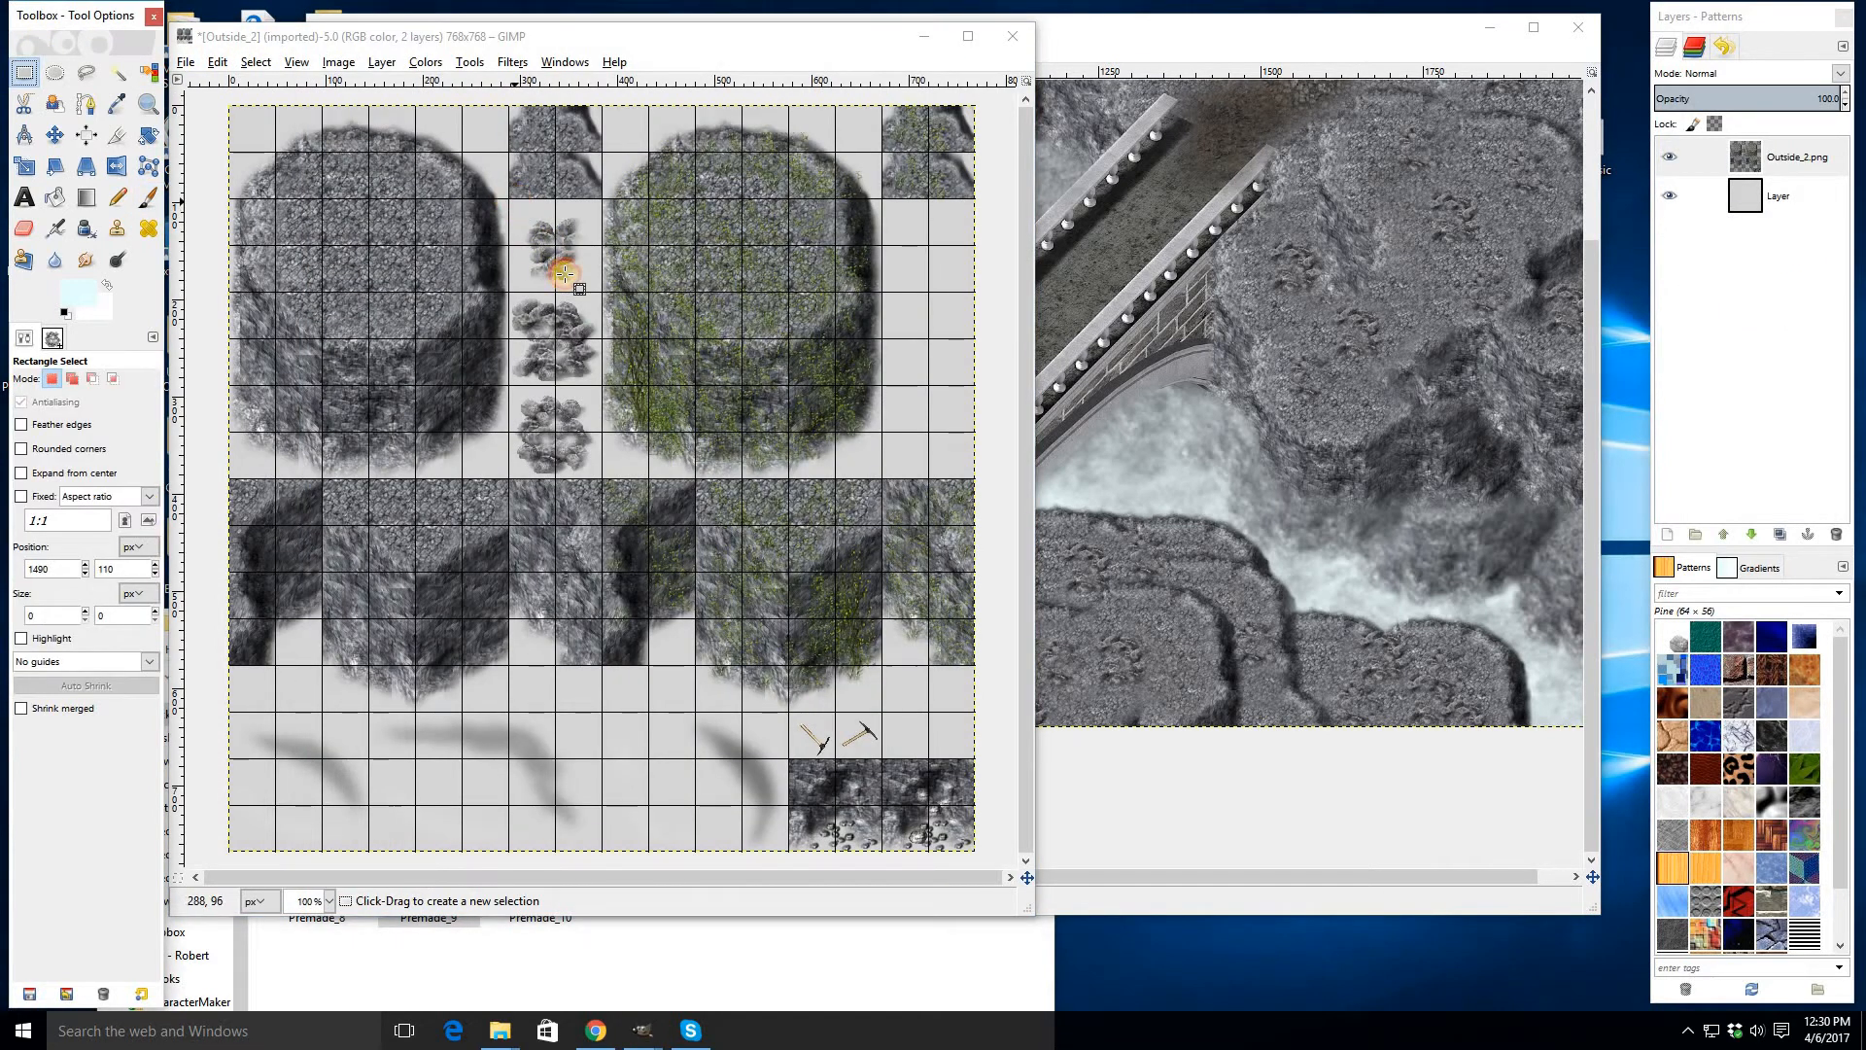
pyautogui.moveTo(510, 199); pyautogui.dragTo(603, 291)
pyautogui.hotkey('ctrl', 'c')
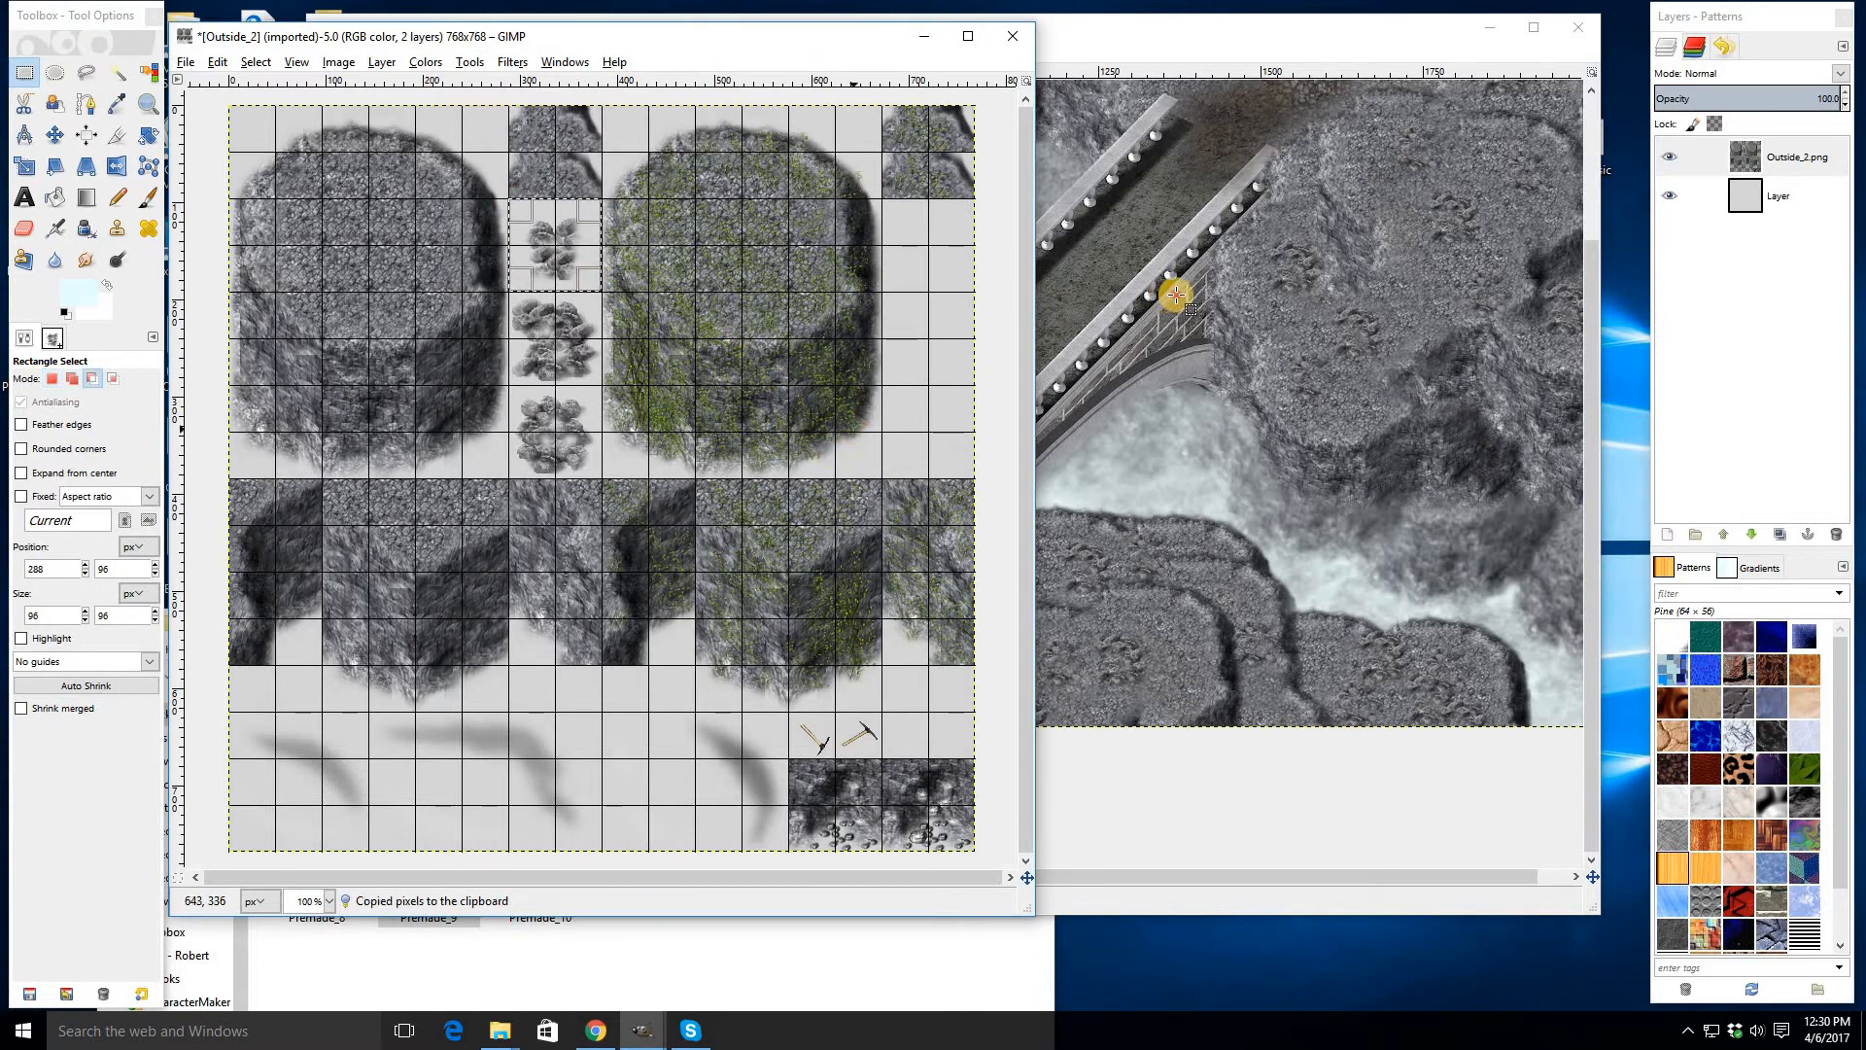
pyautogui.click(1176, 295)
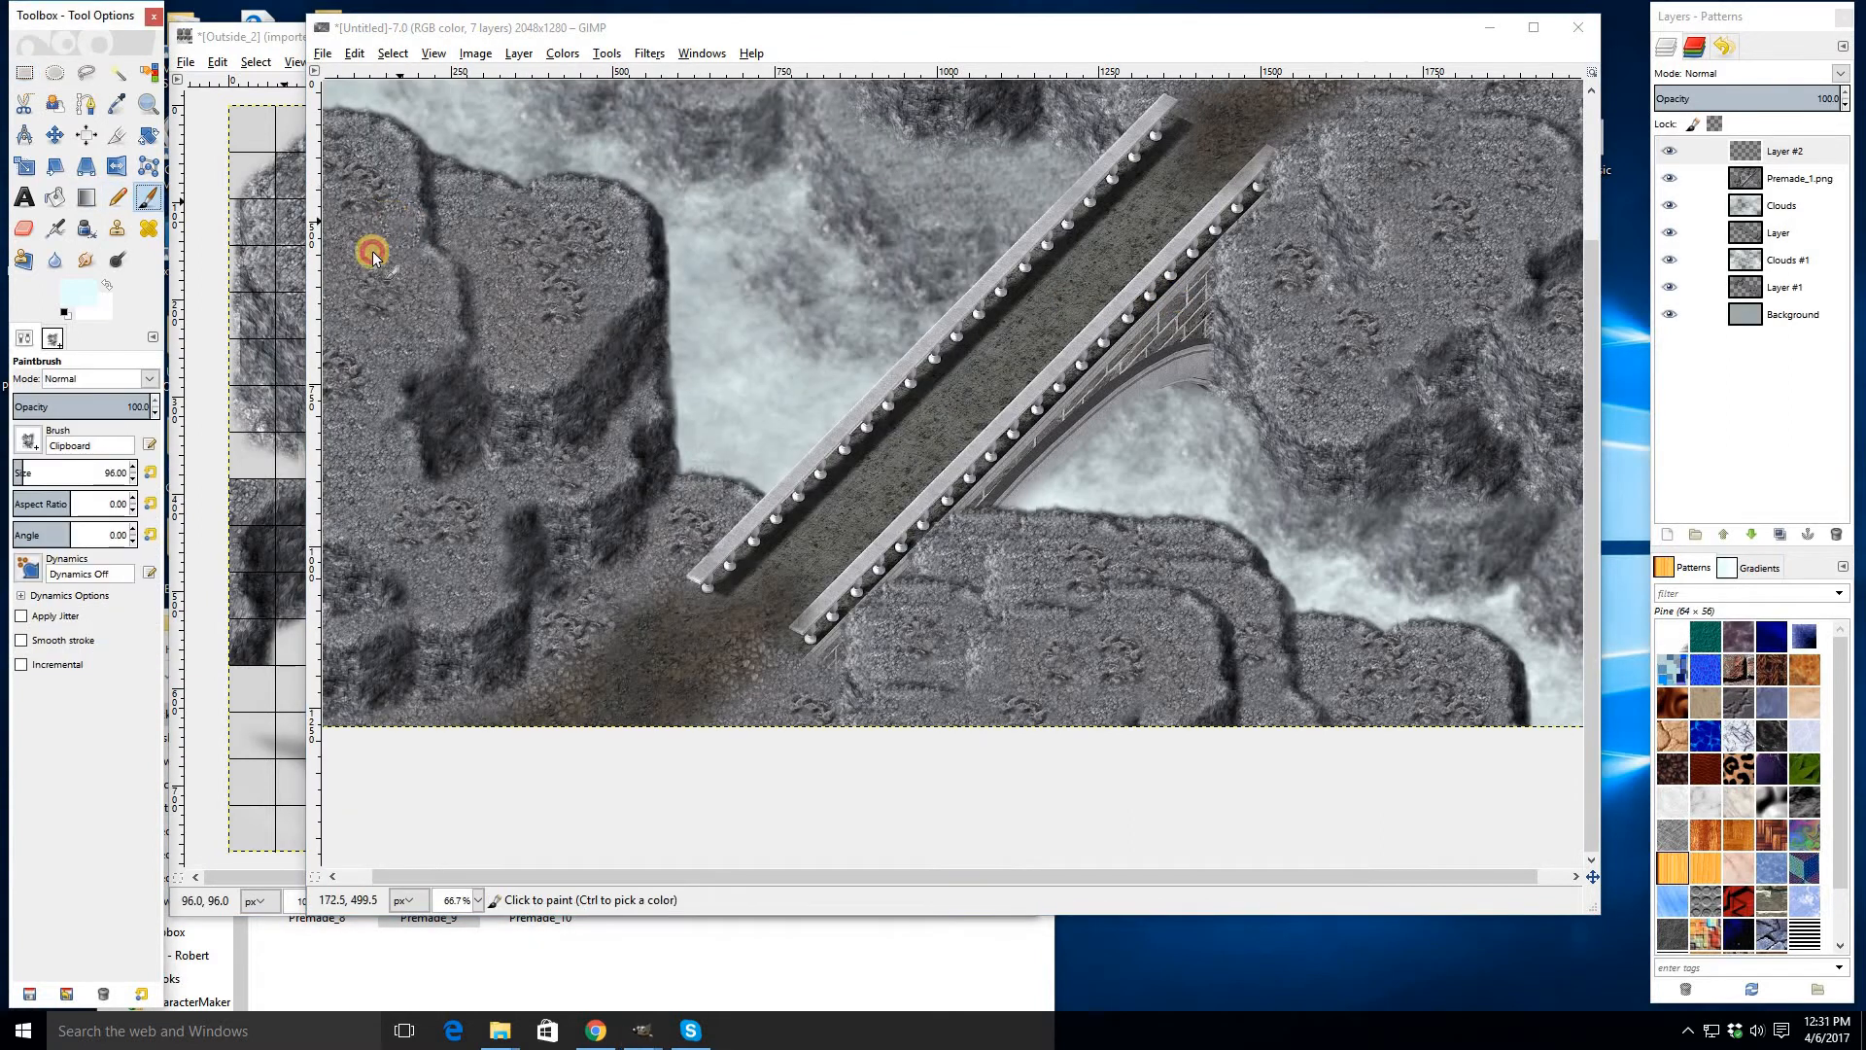
# - Stamp the small rock clump onto the upper part of the left cliff
pyautogui.click(339, 272)
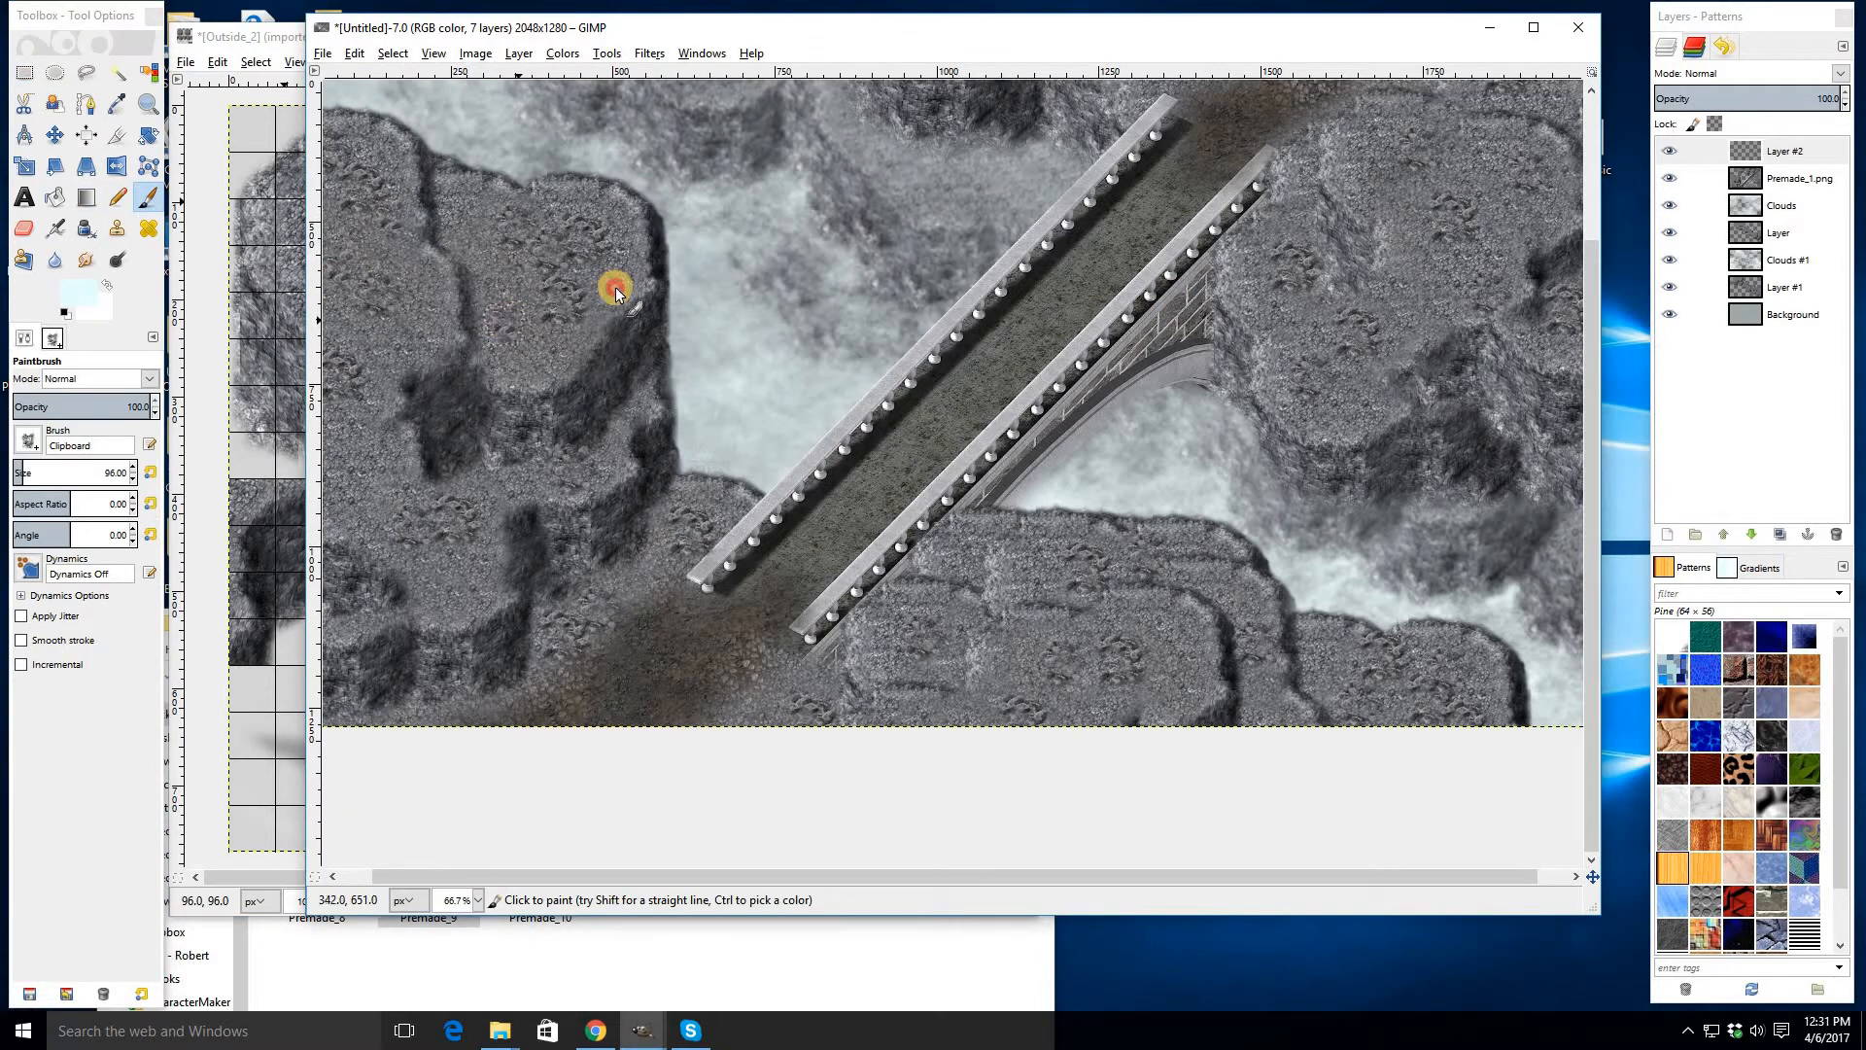
pyautogui.press('ctrl')
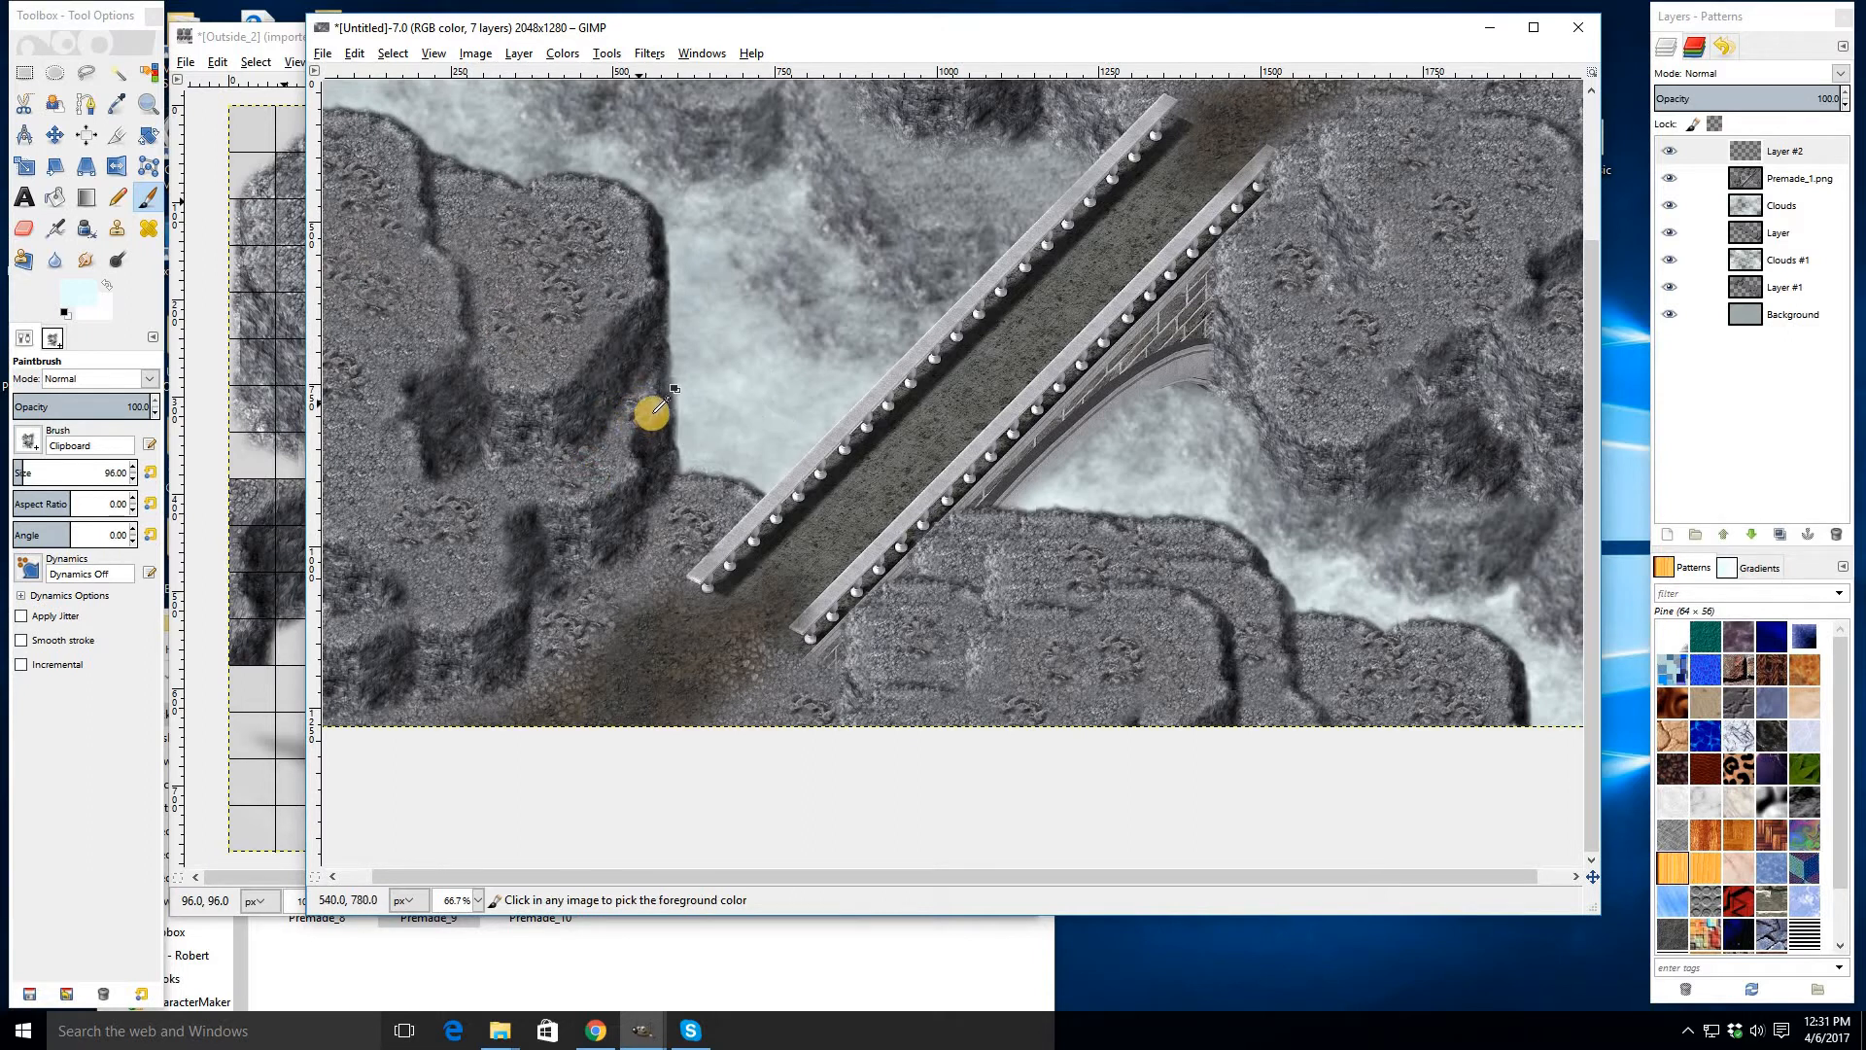
pyautogui.scroll(4, 656, 384)
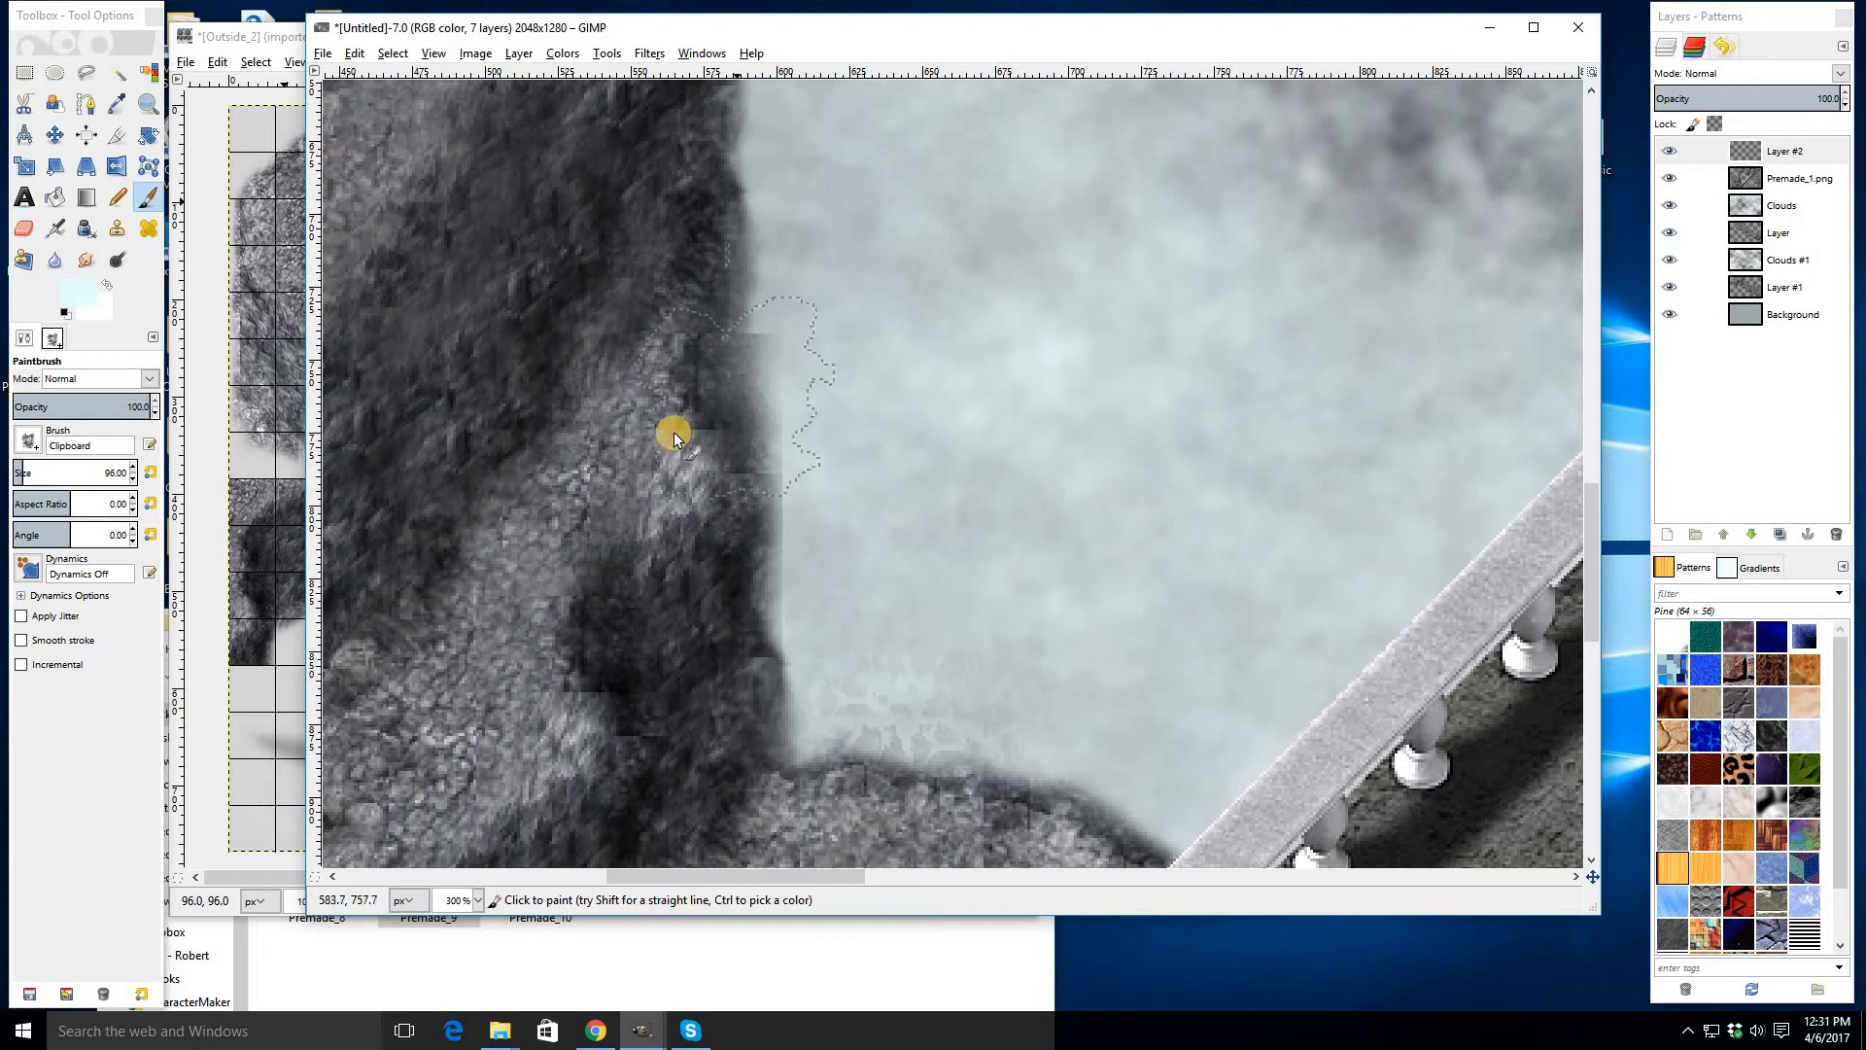
pyautogui.scroll(-1, 760, 640)
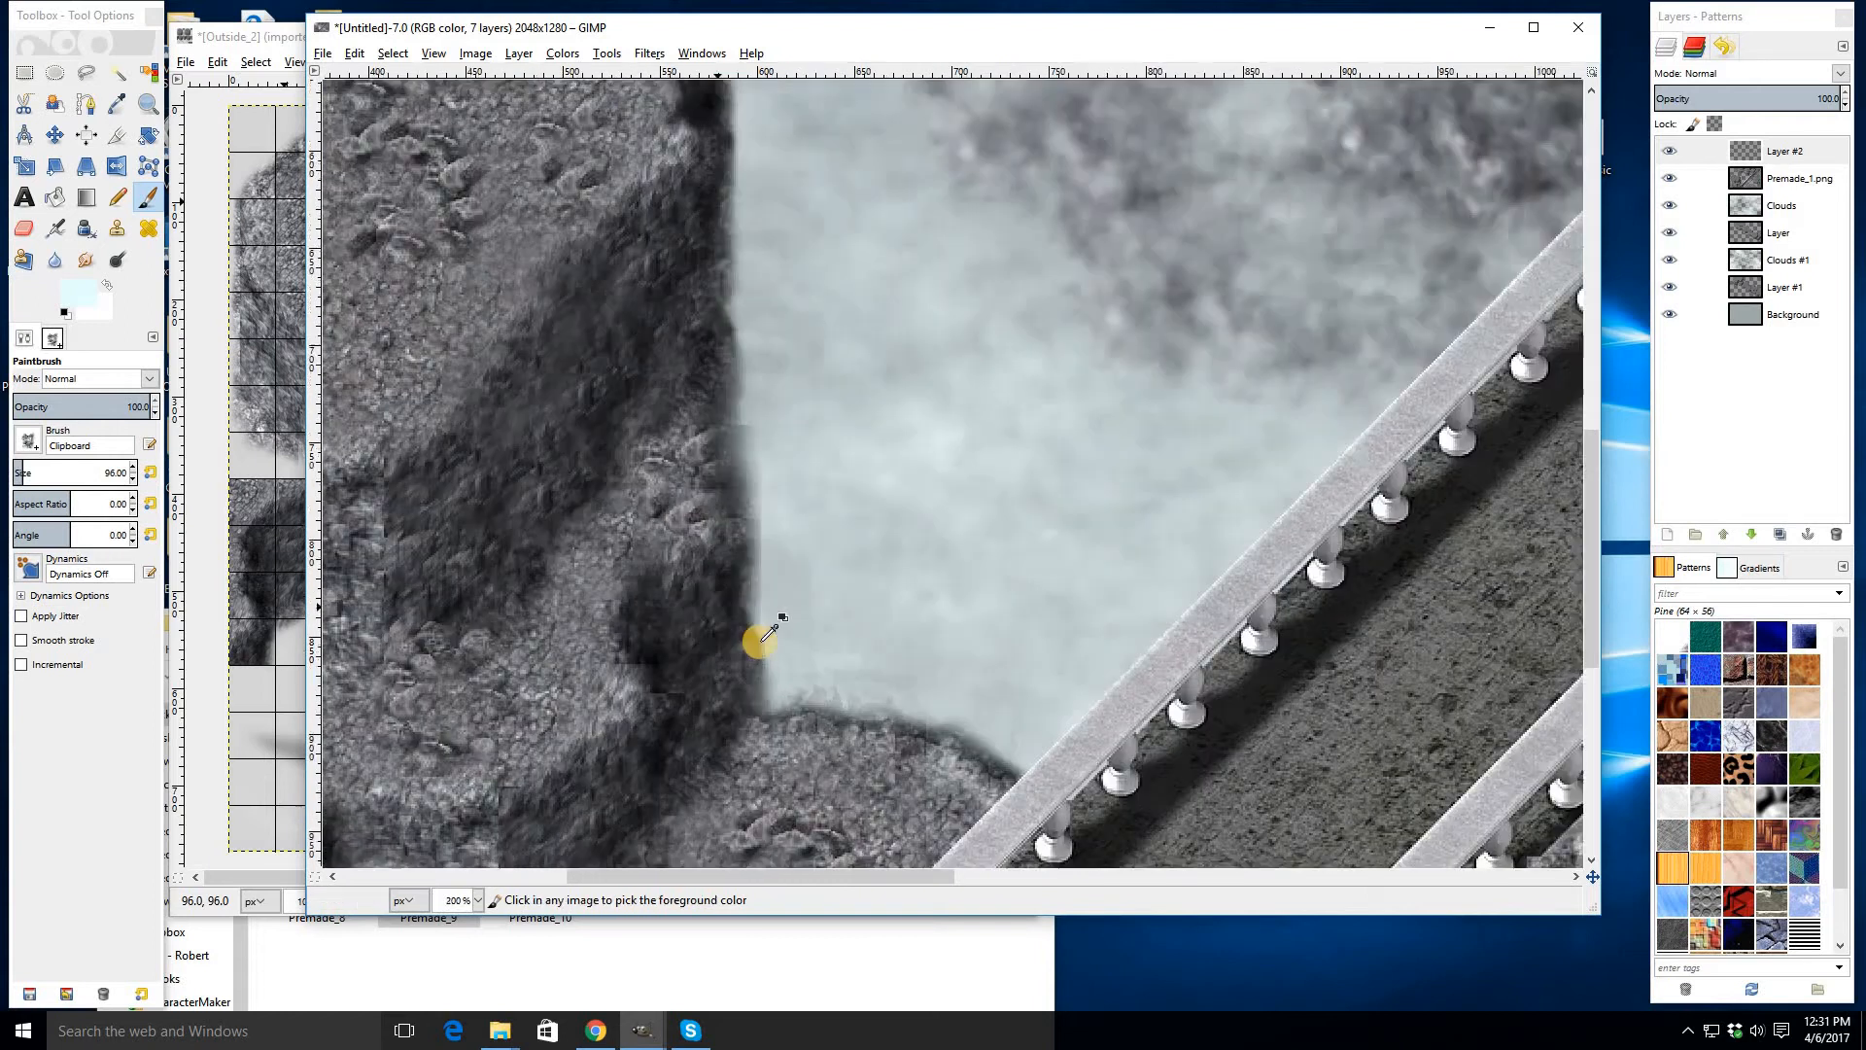
pyautogui.scroll(-4, 760, 640)
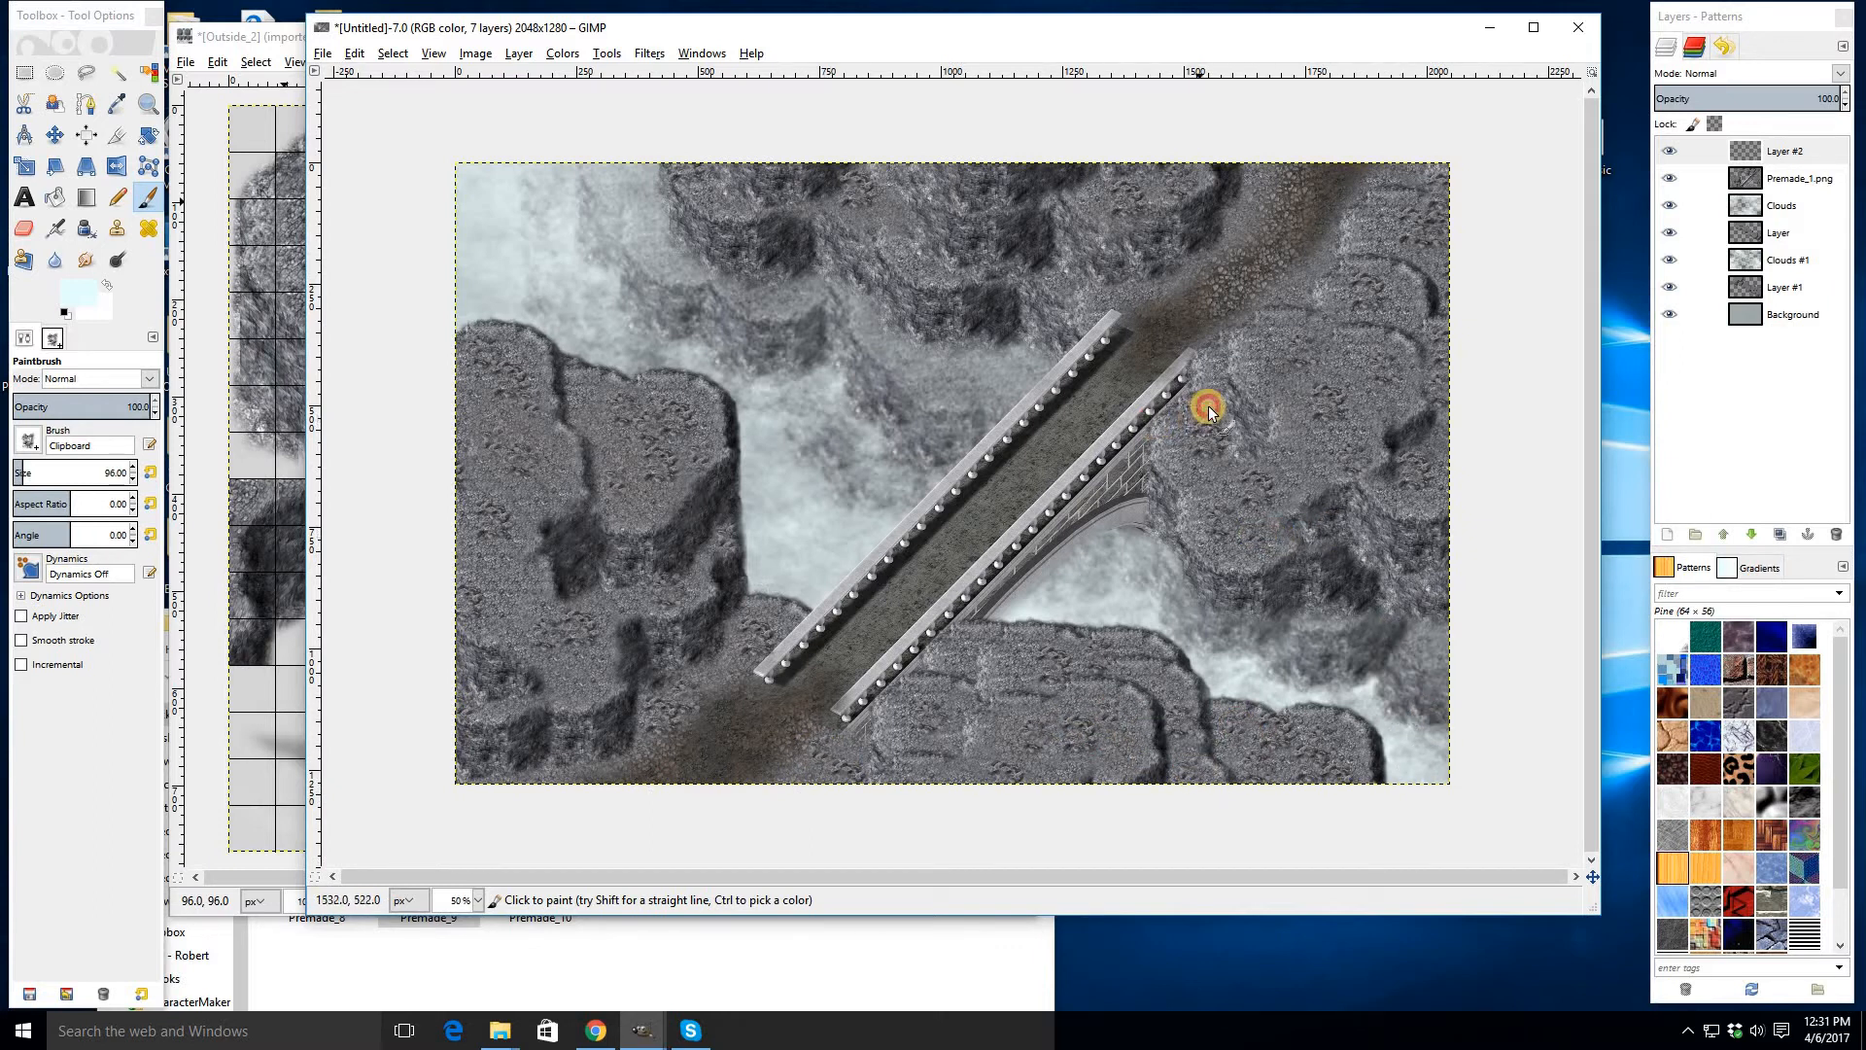
pyautogui.keyDown('ctrl'); pyautogui.scroll(3, 771, 491); pyautogui.keyUp('ctrl')
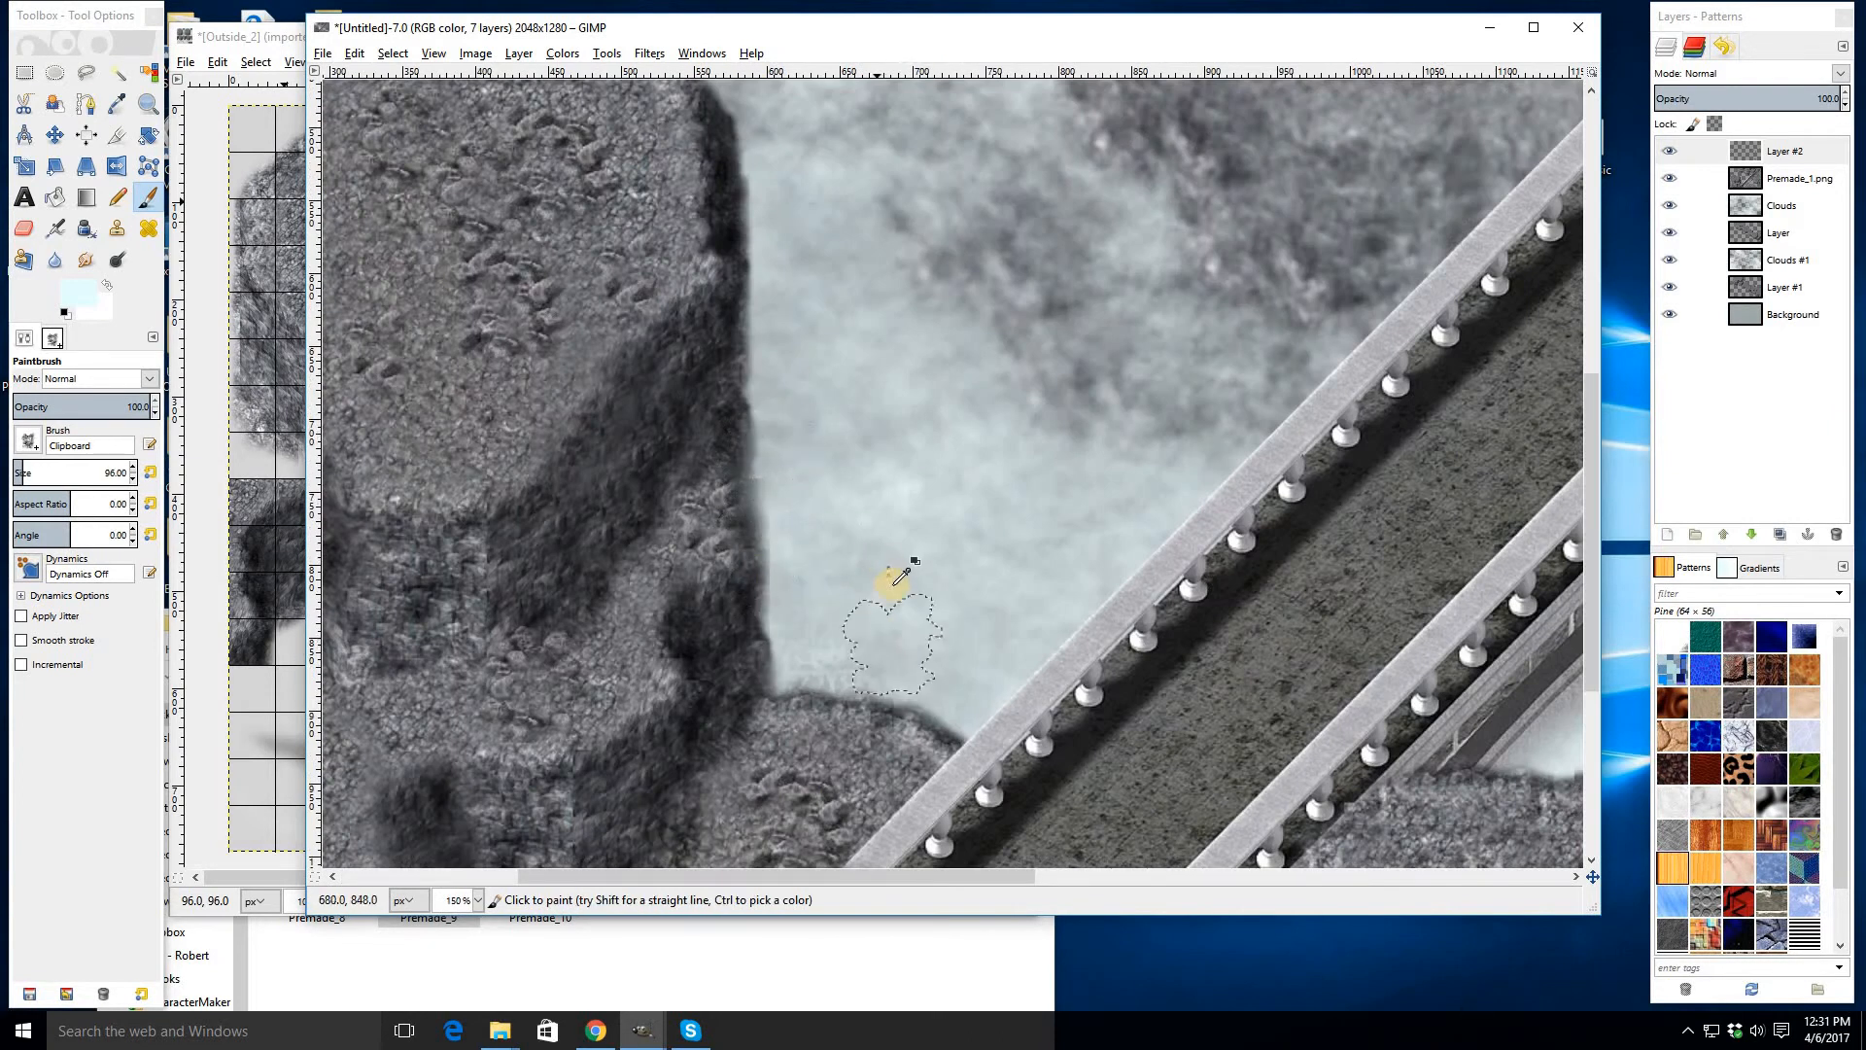
# - On Layer #2, stamp small rock clumps along the upper cliff and near the image's top-right corner with the Paintbrush
pyautogui.click(36, 232)
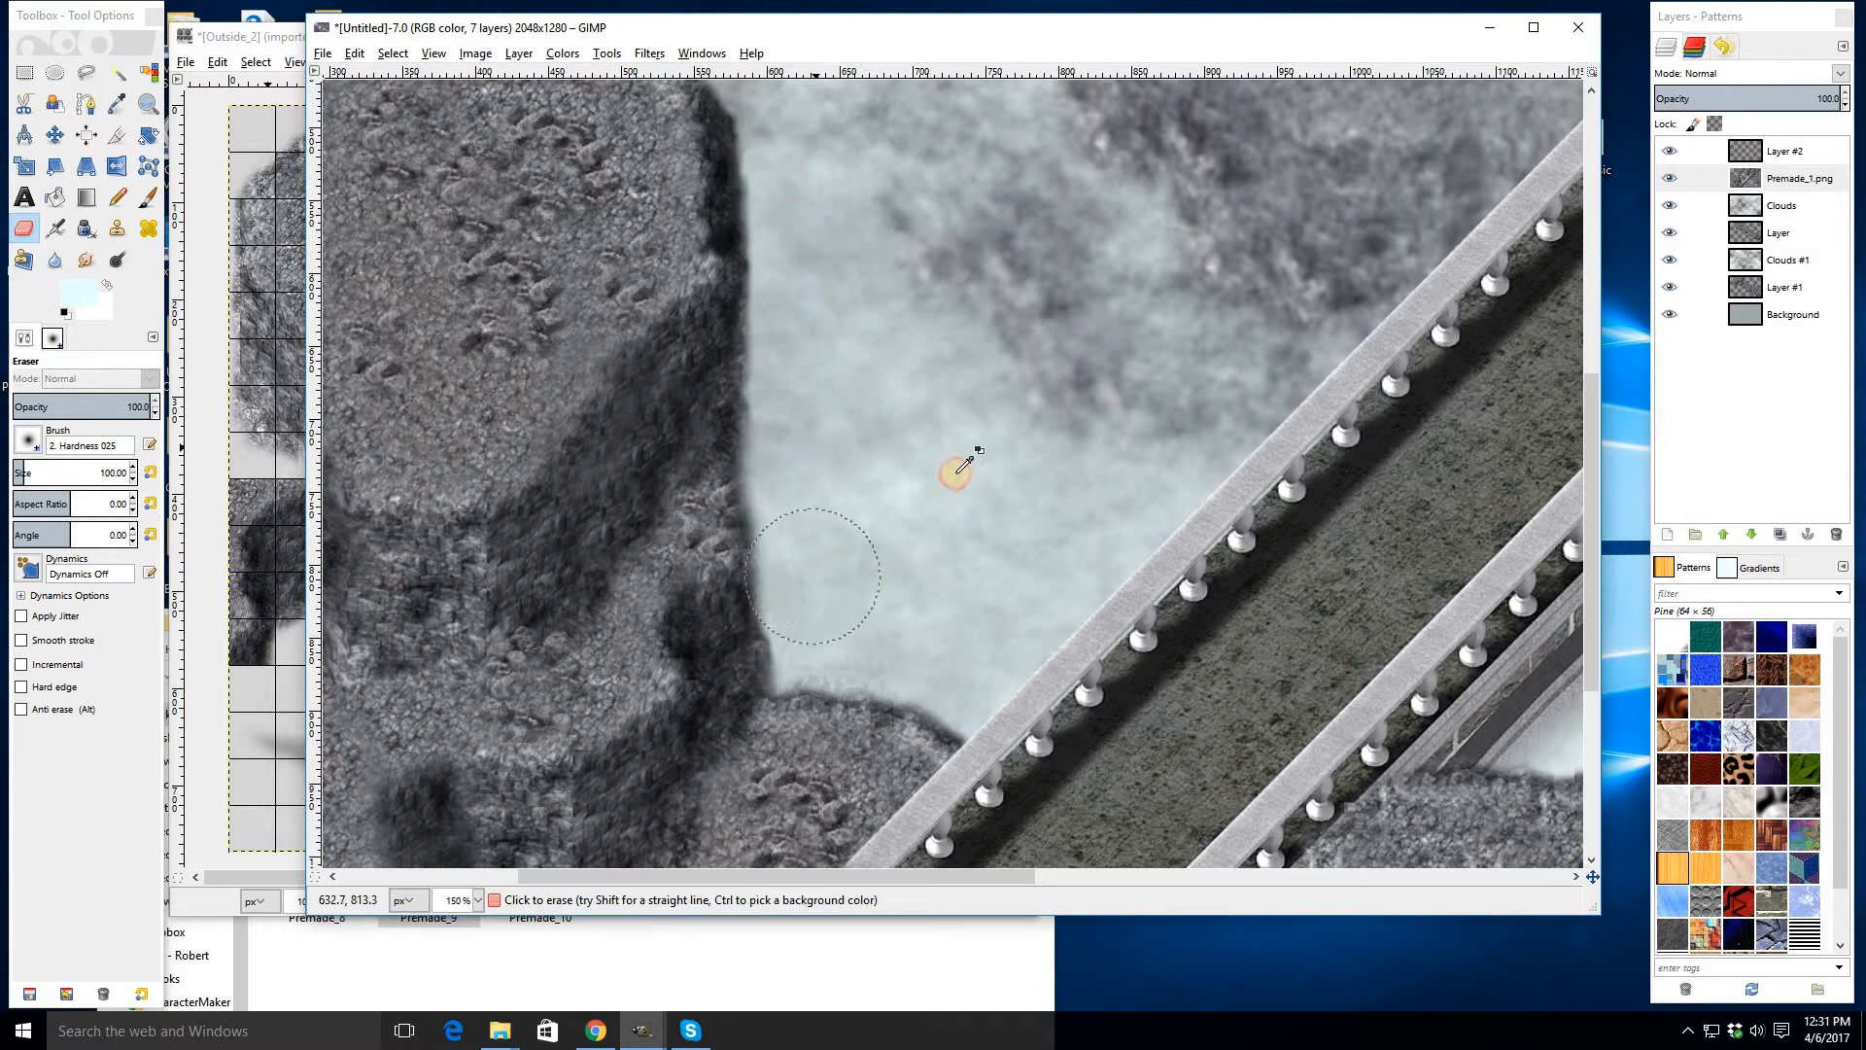
pyautogui.scroll(-3, 958, 464)
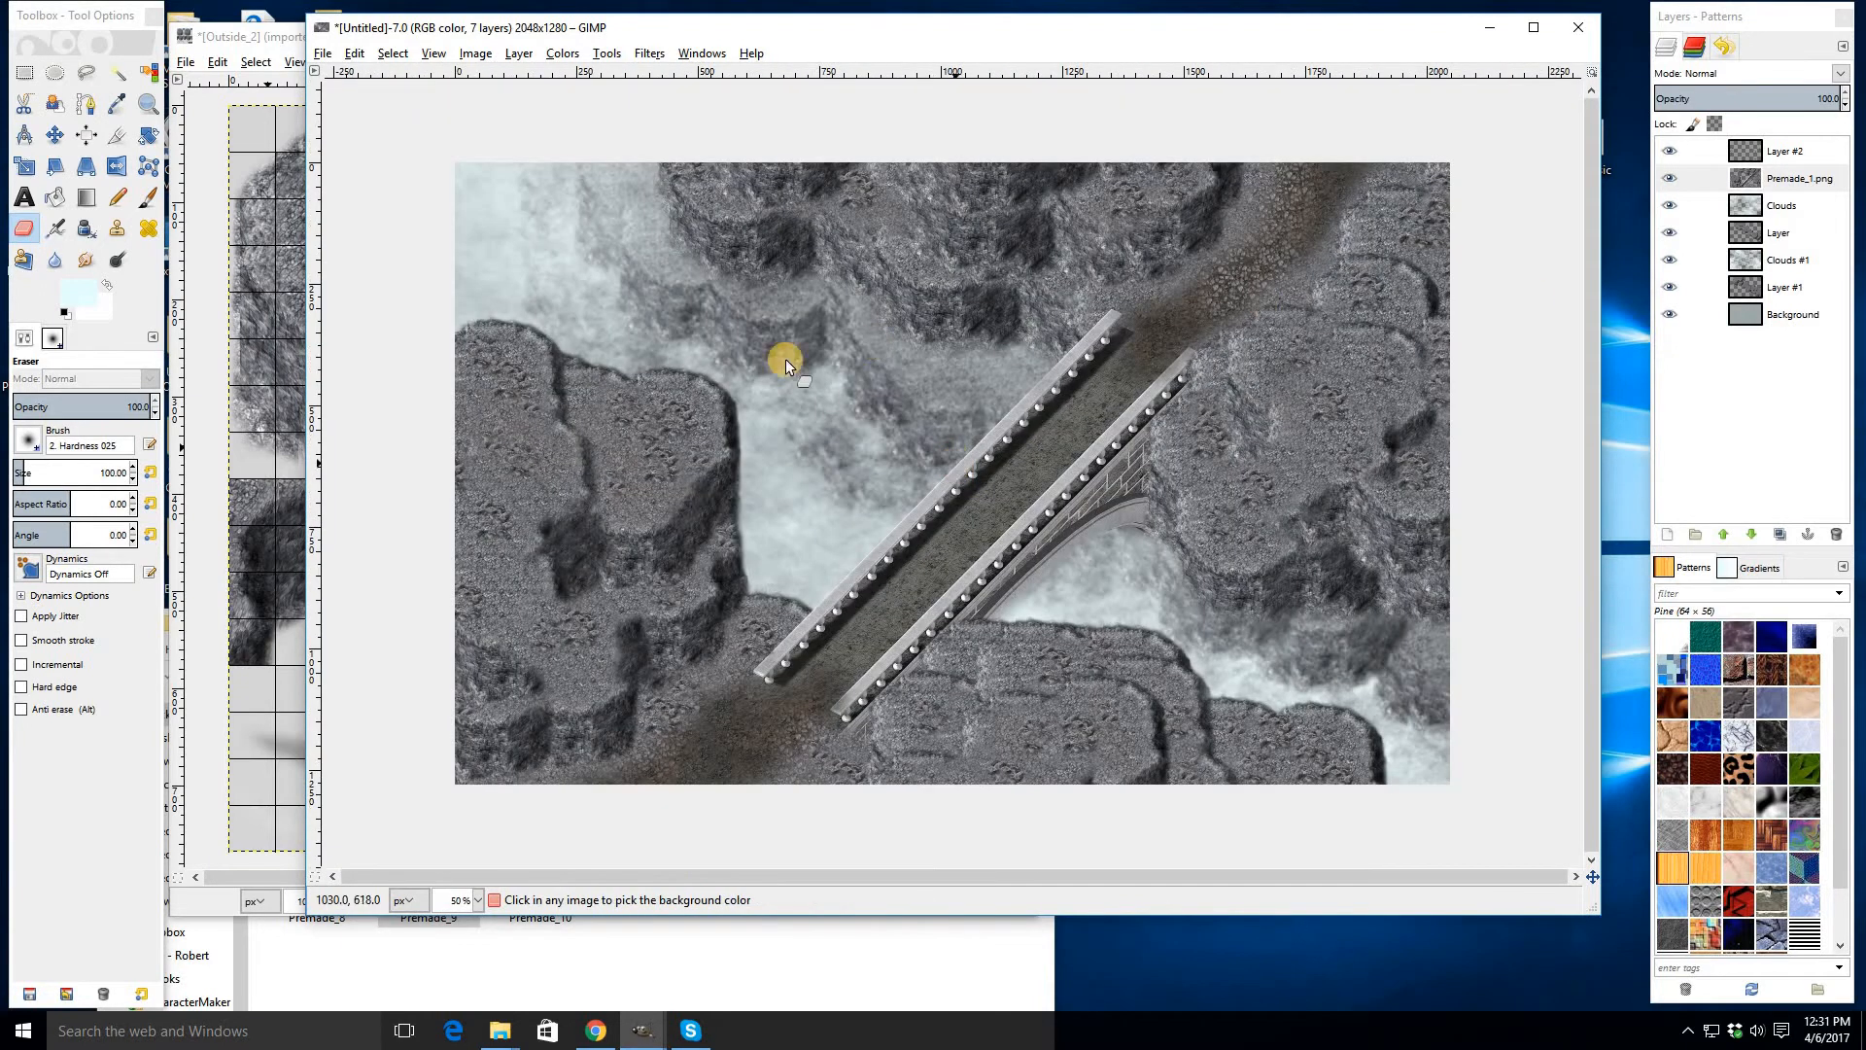
pyautogui.click(1761, 156)
pyautogui.press('p')
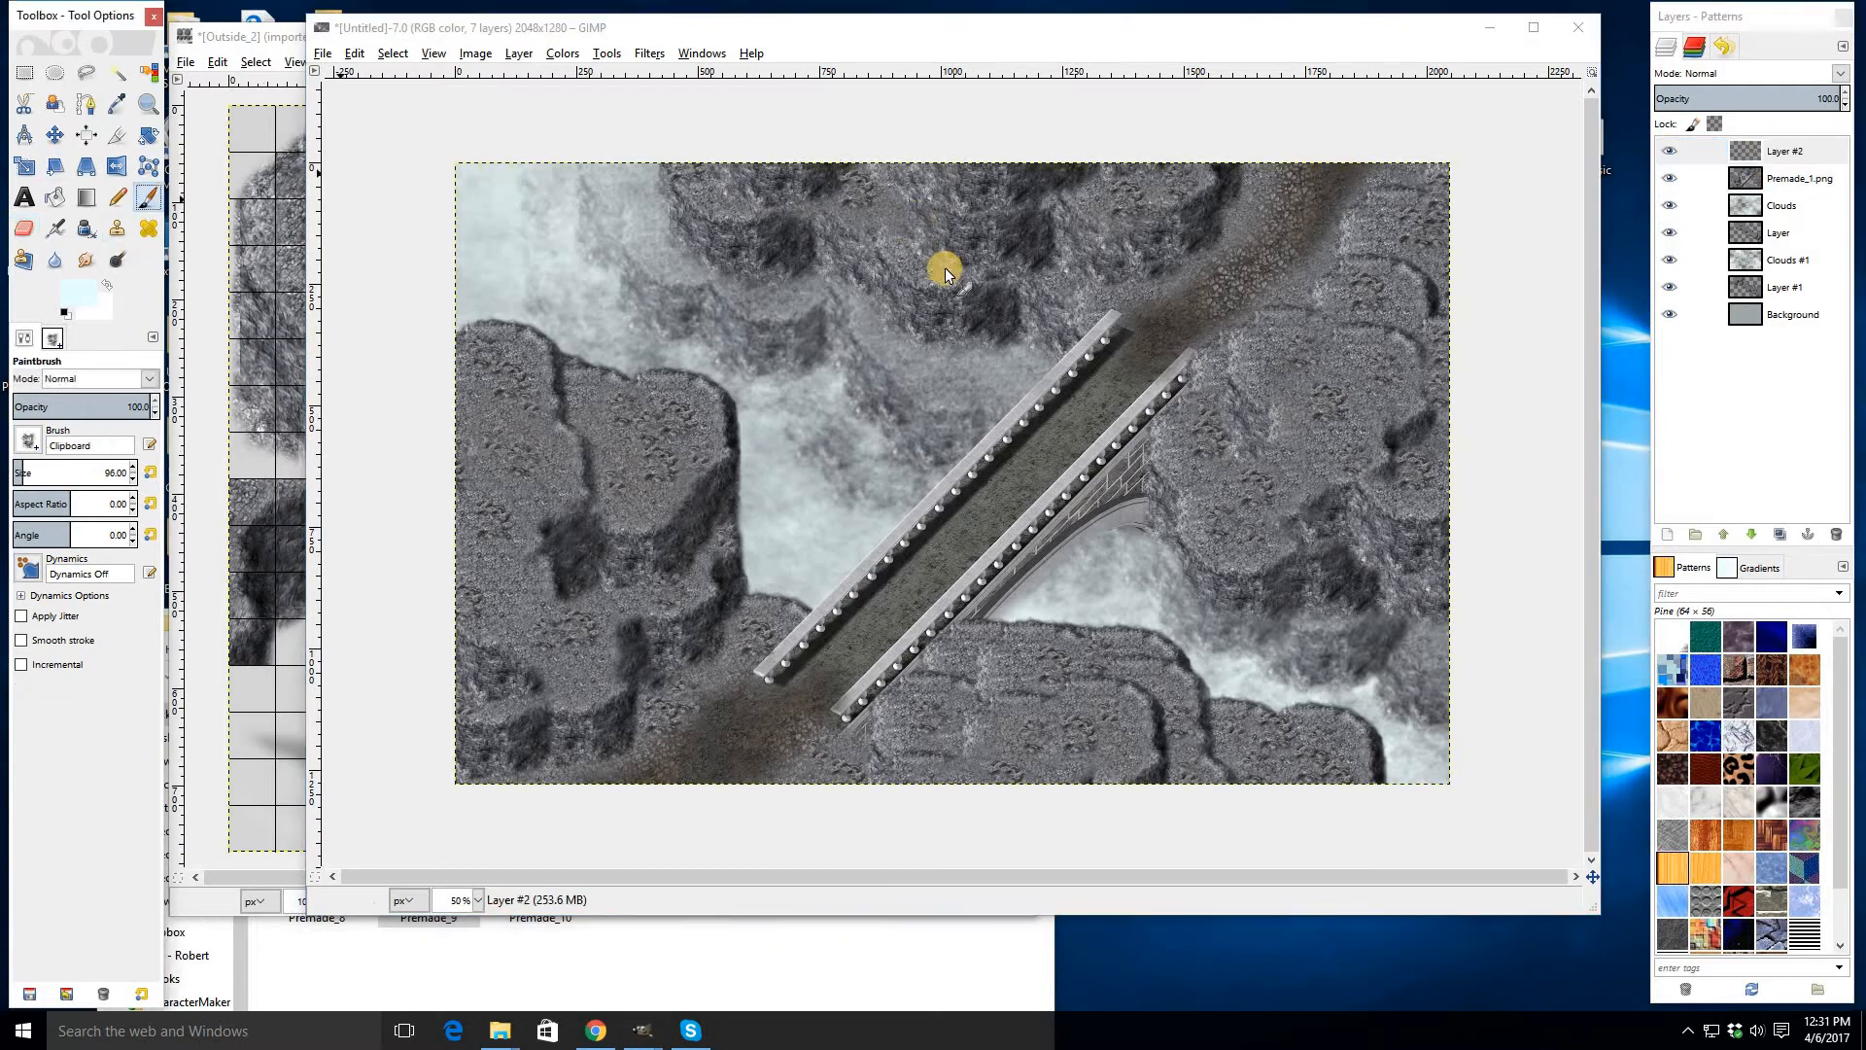
pyautogui.click(887, 210)
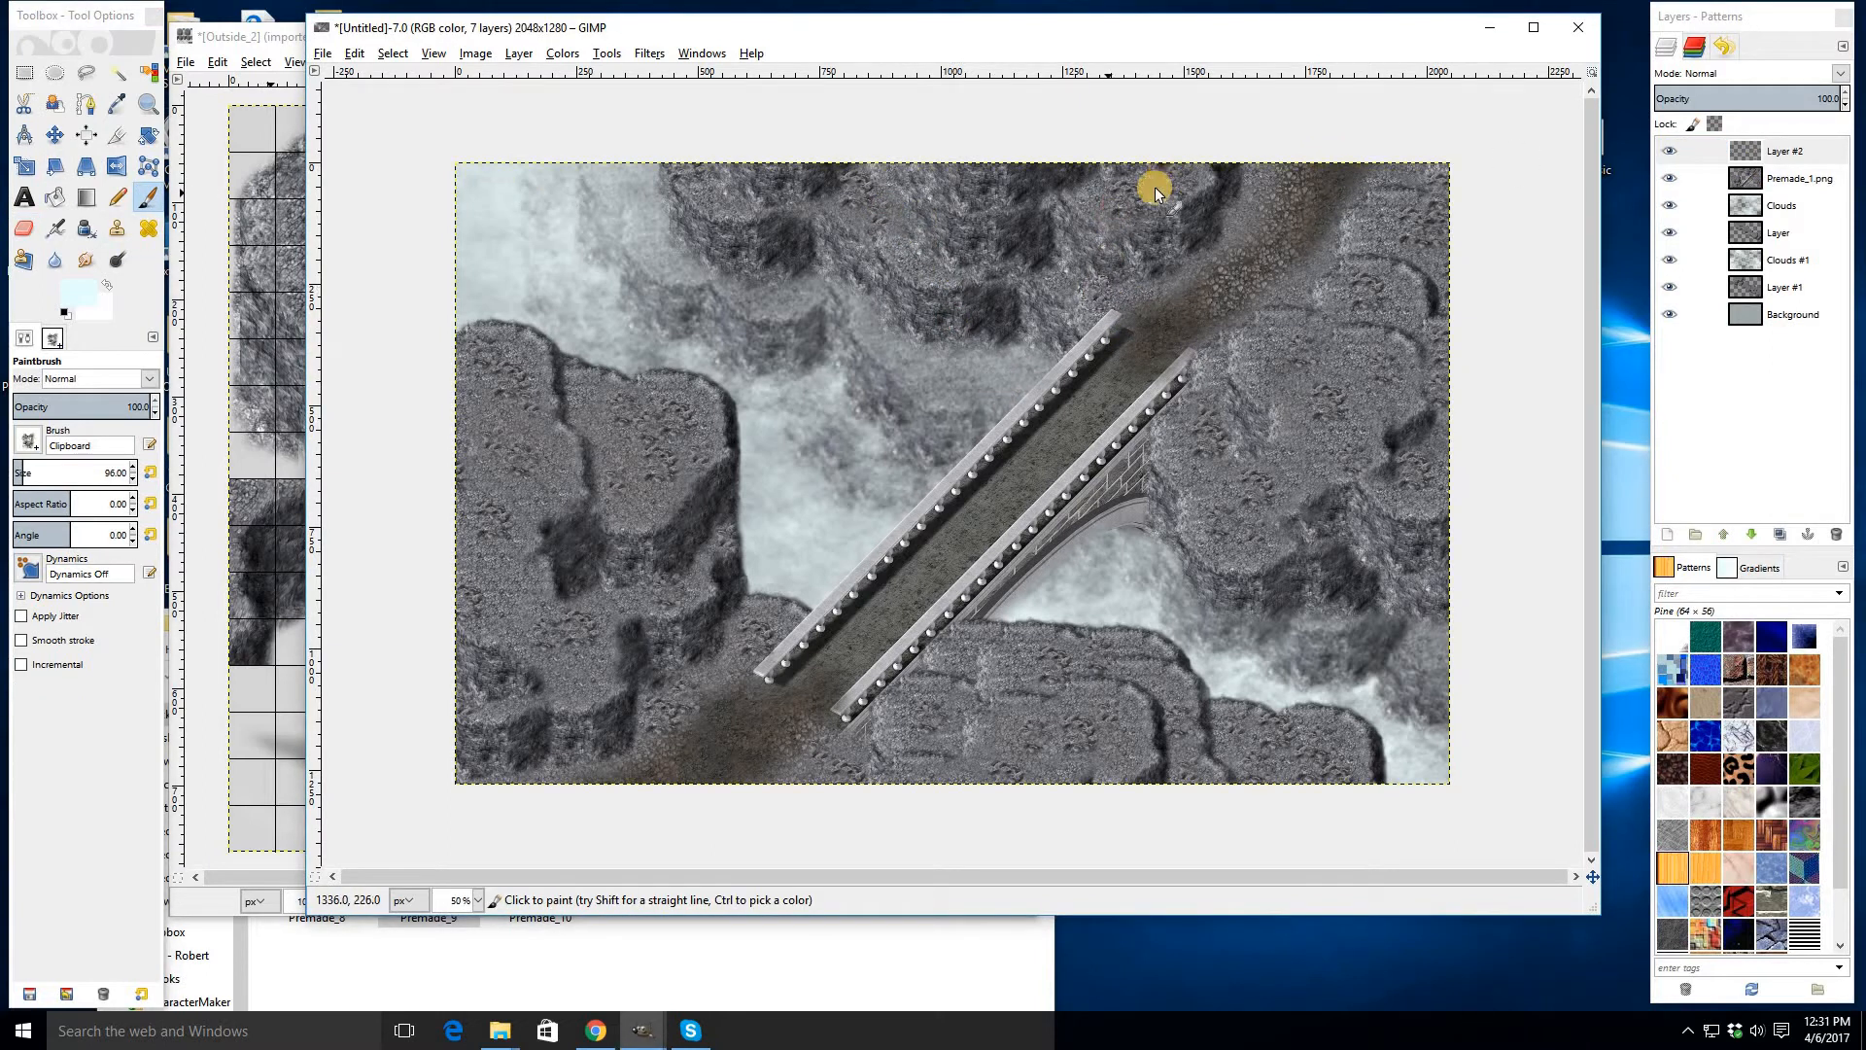
pyautogui.click(1324, 256)
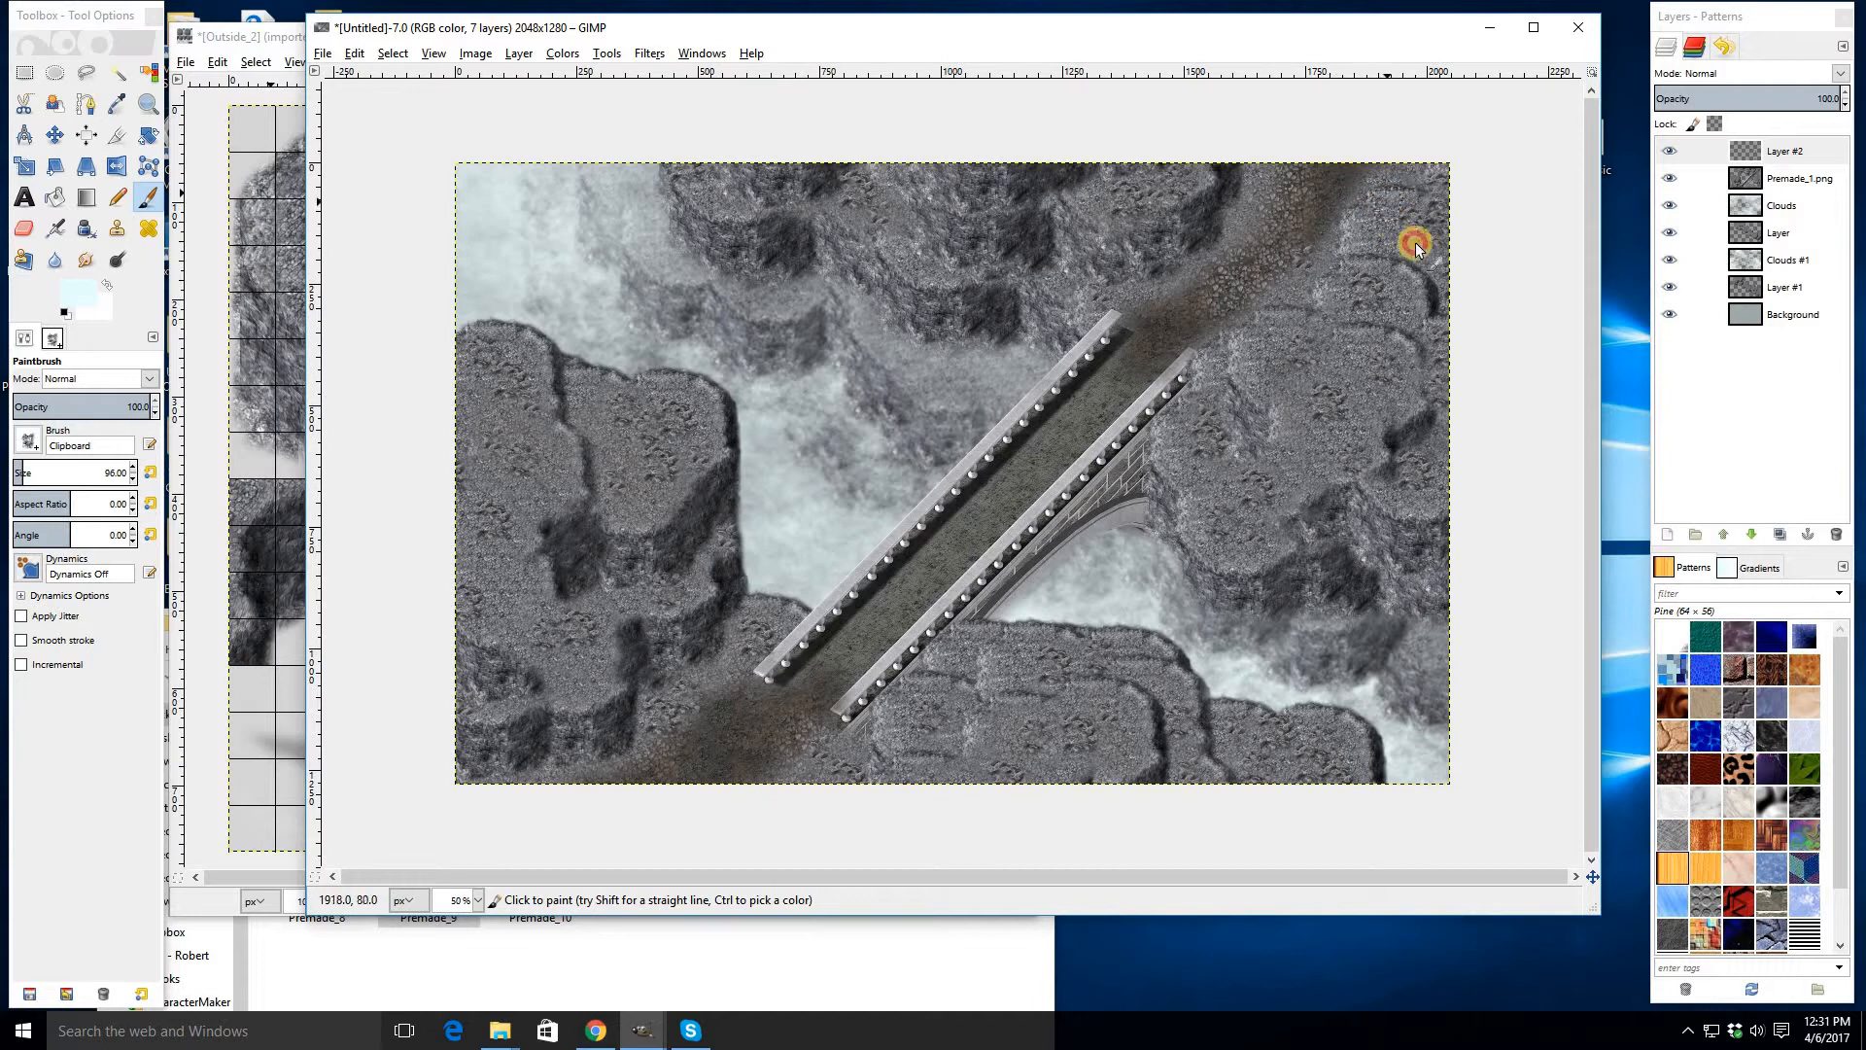
pyautogui.click(1409, 177)
pyautogui.click(1391, 421)
pyautogui.click(1332, 352)
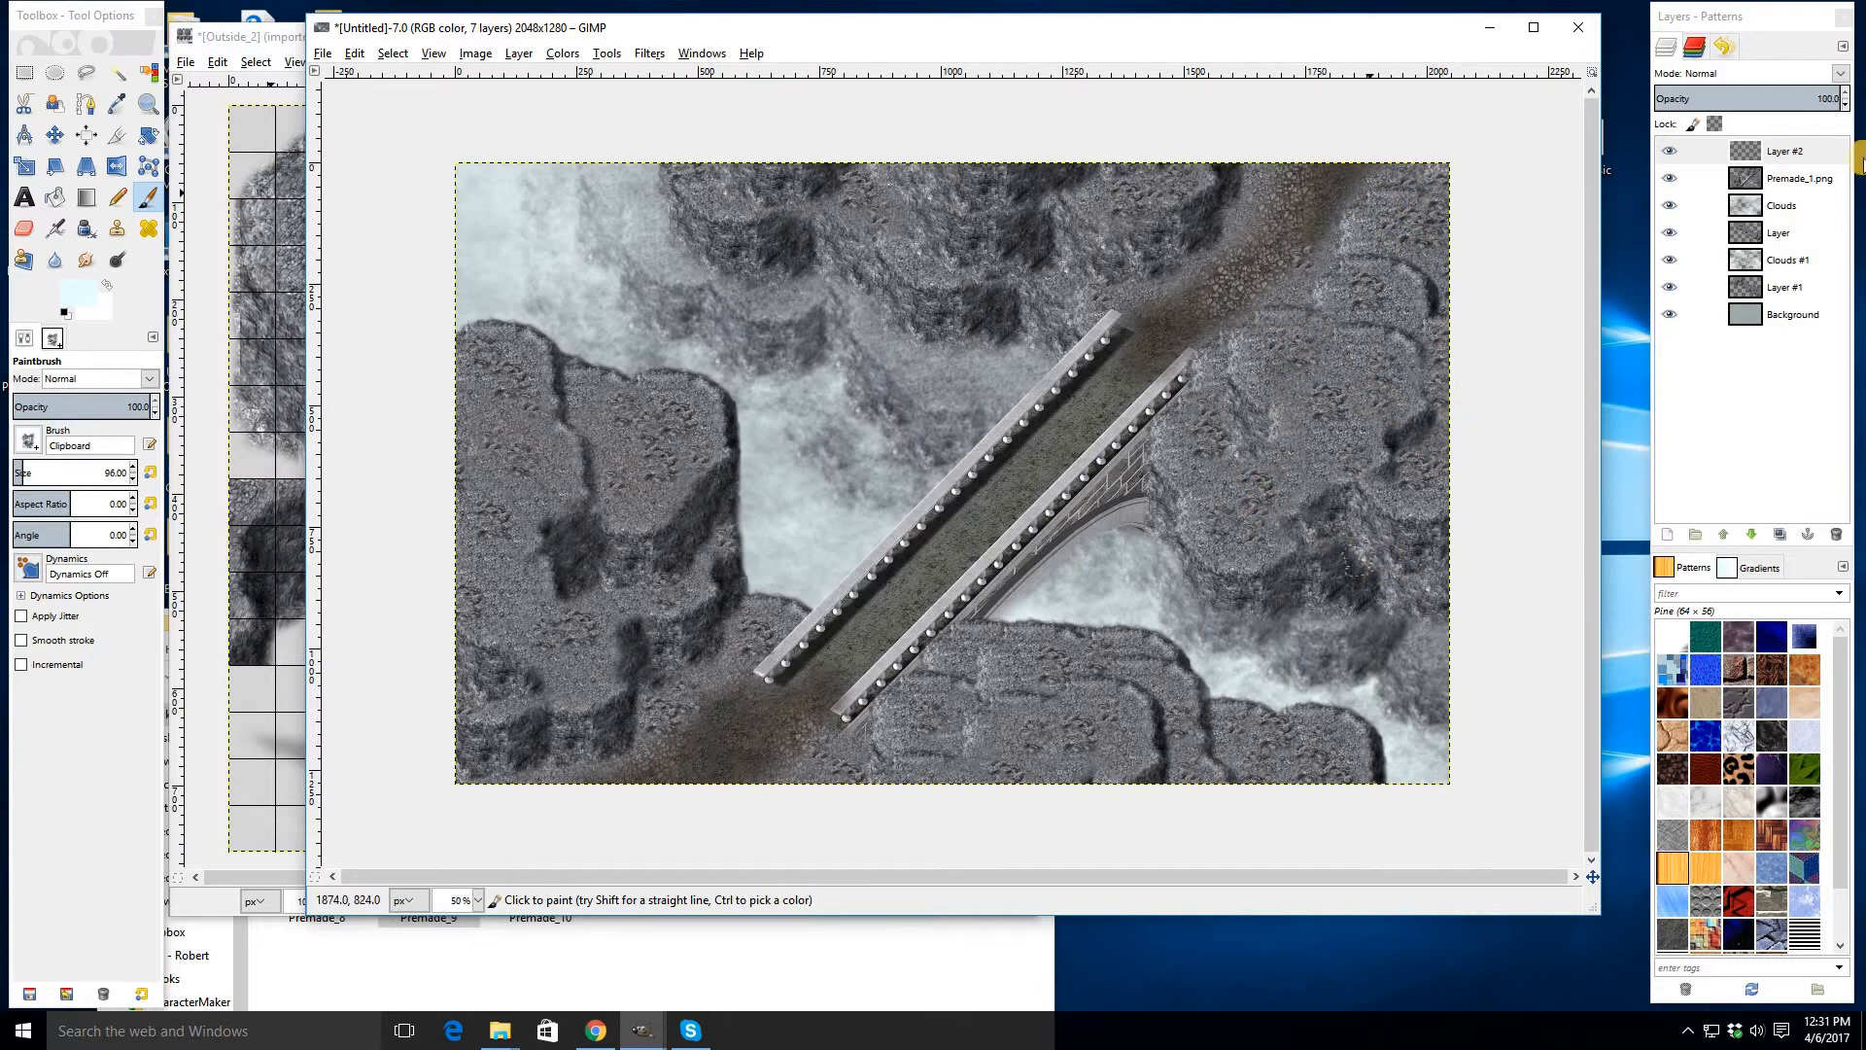
# - Select Layer #2 and undo the last change
pyautogui.click(1793, 155)
pyautogui.hotkey('ctrl', 'z')
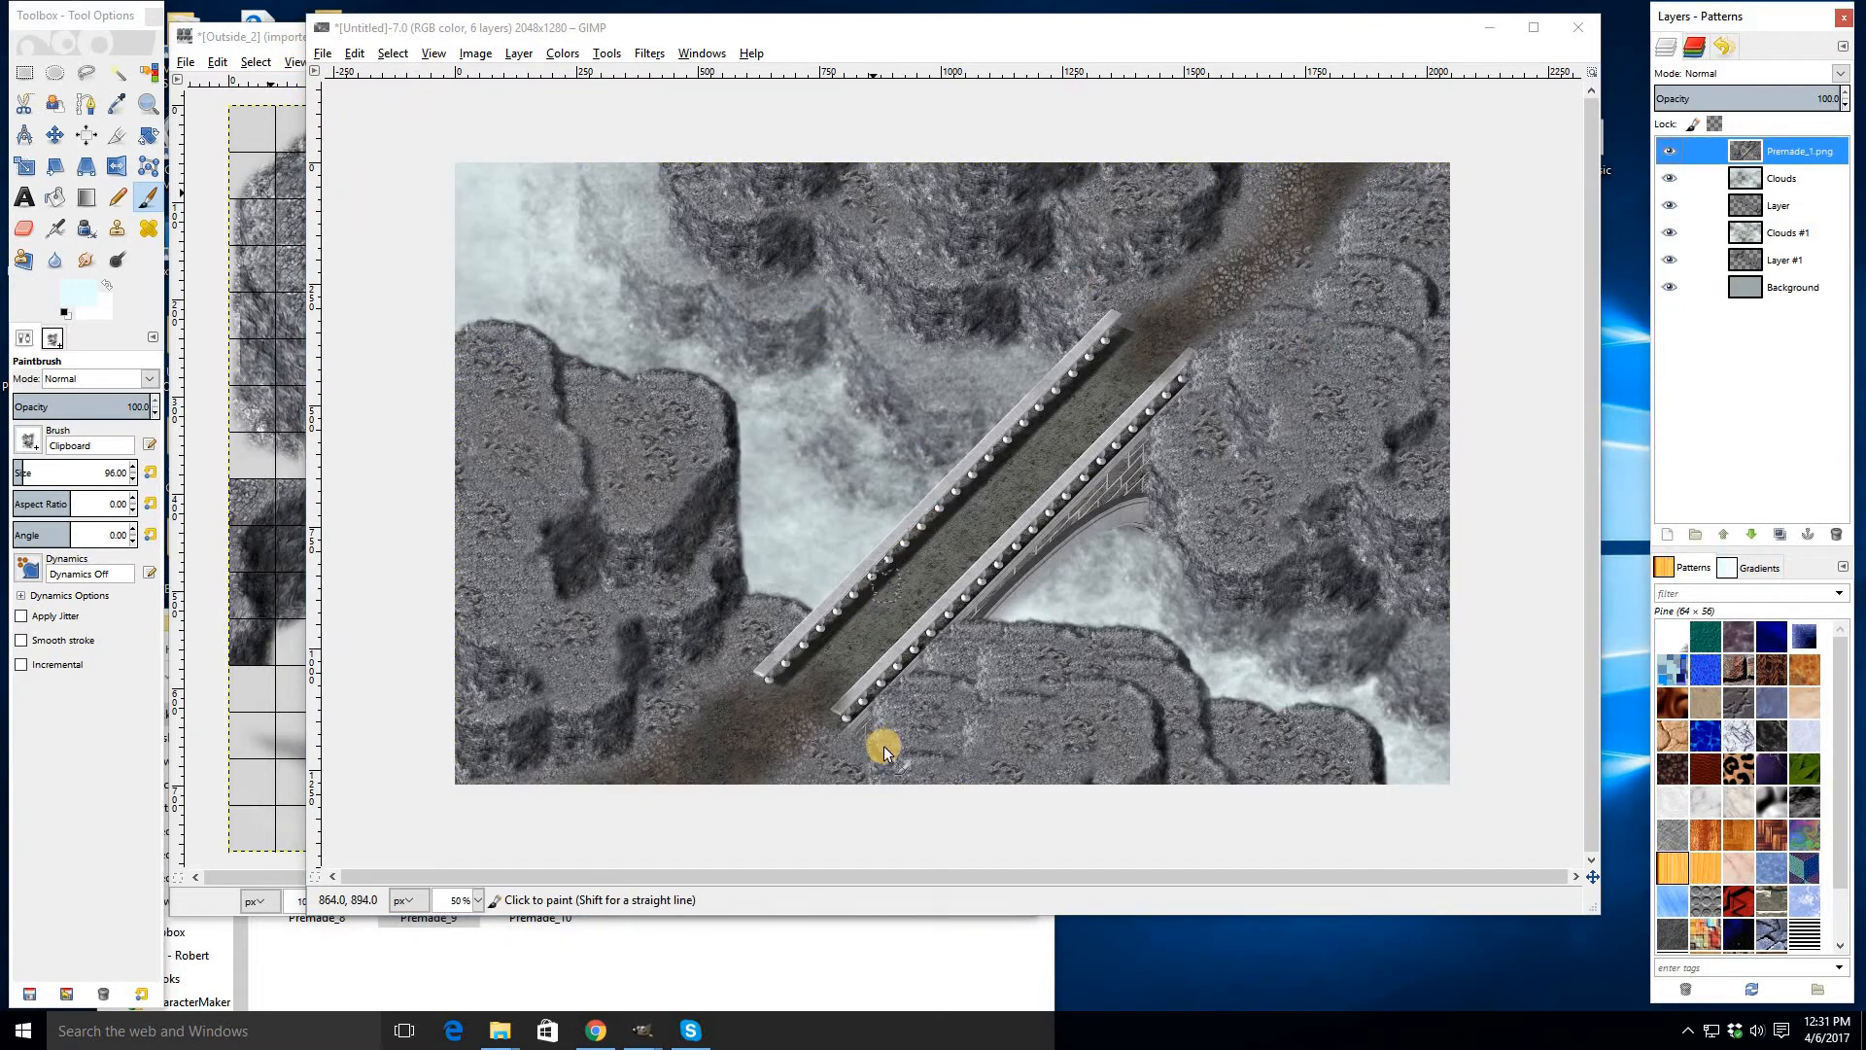
pyautogui.scroll(1, 882, 747)
pyautogui.scroll(-1, 408, 306)
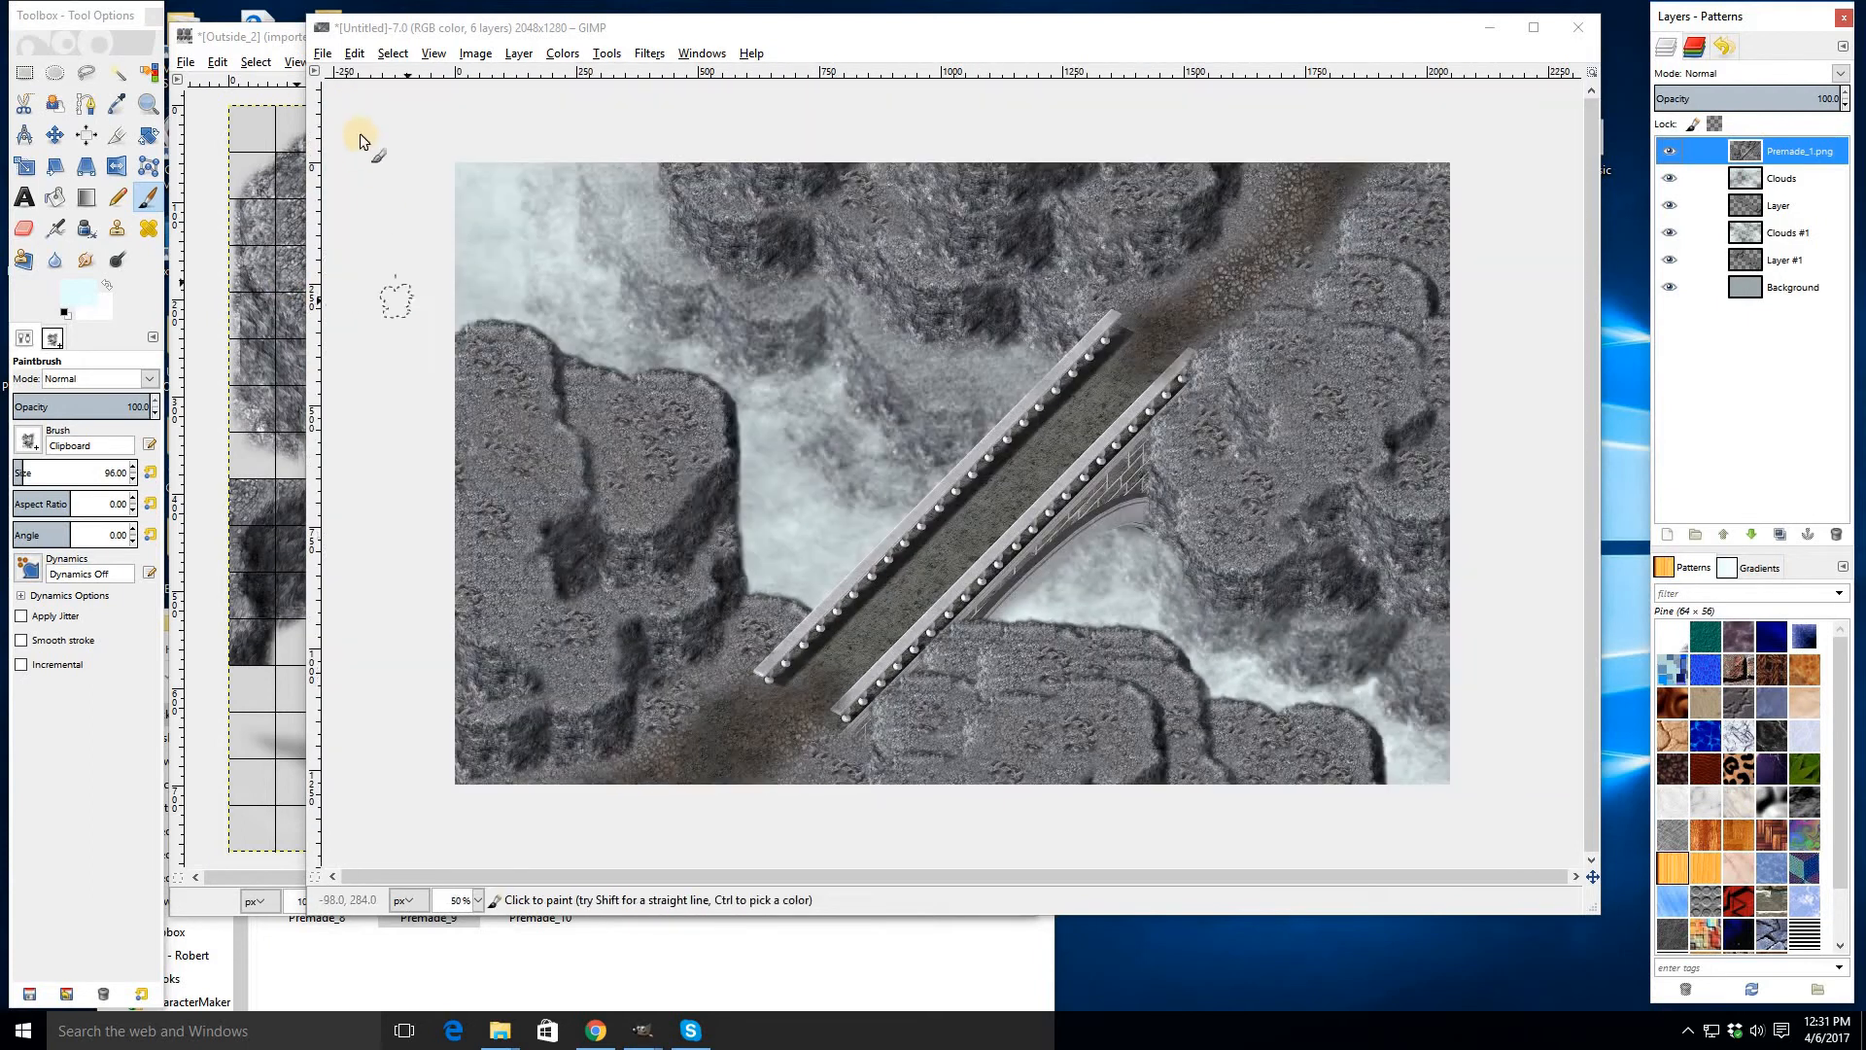
# - Close the Outside_2 tileset image without saving it
pyautogui.click(240, 39)
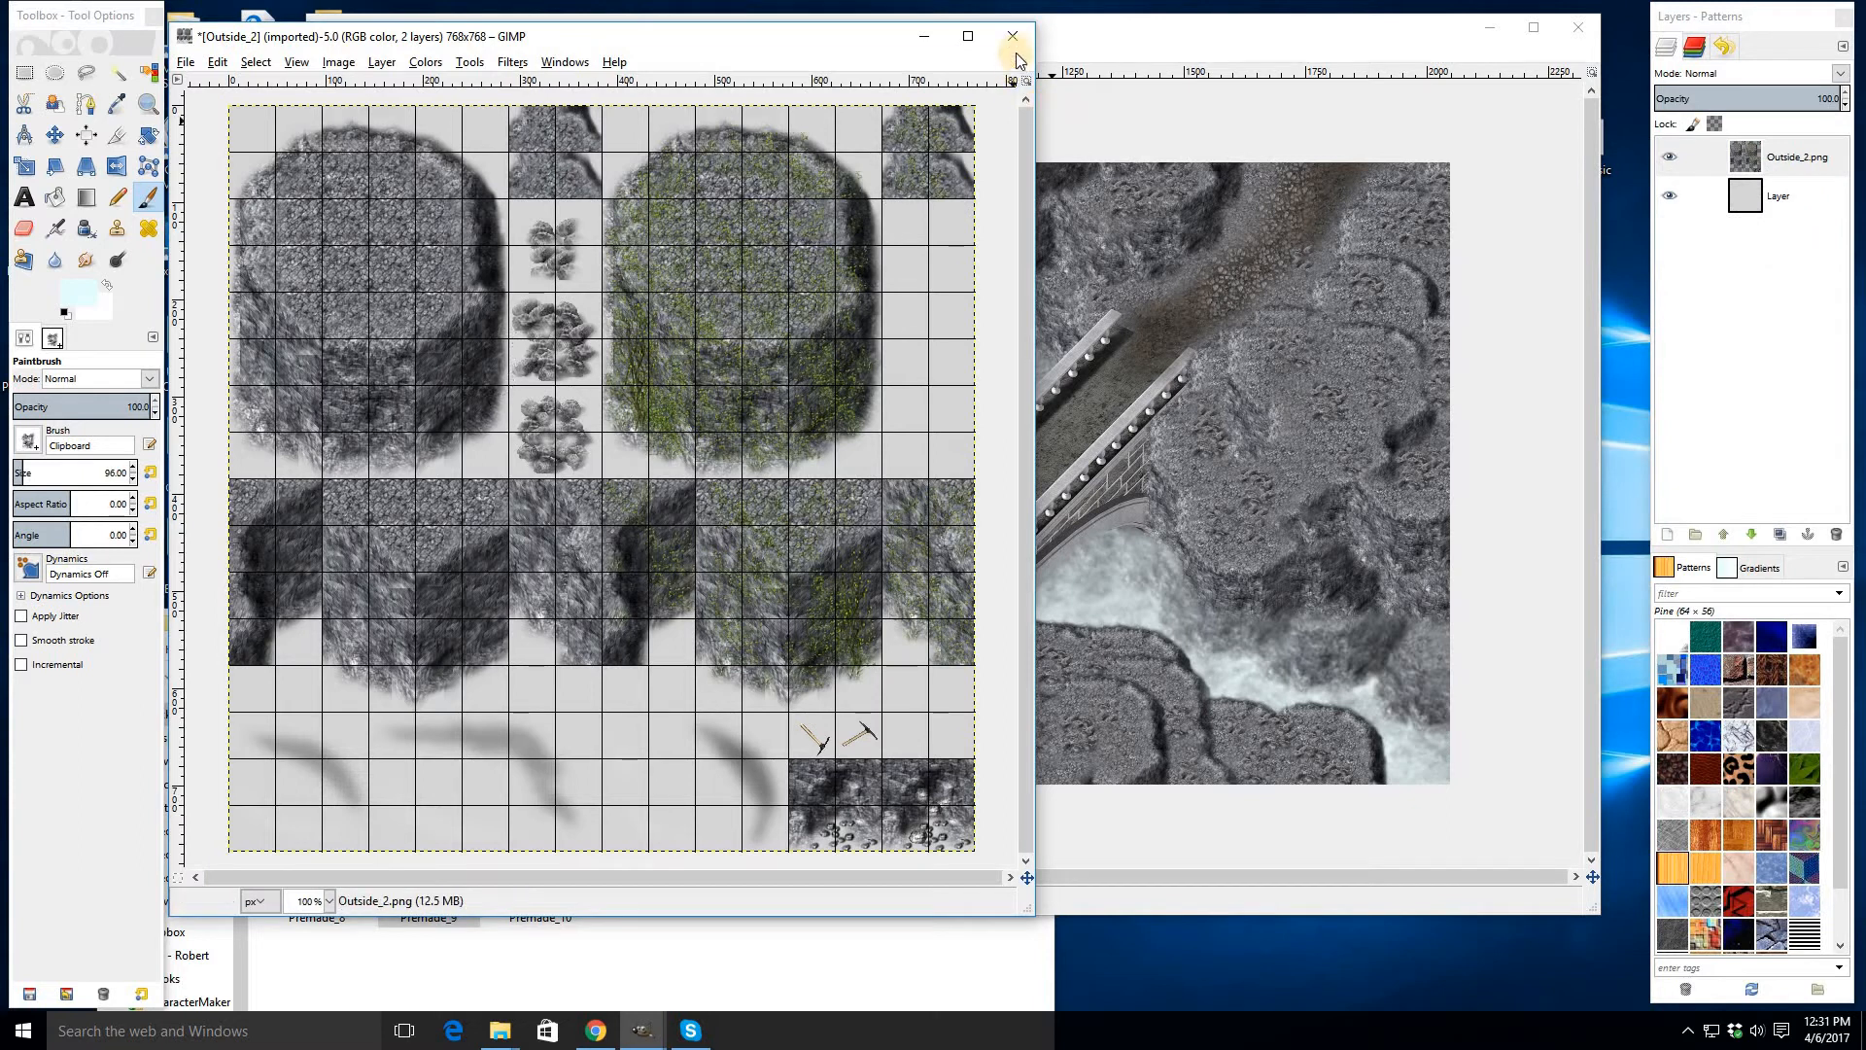
pyautogui.click(601, 586)
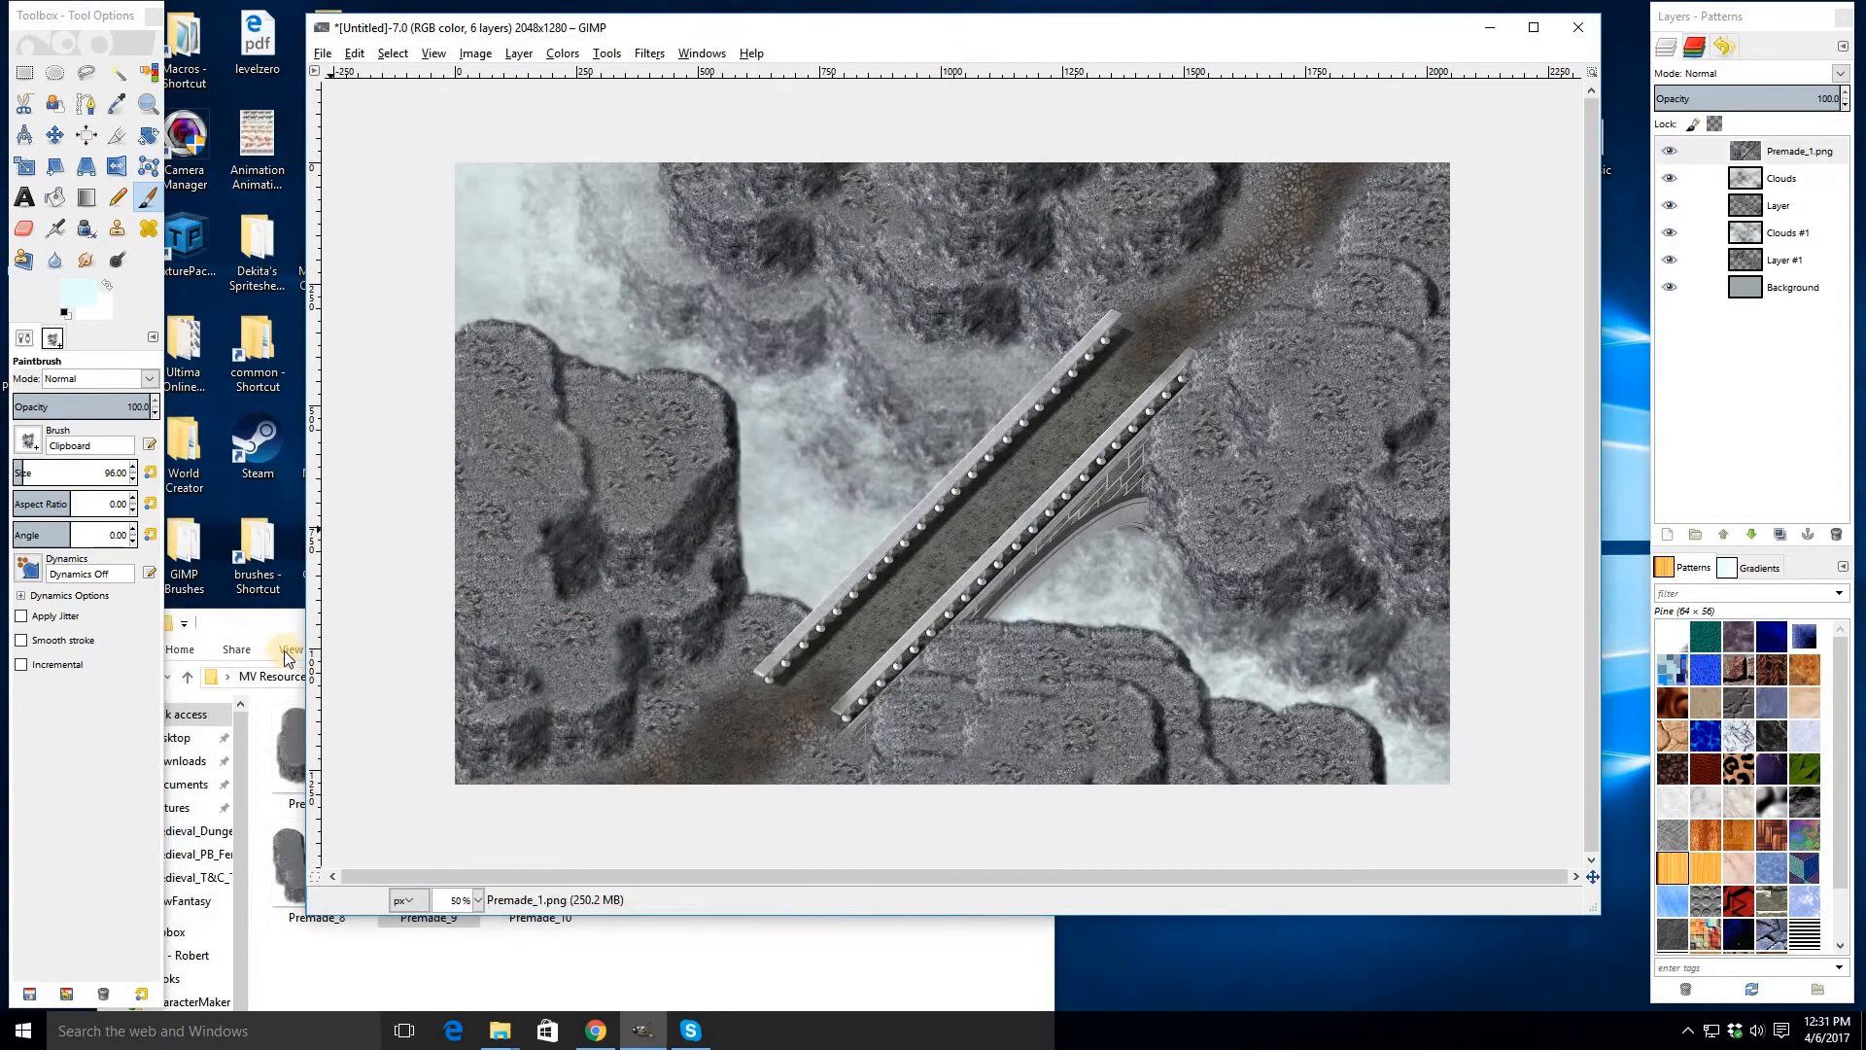
# - Close the extra Medieval_Dungeons_Tiles and Medieval_T&C_Tiles Explorer windows and the Store window
pyautogui.moveTo(269, 626); pyautogui.dragTo(312, 550)
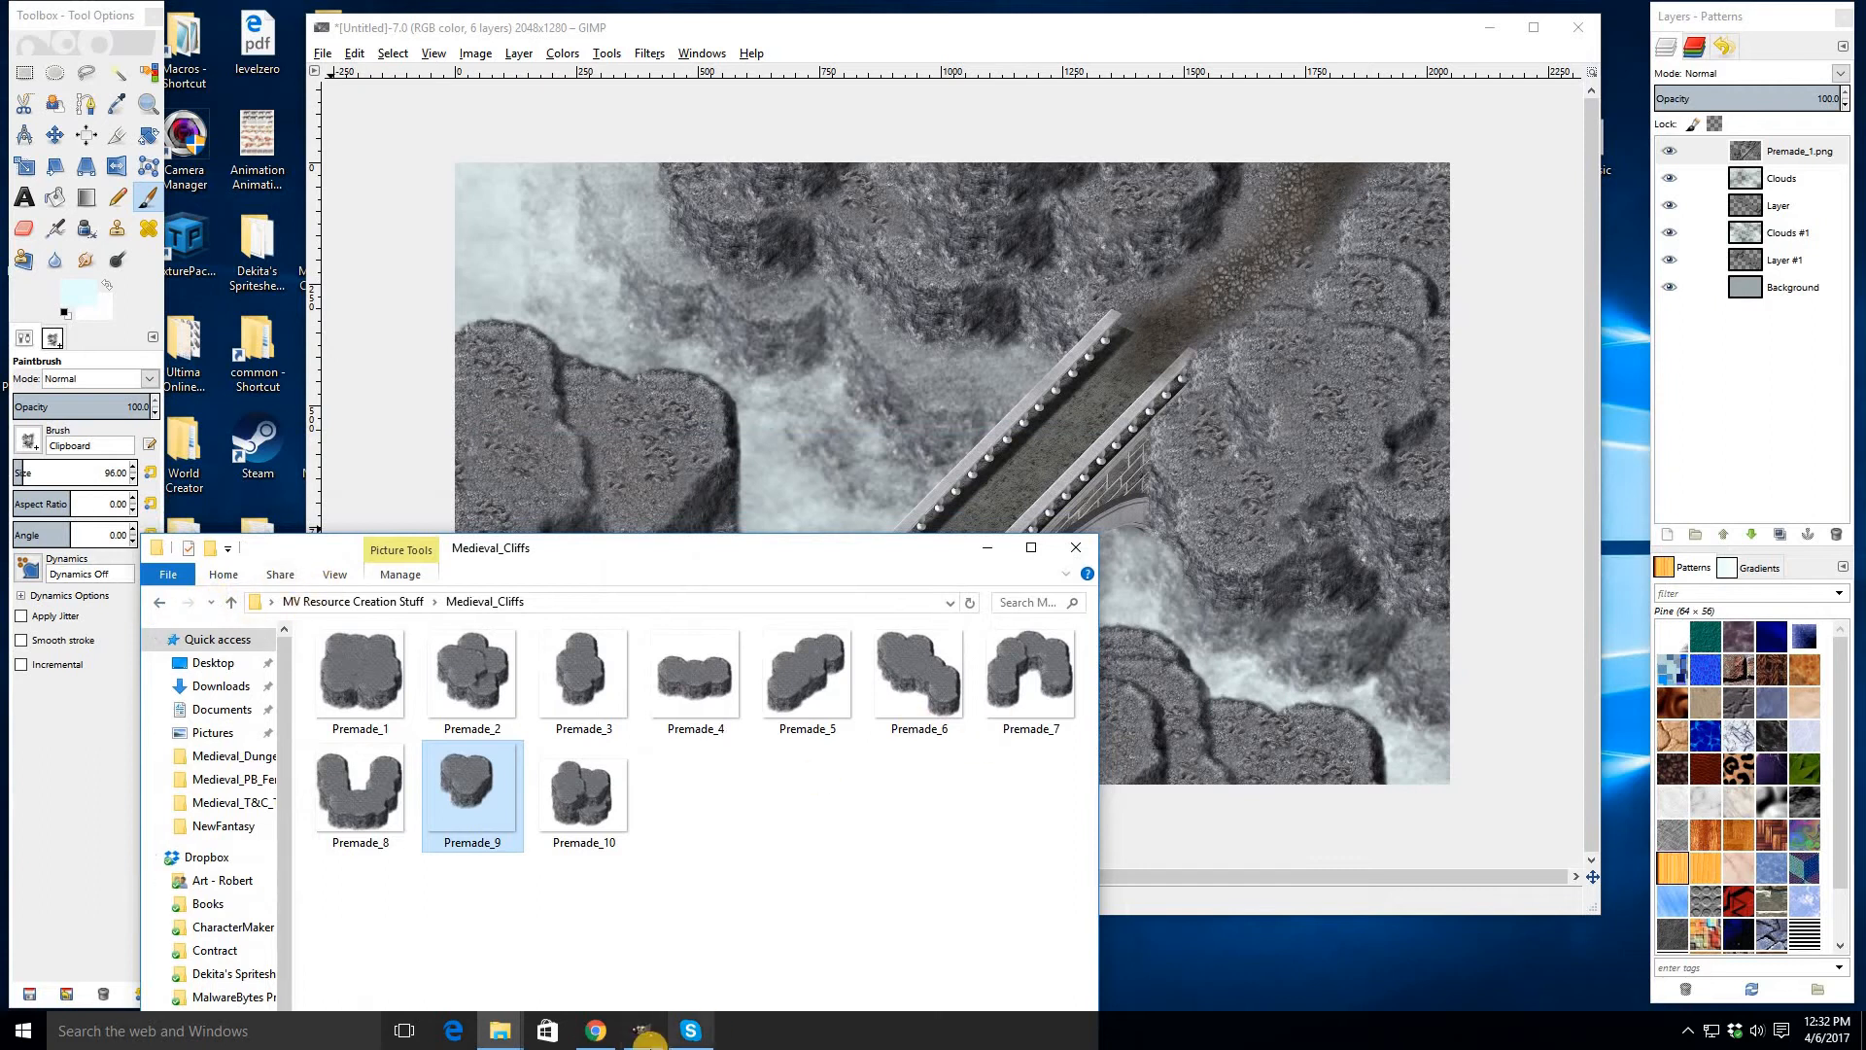
pyautogui.click(499, 1030)
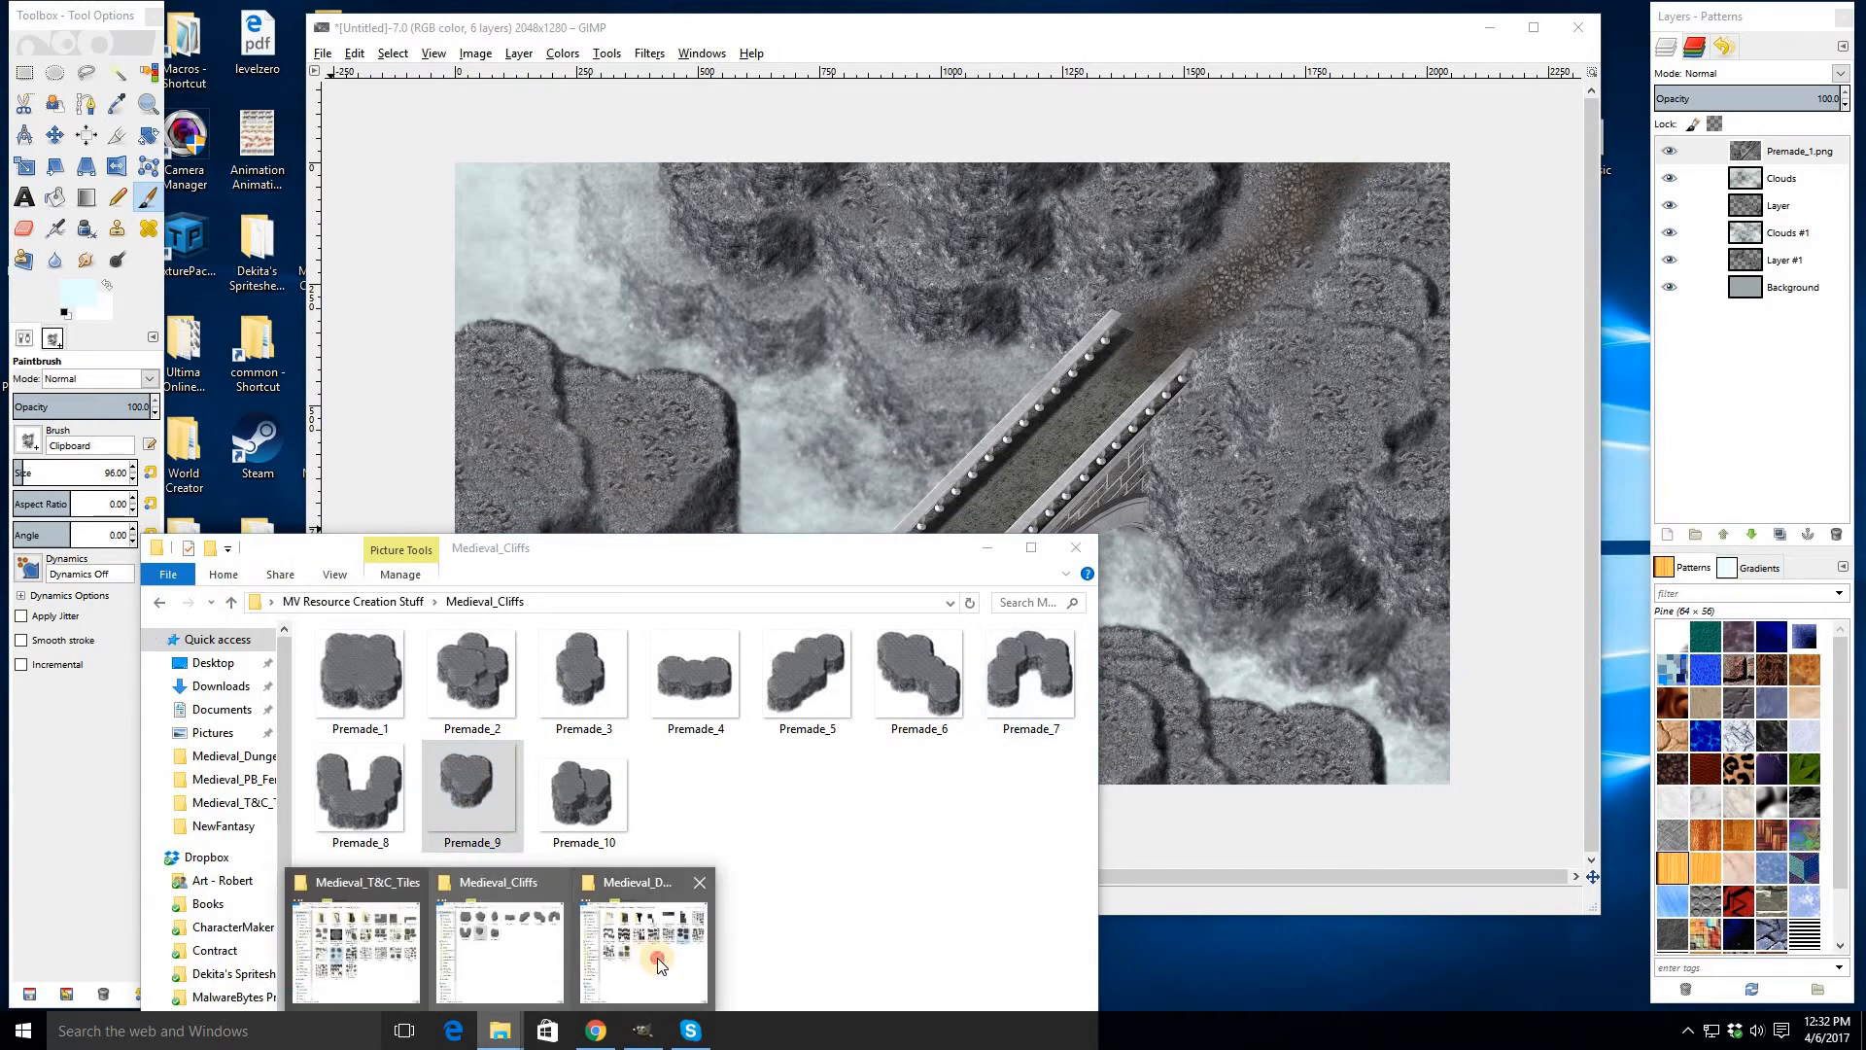
pyautogui.click(641, 962)
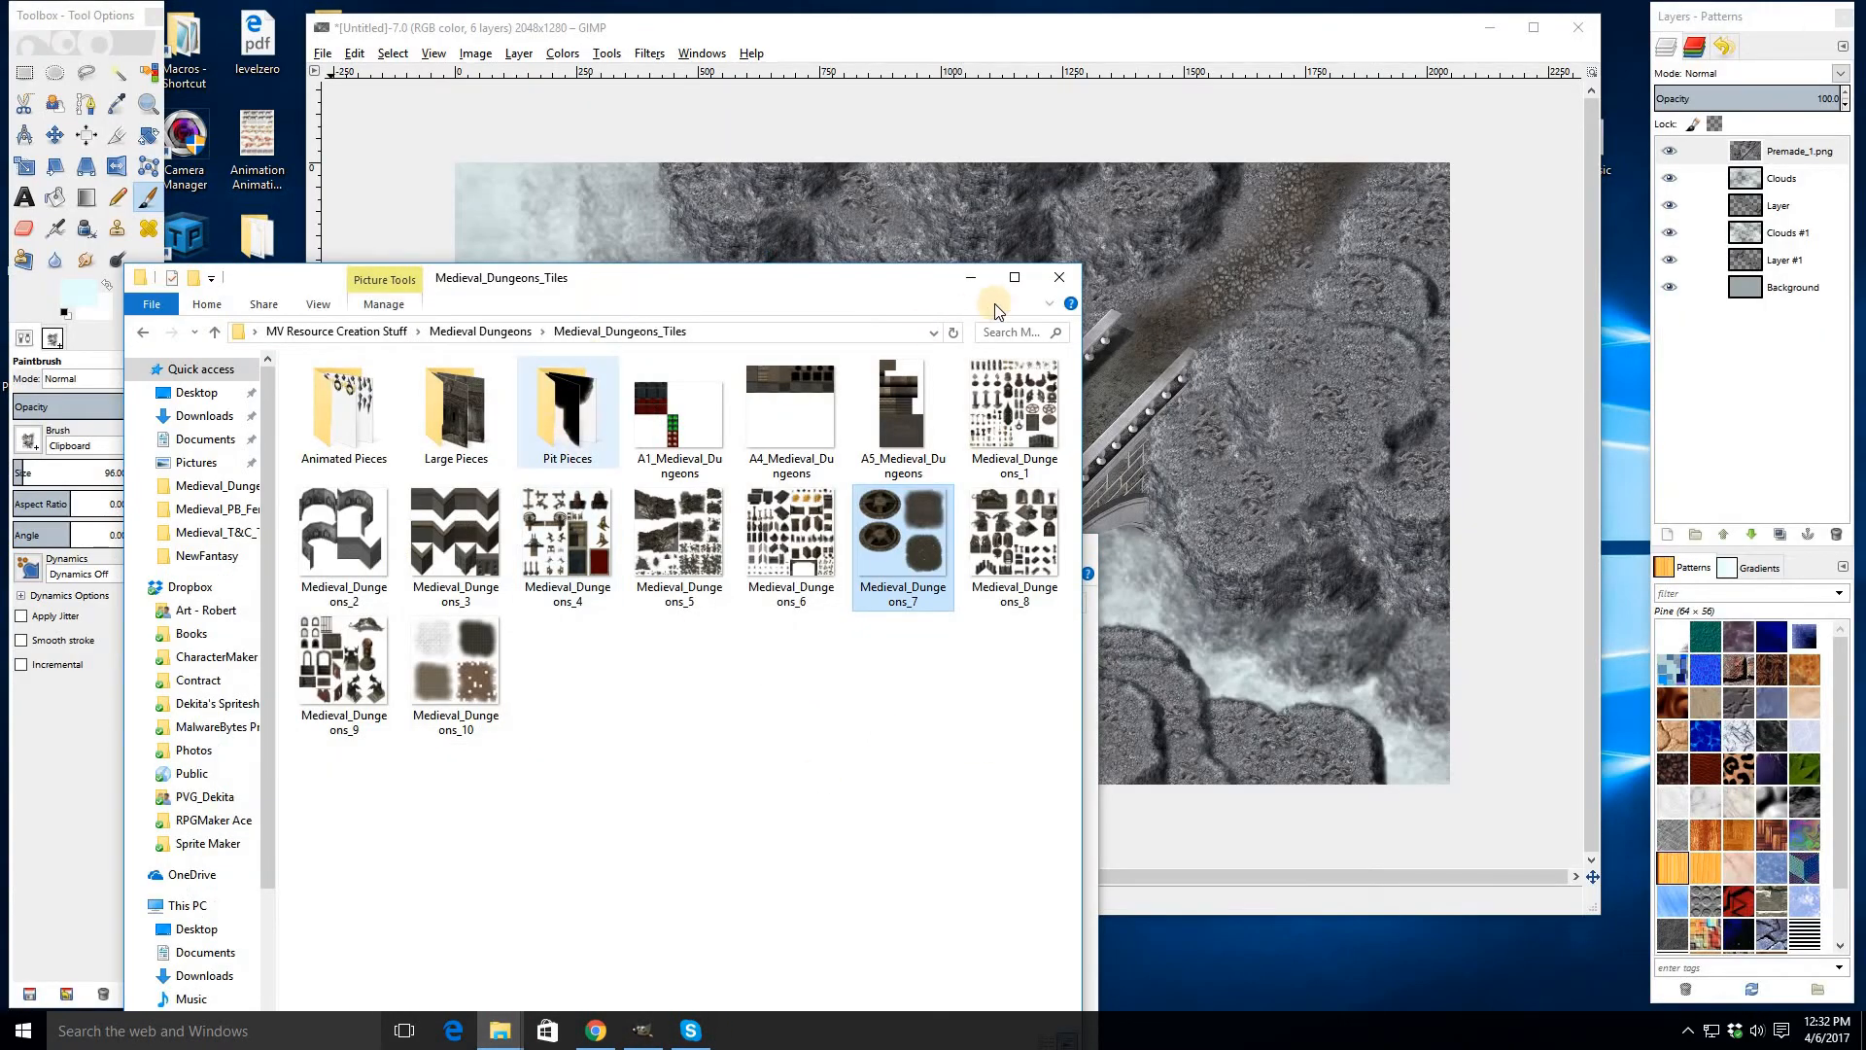
pyautogui.click(1059, 280)
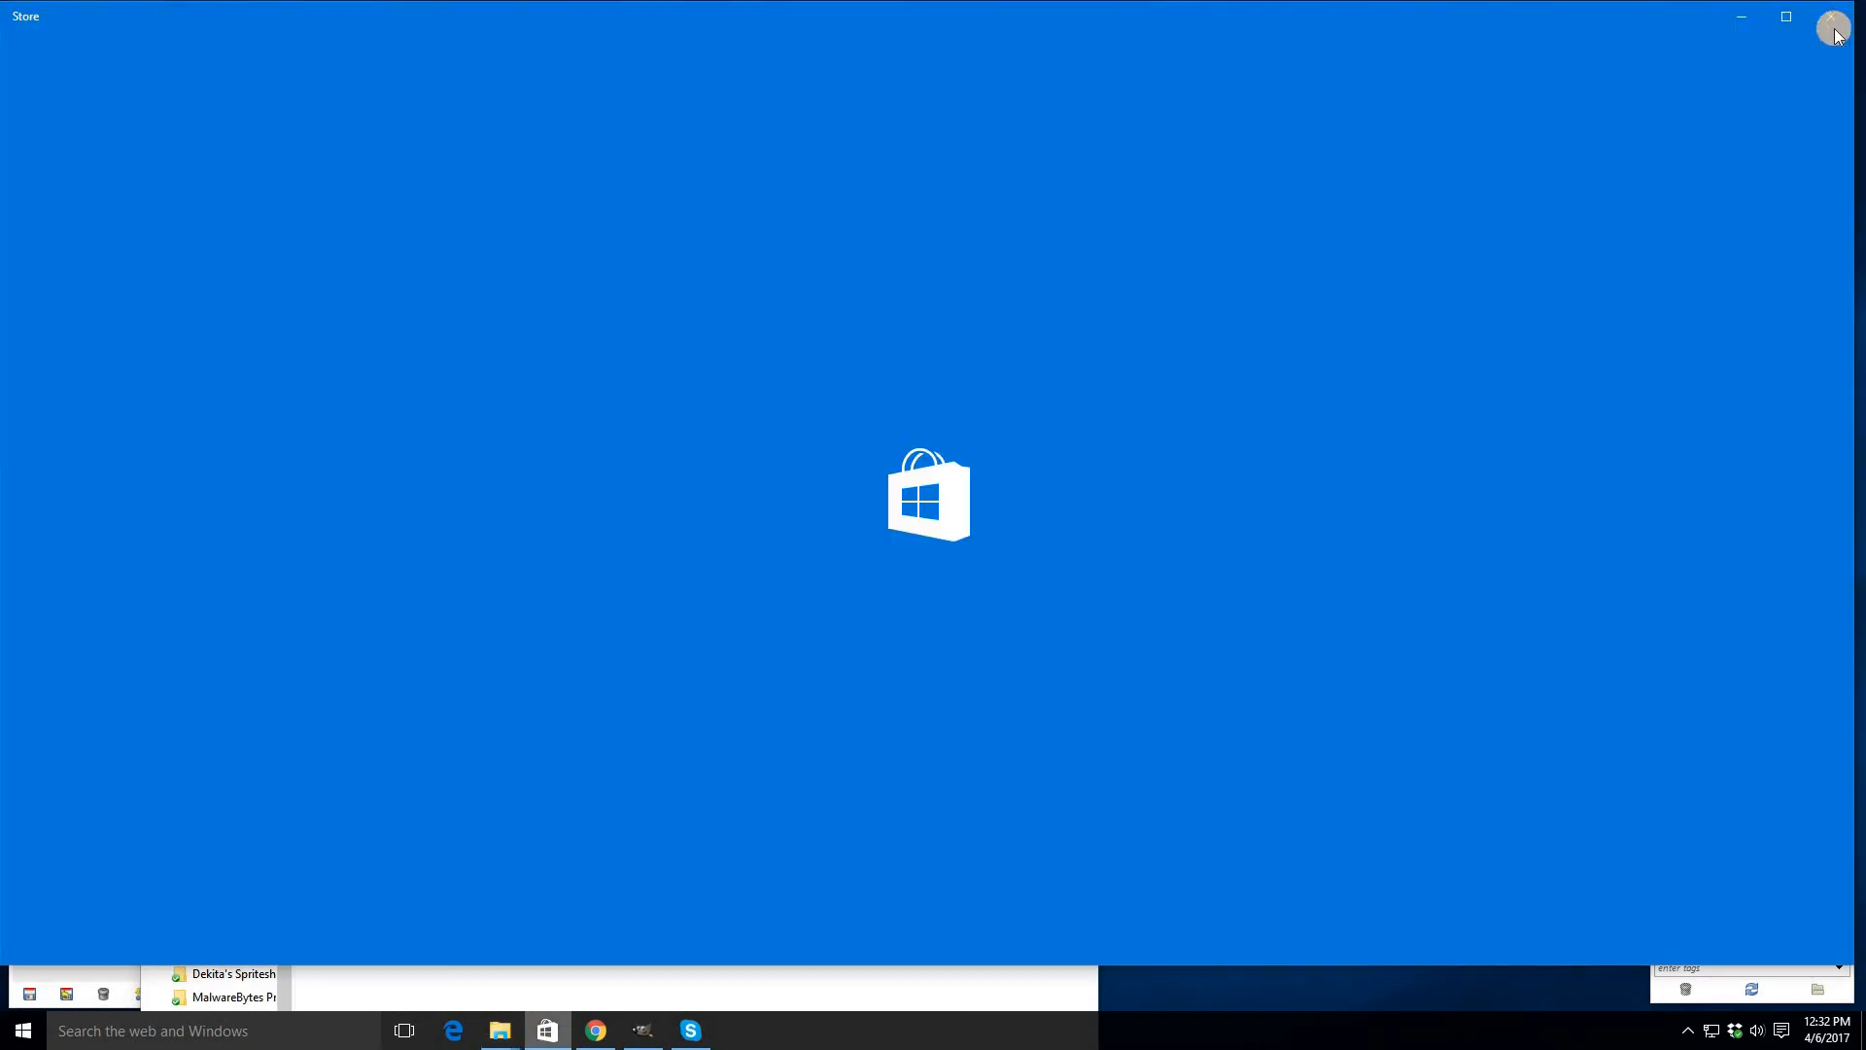
pyautogui.click(1831, 20)
pyautogui.moveTo(500, 1028)
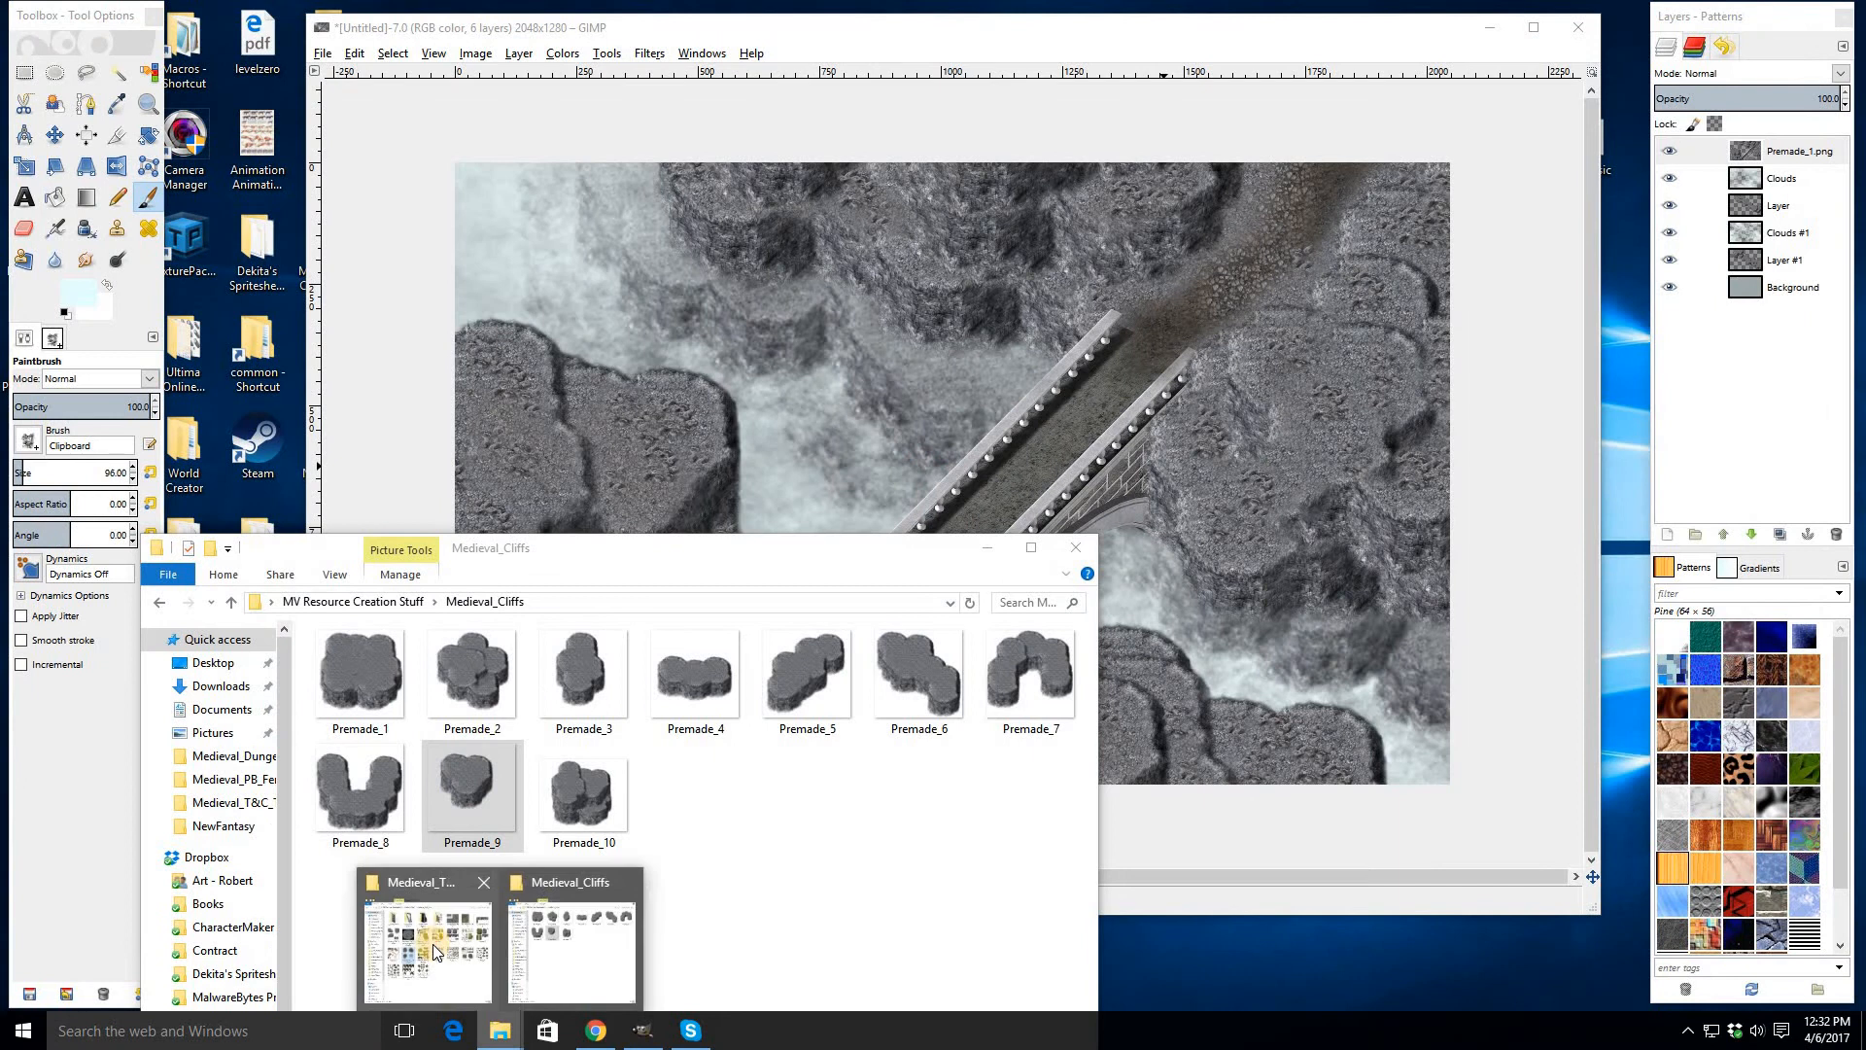
pyautogui.click(436, 951)
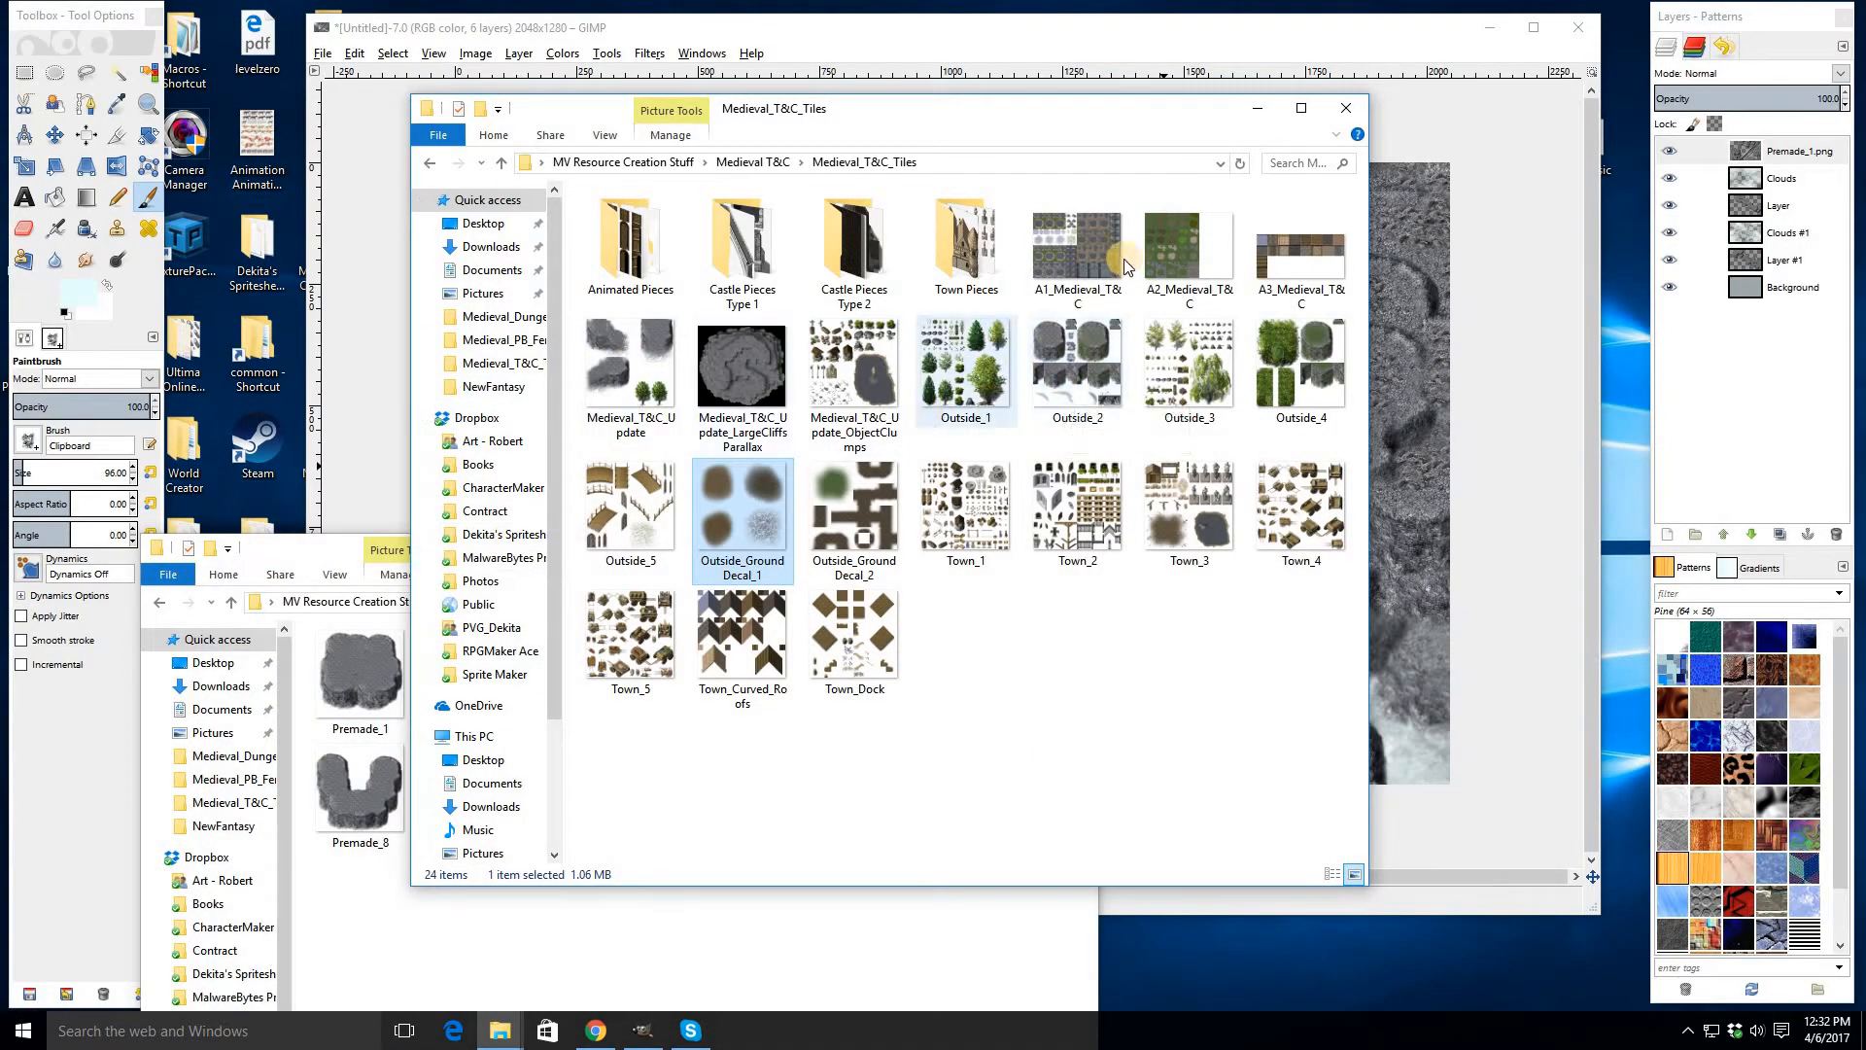
pyautogui.click(1251, 120)
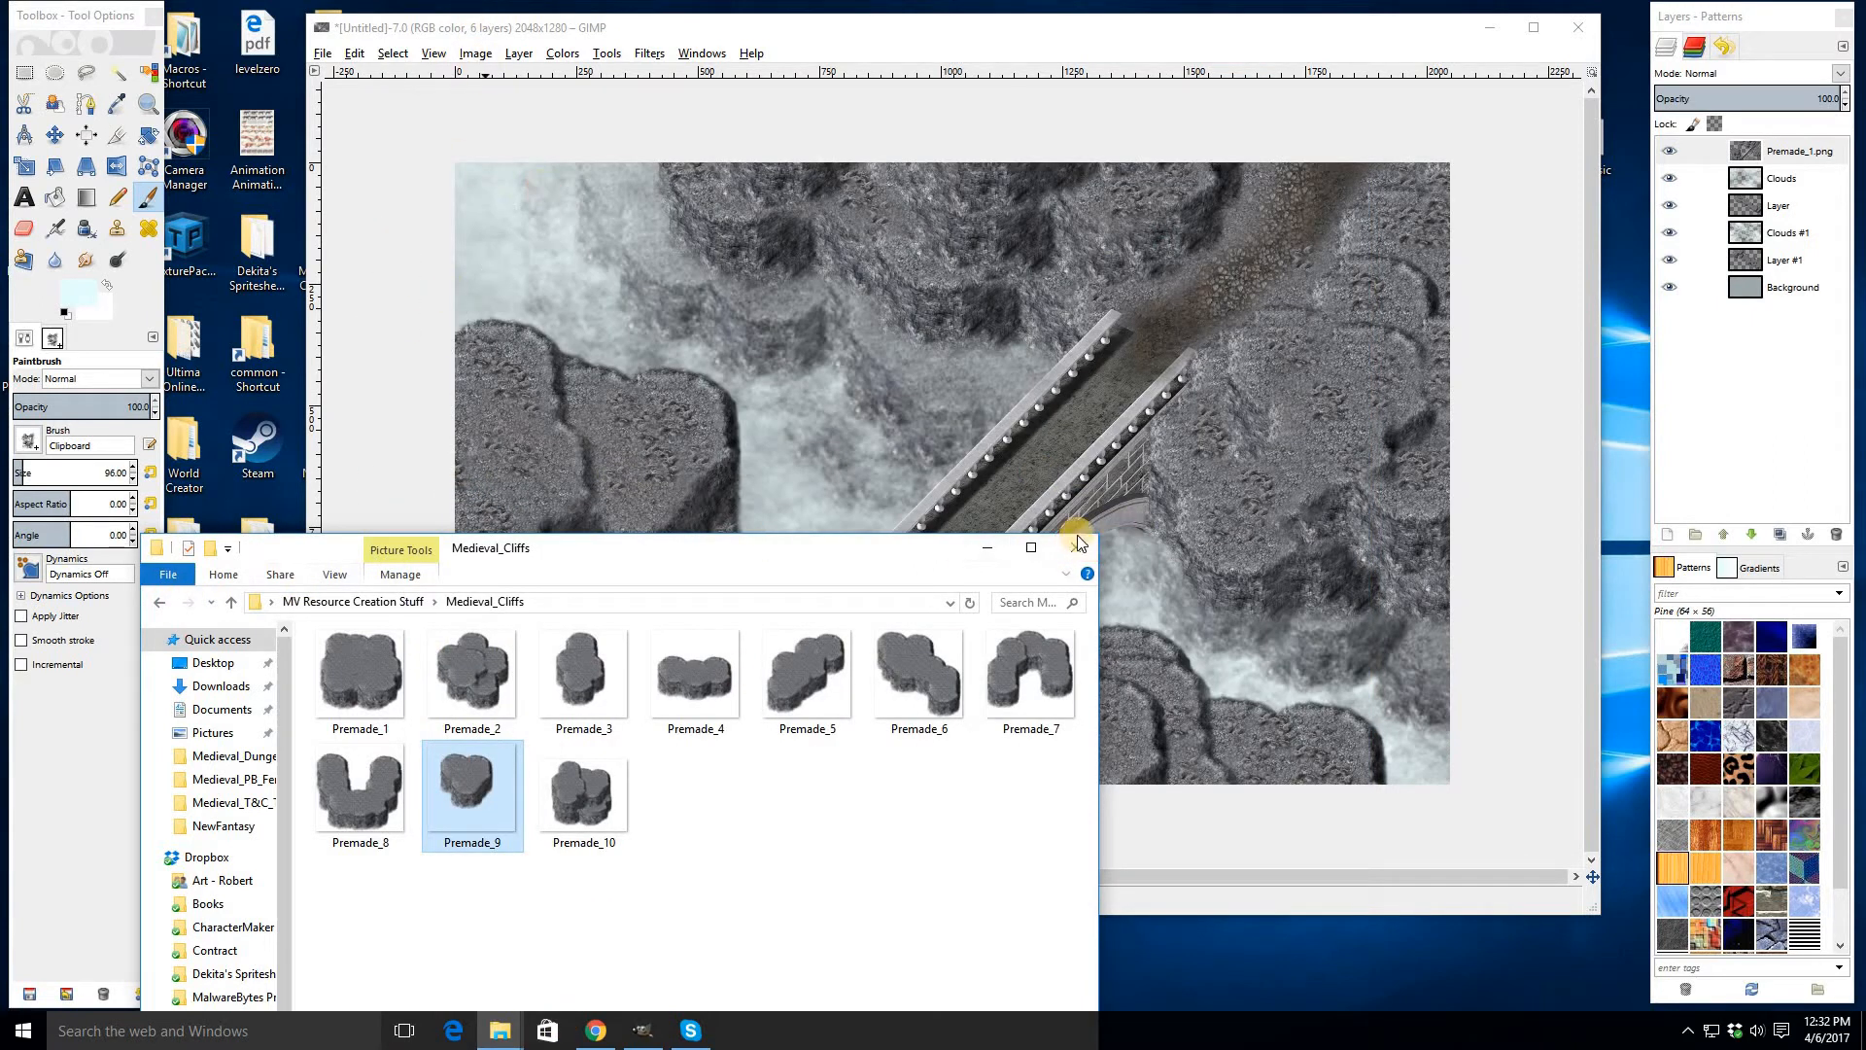
# - Open the Medieval Plague Bringers folder from the desktop and arrange it beside the bridge image
pyautogui.moveTo(780, 29); pyautogui.dragTo(894, 39)
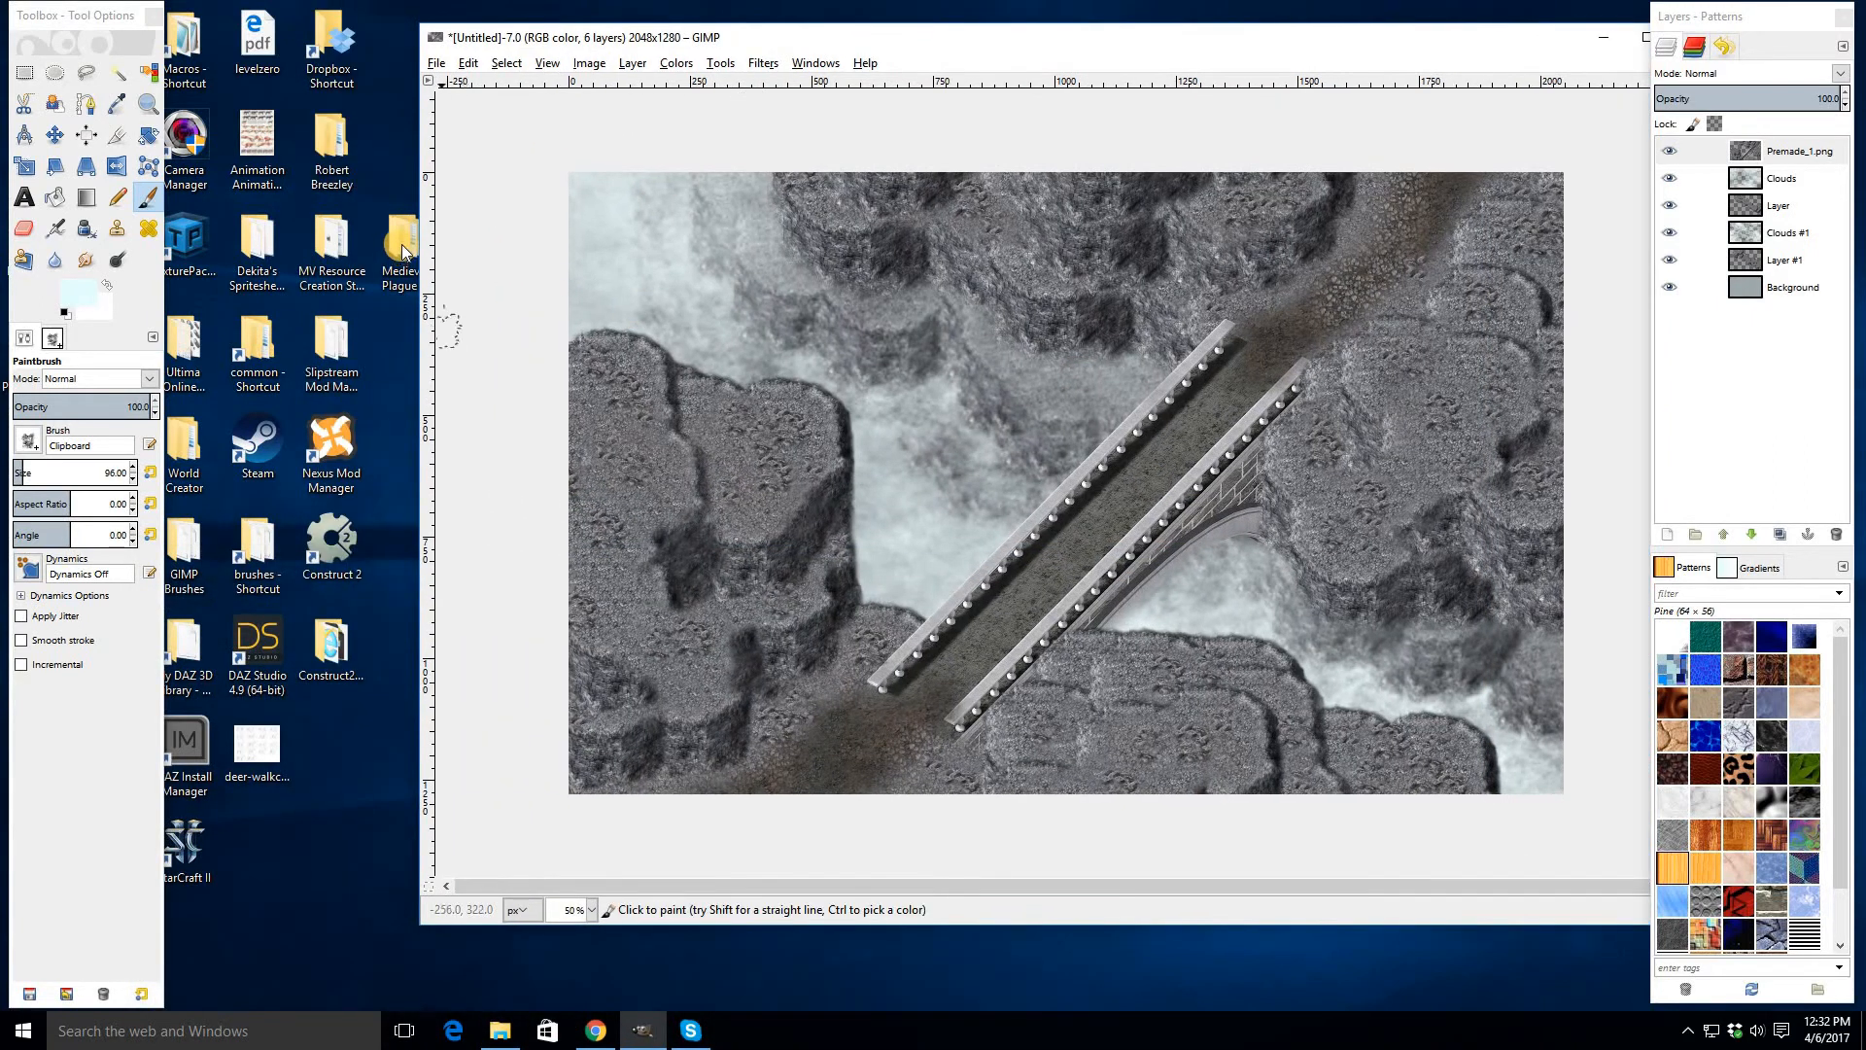
pyautogui.click(403, 245)
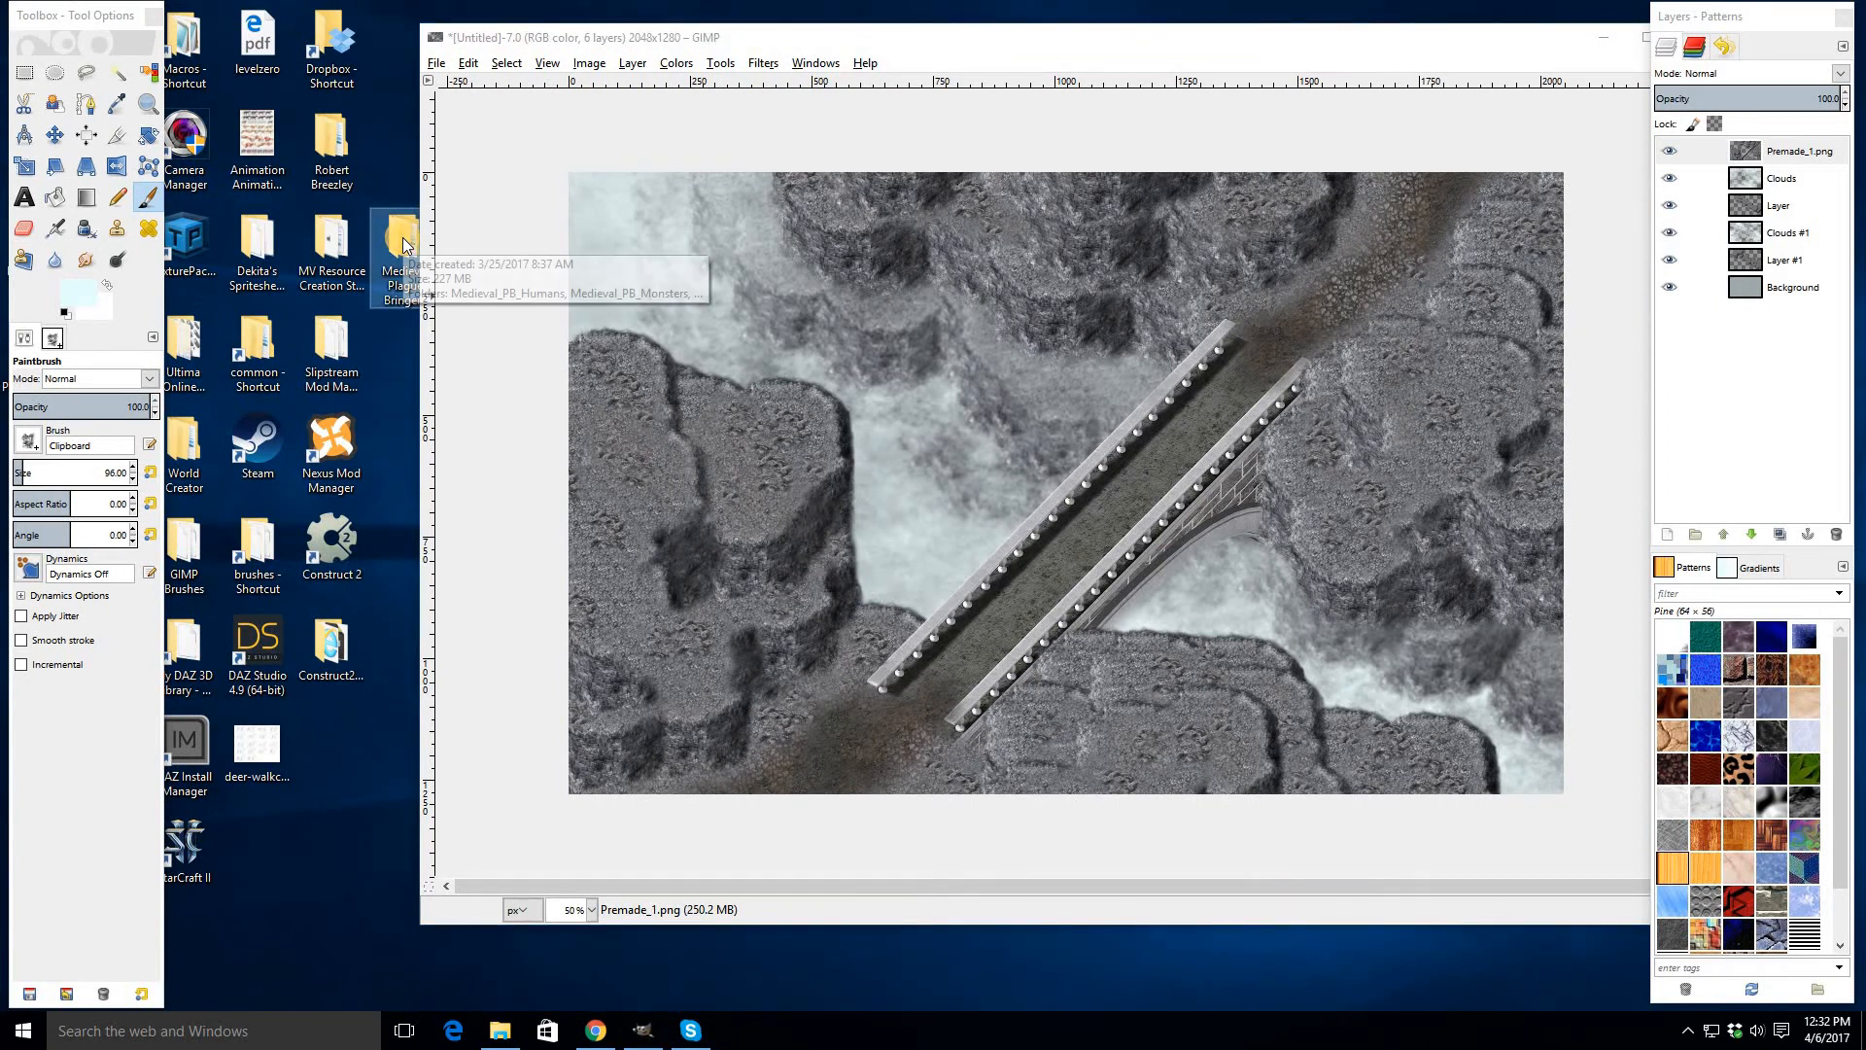
pyautogui.doubleClick(404, 245)
pyautogui.moveTo(797, 139); pyautogui.dragTo(473, 240)
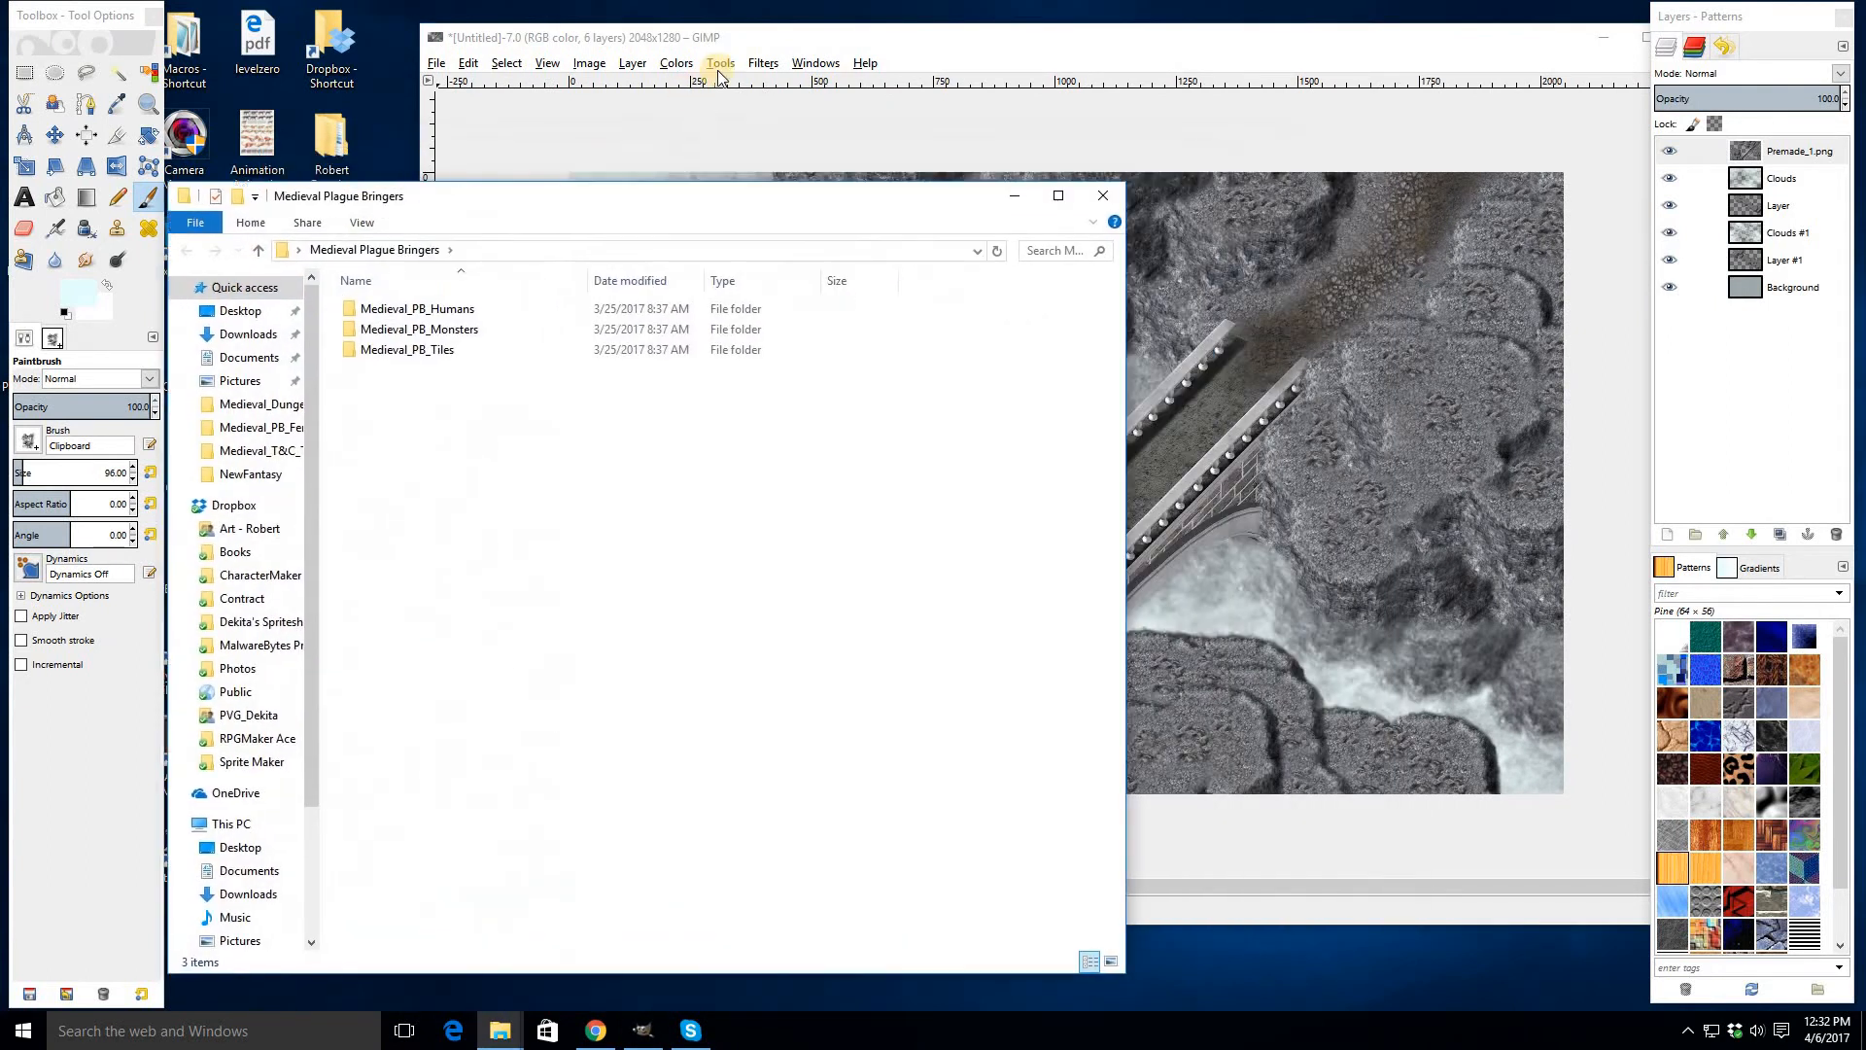
pyautogui.moveTo(729, 45); pyautogui.dragTo(640, 55)
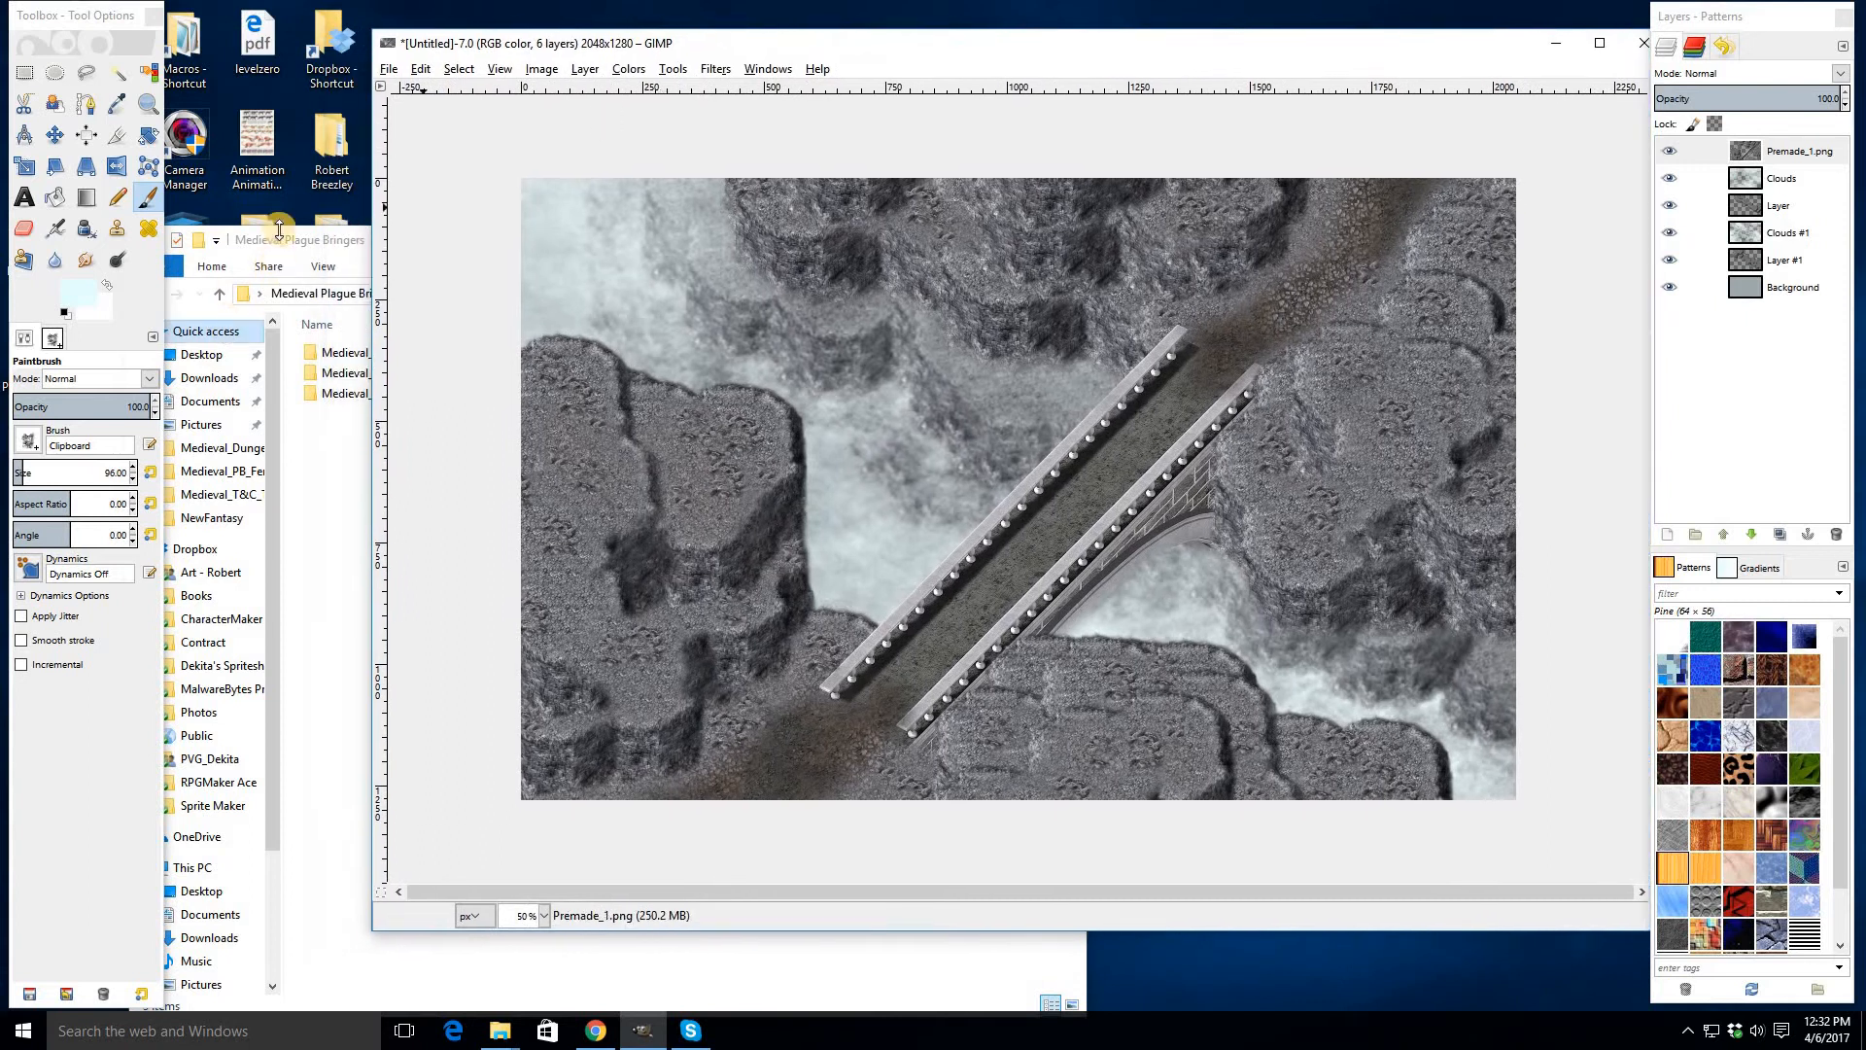
# - Open the Medieval_PB_Tiles folder and select the LARGESET image
pyautogui.click(281, 232)
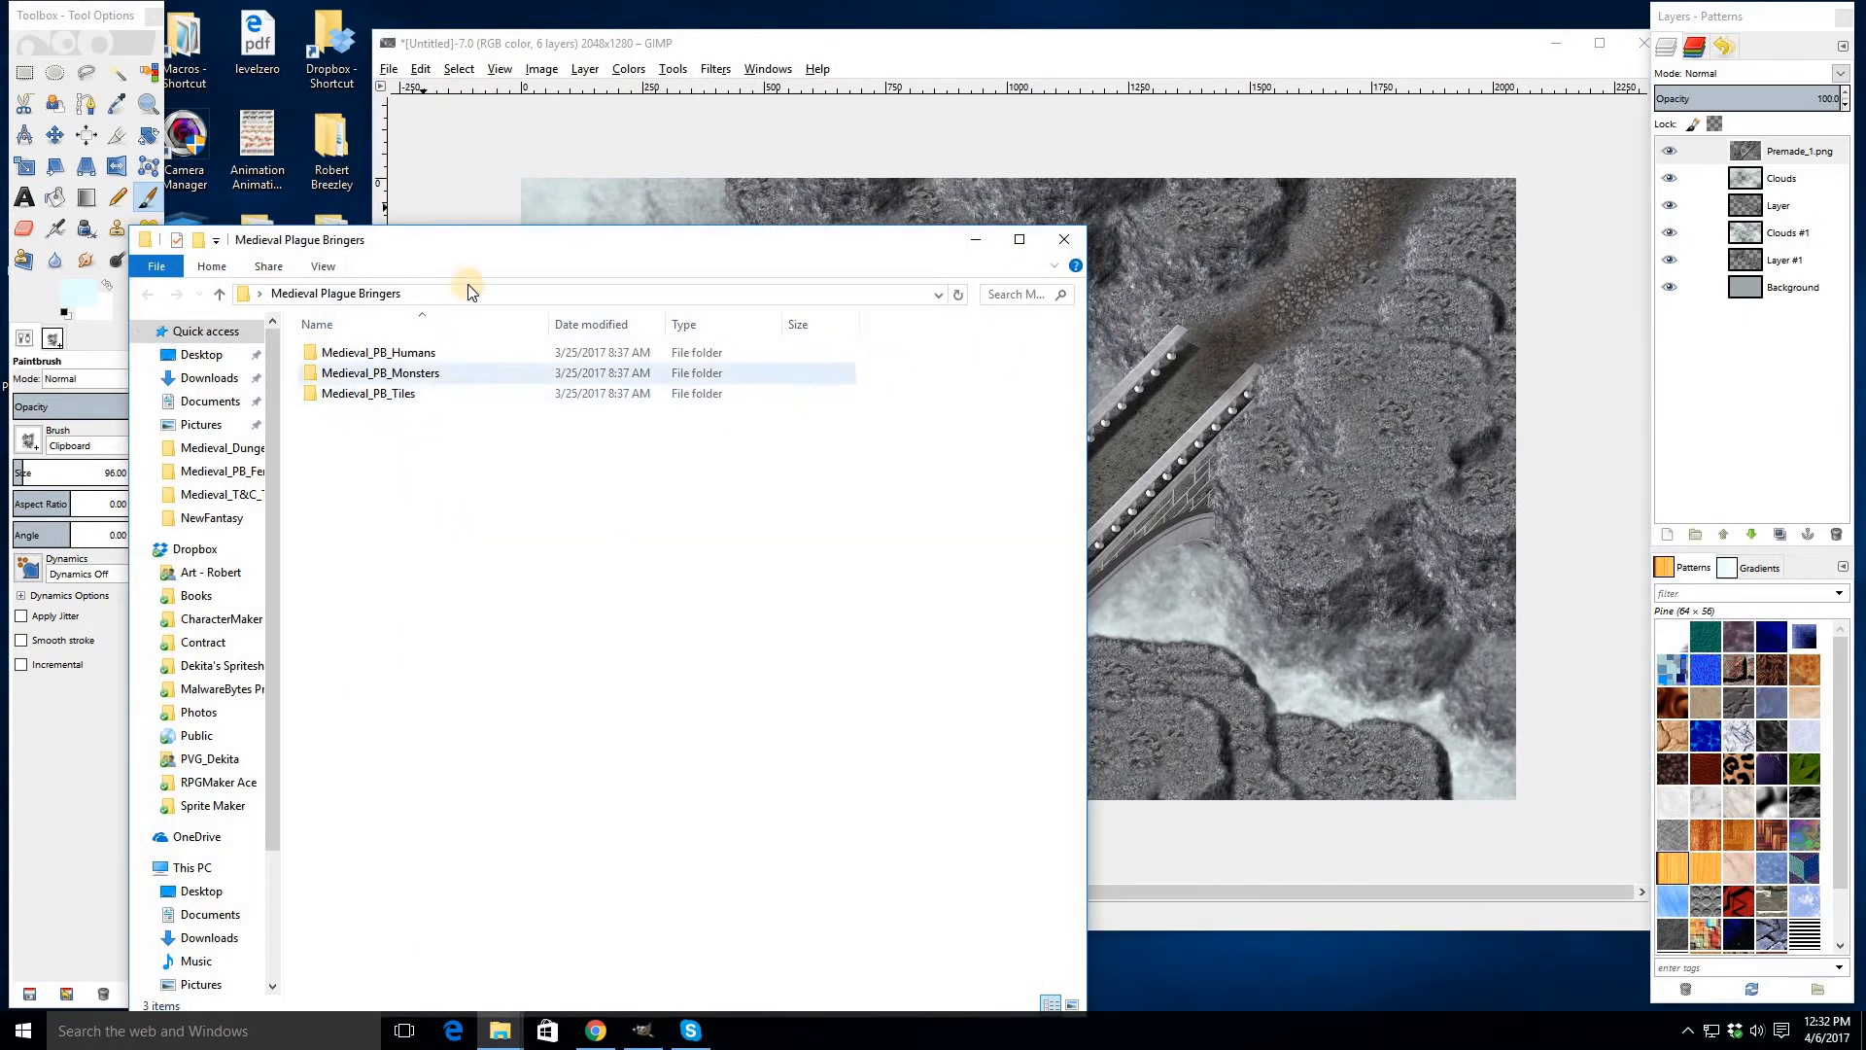
pyautogui.click(393, 395)
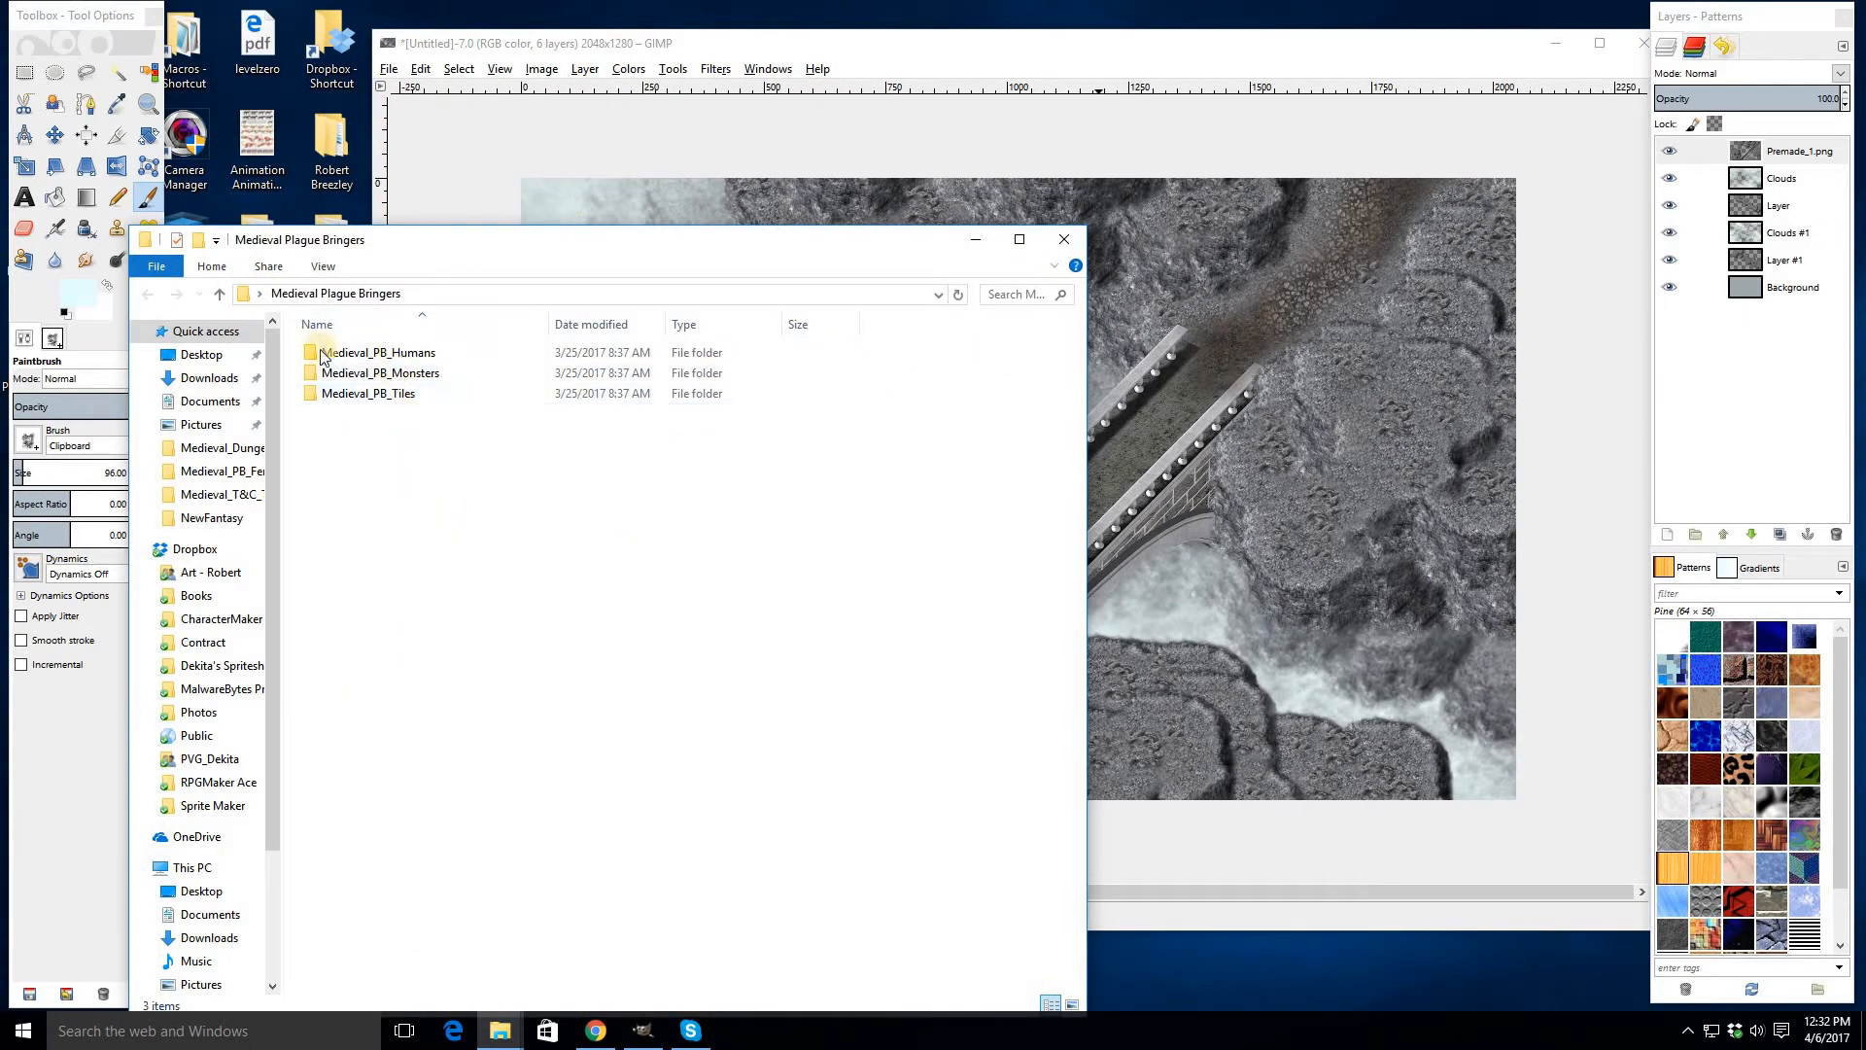
pyautogui.doubleClick(377, 396)
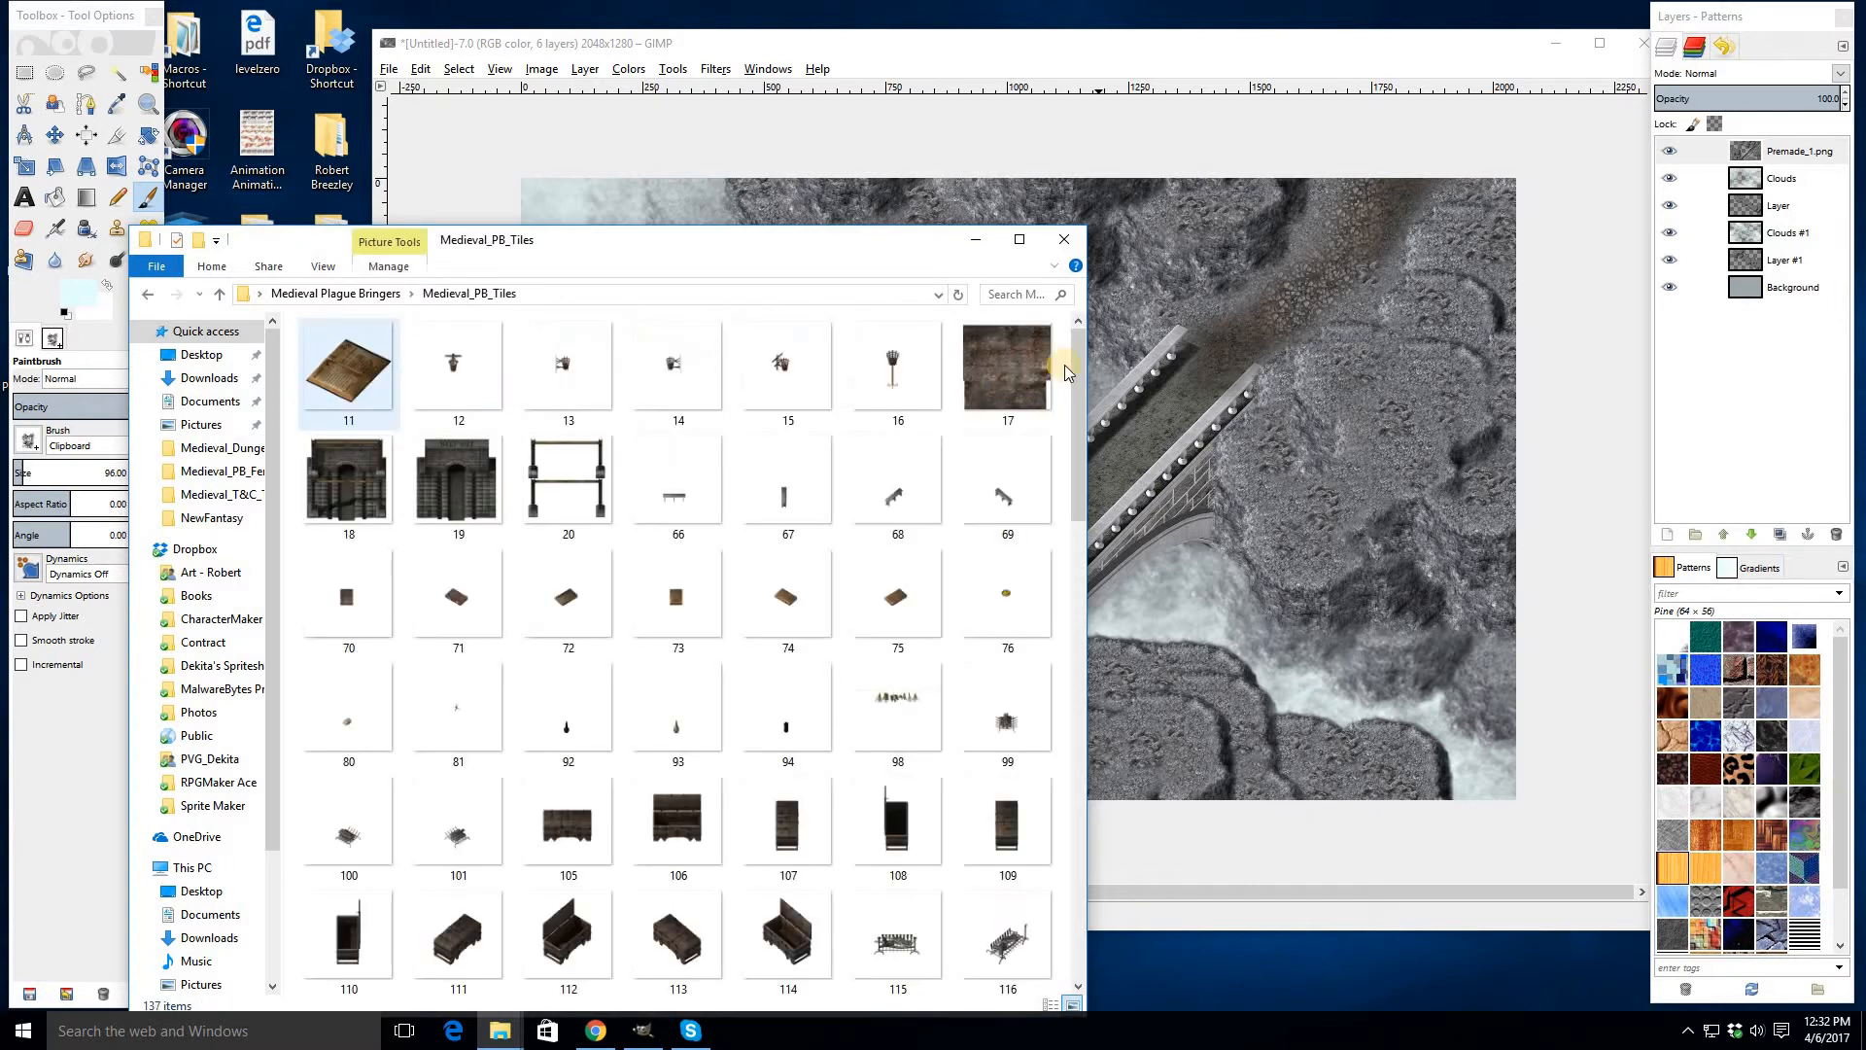
pyautogui.scroll(-15, 1070, 758)
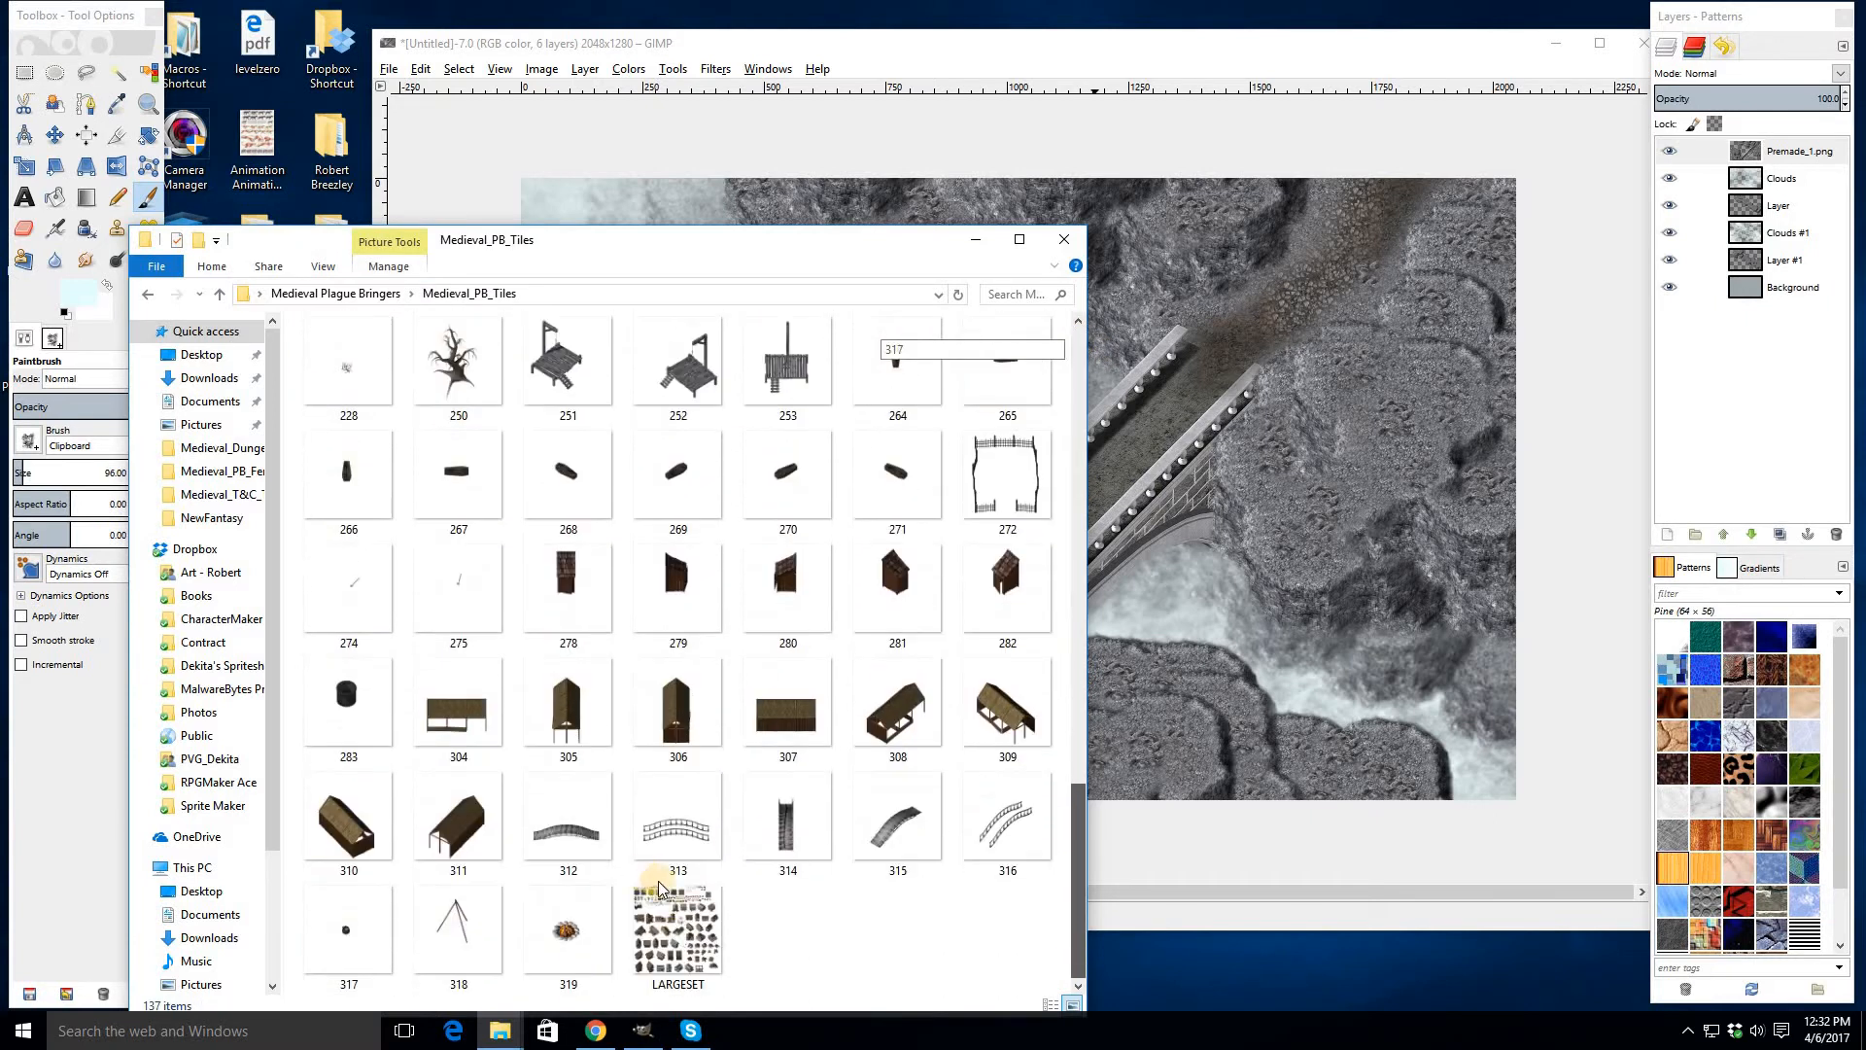
pyautogui.click(674, 936)
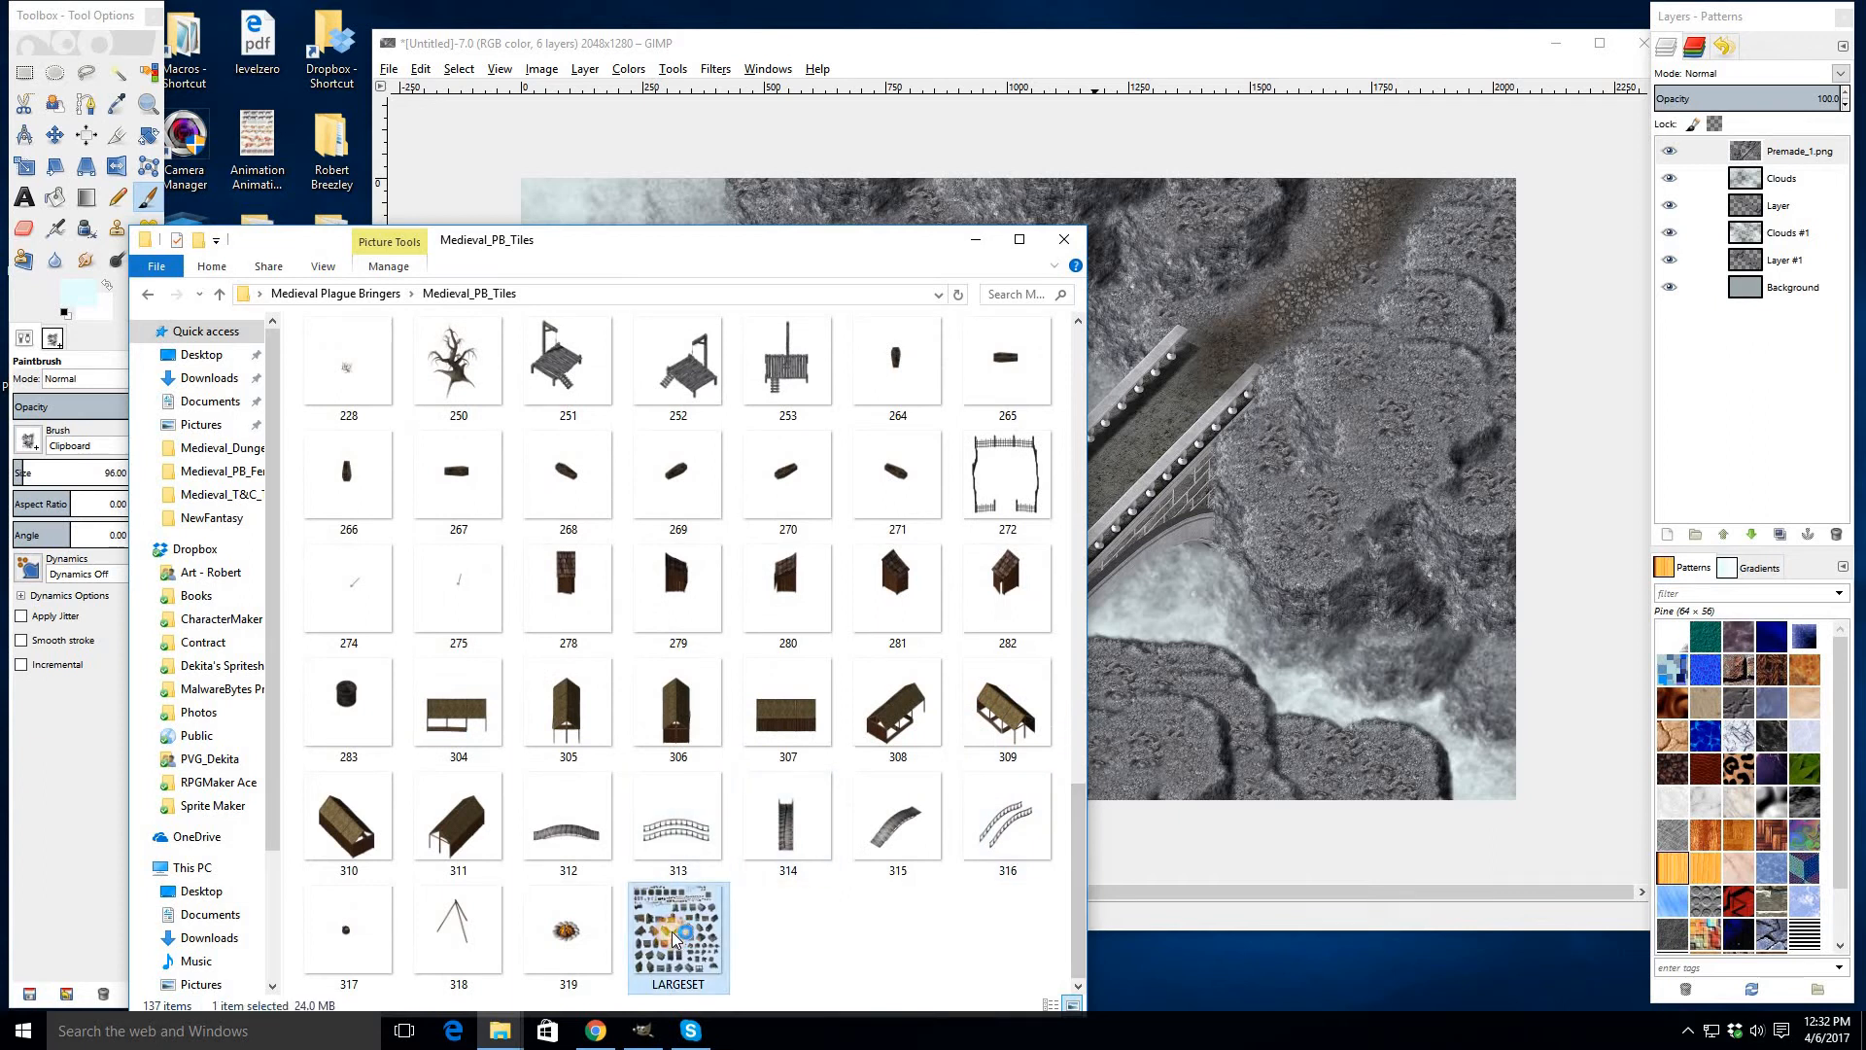
# - Open the LARGESET image in GIMP and place its window beside the bridge image
pyautogui.click(975, 241)
pyautogui.moveTo(647, 176); pyautogui.dragTo(337, 165)
pyautogui.moveTo(214, 71); pyautogui.dragTo(210, 68)
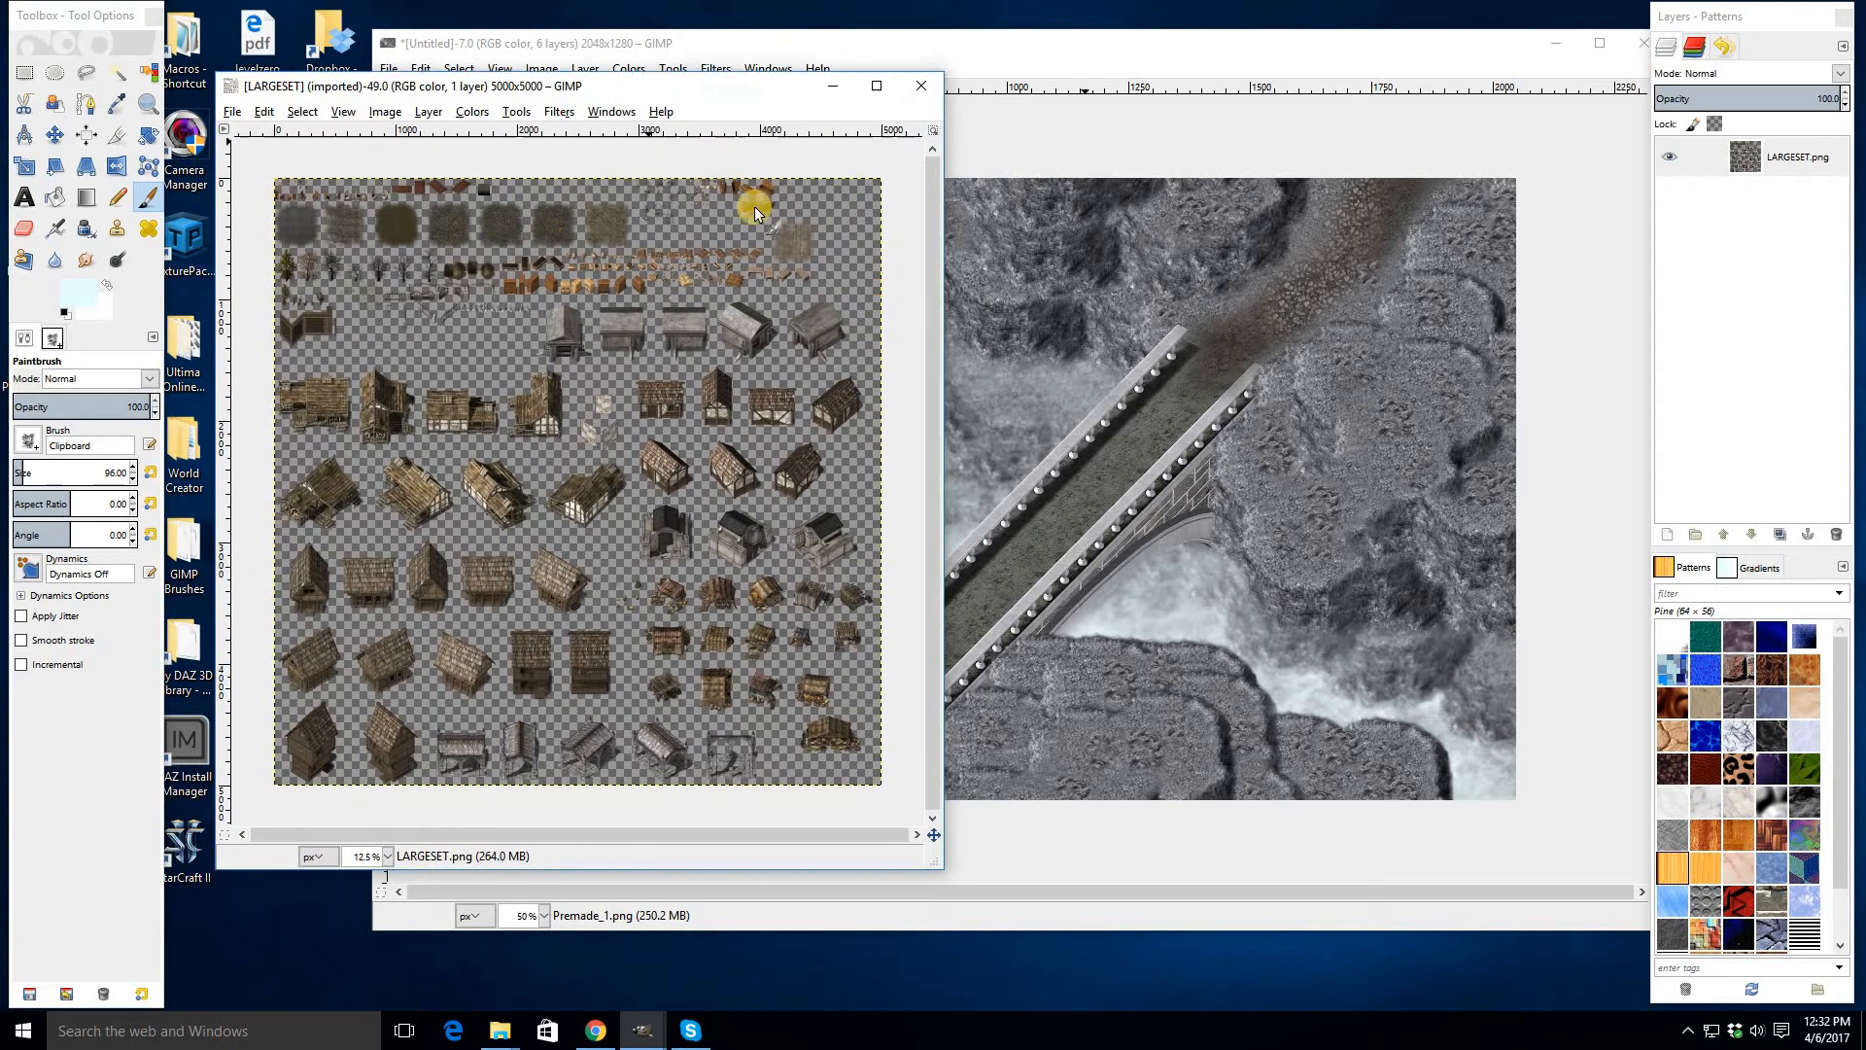
# - Zoom into the LARGESET image and turn on Show Grid and Snap to Grid
pyautogui.scroll(3, 311, 254)
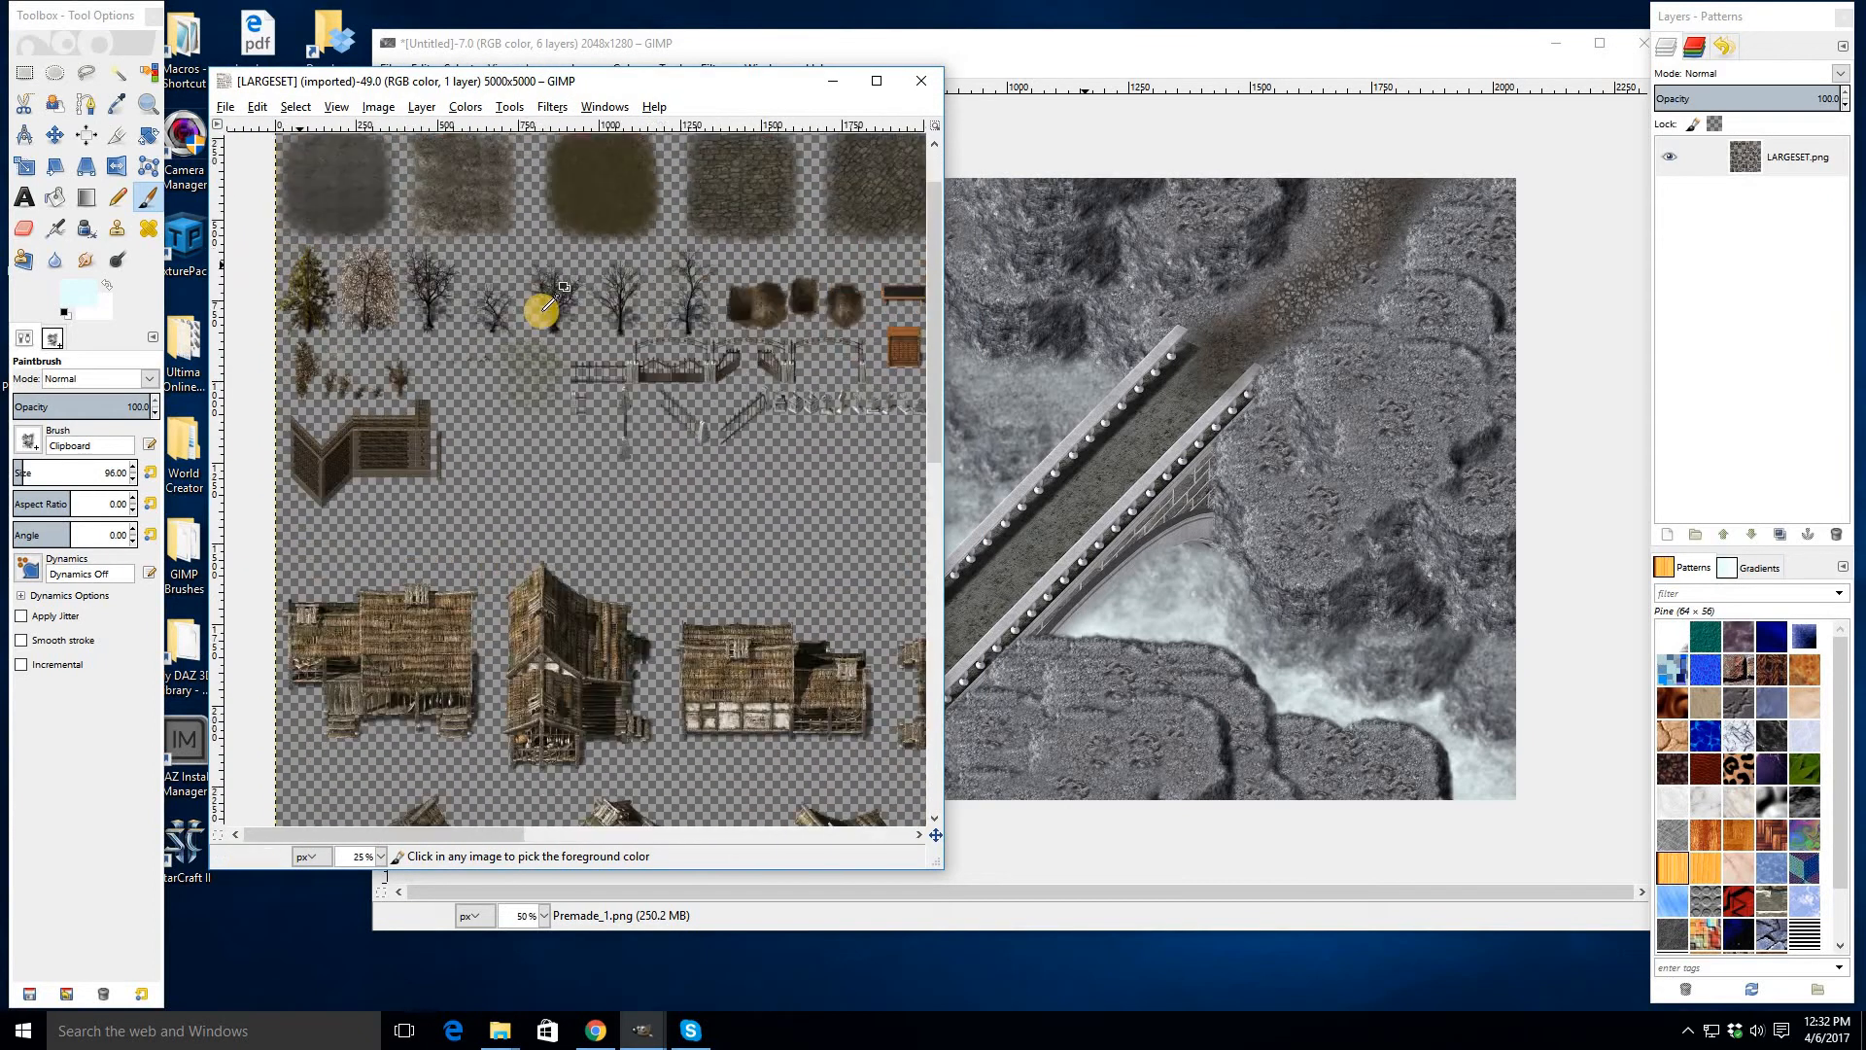
pyautogui.press('r')
pyautogui.scroll(2, 422, 250)
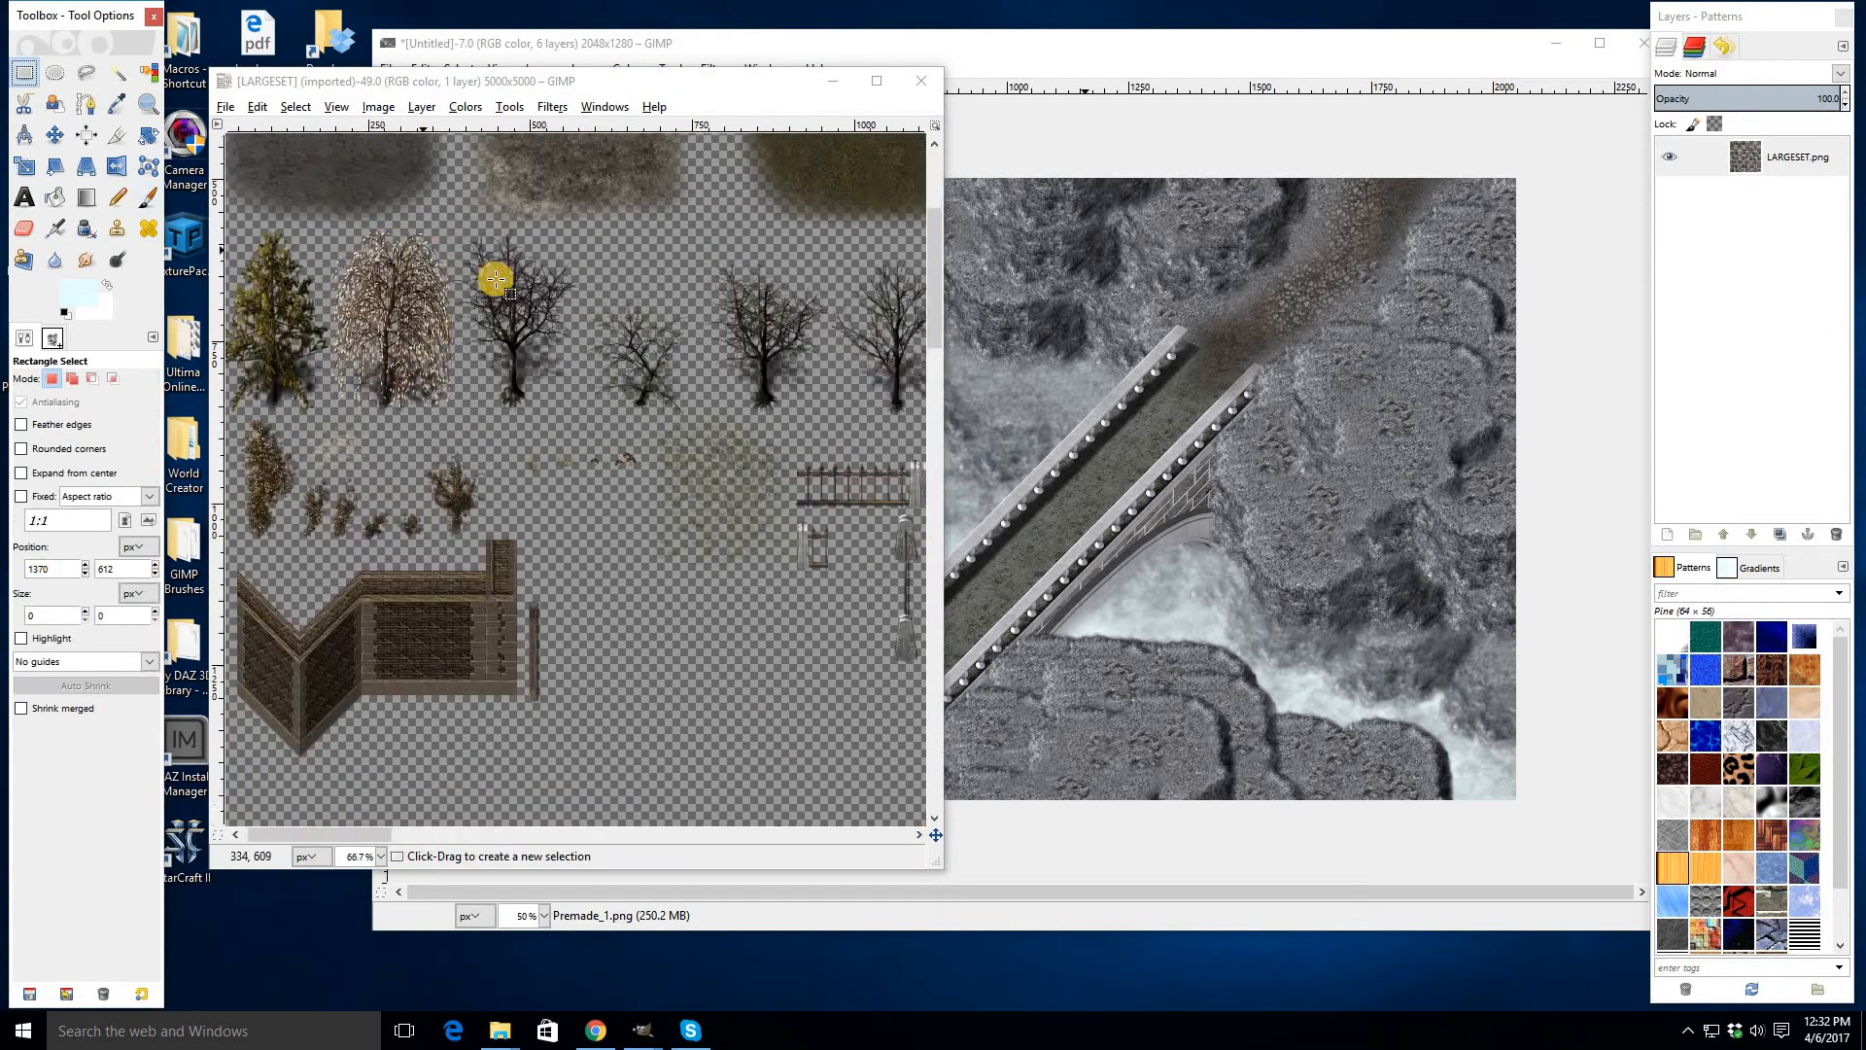
pyautogui.scroll(-1, 850, 304)
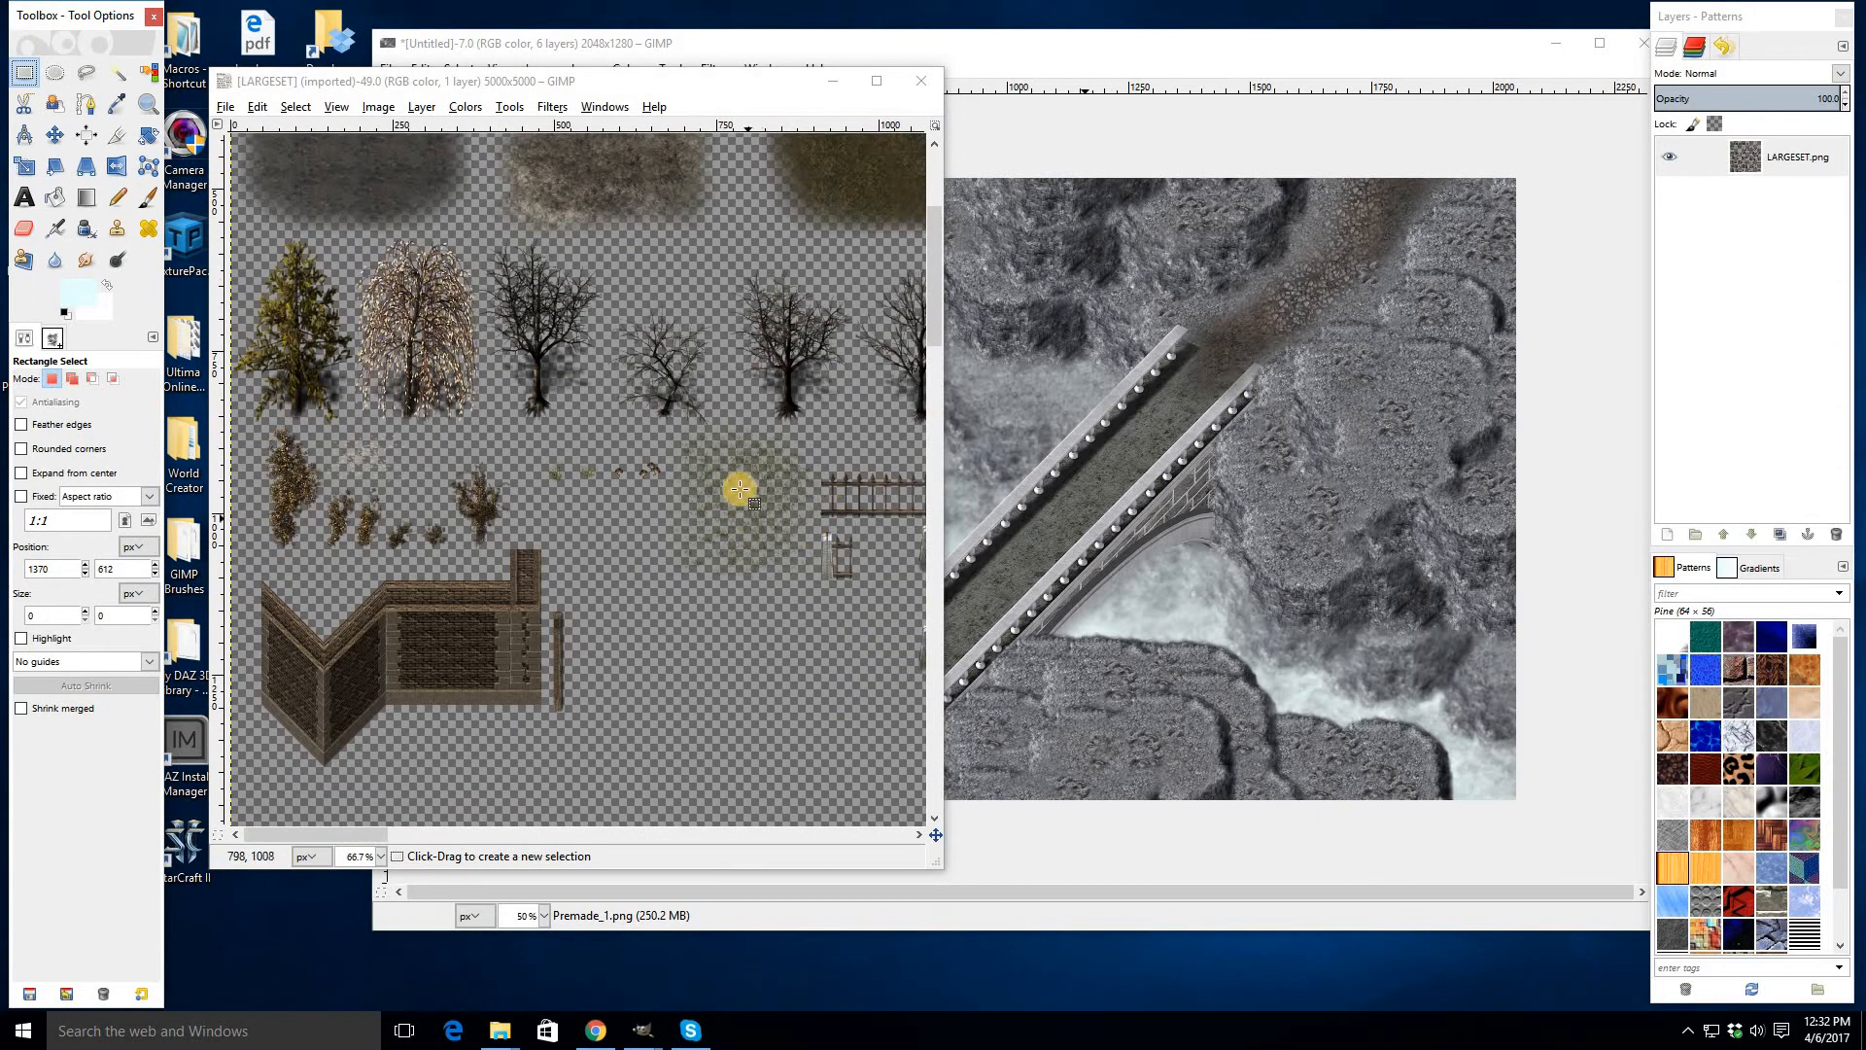
pyautogui.click(337, 107)
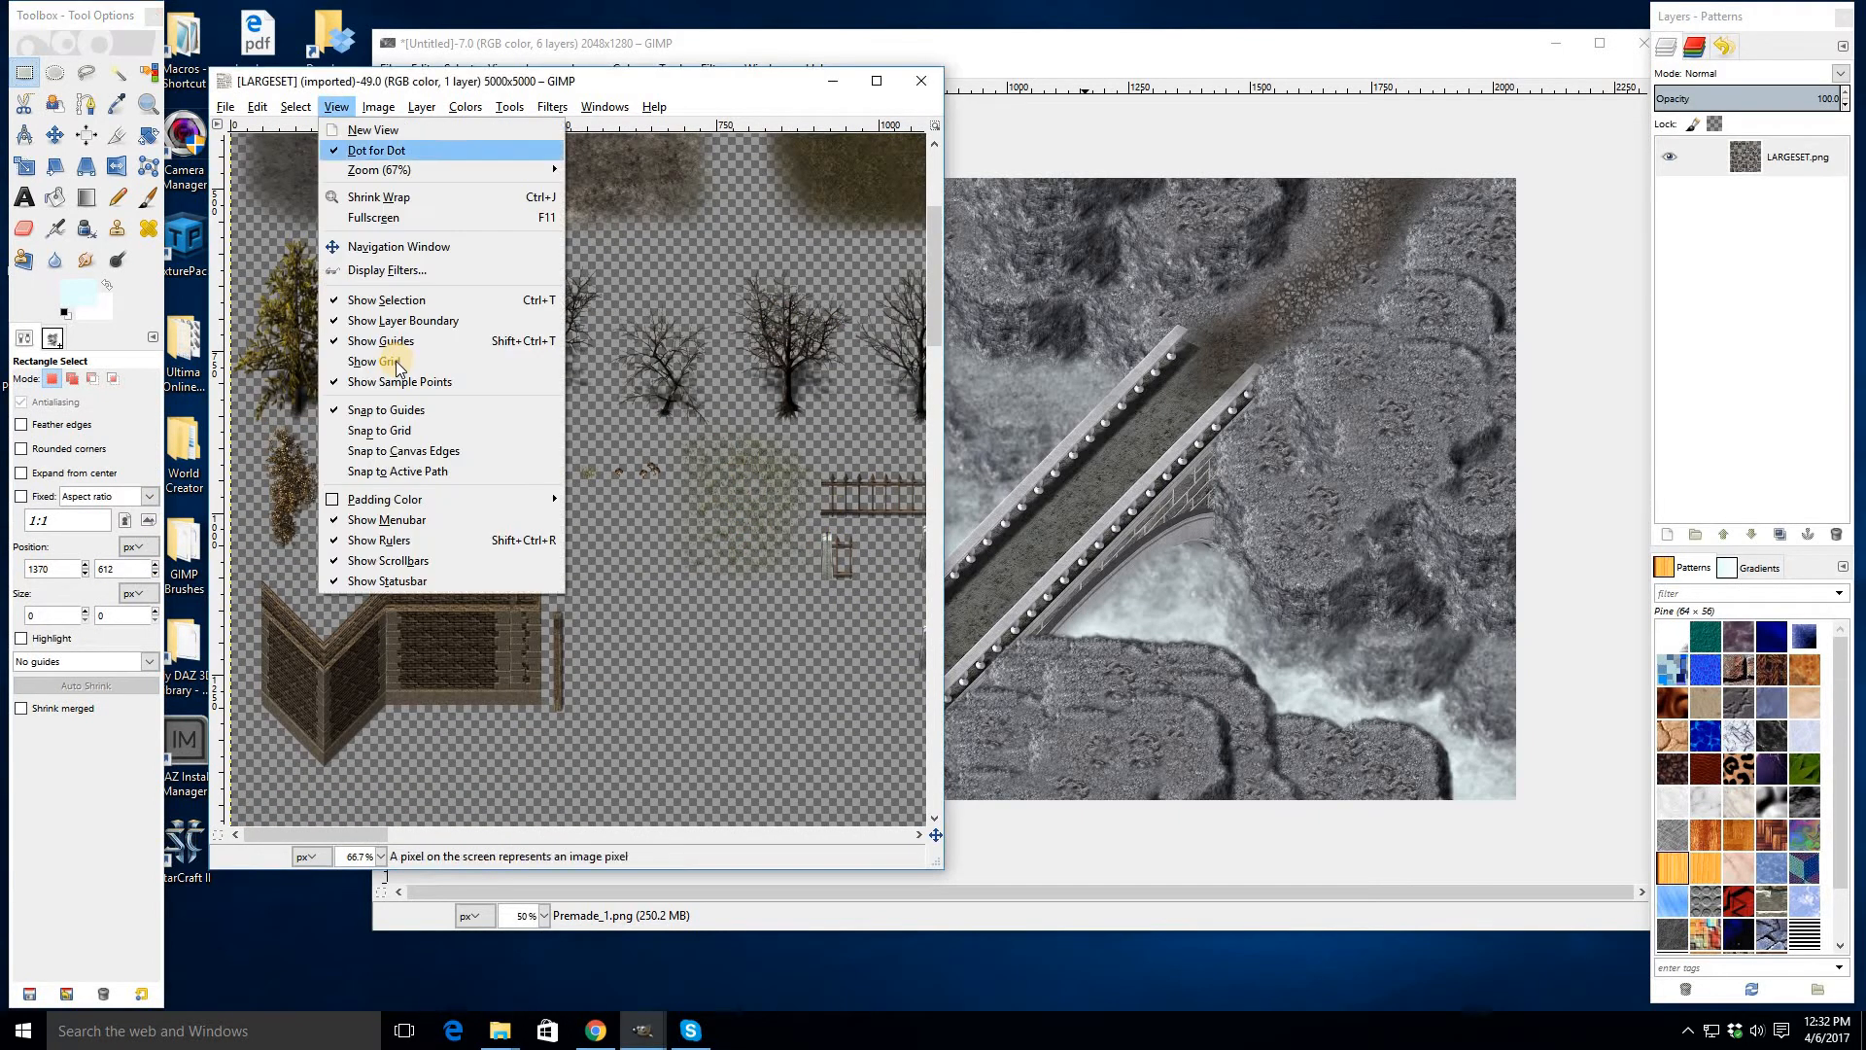
pyautogui.click(394, 361)
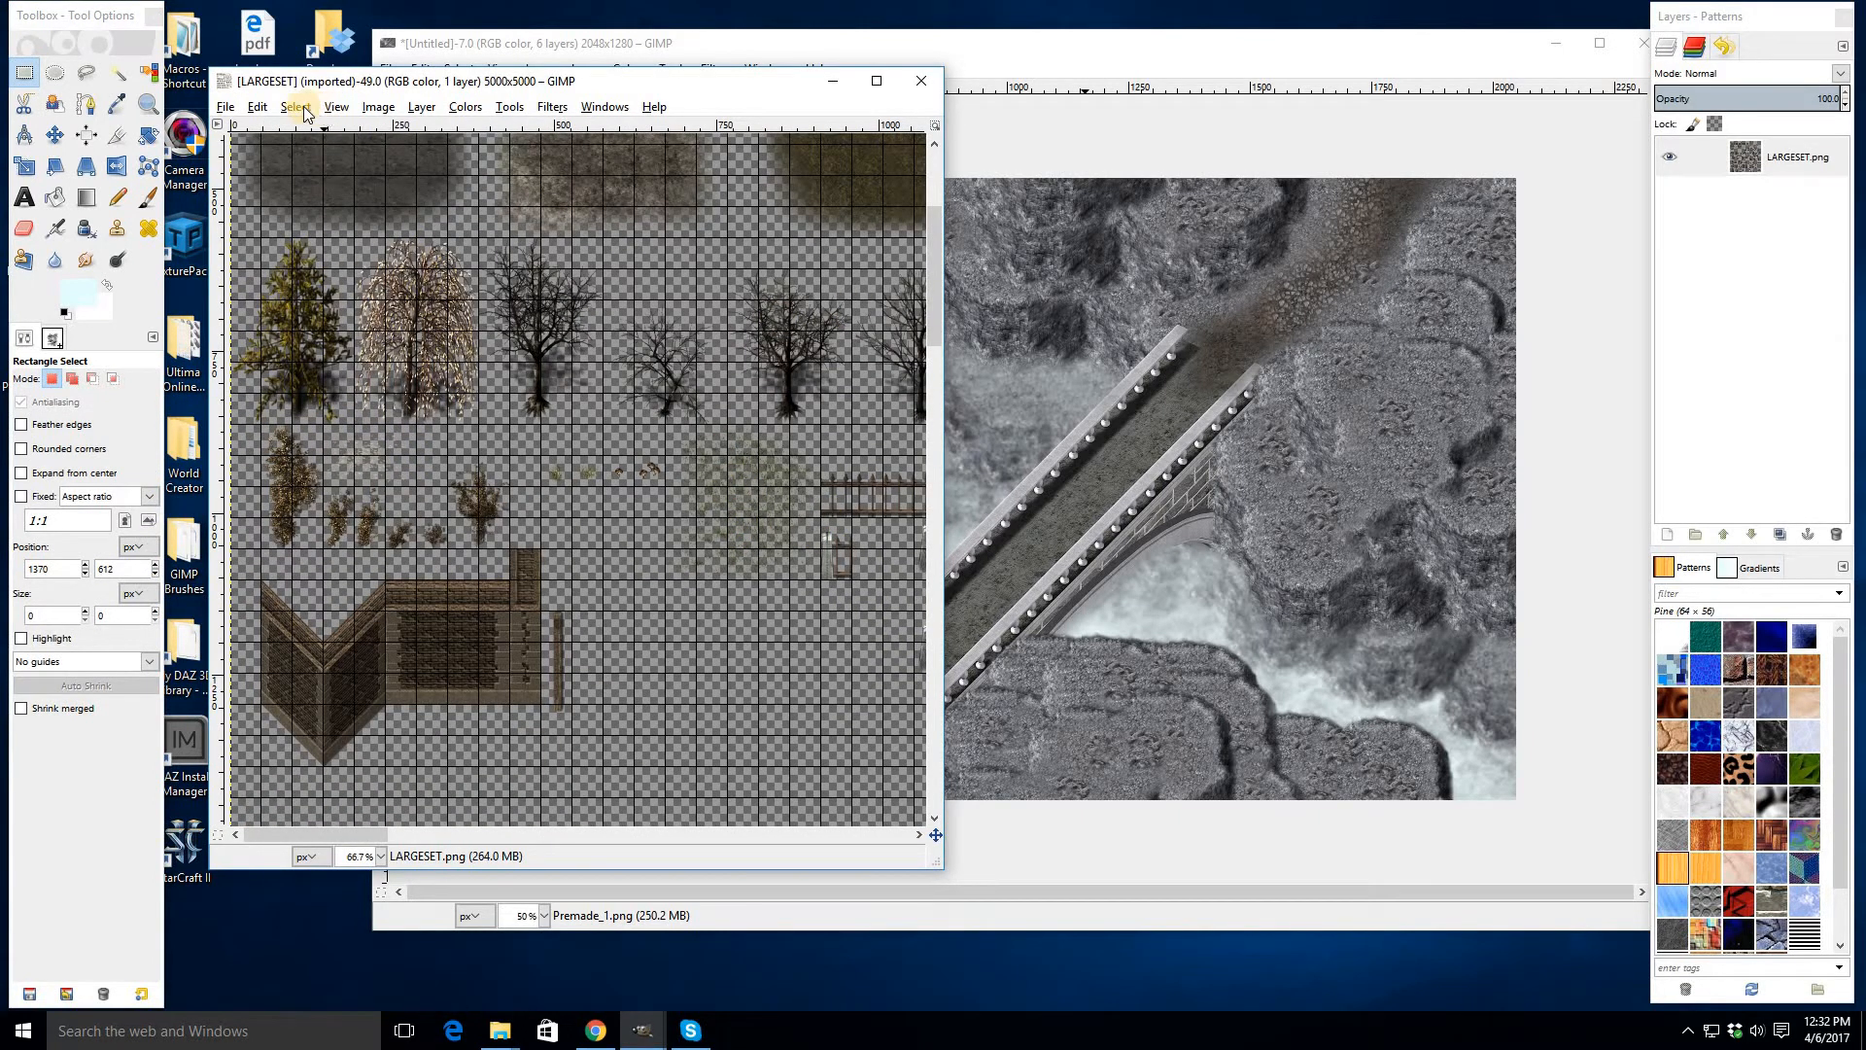
pyautogui.click(337, 107)
pyautogui.click(405, 432)
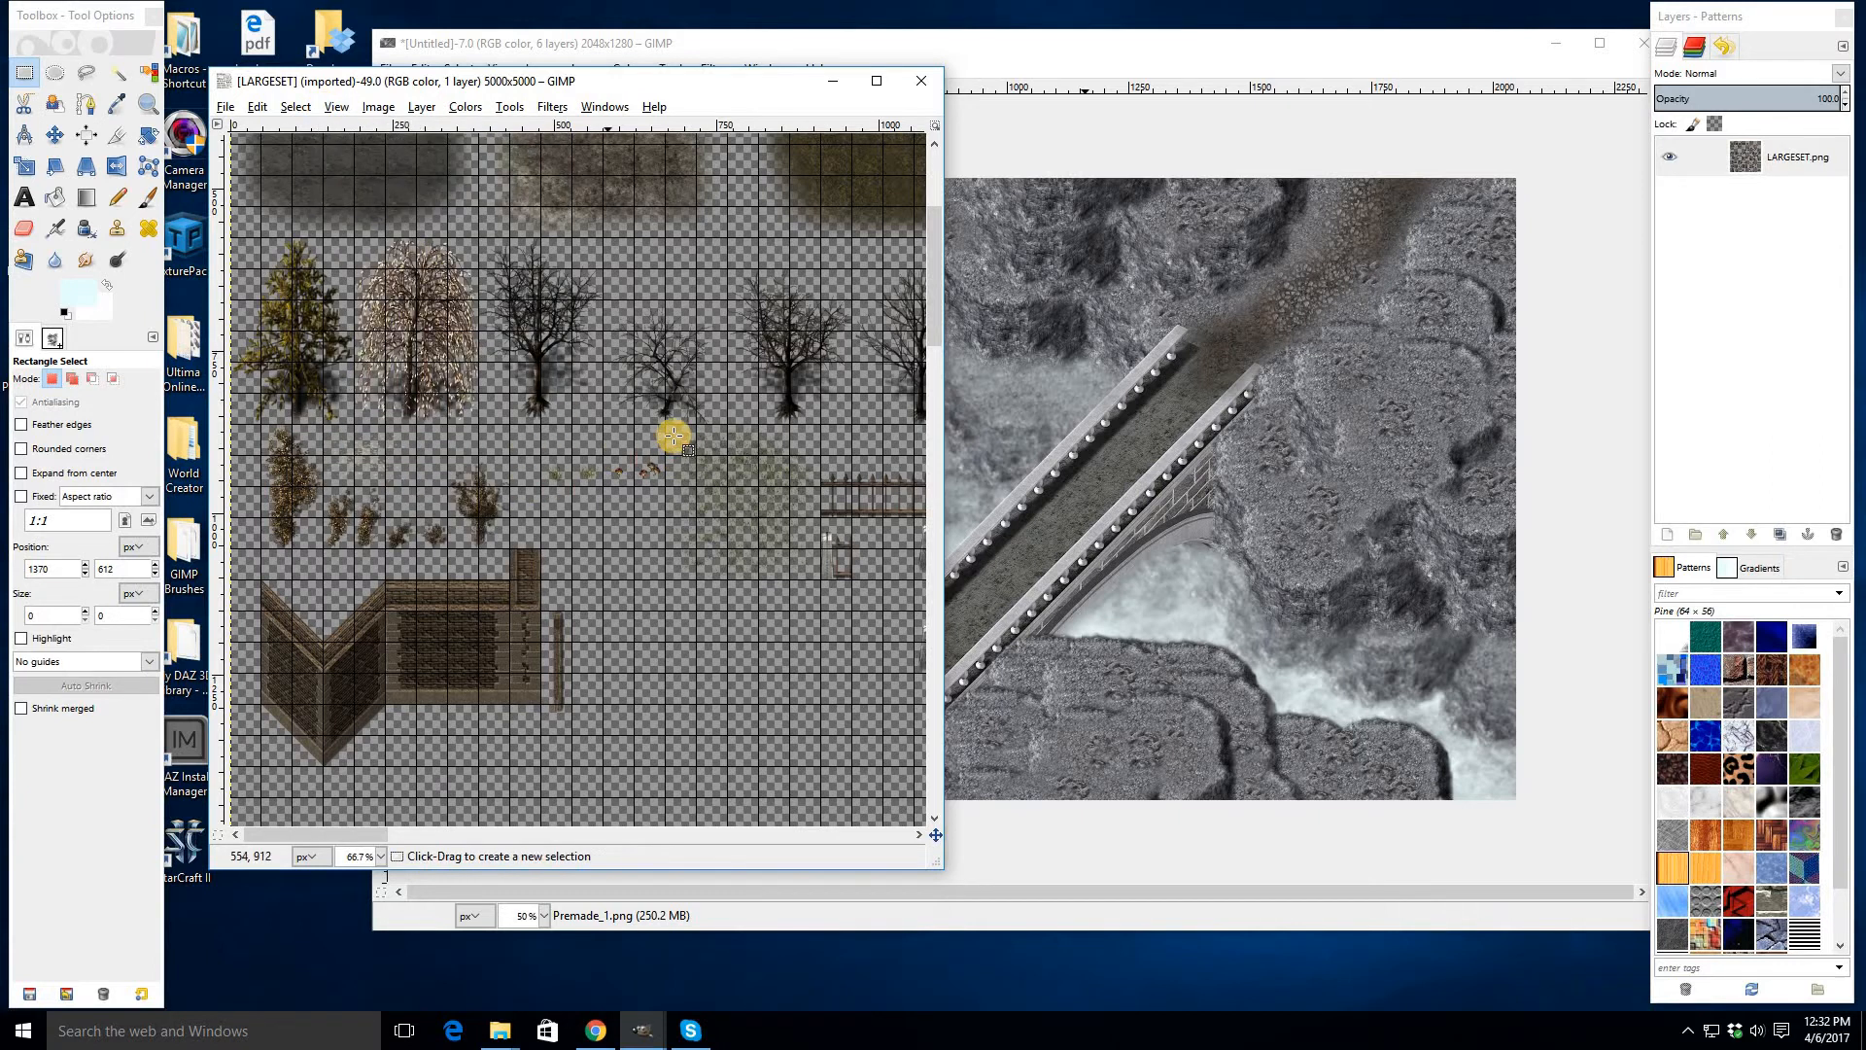
# - Select the 240 × 240 px fog patch in the LARGESET image and copy it
pyautogui.moveTo(665, 425); pyautogui.dragTo(819, 583)
pyautogui.hotkey('ctrl', 'c')
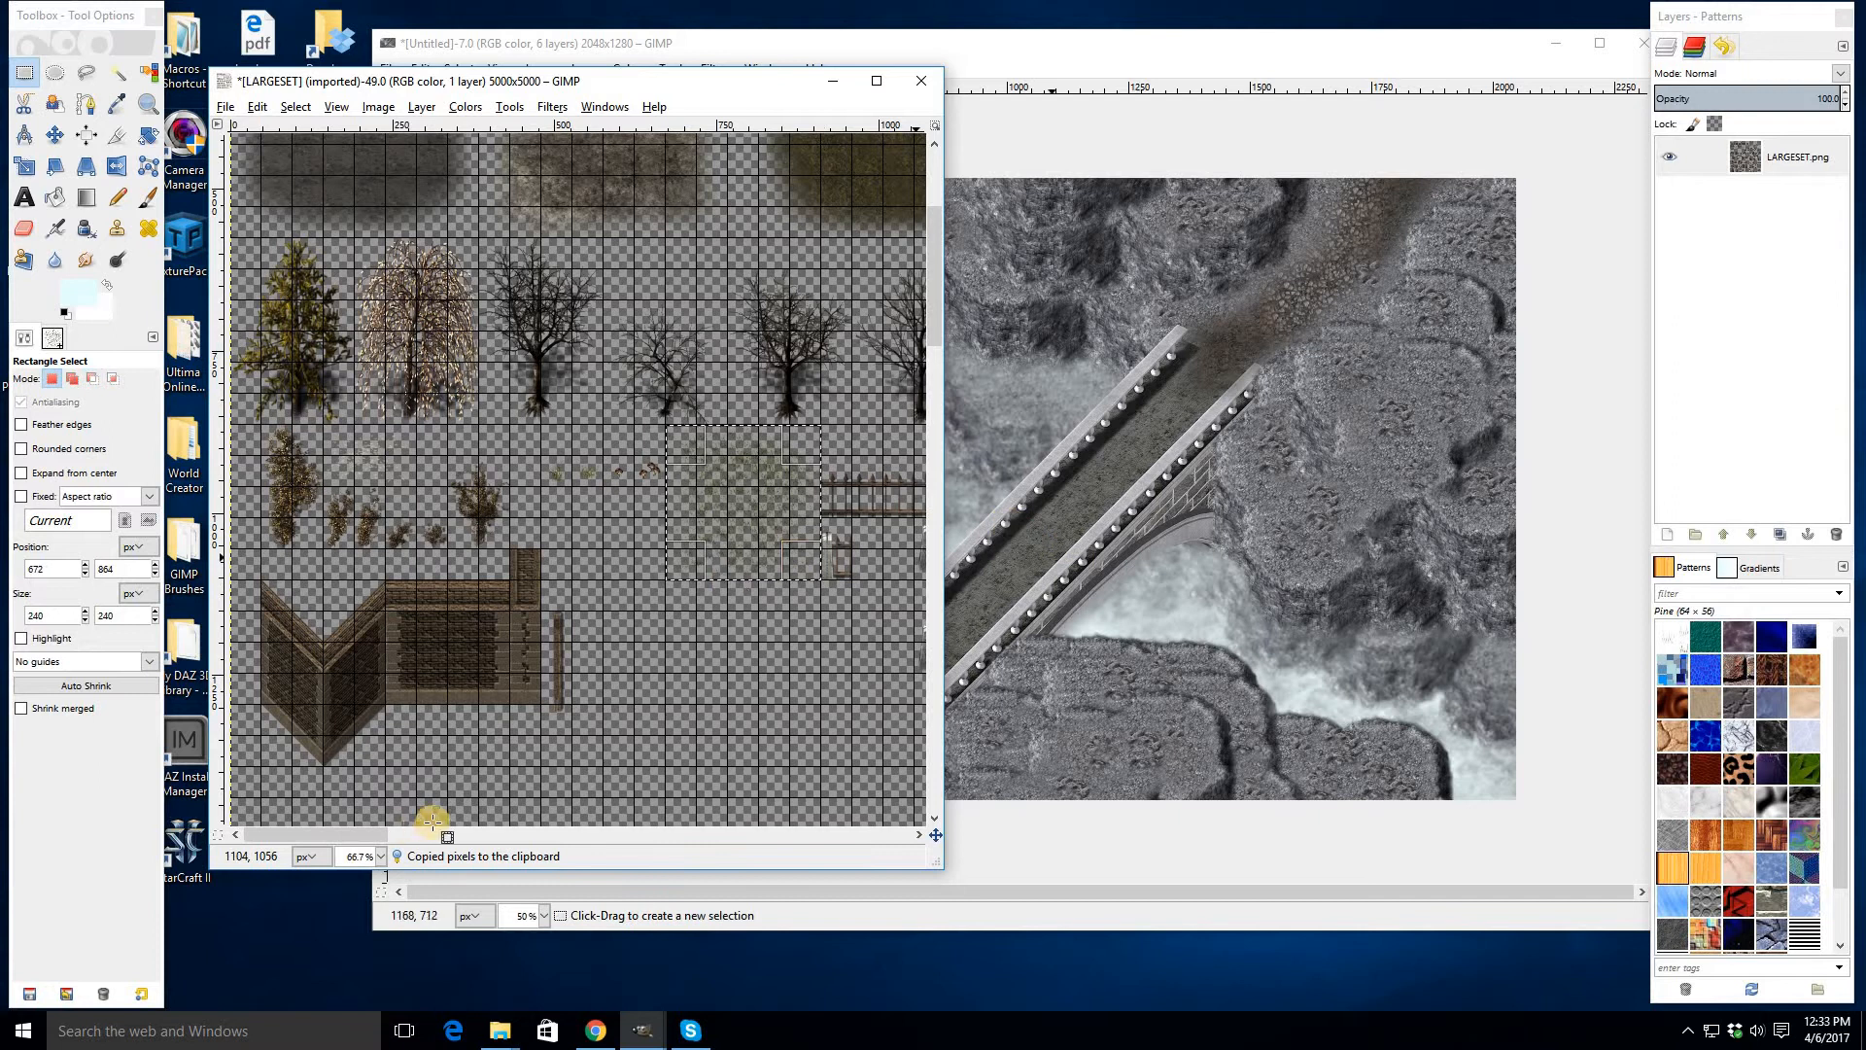
pyautogui.moveTo(402, 838); pyautogui.dragTo(399, 749)
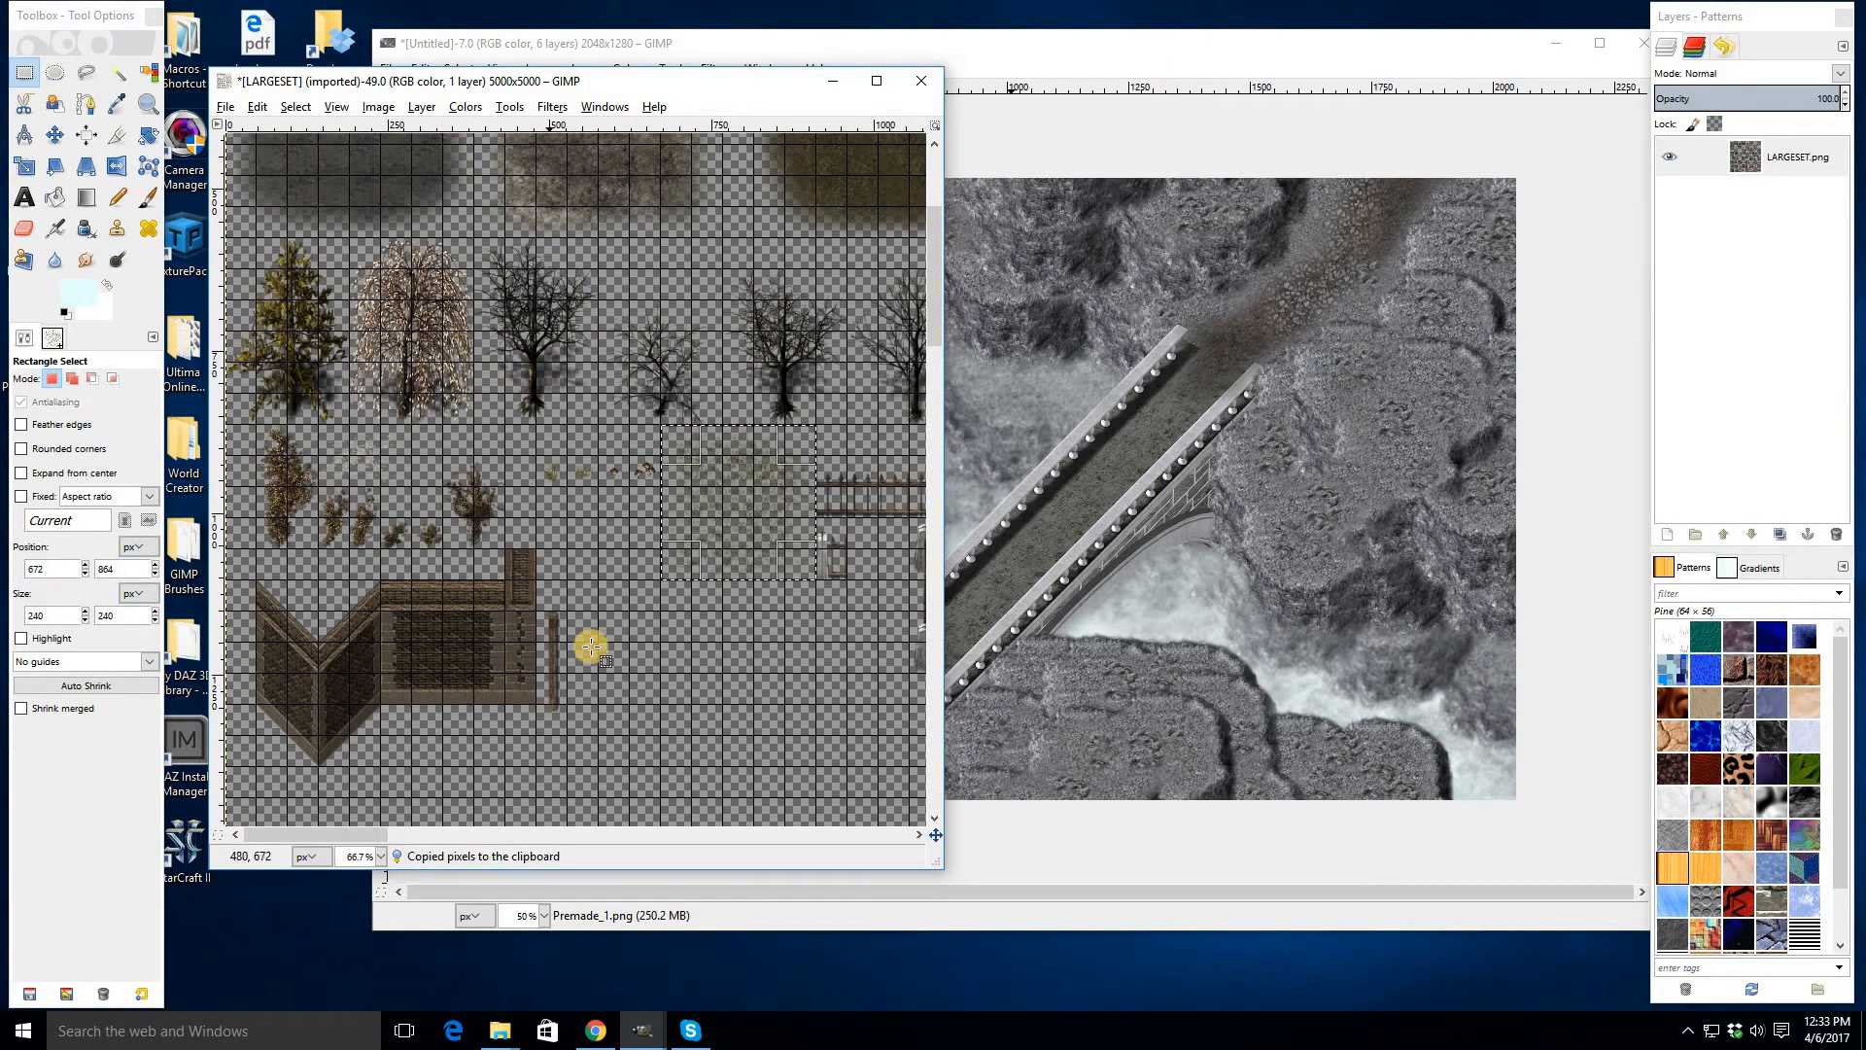
# - Add a new transparent layer to the bridge image
pyautogui.click(1129, 135)
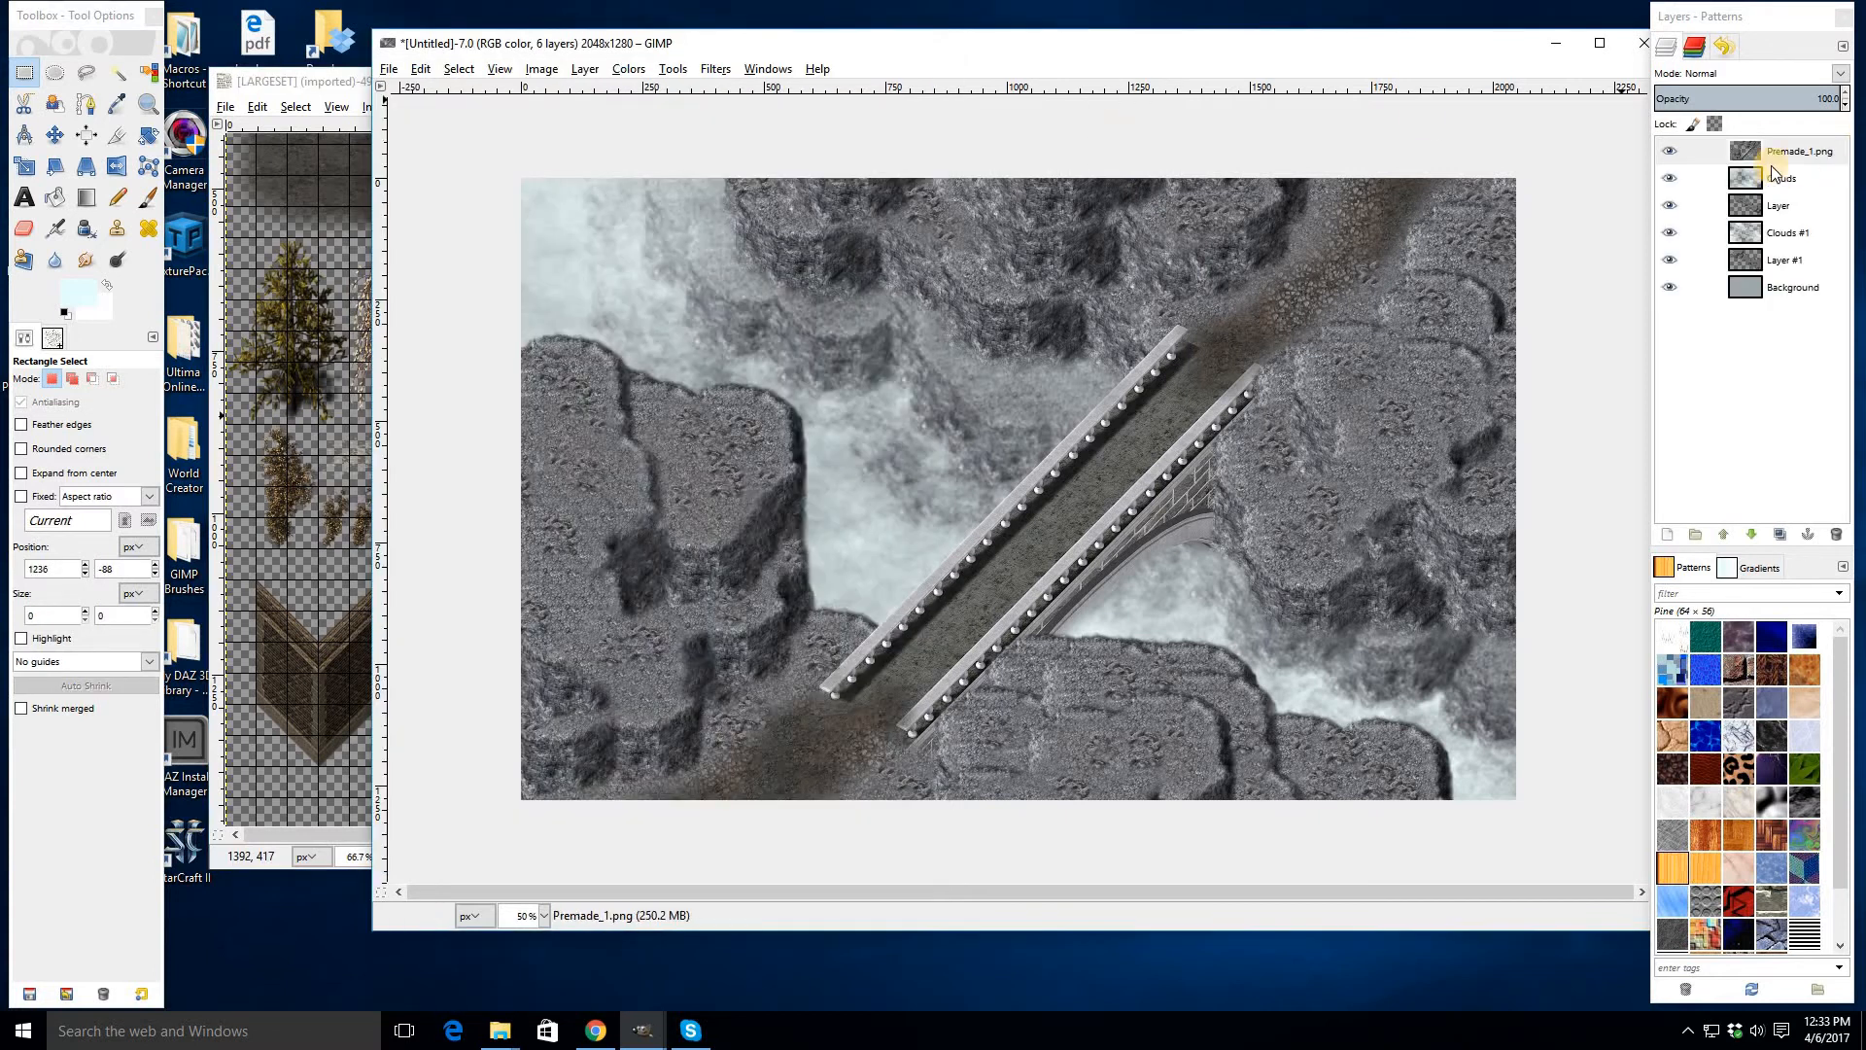
pyautogui.rightClick(1764, 165)
pyautogui.click(1653, 195)
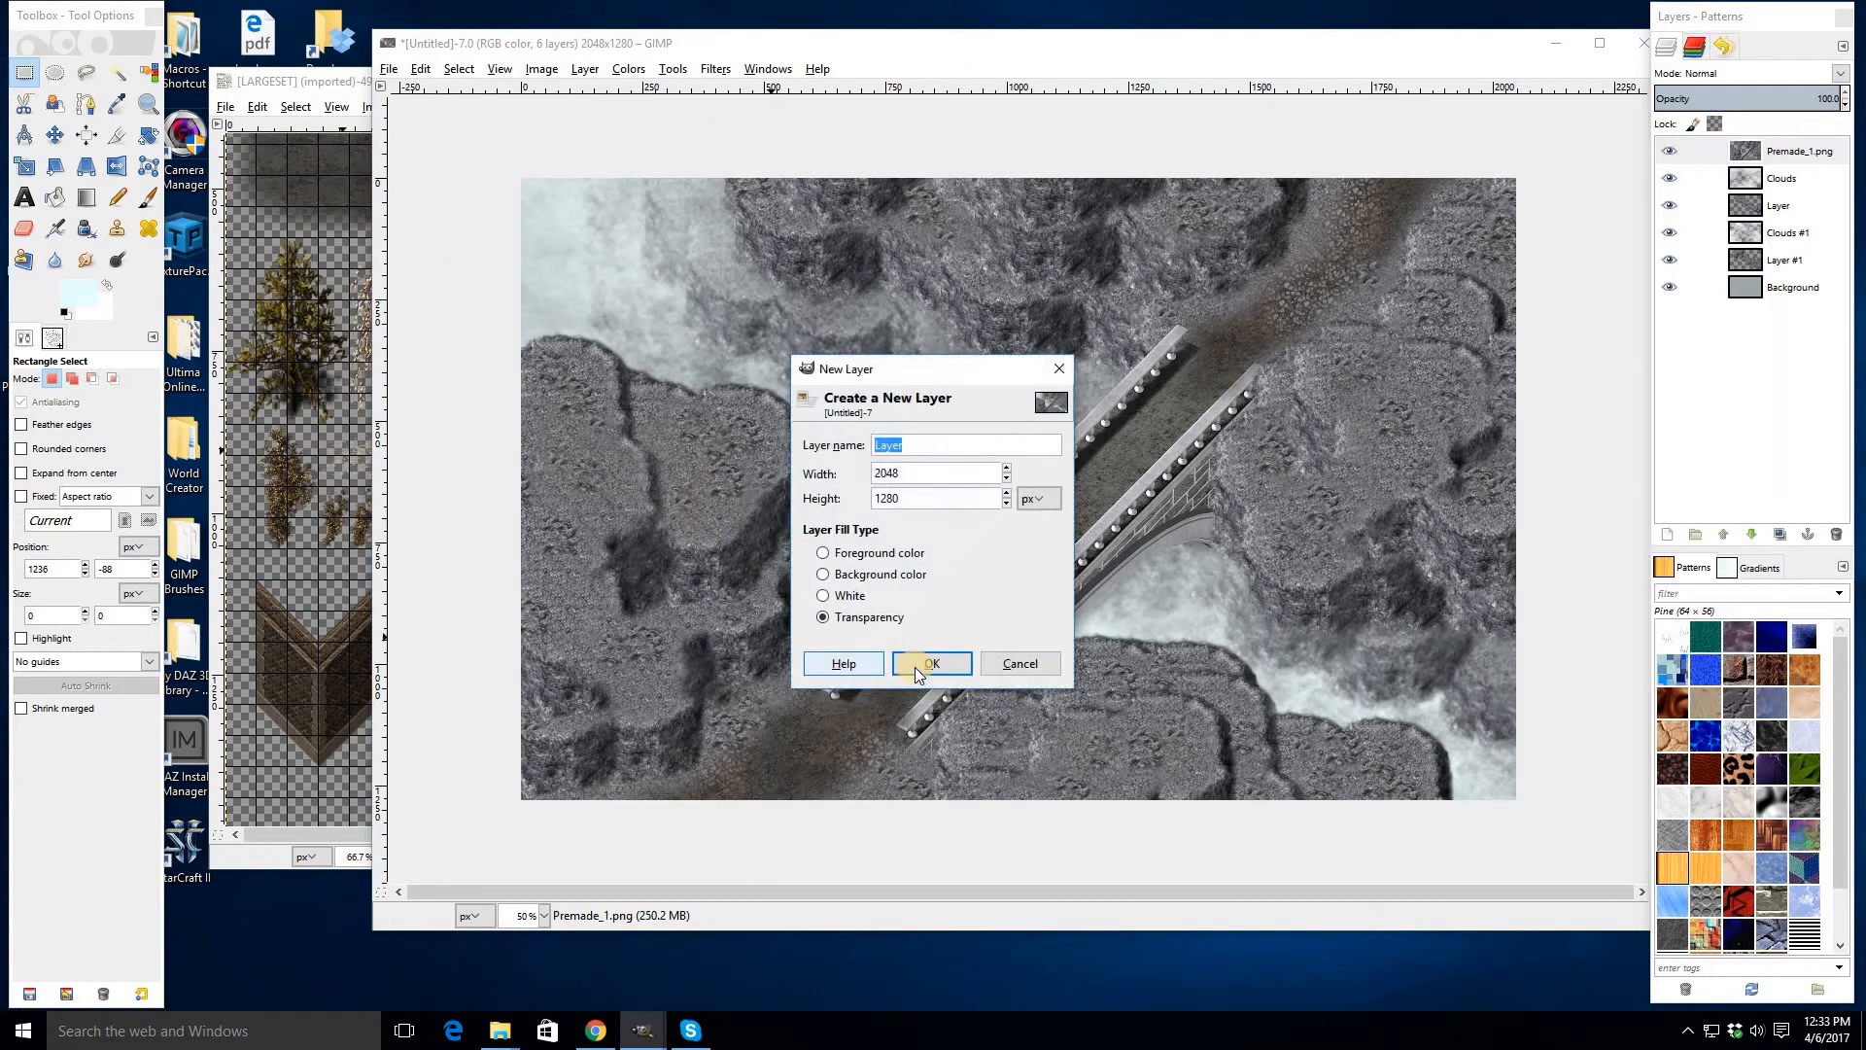
pyautogui.click(931, 662)
pyautogui.moveTo(501, 46); pyautogui.dragTo(458, 39)
# - Stamp the copied patch with the Paintbrush using the Clipboard brush at size 240 around both bridge ends
pyautogui.click(149, 198)
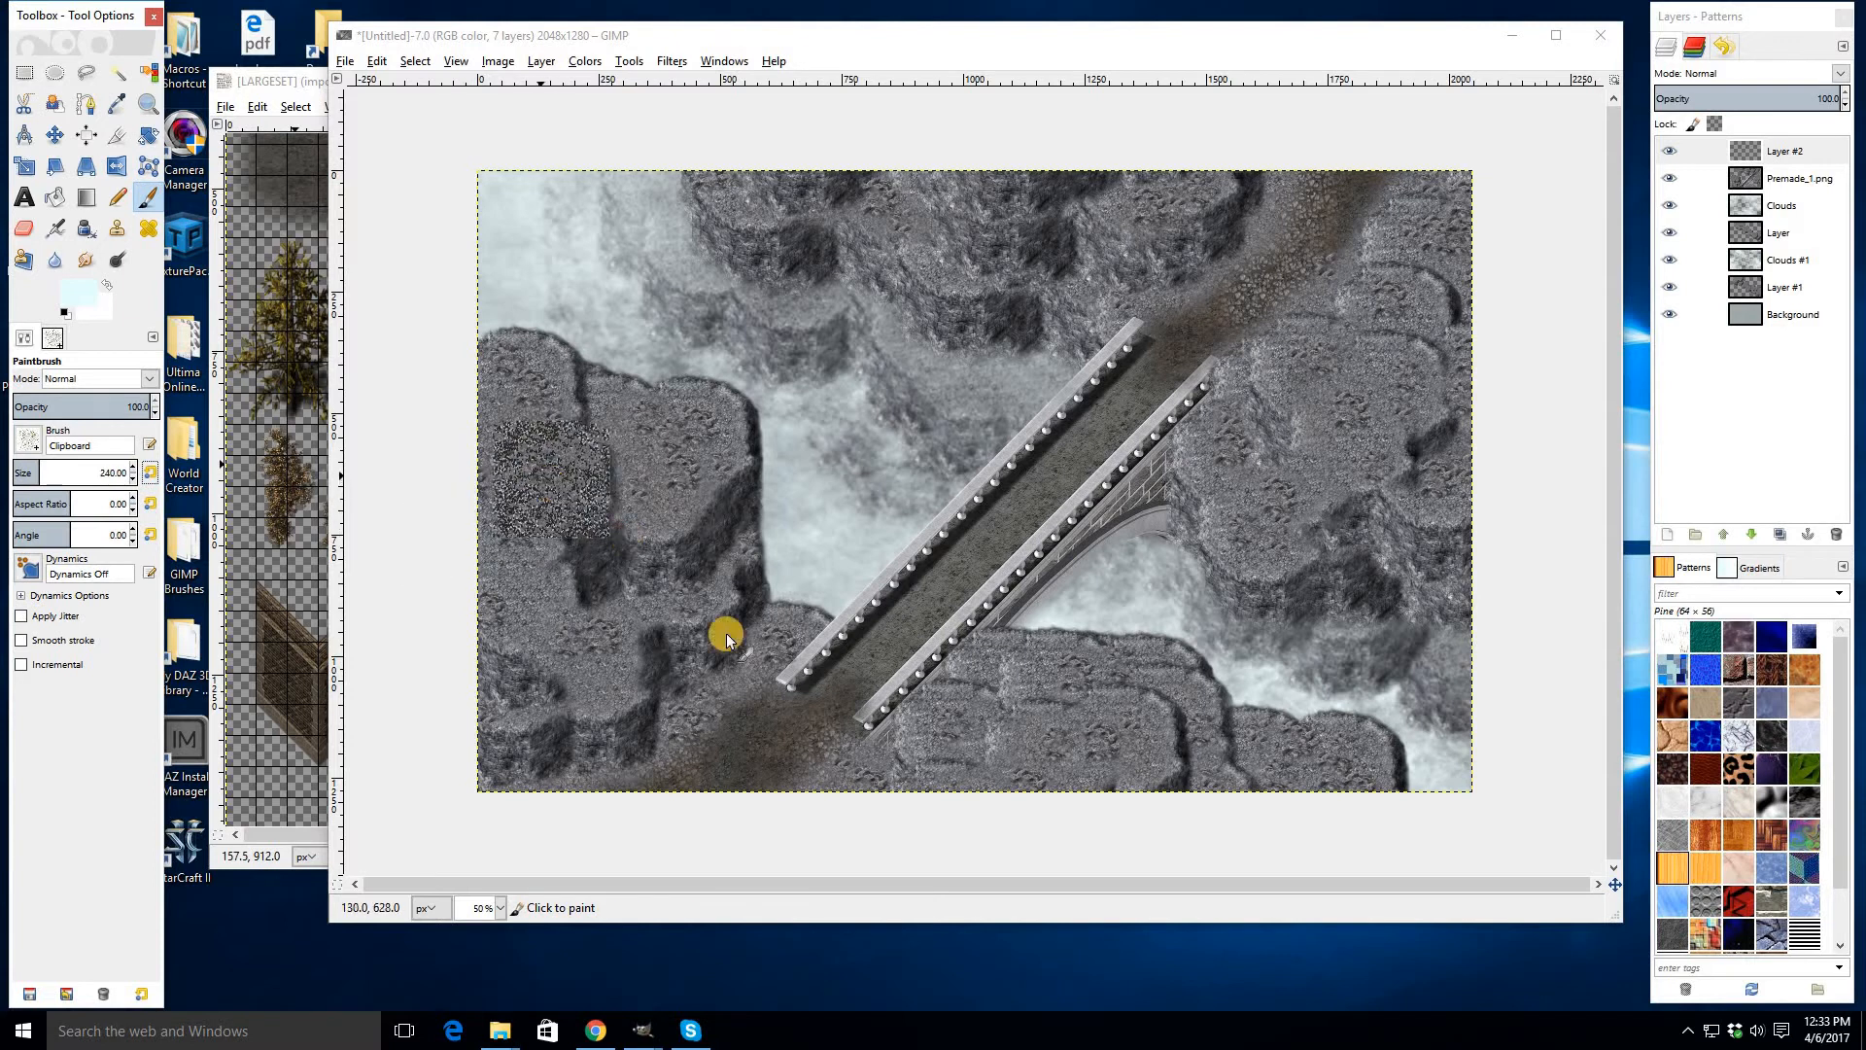
pyautogui.scroll(1, 768, 680)
pyautogui.click(834, 724)
pyautogui.moveTo(909, 757); pyautogui.dragTo(887, 535)
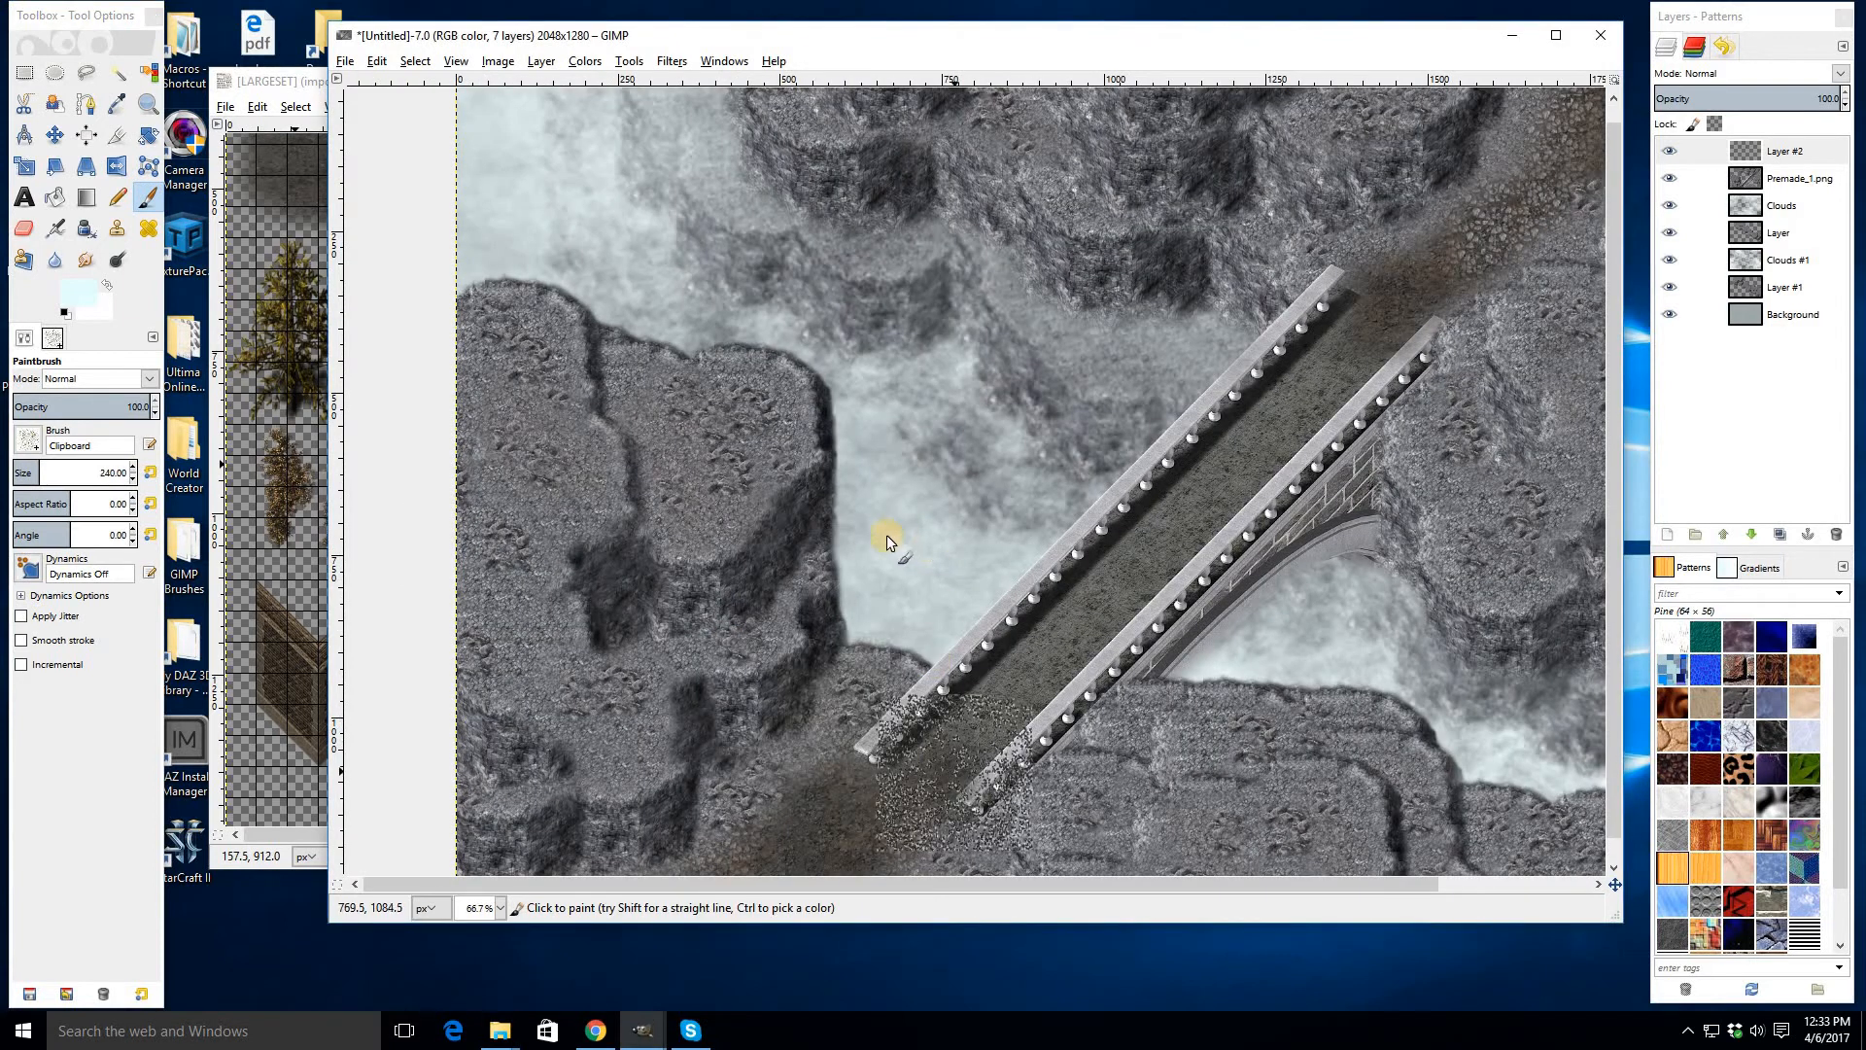
pyautogui.click(817, 496)
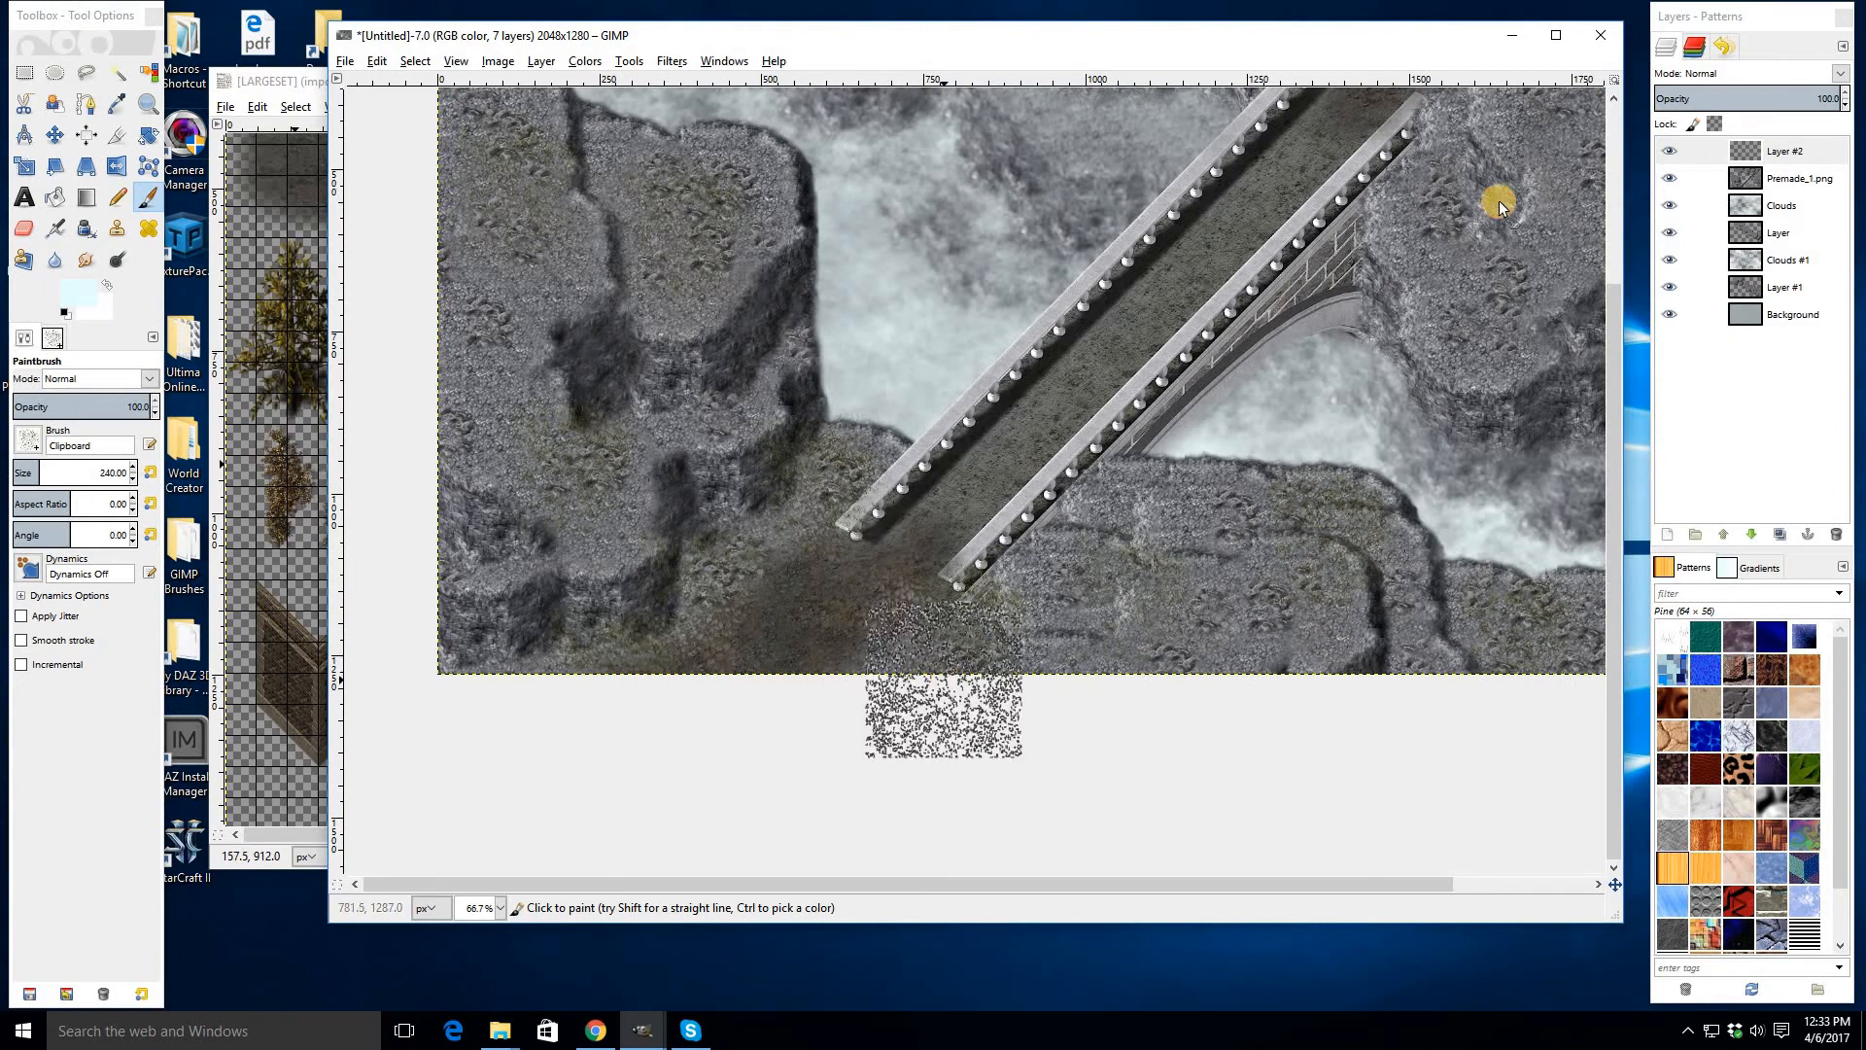
pyautogui.moveTo(1417, 373); pyautogui.dragTo(1204, 944)
pyautogui.click(1079, 614)
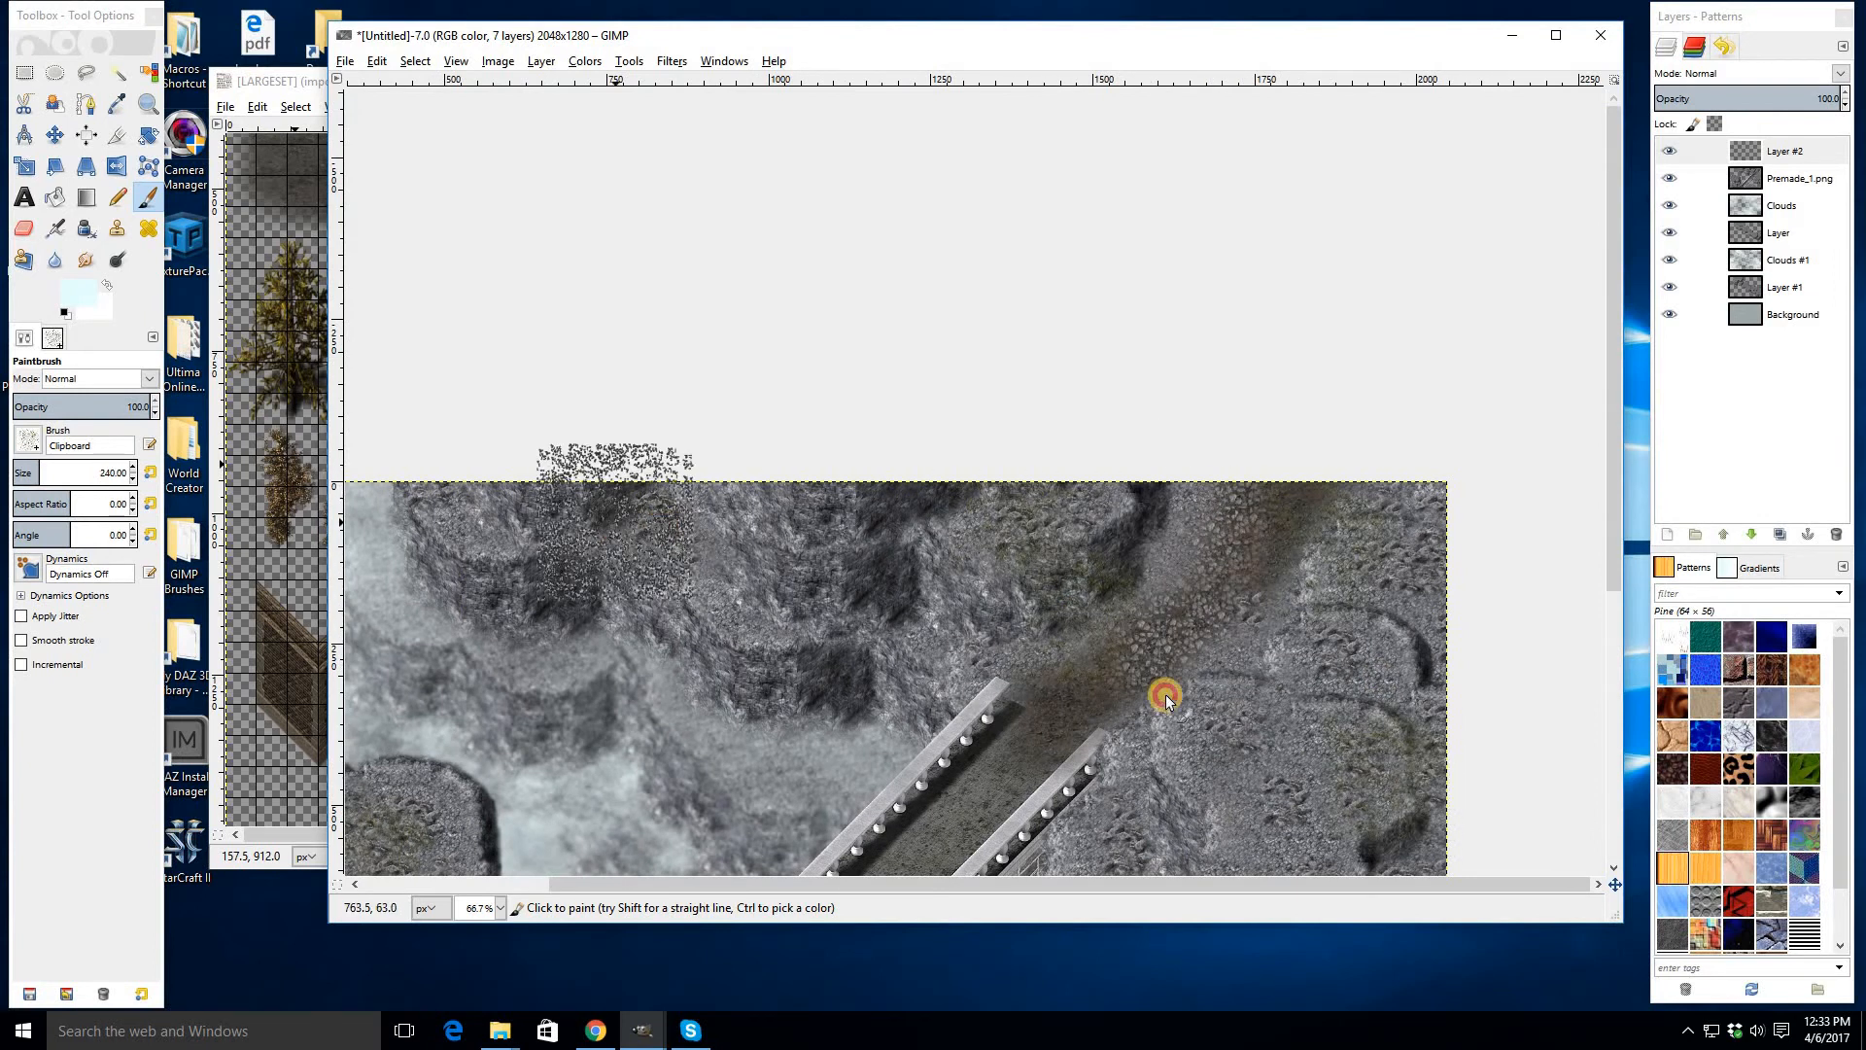
pyautogui.moveTo(1241, 738); pyautogui.dragTo(1181, 536)
pyautogui.click(1117, 712)
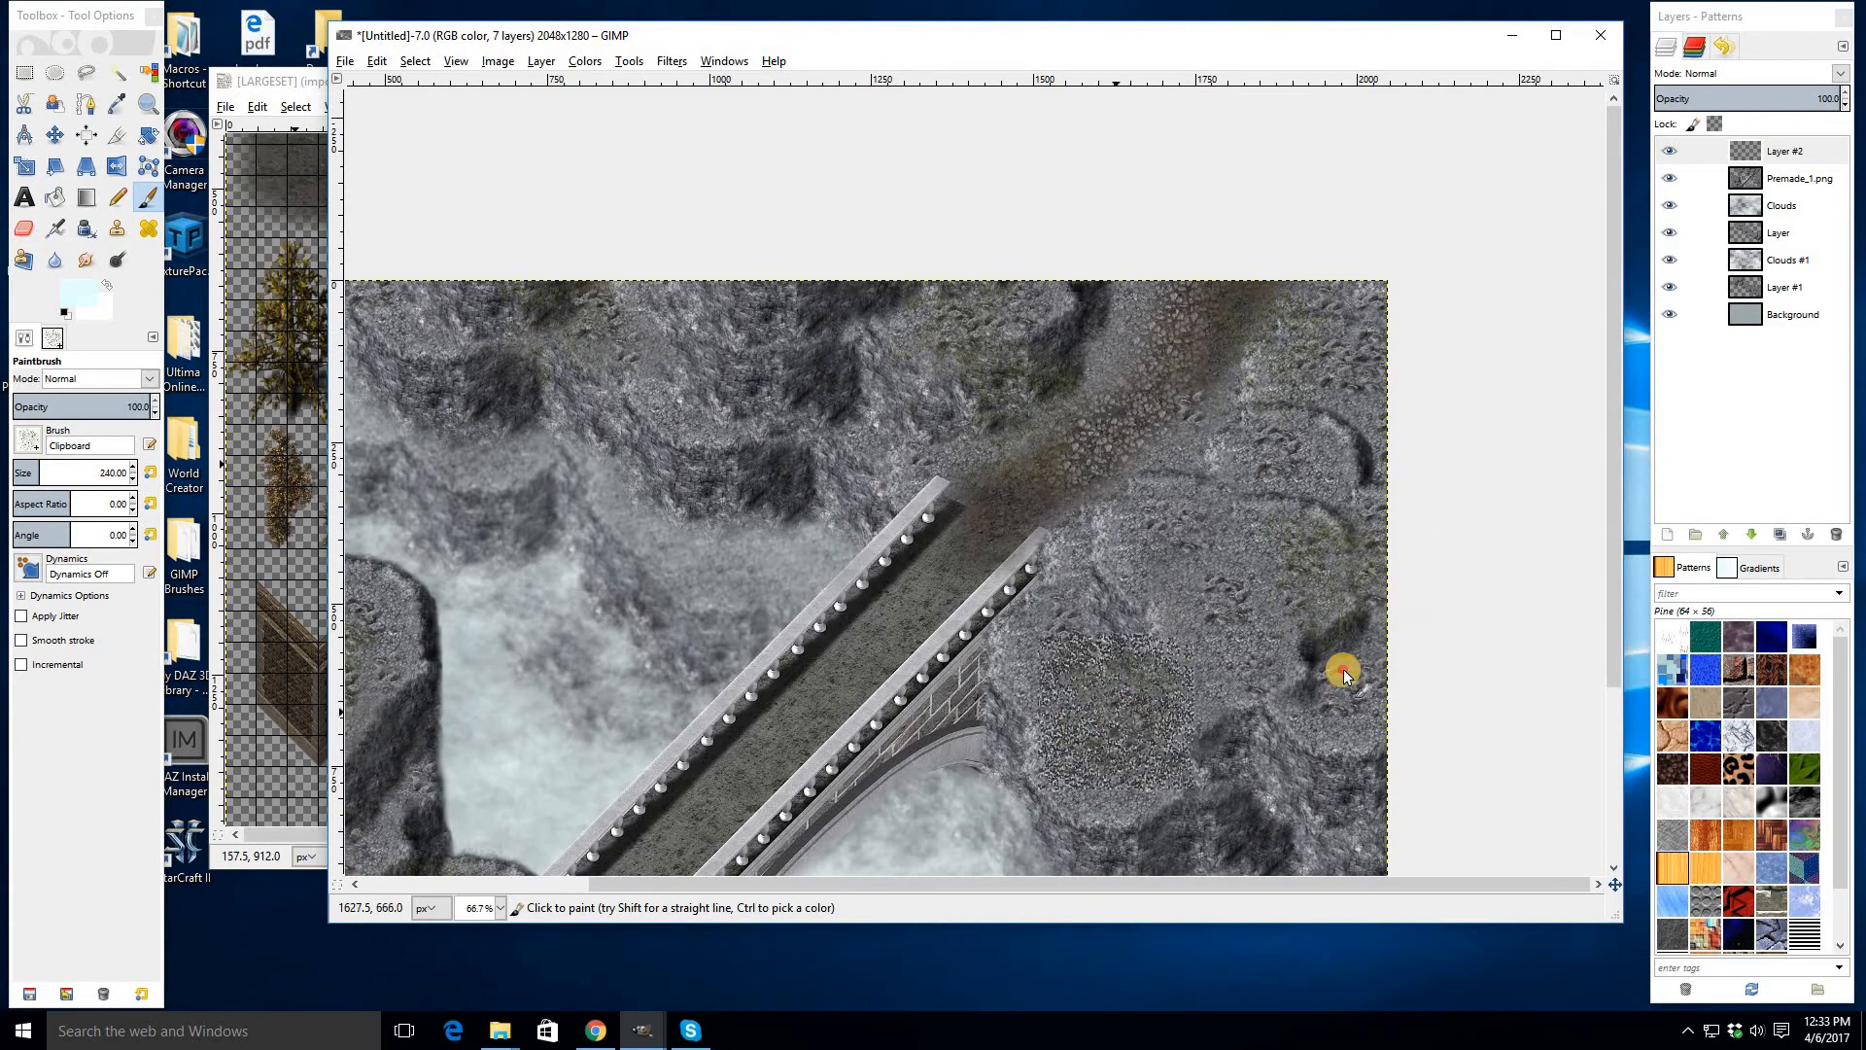
pyautogui.click(1238, 589)
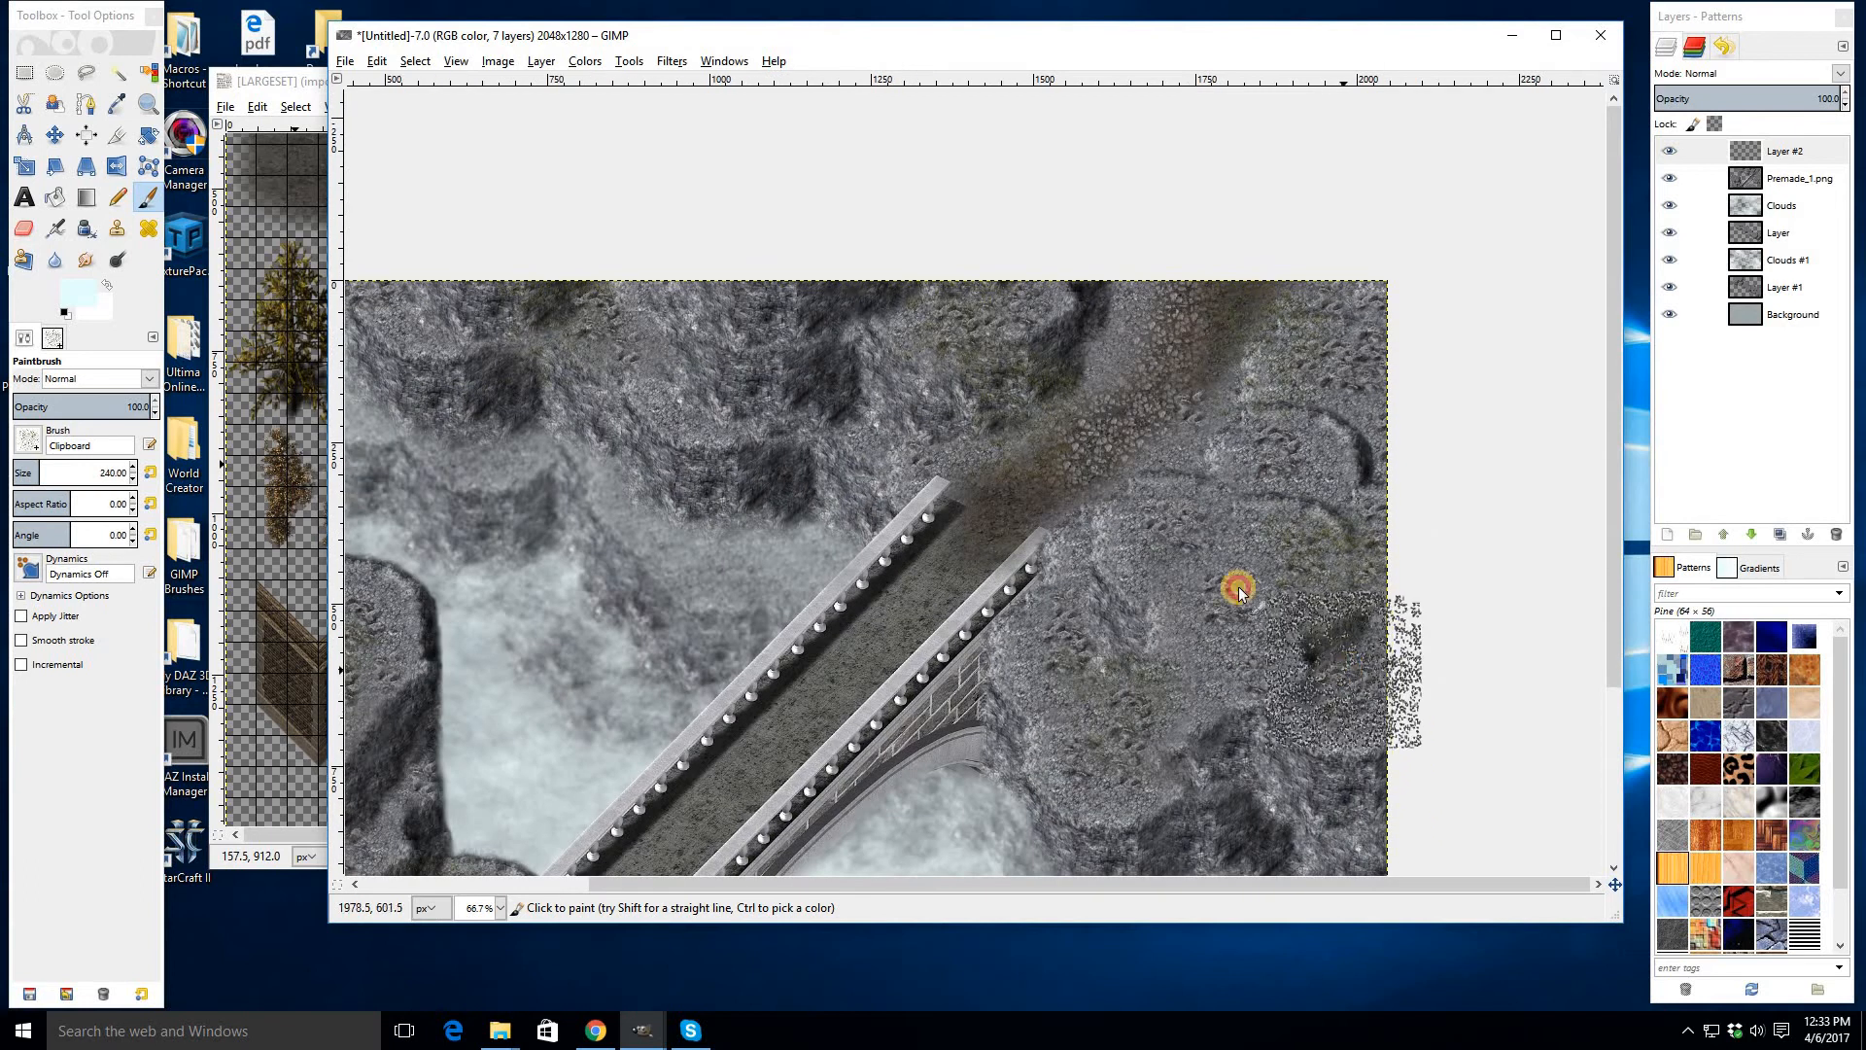
pyautogui.click(1068, 614)
pyautogui.click(1100, 494)
pyautogui.moveTo(917, 661)
pyautogui.mouseDown()
pyautogui.moveTo(1180, 350)
pyautogui.moveTo(1305, 261)
pyautogui.mouseUp()
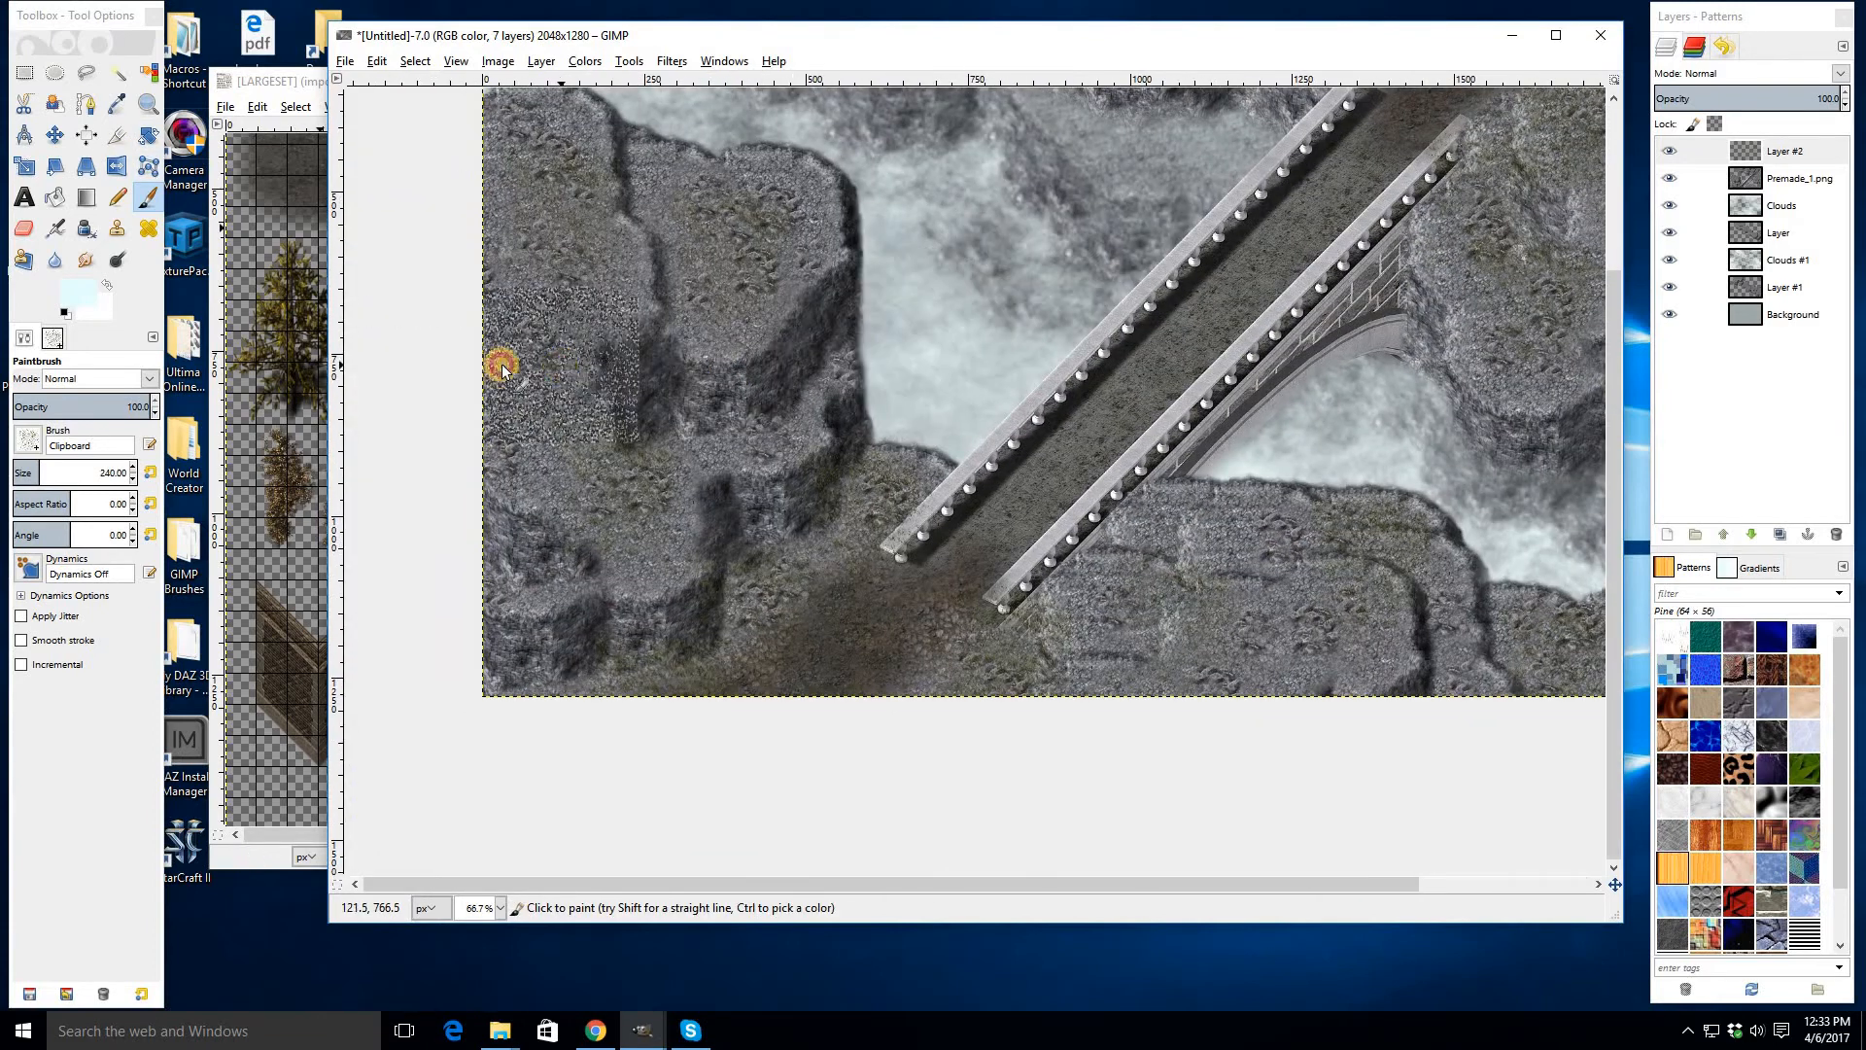
# - Switch to the Eraser and erase the stamped texture along the left cliffs and lower bridge end
pyautogui.press('1')
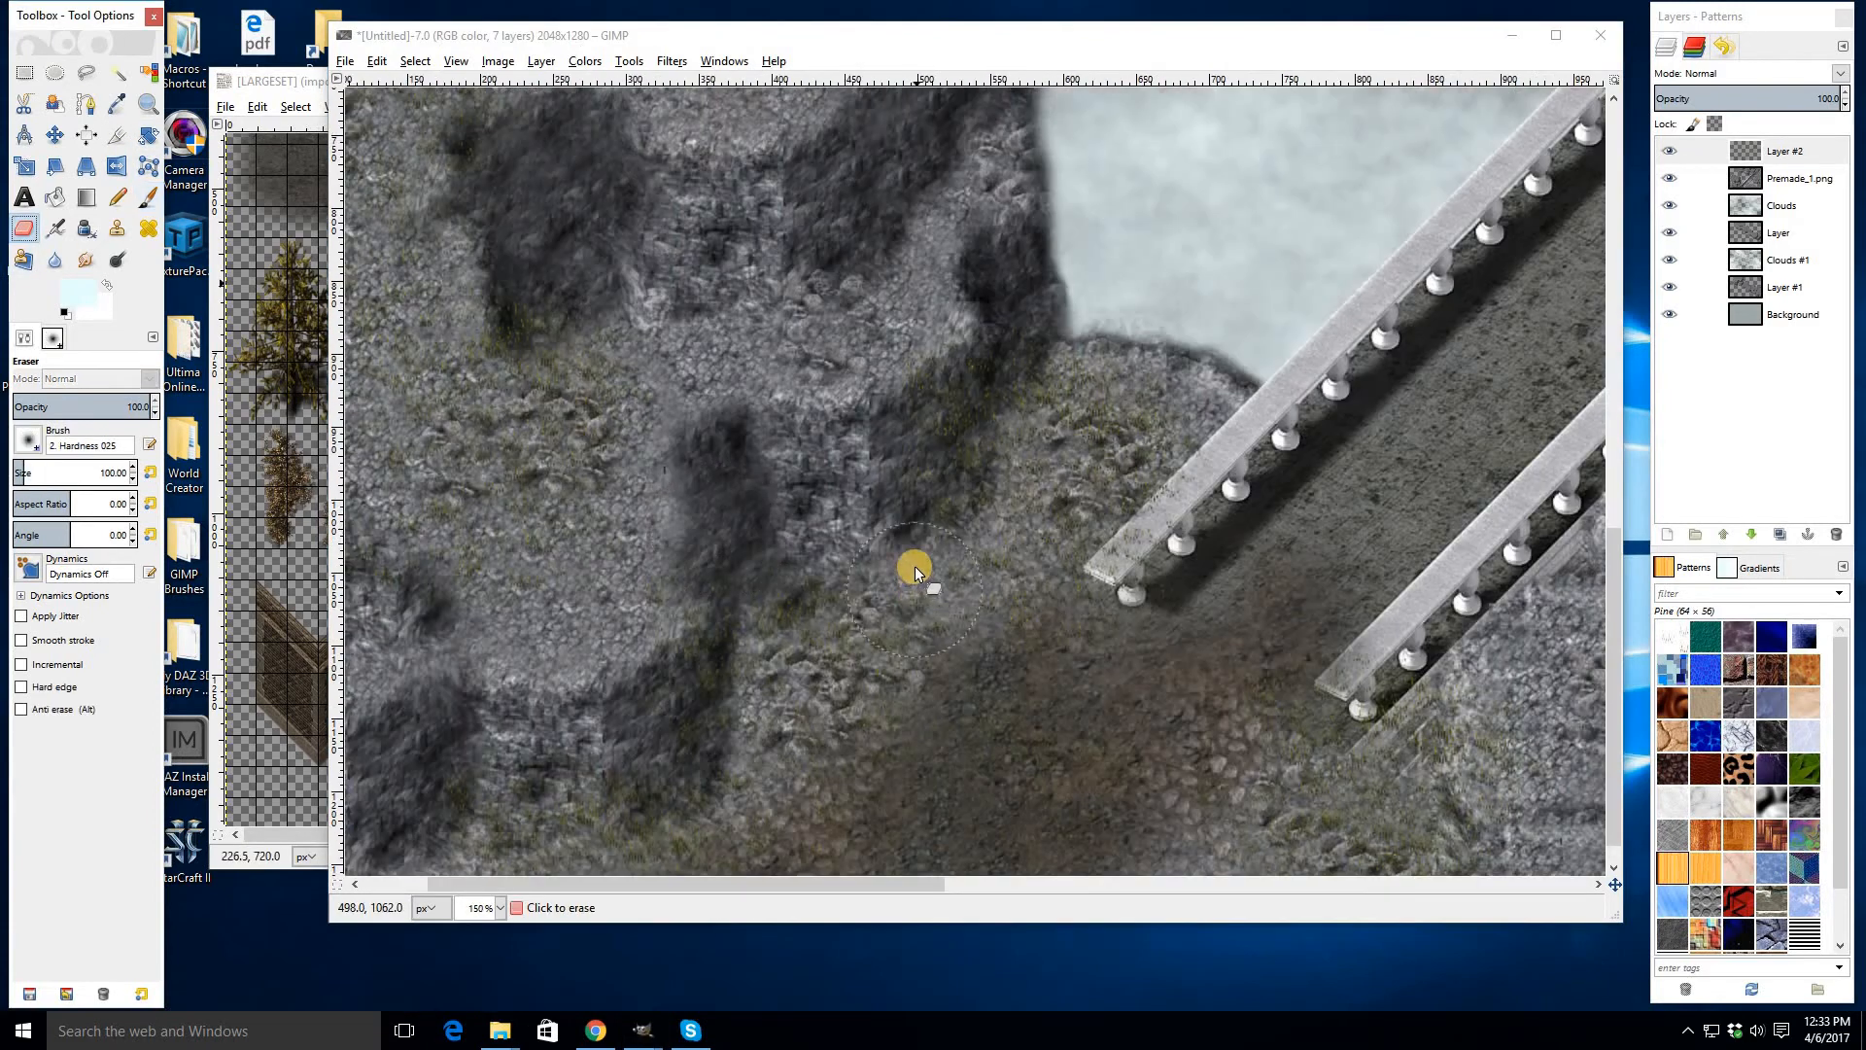
pyautogui.hotkey('shift', 'e')
pyautogui.moveTo(973, 423)
pyautogui.mouseDown()
pyautogui.moveTo(898, 536)
pyautogui.moveTo(996, 441)
pyautogui.mouseUp()
pyautogui.moveTo(791, 594)
pyautogui.mouseDown()
pyautogui.moveTo(757, 666)
pyautogui.moveTo(682, 716)
pyautogui.moveTo(613, 732)
pyautogui.moveTo(510, 672)
pyautogui.mouseUp()
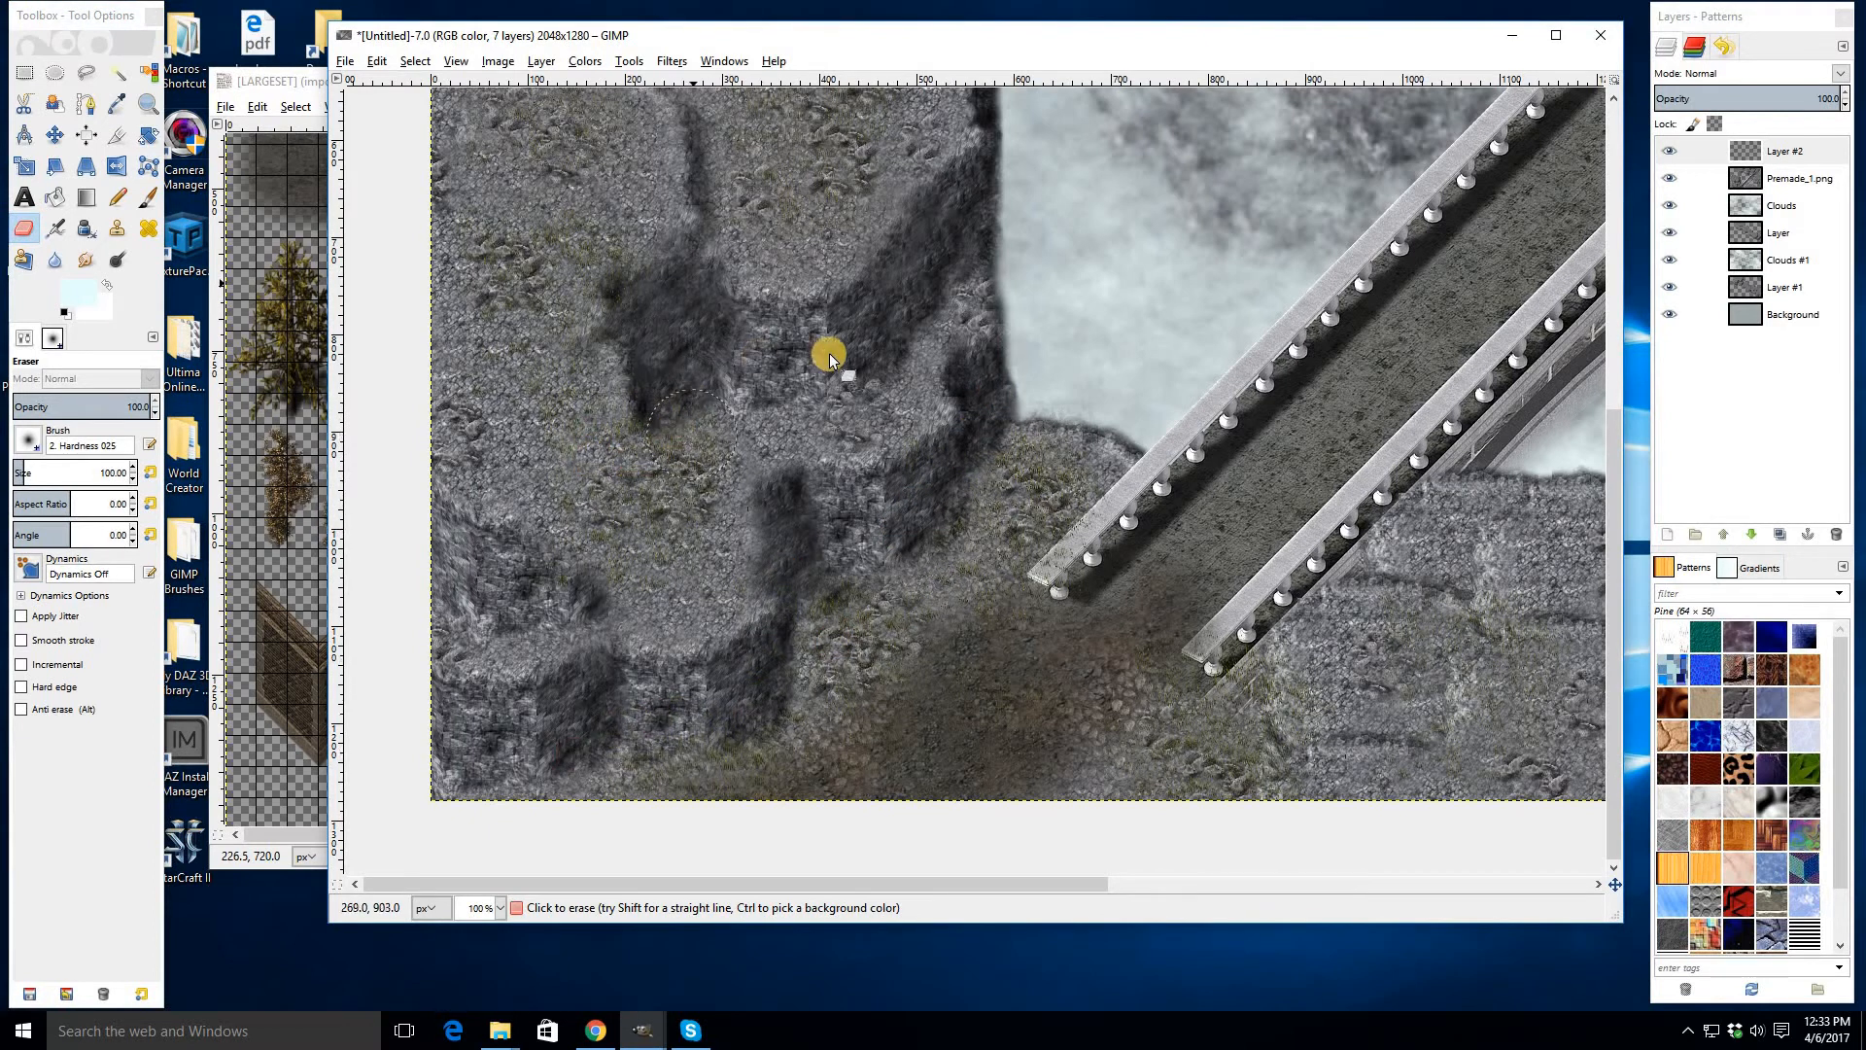
pyautogui.moveTo(709, 148); pyautogui.dragTo(783, 481)
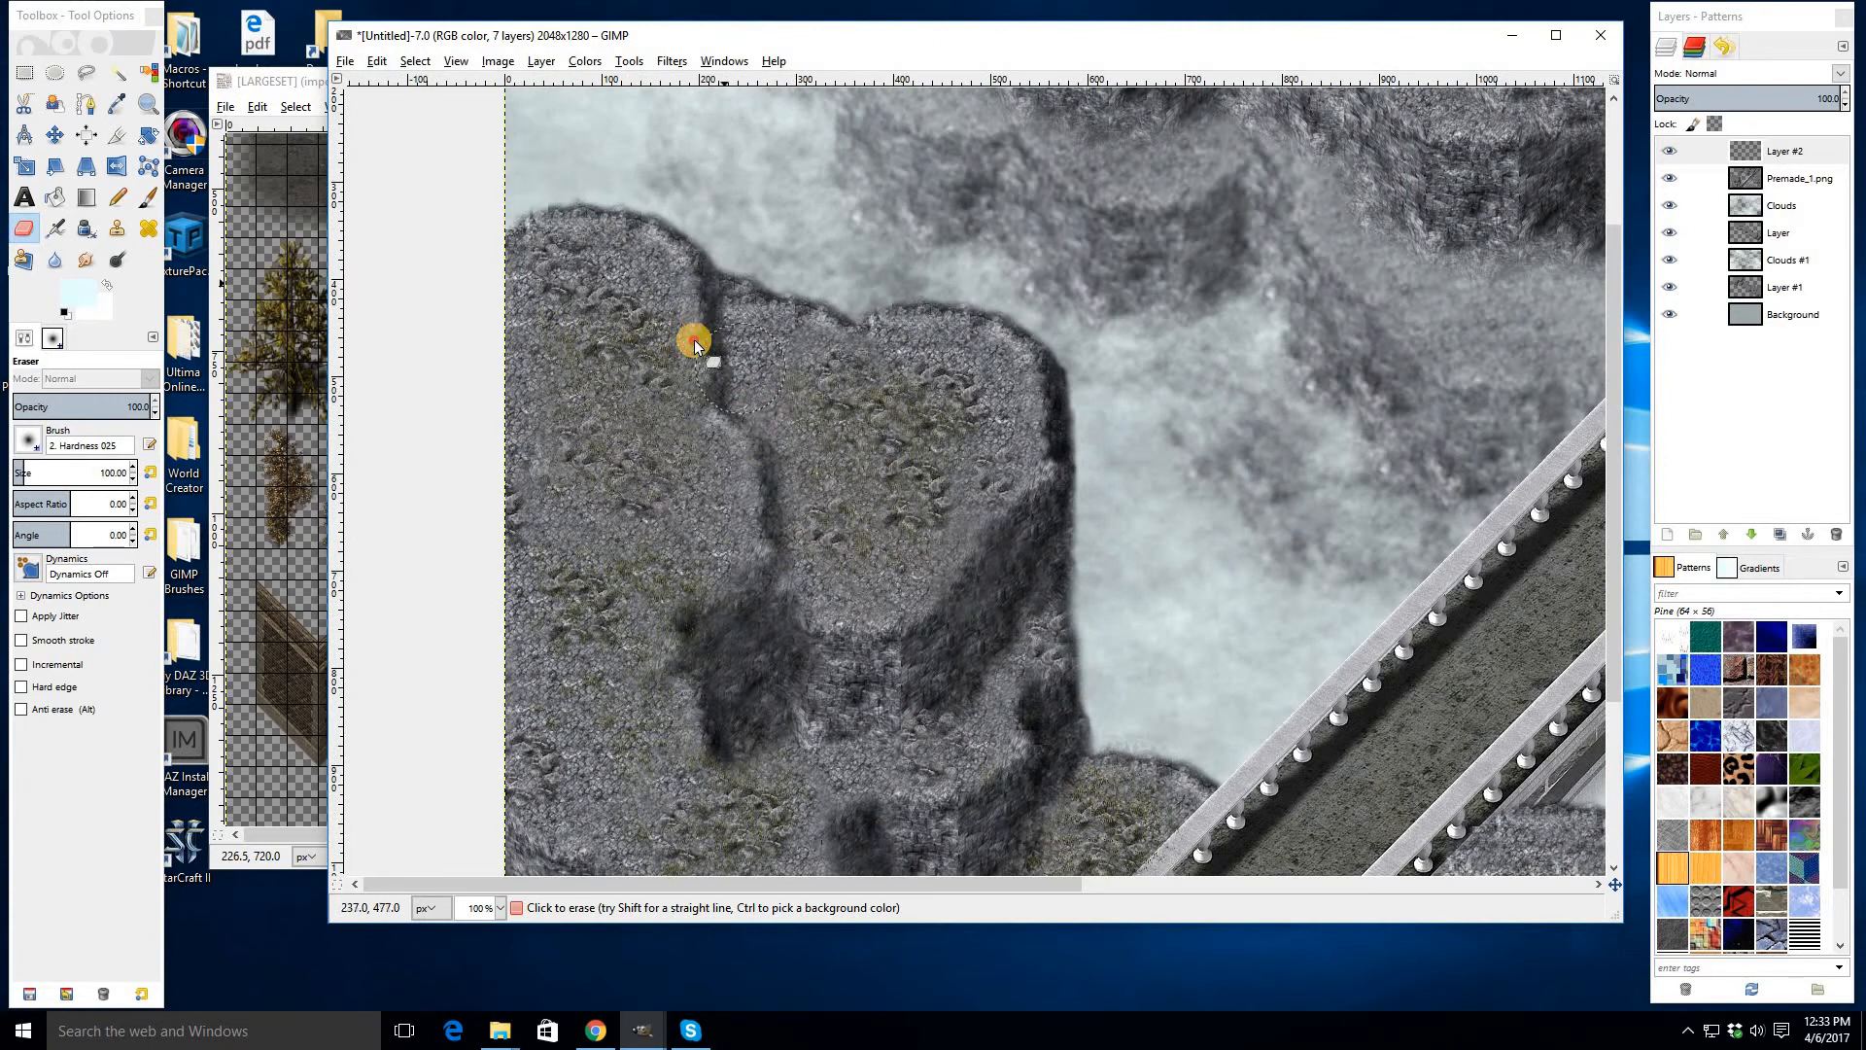
pyautogui.moveTo(897, 772); pyautogui.dragTo(533, 452)
pyautogui.moveTo(983, 714)
pyautogui.mouseDown()
pyautogui.moveTo(928, 667)
pyautogui.moveTo(917, 683)
pyautogui.moveTo(817, 645)
pyautogui.moveTo(920, 664)
pyautogui.mouseUp()
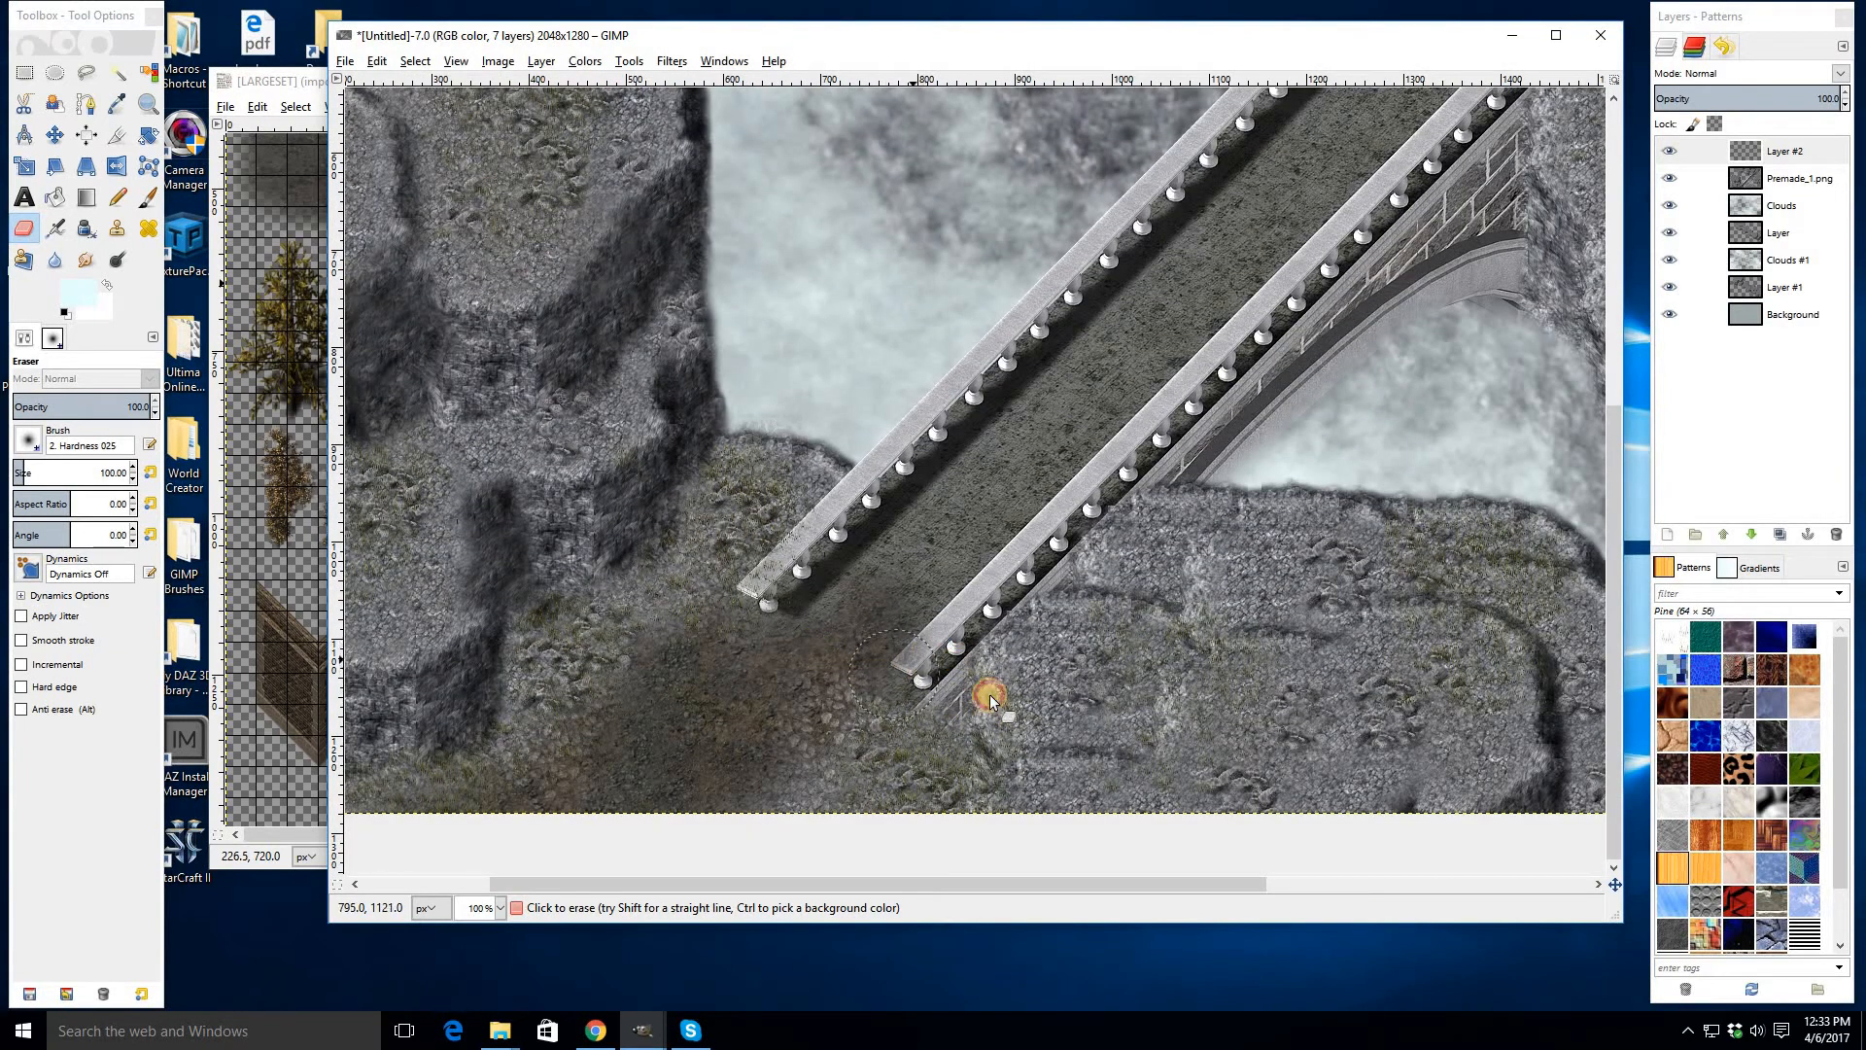
# - Erase the stamped texture around the right bridge end and the upper cliffs to blend it
pyautogui.hscroll(4, 1371, 534)
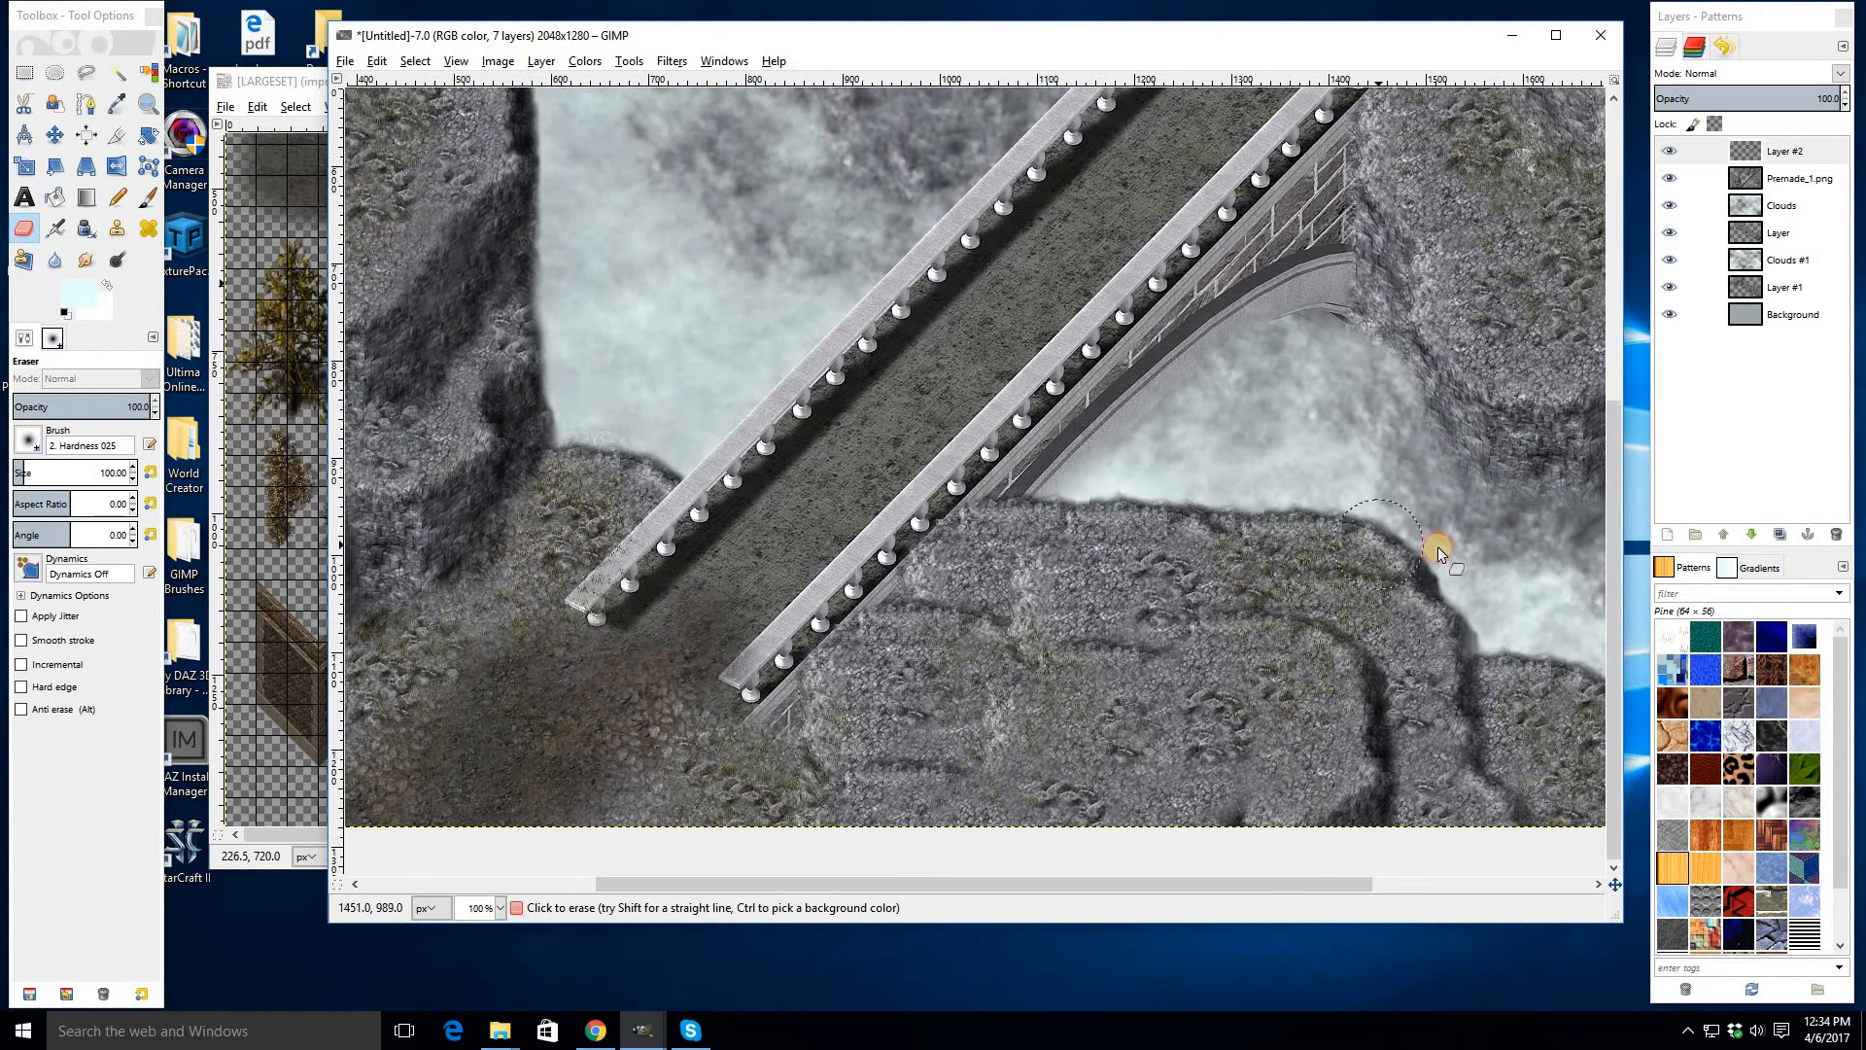
pyautogui.moveTo(1063, 651); pyautogui.dragTo(1060, 653)
pyautogui.moveTo(1162, 550)
pyautogui.mouseDown()
pyautogui.moveTo(1215, 610)
pyautogui.moveTo(1163, 637)
pyautogui.moveTo(1075, 404)
pyautogui.moveTo(1199, 525)
pyautogui.moveTo(1466, 492)
pyautogui.moveTo(1389, 552)
pyautogui.moveTo(1378, 526)
pyautogui.moveTo(1408, 516)
pyautogui.moveTo(1373, 609)
pyautogui.mouseUp()
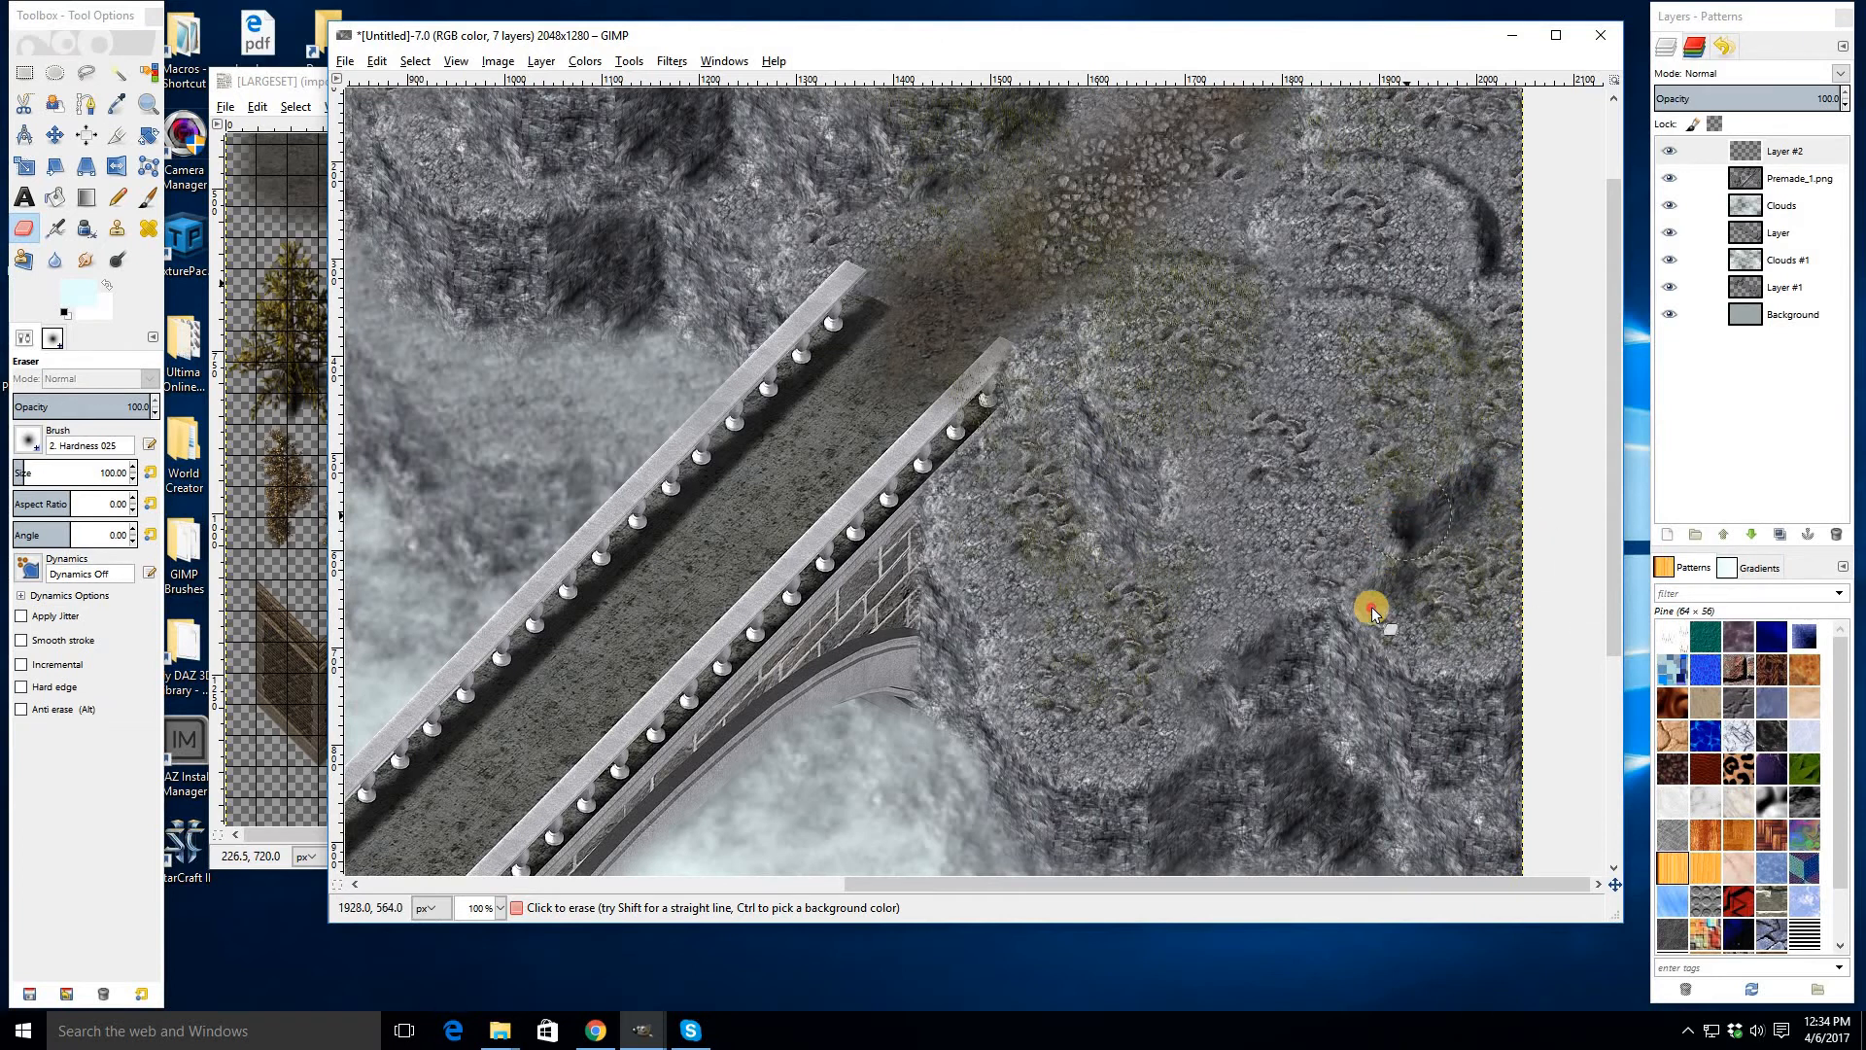
pyautogui.moveTo(1403, 233); pyautogui.dragTo(1216, 547)
pyautogui.moveTo(1014, 554)
pyautogui.mouseDown()
pyautogui.moveTo(1056, 433)
pyautogui.moveTo(1183, 377)
pyautogui.moveTo(1197, 299)
pyautogui.moveTo(1174, 337)
pyautogui.mouseUp()
pyautogui.moveTo(903, 430)
pyautogui.mouseDown()
pyautogui.moveTo(842, 376)
pyautogui.moveTo(800, 427)
pyautogui.moveTo(645, 498)
pyautogui.moveTo(768, 399)
pyautogui.moveTo(647, 423)
pyautogui.moveTo(655, 554)
pyautogui.mouseUp()
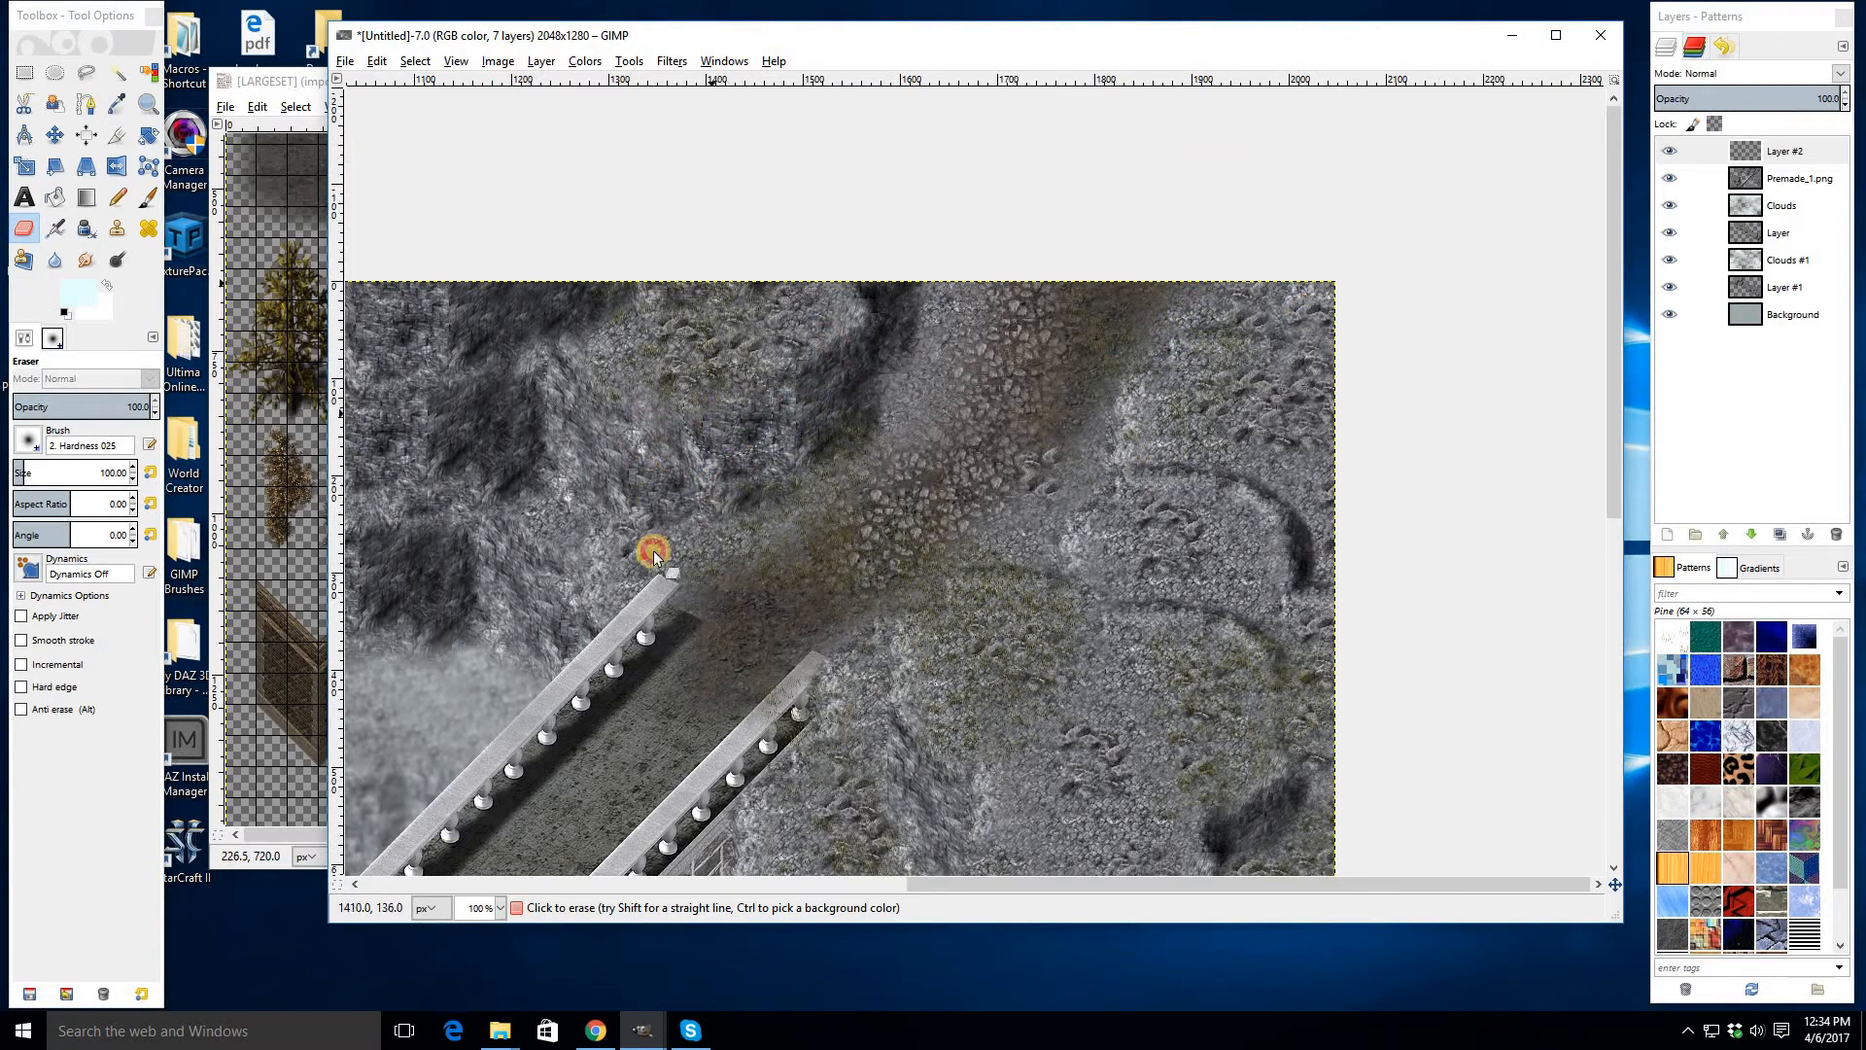
pyautogui.moveTo(916, 457); pyautogui.dragTo(626, 394)
pyautogui.moveTo(902, 437); pyautogui.dragTo(915, 443)
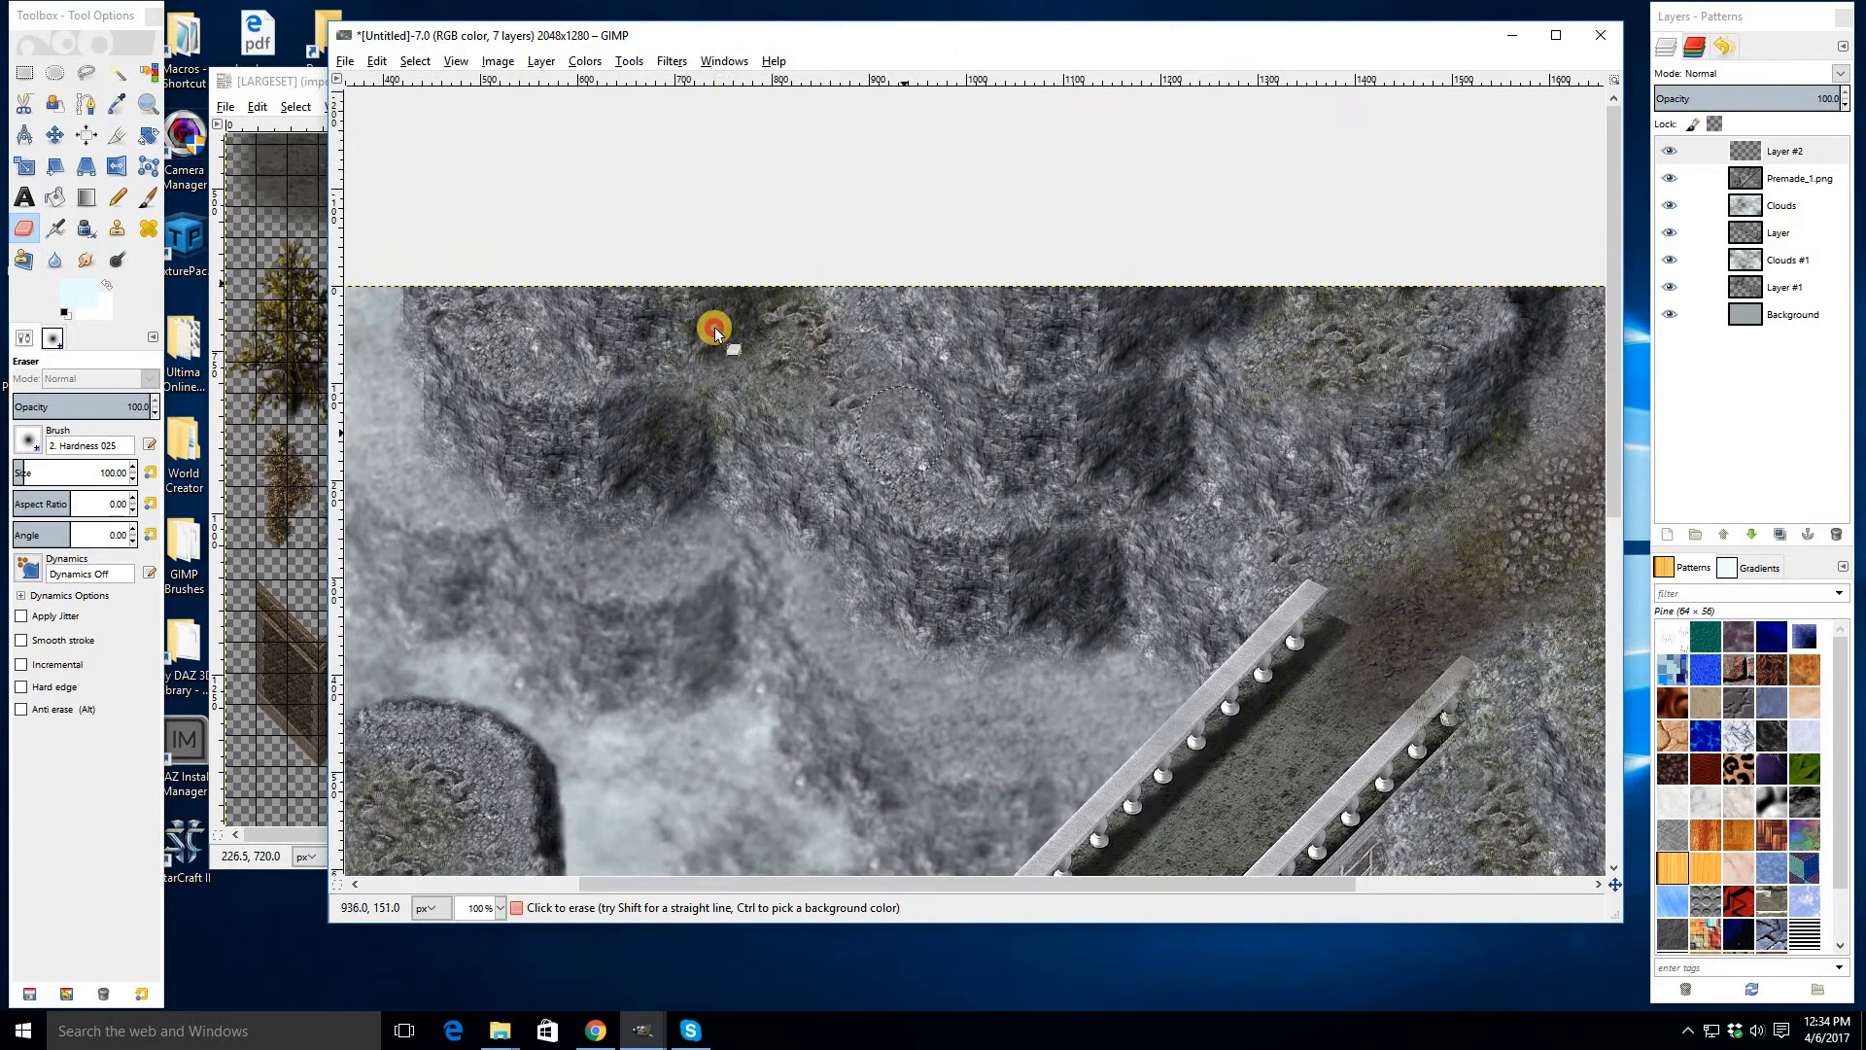
pyautogui.moveTo(717, 407)
pyautogui.mouseDown()
pyautogui.moveTo(731, 452)
pyautogui.moveTo(661, 447)
pyautogui.moveTo(740, 457)
pyautogui.moveTo(1013, 627)
pyautogui.mouseUp()
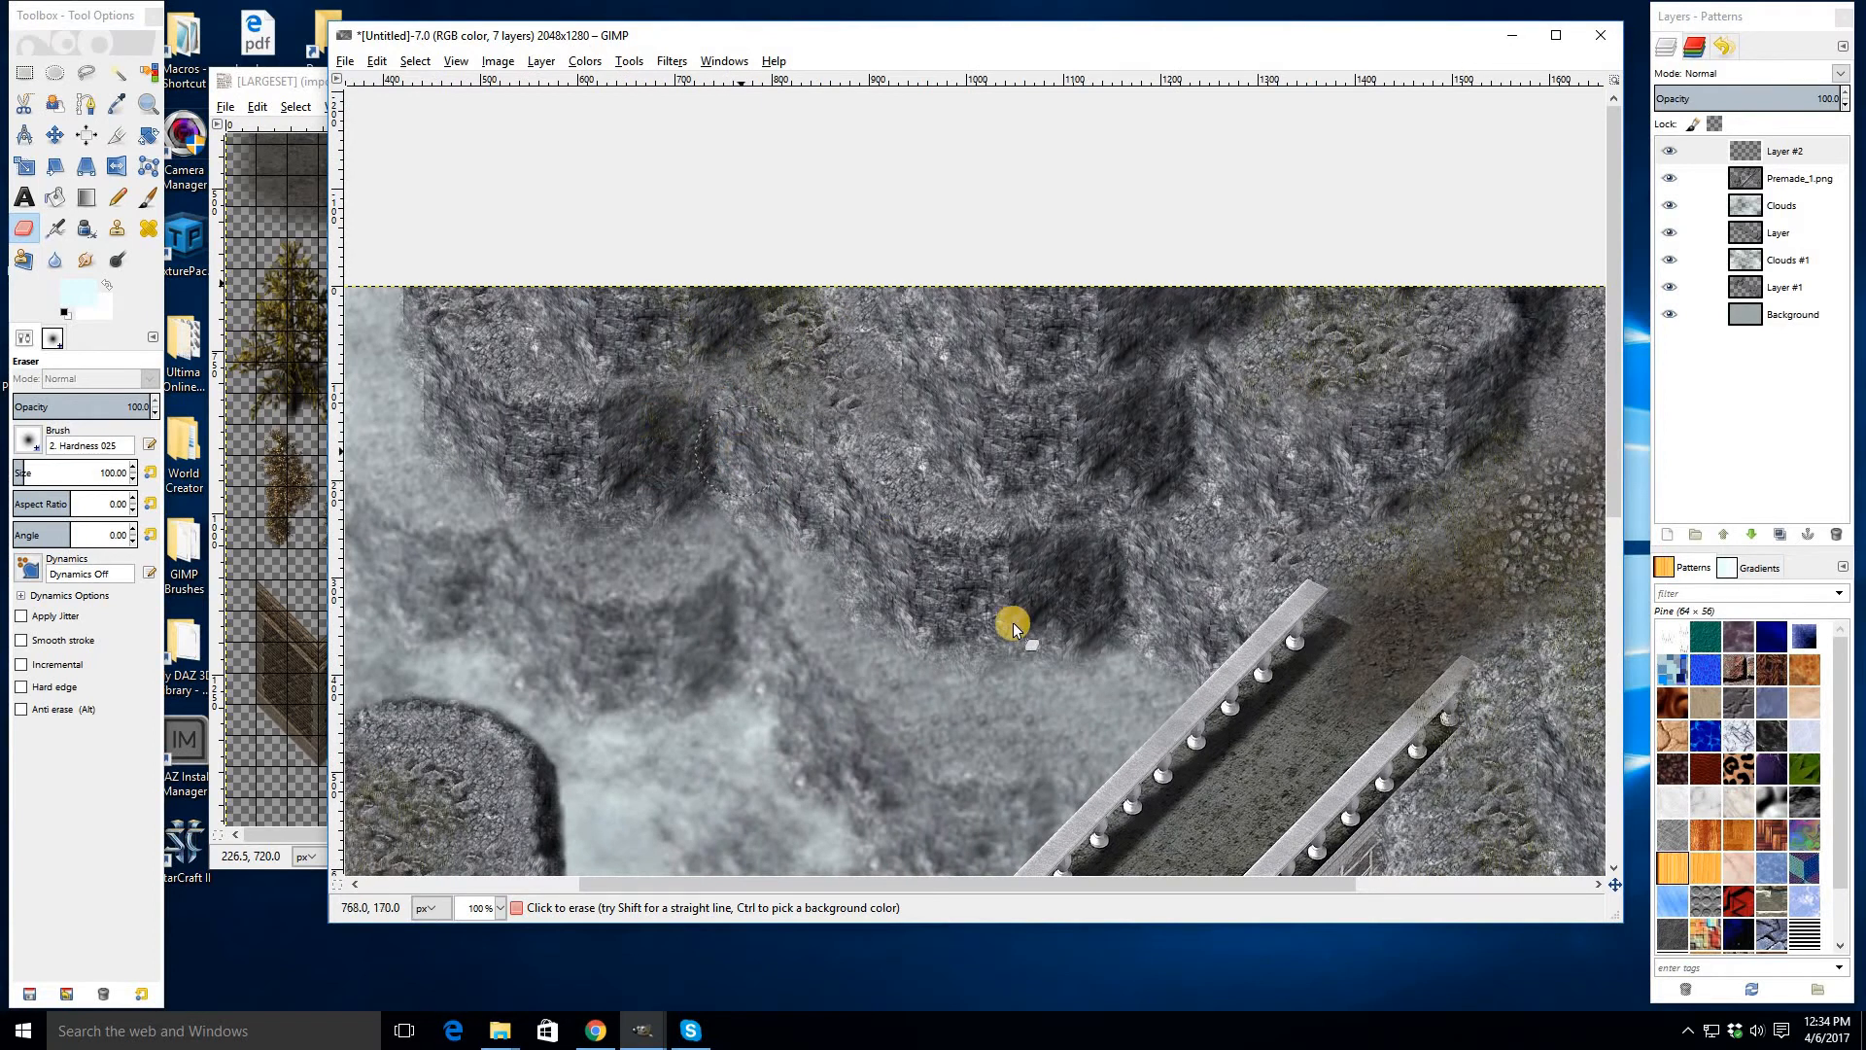
pyautogui.hotkey('ctrl', 'z')
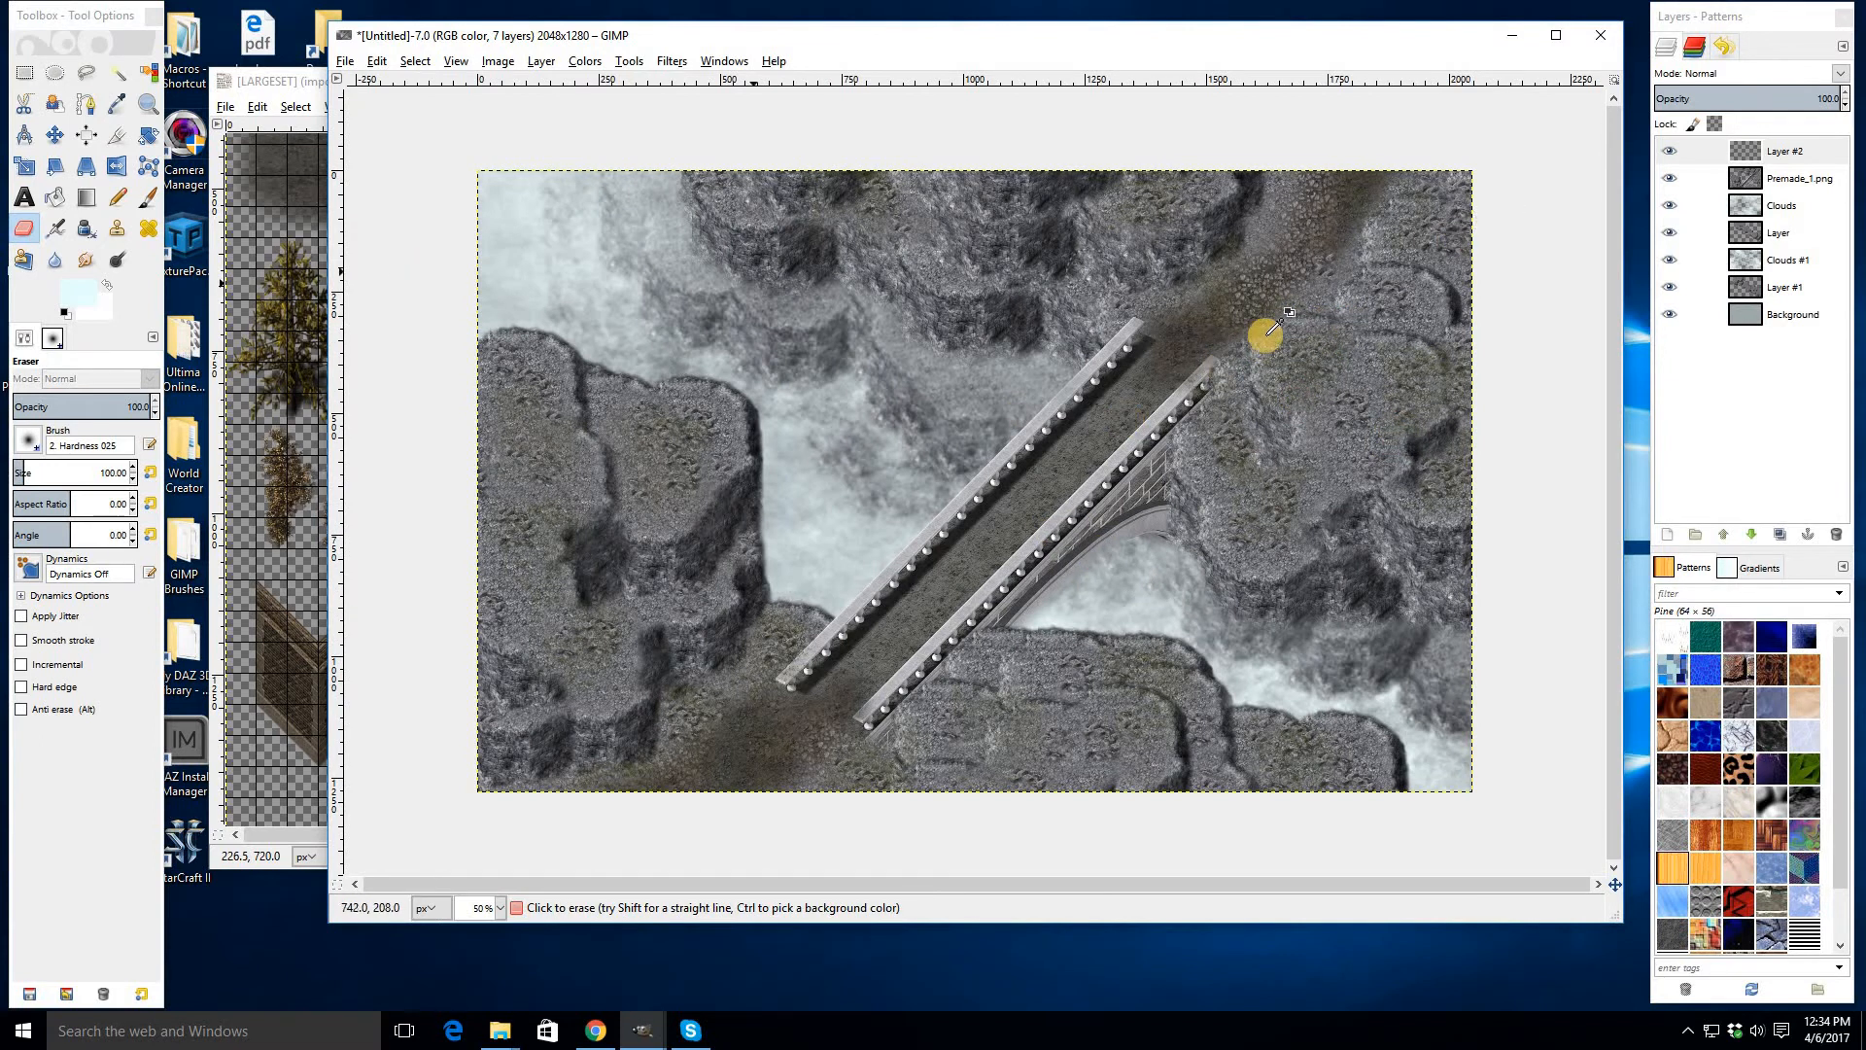
pyautogui.keyDown('ctrl'); pyautogui.scroll(1, 1278, 336); pyautogui.keyUp('ctrl')
pyautogui.keyDown('ctrl'); pyautogui.scroll(-1, 1288, 345); pyautogui.keyUp('ctrl')
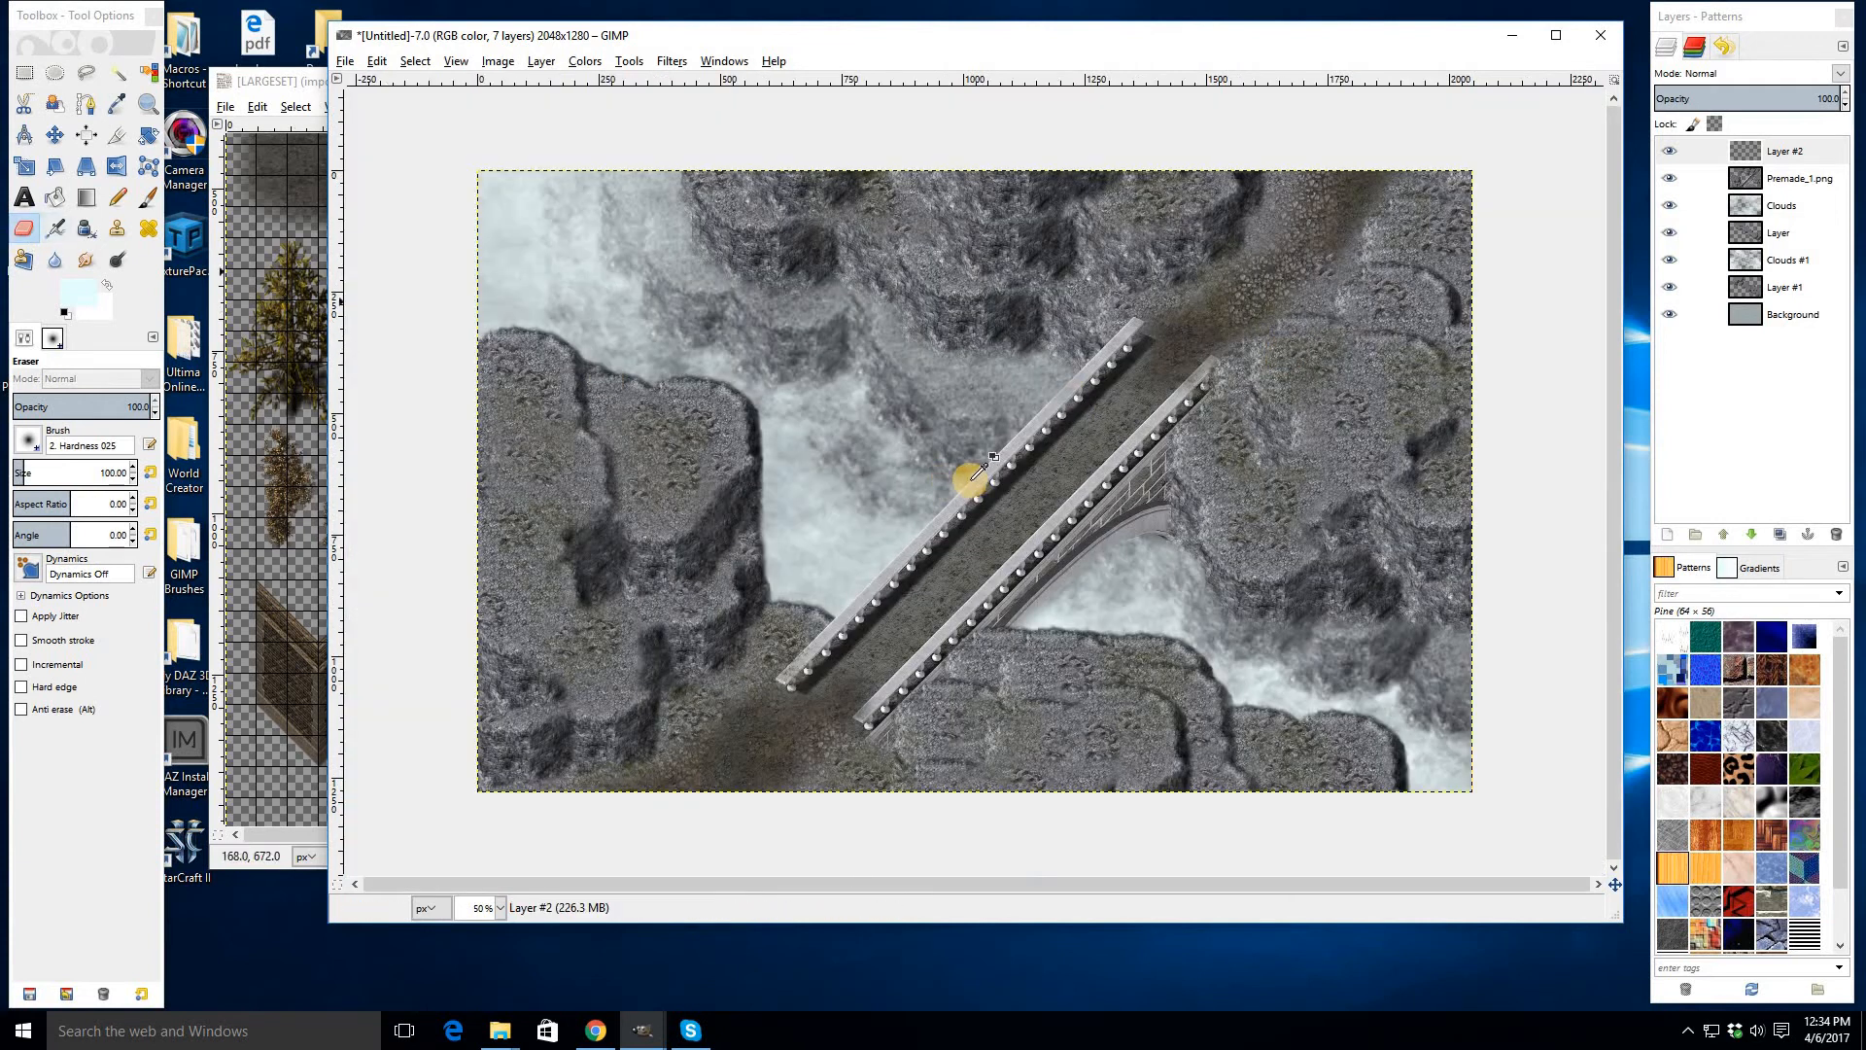
# - Select the bare tree in the LARGESET image with Rectangle Select and copy it
pyautogui.click(285, 80)
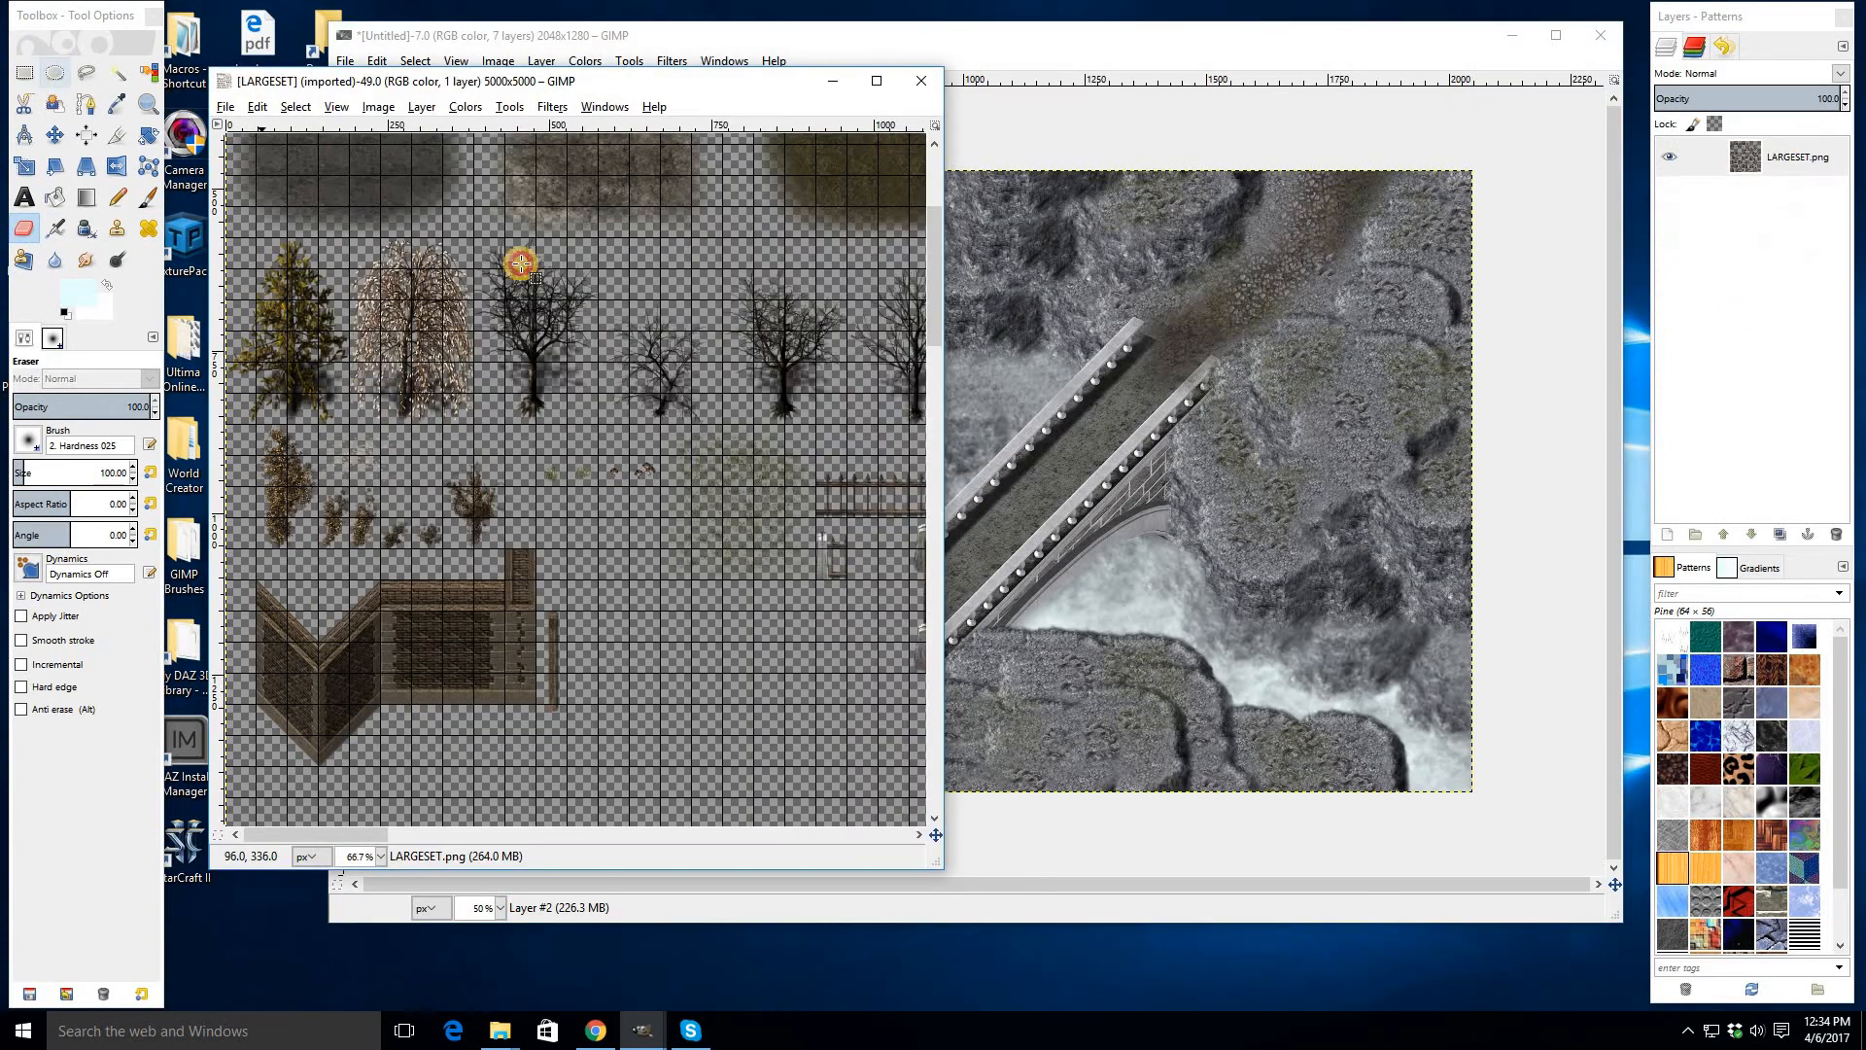
pyautogui.press('r')
pyautogui.moveTo(476, 240); pyautogui.dragTo(599, 431)
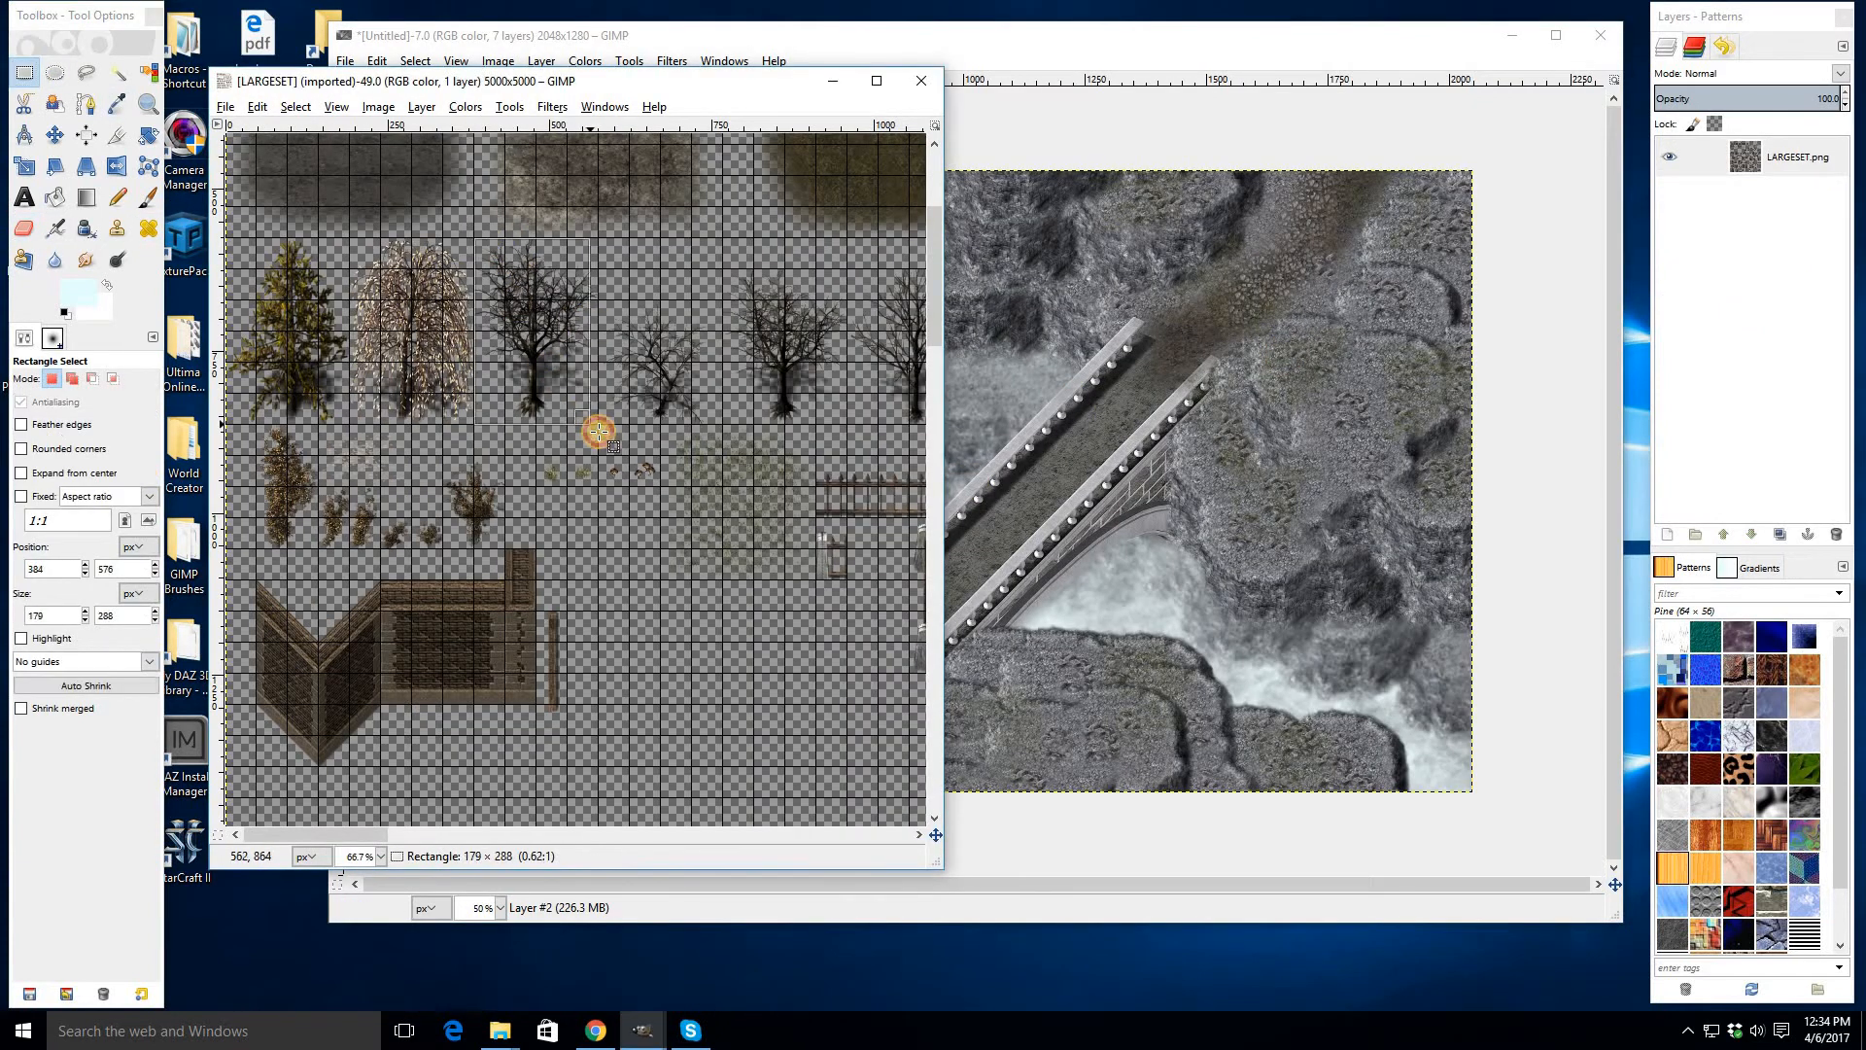
pyautogui.hotkey('ctrl', 'c')
# - Paste the copied bare tree onto the upper-left cliff and another copy below the bridge's lower end
pyautogui.click(1135, 438)
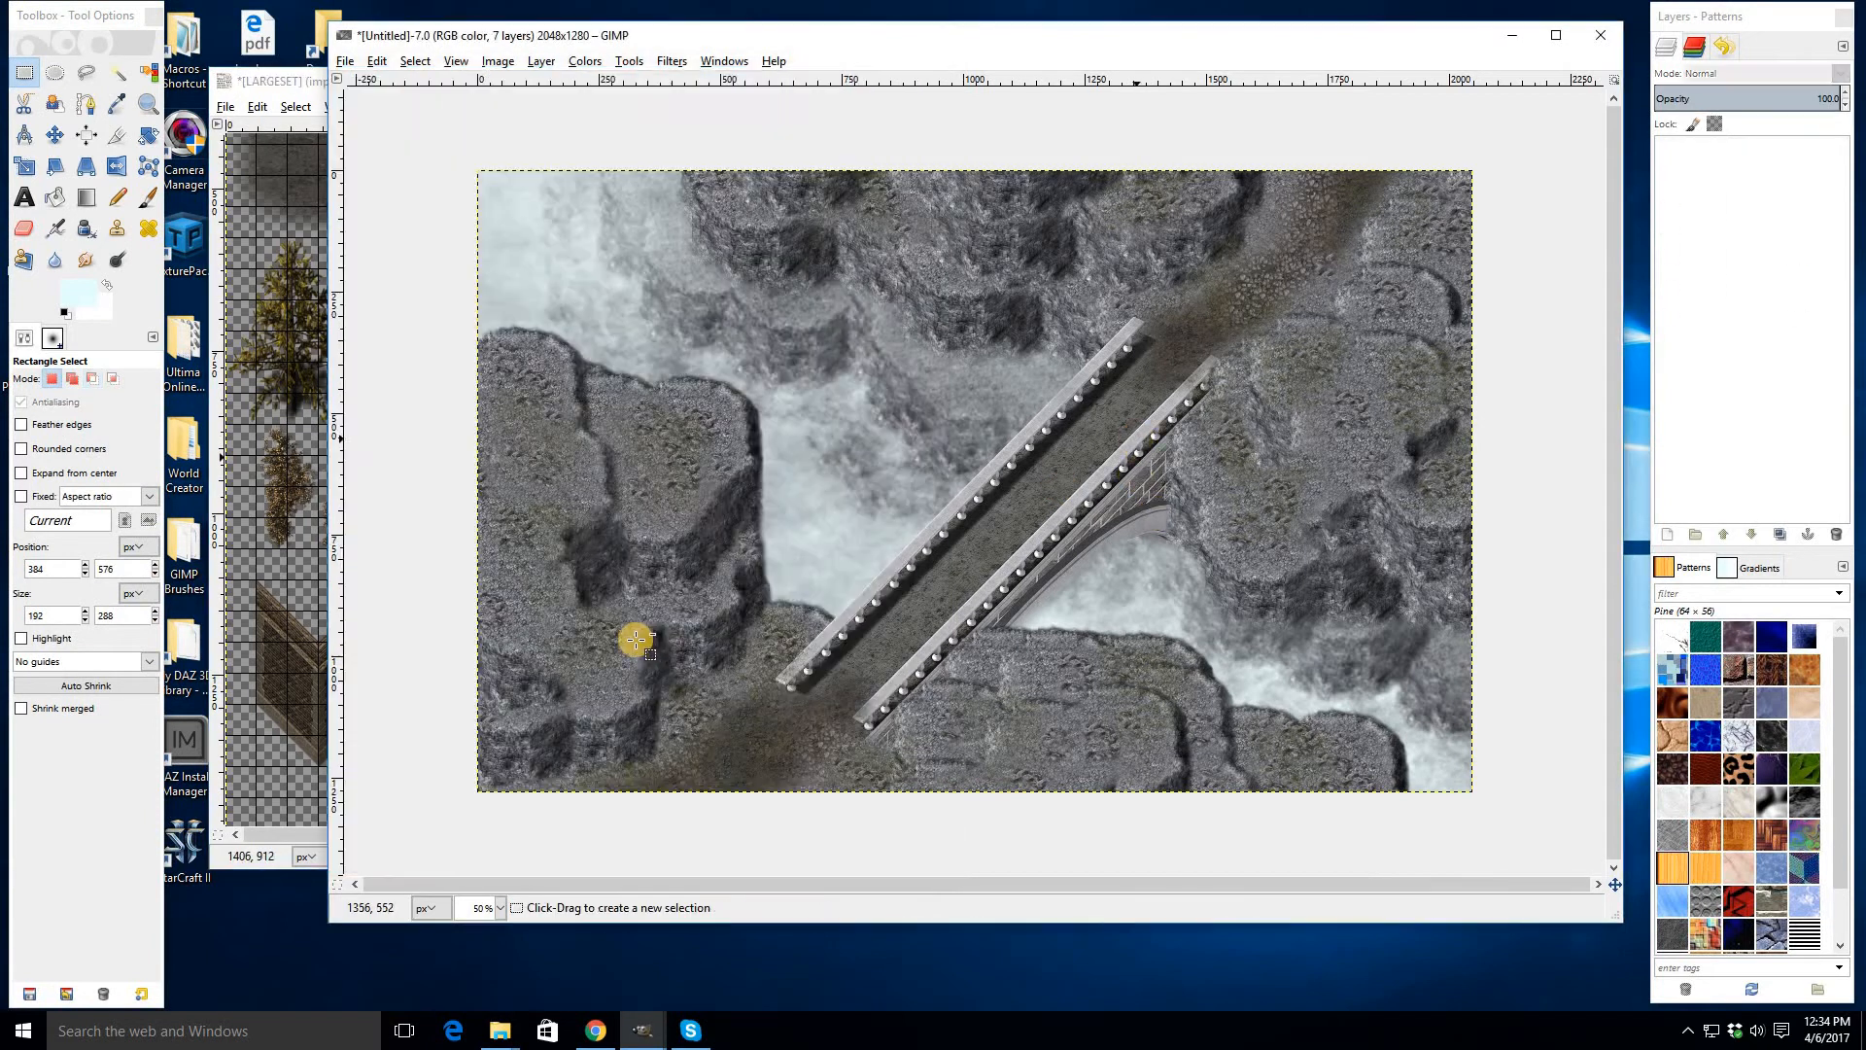
pyautogui.scroll(1, 1096, 557)
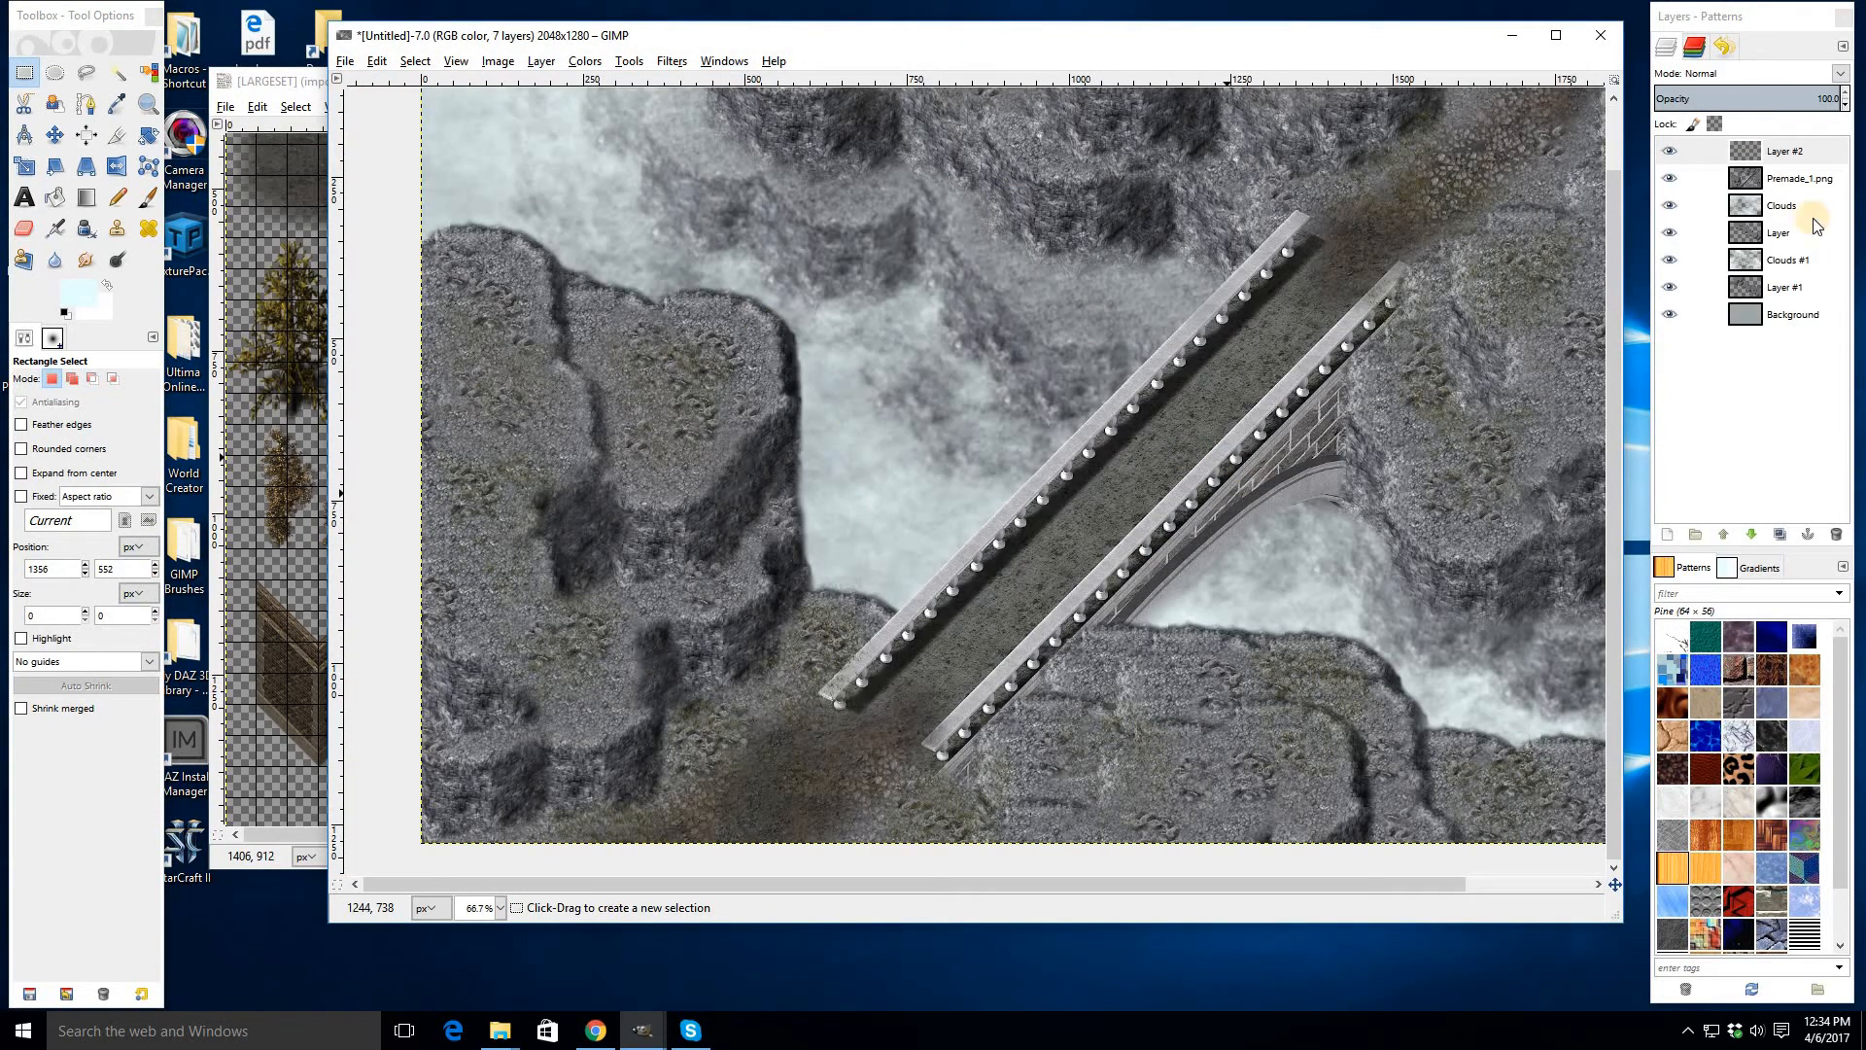
pyautogui.hotkey('ctrl', 'v')
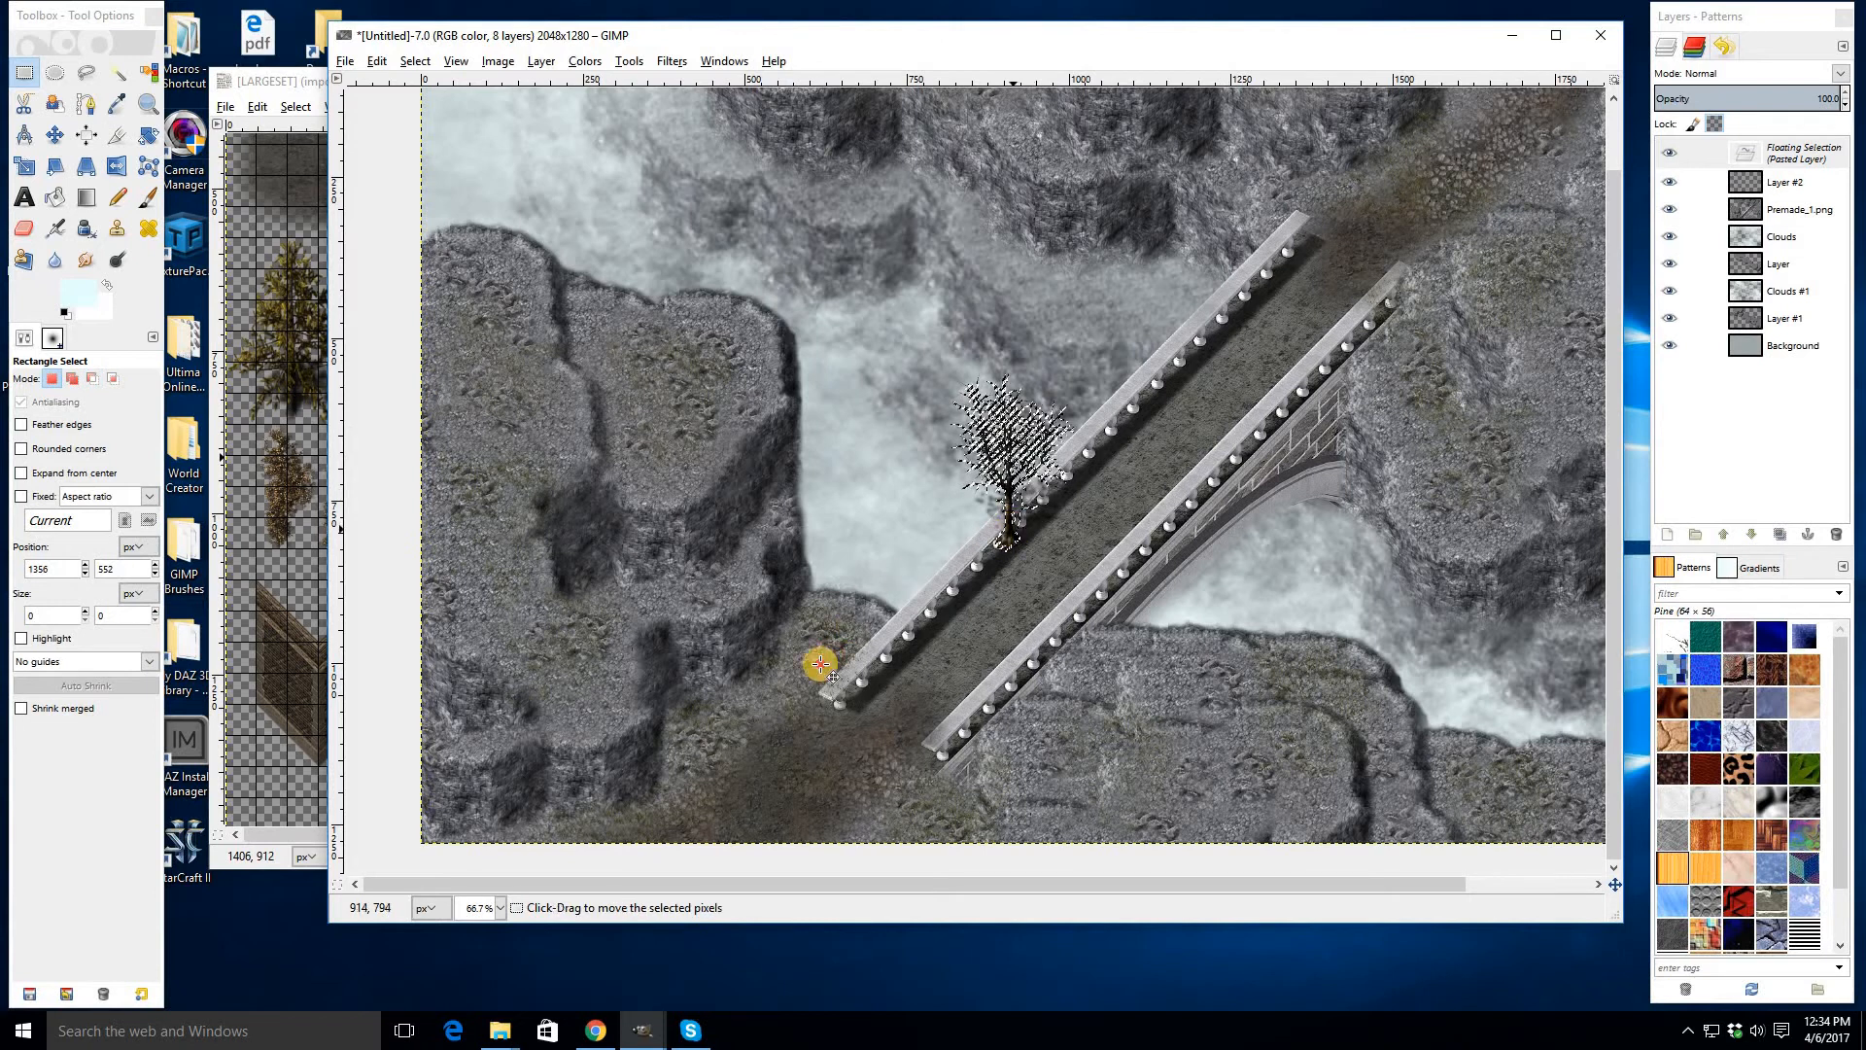
pyautogui.moveTo(819, 664); pyautogui.dragTo(508, 336)
pyautogui.hotkey('ctrl', 'v')
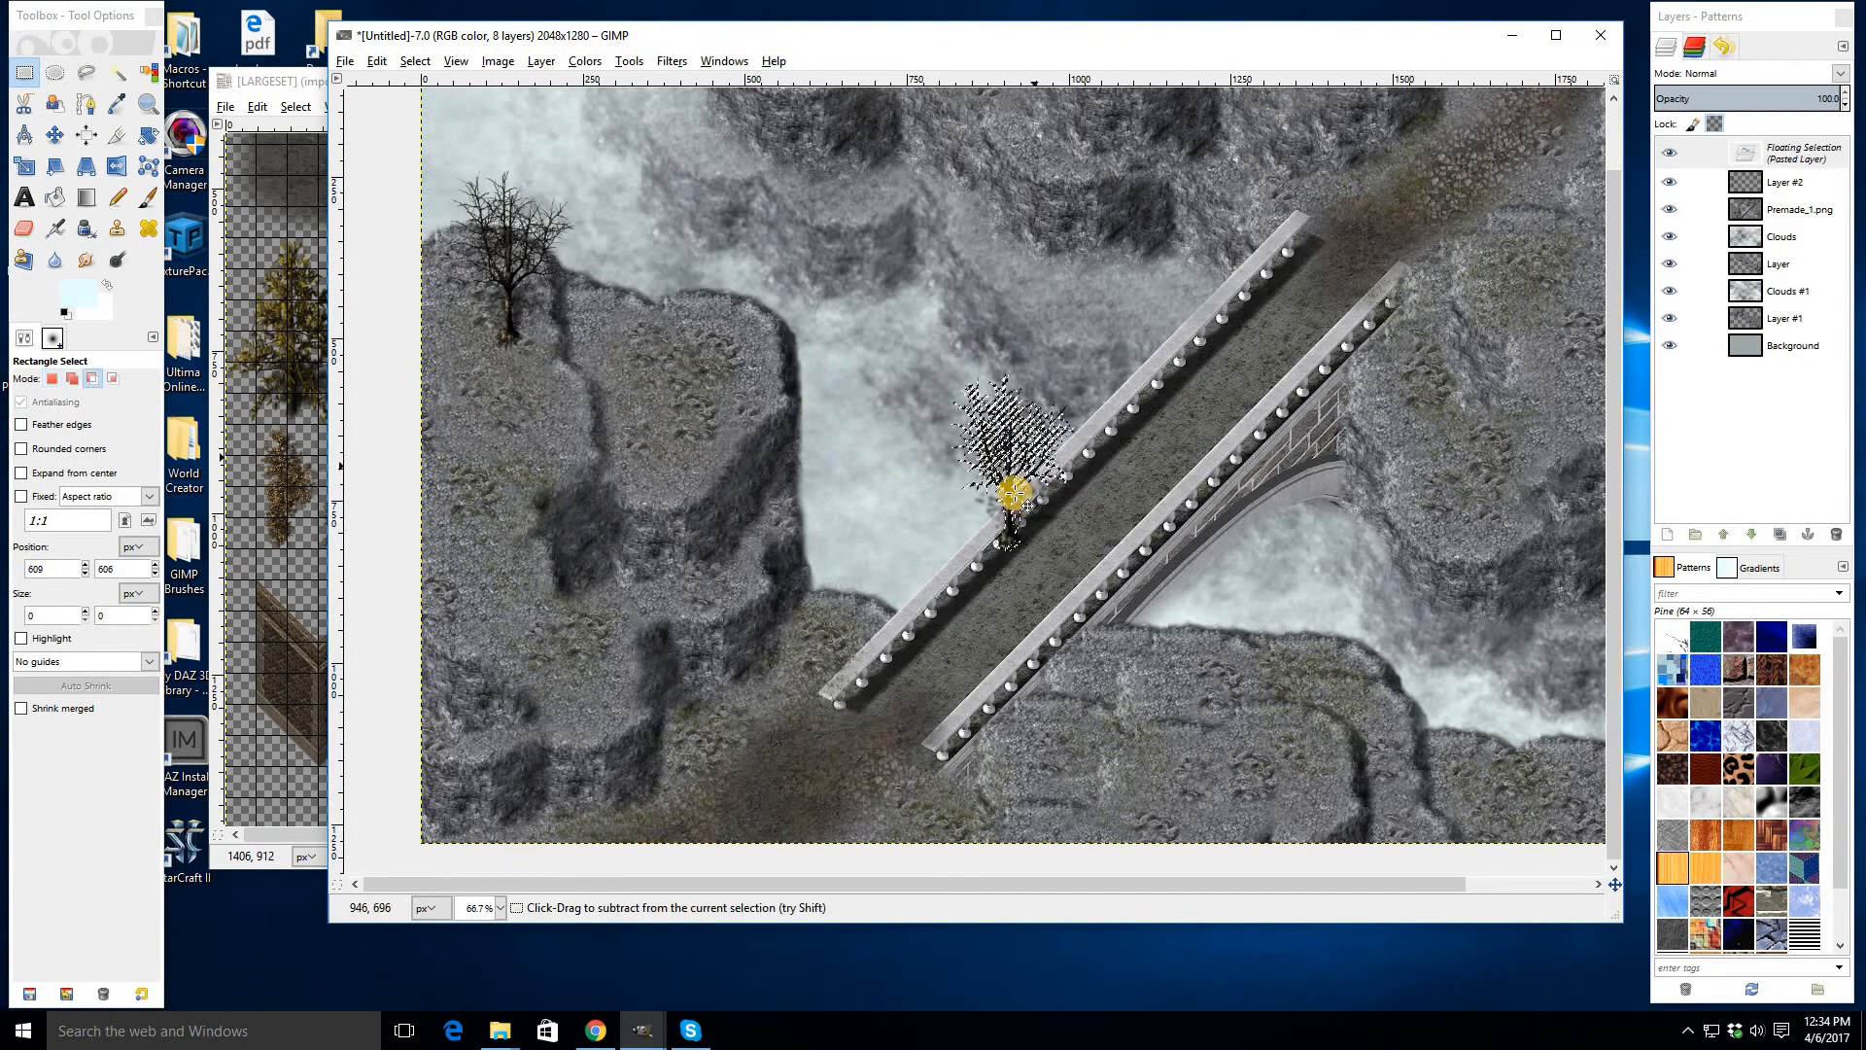
pyautogui.moveTo(1015, 493); pyautogui.dragTo(1132, 851)
pyautogui.click(1321, 668)
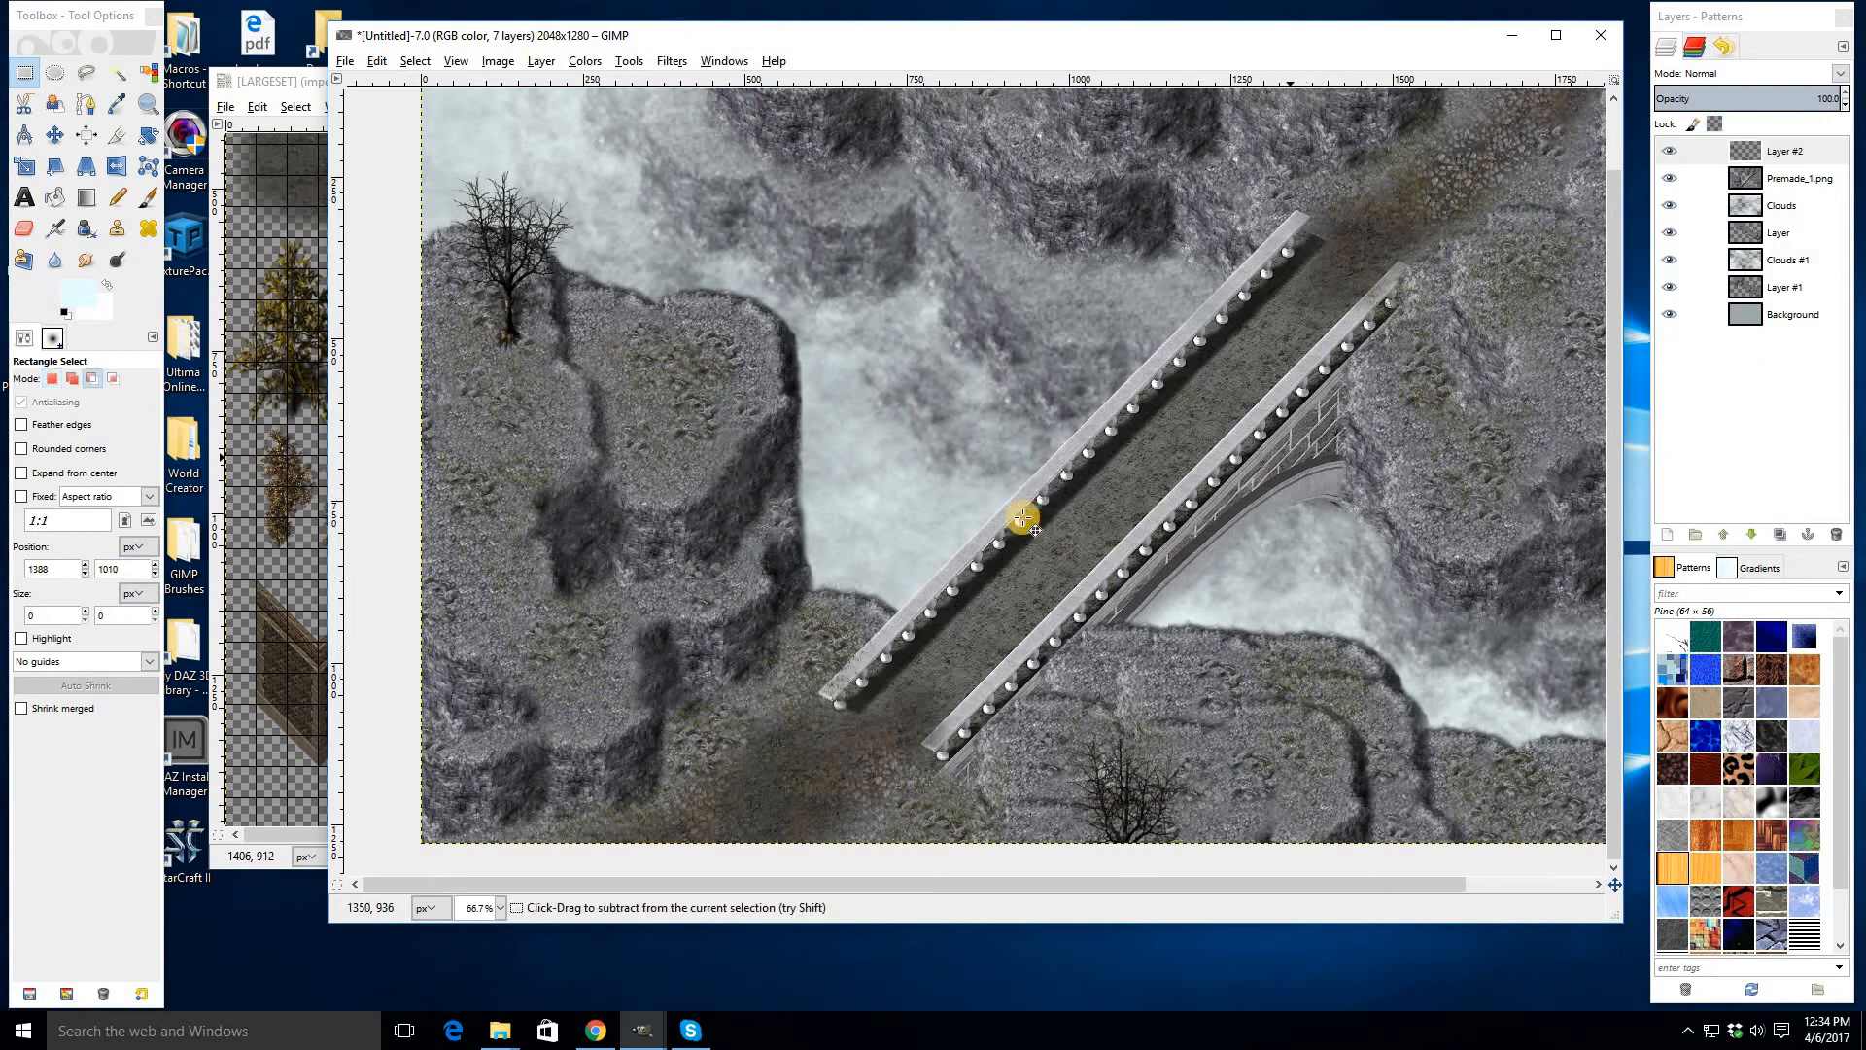
# - Paste three more copies of the bare tree onto the lower-right, top and upper-right cliffs
pyautogui.hotkey('ctrl', 'v')
pyautogui.moveTo(1024, 518); pyautogui.dragTo(1394, 703)
pyautogui.click(1358, 738)
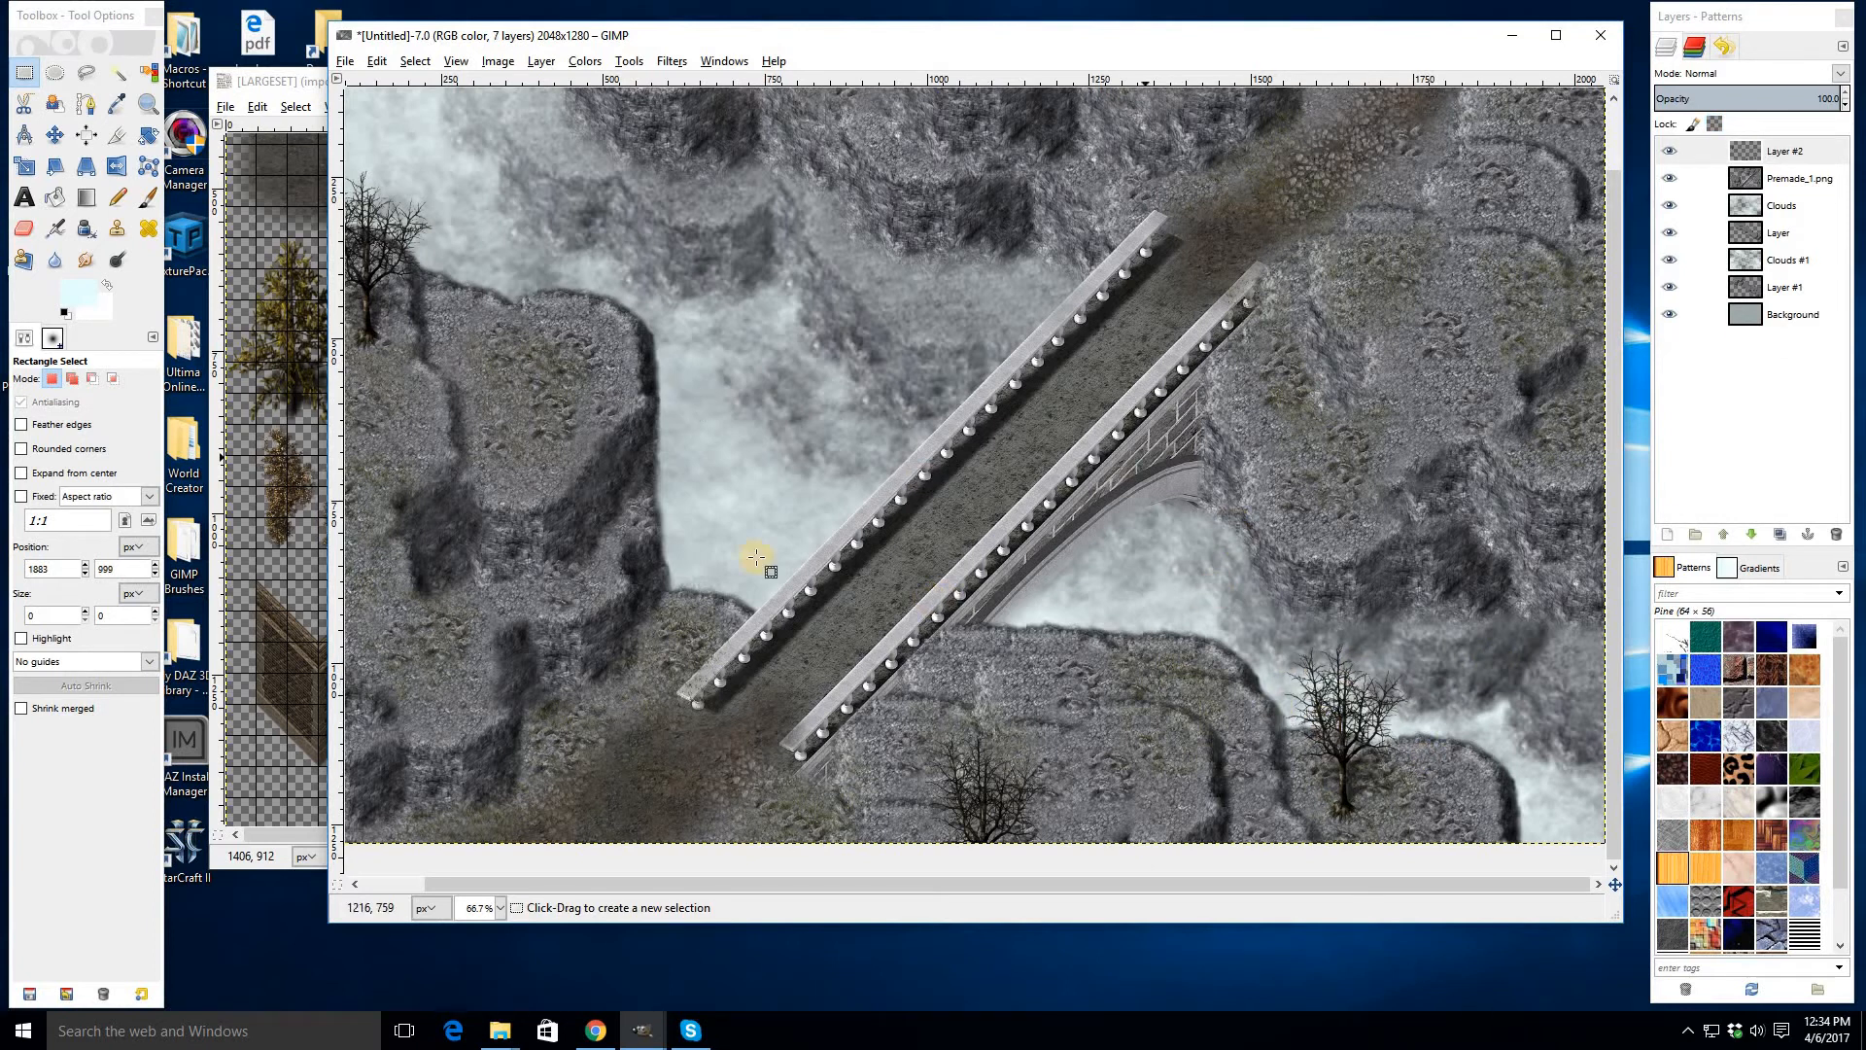
pyautogui.hotkey('ctrl', 'v')
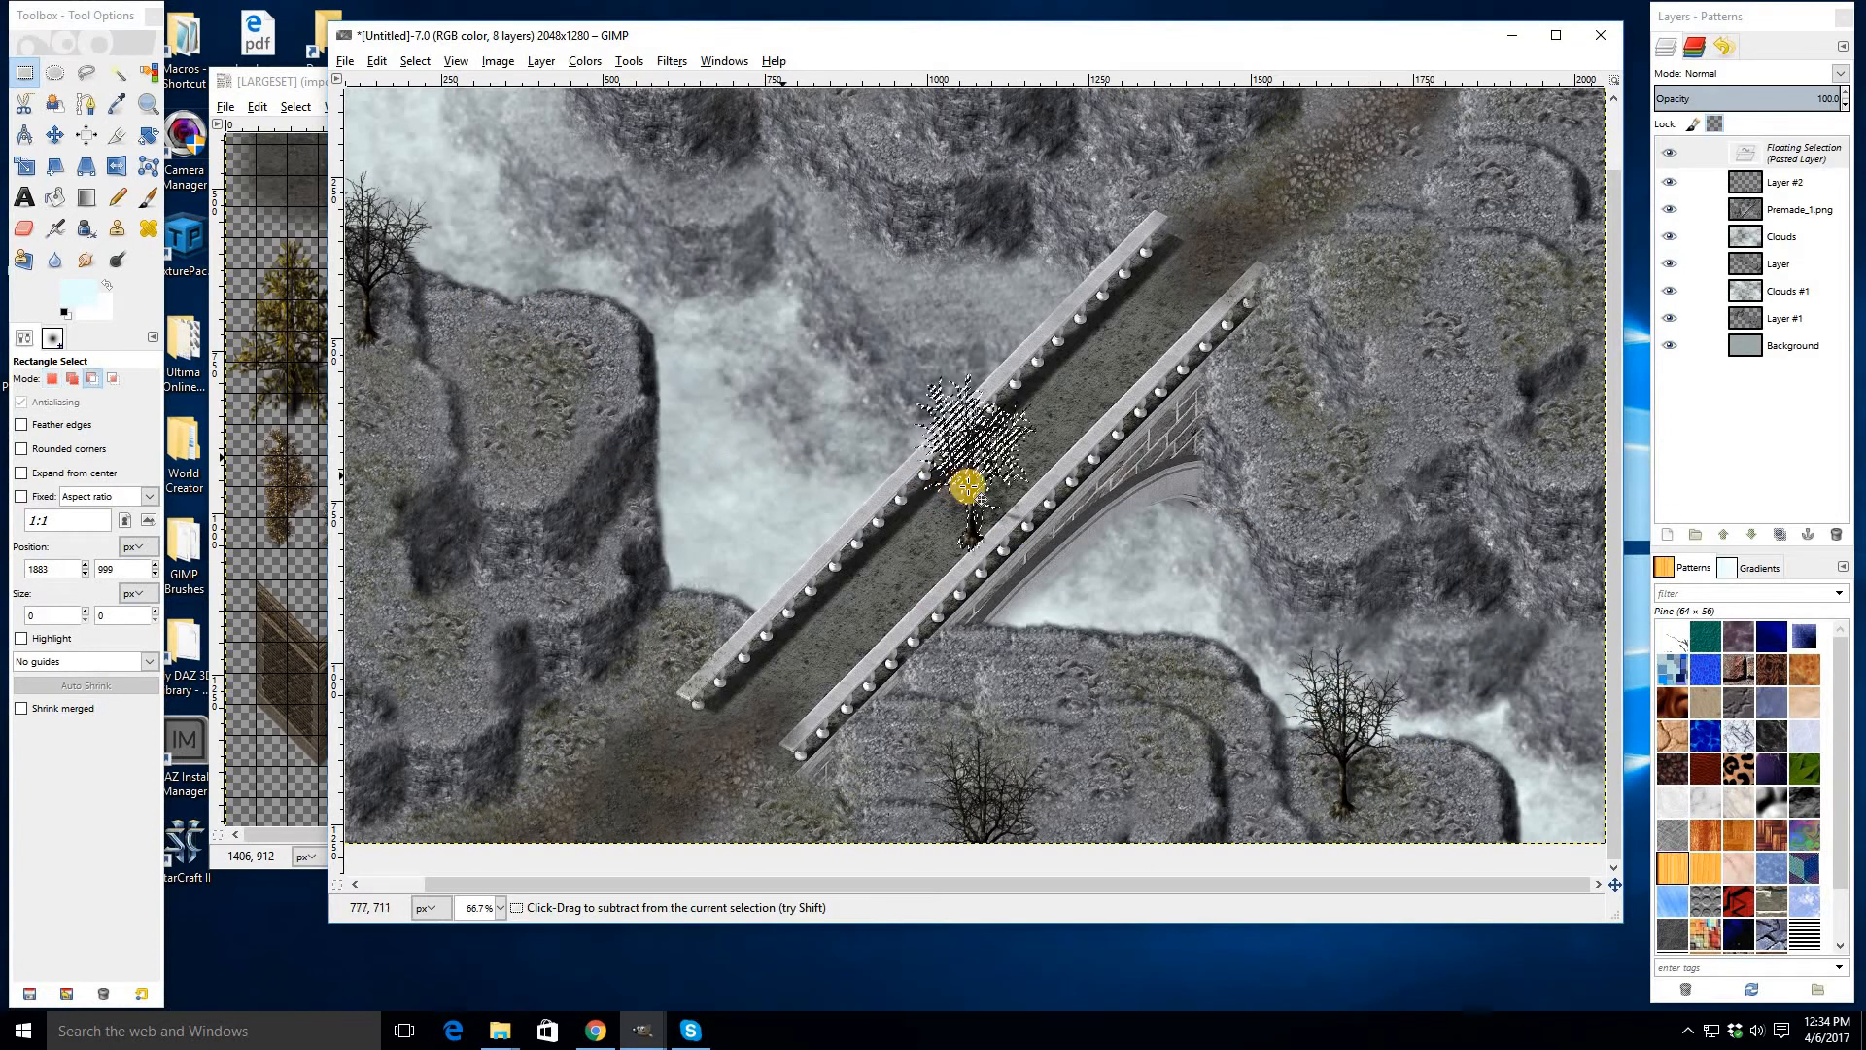
pyautogui.moveTo(966, 487); pyautogui.dragTo(883, 178)
pyautogui.click(1103, 457)
pyautogui.hotkey('ctrl', 'v')
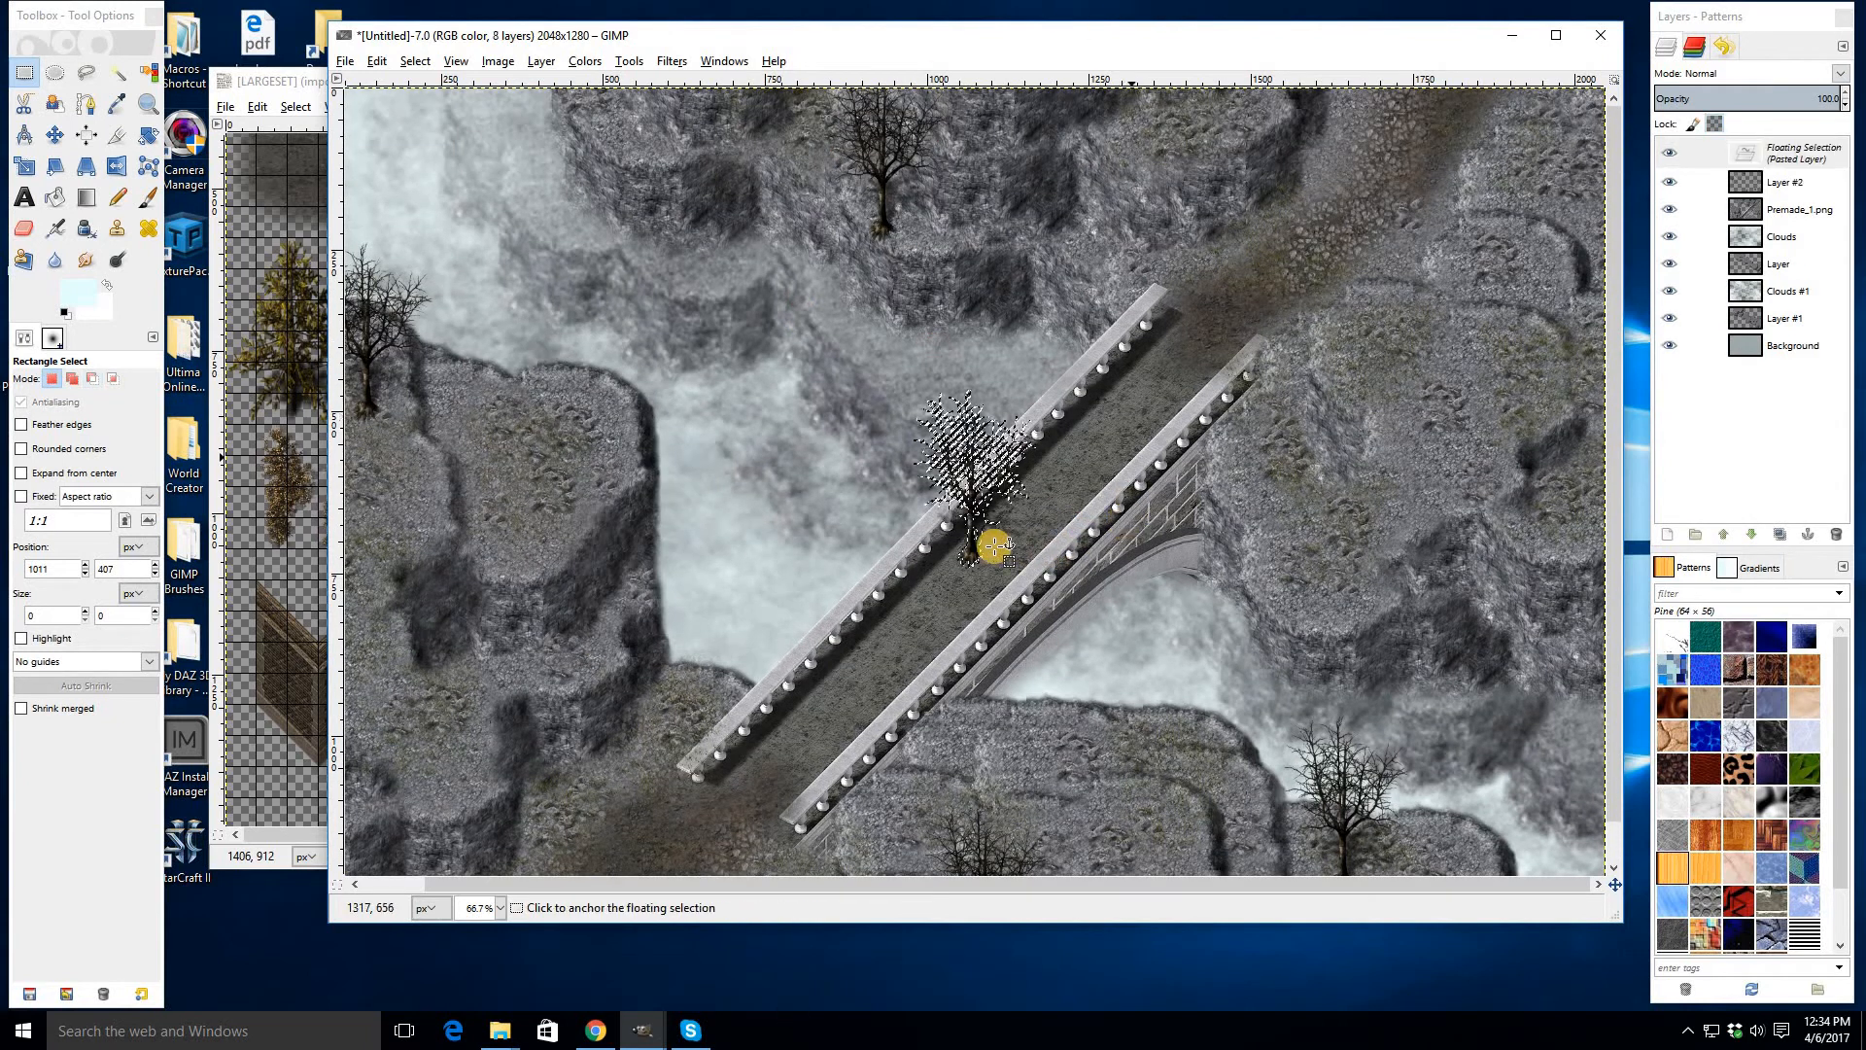
pyautogui.moveTo(974, 548); pyautogui.dragTo(1584, 237)
pyautogui.click(945, 407)
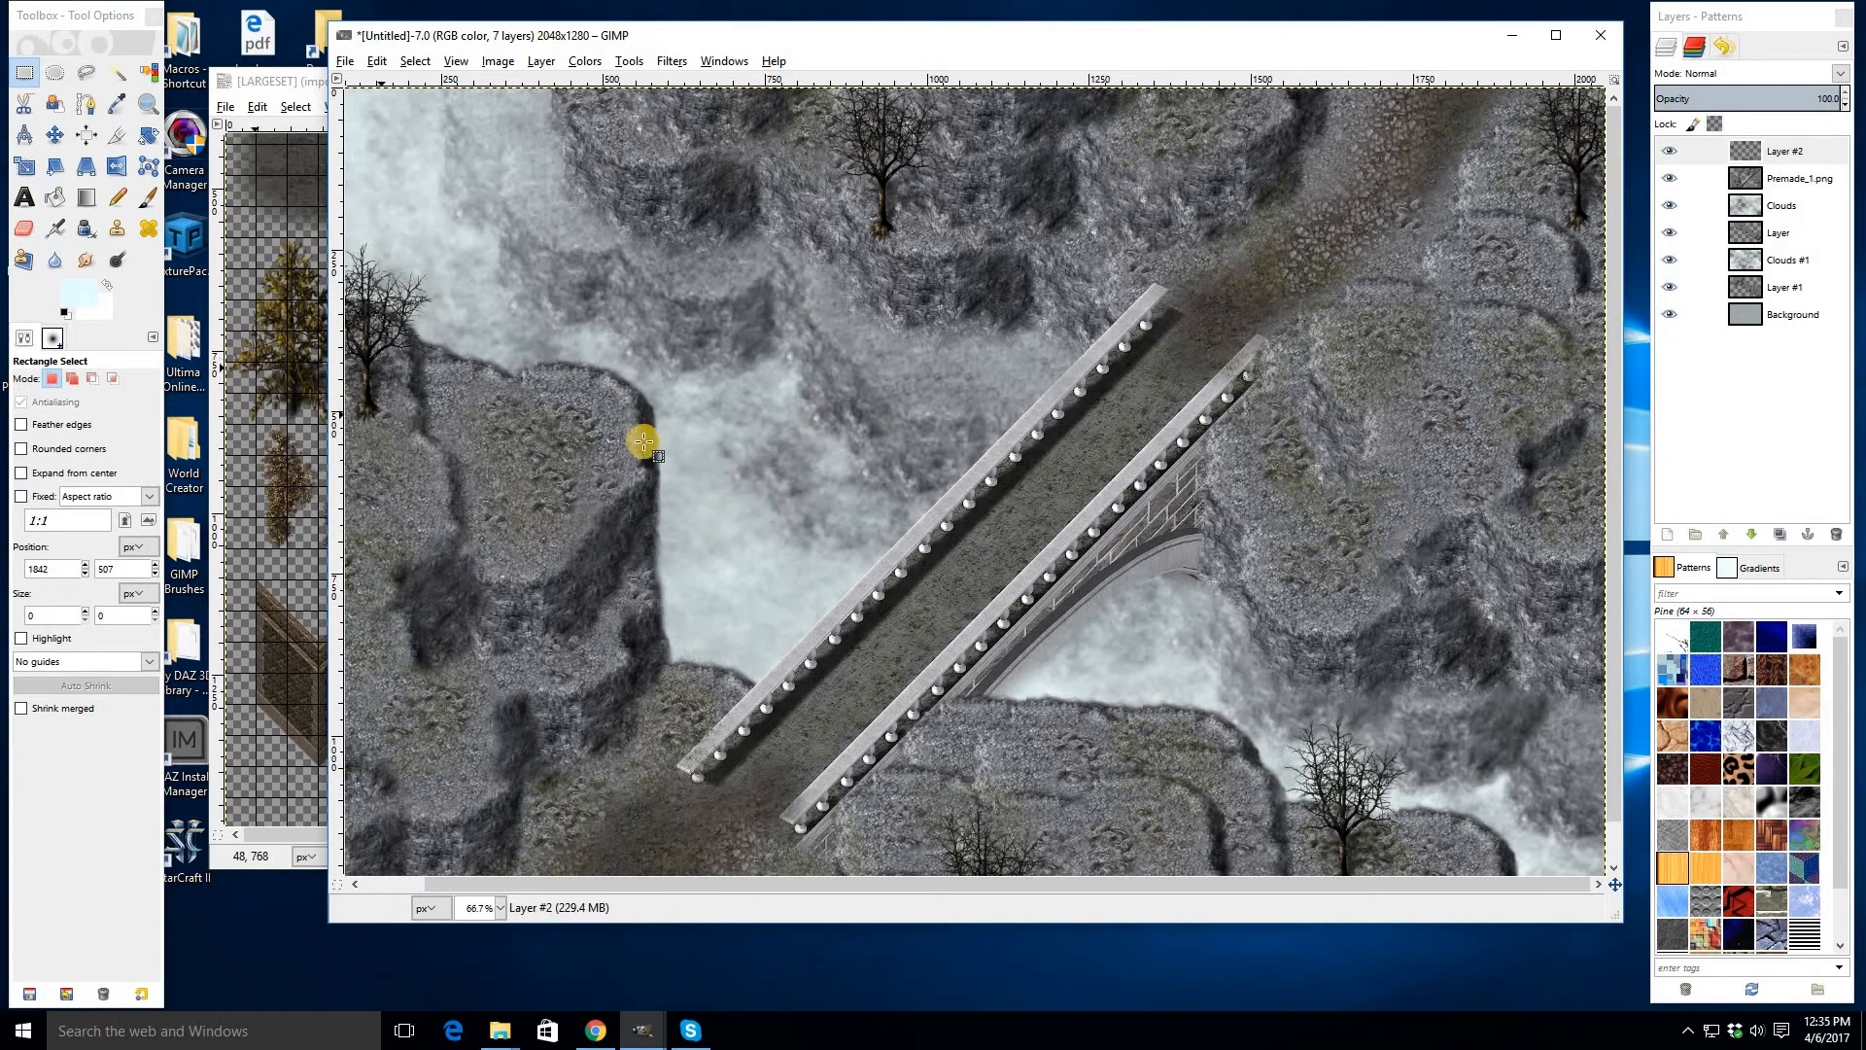
# - Select and copy a second bare tree in the LARGESET image
pyautogui.click(686, 647)
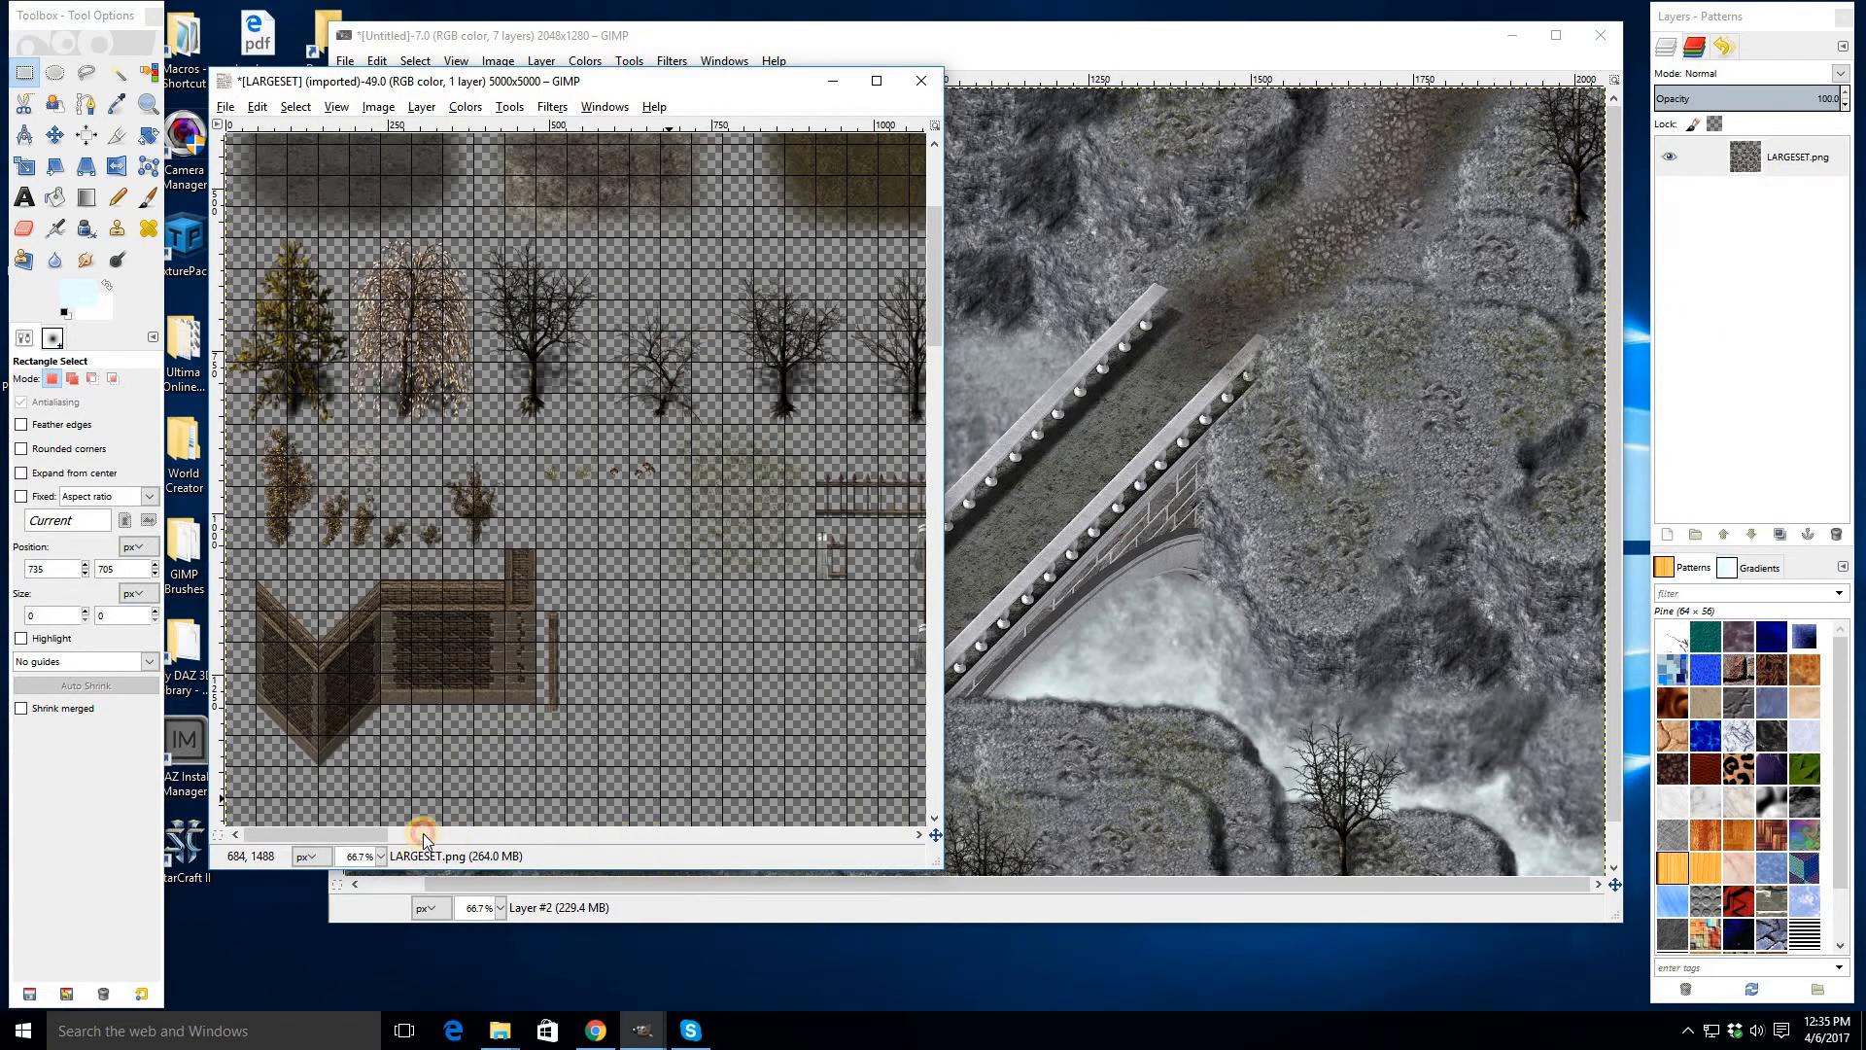
pyautogui.click(423, 838)
pyautogui.moveTo(771, 242); pyautogui.dragTo(896, 424)
pyautogui.hotkey('ctrl', 'c')
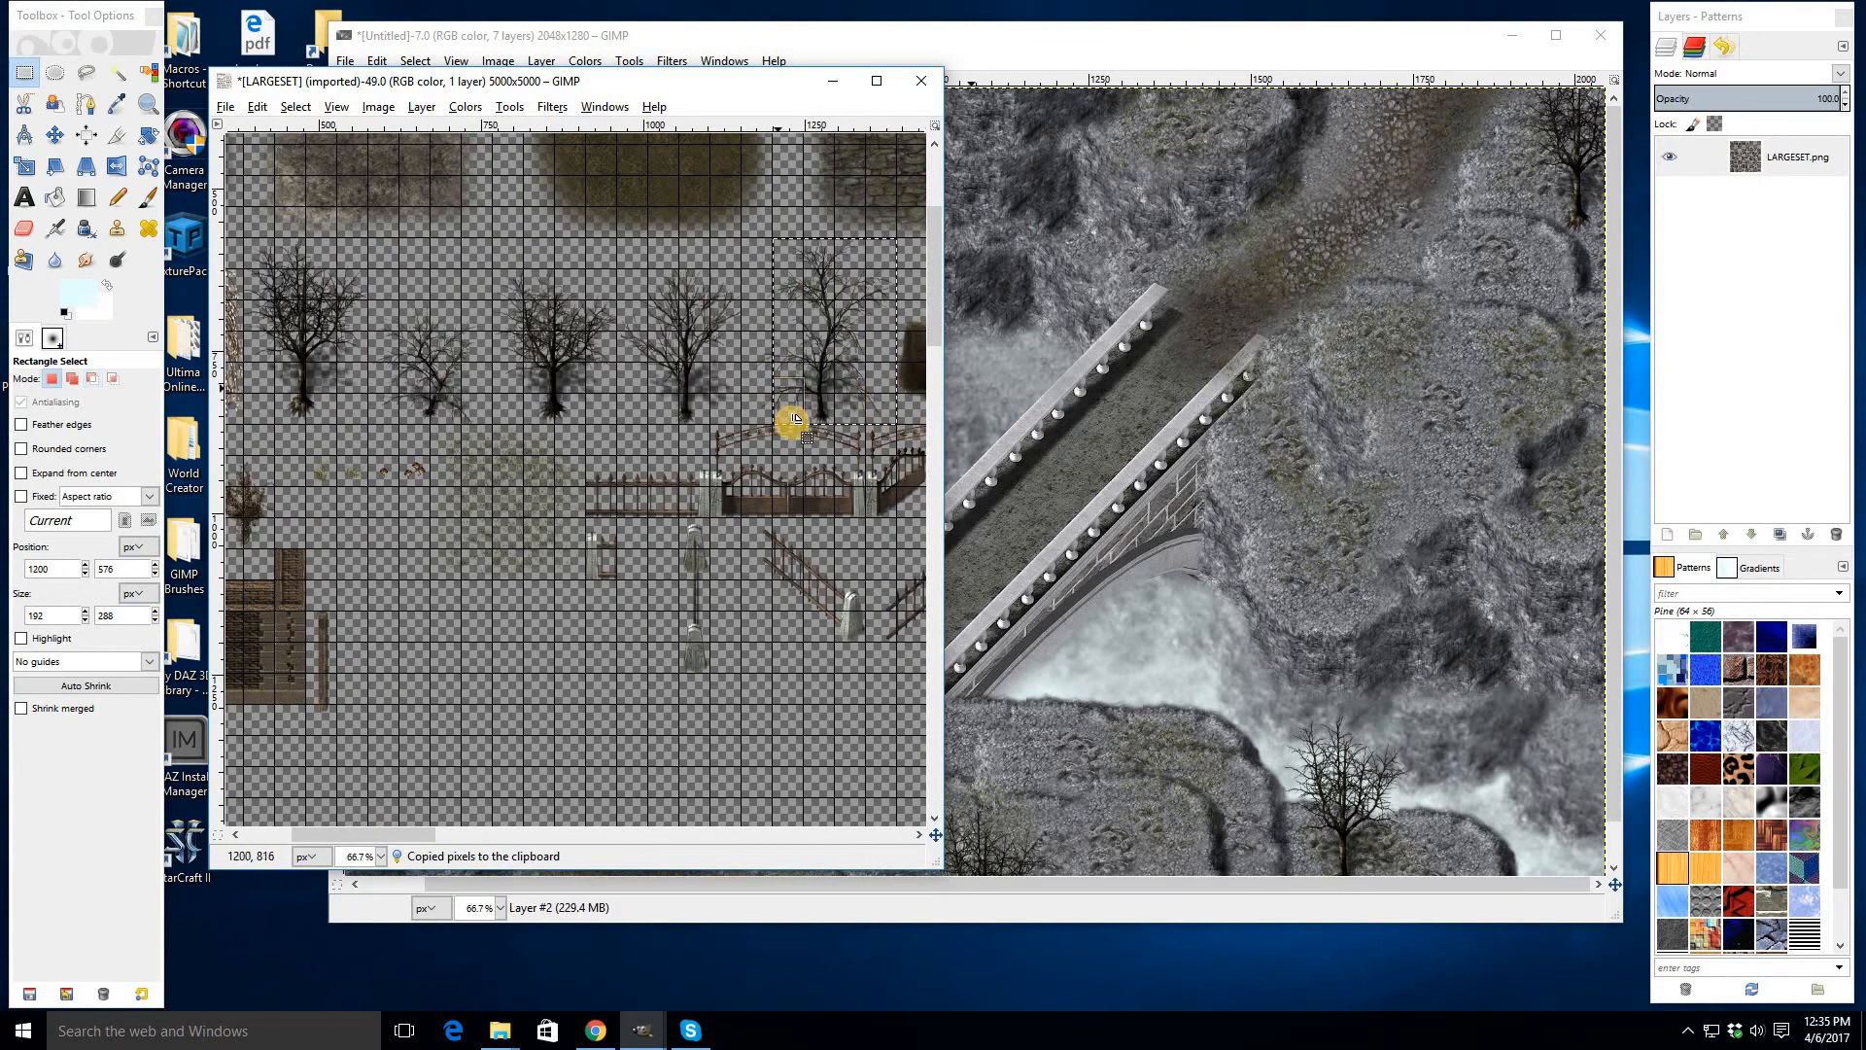
# - Paste the second tree onto the left cliff near the bridge's lower end
pyautogui.click(1116, 376)
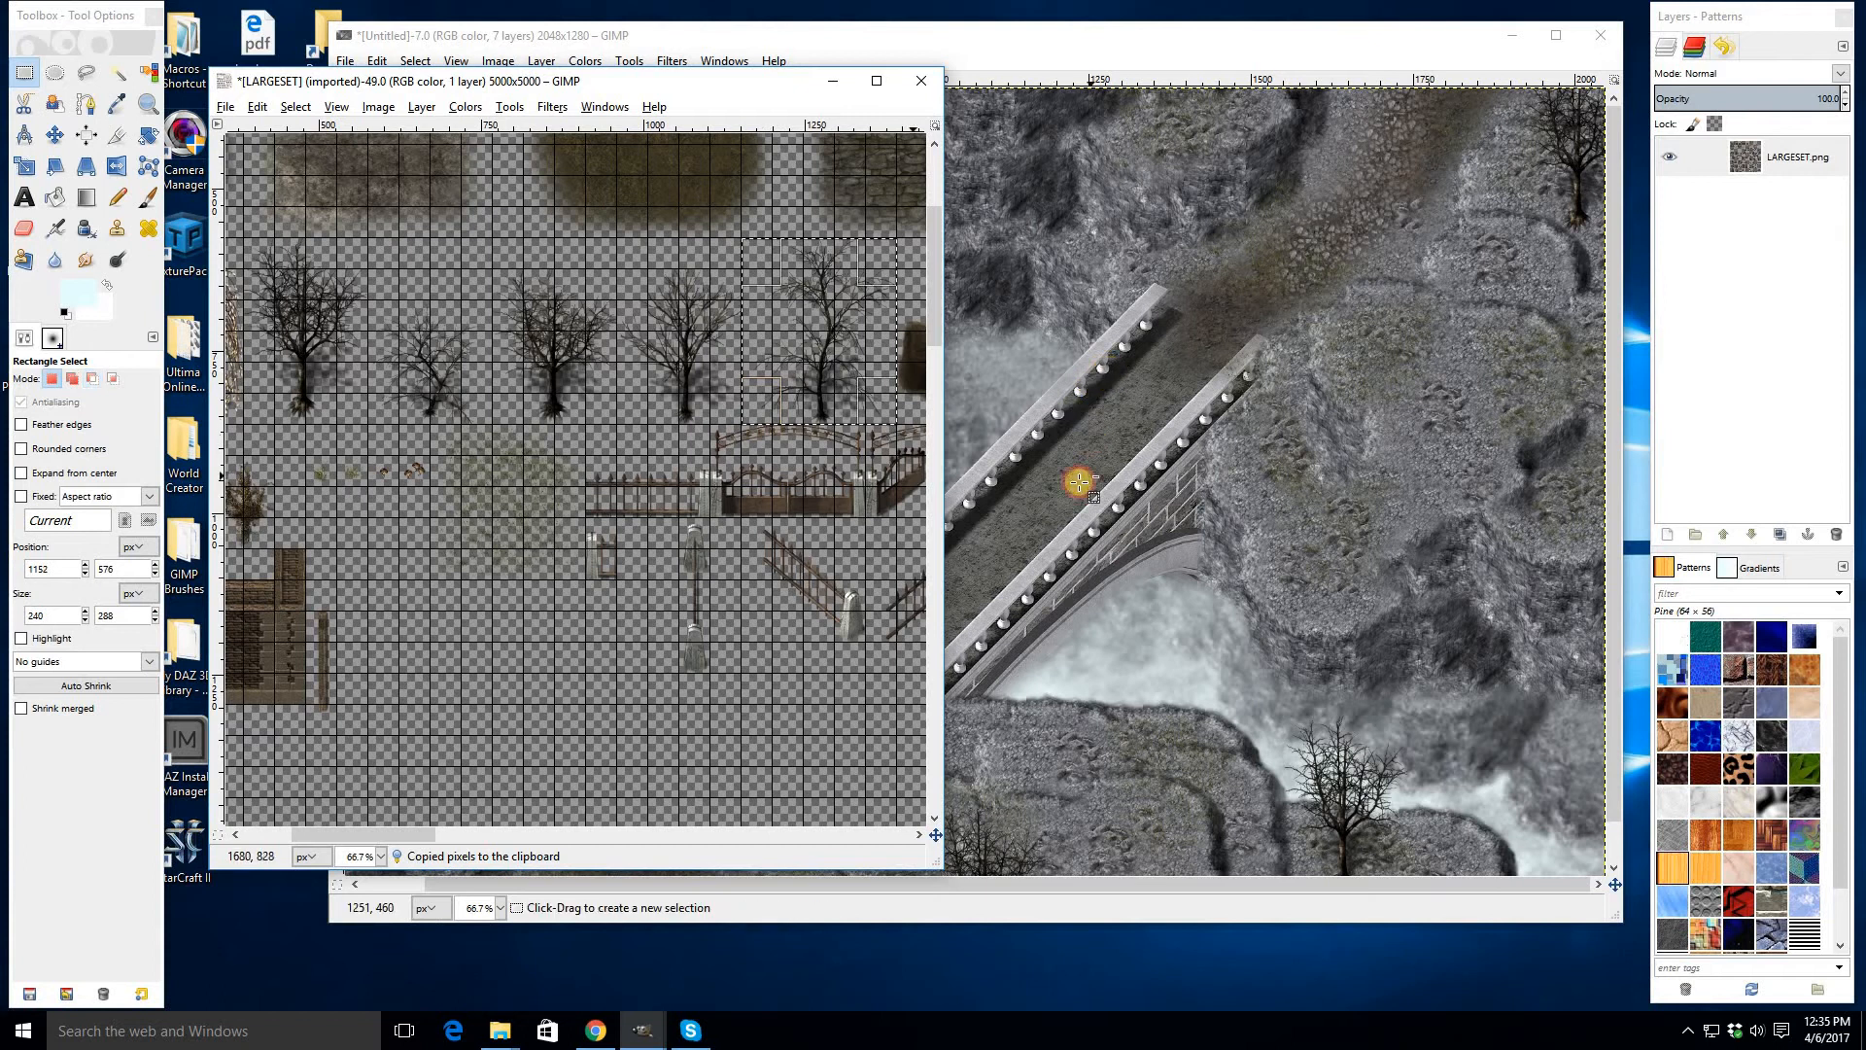
pyautogui.hotkey('ctrl', 'v')
pyautogui.moveTo(982, 556); pyautogui.dragTo(656, 740)
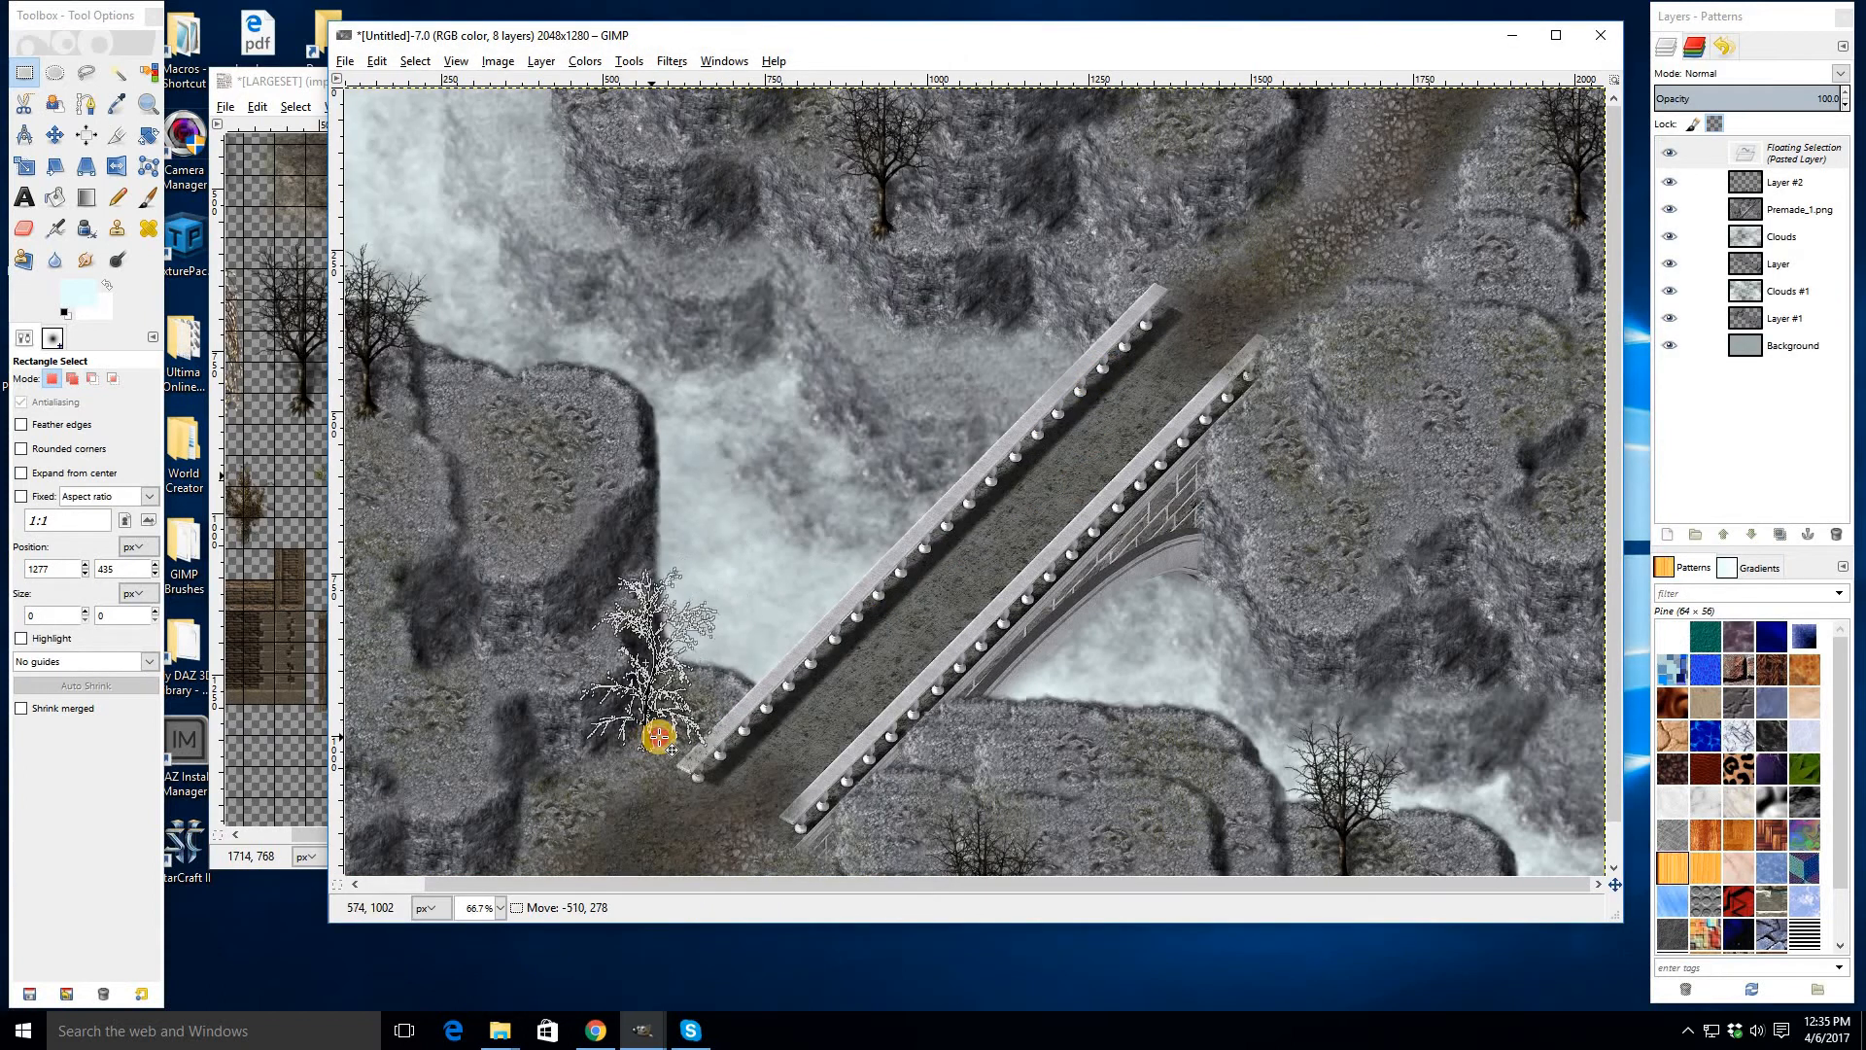
pyautogui.click(929, 621)
# - Paste another copy of the second tree farther left on the lower-left cliff
pyautogui.moveTo(983, 558); pyautogui.dragTo(501, 475)
pyautogui.hotkey('ctrl', 'v')
pyautogui.hotkey('ctrl', 'z')
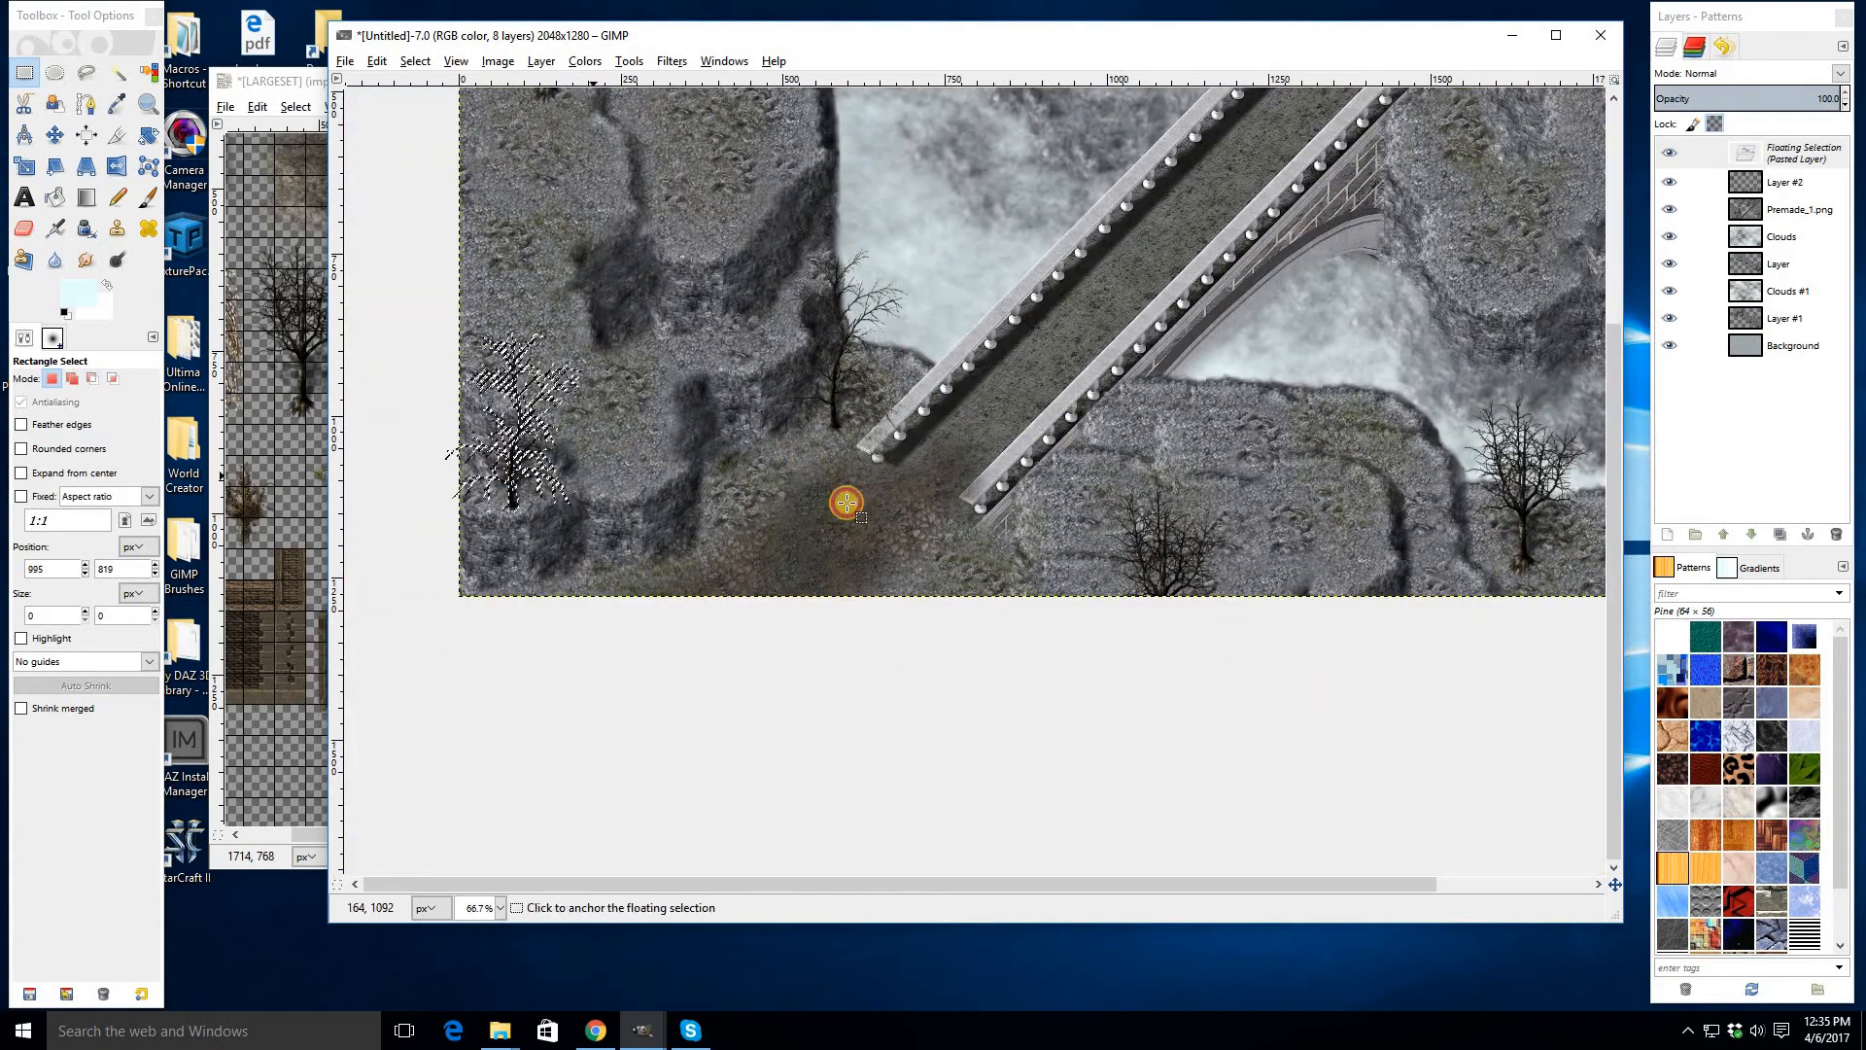
pyautogui.moveTo(1035, 416); pyautogui.dragTo(1068, 648)
pyautogui.hotkey('ctrl', 'z')
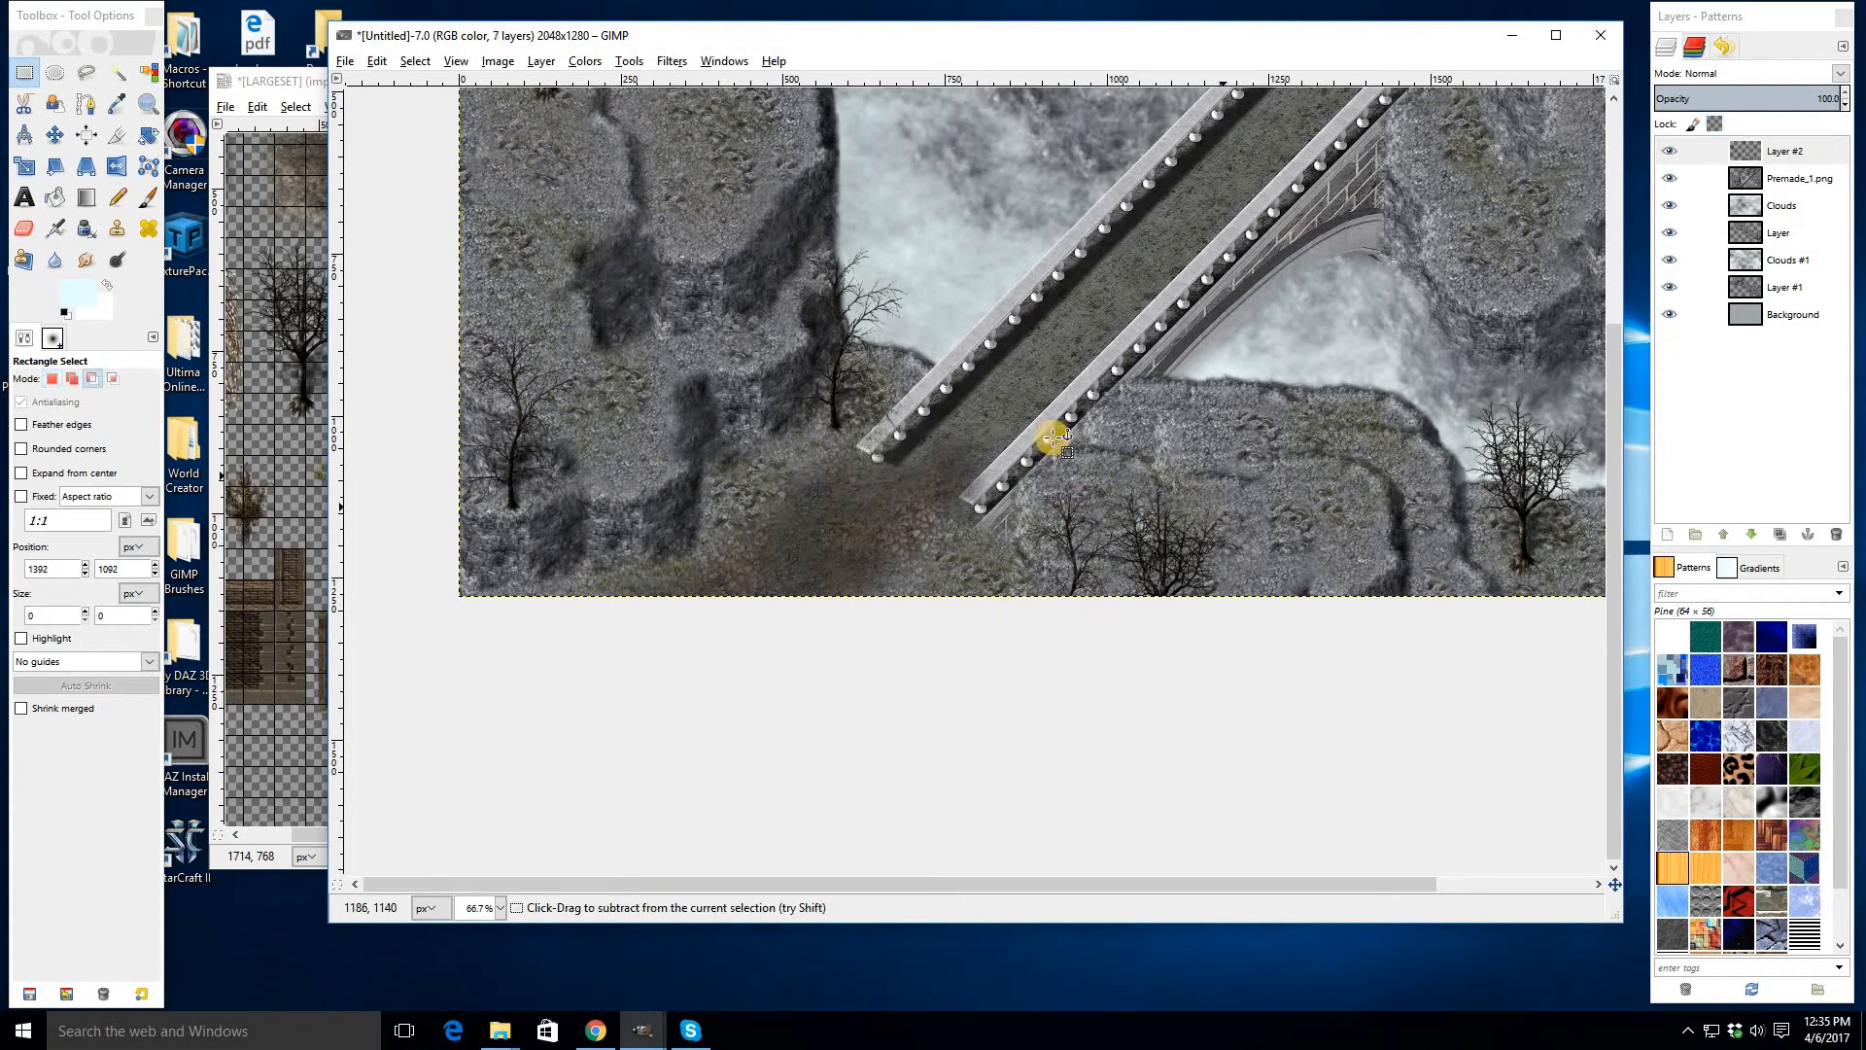
pyautogui.moveTo(1034, 416); pyautogui.dragTo(1195, 427)
# - Paste a copy of the second tree onto the upper-right cliff
pyautogui.click(1230, 249)
pyautogui.moveTo(1155, 322); pyautogui.dragTo(1004, 684)
pyautogui.hotkey('ctrl', 'v')
pyautogui.moveTo(975, 569); pyautogui.dragTo(1320, 641)
pyautogui.moveTo(1477, 408); pyautogui.dragTo(1476, 394)
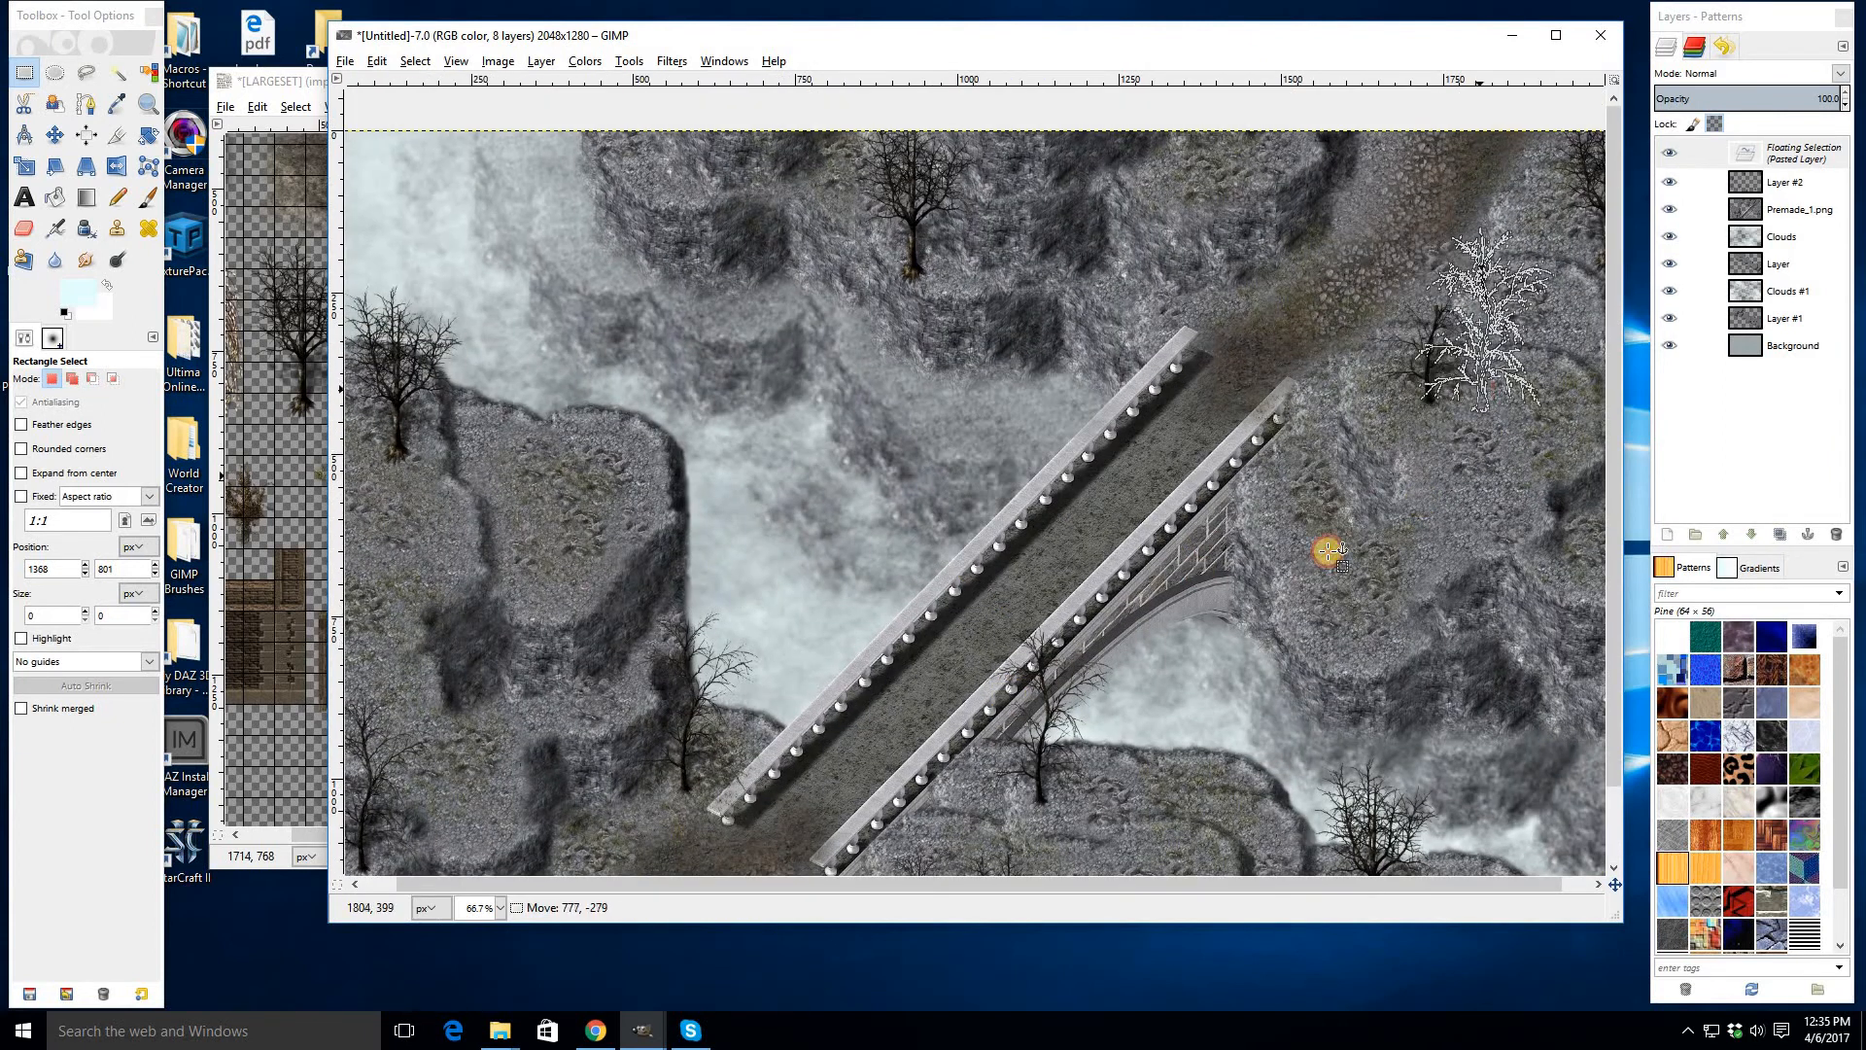
pyautogui.click(1328, 552)
# - Paste a copy of the second tree at the top edge above the left cliff
pyautogui.hotkey('ctrl', 'v')
pyautogui.moveTo(975, 574); pyautogui.dragTo(622, 165)
pyautogui.click(692, 375)
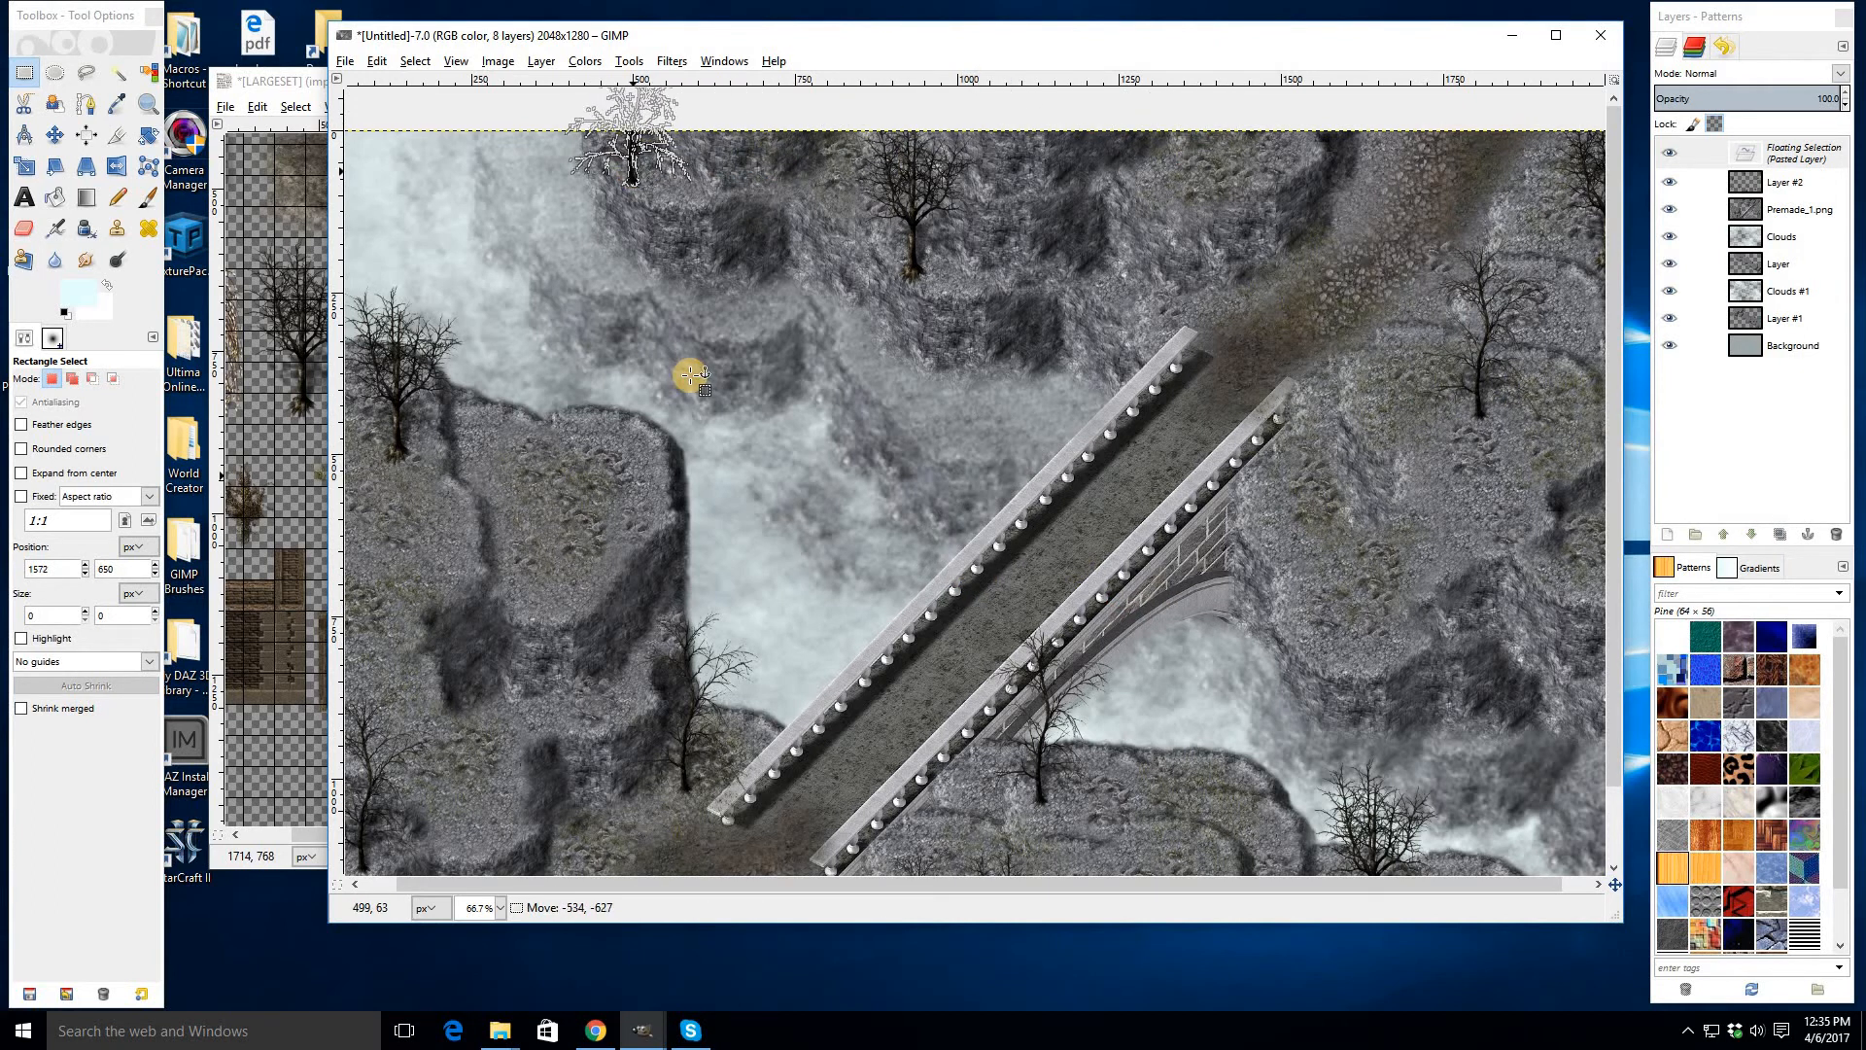
# - Select and copy another bare tree from the LARGESET tree row
pyautogui.click(283, 417)
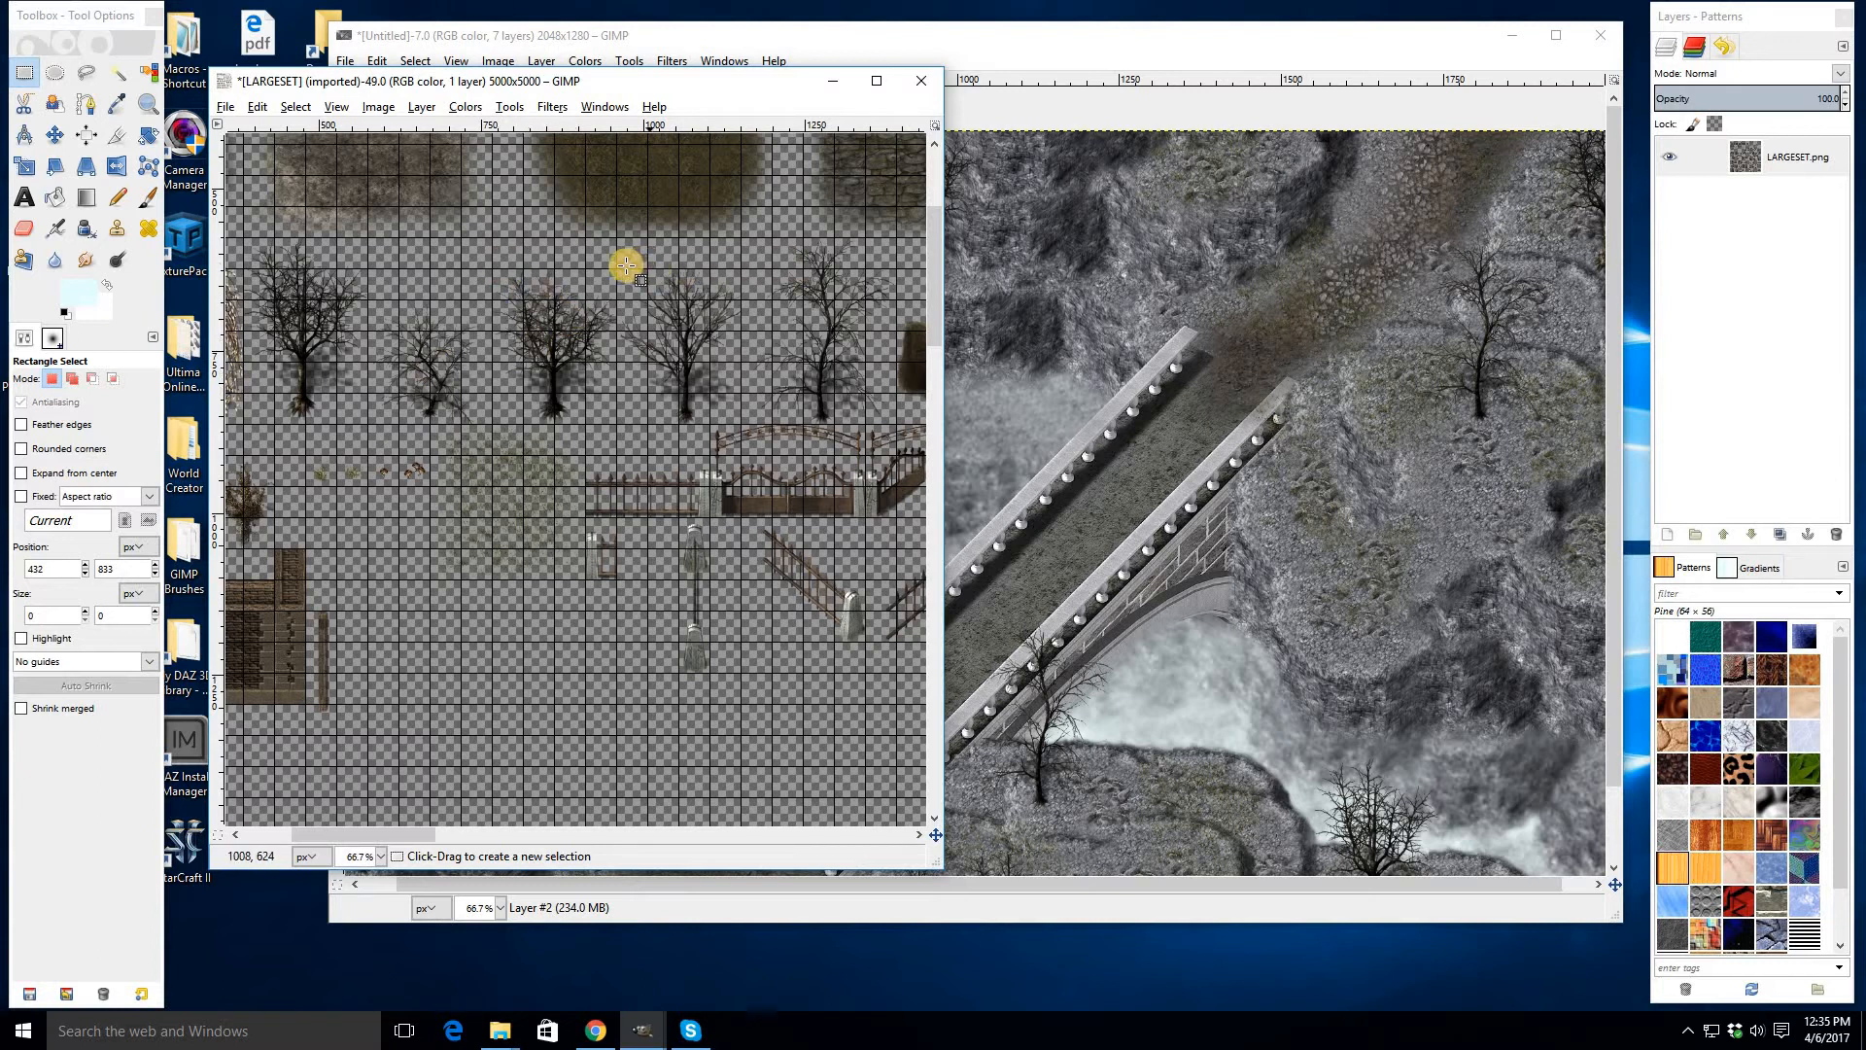
pyautogui.moveTo(648, 302); pyautogui.dragTo(748, 424)
pyautogui.hotkey('ctrl', 'c')
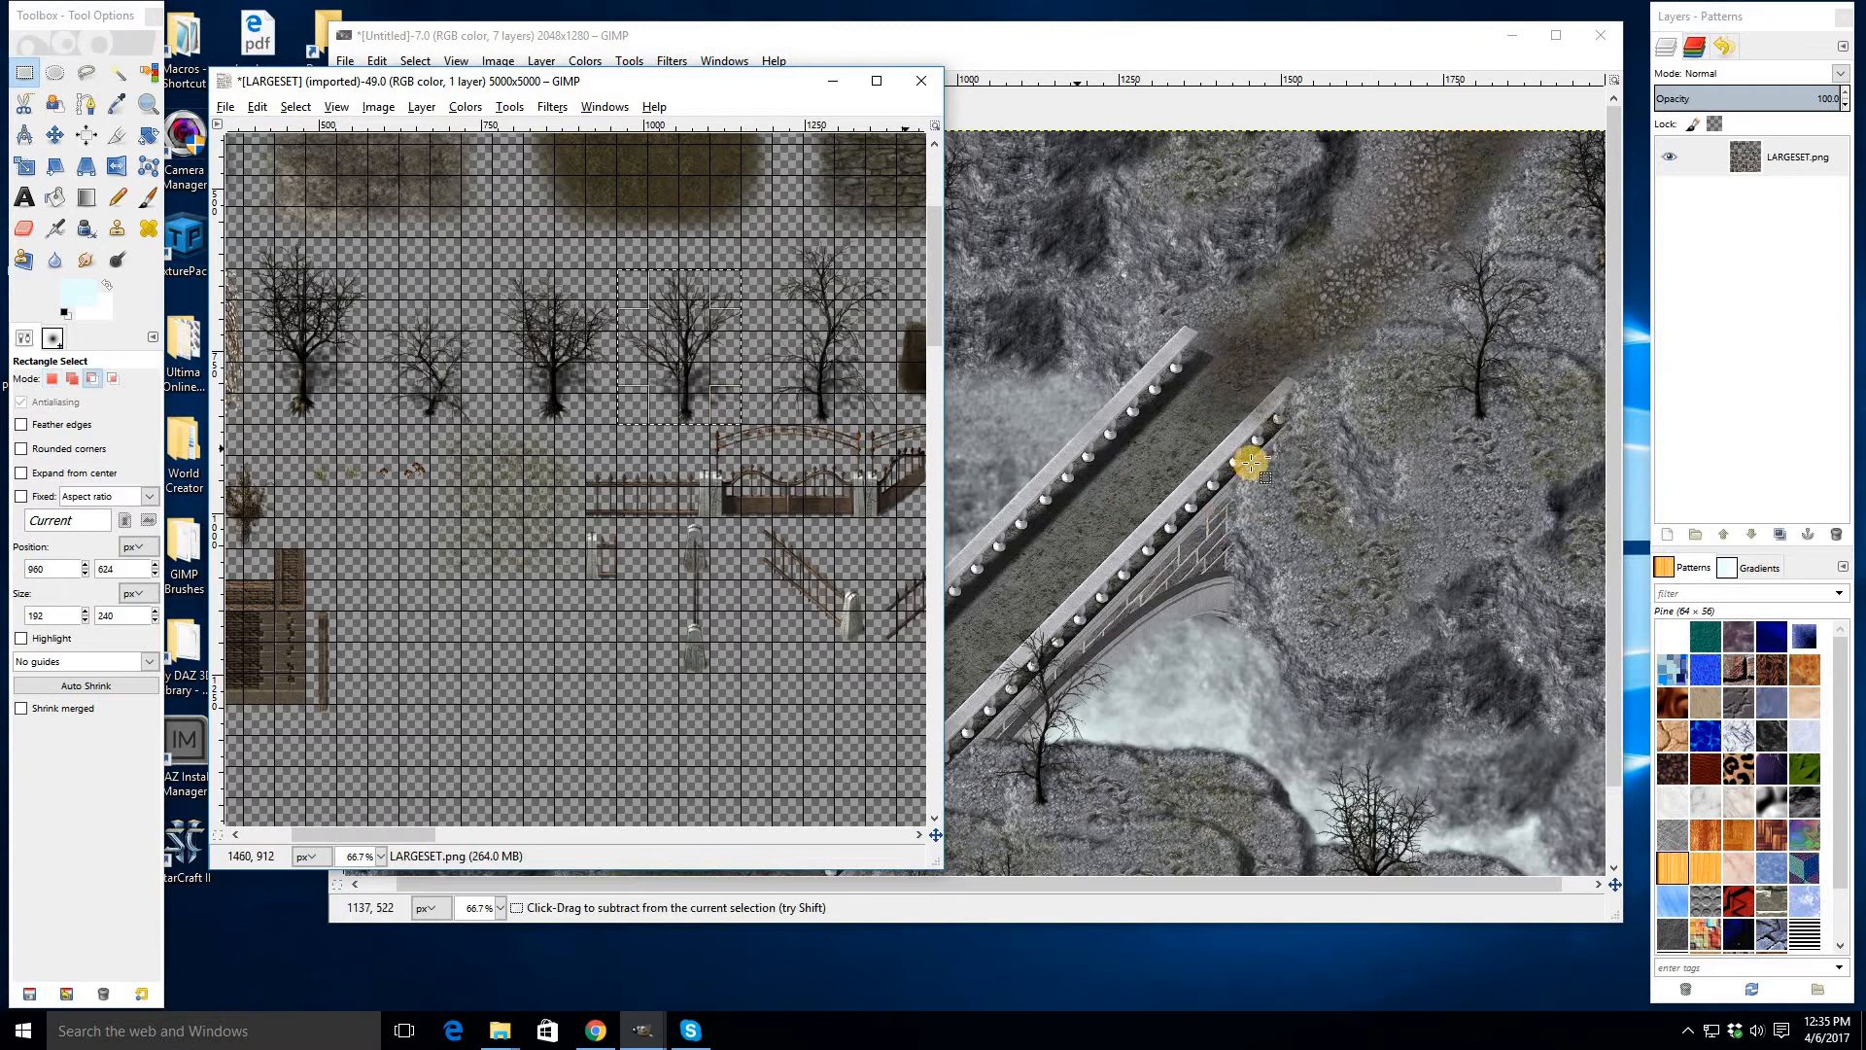
# - Paste that tree onto the left cliff's edge beside the fogged gap
pyautogui.click(987, 562)
pyautogui.hotkey('ctrl', 'v')
pyautogui.moveTo(987, 562); pyautogui.dragTo(675, 452)
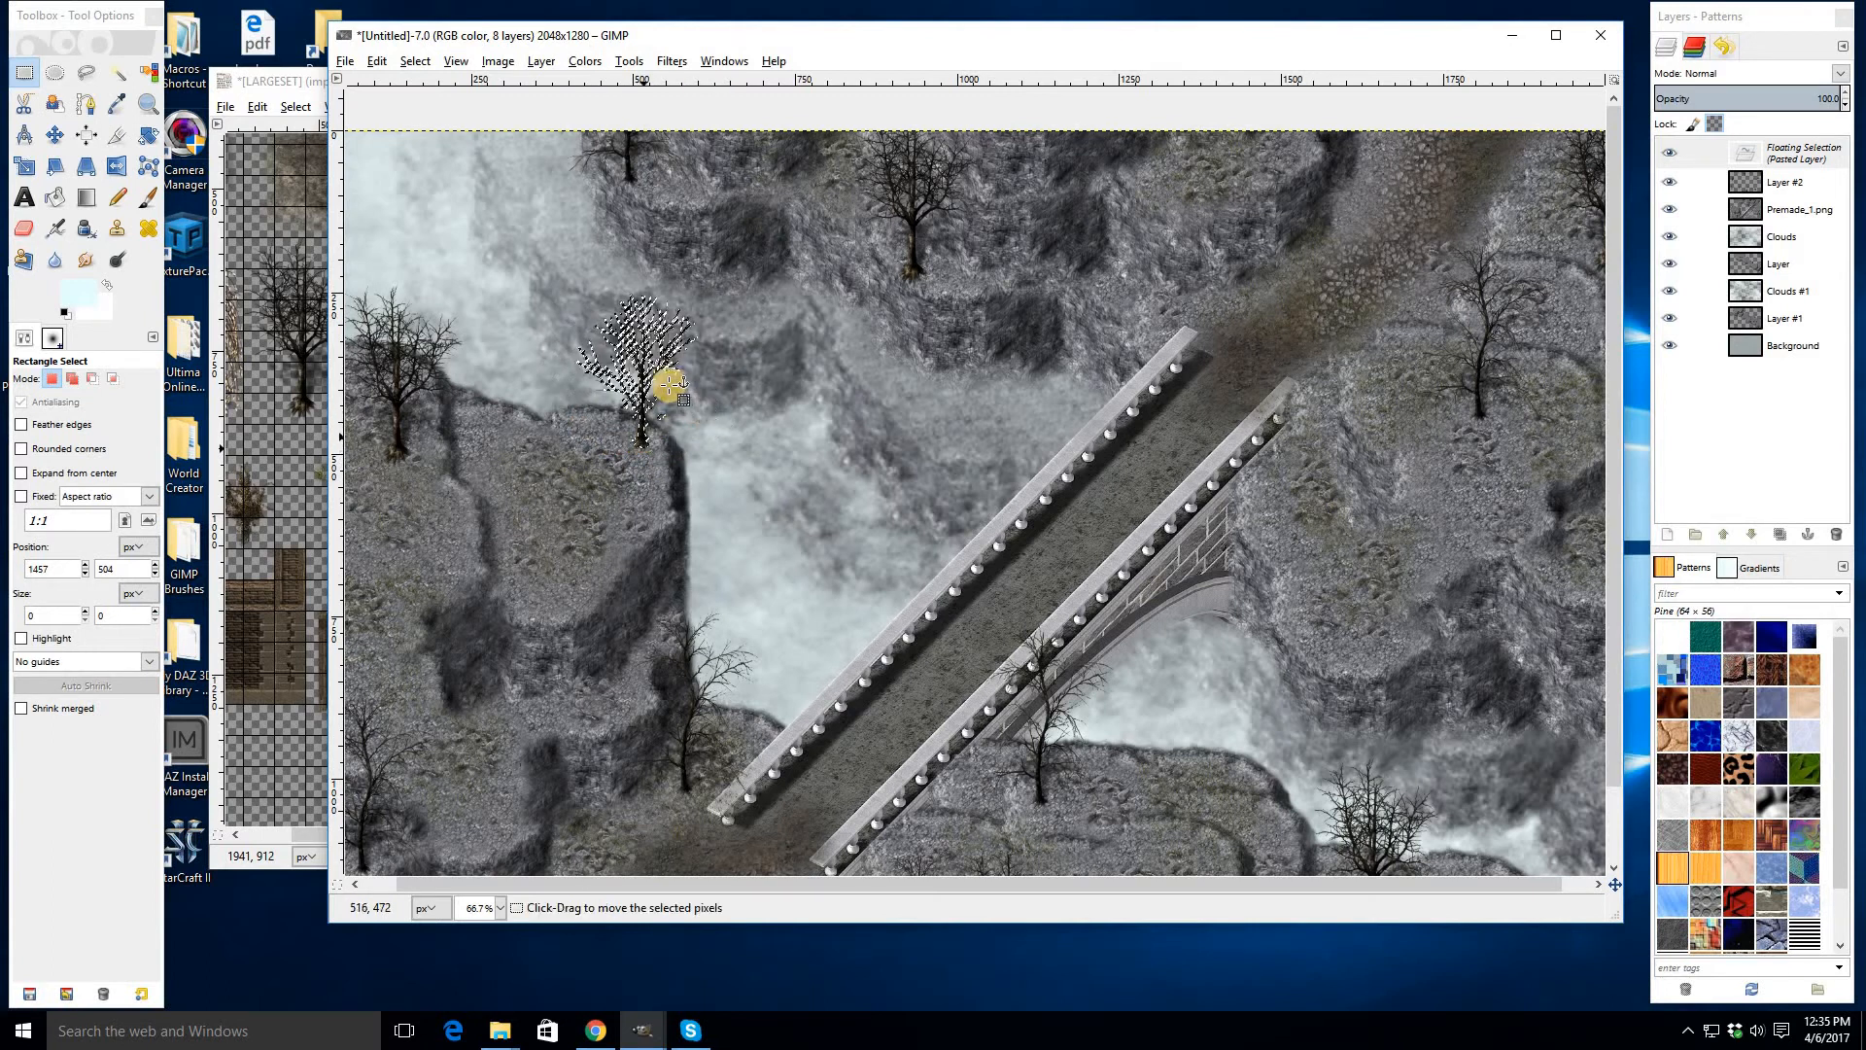
pyautogui.click(676, 452)
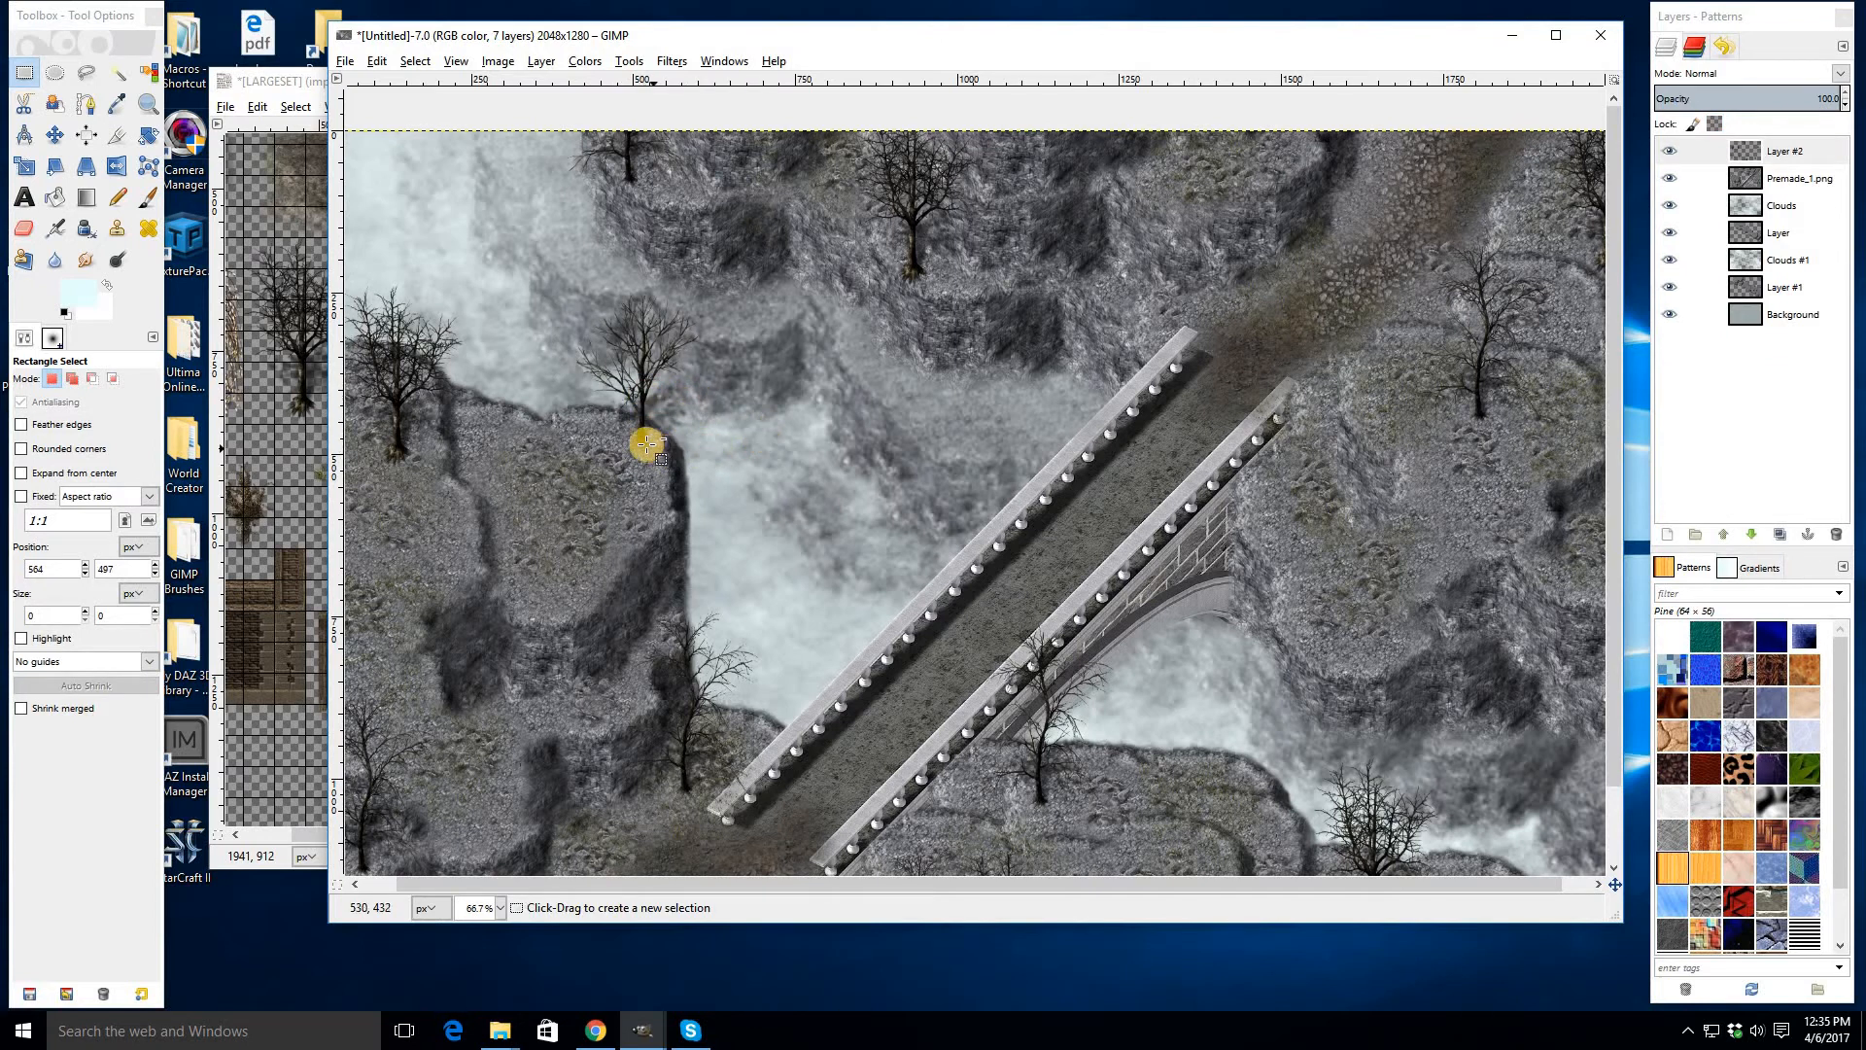
pyautogui.hotkey('ctrl', 'v')
pyautogui.moveTo(638, 433); pyautogui.dragTo(631, 482)
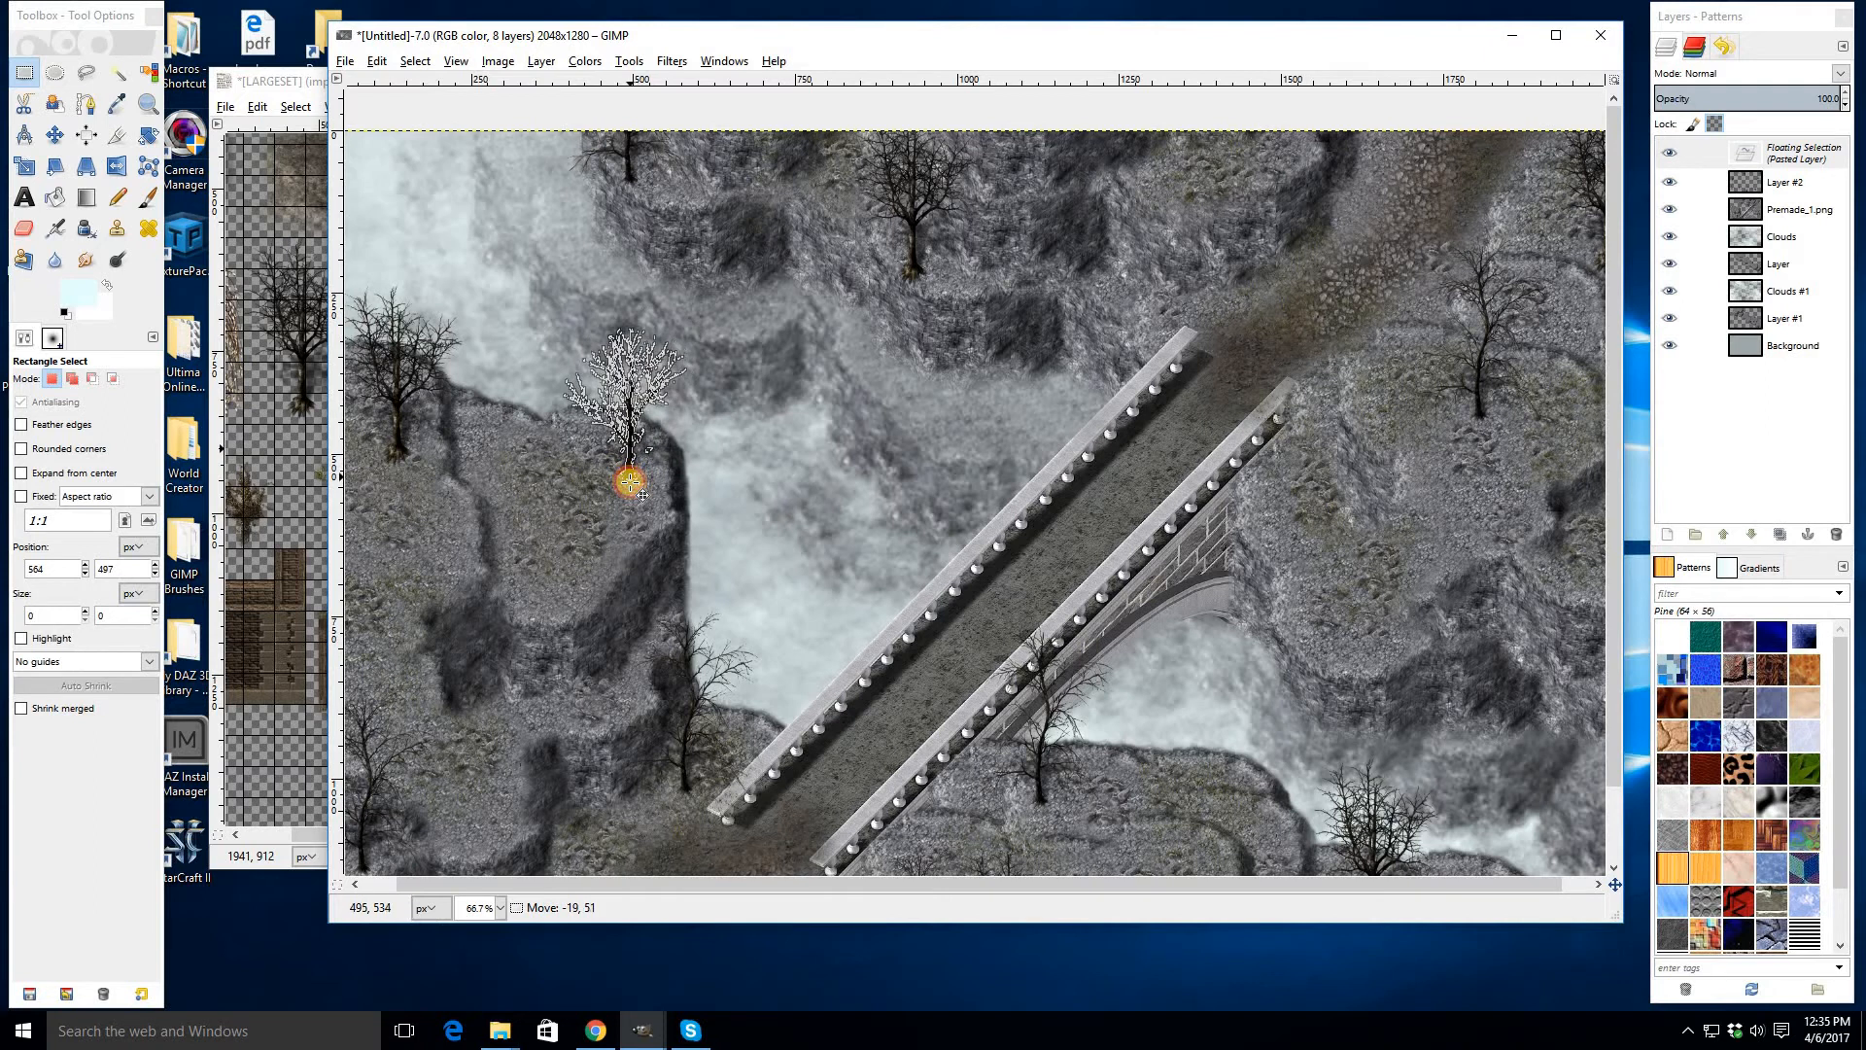
pyautogui.click(687, 450)
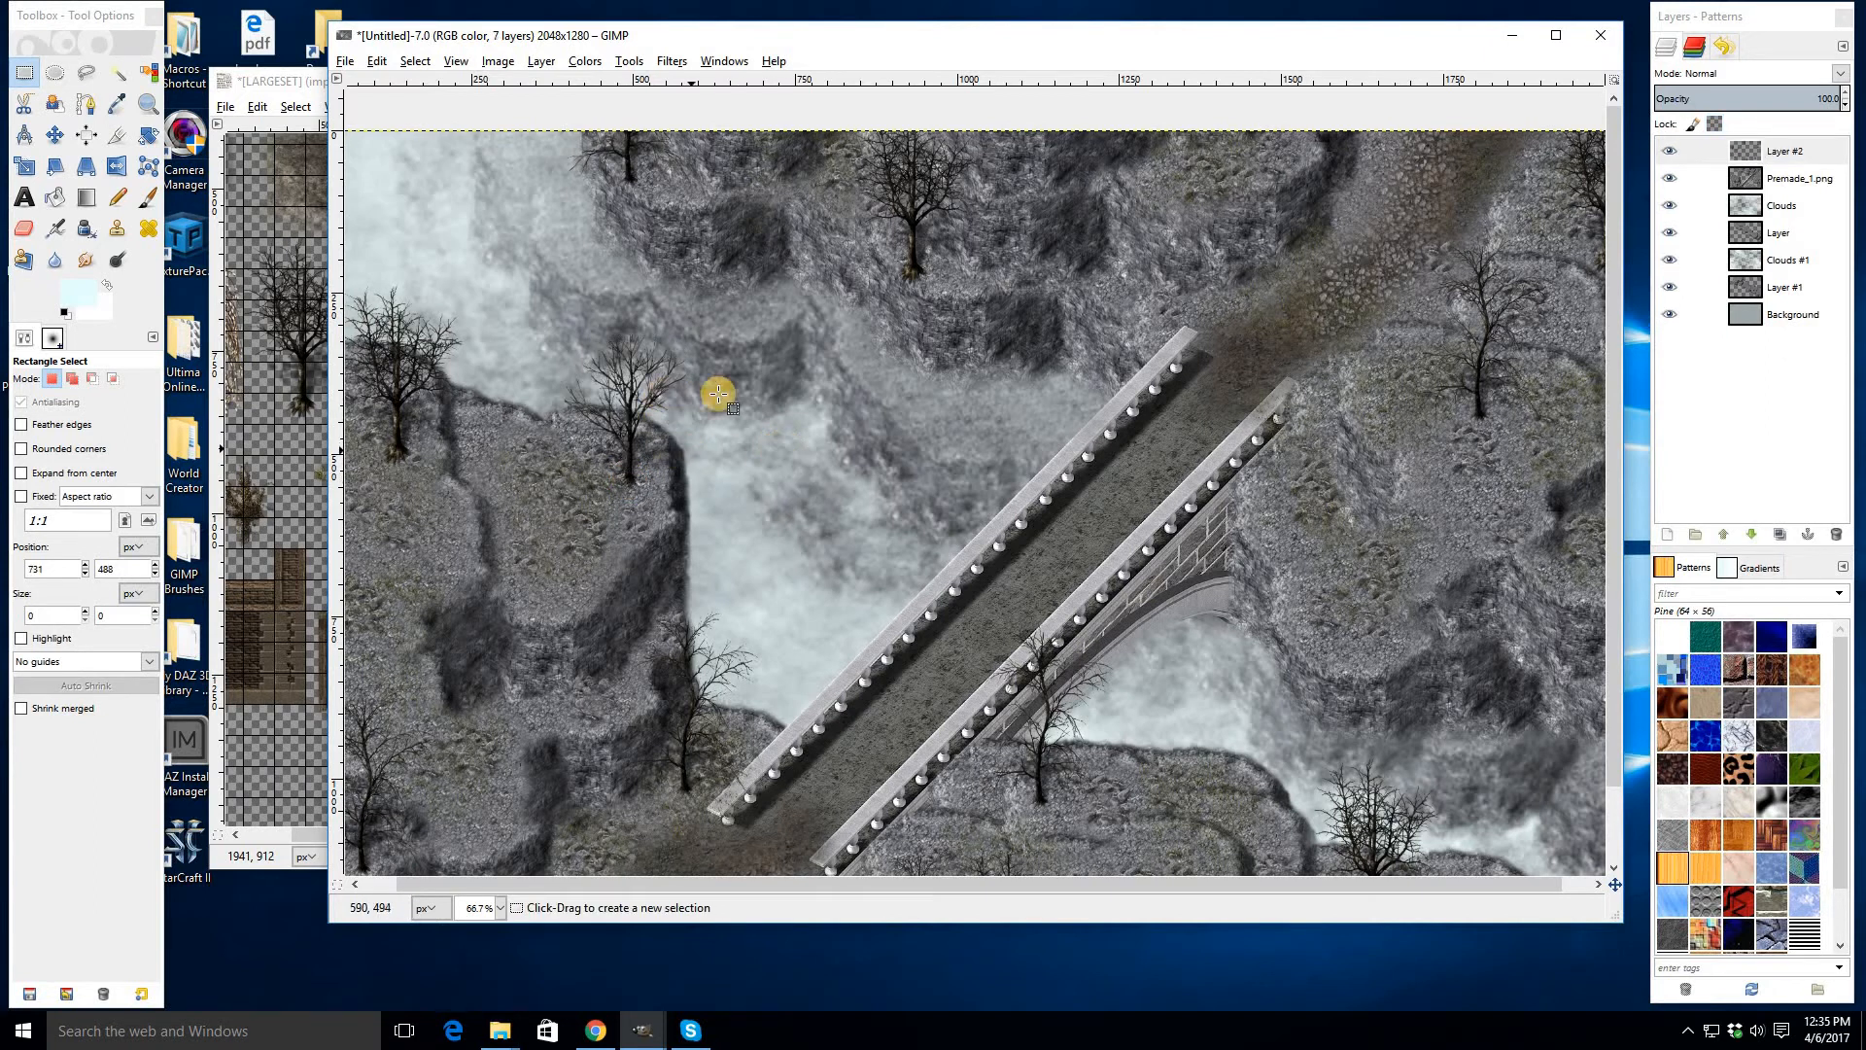
# - Select and copy a smaller bare tree in the LARGESET image
pyautogui.click(226, 496)
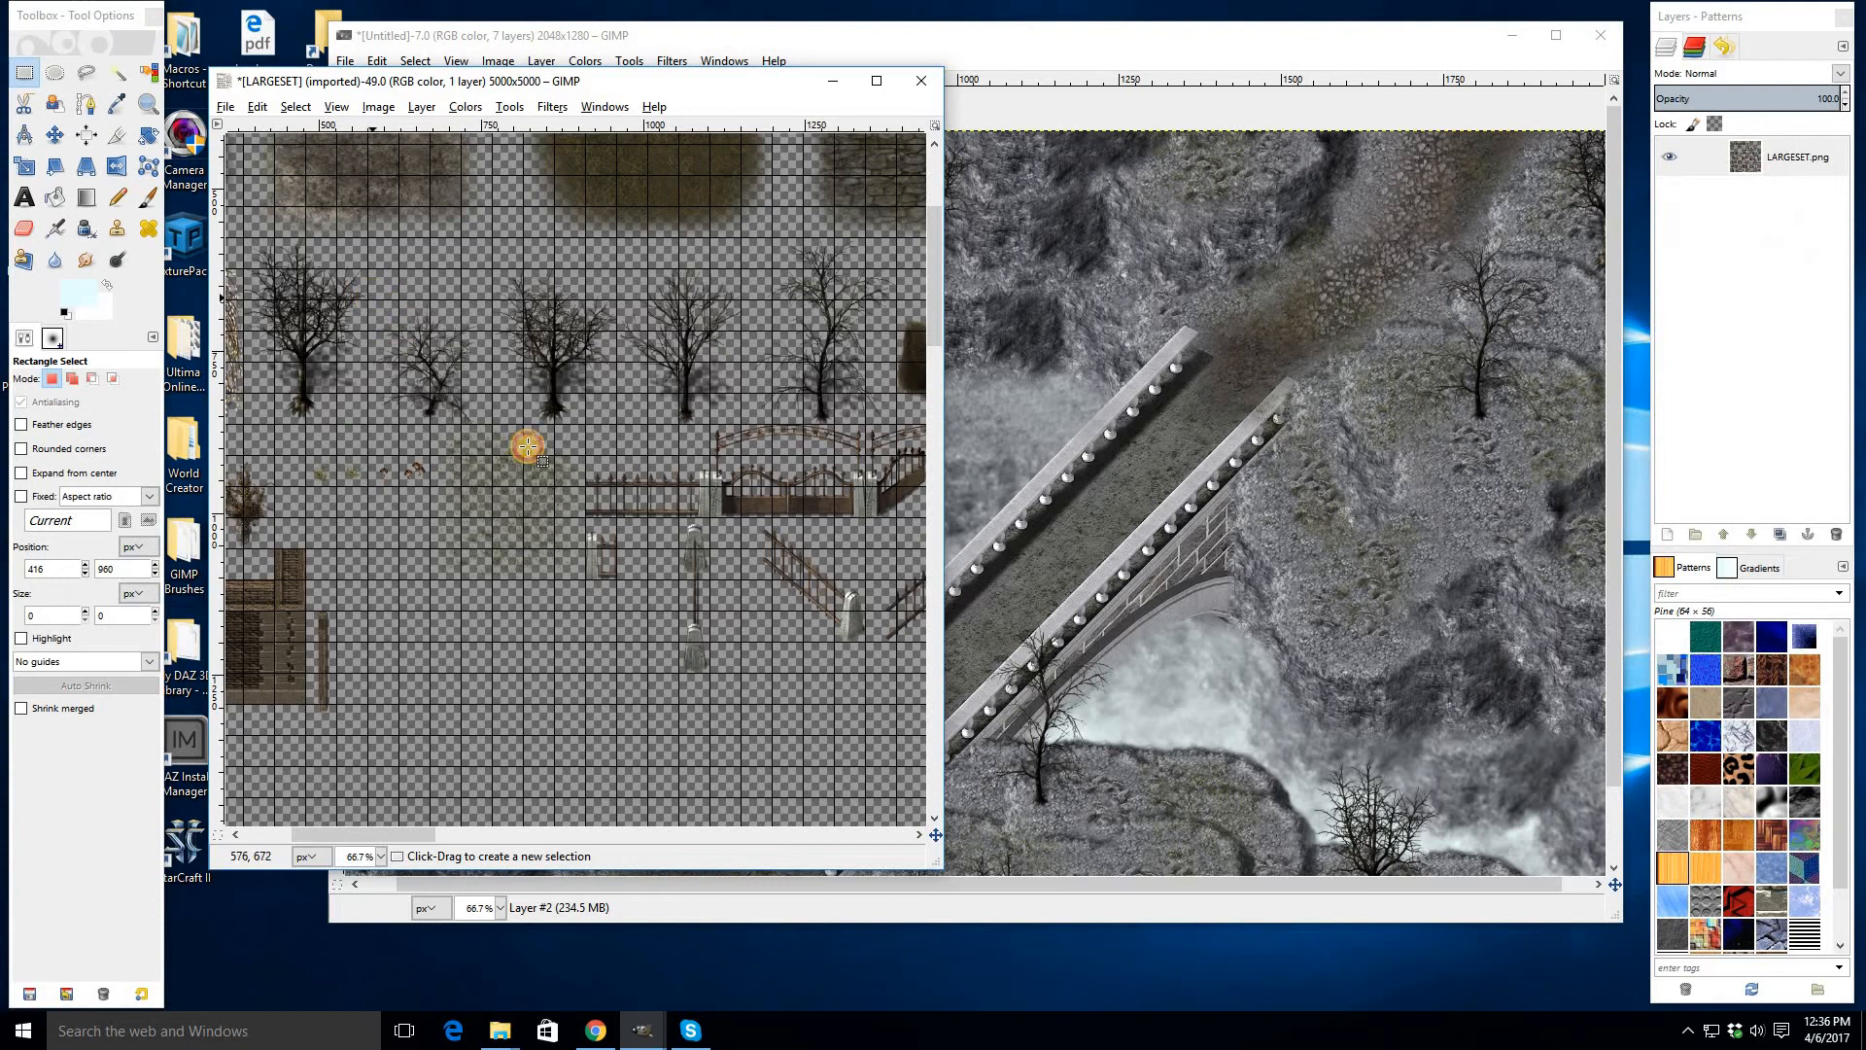
pyautogui.moveTo(369, 302); pyautogui.dragTo(492, 421)
pyautogui.hotkey('ctrl', 'c')
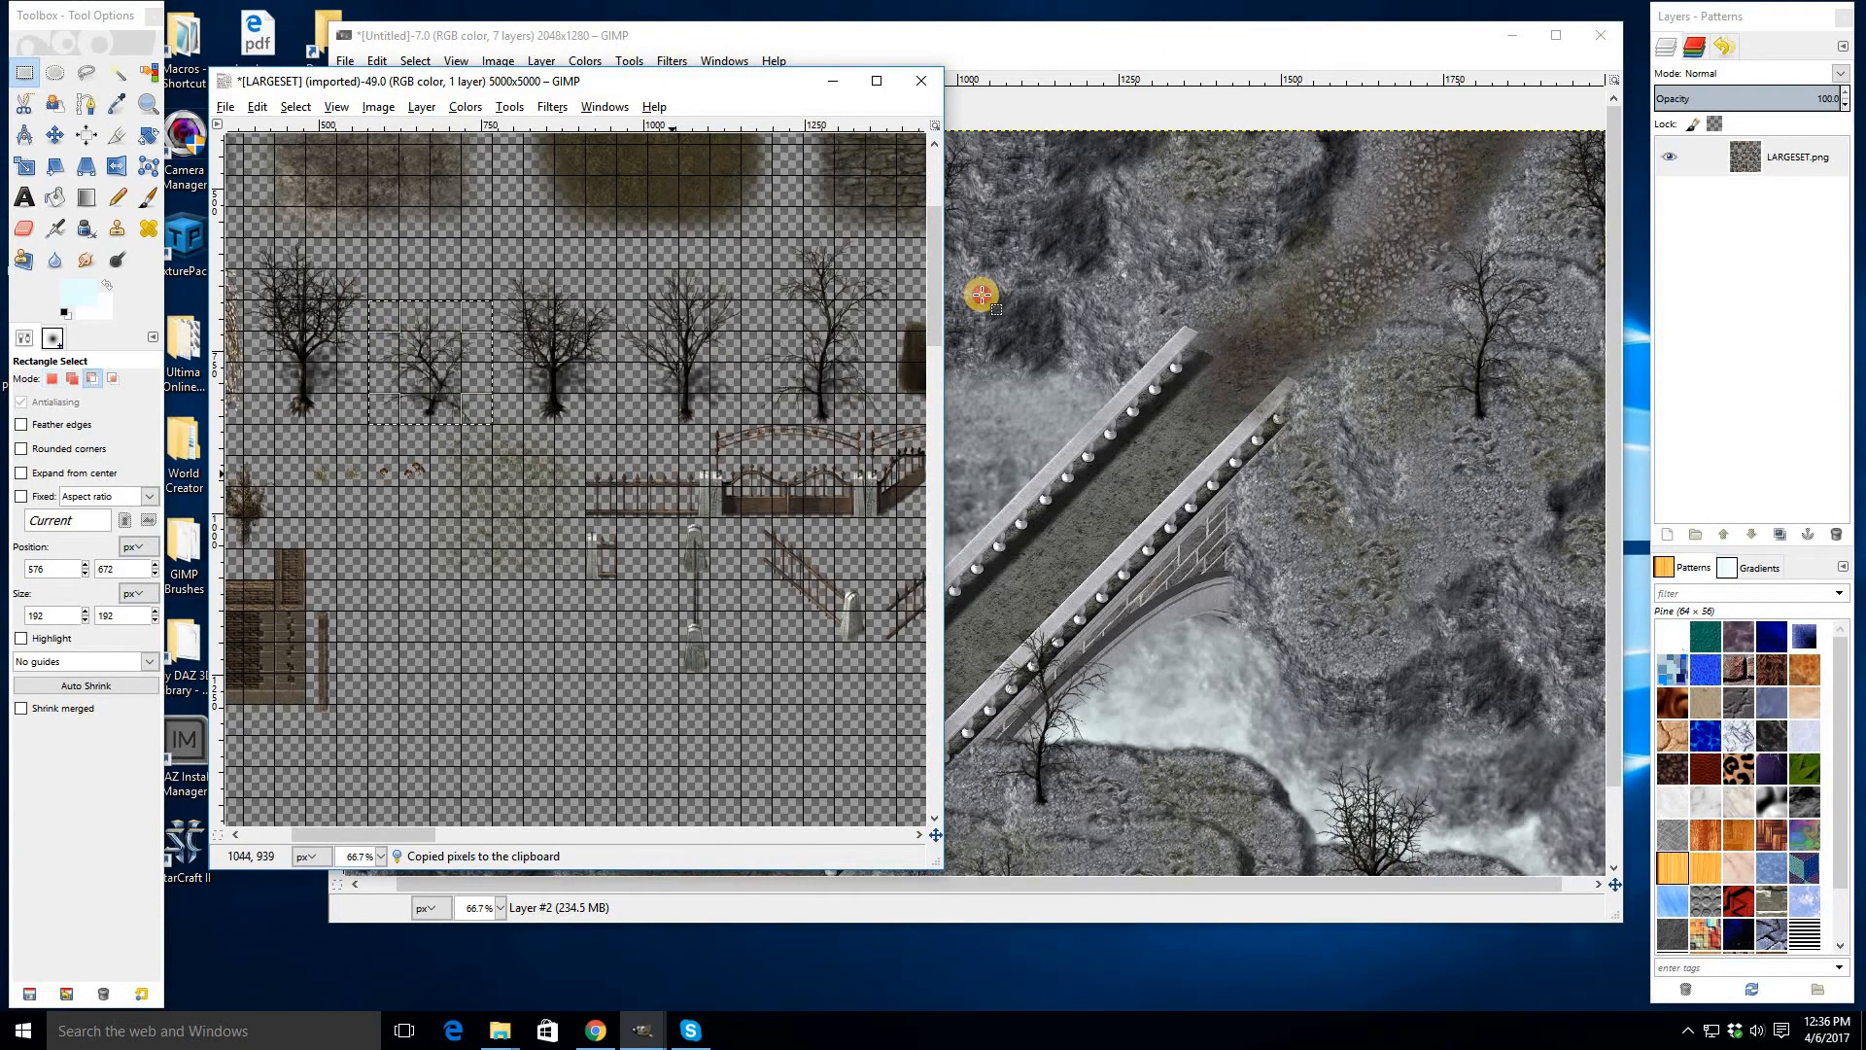
# - Paste the smaller tree onto the left cliff below the fogged gap
pyautogui.click(982, 295)
pyautogui.hotkey('ctrl', 'v')
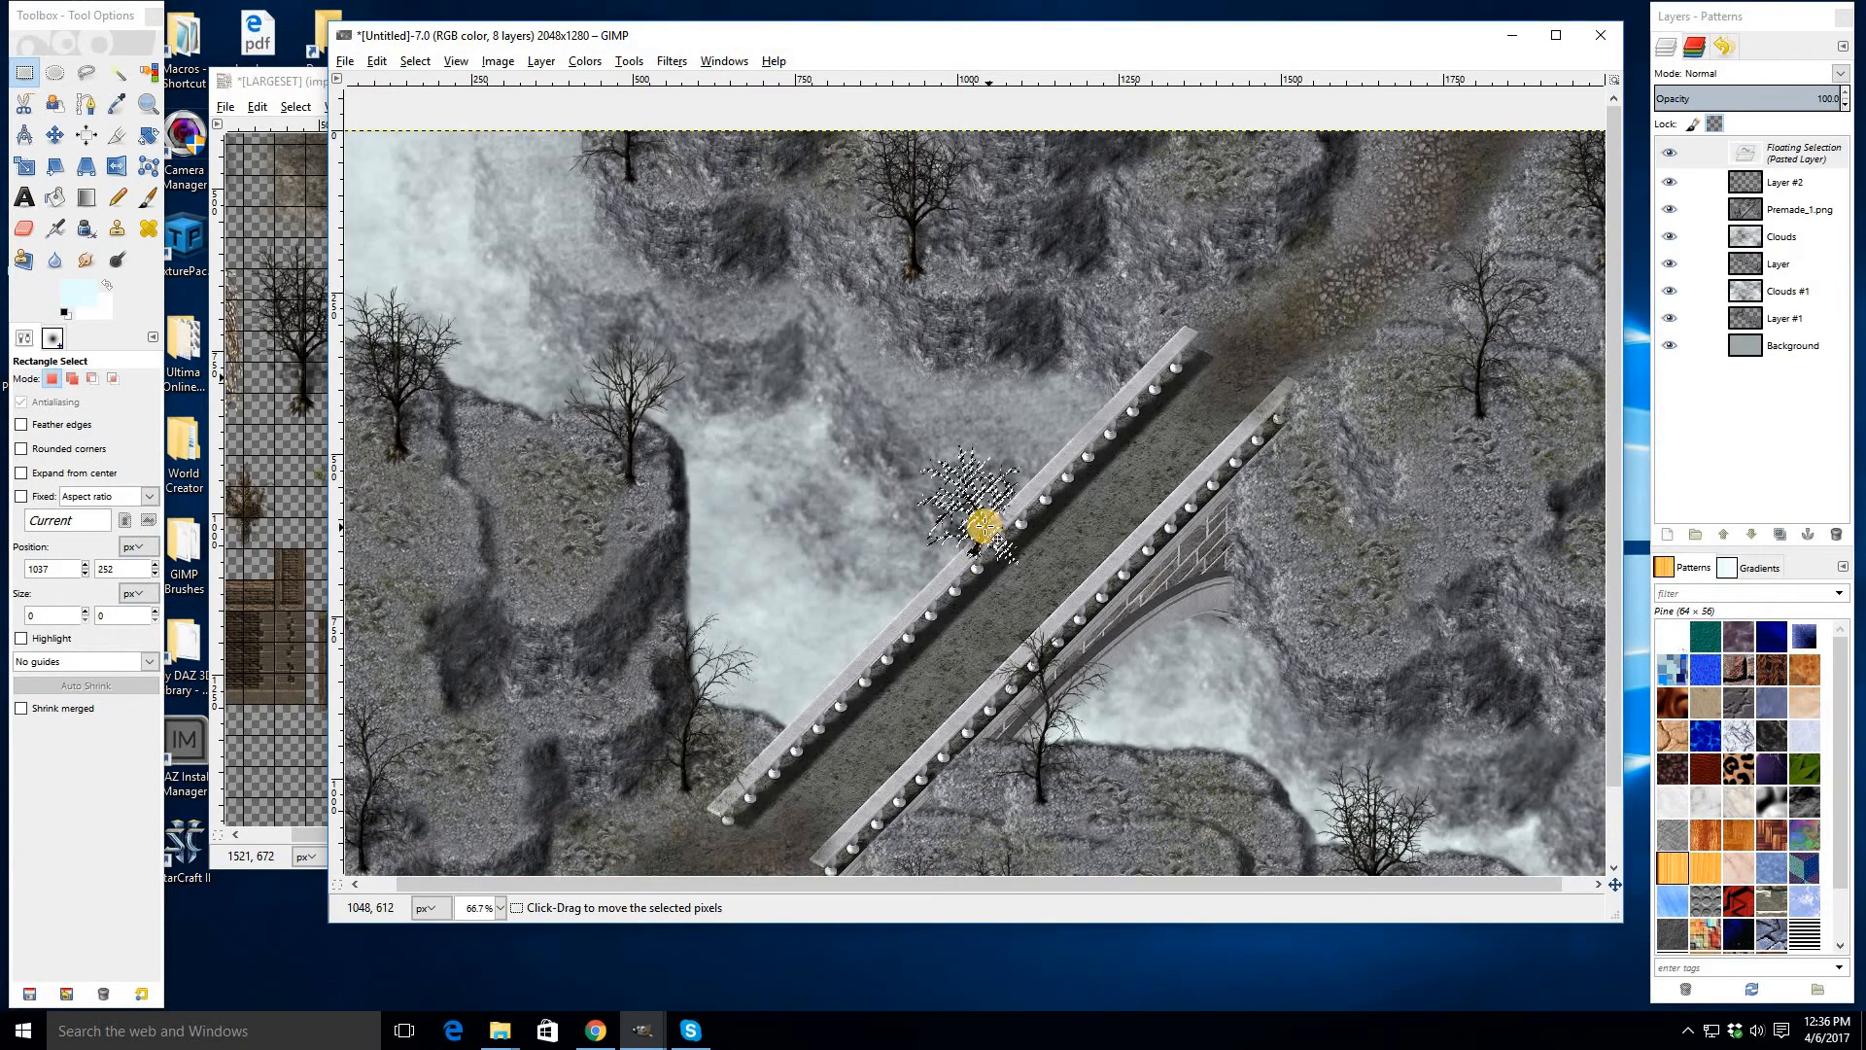
pyautogui.moveTo(984, 525); pyautogui.dragTo(528, 557)
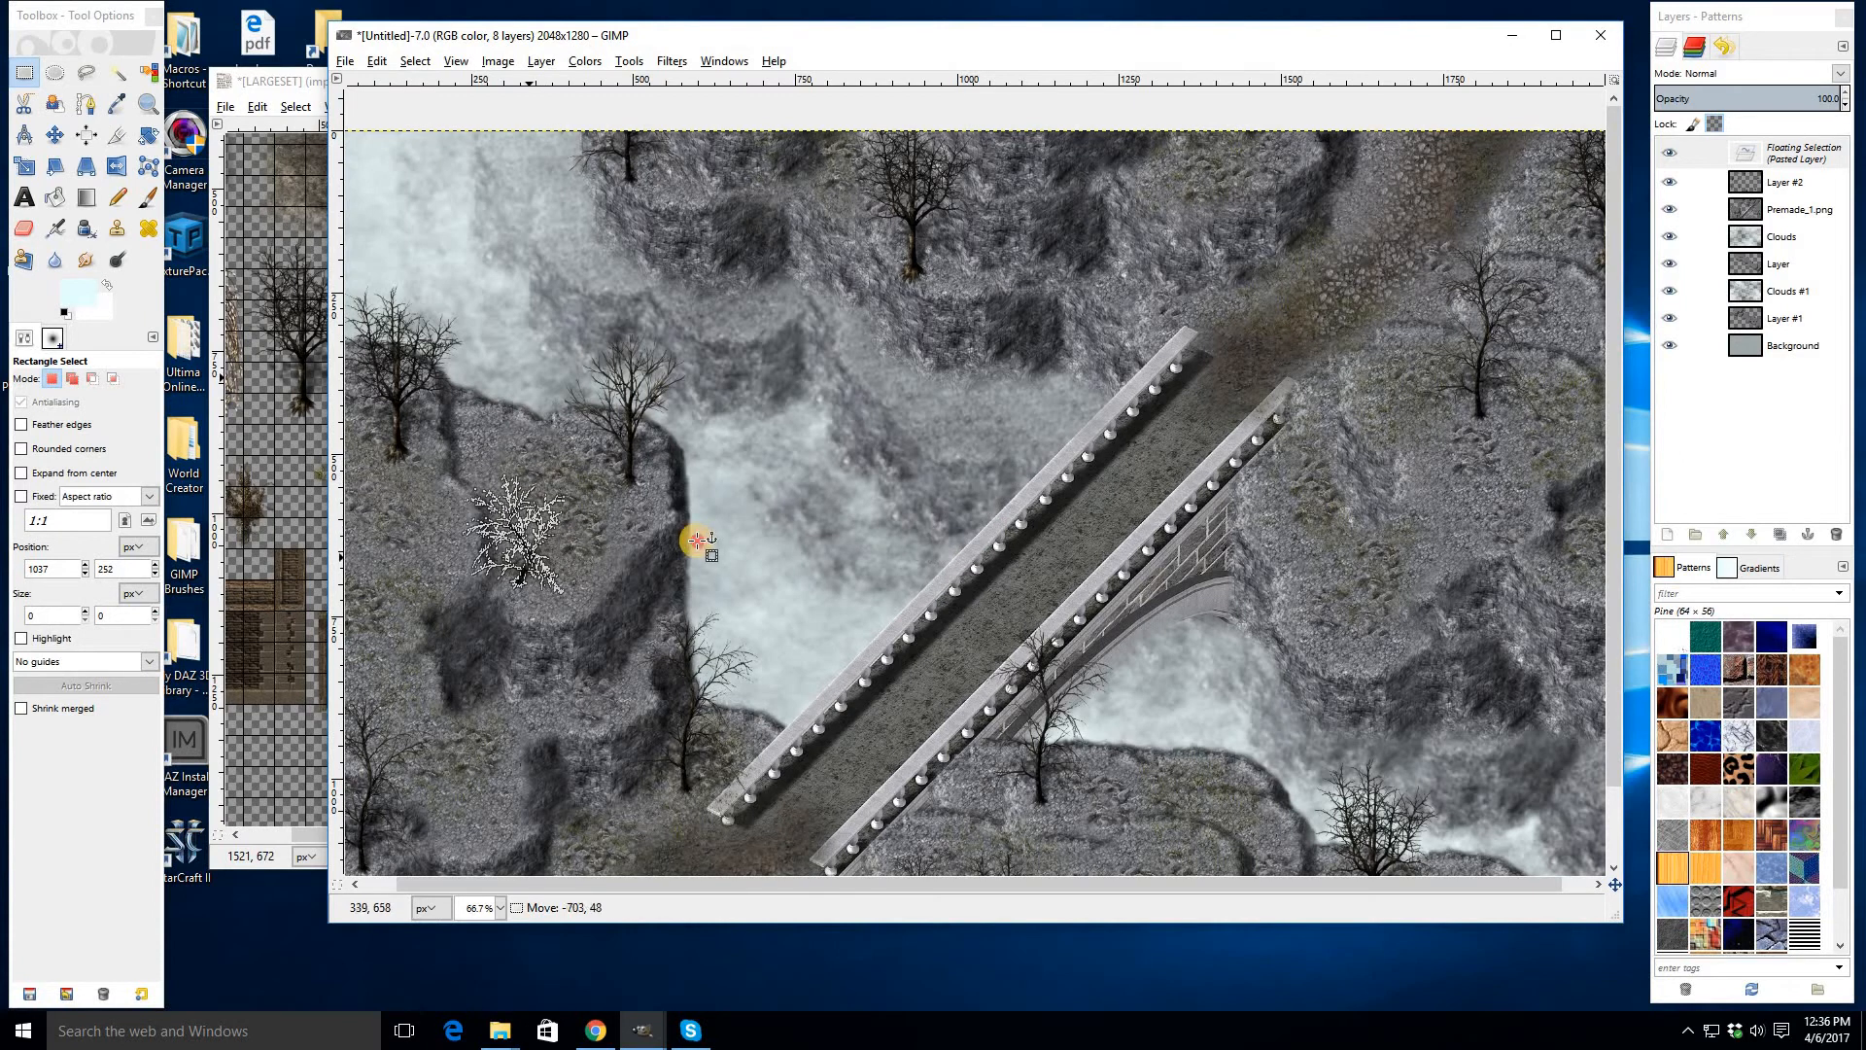
pyautogui.hotkey('ctrl', 'z')
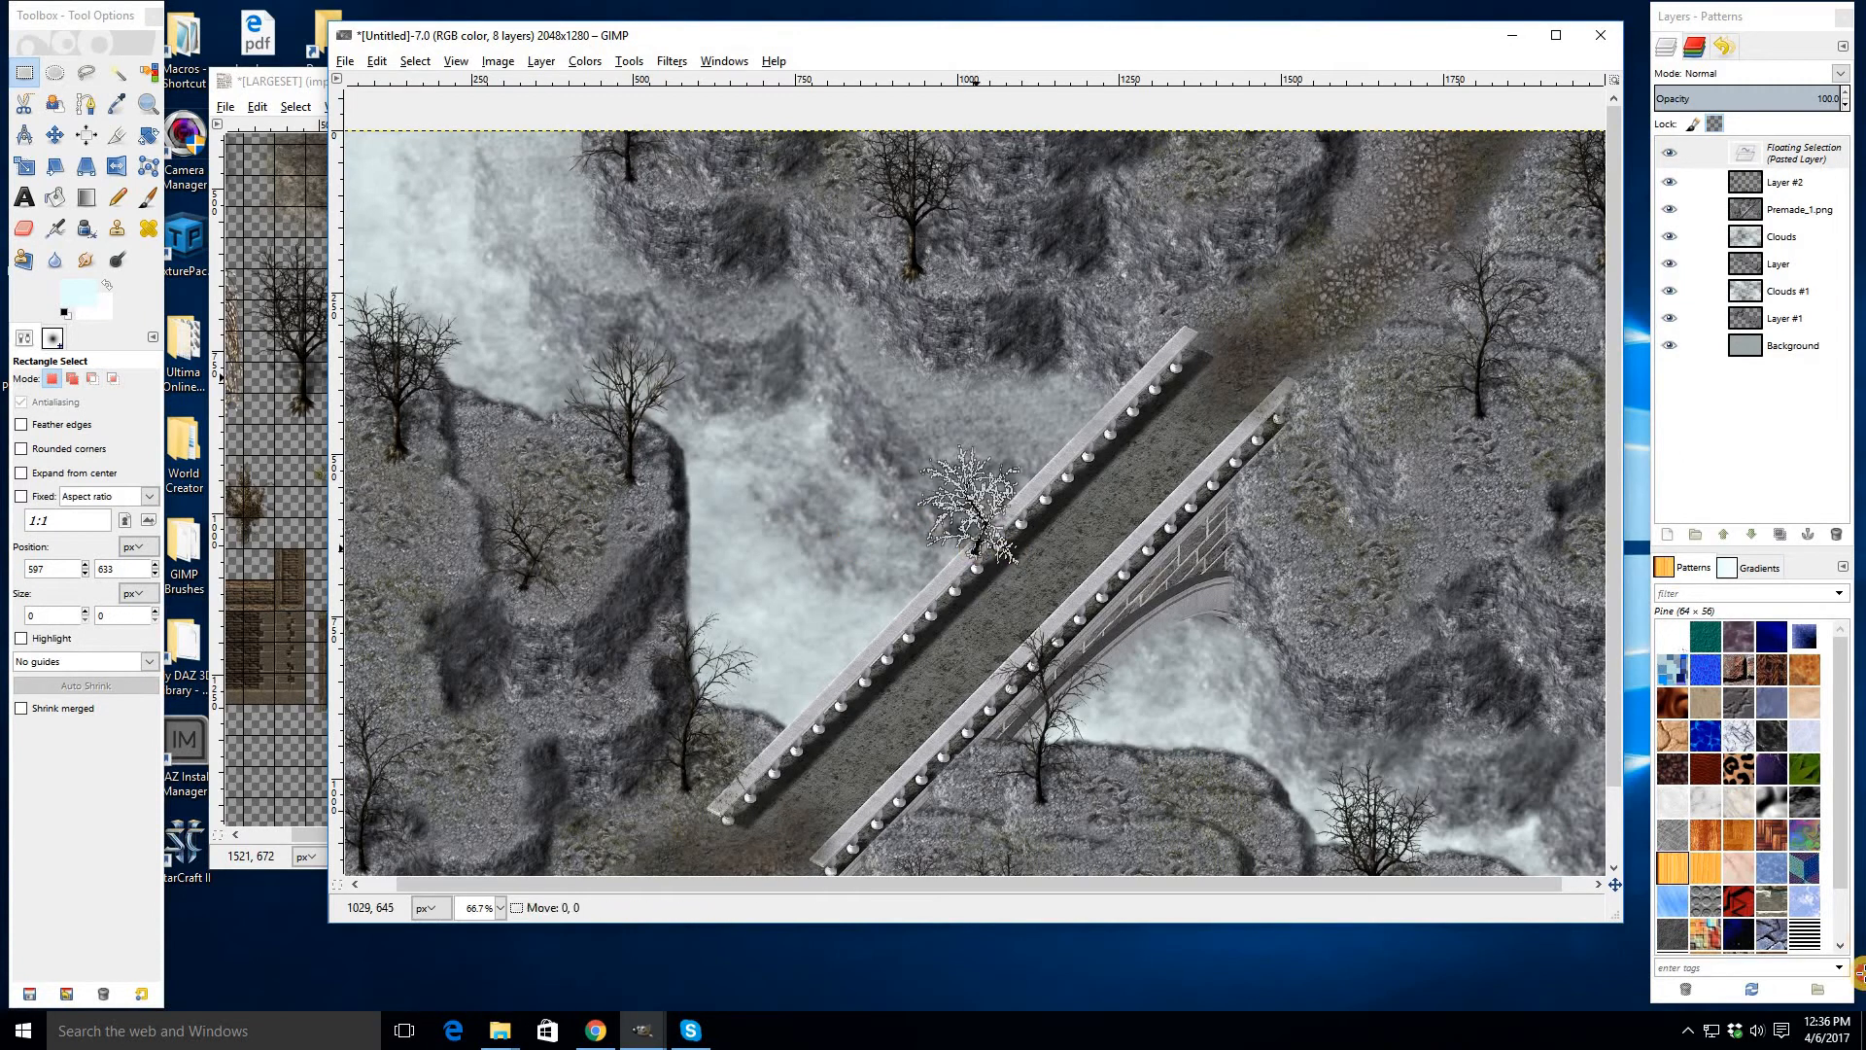
pyautogui.moveTo(1863, 972); pyautogui.dragTo(1555, 506)
pyautogui.click(1207, 625)
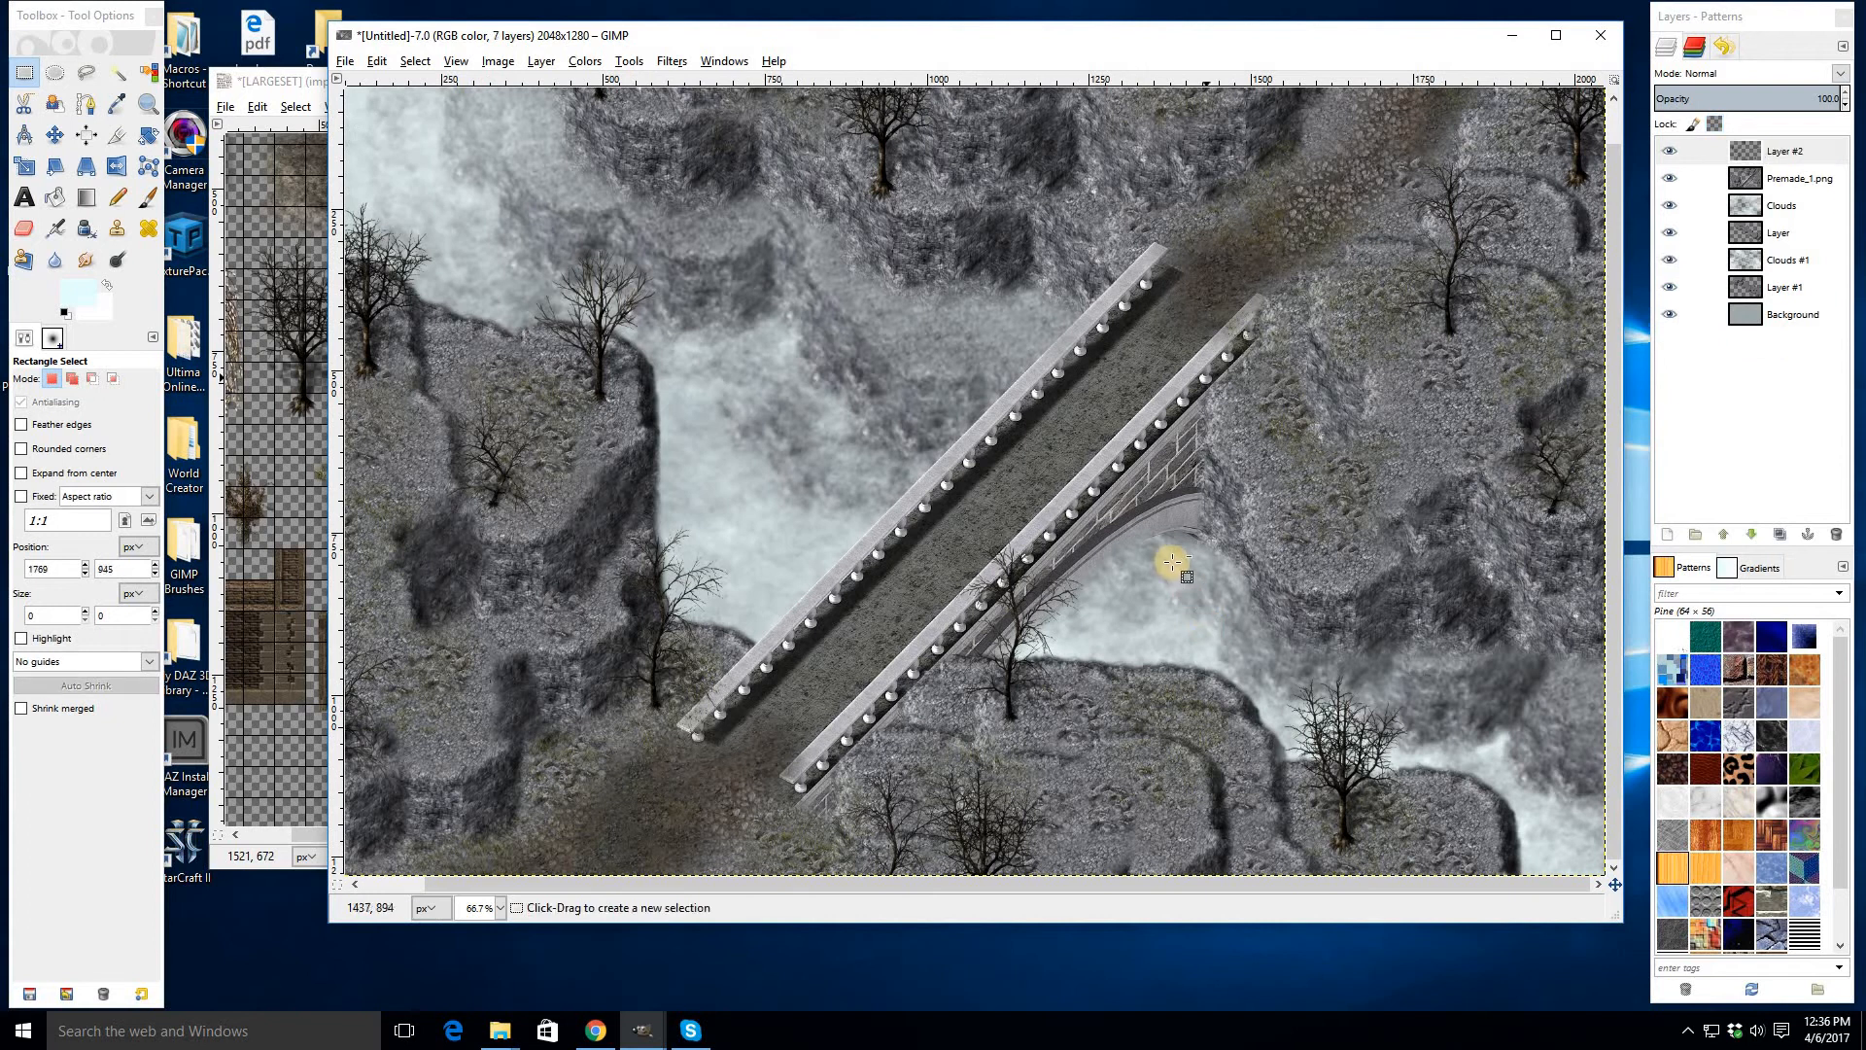
pyautogui.scroll(-1, 1171, 561)
pyautogui.scroll(1, 1171, 561)
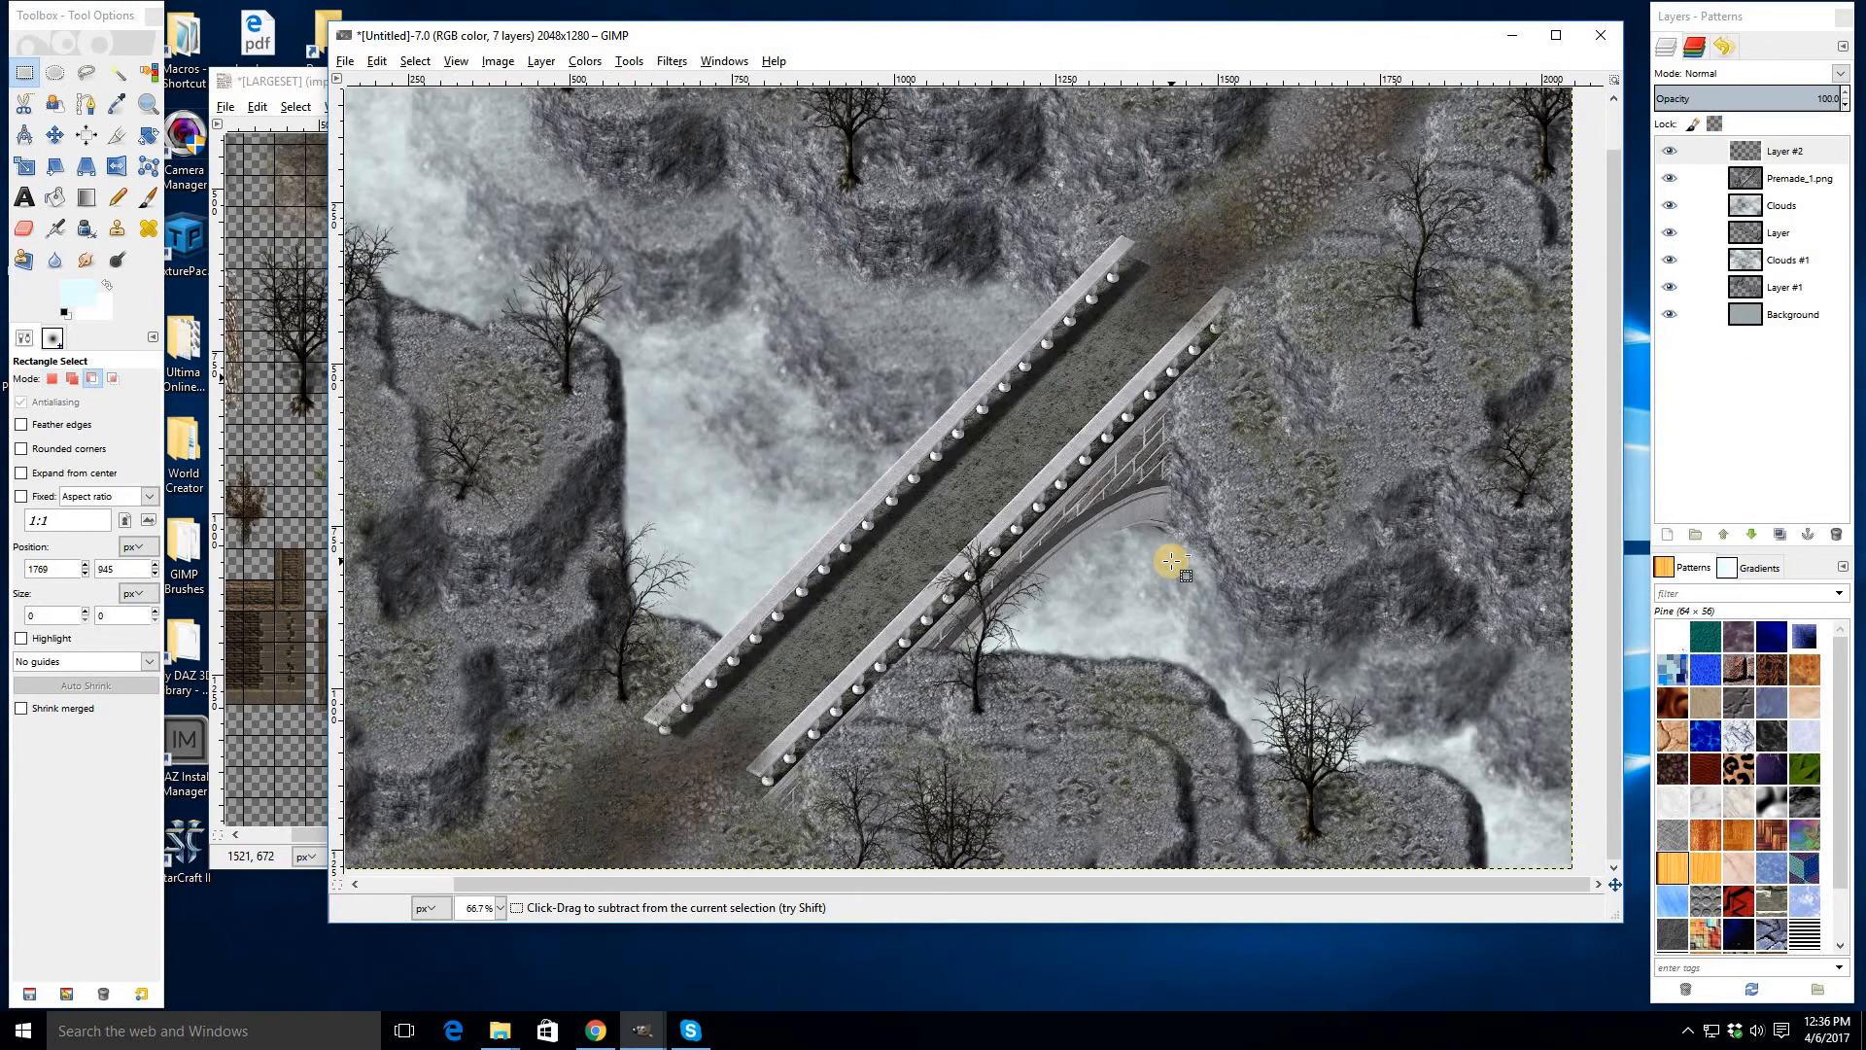
pyautogui.scroll(-1, 1171, 561)
pyautogui.scroll(1, 1171, 561)
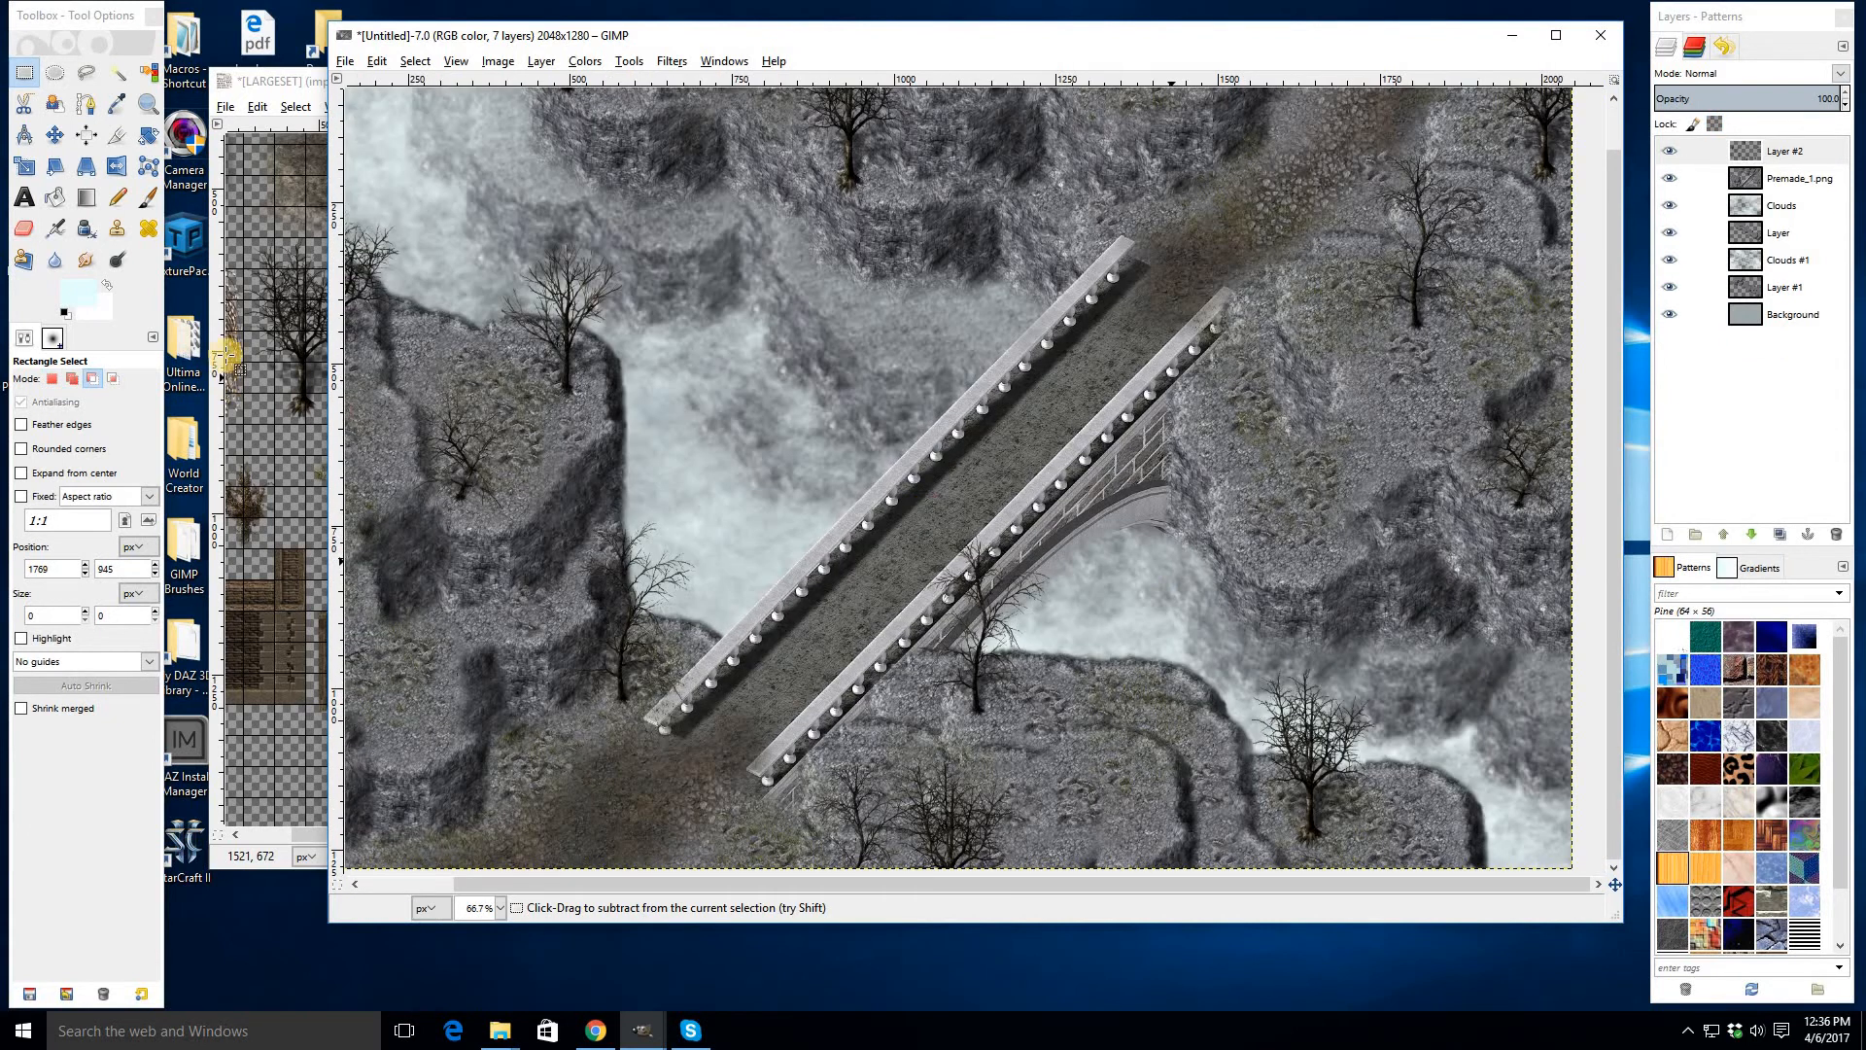
# - Select and copy a bare tree from the zoomed-out LARGESET tree row
pyautogui.click(283, 333)
pyautogui.moveTo(414, 834); pyautogui.dragTo(535, 833)
pyautogui.hscroll(-10, 585, 663)
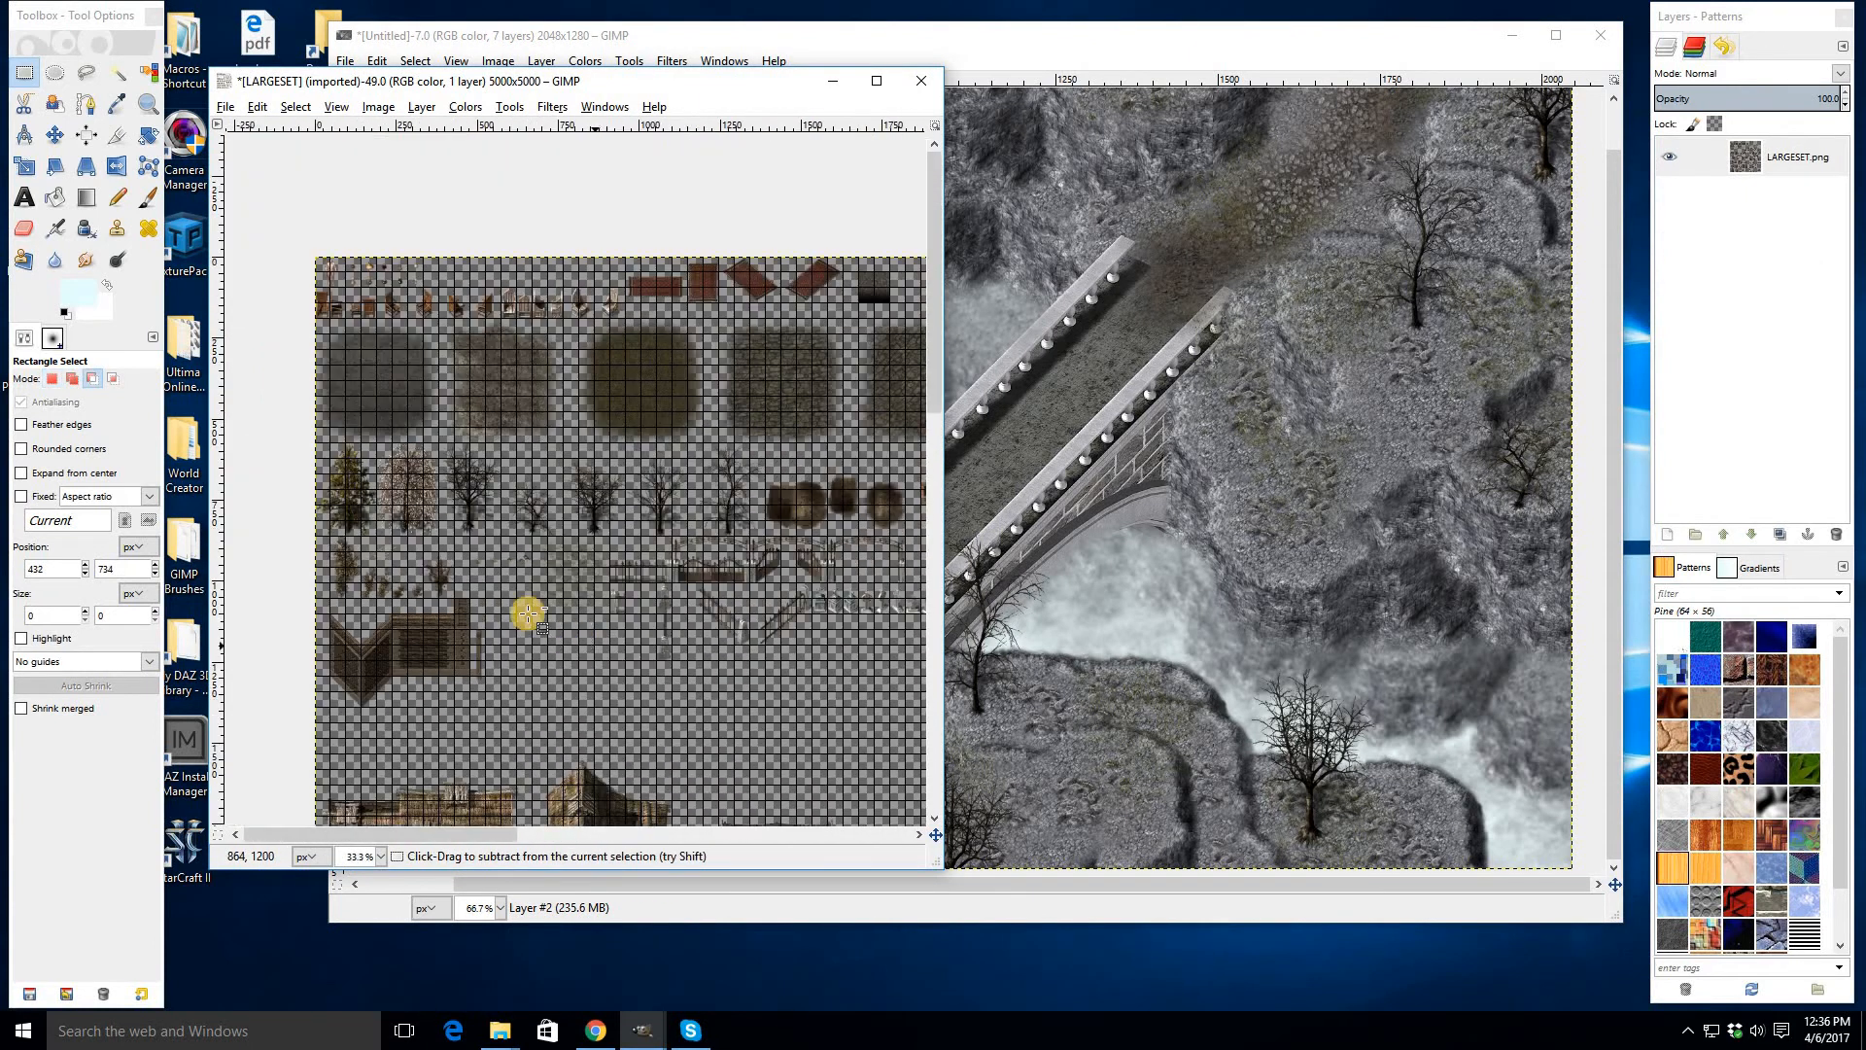
pyautogui.keyDown('ctrl'); pyautogui.scroll(2, 418, 486); pyautogui.keyUp('ctrl')
pyautogui.moveTo(505, 456); pyautogui.dragTo(558, 502)
pyautogui.hotkey('ctrl', 'c')
# - Paste the tree near the bottom edge below the bridge's lower end
pyautogui.click(1181, 515)
pyautogui.hotkey('ctrl', 'v')
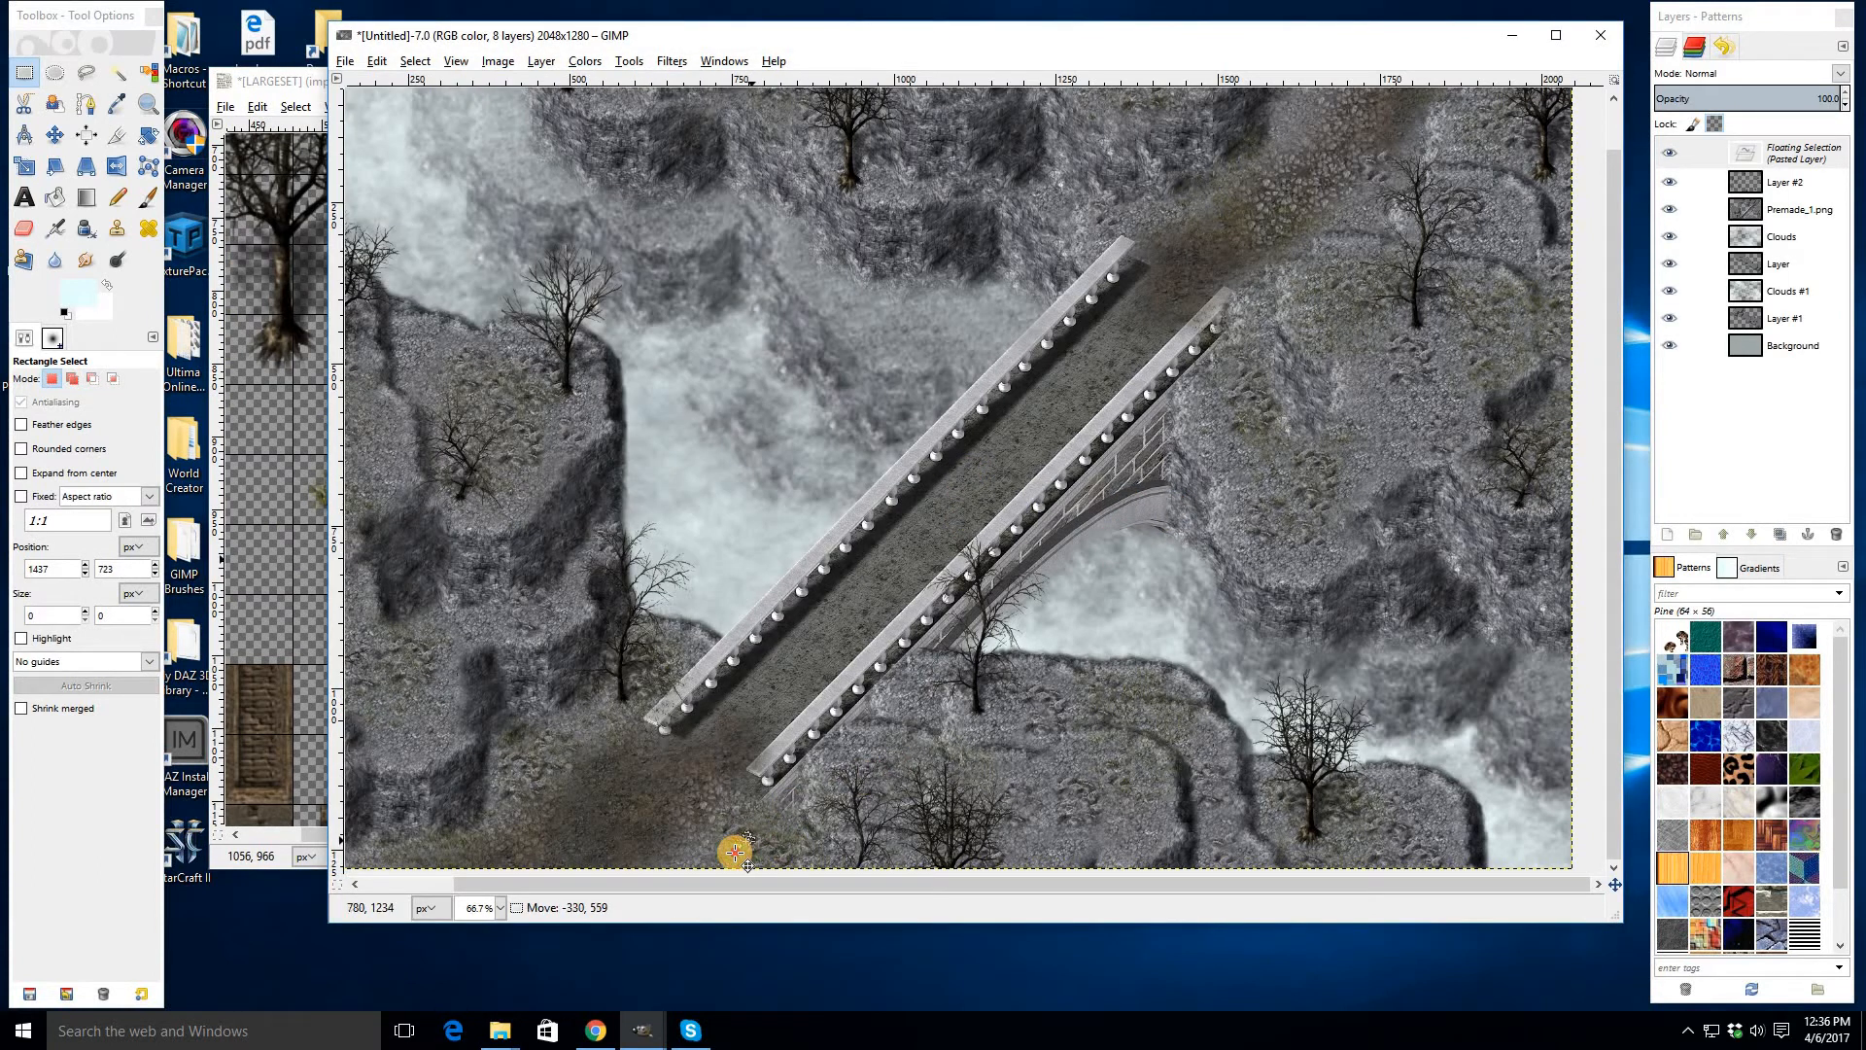
pyautogui.click(815, 786)
# - Copy a small mushroom tile from the LARGESET image and paste it onto the left cliff, anchoring it there
pyautogui.click(292, 522)
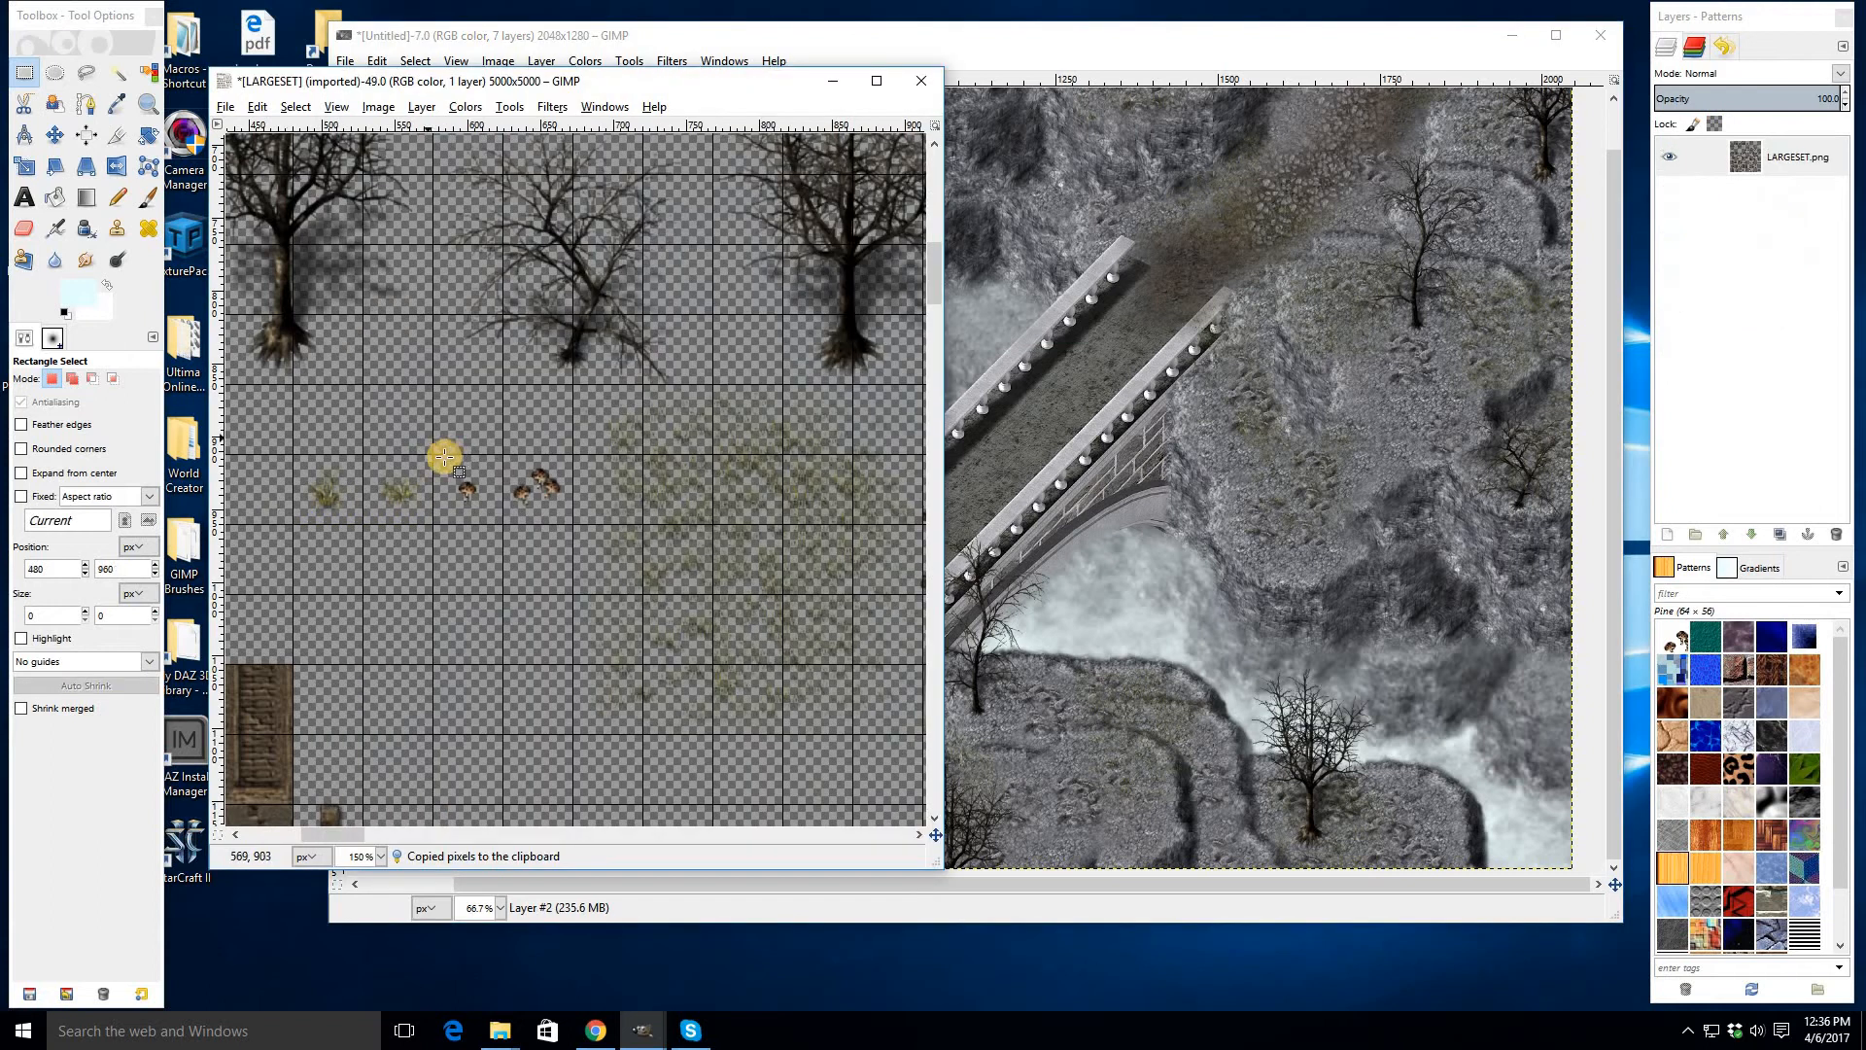
pyautogui.moveTo(434, 454); pyautogui.dragTo(497, 525)
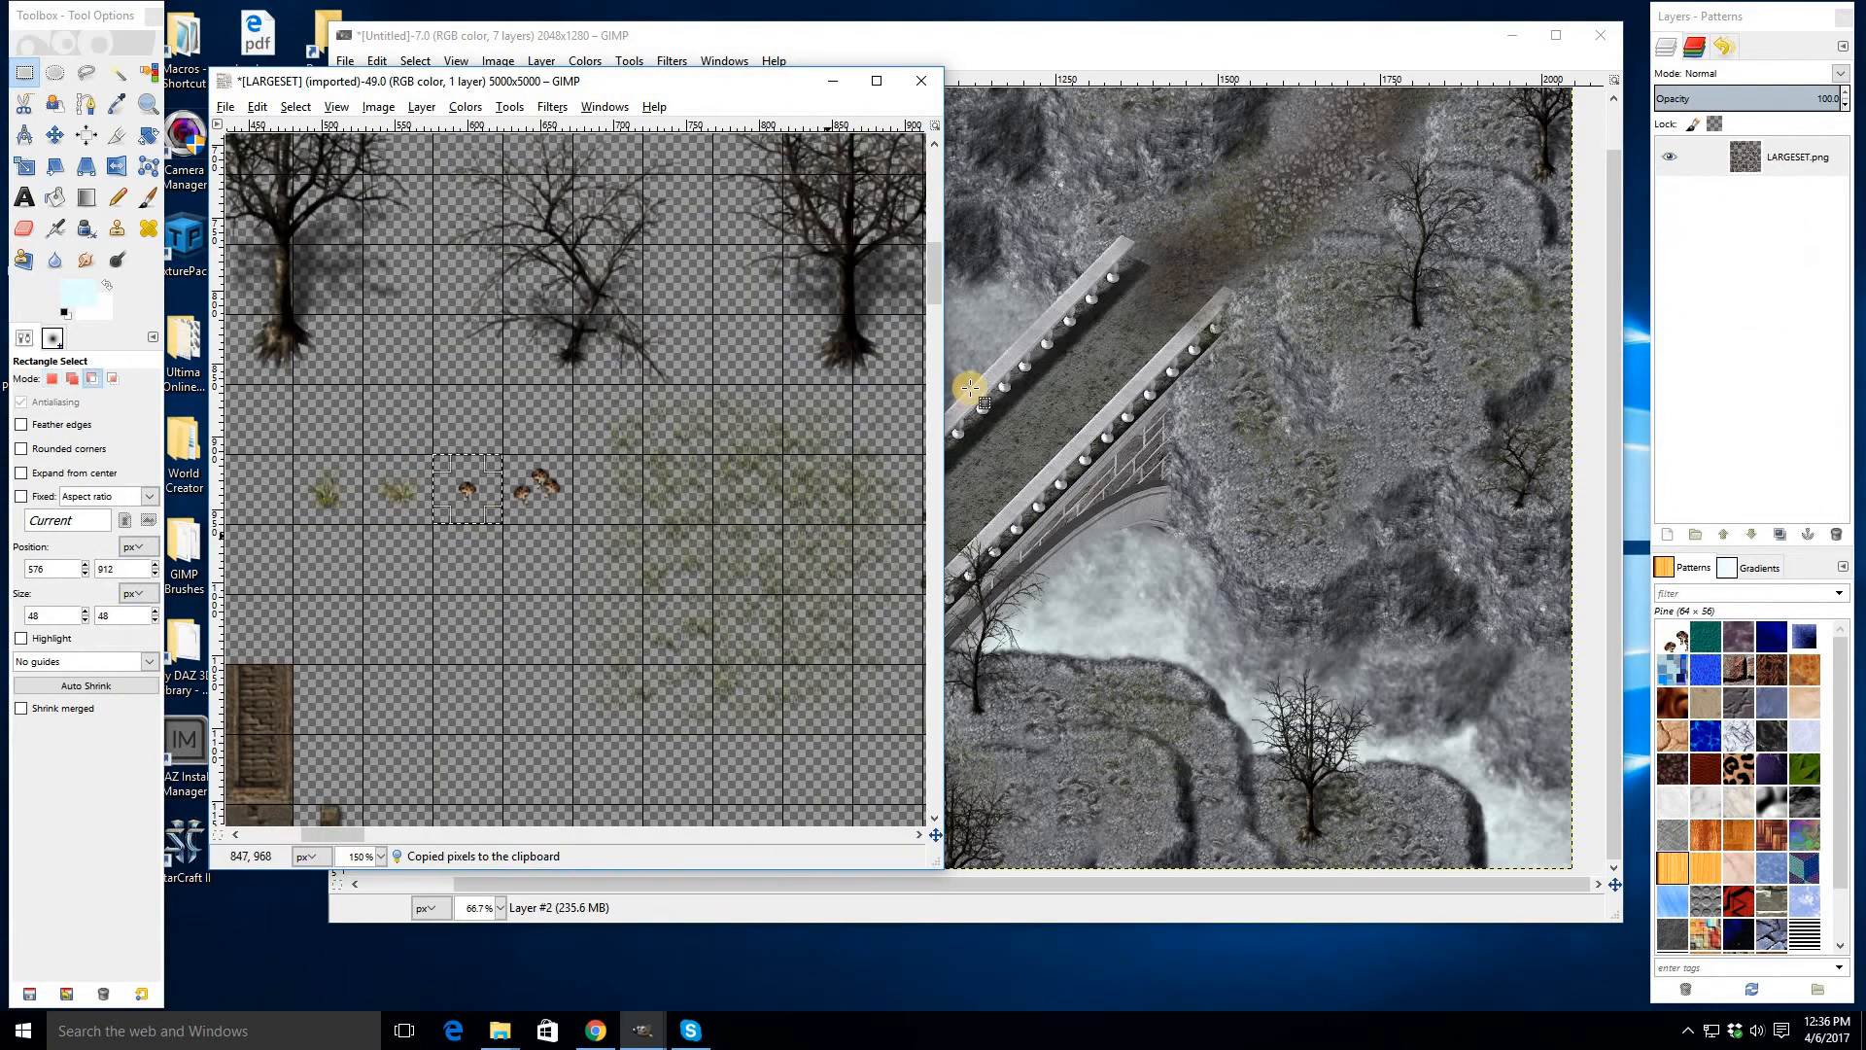
pyautogui.click(955, 467)
pyautogui.hotkey('ctrl', 'v')
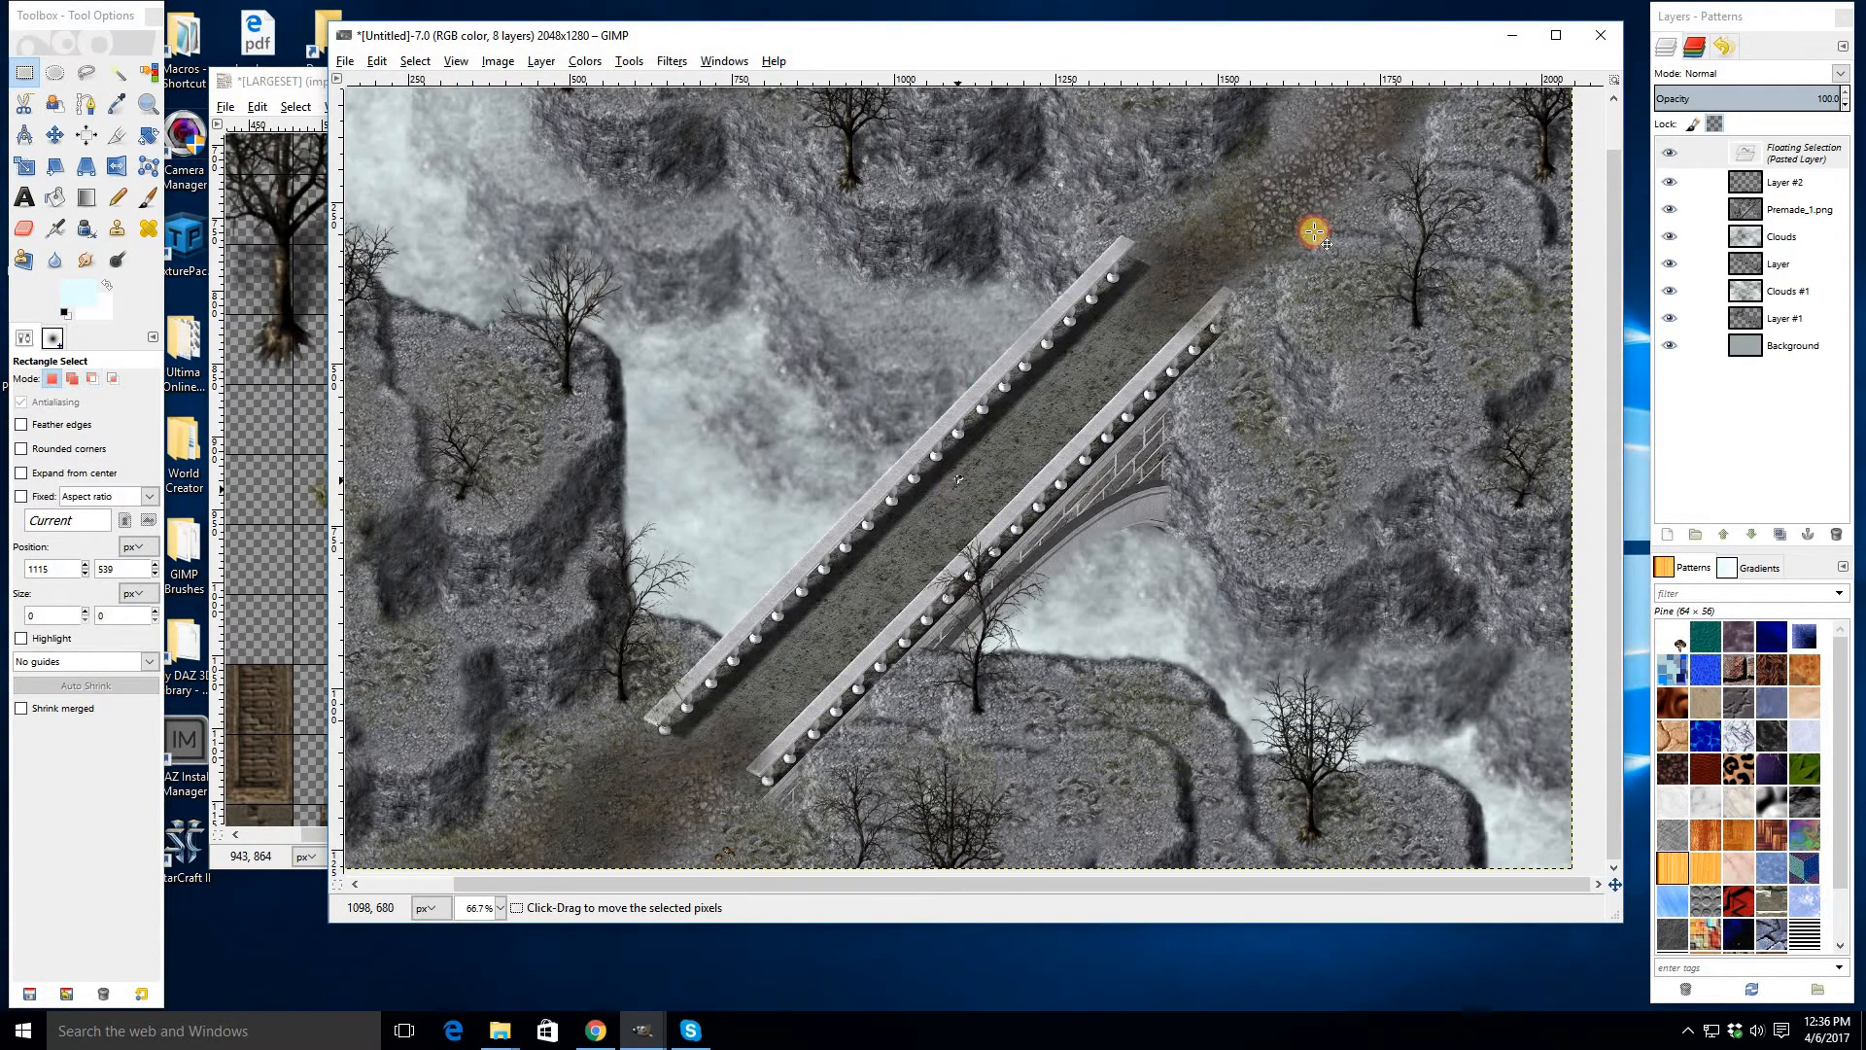
pyautogui.moveTo(1314, 231); pyautogui.dragTo(1172, 213)
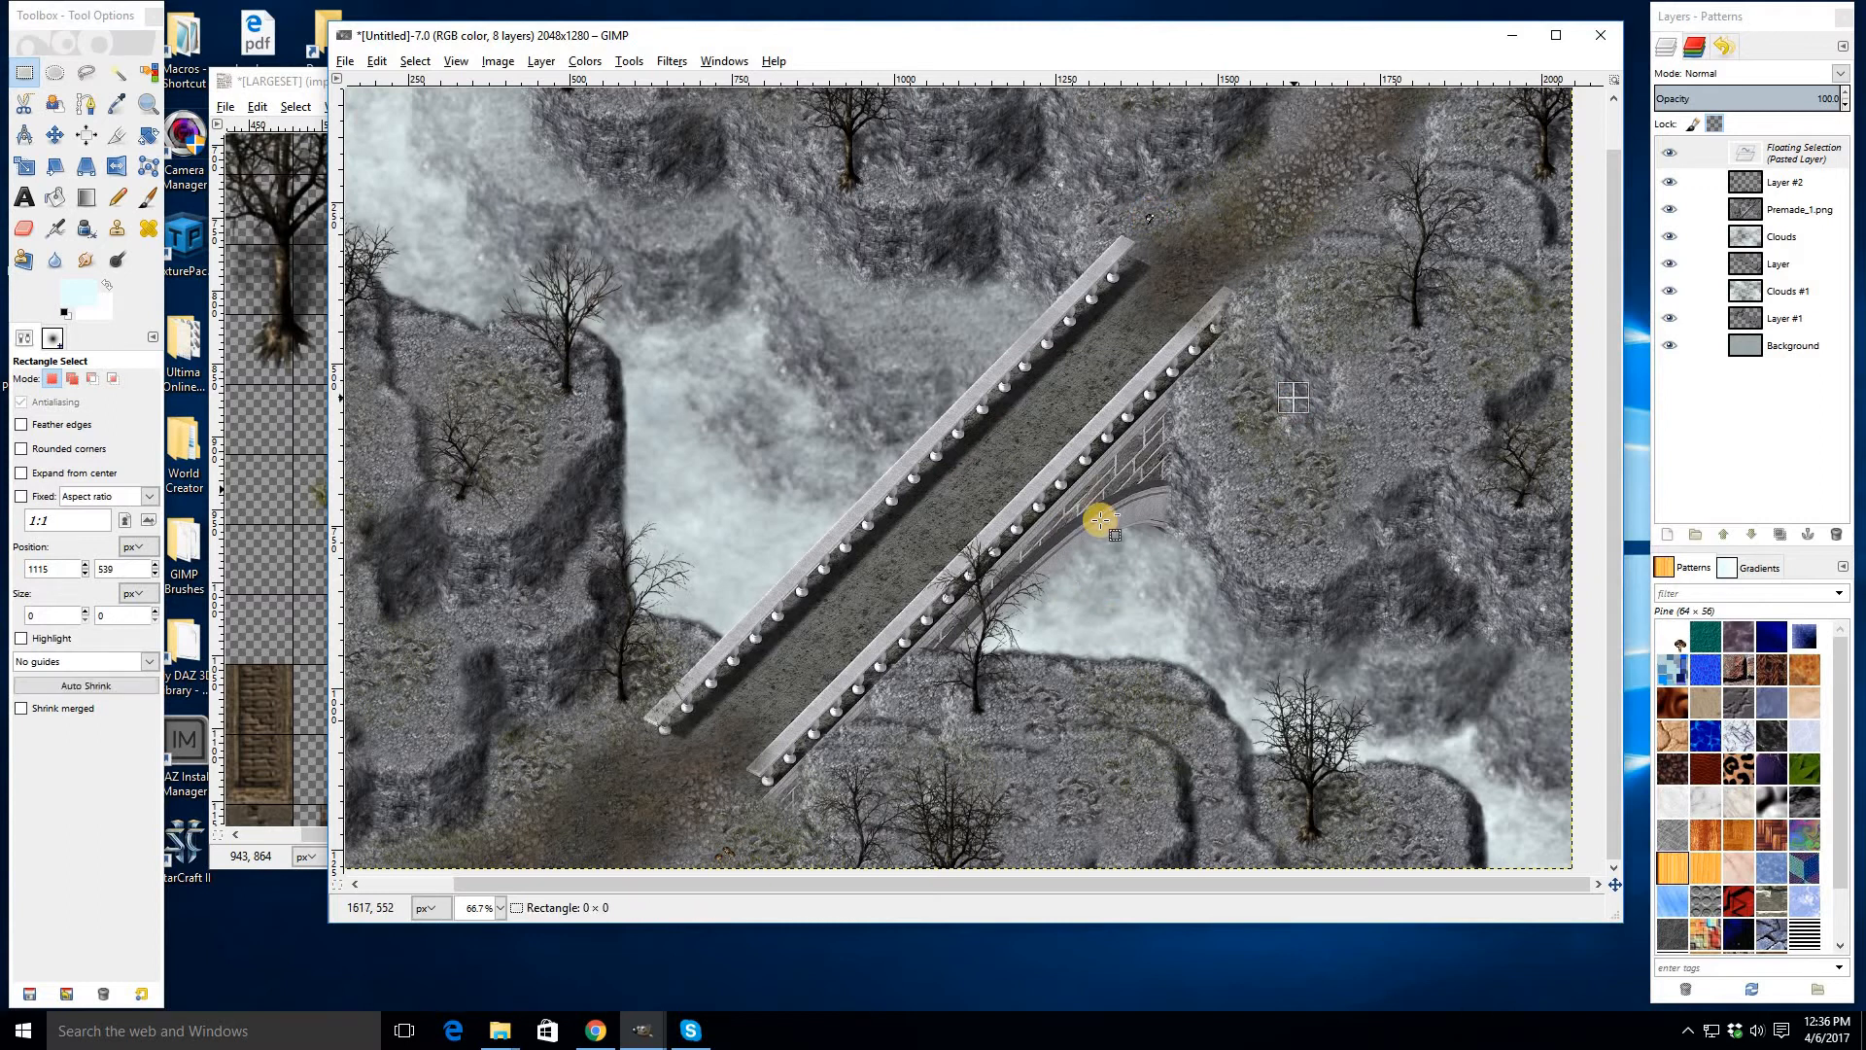
pyautogui.hotkey('ctrl', 'z')
pyautogui.moveTo(524, 564); pyautogui.dragTo(507, 477)
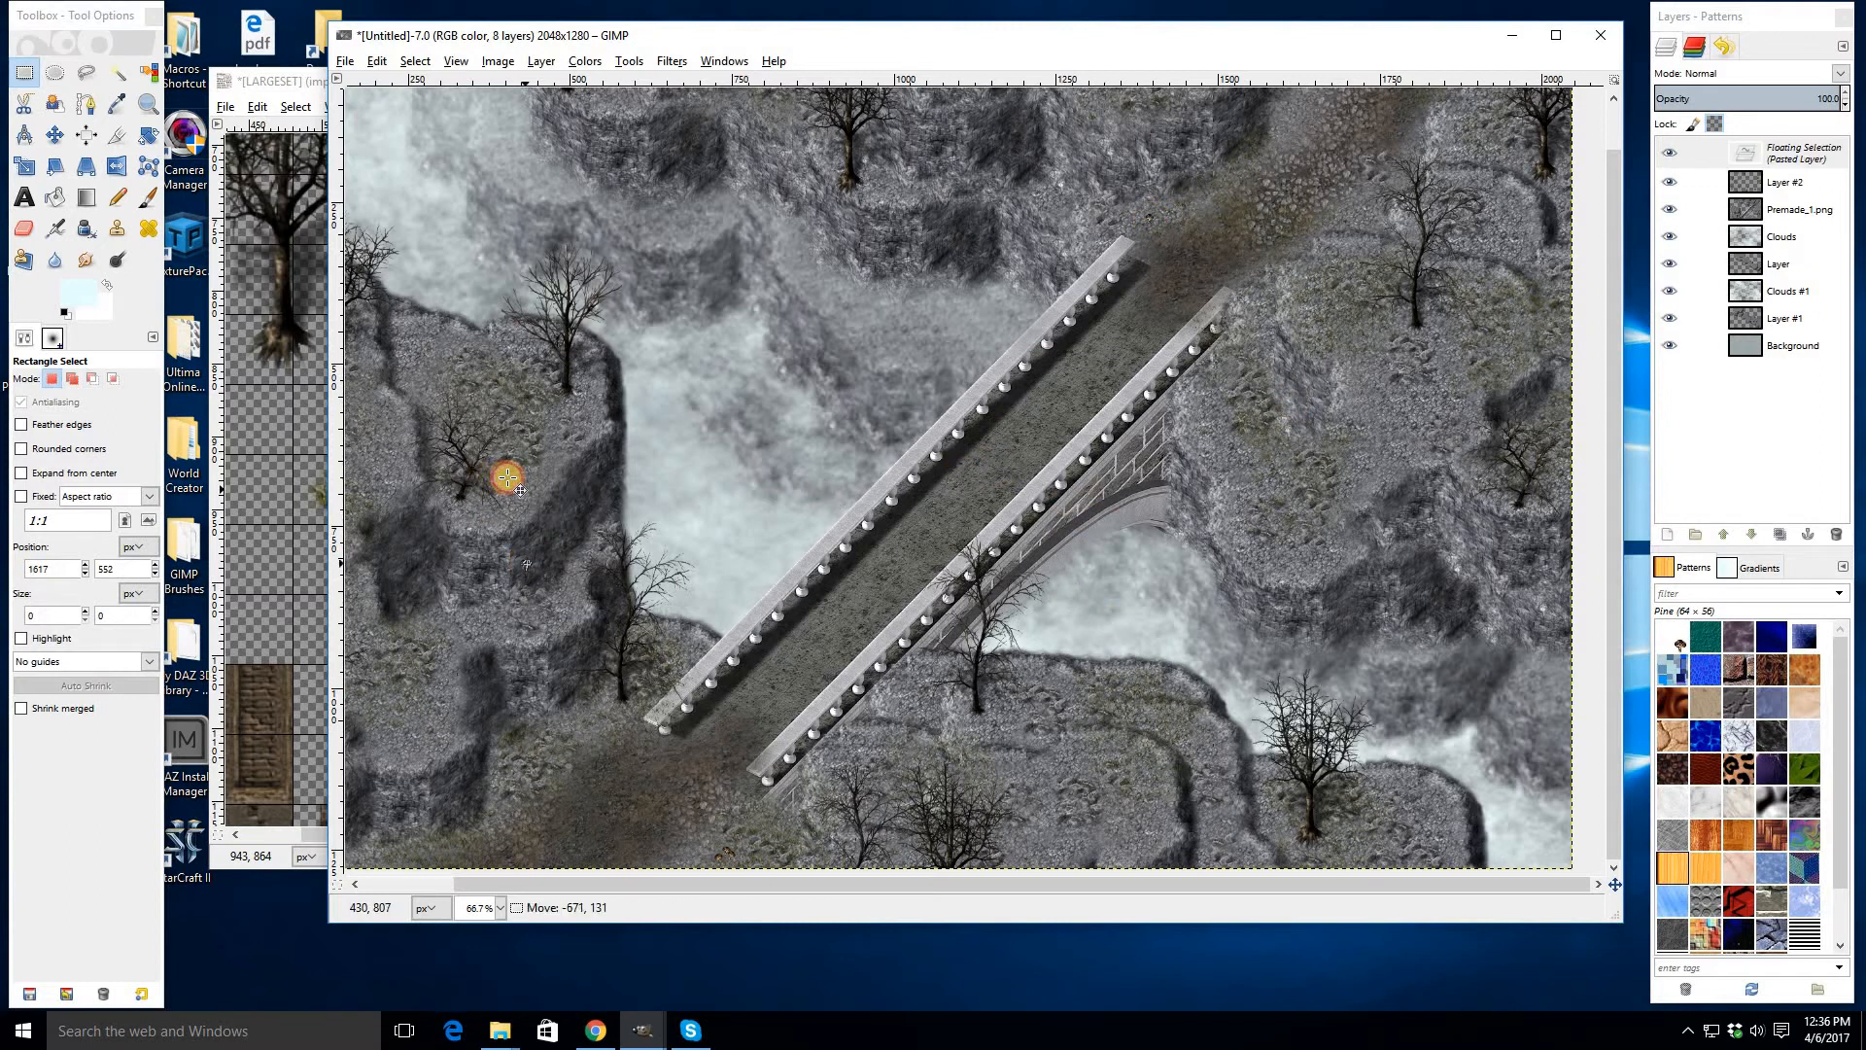
pyautogui.click(652, 548)
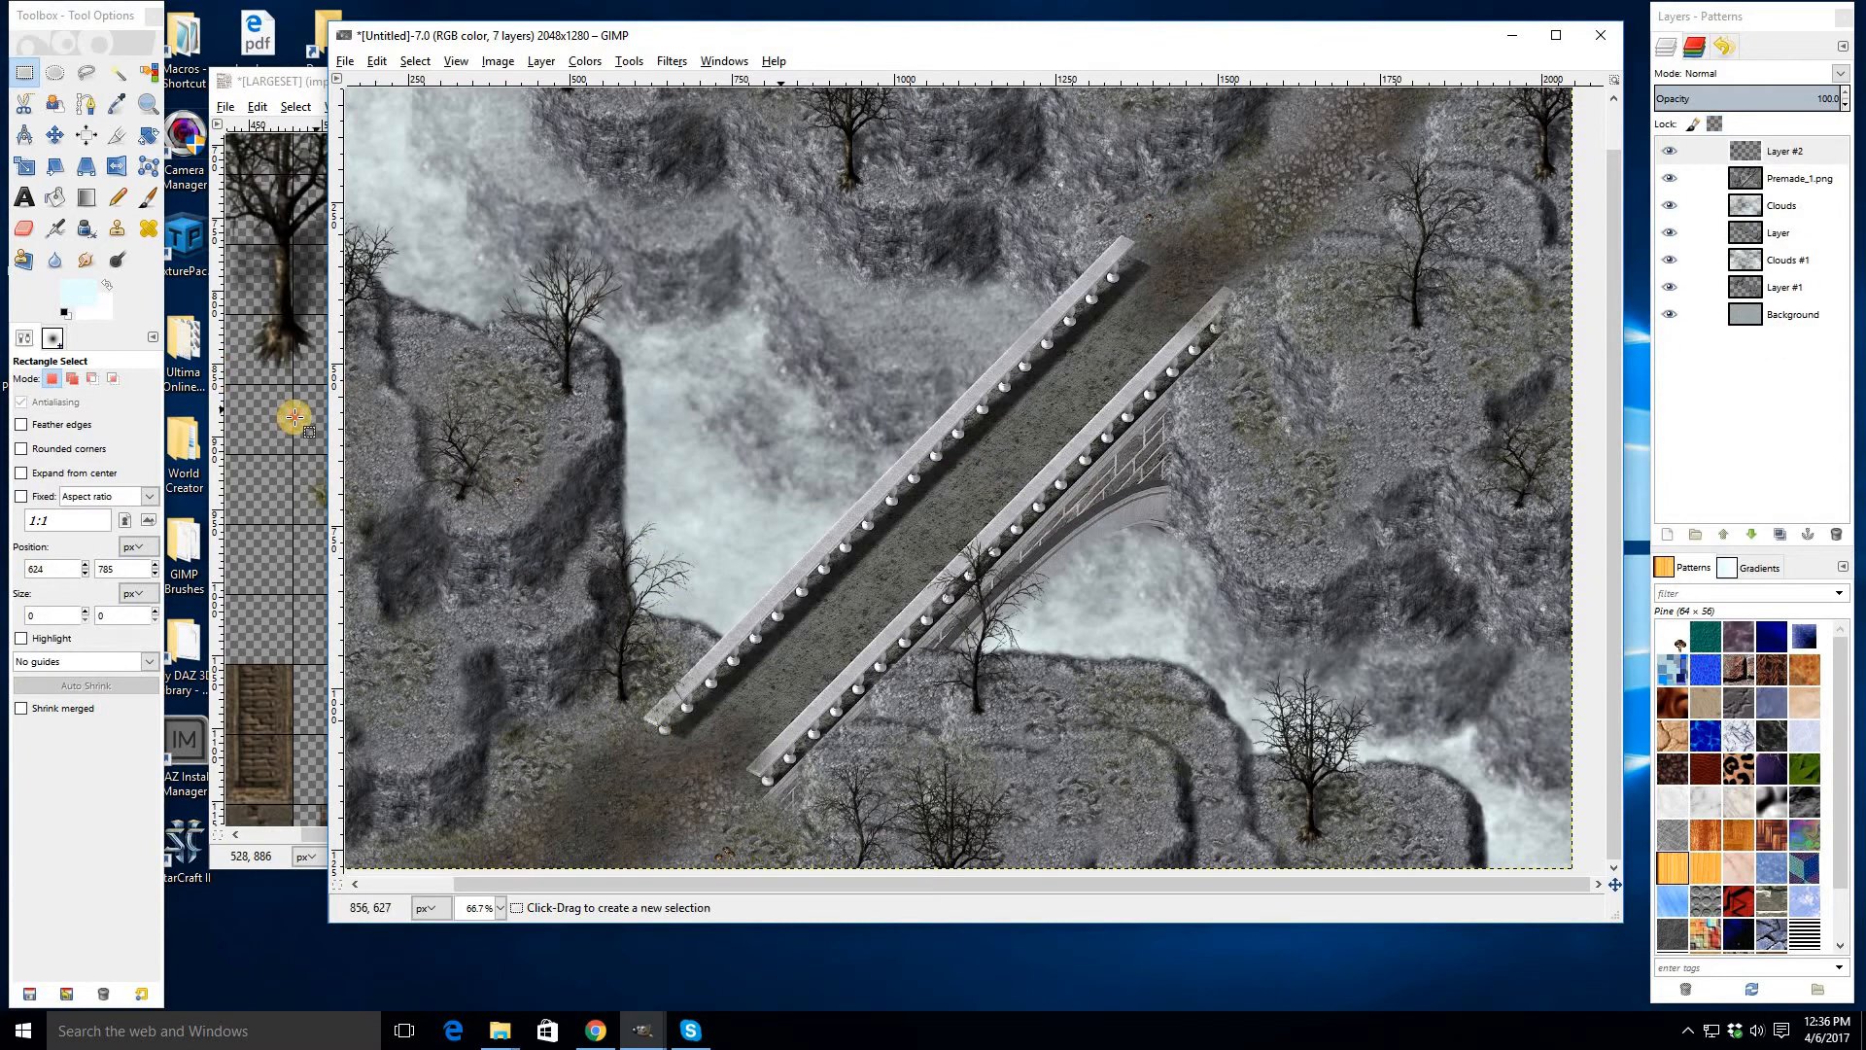
# - Select and copy a small grass tuft tile in the LARGESET image
pyautogui.click(294, 418)
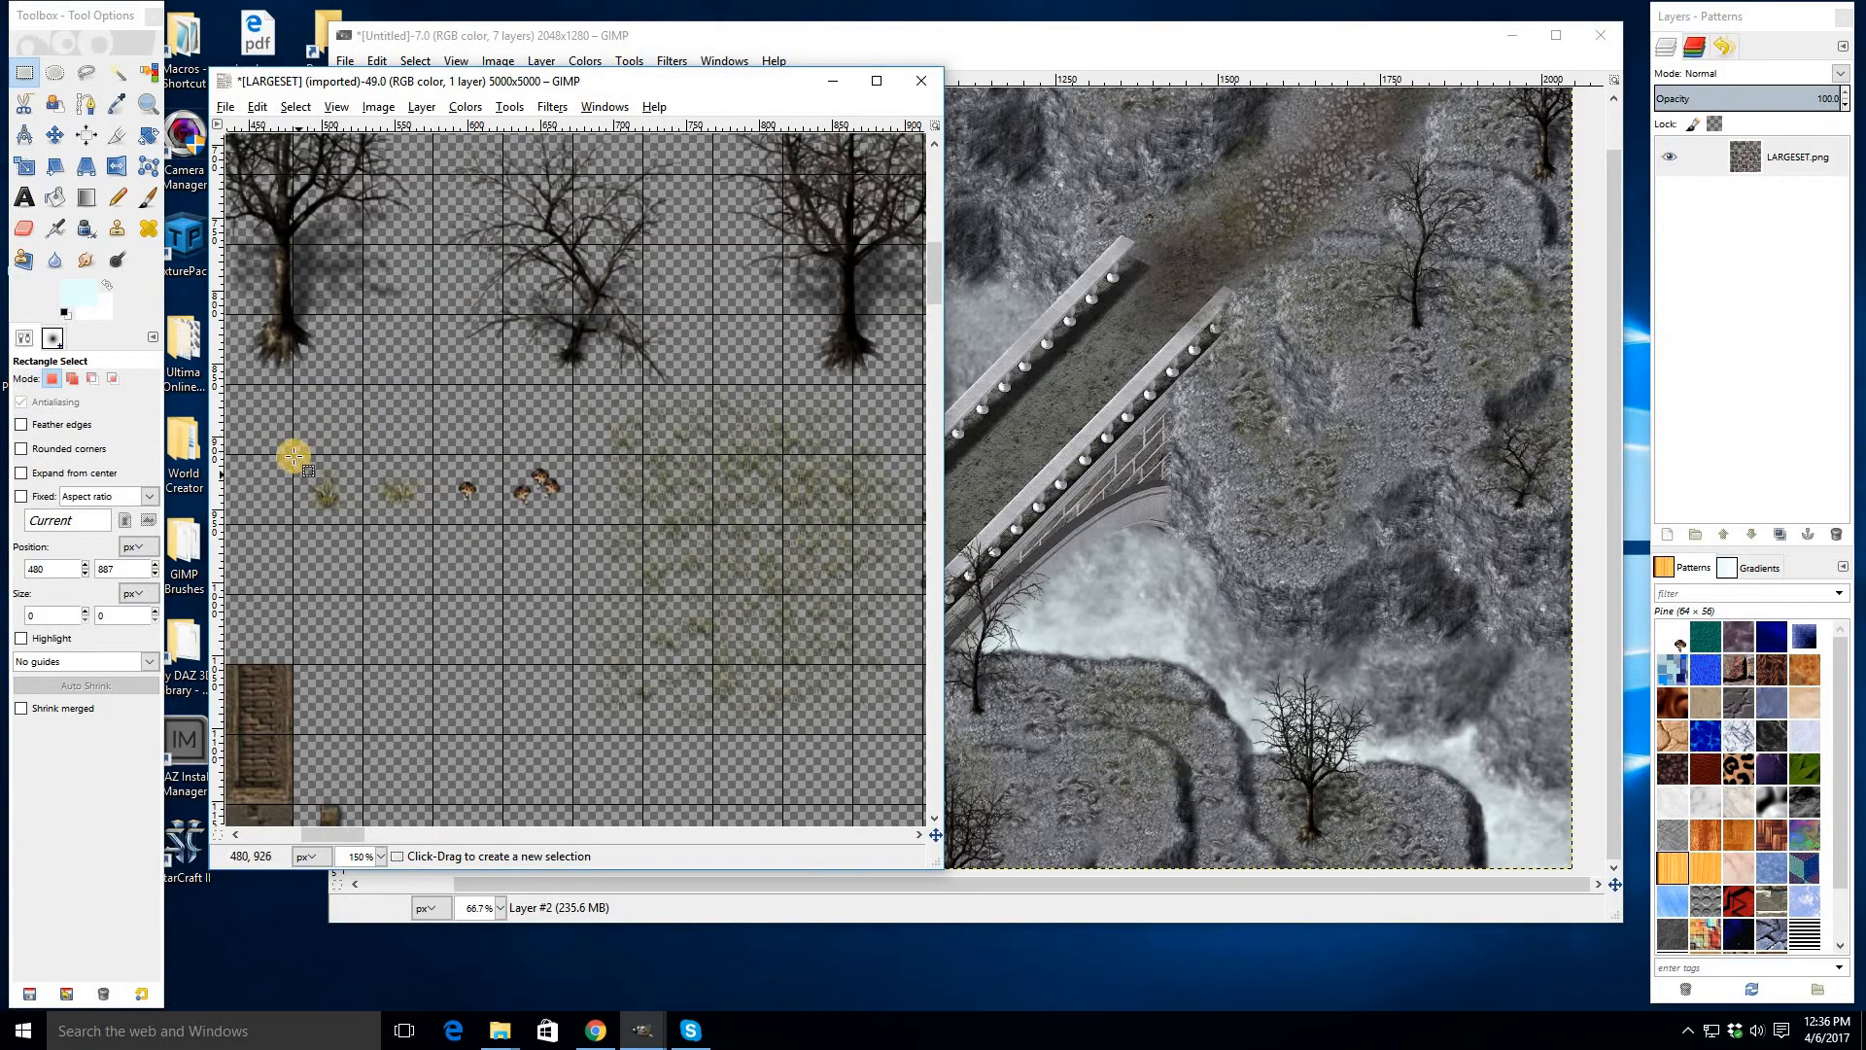
pyautogui.moveTo(294, 455); pyautogui.dragTo(362, 524)
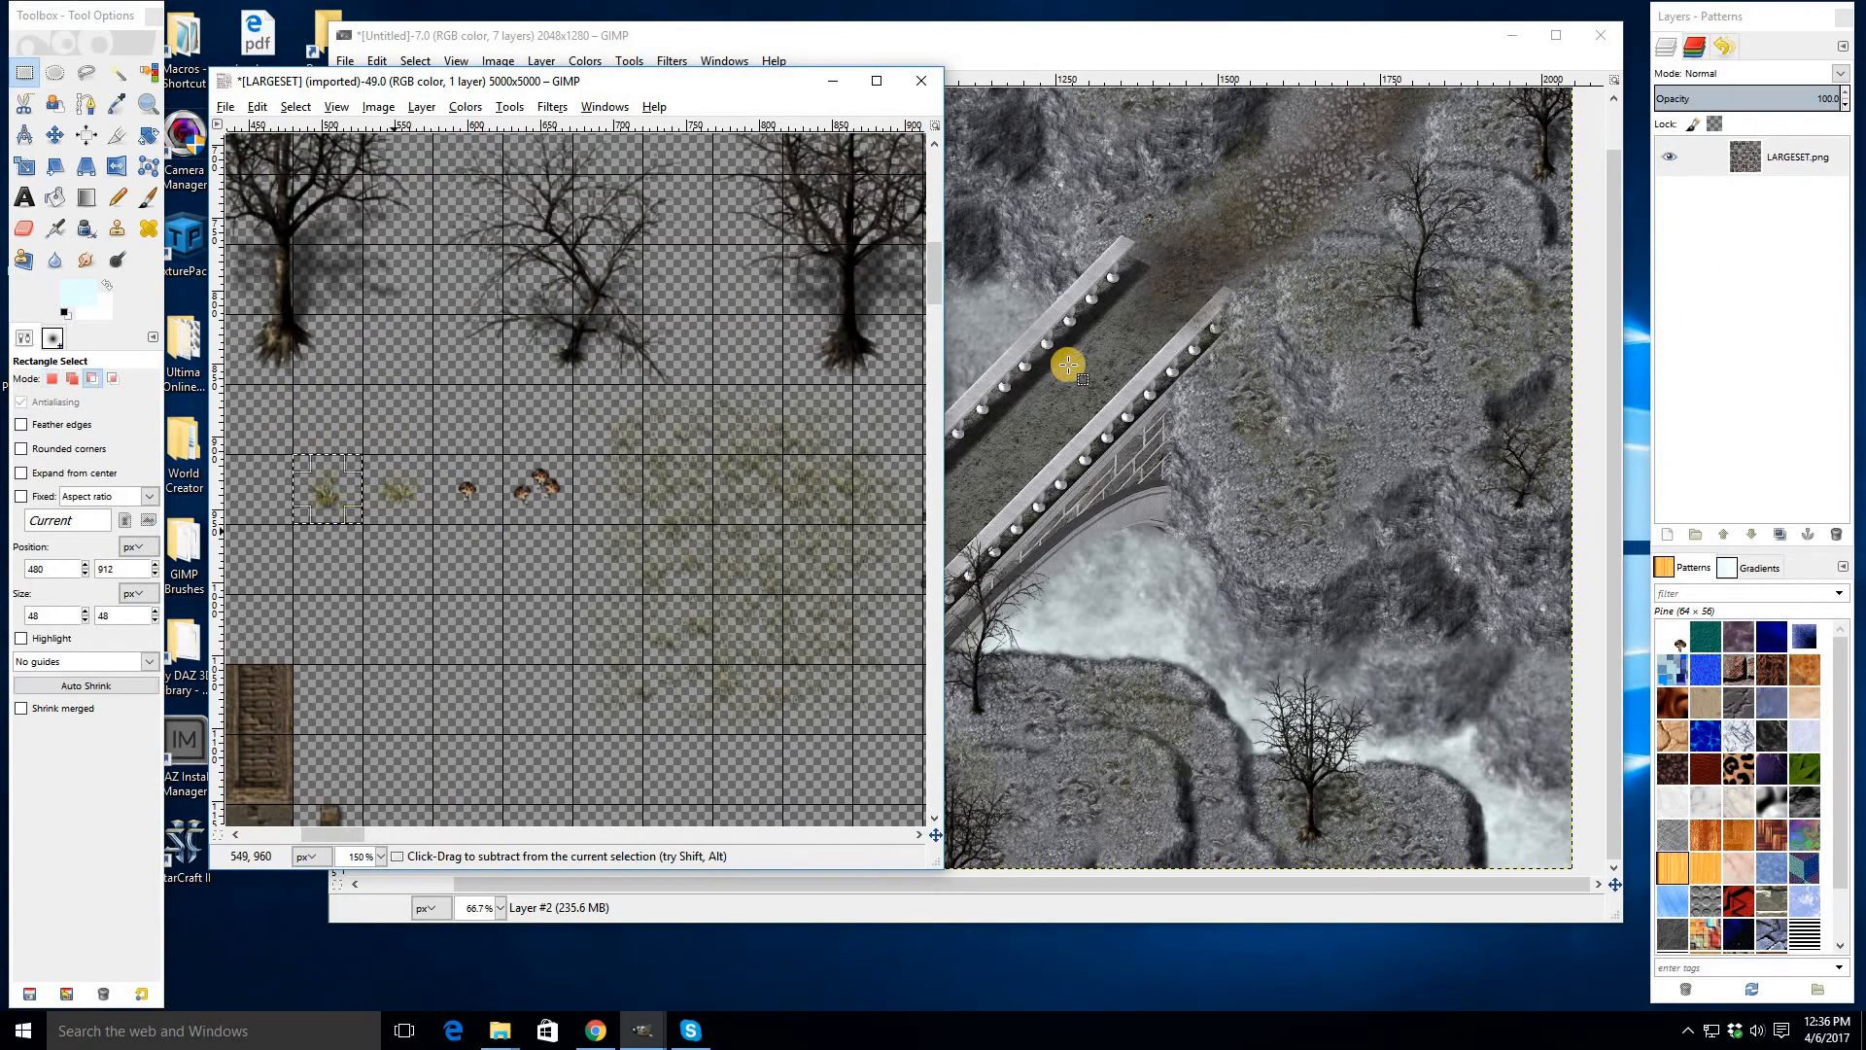
pyautogui.hotkey('ctrl', 'c')
# - Stamp the grass tuft with the Paintbrush using the clipboard brush near the bridge's lower end
pyautogui.click(1073, 364)
pyautogui.click(157, 420)
pyautogui.press('p')
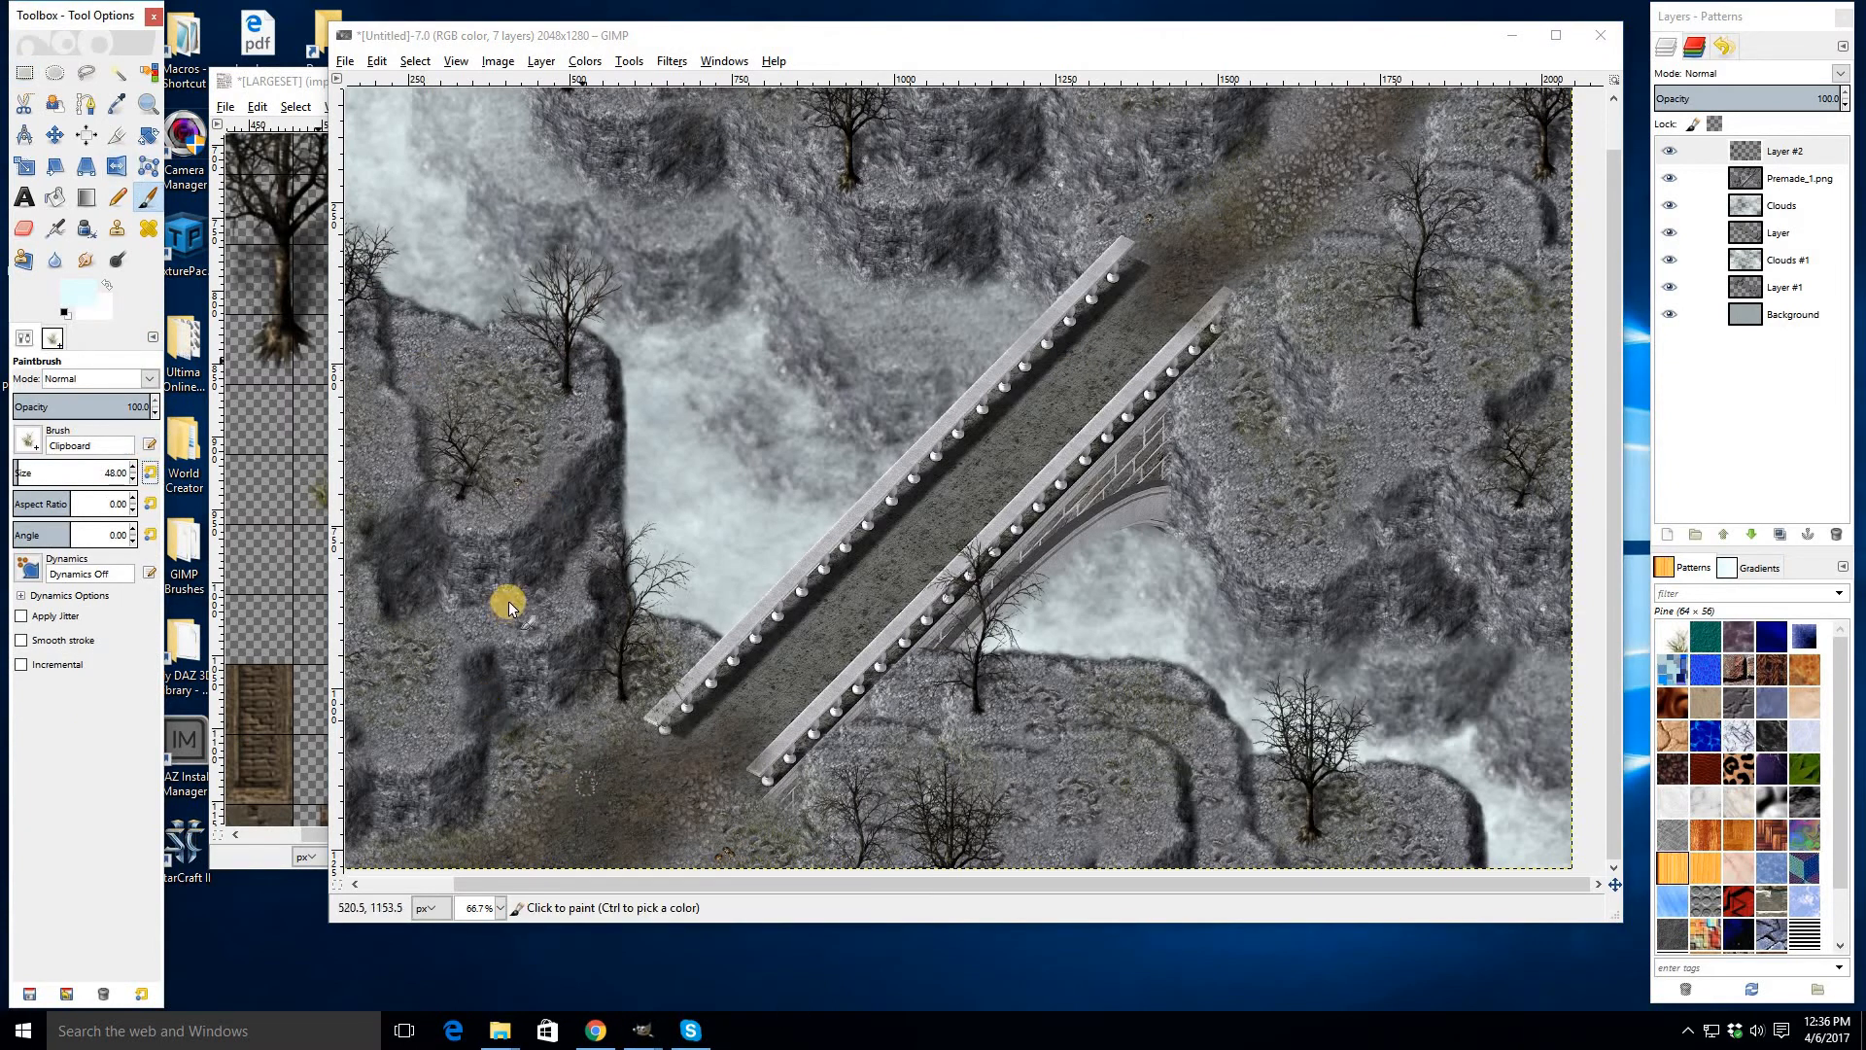
pyautogui.click(947, 768)
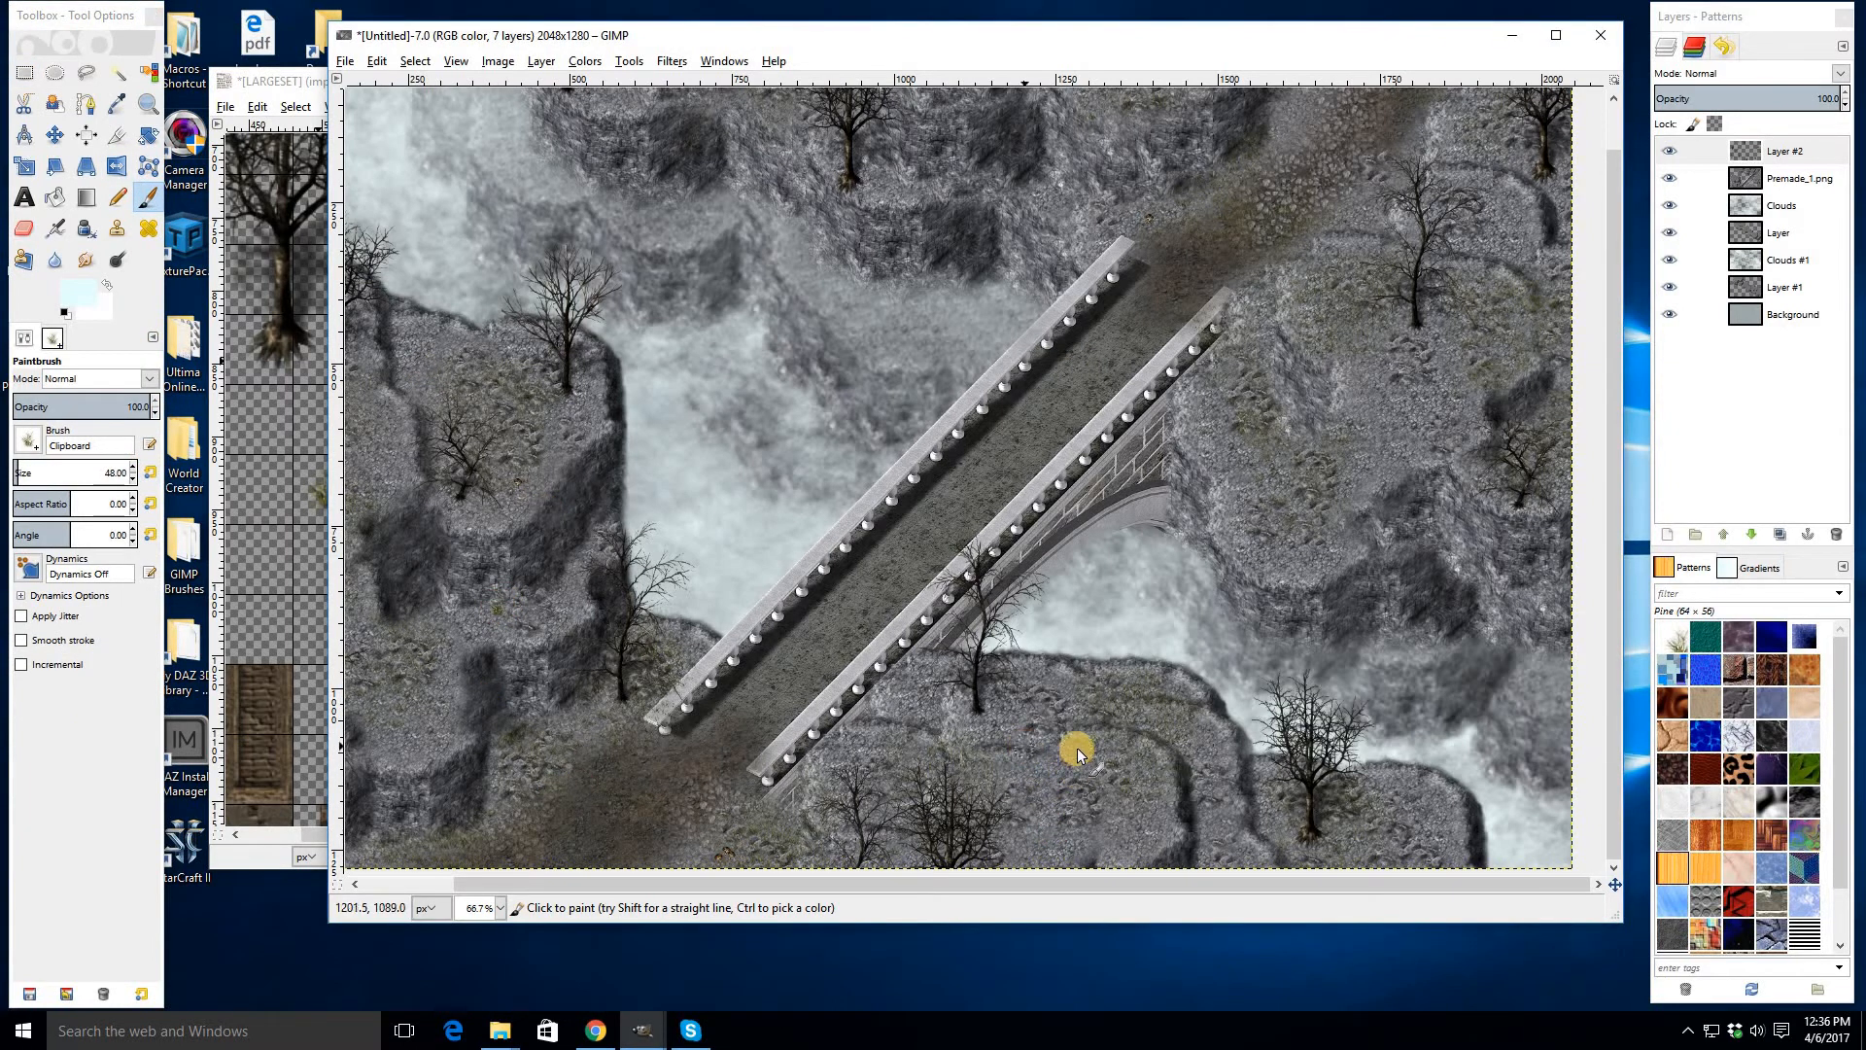
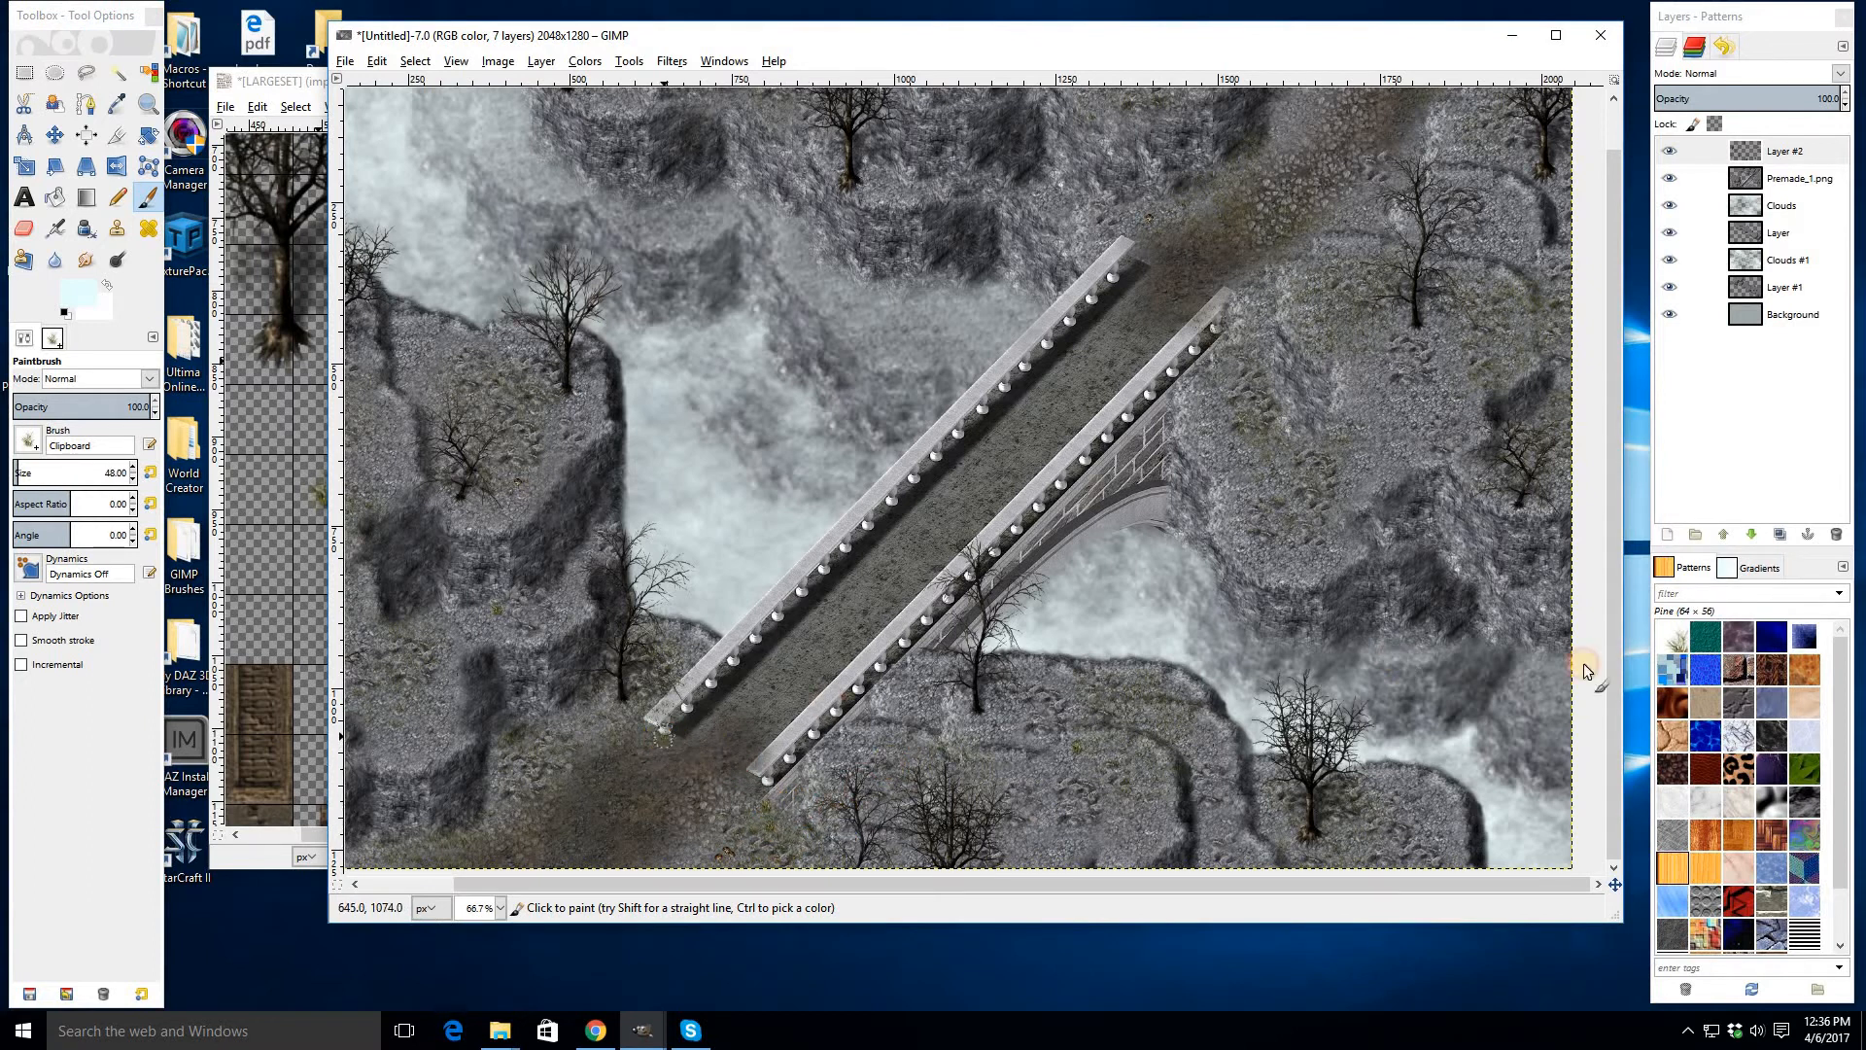
# - Erase a small spot at the upper end of the lower bridge railing with the Eraser
pyautogui.press('ctrl')
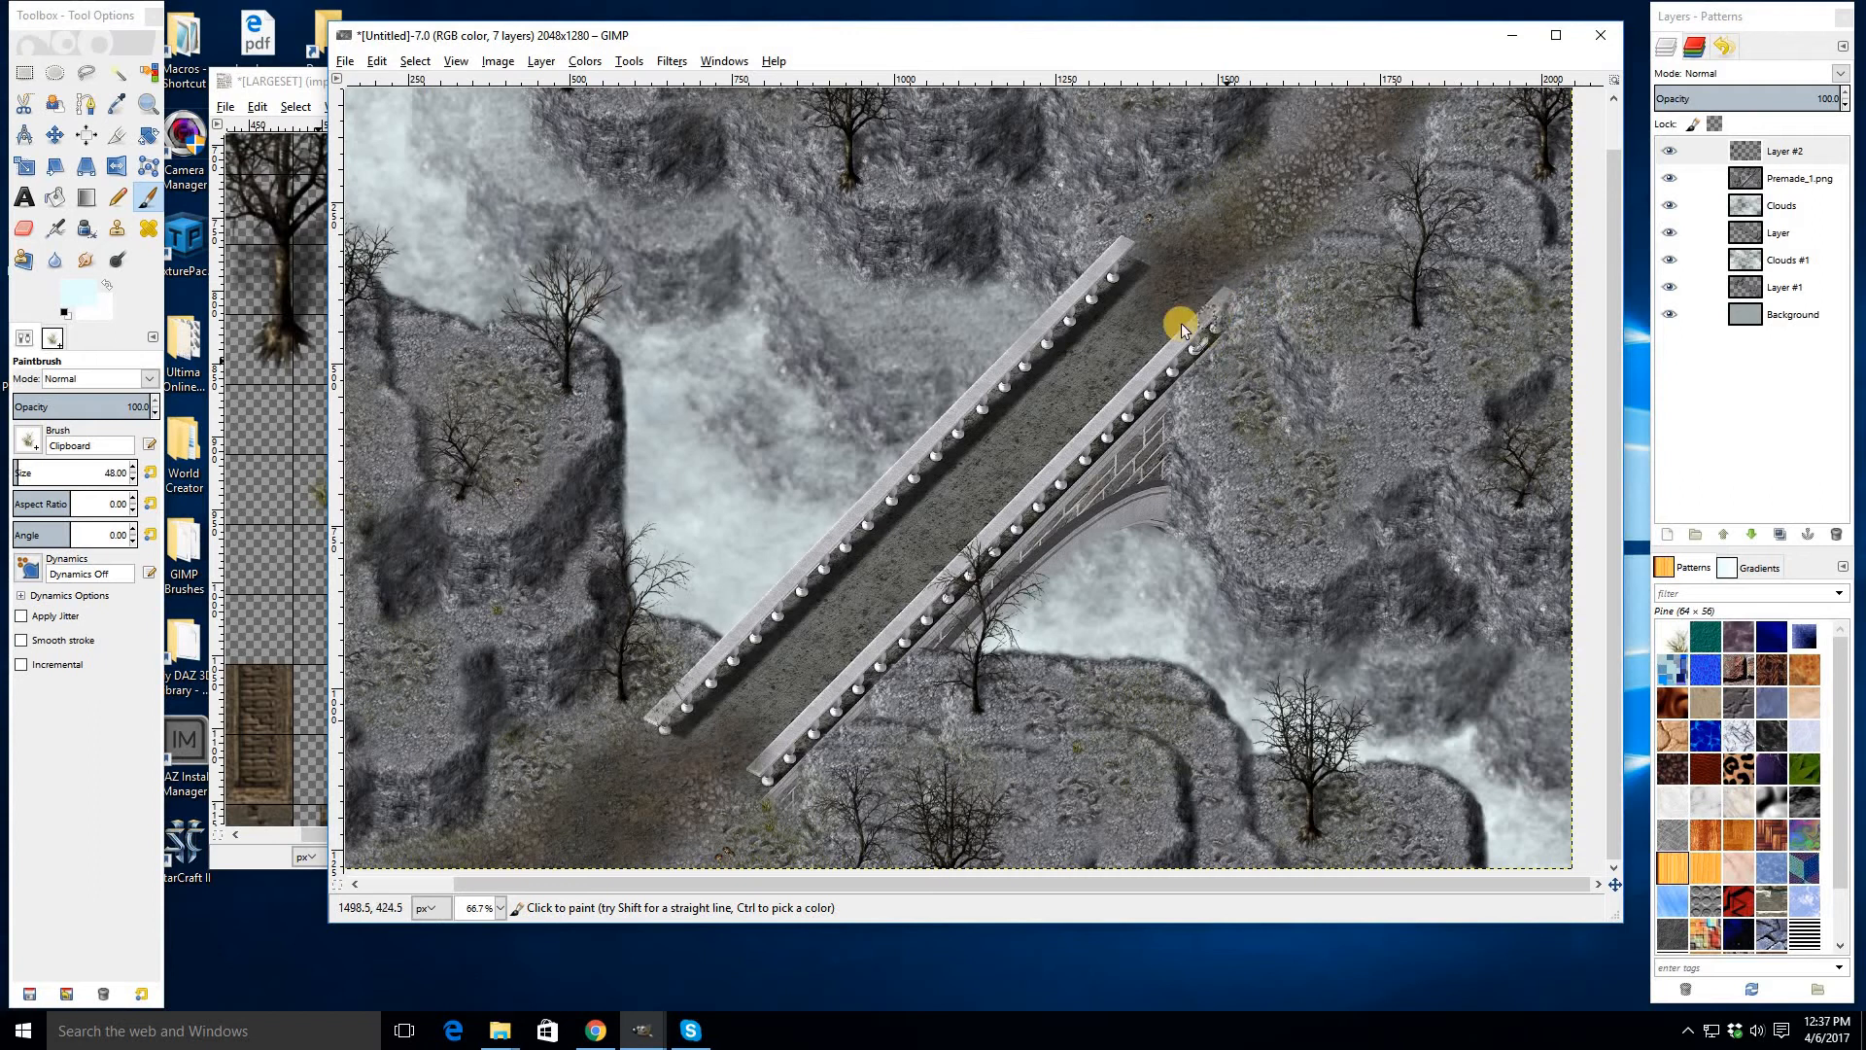
pyautogui.click(25, 228)
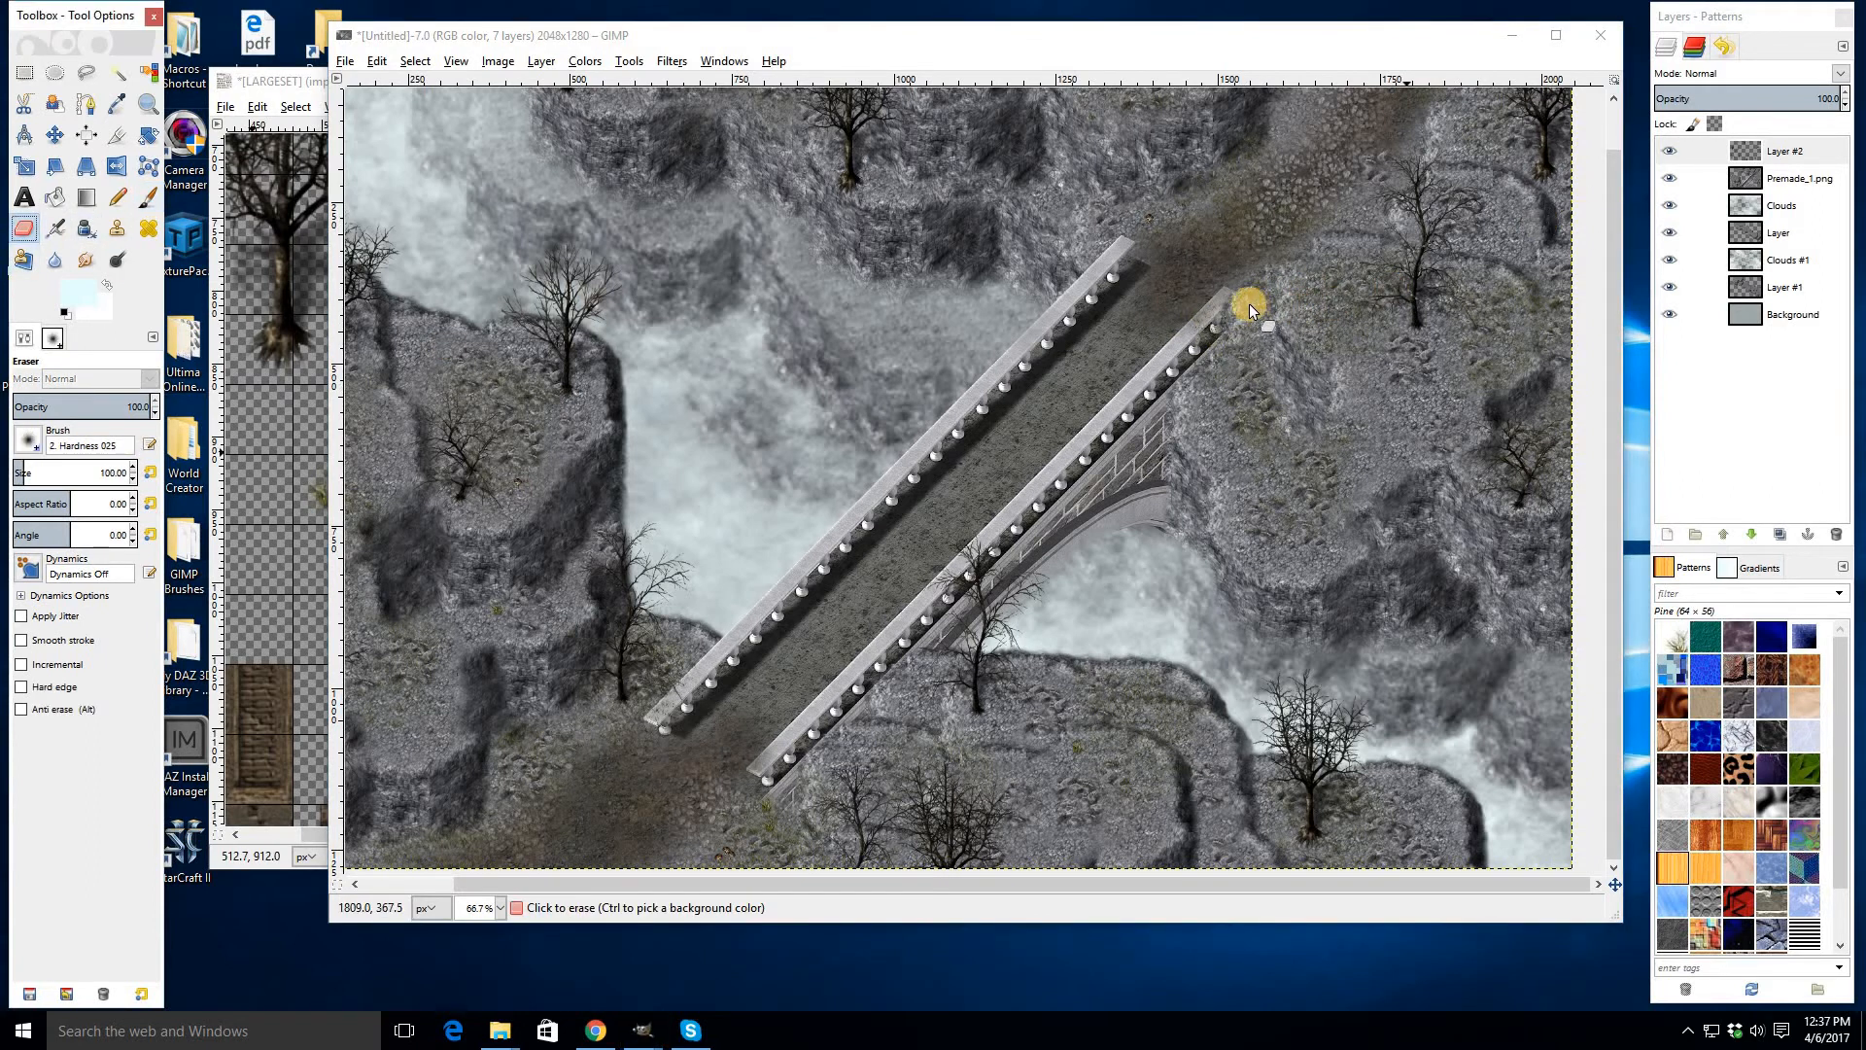
pyautogui.moveTo(1215, 309)
pyautogui.mouseDown()
pyautogui.moveTo(1190, 343)
pyautogui.moveTo(1236, 311)
pyautogui.mouseUp()
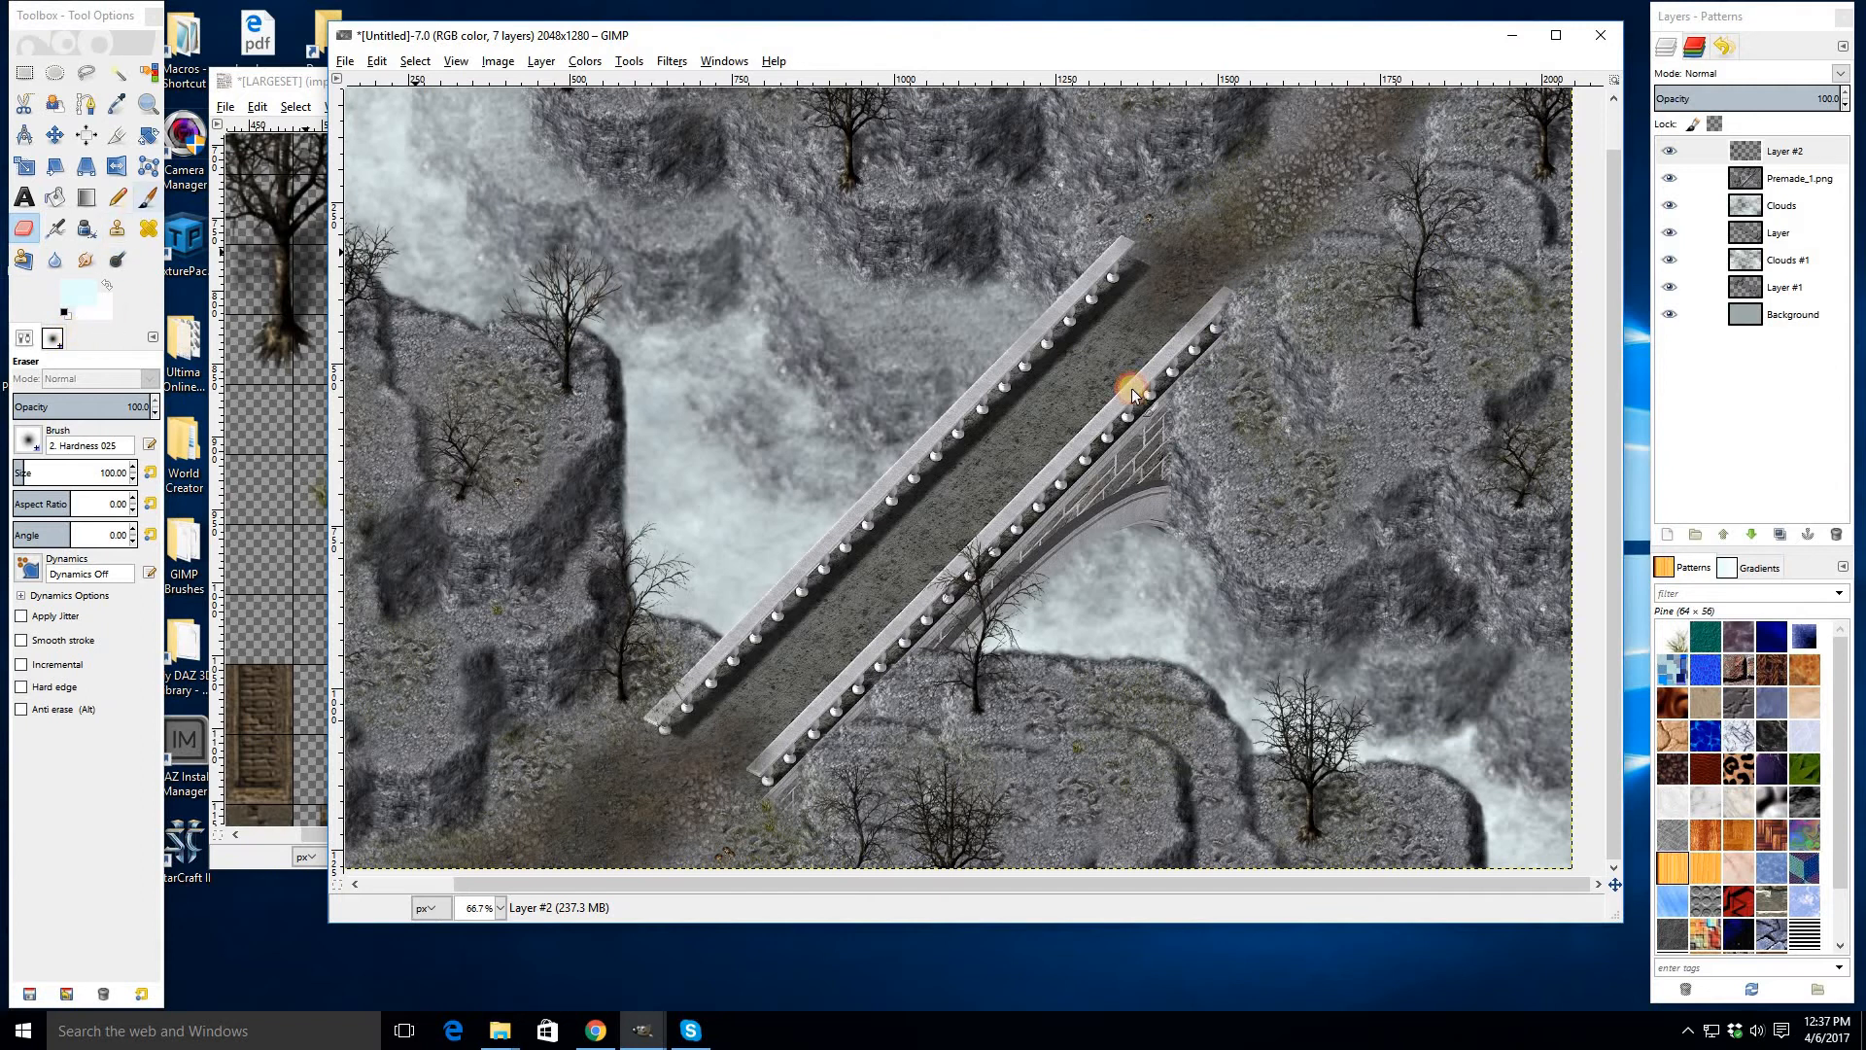
# - Stamp more grass tufts with the Paintbrush around the upper end of the bridge and on the left cliff
pyautogui.press('p')
pyautogui.click(1223, 352)
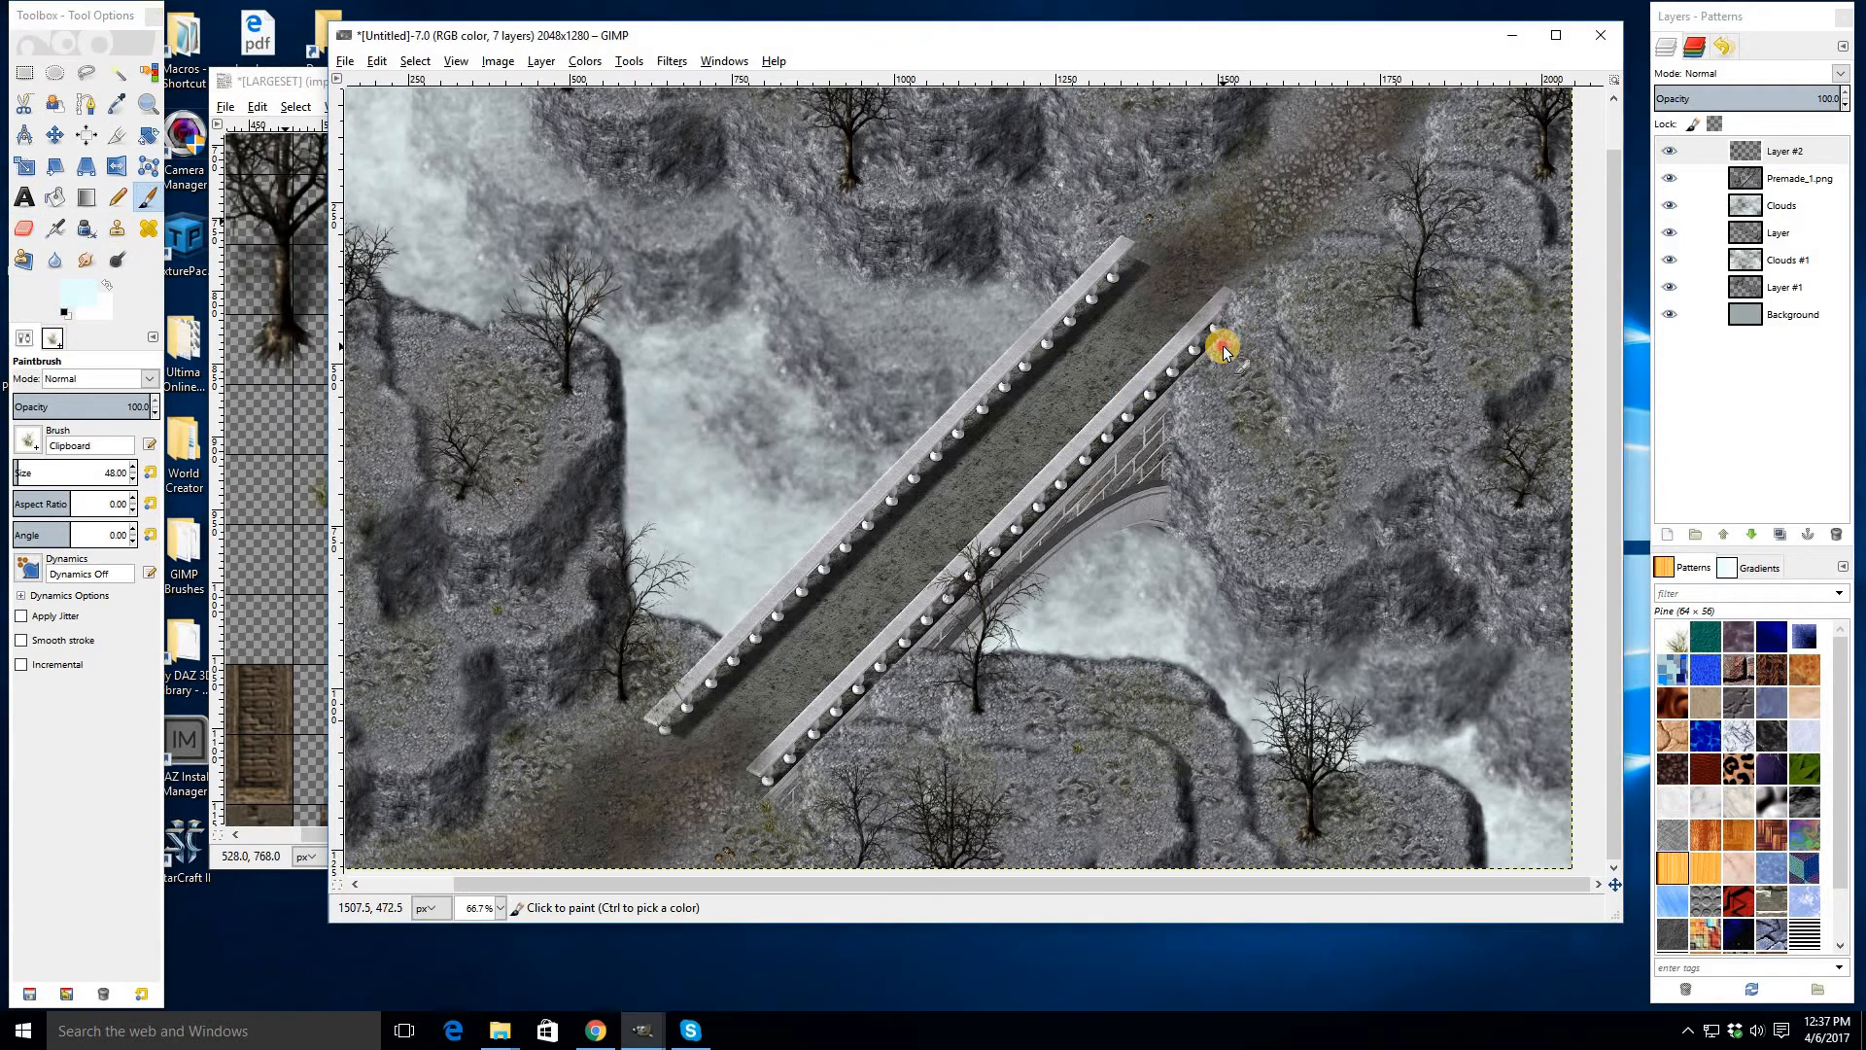
pyautogui.click(1282, 442)
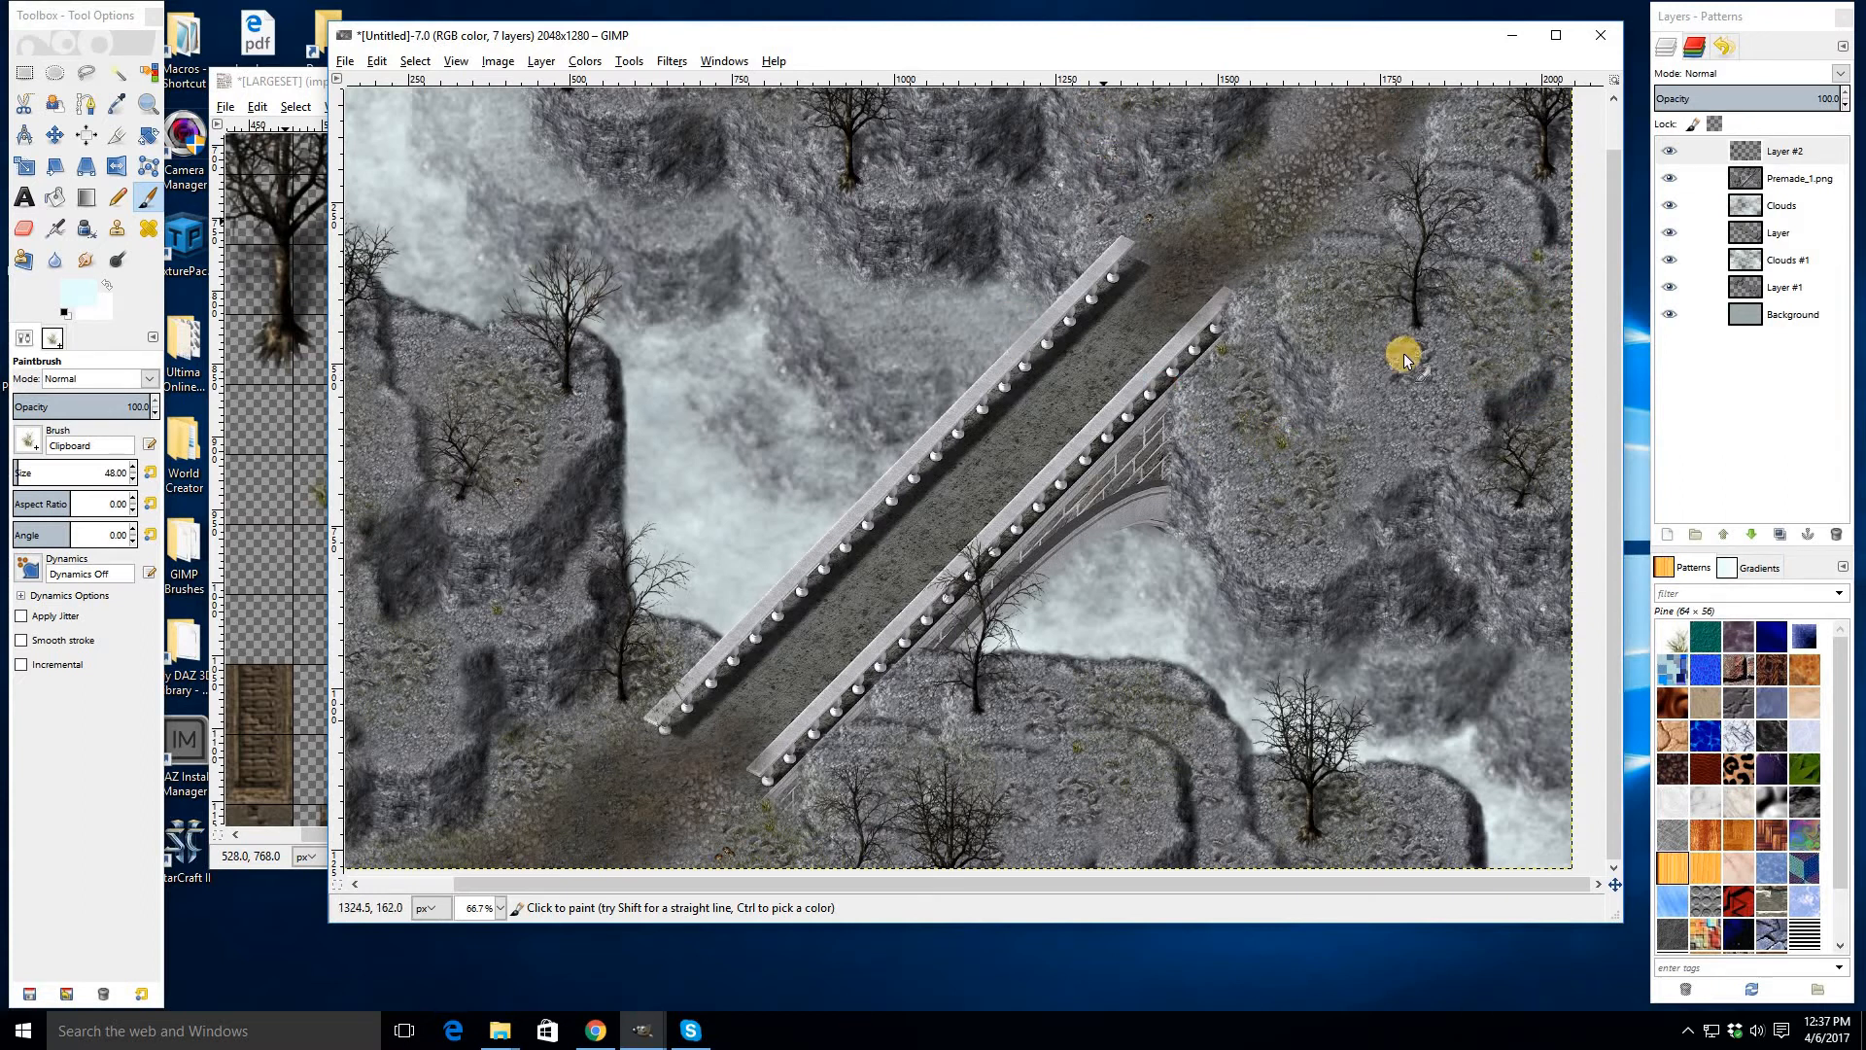
pyautogui.scroll(2, 1104, 144)
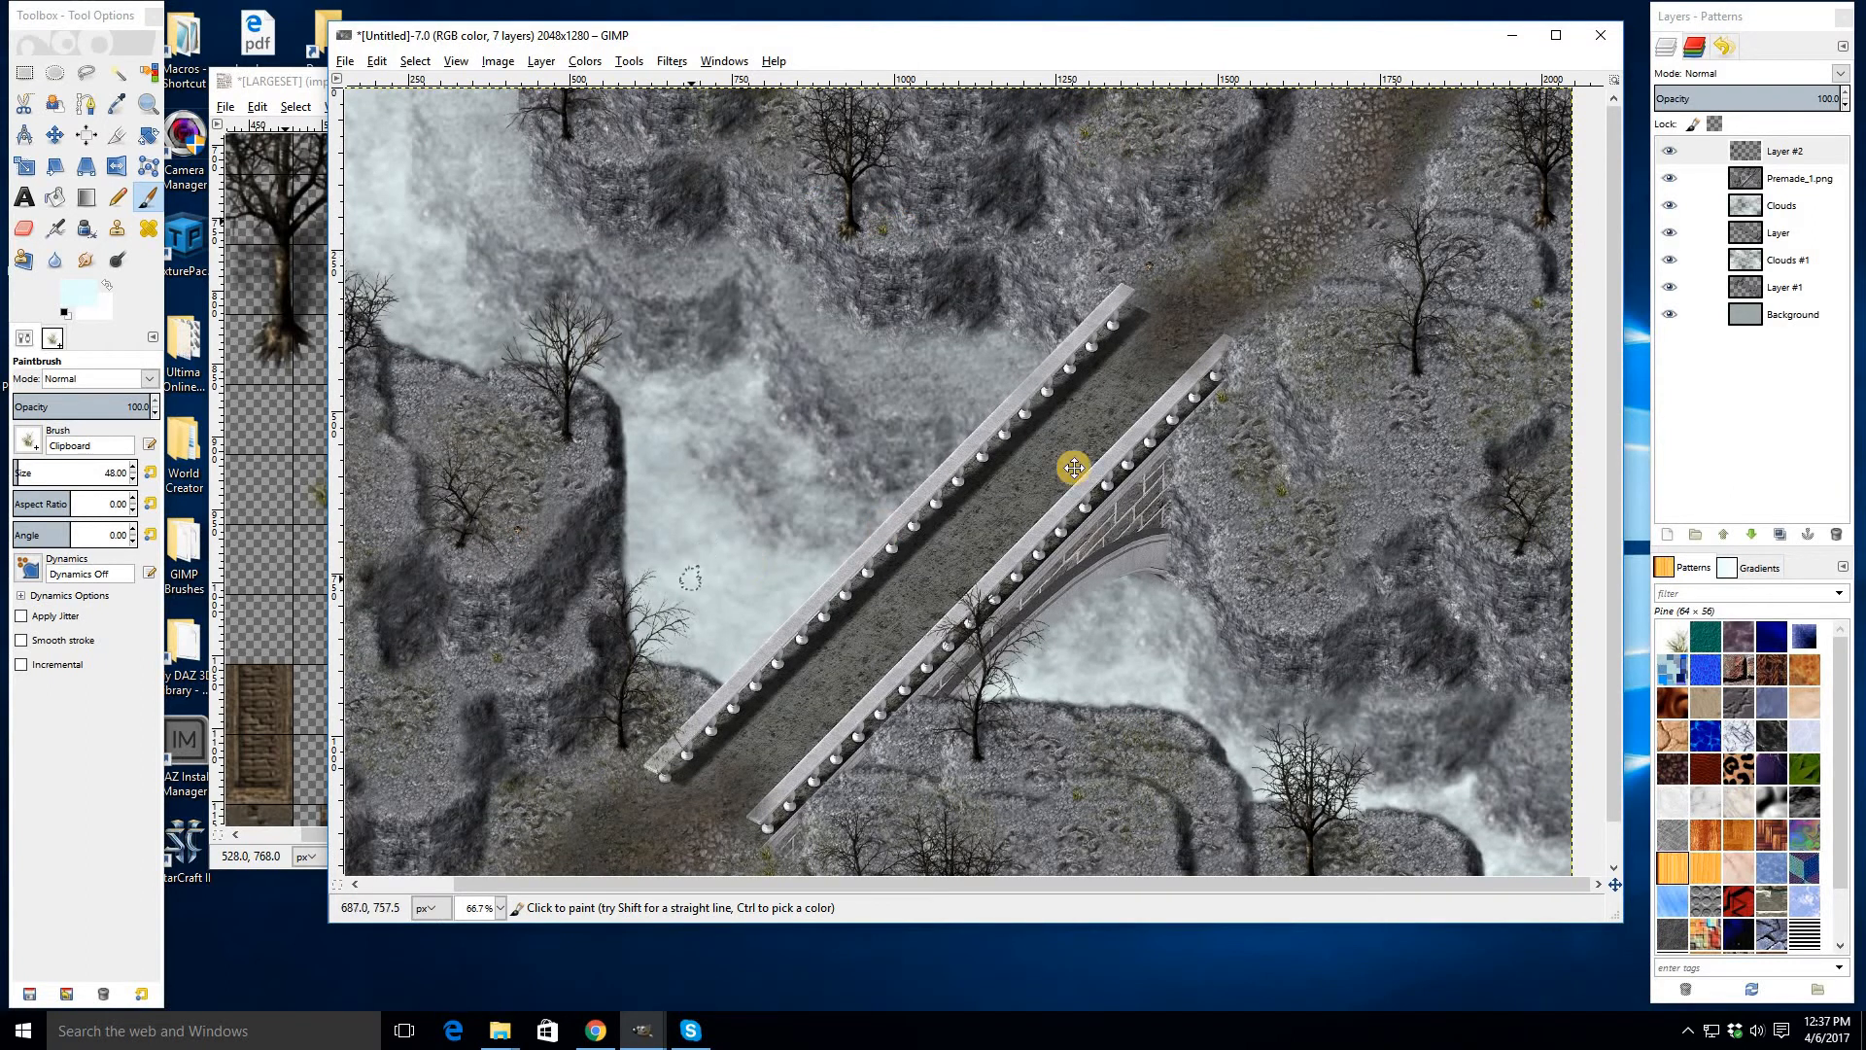
pyautogui.moveTo(1074, 467); pyautogui.dragTo(1208, 416)
pyautogui.click(926, 213)
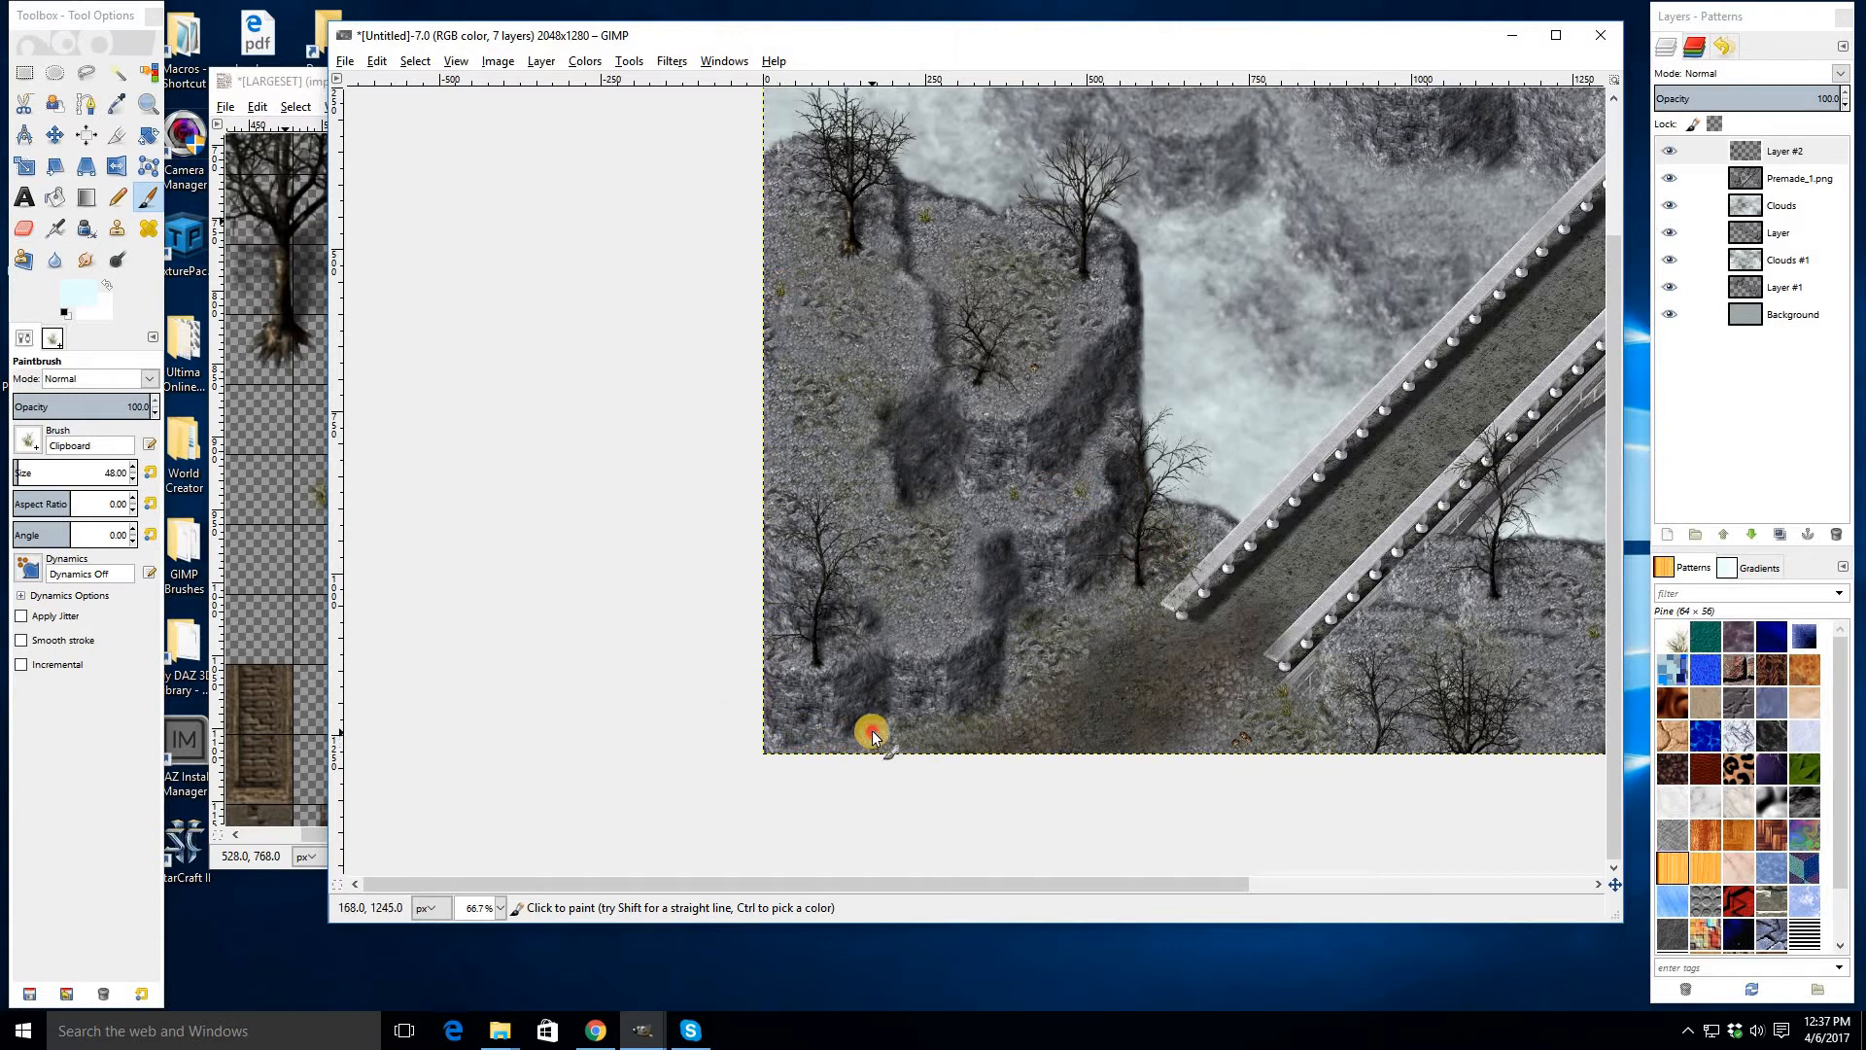
# - Close the LARGESET image without saving its changes
pyautogui.click(281, 121)
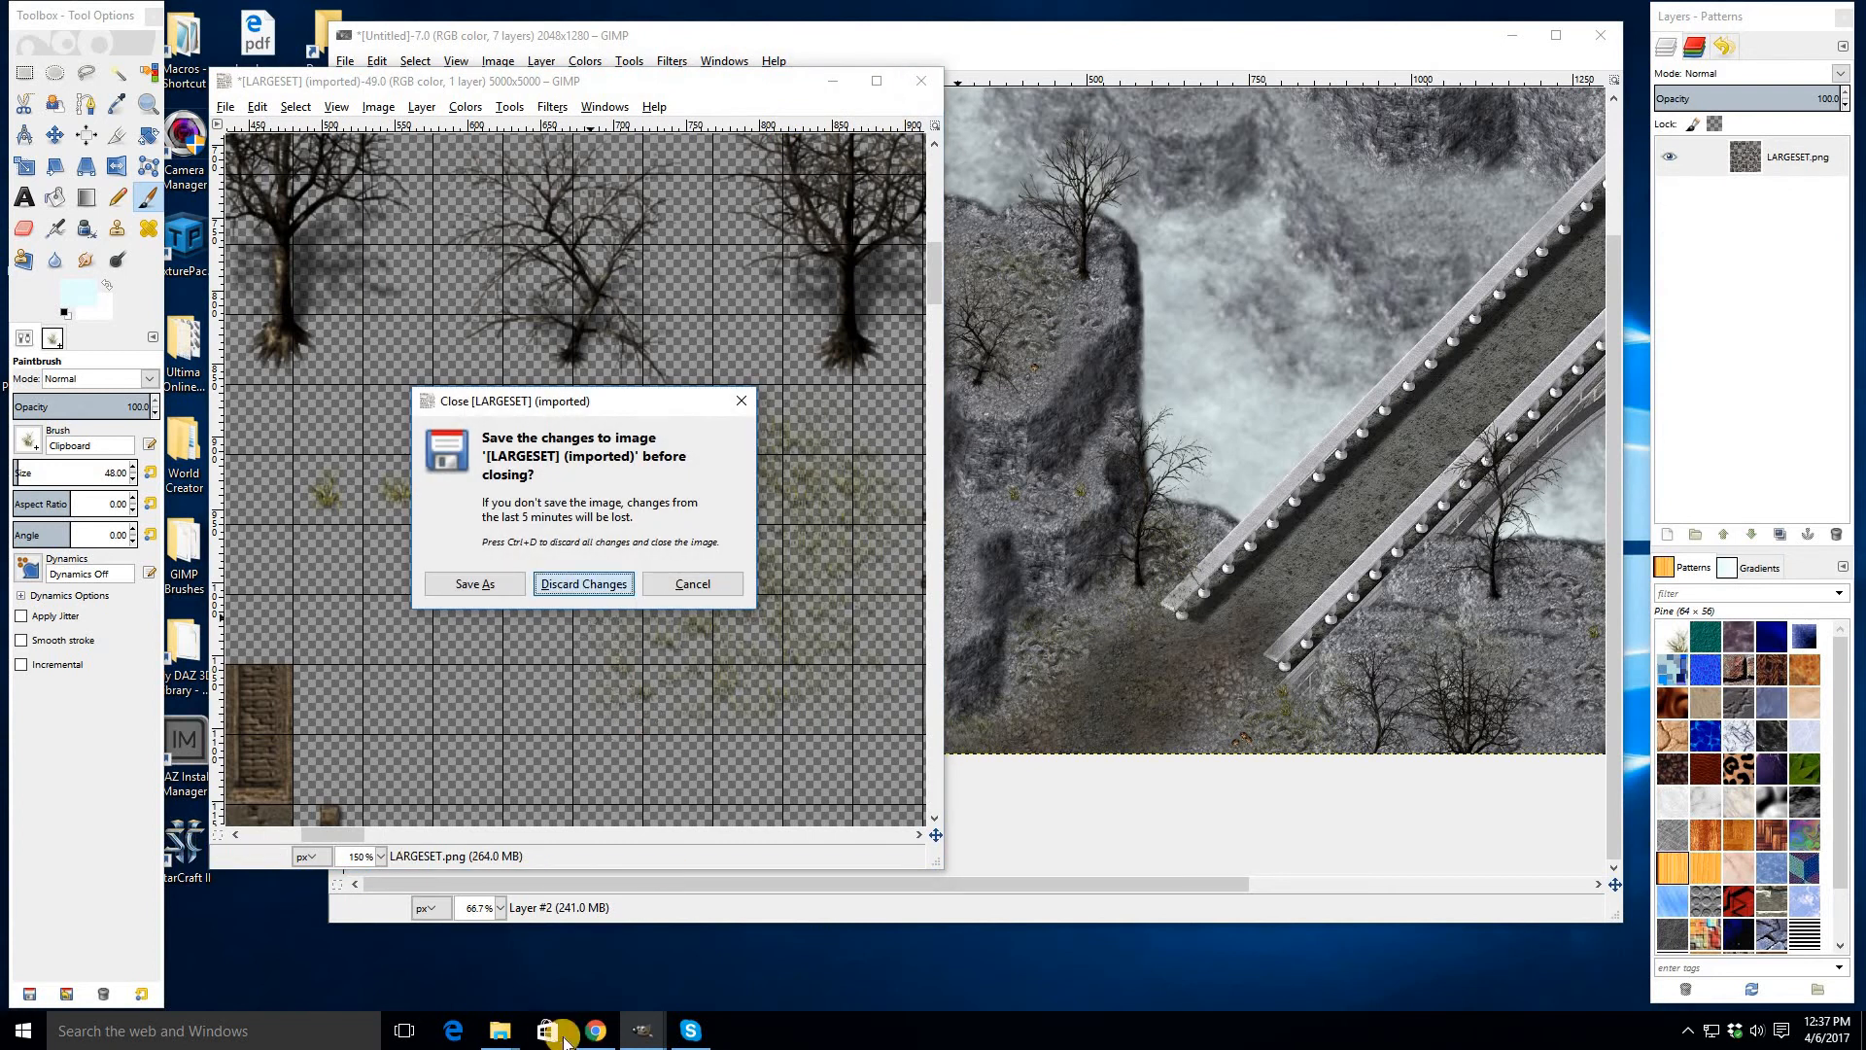
pyautogui.click(586, 584)
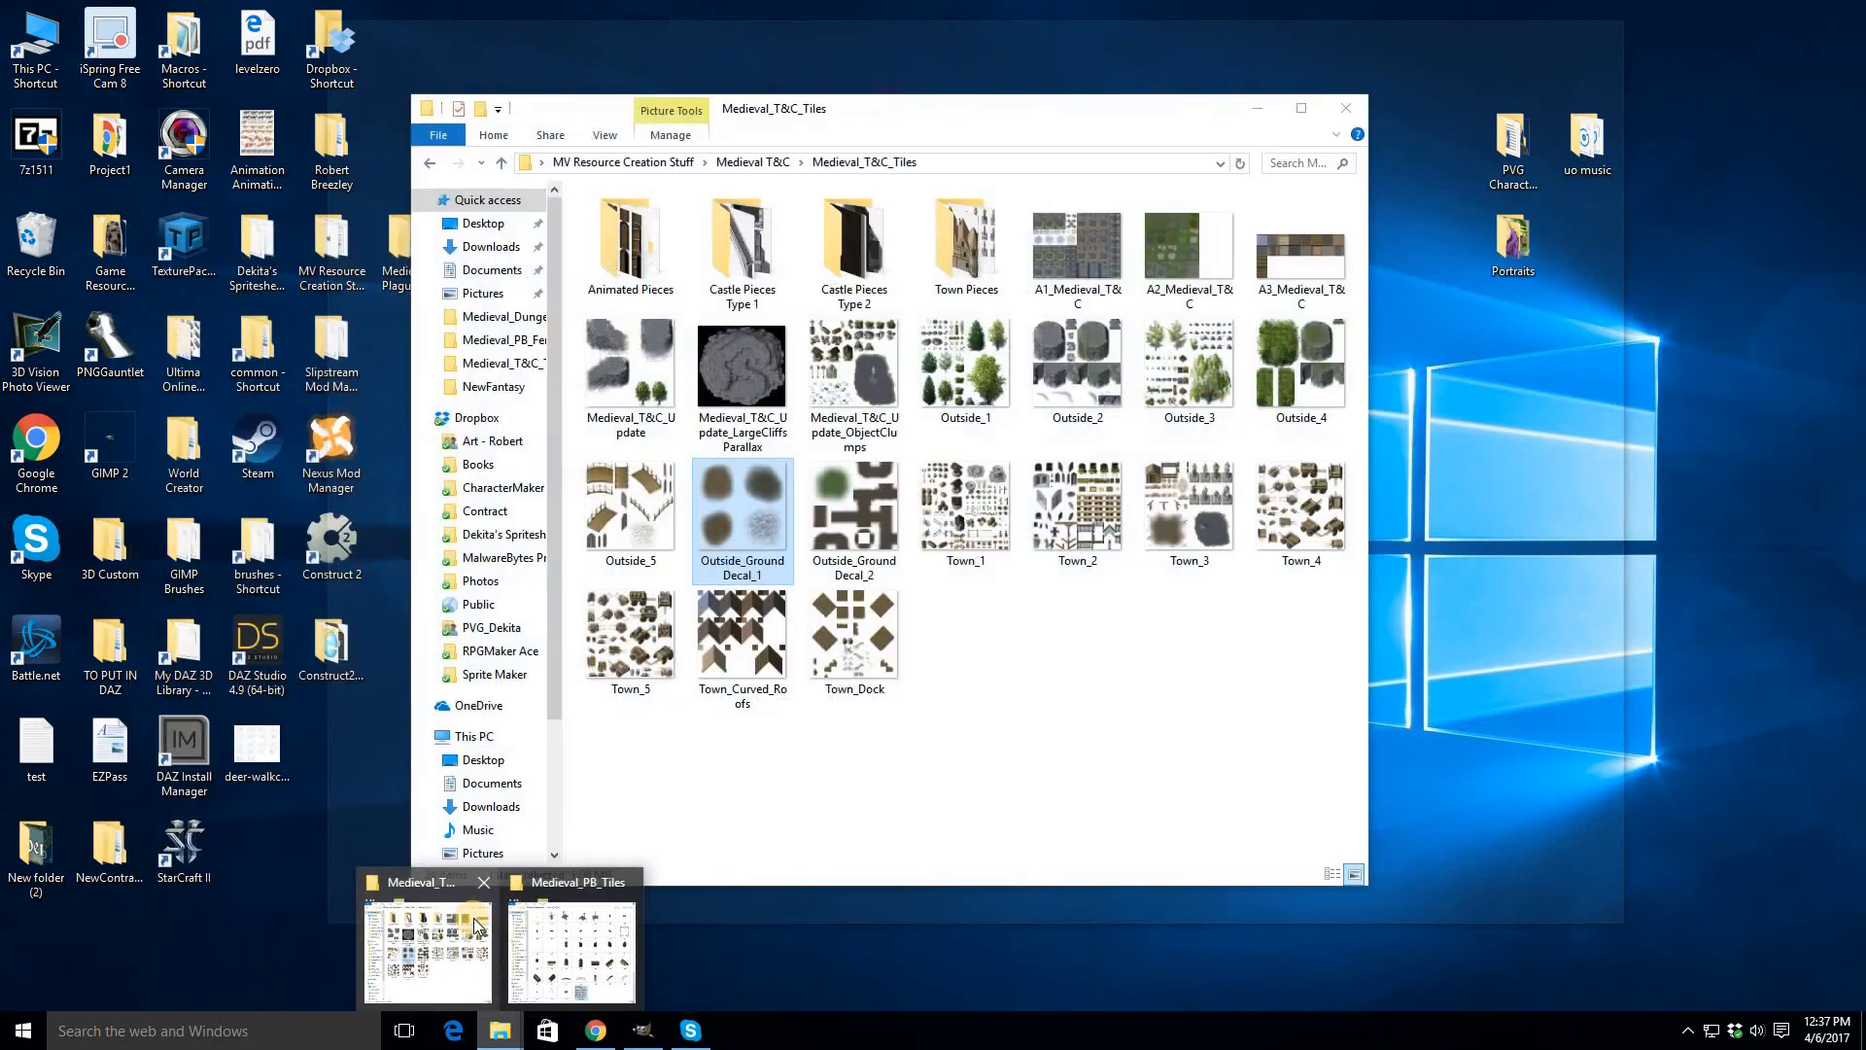
# - Open Medieval_Warfare_6 from the Medieval Warfare tiles folder in GIMP and resize its window beside the scene
pyautogui.click(512, 929)
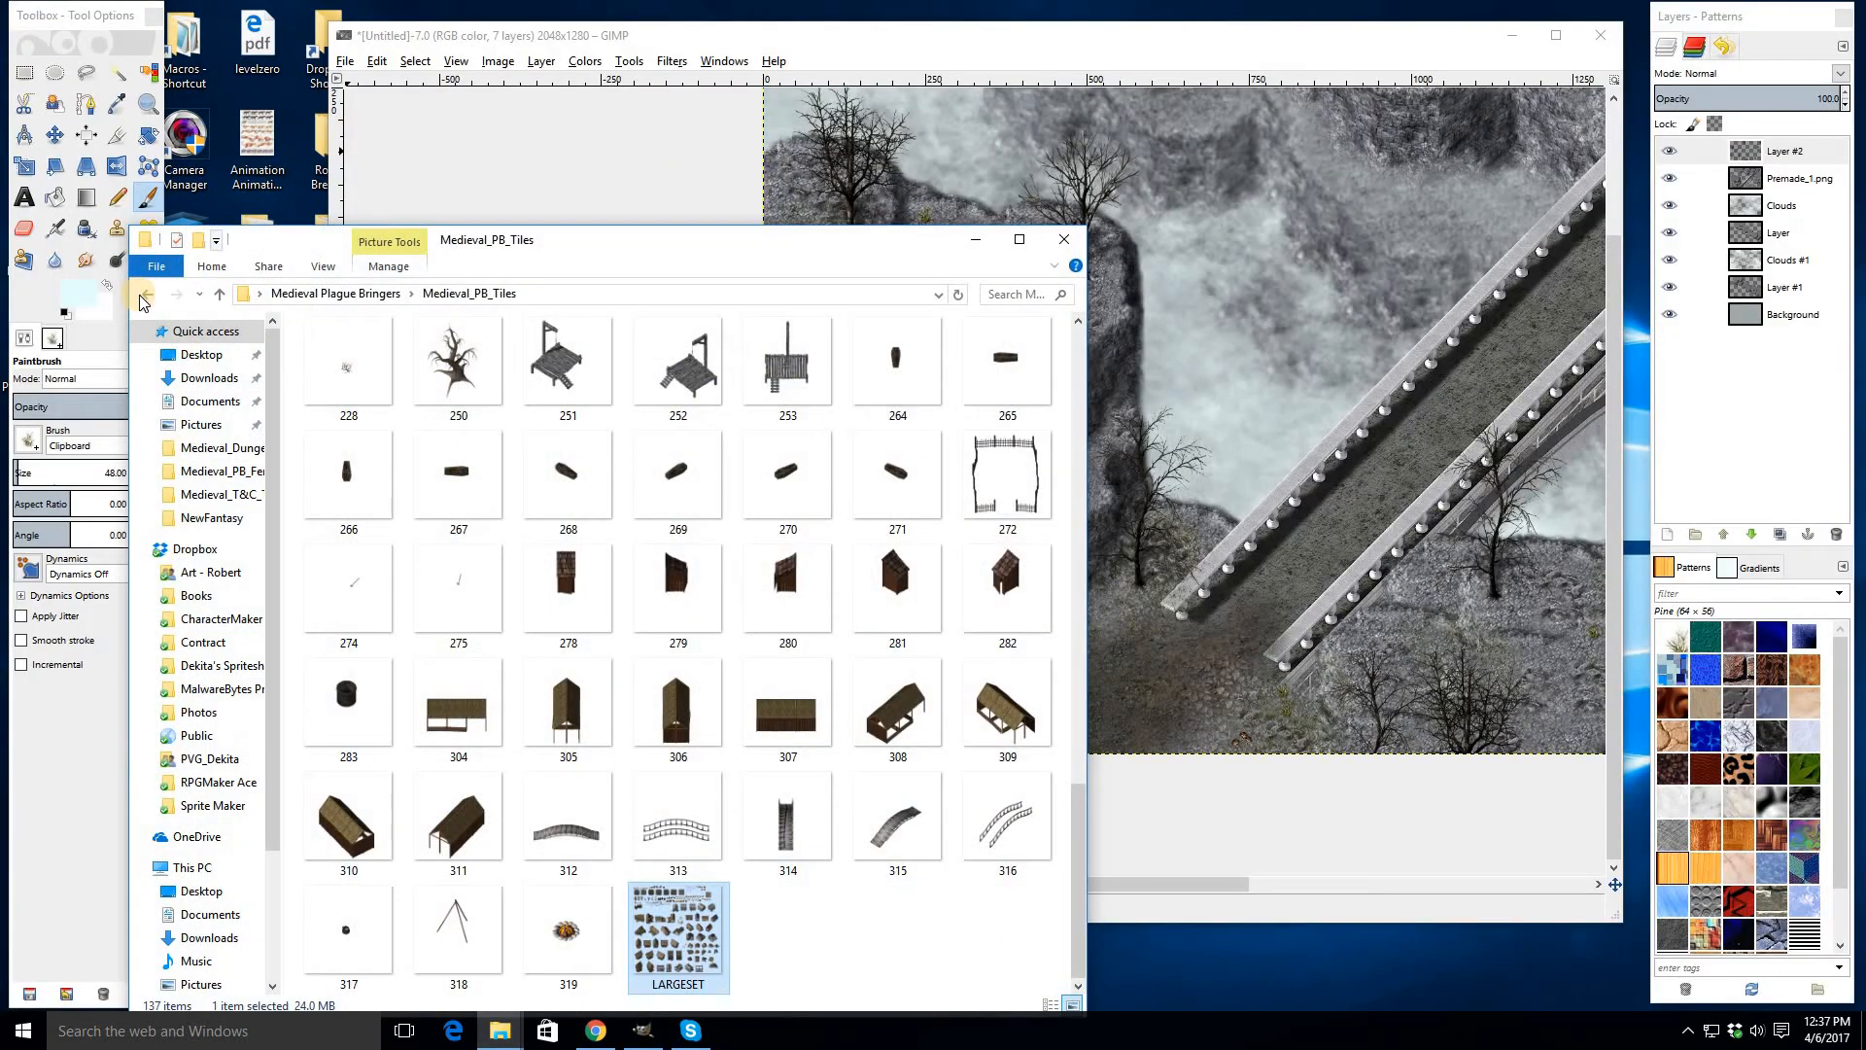
pyautogui.click(142, 296)
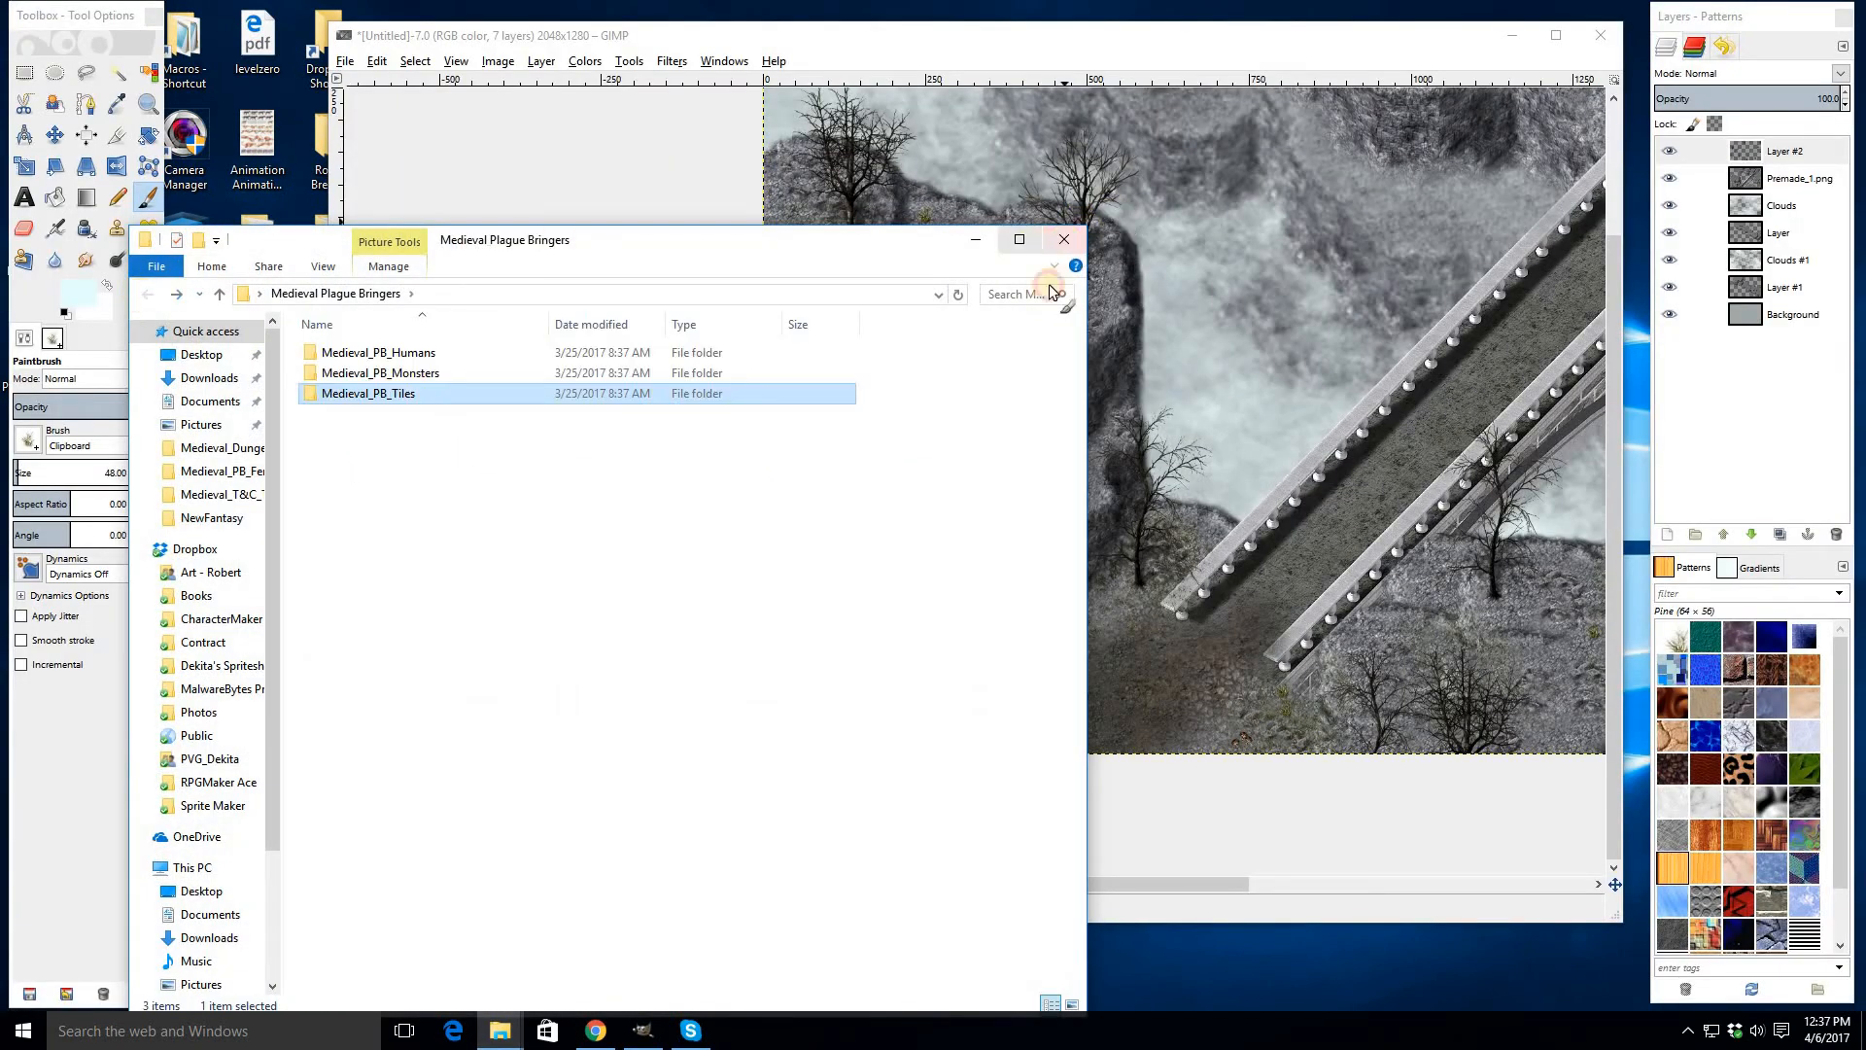
pyautogui.click(1064, 239)
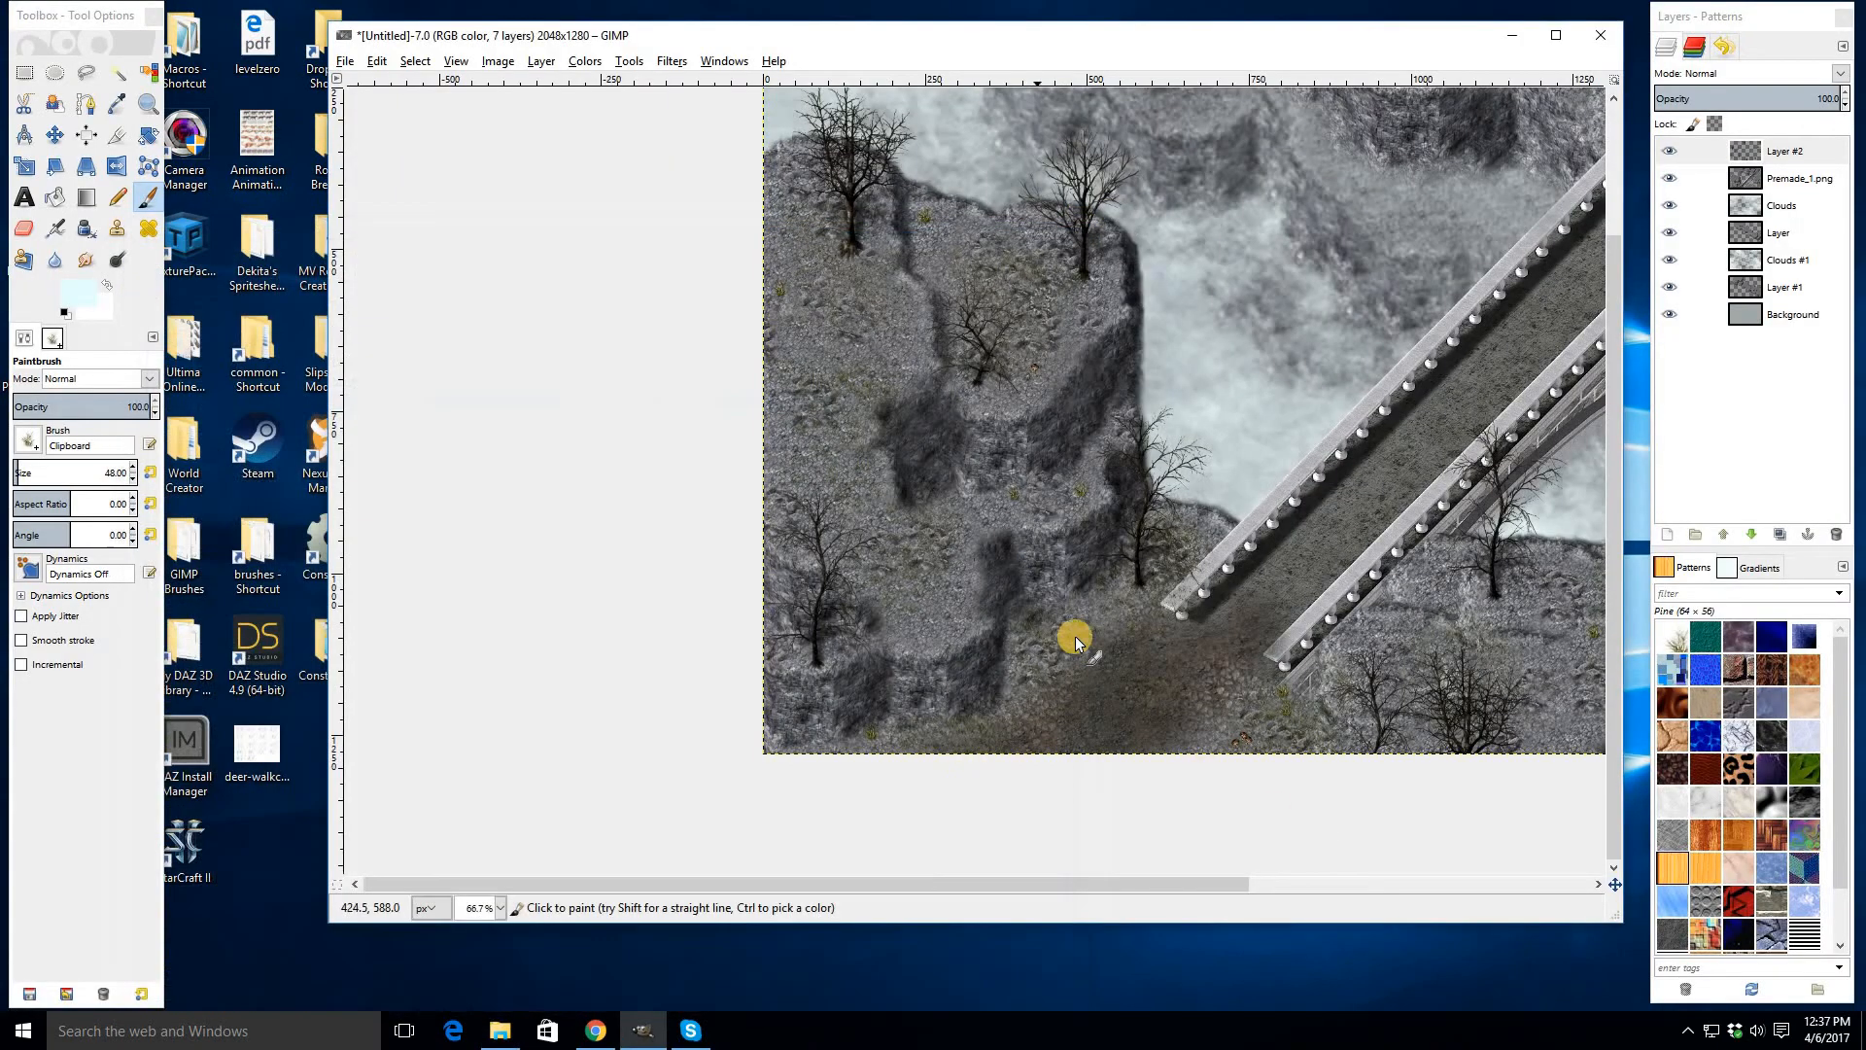
pyautogui.click(500, 1030)
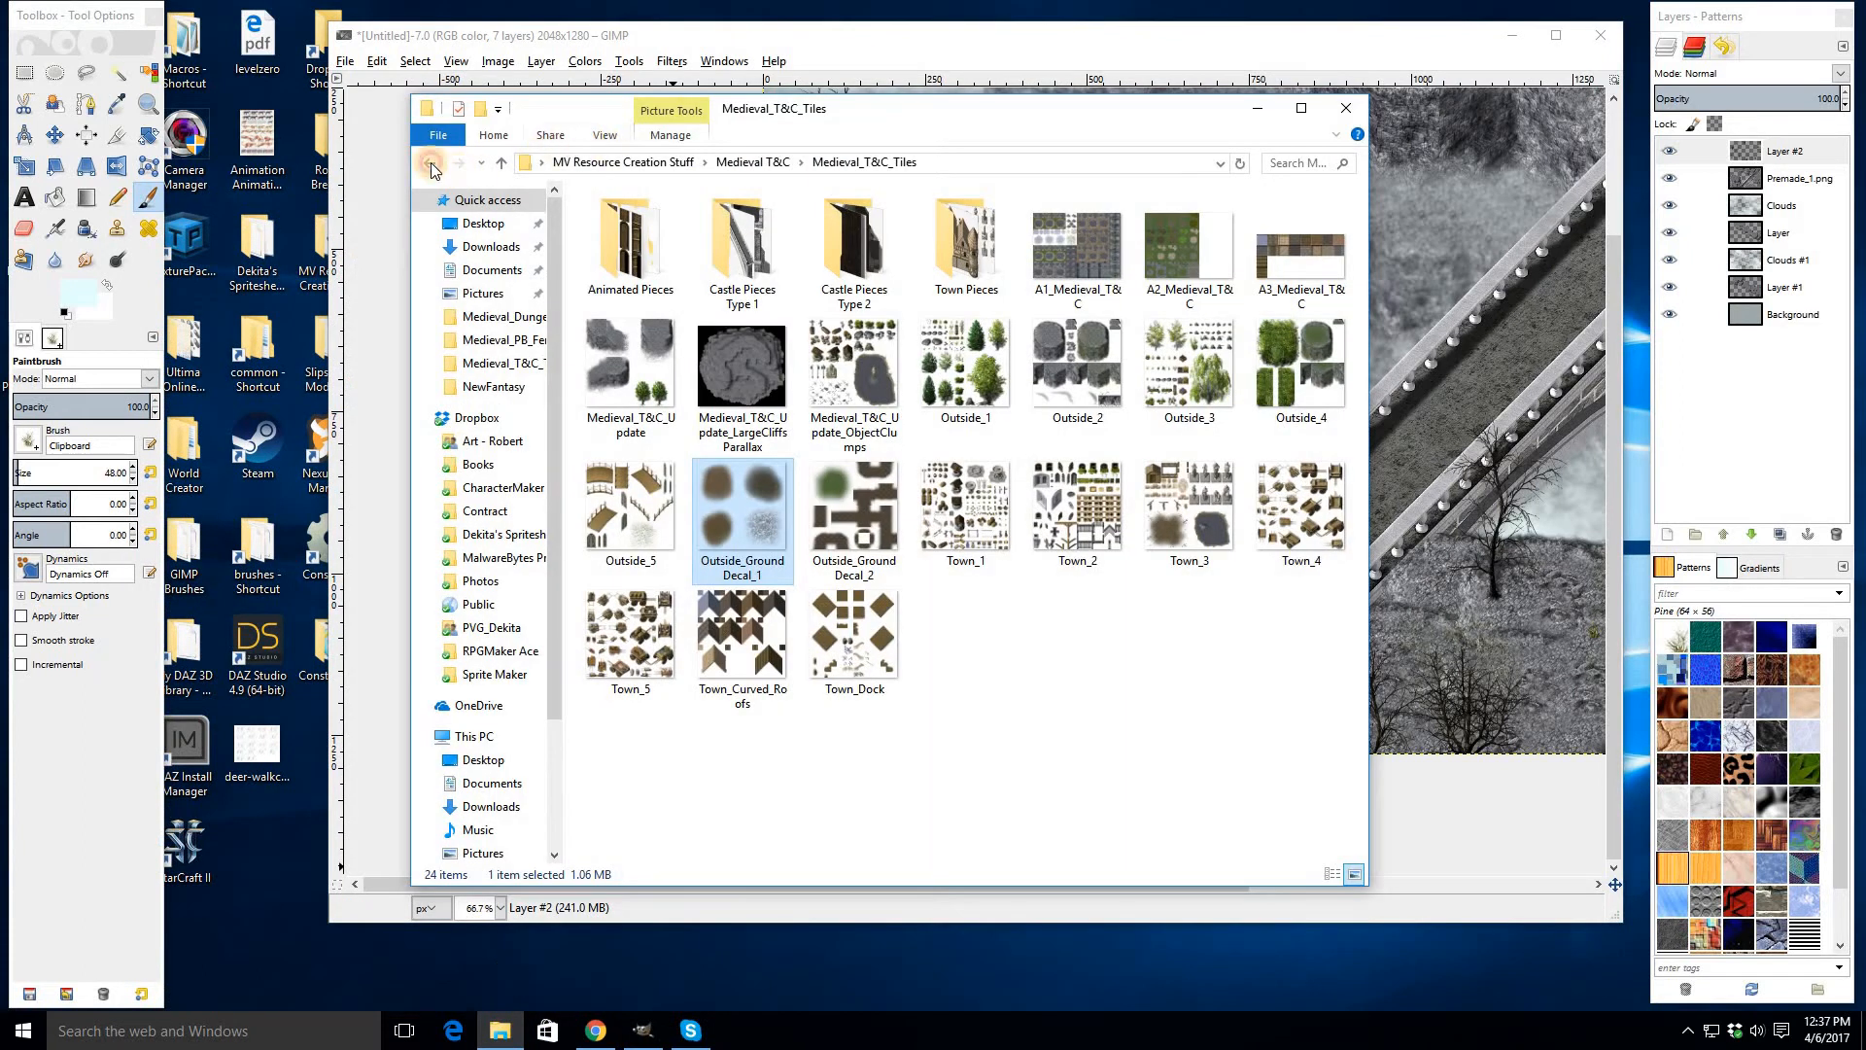
pyautogui.click(431, 163)
pyautogui.click(431, 163)
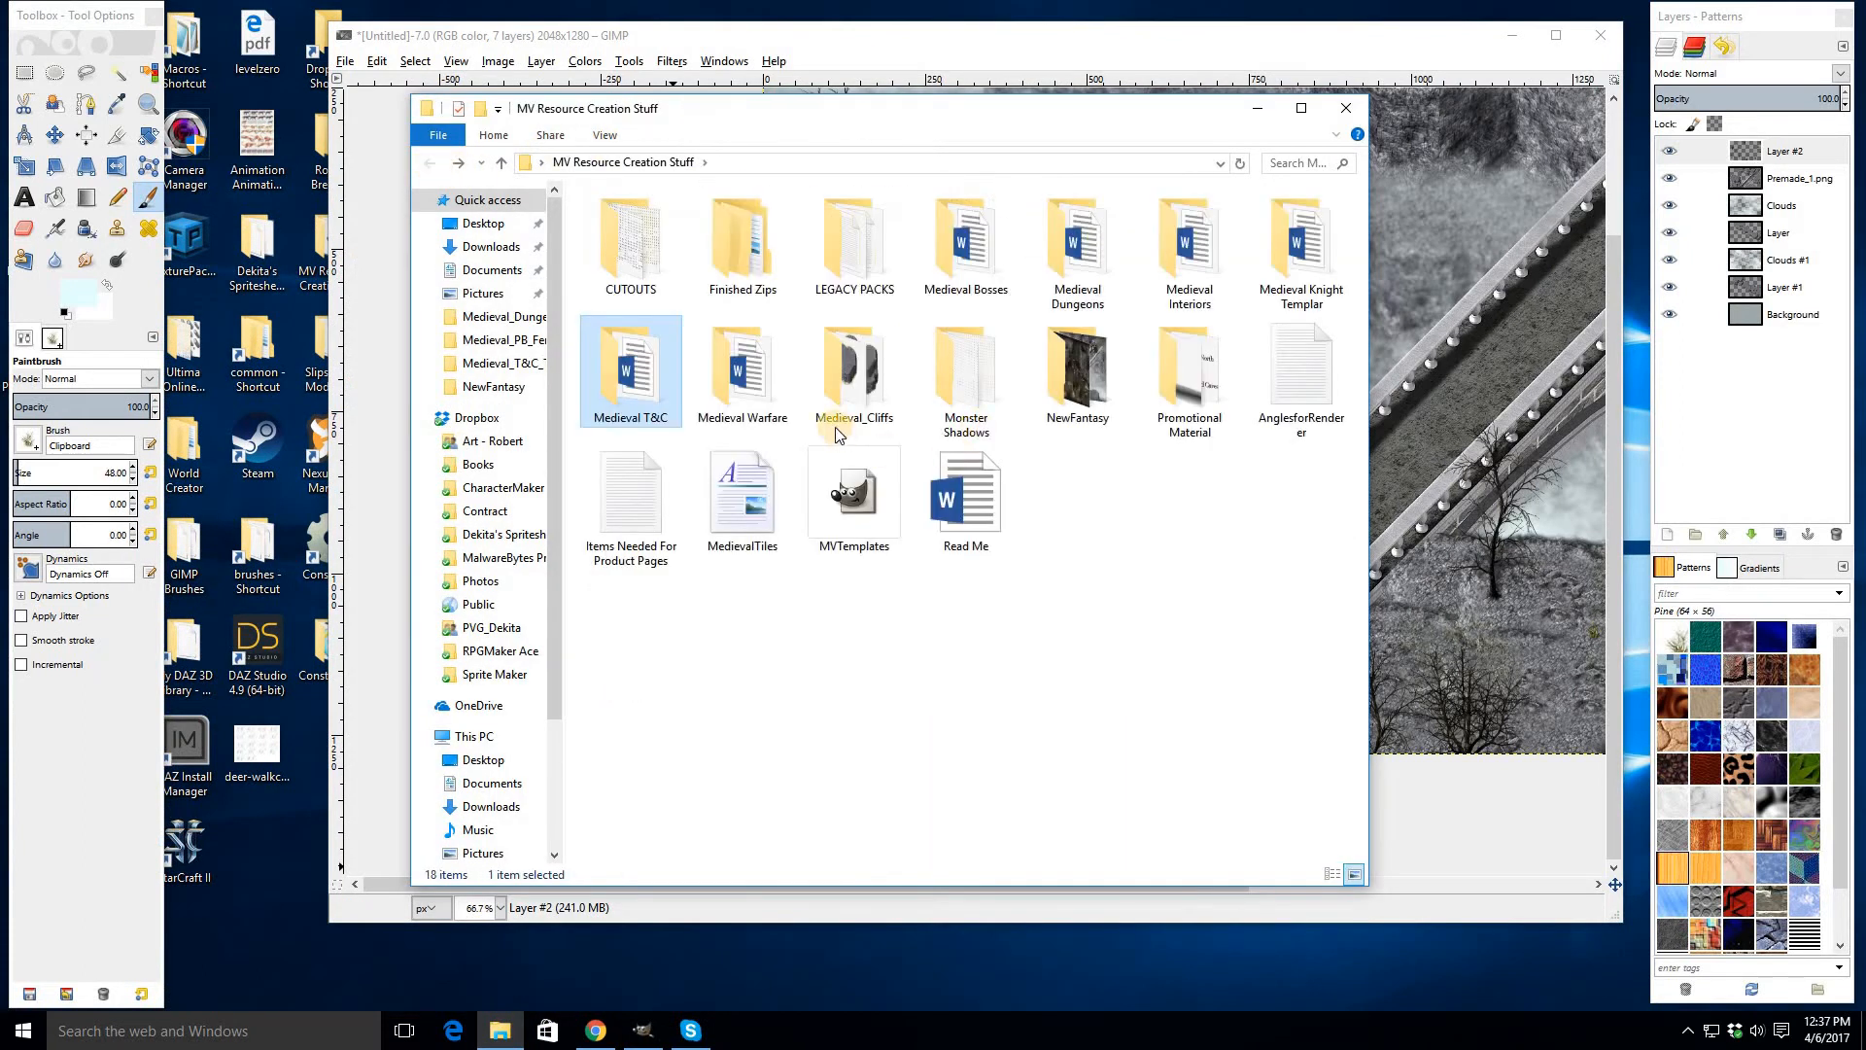
pyautogui.doubleClick(729, 370)
pyautogui.doubleClick(658, 243)
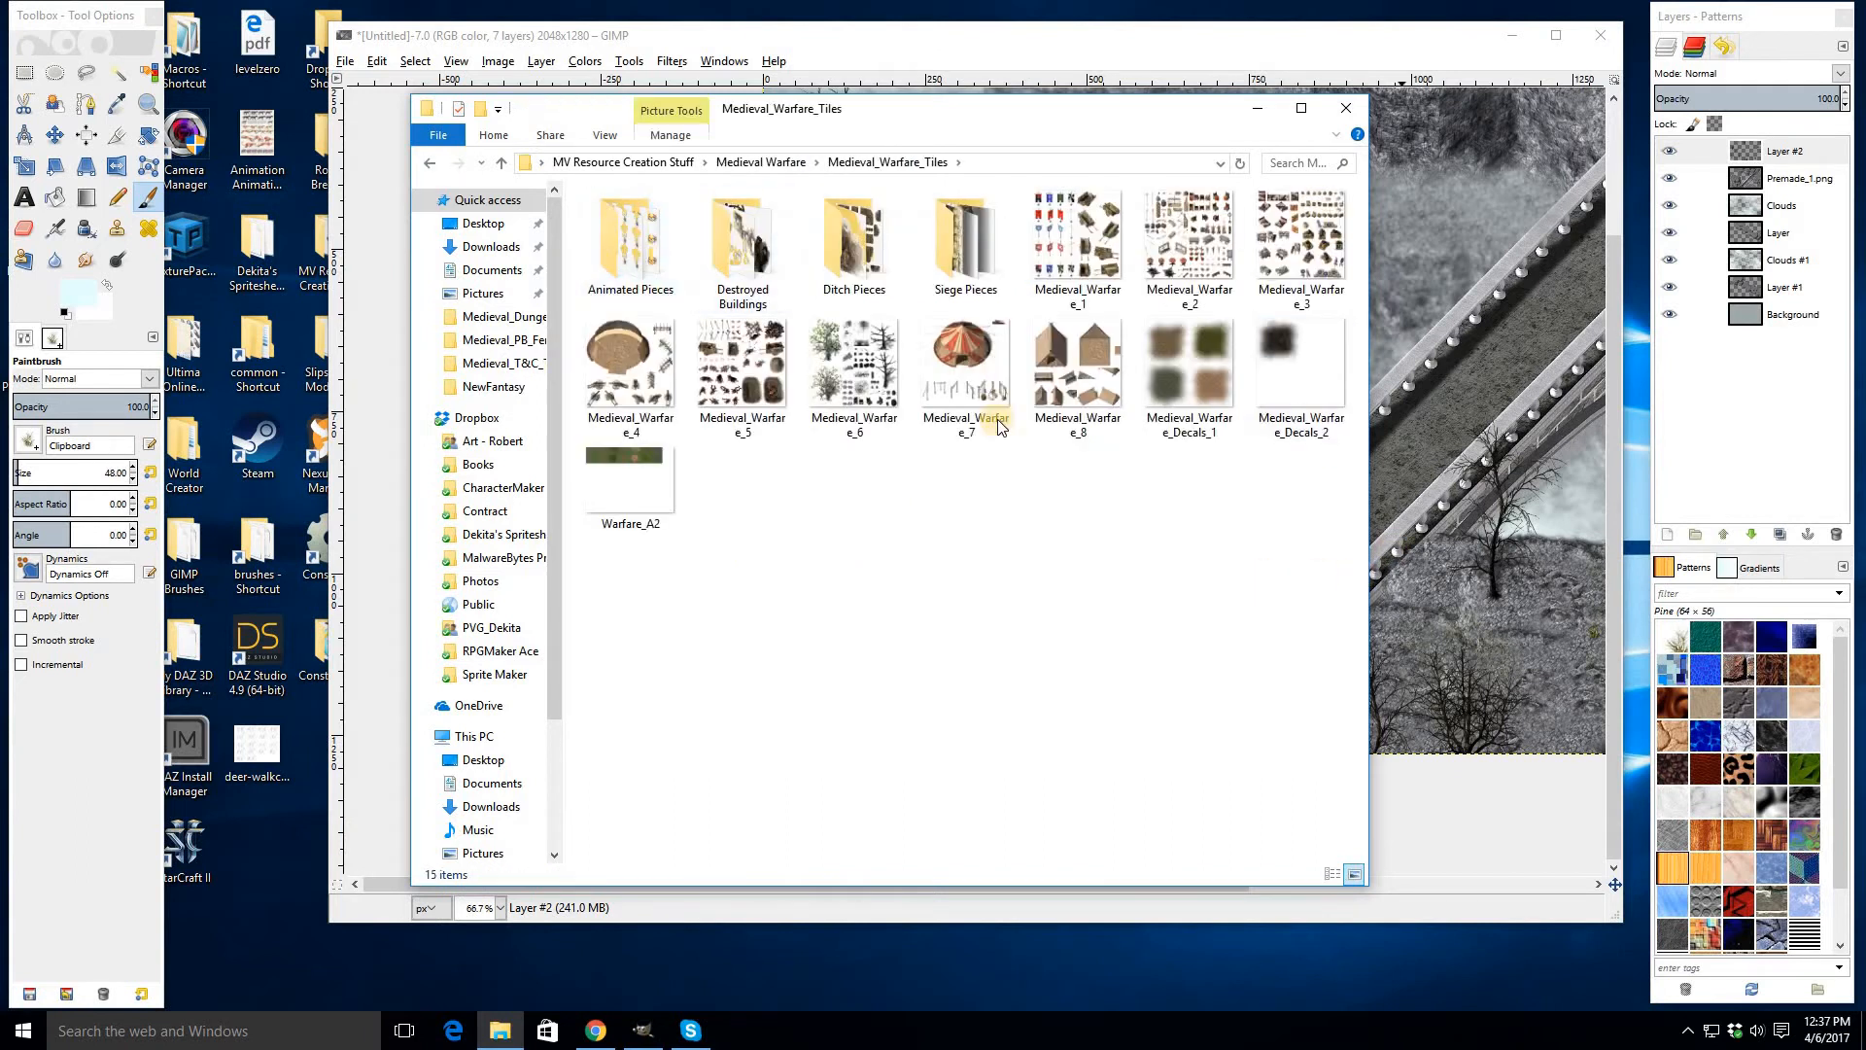
pyautogui.doubleClick(868, 394)
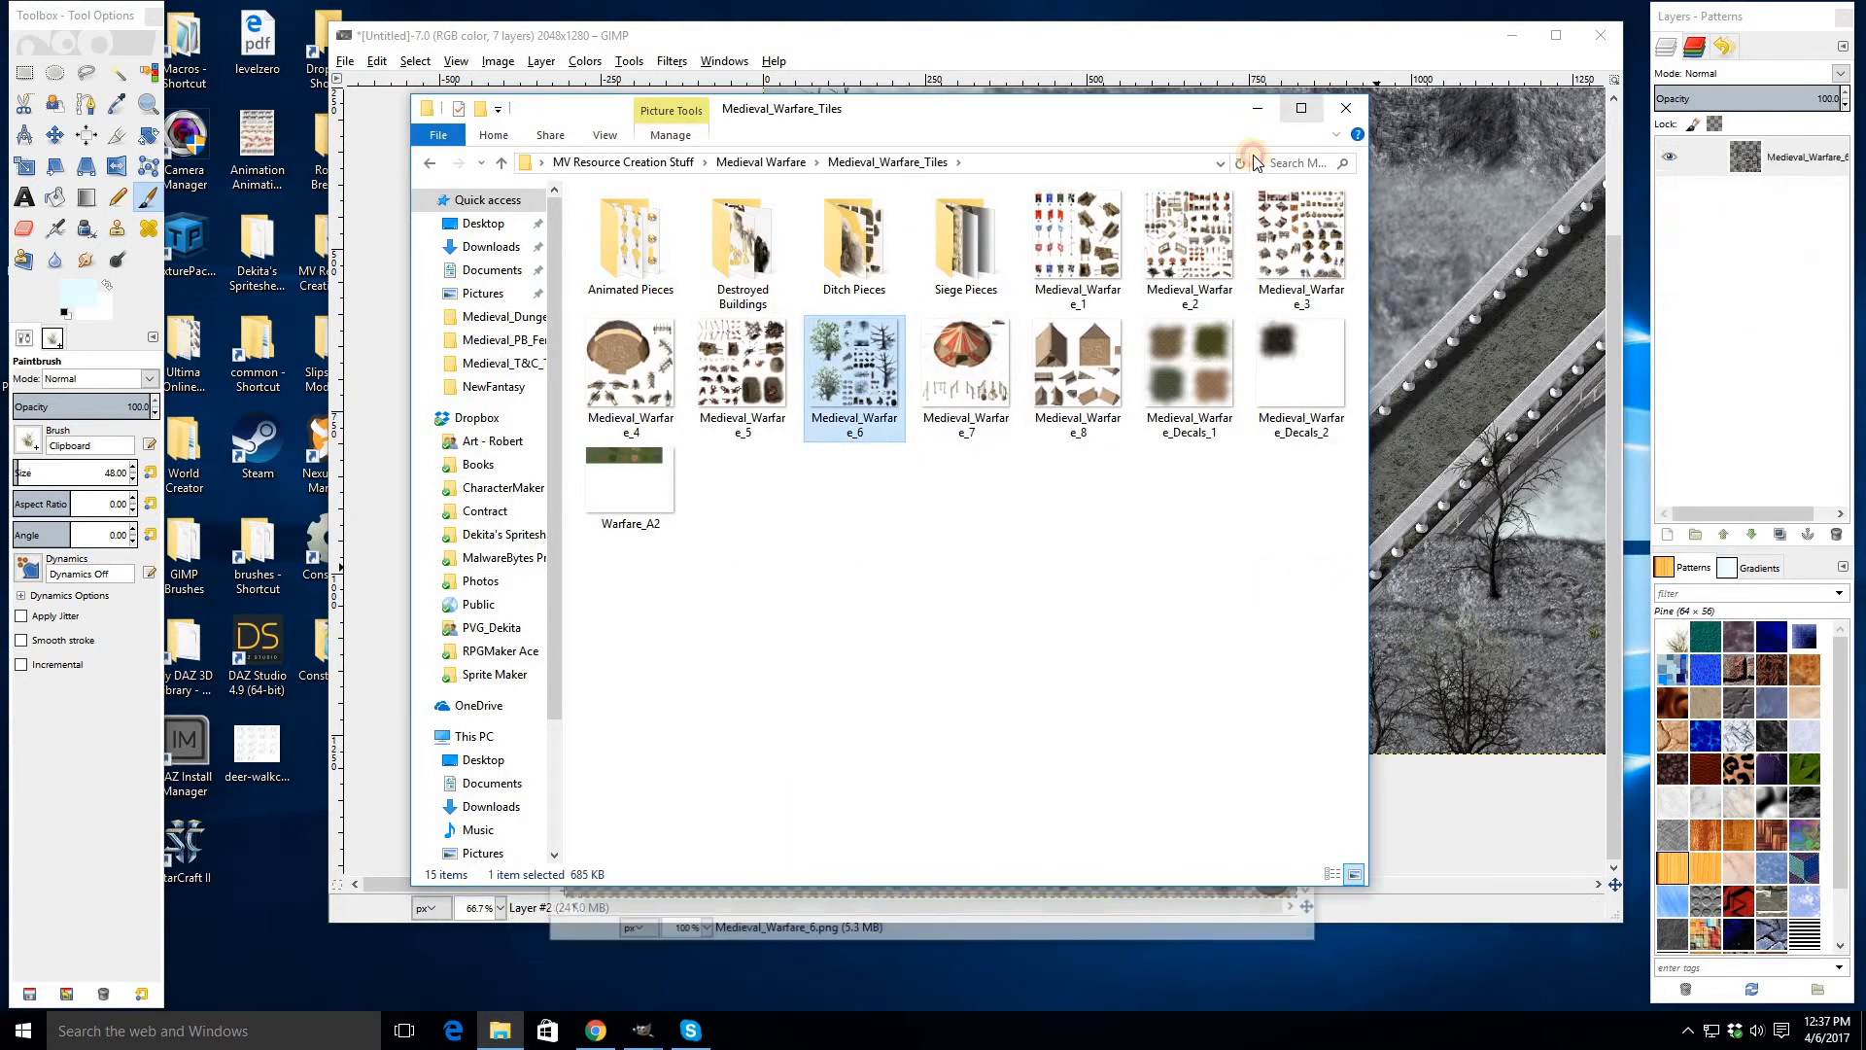
pyautogui.click(1258, 107)
pyautogui.moveTo(681, 74); pyautogui.dragTo(505, 73)
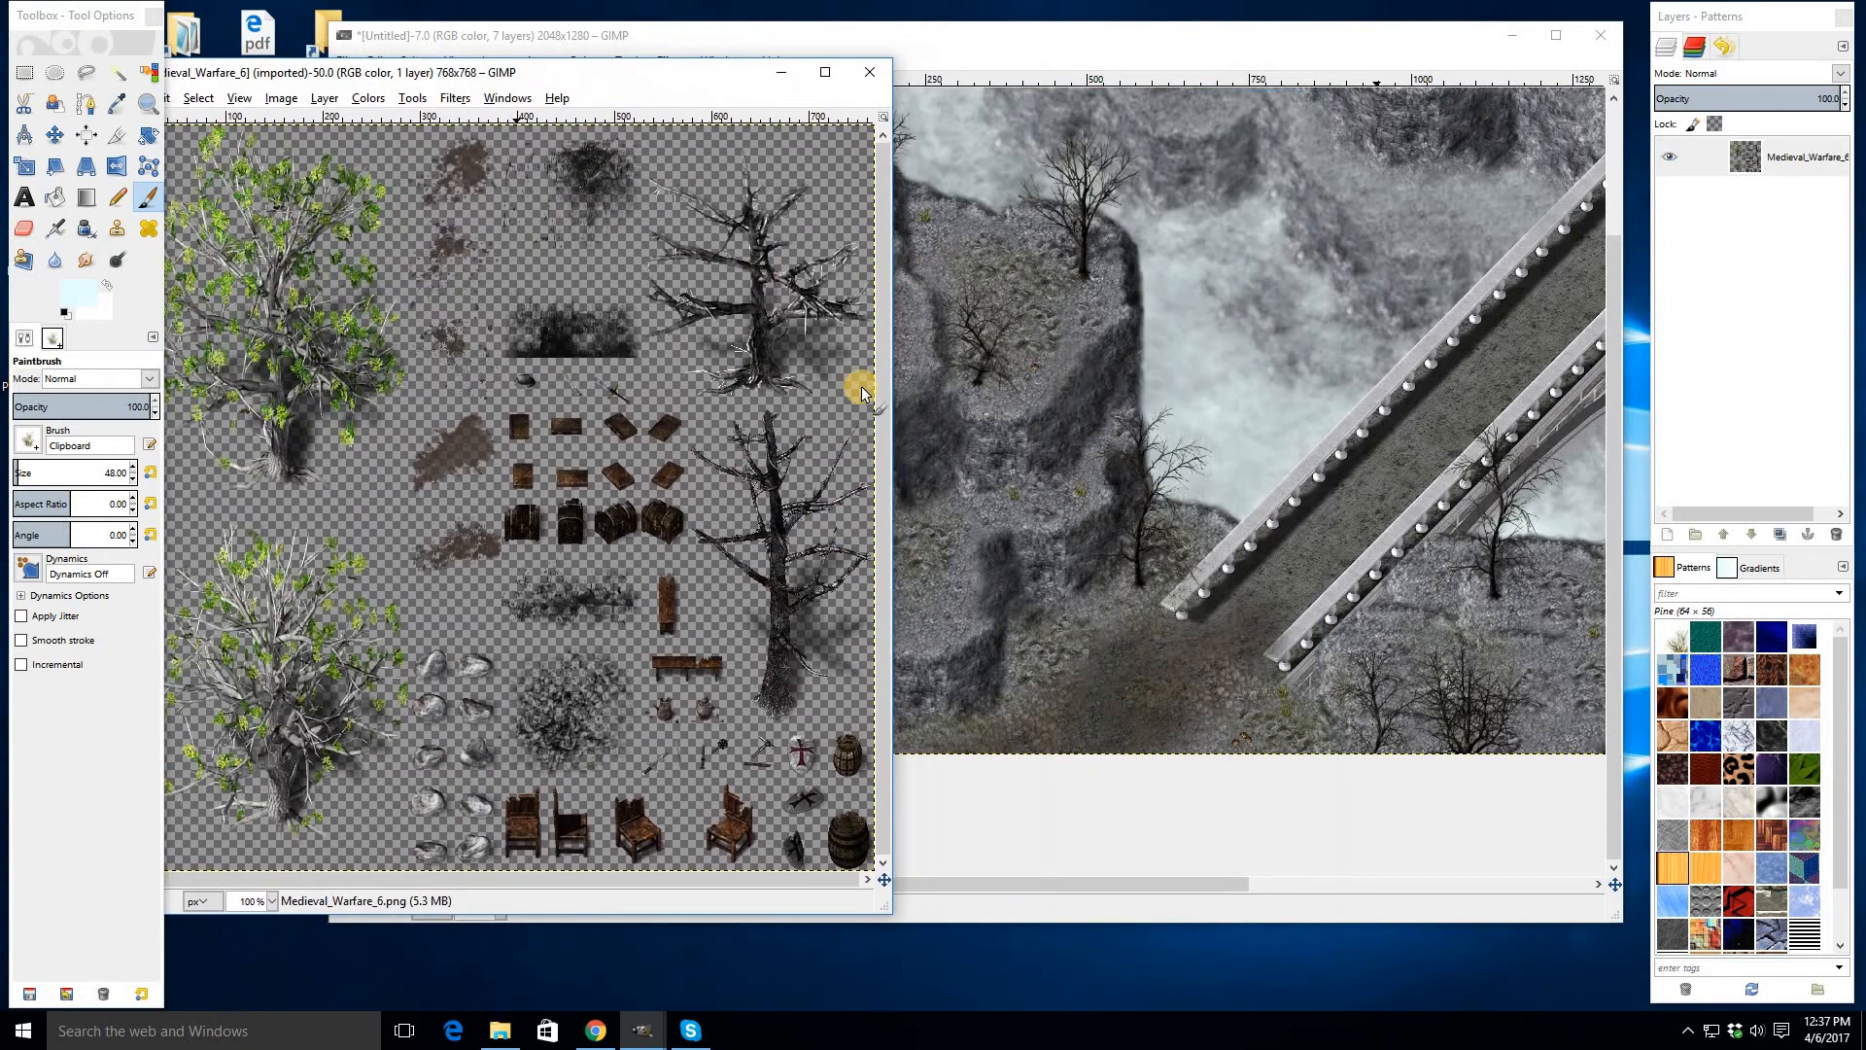
pyautogui.moveTo(893, 533); pyautogui.dragTo(986, 533)
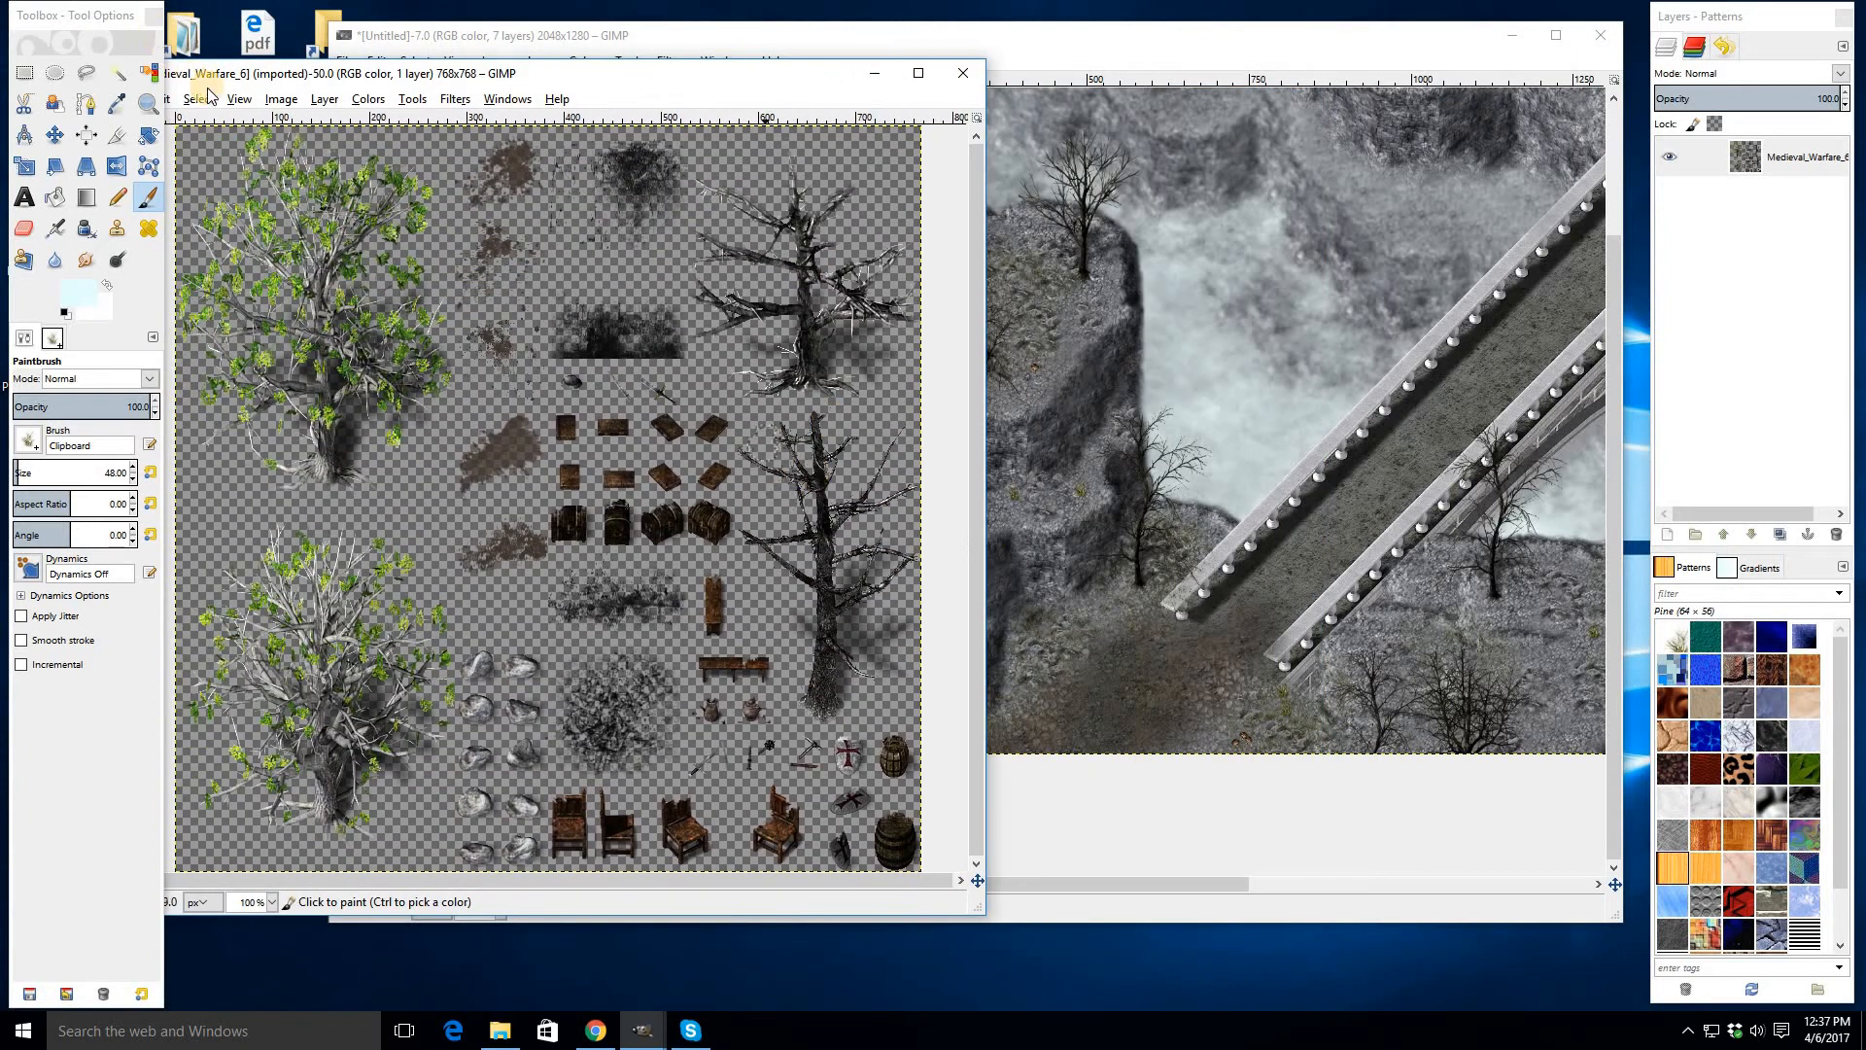
# - Show the grid on the Medieval_Warfare_6 image and switch to Rectangle Select
pyautogui.click(280, 98)
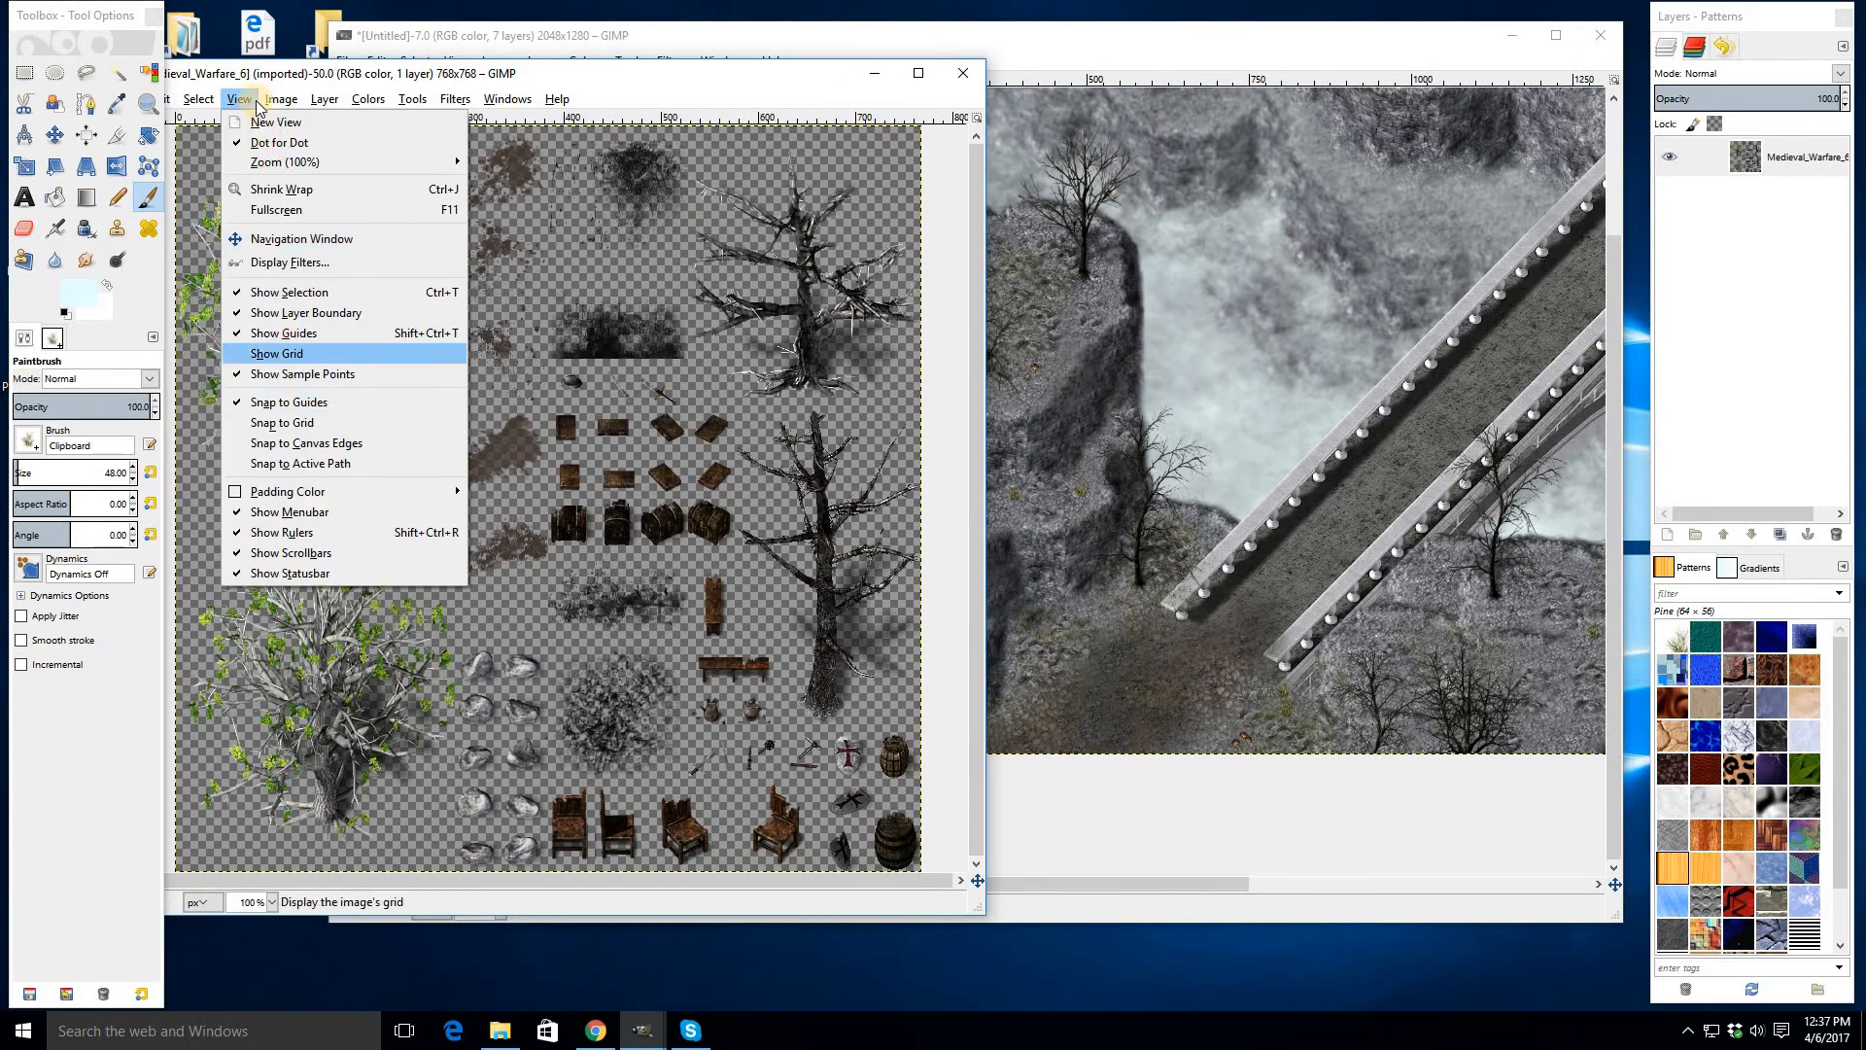
pyautogui.click(277, 353)
pyautogui.click(239, 98)
pyautogui.click(32, 78)
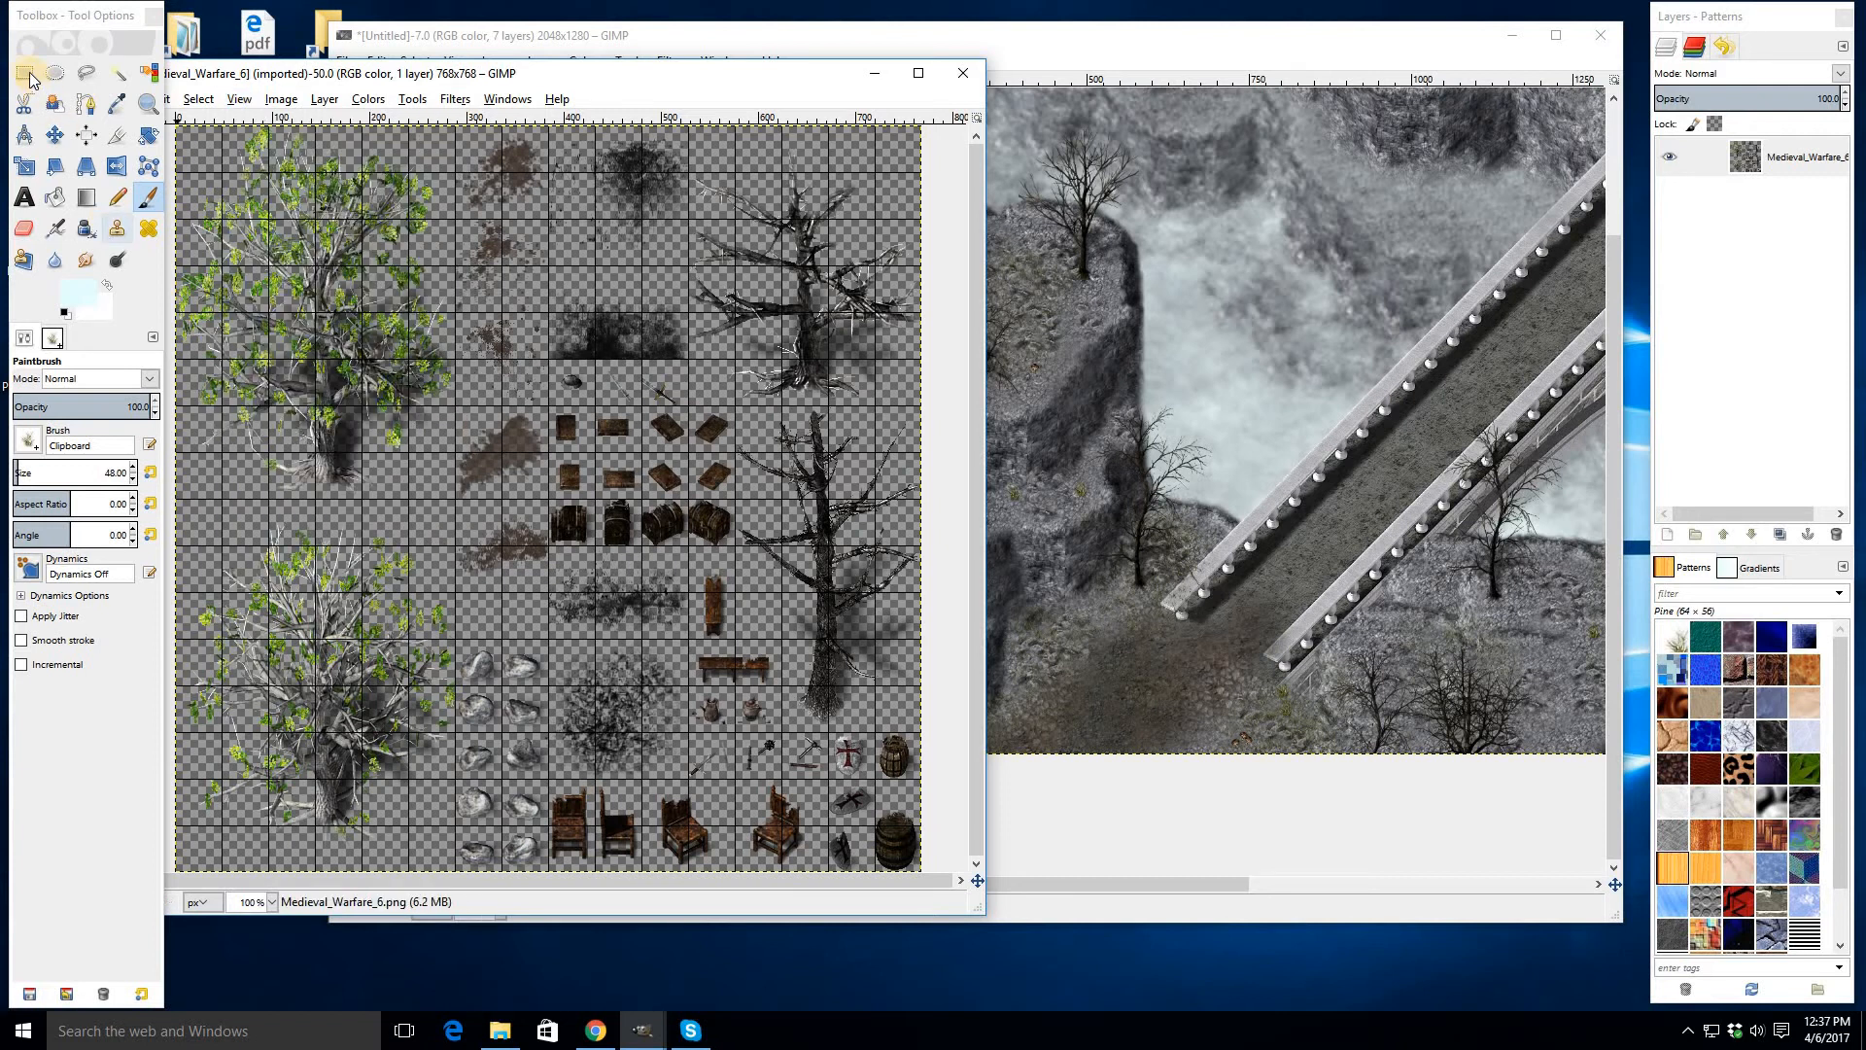
pyautogui.press('r')
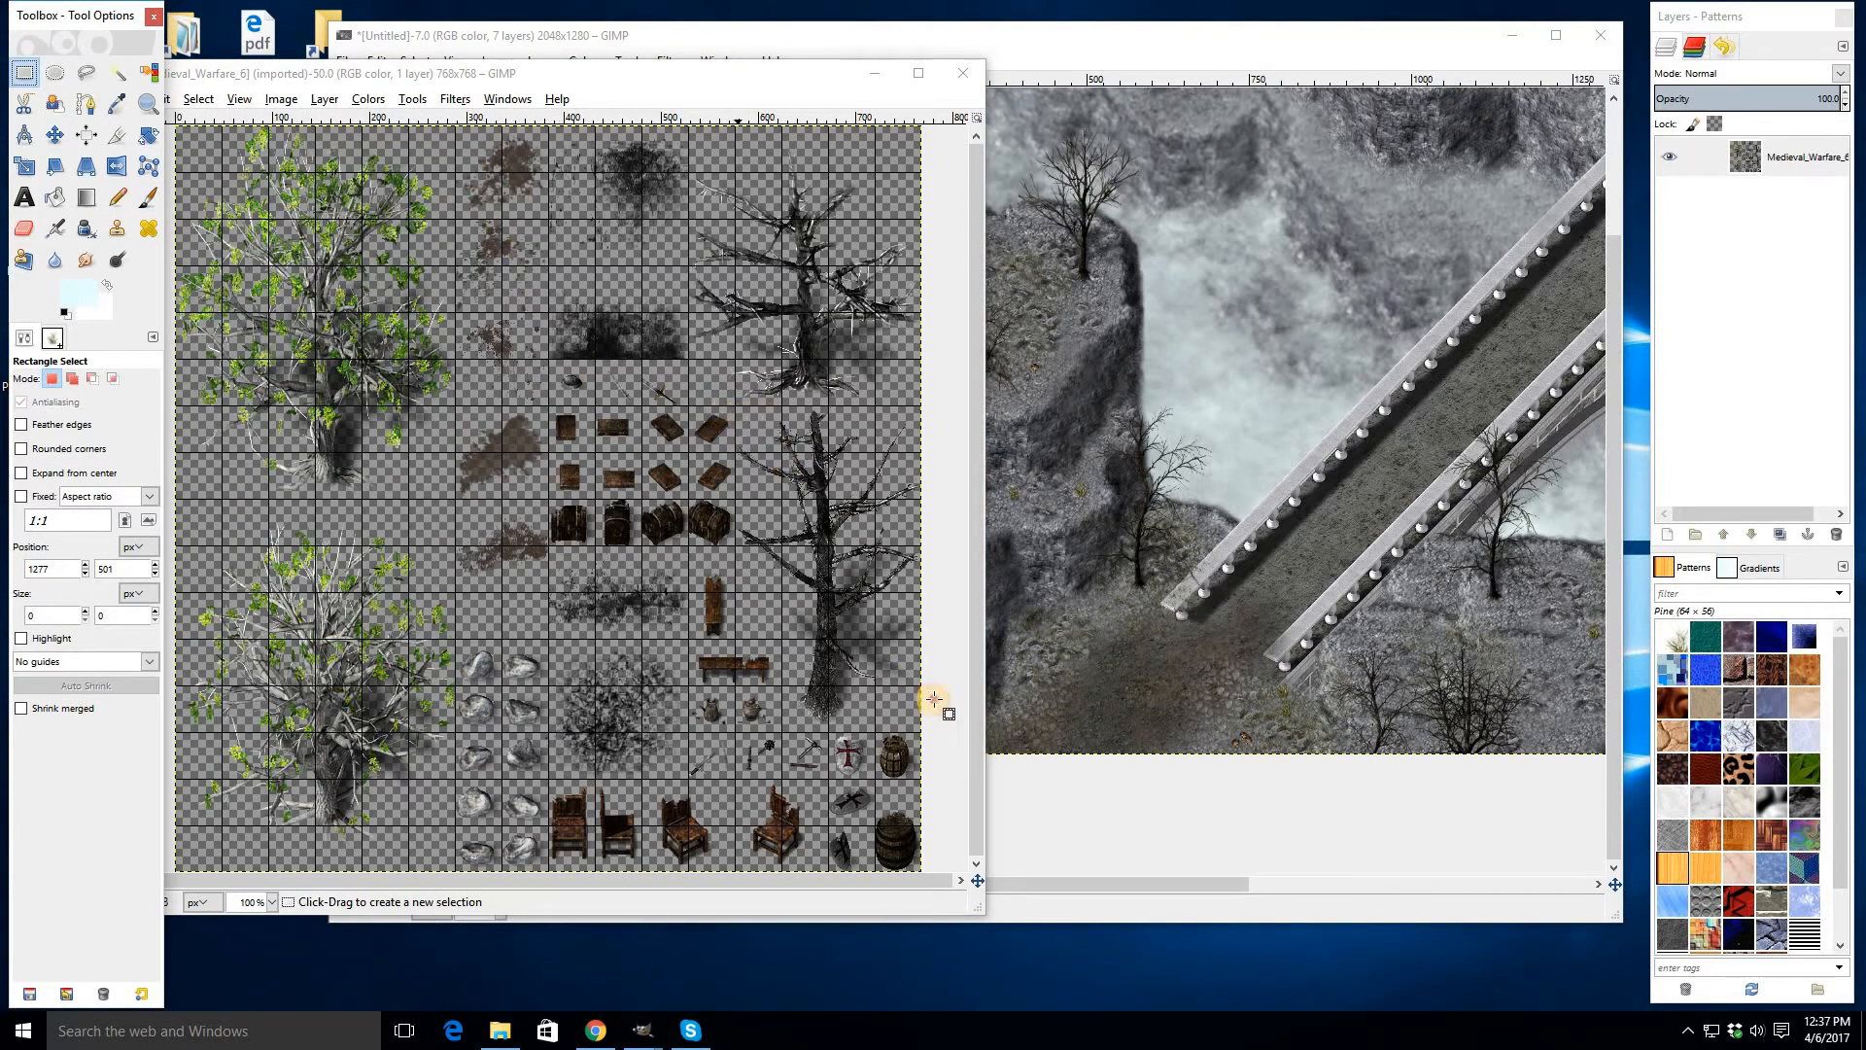
# - Select and copy the tall bare dead tree in the Medieval_Warfare_6 image
pyautogui.moveTo(736, 405); pyautogui.dragTo(921, 639)
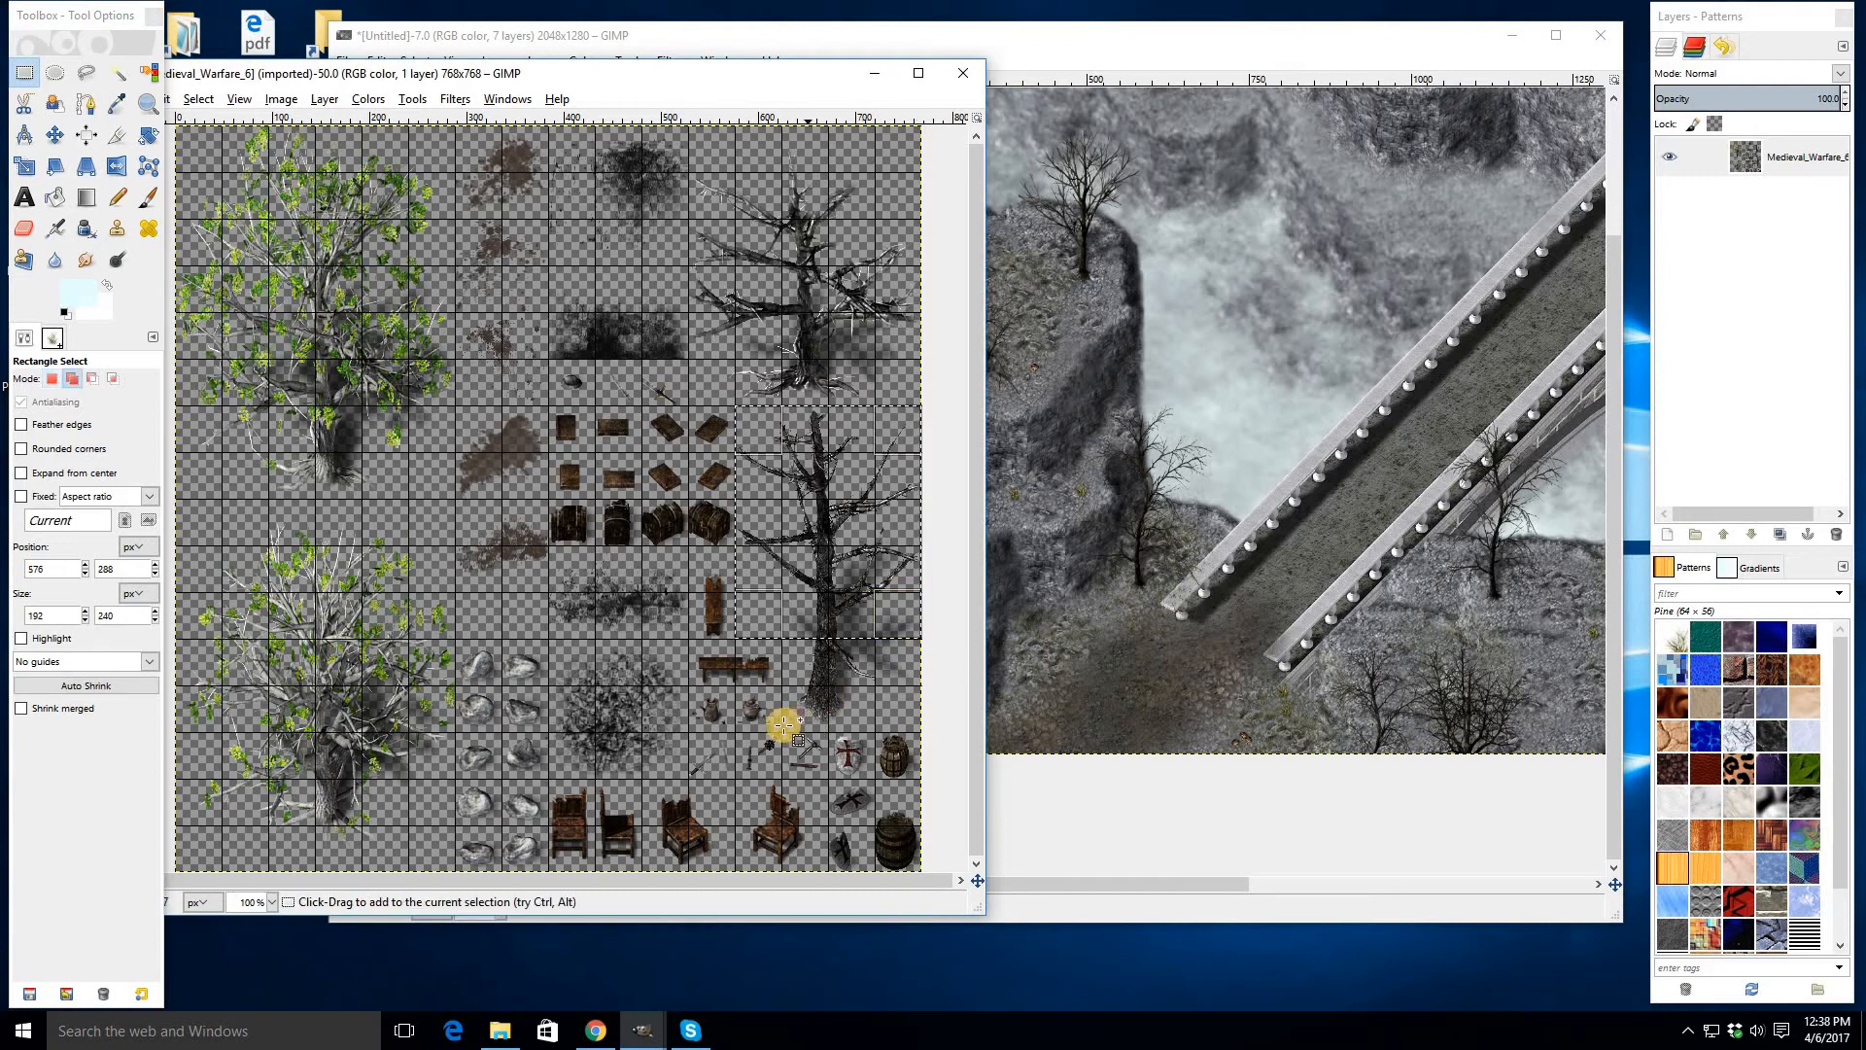
pyautogui.moveTo(784, 729); pyautogui.dragTo(922, 641)
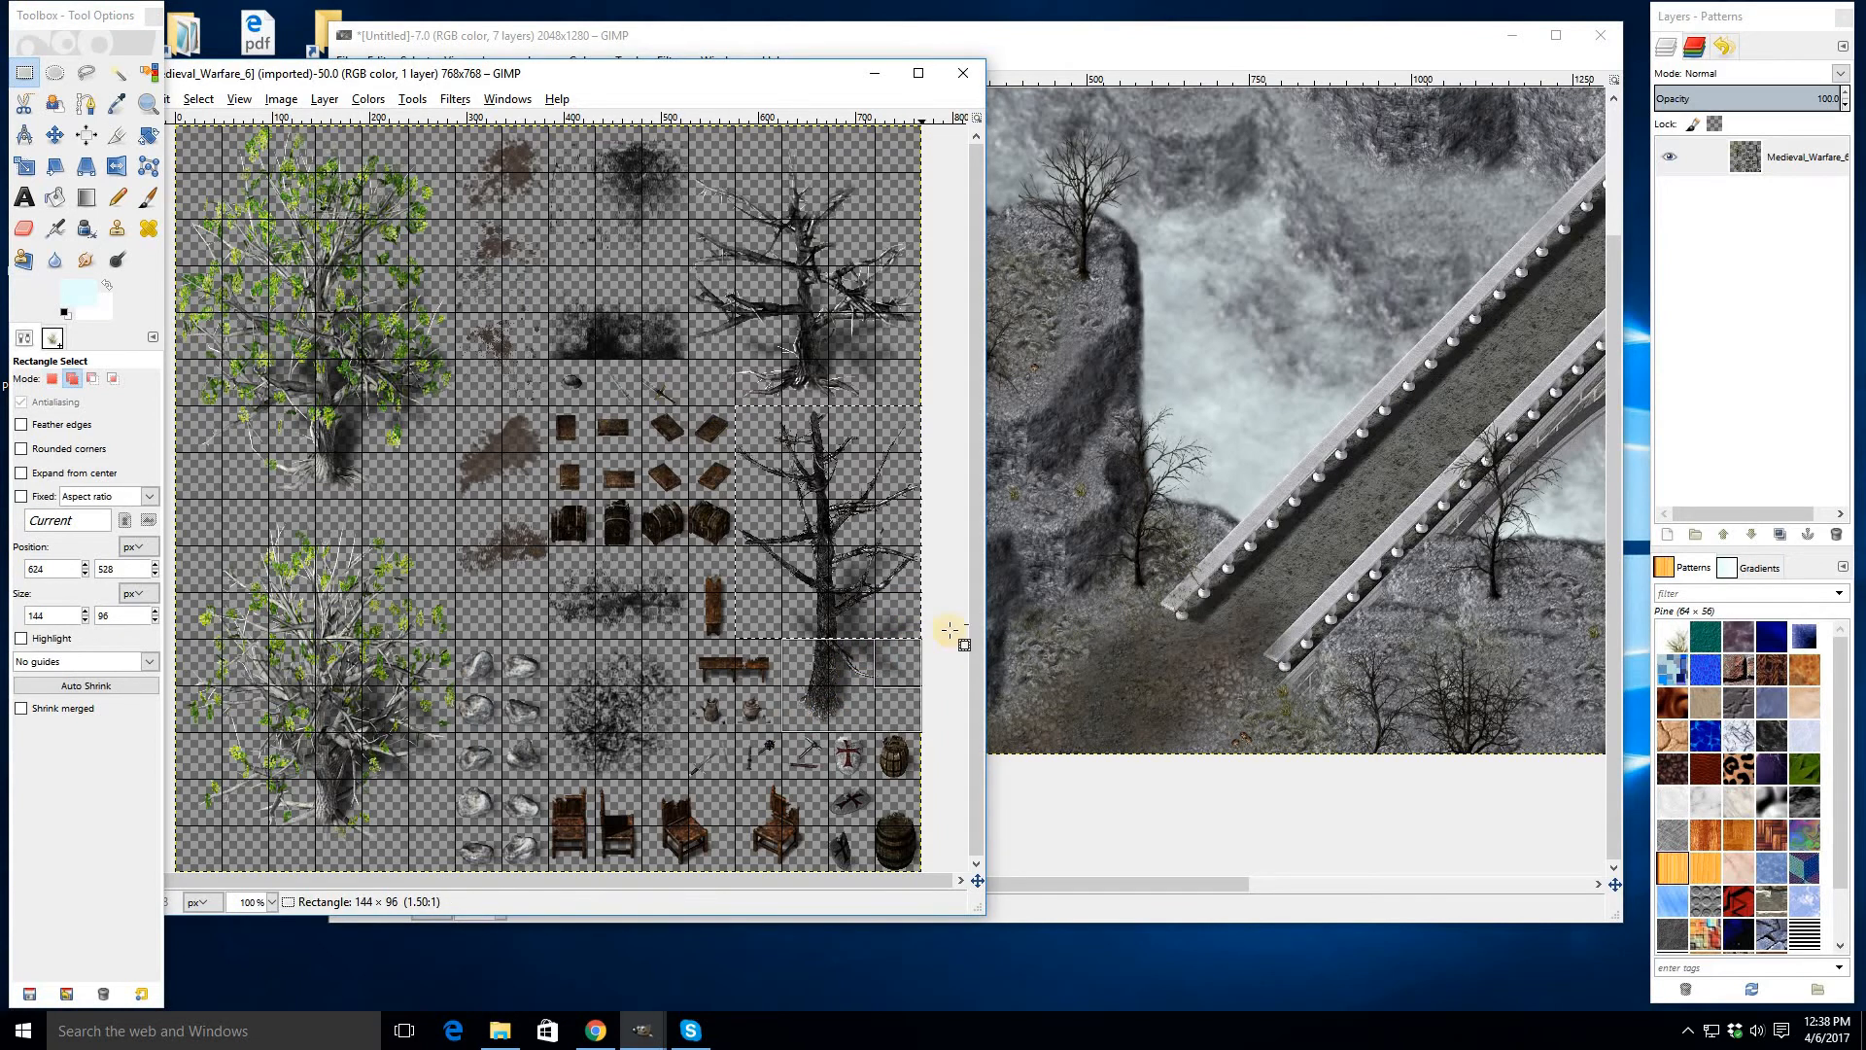
pyautogui.hotkey('ctrl', 'c')
# - Paste the dead tree onto the right cliff beside the bridge's upper end and anchor it
pyautogui.click(1179, 525)
pyautogui.hotkey('ctrl', 'v')
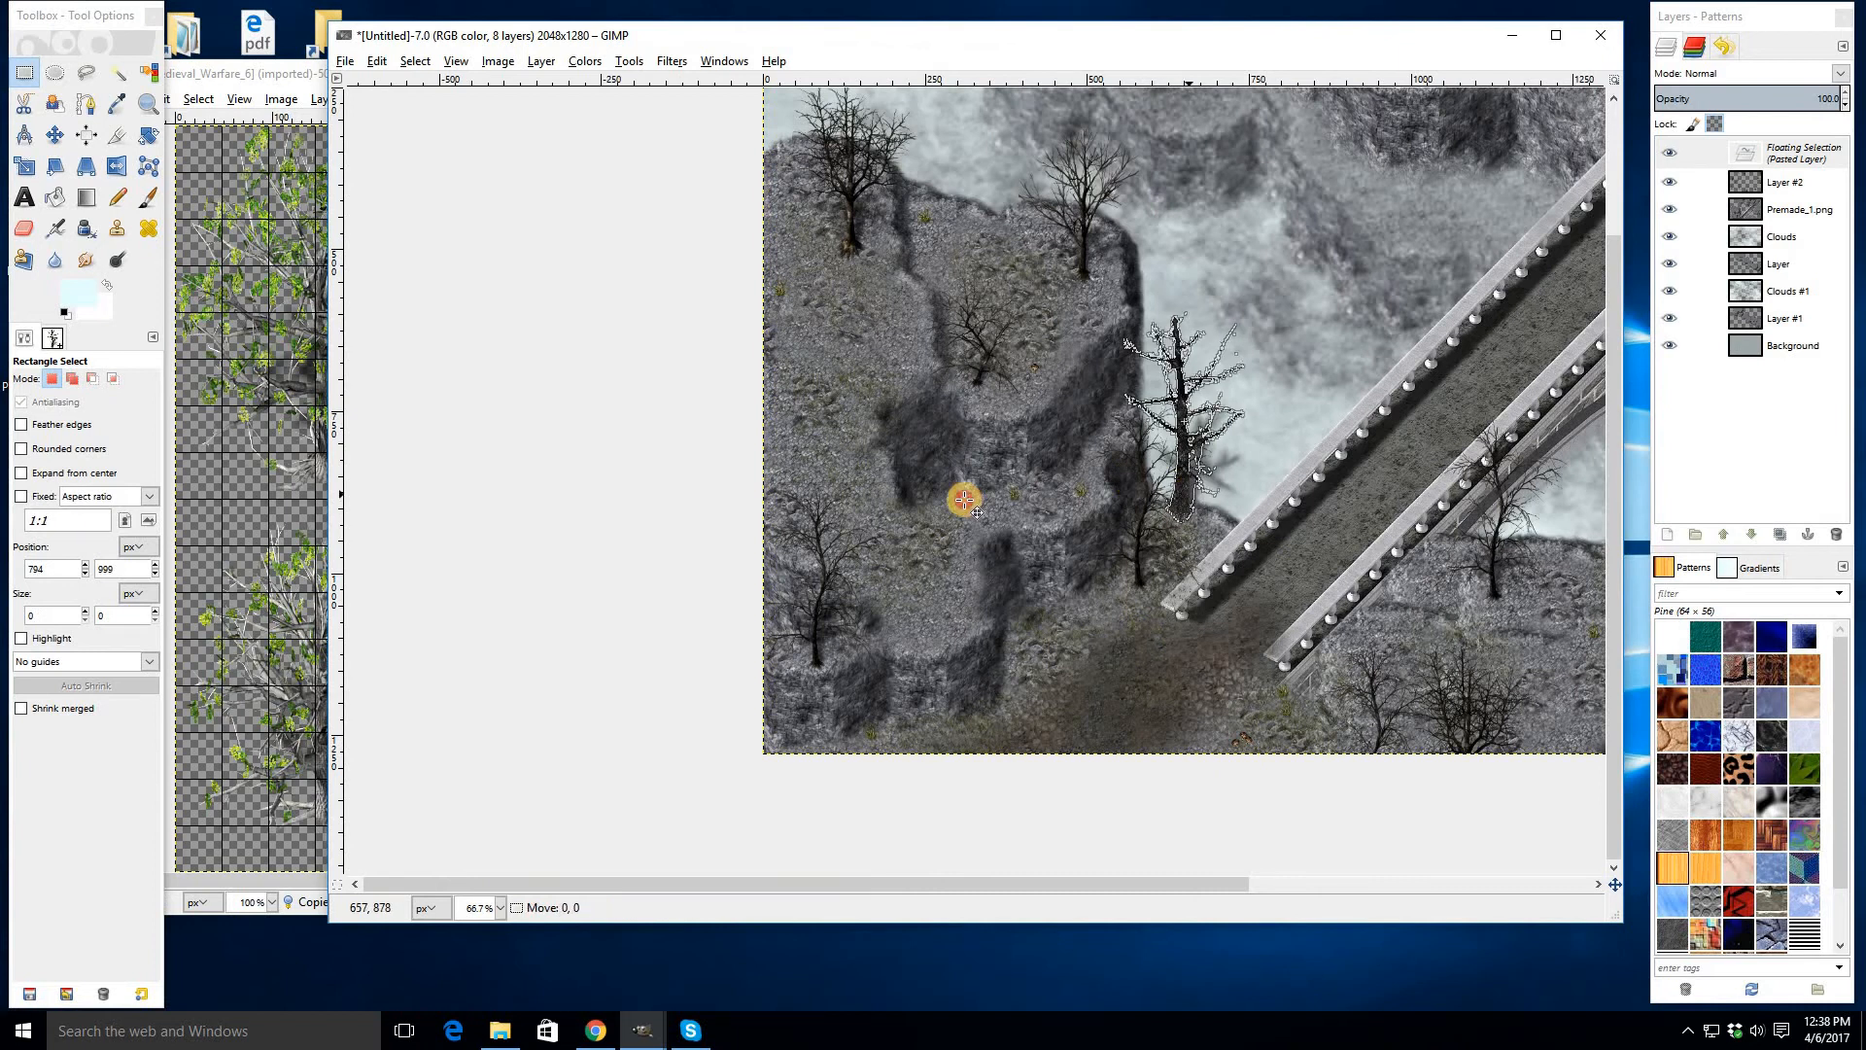
pyautogui.moveTo(964, 499); pyautogui.dragTo(1681, 420)
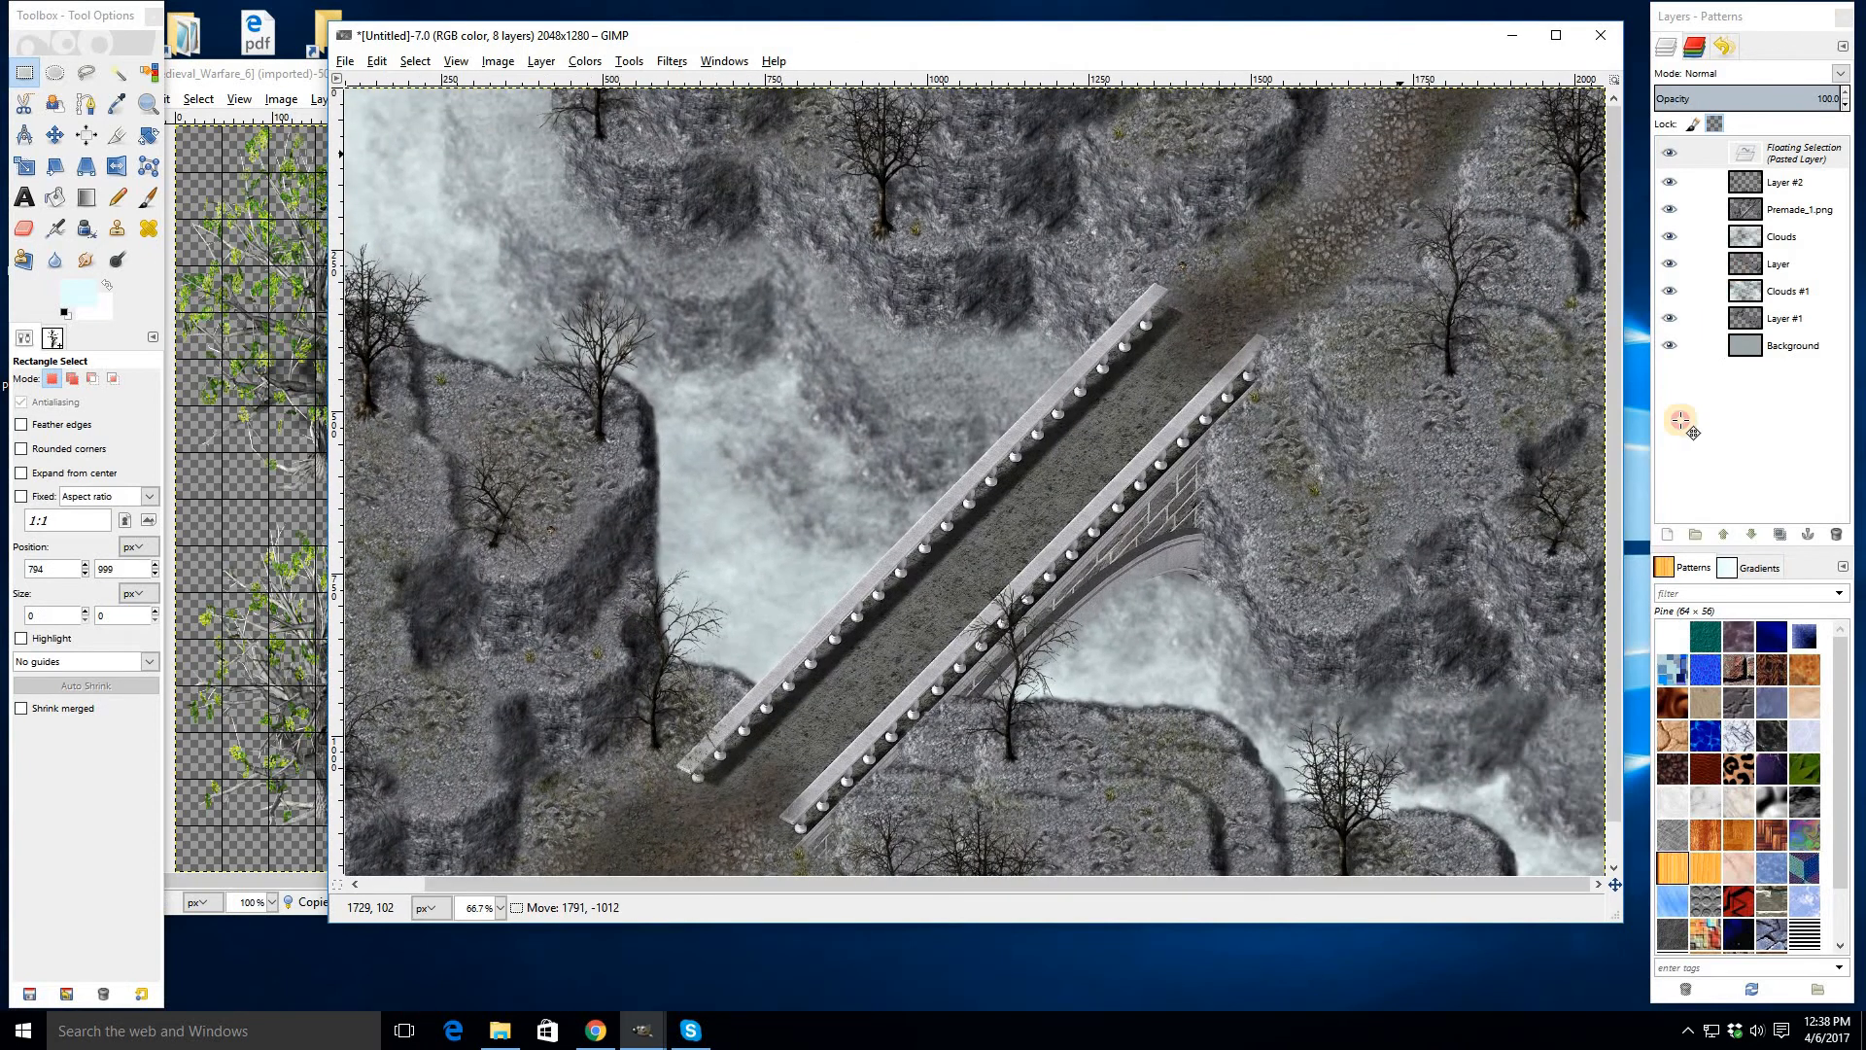
pyautogui.moveTo(1539, 441); pyautogui.dragTo(1509, 489)
pyautogui.click(1173, 711)
# - Paste another dead tree at the bottom edge below the bridge and anchor it
pyautogui.scroll(-4, 1216, 505)
pyautogui.hscroll(-1, 1215, 506)
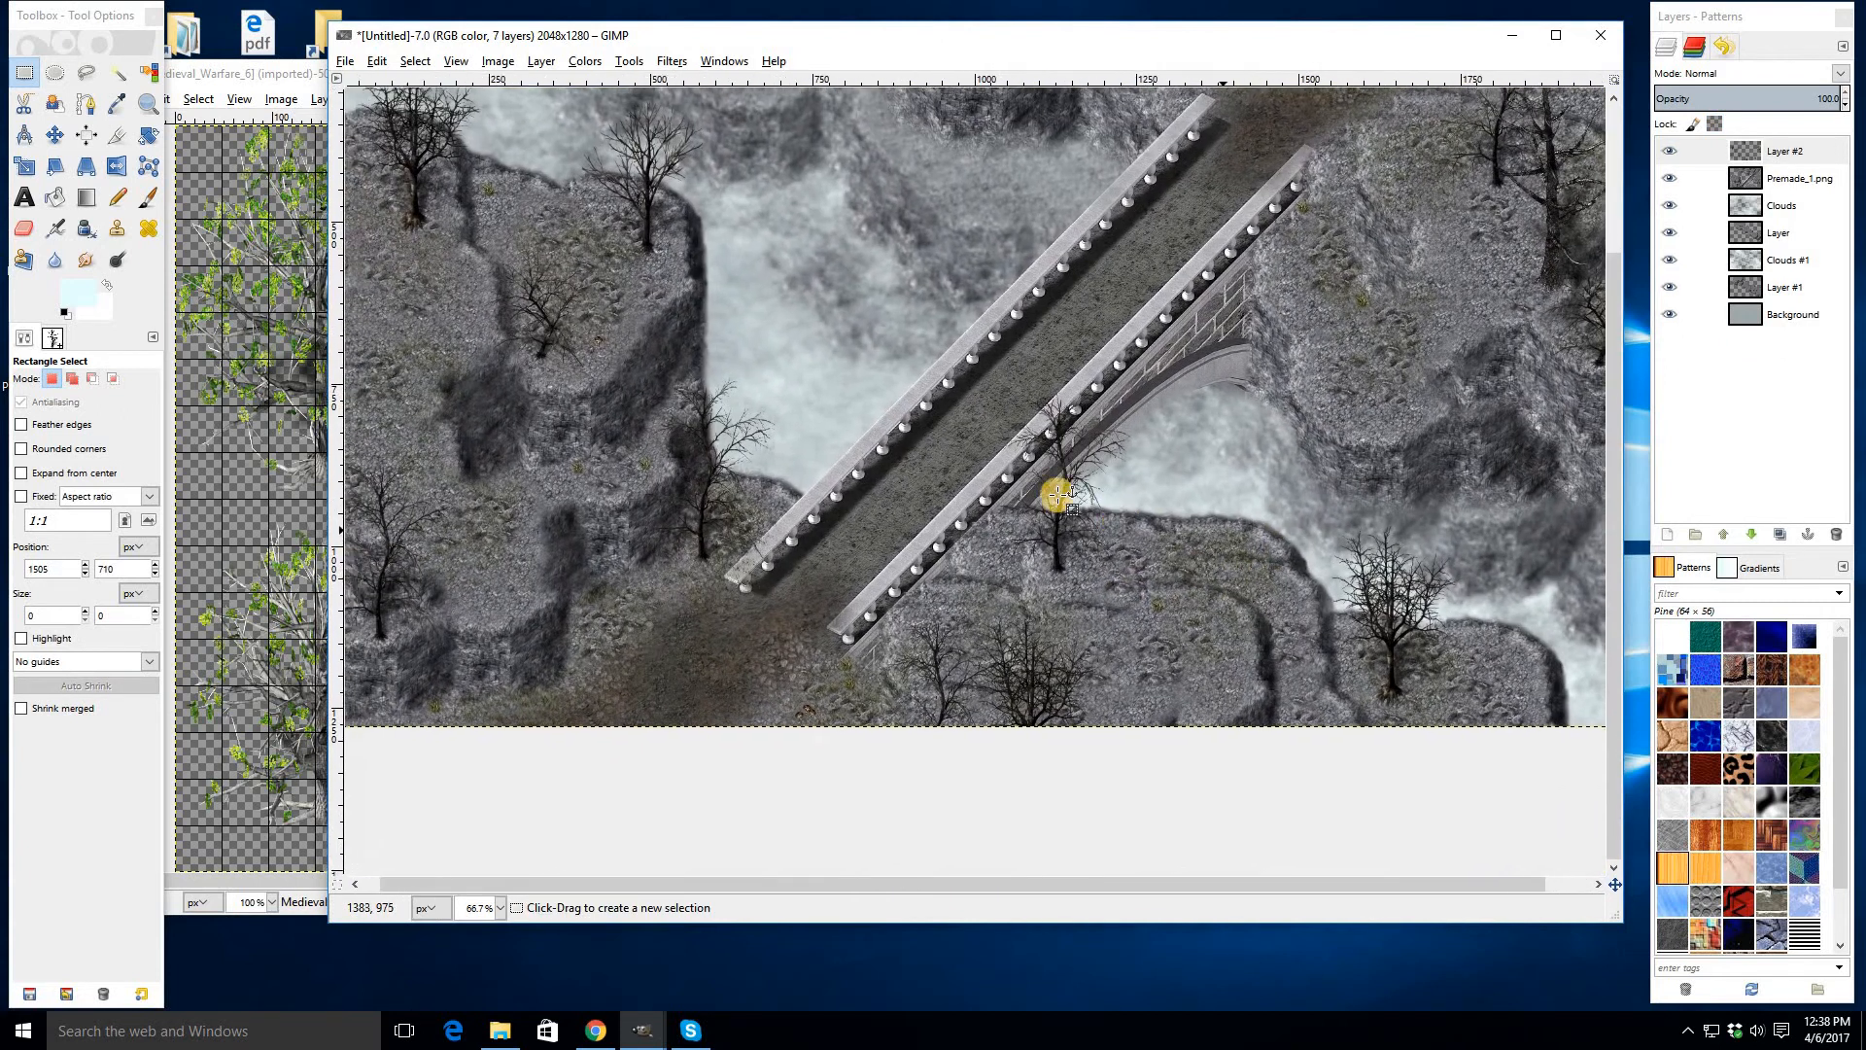
pyautogui.hotkey('ctrl', 'v')
pyautogui.moveTo(977, 459); pyautogui.dragTo(1180, 828)
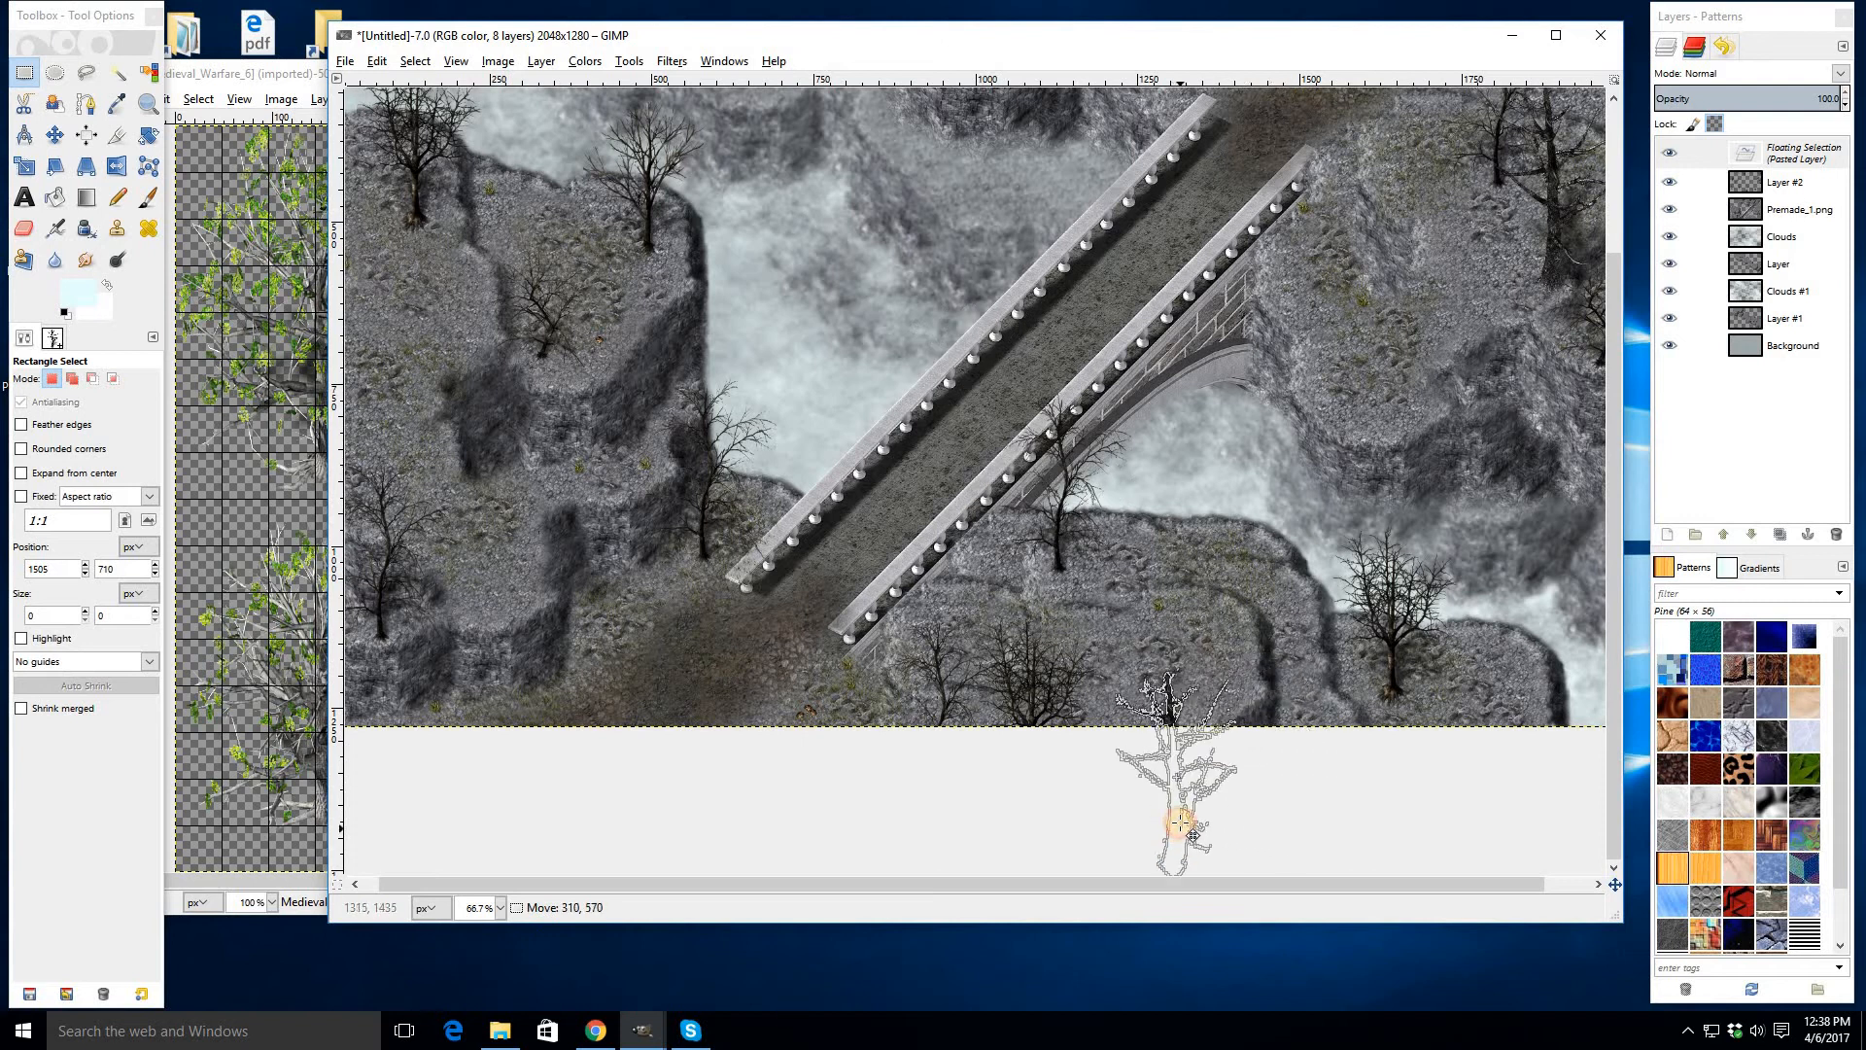
pyautogui.click(1014, 665)
# - Paste a third dead tree onto the left cliff near the bridge's lower end
pyautogui.scroll(3, 1080, 629)
pyautogui.hscroll(-2, 1080, 629)
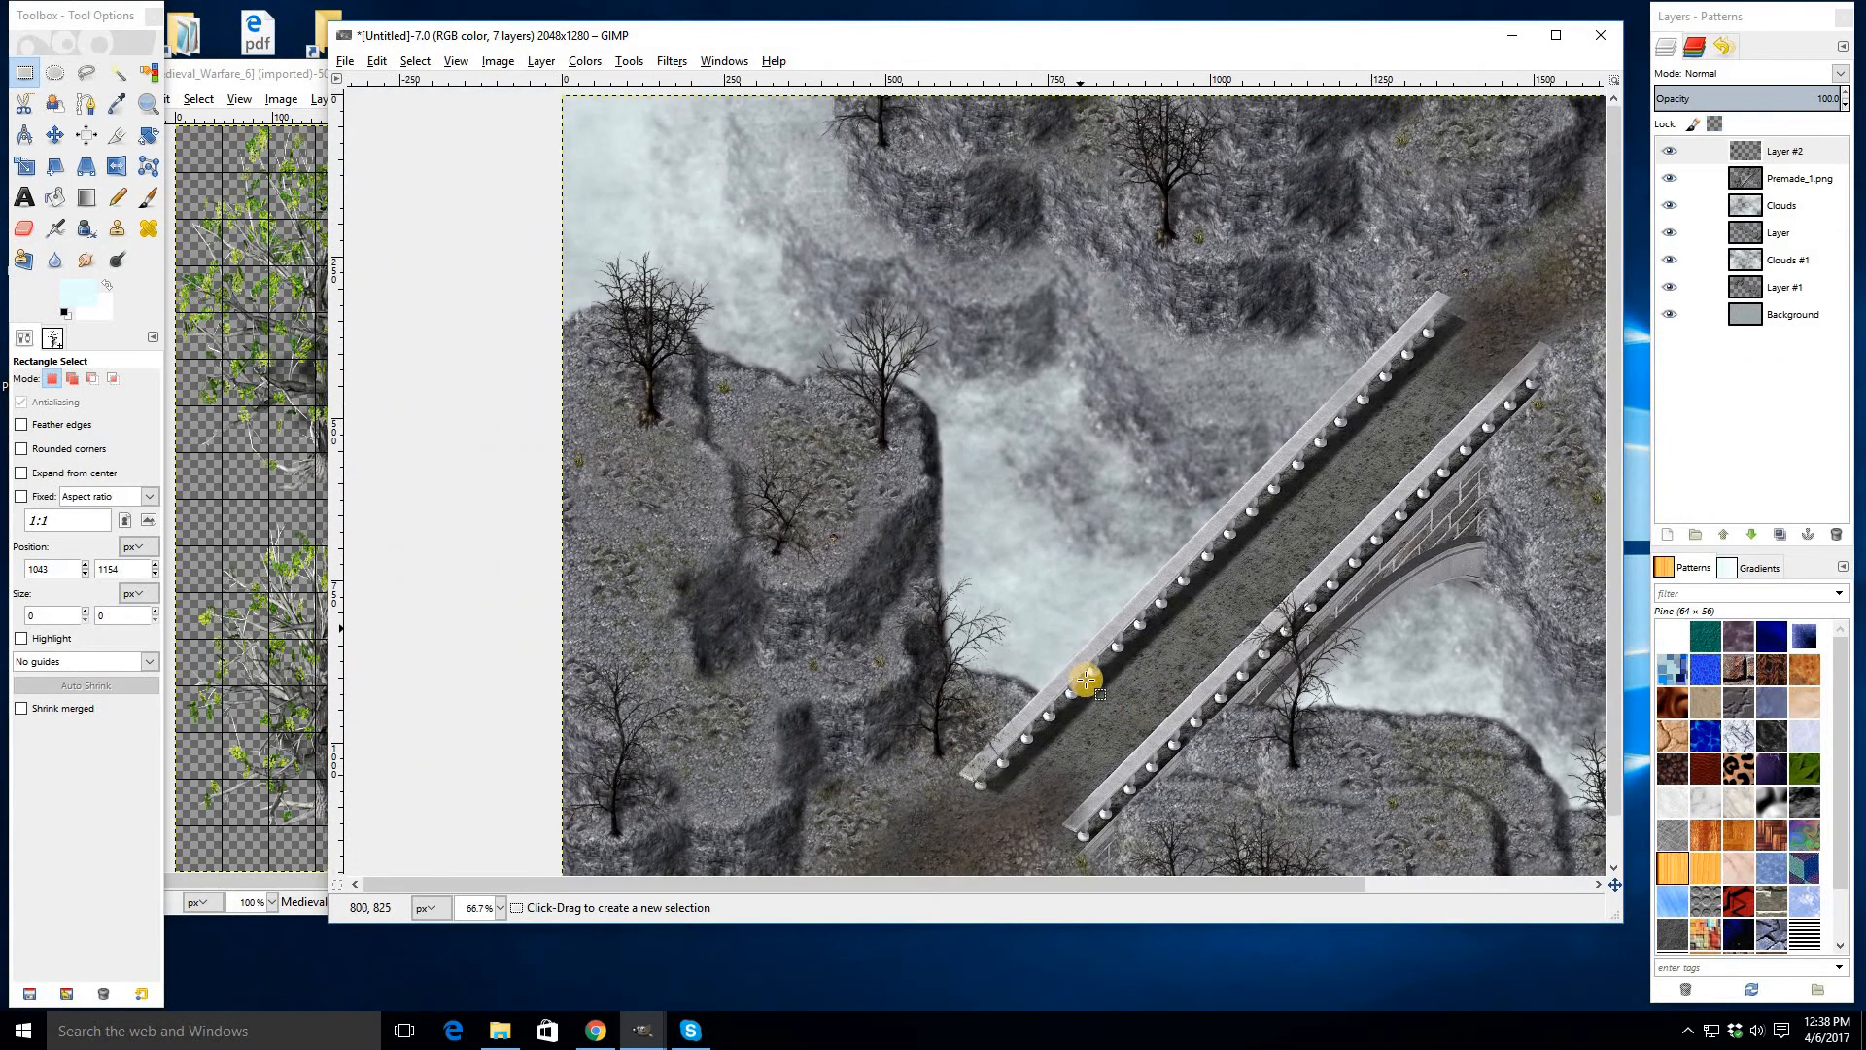
pyautogui.hotkey('ctrl', 'v')
pyautogui.moveTo(1079, 542); pyautogui.dragTo(561, 351)
pyautogui.moveTo(561, 350); pyautogui.dragTo(563, 391)
pyautogui.click(853, 471)
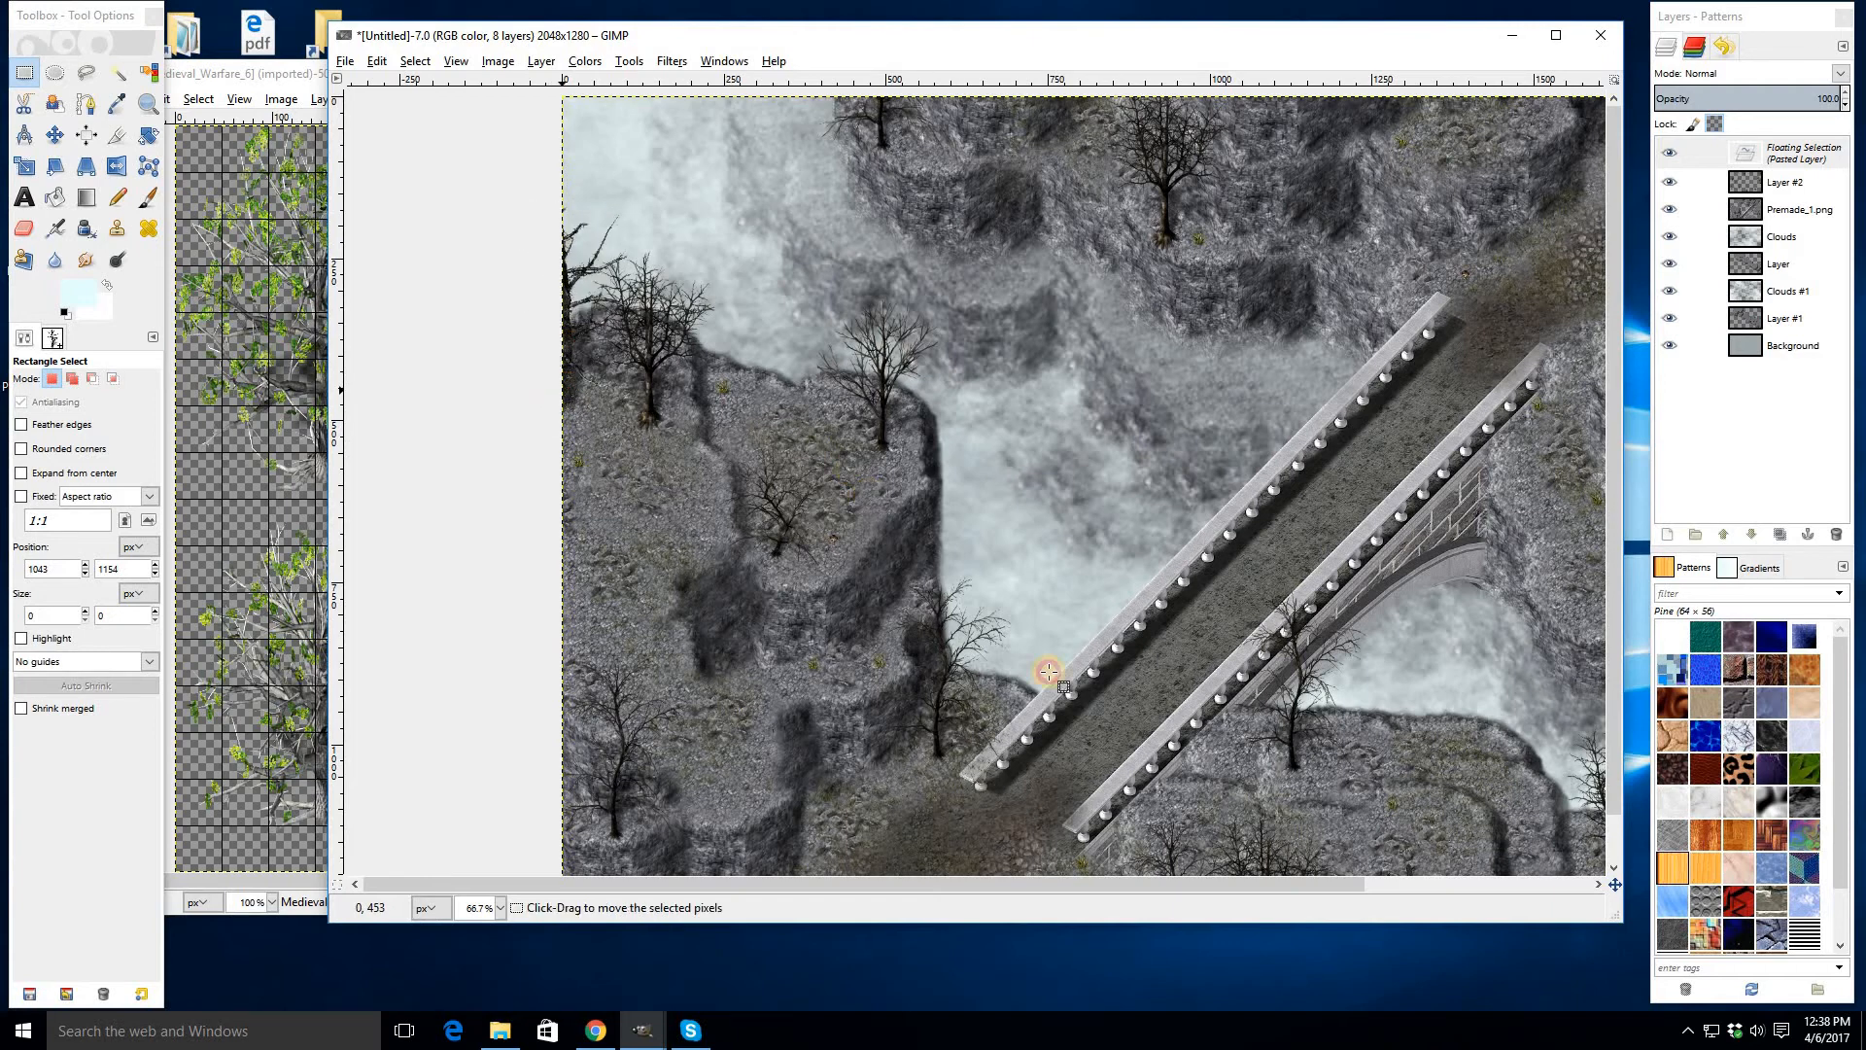
pyautogui.moveTo(1124, 721); pyautogui.dragTo(904, 564)
# - Zoom in on the Medieval_Warfare_6 image and select and copy the wooden barrel
pyautogui.click(240, 546)
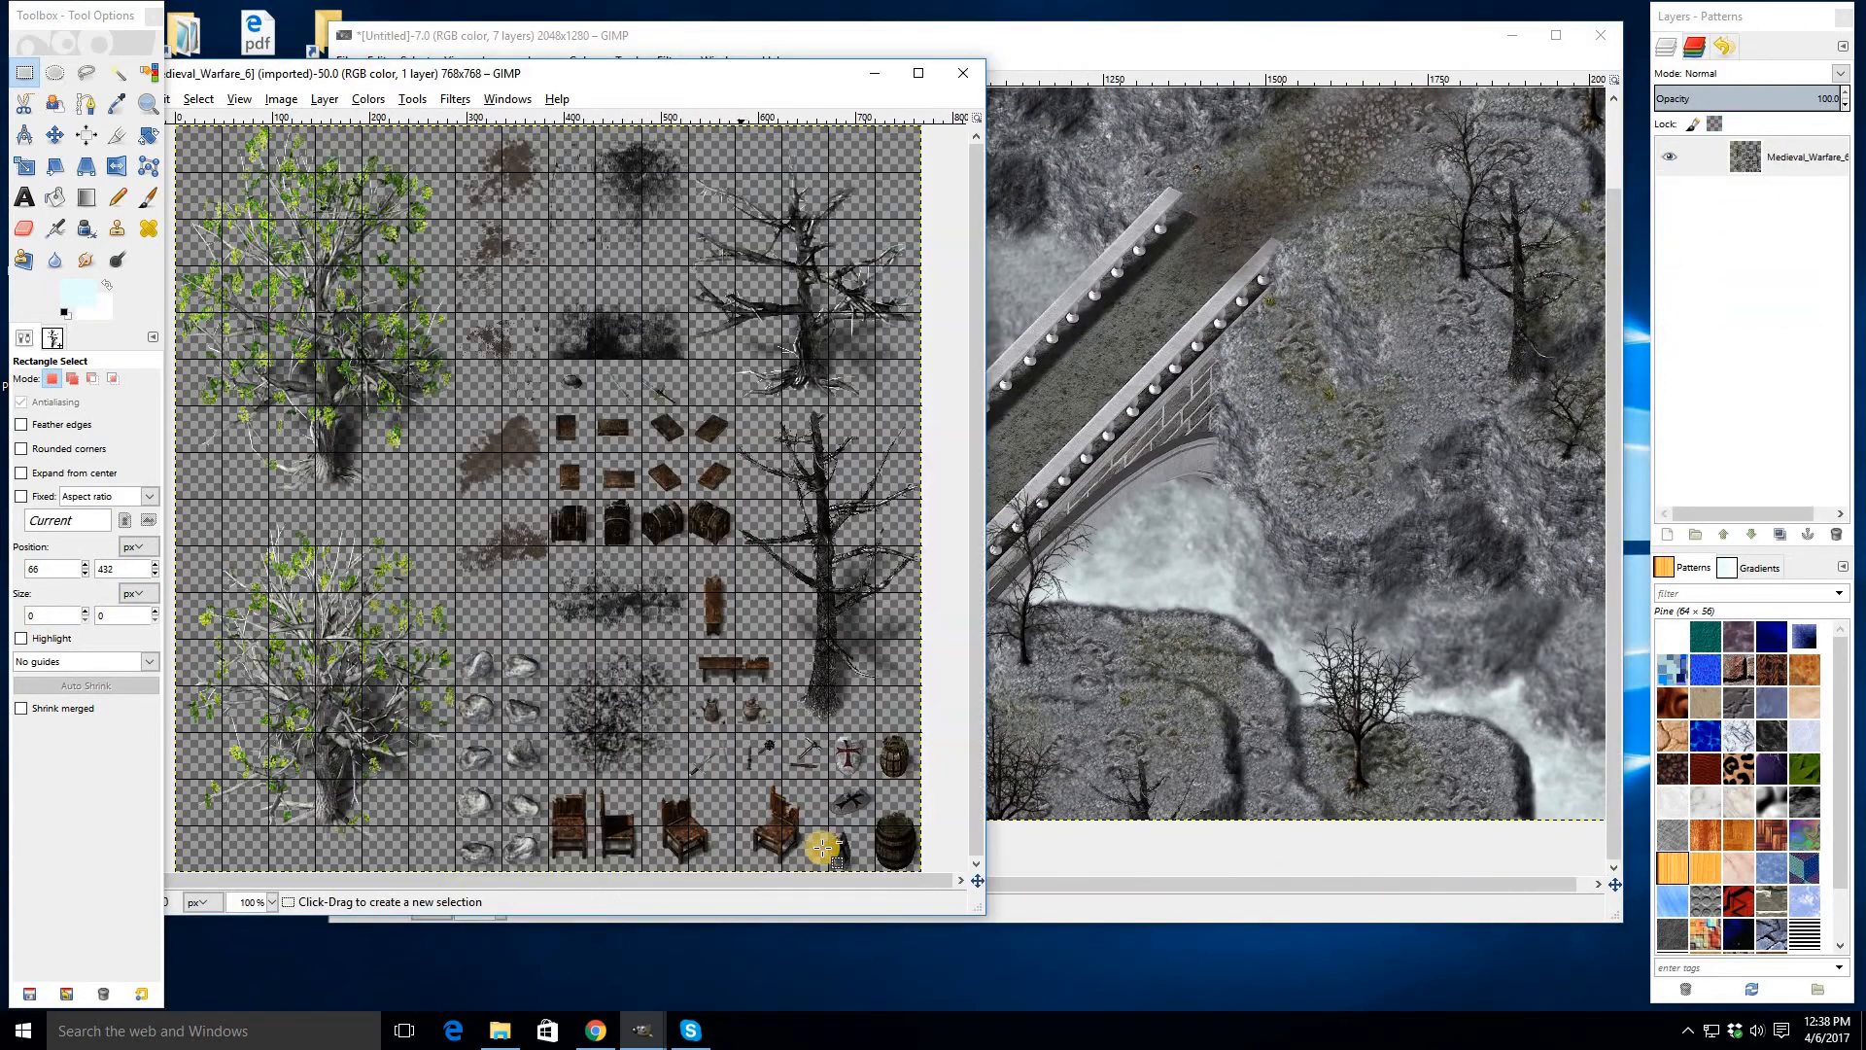
pyautogui.keyDown('ctrl'); pyautogui.scroll(3, 895, 848); pyautogui.keyUp('ctrl')
pyautogui.scroll(-1, 836, 618)
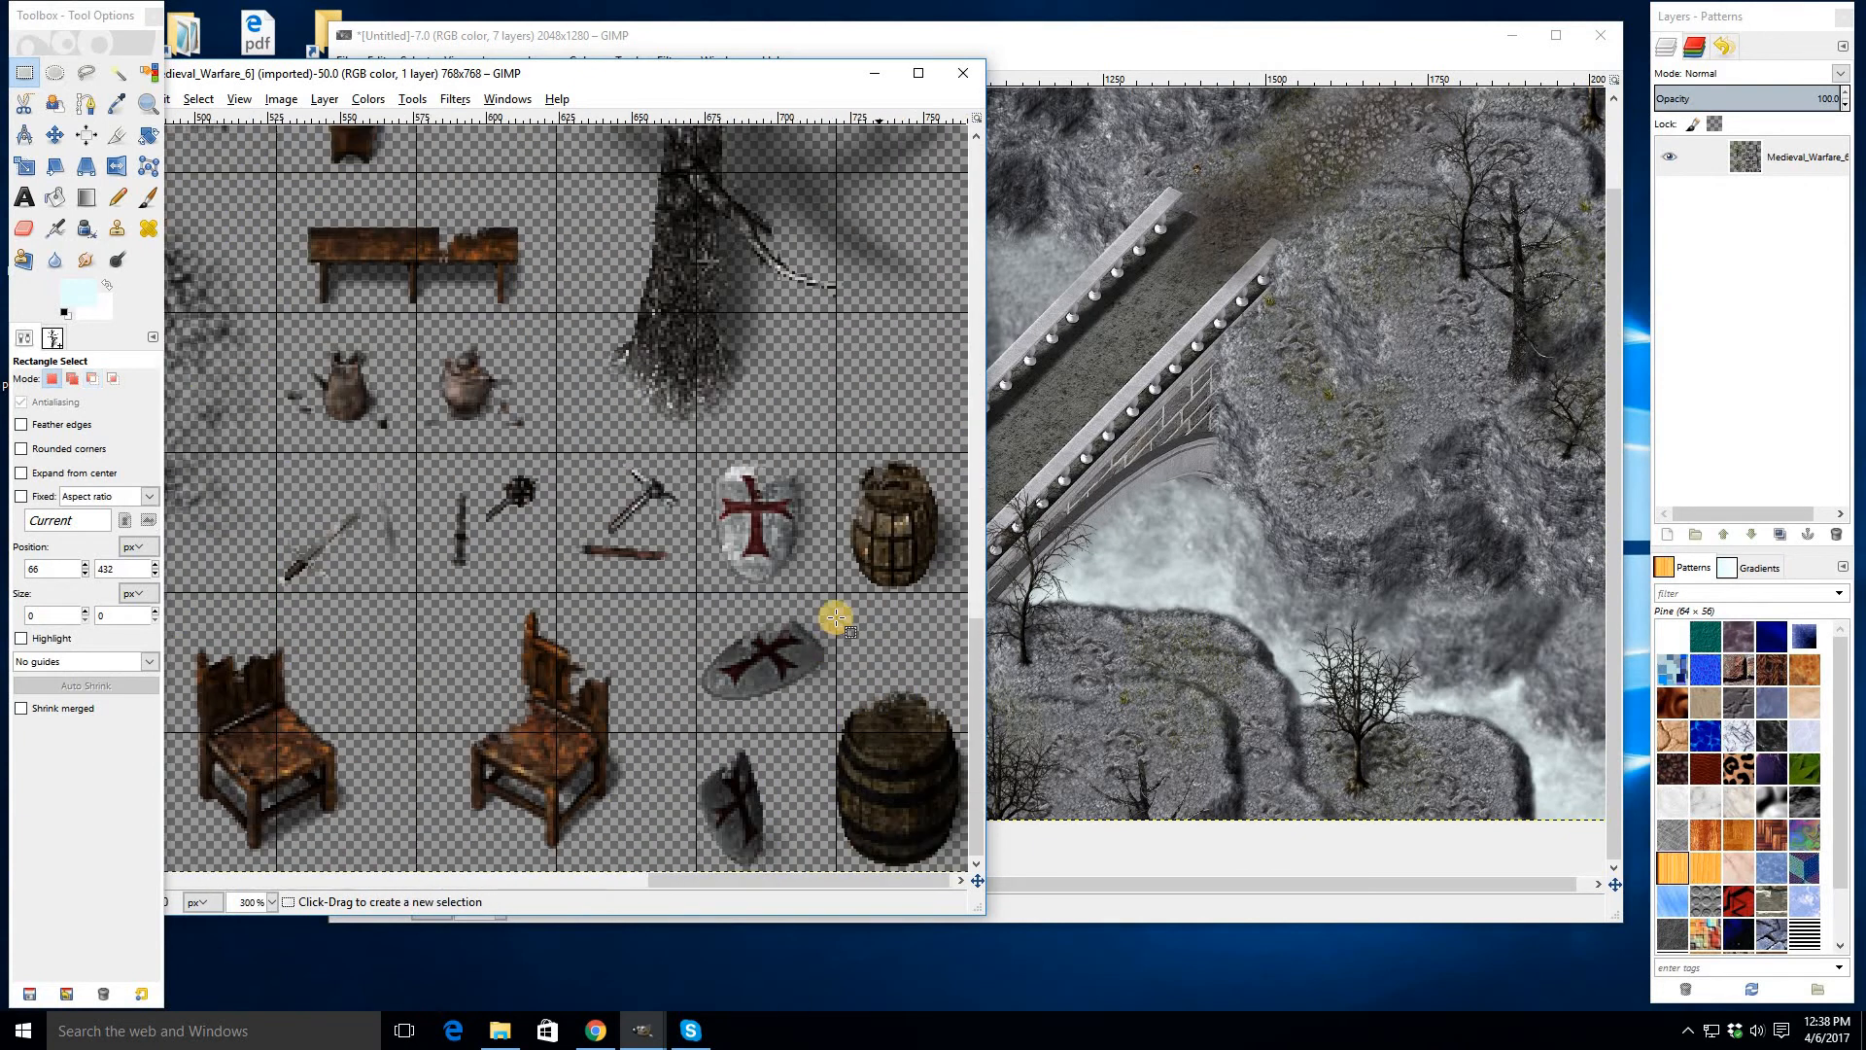
pyautogui.moveTo(834, 595); pyautogui.dragTo(971, 867)
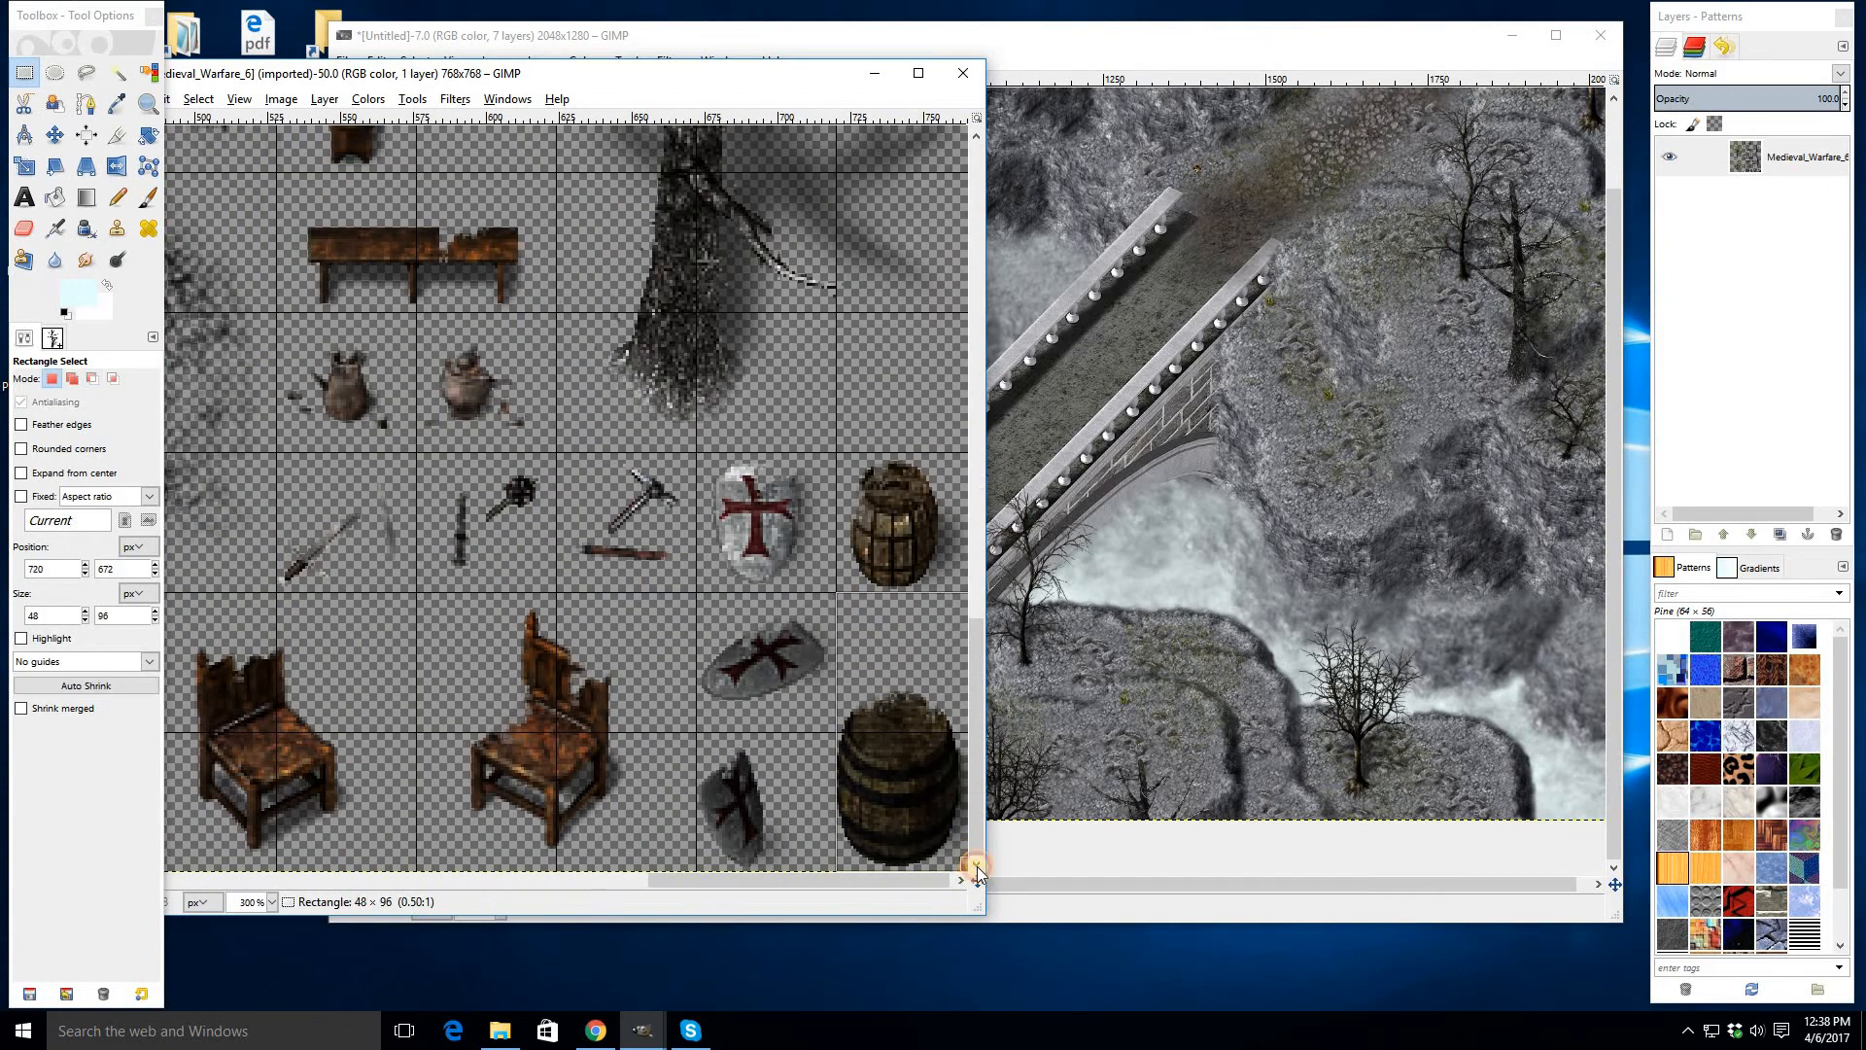
pyautogui.hotkey('ctrl', 'c')
# - Try pasting the barrel beside the bridge's lower end, then undo the paste
pyautogui.click(1178, 634)
pyautogui.keyDown('ctrl'); pyautogui.scroll(3, 603, 741); pyautogui.keyUp('ctrl')
pyautogui.hotkey('ctrl', 'v')
pyautogui.moveTo(971, 516); pyautogui.dragTo(871, 705)
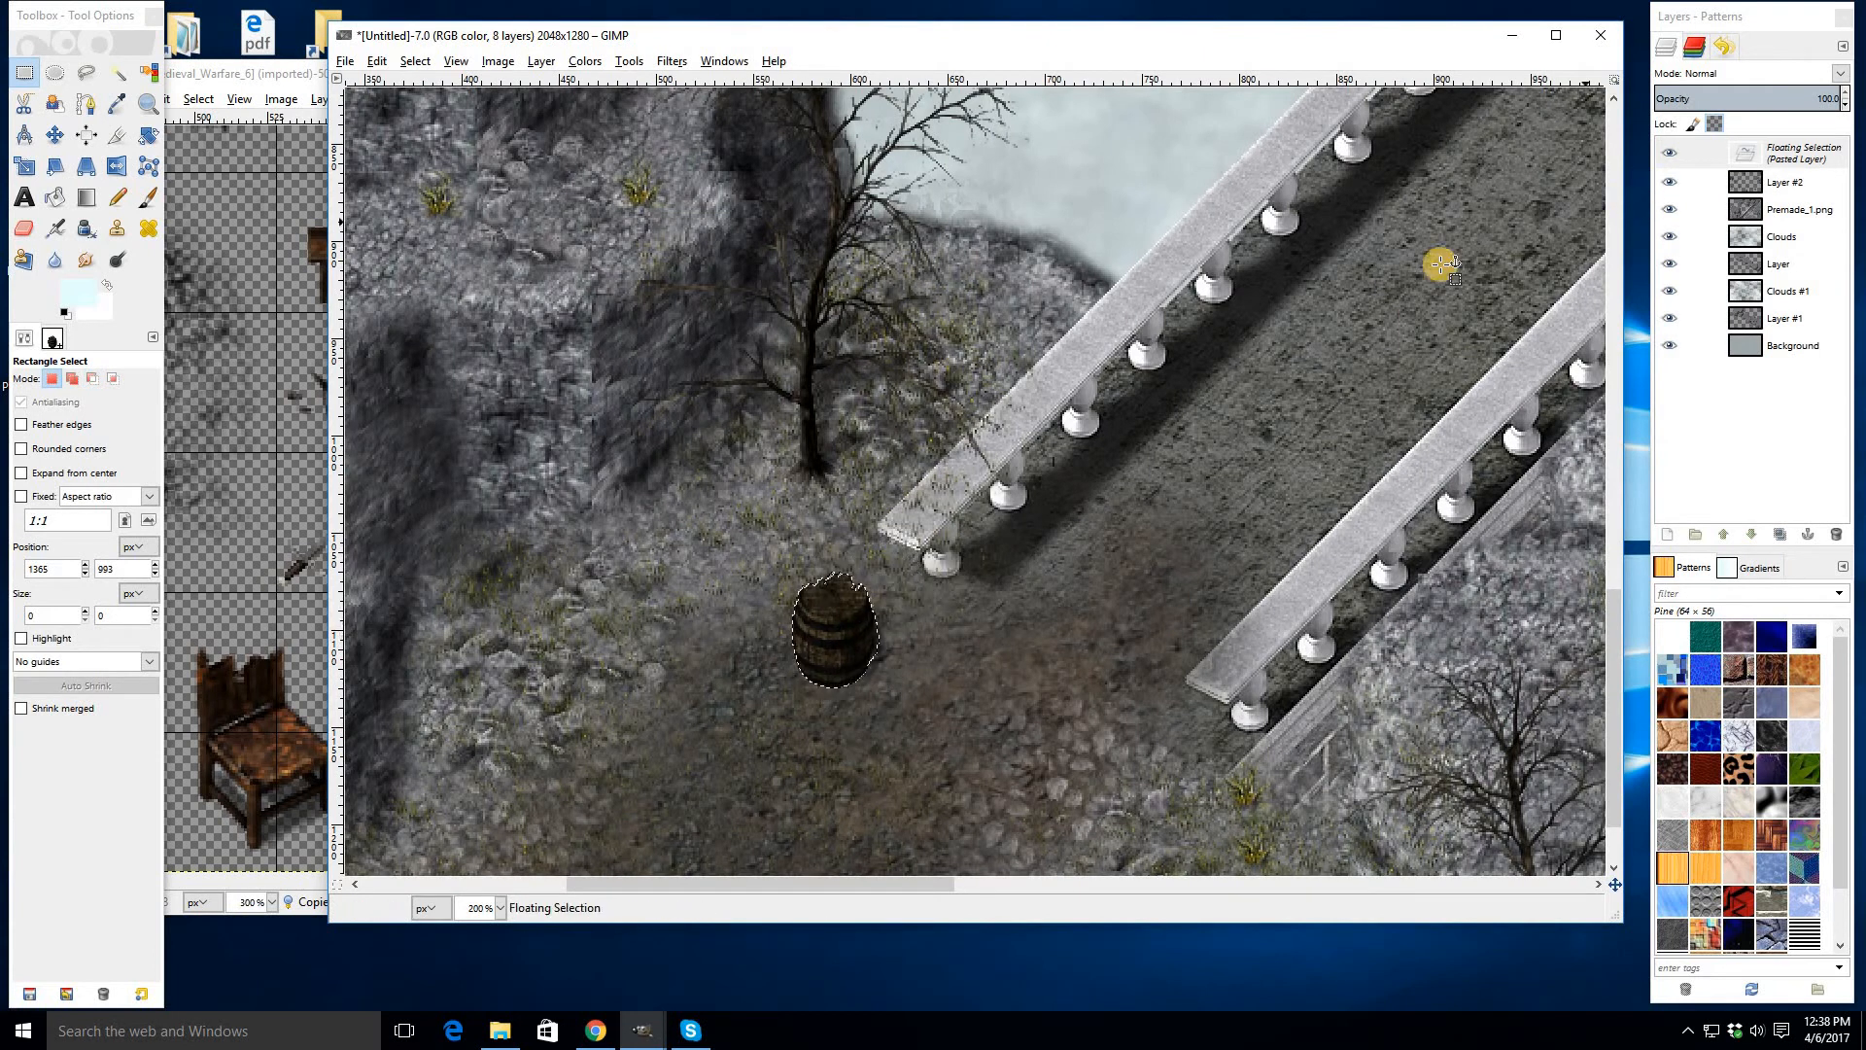
pyautogui.hotkey('ctrl', 'z')
pyautogui.hotkey('ctrl', 'z')
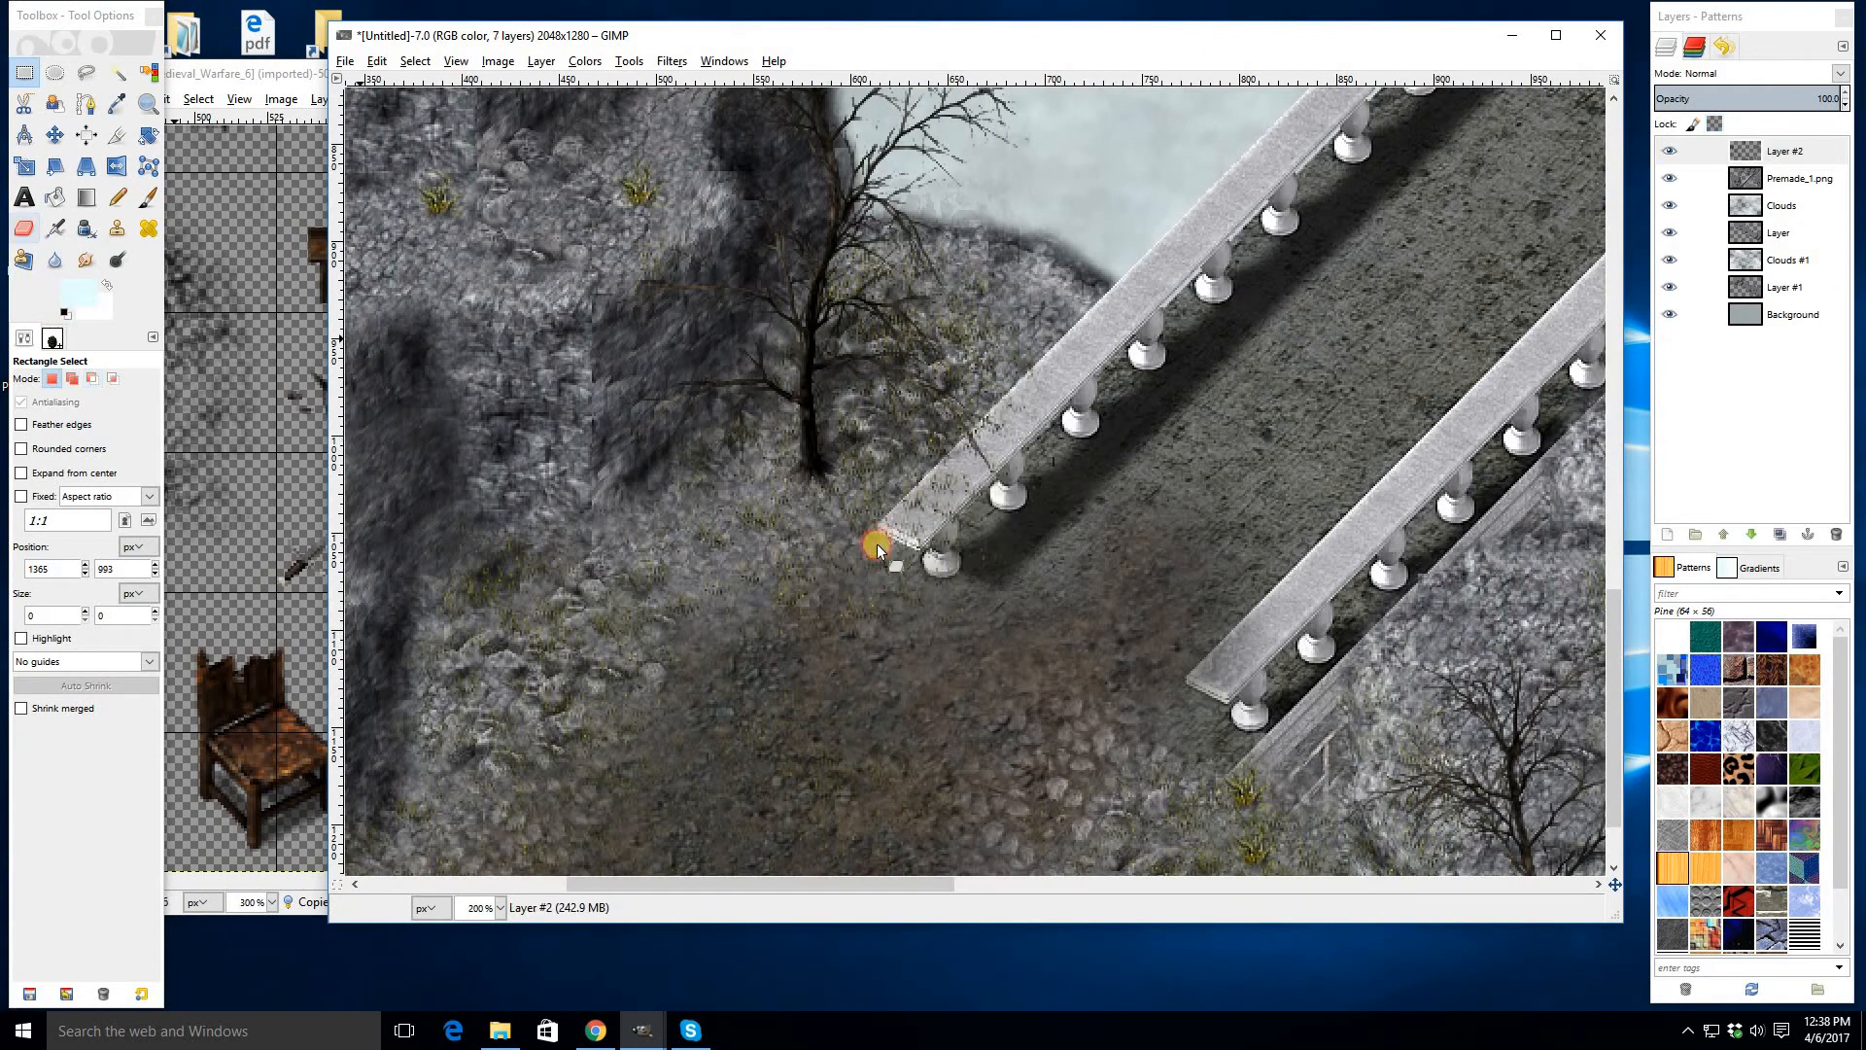
# - Paste the barrel again beside the bridge's lower end and anchor it
pyautogui.hotkey('shift', 'e')
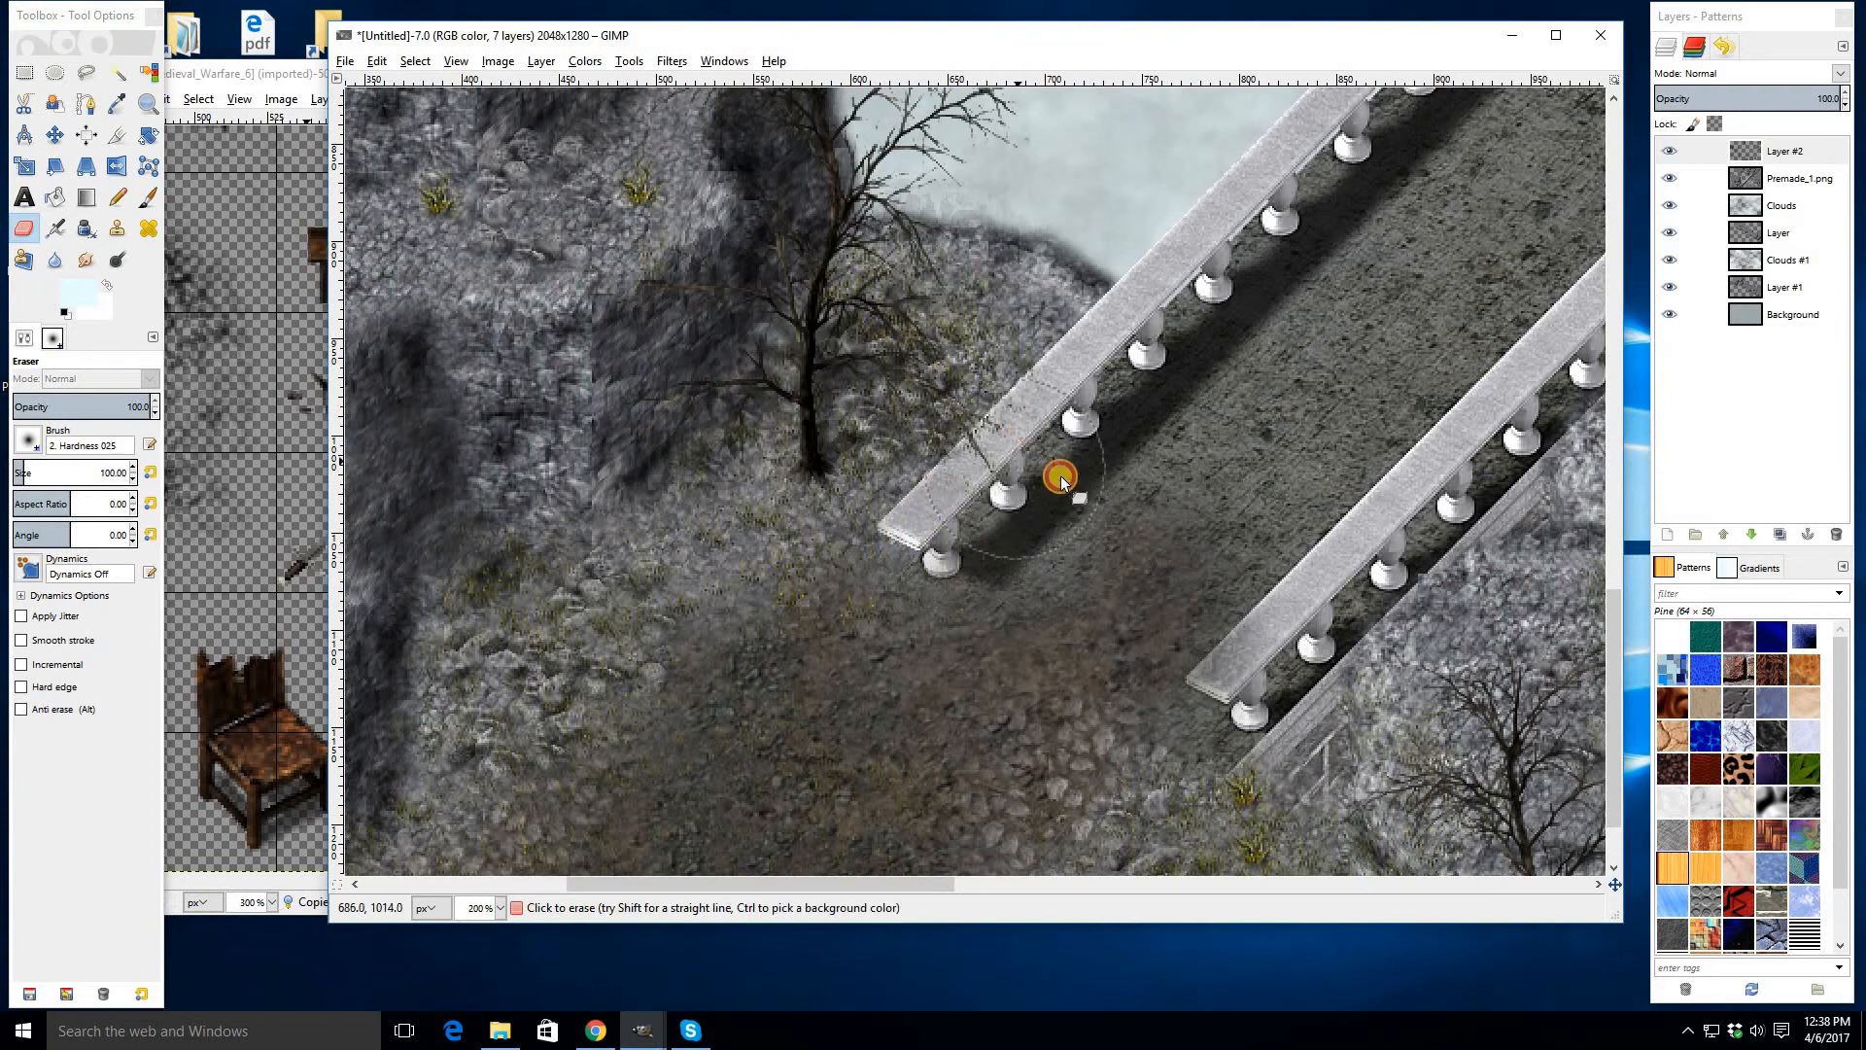
pyautogui.moveTo(1487, 199); pyautogui.dragTo(850, 821)
pyautogui.moveTo(1409, 175); pyautogui.dragTo(683, 679)
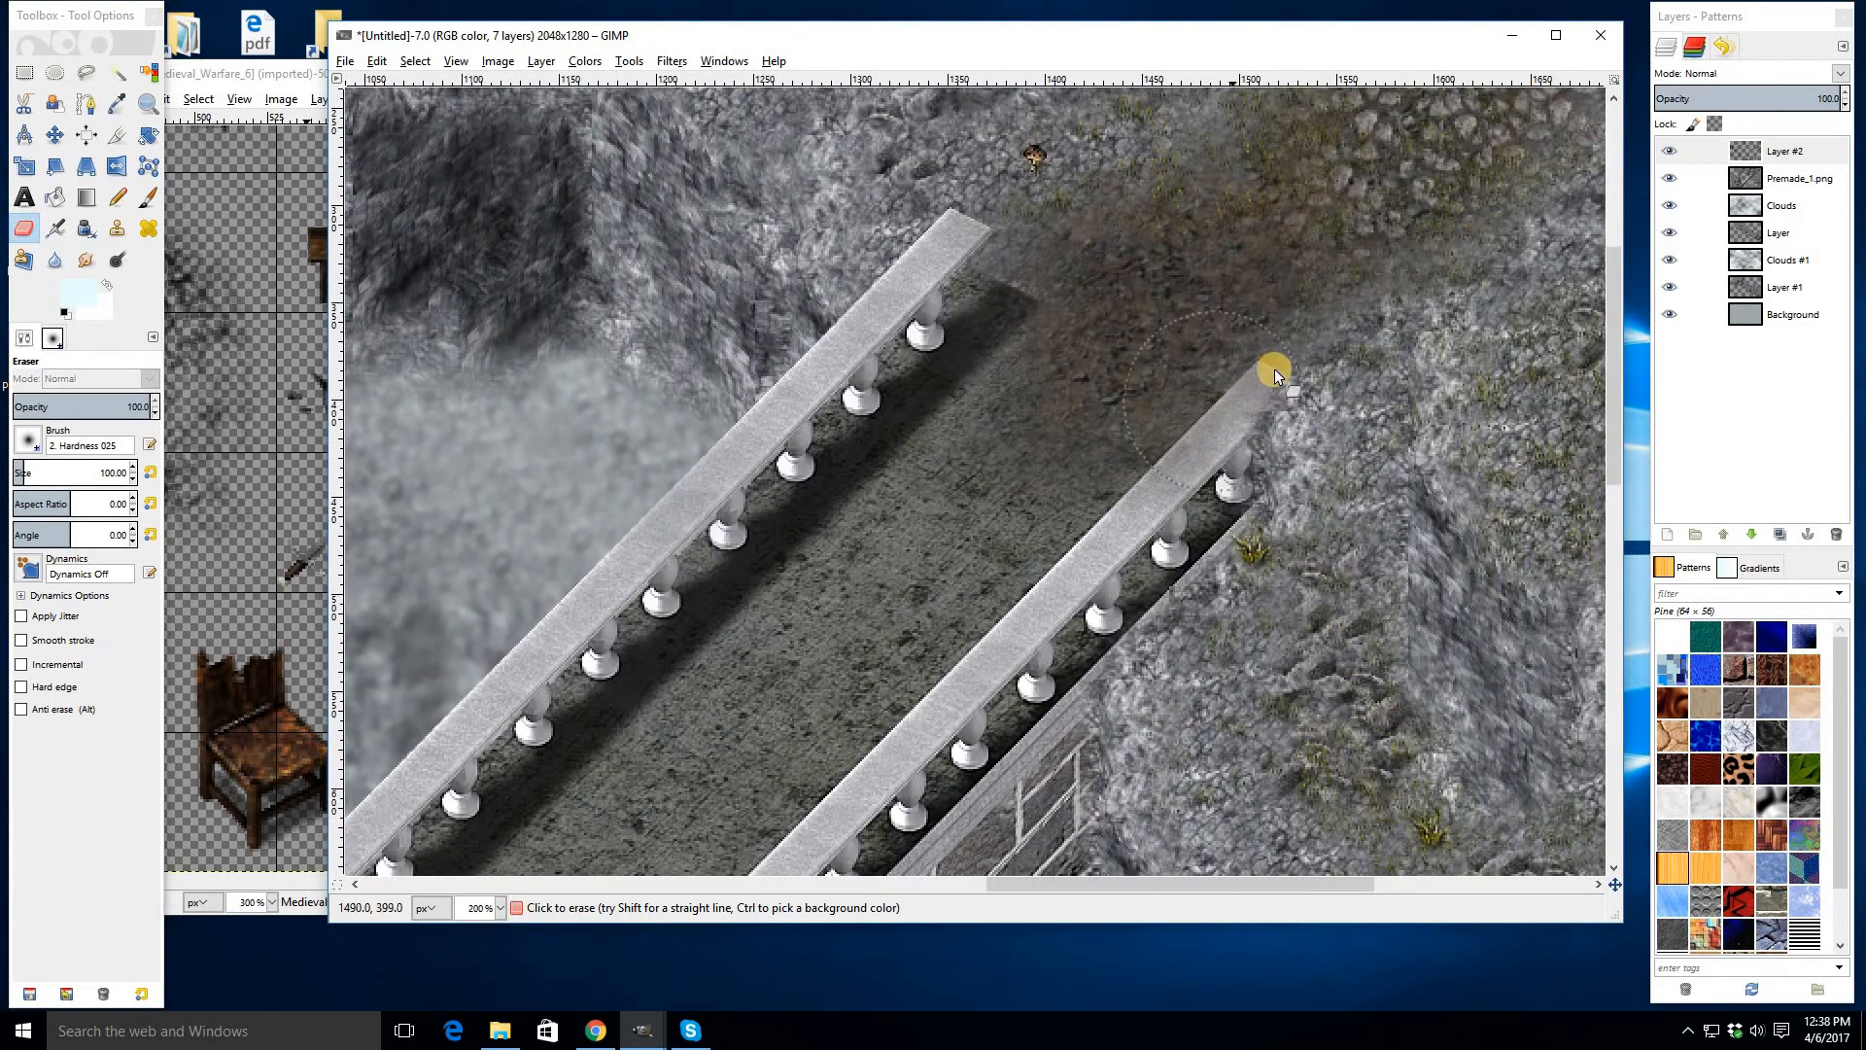
pyautogui.moveTo(807, 768); pyautogui.dragTo(1412, 142)
pyautogui.moveTo(875, 662); pyautogui.dragTo(1313, 432)
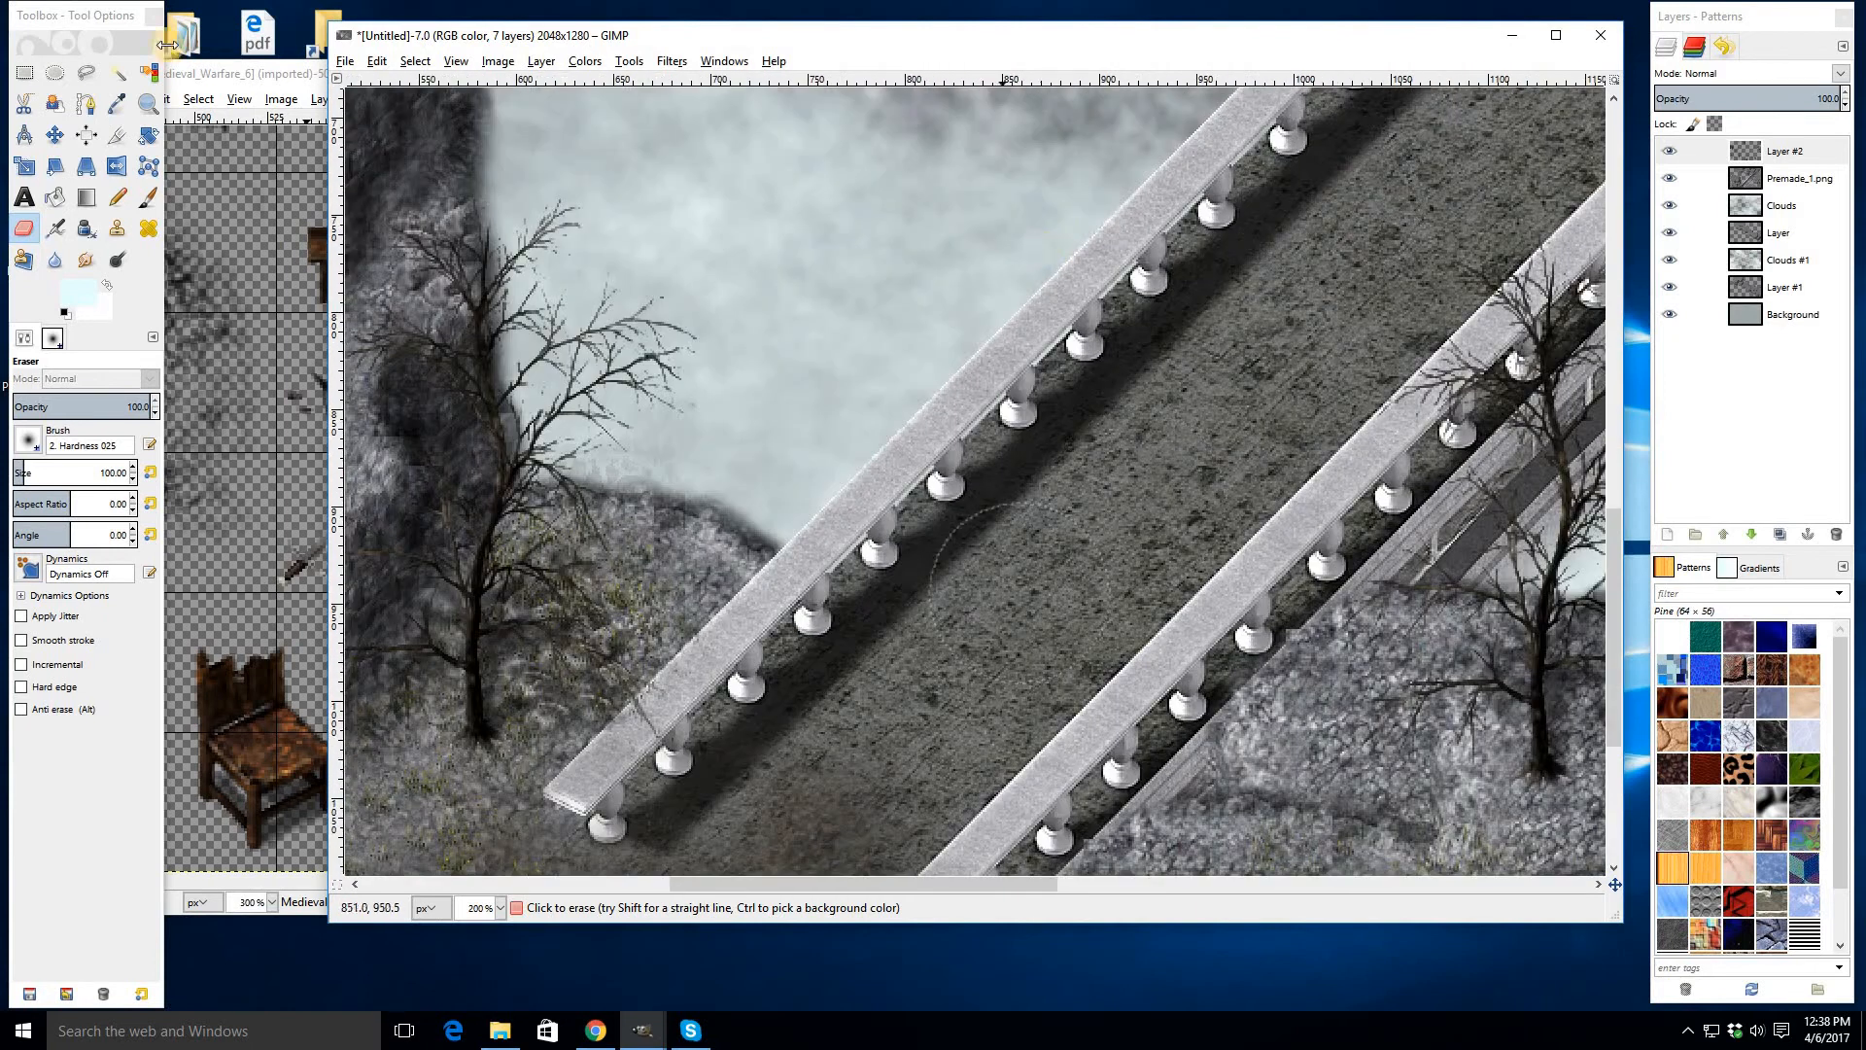
pyautogui.moveTo(604, 856)
pyautogui.mouseDown()
pyautogui.moveTo(928, 532)
pyautogui.moveTo(900, 578)
pyautogui.moveTo(951, 624)
pyautogui.mouseUp()
pyautogui.press('r')
pyautogui.hotkey('ctrl', 'v')
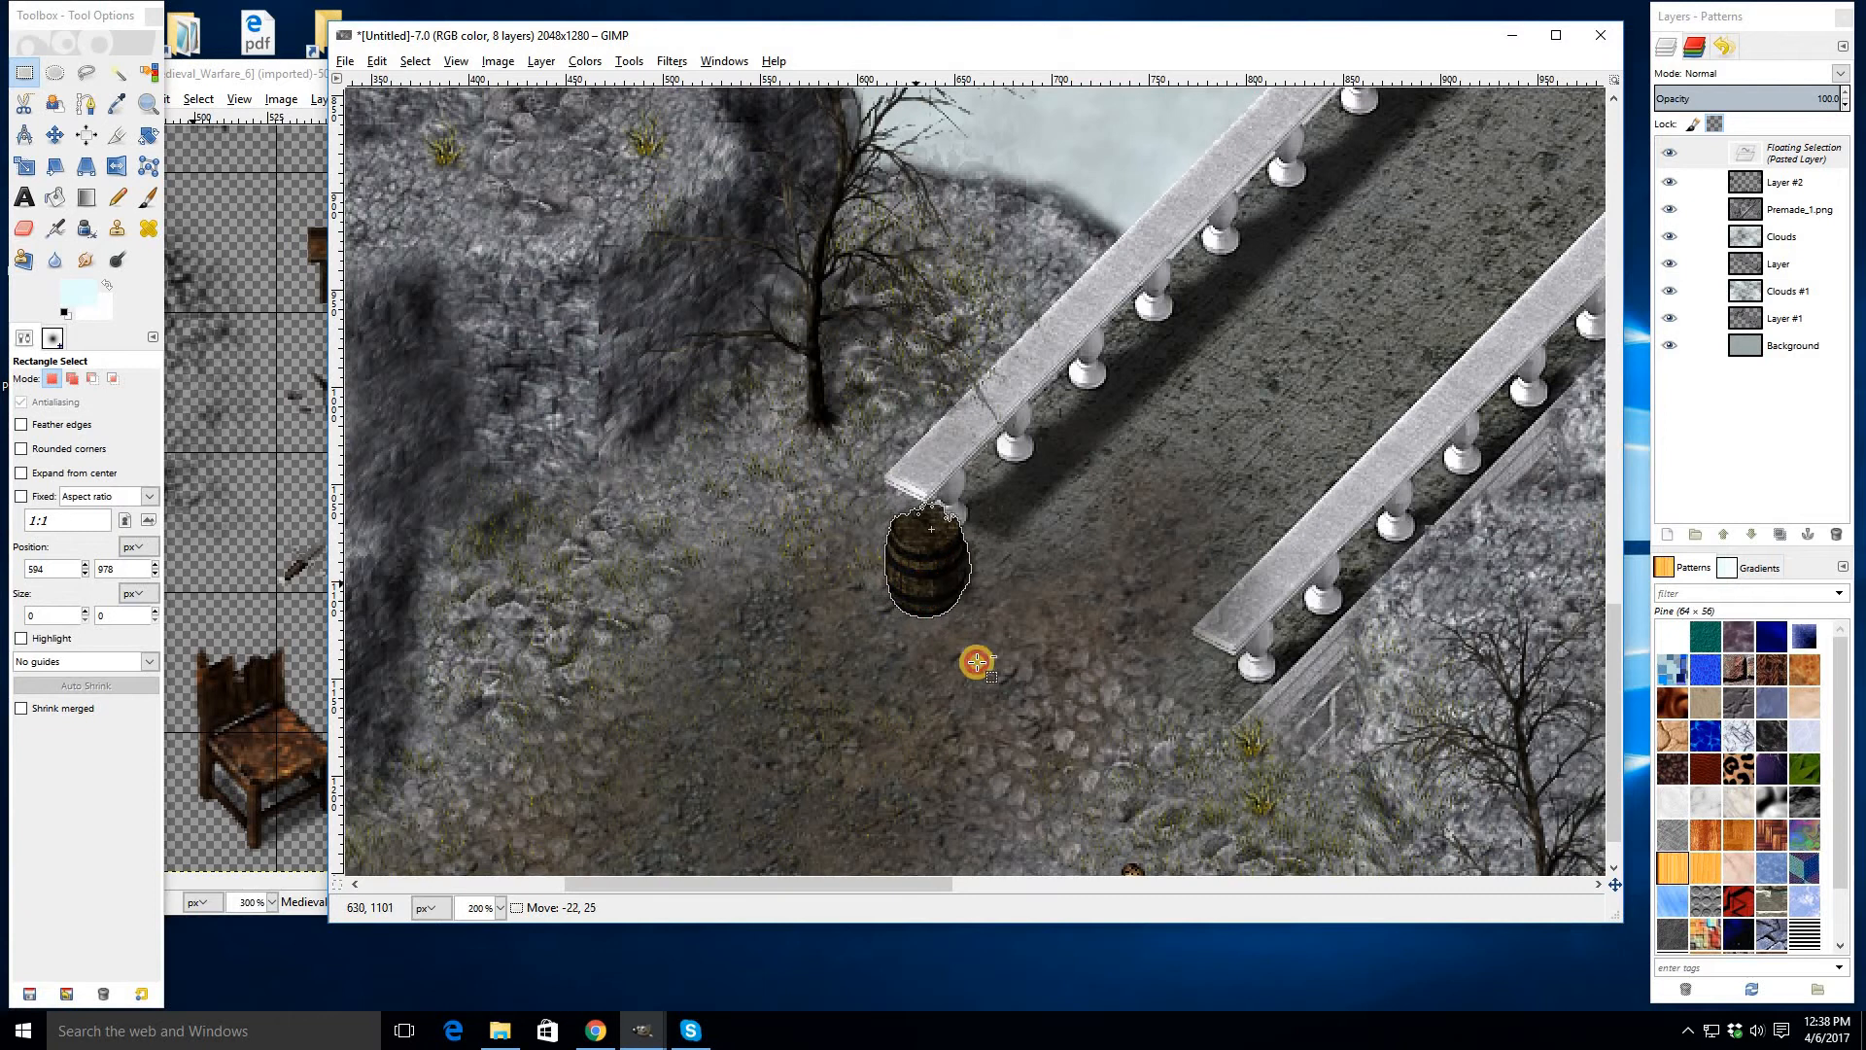
pyautogui.click(974, 556)
# - Try pasting a second barrel at the upper end of the bridge's right railing, then undo it
pyautogui.hotkey('ctrl', 'v')
pyautogui.moveTo(974, 556); pyautogui.dragTo(1156, 358)
pyautogui.click(950, 690)
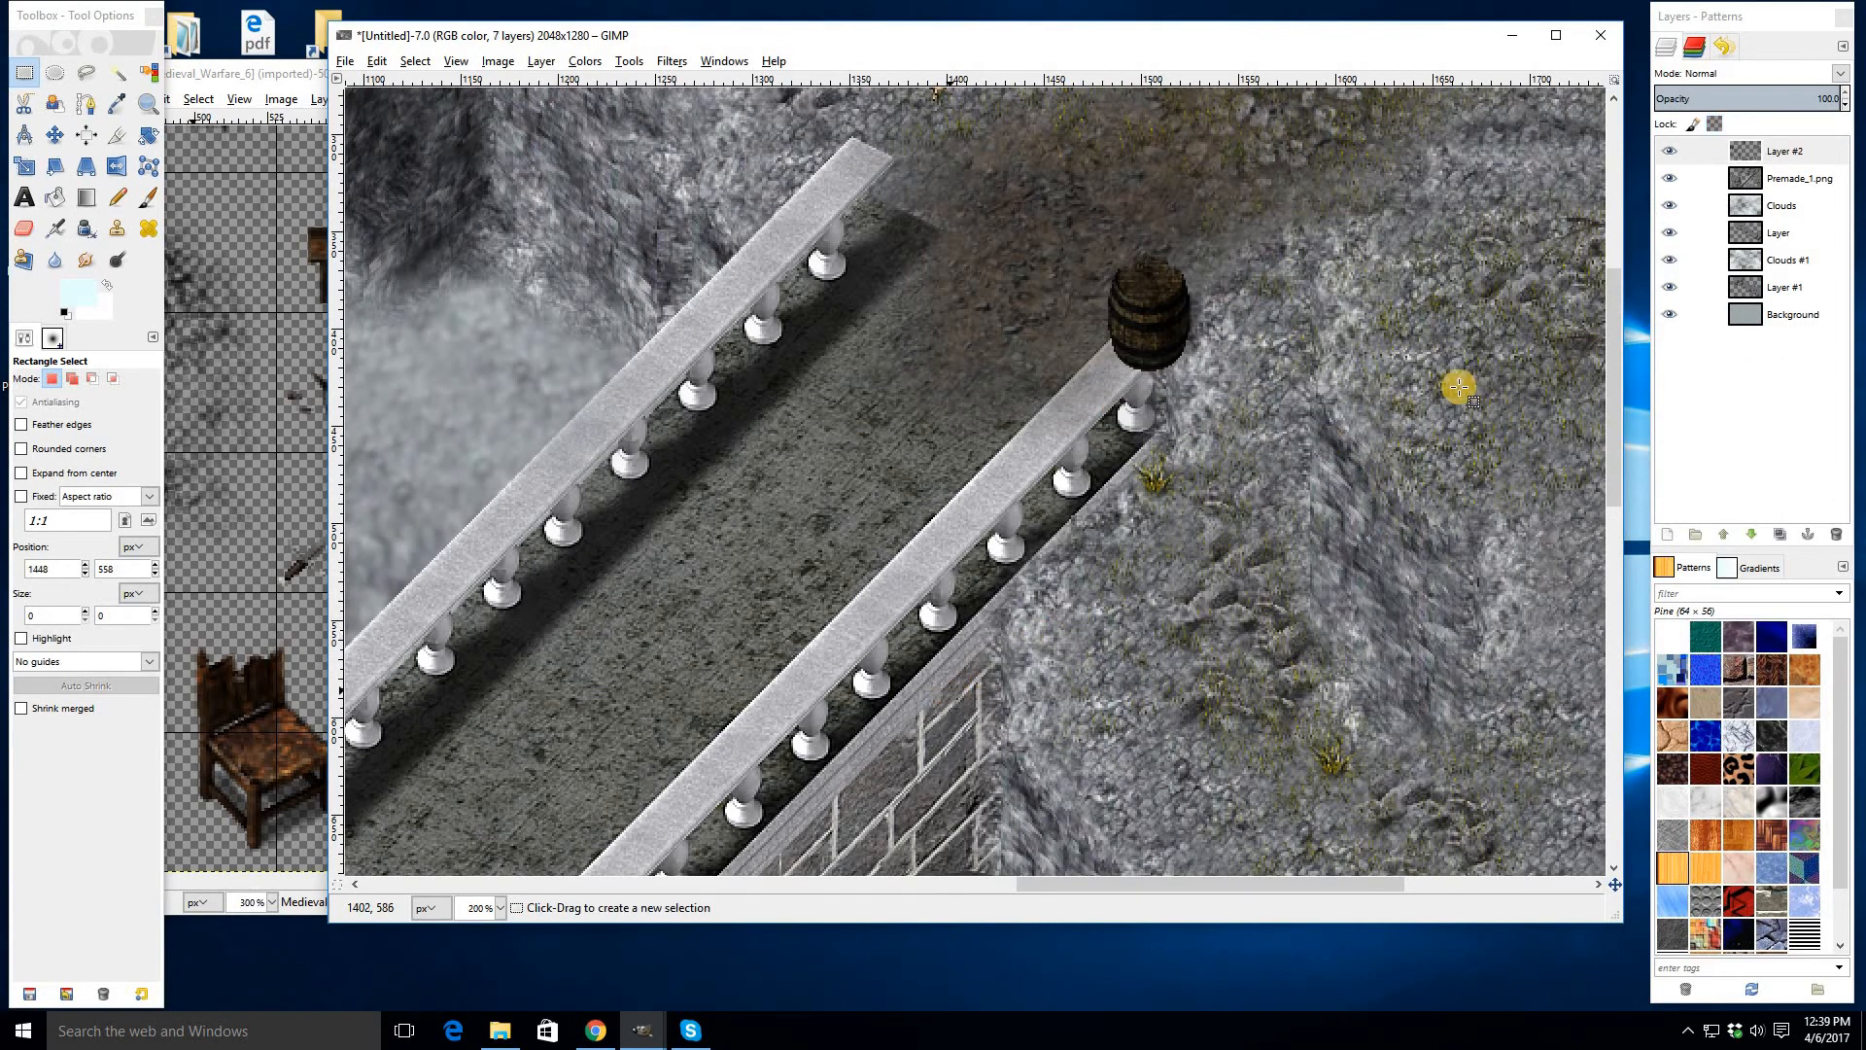
pyautogui.scroll(-4, 1459, 387)
pyautogui.scroll(3, 1245, 576)
pyautogui.scroll(-3, 1111, 661)
pyautogui.scroll(4, 1114, 653)
pyautogui.scroll(-2, 1116, 651)
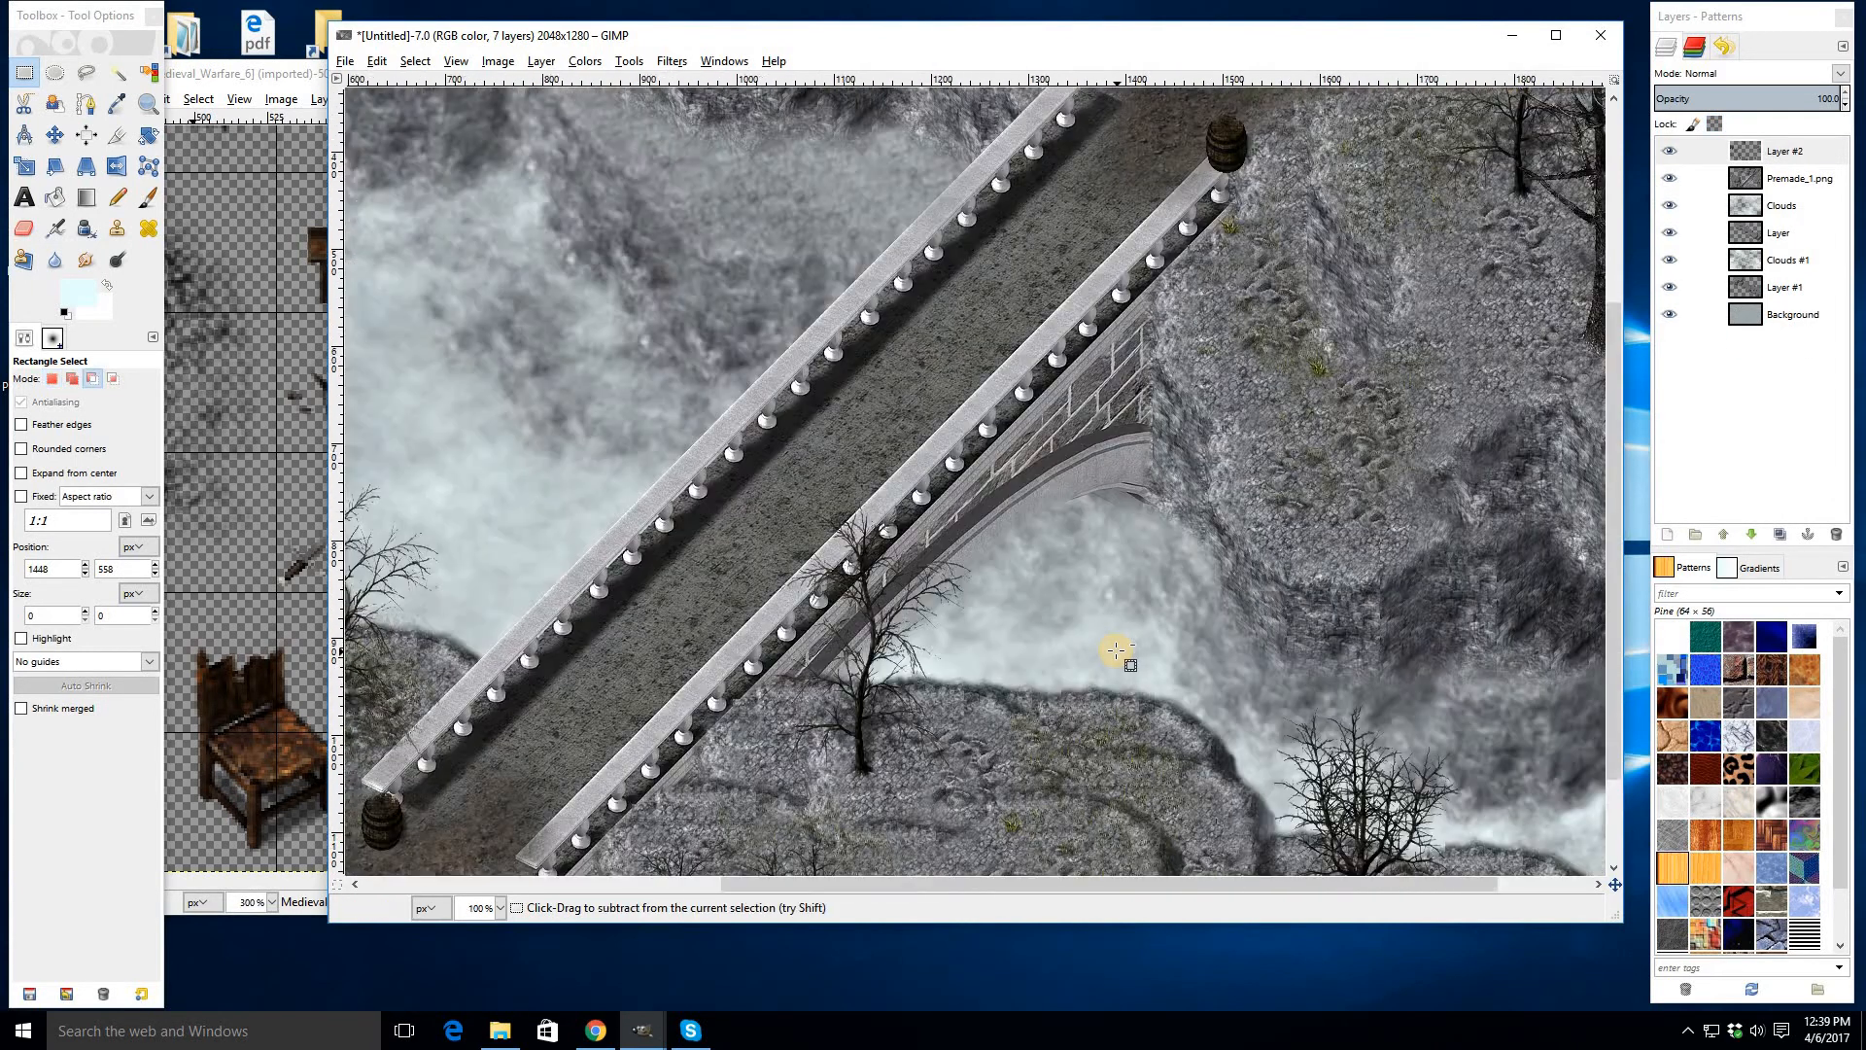
pyautogui.hotkey('ctrl', 'z')
pyautogui.hotkey('ctrl', 'z')
pyautogui.moveTo(992, 645); pyautogui.dragTo(1639, 273)
pyautogui.hotkey('ctrl', 'z')
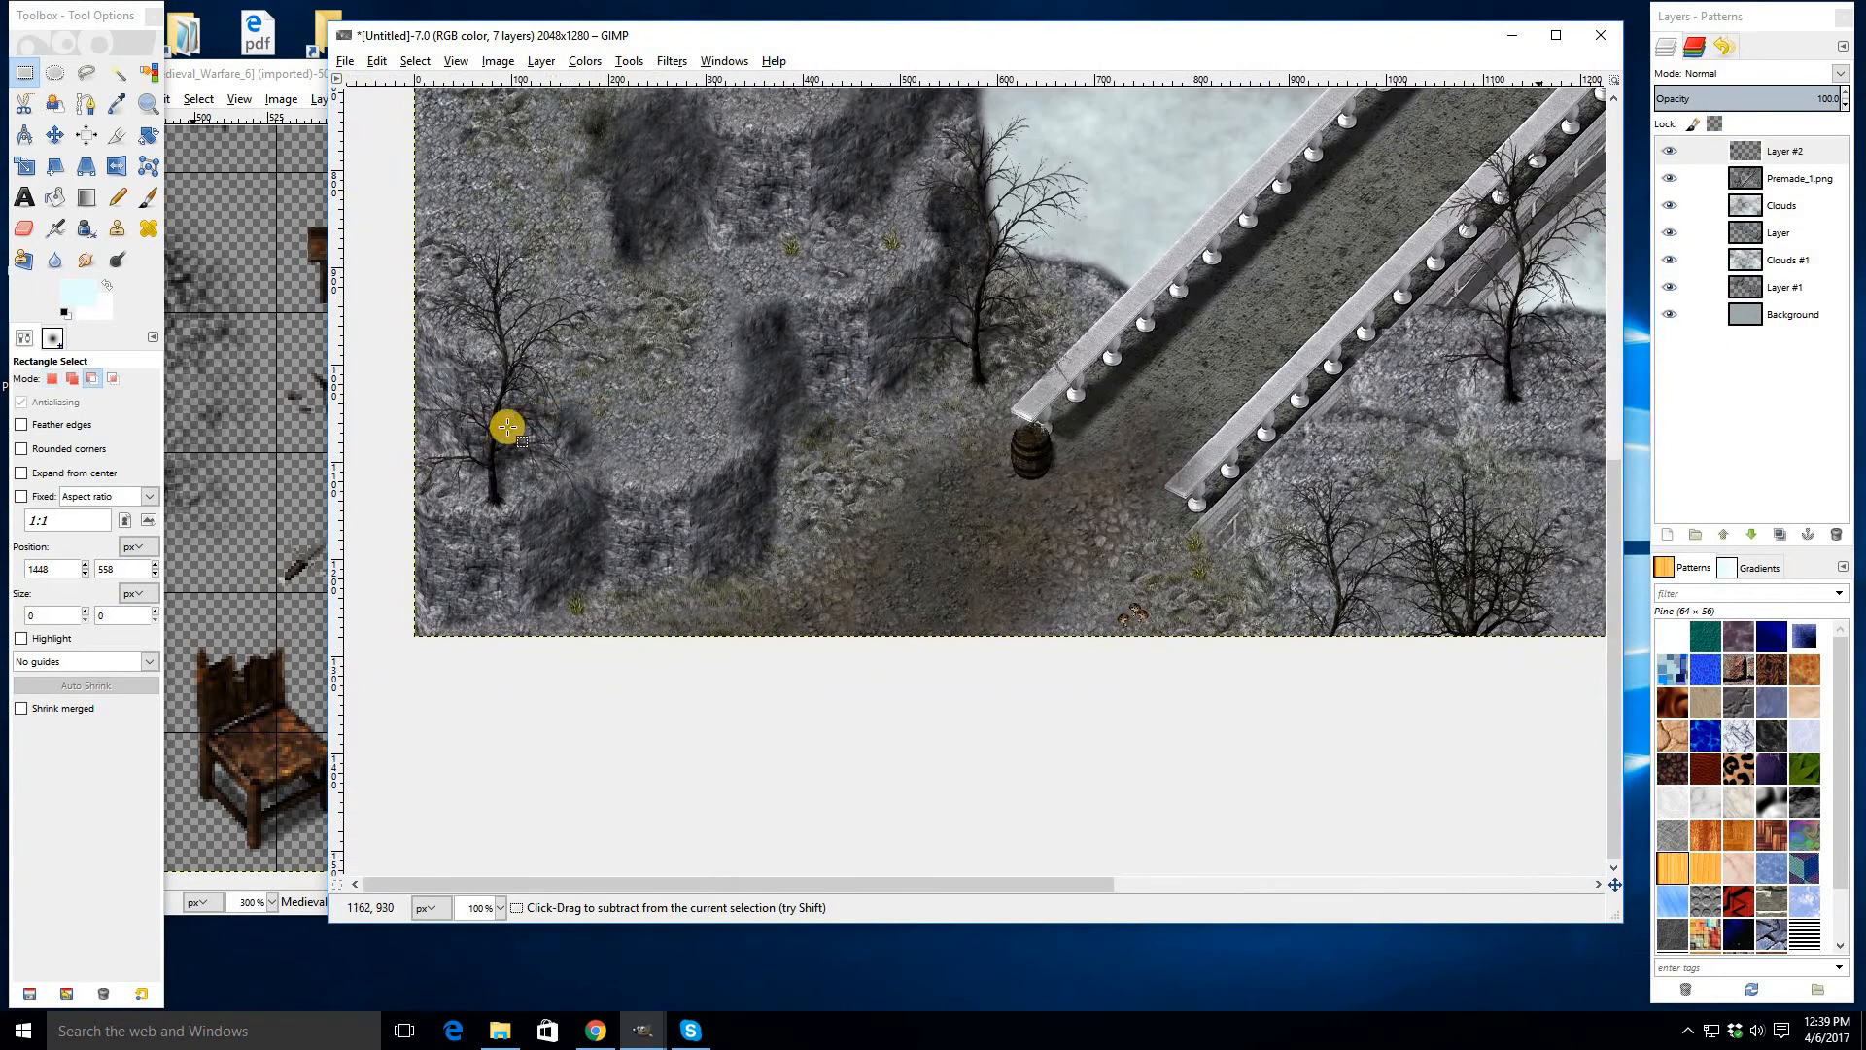
# - Copy the dark fallen shield from the Medieval_Warfare_6 image and paste it beside the barrel
pyautogui.click(282, 457)
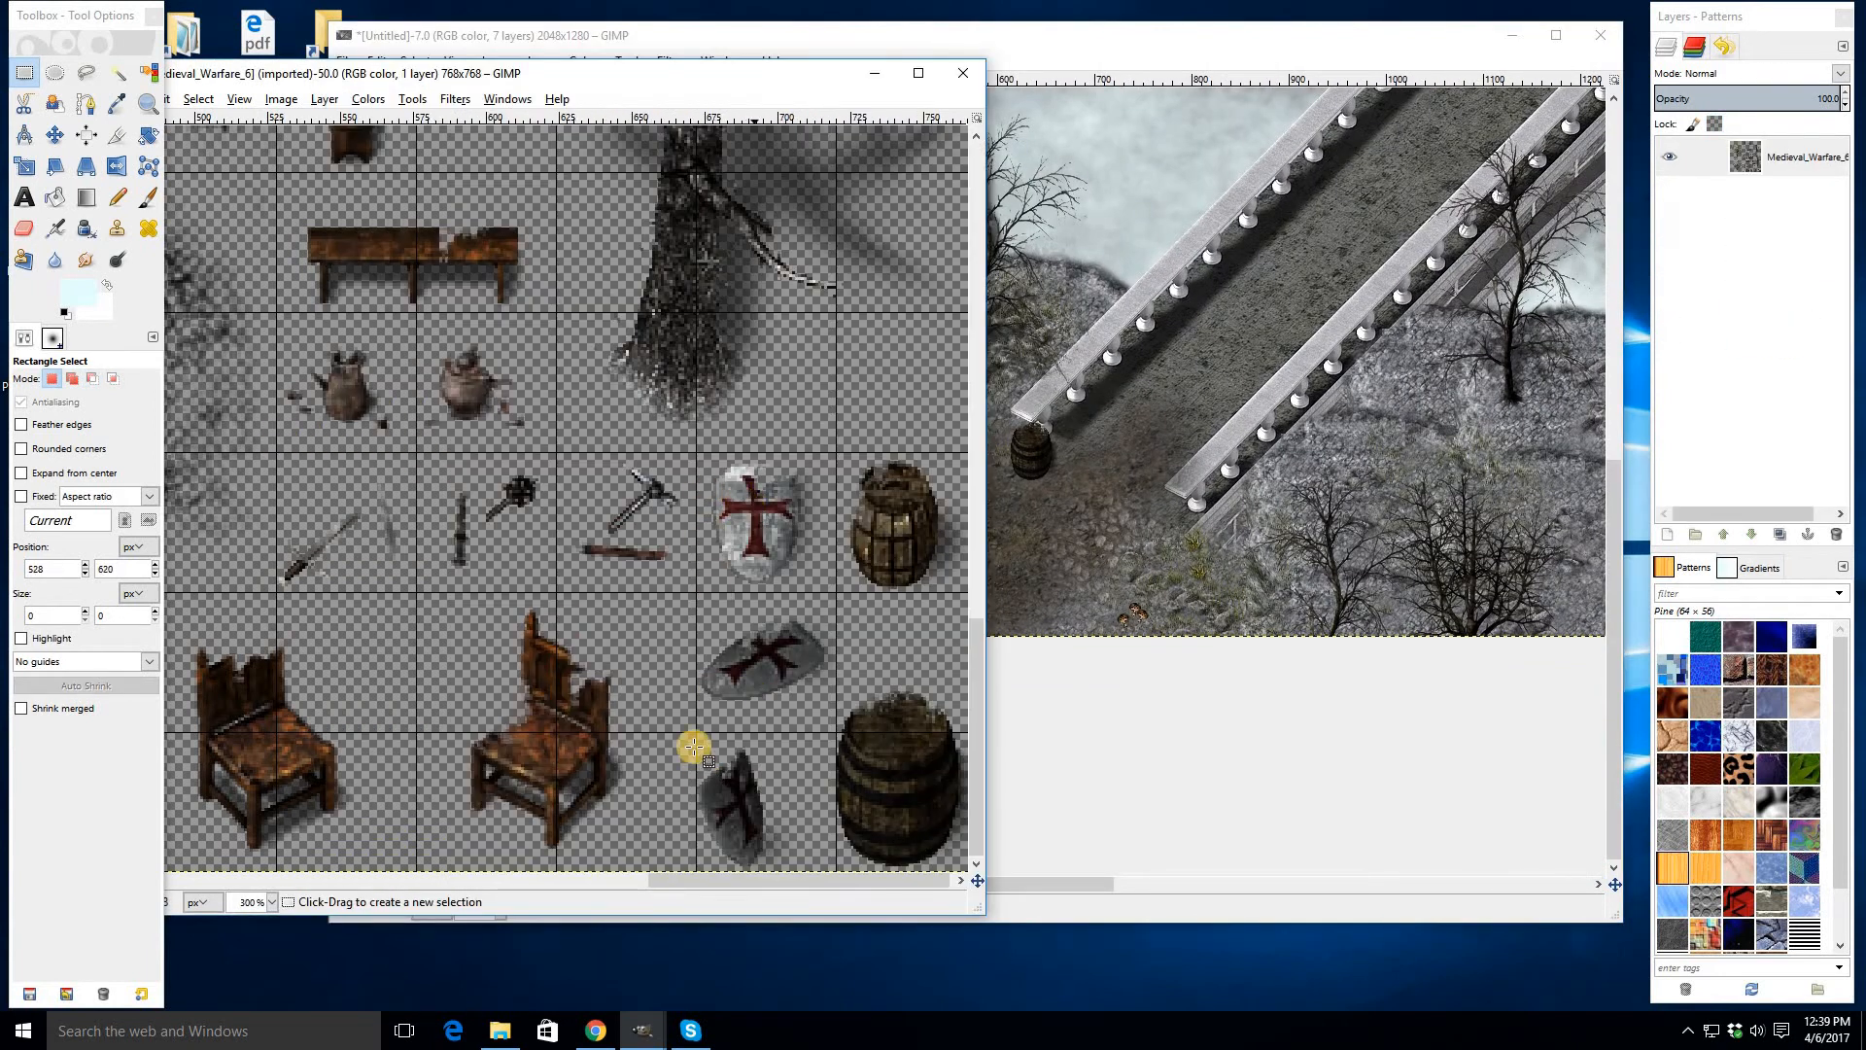
pyautogui.moveTo(698, 738); pyautogui.dragTo(835, 871)
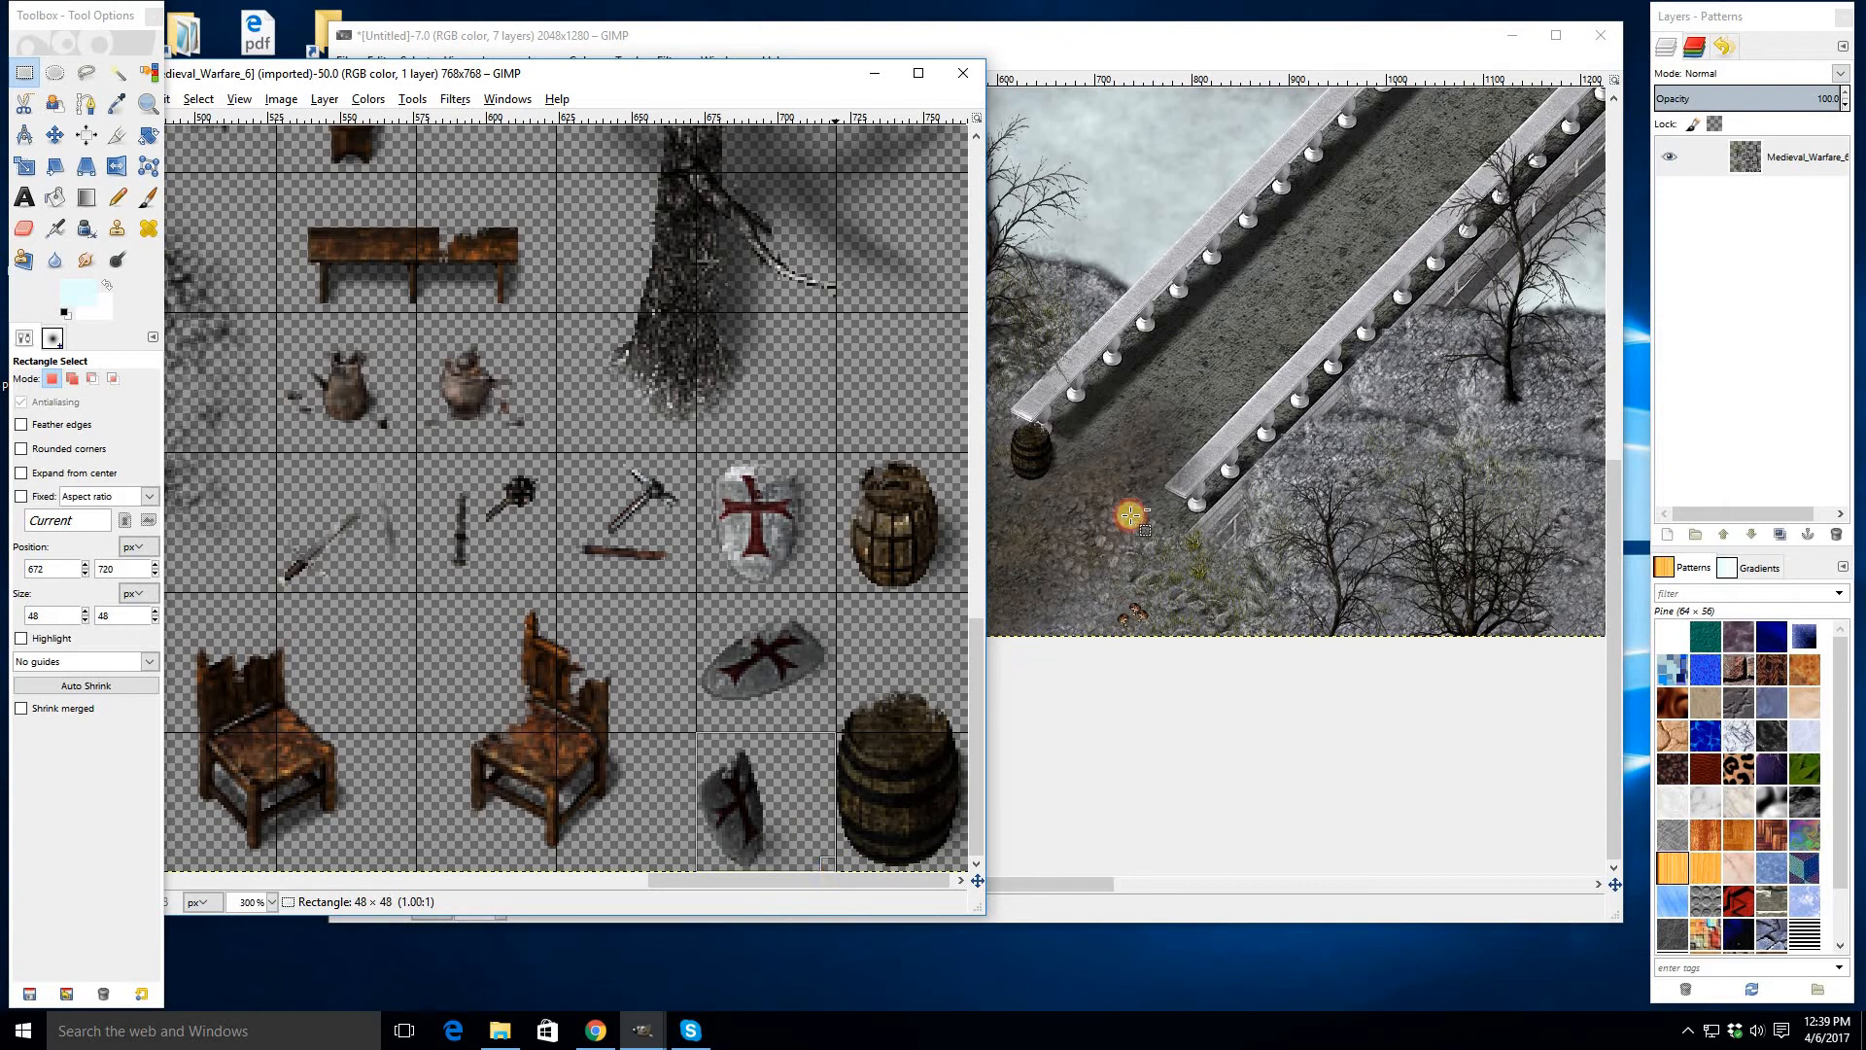
pyautogui.hotkey('ctrl', 'c')
pyautogui.click(967, 383)
pyautogui.hotkey('ctrl', 'v')
pyautogui.moveTo(995, 384); pyautogui.dragTo(1048, 486)
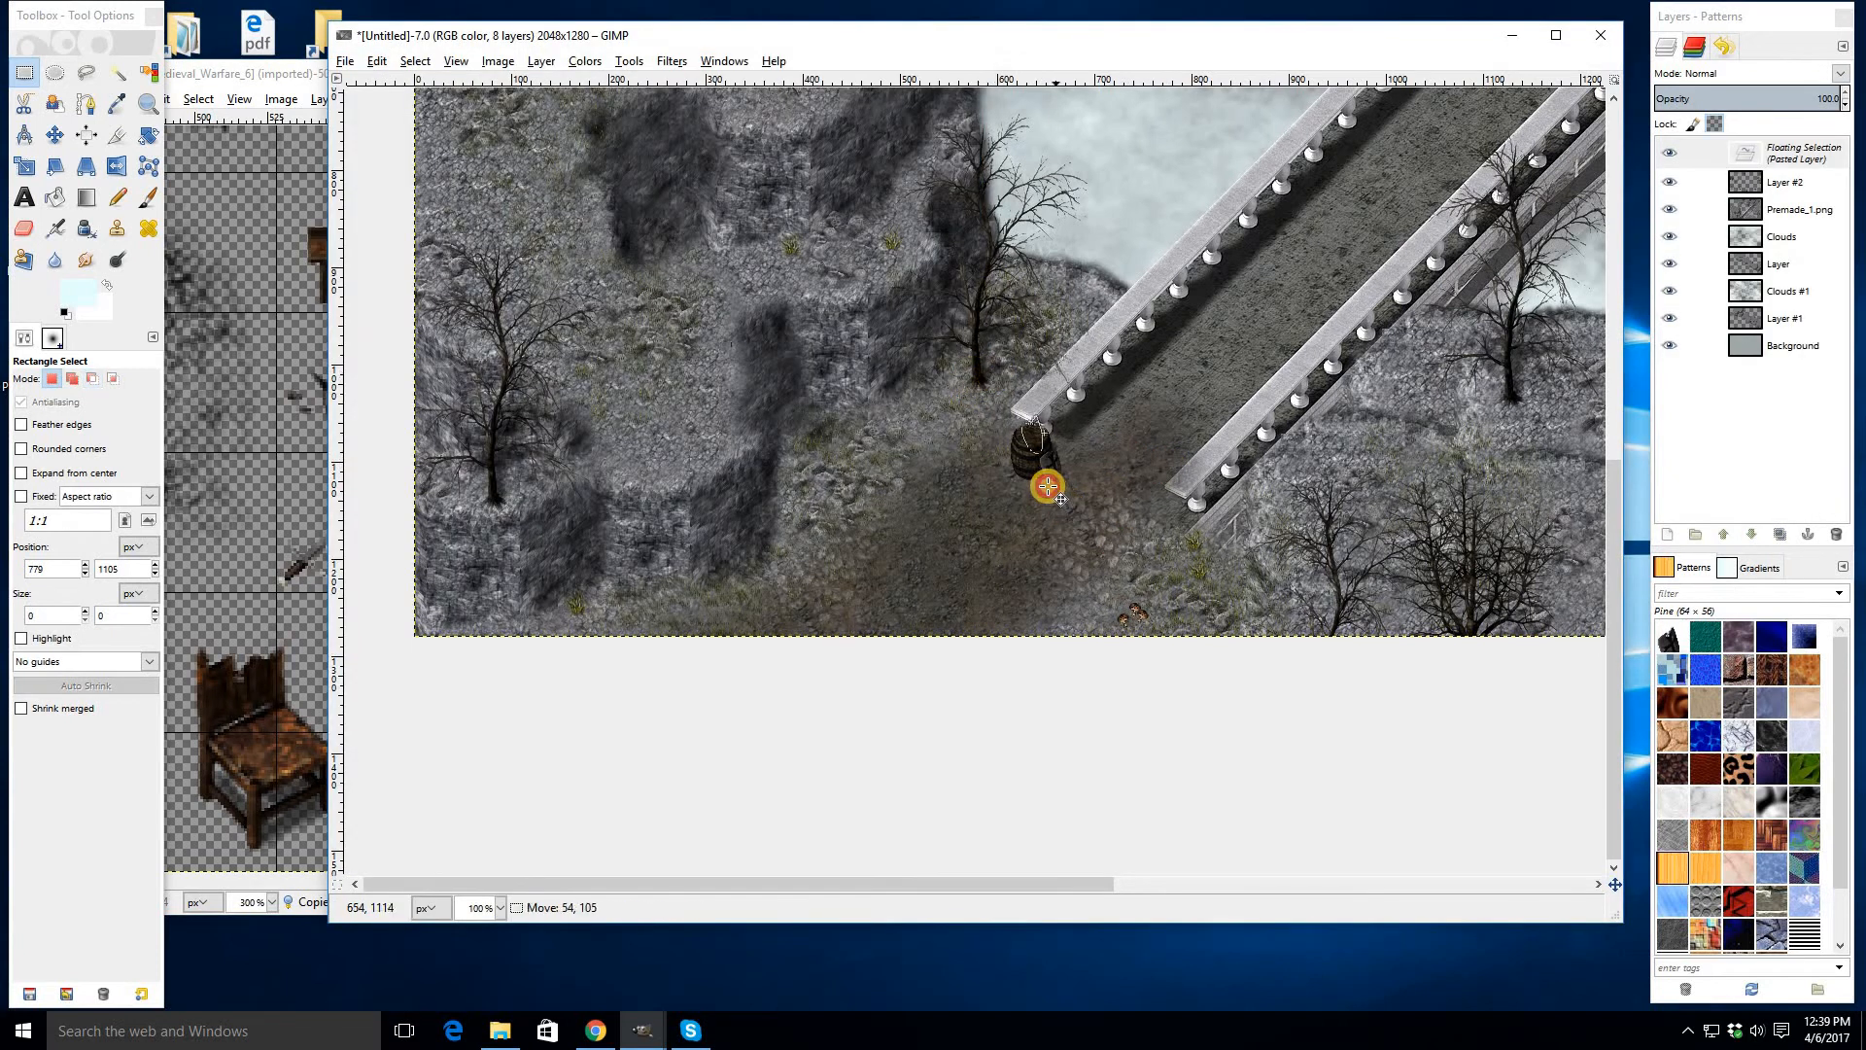
pyautogui.click(389, 499)
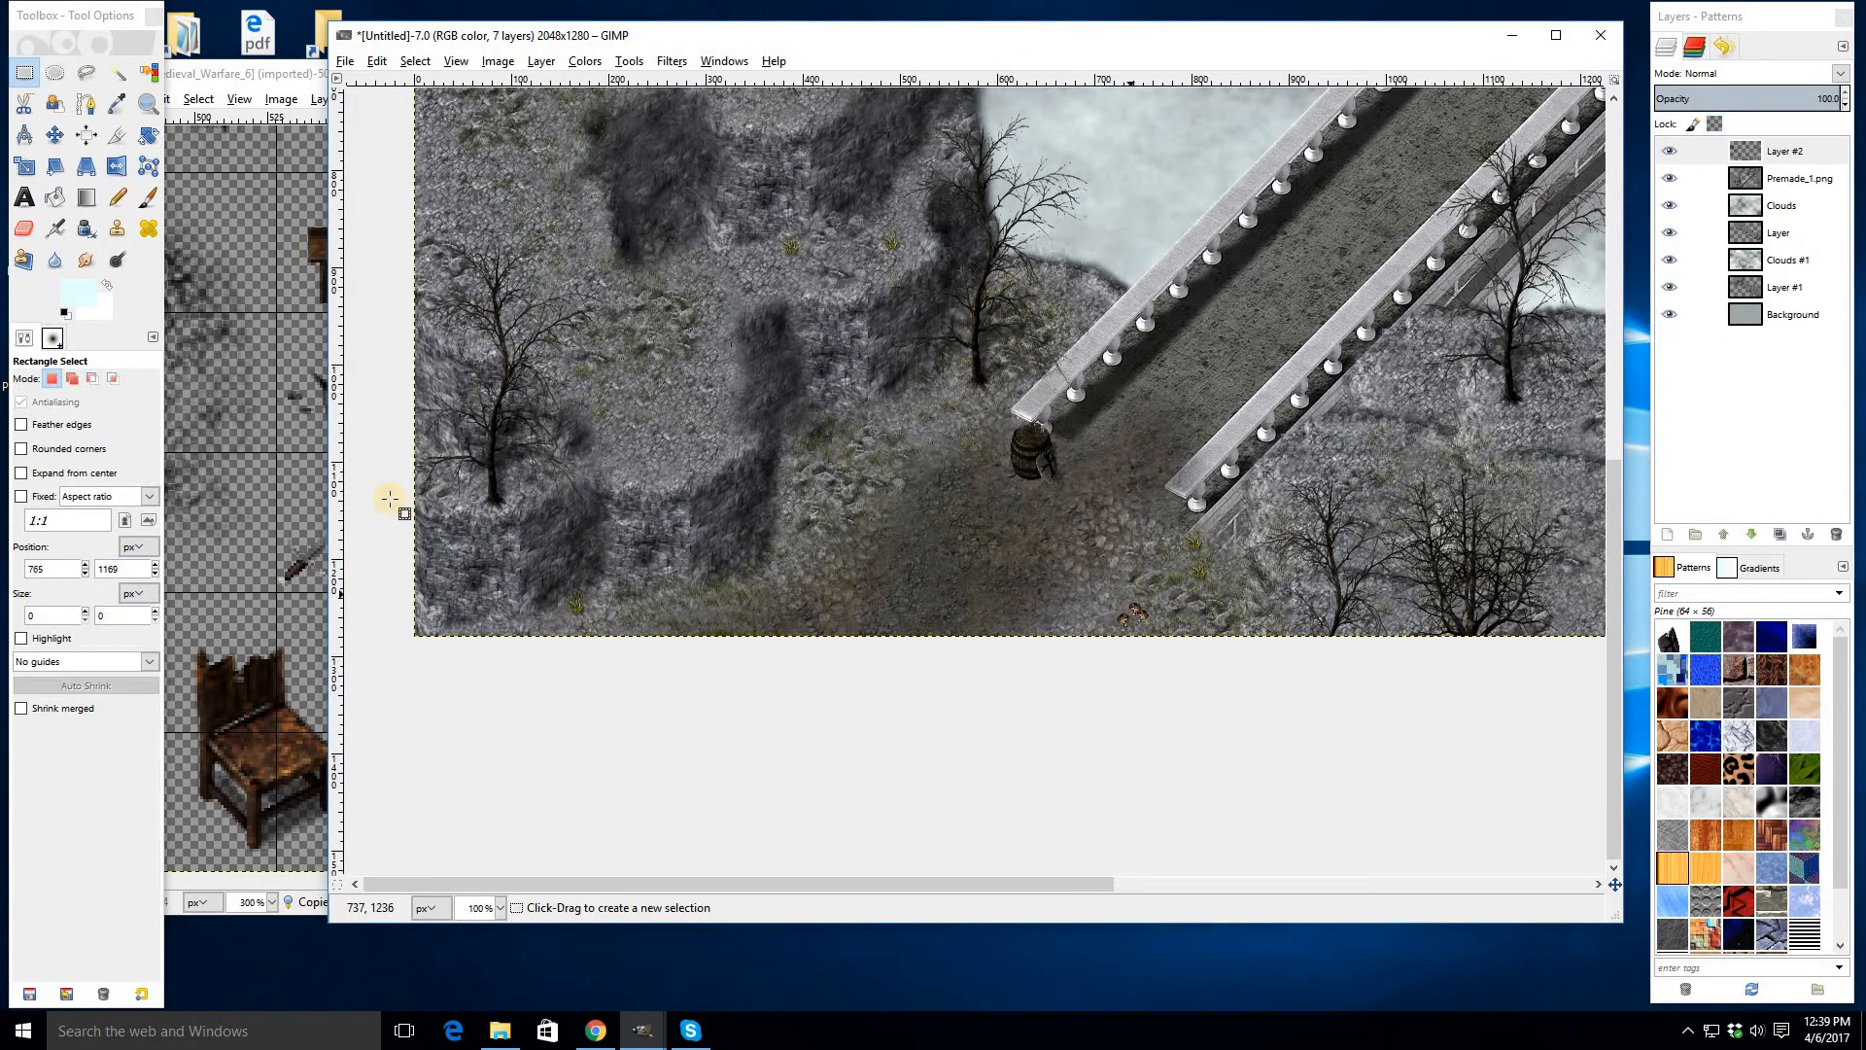
# - Paste the shield again on the ground left of the barrel and anchor it
pyautogui.click(297, 452)
pyautogui.moveTo(698, 597); pyautogui.dragTo(840, 737)
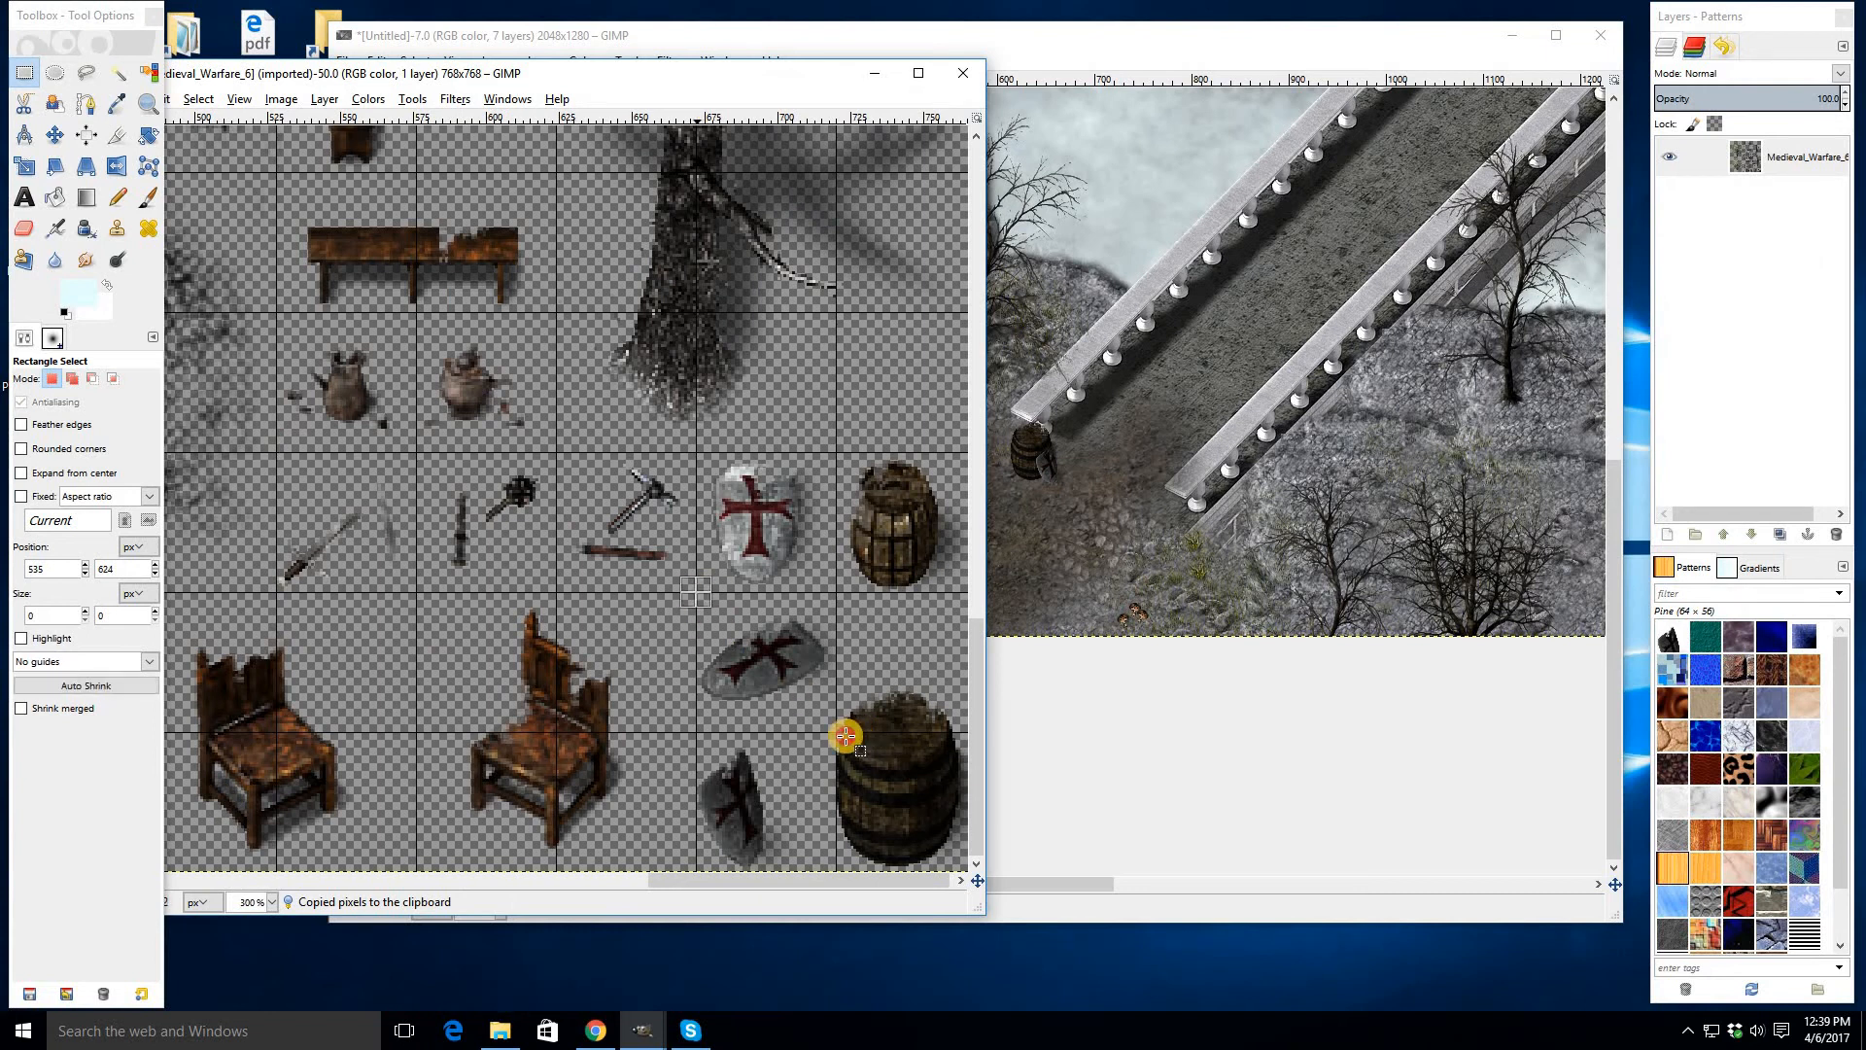
pyautogui.click(1149, 518)
pyautogui.hotkey('ctrl', 'v')
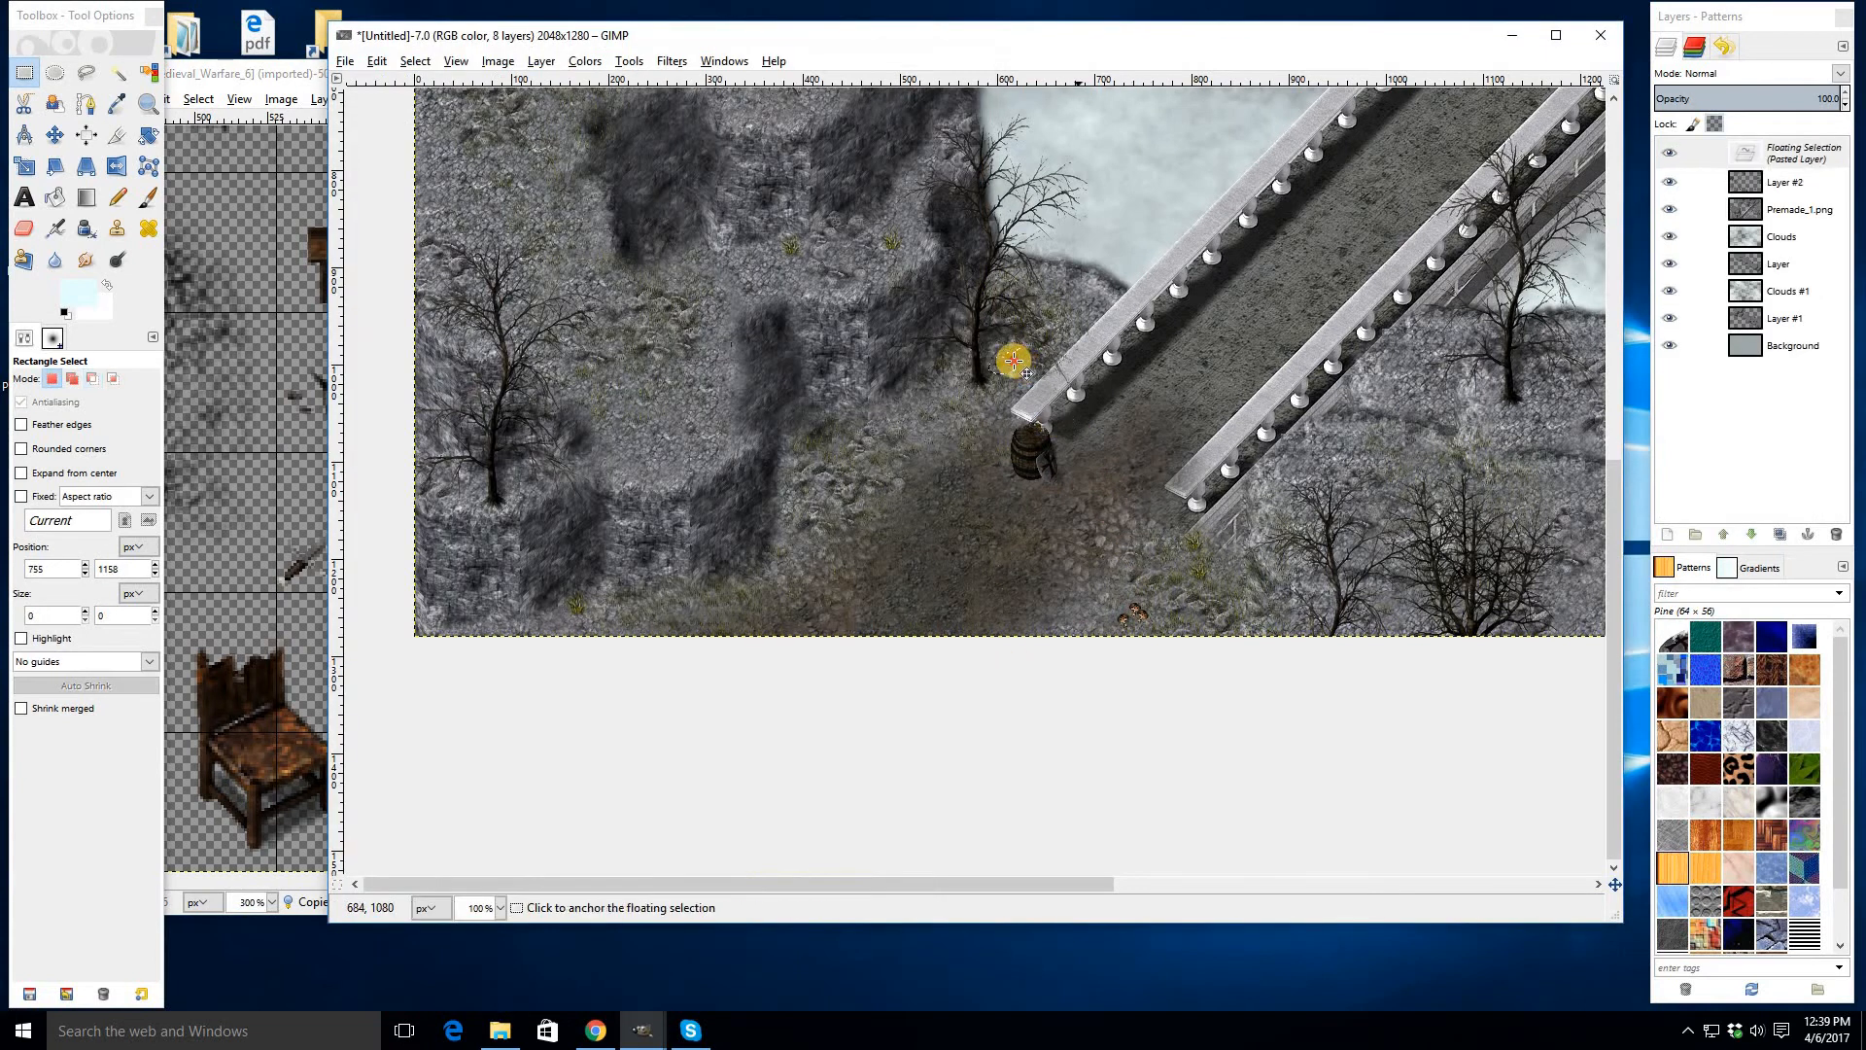
pyautogui.moveTo(1008, 359); pyautogui.dragTo(975, 449)
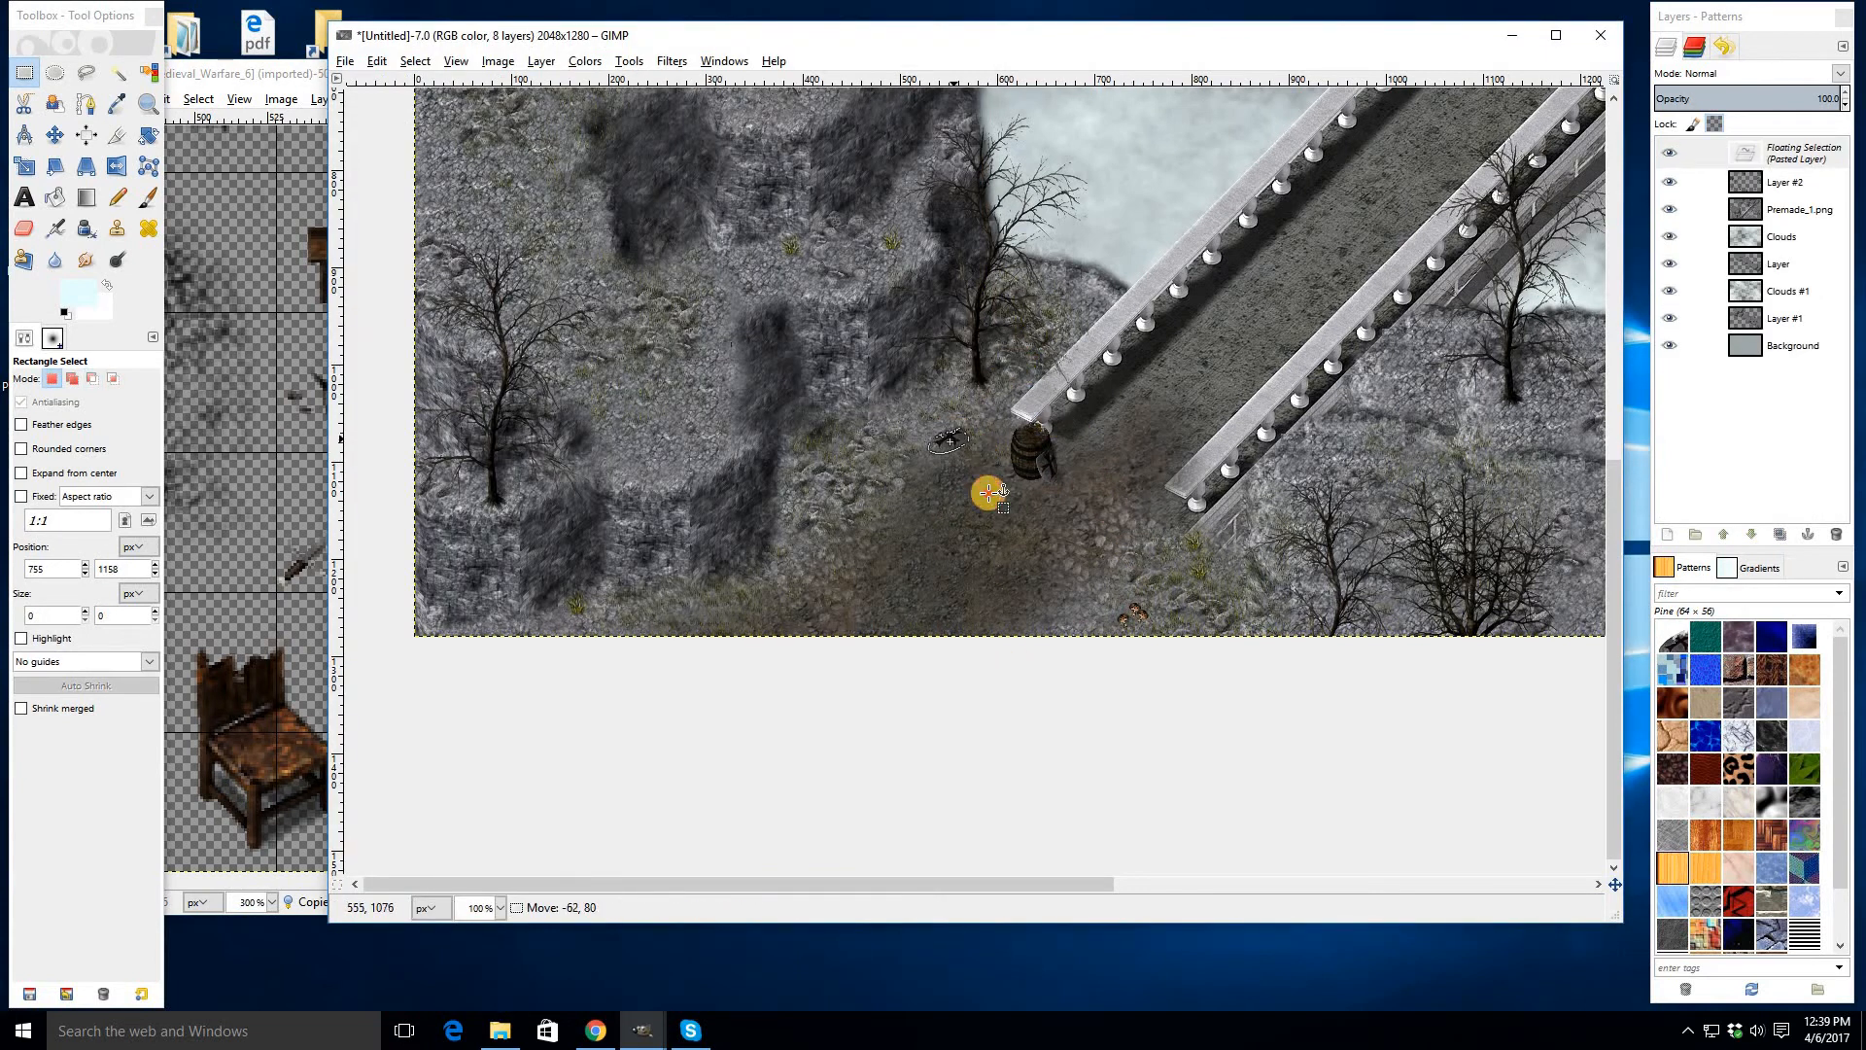
pyautogui.click(1249, 470)
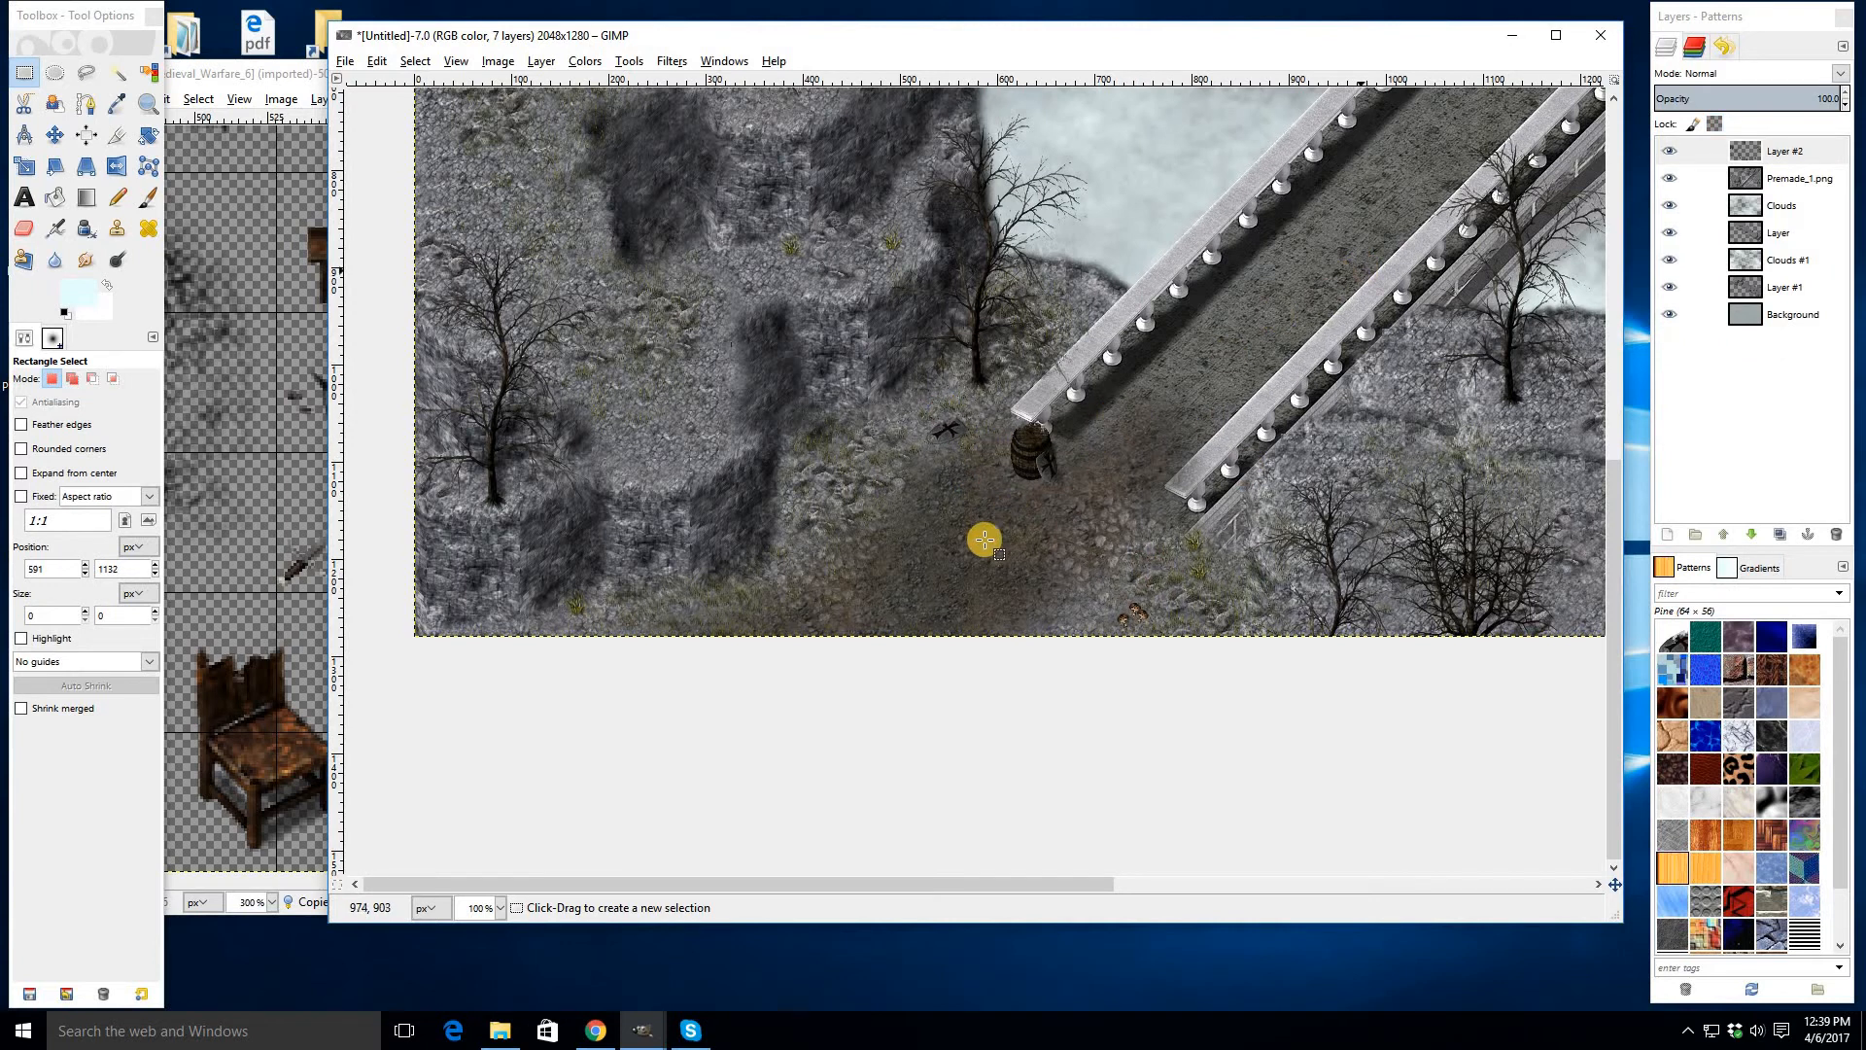
# - Select and copy the clay jug in the Medieval_Warfare_6 image
pyautogui.moveTo(1362, 270); pyautogui.dragTo(985, 540)
pyautogui.scroll(-1, 1109, 598)
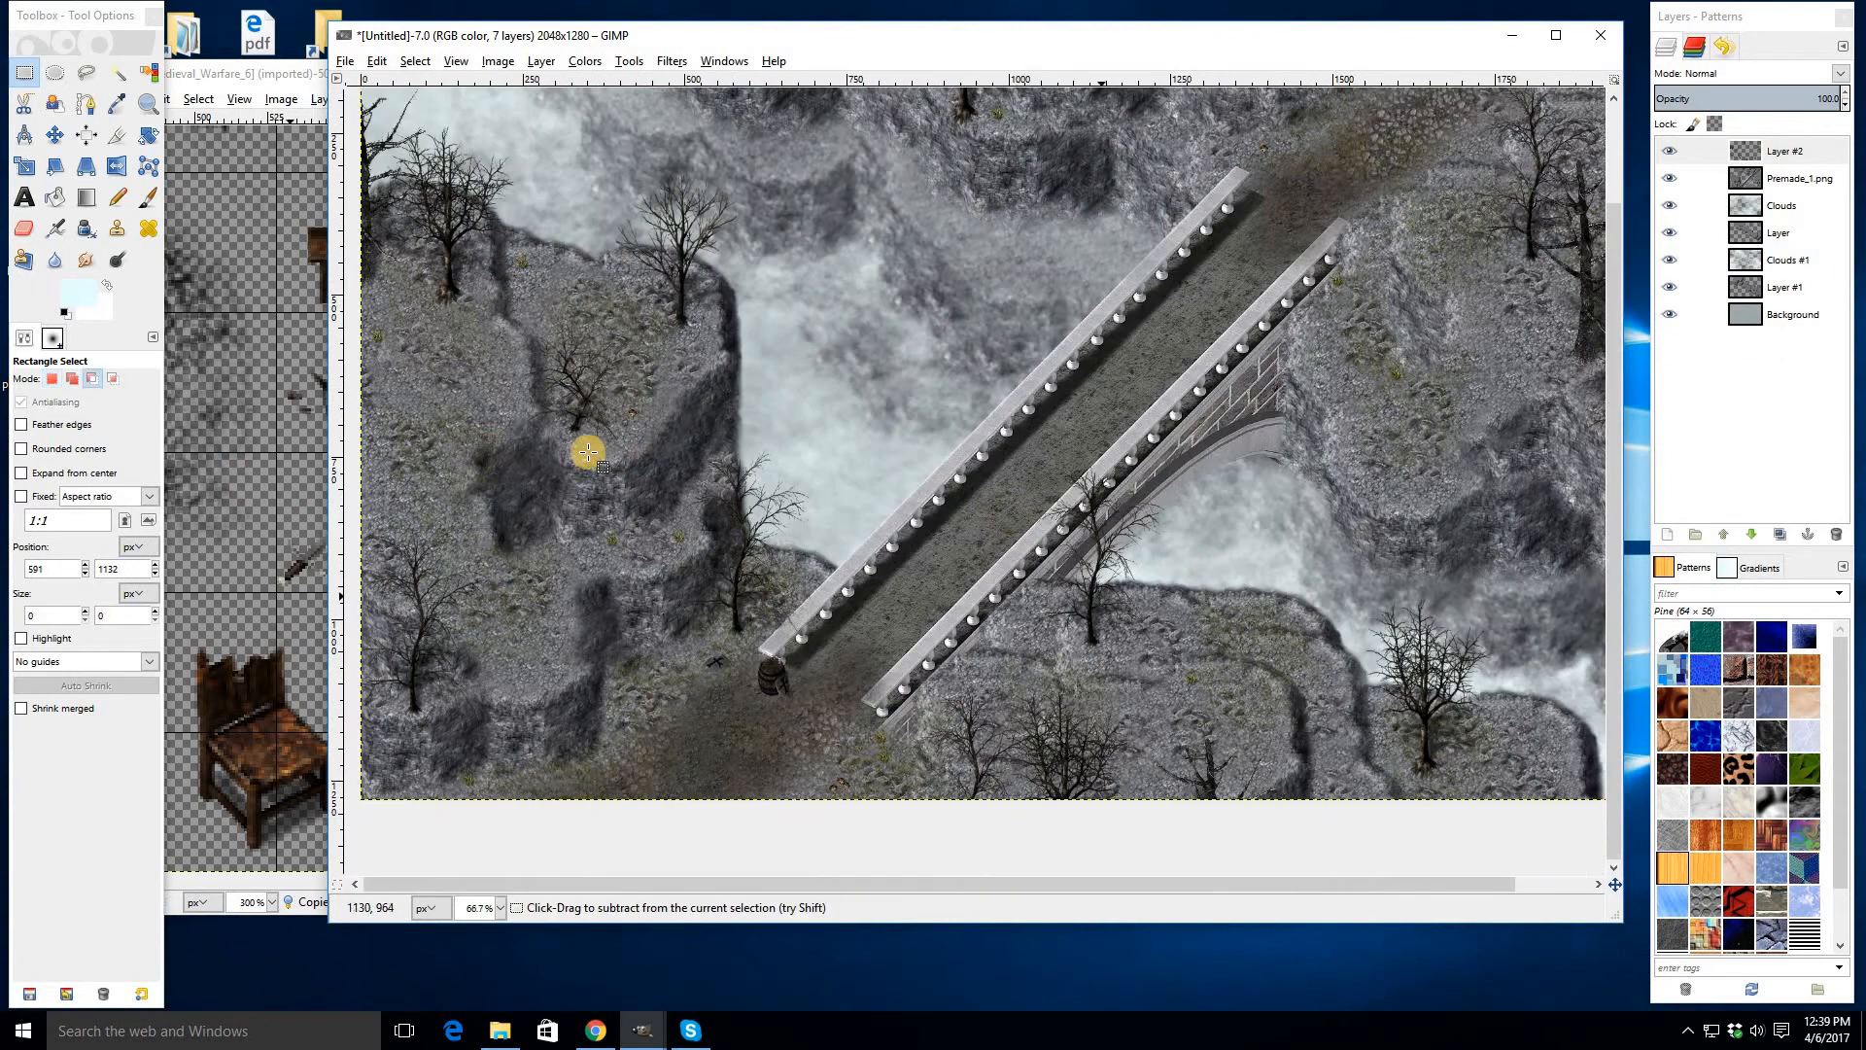
pyautogui.click(291, 426)
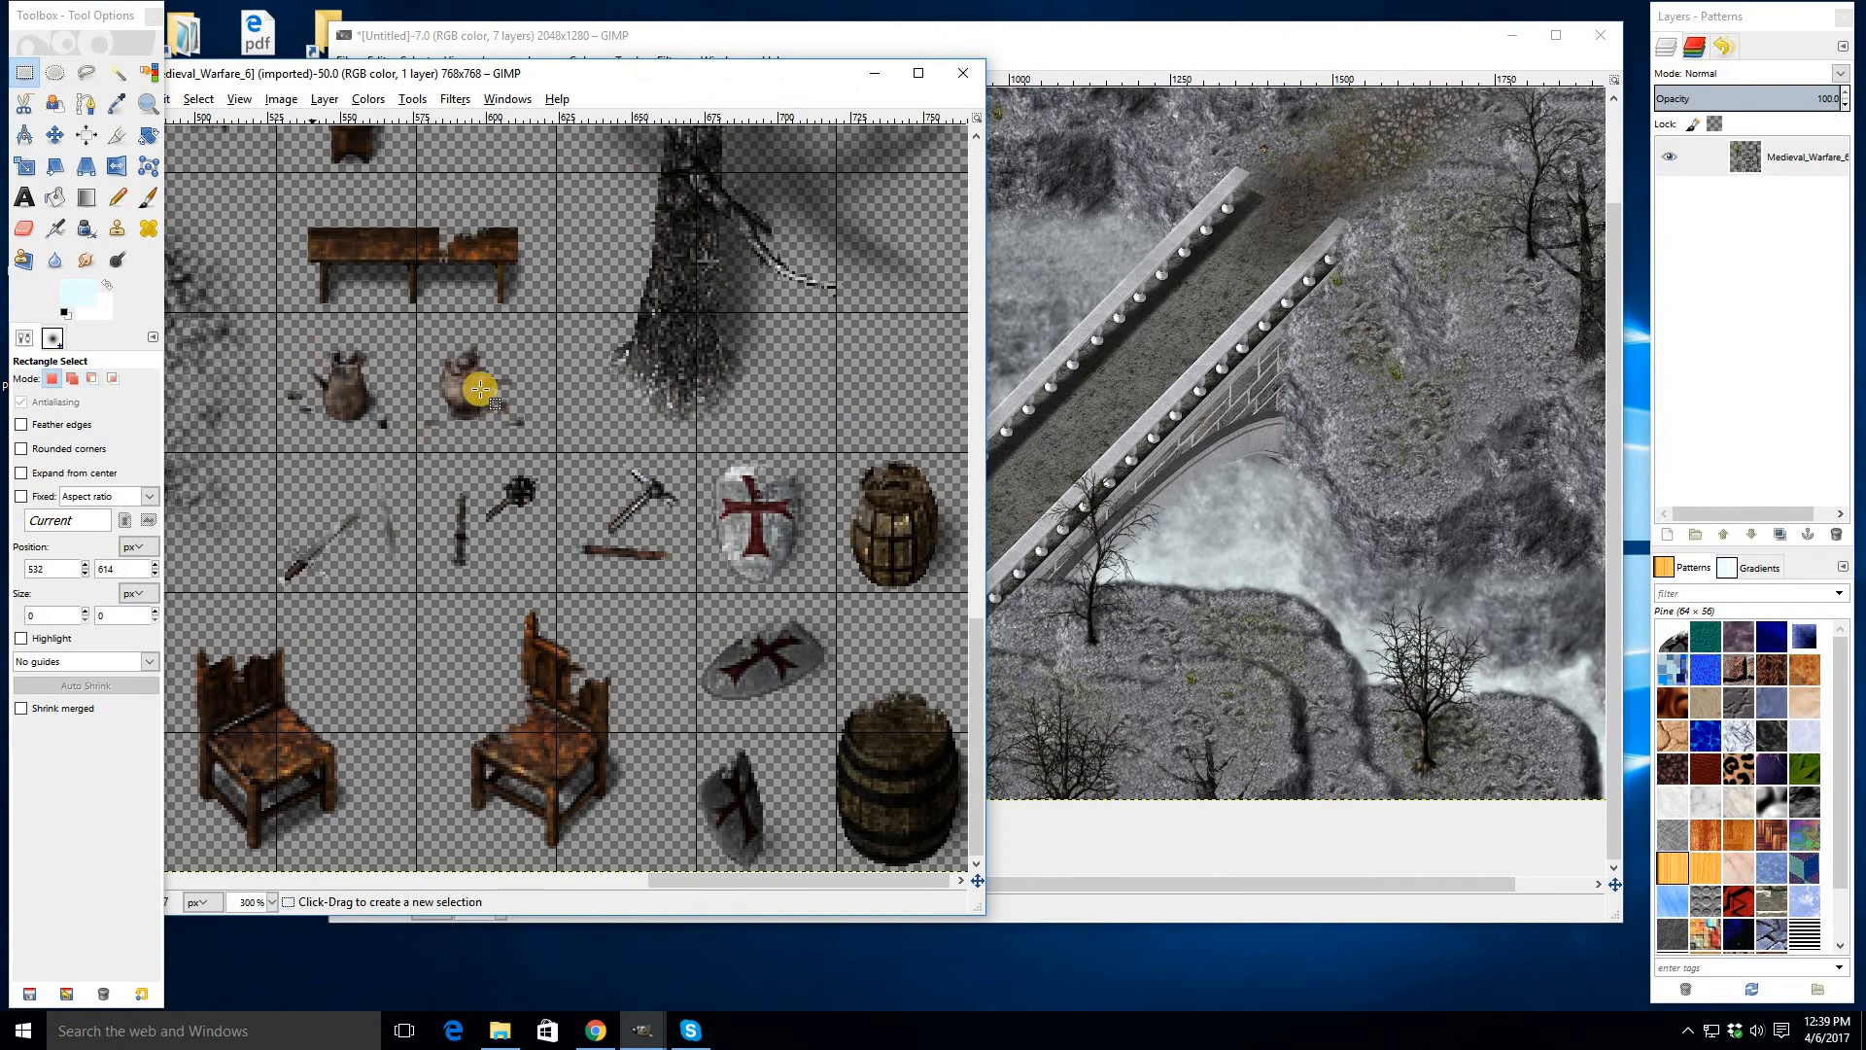
pyautogui.moveTo(561, 430); pyautogui.dragTo(417, 313)
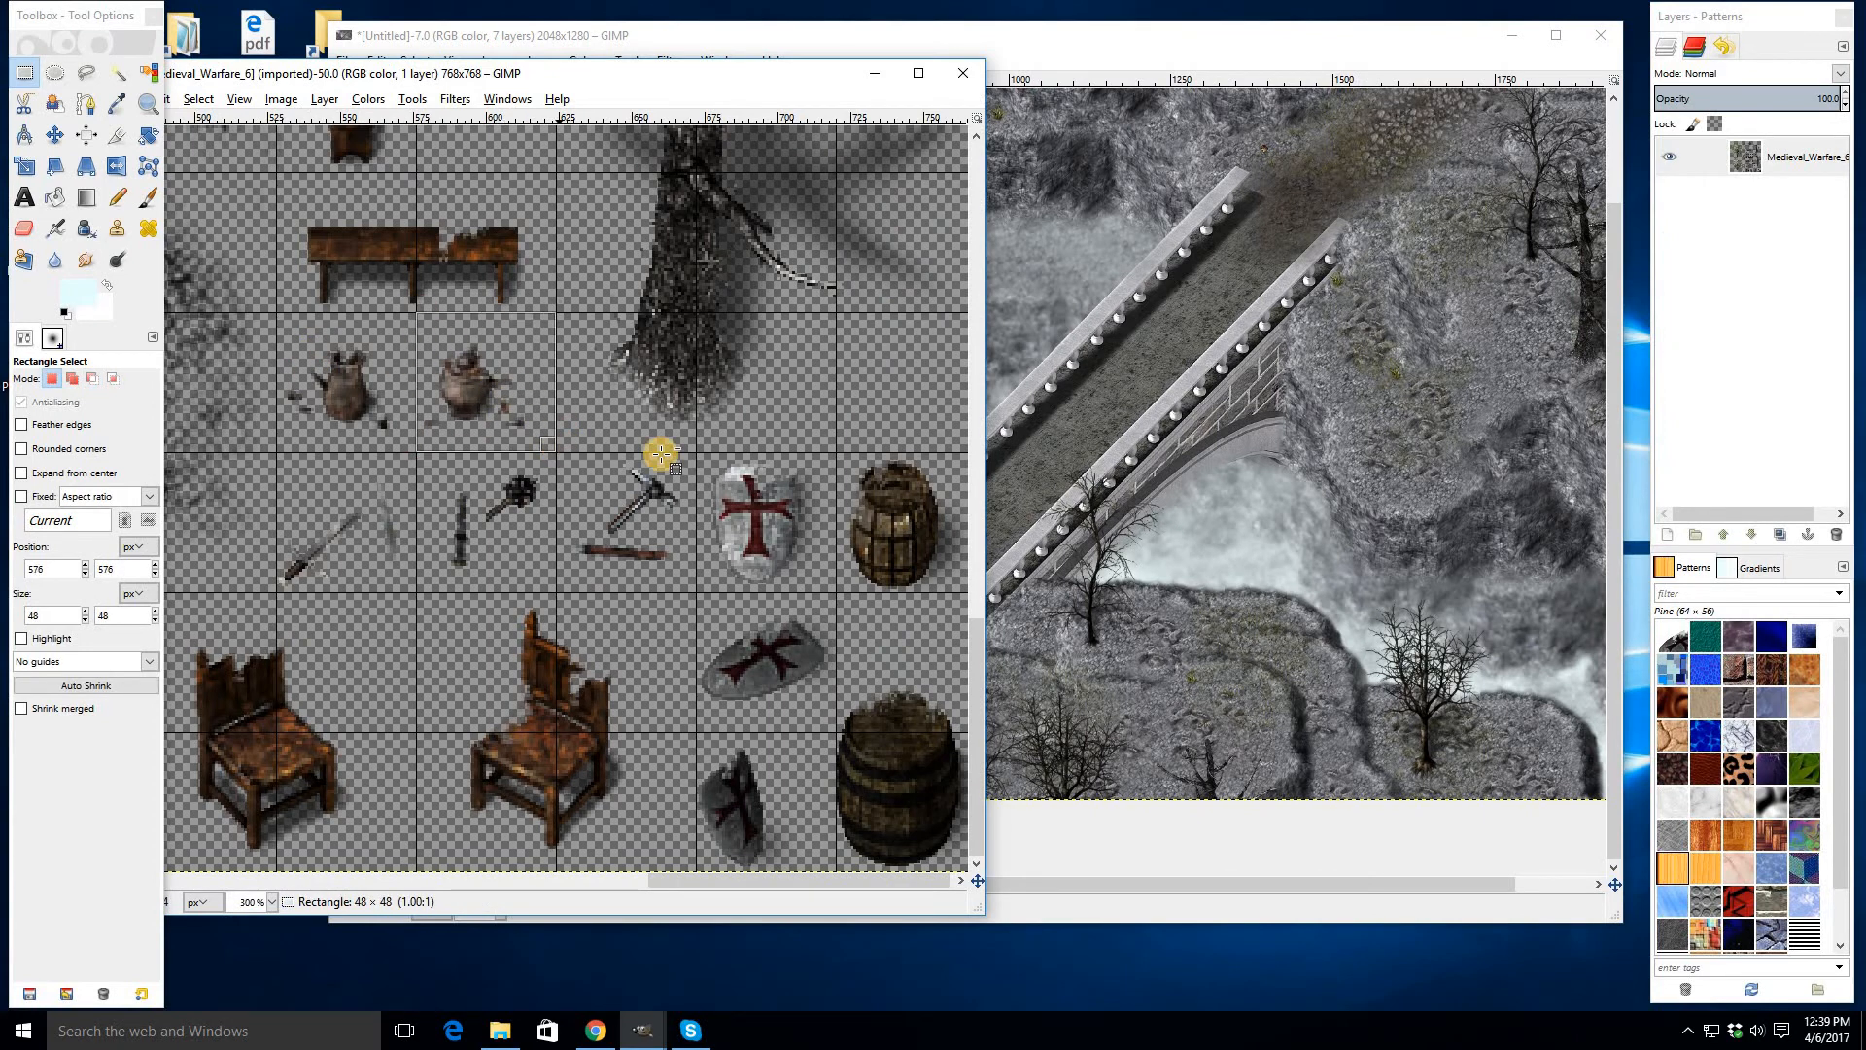
pyautogui.hotkey('ctrl', 'c')
# - Paste the jug at the upper end of the bridge's right railing and anchor it
pyautogui.click(1177, 334)
pyautogui.moveTo(1382, 211); pyautogui.dragTo(1116, 379)
pyautogui.scroll(1, 1112, 379)
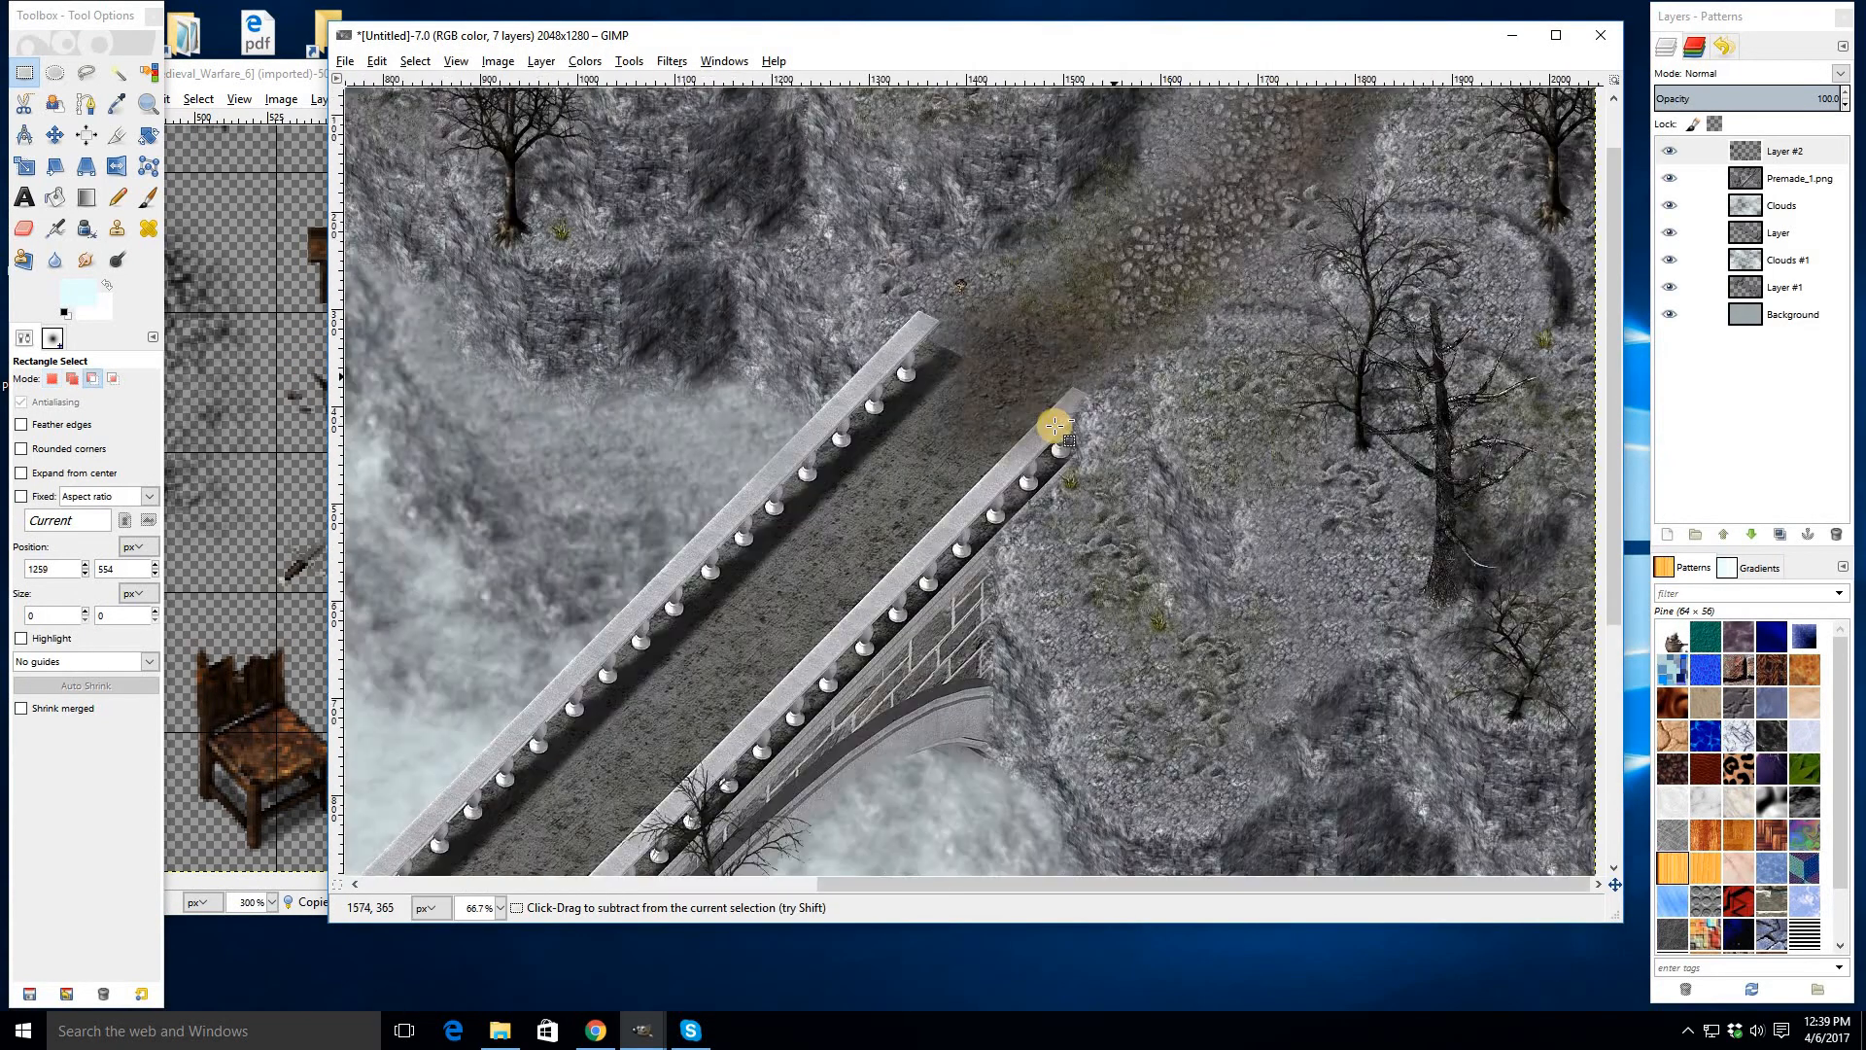
pyautogui.scroll(3, 1115, 377)
pyautogui.hotkey('ctrl', 'v')
pyautogui.moveTo(960, 484); pyautogui.dragTo(1015, 452)
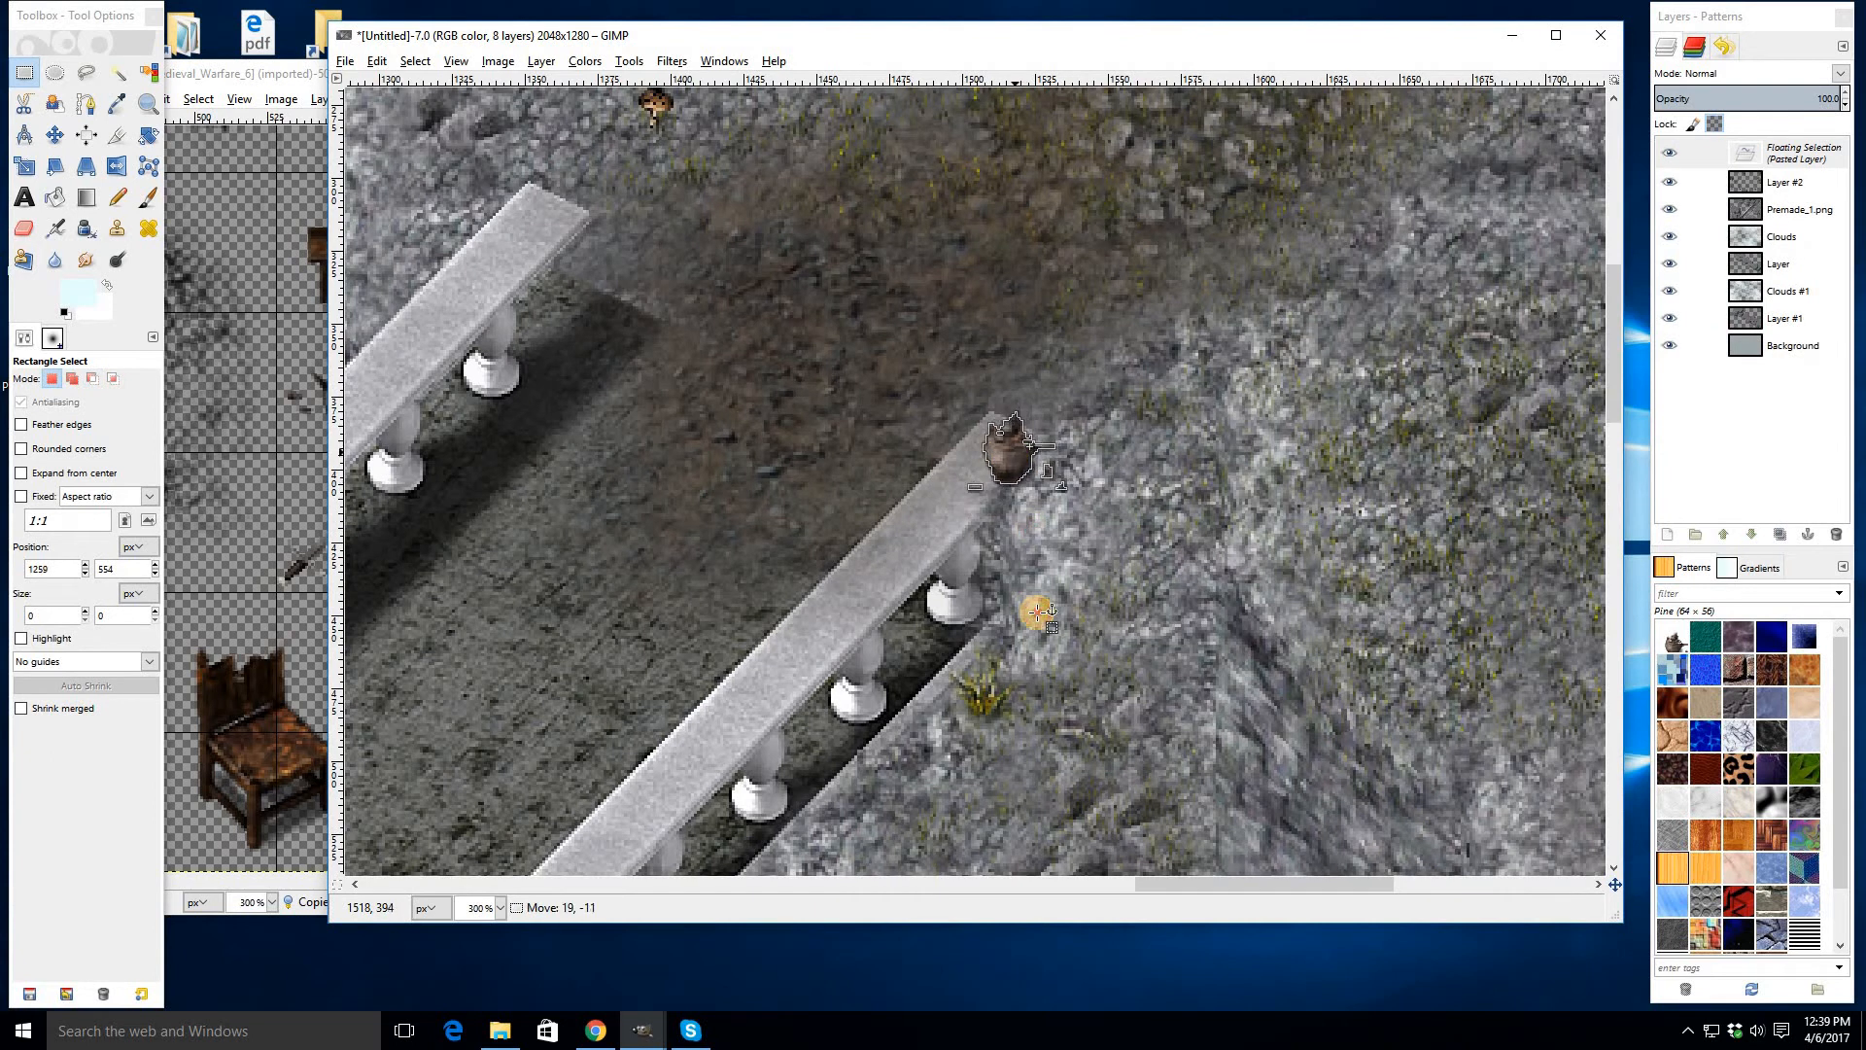
pyautogui.click(1038, 612)
# - Browse the Medieval_Warfare_6 tileset for more props, then close that image
pyautogui.scroll(-4, 1037, 674)
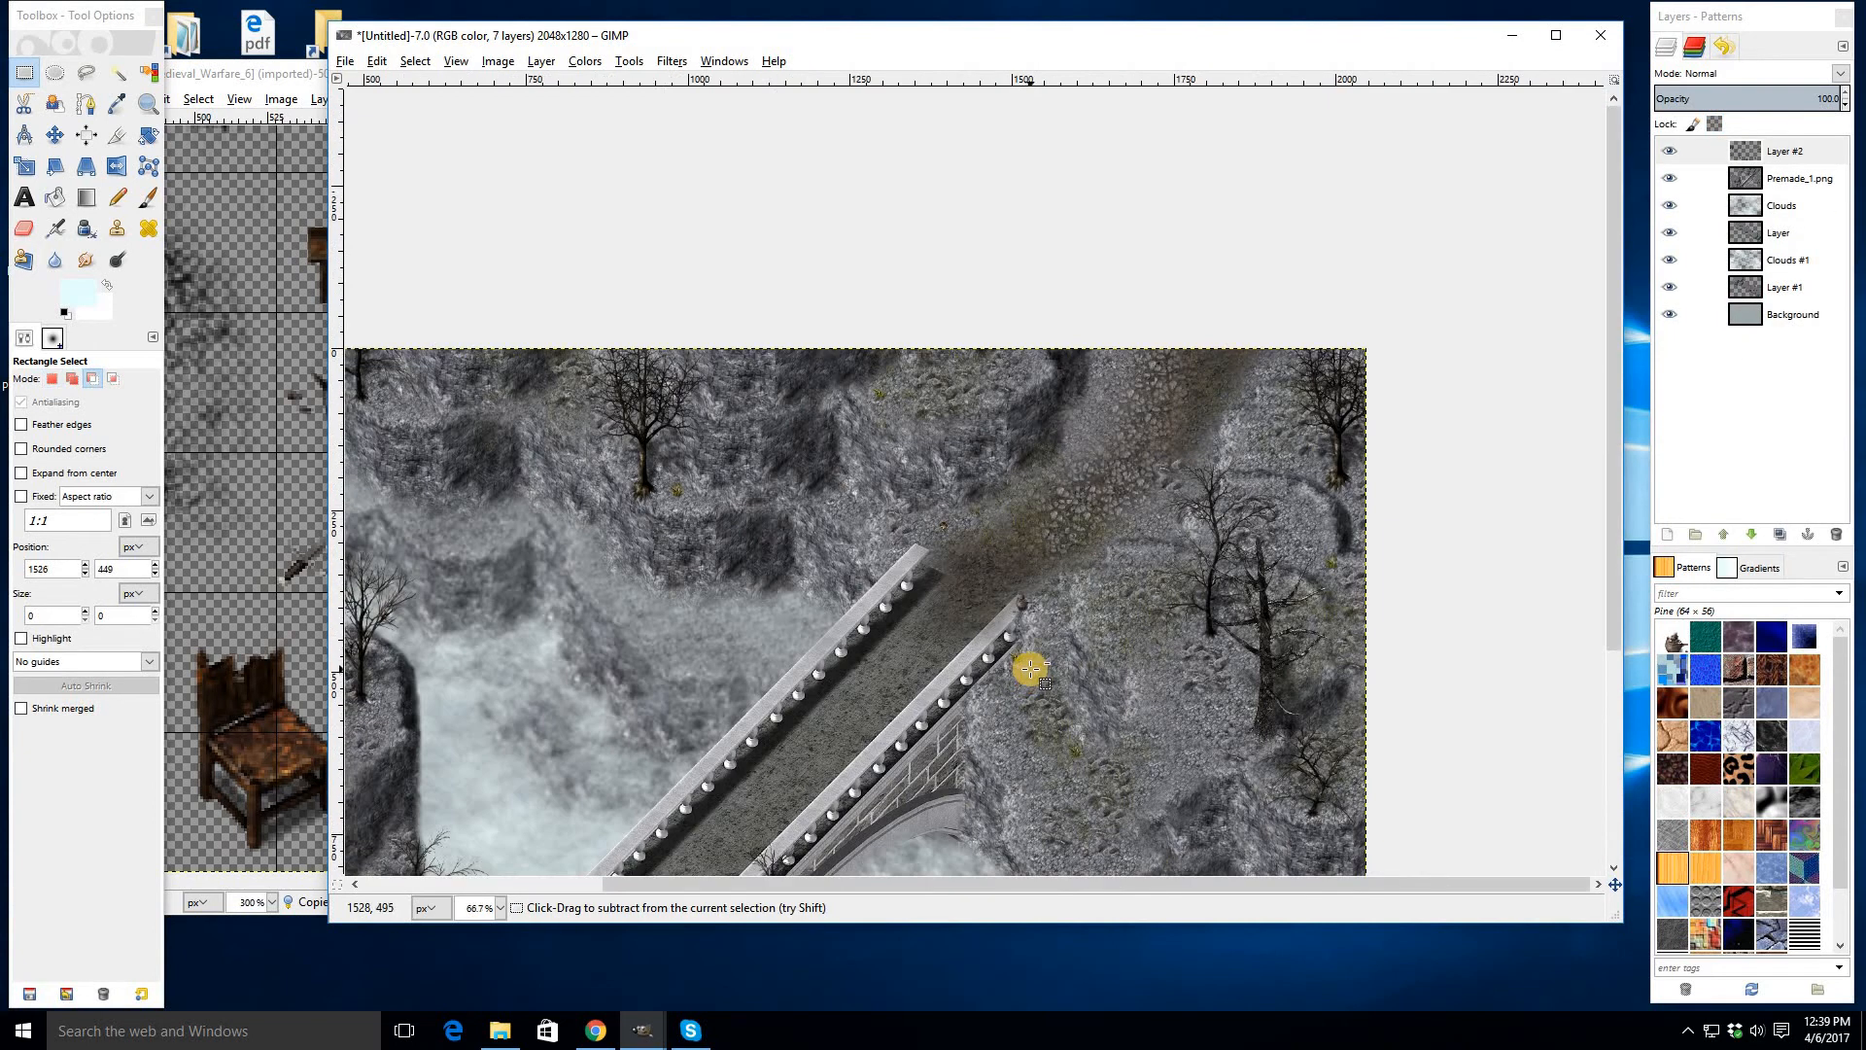
pyautogui.scroll(-1, 1068, 650)
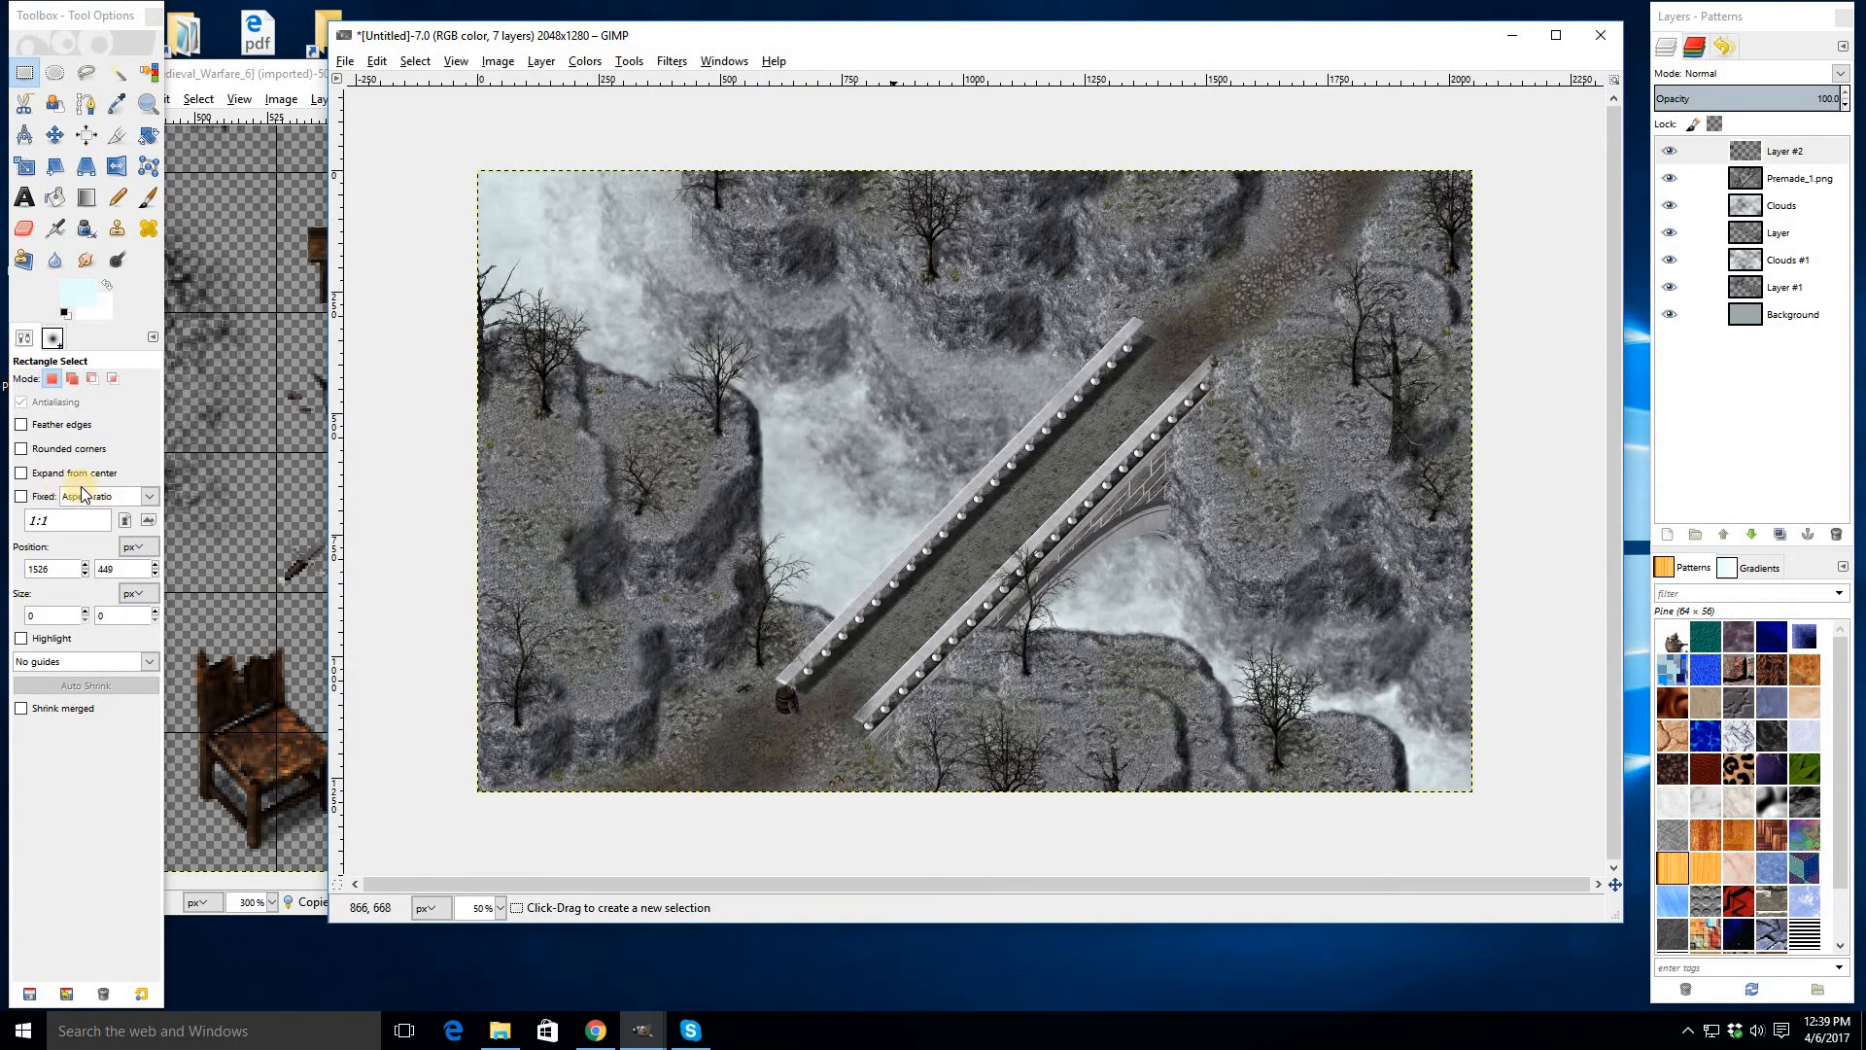
pyautogui.click(275, 464)
pyautogui.keyDown('ctrl'); pyautogui.scroll(-1, 428, 456); pyautogui.keyUp('ctrl')
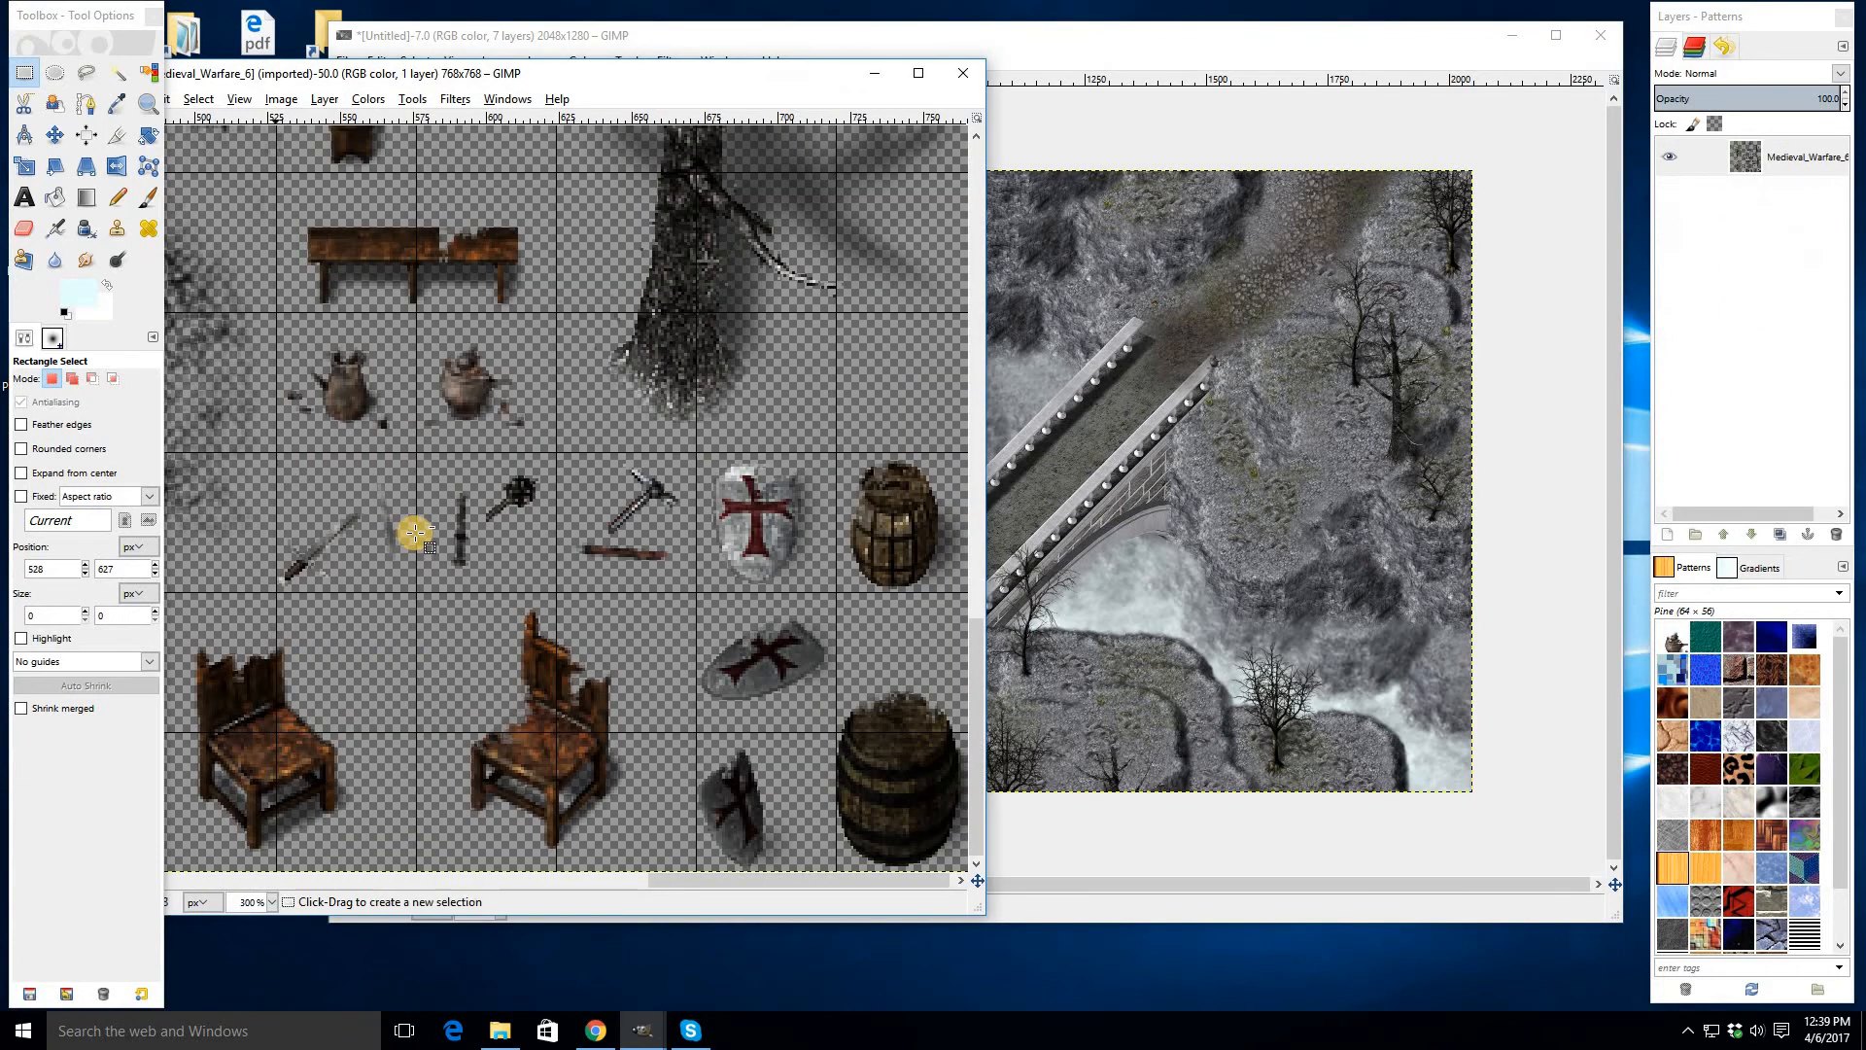
pyautogui.moveTo(248, 355); pyautogui.dragTo(937, 432)
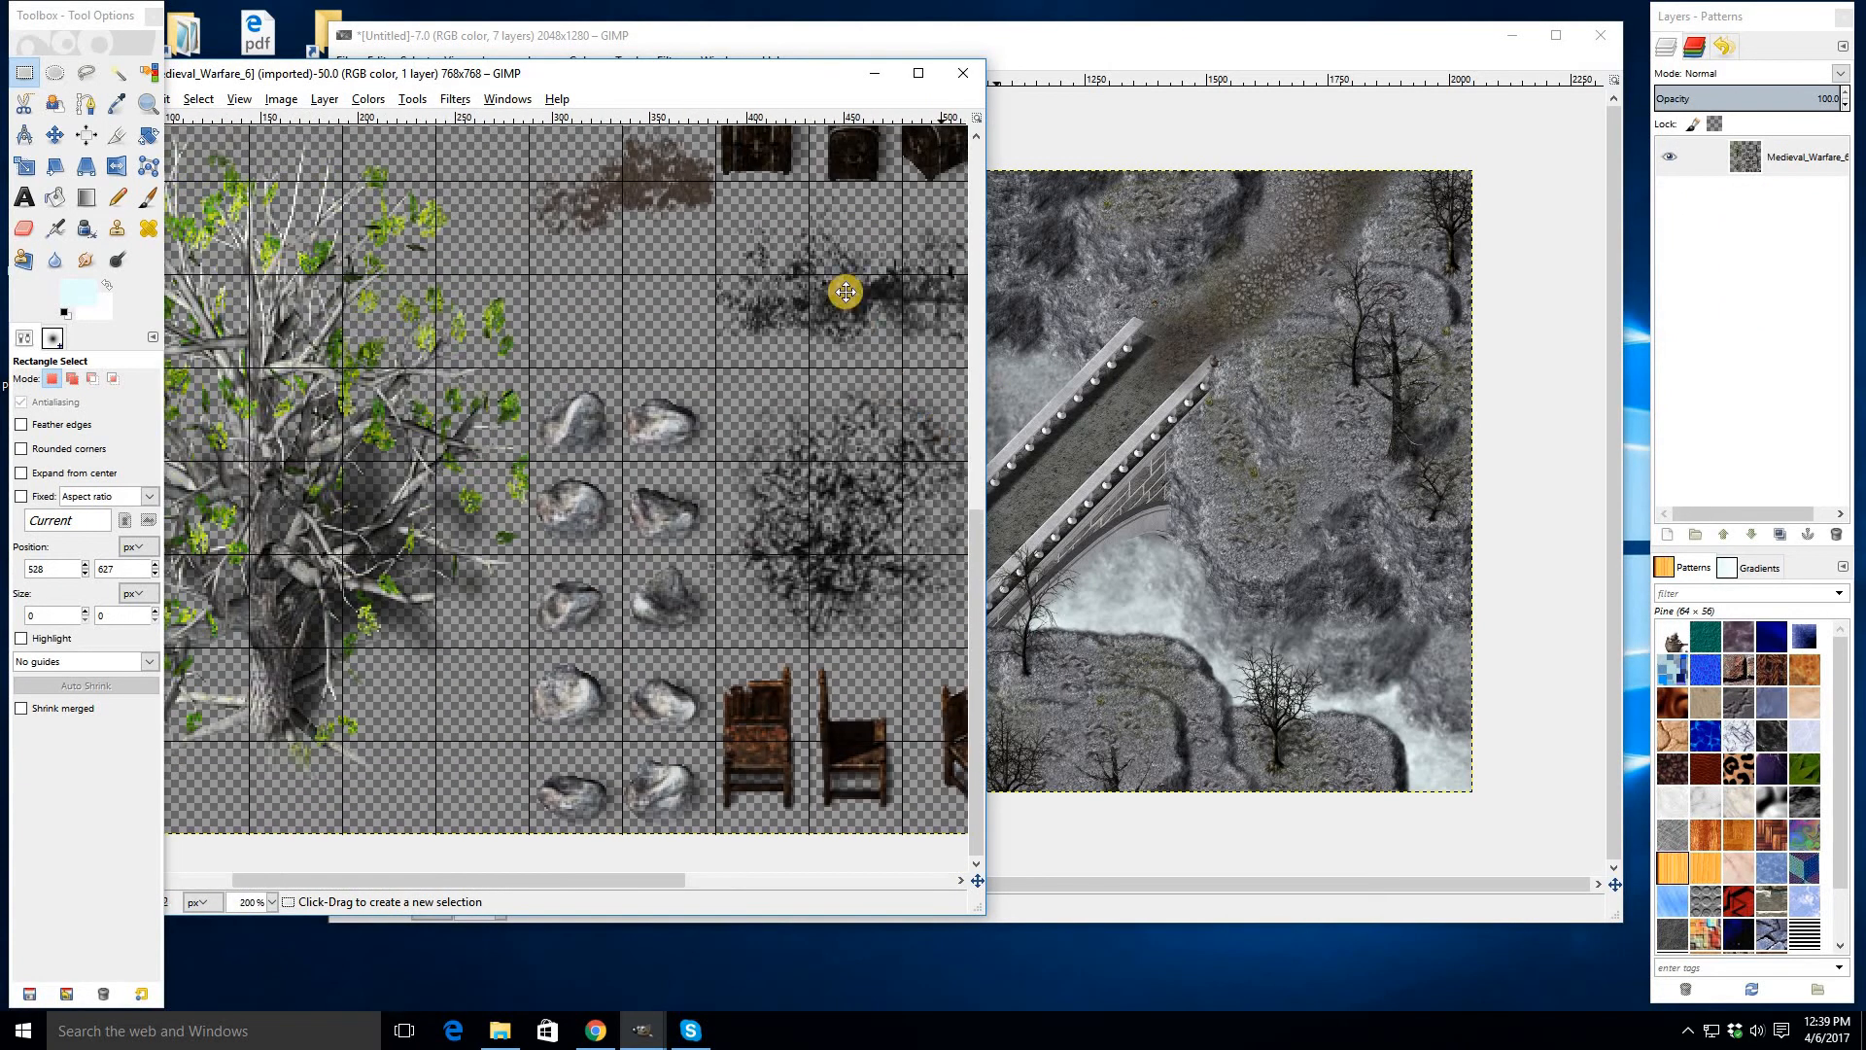
pyautogui.moveTo(611, 580); pyautogui.dragTo(504, 434)
pyautogui.moveTo(512, 146); pyautogui.dragTo(513, 709)
pyautogui.moveTo(438, 437); pyautogui.dragTo(700, 326)
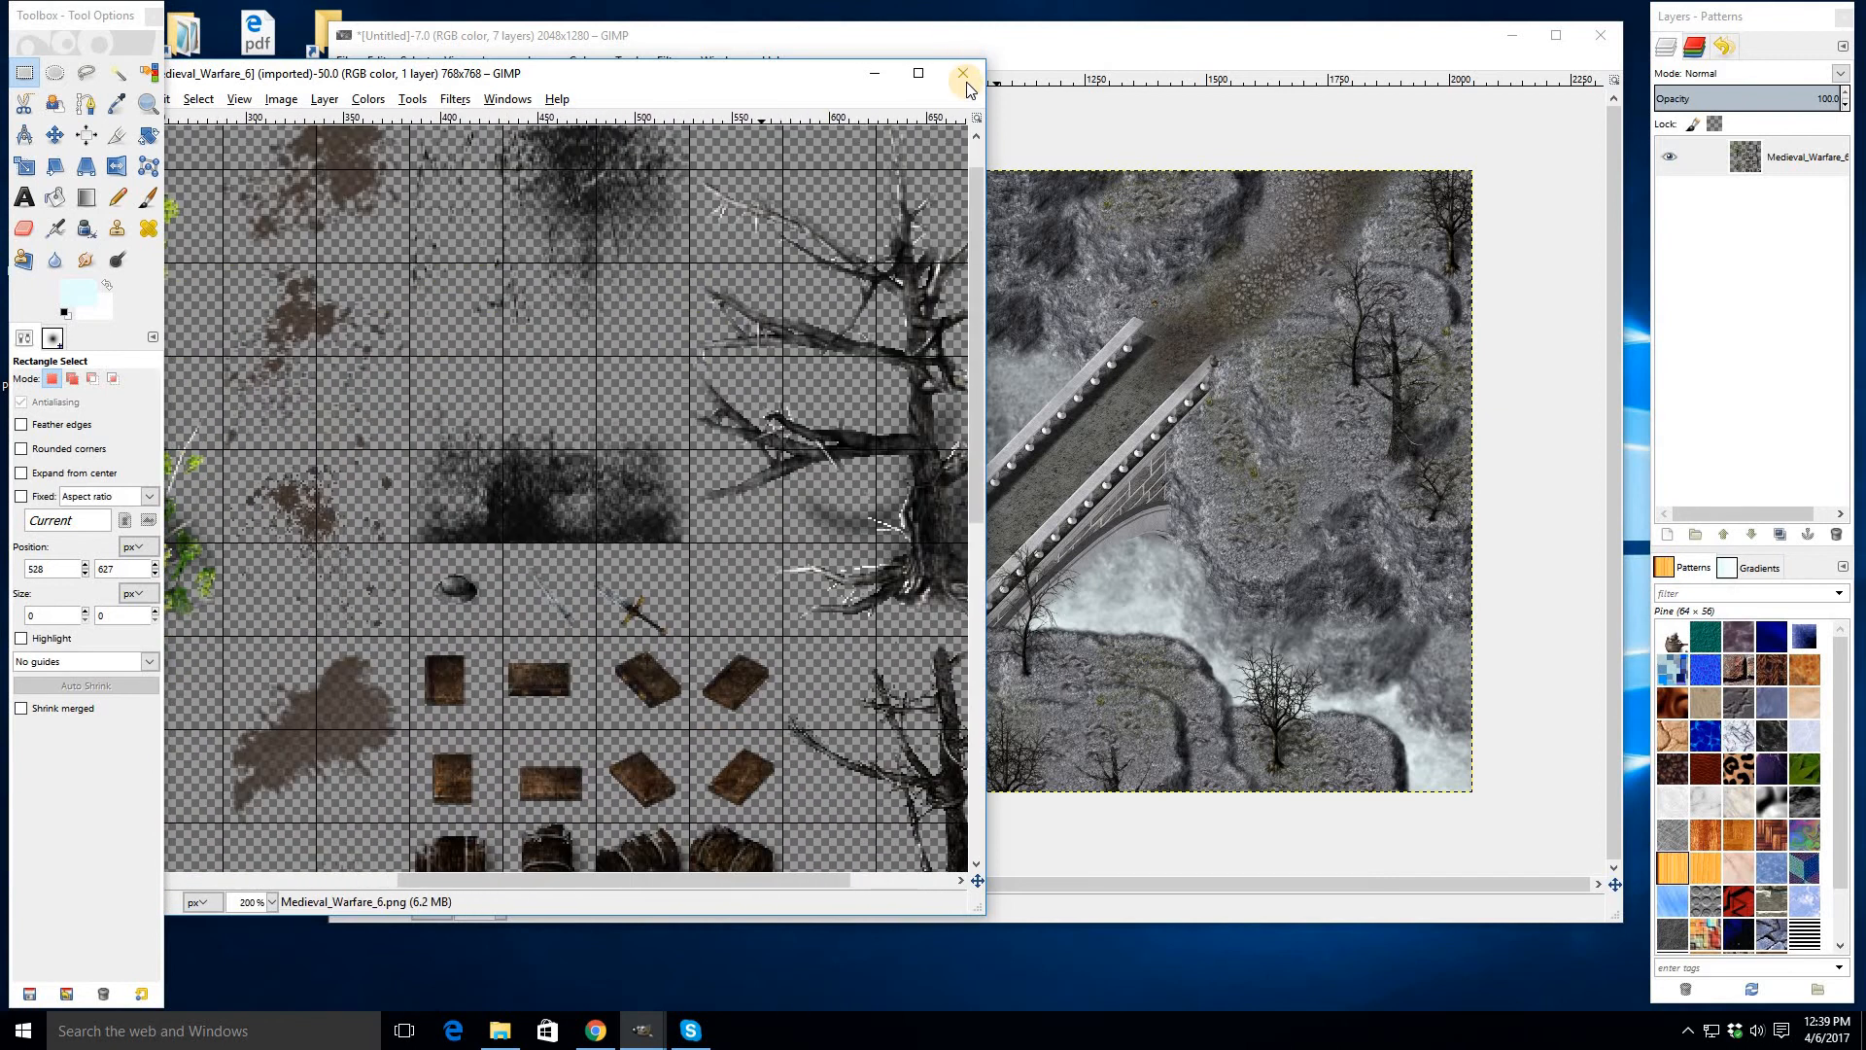
pyautogui.click(669, 603)
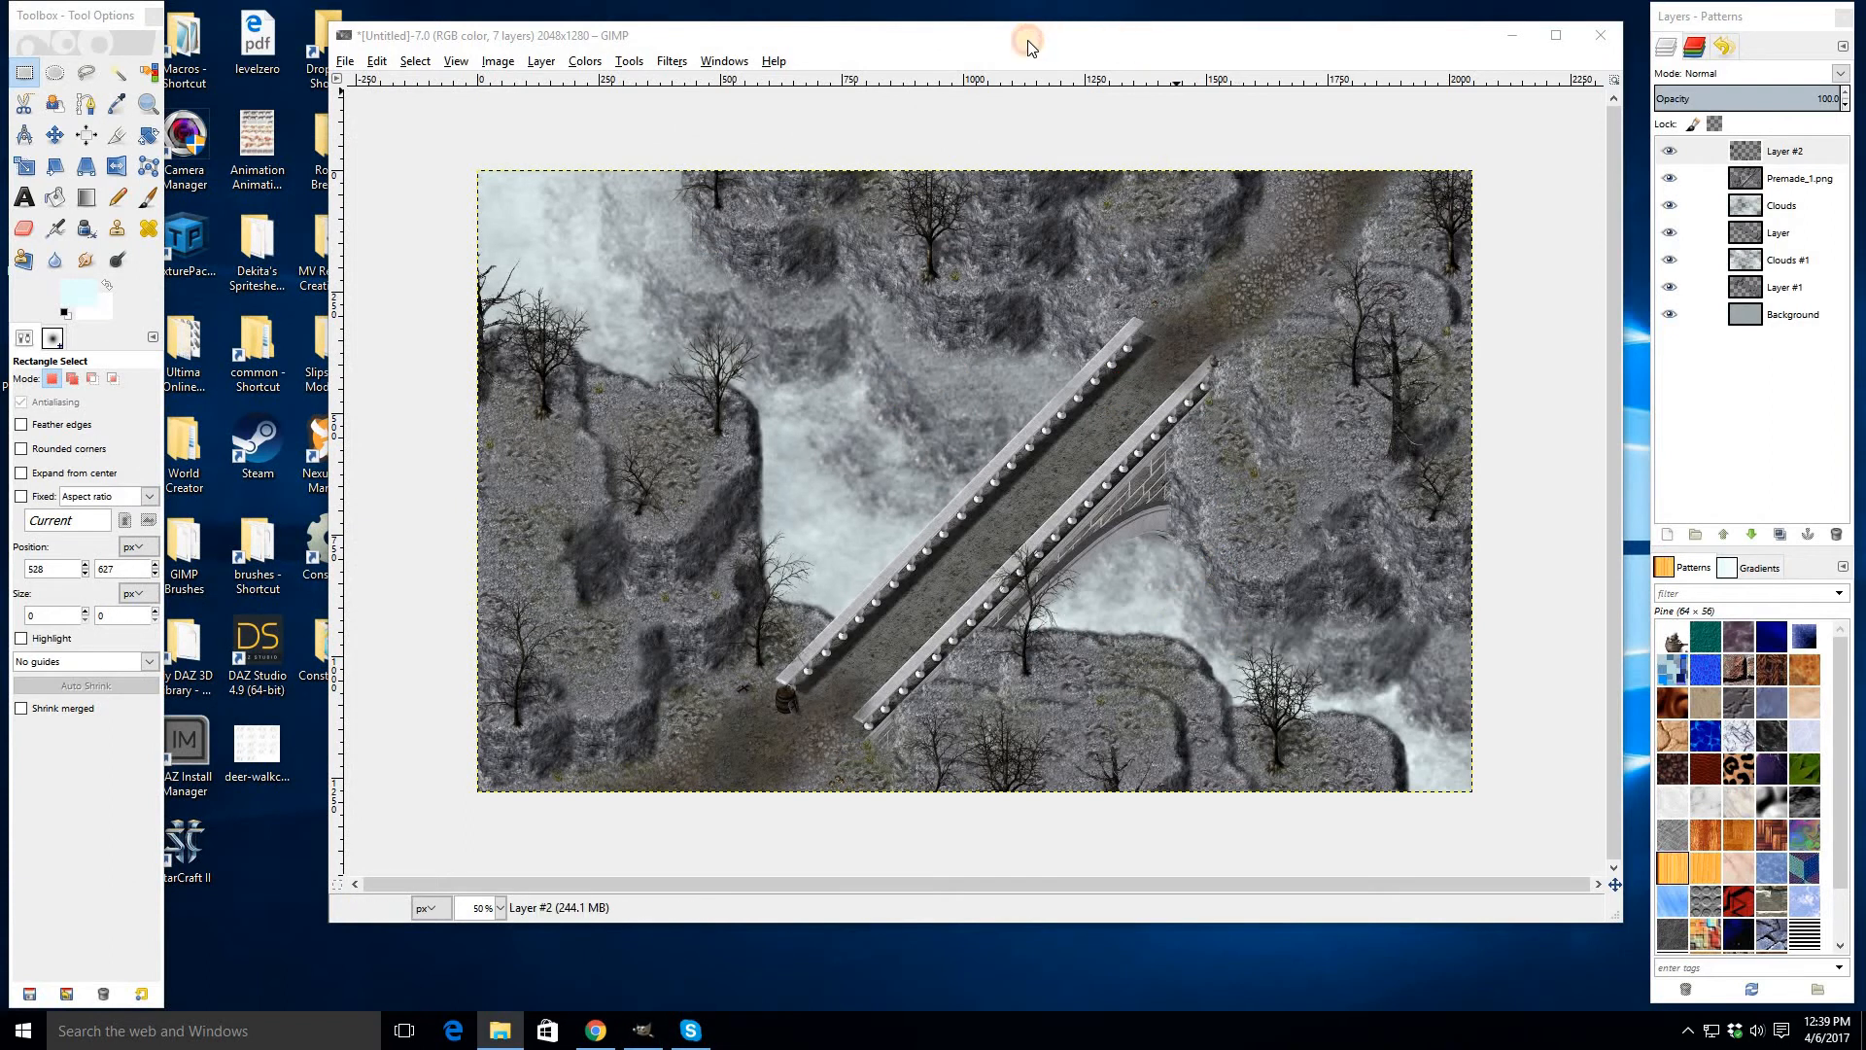
# - Add a Foggify fog layer named Clouds with turbulence 2.0 over the whole scene
pyautogui.moveTo(1029, 43)
pyautogui.mouseDown()
pyautogui.moveTo(1050, 91)
pyautogui.moveTo(1003, 48)
pyautogui.mouseUp()
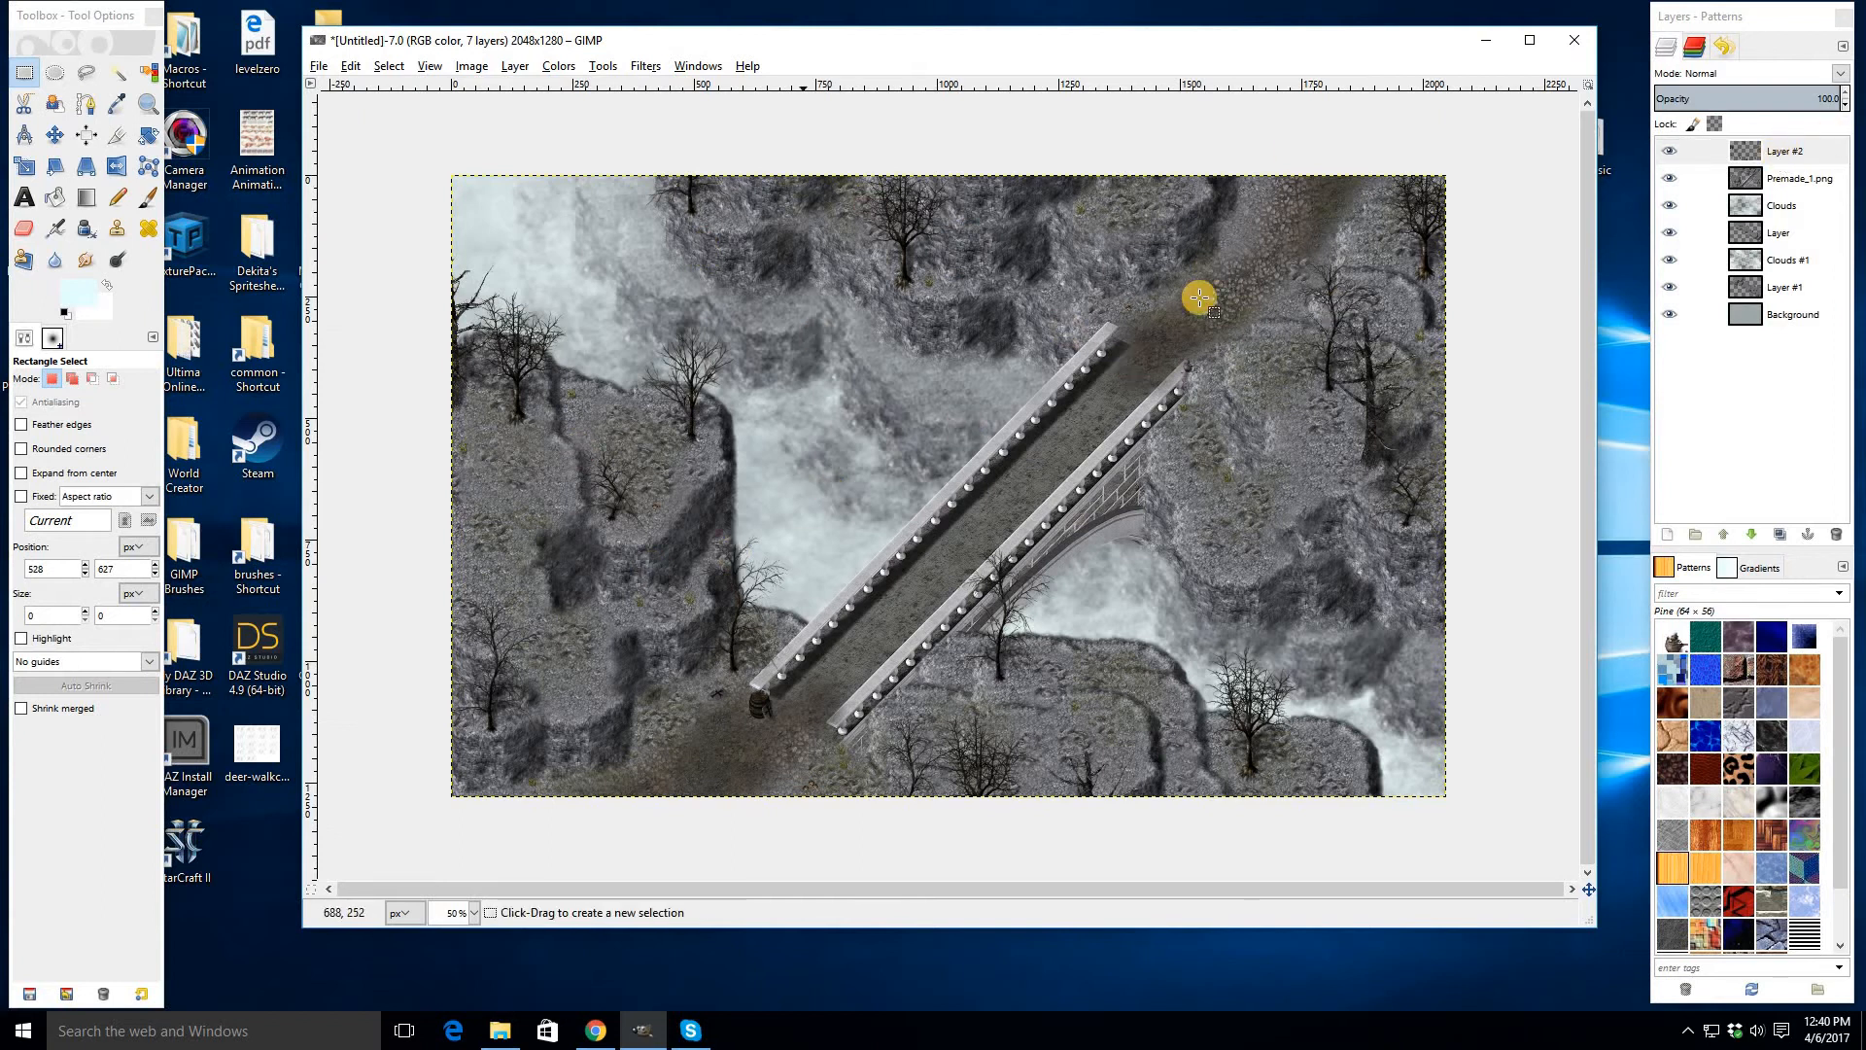
pyautogui.click(647, 70)
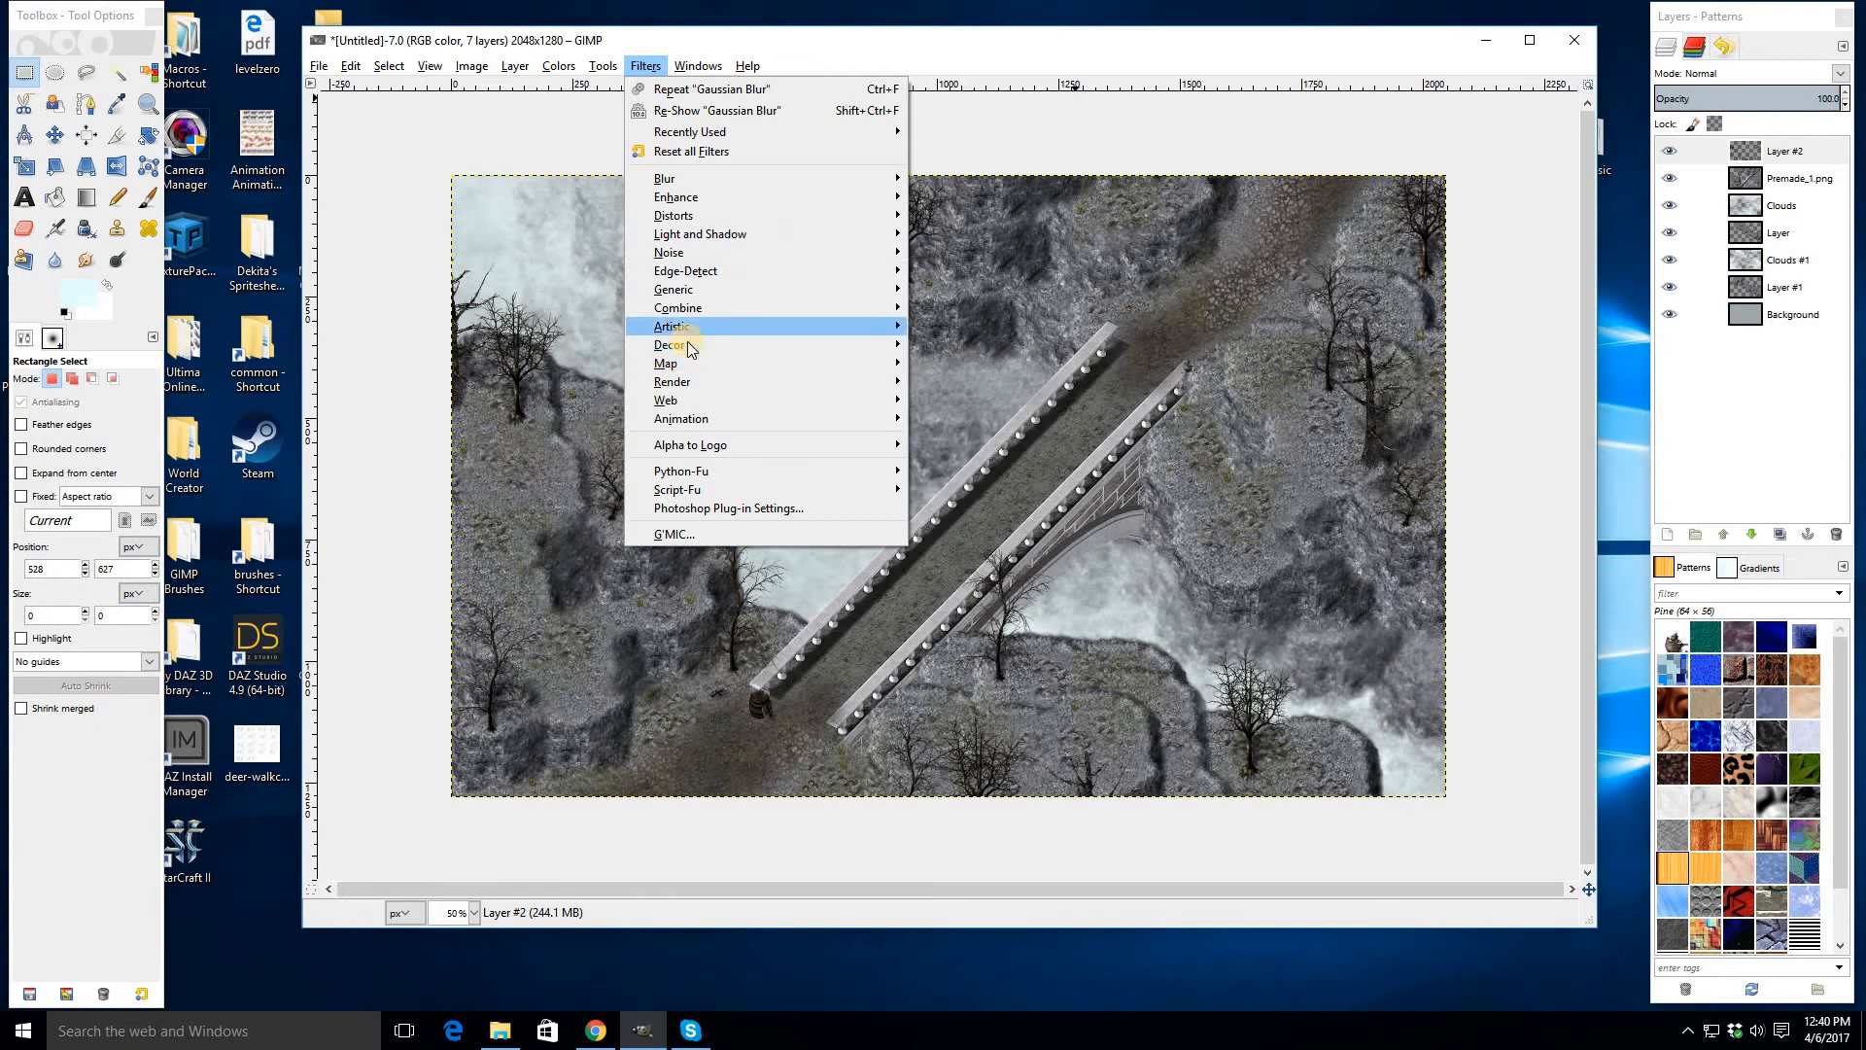
pyautogui.moveTo(686, 342)
pyautogui.moveTo(687, 381)
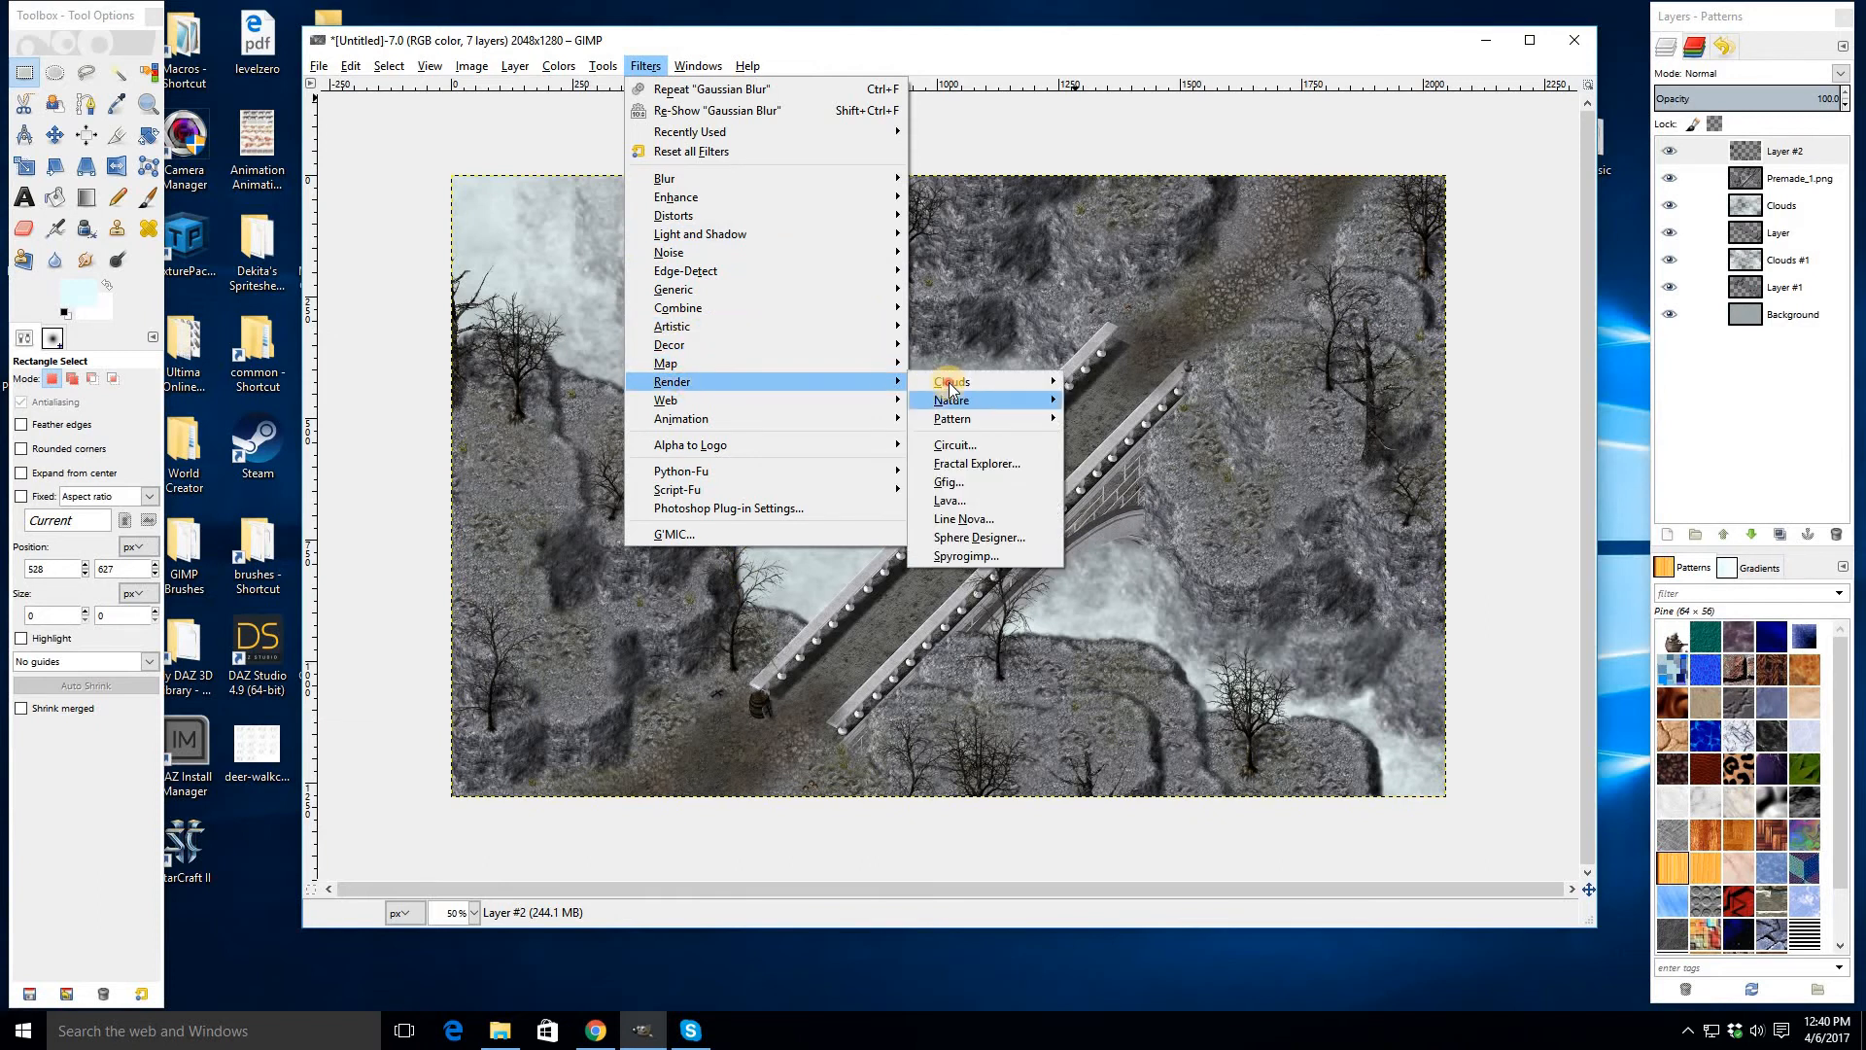
pyautogui.moveTo(955, 385)
pyautogui.click(1128, 401)
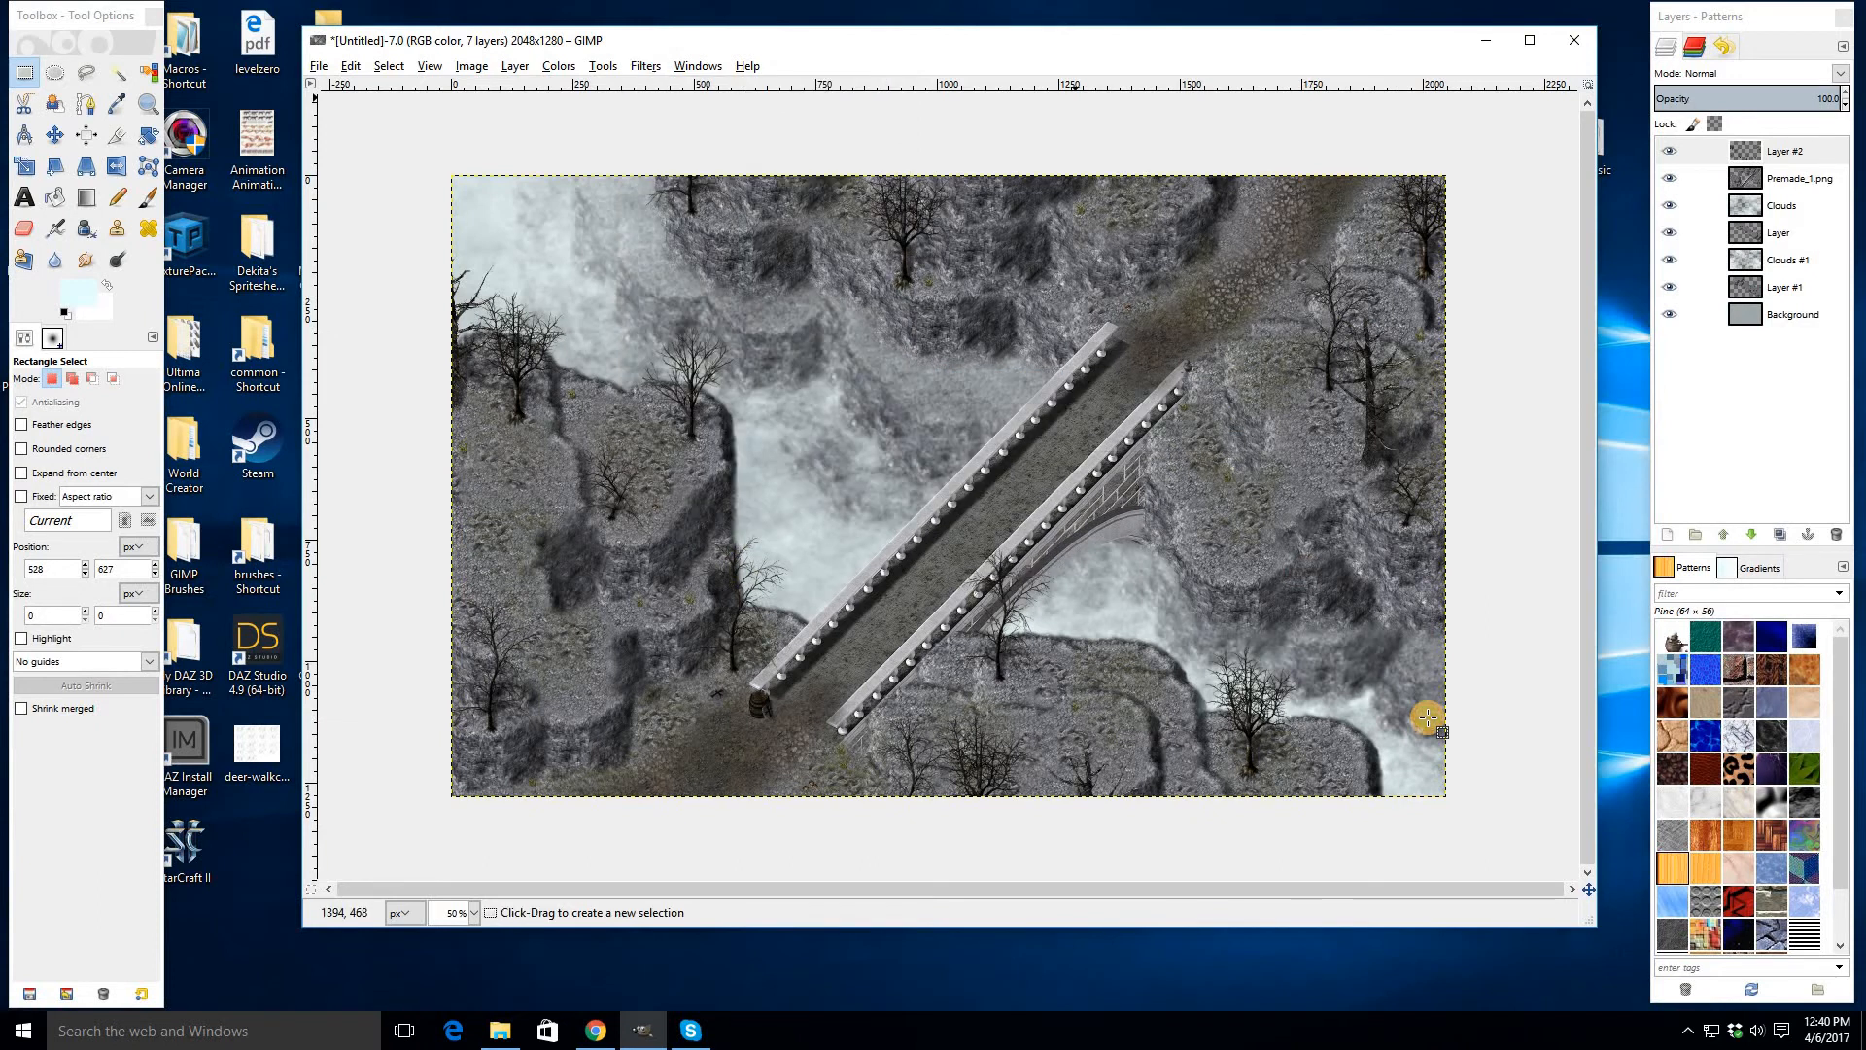
pyautogui.click(914, 505)
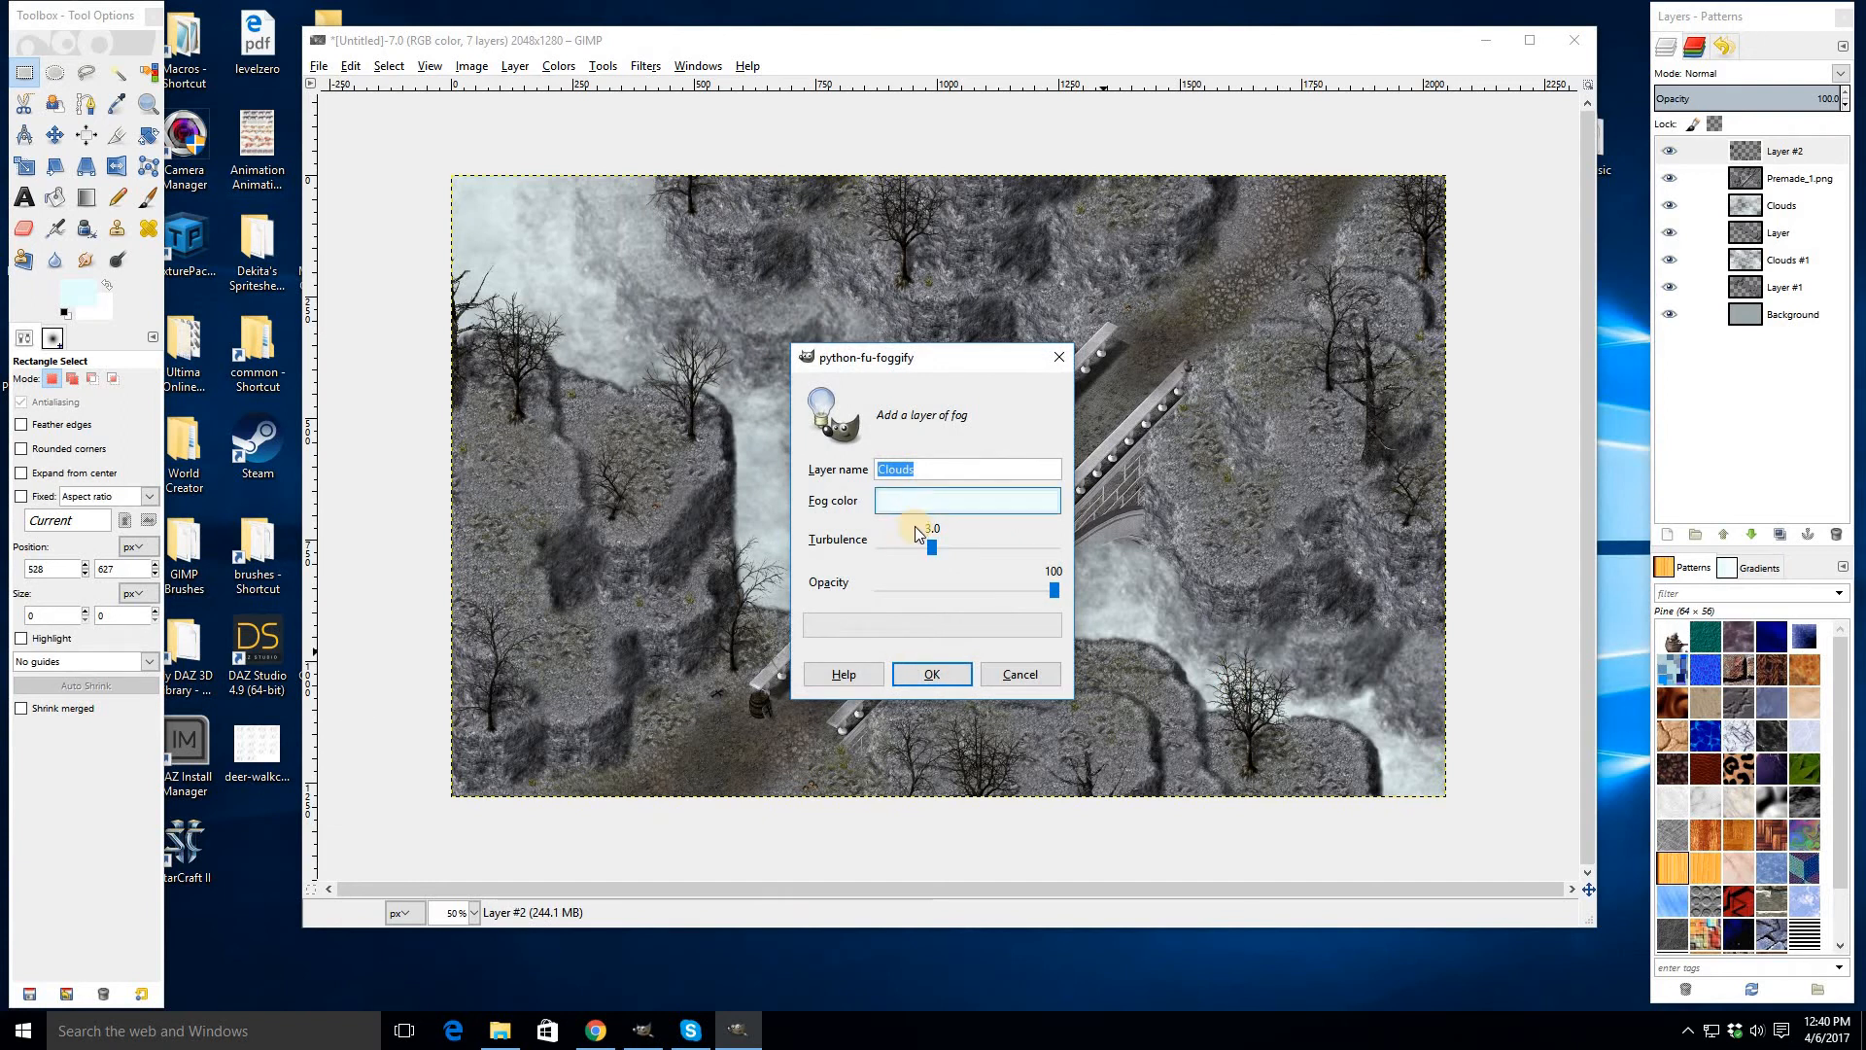
pyautogui.click(980, 676)
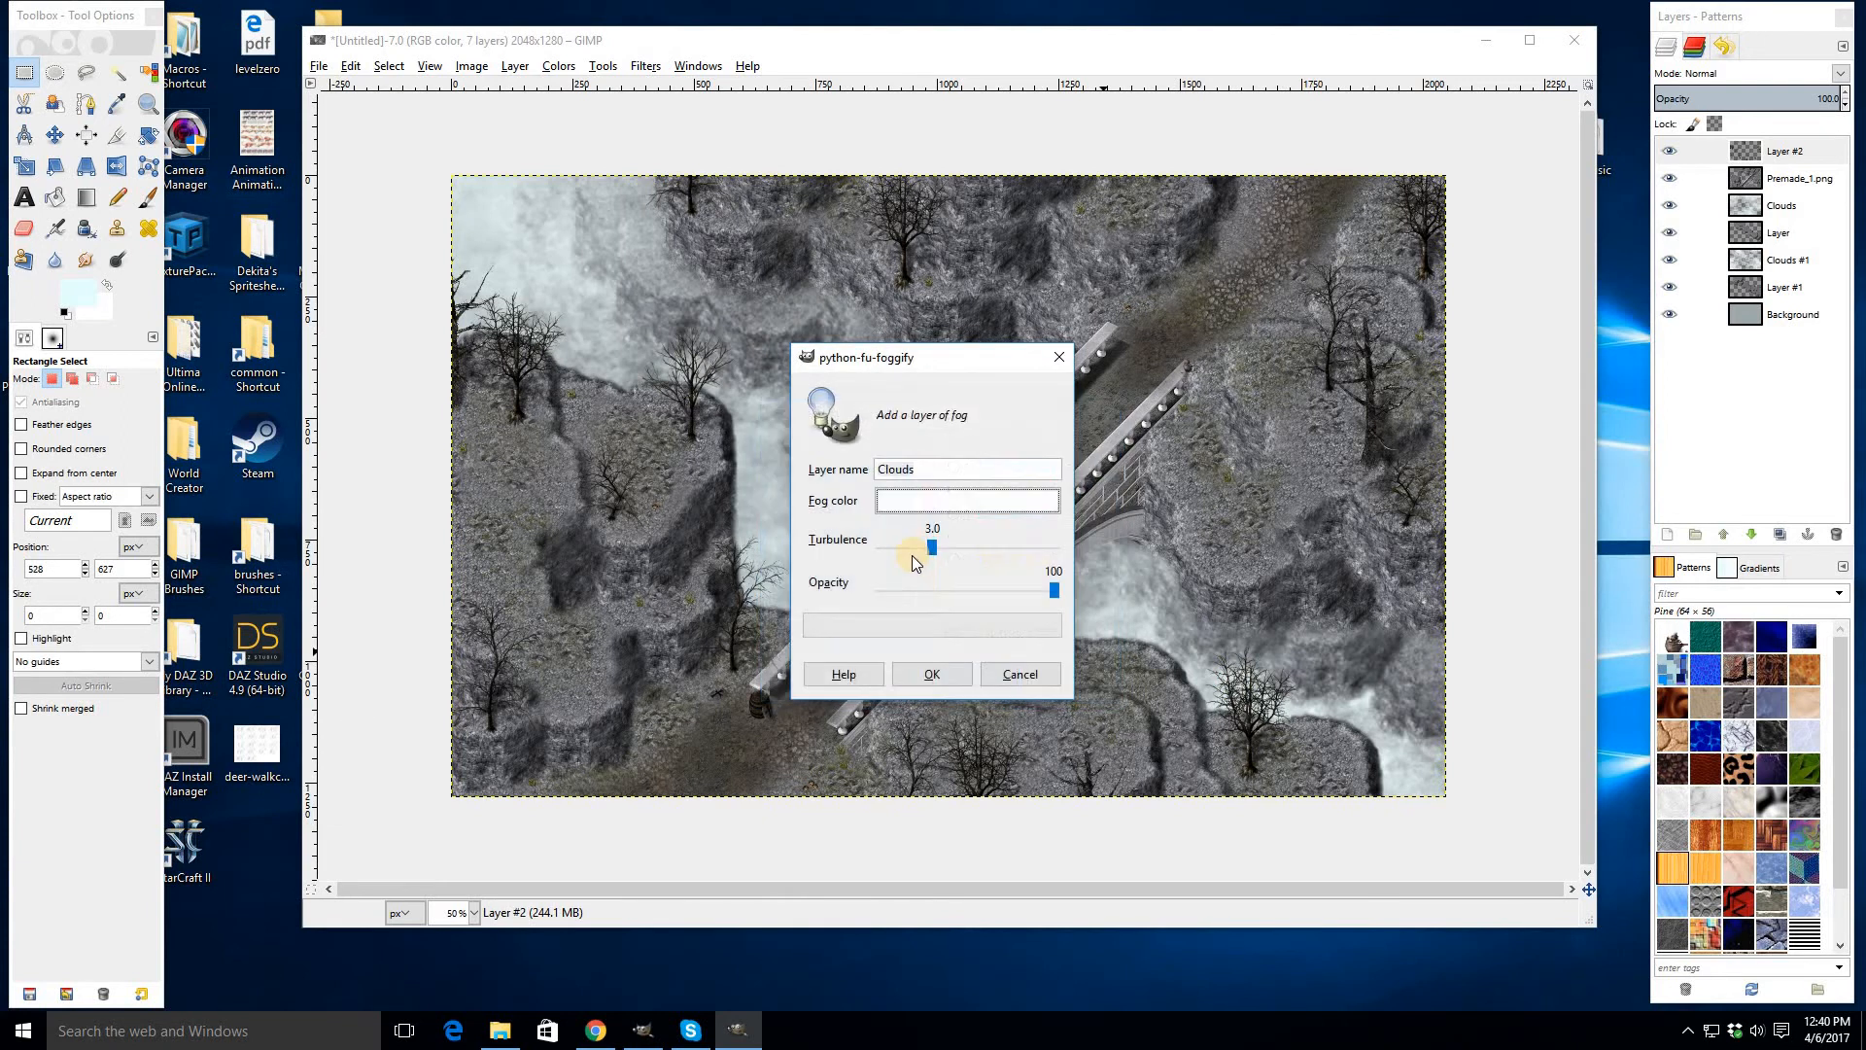
pyautogui.click(896, 550)
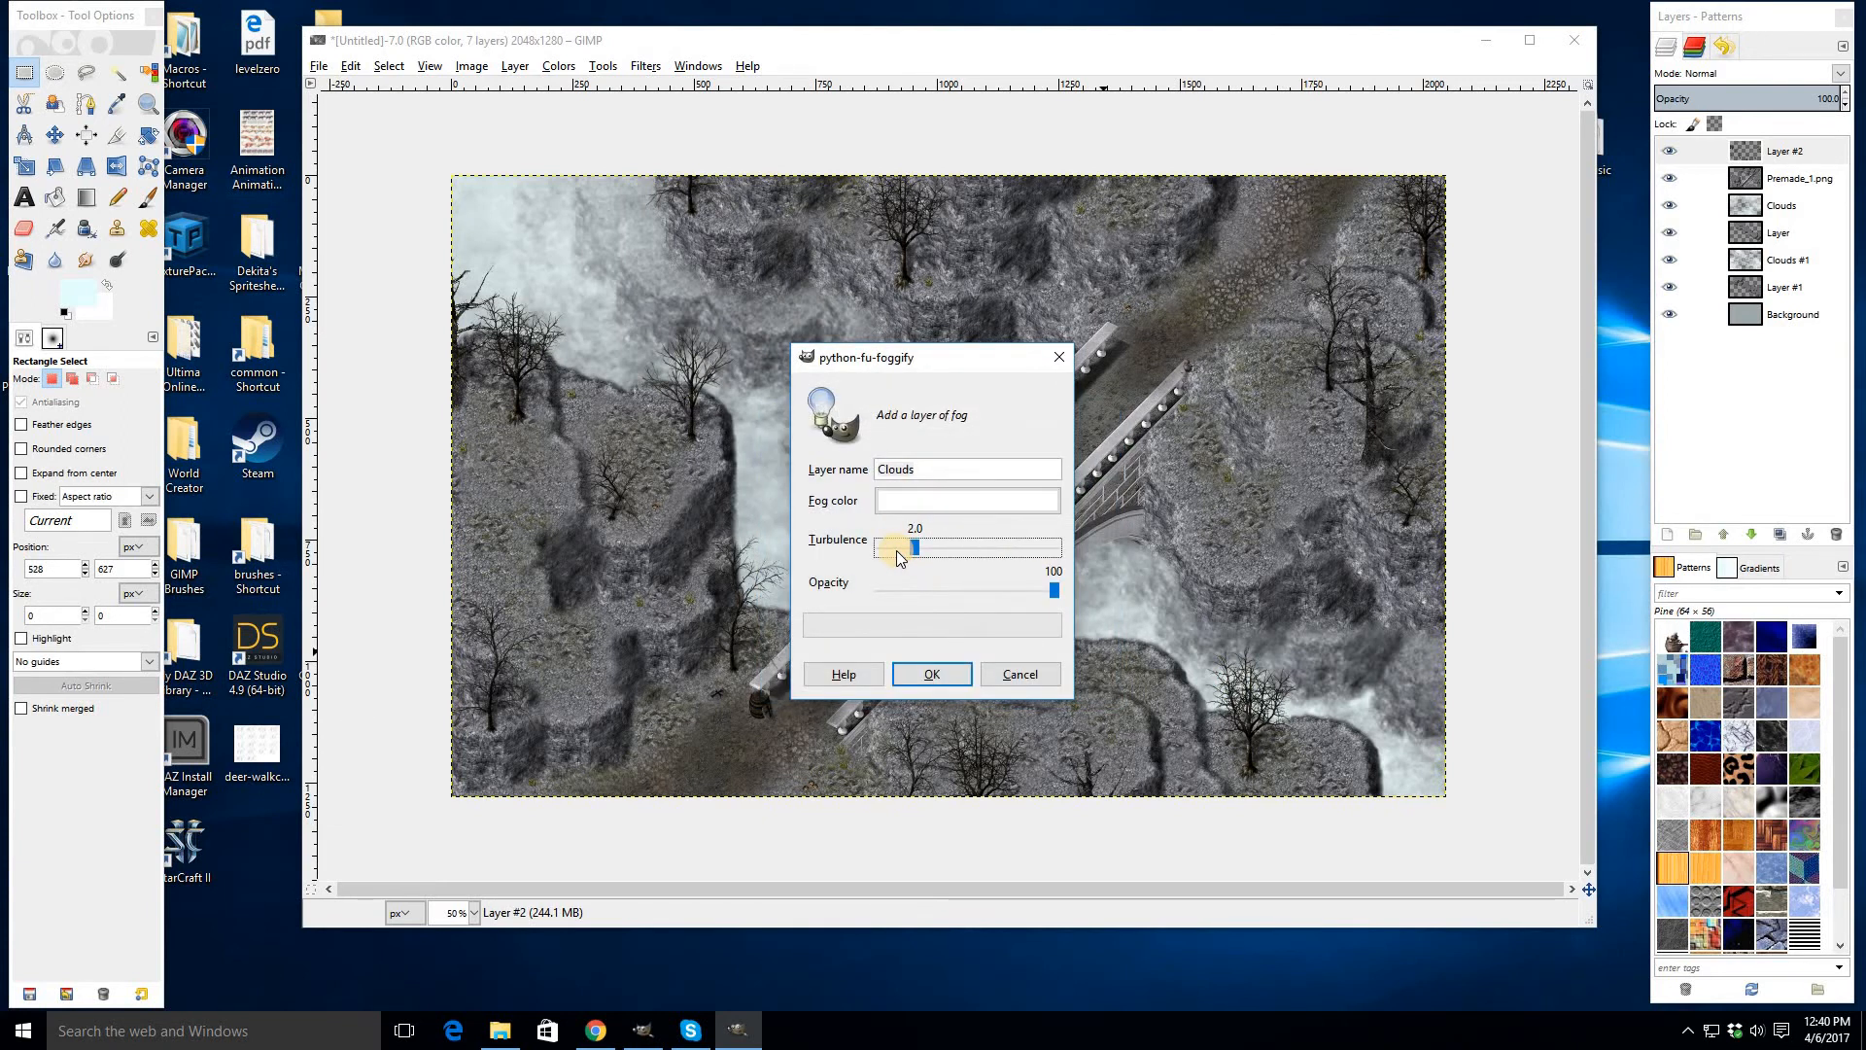
pyautogui.press('Return')
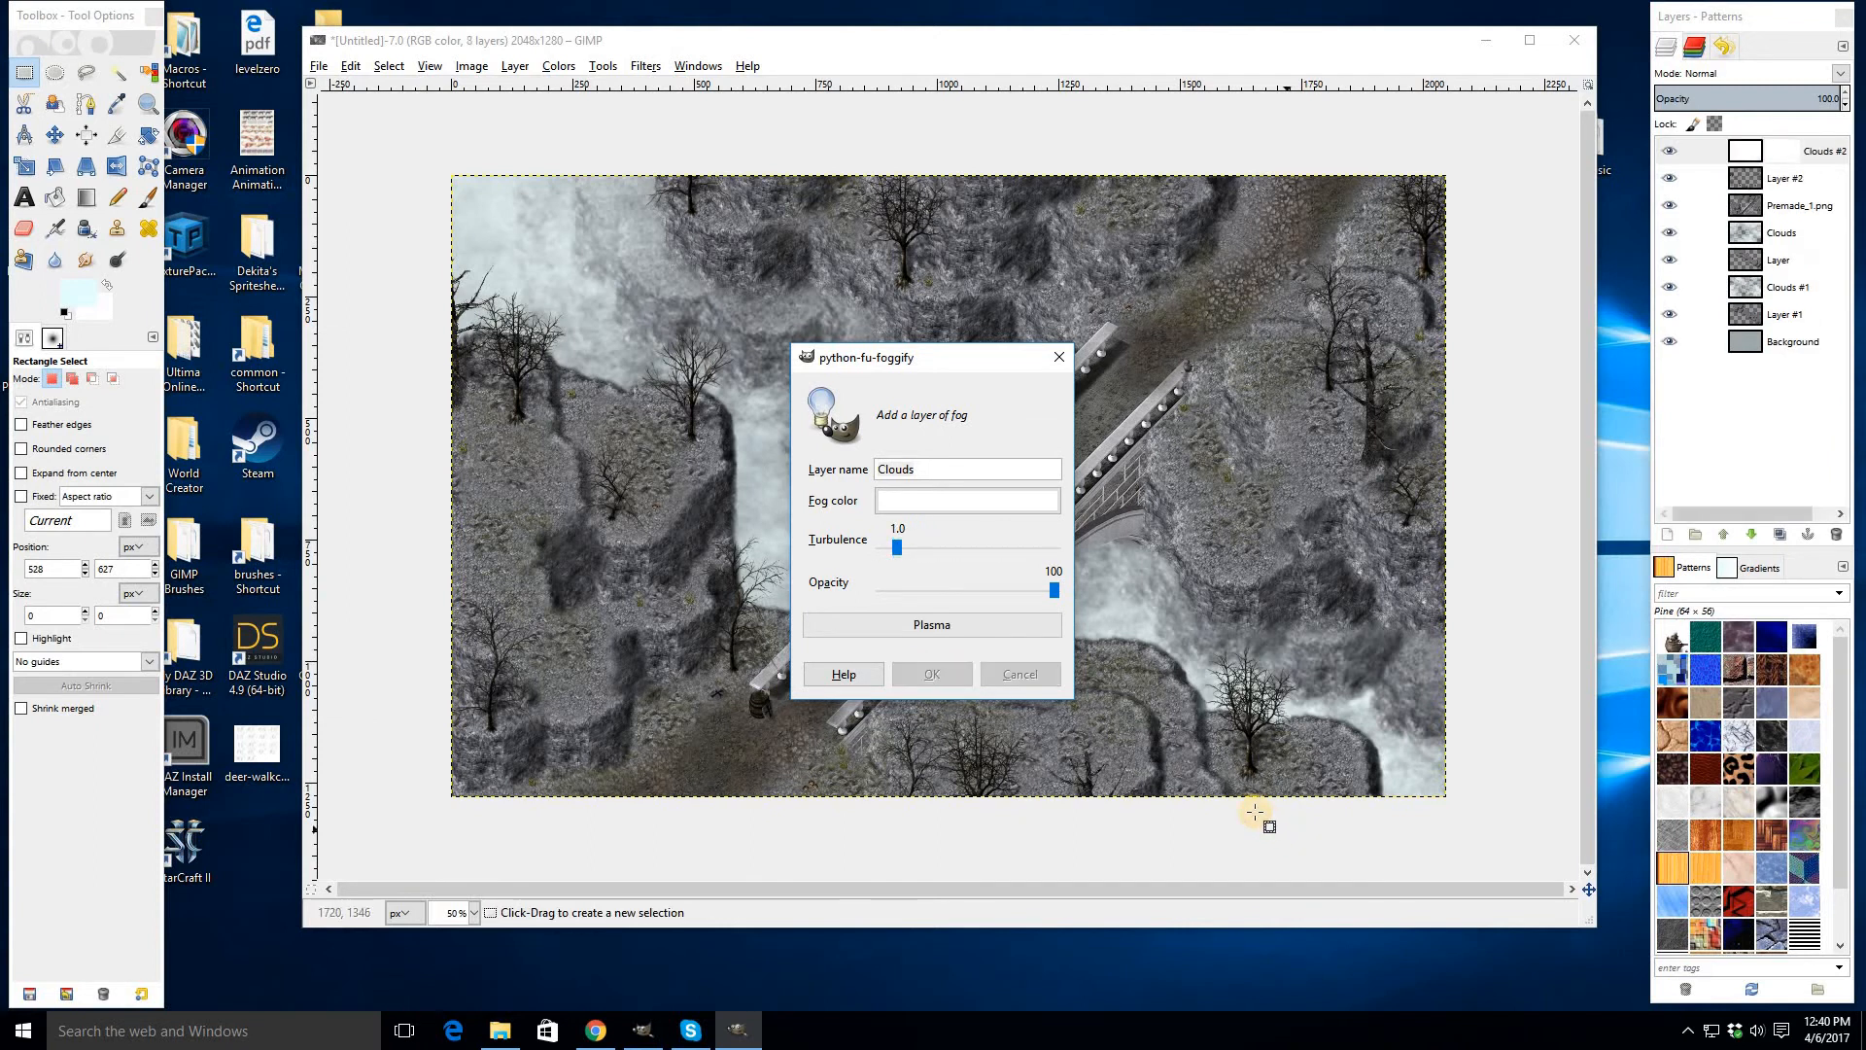
# - Set the Clouds #2 fog layer's opacity to 60
pyautogui.click(1832, 94)
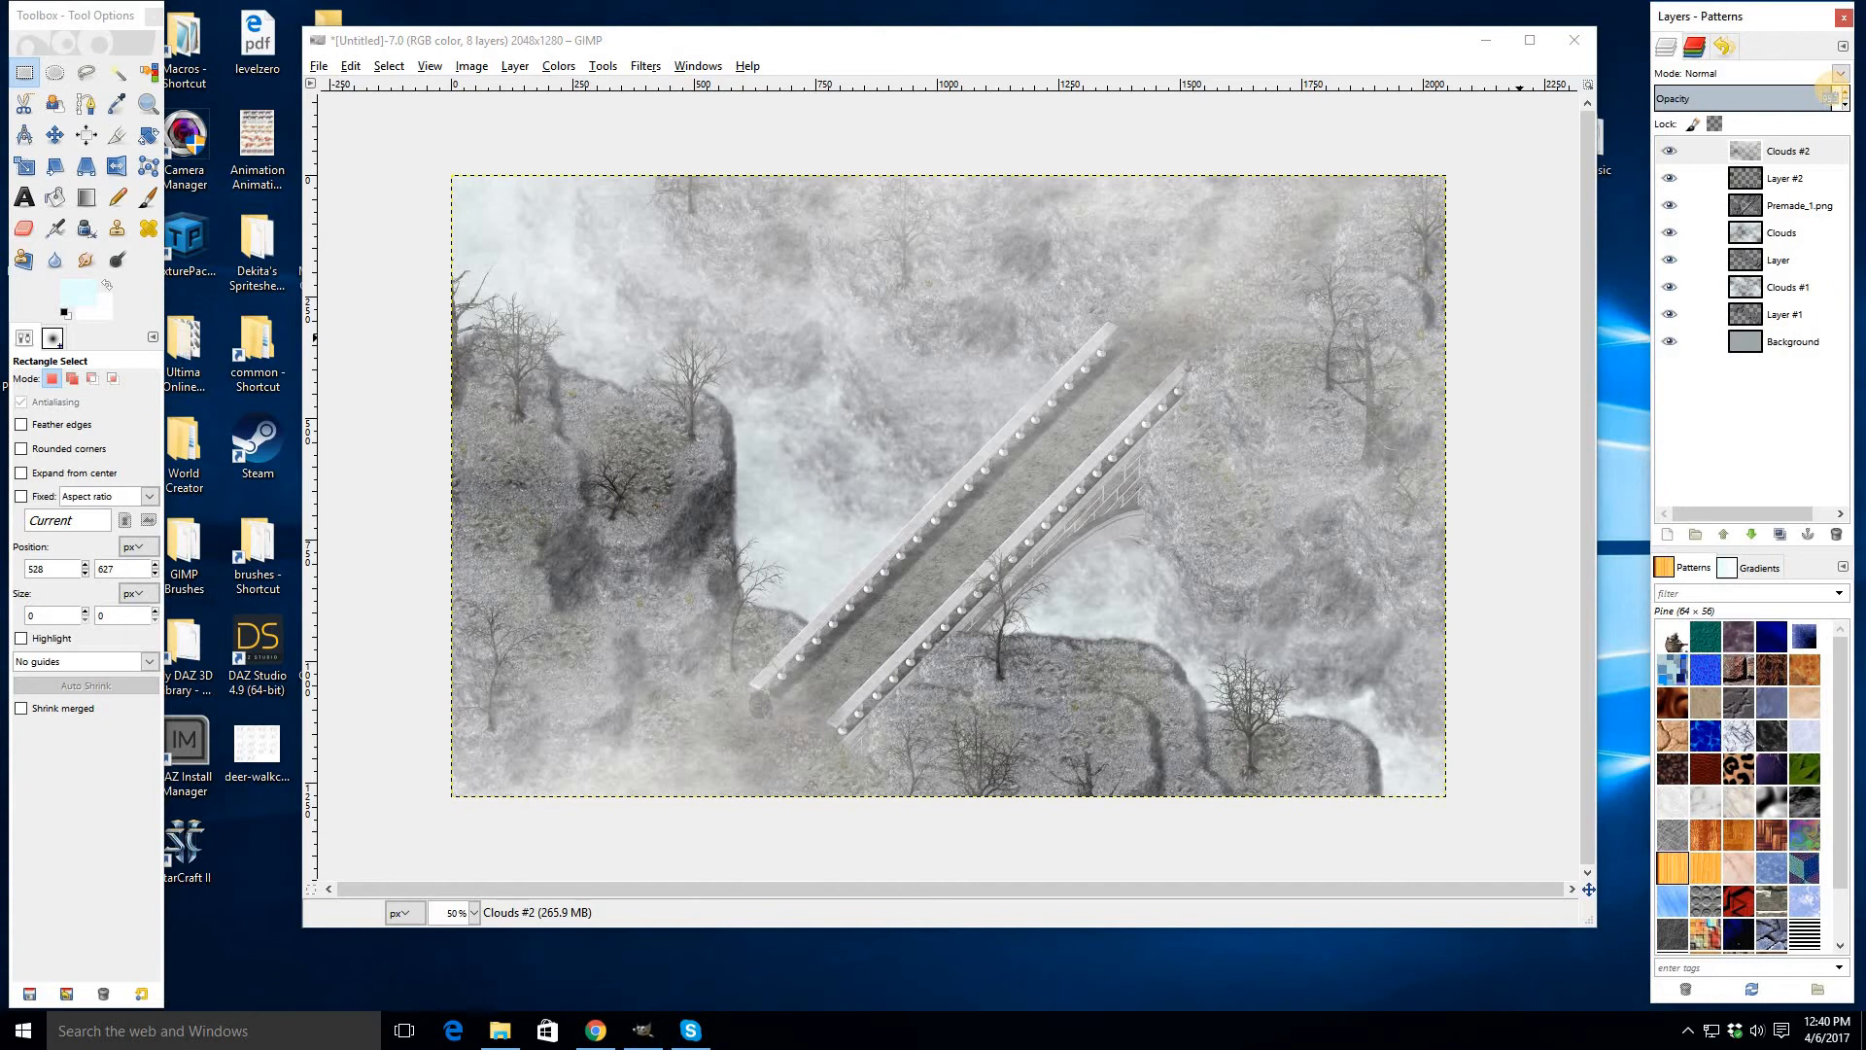
pyautogui.write('60')
pyautogui.press('Return')
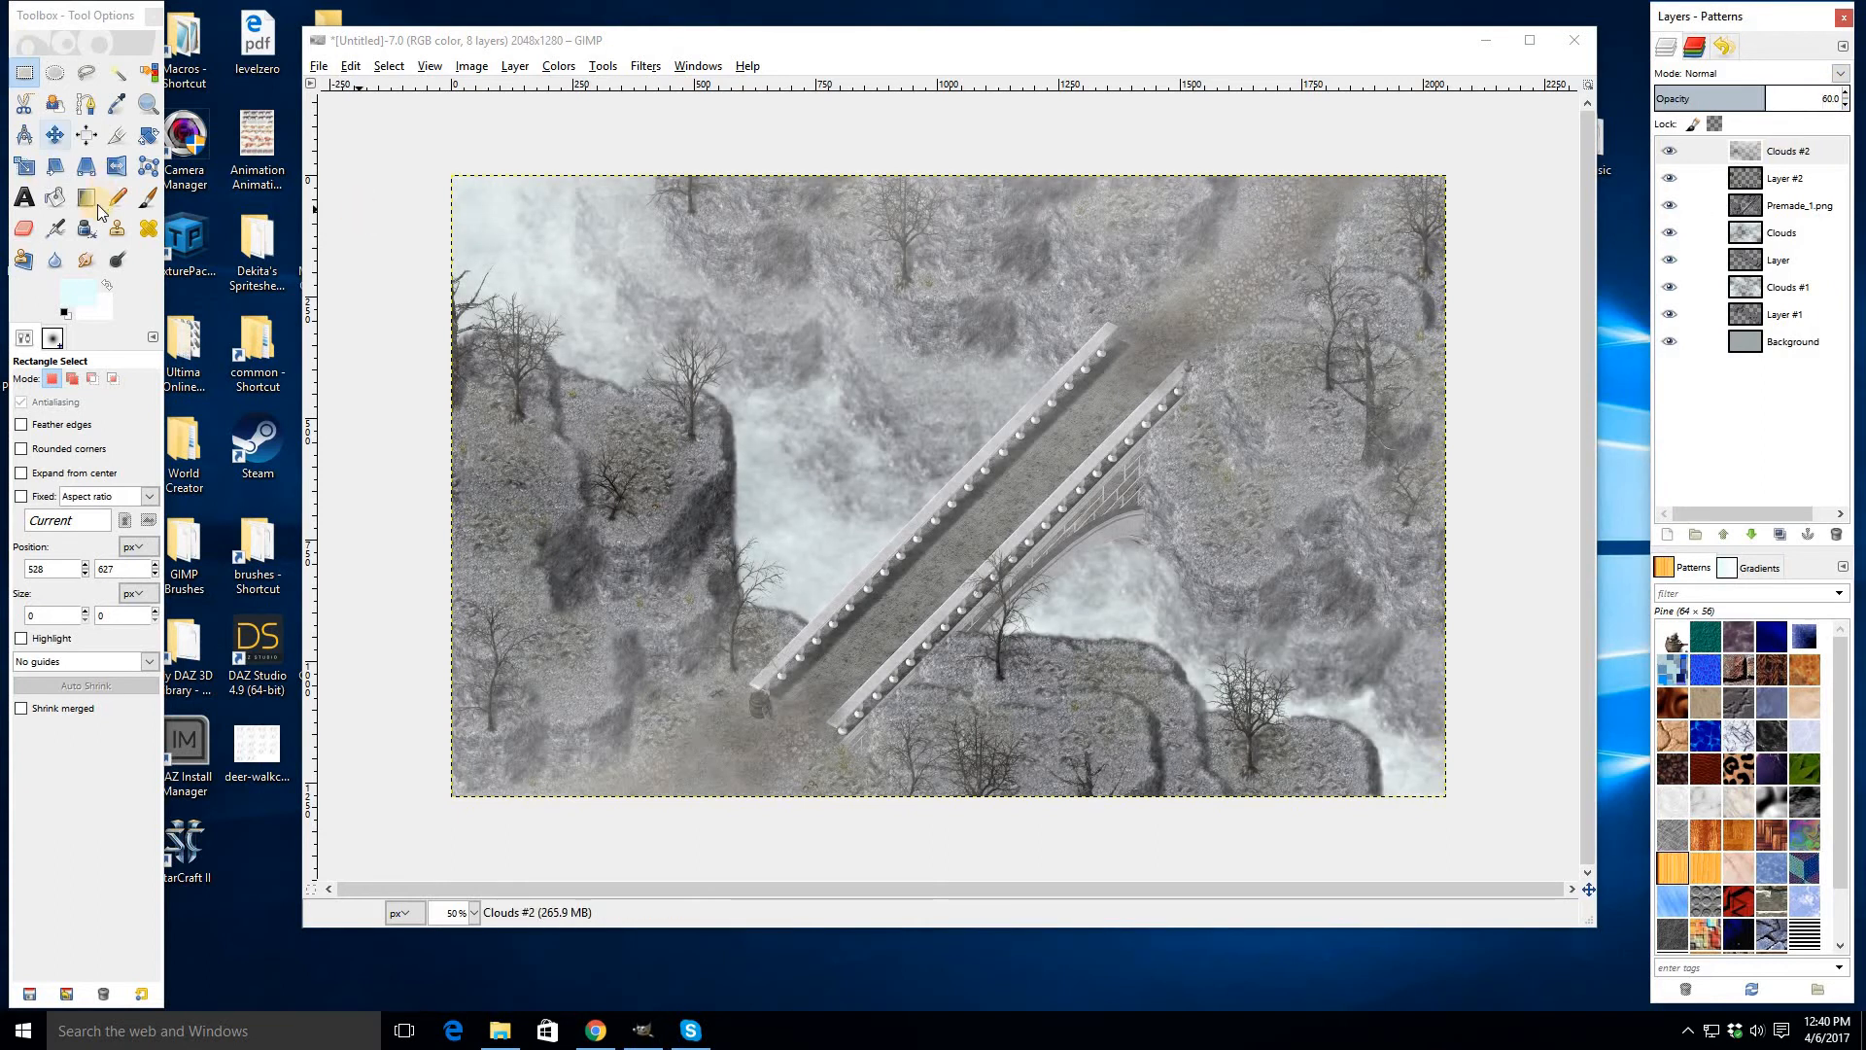
# - Erase fog from Clouds #2 with a 500 px eraser over the bridge's upper end, the right cliffs and the left cliff
pyautogui.click(23, 228)
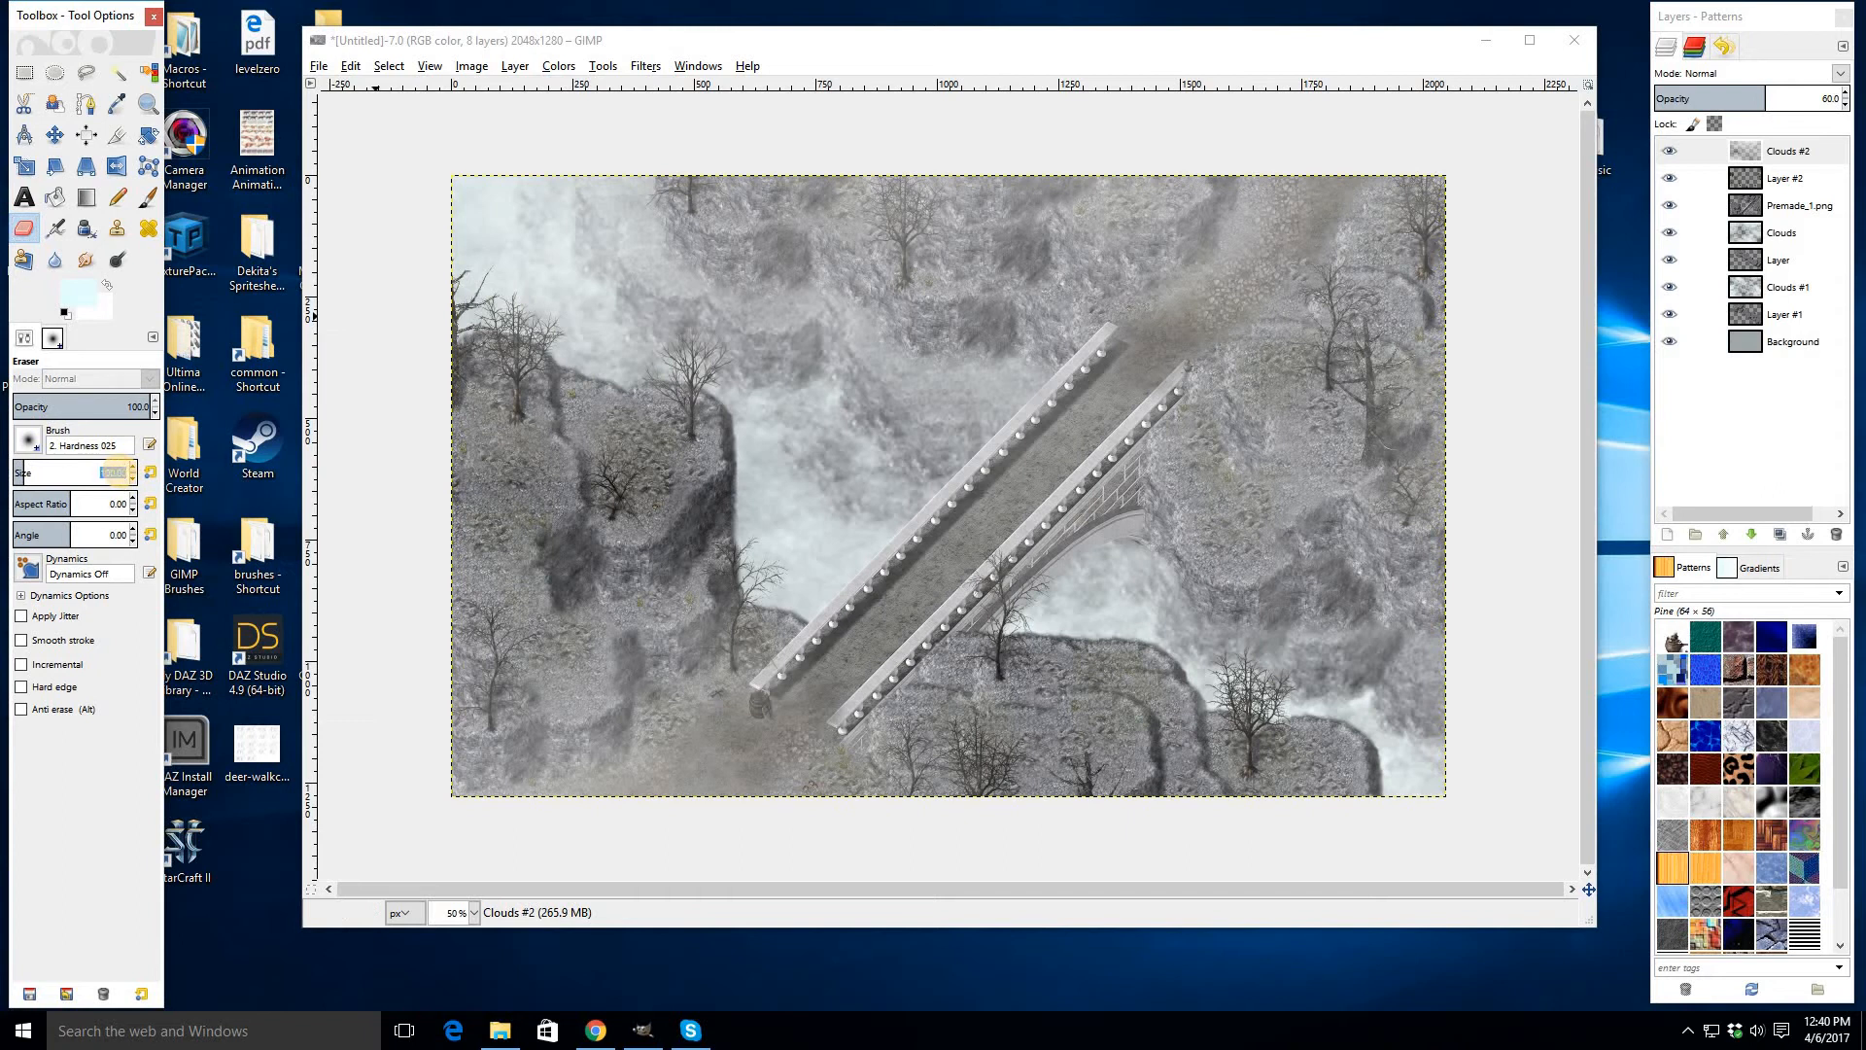
pyautogui.press('Return')
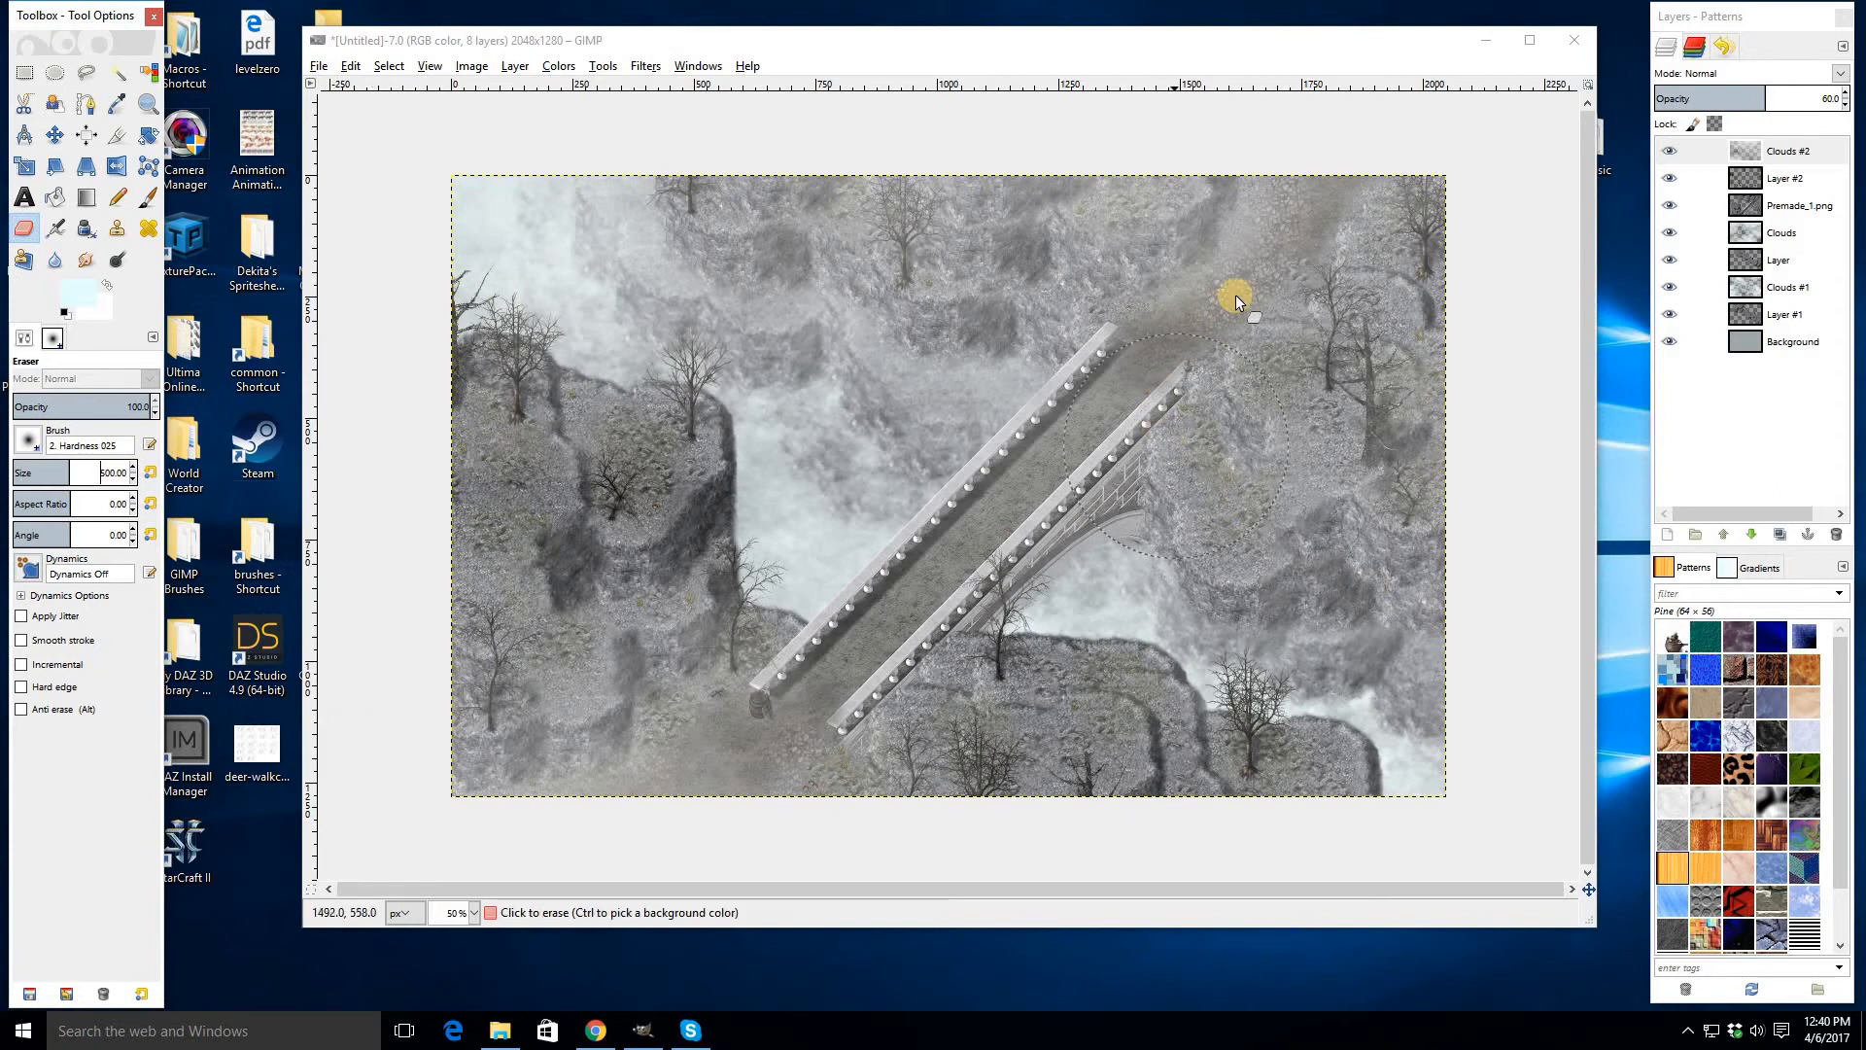
pyautogui.moveTo(1301, 224)
pyautogui.mouseDown()
pyautogui.moveTo(1146, 361)
pyautogui.moveTo(985, 558)
pyautogui.moveTo(738, 739)
pyautogui.moveTo(563, 803)
pyautogui.moveTo(599, 725)
pyautogui.moveTo(541, 637)
pyautogui.moveTo(515, 505)
pyautogui.moveTo(546, 480)
pyautogui.moveTo(608, 580)
pyautogui.moveTo(691, 596)
pyautogui.moveTo(784, 495)
pyautogui.moveTo(950, 423)
pyautogui.mouseUp()
pyautogui.moveTo(1082, 342)
pyautogui.mouseDown()
pyautogui.moveTo(917, 194)
pyautogui.moveTo(928, 214)
pyautogui.moveTo(1025, 225)
pyautogui.moveTo(1128, 210)
pyautogui.moveTo(1218, 505)
pyautogui.moveTo(1178, 470)
pyautogui.moveTo(1258, 380)
pyautogui.mouseUp()
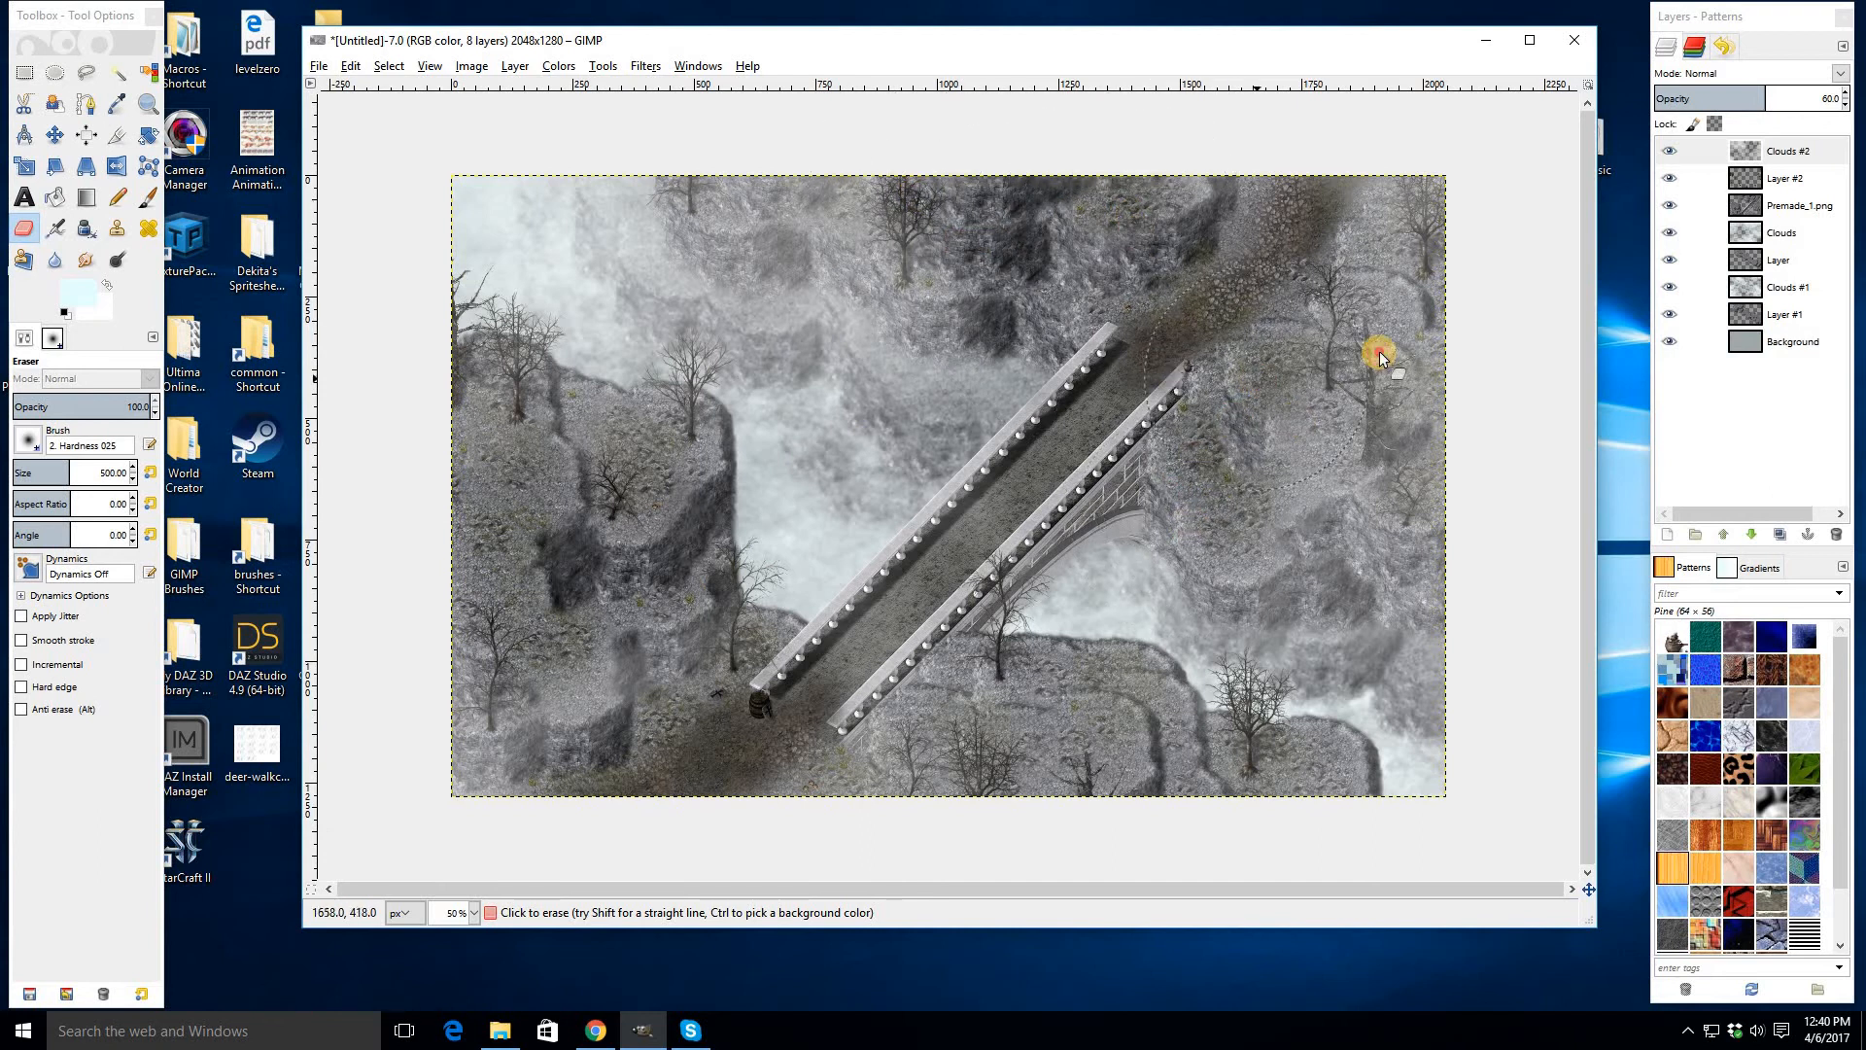
pyautogui.moveTo(1381, 357)
pyautogui.mouseDown()
pyautogui.moveTo(1053, 587)
pyautogui.moveTo(1028, 653)
pyautogui.moveTo(935, 694)
pyautogui.moveTo(1128, 737)
pyautogui.mouseUp()
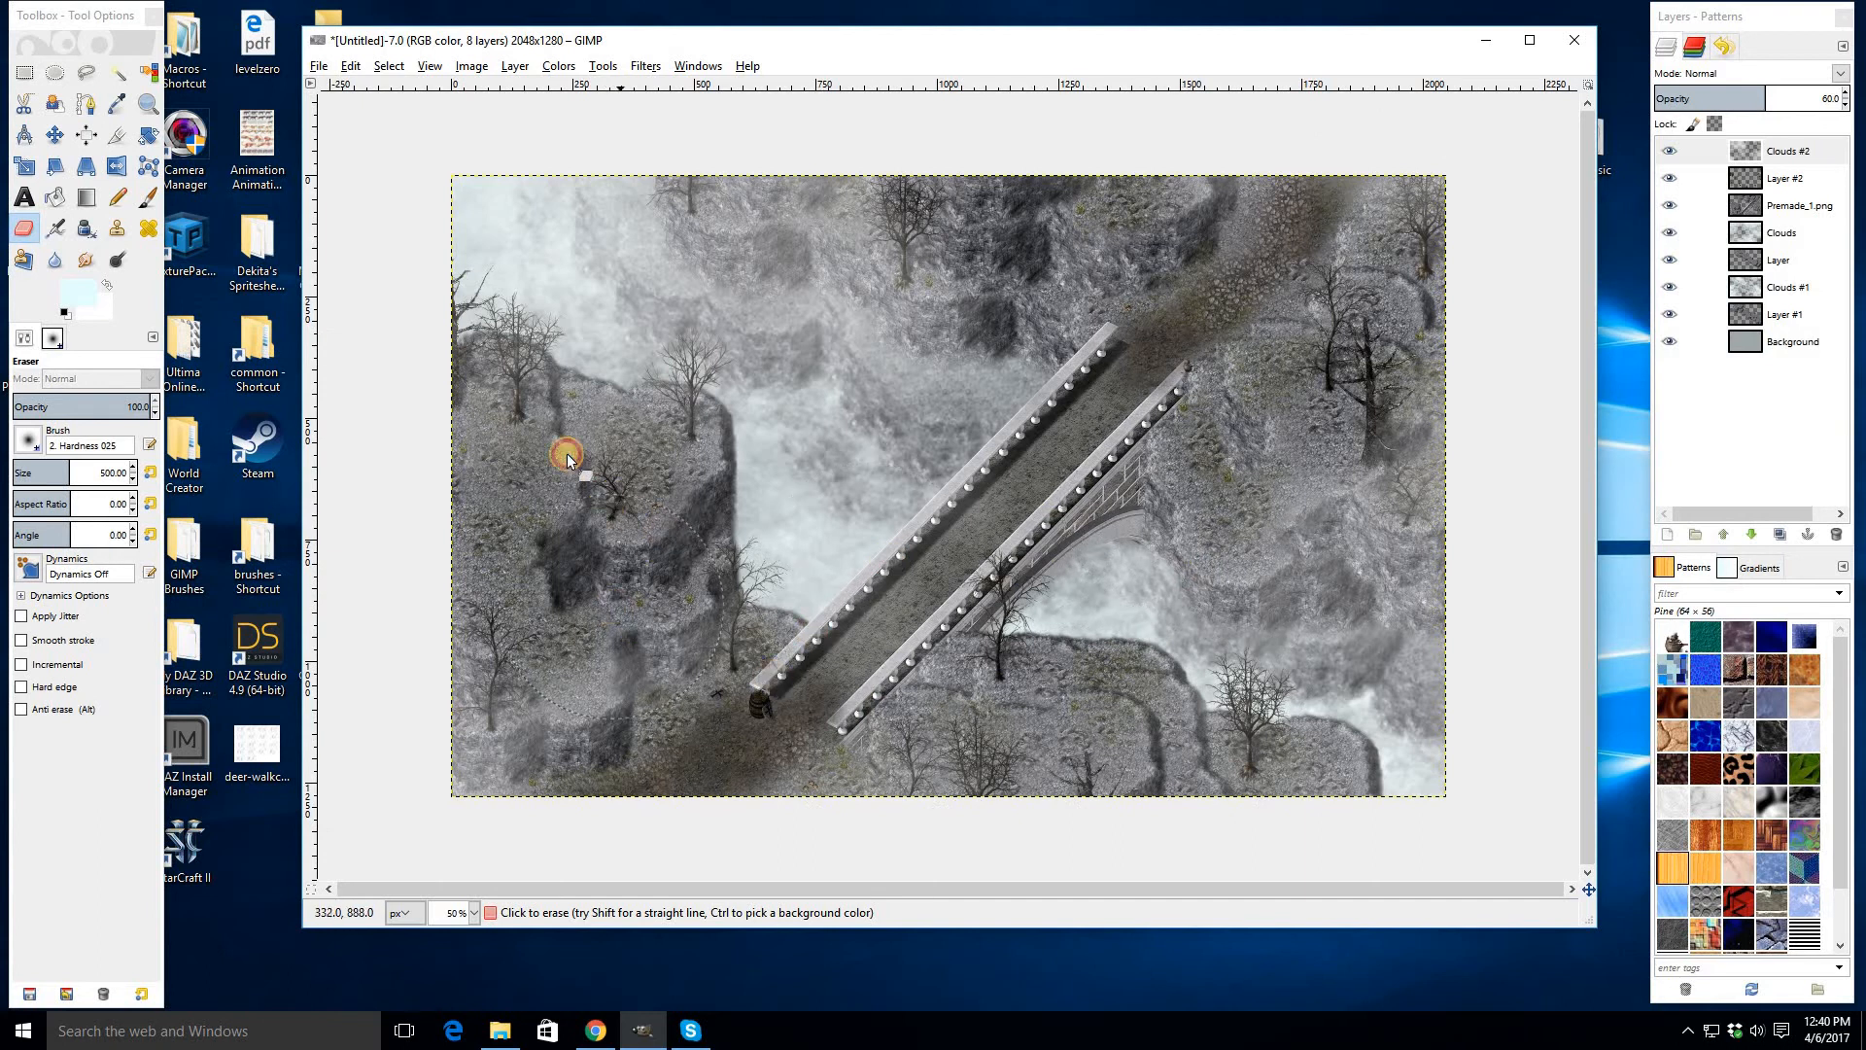
pyautogui.click(638, 340)
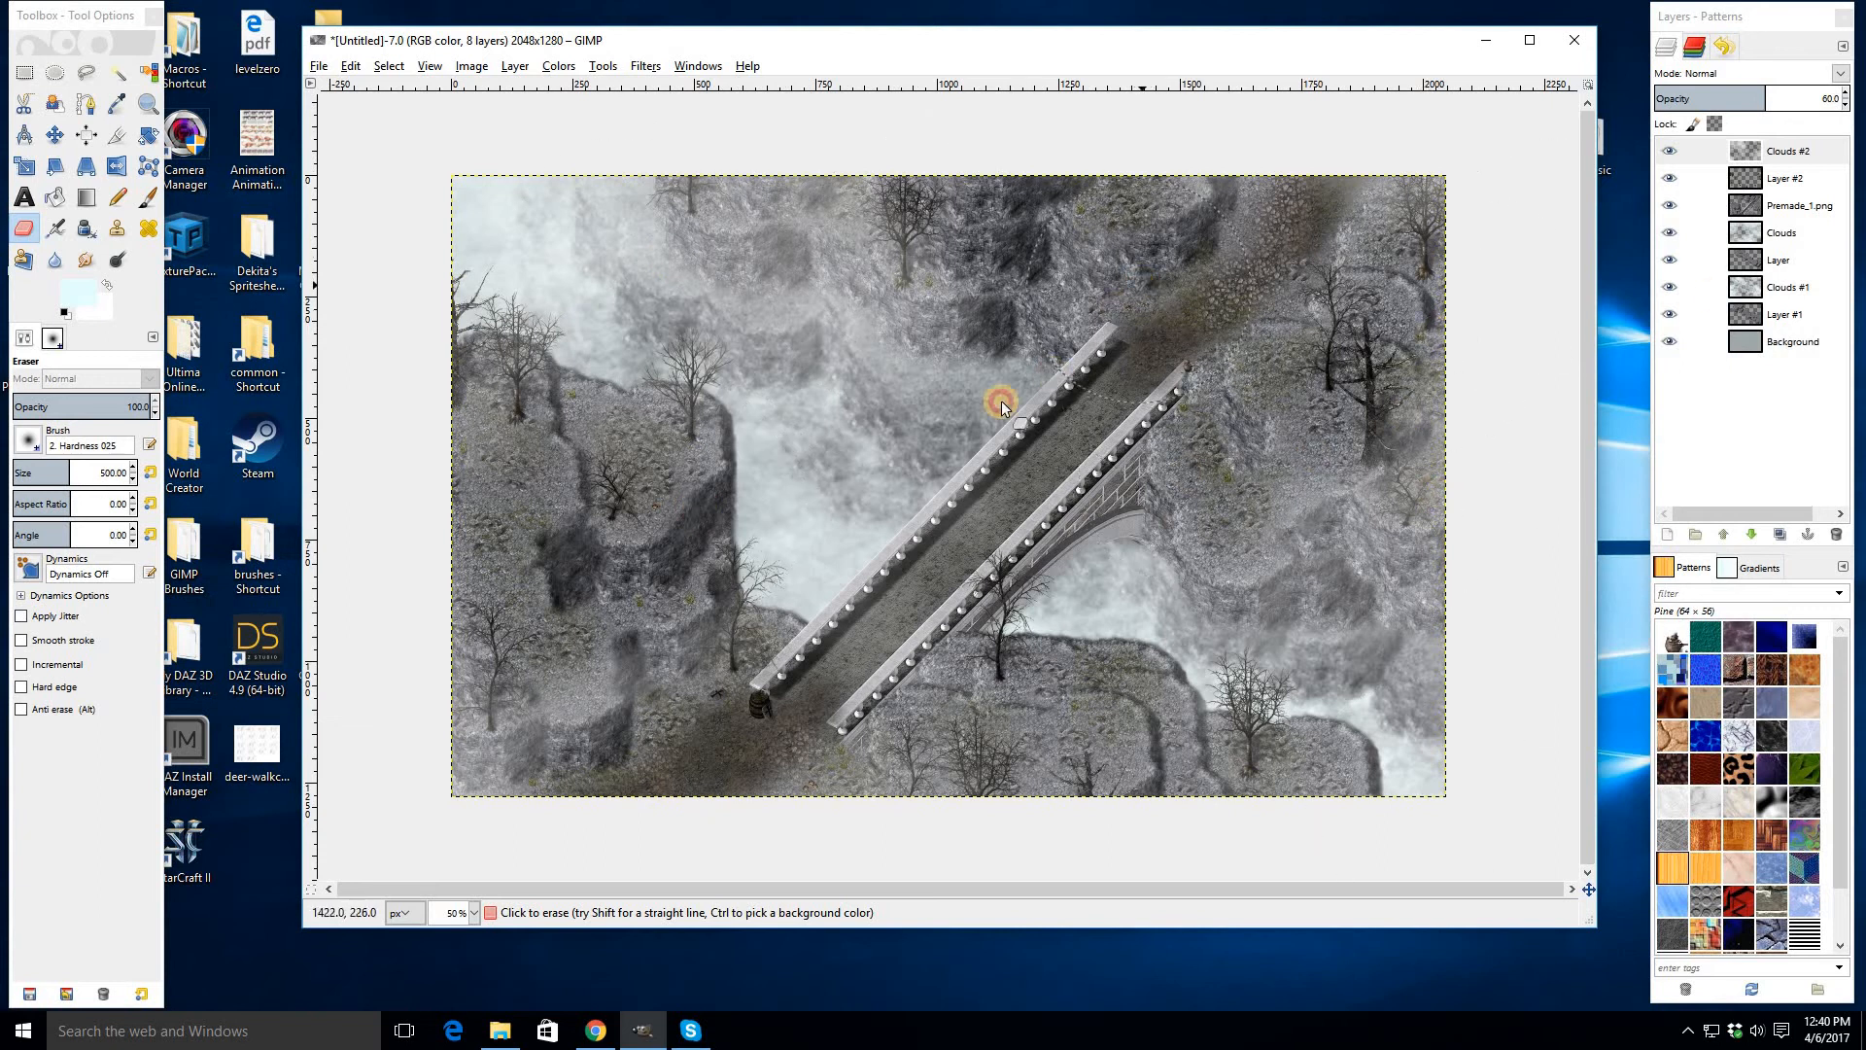
# - Toggle the fog layer's visibility to compare and erase fog near the bridge's lower end
pyautogui.click(1670, 153)
pyautogui.click(1670, 152)
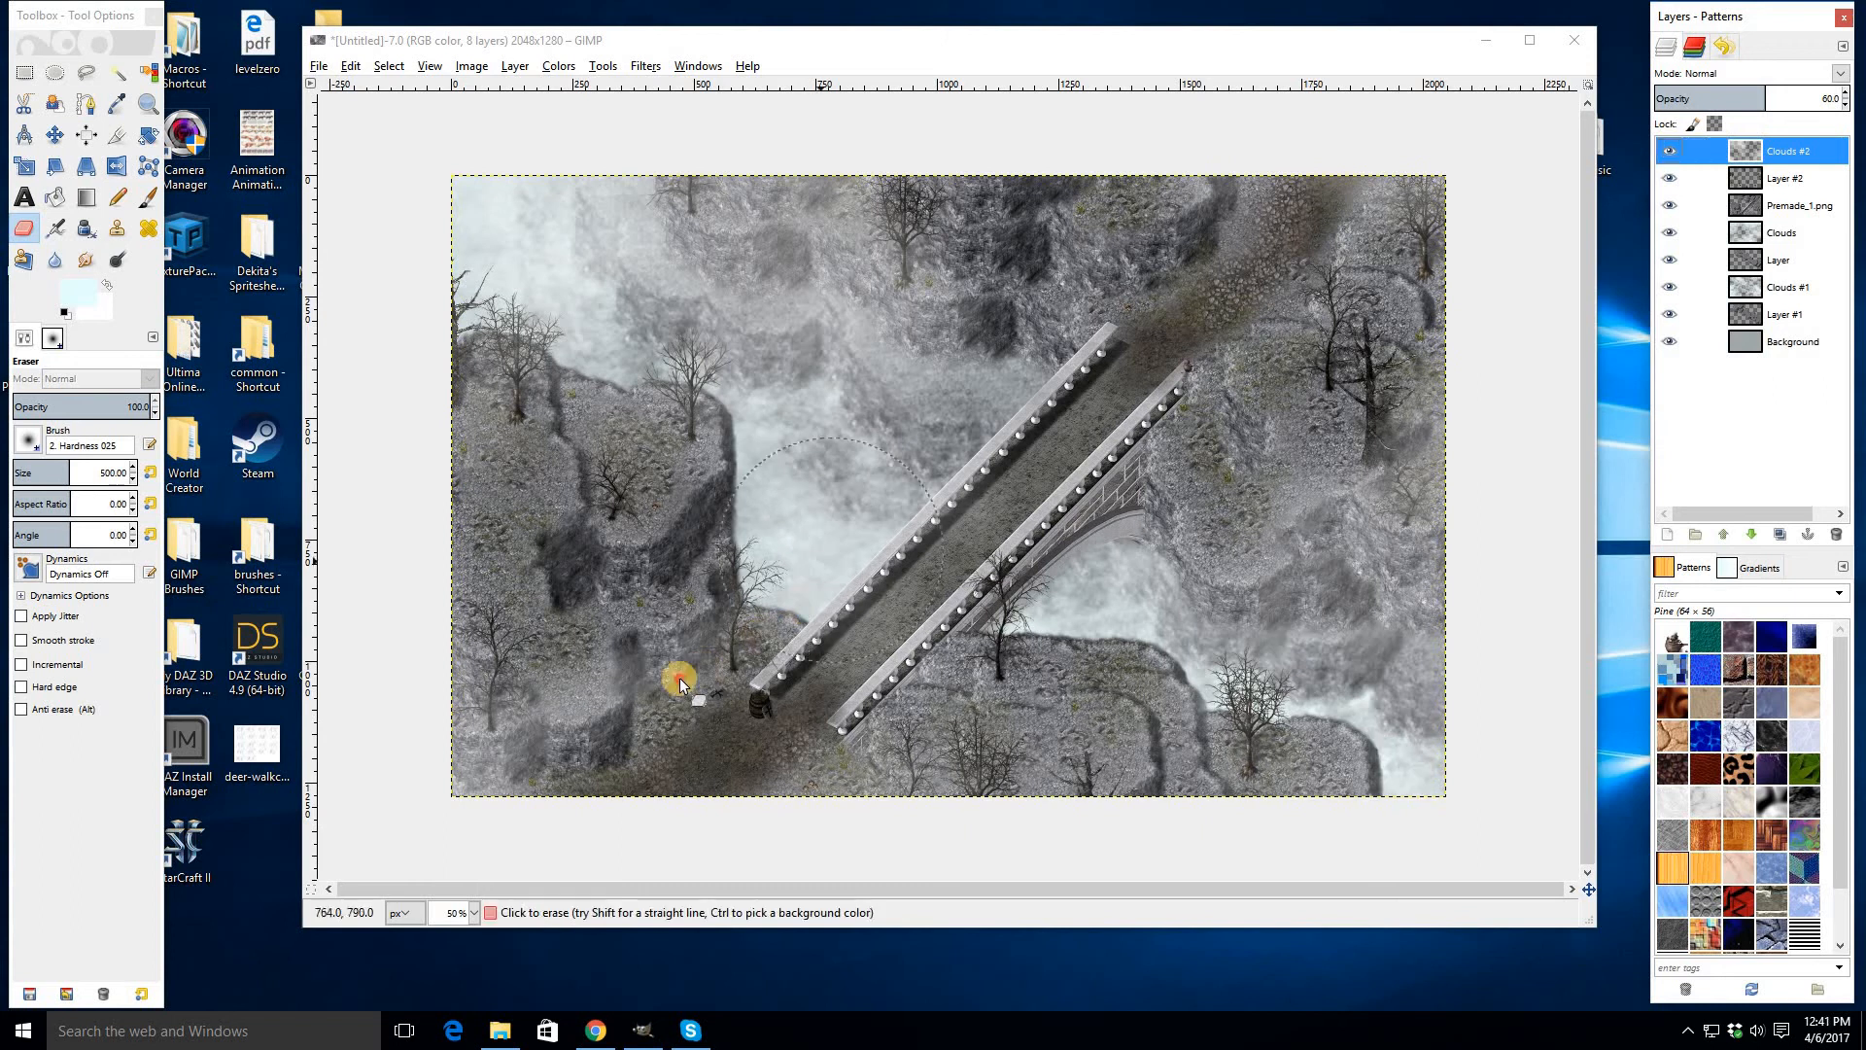
pyautogui.moveTo(715, 652); pyautogui.dragTo(580, 758)
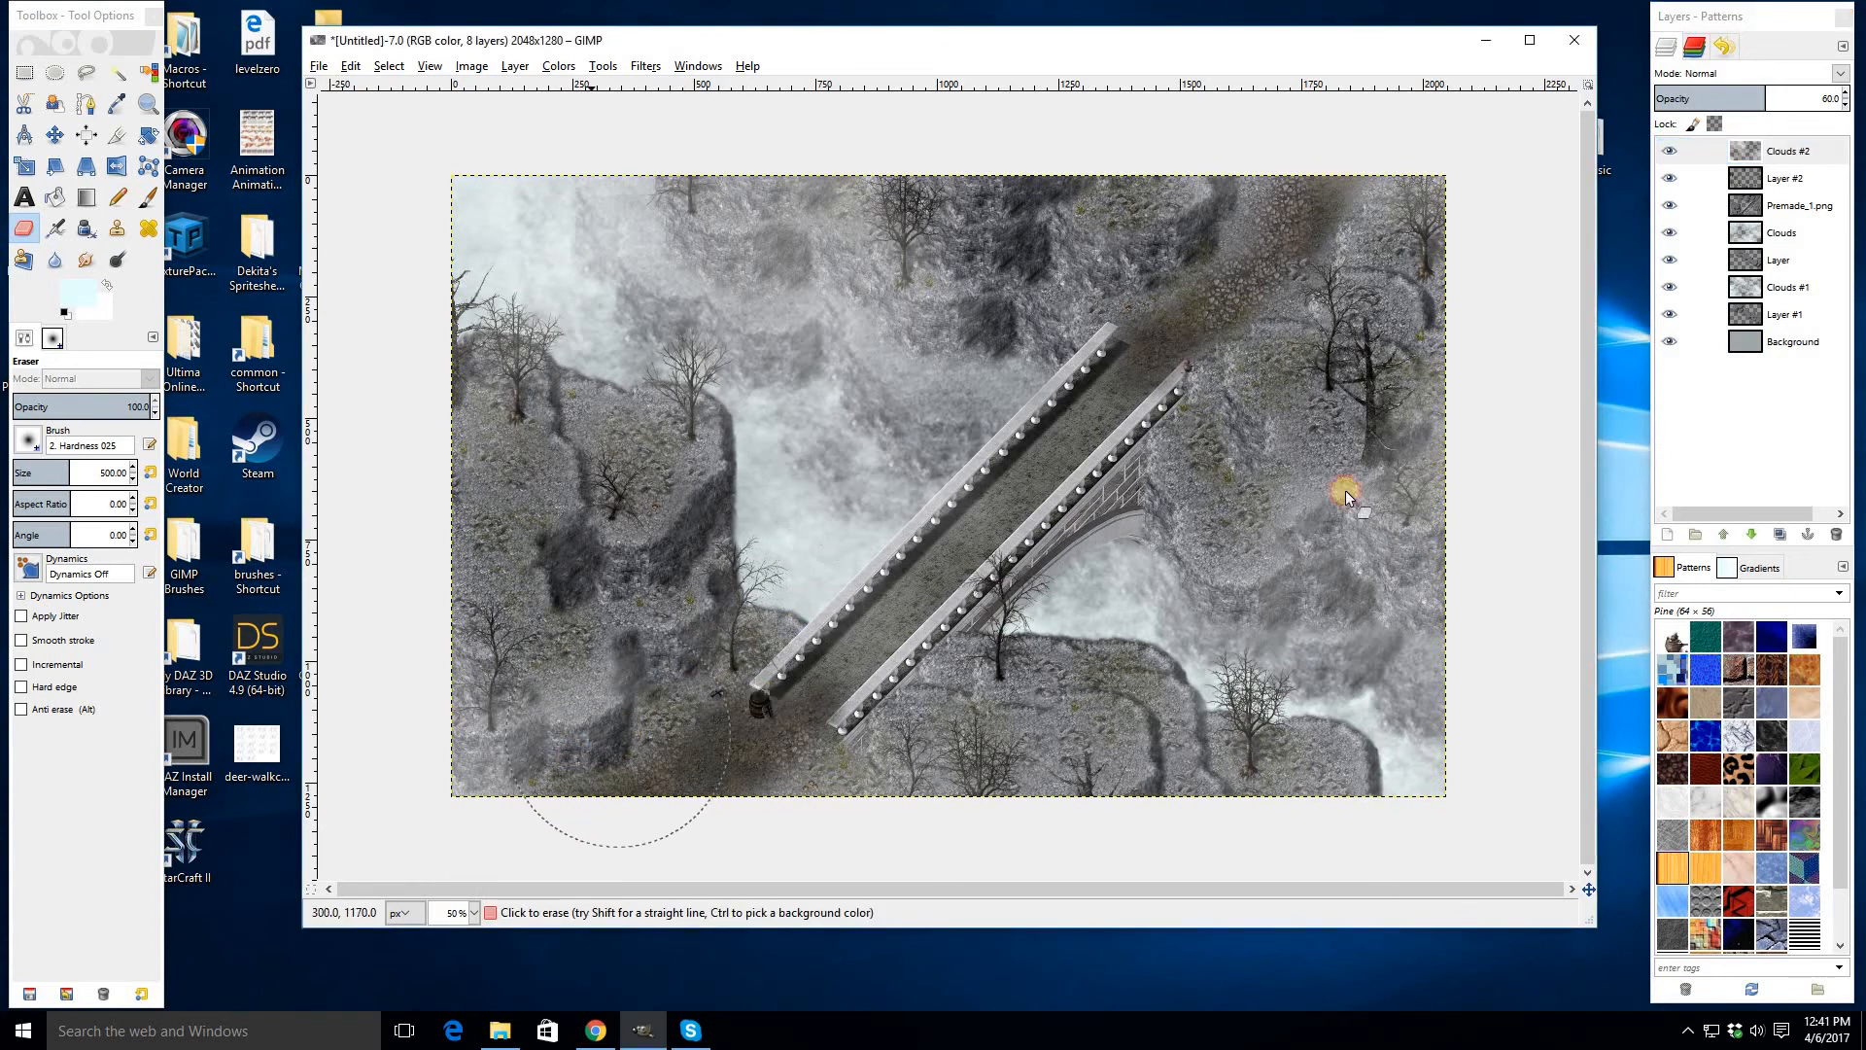
pyautogui.click(1671, 151)
pyautogui.click(1671, 152)
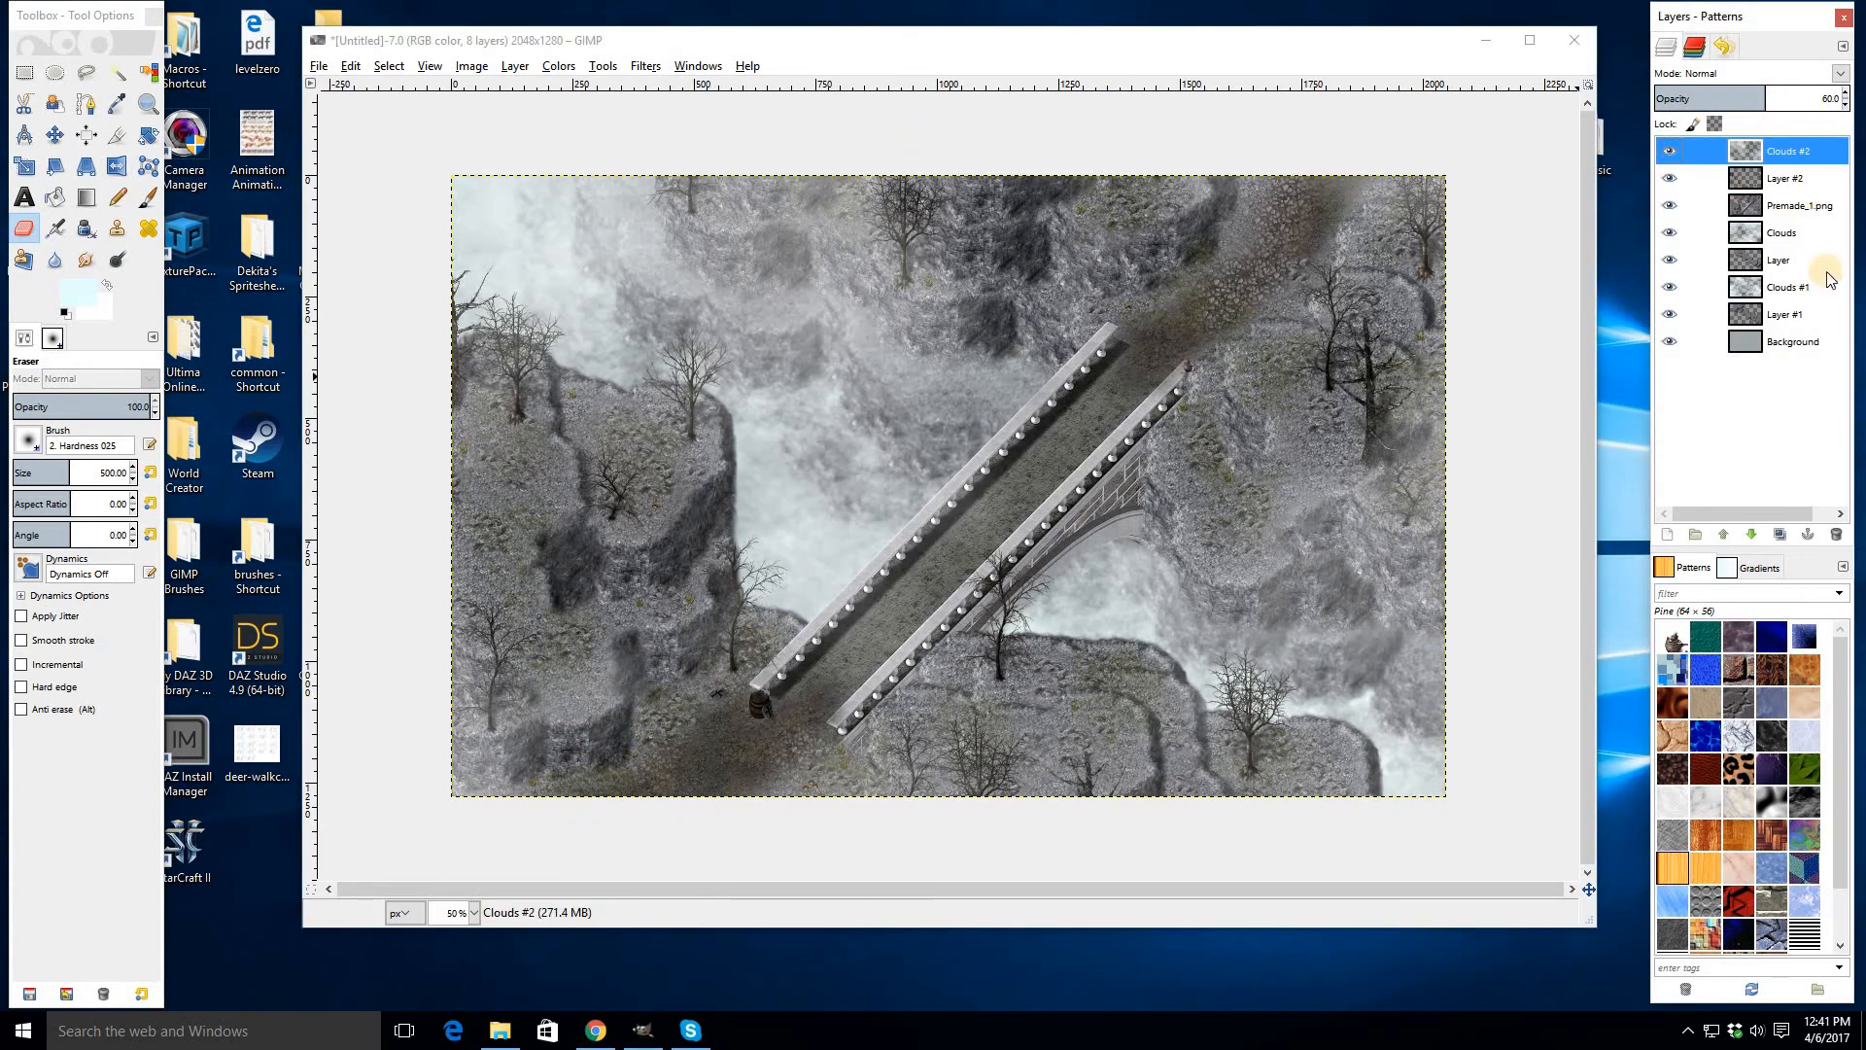
# - Add a new layer above Layer #2, then delete Layer #2
pyautogui.click(1774, 190)
pyautogui.rightClick(1774, 191)
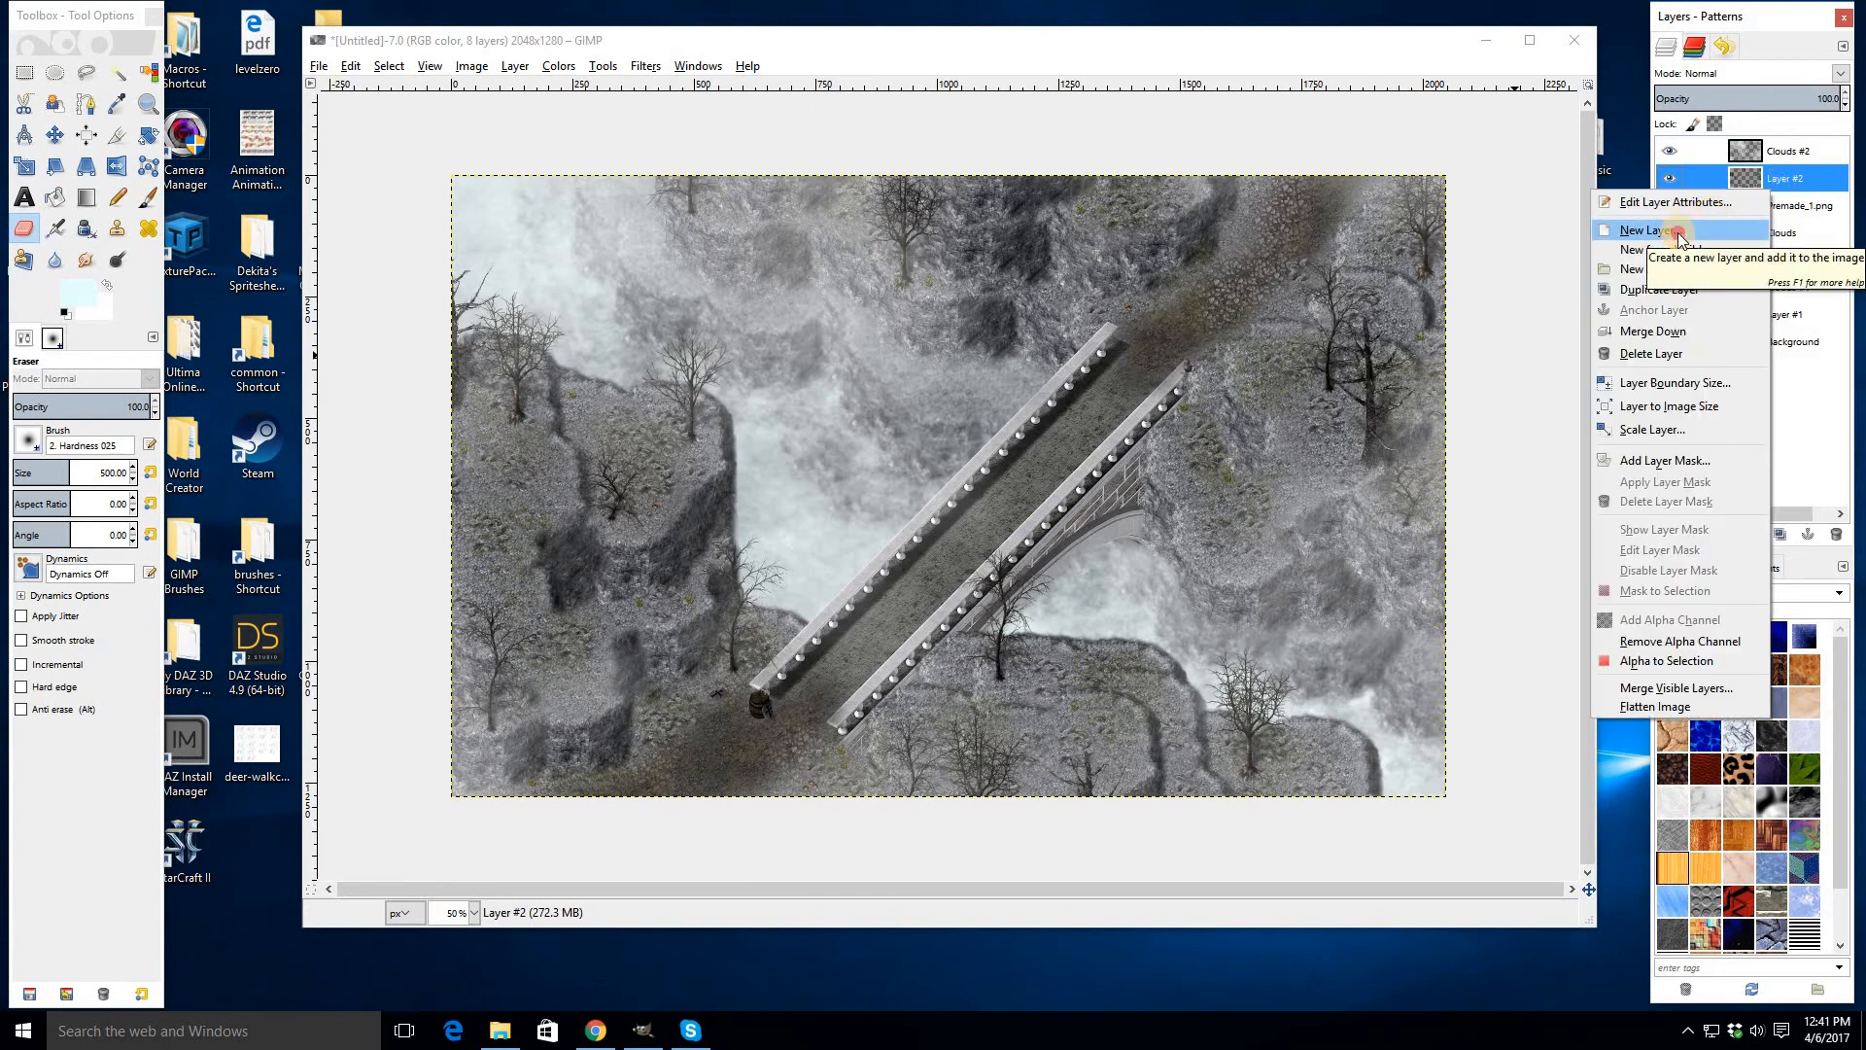
pyautogui.click(1680, 234)
pyautogui.click(939, 665)
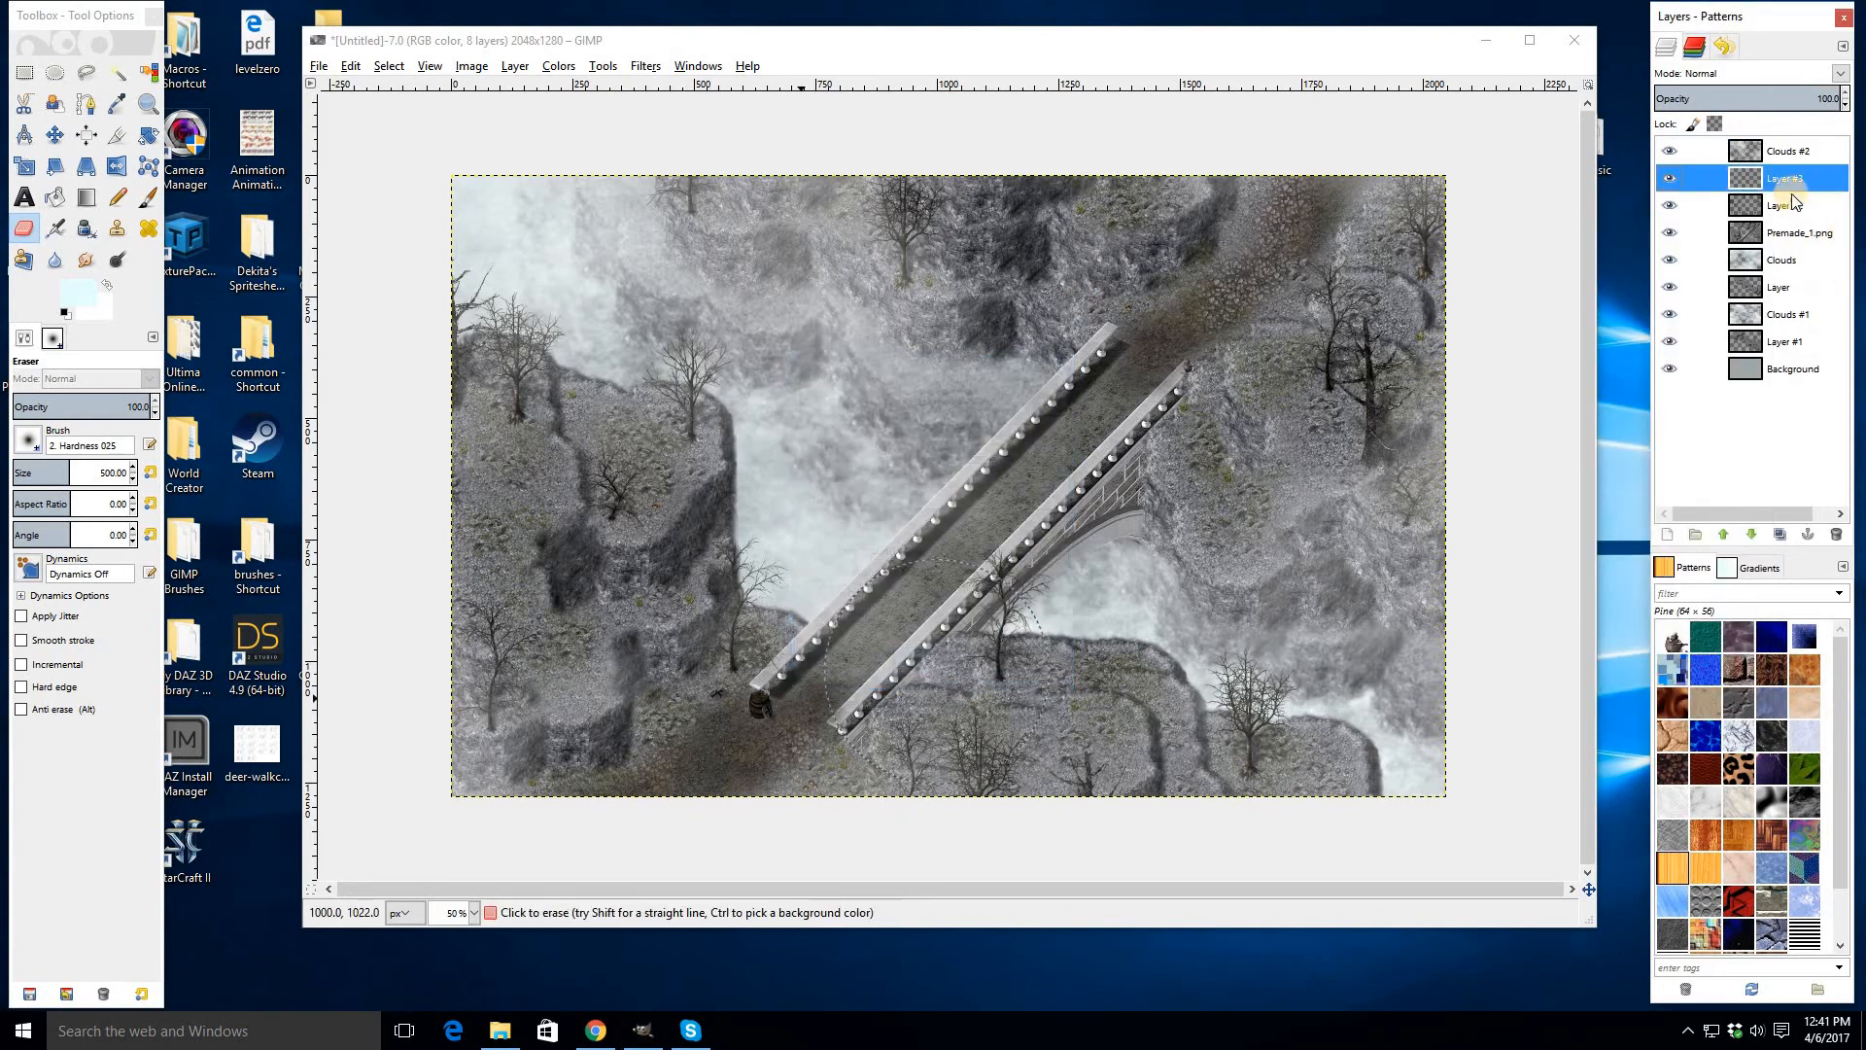
pyautogui.click(1760, 208)
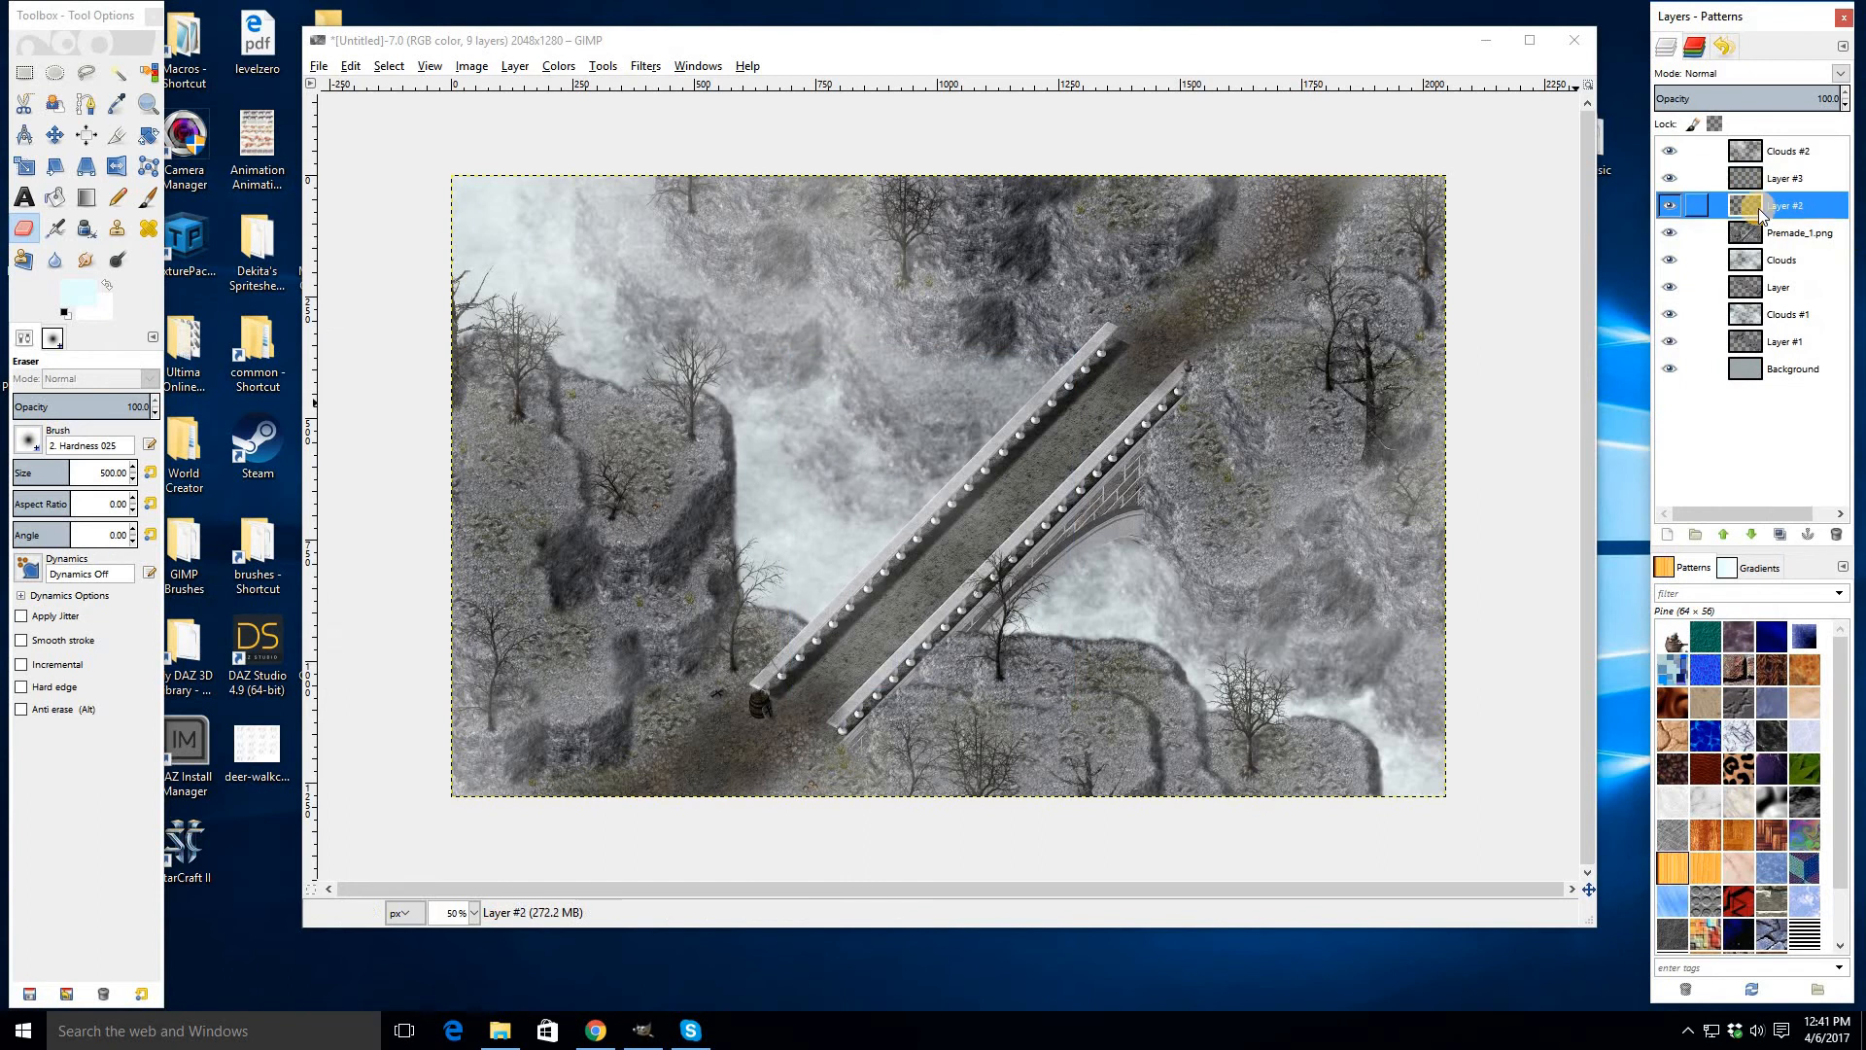
pyautogui.press('Delete')
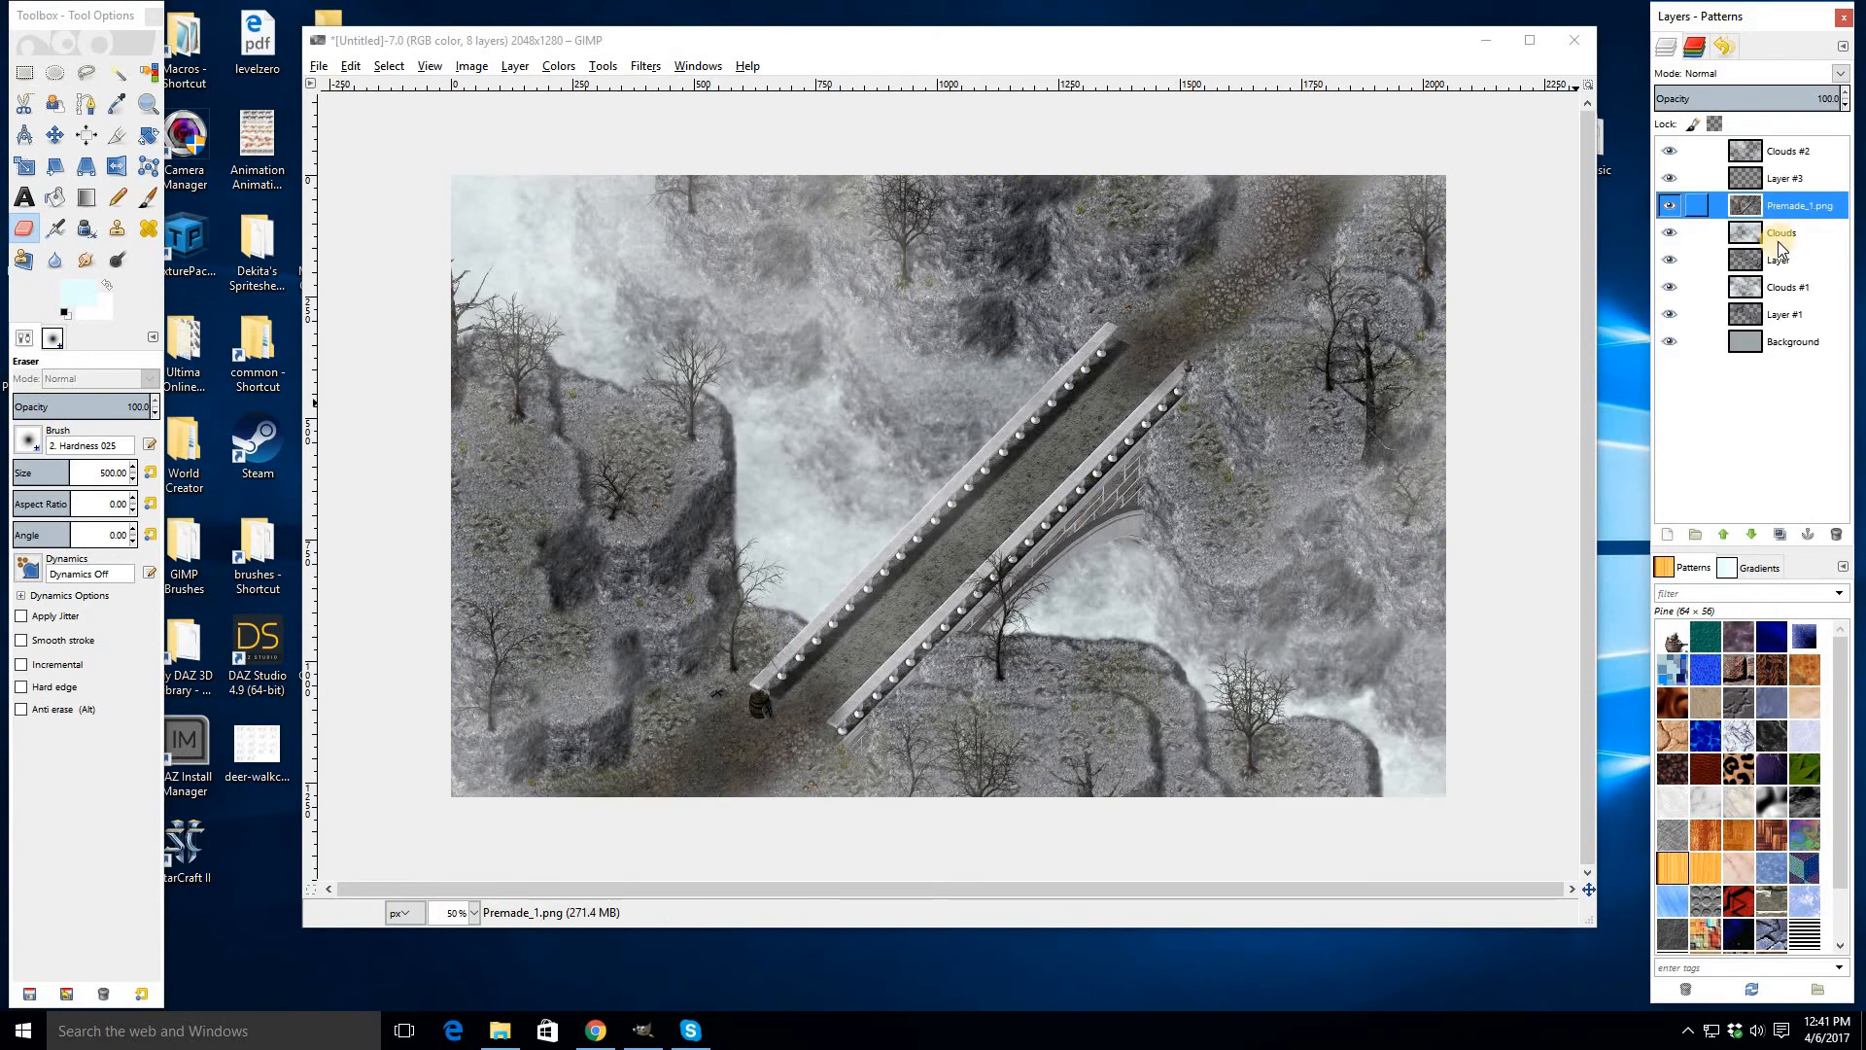
# - Paint soft black shadows on Layer #3 with a 150 px 2. Hardness 025 paintbrush along the cliffs and around the bridge
pyautogui.click(1785, 181)
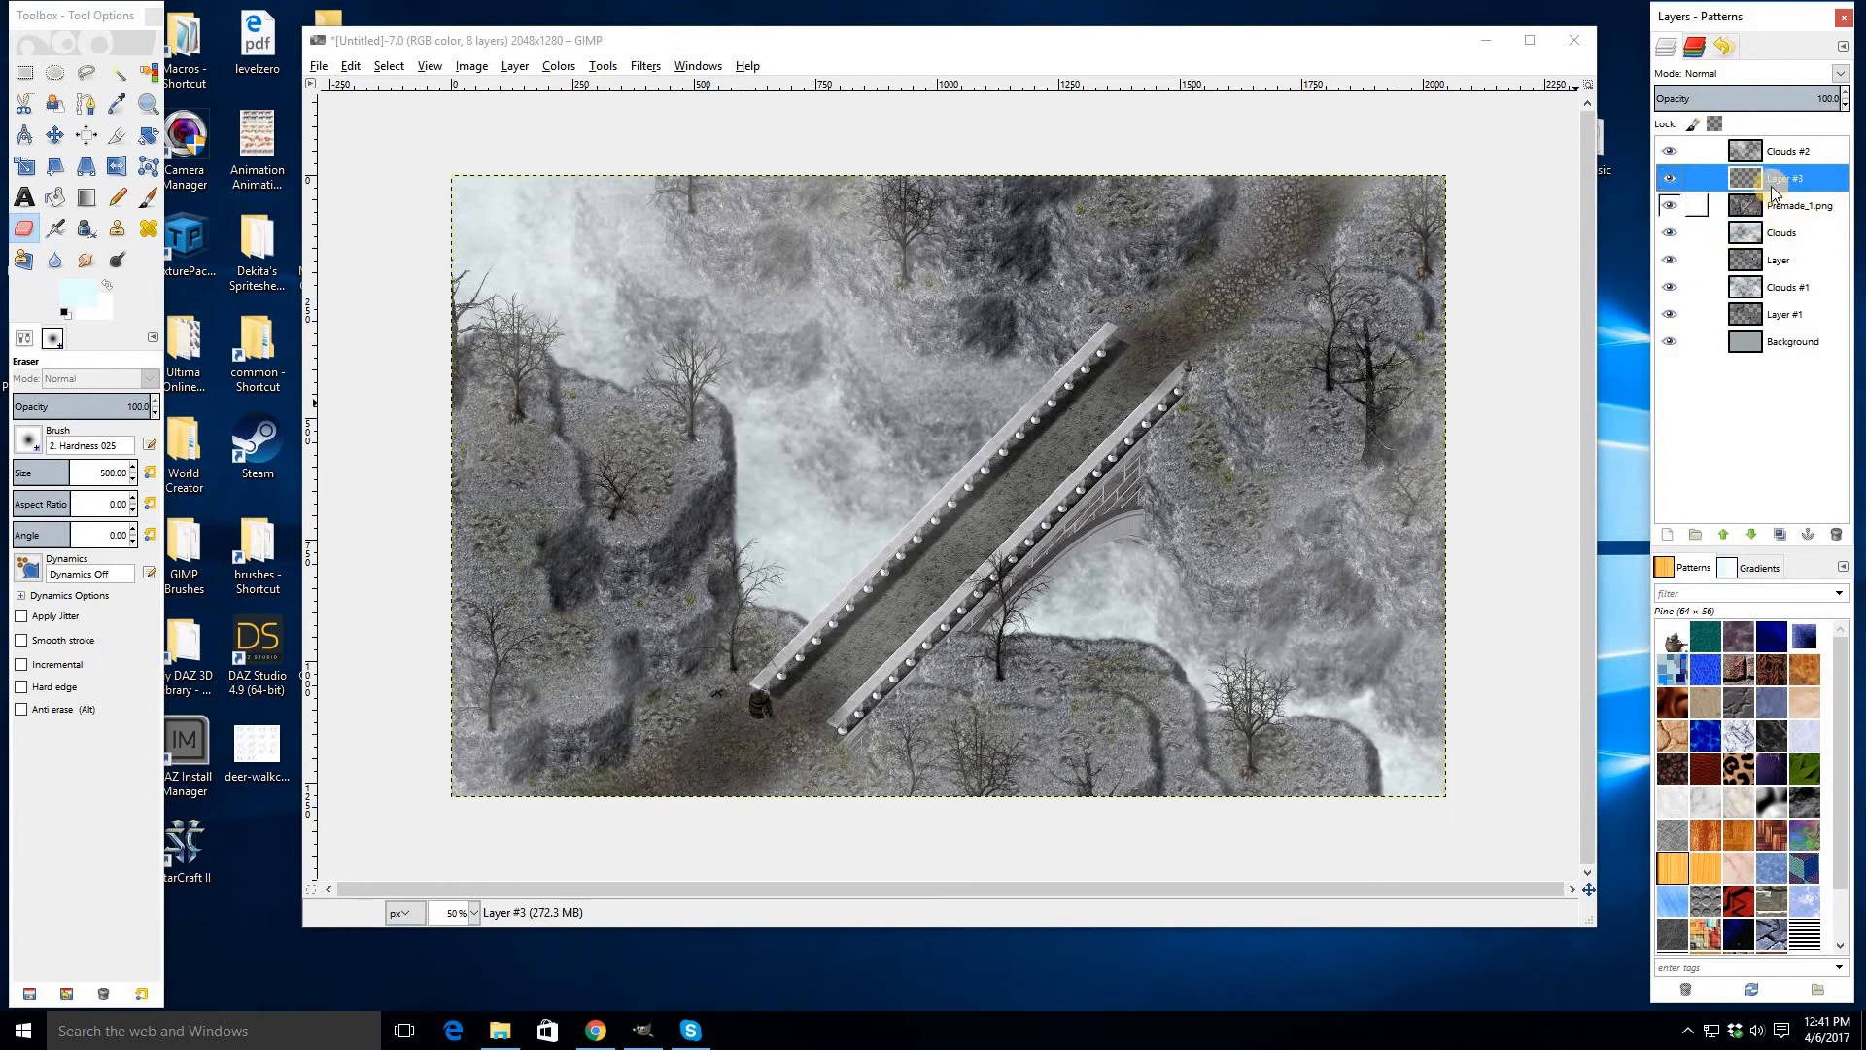
pyautogui.click(147, 200)
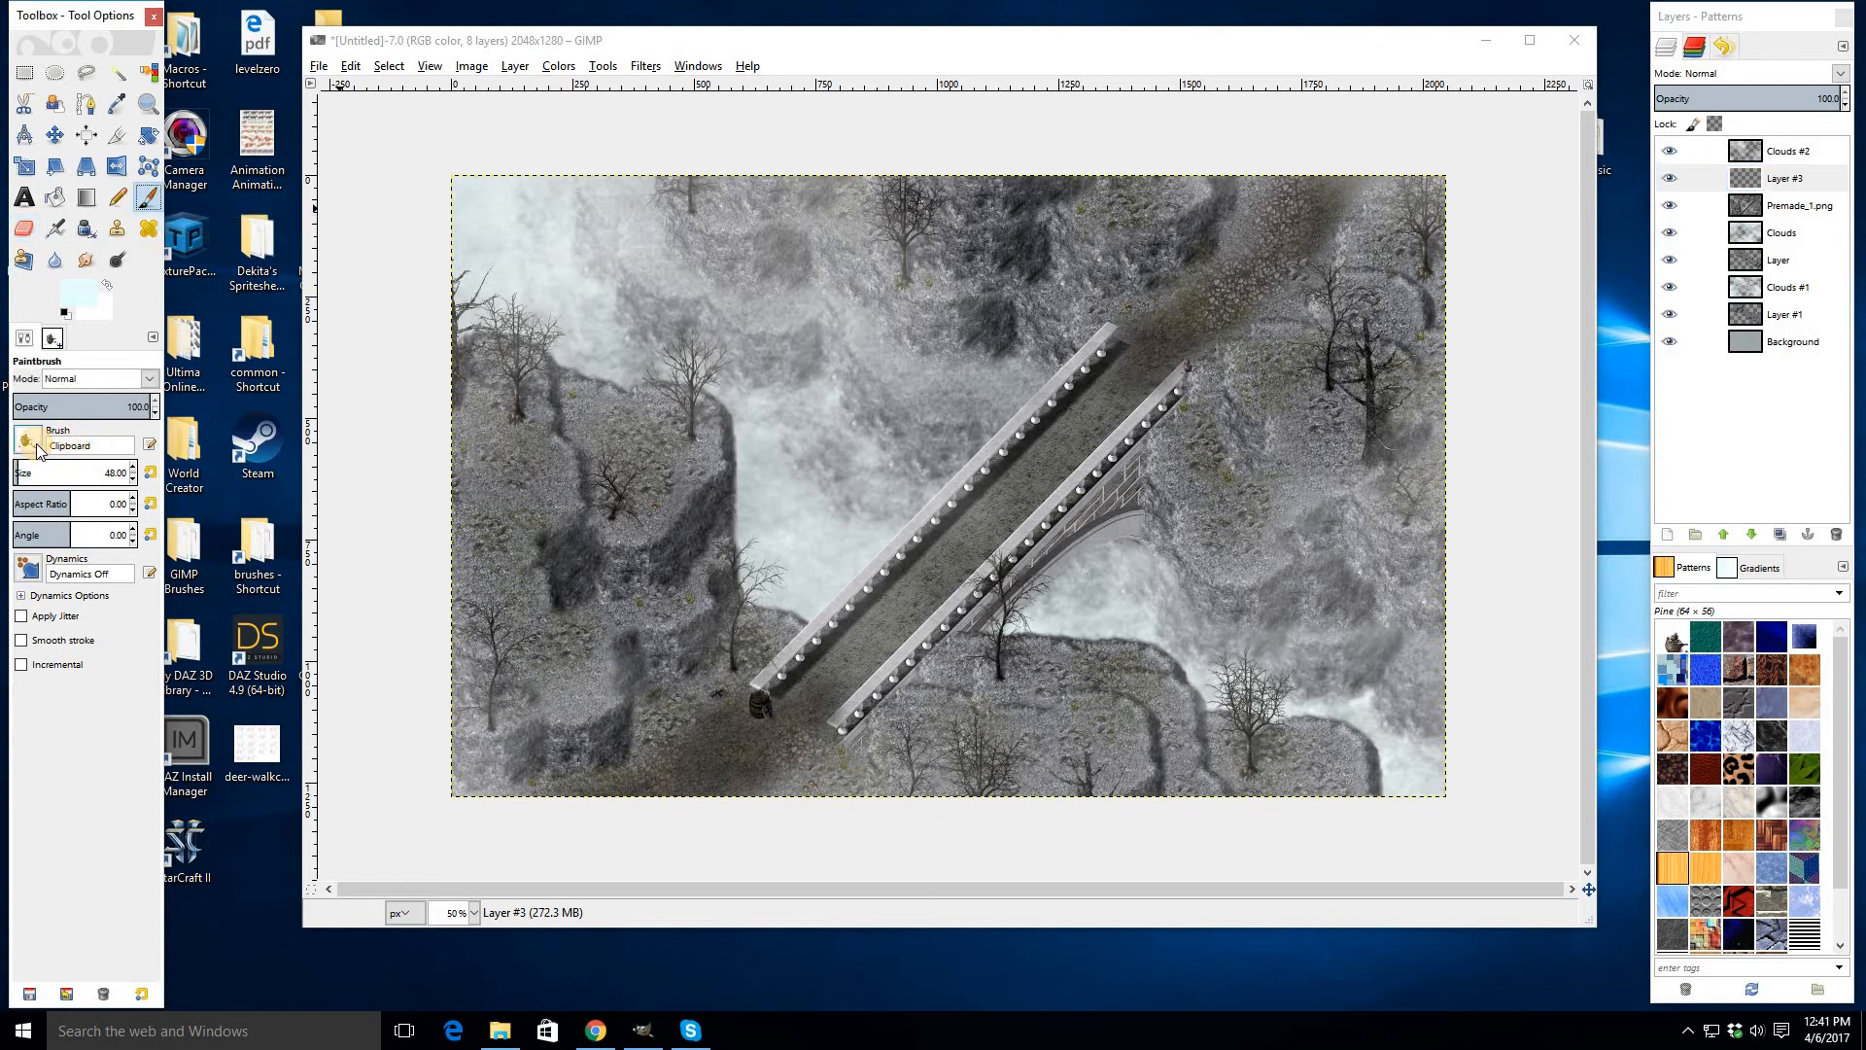
pyautogui.click(28, 443)
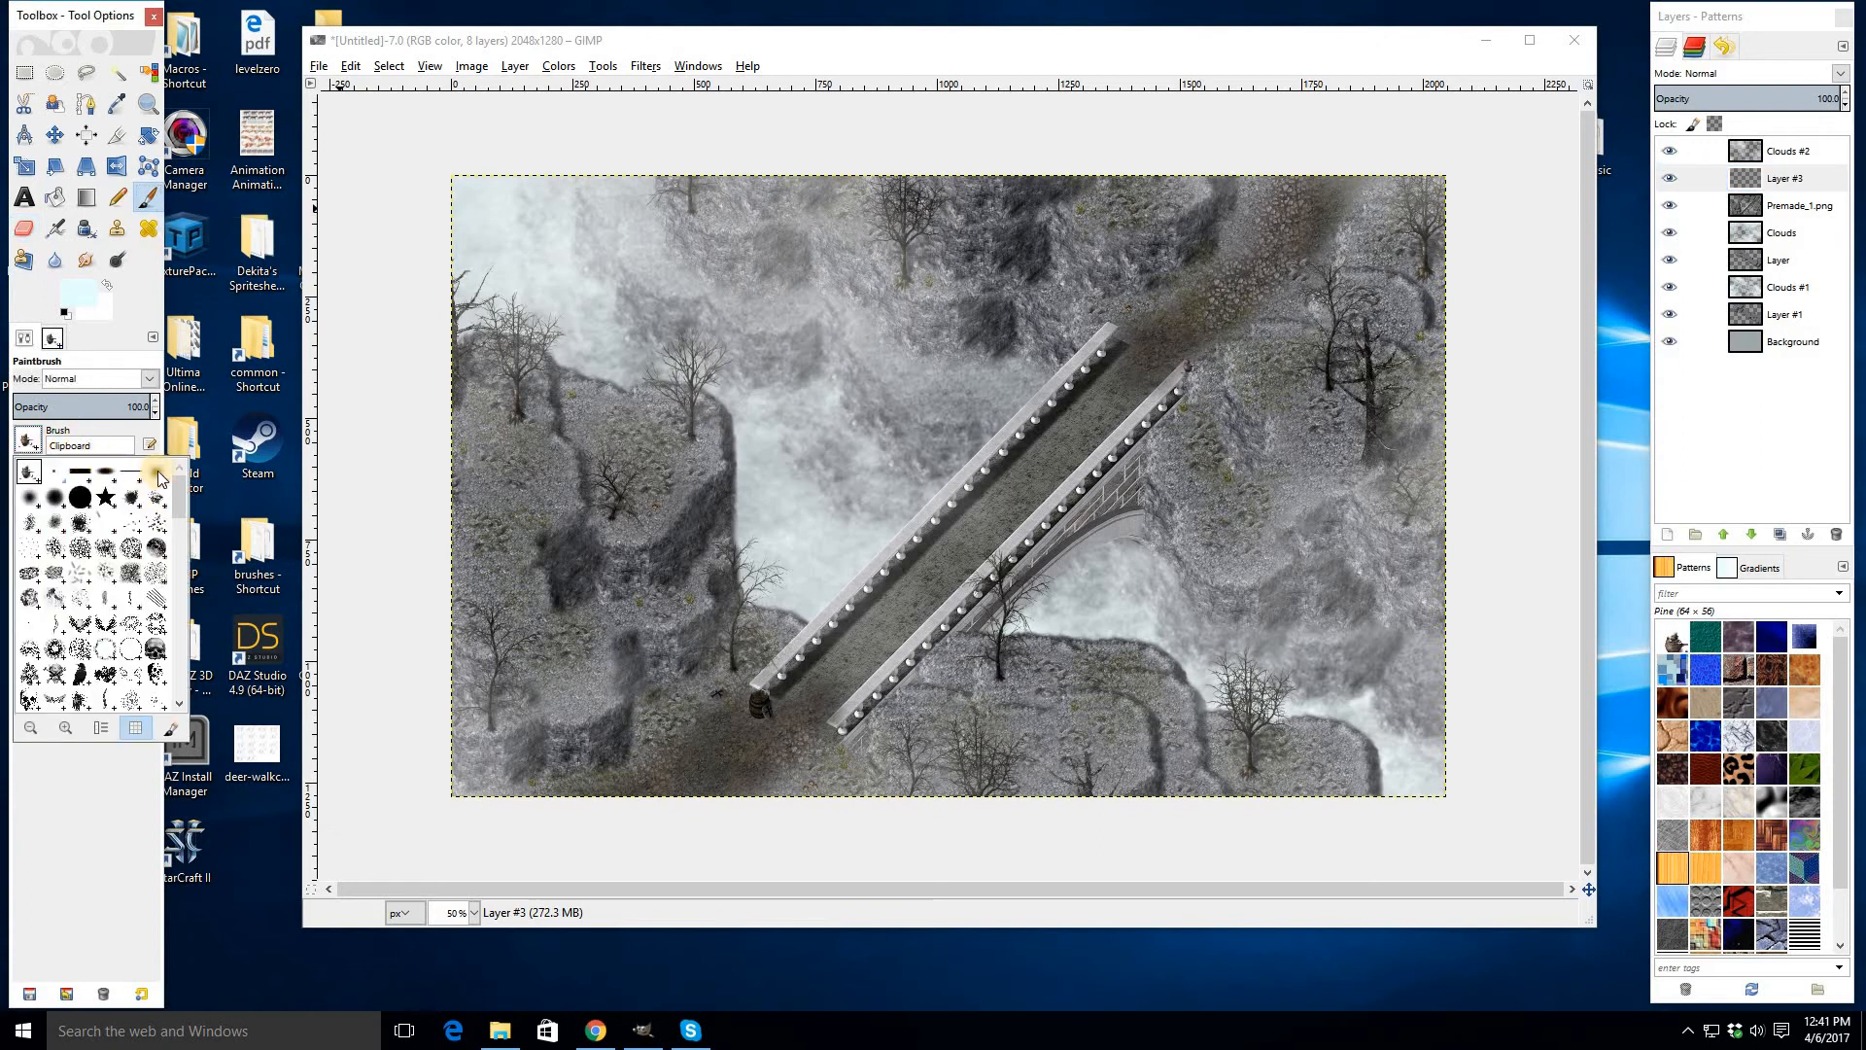
pyautogui.click(158, 475)
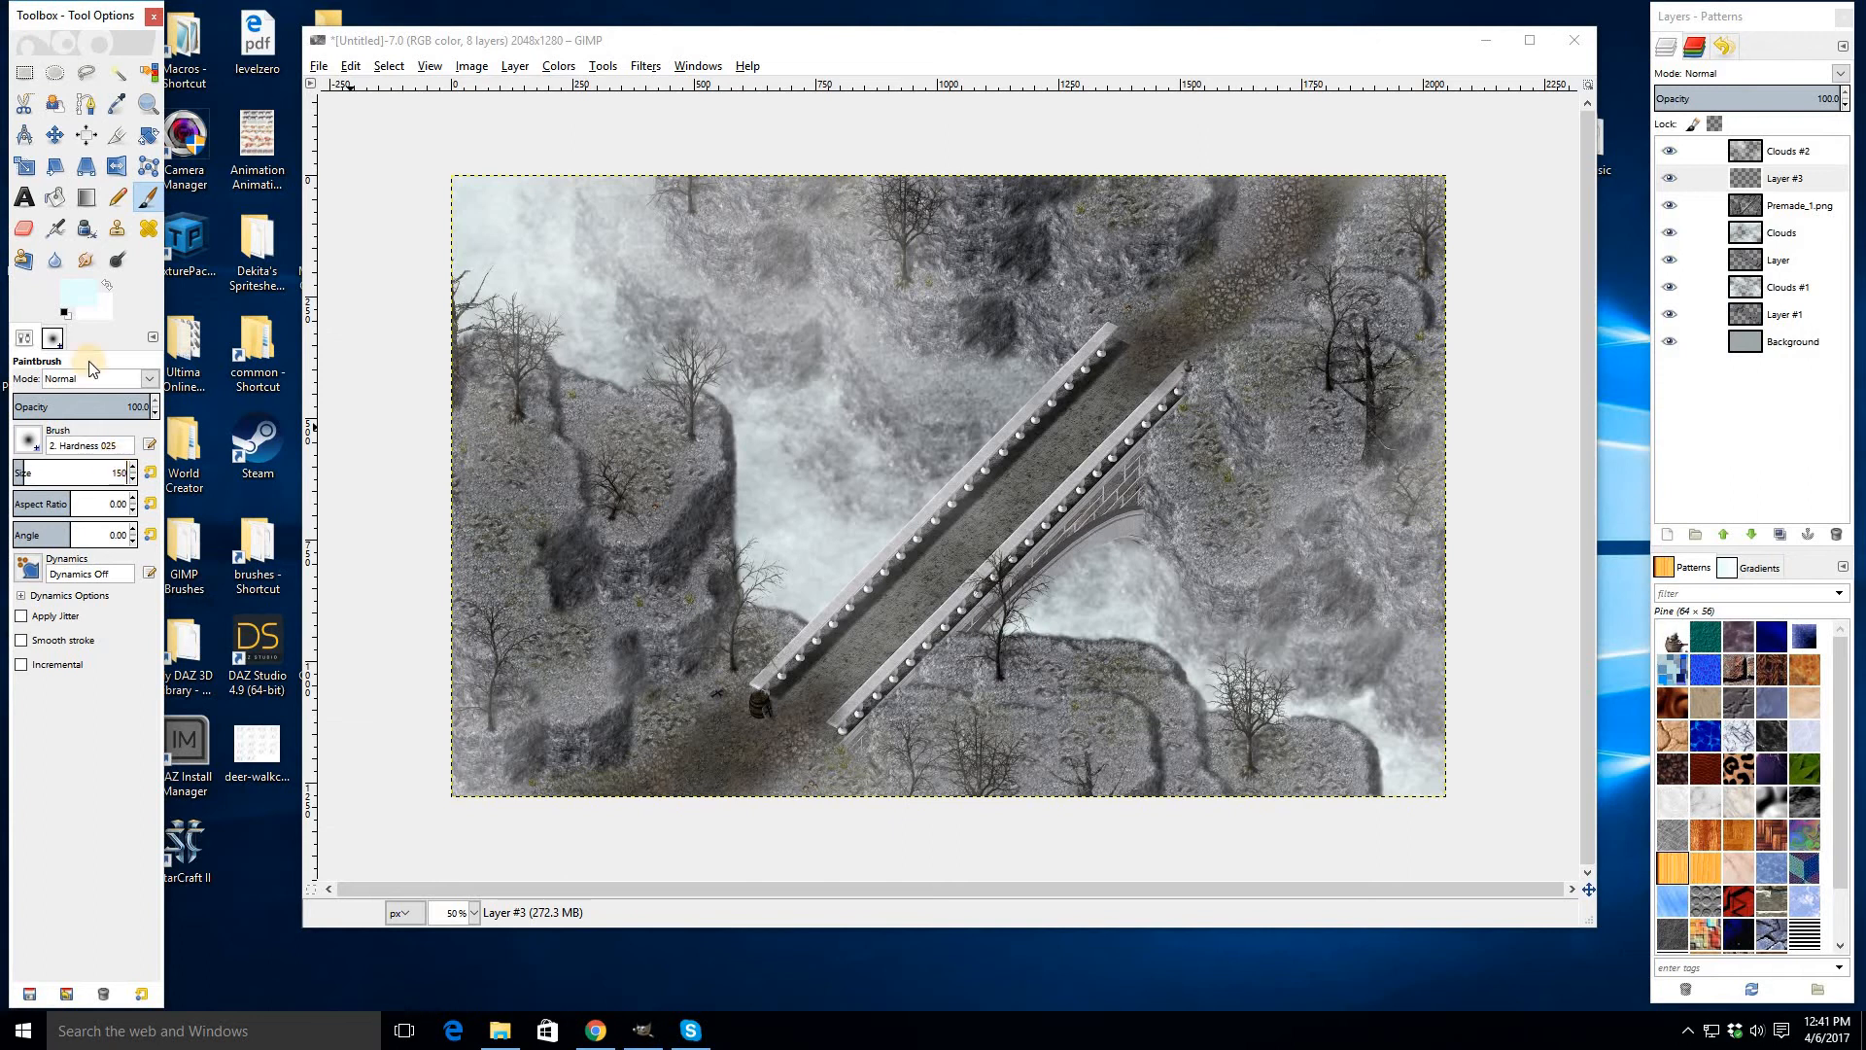
pyautogui.click(82, 293)
pyautogui.moveTo(89, 304); pyautogui.dragTo(2, 492)
pyautogui.click(255, 486)
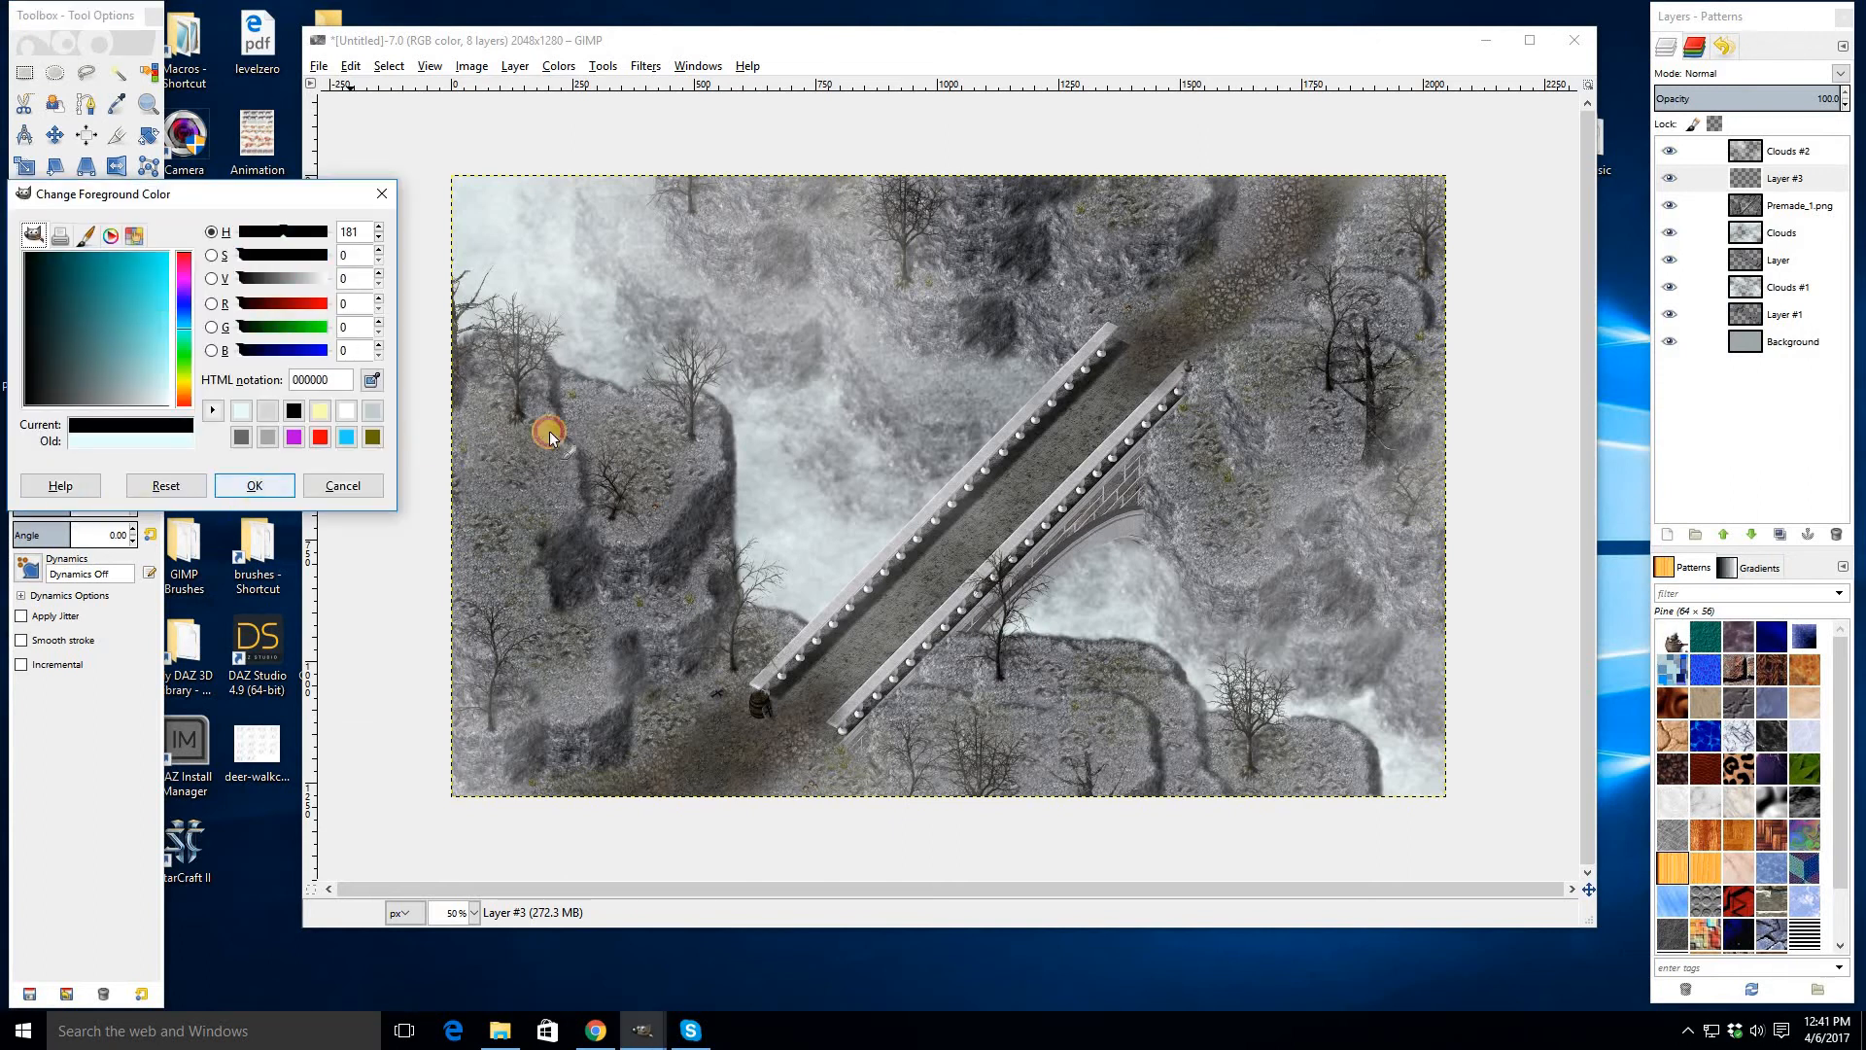
pyautogui.scroll(1, 567, 392)
pyautogui.moveTo(563, 360)
pyautogui.mouseDown()
pyautogui.moveTo(597, 489)
pyautogui.moveTo(550, 617)
pyautogui.moveTo(602, 665)
pyautogui.moveTo(591, 679)
pyautogui.mouseUp()
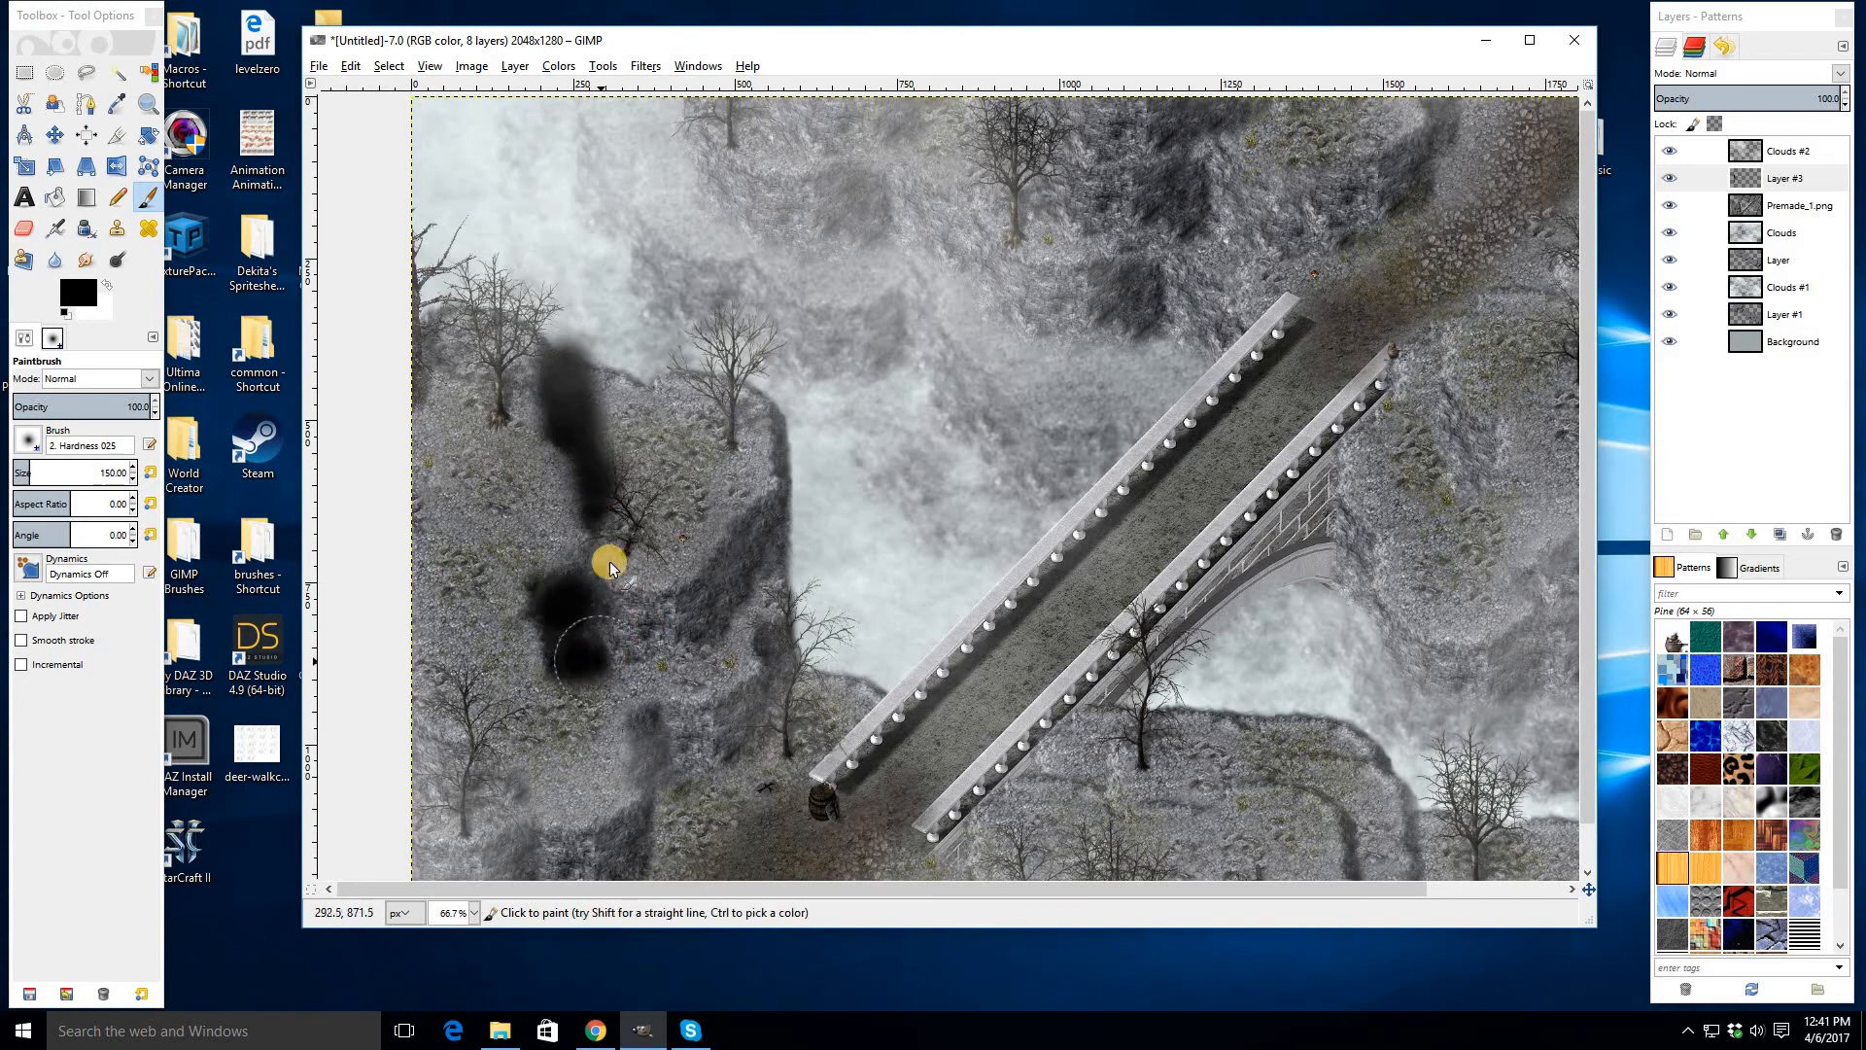
pyautogui.moveTo(748, 605)
pyautogui.mouseDown()
pyautogui.moveTo(733, 632)
pyautogui.moveTo(709, 513)
pyautogui.mouseUp()
pyautogui.scroll(-4, 680, 555)
pyautogui.moveTo(658, 592); pyautogui.dragTo(649, 682)
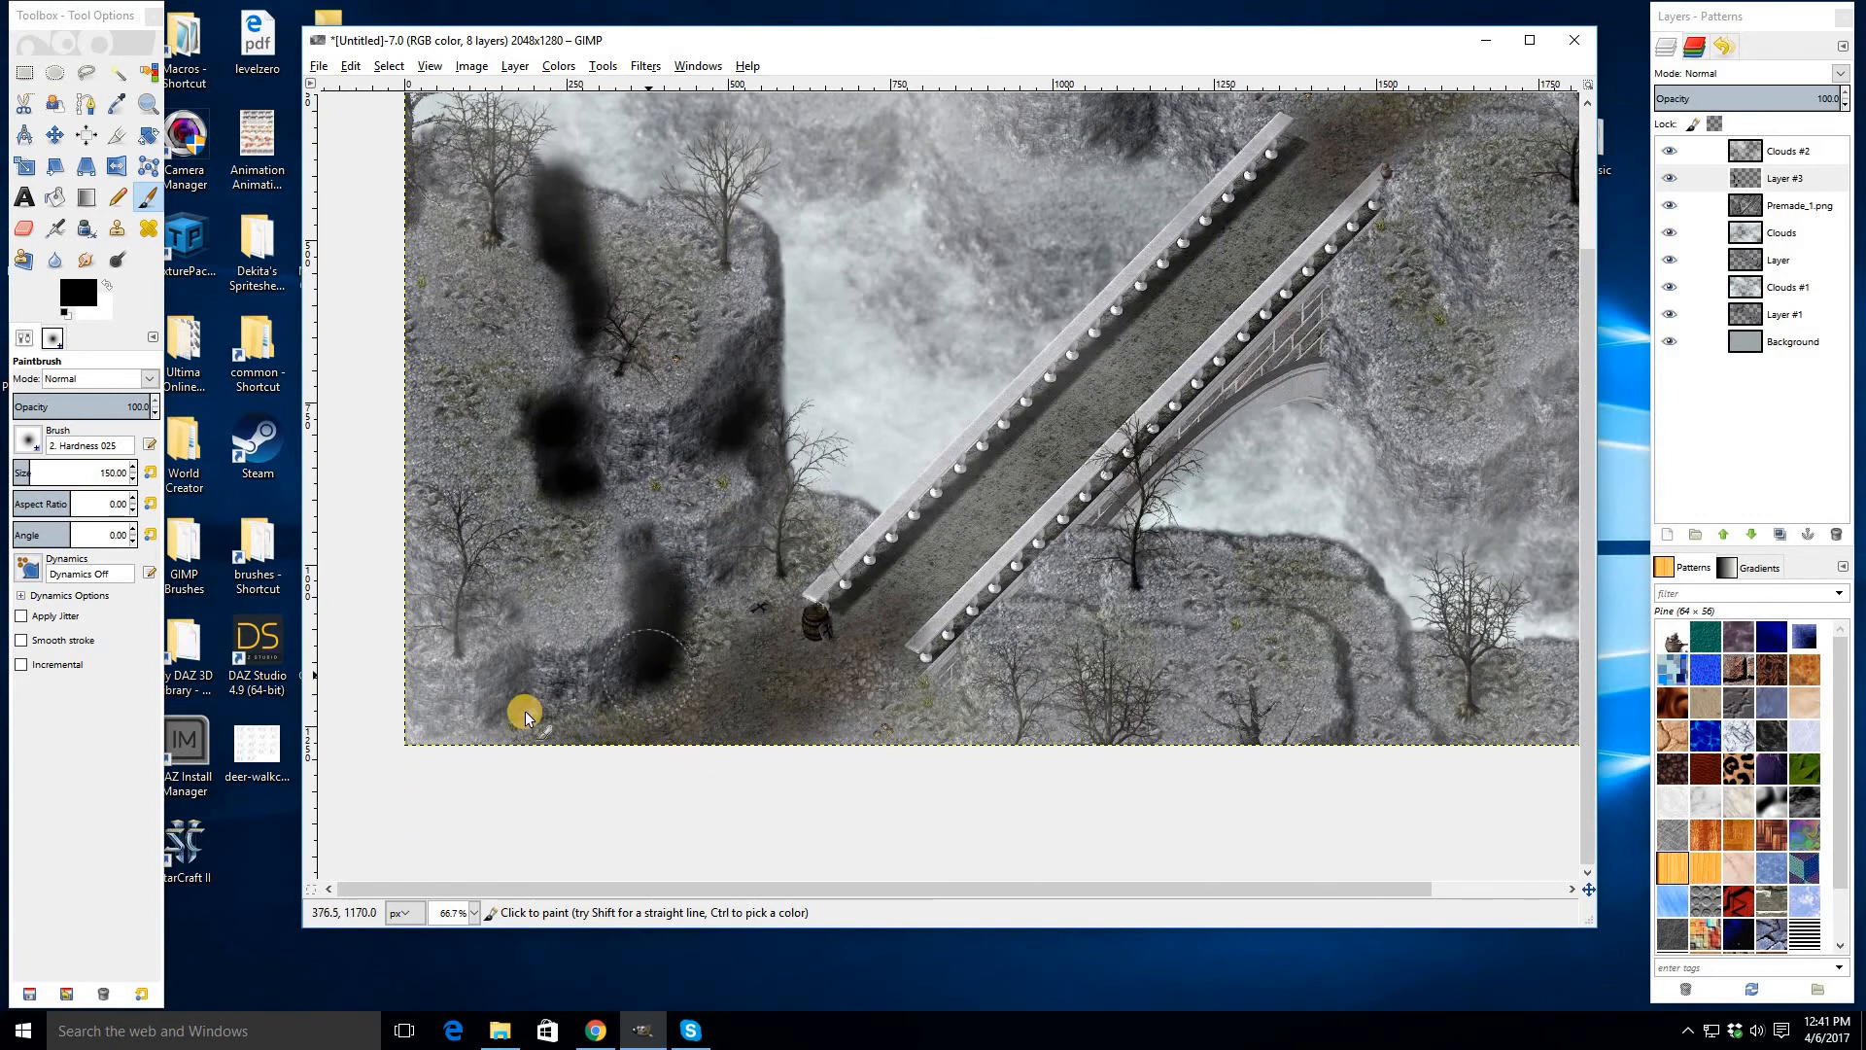
pyautogui.moveTo(1084, 595); pyautogui.dragTo(1046, 588)
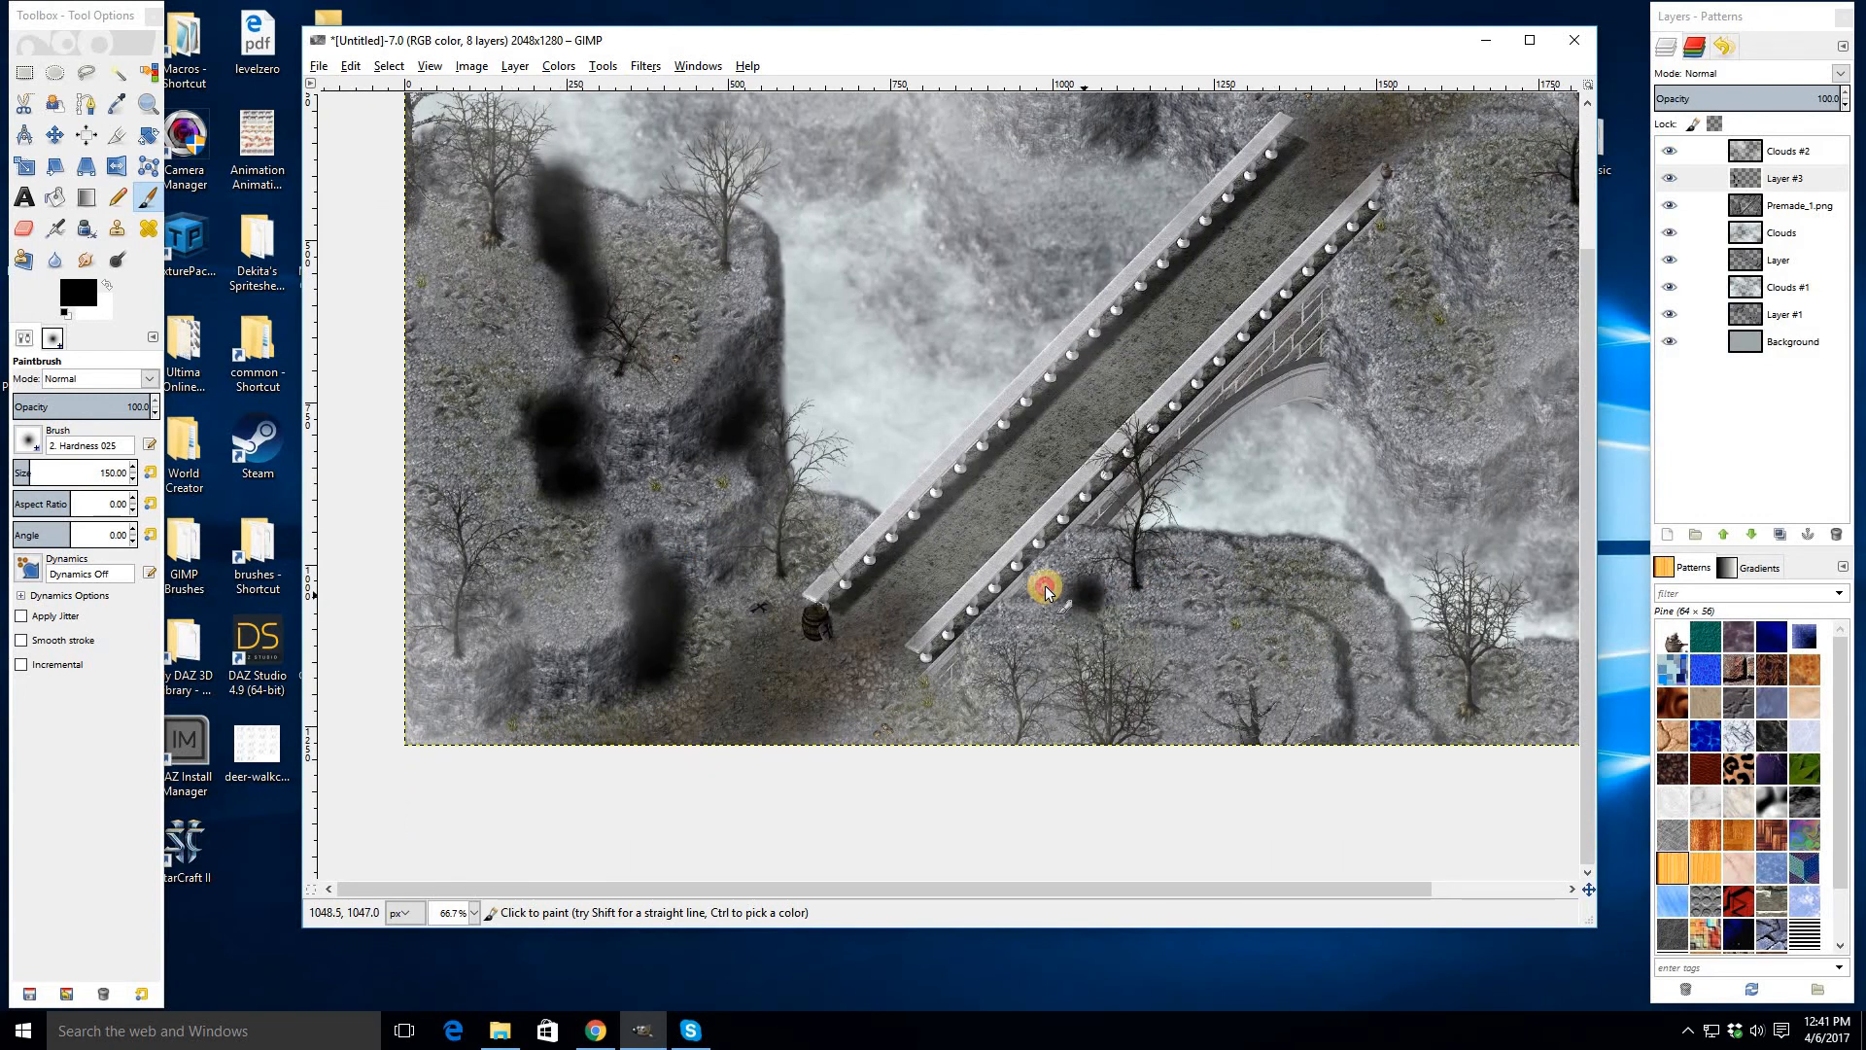
pyautogui.moveTo(1250, 599); pyautogui.dragTo(1285, 600)
pyautogui.moveTo(1333, 610)
pyautogui.mouseDown()
pyautogui.moveTo(1365, 732)
pyautogui.moveTo(1465, 733)
pyautogui.moveTo(1388, 577)
pyautogui.mouseUp()
pyautogui.moveTo(1474, 436); pyautogui.dragTo(938, 655)
pyautogui.moveTo(1179, 457)
pyautogui.mouseDown()
pyautogui.moveTo(1151, 356)
pyautogui.moveTo(1028, 324)
pyautogui.moveTo(1074, 306)
pyautogui.moveTo(1069, 249)
pyautogui.moveTo(1097, 249)
pyautogui.moveTo(1177, 282)
pyautogui.moveTo(1209, 335)
pyautogui.mouseUp()
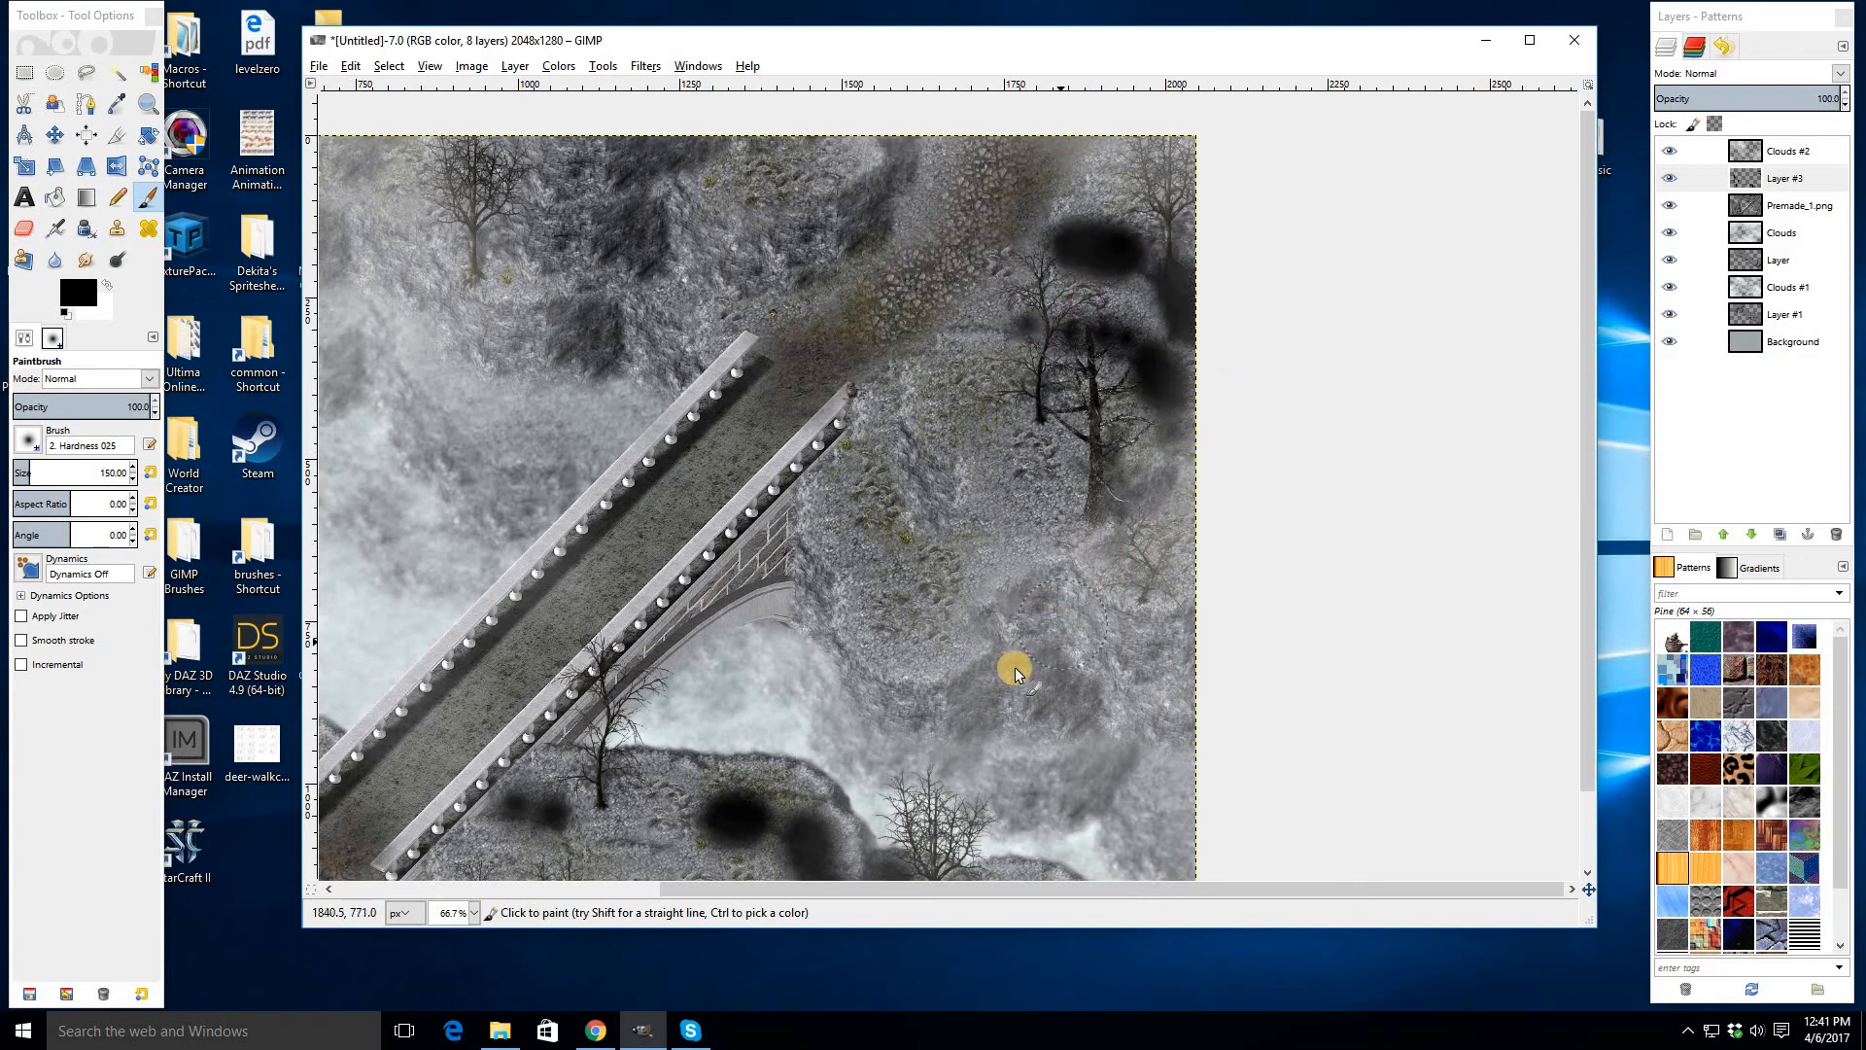
# - Paint more black shadows along the top edge and right side of the scene on Layer #3
pyautogui.hscroll(-5, 1031, 443)
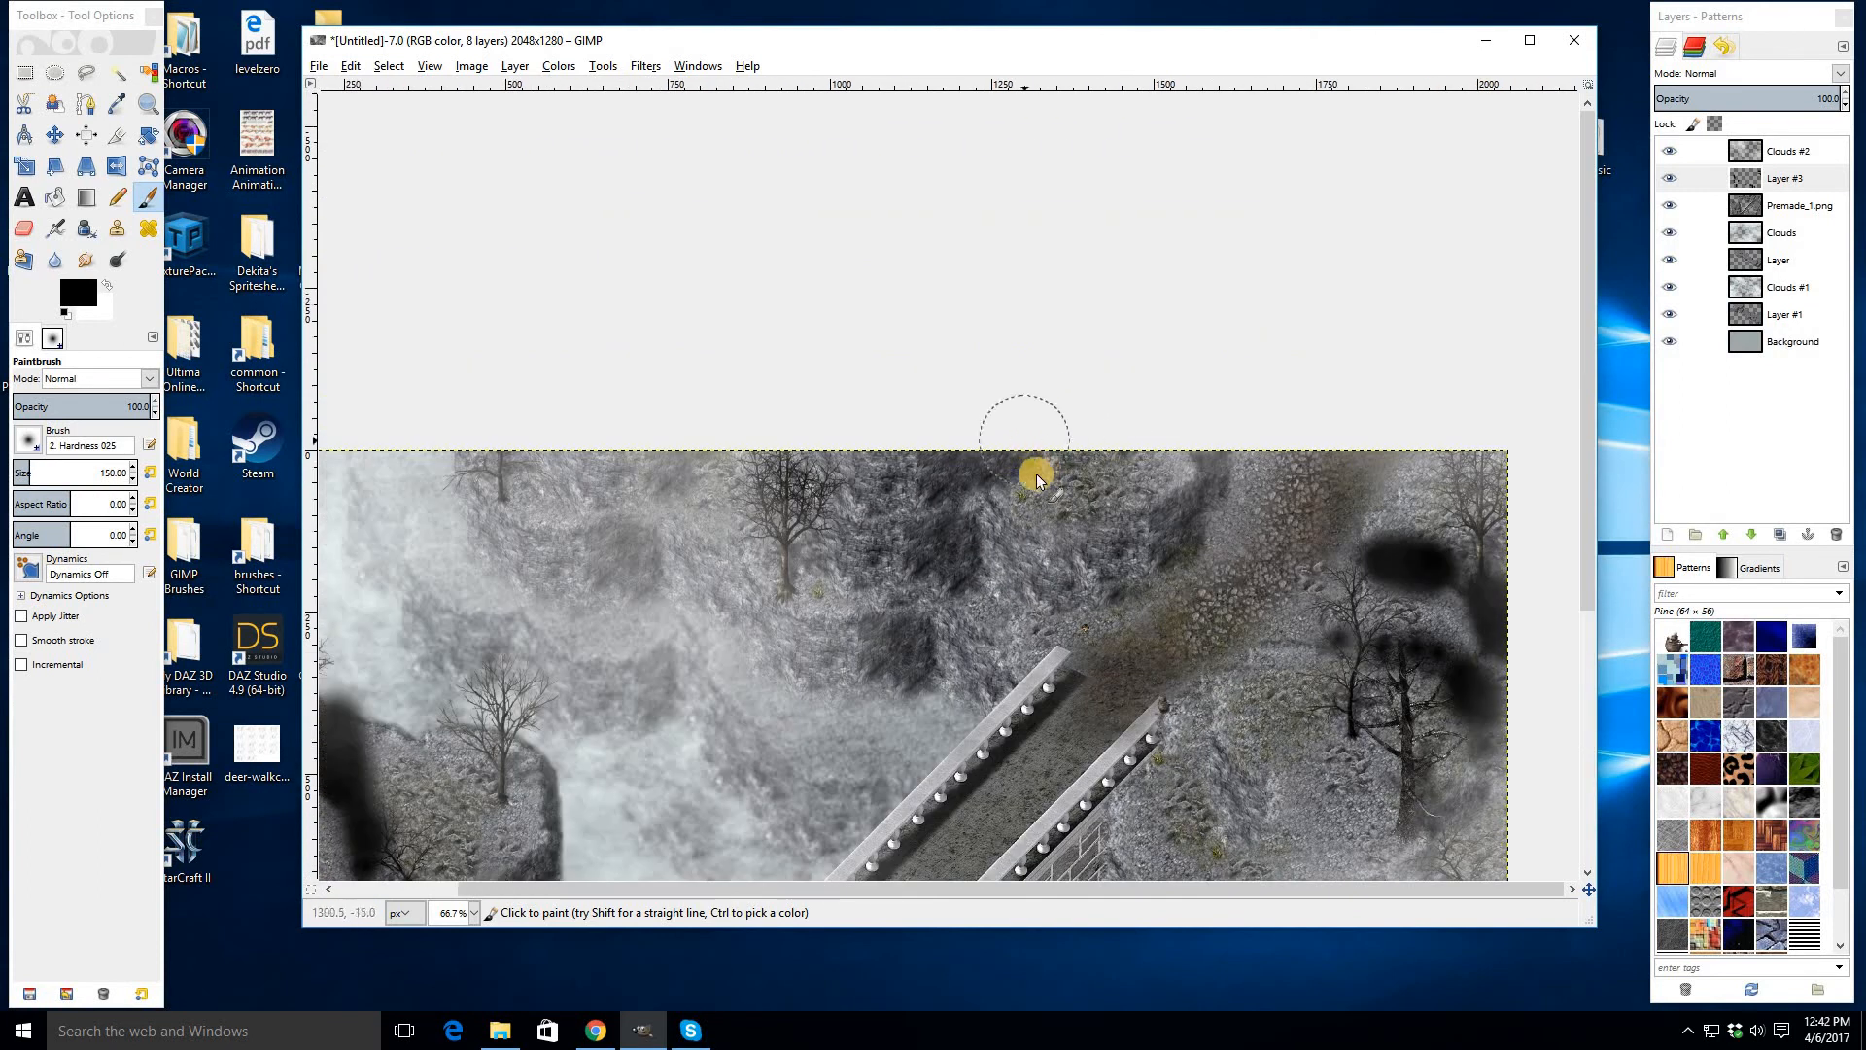
pyautogui.scroll(5, 1026, 452)
pyautogui.moveTo(1025, 473); pyautogui.dragTo(1051, 449)
pyautogui.moveTo(1214, 455); pyautogui.dragTo(1255, 453)
pyautogui.click(1219, 510)
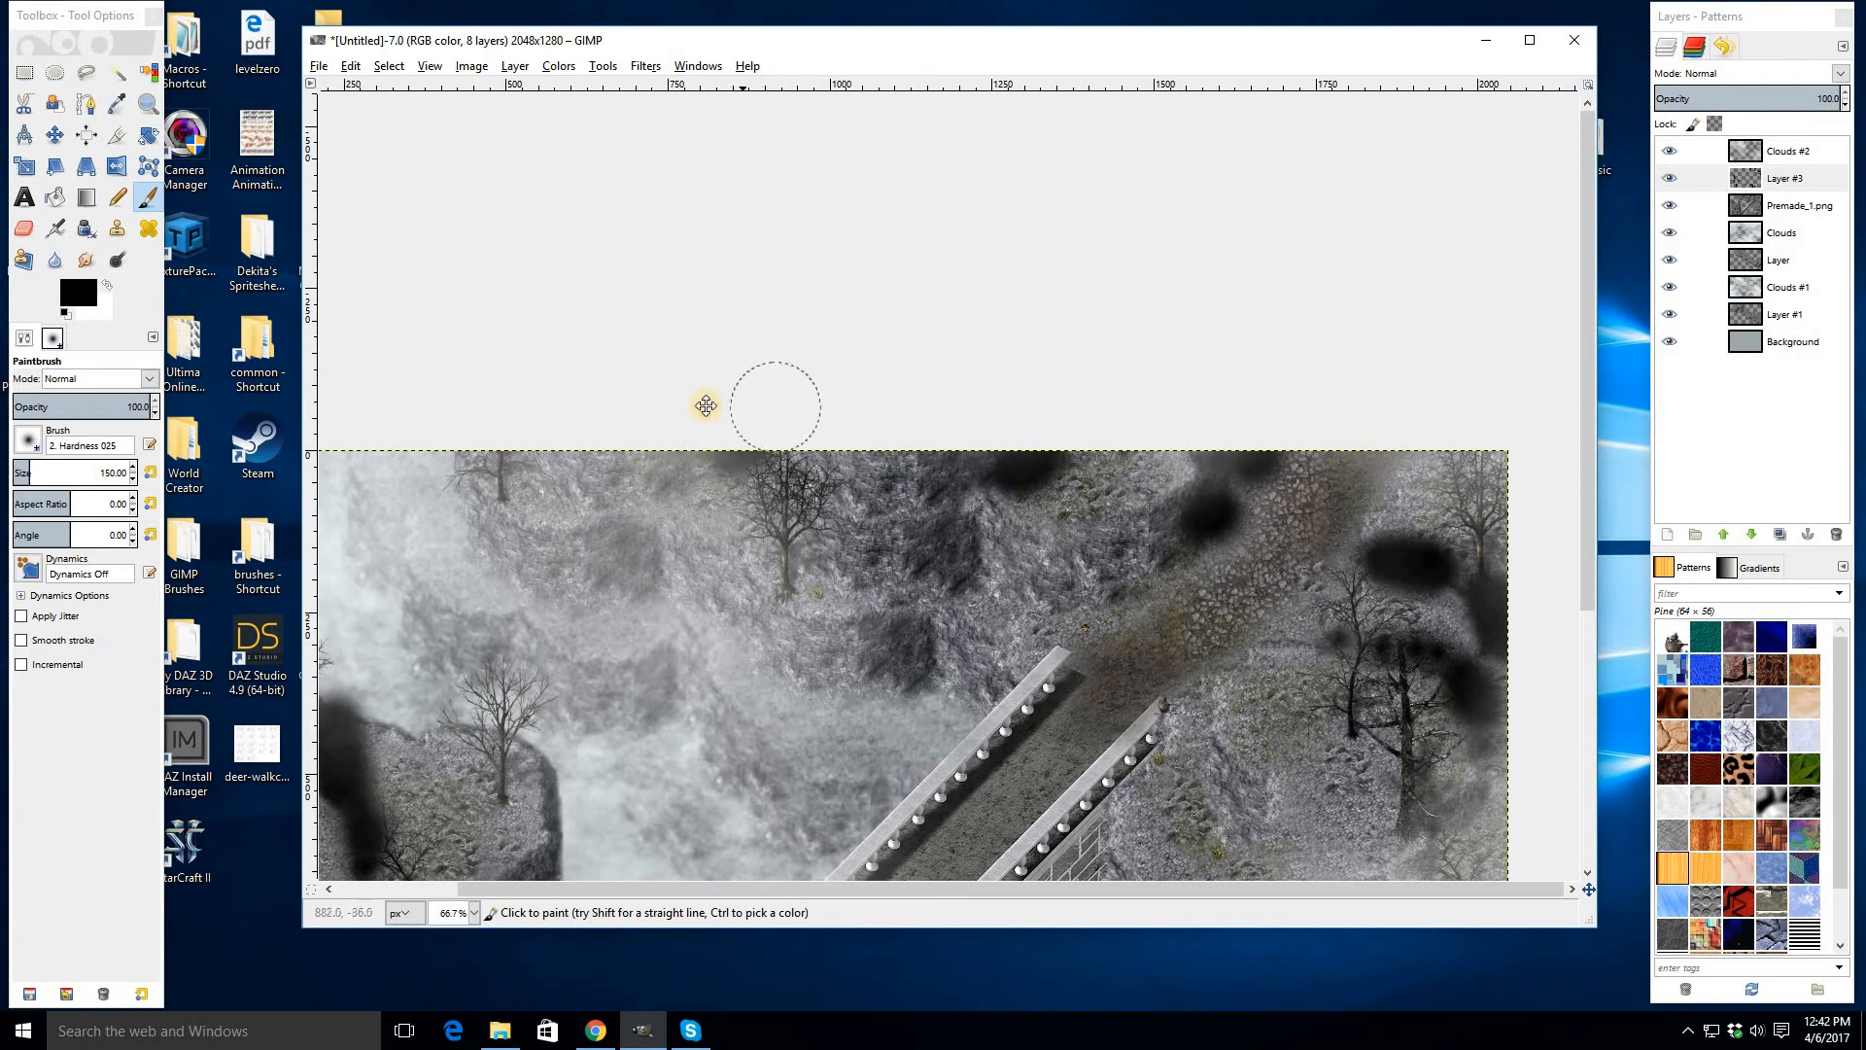
pyautogui.scroll(-2, 720, 427)
pyautogui.hscroll(-1, 739, 467)
pyautogui.click(775, 389)
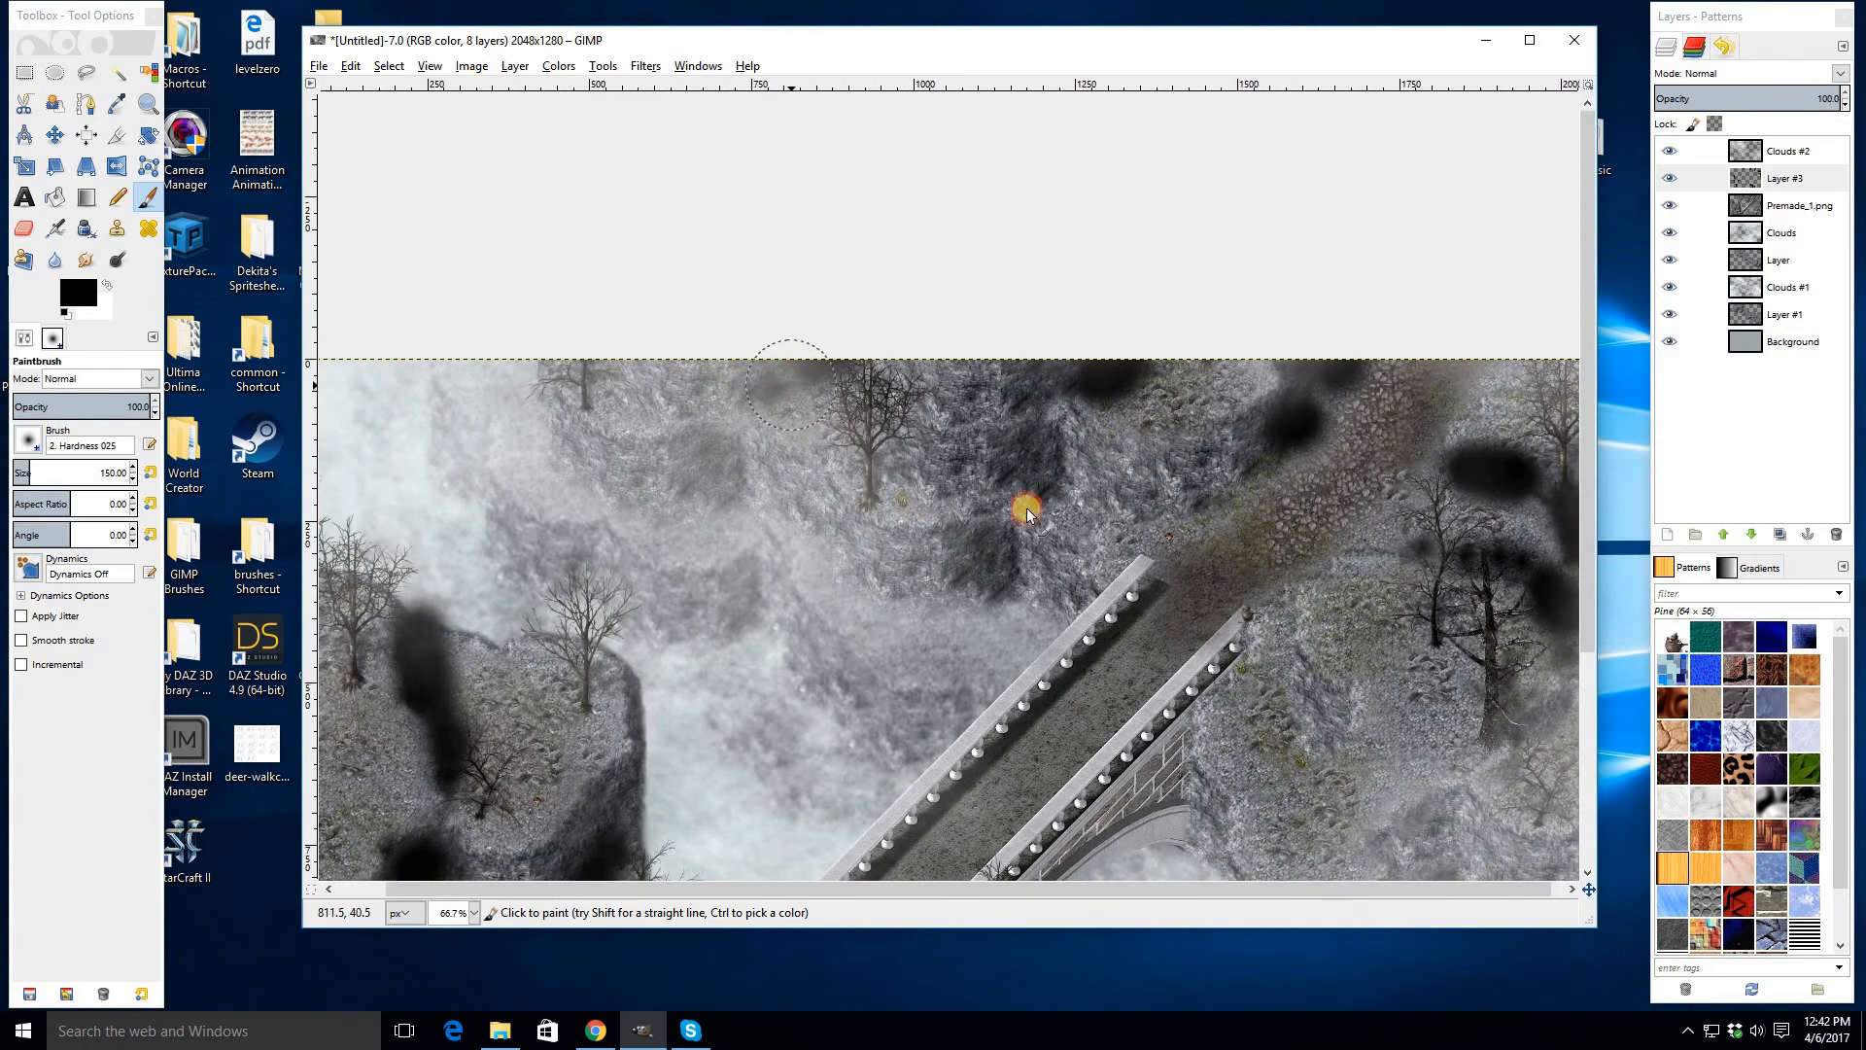
pyautogui.moveTo(1059, 387); pyautogui.dragTo(1120, 340)
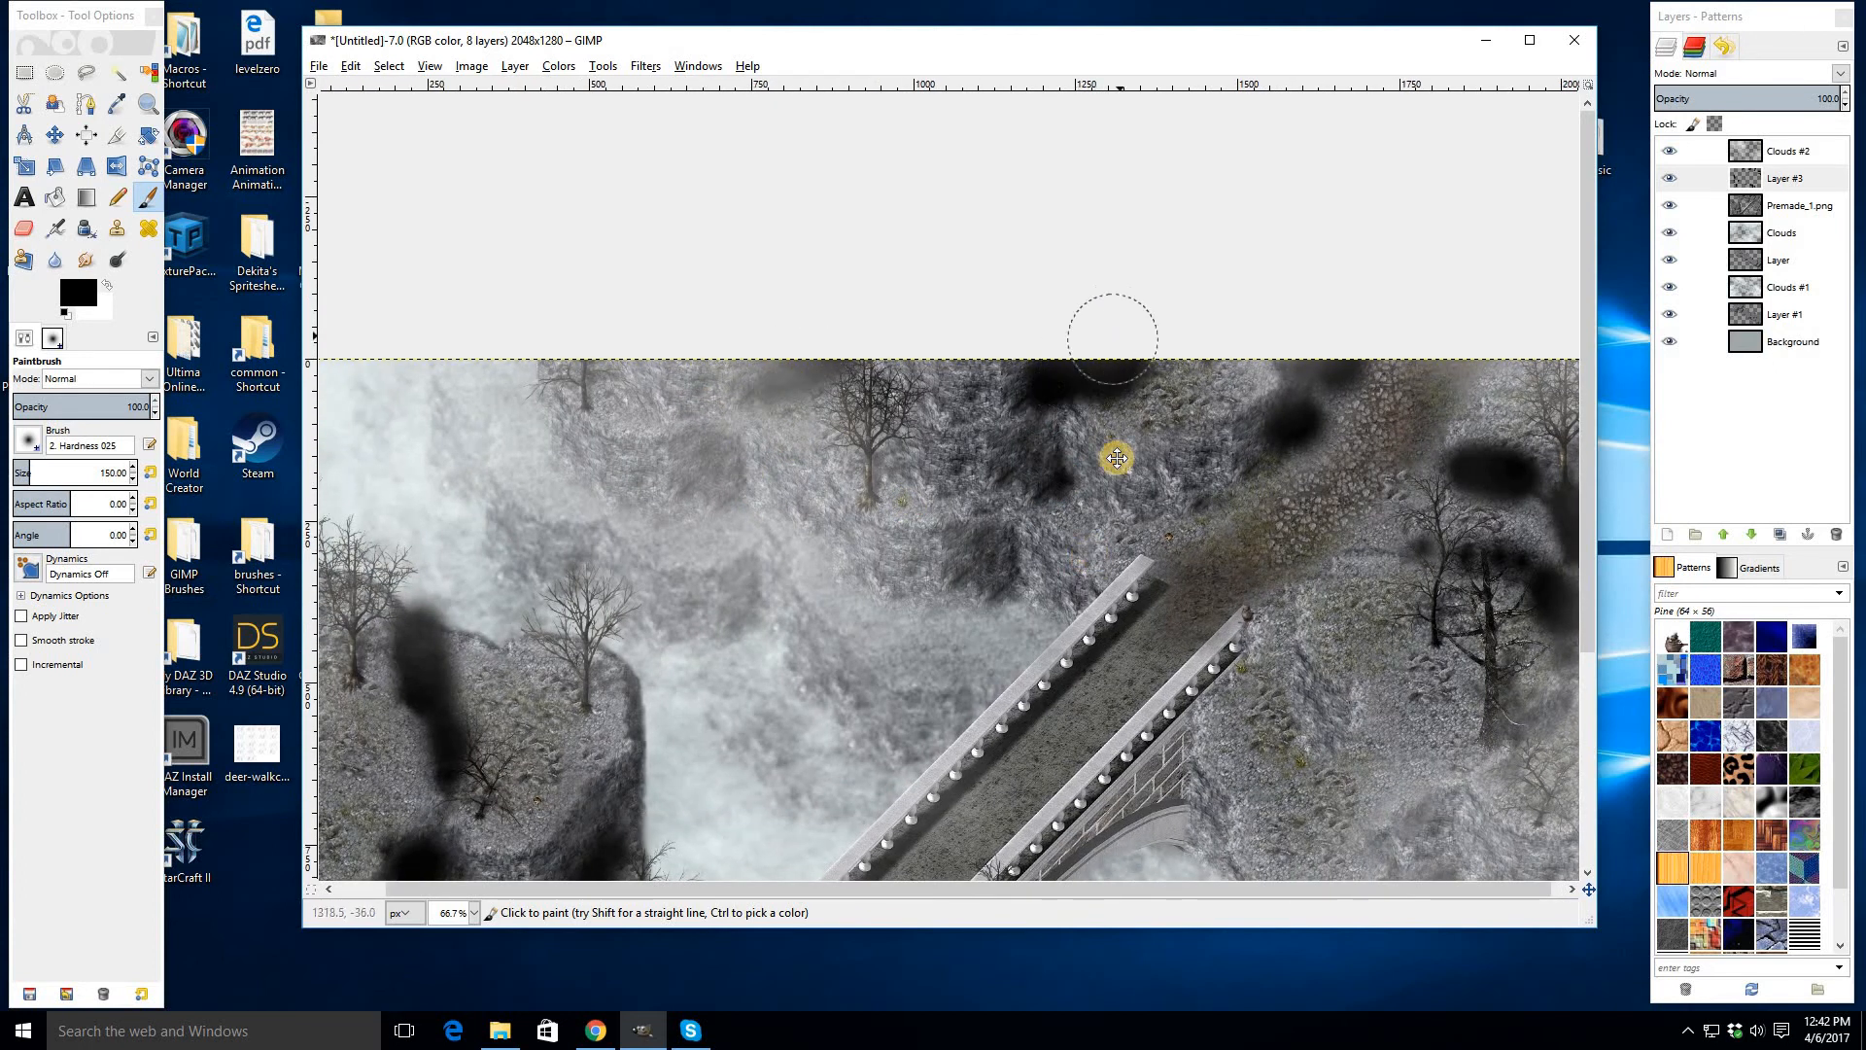
pyautogui.moveTo(1273, 671); pyautogui.dragTo(1402, 344)
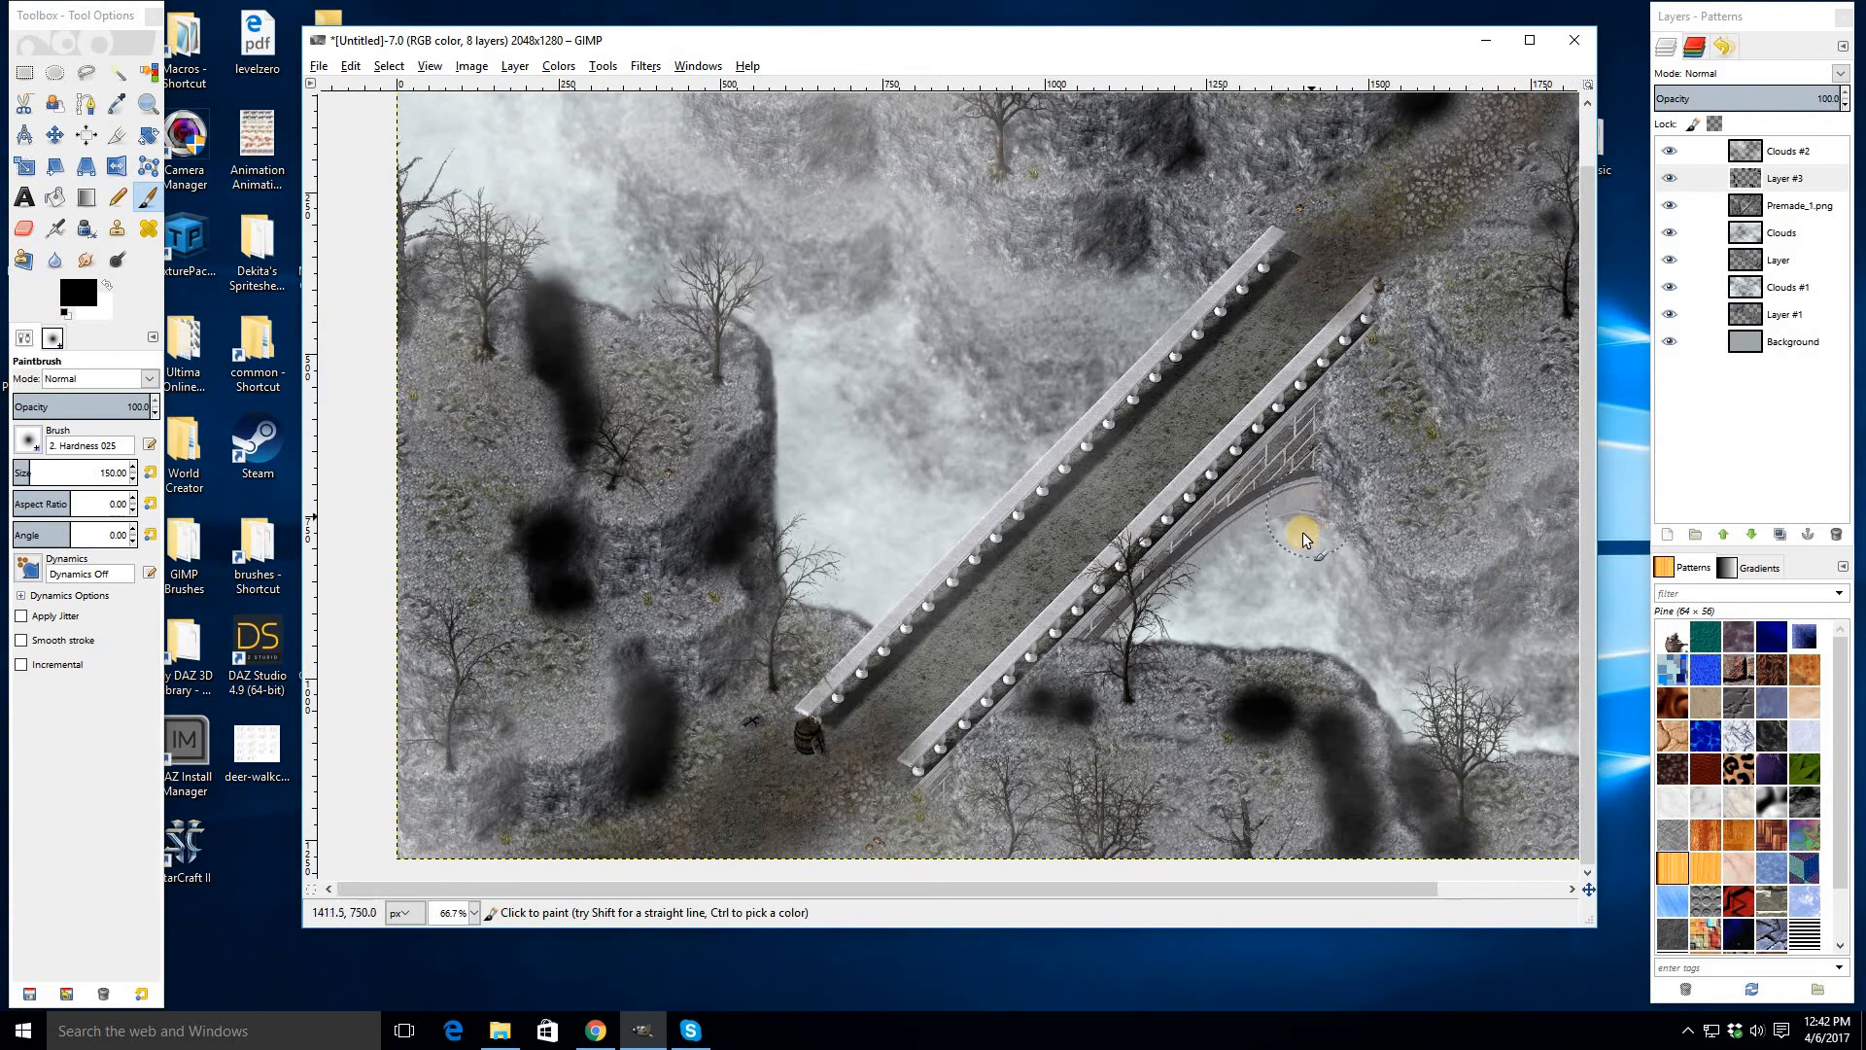
pyautogui.moveTo(1280, 528)
pyautogui.mouseDown()
pyautogui.moveTo(1214, 554)
pyautogui.moveTo(1249, 532)
pyautogui.mouseUp()
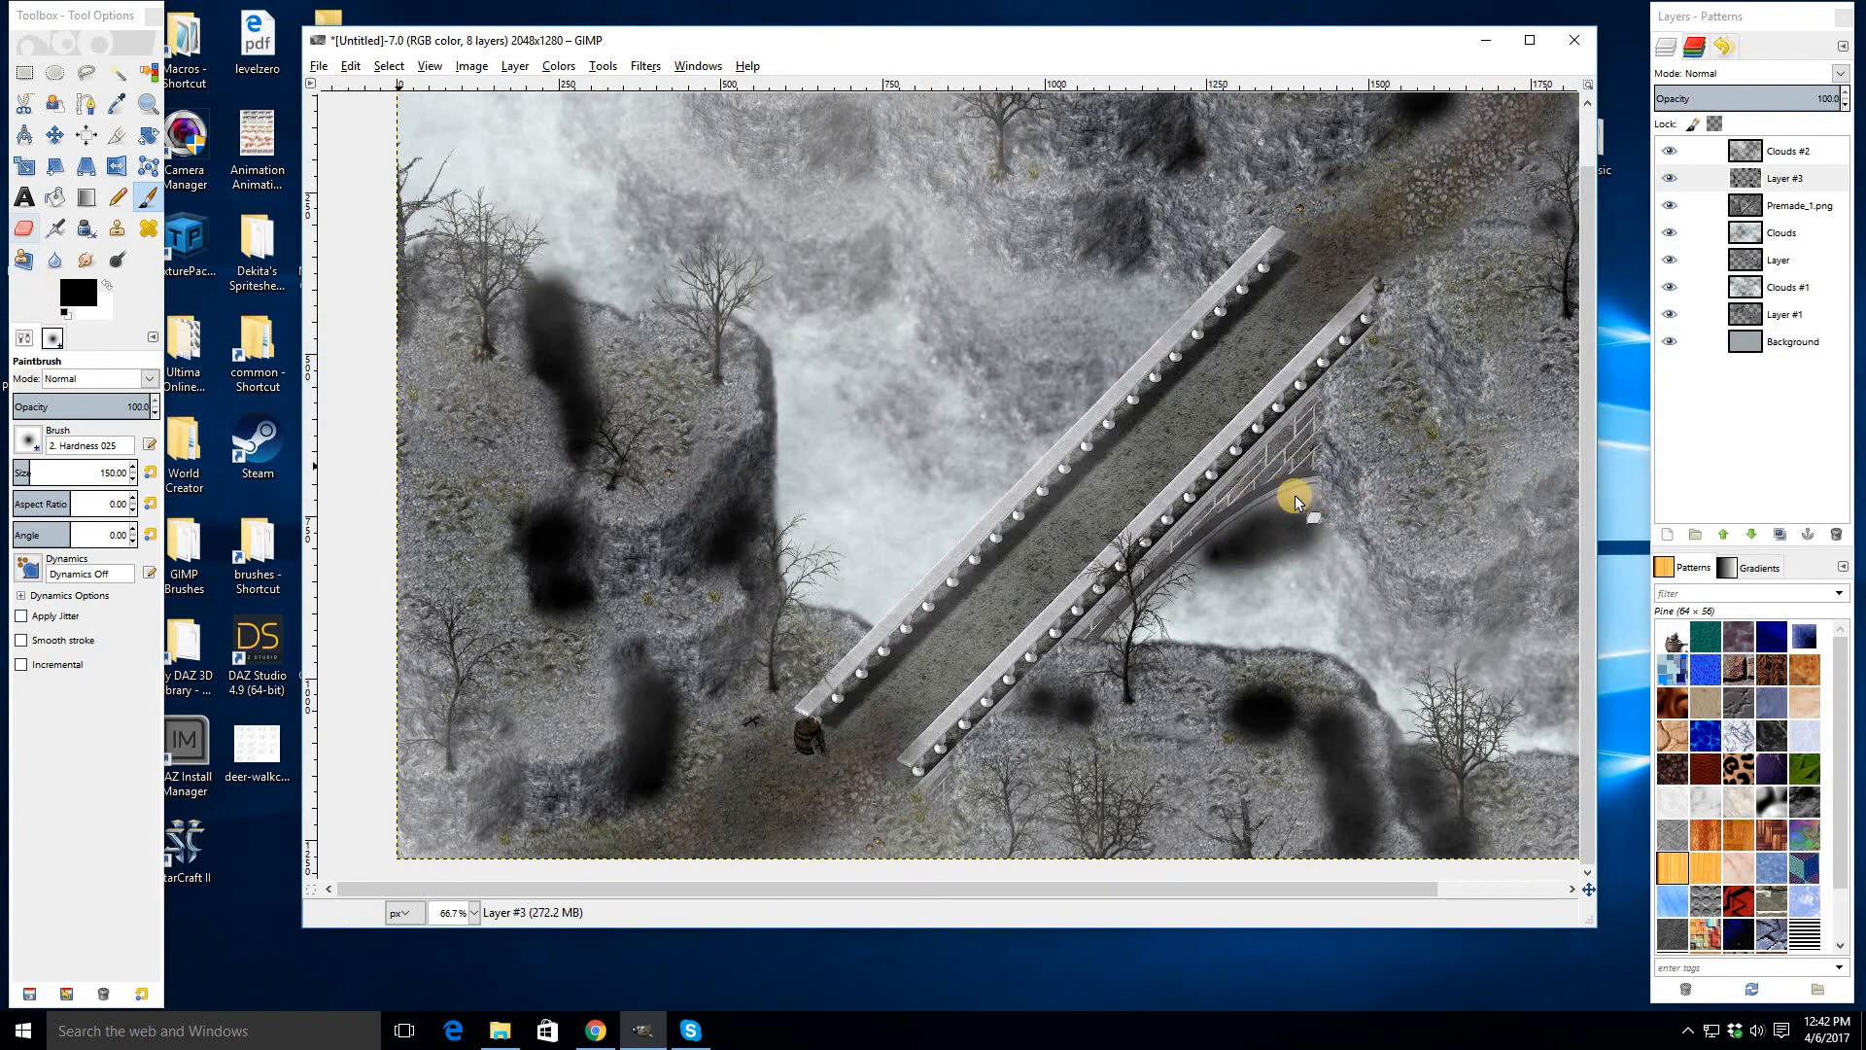
# - Erase a shadow patch under the bridge arch with a 200 px eraser and set Layer #3's mode to Overlay
pyautogui.hotkey('shift', 'e')
pyautogui.click(122, 471)
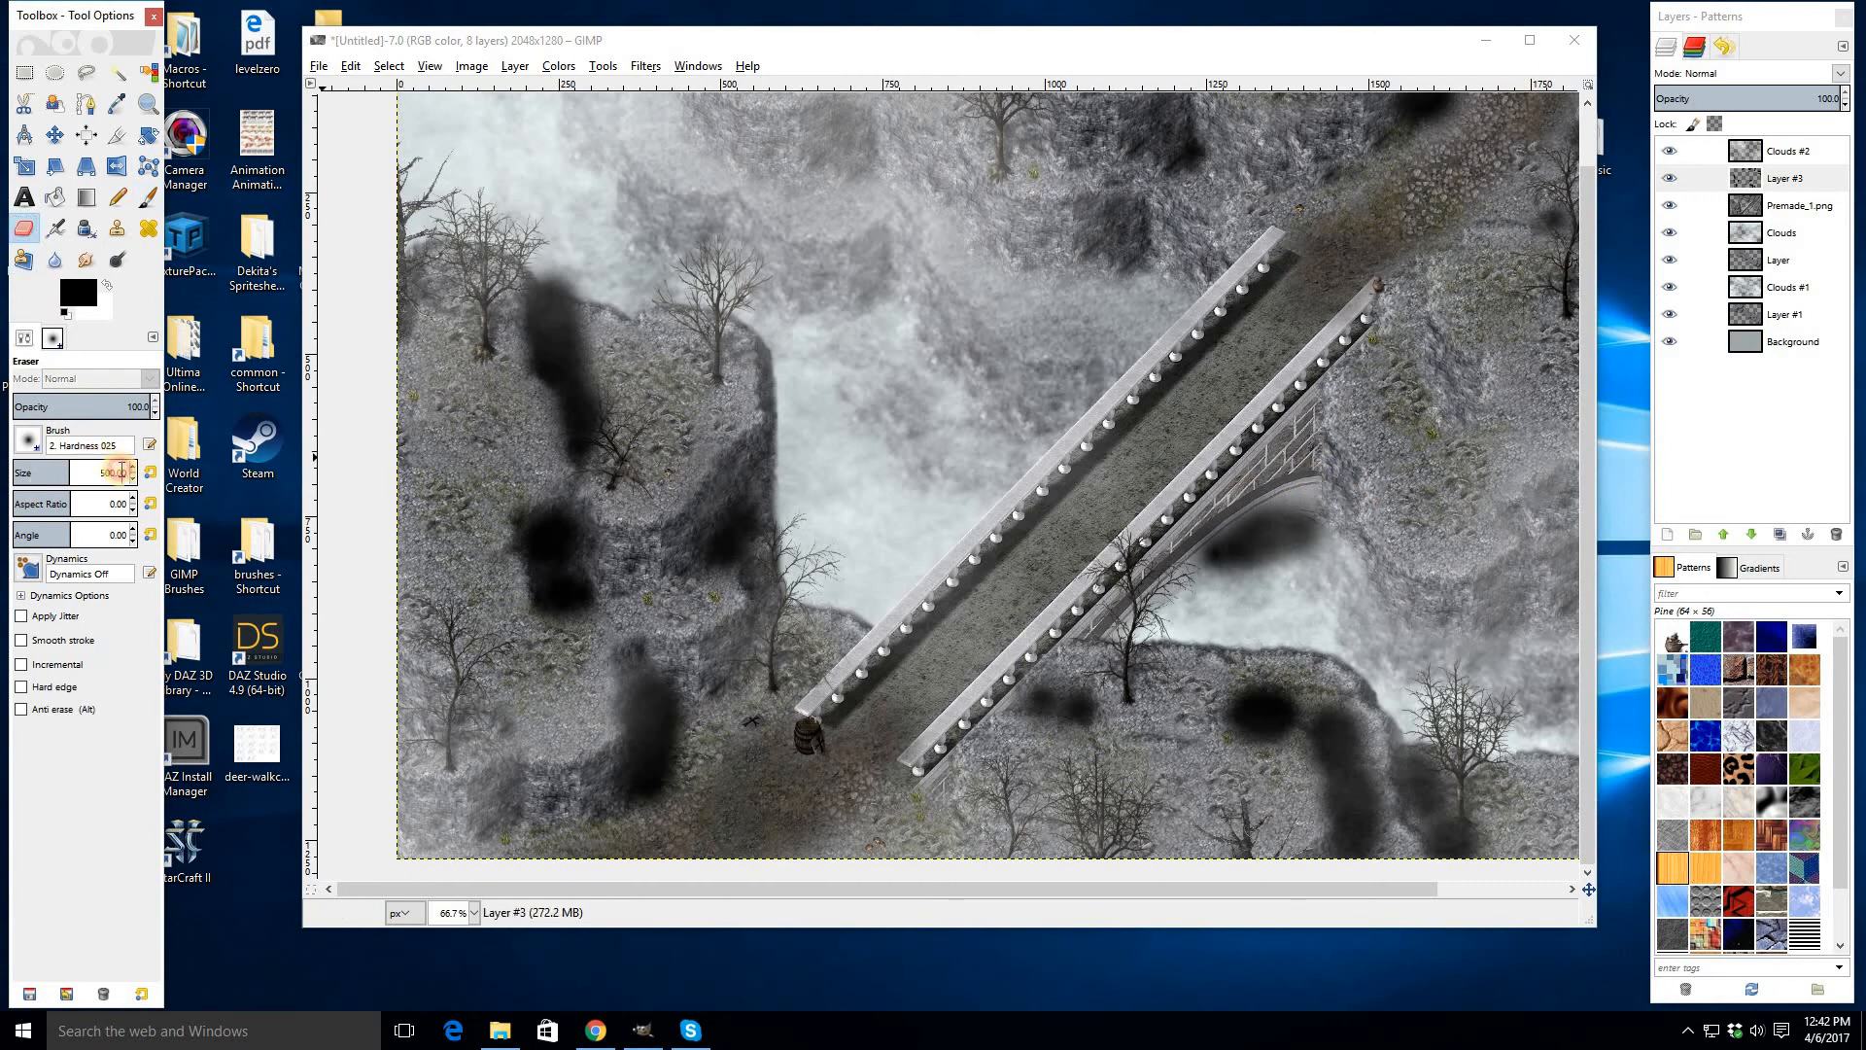
pyautogui.doubleClick(122, 472)
pyautogui.write('200')
pyautogui.press('Return')
pyautogui.moveTo(1233, 493)
pyautogui.mouseDown()
pyautogui.moveTo(1113, 599)
pyautogui.moveTo(1216, 623)
pyautogui.moveTo(1323, 452)
pyautogui.moveTo(1242, 473)
pyautogui.moveTo(1163, 541)
pyautogui.moveTo(1190, 504)
pyautogui.moveTo(1279, 474)
pyautogui.moveTo(1304, 513)
pyautogui.mouseUp()
pyautogui.scroll(-1, 1312, 513)
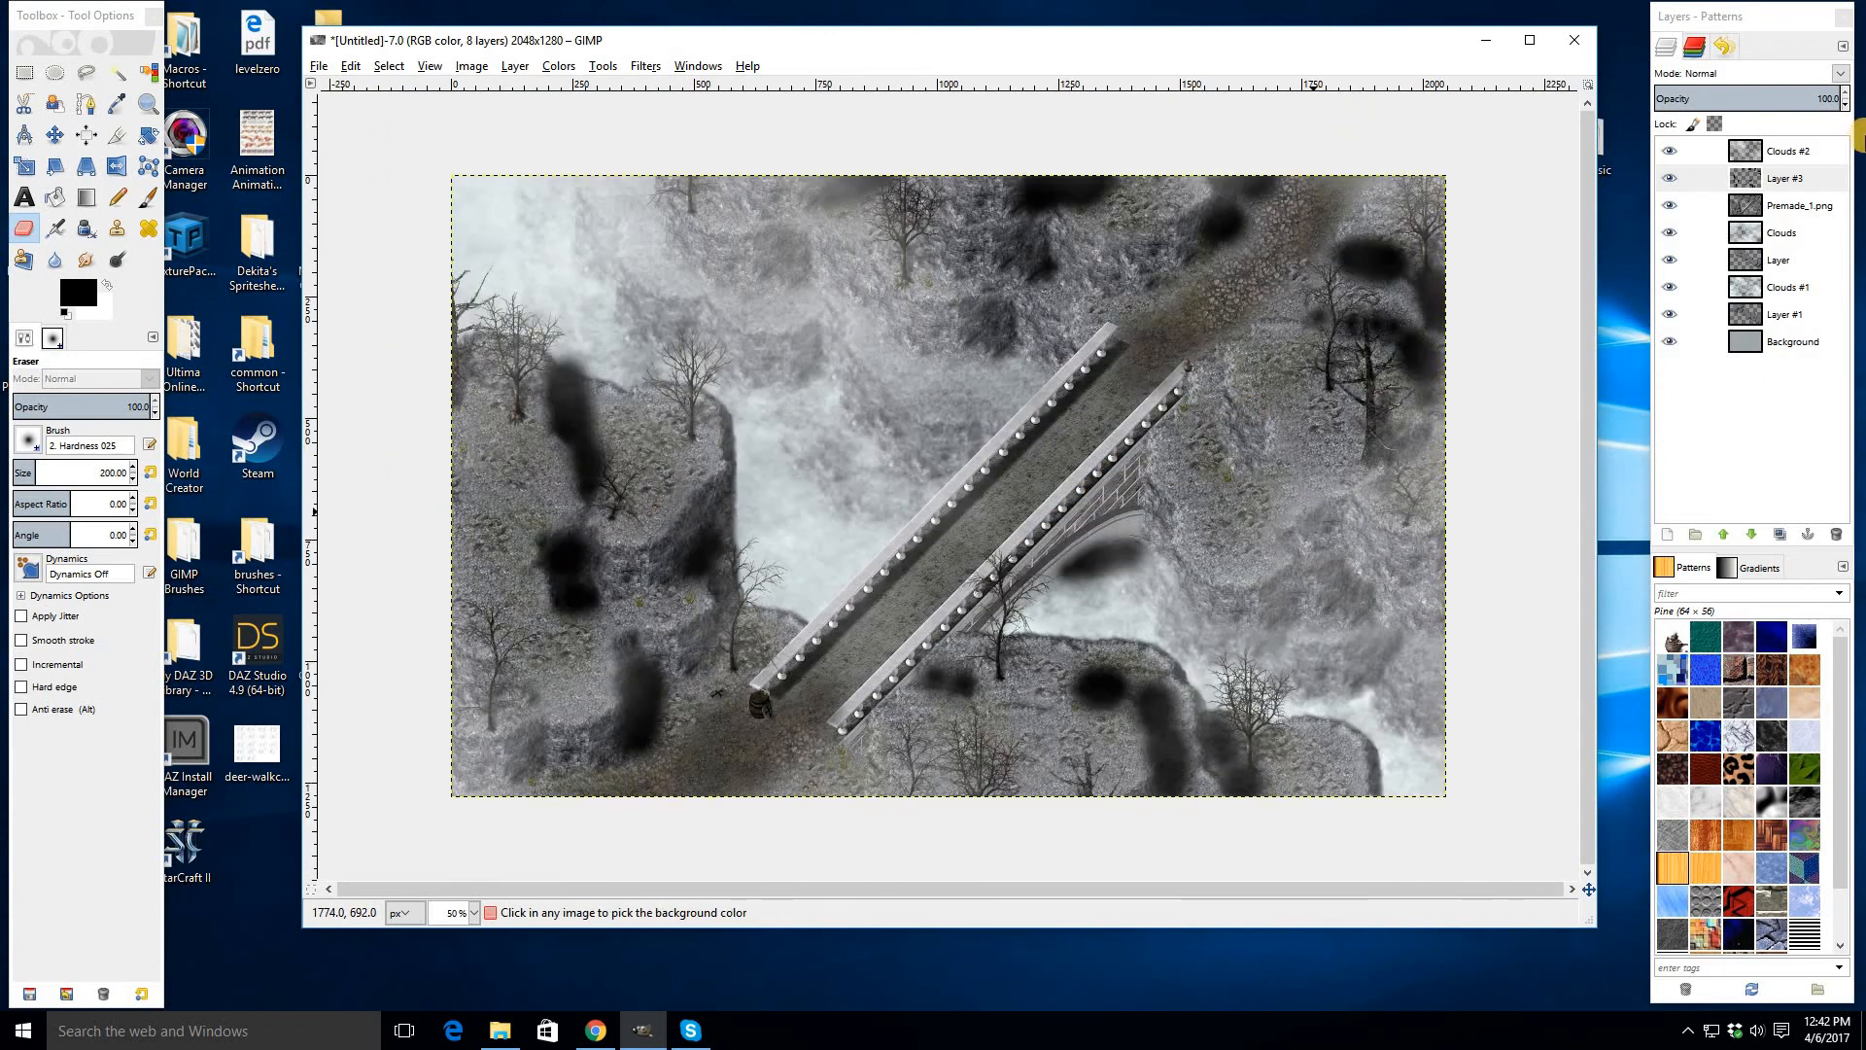
pyautogui.click(1703, 78)
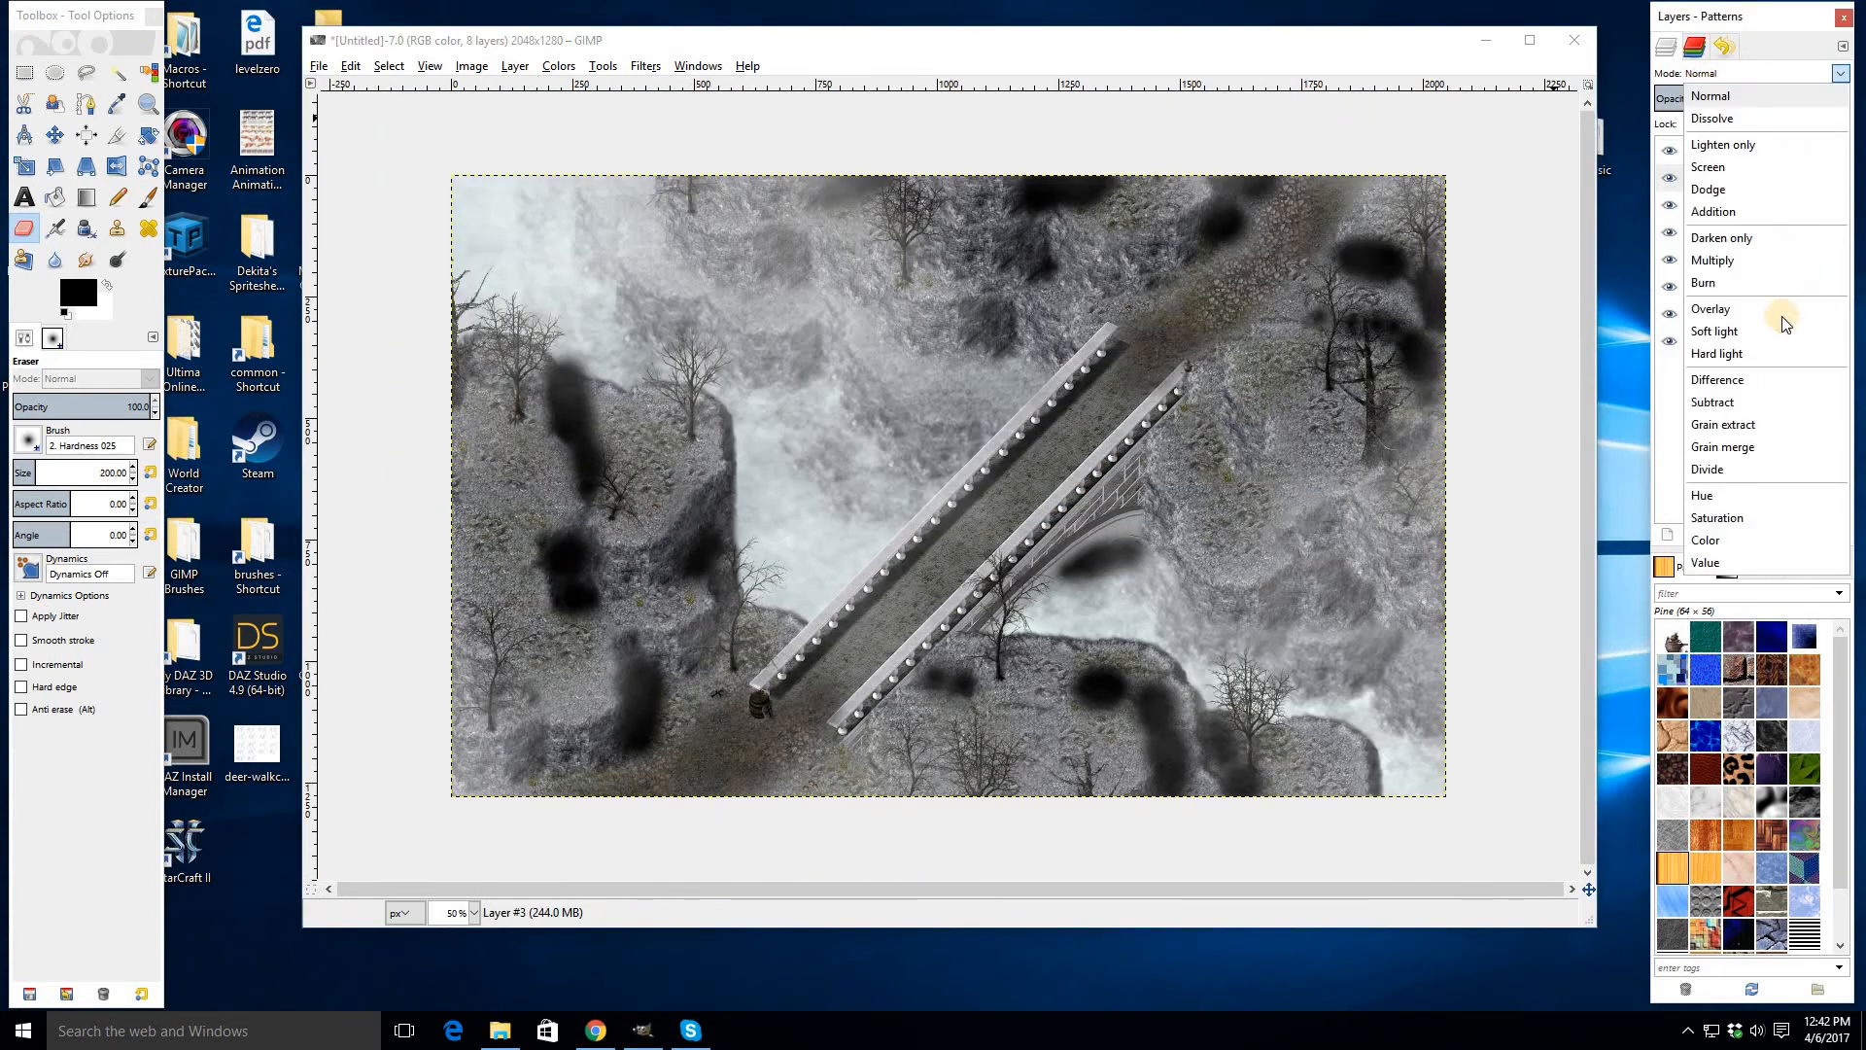
pyautogui.click(1715, 312)
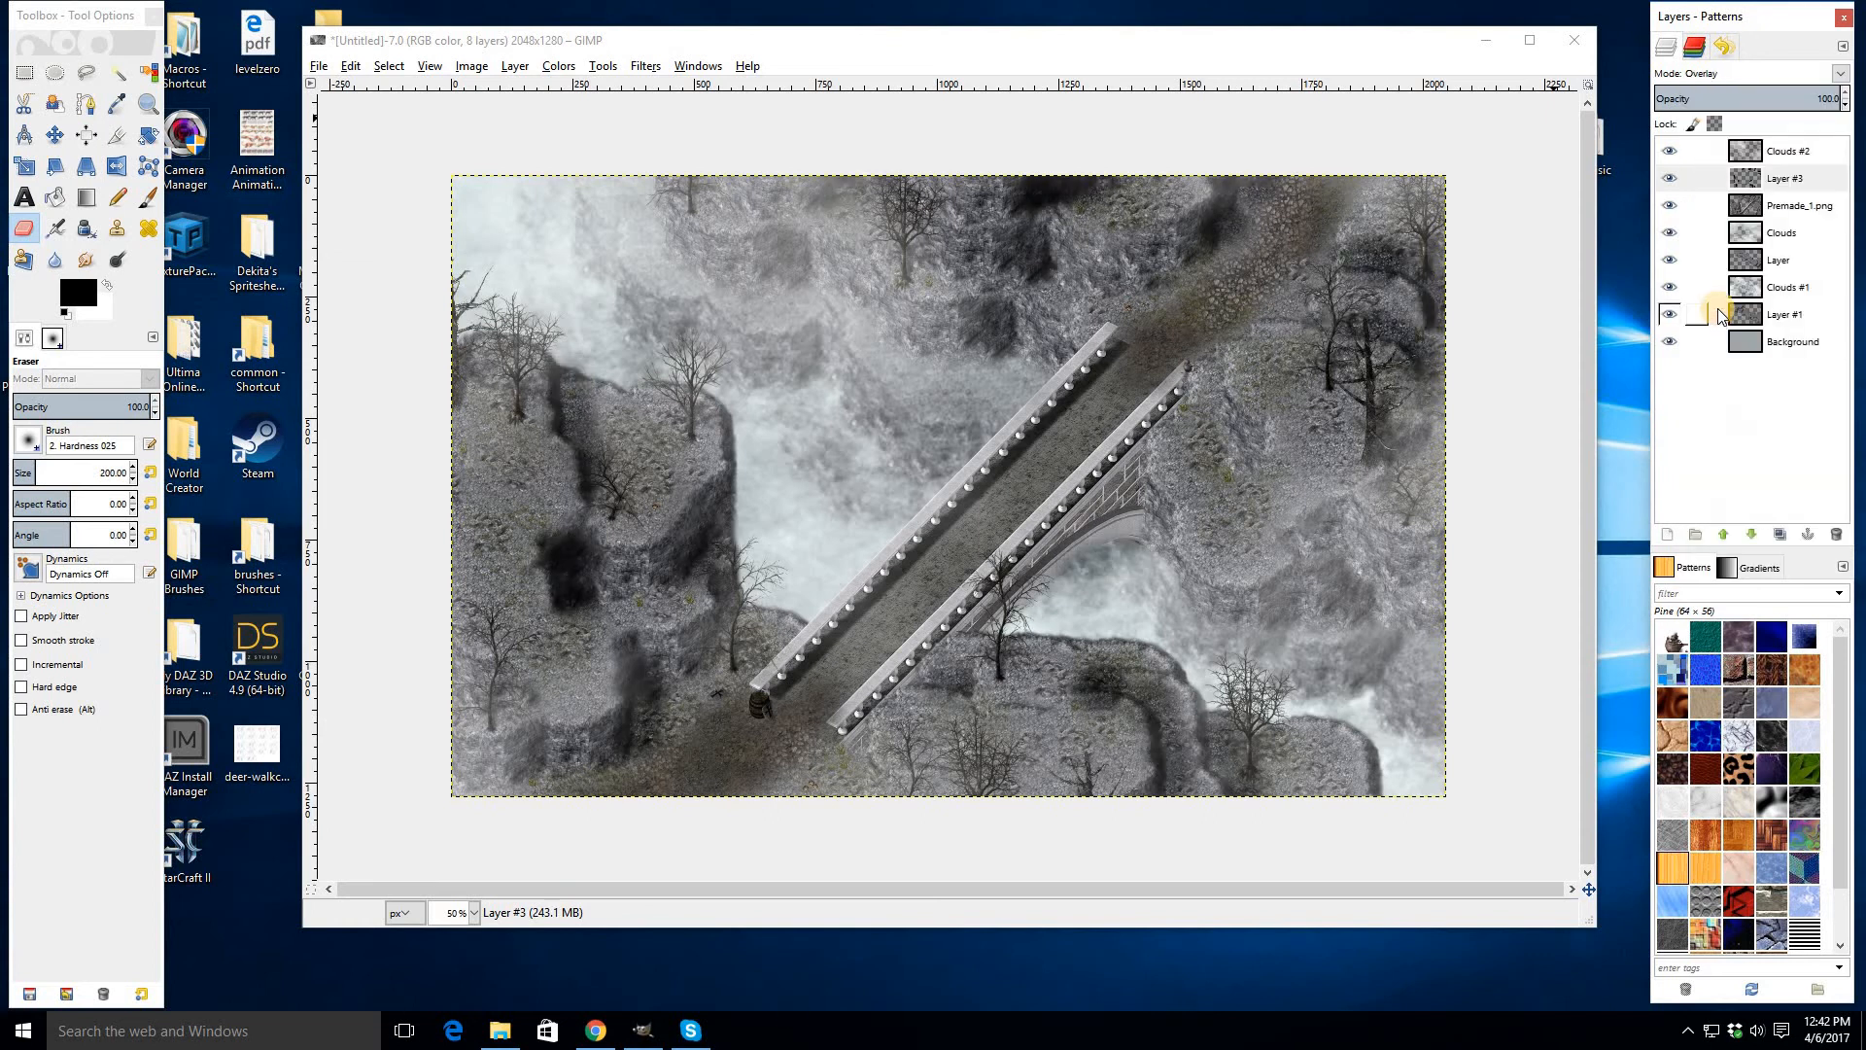
# - Apply a Gaussian Blur to the shadow layer Layer #3
pyautogui.click(657, 72)
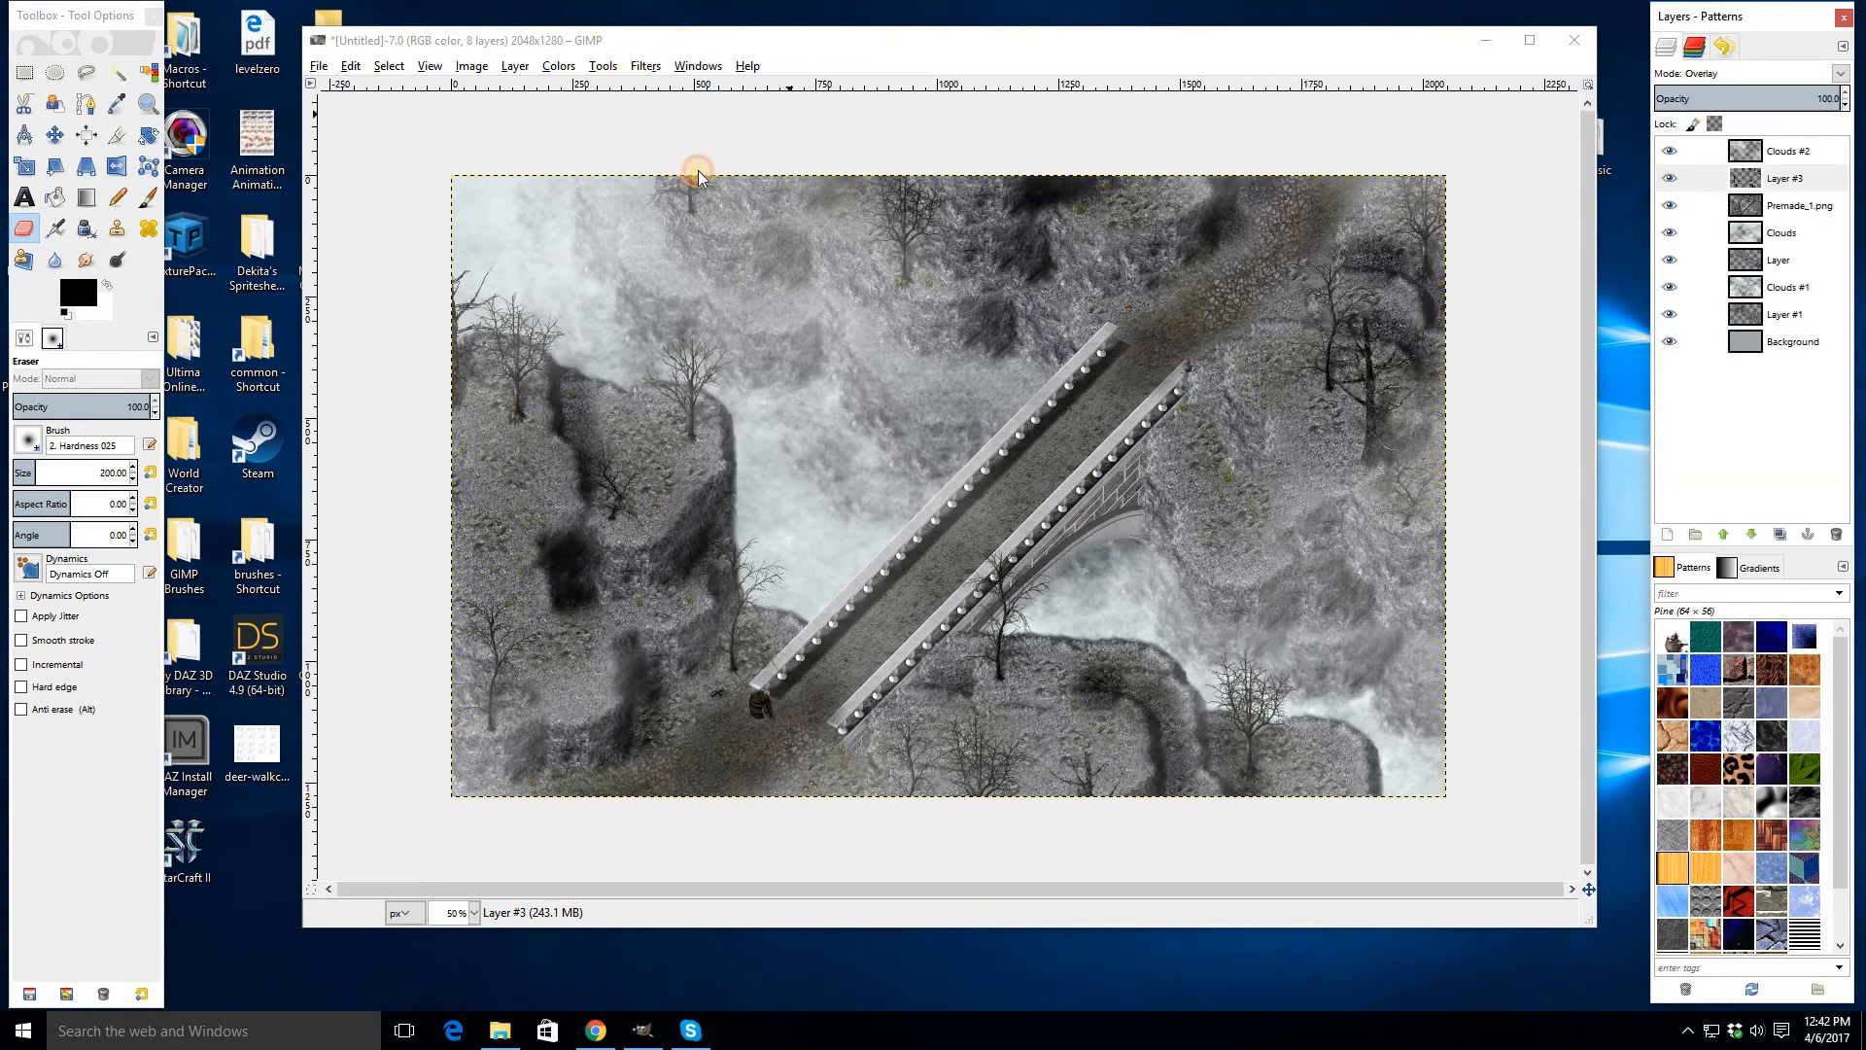
pyautogui.moveTo(698, 177)
pyautogui.click(998, 196)
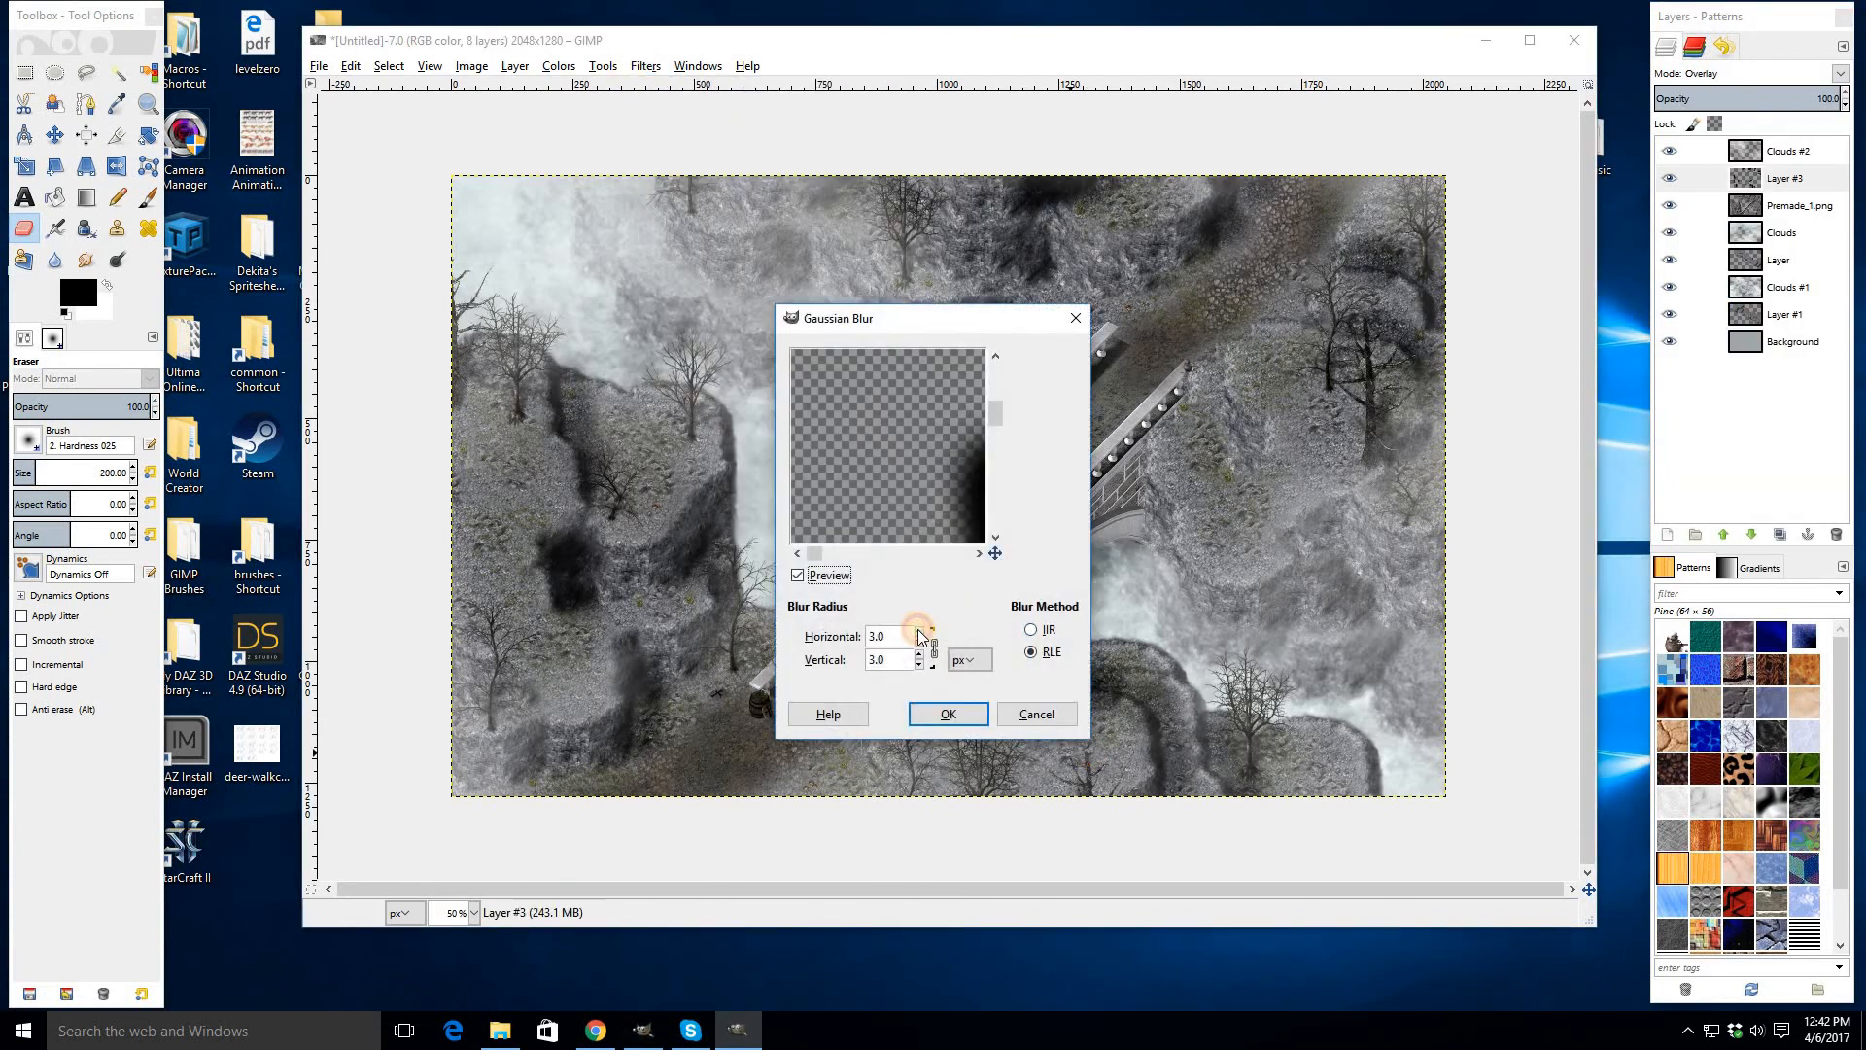
pyautogui.click(920, 631)
pyautogui.click(931, 715)
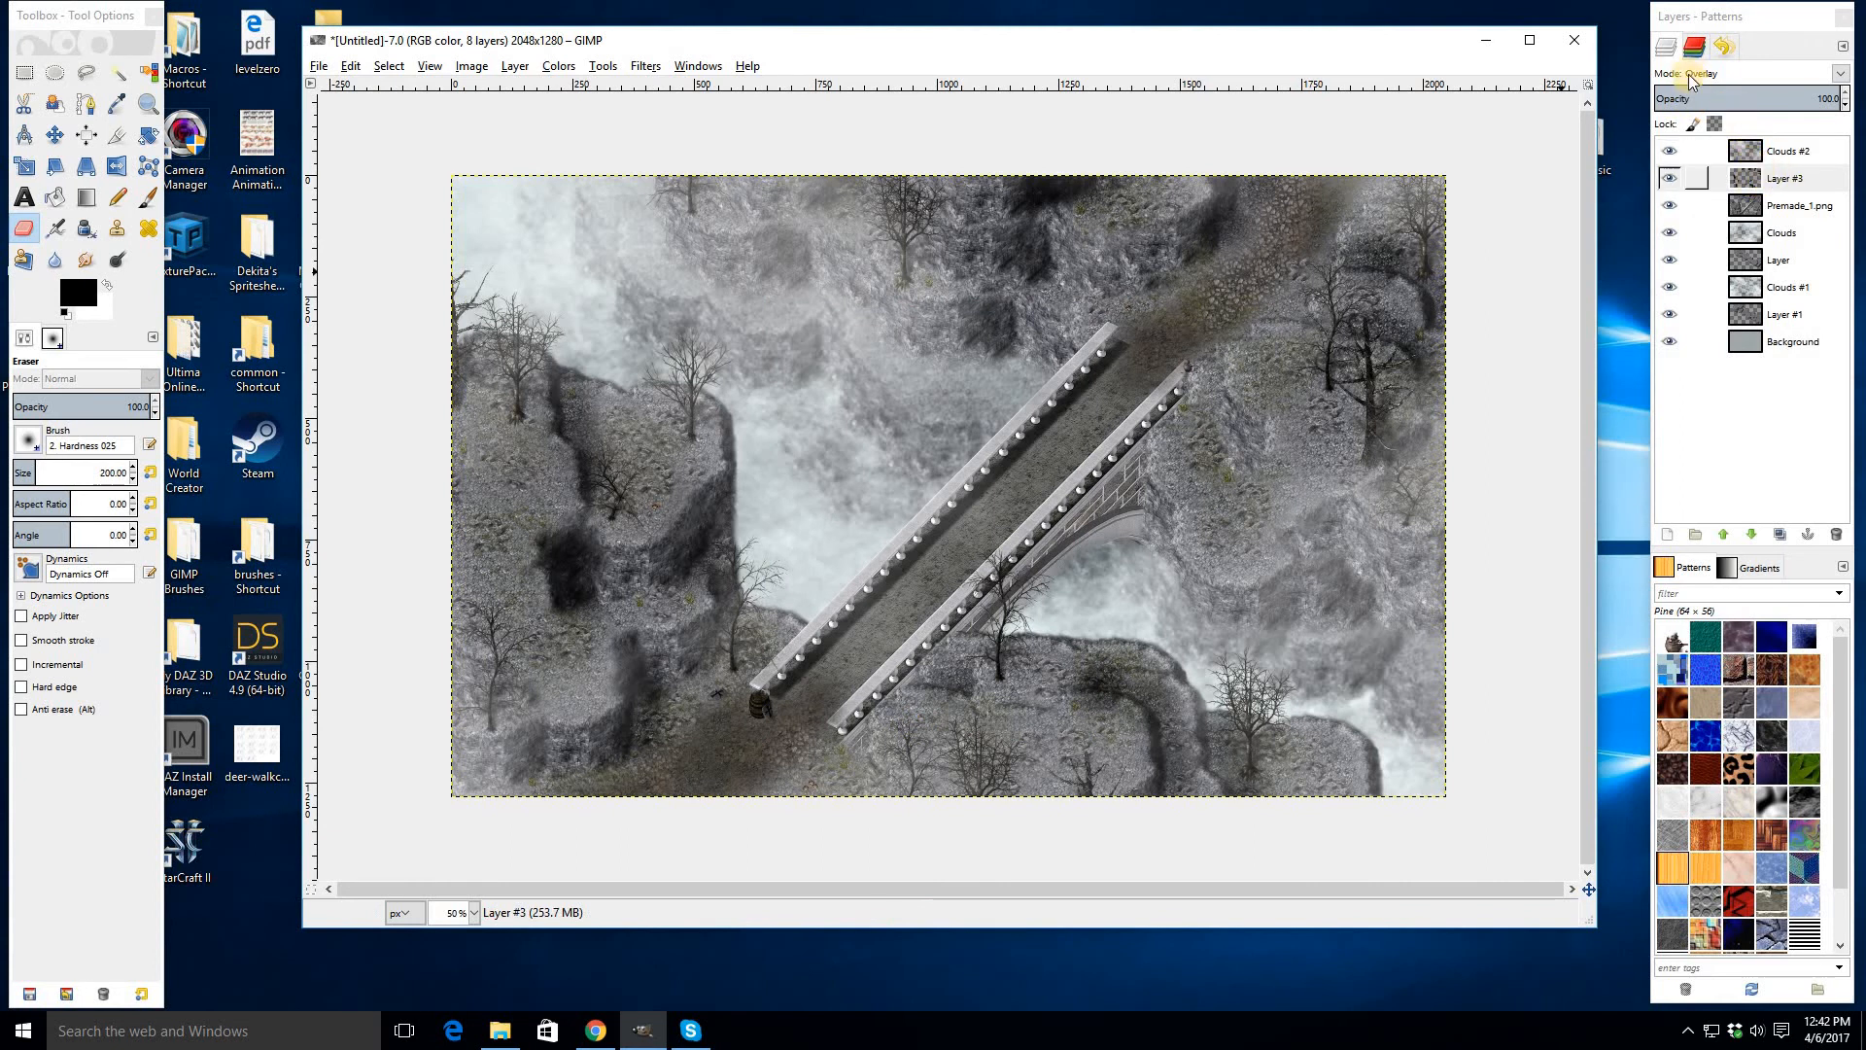
# - Try Layer #3 in Darken only mode with opacity 30
pyautogui.click(1755, 181)
pyautogui.click(1703, 78)
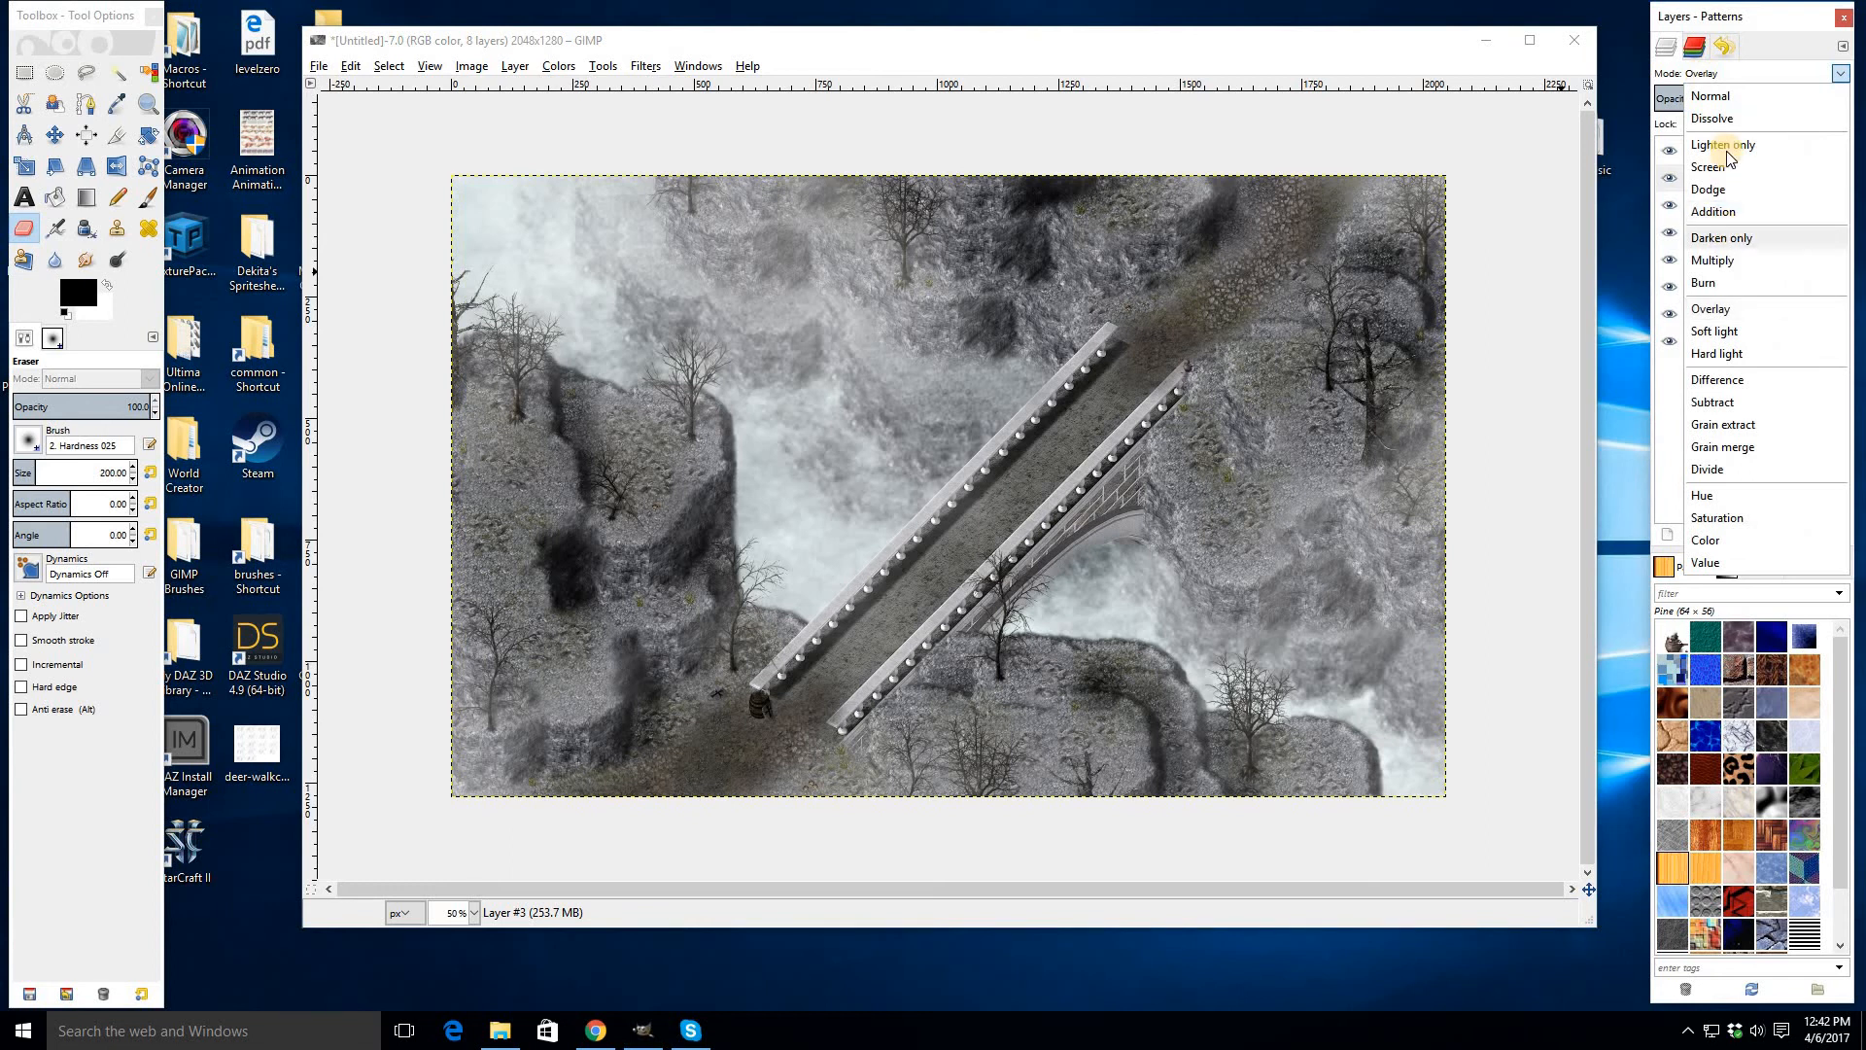
pyautogui.click(1721, 238)
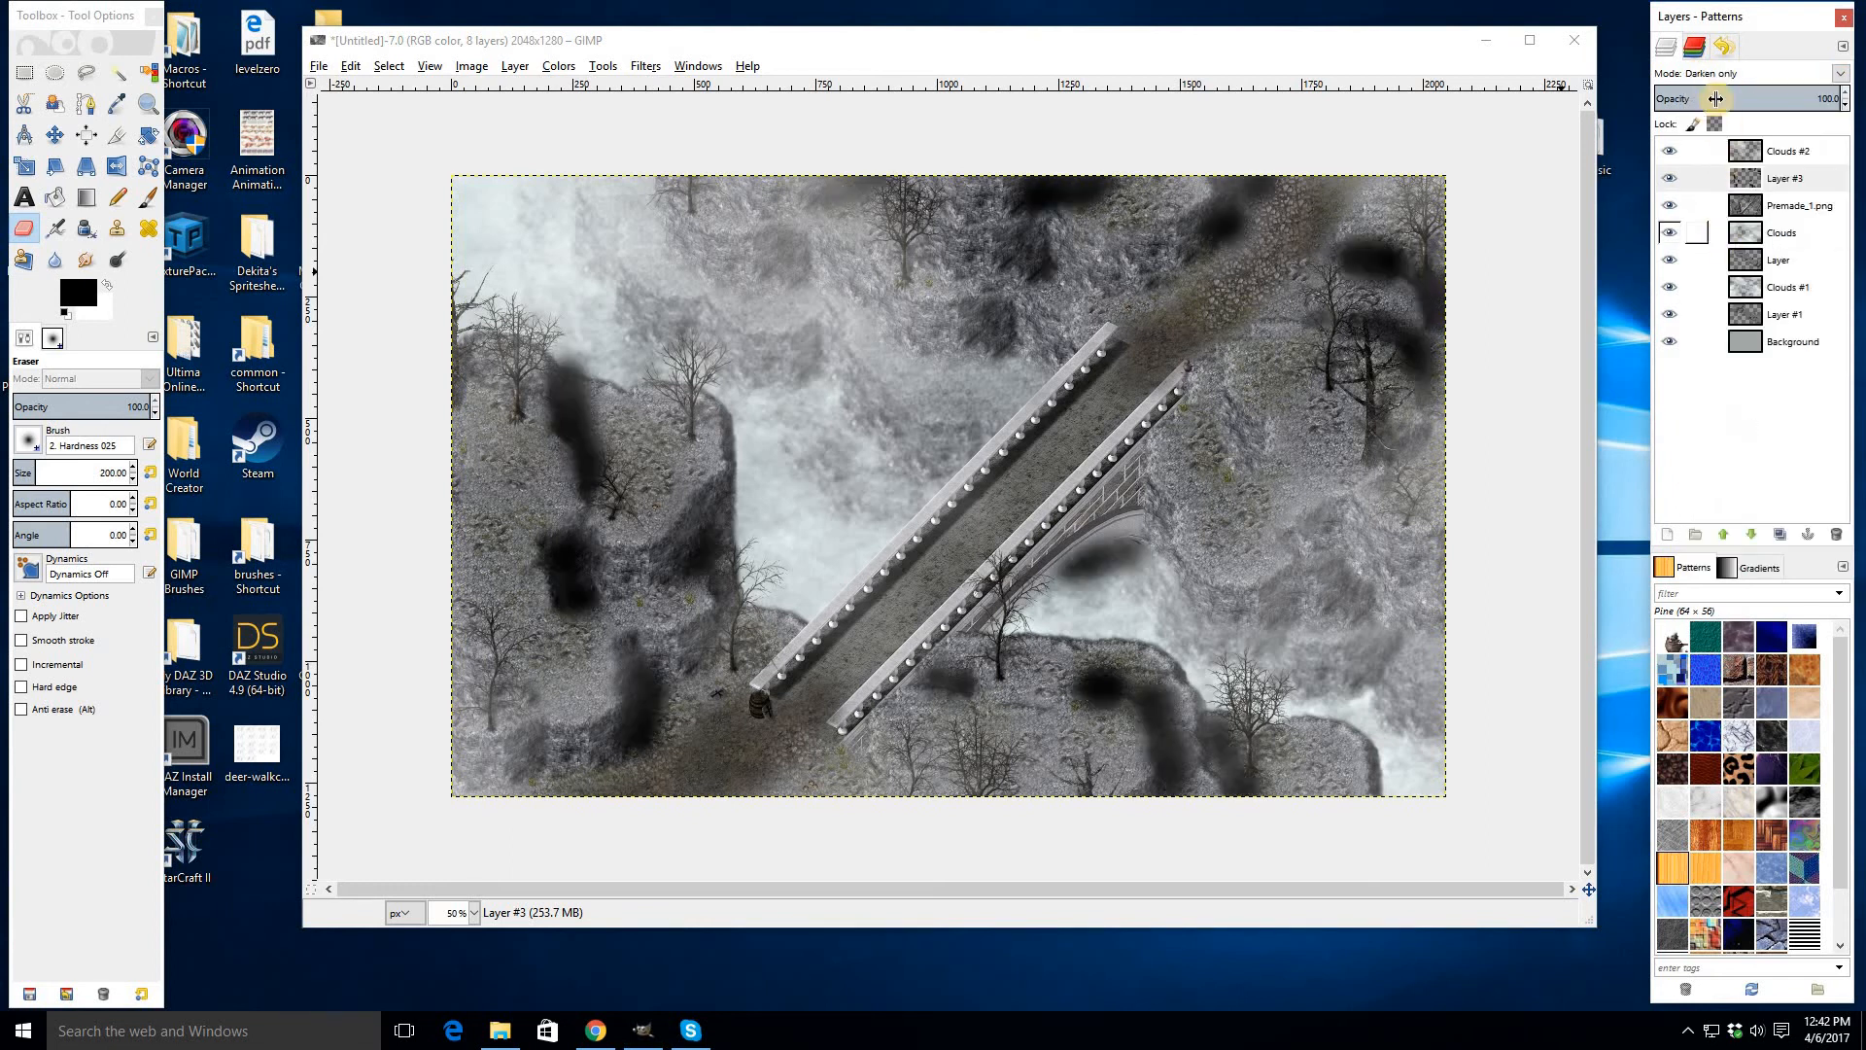
pyautogui.click(1831, 101)
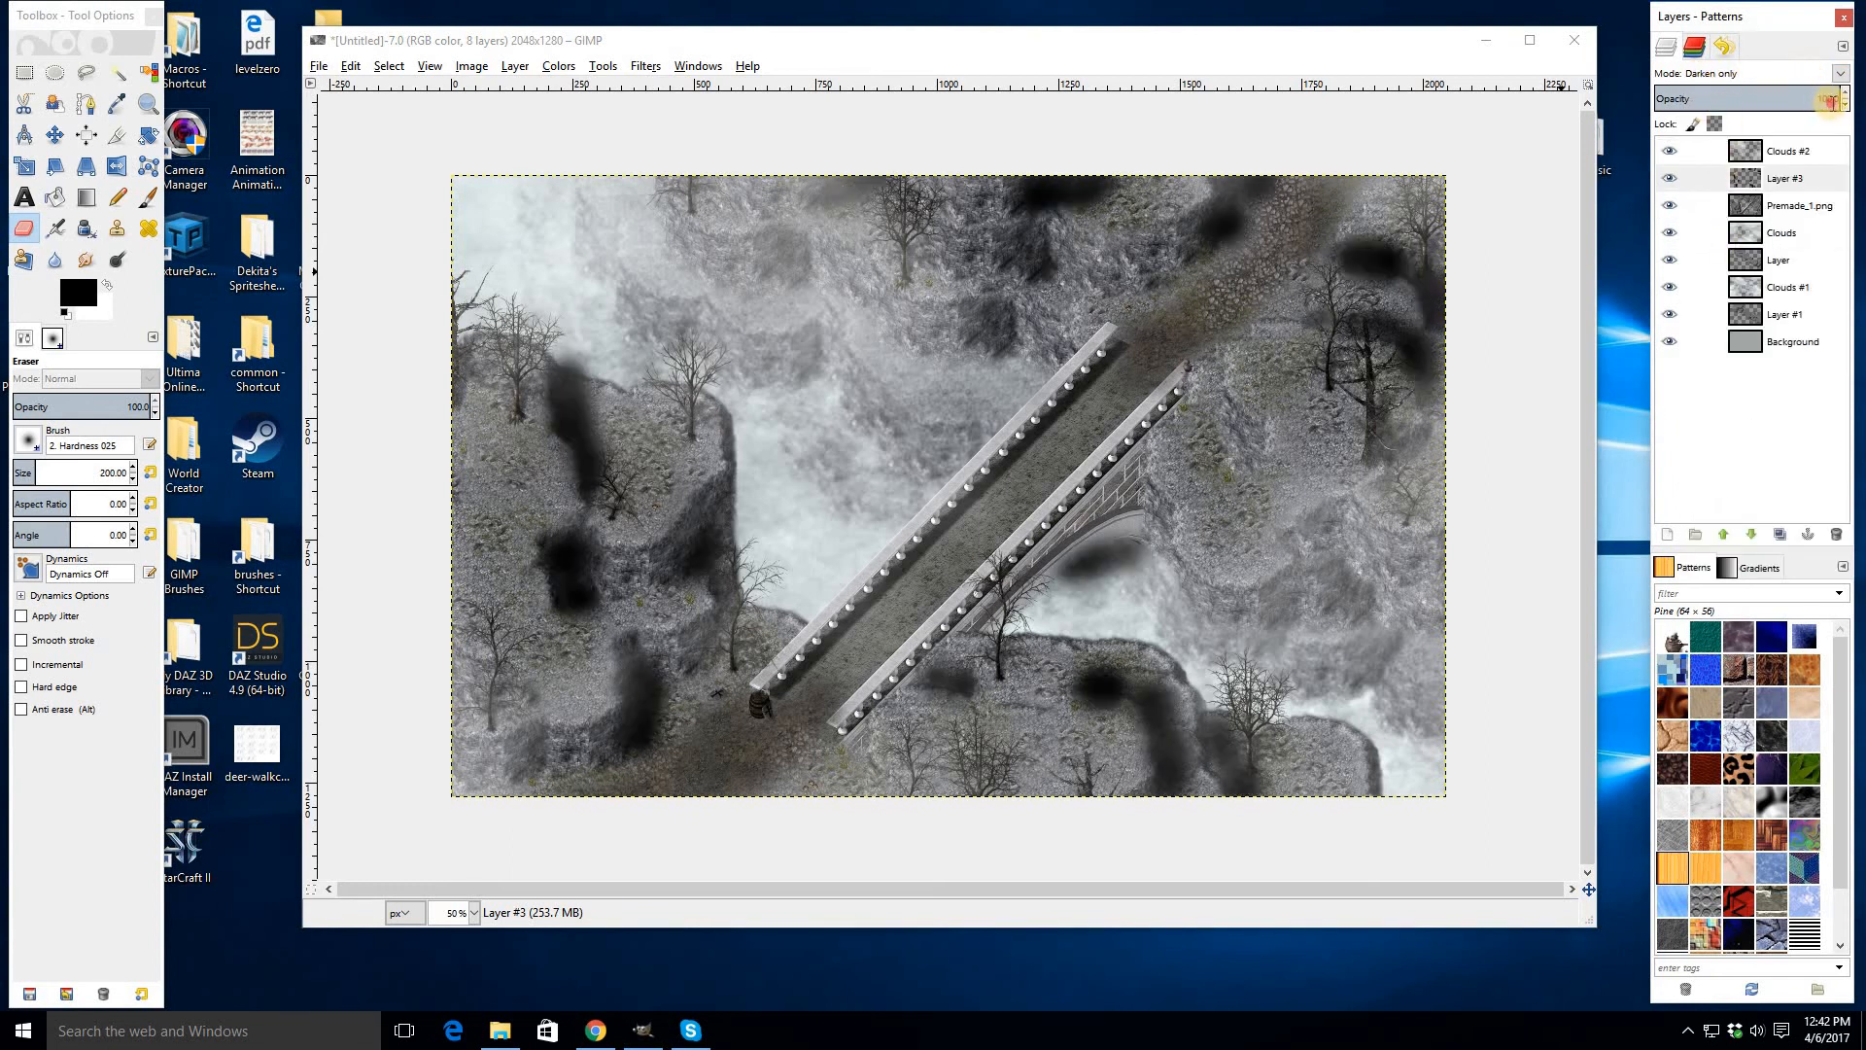
pyautogui.write('30')
pyautogui.press('Return')
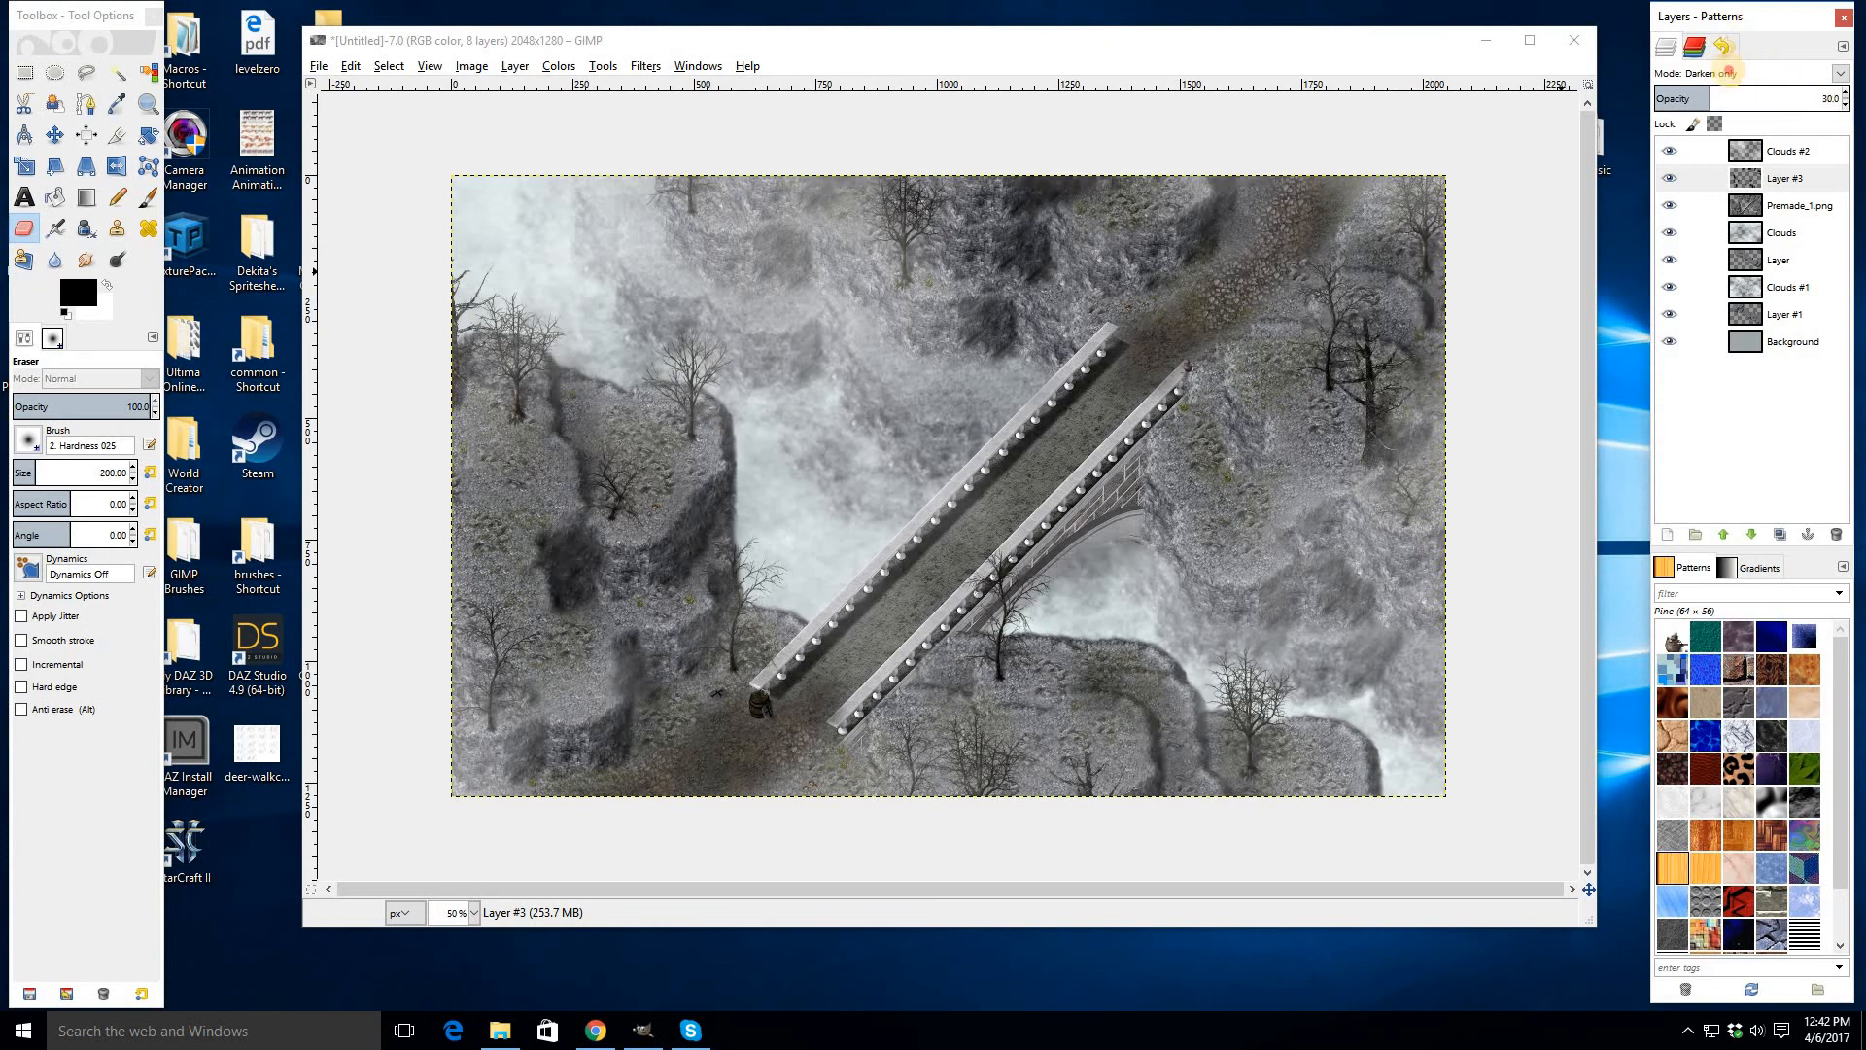
# - Switch Layer #3 back to Overlay mode and set its opacity to 60
pyautogui.click(1730, 73)
pyautogui.press('Return')
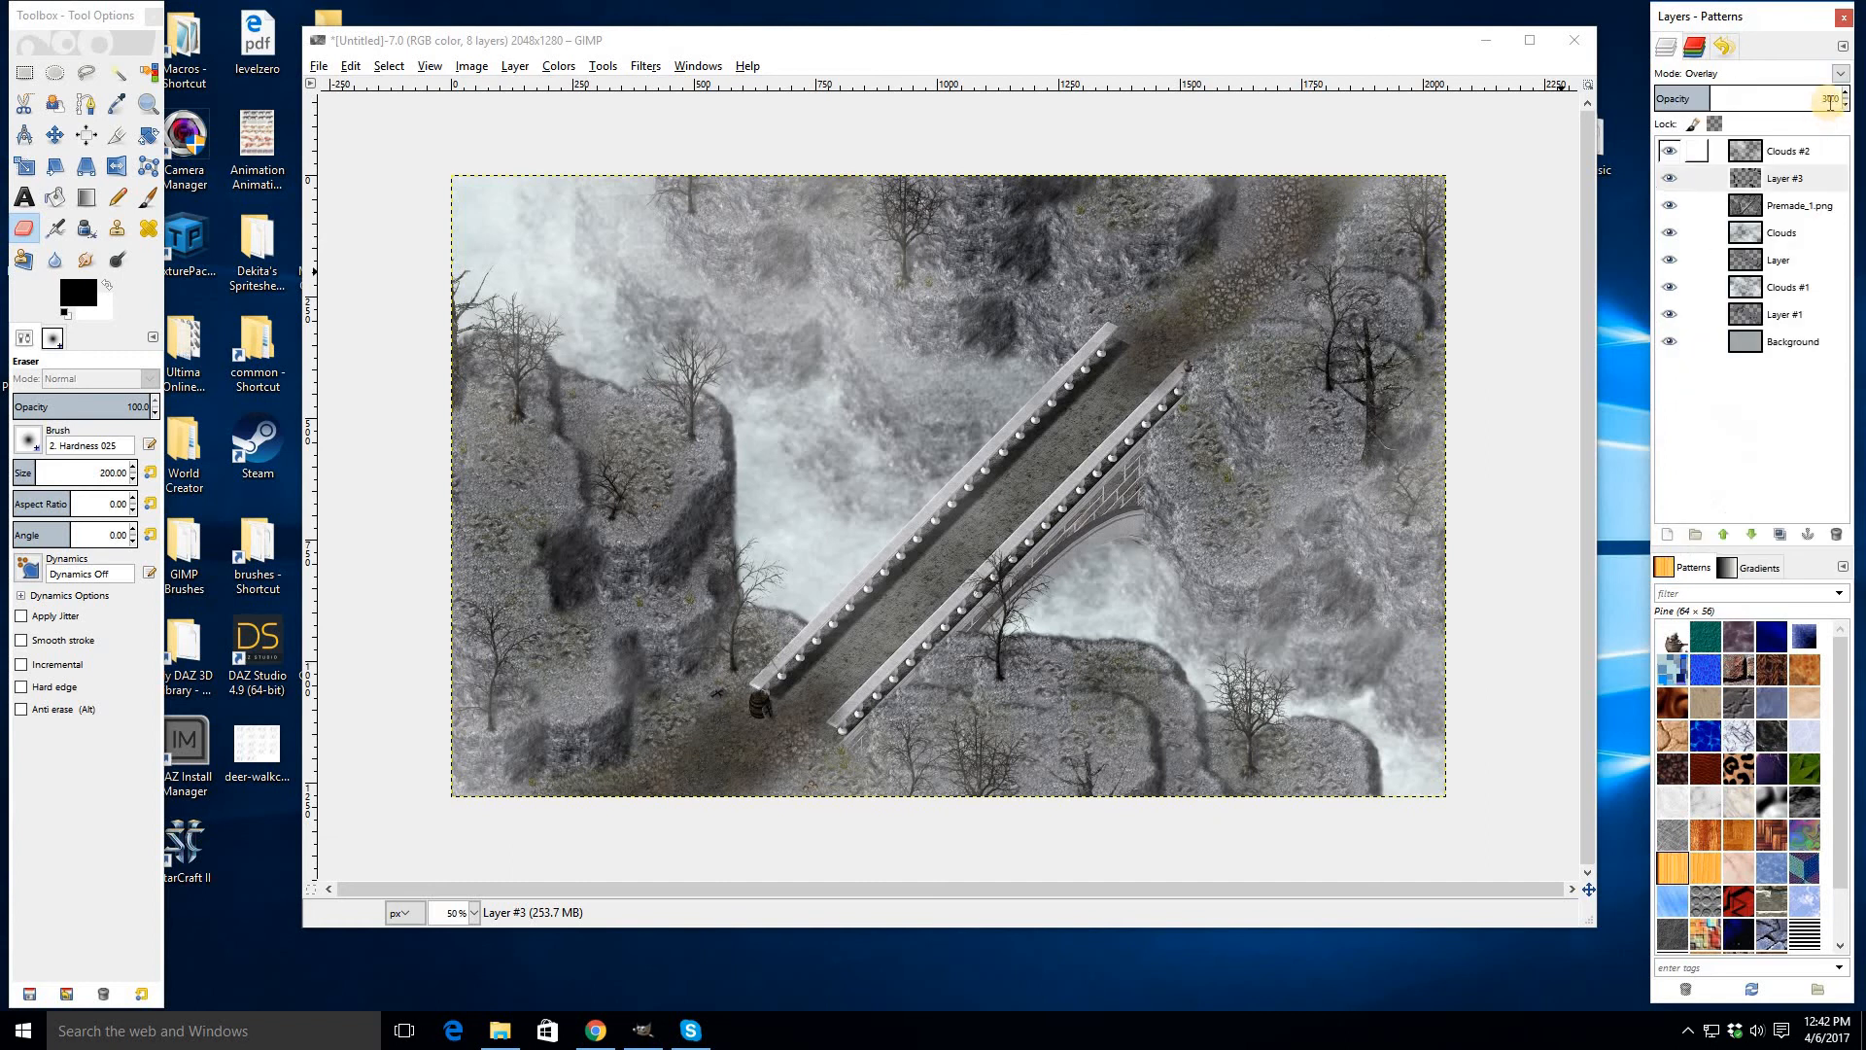
pyautogui.write('50')
pyautogui.press('Return')
pyautogui.press('Return')
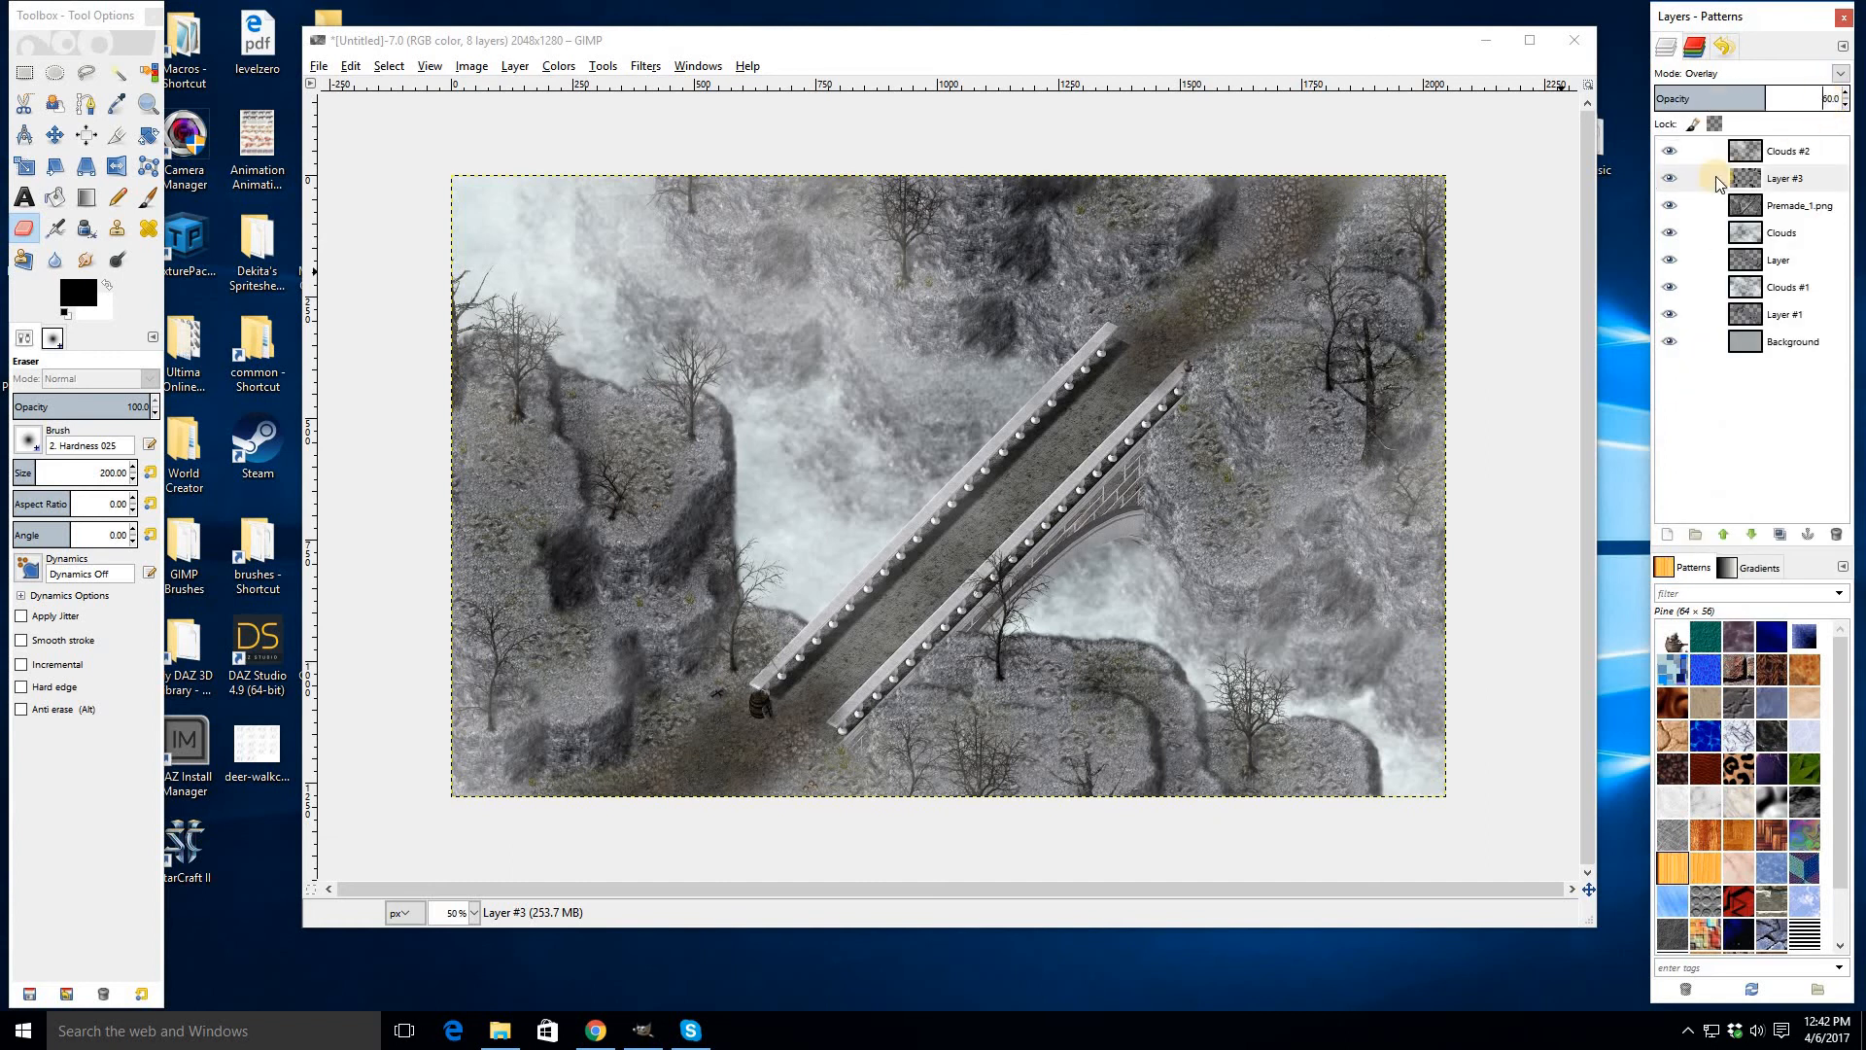
# - Toggle Layer #3's visibility repeatedly to compare the scene with and without the shadows
pyautogui.click(1670, 180)
pyautogui.click(1669, 182)
pyautogui.click(1669, 182)
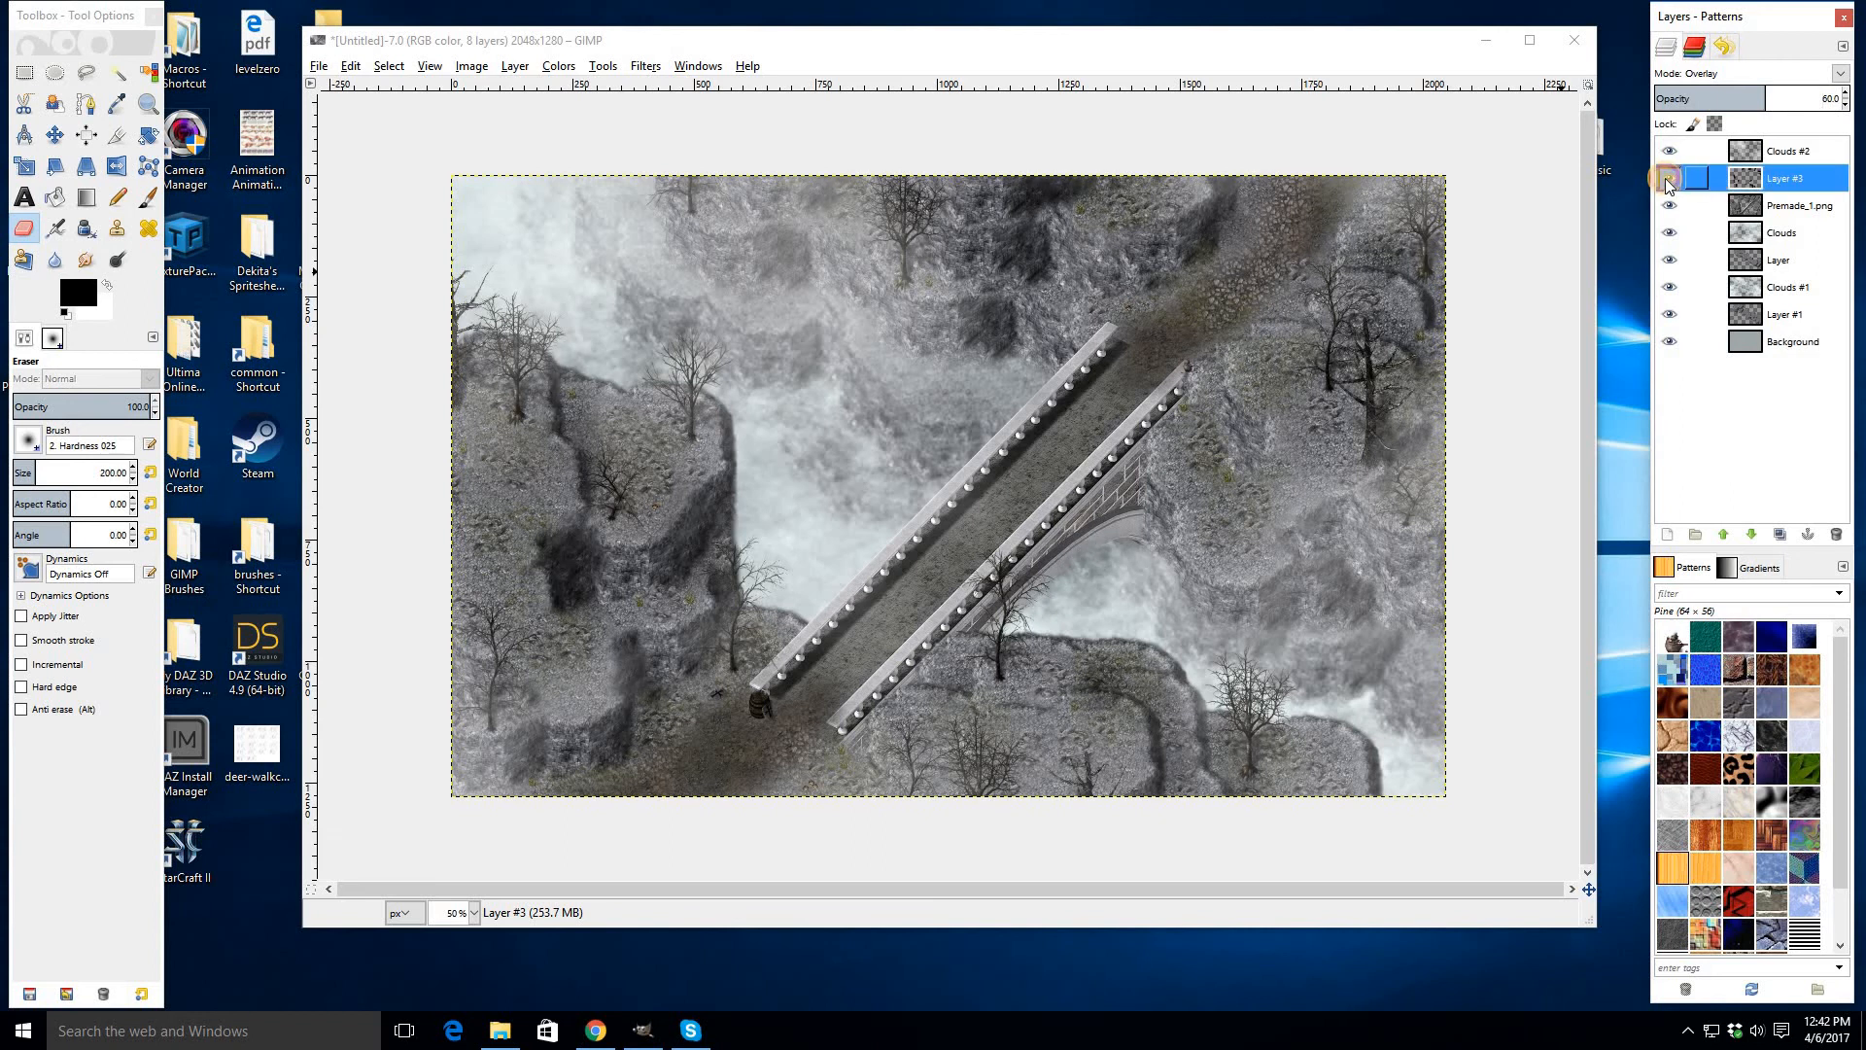
pyautogui.click(1669, 182)
pyautogui.click(1669, 182)
pyautogui.click(1669, 181)
pyautogui.click(1669, 181)
# - Merge Layer #3 down into the Premade_1.png layer
pyautogui.hotkey('ctrl', 'e')
pyautogui.scroll(2, 1252, 602)
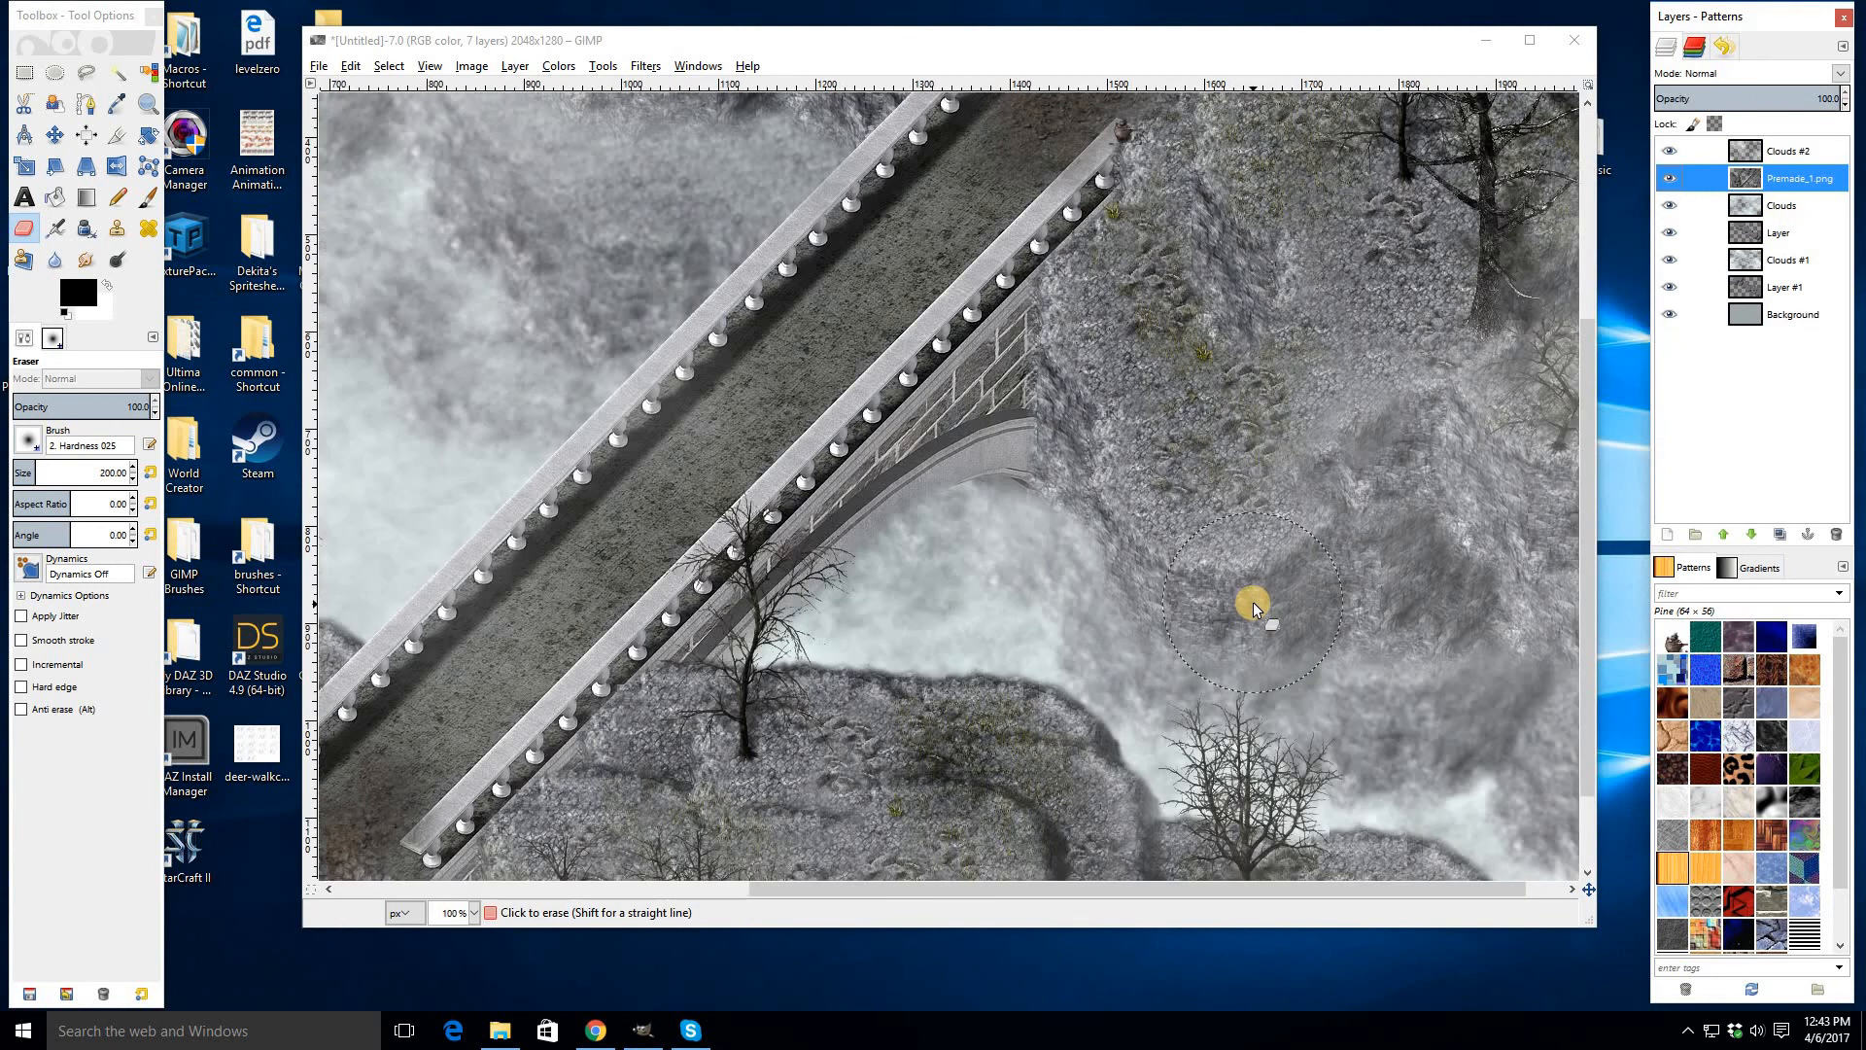
pyautogui.scroll(-2, 1252, 603)
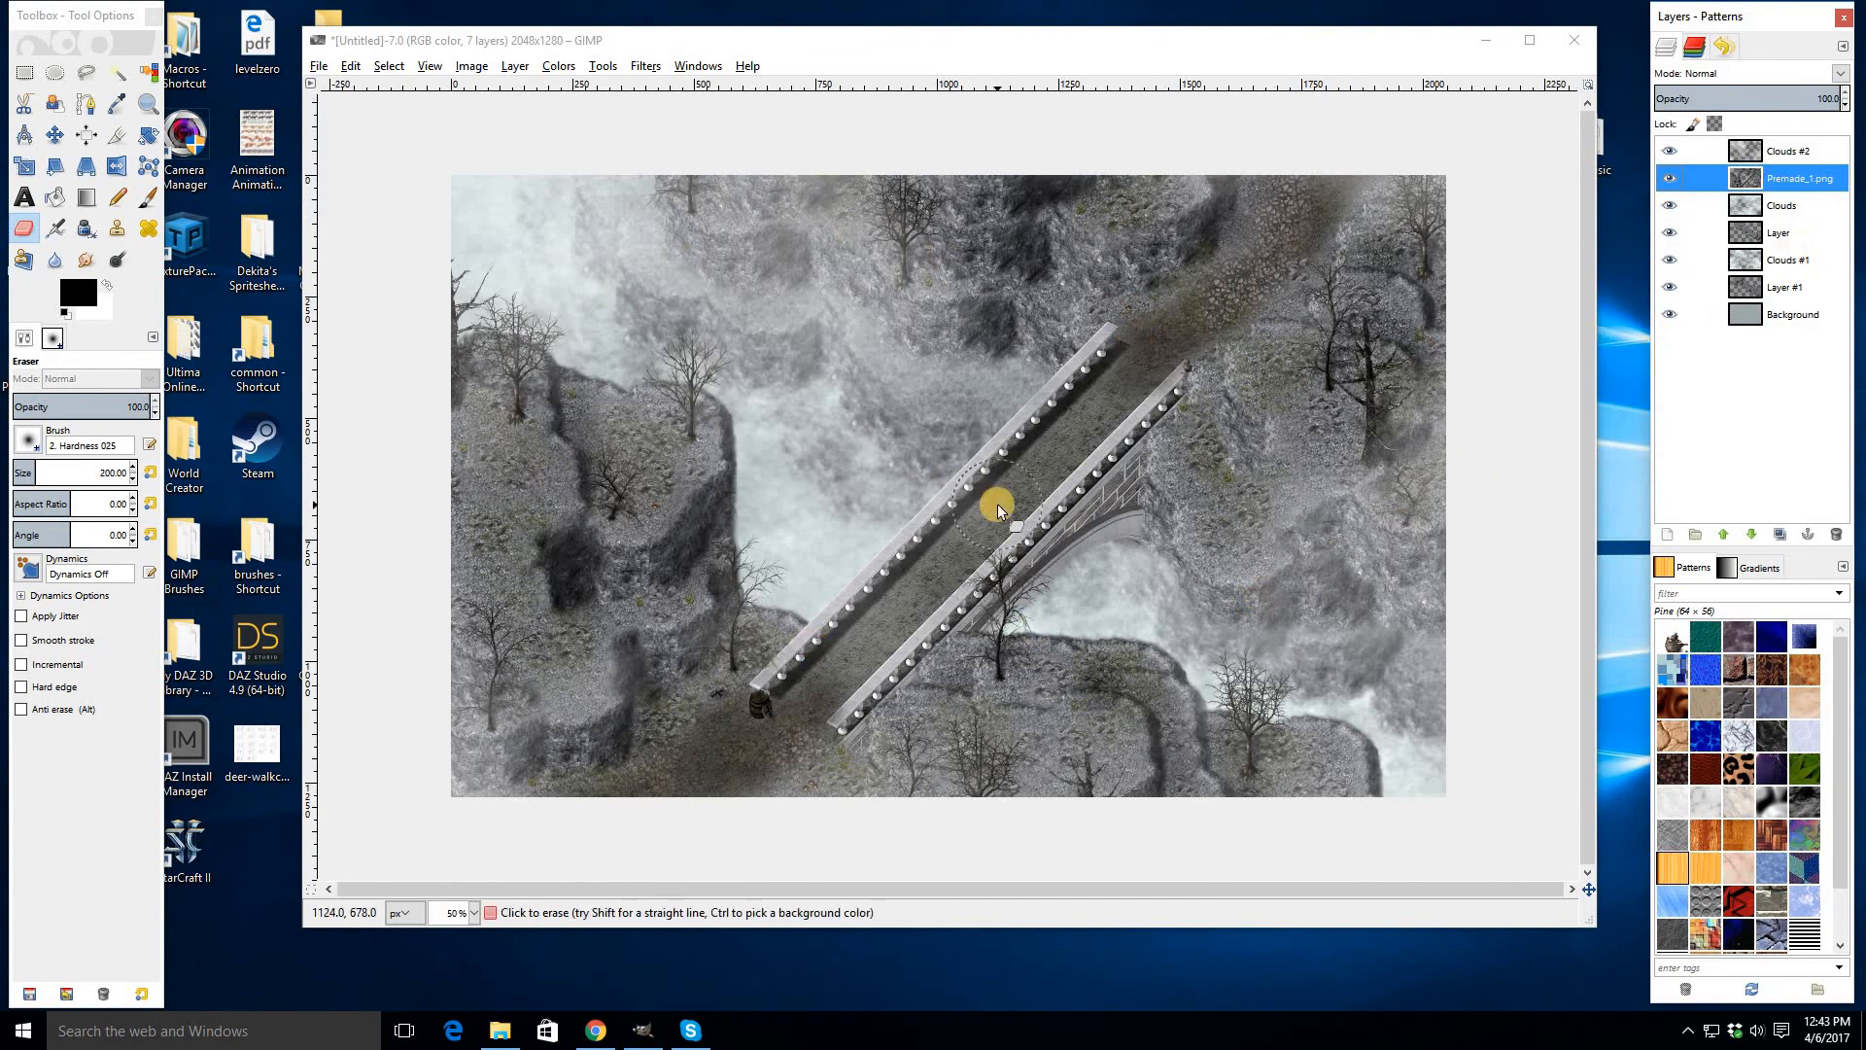
pyautogui.scroll(1, 997, 503)
pyautogui.scroll(-1, 997, 504)
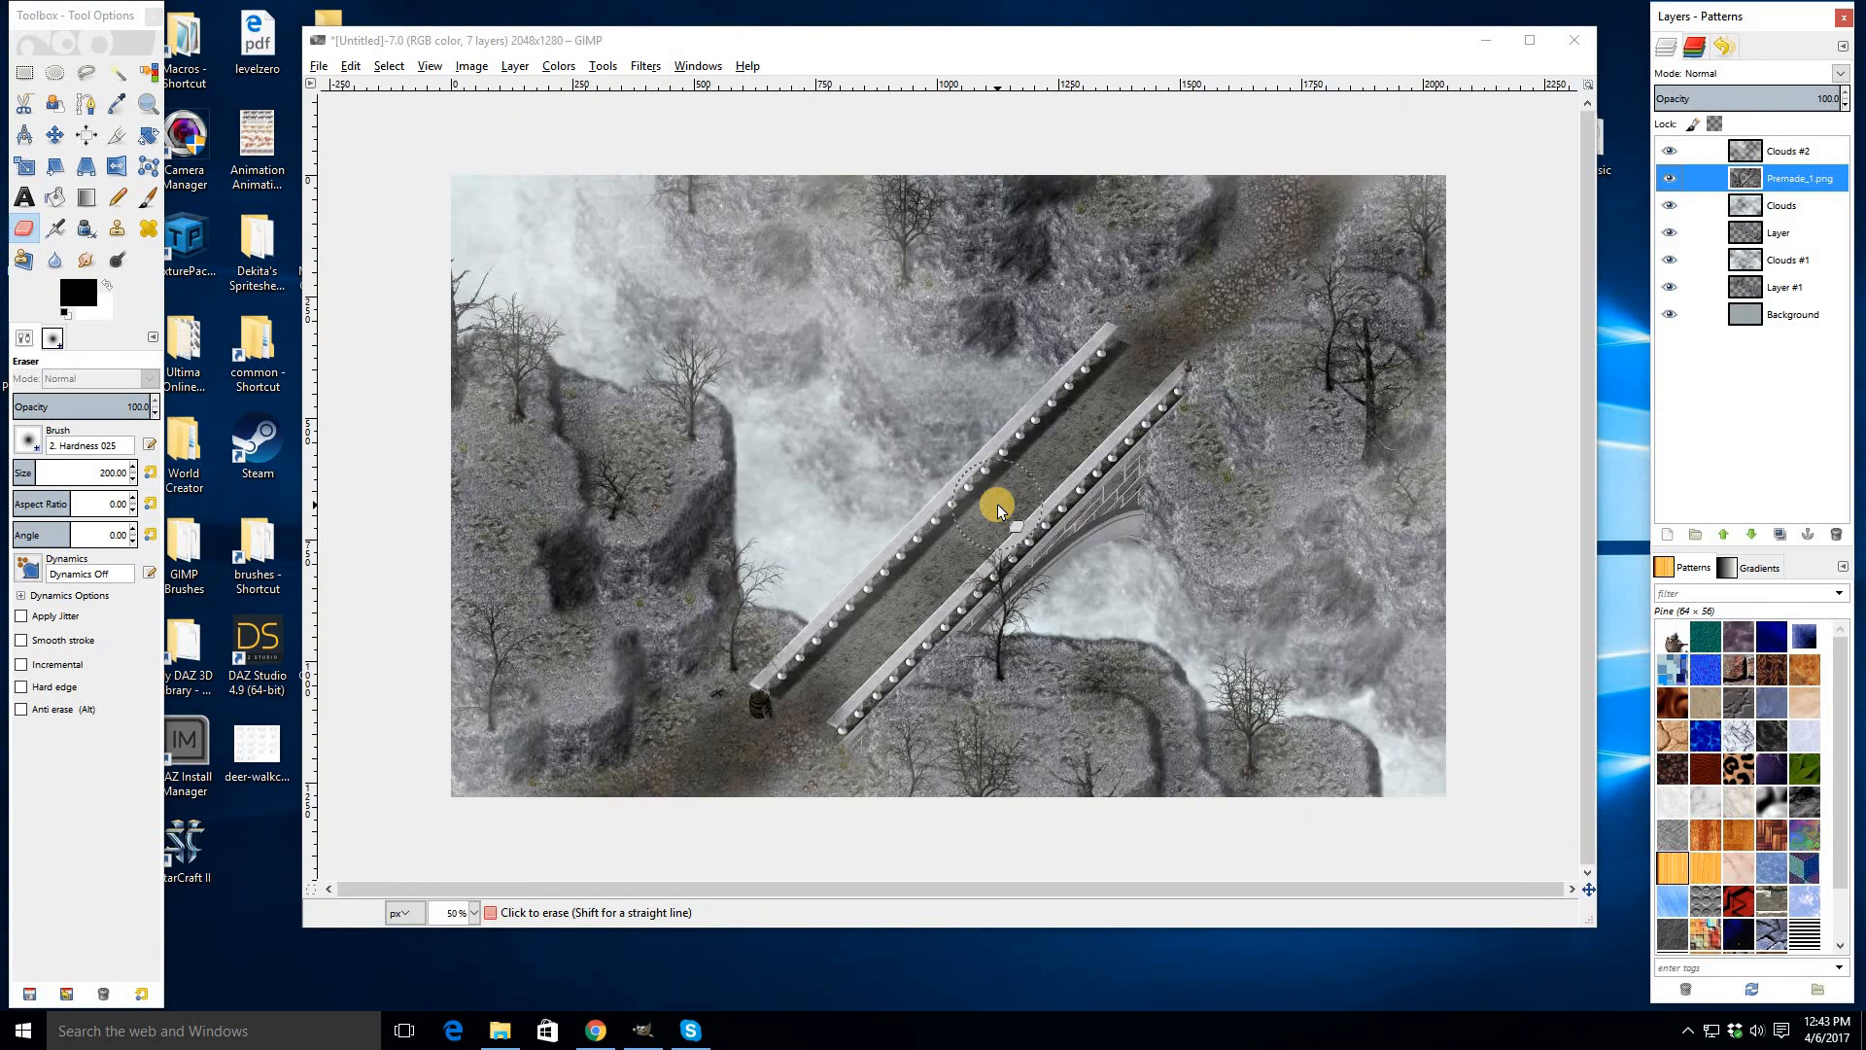
# - Open the MV Resource Creation Stuff > Medieval_Cliffs folder in File Explorer and arrange it beside the image window
pyautogui.click(504, 1031)
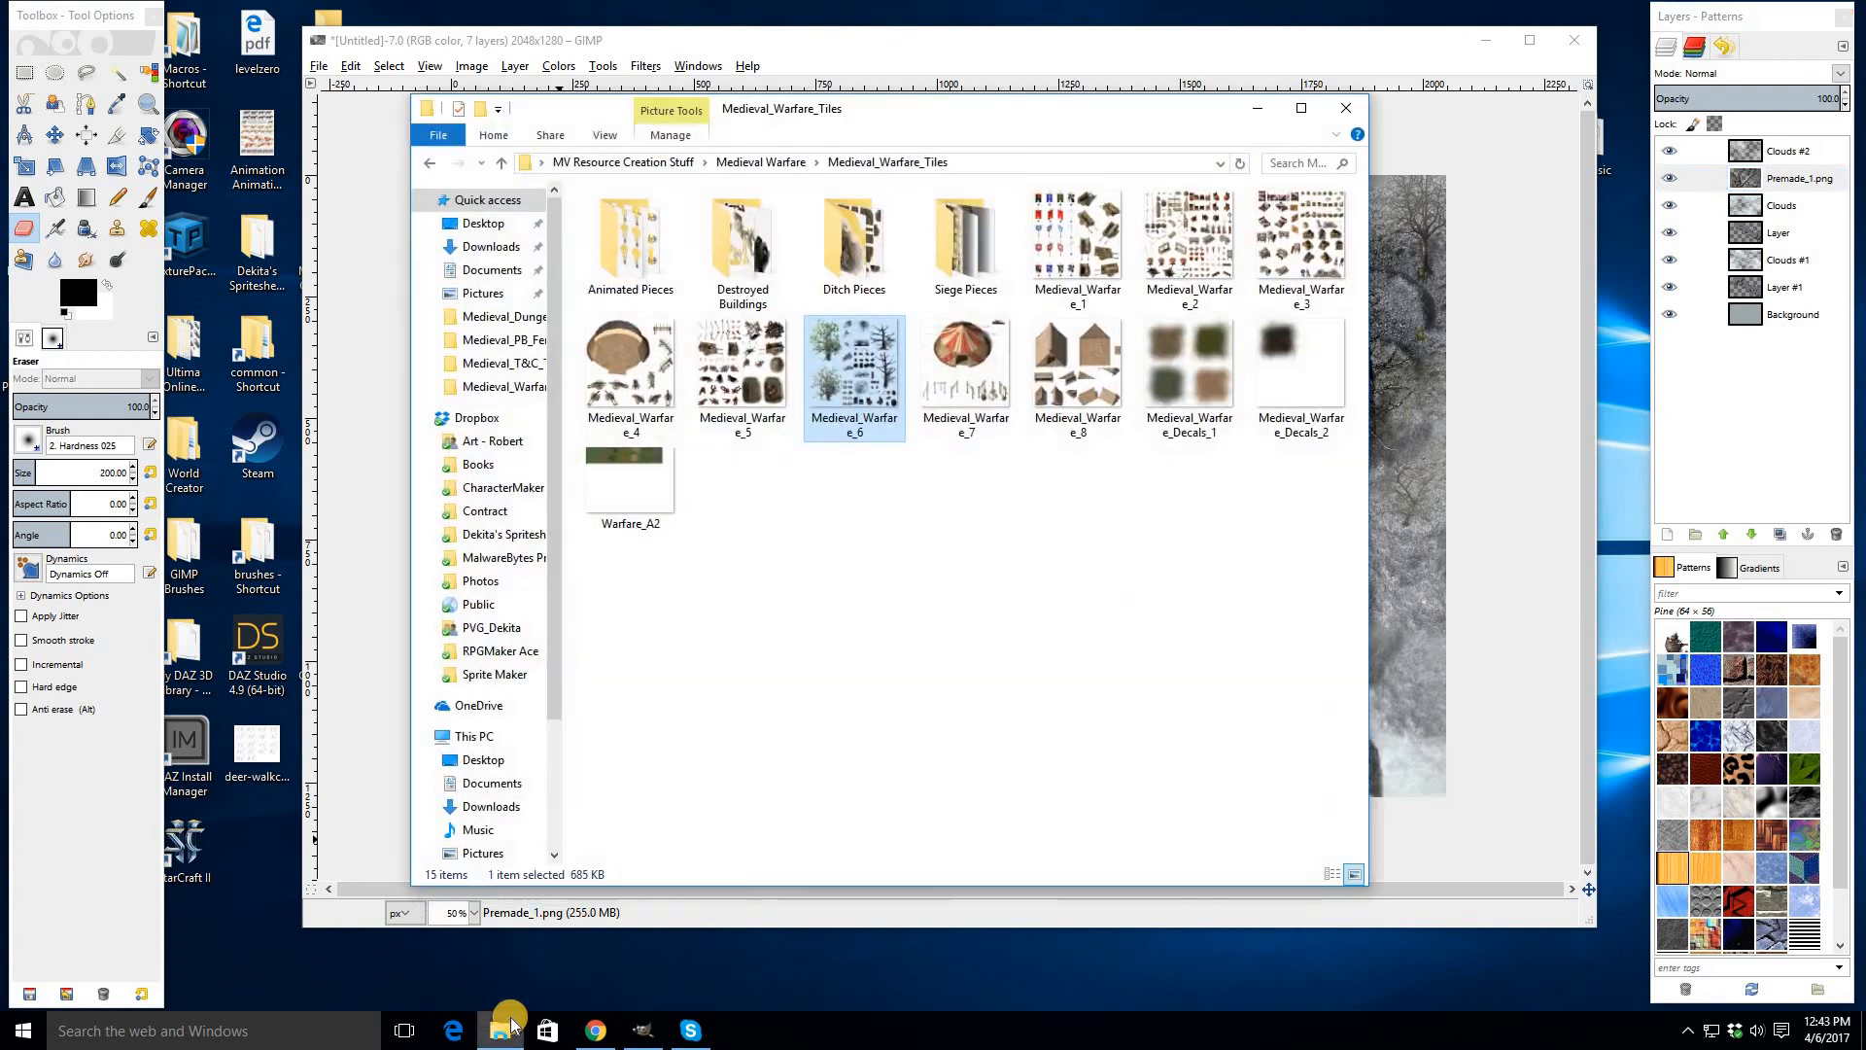
pyautogui.click(387, 337)
pyautogui.moveTo(479, 27); pyautogui.dragTo(716, 59)
pyautogui.doubleClick(329, 254)
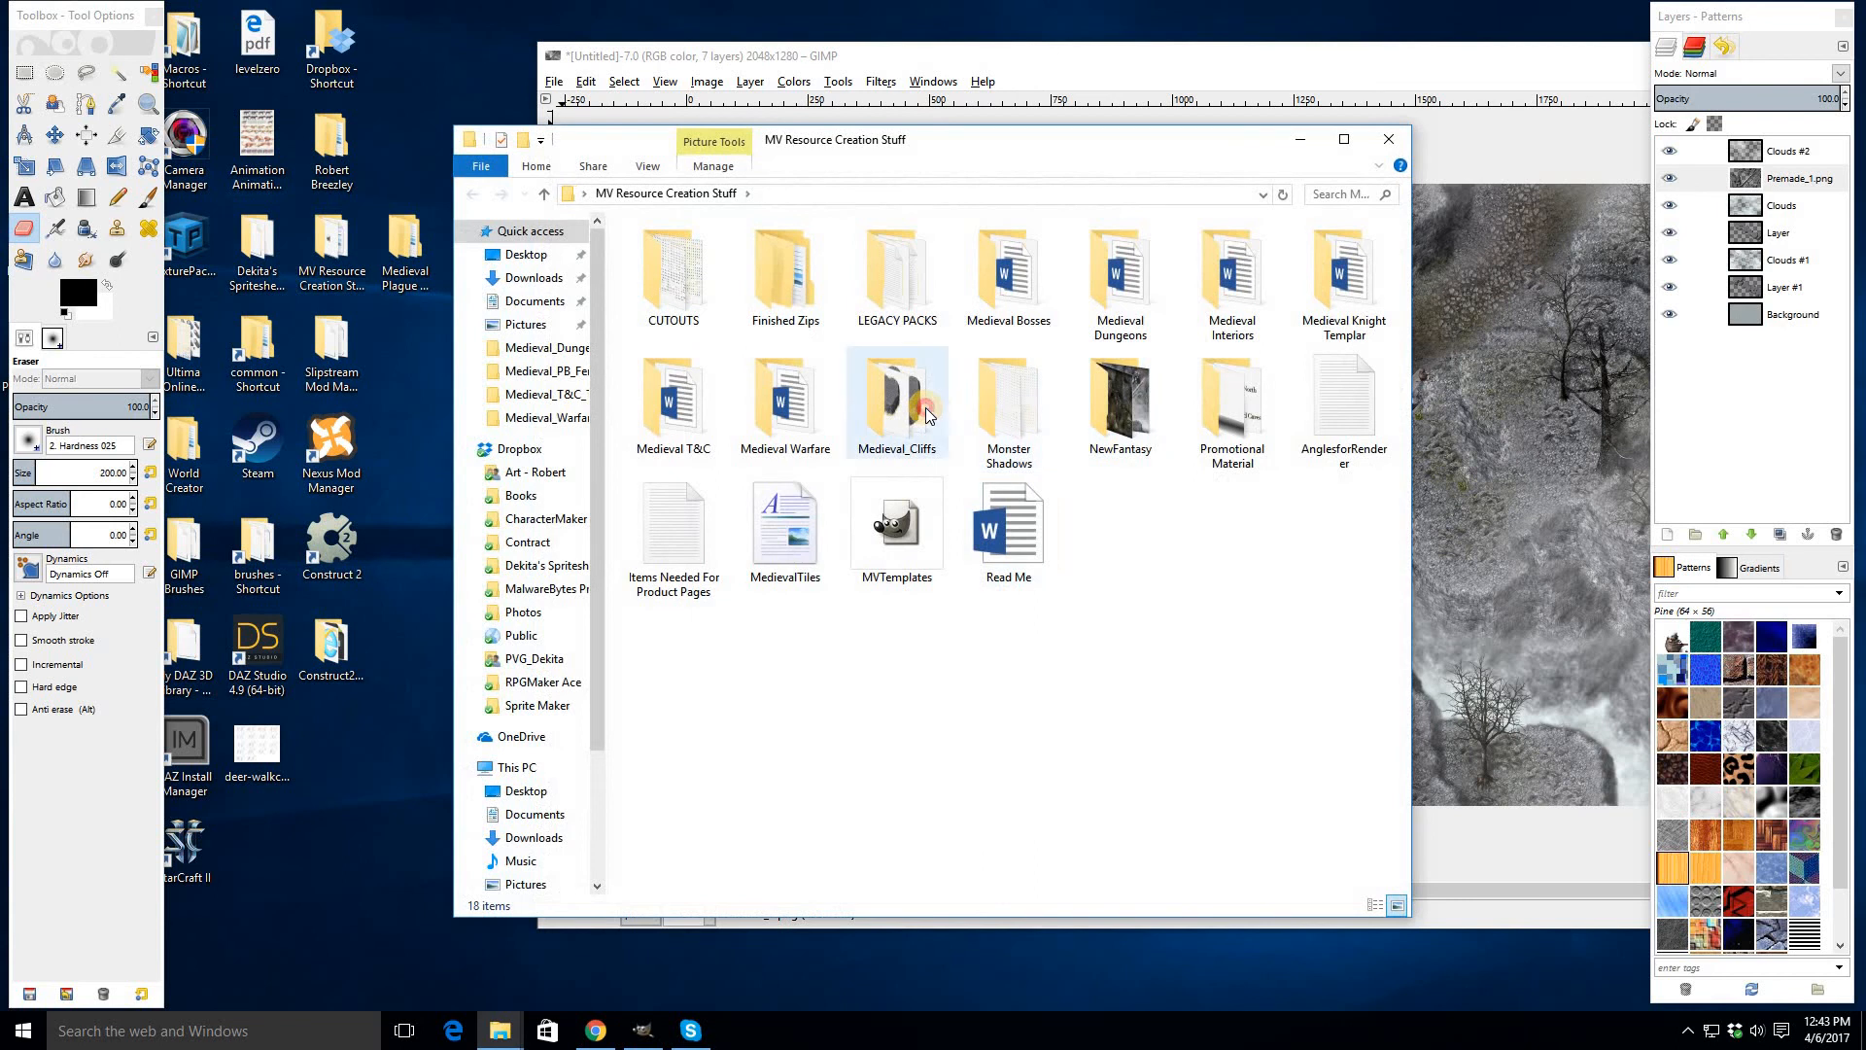
pyautogui.doubleClick(925, 406)
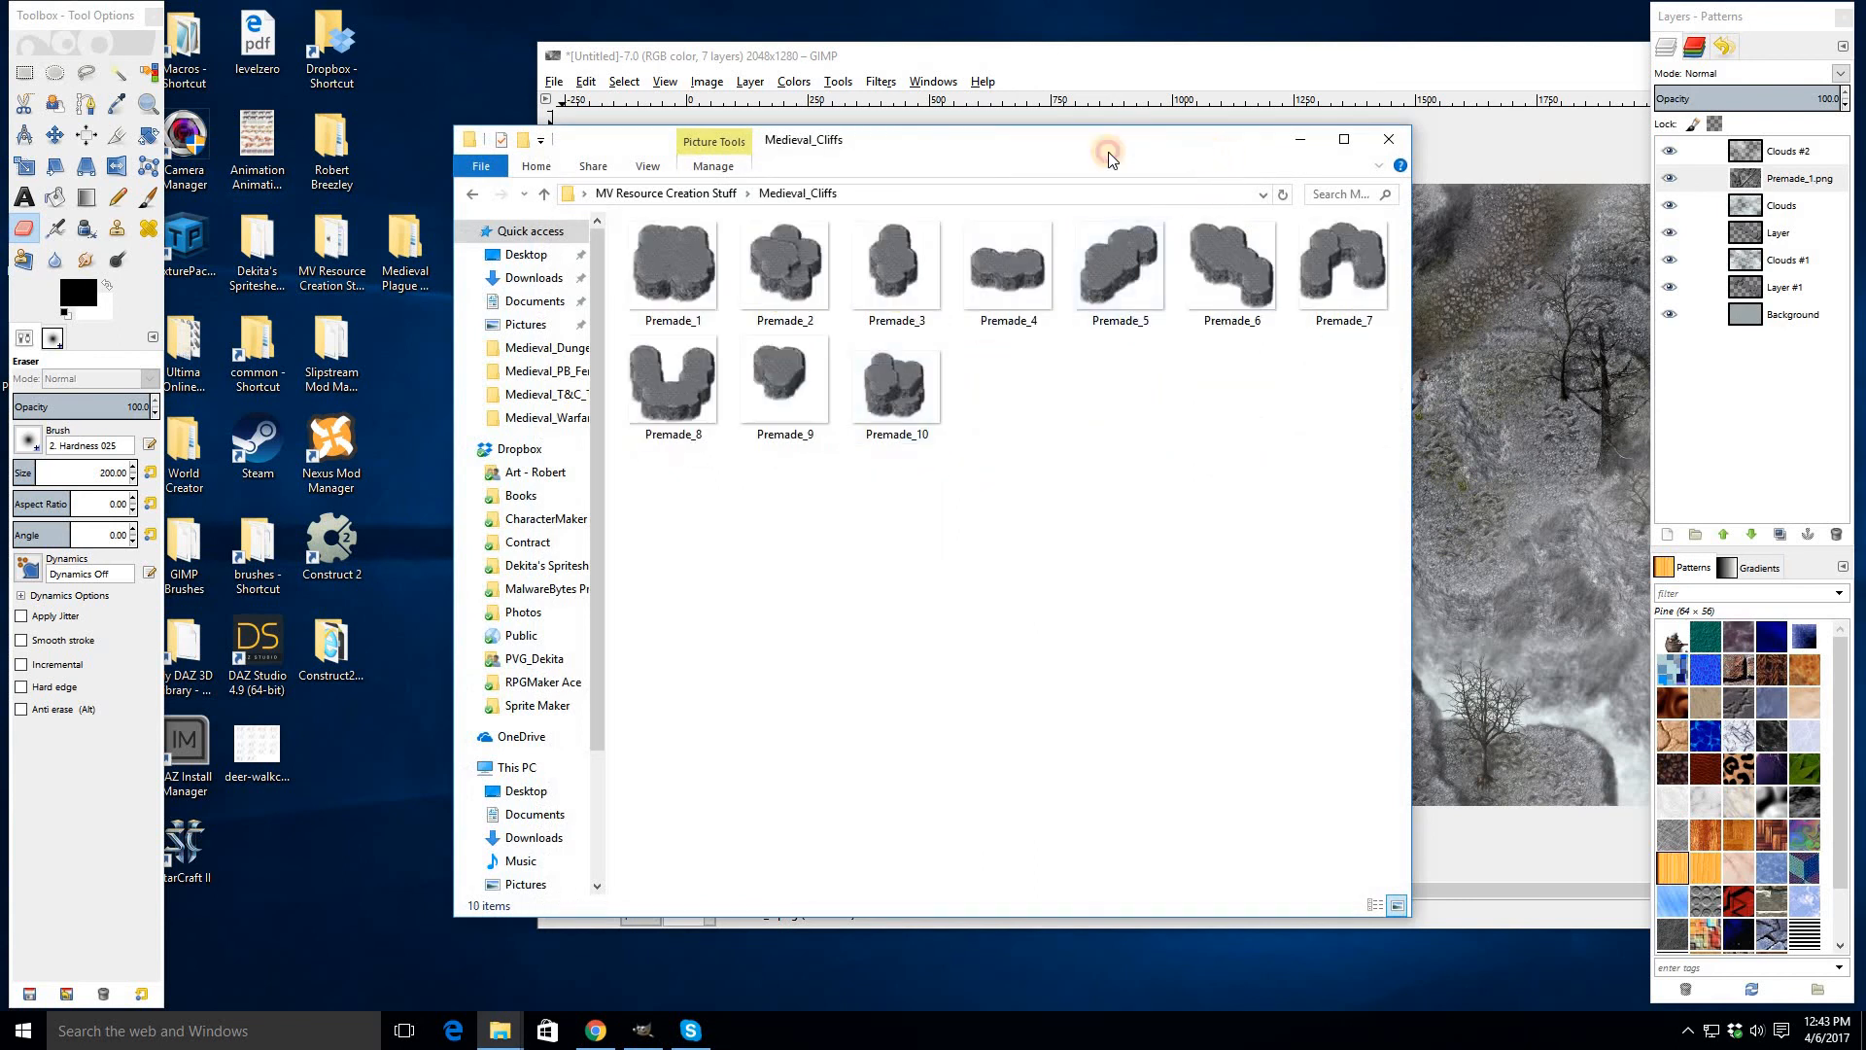
pyautogui.moveTo(929, 145); pyautogui.dragTo(793, 137)
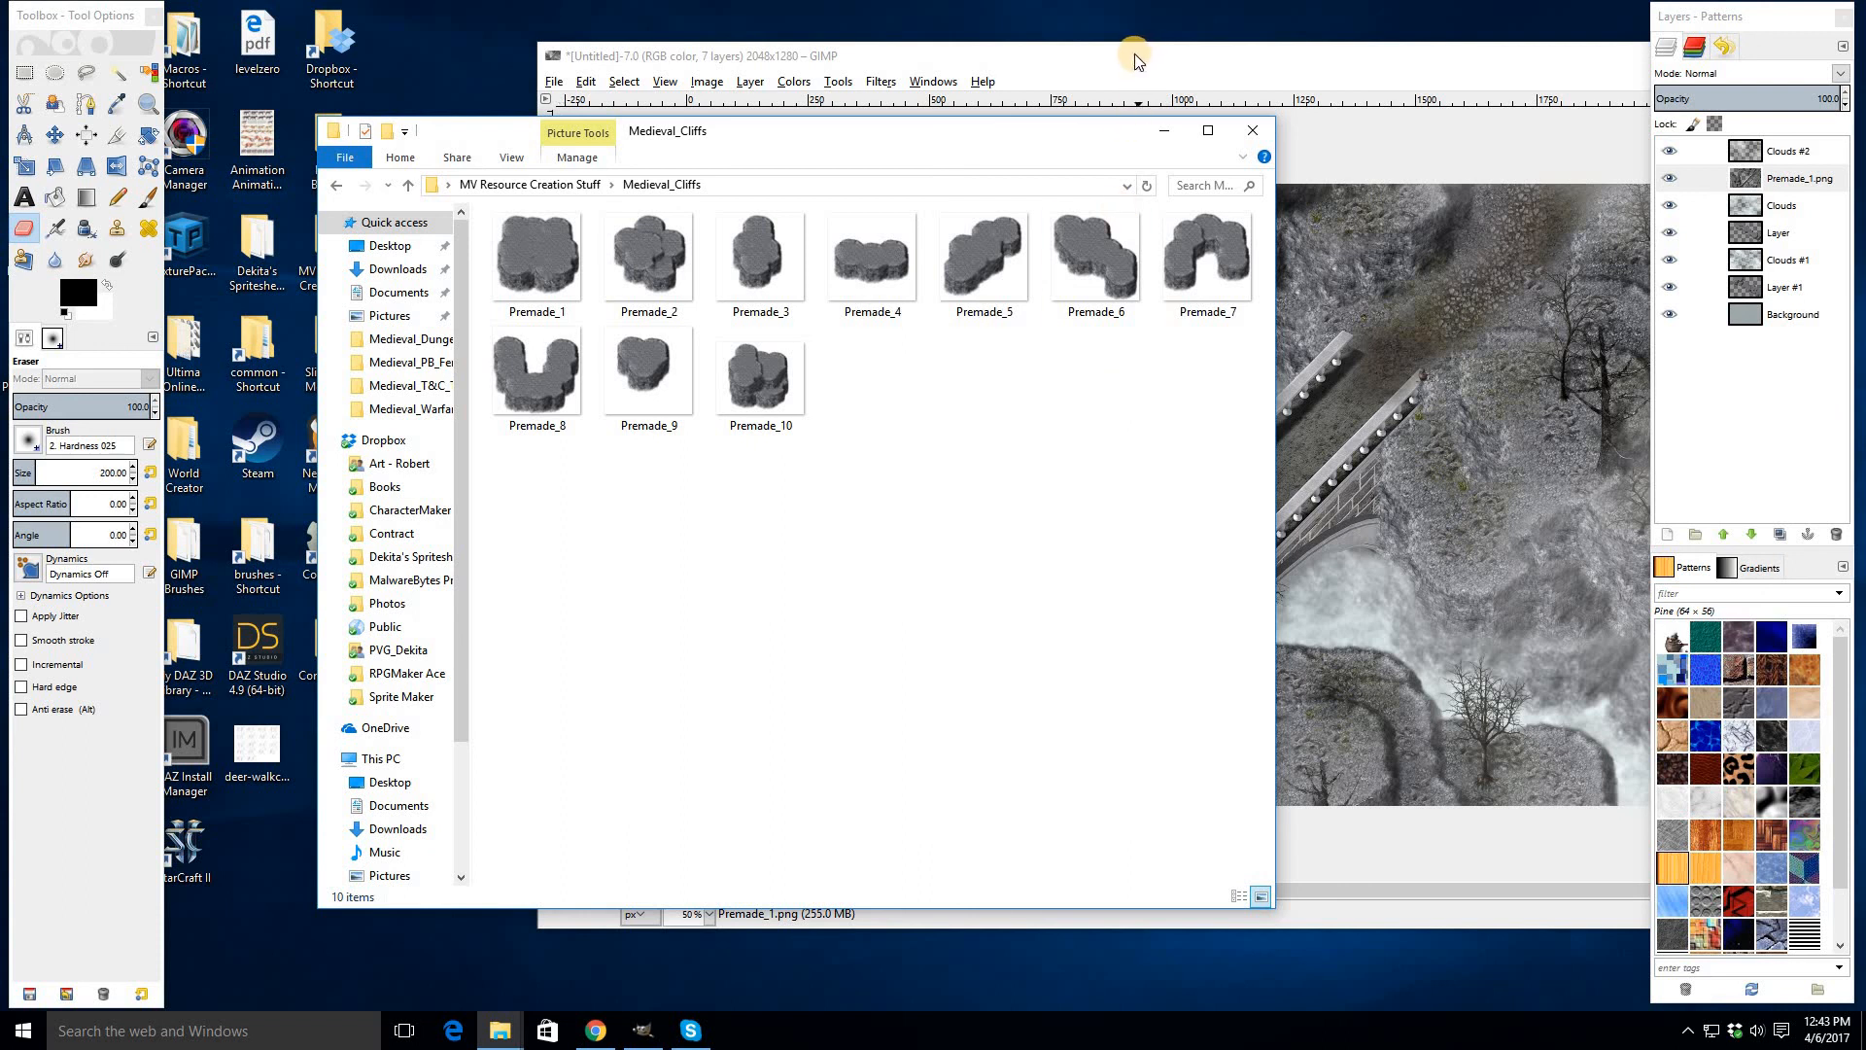
pyautogui.moveTo(1134, 60); pyautogui.dragTo(1005, 66)
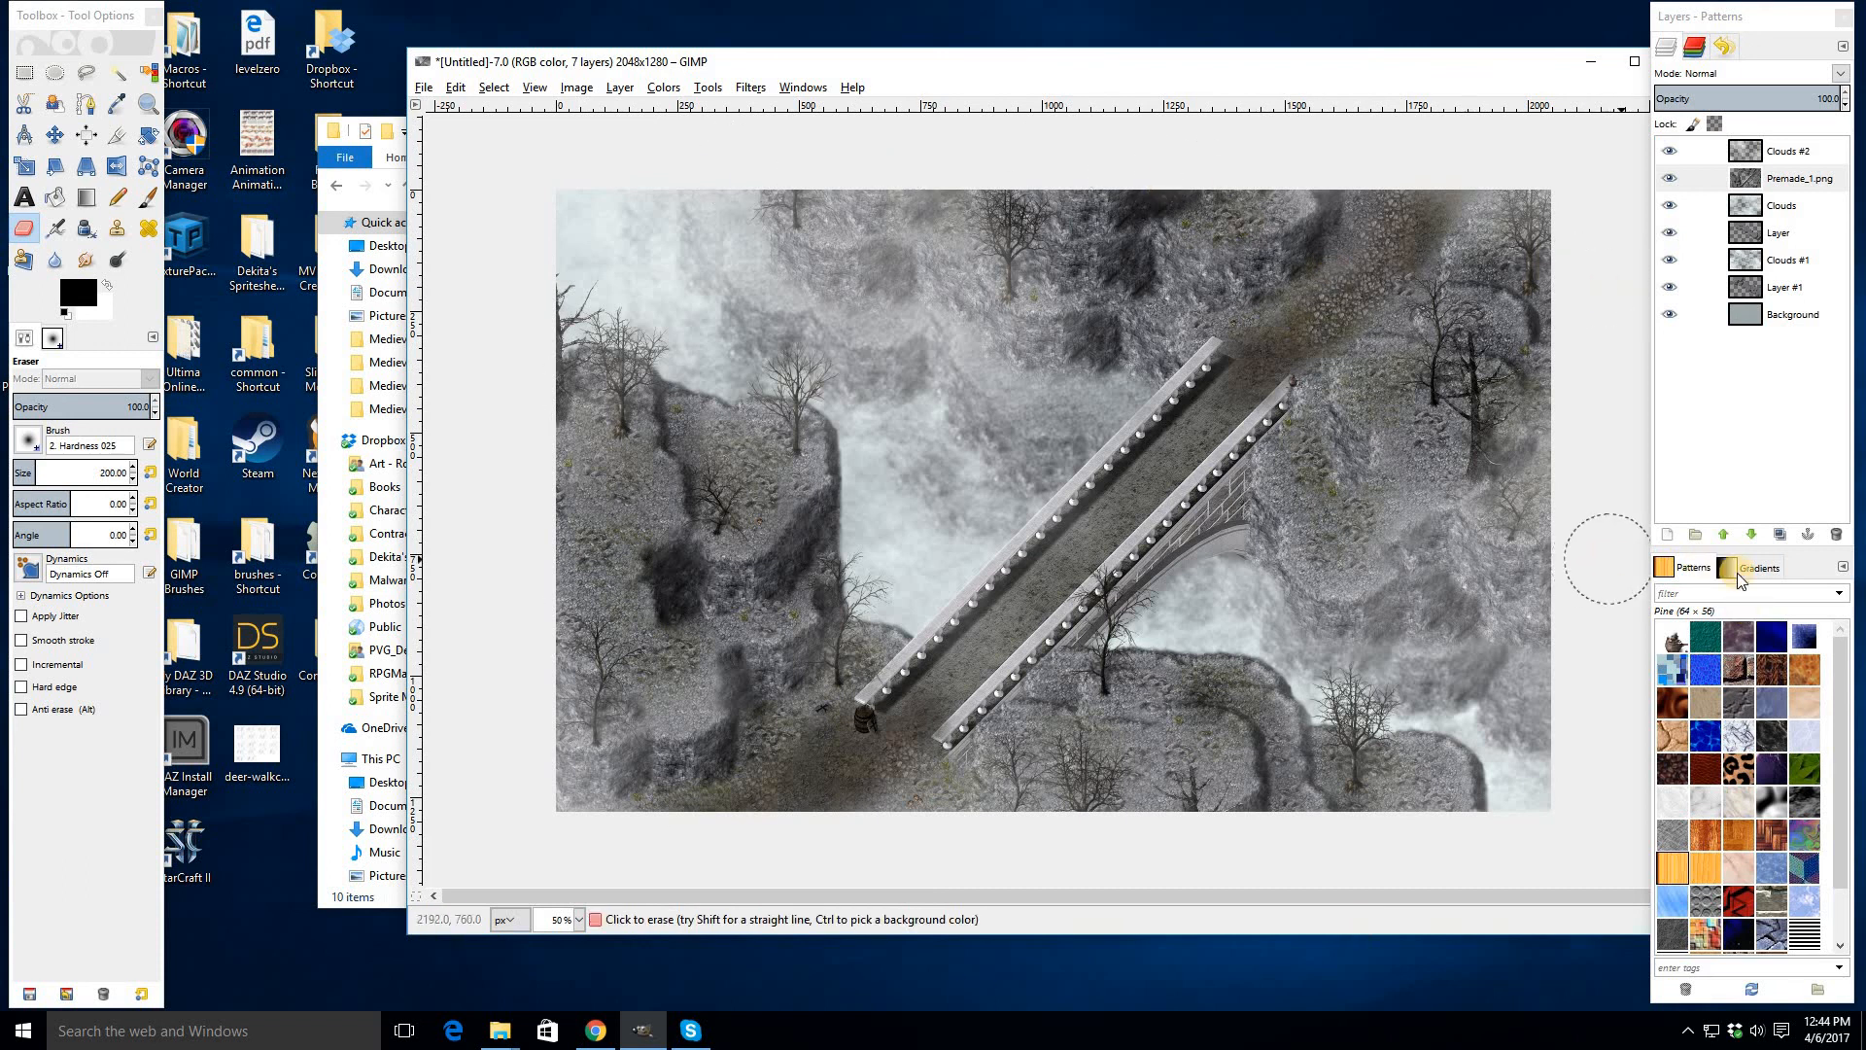
pyautogui.moveTo(1101, 64); pyautogui.dragTo(938, 64)
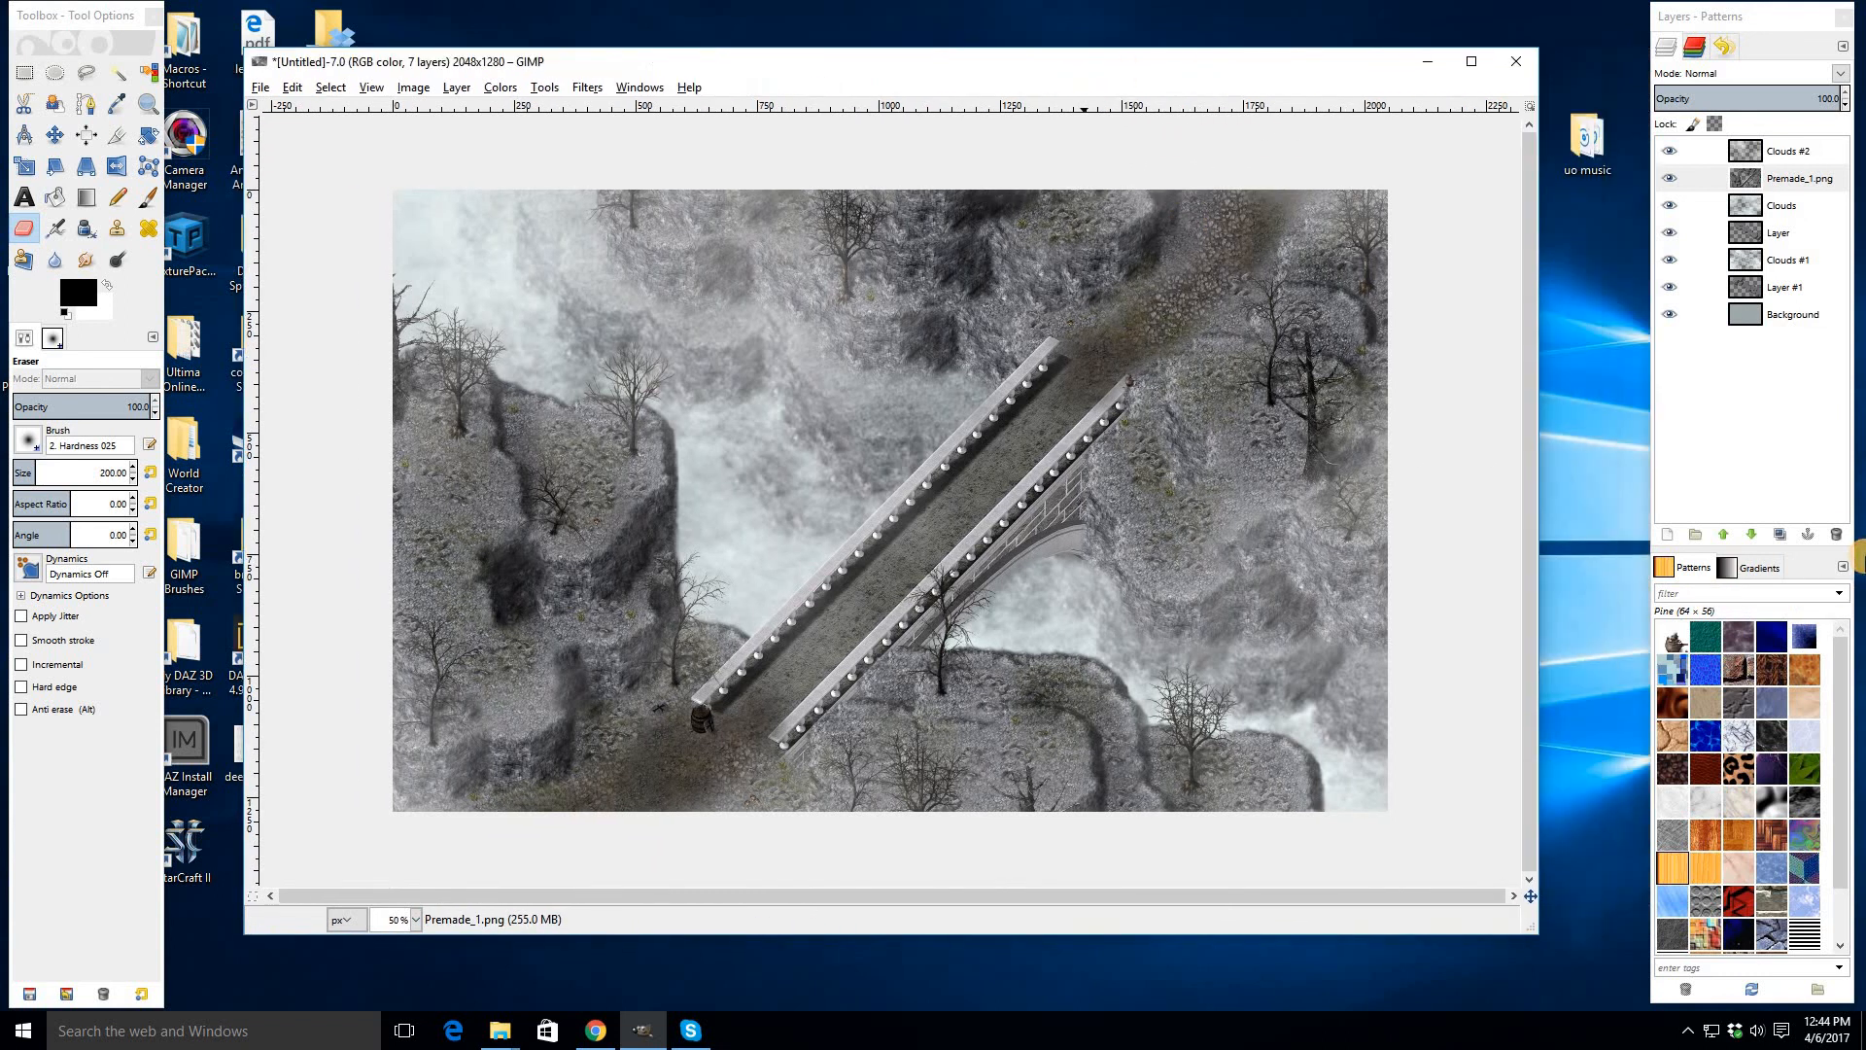